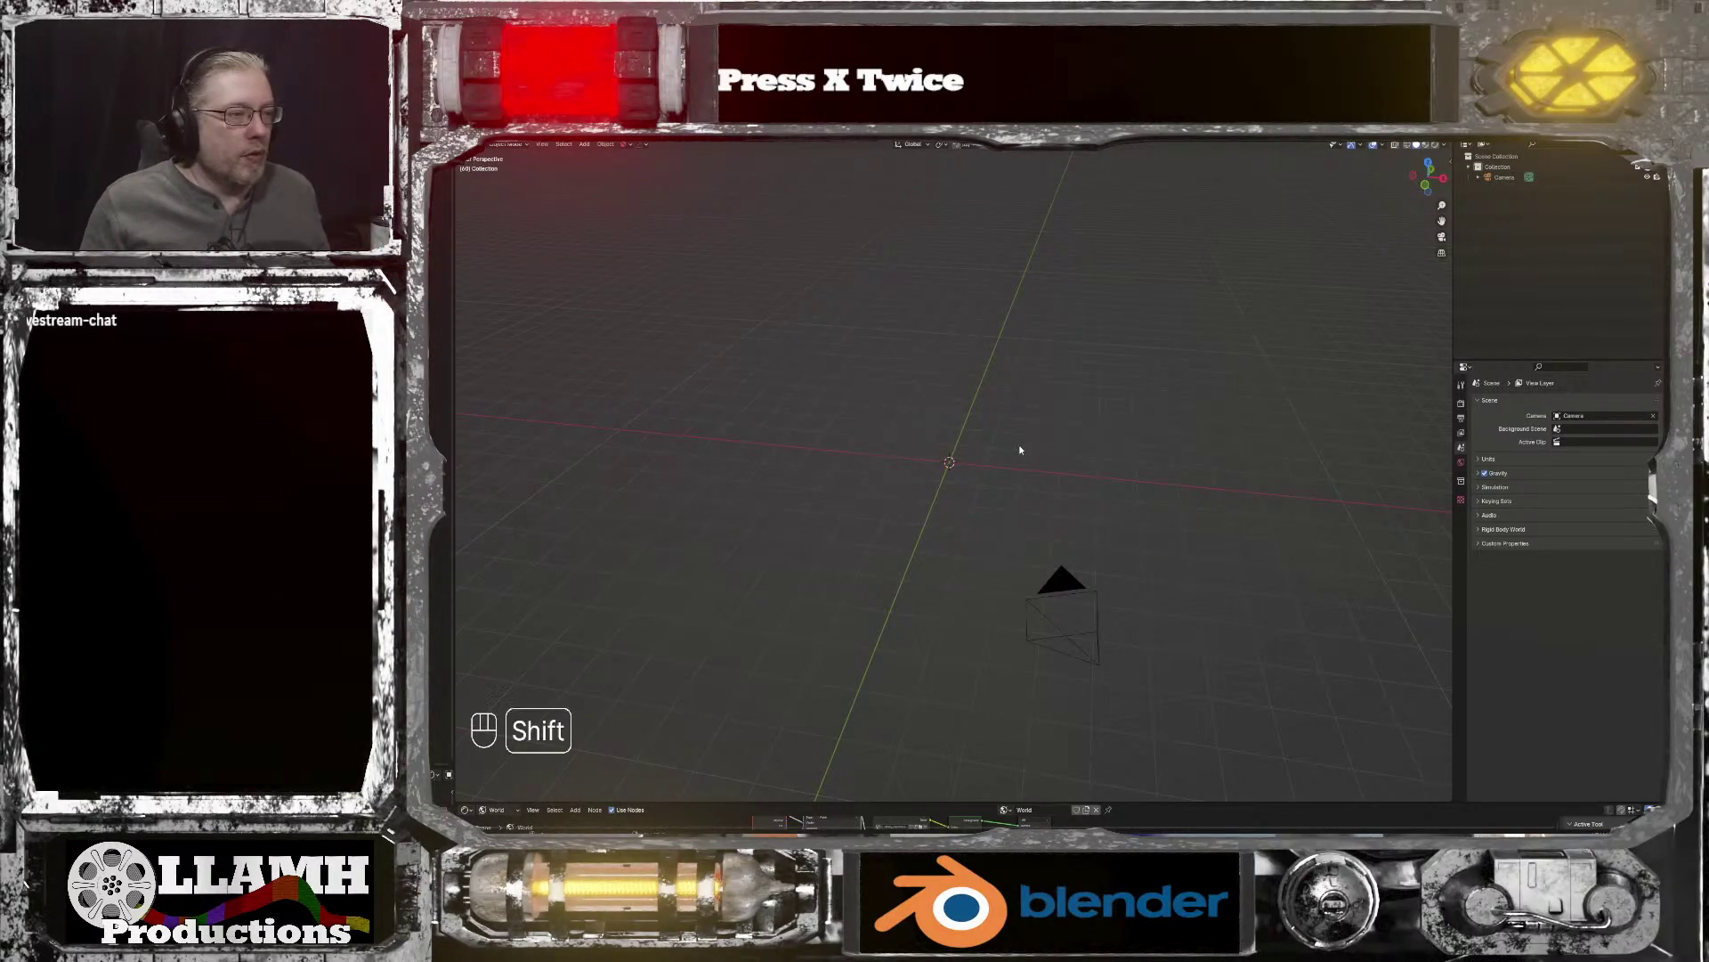
# Step: Add a cube at the scene origin and give it a Subdivision Surface modifier
pyautogui.hotkey('shift', 'a')
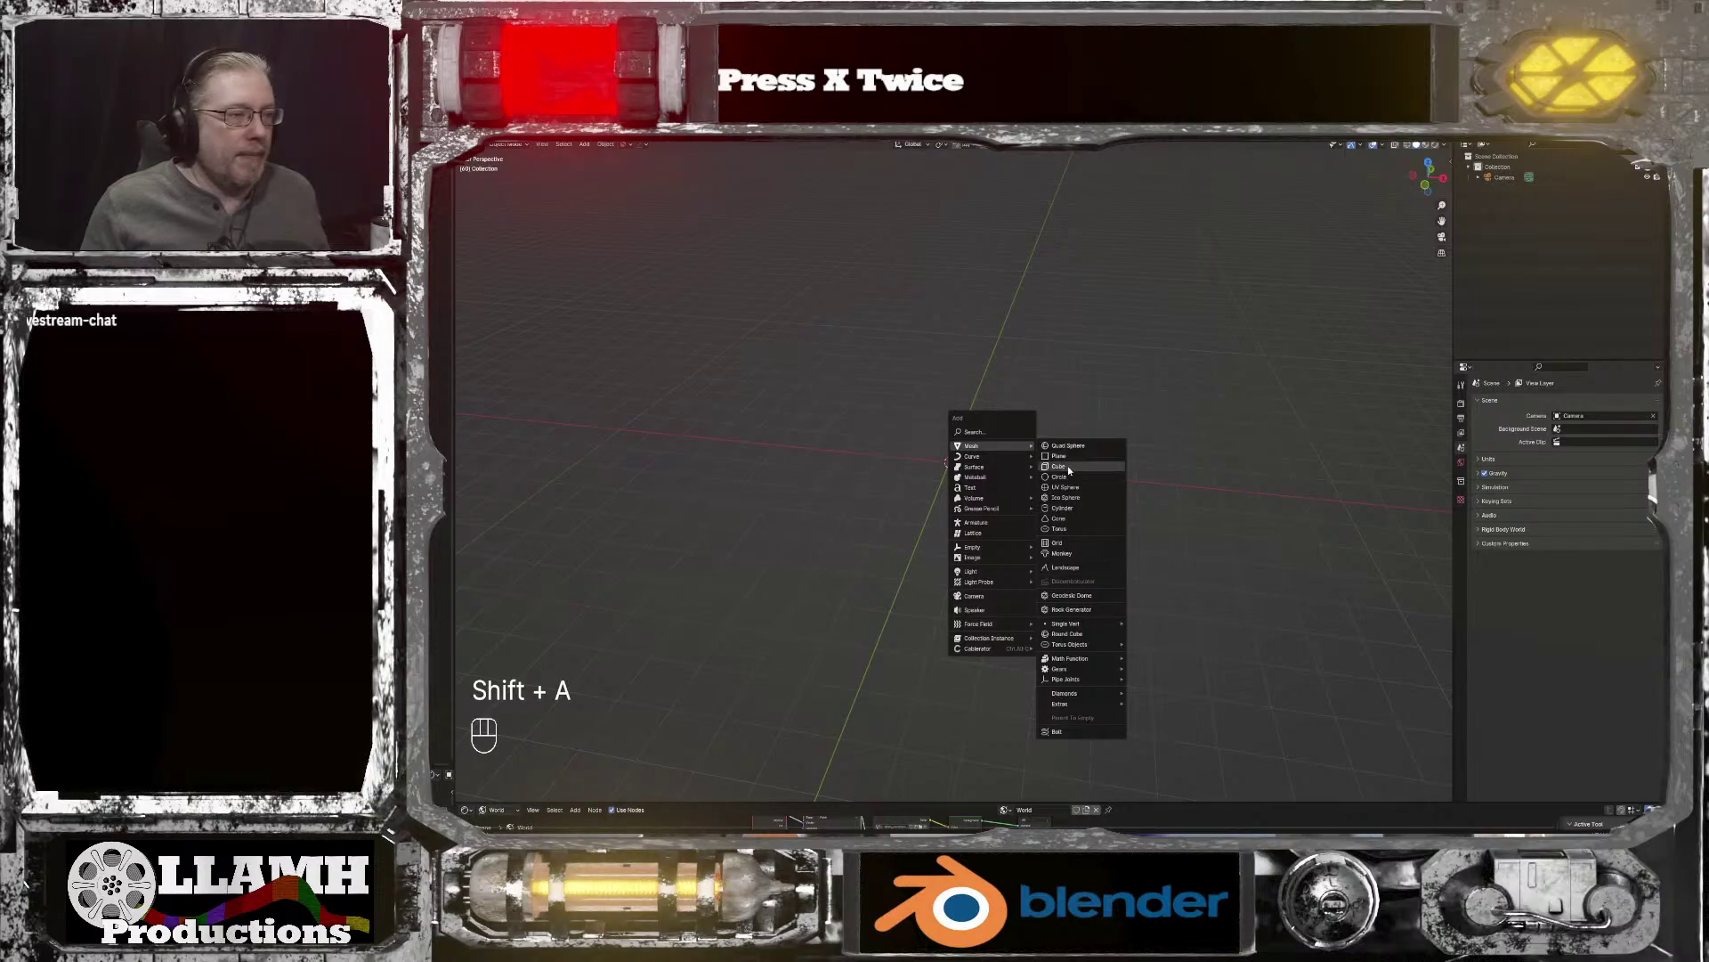
pyautogui.click(1059, 465)
pyautogui.moveTo(1138, 488); pyautogui.dragTo(1090, 471, button='middle')
pyautogui.click(1522, 402)
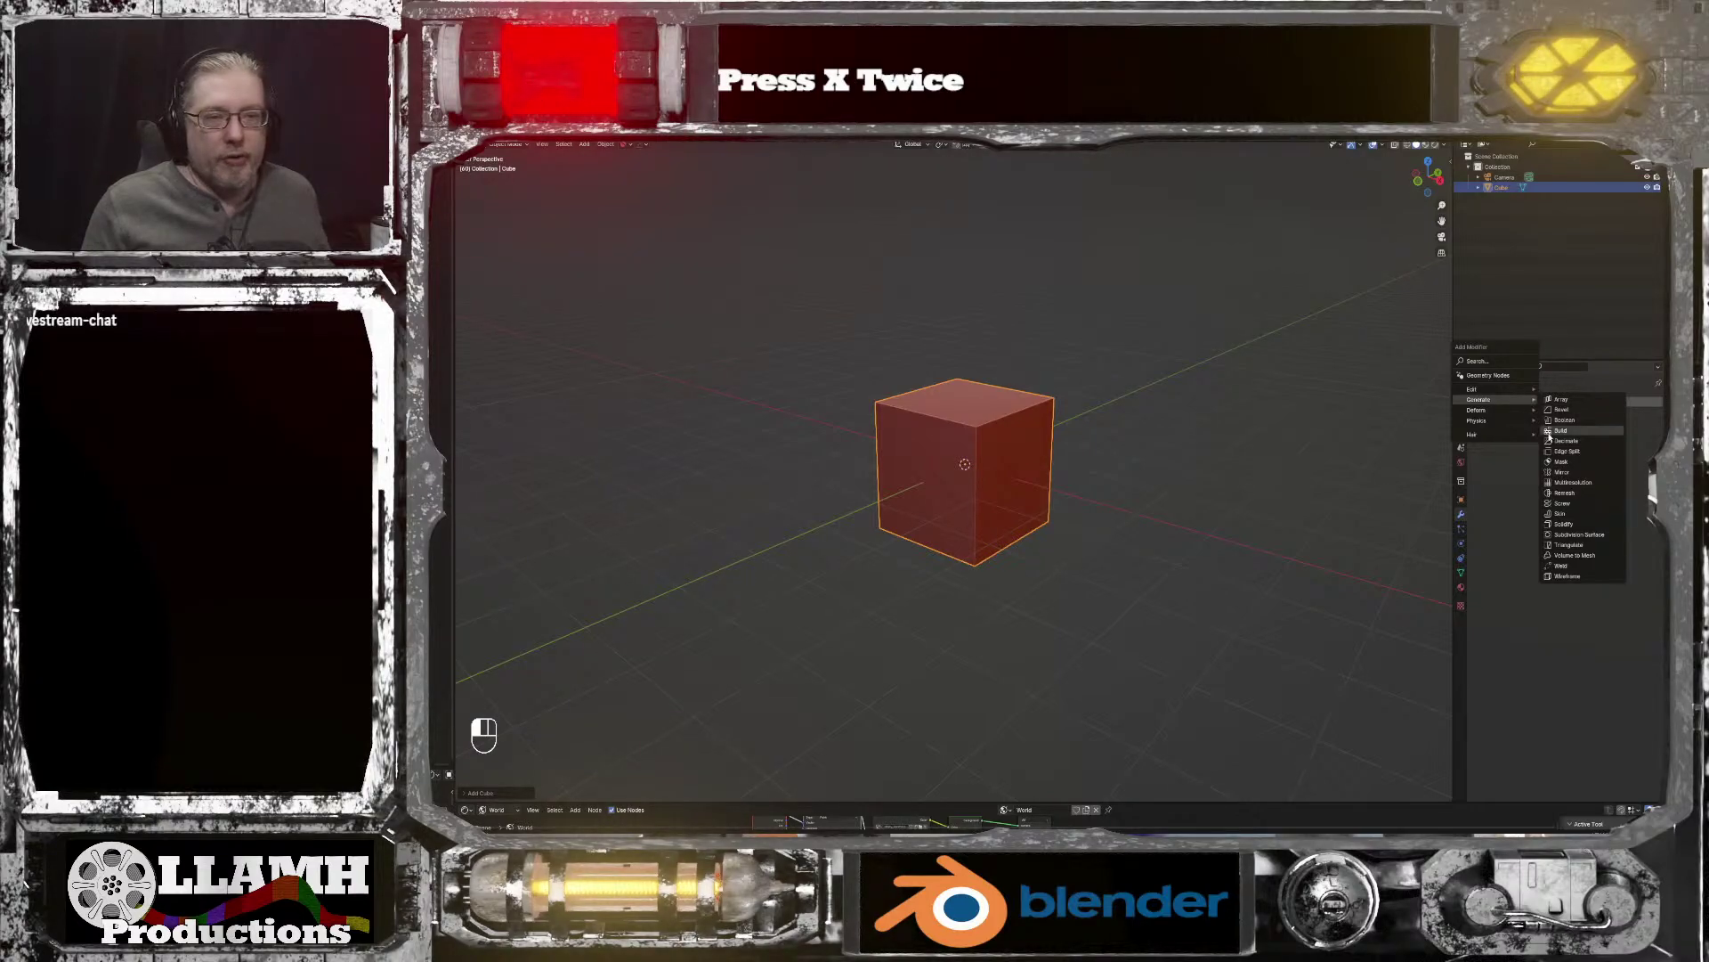
pyautogui.click(1589, 537)
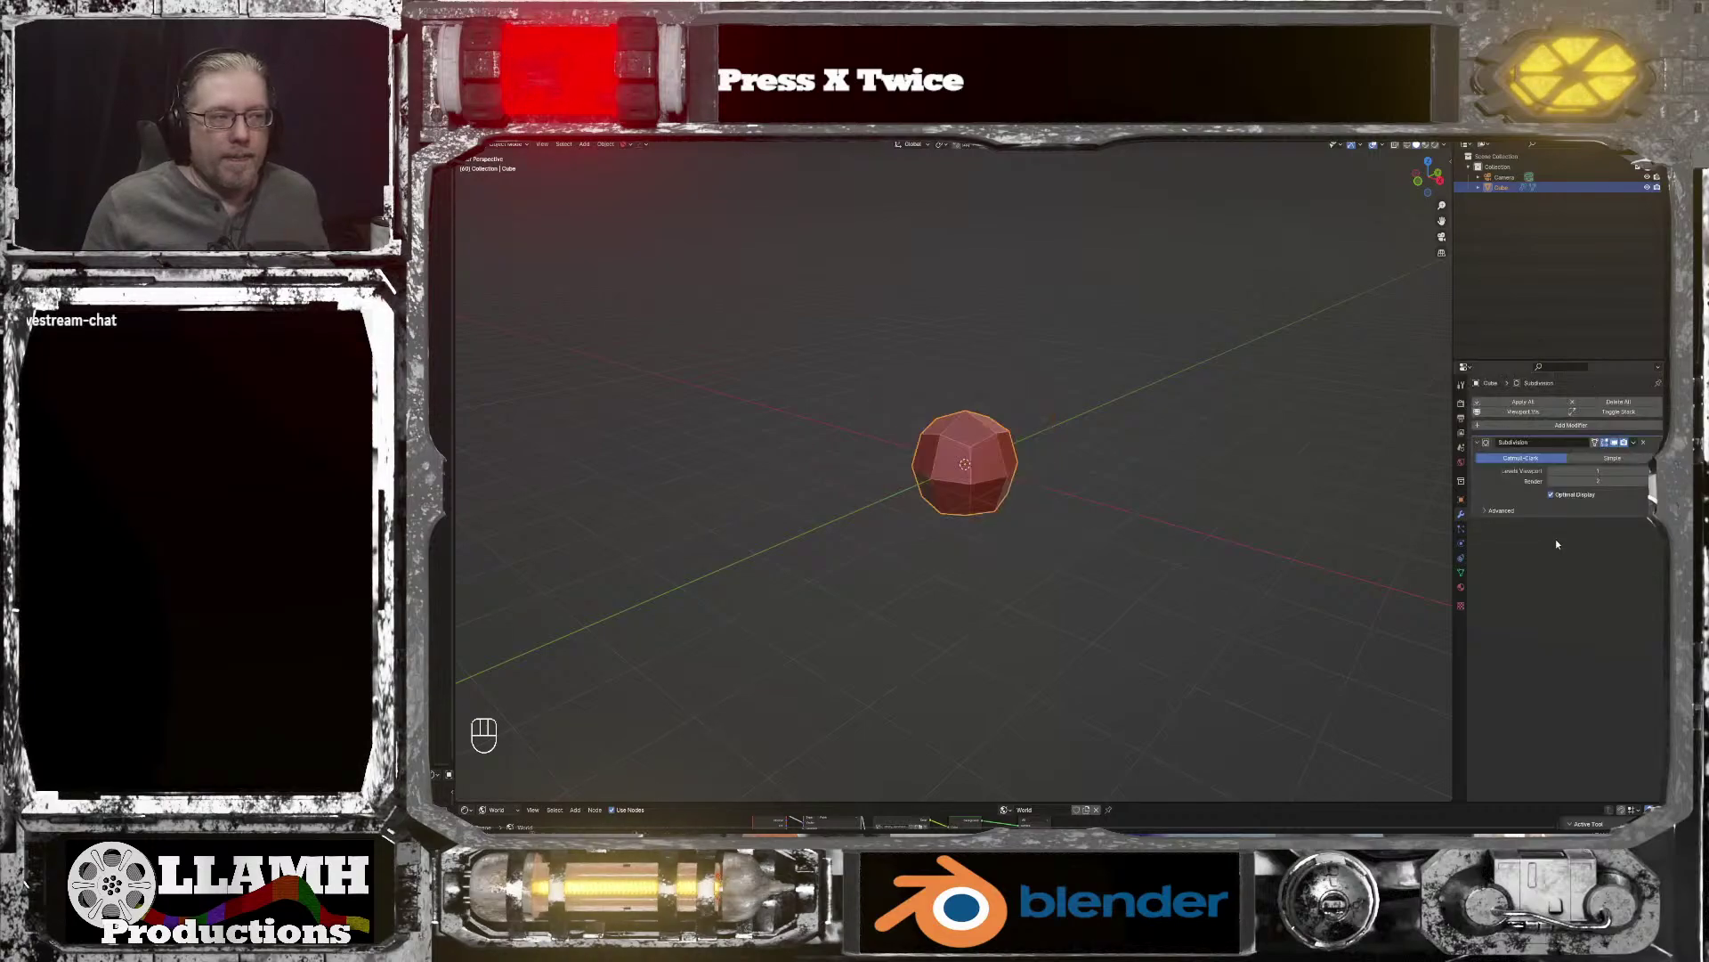
# Step: Show the cube's cage in Edit Mode and raise the Subdivision modifier's viewport level to 3
pyautogui.moveTo(1180, 515); pyautogui.dragTo(1137, 526, button='middle')
pyautogui.press('Tab')
pyautogui.click(1139, 530)
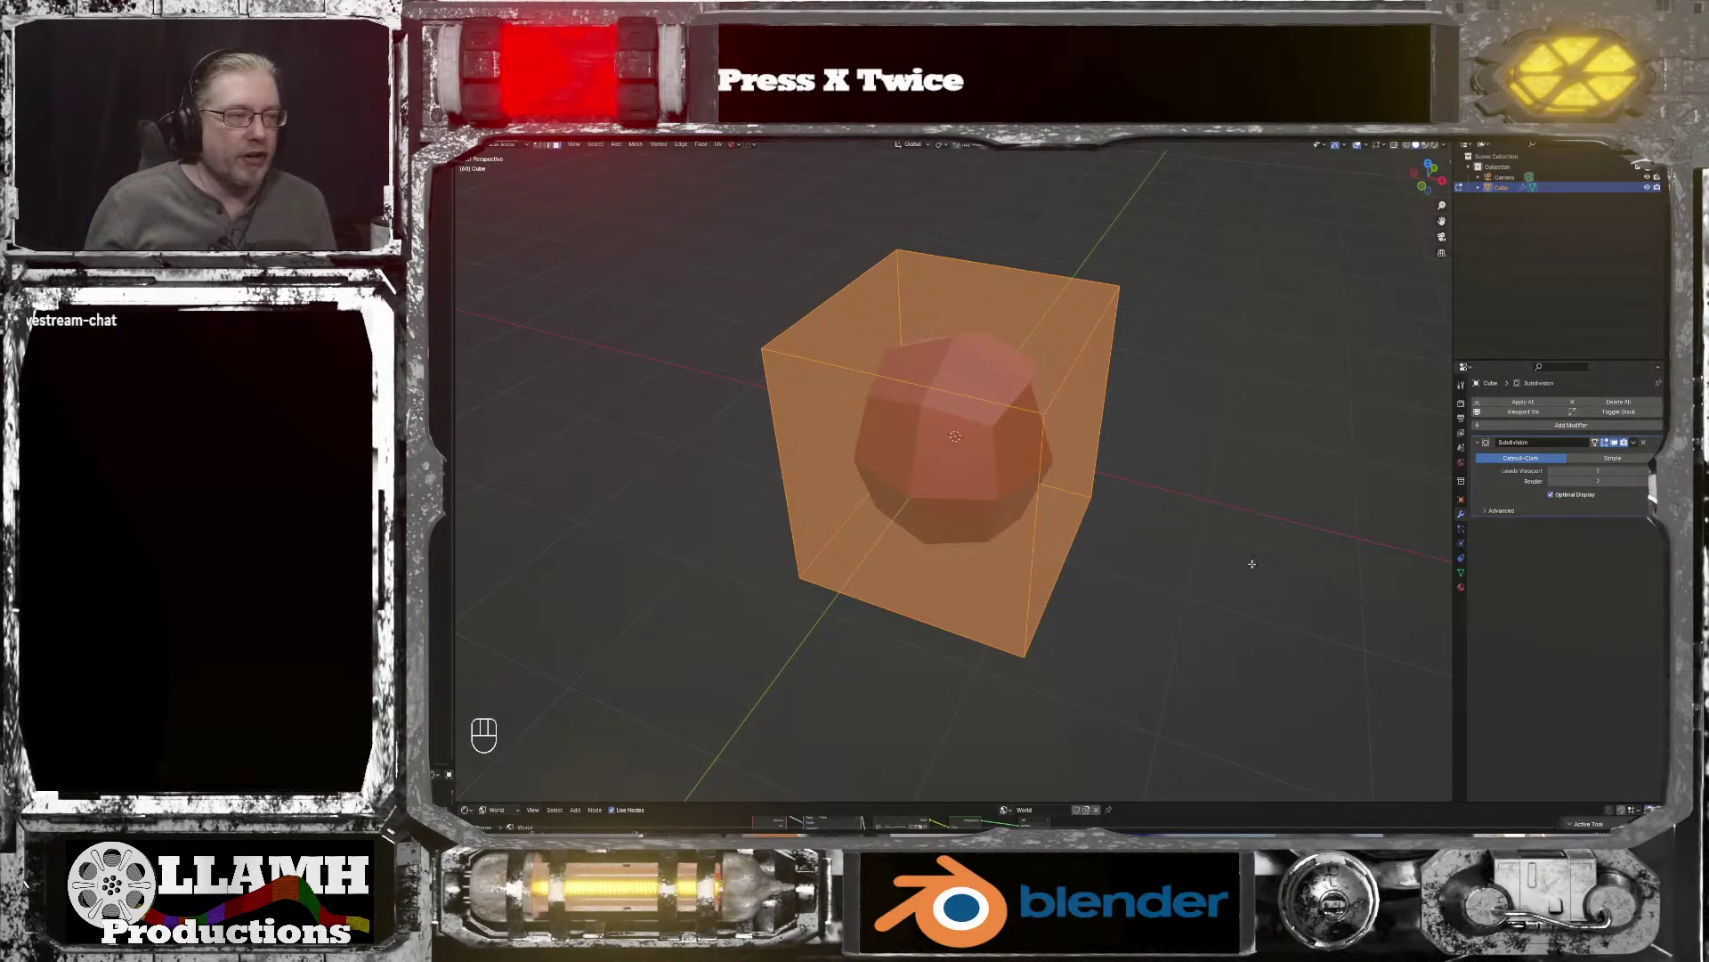
pyautogui.moveTo(1252, 563); pyautogui.dragTo(1182, 544, button='middle')
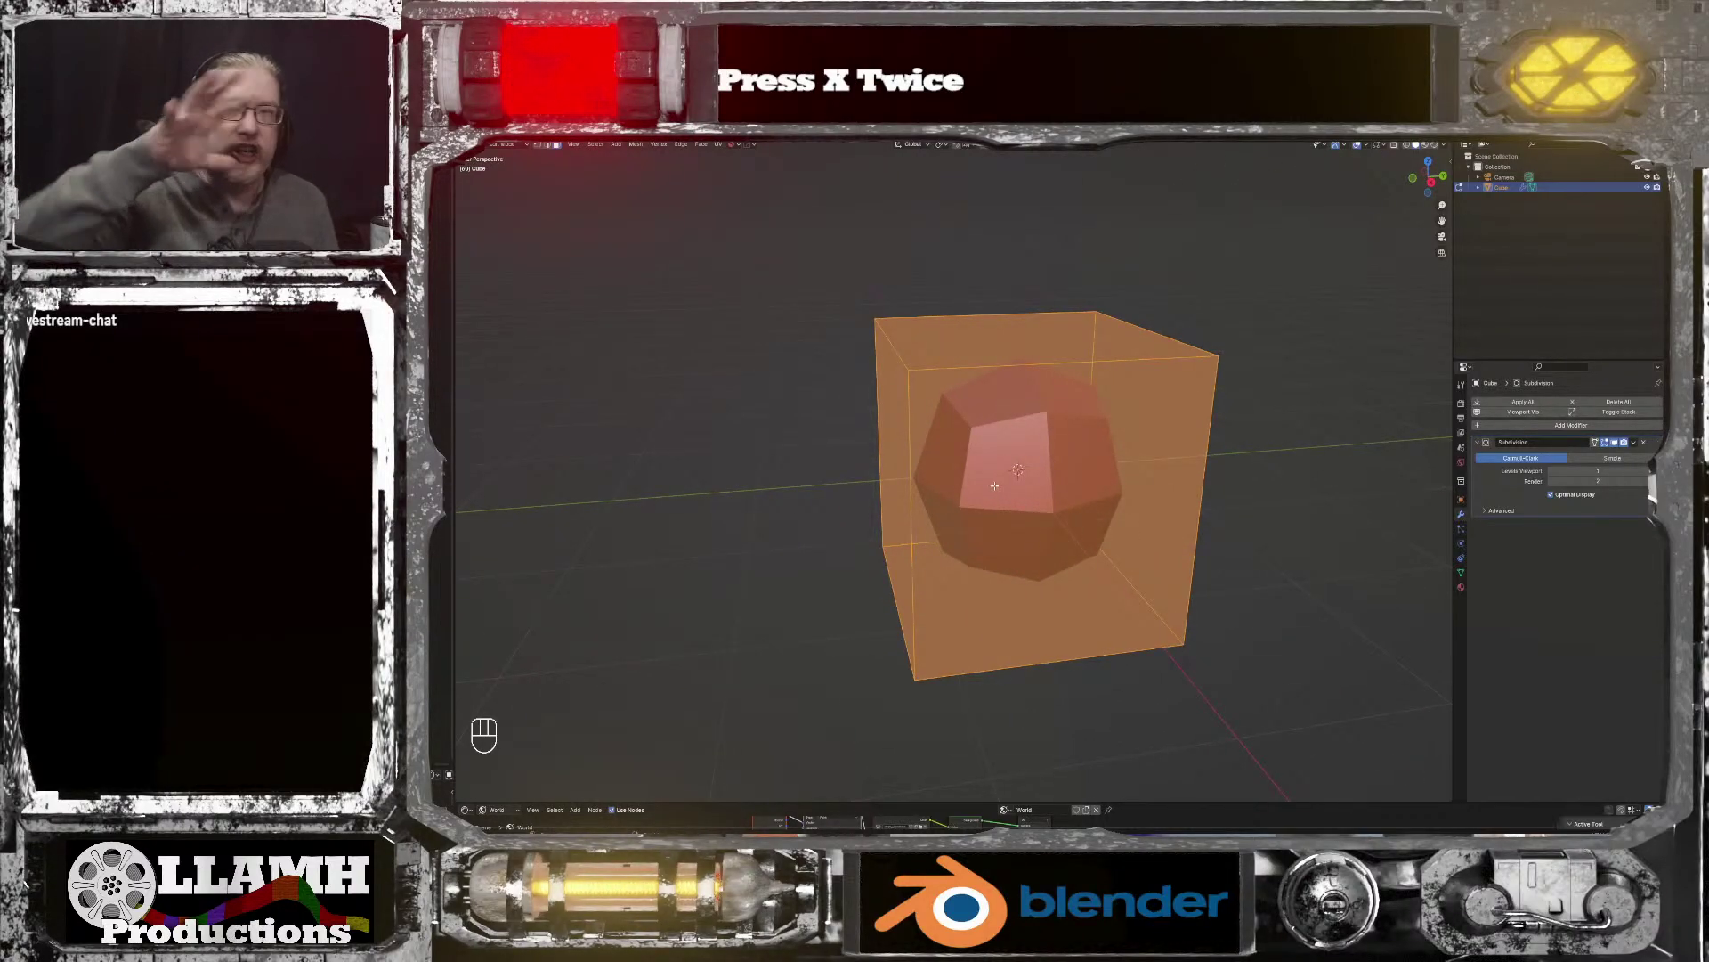
pyautogui.click(1646, 473)
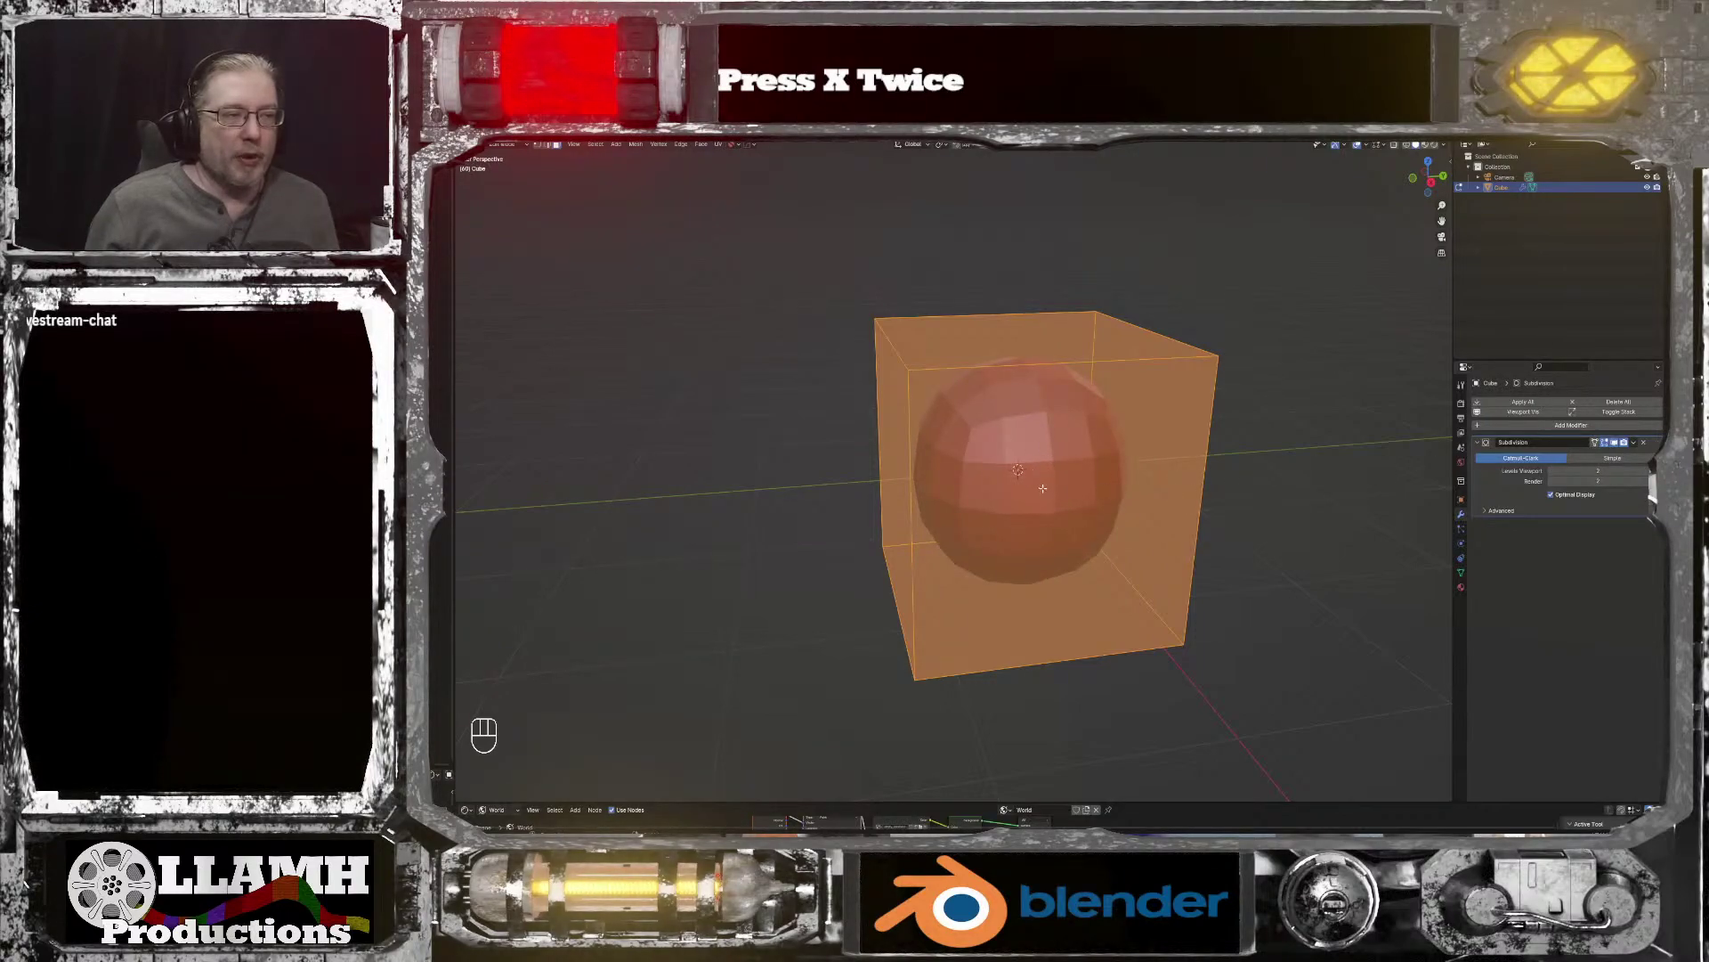
pyautogui.moveTo(1043, 488); pyautogui.dragTo(1116, 506, button='middle')
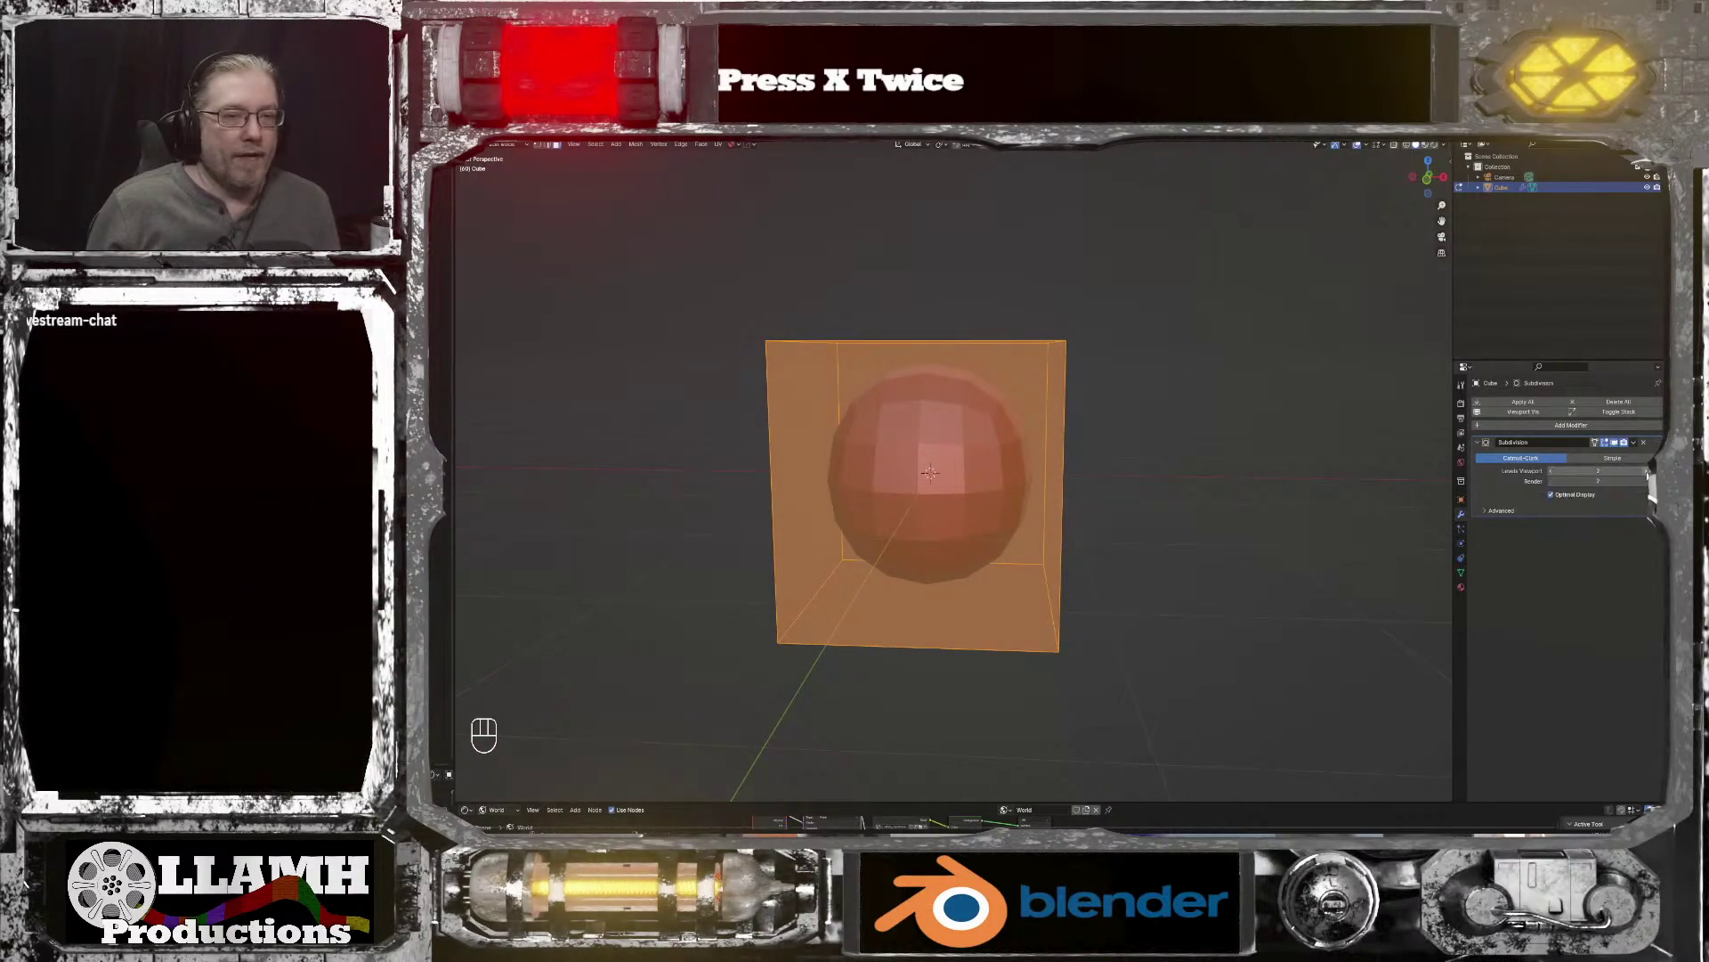
pyautogui.click(1646, 470)
pyautogui.moveTo(1230, 461); pyautogui.dragTo(1140, 468, button='middle')
pyautogui.scroll(4, 1127, 469)
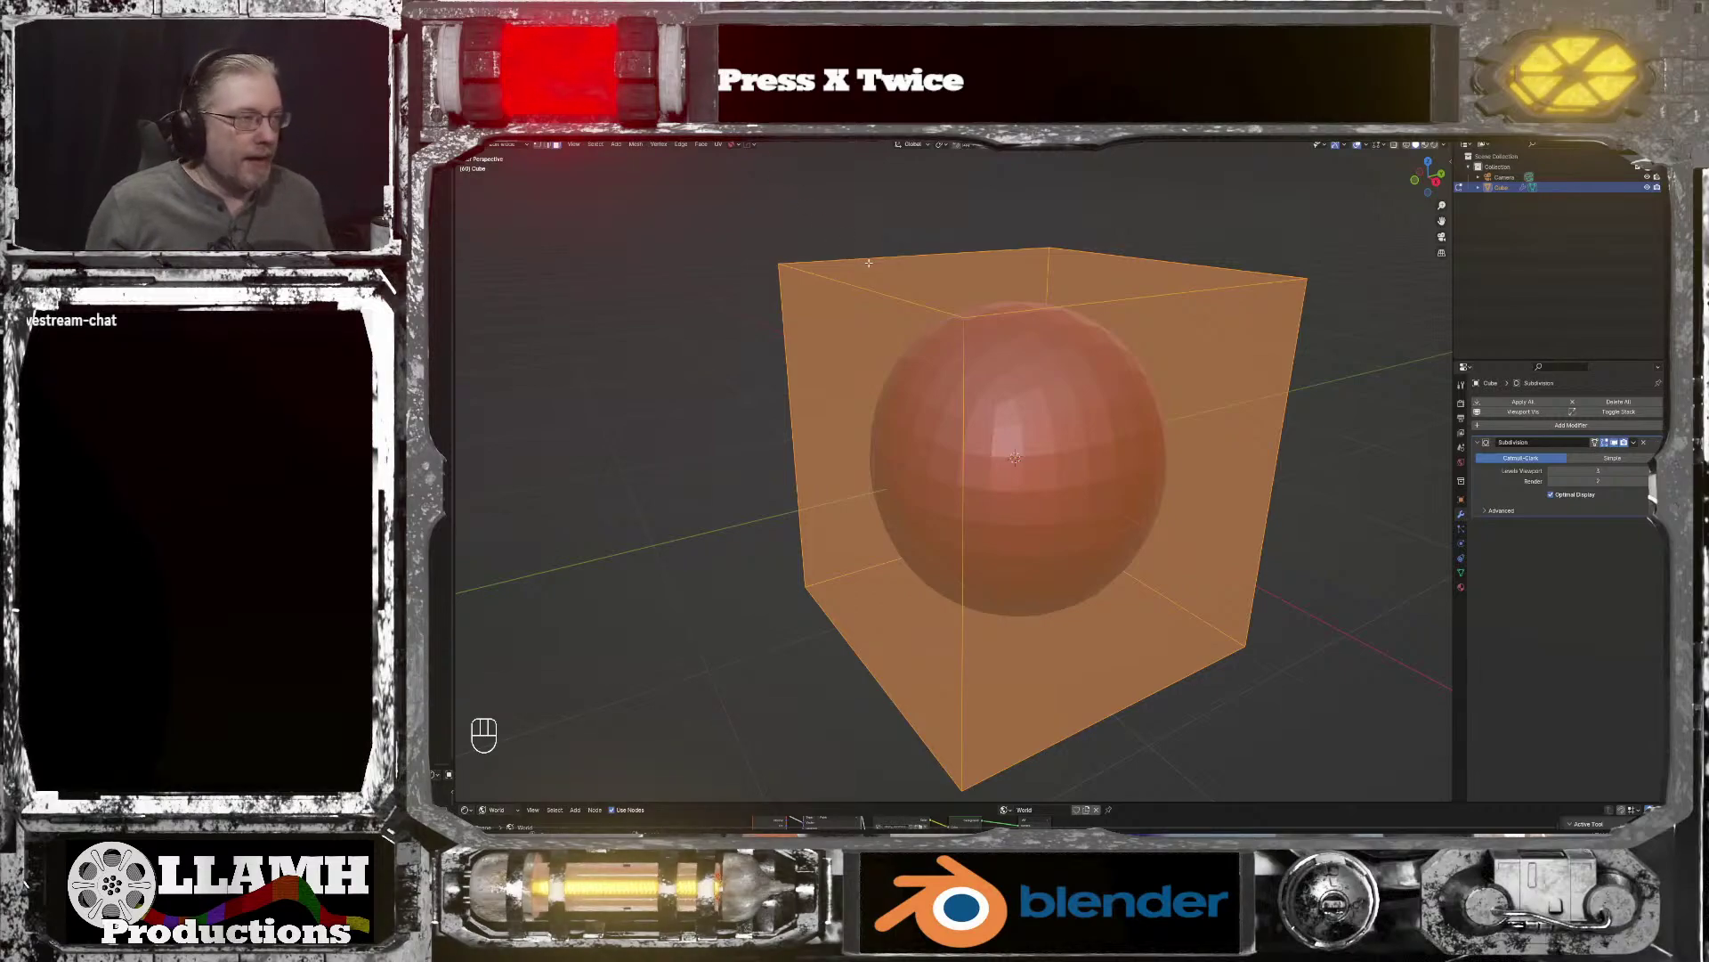
# Step: Return to Object Mode and apply Shade Auto Smooth to the subdivided cube
pyautogui.press('Tab')
pyautogui.moveTo(864, 237); pyautogui.dragTo(932, 242, button='middle')
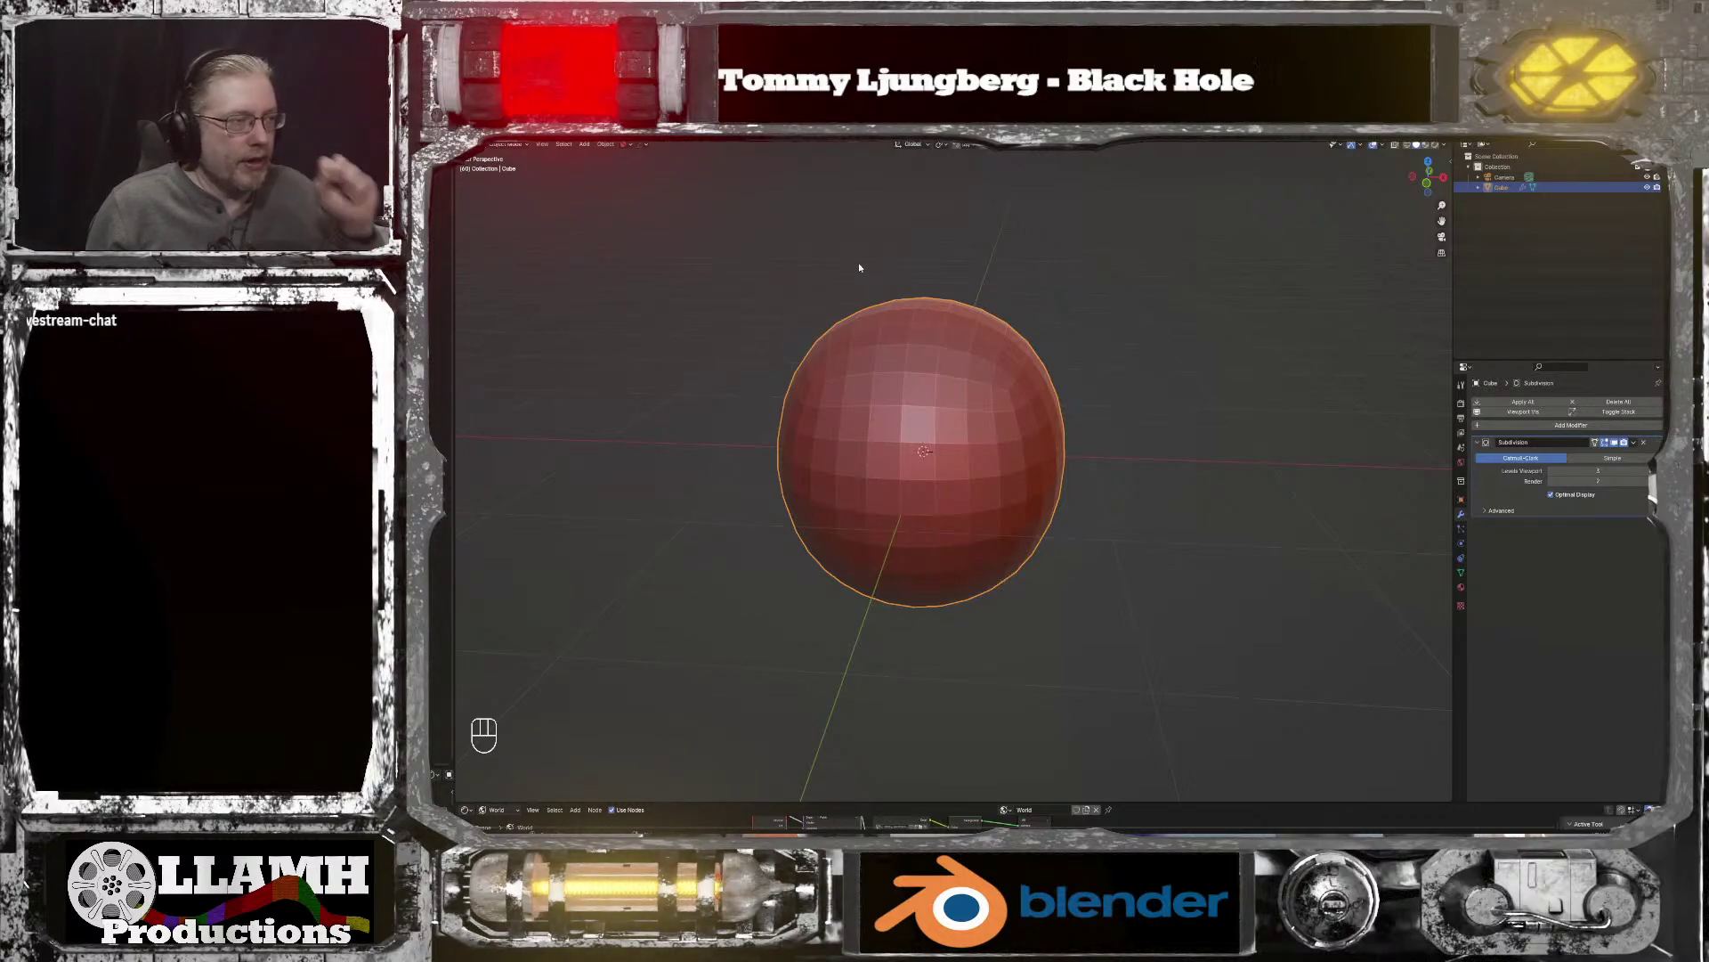
pyautogui.click(606, 144)
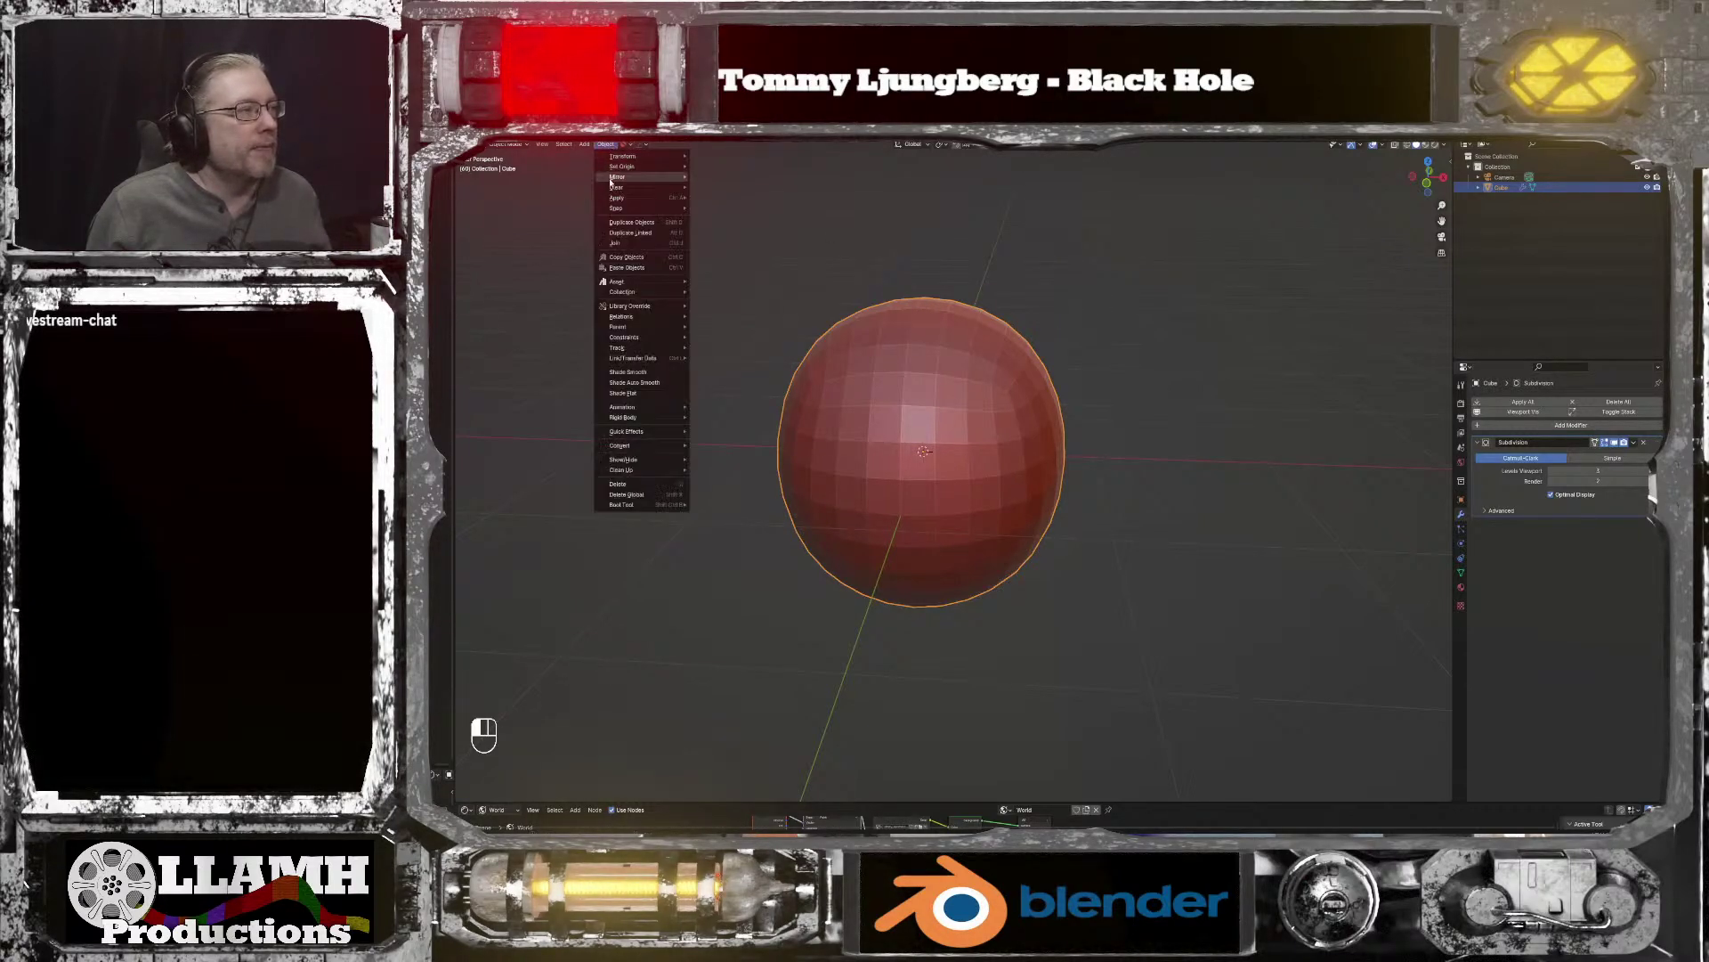
pyautogui.click(654, 383)
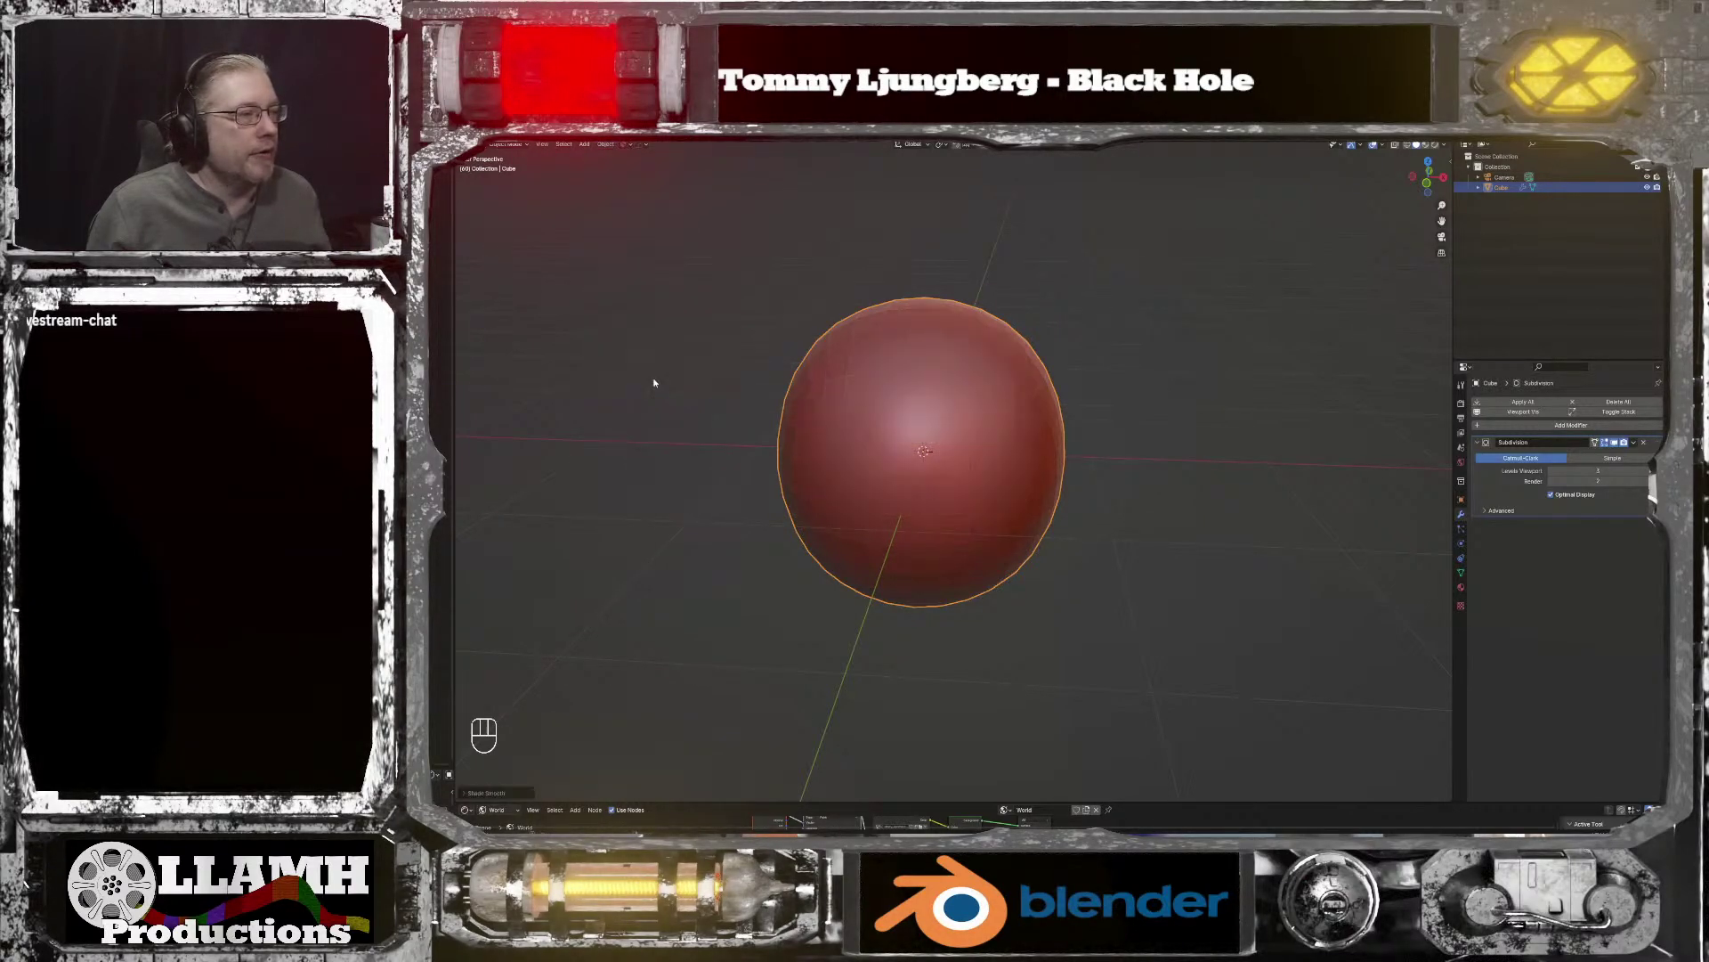
pyautogui.moveTo(974, 402); pyautogui.dragTo(1008, 406, button='middle')
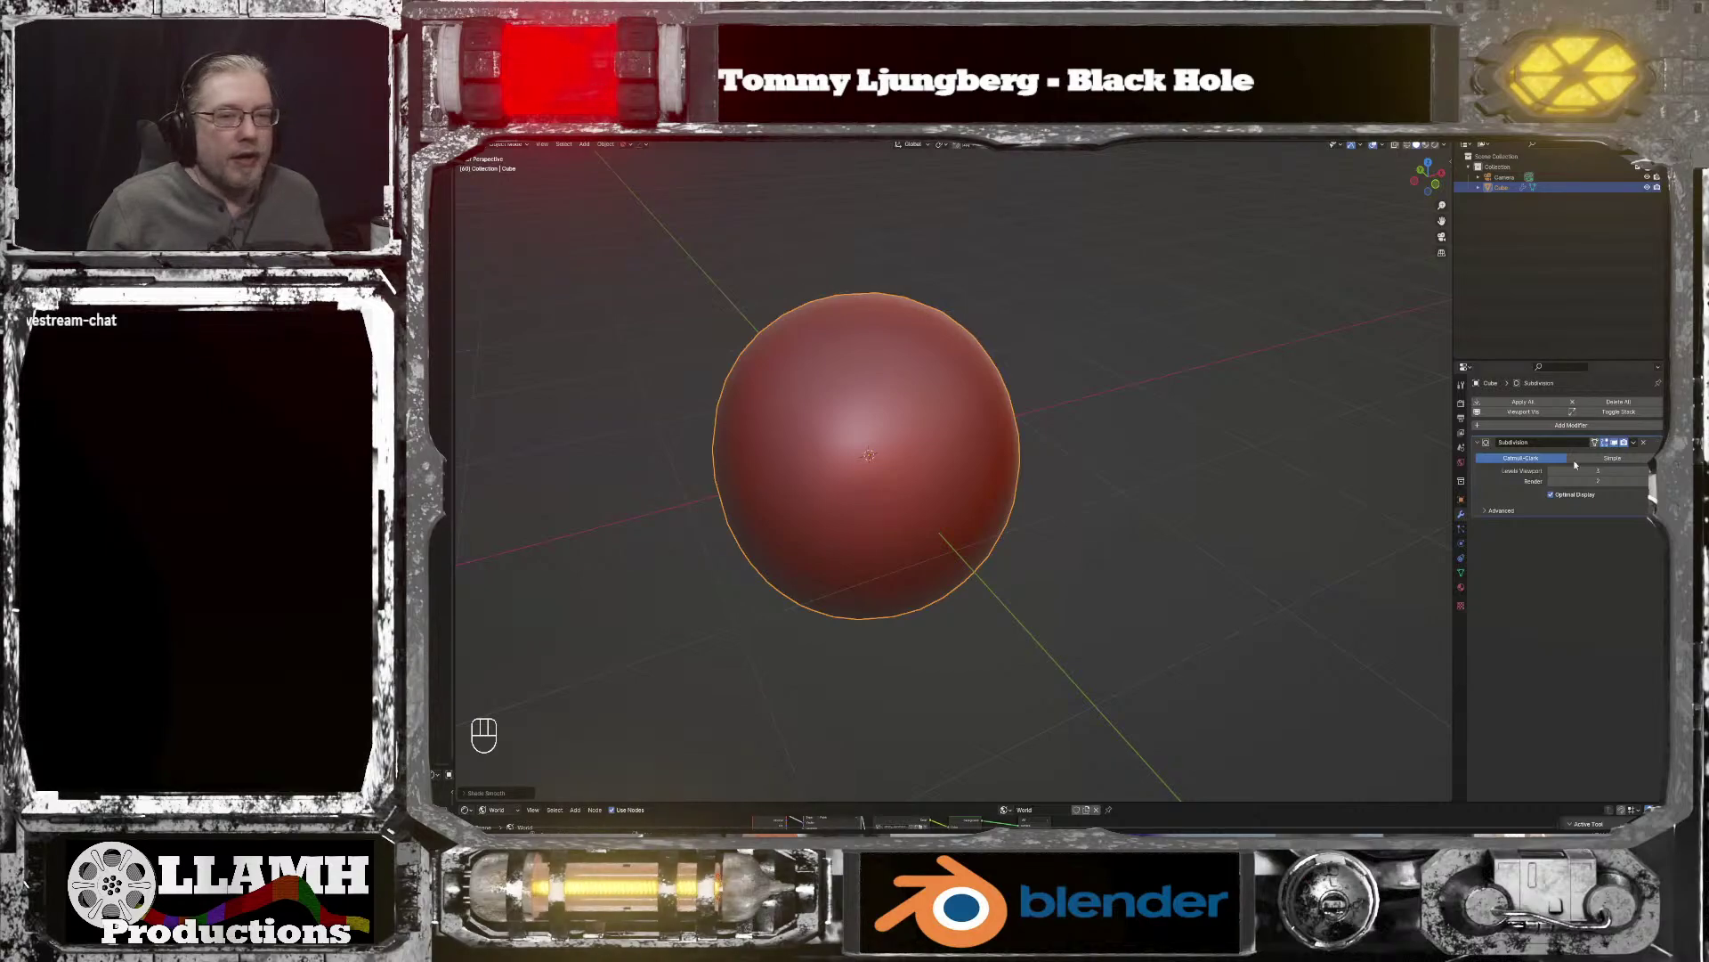
# Step: Set both the viewport and render levels of the Subdivision modifier to 4
pyautogui.click(1647, 471)
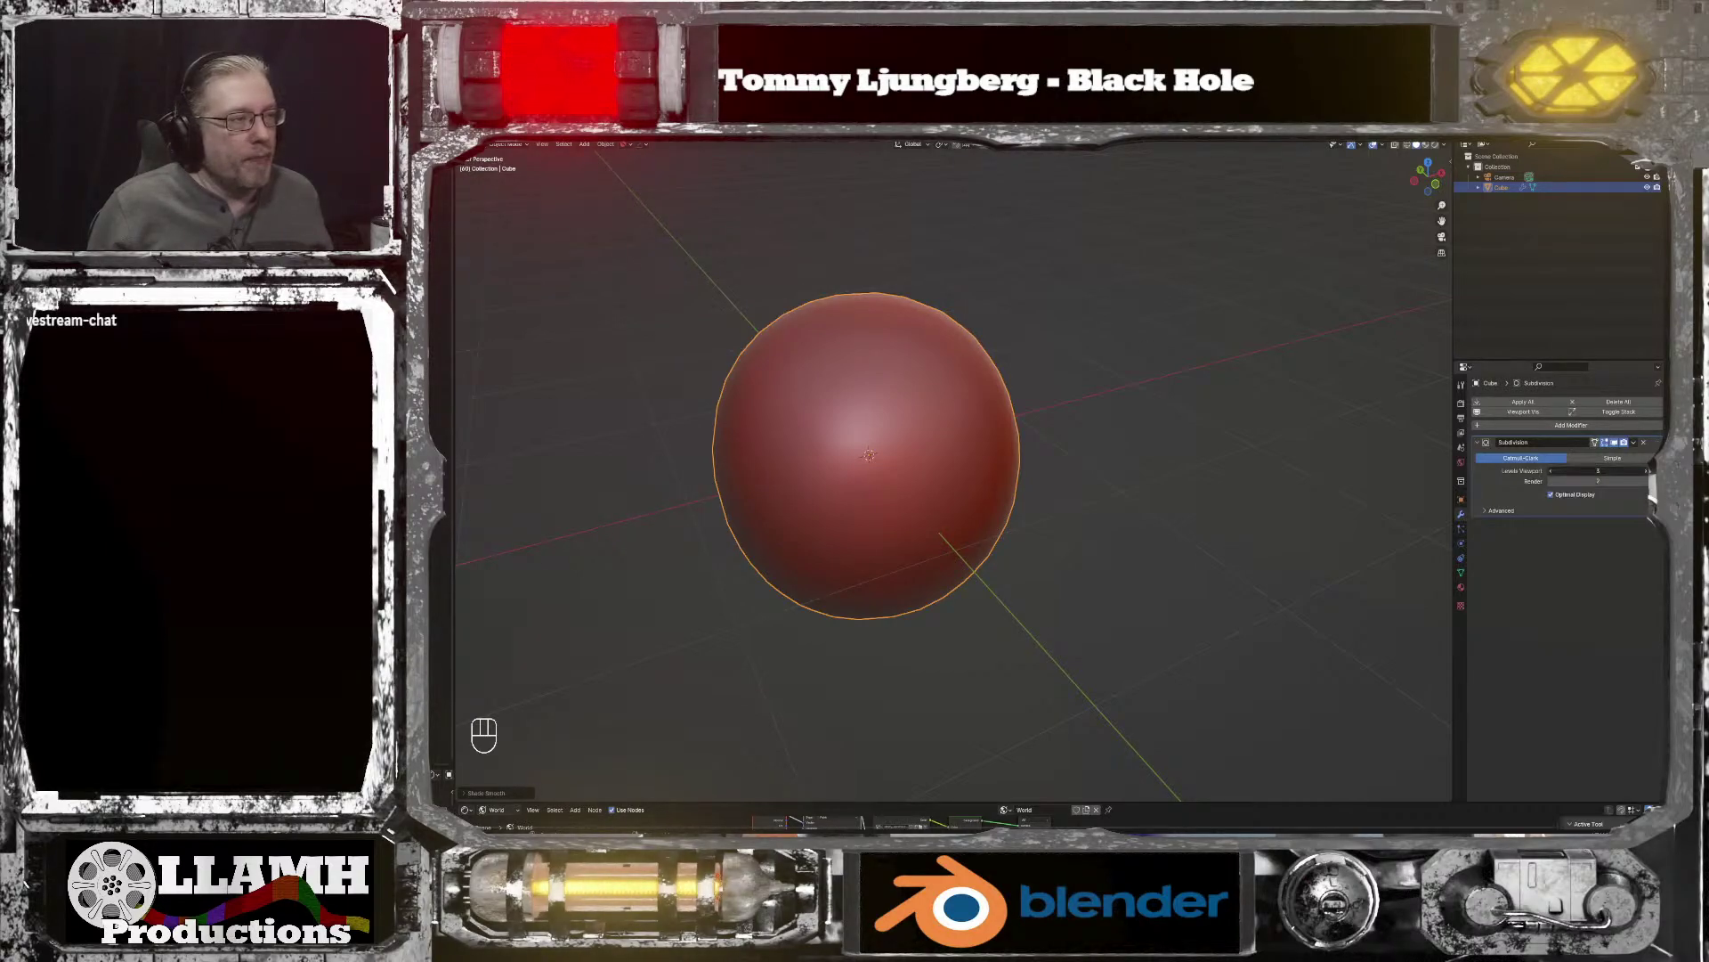
pyautogui.click(1646, 481)
pyautogui.click(1646, 481)
pyautogui.moveTo(1227, 447); pyautogui.dragTo(1138, 390, button='middle')
# Step: Compare the cube's low-poly cage in Edit Mode with the smoothed shape in Object Mode
pyautogui.press('Tab')
pyautogui.click(1186, 463)
pyautogui.press('Tab')
pyautogui.click(1192, 414)
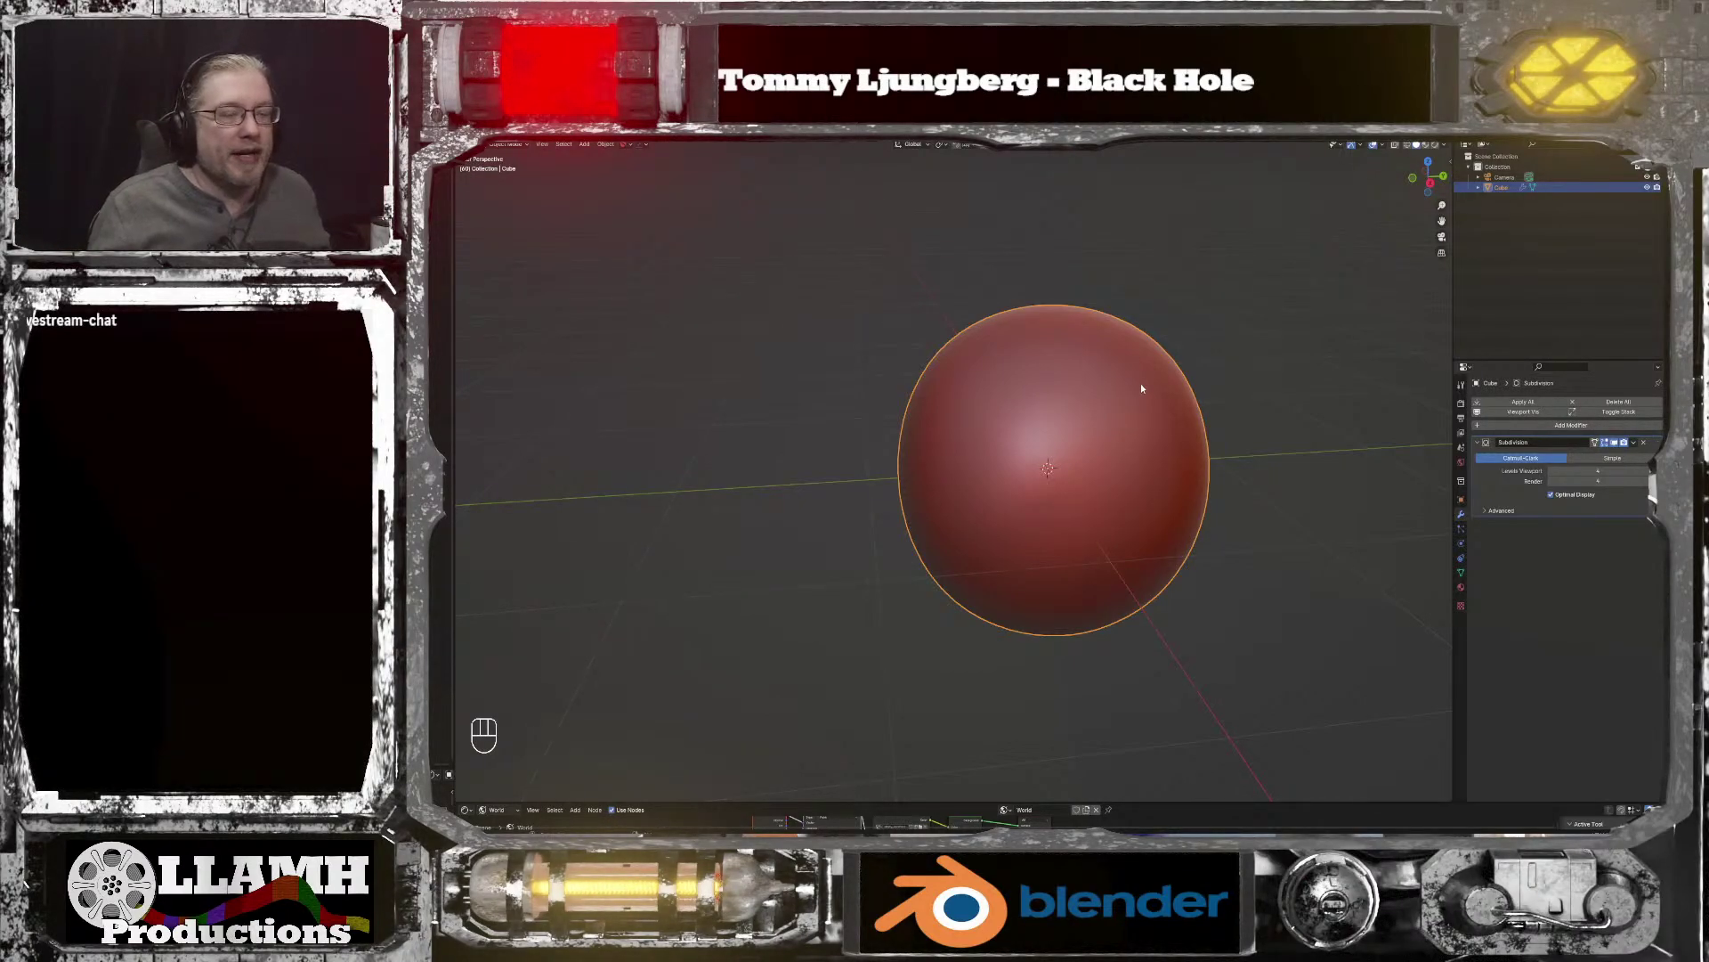
pyautogui.scroll(-1, 1141, 384)
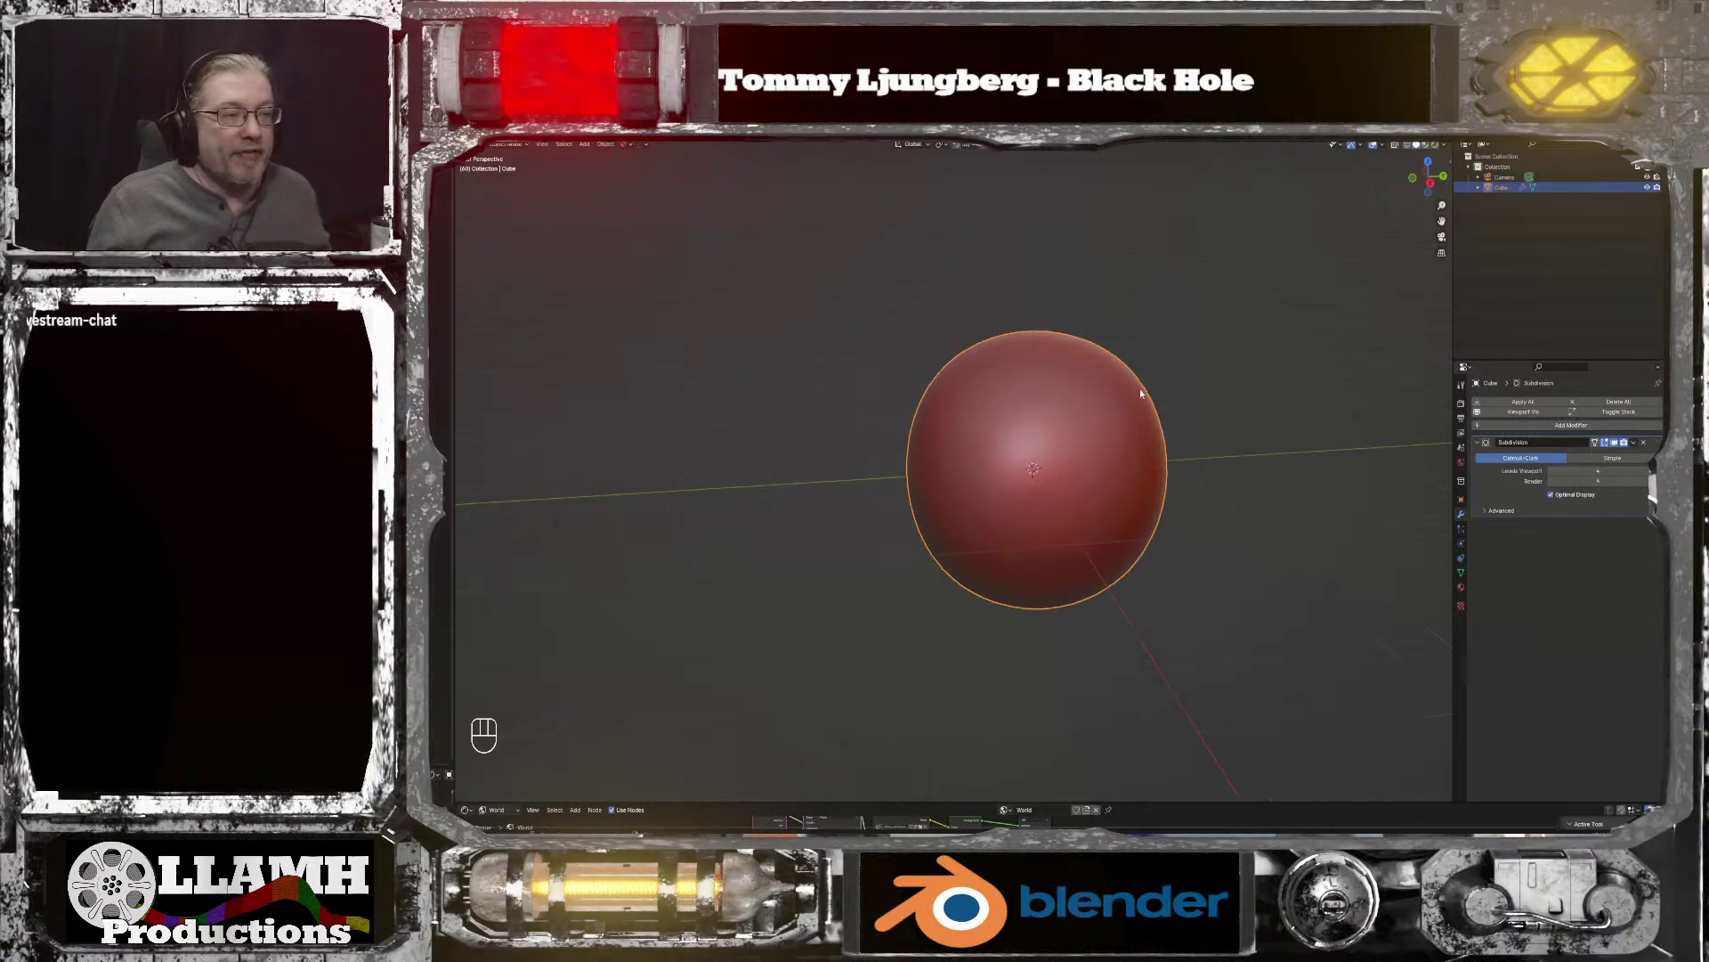
pyautogui.scroll(-3, 1131, 406)
pyautogui.moveTo(1118, 424); pyautogui.dragTo(1182, 441, button='middle')
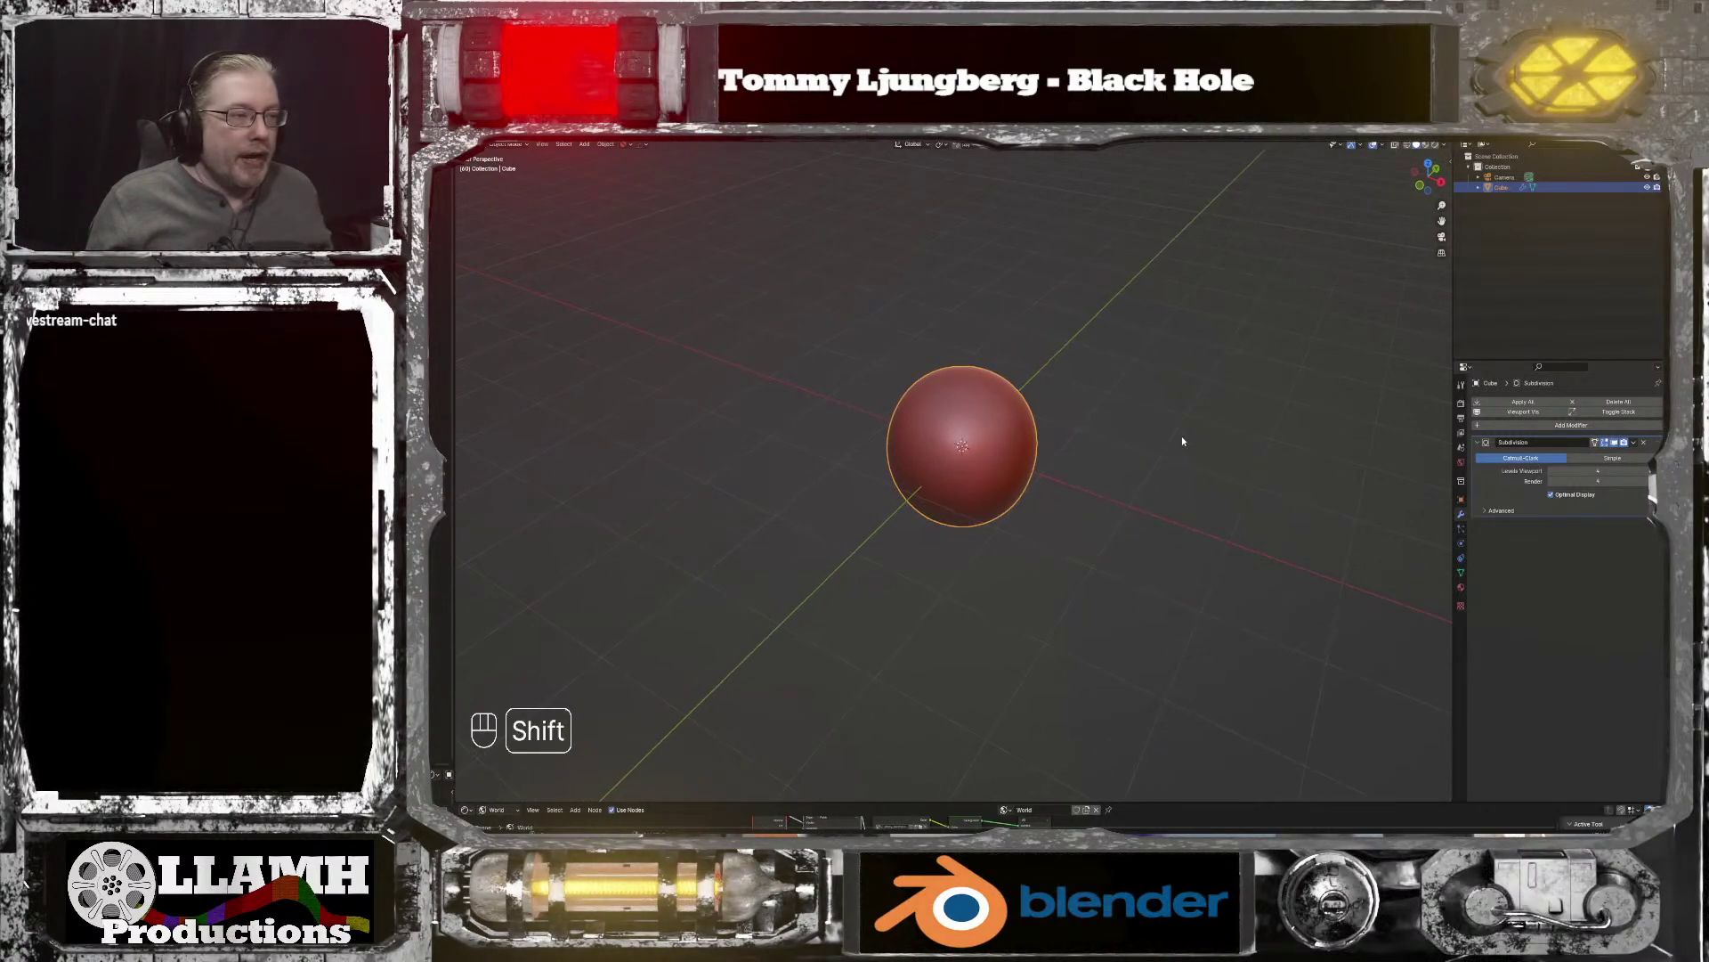
pyautogui.hotkey('shift', 'a')
pyautogui.moveTo(1188, 439)
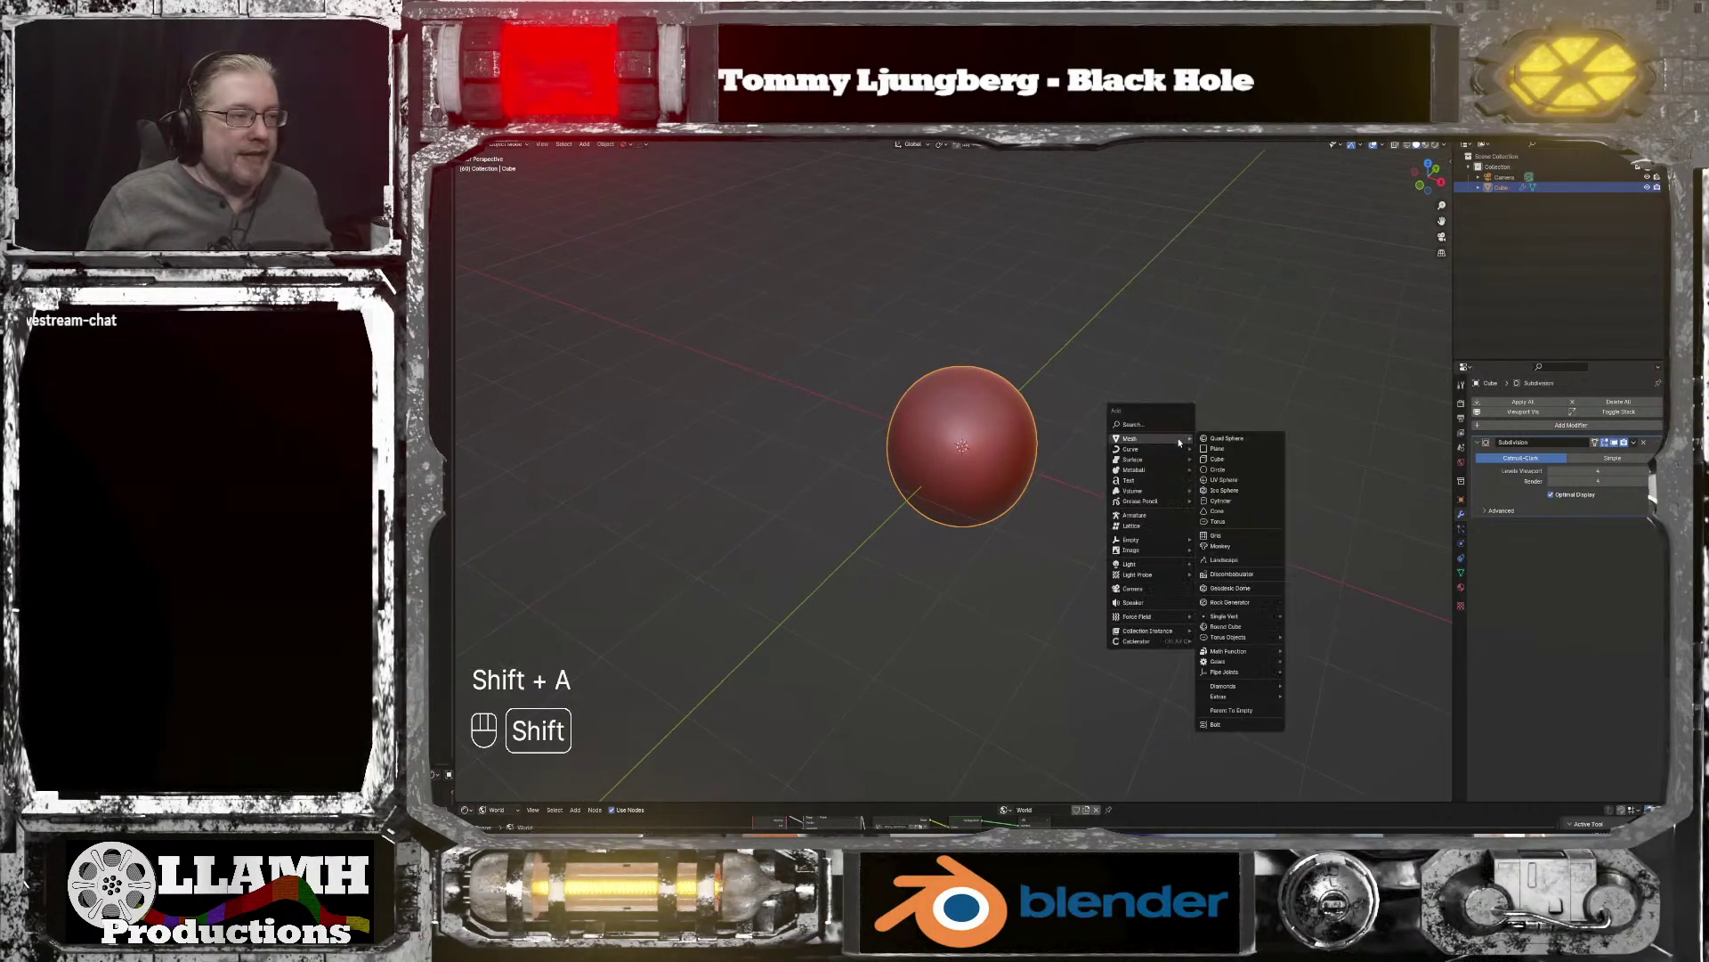
pyautogui.click(1227, 438)
pyautogui.press('g')
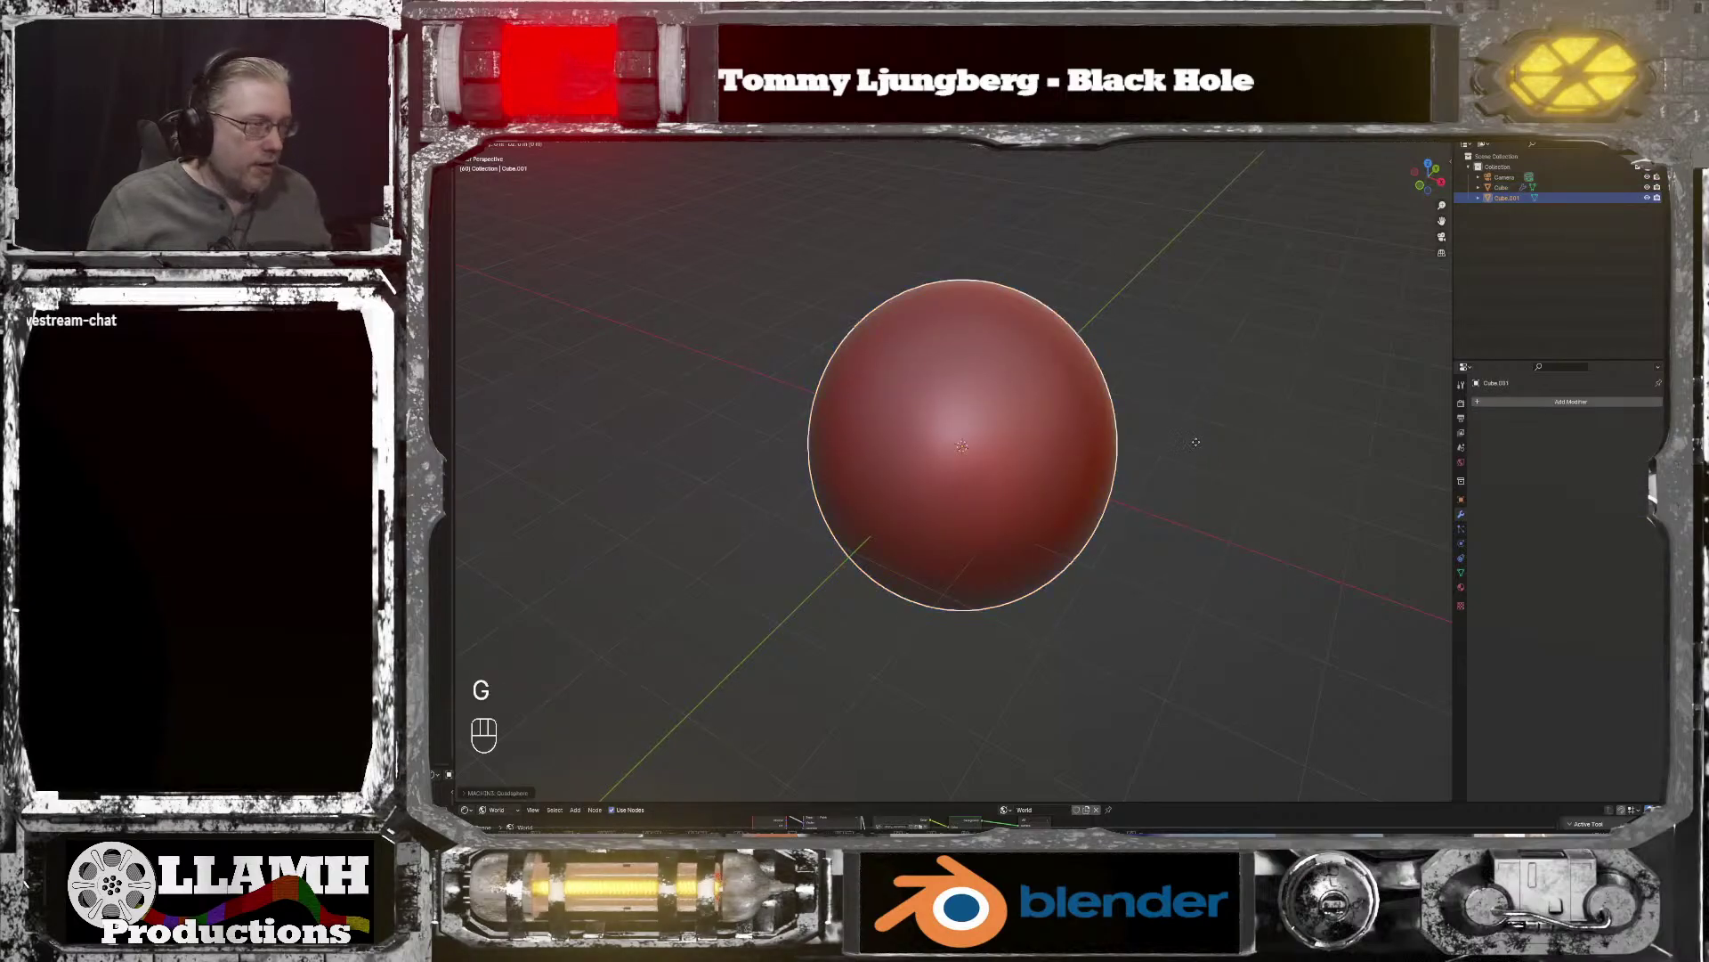
pyautogui.press('x')
pyautogui.click(914, 378)
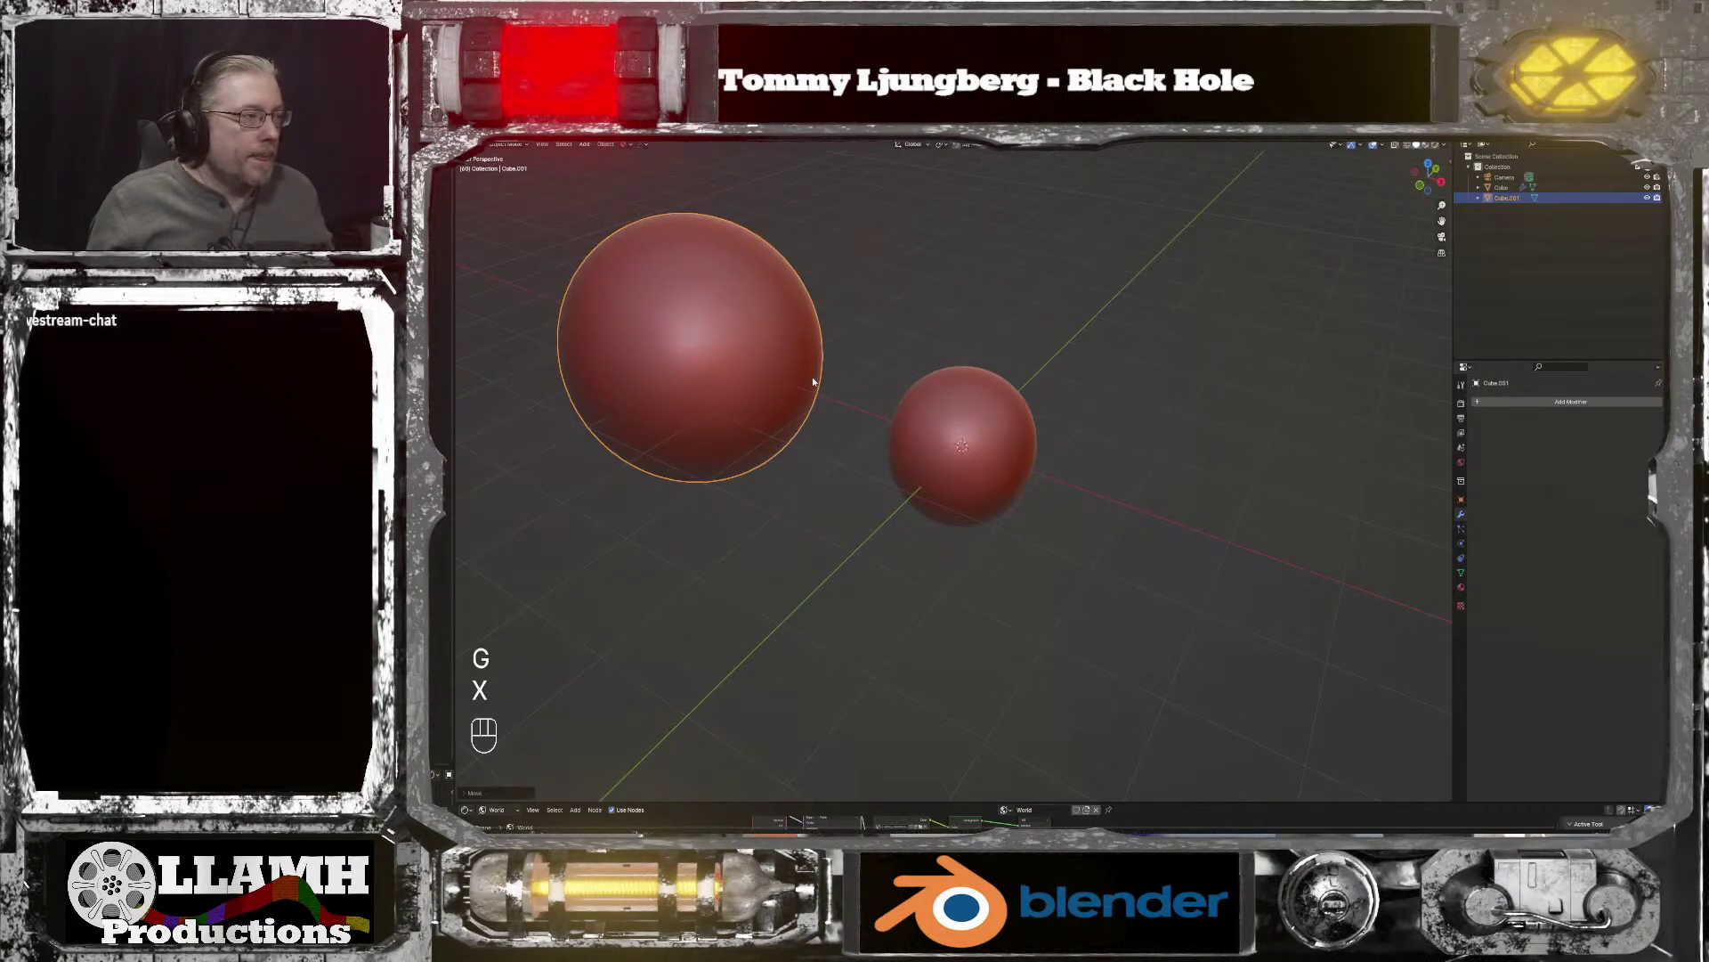
pyautogui.hotkey('ctrl', 'z')
pyautogui.hotkey('ctrl', 'z')
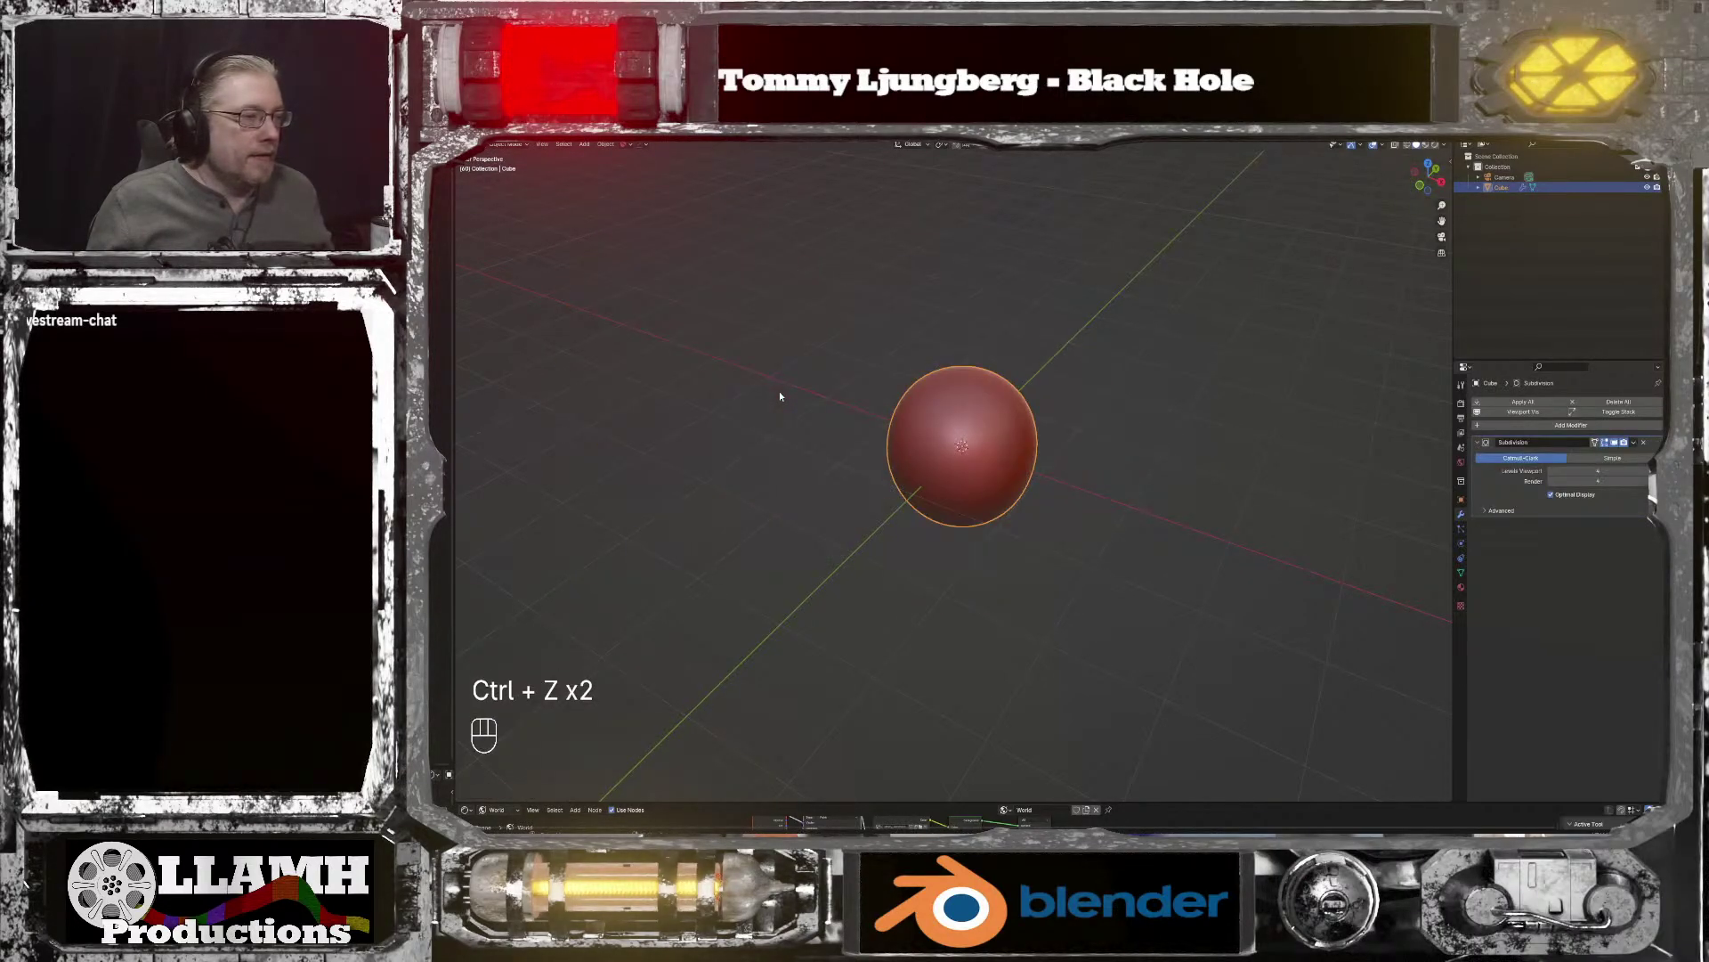
# Step: Add a Quad Sphere, expand its creation options, and move it in the negative X direction beside the subdivided cube
pyautogui.hotkey('shift', 'a')
pyautogui.moveTo(778, 392)
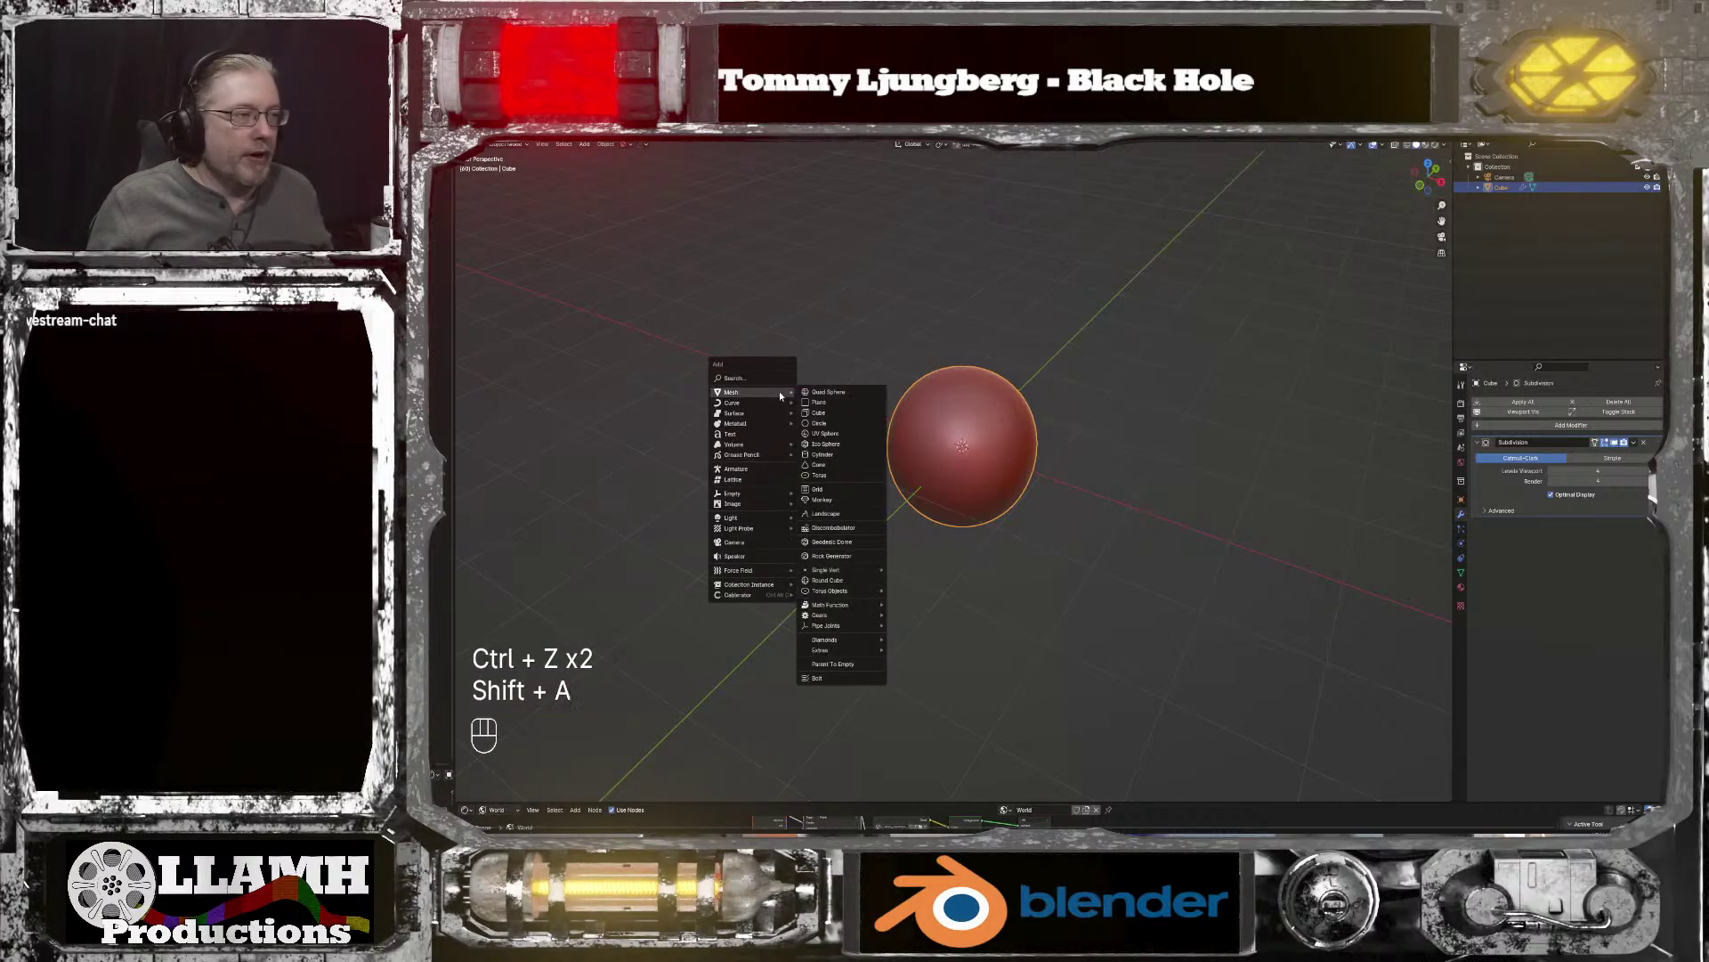
pyautogui.click(837, 392)
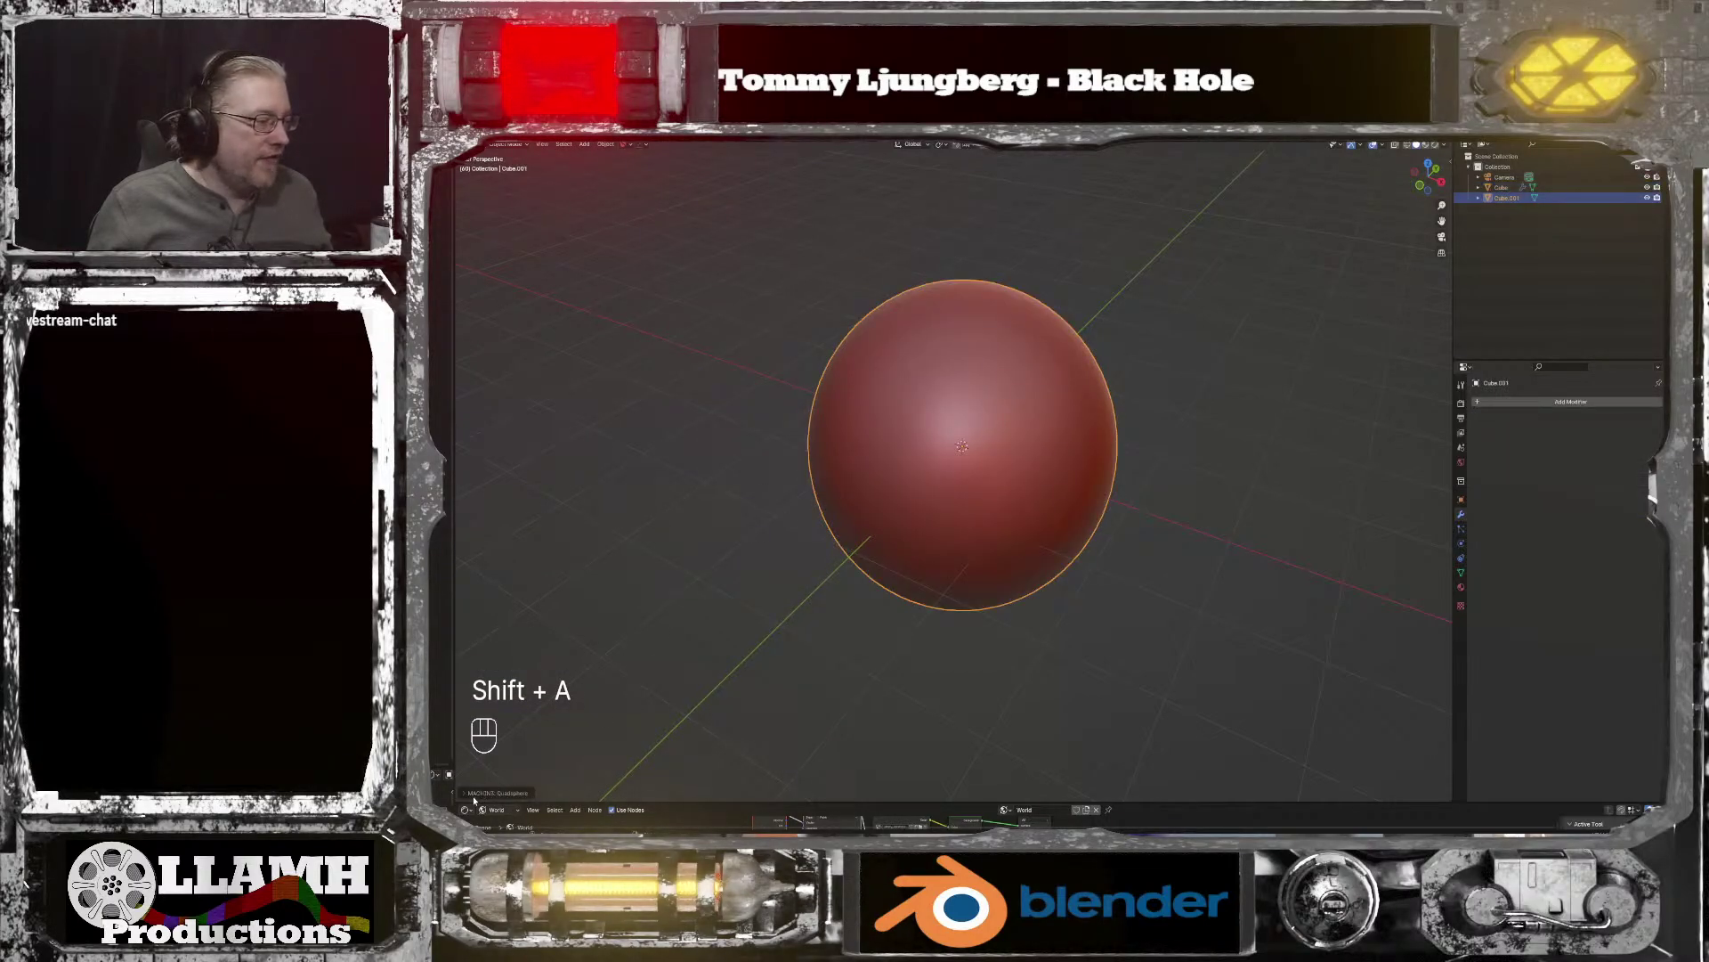
pyautogui.click(464, 794)
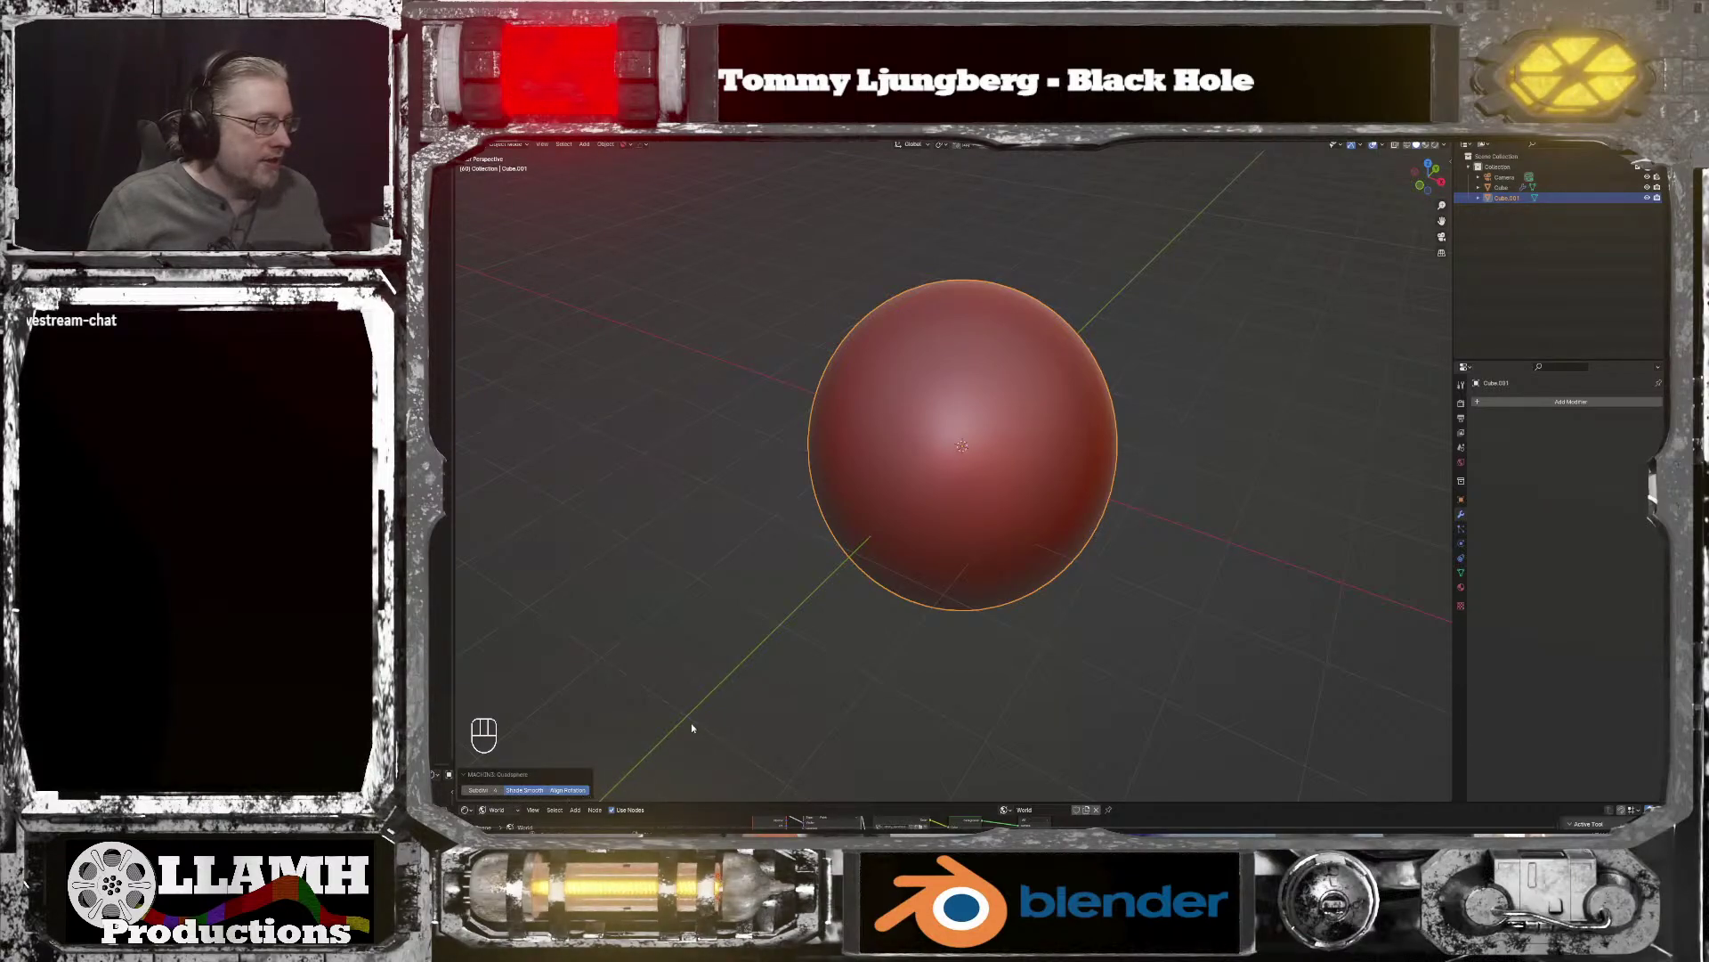
pyautogui.press('g')
pyautogui.press('x')
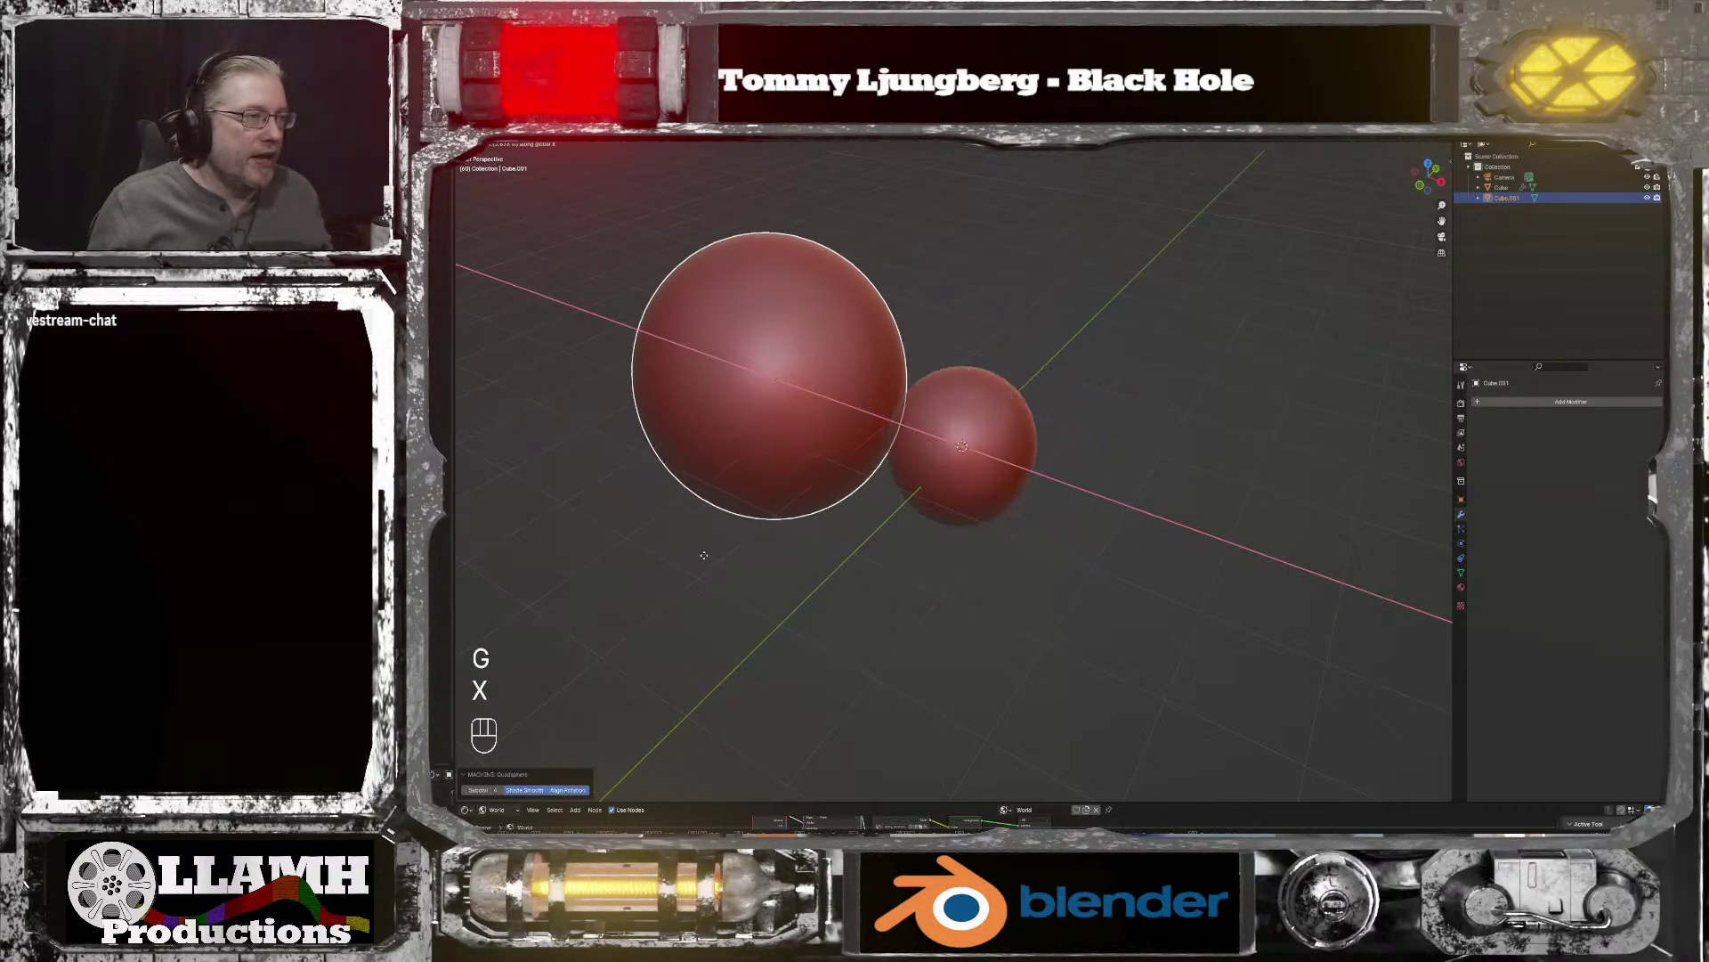
pyautogui.click(676, 549)
pyautogui.moveTo(815, 508)
pyautogui.mouseDown(button='middle')
pyautogui.moveTo(764, 476)
pyautogui.moveTo(794, 483)
pyautogui.mouseUp(button='middle')
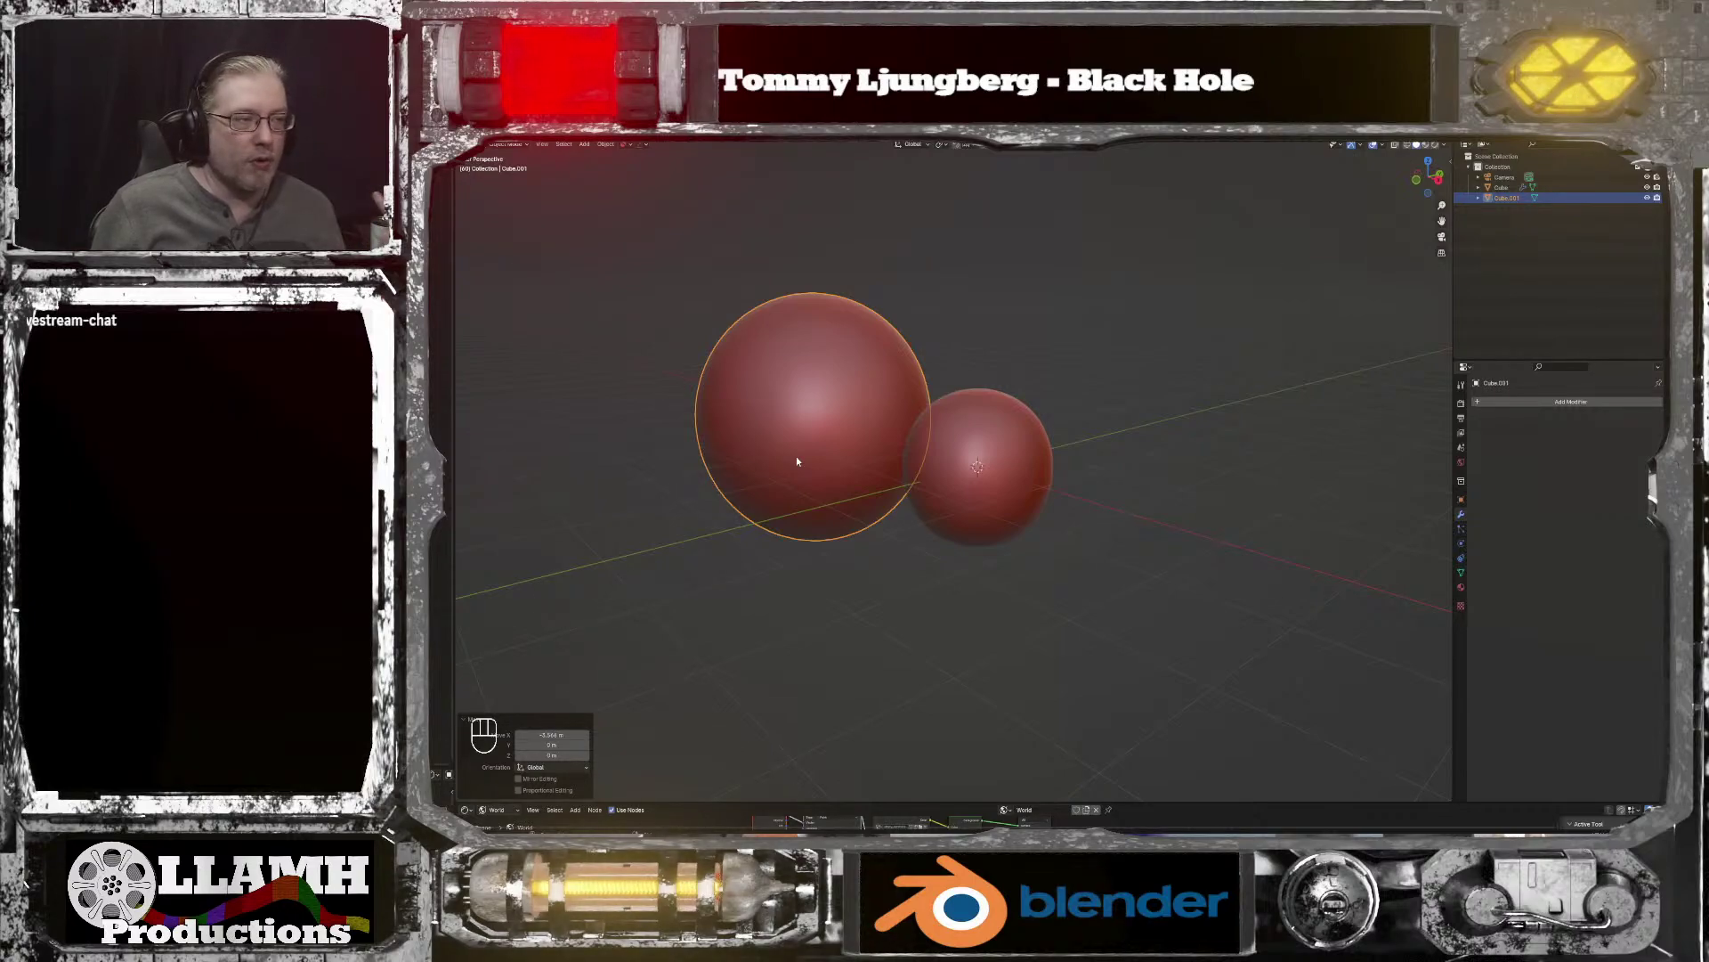
# Step: Inspect the quad sphere's mesh topology in Edit Mode with face selection
pyautogui.press('Tab')
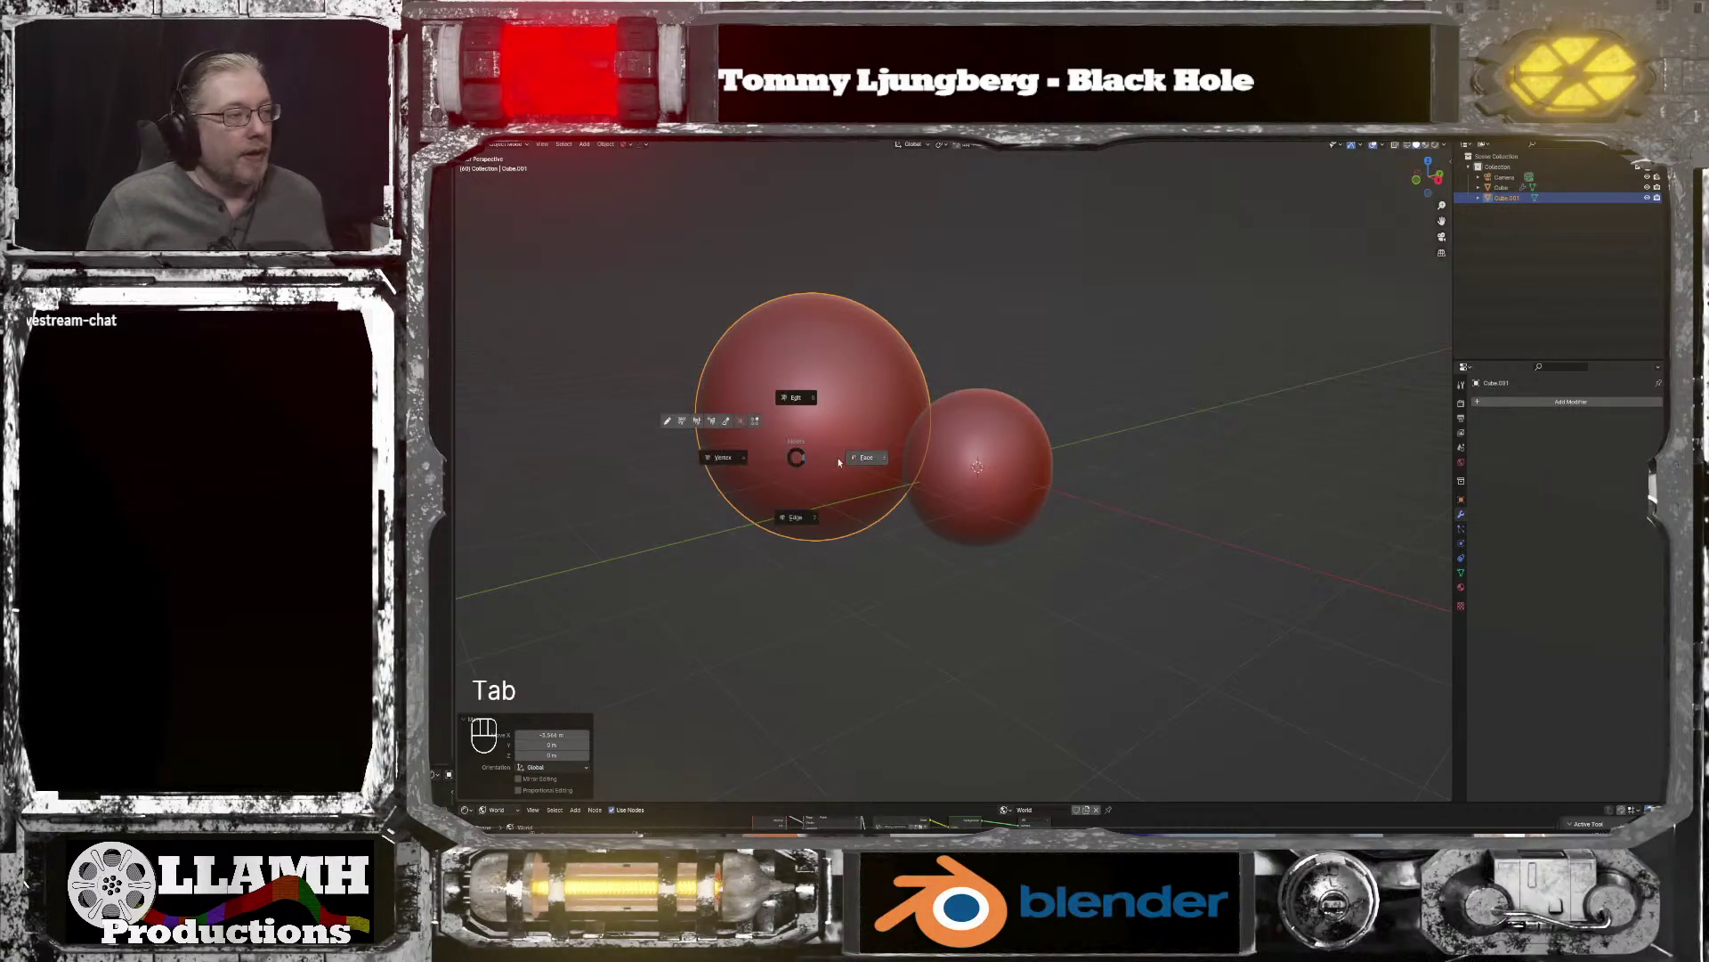
pyautogui.click(856, 460)
pyautogui.moveTo(844, 445); pyautogui.dragTo(924, 447, button='middle')
pyautogui.scroll(-1, 910, 469)
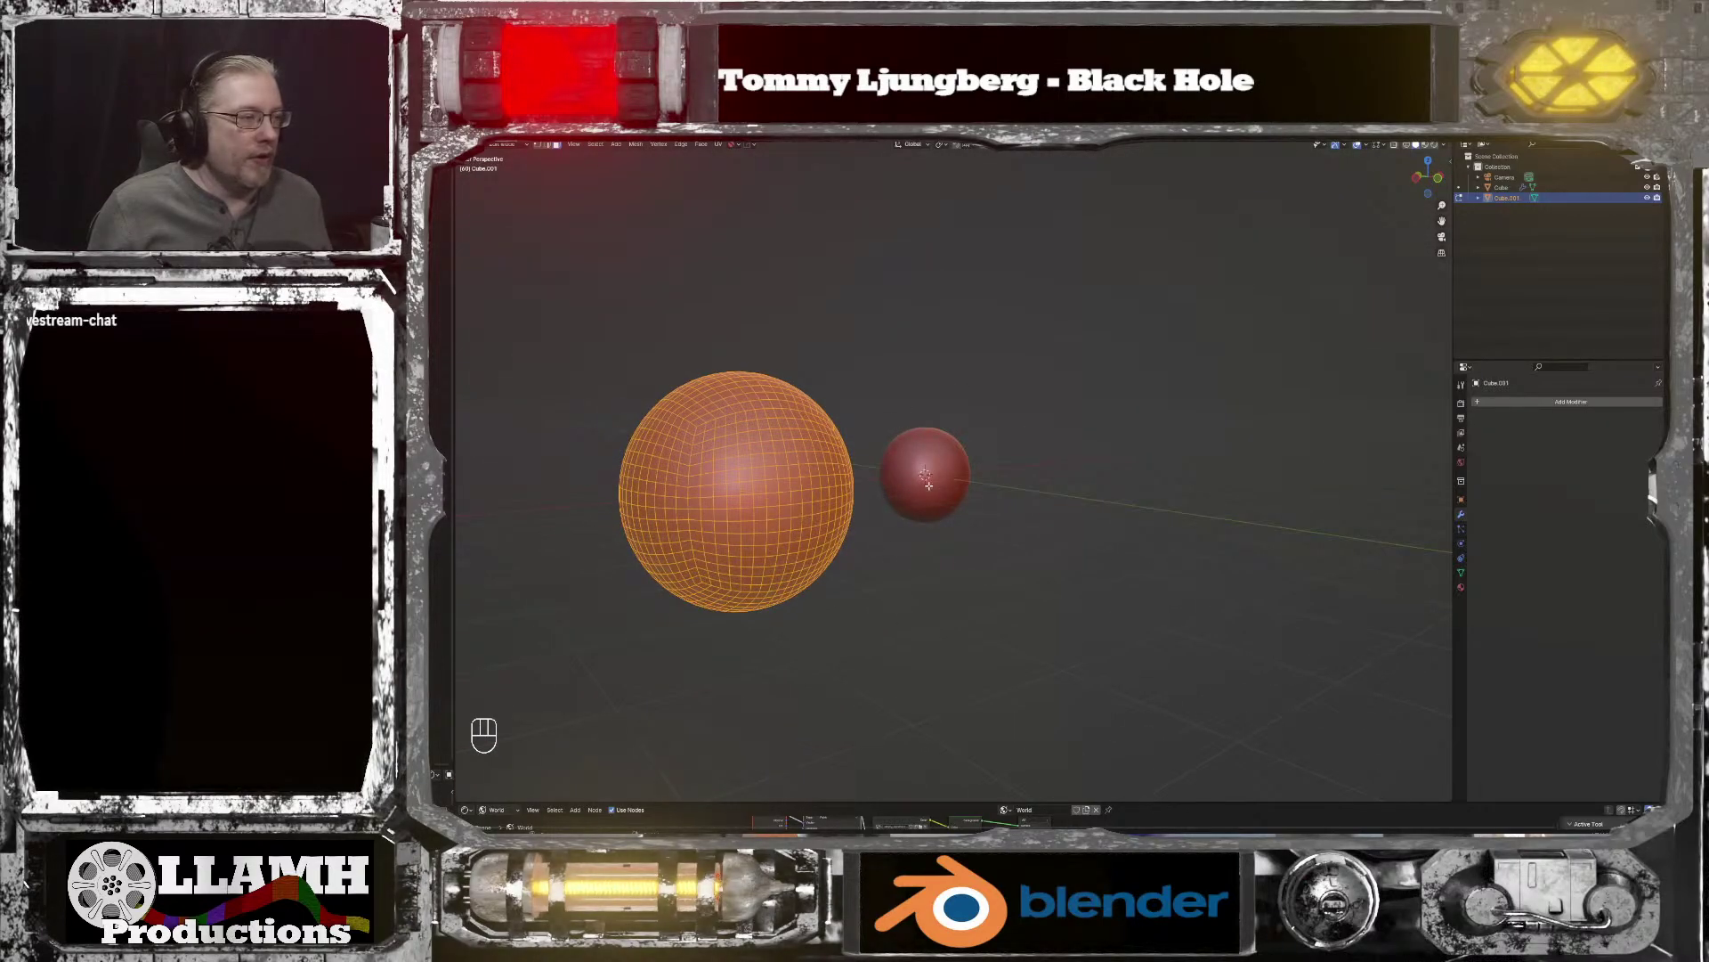
pyautogui.moveTo(889, 491); pyautogui.dragTo(782, 530, button='middle')
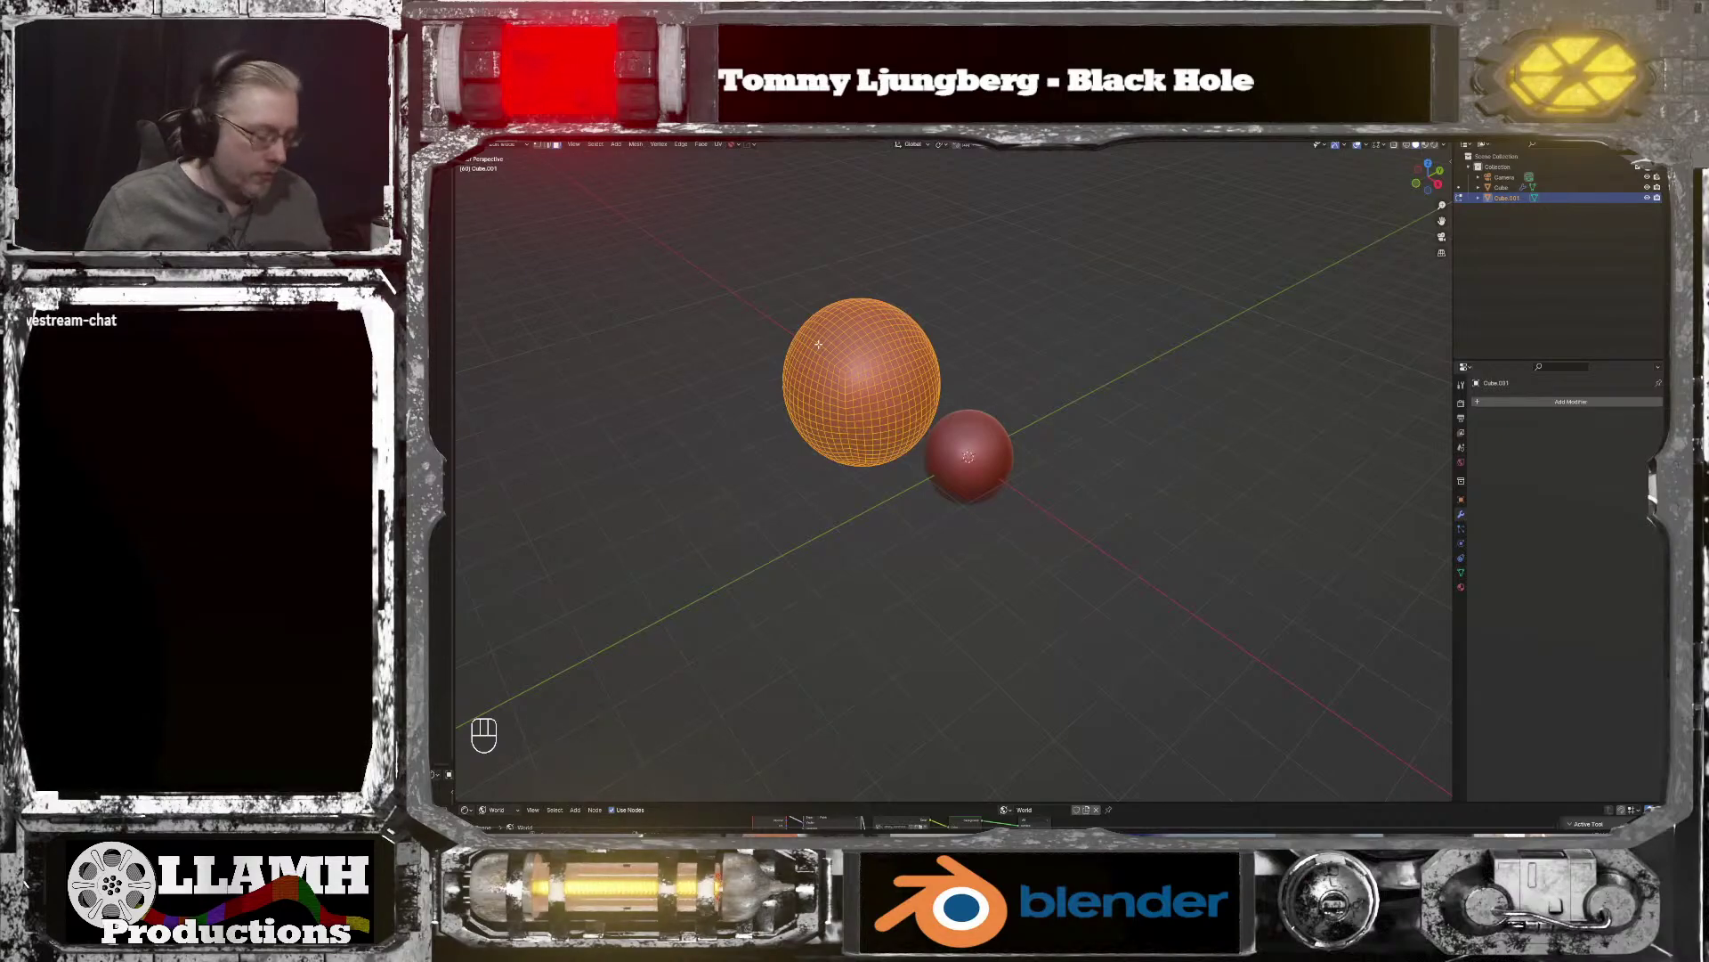
# Step: Leave Edit Mode and delete the quad sphere object
pyautogui.press('x')
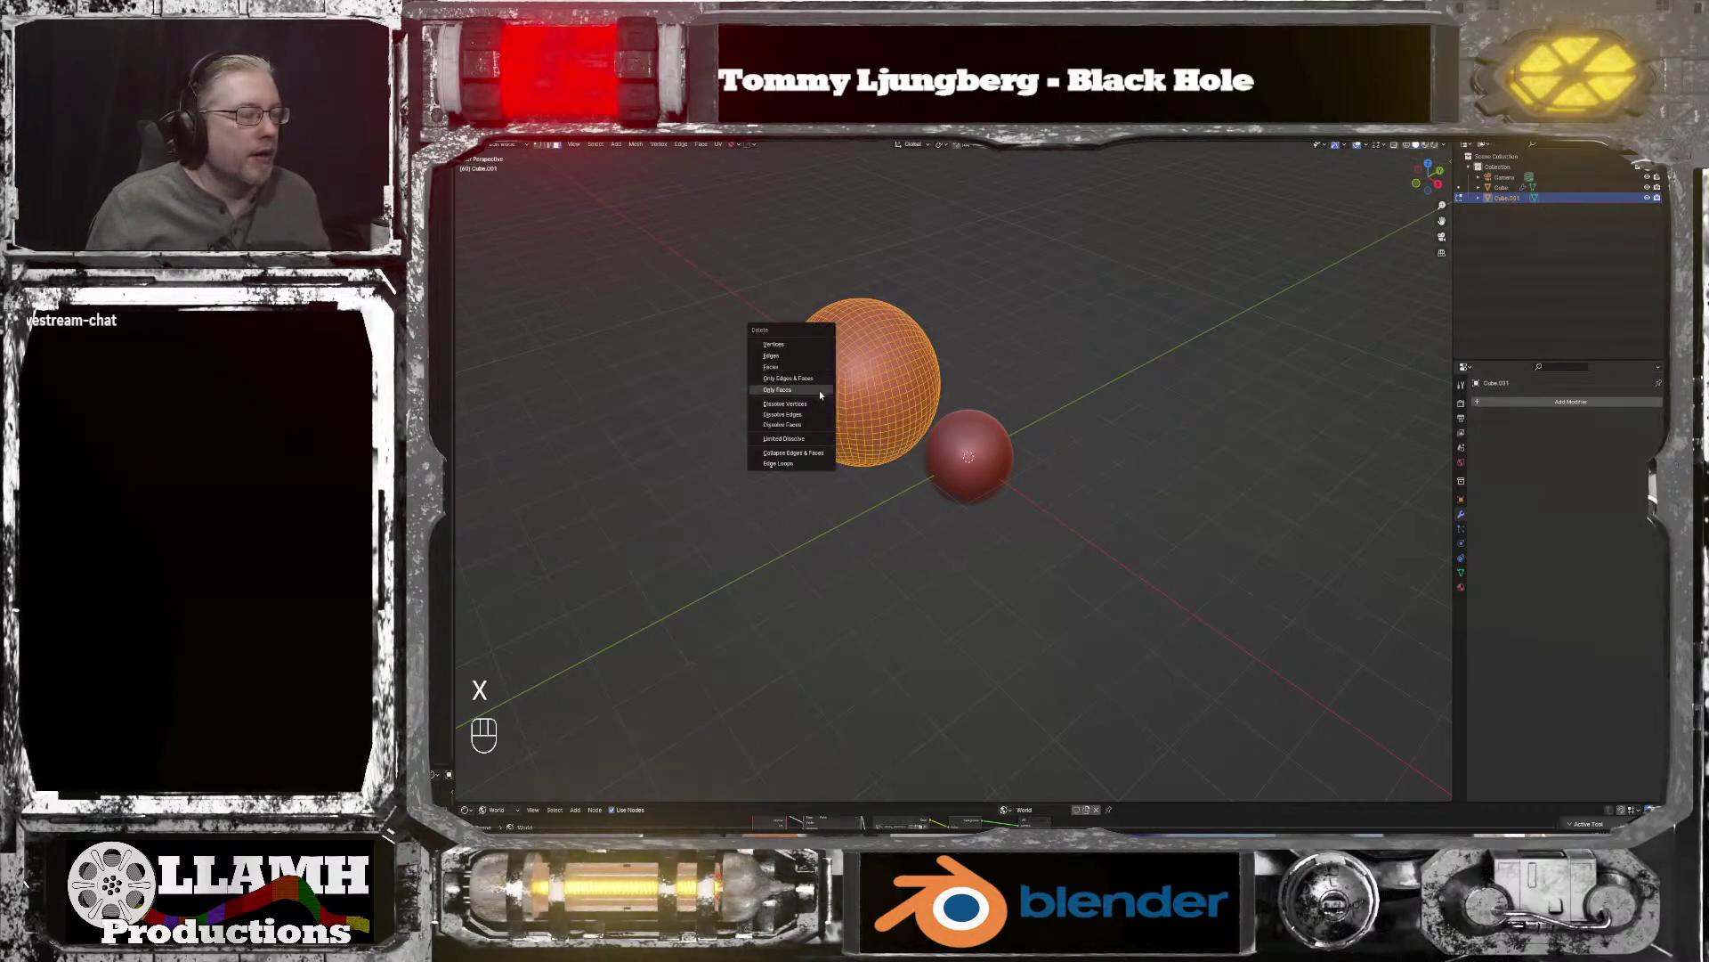
pyautogui.press('Tab')
pyautogui.press('x')
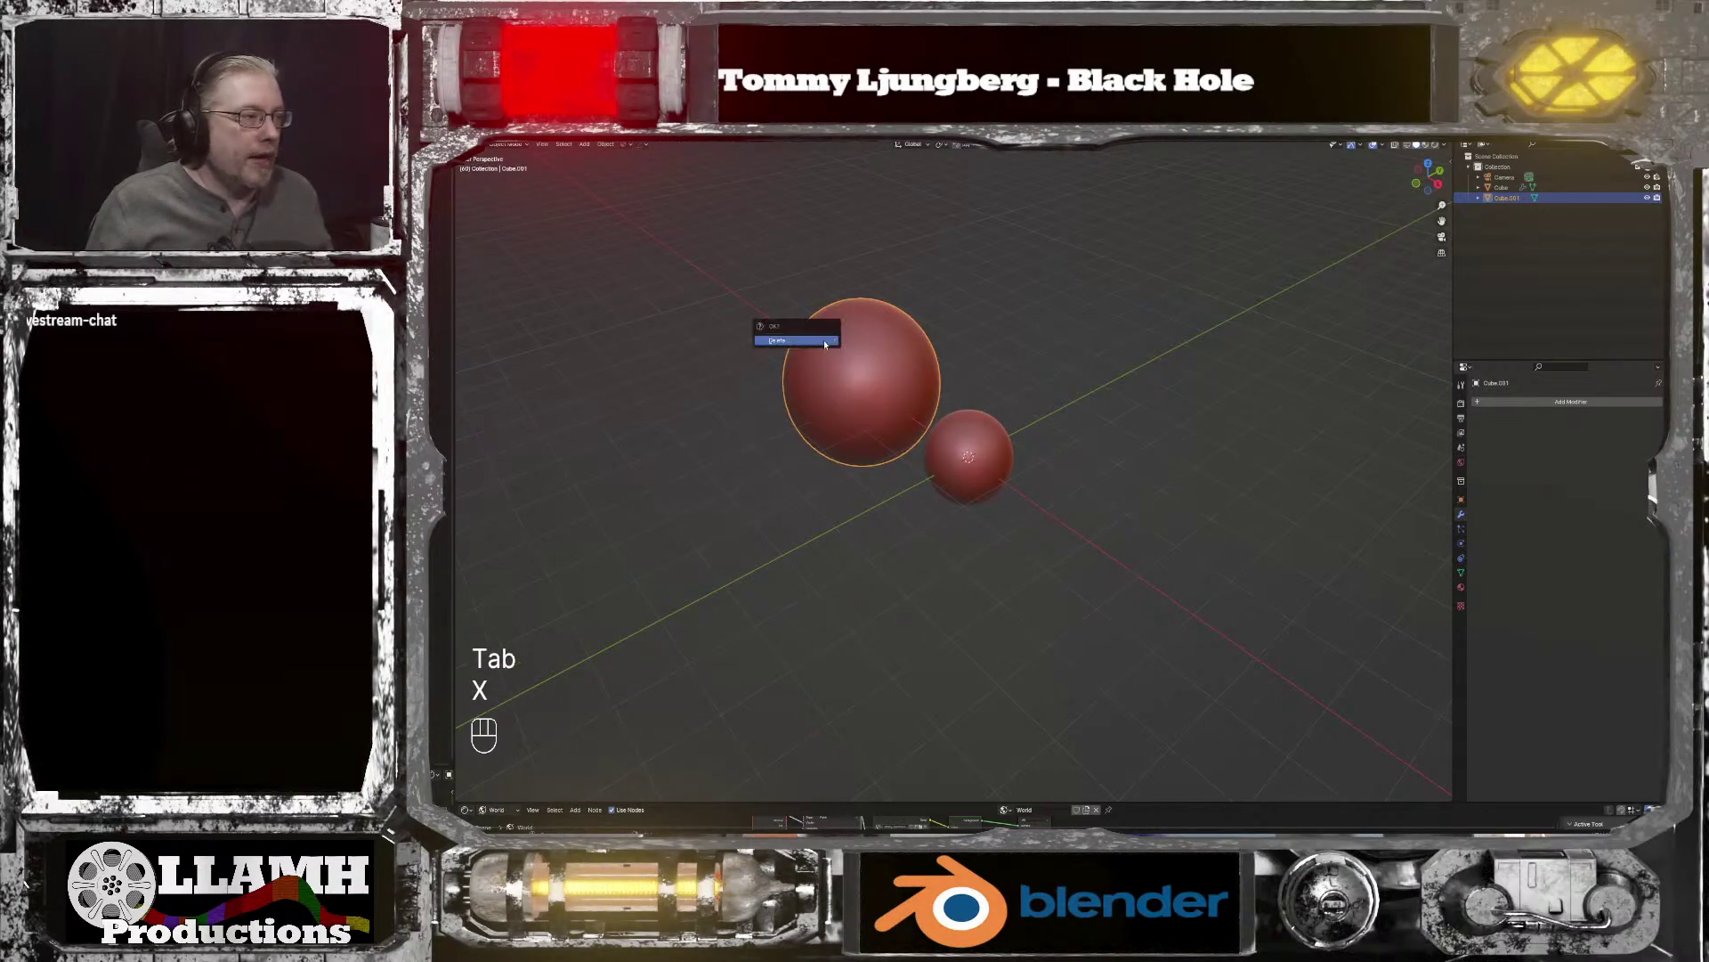
pyautogui.click(825, 343)
# Step: Select the subdivided cube, enter Edit Mode with face selection, and scale its whole cage up uniformly
pyautogui.click(965, 450)
pyautogui.press('Tab')
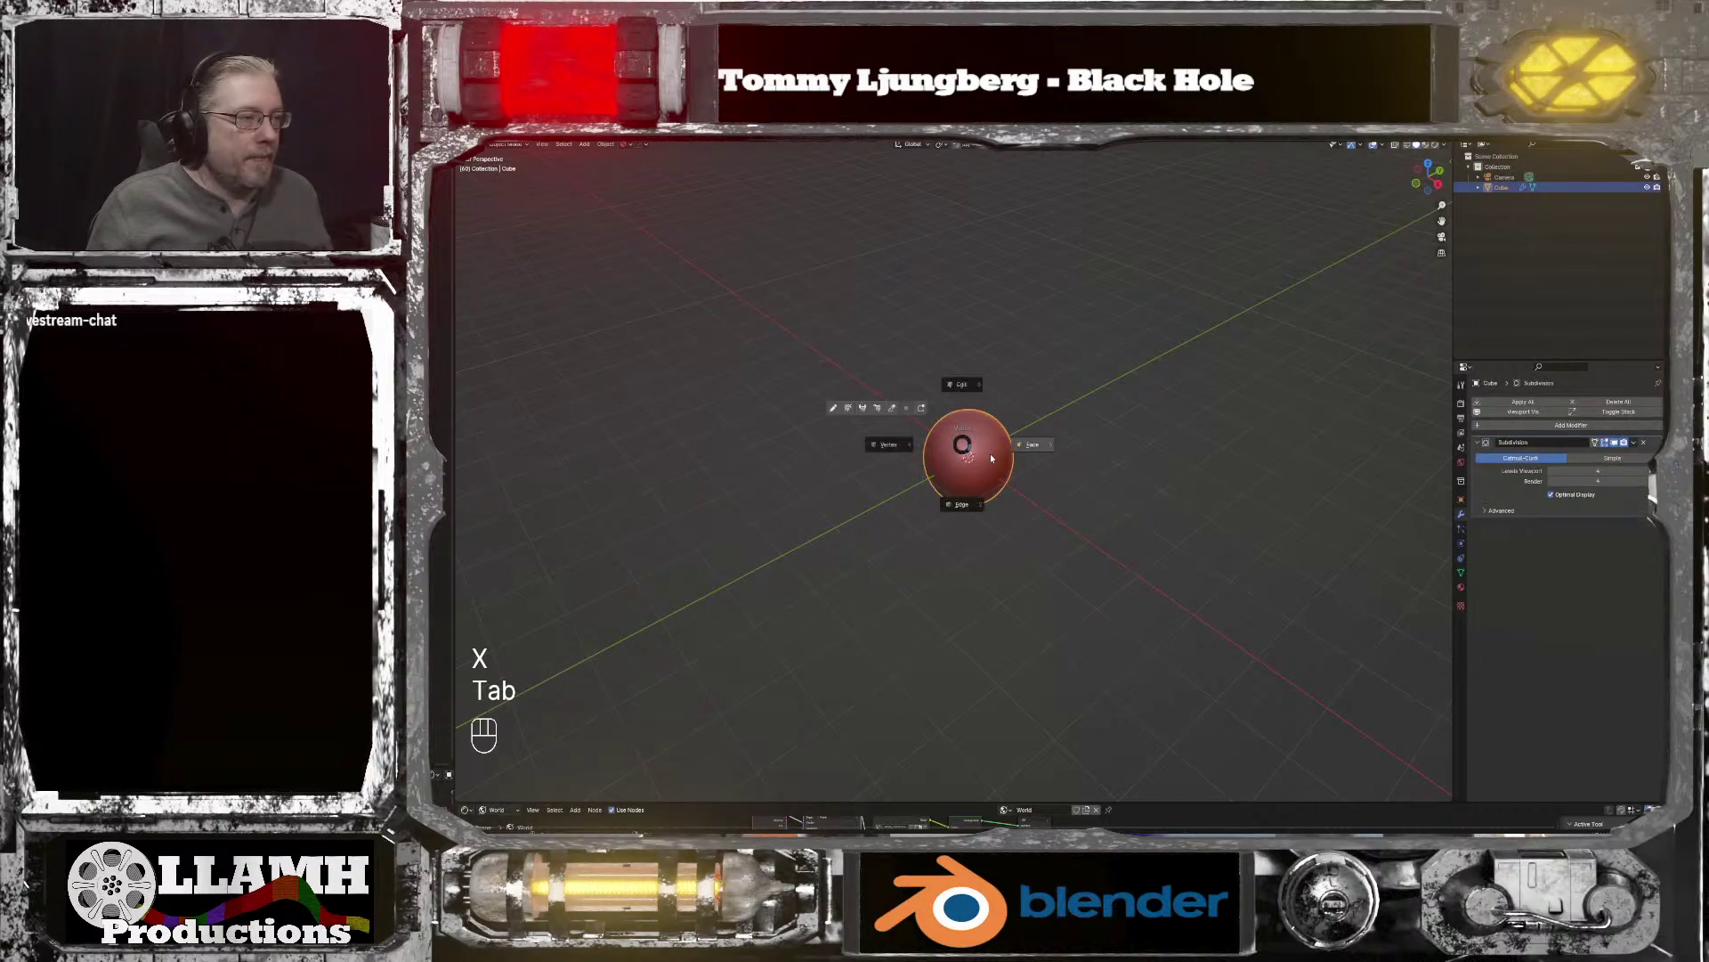
pyautogui.moveTo(964, 449); pyautogui.dragTo(1072, 411, button='middle')
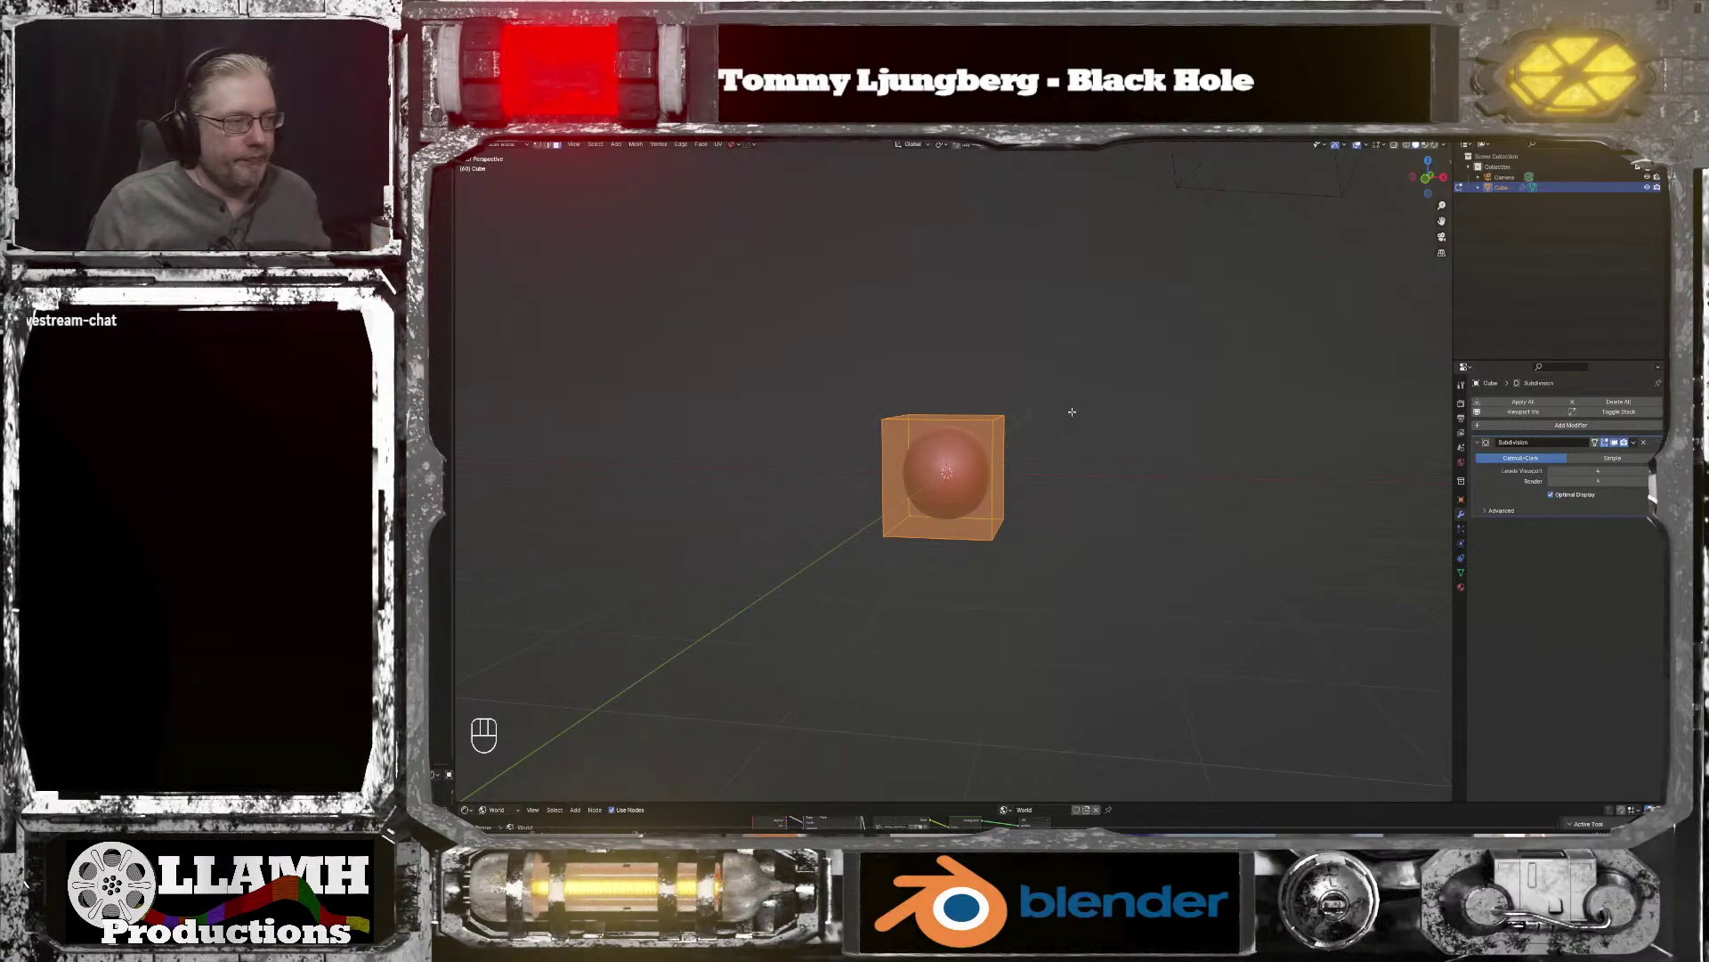
pyautogui.moveTo(1070, 432); pyautogui.dragTo(1068, 501, button='middle')
pyautogui.scroll(3, 1016, 470)
pyautogui.scroll(-4, 1073, 479)
pyautogui.press('s')
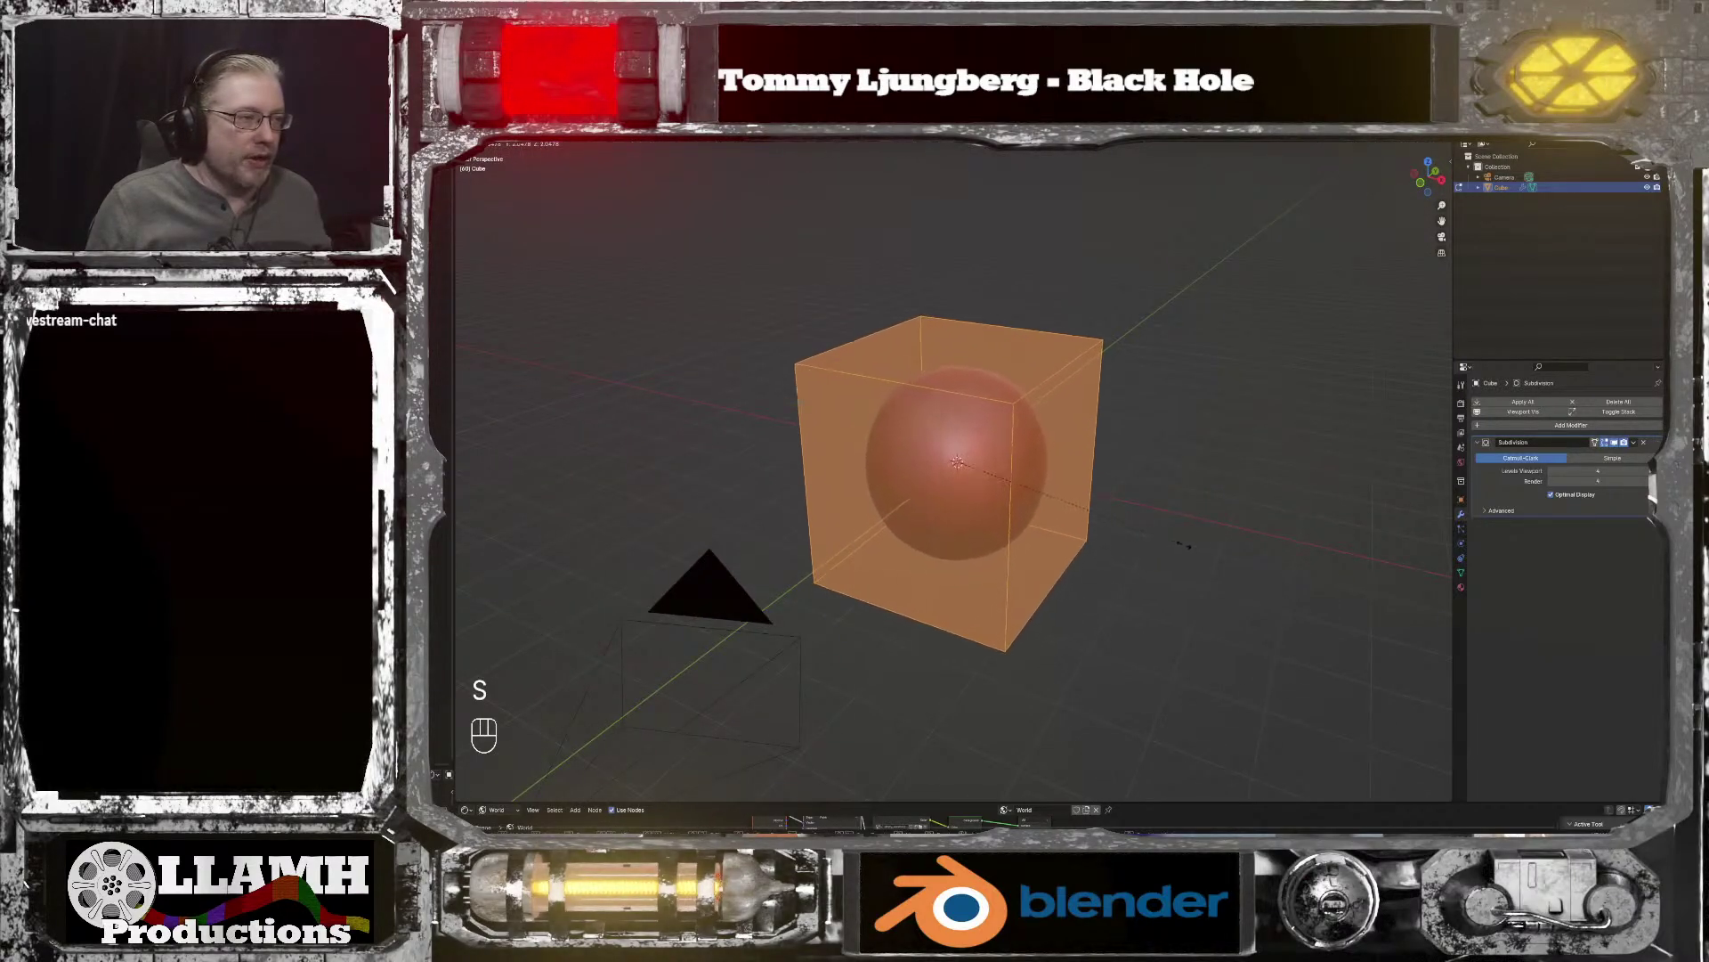
pyautogui.click(1186, 543)
# Step: Select only the top face of the cube's cage
pyautogui.moveTo(1186, 543); pyautogui.dragTo(918, 405, button='middle')
pyautogui.click(938, 378)
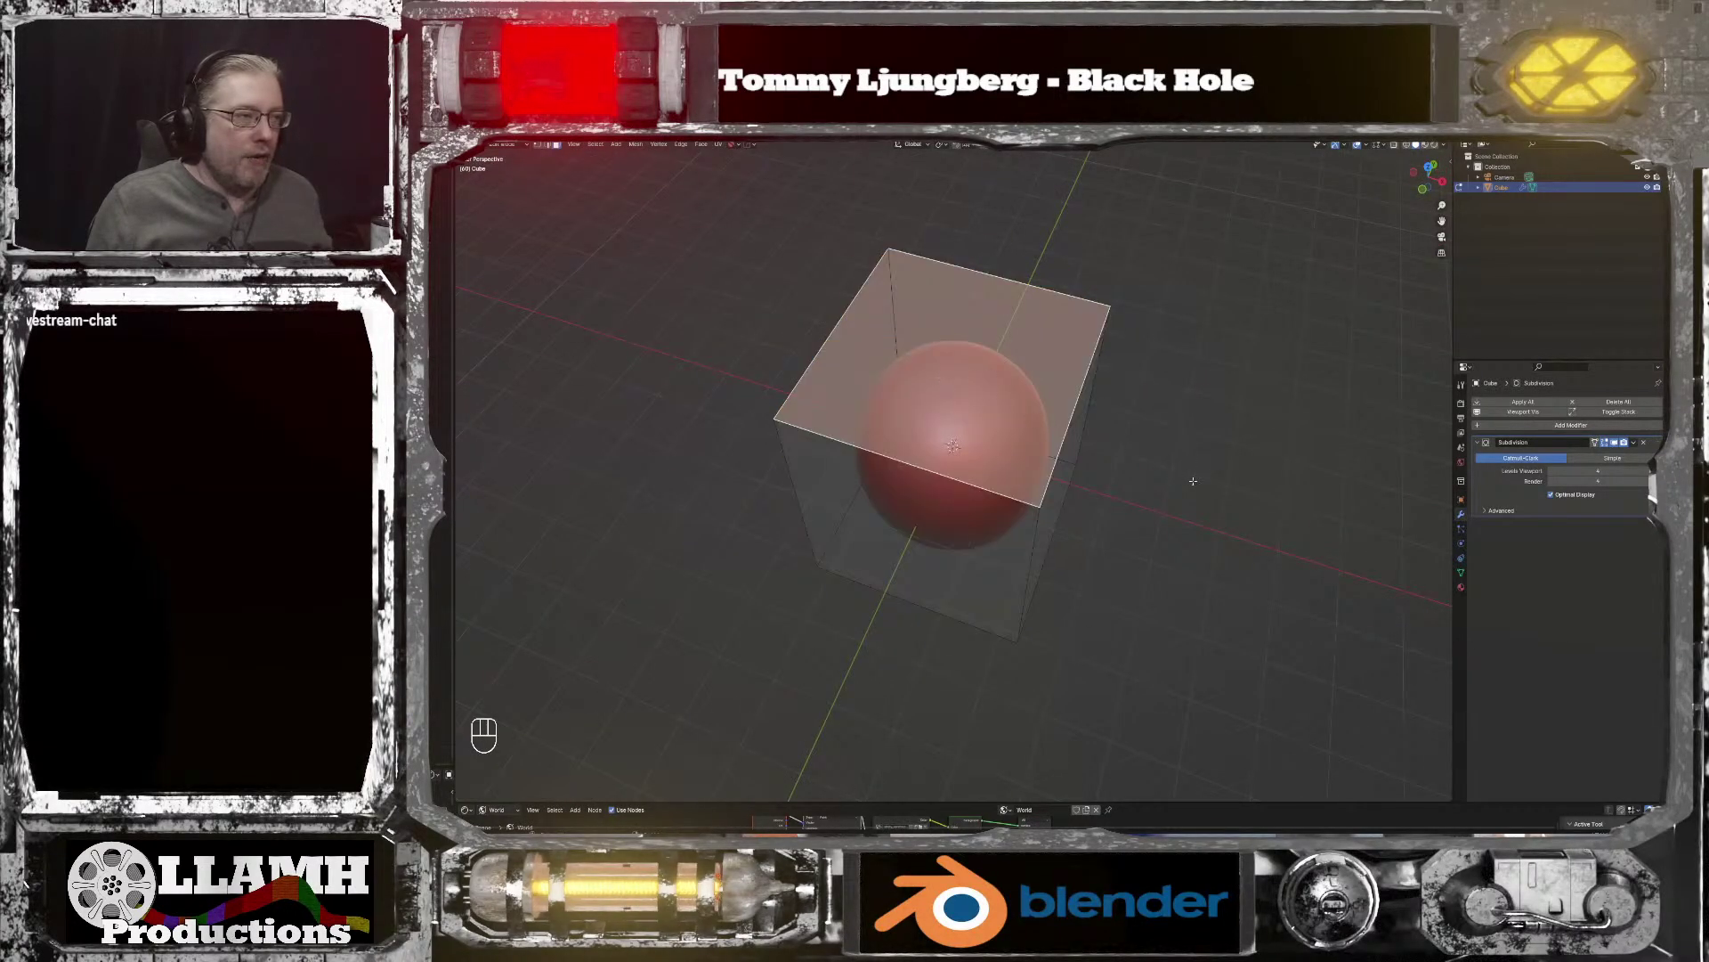
pyautogui.moveTo(1191, 482); pyautogui.dragTo(1146, 404, button='middle')
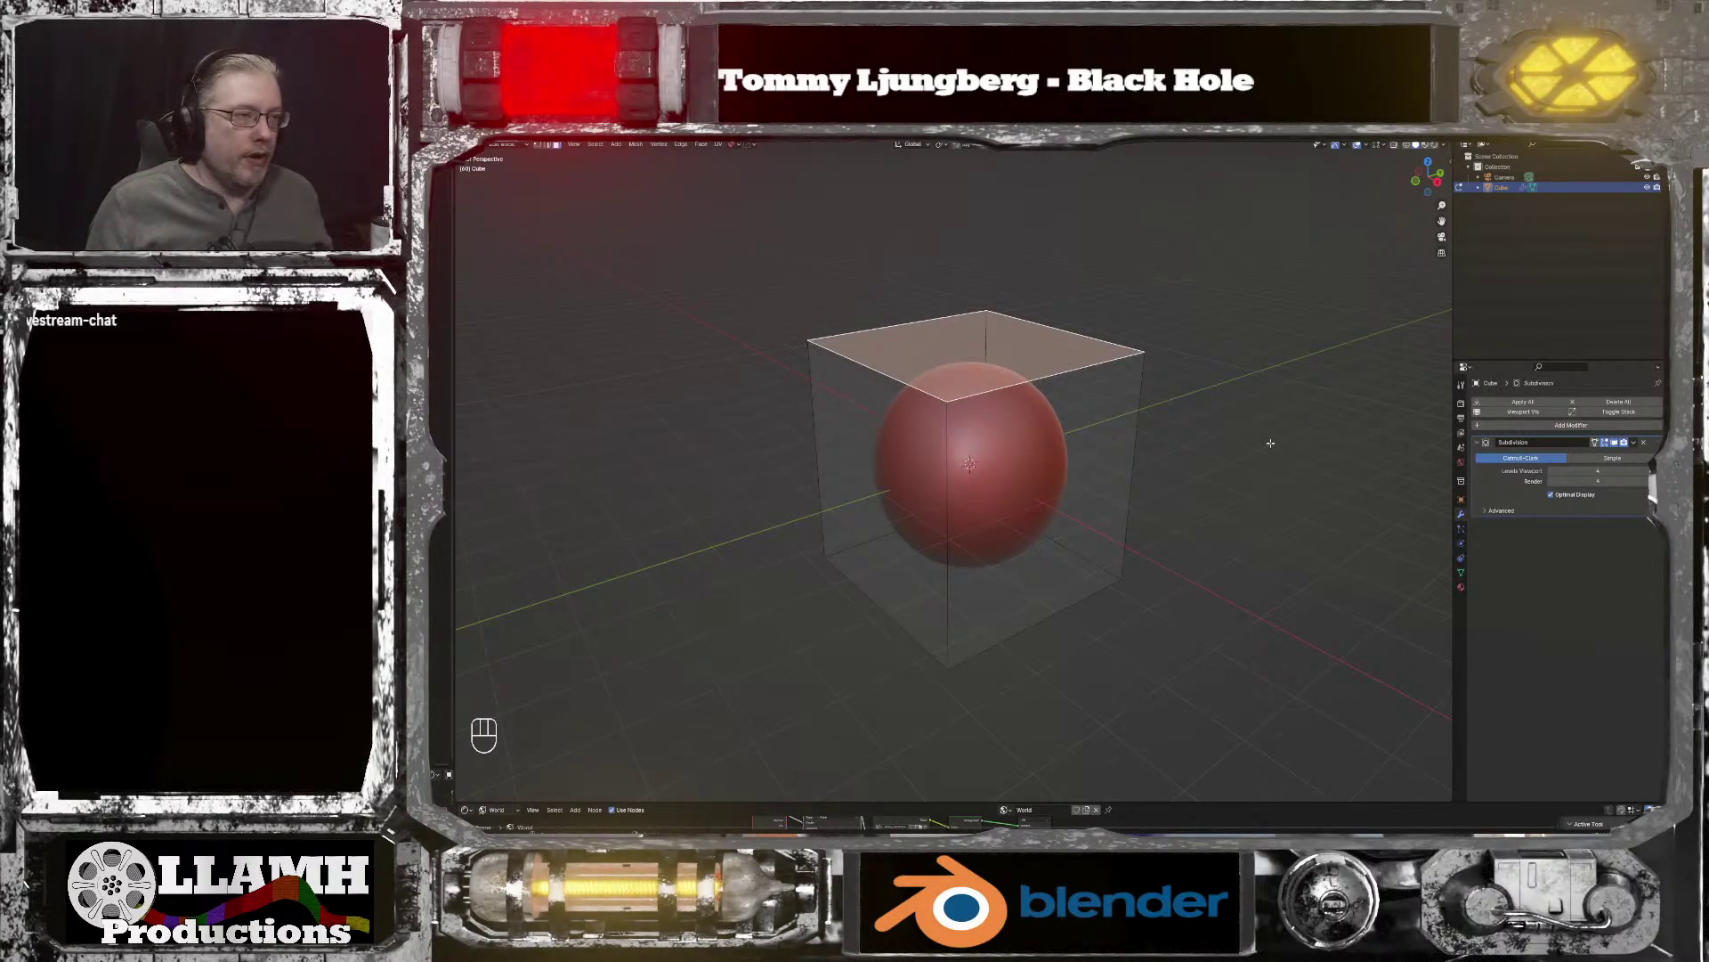
# Step: Try a thin inset on the cube's top face, and undo it
pyautogui.press('i')
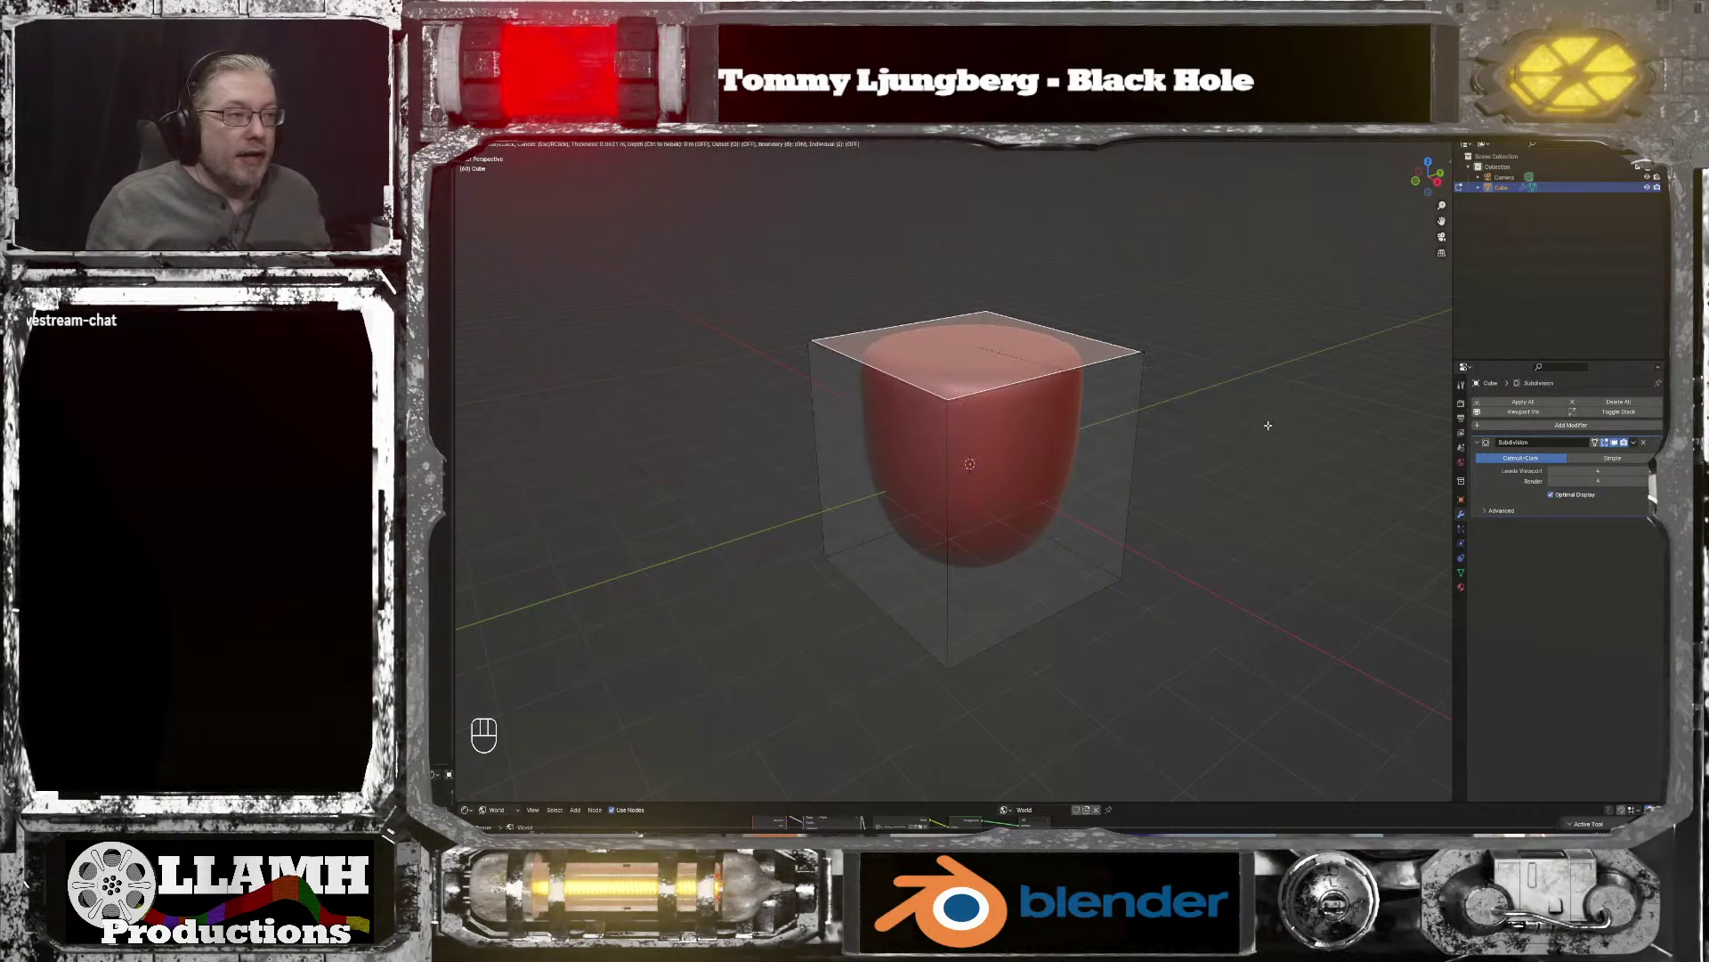
pyautogui.click(1259, 428)
pyautogui.moveTo(1263, 427); pyautogui.dragTo(1139, 519, button='middle')
pyautogui.hotkey('ctrl', 'z')
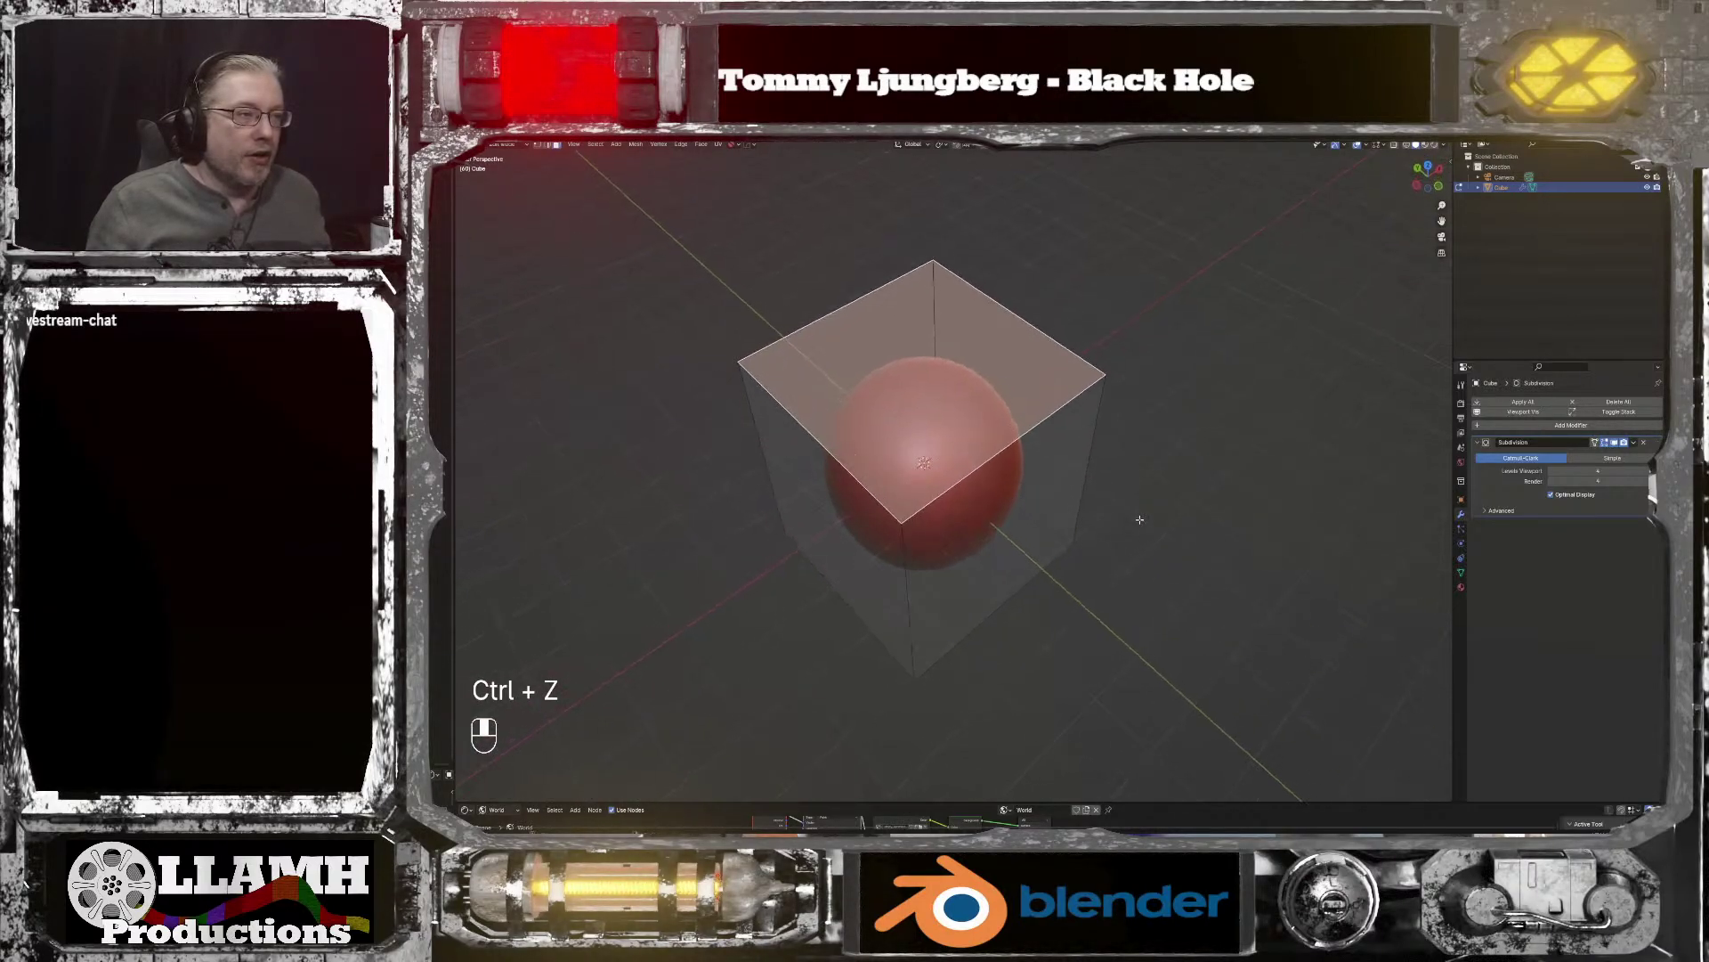
# Step: Try bevelling the border edges of the cube's top face with different segment counts, and cancel the bevel
pyautogui.moveTo(1155, 453); pyautogui.dragTo(1206, 432, button='middle')
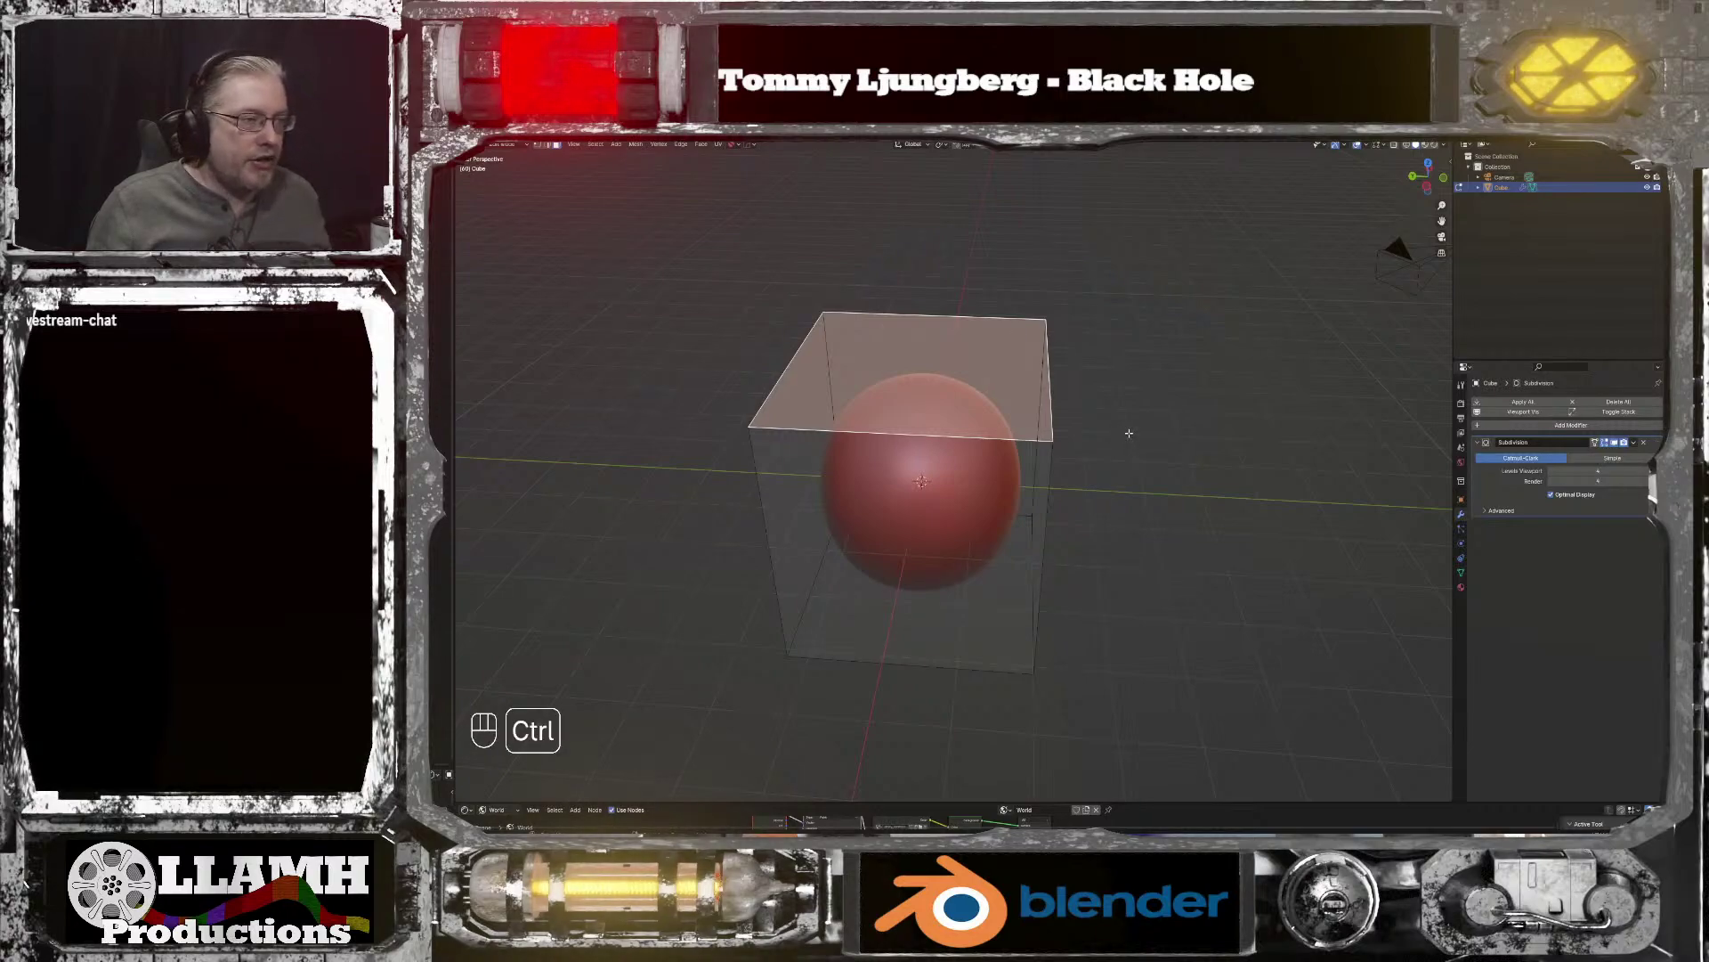
pyautogui.hotkey('ctrl', 'b')
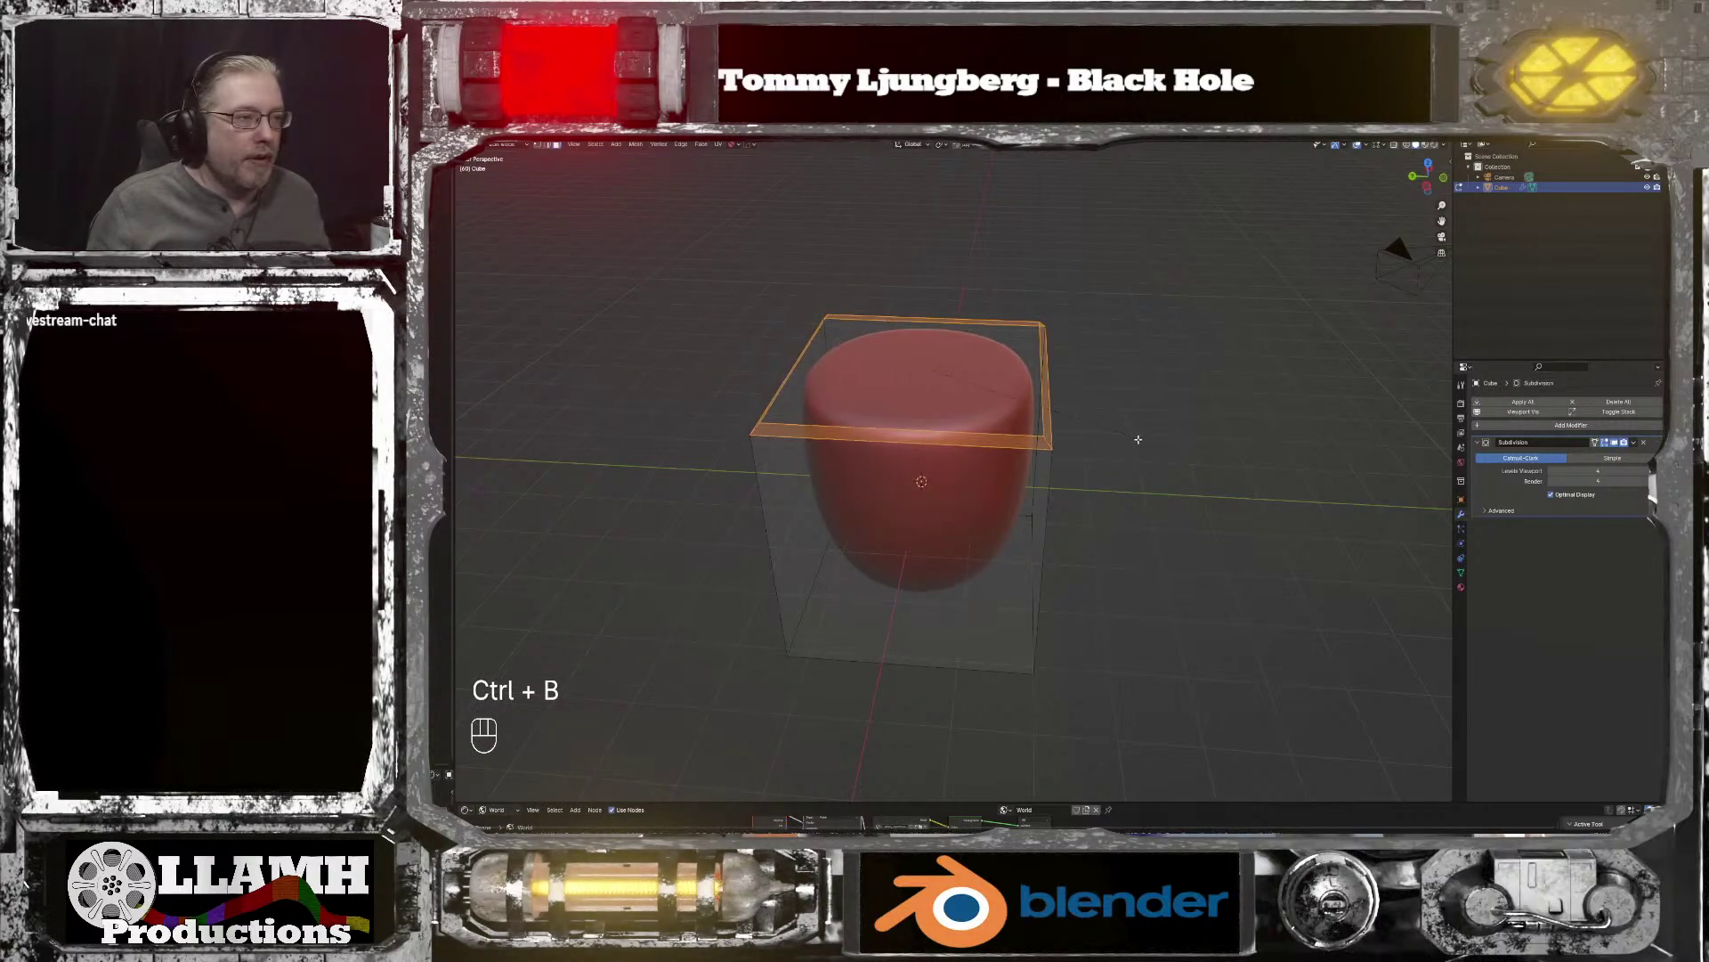
pyautogui.scroll(1, 1138, 439)
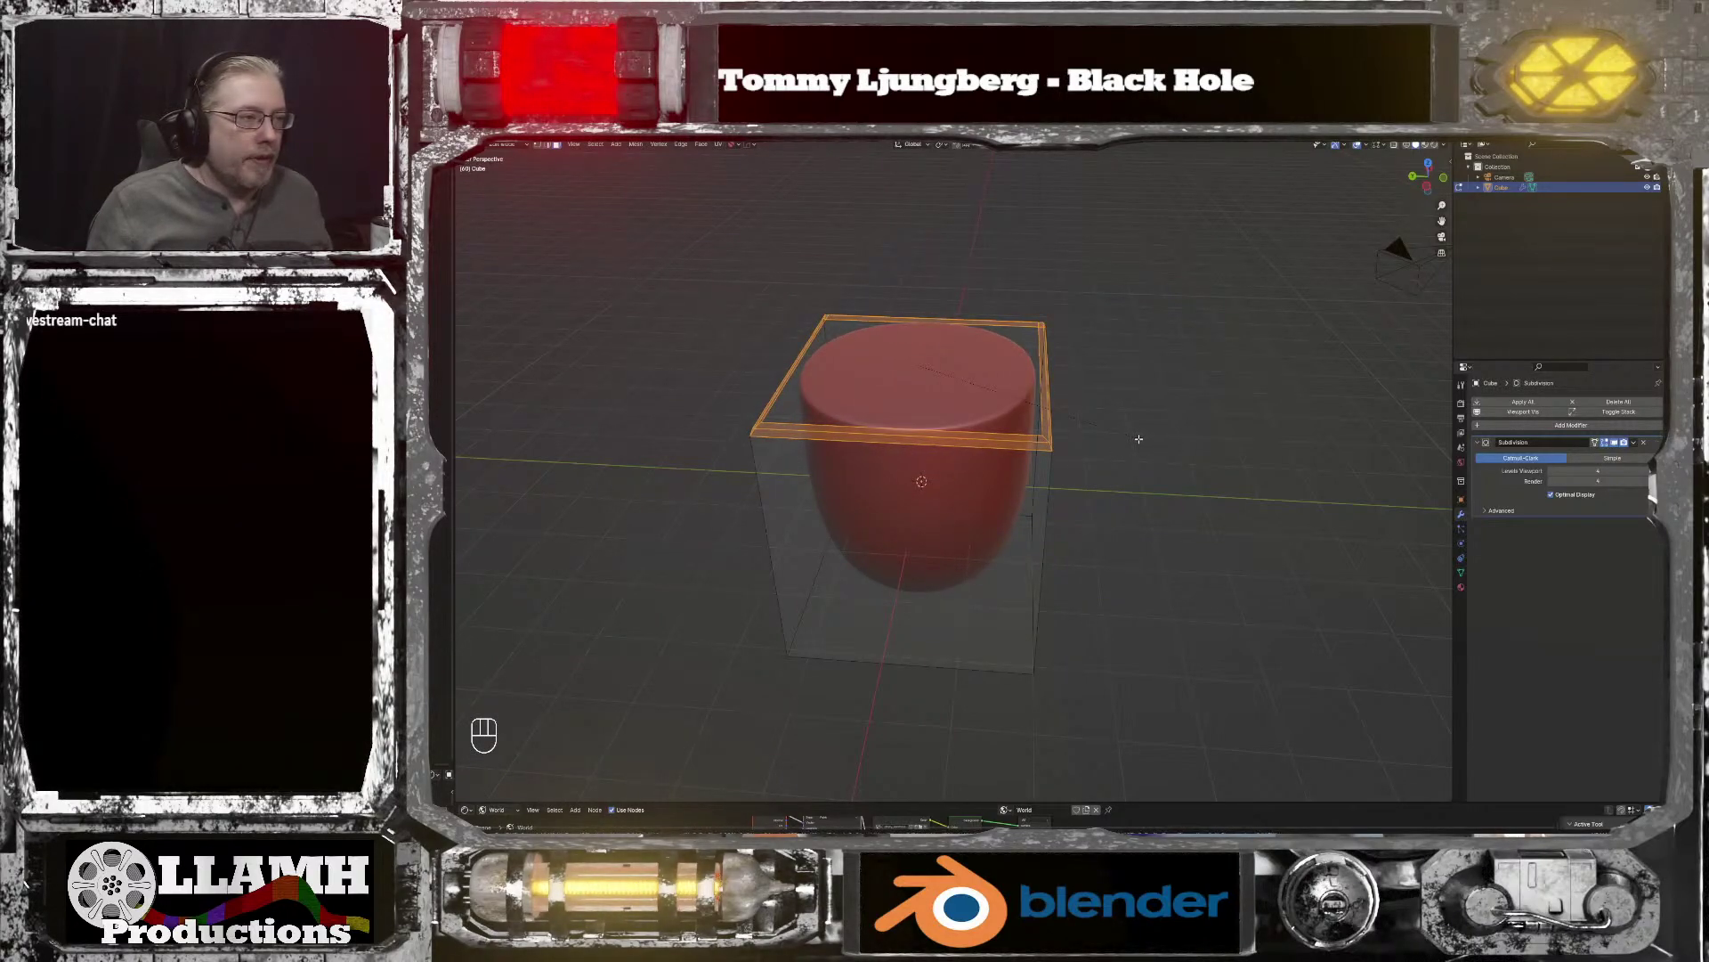
pyautogui.scroll(-1, 1138, 439)
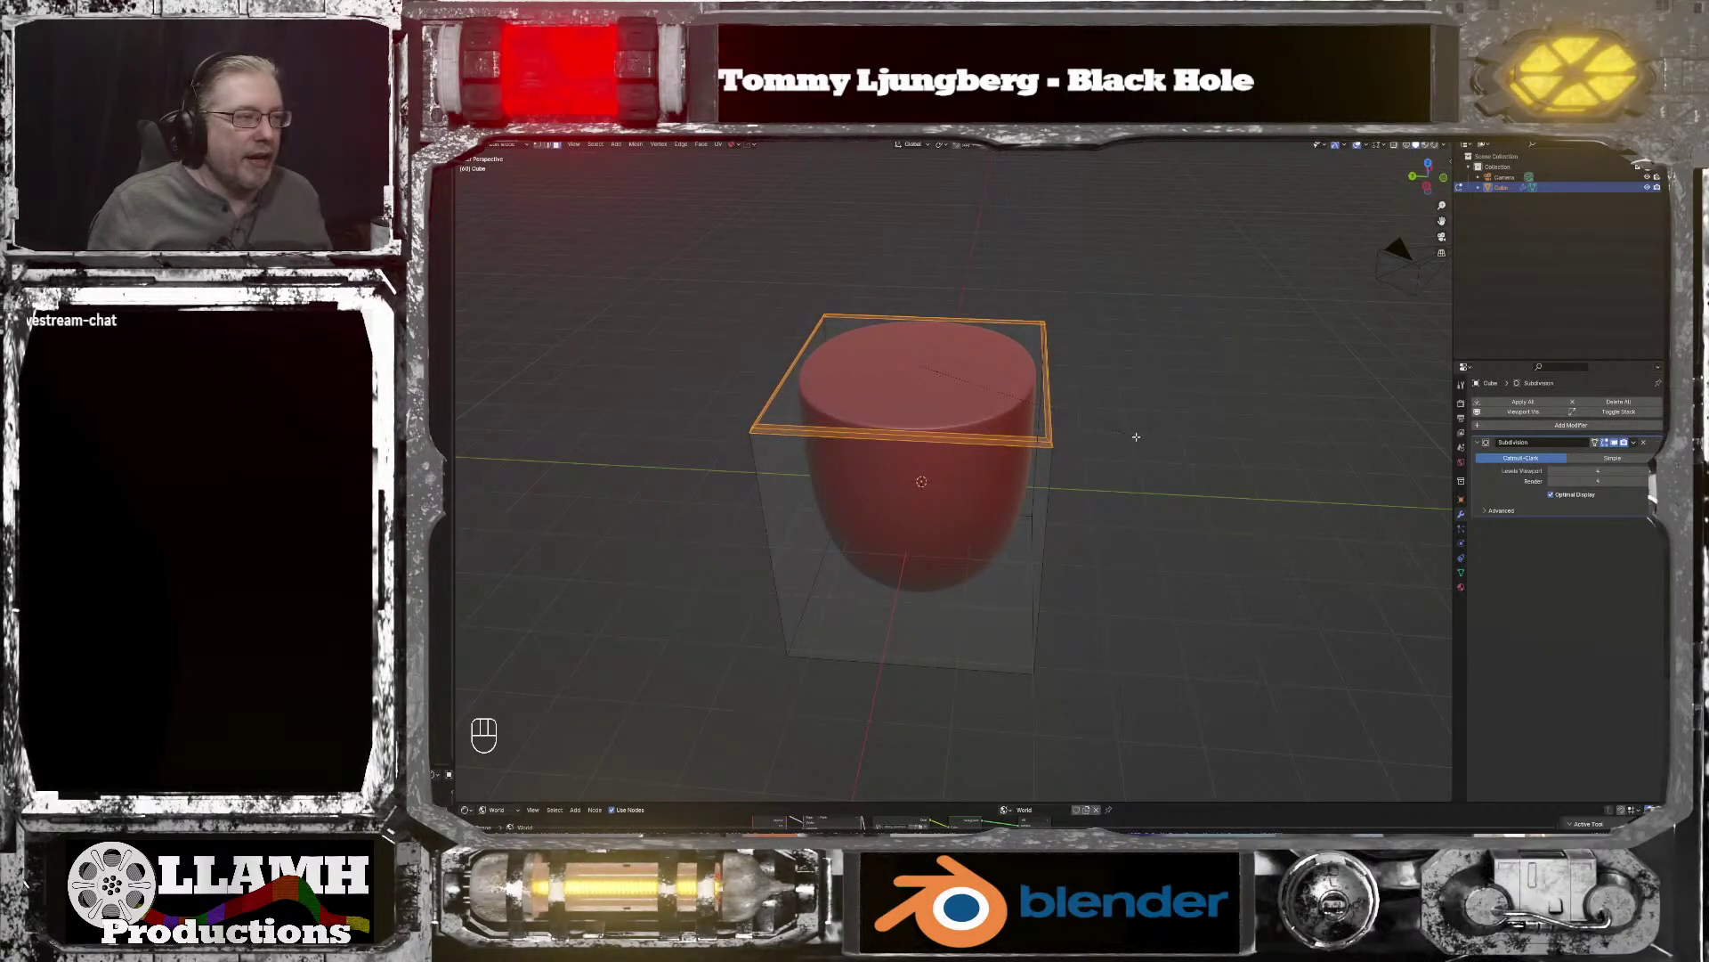
pyautogui.press('Escape')
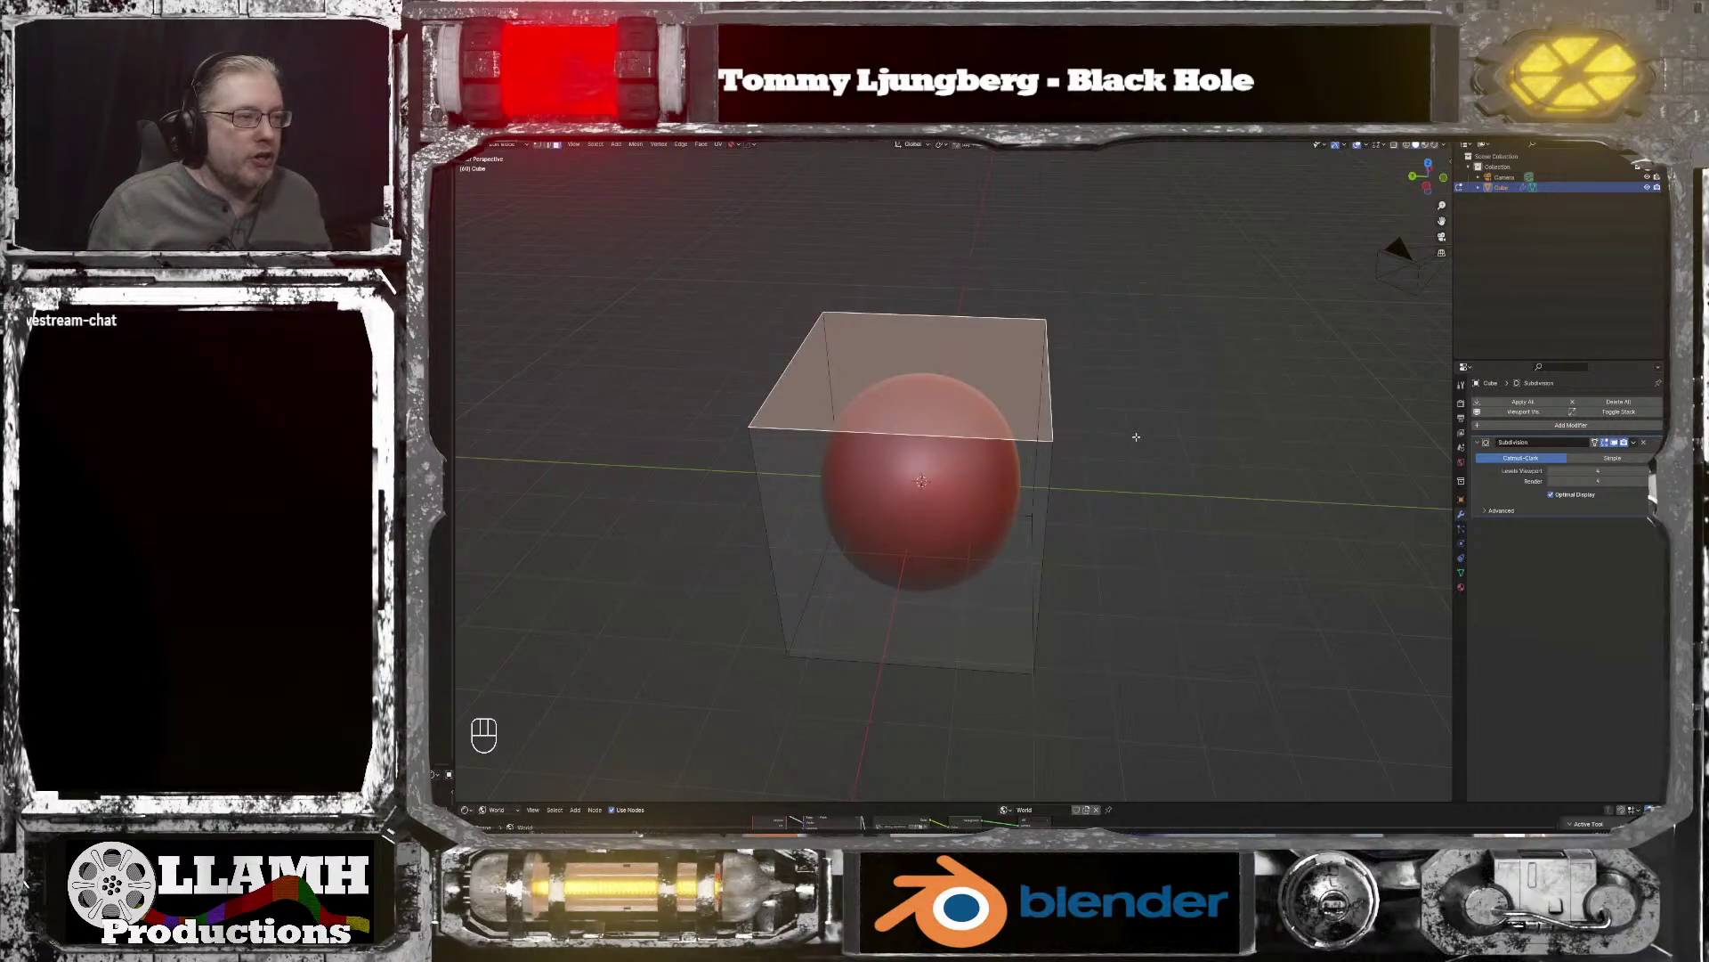
pyautogui.moveTo(1136, 437); pyautogui.dragTo(1114, 374, button='middle')
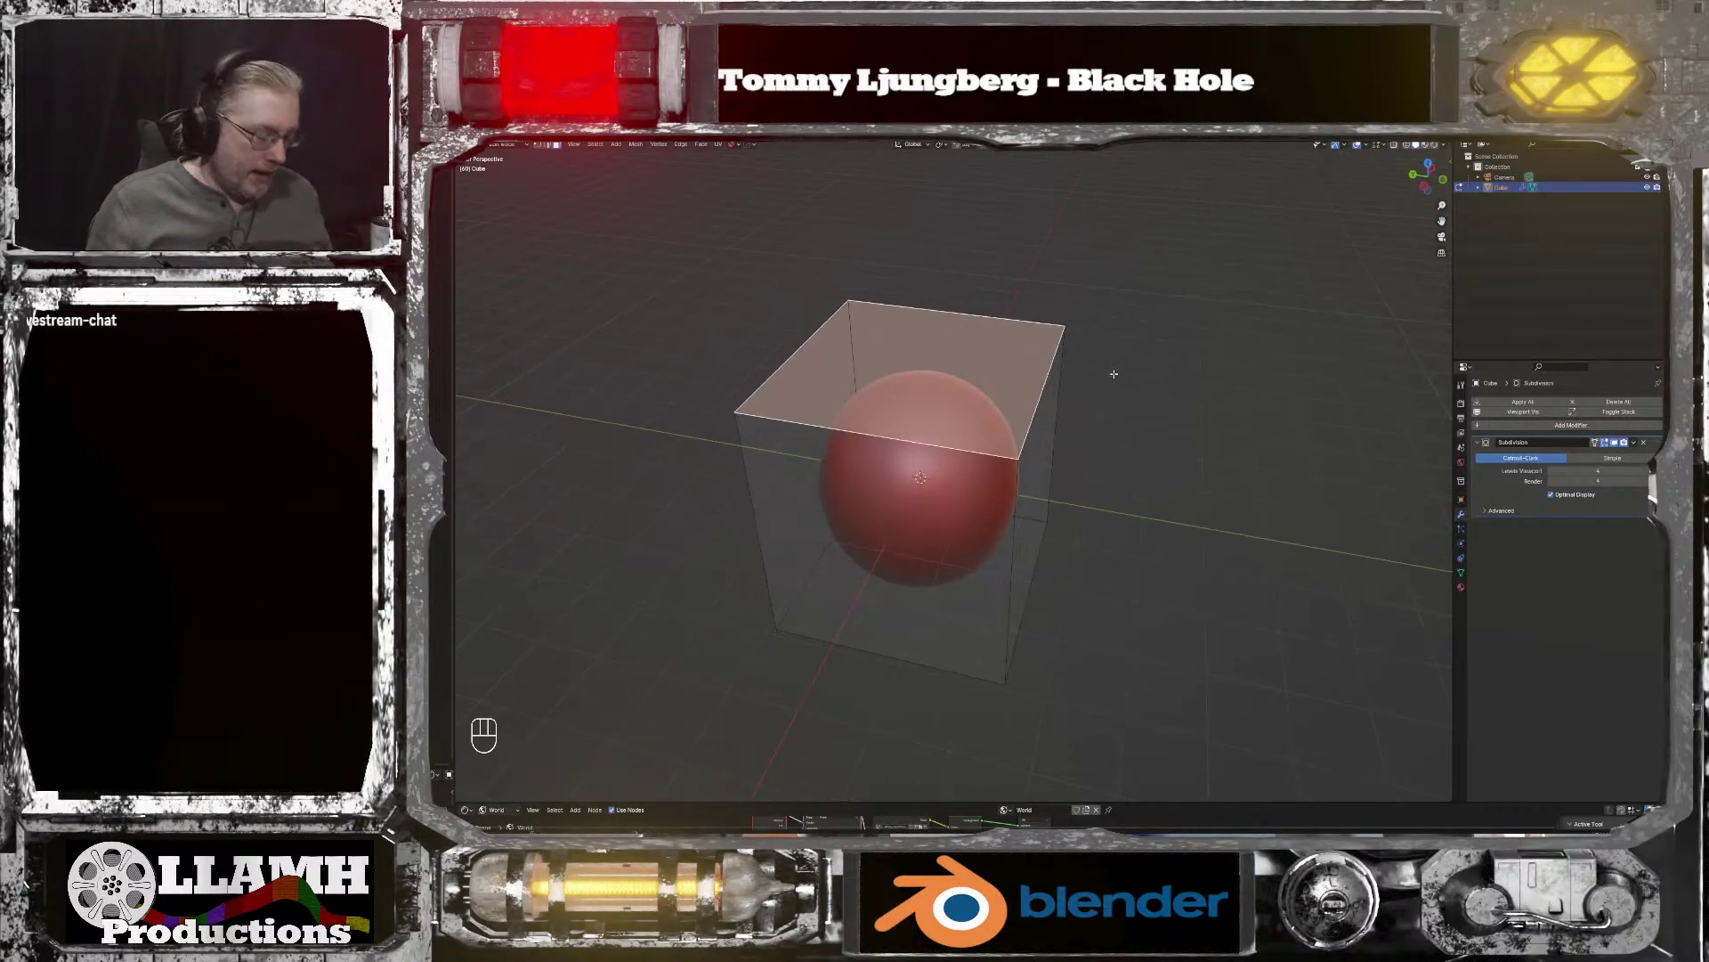
pyautogui.hotkey('ctrl', 'b')
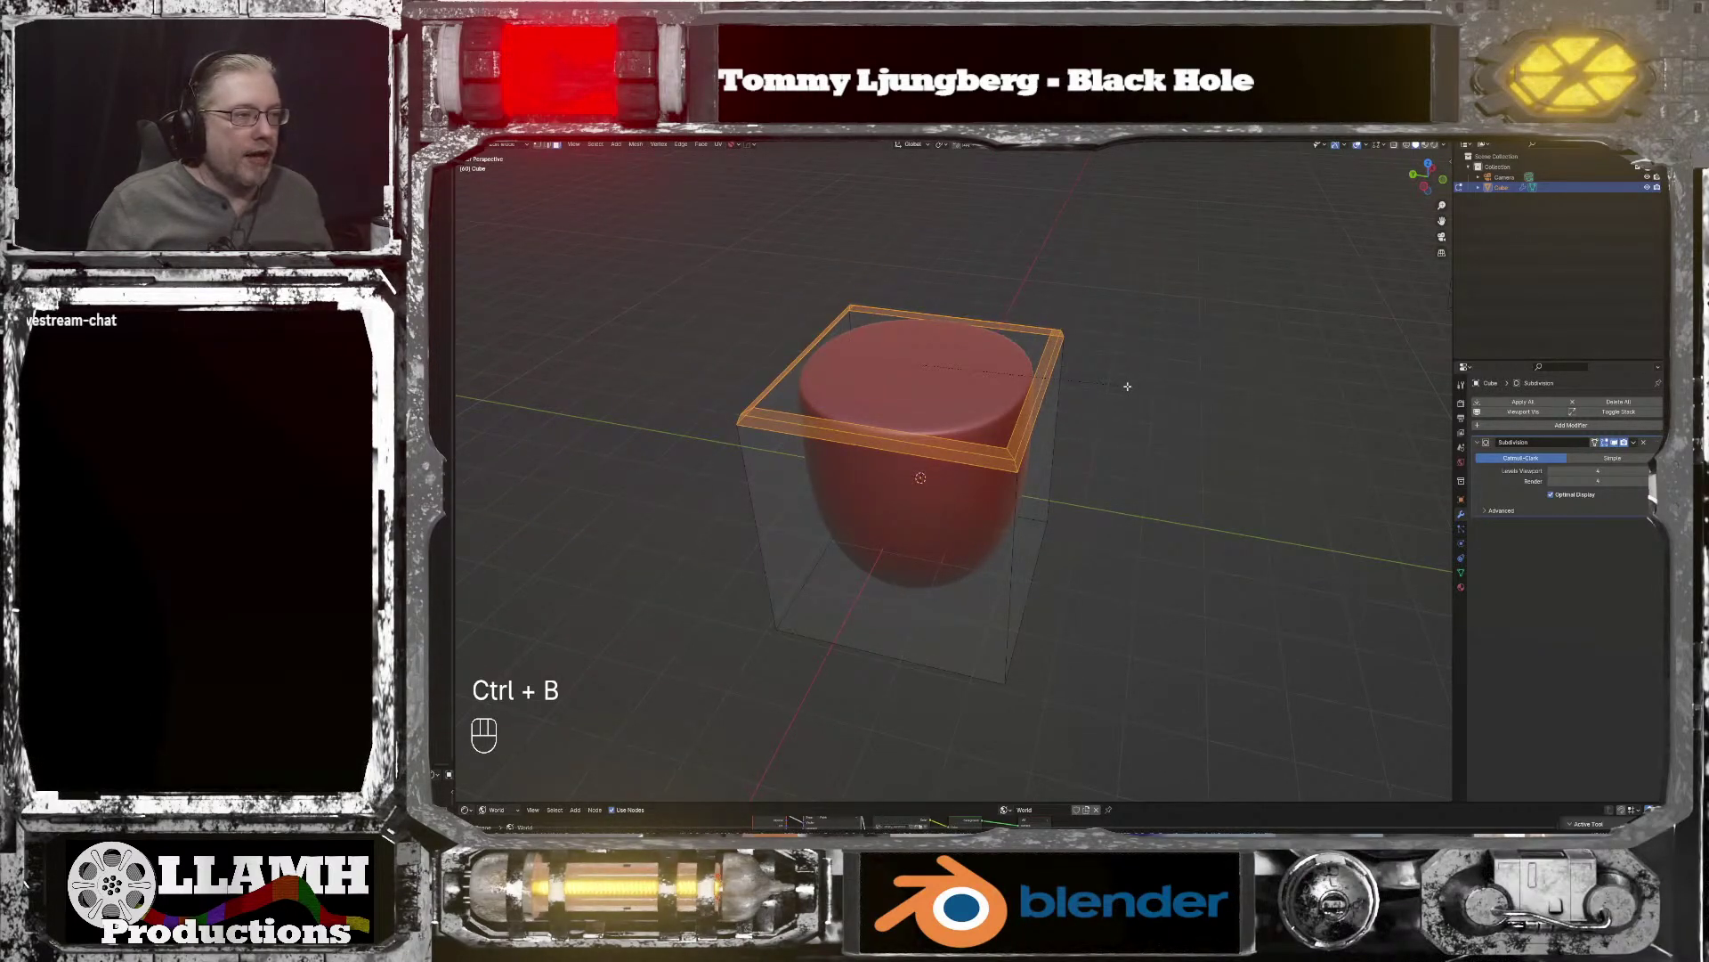
pyautogui.scroll(3, 1127, 387)
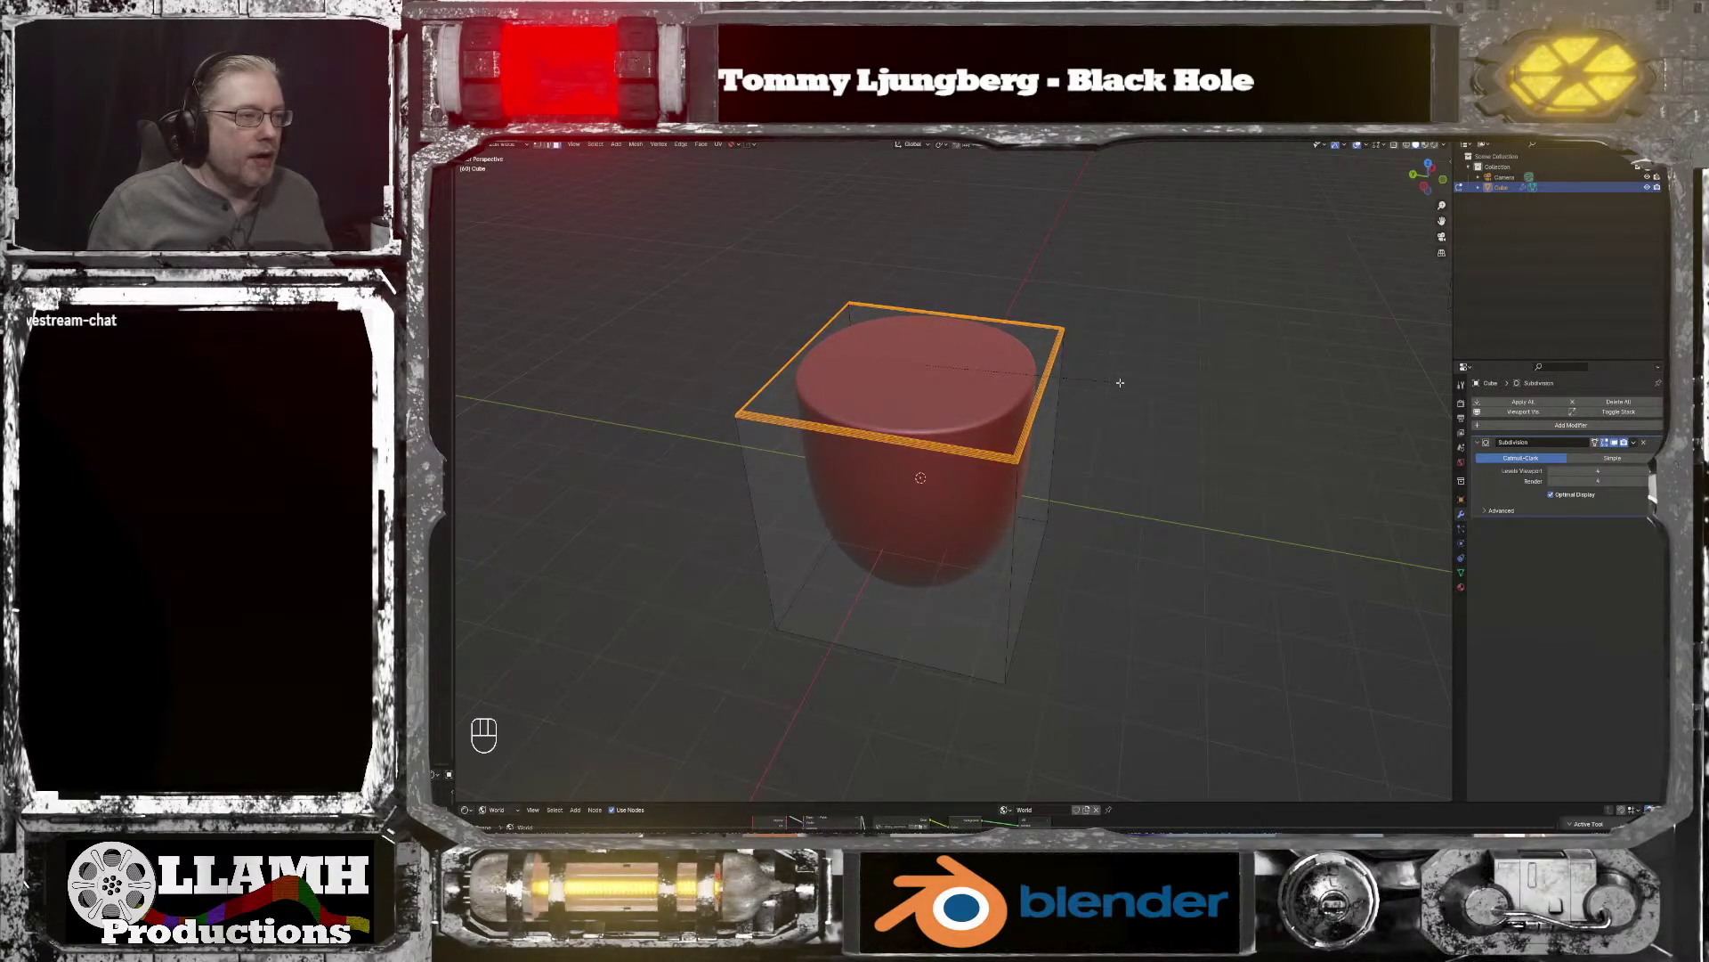
pyautogui.scroll(3, 1120, 382)
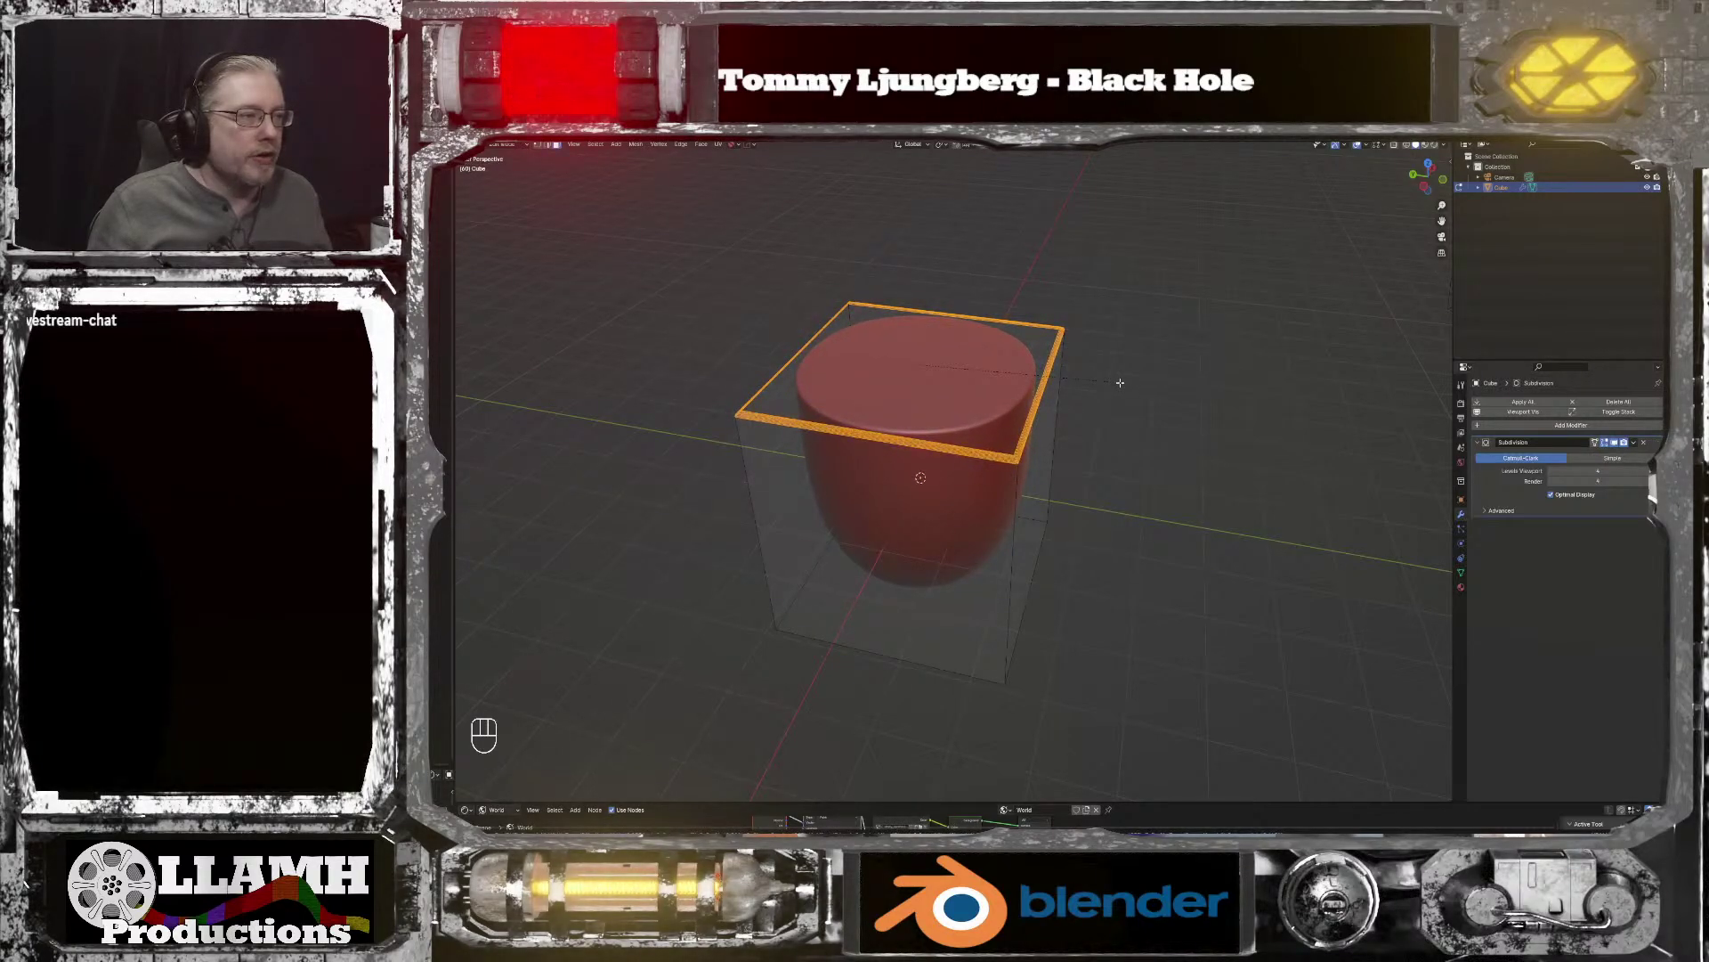
pyautogui.scroll(-3, 1120, 382)
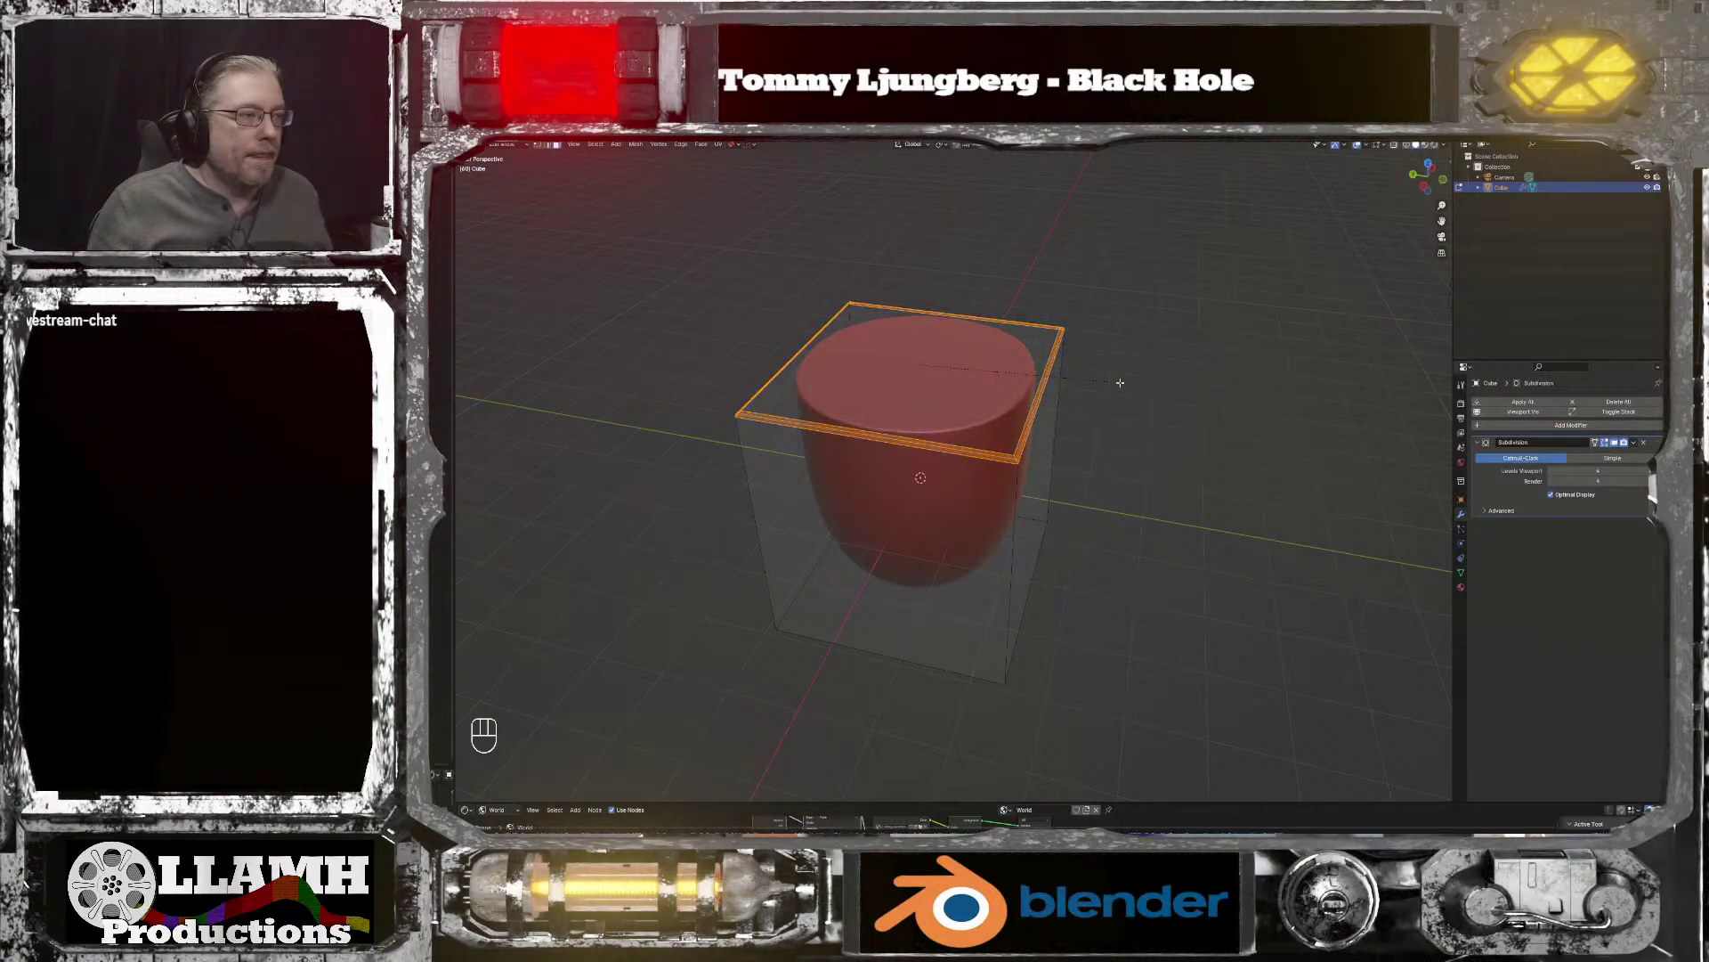
pyautogui.press('Escape')
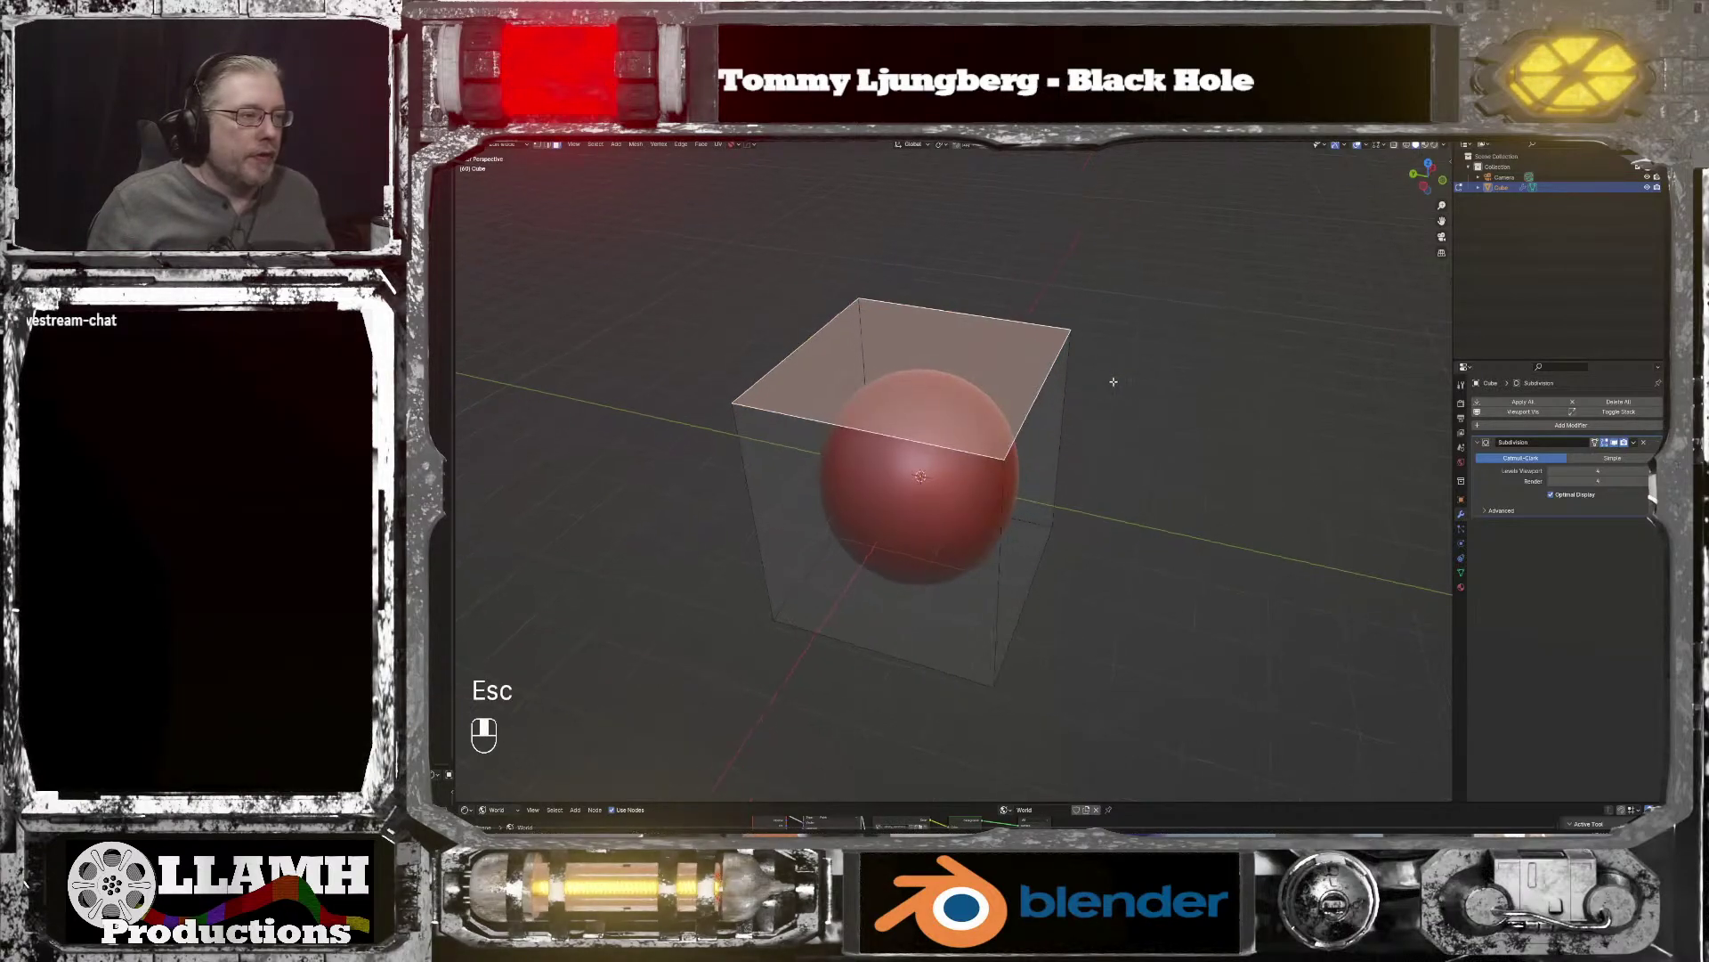
# Step: Inset the cube's top face to a clearly smaller face and raise it slightly along the Z axis
pyautogui.moveTo(1113, 381); pyautogui.dragTo(1023, 366, button='middle')
pyautogui.scroll(-2, 1009, 384)
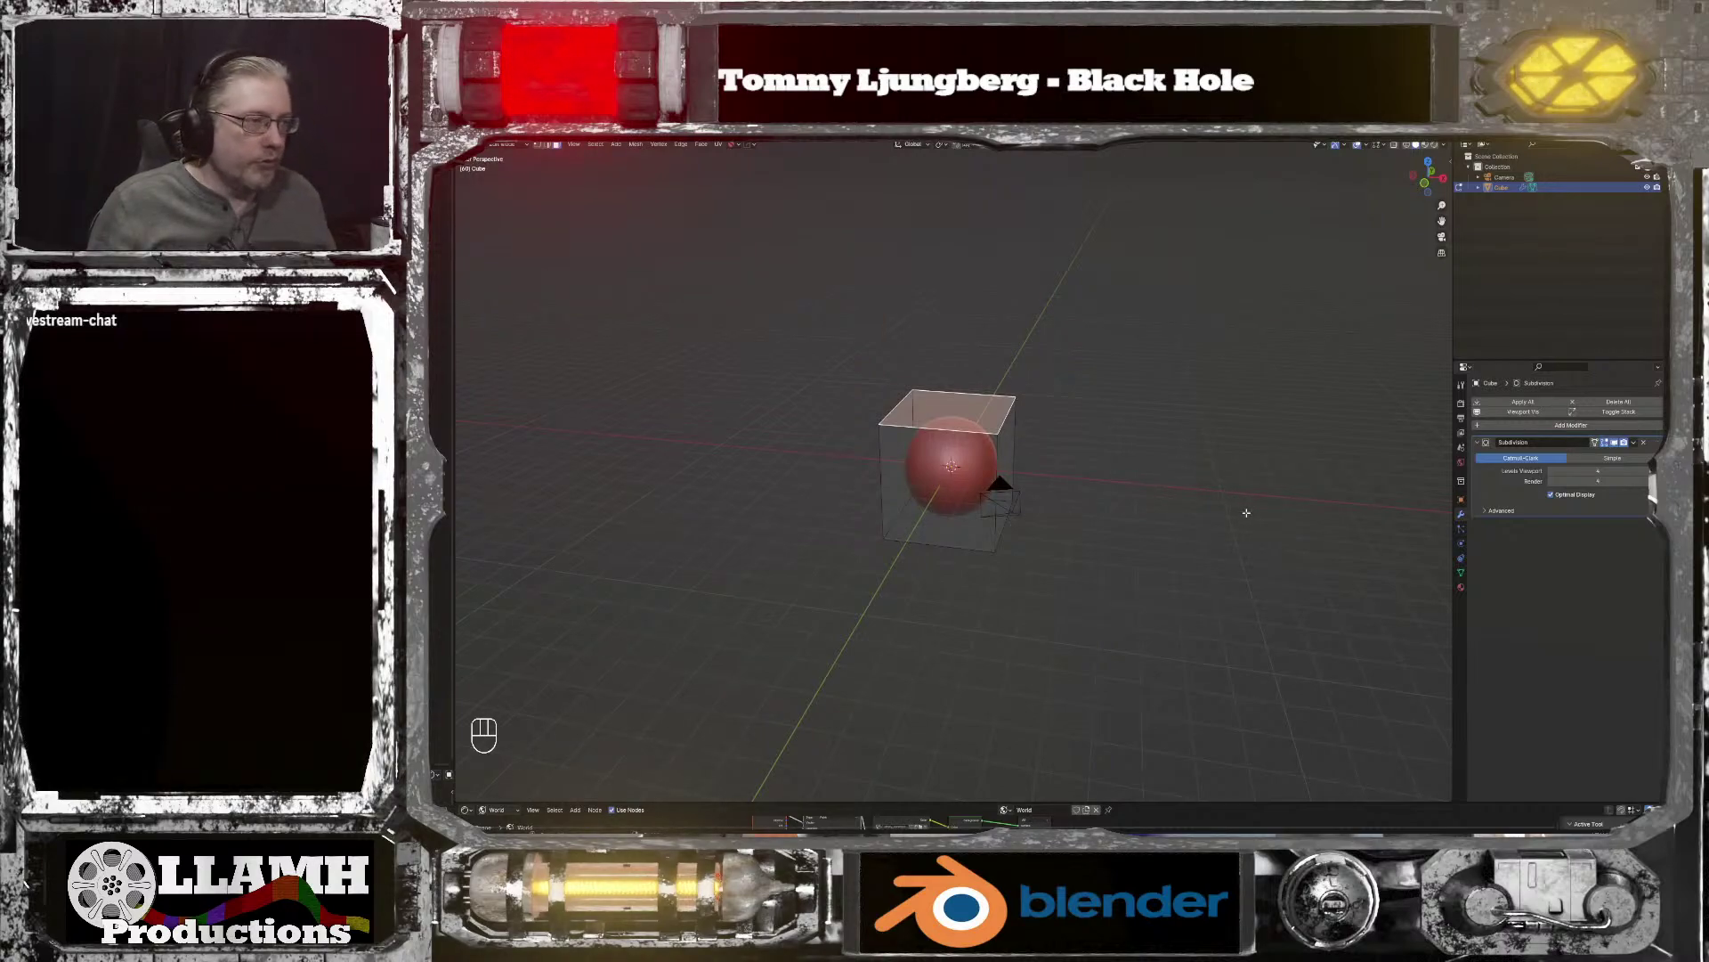
pyautogui.press('i')
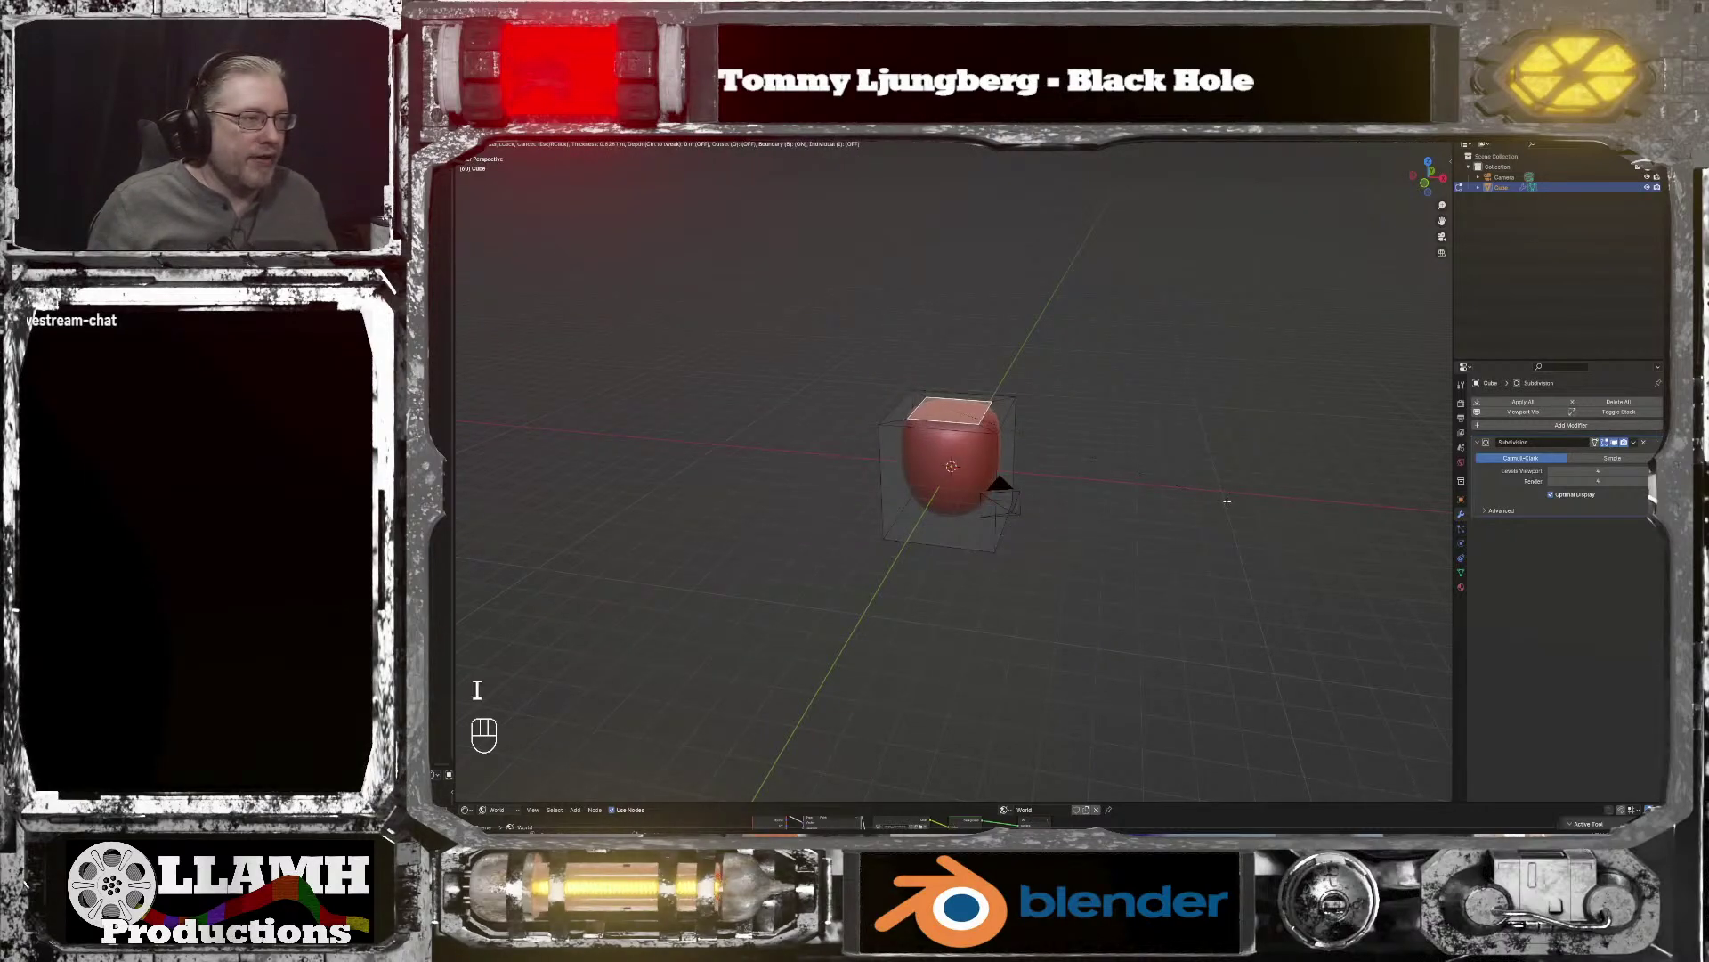
pyautogui.click(1223, 499)
pyautogui.press('g')
pyautogui.press('z')
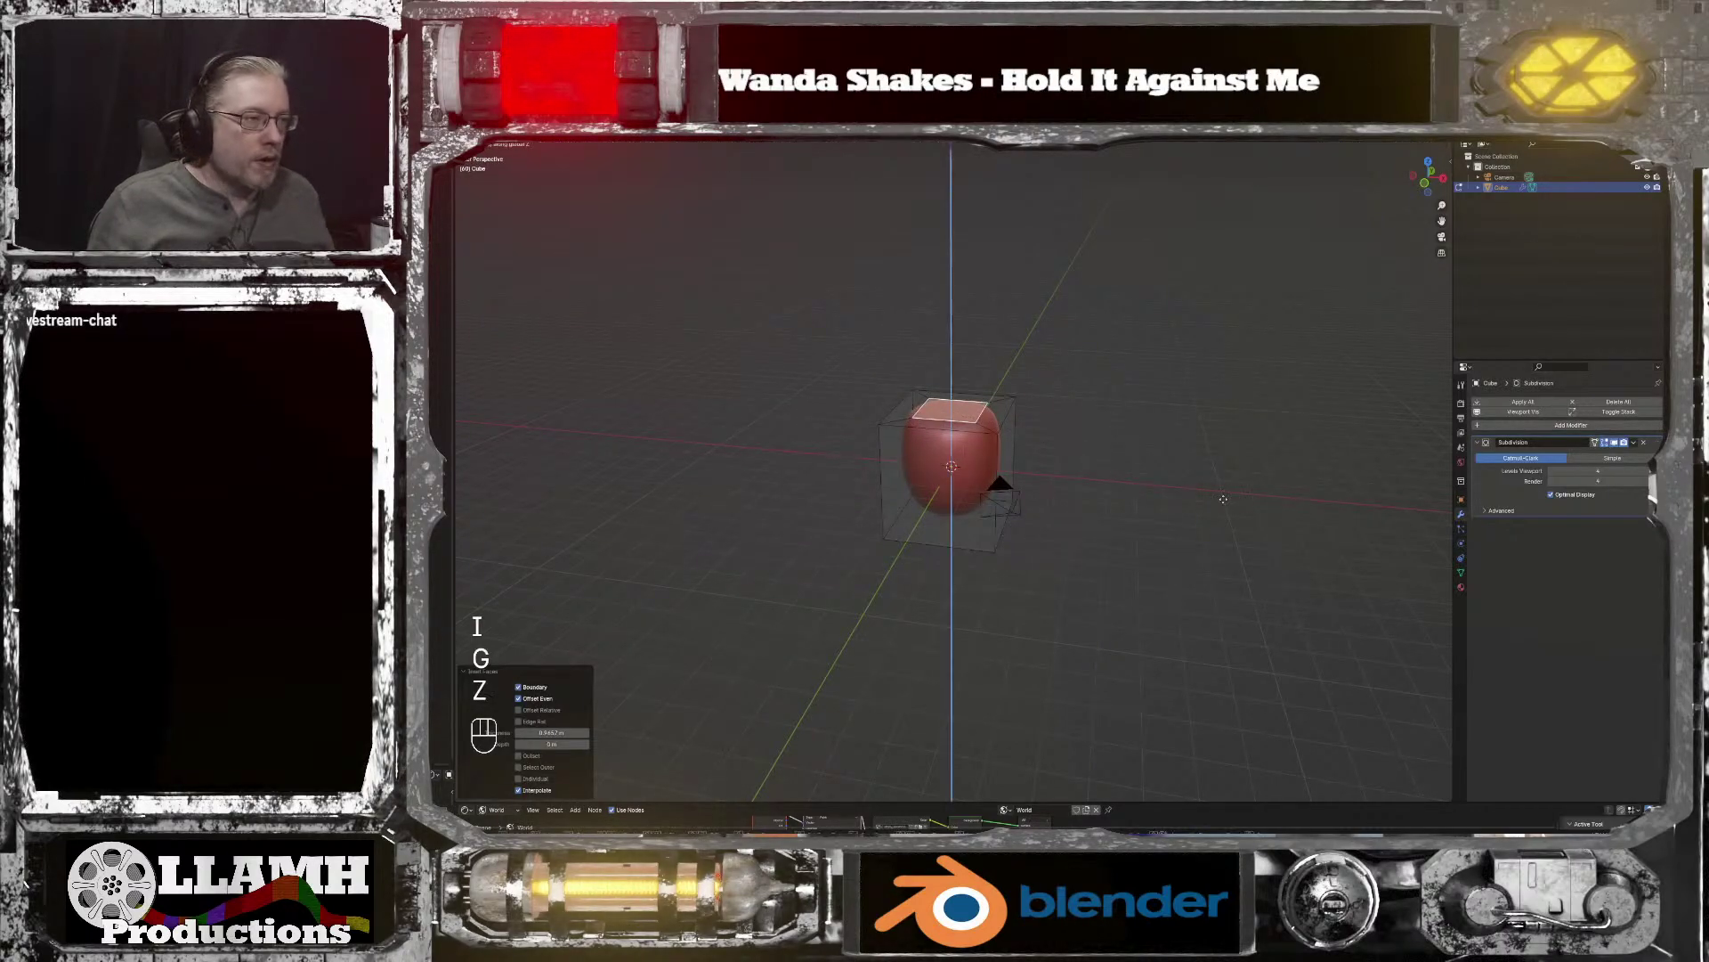
pyautogui.click(1229, 479)
# Step: Extrude the small inset top face far upward into a long neck
pyautogui.moveTo(1229, 481); pyautogui.dragTo(1146, 427, button='middle')
pyautogui.press('e')
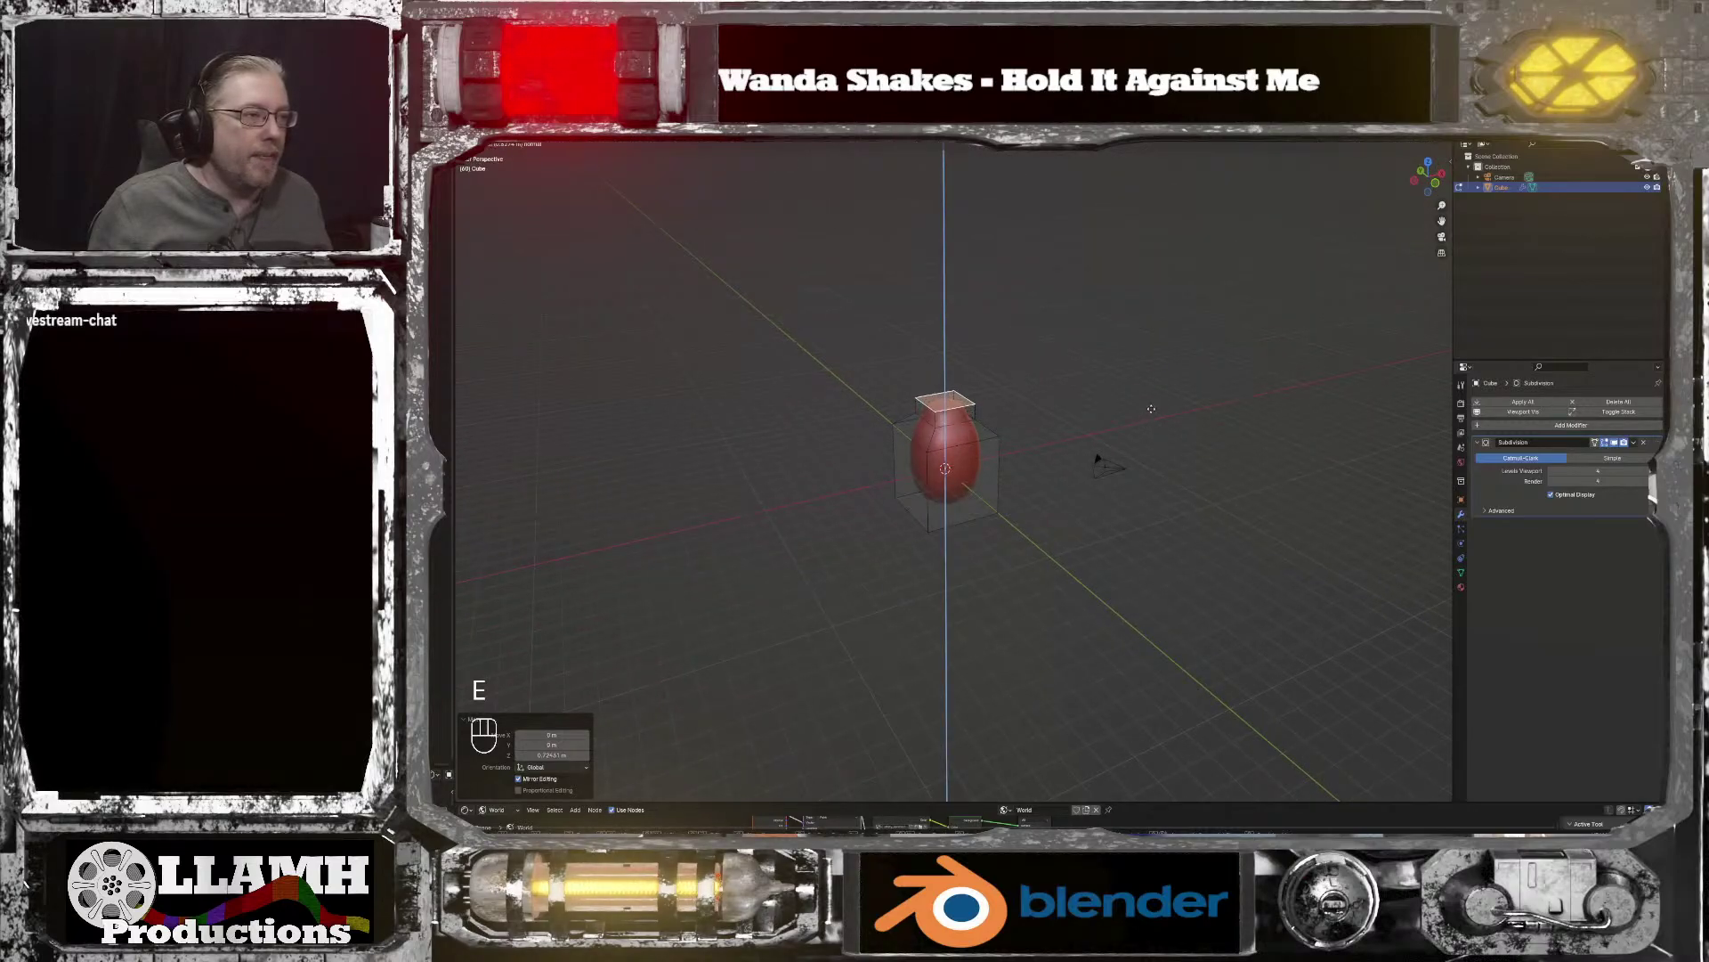
pyautogui.click(1180, 292)
# Step: Select the edge loops at the neck's base and top with edge selection, and scale them inward on X and Y only
pyautogui.moveTo(1180, 292); pyautogui.dragTo(944, 391, button='middle')
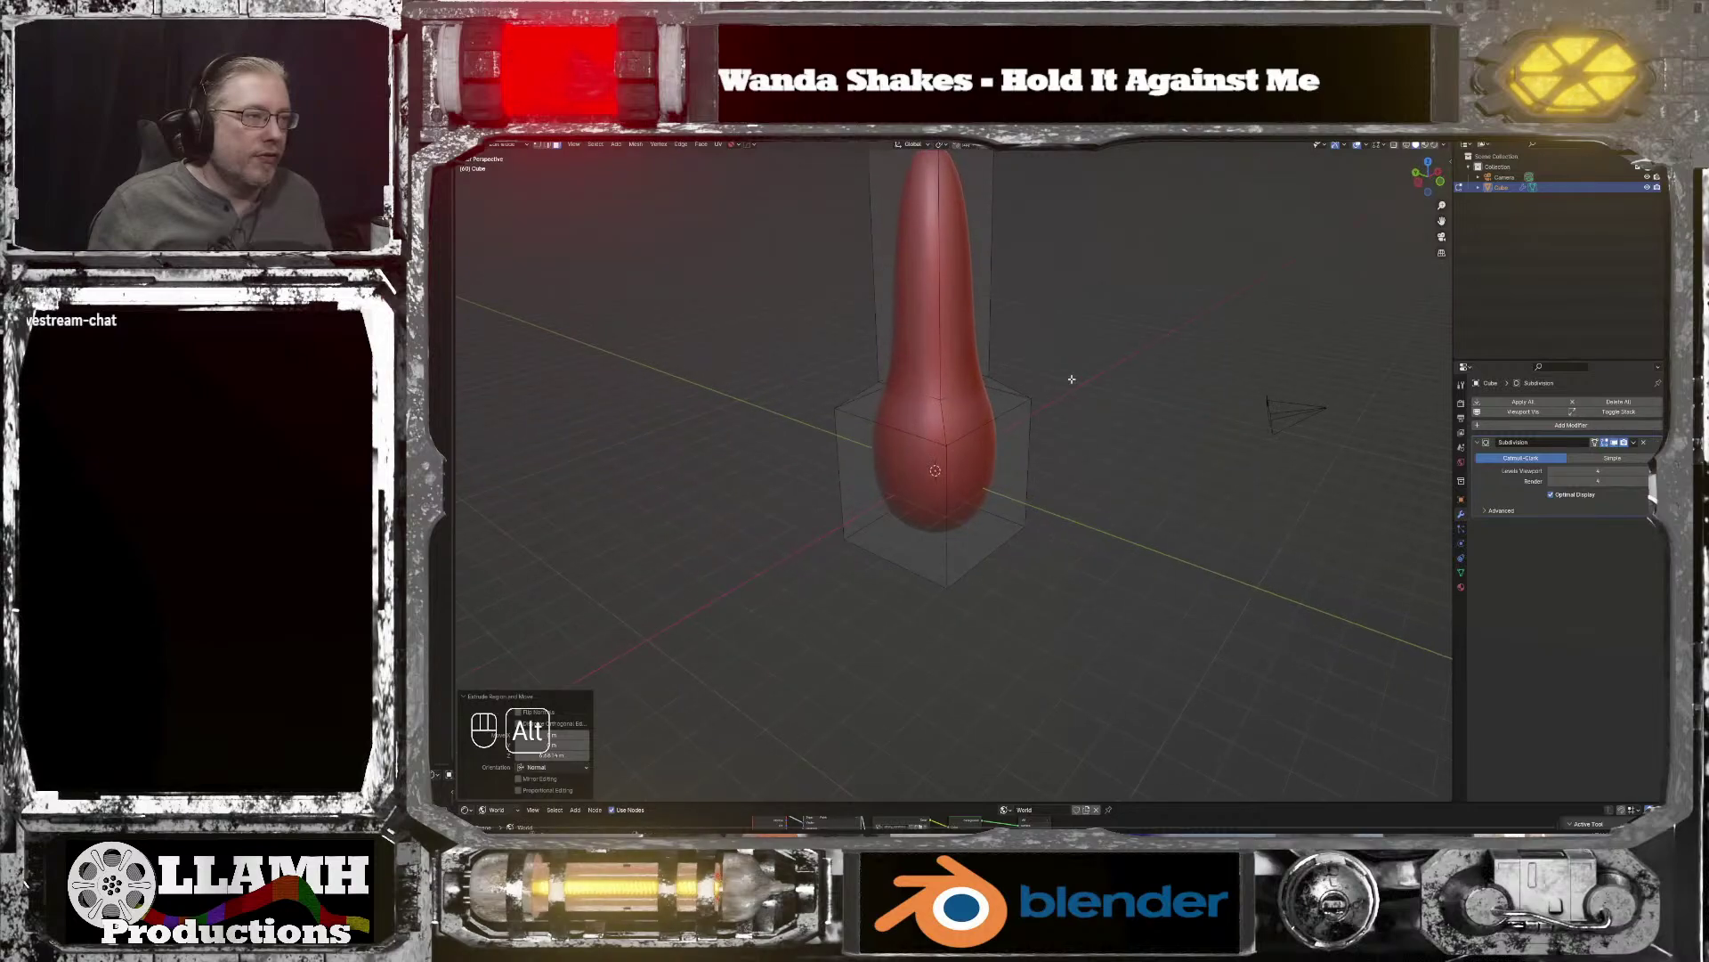
pyautogui.keyDown('alt'); pyautogui.keyDown('shift'); pyautogui.click(936, 397); pyautogui.keyUp('shift'); pyautogui.keyUp('alt')
pyautogui.hotkey('ctrl', 'z')
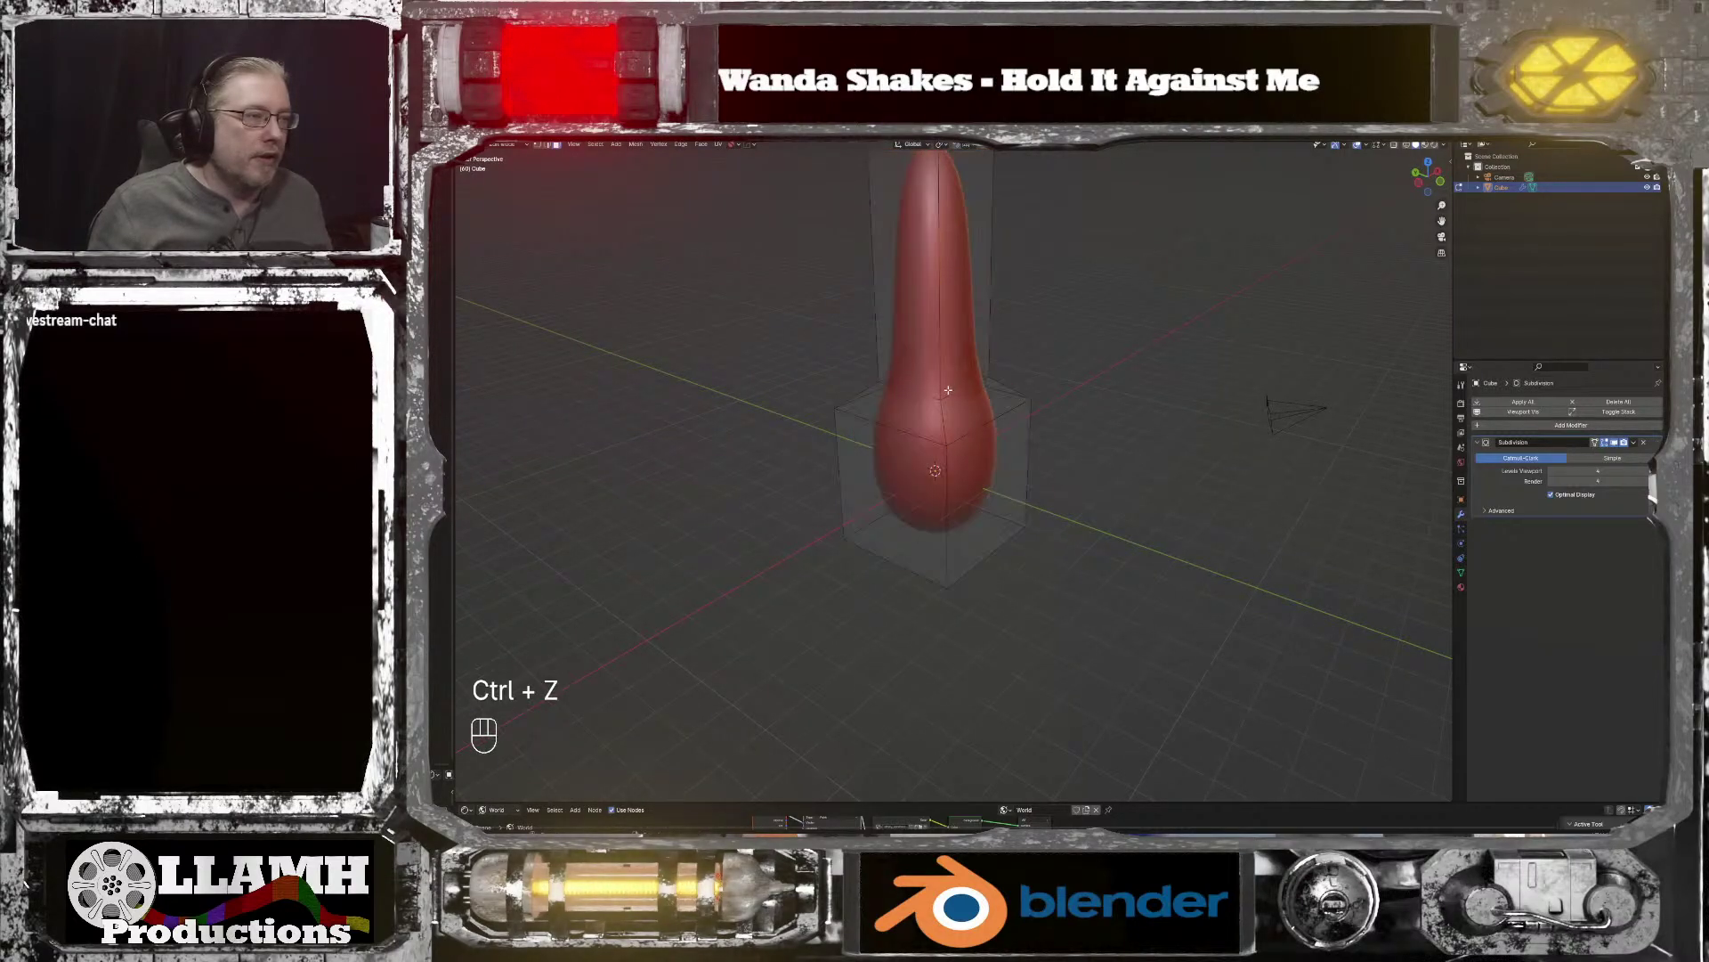
pyautogui.press('Tab')
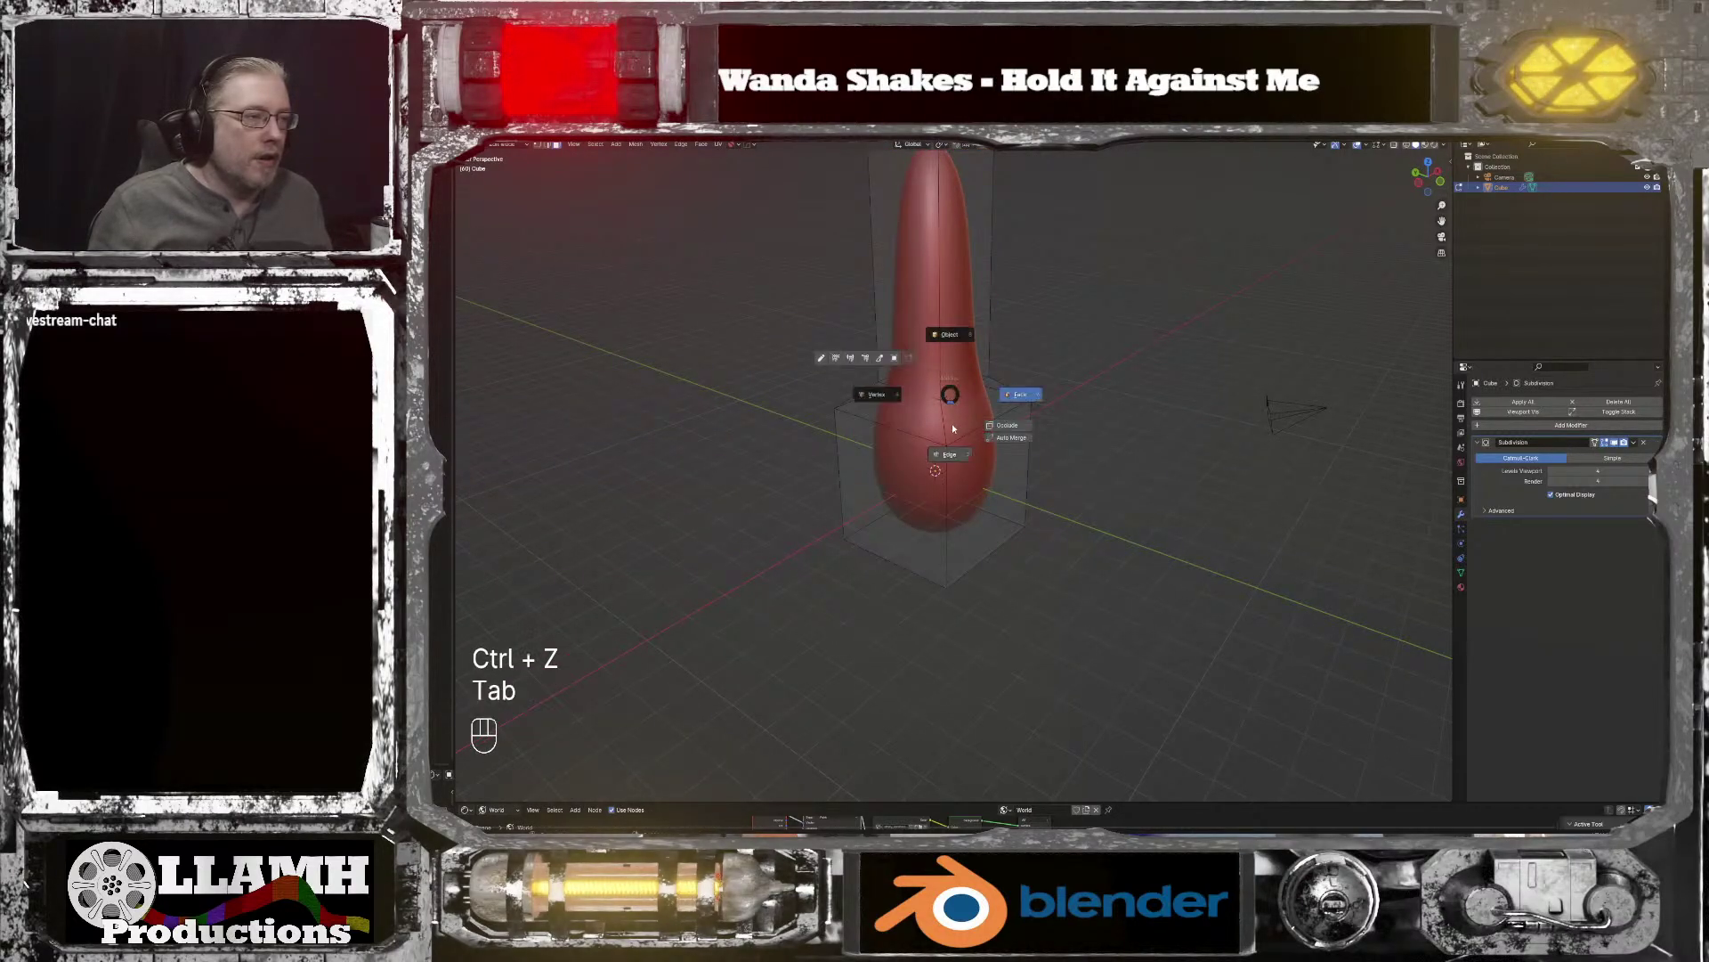
pyautogui.moveTo(953, 394); pyautogui.dragTo(1038, 382, button='middle')
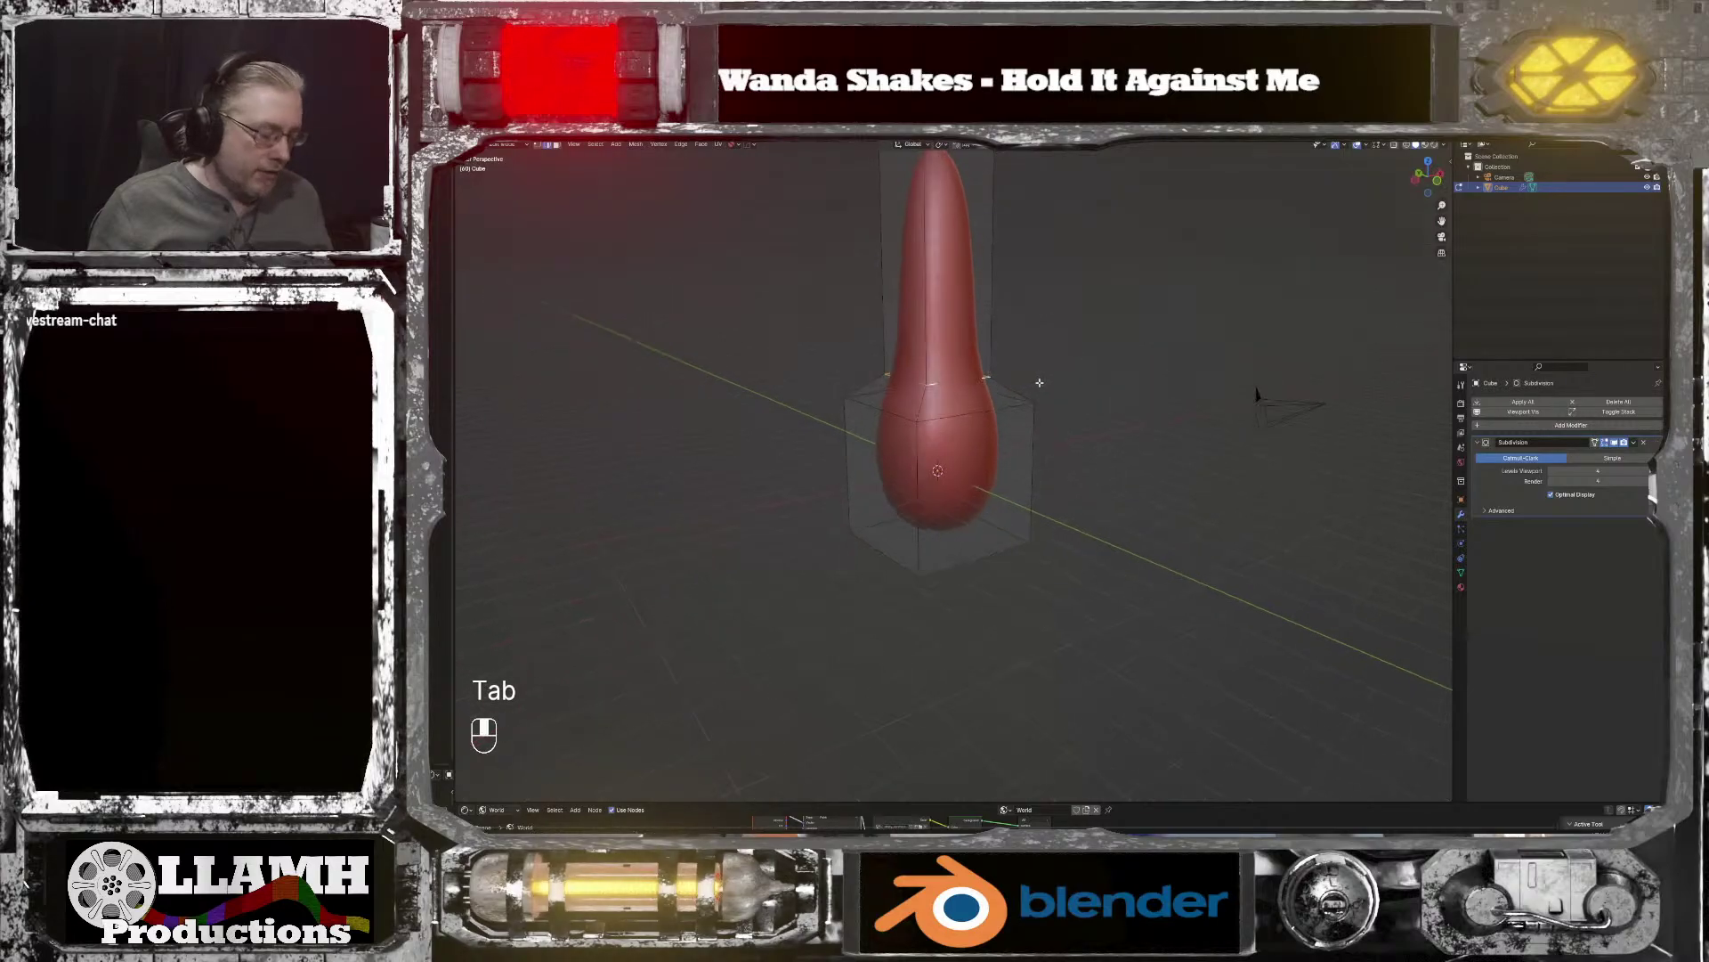
pyautogui.press('s')
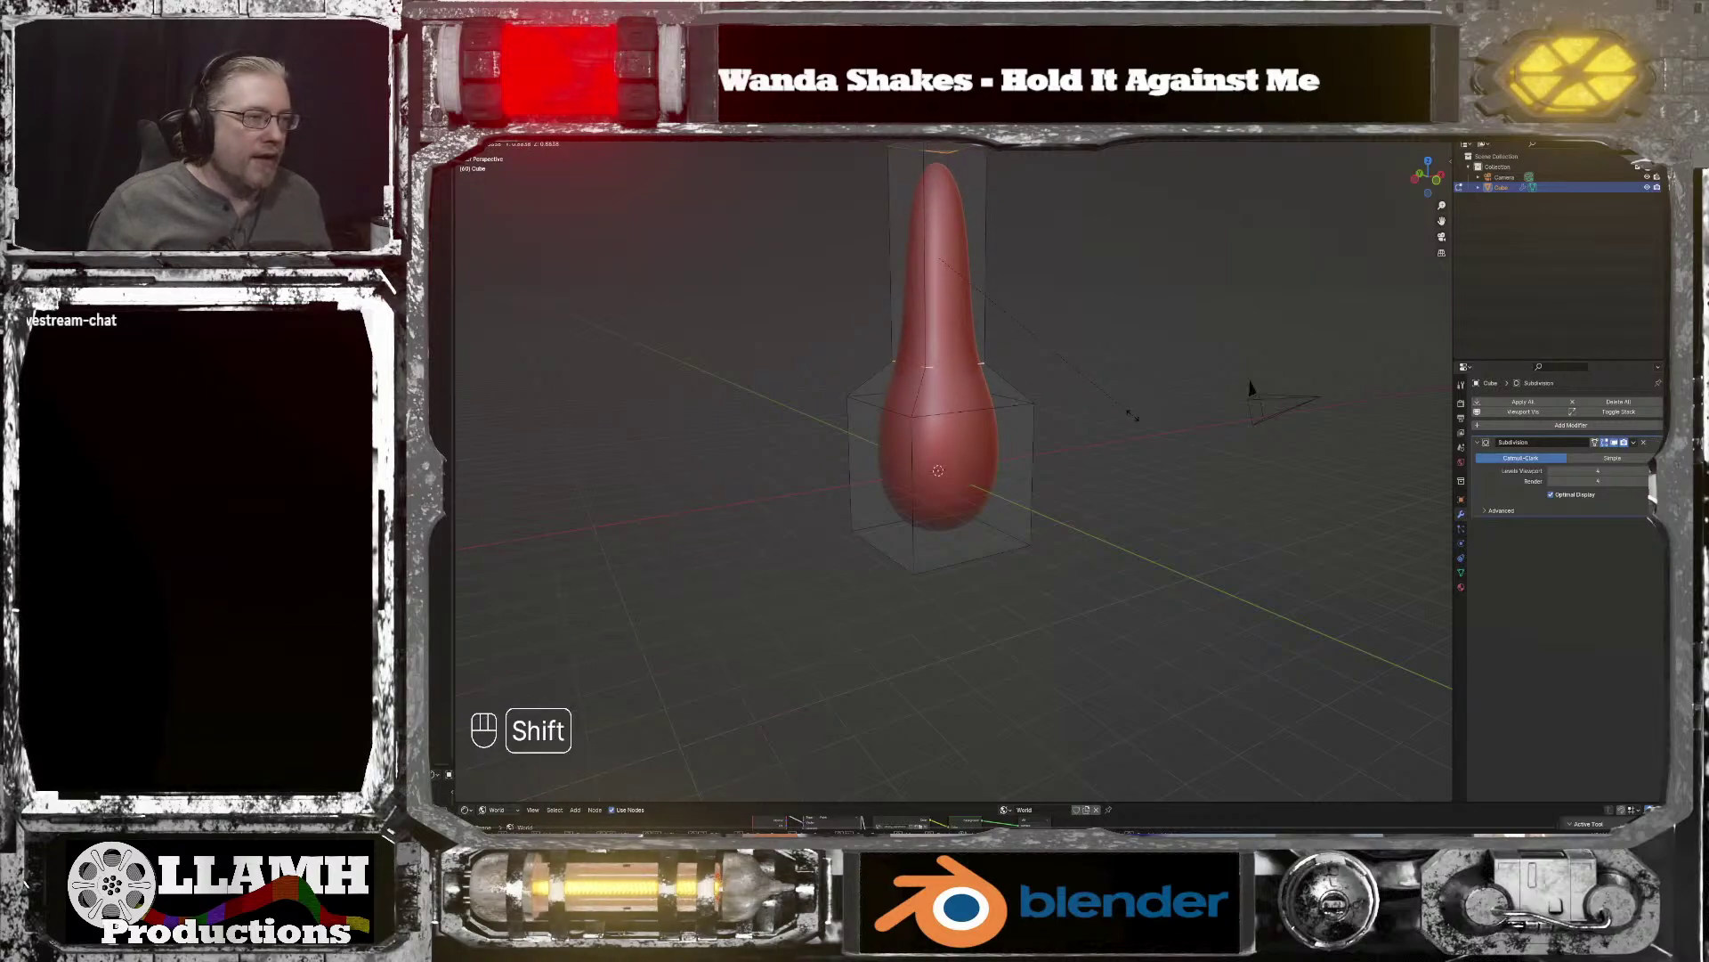
pyautogui.hotkey('shift', 'z')
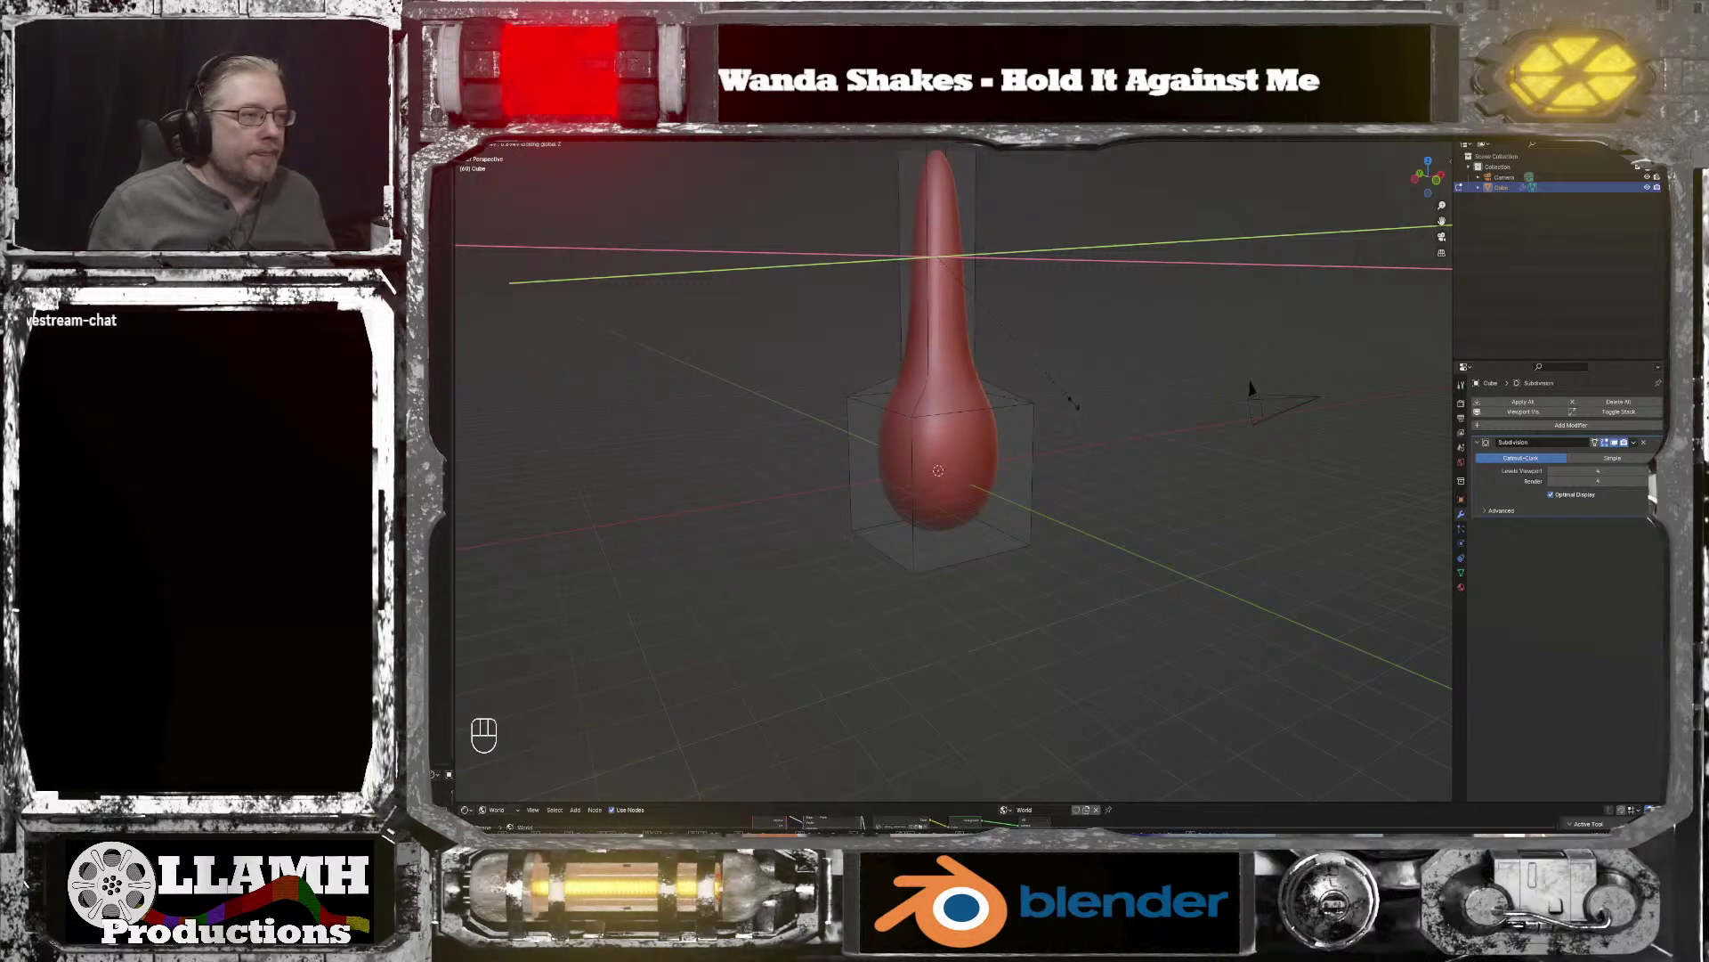
pyautogui.click(1251, 389)
# Step: Select only the neck's top end and lower it along the Z axis to shorten the neck
pyautogui.press('Tab')
pyautogui.moveTo(1251, 389); pyautogui.dragTo(1140, 365, button='middle')
pyautogui.press('g')
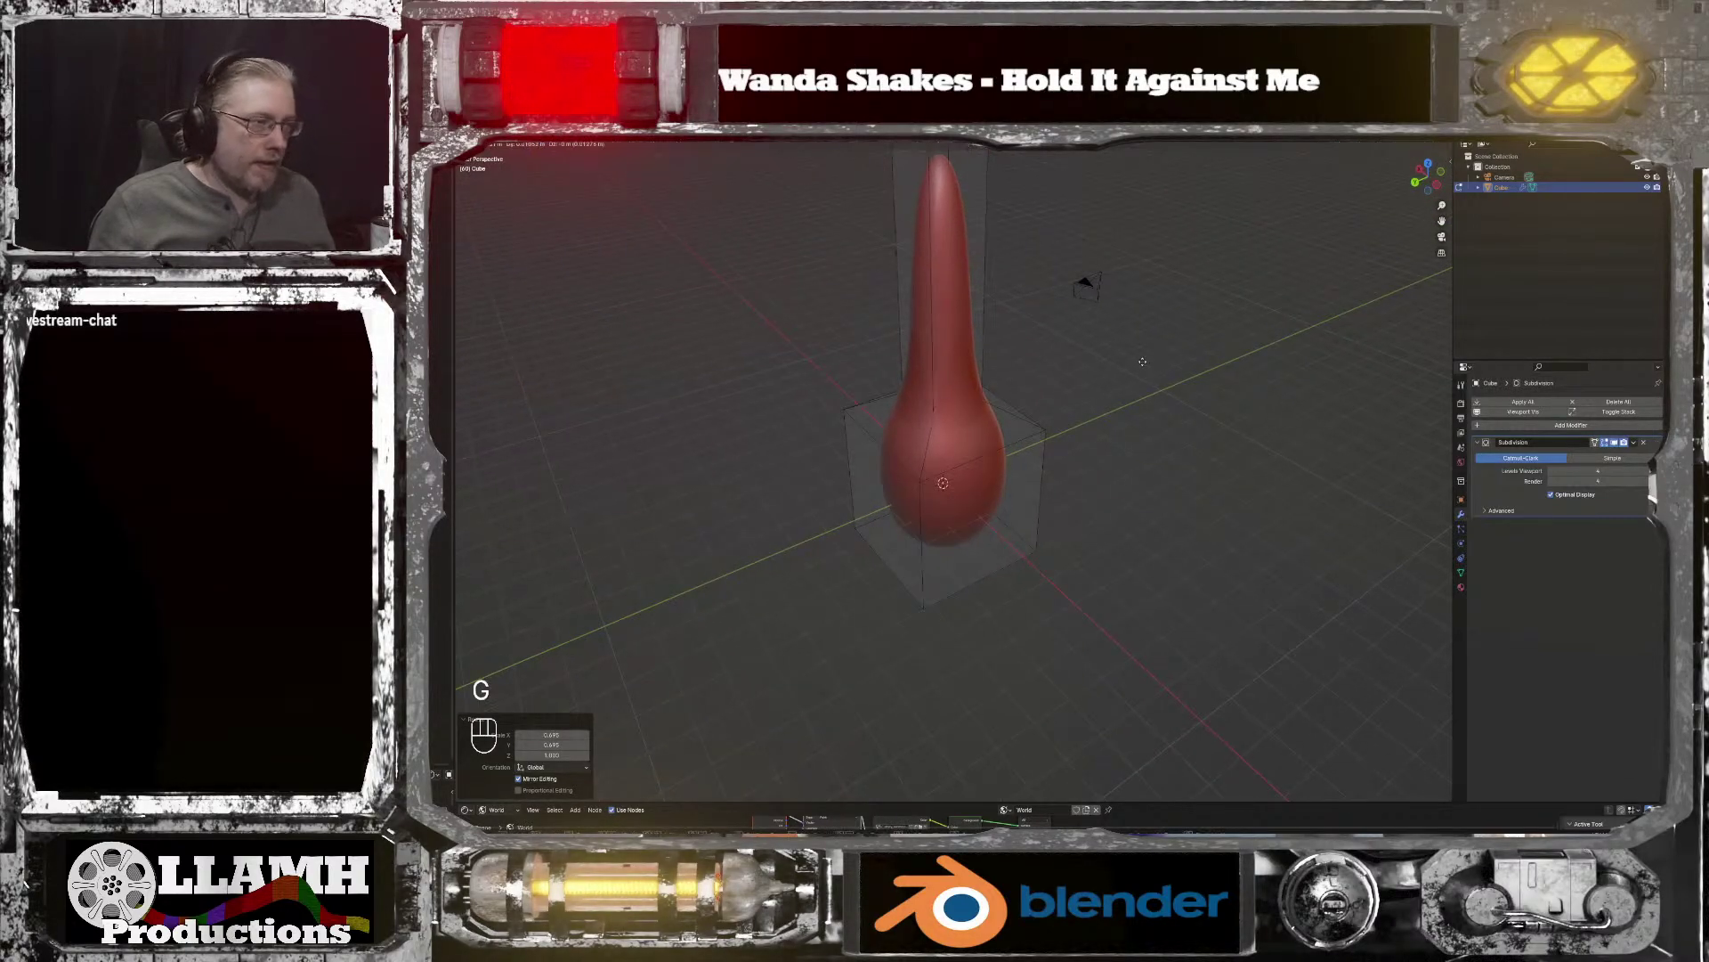
pyautogui.press('z')
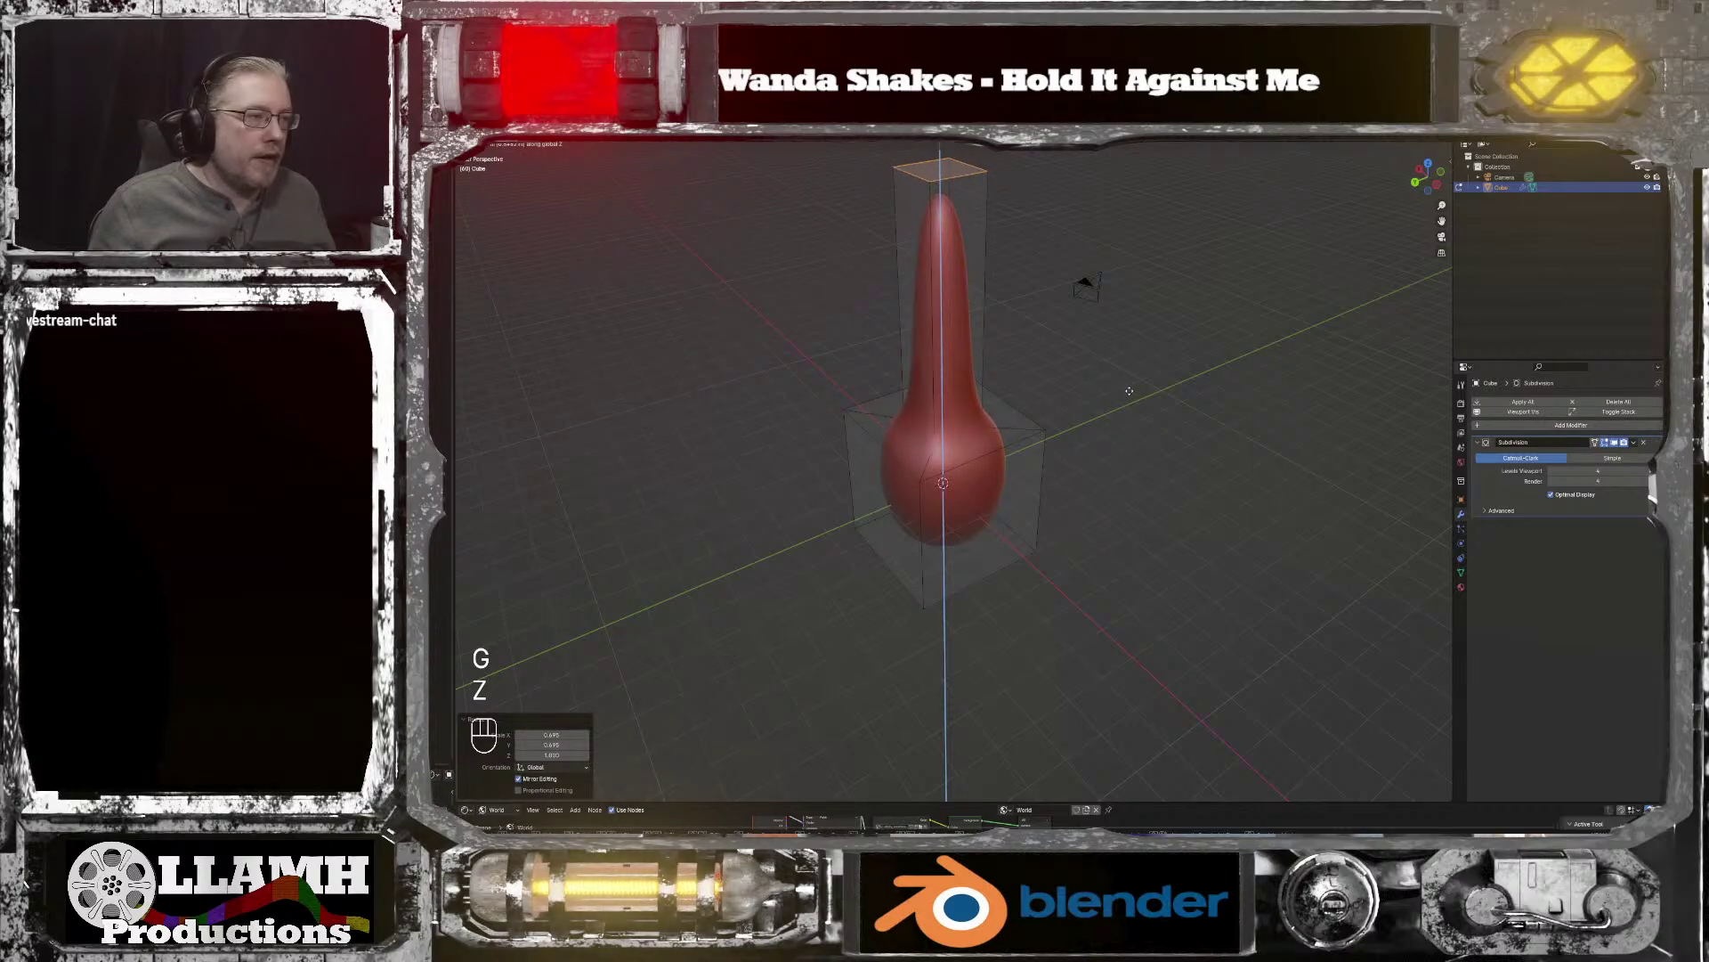
pyautogui.click(1128, 382)
# Step: Select the loop of side faces around the neck with face selection, and scale it much narrower on X and Y only
pyautogui.moveTo(1128, 382); pyautogui.dragTo(1227, 394, button='middle')
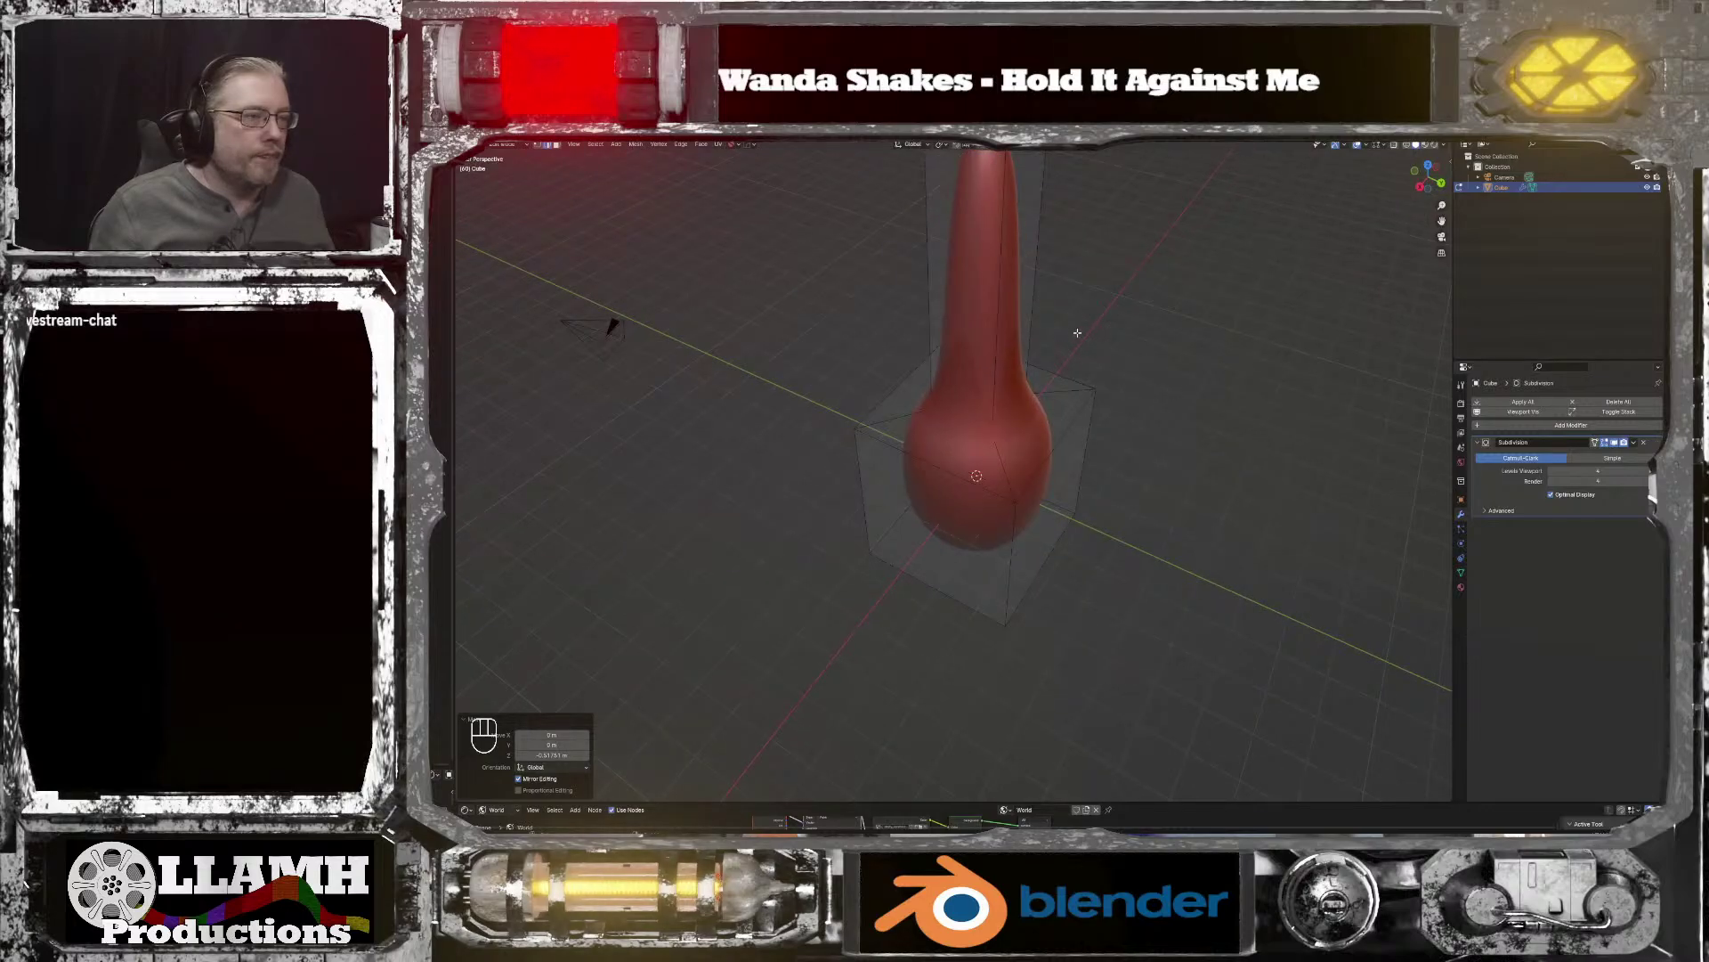
pyautogui.press('Tab')
pyautogui.click(1171, 331)
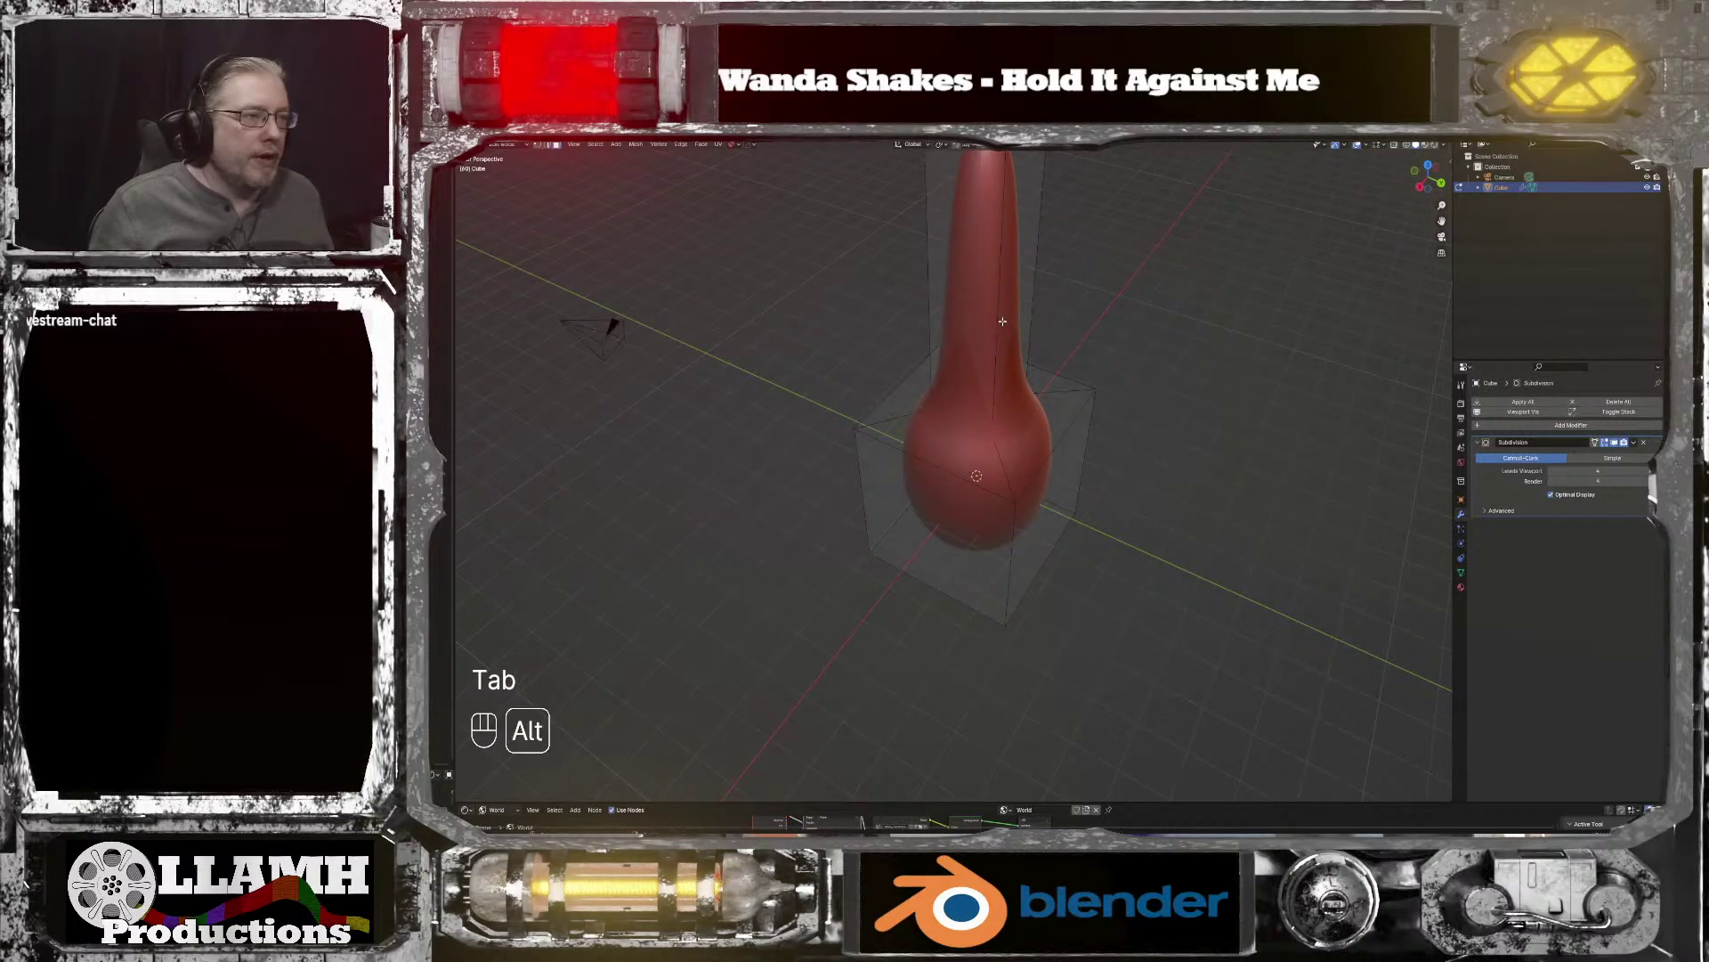
pyautogui.keyDown('alt'); pyautogui.click(997, 321); pyautogui.keyUp('alt')
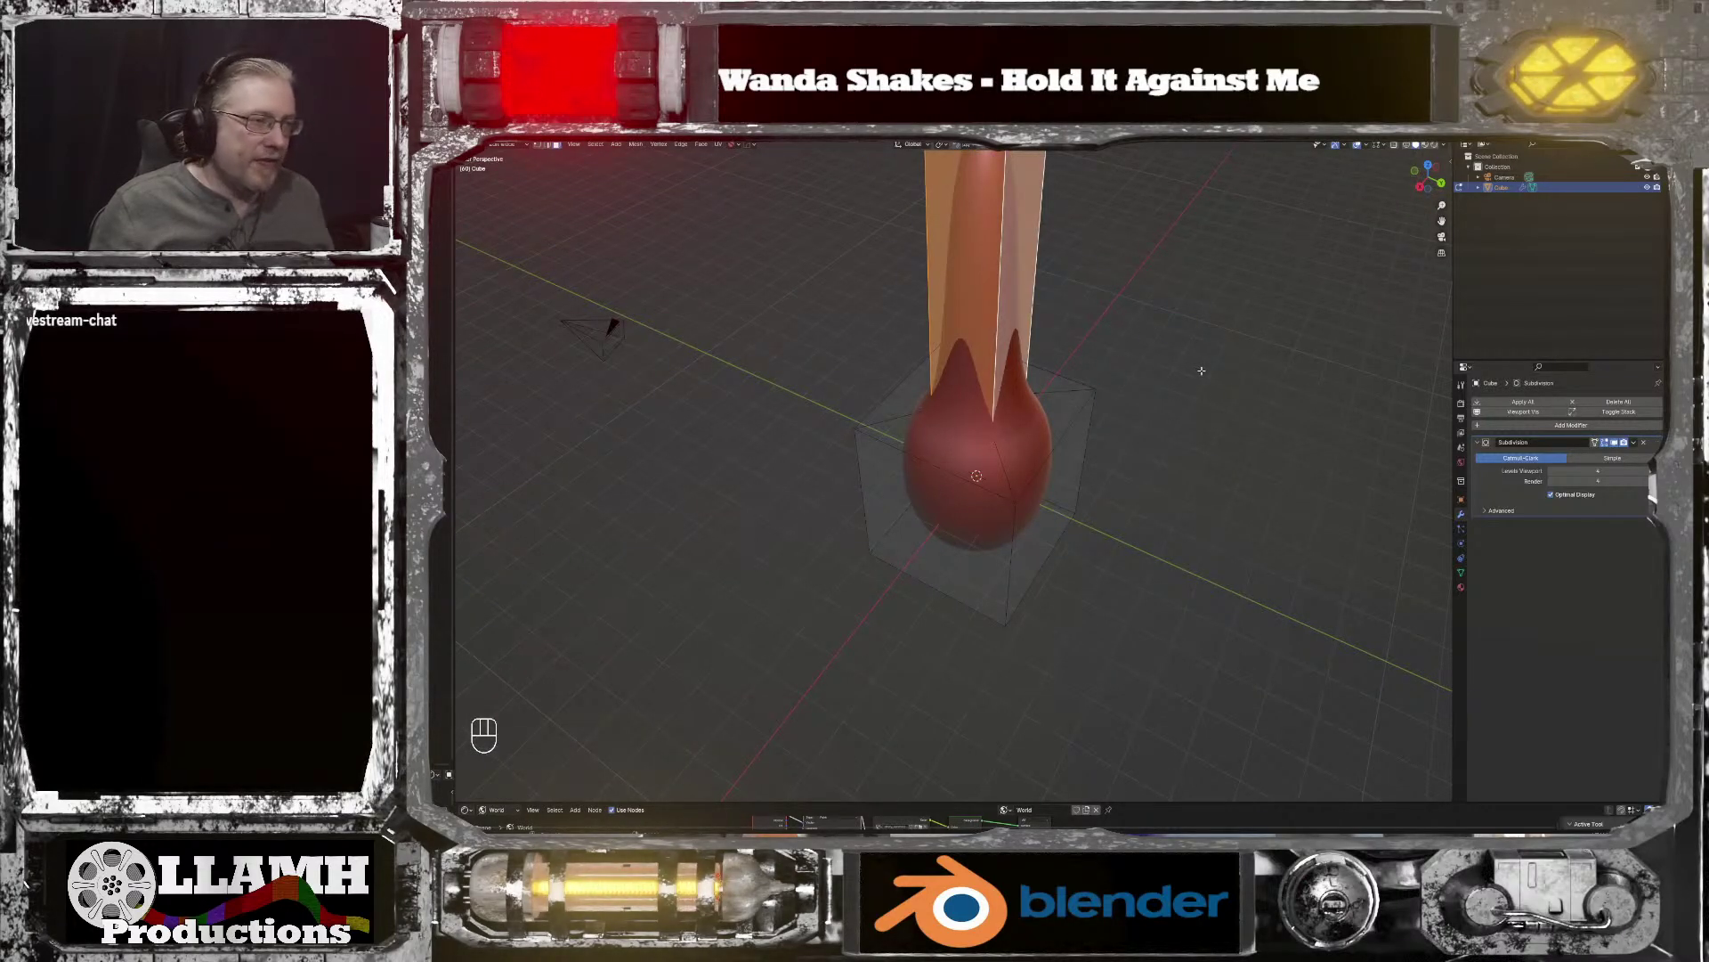
pyautogui.press('s')
pyautogui.hotkey('shift', 'z')
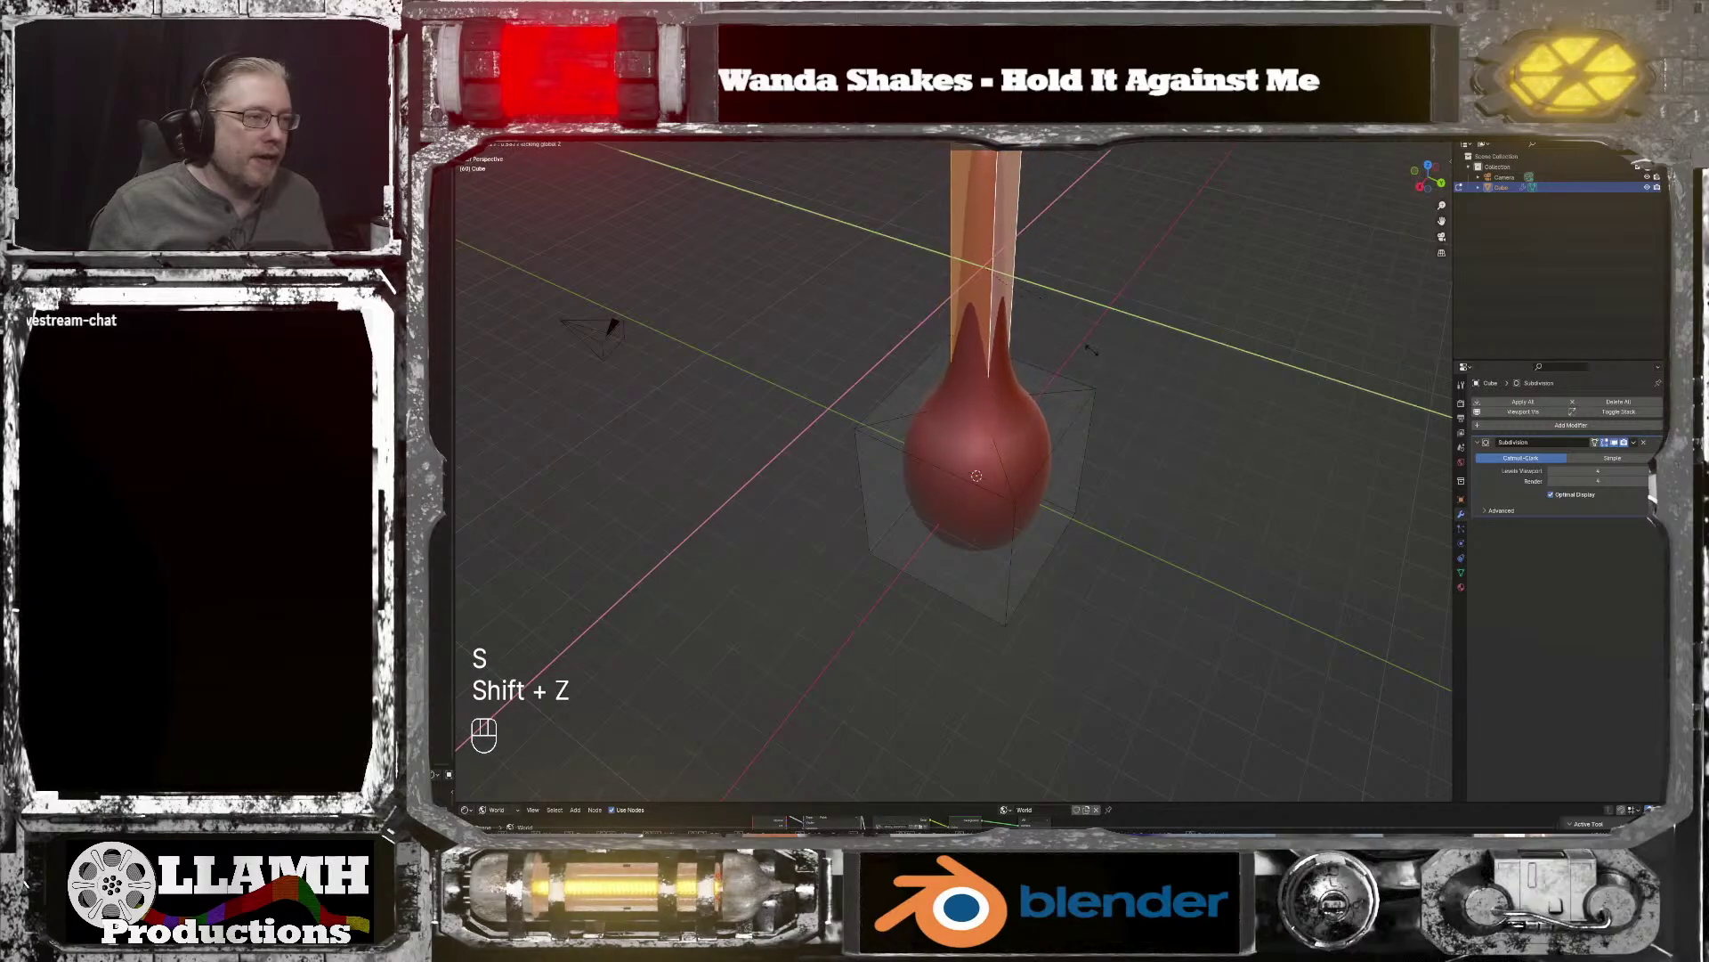
pyautogui.click(1047, 317)
# Step: Check the narrowed neck from several angles and select only its top end
pyautogui.moveTo(569, 374); pyautogui.dragTo(1218, 258, button='middle')
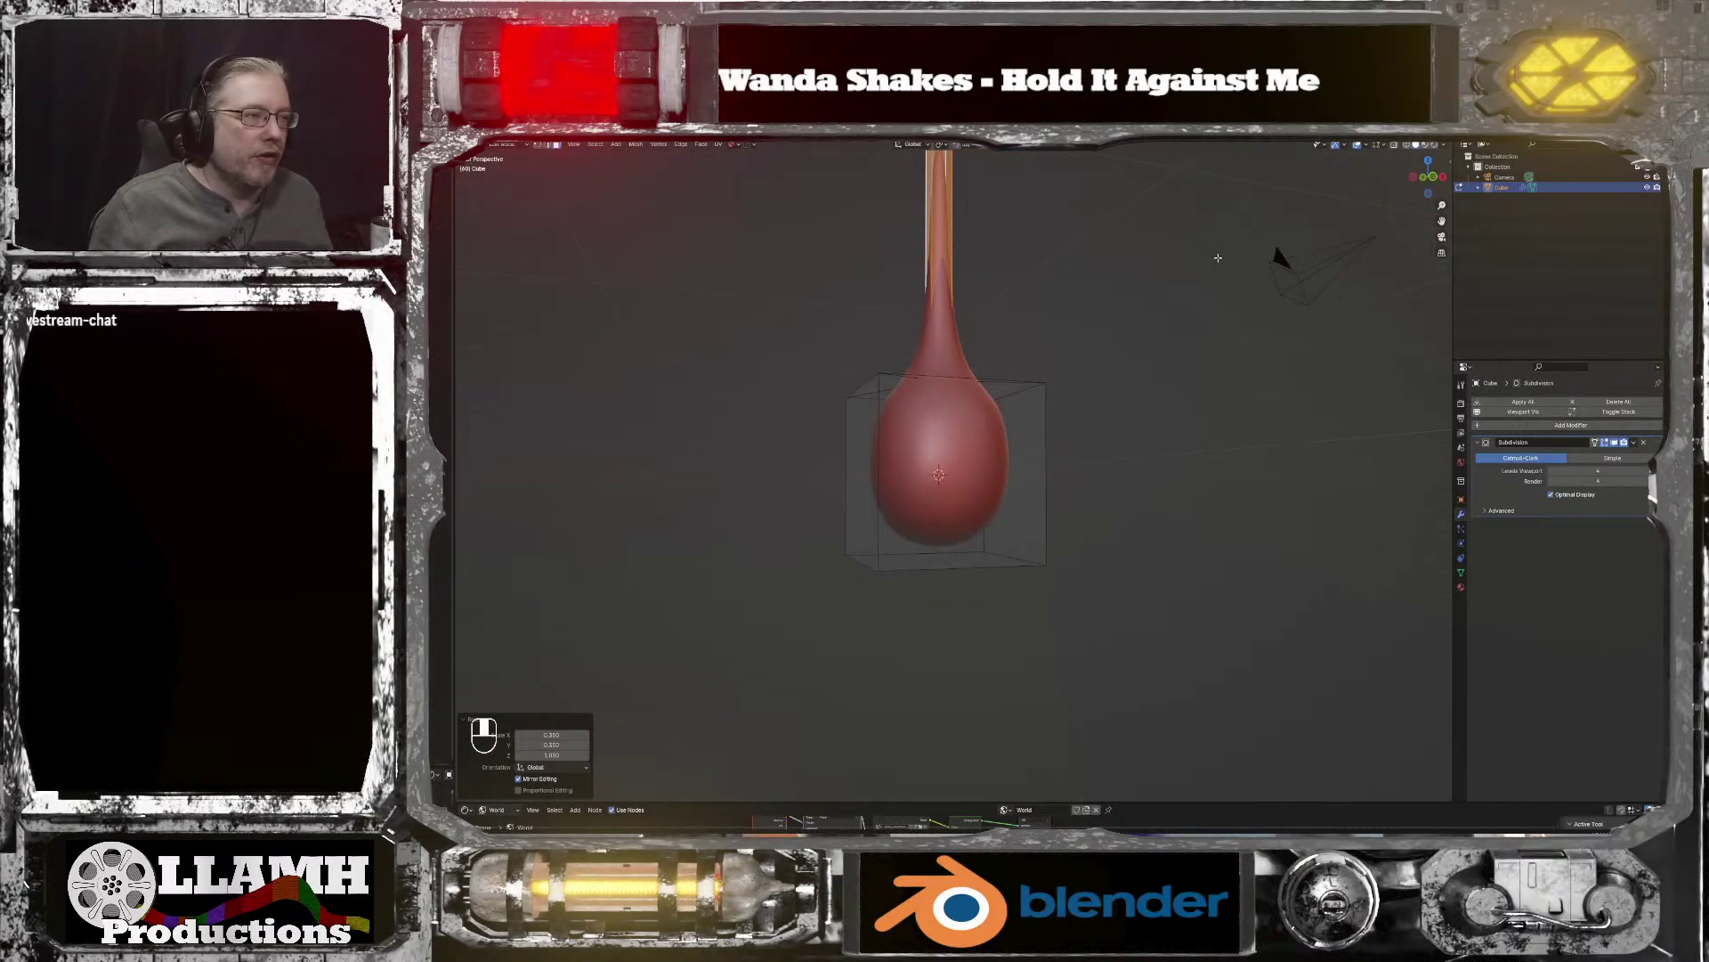
pyautogui.scroll(-3, 1133, 293)
pyautogui.moveTo(1133, 294); pyautogui.dragTo(1164, 362, button='middle')
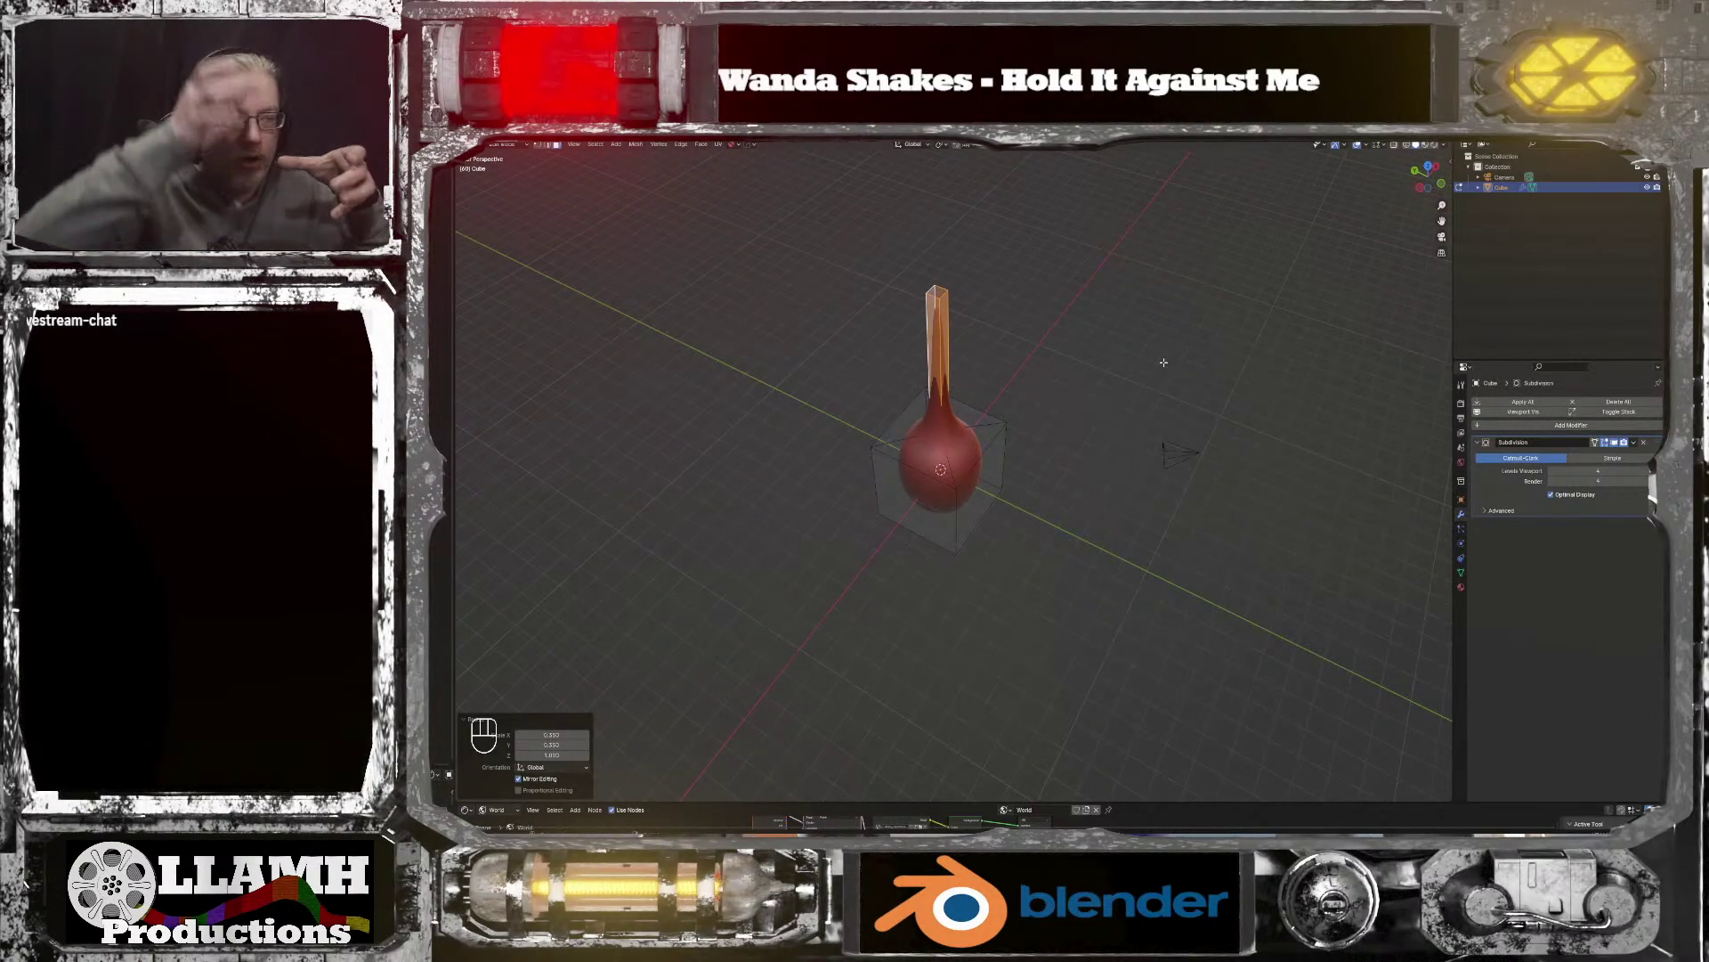
pyautogui.moveTo(1127, 383); pyautogui.dragTo(1086, 467, button='middle')
pyautogui.scroll(4, 1054, 420)
pyautogui.scroll(-4, 1128, 472)
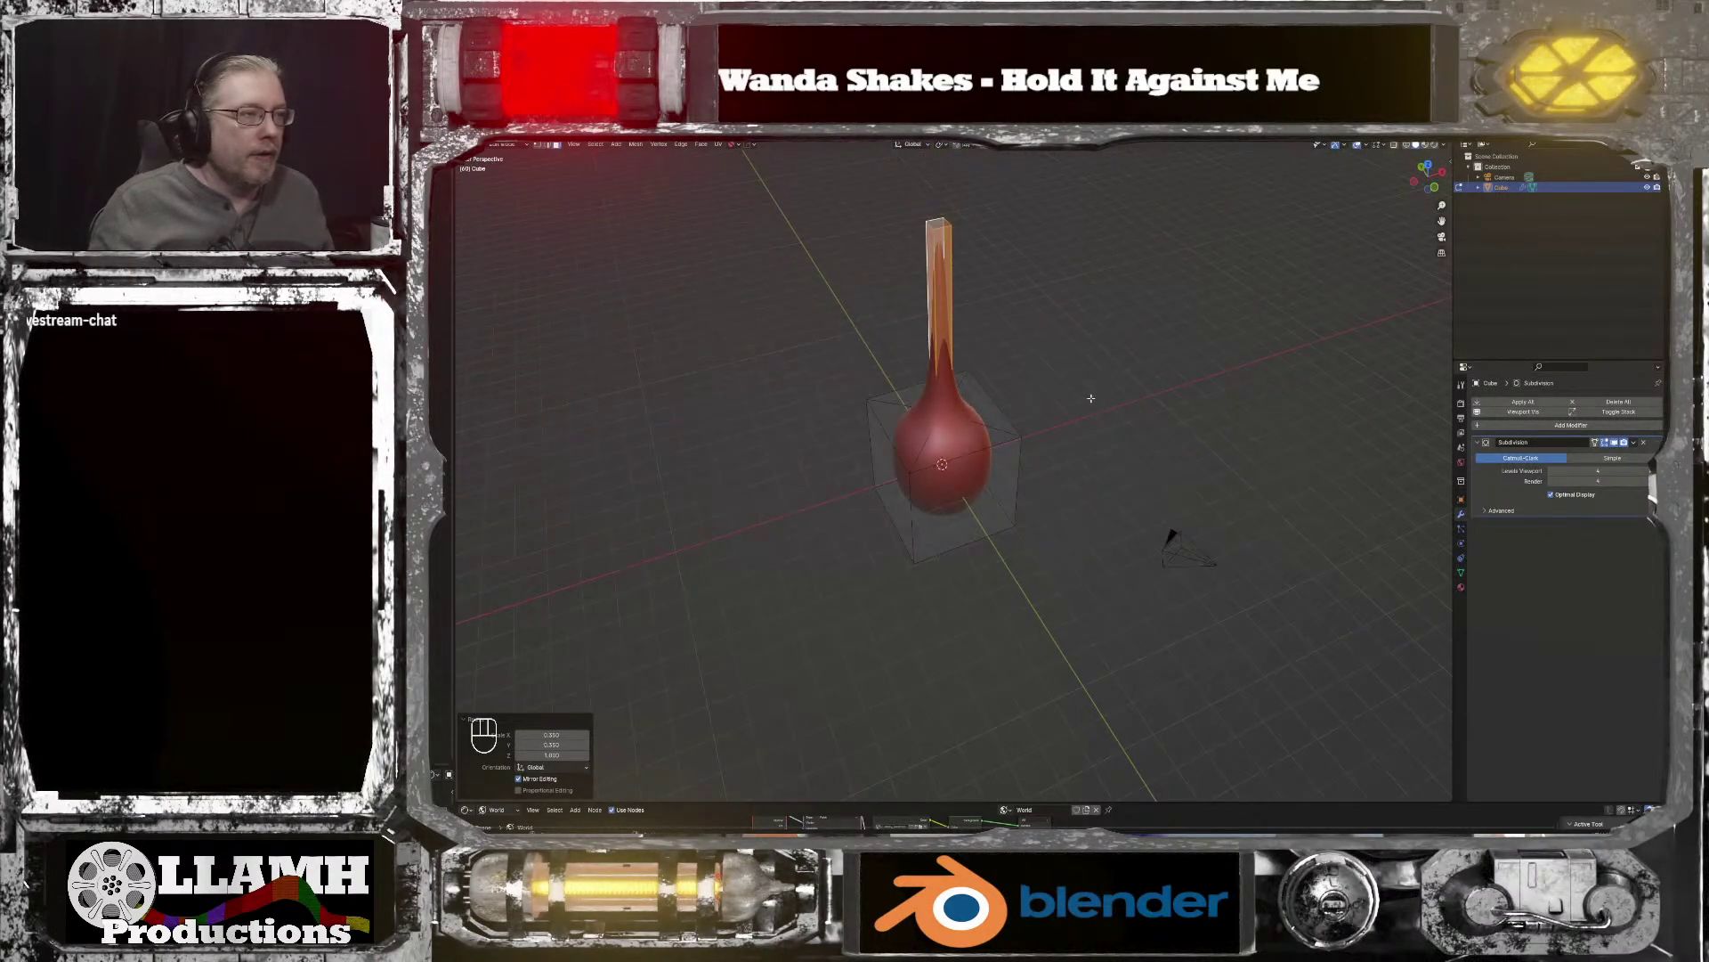
pyautogui.moveTo(1091, 398); pyautogui.dragTo(1118, 417, button='middle')
pyautogui.press('Tab')
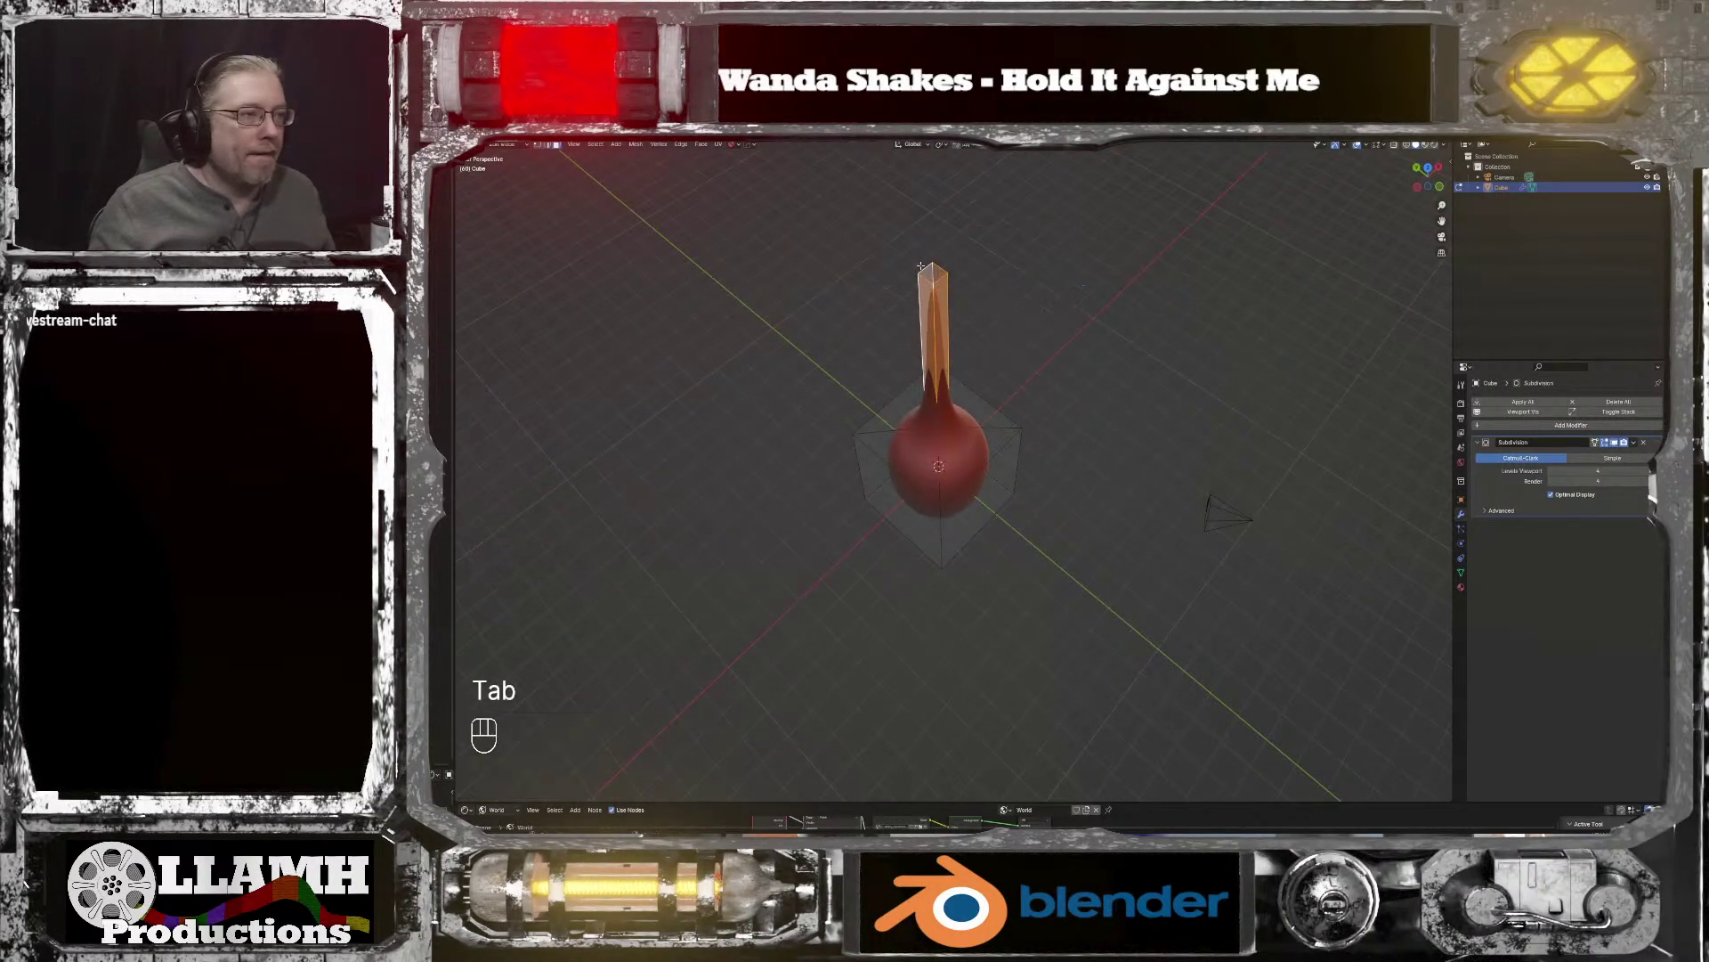
pyautogui.click(934, 274)
pyautogui.moveTo(1080, 392); pyautogui.dragTo(1058, 357, button='middle')
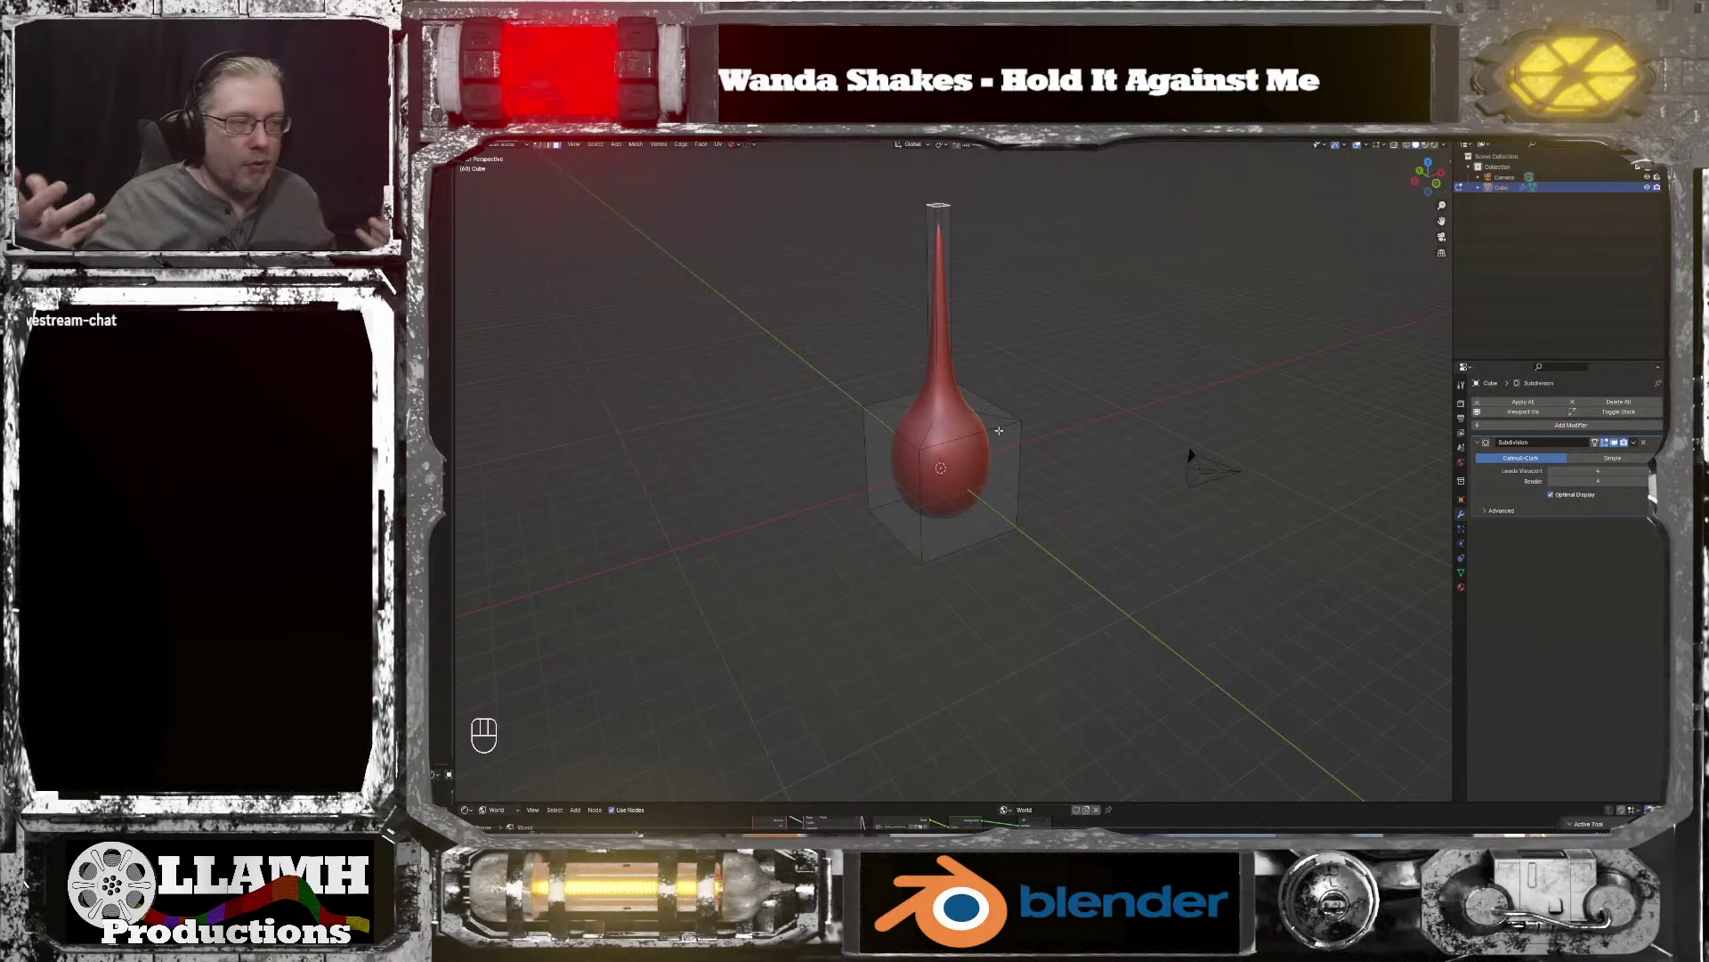
pyautogui.scroll(-2, 1083, 322)
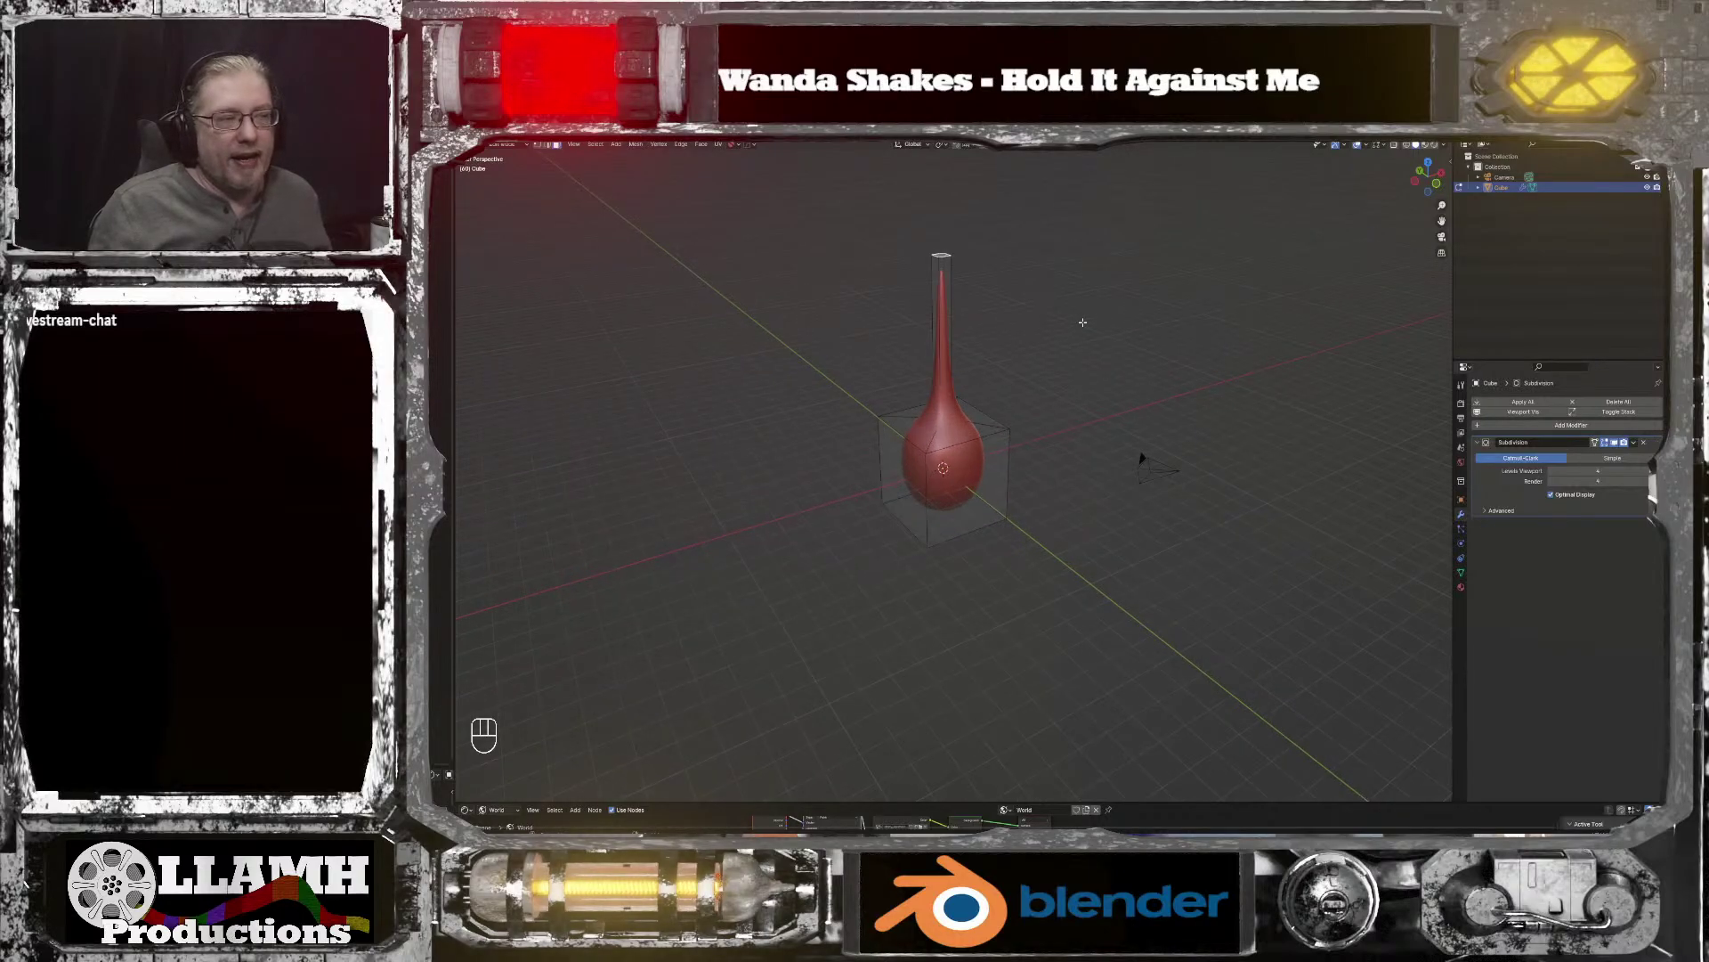
# Step: Extrude the neck's selected top end a short distance upward along its normal
pyautogui.scroll(-2, 1083, 322)
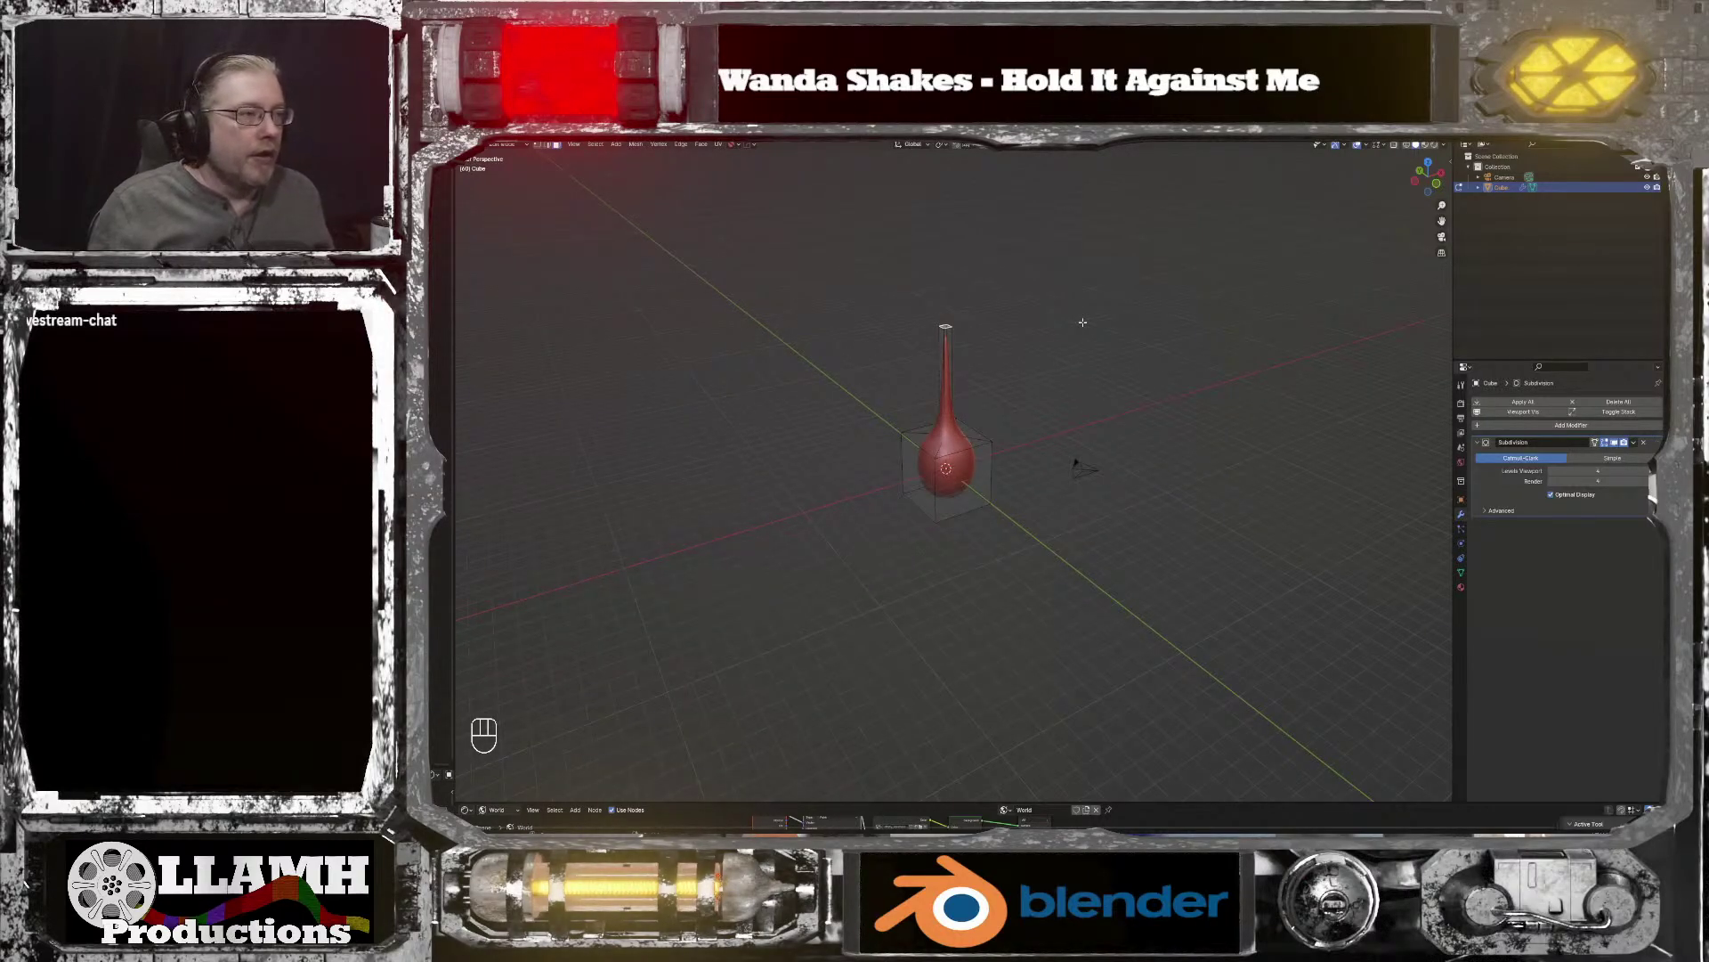
pyautogui.scroll(3, 1082, 322)
pyautogui.moveTo(1080, 322); pyautogui.dragTo(1032, 320, button='middle')
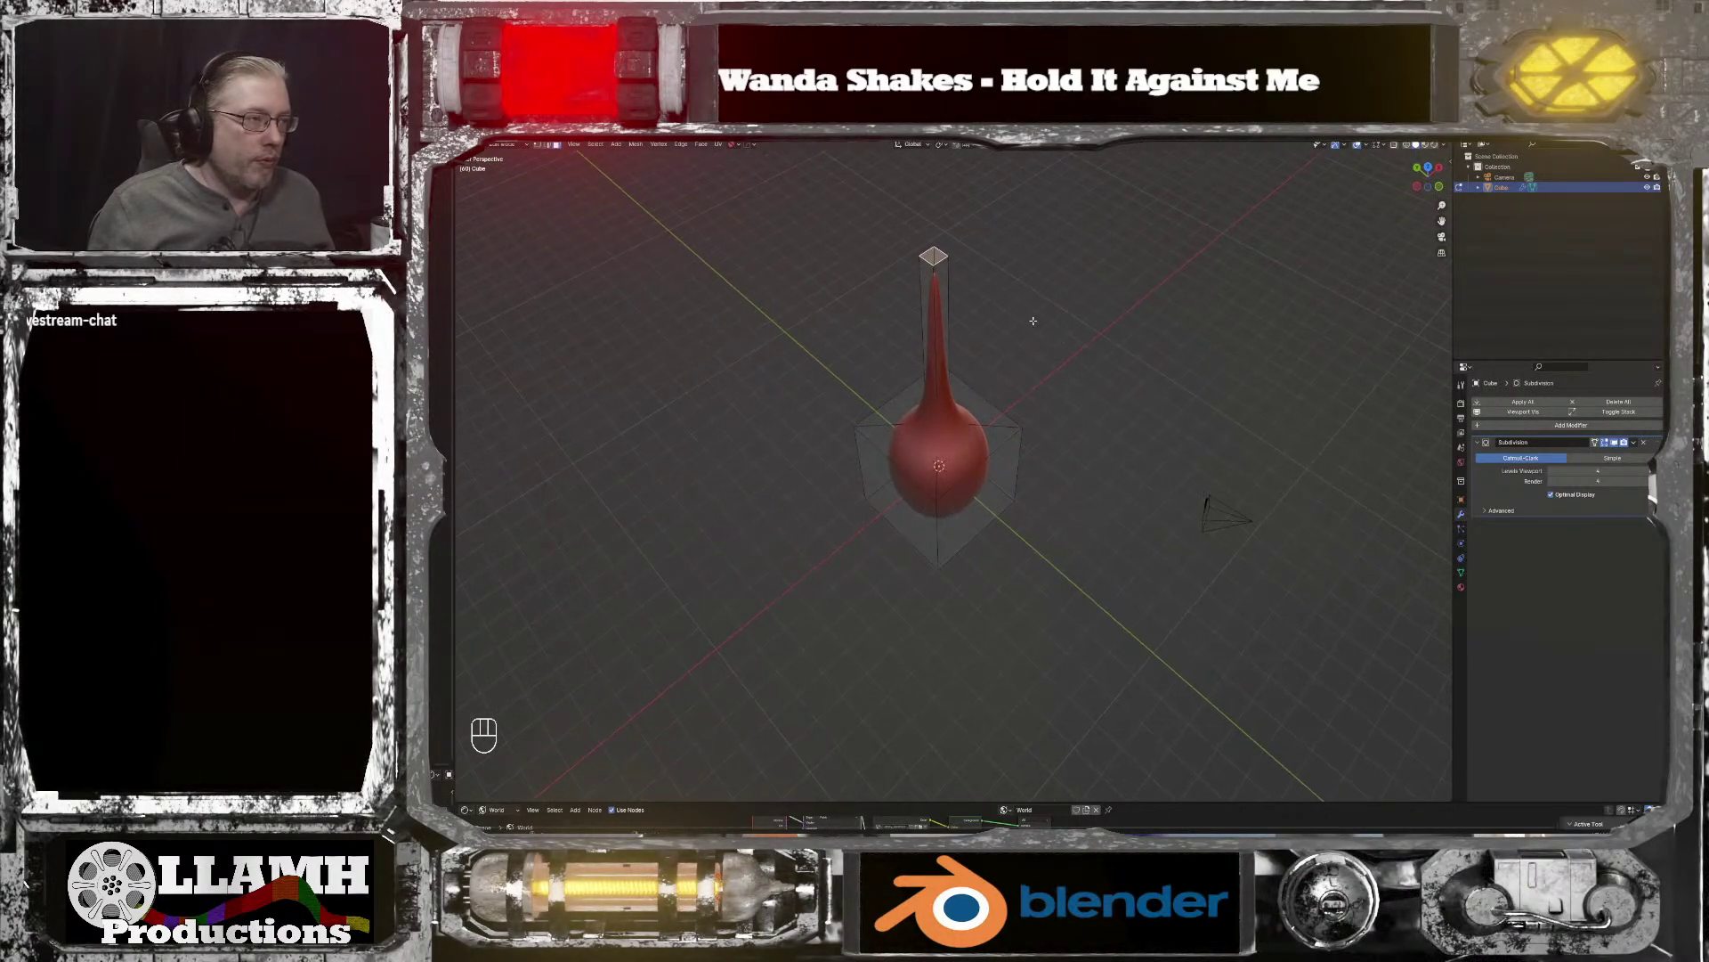
pyautogui.press('e')
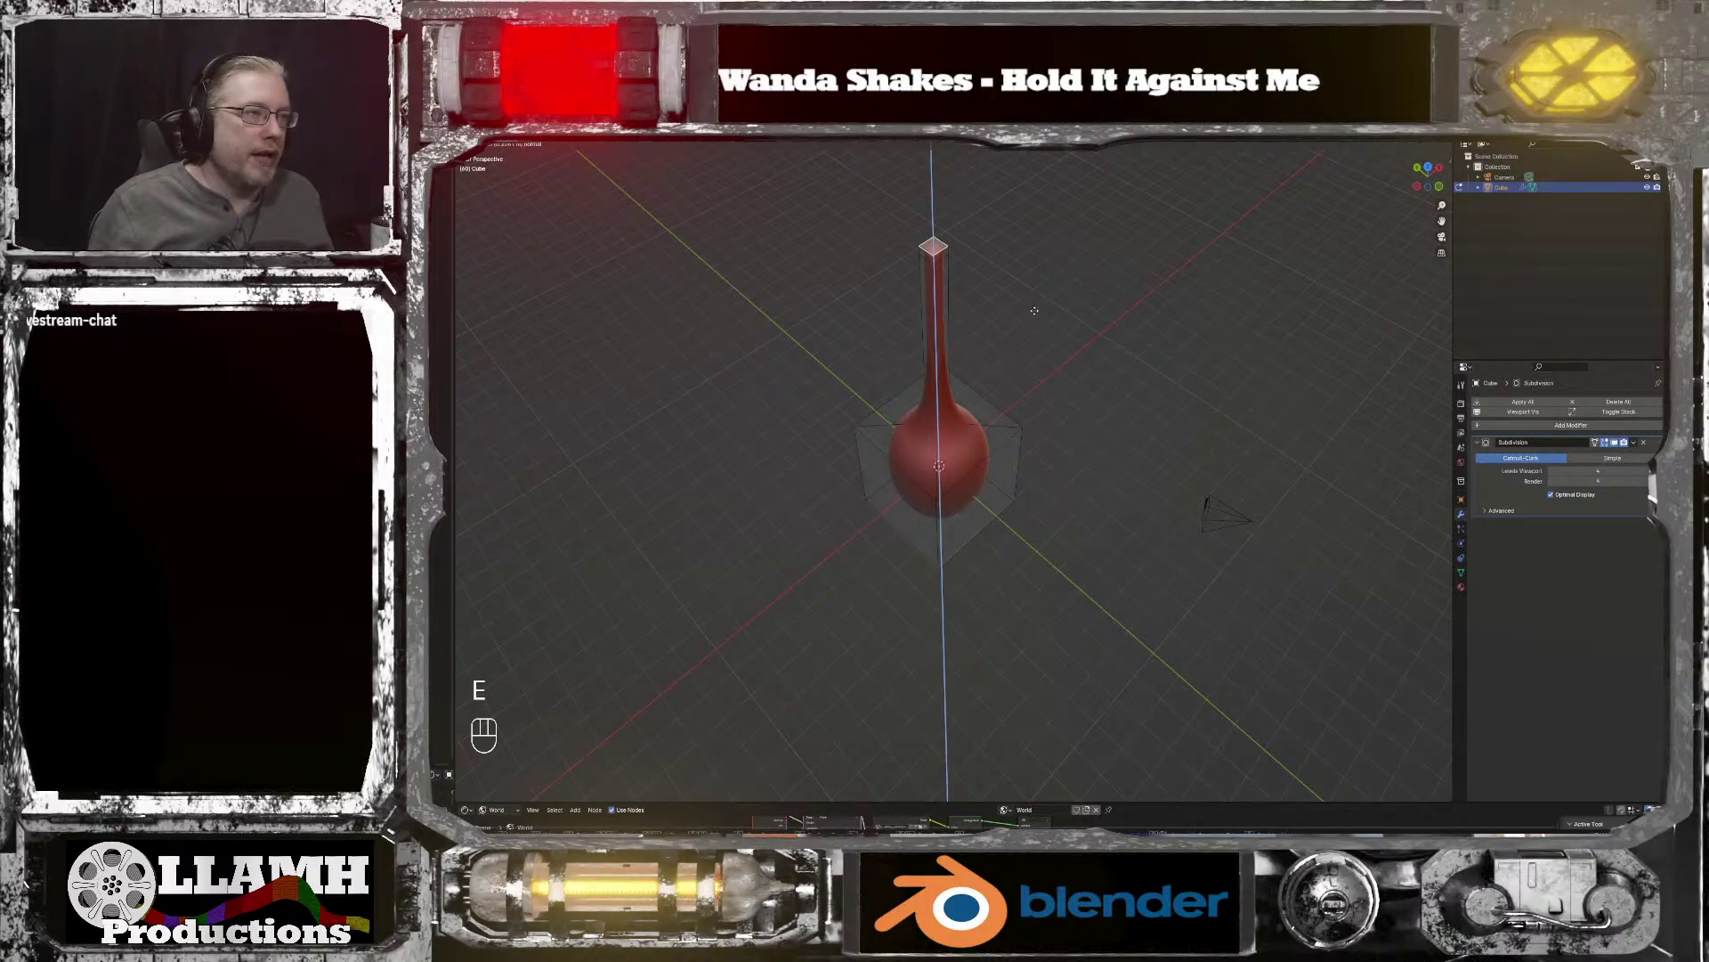
pyautogui.click(1035, 315)
pyautogui.moveTo(1034, 314); pyautogui.dragTo(996, 257, button='middle')
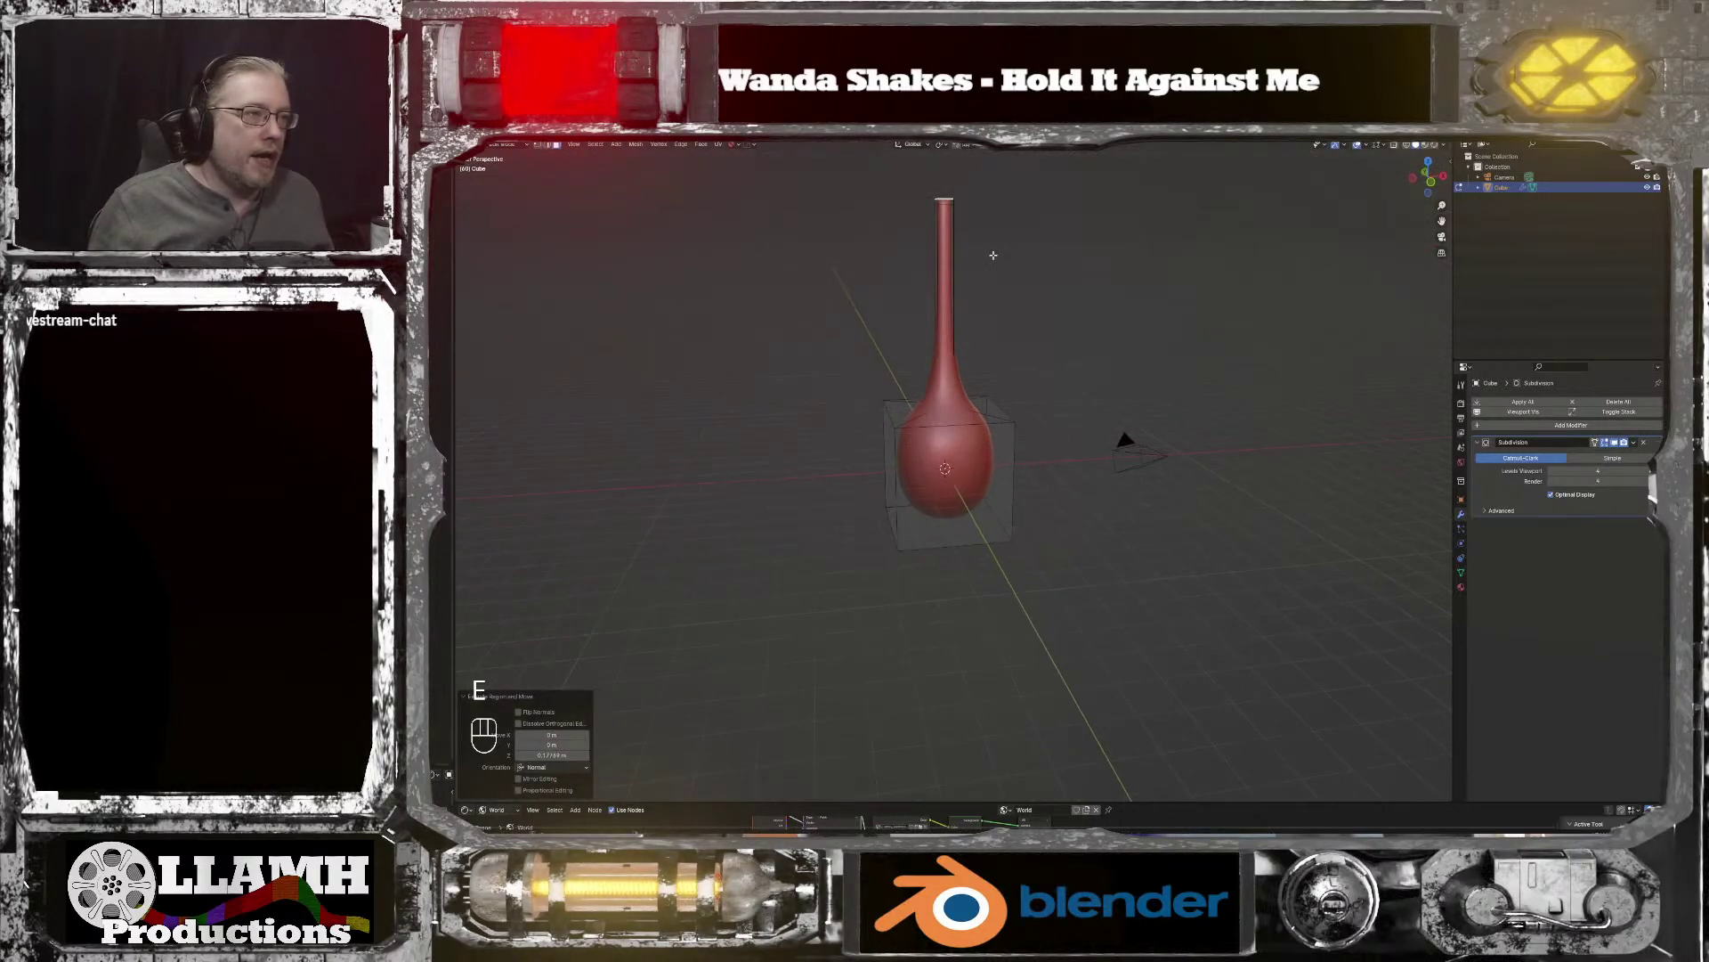
pyautogui.scroll(-3, 999, 259)
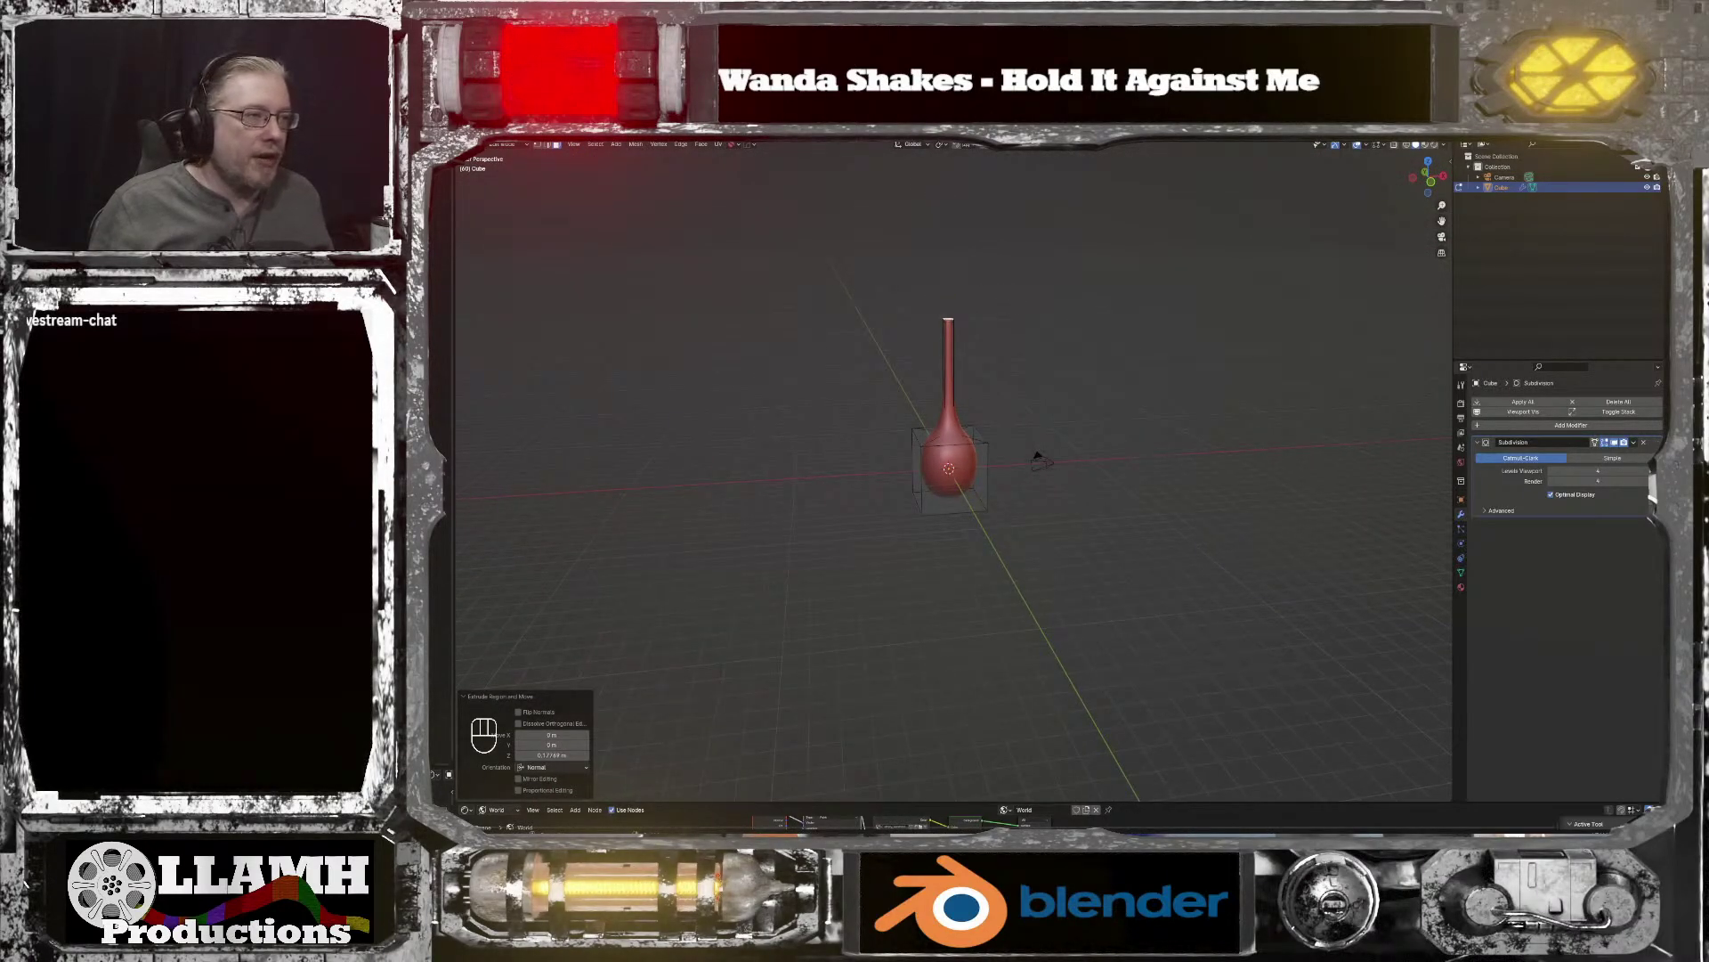
# Step: Scale the new top face up on all axes into a wide square plate, adjust its X scale factor, and check it from below
pyautogui.press('s')
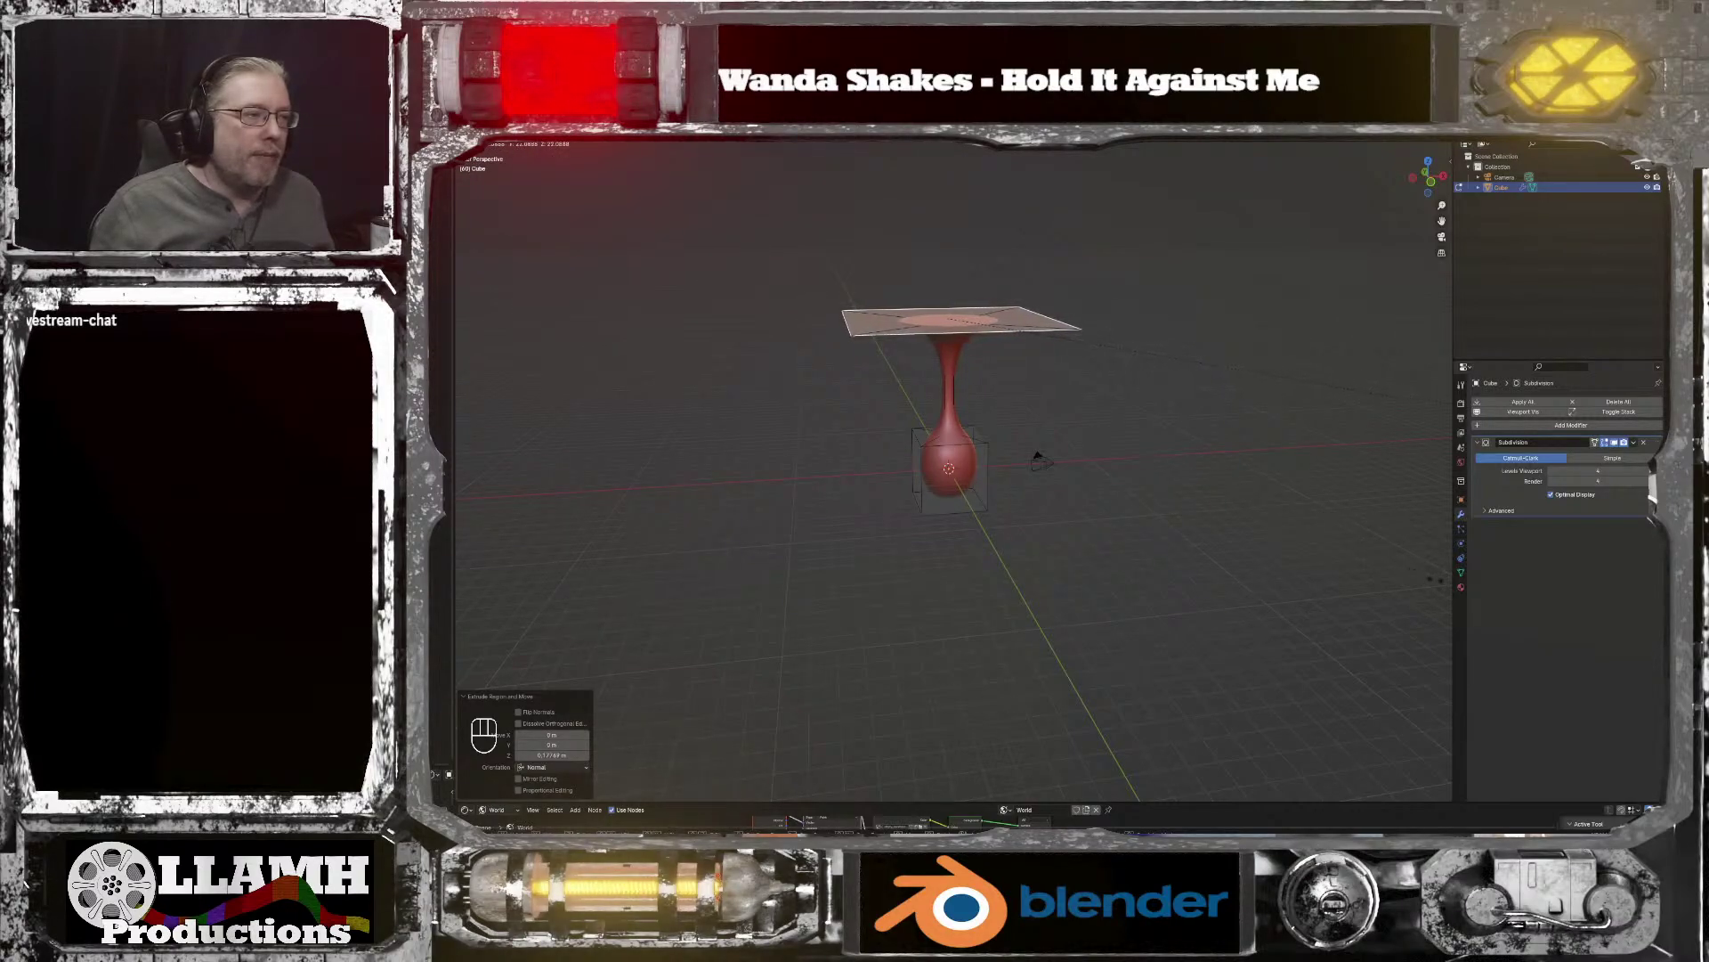
pyautogui.click(1419, 577)
pyautogui.moveTo(1132, 485); pyautogui.dragTo(1203, 511, button='middle')
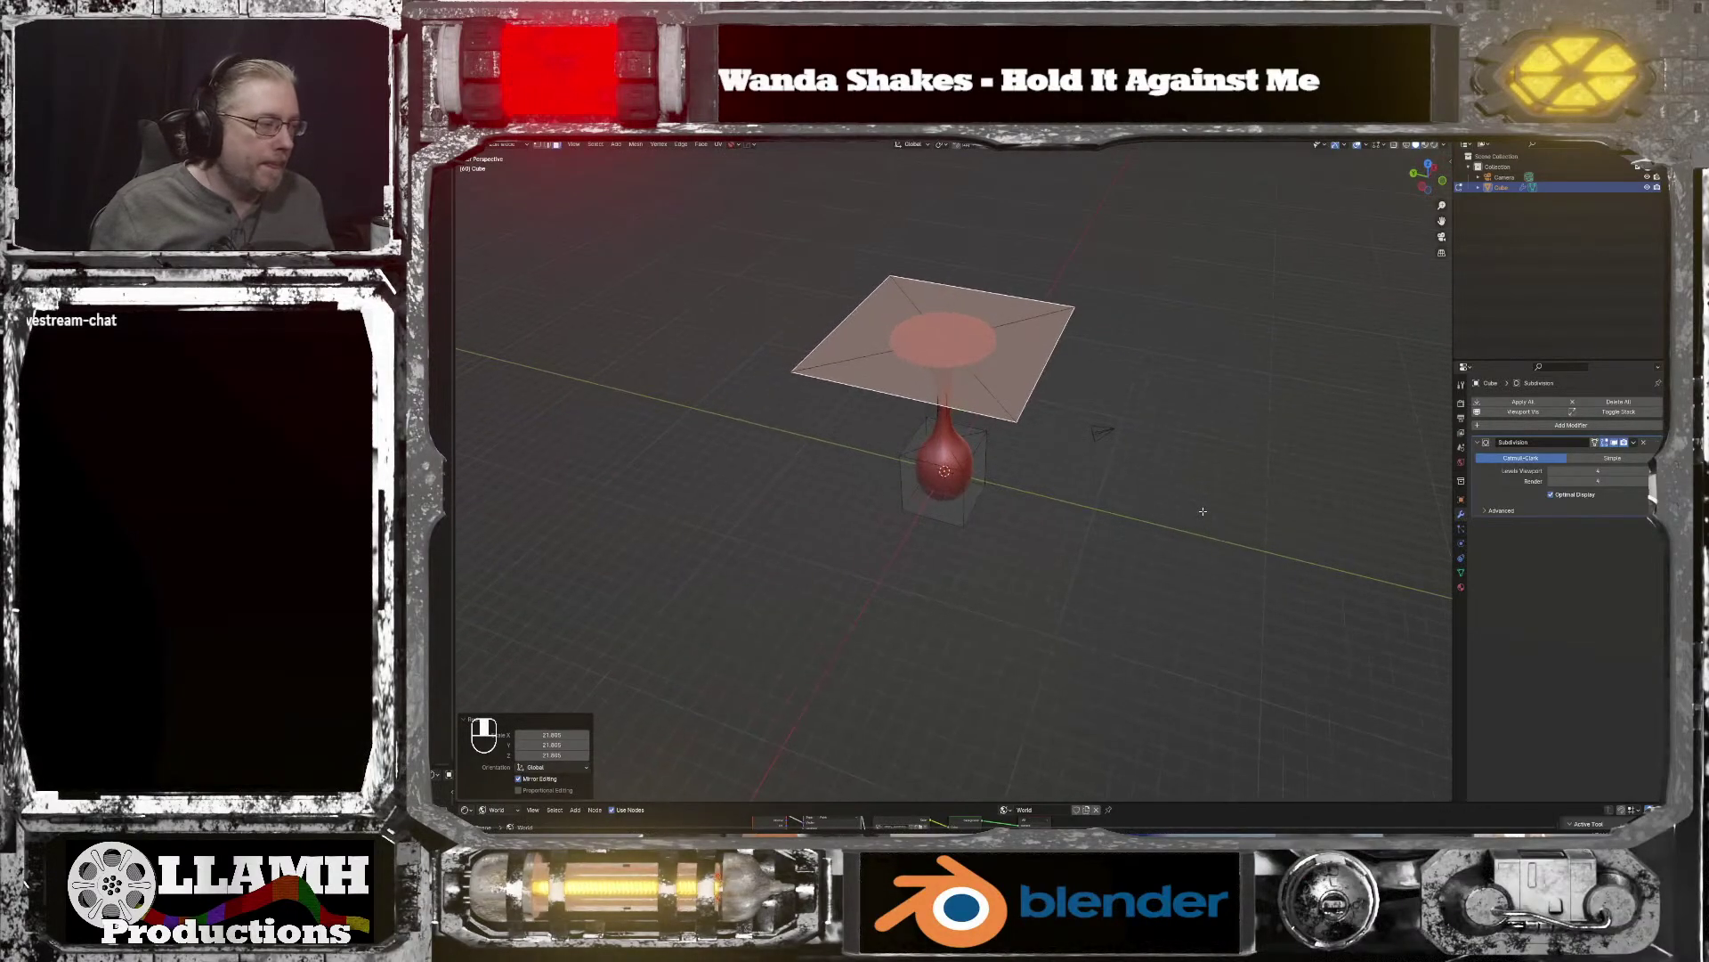
pyautogui.click(564, 732)
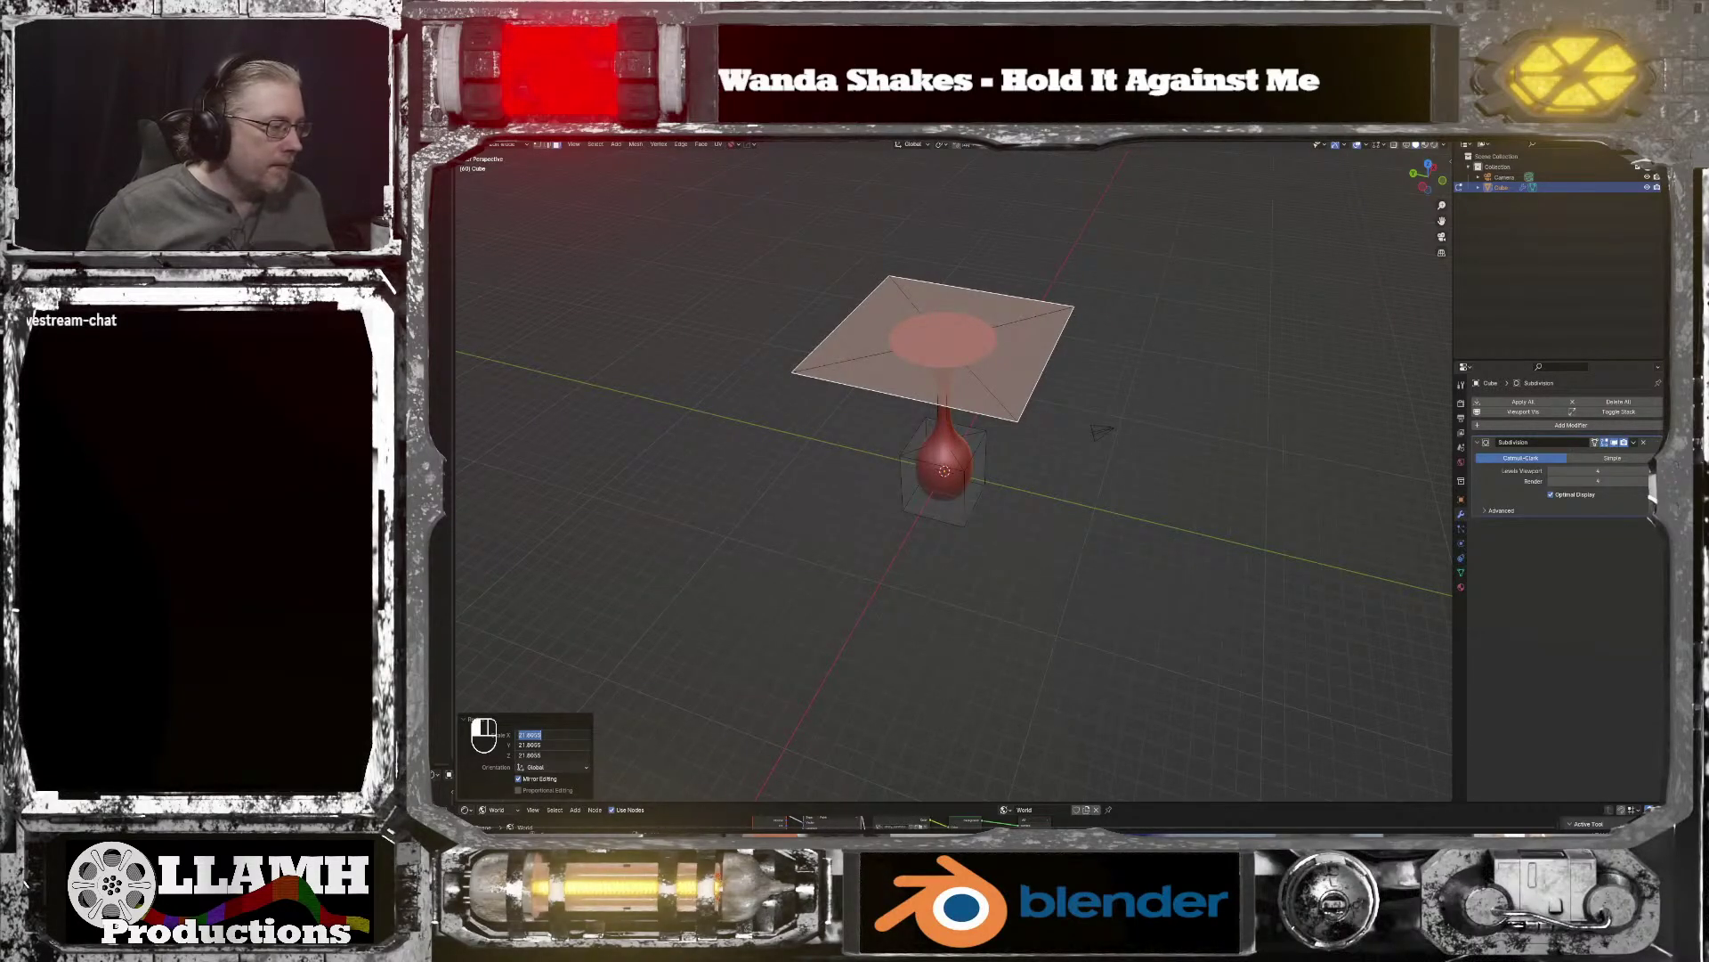
pyautogui.press('Return')
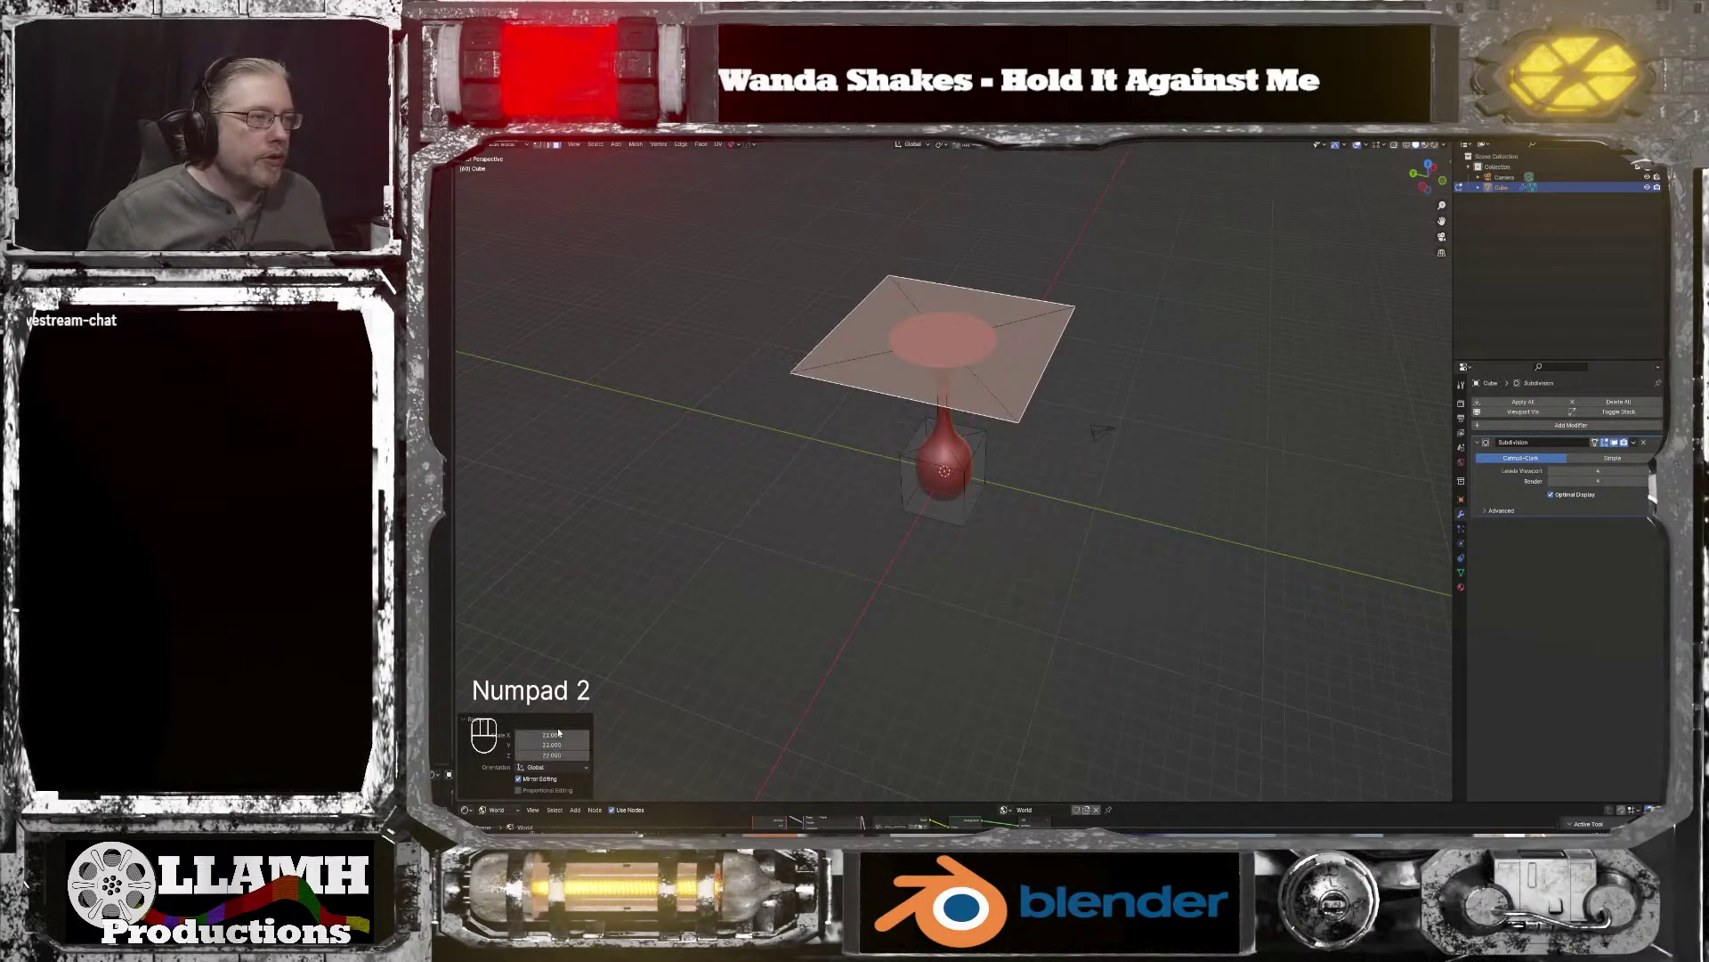
pyautogui.moveTo(872, 615); pyautogui.dragTo(891, 533, button='middle')
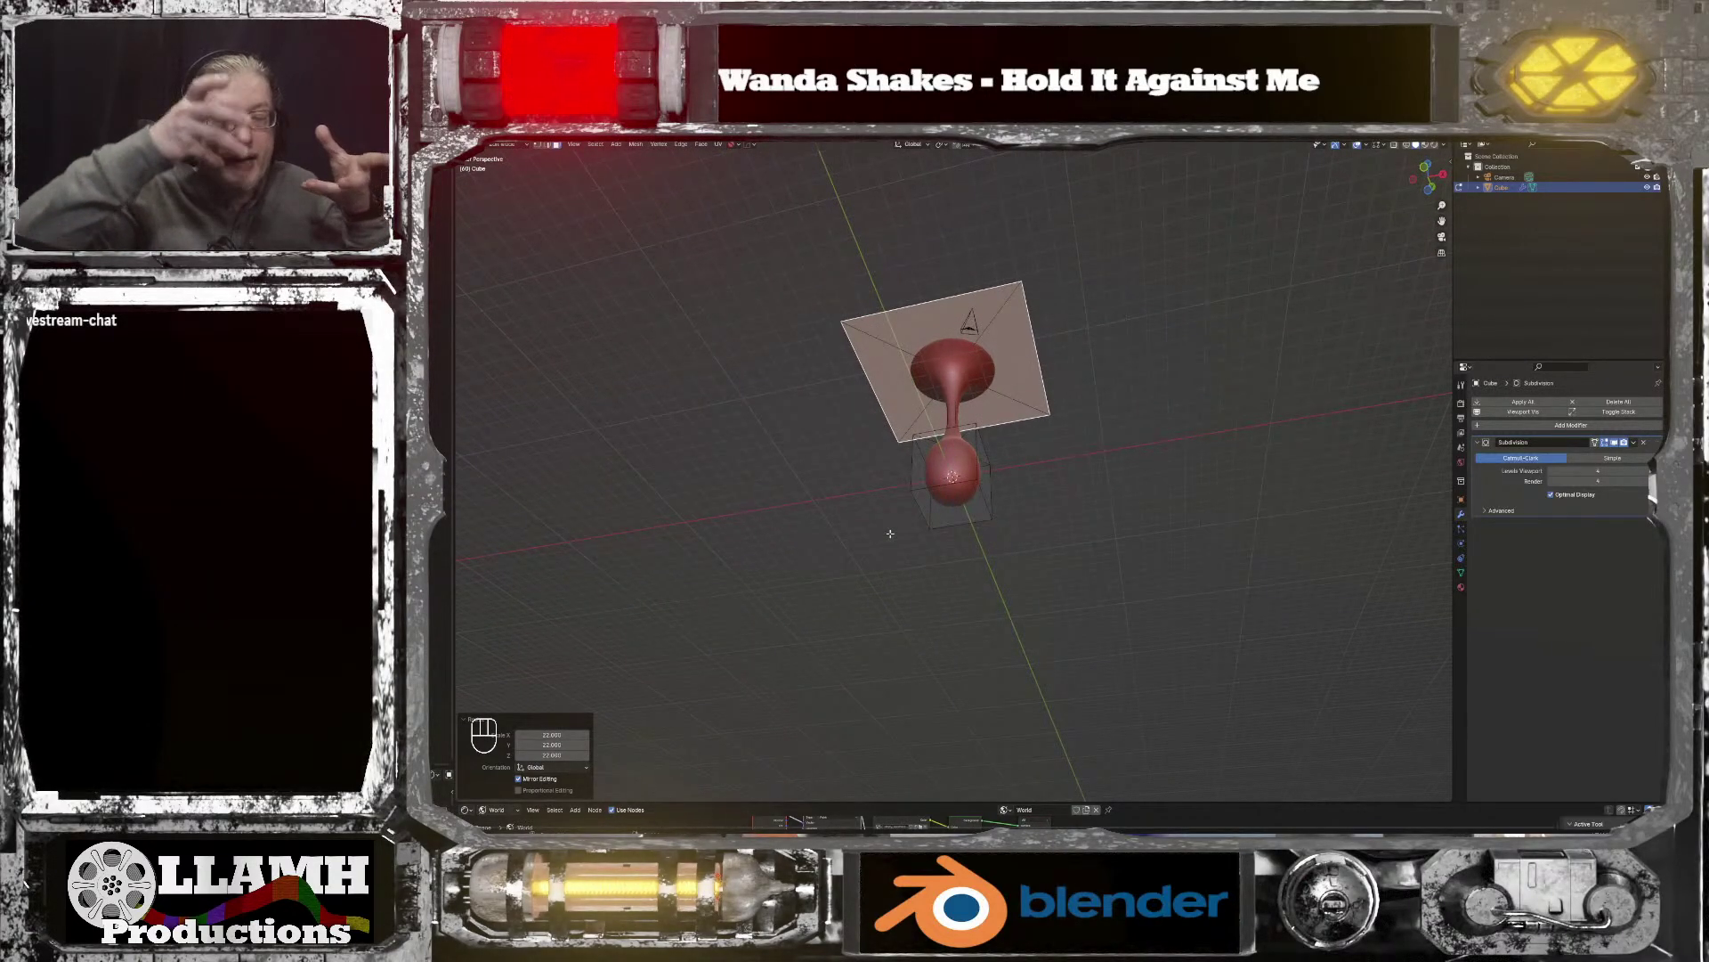
pyautogui.moveTo(891, 534); pyautogui.dragTo(973, 462, button='middle')
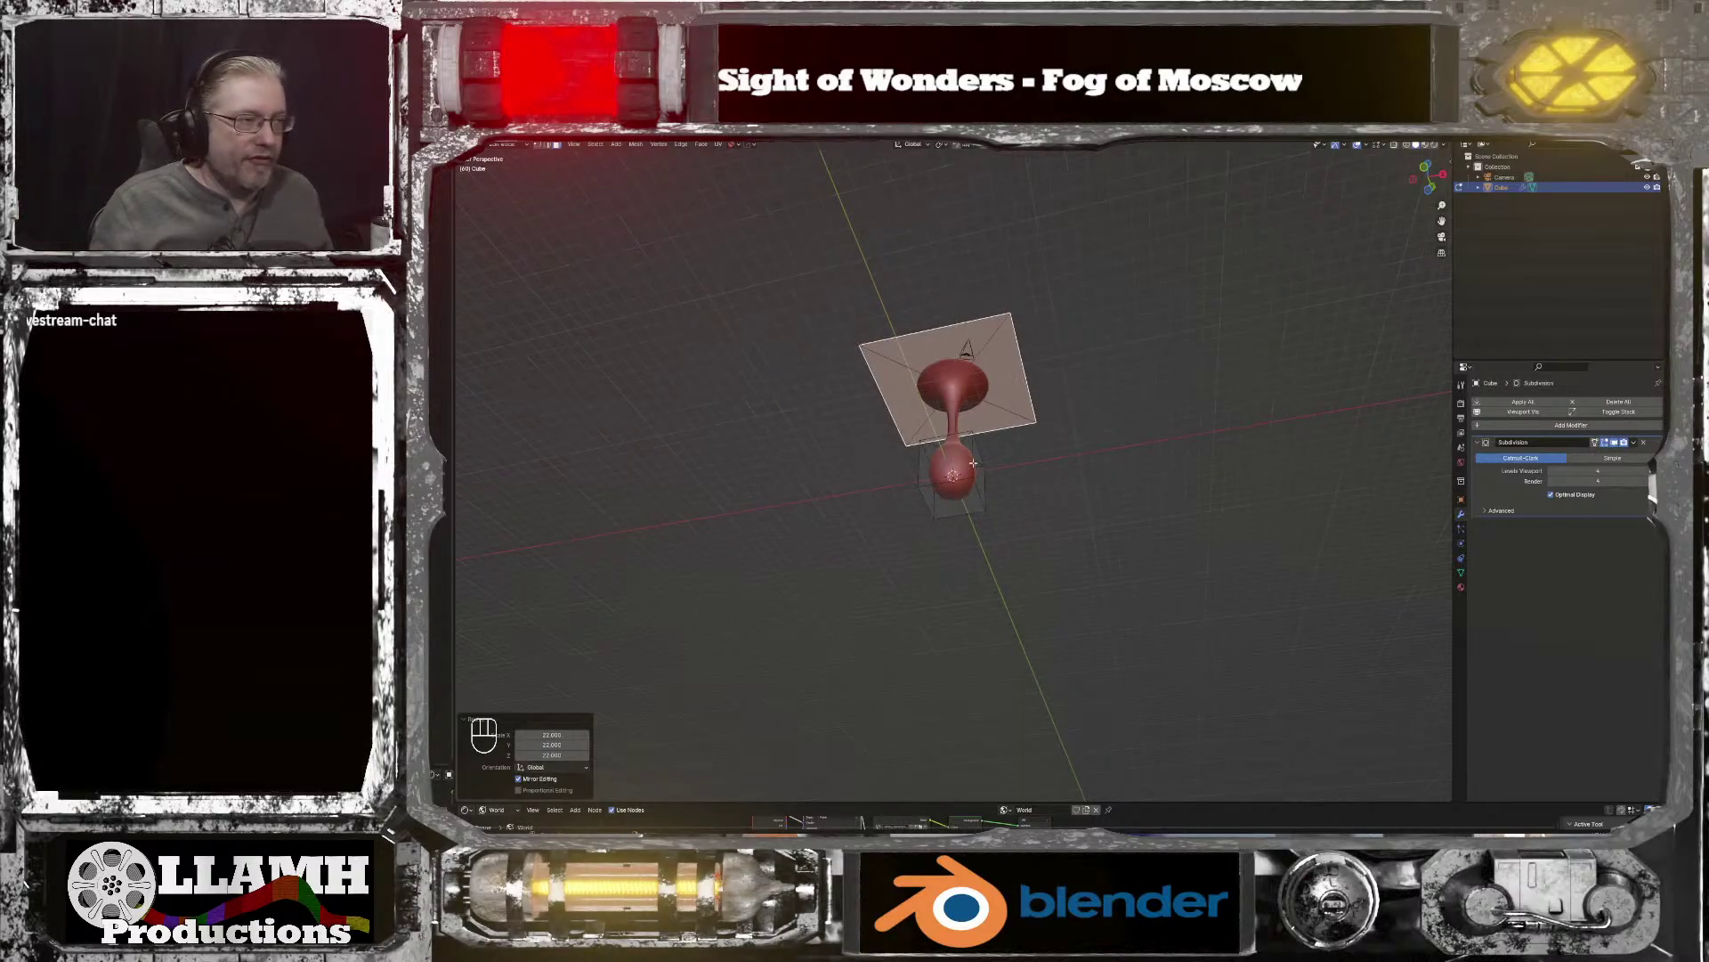
pyautogui.moveTo(1042, 418); pyautogui.dragTo(1025, 466, button='middle')
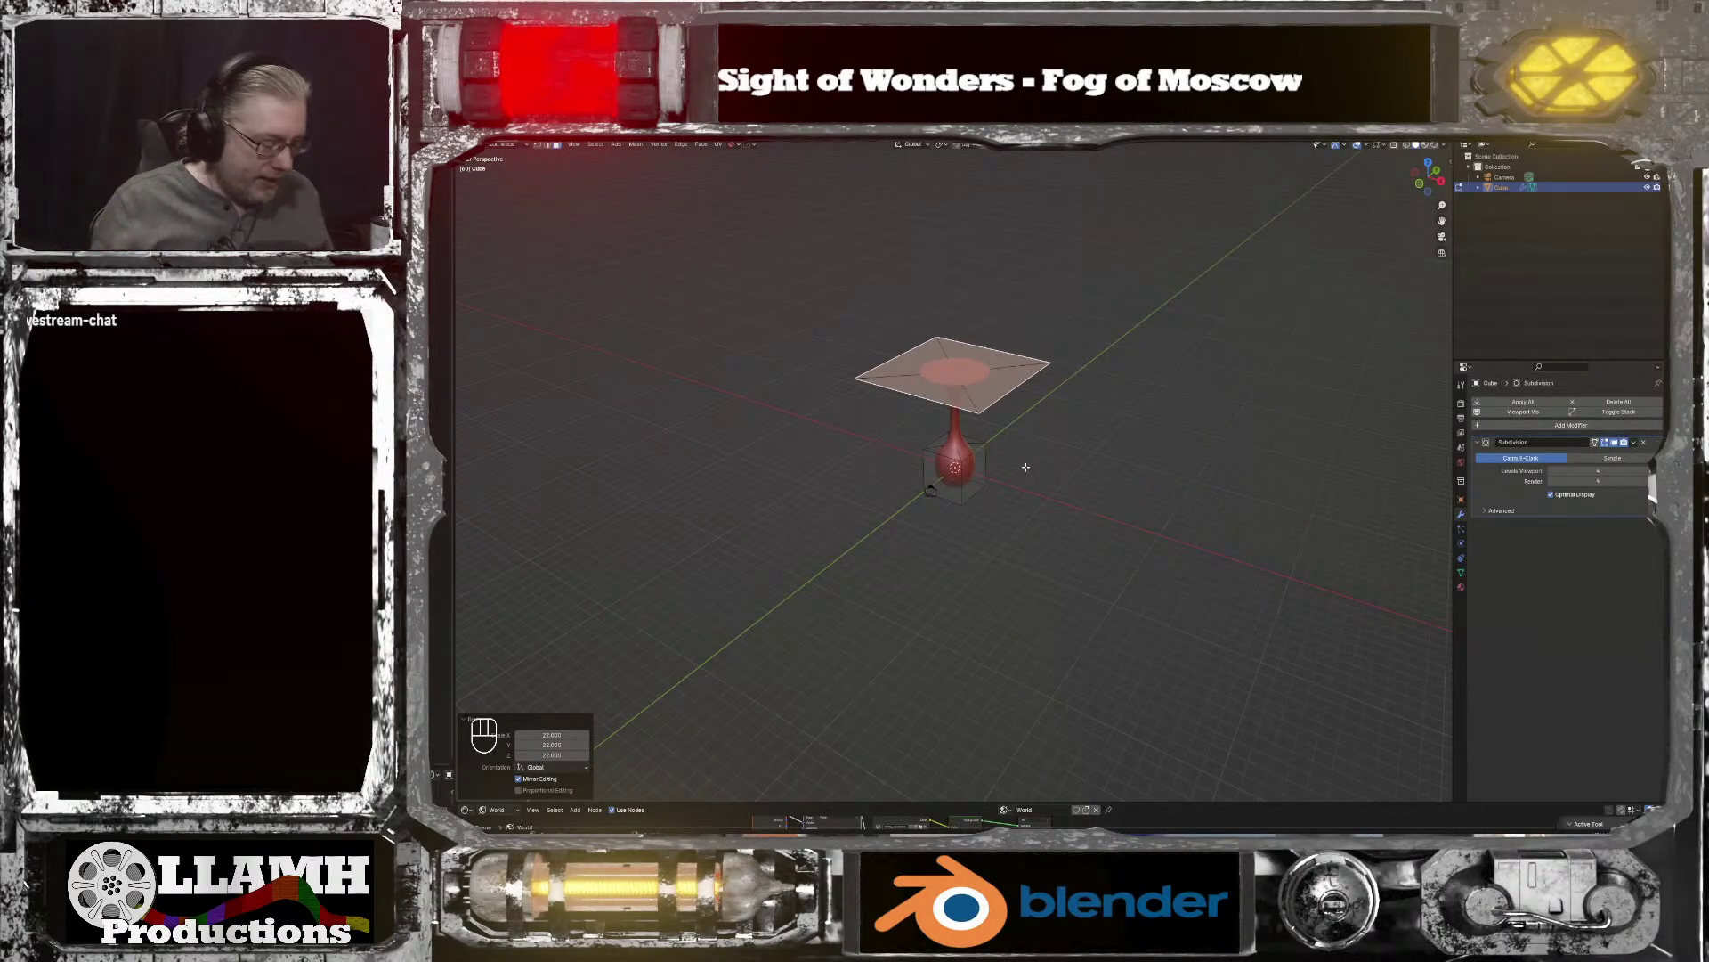
pyautogui.moveTo(1026, 467); pyautogui.dragTo(1051, 431, button='middle')
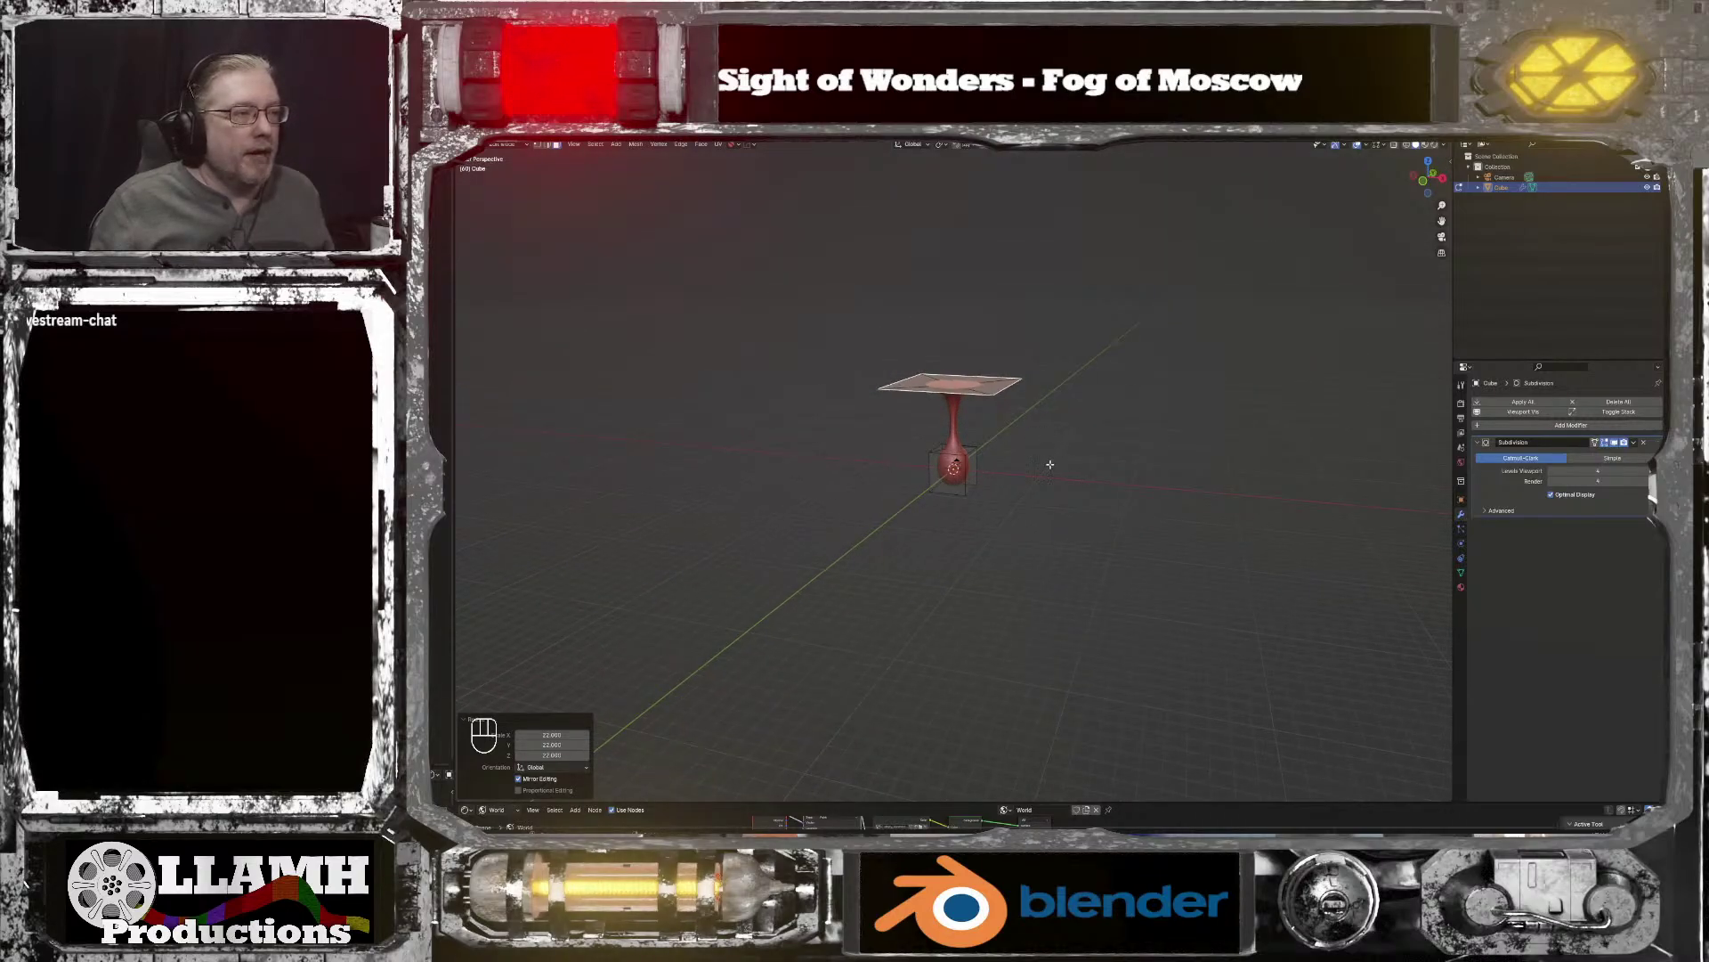
# Step: Extrude the wide top plate far upward into a tall block above the neck
pyautogui.scroll(-2, 1051, 465)
pyautogui.scroll(1, 1051, 464)
pyautogui.press('e')
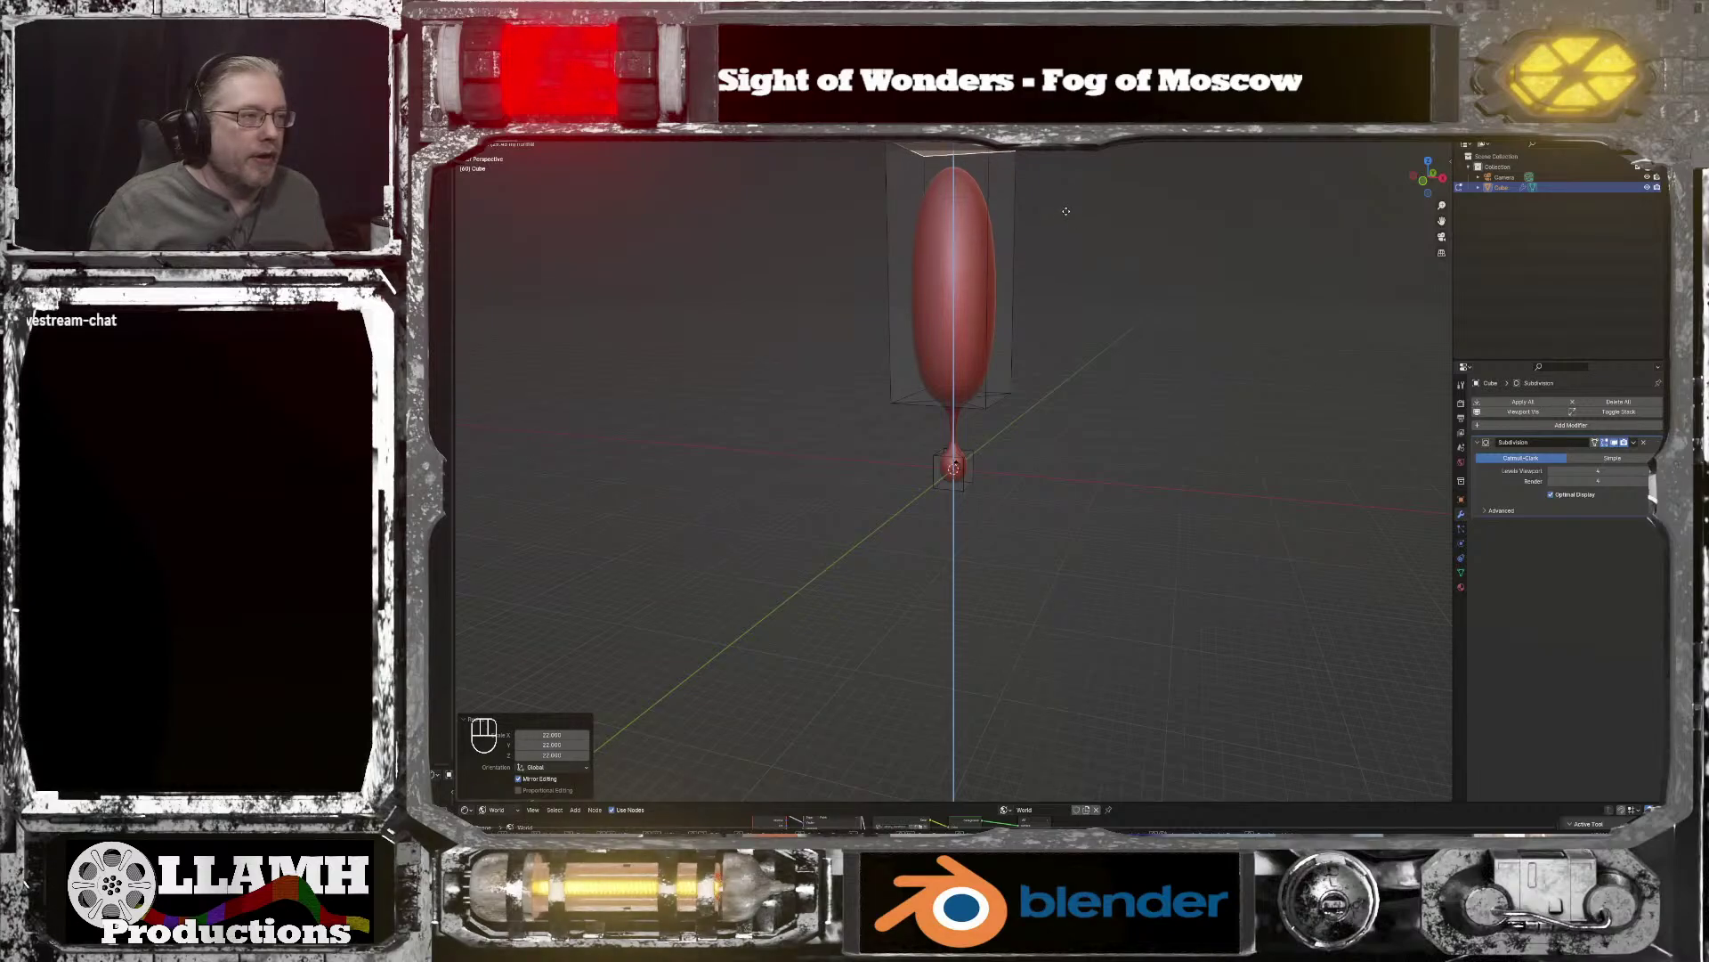
pyautogui.click(1066, 211)
# Step: Select one large side face of the tall upper block and scale it down slightly on all axes
pyautogui.moveTo(1065, 211); pyautogui.dragTo(1200, 366, button='middle')
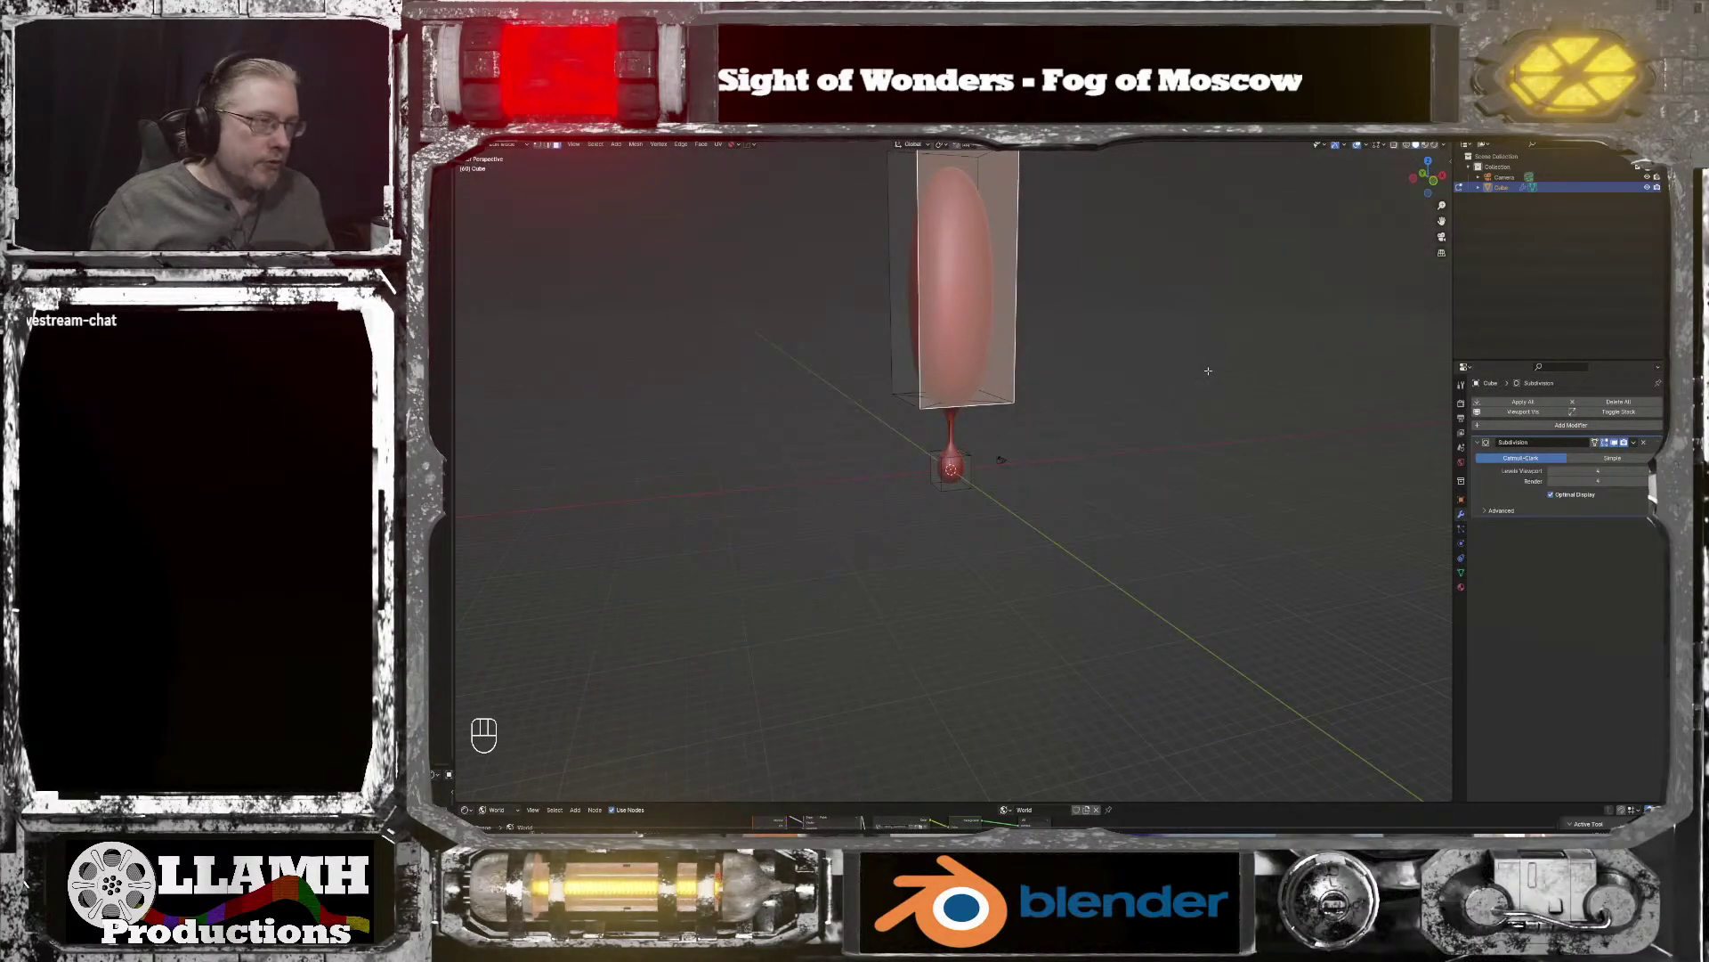
pyautogui.press('s')
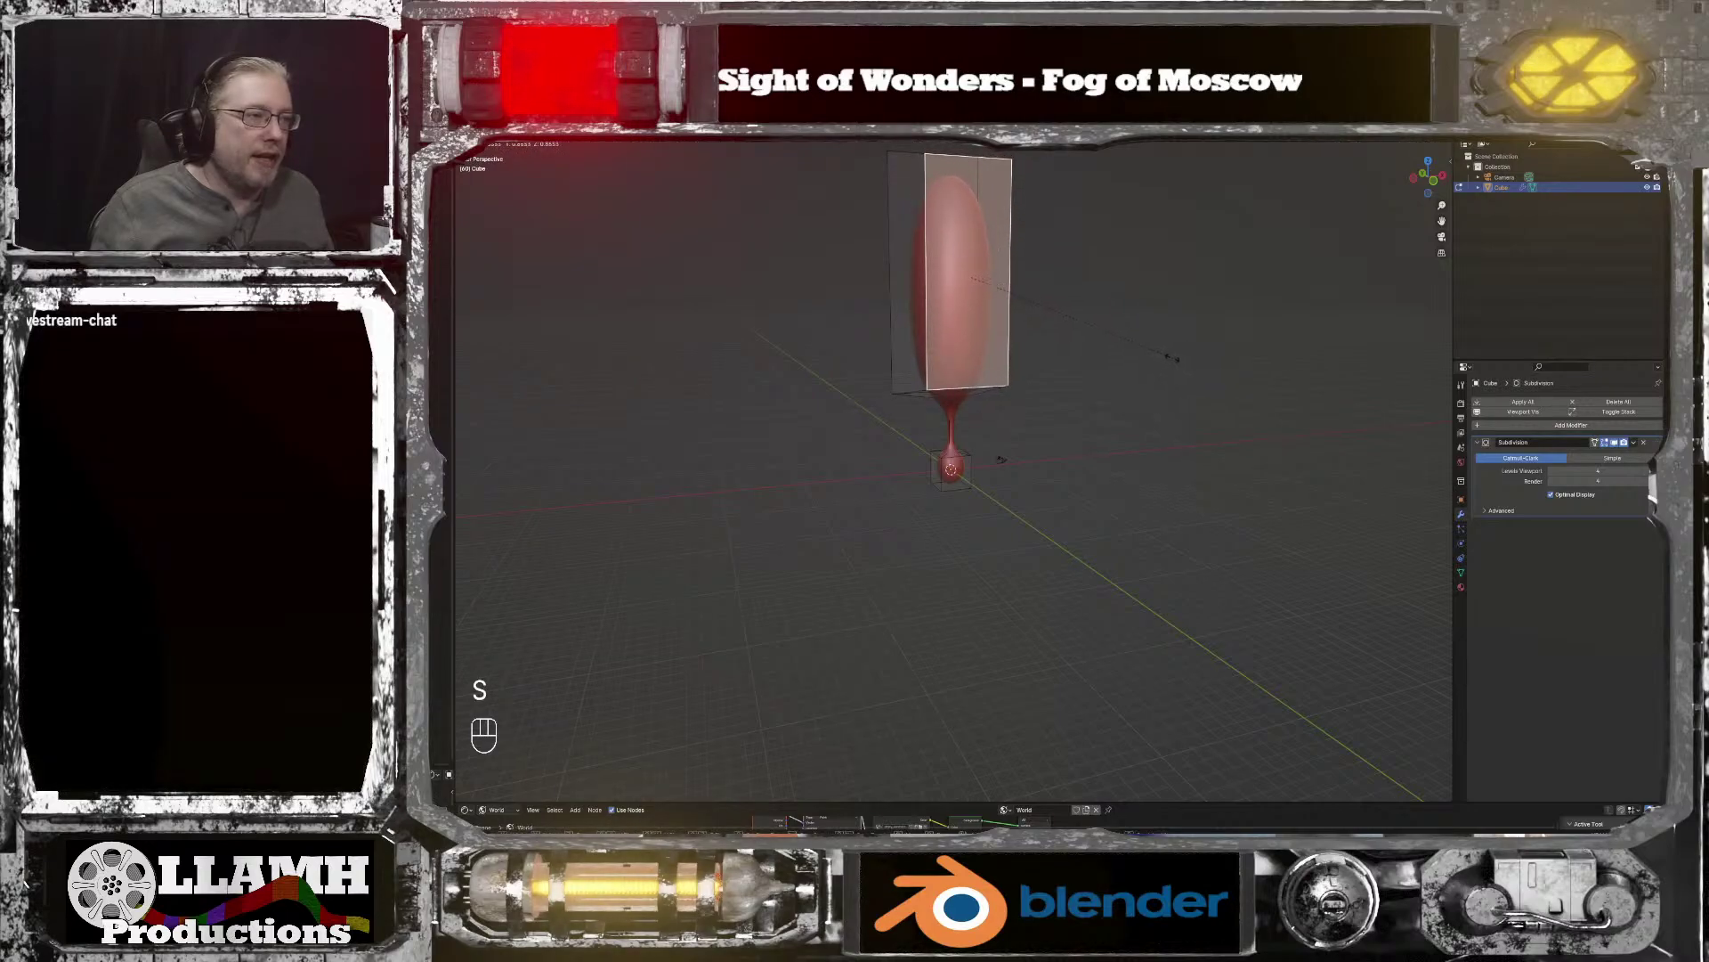
pyautogui.click(1157, 356)
pyautogui.moveTo(1000, 465); pyautogui.dragTo(1060, 353, button='middle')
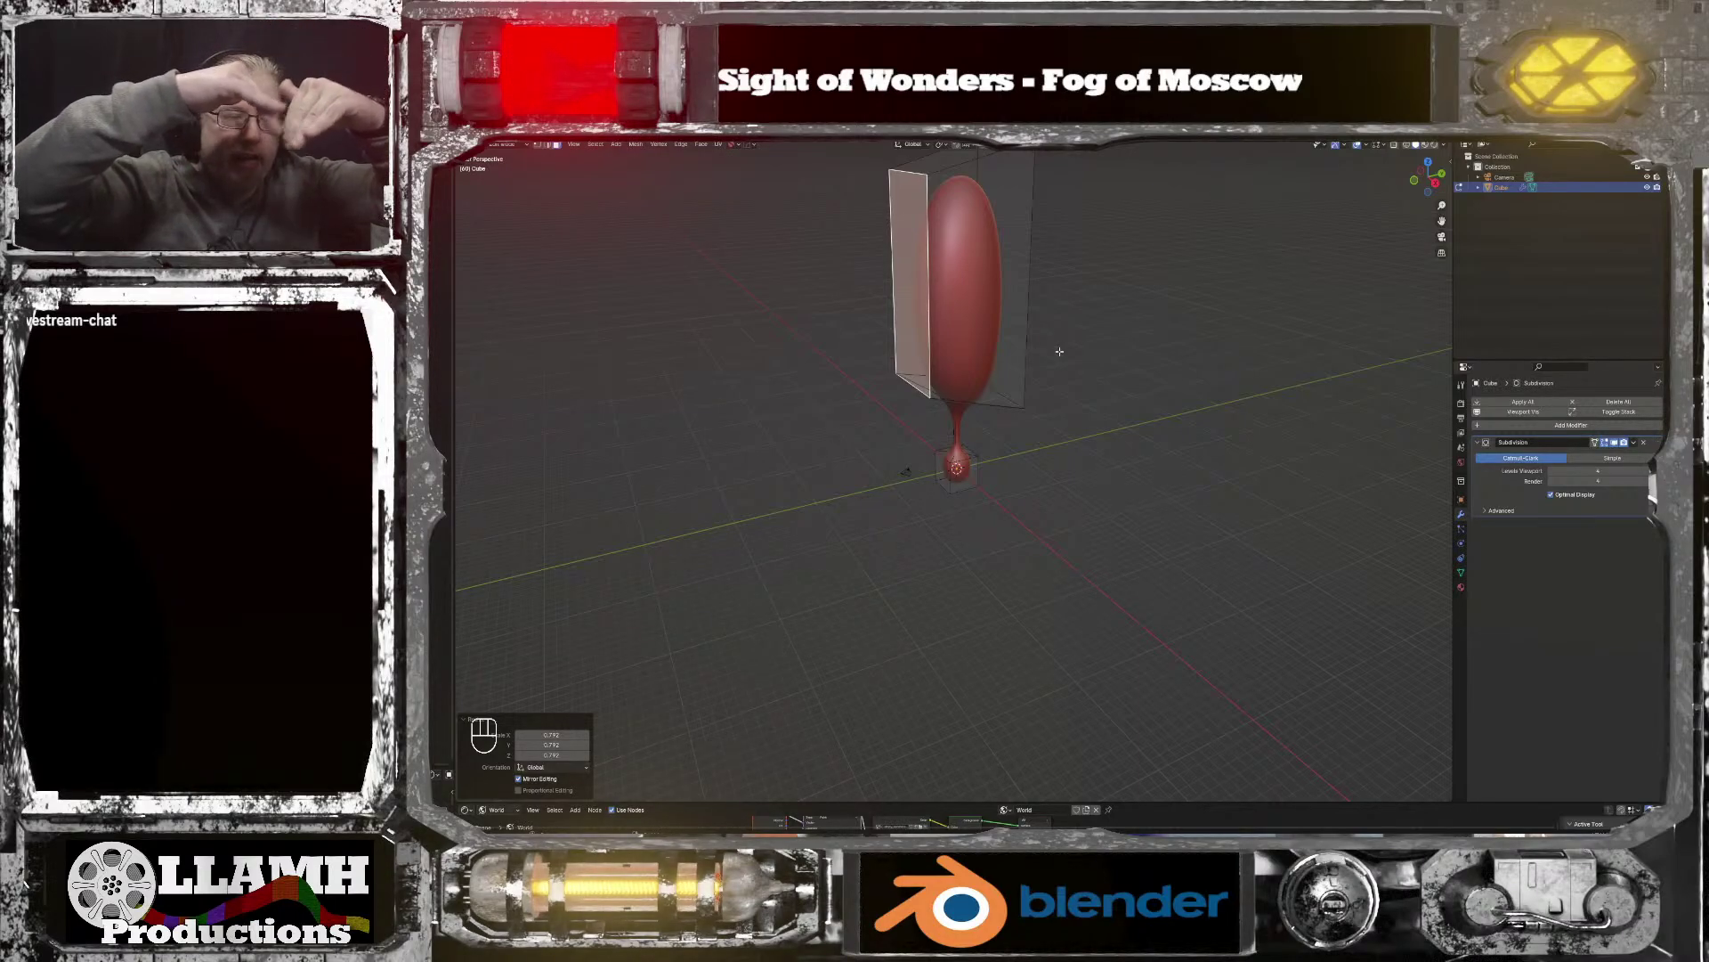
# Step: Inset the scaled side face of the upper block to leave a narrow border around it
pyautogui.scroll(2, 1011, 307)
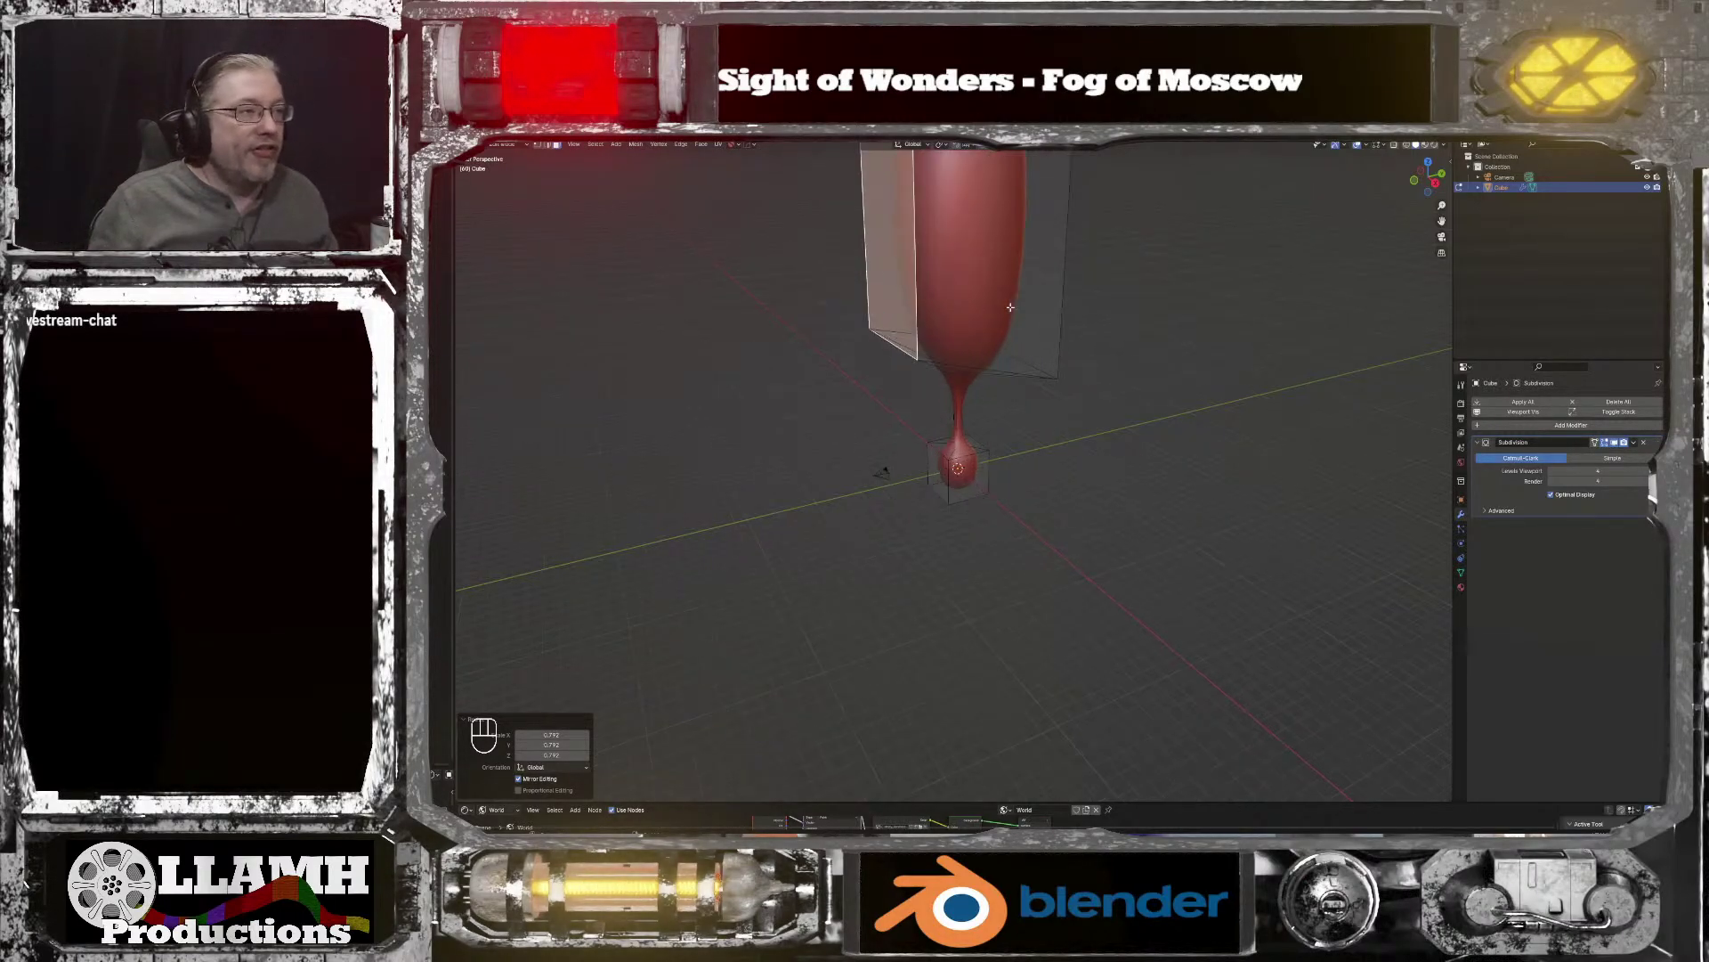
pyautogui.moveTo(1442, 220); pyautogui.dragTo(1309, 350)
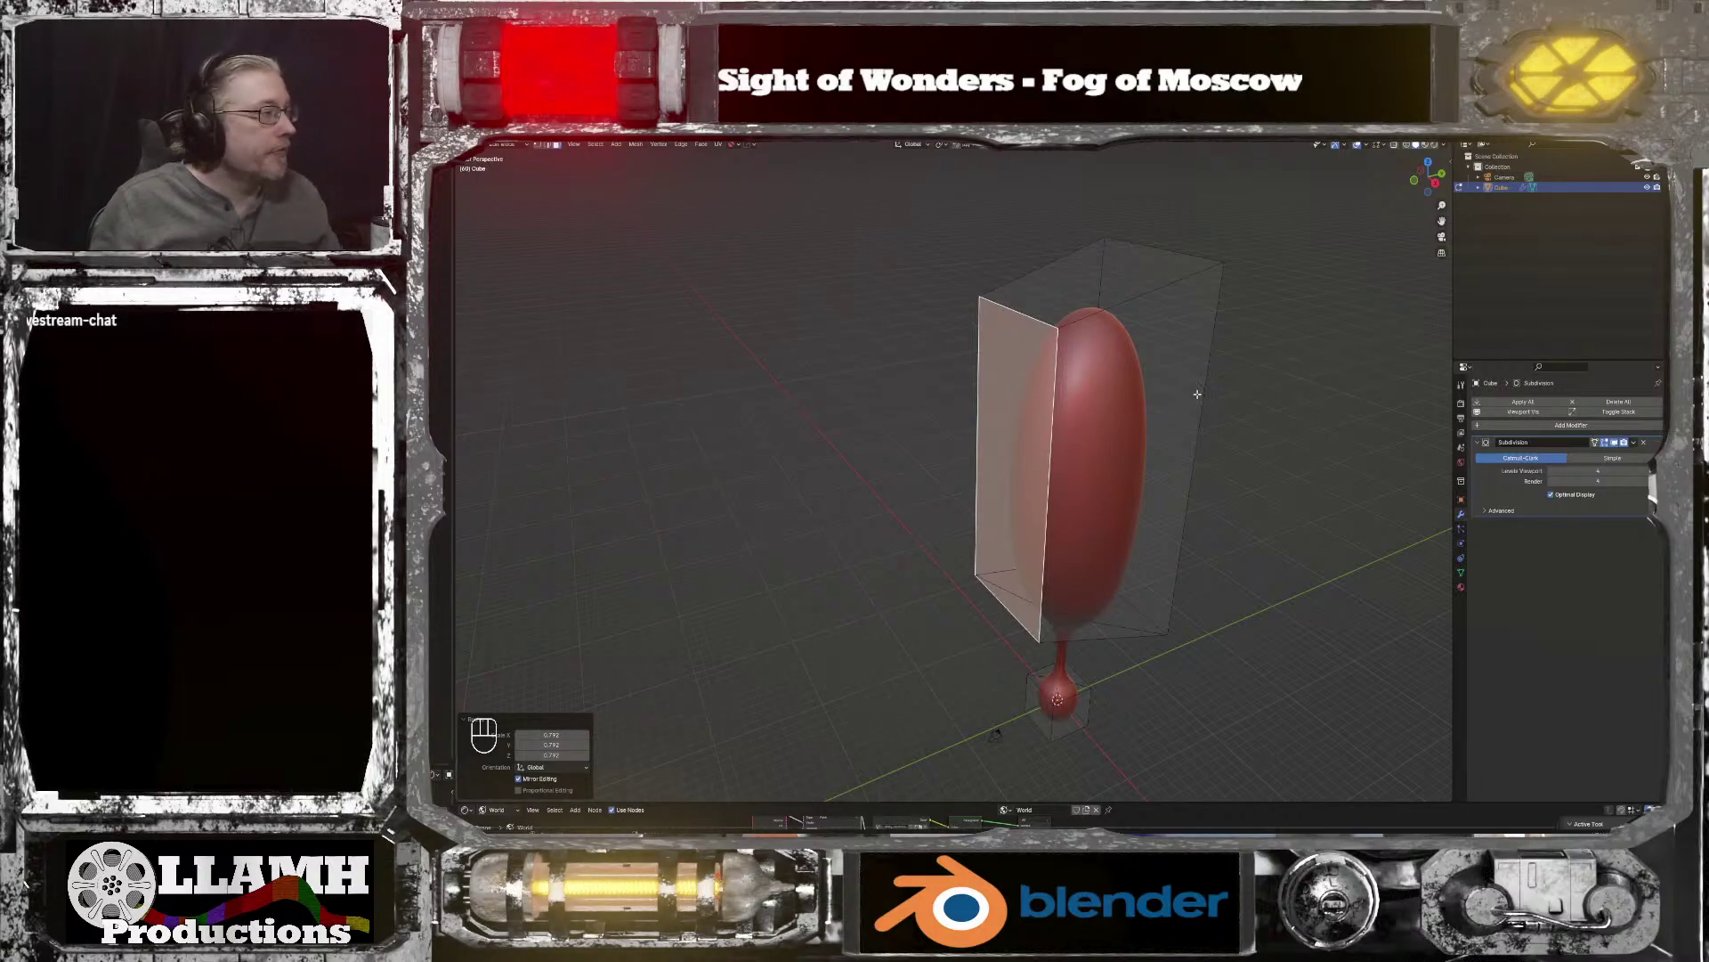
pyautogui.scroll(2, 1197, 393)
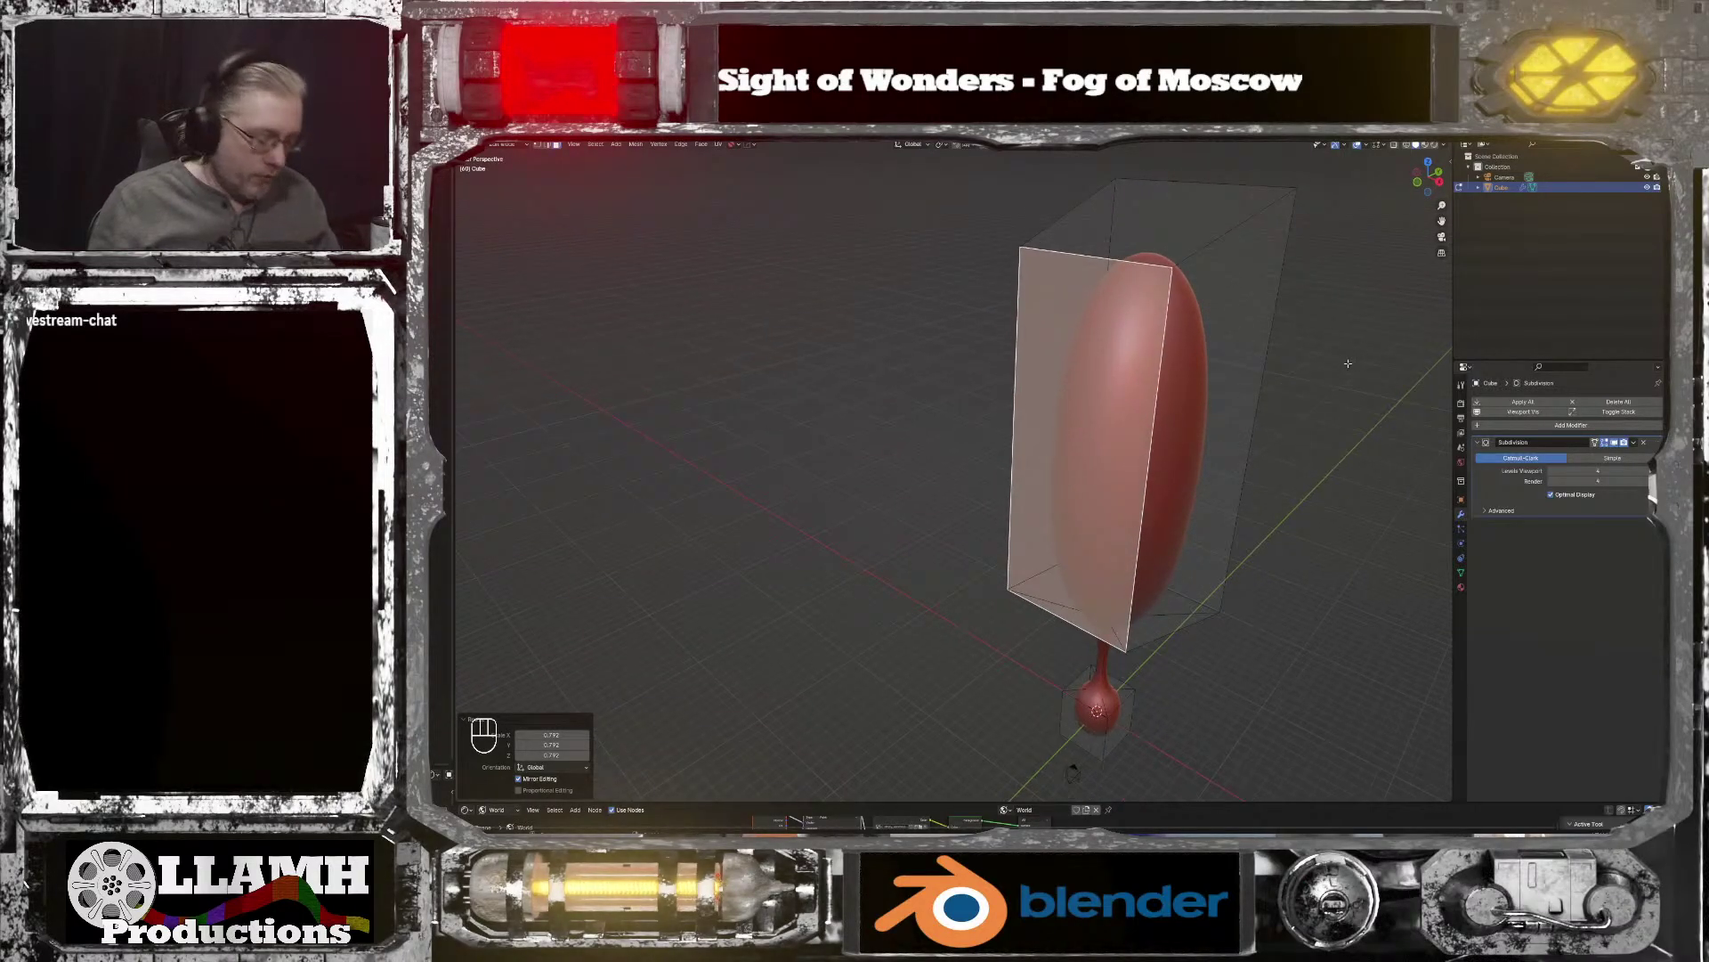
pyautogui.press('i')
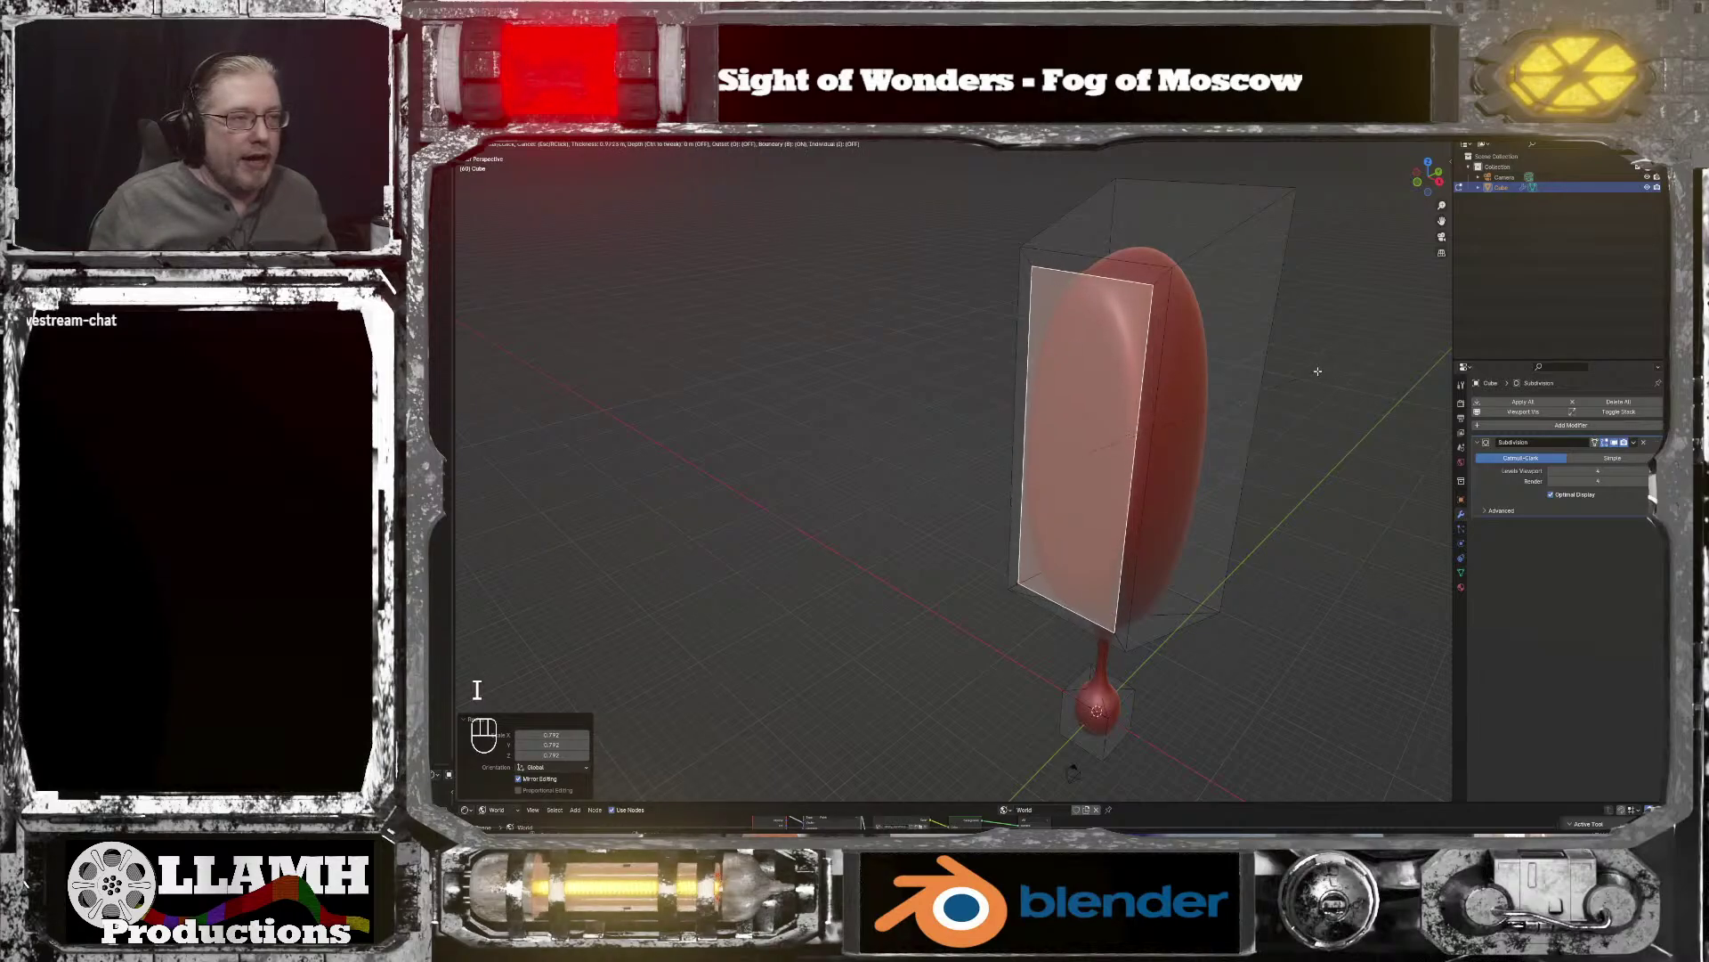
pyautogui.click(1316, 371)
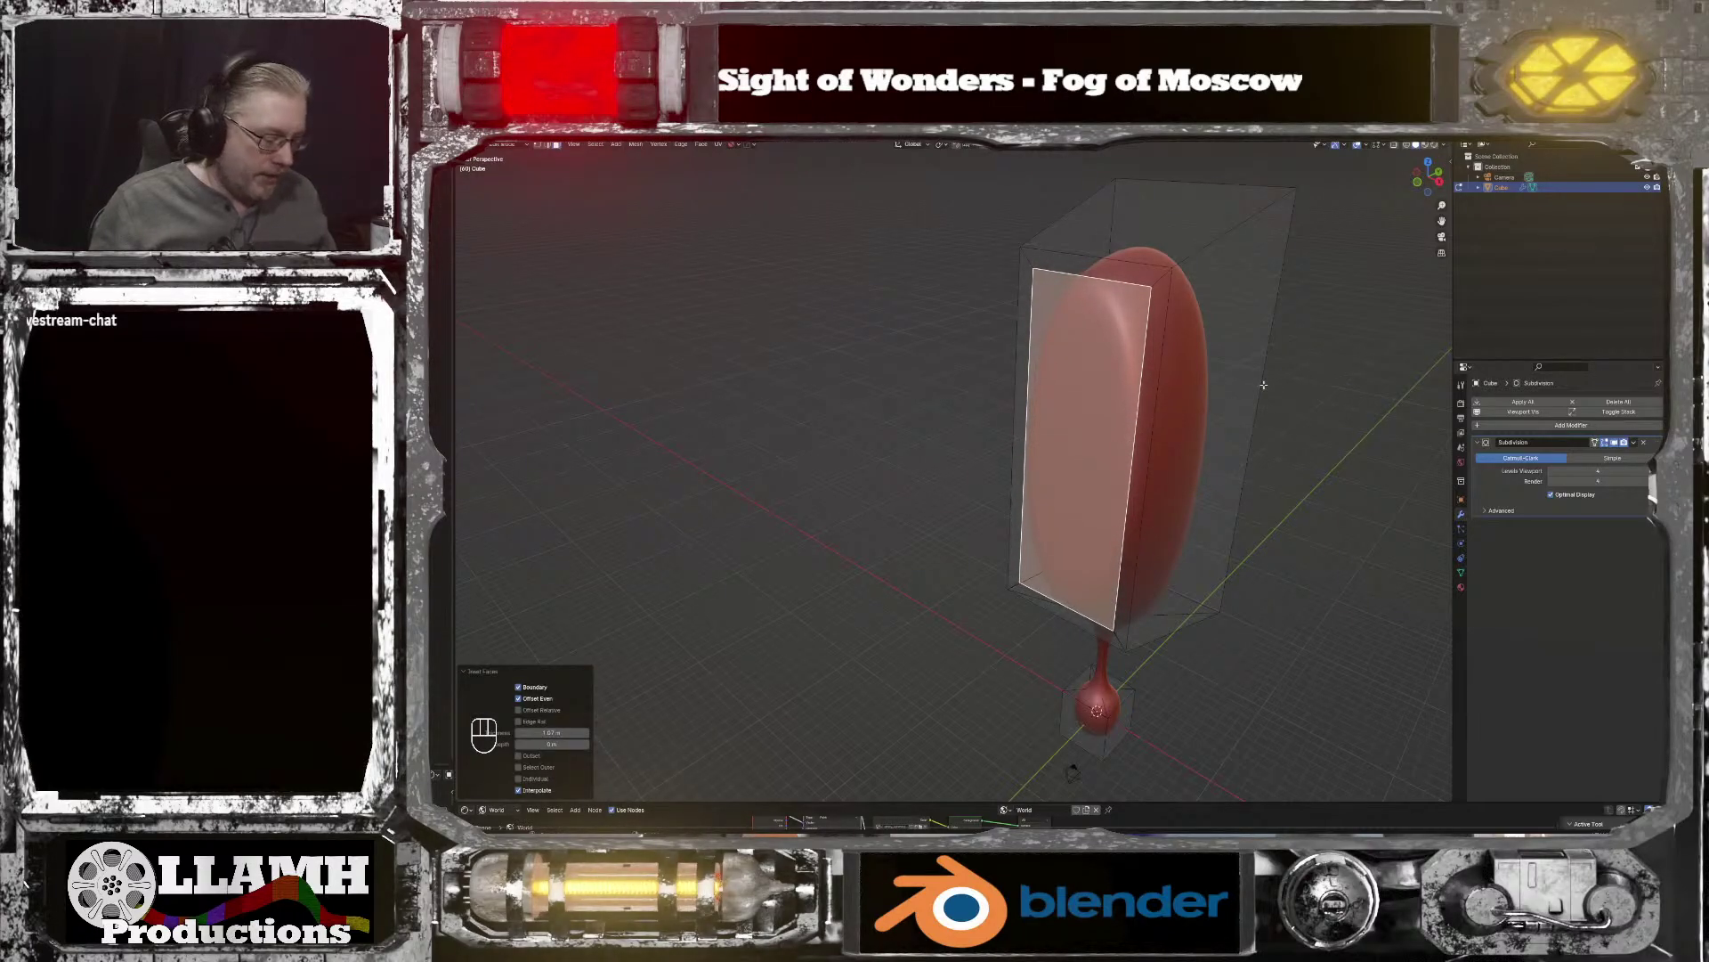
# Step: Extrude the inset face inward to hollow out a recess in the upper form, and inspect it from several angles
pyautogui.press('e')
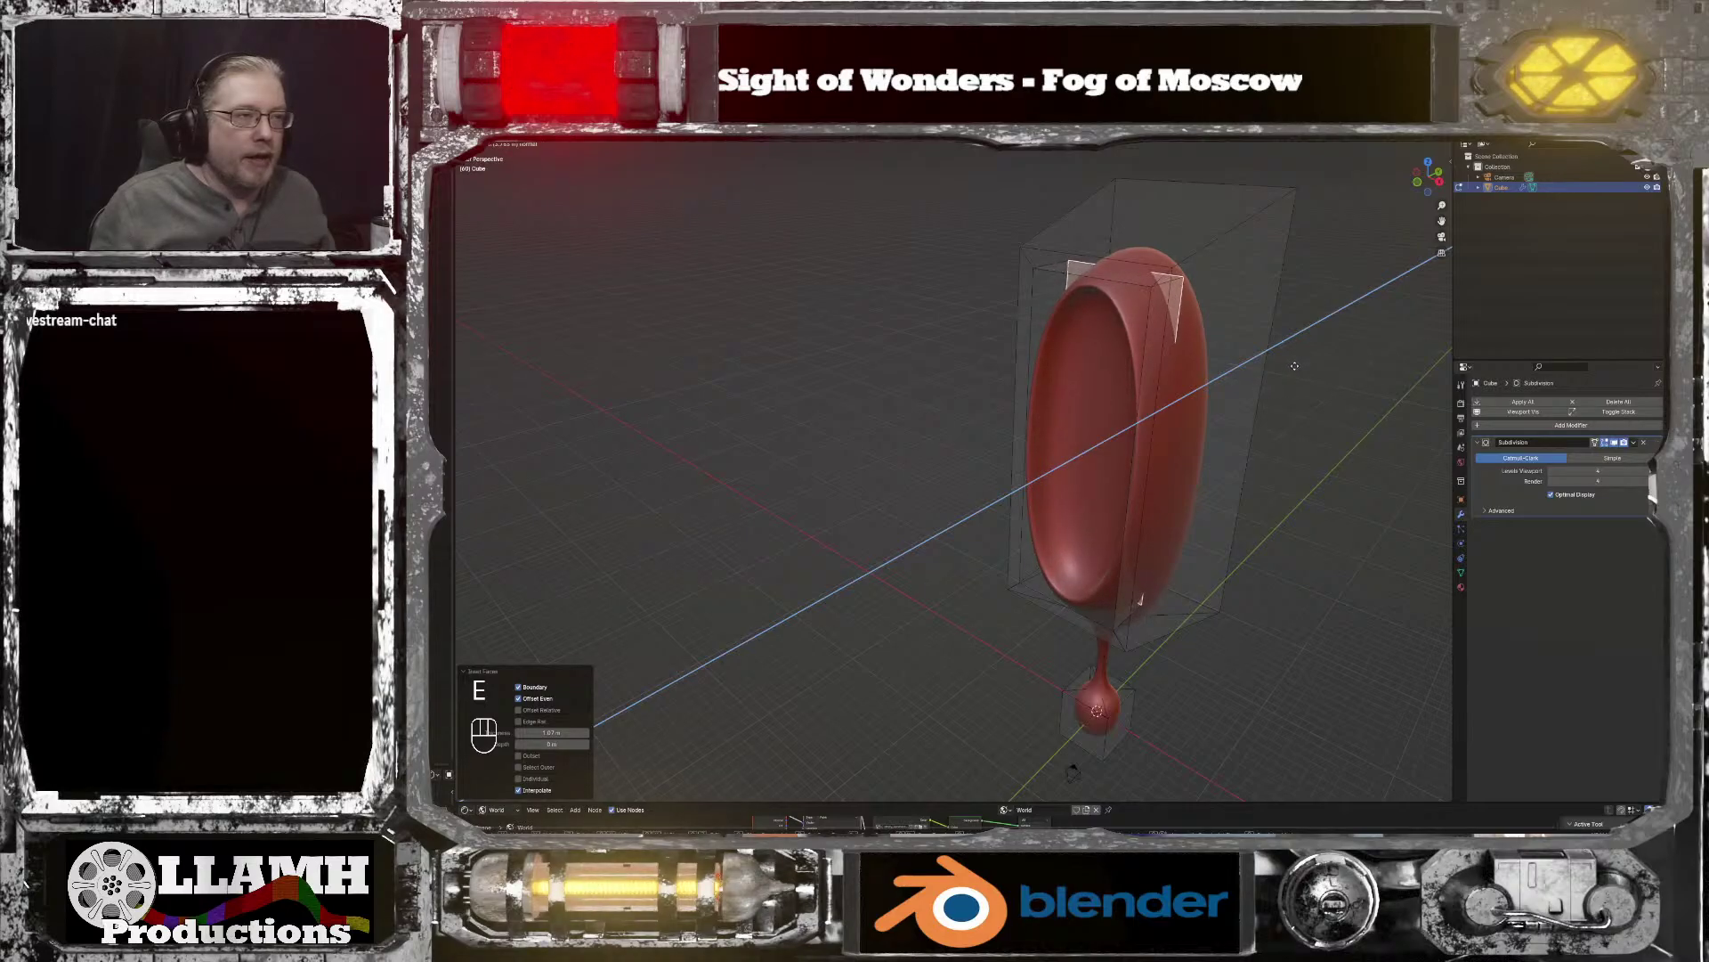
pyautogui.click(1297, 364)
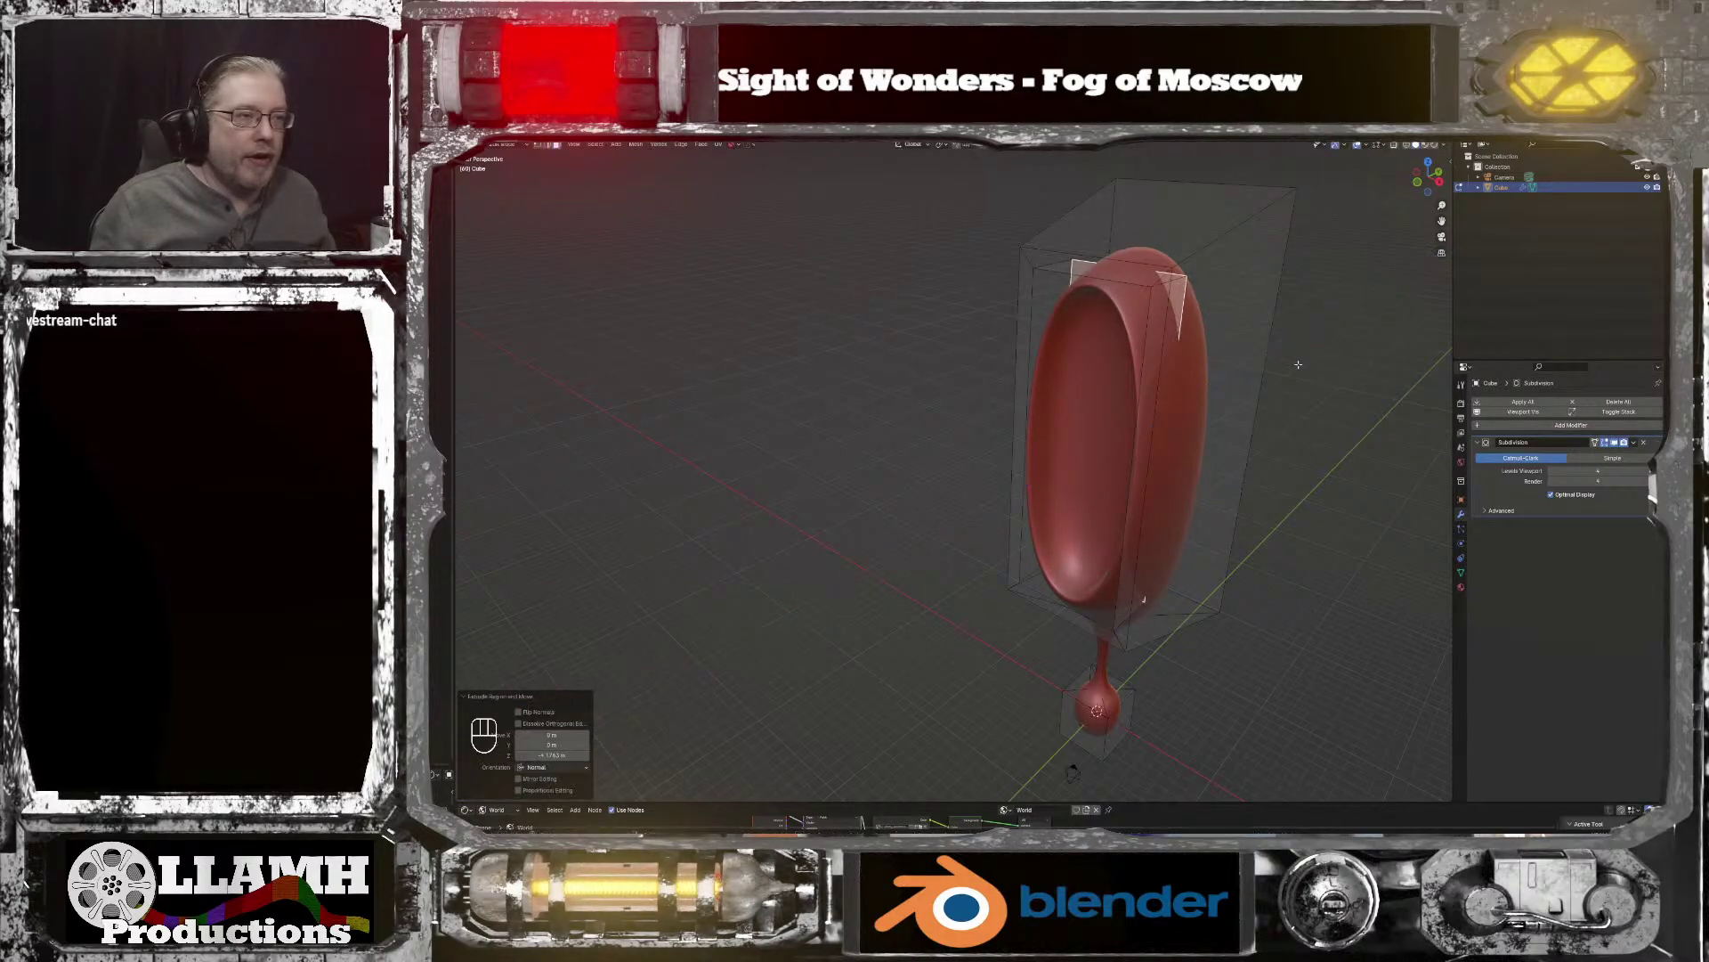
pyautogui.moveTo(1295, 361); pyautogui.dragTo(1364, 377, button='middle')
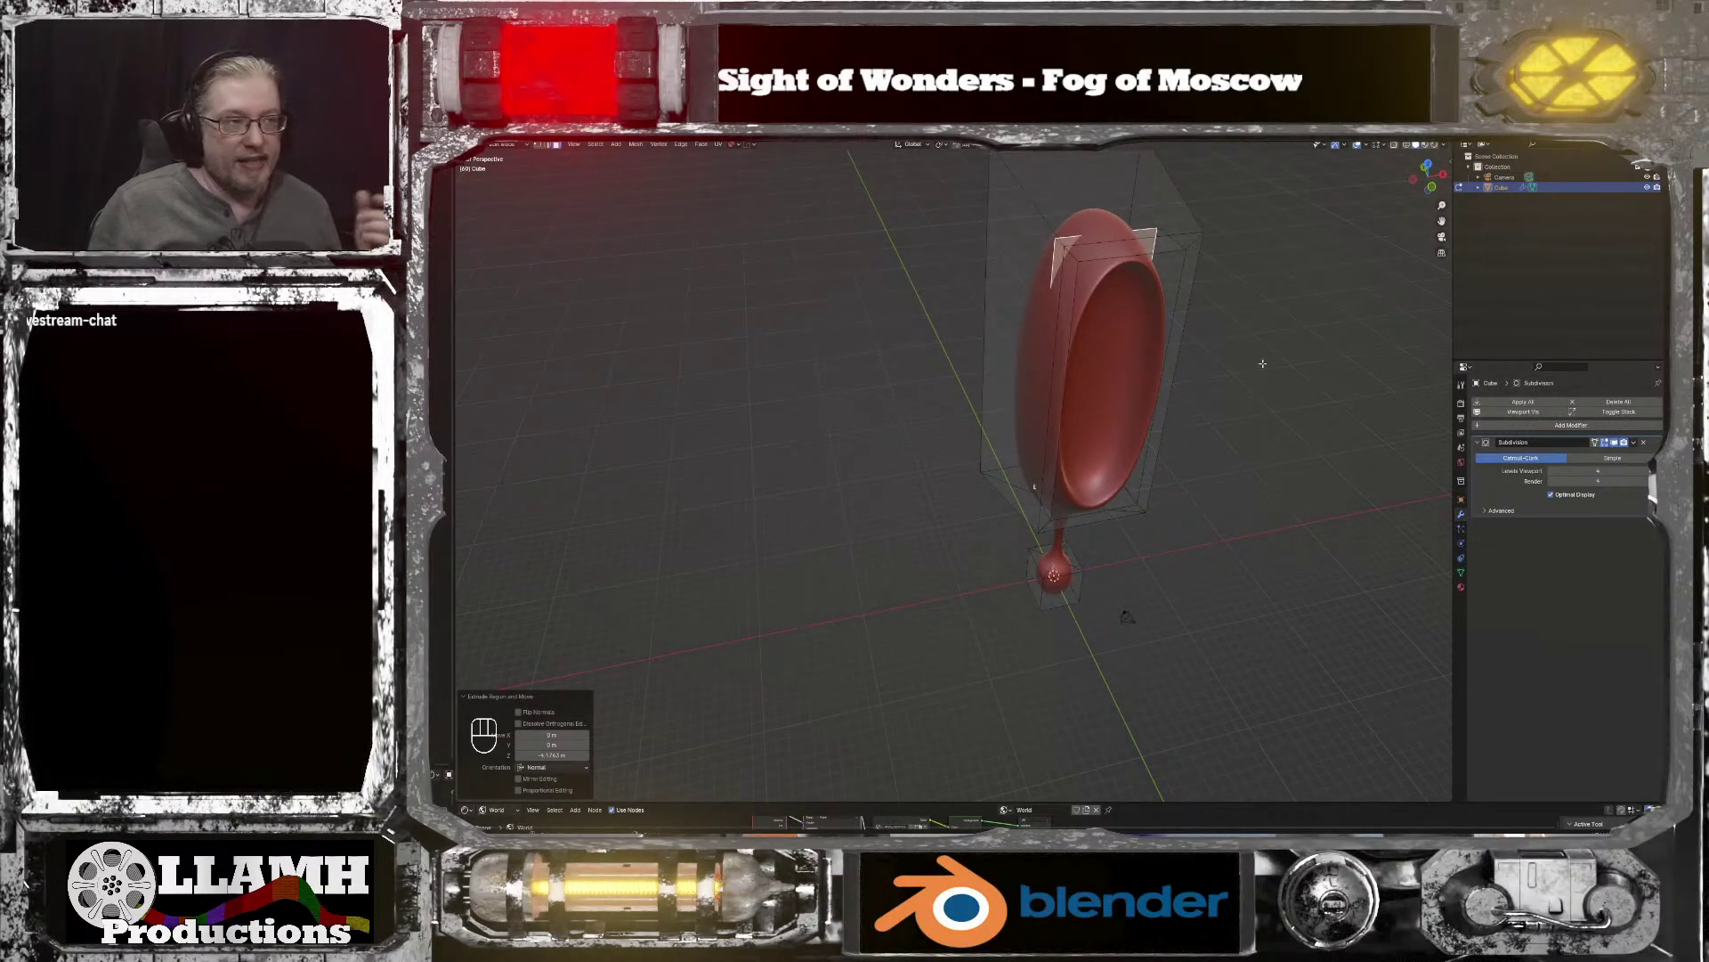
pyautogui.moveTo(1263, 363); pyautogui.dragTo(1302, 290, button='middle')
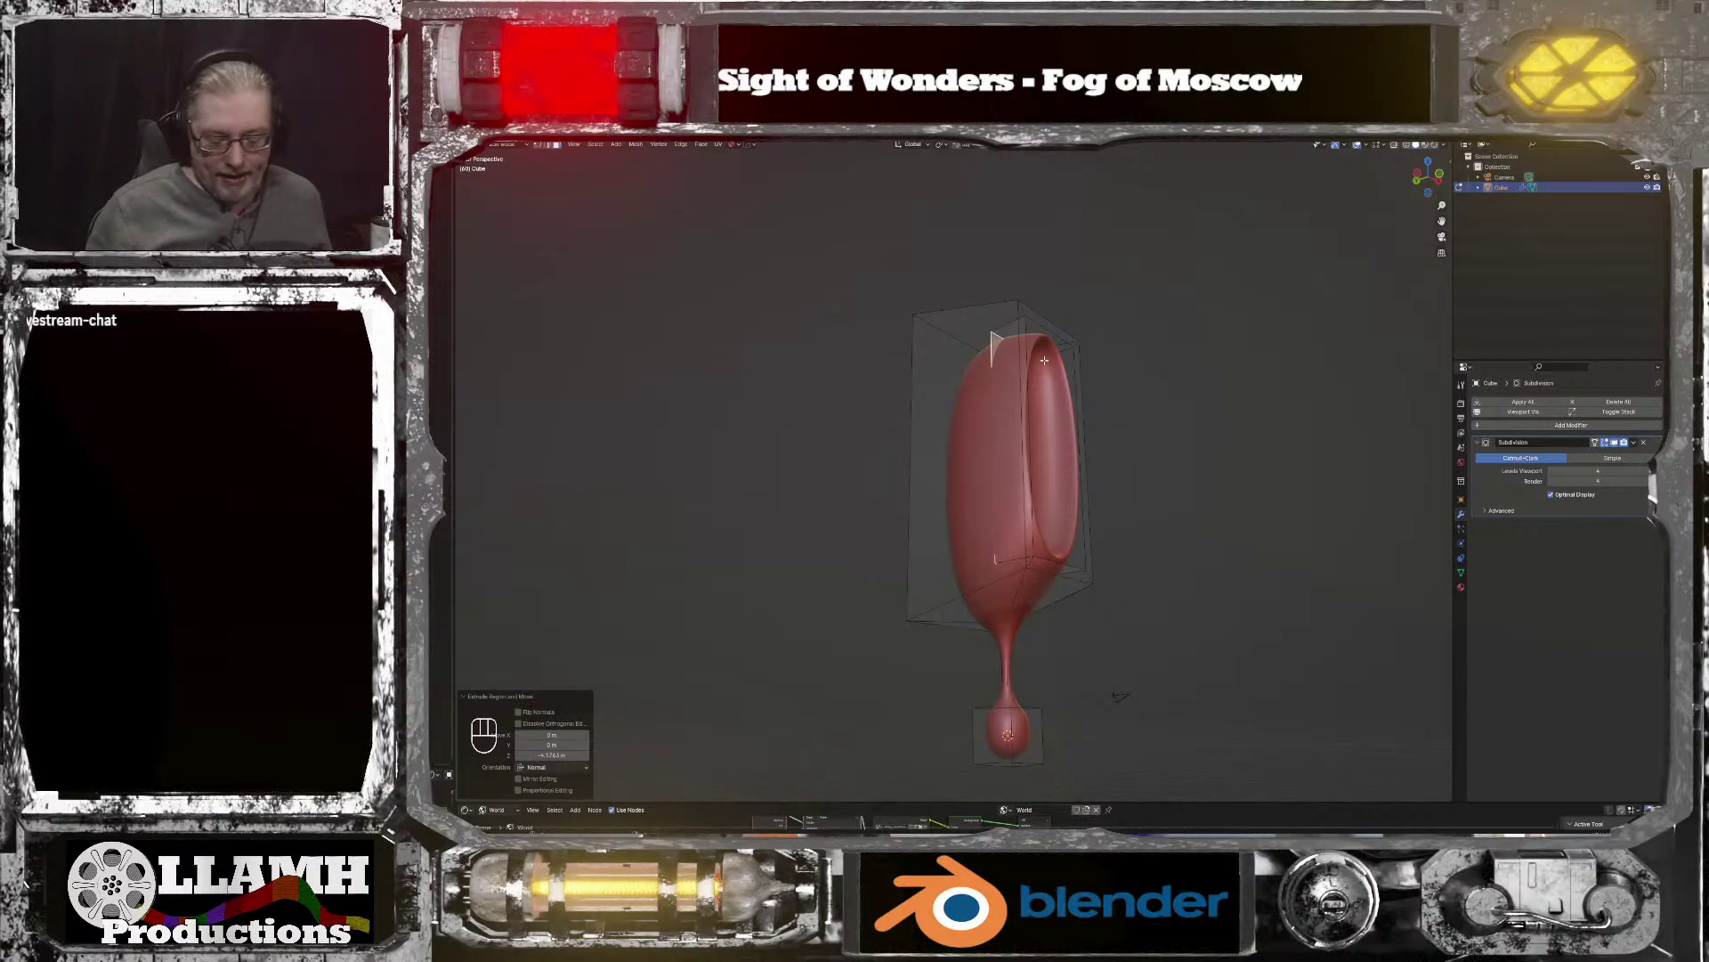
# Step: In the right orthographic view with edge selection and X-ray on, box-select the upper block's edges above the neck
pyautogui.press('KP_3')
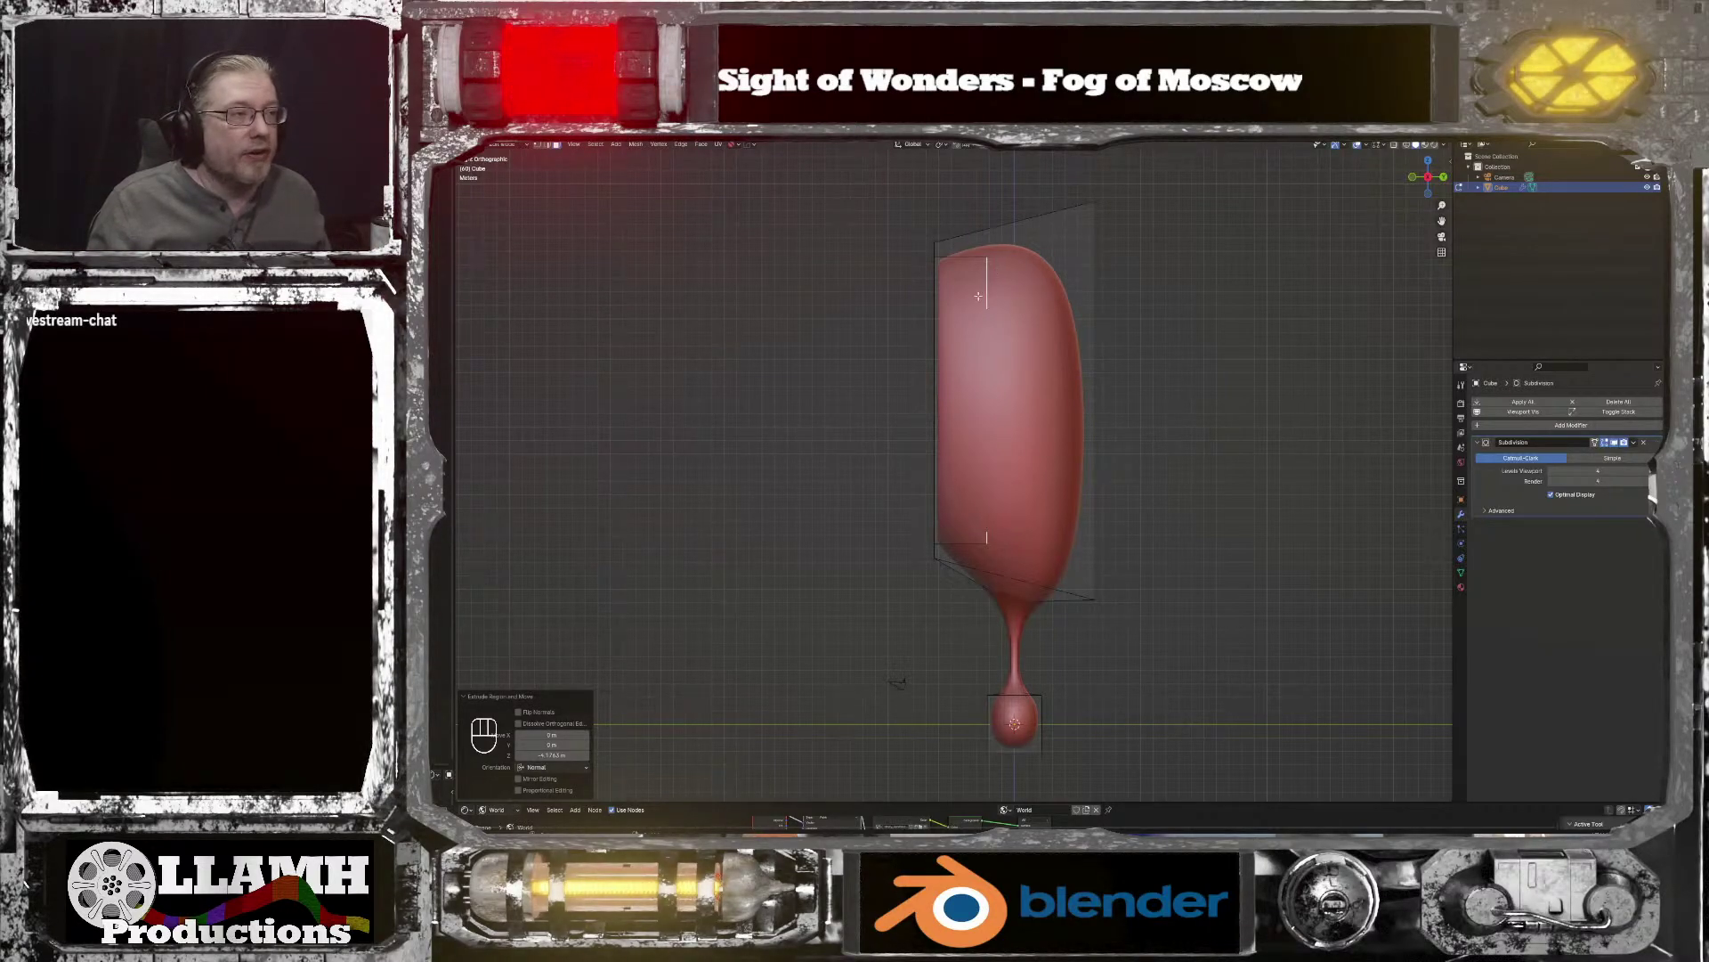
pyautogui.press('Tab')
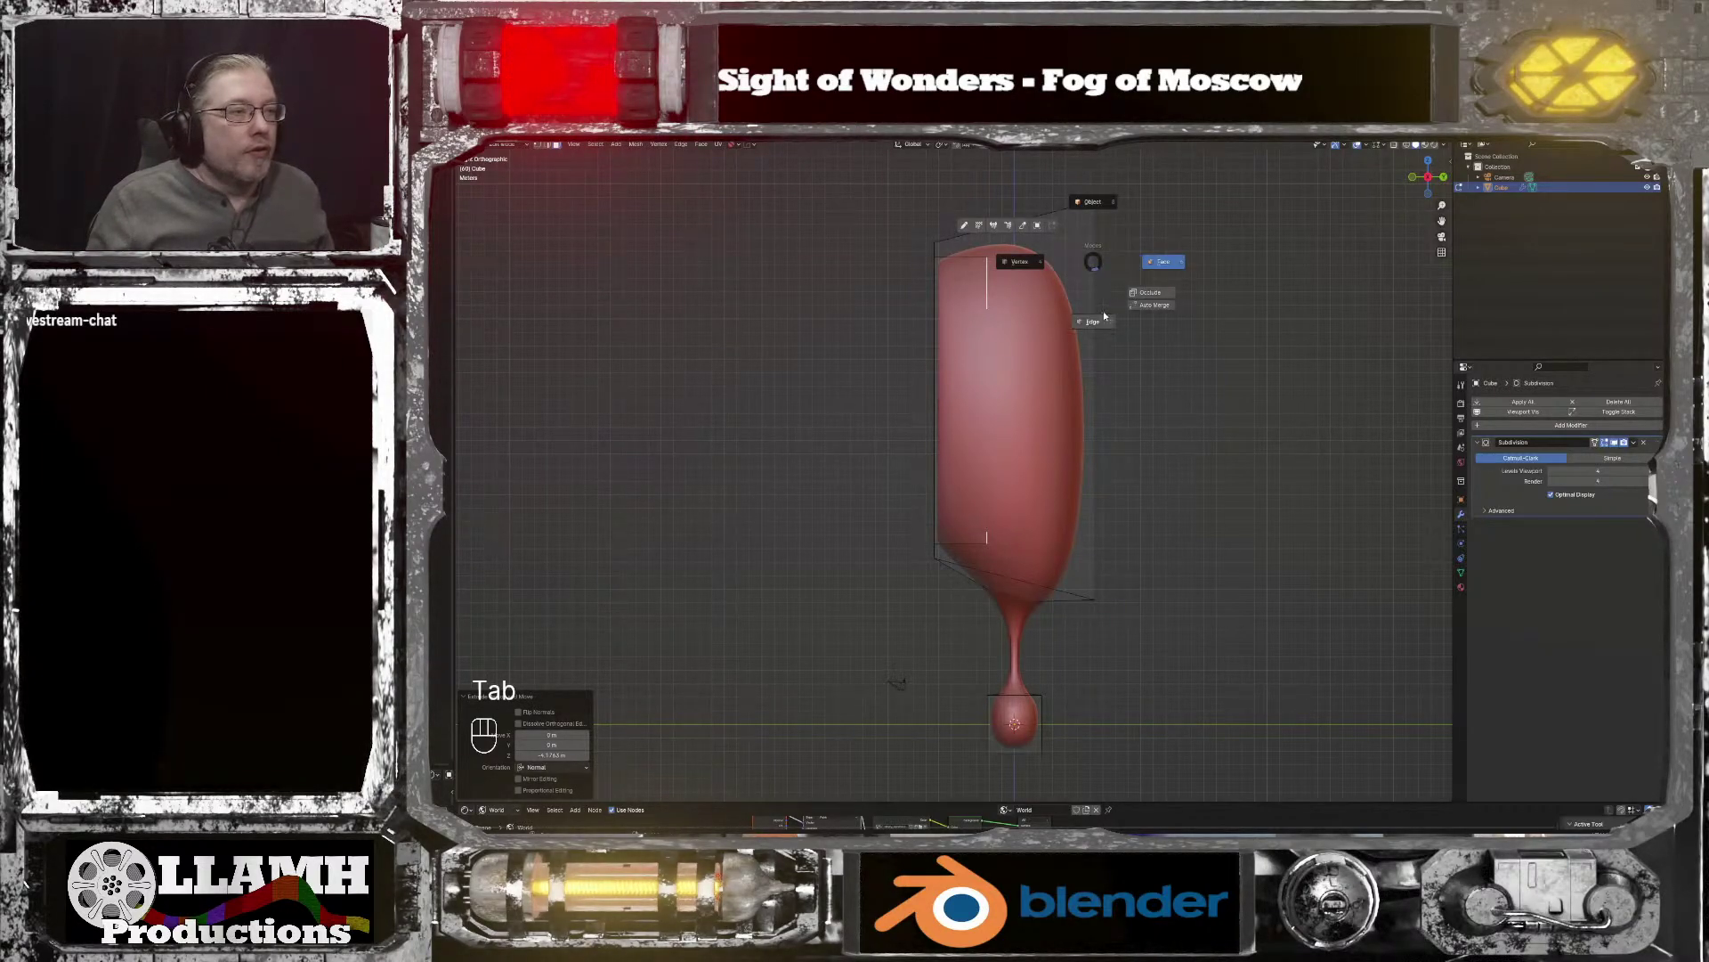
pyautogui.click(1104, 315)
pyautogui.click(1394, 145)
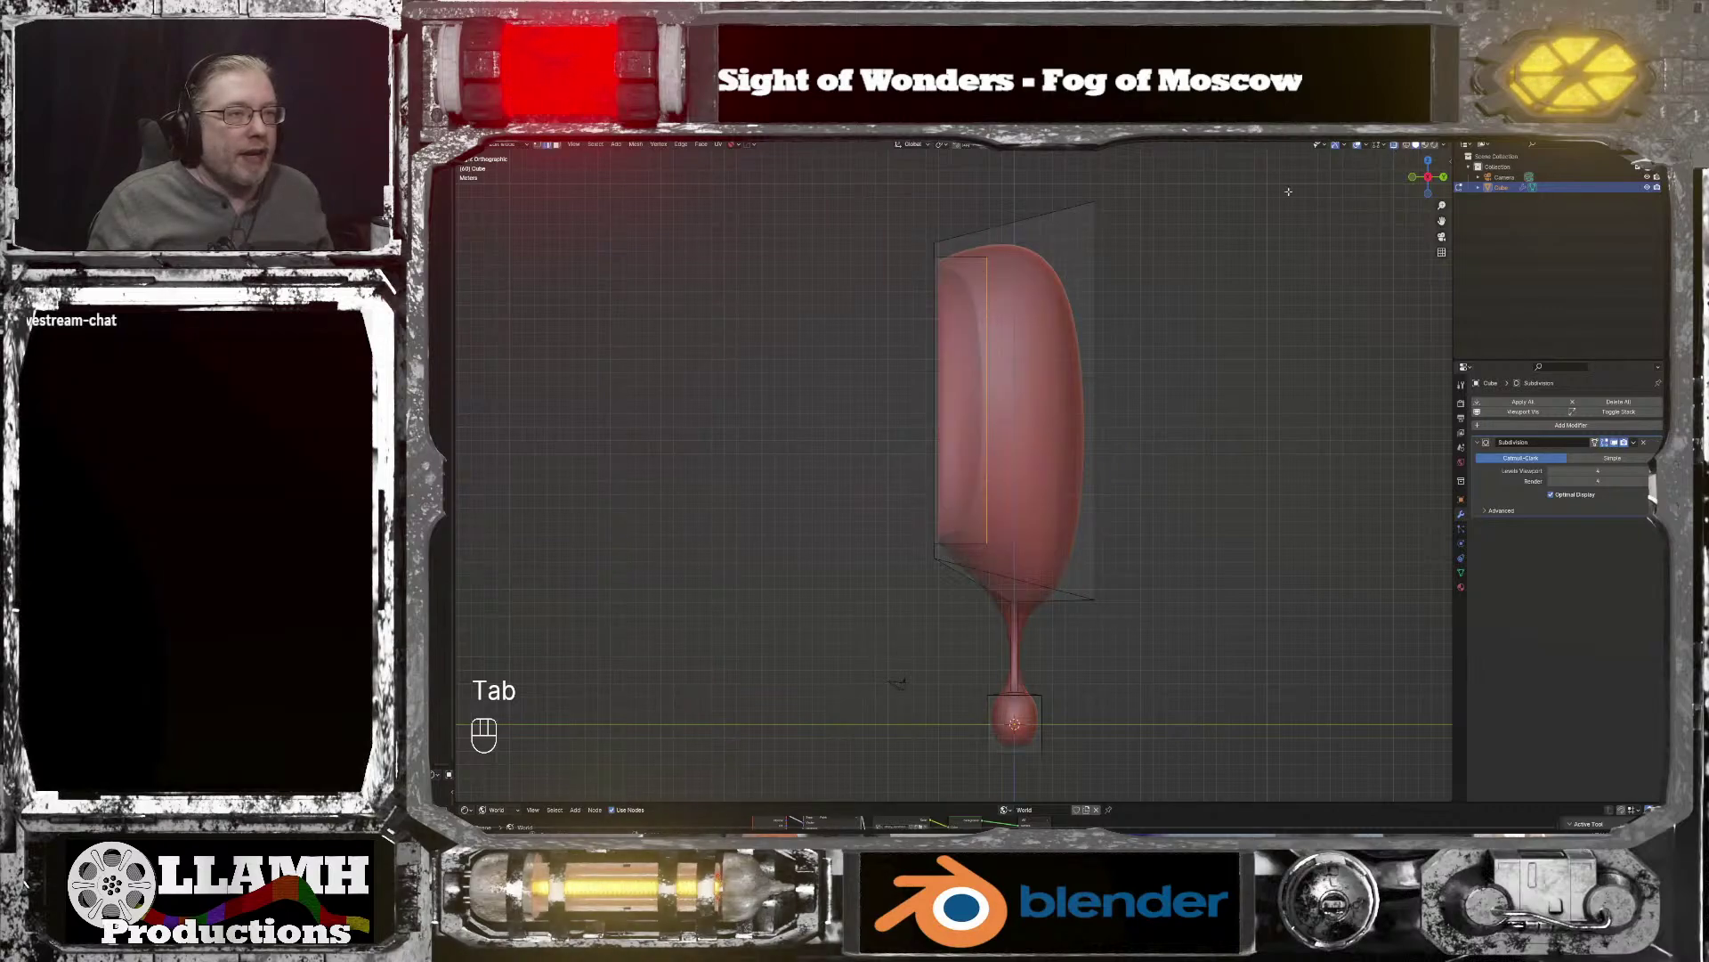
pyautogui.moveTo(869, 183); pyautogui.dragTo(1230, 599)
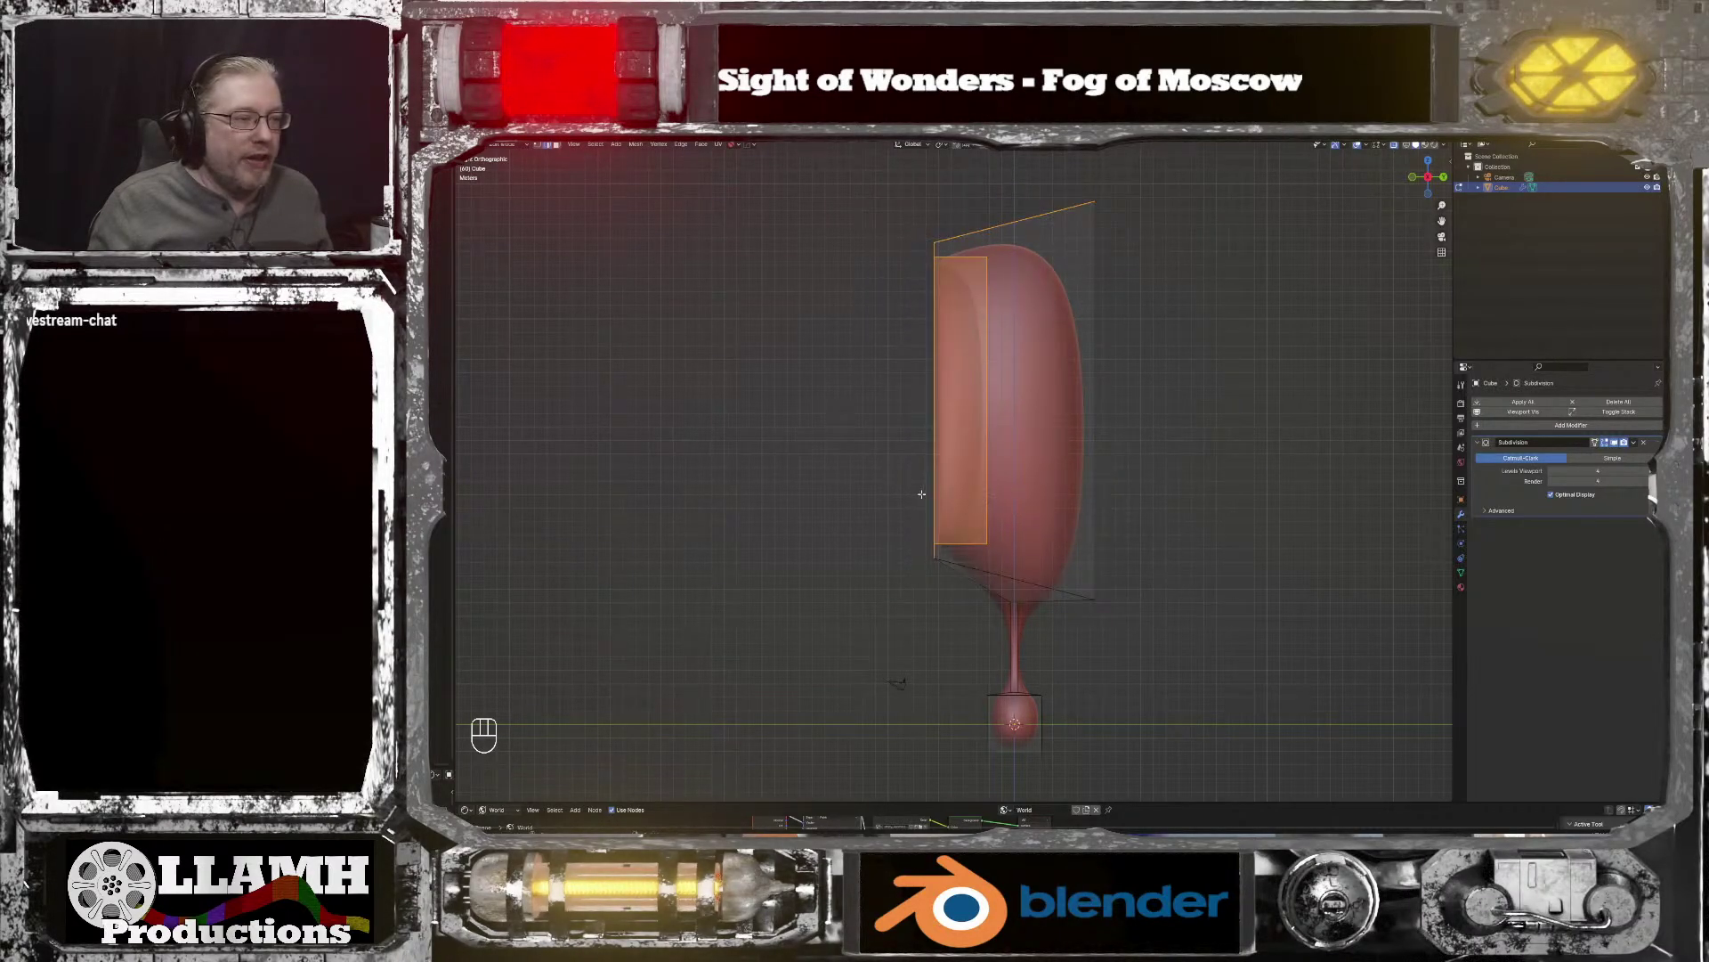
# Step: Add the upper block's remaining bottom and vertical edges to the selection so its whole cage is selected
pyautogui.keyDown('shift'); pyautogui.click(976, 574); pyautogui.keyUp('shift')
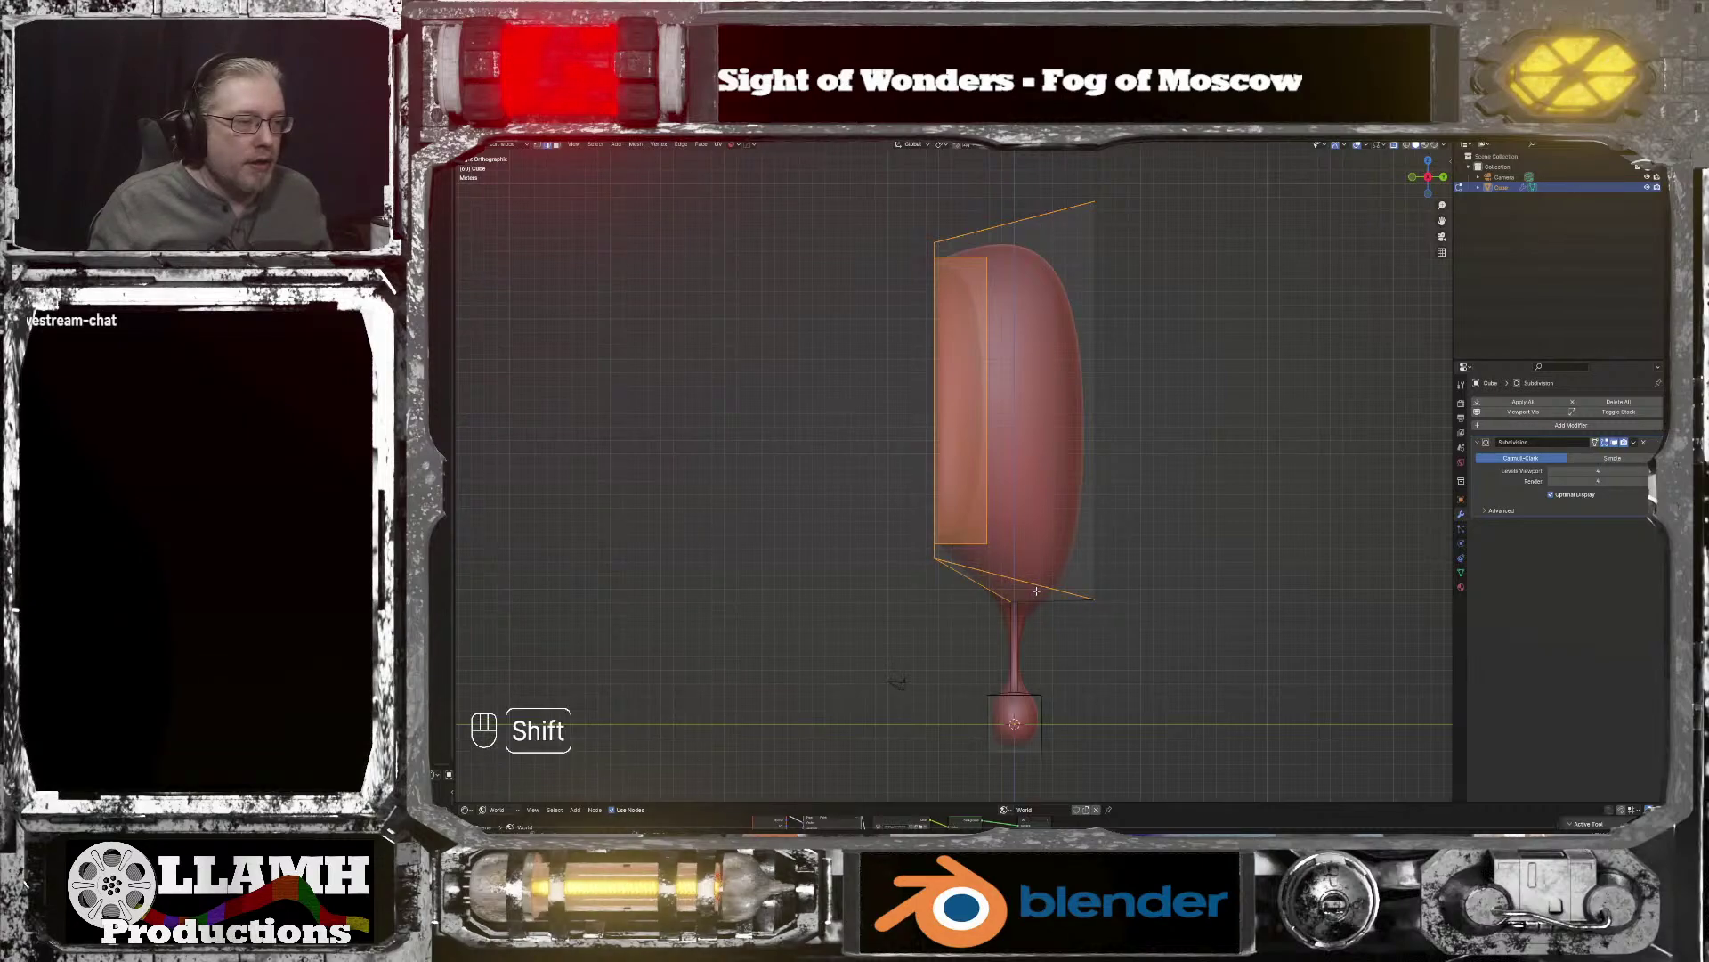
pyautogui.moveTo(1056, 611); pyautogui.dragTo(1197, 569, button='middle')
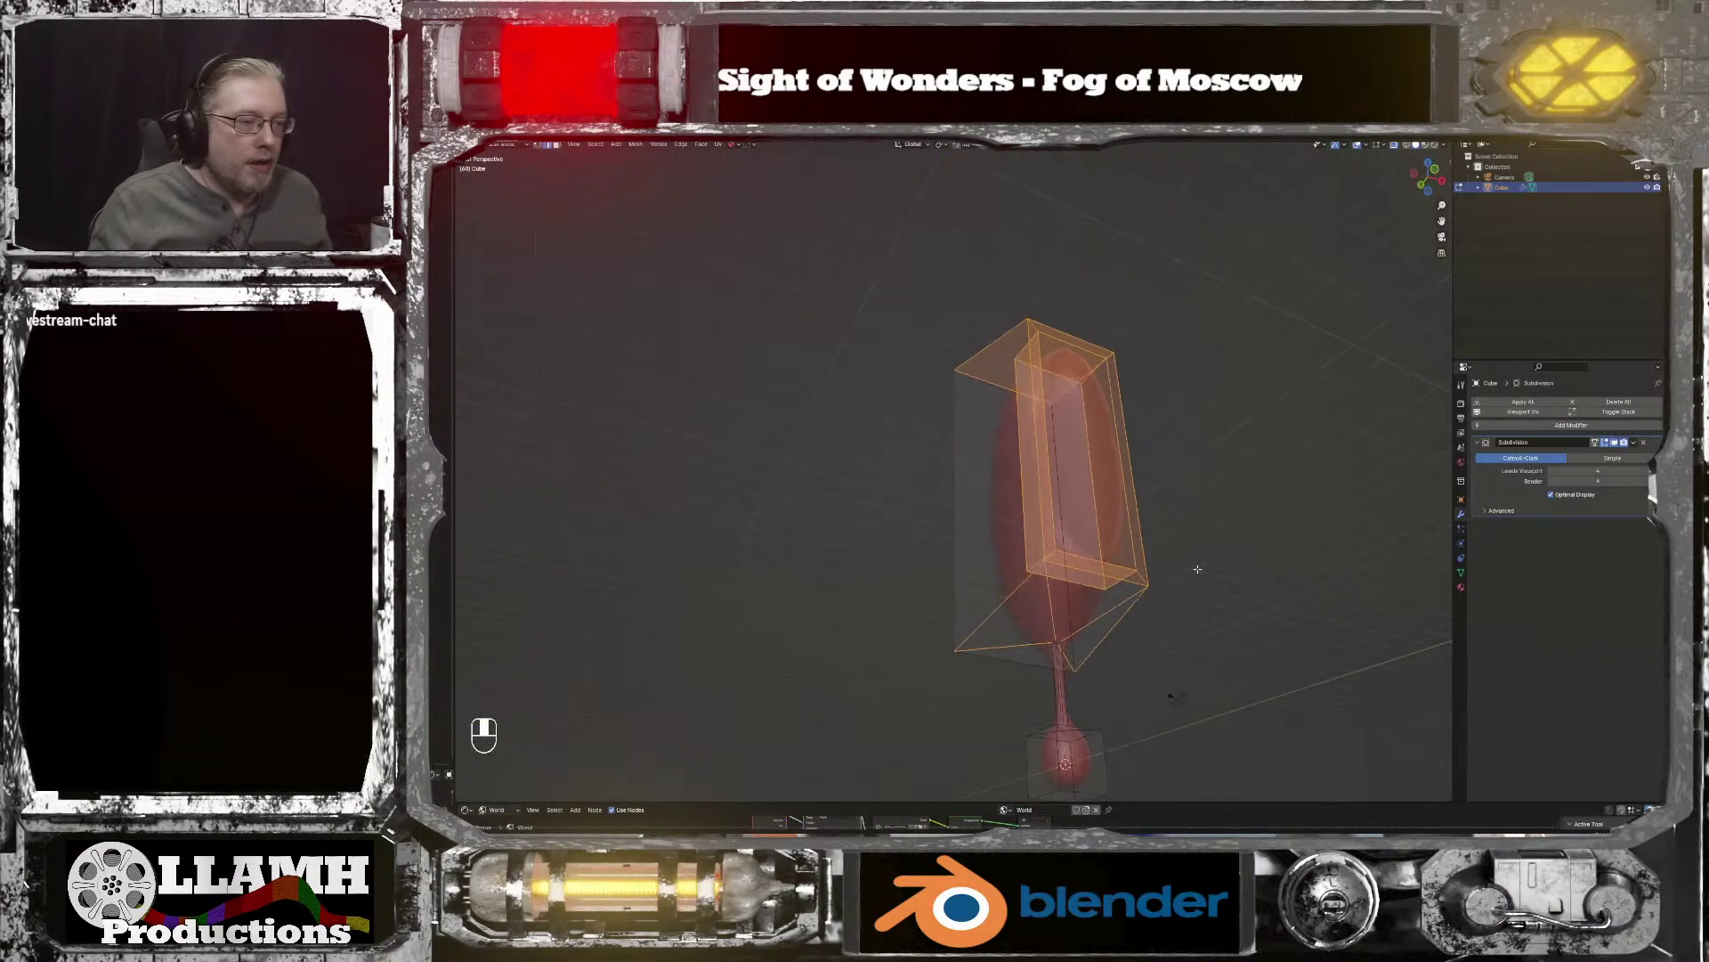
pyautogui.keyDown('shift'); pyautogui.click(971, 507); pyautogui.keyUp('shift')
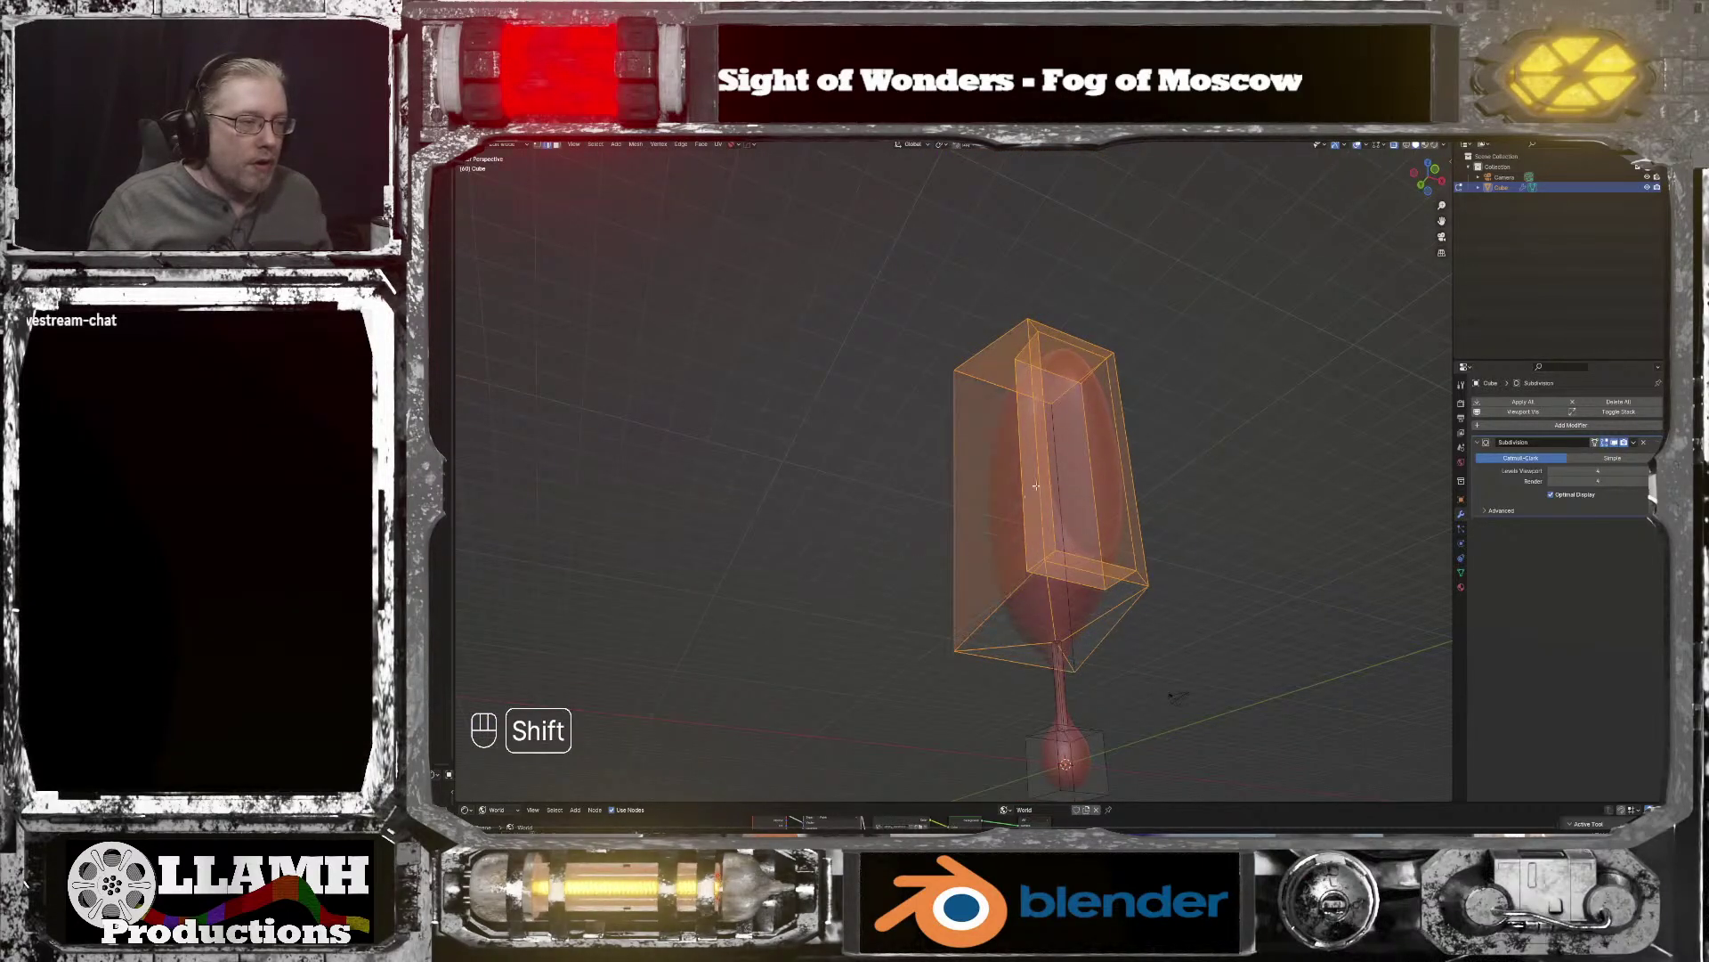
pyautogui.keyDown('shift'); pyautogui.click(1076, 503); pyautogui.keyUp('shift')
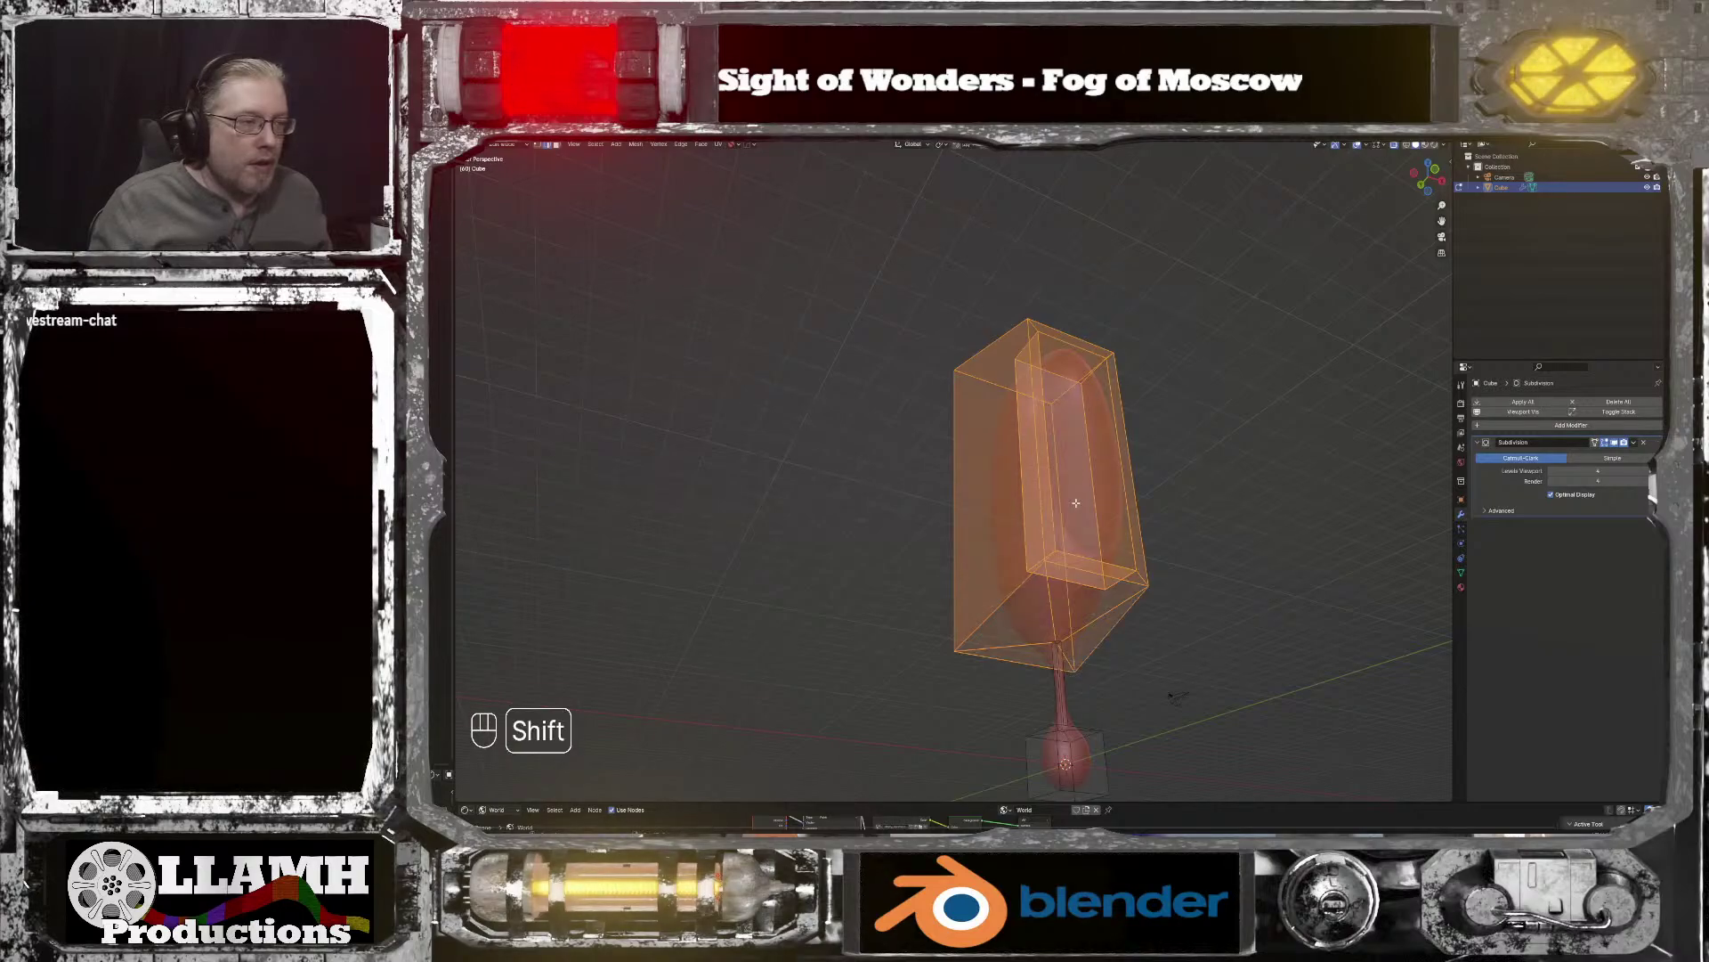
pyautogui.moveTo(1076, 503); pyautogui.dragTo(1080, 561, button='middle')
pyautogui.scroll(4, 1089, 566)
pyautogui.scroll(-2, 1079, 647)
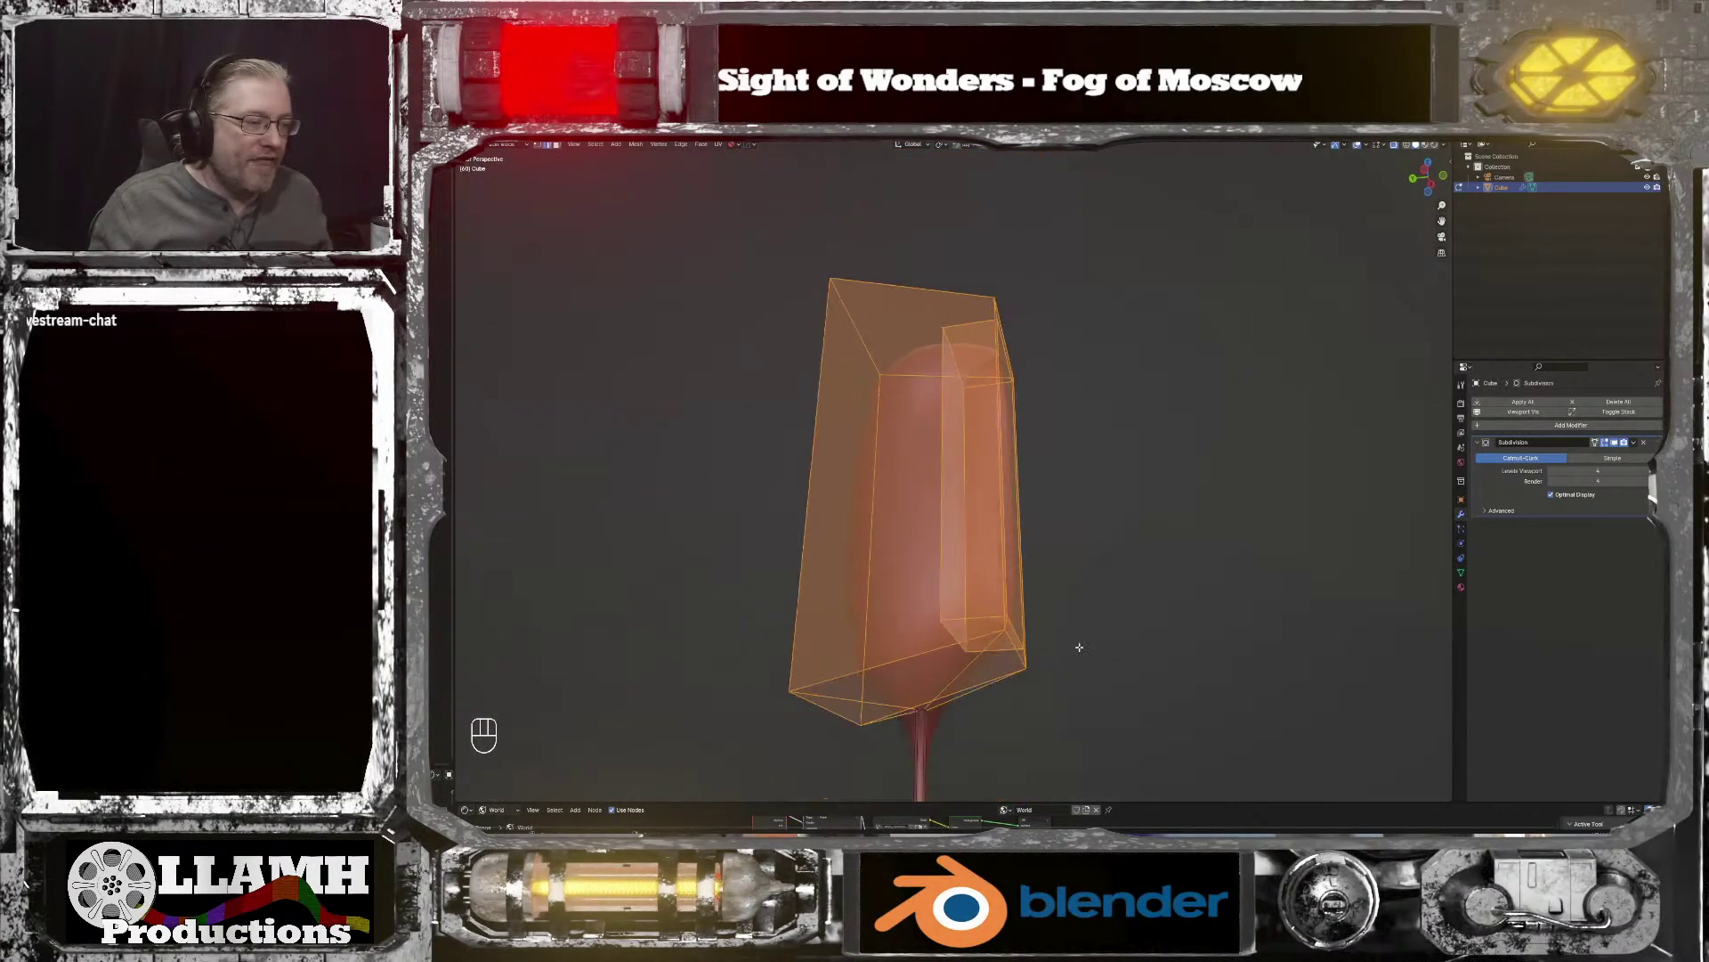
# Step: Try a narrow bevel on all selected cage edges of the upper block and inspect its underside in Object Mode
pyautogui.moveTo(1054, 691); pyautogui.dragTo(926, 646, button='middle')
pyautogui.scroll(3, 1006, 695)
pyautogui.hotkey('ctrl', 'b')
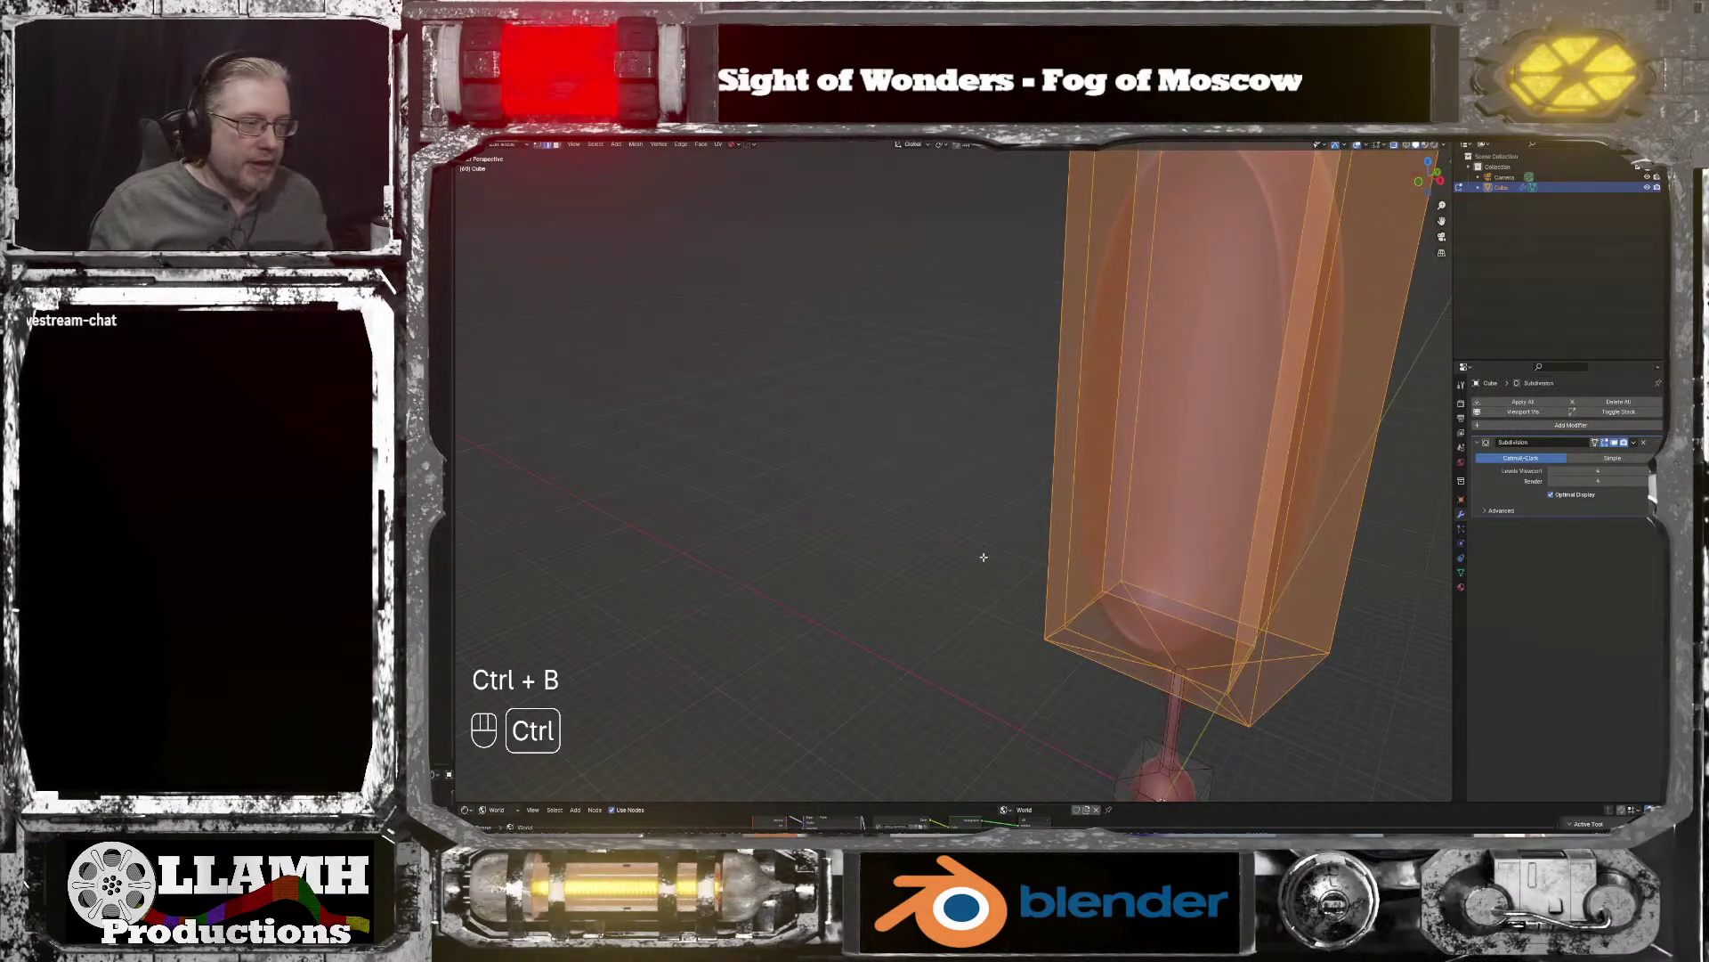
pyautogui.press('shift')
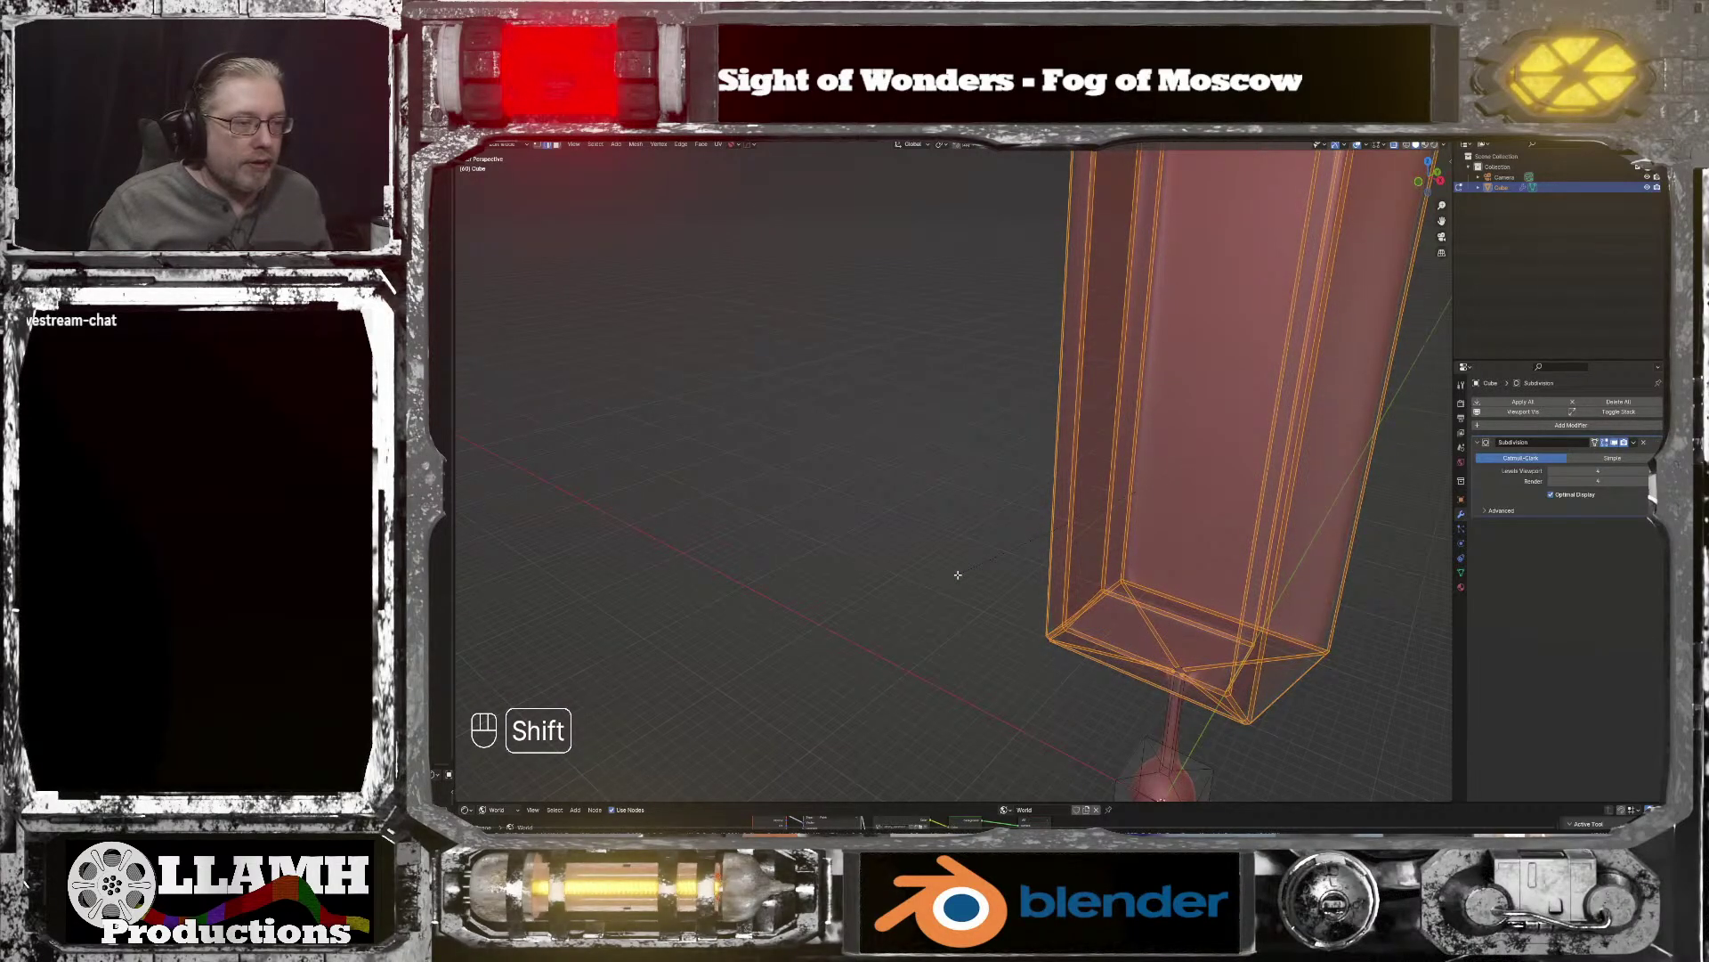
pyautogui.click(959, 573)
pyautogui.press('Tab')
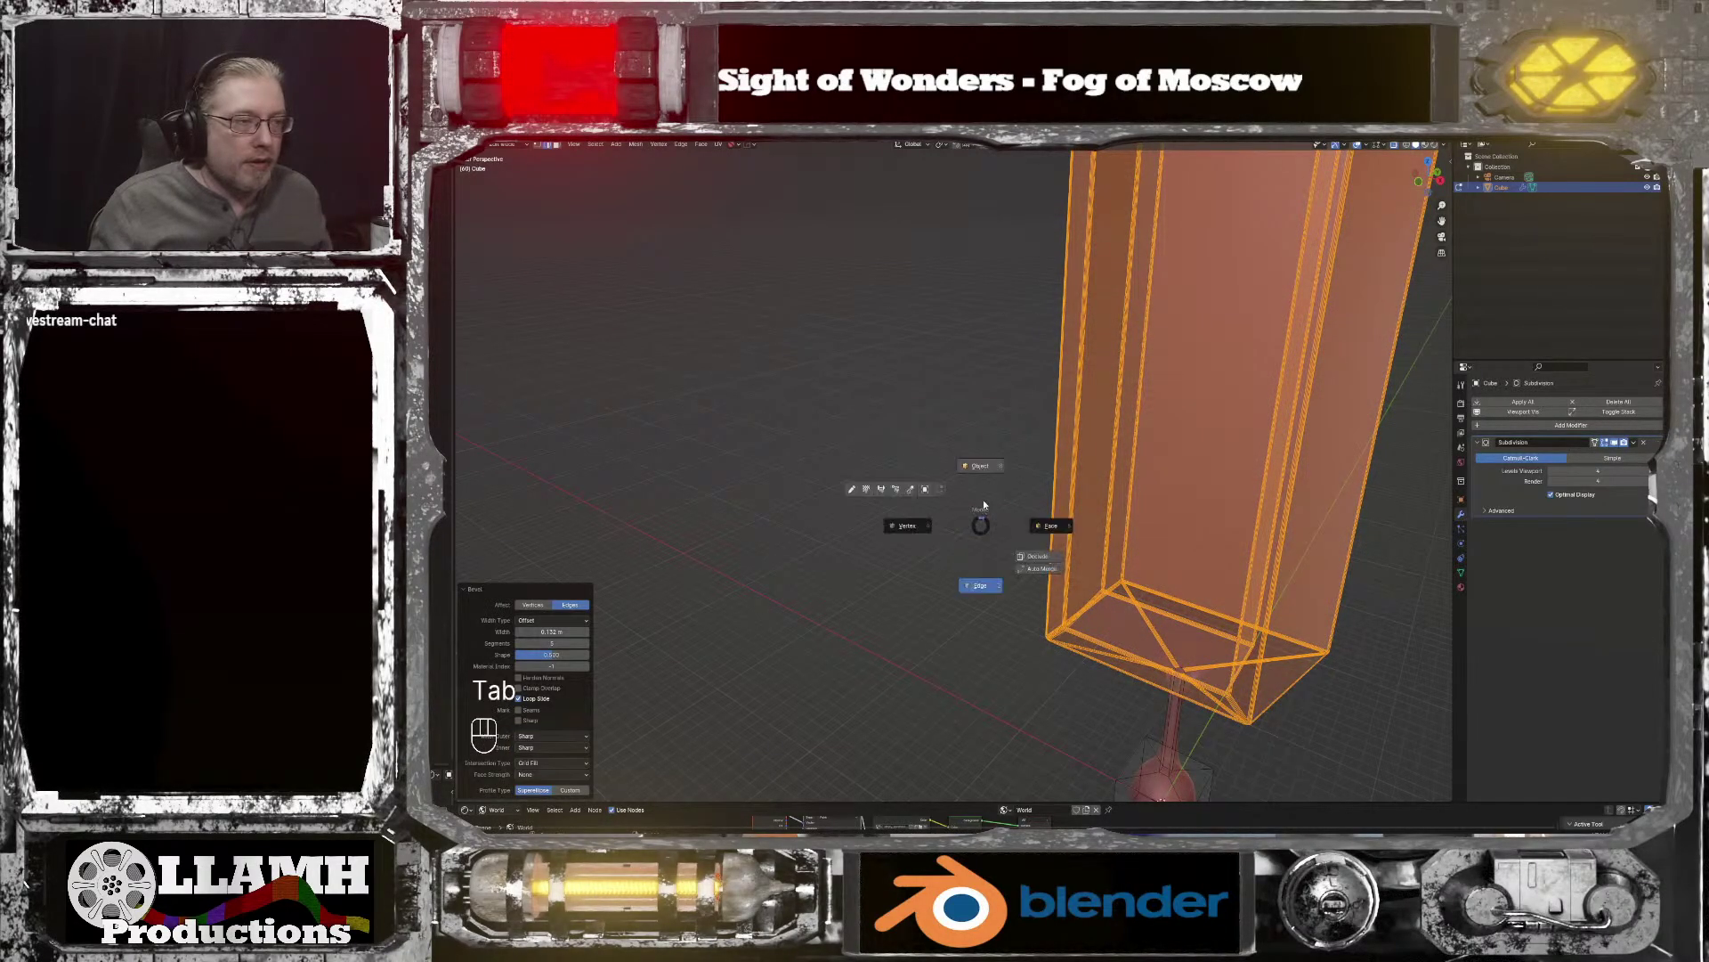
pyautogui.click(980, 465)
pyautogui.moveTo(980, 473); pyautogui.dragTo(1153, 447, button='middle')
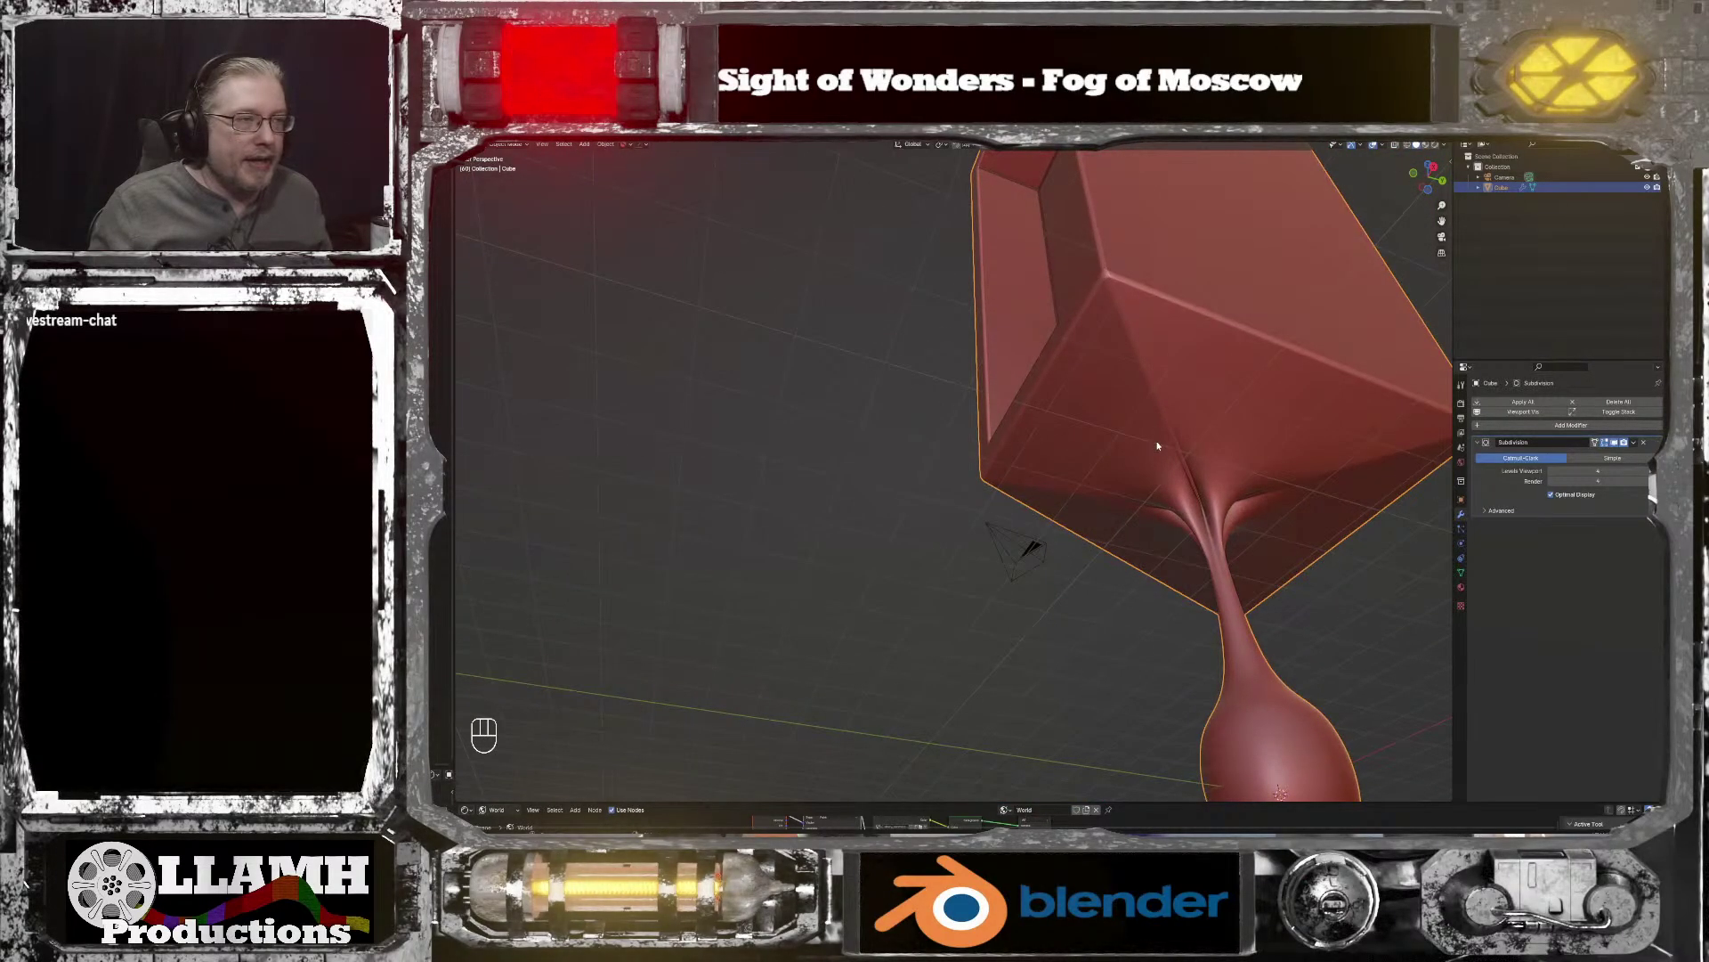
pyautogui.hotkey('ctrl', 'z')
pyautogui.hotkey('ctrl', 'z')
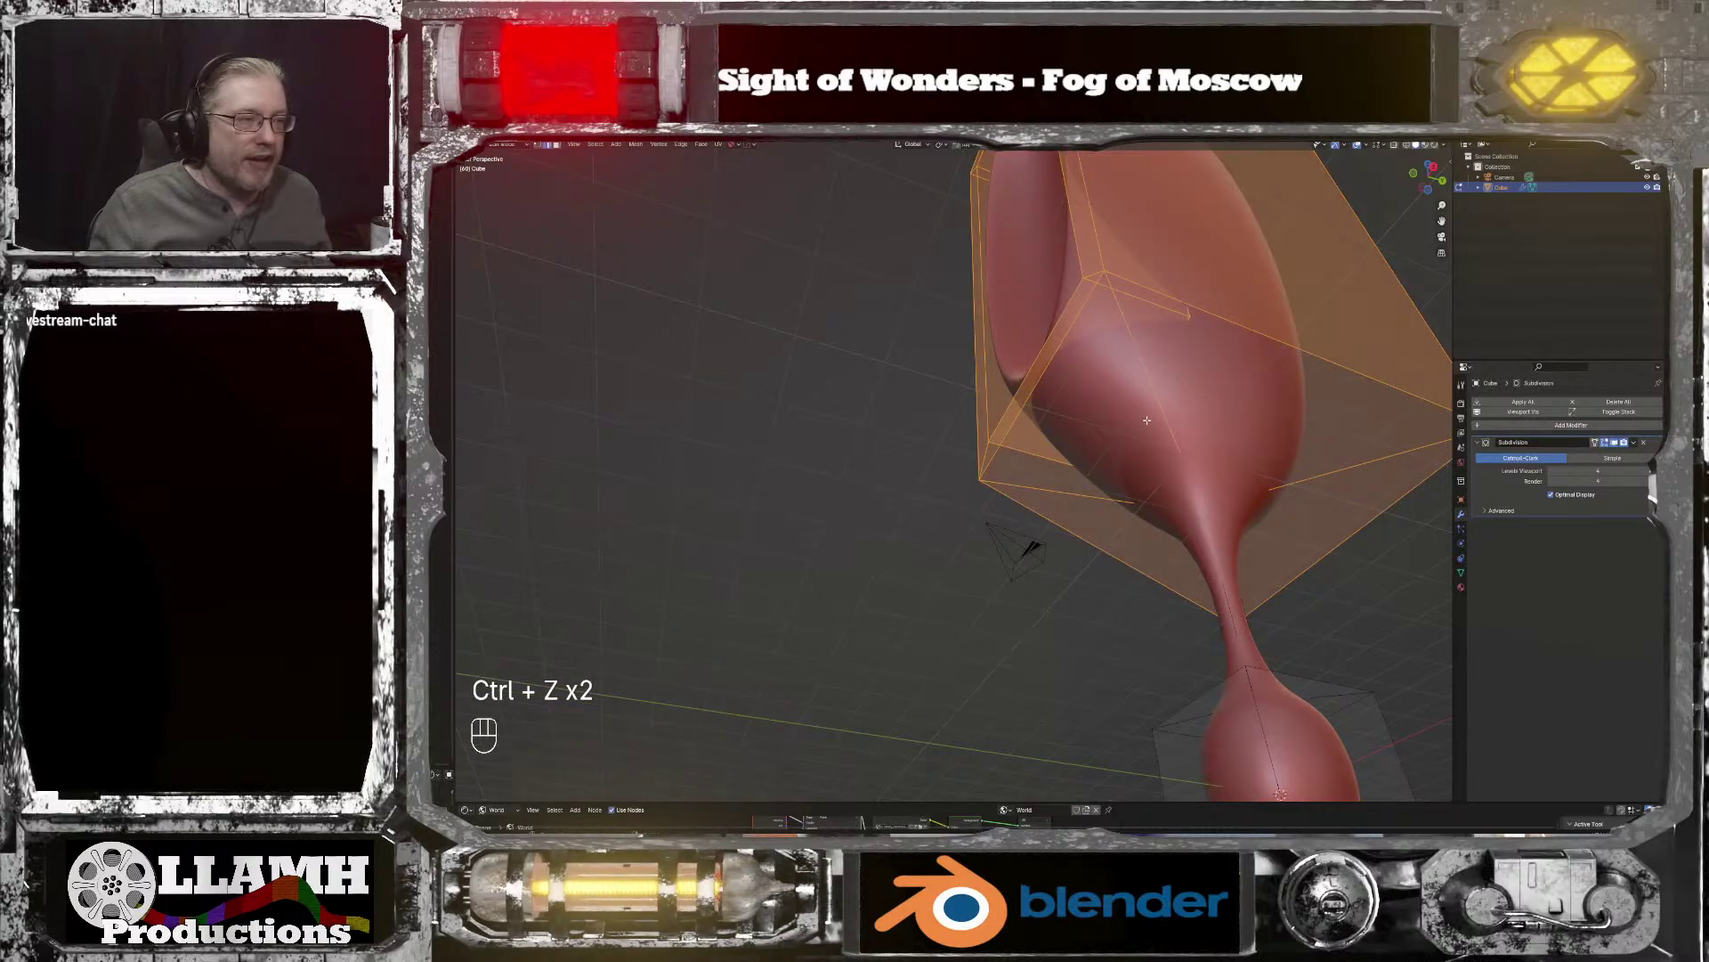
# Step: With face selection active, bevel the upper block's selected faces narrowly and inspect the hard-edged form in Object Mode
pyautogui.press('Tab')
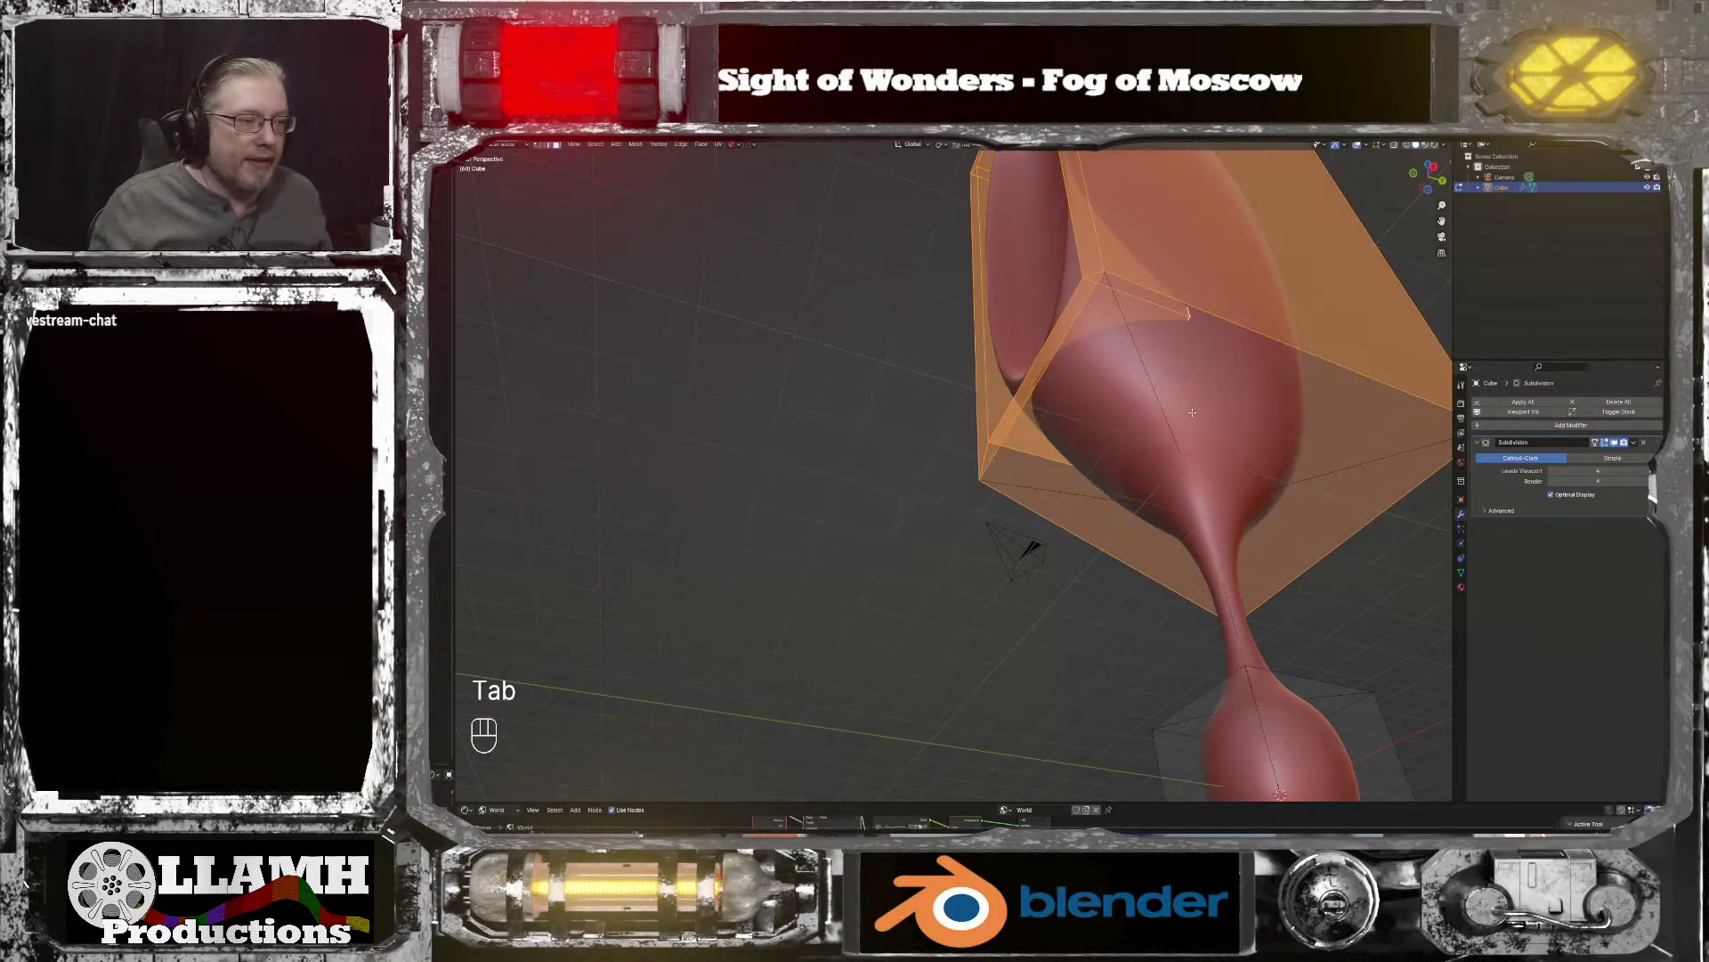
pyautogui.moveTo(1192, 412); pyautogui.dragTo(1188, 421, button='middle')
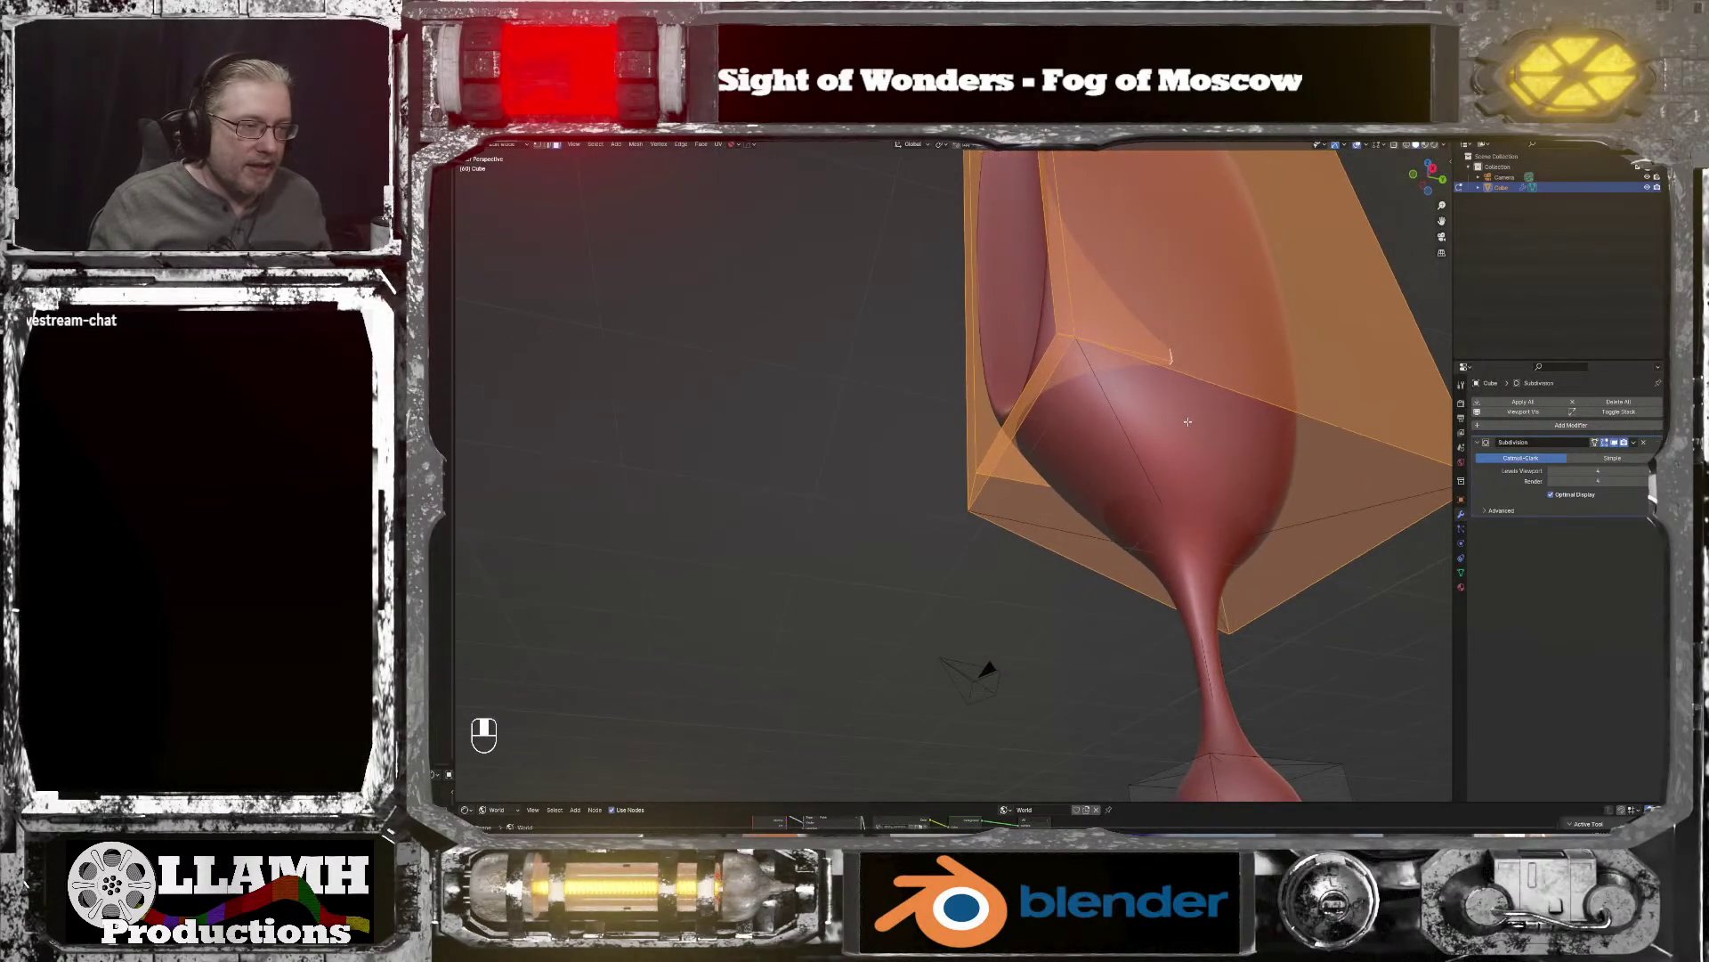
pyautogui.hotkey('ctrl', 'b')
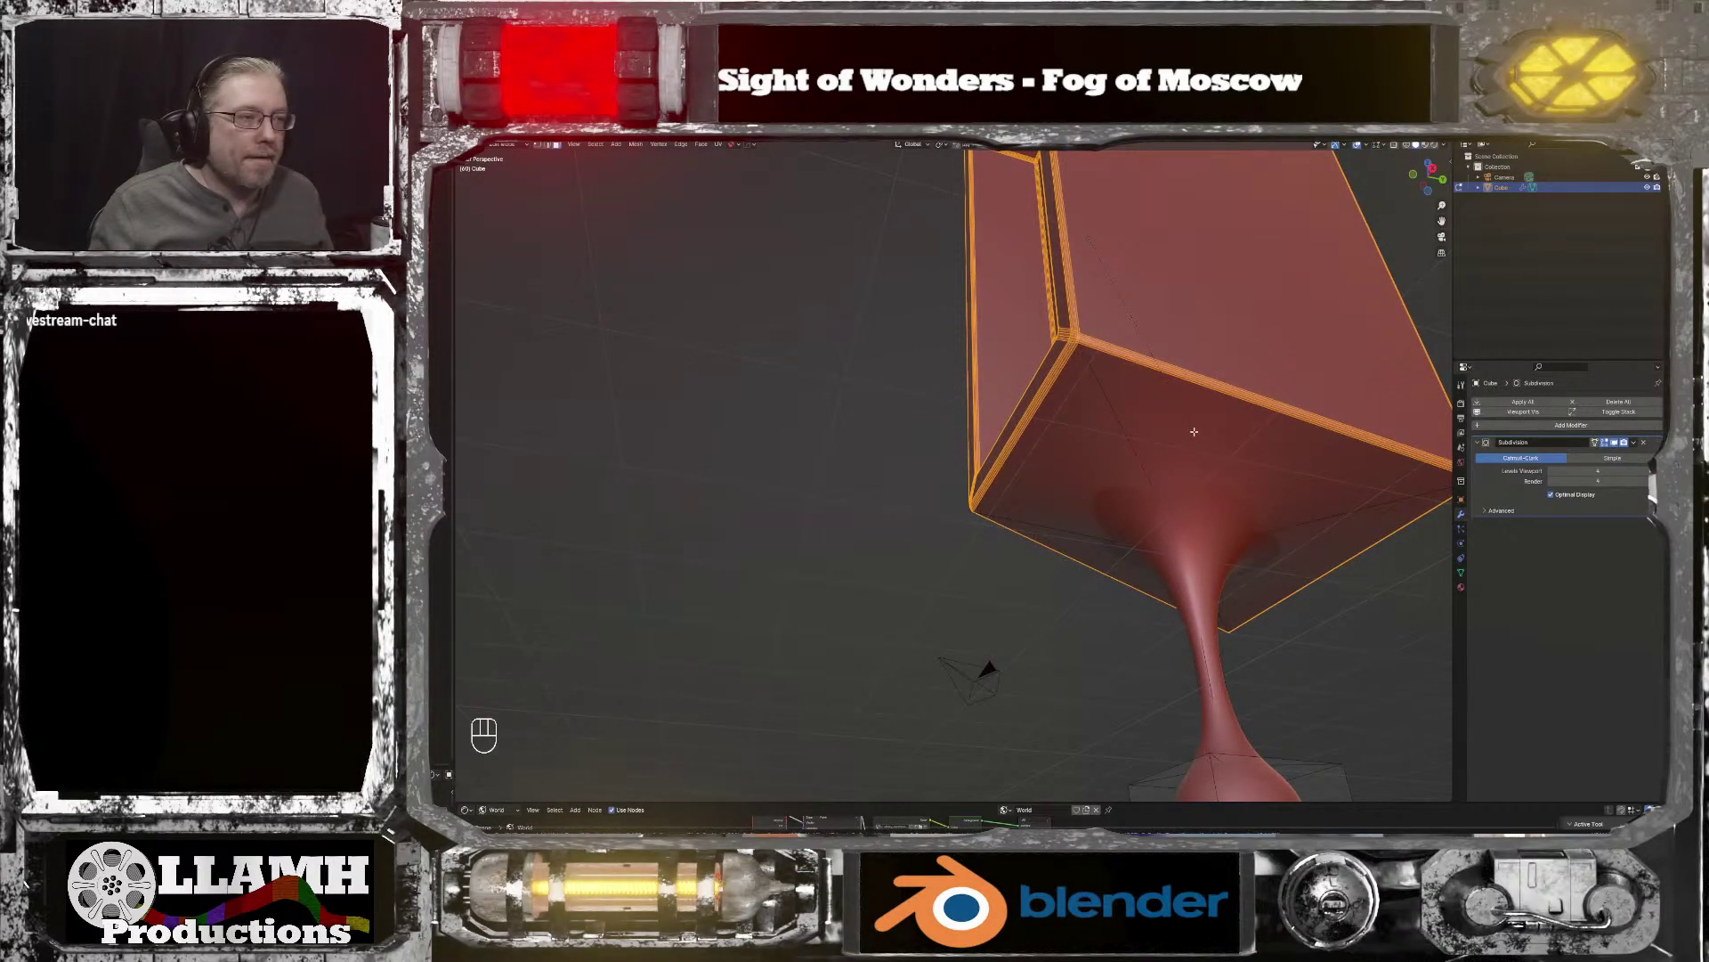
pyautogui.click(1194, 431)
pyautogui.moveTo(1194, 431); pyautogui.dragTo(1179, 389, button='middle')
pyautogui.press('Tab')
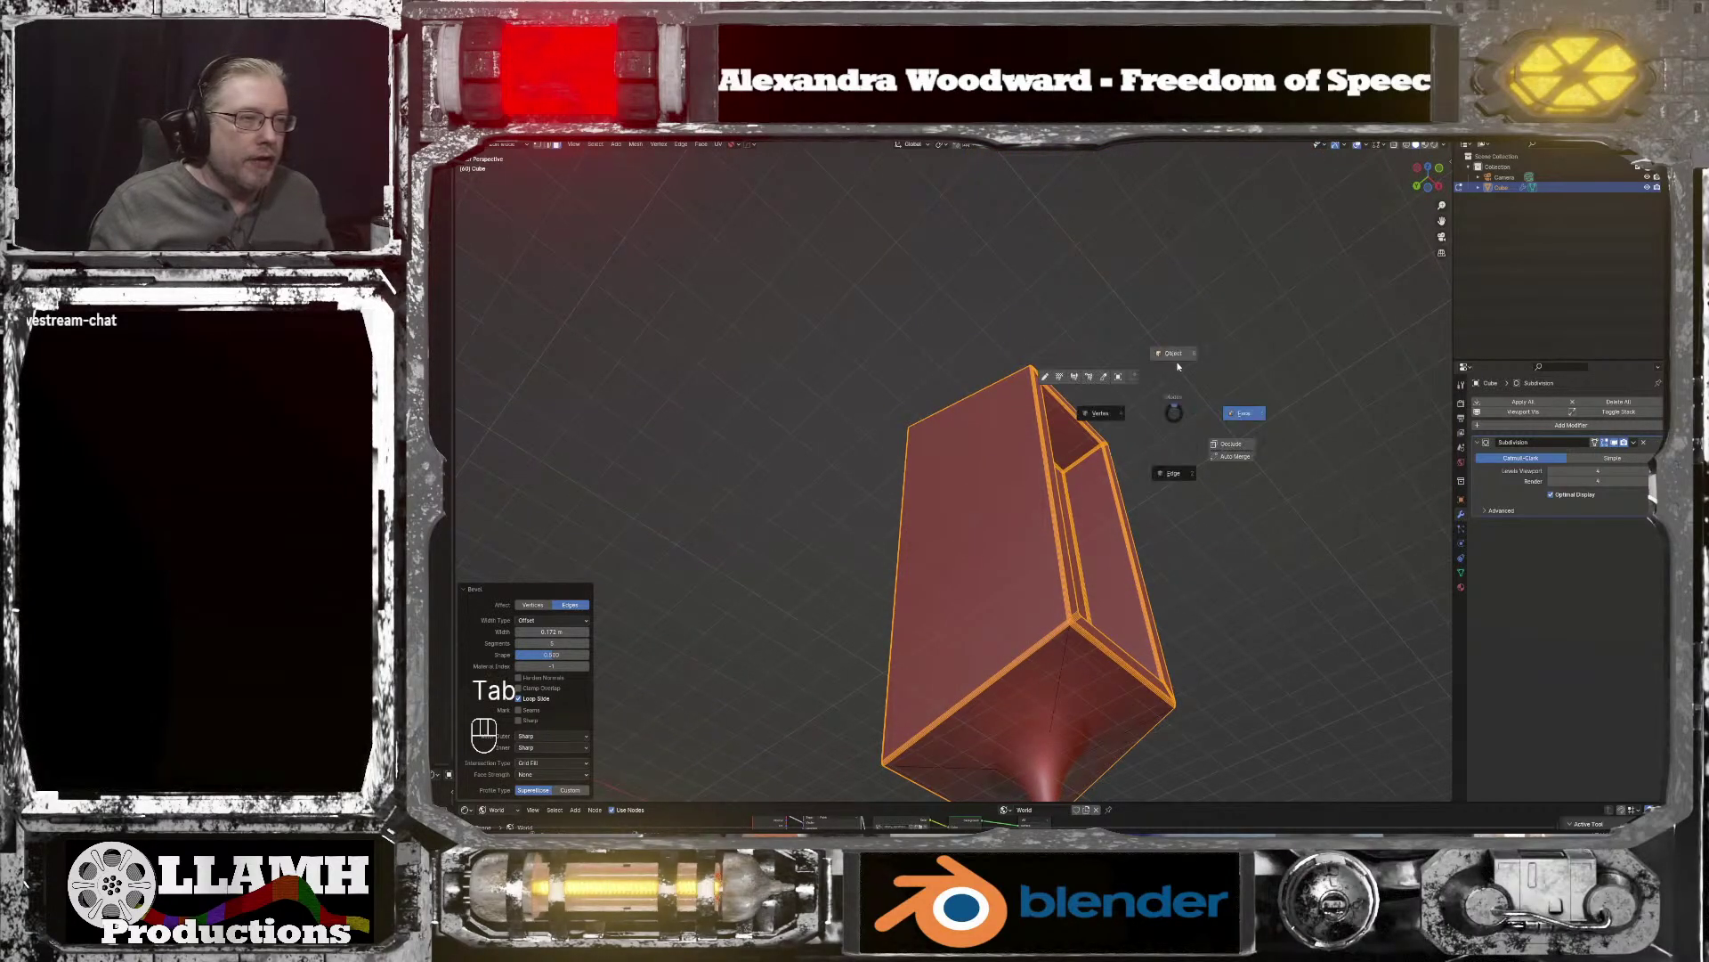
pyautogui.click(1178, 363)
pyautogui.scroll(-2, 1187, 469)
pyautogui.moveTo(1187, 470); pyautogui.dragTo(1054, 525, button='middle')
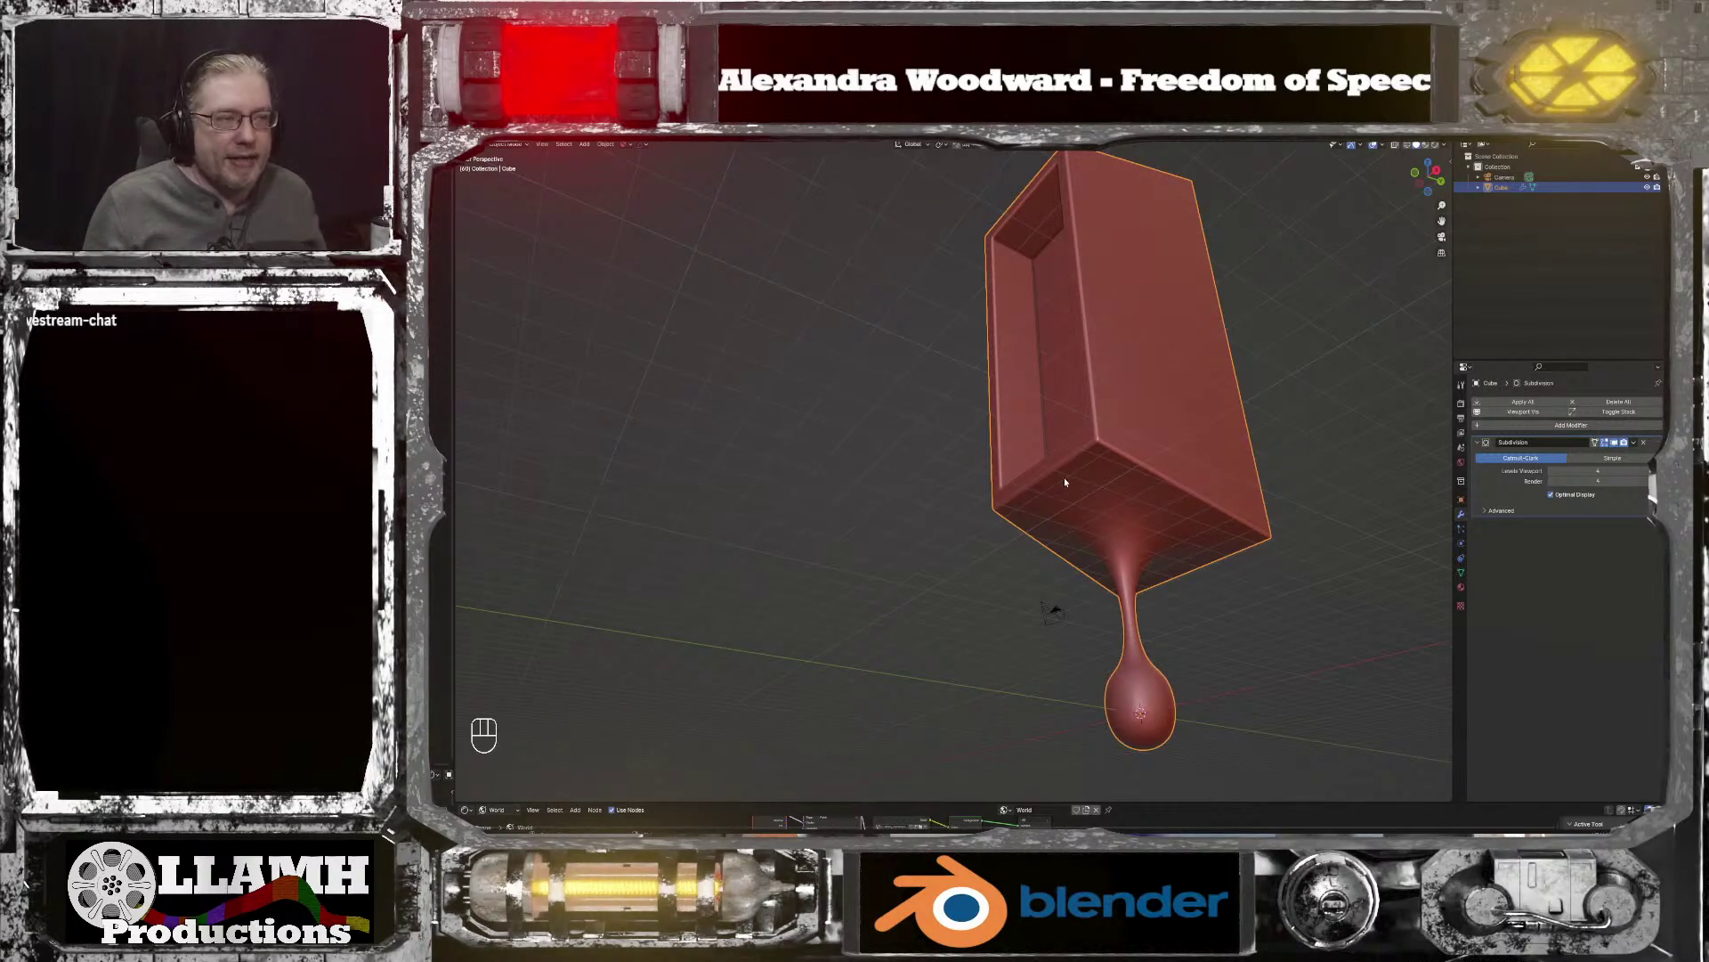
pyautogui.moveTo(1065, 481); pyautogui.dragTo(1077, 506, button='middle')
# Step: Undo back through the bevel, the recess, the inset and the scaling of the upper block's side face
pyautogui.hotkey('ctrl', 'z')
pyautogui.hotkey('ctrl', 'z')
pyautogui.hotkey('ctrl', 'z')
pyautogui.hotkey('ctrl', 'z')
pyautogui.hotkey('ctrl', 'z')
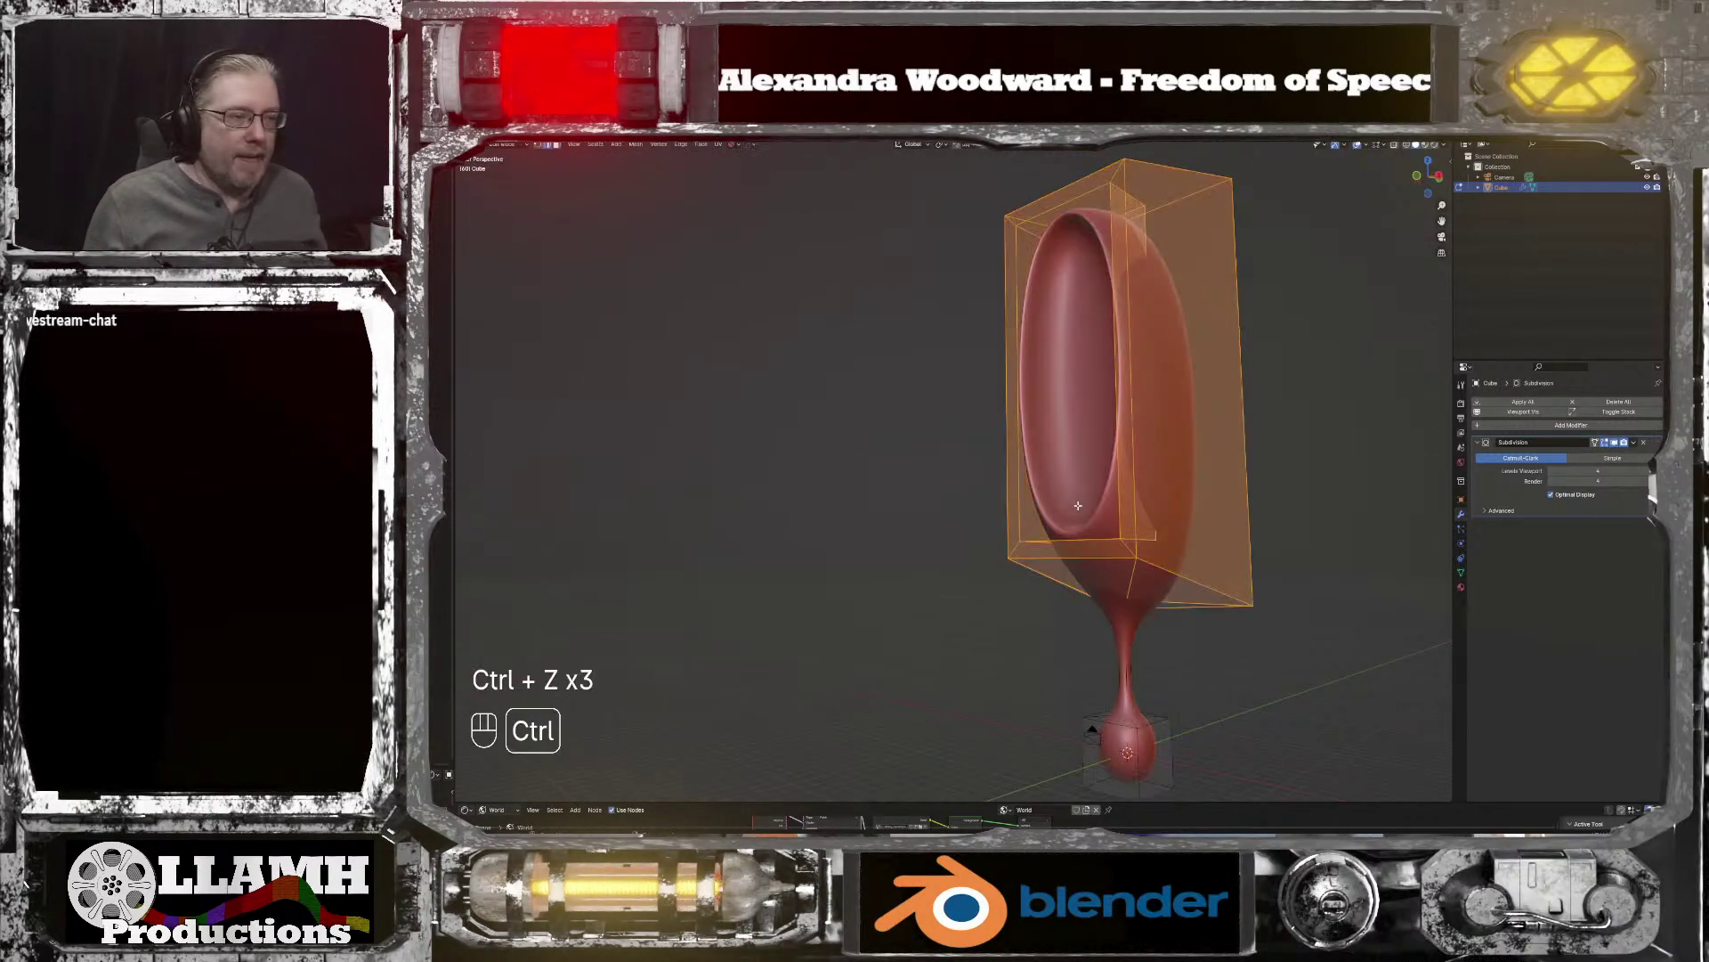
pyautogui.hotkey('ctrl', 'z')
pyautogui.hotkey('ctrl', 'z')
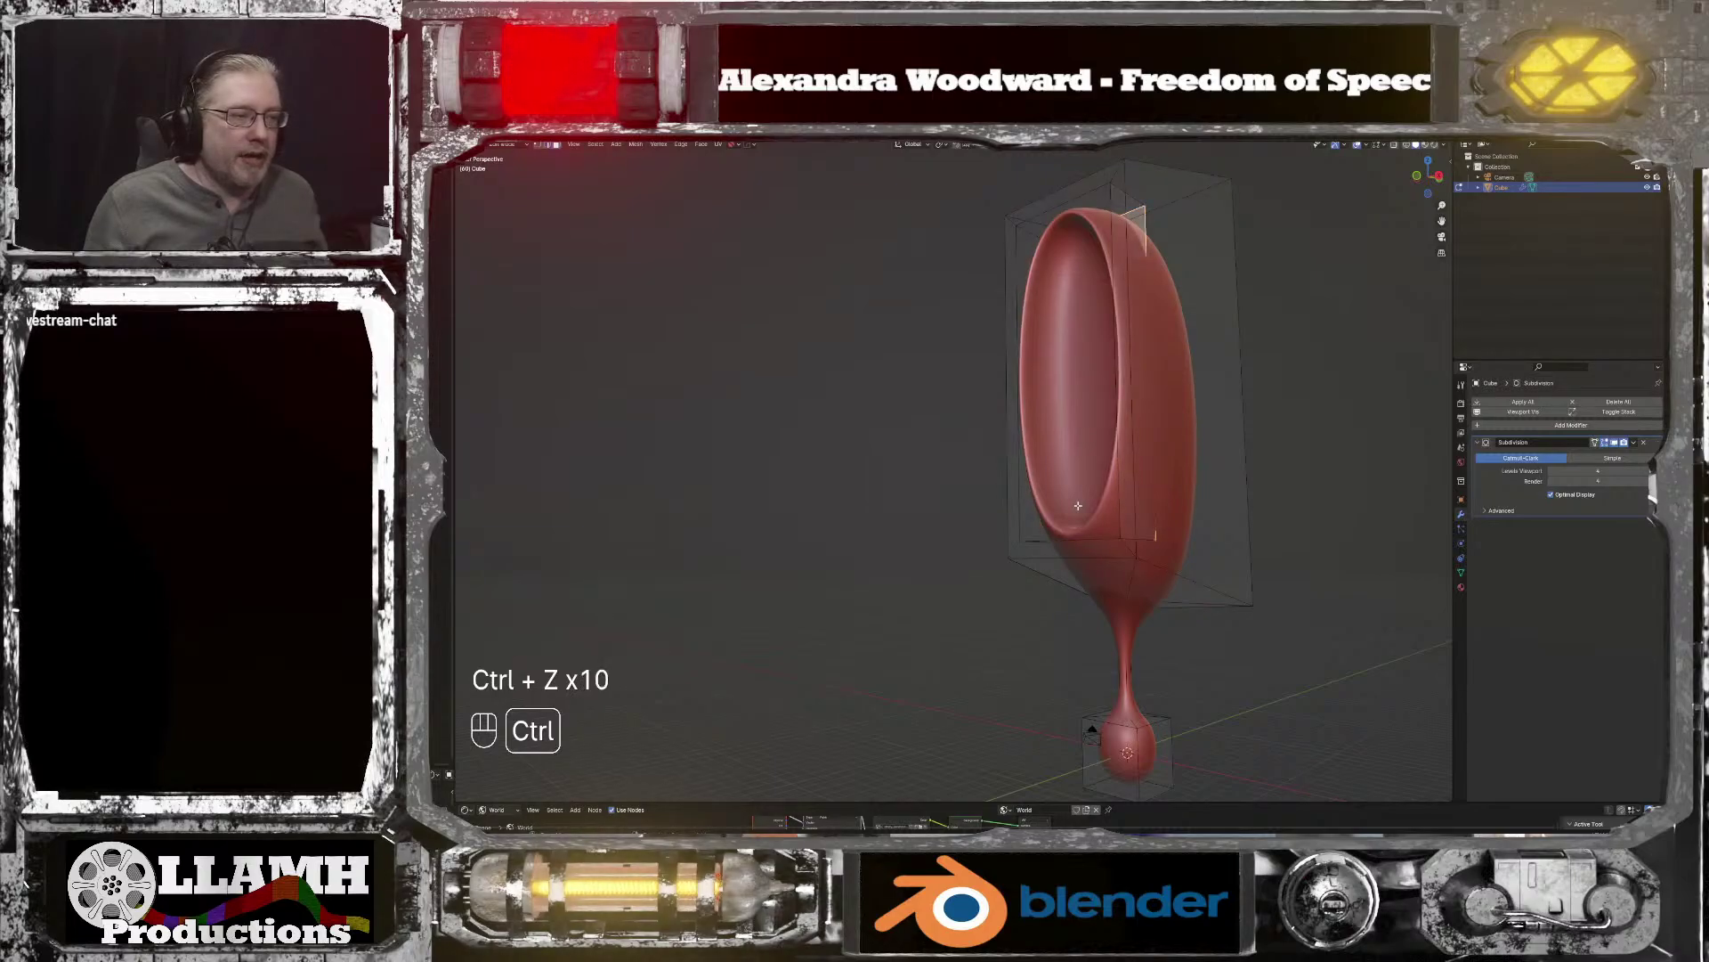
pyautogui.hotkey('ctrl', 'z')
pyautogui.hotkey('ctrl', 'z')
pyautogui.hotkey('ctrl', 'z')
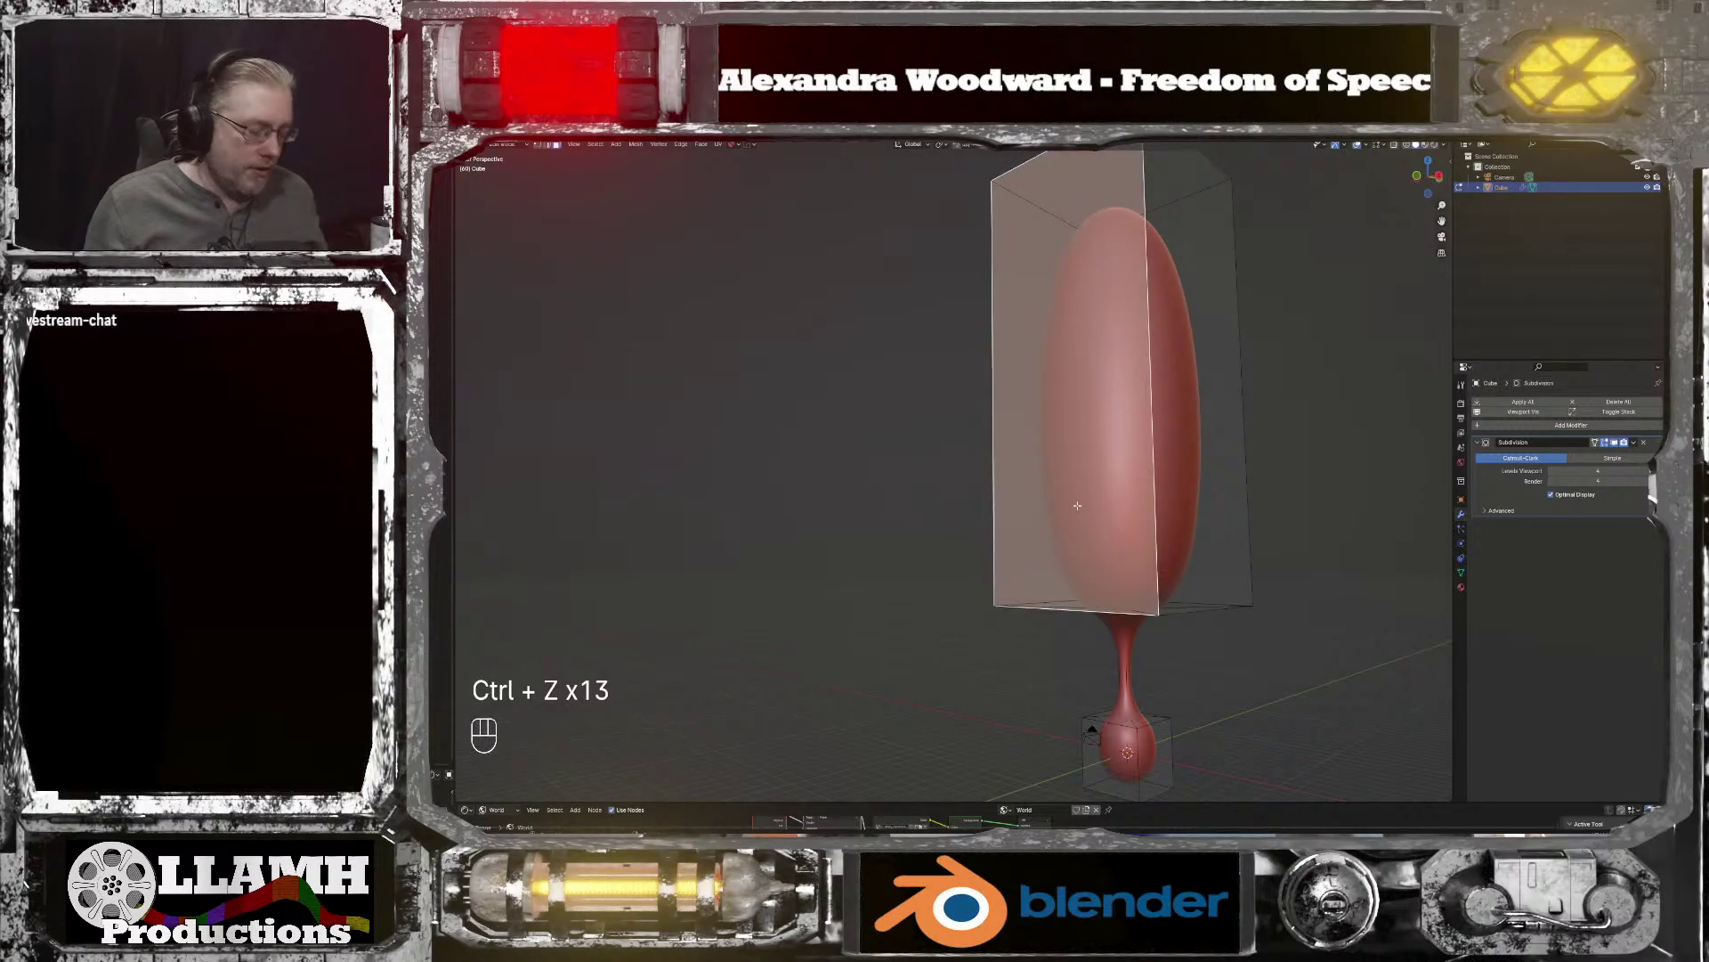
# Step: Scale the upper block's selected side face down slightly along X and Z
pyautogui.press('s')
pyautogui.press('x')
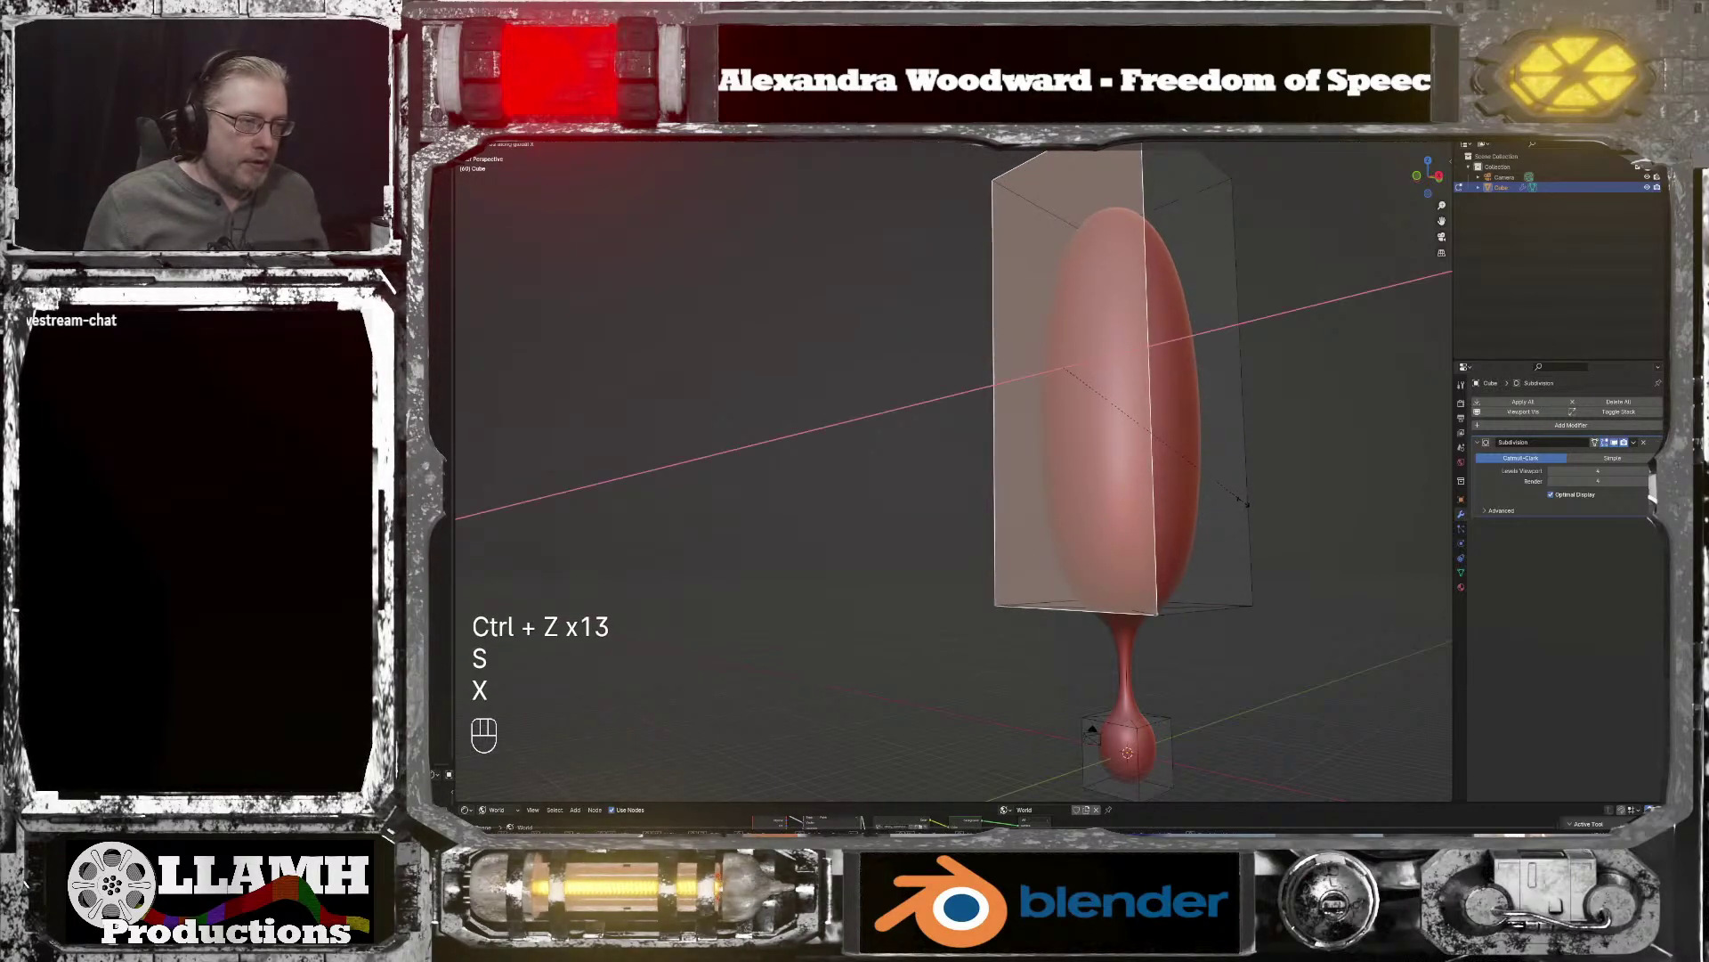
pyautogui.click(1184, 504)
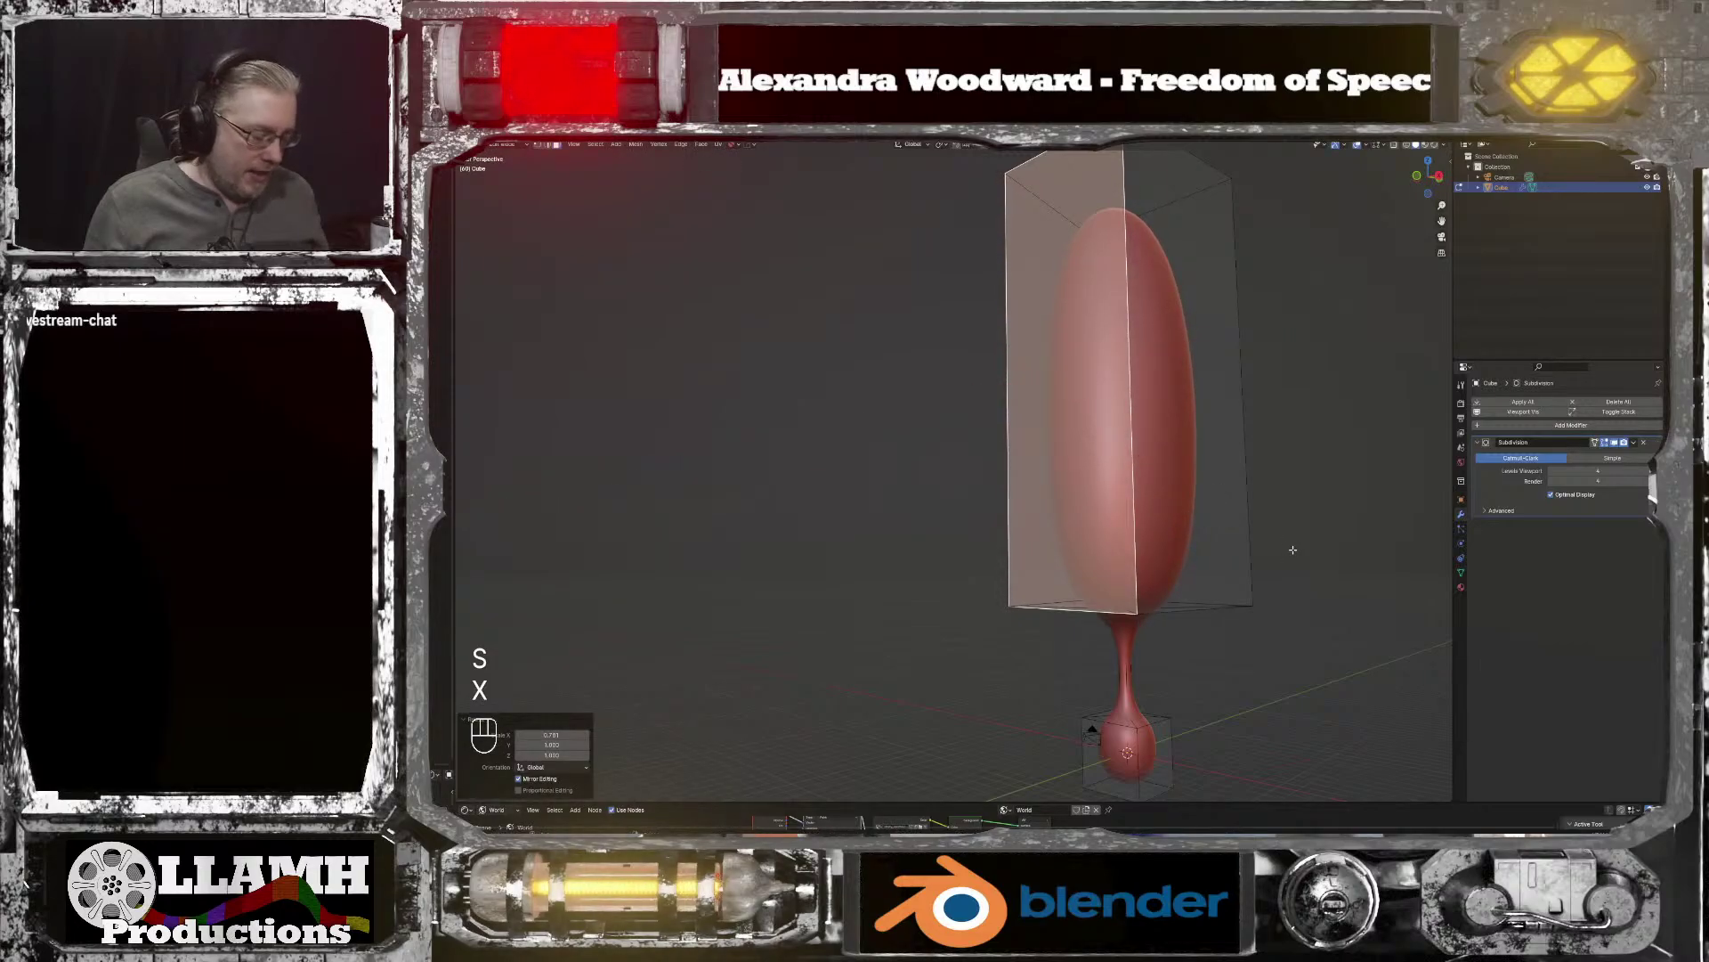
pyautogui.press('z')
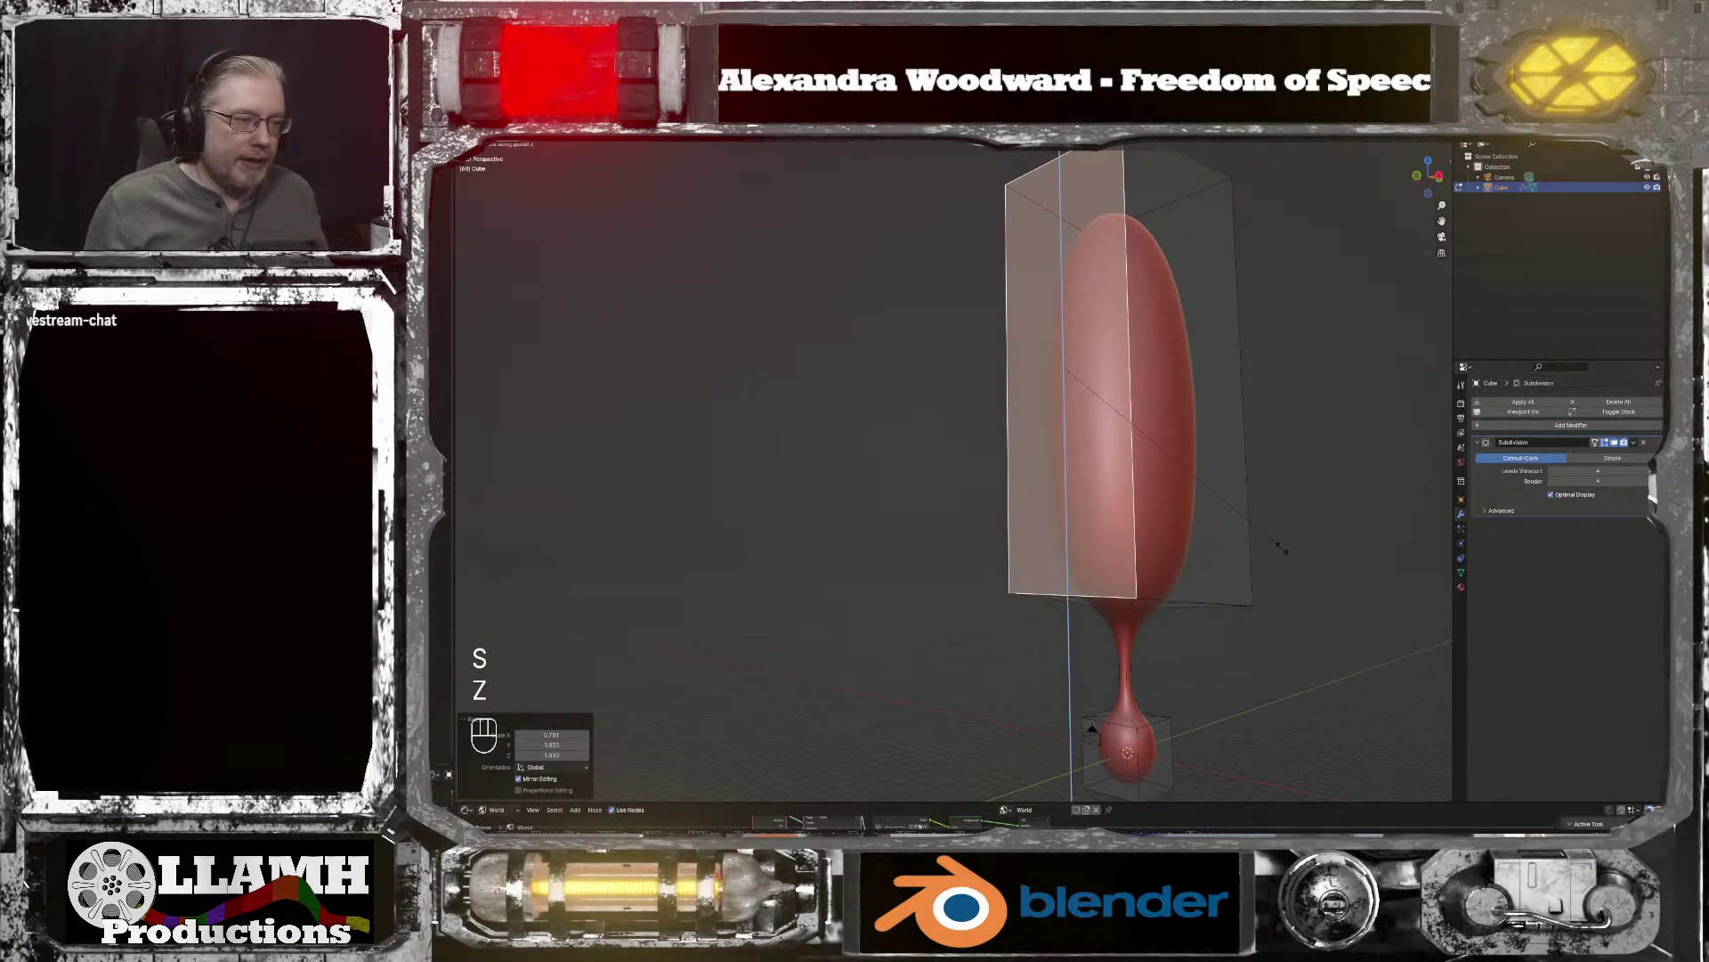
pyautogui.click(1282, 547)
# Step: Move the scaled side face inward along Y by 2 m
pyautogui.moveTo(1282, 547); pyautogui.dragTo(1420, 565, button='middle')
pyautogui.press('g')
pyautogui.press('y')
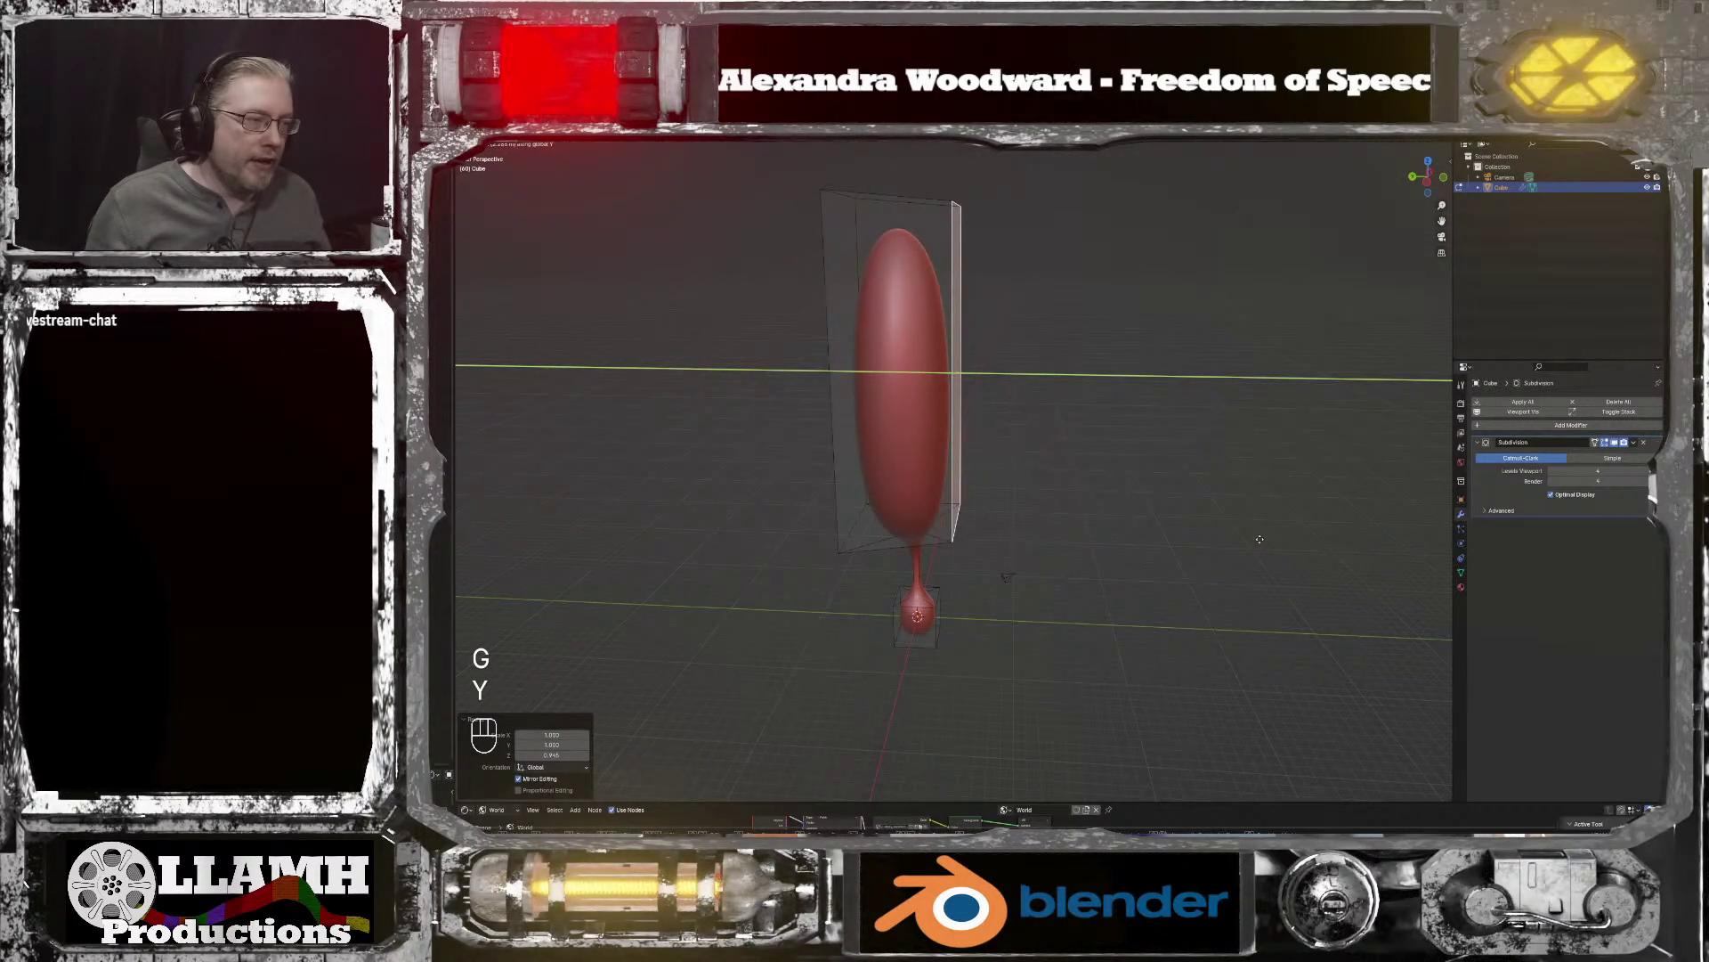
pyautogui.click(1259, 539)
pyautogui.moveTo(1259, 538); pyautogui.dragTo(869, 473, button='middle')
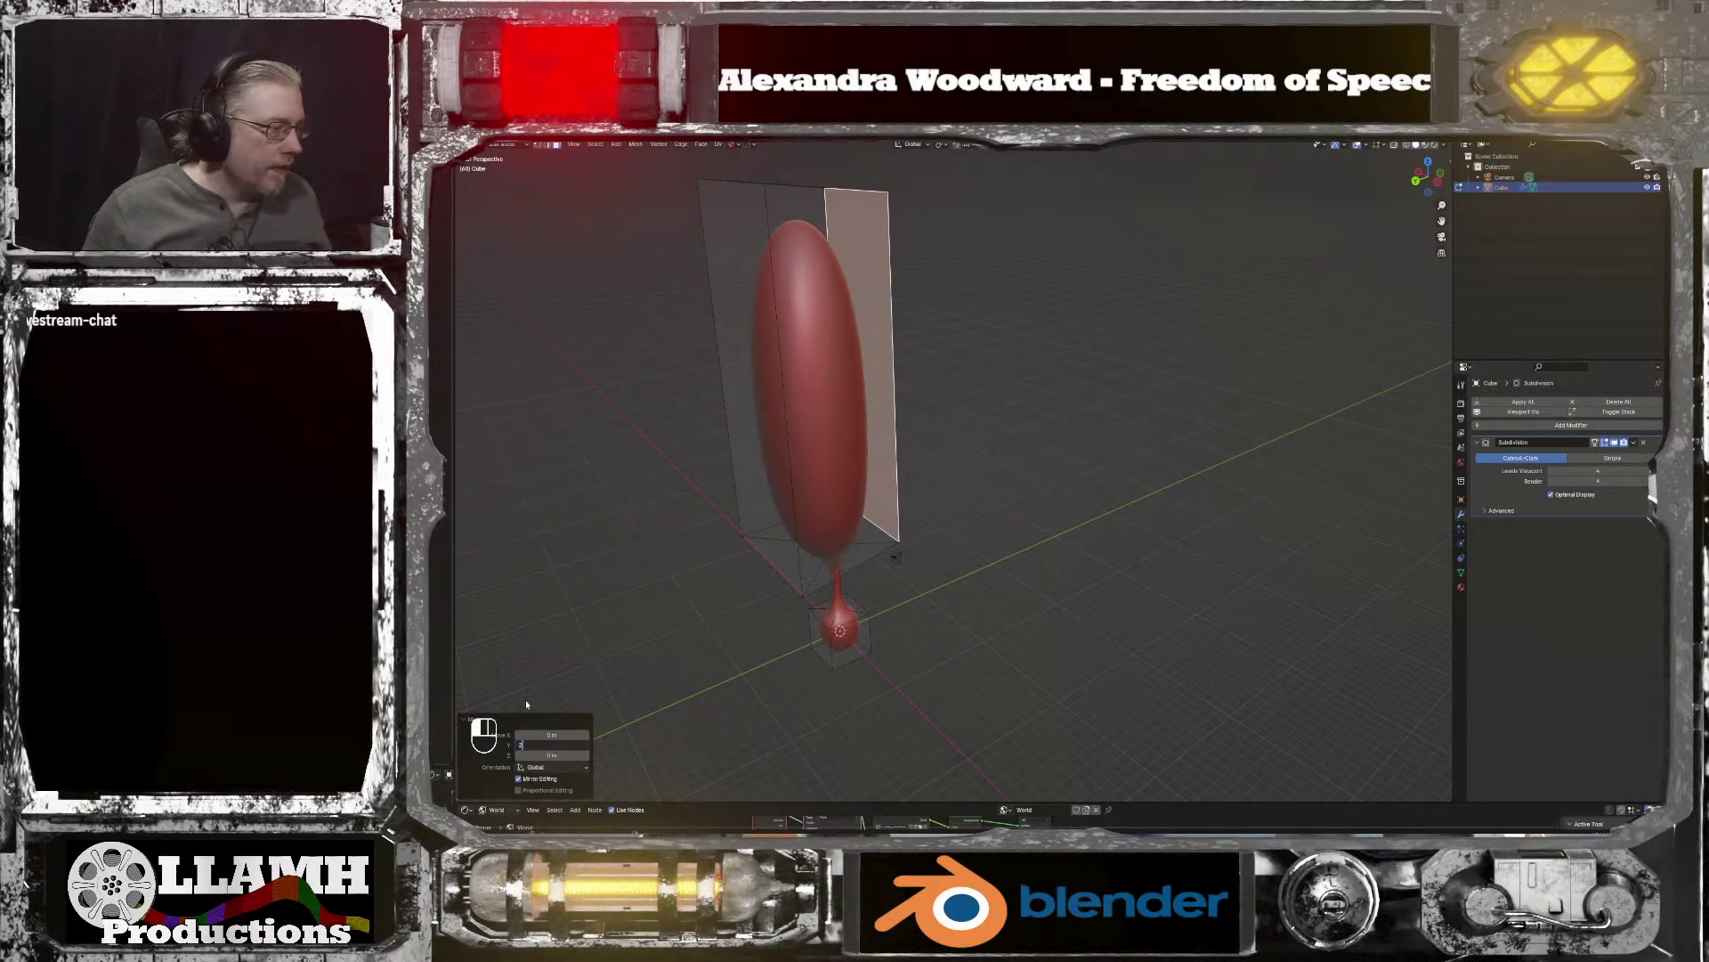
pyautogui.write('2')
pyautogui.press('Return')
# Step: Move the opposite, larger side face of the upper block -2 m along Y
pyautogui.click(781, 513)
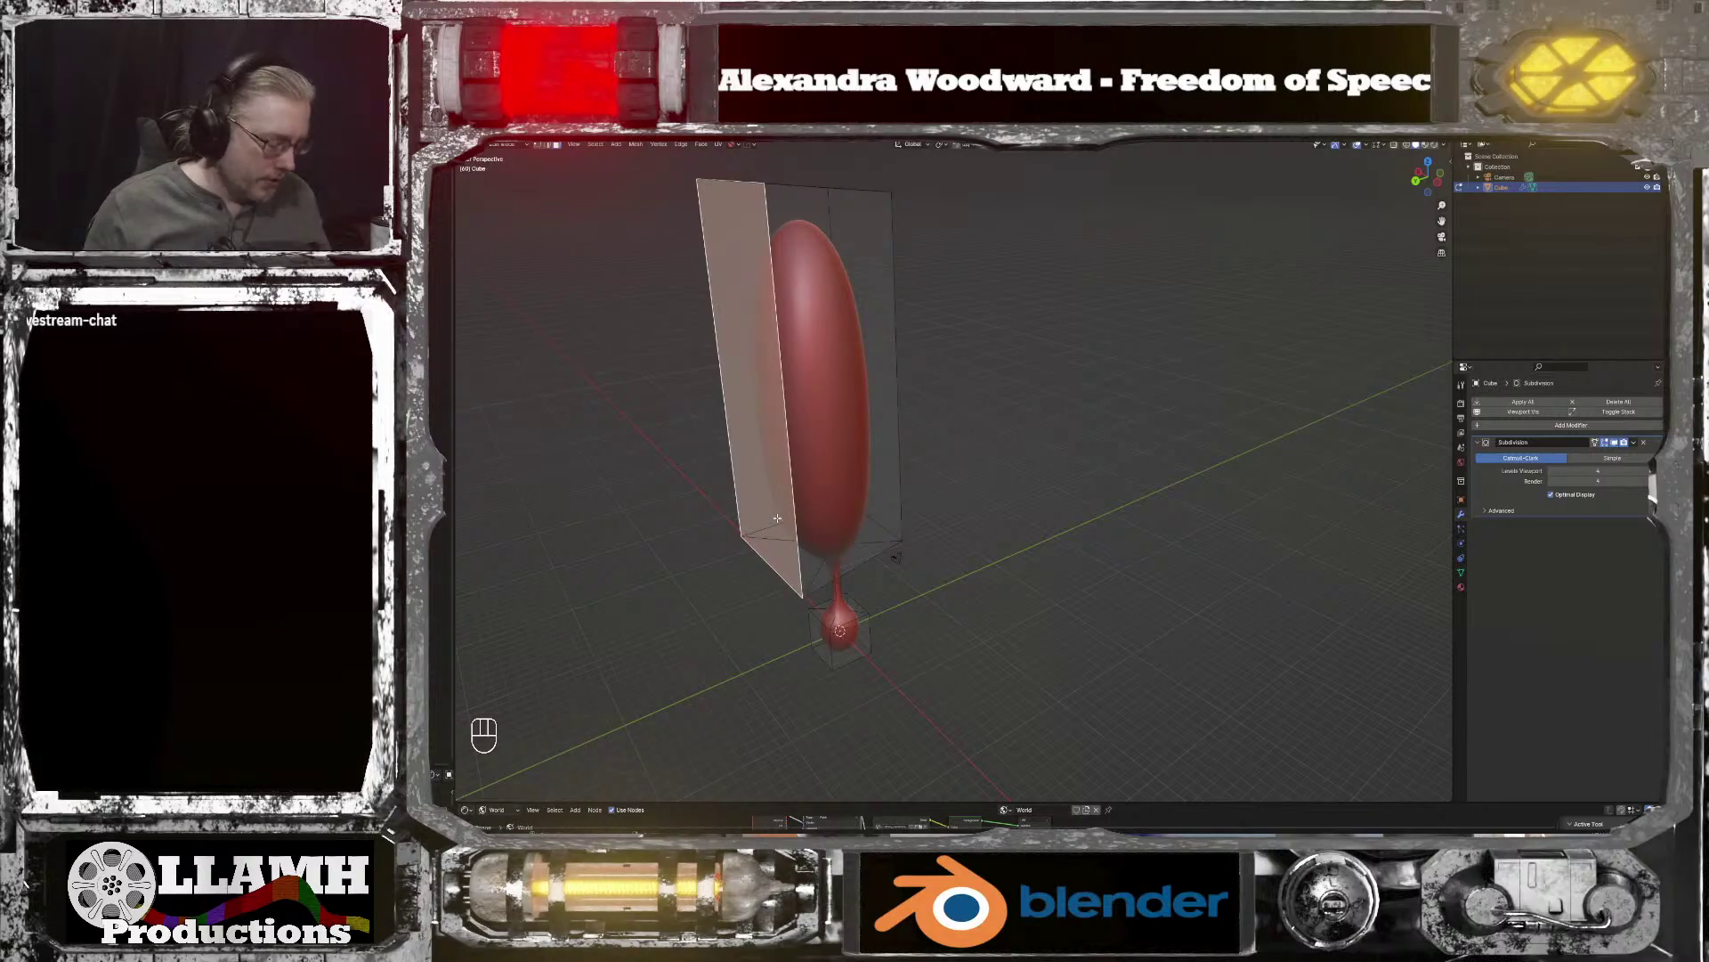
pyautogui.write('gy2')
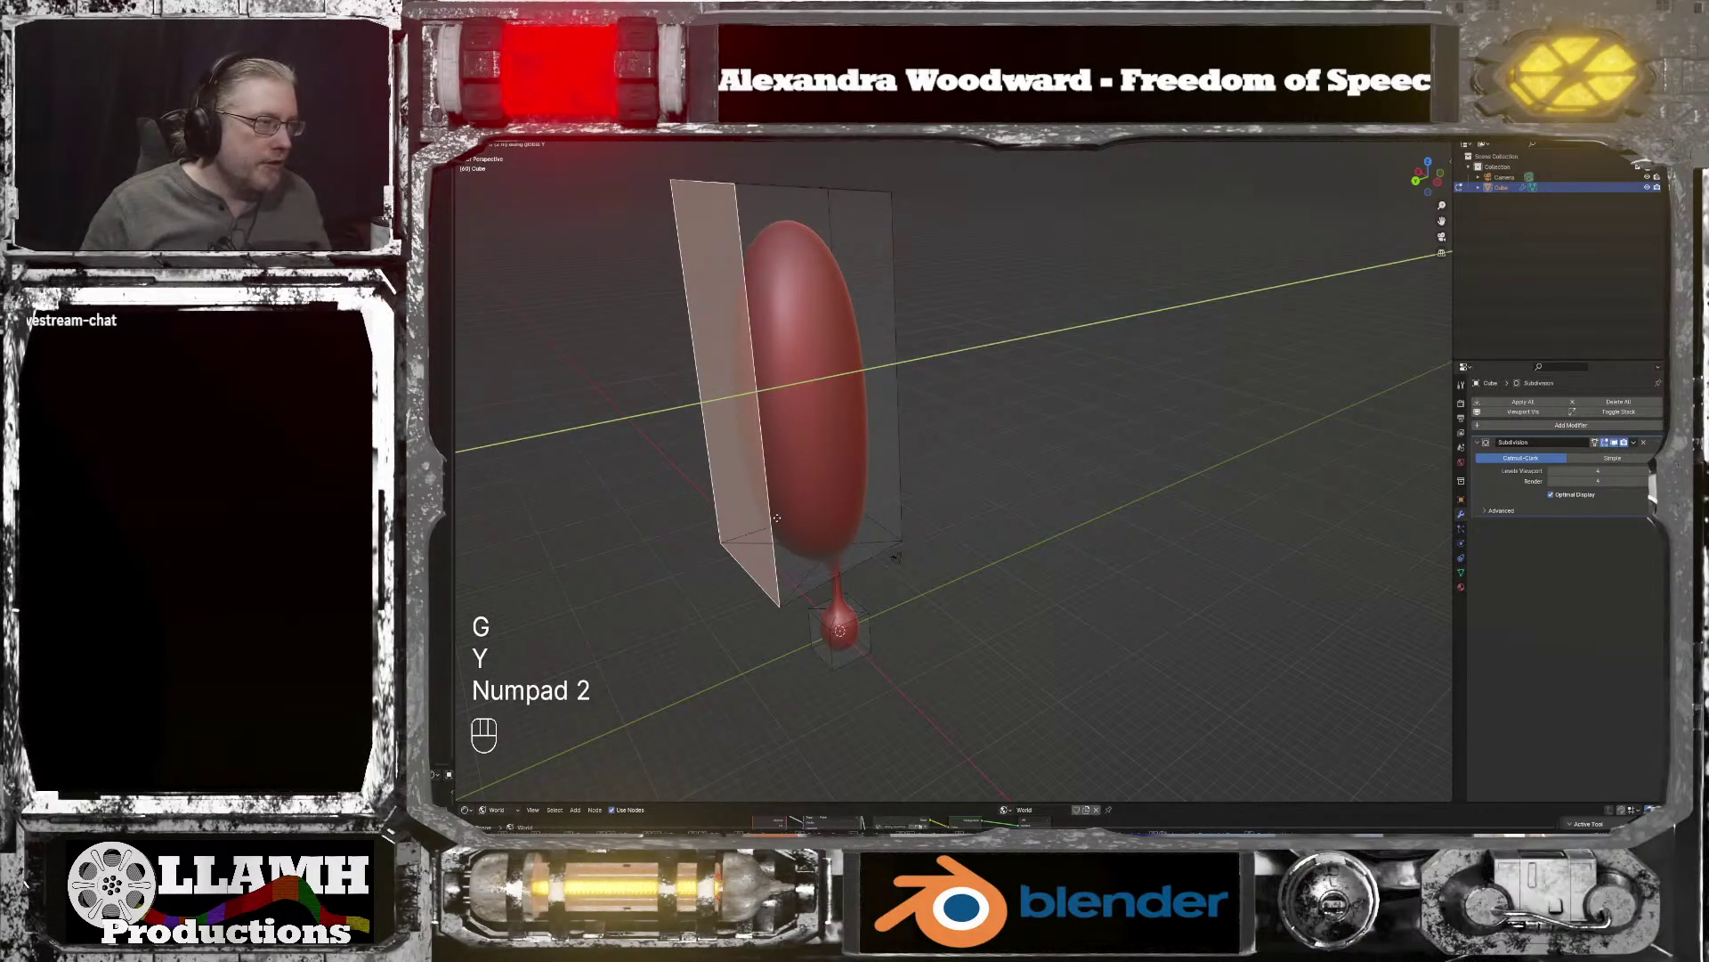
pyautogui.write('-')
pyautogui.press('Return')
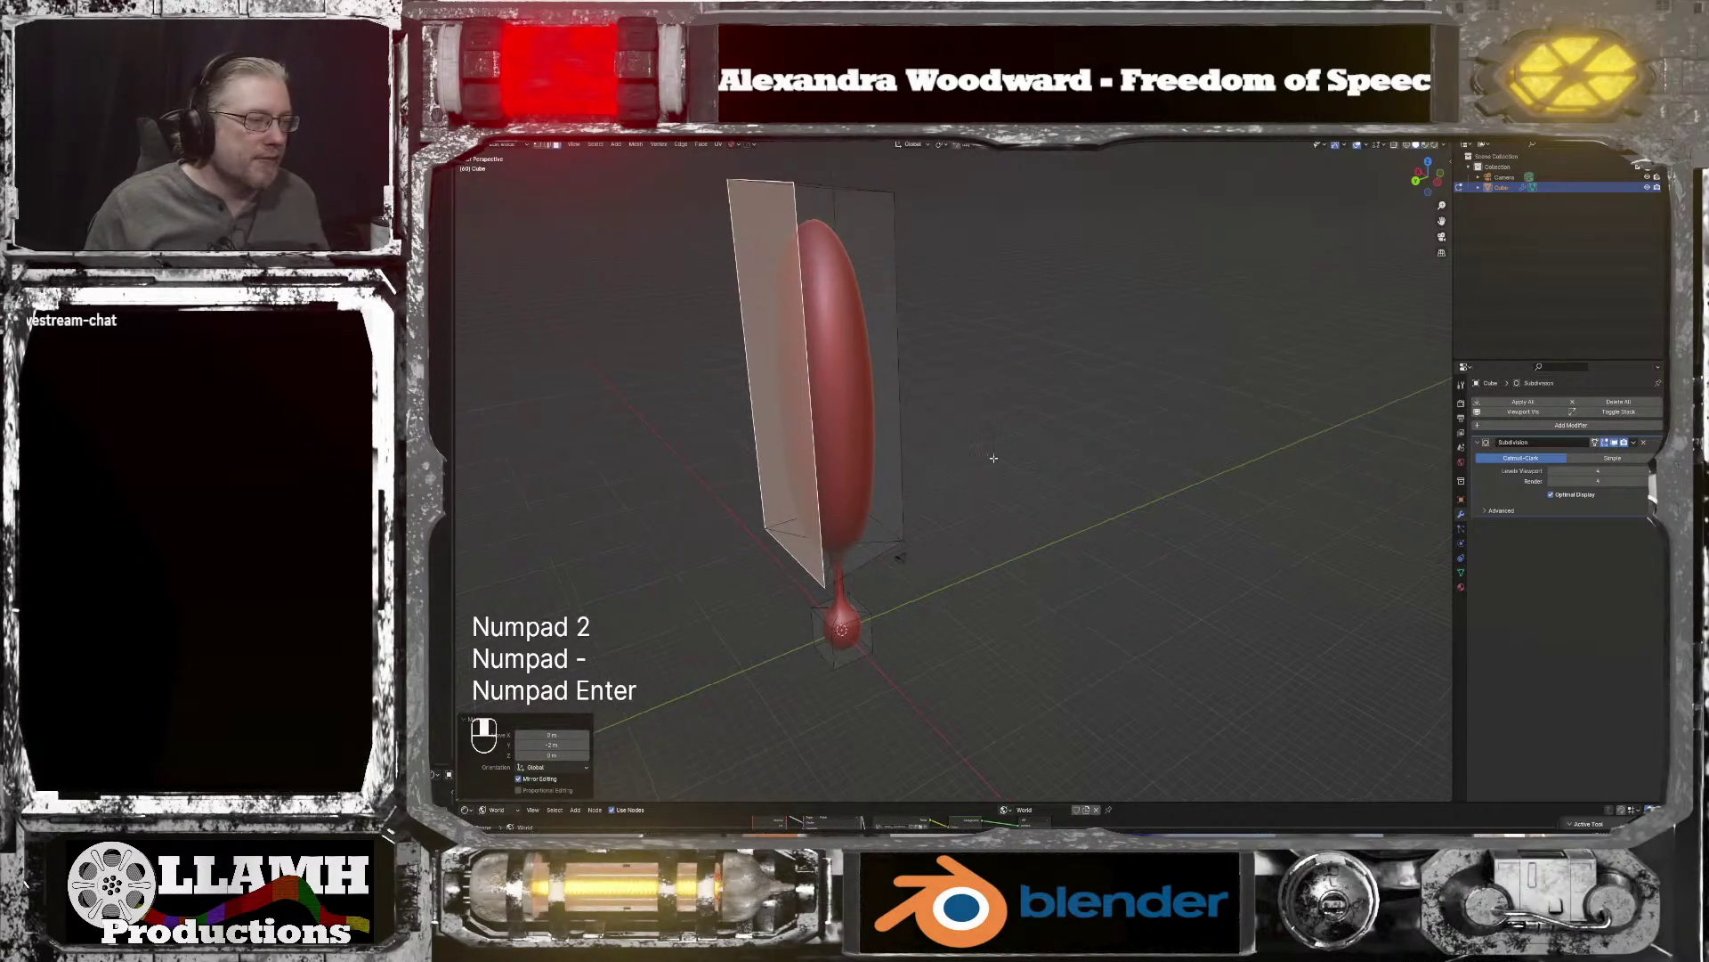
# Step: In the front orthographic view, select the smaller side face of the upper block and inset it to leave a narrow border
pyautogui.moveTo(993, 458); pyautogui.dragTo(827, 425, button='middle')
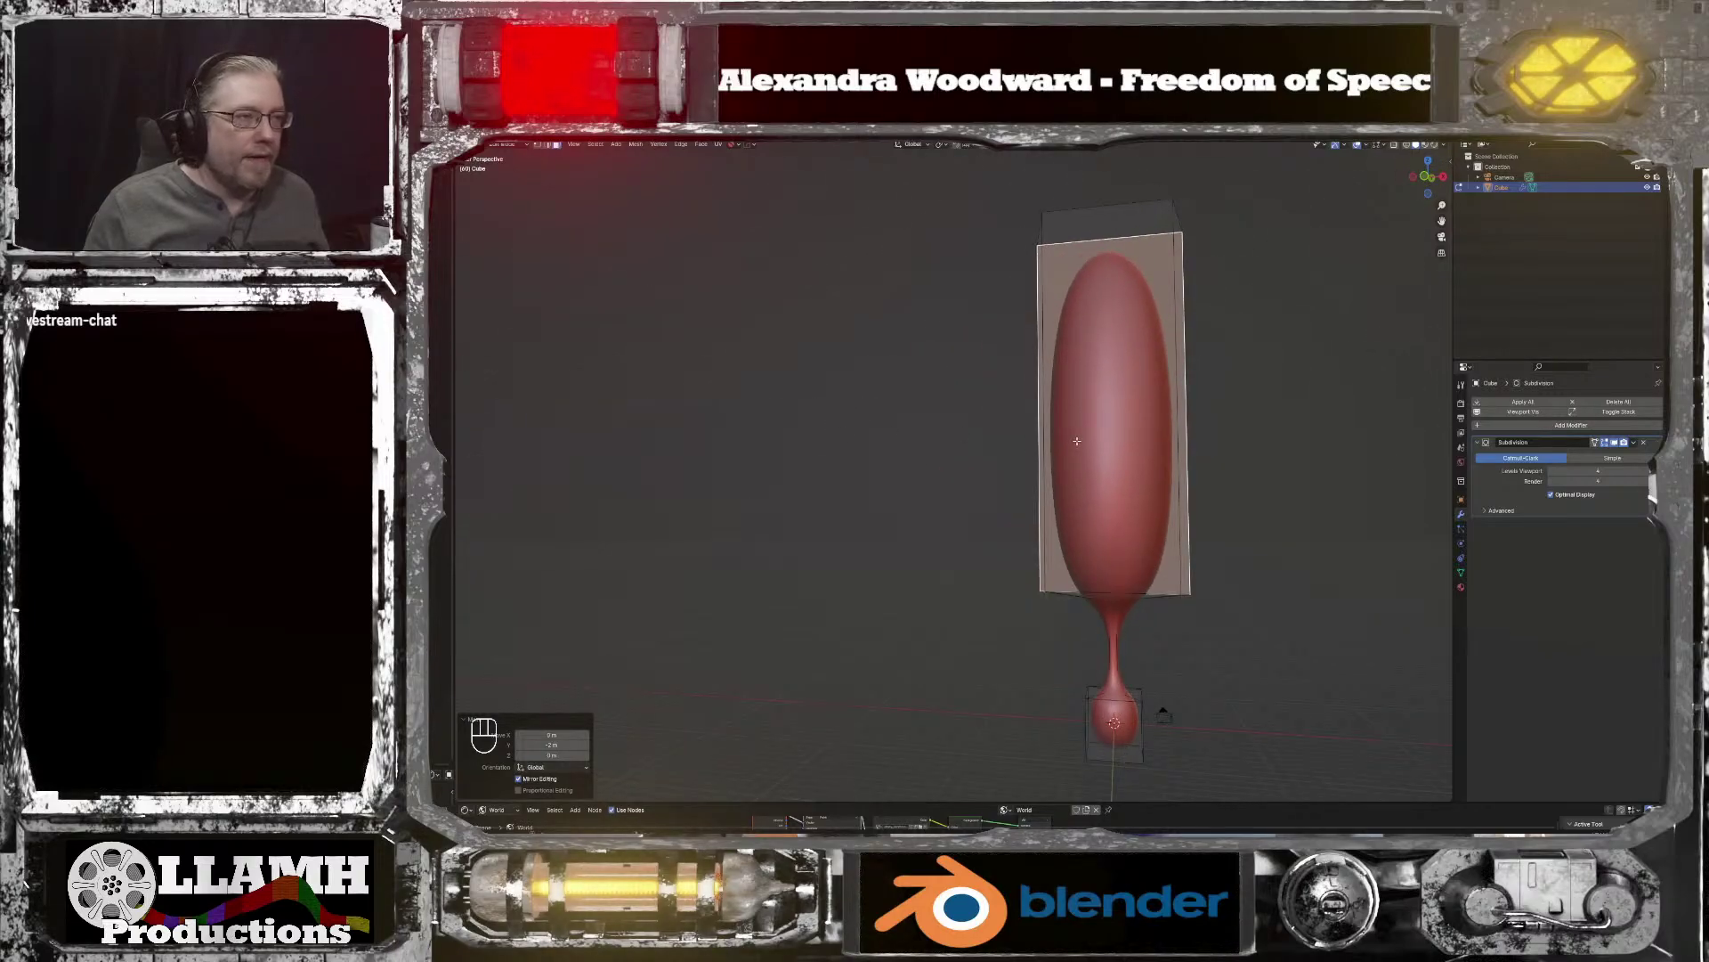
pyautogui.moveTo(1077, 441); pyautogui.dragTo(1002, 497, button='middle')
pyautogui.press('KP_1')
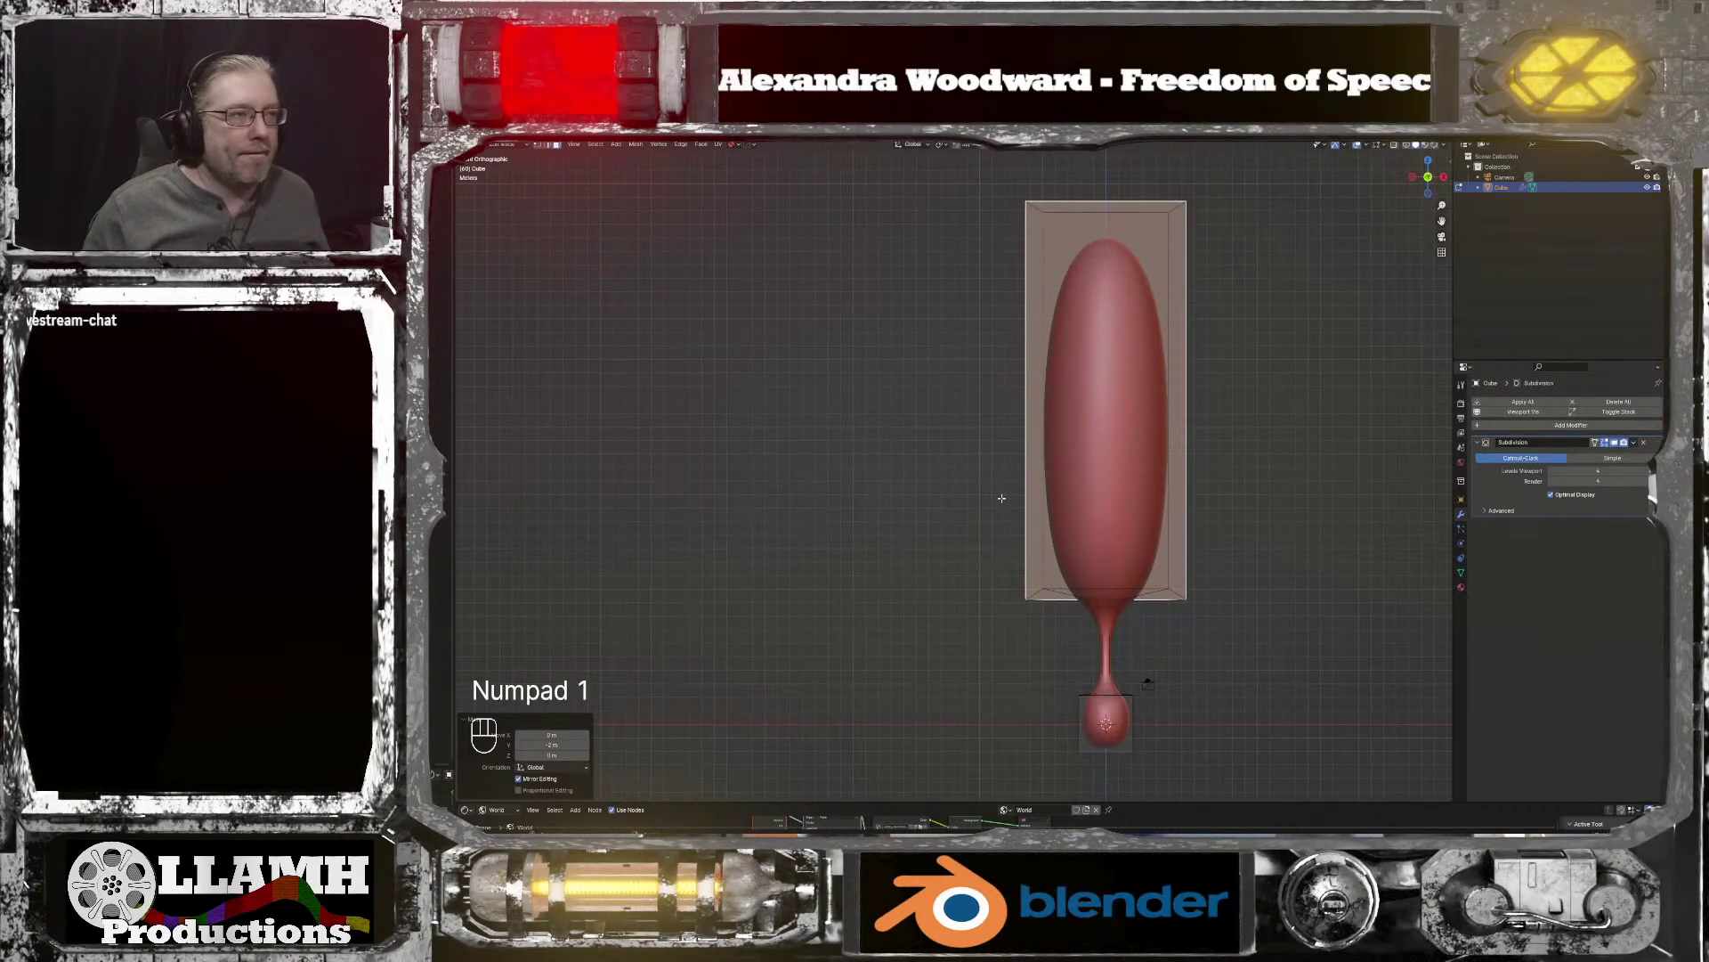
pyautogui.click(1089, 371)
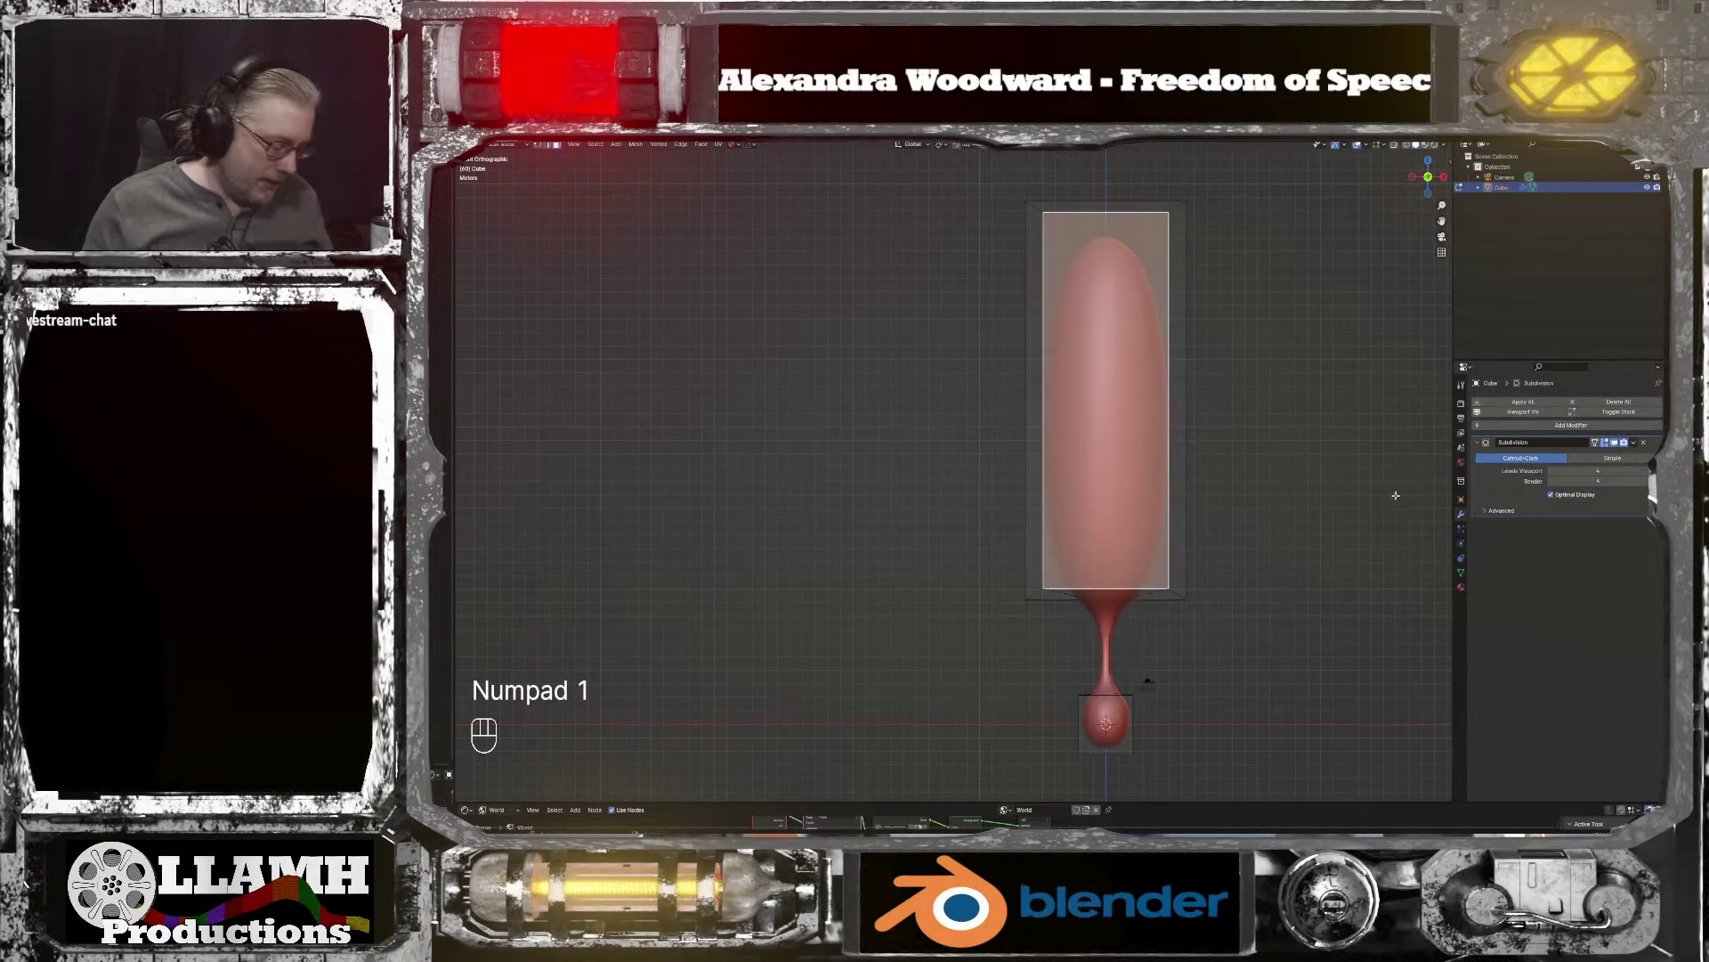
pyautogui.press('i')
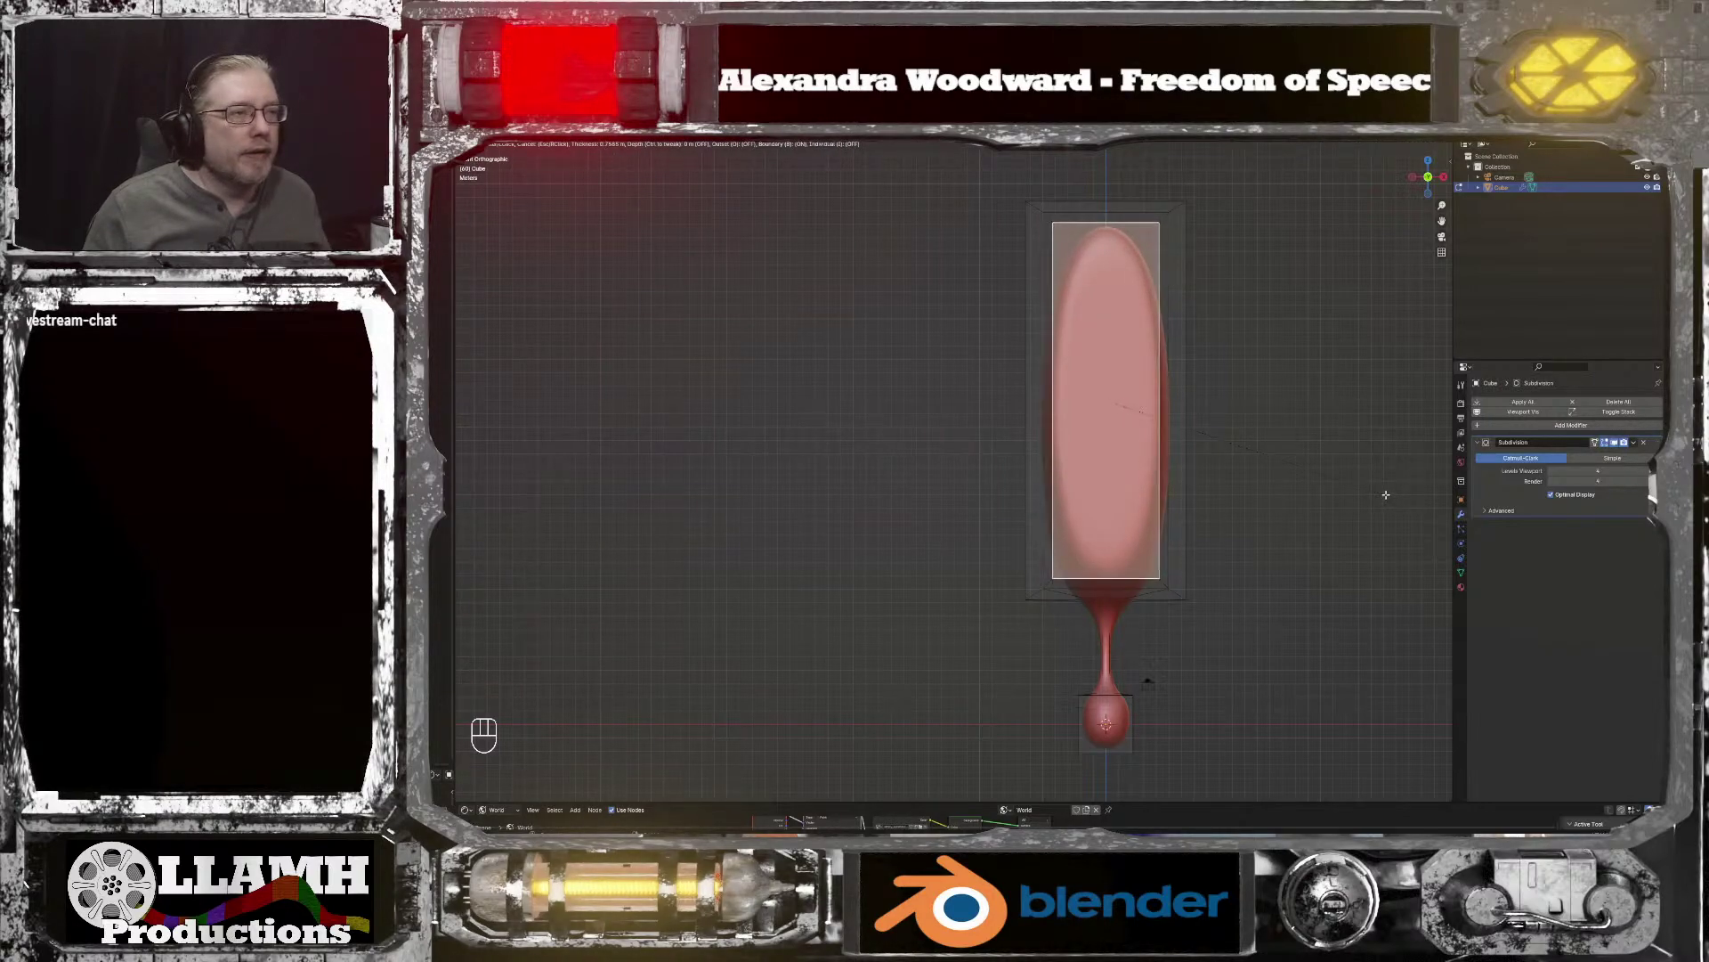
pyautogui.click(1423, 489)
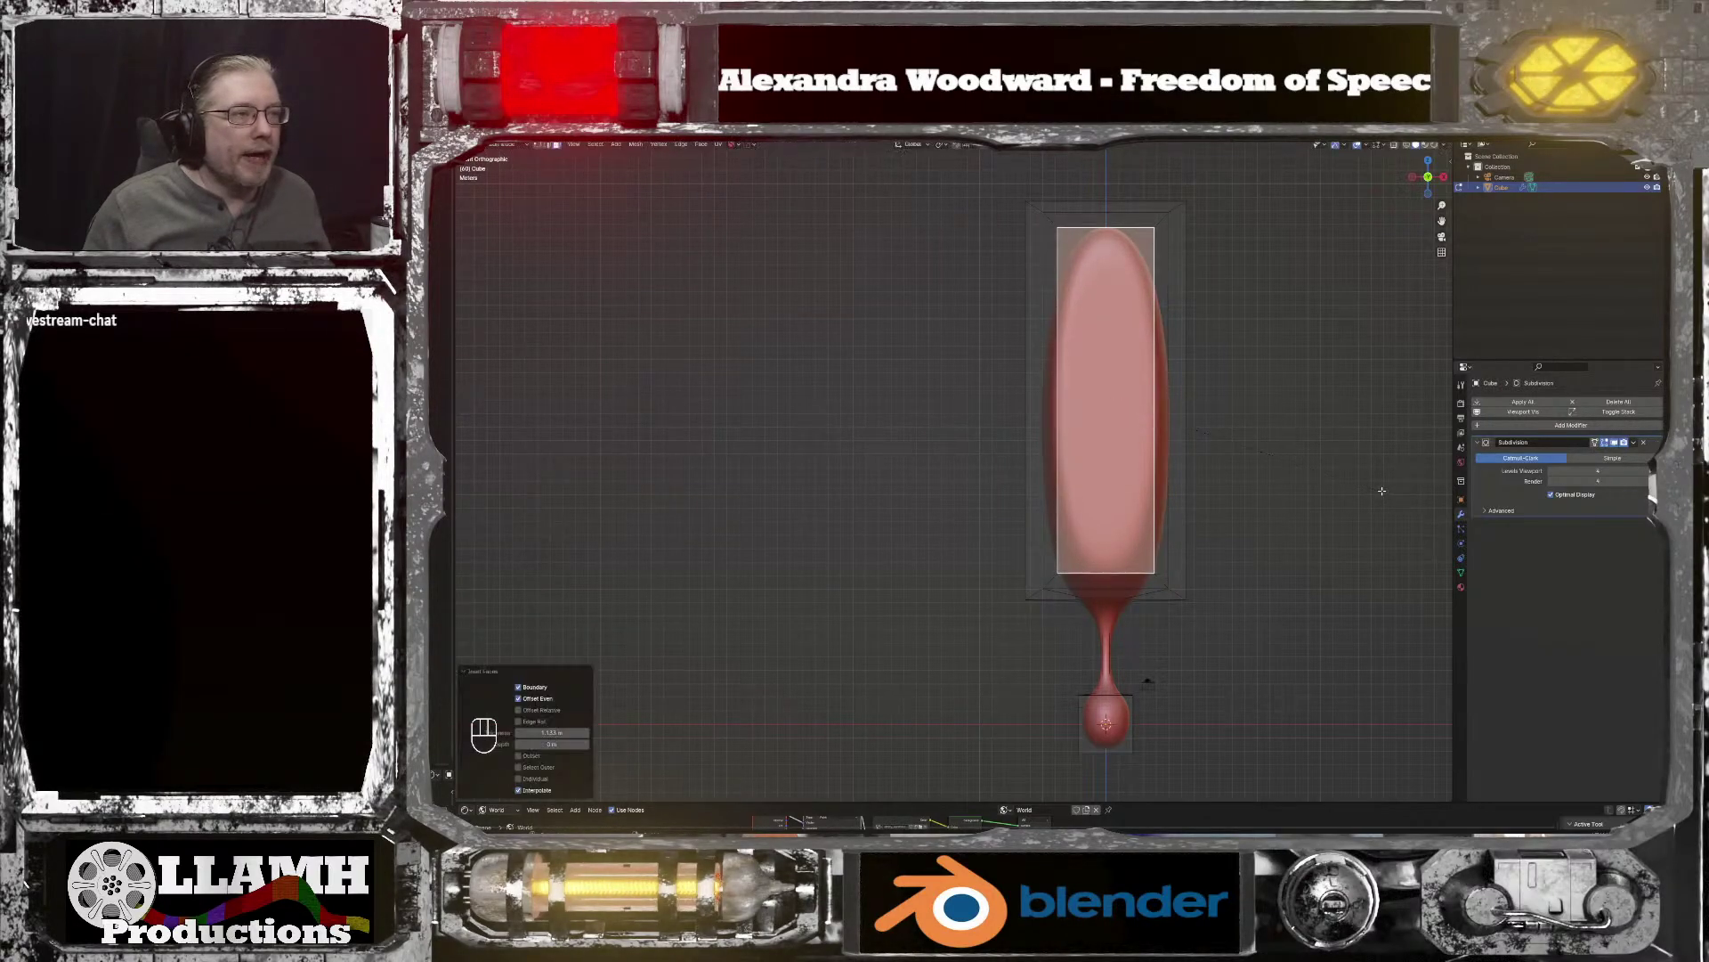
# Step: Extrude the inset face inward to hollow out a recess in the upper form
pyautogui.moveTo(1419, 488); pyautogui.dragTo(1302, 518, button='middle')
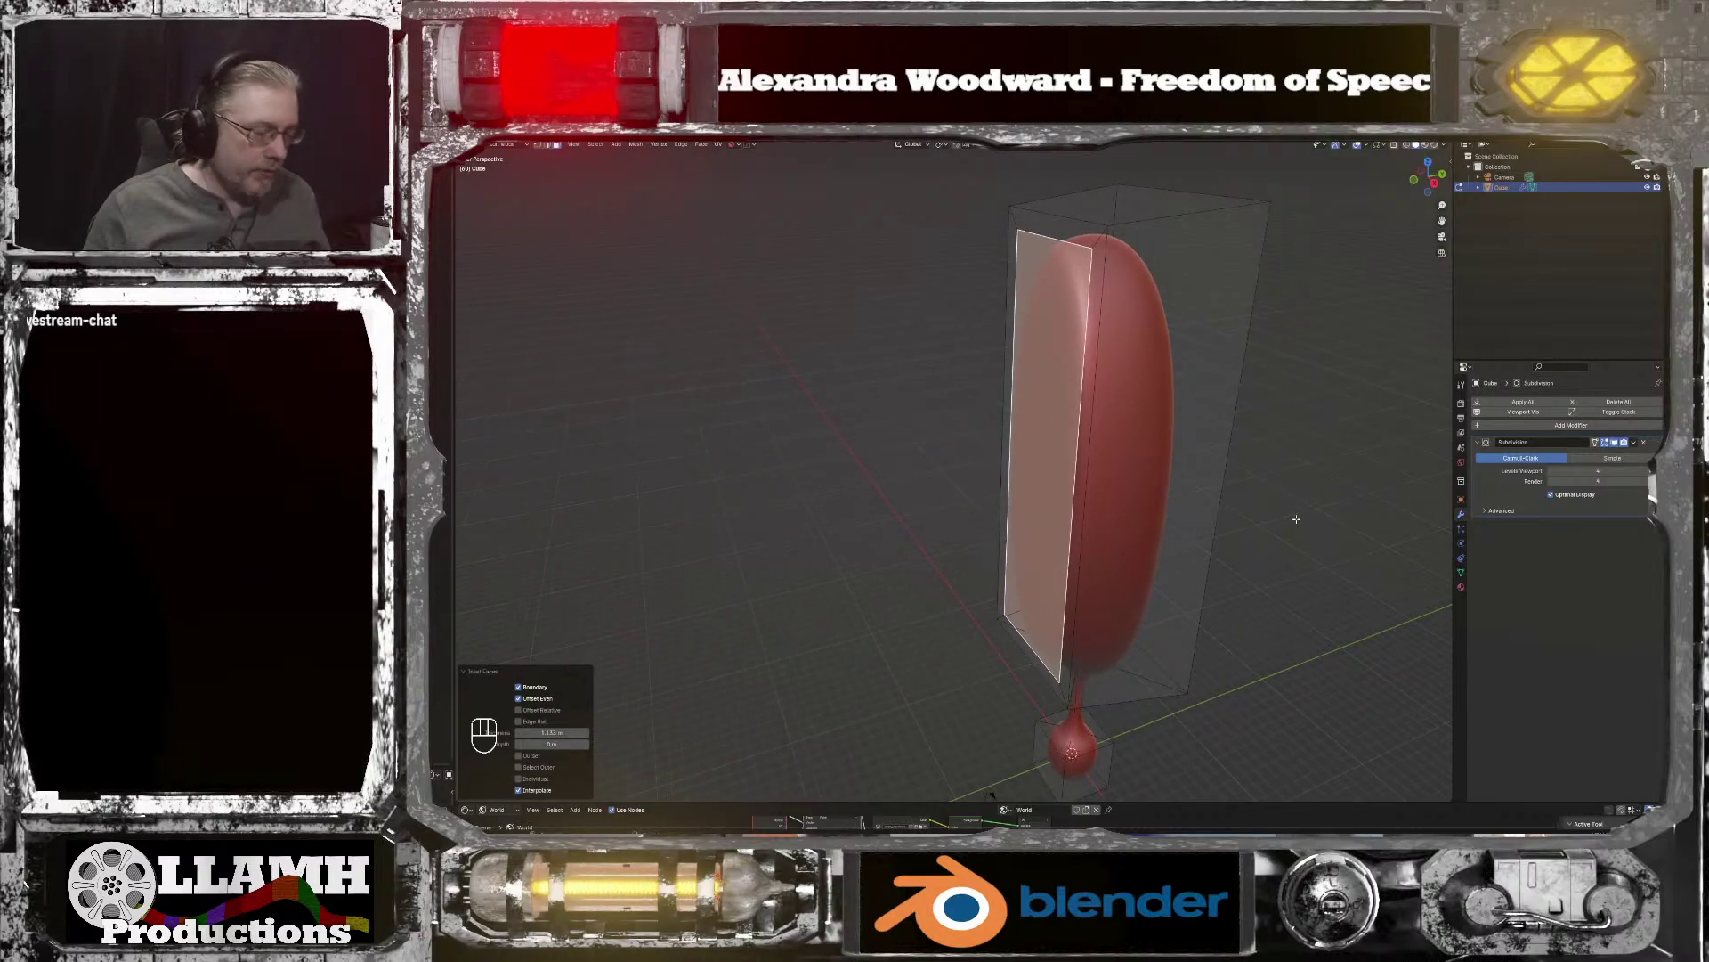
pyautogui.press('e')
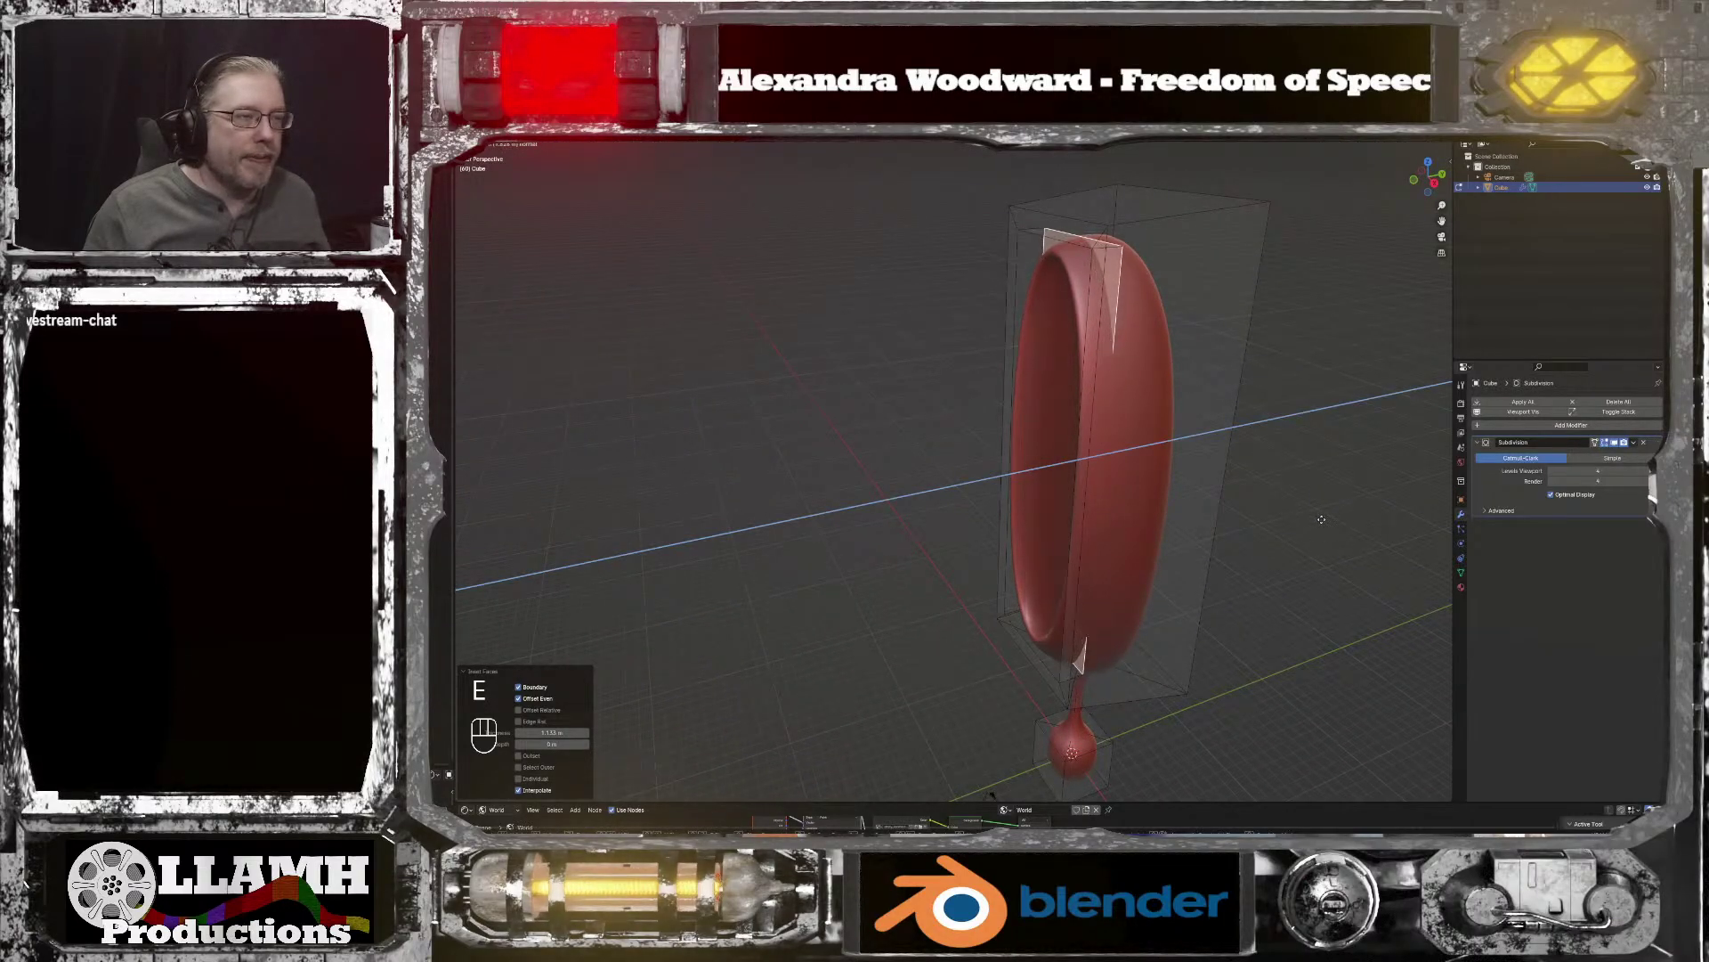
pyautogui.click(1323, 519)
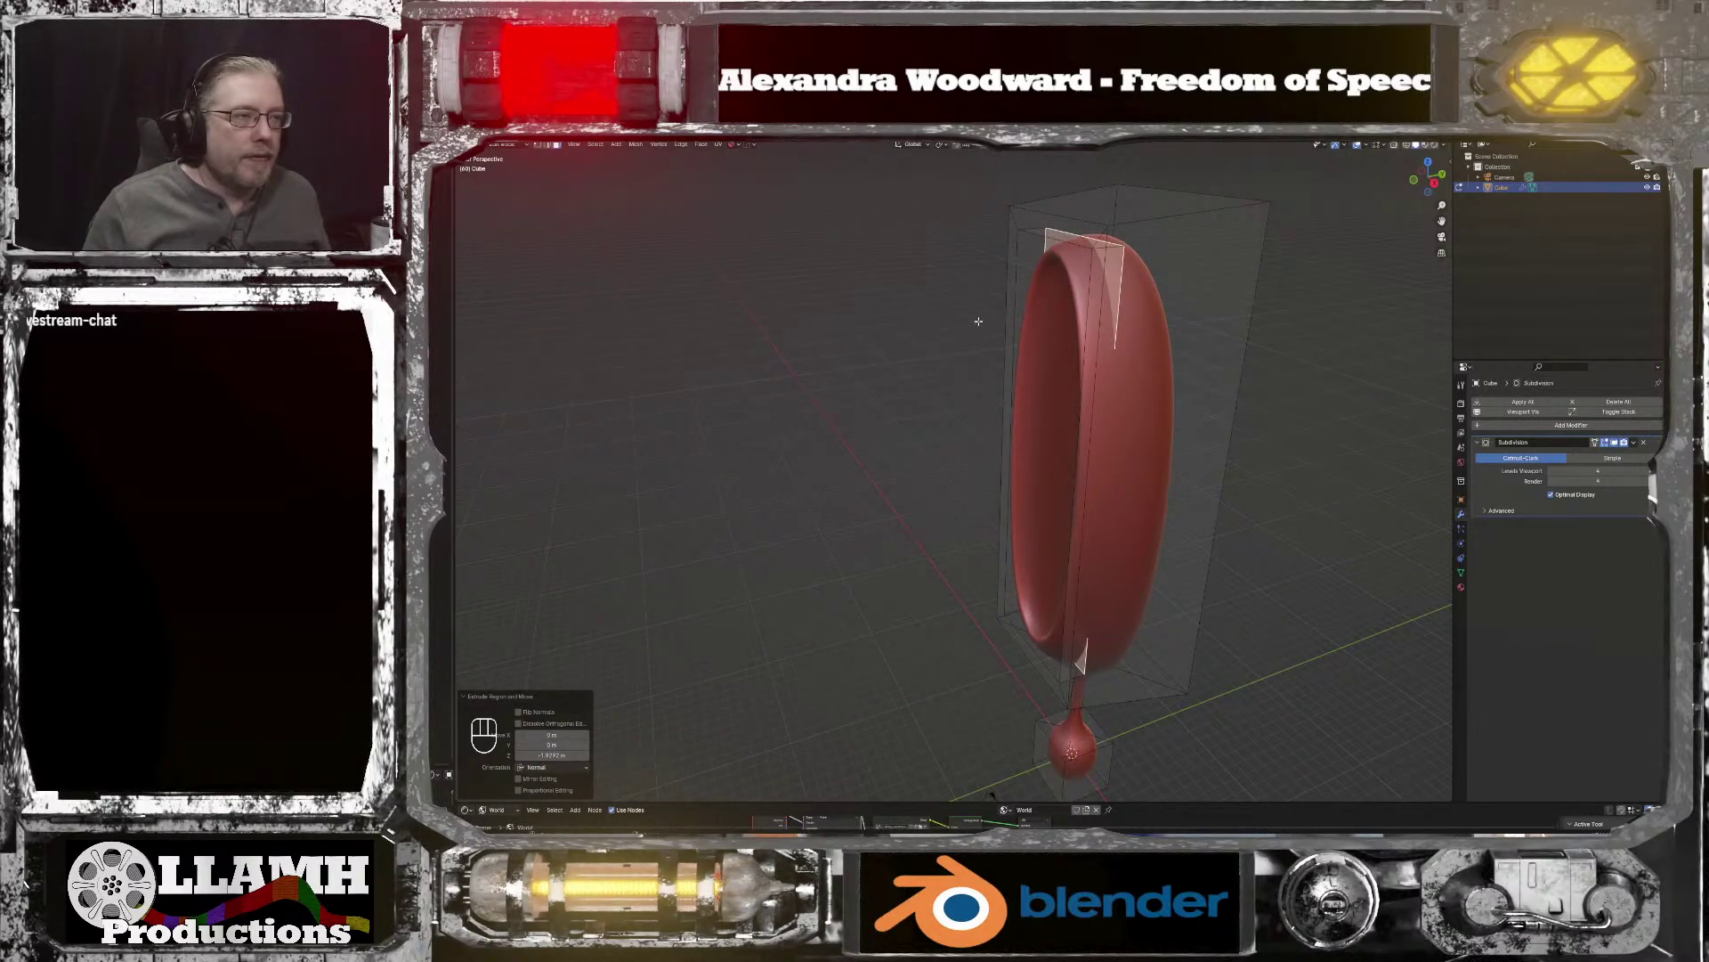
# Step: Turn on X-ray and select the upper block's faces, including its recess, then check the selection from below and the sides
pyautogui.moveTo(985, 322); pyautogui.dragTo(1233, 438)
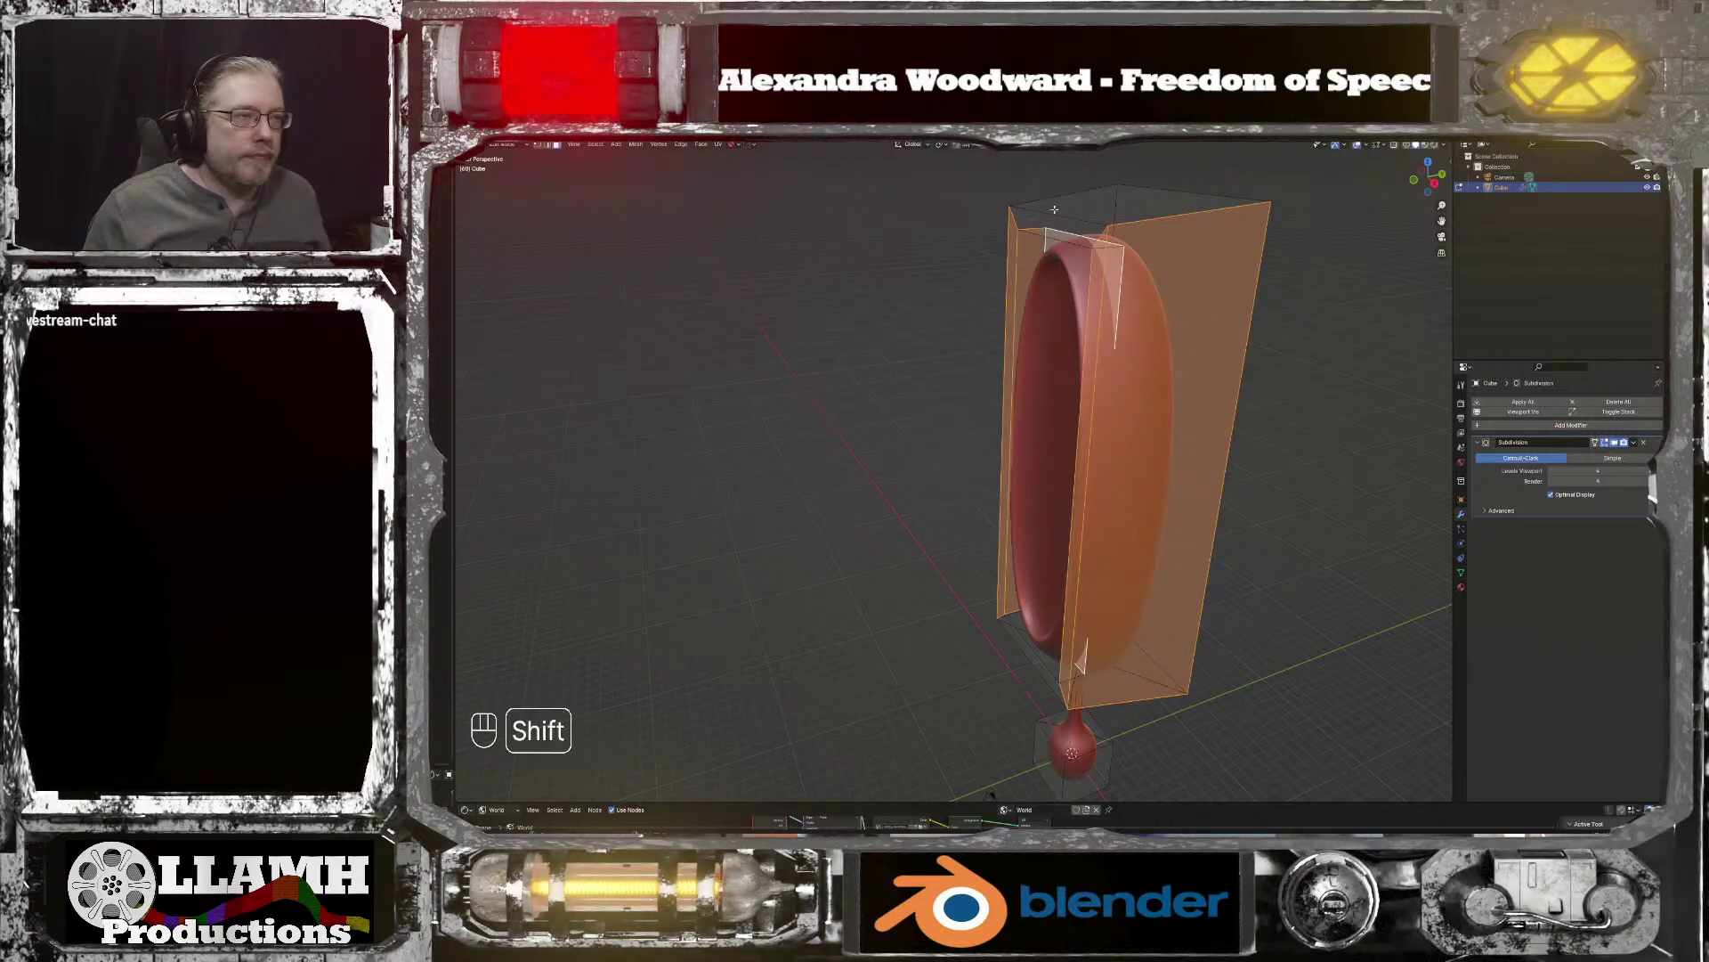
pyautogui.click(1395, 145)
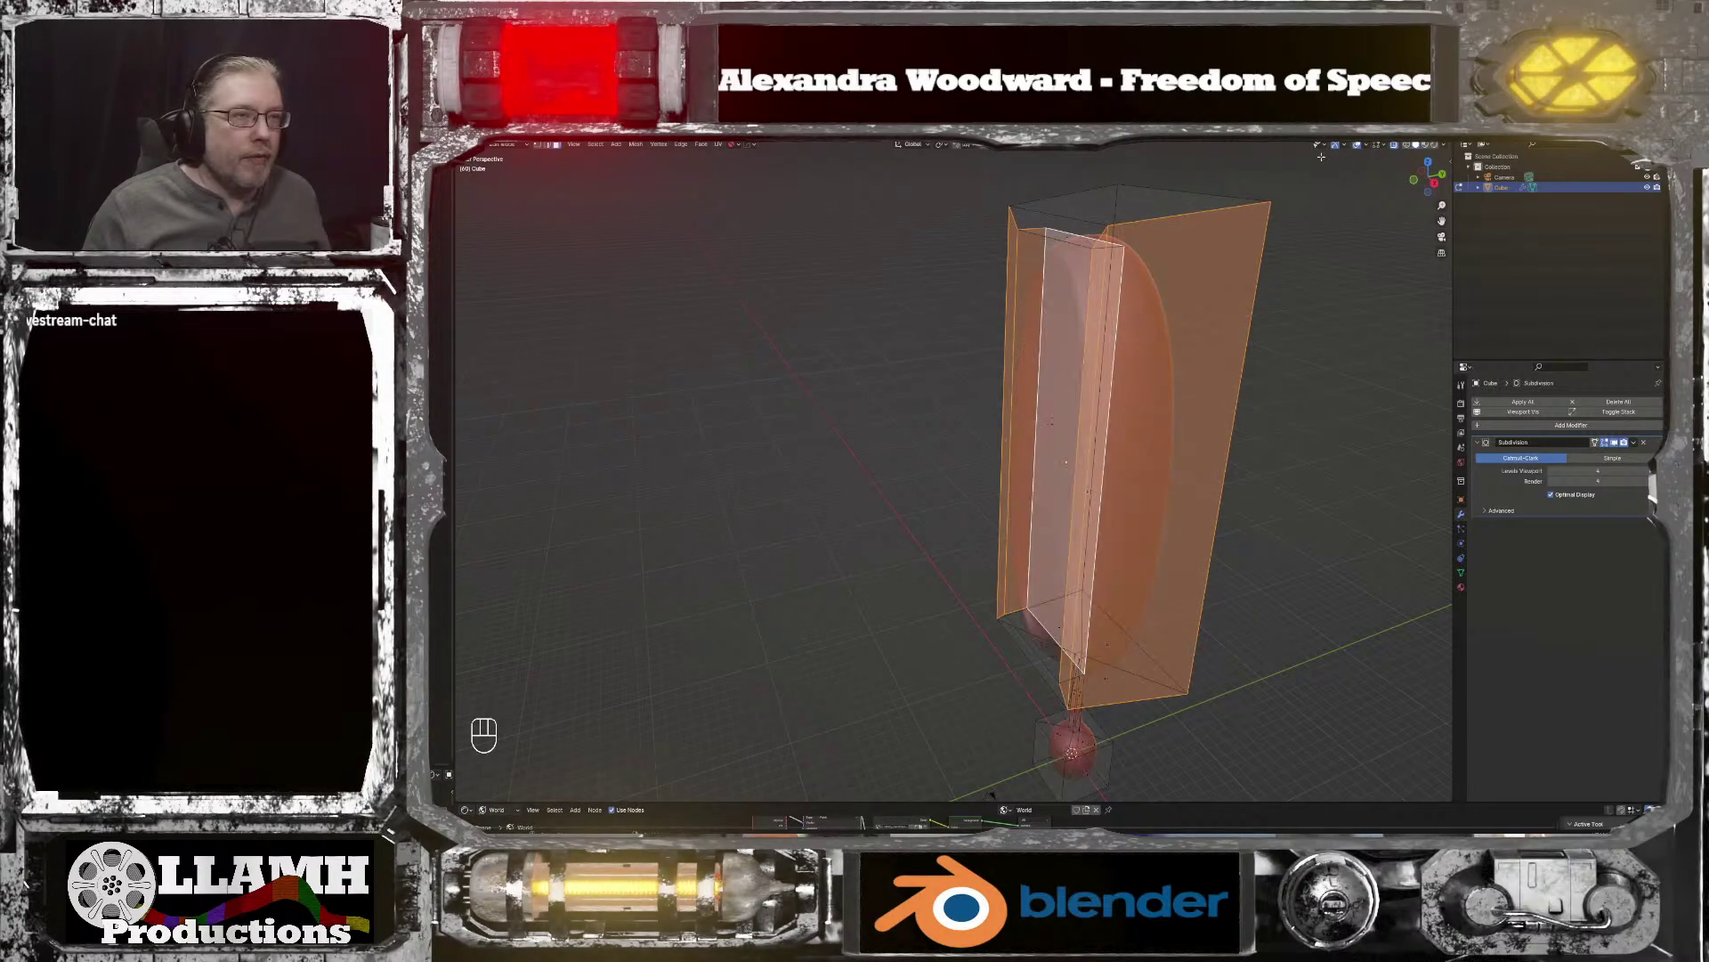
pyautogui.moveTo(974, 177); pyautogui.dragTo(1263, 310)
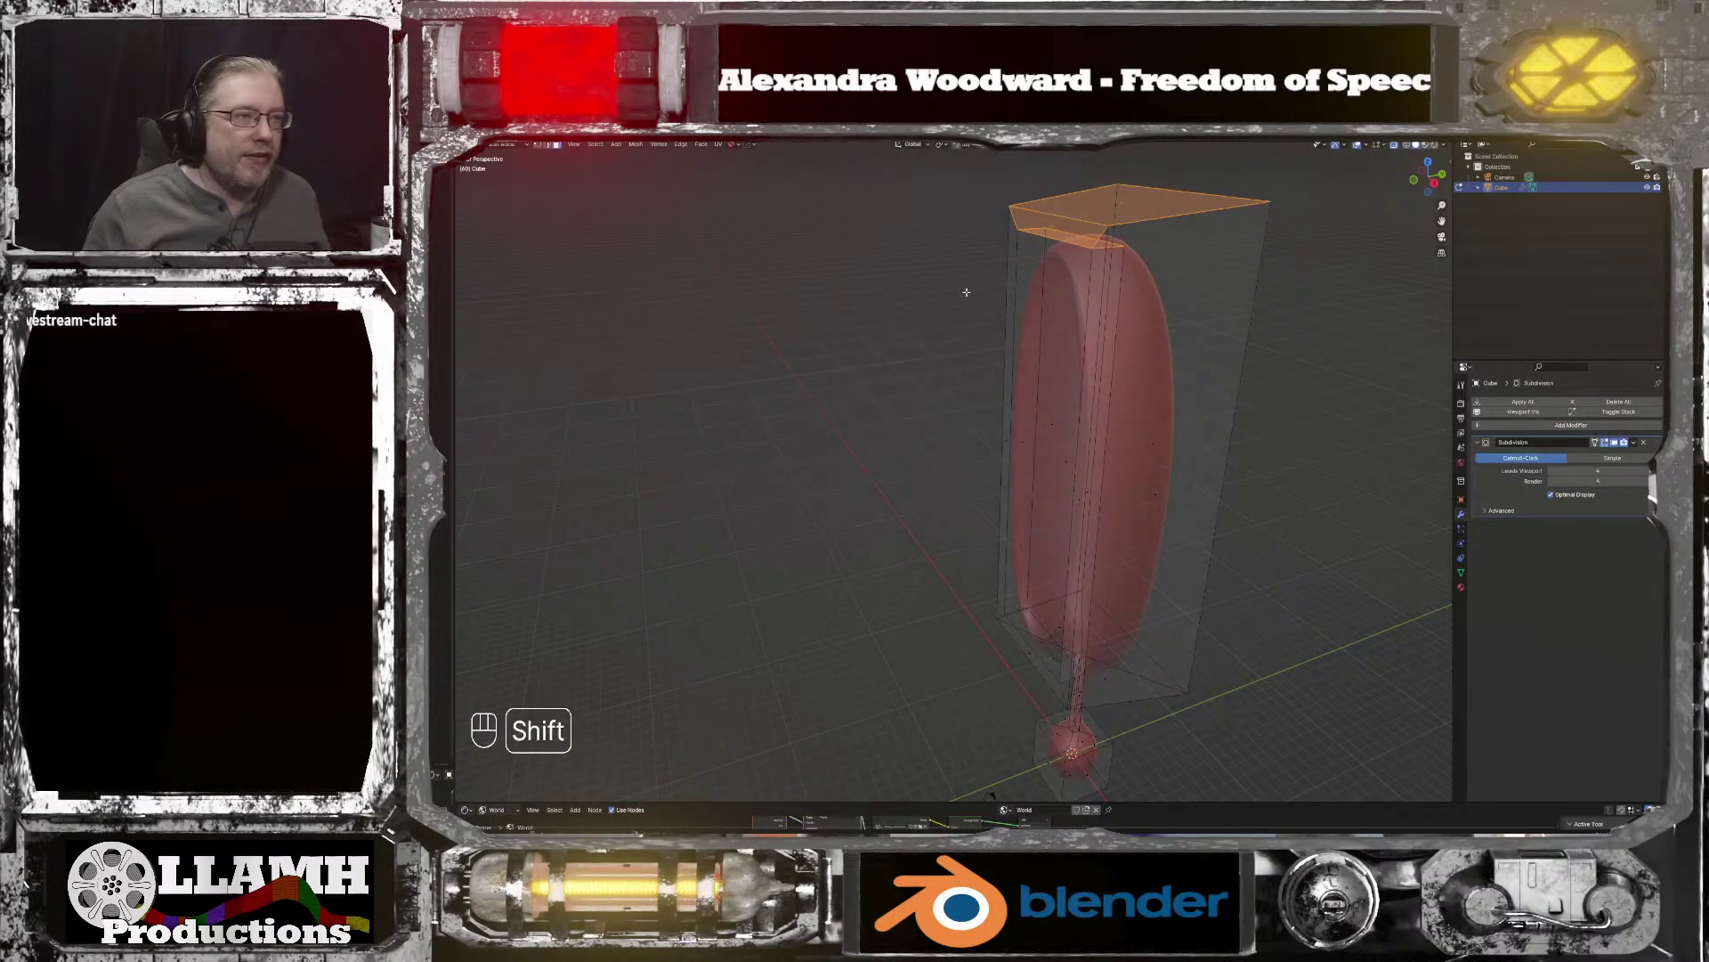
pyautogui.keyDown('shift'); pyautogui.moveTo(959, 313); pyautogui.dragTo(1269, 557); pyautogui.keyUp('shift')
pyautogui.moveTo(1269, 557); pyautogui.dragTo(1229, 480, button='middle')
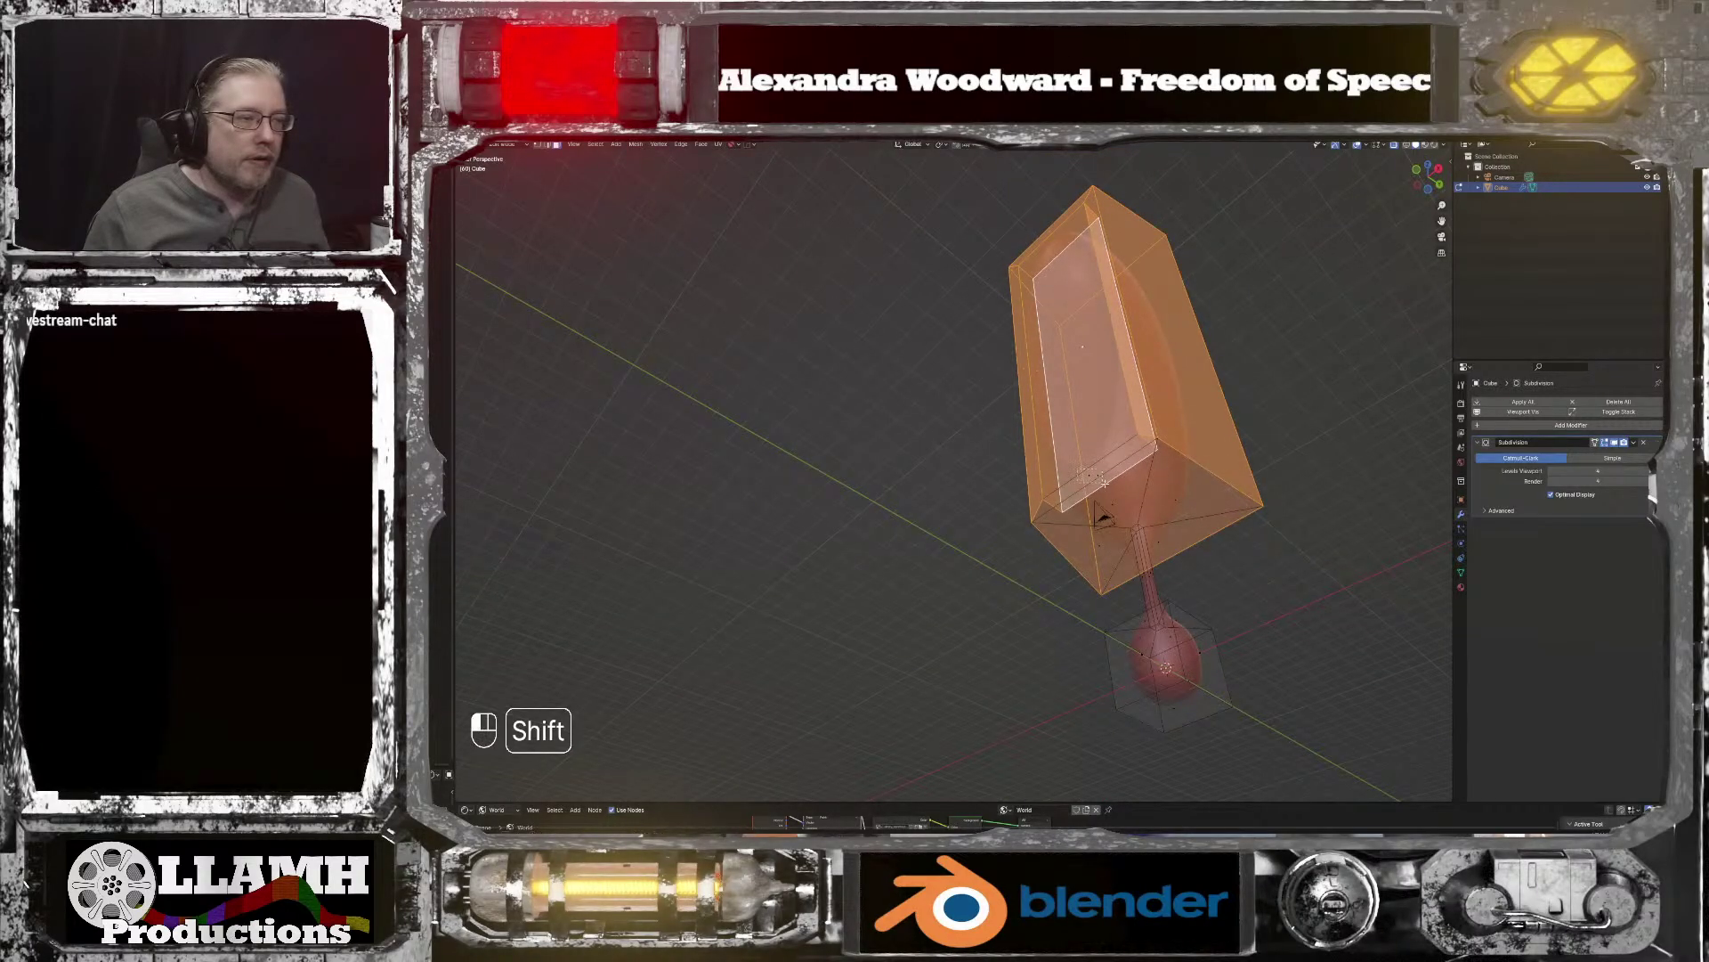
pyautogui.keyDown('shift'); pyautogui.moveTo(1104, 481); pyautogui.dragTo(1117, 500); pyautogui.keyUp('shift')
pyautogui.moveTo(1107, 493); pyautogui.dragTo(1265, 497, button='middle')
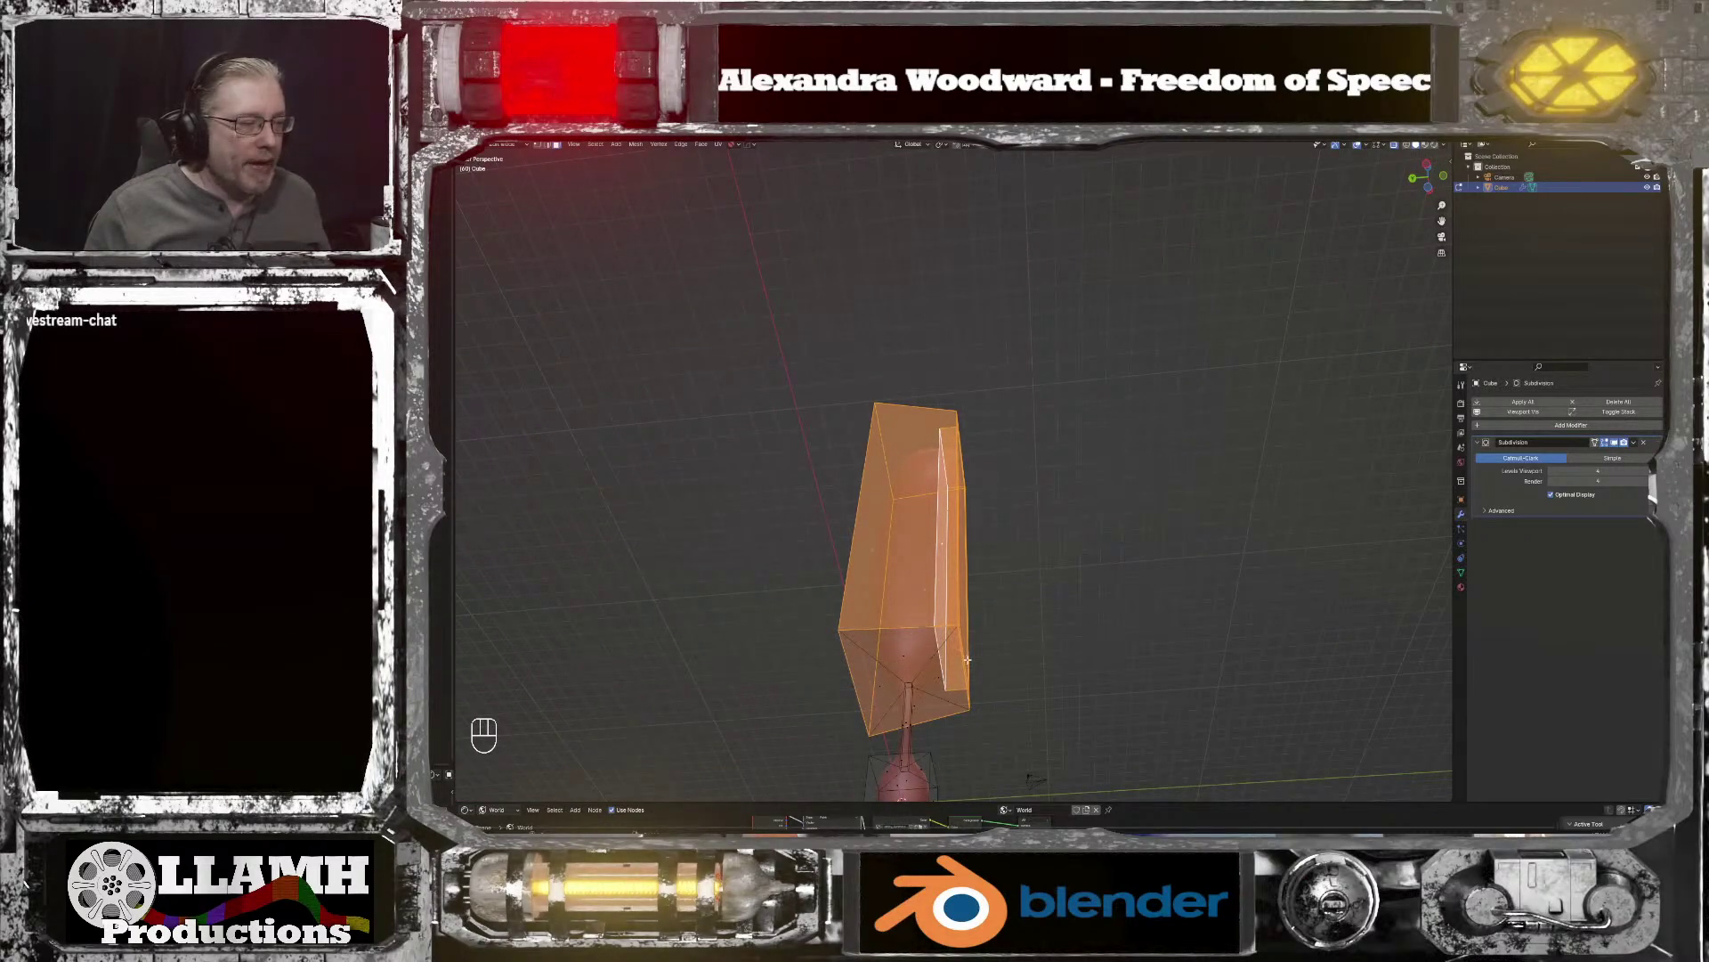
pyautogui.moveTo(968, 660); pyautogui.dragTo(1127, 697, button='middle')
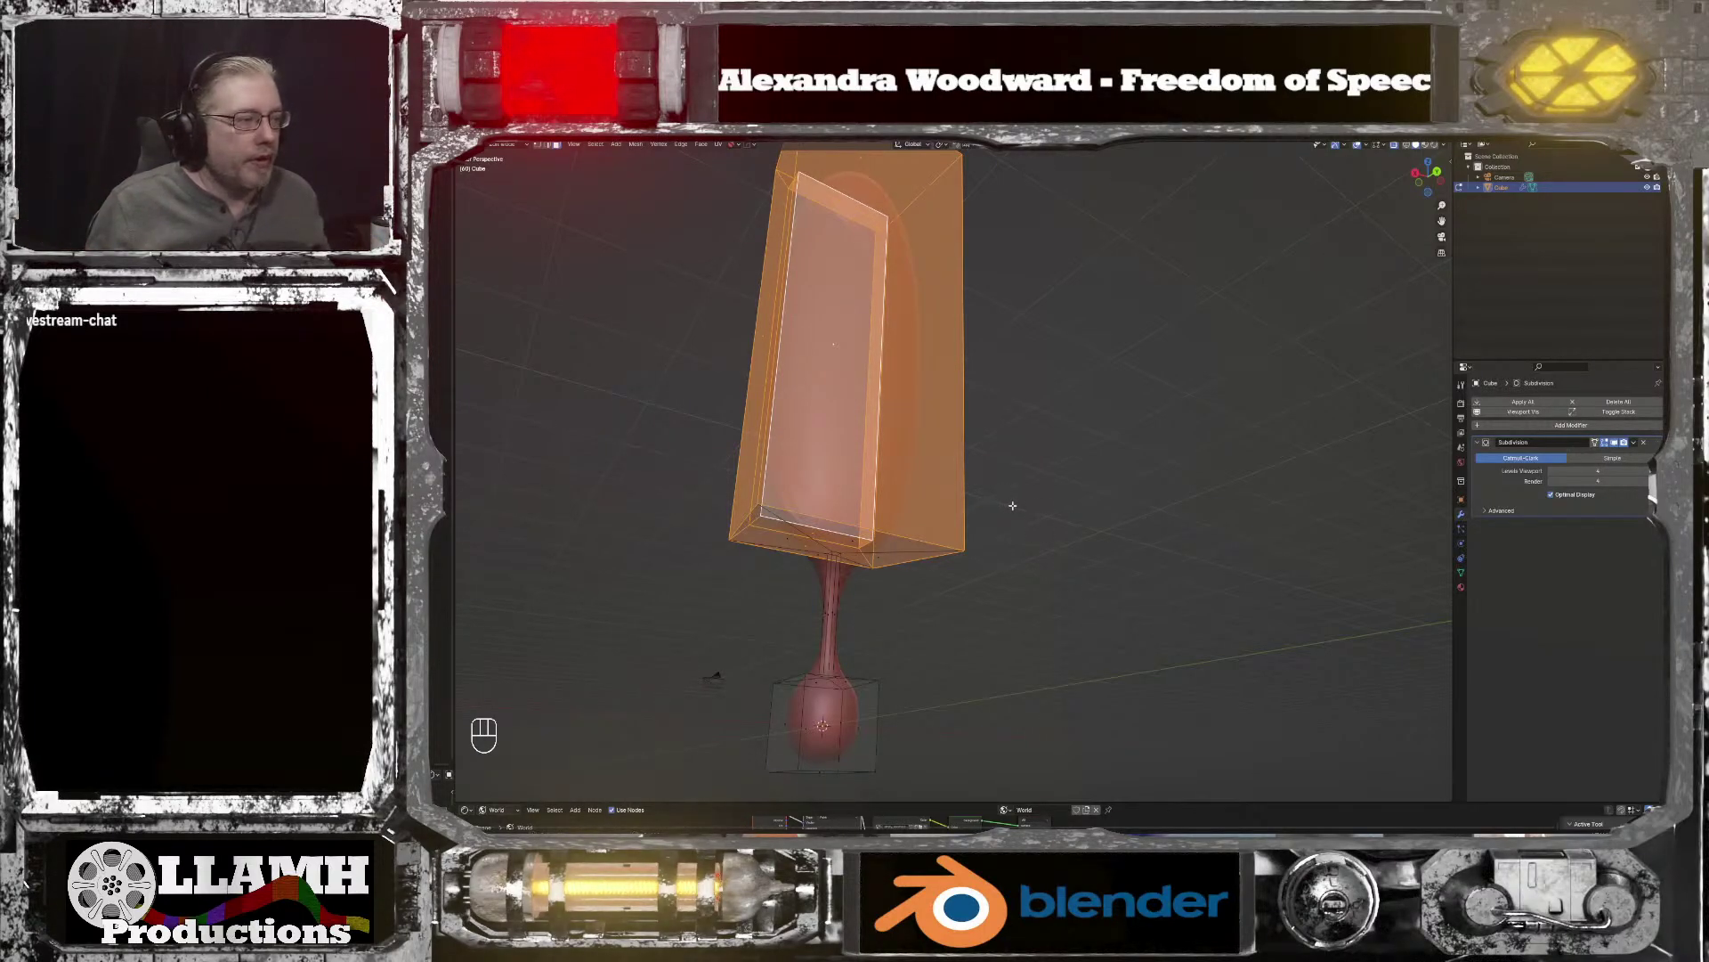
# Step: Turn off X-ray, bevel the edges of the selected upper block and recess, and check the result in Object Mode
pyautogui.moveTo(1013, 505); pyautogui.dragTo(1126, 520, button='middle')
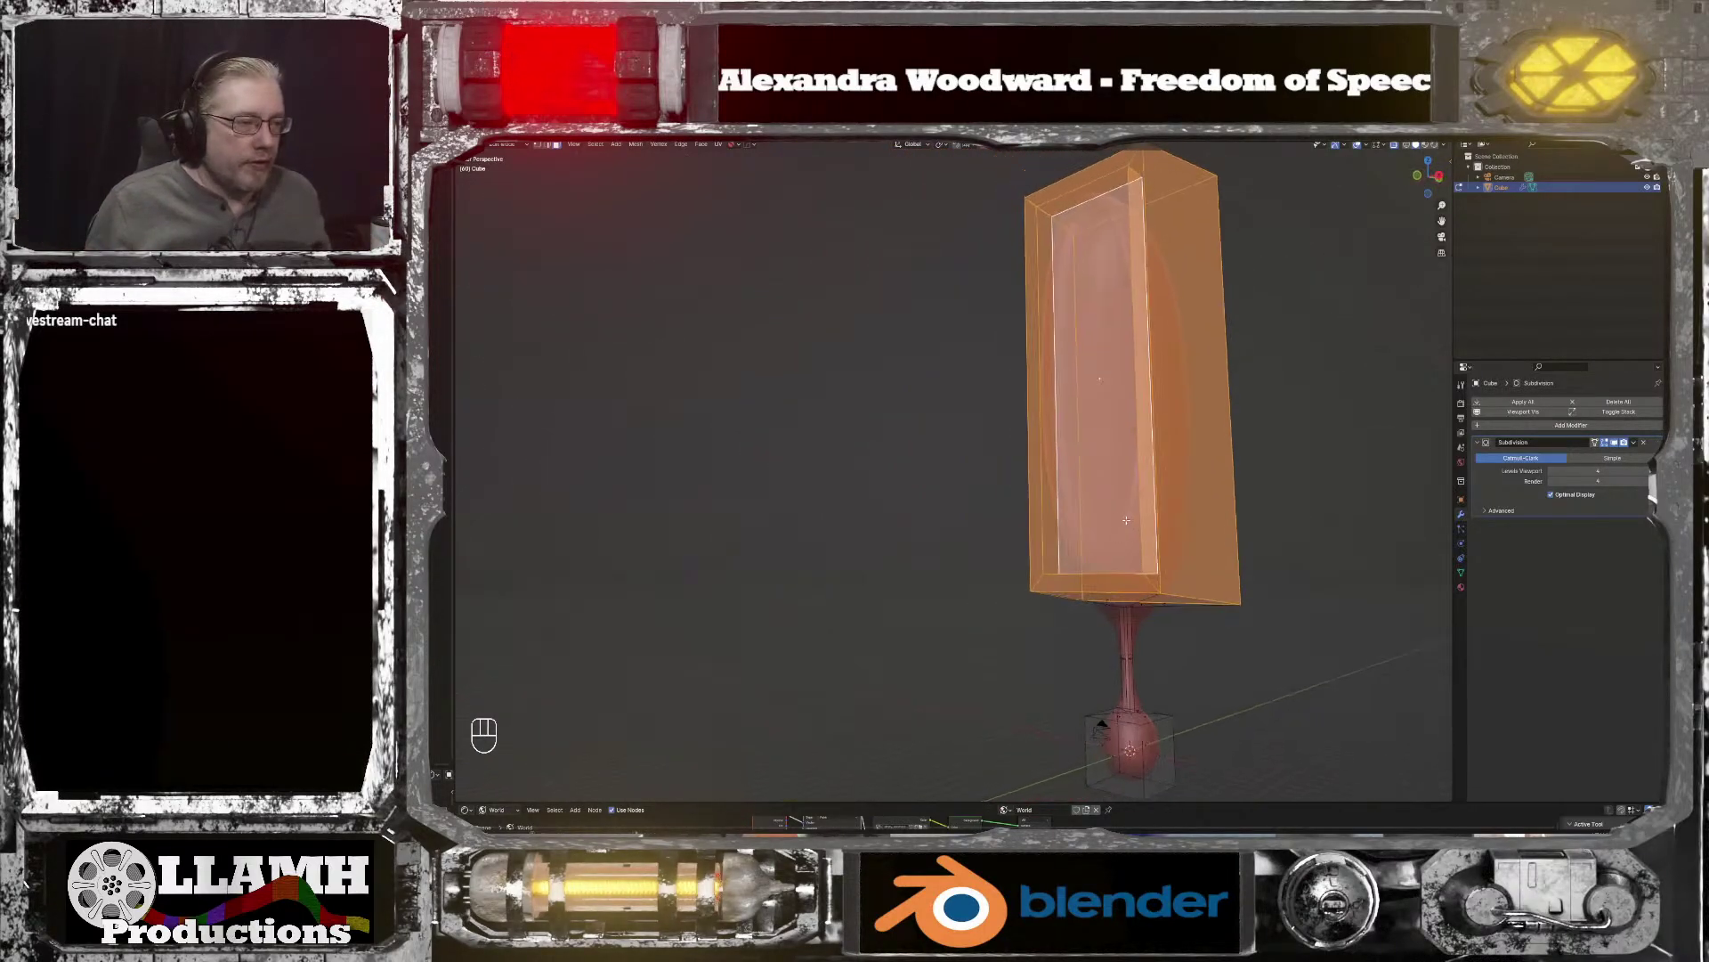
pyautogui.click(1394, 145)
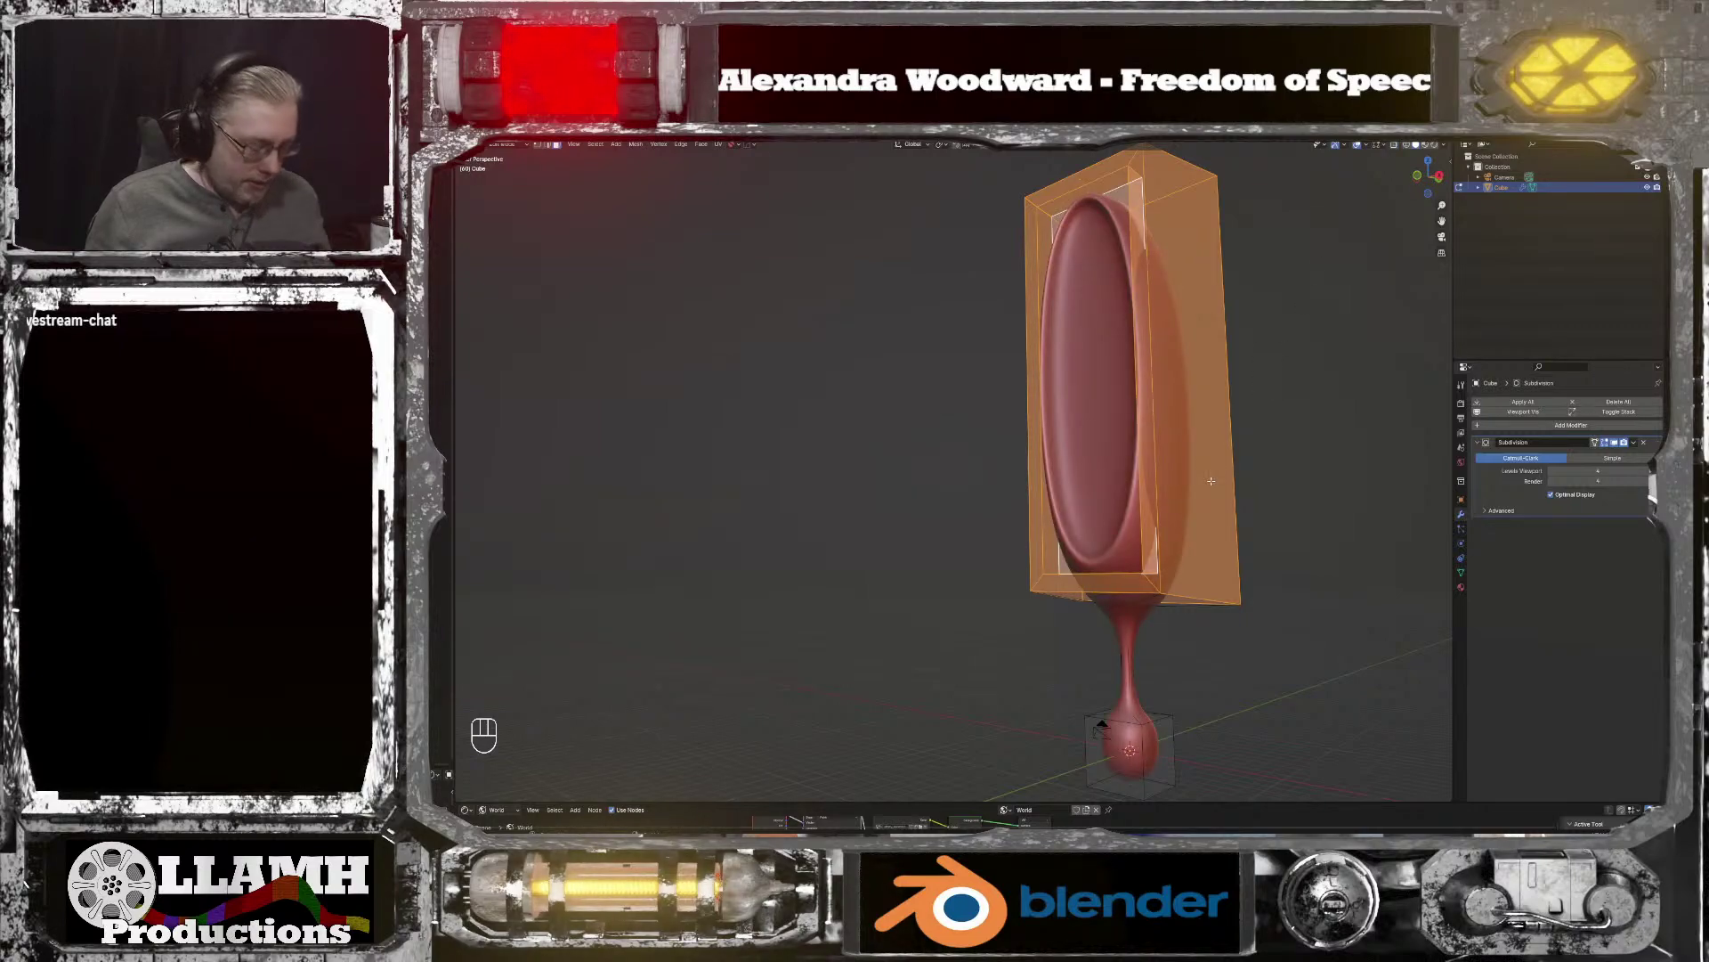
pyautogui.hotkey('ctrl', 'b')
pyautogui.press('shift')
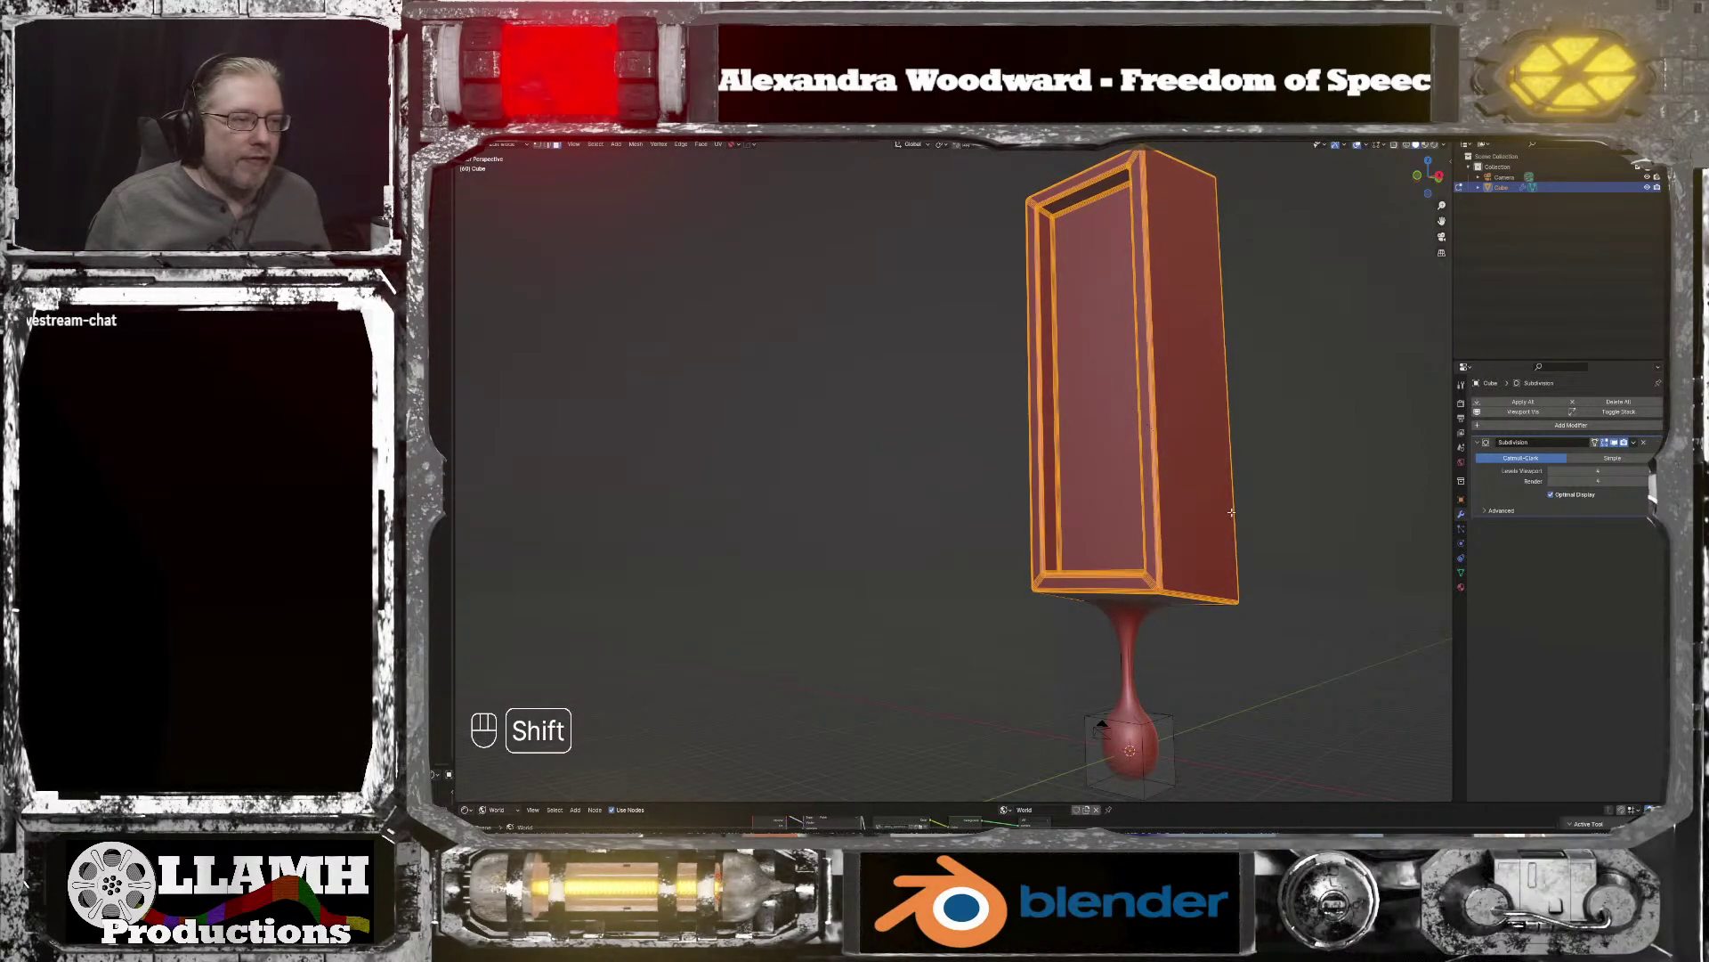
pyautogui.click(1231, 510)
pyautogui.moveTo(1231, 511); pyautogui.dragTo(1133, 579, button='middle')
pyautogui.press('Tab')
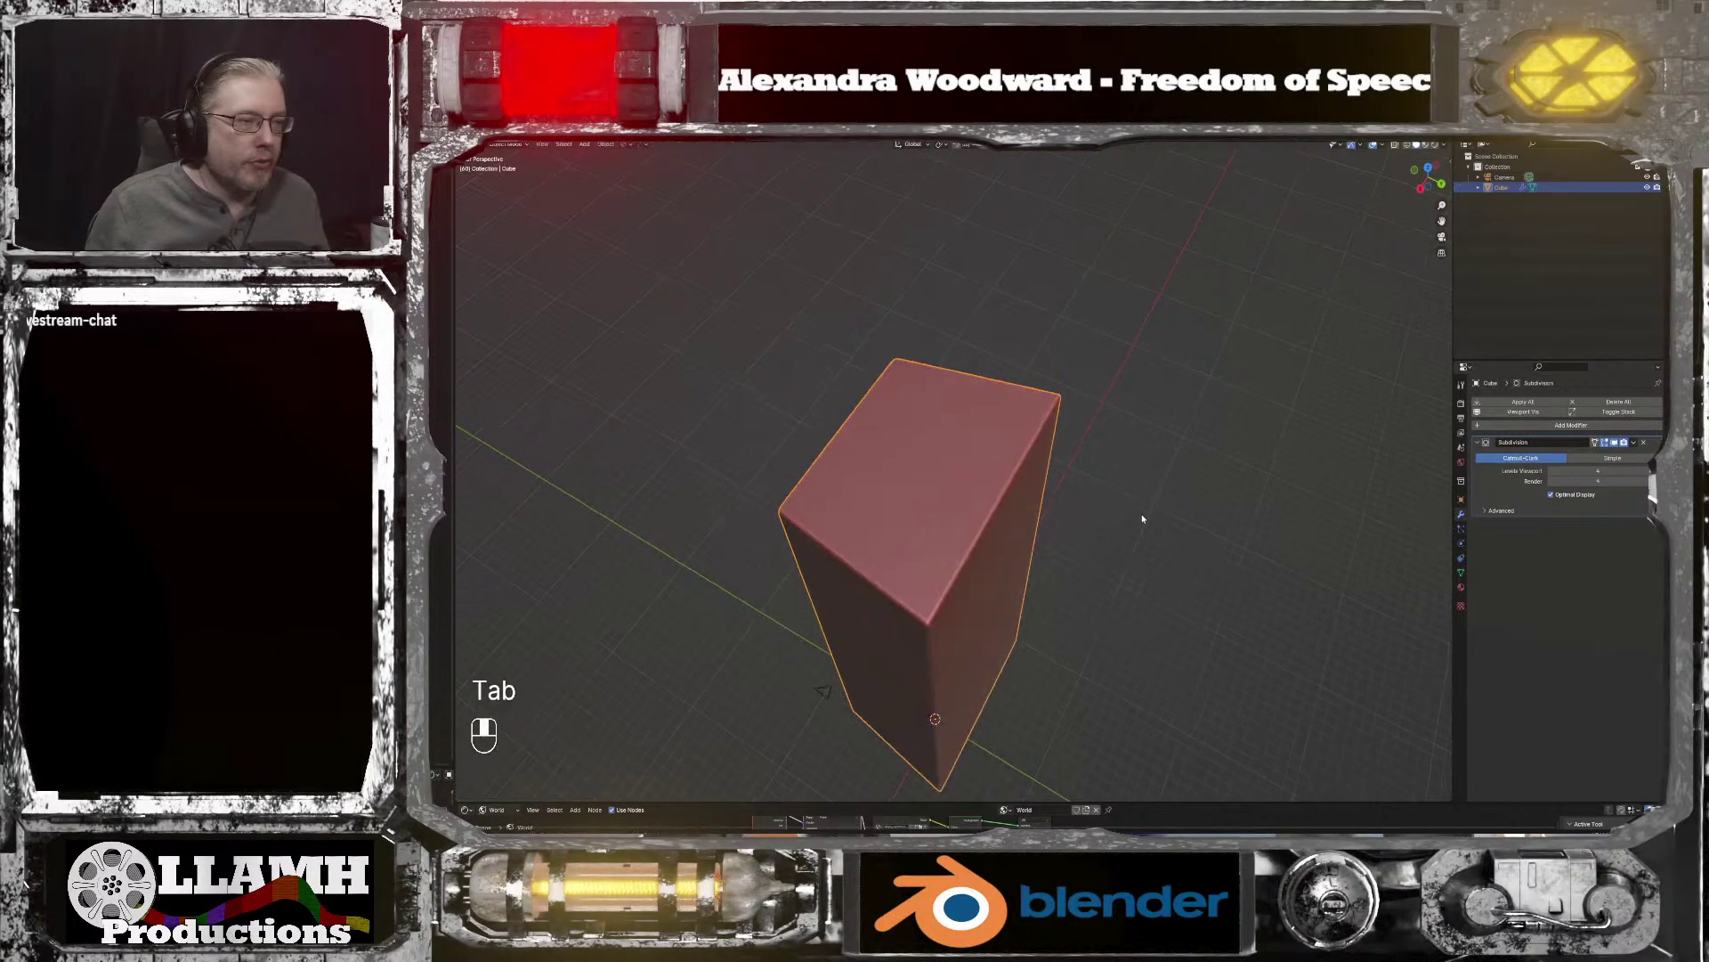
pyautogui.moveTo(1137, 519); pyautogui.dragTo(1206, 493, button='middle')
# Step: Undo the last bevel and bevel the upper block's edges again with a narrower width
pyautogui.hotkey('ctrl', 'z')
pyautogui.hotkey('ctrl', 'z')
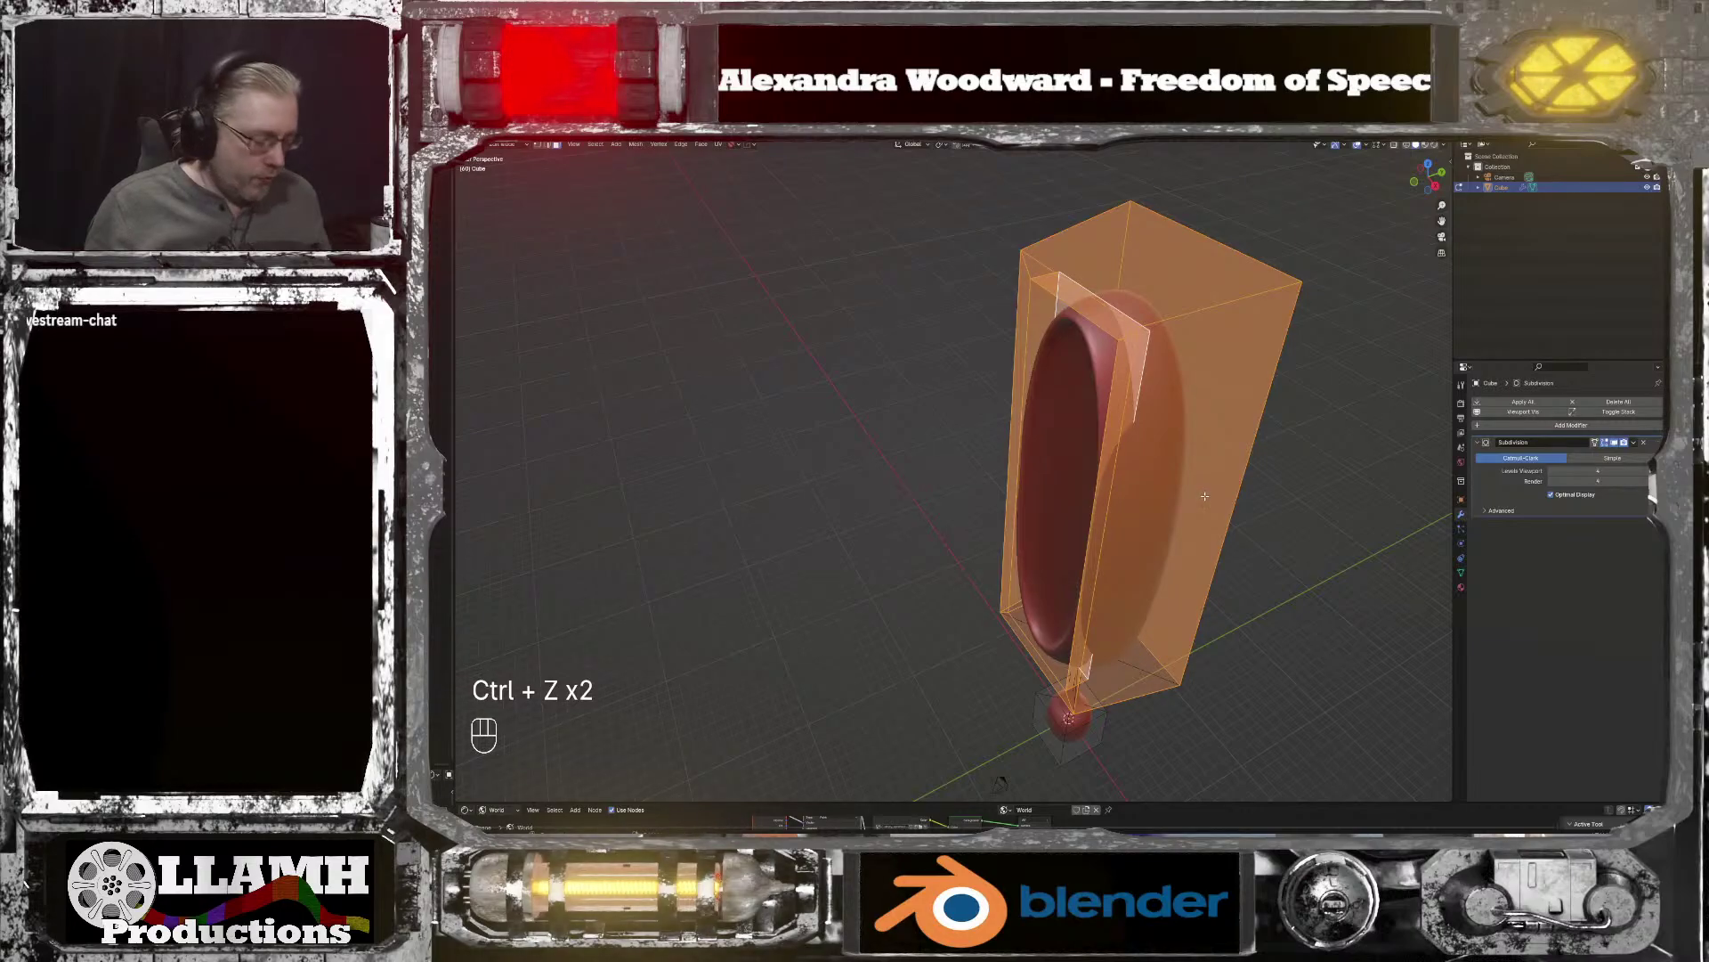
pyautogui.hotkey('ctrl', 'b')
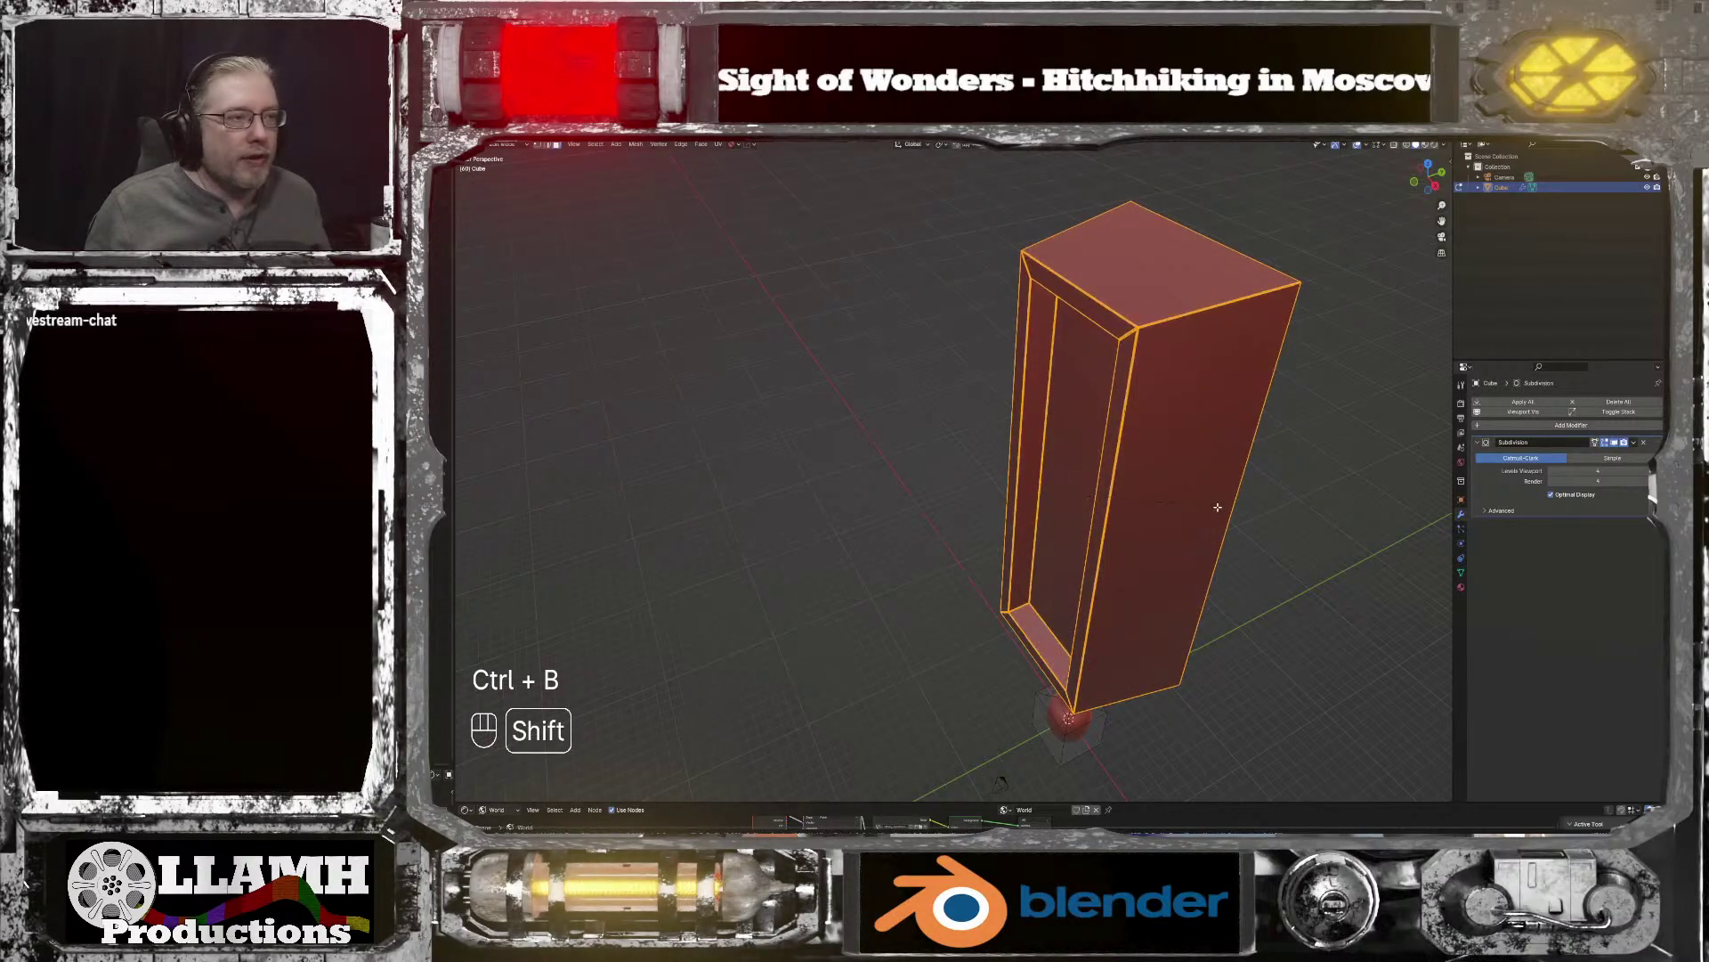
pyautogui.click(1220, 509)
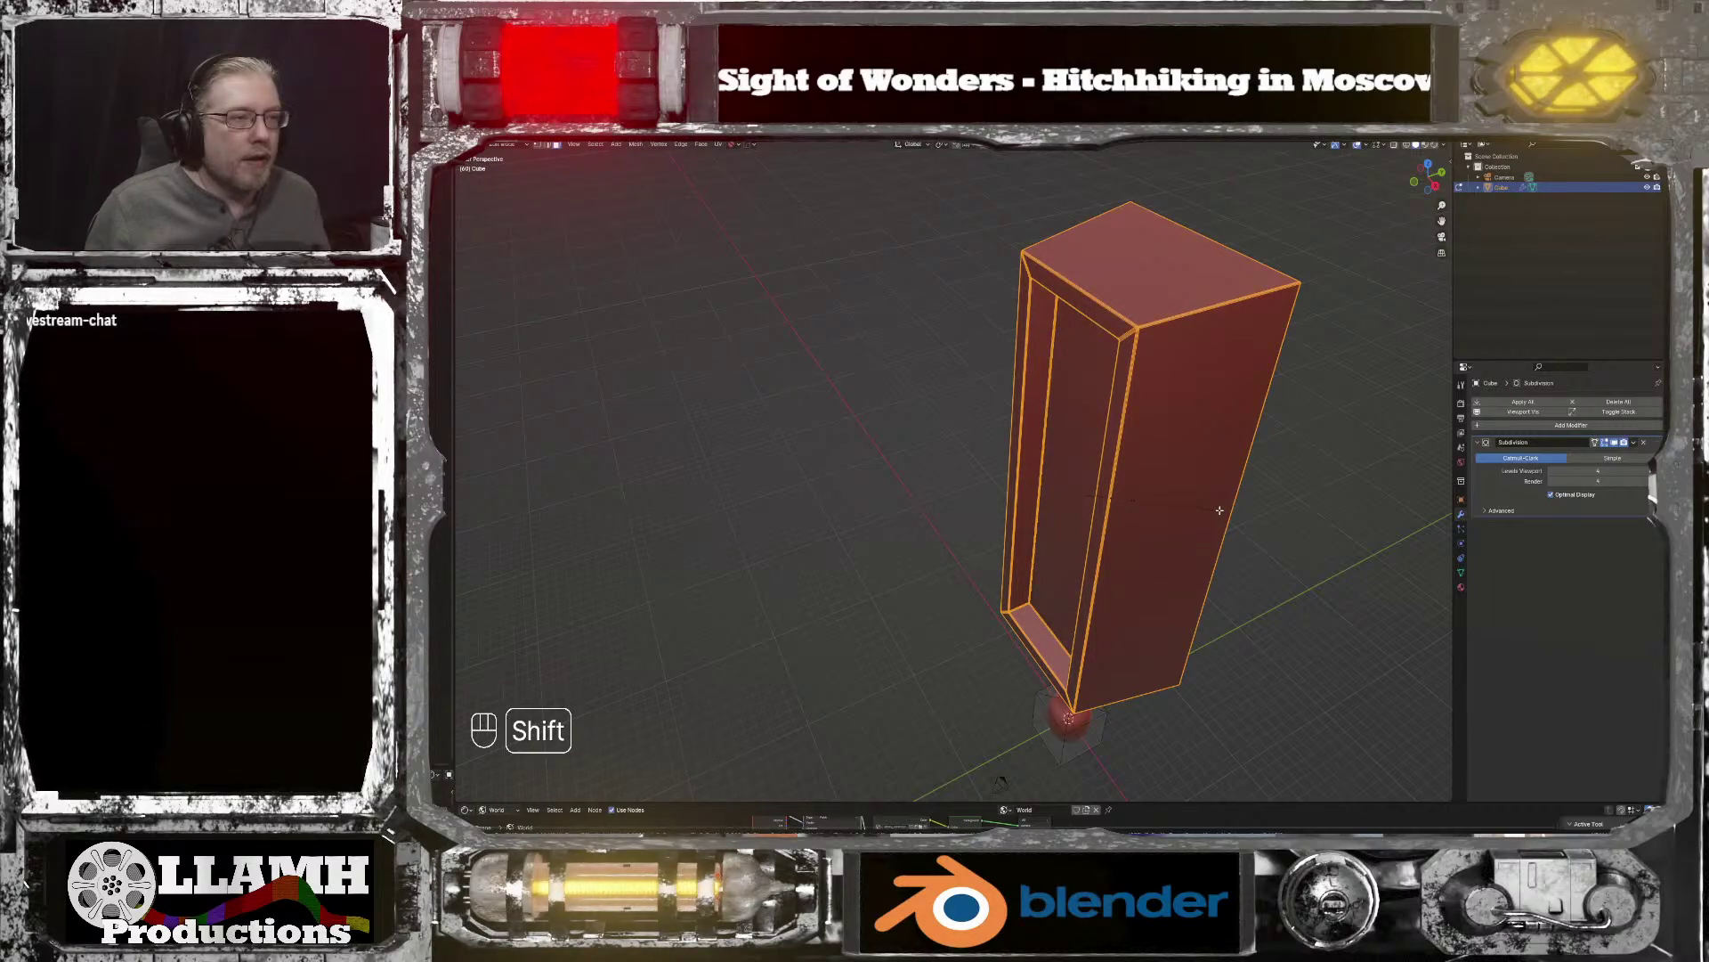
# Step: In Object Mode, examine the beveled block's edges, recess and neck junction from the sides and below
pyautogui.moveTo(1219, 509); pyautogui.dragTo(1060, 504, button='middle')
pyautogui.press('Tab')
pyautogui.click(1148, 418)
pyautogui.scroll(4, 1157, 456)
pyautogui.scroll(-5, 1117, 519)
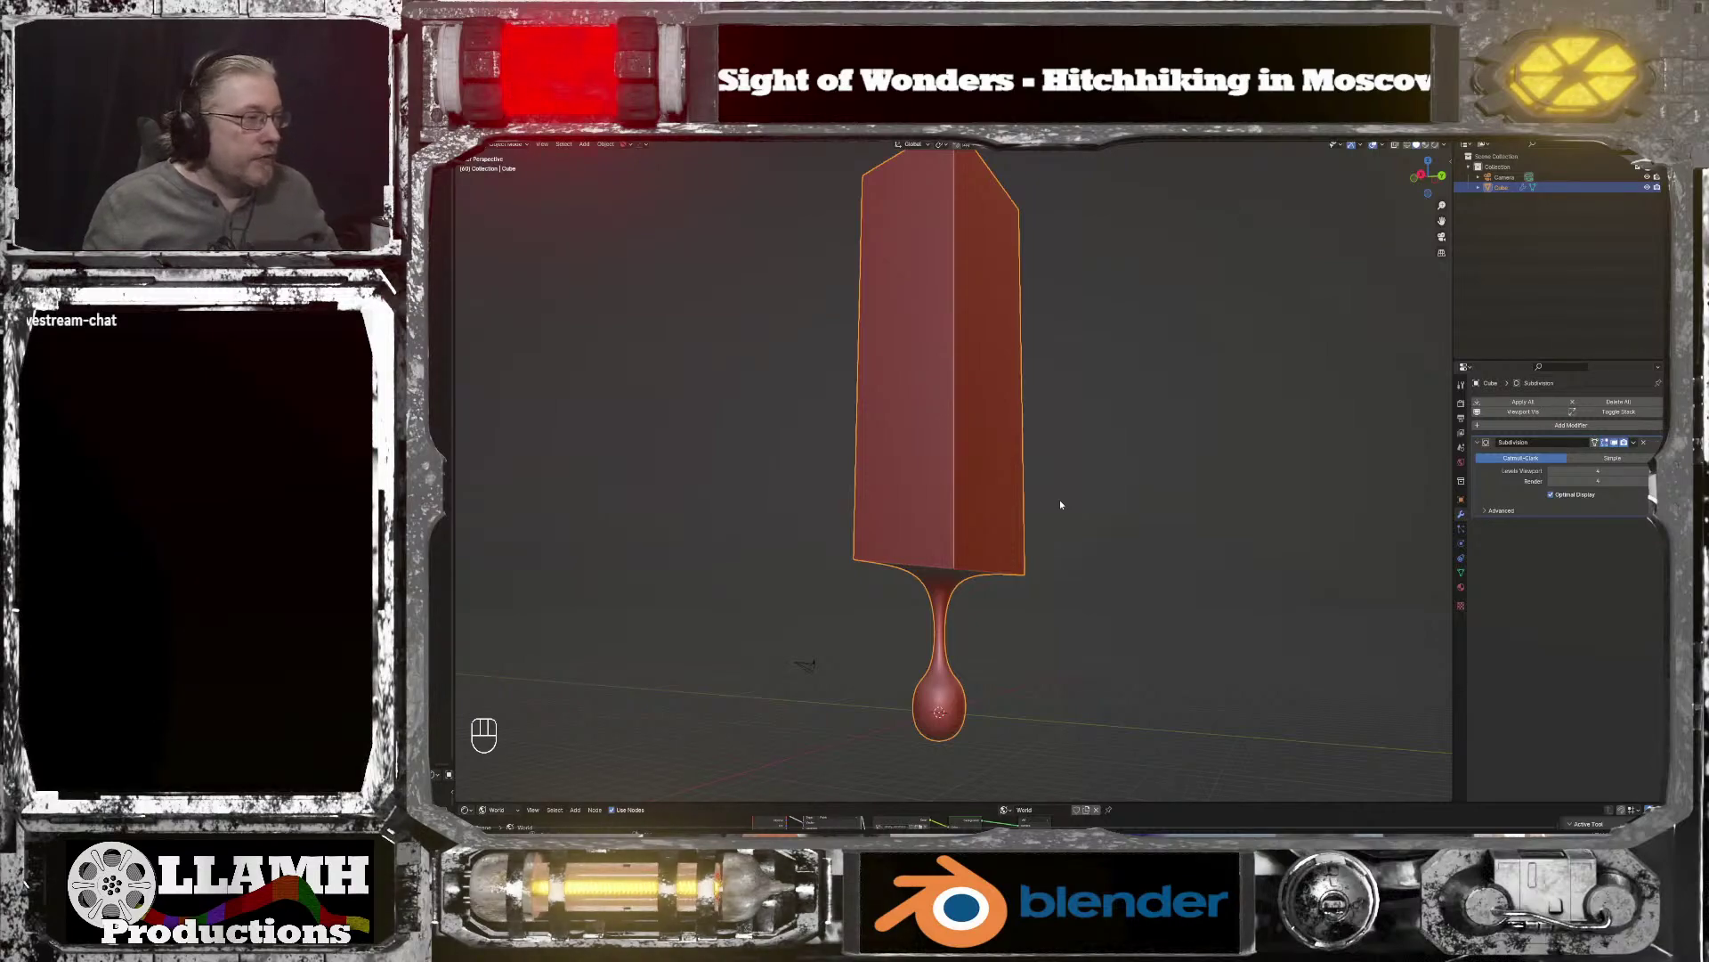
pyautogui.moveTo(1098, 565); pyautogui.dragTo(1204, 504, button='middle')
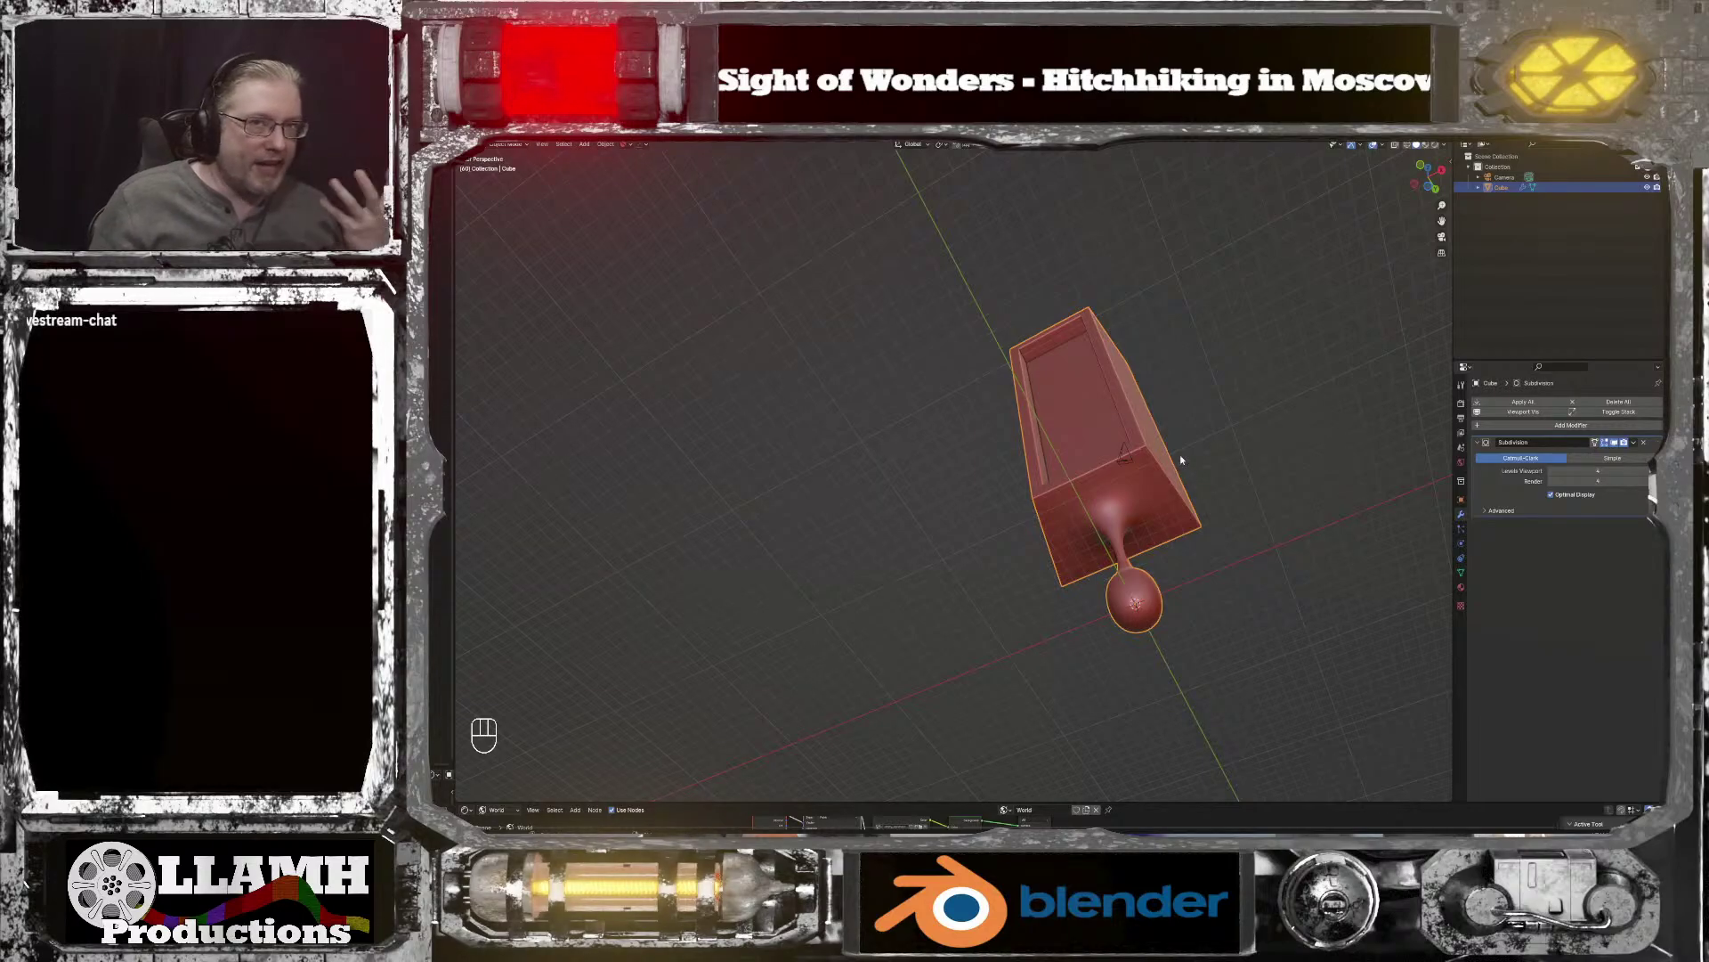
pyautogui.moveTo(1179, 458); pyautogui.dragTo(1125, 517, button='middle')
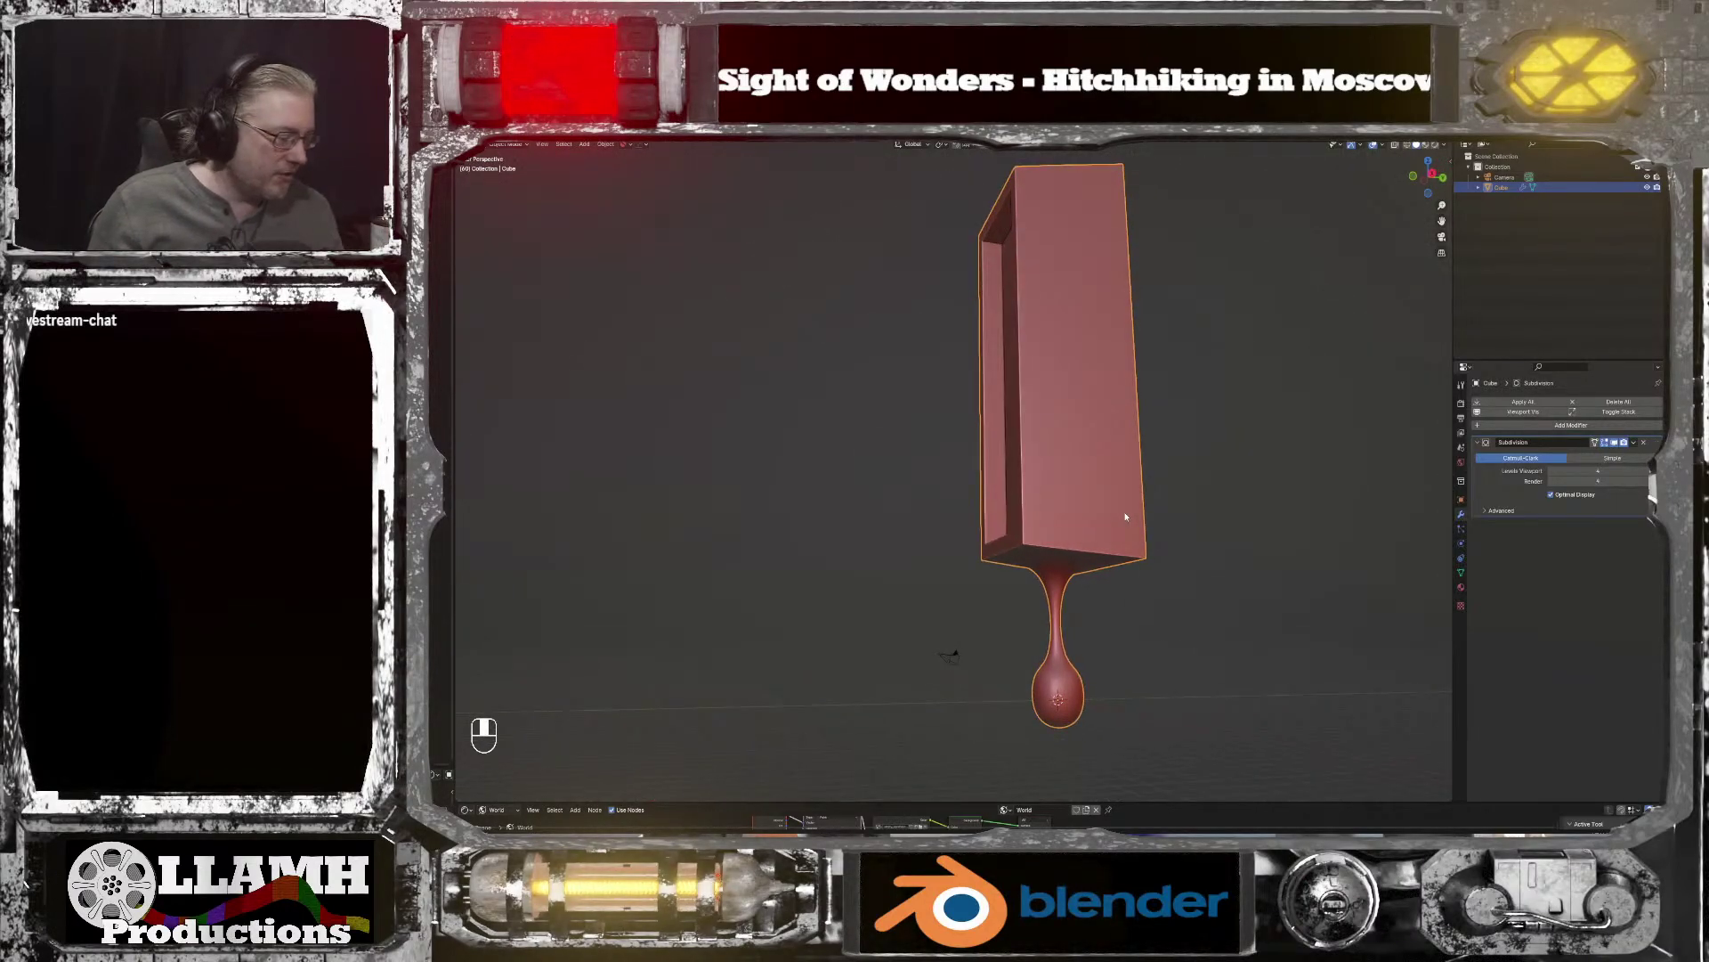
pyautogui.scroll(4, 1125, 511)
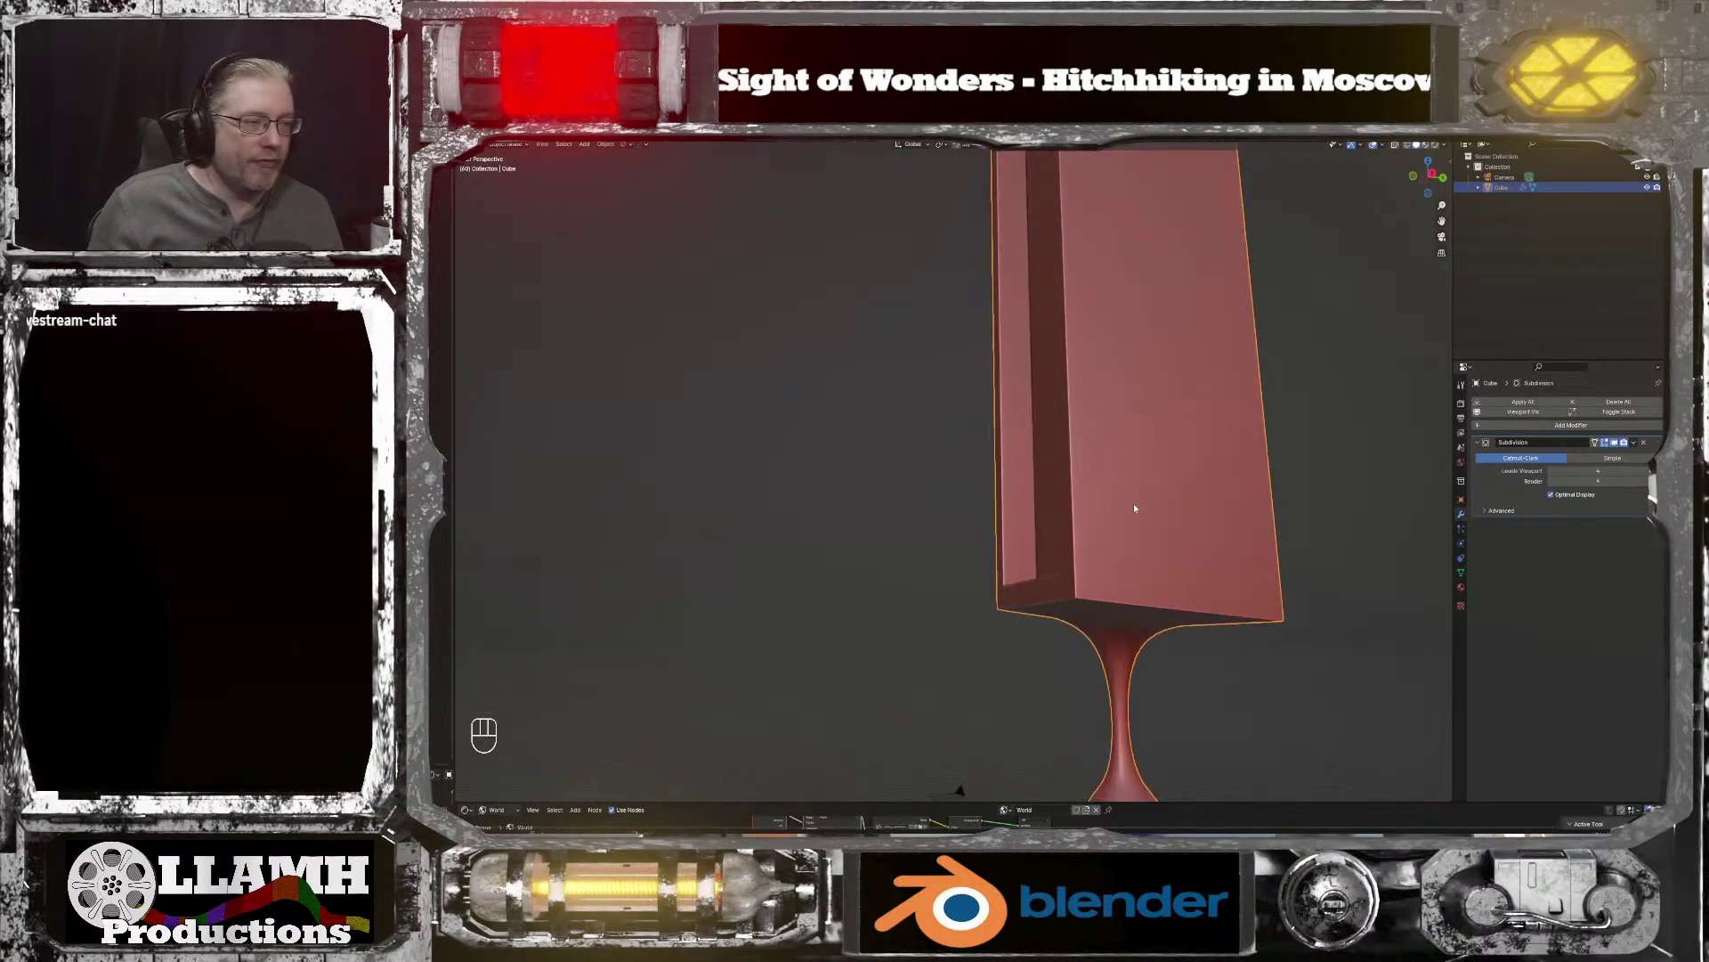
pyautogui.moveTo(1159, 497); pyautogui.dragTo(1182, 486, button='middle')
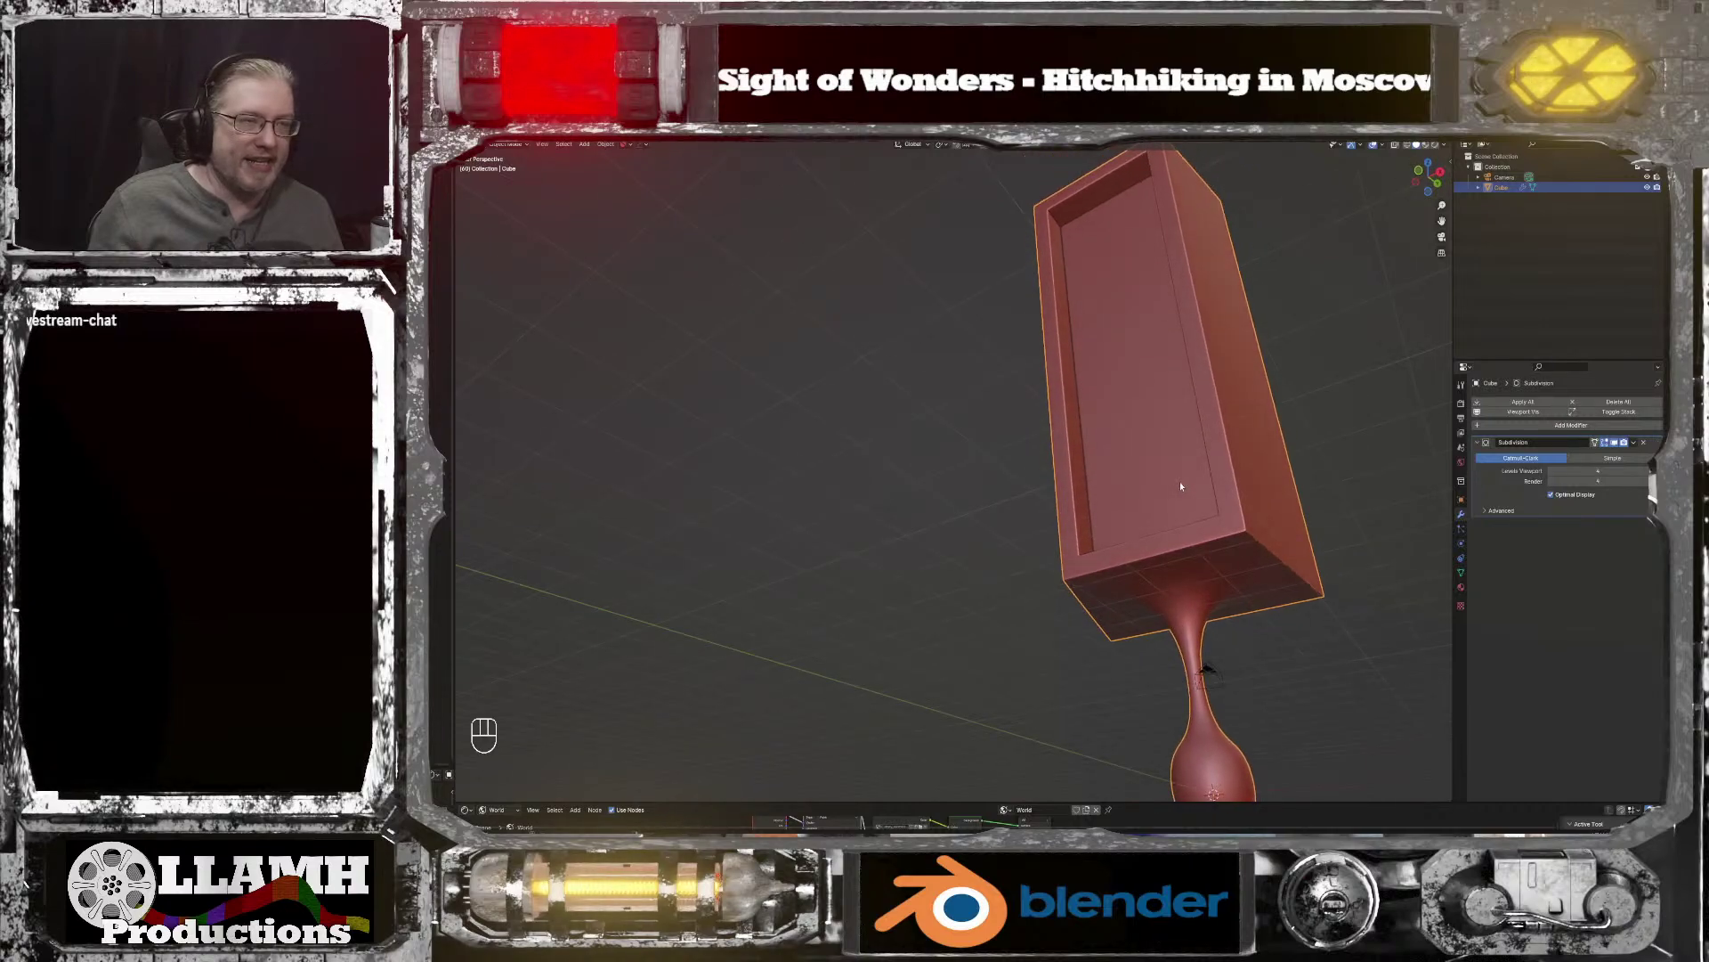
# Step: Show the model in Material Preview and create a new material for it in an enlarged Shader Editor
pyautogui.click(1416, 145)
pyautogui.moveTo(1240, 413); pyautogui.dragTo(1238, 490, button='middle')
pyautogui.moveTo(1006, 375); pyautogui.dragTo(962, 354, button='middle')
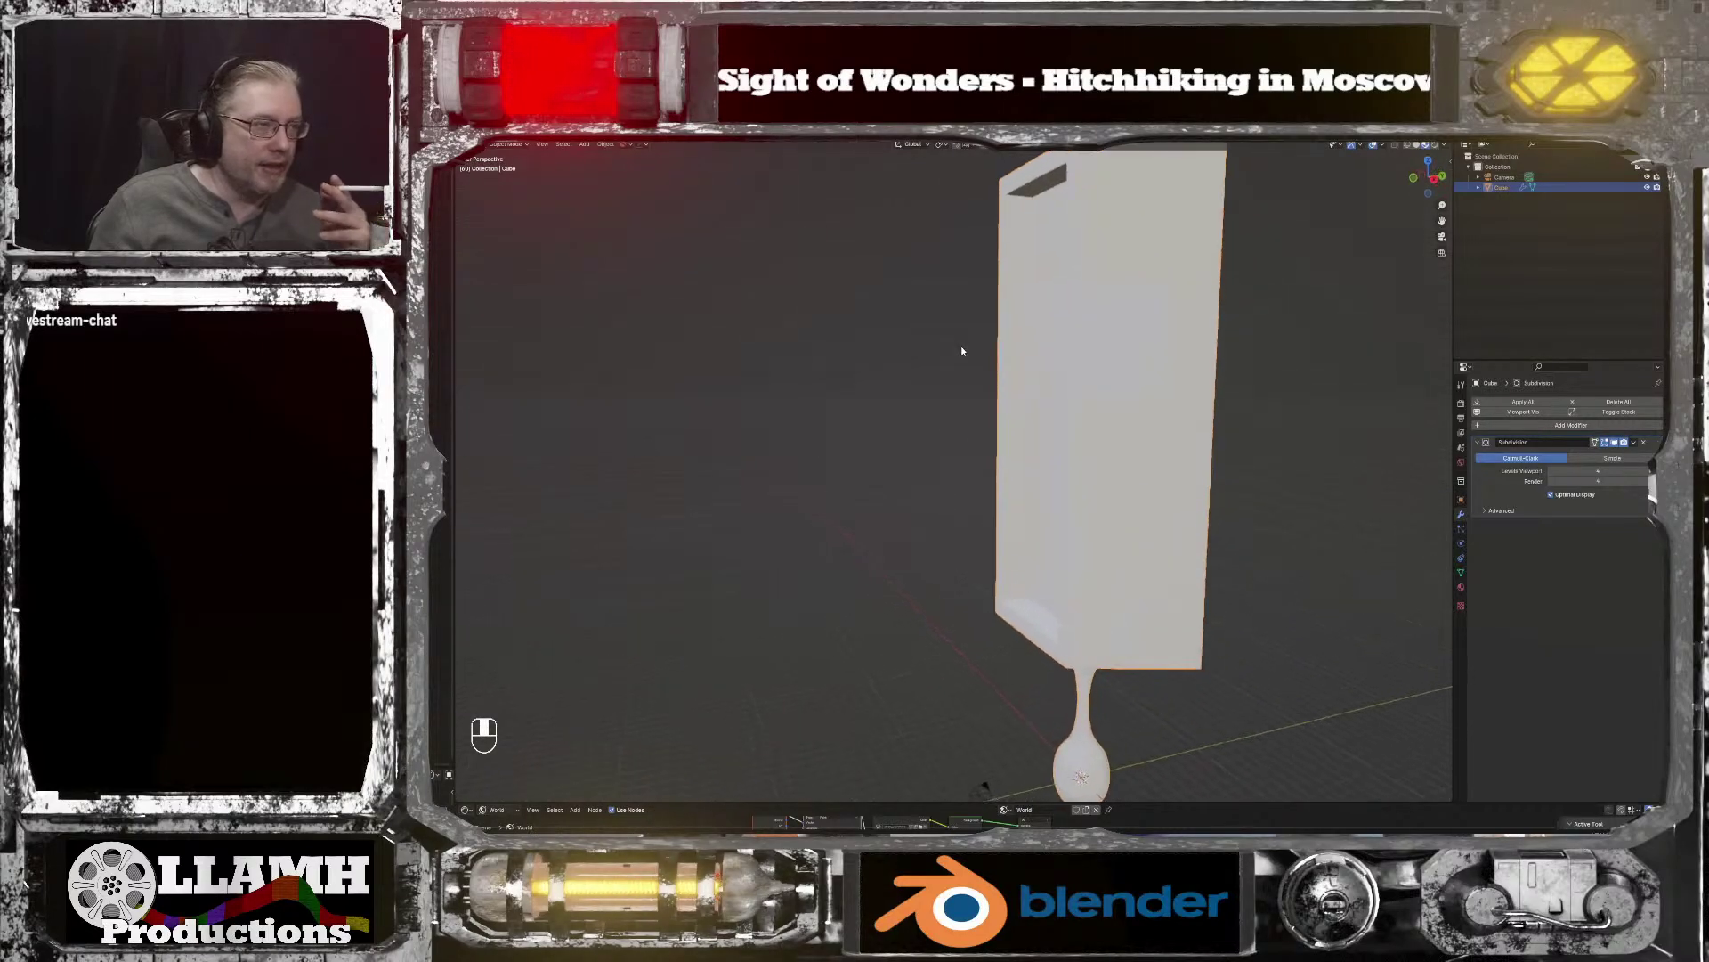
pyautogui.moveTo(453, 445); pyautogui.dragTo(731, 473)
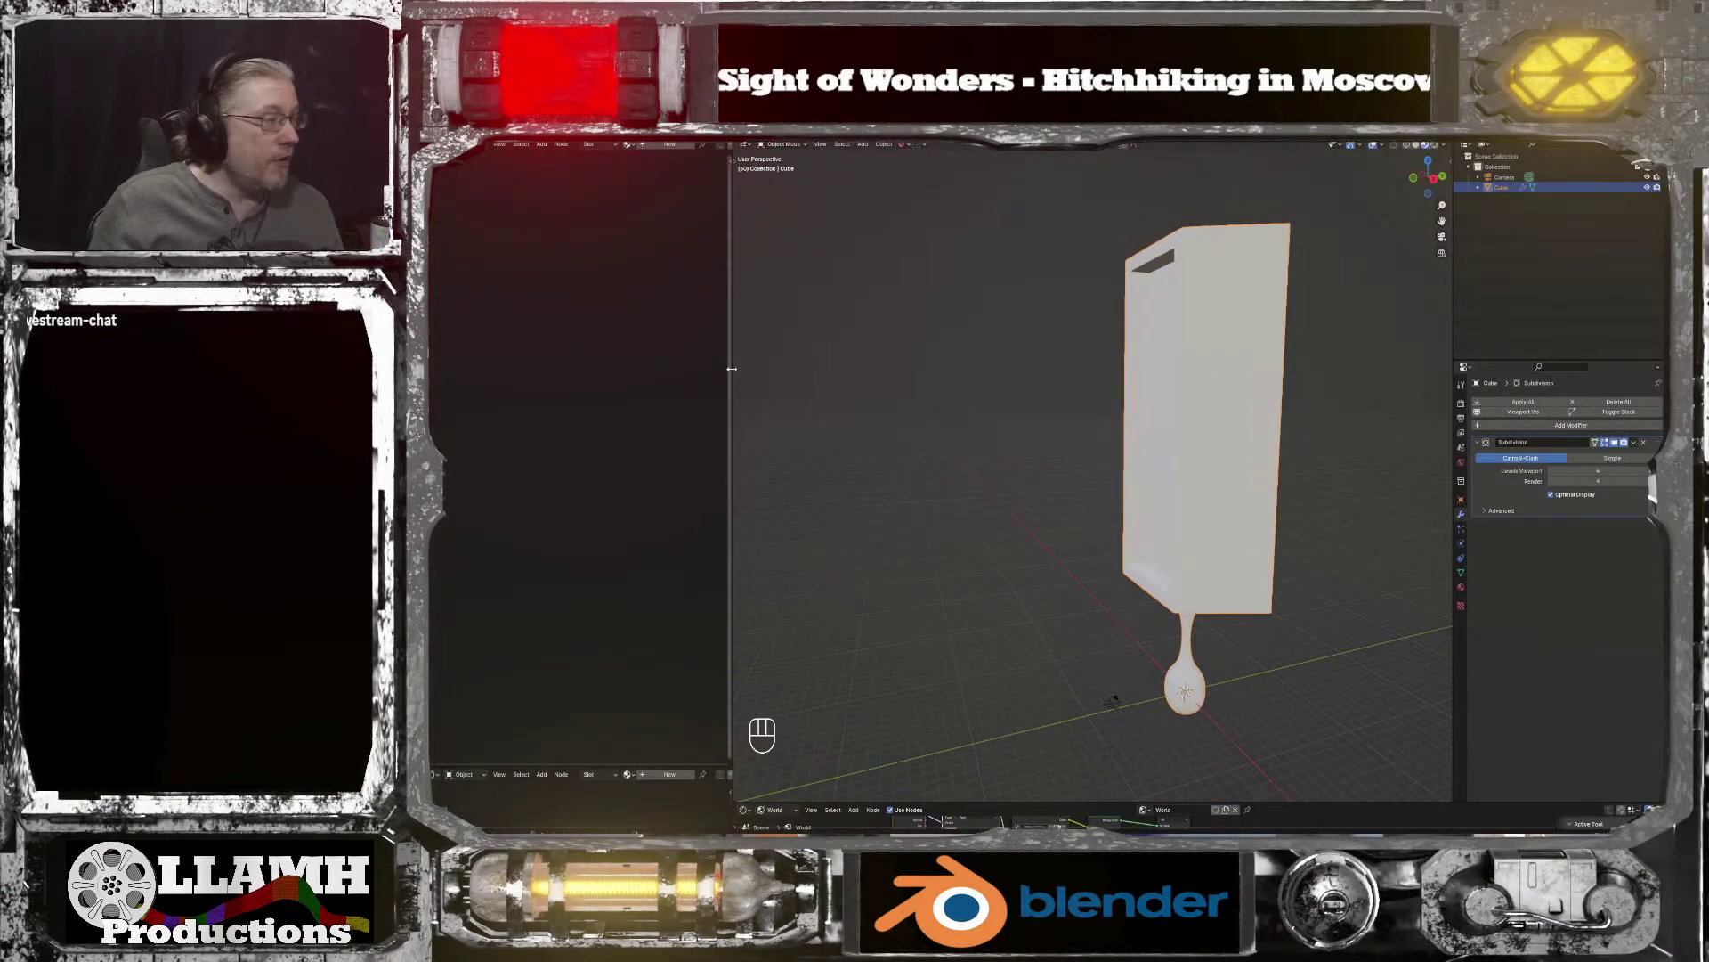
pyautogui.click(665, 146)
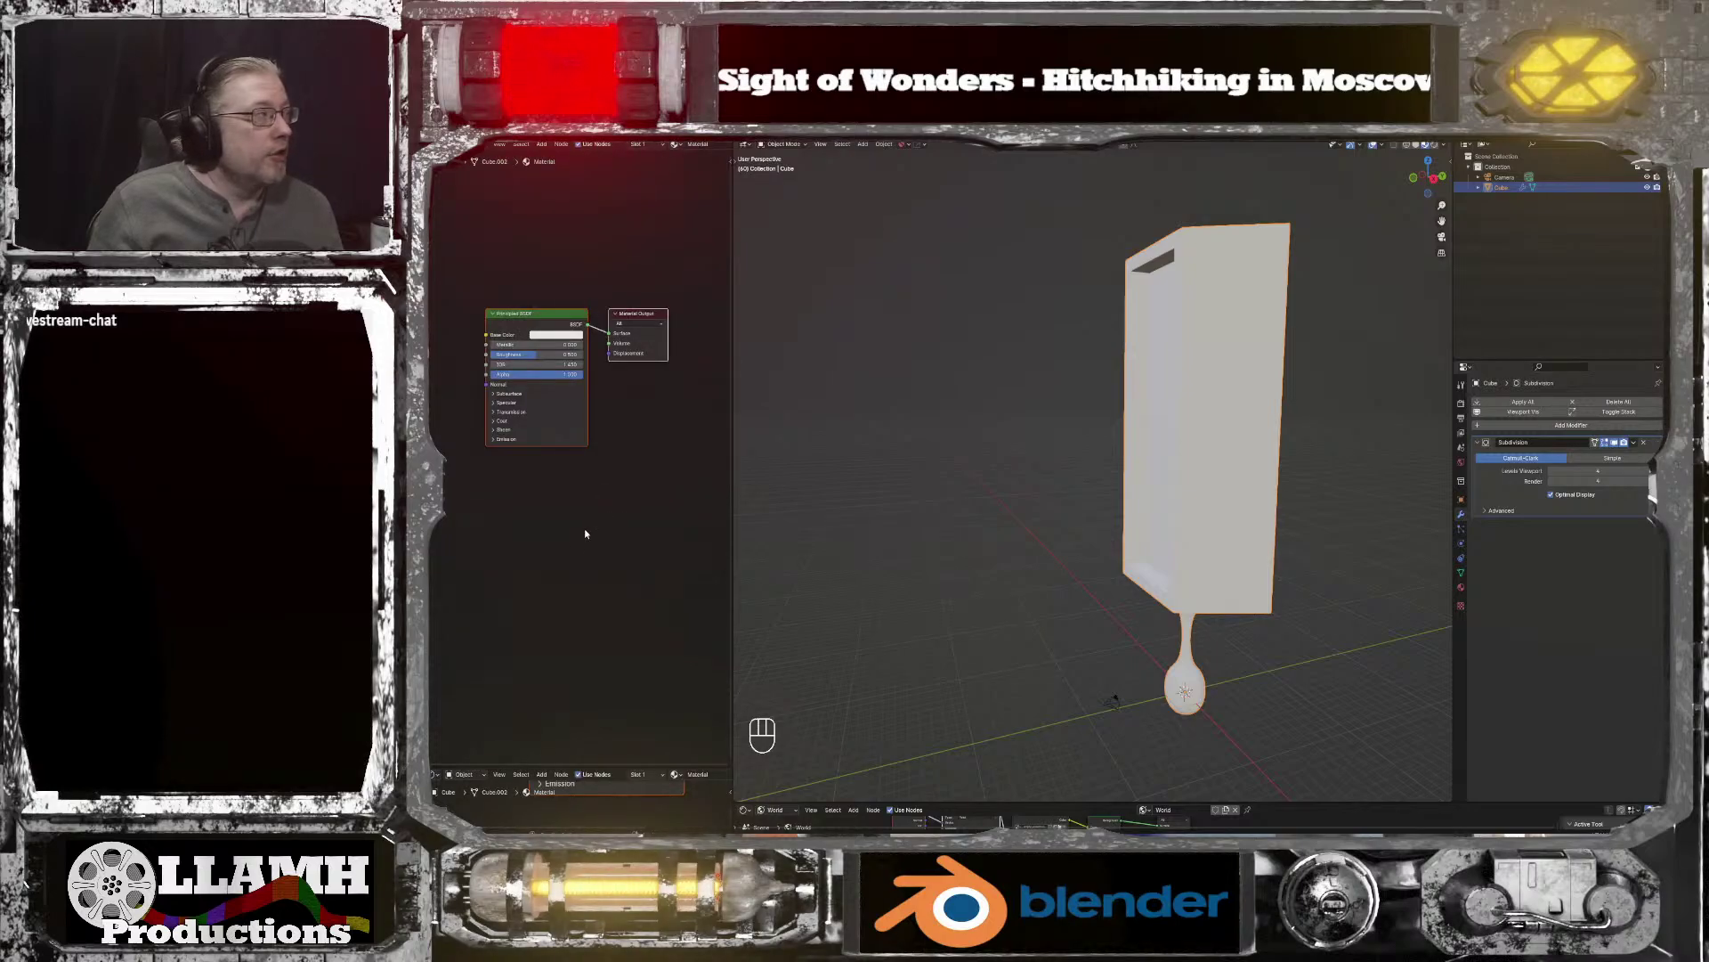
pyautogui.moveTo(585, 533); pyautogui.dragTo(659, 560, button='middle')
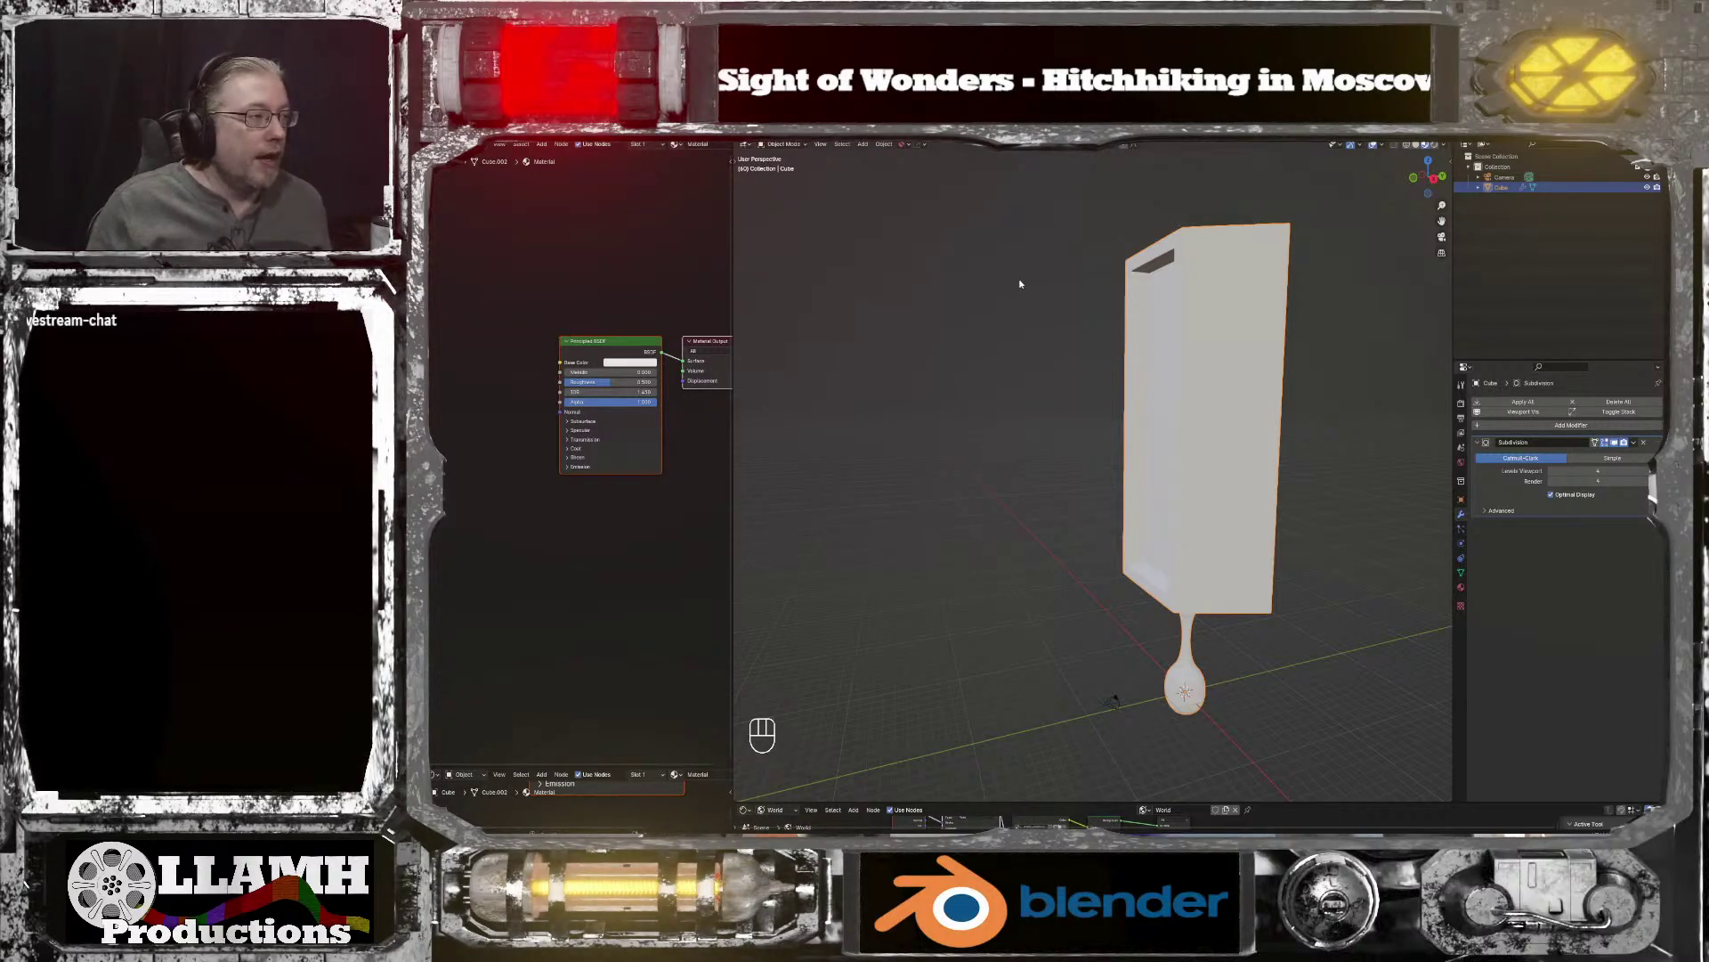
# Step: Set the Principled BSDF's base color to a mid grey using a hex value
pyautogui.click(626, 364)
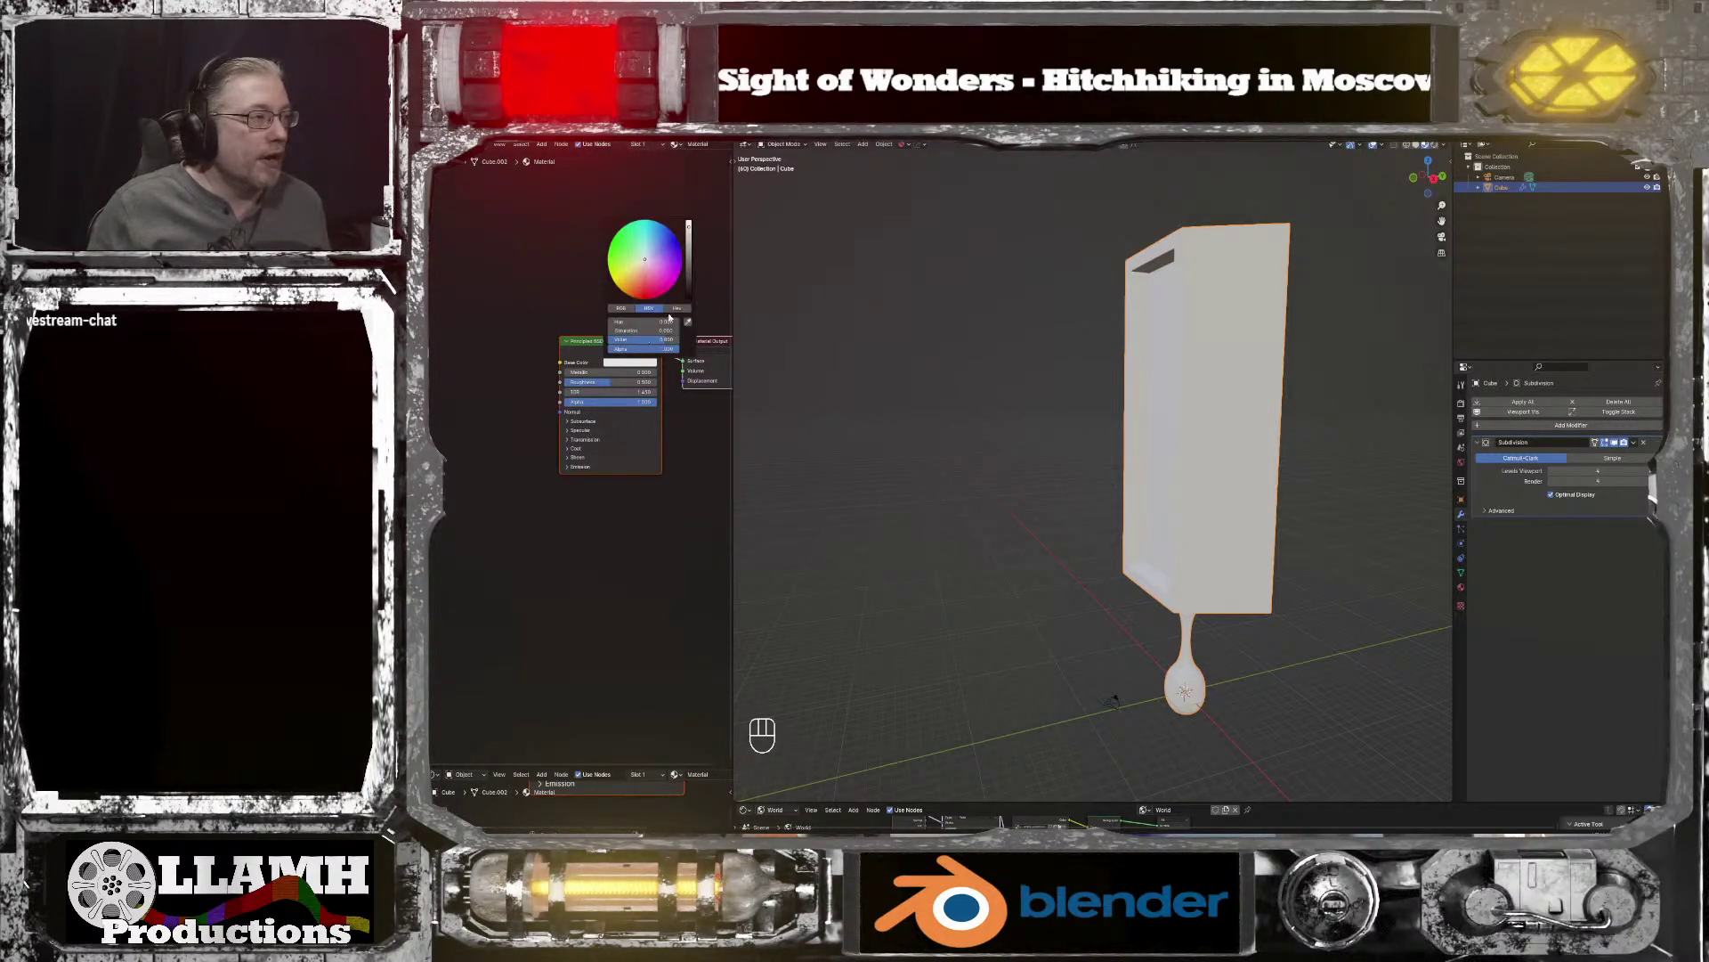
pyautogui.click(676, 308)
pyautogui.click(634, 321)
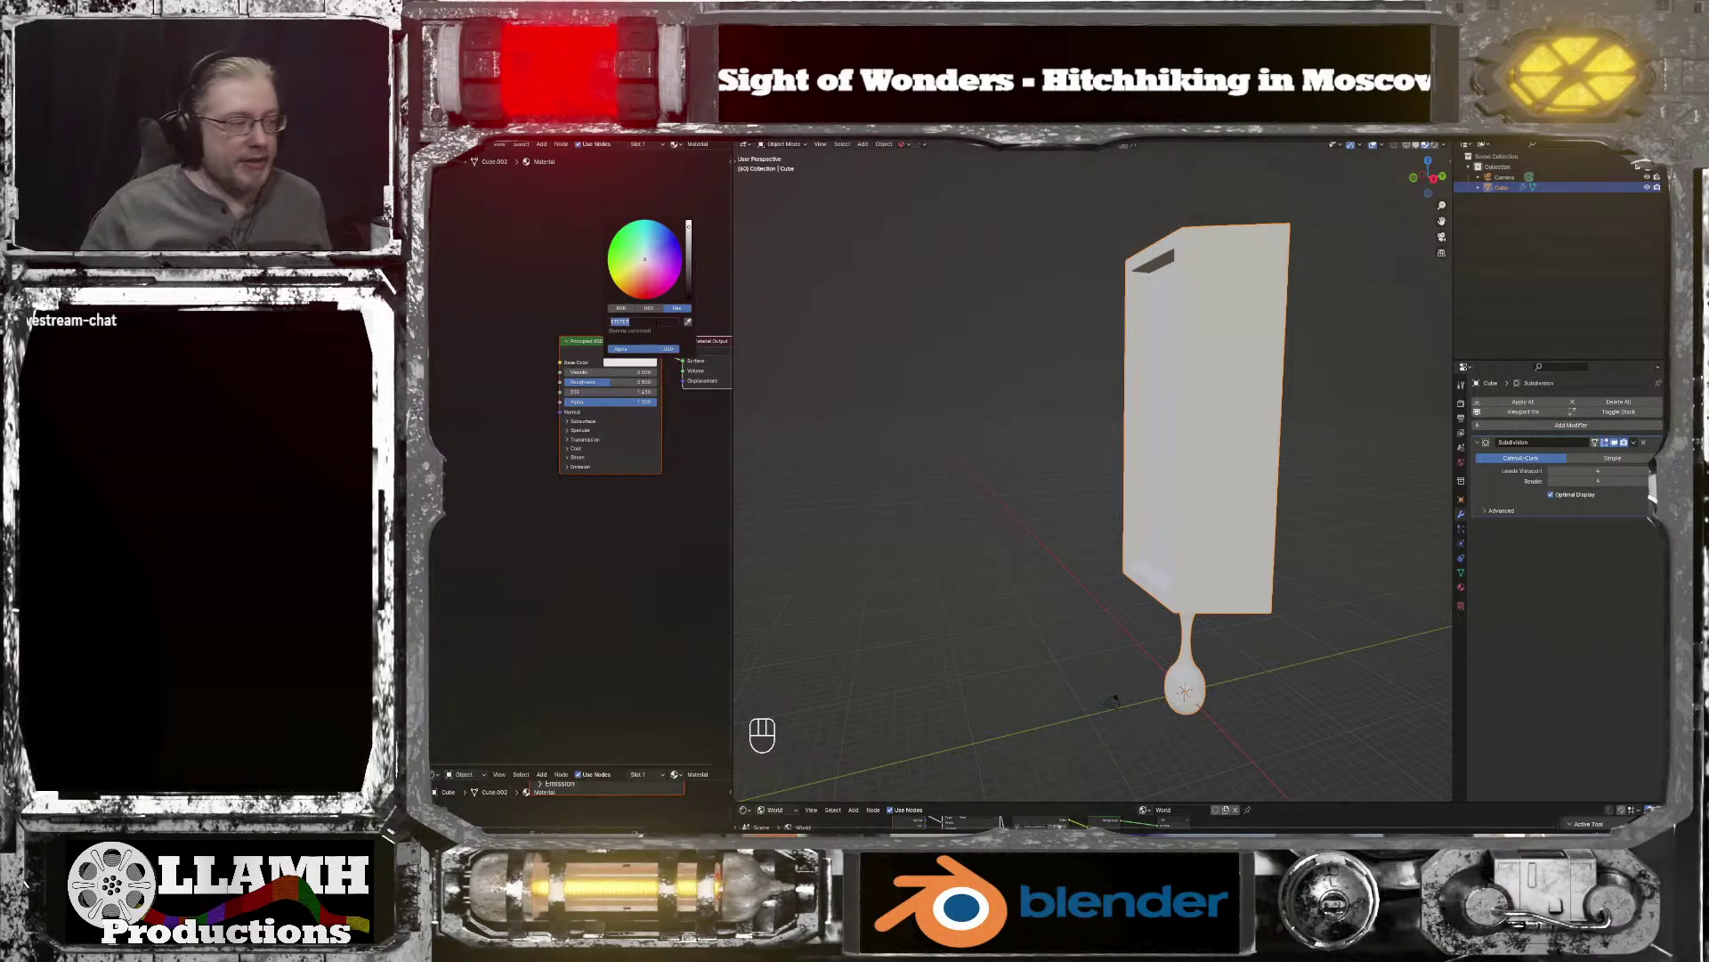
pyautogui.write('70')
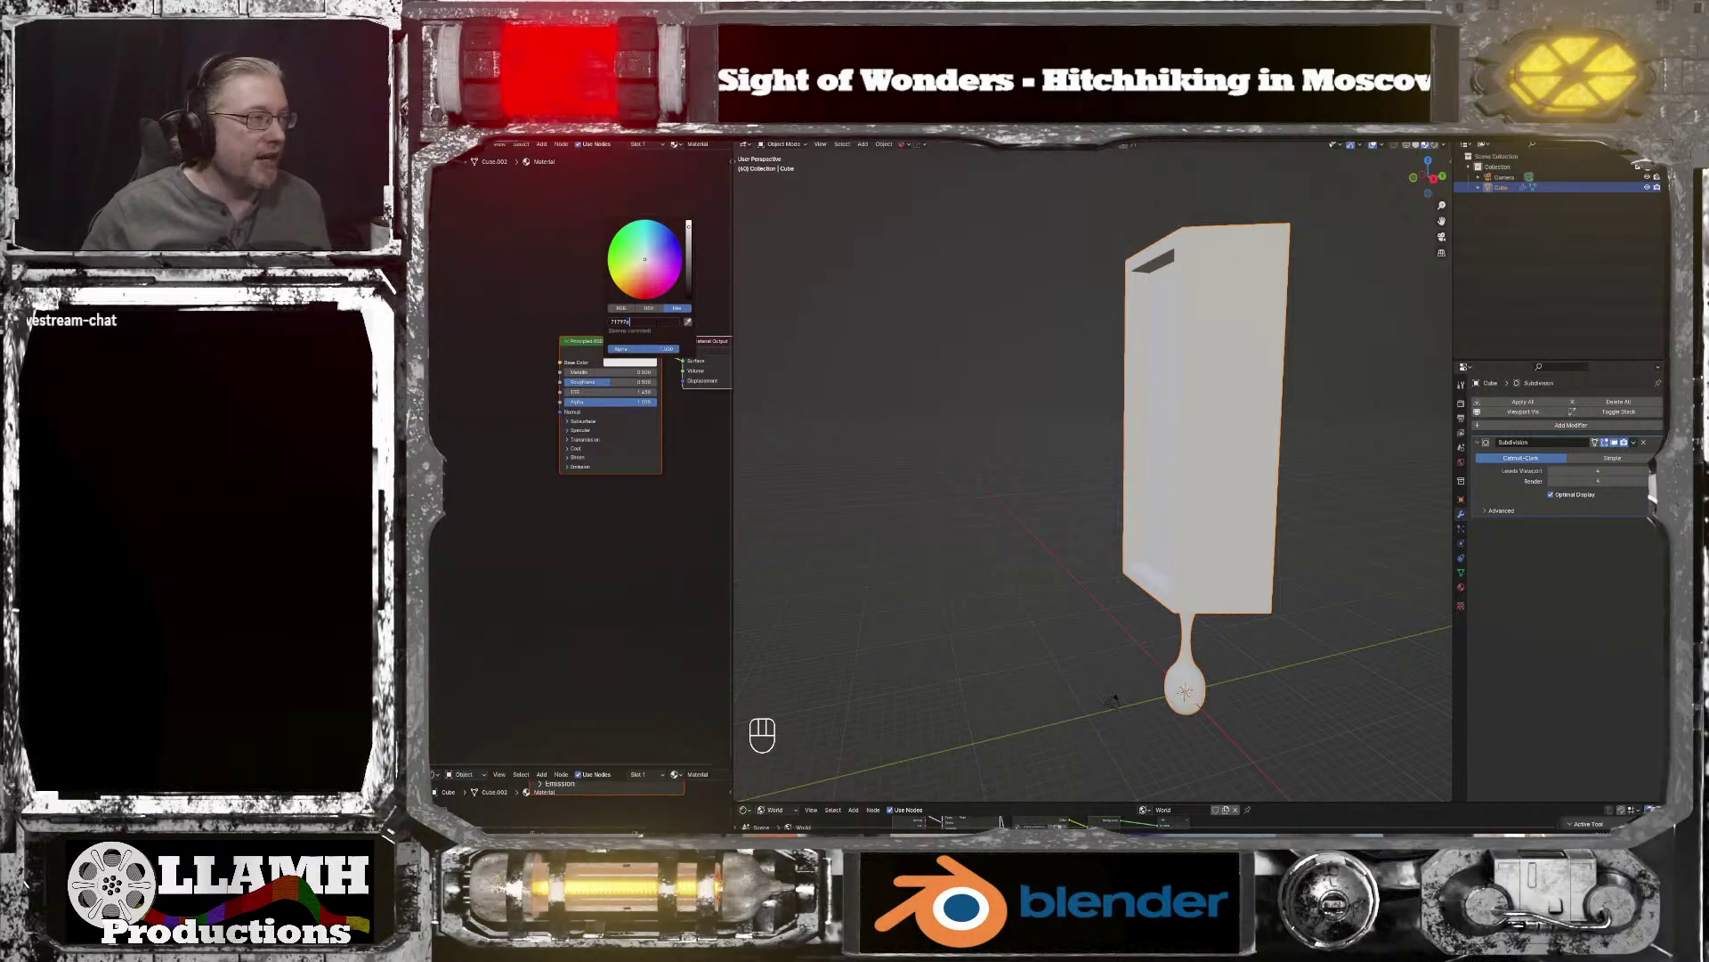
pyautogui.press('Return')
# Step: Raise the material's Metallic value to 1.0 and check how the block's surfaces reflect
pyautogui.scroll(2, 1241, 482)
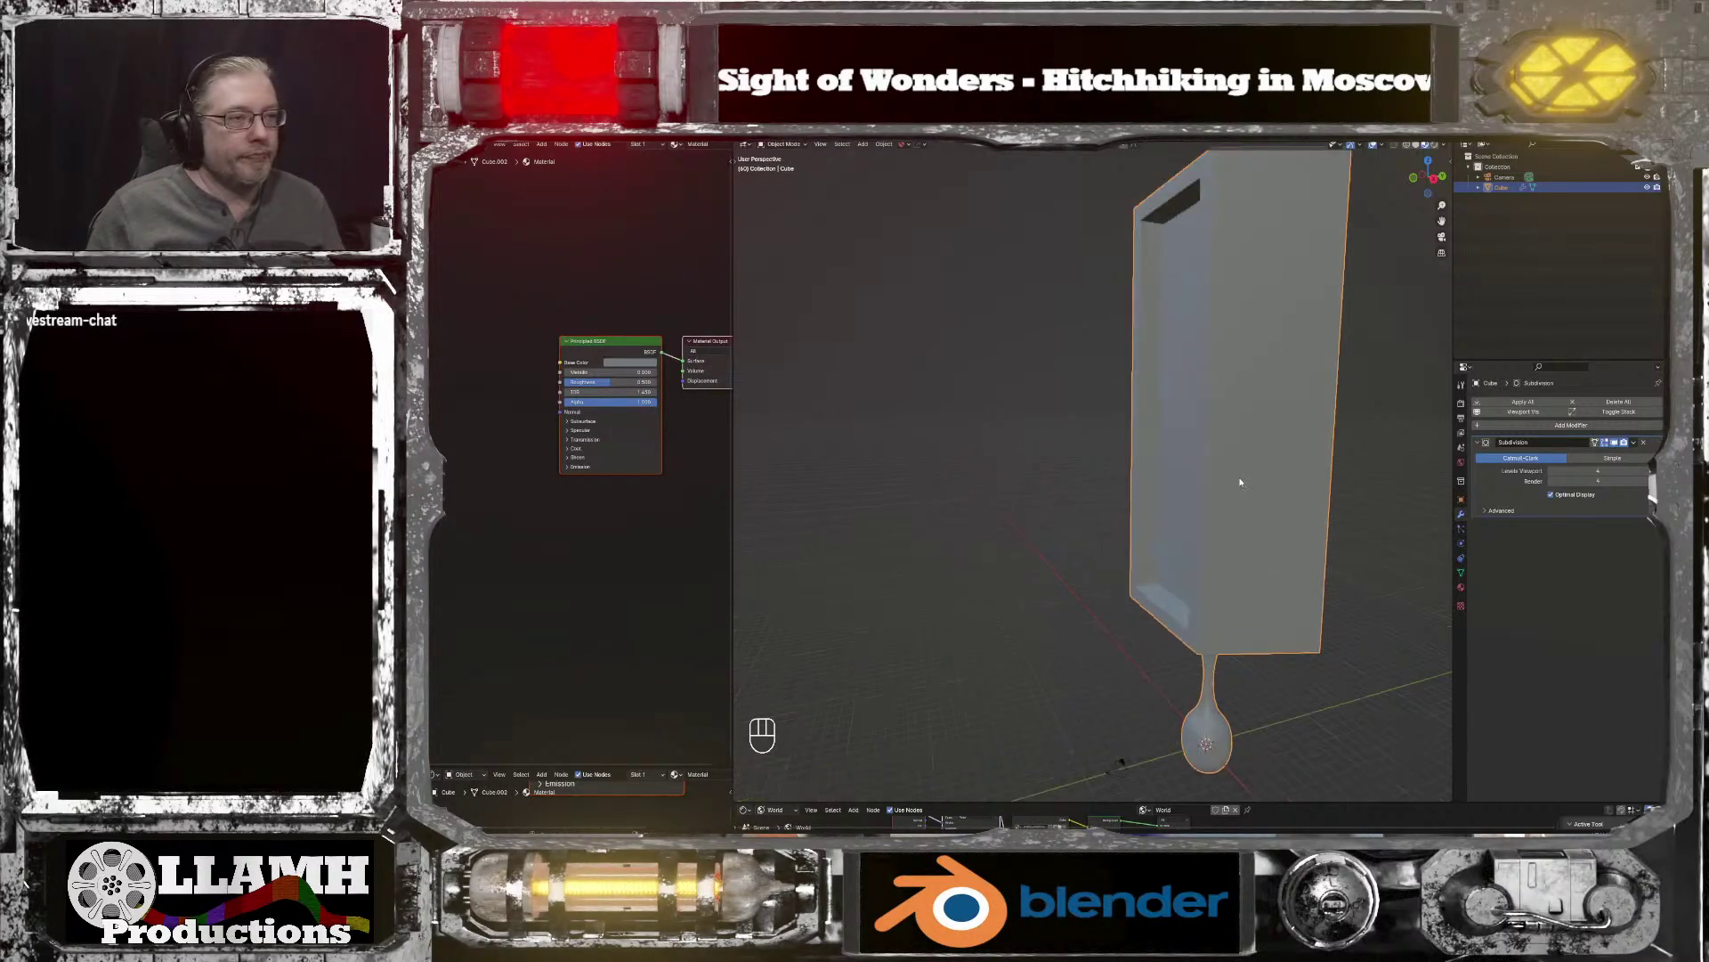
pyautogui.scroll(3, 1273, 474)
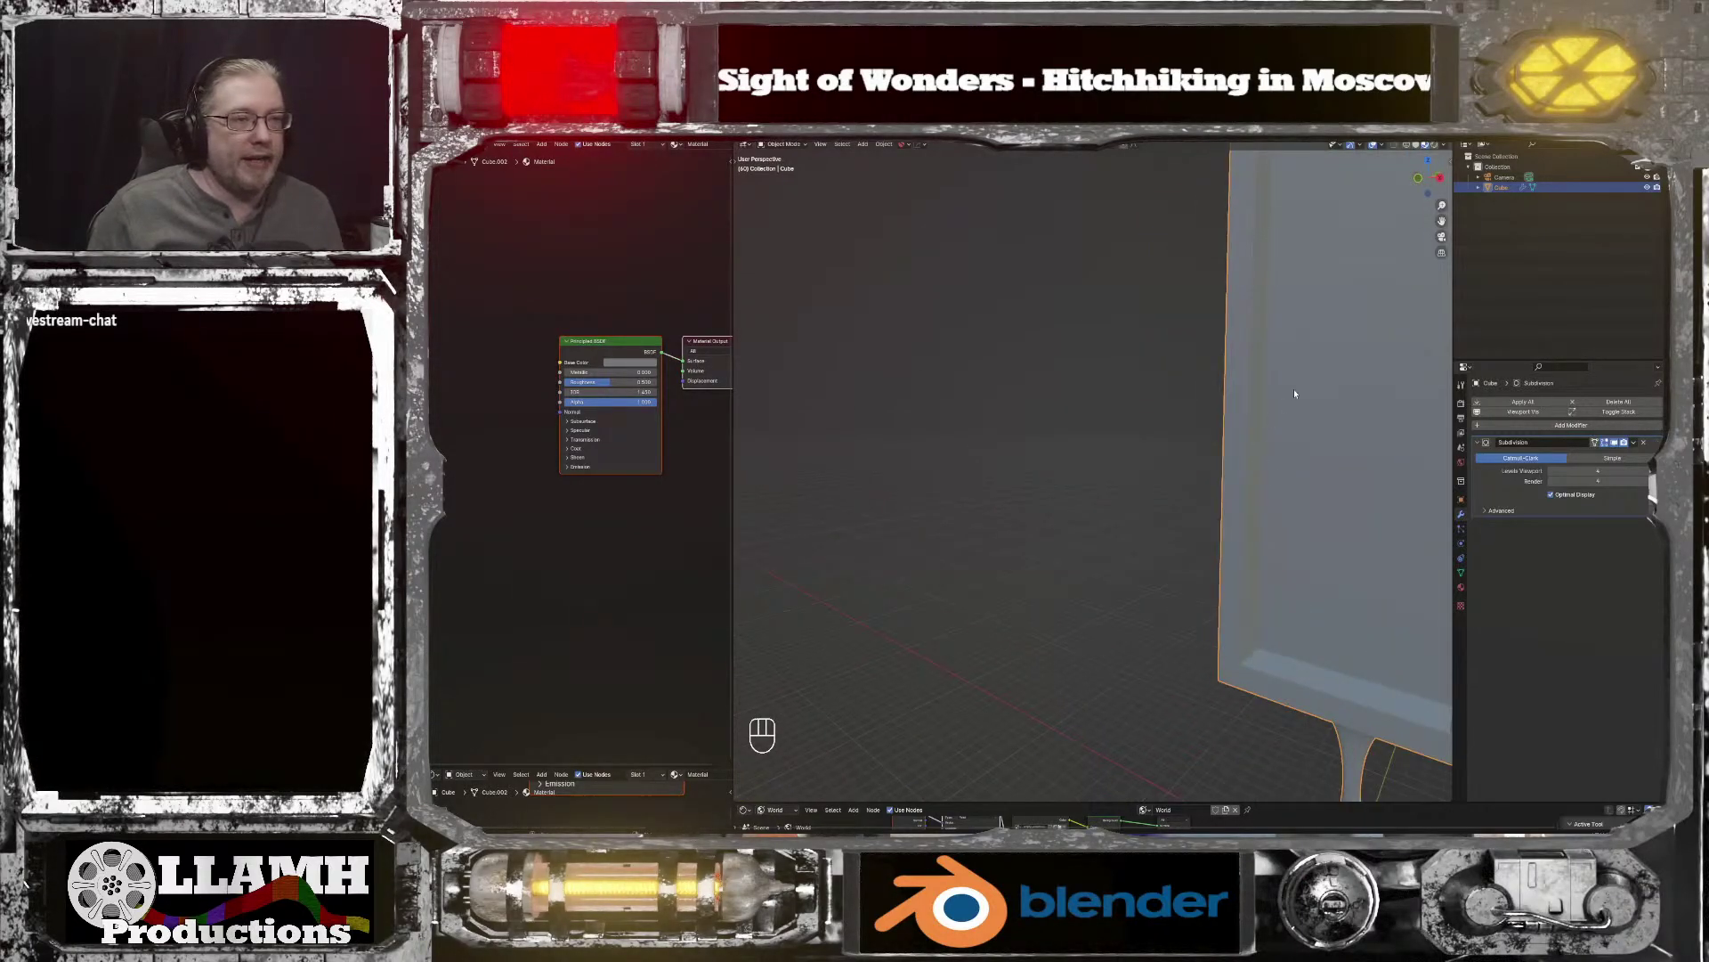
pyautogui.moveTo(1442, 219); pyautogui.dragTo(1049, 225)
pyautogui.scroll(-4, 538, 477)
pyautogui.moveTo(537, 477); pyautogui.dragTo(561, 429, button='middle')
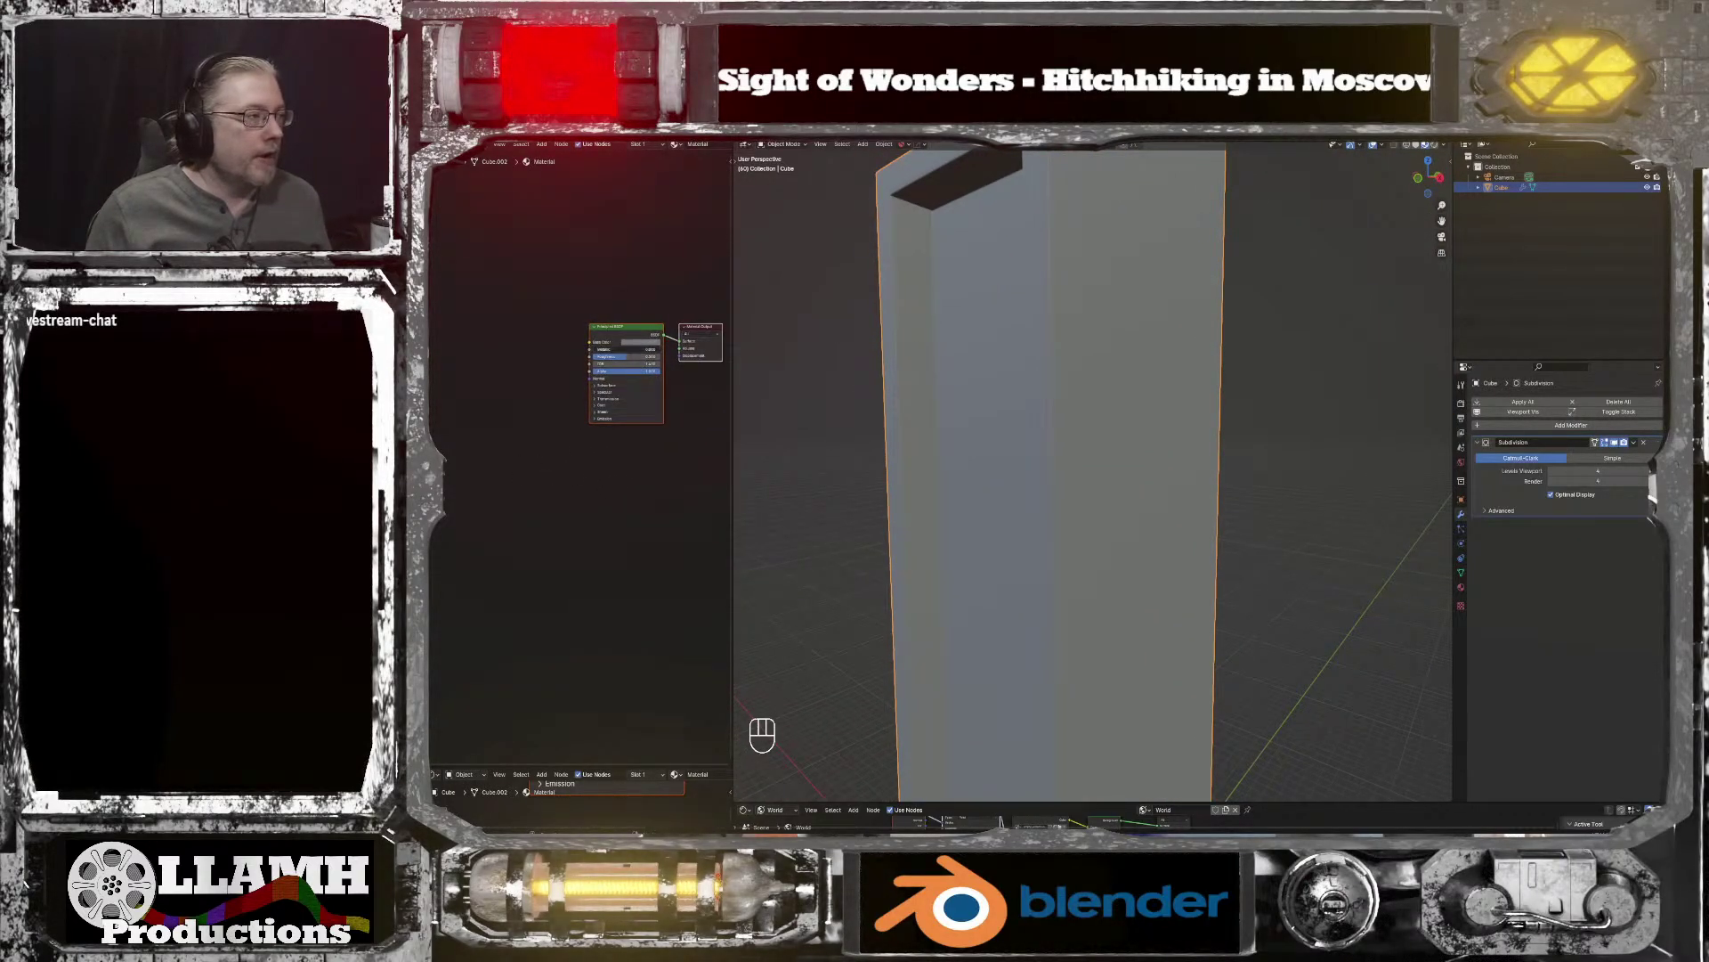
pyautogui.moveTo(644, 350); pyautogui.dragTo(718, 350)
pyautogui.moveTo(1035, 487)
pyautogui.mouseDown(button='middle')
pyautogui.moveTo(1089, 435)
pyautogui.moveTo(1119, 447)
pyautogui.moveTo(1107, 490)
pyautogui.moveTo(1024, 495)
pyautogui.mouseUp(button='middle')
# Step: Set the material's Roughness to 0.3
pyautogui.moveTo(556, 442); pyautogui.dragTo(596, 467, button='middle')
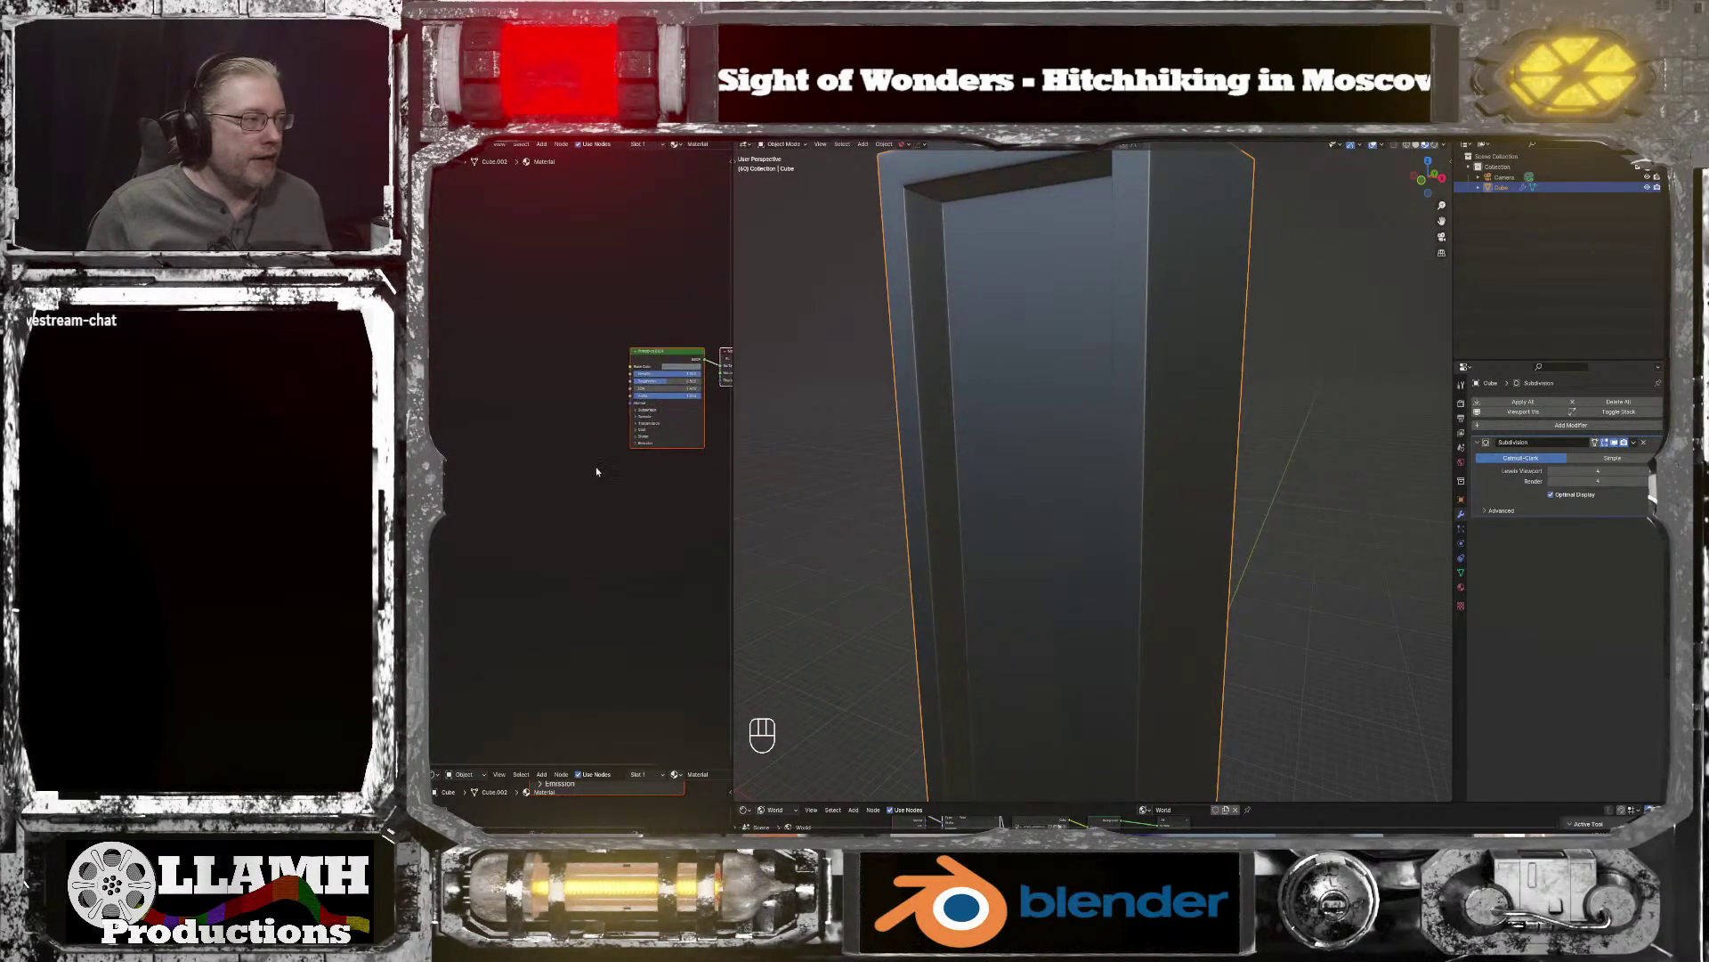
pyautogui.scroll(3, 599, 397)
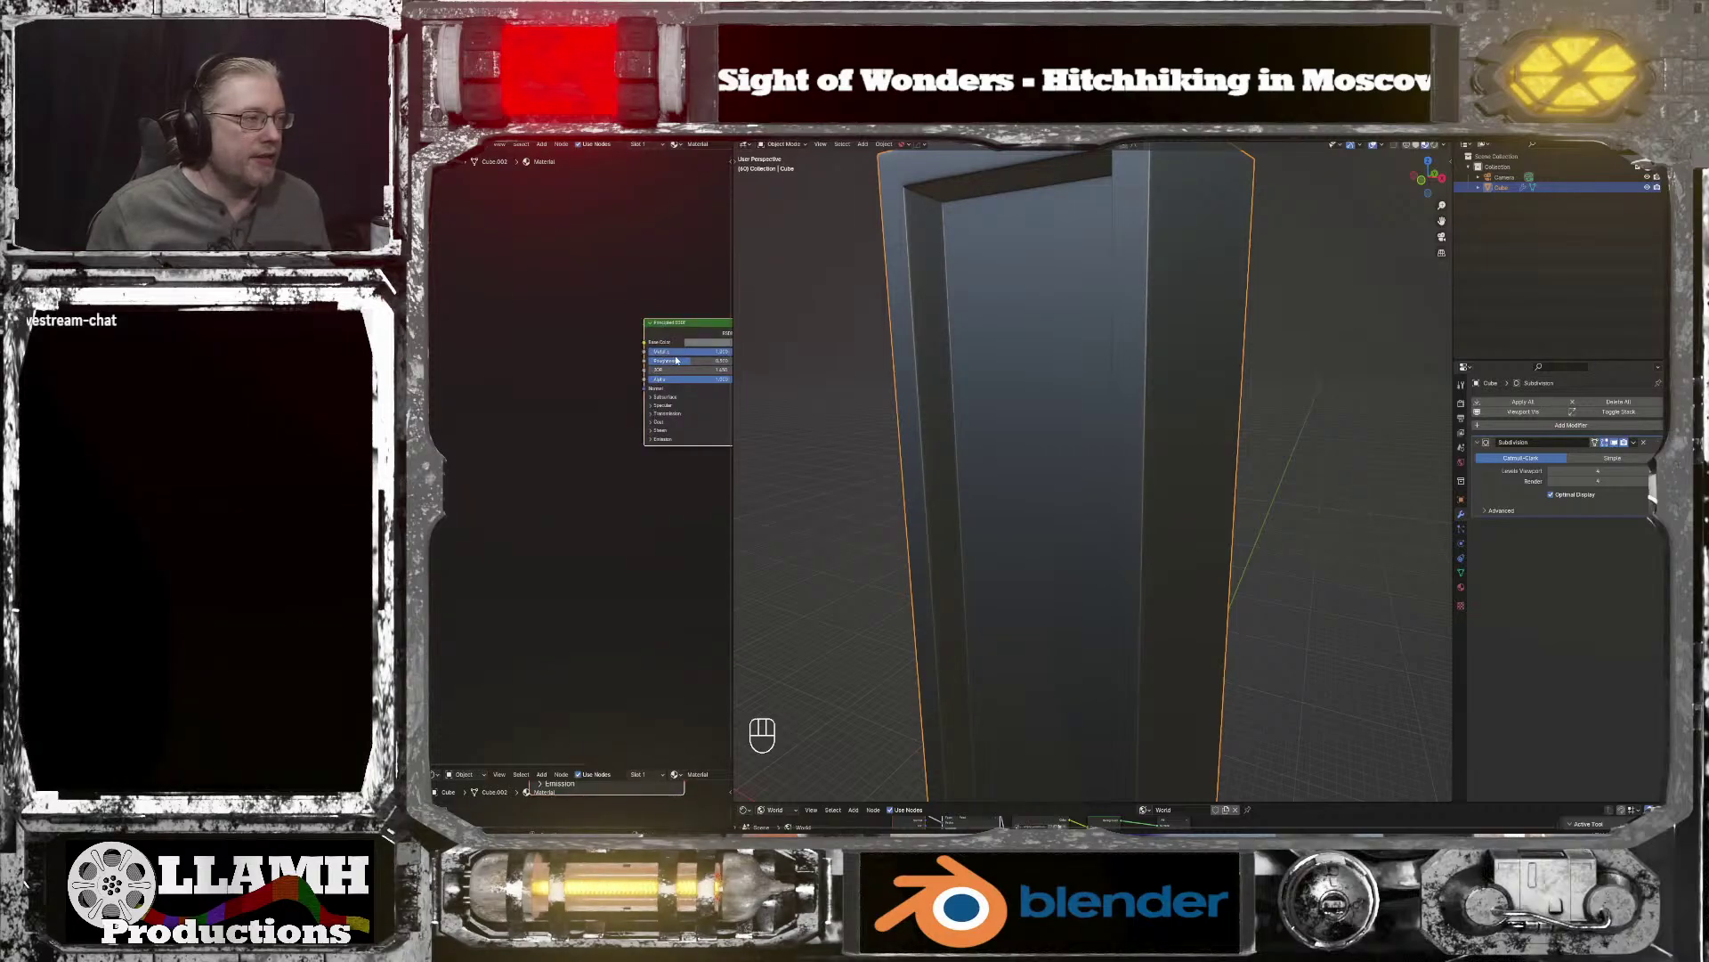
pyautogui.doubleClick(677, 360)
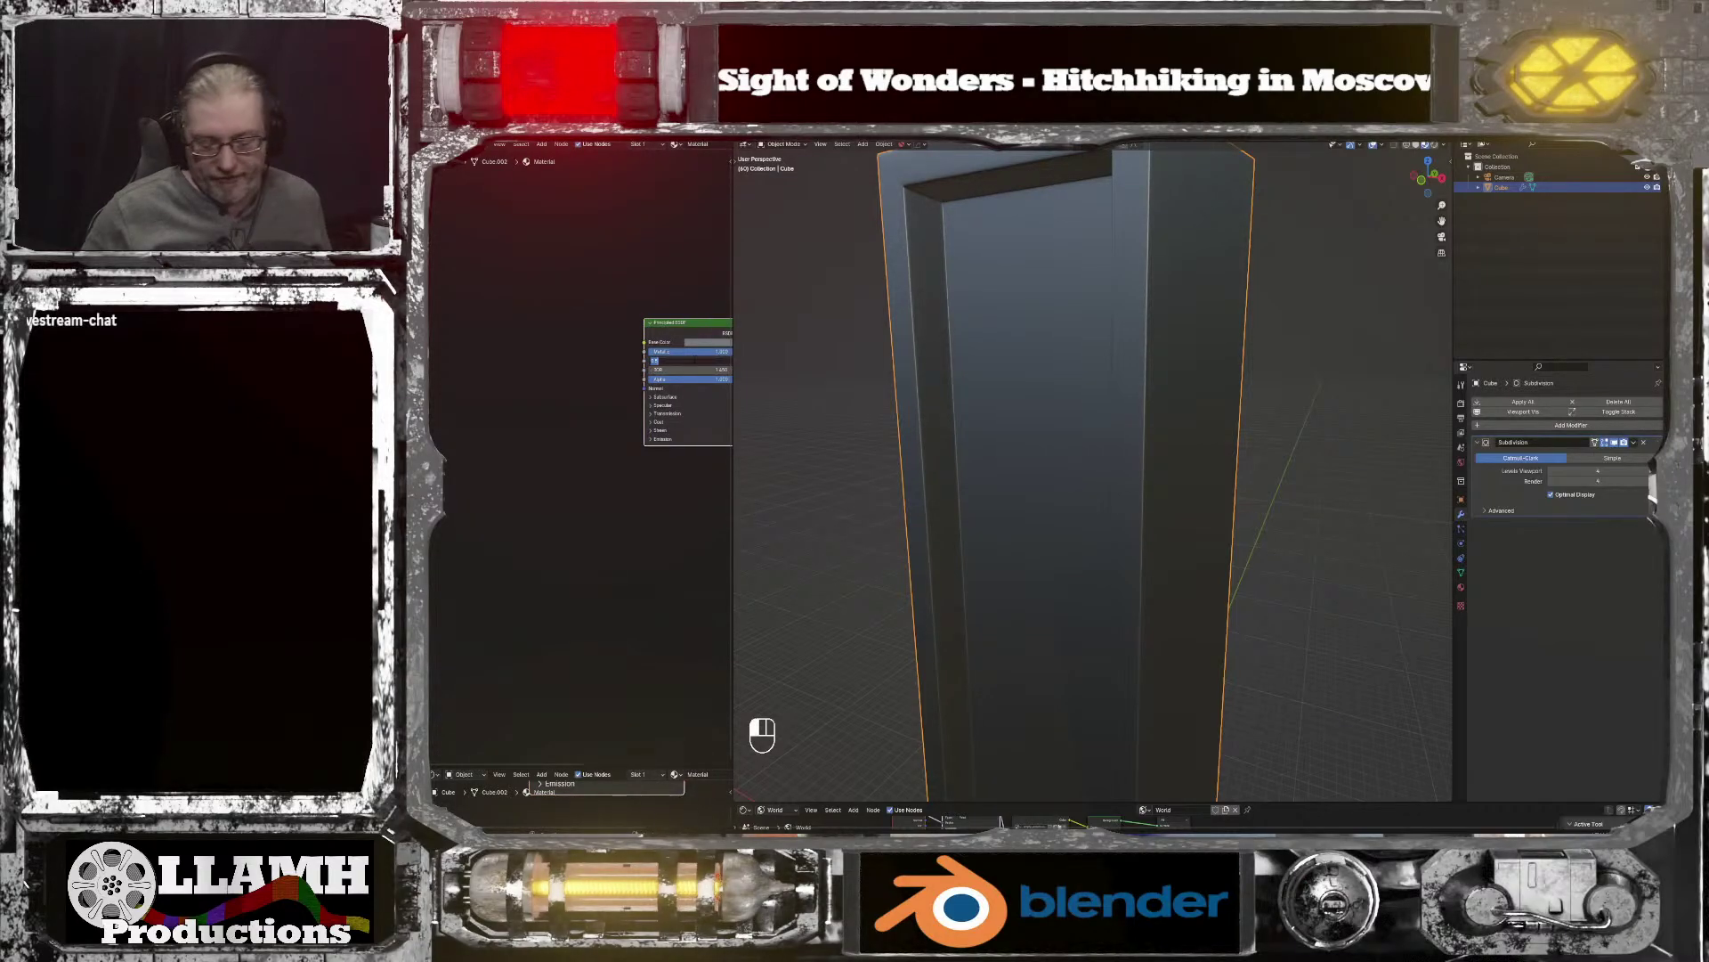
pyautogui.press('BackSpace')
pyautogui.write('.3')
pyautogui.press('Return')
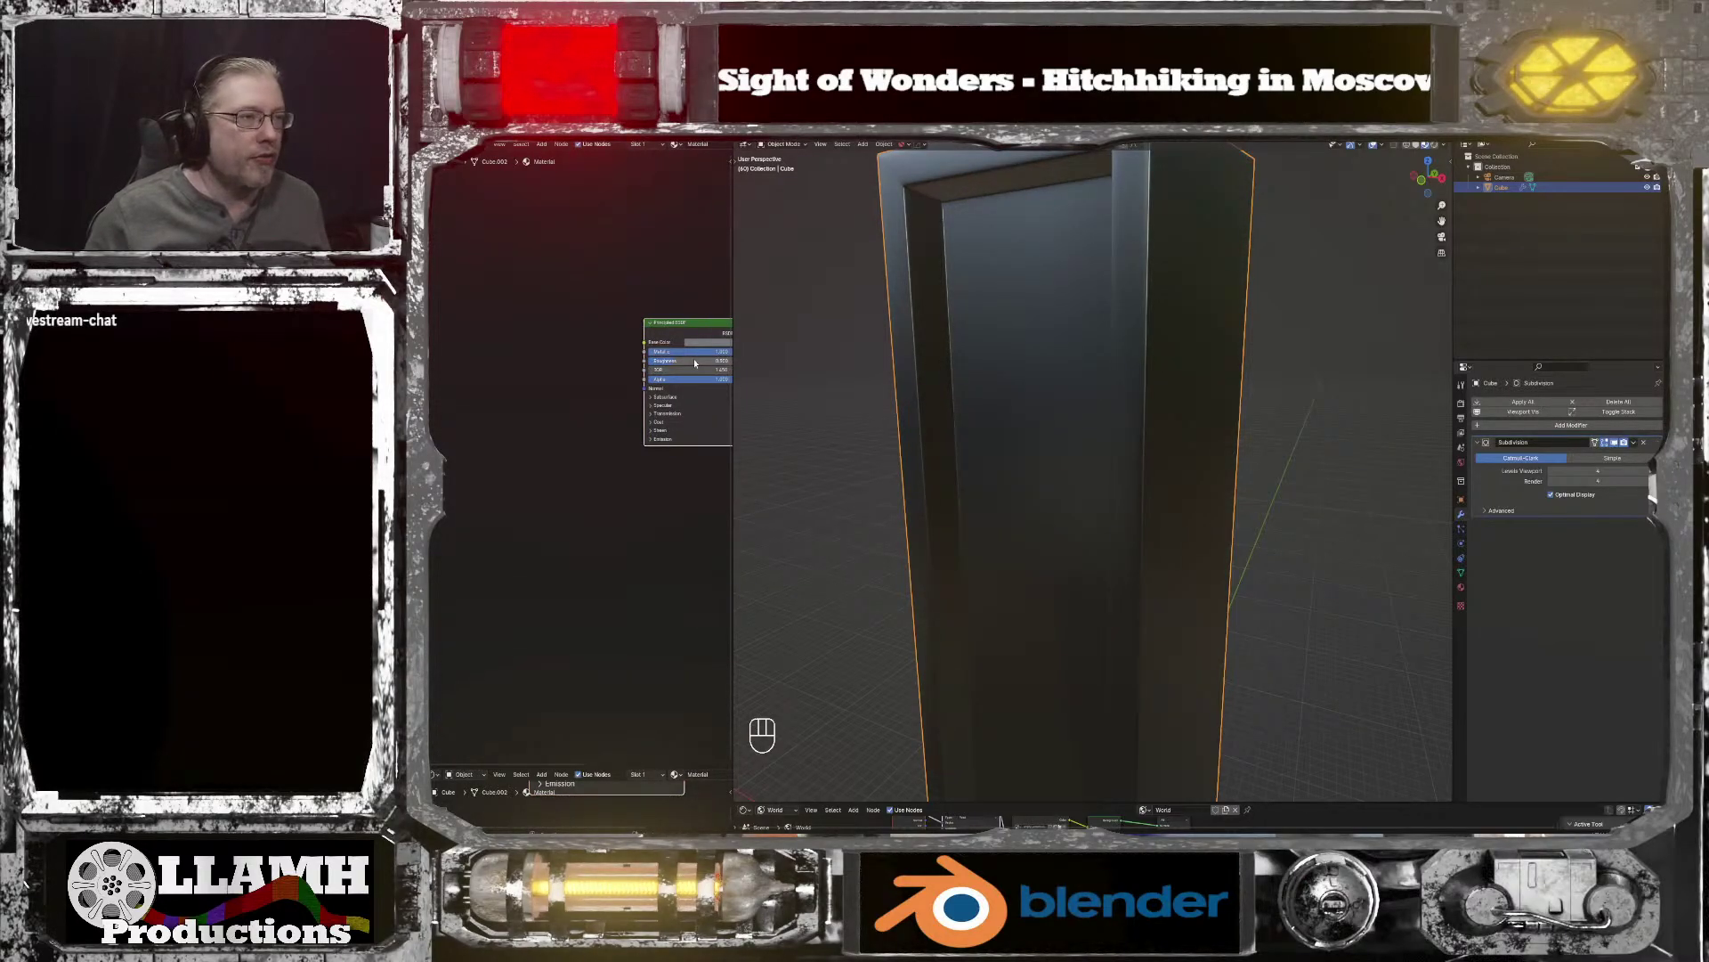
# Step: Set the material's Roughness to 0.35
pyautogui.moveTo(1007, 416); pyautogui.dragTo(1078, 382, button='middle')
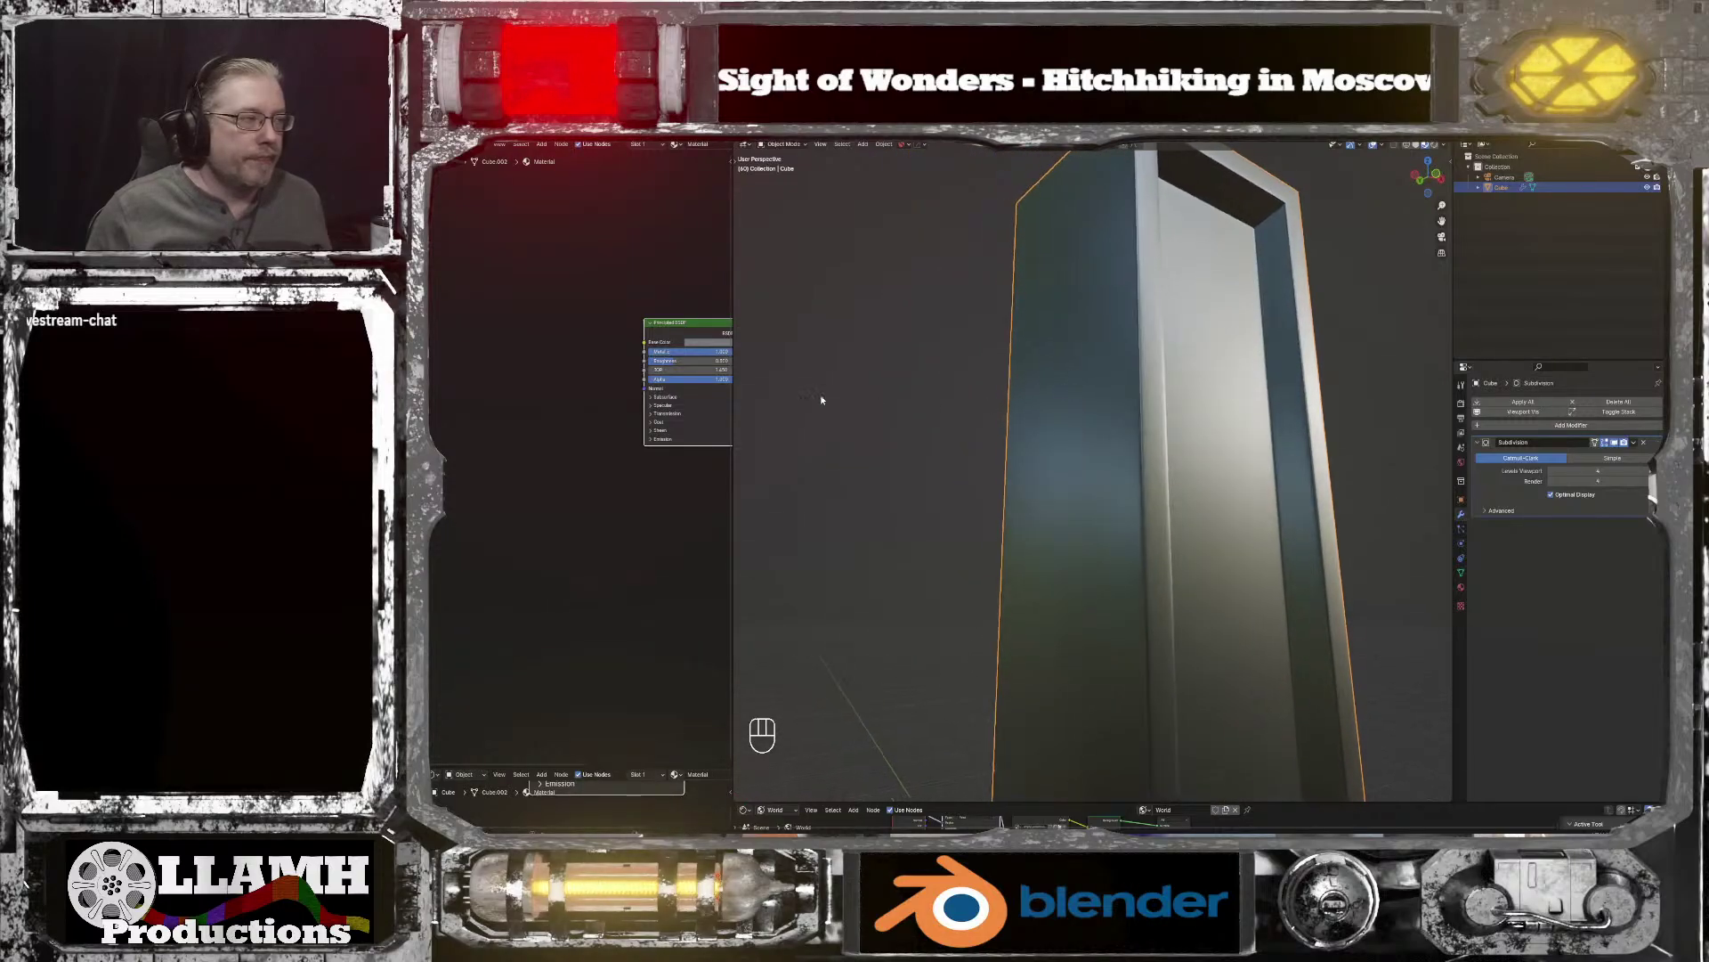
pyautogui.click(686, 360)
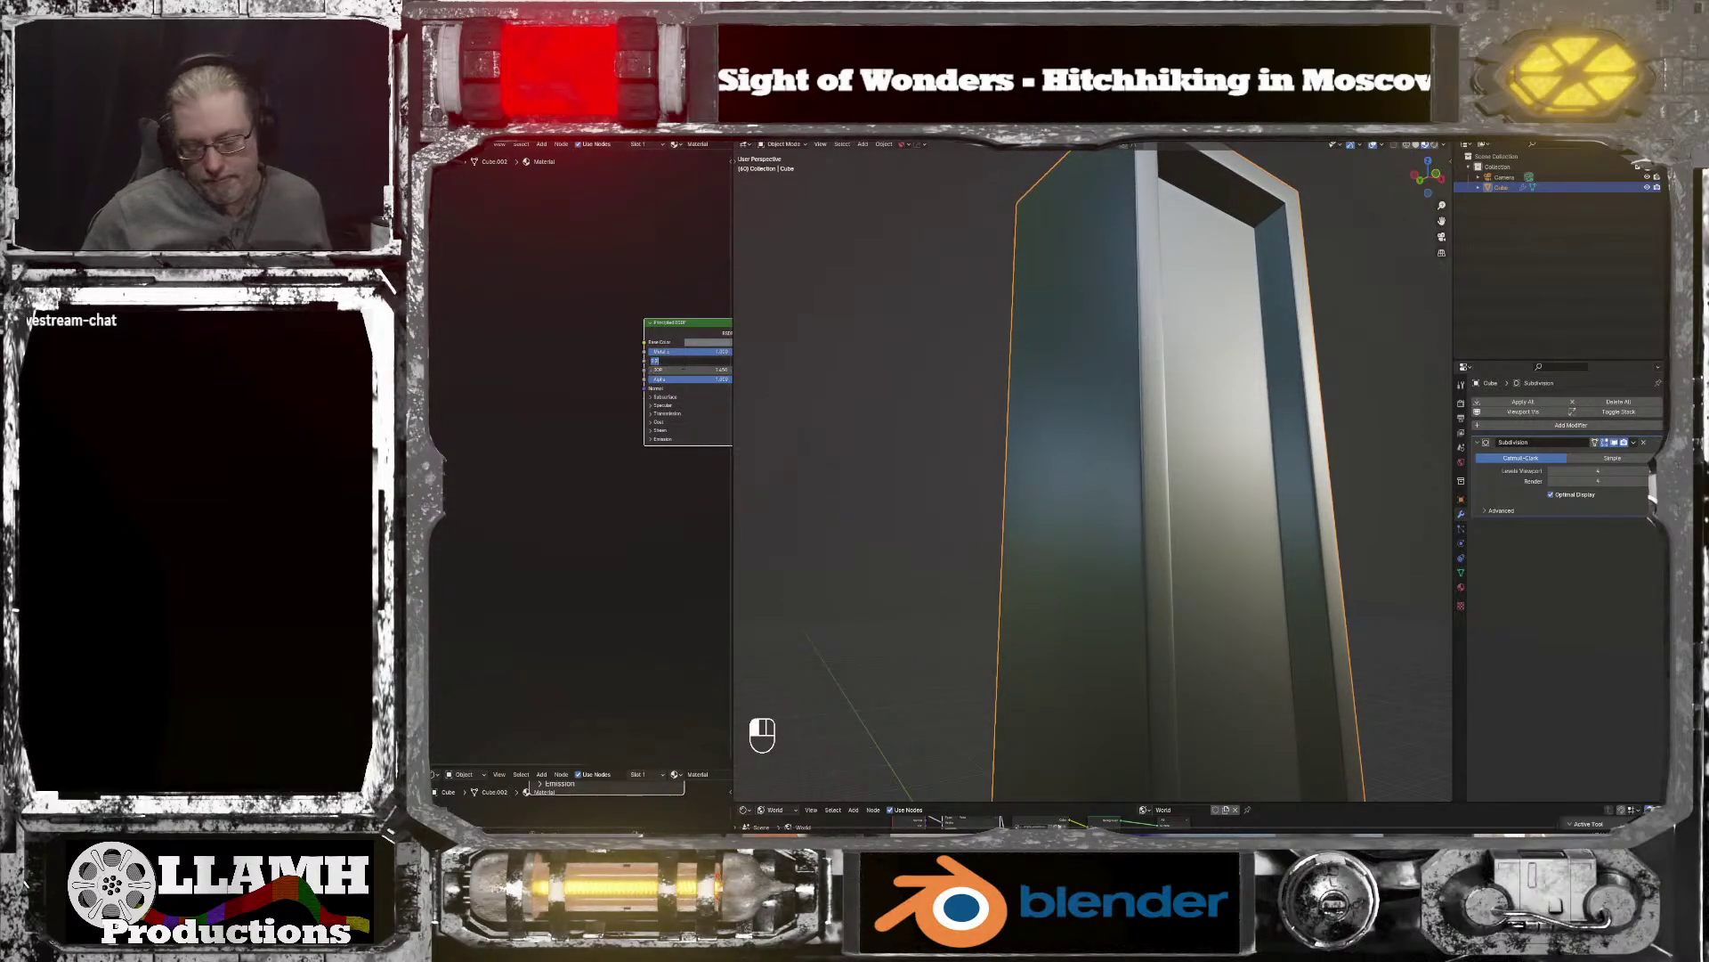
pyautogui.write('.35')
pyautogui.press('Return')
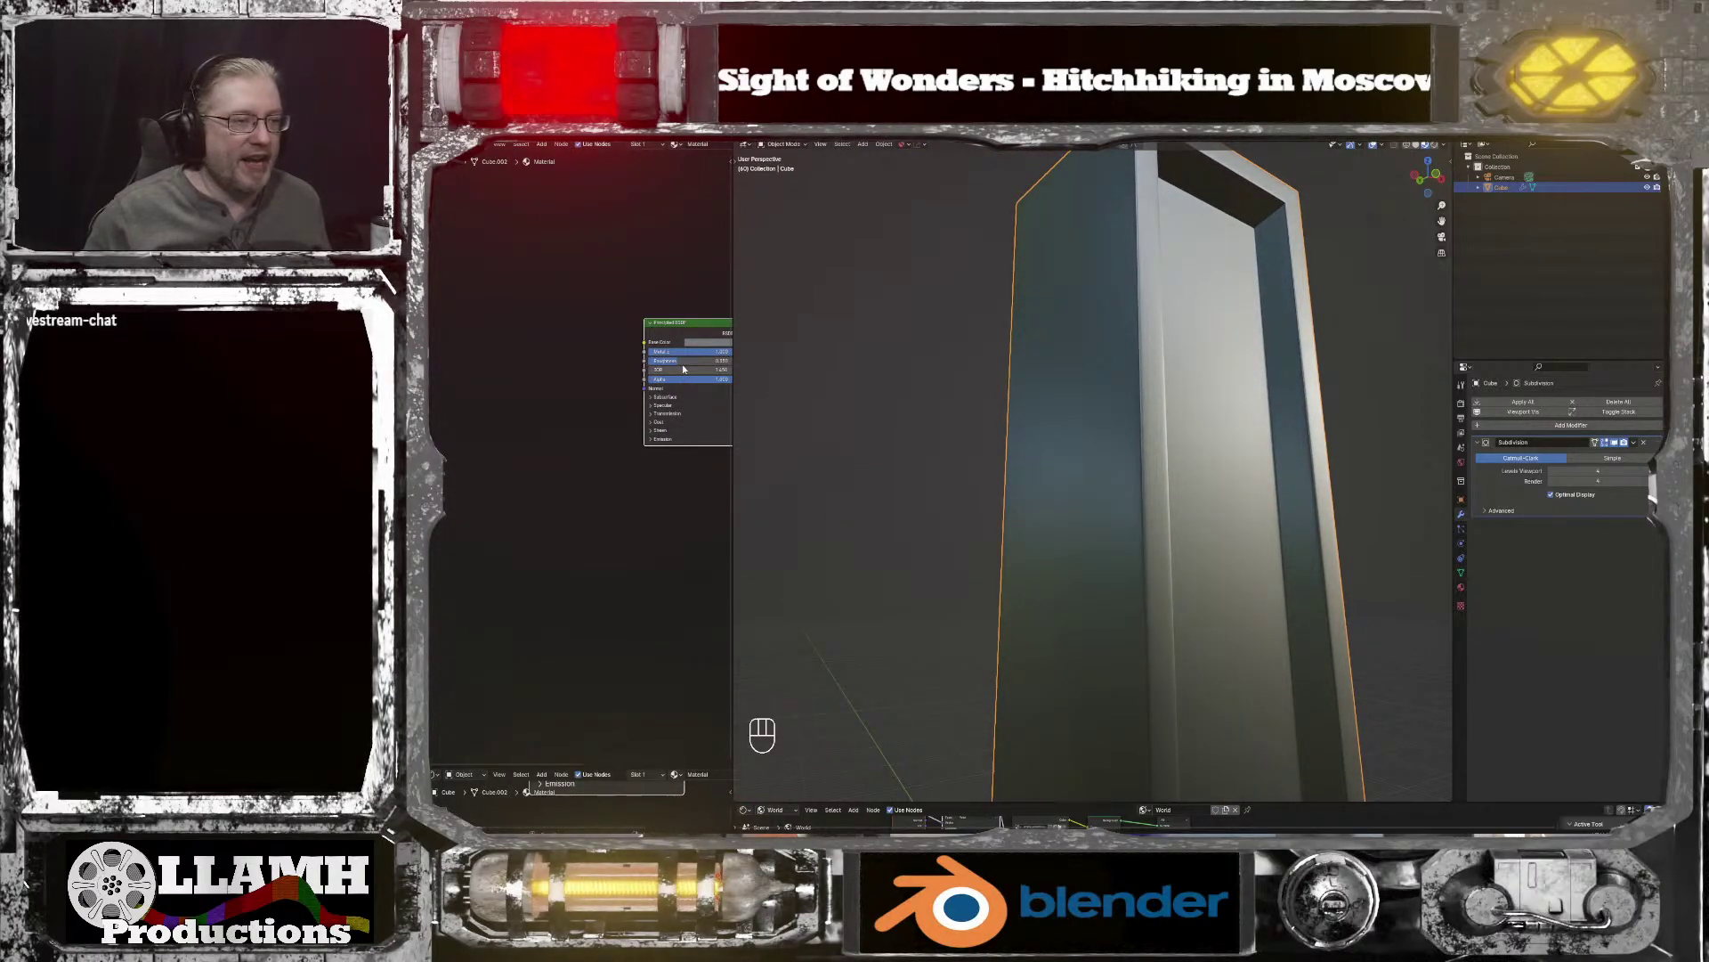
# Step: Switch the viewport to Rendered shading and view the metallic model from below against its environment
pyautogui.moveTo(1268, 411); pyautogui.dragTo(1136, 437, button='middle')
pyautogui.scroll(-4, 1139, 404)
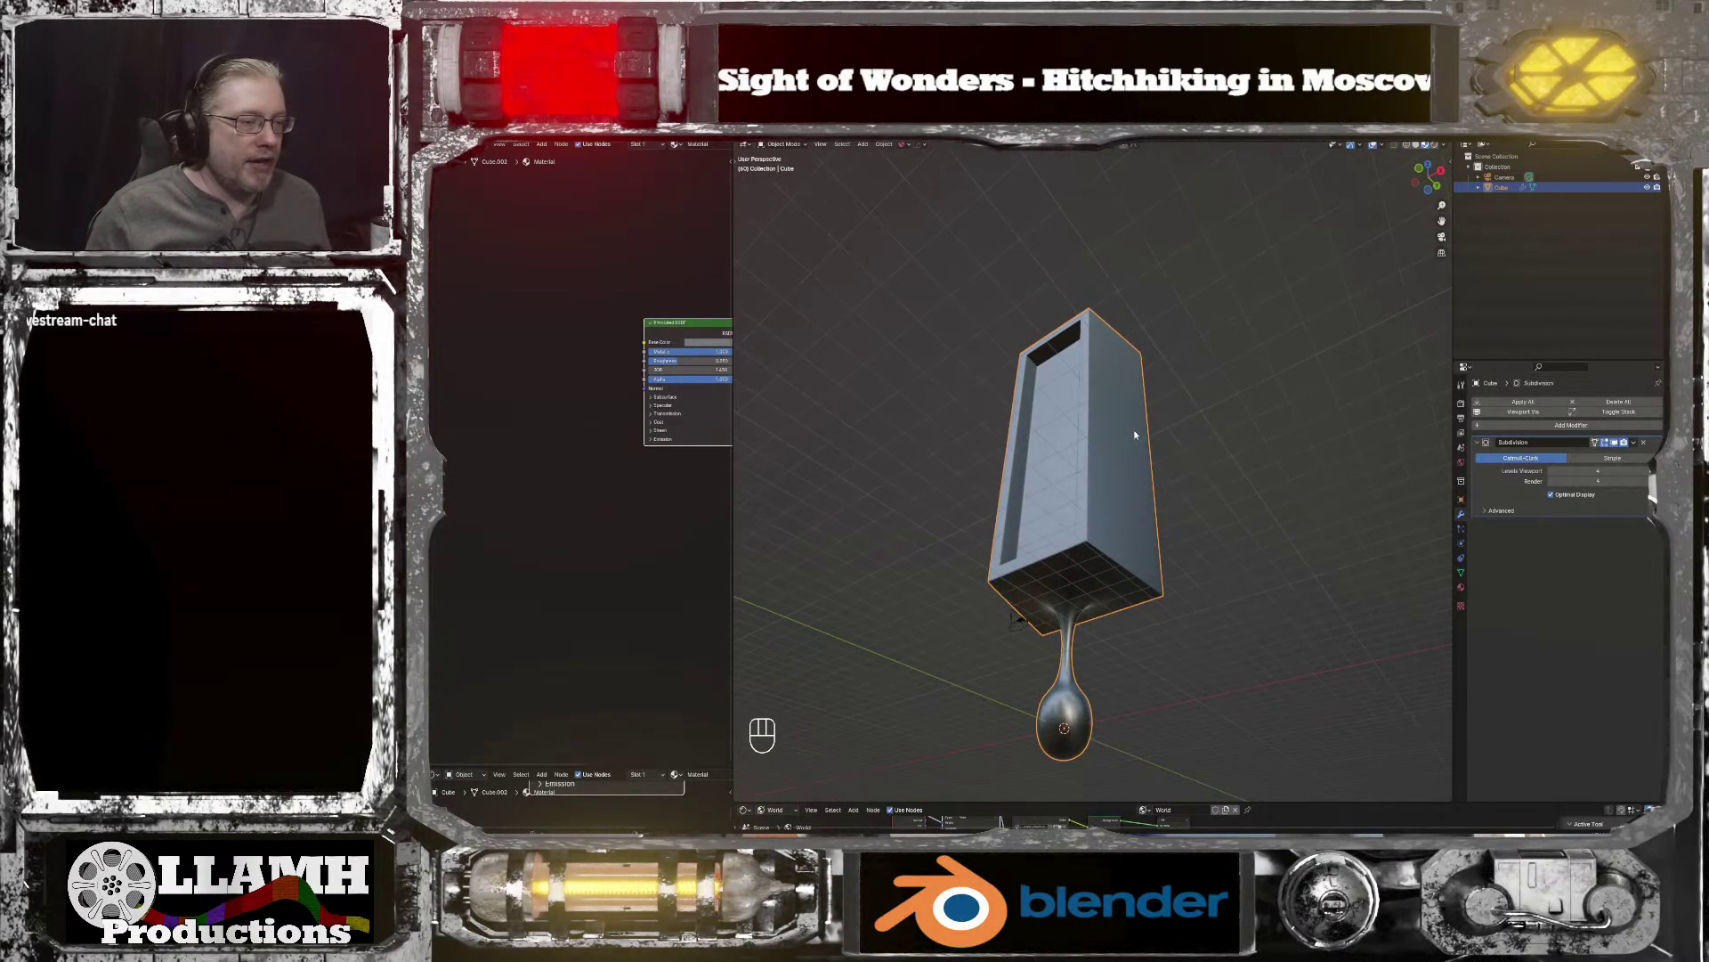
pyautogui.scroll(3, 1118, 499)
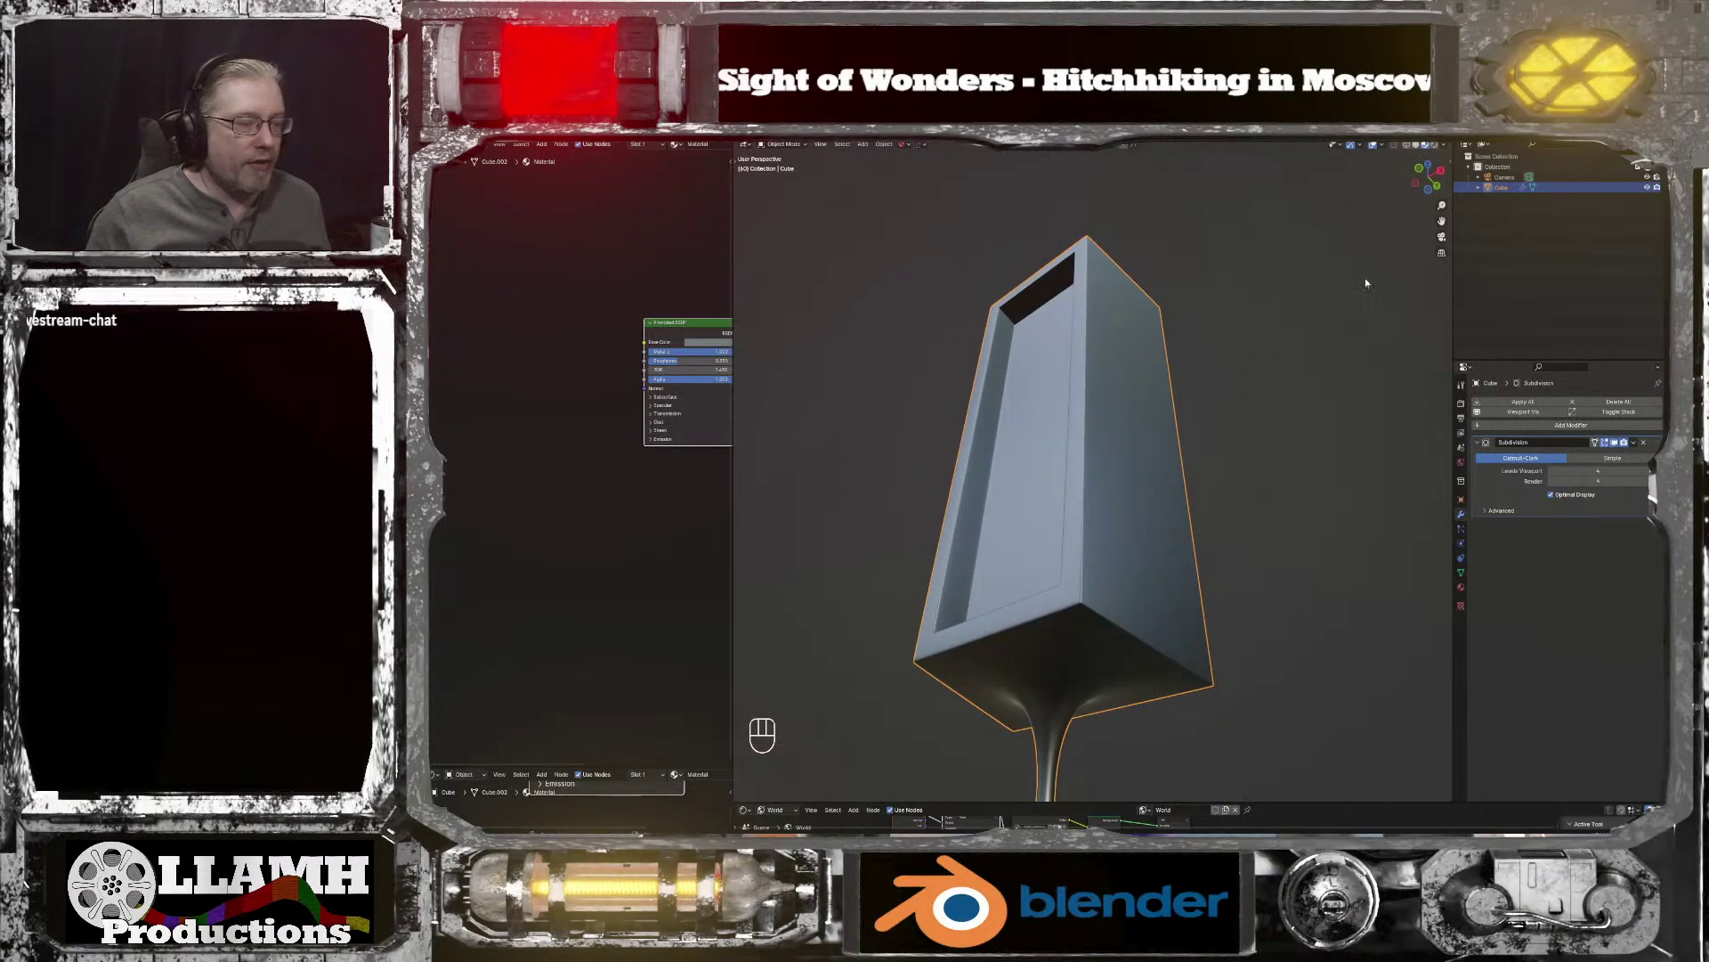
pyautogui.moveTo(1442, 220); pyautogui.dragTo(1428, 230)
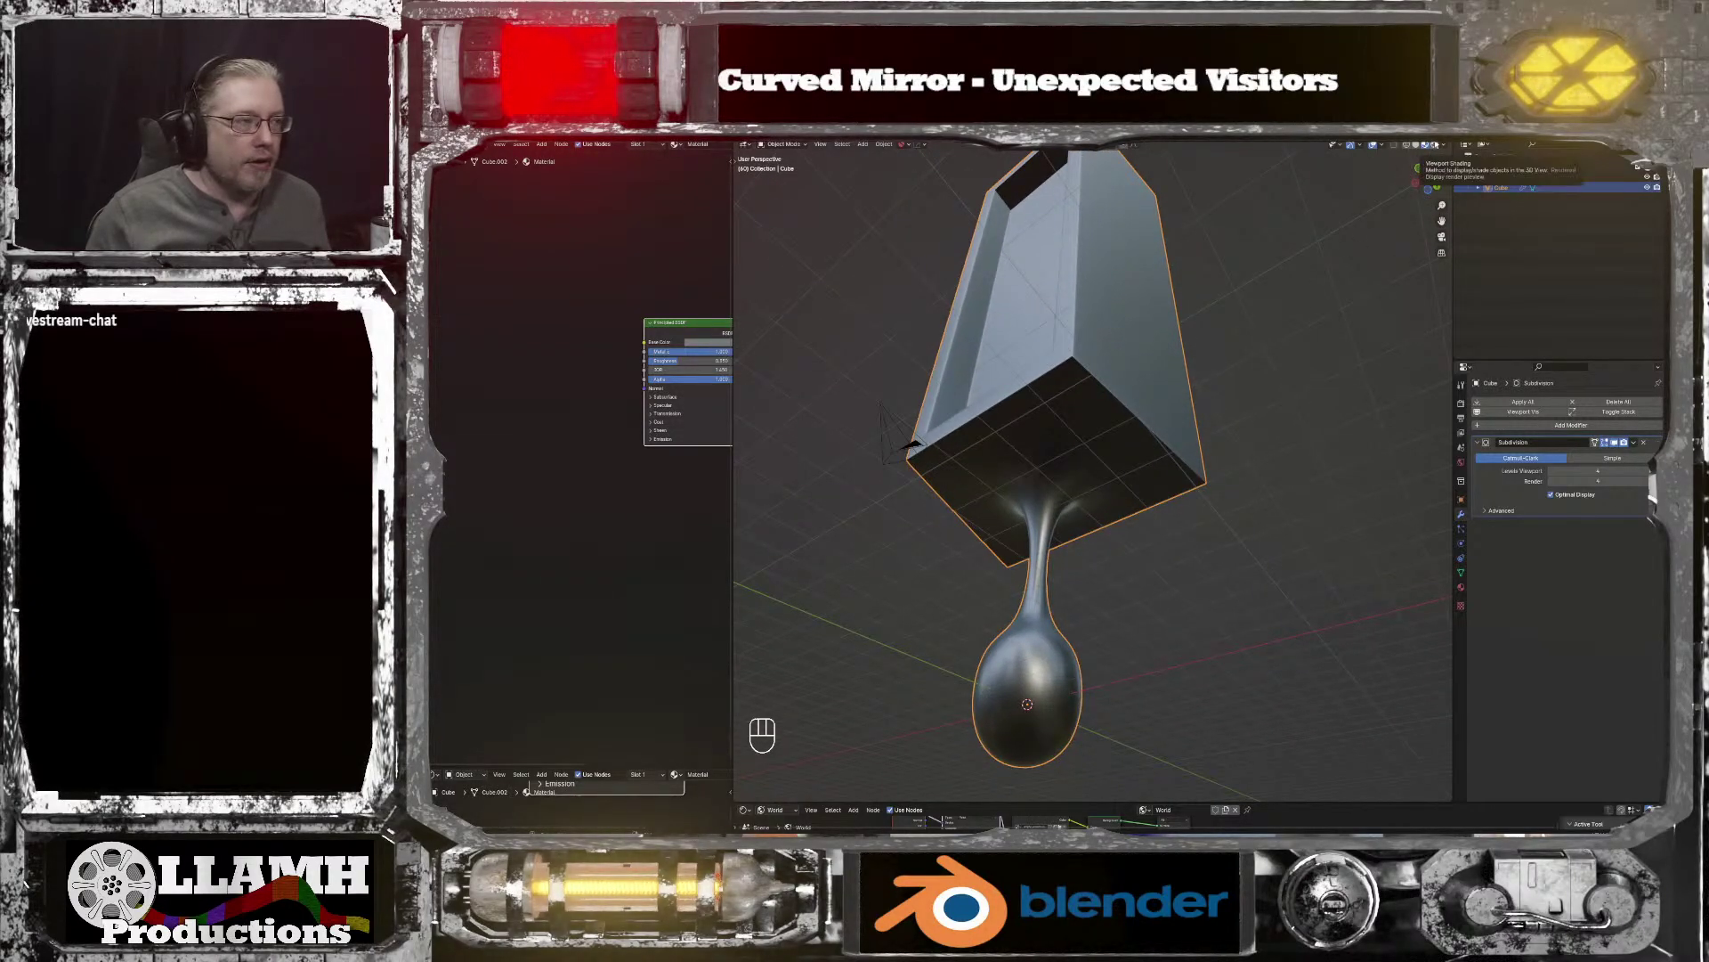
pyautogui.click(1434, 145)
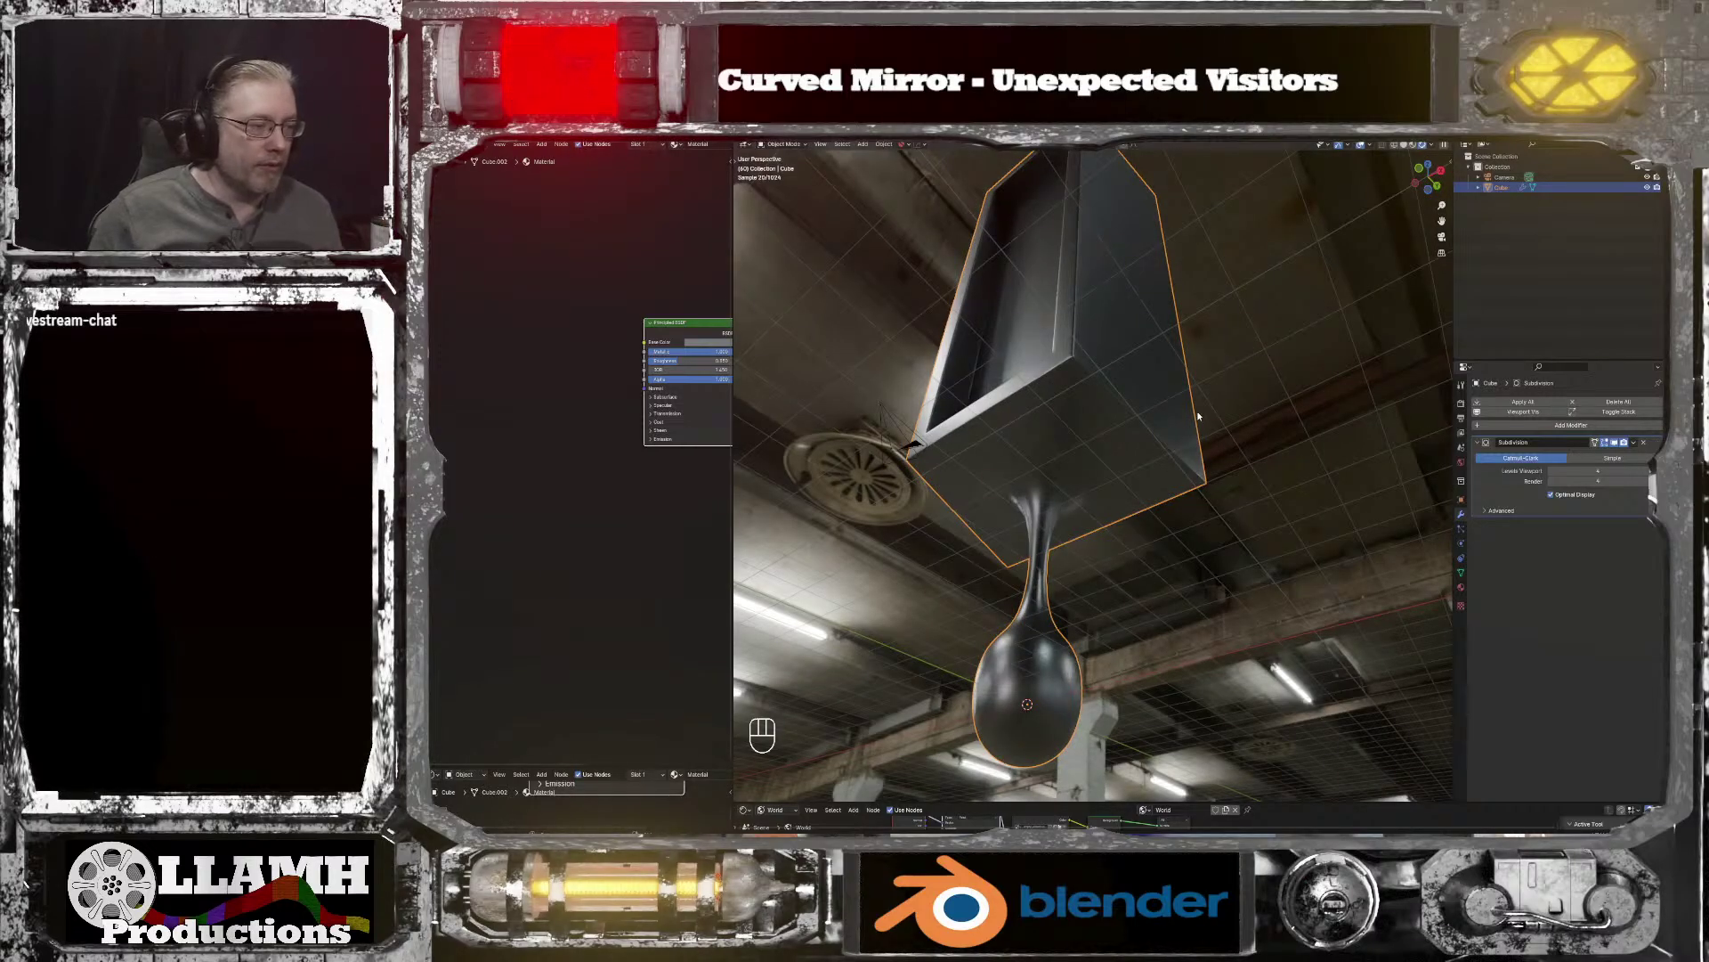
pyautogui.moveTo(1195, 428); pyautogui.dragTo(1153, 648, button='middle')
# Step: Move the cage face below the droplet slightly along Z in Edit Mode, and view the reshaped model in Object Mode
pyautogui.press('Tab')
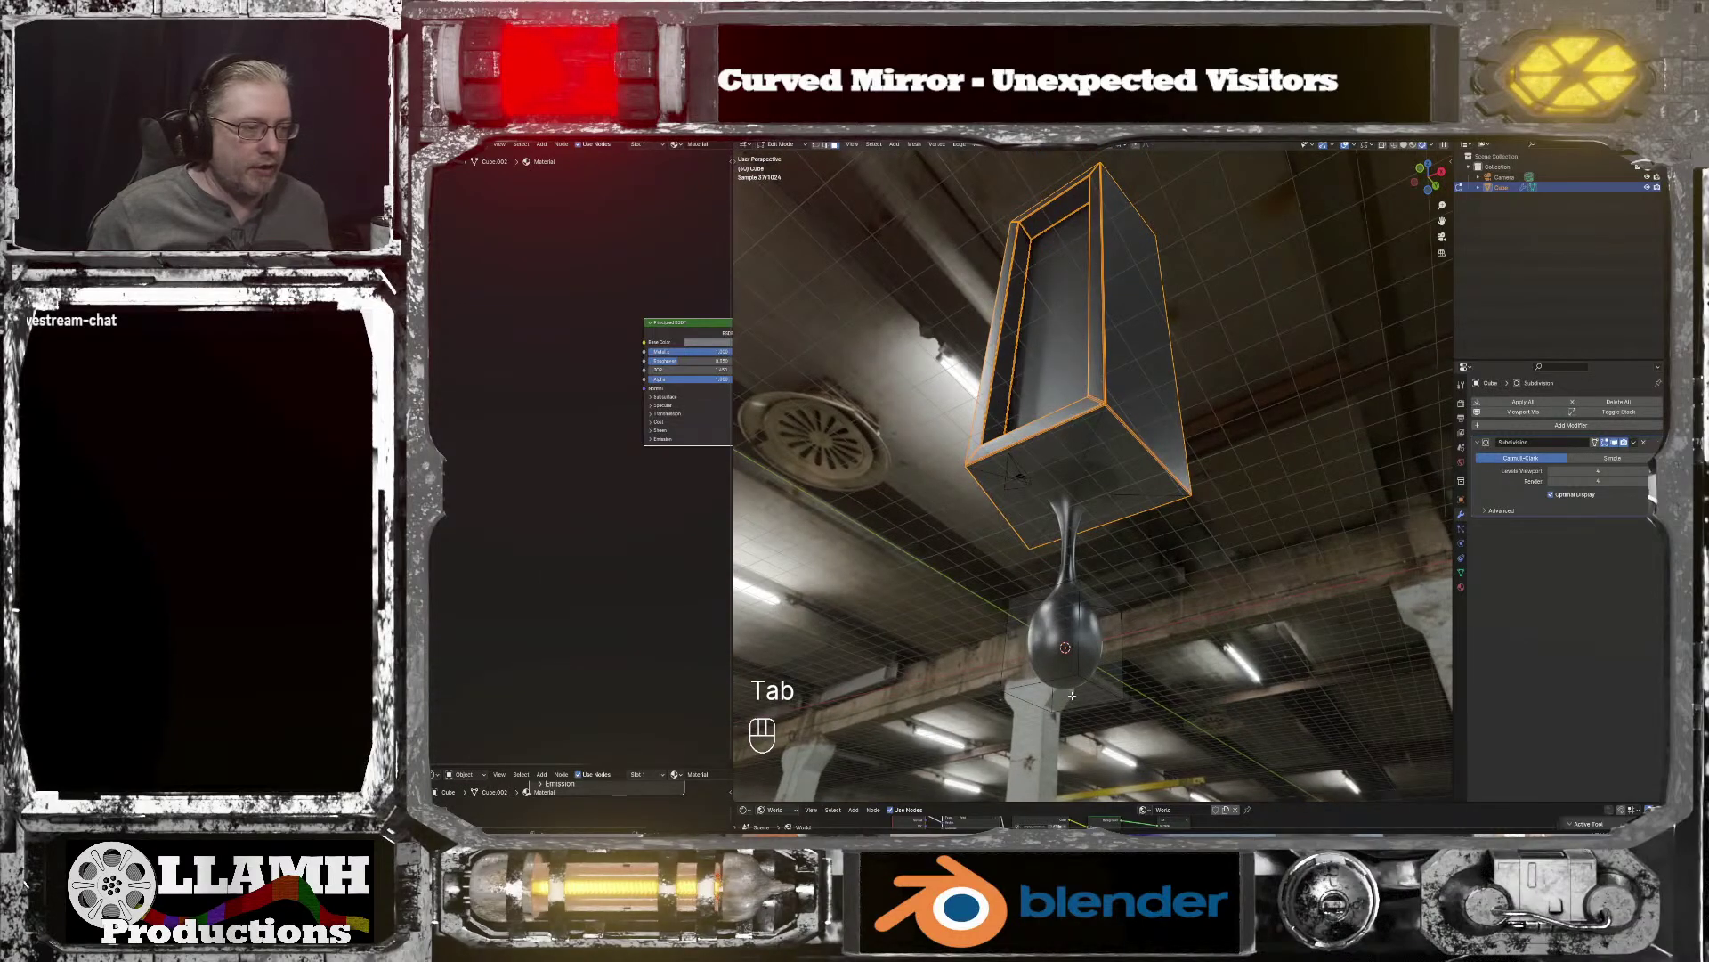
pyautogui.click(1079, 692)
pyautogui.press('g')
pyautogui.press('z')
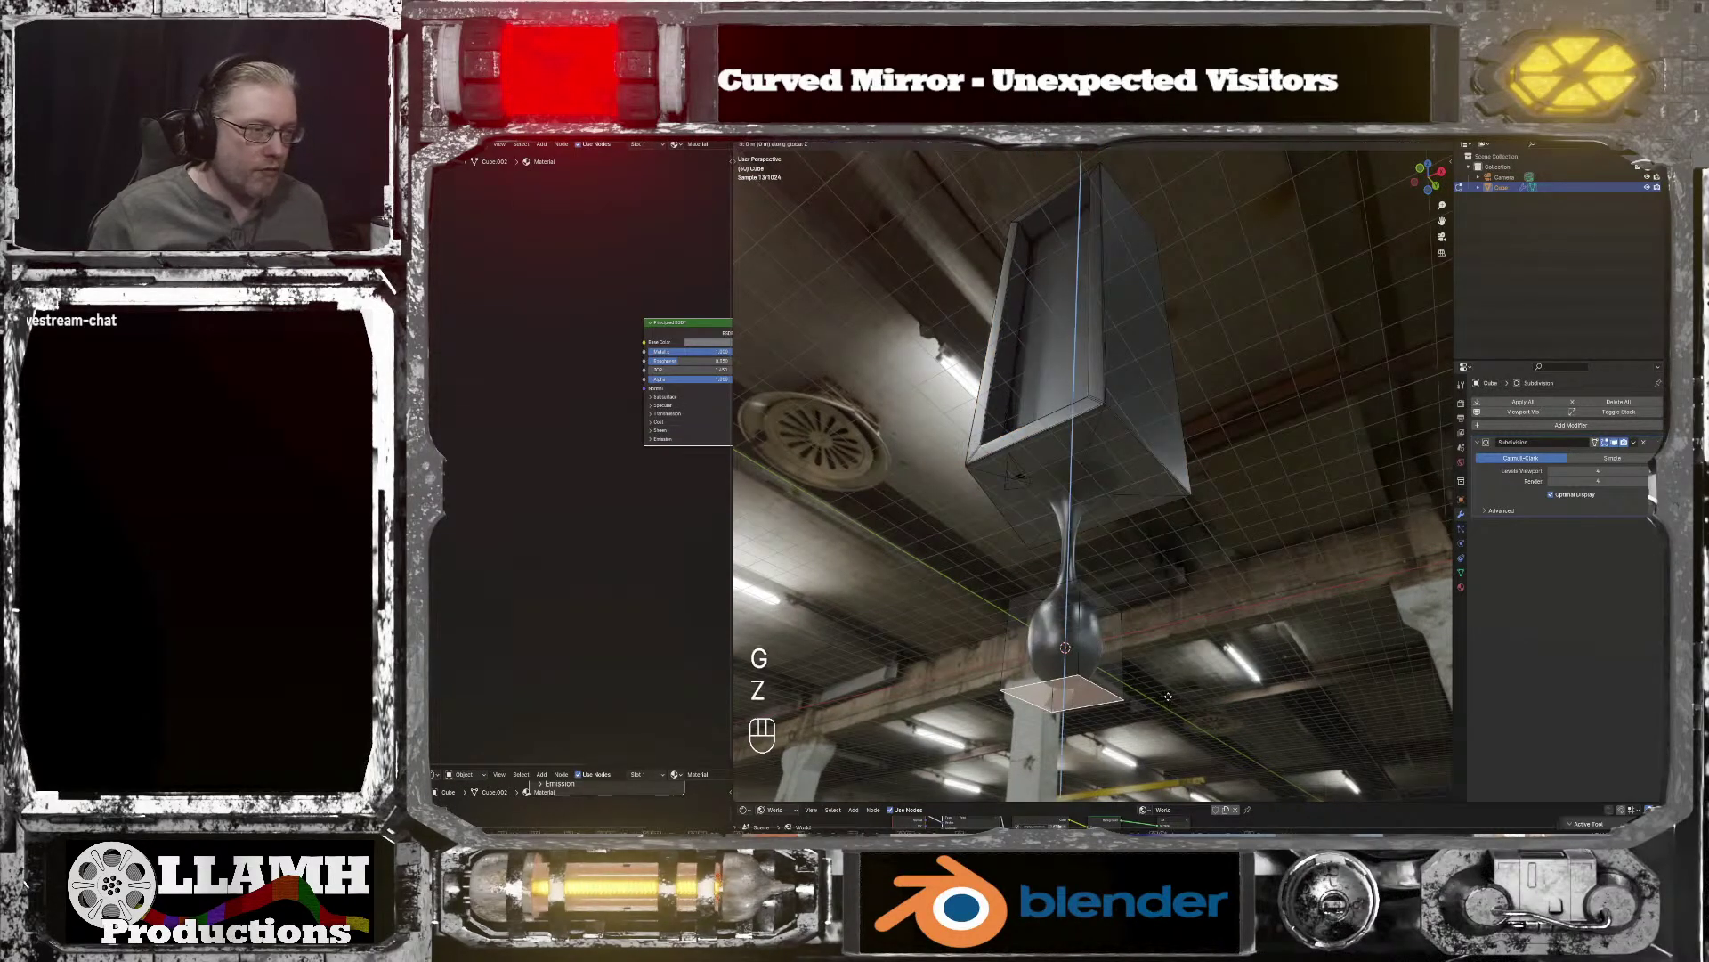
pyautogui.click(1173, 690)
pyautogui.press('Tab')
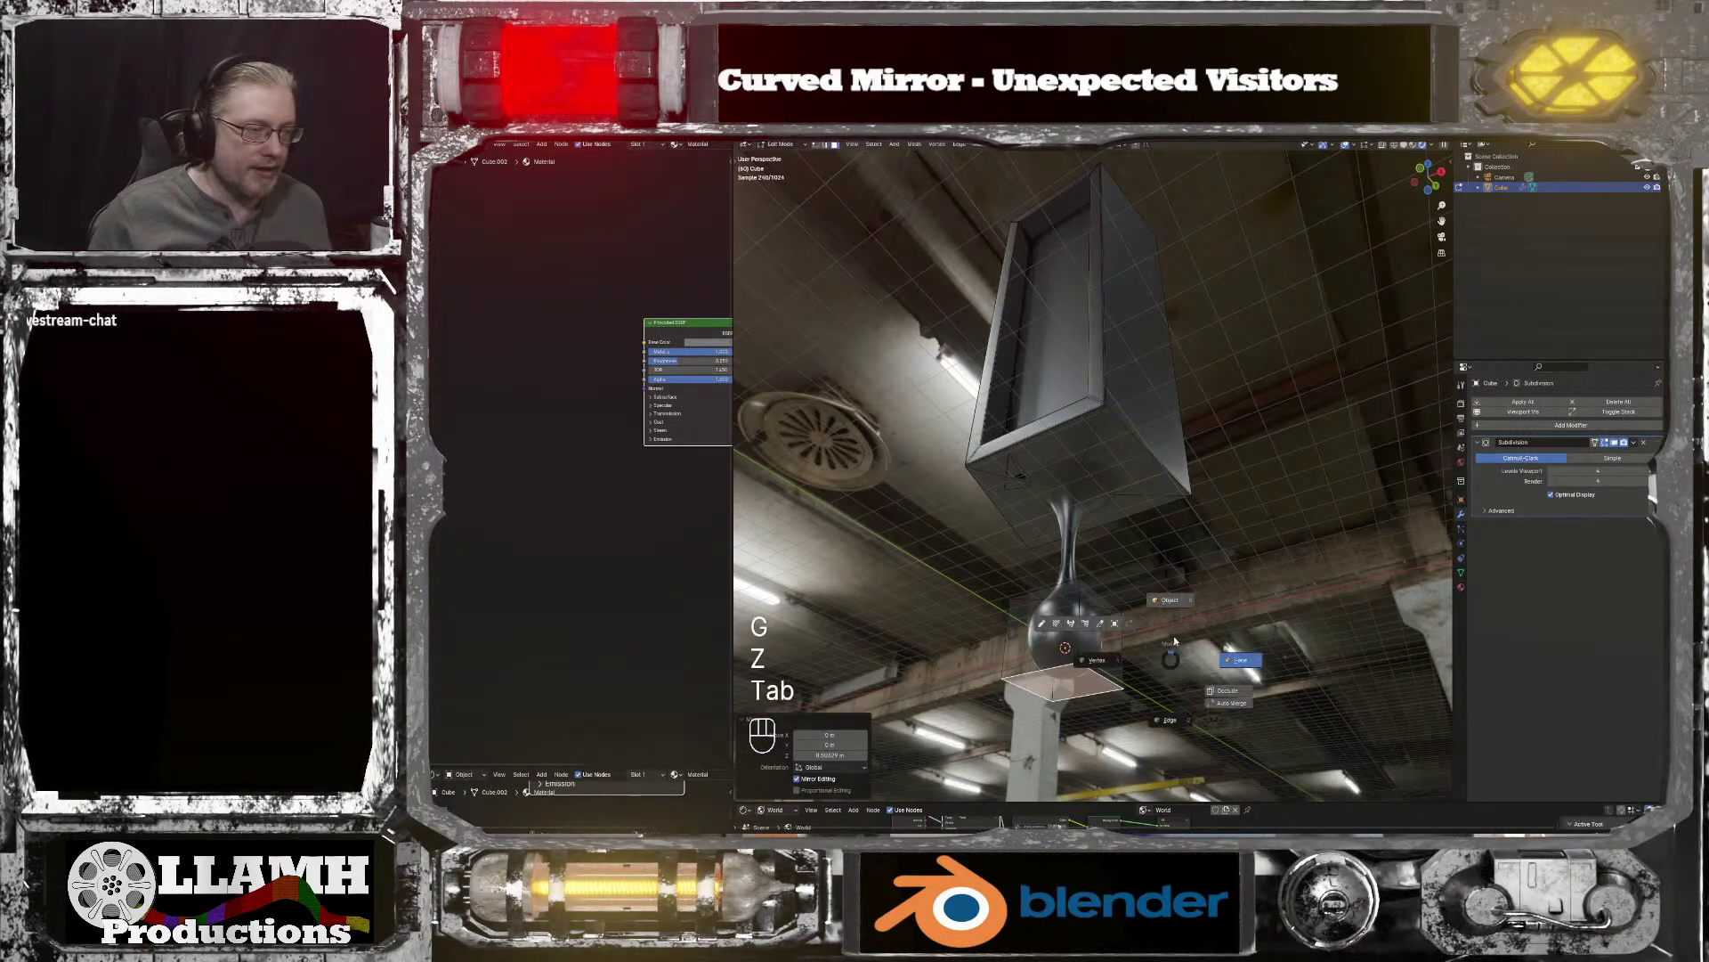
pyautogui.moveTo(1179, 618); pyautogui.dragTo(1221, 625, button='middle')
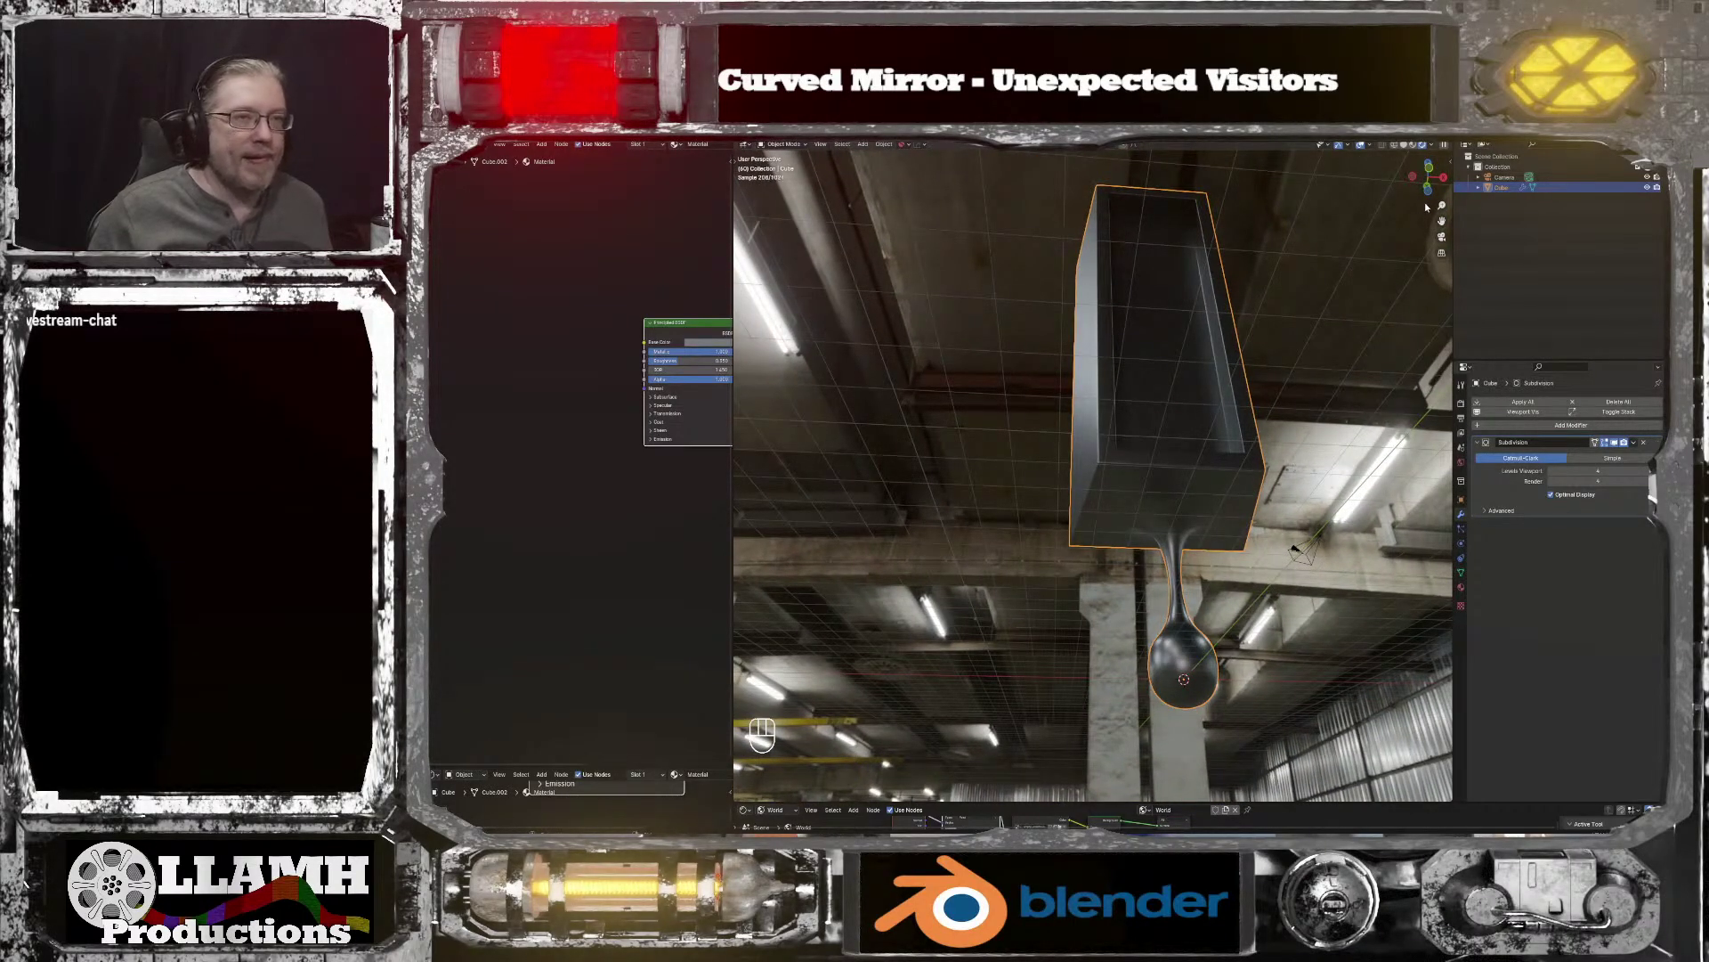
# Step: Switch the viewport to Material Preview shading and add a Noise Texture node to the block's material
pyautogui.click(1414, 146)
pyautogui.moveTo(1235, 349)
pyautogui.mouseDown(button='middle')
pyautogui.moveTo(1213, 393)
pyautogui.moveTo(1168, 417)
pyautogui.moveTo(1202, 403)
pyautogui.mouseUp(button='middle')
pyautogui.moveTo(563, 452); pyautogui.dragTo(596, 458, button='middle')
pyautogui.hotkey('shift', 'a')
pyautogui.click(592, 452)
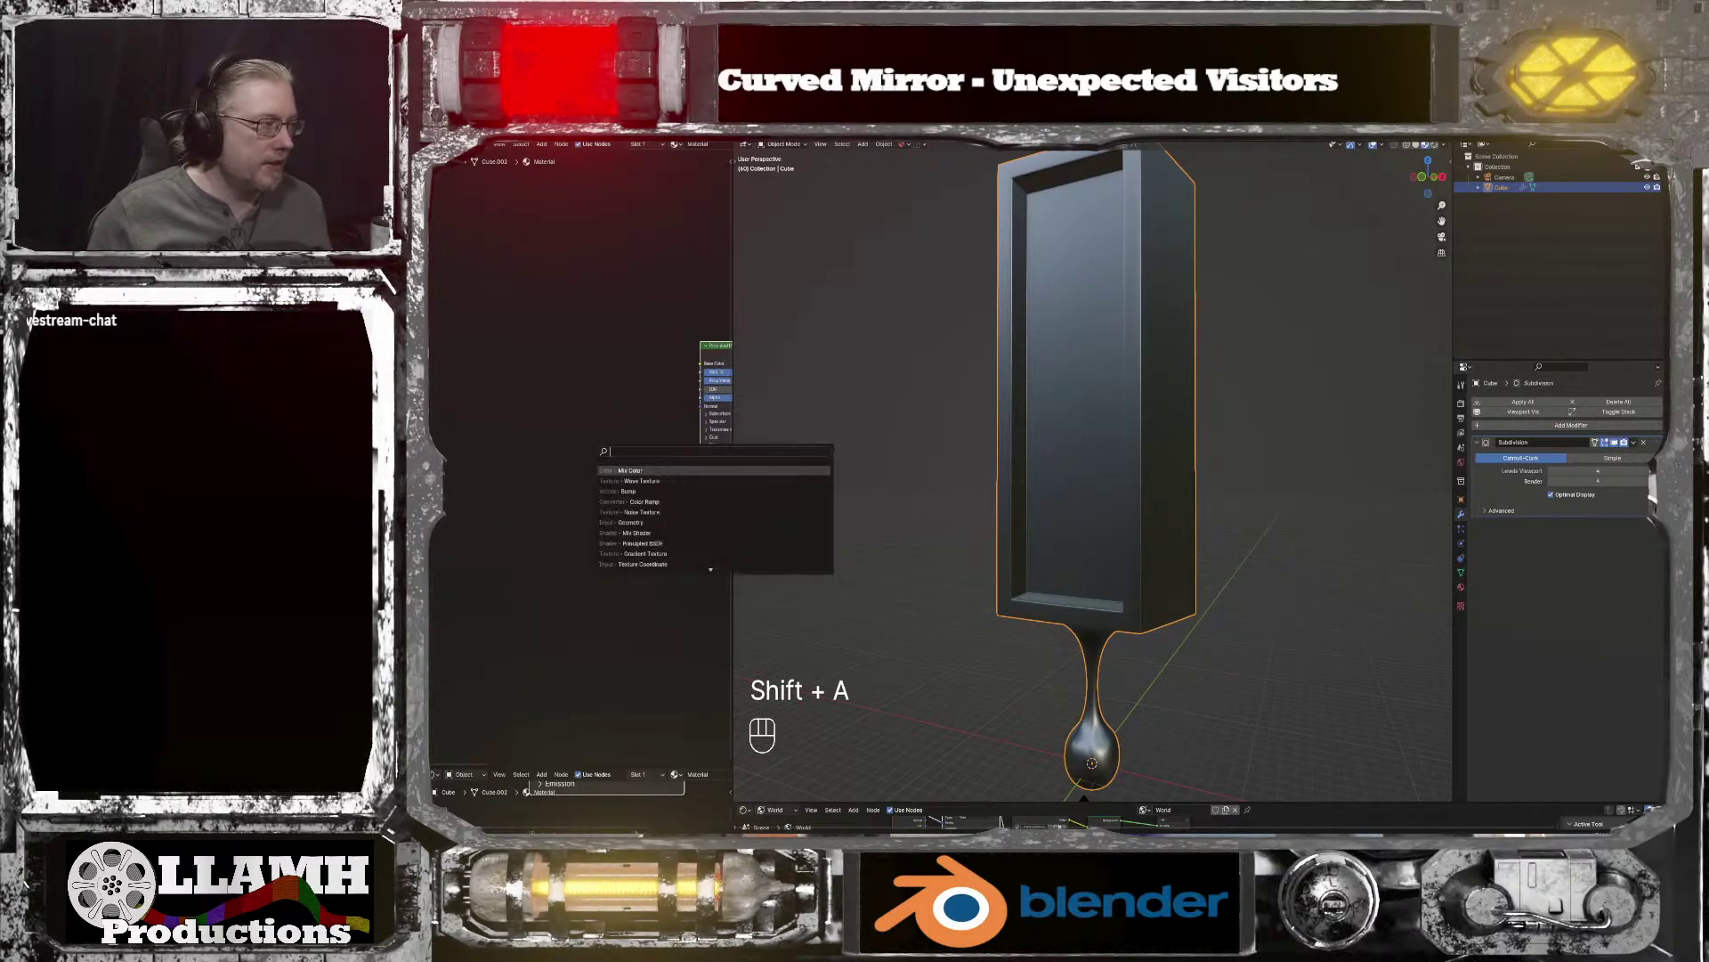
pyautogui.write('noise')
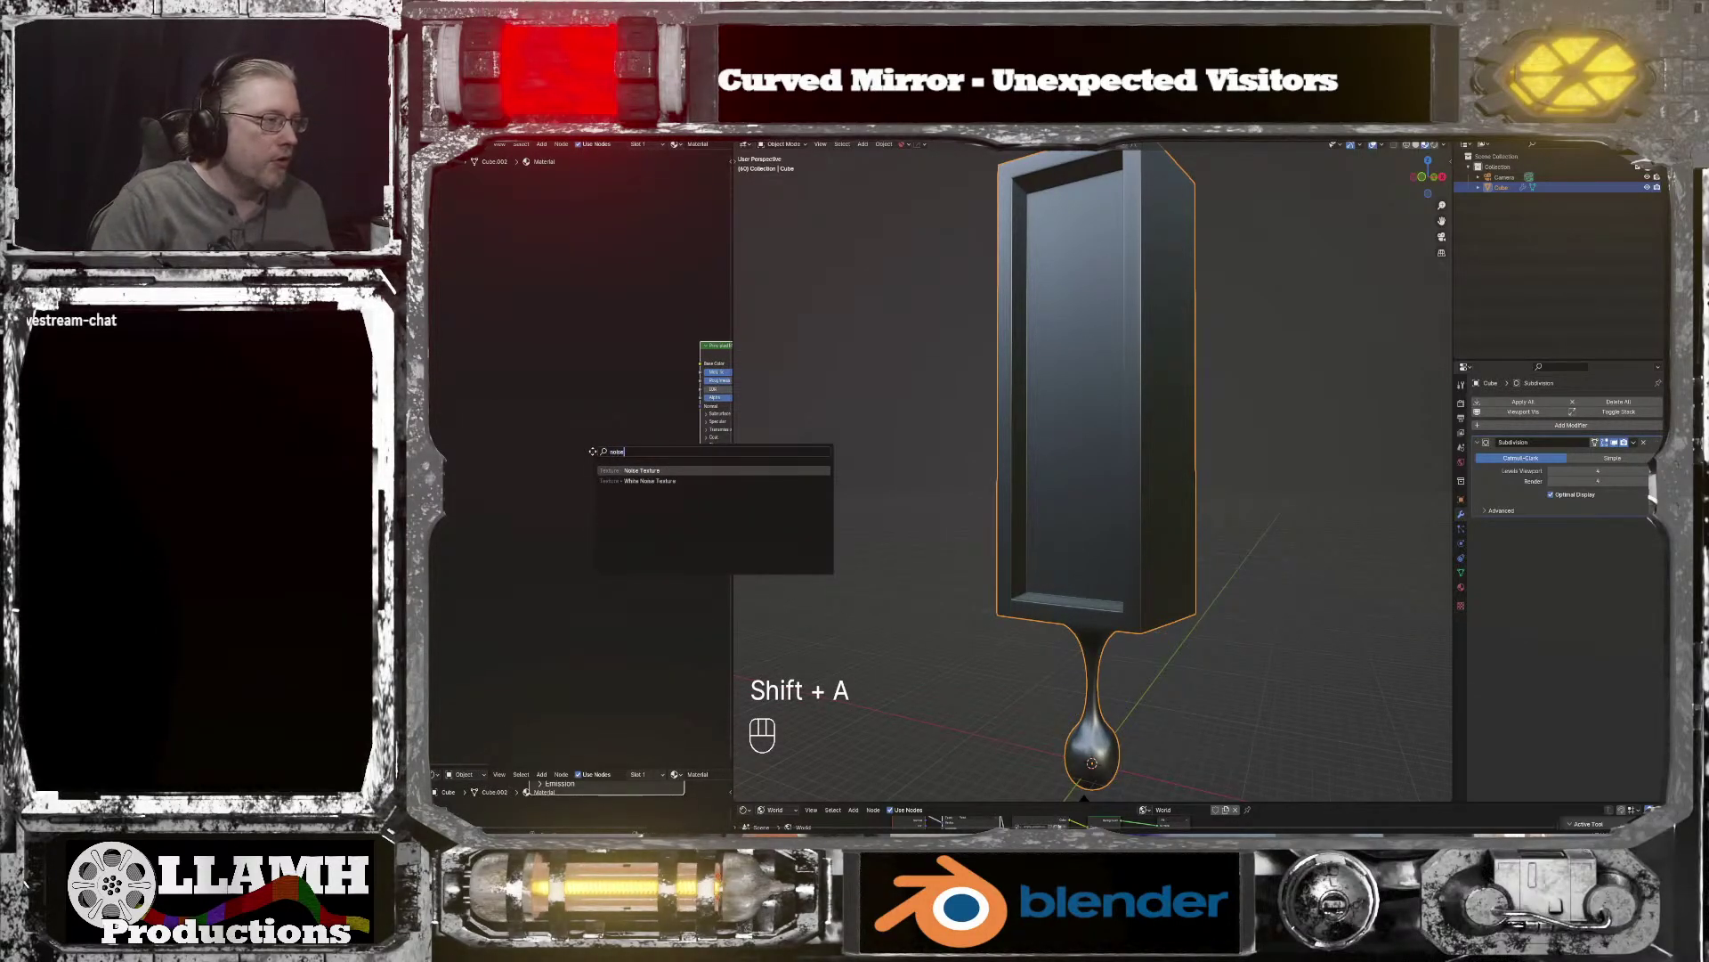
pyautogui.press('Return')
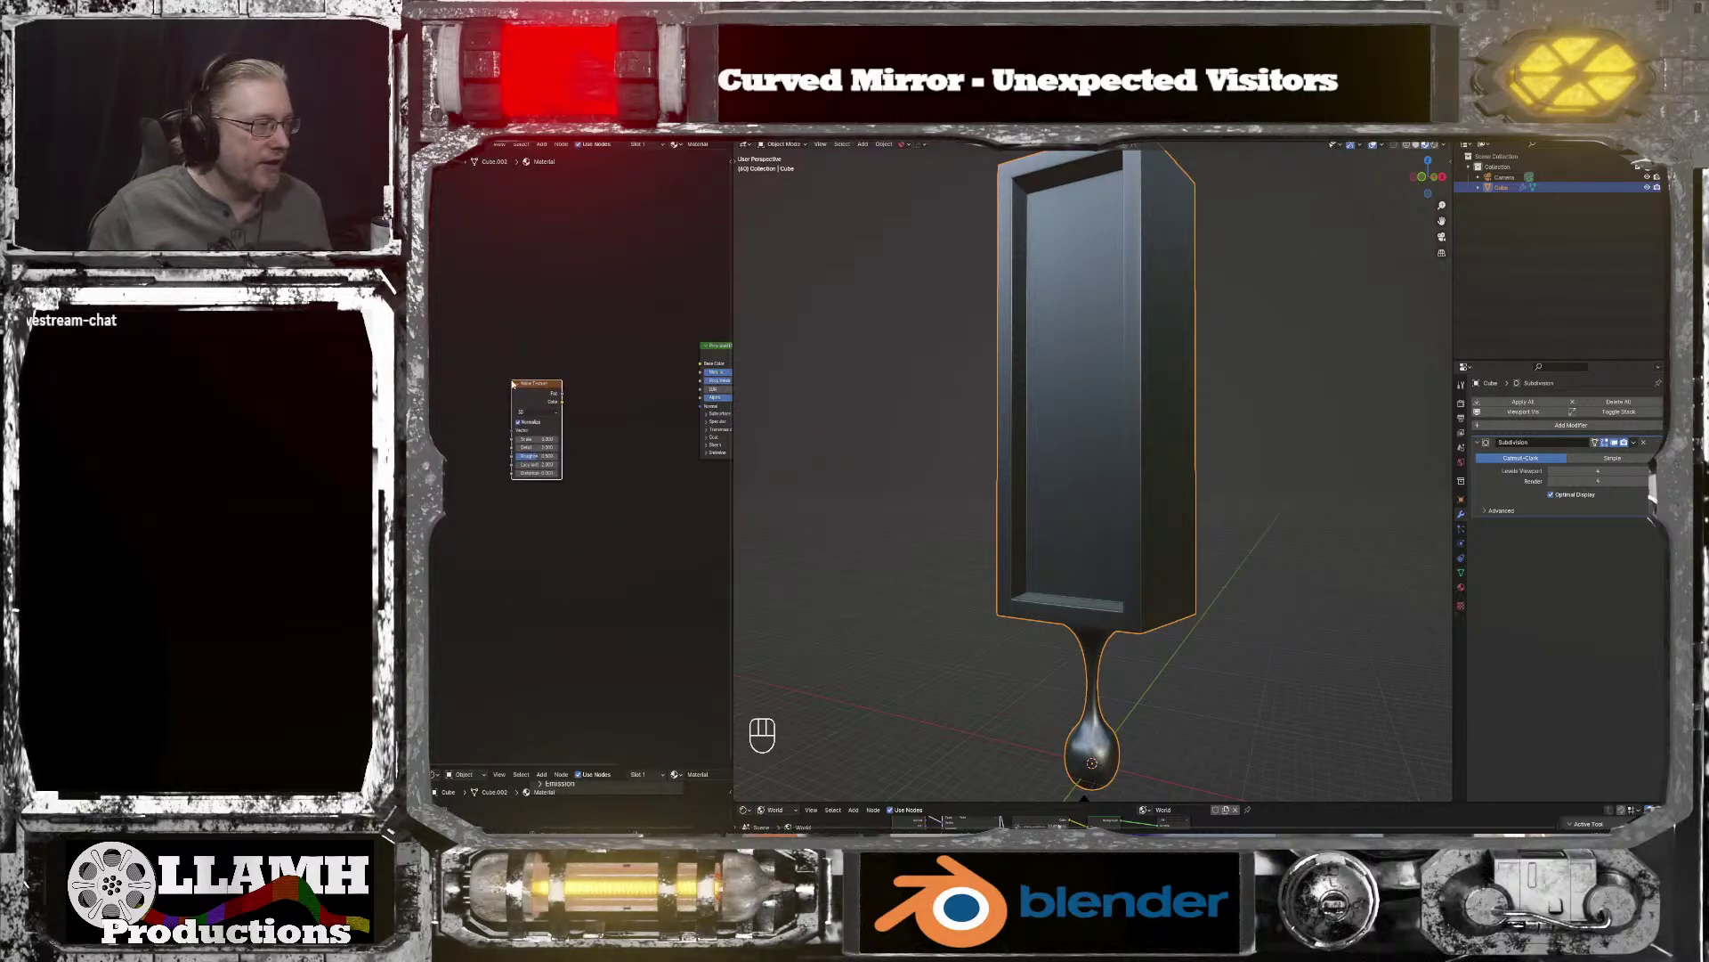
# Step: Add Mapping and Texture Coordinate nodes to the Noise Texture and feed the Mapping from the Object coordinates
pyautogui.press('ctrl')
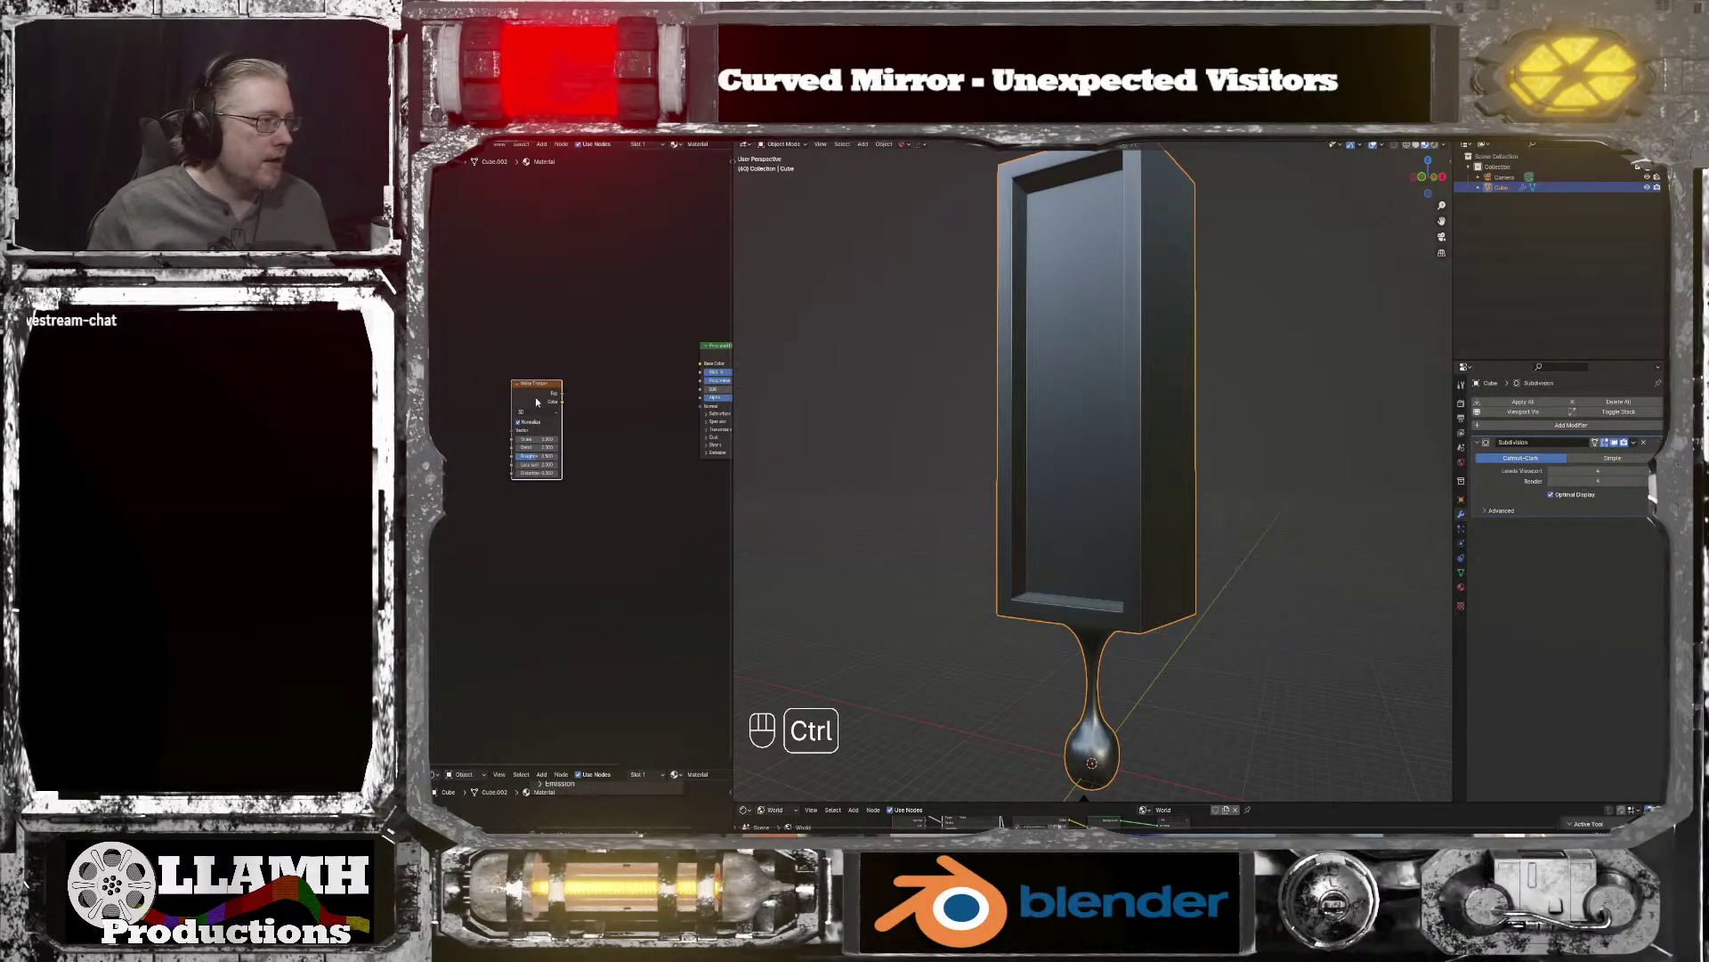
pyautogui.hotkey('ctrl', 't')
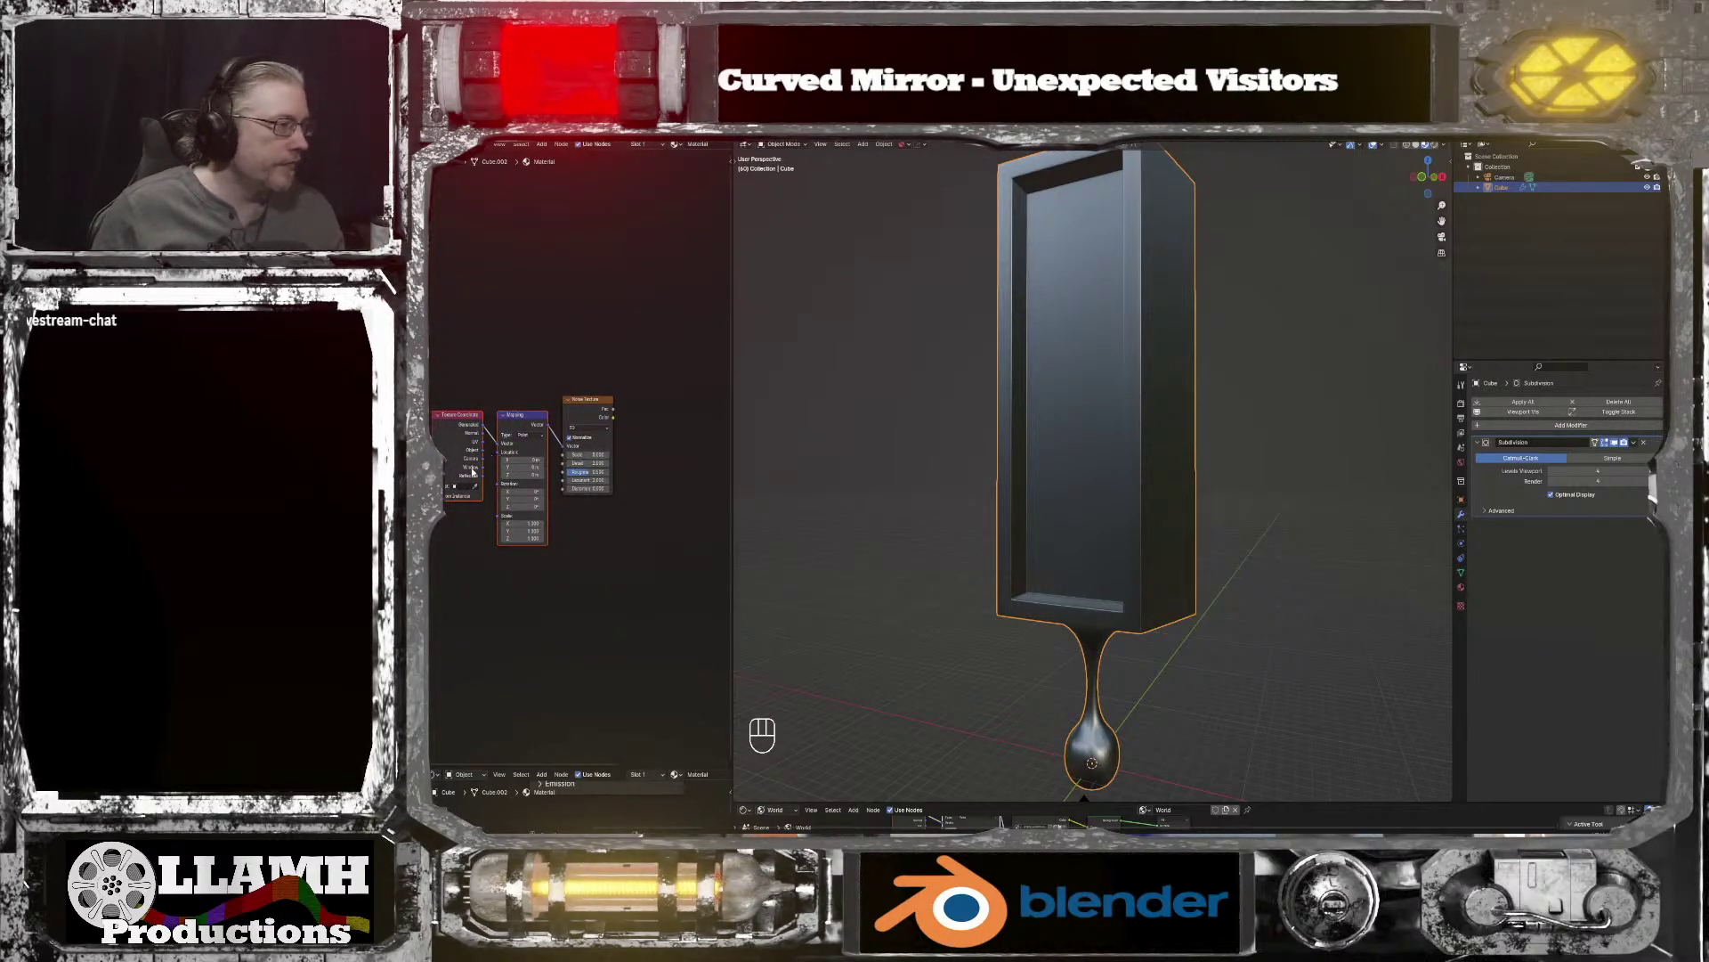
pyautogui.click(495, 441)
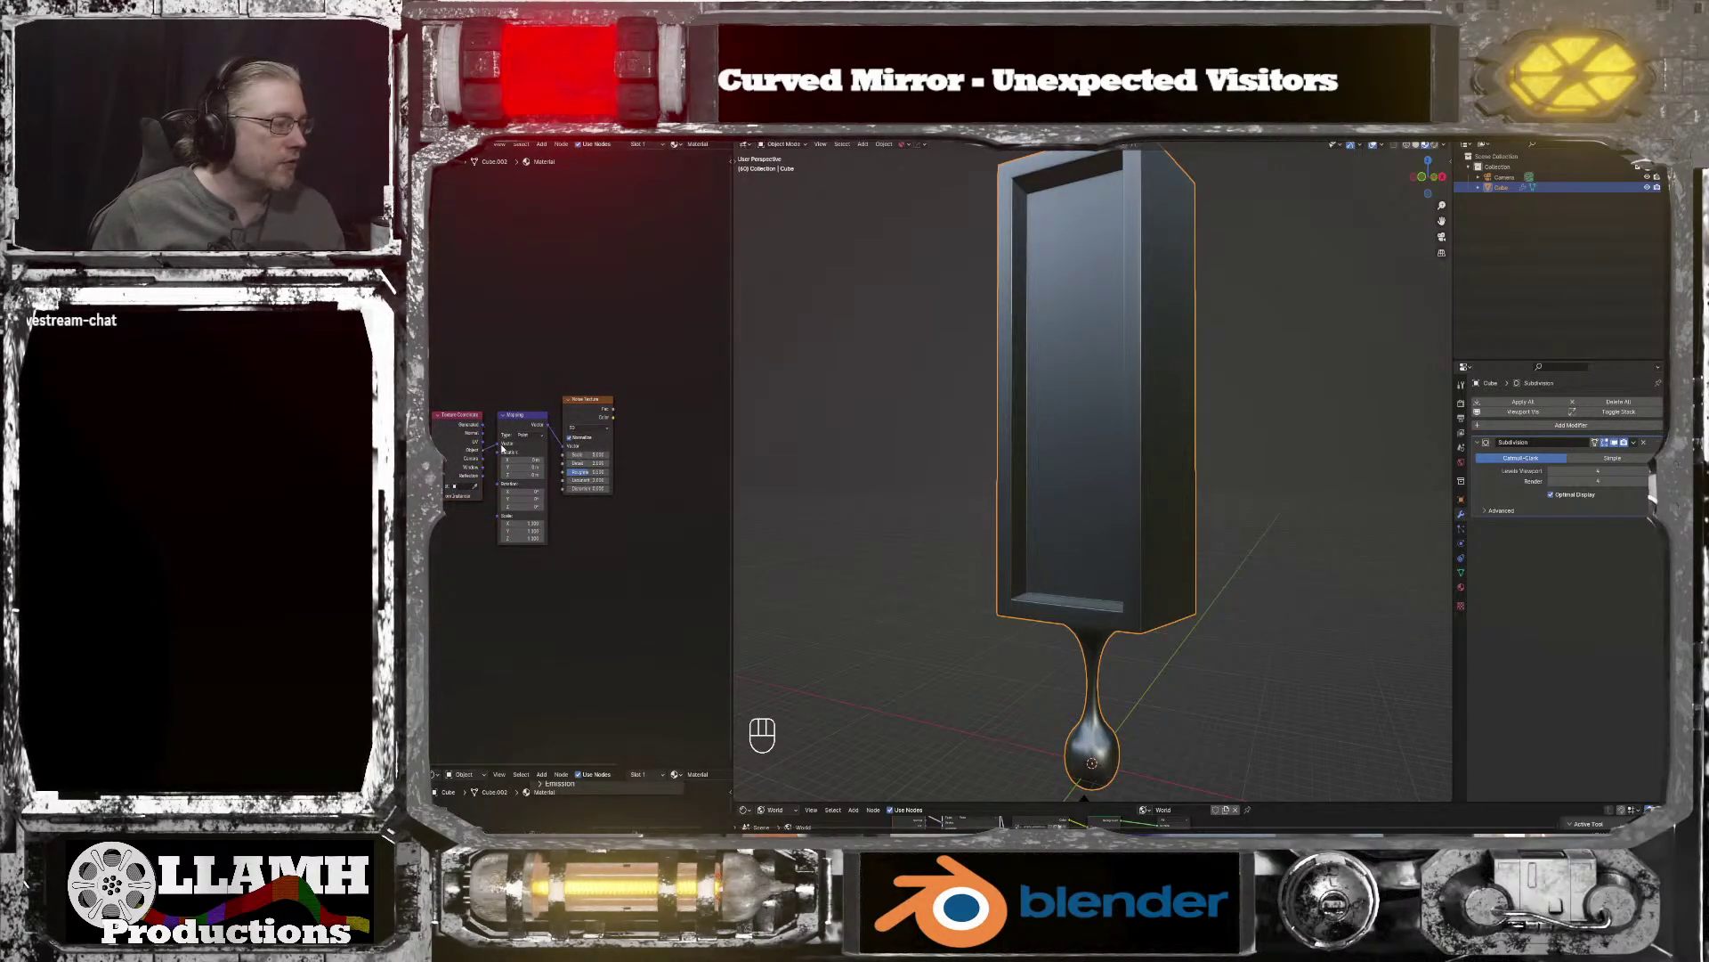
# Step: Add a Color Ramp node between the Noise Texture and the Principled BSDF, and connect the noise's Fac output to its Fac input
pyautogui.moveTo(683, 480); pyautogui.dragTo(584, 508, button='middle')
pyautogui.hotkey('shift', 'a')
pyautogui.click(590, 491)
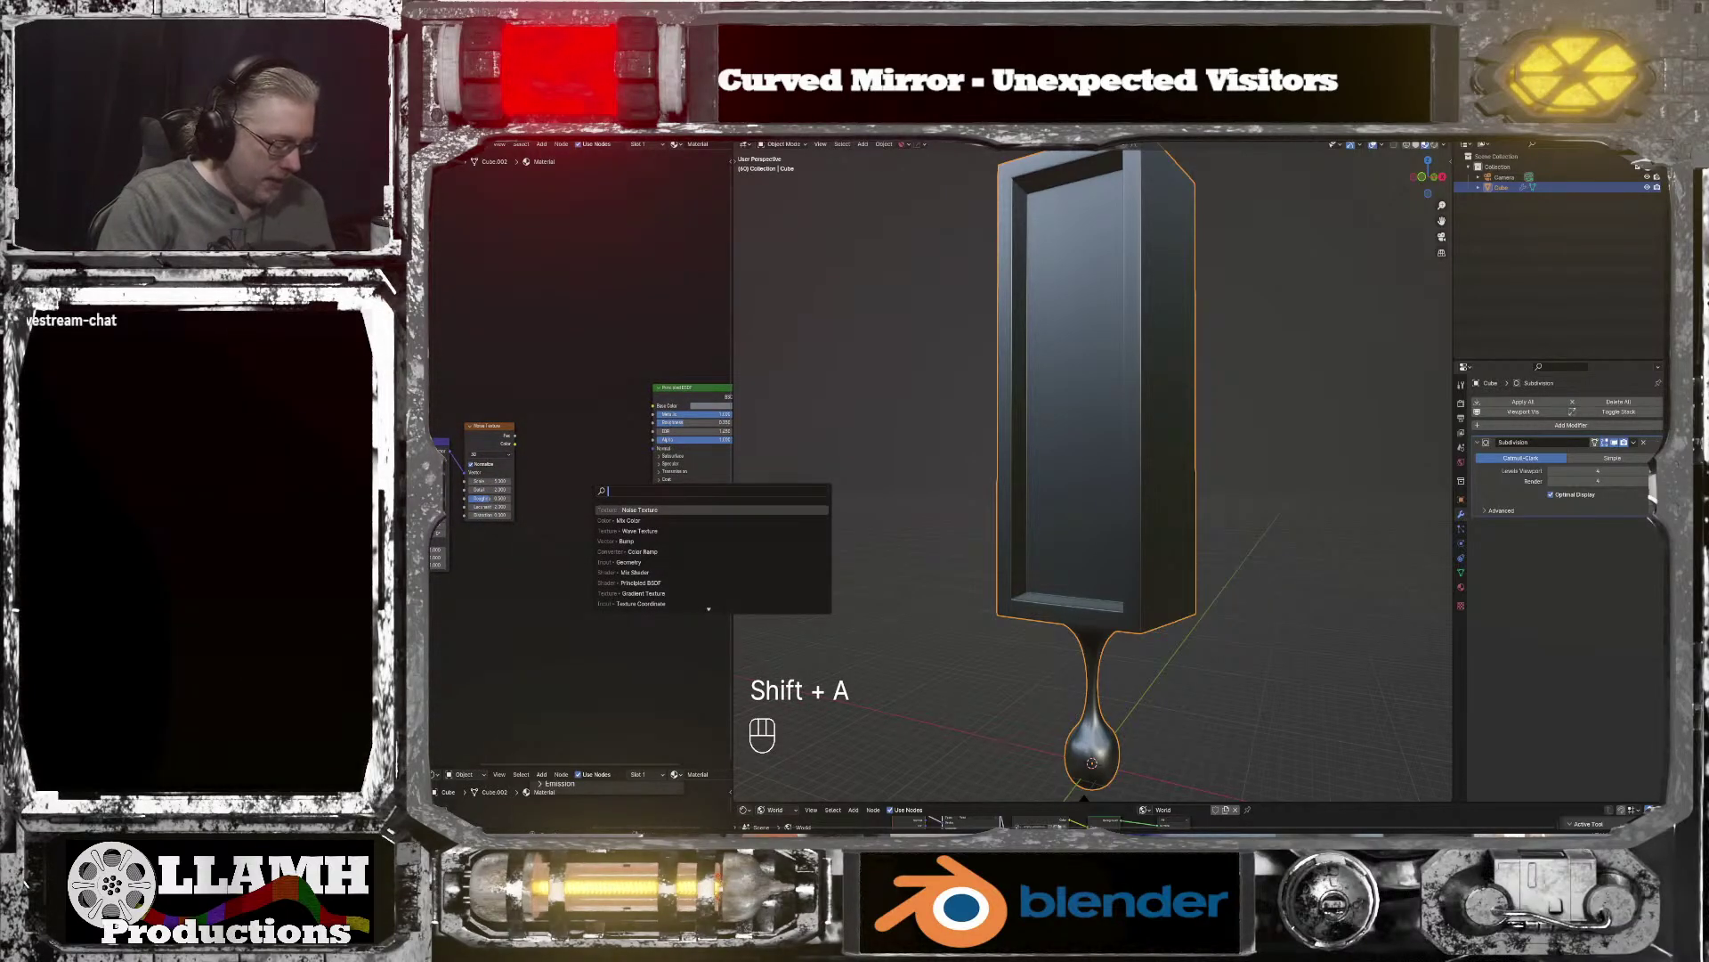
pyautogui.write('color')
pyautogui.press('Down')
pyautogui.press('Return')
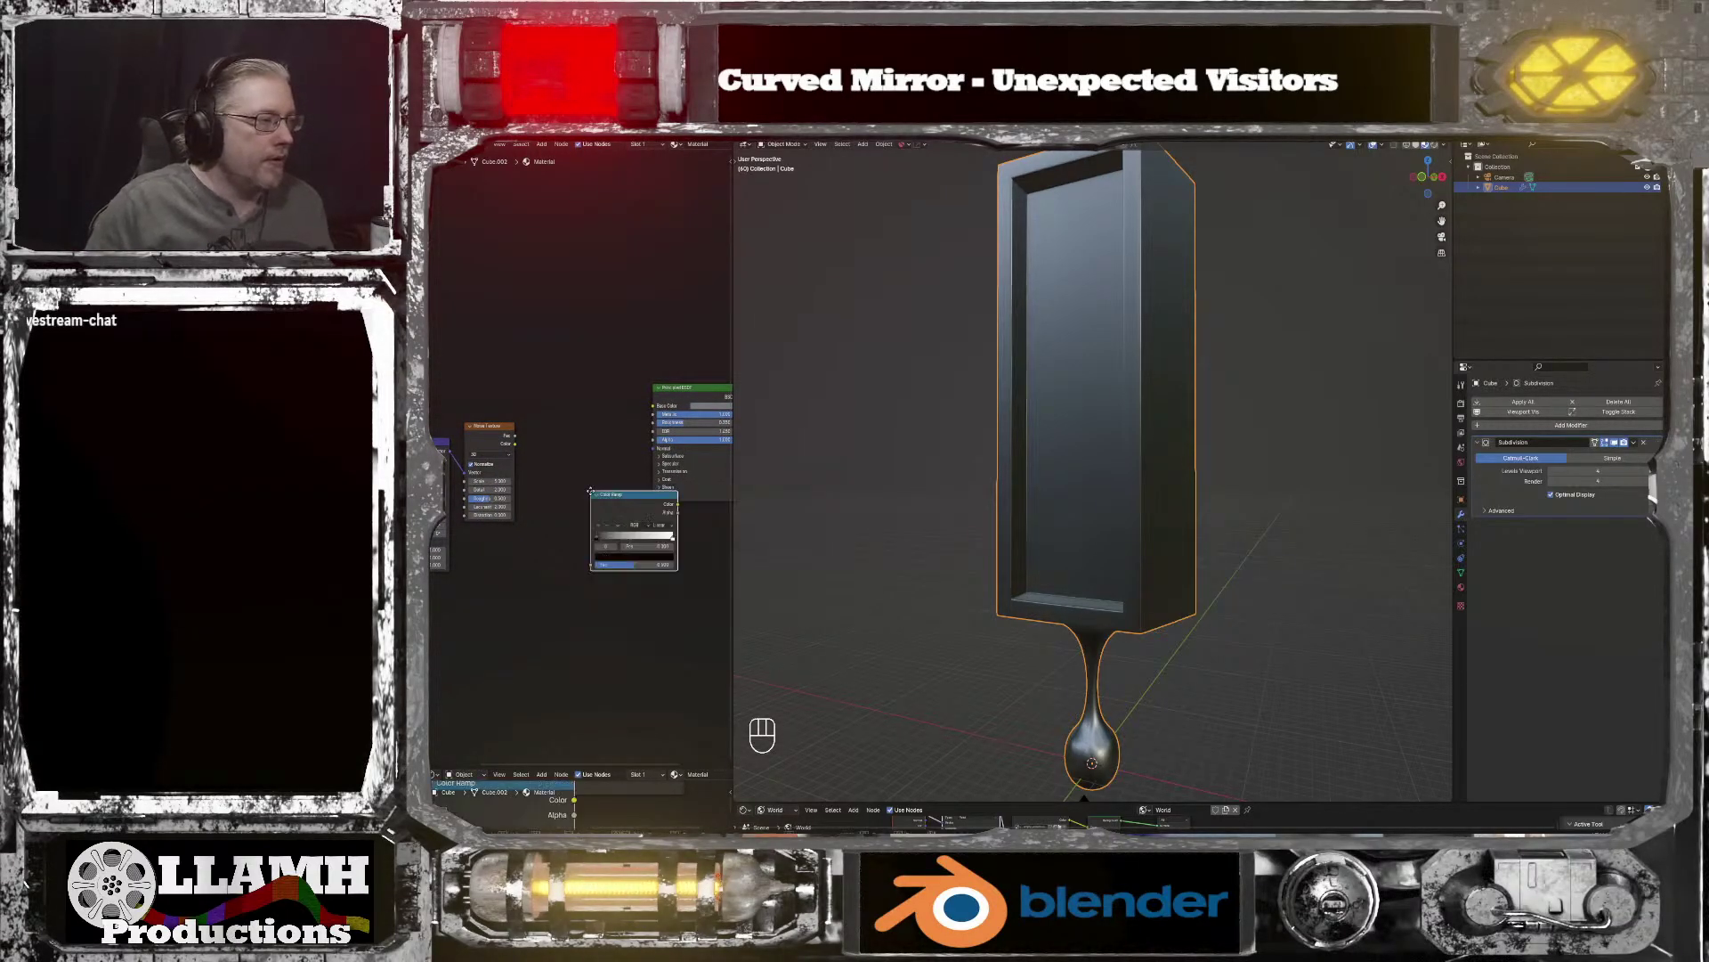
pyautogui.click(534, 422)
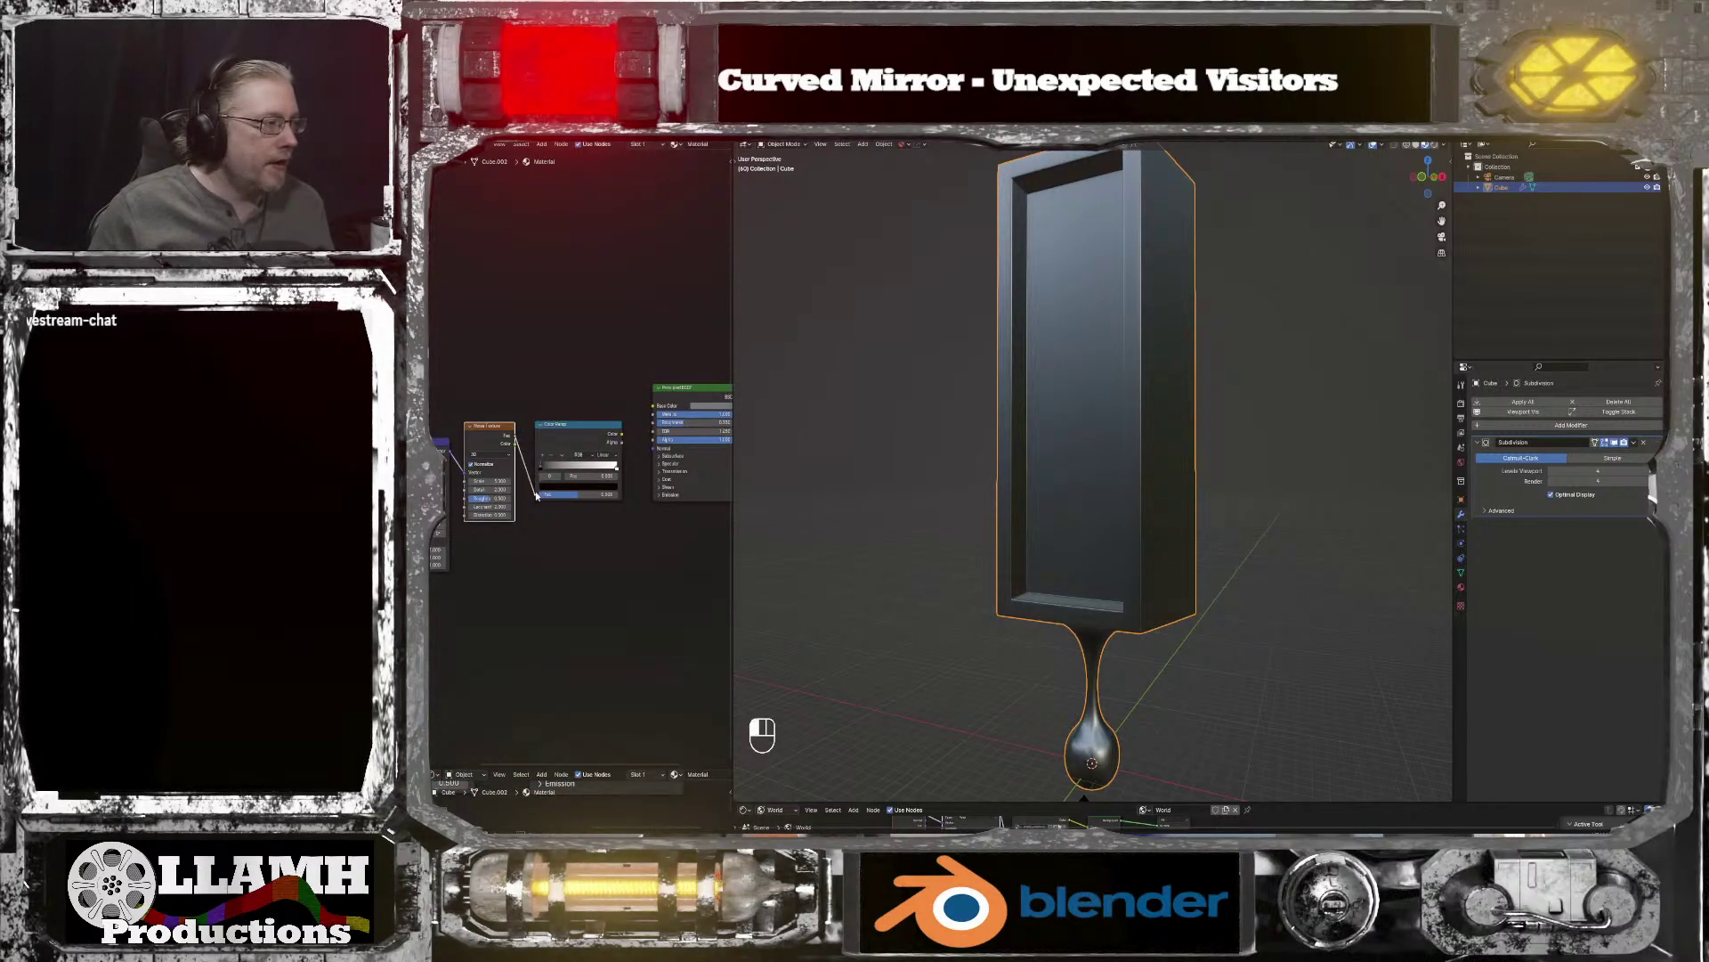
pyautogui.moveTo(536, 496); pyautogui.dragTo(537, 494)
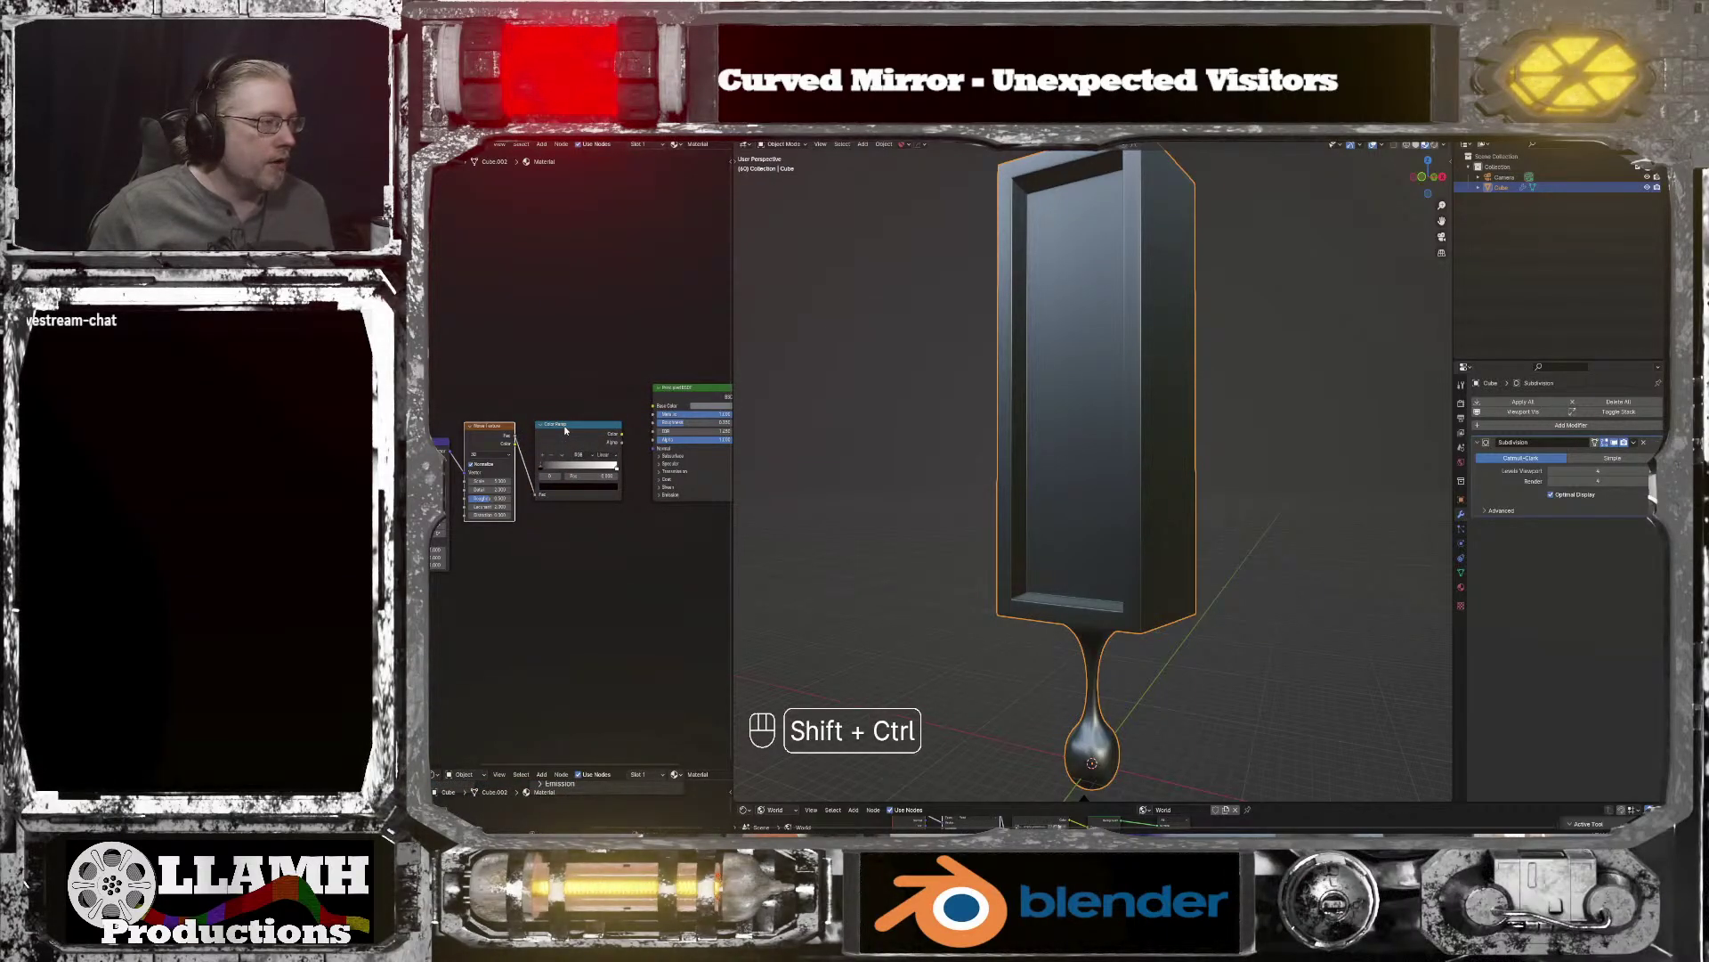
# Step: Preview the Color Ramp's output directly on the model and set the Noise Texture's Scale to 0.5
pyautogui.keyDown('ctrl'); pyautogui.keyDown('shift'); pyautogui.click(564, 430); pyautogui.keyUp('shift'); pyautogui.keyUp('ctrl')
pyautogui.scroll(5, 947, 485)
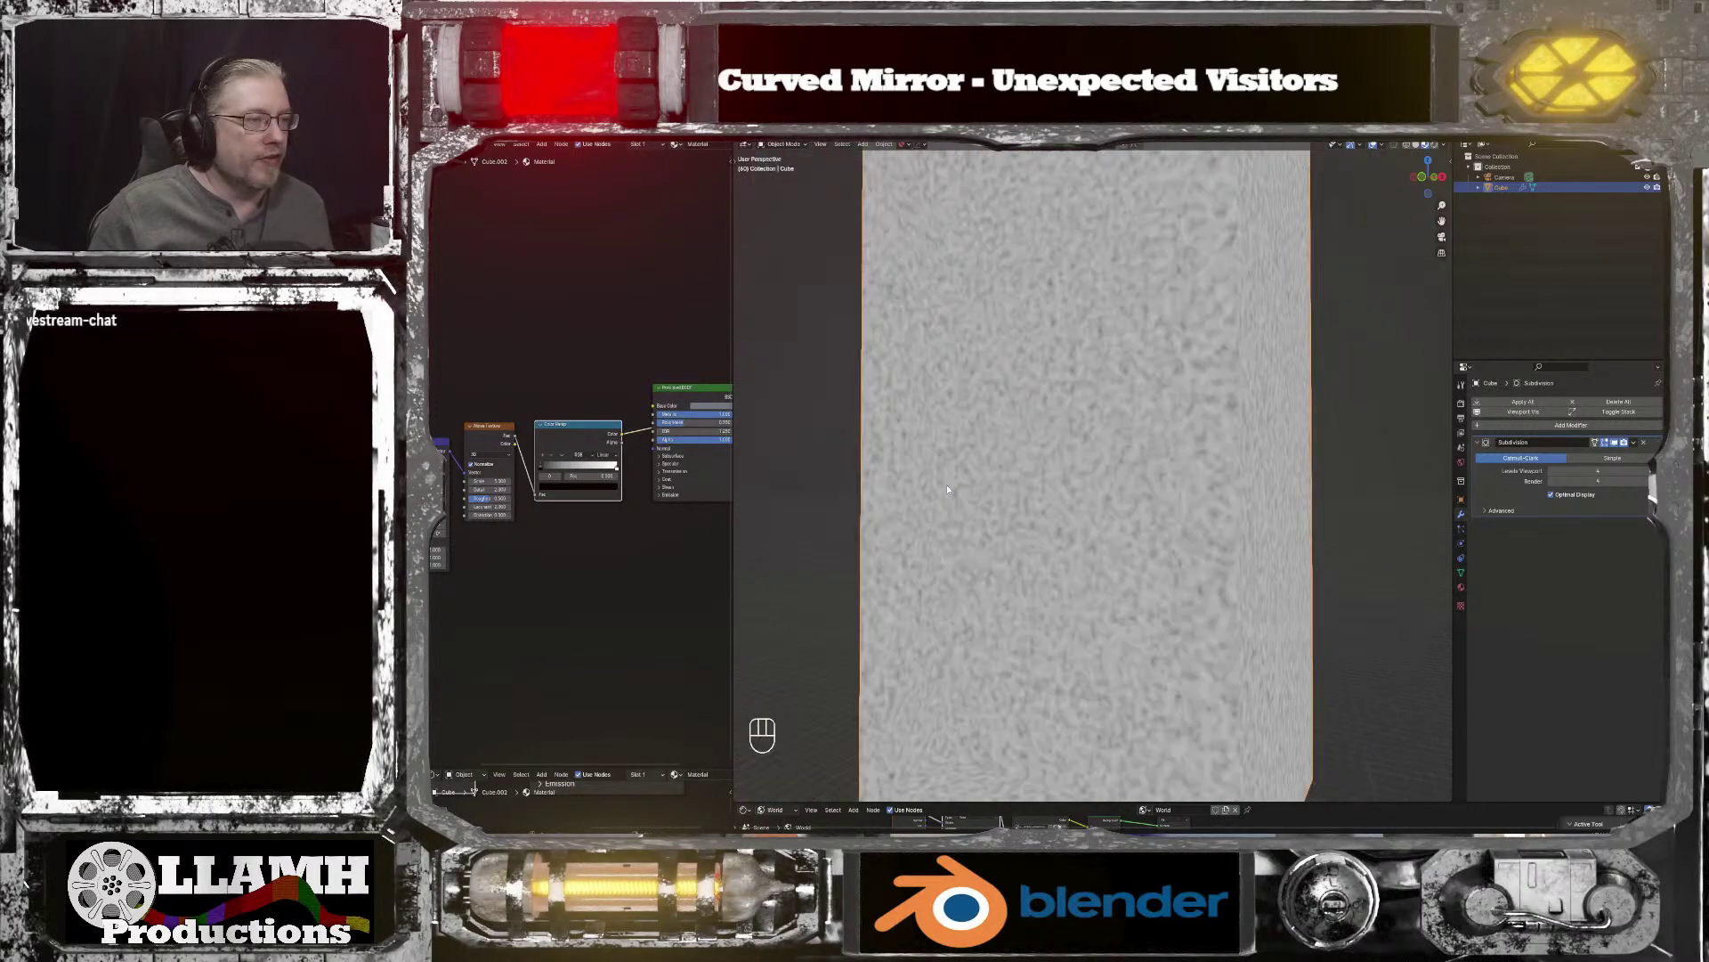
pyautogui.scroll(3, 617, 563)
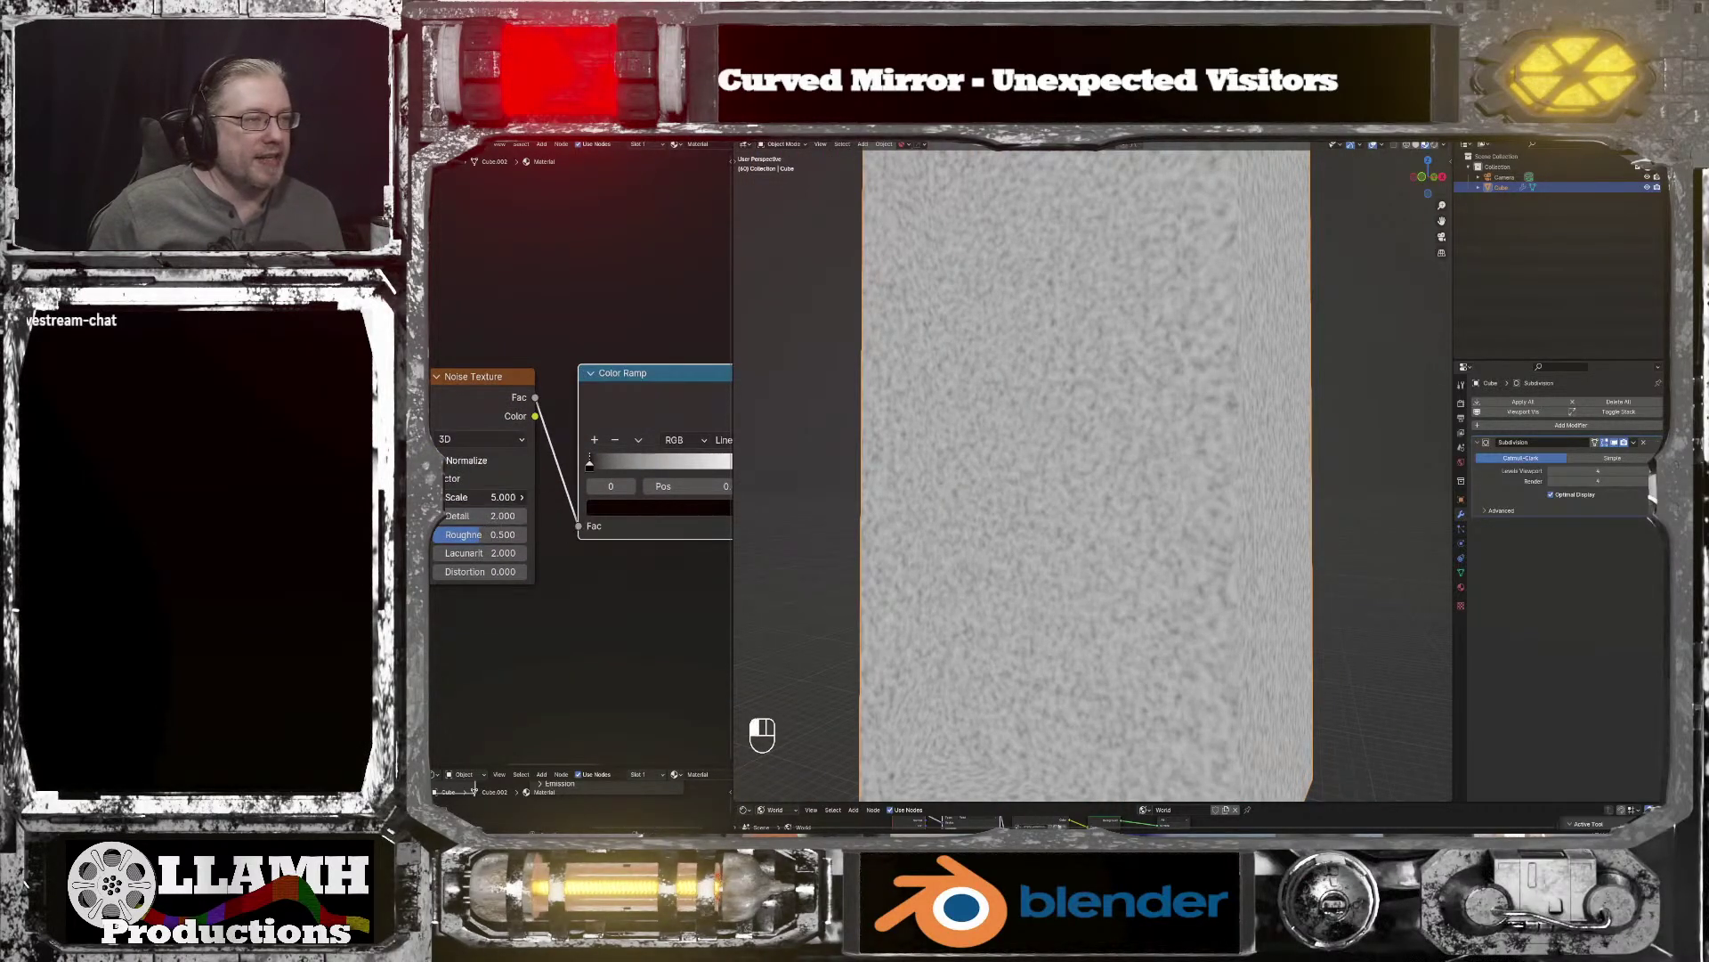
pyautogui.moveTo(485, 497); pyautogui.dragTo(437, 497)
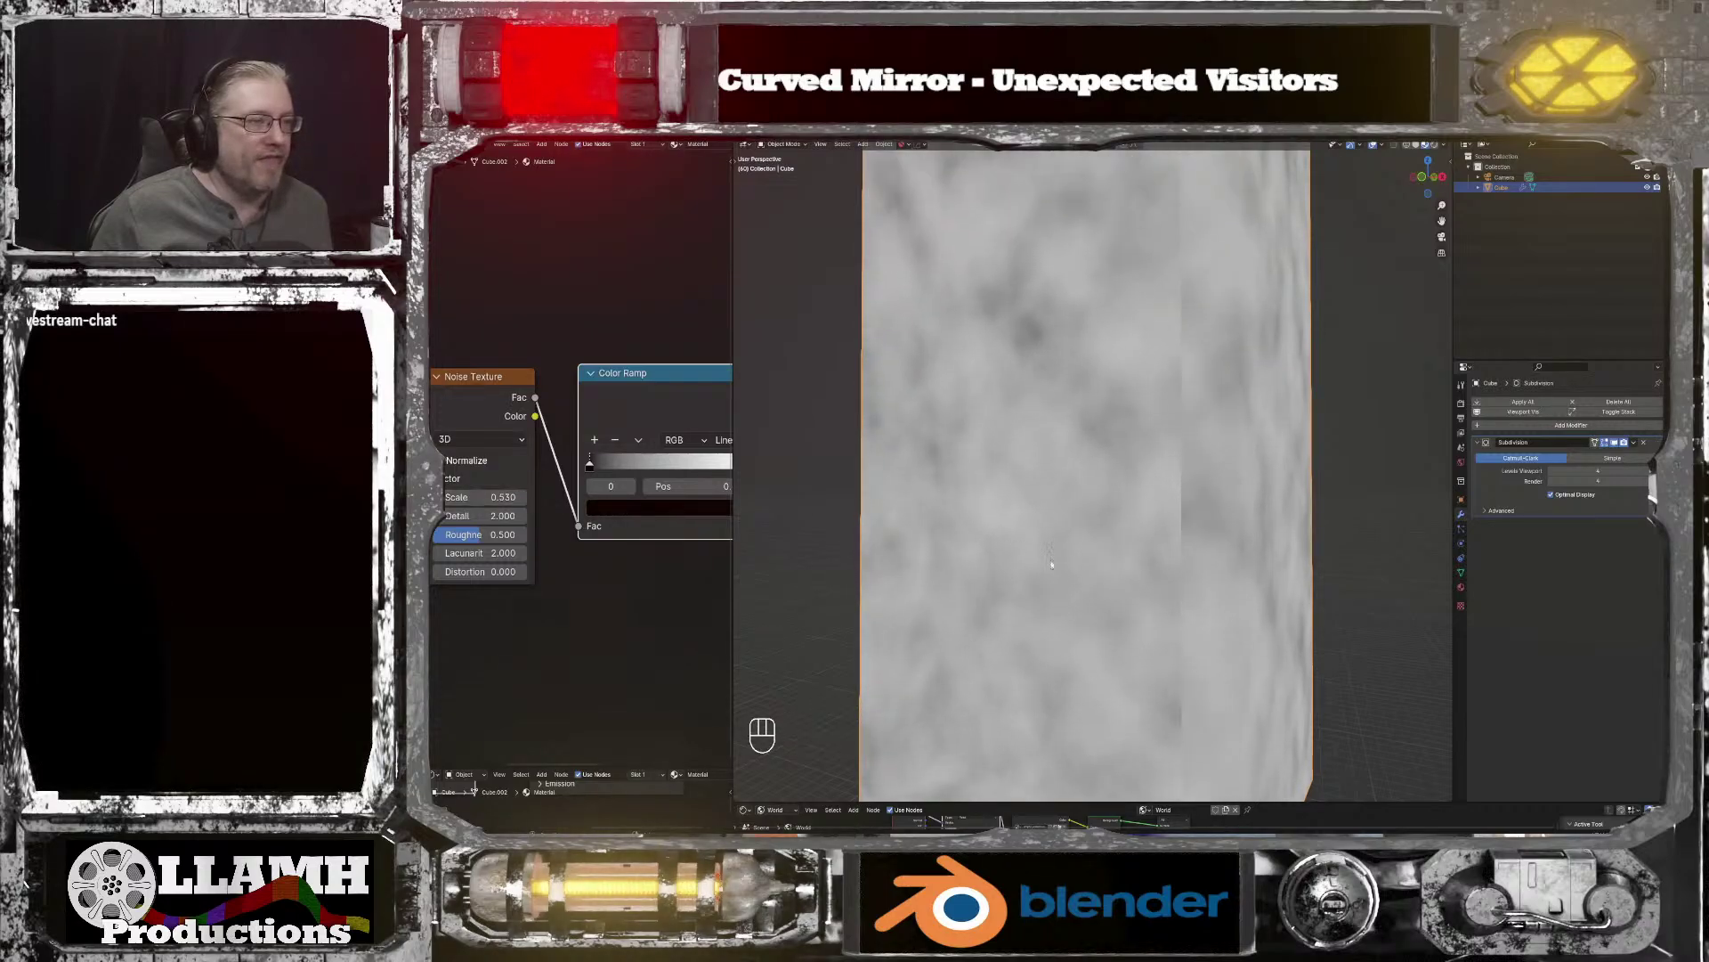
pyautogui.scroll(-3, 1124, 541)
pyautogui.moveTo(1124, 542); pyautogui.dragTo(1051, 557, button='middle')
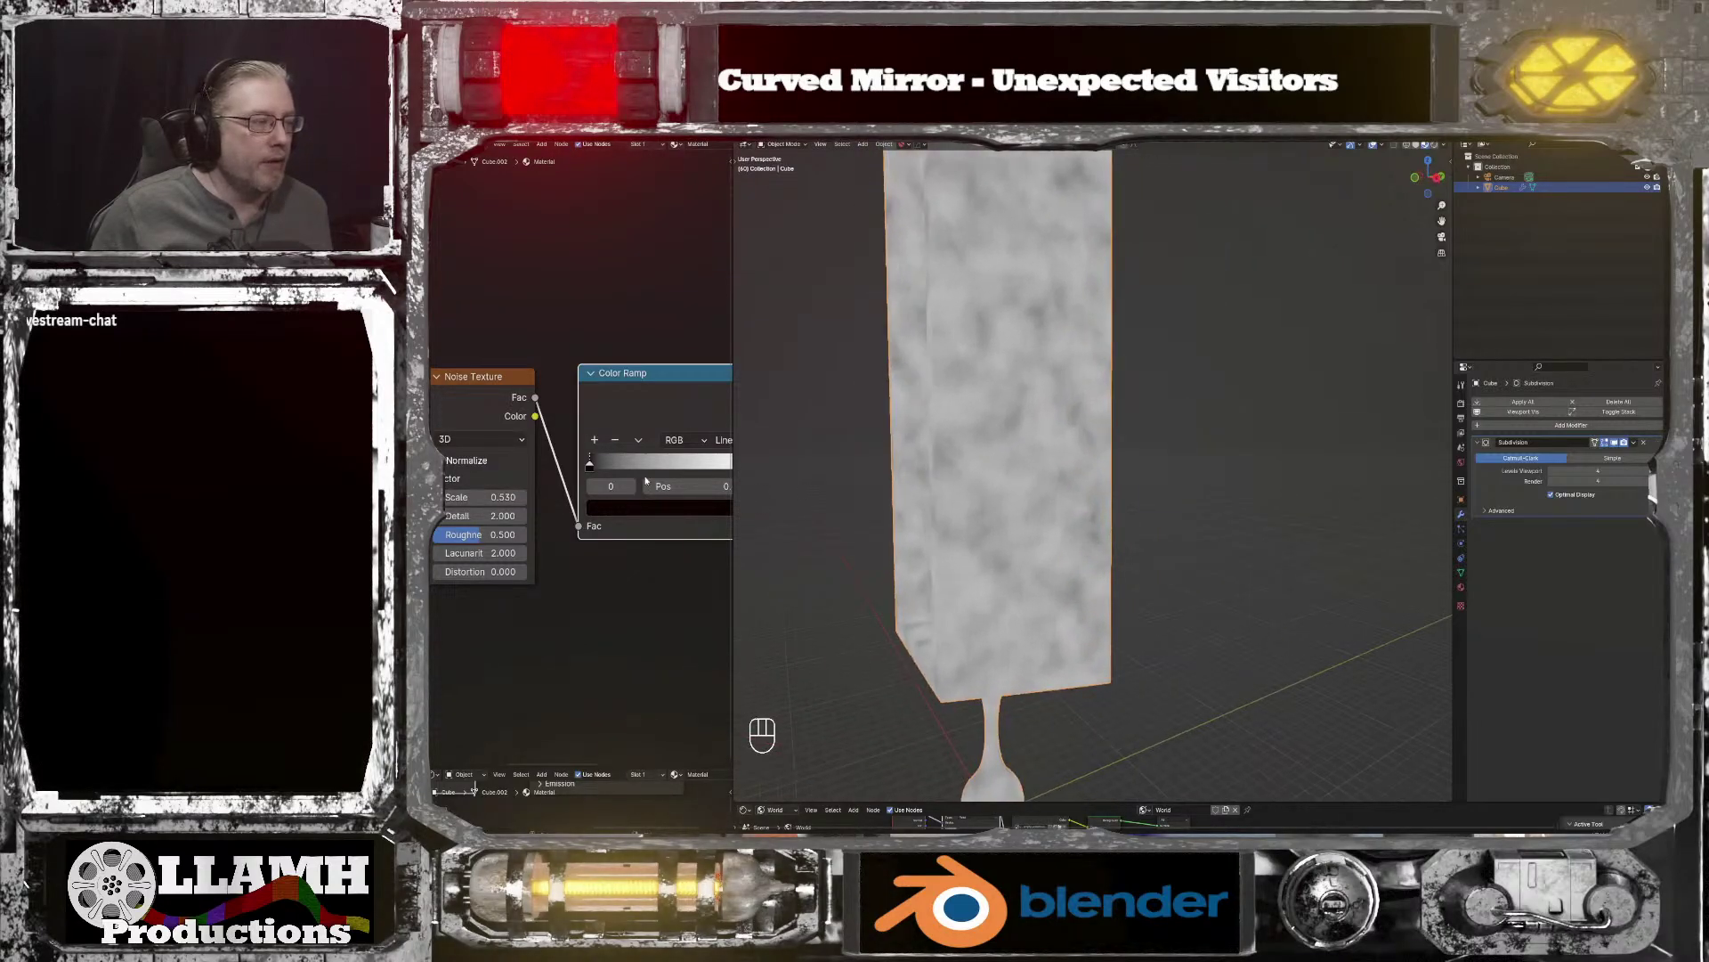
pyautogui.click(479, 496)
pyautogui.write('.5')
pyautogui.press('Return')
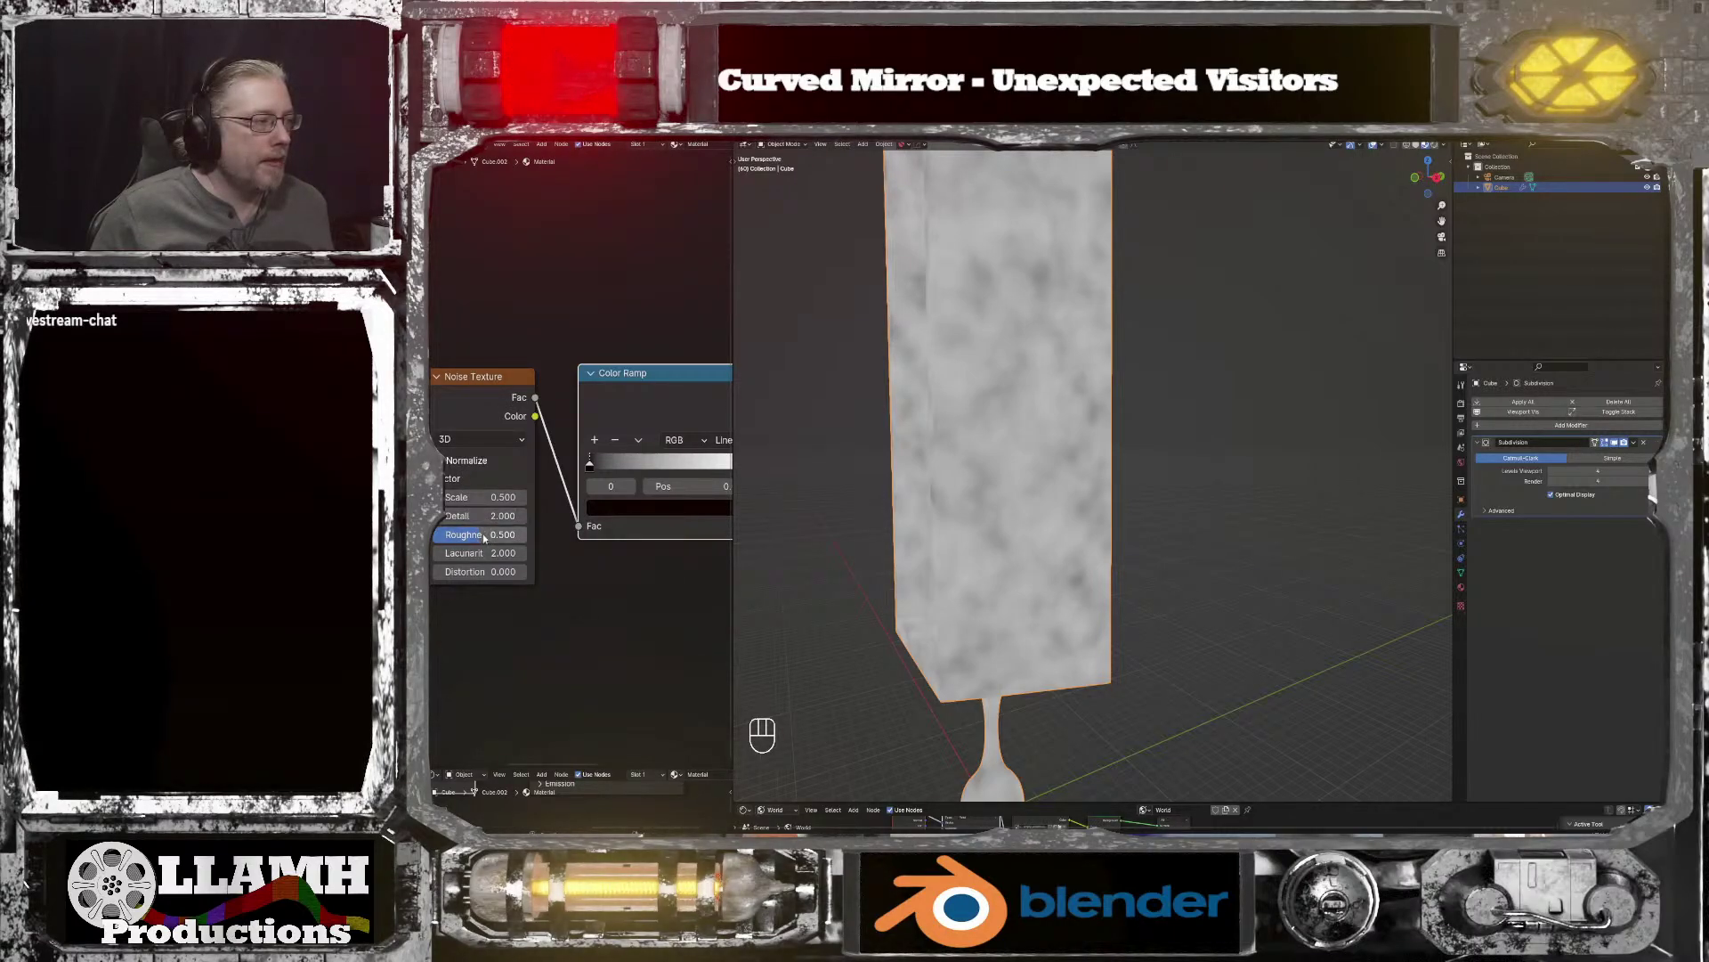
# Step: Raise the Noise Texture's Detail to 15 and check the pattern on the model up close
pyautogui.moveTo(488, 517); pyautogui.dragTo(488, 517)
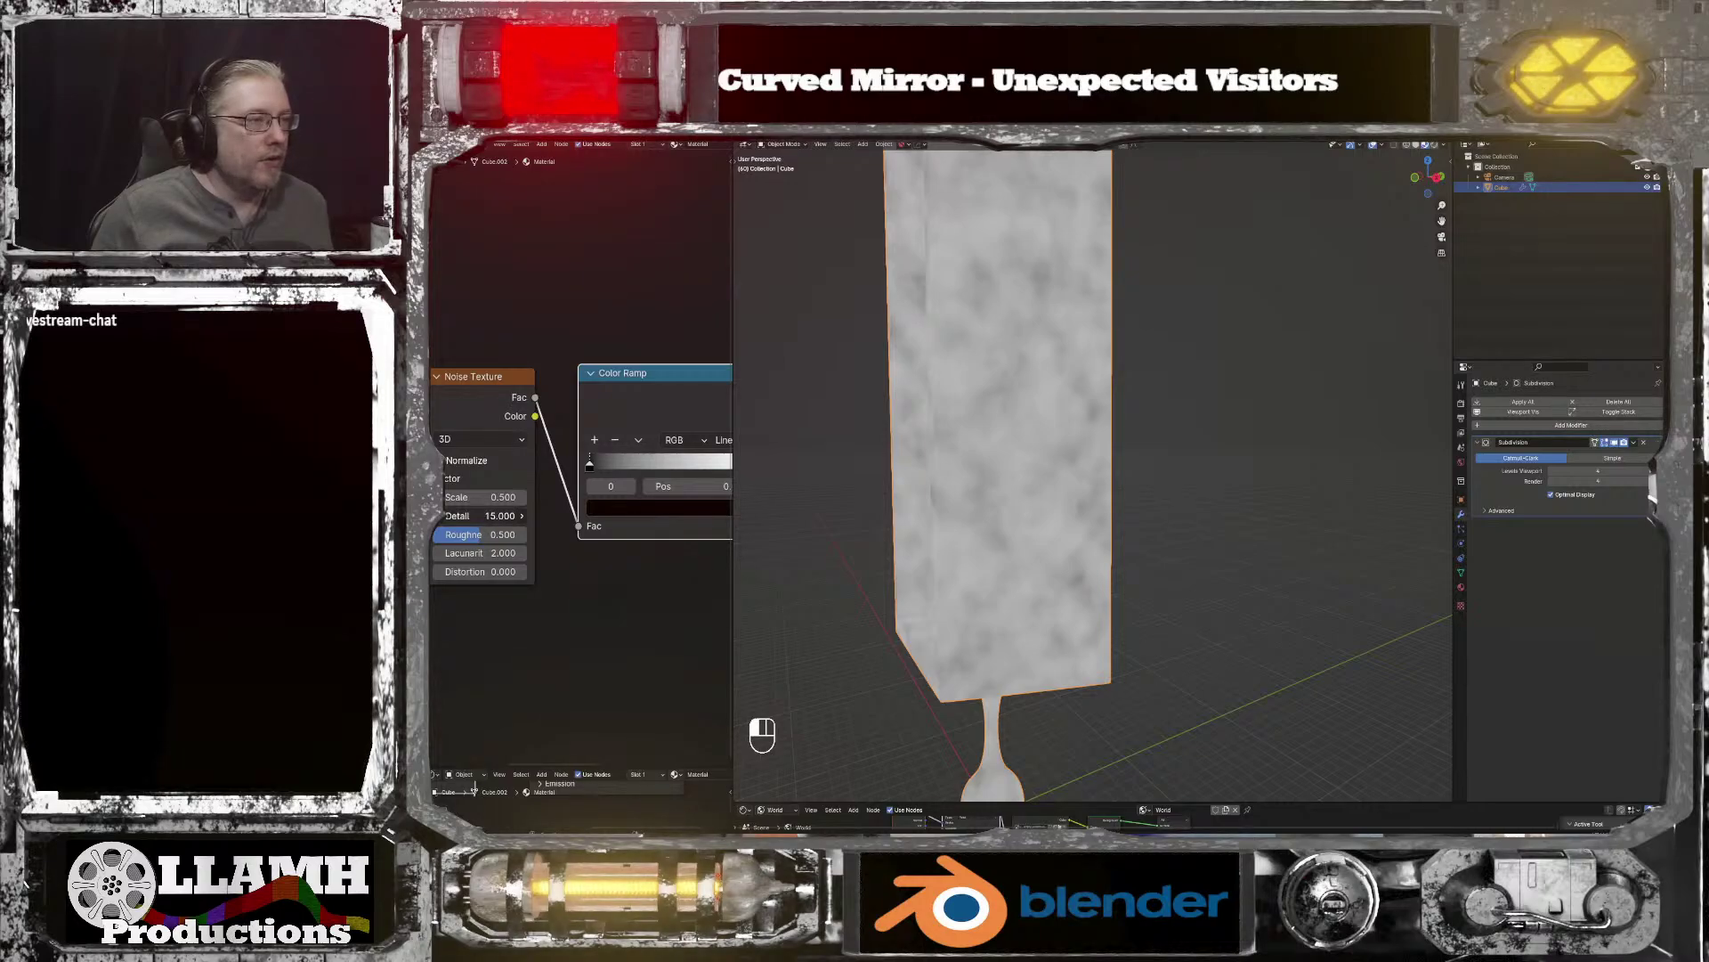
pyautogui.scroll(3, 1097, 467)
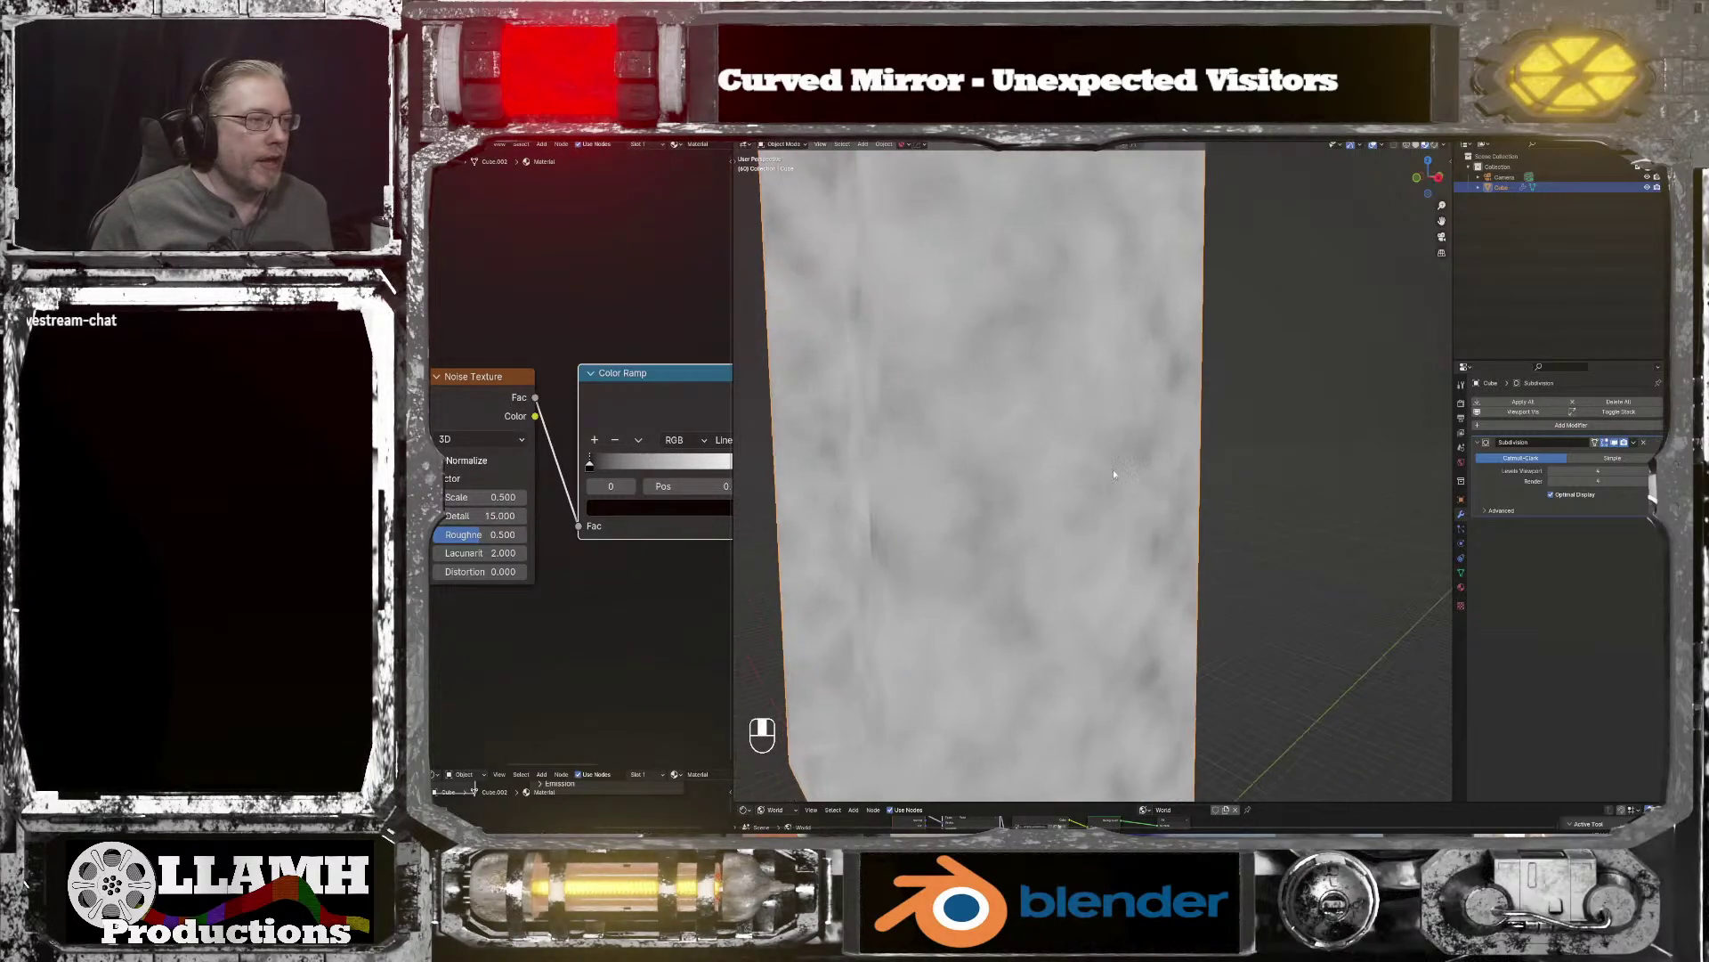
pyautogui.moveTo(1114, 474); pyautogui.dragTo(1134, 475, button='middle')
pyautogui.press('shift')
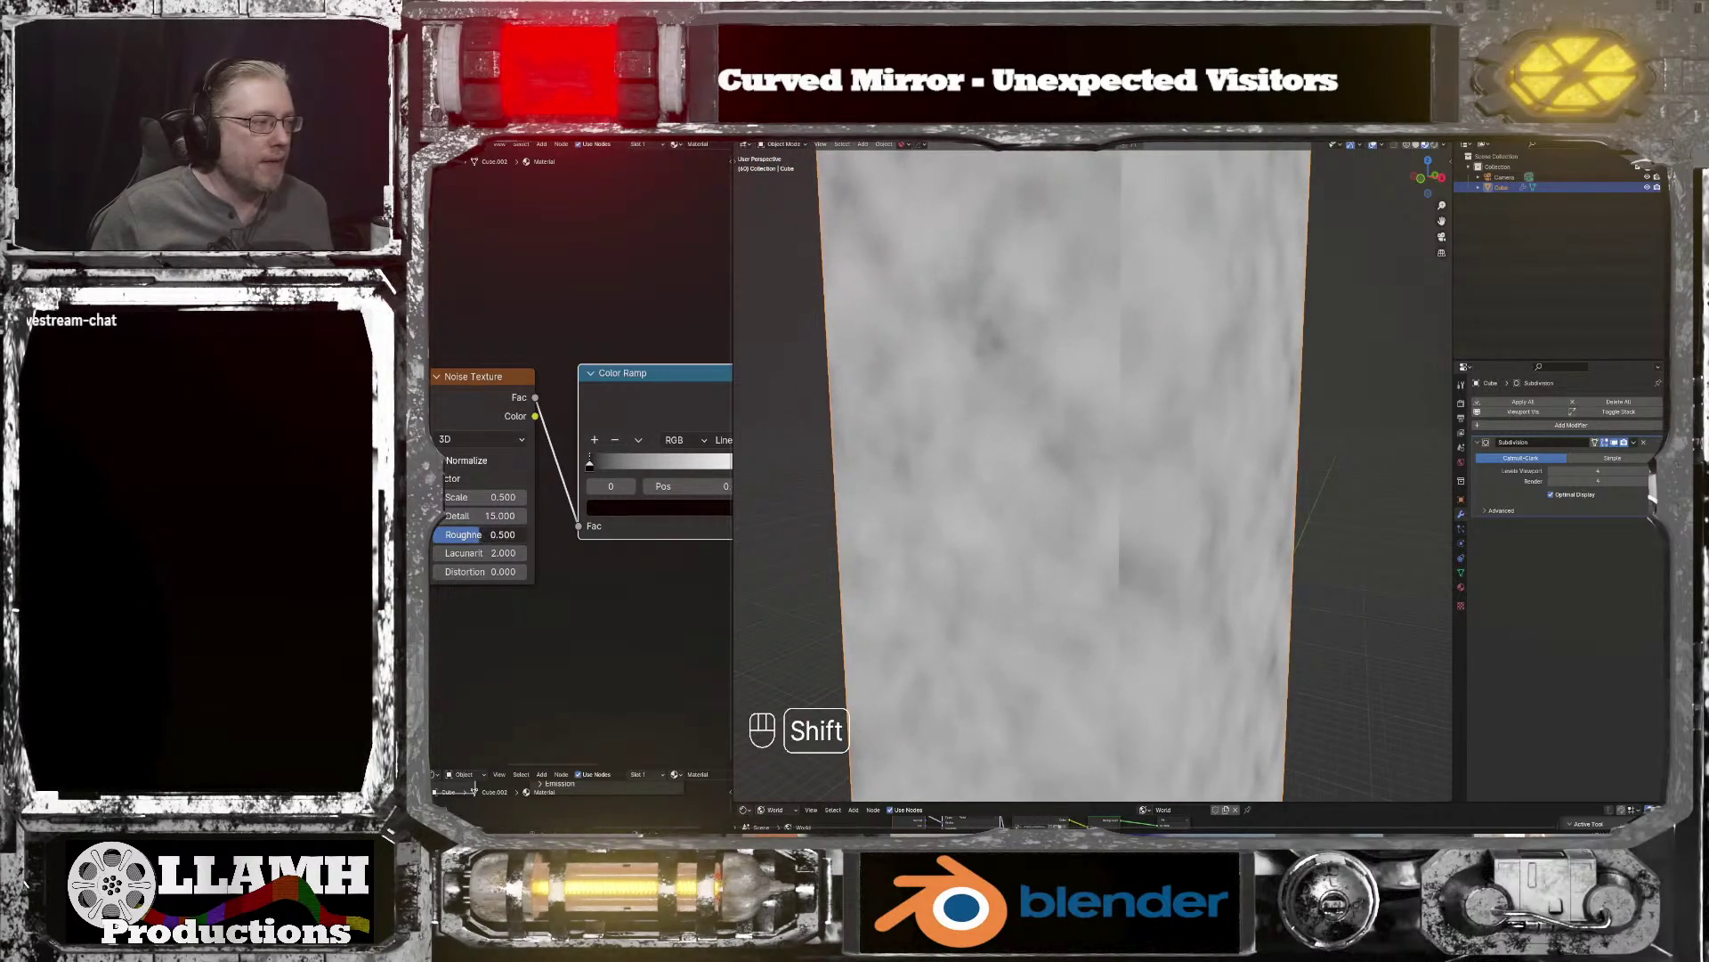
# Step: Set the Noise Texture's Roughness to 0.19 and bring its Detail down below 15
pyautogui.keyDown('shift'); pyautogui.moveTo(502, 534); pyautogui.dragTo(499, 534); pyautogui.keyUp('shift')
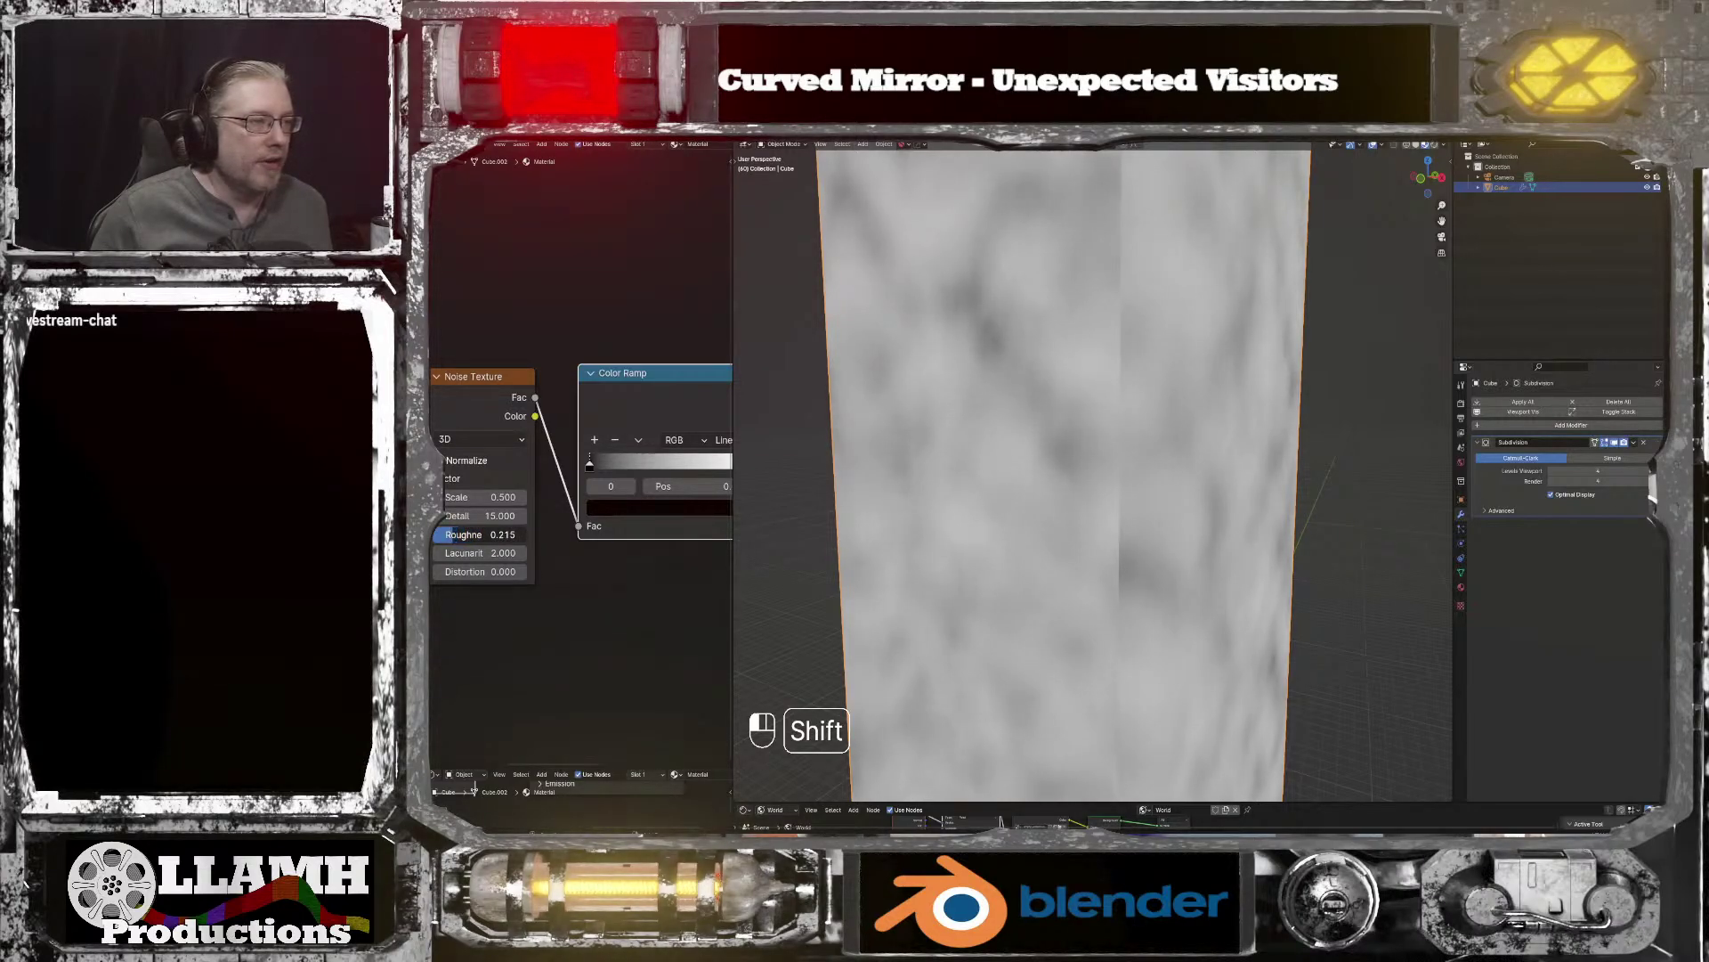
pyautogui.keyDown('shift'); pyautogui.moveTo(499, 534); pyautogui.dragTo(491, 534); pyautogui.keyUp('shift')
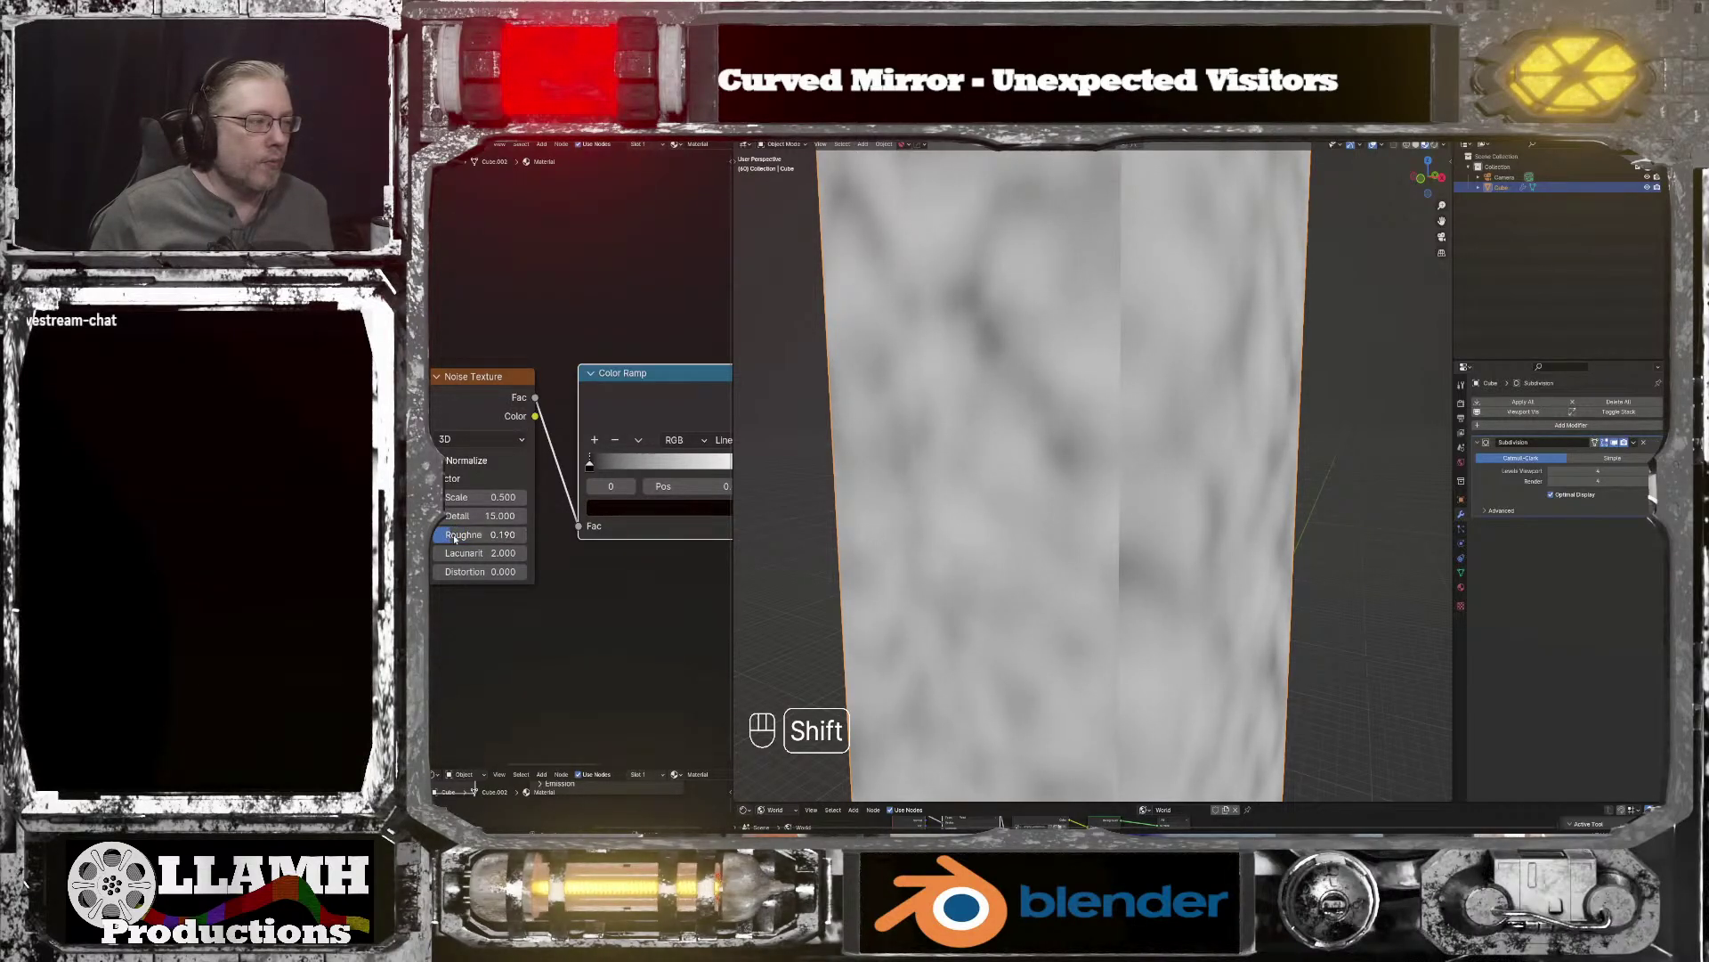
pyautogui.moveTo(486, 517)
pyautogui.keyDown('shift'); pyautogui.mouseDown()
pyautogui.moveTo(450, 517)
pyautogui.moveTo(537, 516)
pyautogui.moveTo(479, 517)
pyautogui.mouseUp(); pyautogui.keyUp('shift')
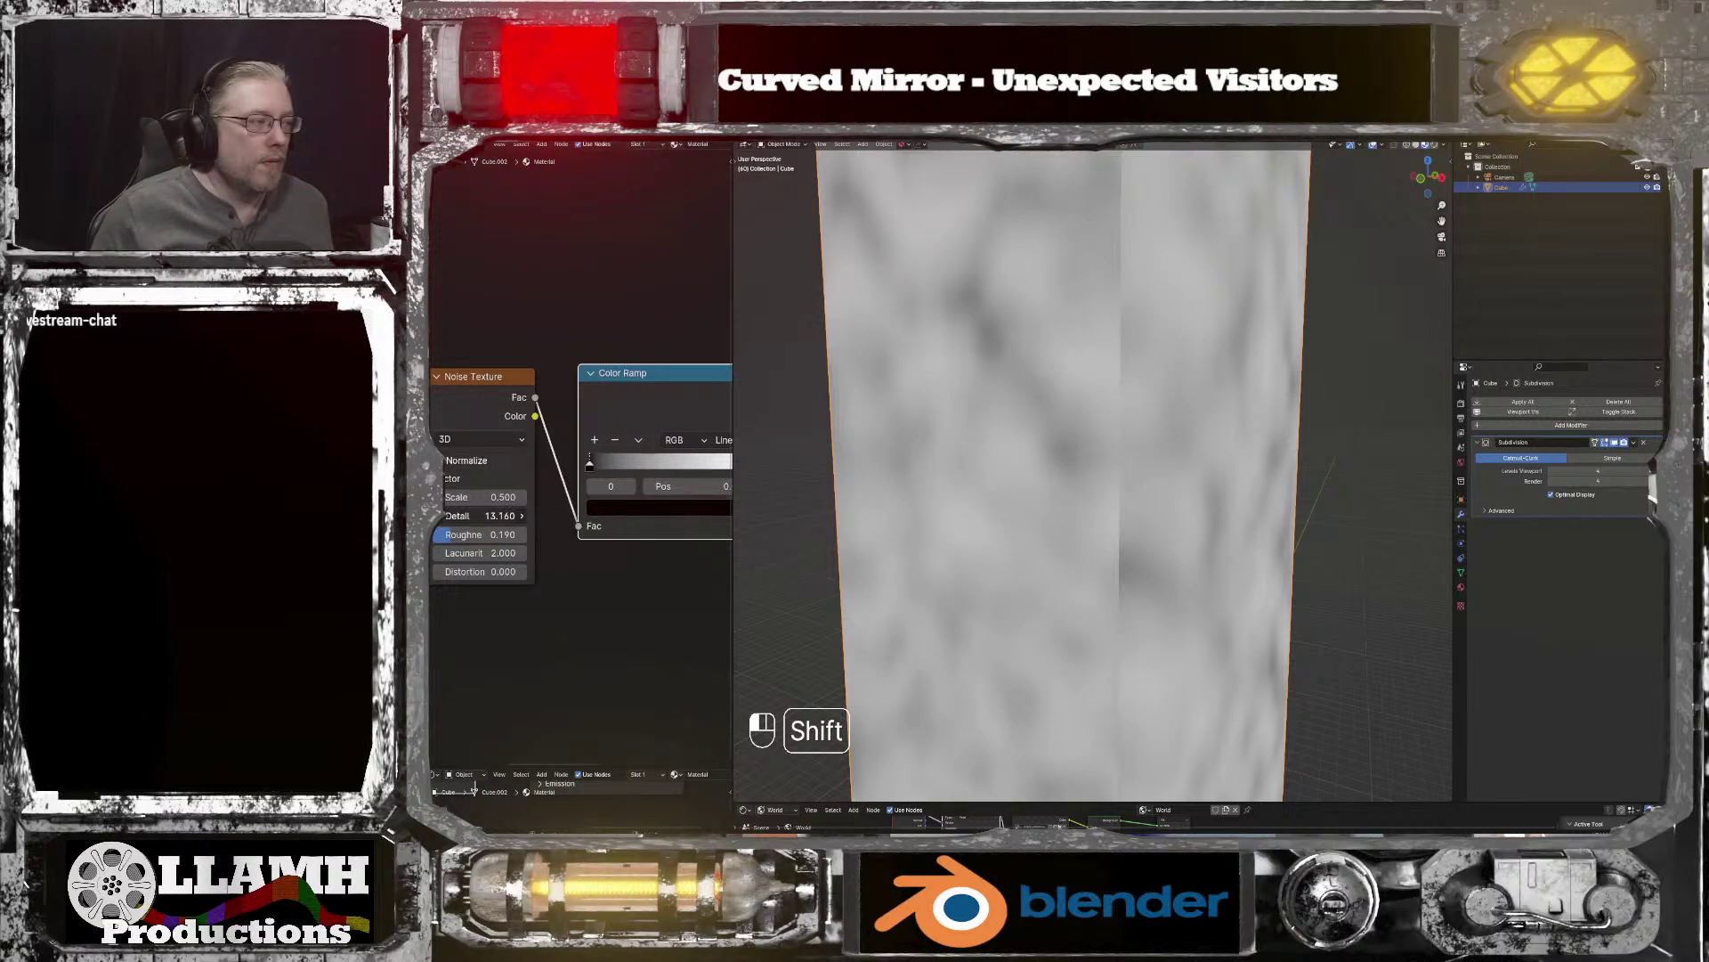
# Step: Tighten the Color Ramp by moving the black stop to about 0.086 and the white stop to about 0.741
pyautogui.moveTo(646, 611); pyautogui.dragTo(597, 614, button='middle')
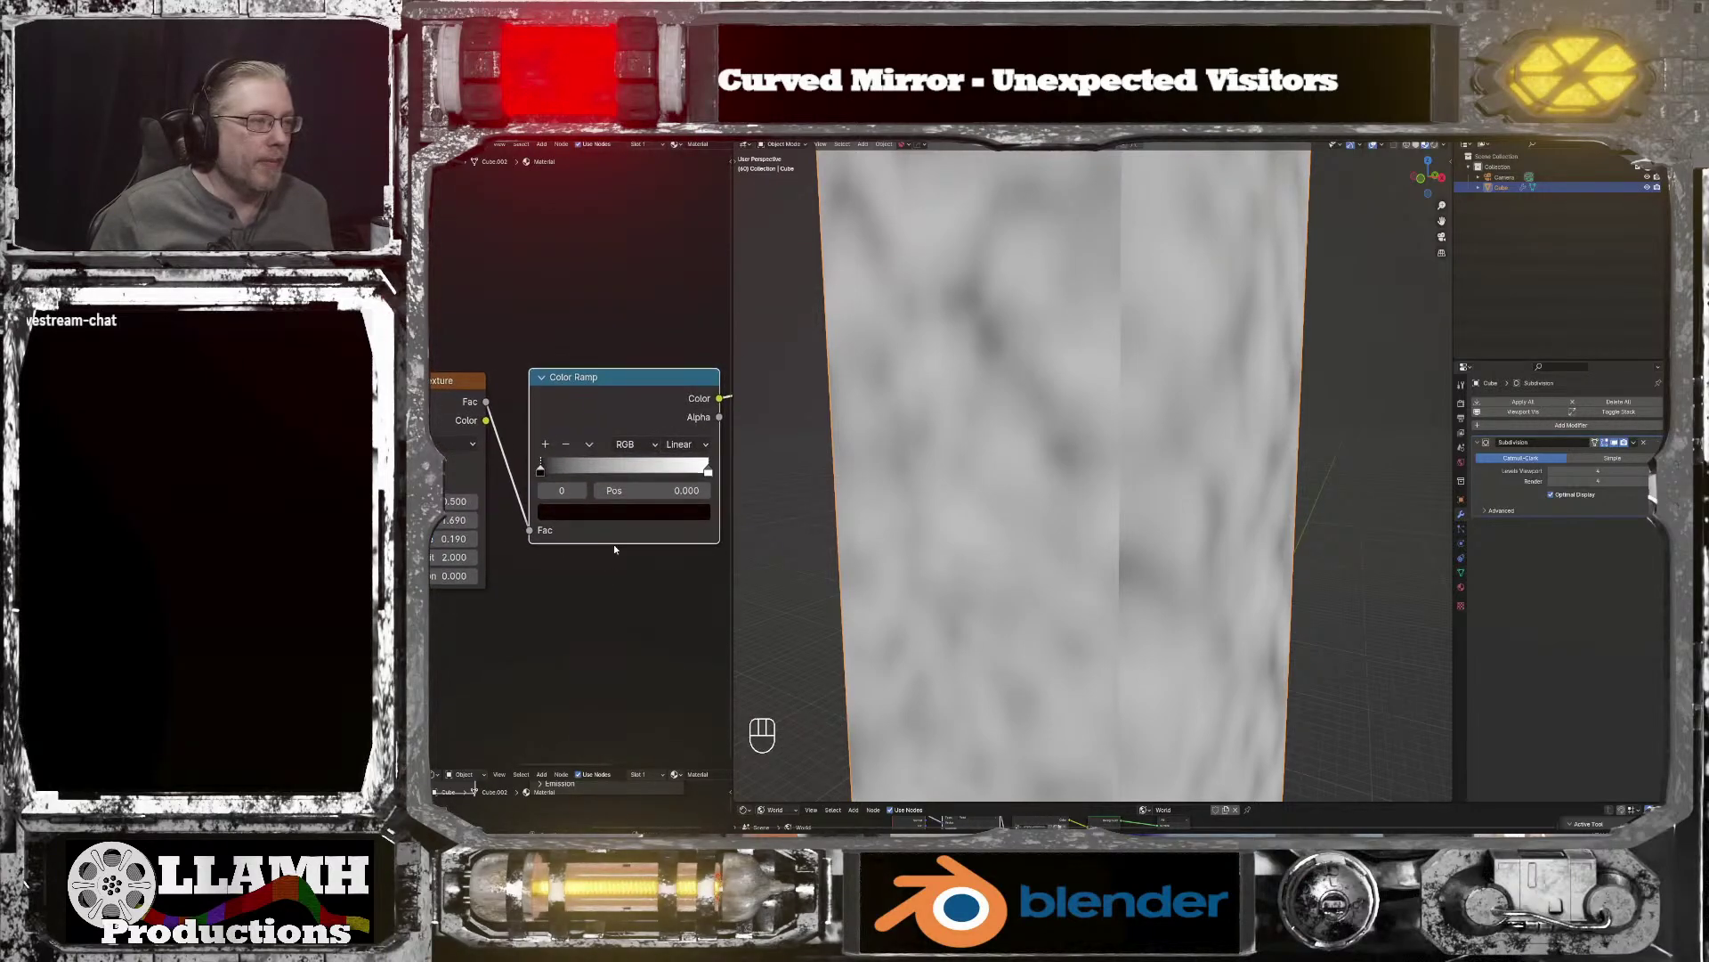
pyautogui.moveTo(540, 472)
pyautogui.mouseDown()
pyautogui.moveTo(583, 473)
pyautogui.moveTo(554, 472)
pyautogui.mouseUp()
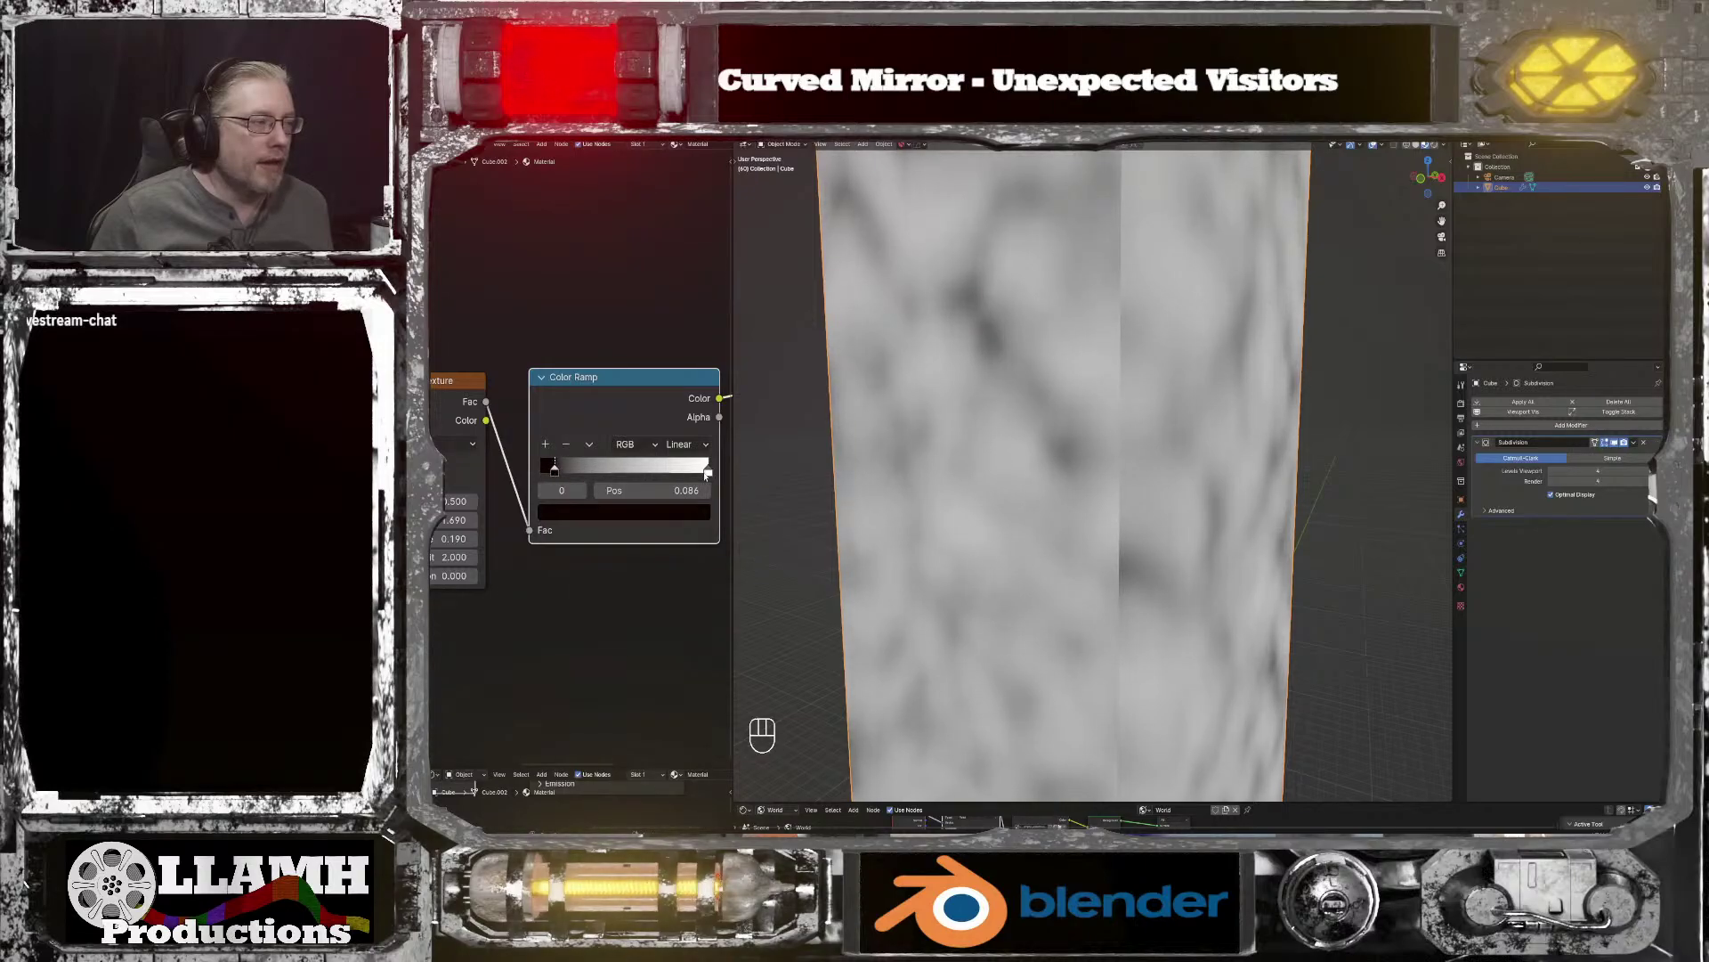
pyautogui.moveTo(708, 472); pyautogui.dragTo(663, 472)
pyautogui.scroll(-3, 1011, 503)
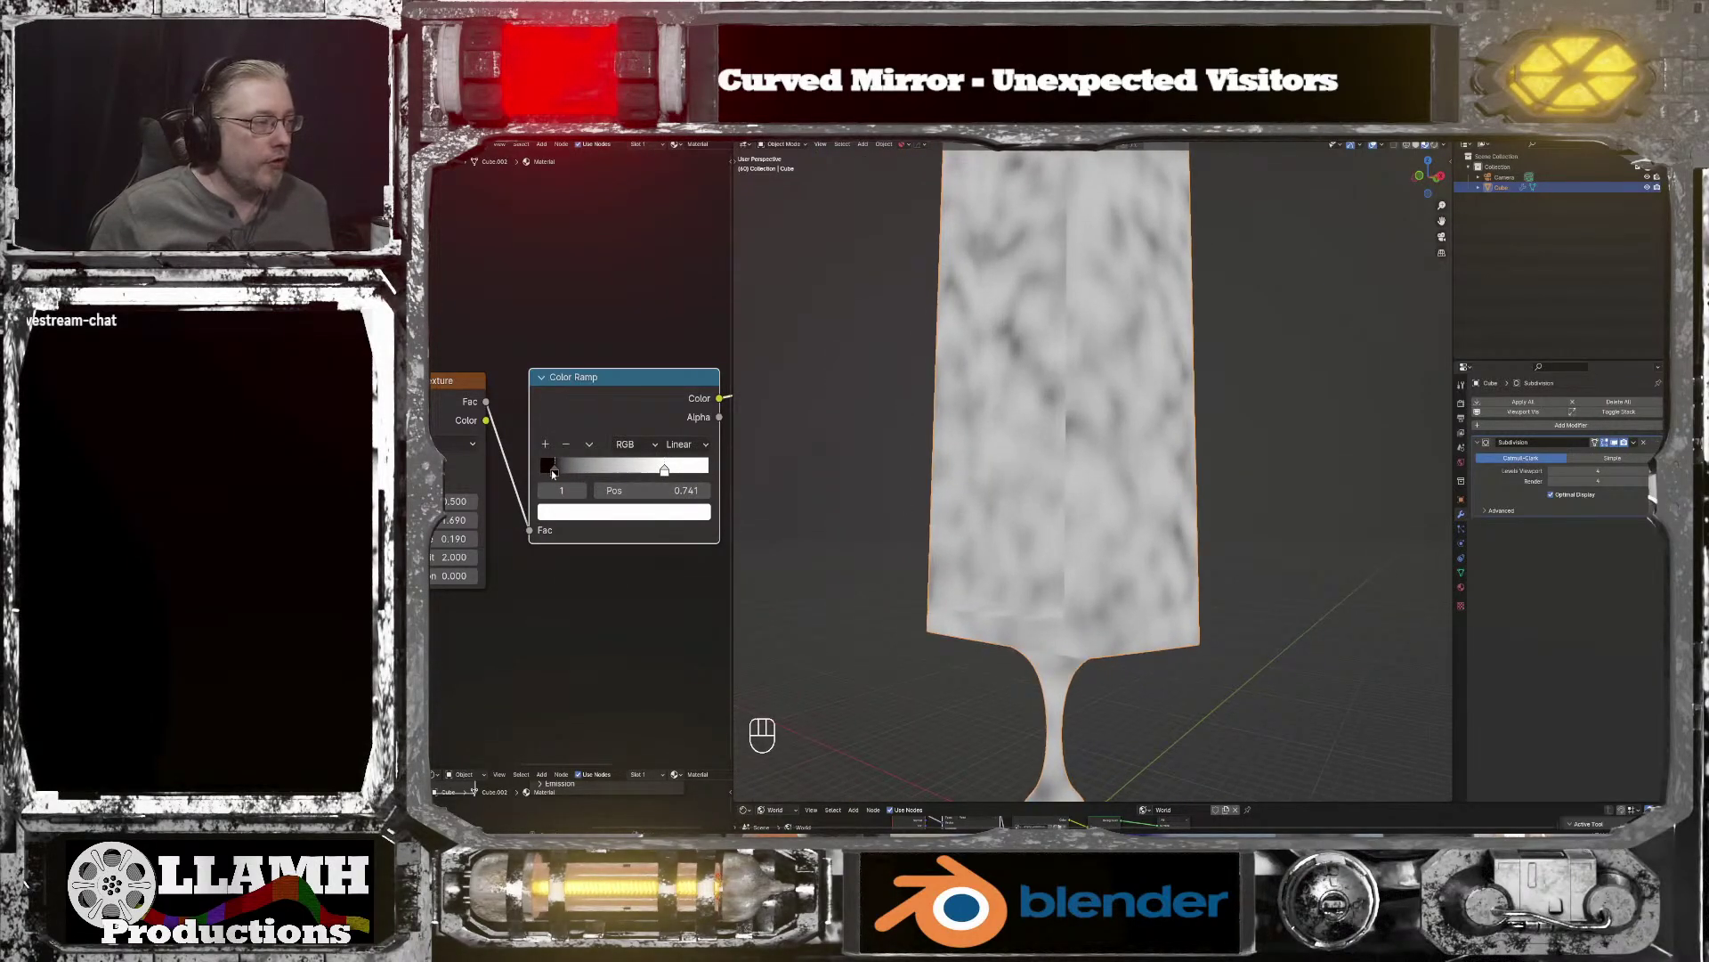
# Step: Set the black Color Ramp stop's color to an HSV Value of 0.5 and select the white stop
pyautogui.click(554, 472)
pyautogui.click(594, 512)
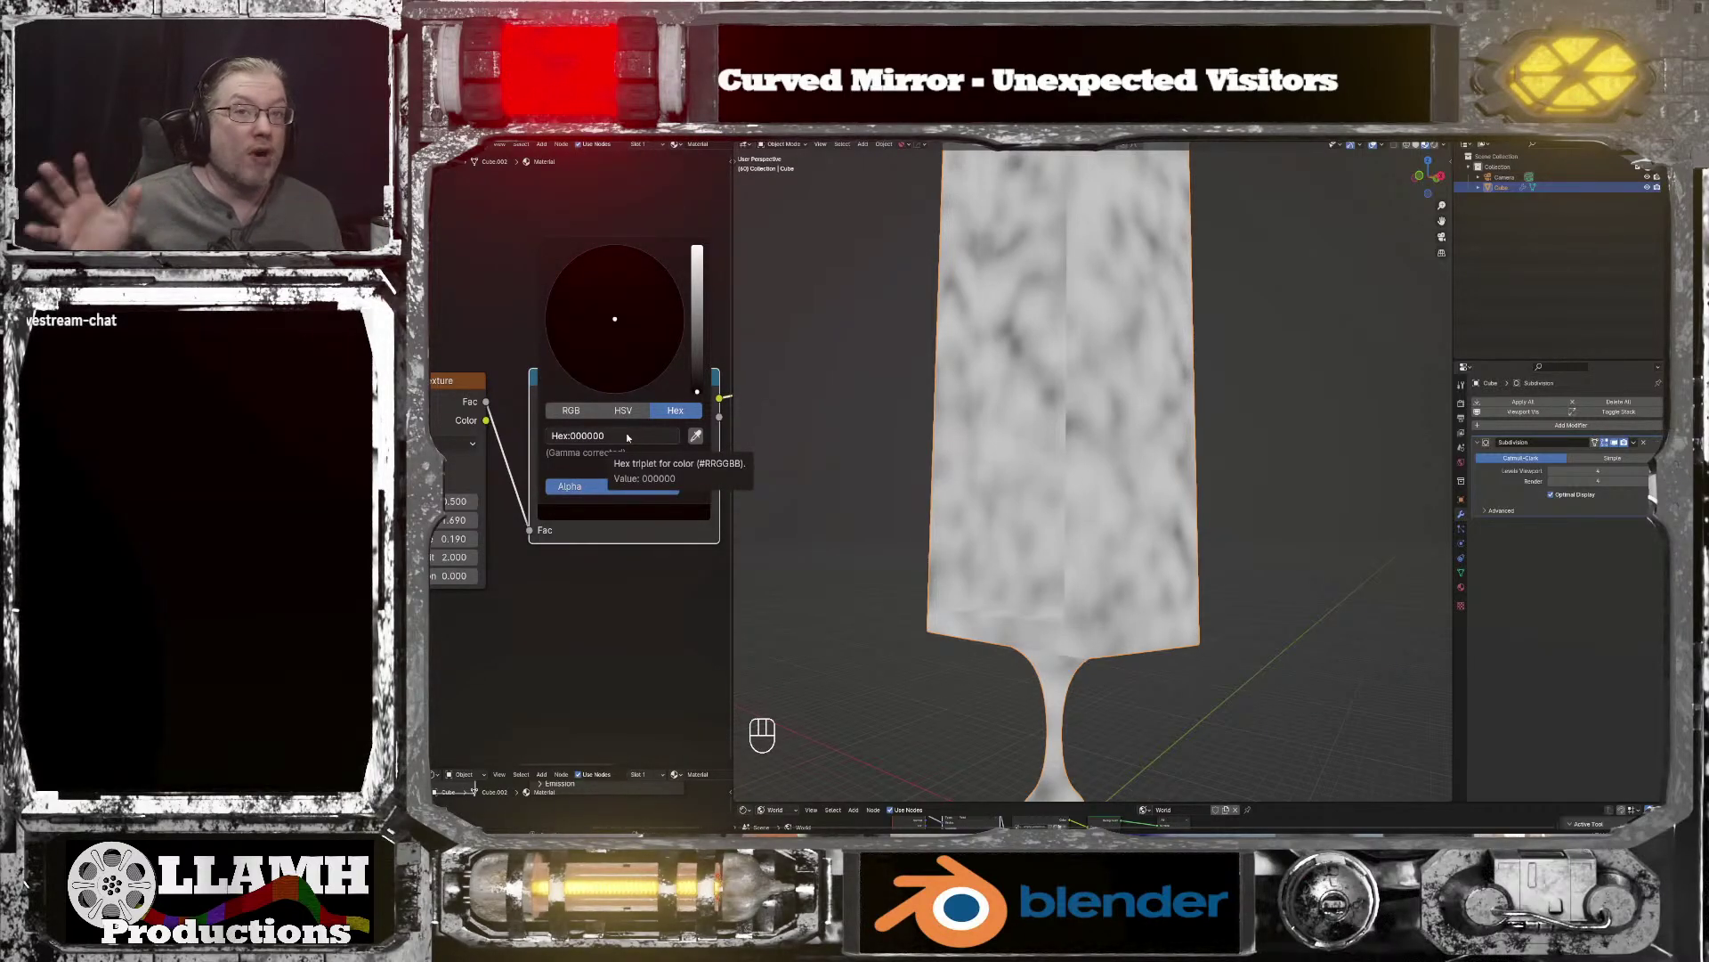
pyautogui.click(623, 410)
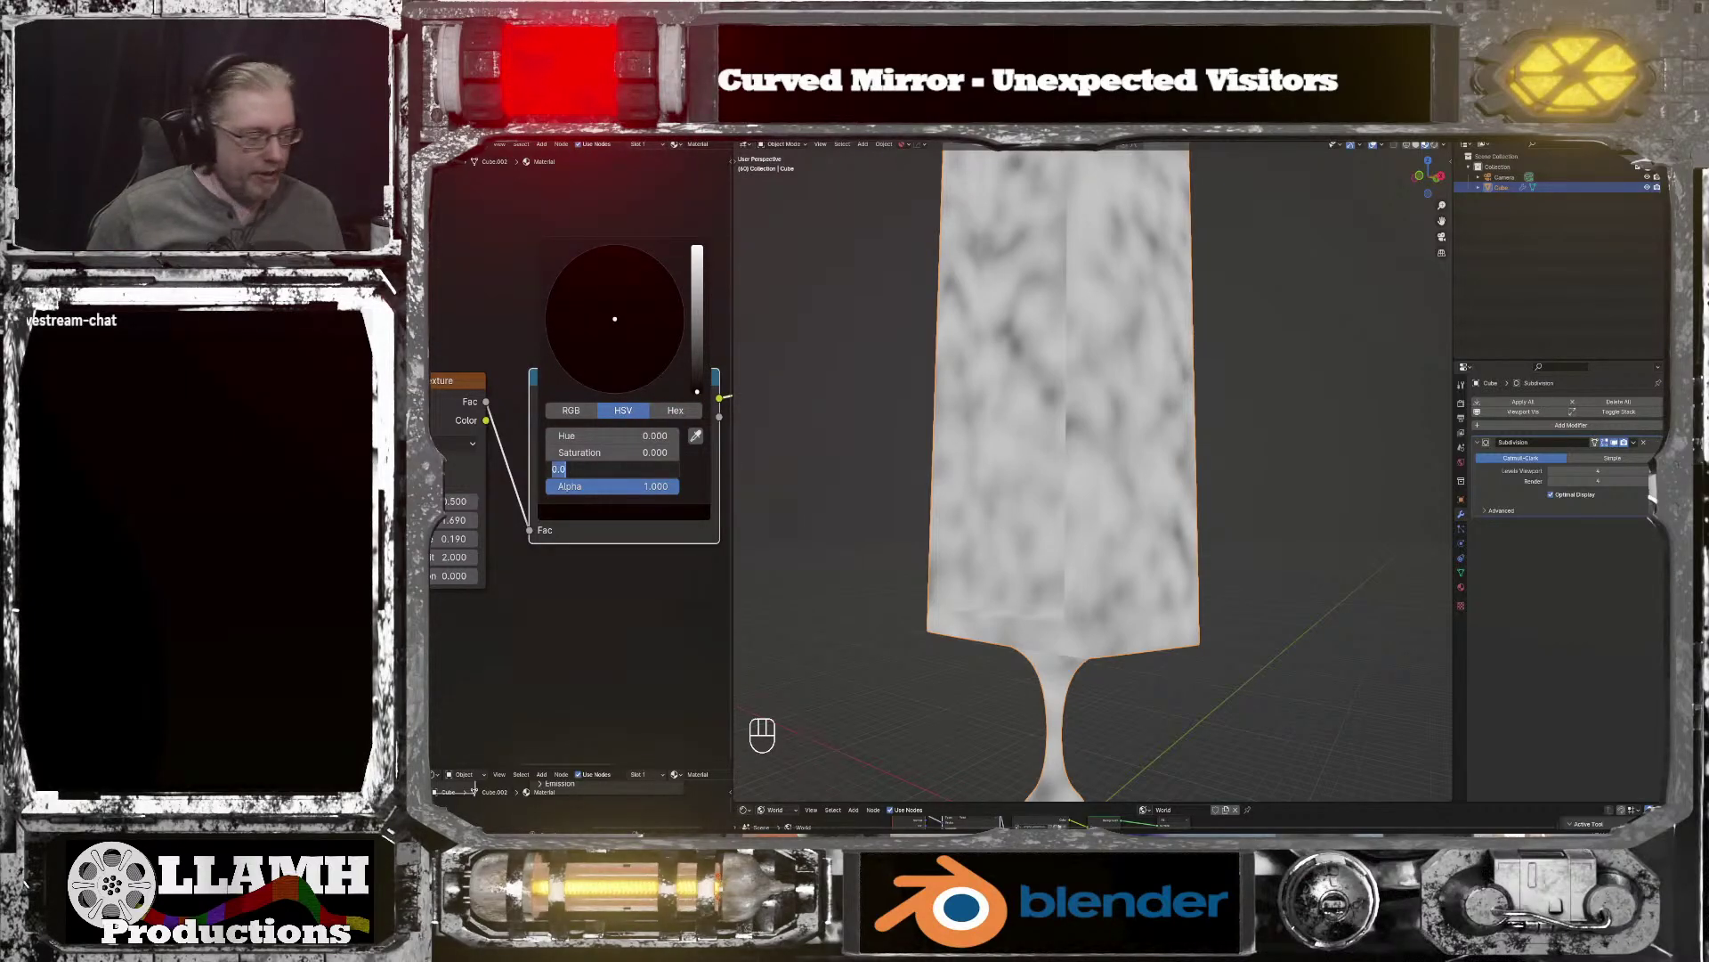
pyautogui.press('Return')
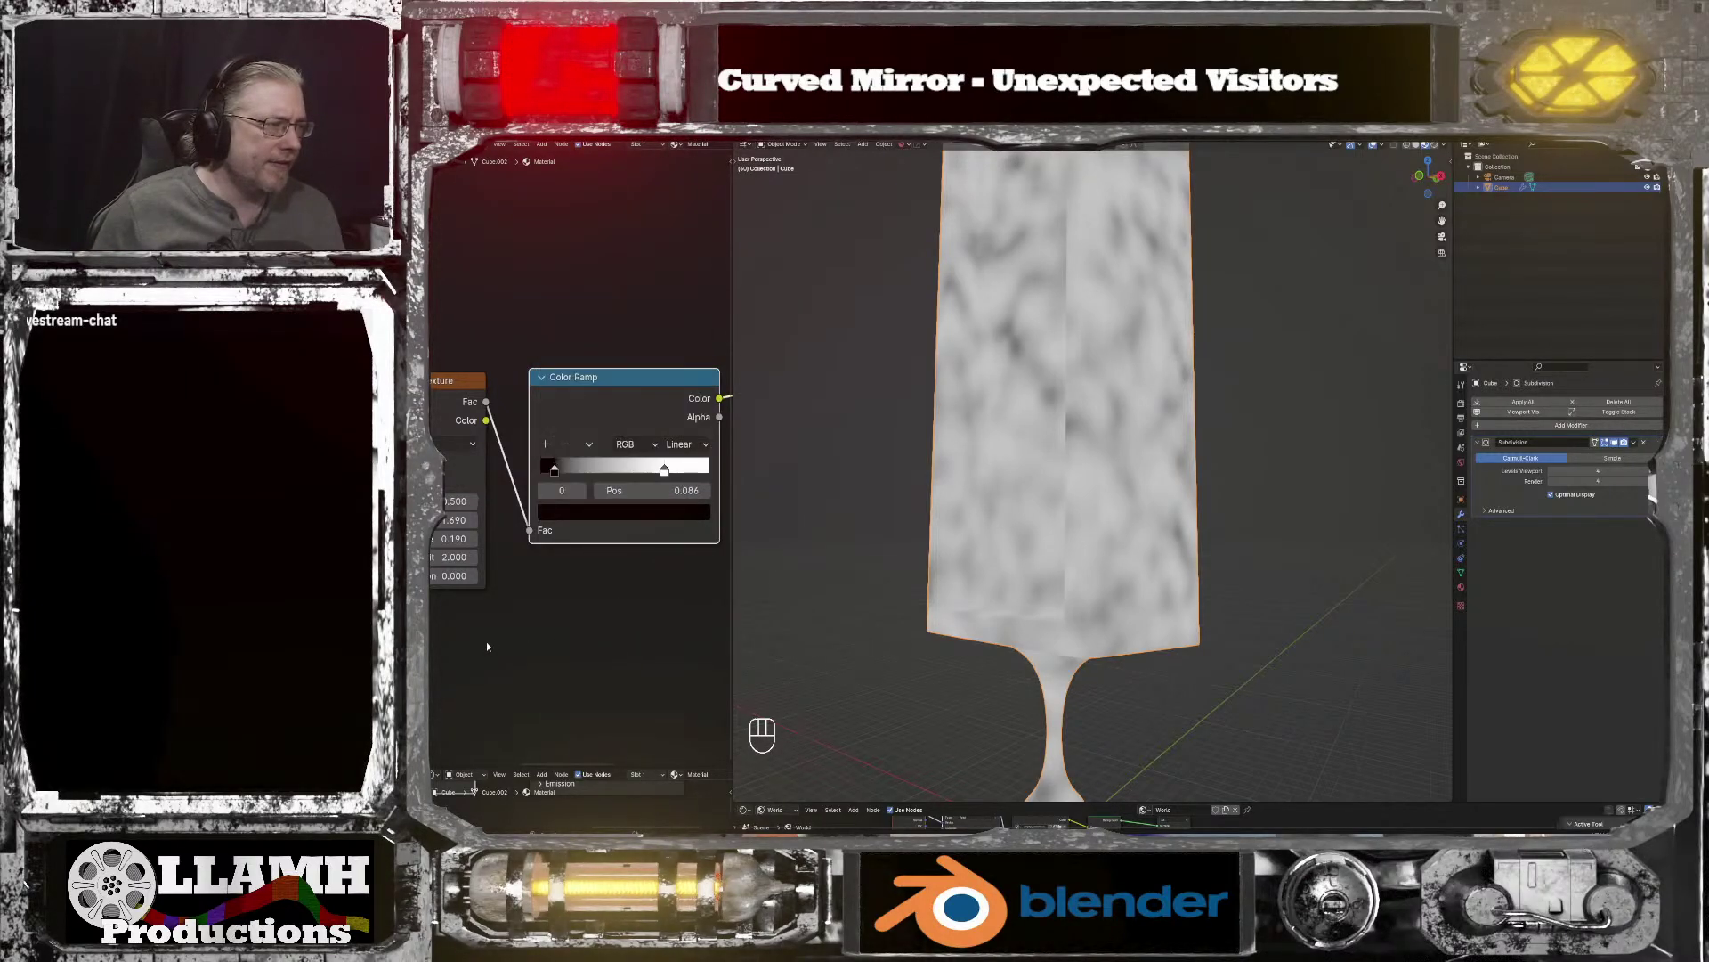
pyautogui.moveTo(665, 607); pyautogui.dragTo(443, 658, button='middle')
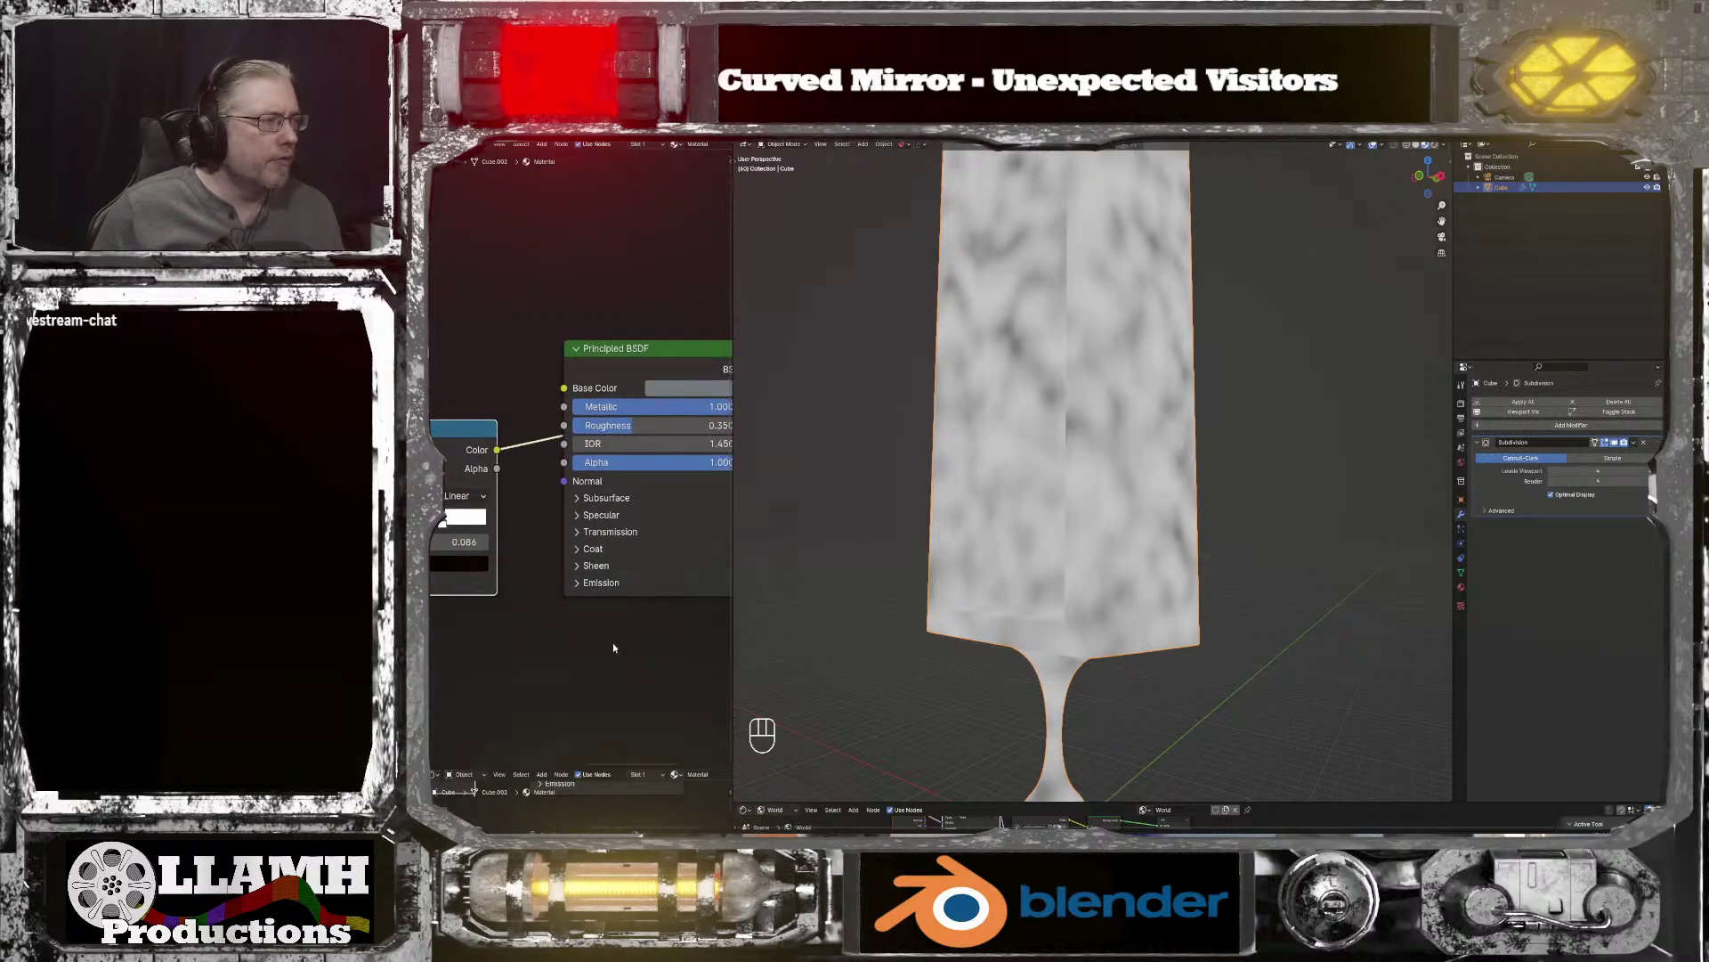
pyautogui.moveTo(538, 689); pyautogui.dragTo(681, 665, button='middle')
pyautogui.click(566, 538)
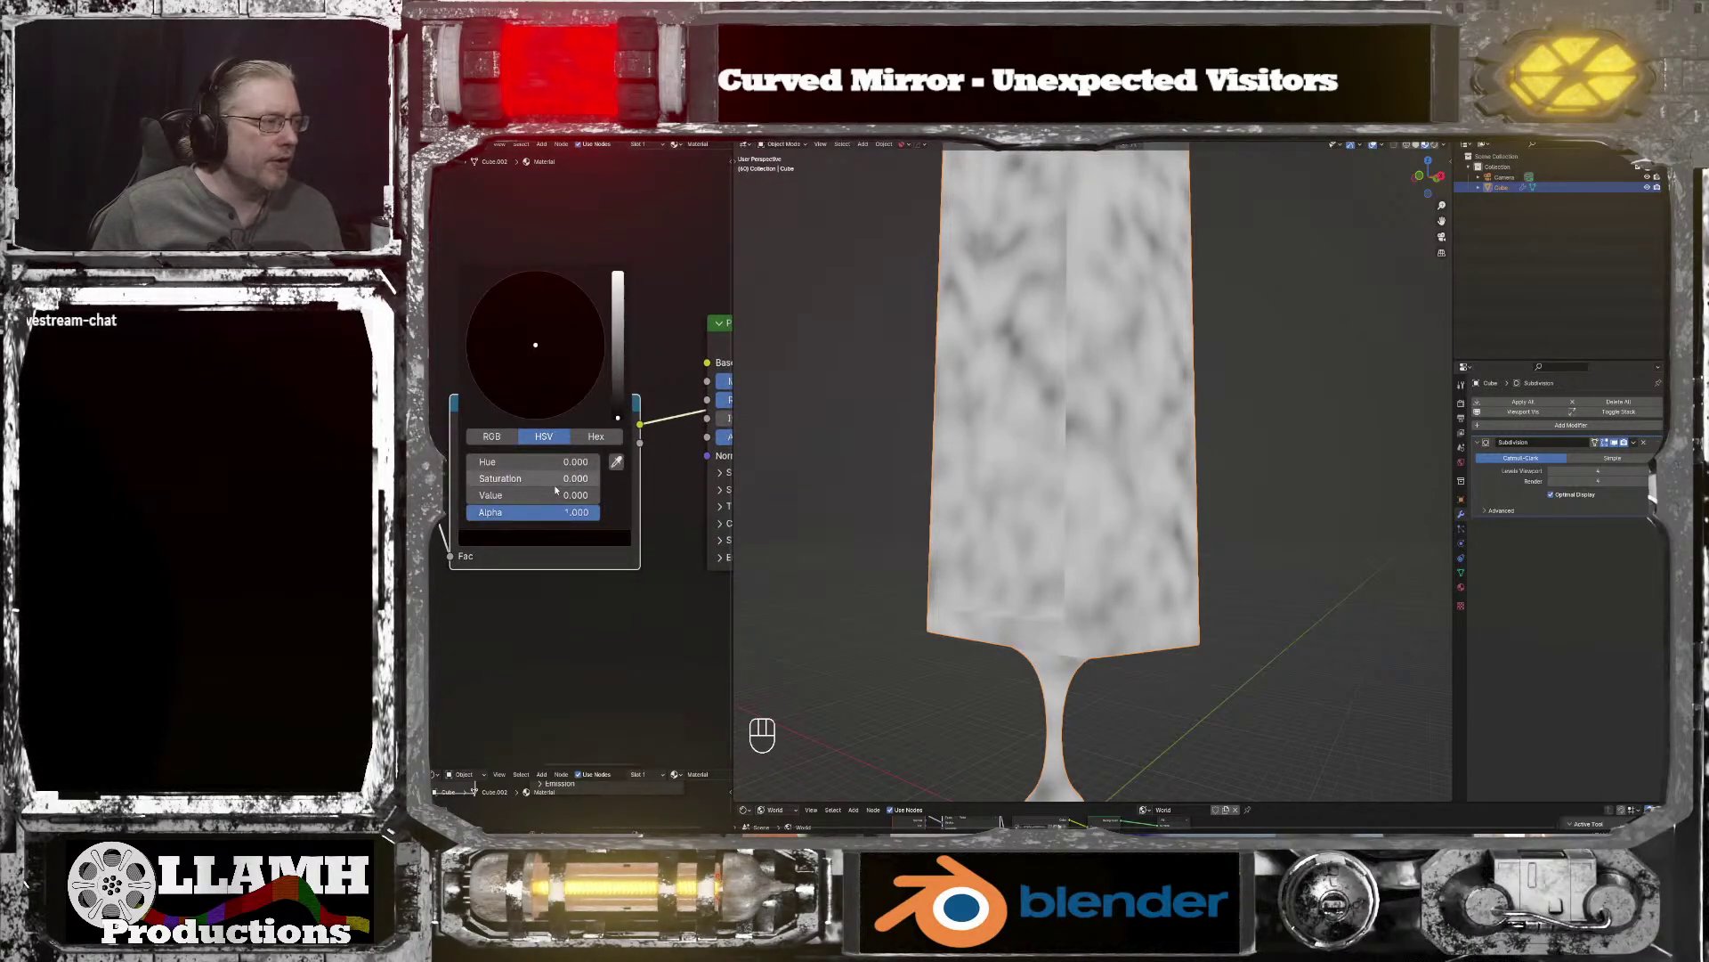
pyautogui.doubleClick(532, 495)
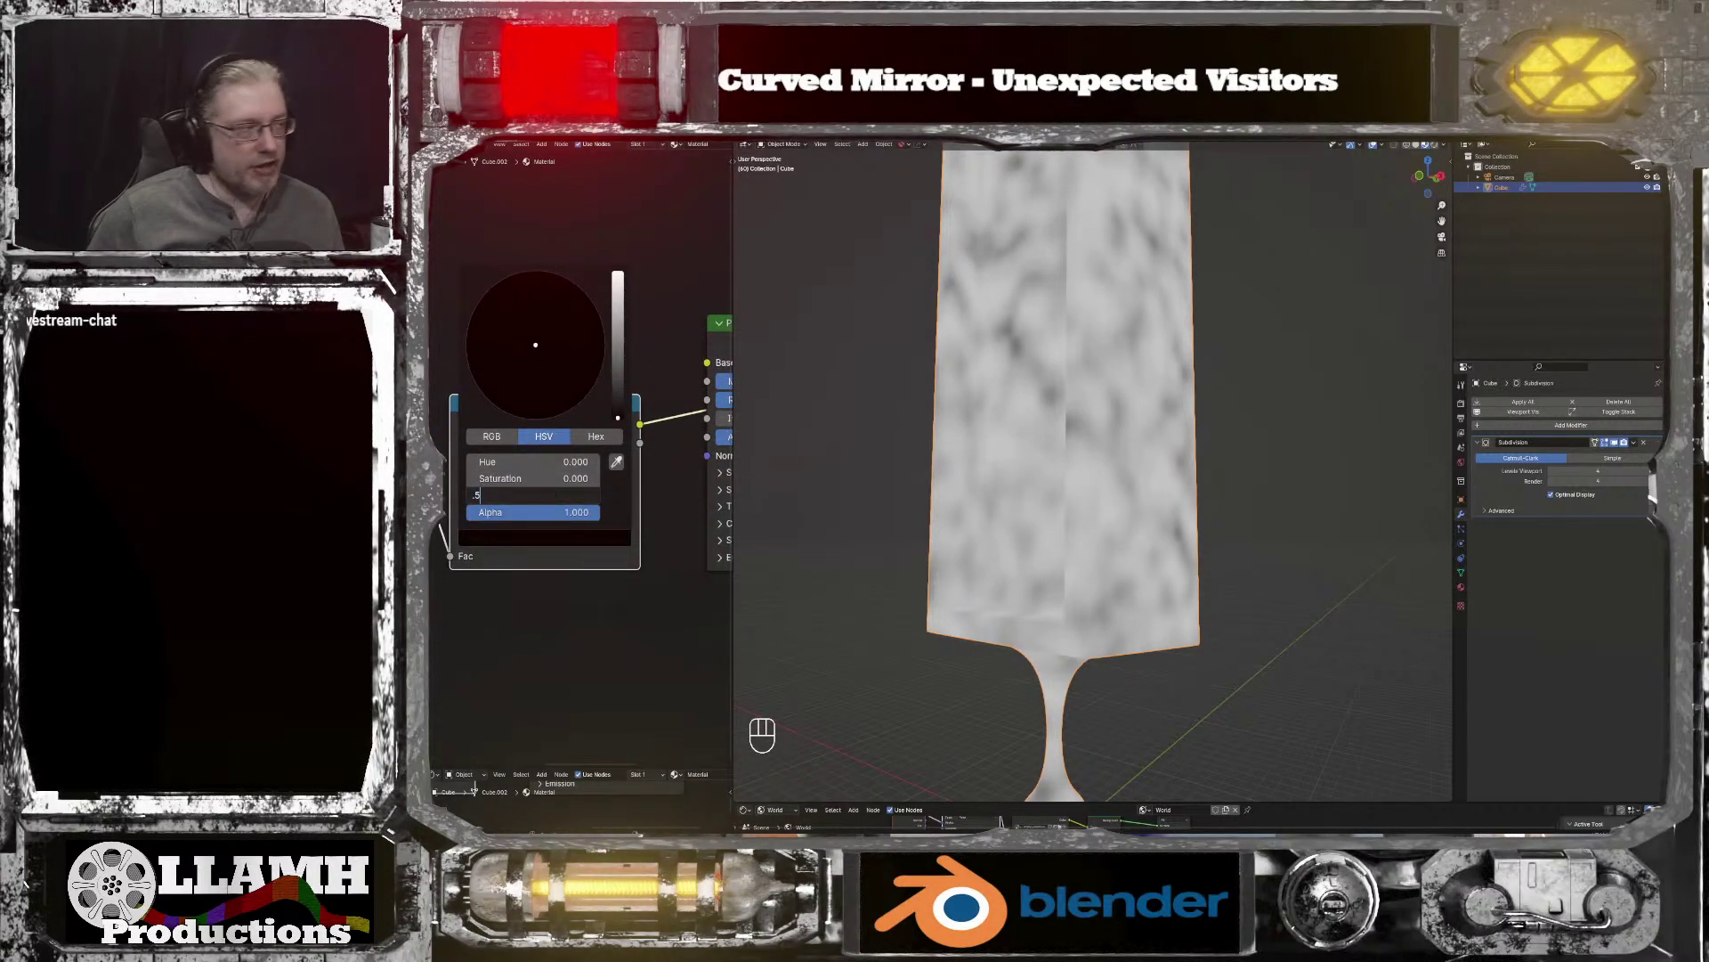
pyautogui.write('.5')
pyautogui.press('Return')
pyautogui.click(584, 496)
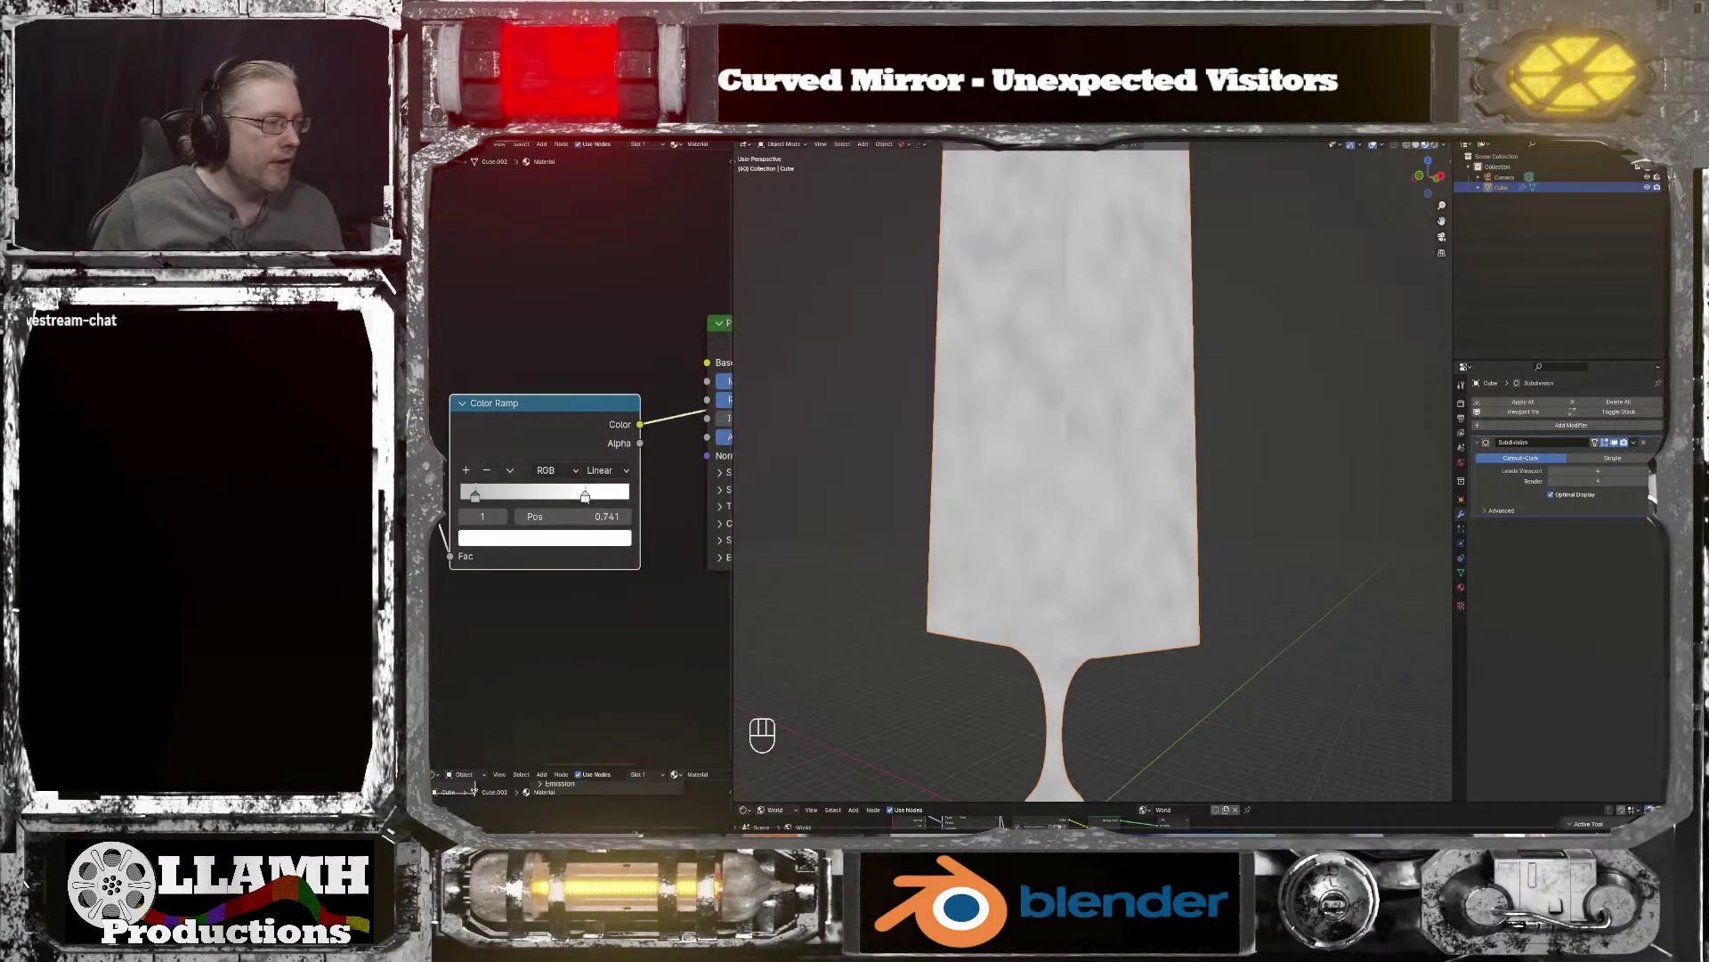
# Step: Set the white Color Ramp stop's color to an HSV Value of 0.35
pyautogui.click(583, 537)
pyautogui.doubleClick(532, 495)
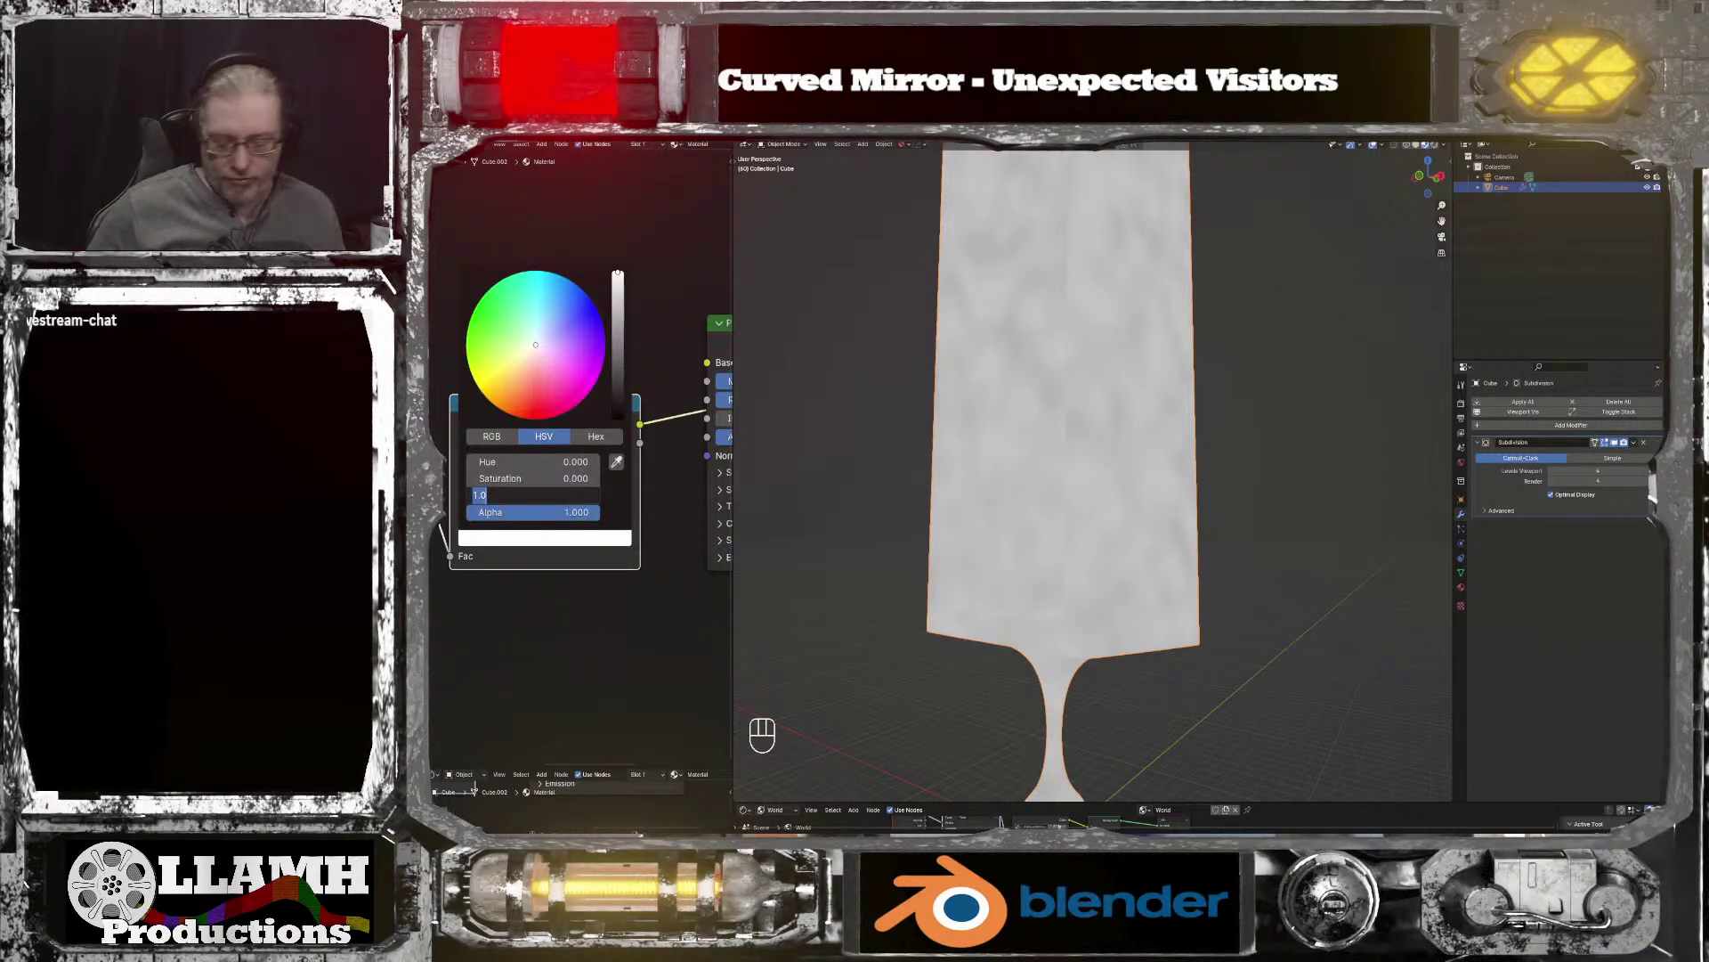
pyautogui.press('Return')
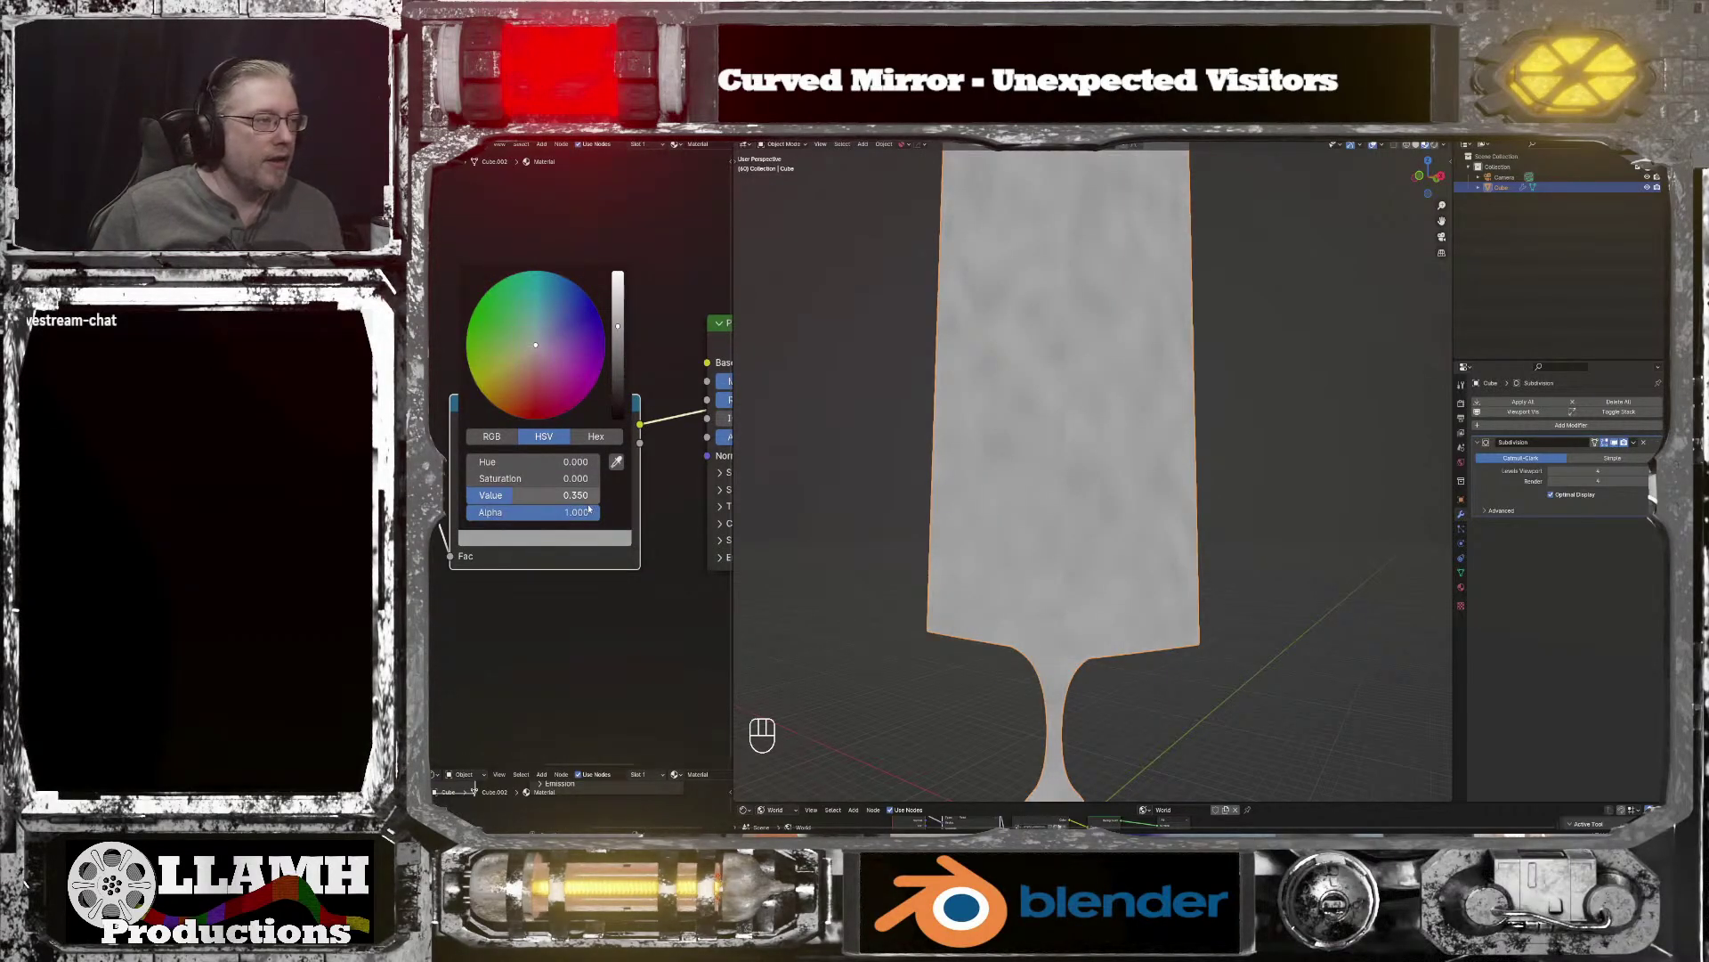
# Step: Connect the Color Ramp's Color output to the Principled BSDF's Roughness and preview the full shader on the model
pyautogui.moveTo(659, 502); pyautogui.dragTo(525, 532, button='middle')
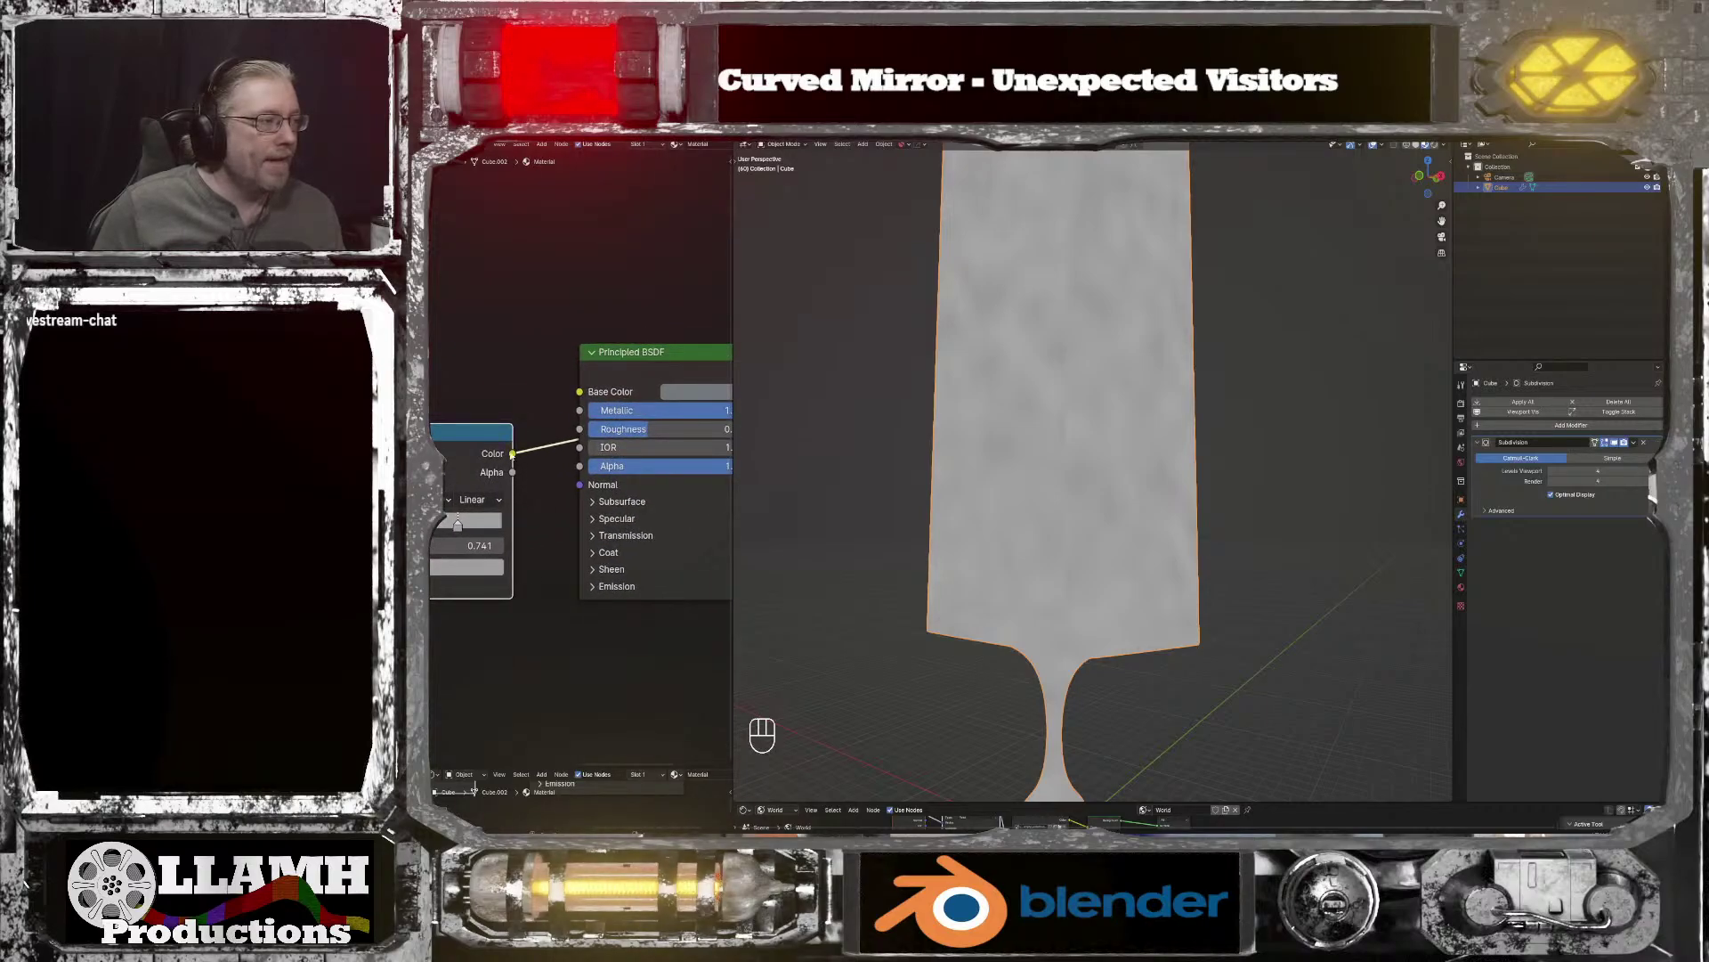
pyautogui.moveTo(577, 440); pyautogui.dragTo(580, 429)
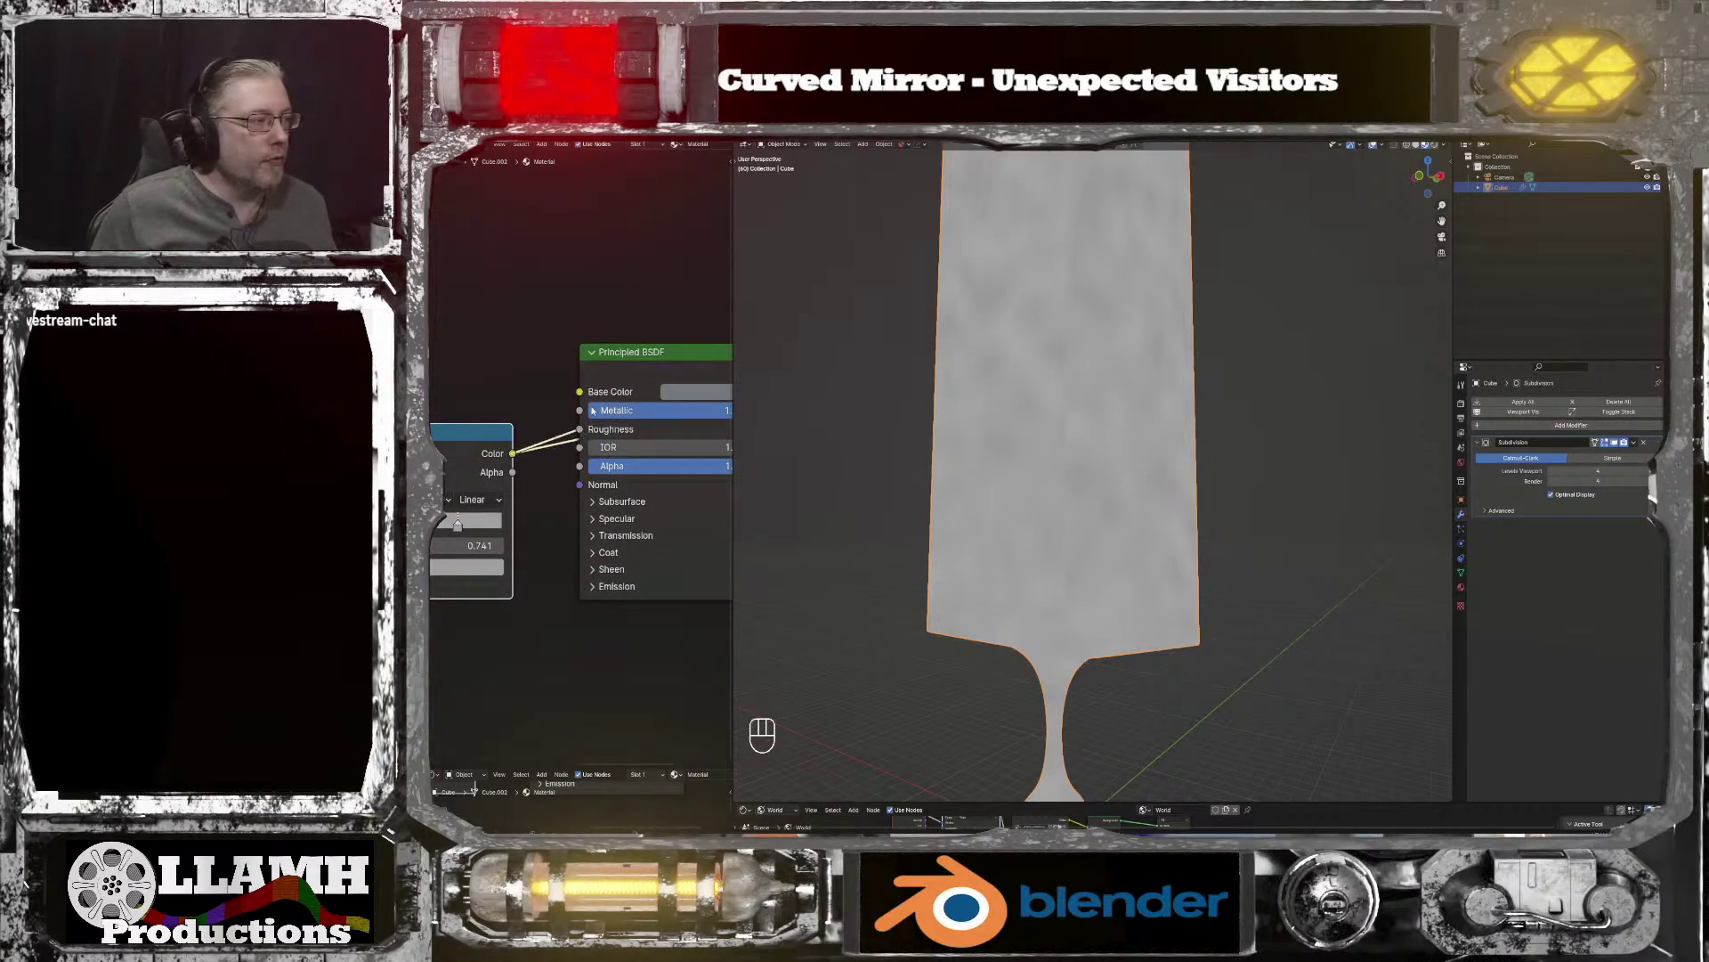
pyautogui.keyDown('ctrl'); pyautogui.keyDown('shift'); pyautogui.click(650, 354); pyautogui.keyUp('shift'); pyautogui.keyUp('ctrl')
pyautogui.scroll(2, 1022, 388)
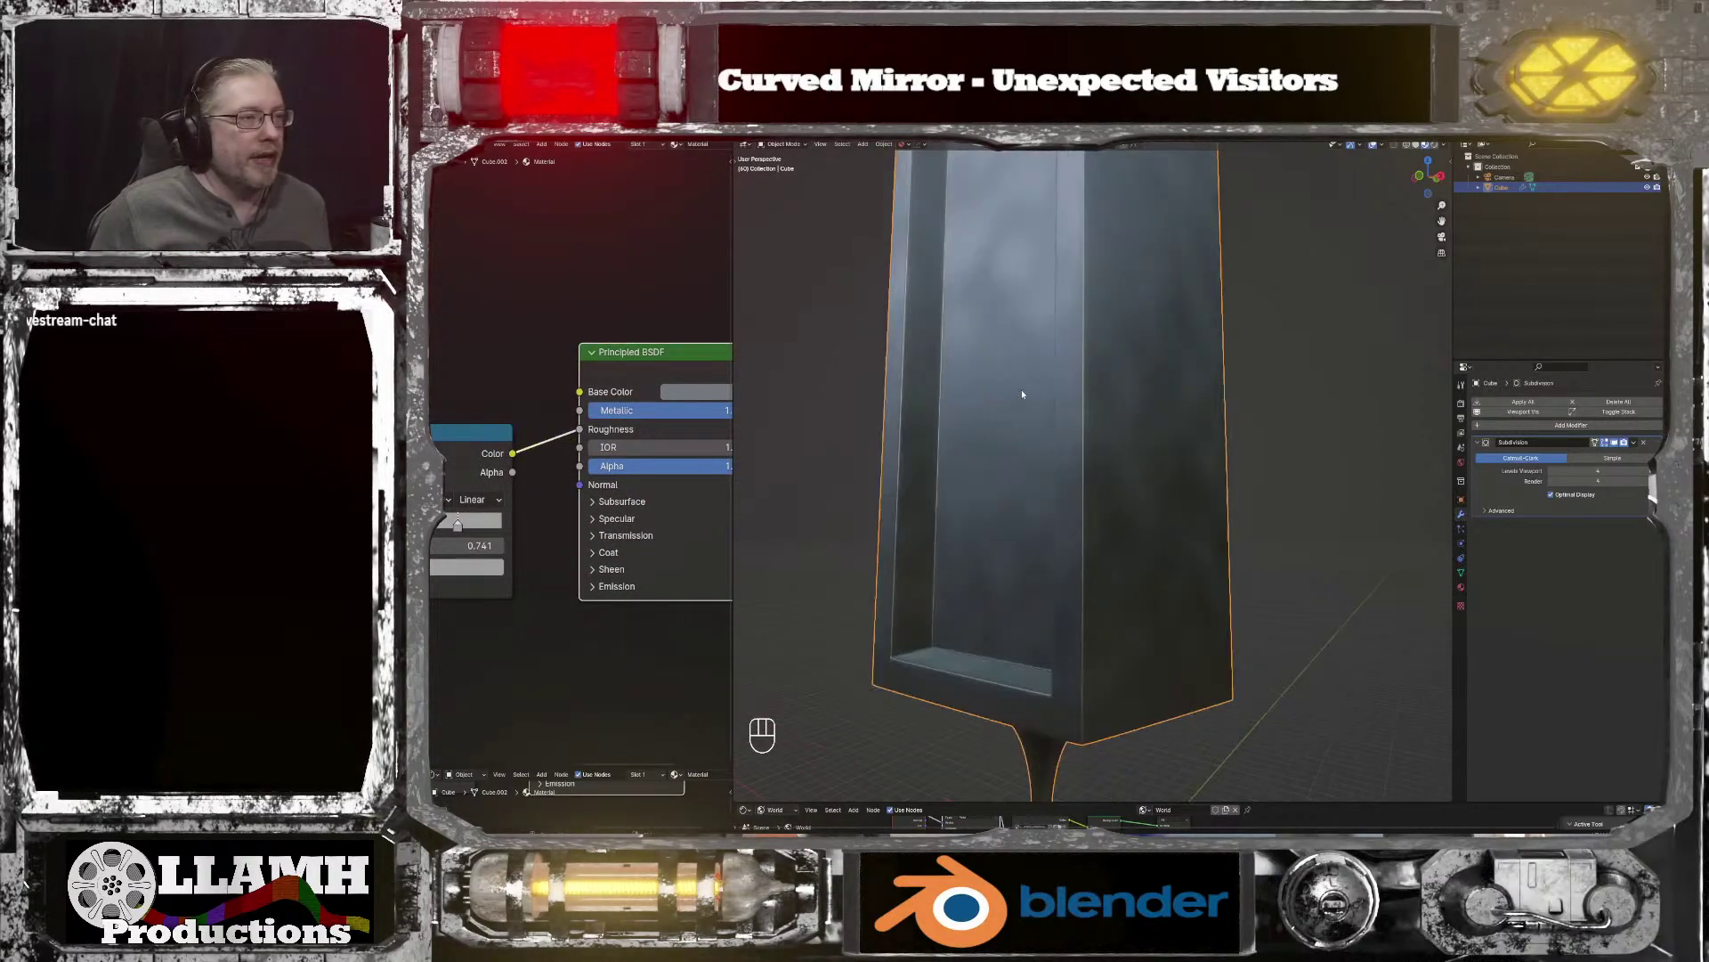
pyautogui.moveTo(1022, 388)
pyautogui.mouseDown(button='middle')
pyautogui.moveTo(981, 377)
pyautogui.moveTo(1021, 400)
pyautogui.mouseUp(button='middle')
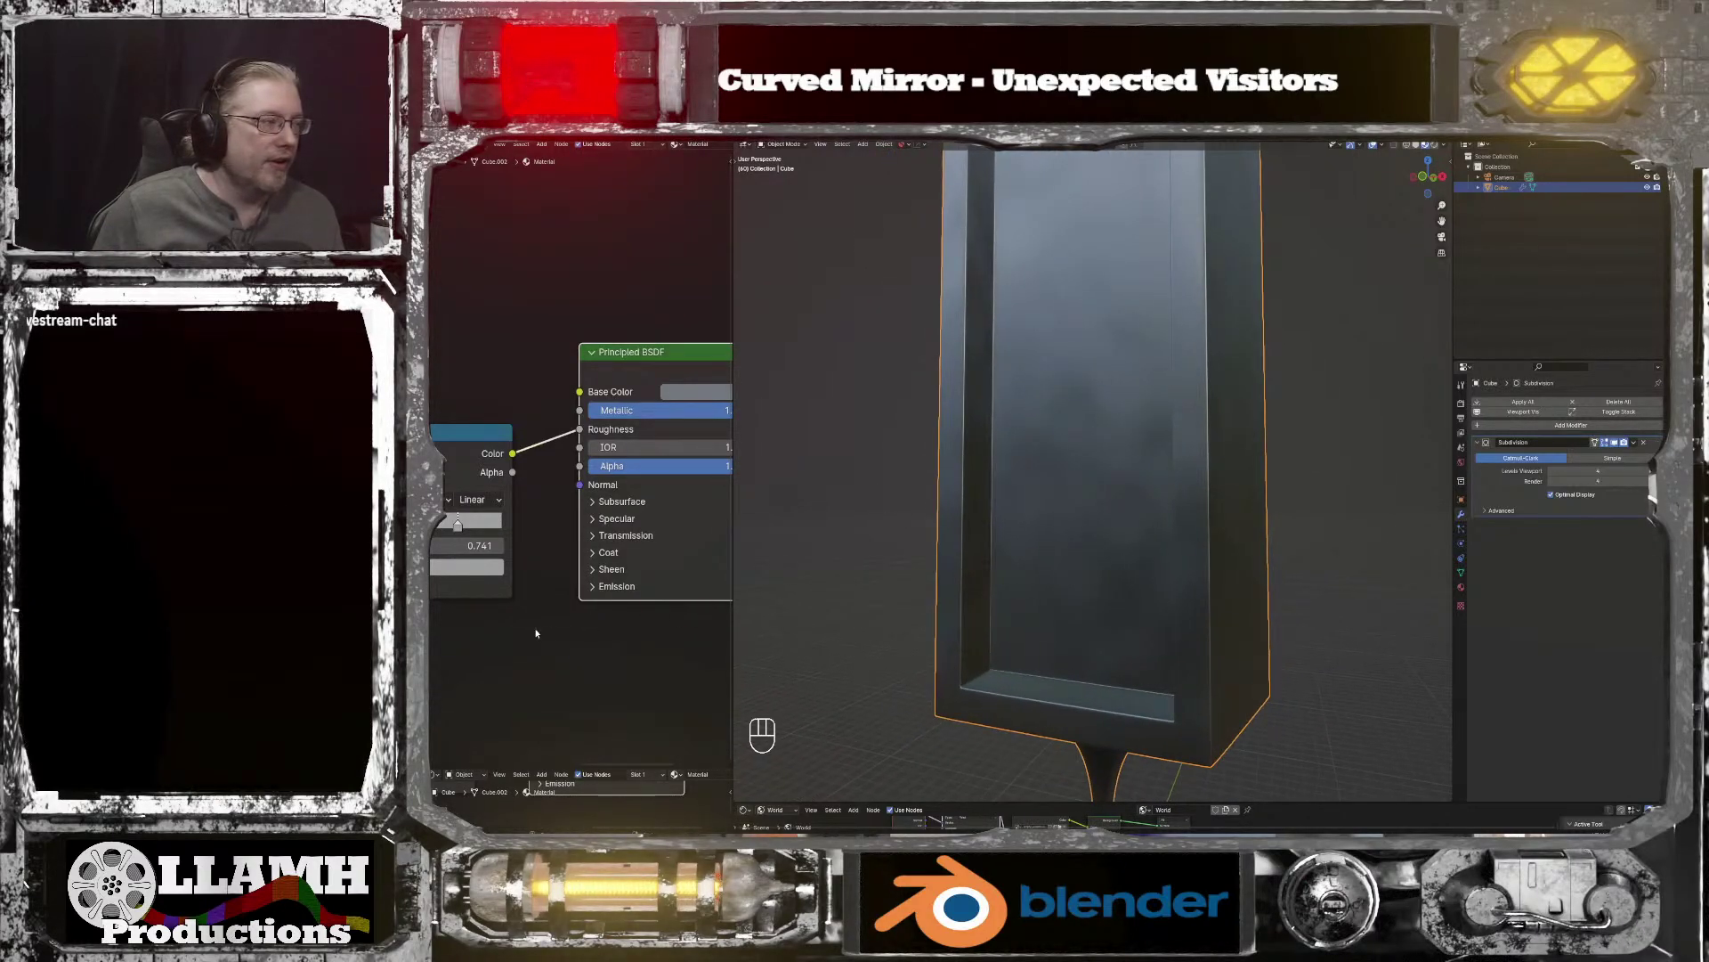
# Step: Spread the Color Ramp stops out to positions 0.000 and 1.000, checking the surface variation on the model
pyautogui.scroll(-1, 536, 633)
pyautogui.moveTo(539, 631); pyautogui.dragTo(659, 594, button='middle')
pyautogui.moveTo(1031, 489); pyautogui.dragTo(1102, 475, button='middle')
pyautogui.moveTo(700, 621); pyautogui.dragTo(754, 625, button='middle')
pyautogui.moveTo(534, 510); pyautogui.dragTo(501, 506)
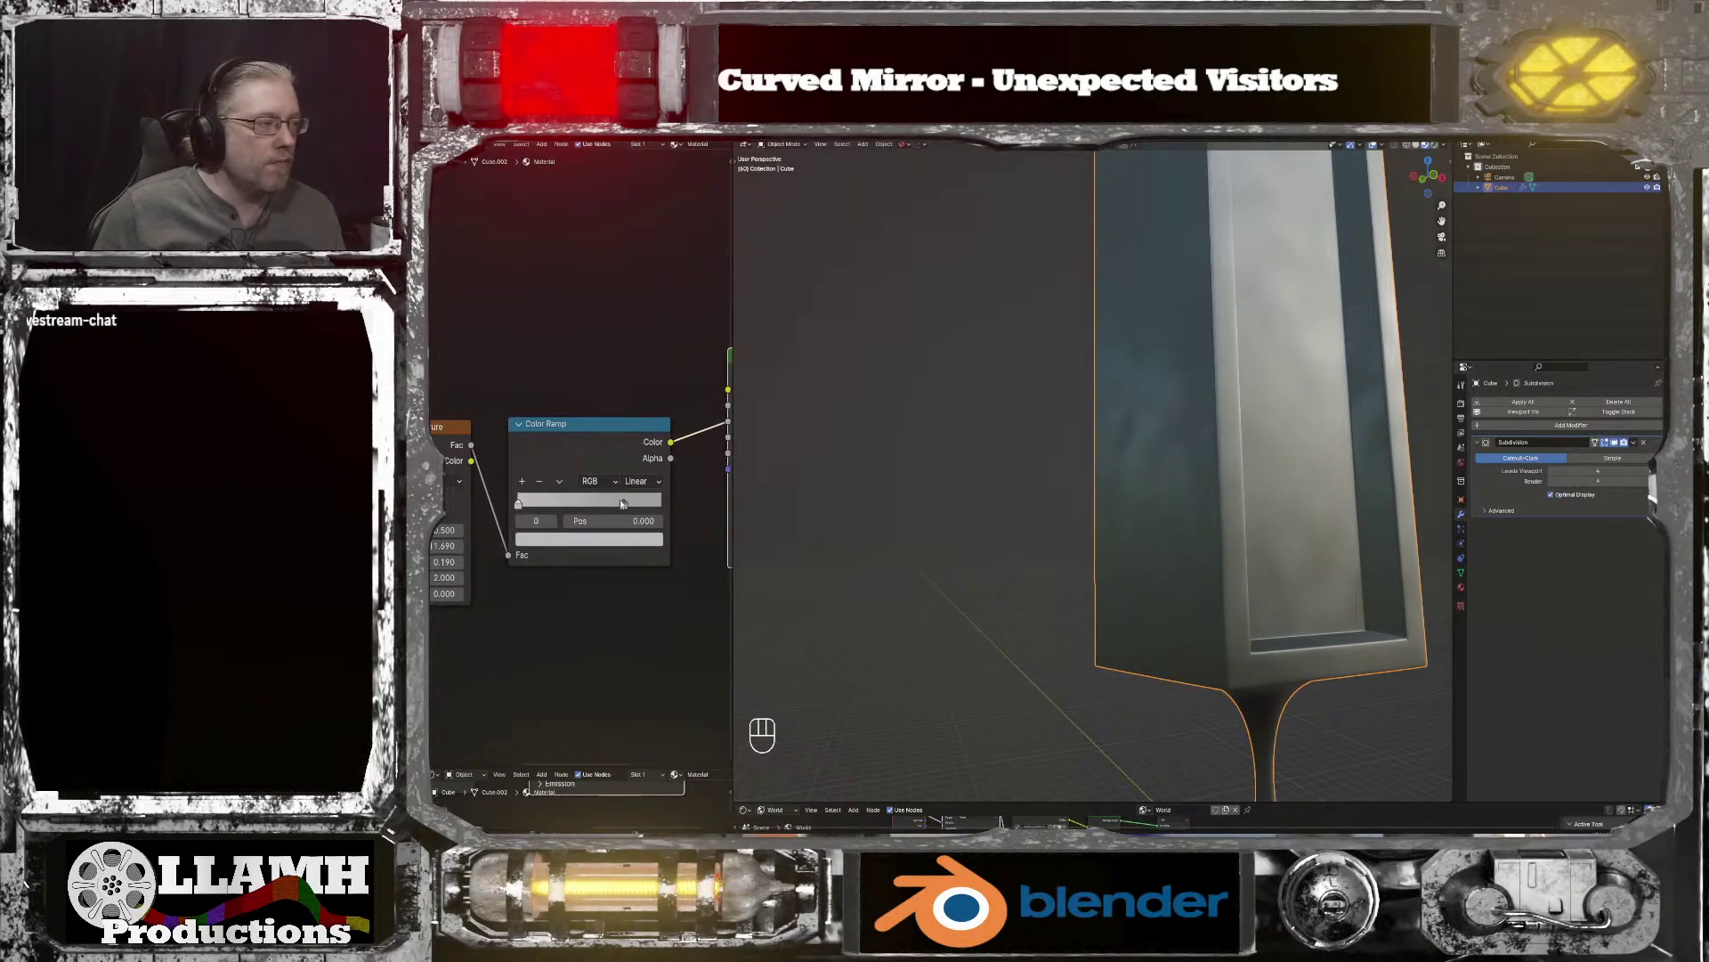
pyautogui.click(623, 504)
pyautogui.moveTo(1047, 469); pyautogui.dragTo(987, 470, button='middle')
pyautogui.moveTo(542, 633); pyautogui.dragTo(642, 626, button='middle')
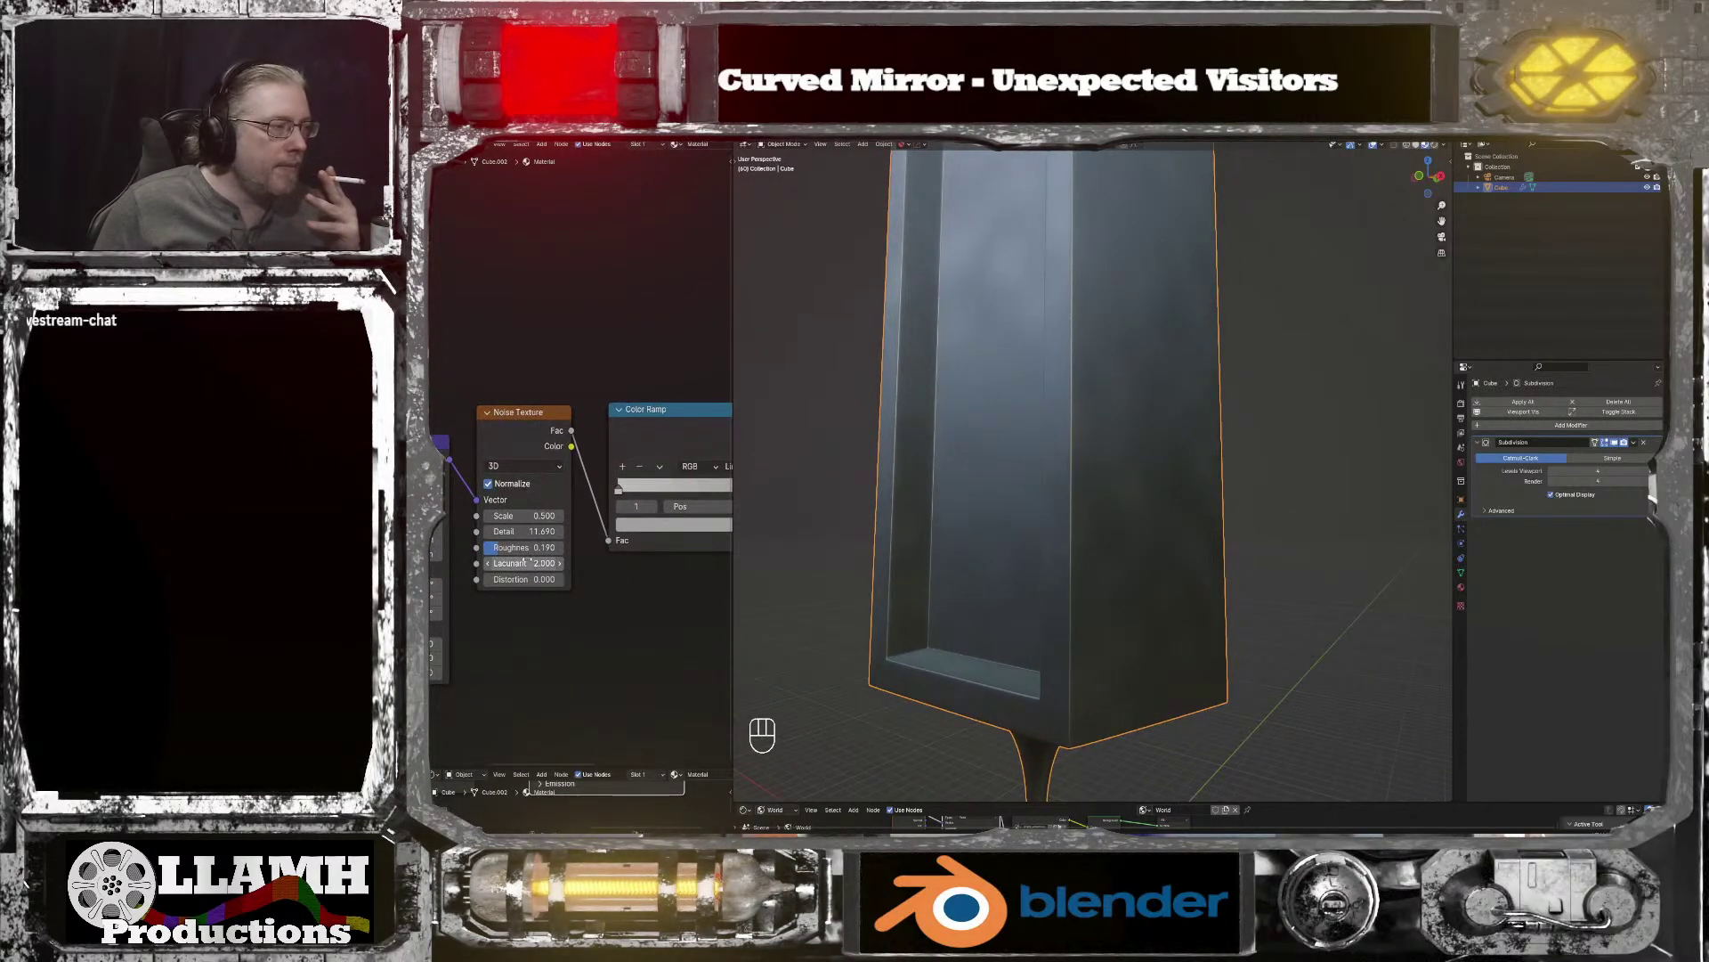
# Step: Raise the Noise Texture's Roughness to 0.640 and check the finer pattern on the block's faces
pyautogui.moveTo(524, 549); pyautogui.dragTo(527, 549)
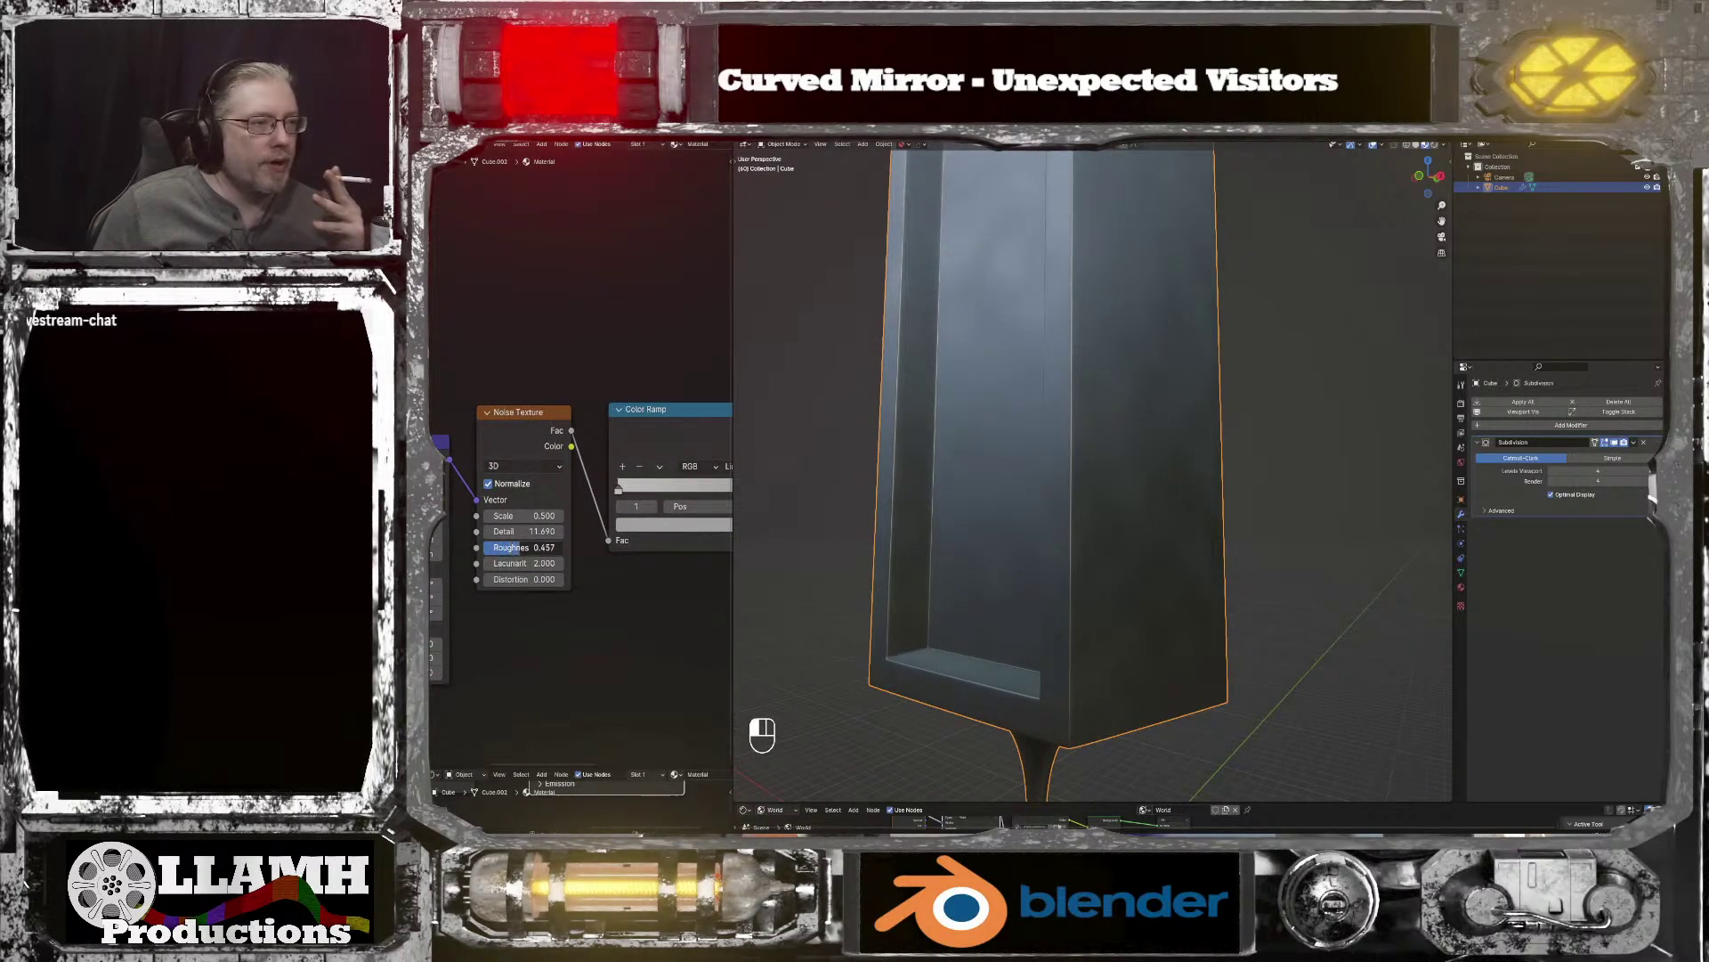
pyautogui.scroll(6, 960, 552)
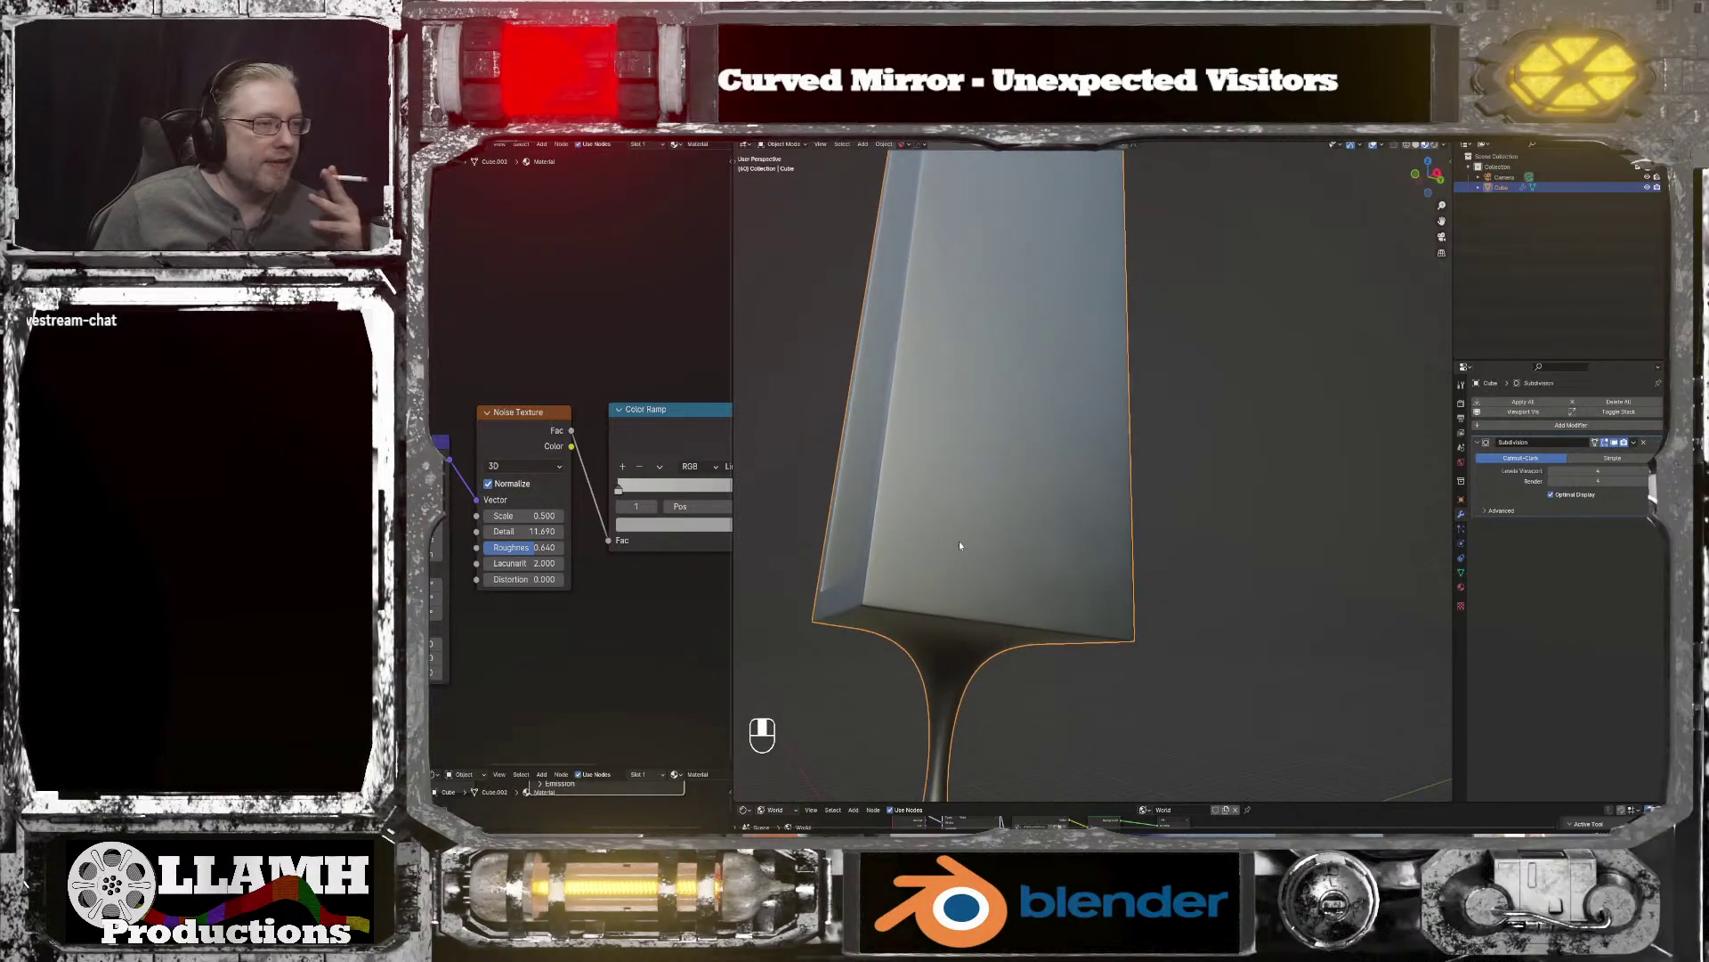
pyautogui.moveTo(961, 564)
pyautogui.mouseDown(button='middle')
pyautogui.moveTo(985, 588)
pyautogui.moveTo(1046, 572)
pyautogui.moveTo(1019, 566)
pyautogui.mouseUp(button='middle')
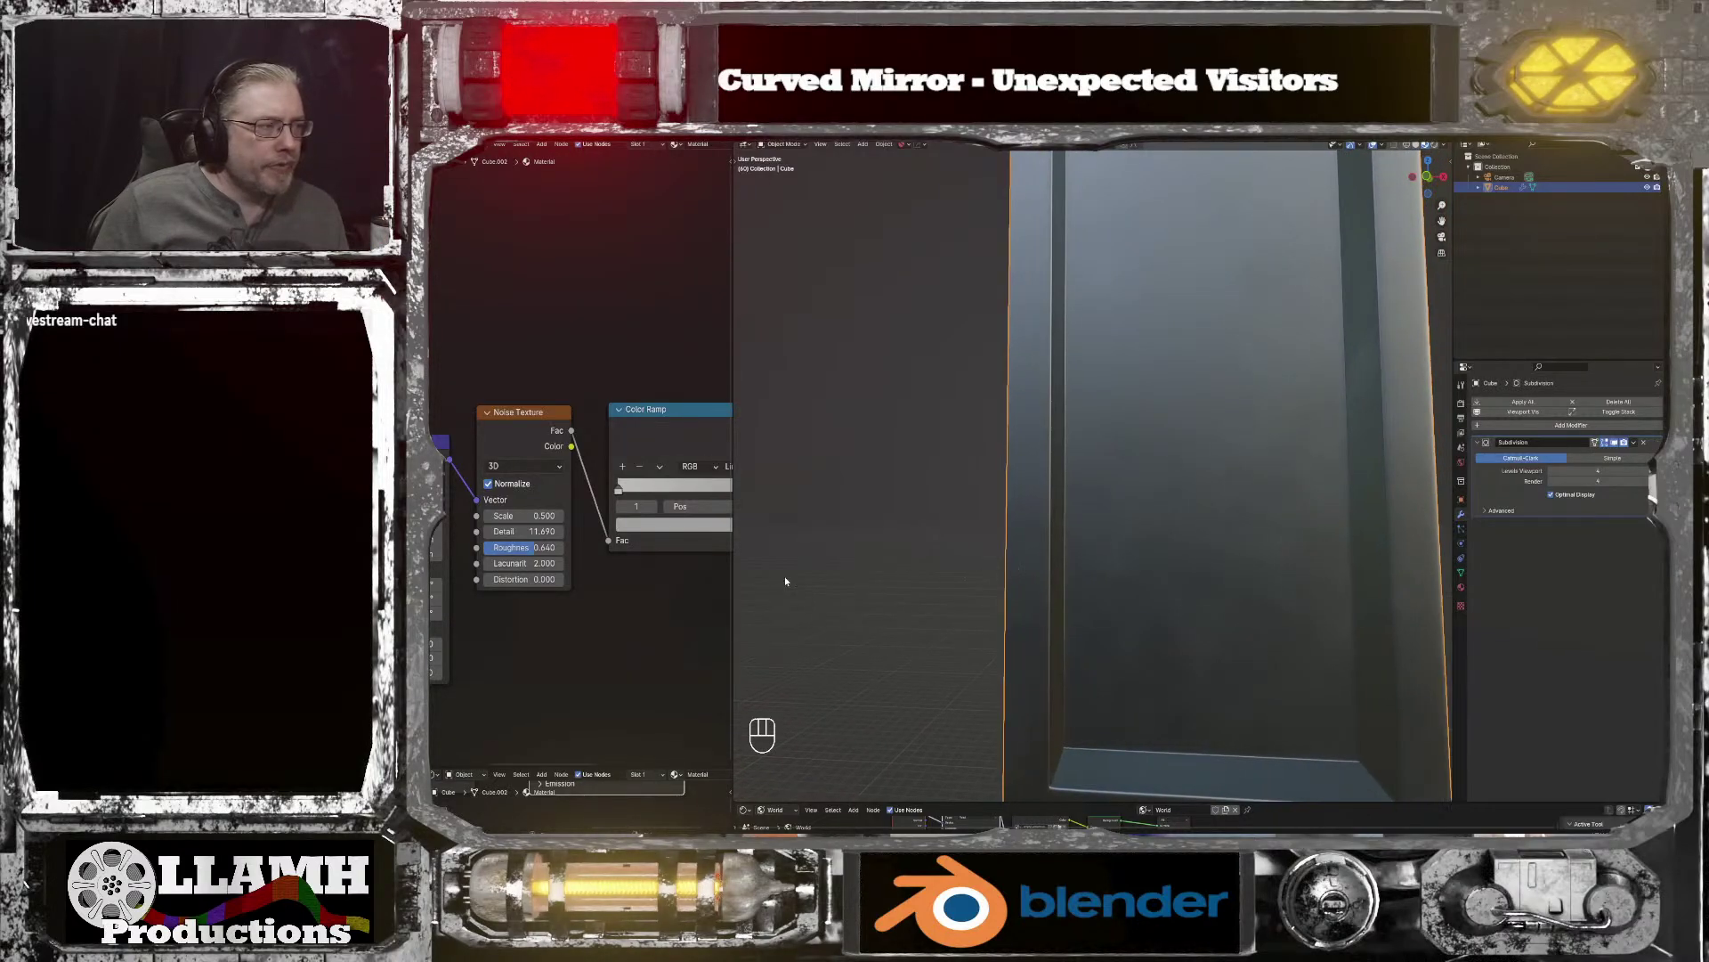
# Step: Set the color of the Color Ramp's first stop to an HSV Value of 0.4 and check the block
pyautogui.moveTo(637, 590); pyautogui.dragTo(521, 613, button='middle')
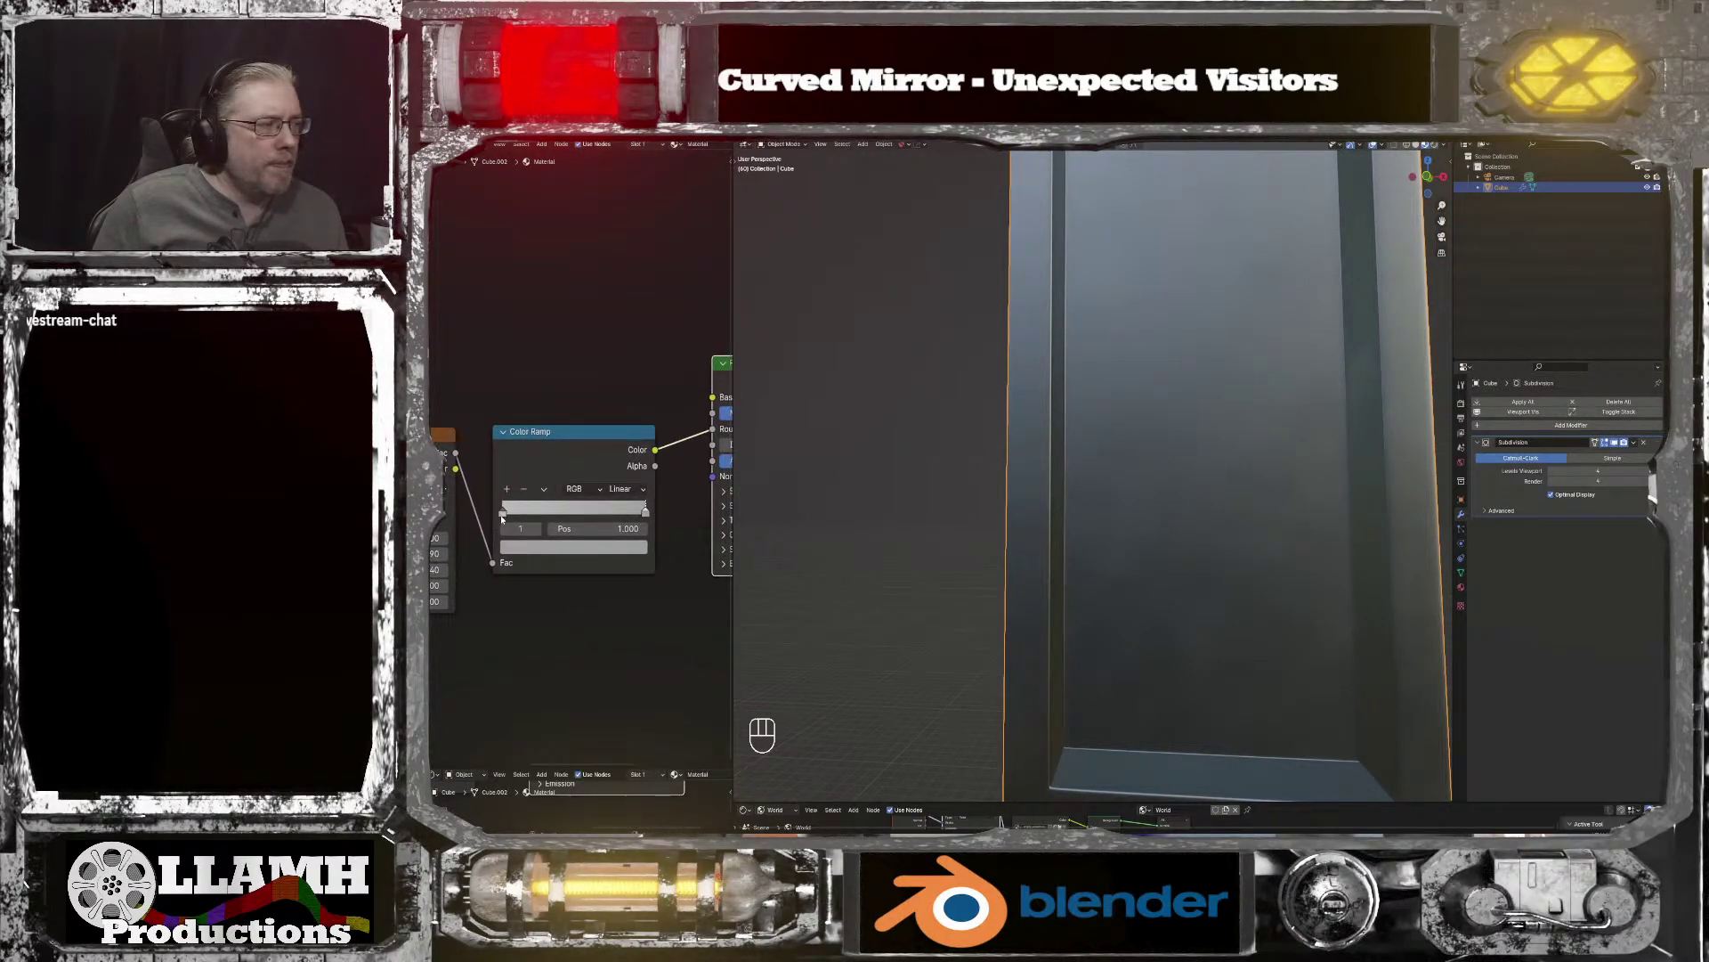
pyautogui.click(502, 514)
pyautogui.click(533, 546)
pyautogui.click(552, 509)
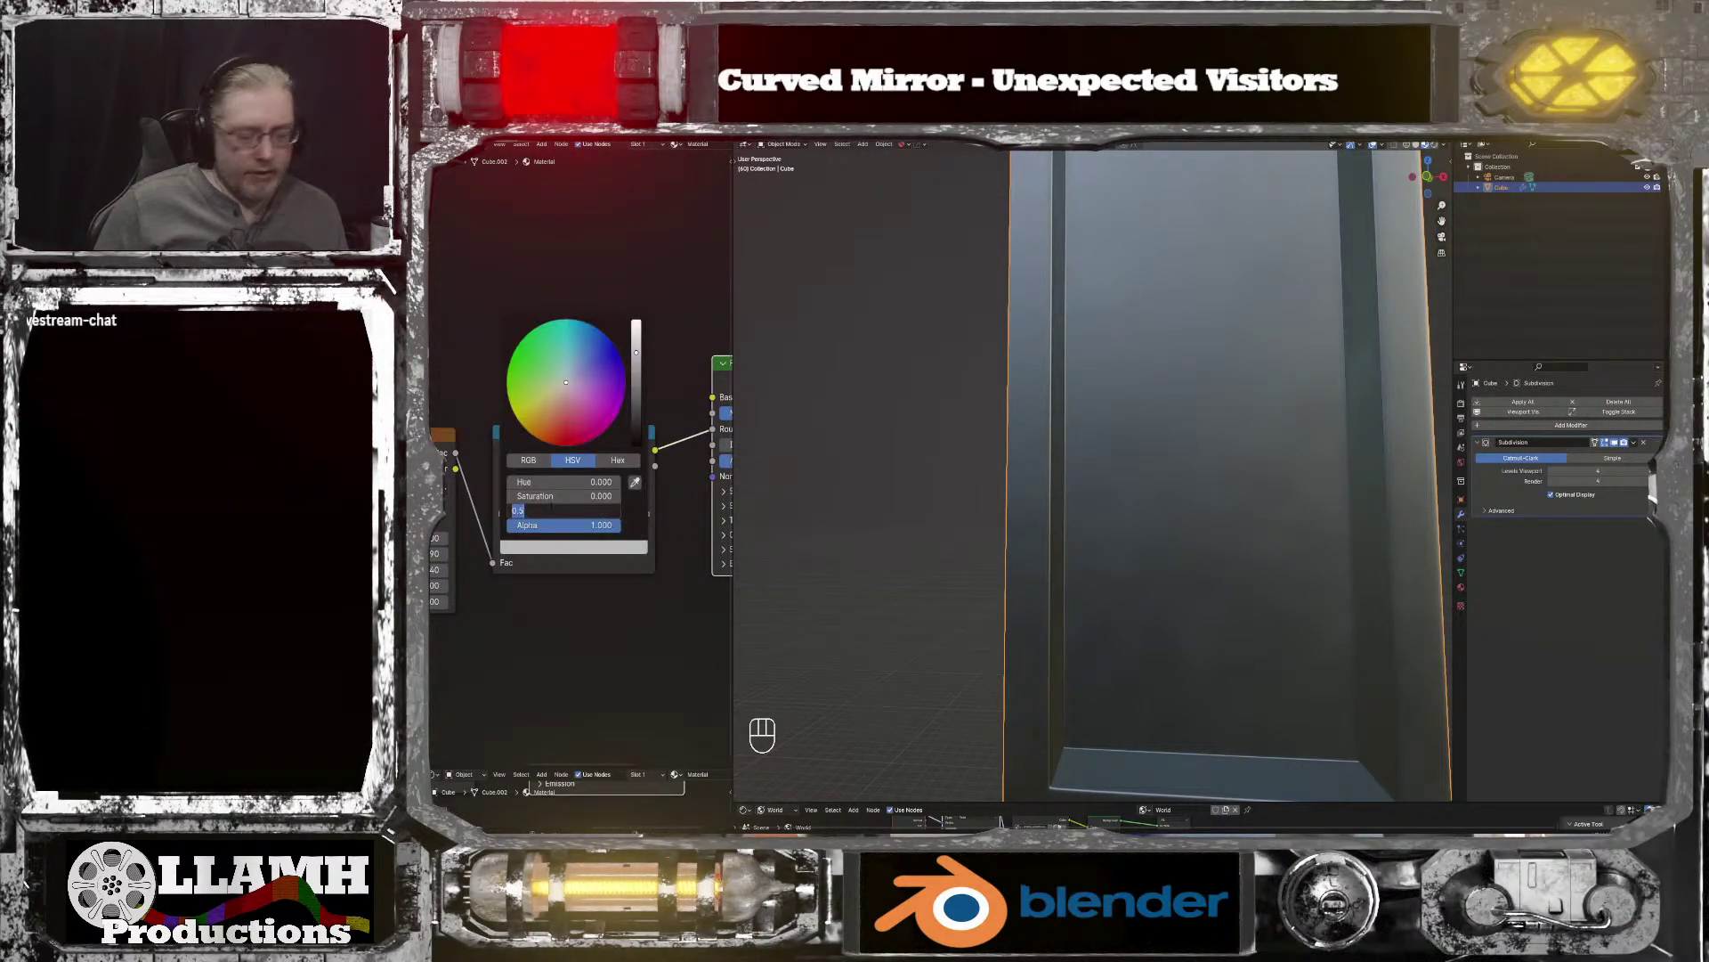
pyautogui.write('.4')
pyautogui.press('Return')
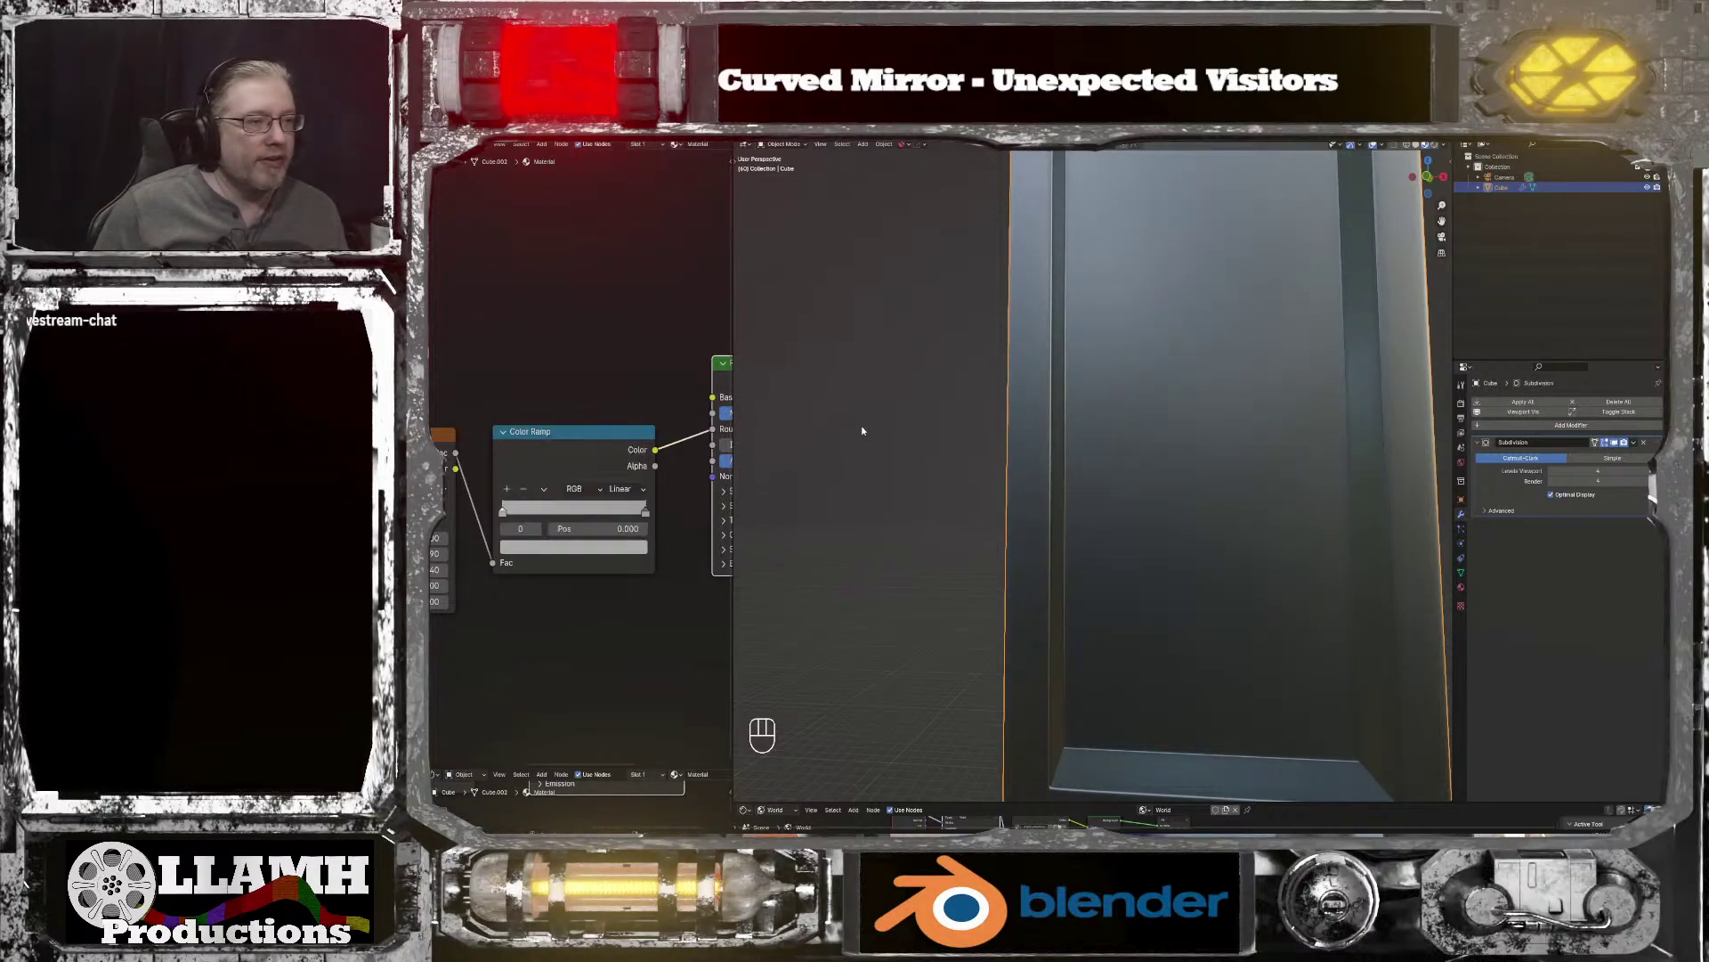
pyautogui.moveTo(862, 431); pyautogui.dragTo(1071, 425, button='middle')
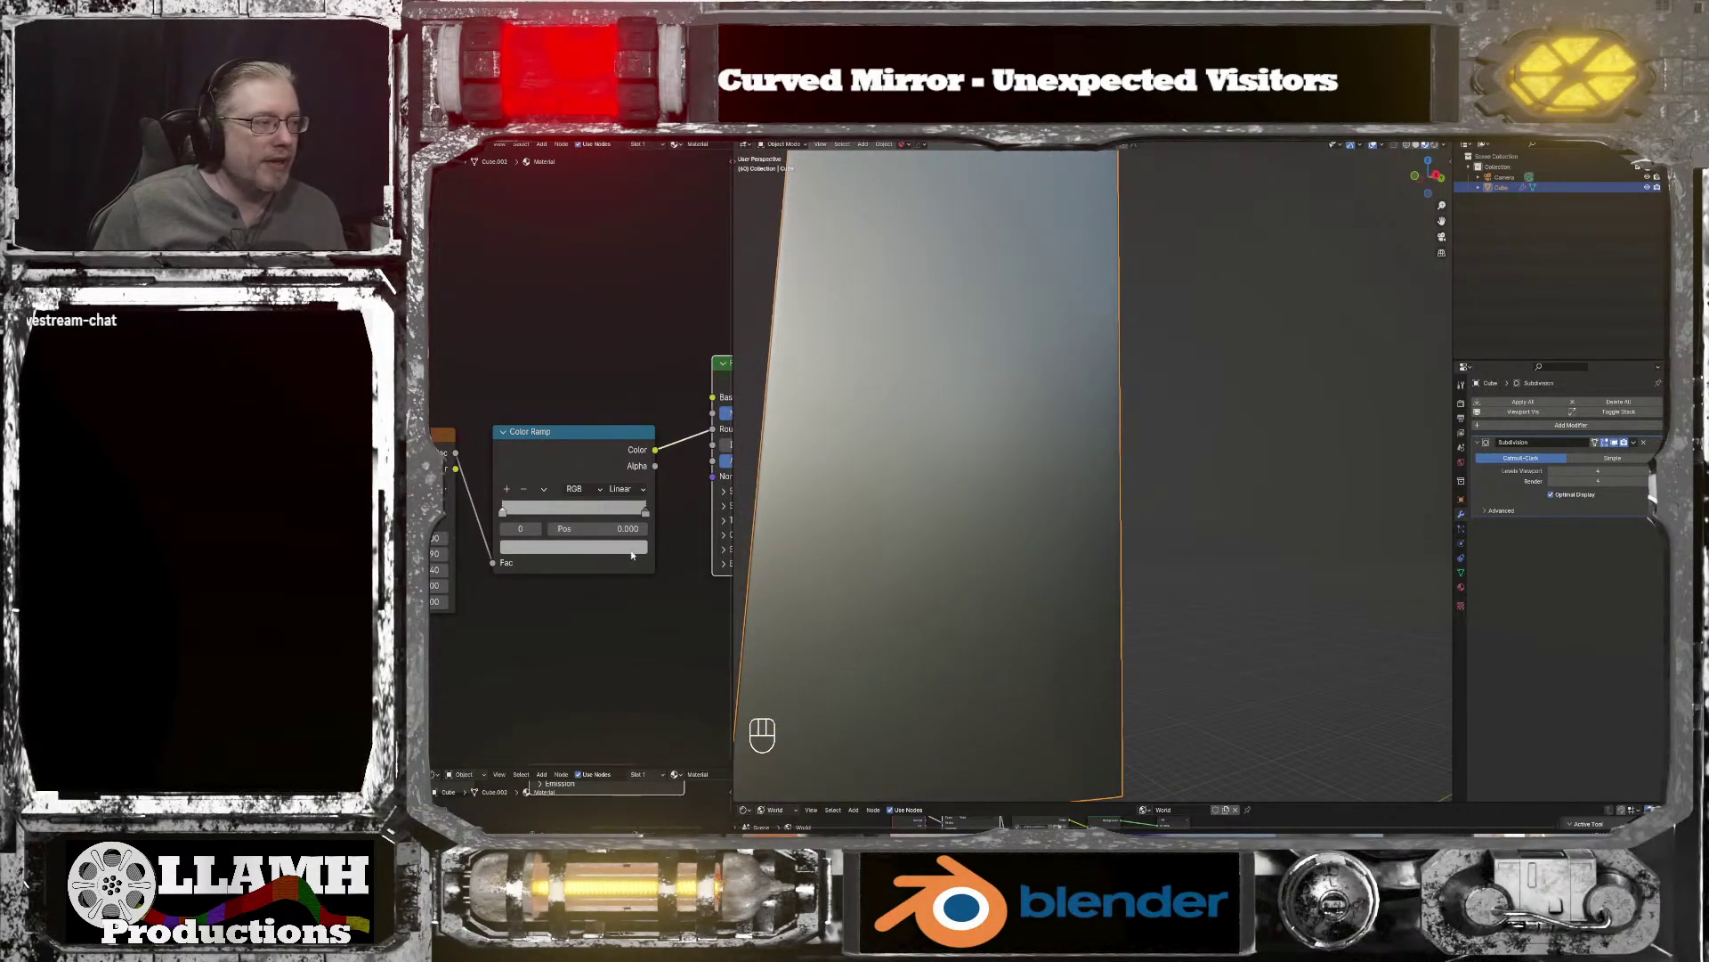
# Step: Adjust the first Color Ramp stop's HSV Value to 0.45 and look over the block
pyautogui.click(631, 547)
pyautogui.click(563, 513)
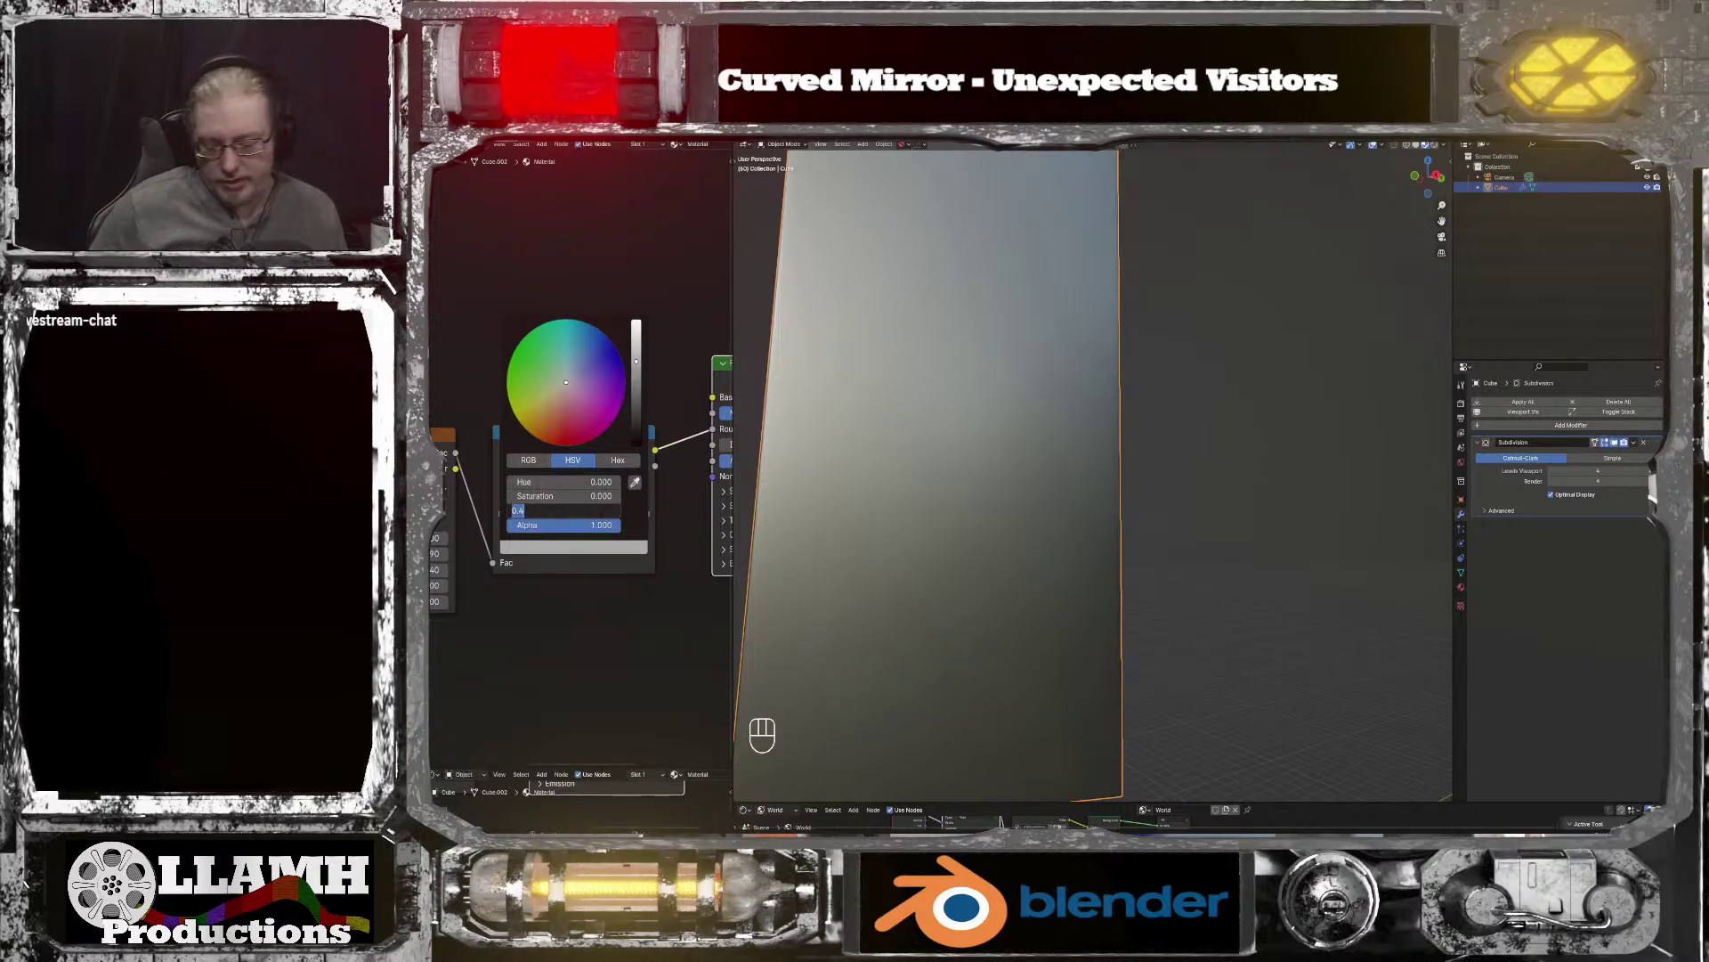
pyautogui.write('.45')
pyautogui.press('Return')
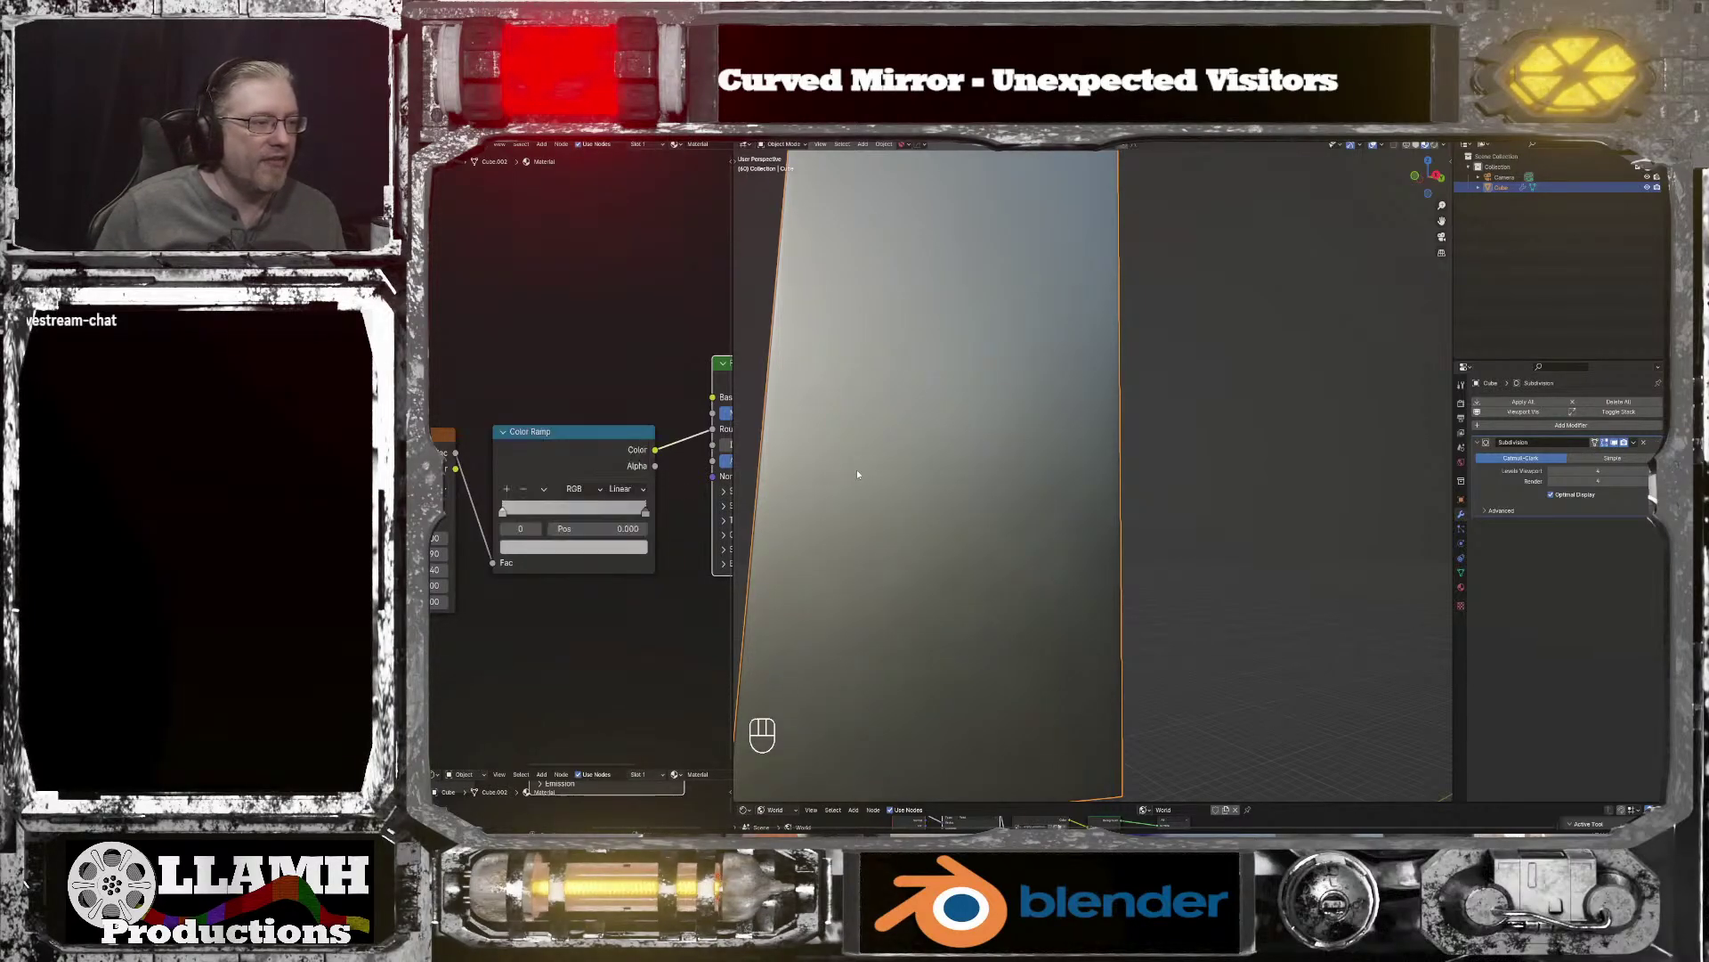
pyautogui.moveTo(856, 469); pyautogui.dragTo(899, 470, button='middle')
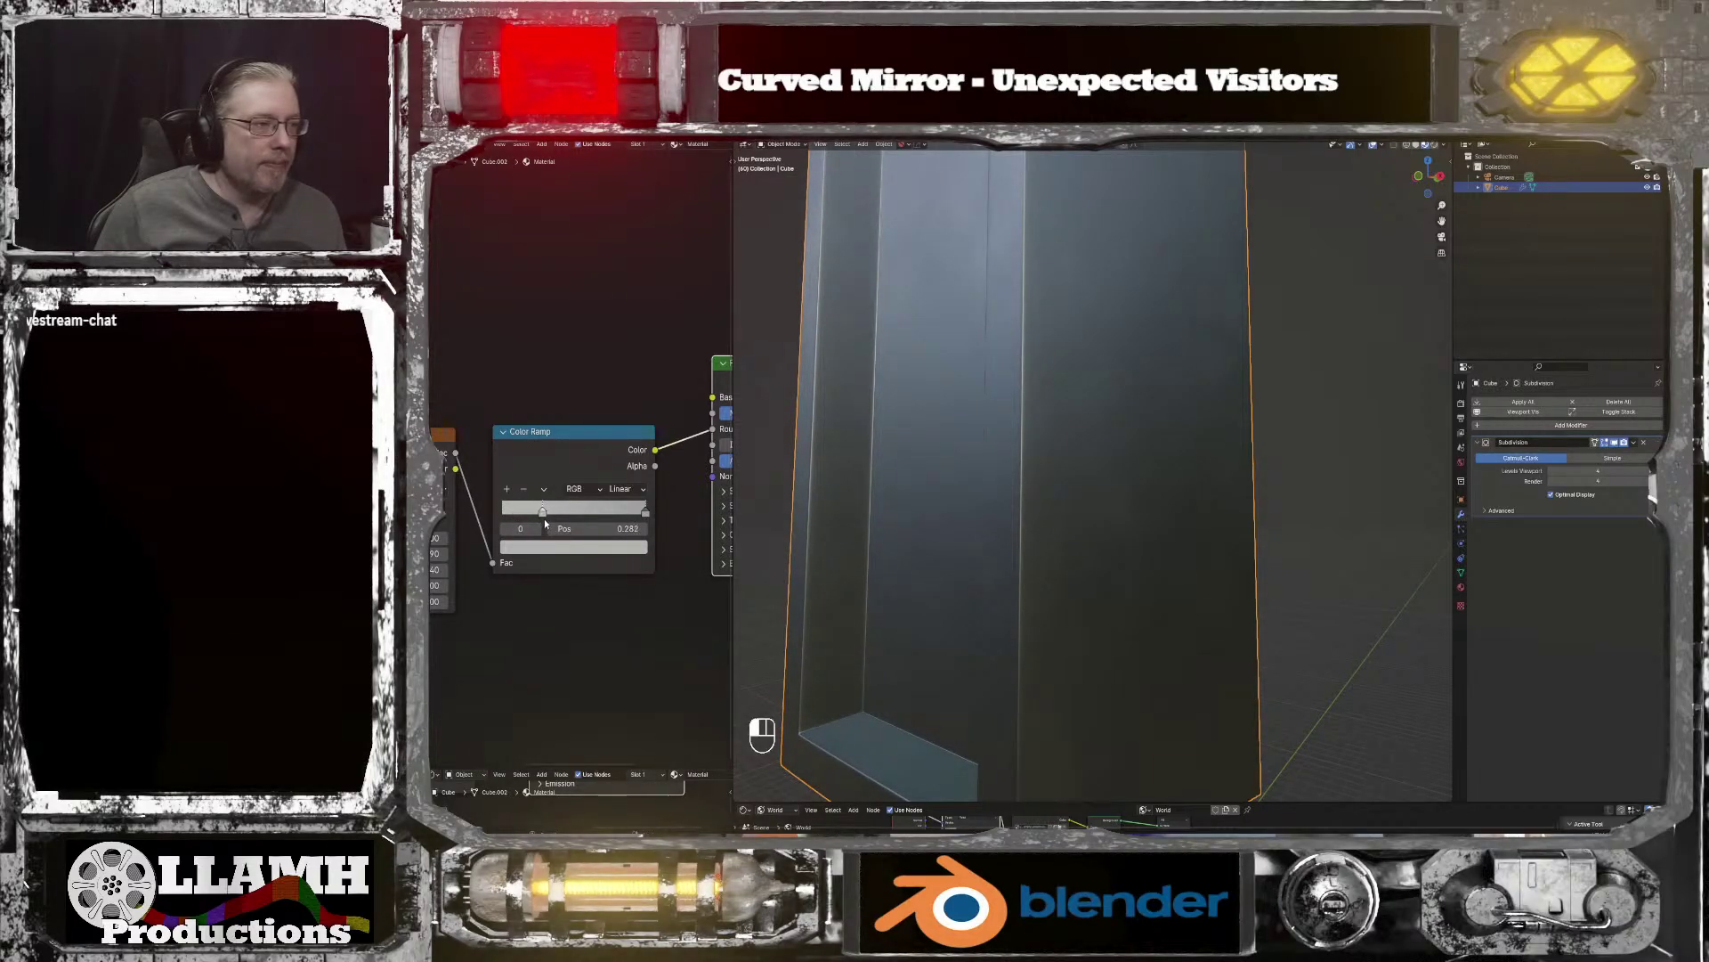
# Step: Move the first Color Ramp stop to position 0.25 and inspect the block and droplet from several angles
pyautogui.moveTo(1054, 531); pyautogui.dragTo(1028, 557, button='middle')
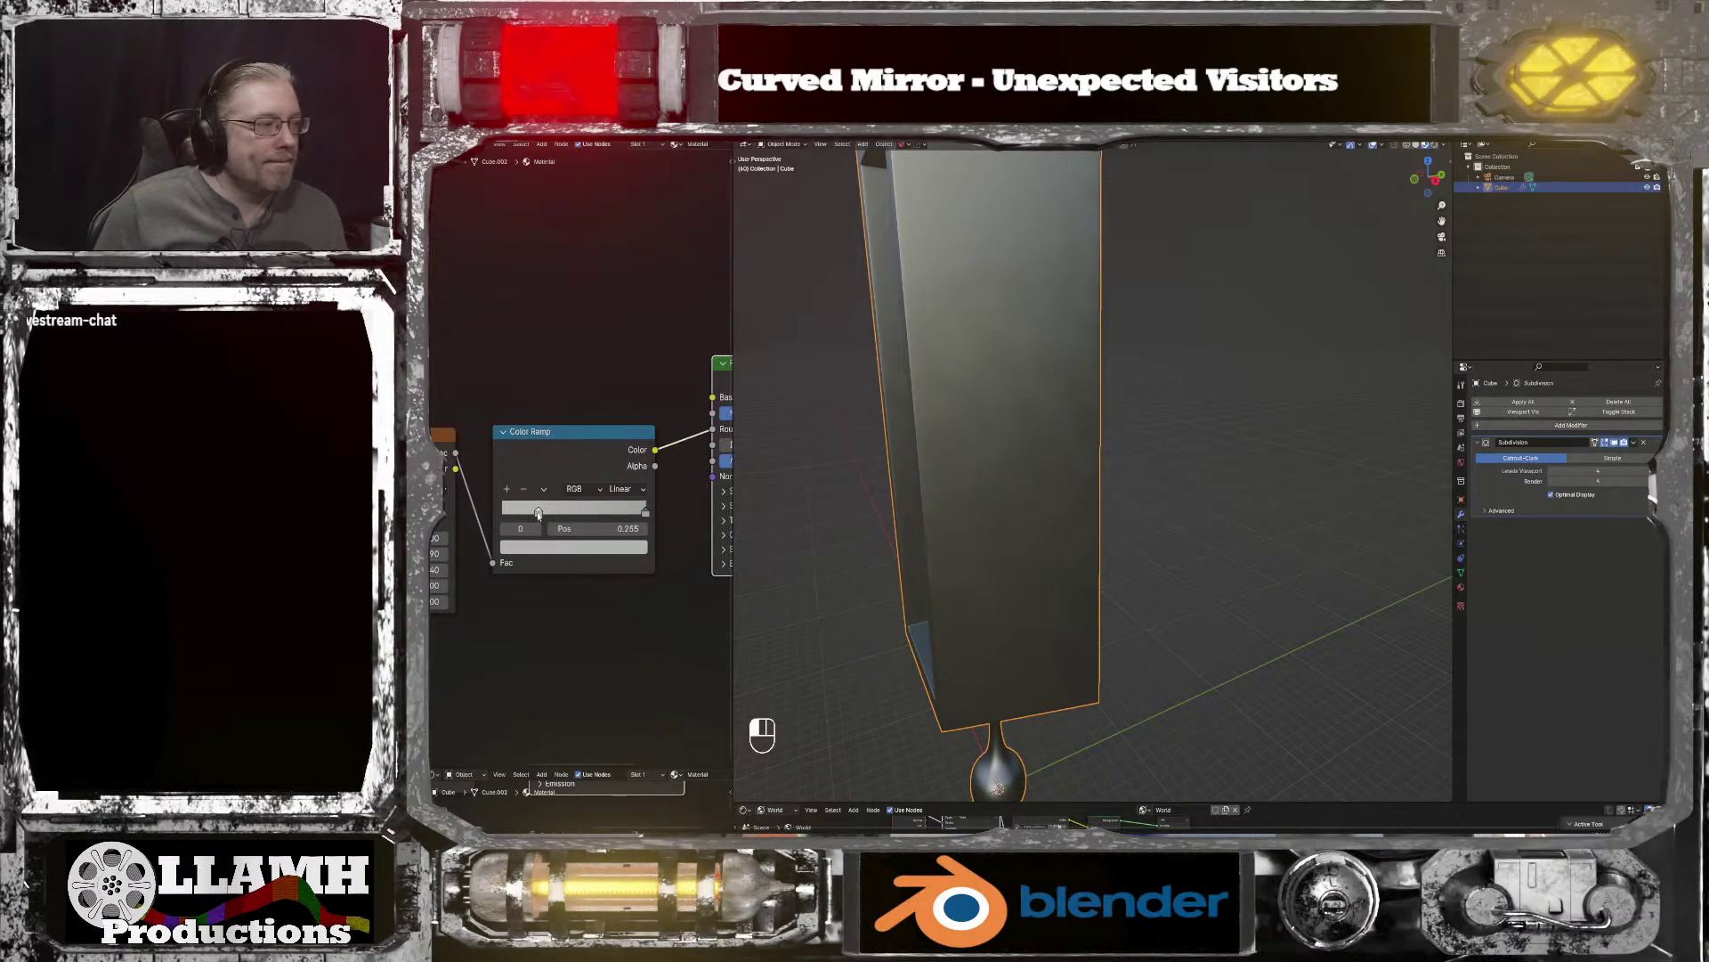
pyautogui.click(623, 529)
pyautogui.write('.25')
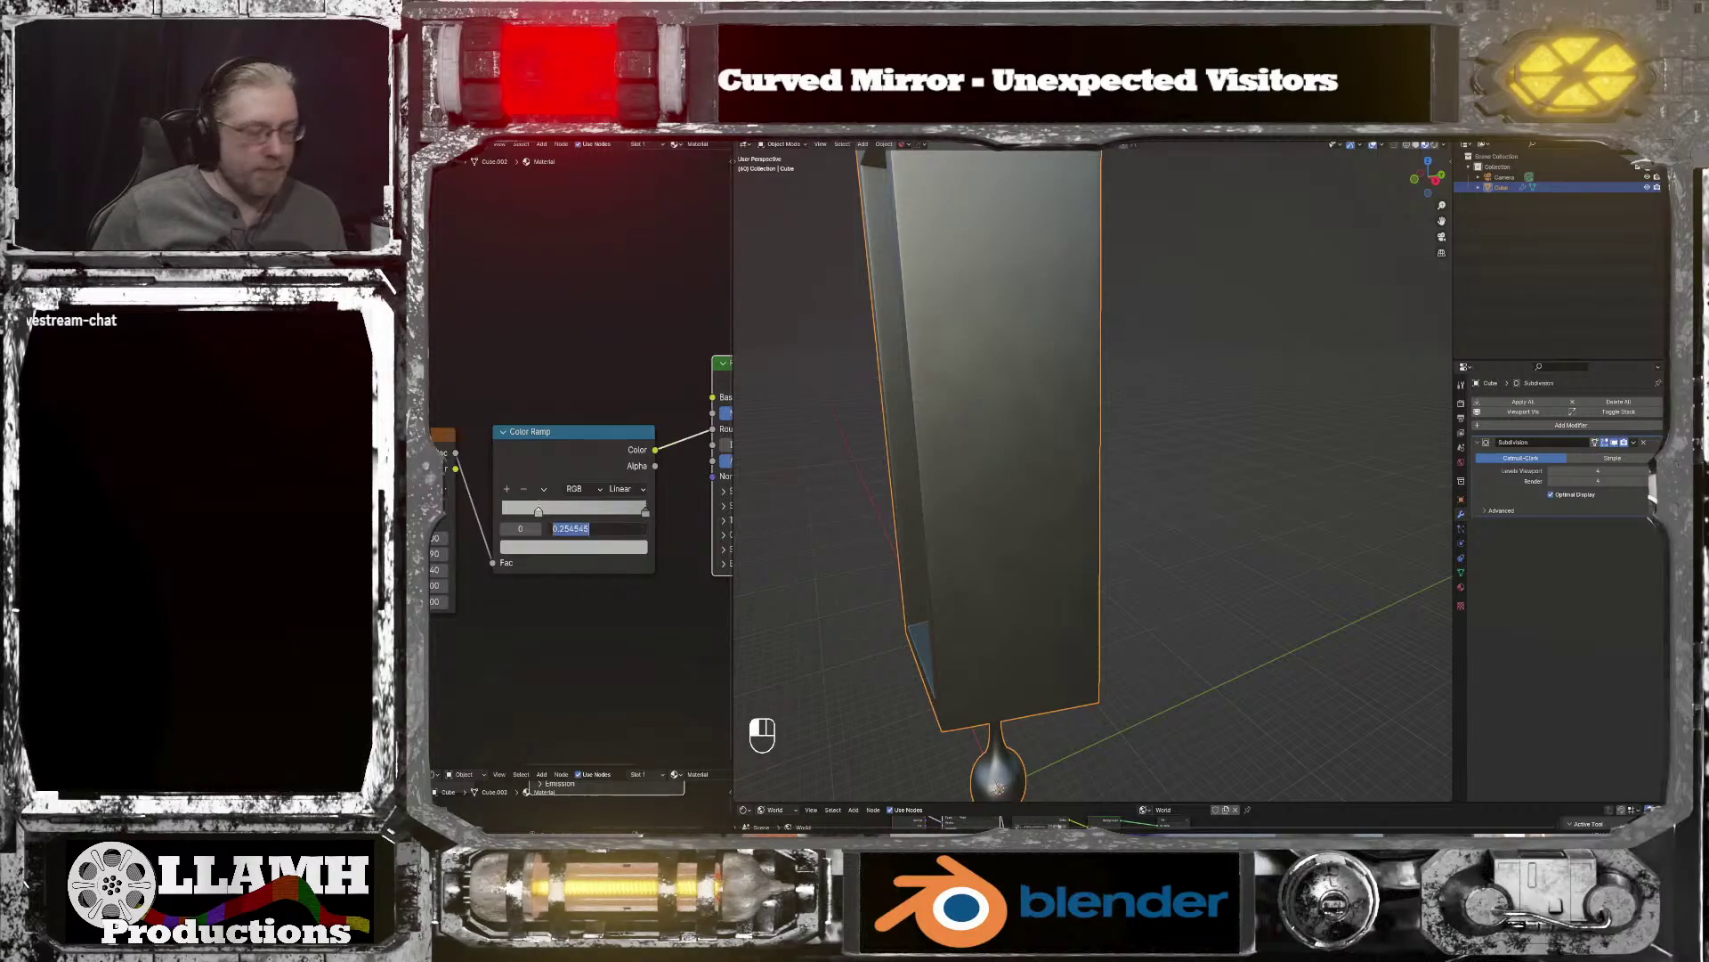
pyautogui.press('Return')
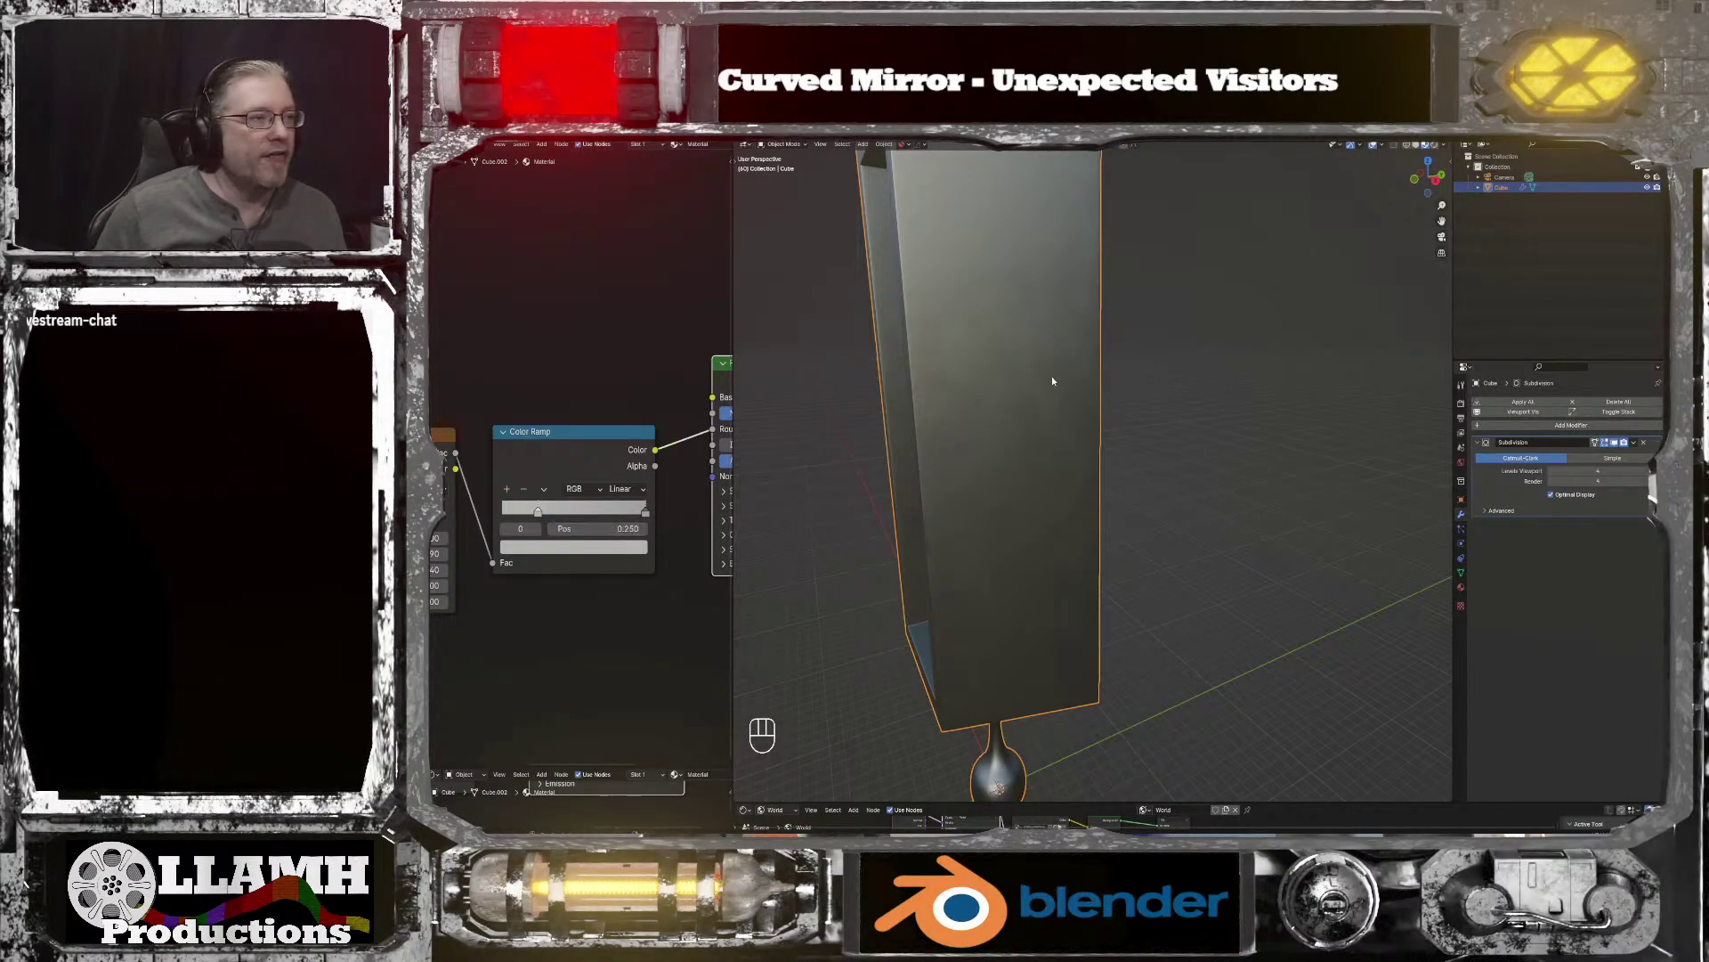
pyautogui.scroll(2, 1113, 396)
pyautogui.scroll(-3, 1109, 391)
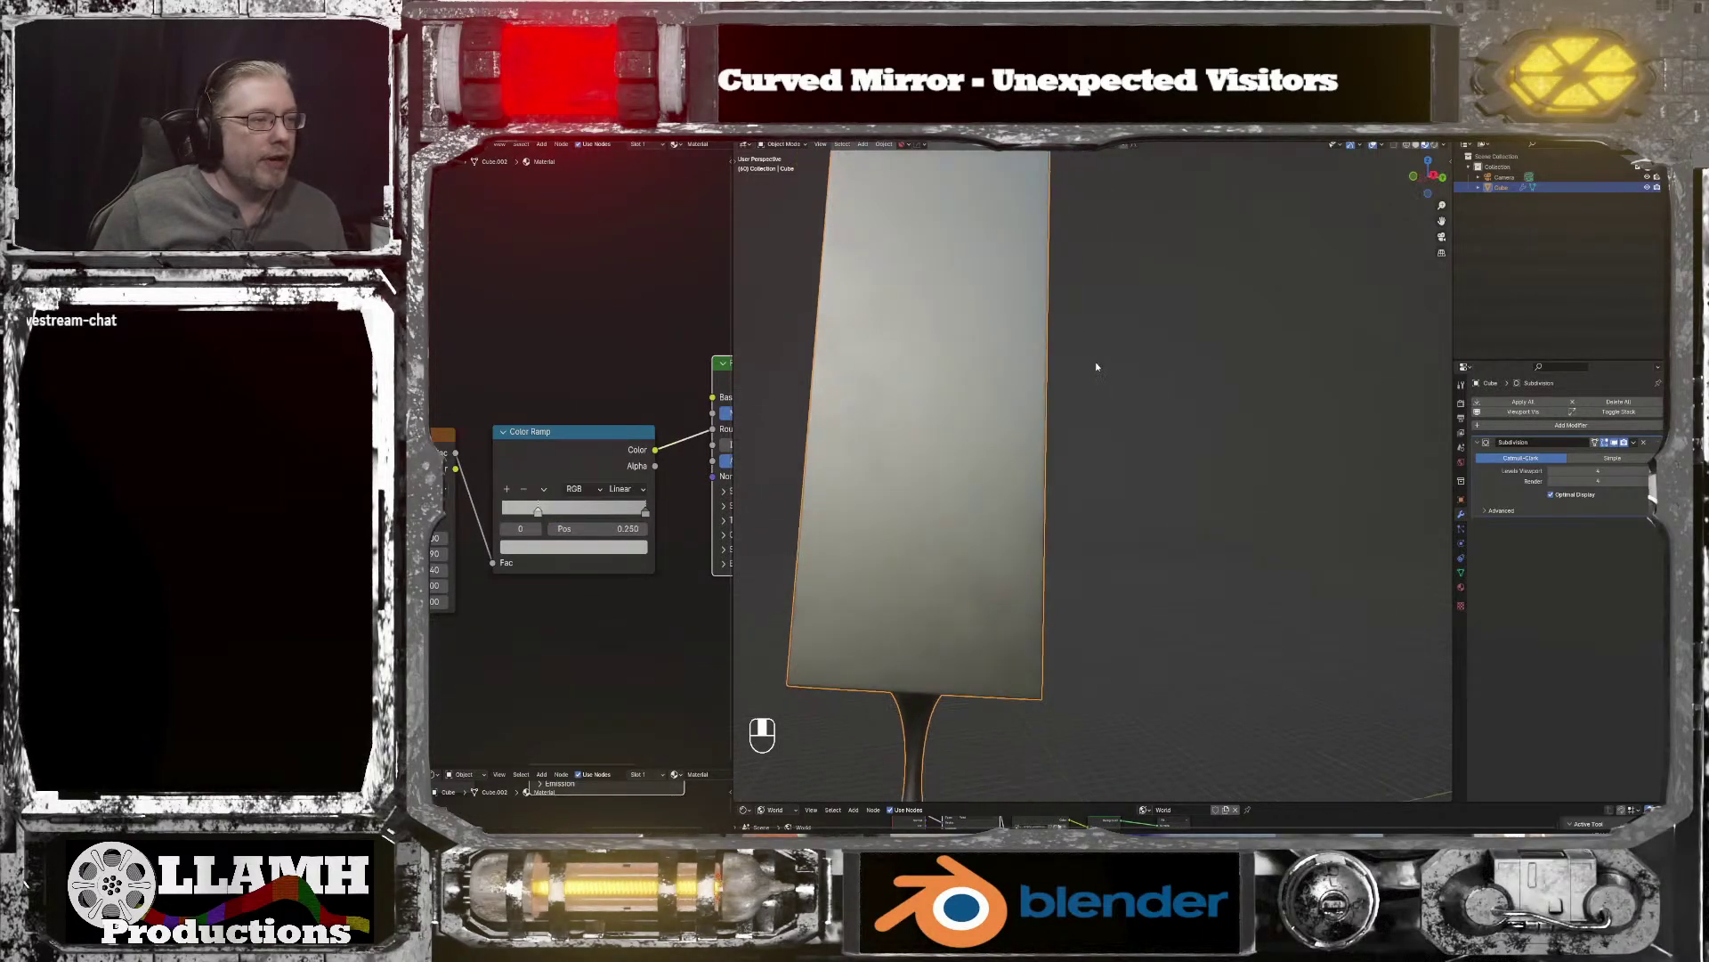
pyautogui.moveTo(1098, 361); pyautogui.dragTo(1113, 398, button='middle')
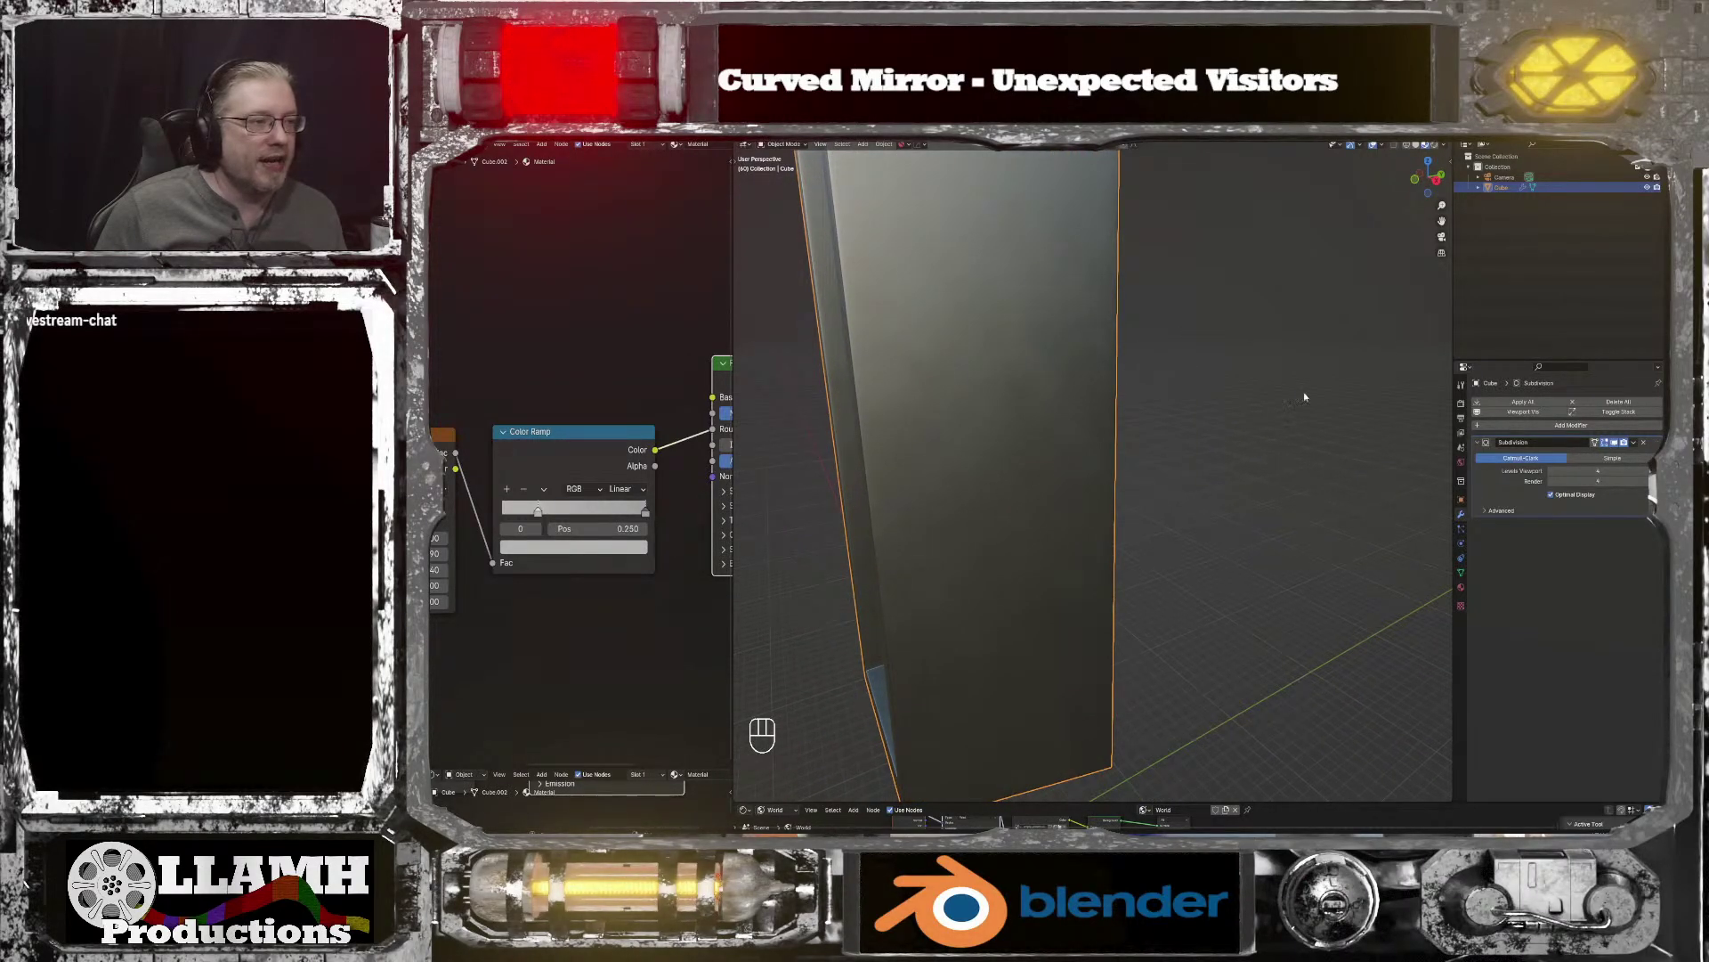
pyautogui.moveTo(999, 450); pyautogui.dragTo(1007, 400, button='middle')
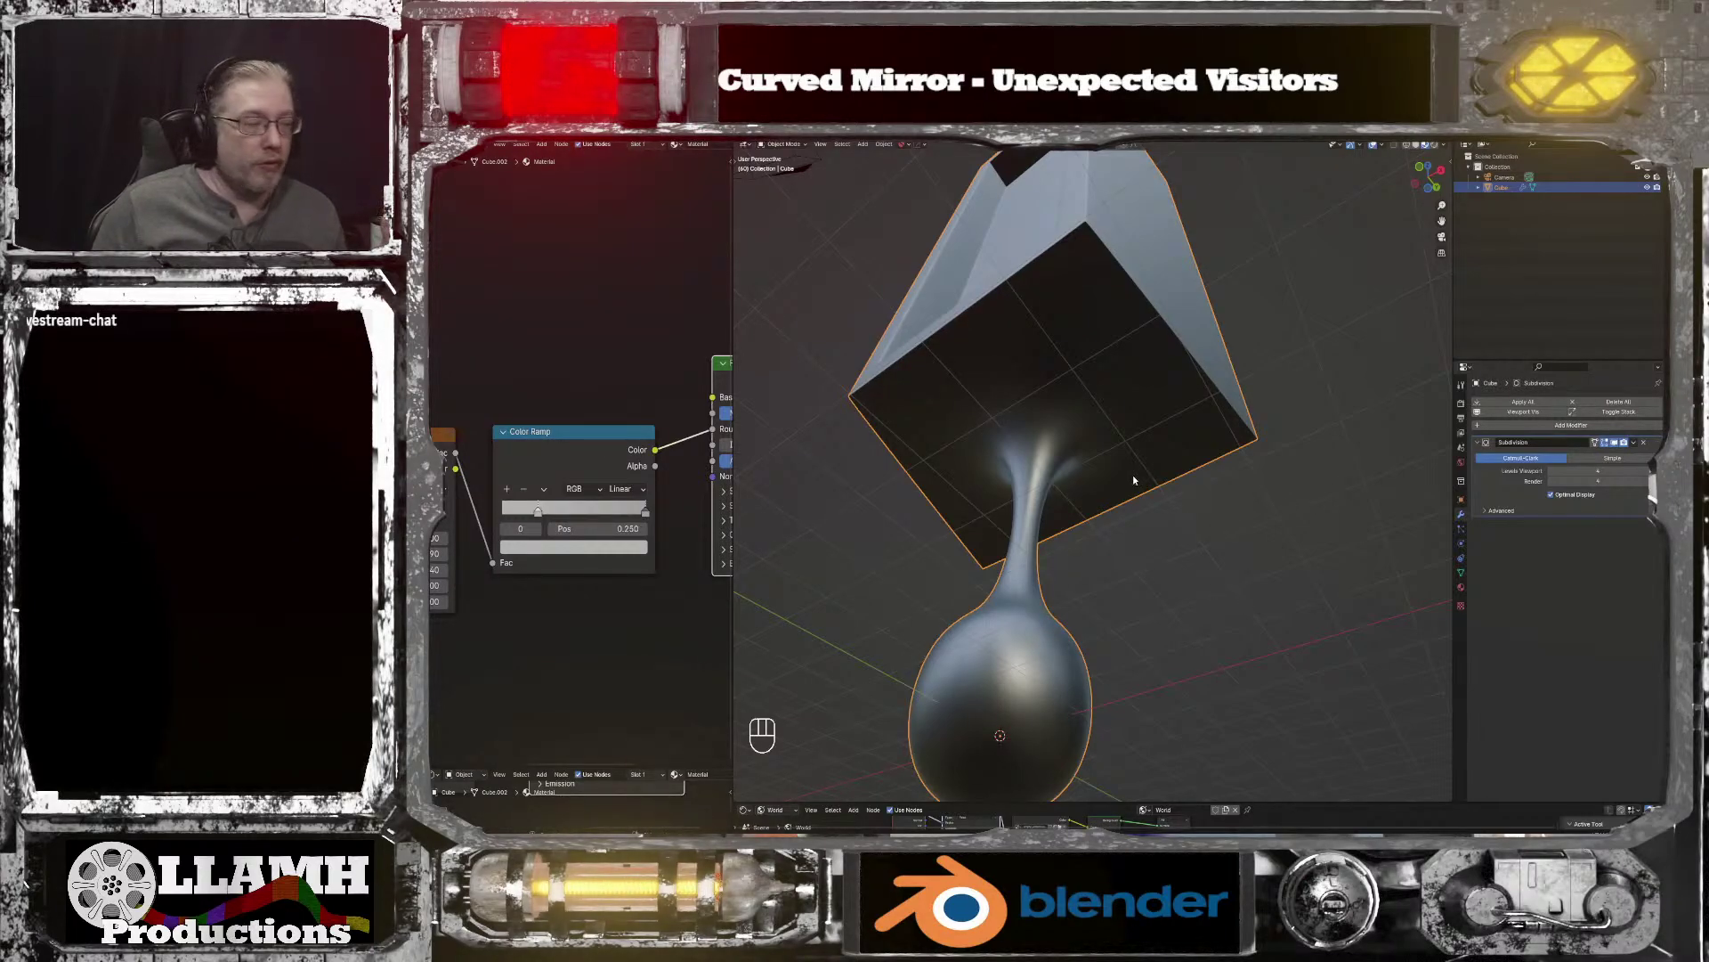
pyautogui.moveTo(1075, 421); pyautogui.dragTo(1061, 440, button='middle')
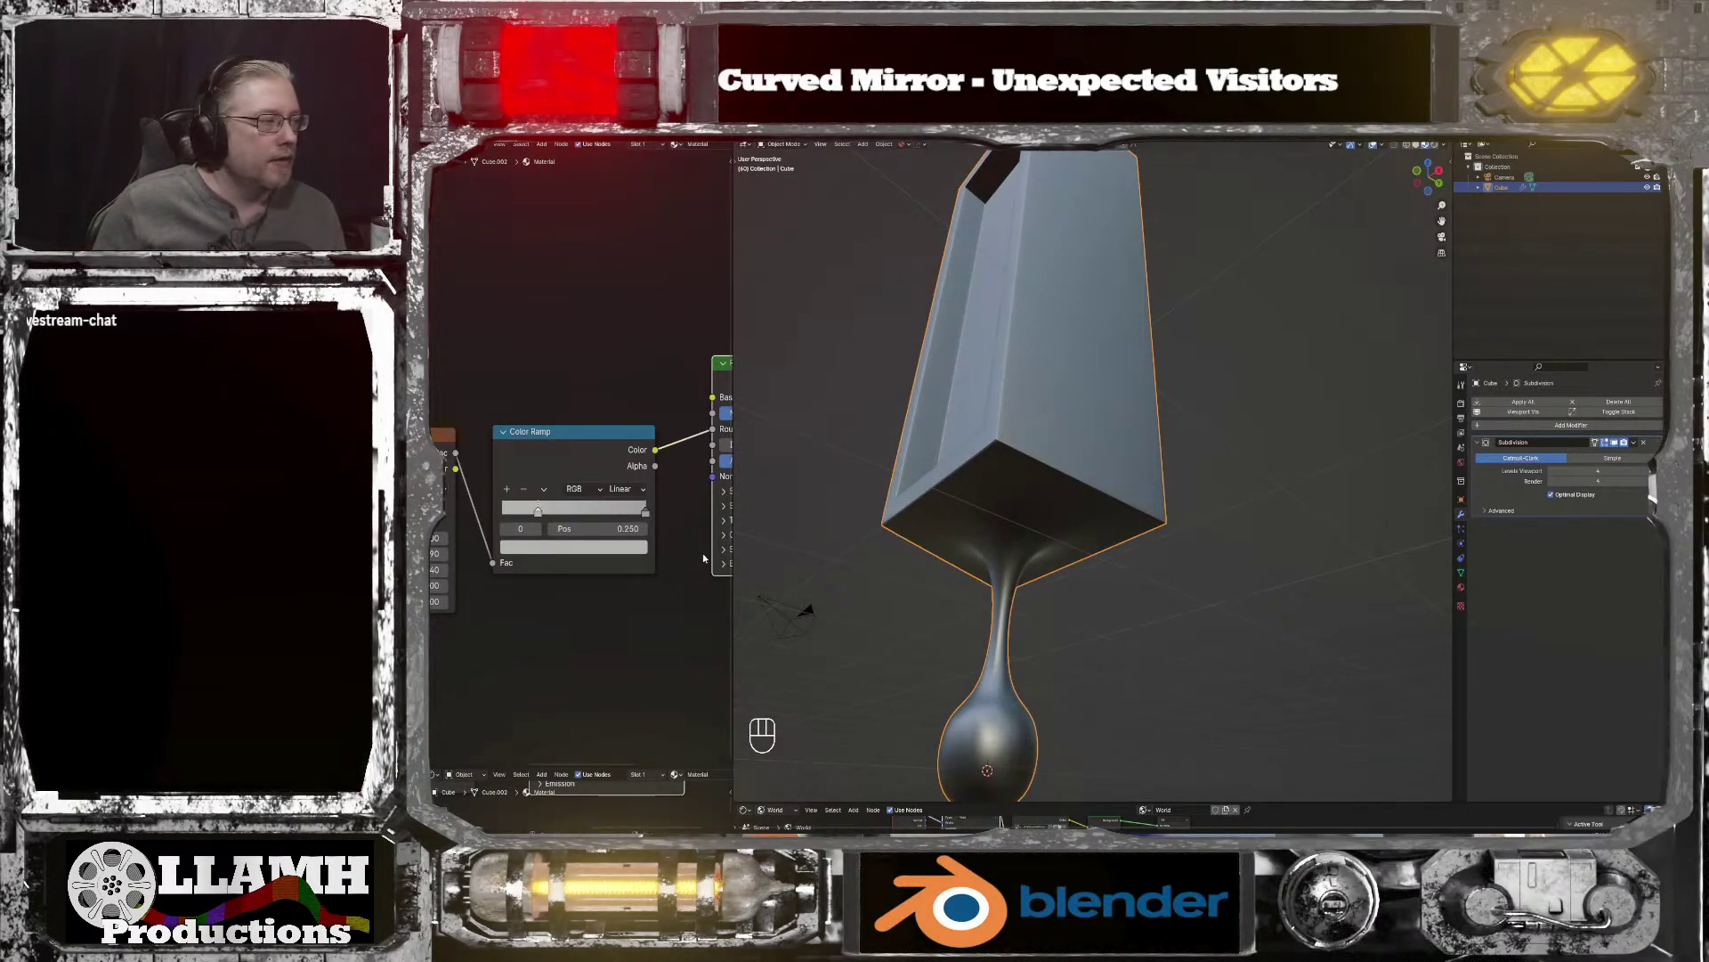
# Step: Set the Principled BSDF's IOR to 2.5 and check the whole model
pyautogui.moveTo(703, 558); pyautogui.dragTo(560, 583, button='middle')
pyautogui.doubleClick(651, 479)
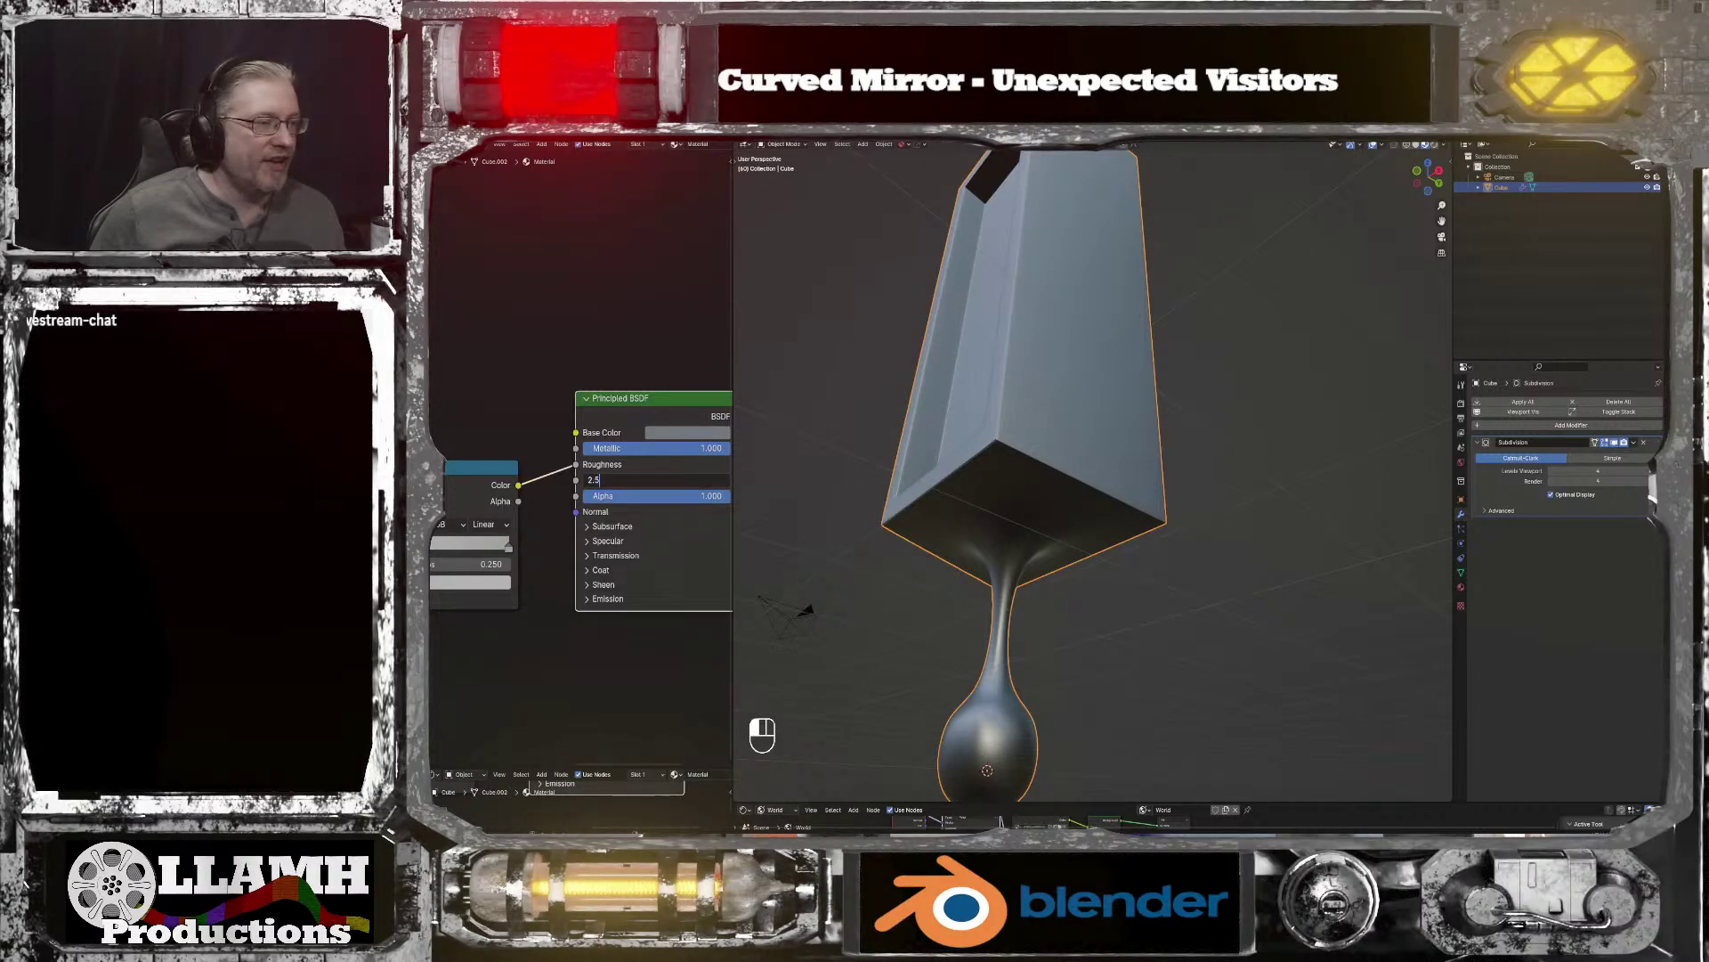
pyautogui.press('Return')
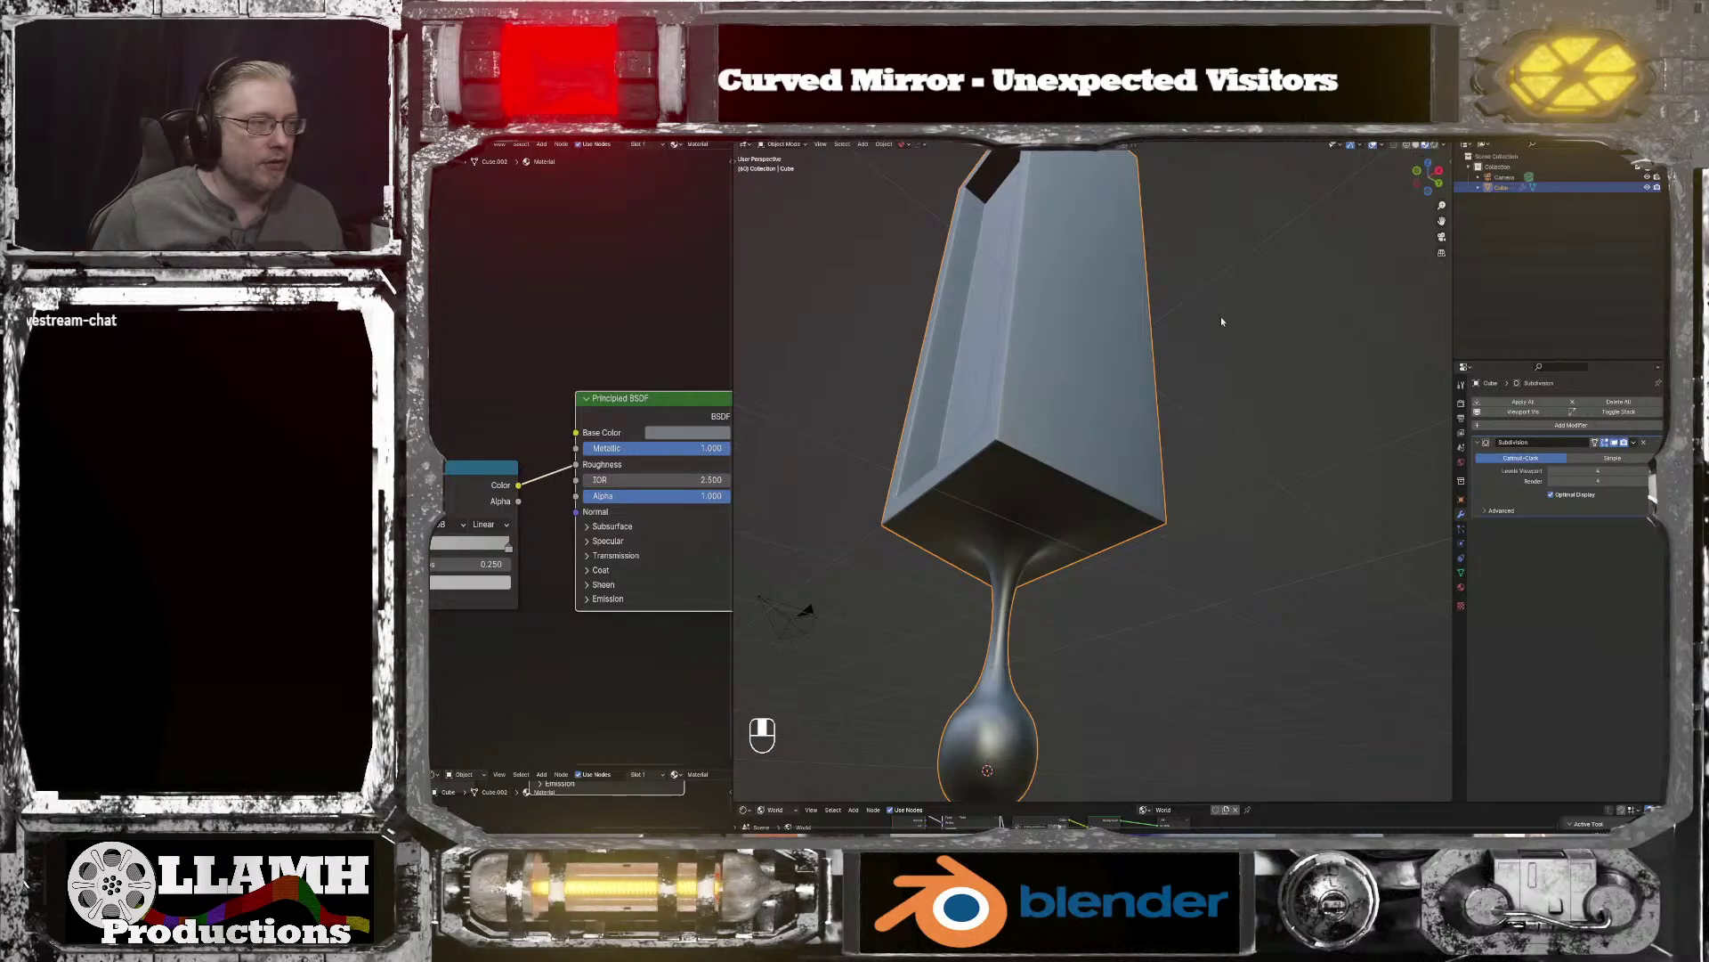
pyautogui.moveTo(1220, 317); pyautogui.dragTo(1237, 353, button='middle')
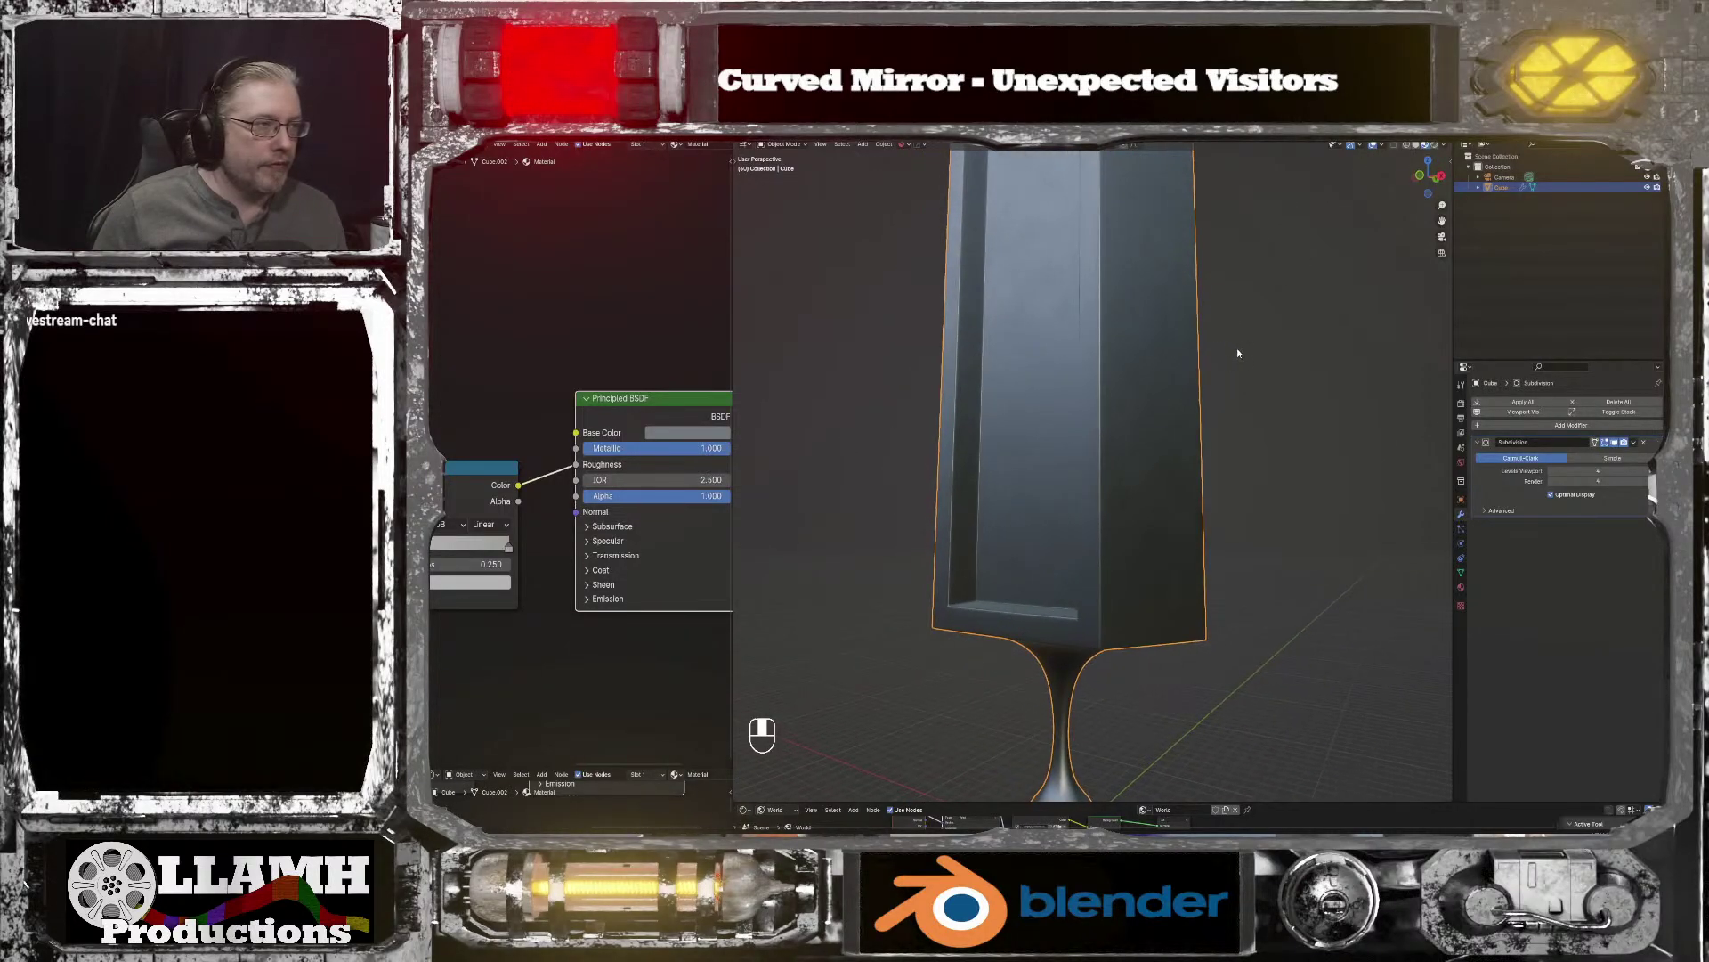
pyautogui.scroll(-5, 1236, 353)
pyautogui.scroll(-6, 622, 527)
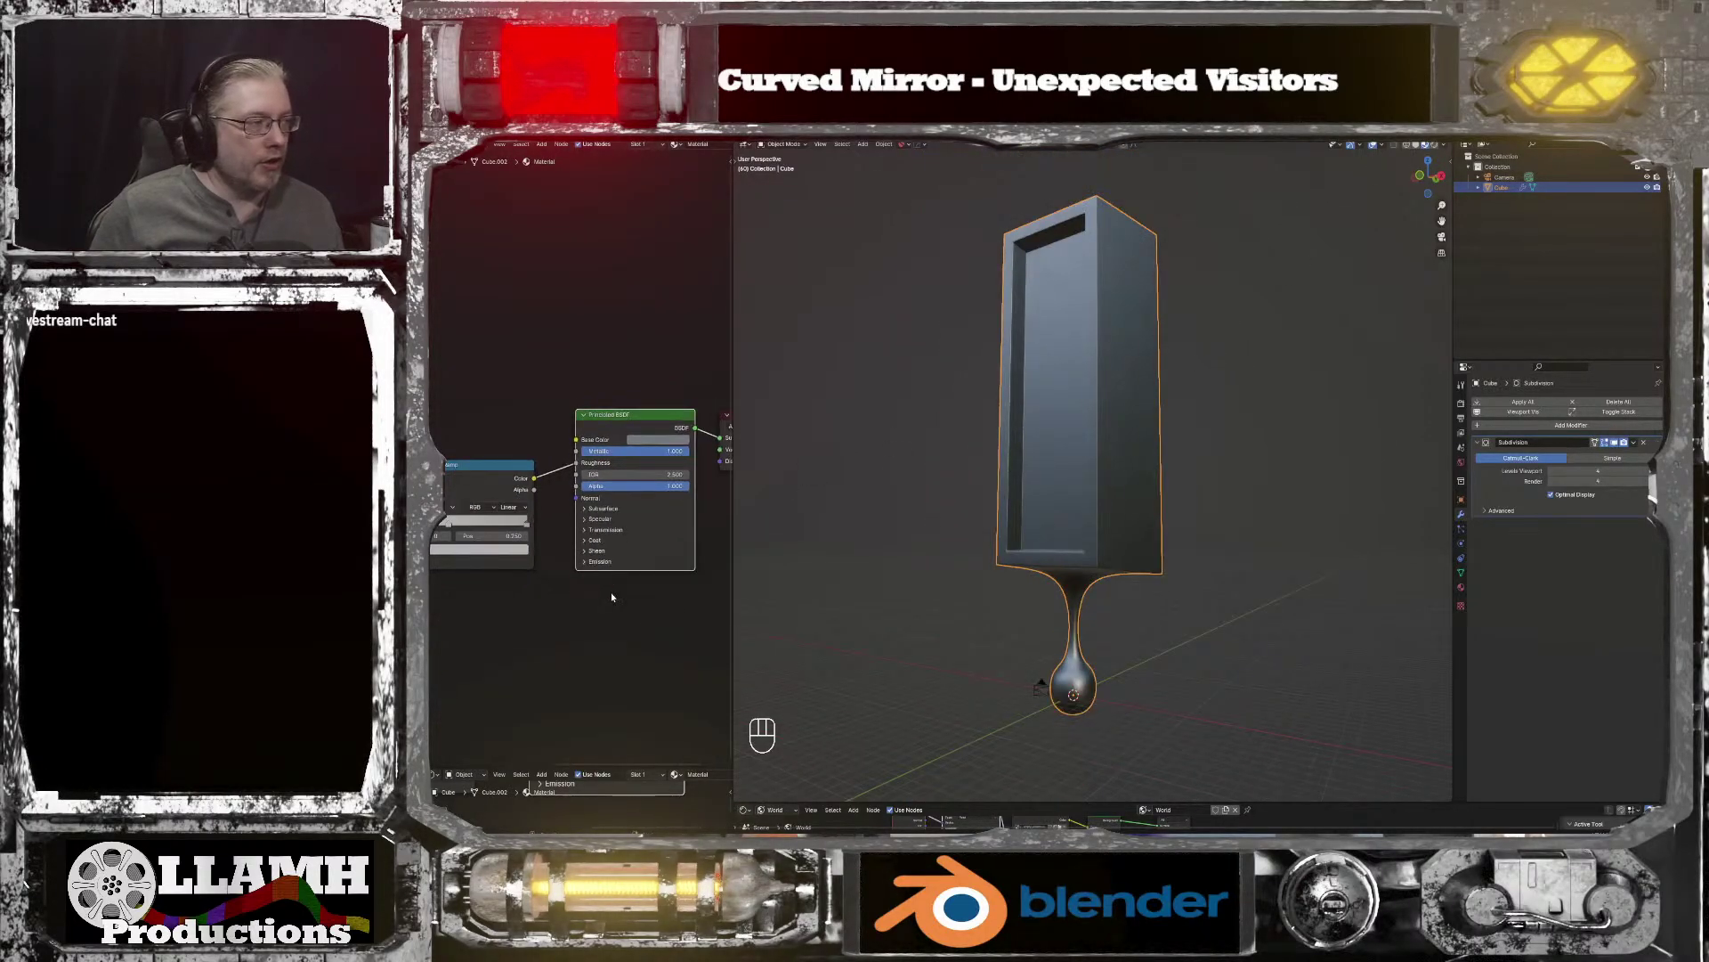
# Step: Widen the shader node area, move the existing shader chain upward and place the Material Output lower, away from it
pyautogui.moveTo(732, 499); pyautogui.dragTo(981, 495)
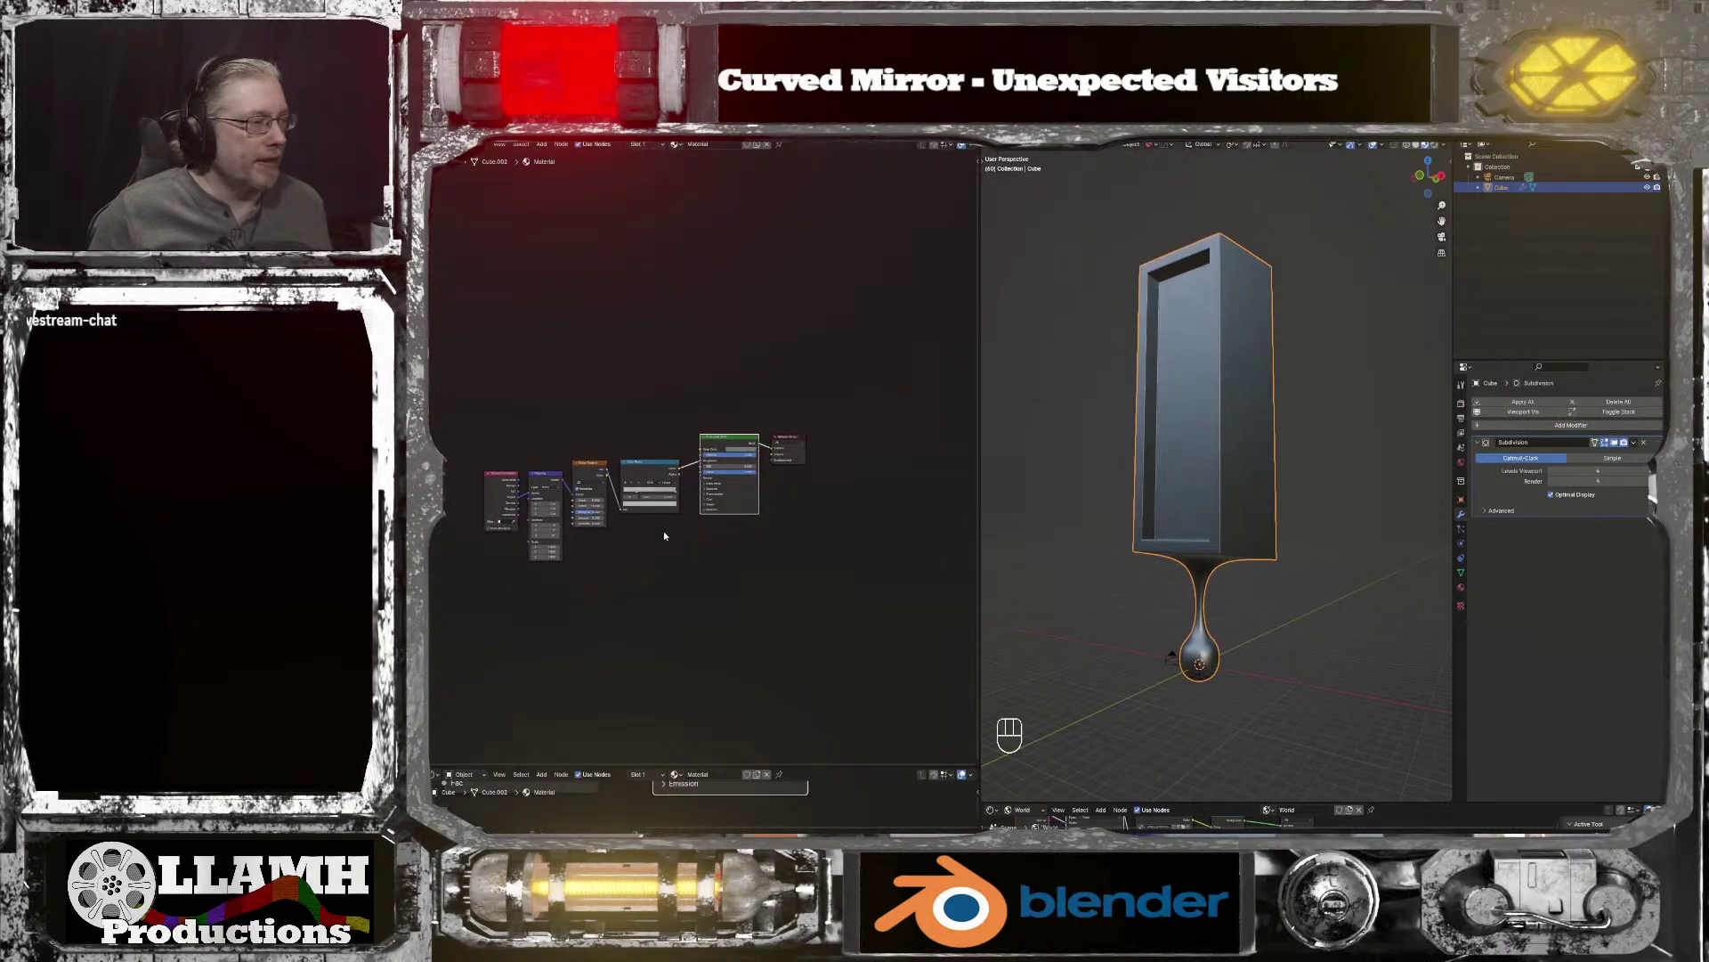
pyautogui.moveTo(587, 558); pyautogui.dragTo(606, 502, button='middle')
pyautogui.moveTo(481, 366); pyautogui.dragTo(764, 447)
pyautogui.moveTo(746, 385); pyautogui.dragTo(721, 287)
pyautogui.click(815, 390)
pyautogui.moveTo(814, 390); pyautogui.dragTo(871, 431)
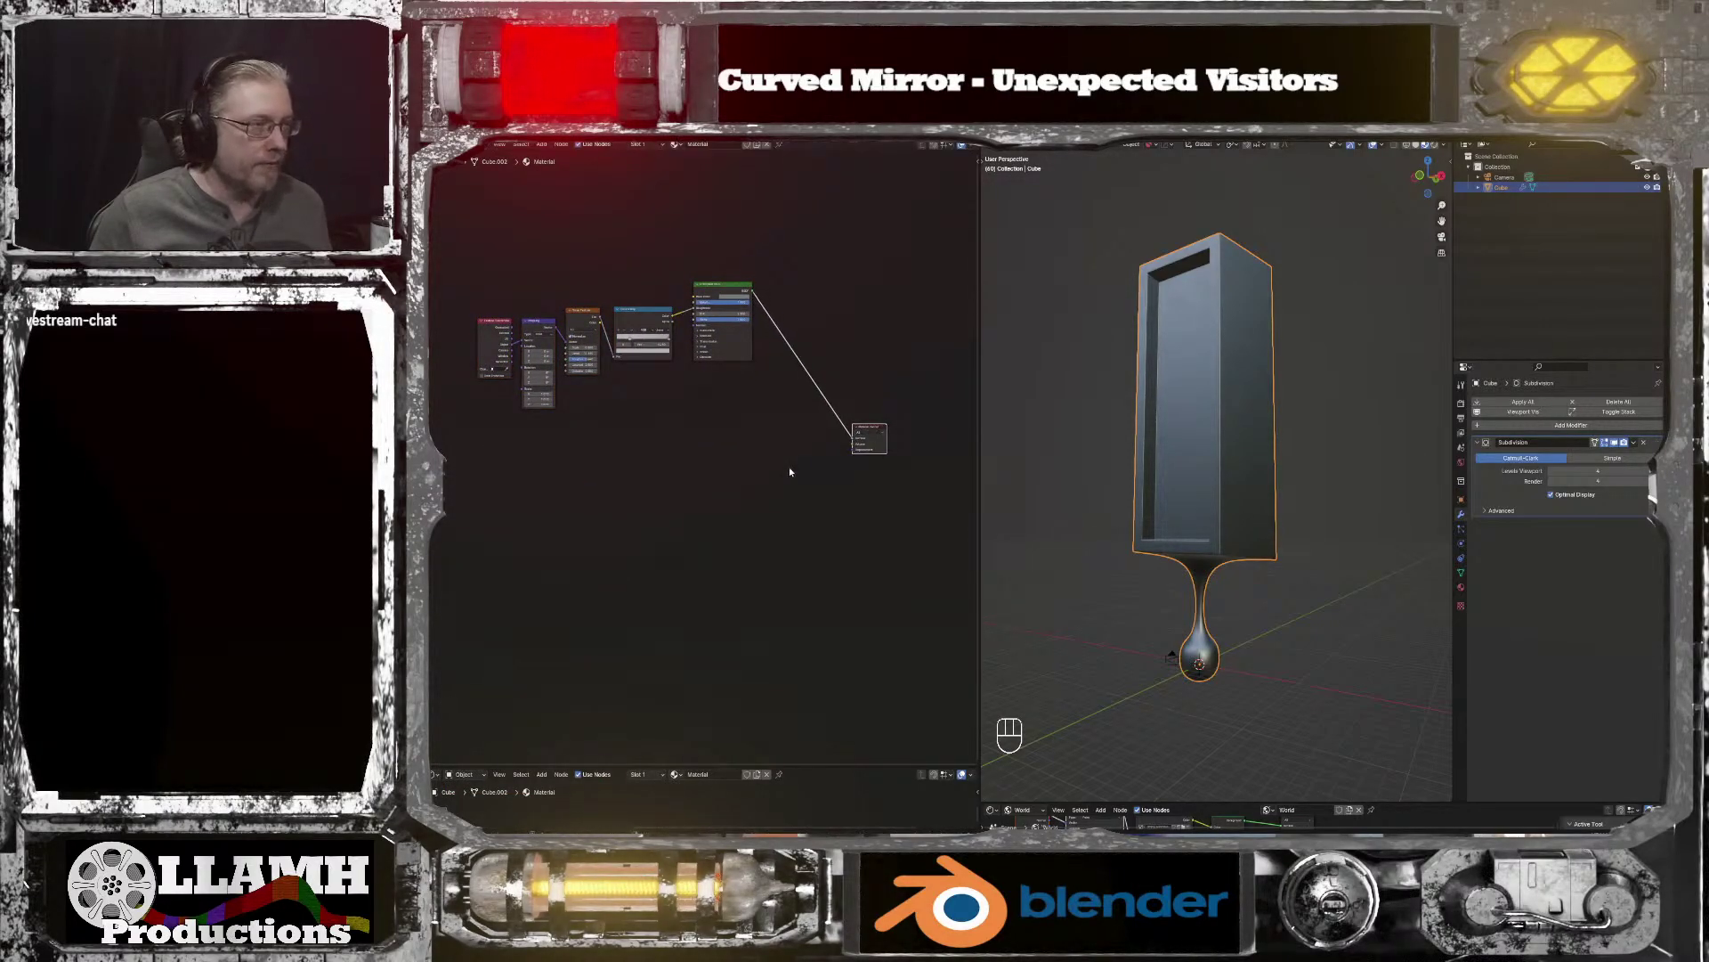
# Step: Duplicate the Principled BSDF, place the copy below the original and set its Roughness to 0
pyautogui.click(731, 292)
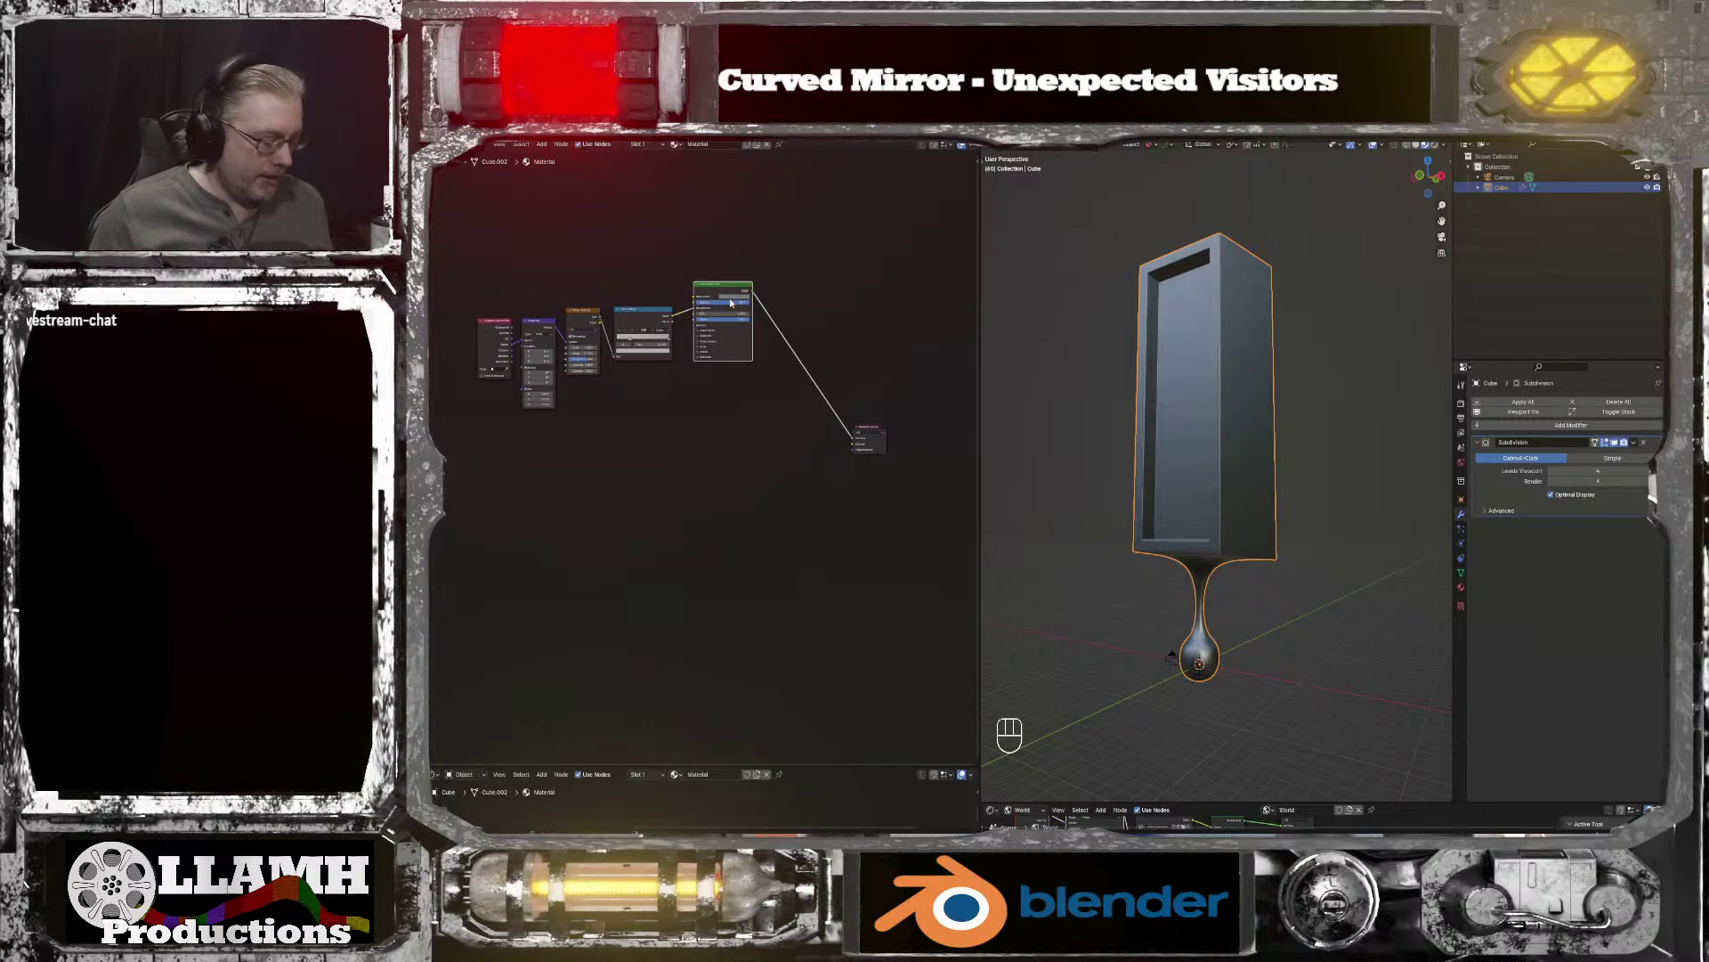
pyautogui.hotkey('shift', 'd')
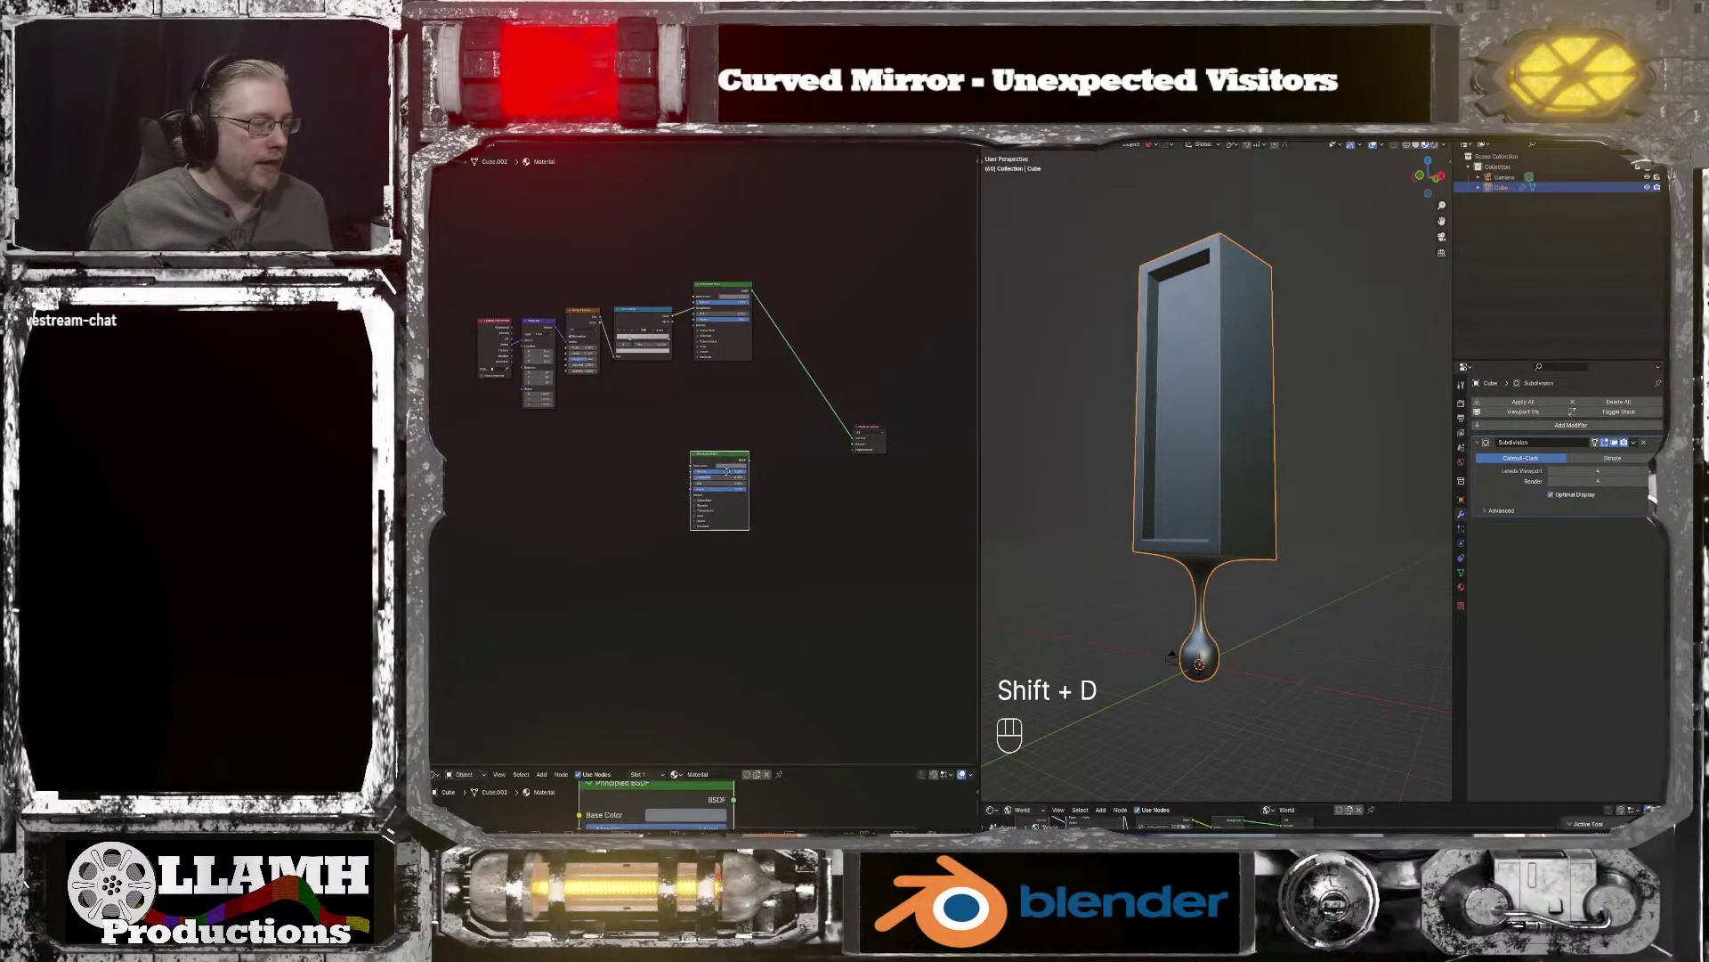
pyautogui.click(726, 472)
pyautogui.scroll(5, 739, 485)
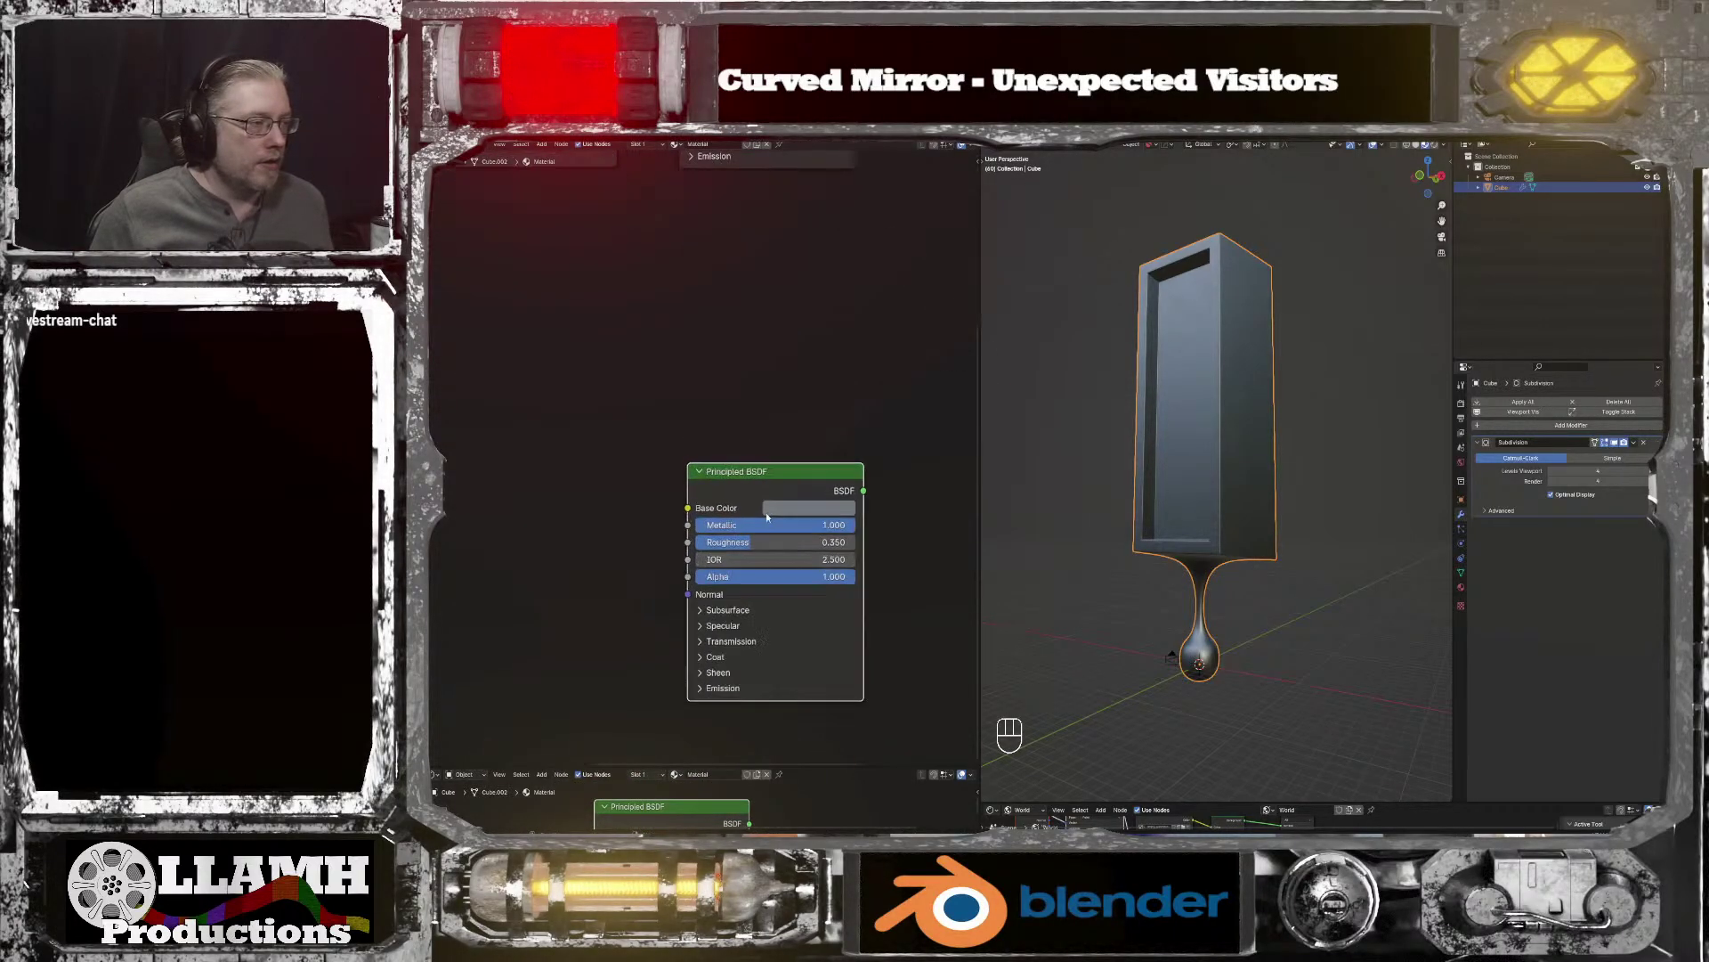
pyautogui.scroll(1, 766, 516)
pyautogui.moveTo(782, 565); pyautogui.dragTo(692, 563)
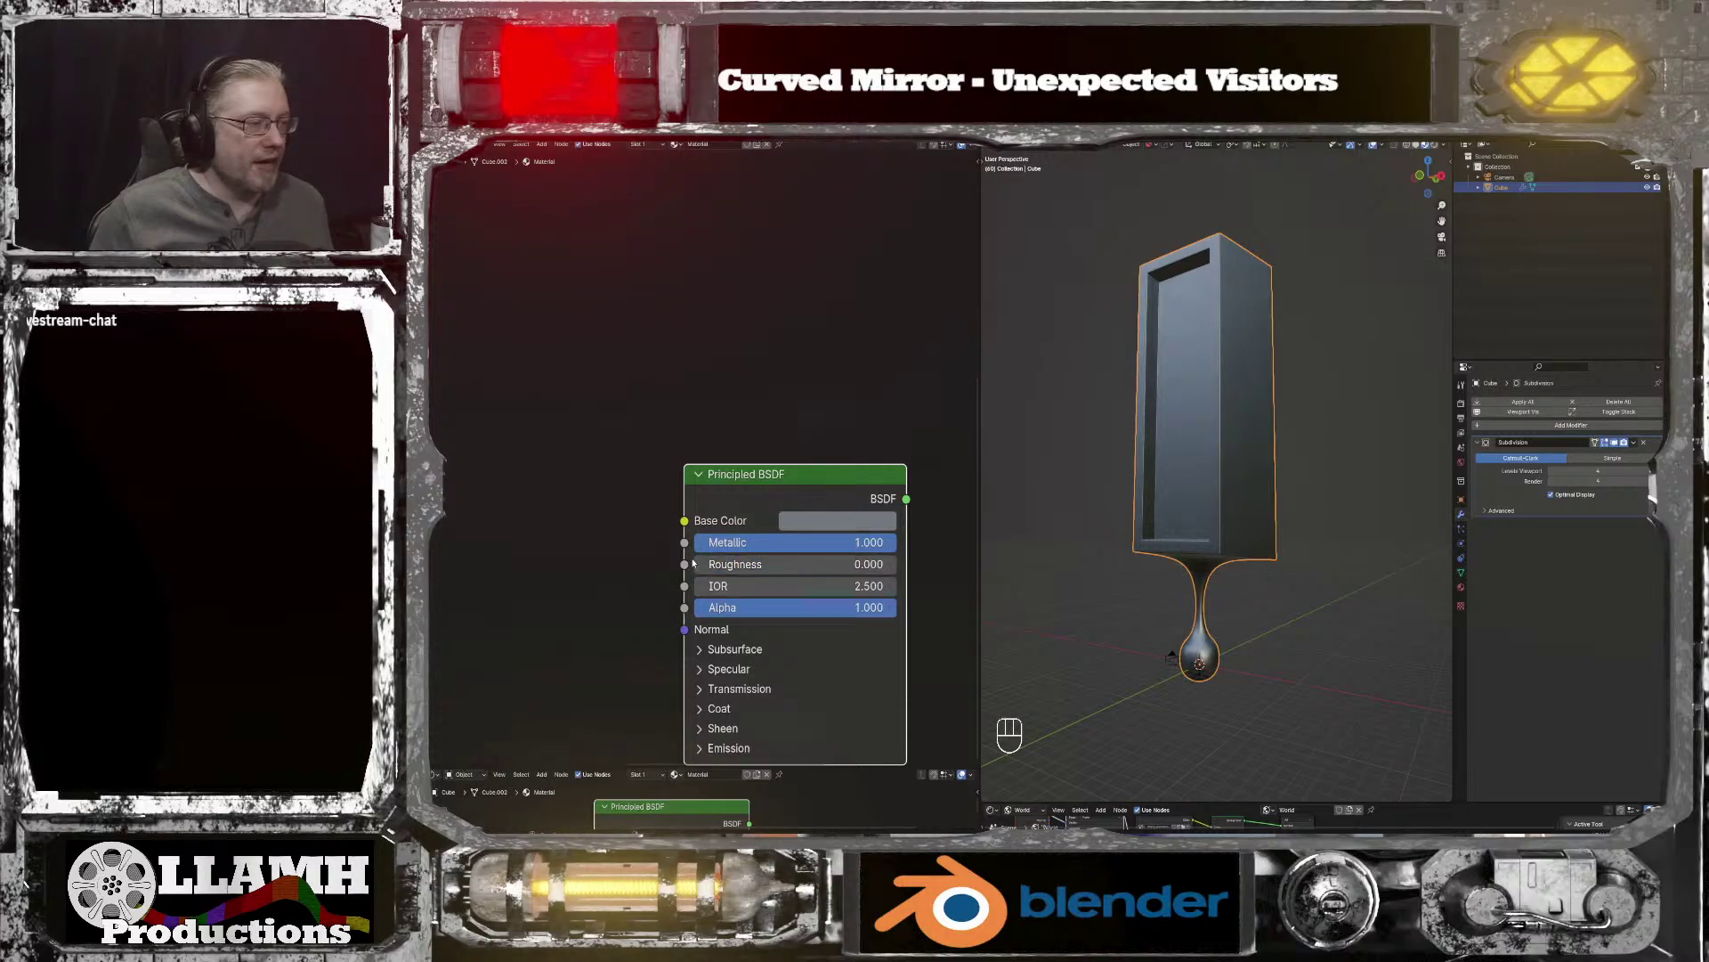
# Step: Connect the duplicated Principled BSDF to the Material Output's Surface and inspect the shiny block and droplet from below
pyautogui.scroll(-1, 563, 563)
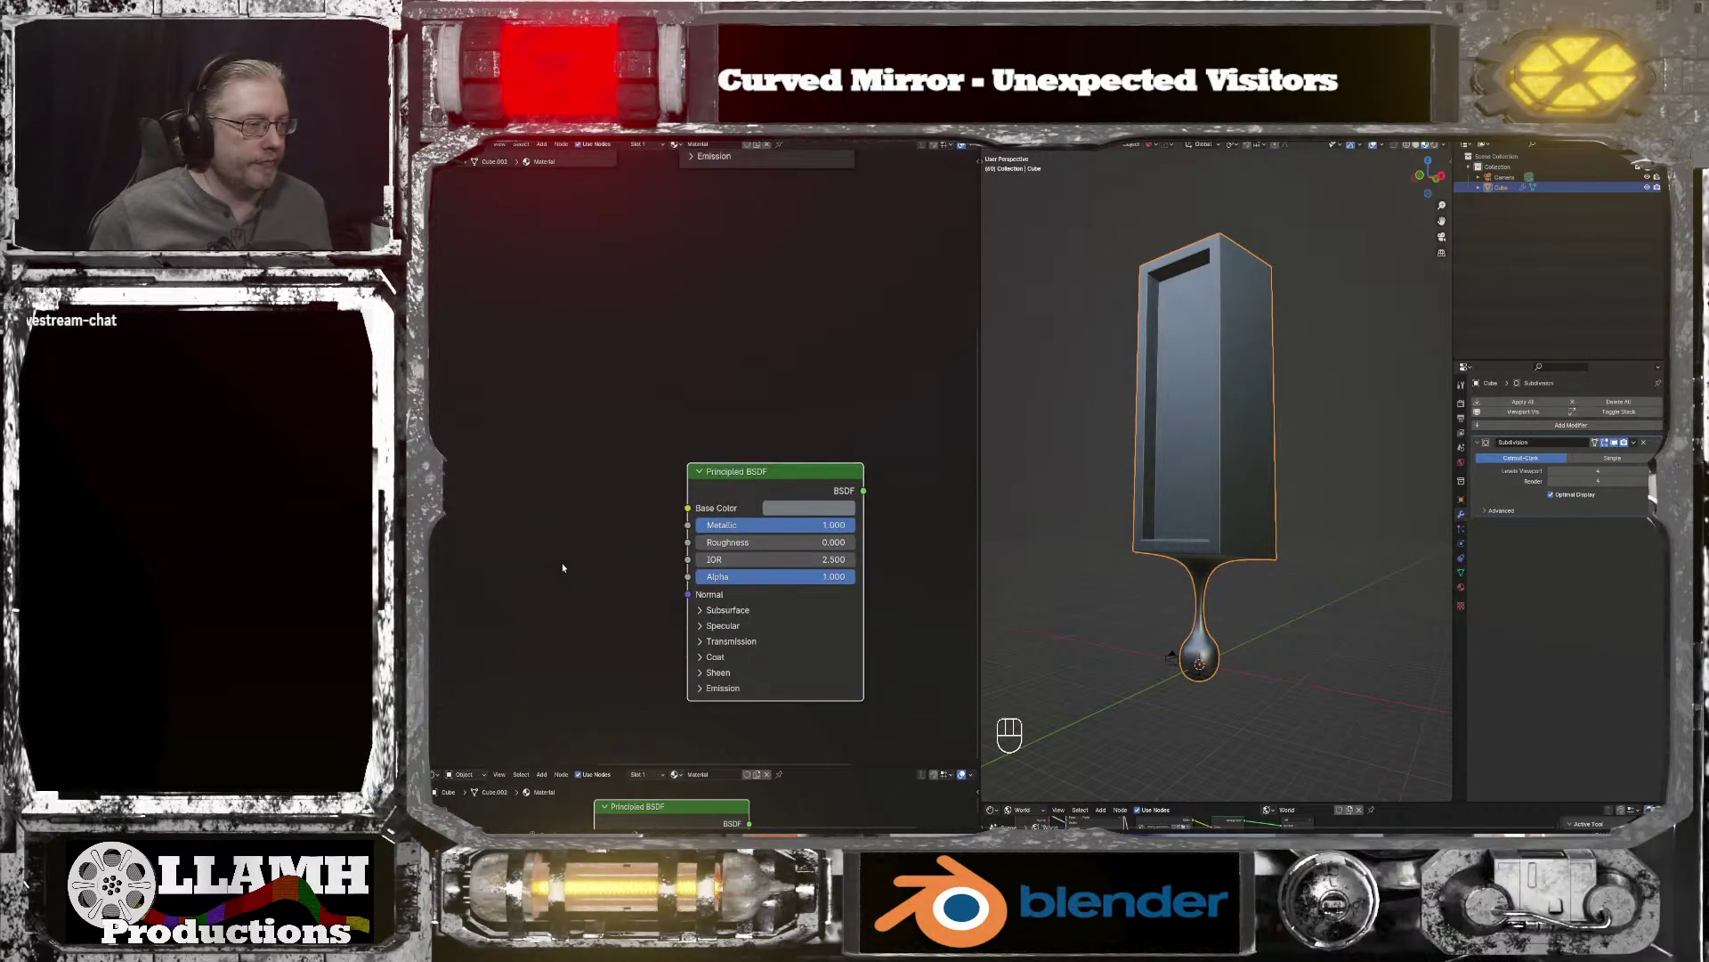
pyautogui.scroll(-1, 563, 562)
pyautogui.moveTo(869, 545); pyautogui.dragTo(705, 547, button='middle')
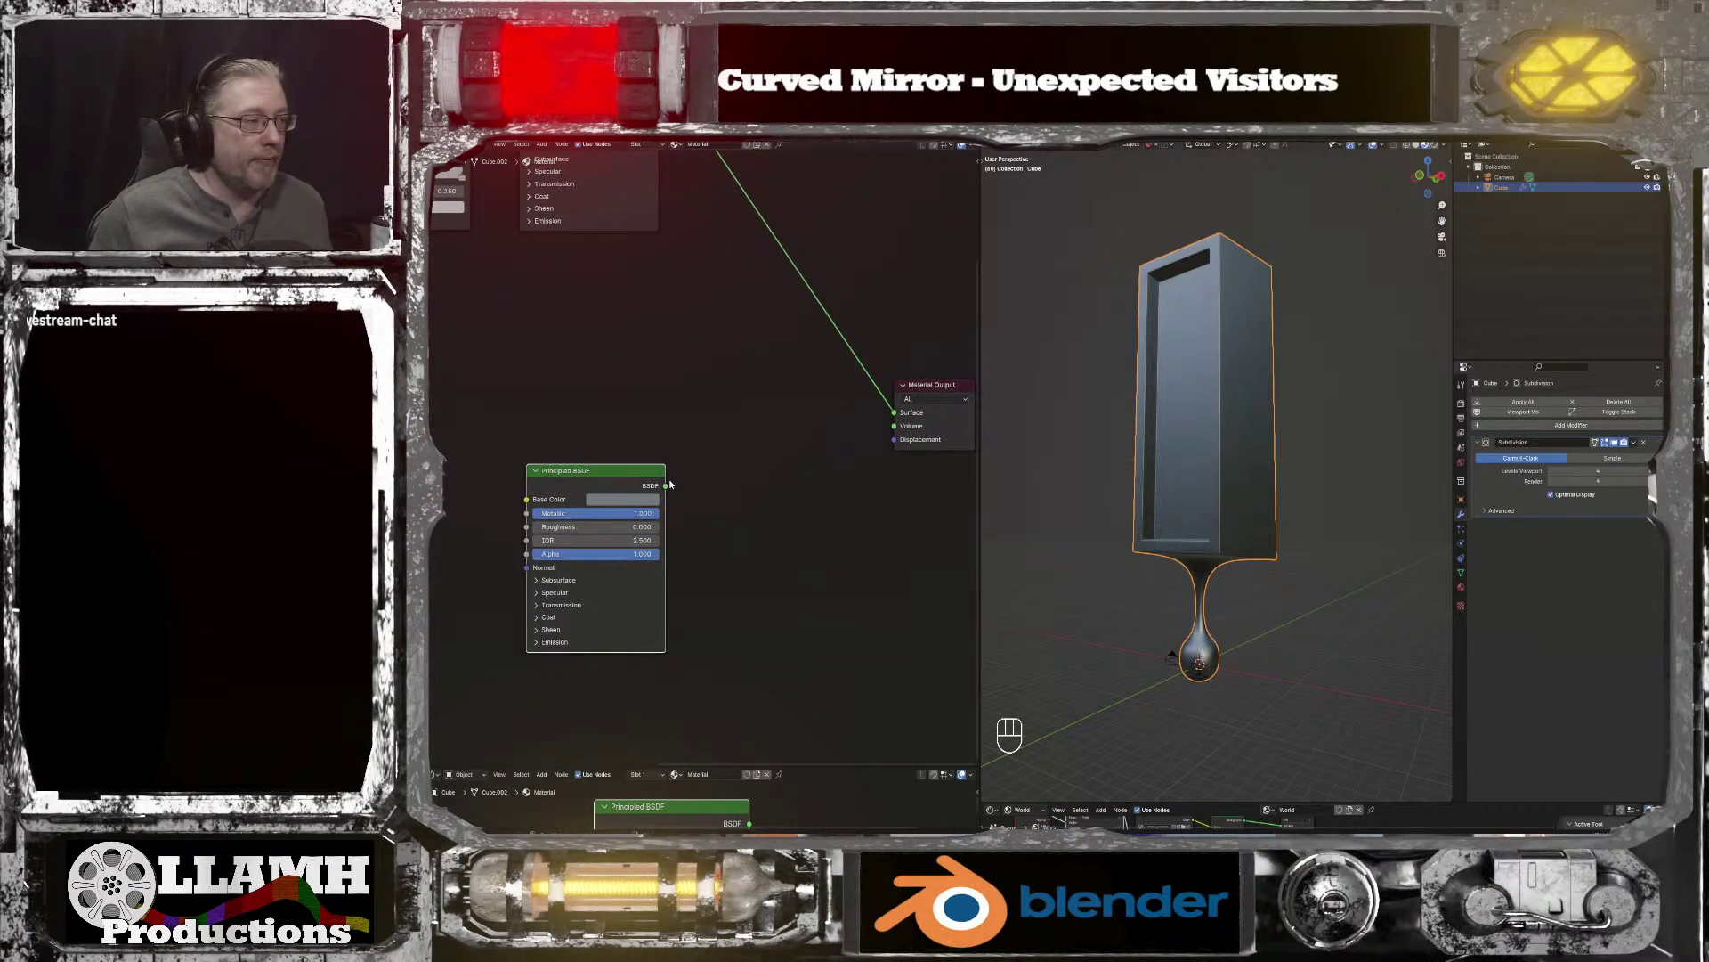
pyautogui.moveTo(835, 426); pyautogui.dragTo(894, 412)
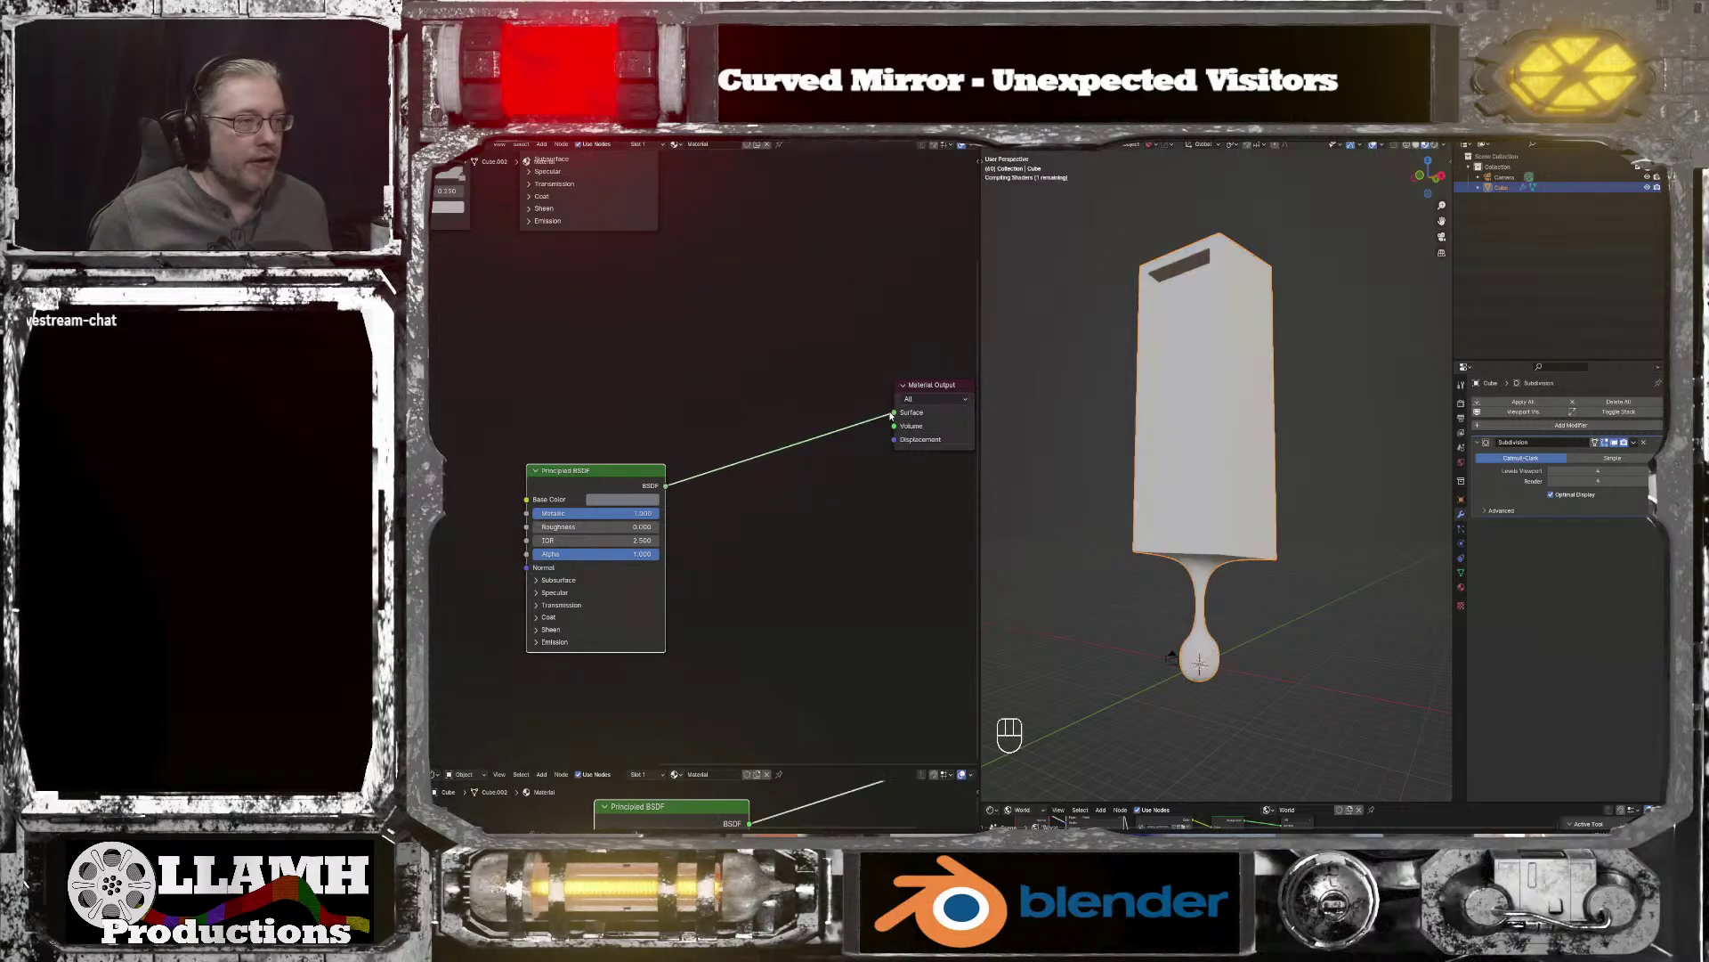
pyautogui.scroll(5, 1230, 483)
pyautogui.scroll(-5, 1230, 482)
pyautogui.moveTo(1226, 482); pyautogui.dragTo(1233, 450, button='middle')
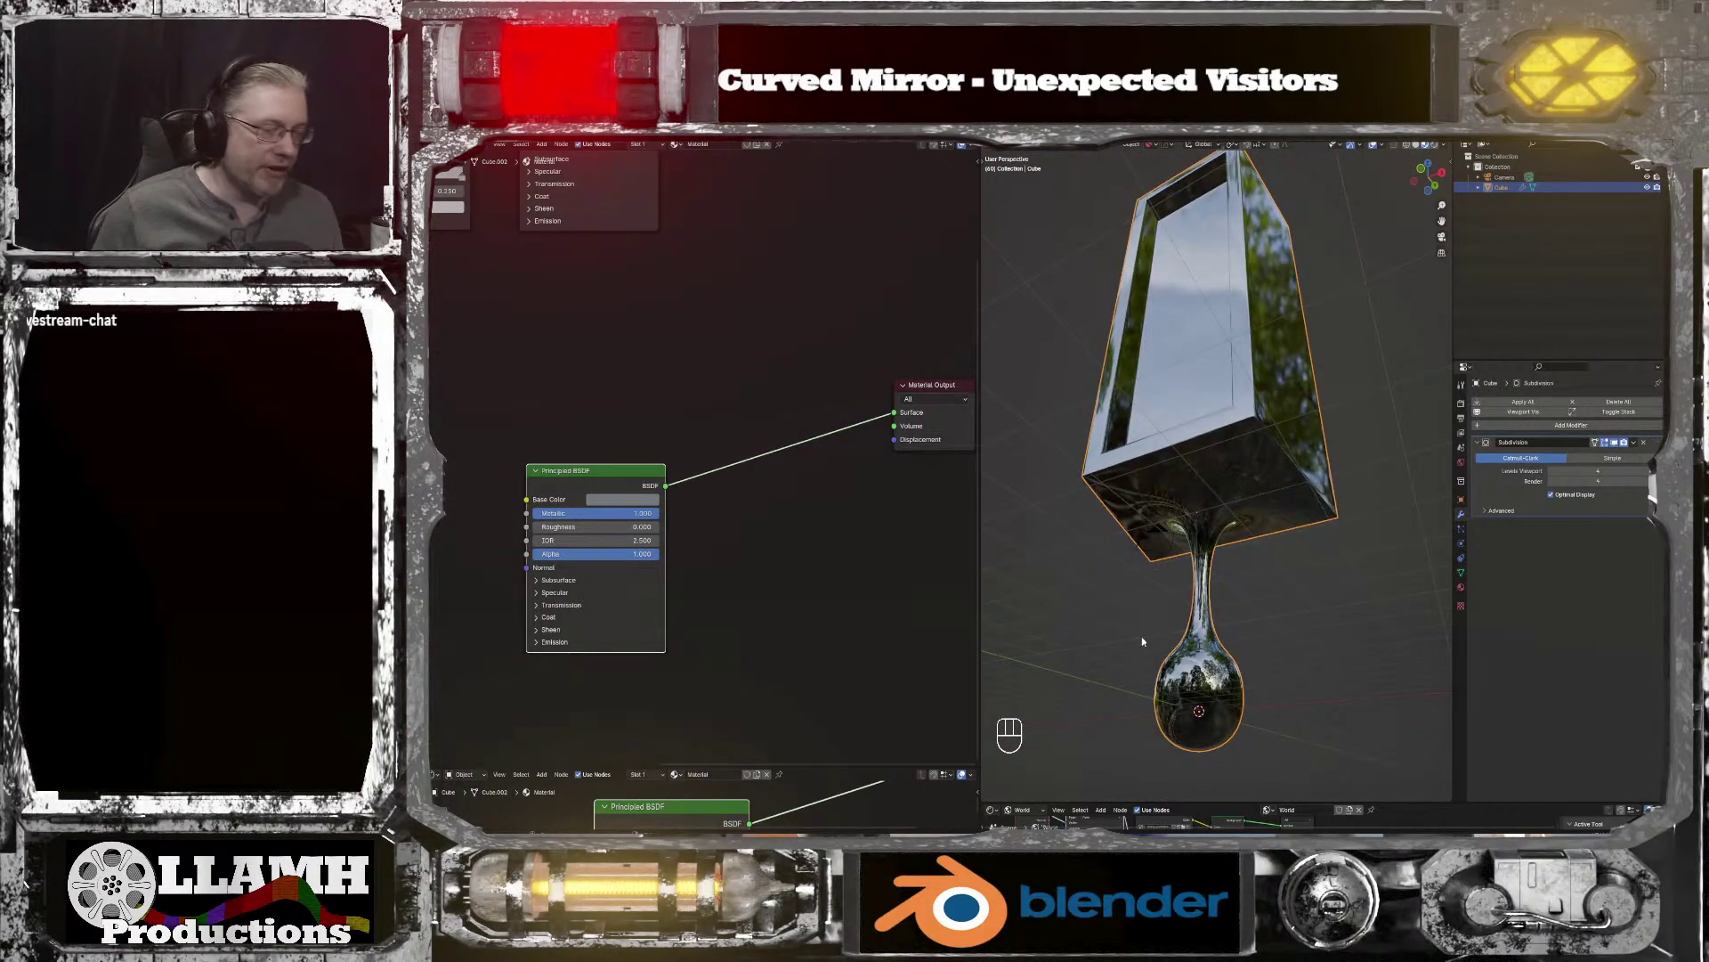
pyautogui.moveTo(1142, 641); pyautogui.dragTo(1153, 606, button='middle')
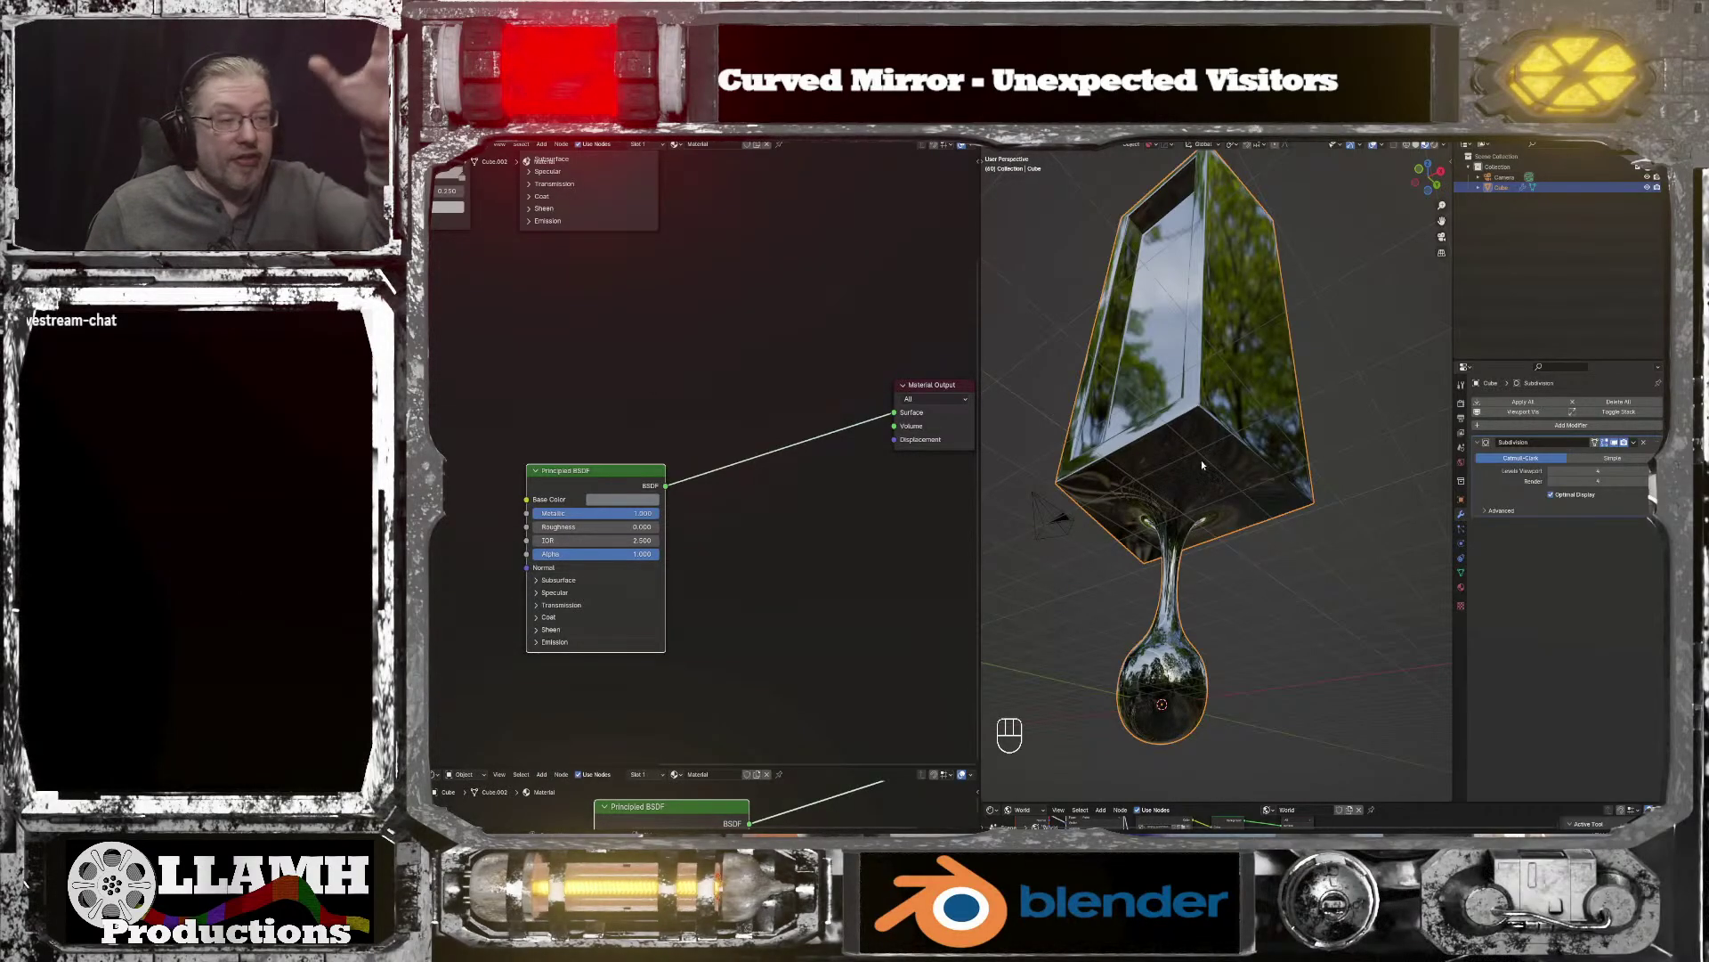
# Step: Move the duplicated Principled BSDF slightly further down, away from the original shader chain
pyautogui.scroll(-2, 828, 494)
pyautogui.scroll(-1, 810, 484)
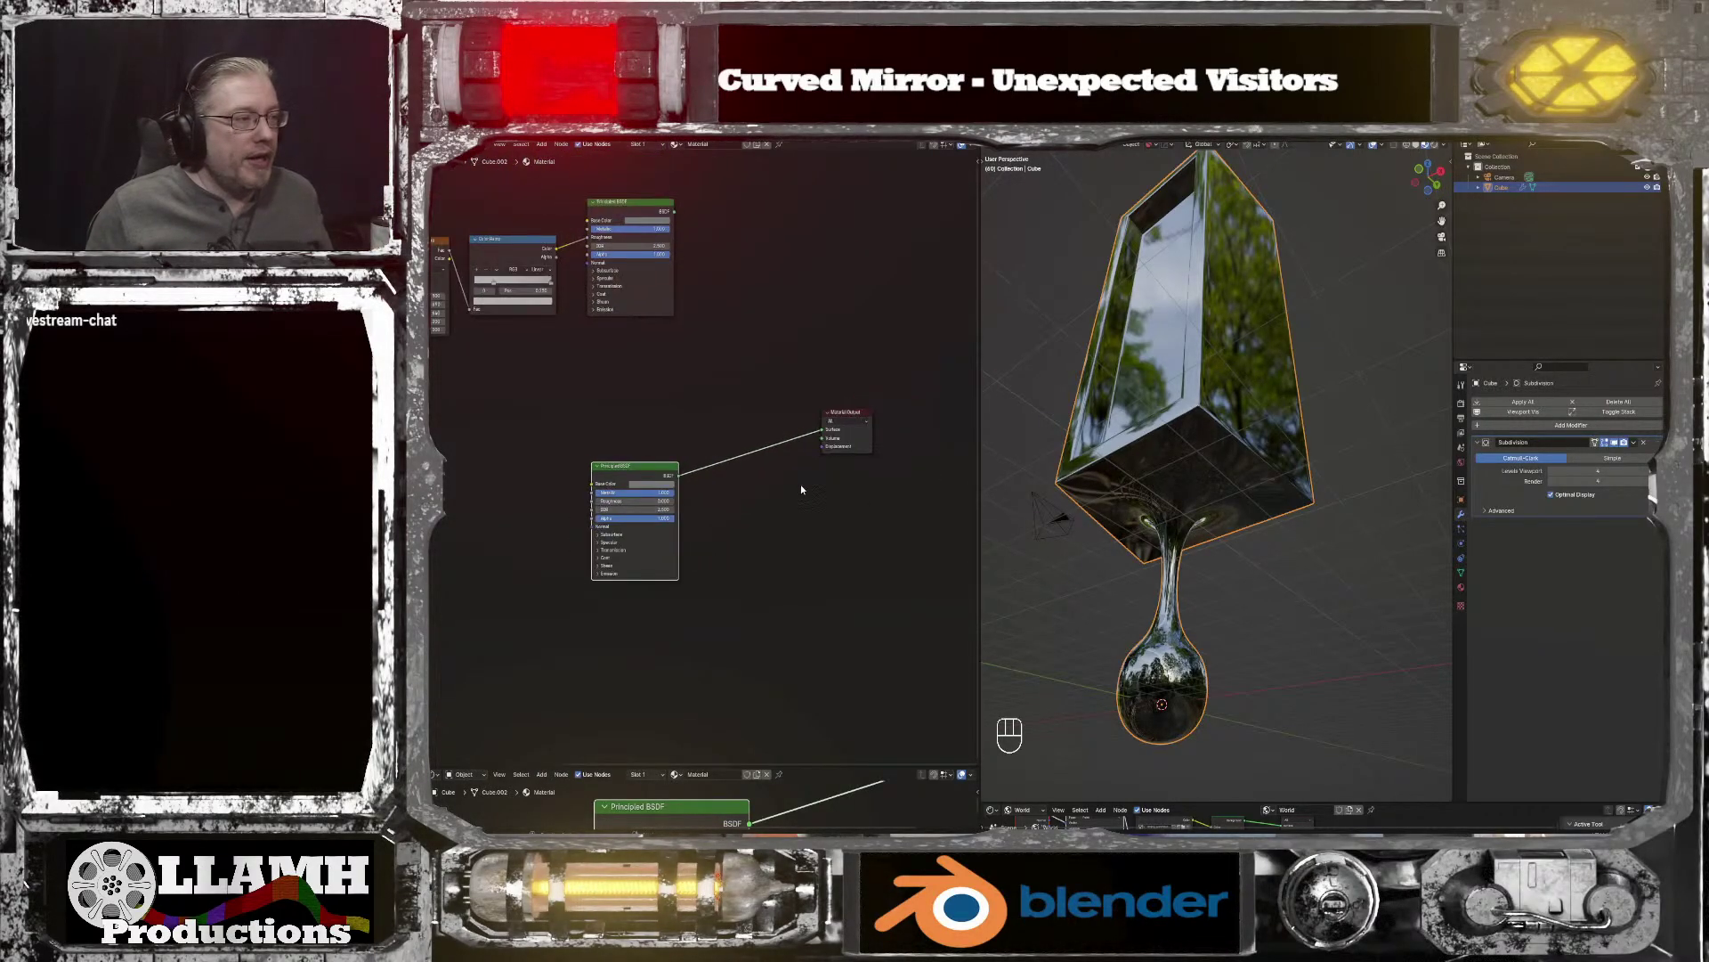
pyautogui.moveTo(799, 484); pyautogui.dragTo(889, 539, button='middle')
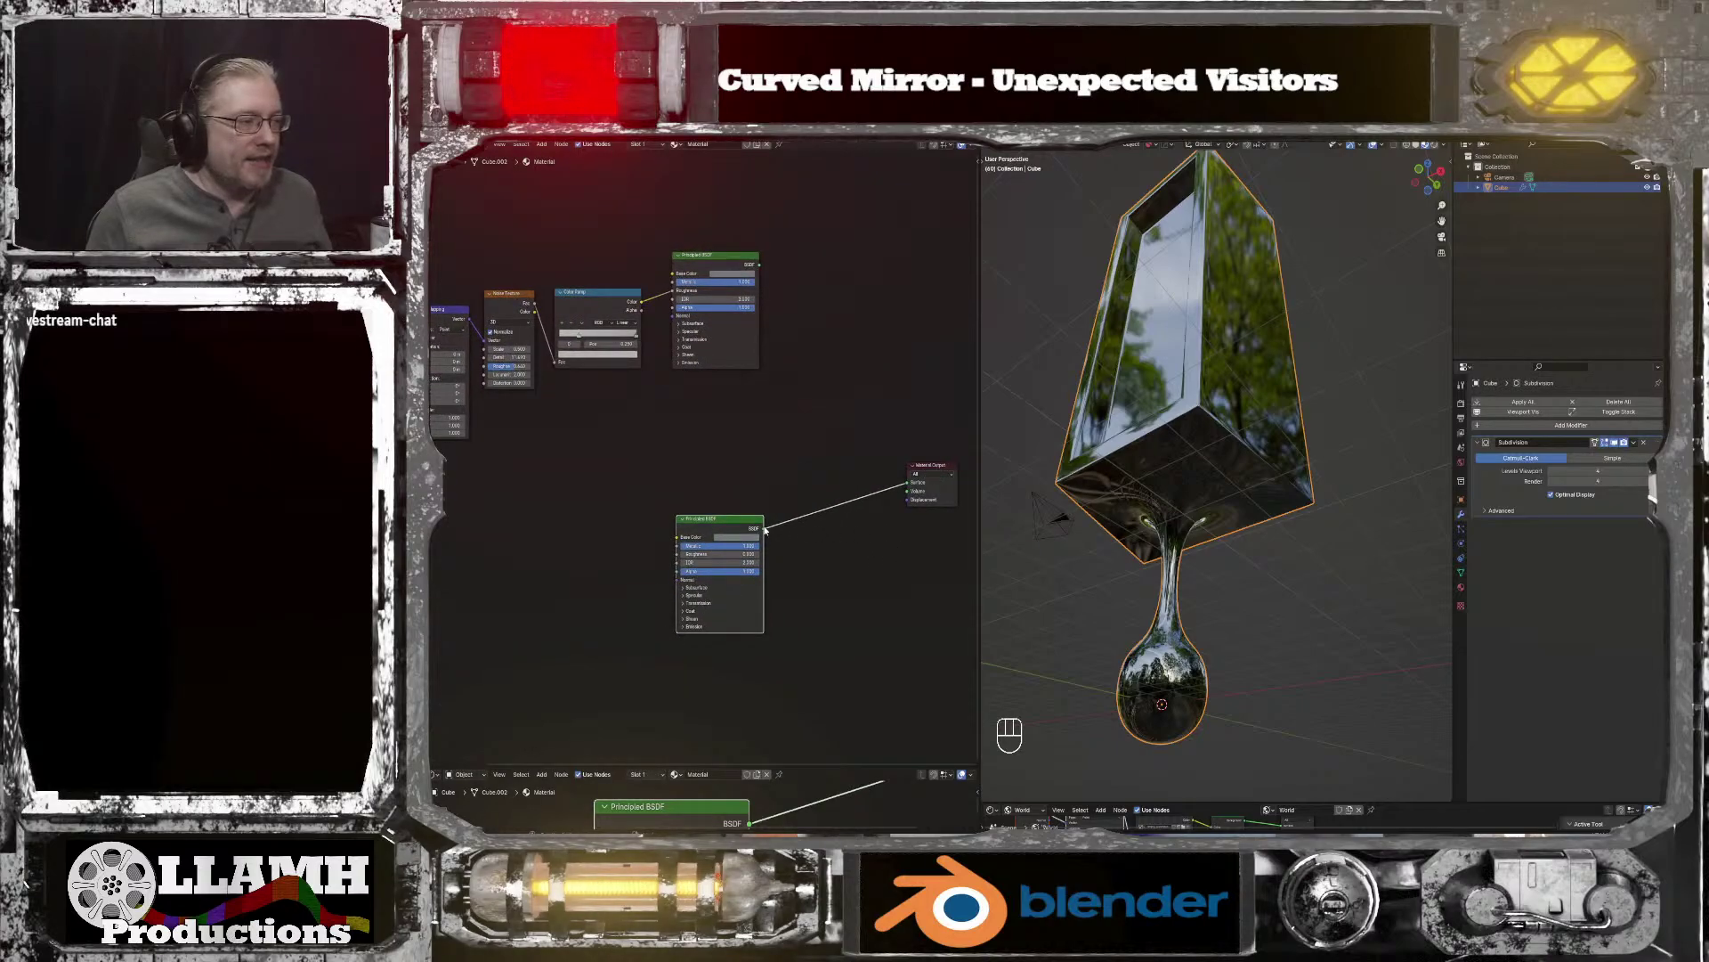
pyautogui.moveTo(746, 527); pyautogui.dragTo(755, 558)
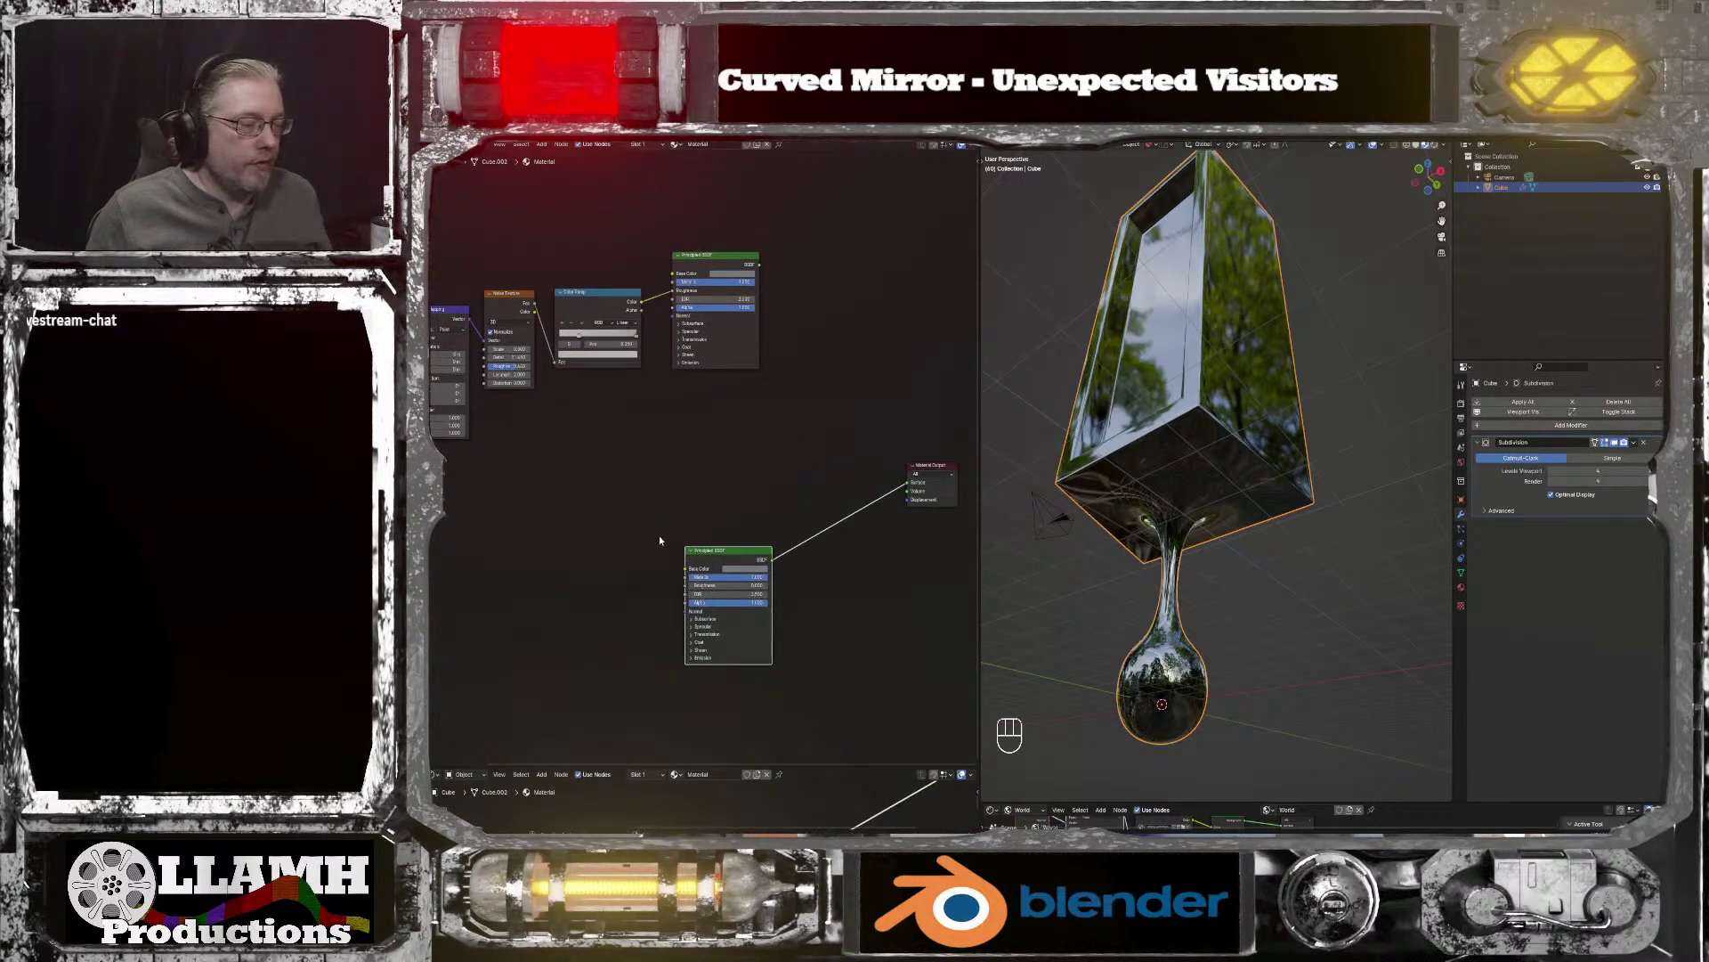
pyautogui.moveTo(617, 541); pyautogui.dragTo(718, 534, button='middle')
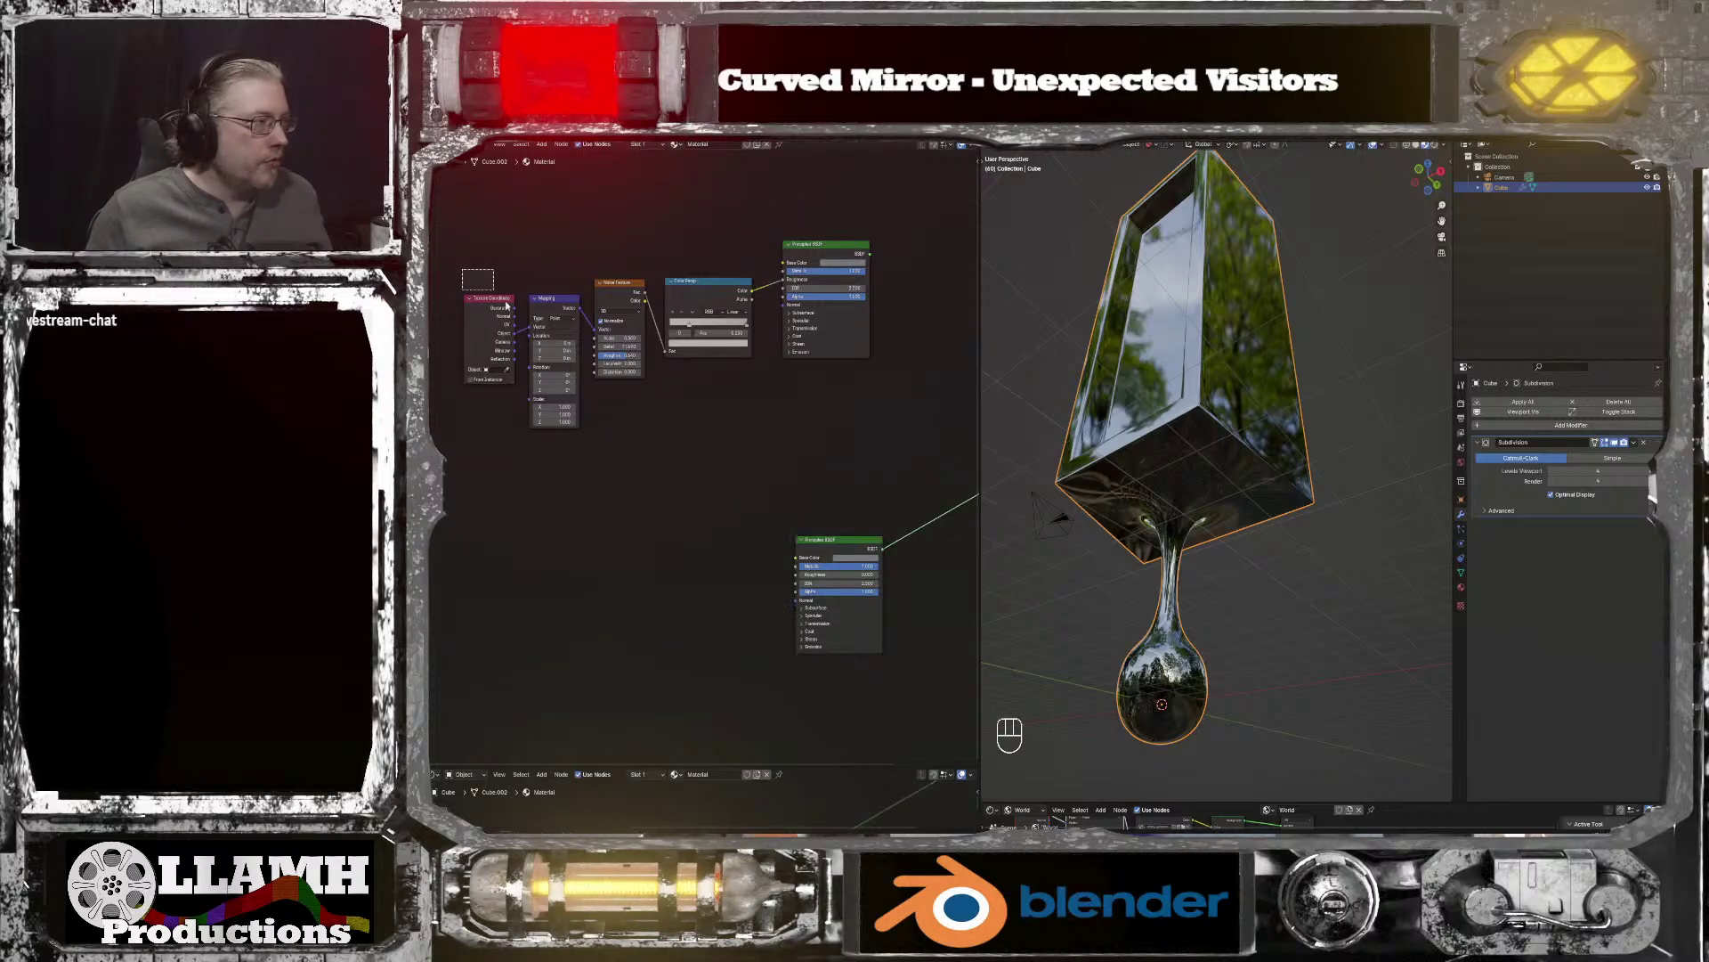
pyautogui.click(495, 362)
pyautogui.keyDown('shift'); pyautogui.click(548, 300); pyautogui.keyUp('shift')
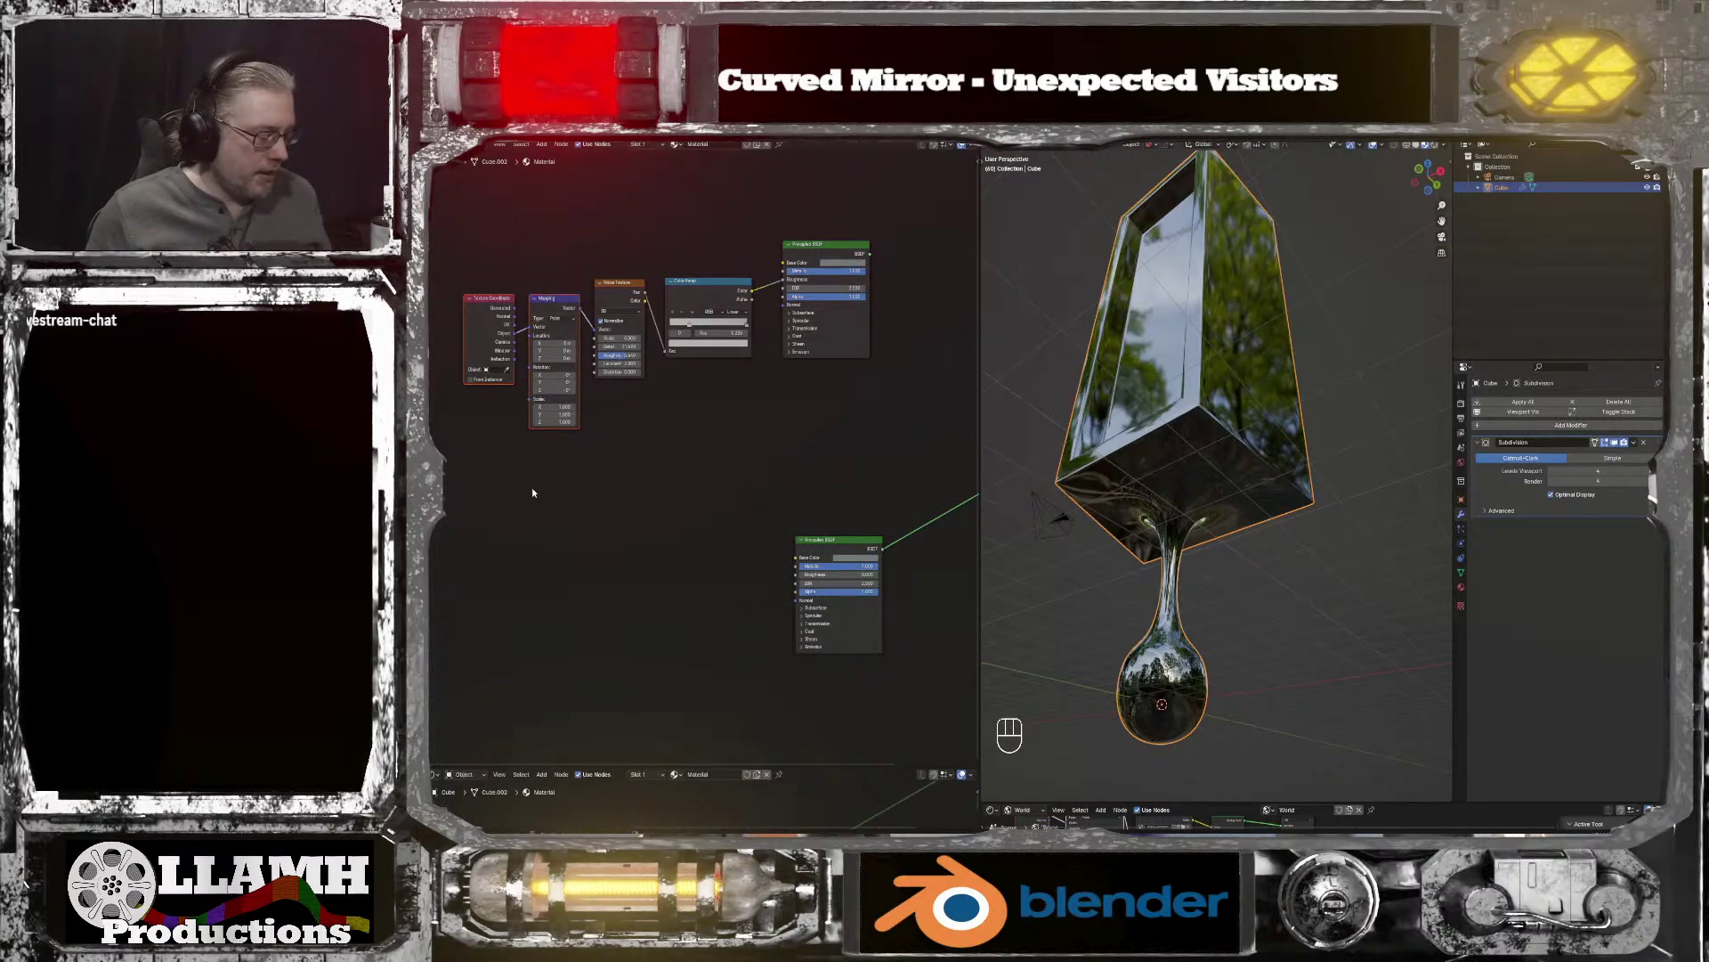
pyautogui.click(535, 532)
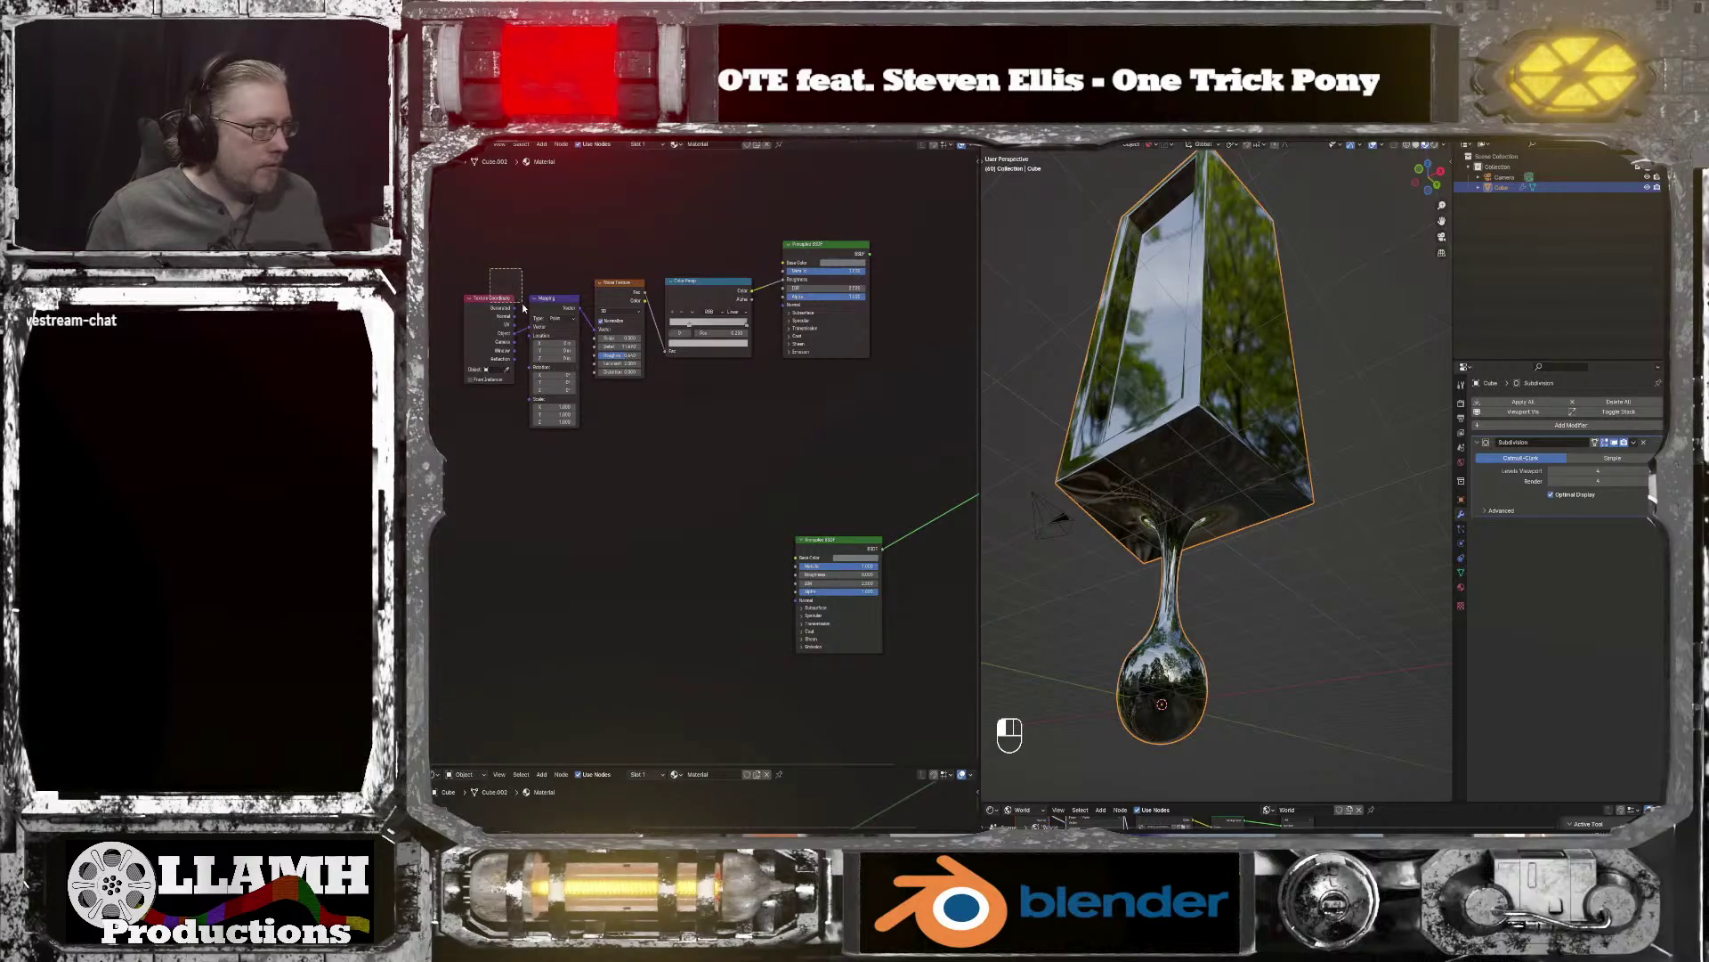
pyautogui.moveTo(523, 308); pyautogui.dragTo(551, 323)
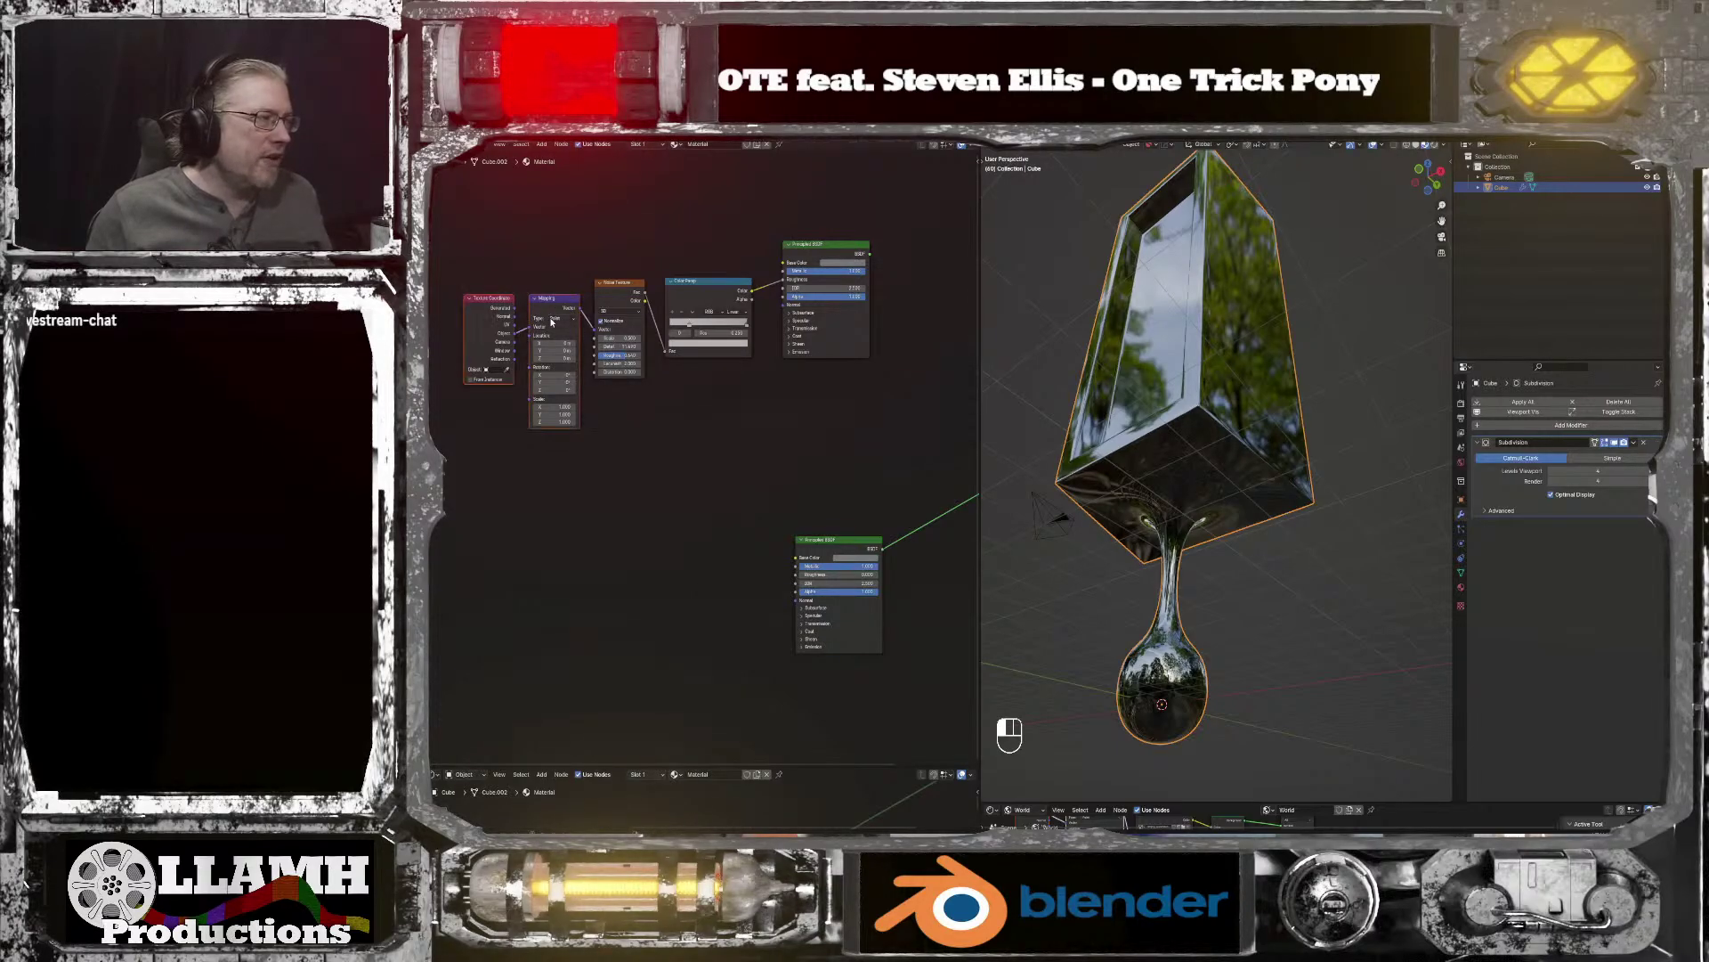
pyautogui.click(516, 546)
# Step: Add a Geometry node in the empty space below the Texture Coordinate node
pyautogui.moveTo(516, 546); pyautogui.dragTo(604, 546, button='middle')
pyautogui.hotkey('shift', 'a')
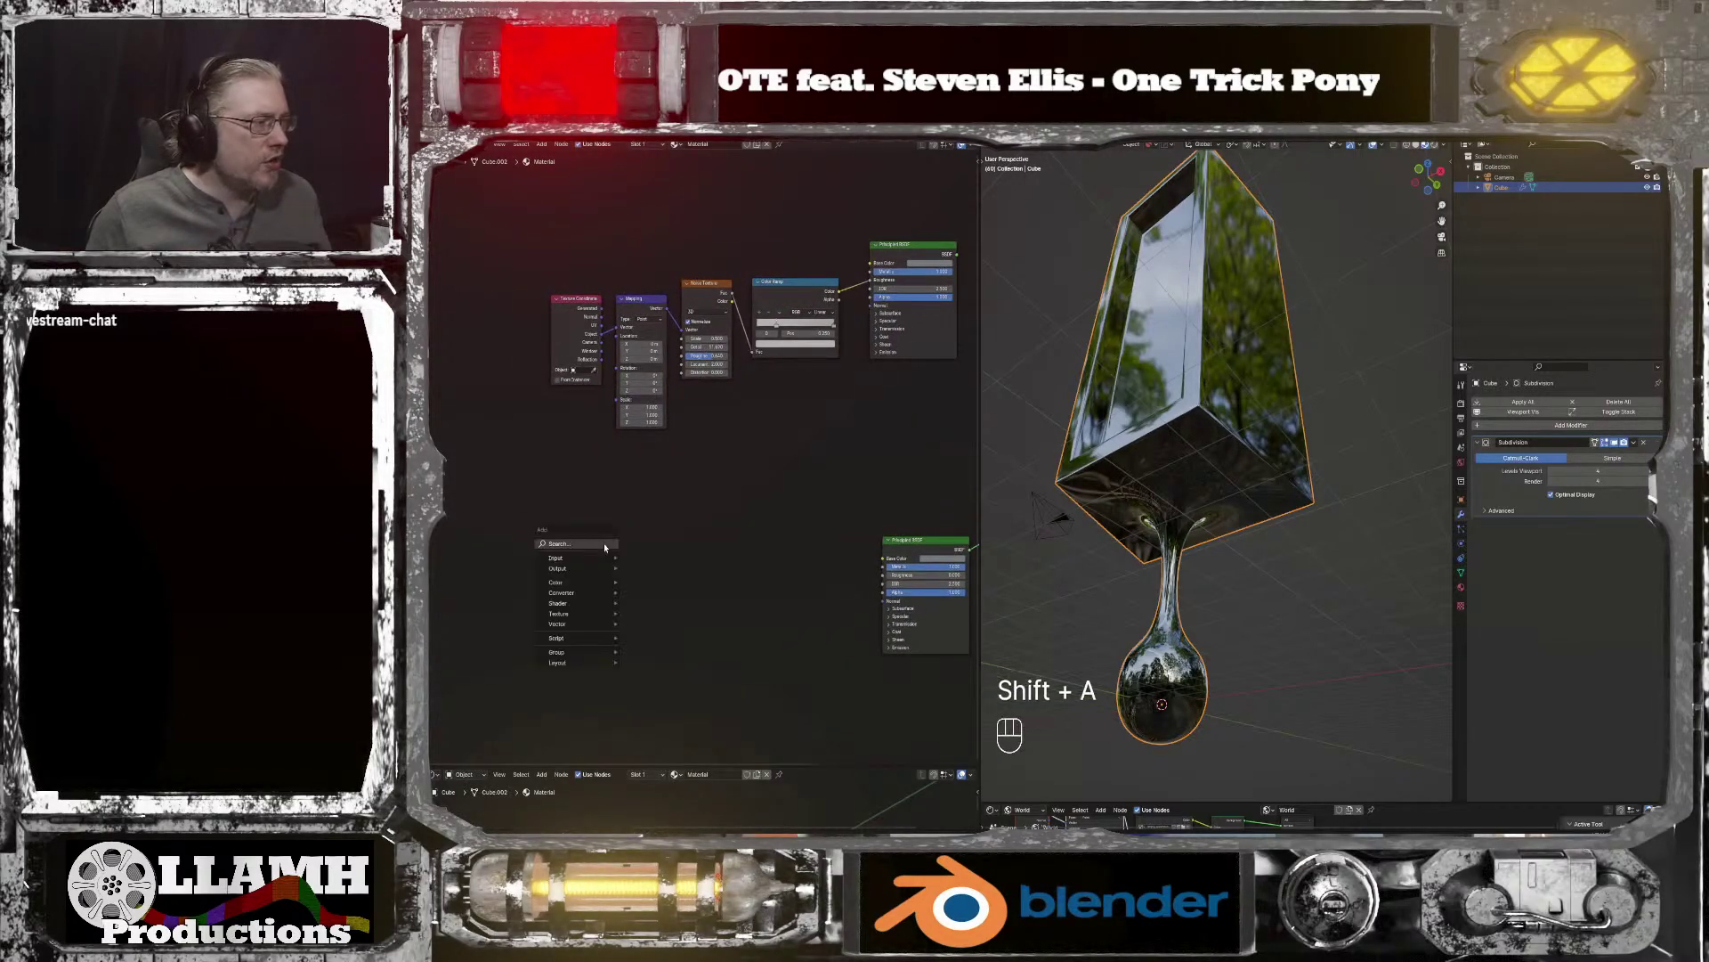
pyautogui.click(604, 546)
pyautogui.write('geom')
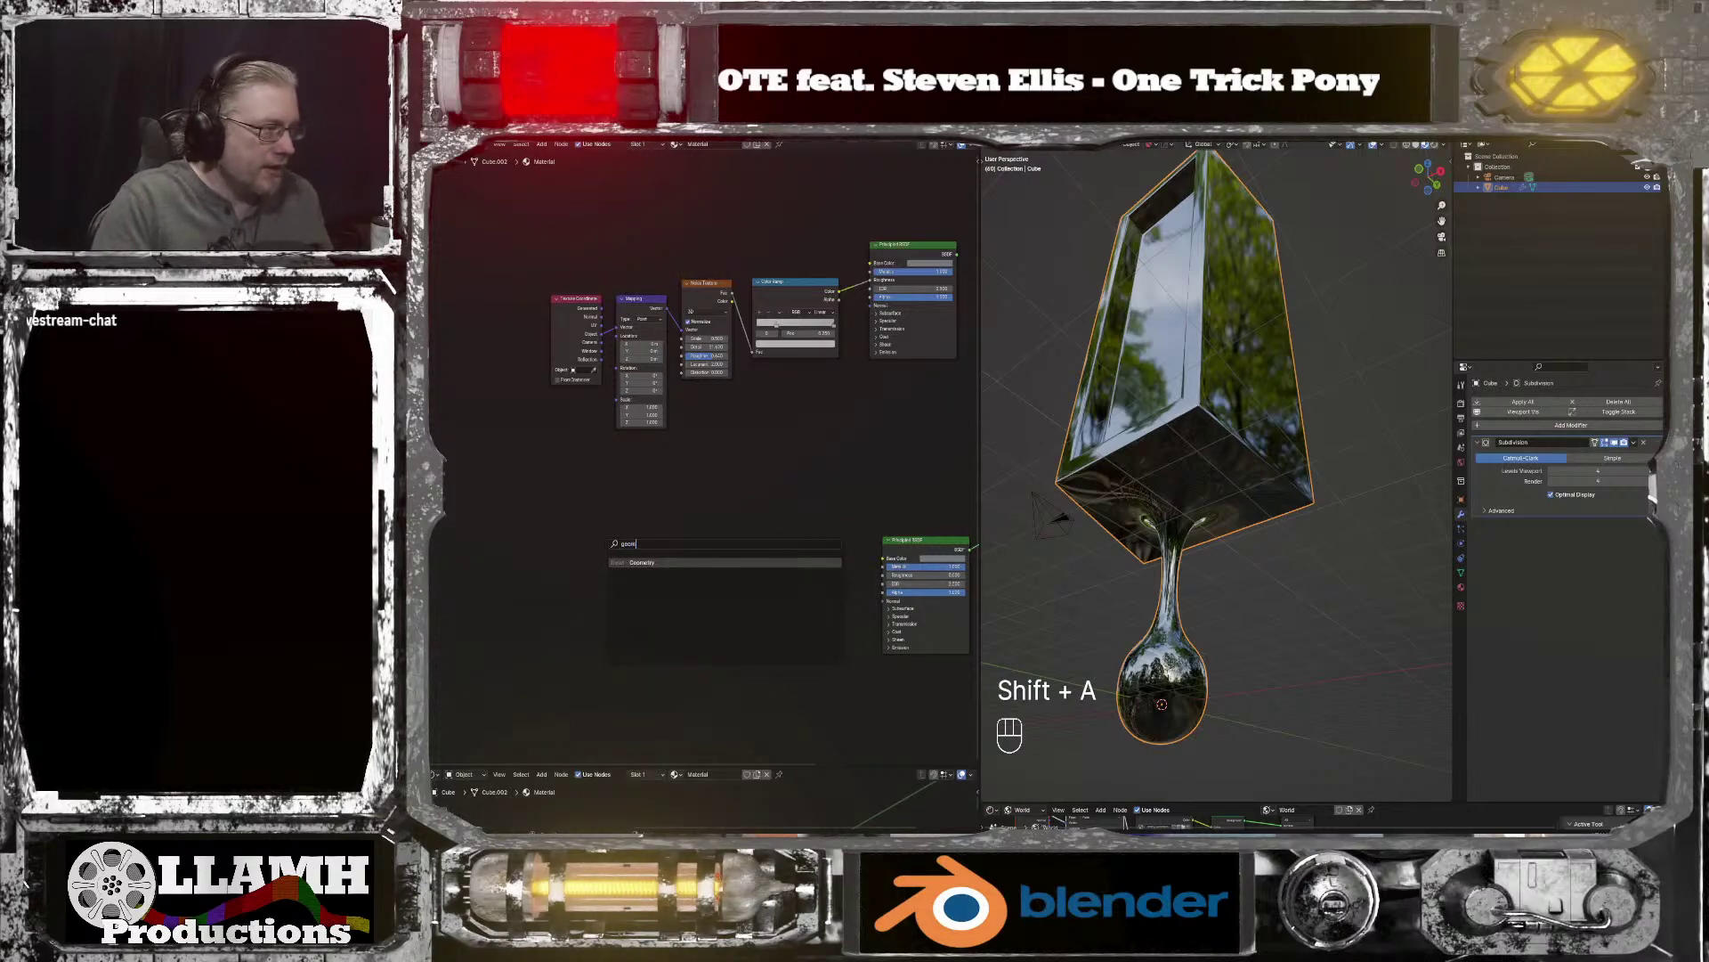
pyautogui.press('Return')
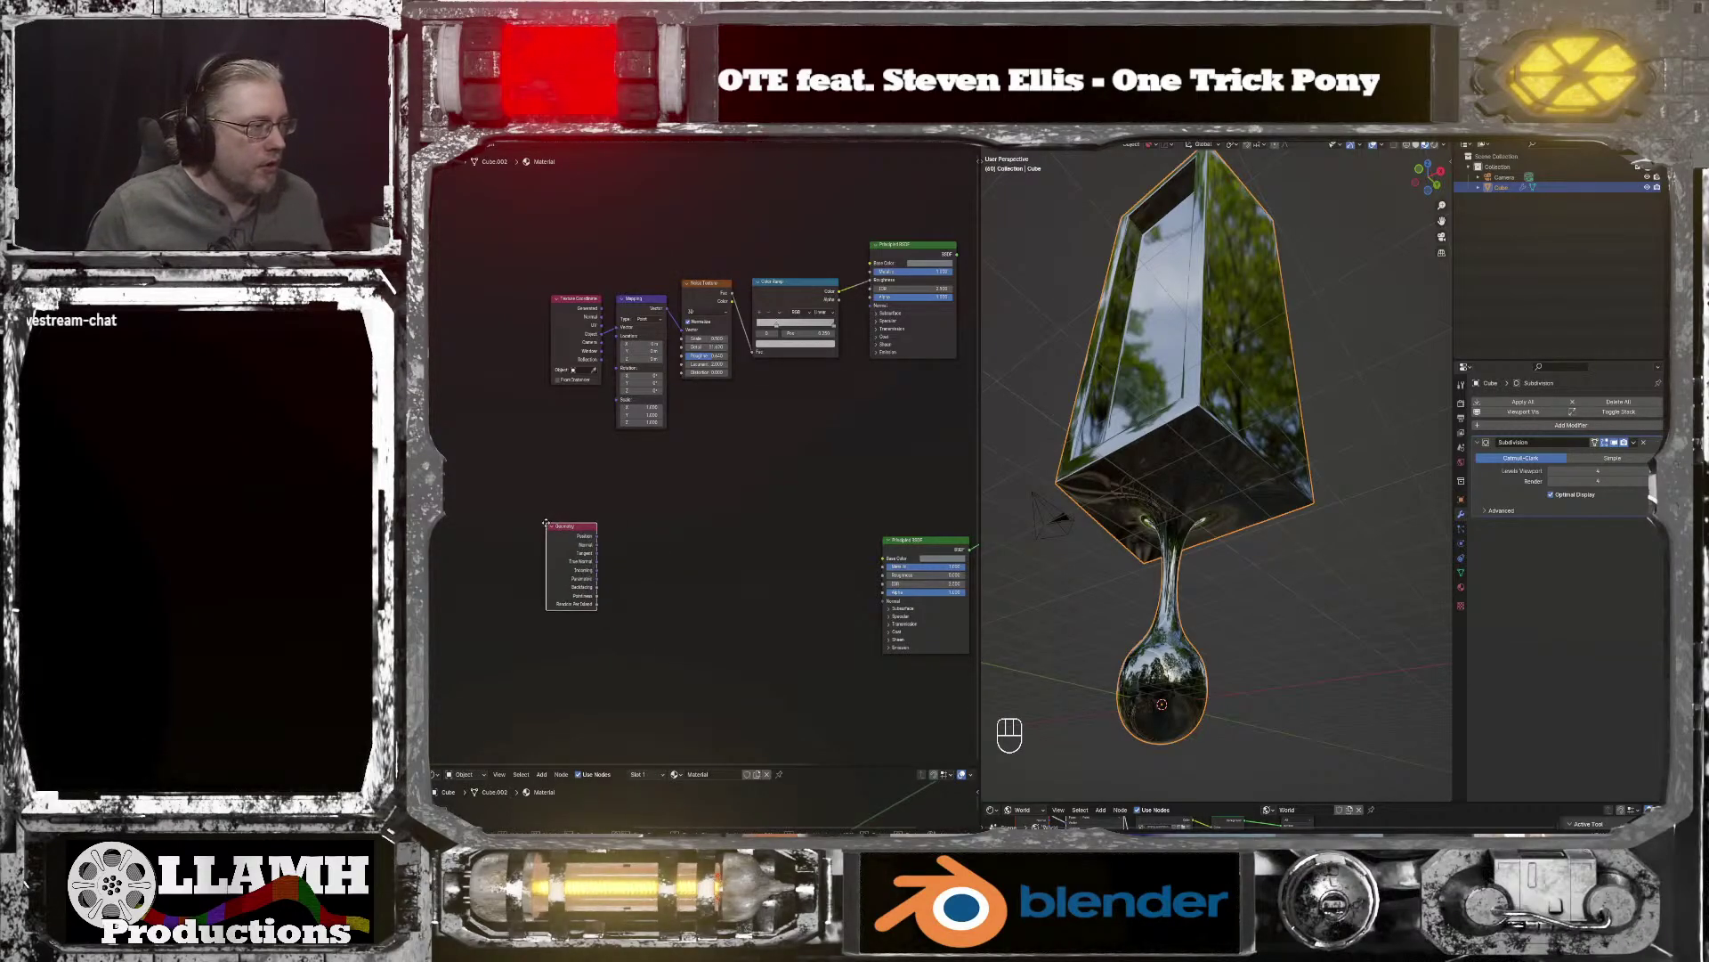
pyautogui.click(541, 534)
# Step: Add a Color Ramp node between the Geometry node and the lower Principled BSDF
pyautogui.scroll(2, 674, 586)
pyautogui.hotkey('shift', 'a')
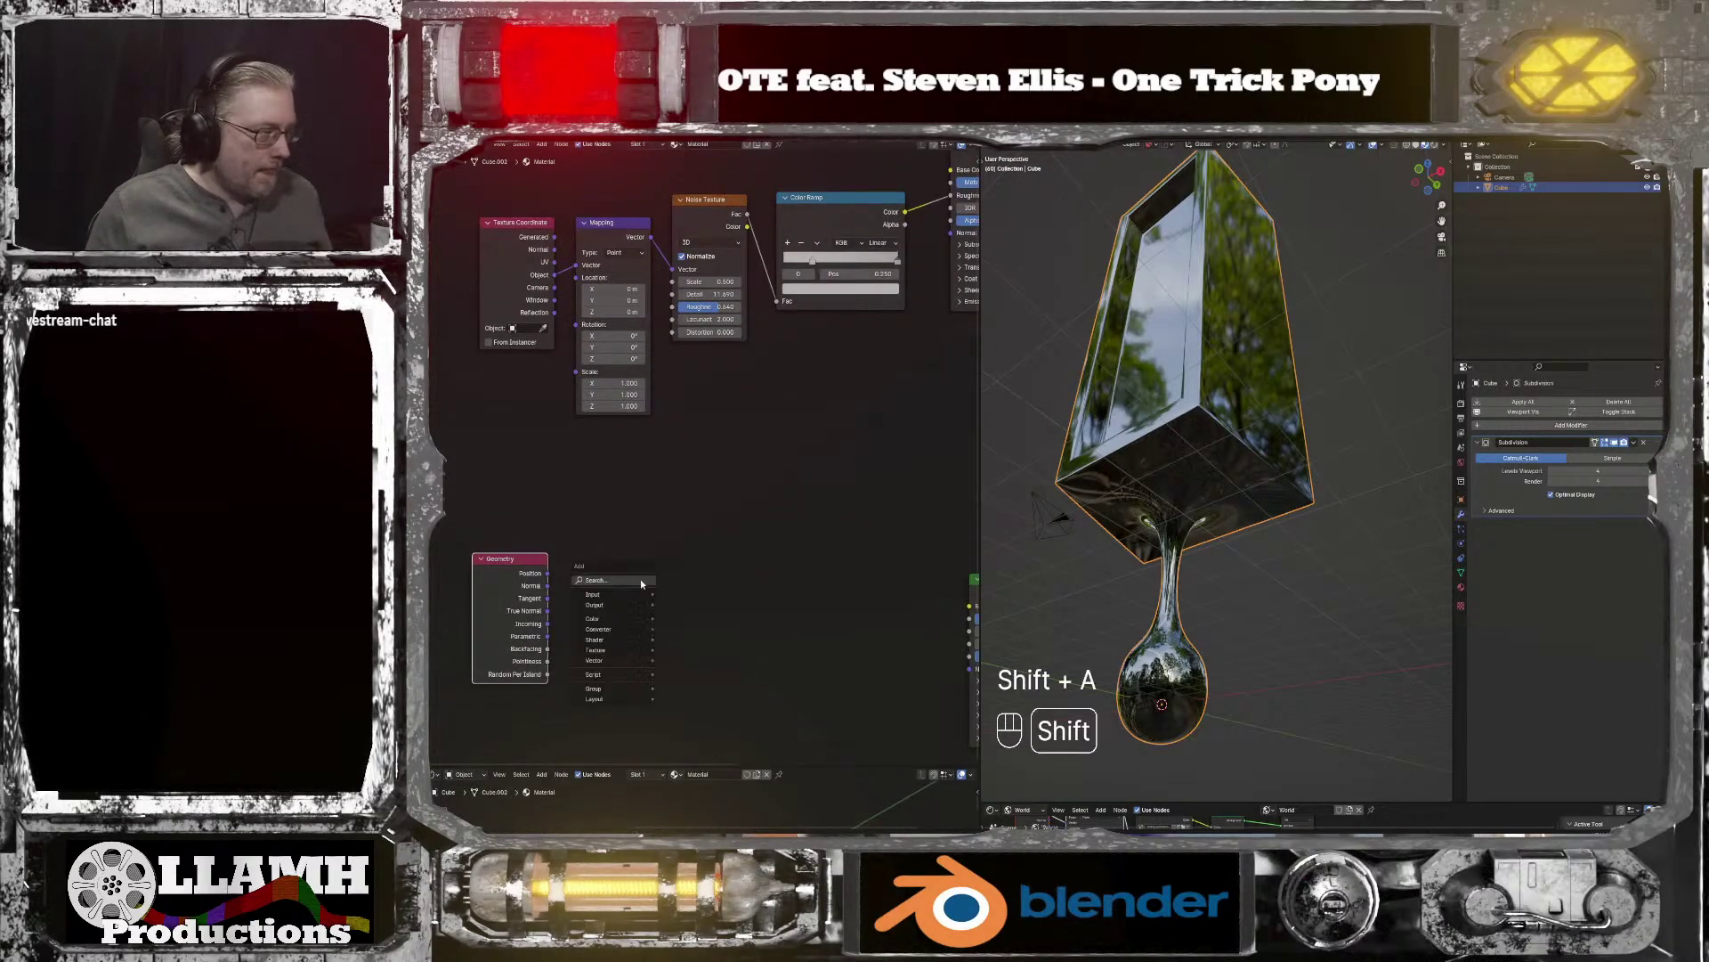
pyautogui.write('color')
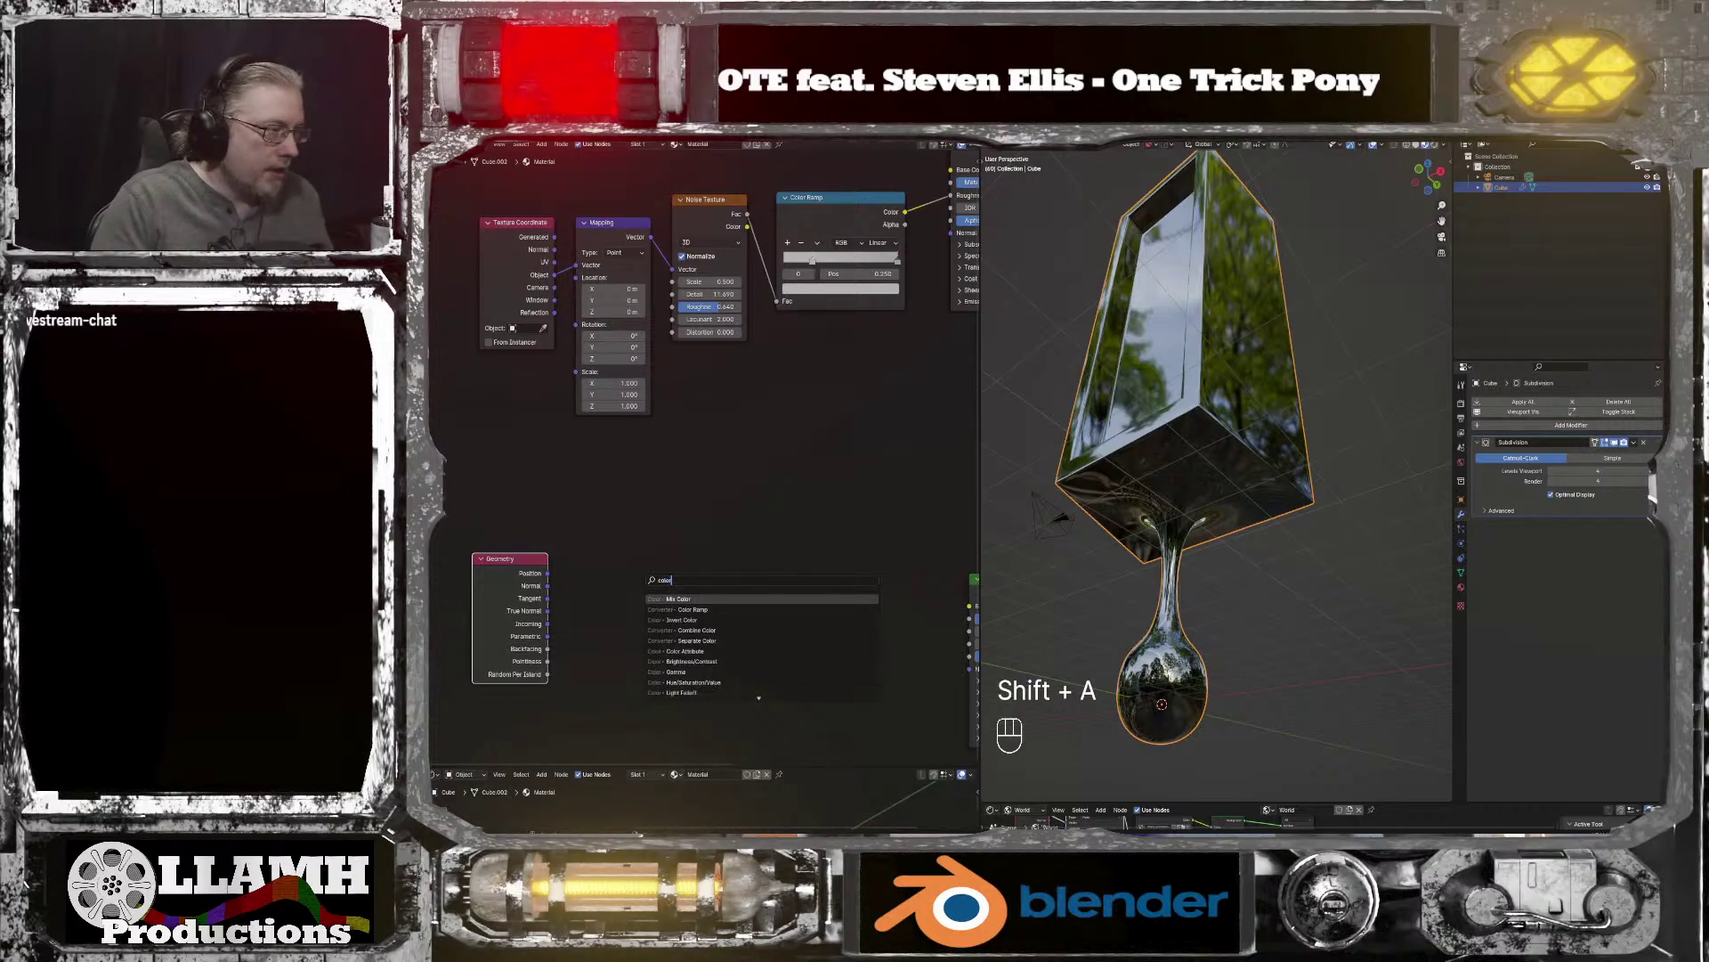
pyautogui.press('Return')
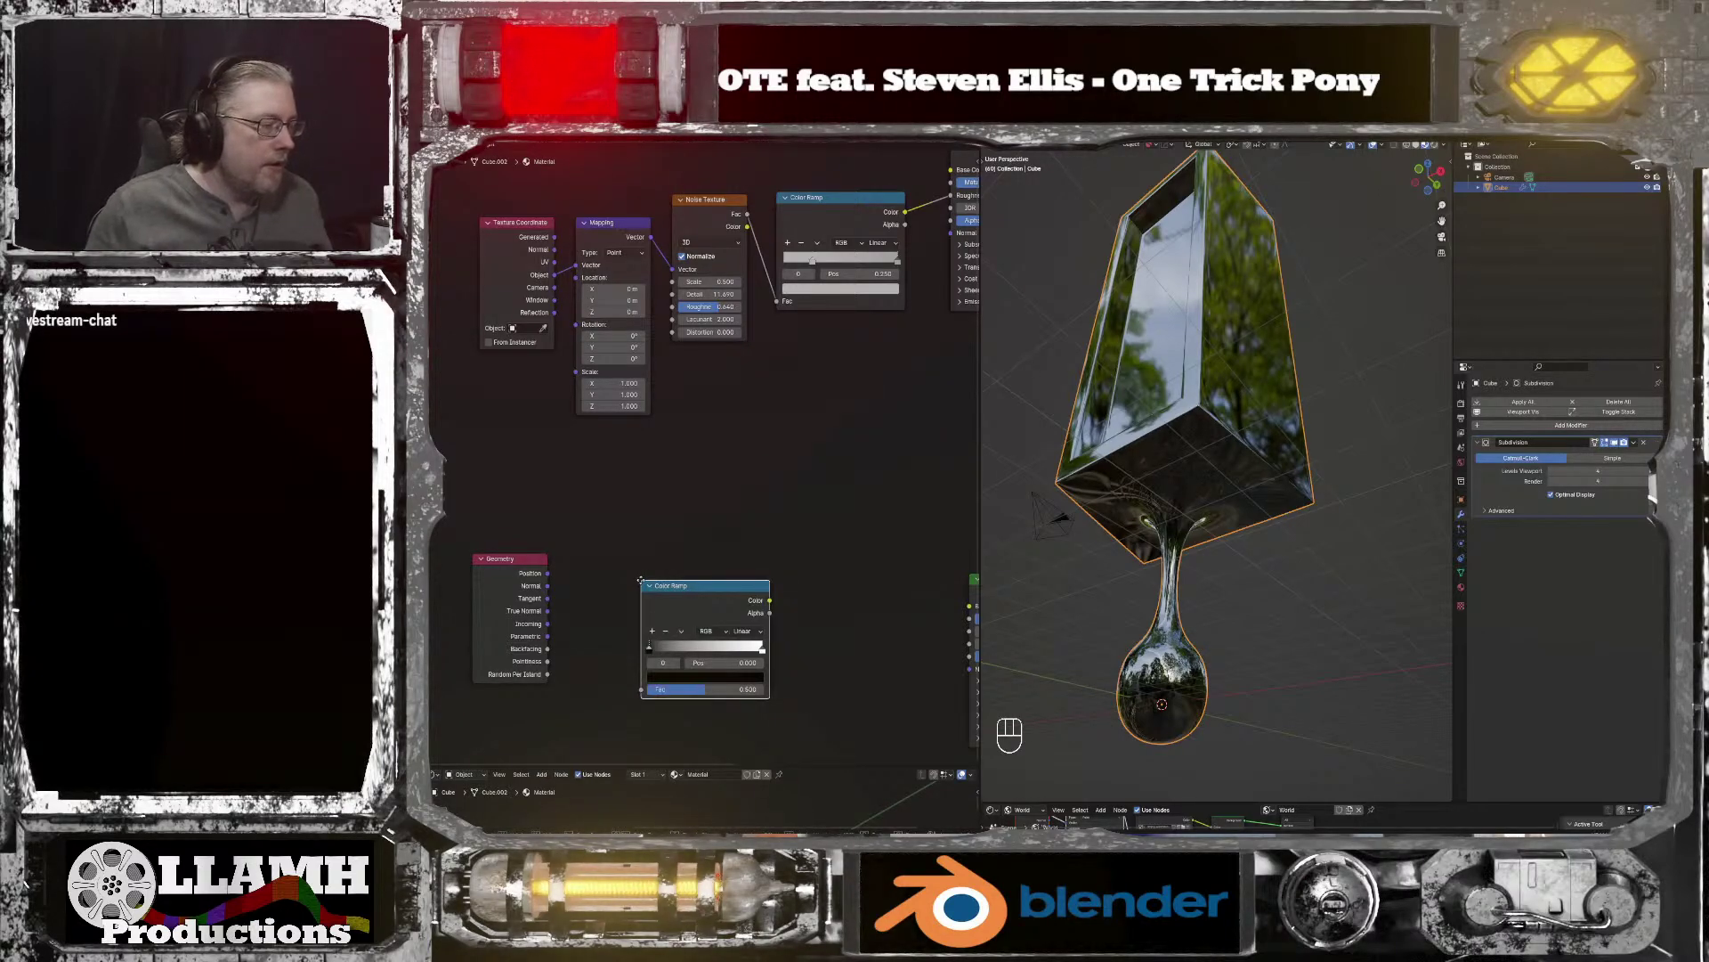
# Step: Duplicate the Mapping node and place the copy between the Geometry node and the new Color Ramp
pyautogui.click(617, 229)
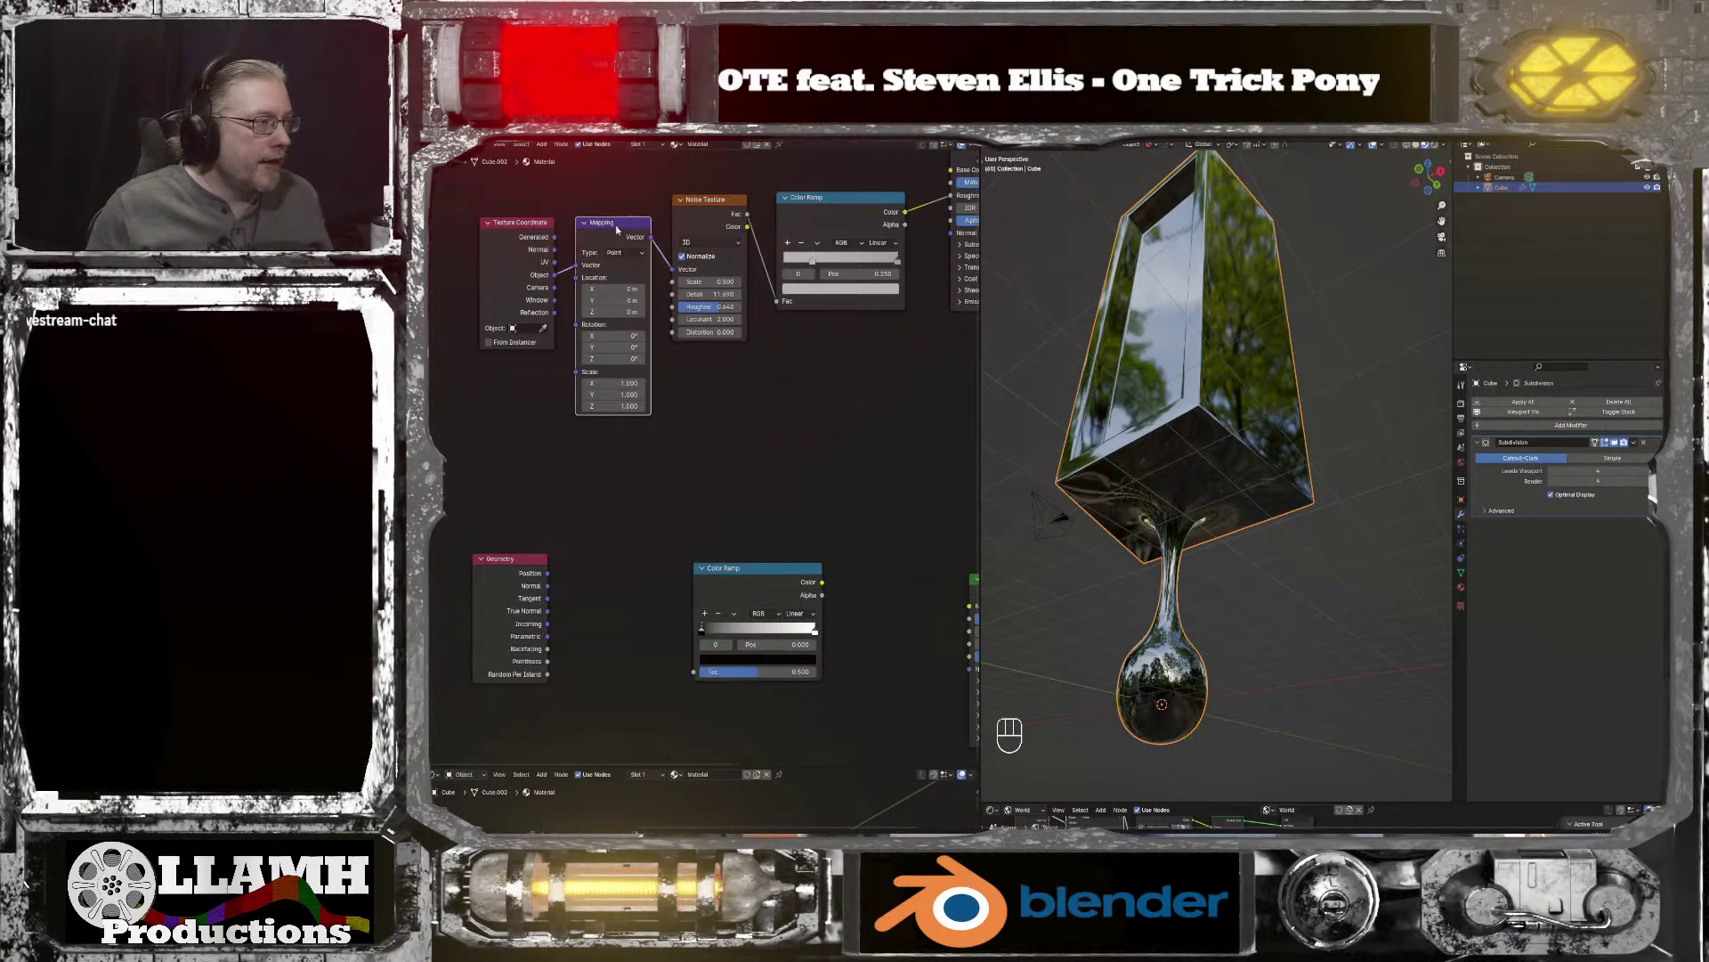
pyautogui.hotkey('shift', 'd')
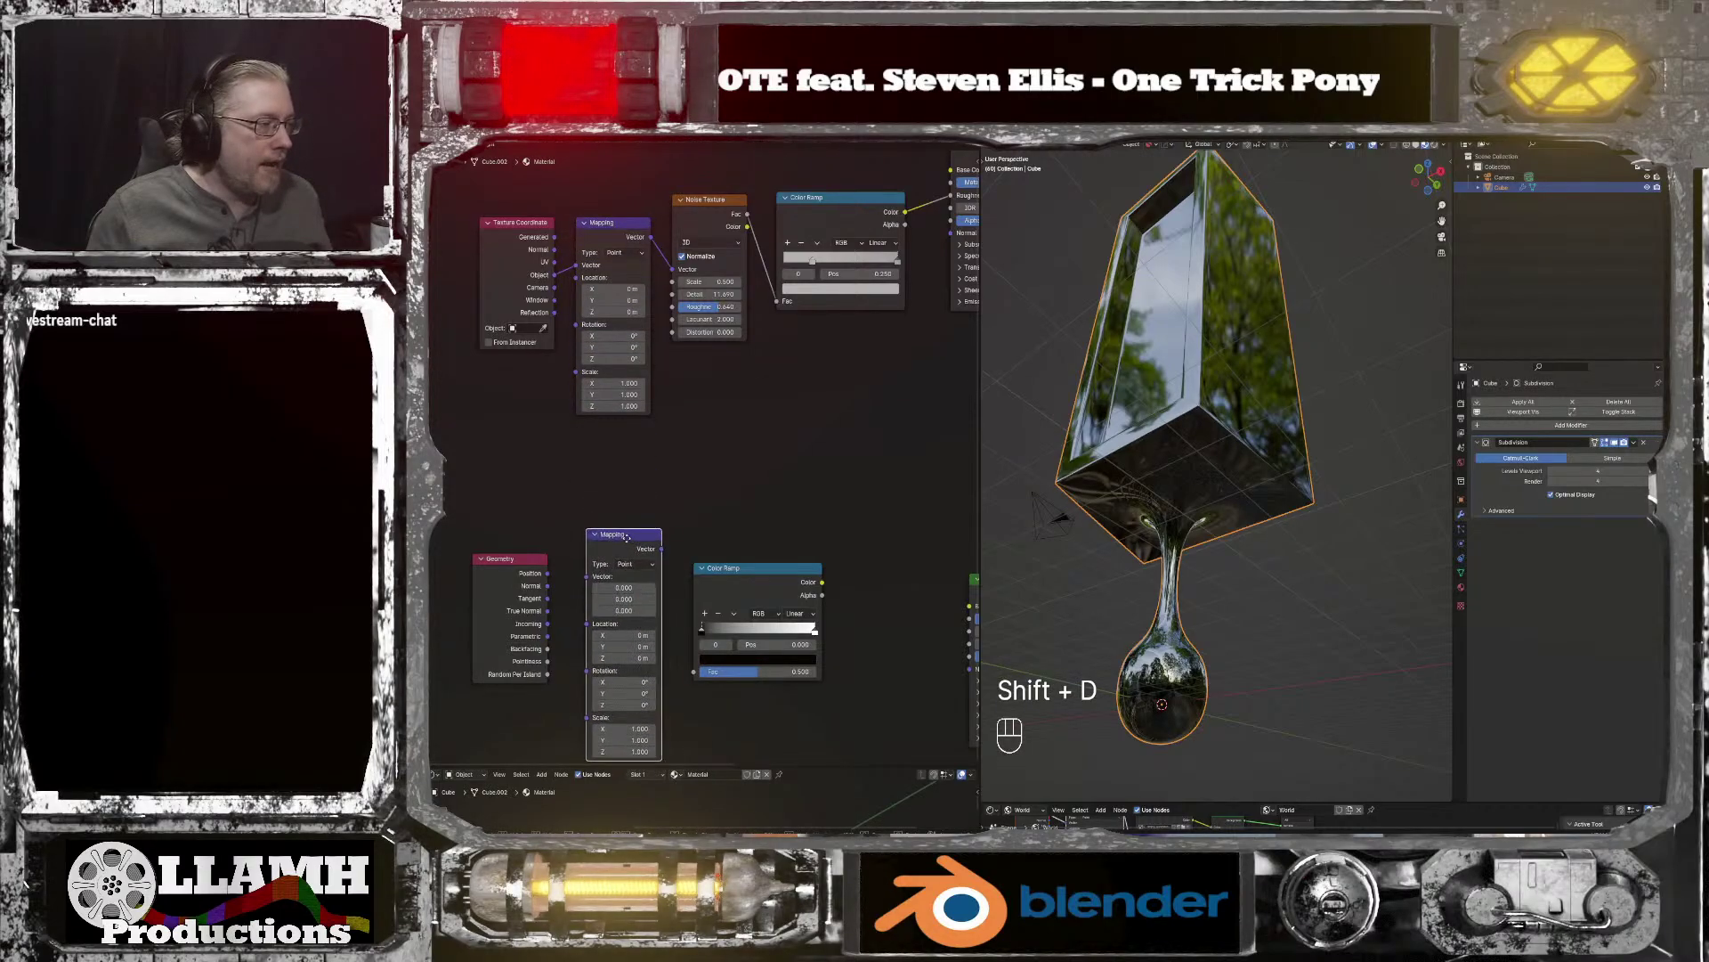
pyautogui.click(626, 546)
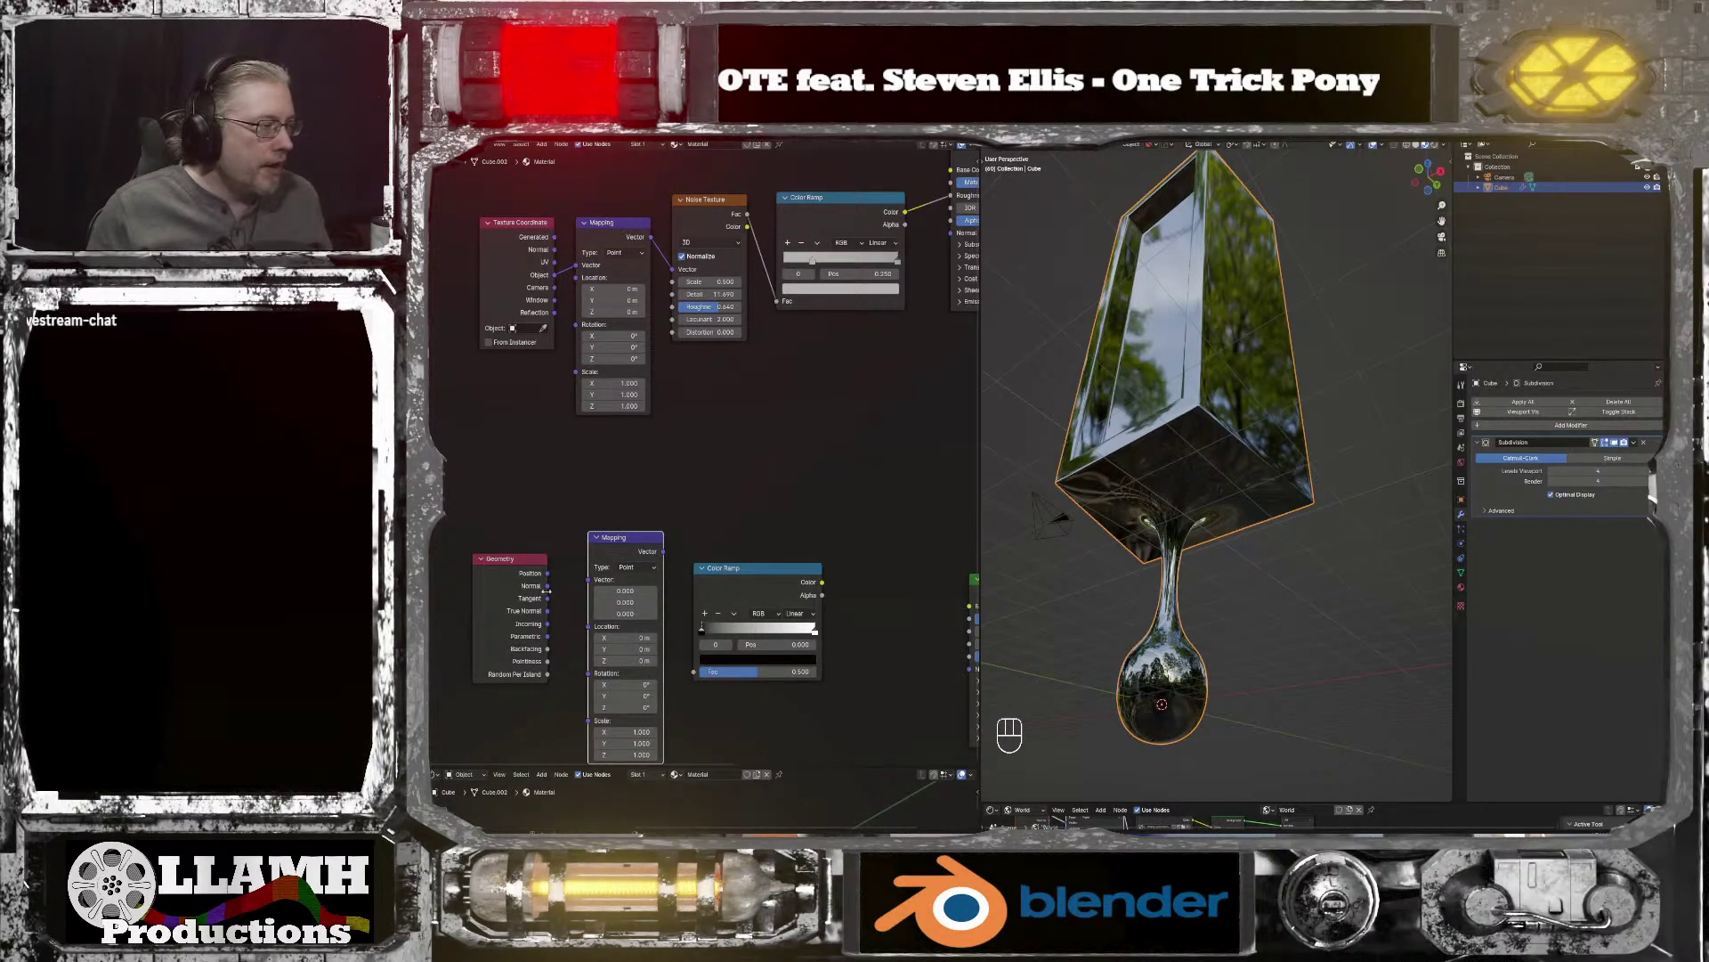
# Step: Link Geometry Position through the new Mapping node to the Color Ramp's Fac and preview the ramp on the model
pyautogui.moveTo(547, 577); pyautogui.dragTo(694, 674)
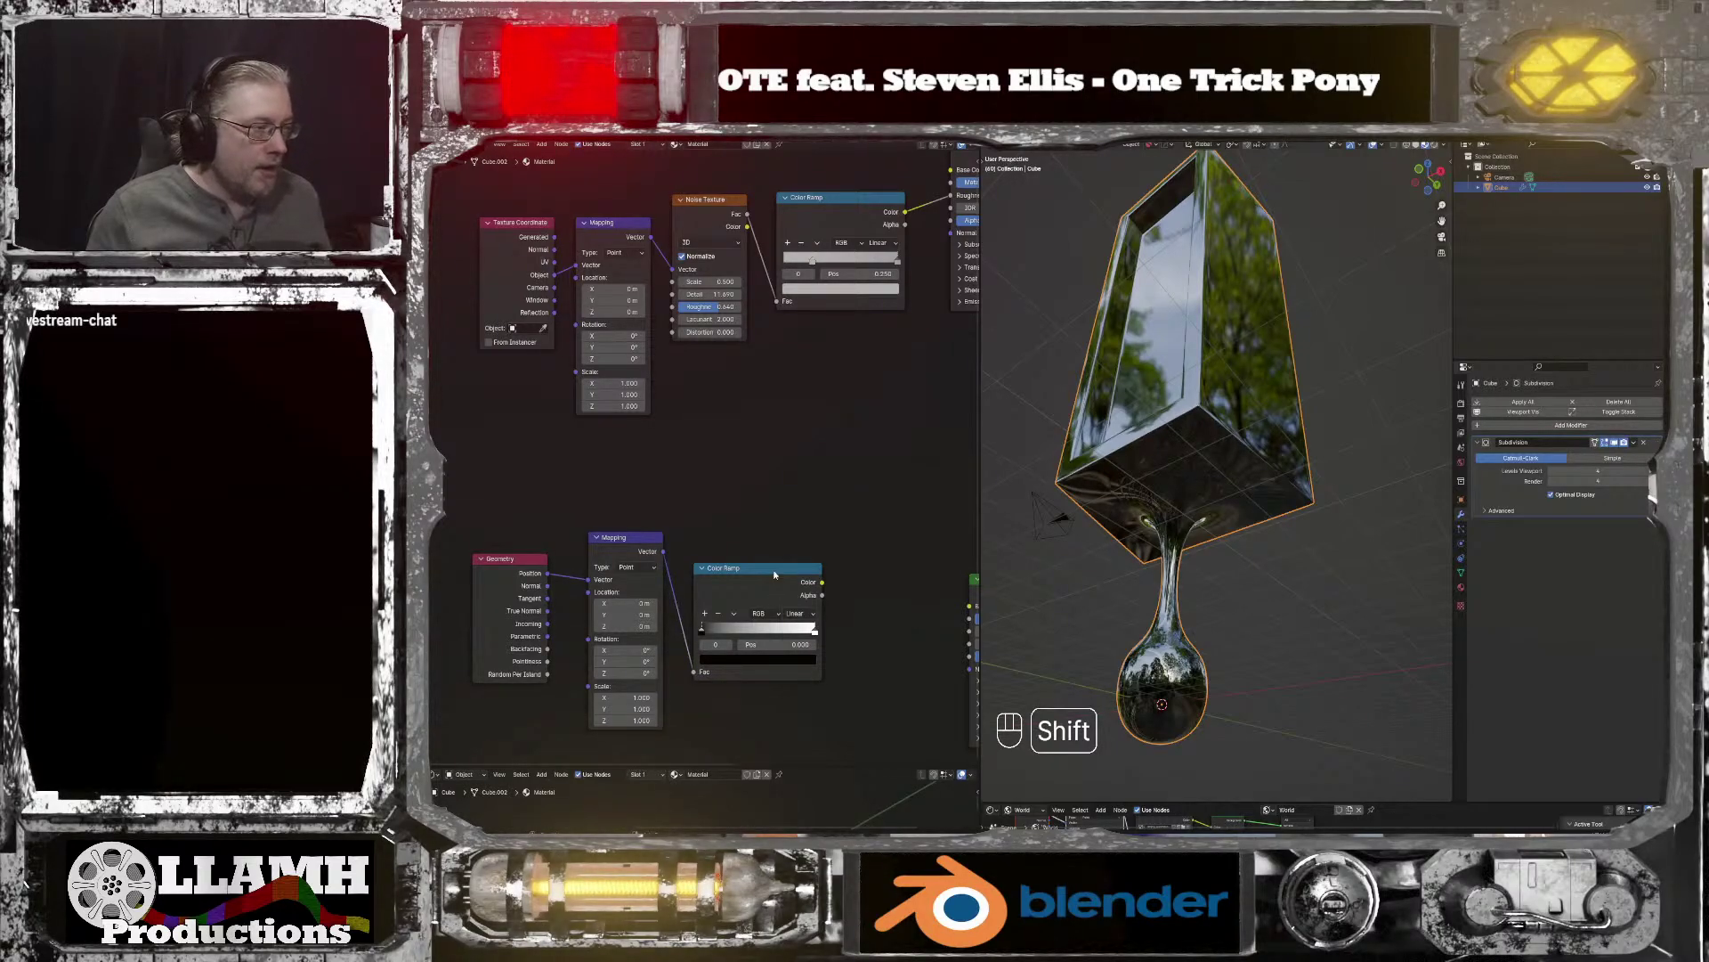
pyautogui.keyDown('ctrl'); pyautogui.keyDown('shift'); pyautogui.click(774, 570); pyautogui.keyUp('shift'); pyautogui.keyUp('ctrl')
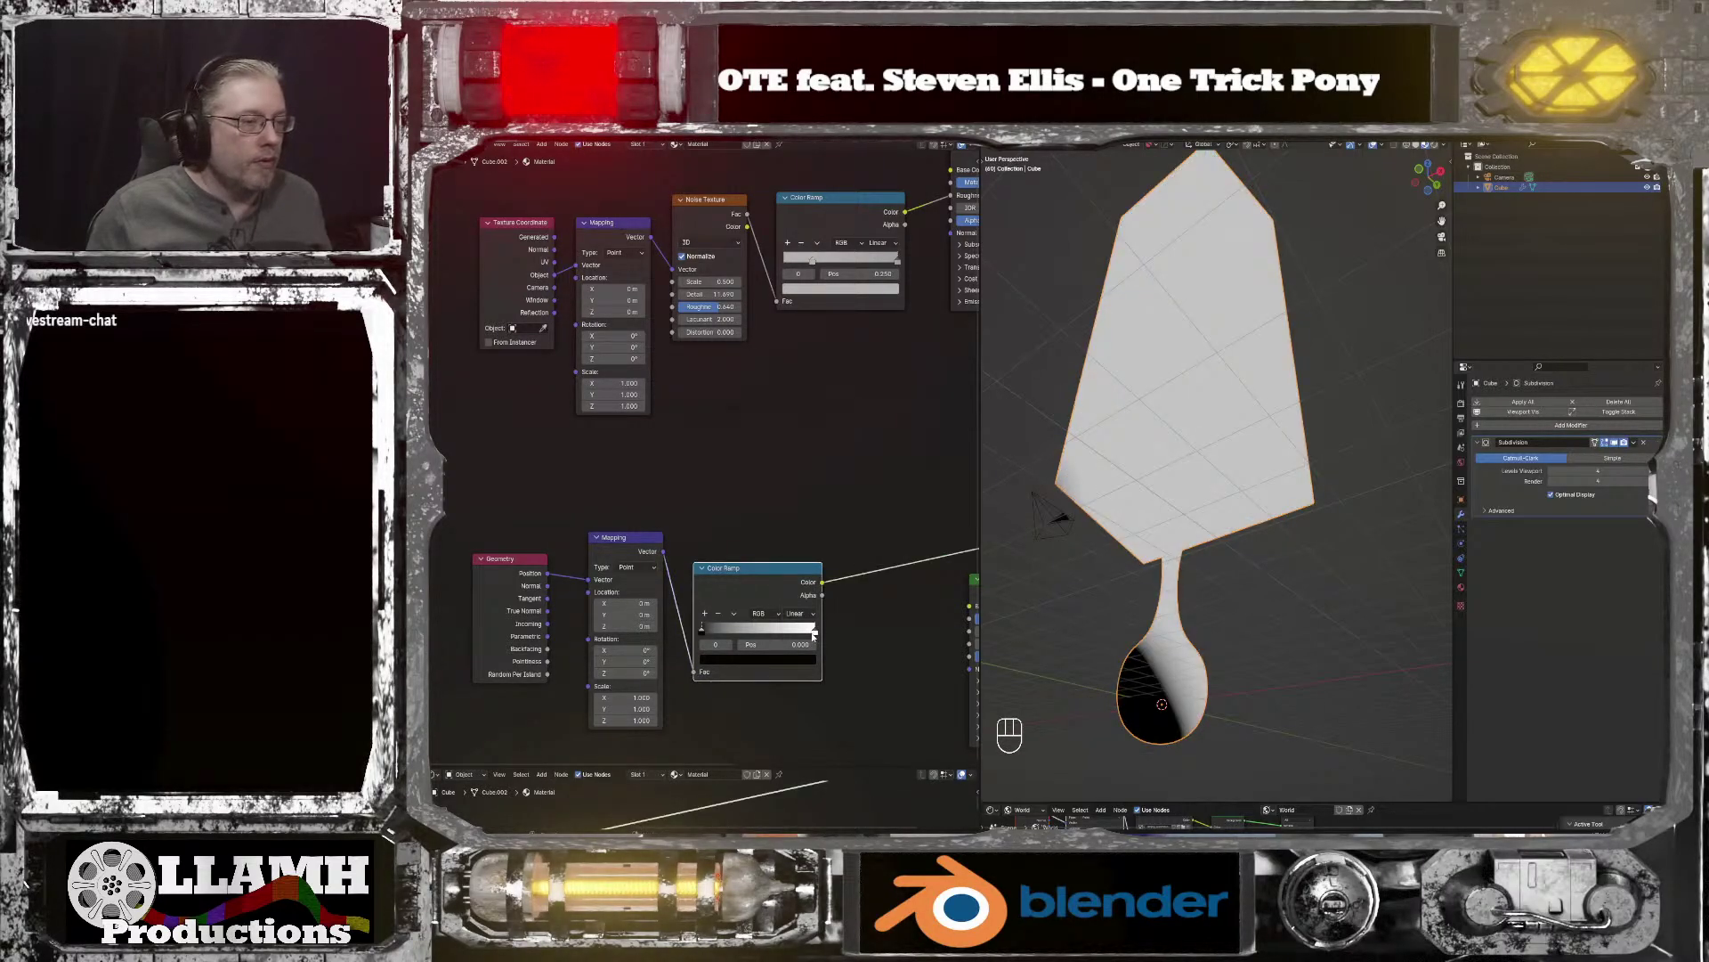
pyautogui.moveTo(1129, 630); pyautogui.dragTo(915, 694, button='middle')
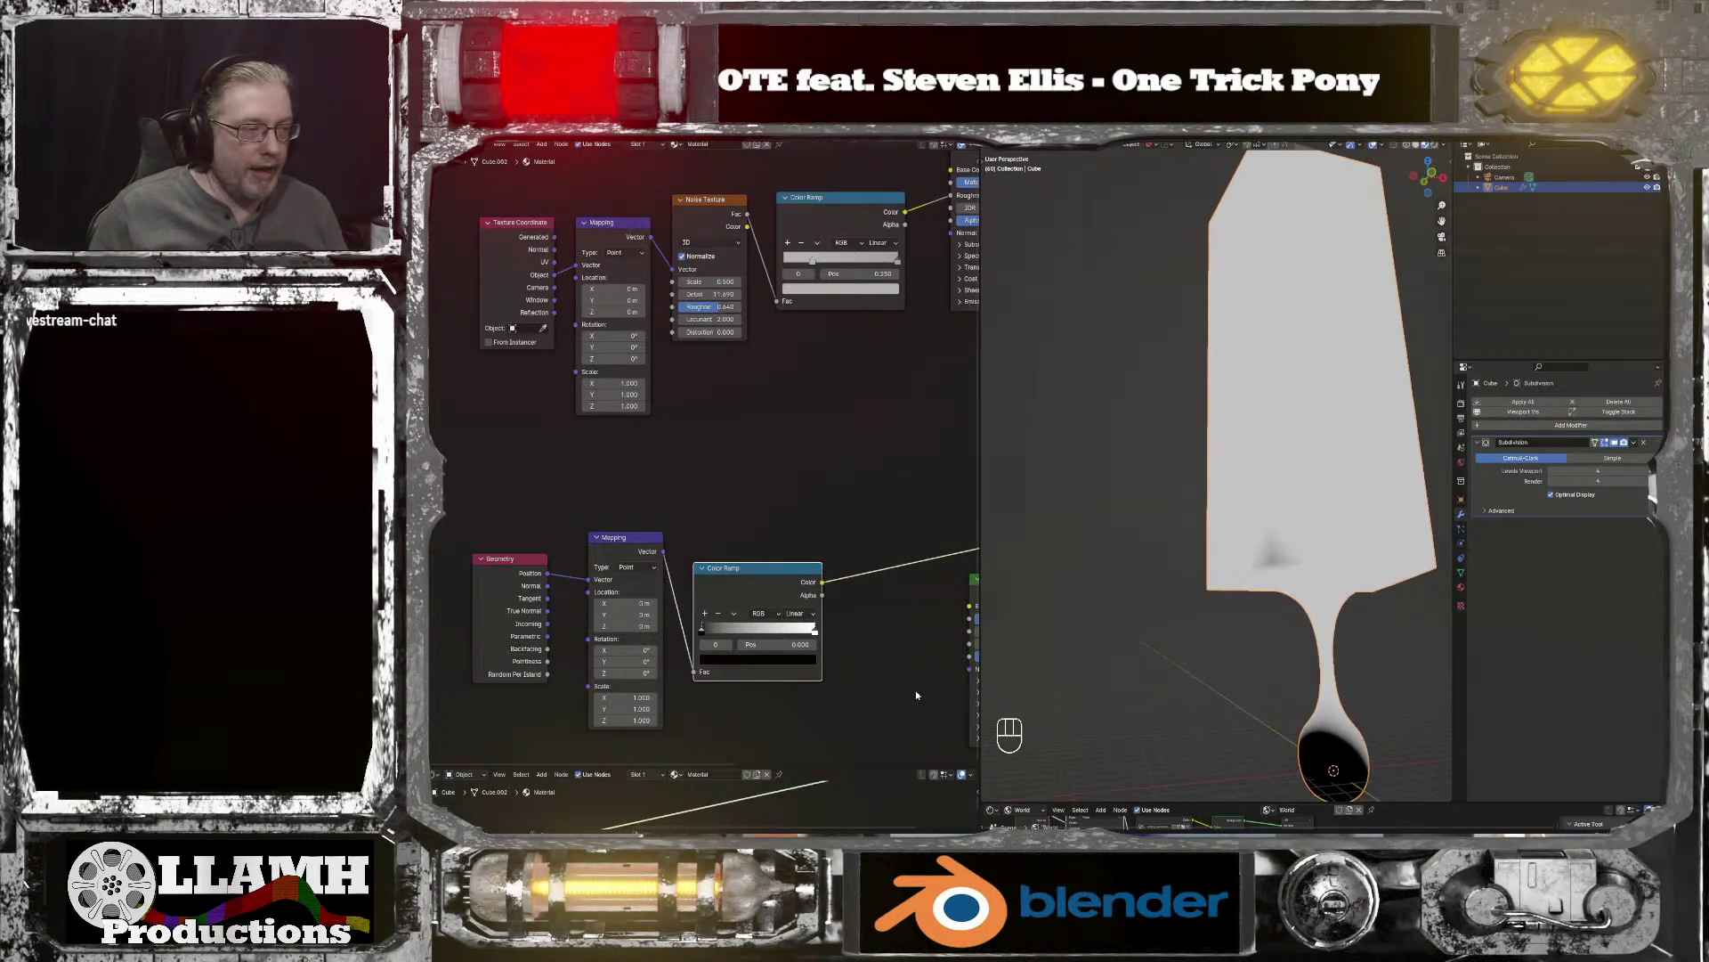
# Step: Set the new Color Ramp's white stop to position 0.52
pyautogui.moveTo(813, 629); pyautogui.dragTo(764, 633)
pyautogui.doubleClick(771, 643)
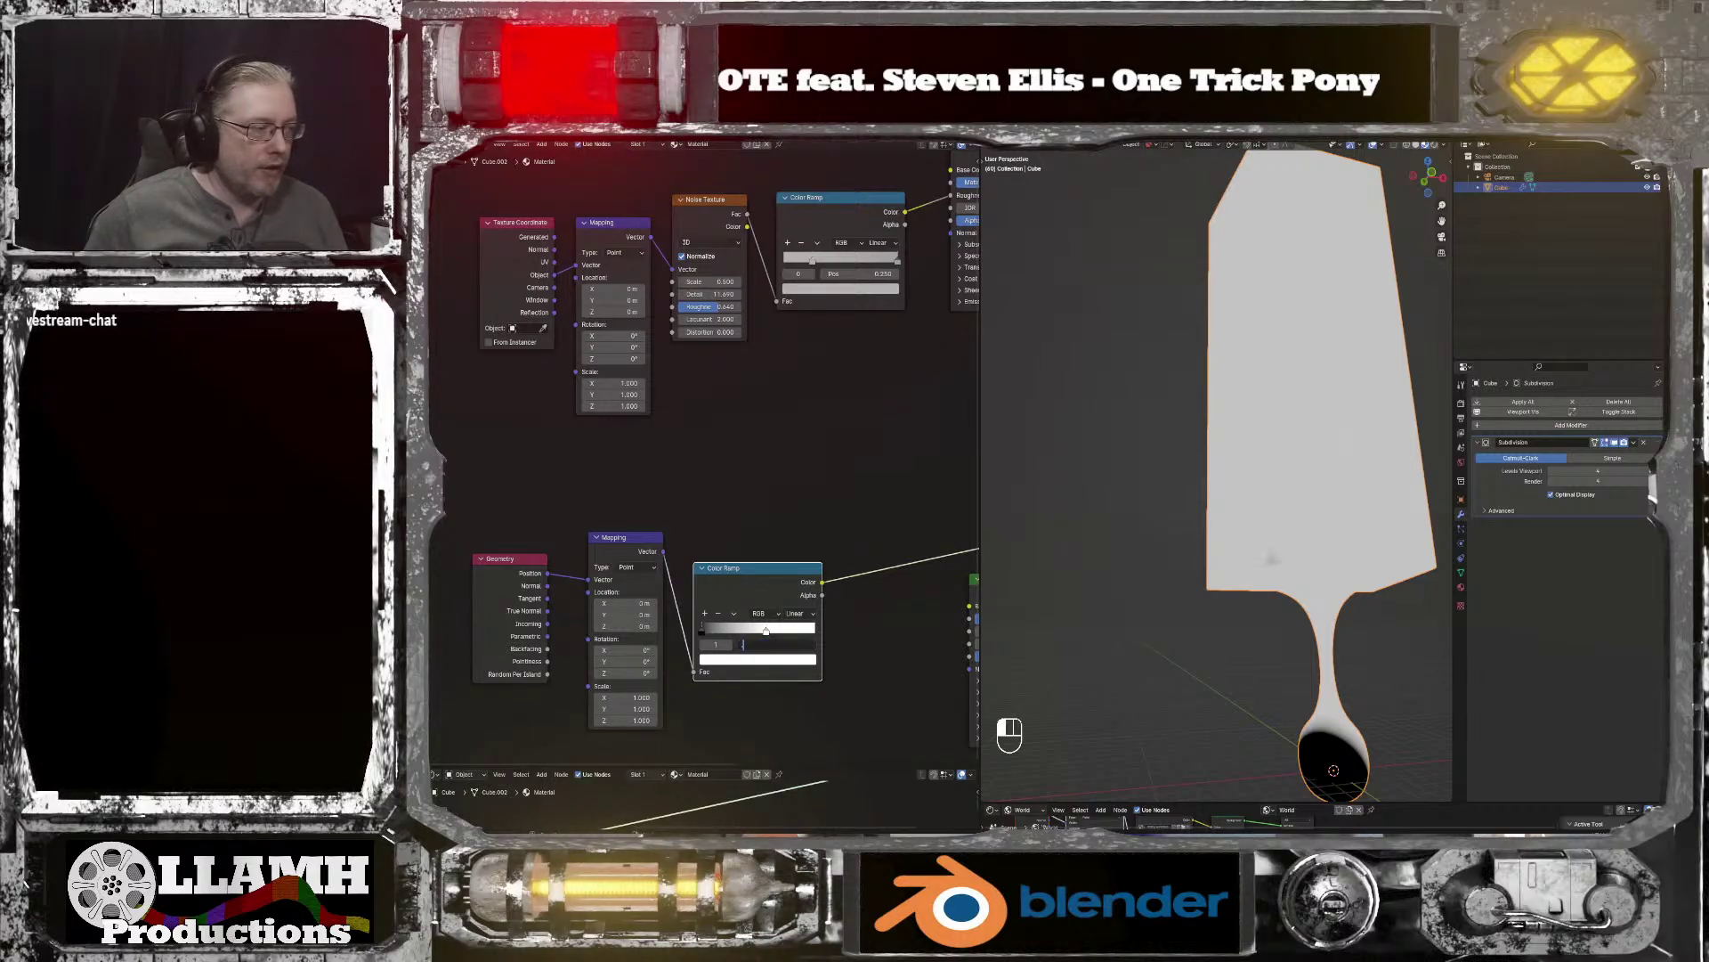
pyautogui.write('.52')
pyautogui.press('Return')
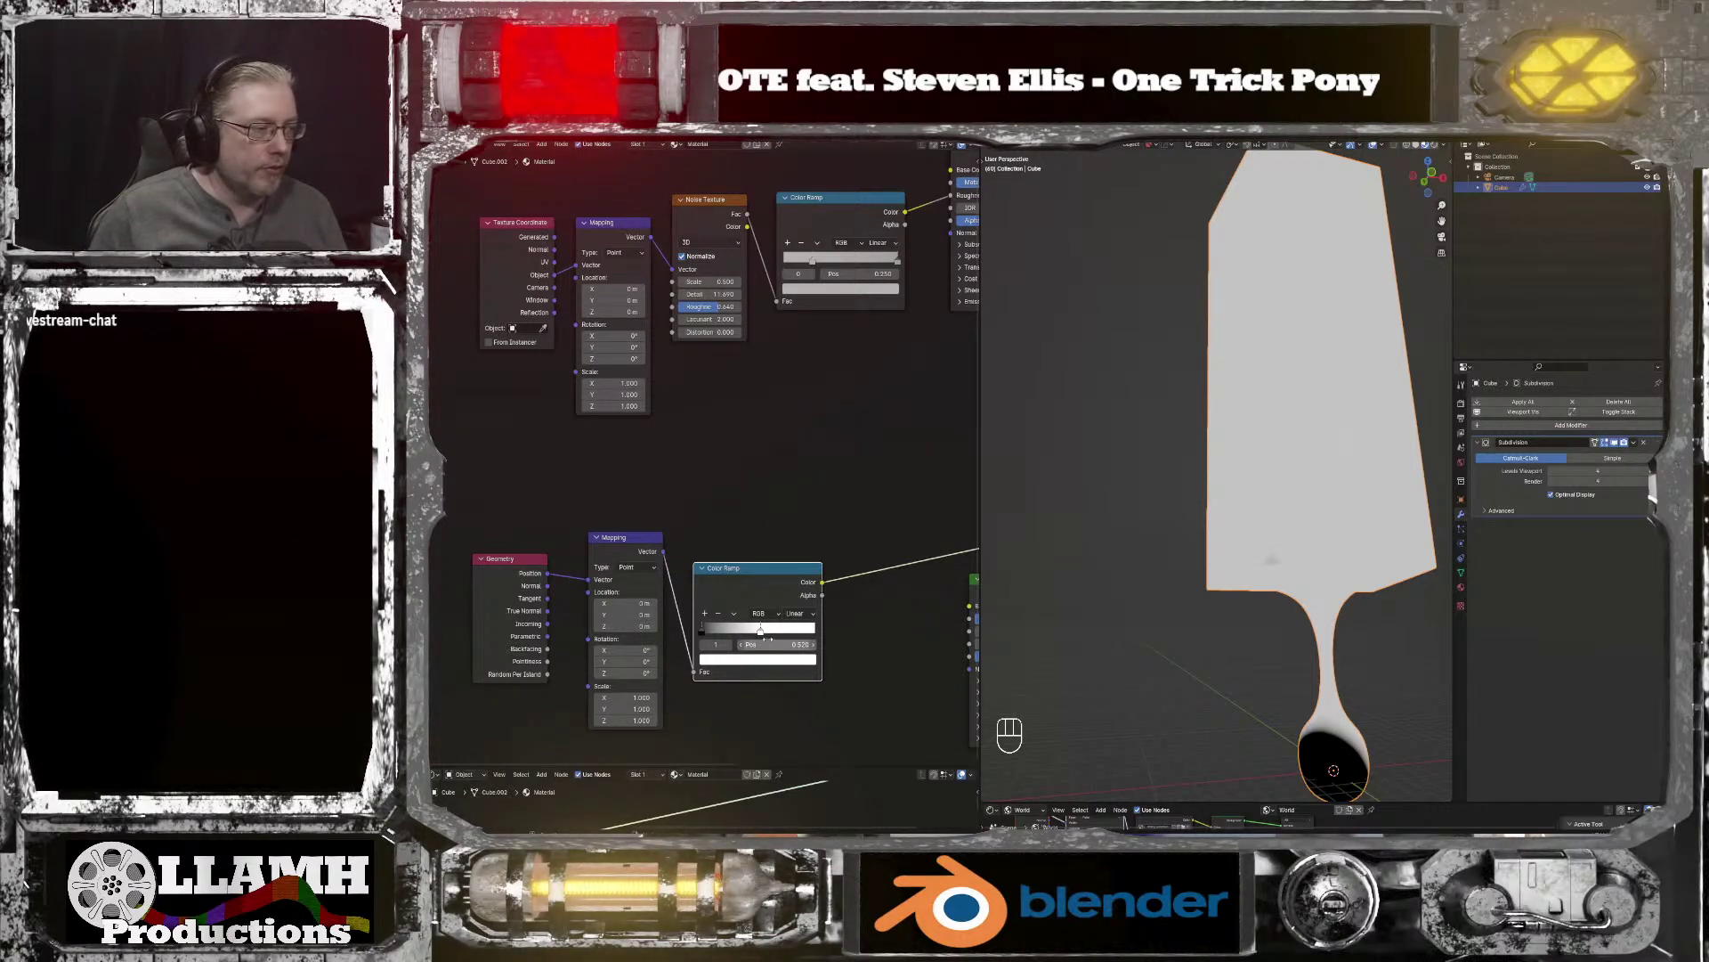
# Step: Set the new Color Ramp's black stop to position 0.5 for a sharp black-to-white edge
pyautogui.click(703, 630)
pyautogui.doubleClick(761, 644)
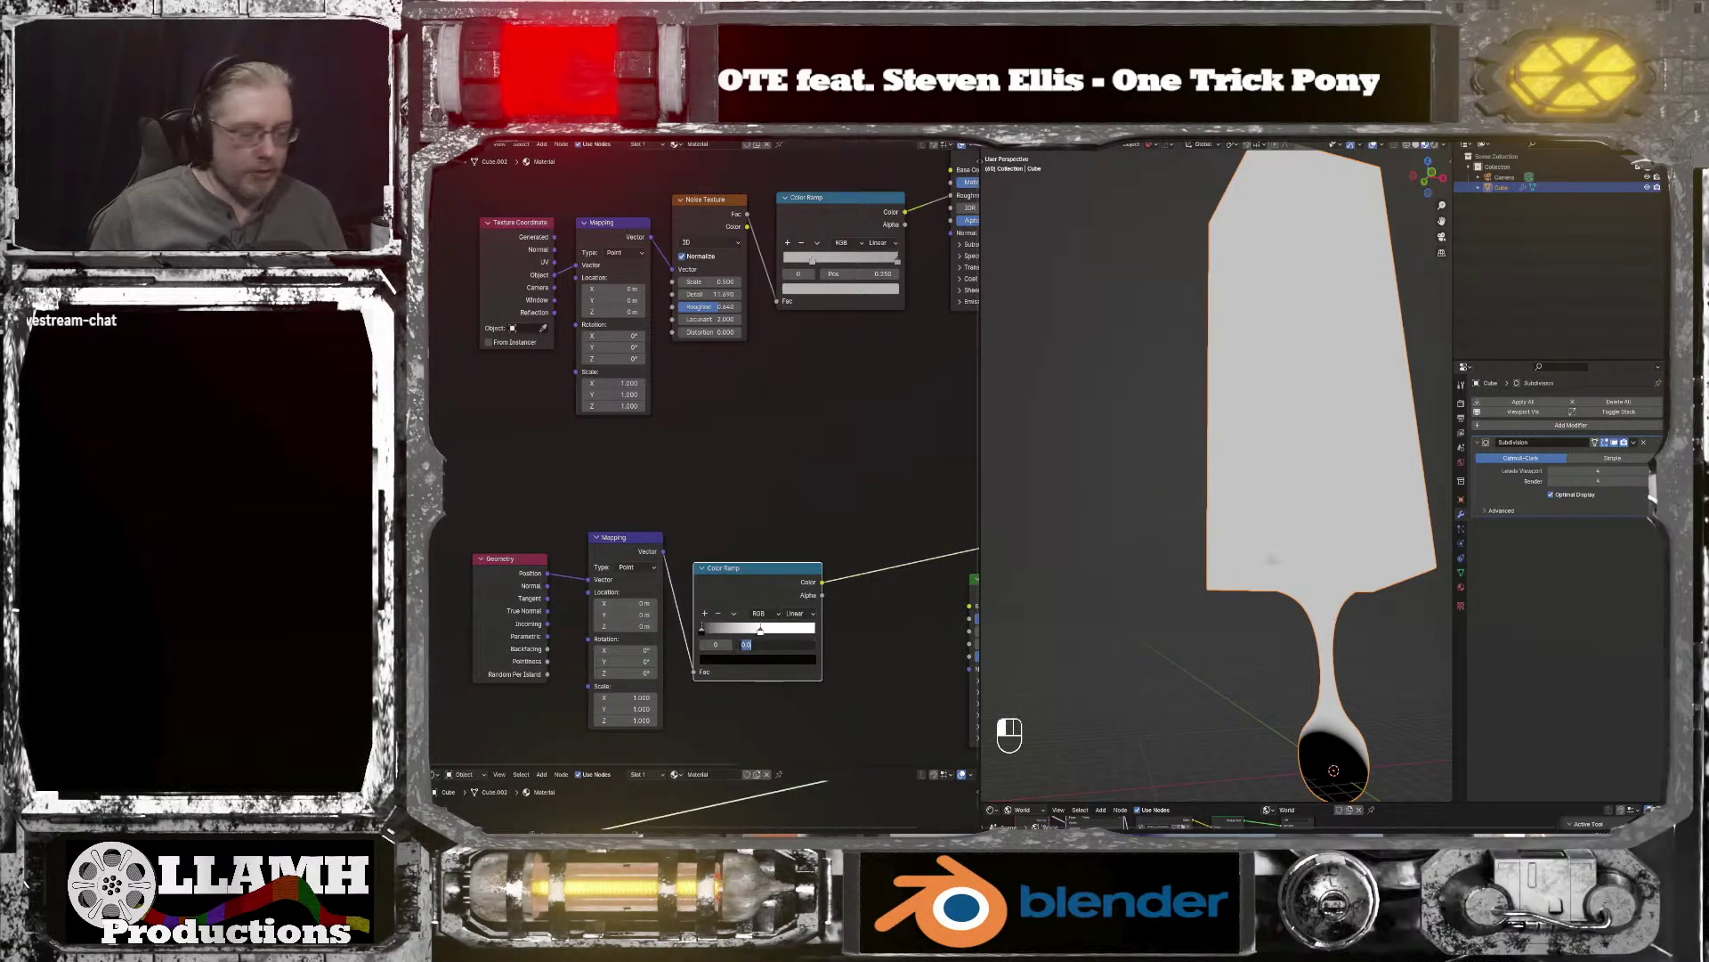
pyautogui.write('.5')
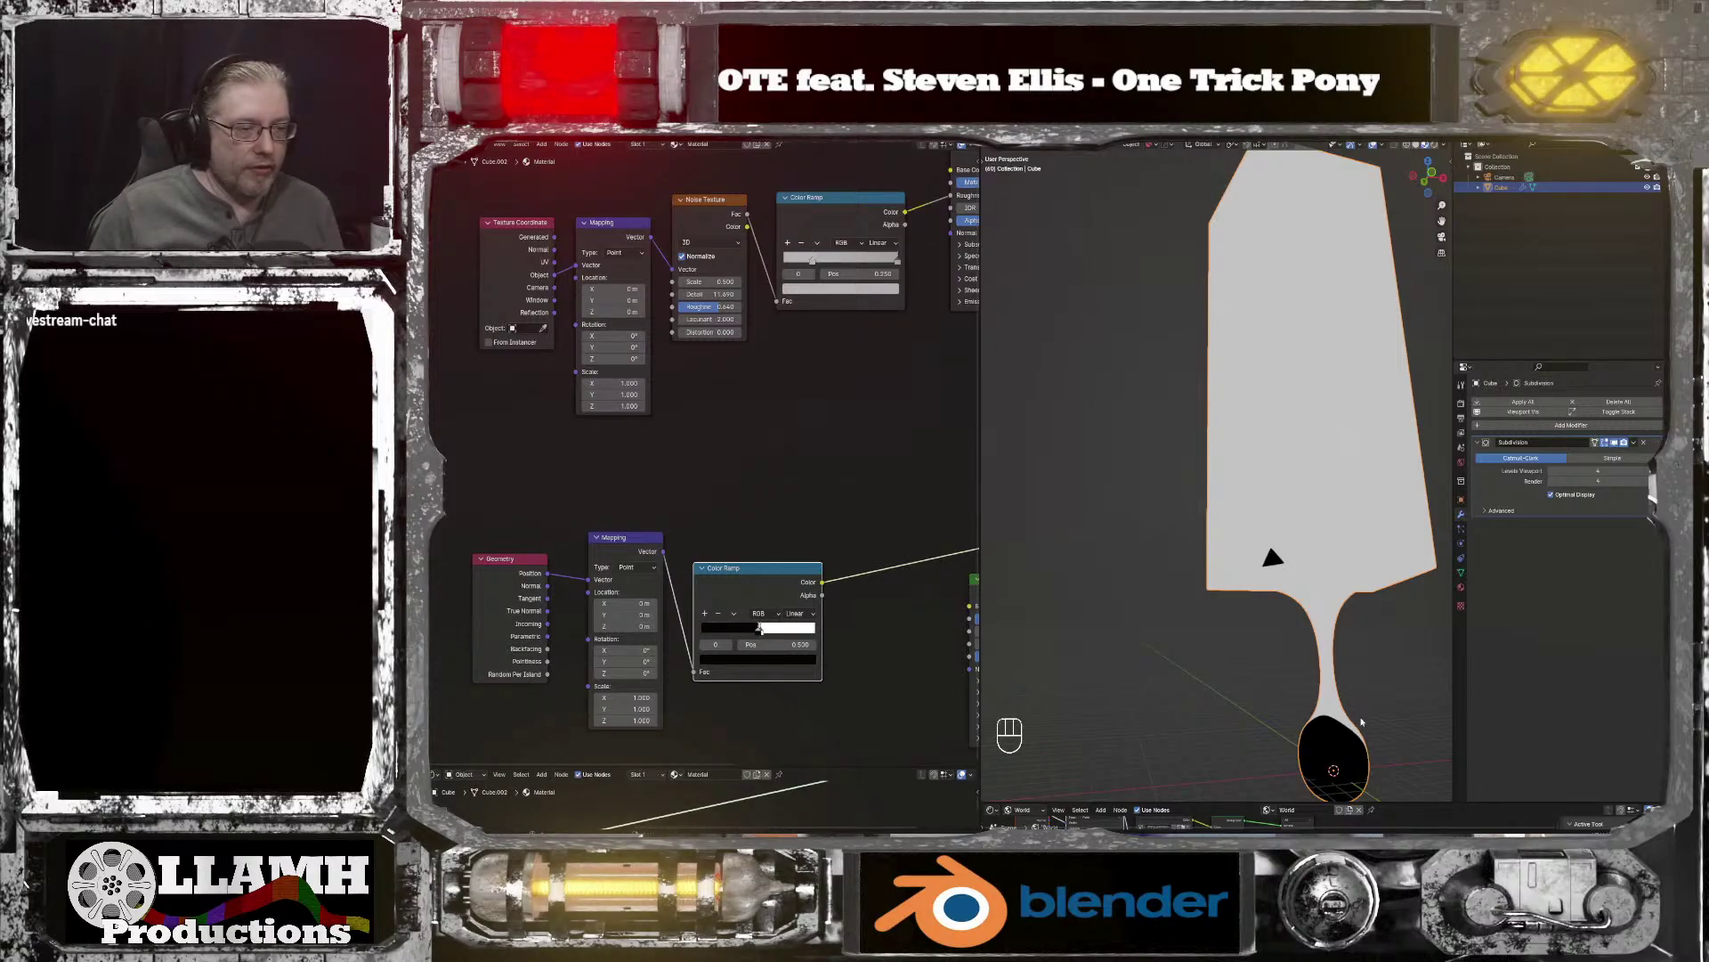
pyautogui.press('Return')
# Step: Rotate the lower Mapping node negatively on Z and to about -44° on X to level the black-white split across the droplet
pyautogui.moveTo(1312, 708); pyautogui.dragTo(1084, 691, button='middle')
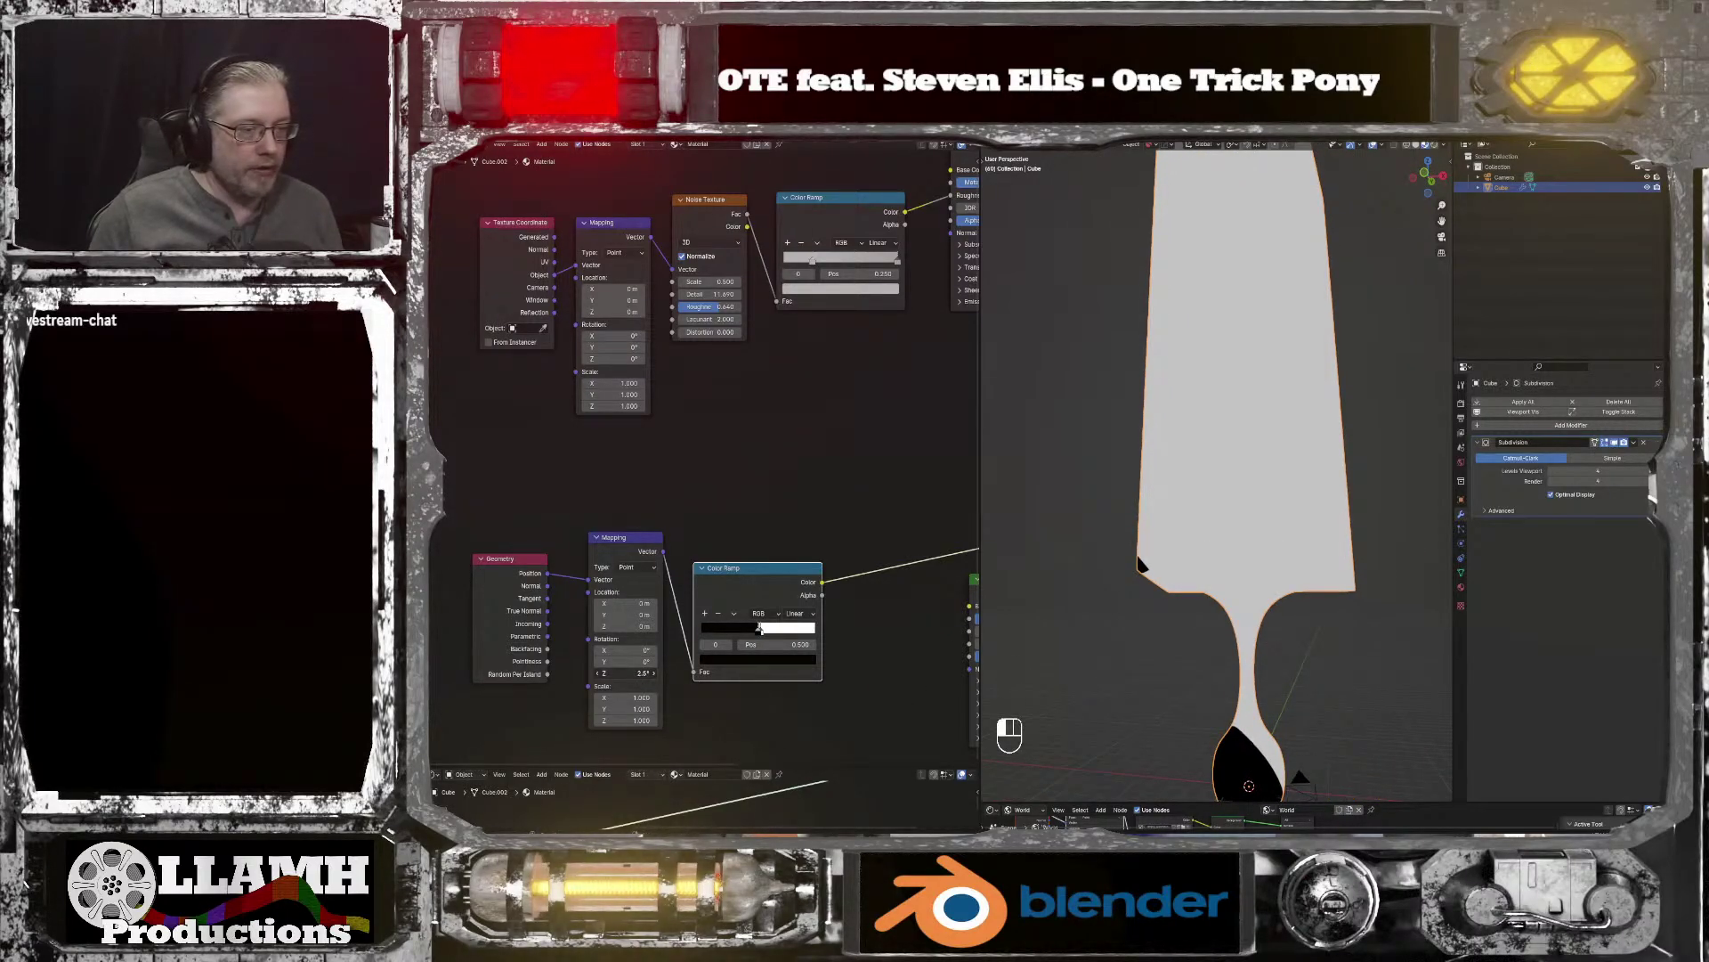
pyautogui.moveTo(636, 673); pyautogui.dragTo(584, 661)
pyautogui.press('Return')
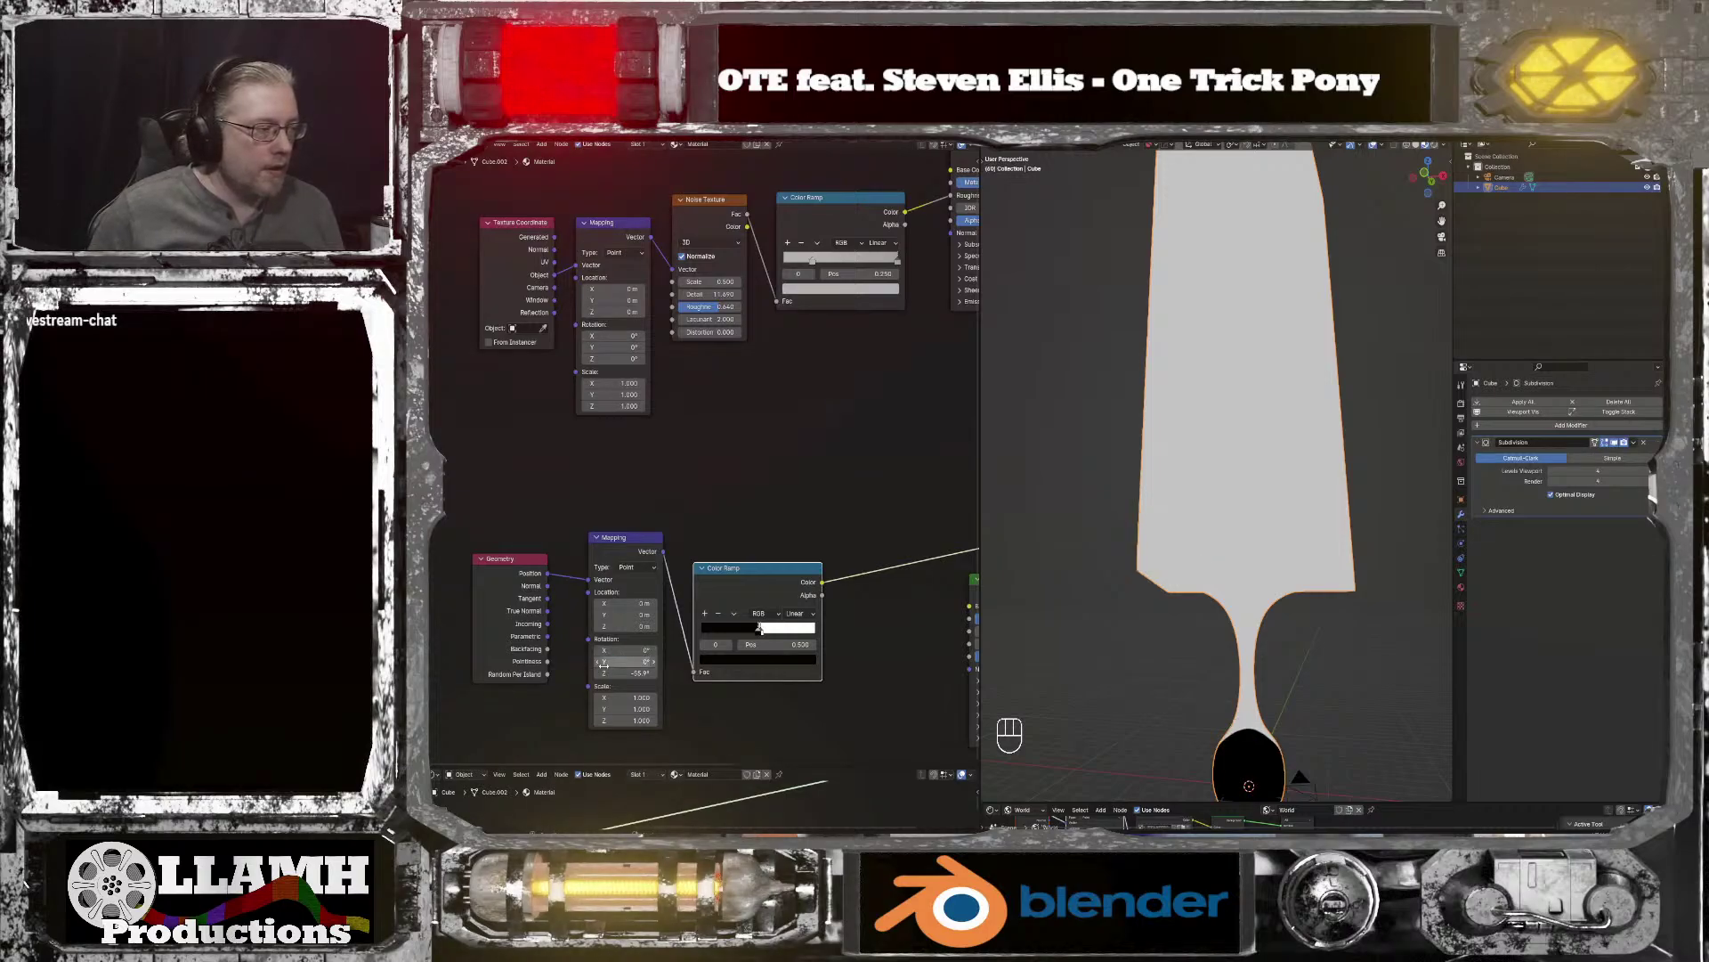
pyautogui.moveTo(633, 650); pyautogui.dragTo(611, 650)
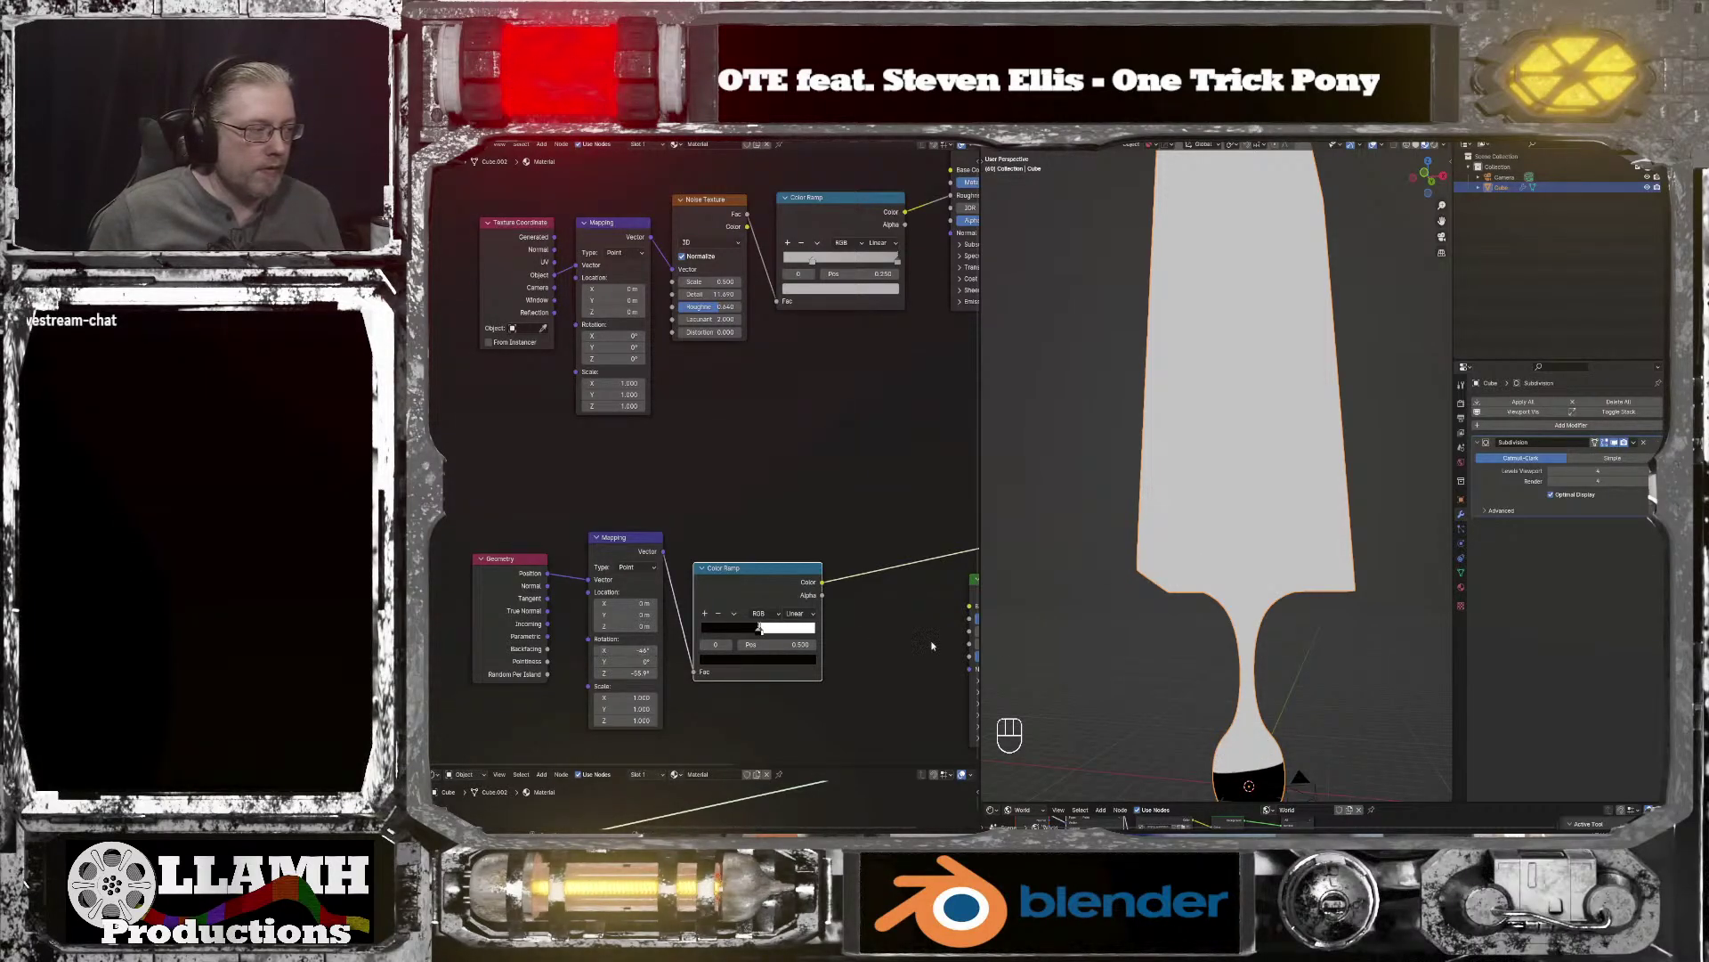
# Step: Set the lower Mapping node's X and Z rotations to -45° each
pyautogui.scroll(-3, 1193, 646)
pyautogui.moveTo(1246, 648); pyautogui.dragTo(1050, 659, button='middle')
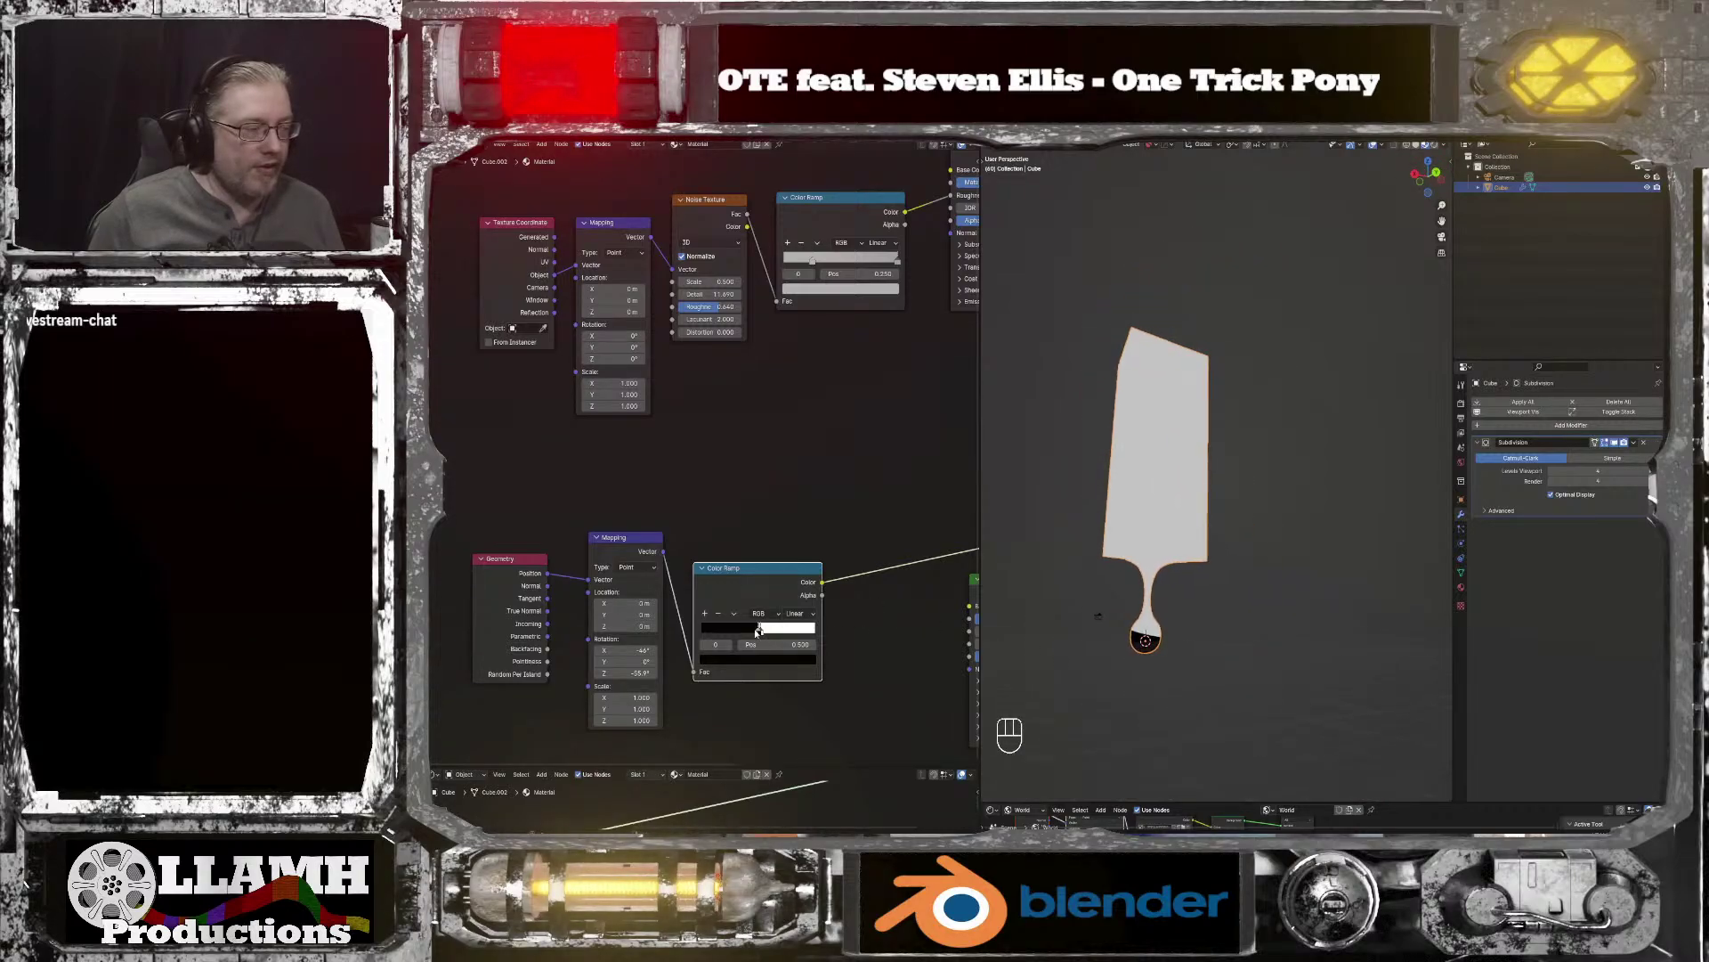
pyautogui.moveTo(601, 650); pyautogui.dragTo(616, 650)
pyautogui.moveTo(1168, 669); pyautogui.dragTo(1347, 673, button='middle')
pyautogui.click(623, 650)
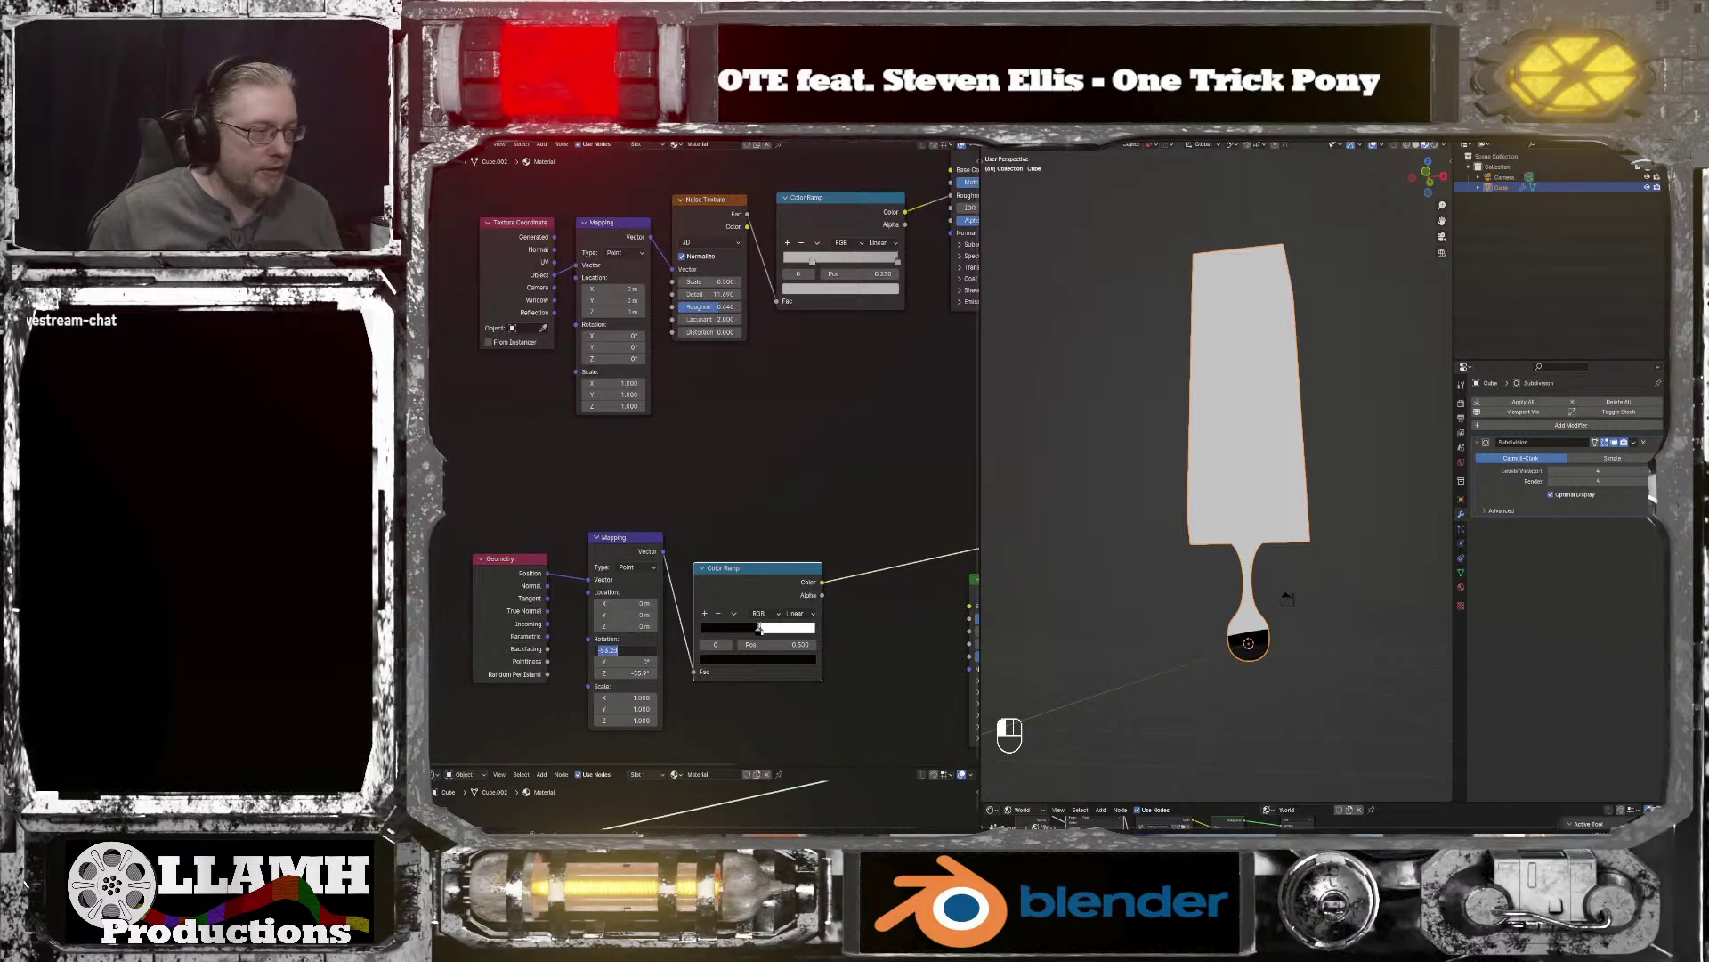
pyautogui.write('-45')
pyautogui.press('Return')
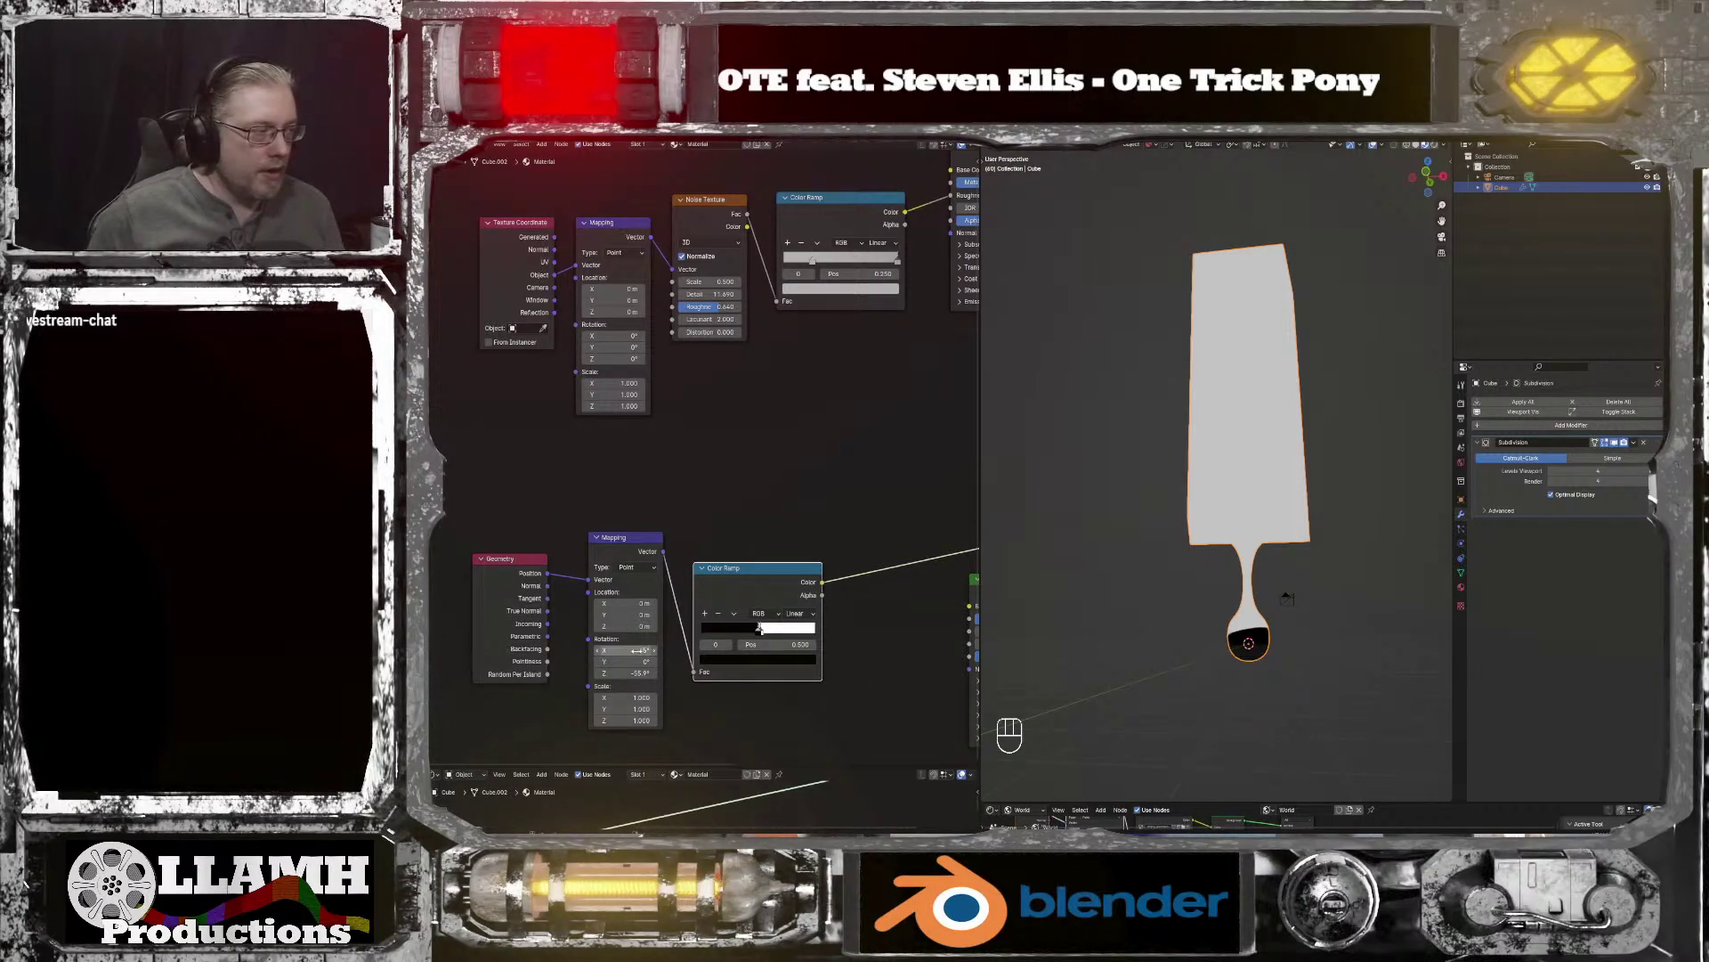
pyautogui.click(623, 673)
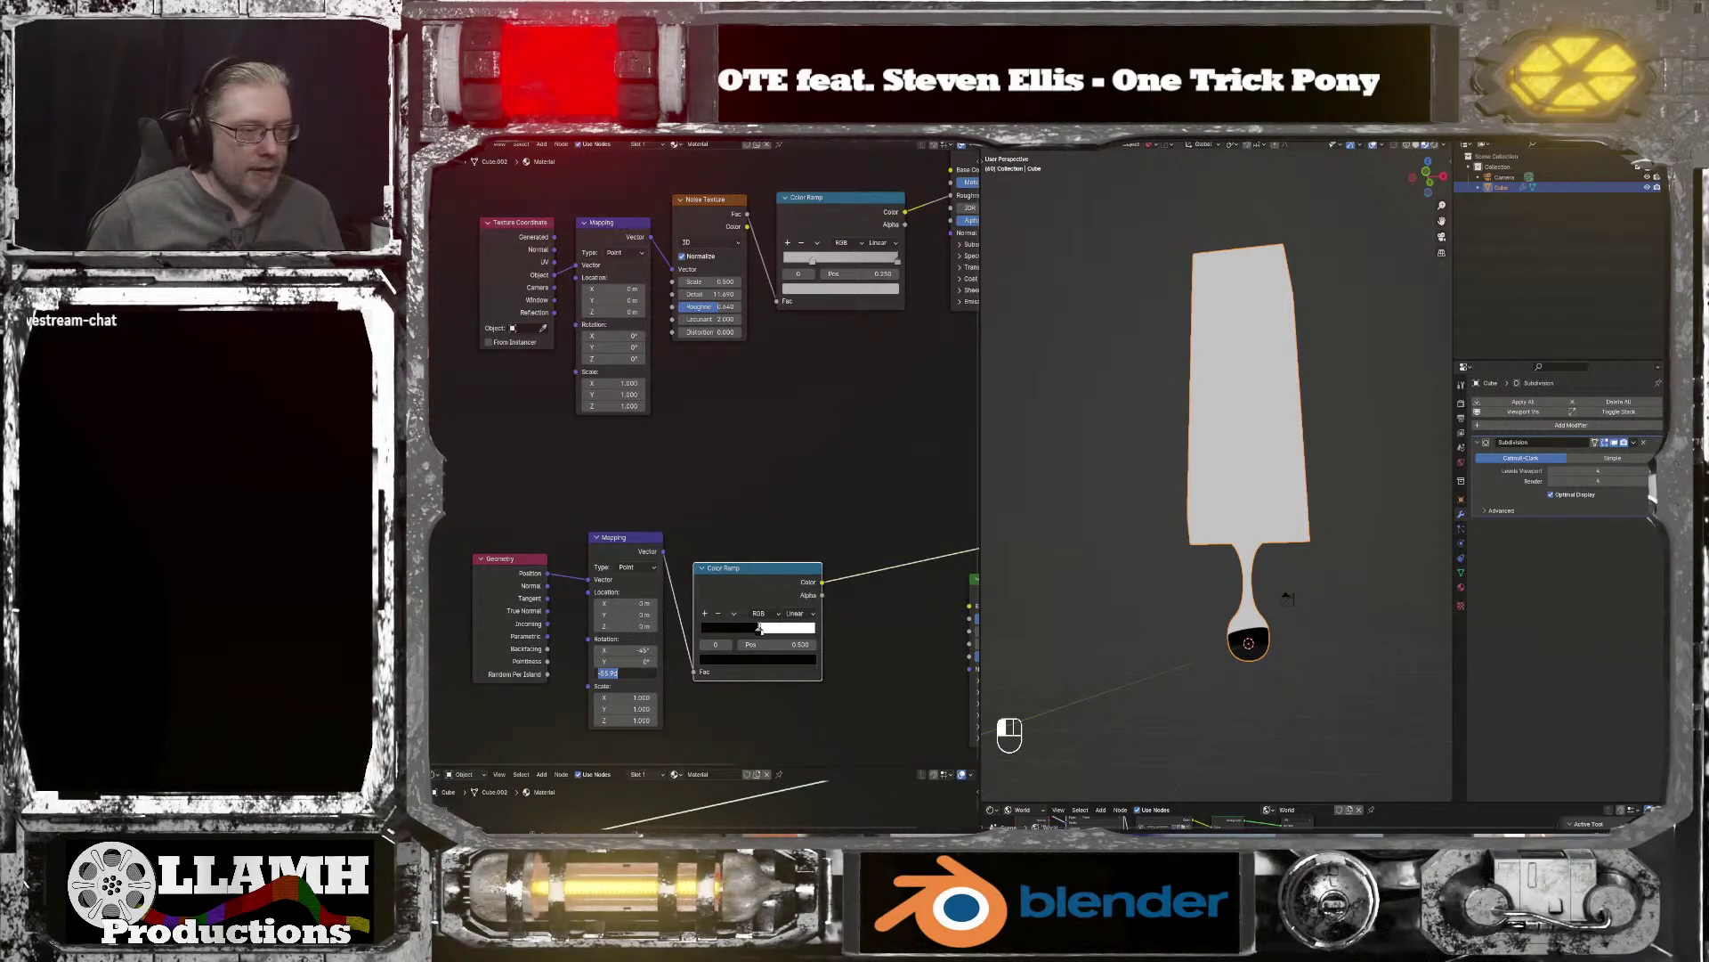
pyautogui.press('Return')
# Step: Set the lower Mapping node's X rotation to -55°
pyautogui.moveTo(1170, 661); pyautogui.dragTo(1056, 660, button='middle')
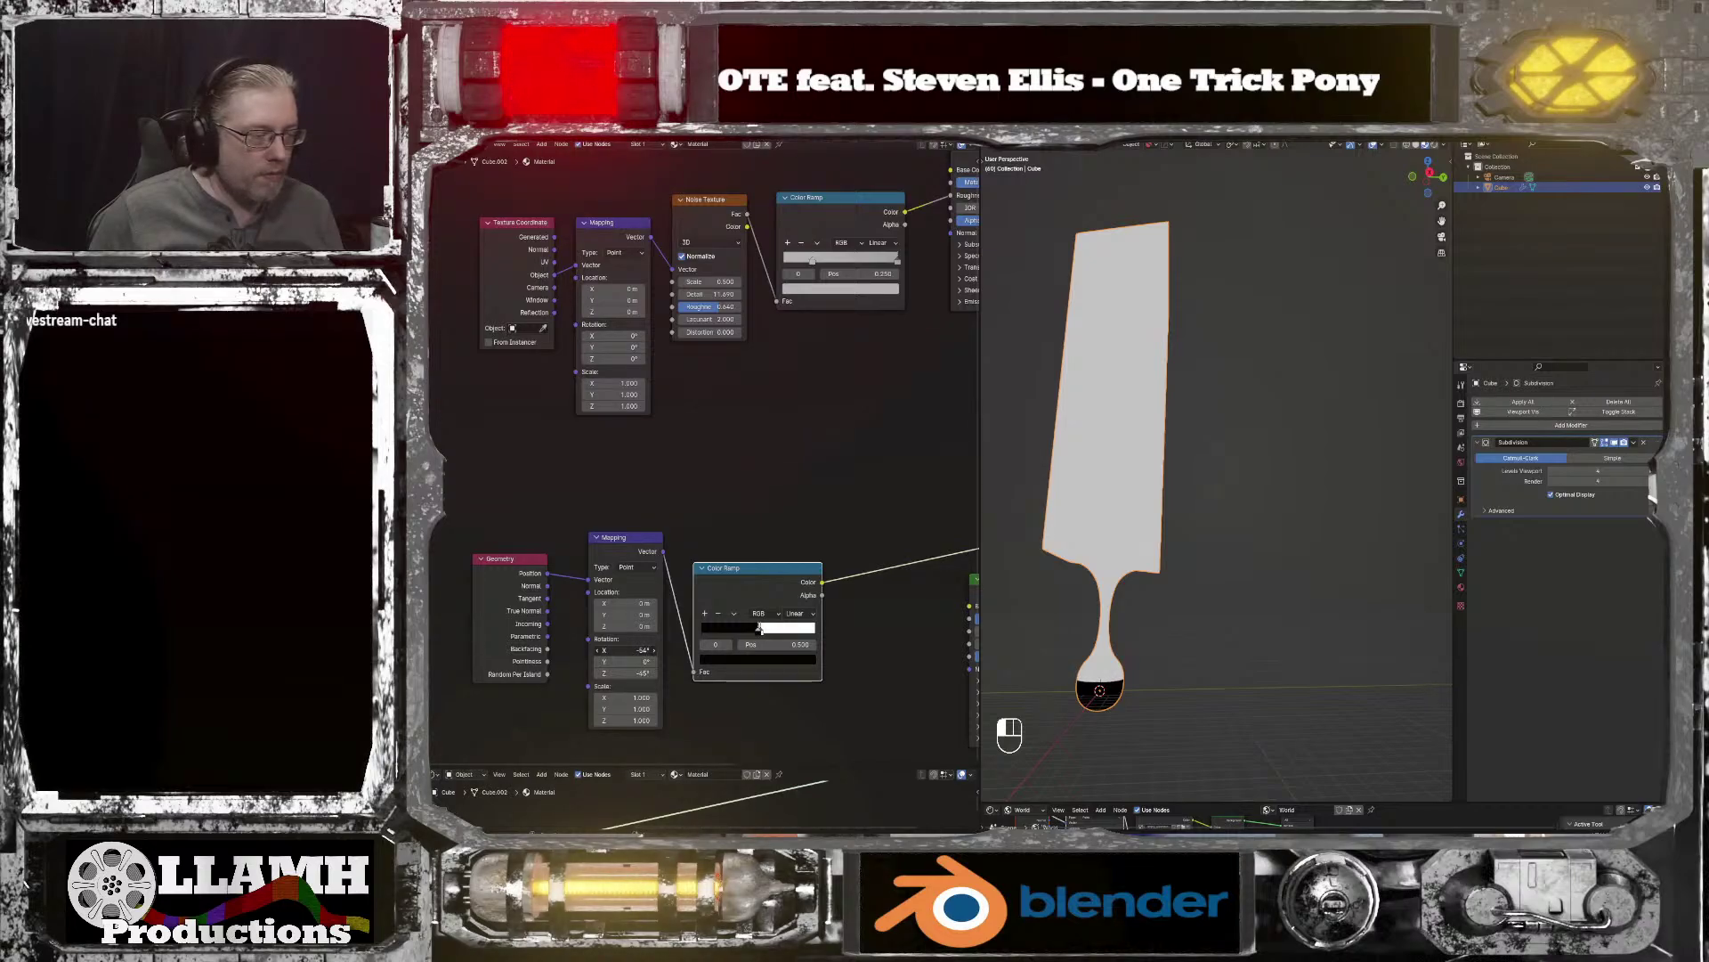
pyautogui.click(626, 650)
pyautogui.write('-')
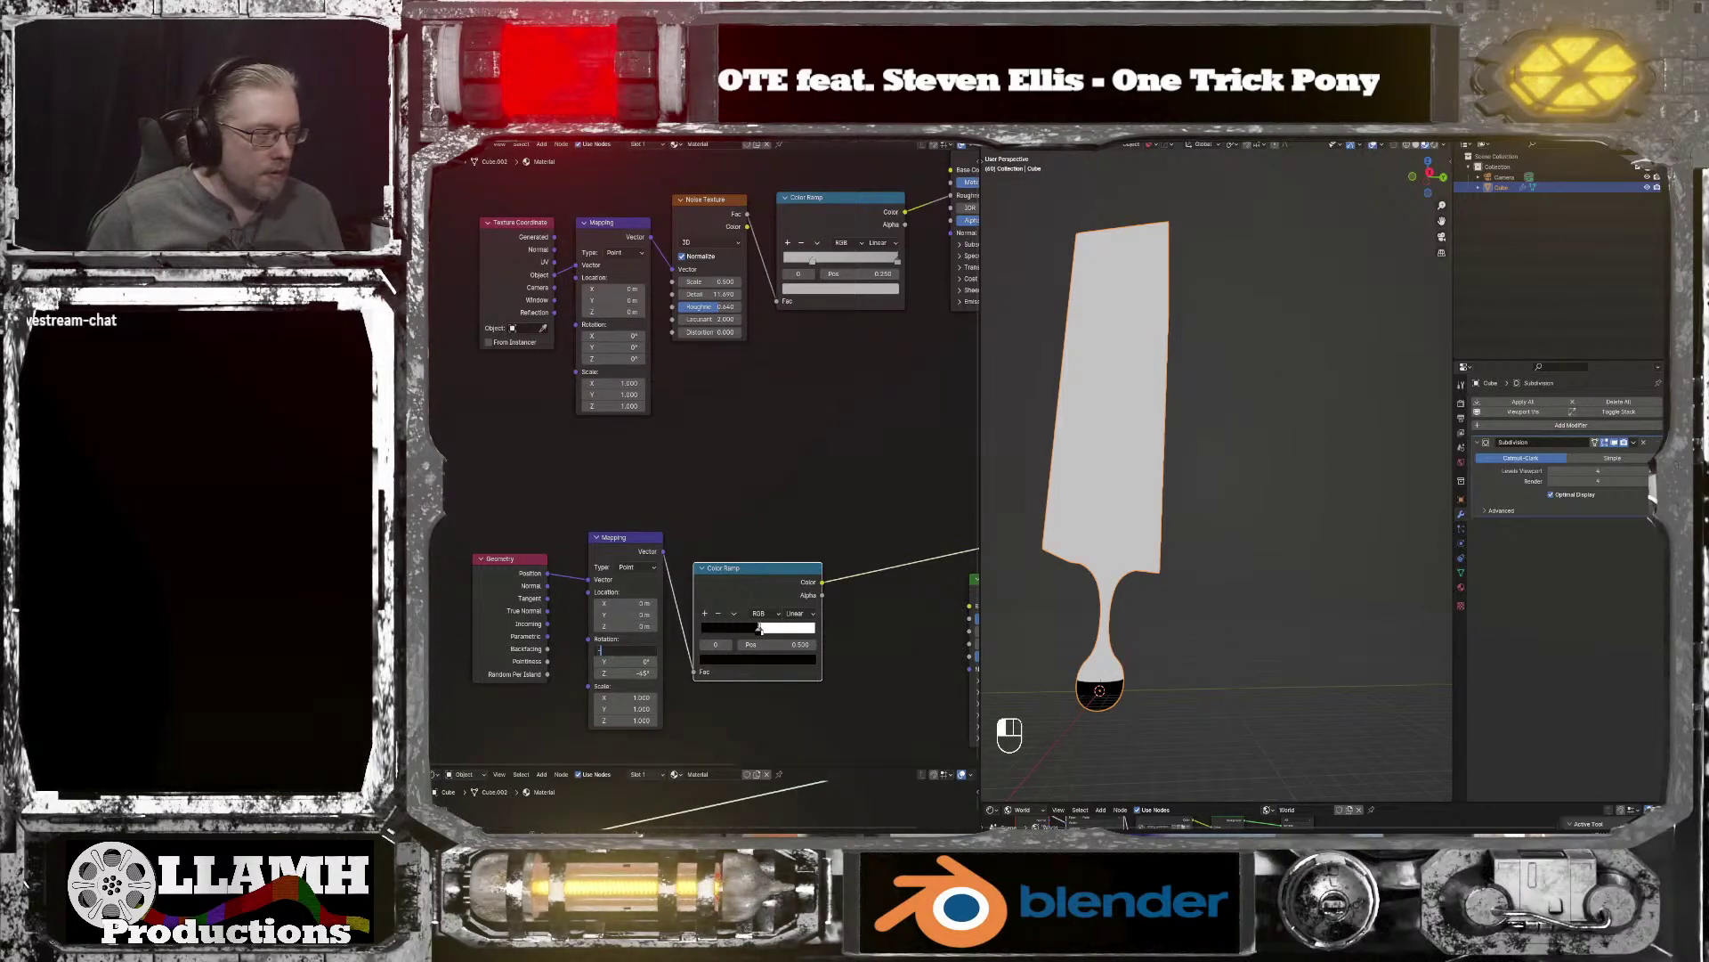
pyautogui.write('55')
pyautogui.press('Return')
# Step: Try a Z rotation of -55° on the lower Mapping node
pyautogui.click(626, 661)
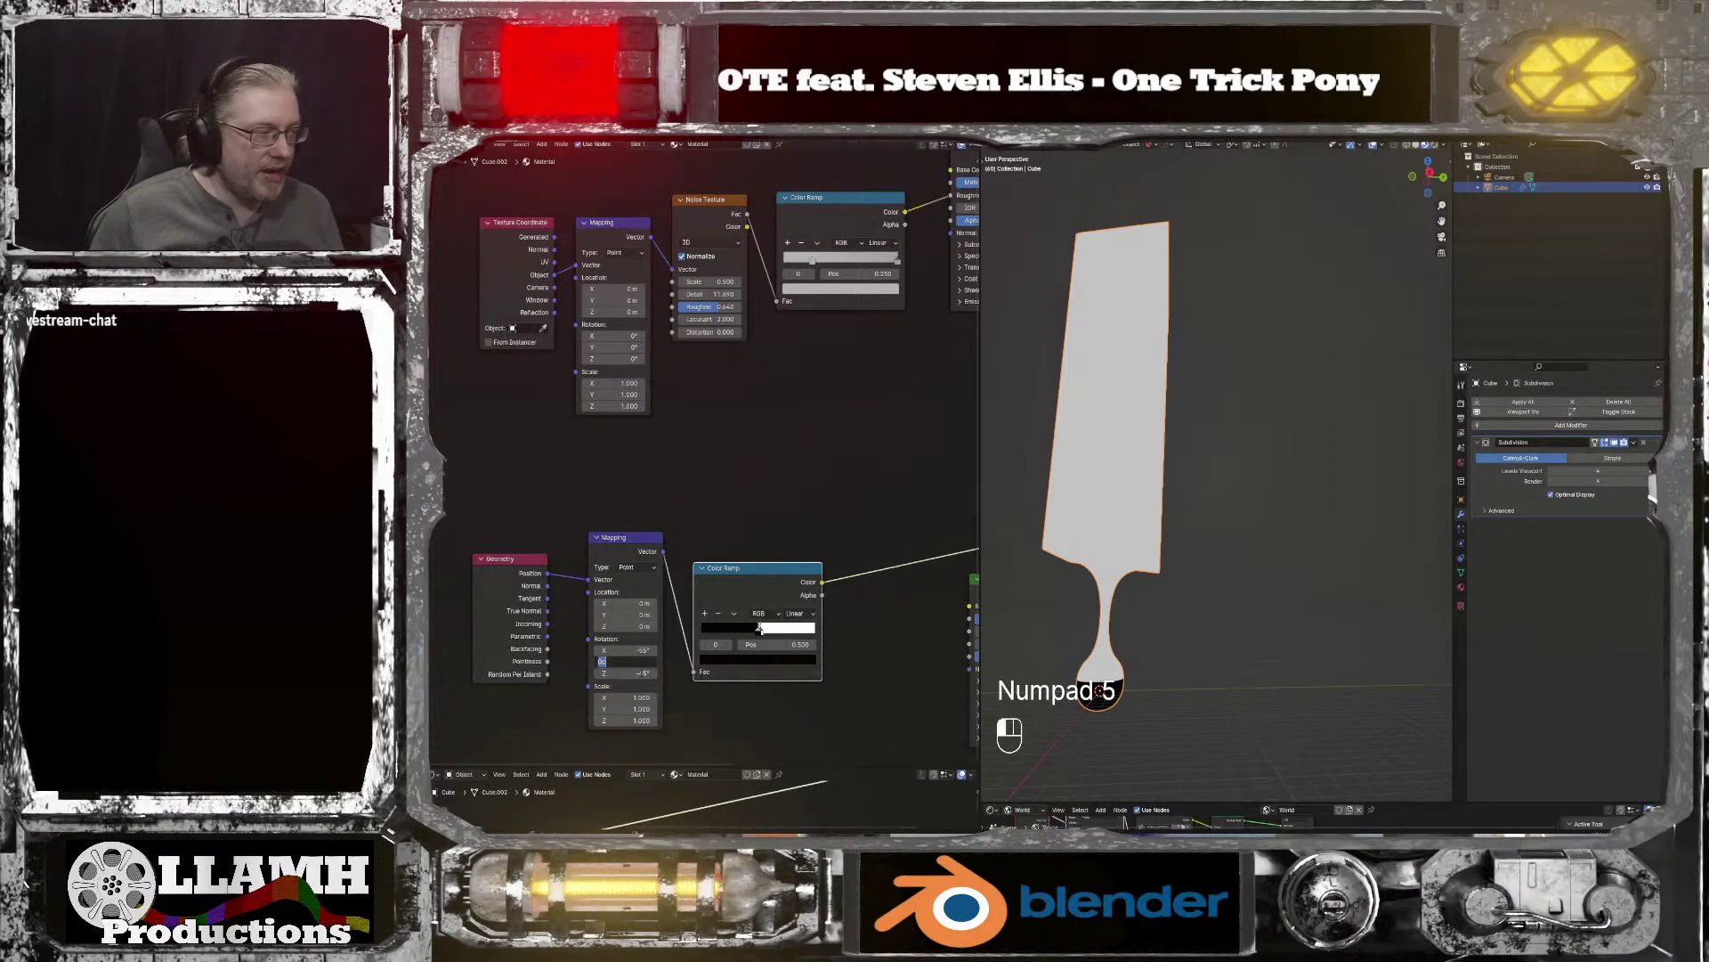
pyautogui.click(625, 673)
pyautogui.click(626, 673)
pyautogui.write('-55')
pyautogui.press('Return')
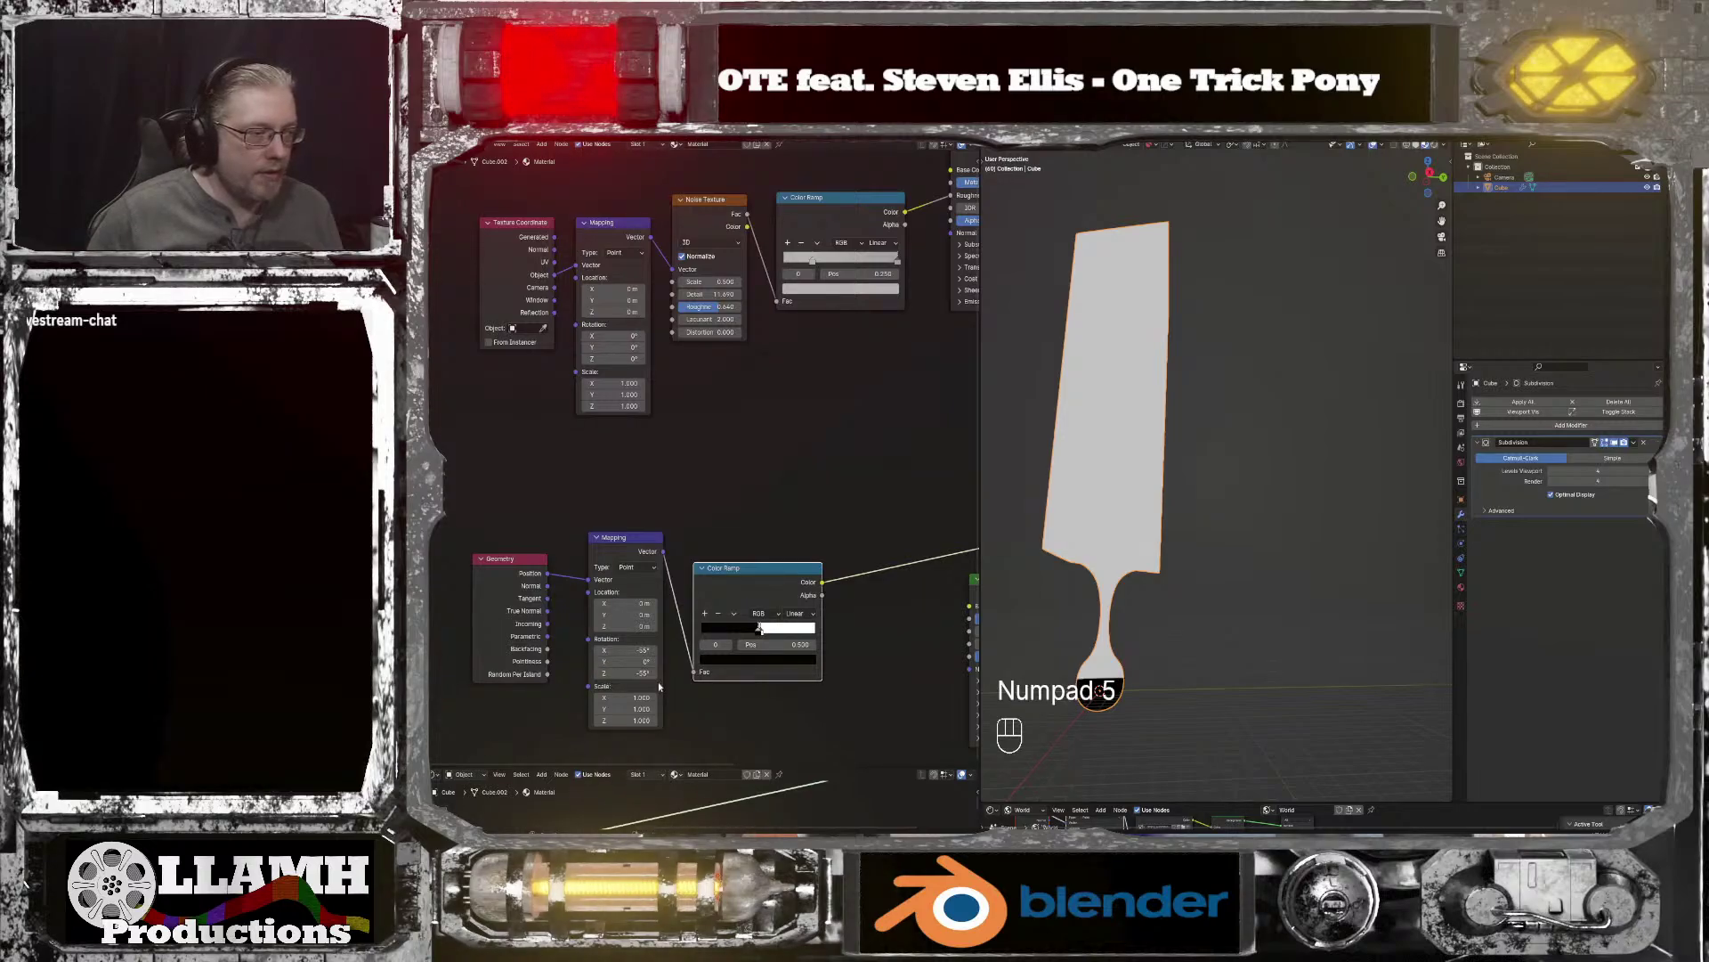
# Step: Examine the tilt of the black-white split on the droplet in a close front view
pyautogui.moveTo(1250, 693); pyautogui.dragTo(1300, 675, button='middle')
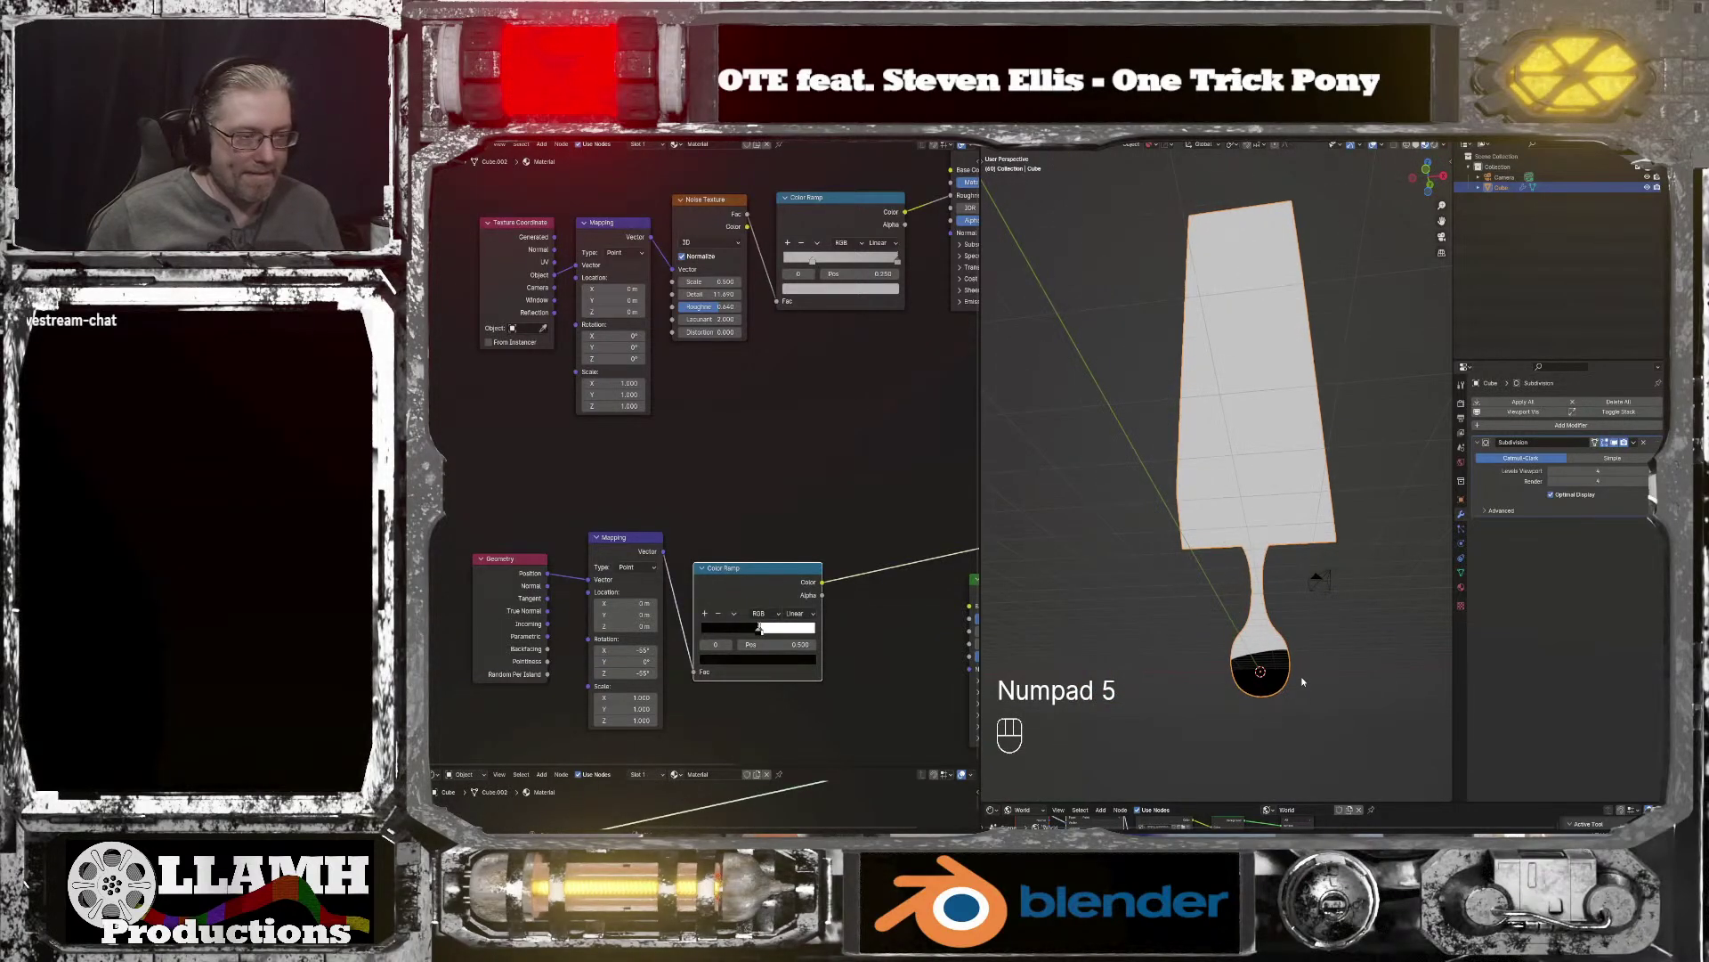
pyautogui.press('KP_1')
pyautogui.scroll(2, 1344, 579)
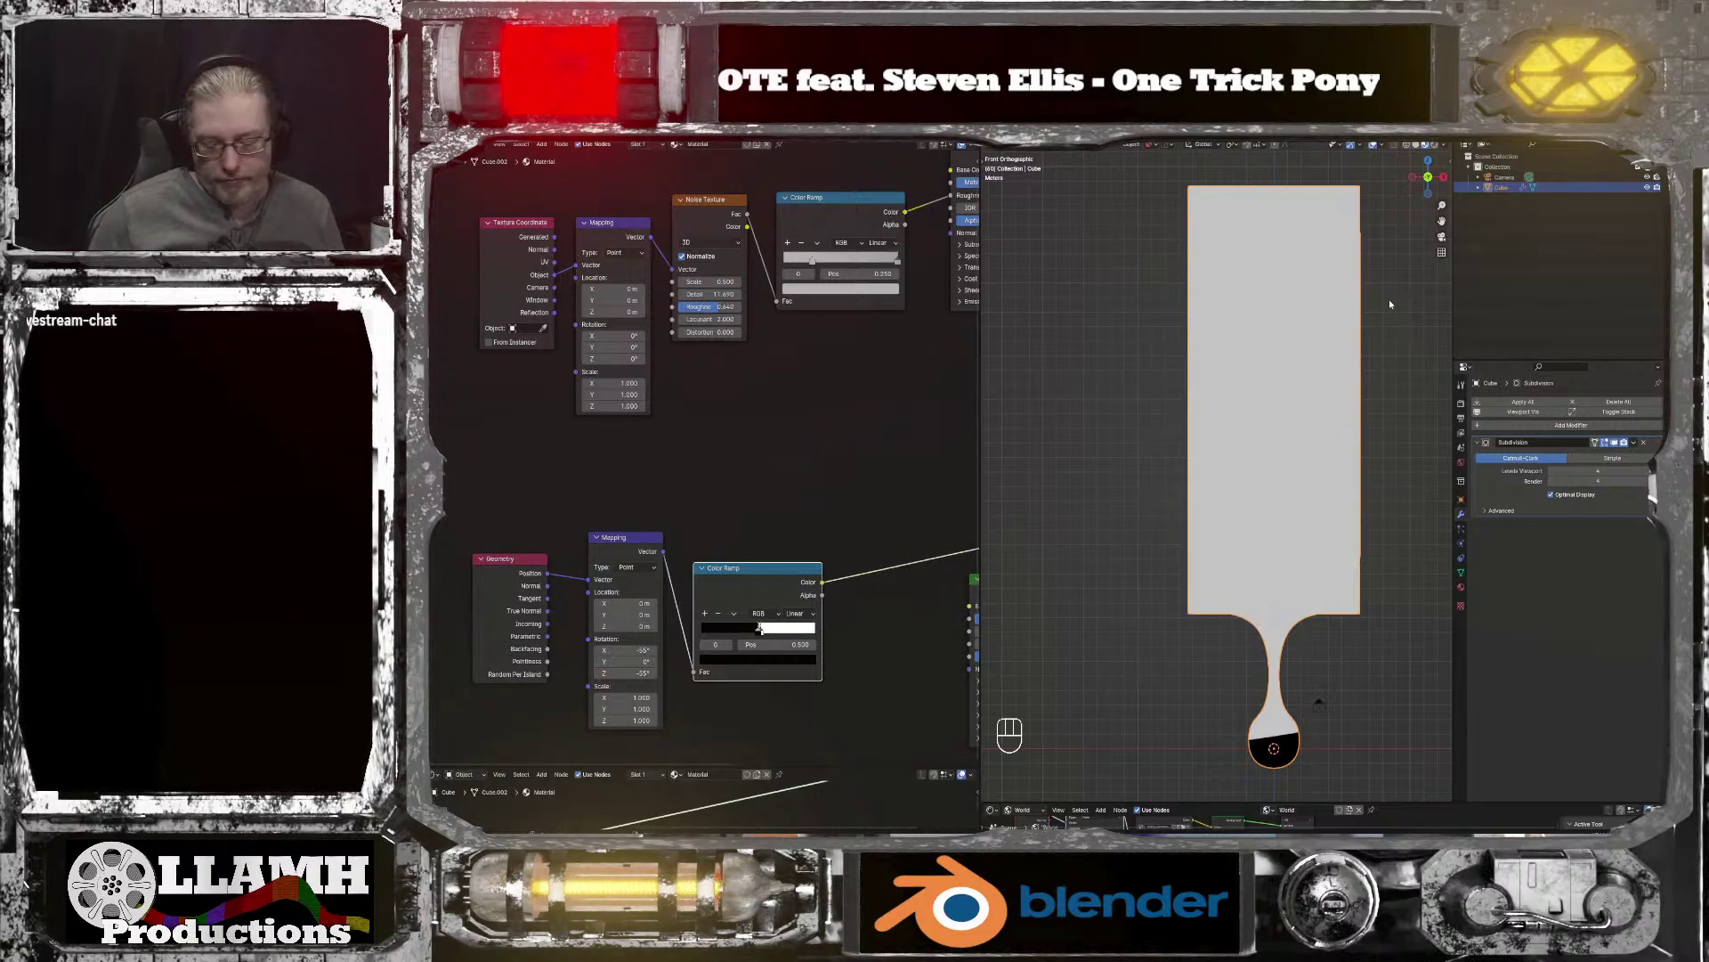
pyautogui.press('KP_Decimal')
pyautogui.scroll(2, 1394, 287)
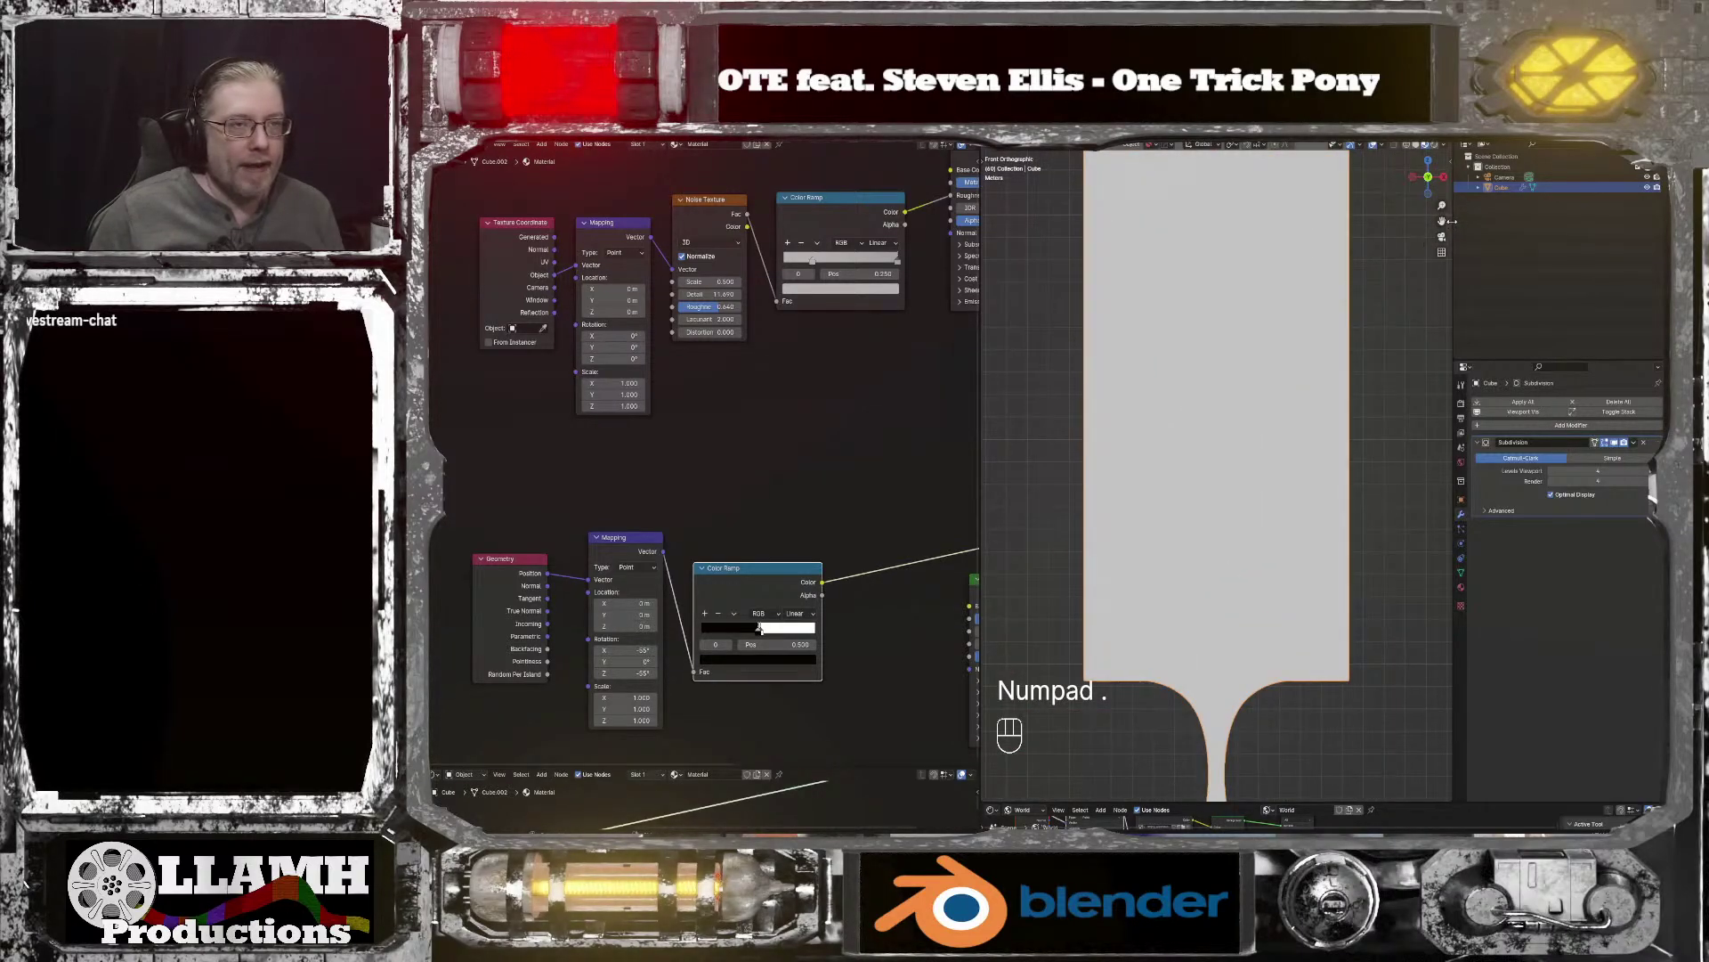
pyautogui.moveTo(1442, 220); pyautogui.dragTo(1368, 0)
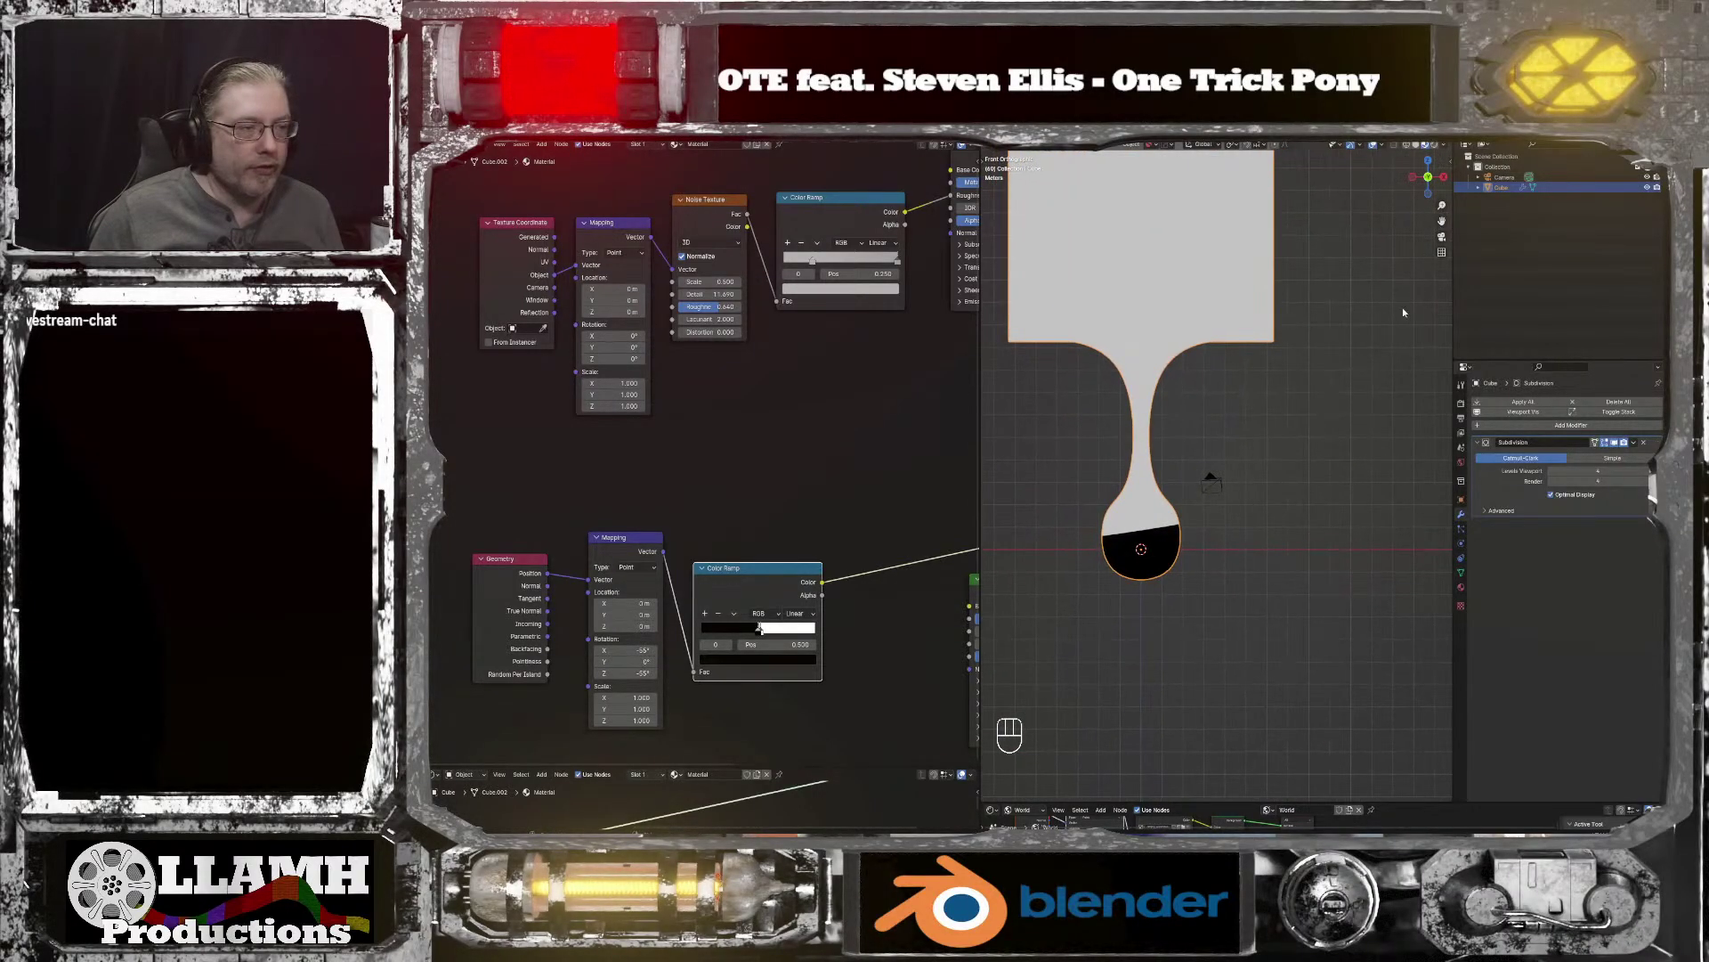
pyautogui.scroll(4, 1284, 525)
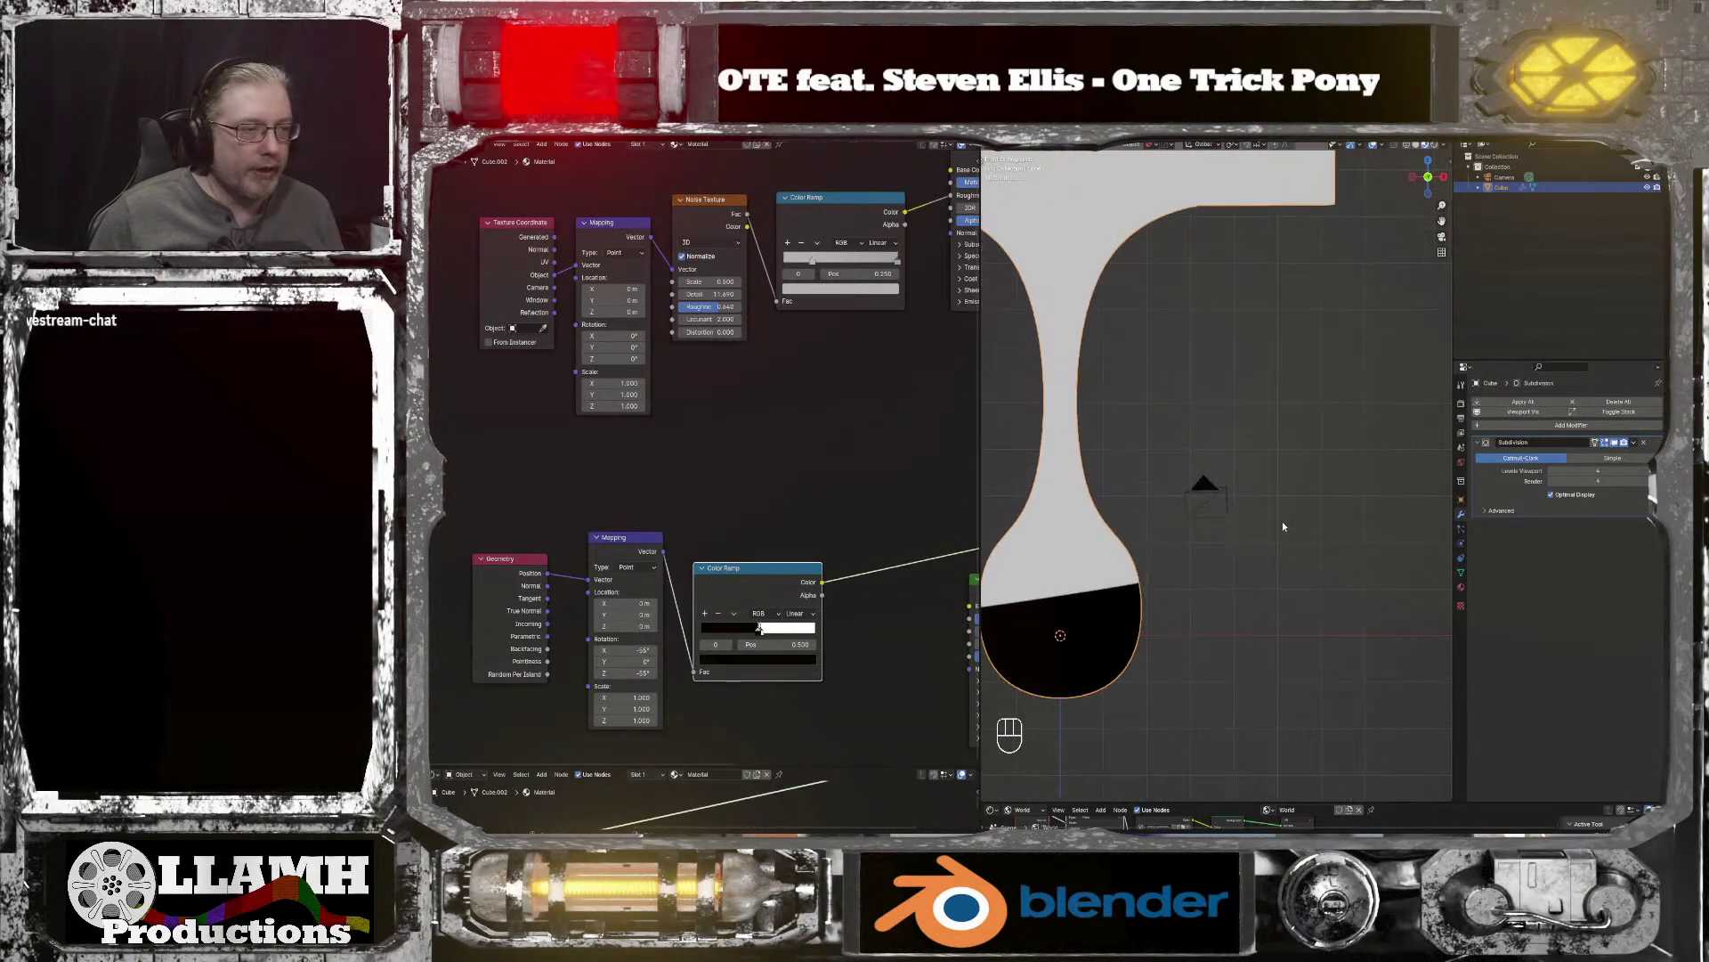
# Step: Re-enter the lower Mapping node's X rotation as -55°
pyautogui.moveTo(634, 650); pyautogui.dragTo(631, 650)
pyautogui.click(630, 651)
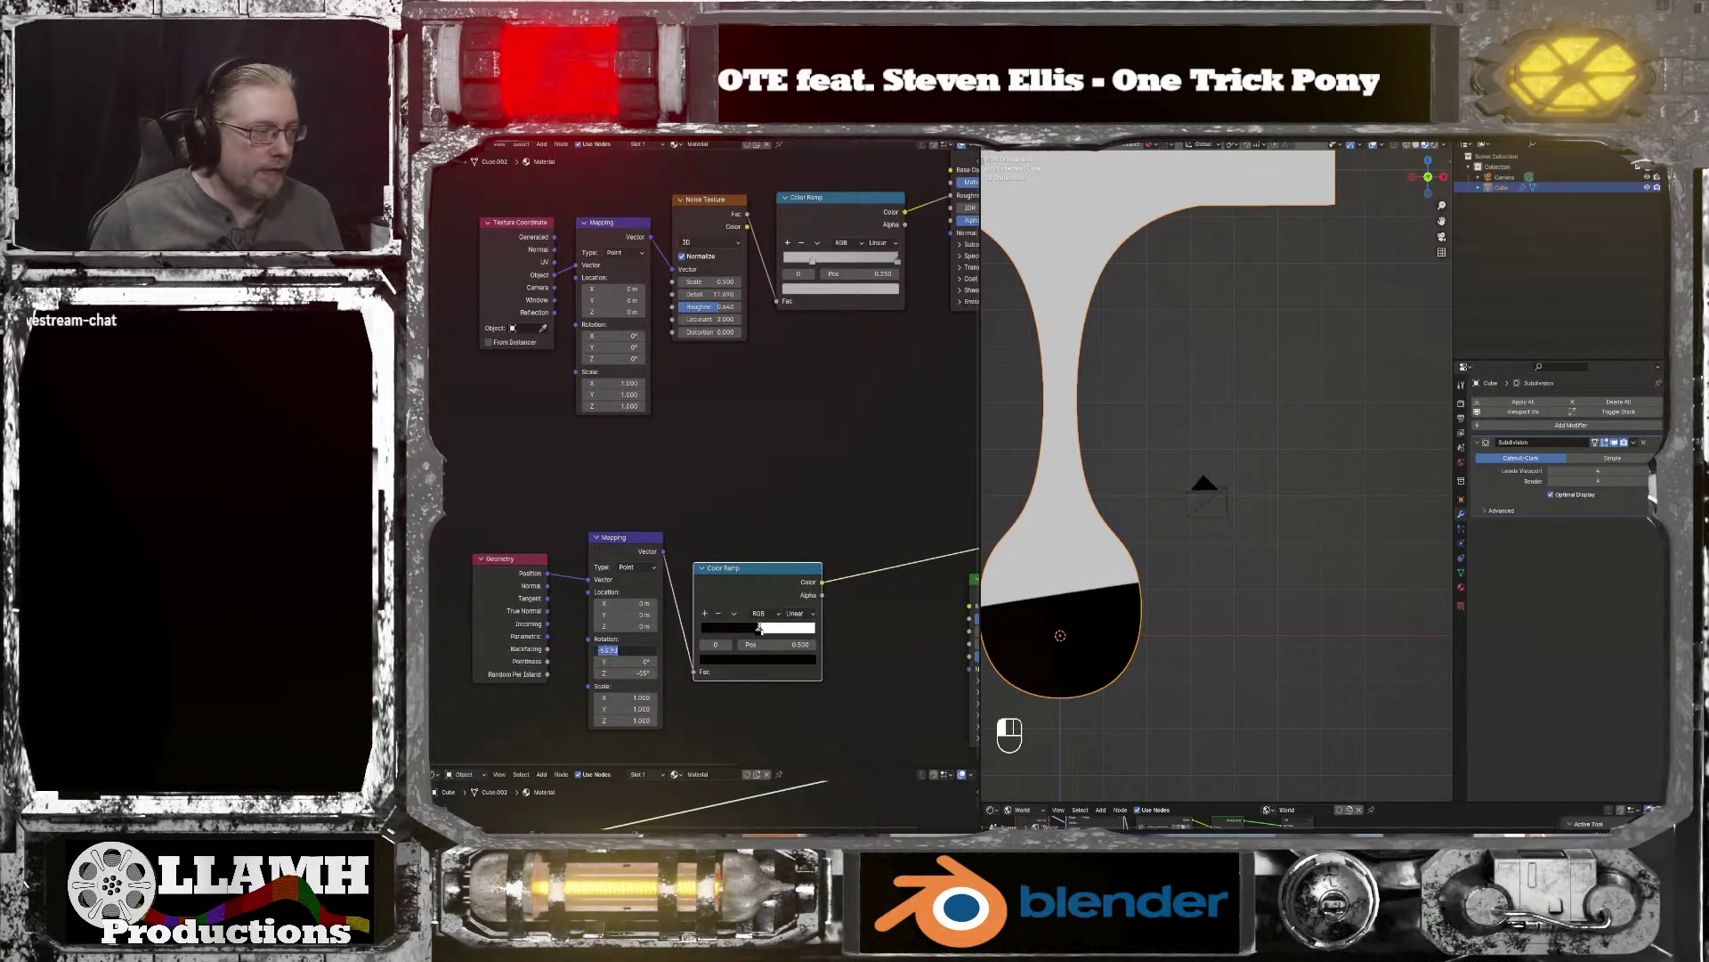
pyautogui.press('BackSpace')
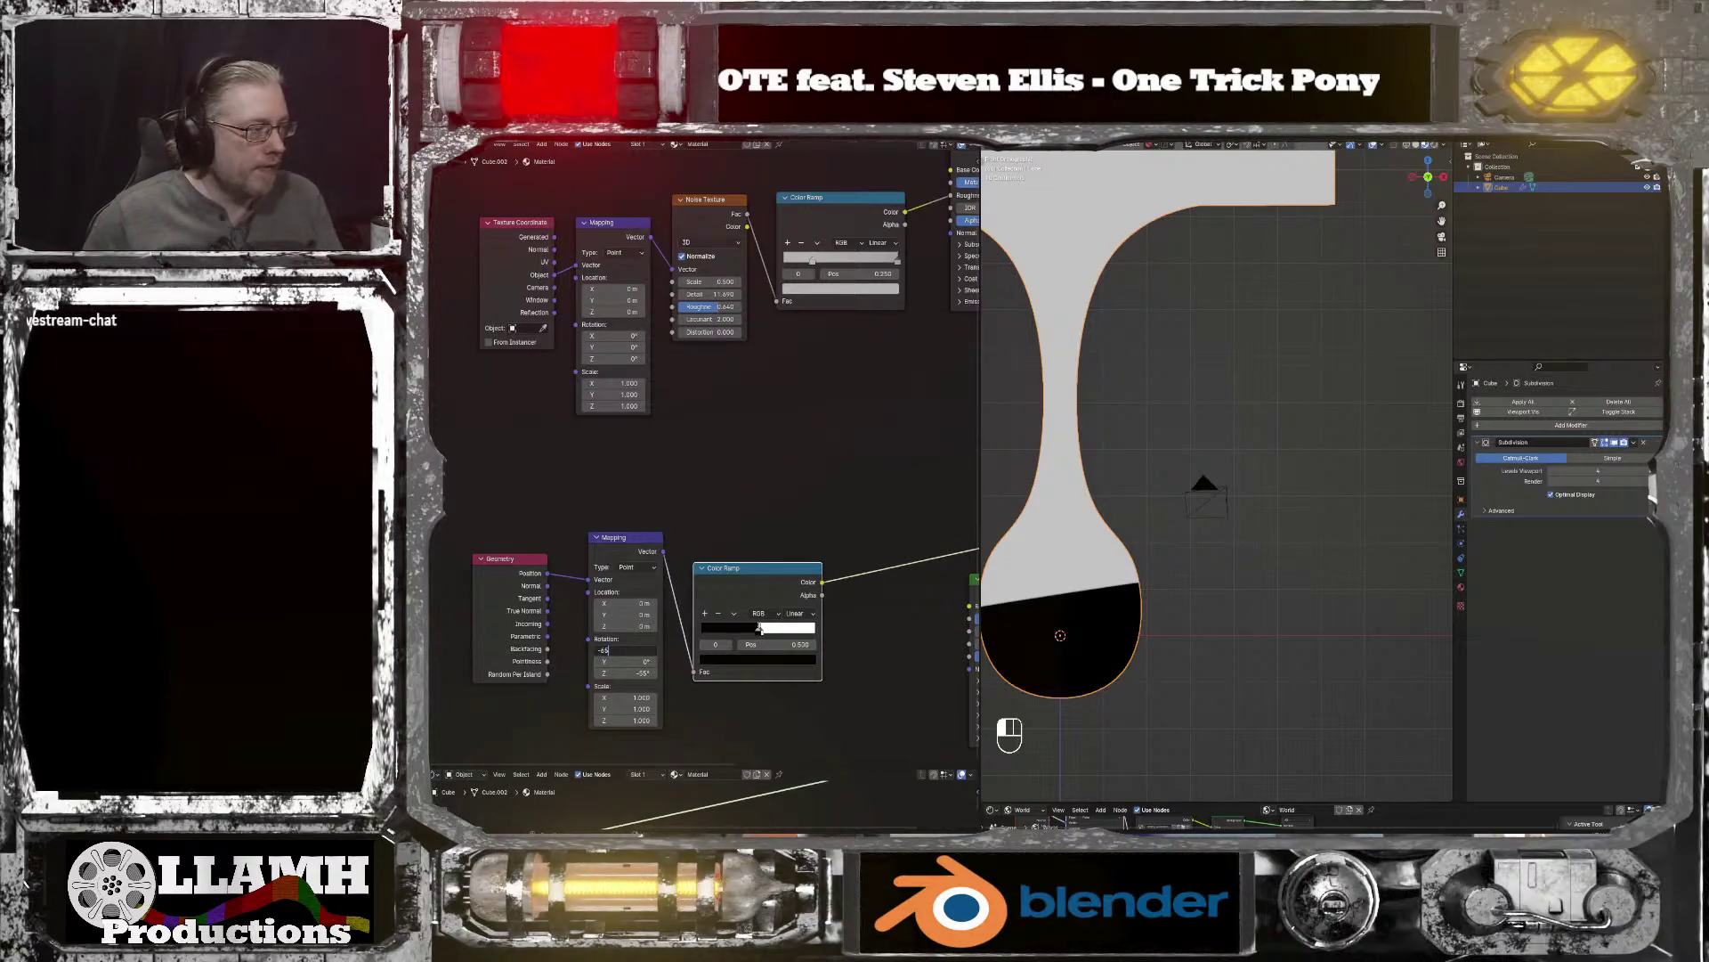
pyautogui.write('-56')
pyautogui.press('BackSpace')
pyautogui.write('5')
pyautogui.click(574, 600)
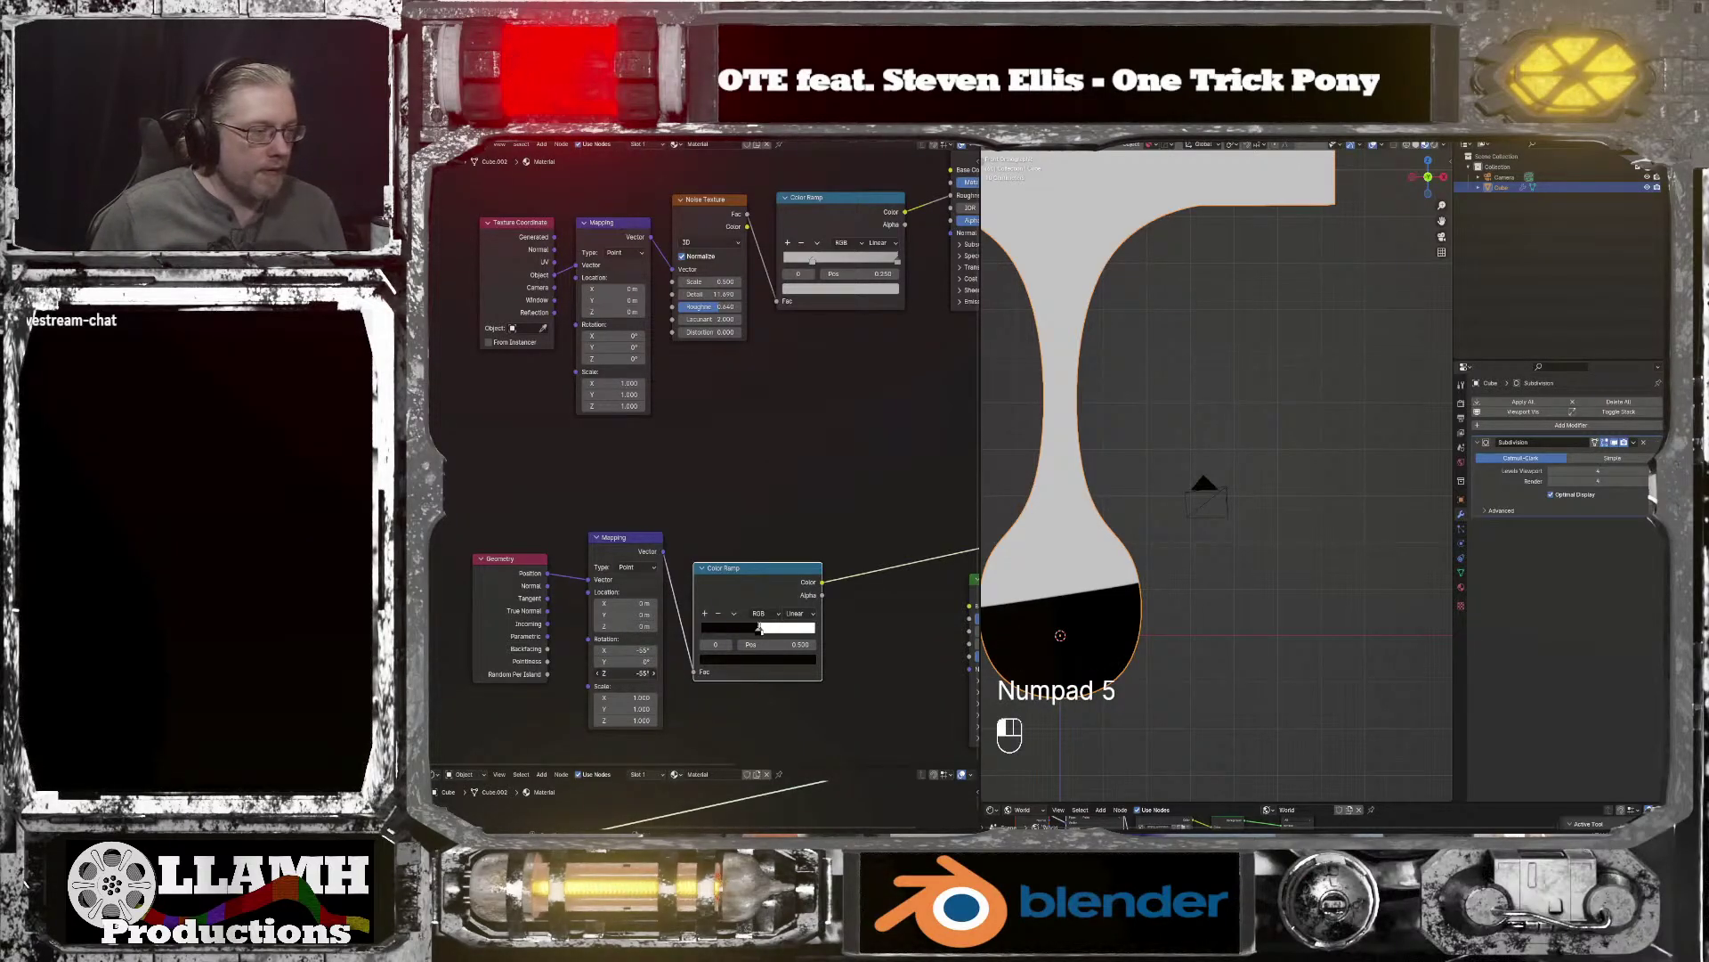
# Step: Set the lower Mapping node's Z rotation to -45° to level the split, and check it from the front and right views
pyautogui.moveTo(627, 673); pyautogui.dragTo(650, 673)
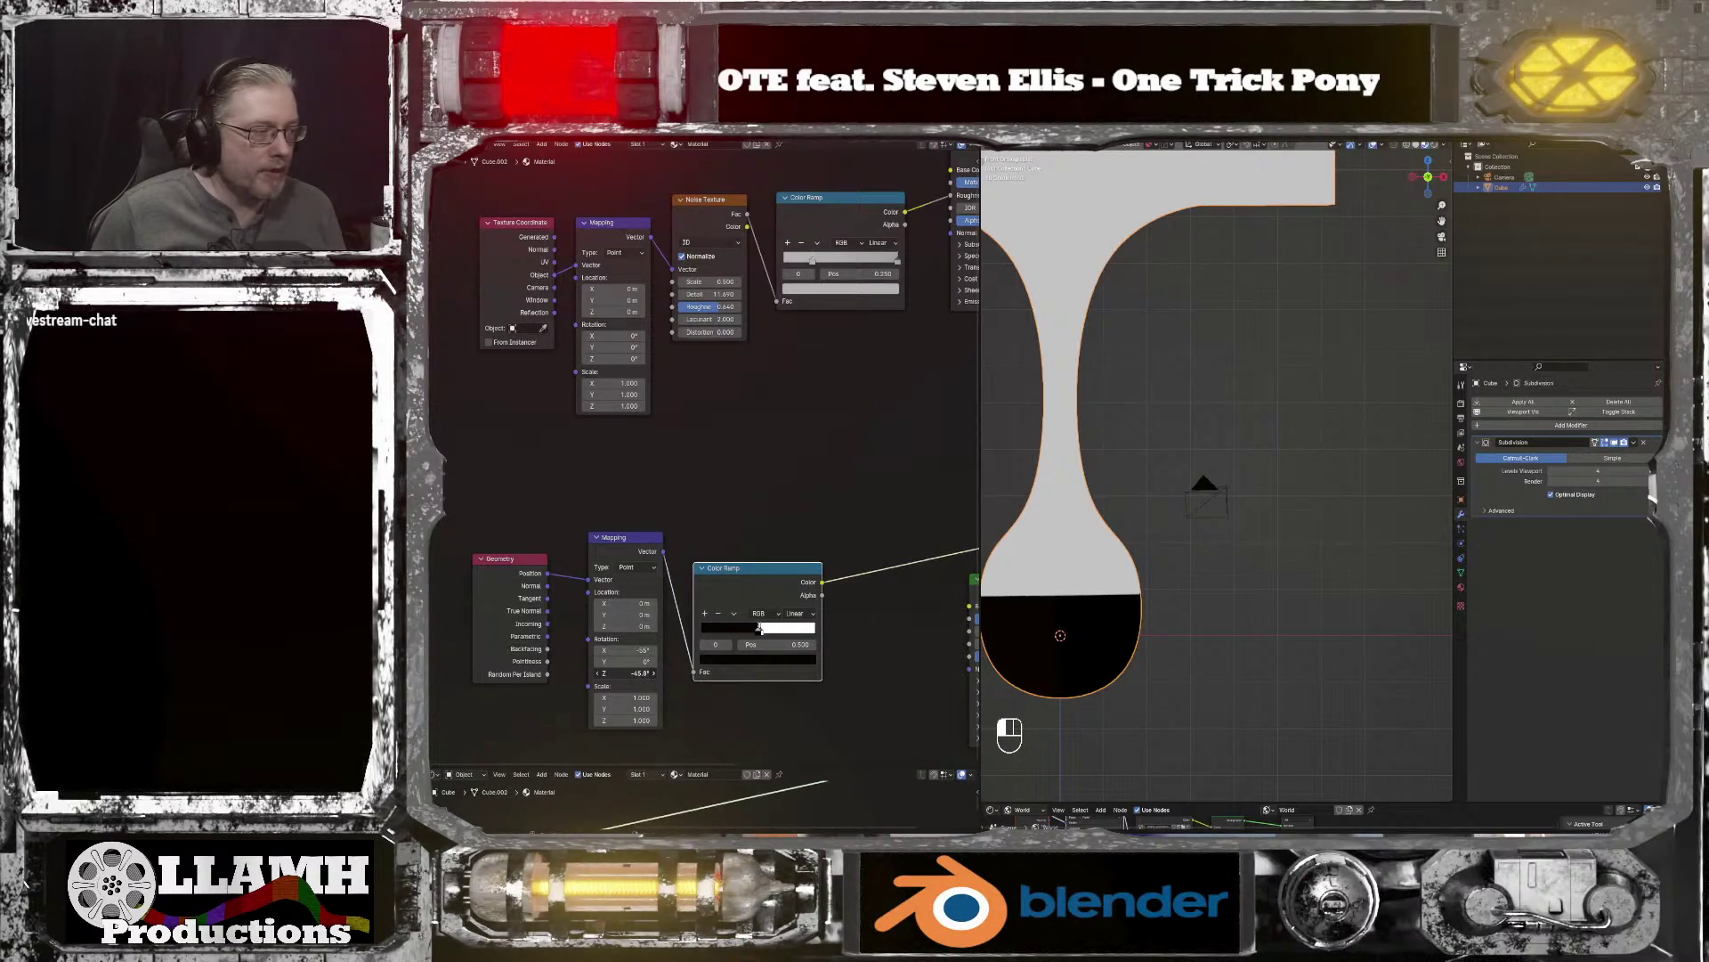
pyautogui.click(628, 673)
pyautogui.write('-')
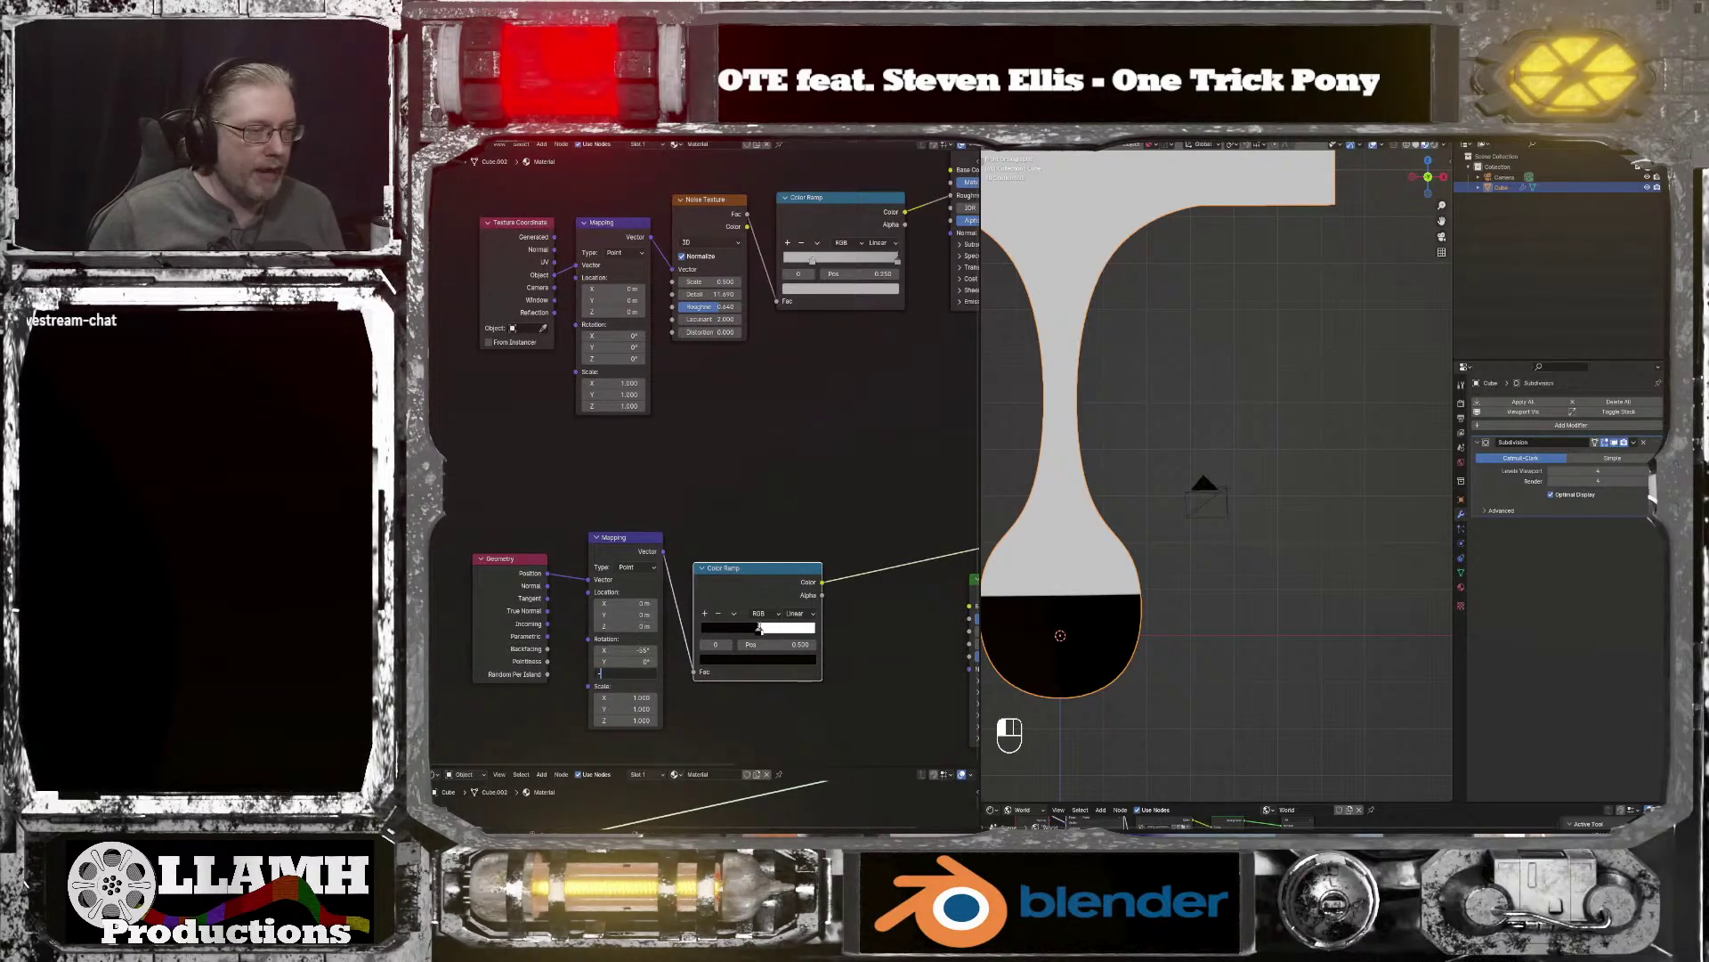
pyautogui.write('45')
pyautogui.press('Return')
pyautogui.scroll(-2, 1161, 620)
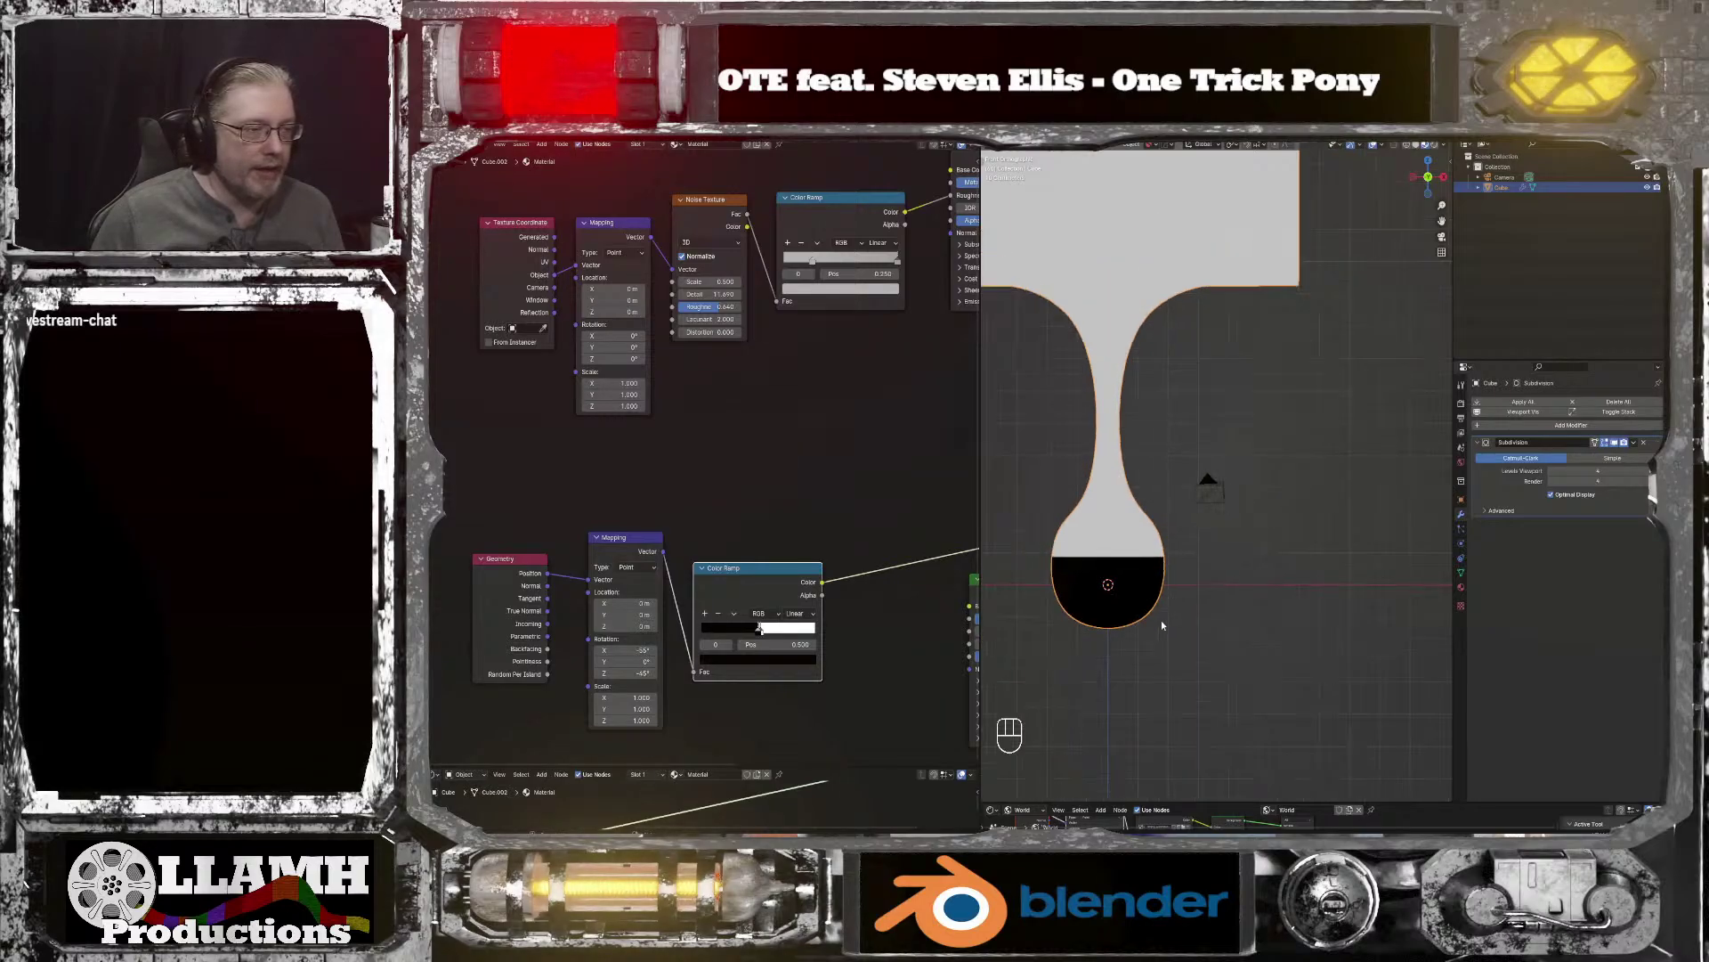
pyautogui.click(1419, 175)
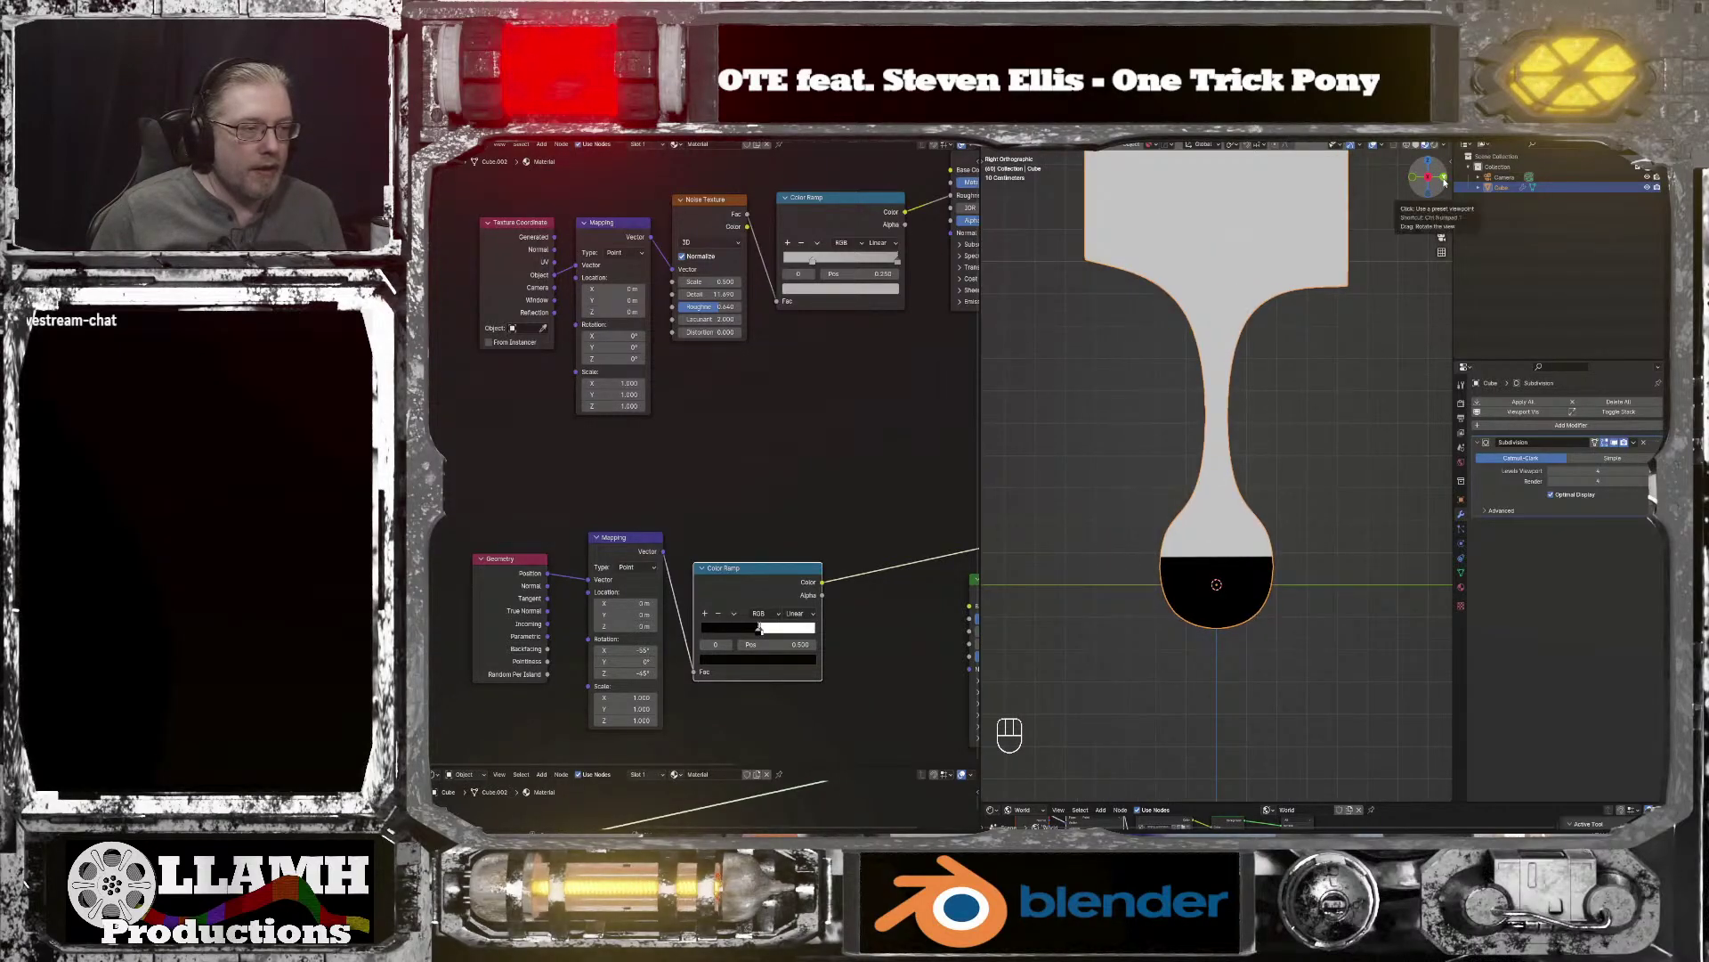
# Step: Shift the gradient Mapping node's Z location to about -13 m and spread its Color Ramp stops, black to 0 and white to 1
pyautogui.click(1418, 176)
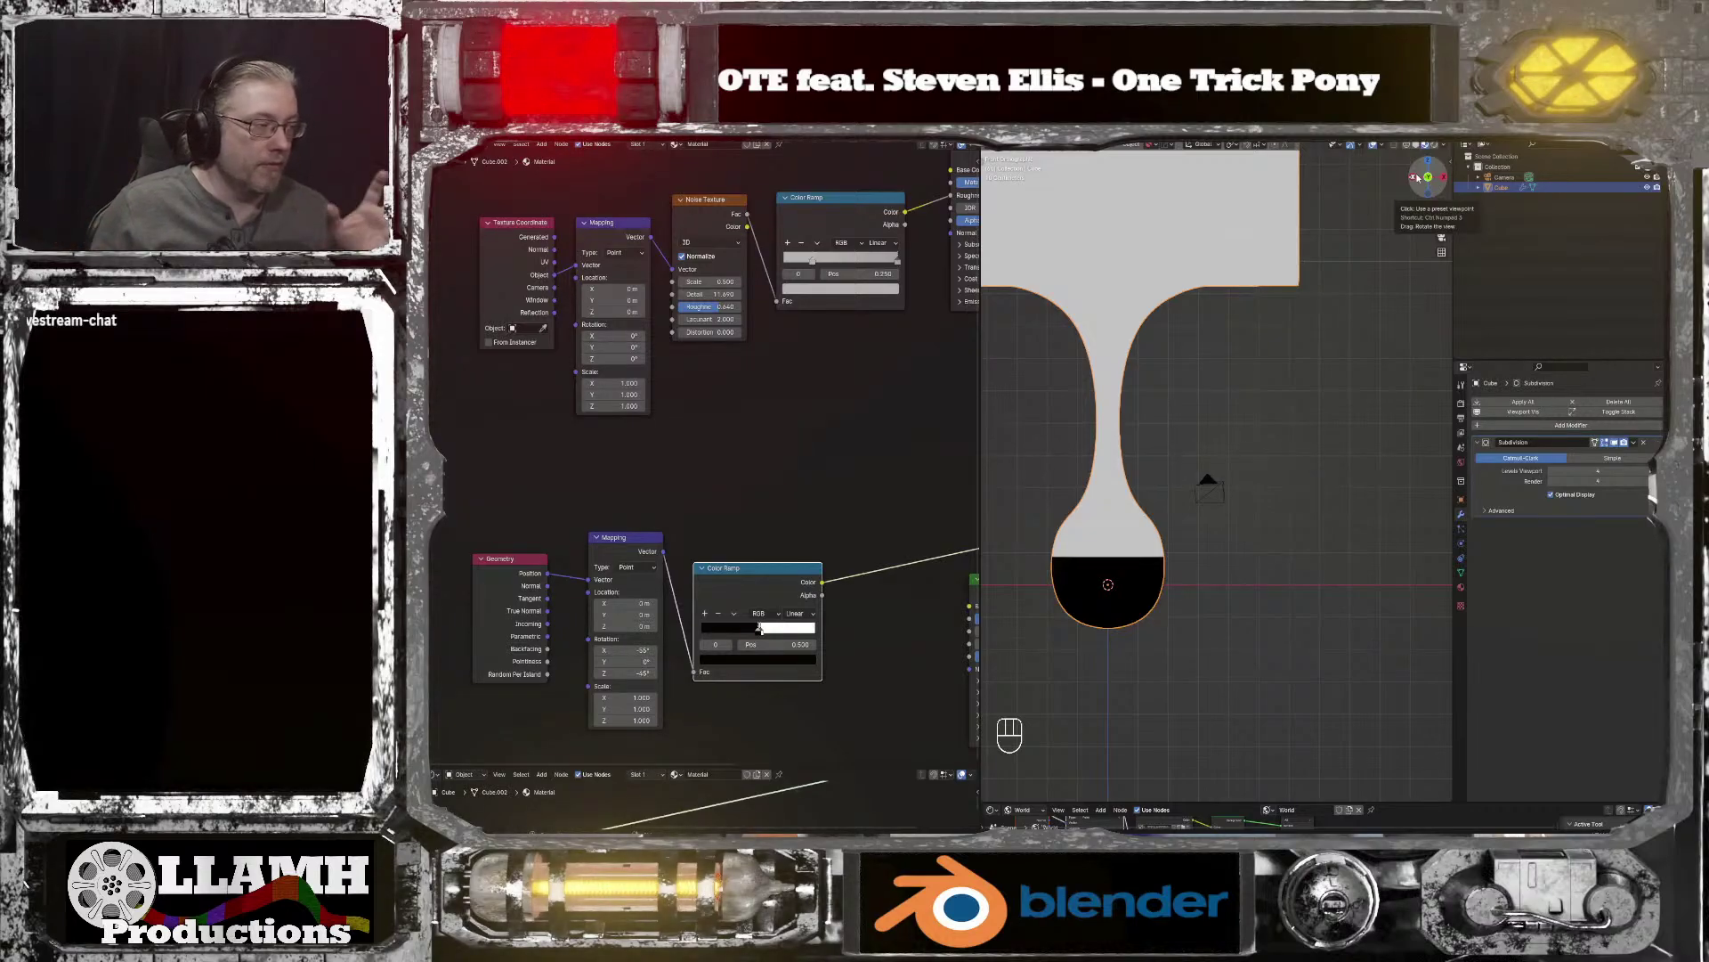
pyautogui.scroll(-2, 1242, 534)
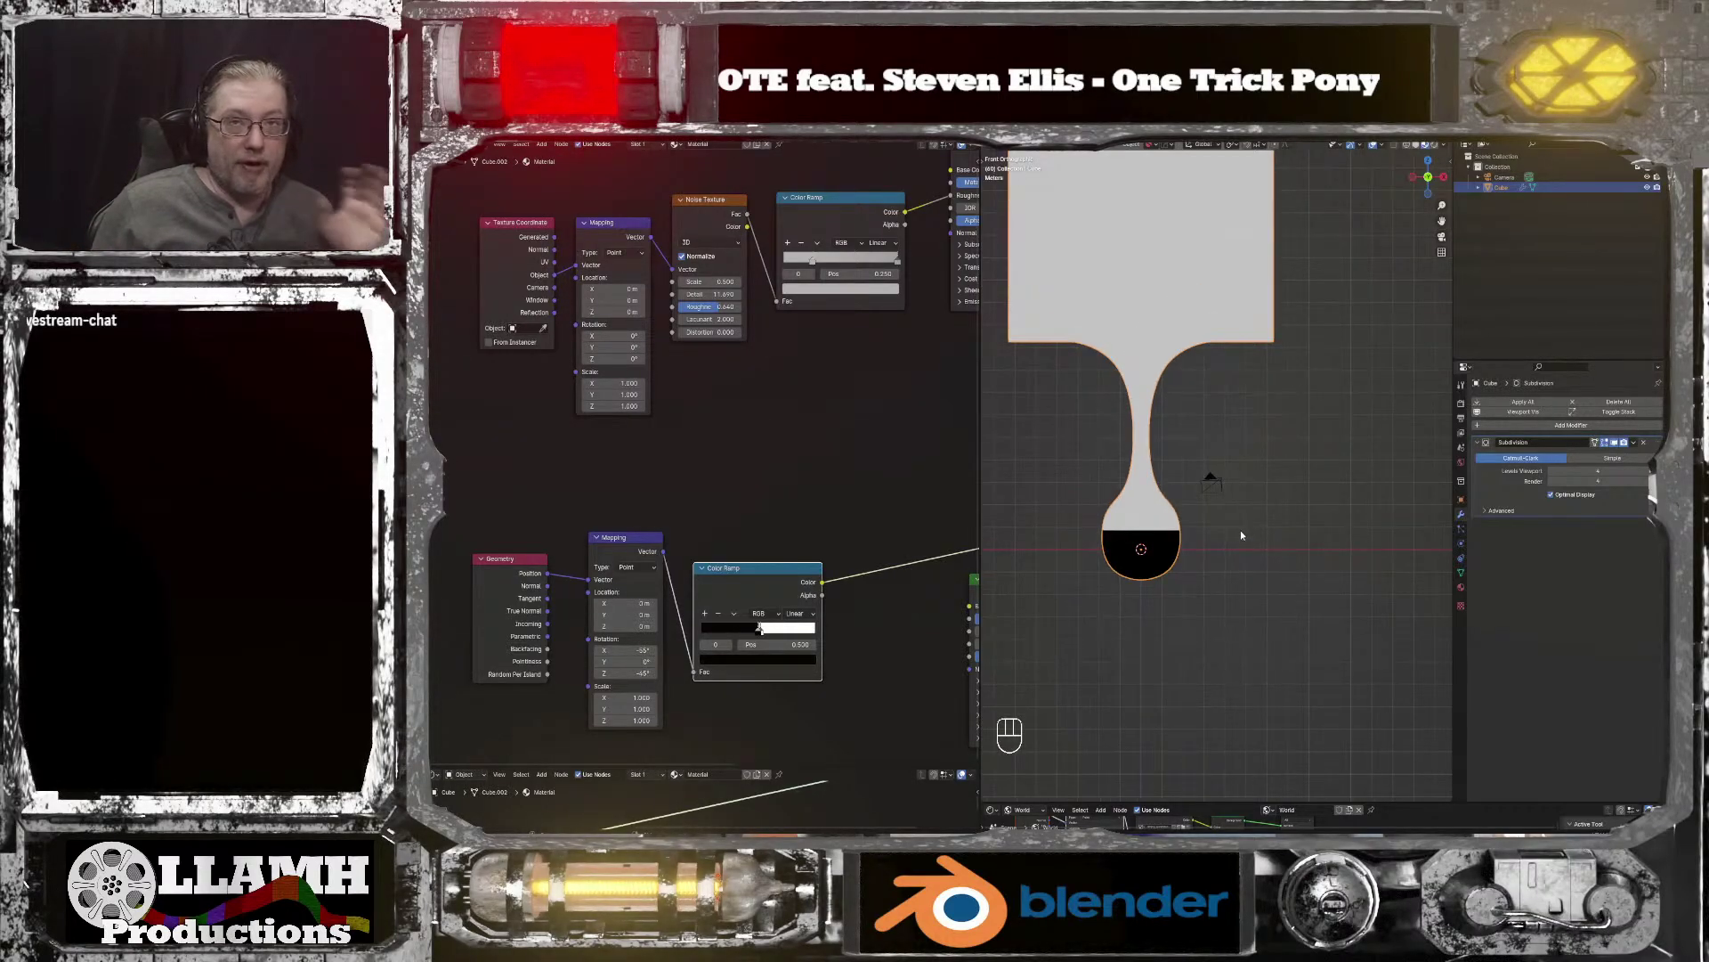
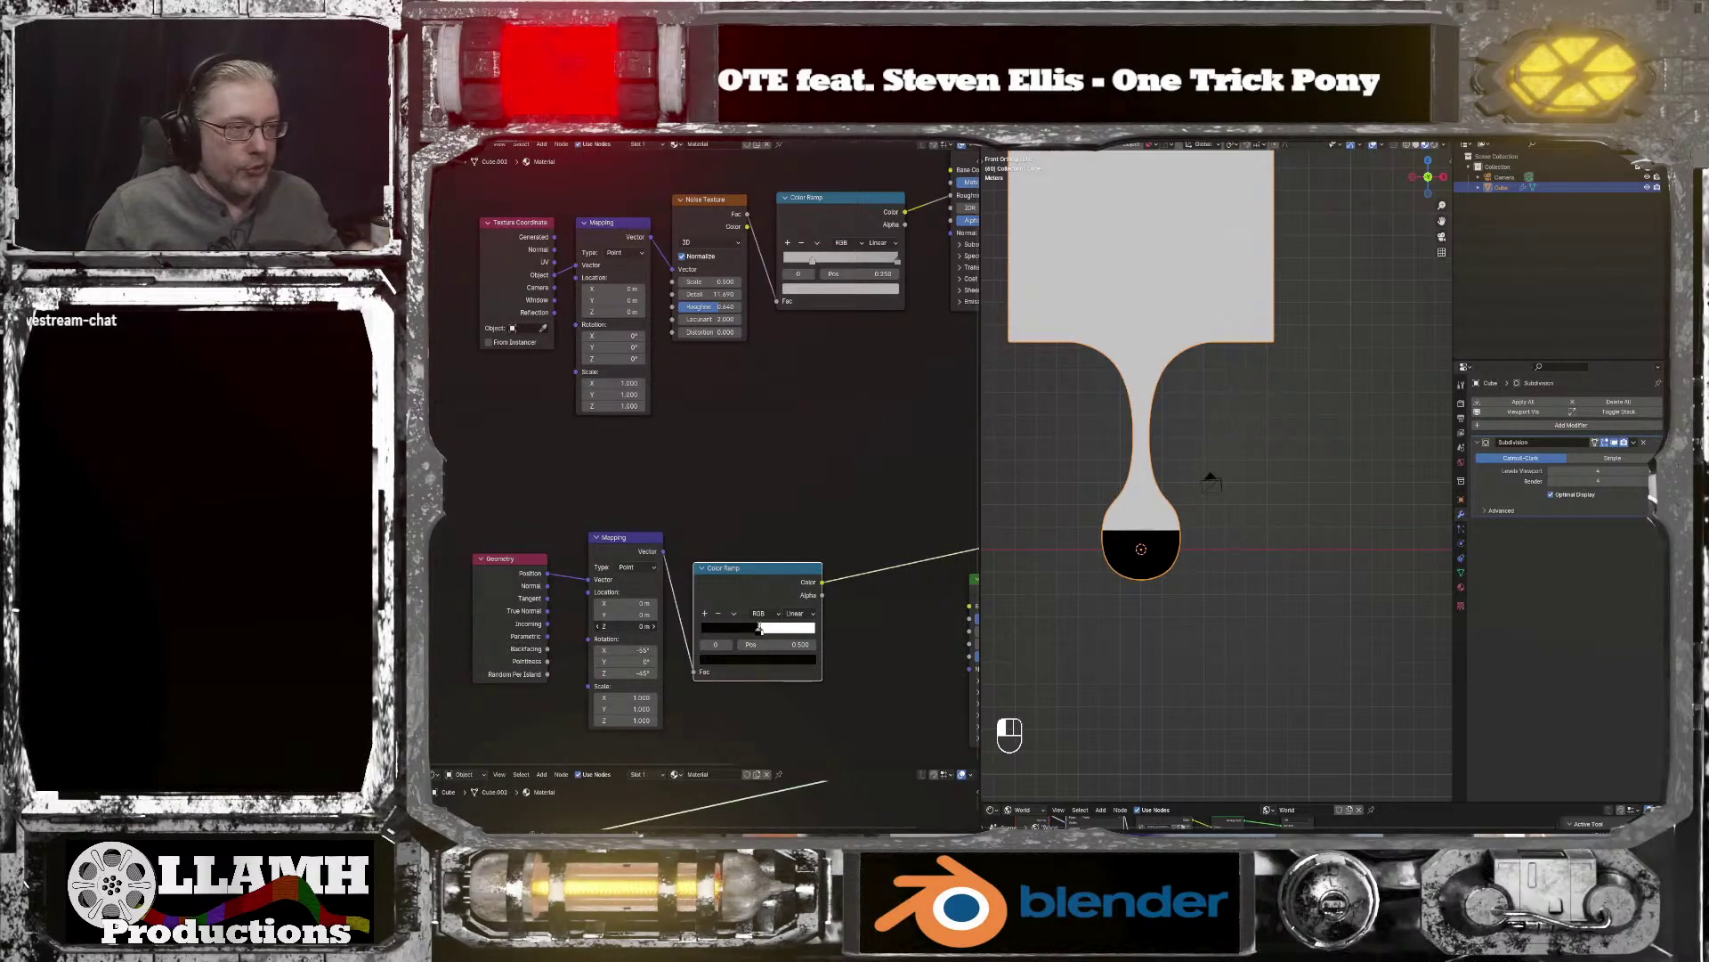
pyautogui.moveTo(628, 626); pyautogui.dragTo(556, 626)
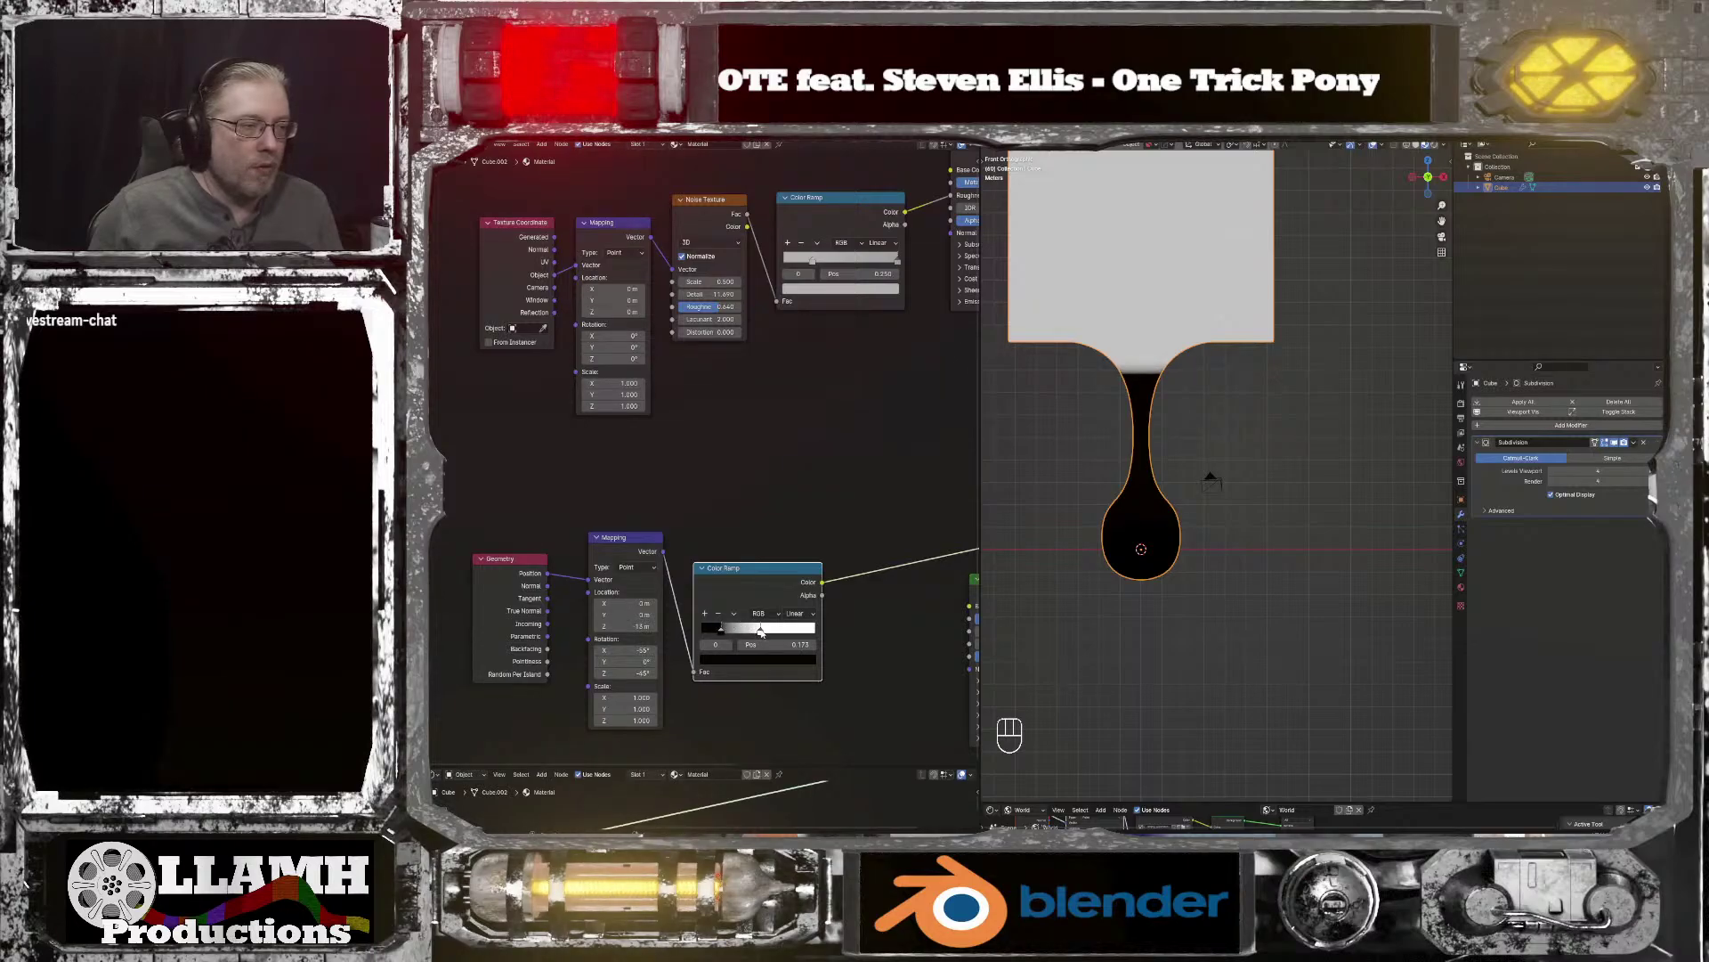
pyautogui.moveTo(761, 631); pyautogui.dragTo(804, 632)
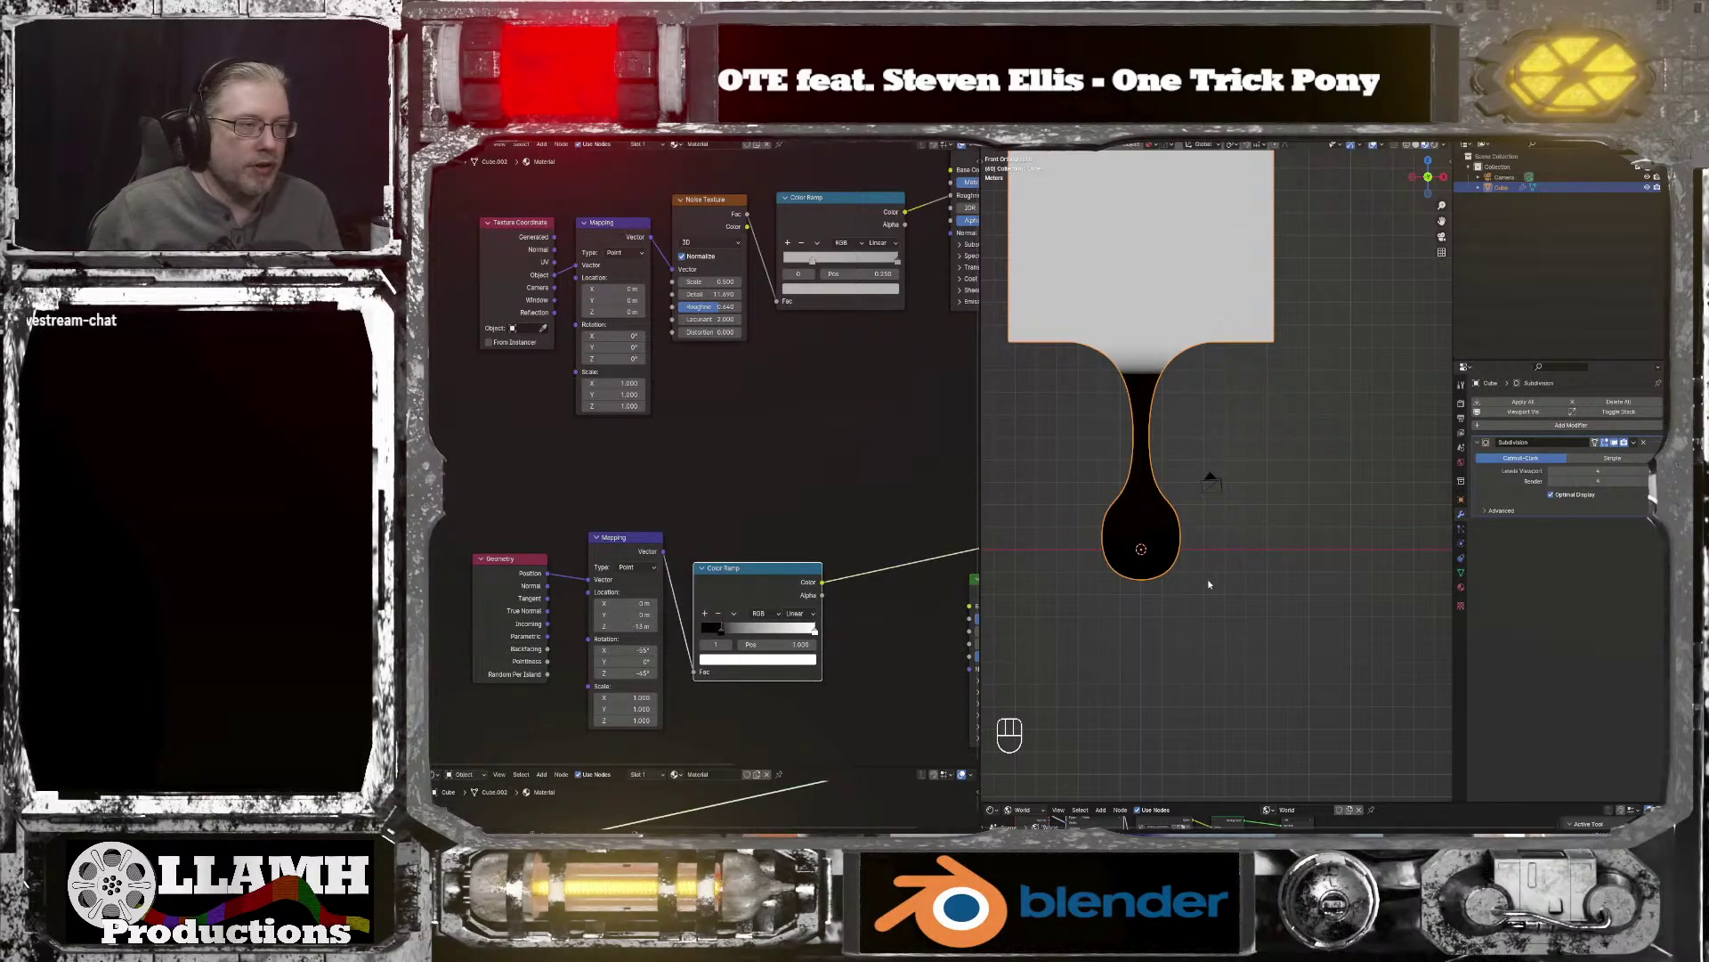
pyautogui.moveTo(1209, 584); pyautogui.dragTo(1190, 564, button='middle')
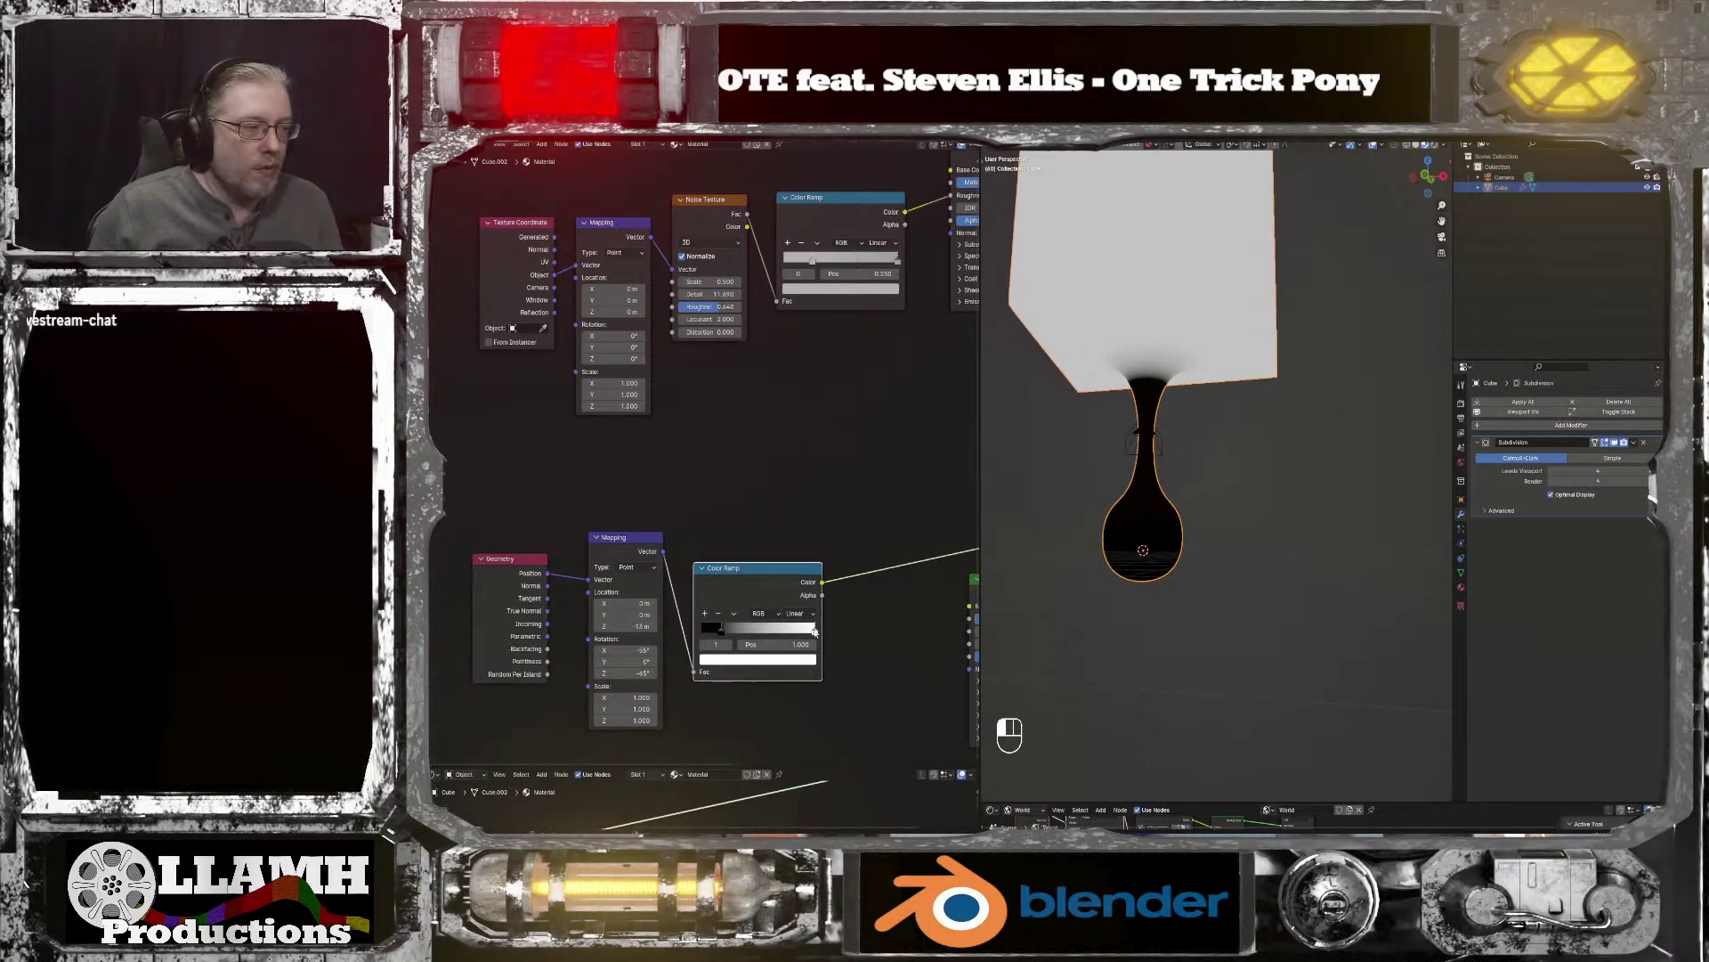
pyautogui.click(721, 633)
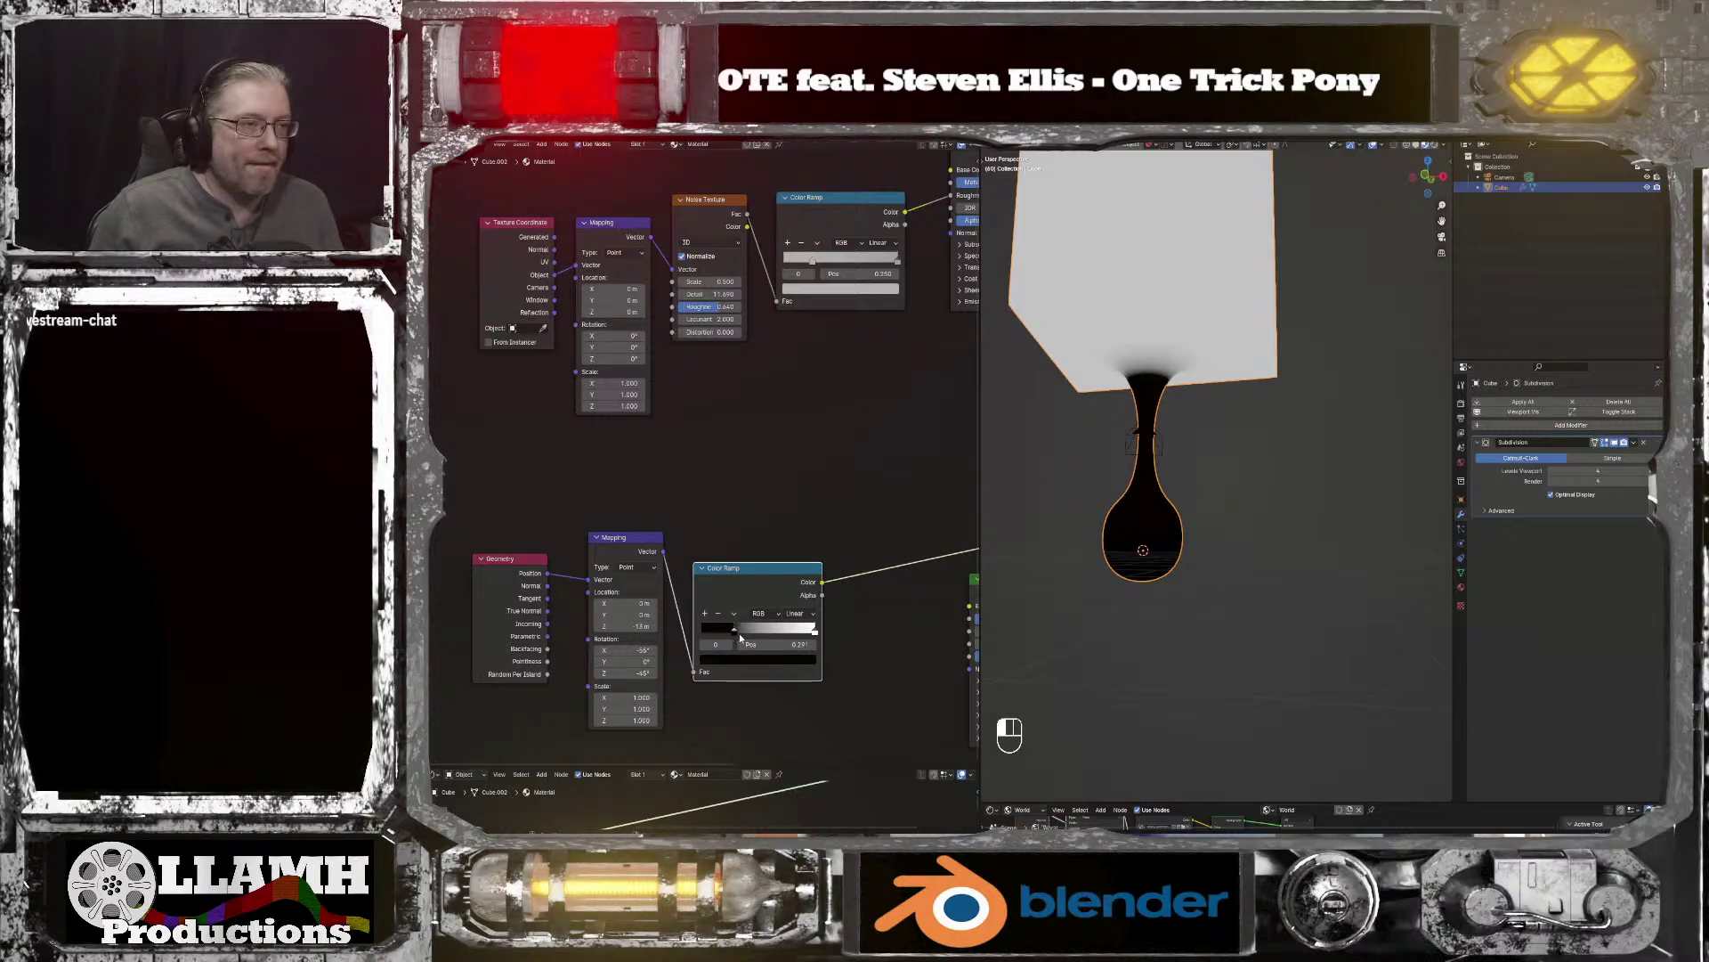
pyautogui.moveTo(738, 633); pyautogui.dragTo(706, 632)
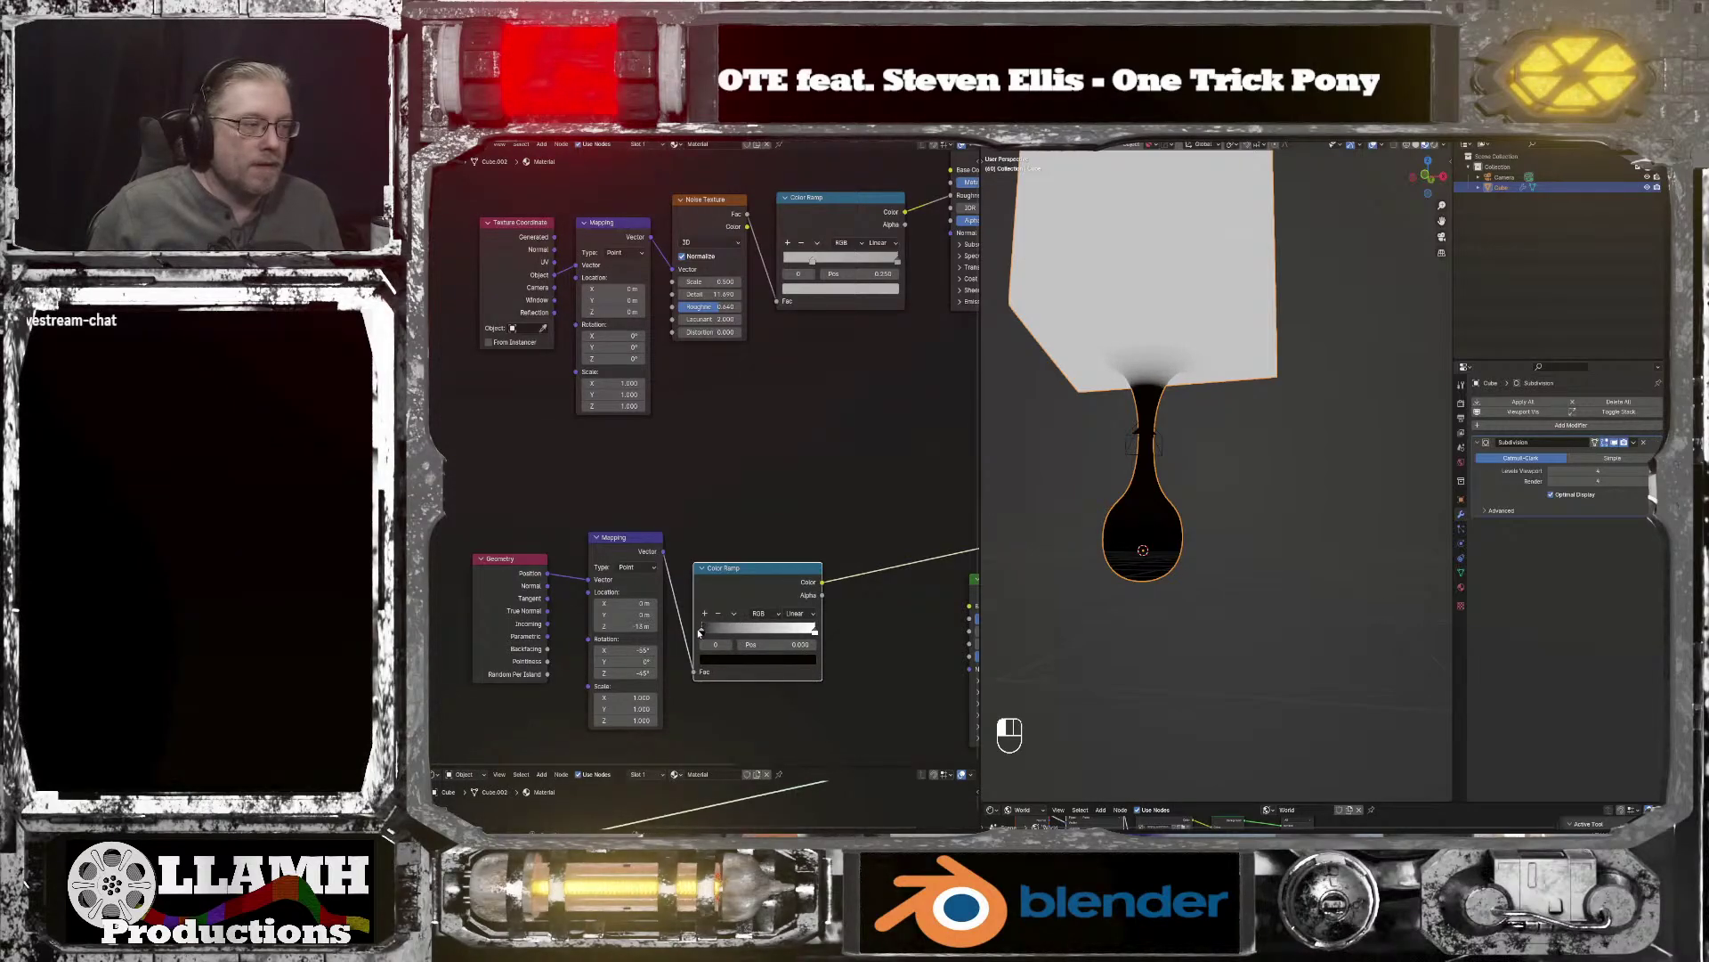
pyautogui.moveTo(1080, 541); pyautogui.dragTo(1221, 550, button='middle')
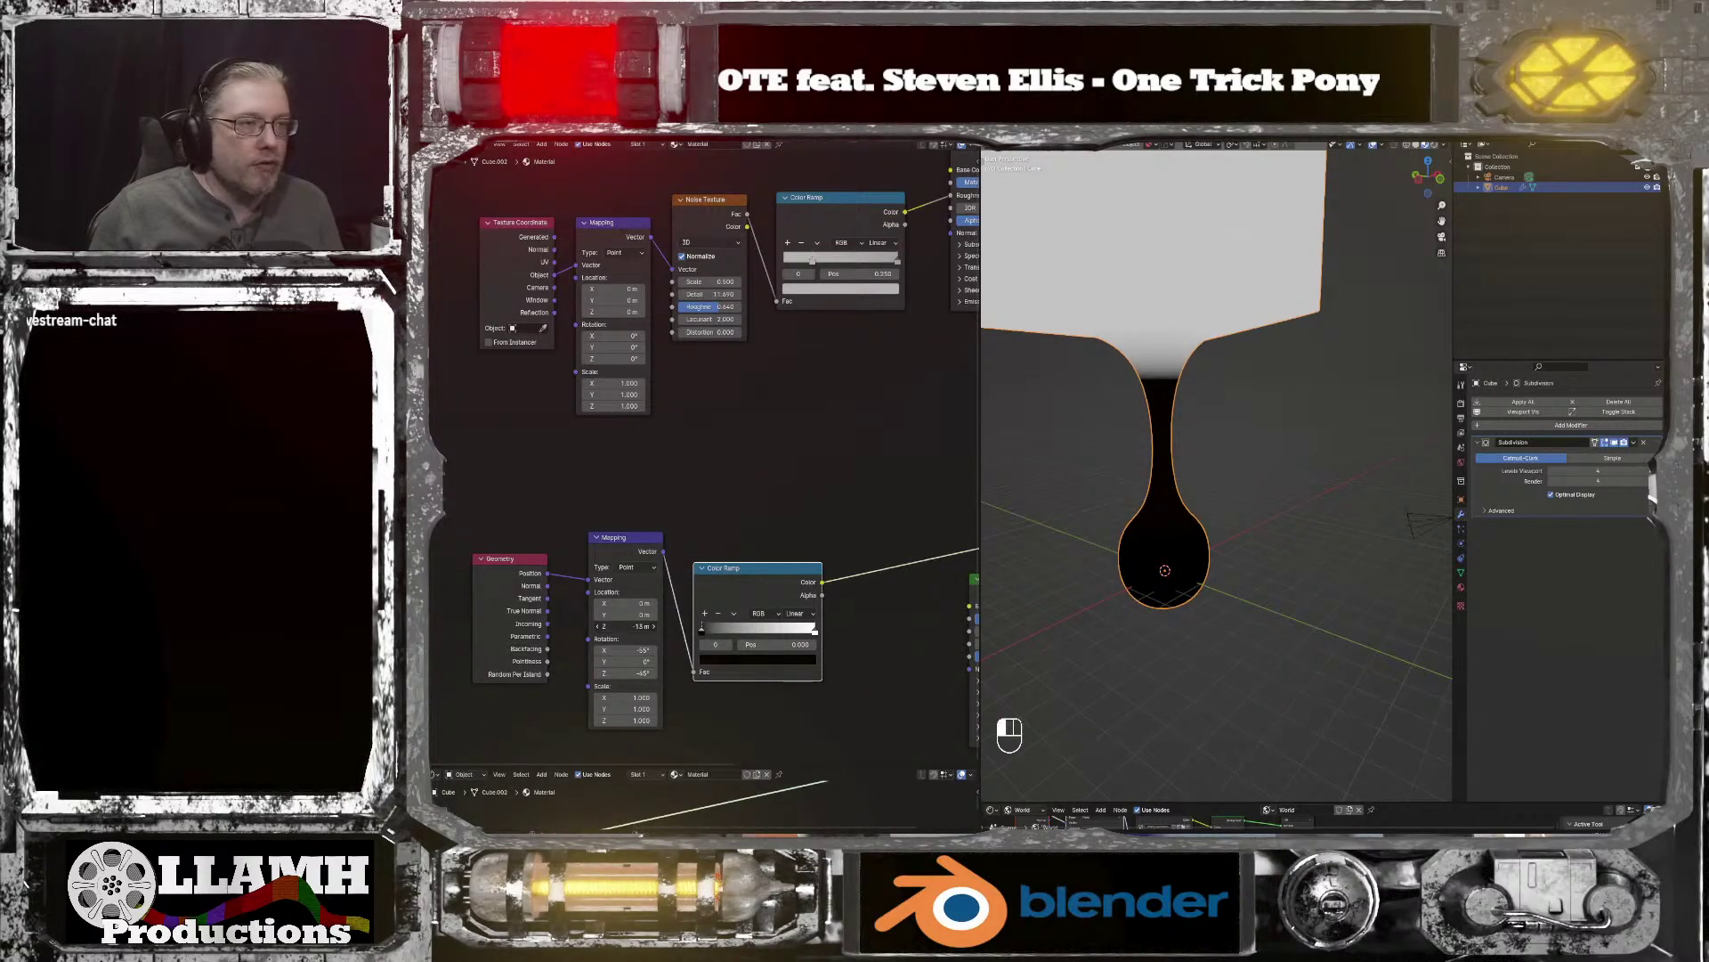
# Step: Lower the gradient Mapping node's Z location to about -14.2 m and check the falloff around the drip's neck
pyautogui.moveTo(626, 626); pyautogui.dragTo(604, 626)
pyautogui.moveTo(1073, 517); pyautogui.dragTo(1018, 456, button='middle')
pyautogui.moveTo(1210, 400); pyautogui.dragTo(1223, 327, button='middle')
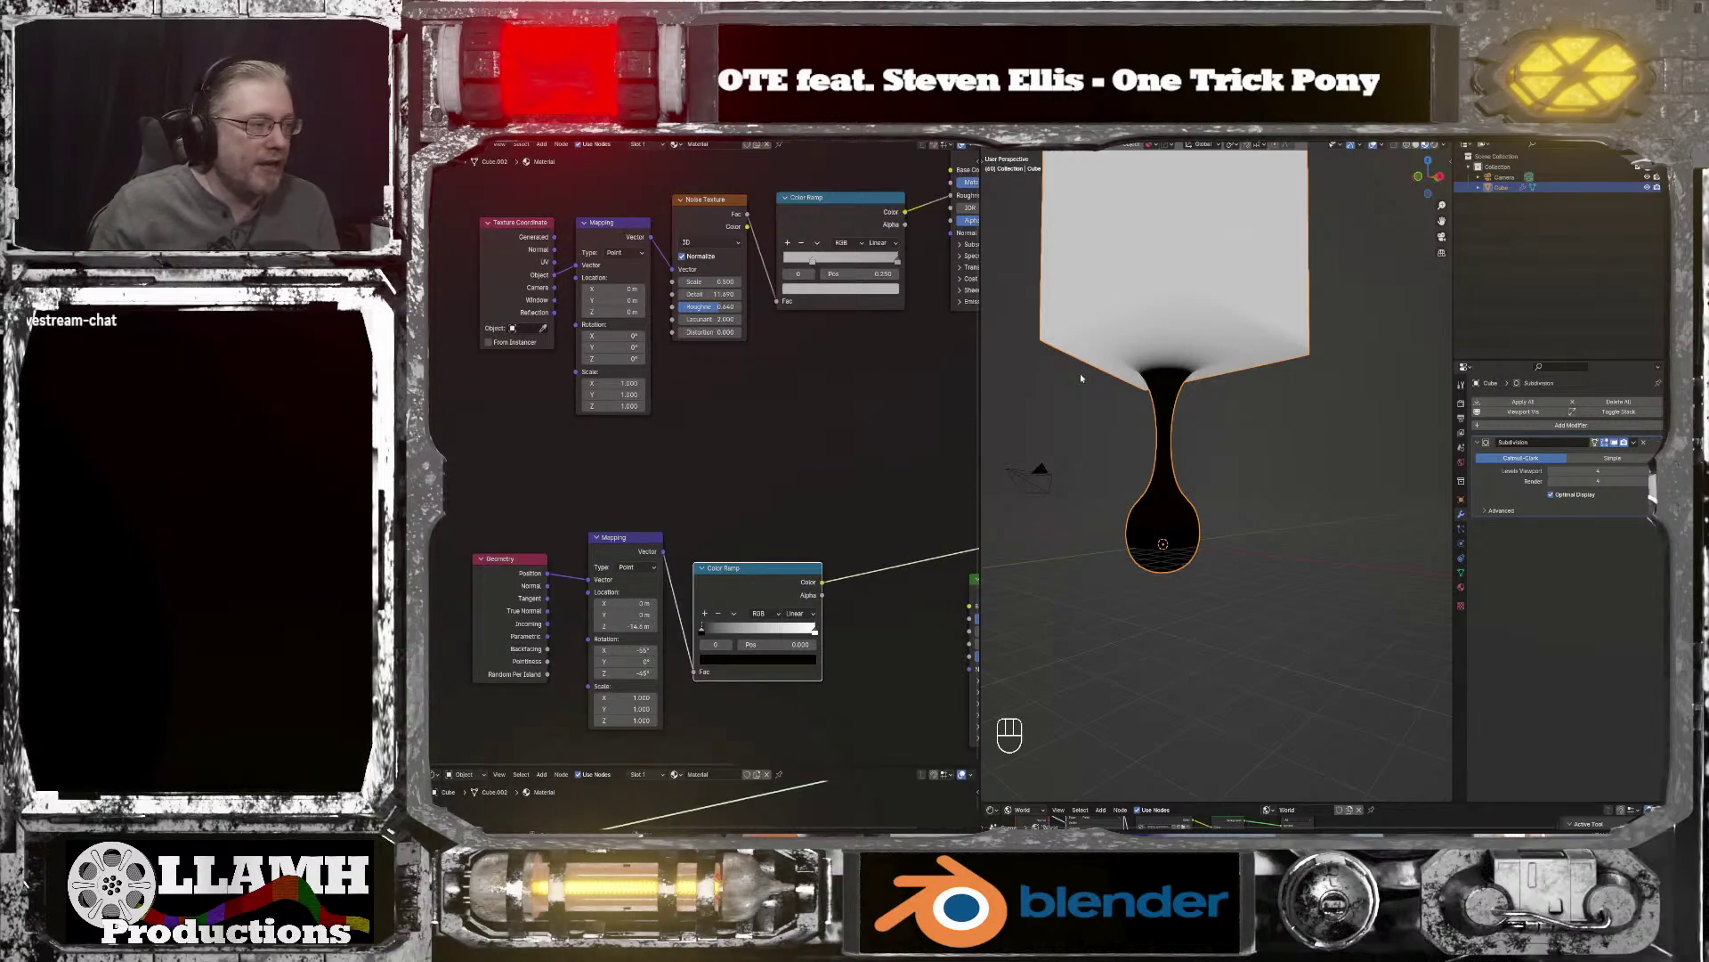
pyautogui.moveTo(628, 626); pyautogui.dragTo(639, 626)
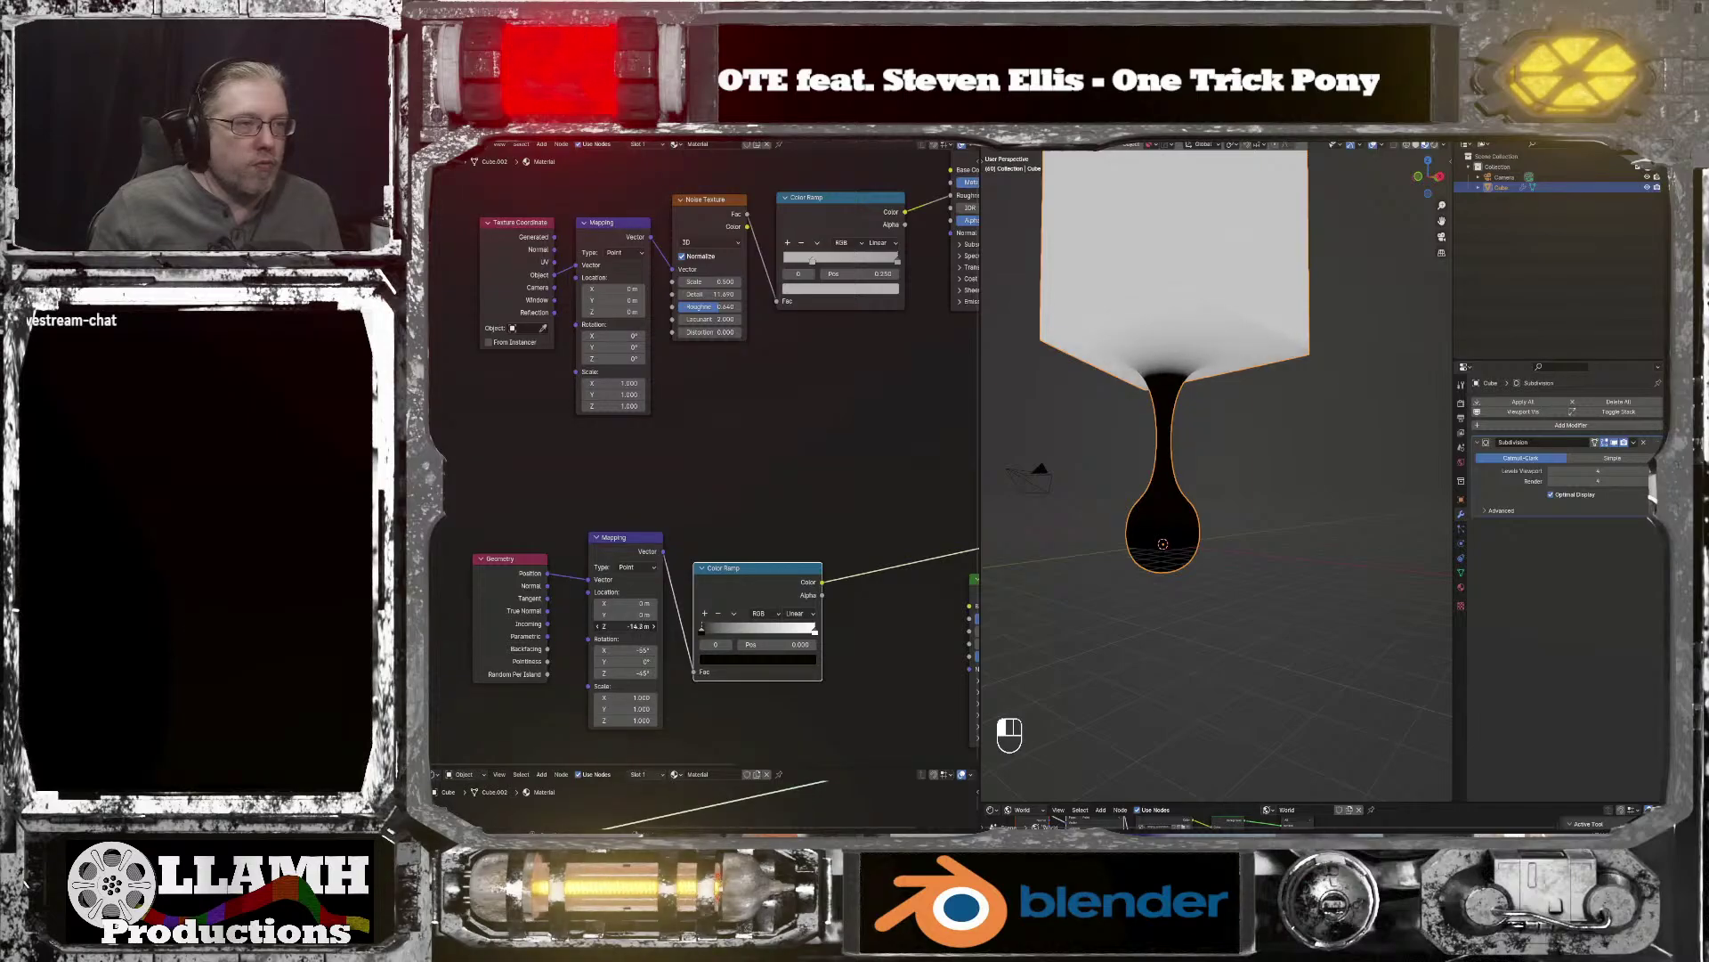
pyautogui.scroll(-1, 1258, 410)
pyautogui.moveTo(1257, 409)
pyautogui.mouseDown(button='middle')
pyautogui.moveTo(1310, 383)
pyautogui.moveTo(1257, 403)
pyautogui.mouseUp(button='middle')
pyautogui.scroll(4, 1257, 404)
pyautogui.moveTo(1042, 255); pyautogui.dragTo(1149, 276, button='middle')
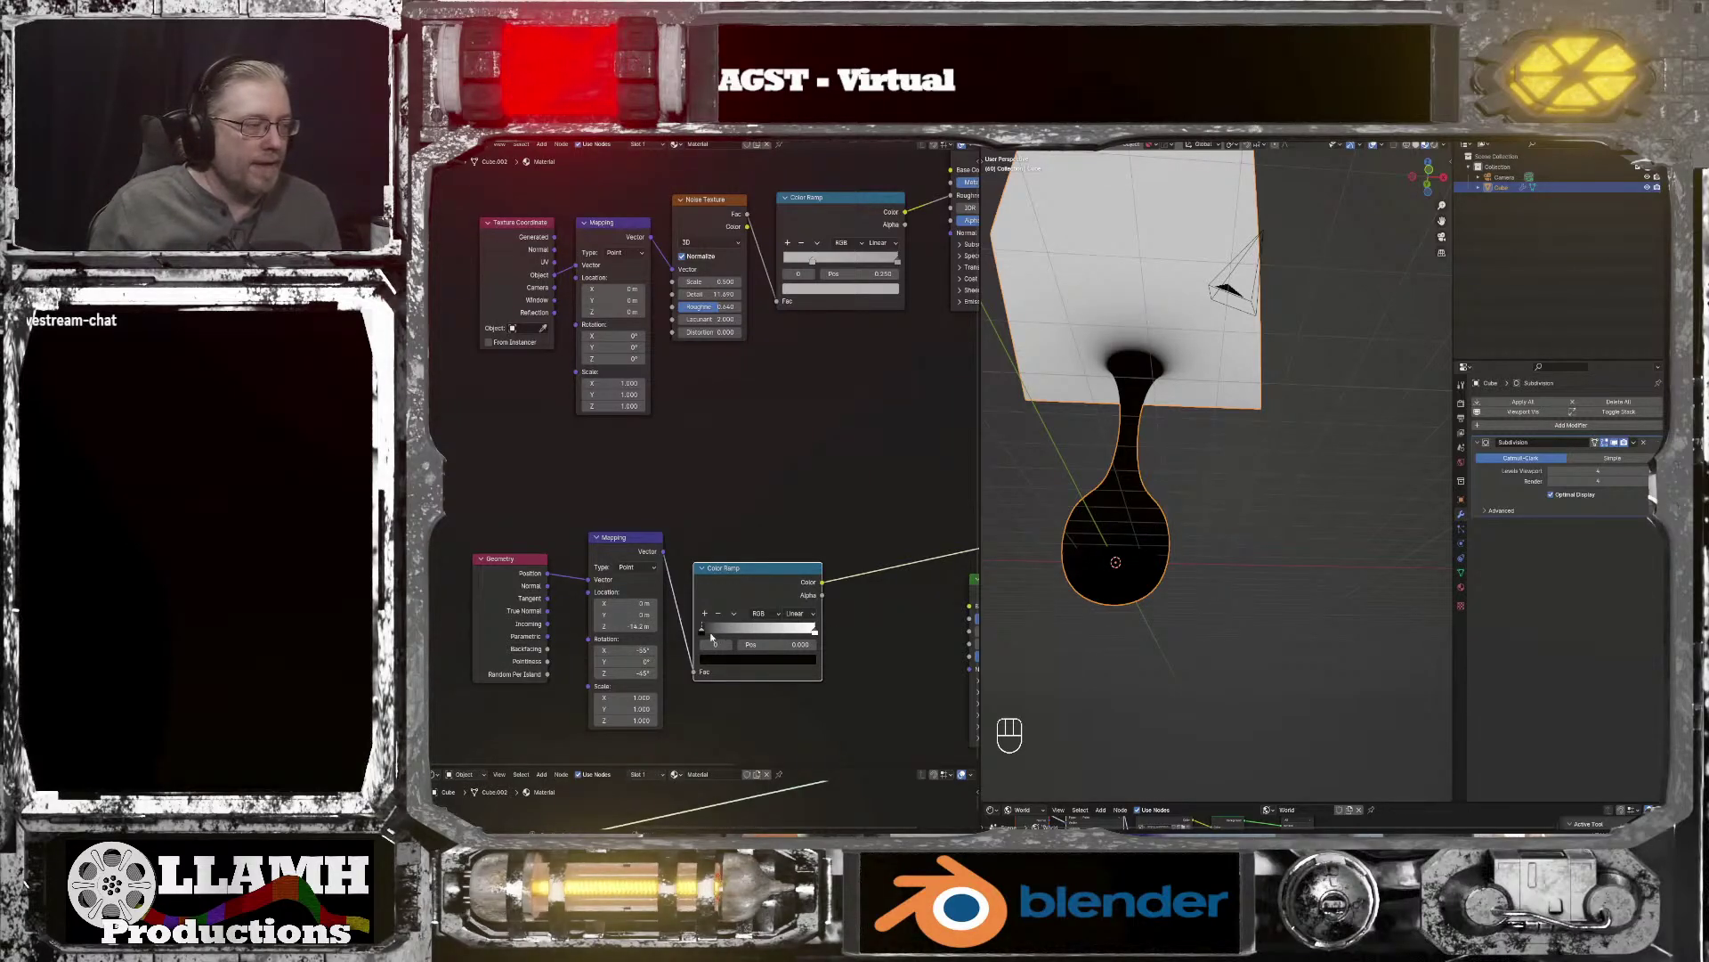
# Step: Move the Geometry, Mapping and Color Ramp gradient chain above the noise texture chain, clear of the second Principled BSDF
pyautogui.scroll(-1, 846, 609)
pyautogui.moveTo(842, 615); pyautogui.dragTo(517, 629, button='middle')
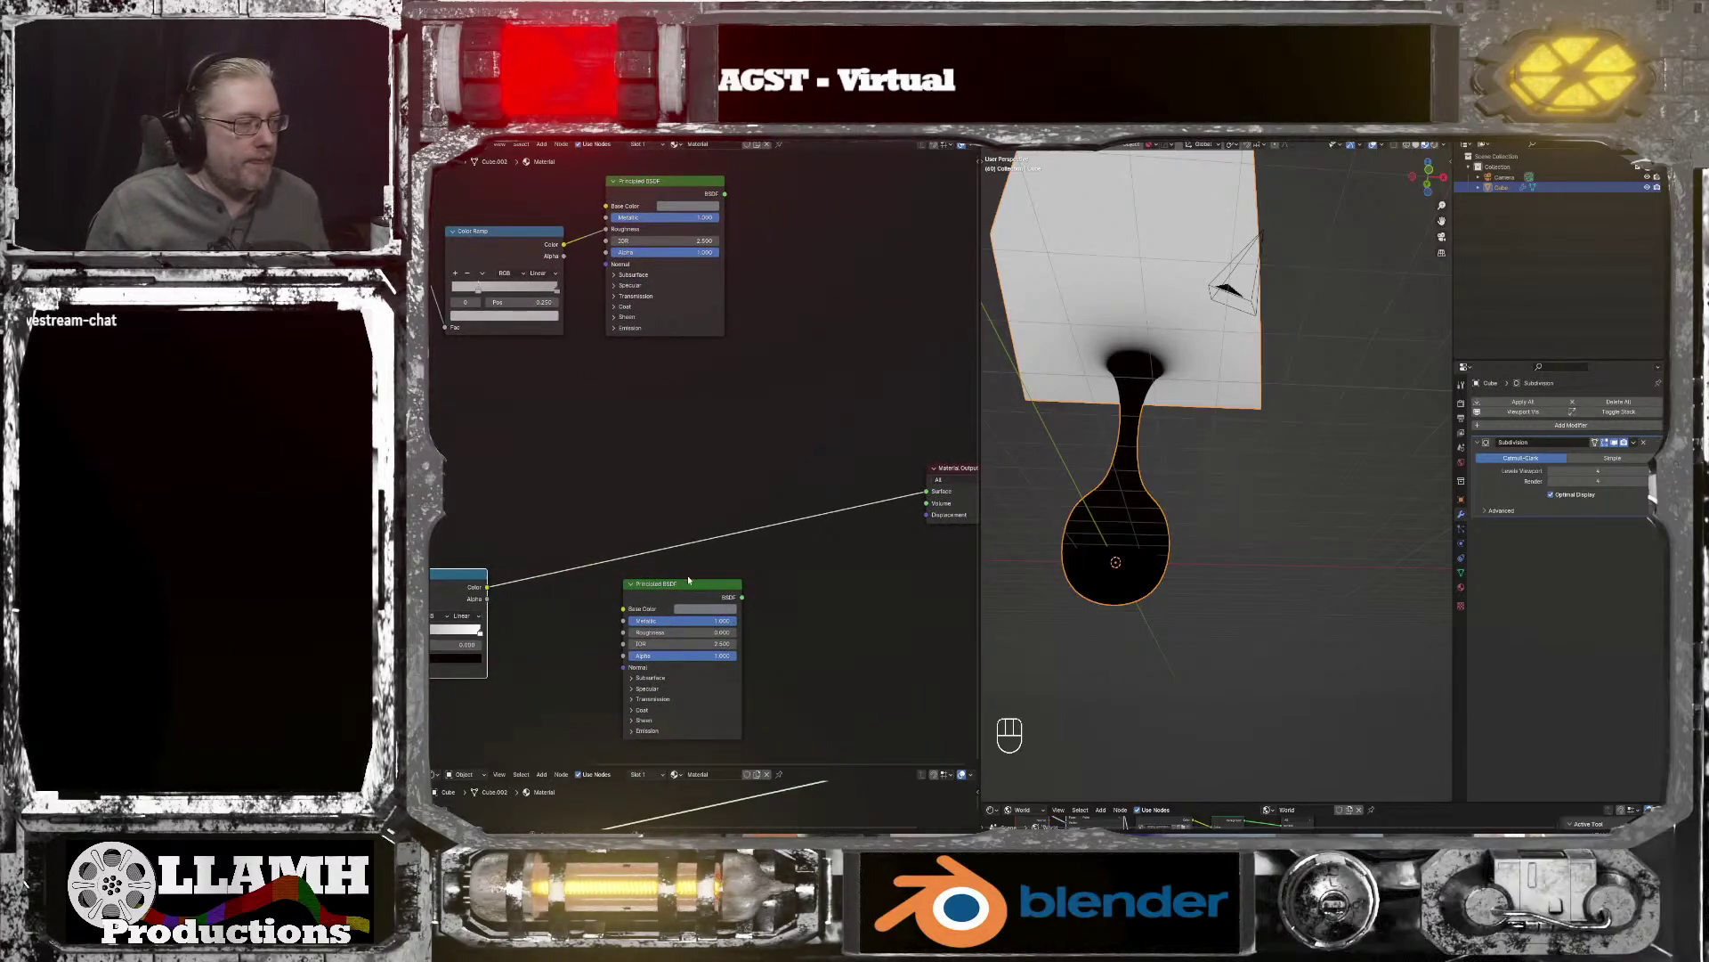
pyautogui.moveTo(695, 585); pyautogui.dragTo(694, 523)
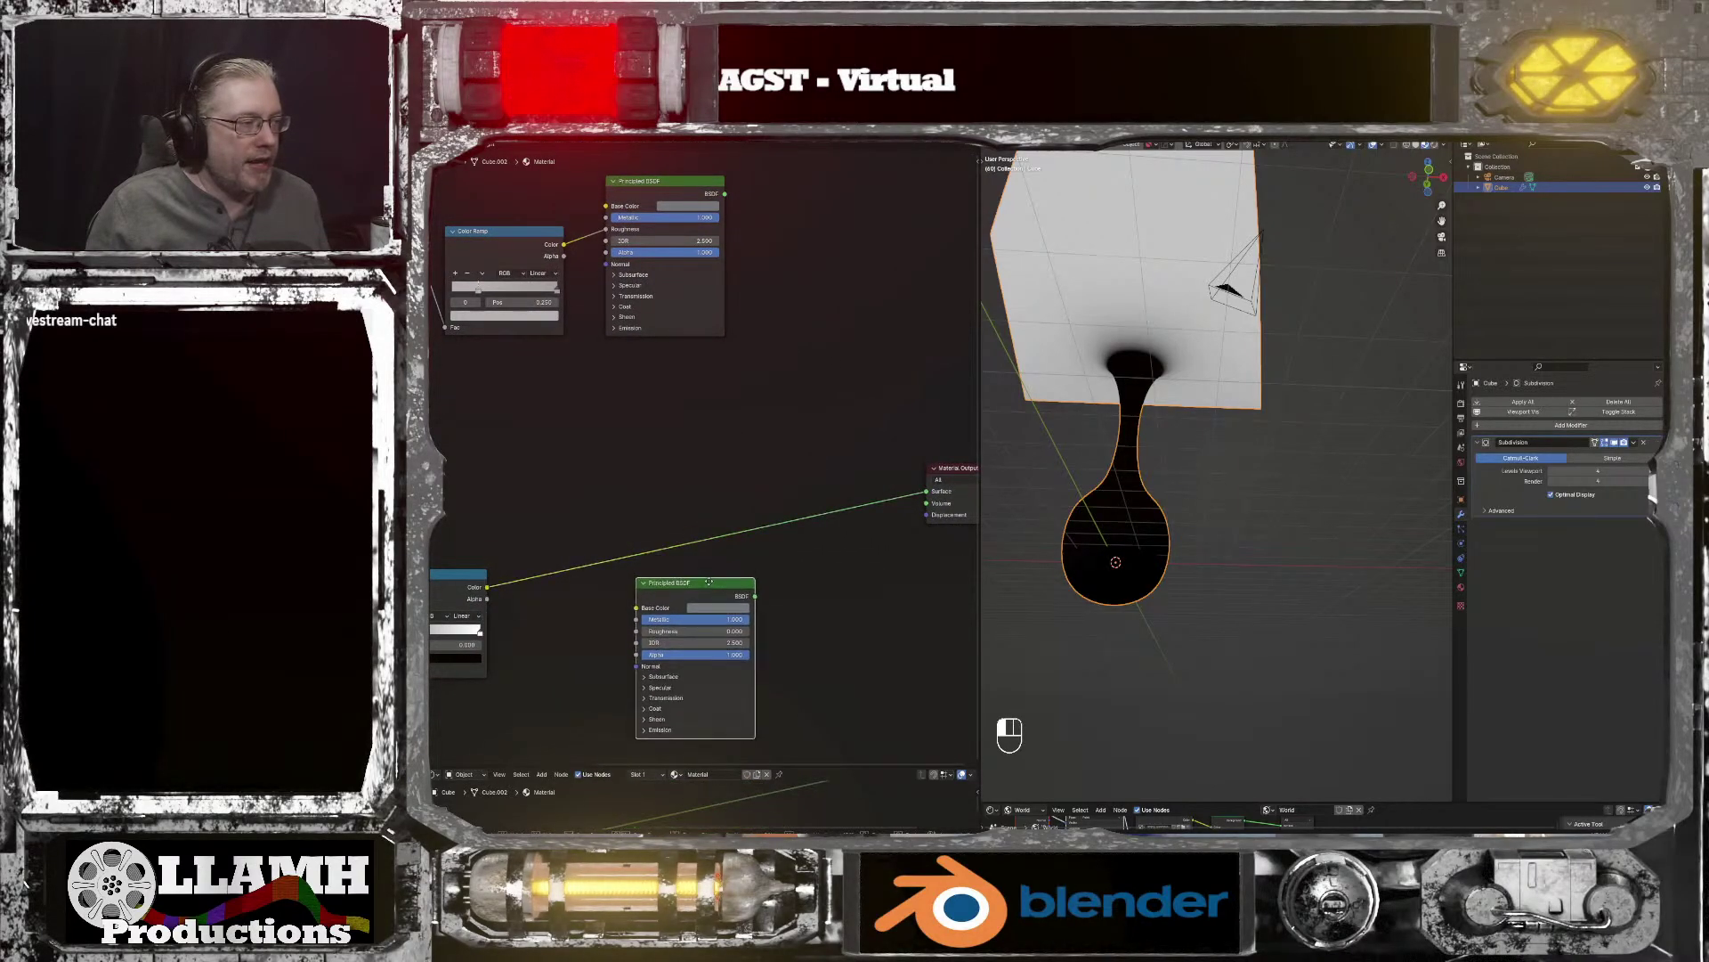
pyautogui.press('Home')
pyautogui.moveTo(734, 600); pyautogui.dragTo(730, 592, button='middle')
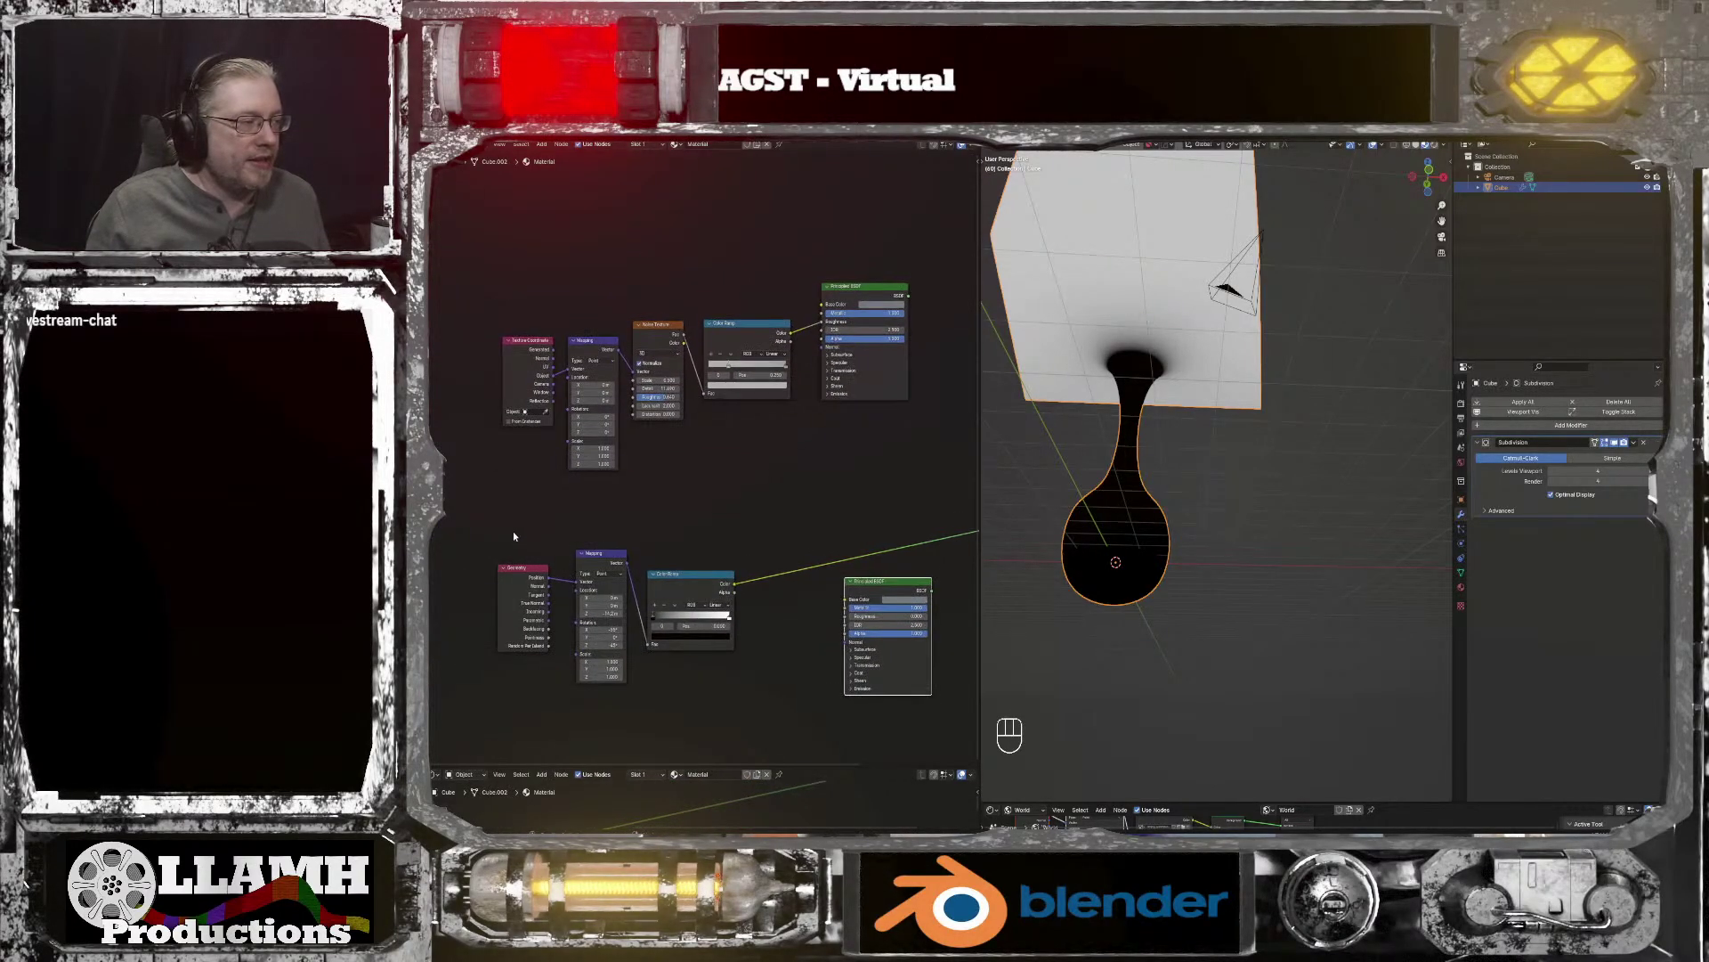
pyautogui.moveTo(513, 532); pyautogui.dragTo(736, 204)
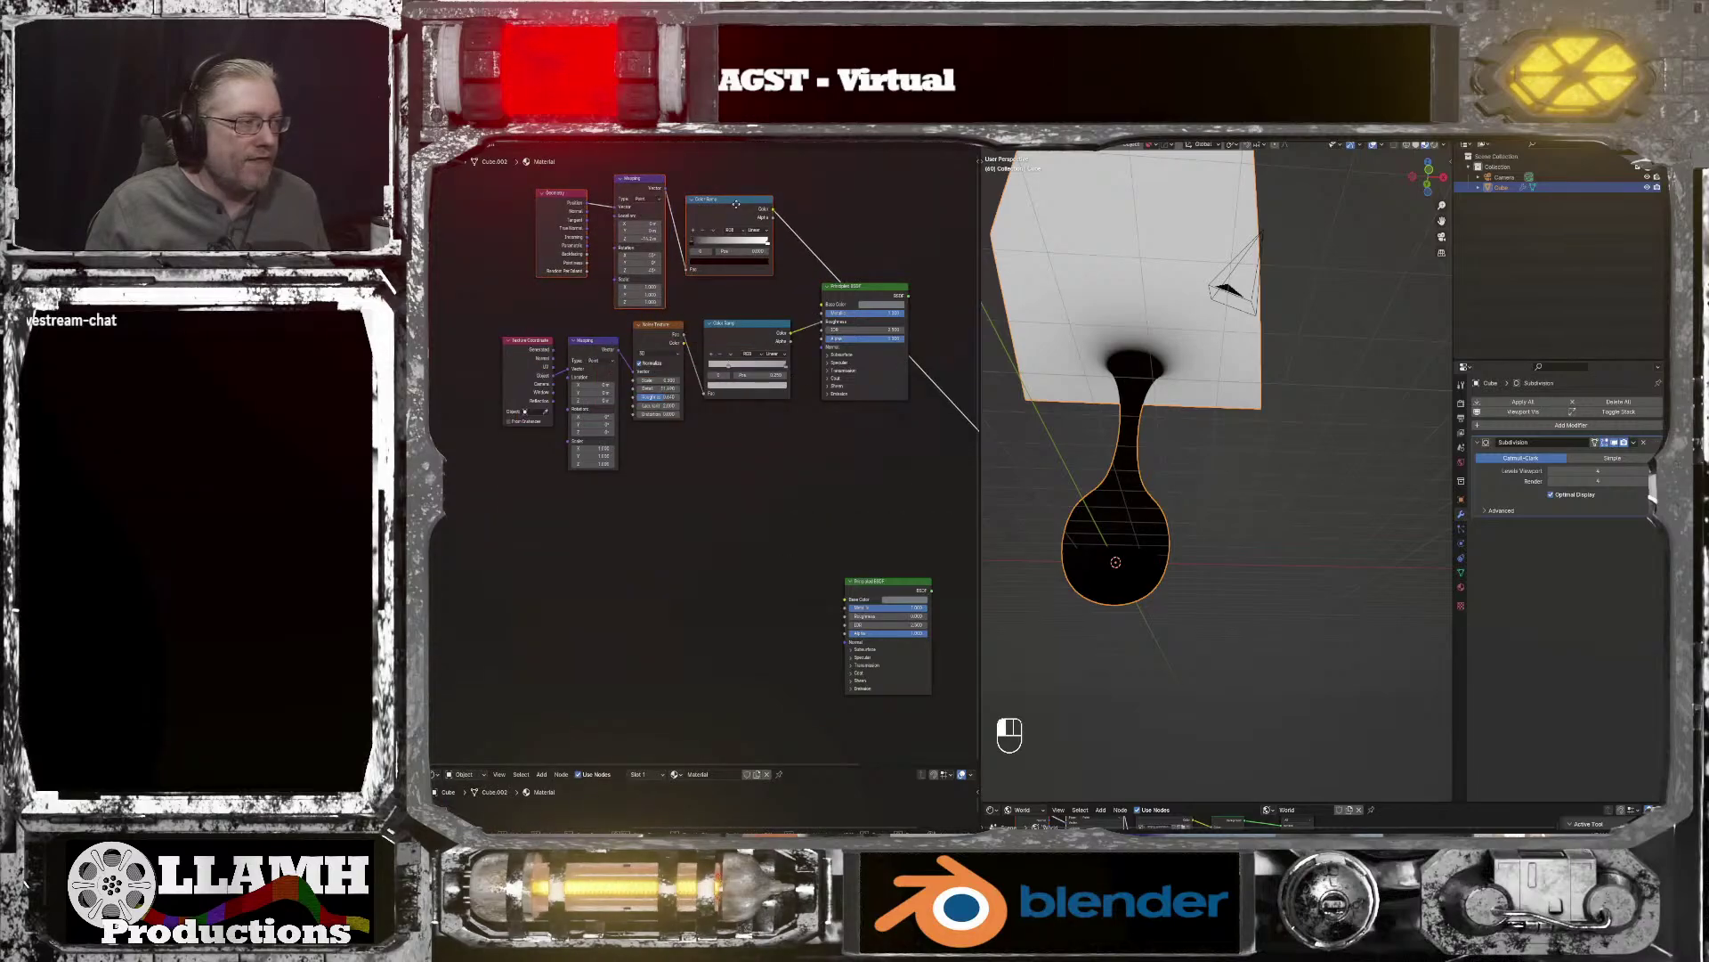
# Step: Move the noise texture chain and its Principled BSDF lower, and align the unconnected Principled BSDF directly beneath
pyautogui.moveTo(839, 443); pyautogui.dragTo(495, 356)
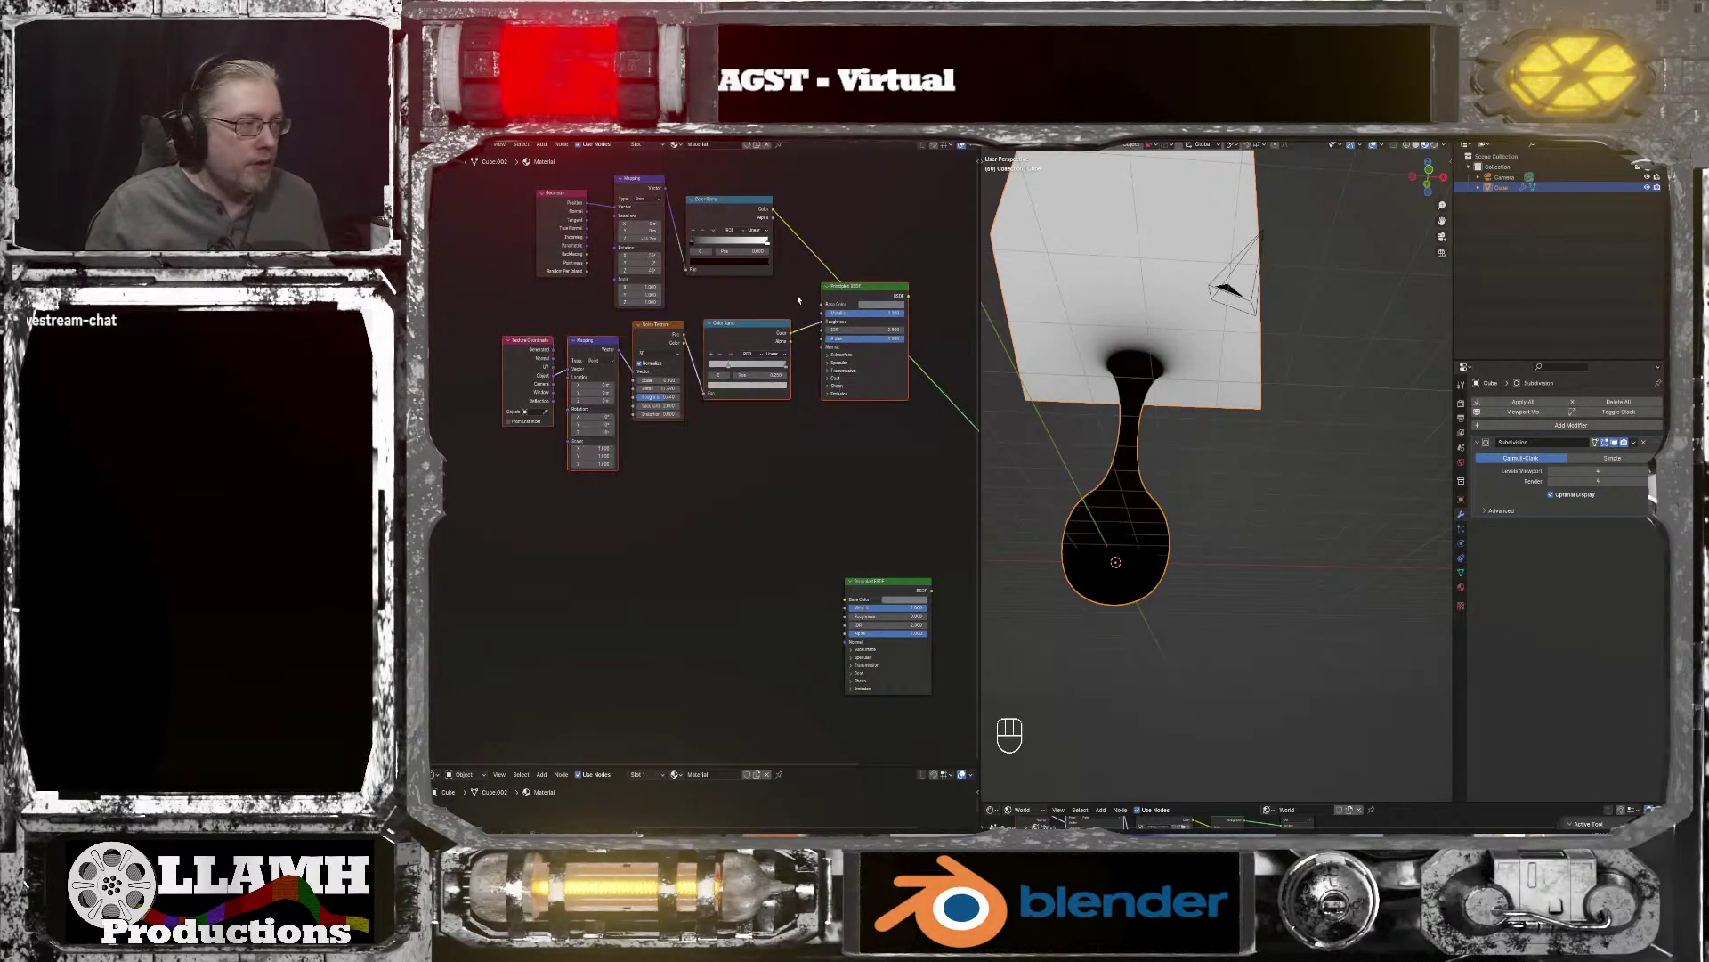
pyautogui.moveTo(837, 291); pyautogui.dragTo(807, 431)
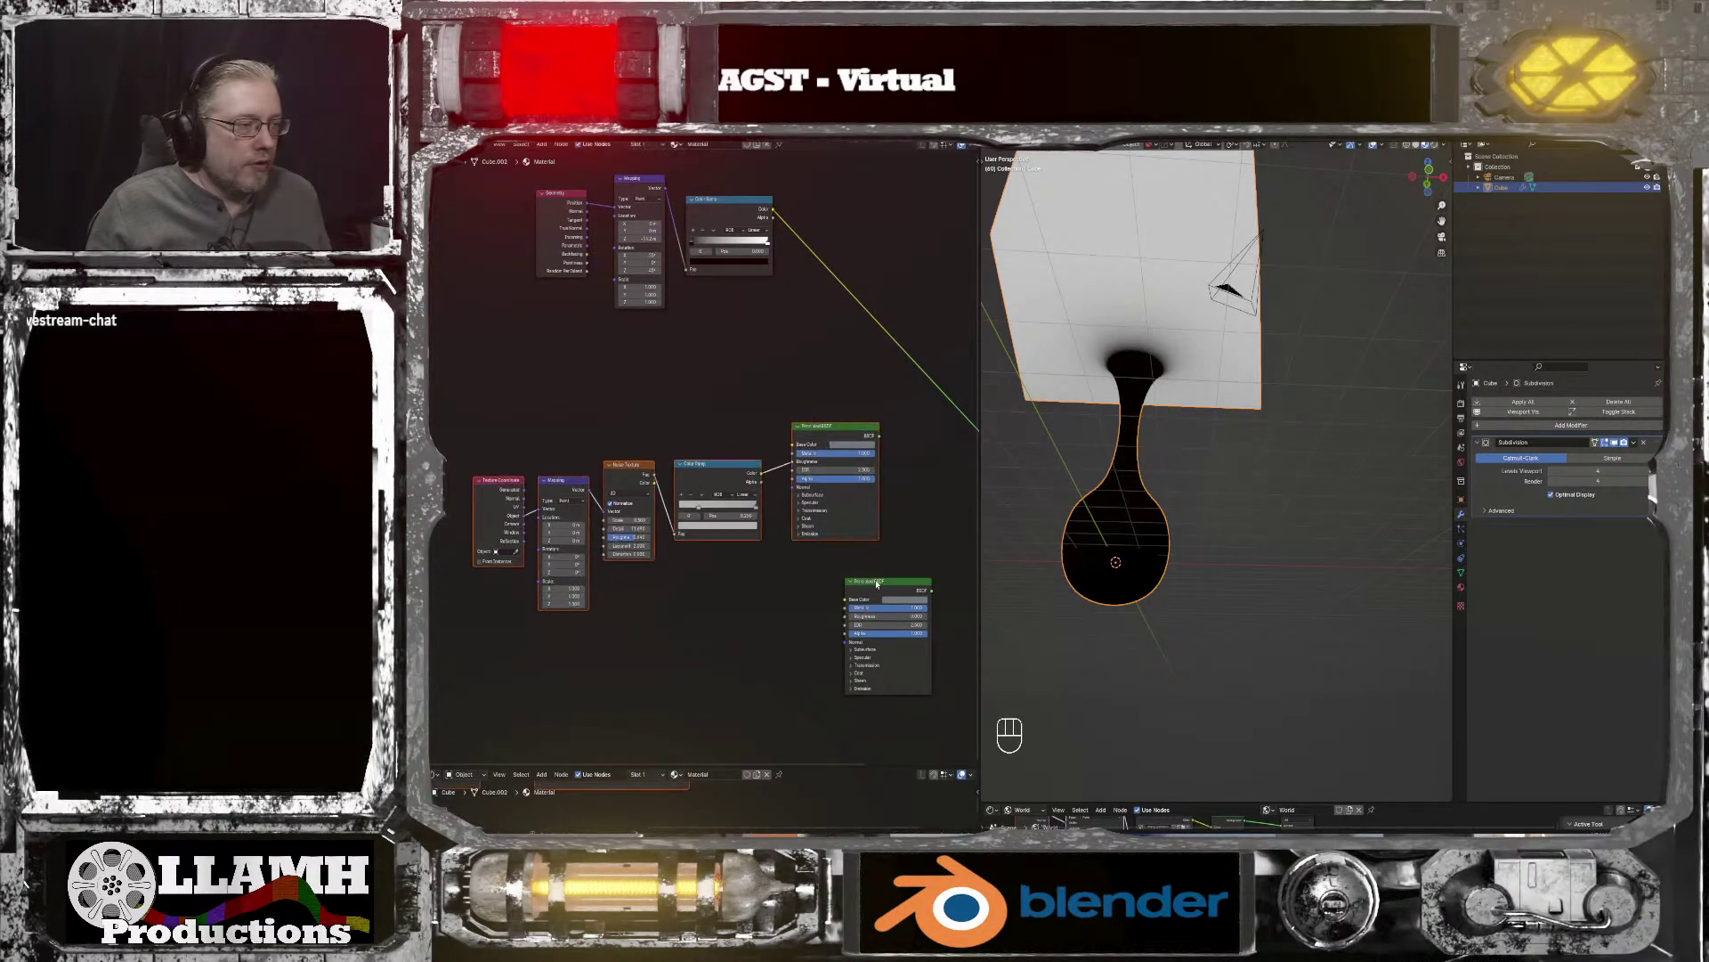
pyautogui.moveTo(894, 587); pyautogui.dragTo(841, 584)
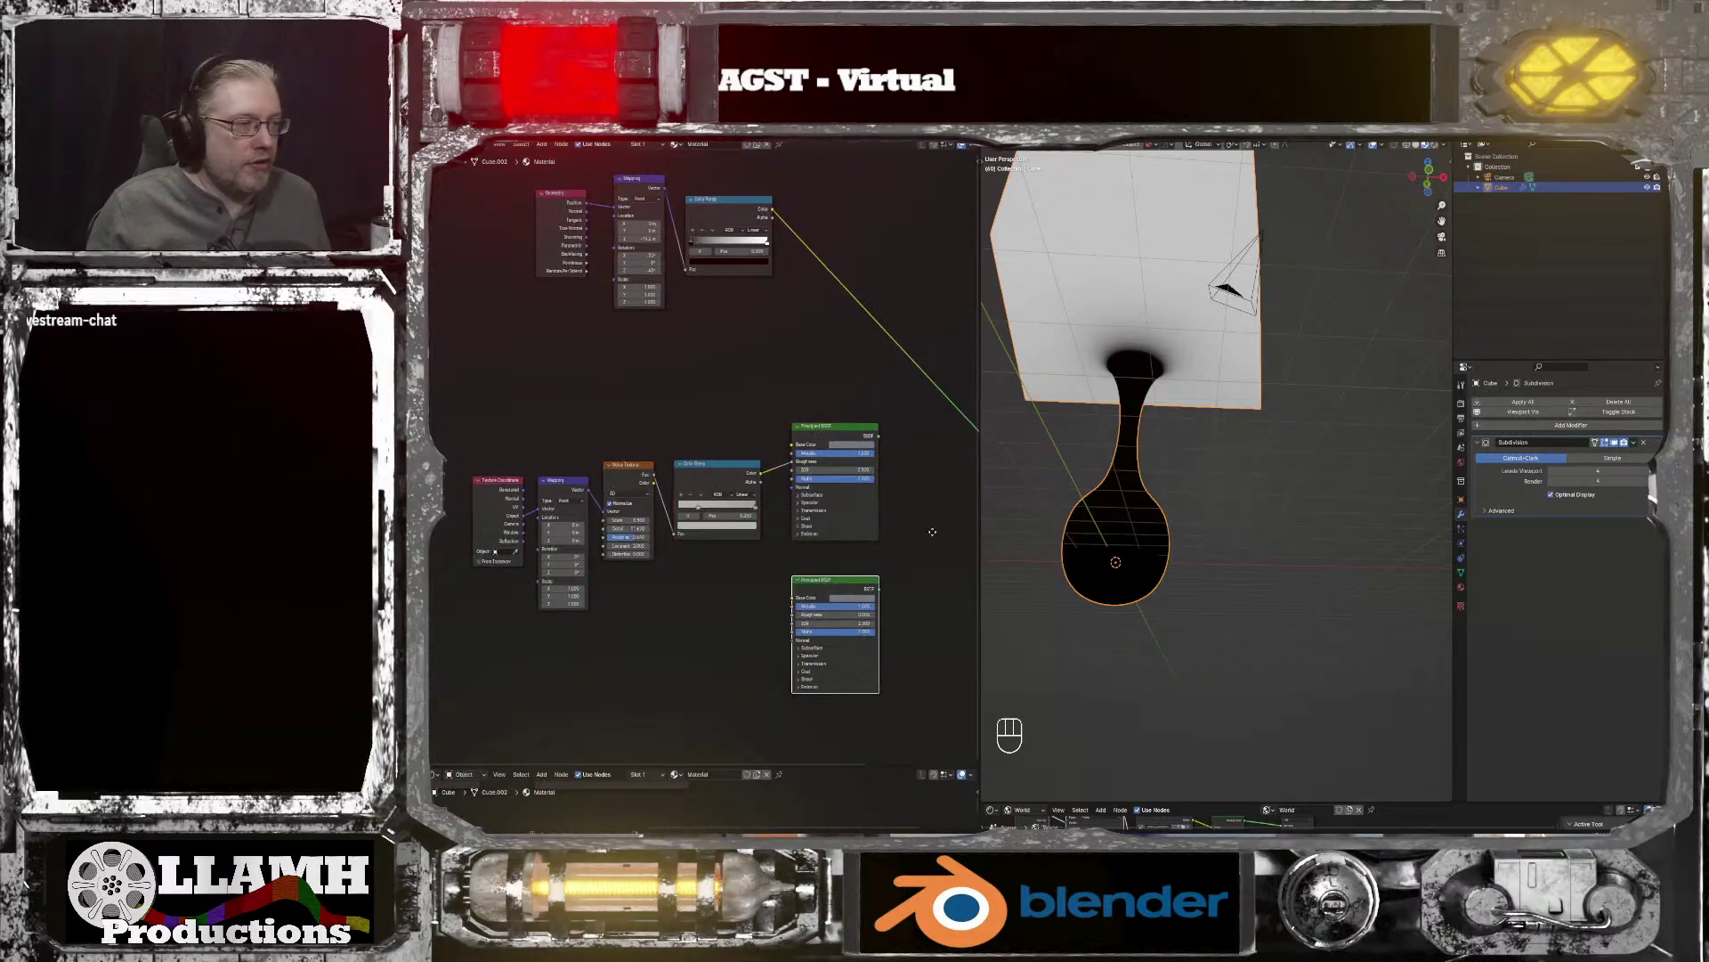
# Step: Add a Mix Shader node and connect the two Principled BSDFs to its shader inputs, the noise-driven one first
pyautogui.moveTo(934, 532); pyautogui.dragTo(742, 590, button='middle')
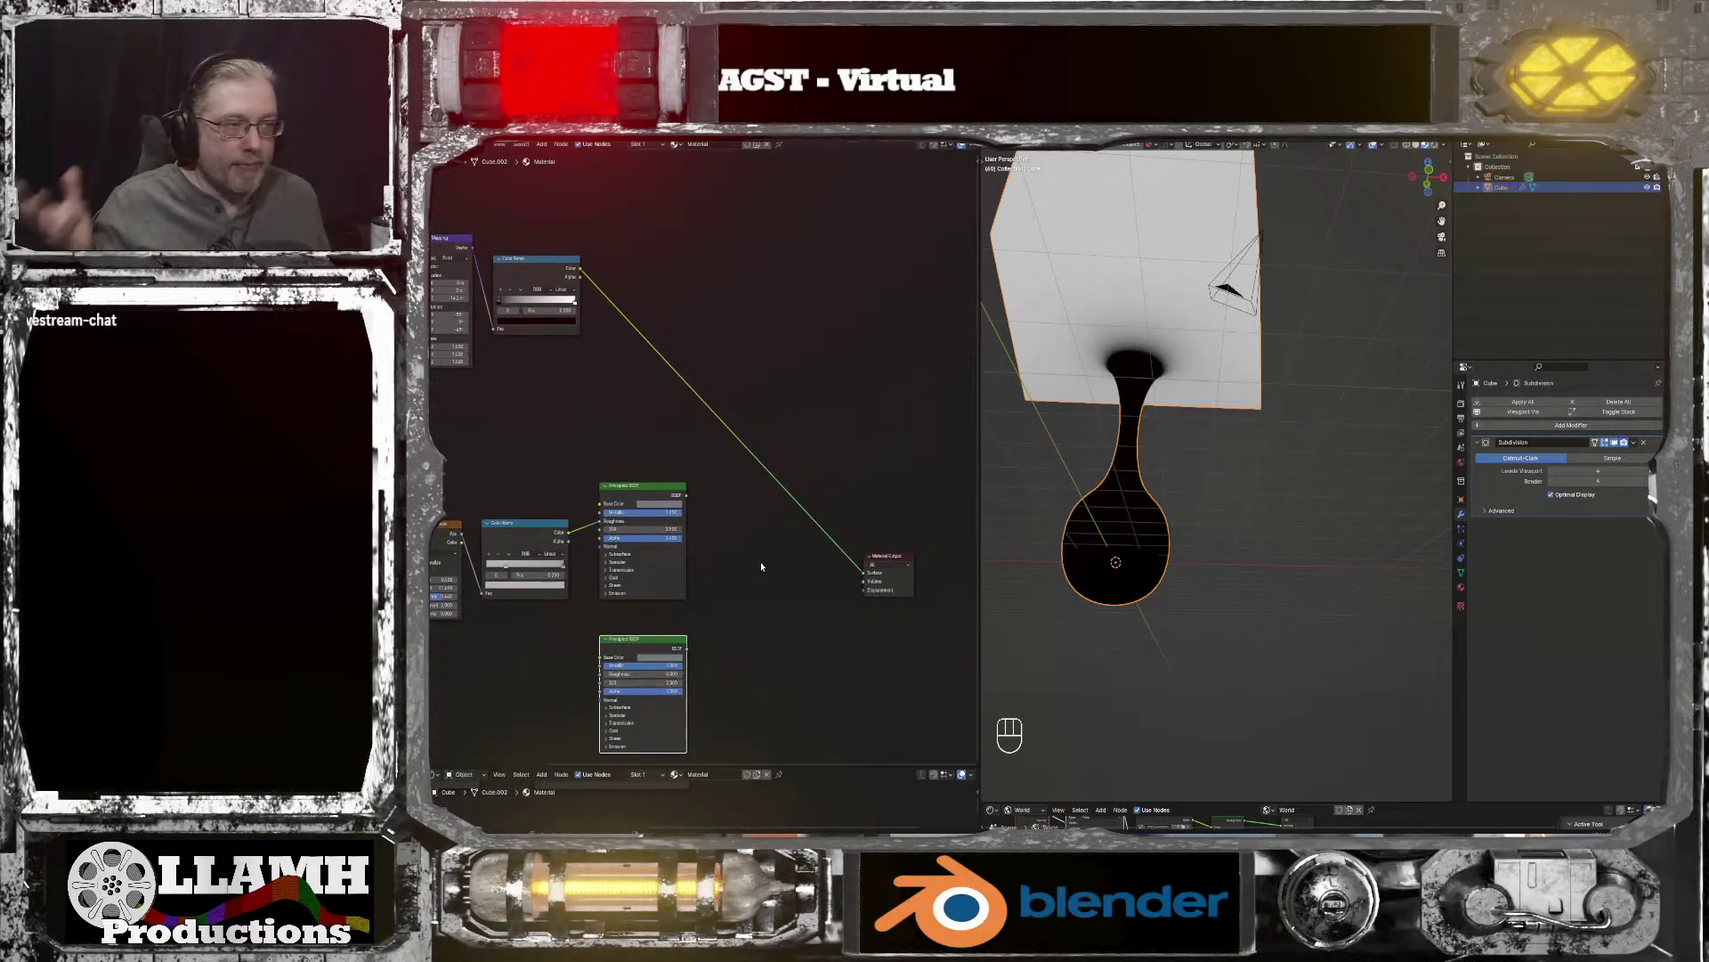
pyautogui.hotkey('shift', 'a')
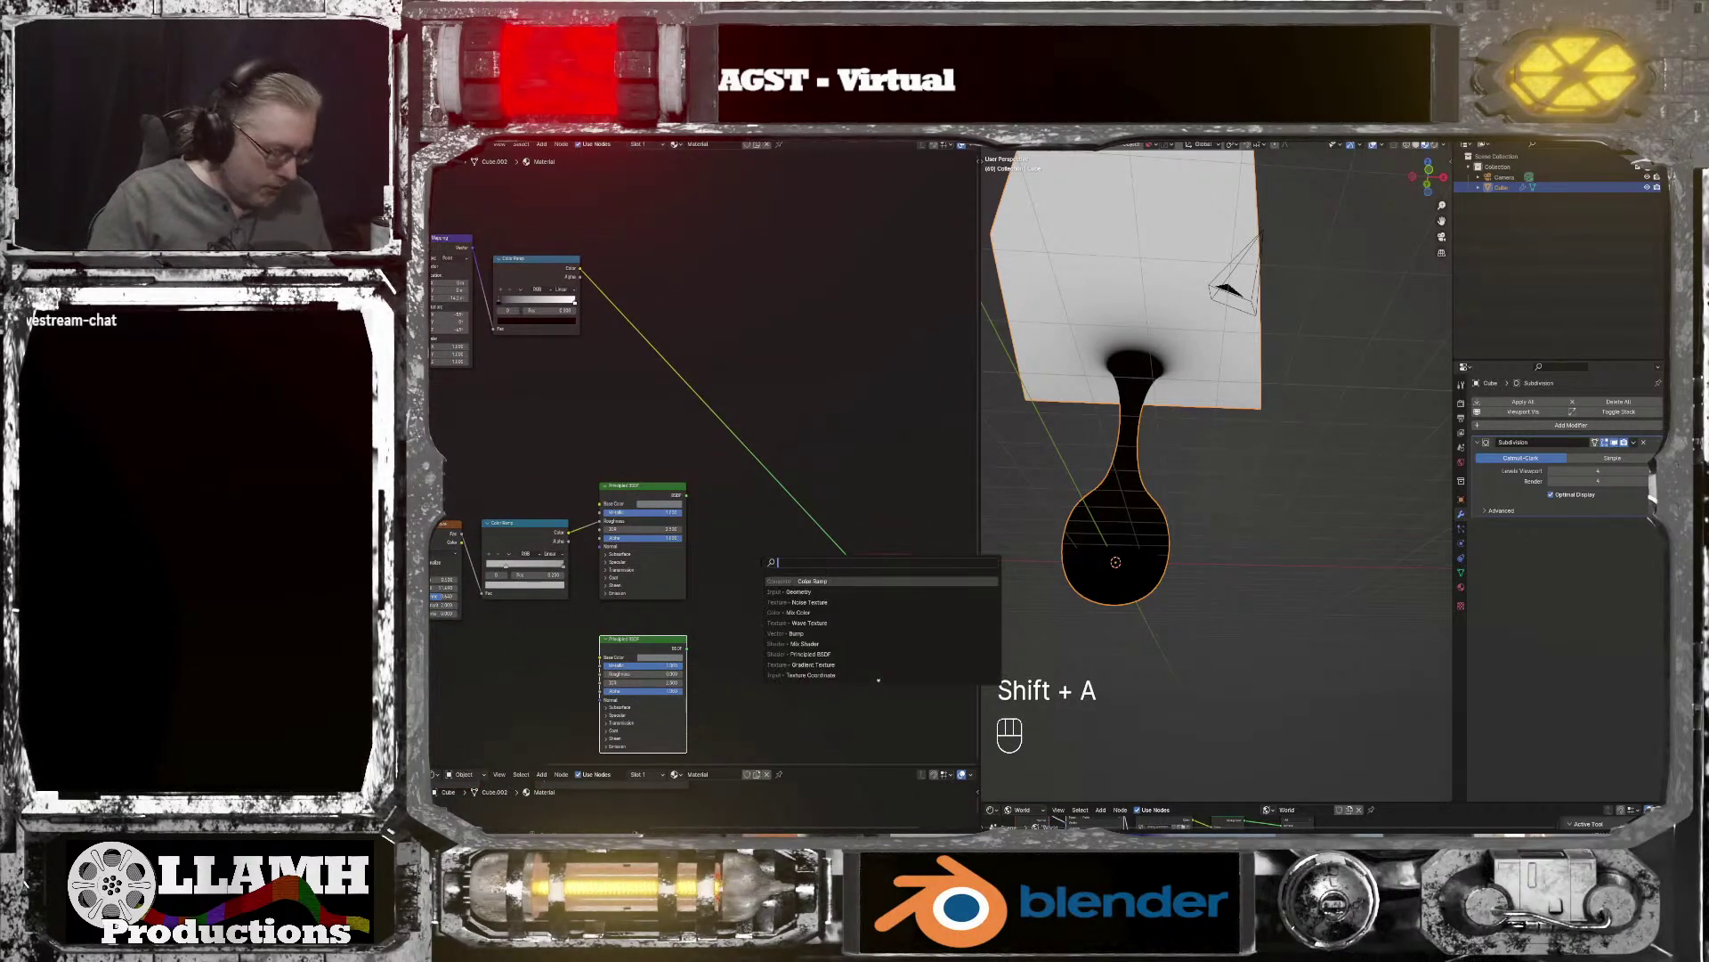
pyautogui.write('mix sh')
pyautogui.press('Return')
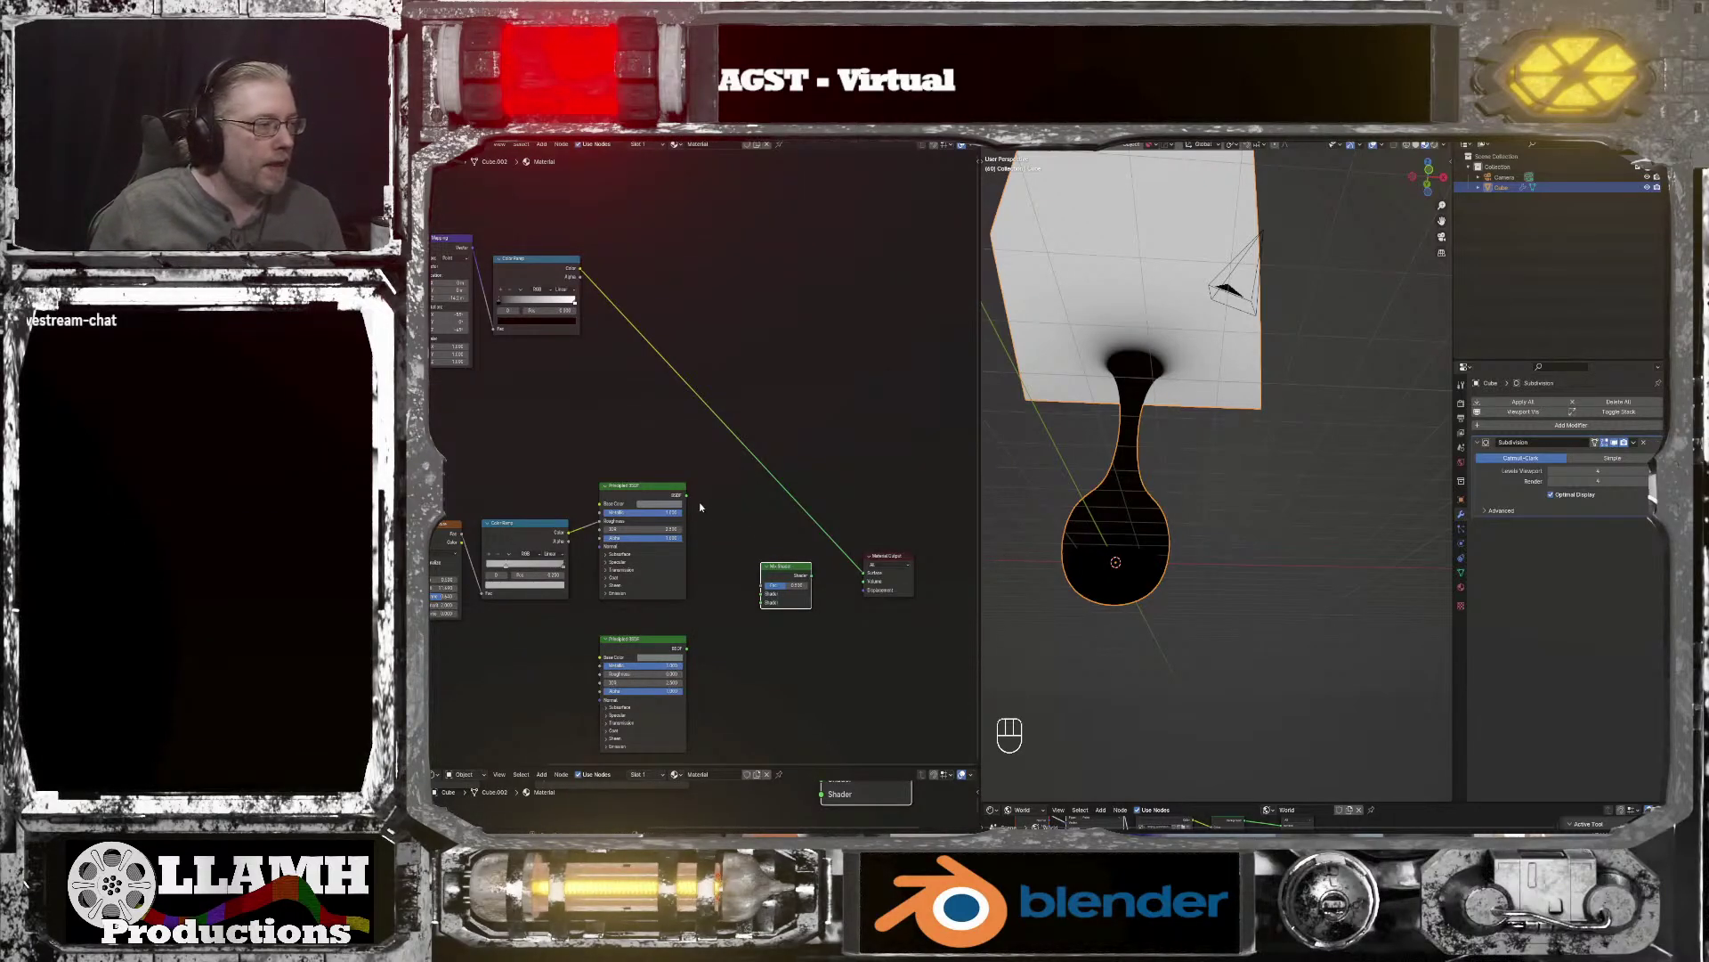
pyautogui.moveTo(685, 497); pyautogui.dragTo(750, 593)
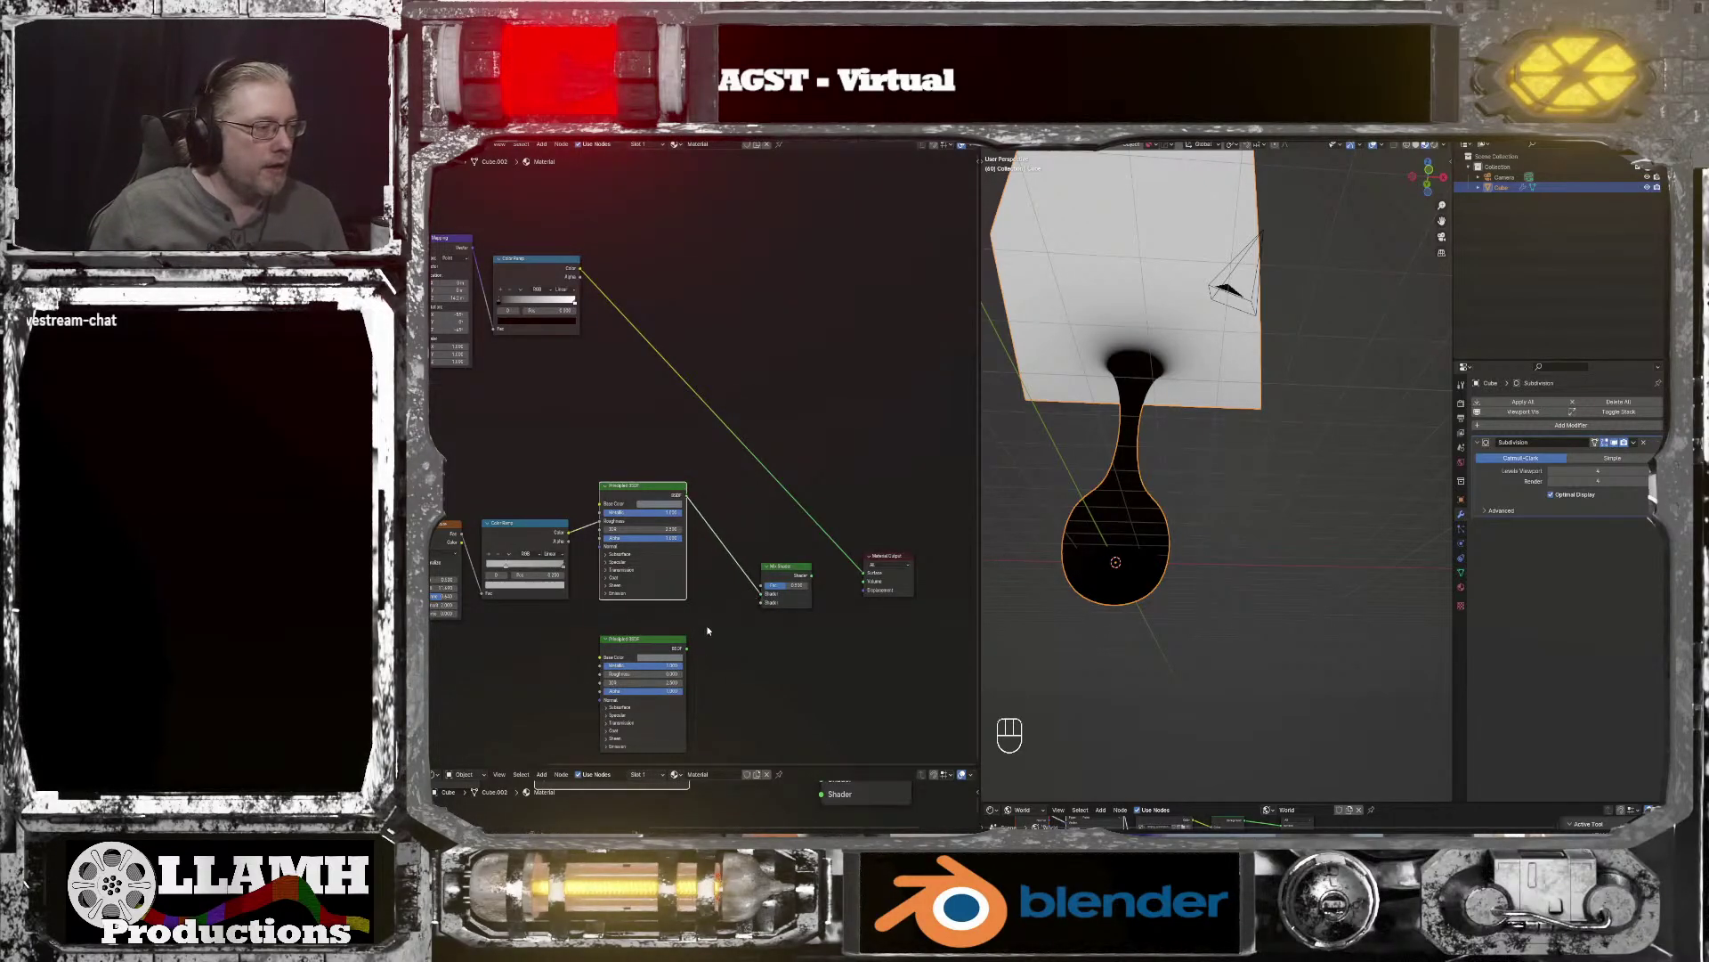
pyautogui.moveTo(686, 649); pyautogui.dragTo(763, 611)
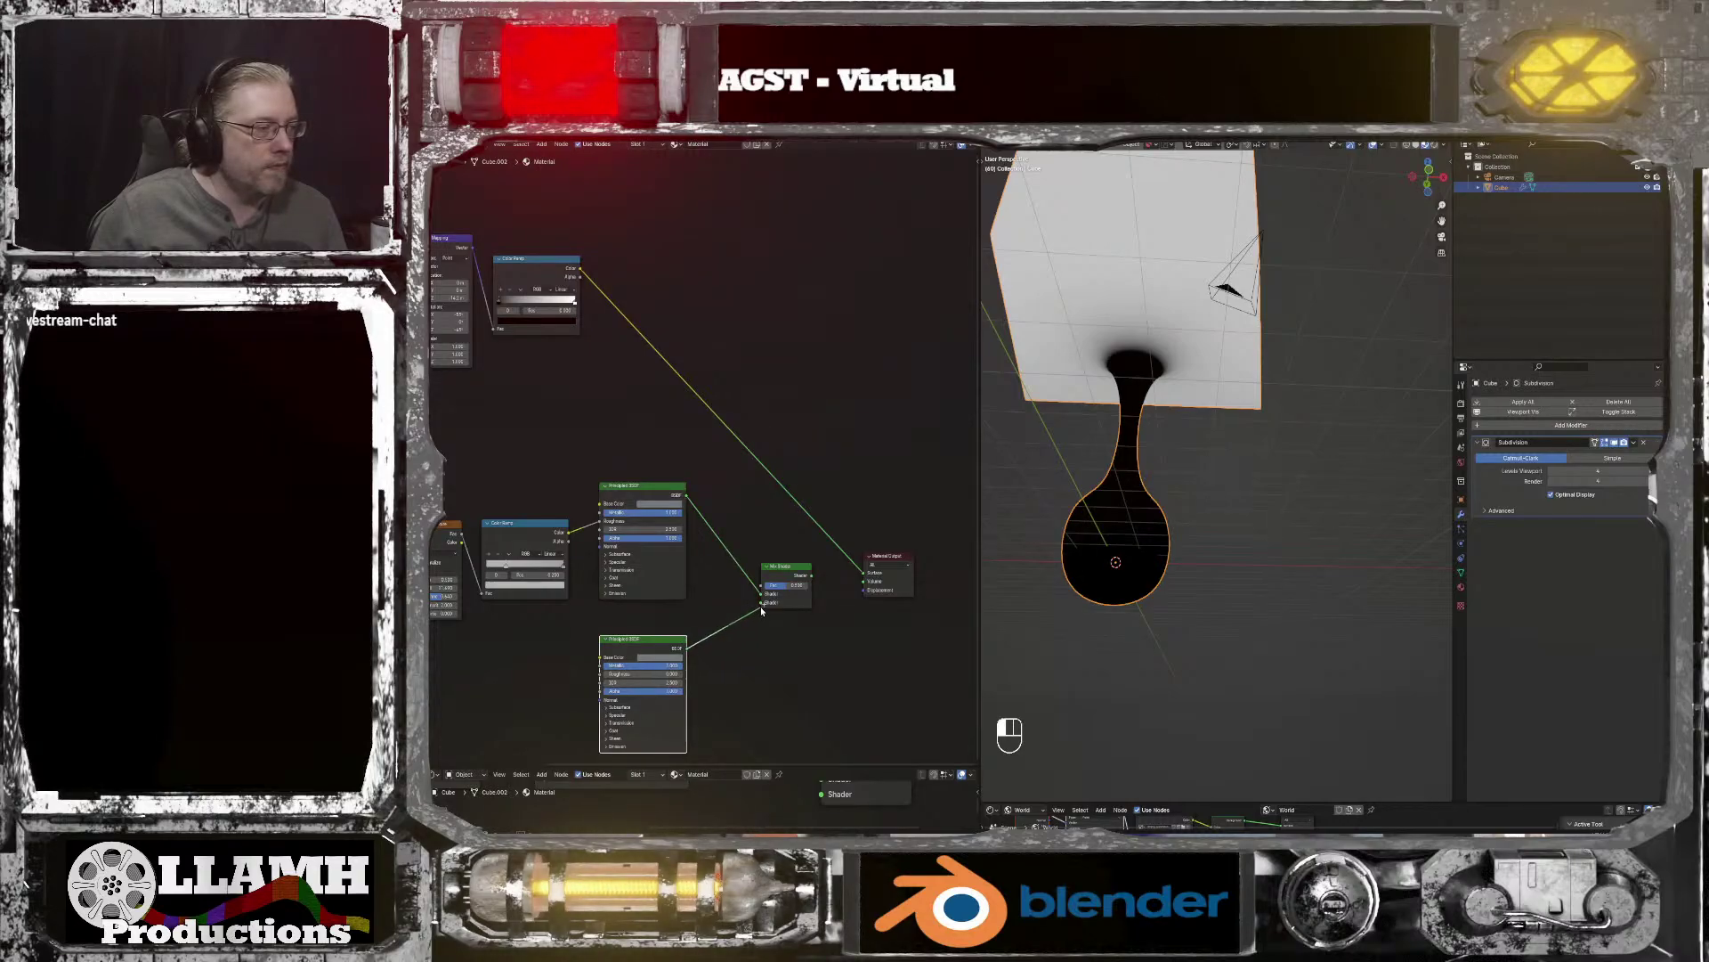
# Step: Feed the gradient Color Ramp into the Mix Shader's Fac and connect the Mix Shader to the Material Output's Surface
pyautogui.moveTo(863, 577)
pyautogui.mouseDown()
pyautogui.moveTo(764, 591)
pyautogui.moveTo(865, 573)
pyautogui.mouseUp()
pyautogui.click(811, 581)
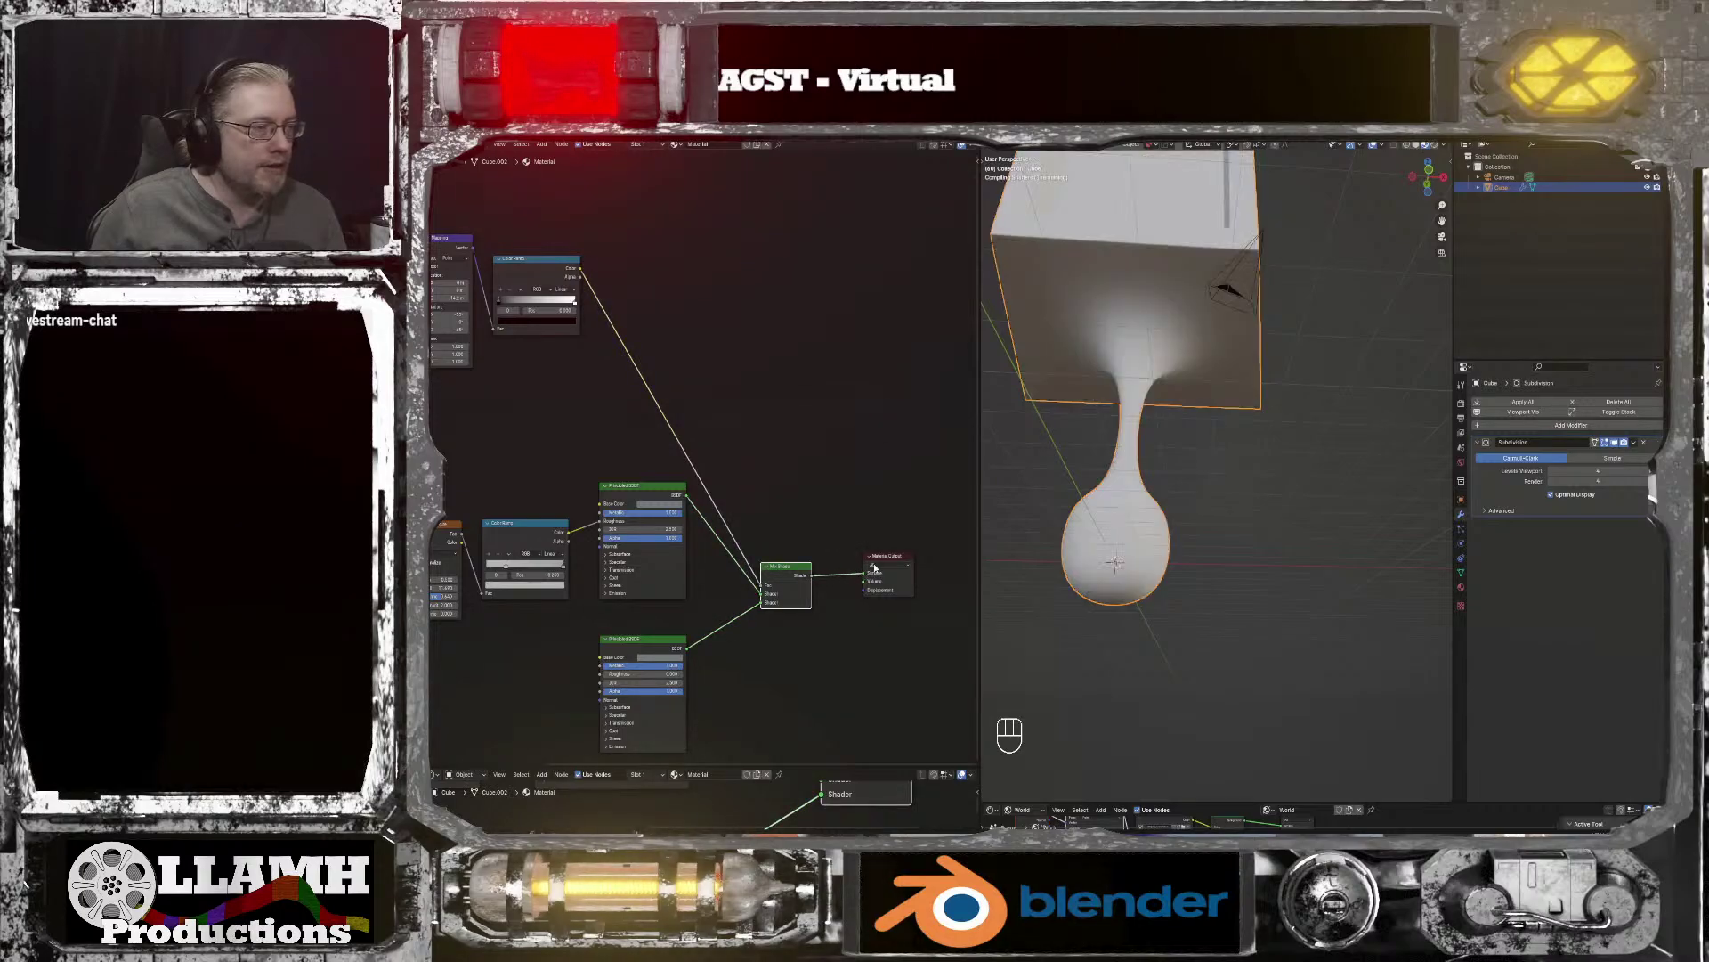
pyautogui.moveTo(1119, 492)
pyautogui.mouseDown(button='middle')
pyautogui.moveTo(1183, 569)
pyautogui.moveTo(1136, 499)
pyautogui.mouseUp(button='middle')
pyautogui.scroll(2, 789, 654)
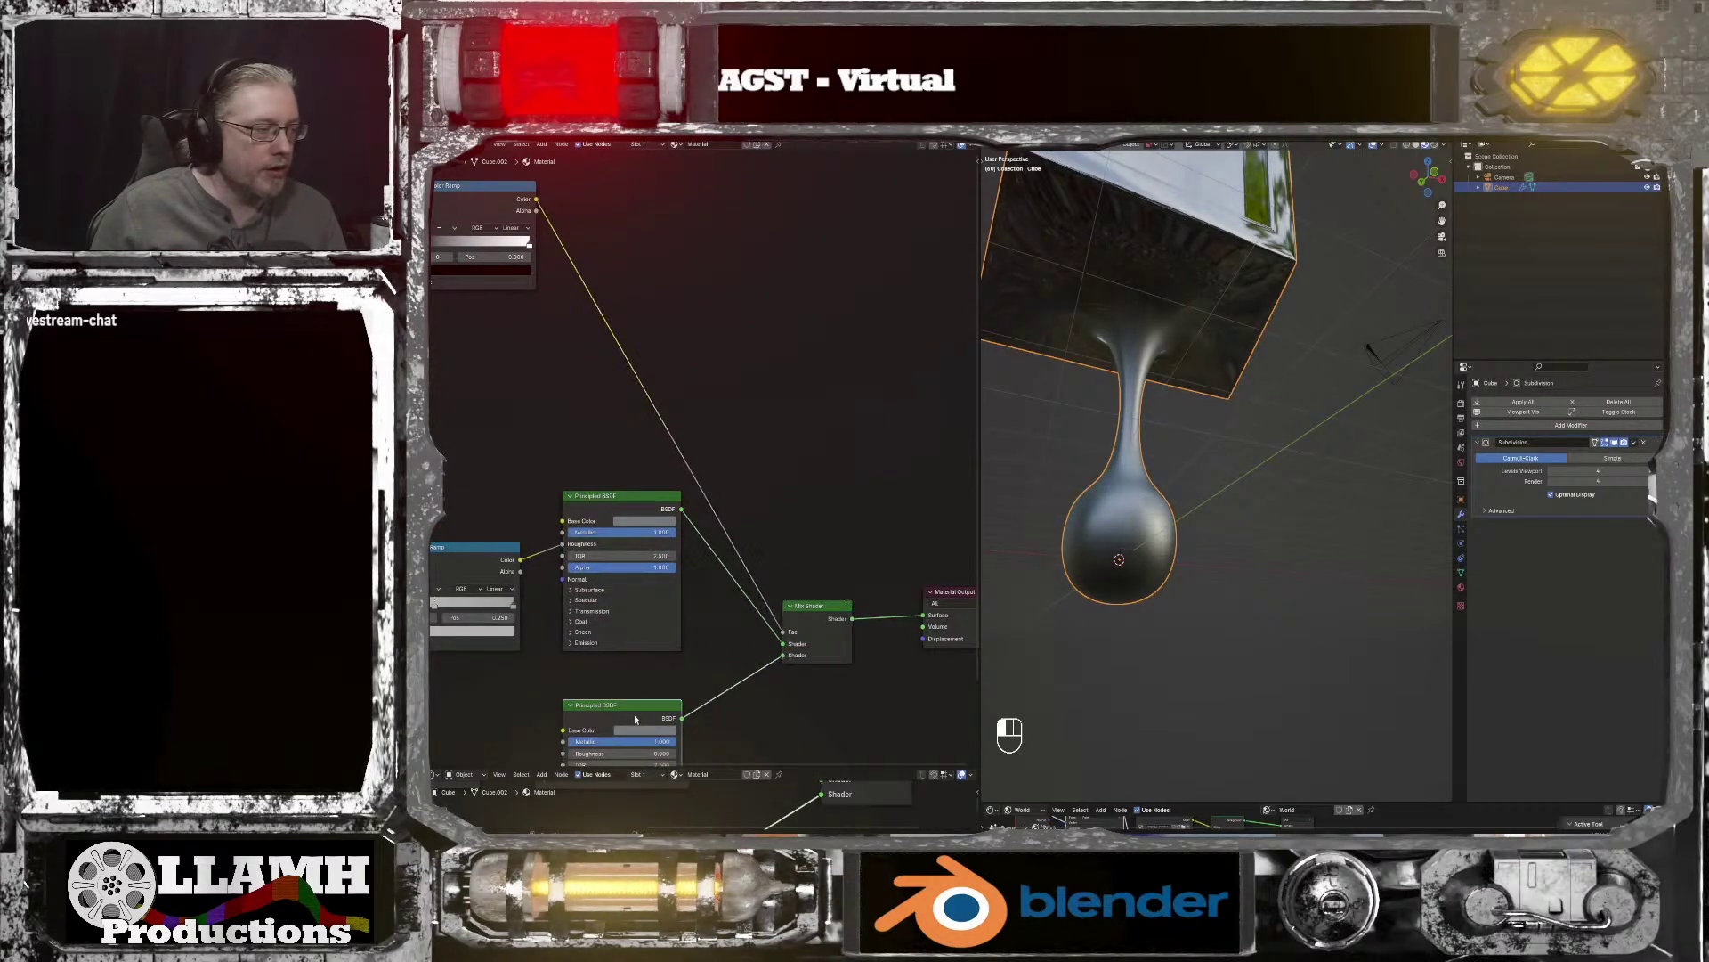
# Step: Place the plain Principled BSDF between the two node chains and move the whole noise-driven chain further down
pyautogui.moveTo(634, 714); pyautogui.dragTo(533, 336)
pyautogui.scroll(-4, 766, 693)
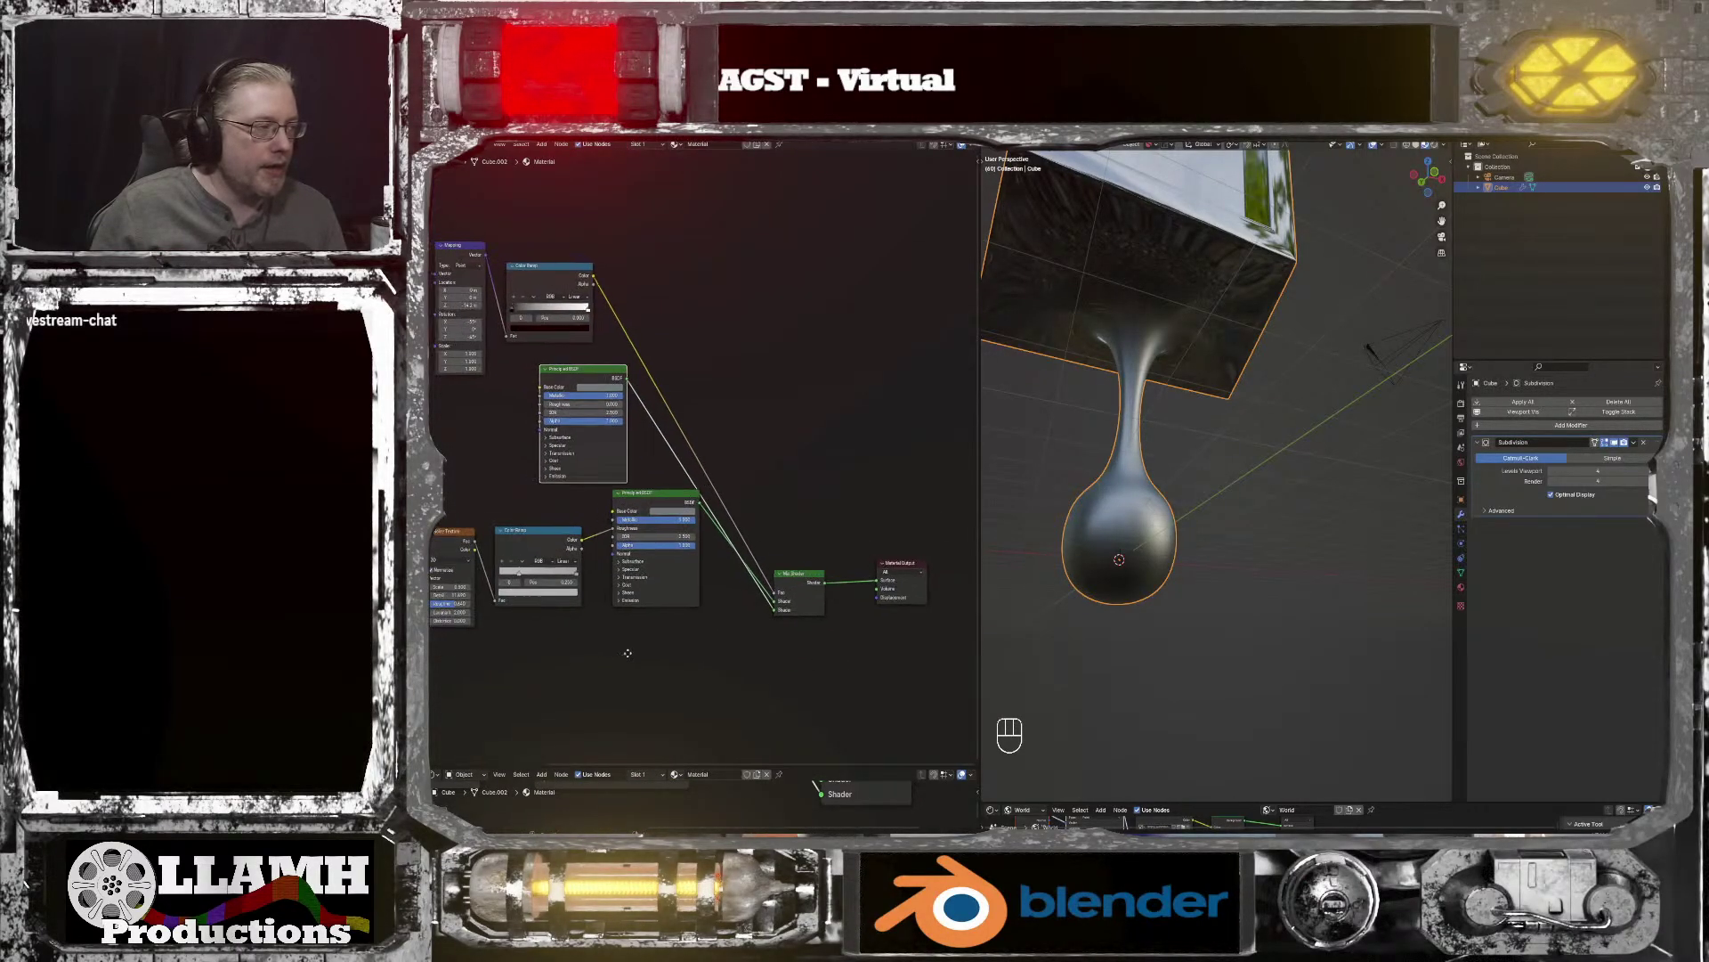
pyautogui.moveTo(806, 611); pyautogui.dragTo(468, 614)
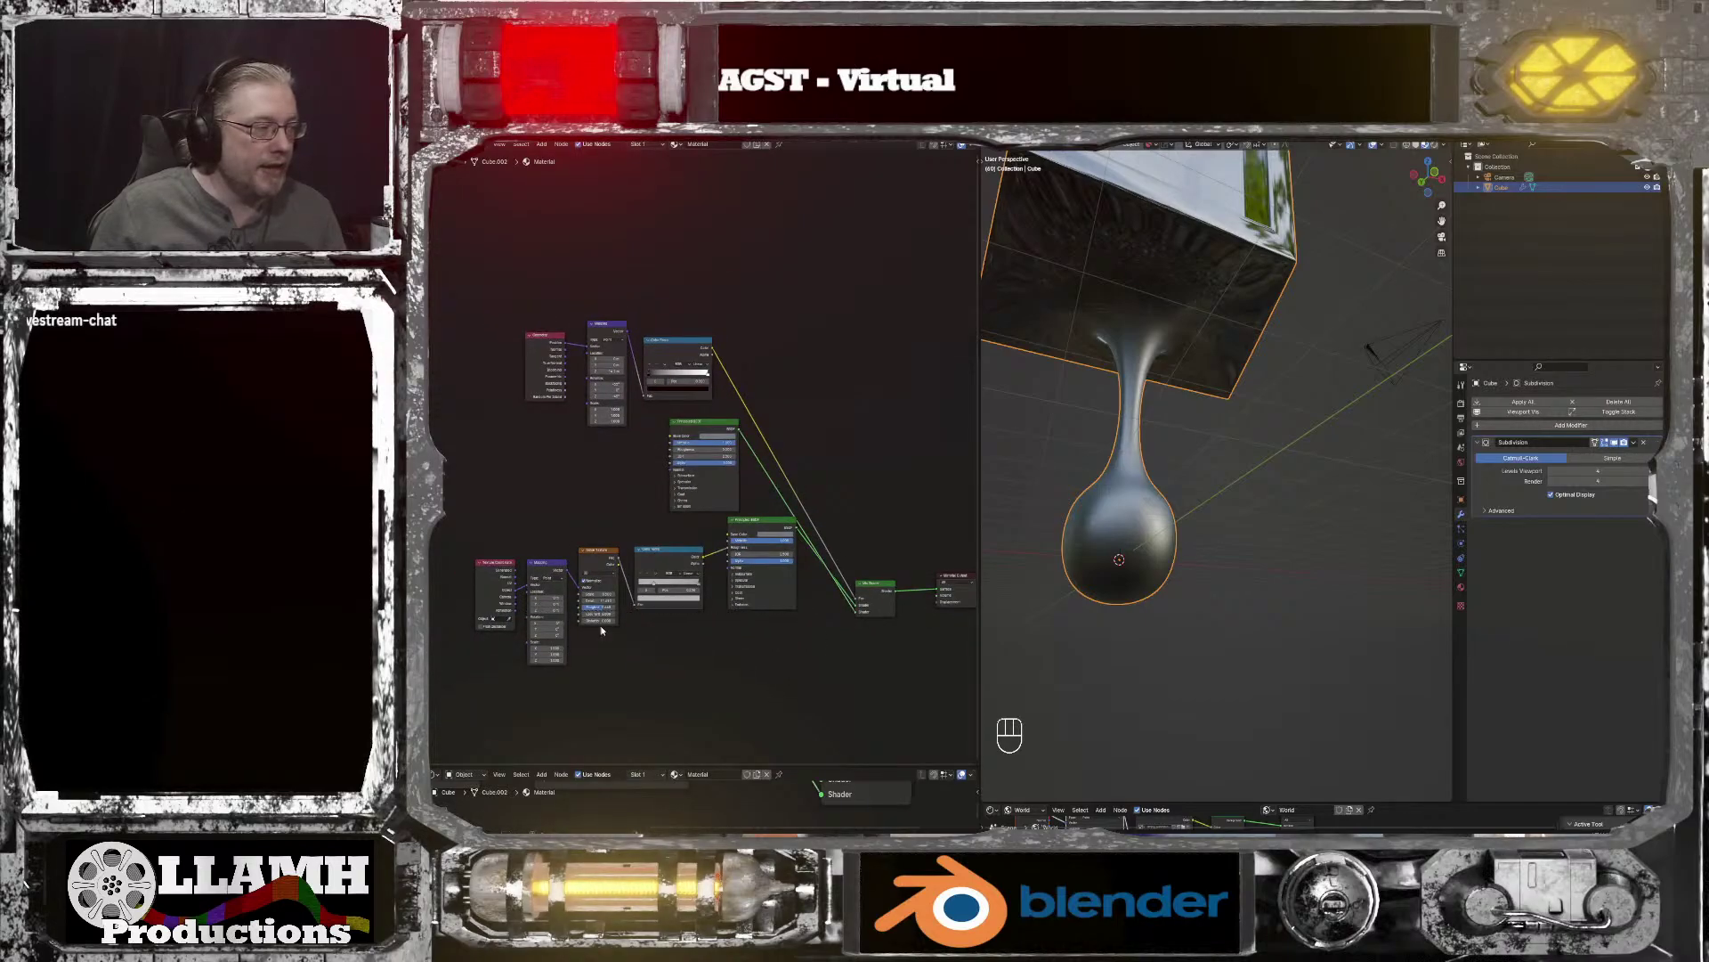
pyautogui.moveTo(757, 686); pyautogui.dragTo(501, 585)
pyautogui.moveTo(749, 525); pyautogui.dragTo(745, 620)
# Step: Swap the Mix Shader inputs so the plain Principled BSDF is first and the noise-driven one second
pyautogui.moveTo(857, 609); pyautogui.dragTo(856, 612)
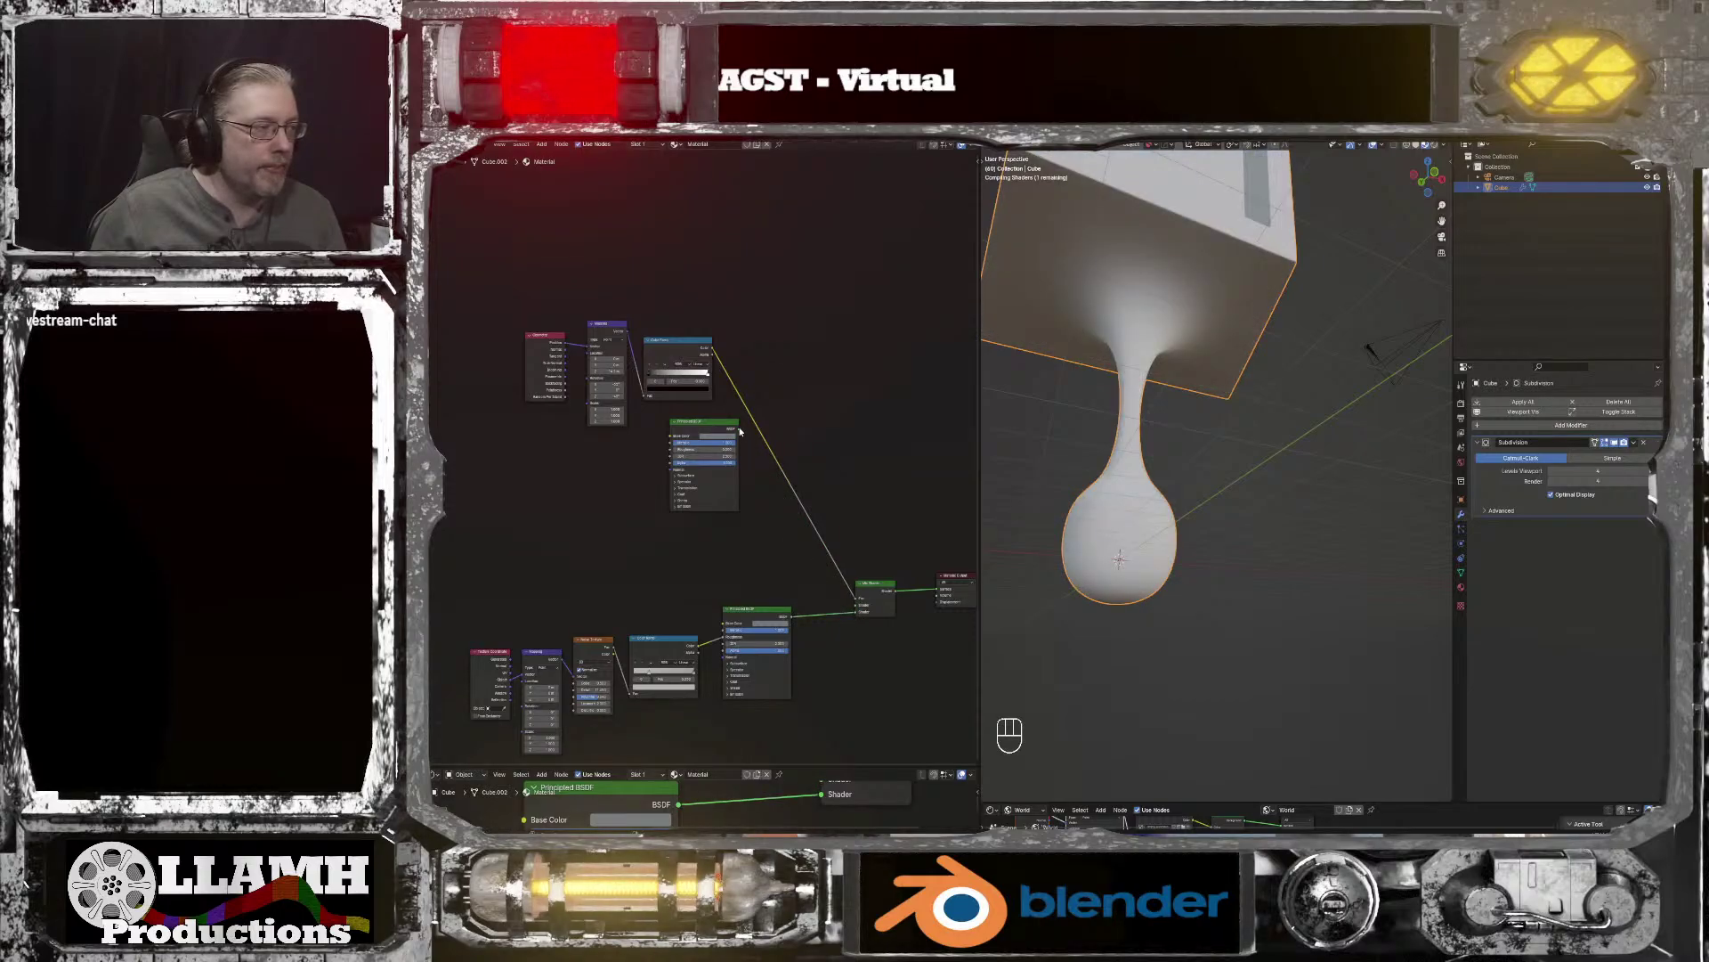
pyautogui.moveTo(725, 430); pyautogui.dragTo(742, 493)
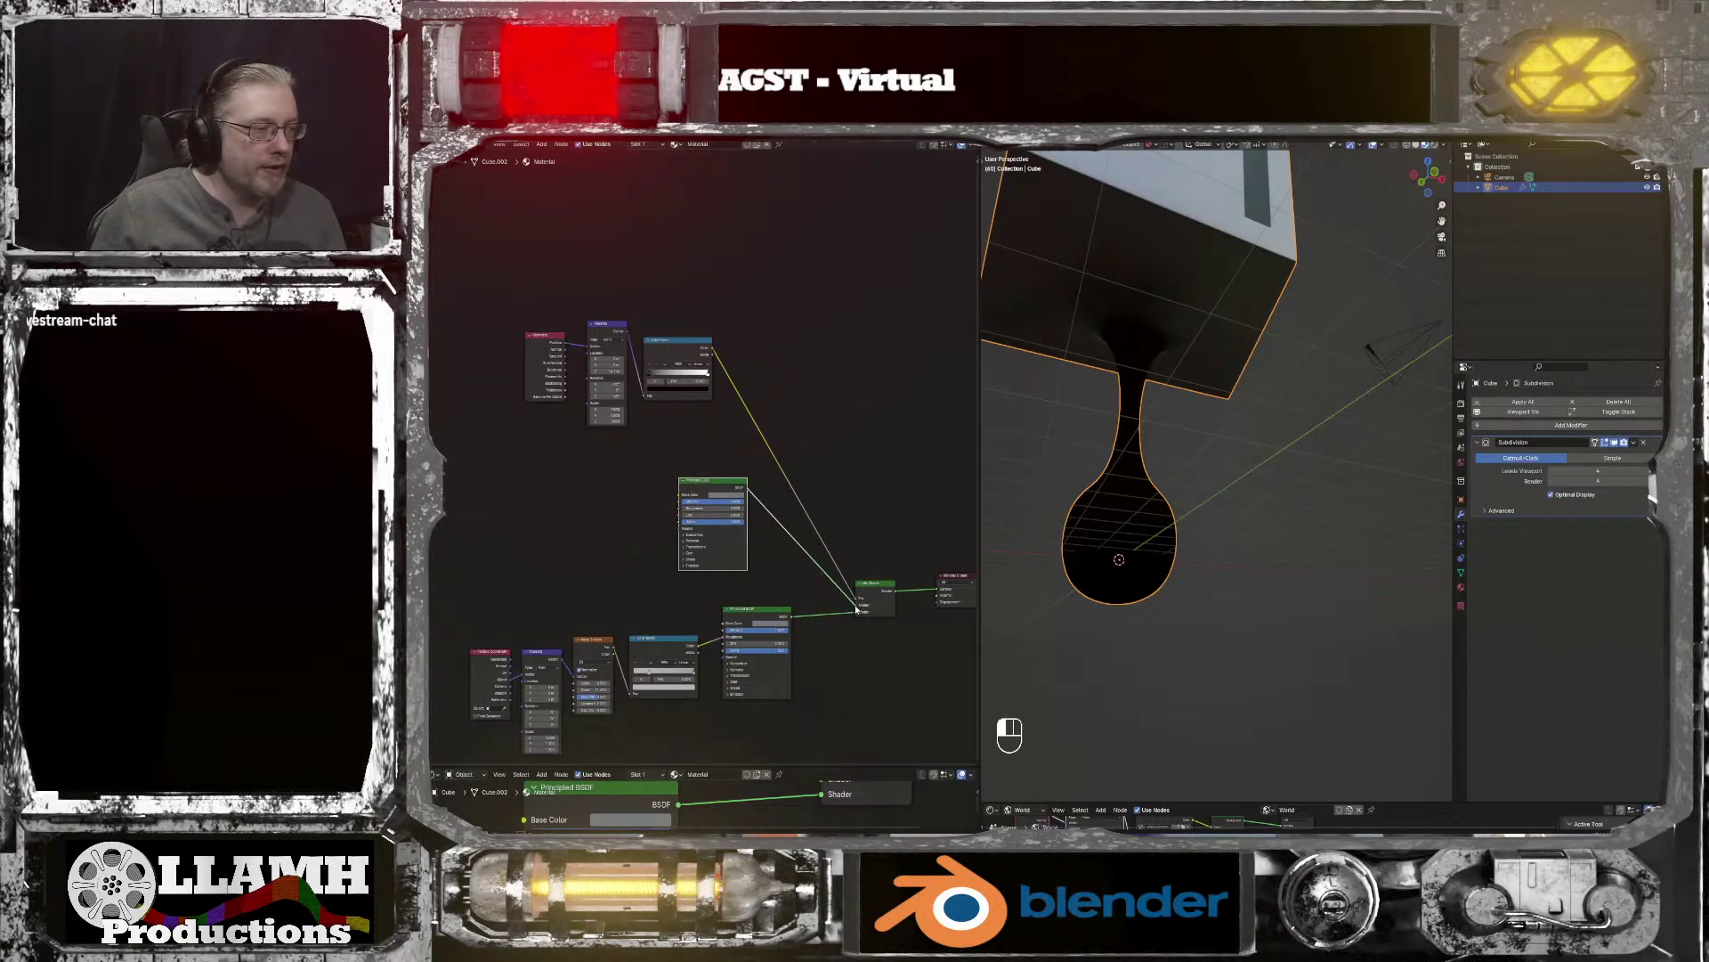
pyautogui.moveTo(855, 607); pyautogui.dragTo(856, 606)
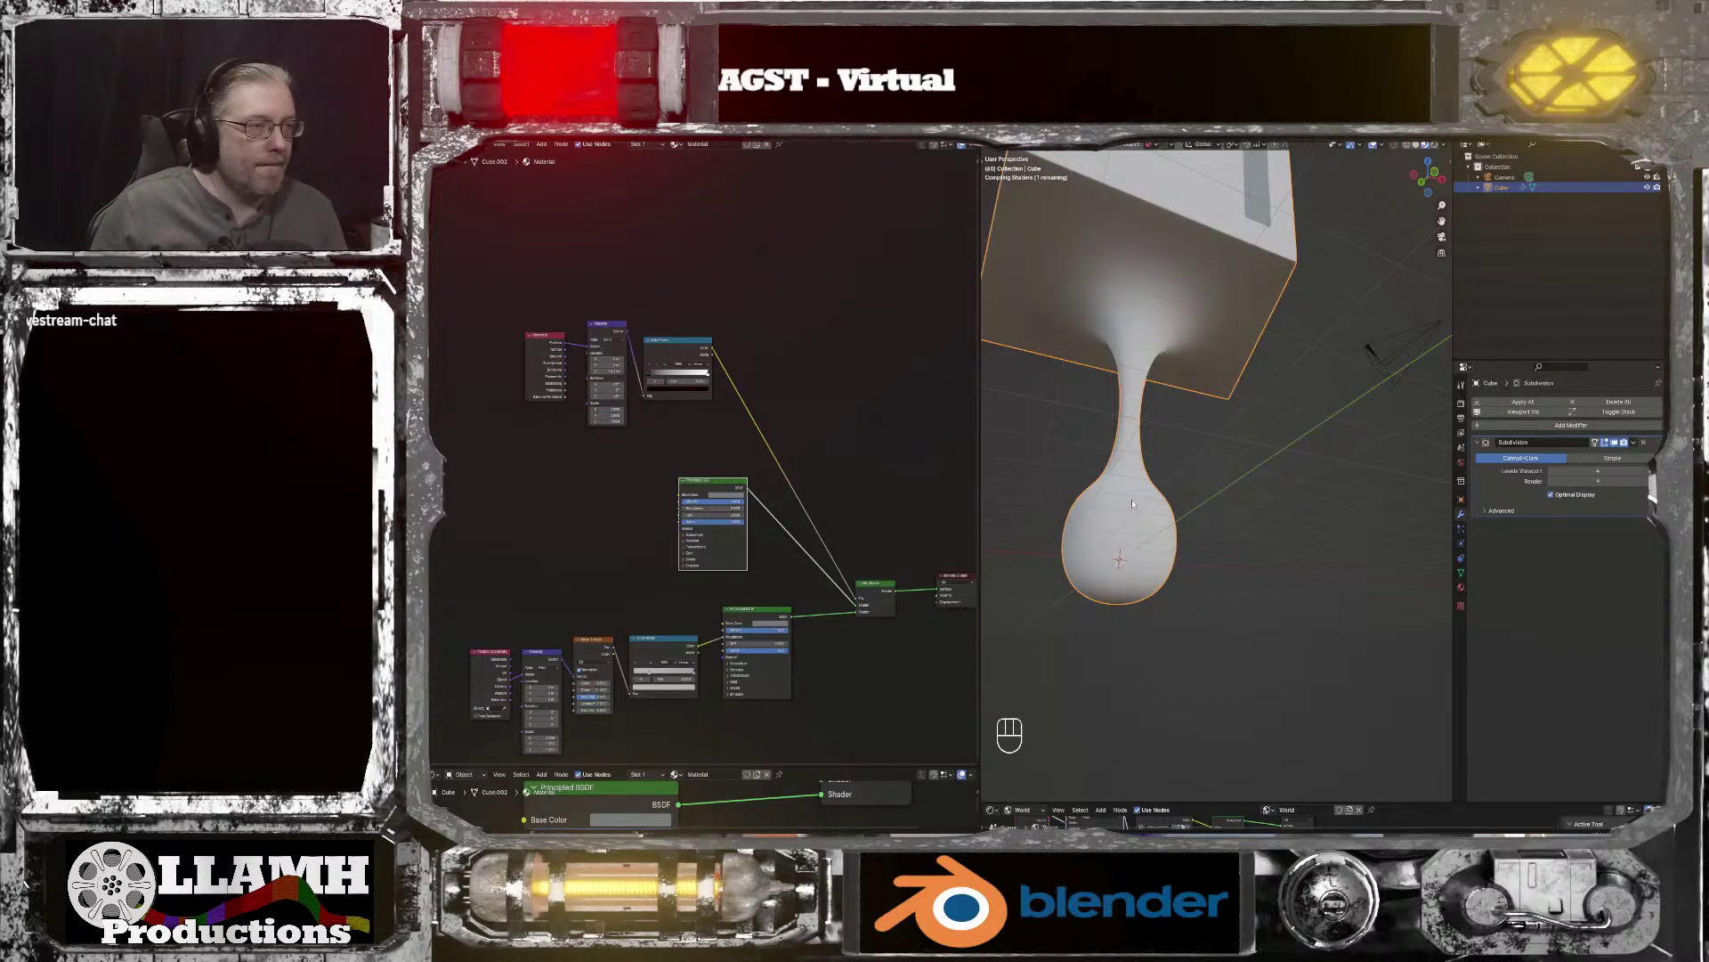
pyautogui.moveTo(1189, 460); pyautogui.dragTo(1225, 494, button='middle')
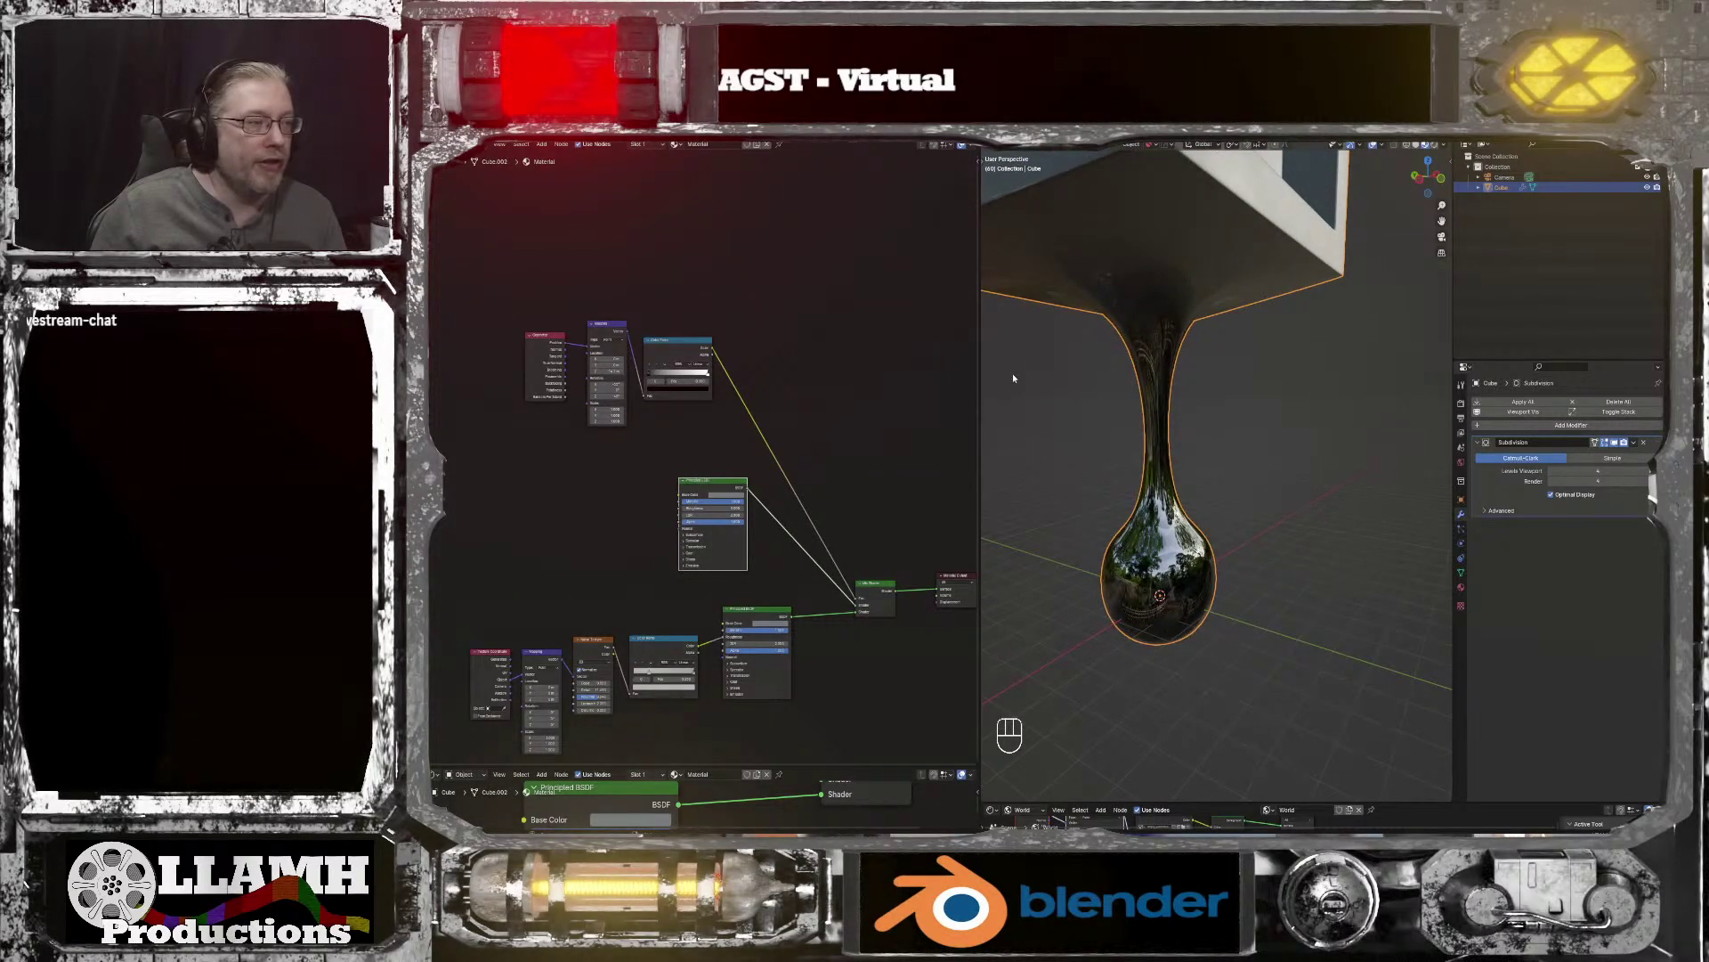
# Step: Set the gradient Mapping node's Z location to about -12.8 m
pyautogui.scroll(4, 668, 466)
pyautogui.moveTo(667, 466); pyautogui.dragTo(749, 609, button='middle')
pyautogui.scroll(9, 746, 607)
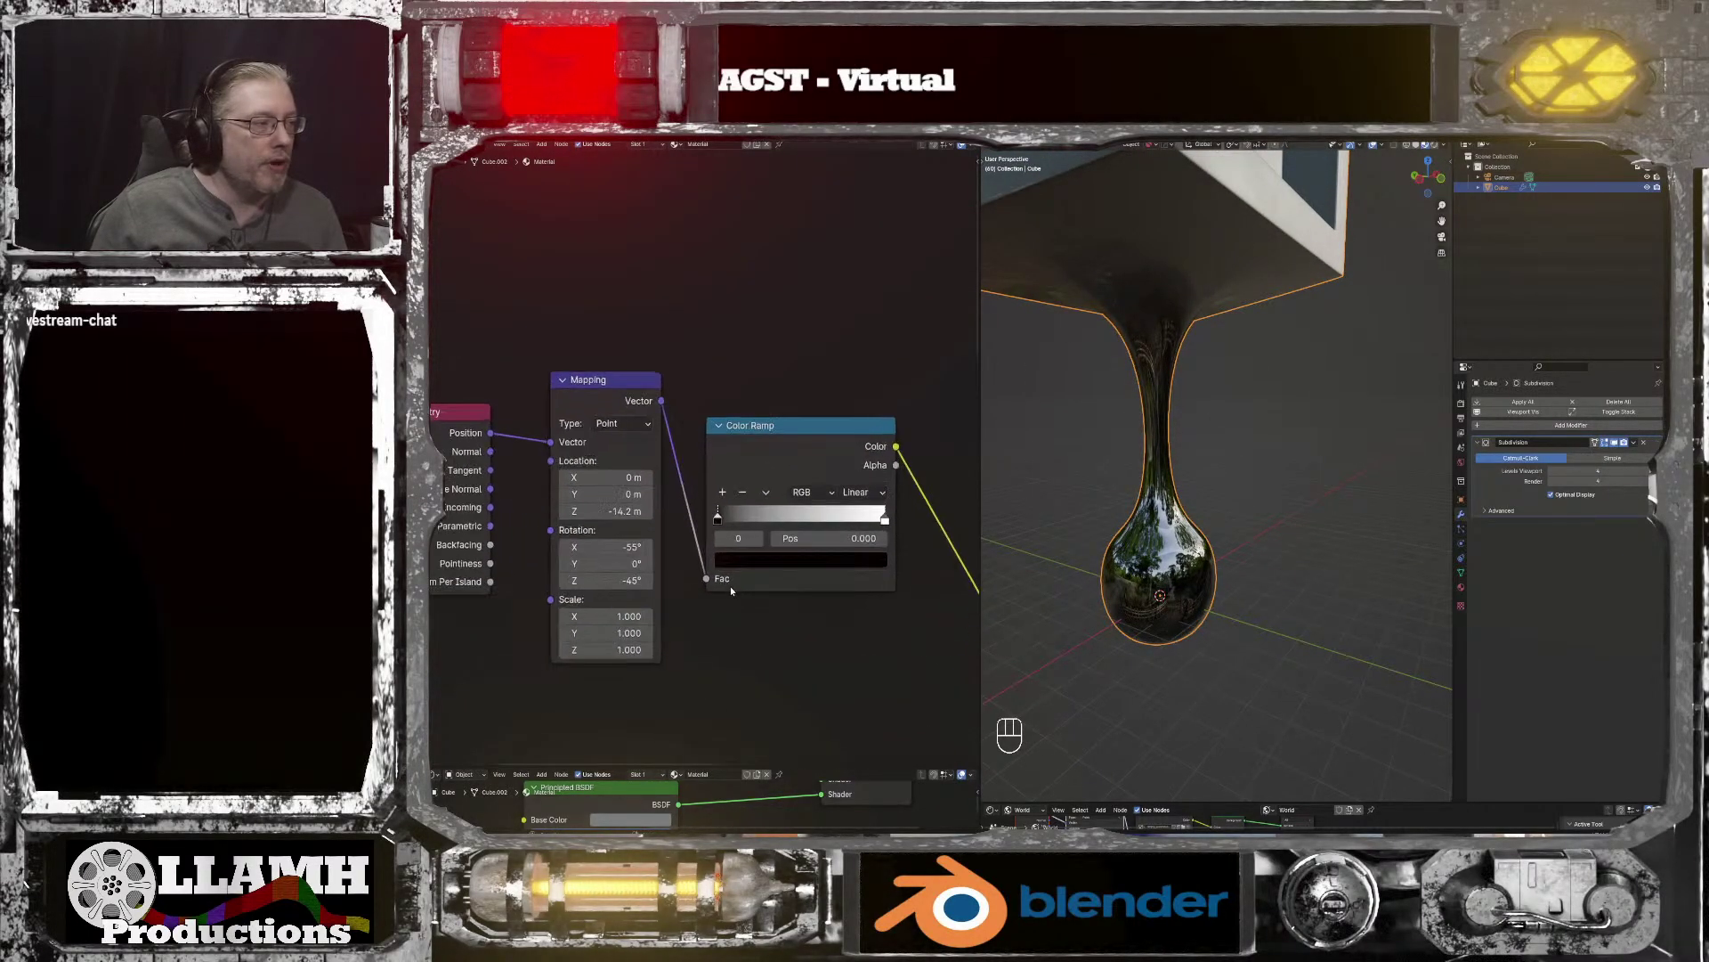
pyautogui.scroll(1, 730, 586)
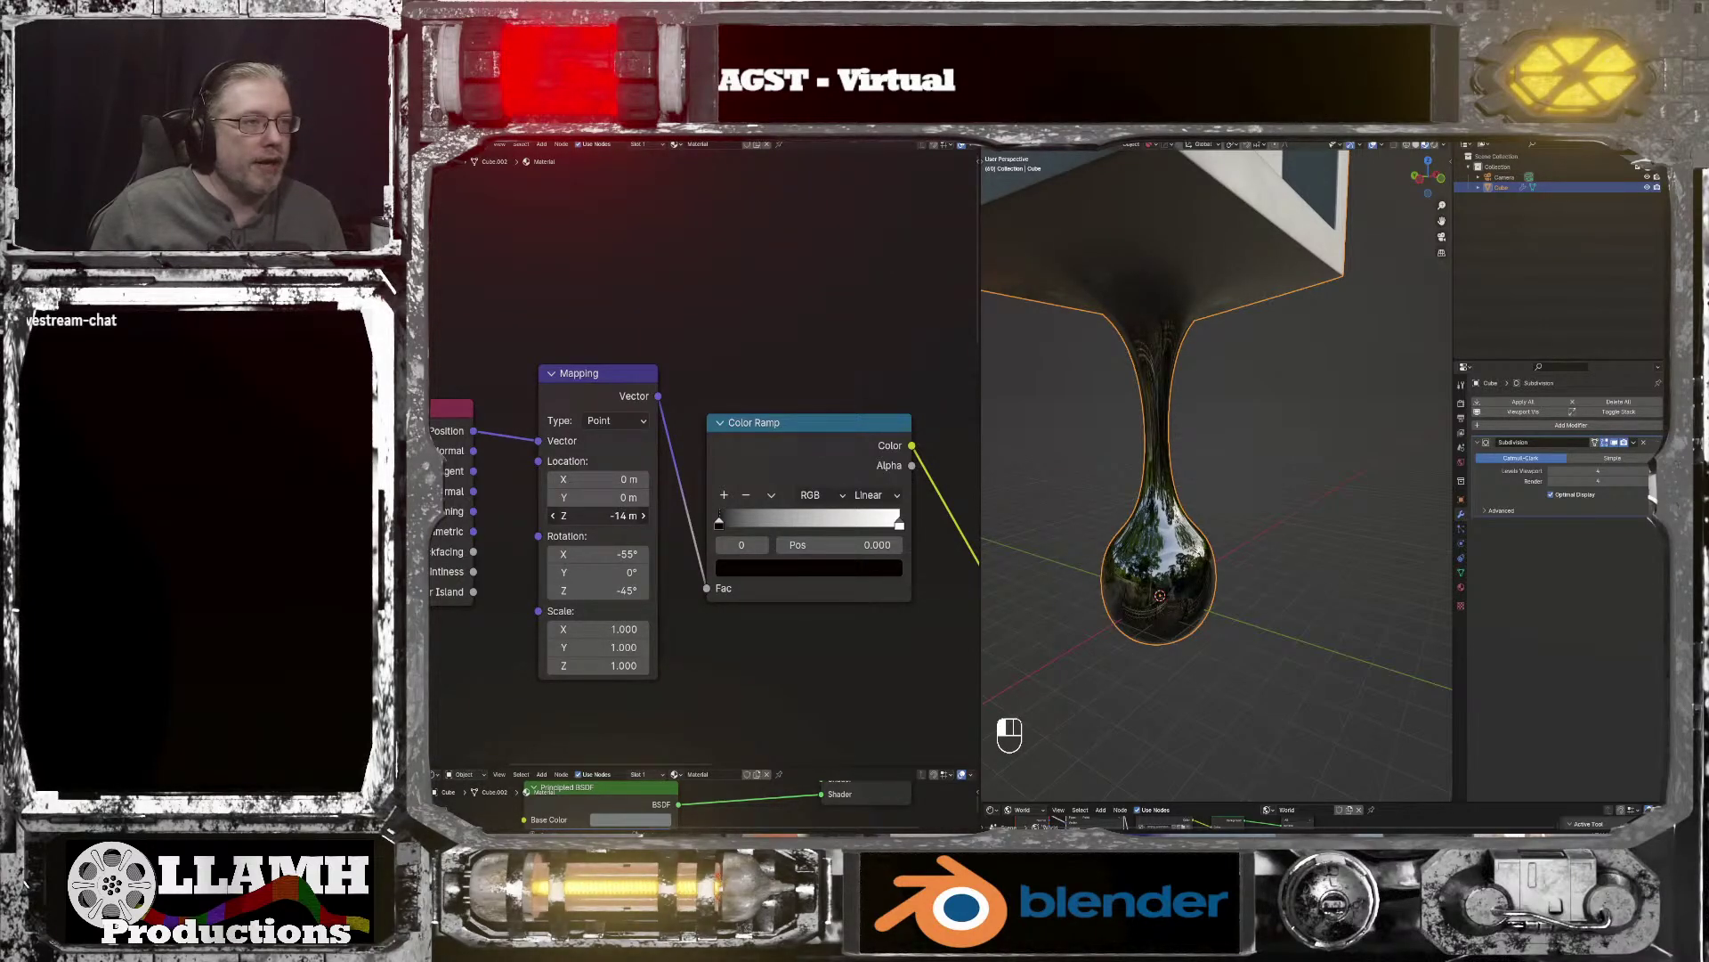
pyautogui.moveTo(599, 516); pyautogui.dragTo(609, 515)
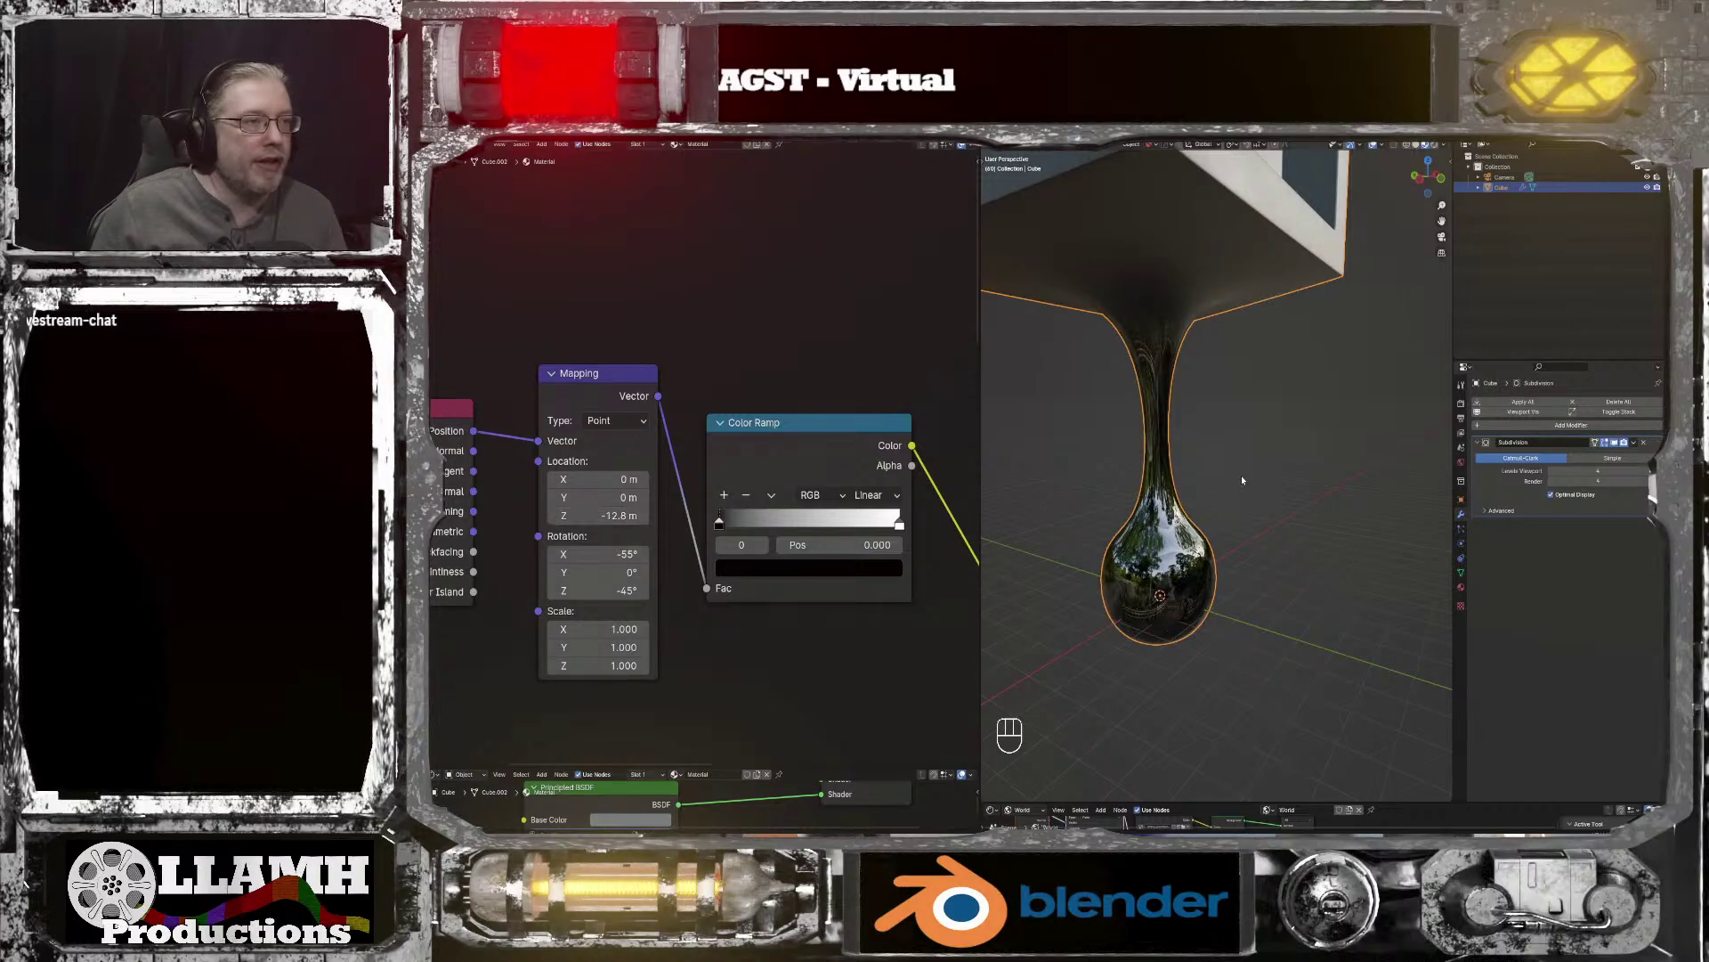
# Step: Enter face editing on the dripping block and lower the bottom face of the drip slightly along Z
pyautogui.moveTo(1241, 474); pyautogui.dragTo(1291, 349, button='middle')
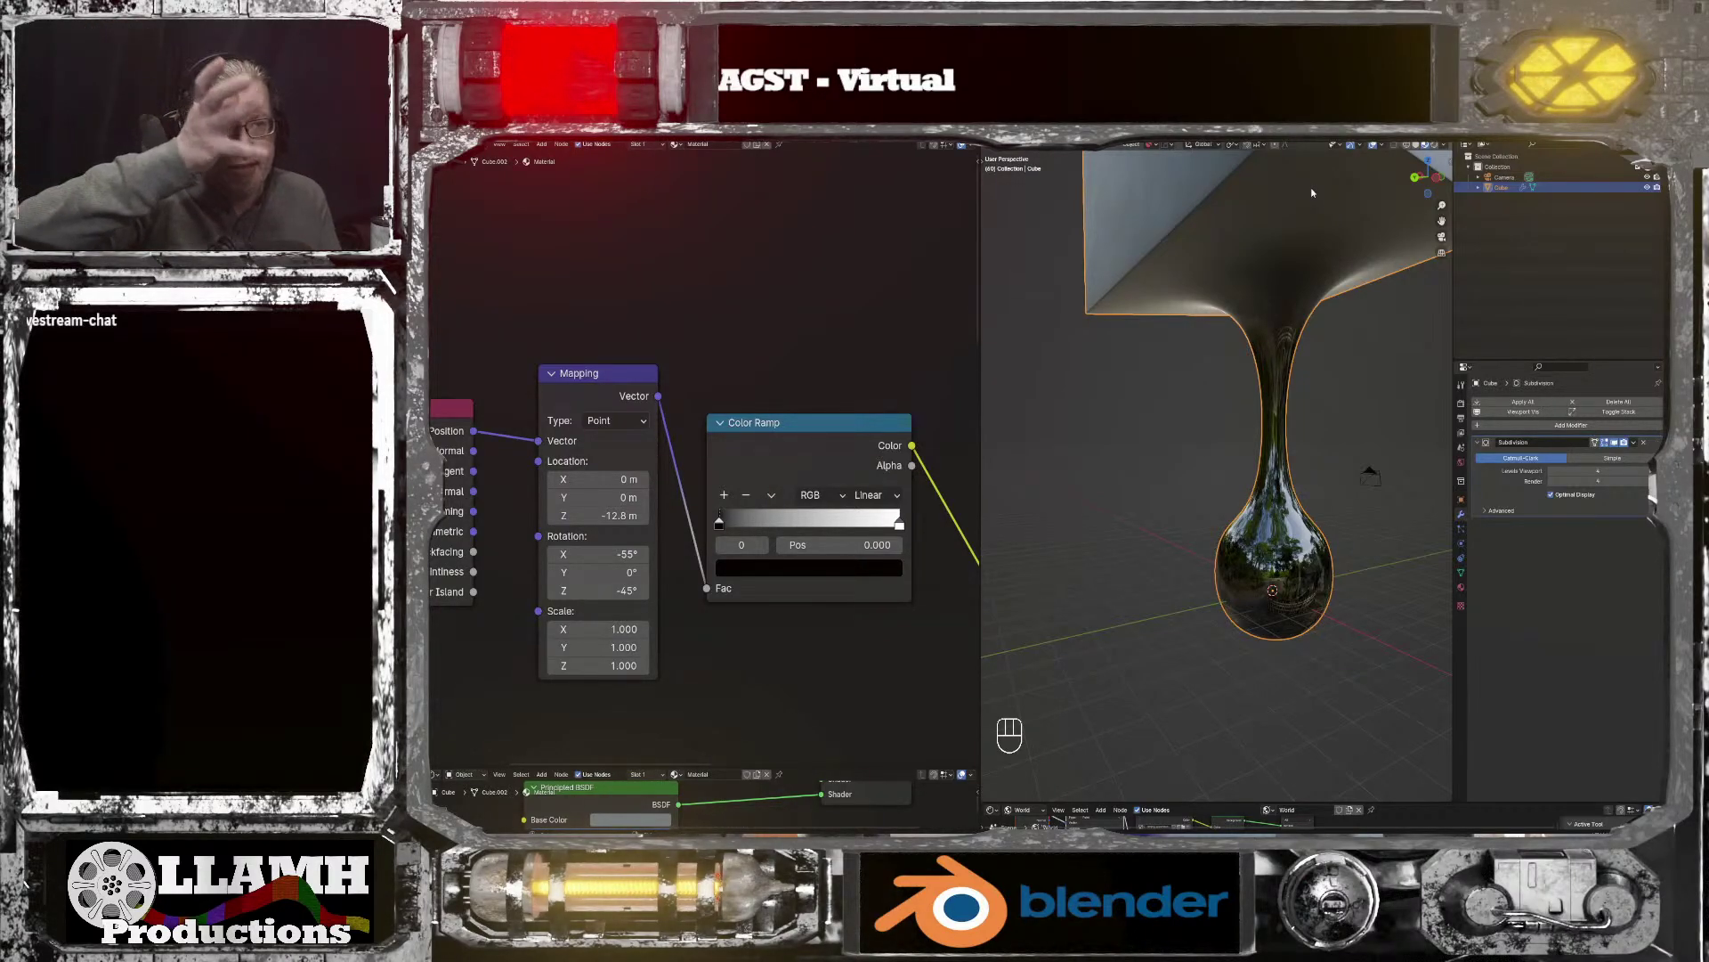
pyautogui.moveTo(1312, 193); pyautogui.dragTo(1143, 296, button='middle')
pyautogui.scroll(3, 1147, 445)
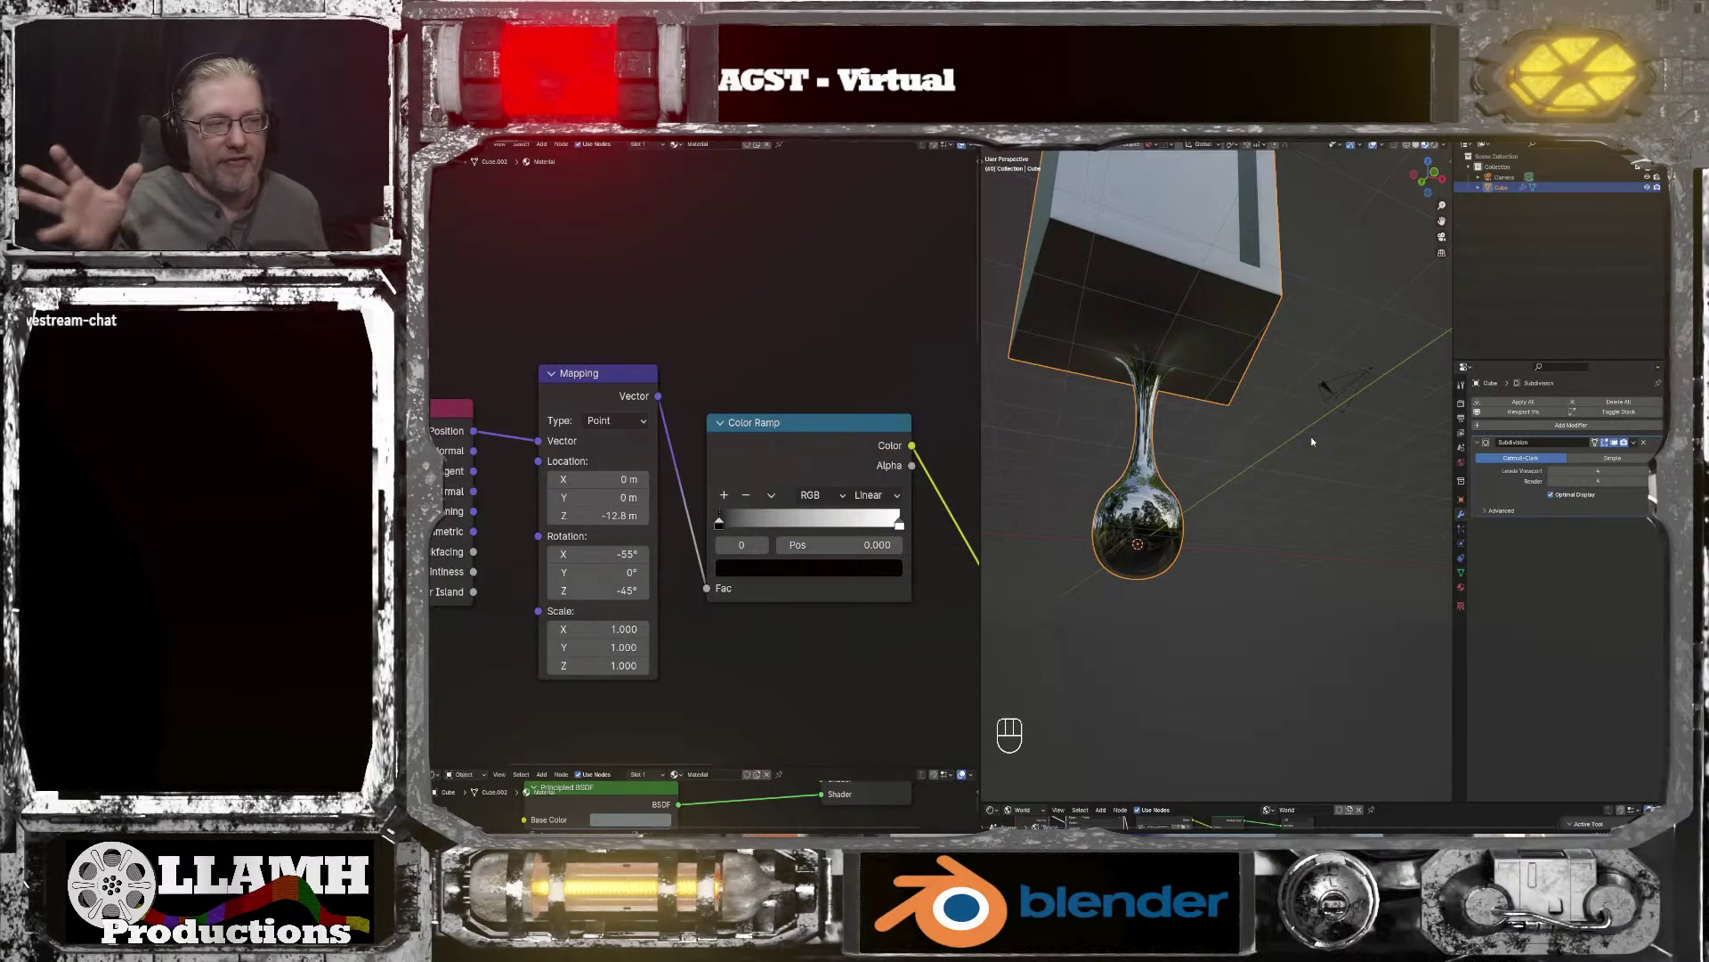
pyautogui.press('Tab')
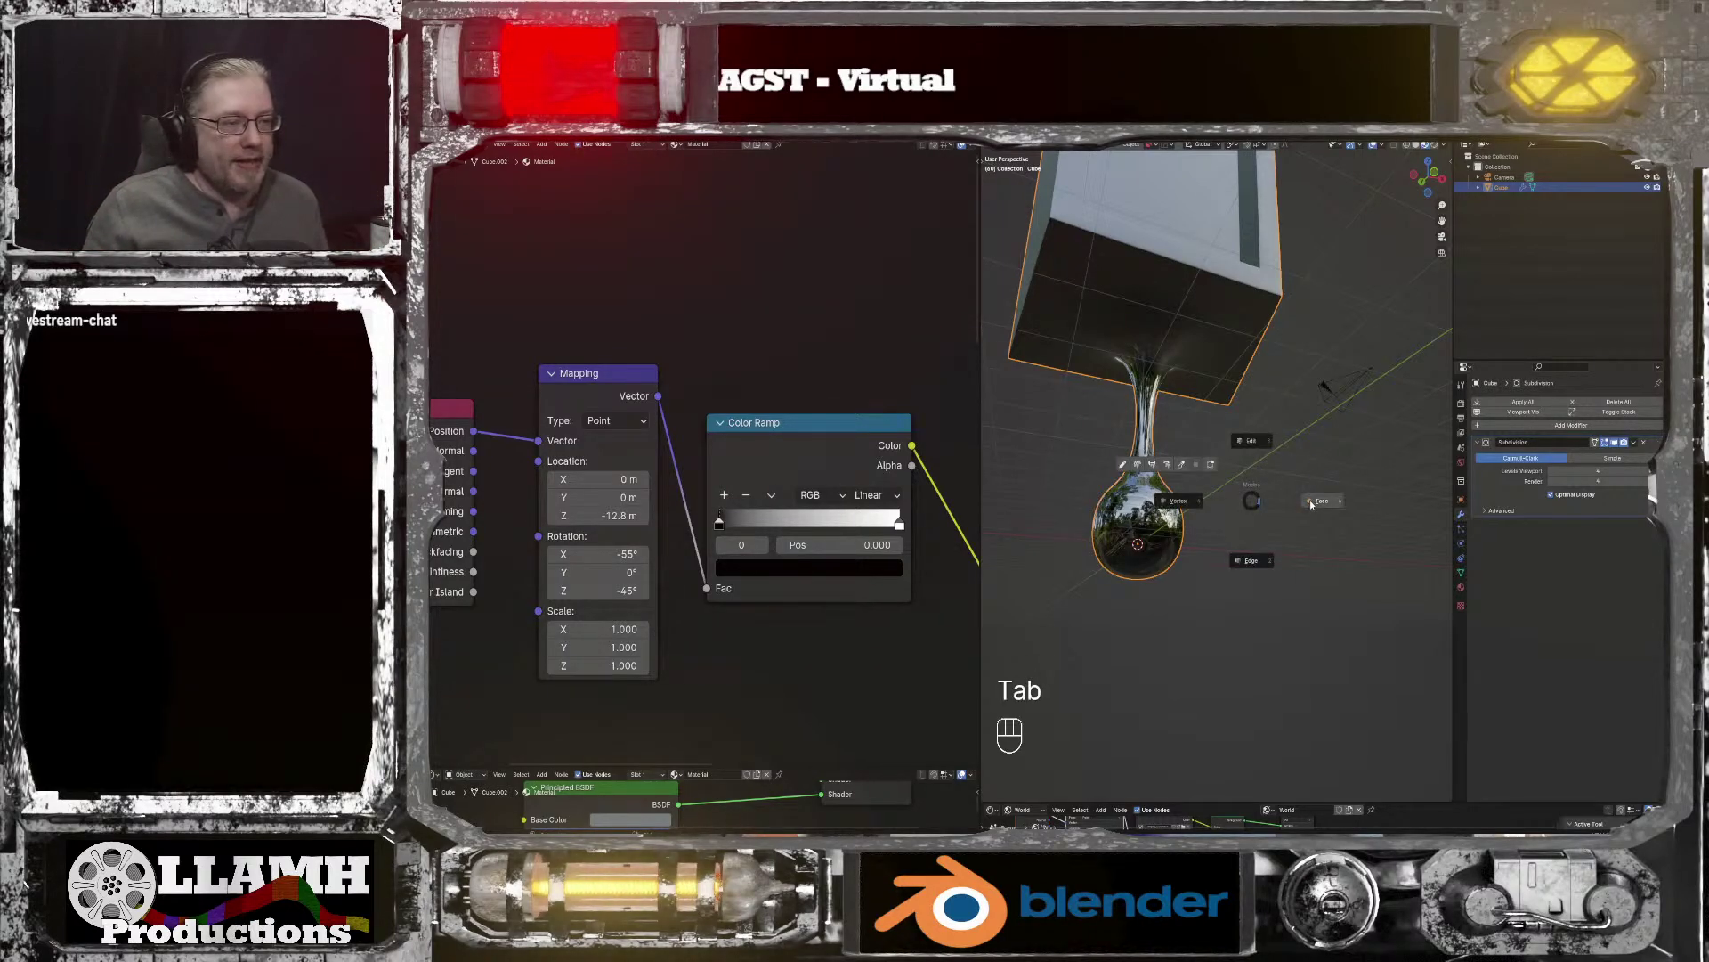
pyautogui.moveTo(1144, 517); pyautogui.dragTo(1215, 538, button='middle')
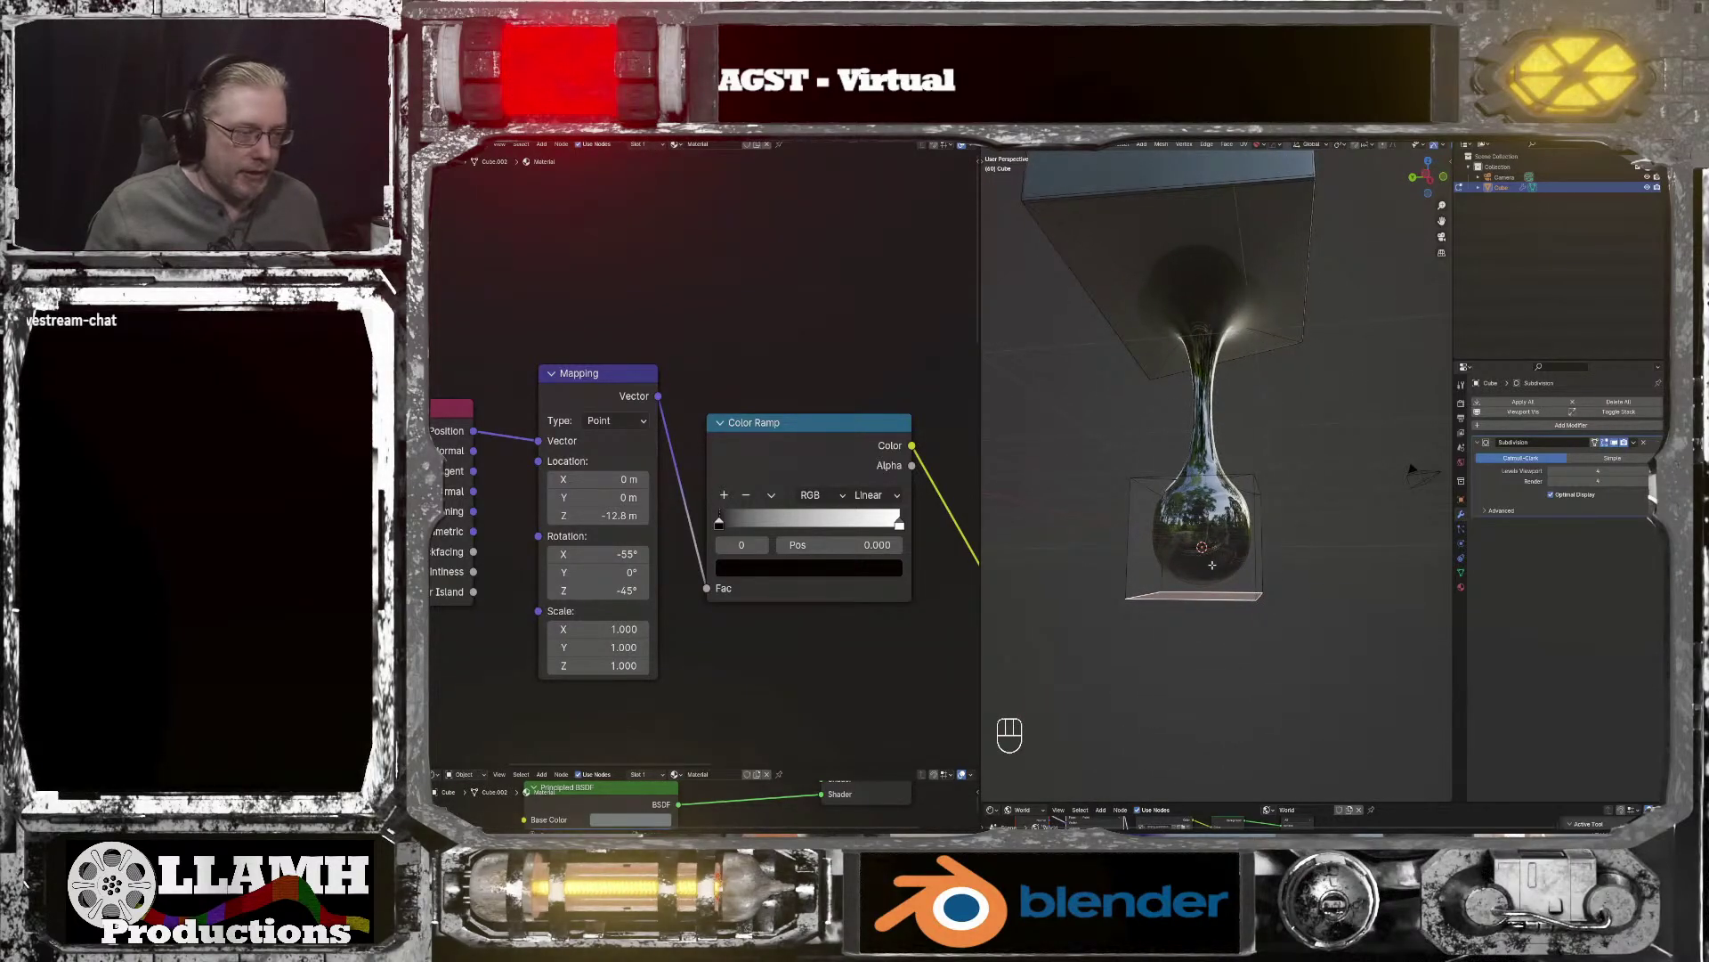
pyautogui.press('g')
pyautogui.press('z')
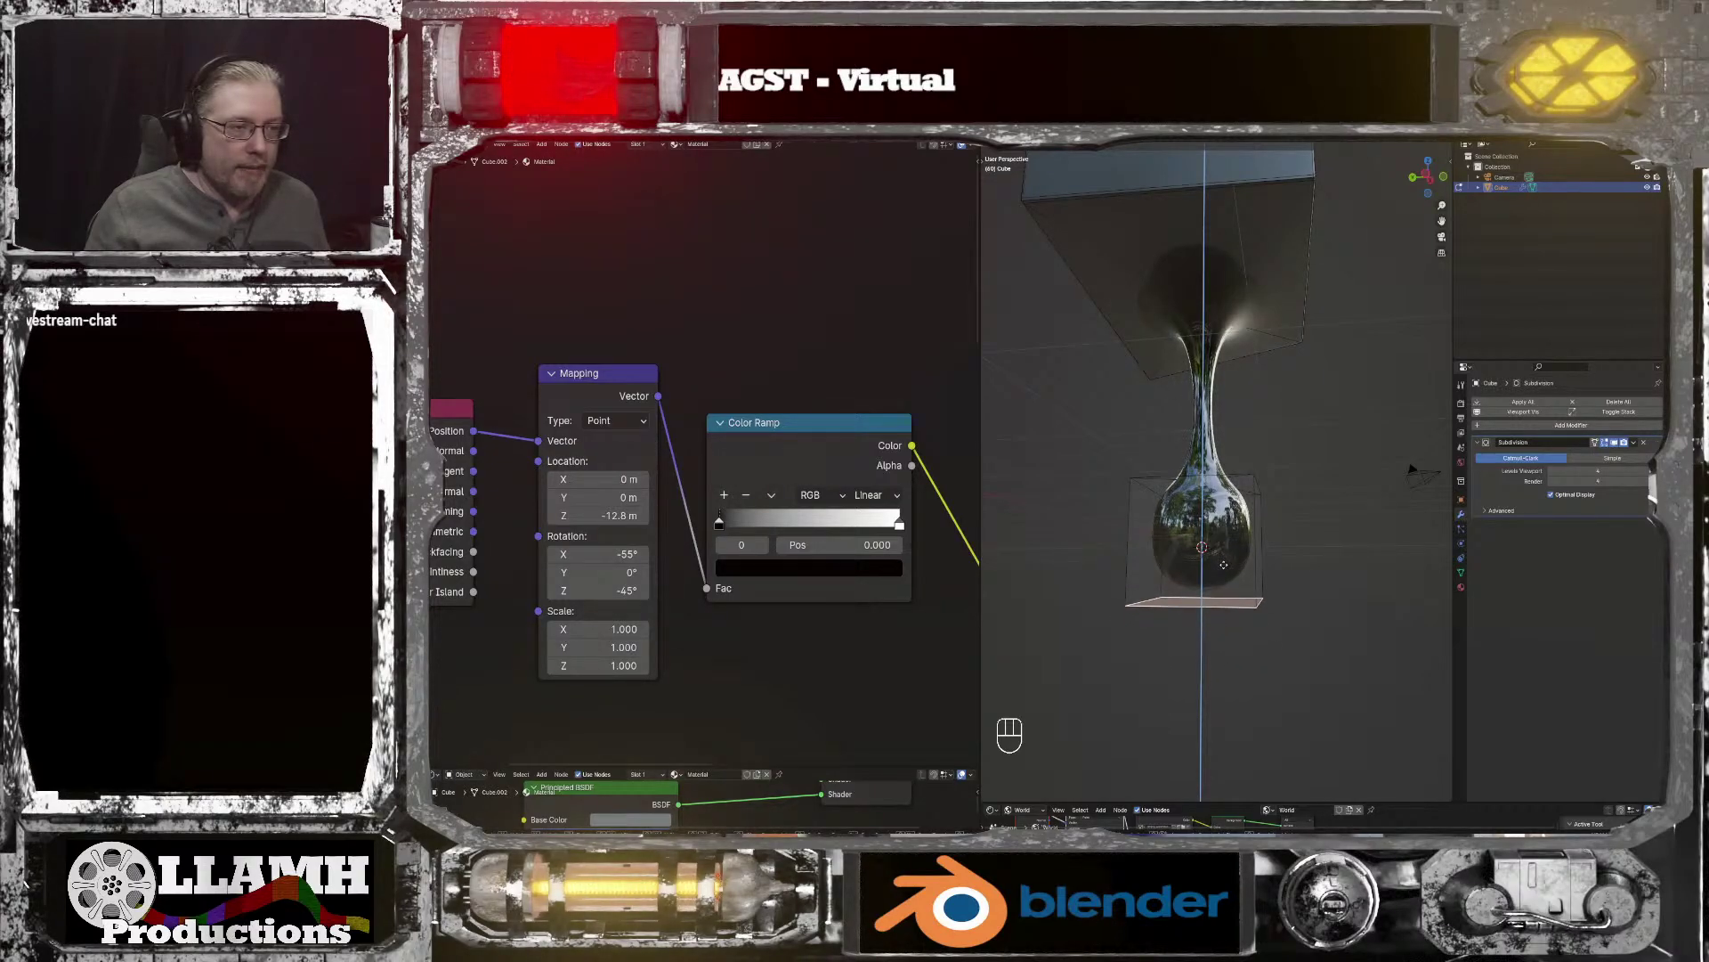
pyautogui.click(1223, 564)
# Step: Add the surrounding side faces of the drip's bulb to the selection, scale it up slightly and lower it along Z
pyautogui.moveTo(1224, 565); pyautogui.dragTo(1161, 517, button='middle')
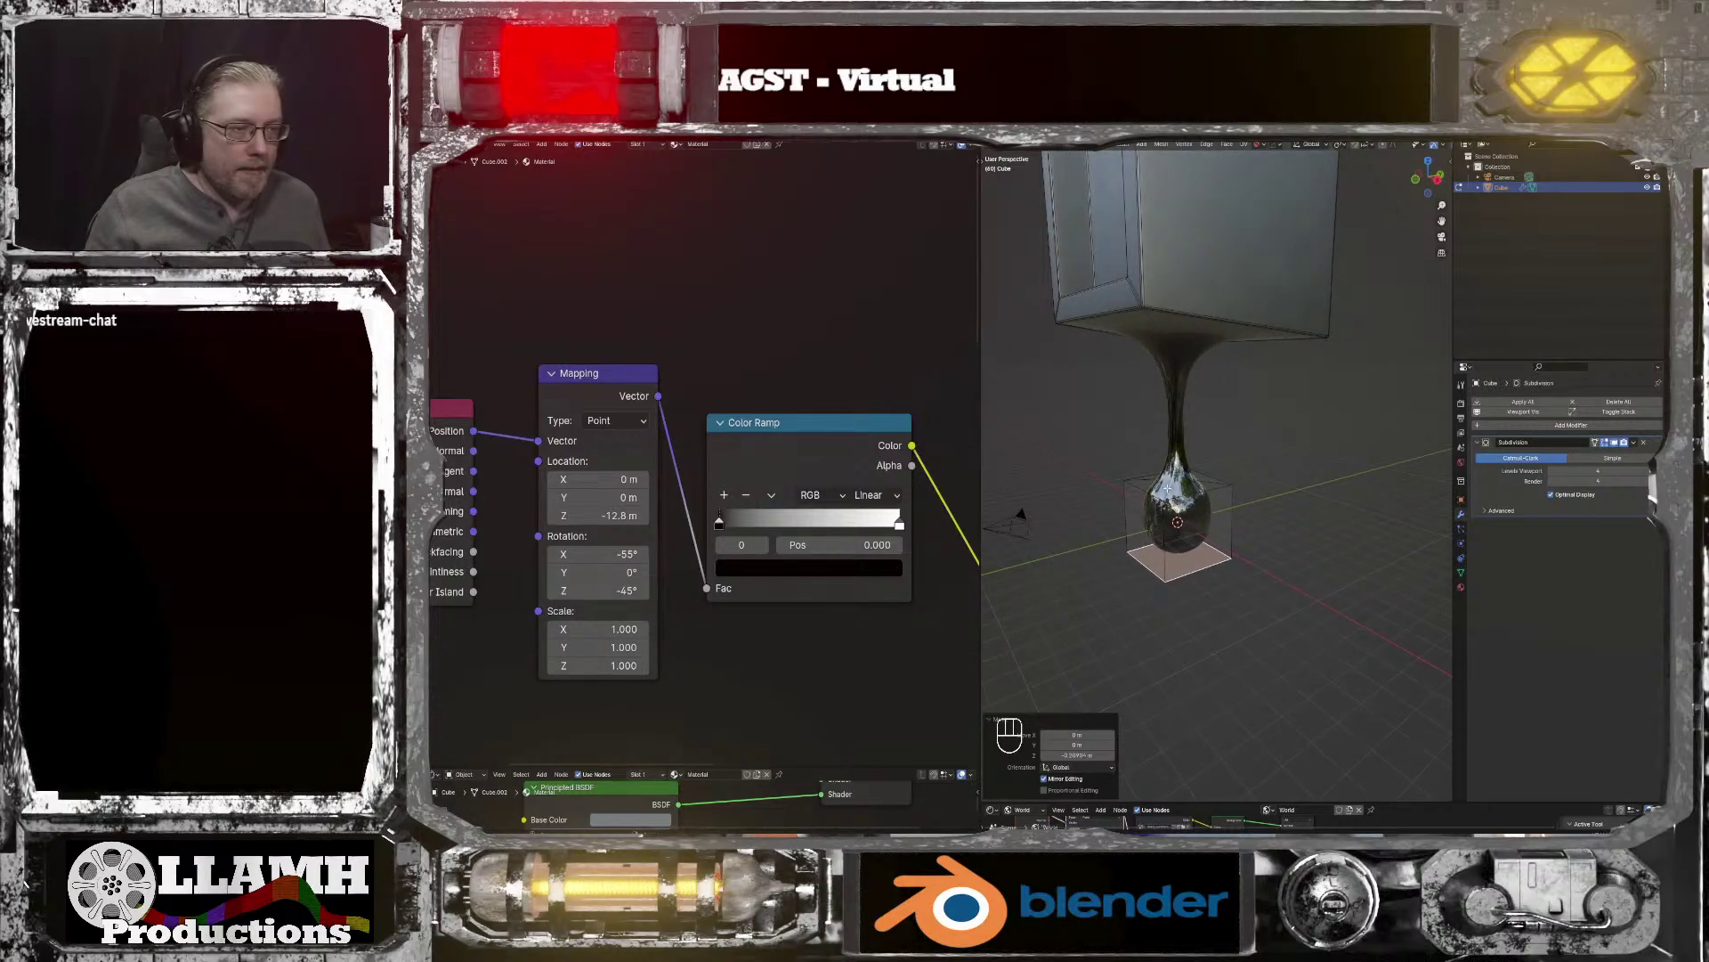
pyautogui.keyDown('alt'); pyautogui.keyDown('shift'); pyautogui.click(1169, 505); pyautogui.keyUp('shift'); pyautogui.keyUp('alt')
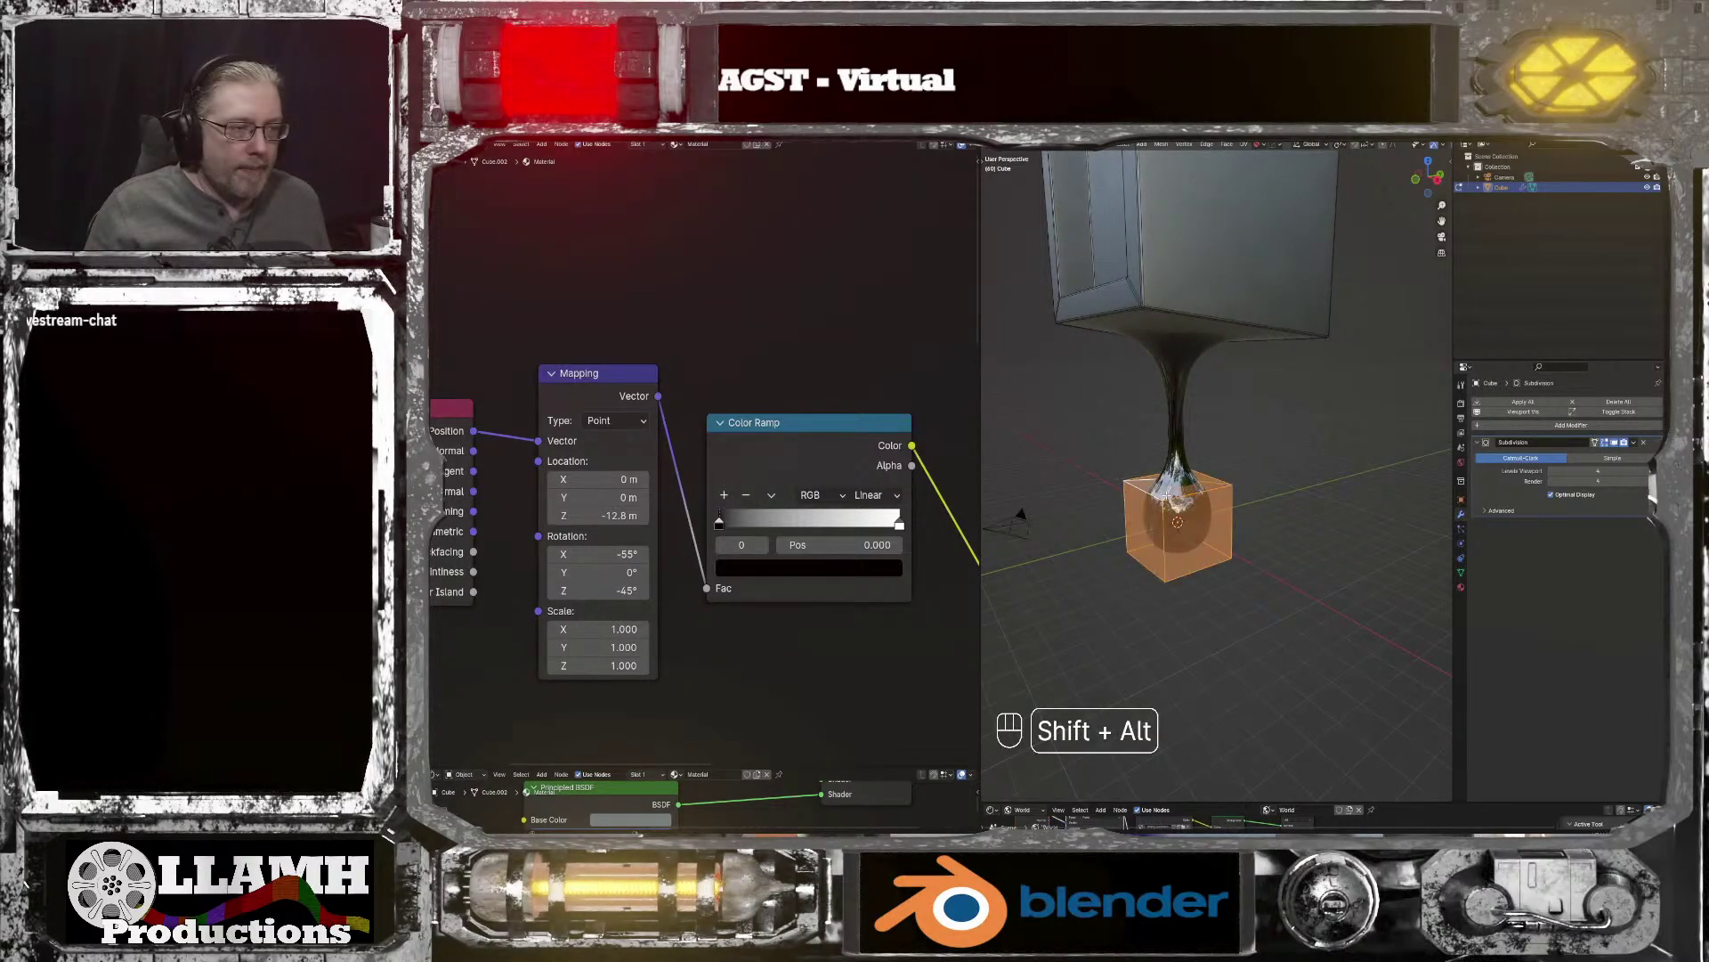
pyautogui.press('s')
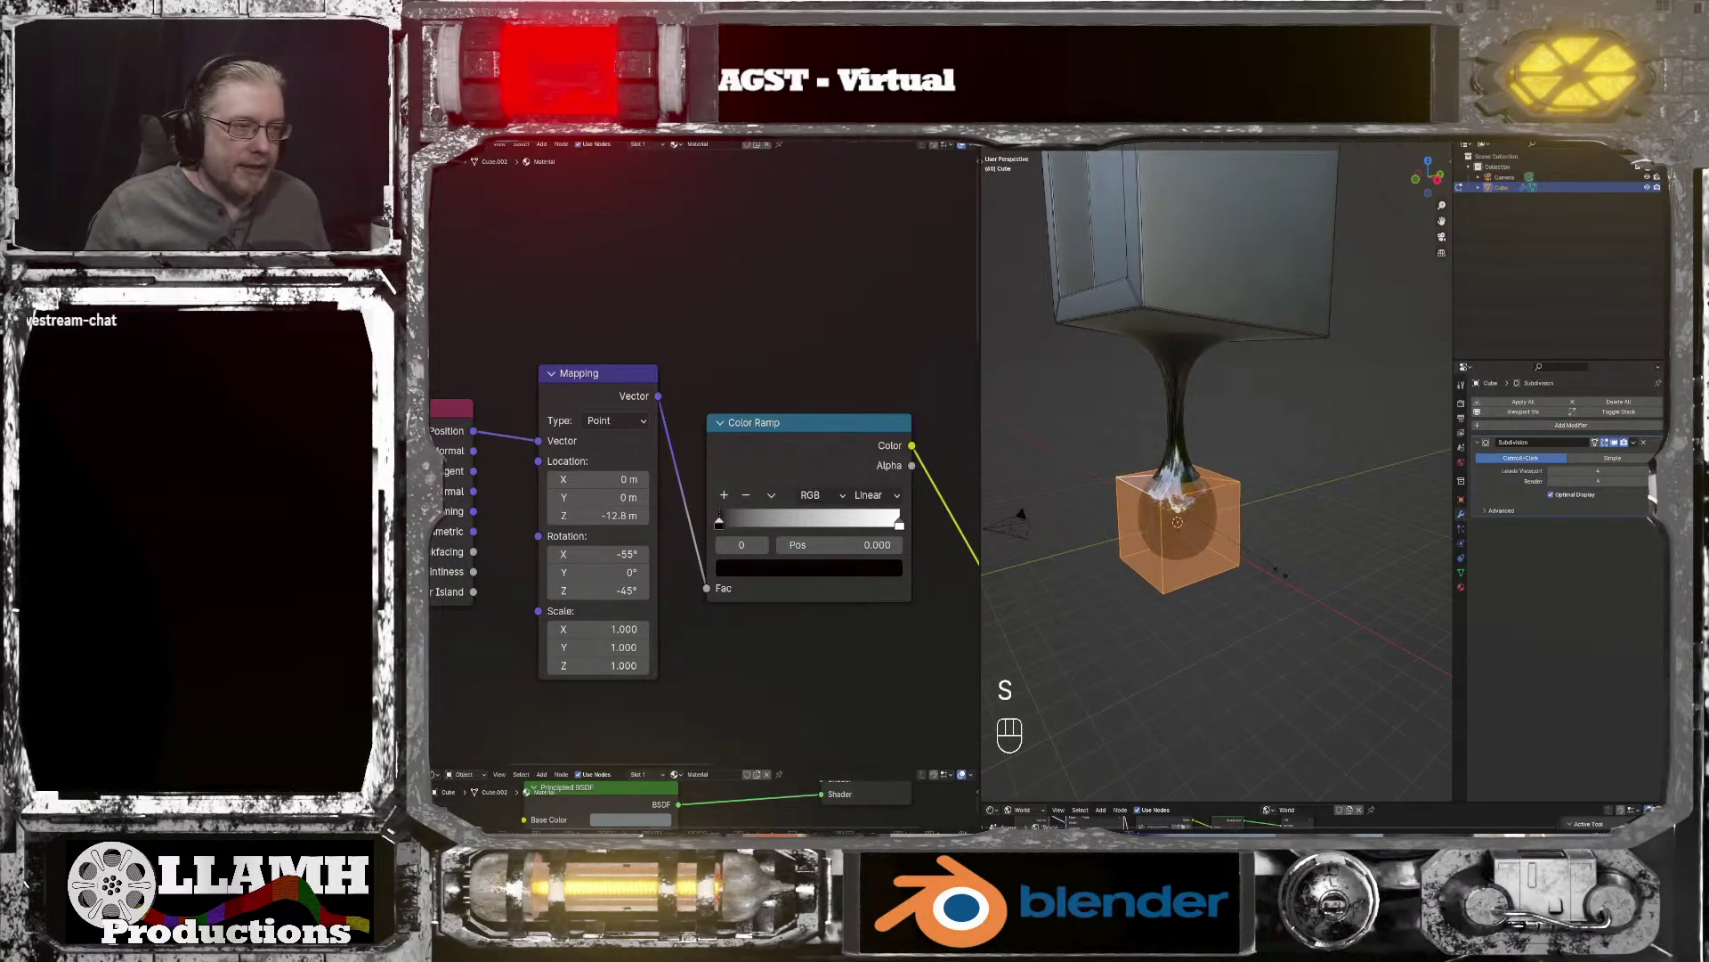
pyautogui.click(1302, 608)
pyautogui.press('g')
pyautogui.press('z')
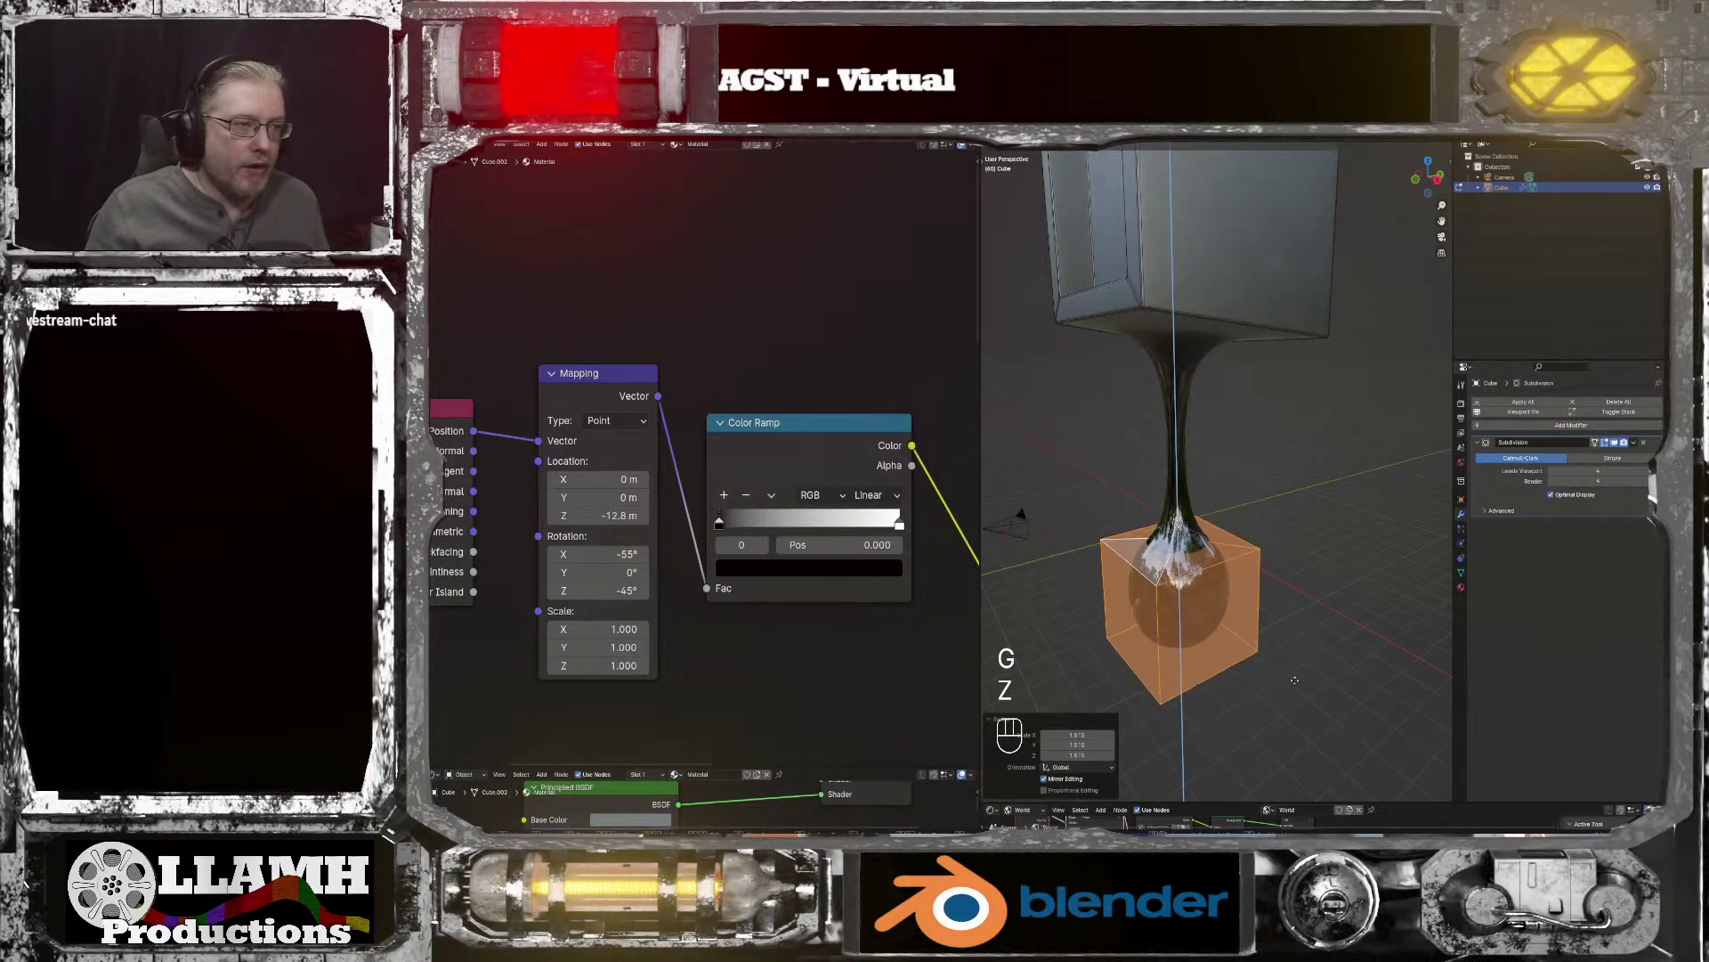
pyautogui.click(1023, 508)
# Step: Lower the selected bulb a little further along Z to stretch the drip's neck
pyautogui.moveTo(1023, 507); pyautogui.dragTo(996, 539, button='middle')
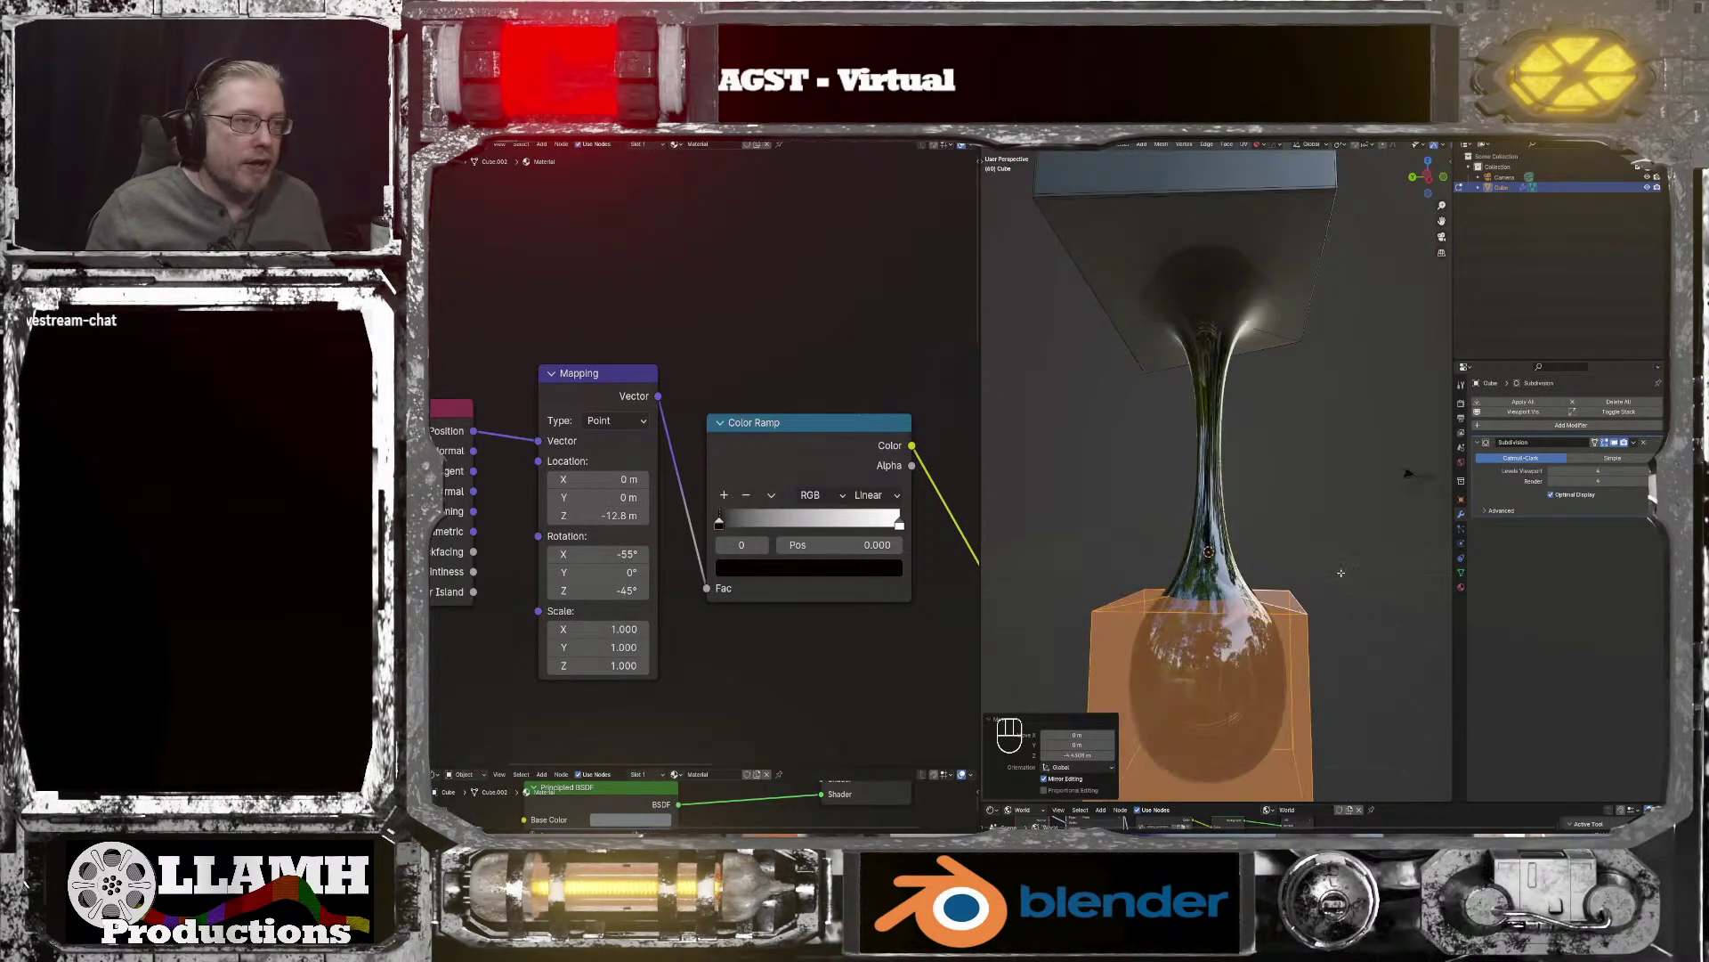
pyautogui.press('g')
pyautogui.press('z')
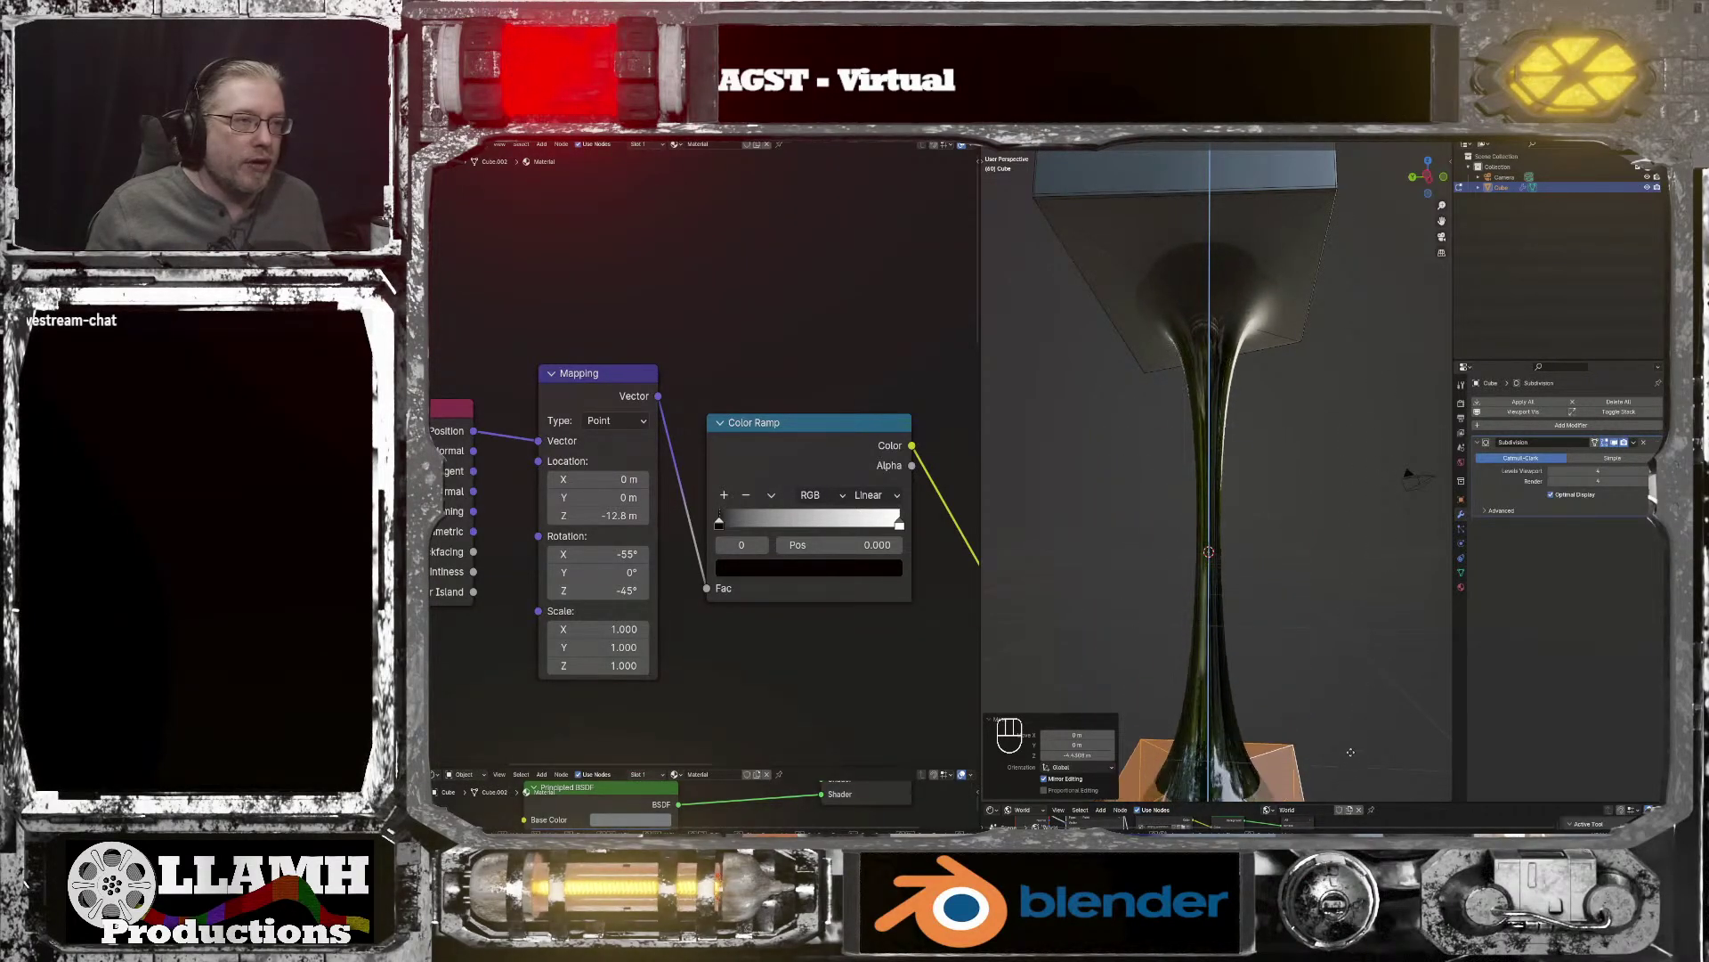
pyautogui.click(1381, 604)
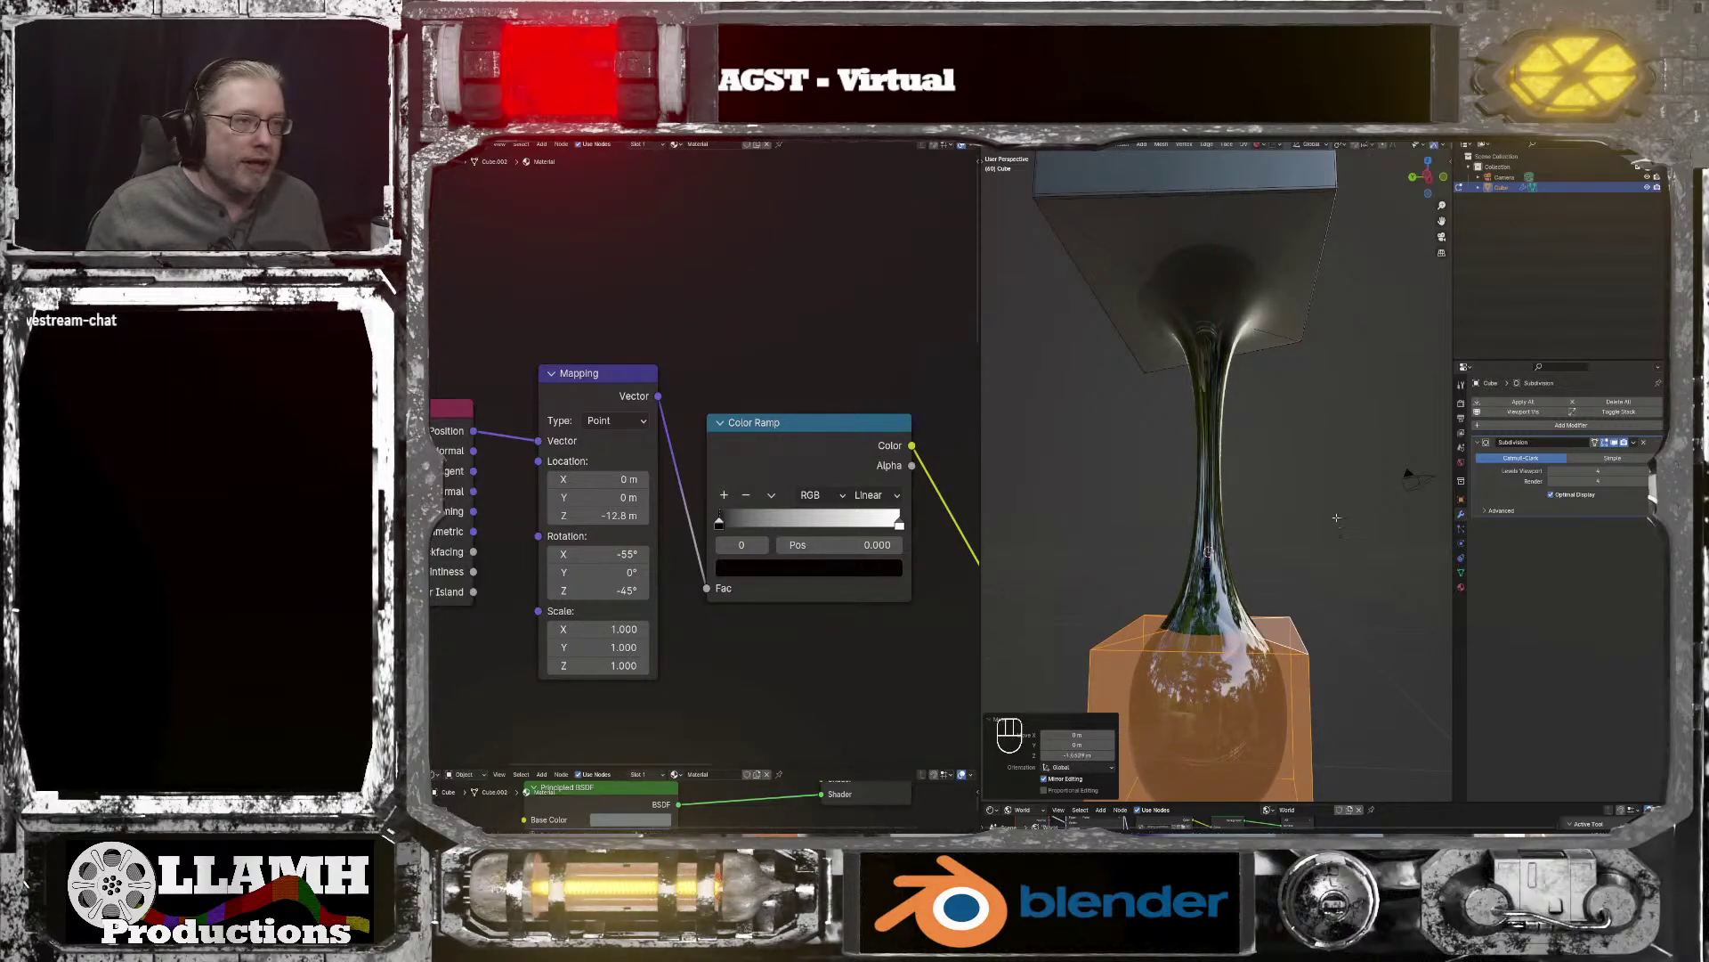
pyautogui.moveTo(1381, 604); pyautogui.dragTo(1311, 514, button='middle')
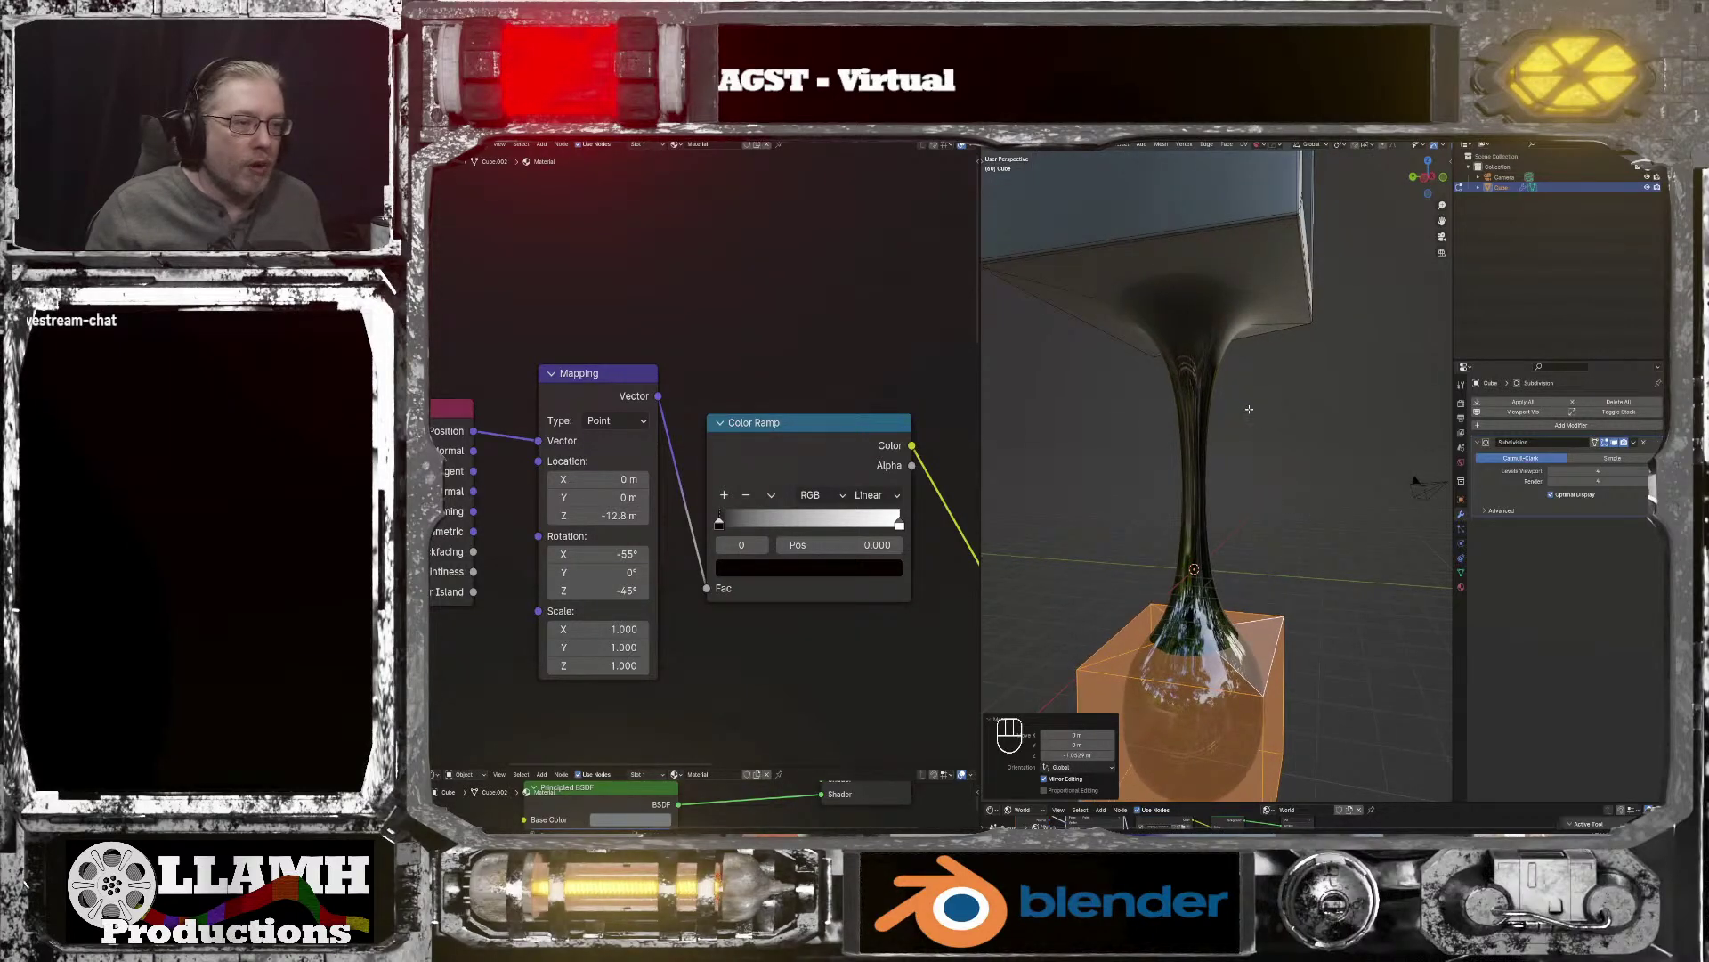
# Step: Scale up the upper end of the drip's neck, turning off the subdivision's edit-mode display while selecting it and restoring it
pyautogui.hotkey('alt', 'a')
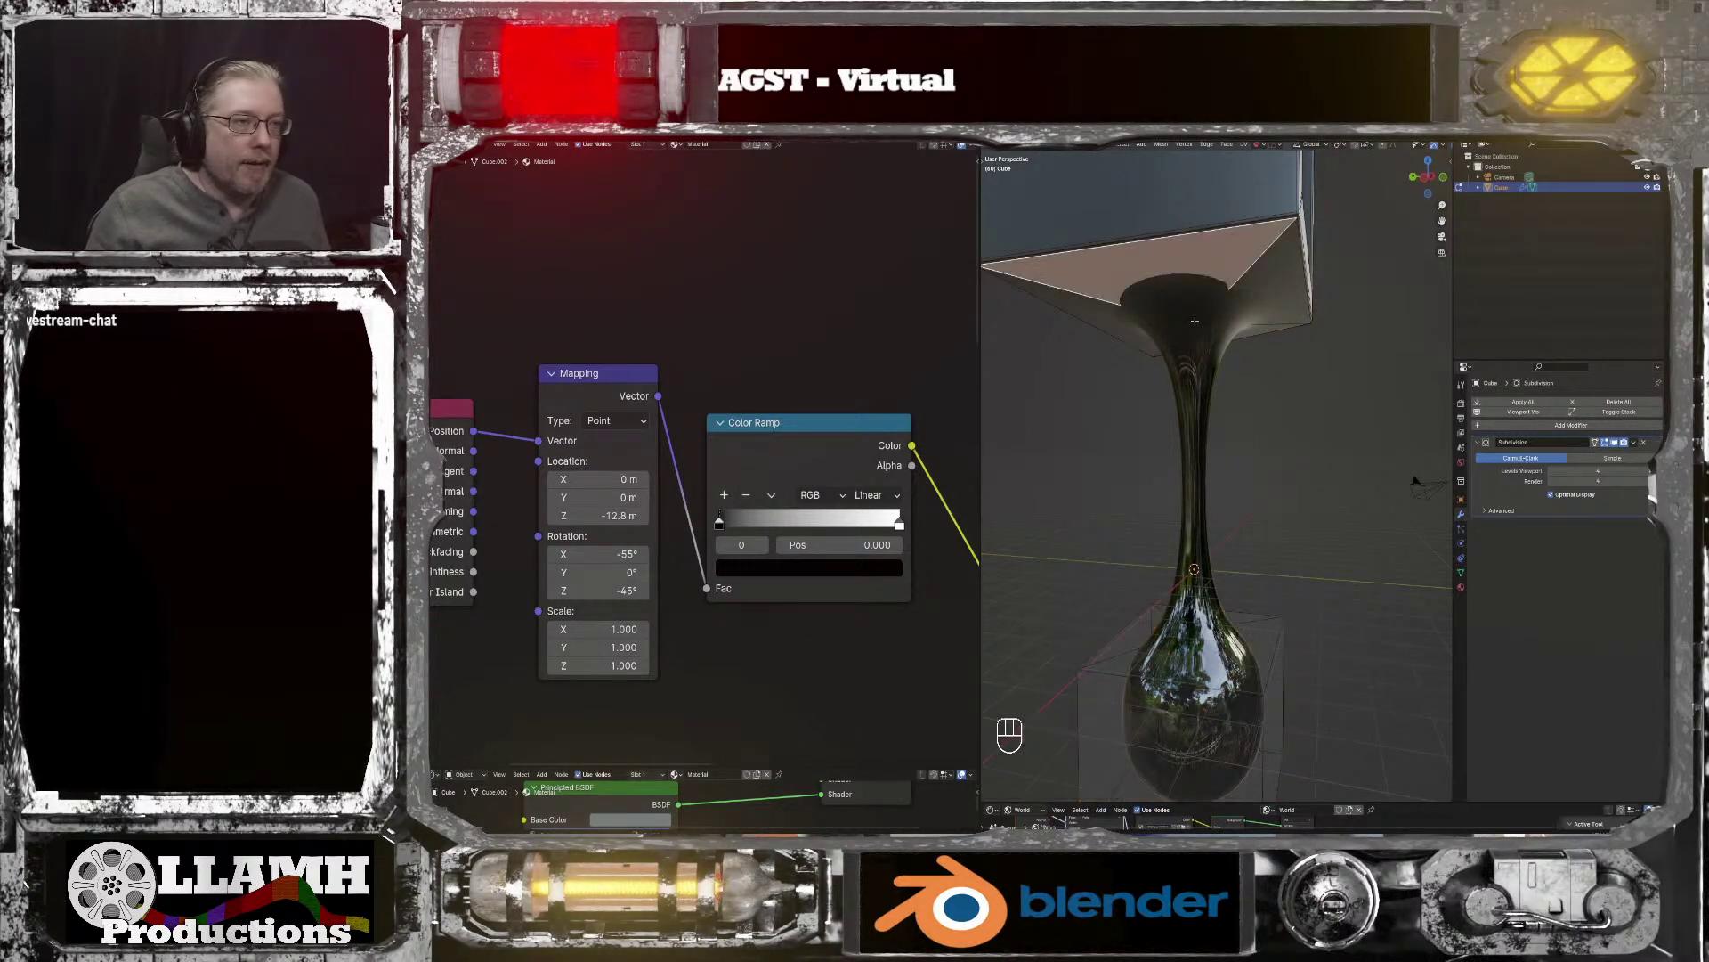
pyautogui.click(1198, 327)
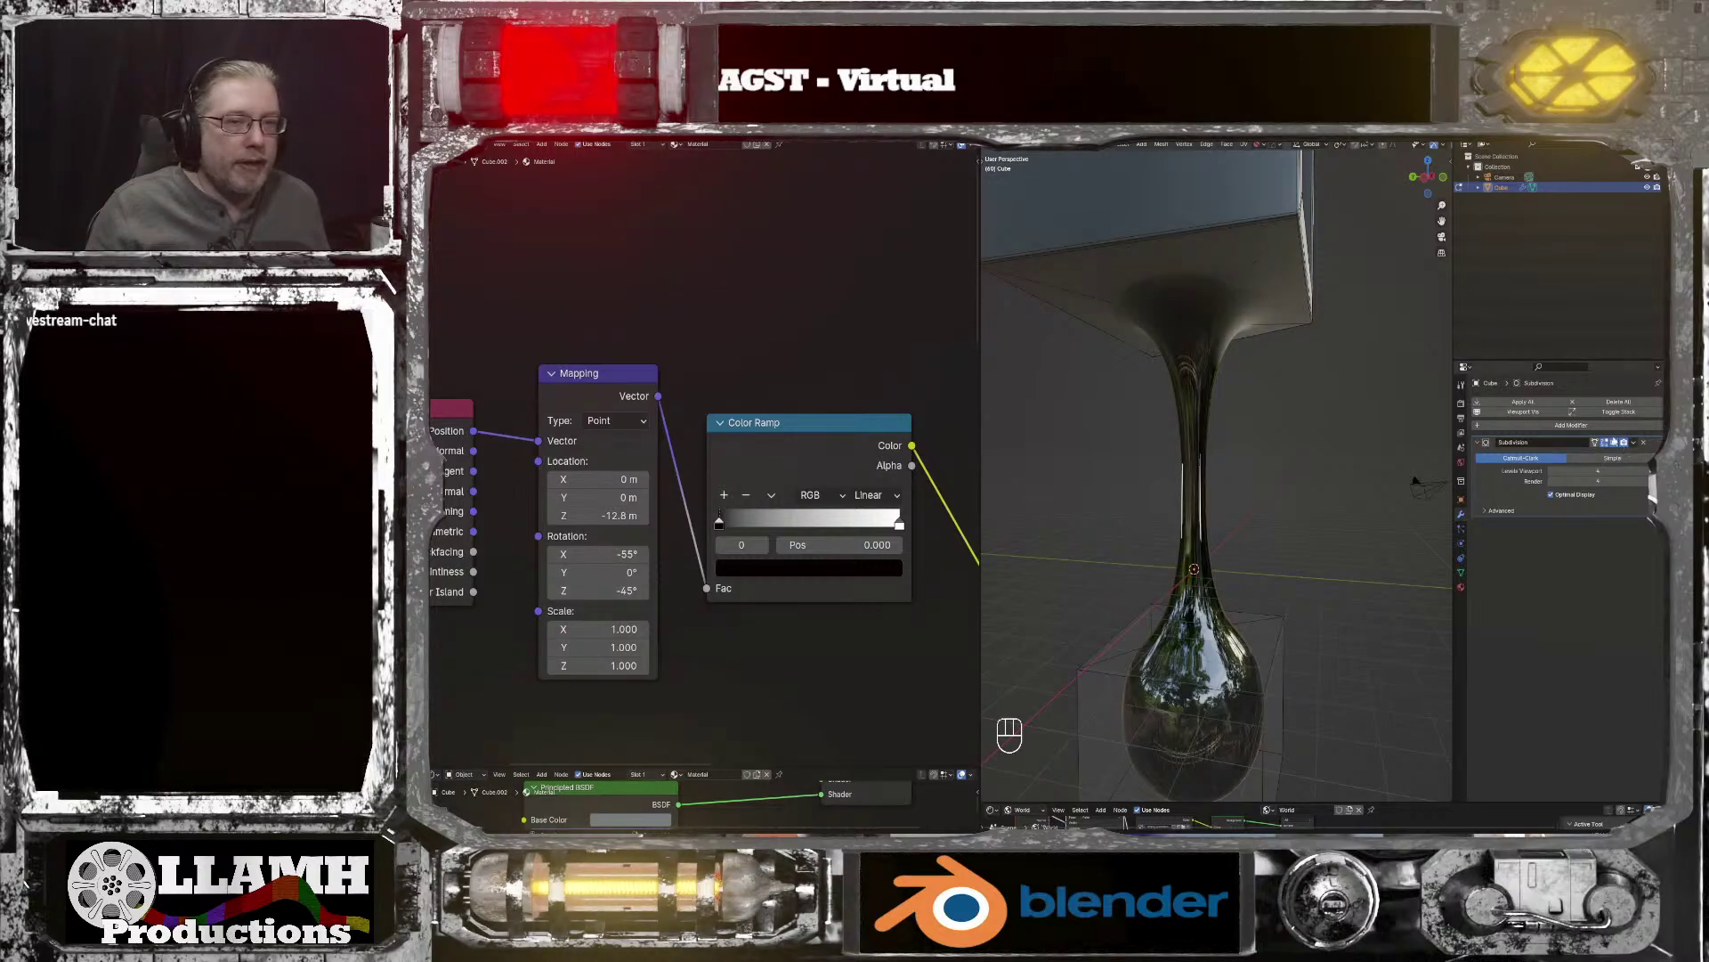
pyautogui.click(1616, 442)
pyautogui.scroll(3, 1205, 363)
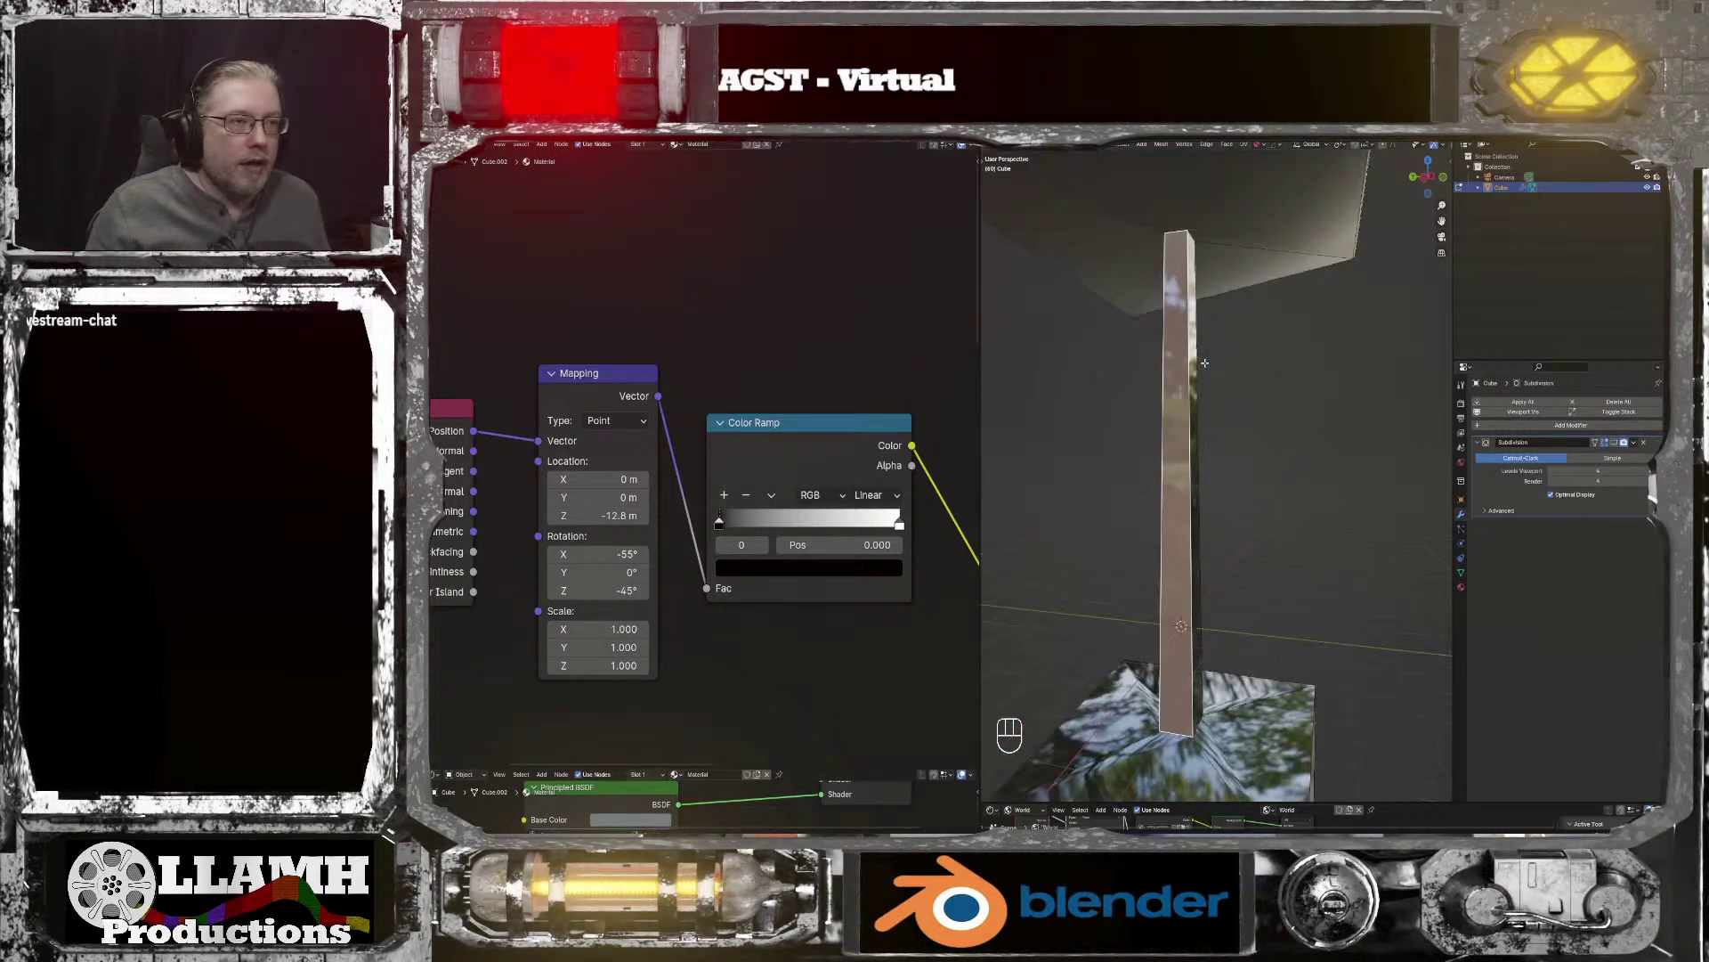
pyautogui.press('Tab')
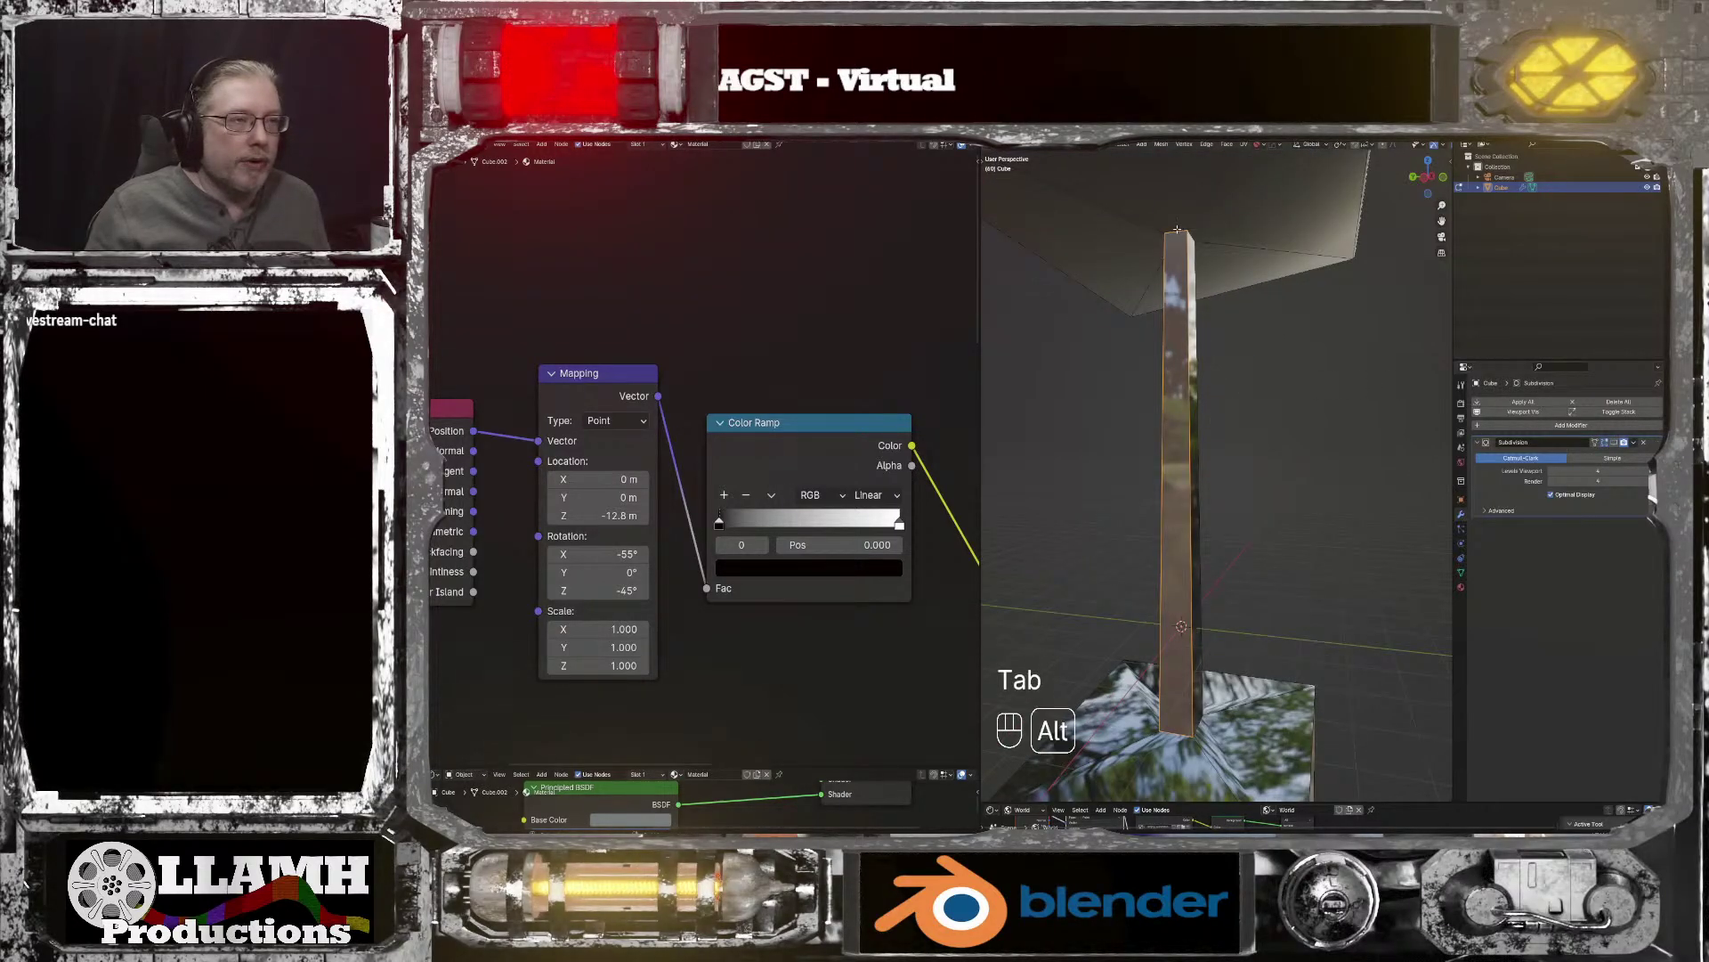
pyautogui.click(1616, 442)
pyautogui.scroll(-2, 1277, 393)
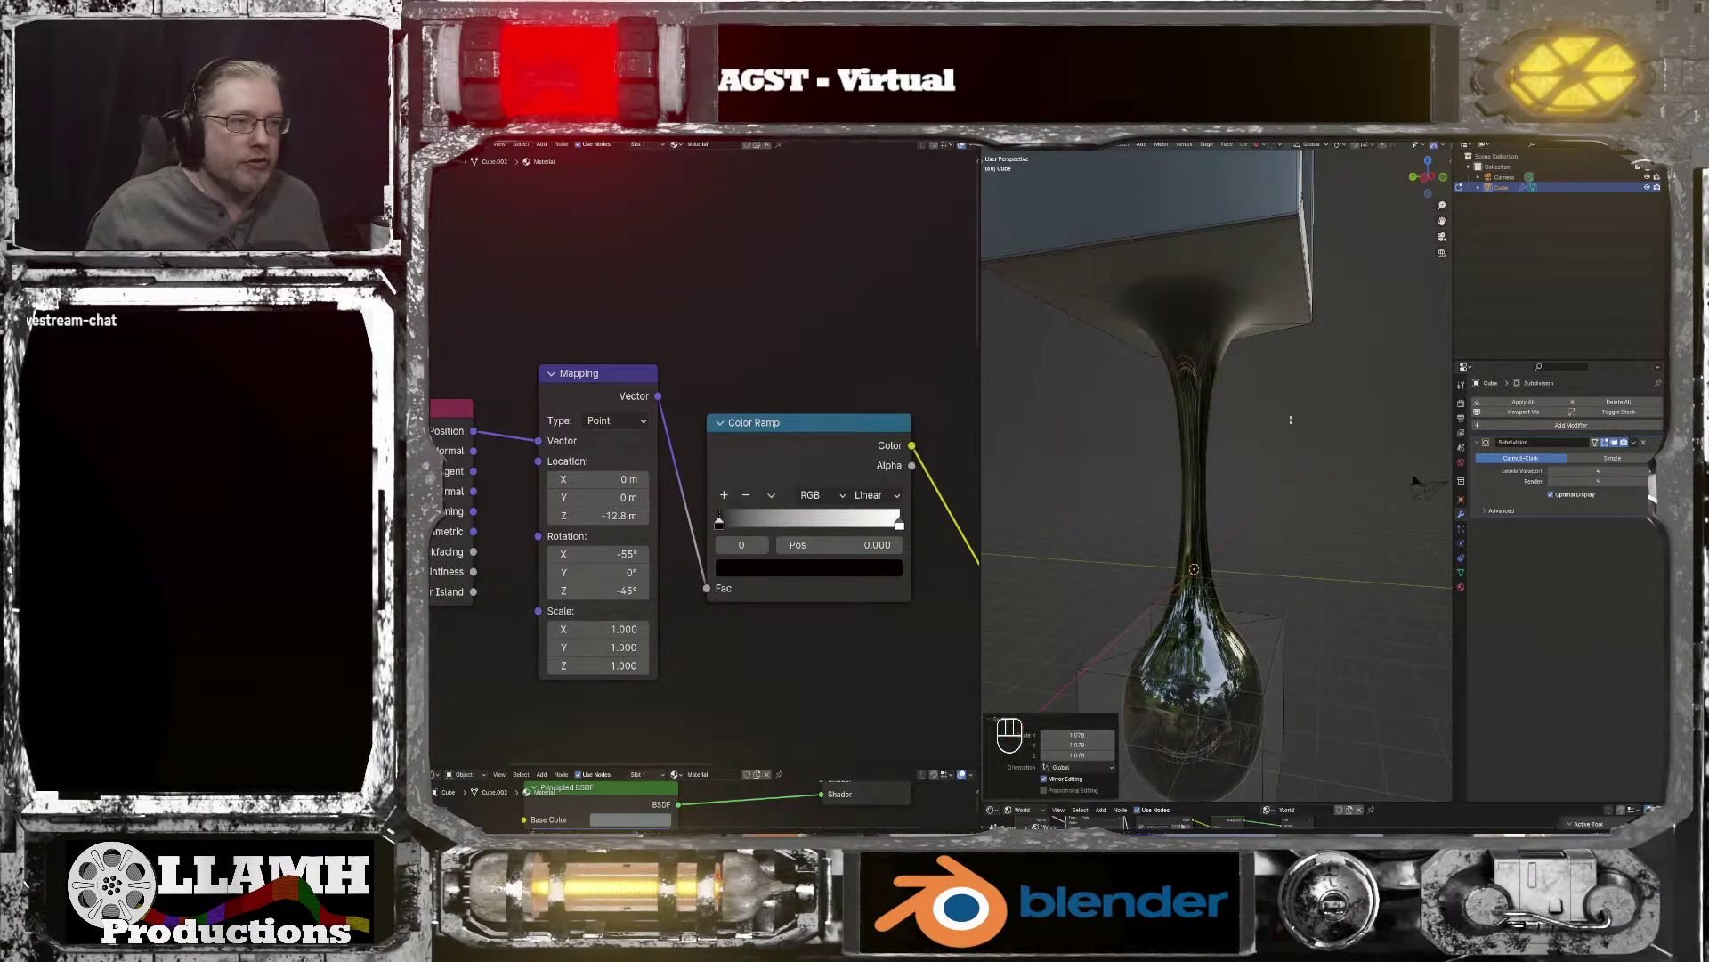
# Step: In object mode, scale the whole dripping block down for the camera view and adjust its height along Z
pyautogui.press('Tab')
pyautogui.scroll(-8, 1250, 379)
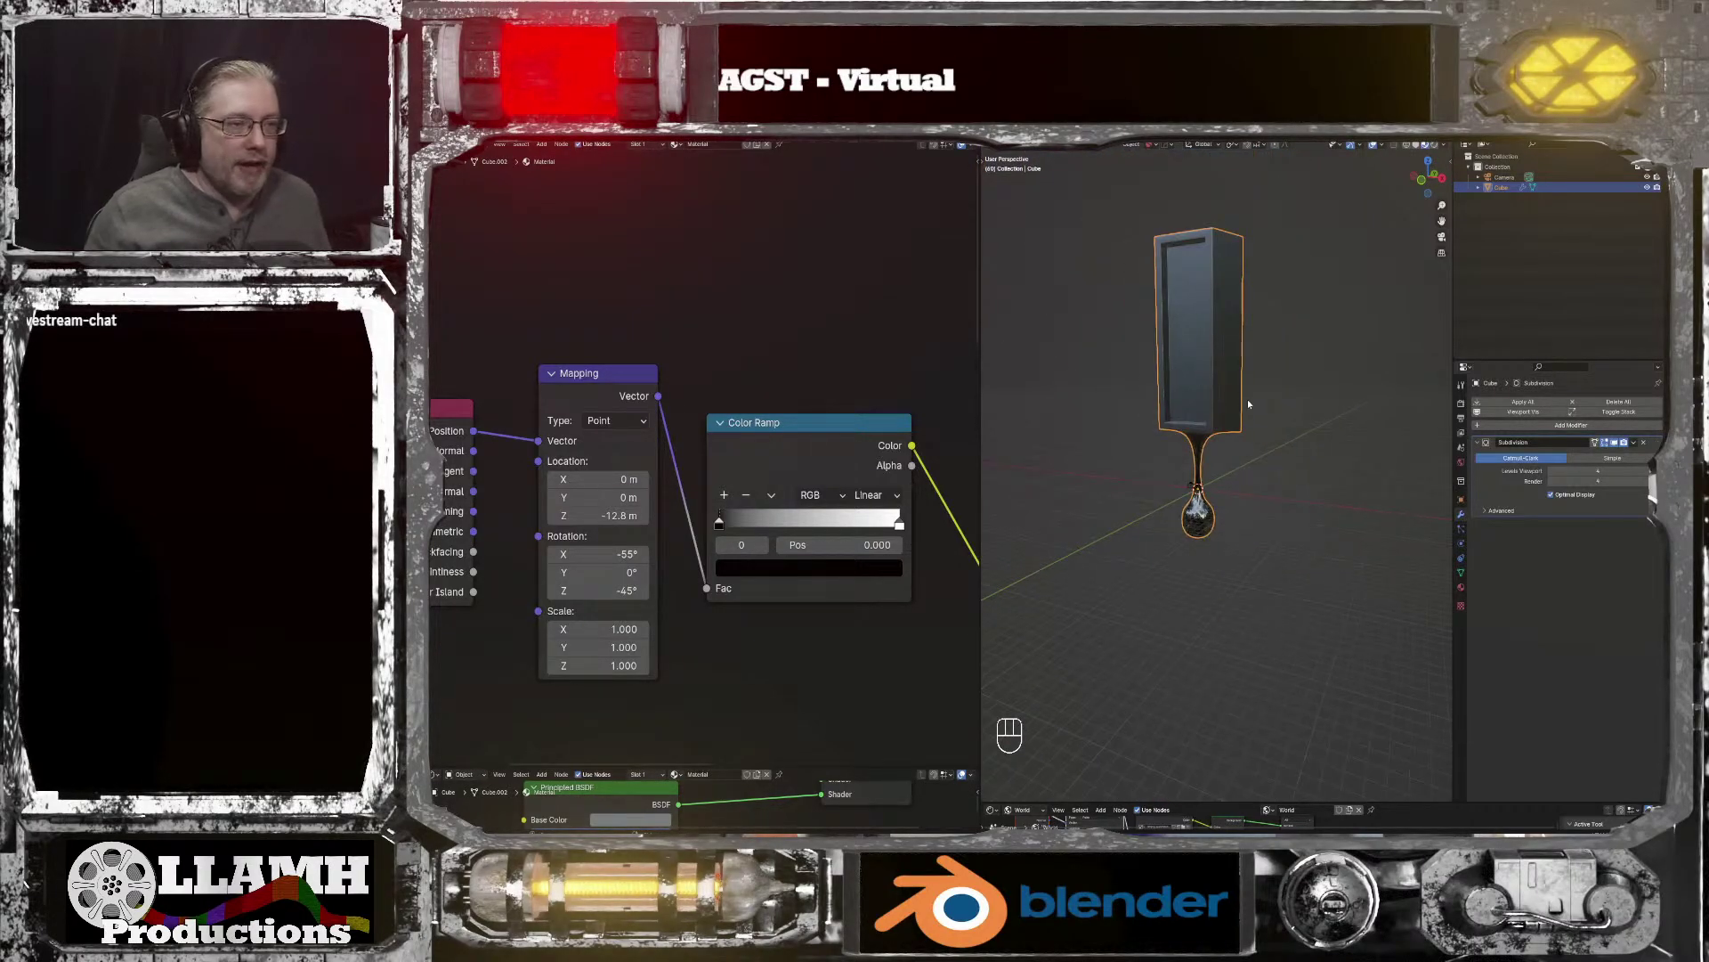
pyautogui.press('KP_0')
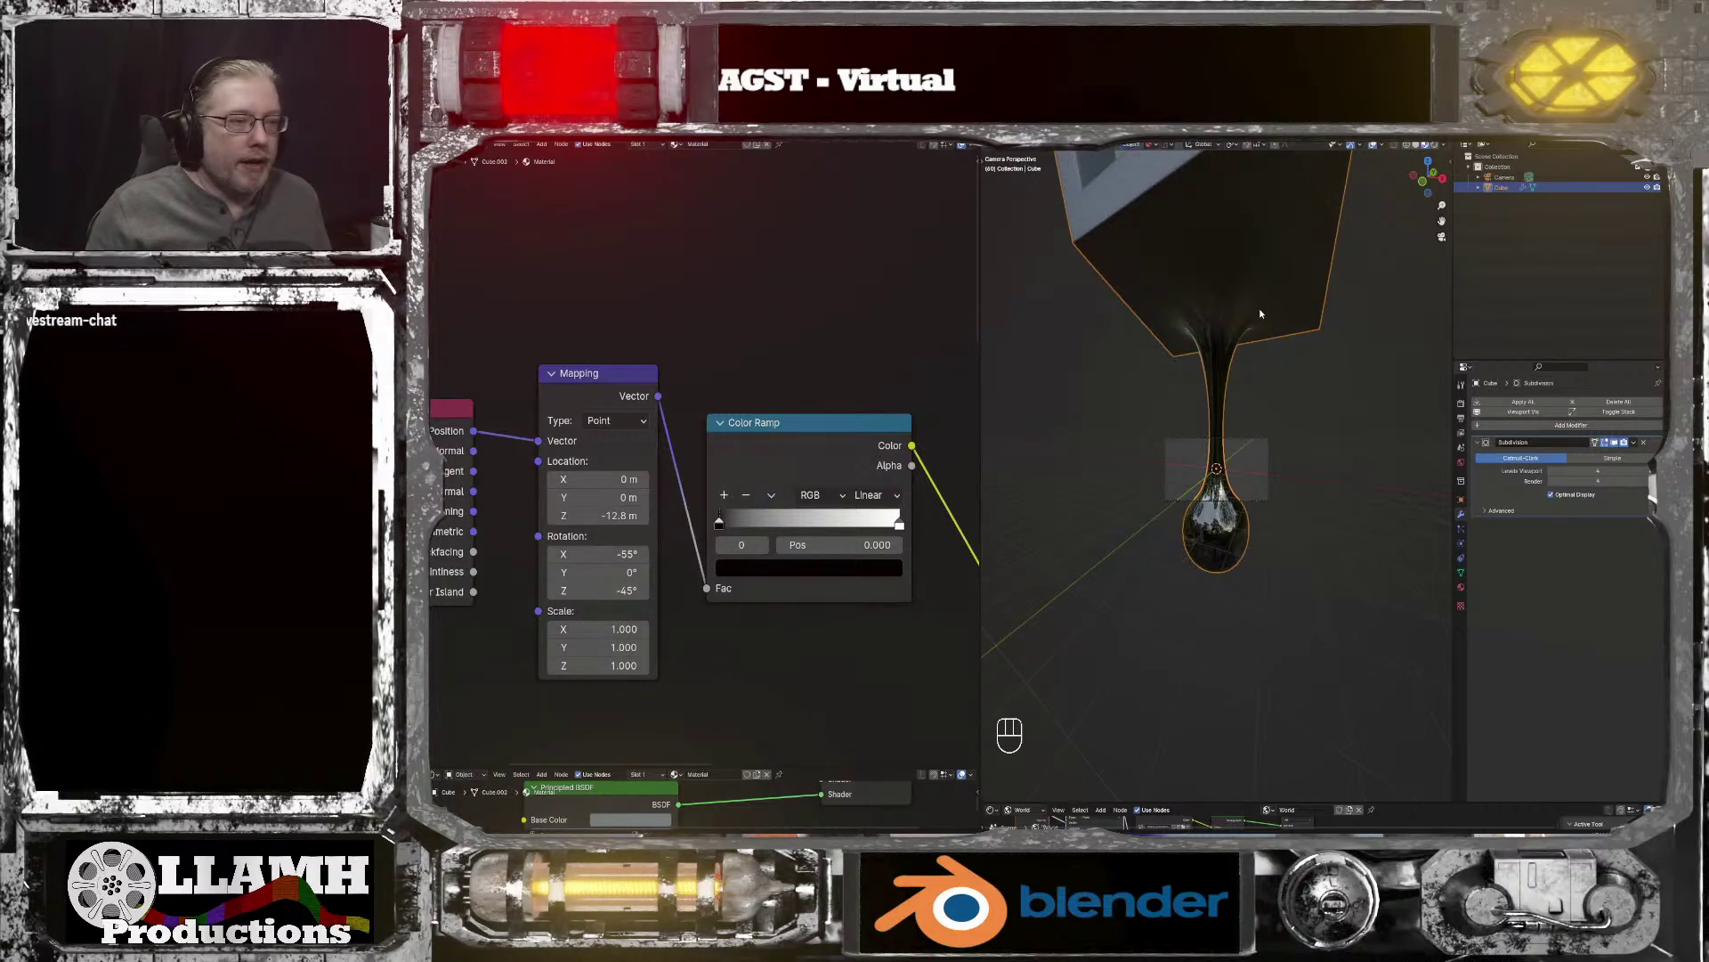
pyautogui.press('s')
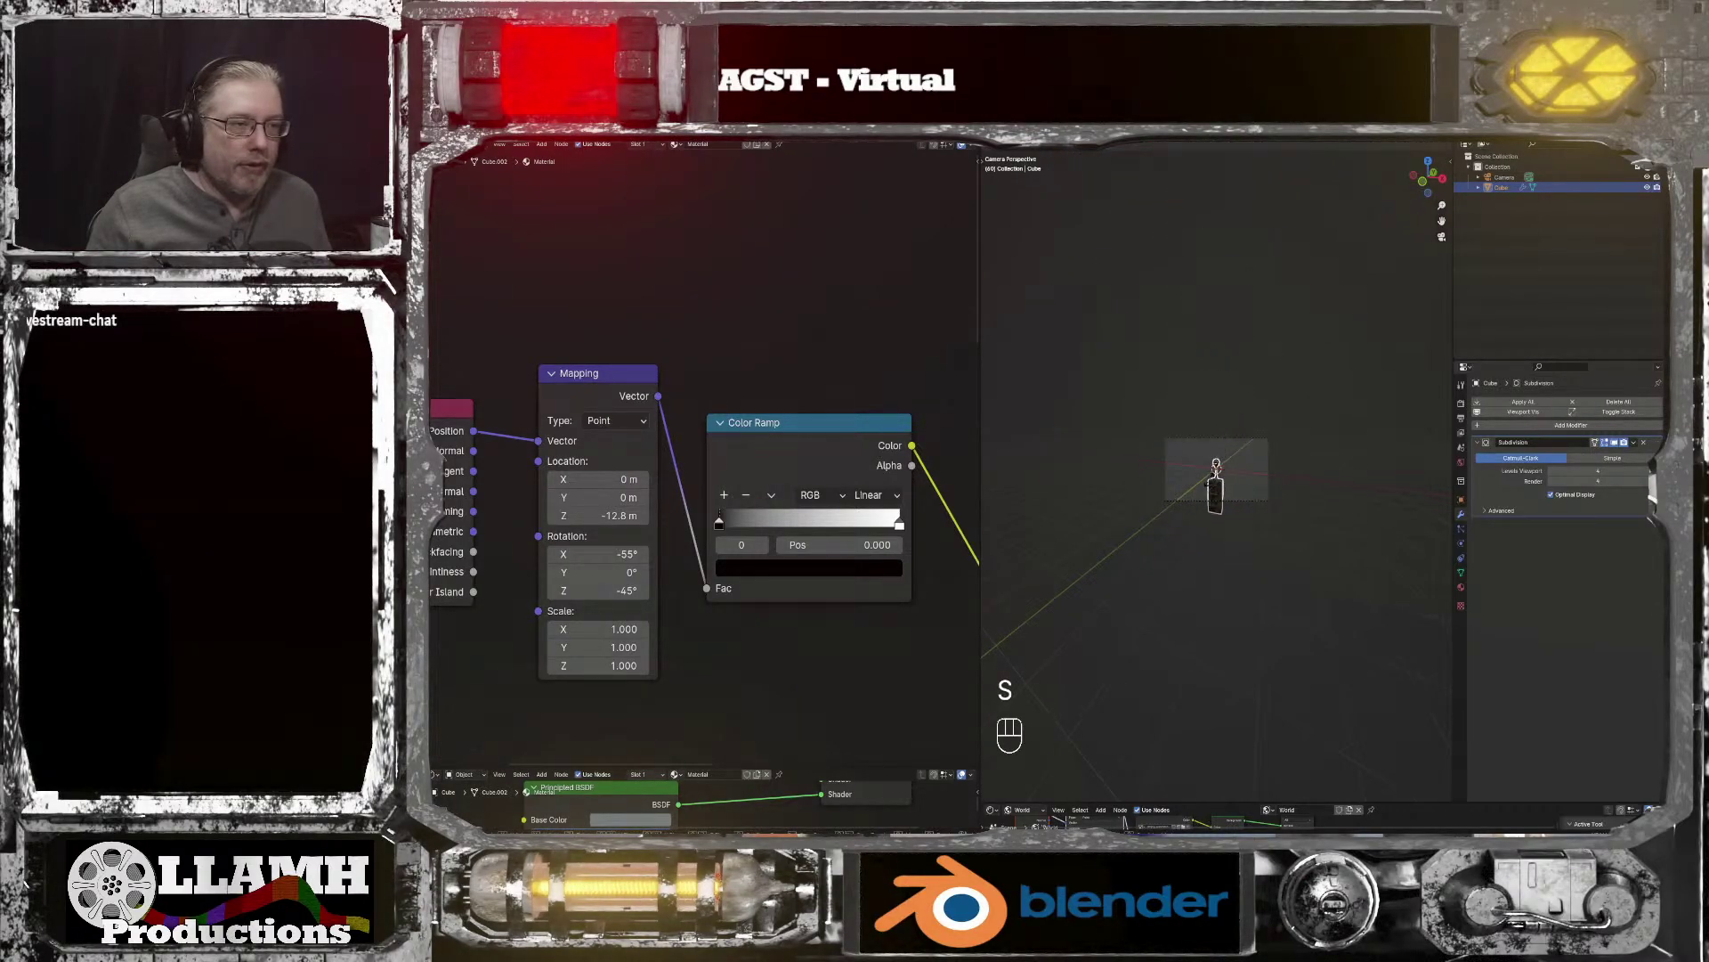
pyautogui.click(1221, 488)
pyautogui.scroll(10, 1221, 488)
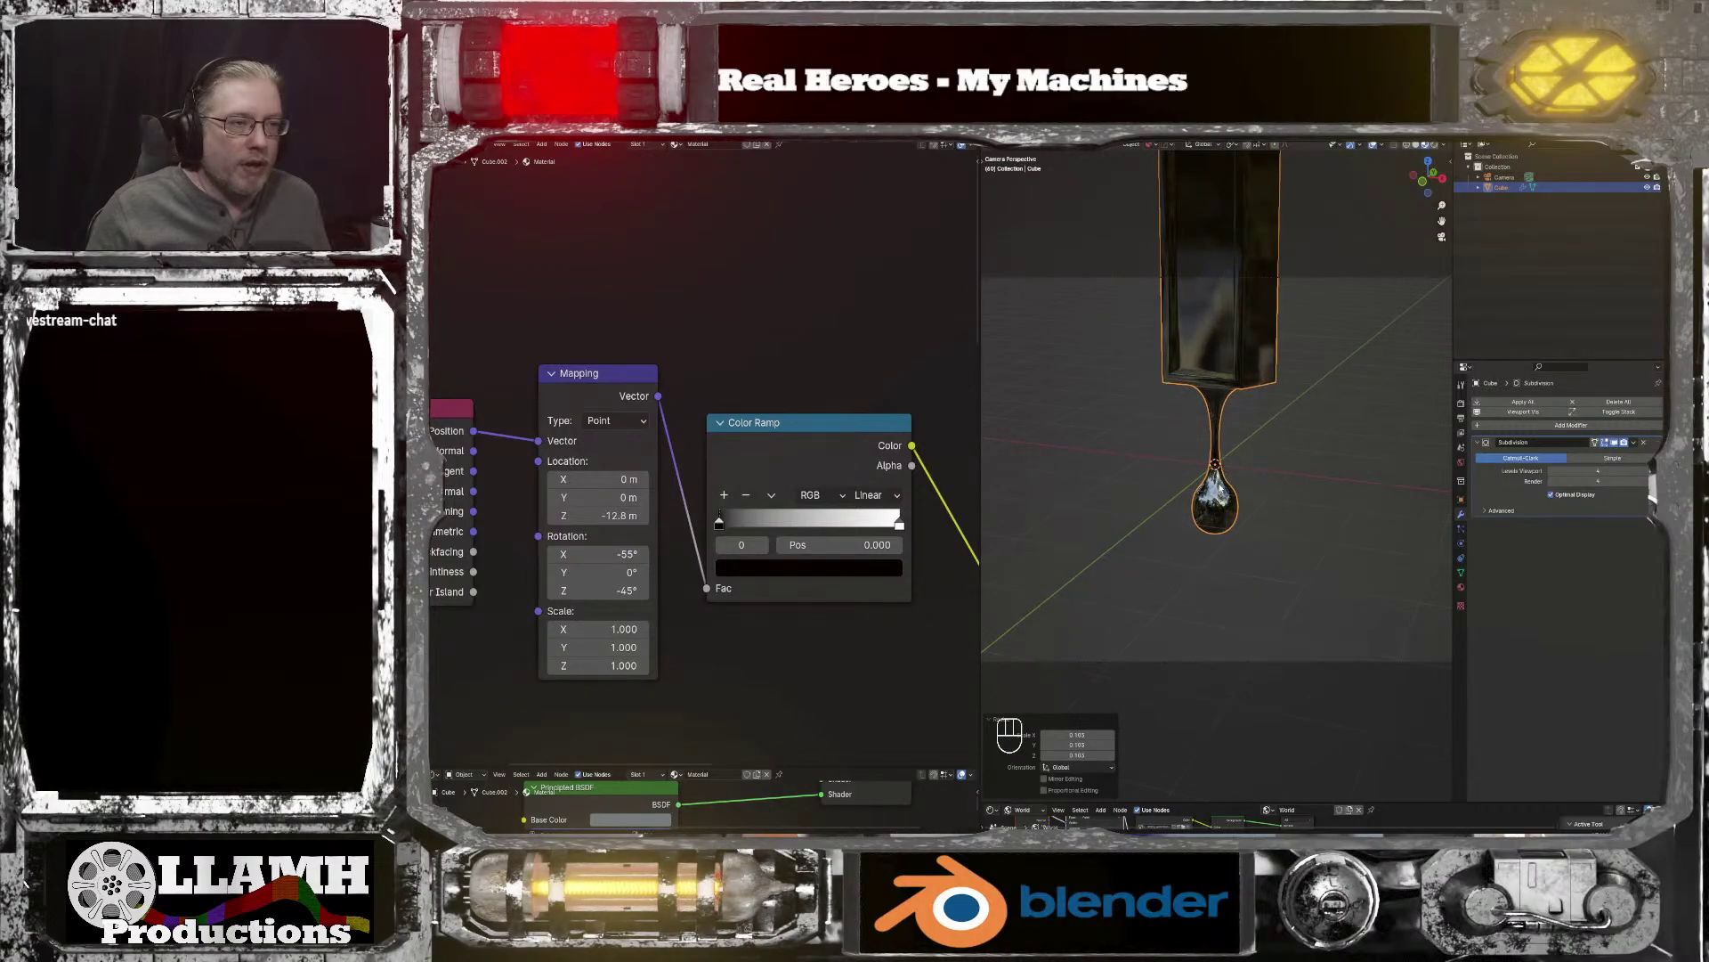
pyautogui.press('g')
pyautogui.press('z')
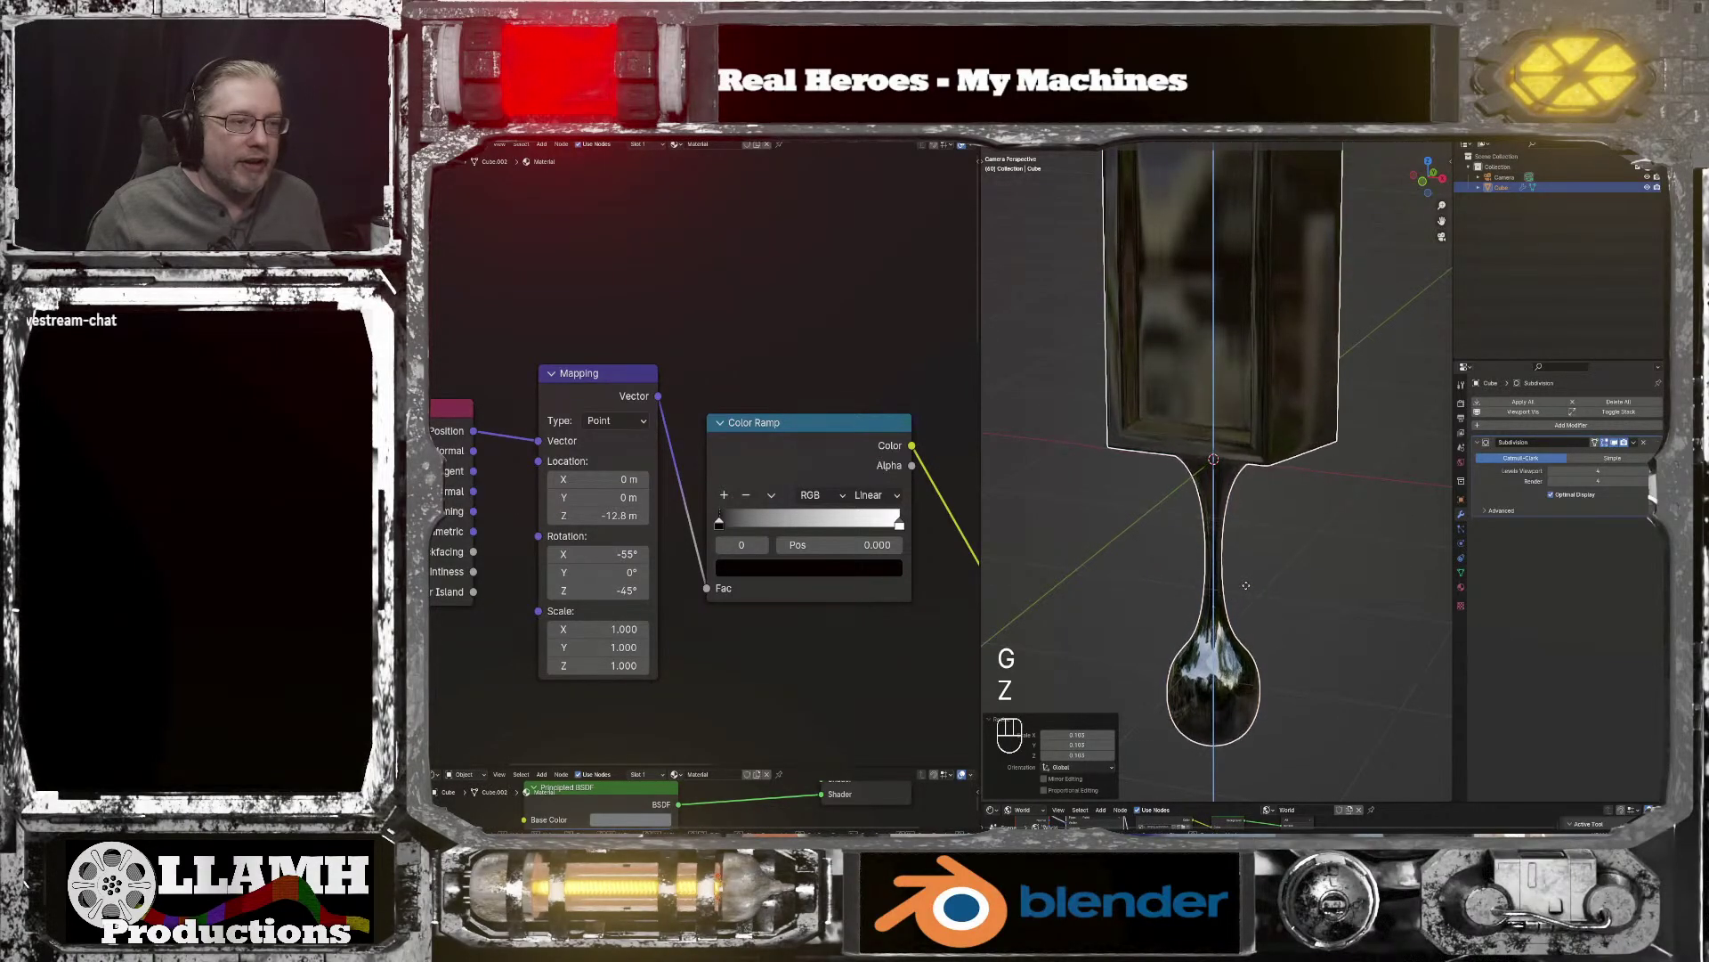
pyautogui.click(1246, 547)
# Step: Select the camera, move it back along its local Z axis and raise it along global Z to frame the object
pyautogui.moveTo(1247, 547); pyautogui.dragTo(1261, 507, button='middle')
pyautogui.press('KP_0')
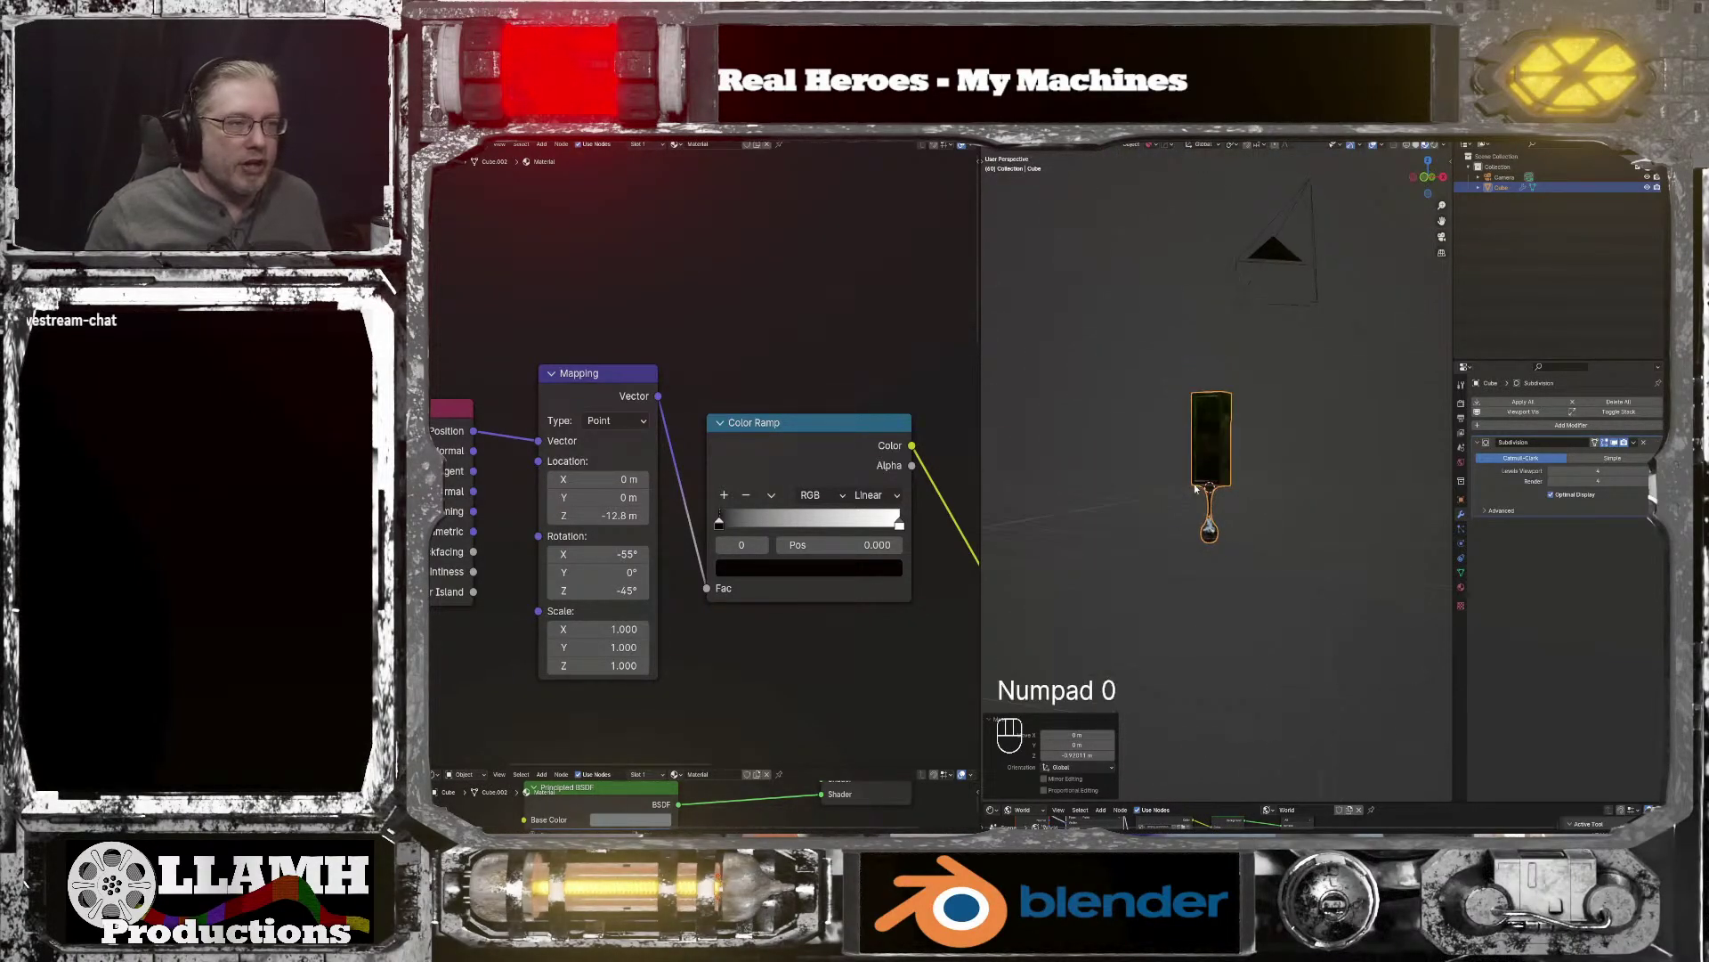
pyautogui.click(1232, 604)
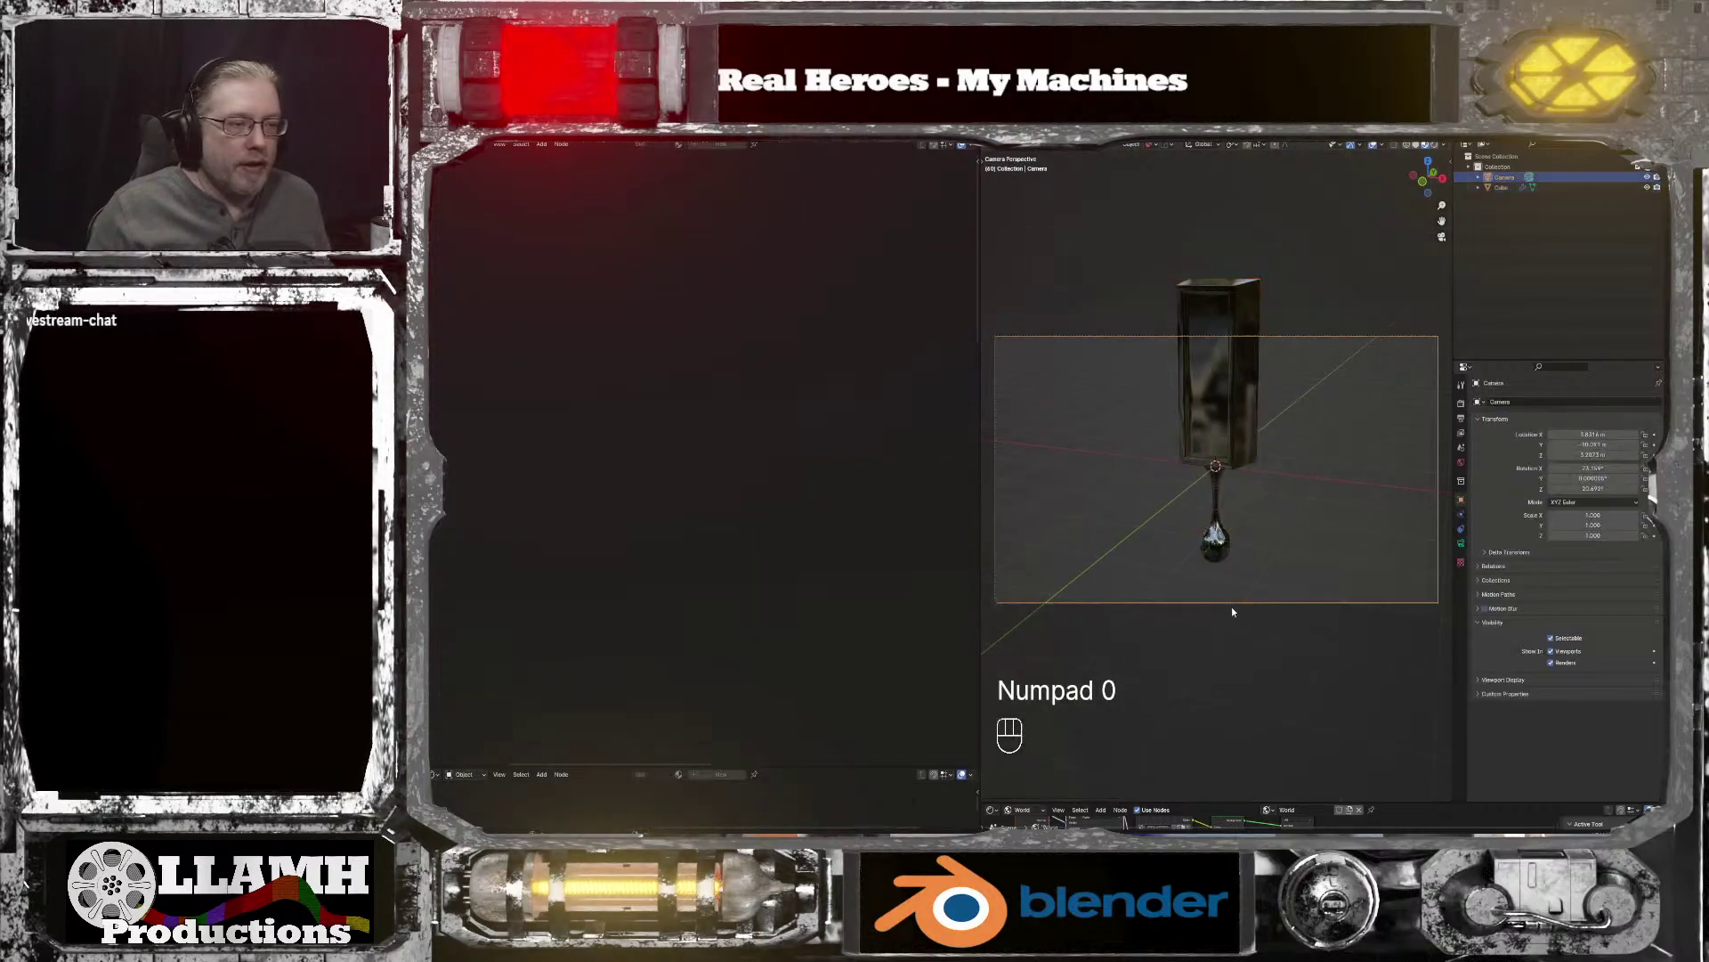
pyautogui.press('g')
pyautogui.press('z')
pyautogui.press('z')
pyautogui.click(1245, 714)
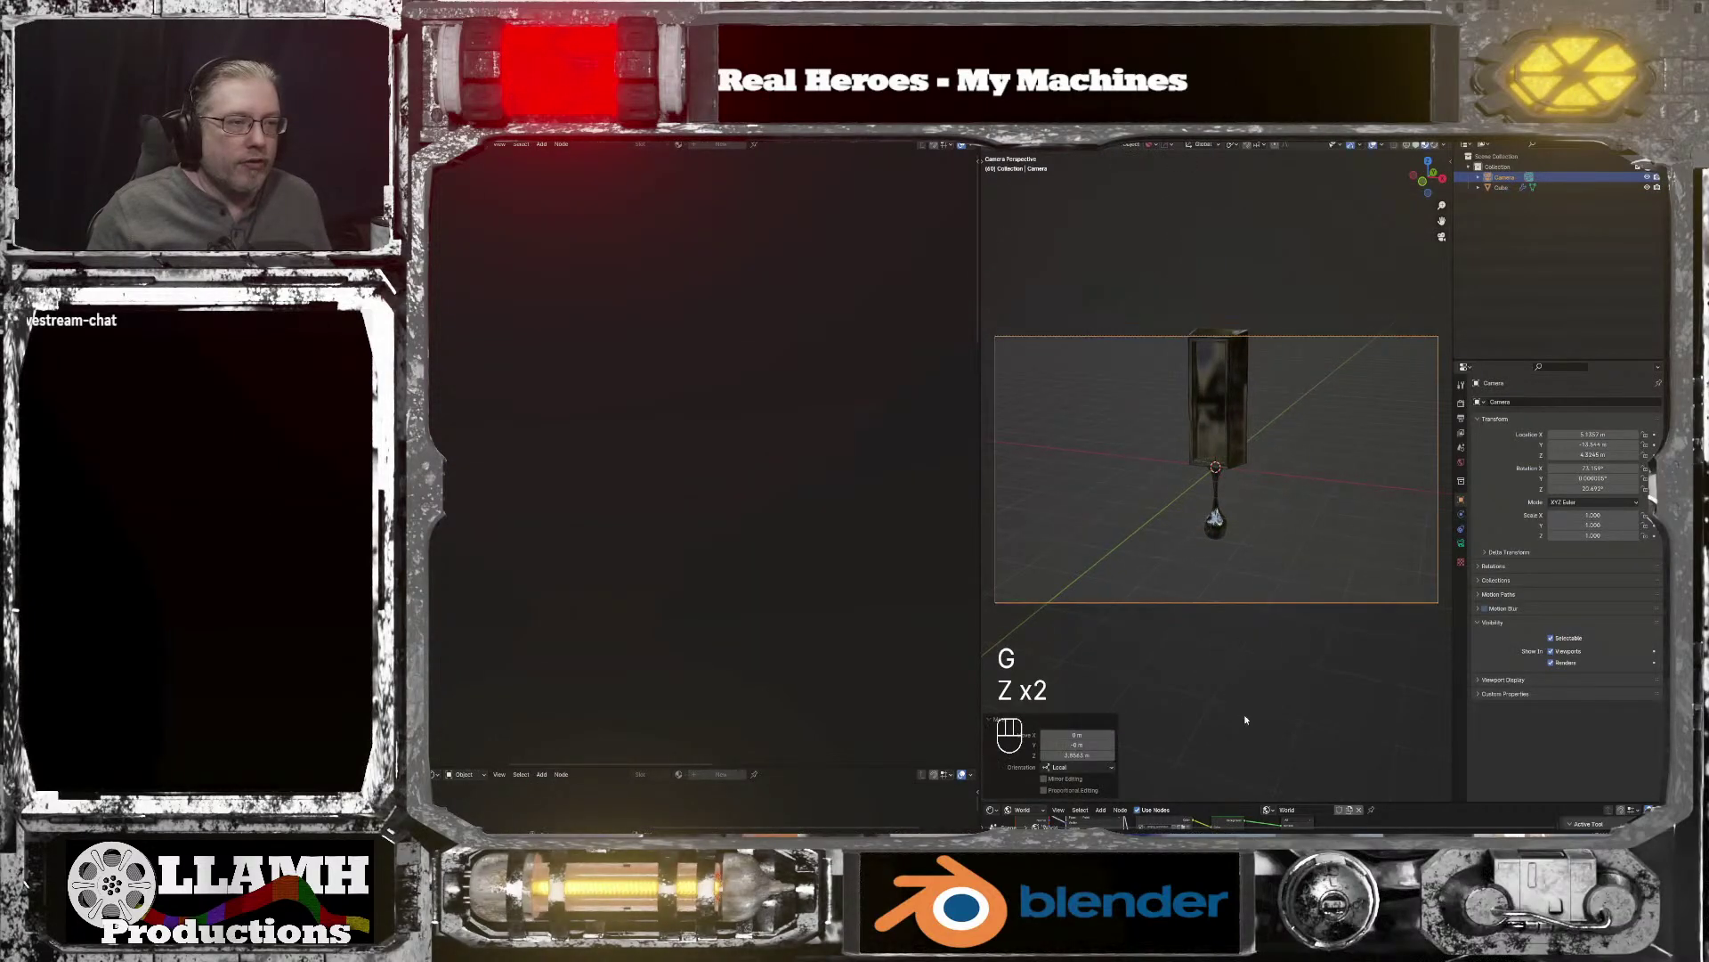
pyautogui.press('g')
pyautogui.press('z')
pyautogui.click(1253, 641)
pyautogui.scroll(5, 1252, 627)
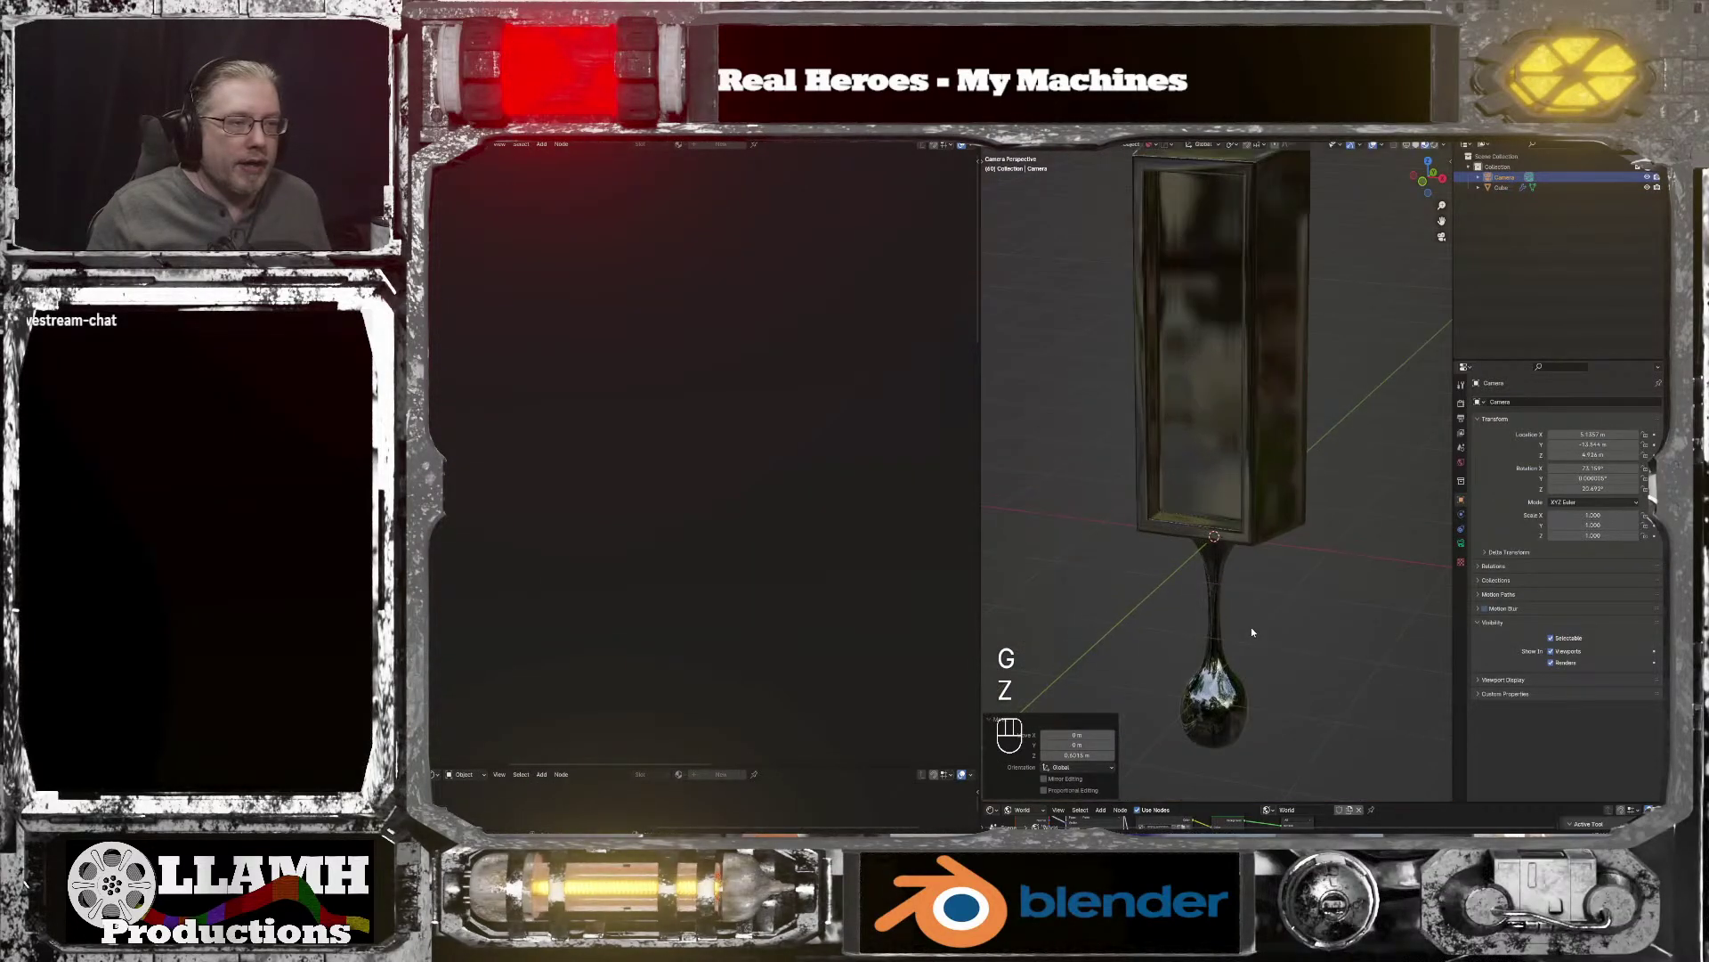
# Step: Reselect the dripping block and set the gradient Mapping node's Z location to 2.4 m
pyautogui.click(1234, 565)
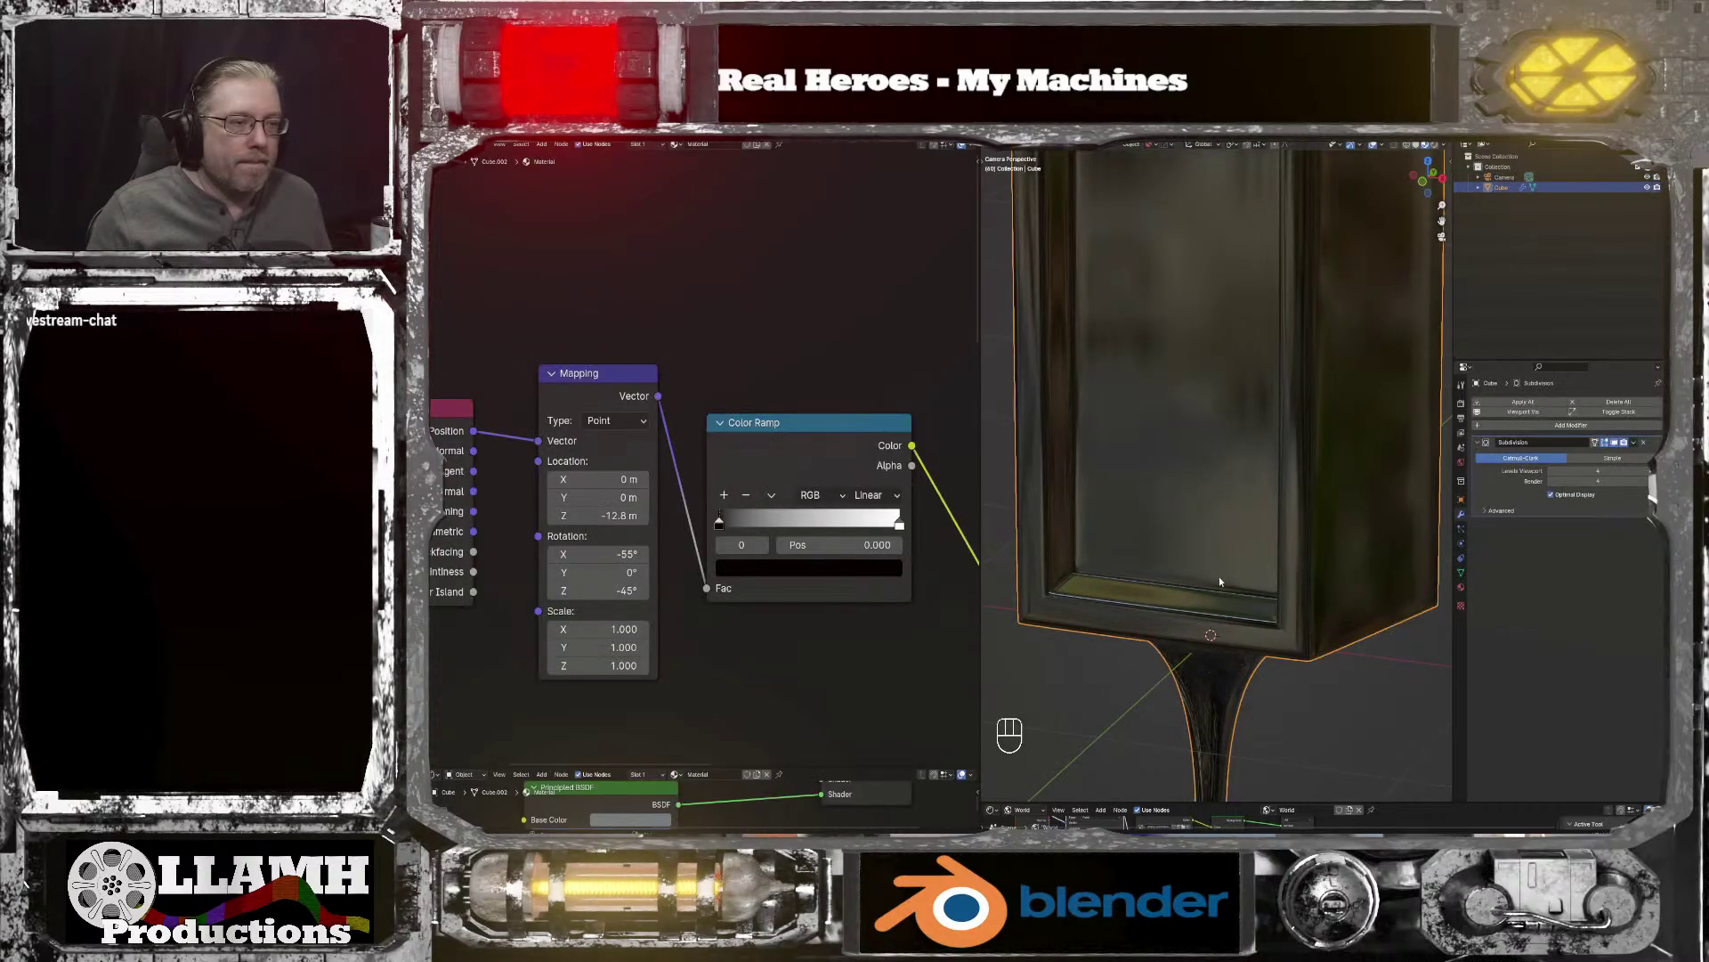
pyautogui.moveTo(1221, 579)
pyautogui.mouseDown(button='middle')
pyautogui.moveTo(1268, 500)
pyautogui.moveTo(1227, 580)
pyautogui.mouseUp(button='middle')
pyautogui.scroll(7, 1246, 539)
pyautogui.press('KP_Decimal')
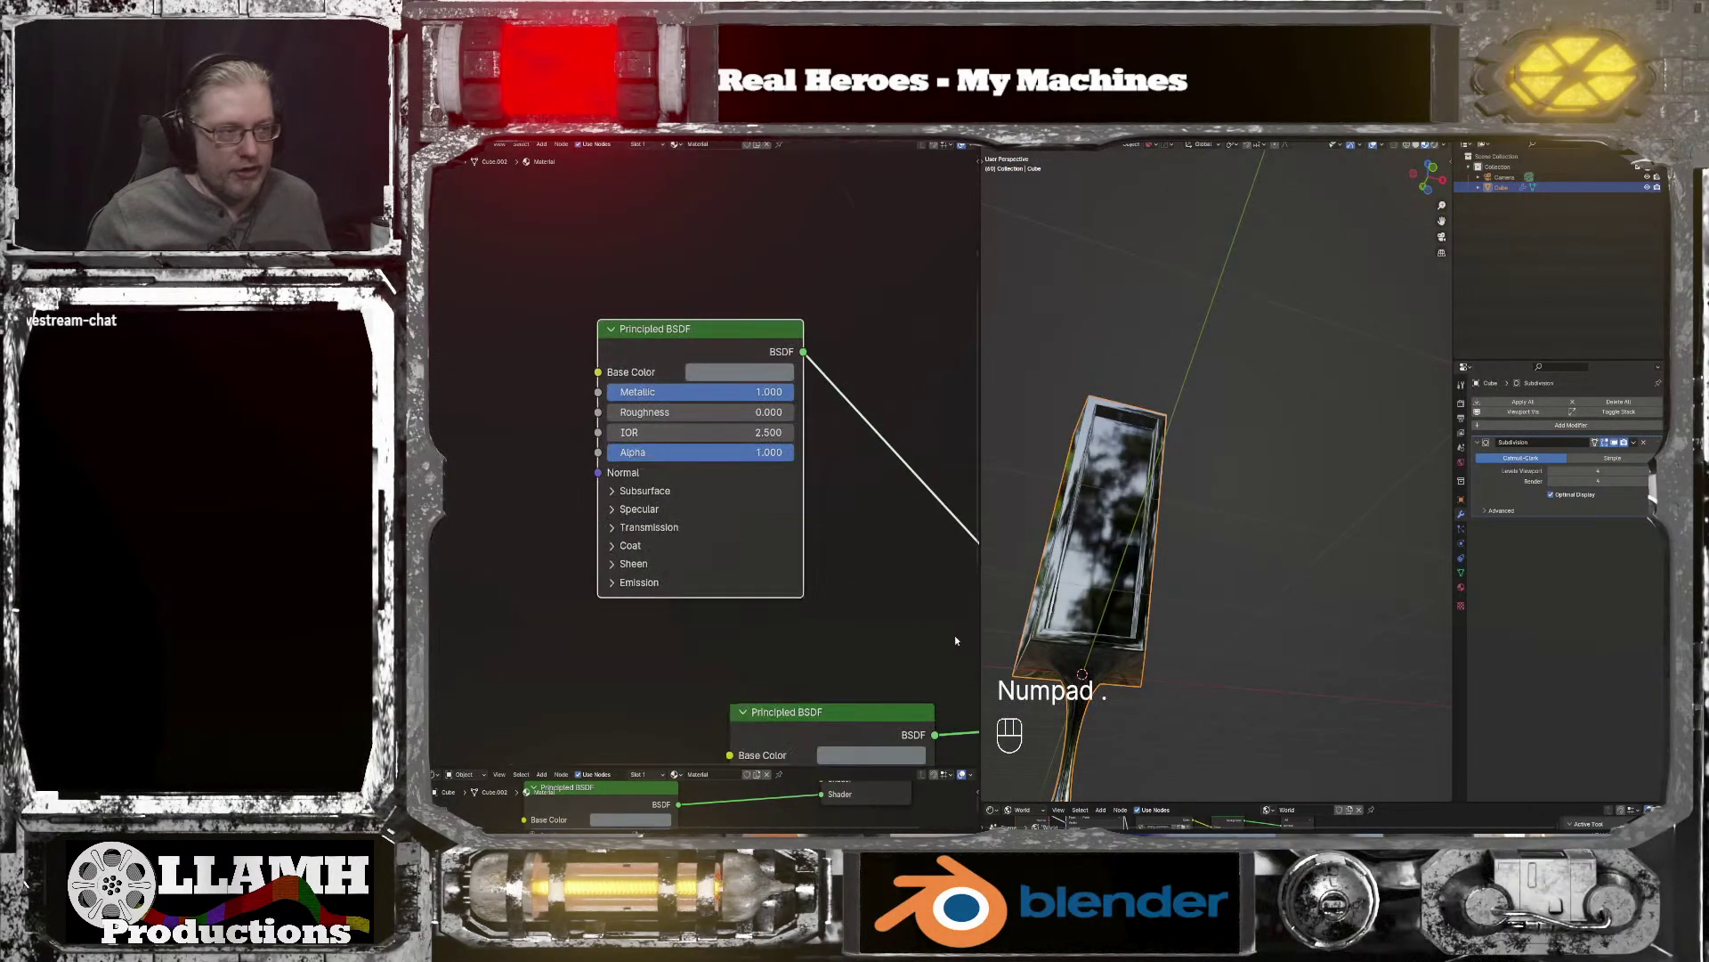
pyautogui.press('KP_Decimal')
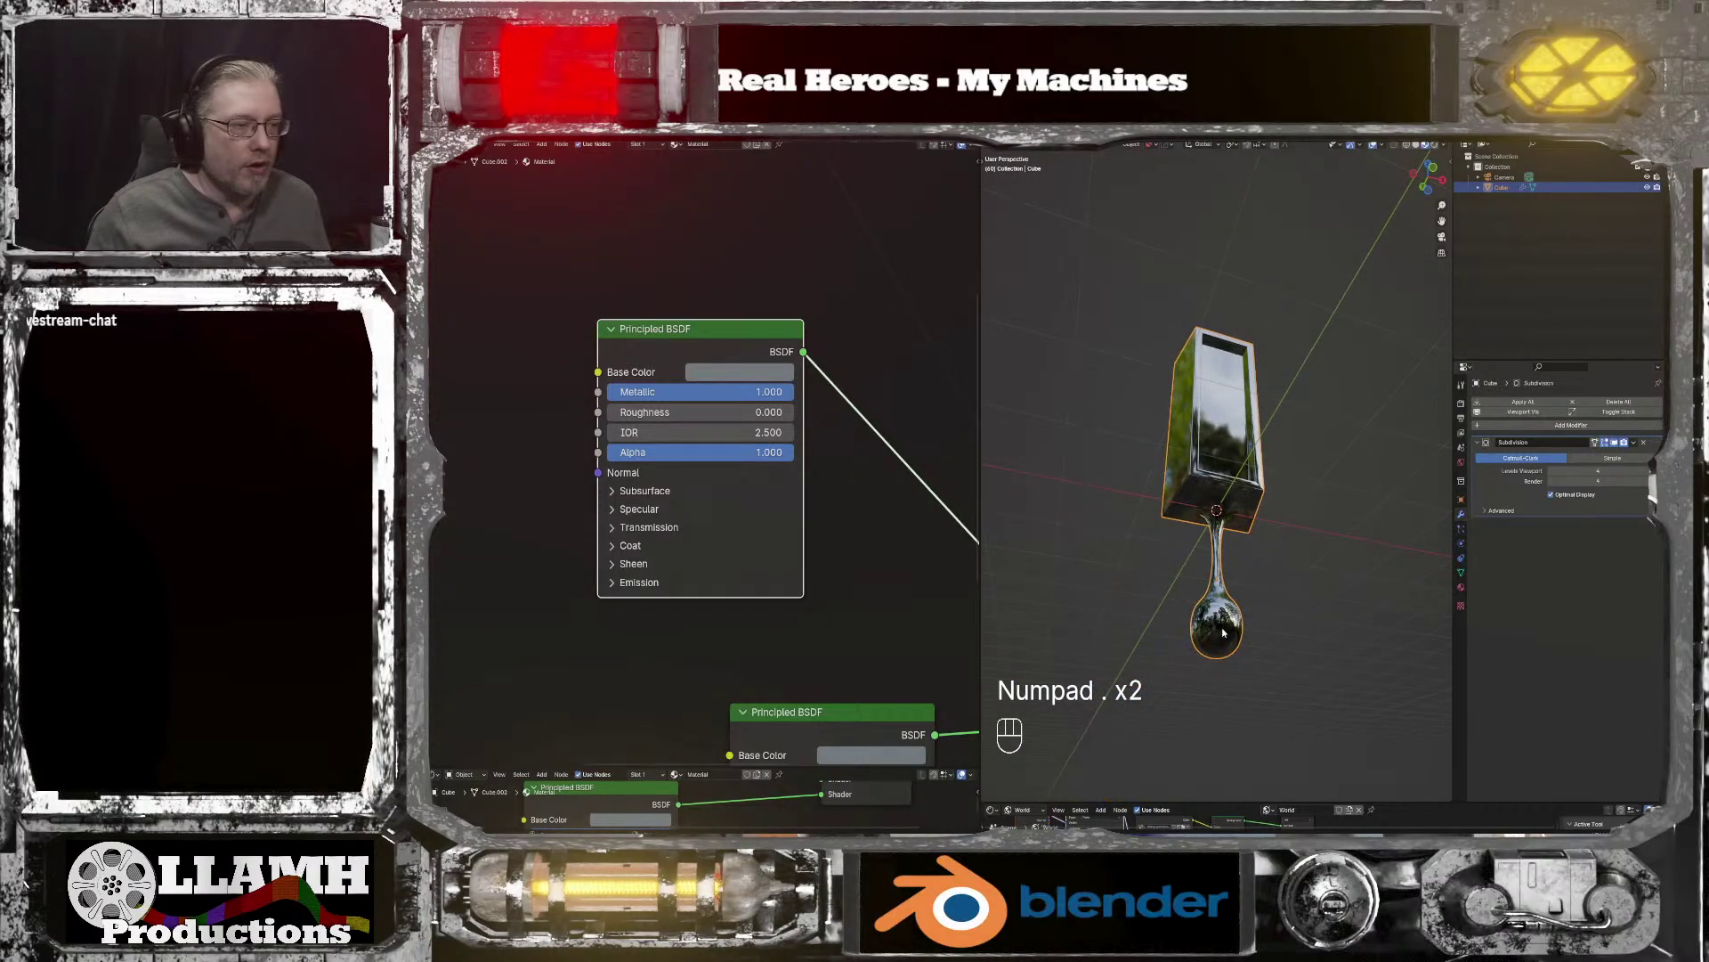
pyautogui.moveTo(552, 360); pyautogui.dragTo(860, 242, button='middle')
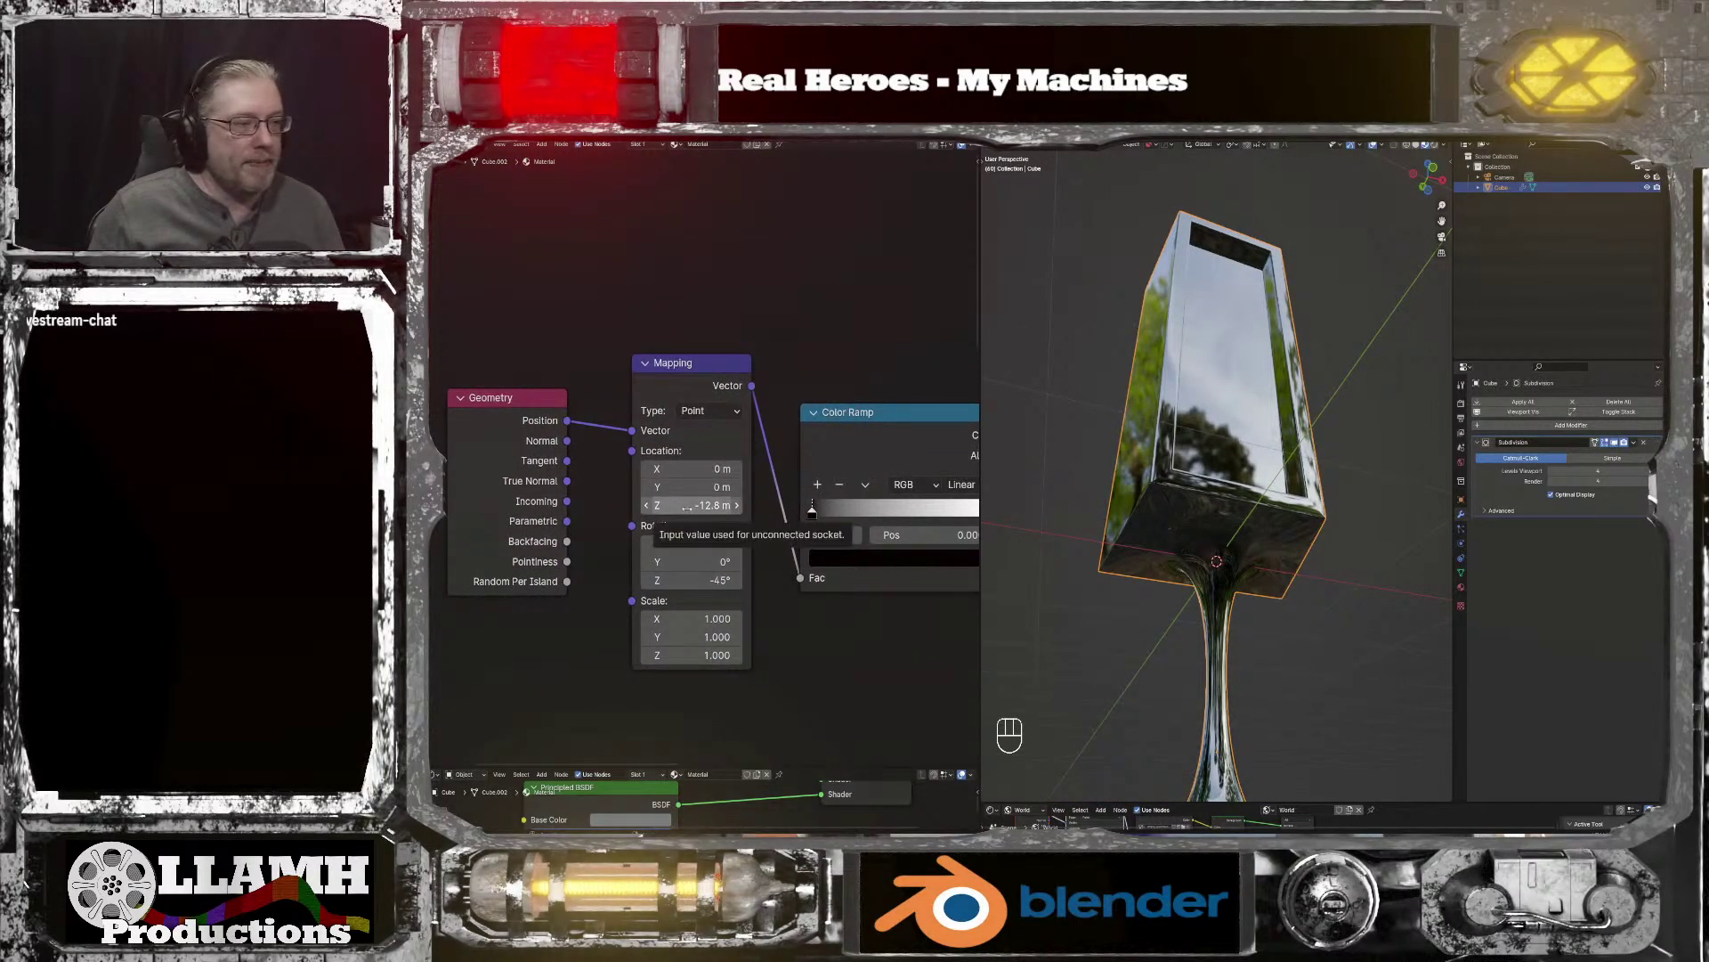
pyautogui.moveTo(699, 504); pyautogui.dragTo(834, 505)
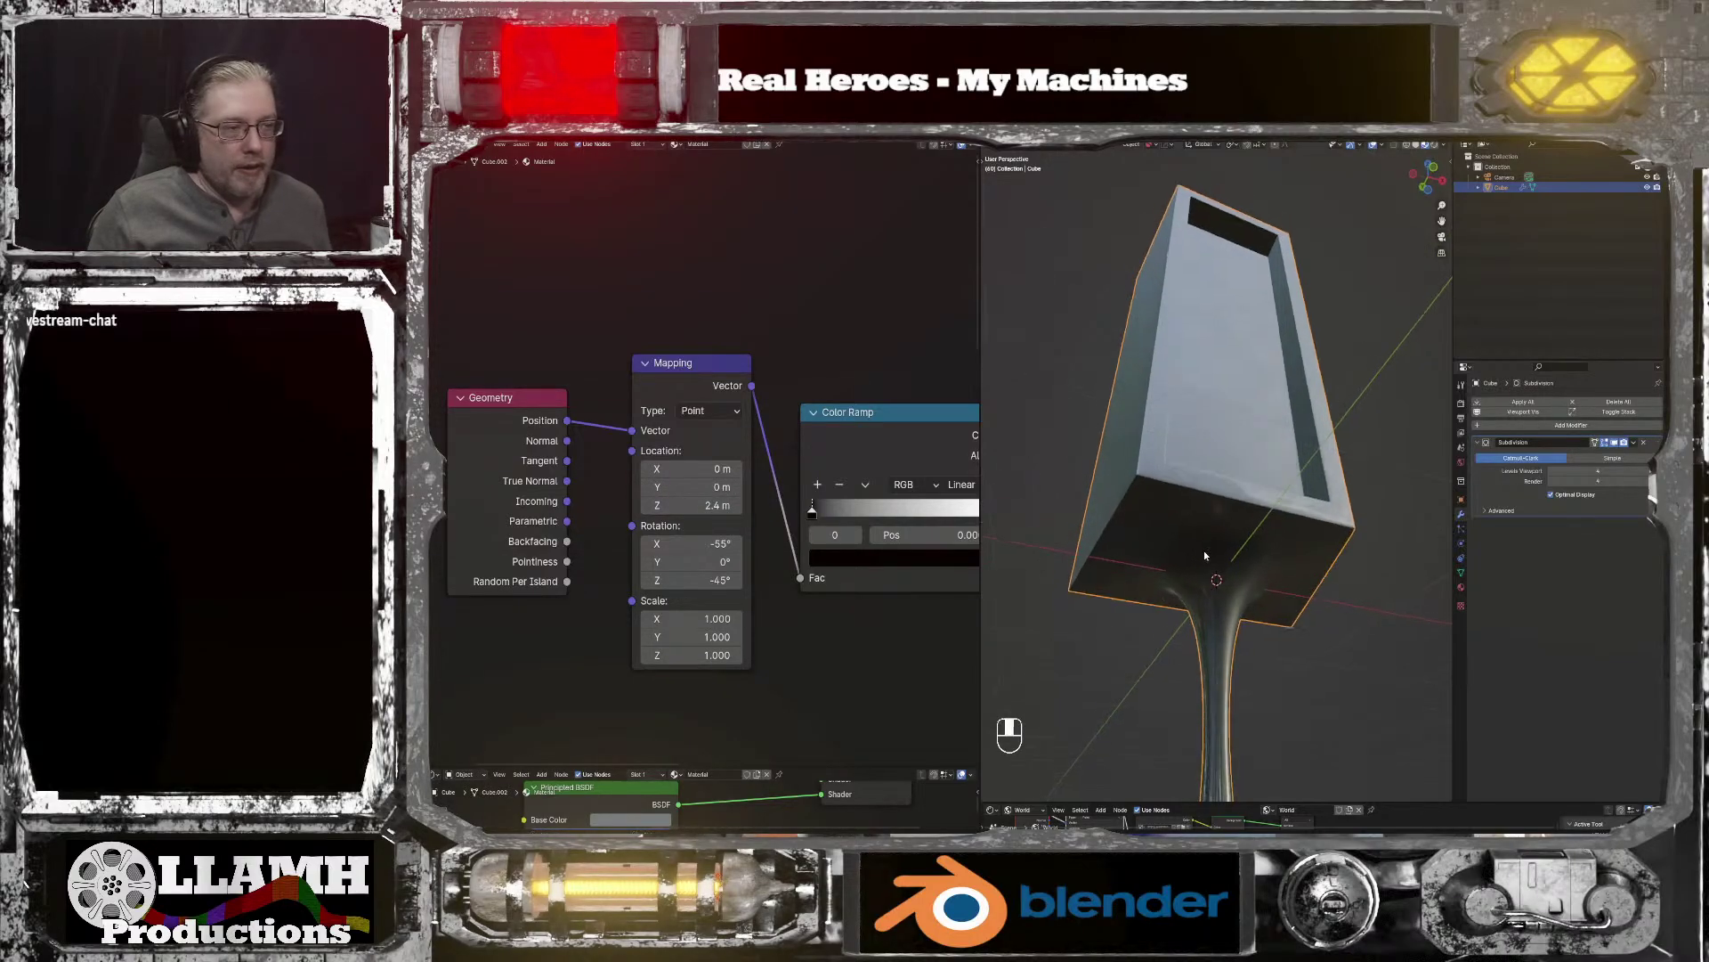
# Step: Shift the black stop of the gradient Color Ramp to position 0.300
pyautogui.moveTo(1204, 551); pyautogui.dragTo(1327, 543, button='middle')
pyautogui.moveTo(853, 609); pyautogui.dragTo(724, 563, button='middle')
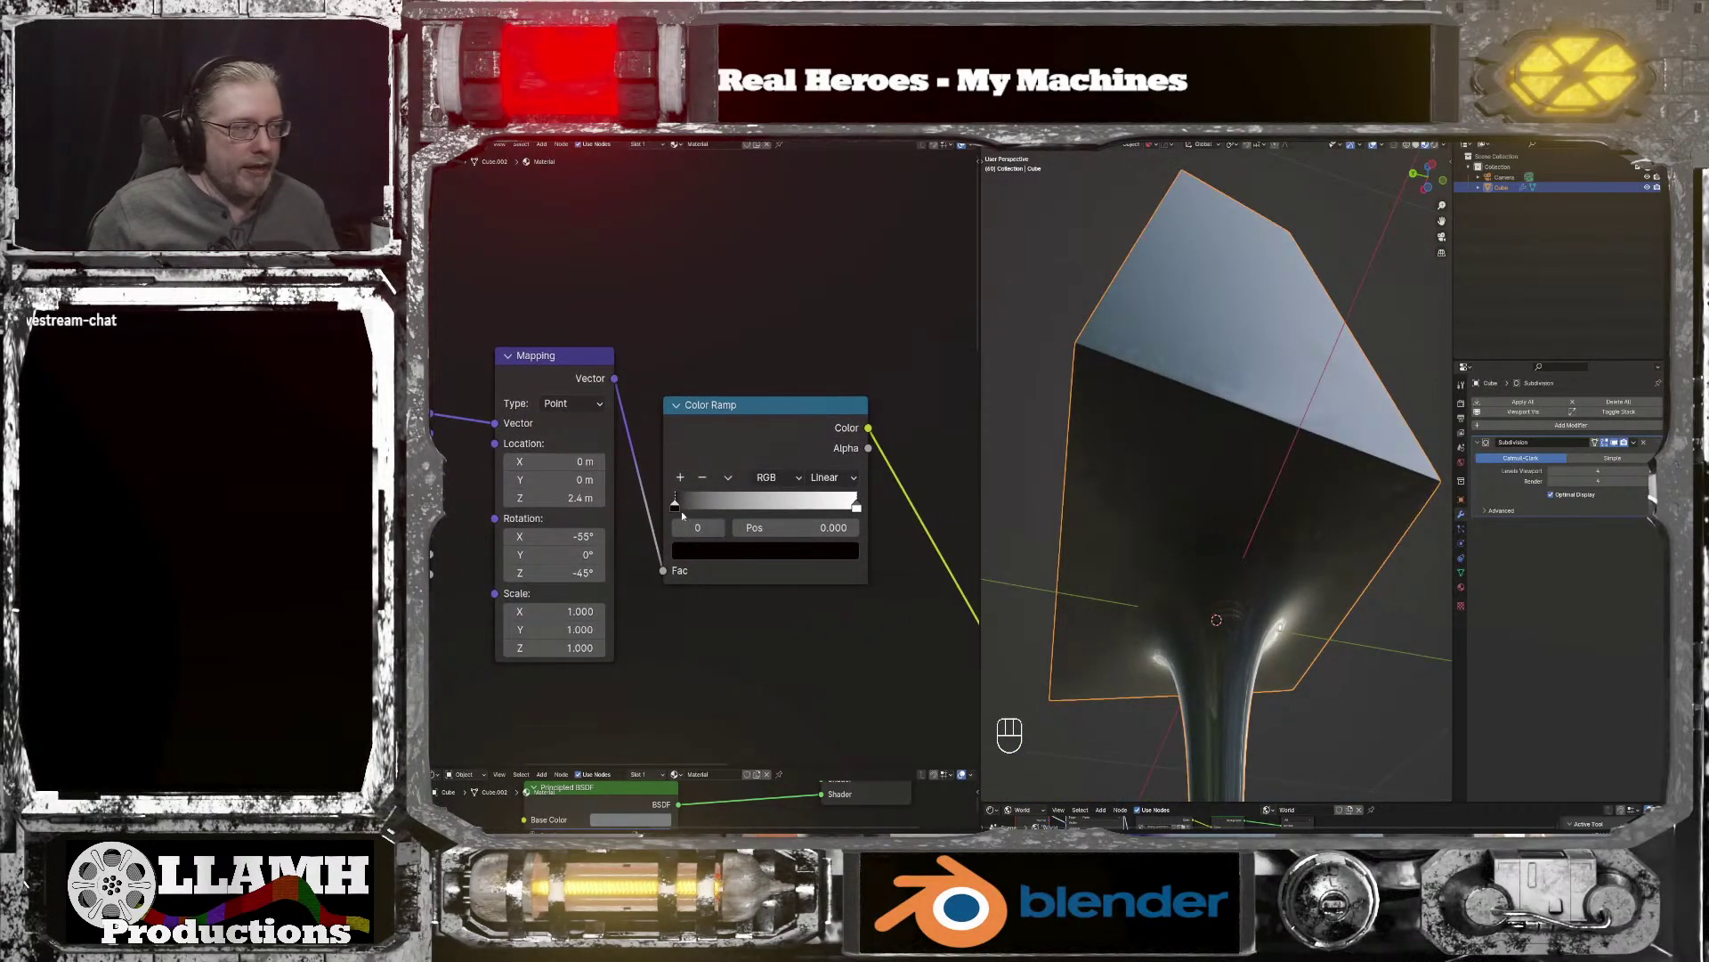
pyautogui.moveTo(675, 508); pyautogui.dragTo(696, 507)
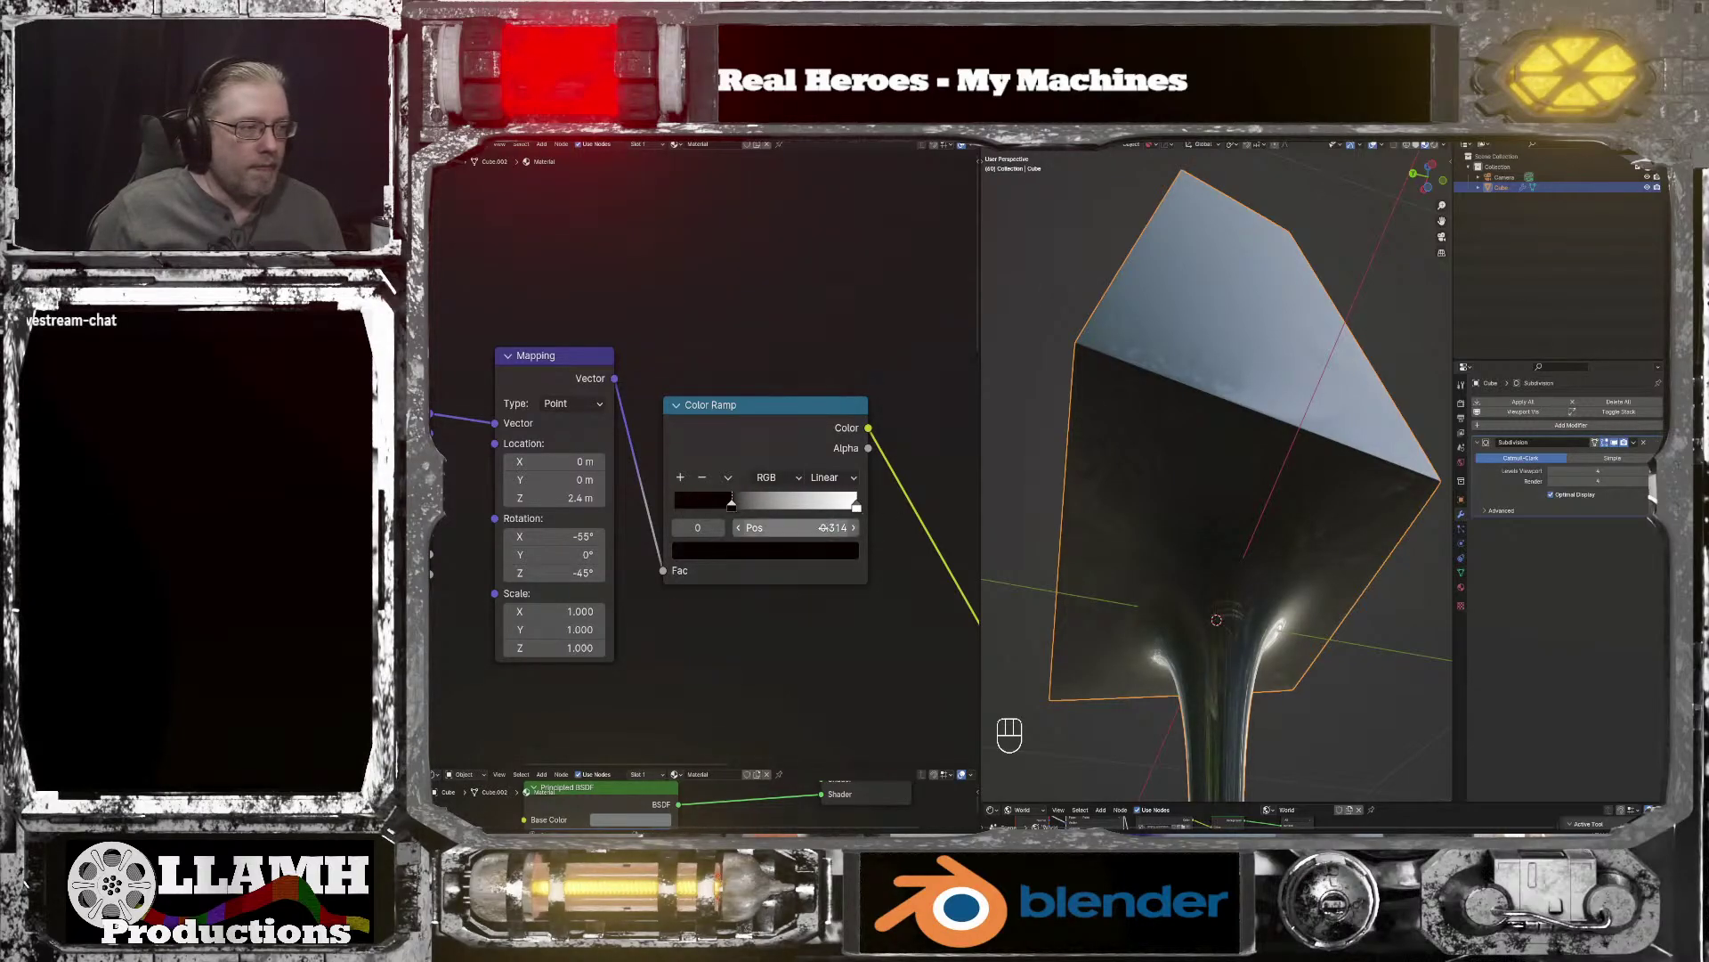
pyautogui.click(771, 527)
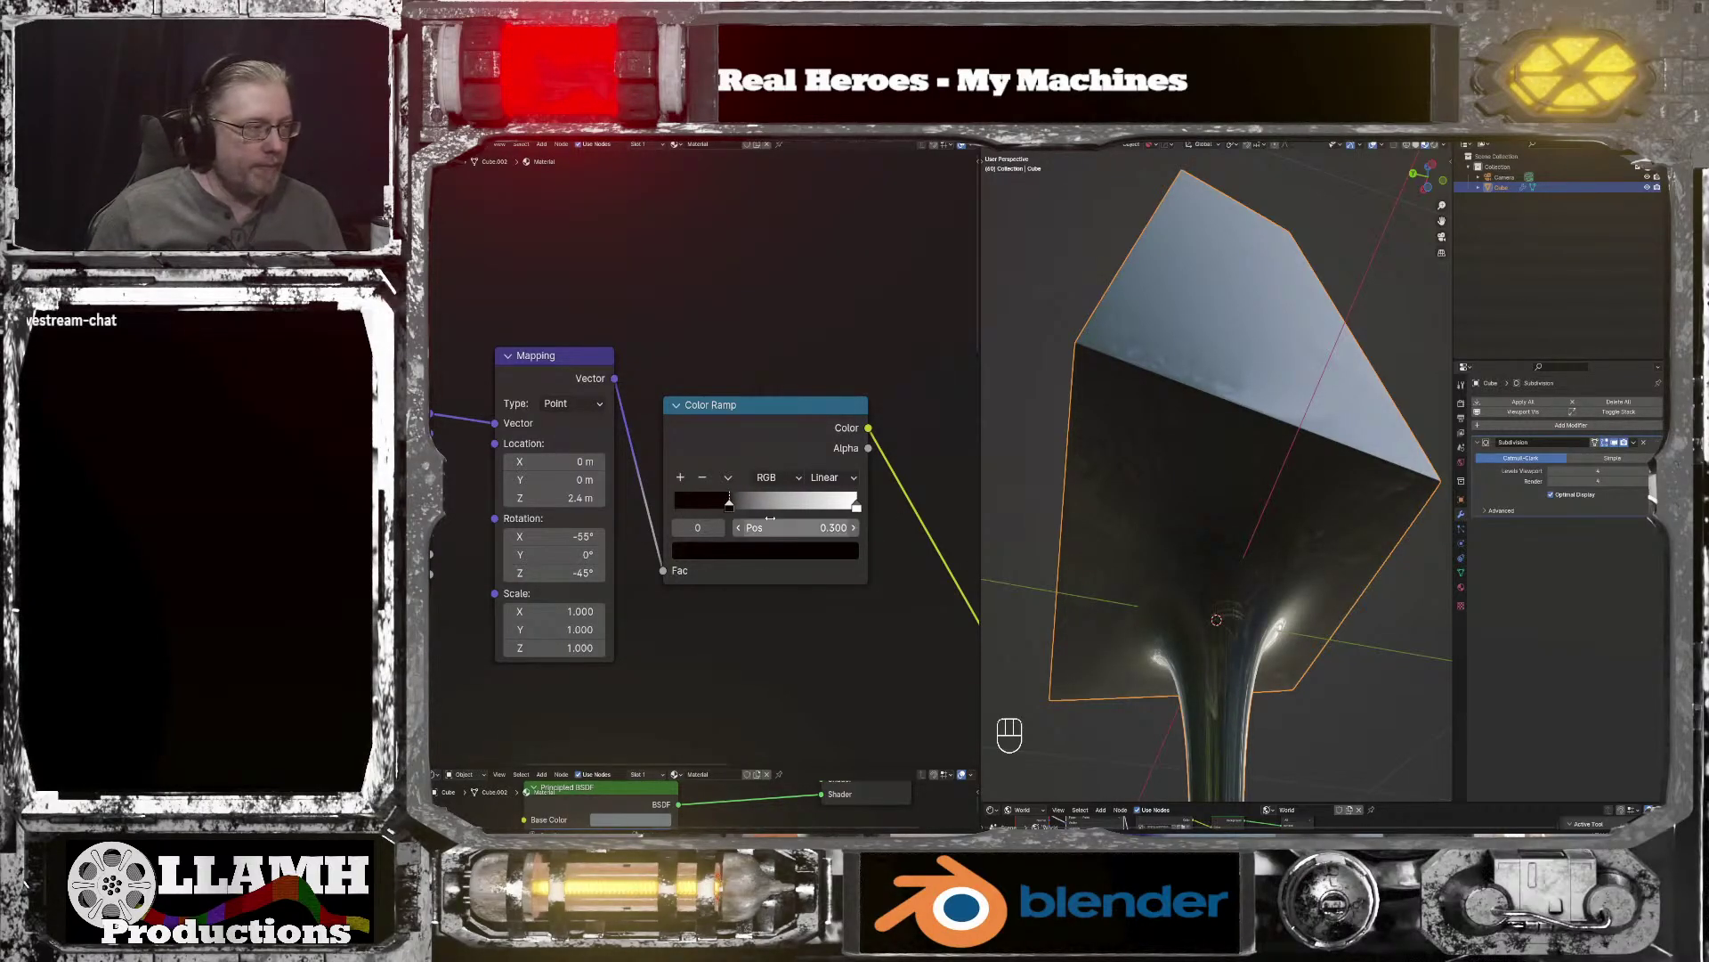
# Step: Set the white stop of the gradient Color Ramp to position 0.700
pyautogui.press('Return')
pyautogui.click(857, 506)
pyautogui.click(784, 527)
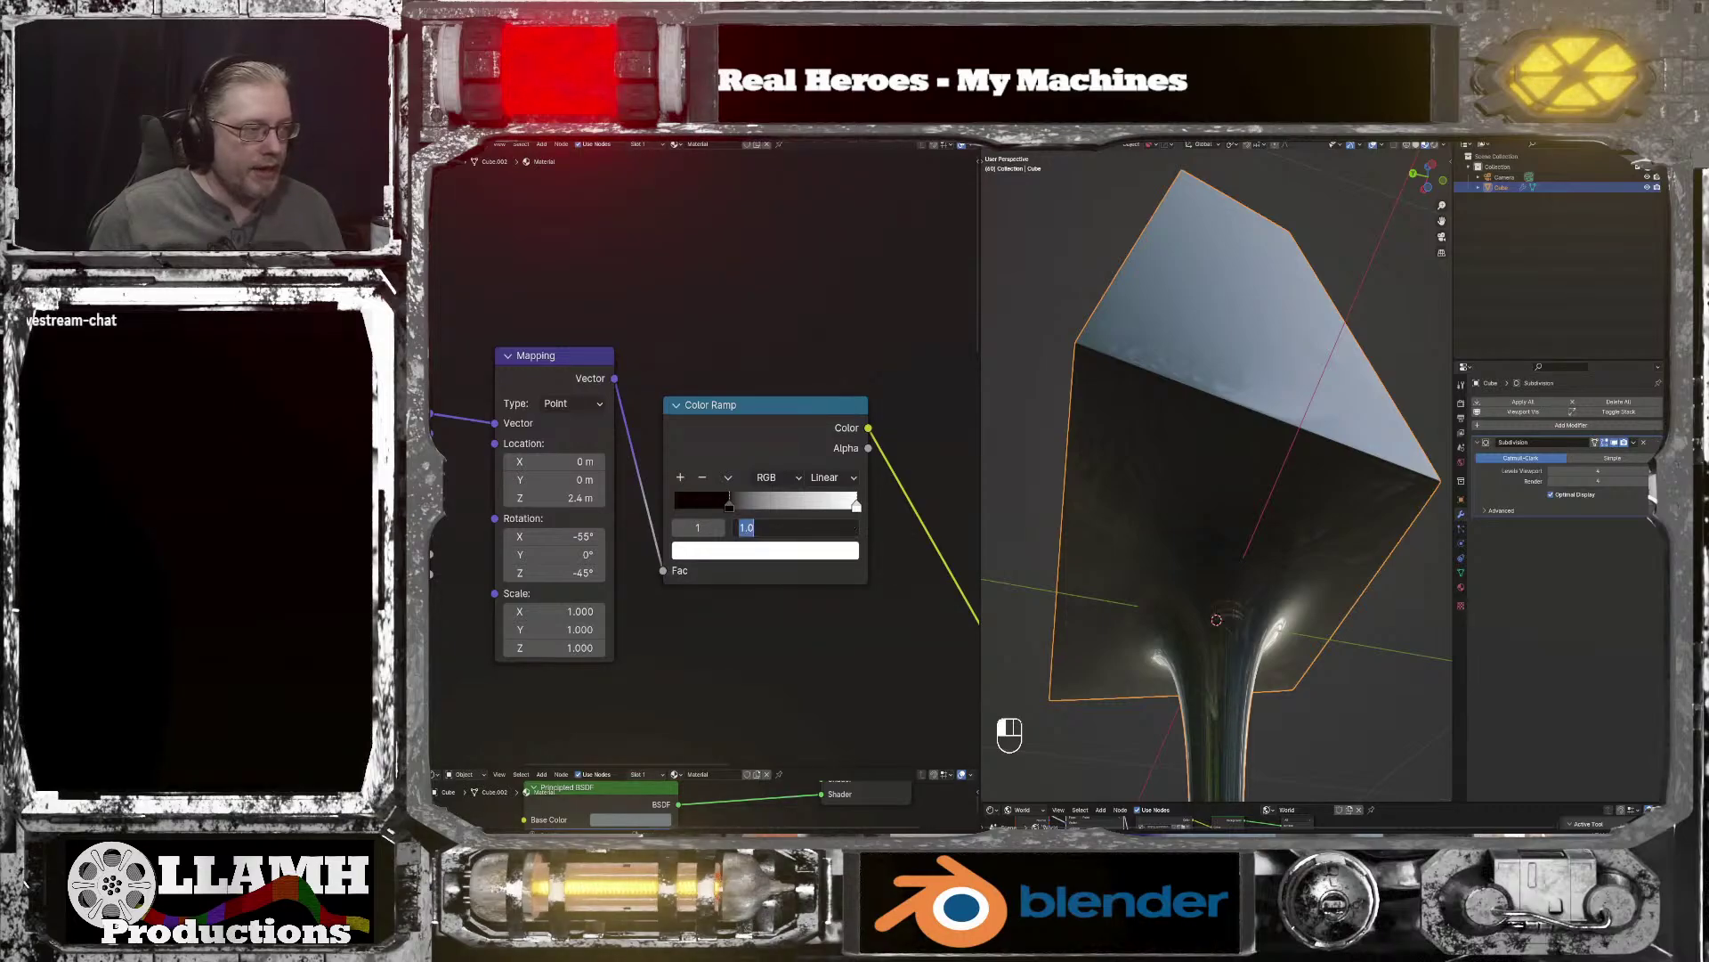
pyautogui.write('.7')
pyautogui.press('Return')
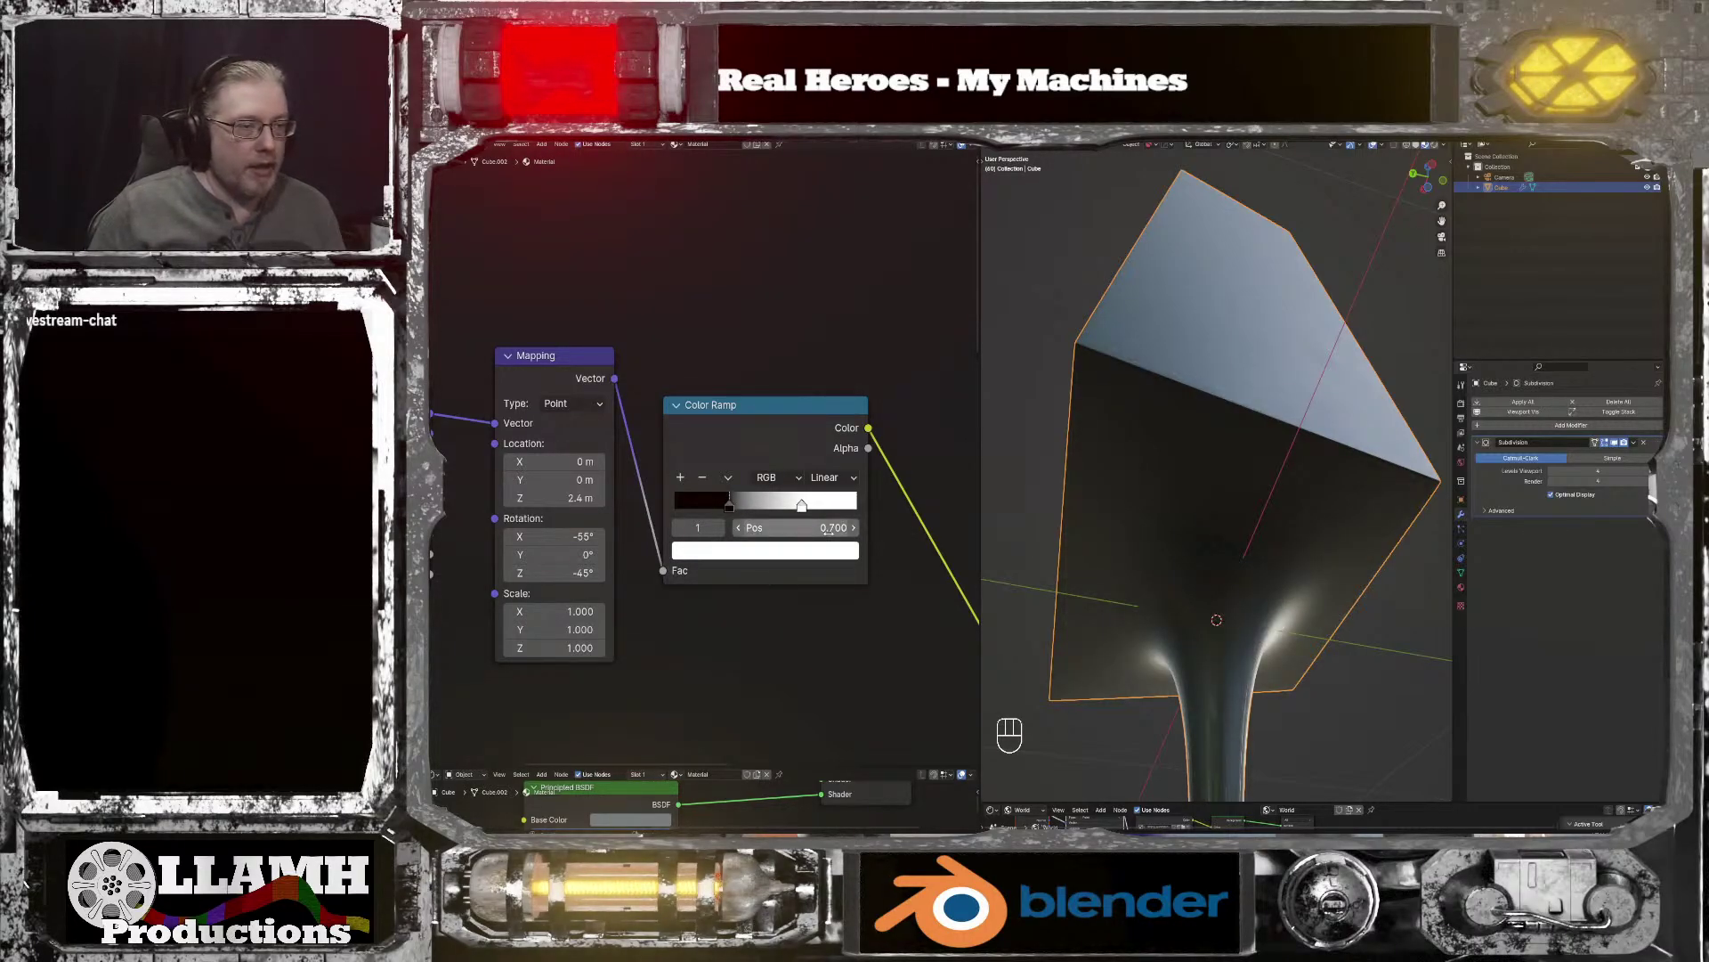
# Step: Set the gradient Mapping node's Z location to 1.99 m while checking the transition where the drip meets the block
pyautogui.moveTo(1166, 498); pyautogui.dragTo(1076, 592, button='middle')
pyautogui.scroll(3, 1076, 591)
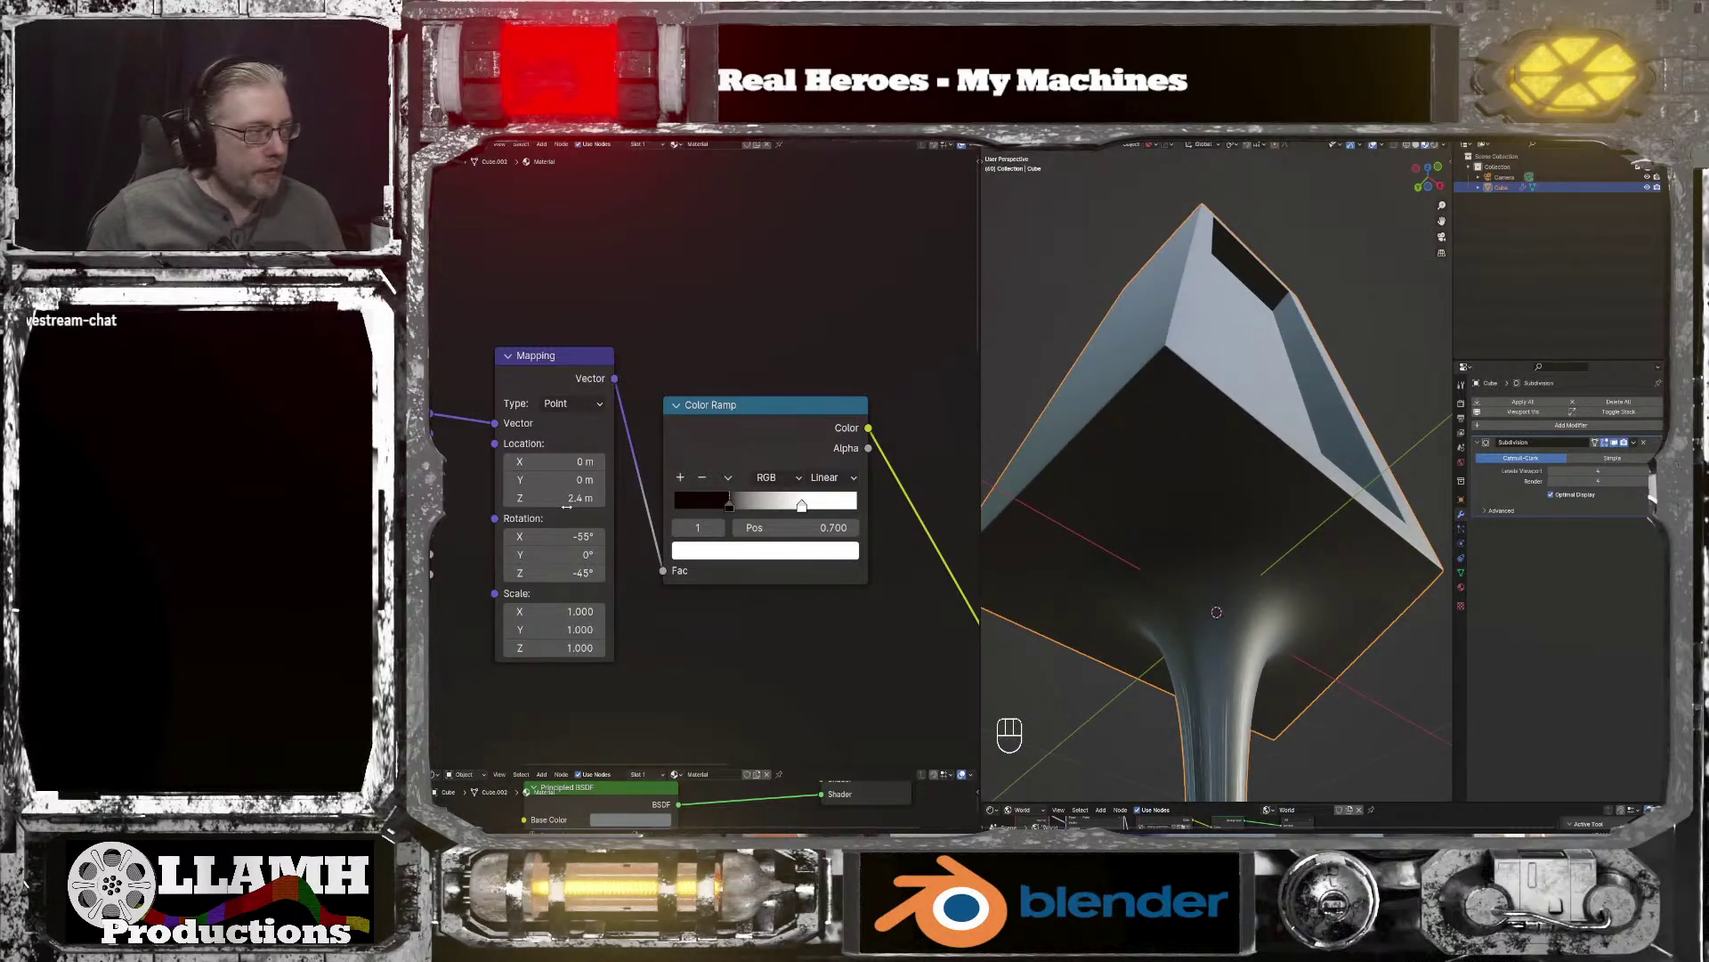
pyautogui.moveTo(566, 500); pyautogui.dragTo(560, 498)
pyautogui.moveTo(1220, 627); pyautogui.dragTo(1152, 731, button='middle')
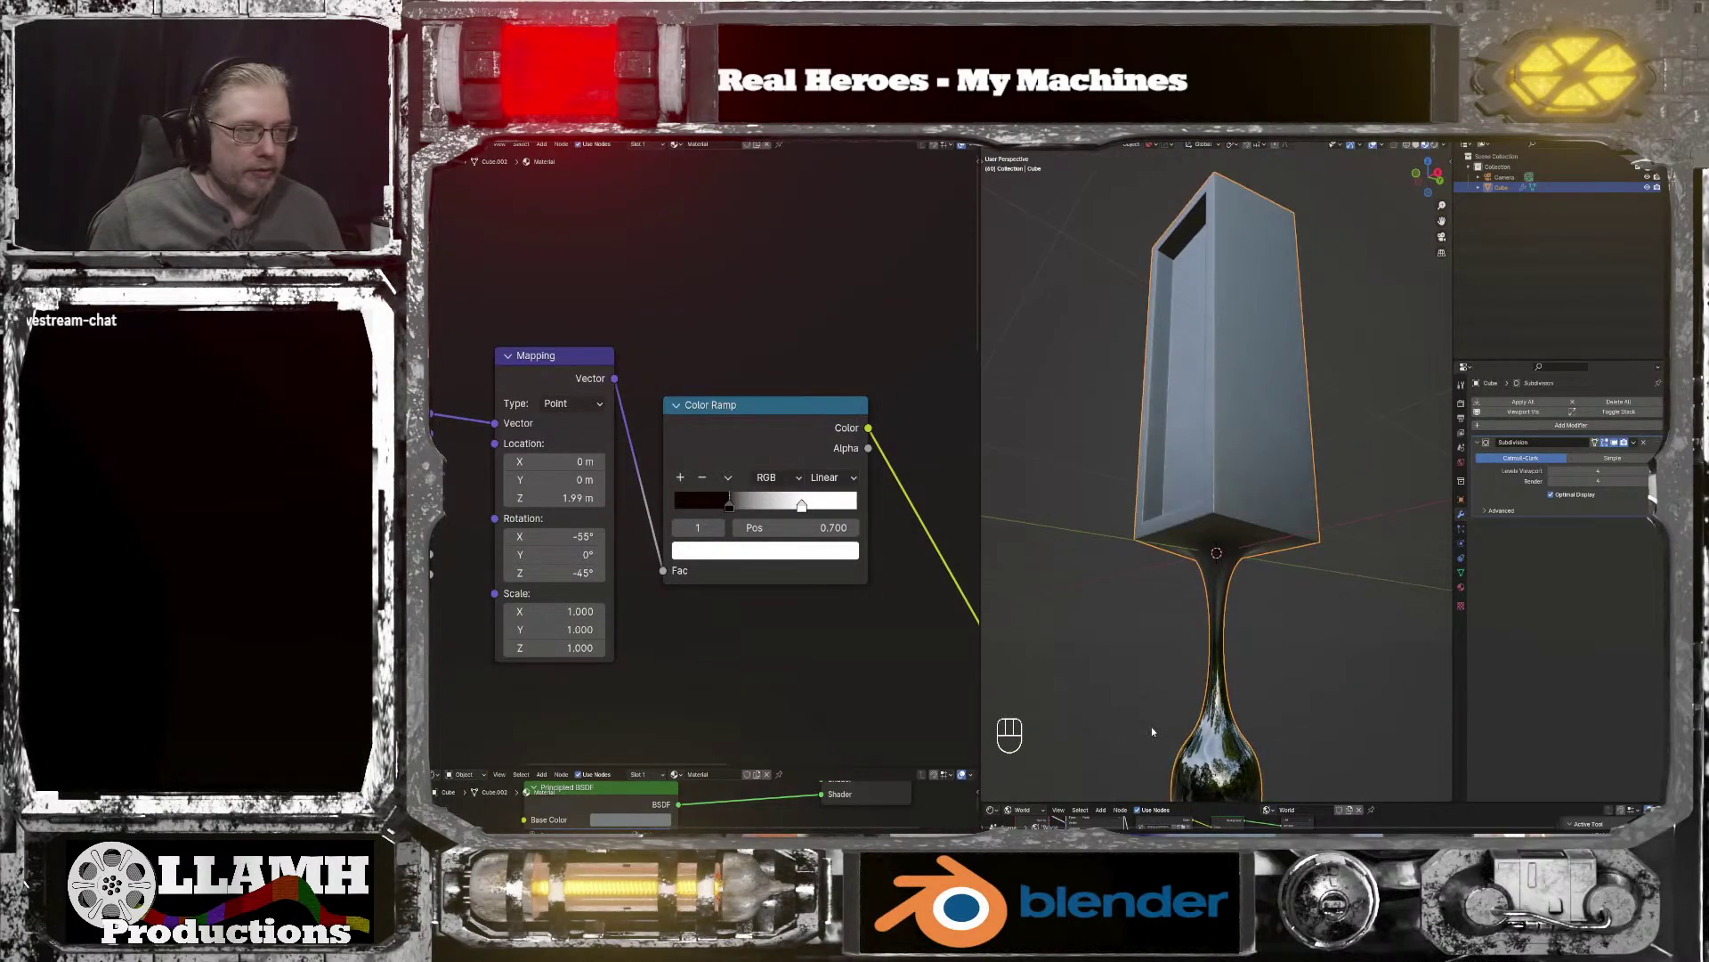
# Step: Return to the camera view, switch the viewport to solid shading and render the image
pyautogui.press('KP_0')
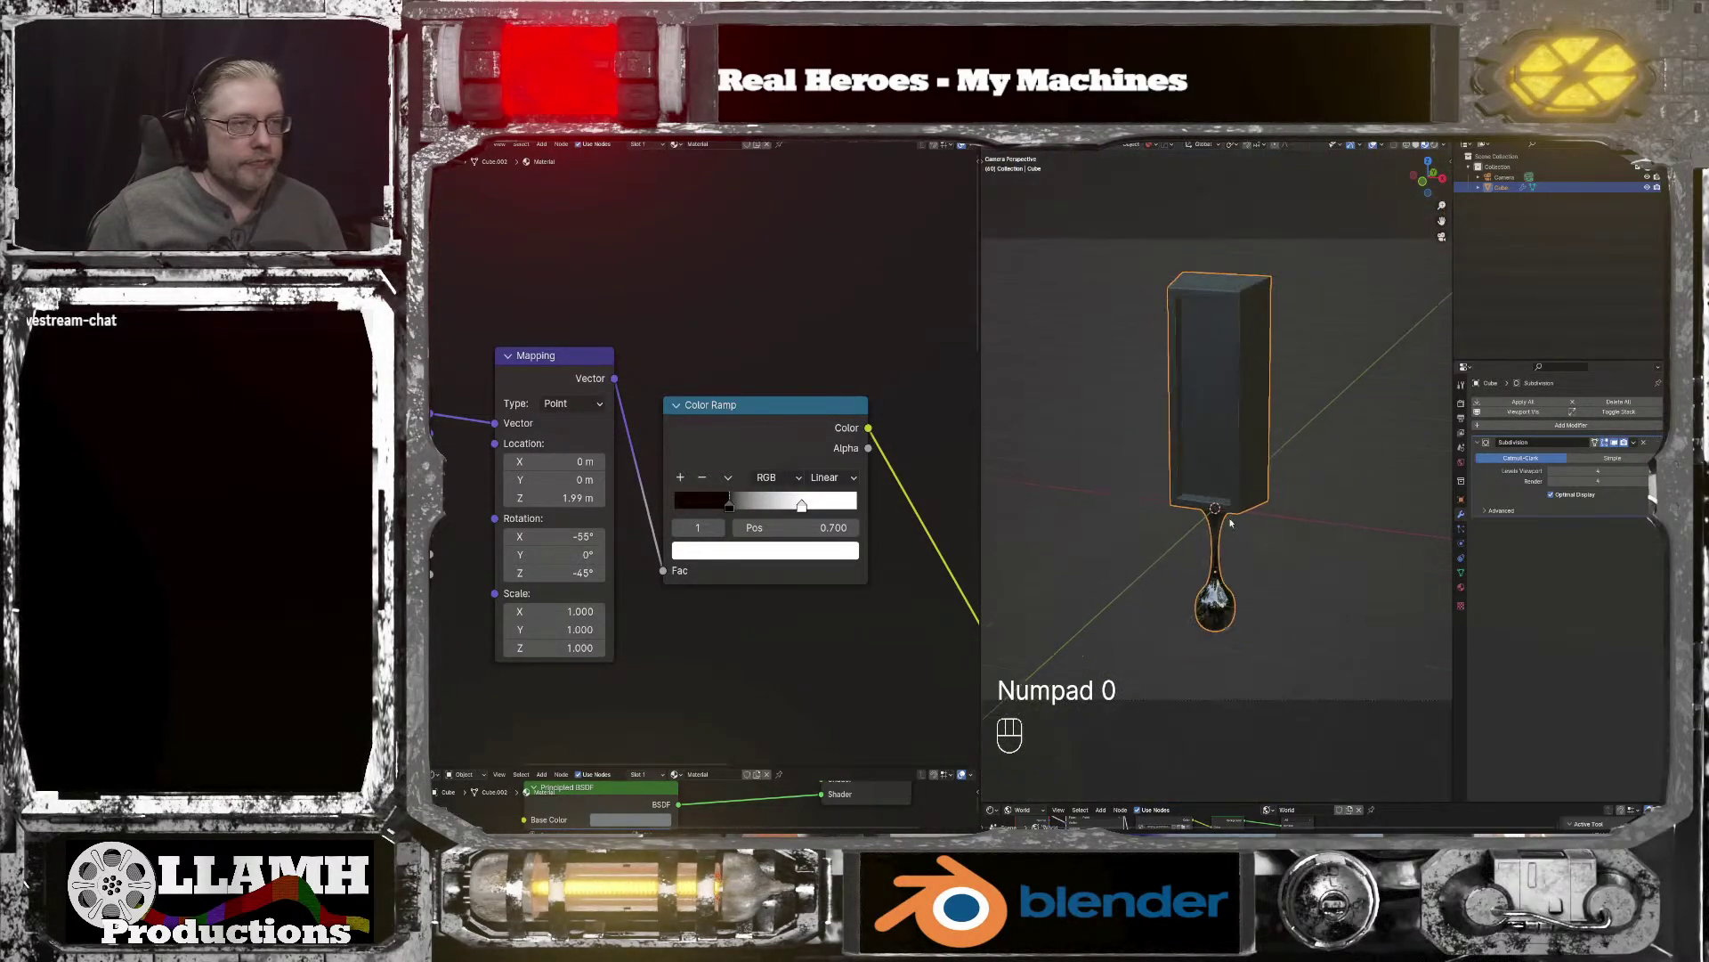
pyautogui.click(1415, 145)
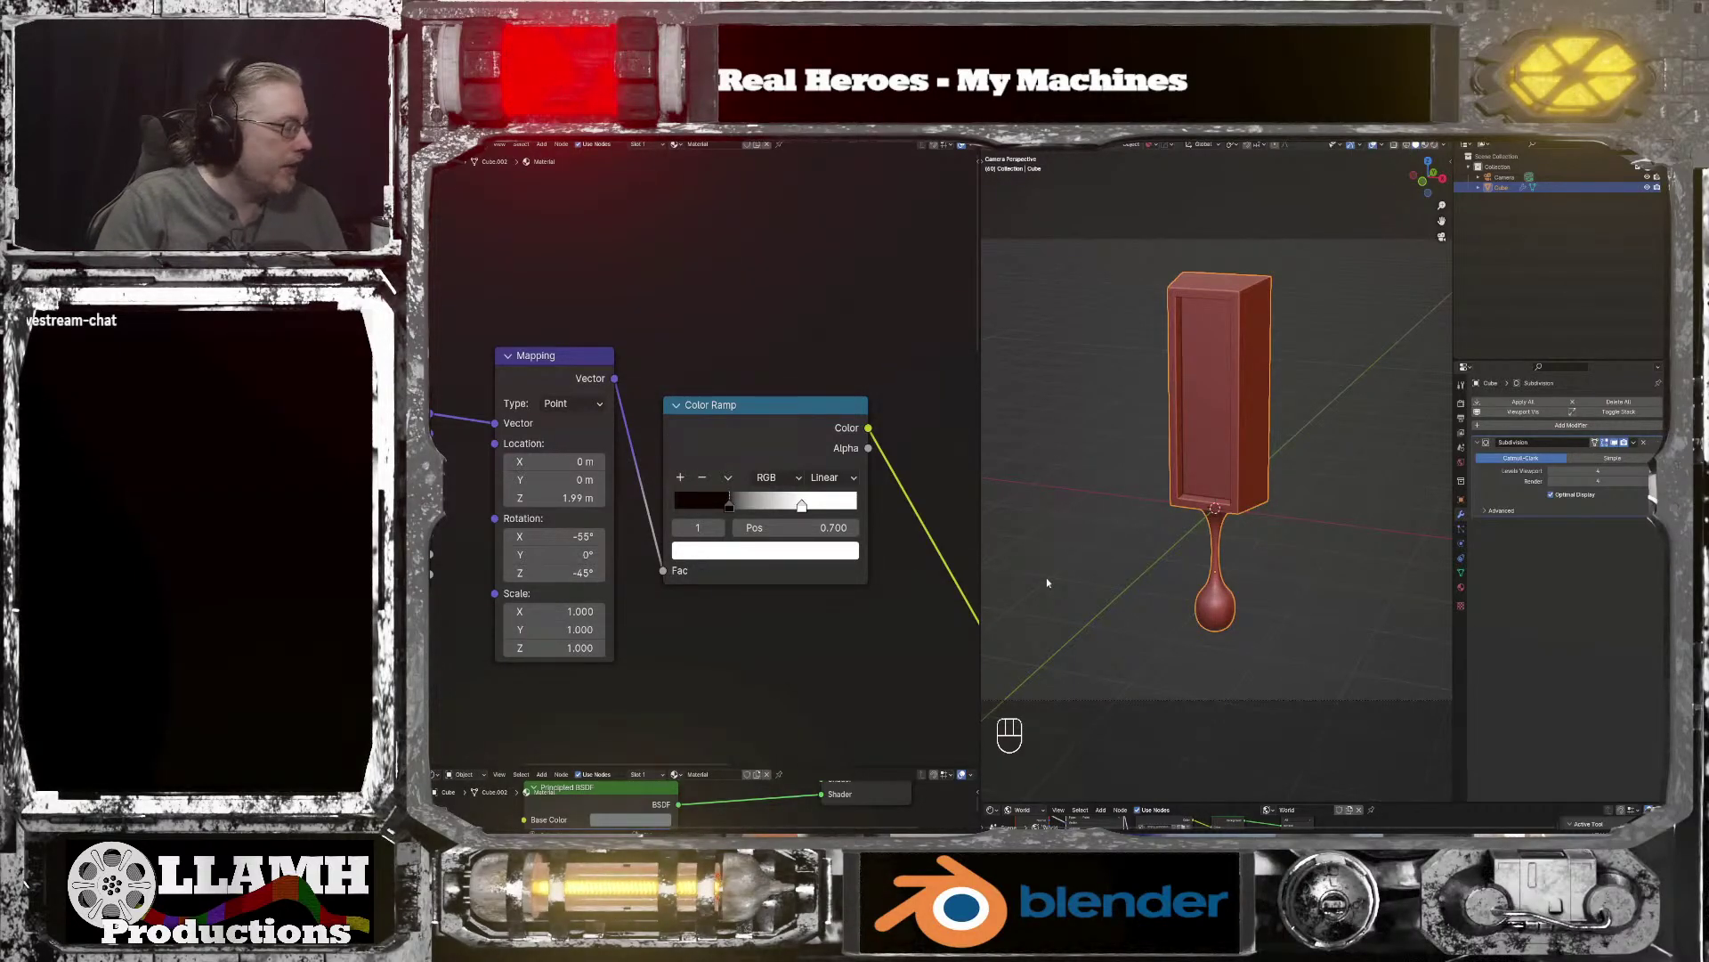
pyautogui.press('F12')
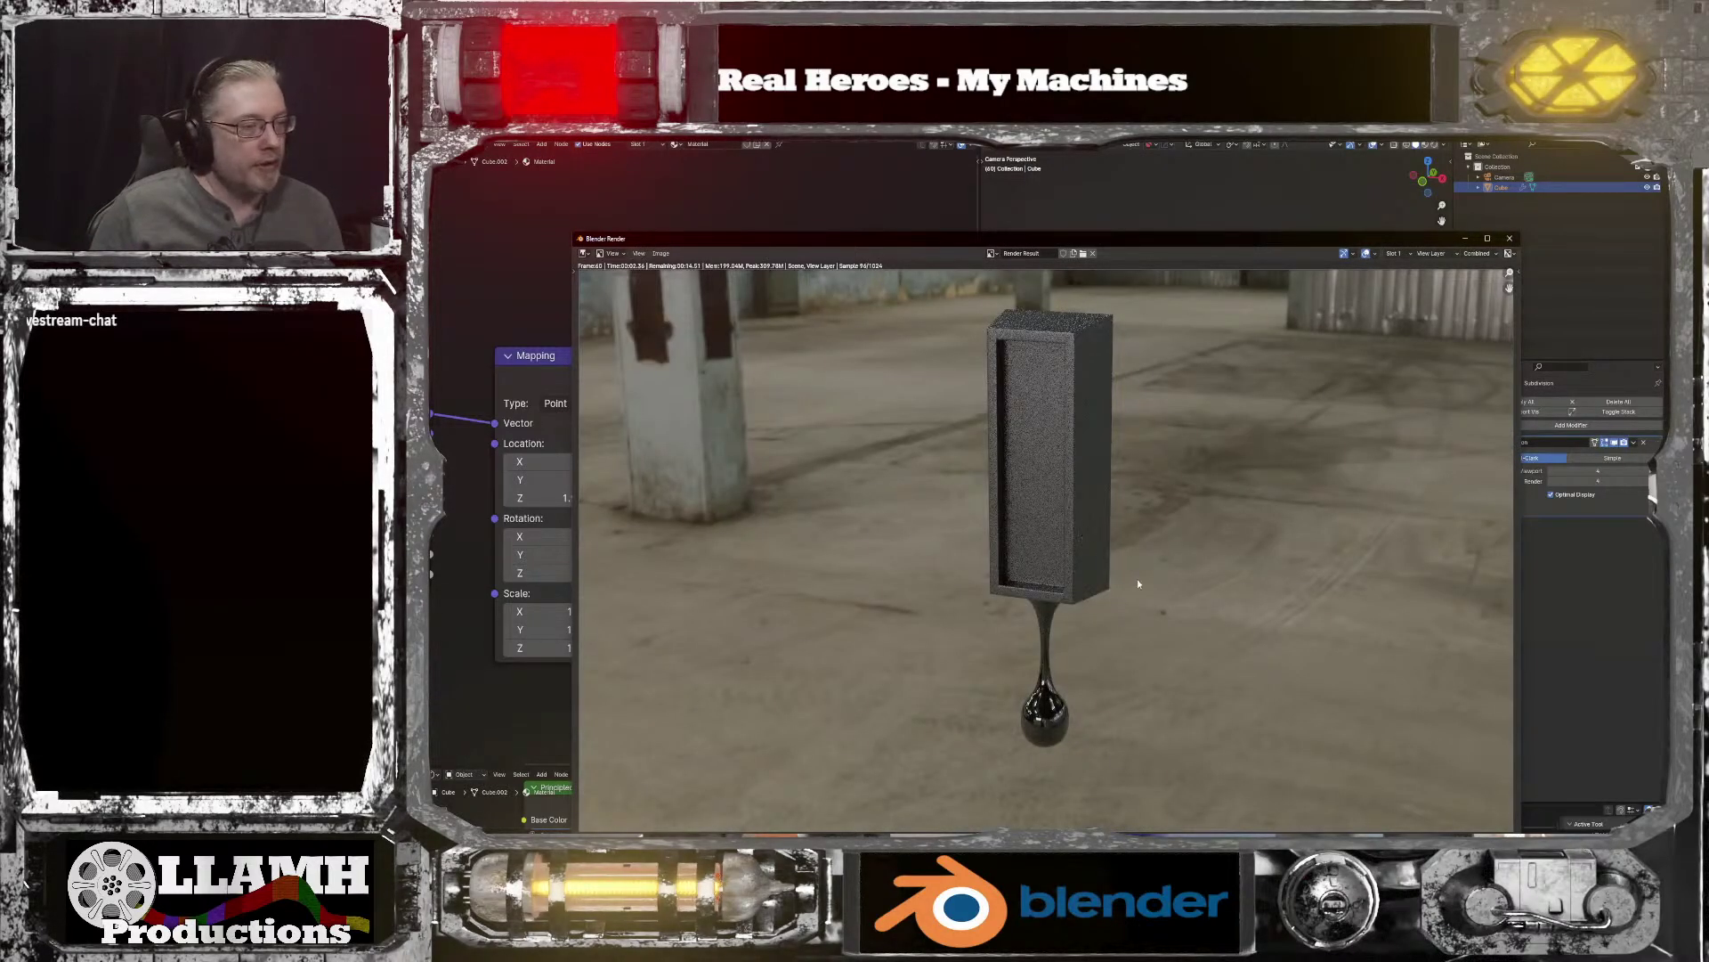
# Step: Inspect the rendered drip, its transition into the block, and the block's recessed front panel up close
pyautogui.scroll(3, 1137, 584)
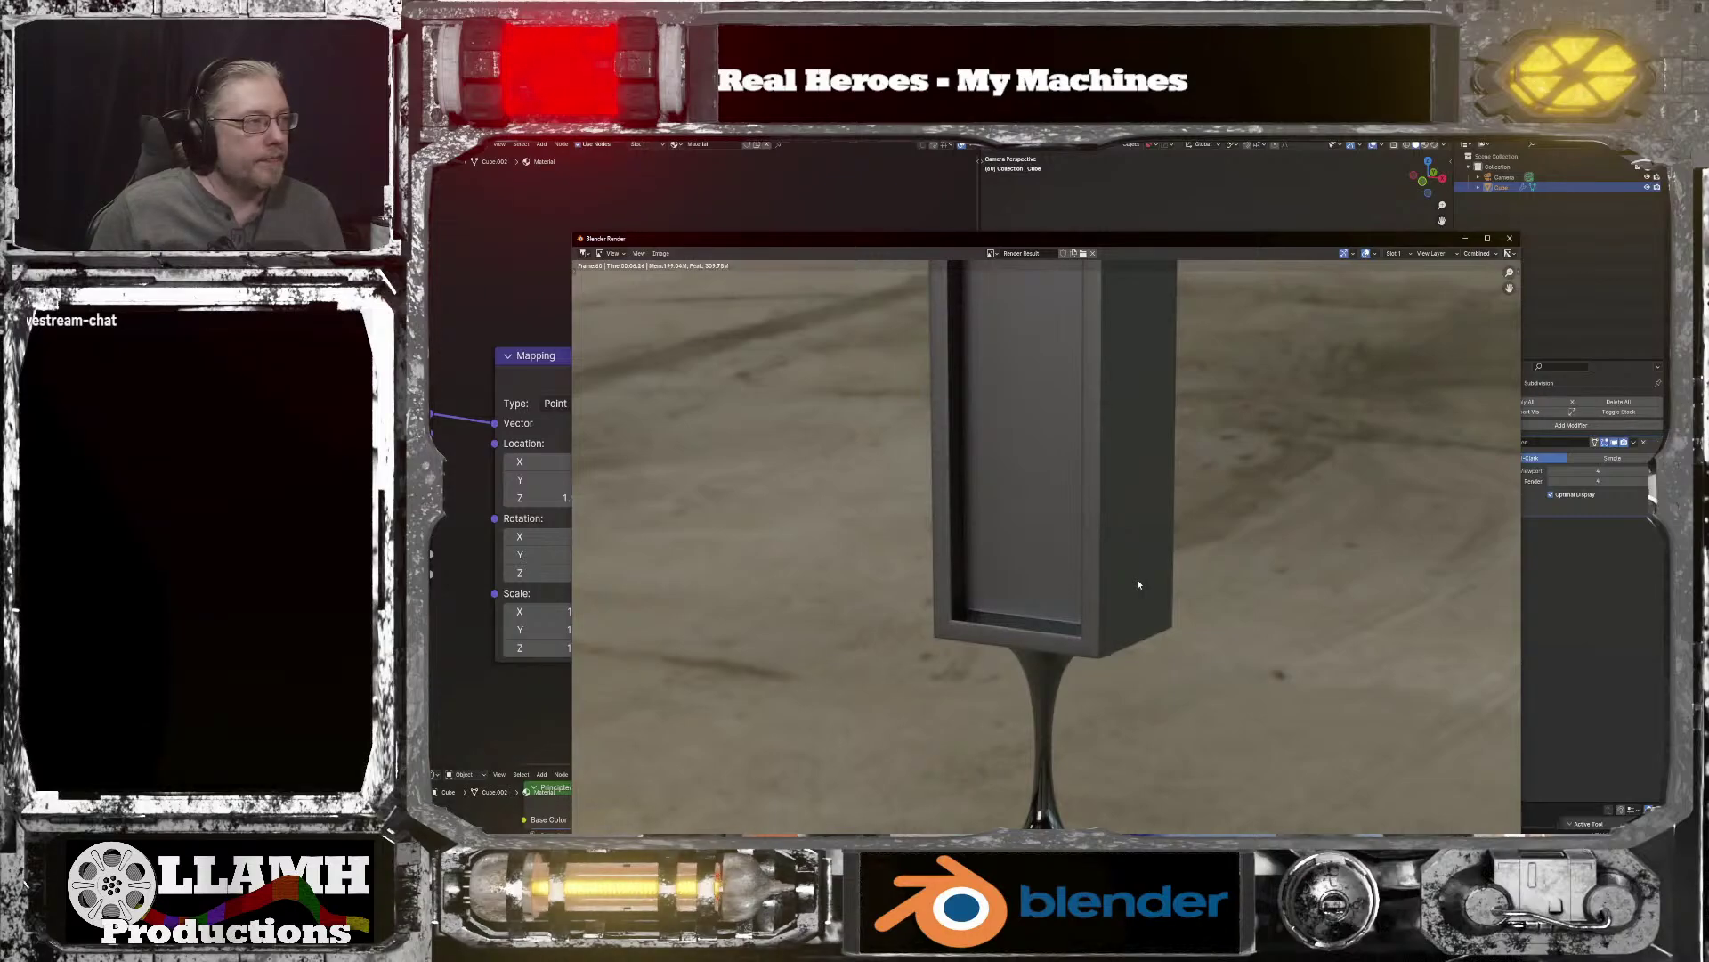
pyautogui.moveTo(1138, 584); pyautogui.dragTo(1144, 378, button='middle')
pyautogui.scroll(4, 1146, 409)
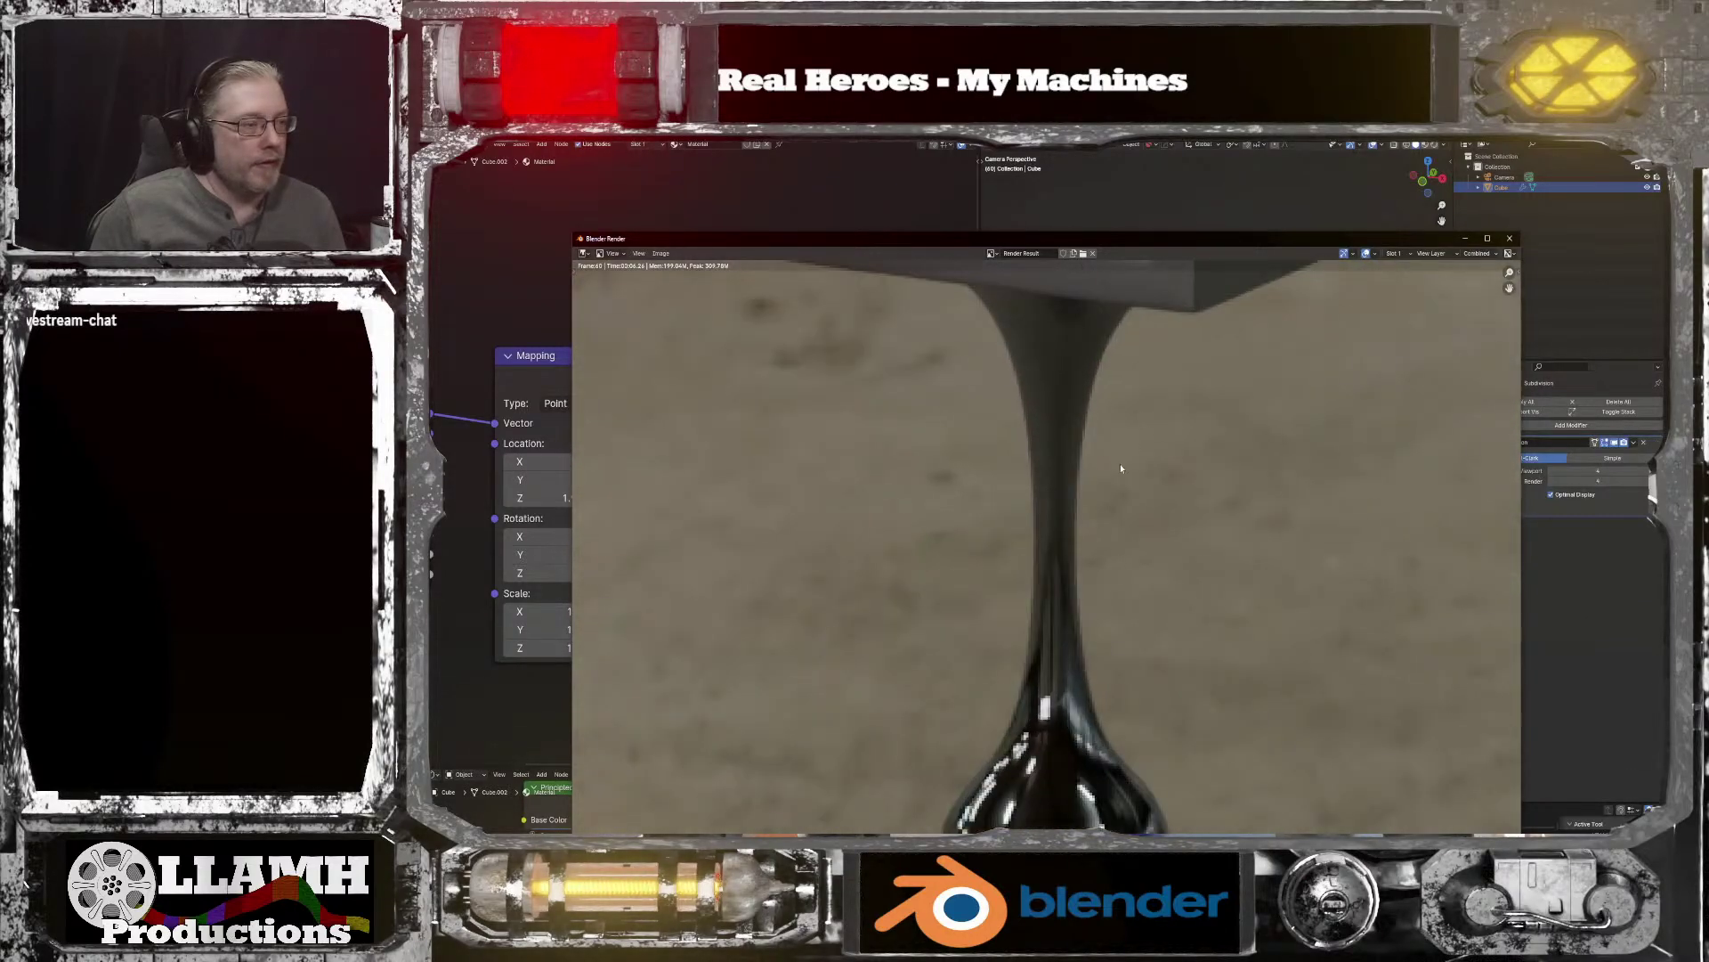
pyautogui.scroll(-6, 1117, 471)
pyautogui.moveTo(1115, 475); pyautogui.dragTo(1102, 657, button='middle')
pyautogui.scroll(4, 1102, 656)
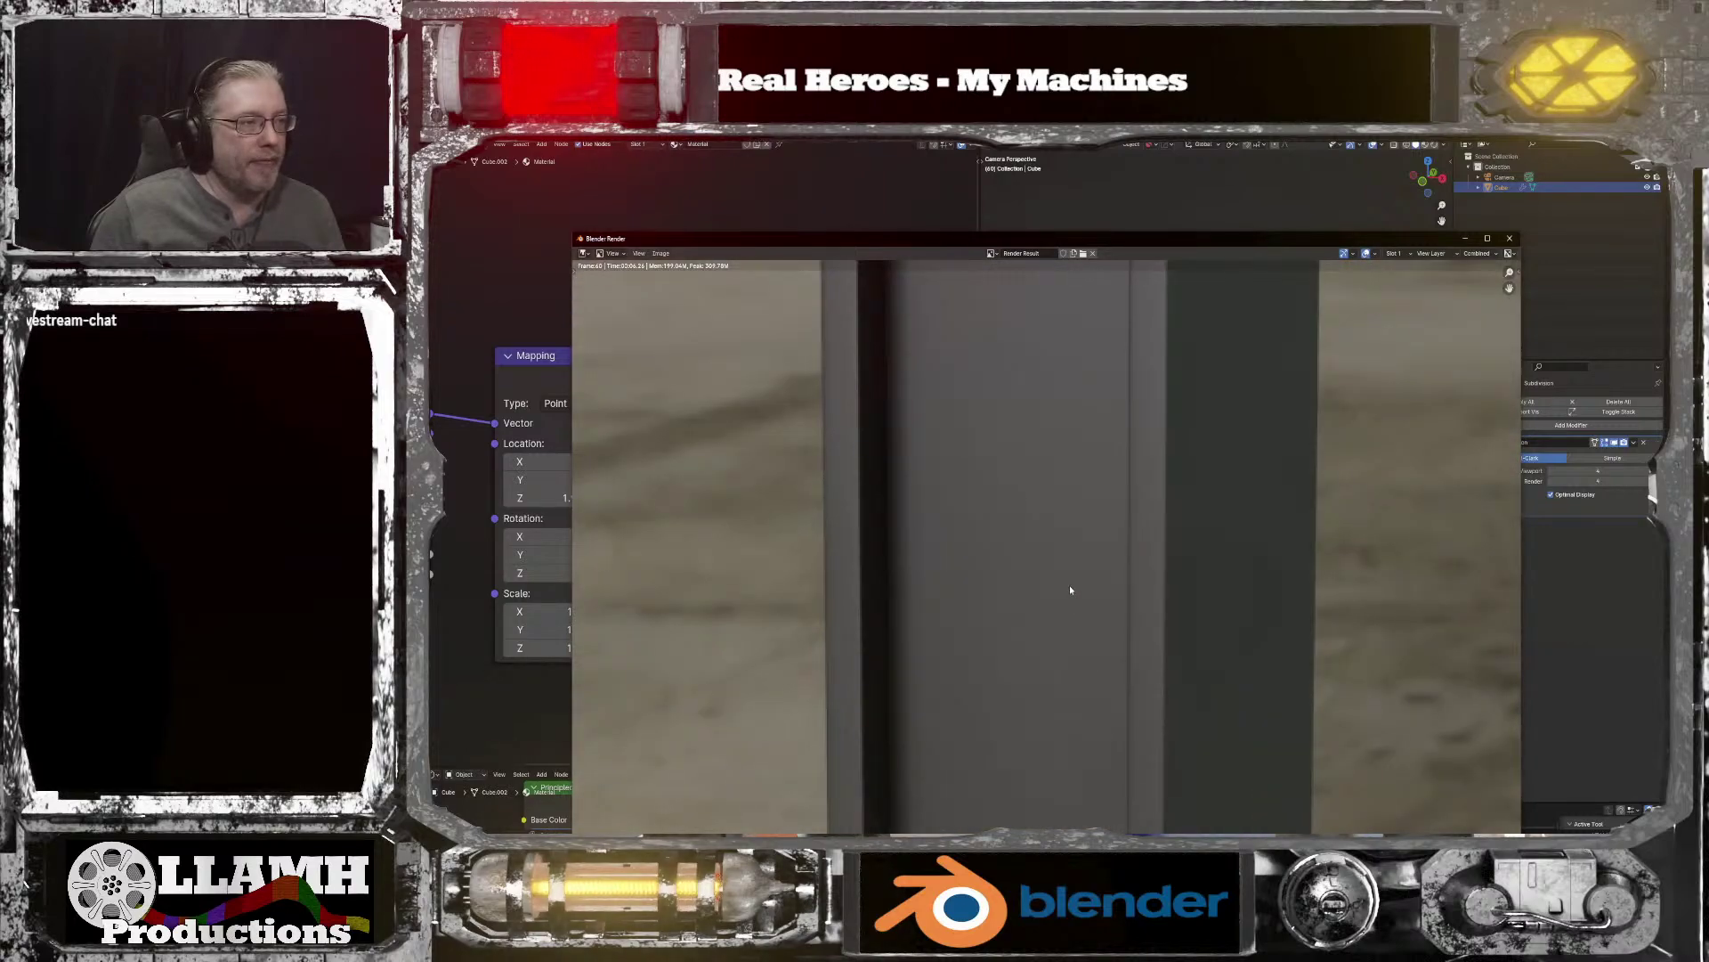
pyautogui.scroll(-2, 1070, 590)
pyautogui.moveTo(1070, 590); pyautogui.dragTo(1052, 688, button='middle')
pyautogui.scroll(3, 1049, 695)
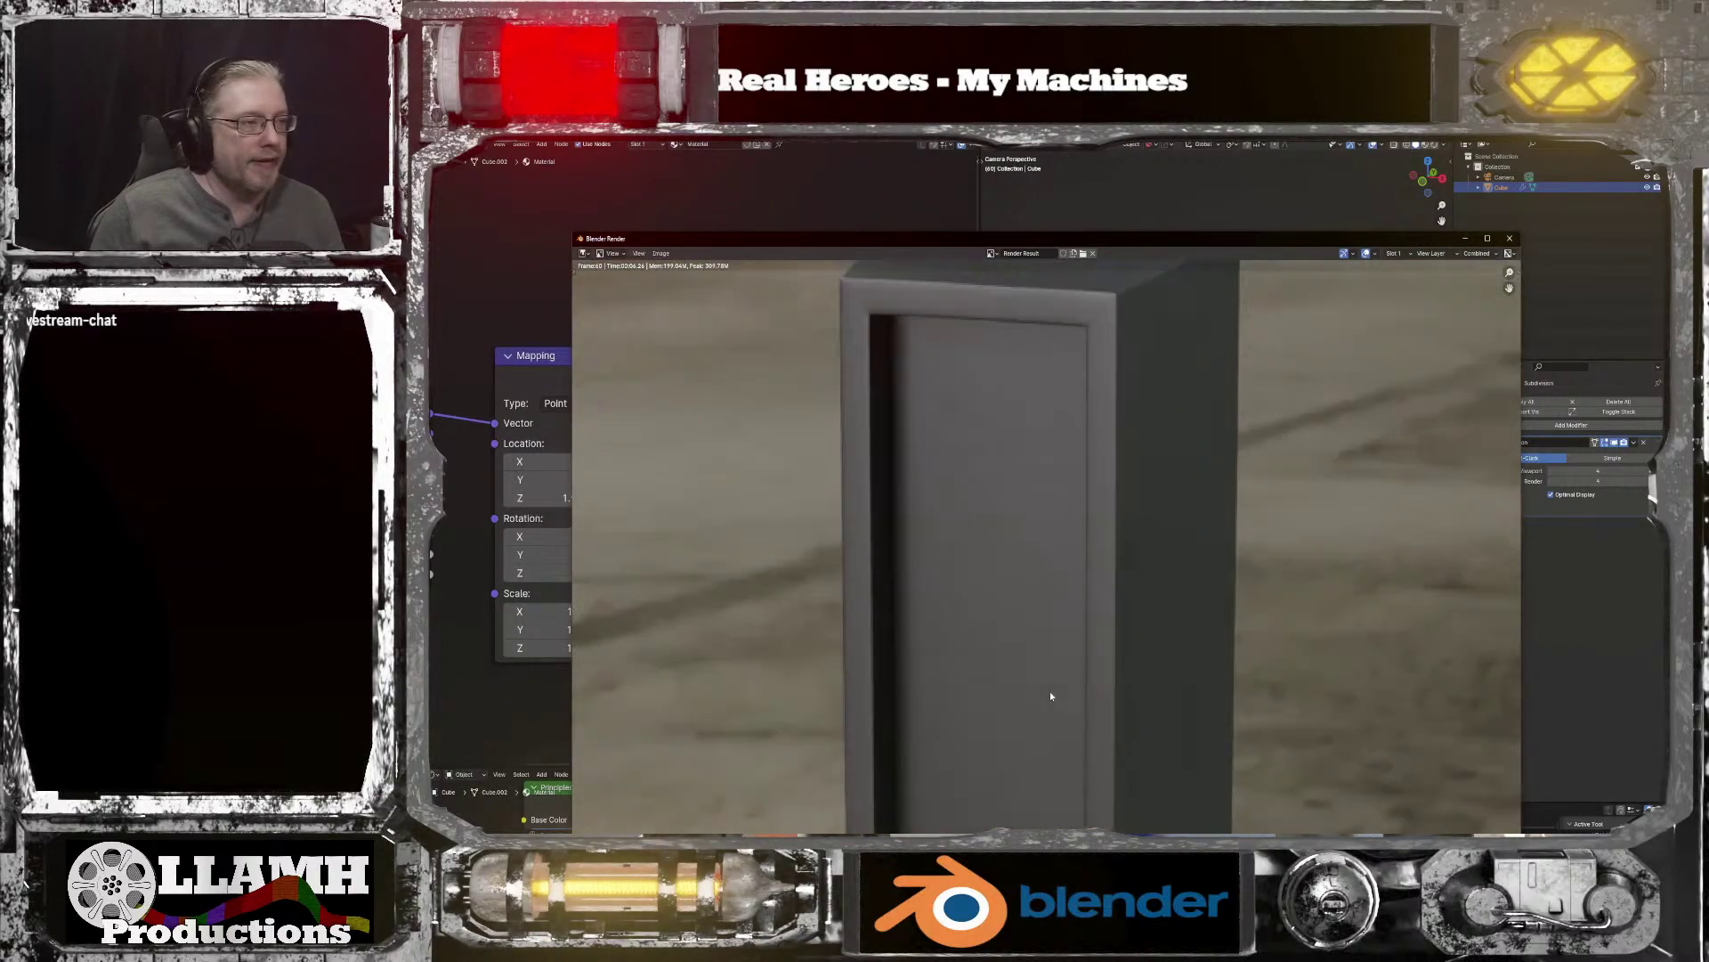
pyautogui.scroll(1, 1050, 696)
pyautogui.moveTo(1063, 544); pyautogui.dragTo(1113, 523, button='middle')
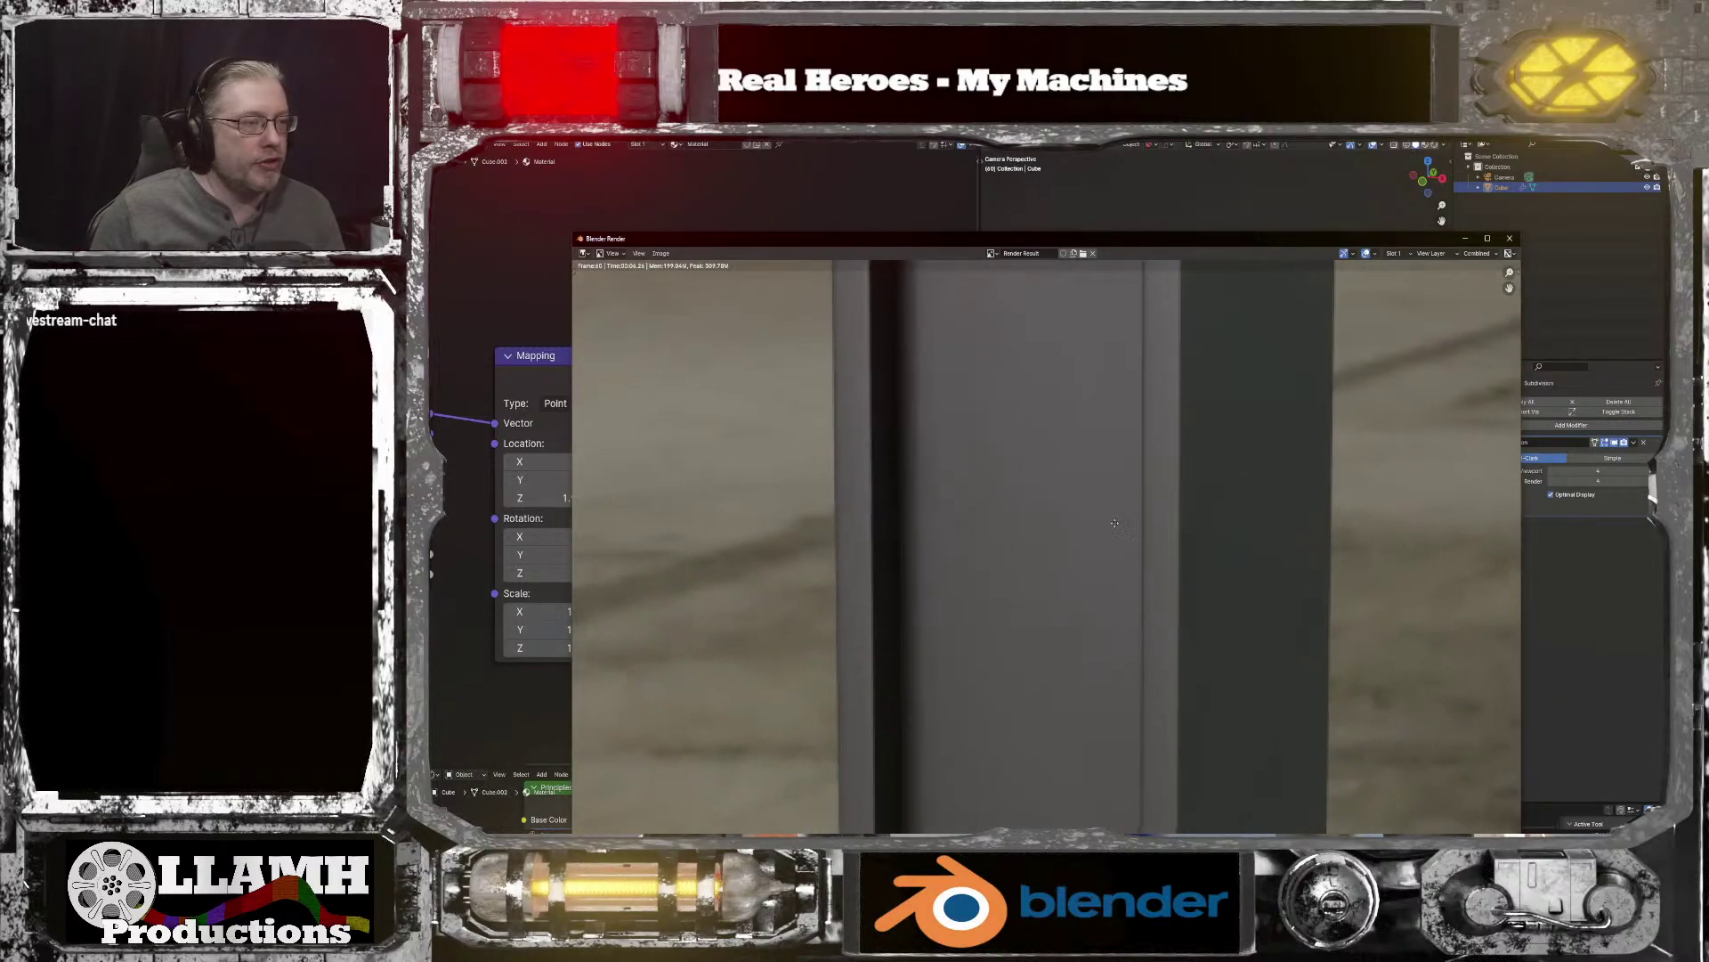
pyautogui.moveTo(1124, 802); pyautogui.dragTo(1168, 401, button='middle')
pyautogui.moveTo(1184, 823); pyautogui.dragTo(1175, 719, button='middle')
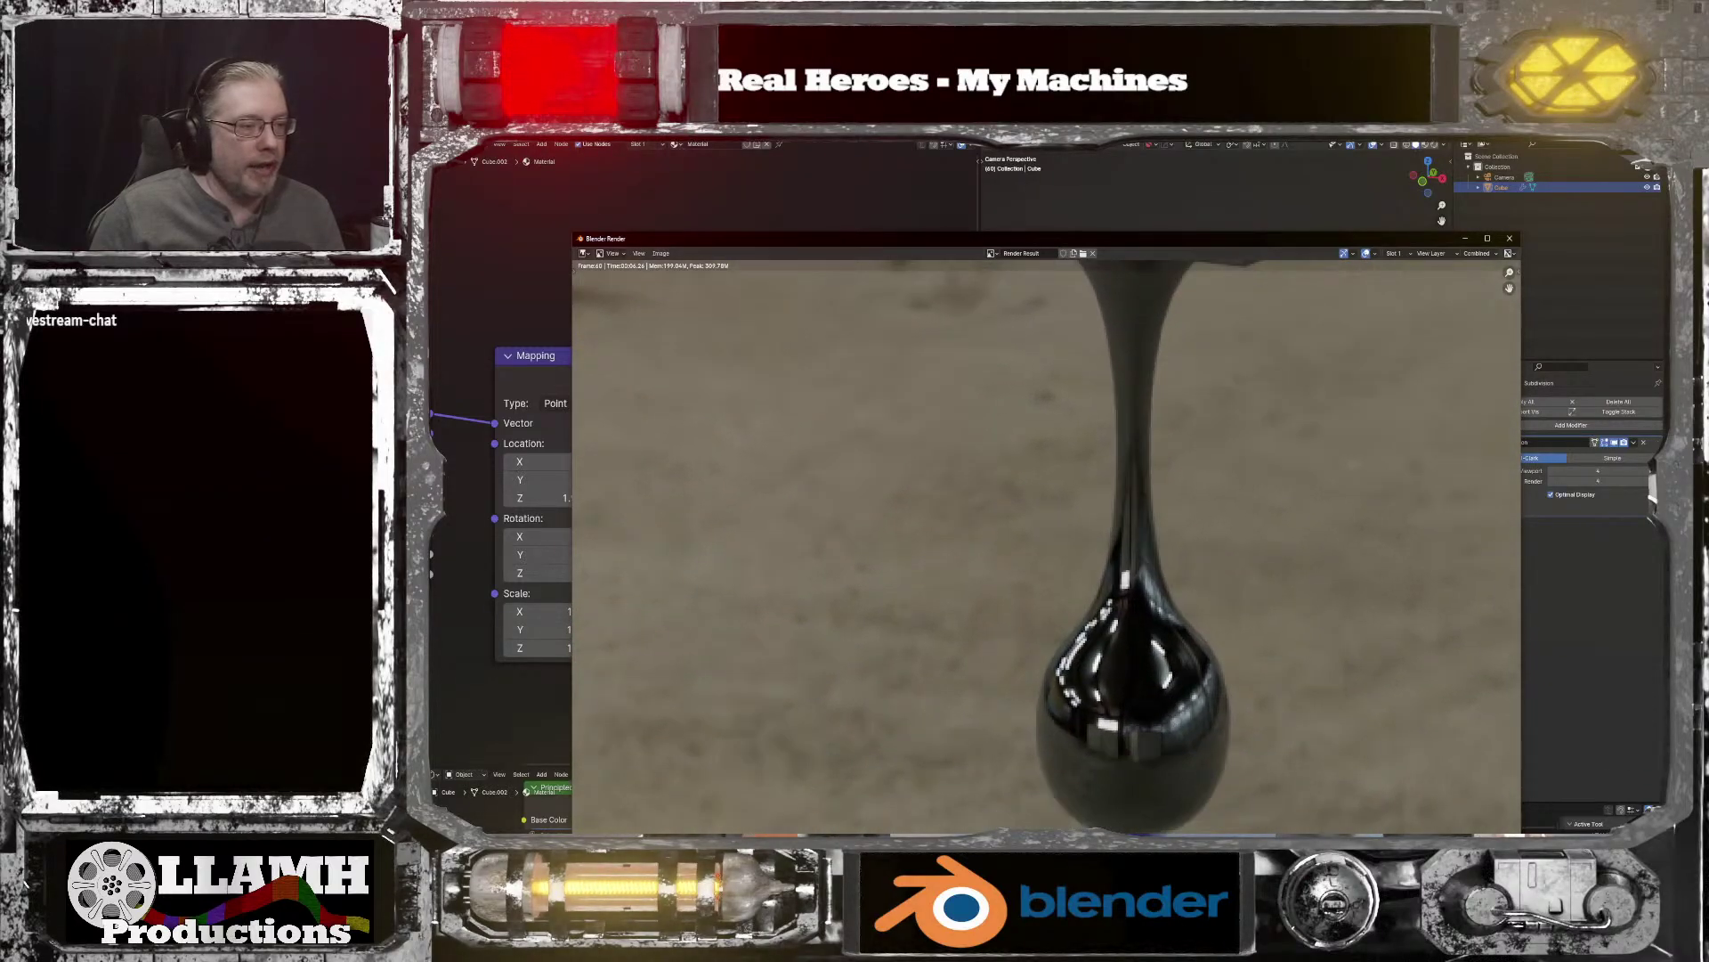
pyautogui.scroll(-3, 1147, 665)
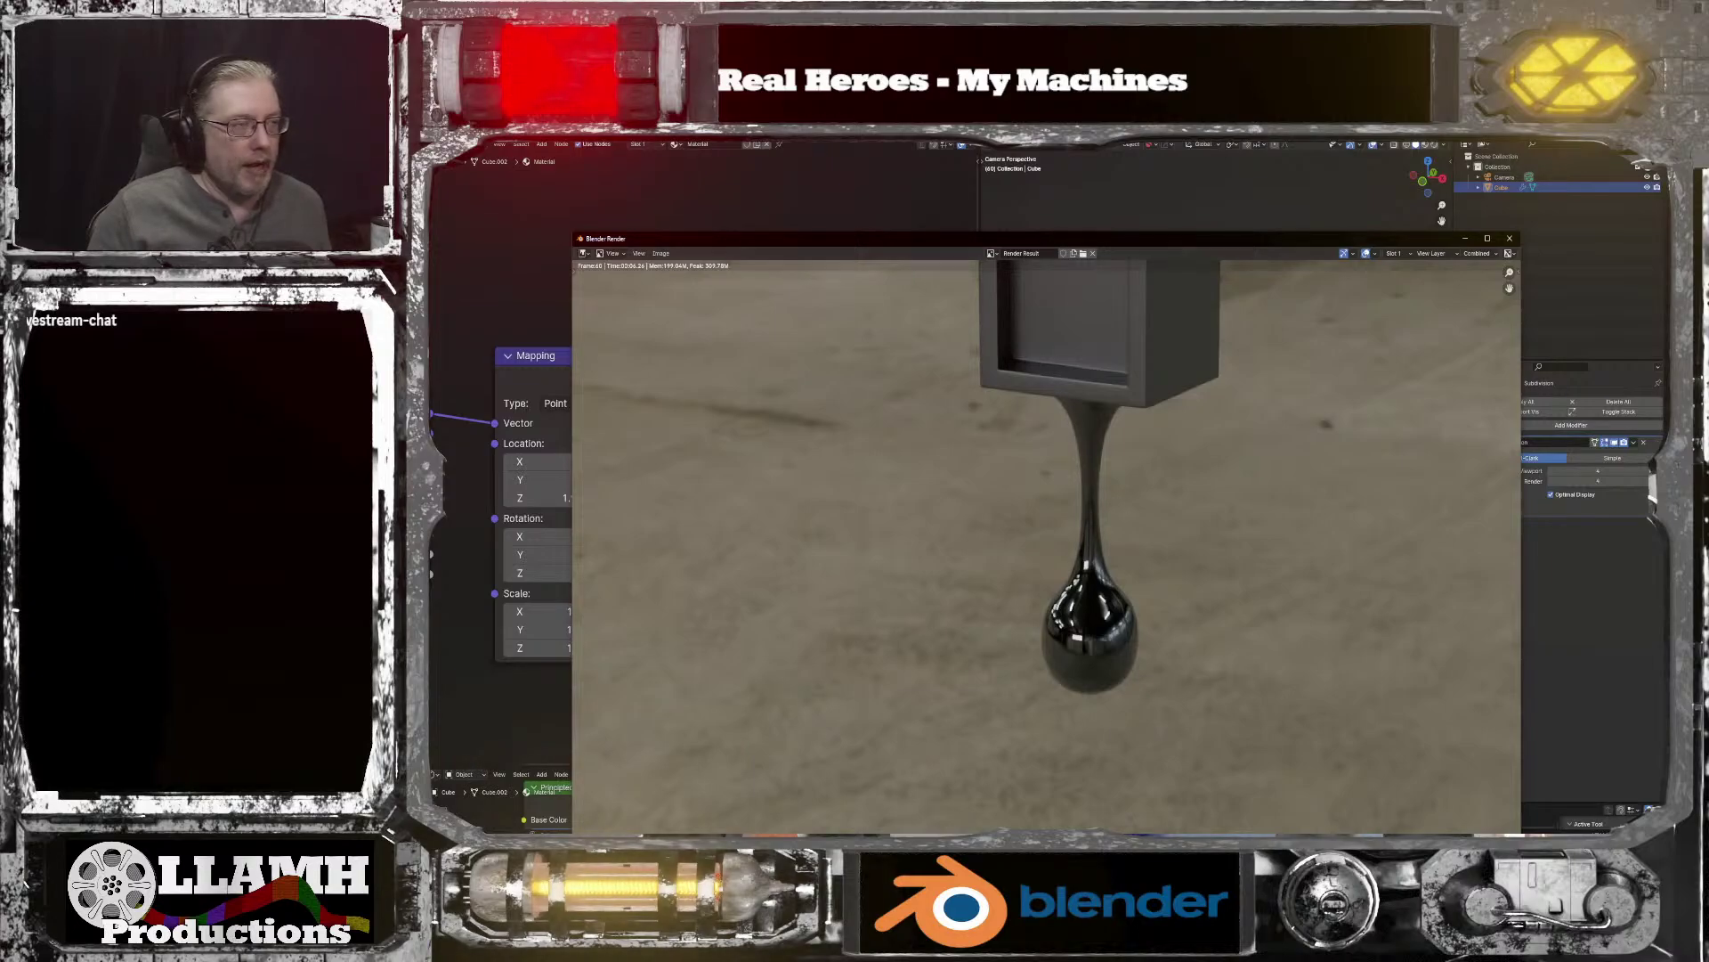
# Step: Return to the 3D viewport and examine the shading around the upper corners of the block's recessed panels
pyautogui.click(1147, 200)
pyautogui.scroll(3, 1381, 432)
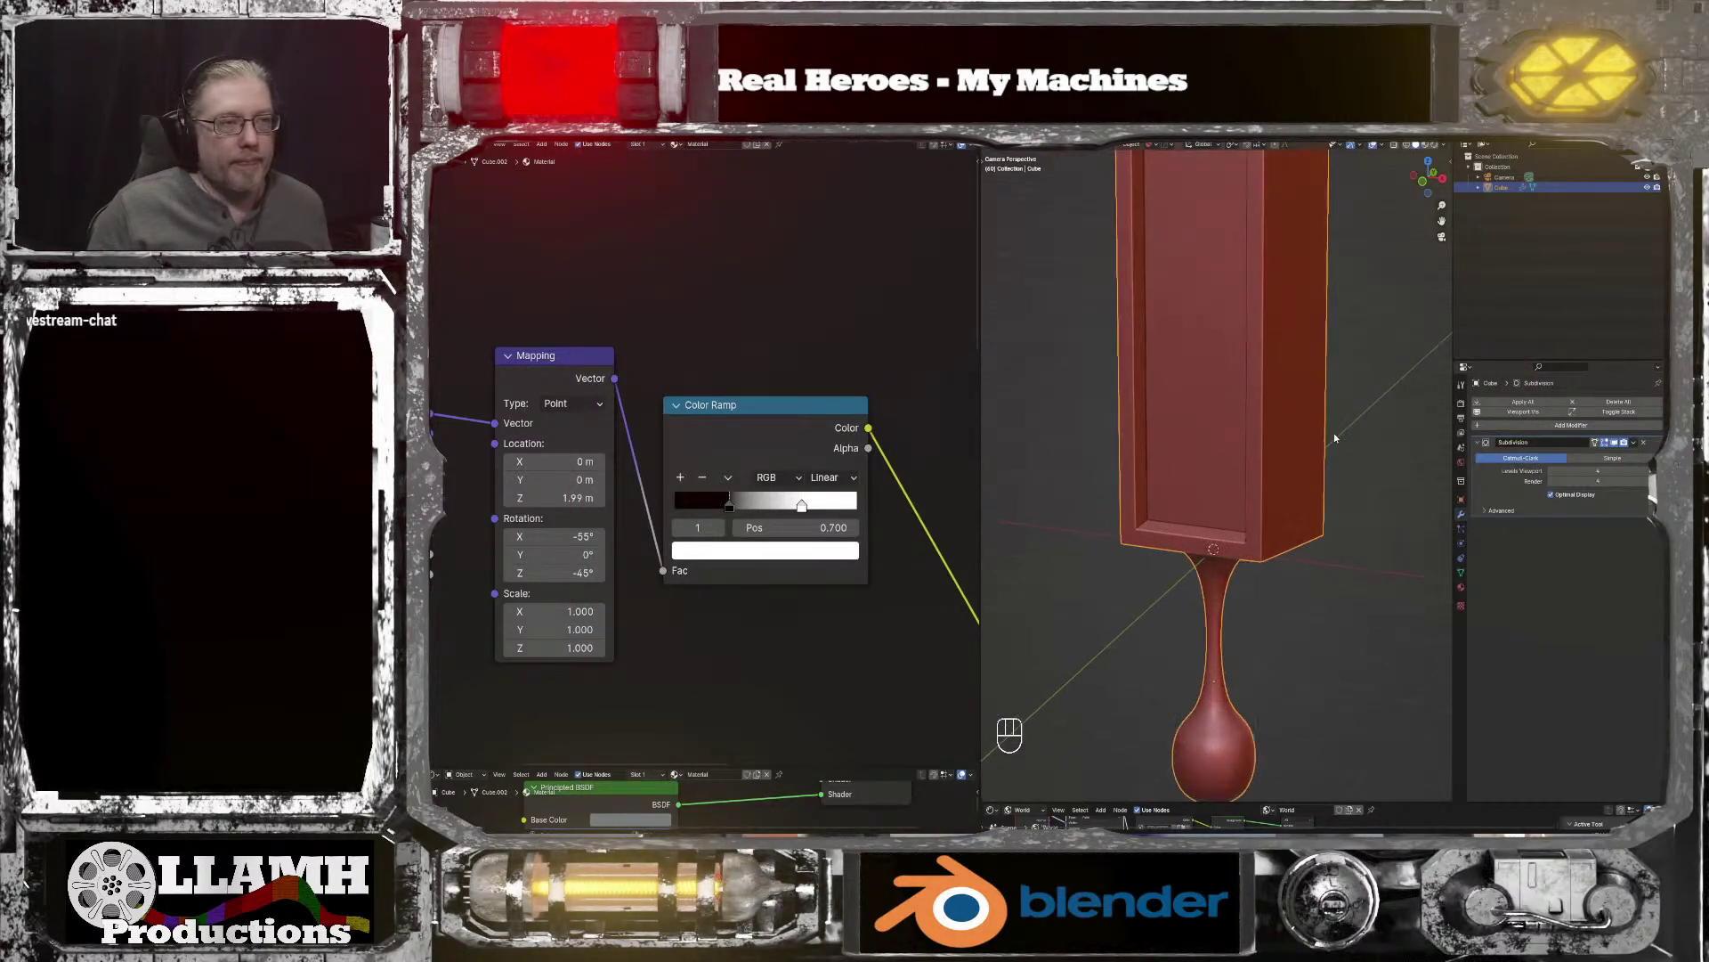
pyautogui.moveTo(1441, 220); pyautogui.dragTo(1438, 561)
pyautogui.scroll(4, 1290, 379)
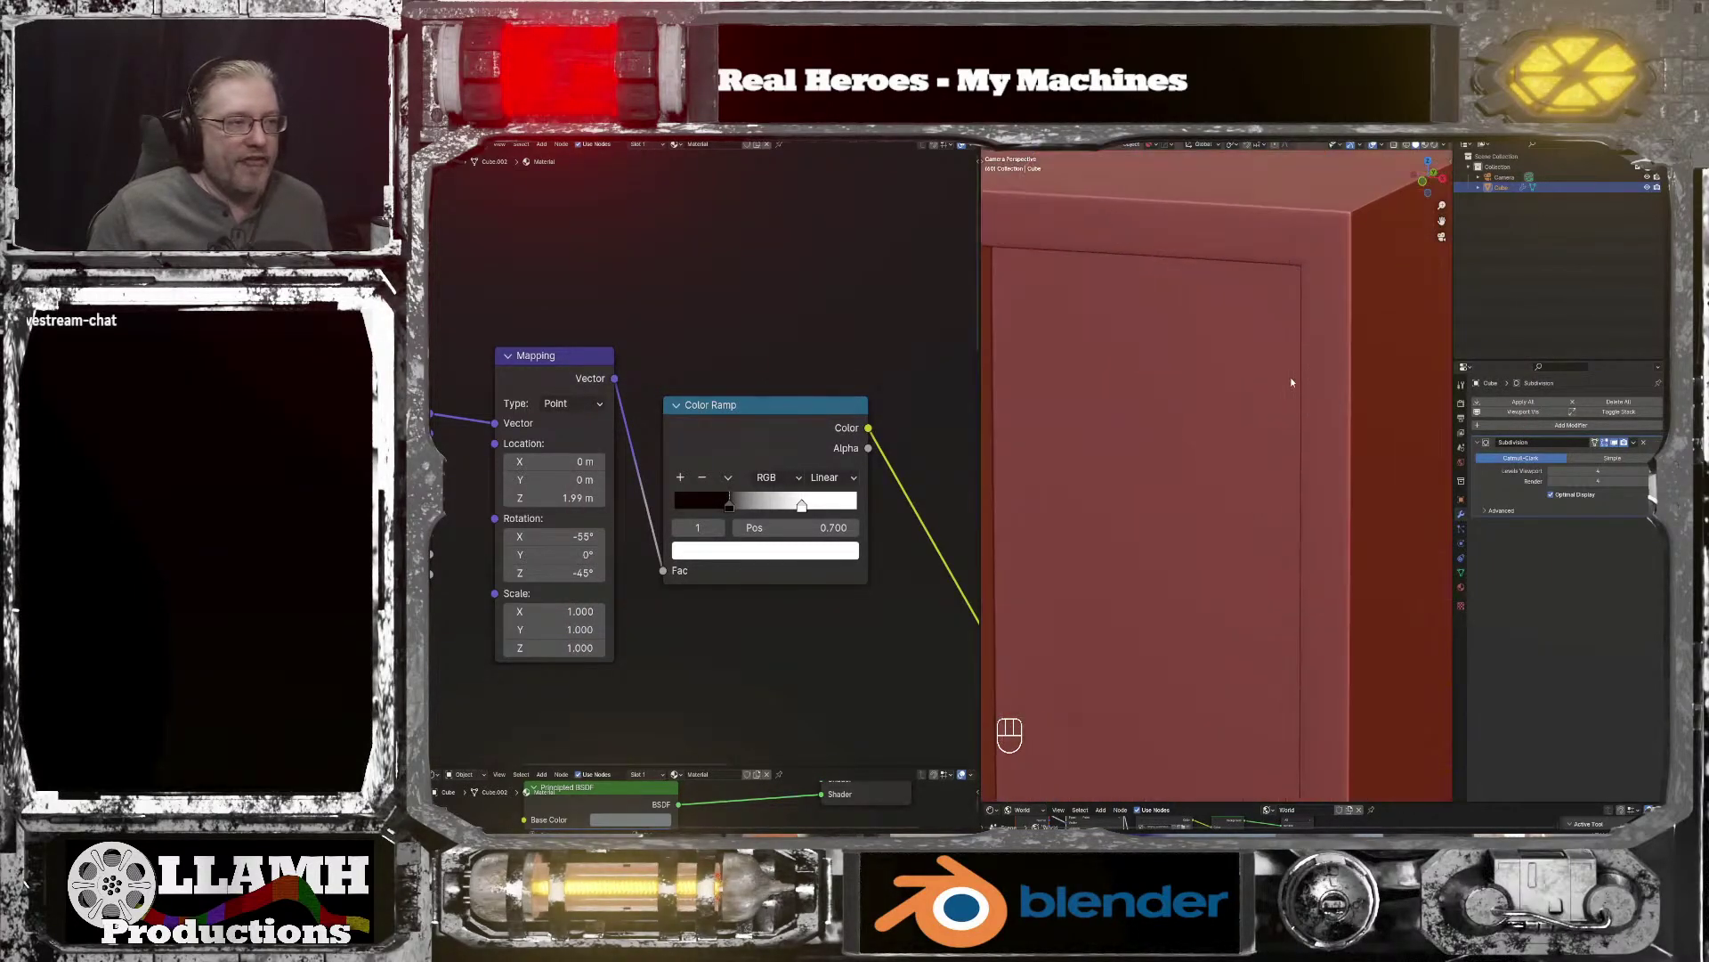
pyautogui.moveTo(1290, 378); pyautogui.dragTo(1284, 385, button='middle')
pyautogui.scroll(8, 1284, 380)
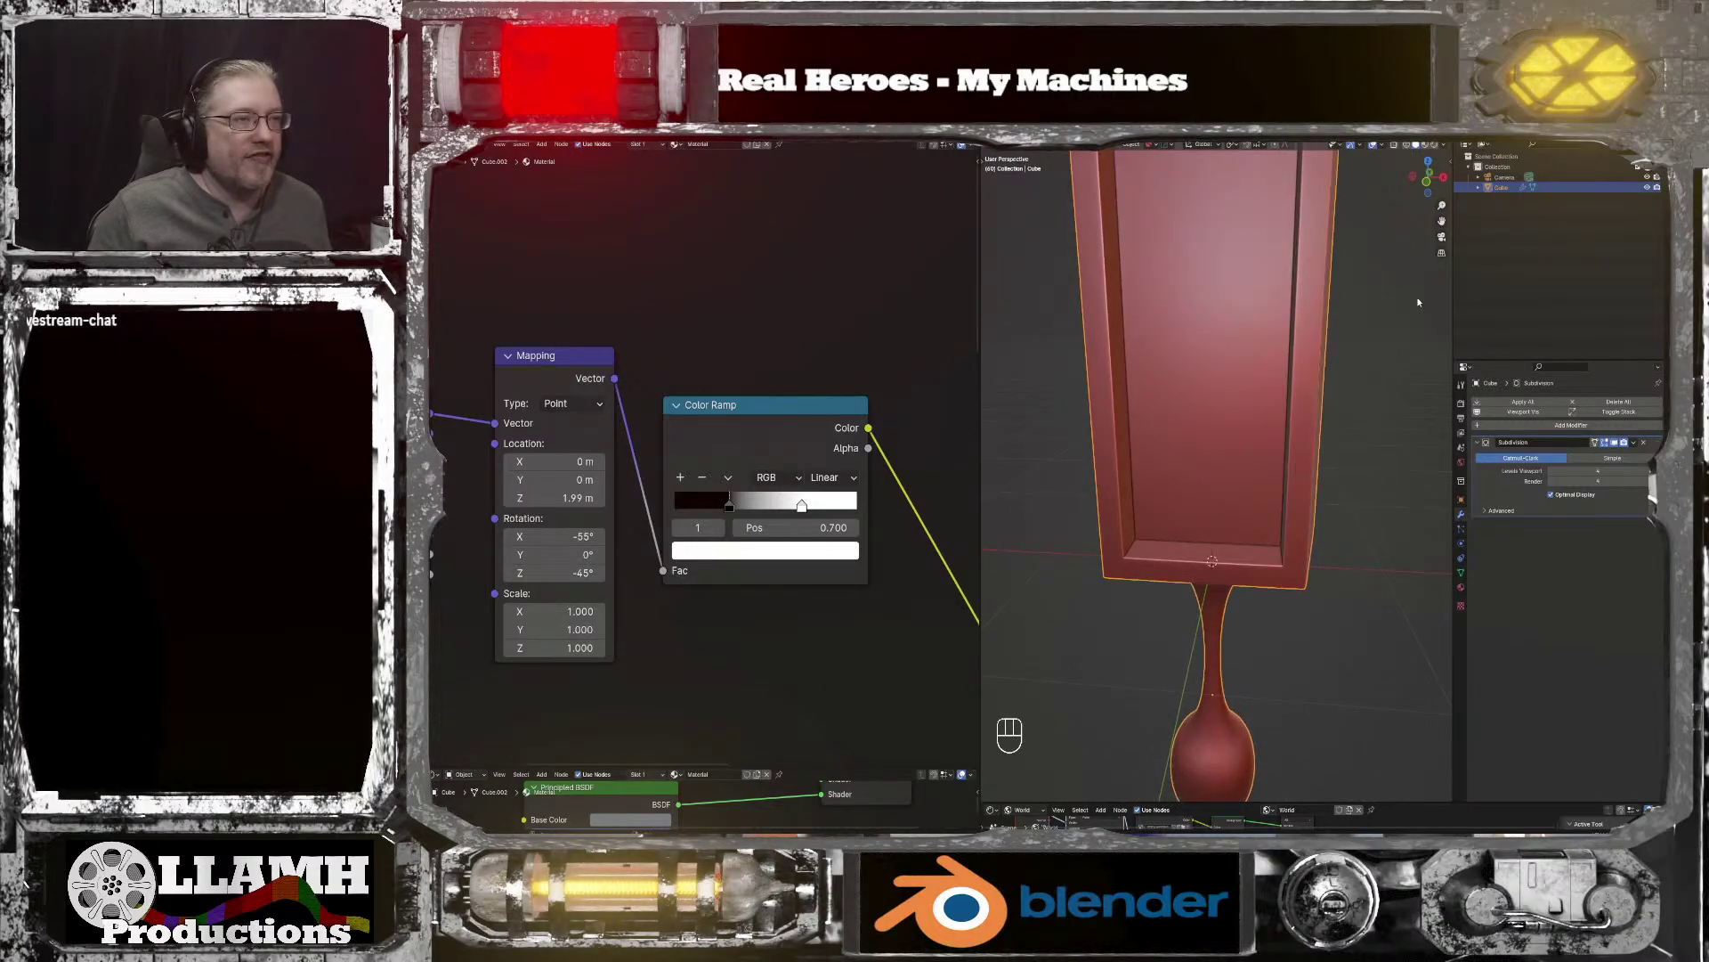
pyautogui.moveTo(1441, 220); pyautogui.dragTo(1451, 517)
pyautogui.scroll(3, 1280, 333)
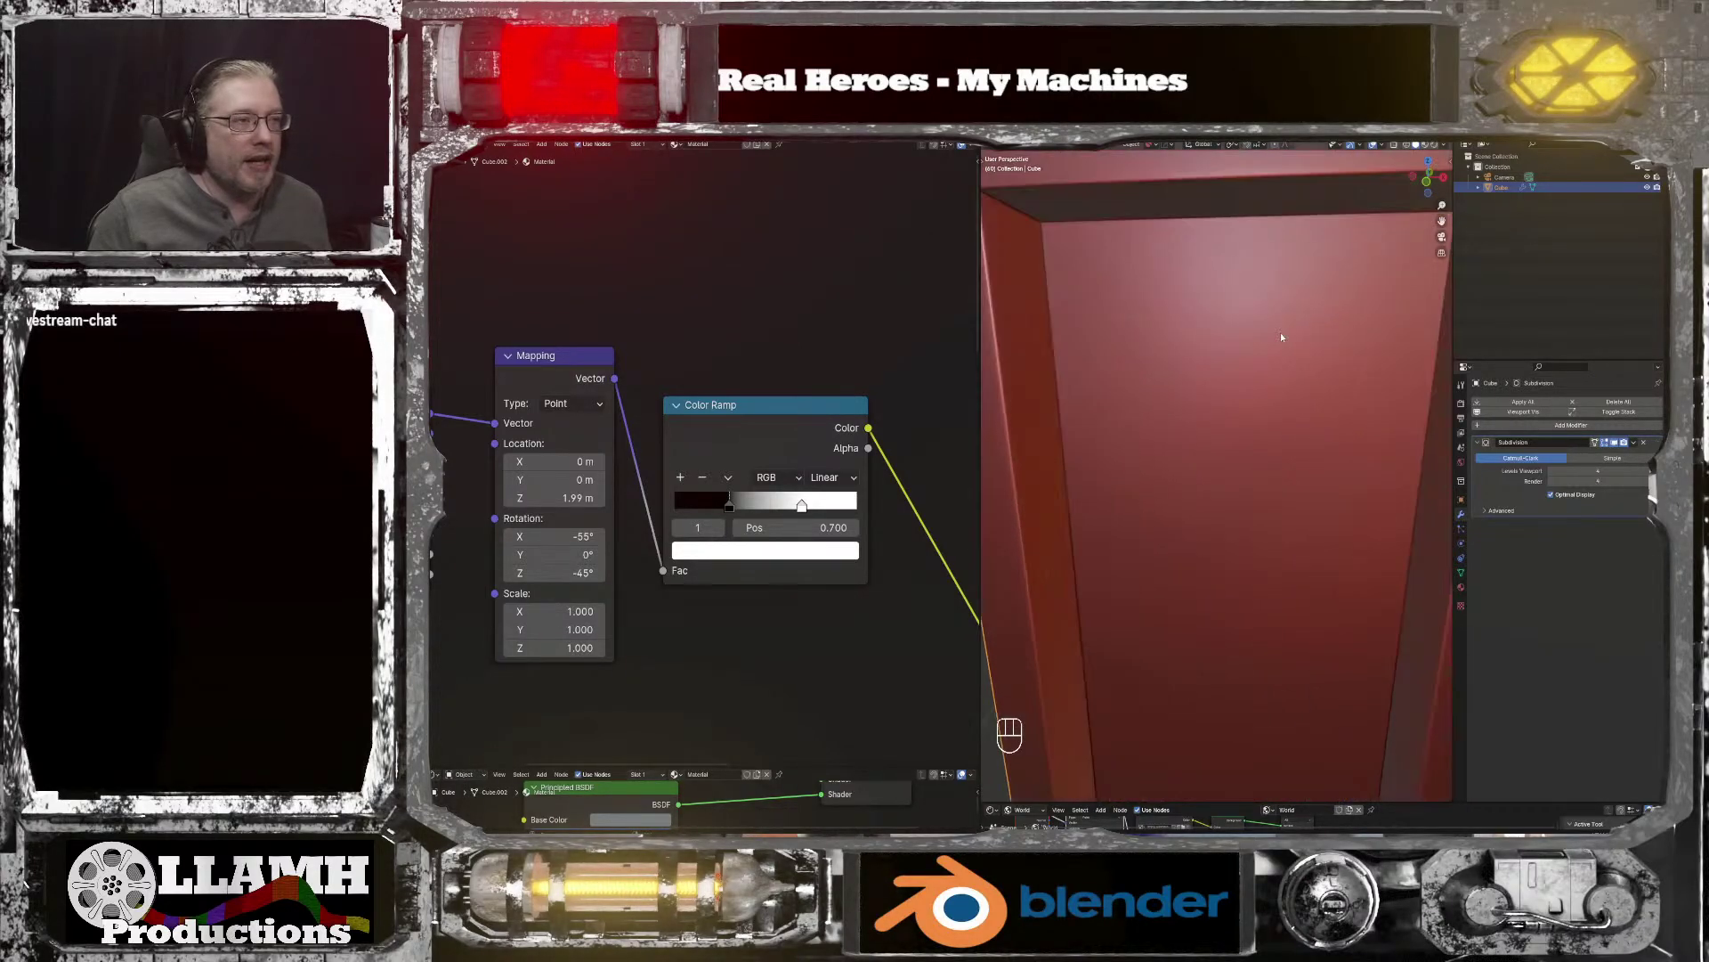
pyautogui.moveTo(1283, 334); pyautogui.dragTo(1308, 345, button='middle')
pyautogui.scroll(-3, 1307, 346)
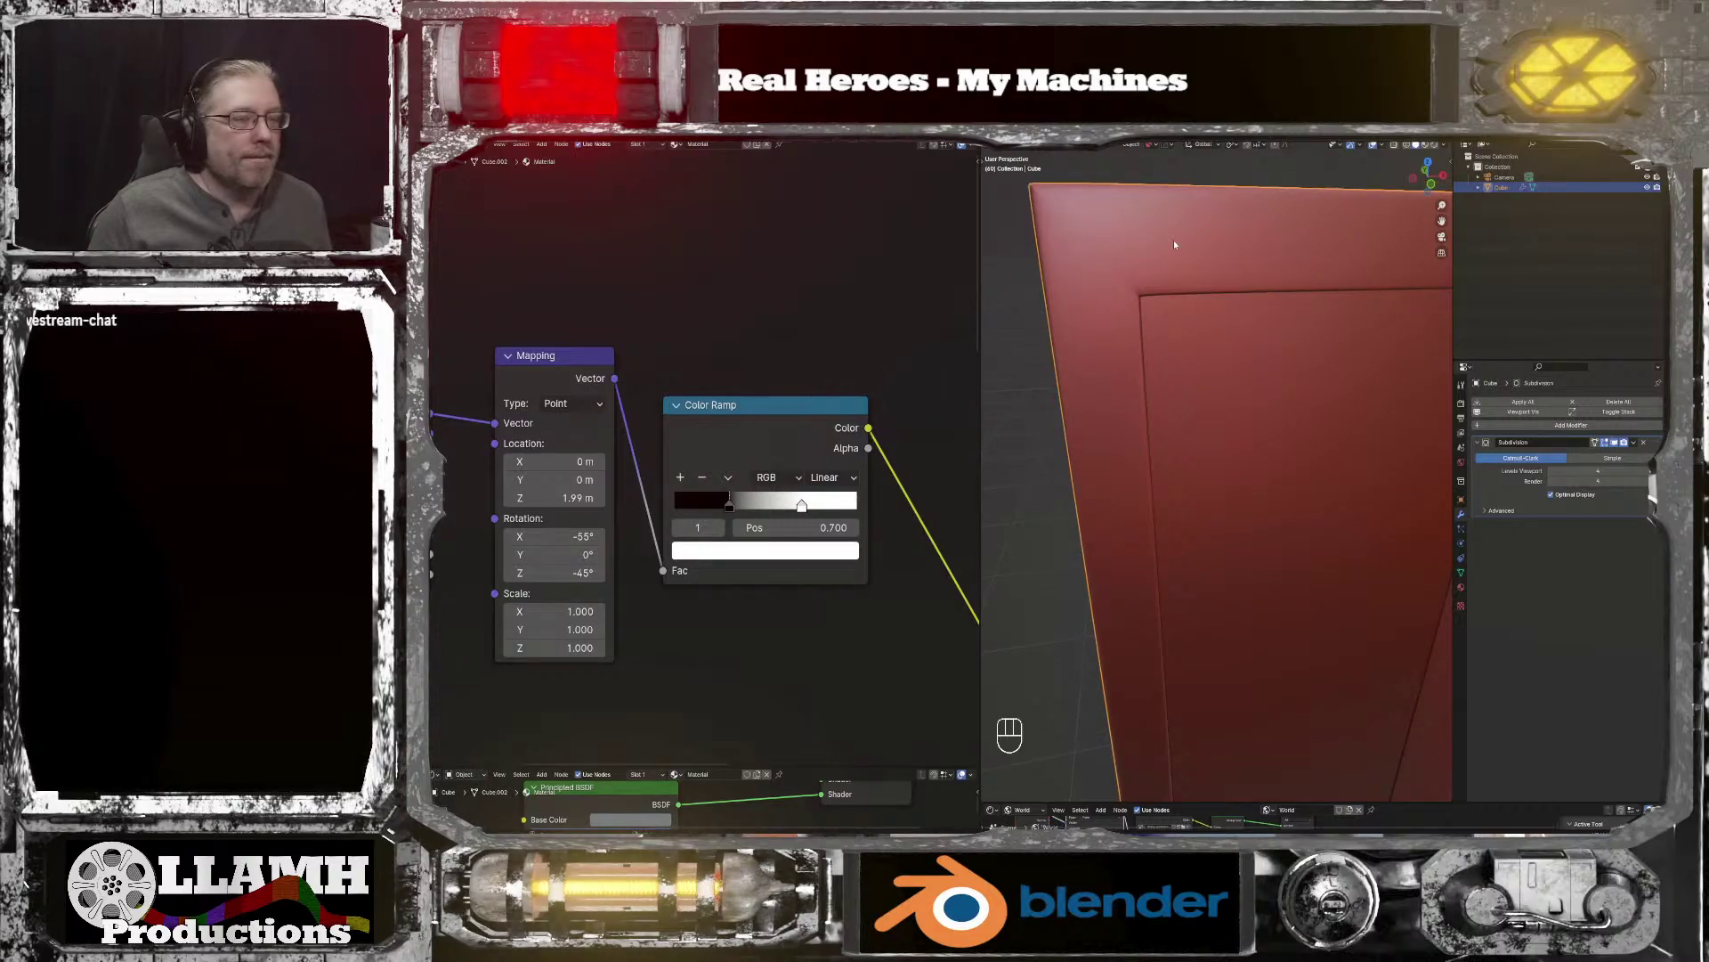
# Step: Try a Bevel modifier on the block with the outer miter set to Arc, and remove it
pyautogui.click(1534, 427)
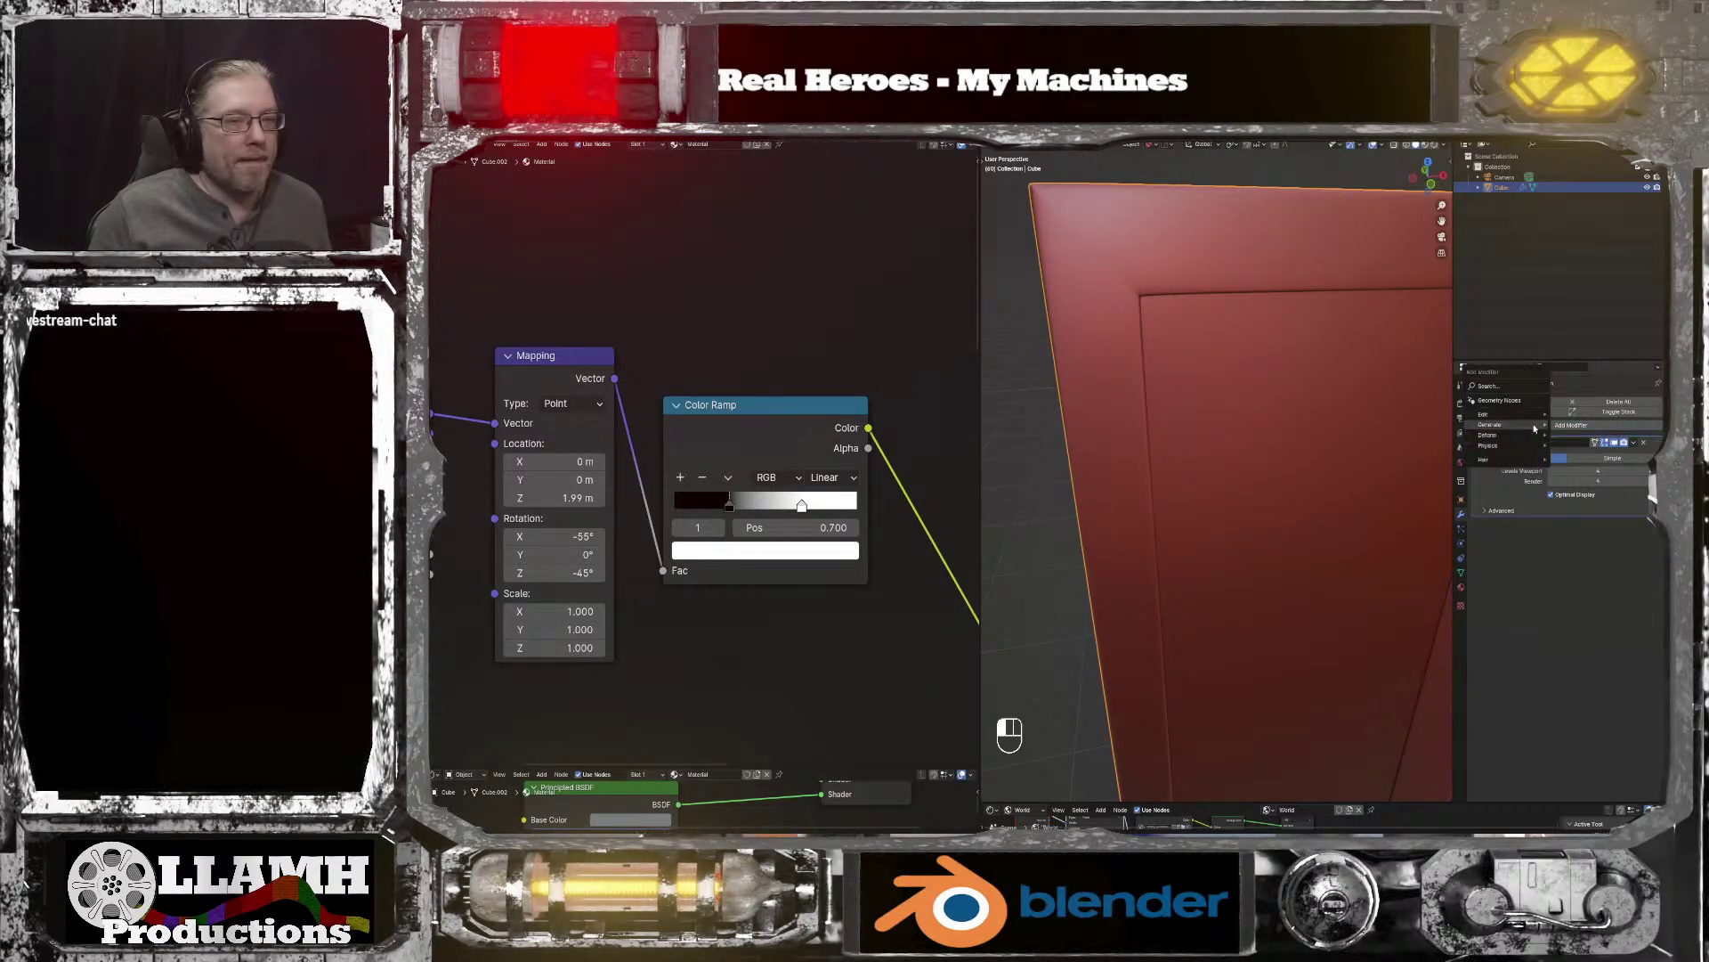
pyautogui.click(1574, 435)
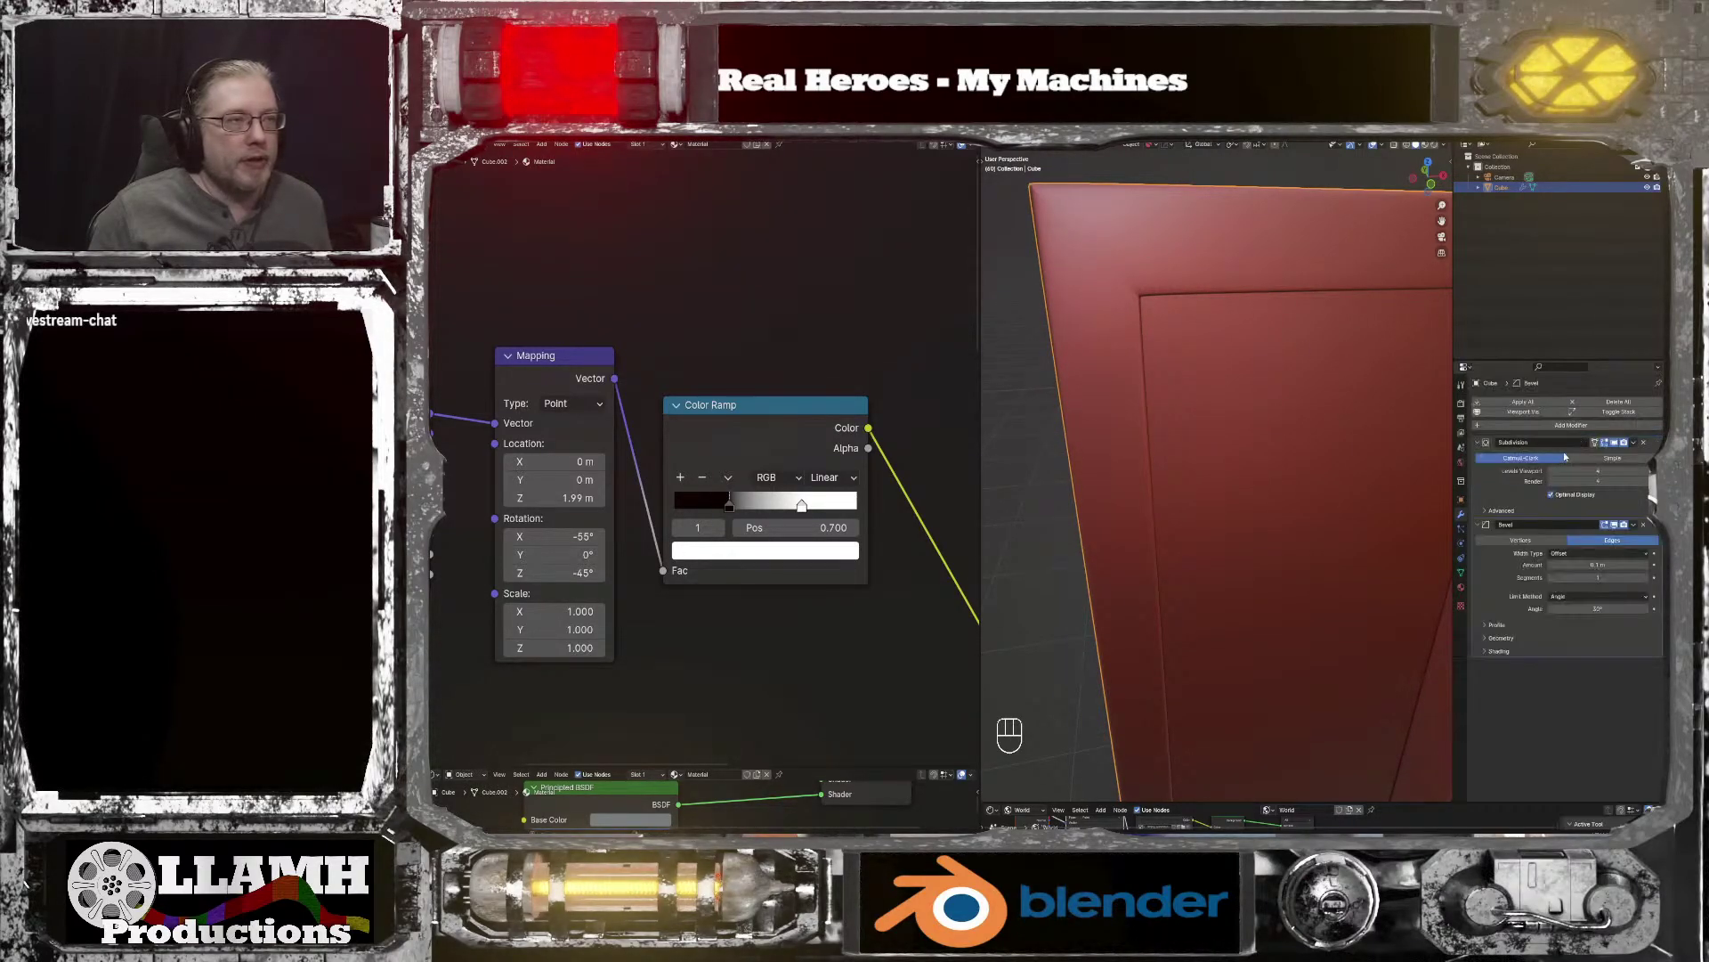
pyautogui.click(1489, 652)
pyautogui.click(1486, 638)
pyautogui.click(1564, 654)
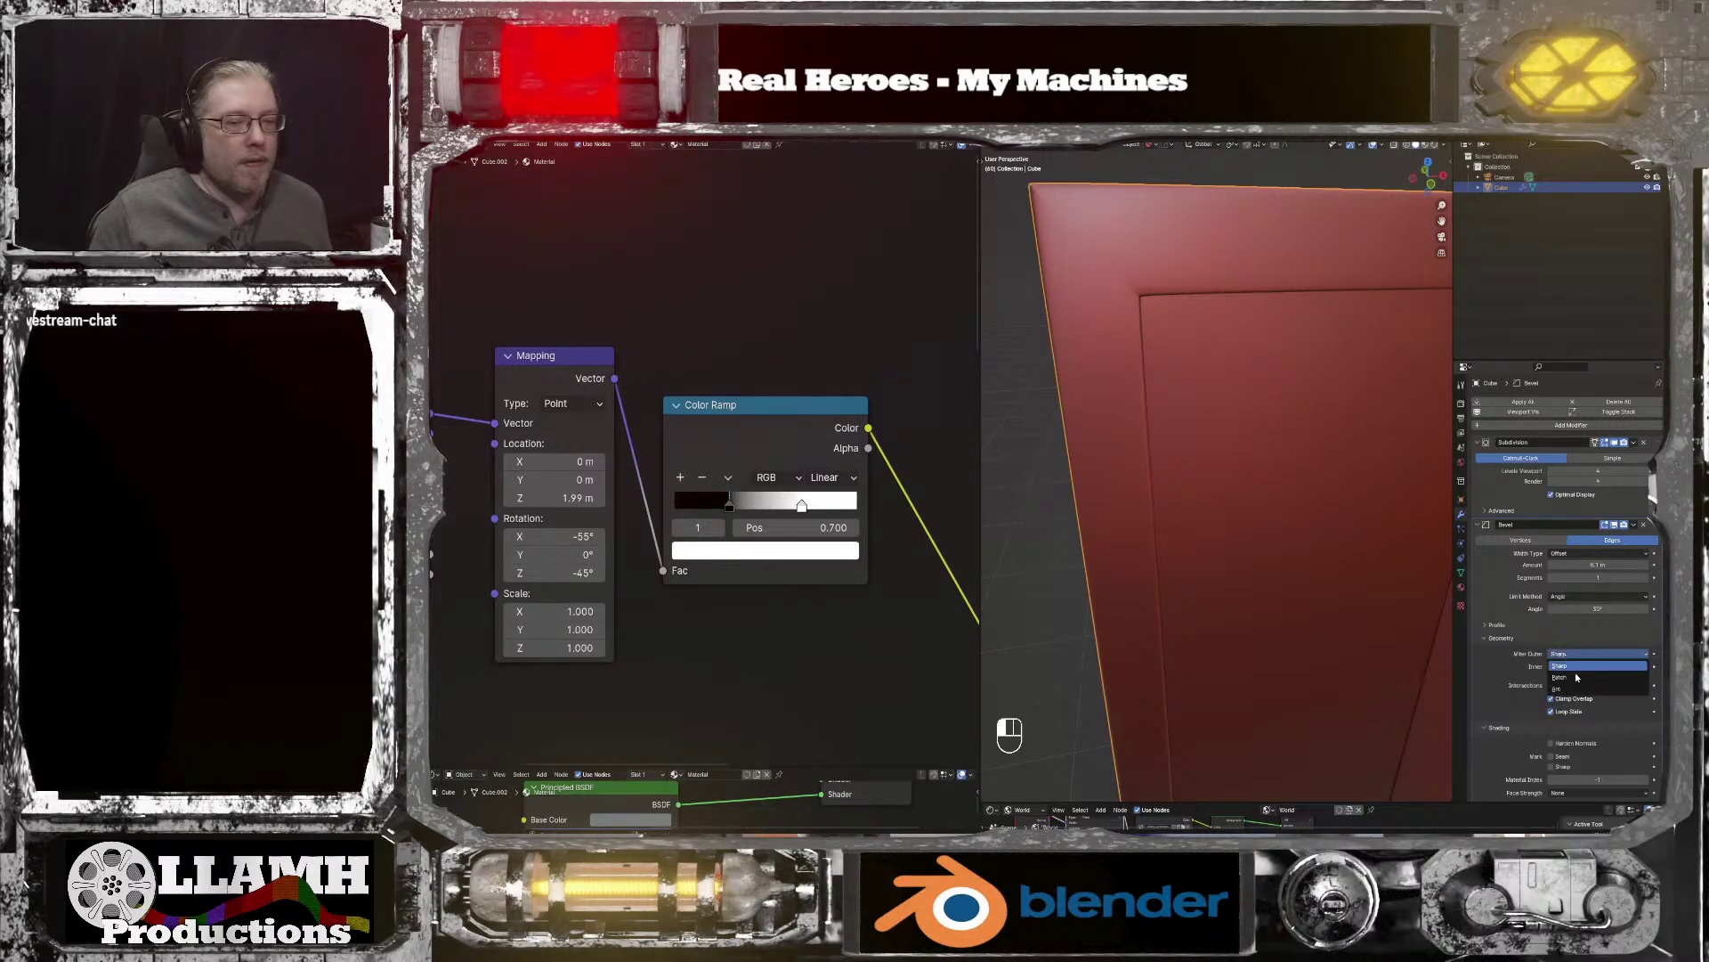
pyautogui.click(1581, 689)
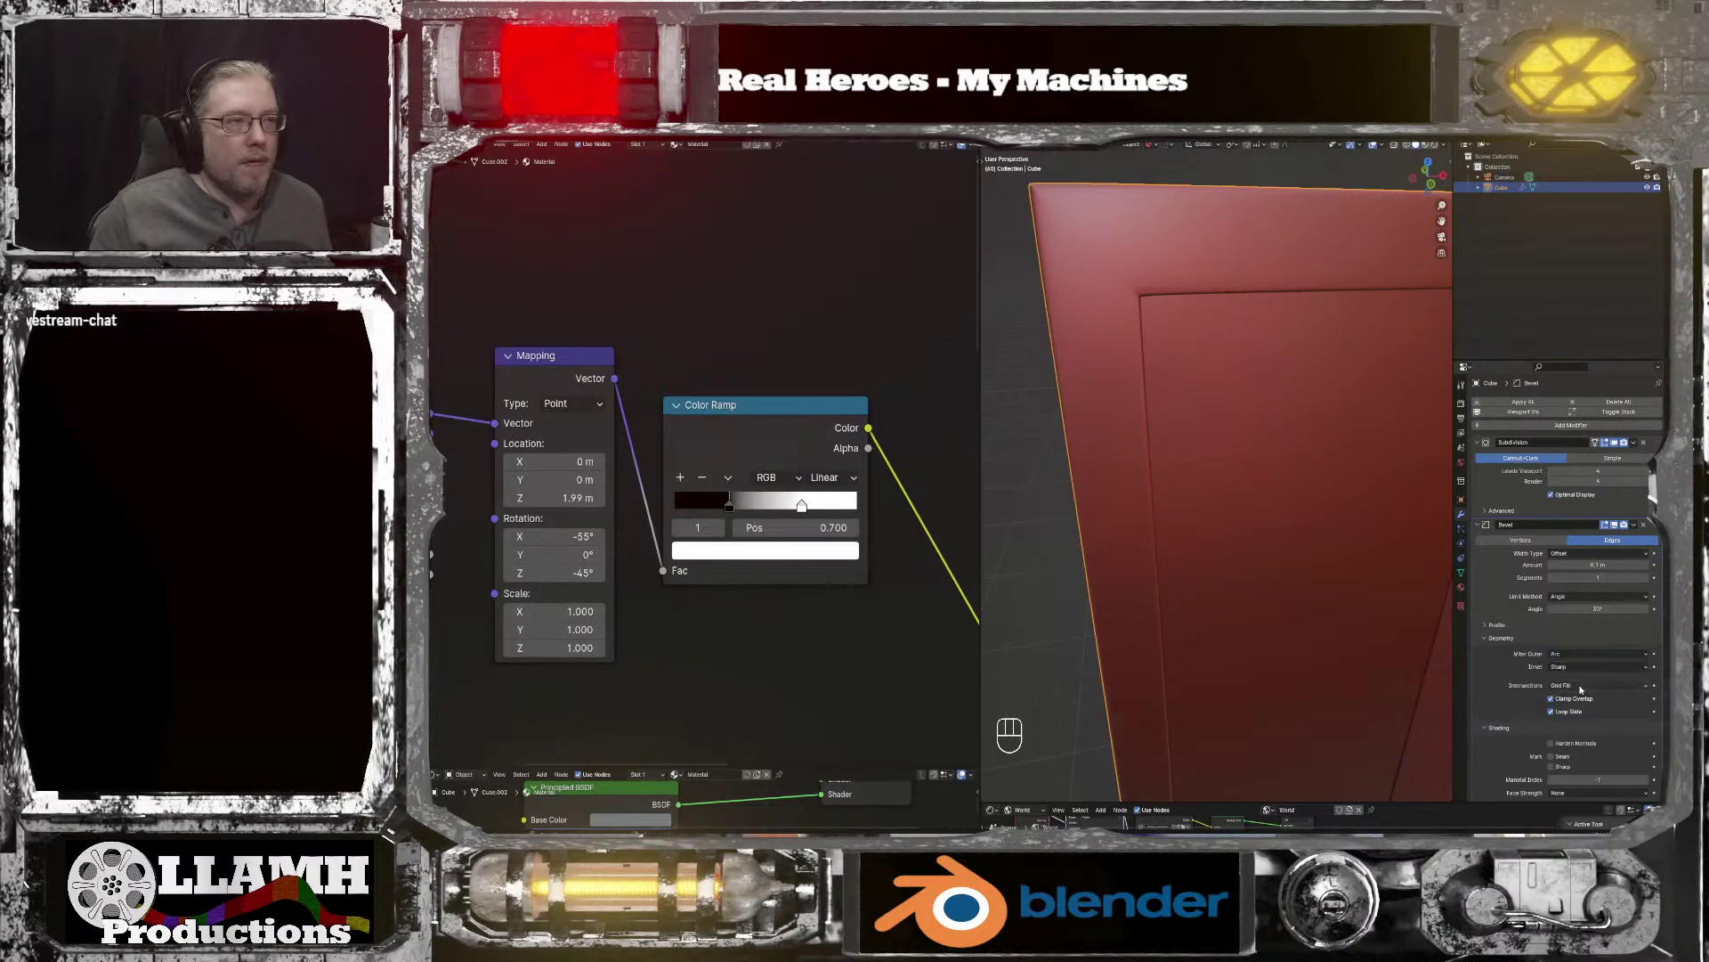
pyautogui.click(1644, 525)
# Step: In edit mode, select the faces of the frame around one recessed panel, shade them flat and return to object mode
pyautogui.press('Tab')
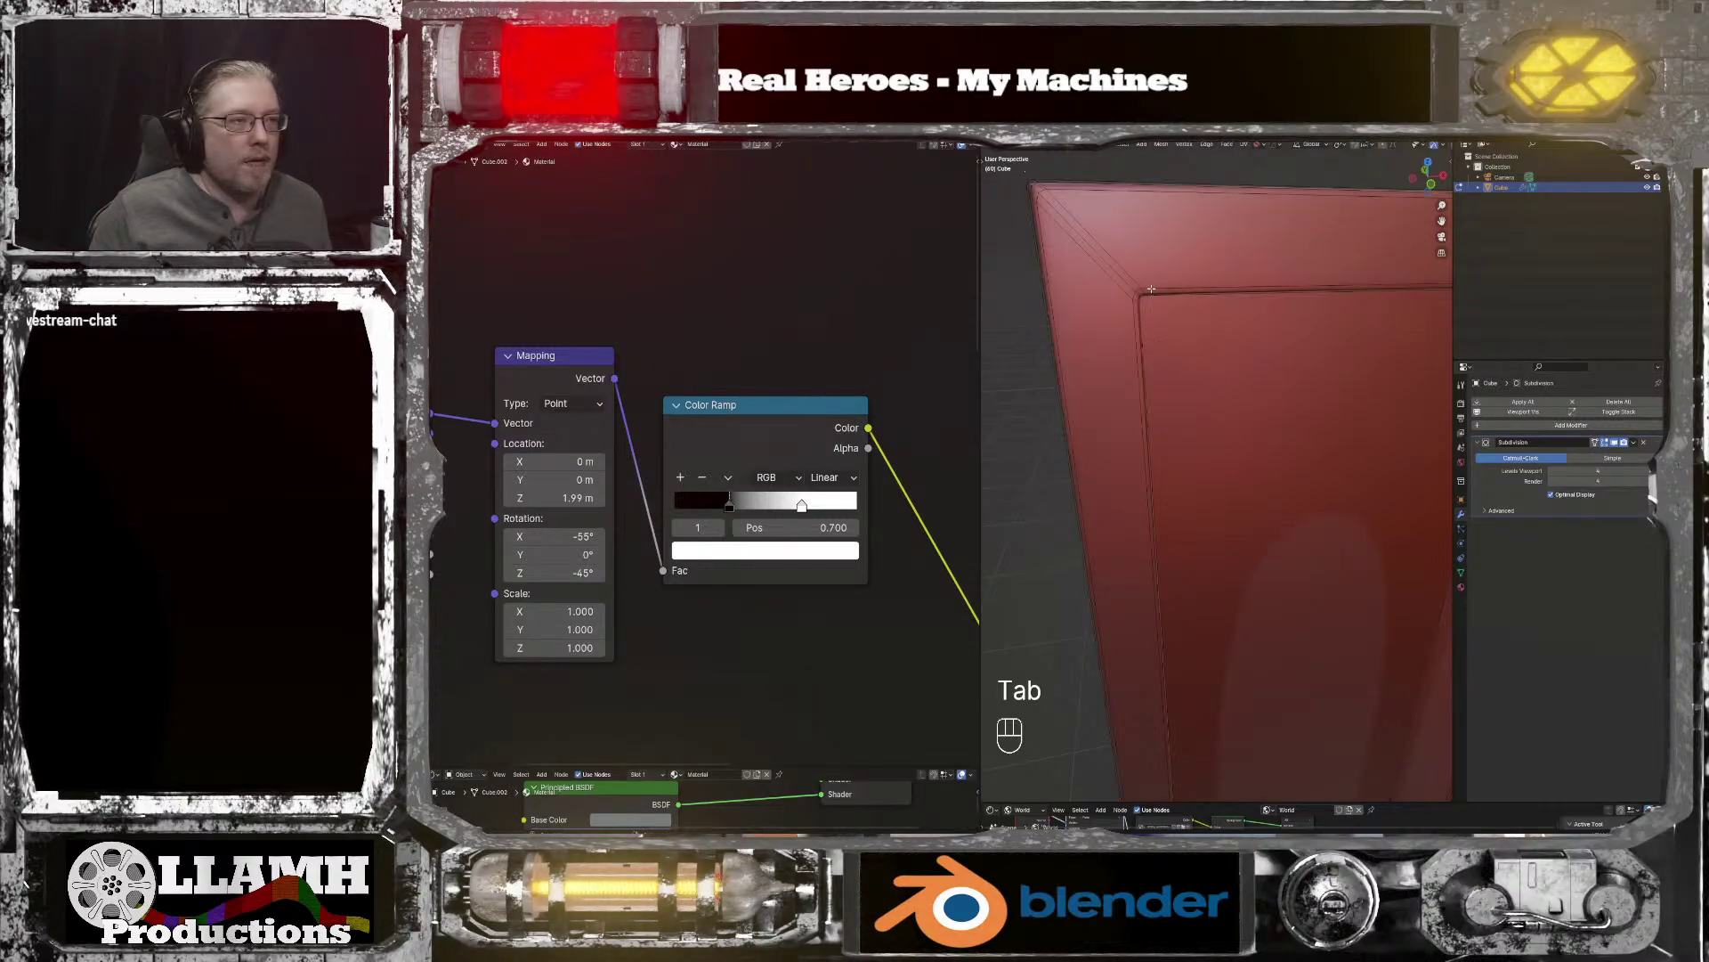
pyautogui.moveTo(1096, 287); pyautogui.dragTo(1094, 286)
pyautogui.scroll(-7, 1112, 289)
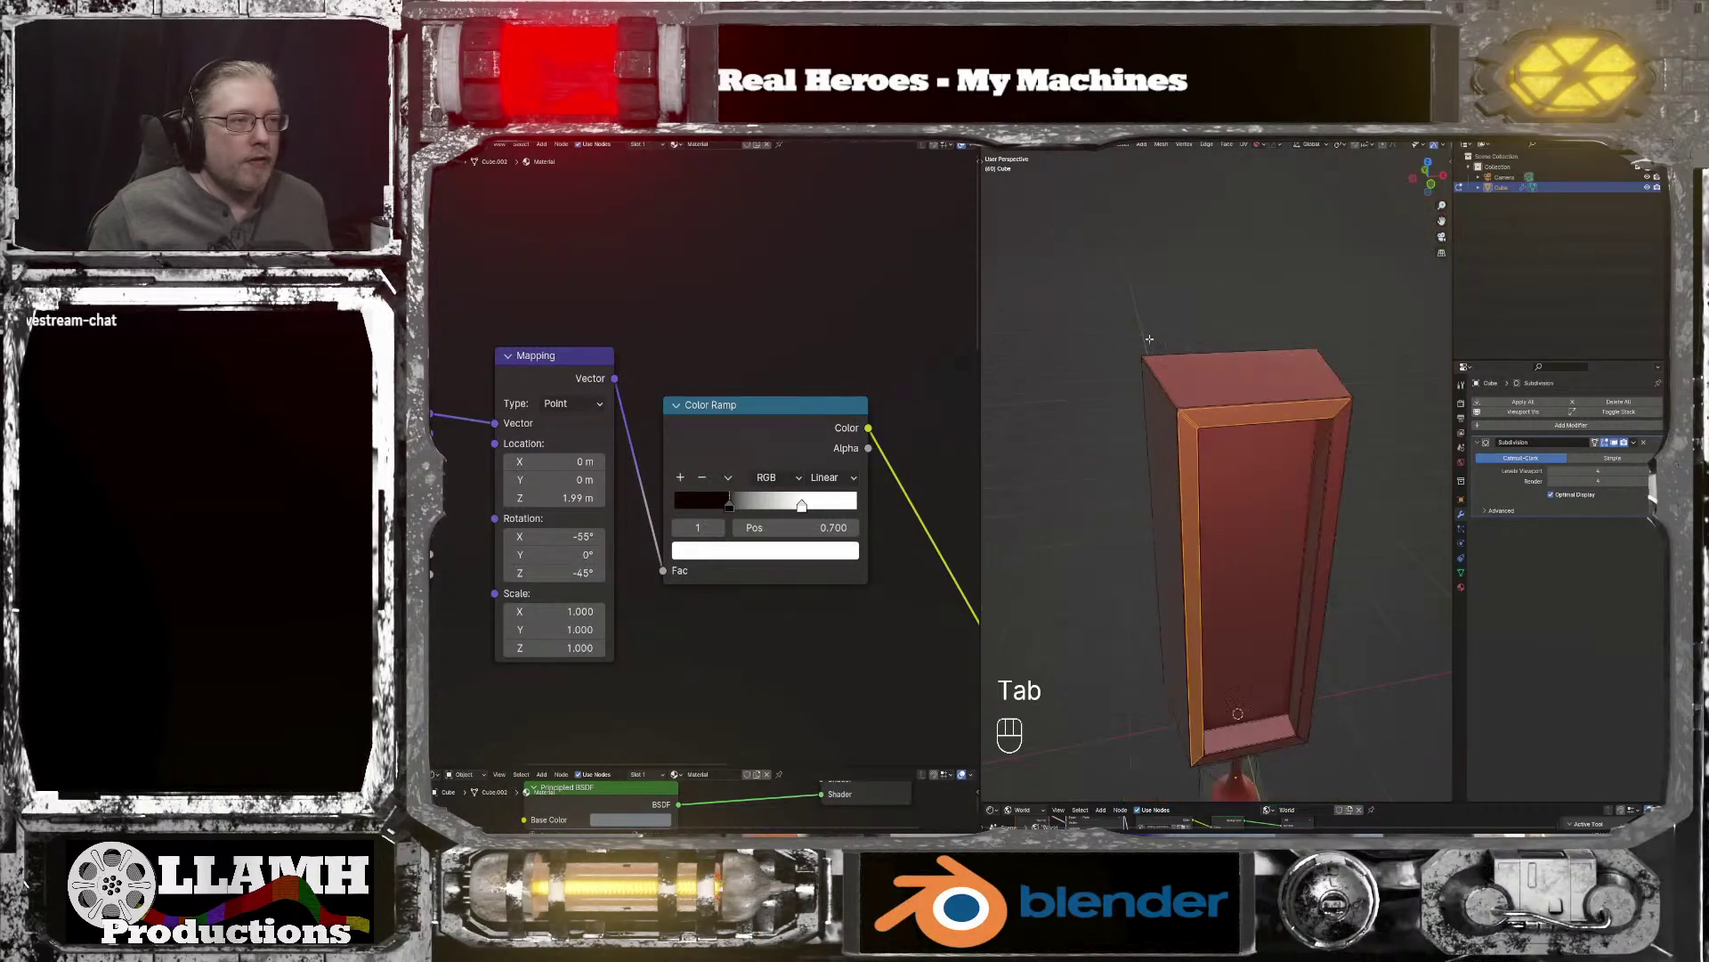
pyautogui.moveTo(1187, 362); pyautogui.dragTo(1161, 336, button='middle')
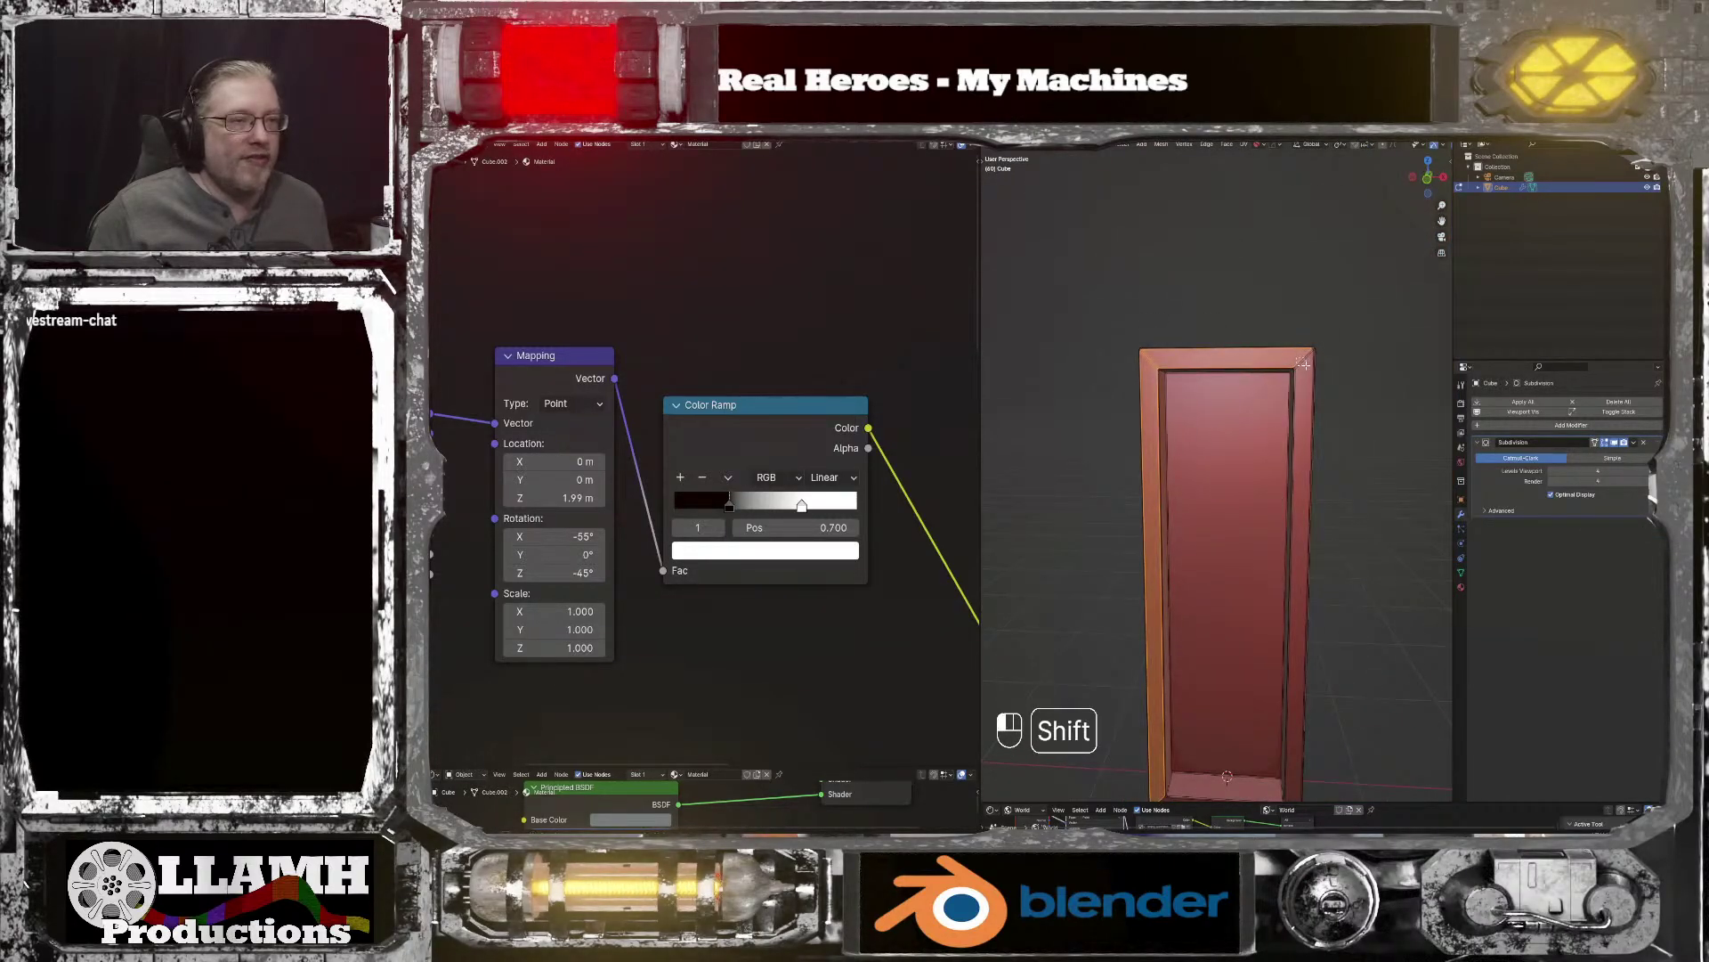
pyautogui.keyDown('shift'); pyautogui.moveTo(1298, 358); pyautogui.dragTo(1304, 364); pyautogui.keyUp('shift')
pyautogui.moveTo(1275, 576); pyautogui.dragTo(1271, 445, button='middle')
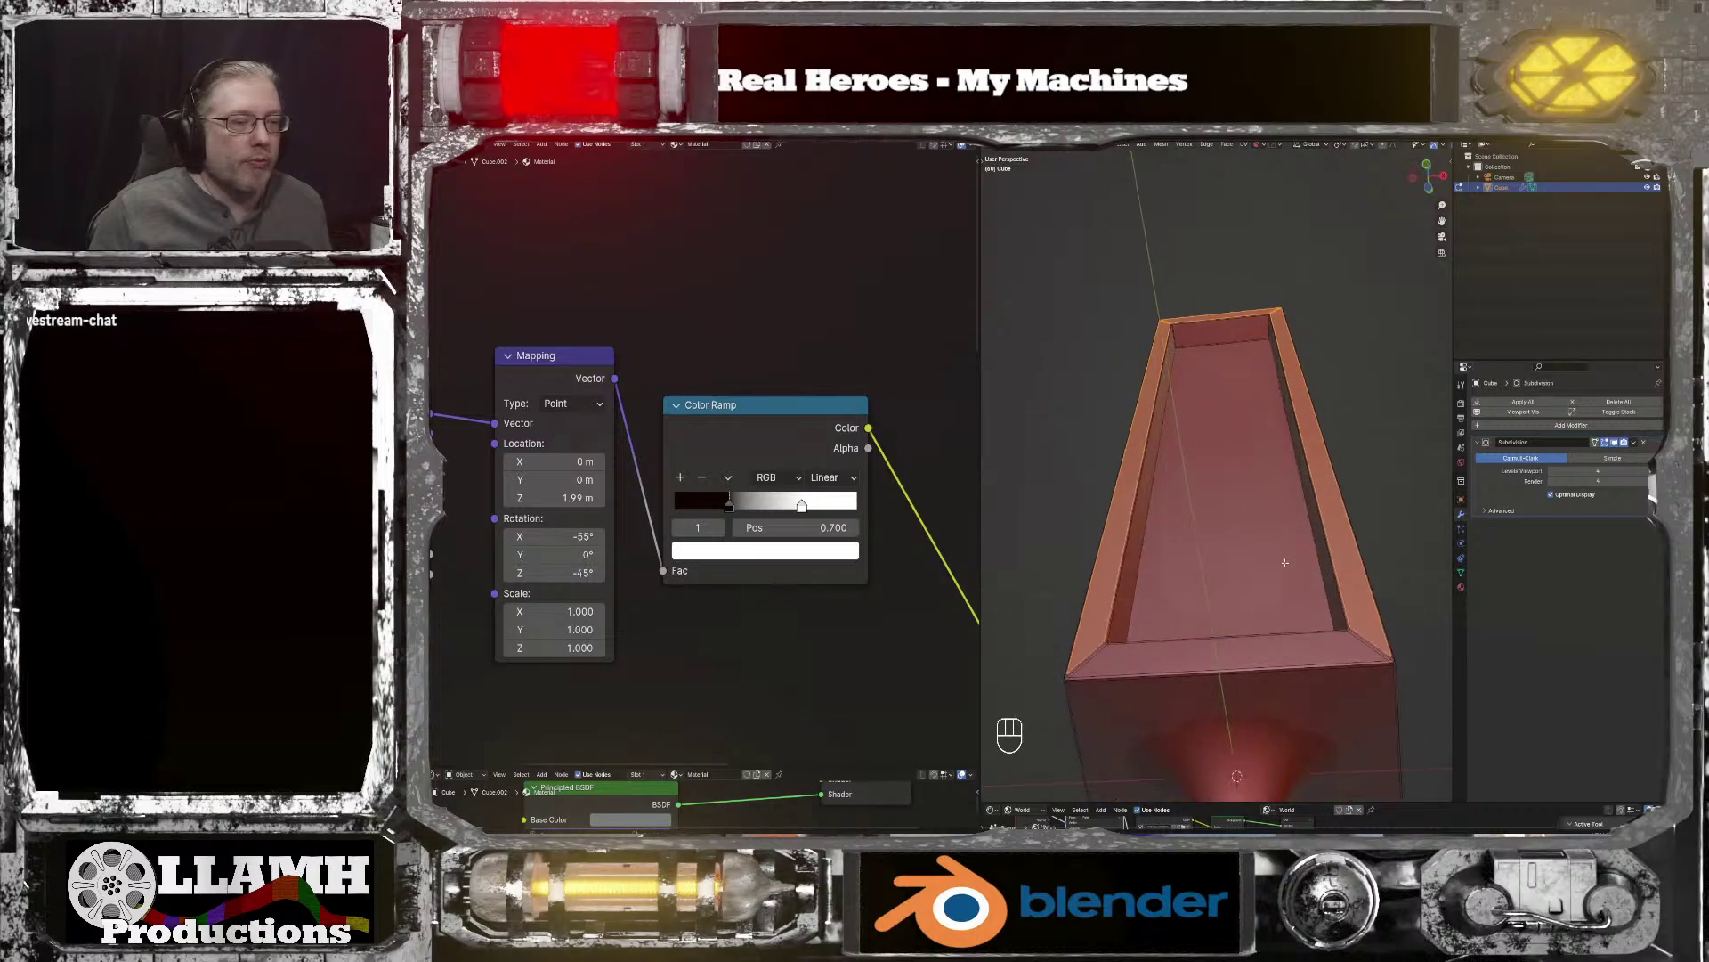
pyautogui.keyDown('shift'); pyautogui.click(1356, 645); pyautogui.keyUp('shift')
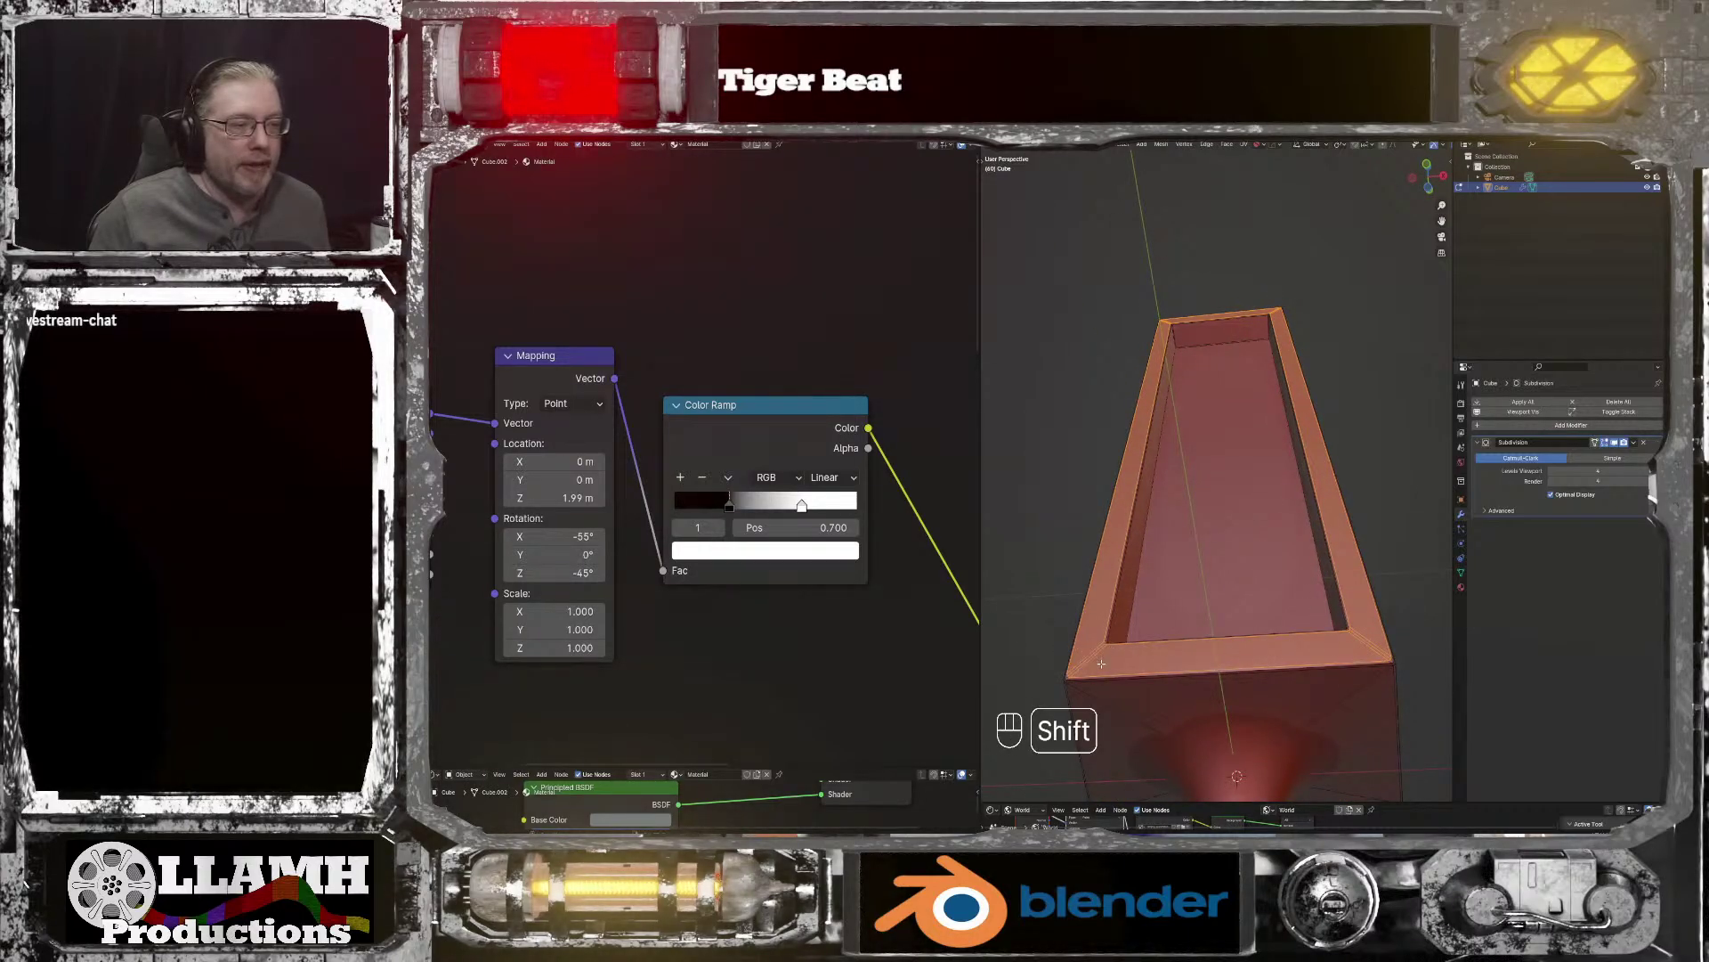
pyautogui.moveTo(1164, 534); pyautogui.dragTo(1182, 165, button='middle')
pyautogui.scroll(5, 1172, 618)
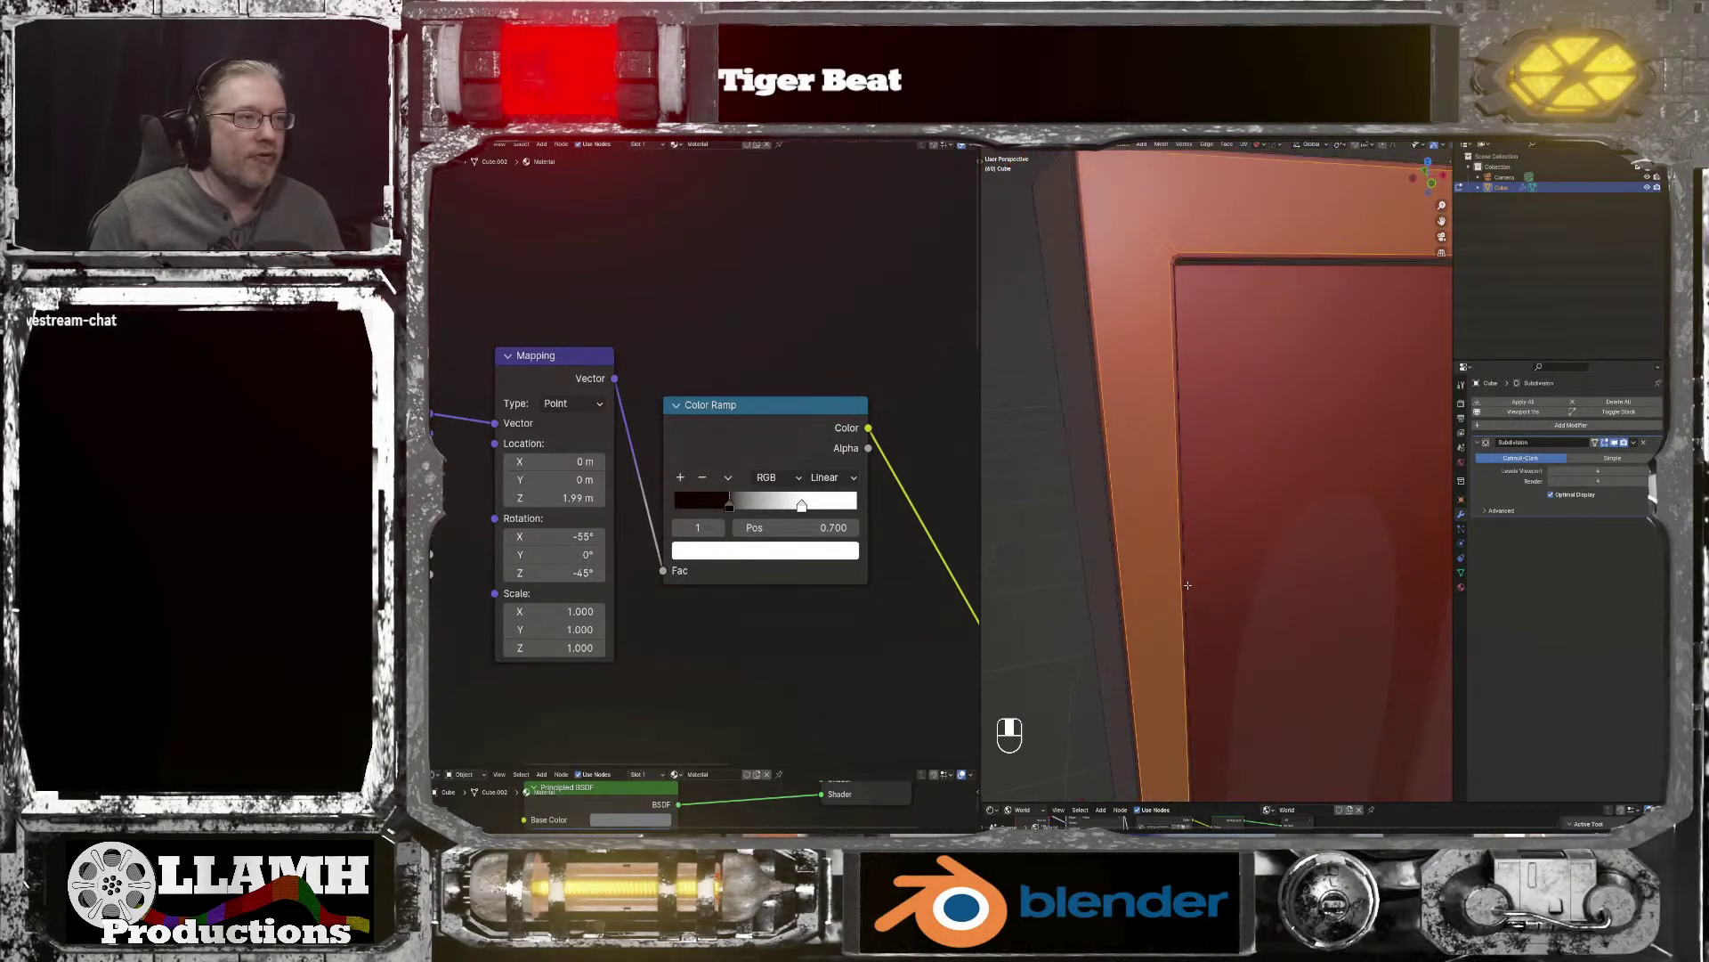
pyautogui.click(1219, 150)
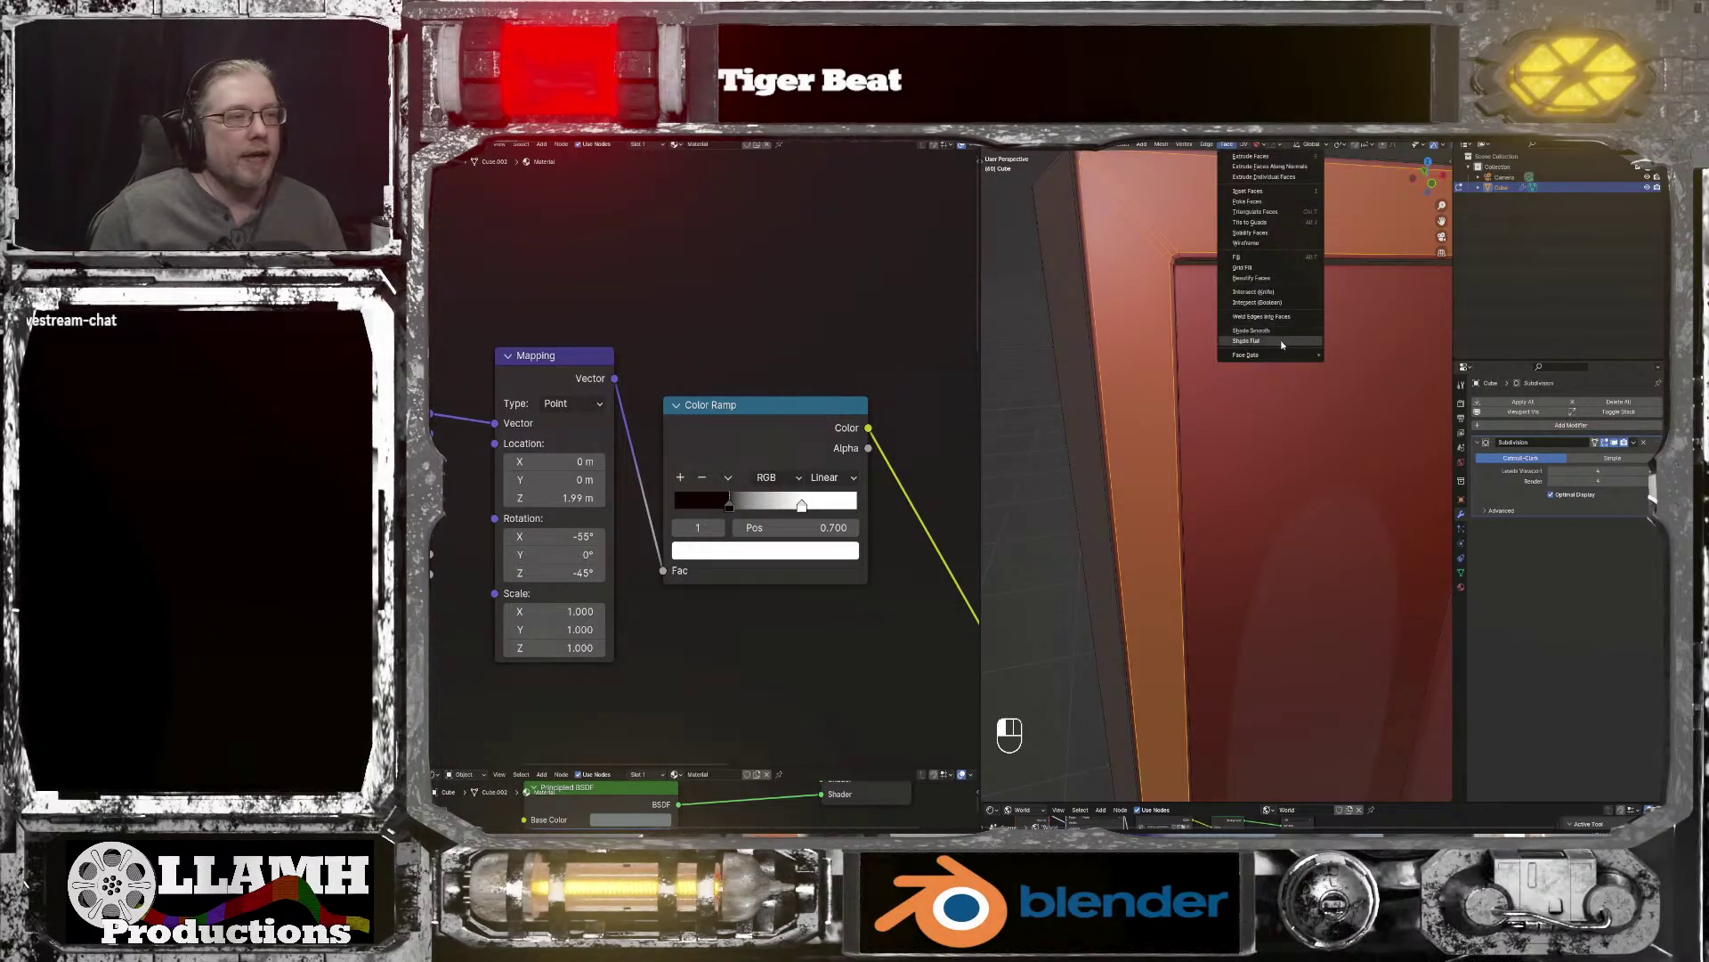
pyautogui.click(1281, 341)
pyautogui.press('Tab')
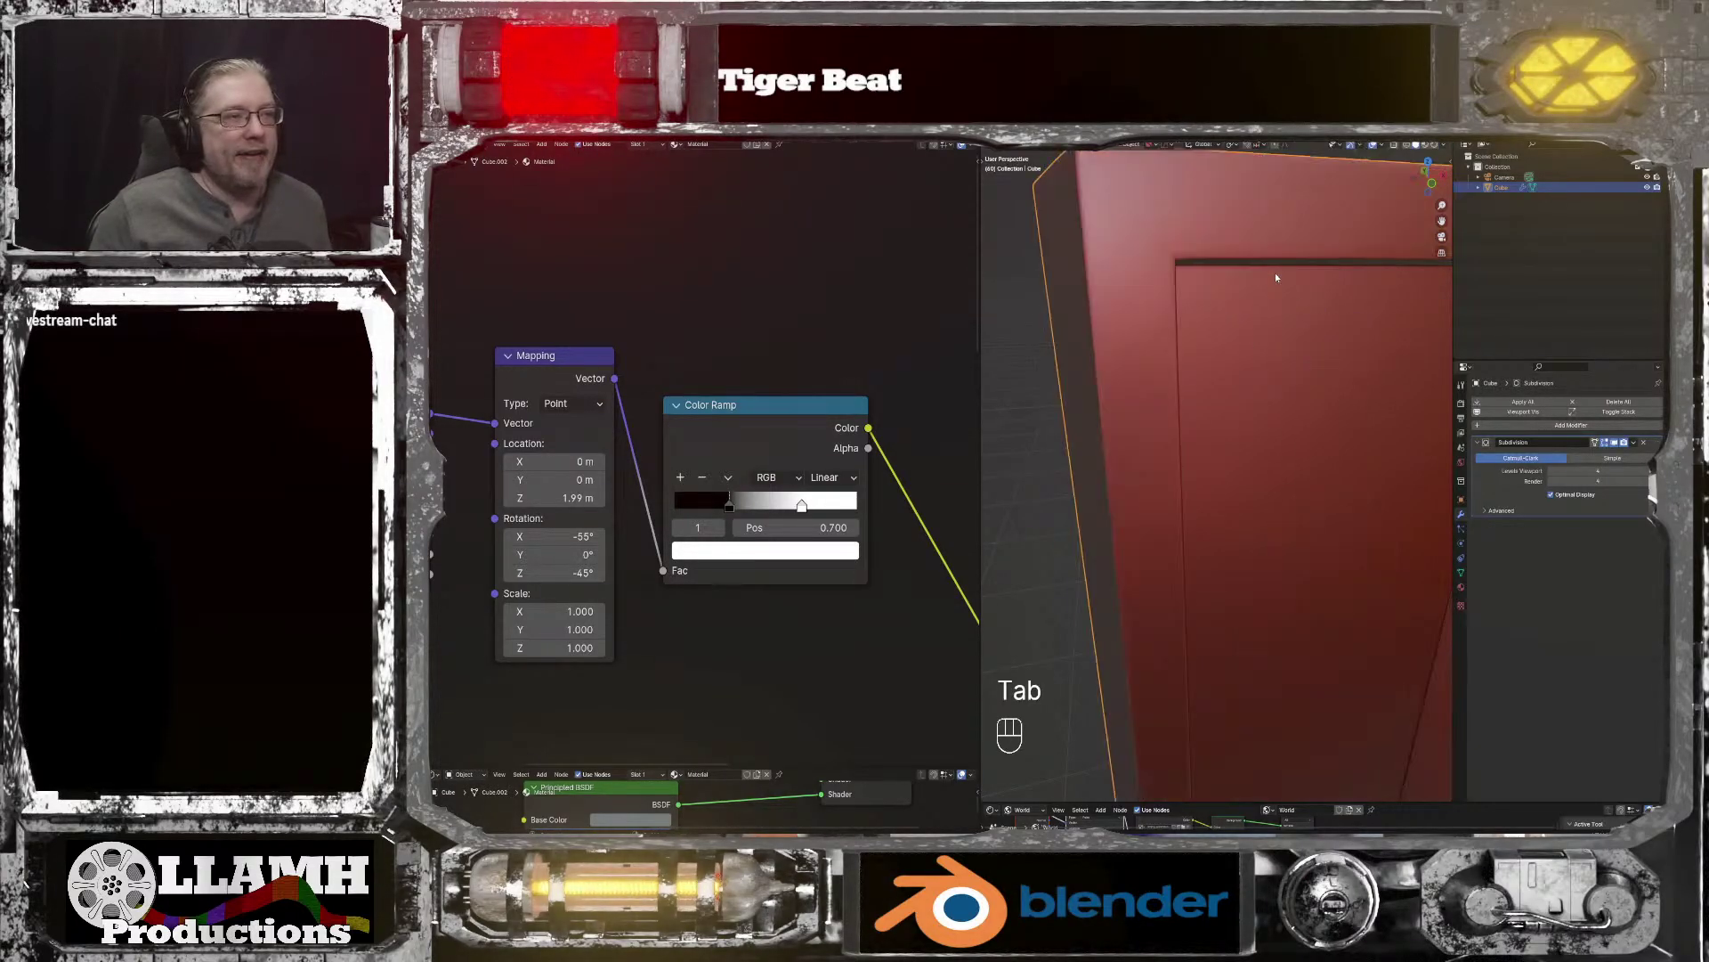
# Step: Examine the shading on the block's top, upper edges and recessed panel frames
pyautogui.scroll(-4, 1263, 276)
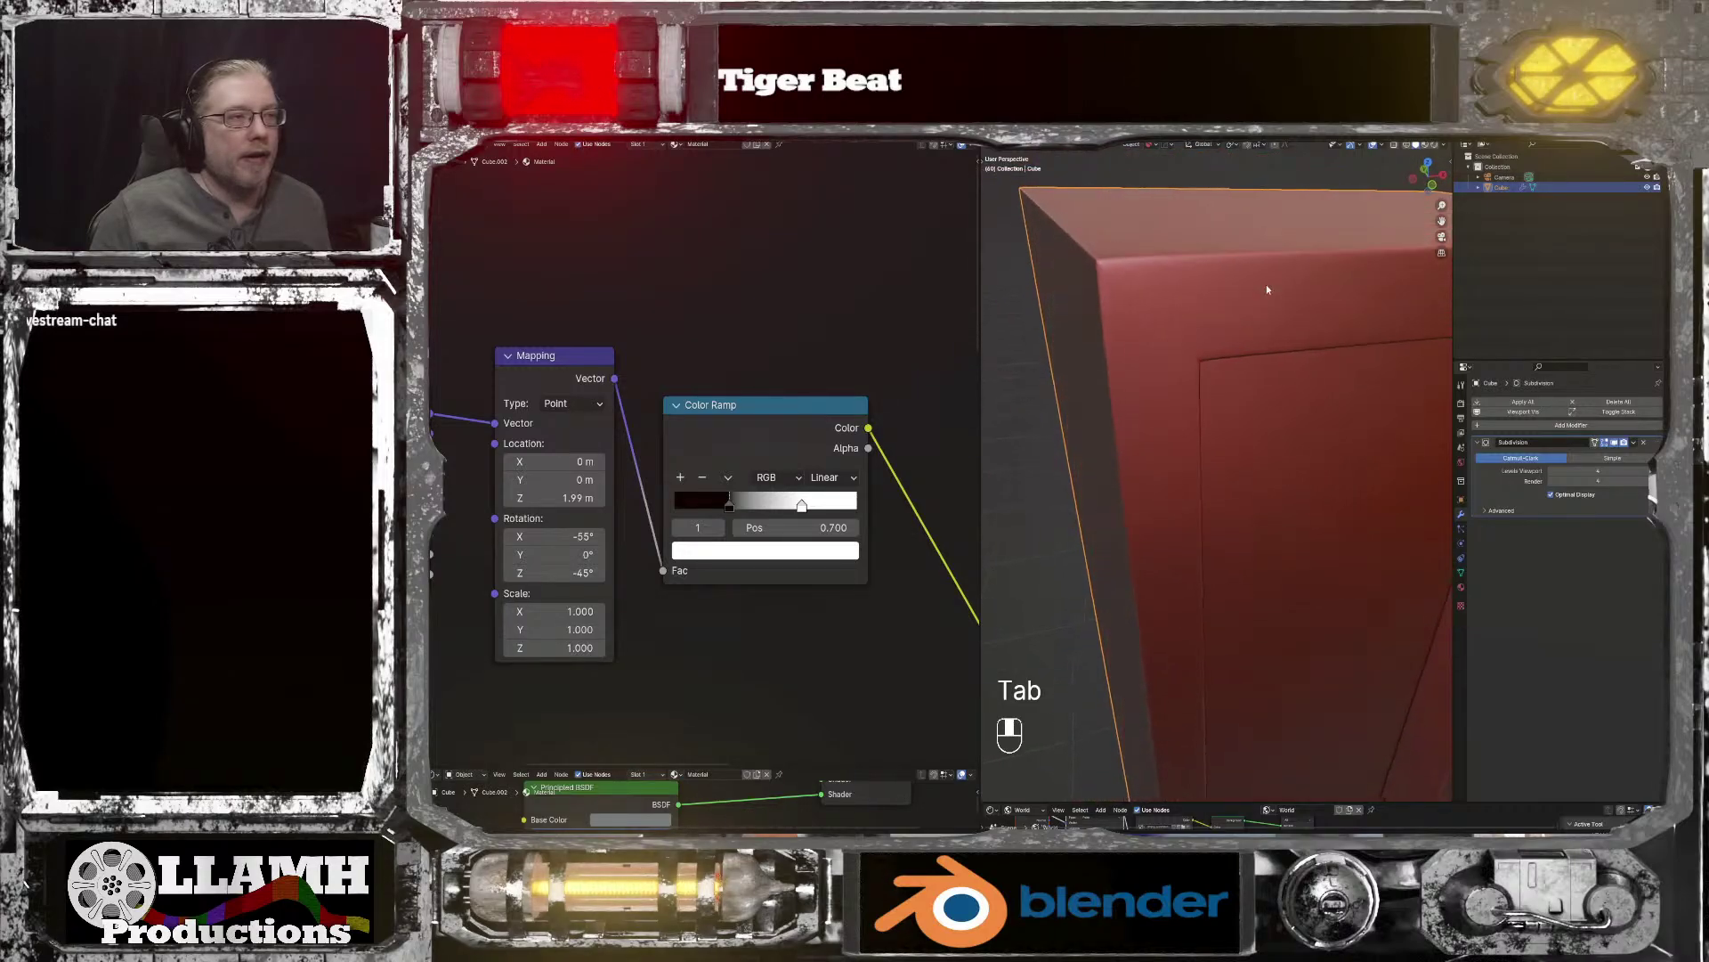
pyautogui.scroll(-3, 1274, 288)
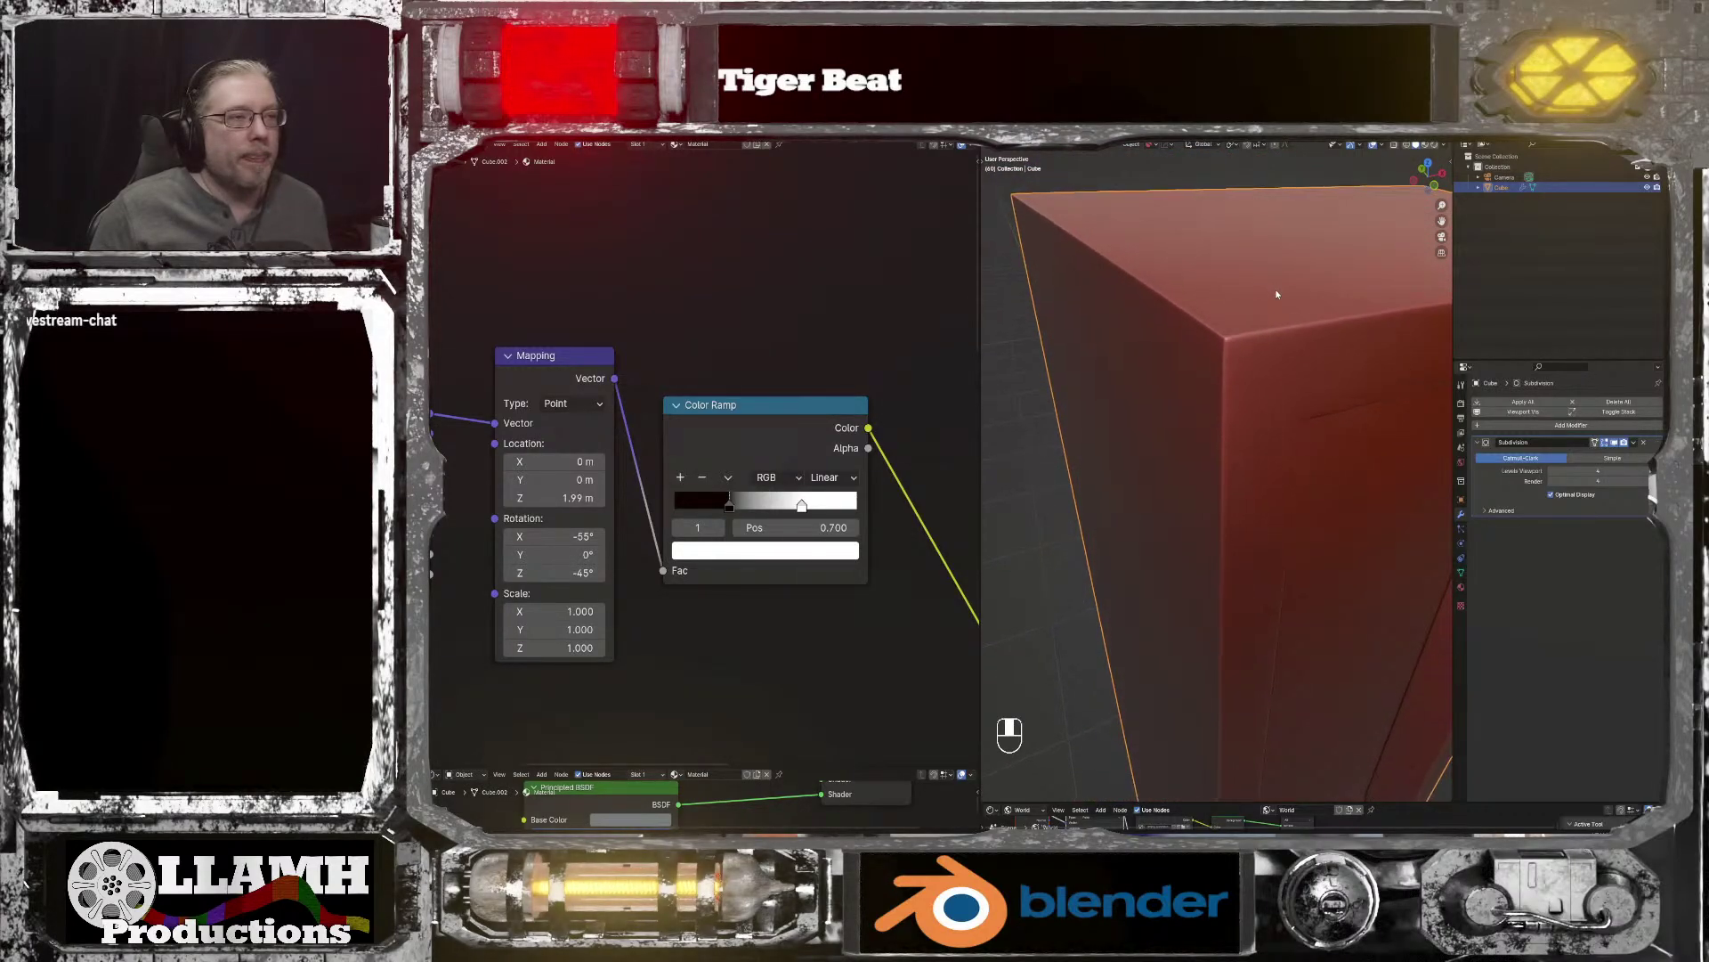
pyautogui.scroll(5, 1276, 294)
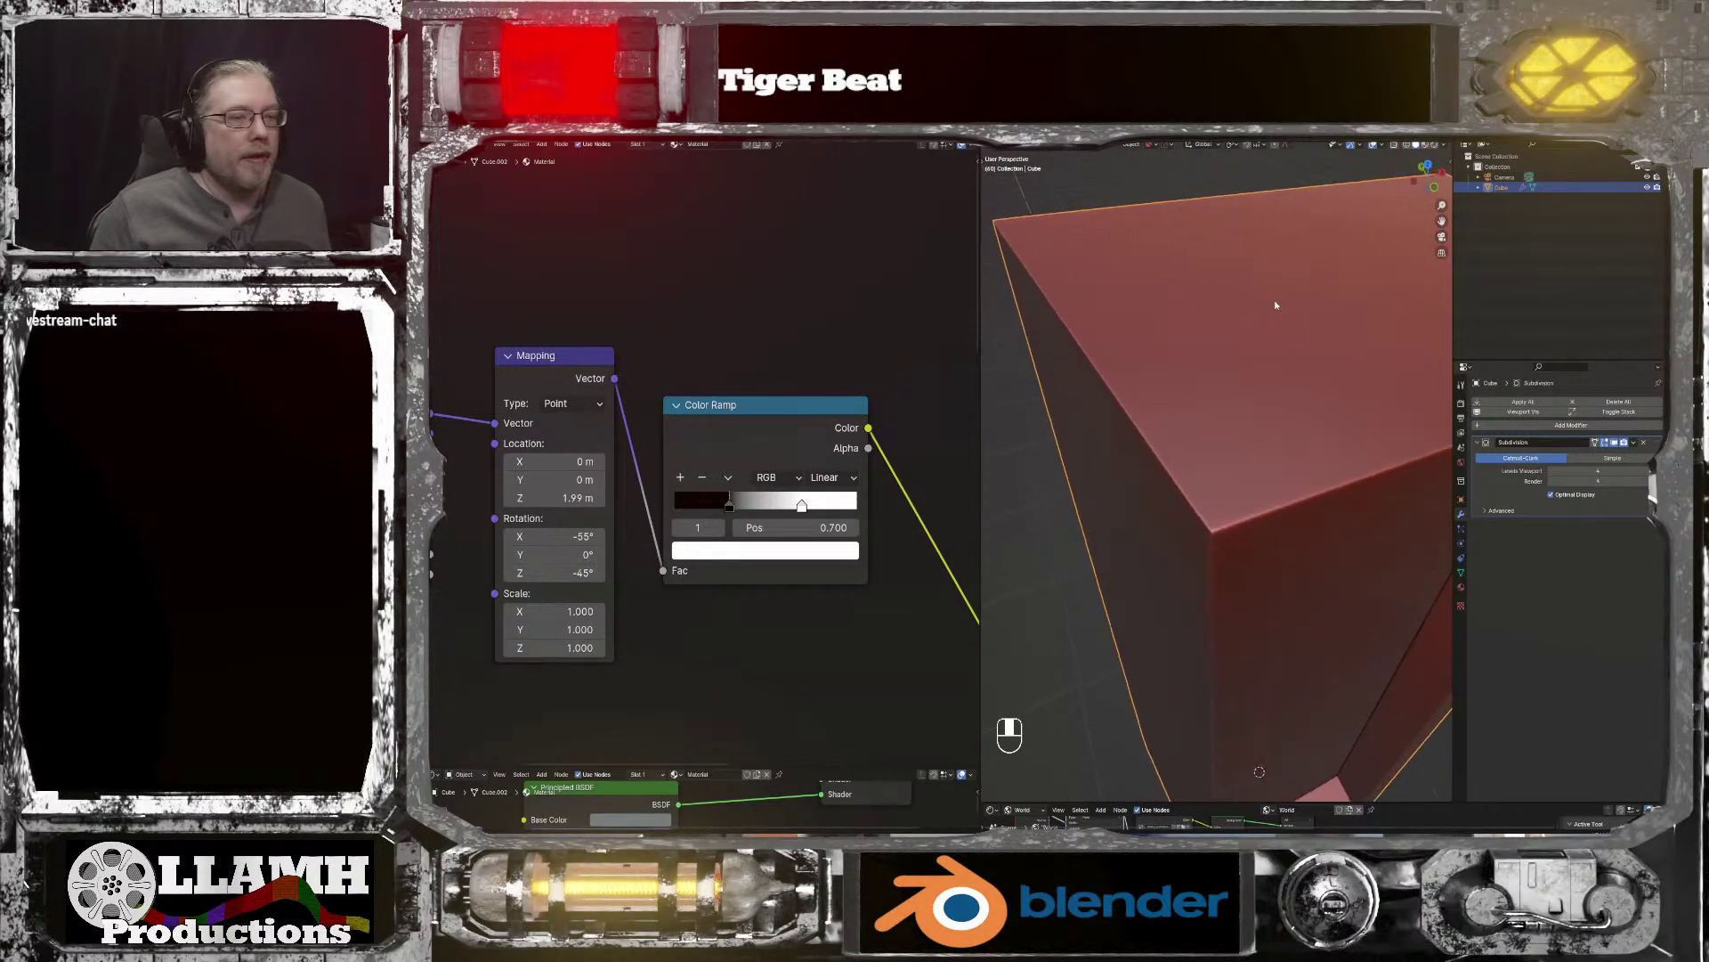
pyautogui.scroll(-5, 1257, 276)
pyautogui.moveTo(1257, 274); pyautogui.dragTo(1214, 275, button='middle')
pyautogui.scroll(5, 1214, 274)
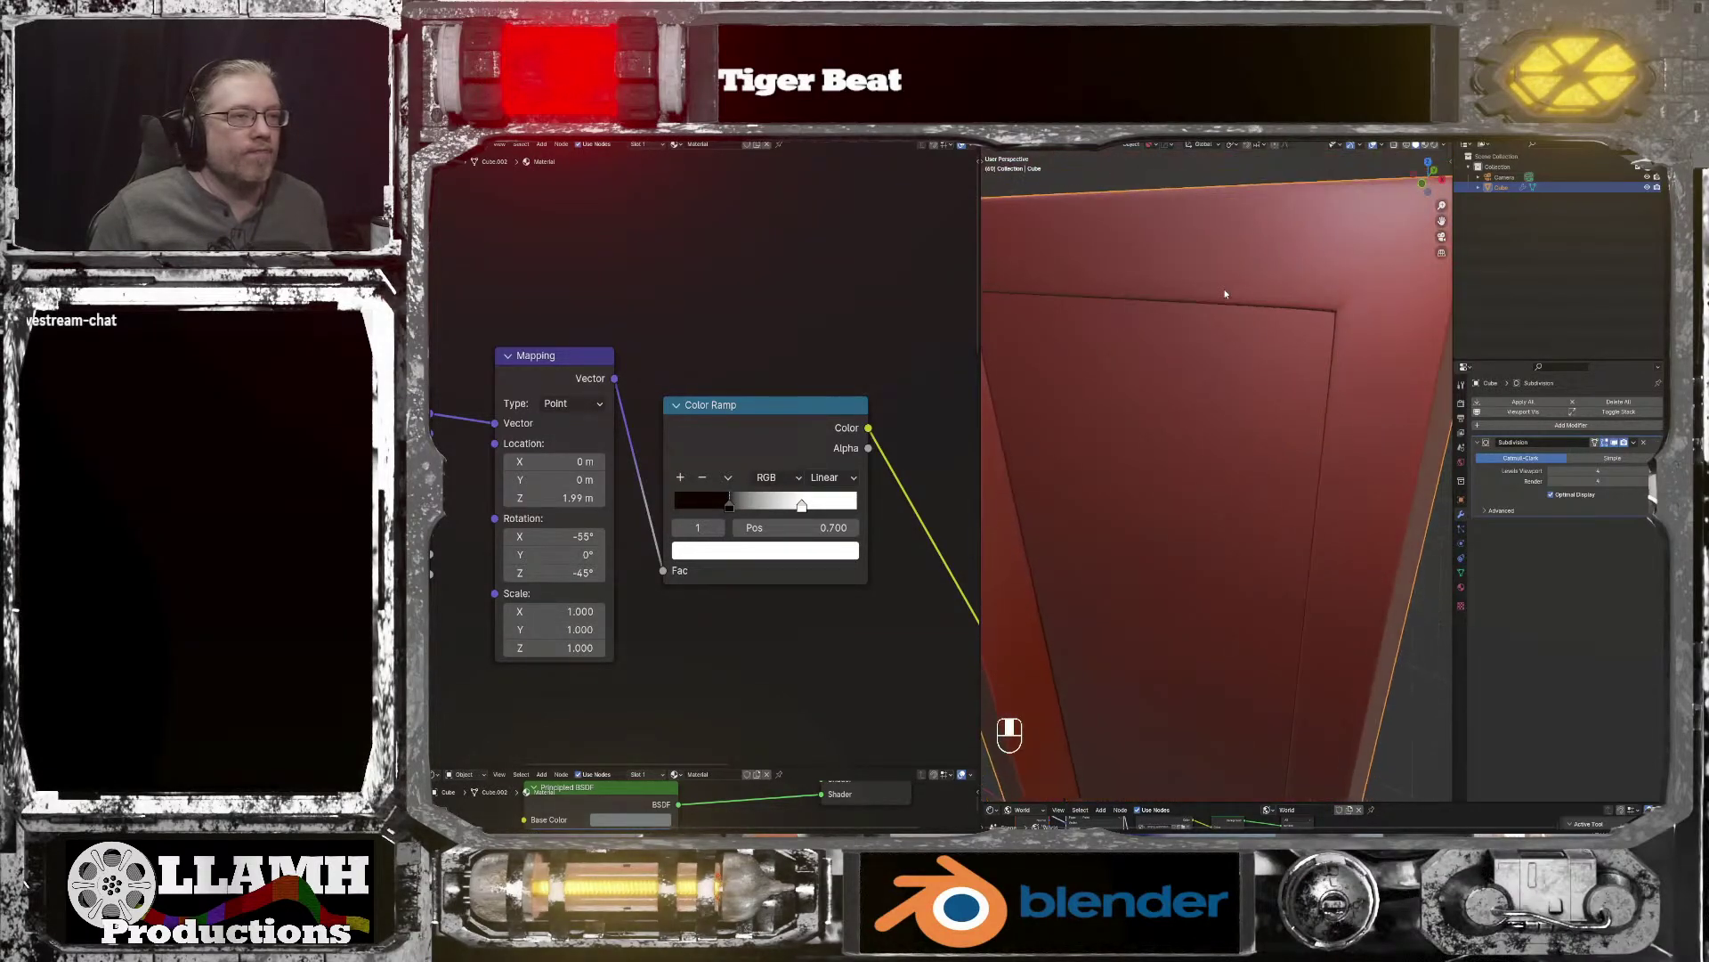
# Step: Inspect the mesh around the recessed panel's upper corners in edit mode, and return to object mode
pyautogui.press('Tab')
pyautogui.click(1215, 365)
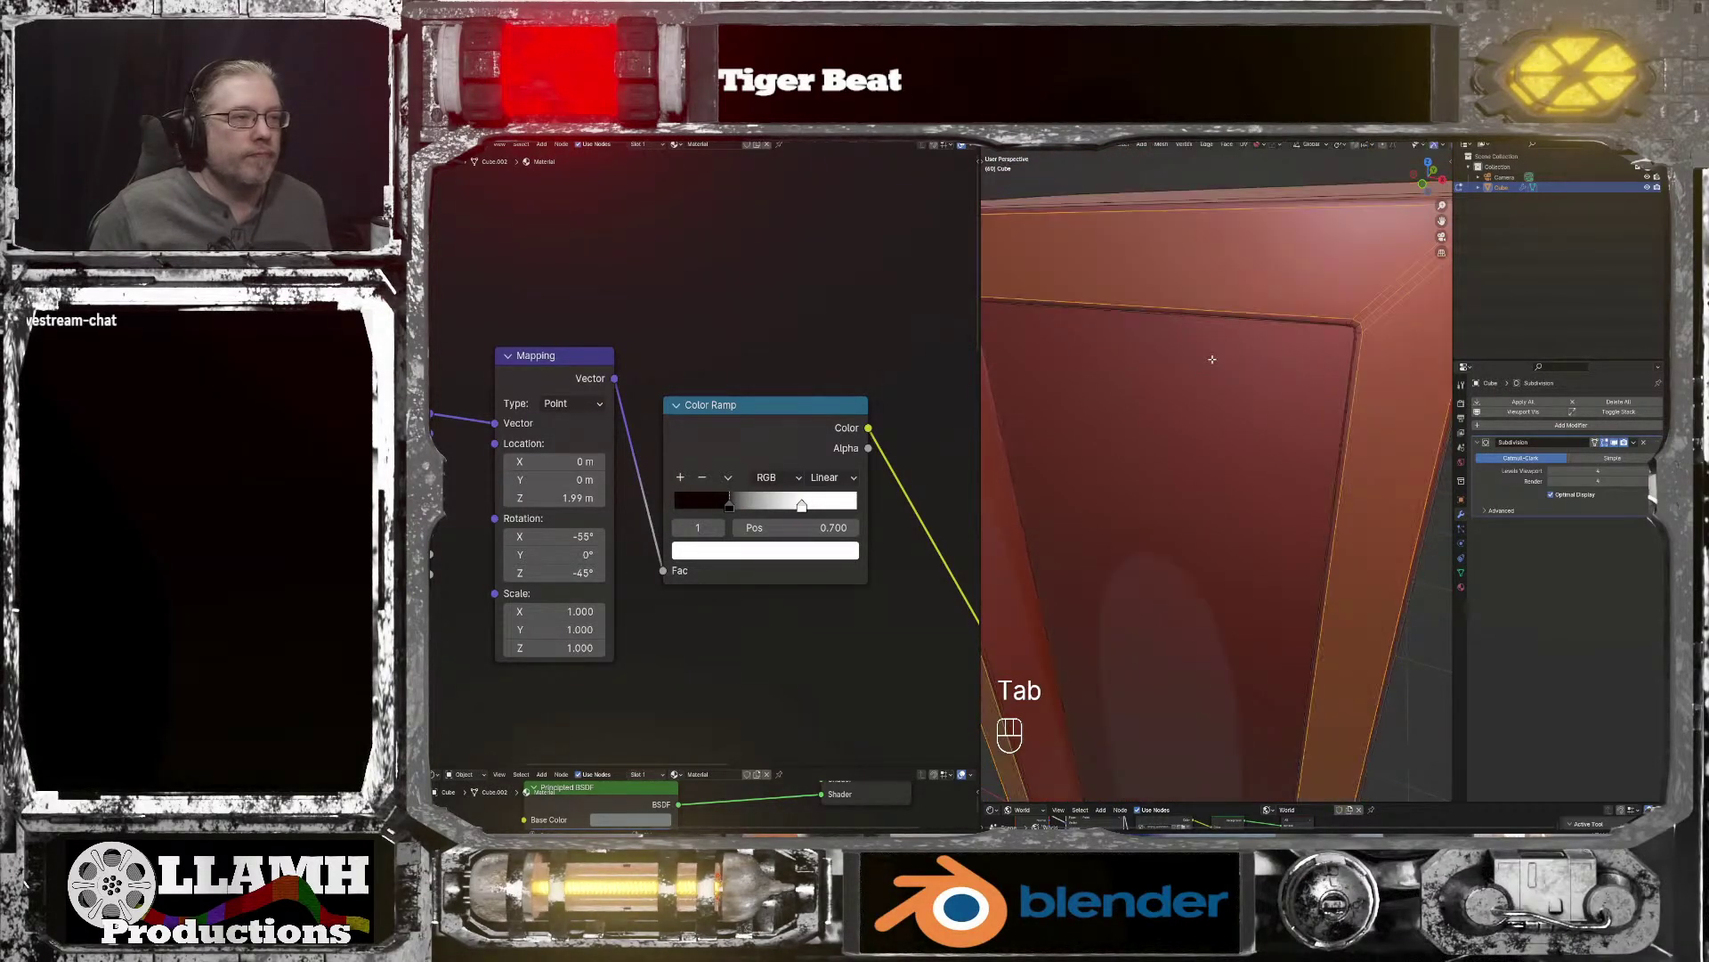
pyautogui.moveTo(1213, 359); pyautogui.dragTo(1302, 343, button='middle')
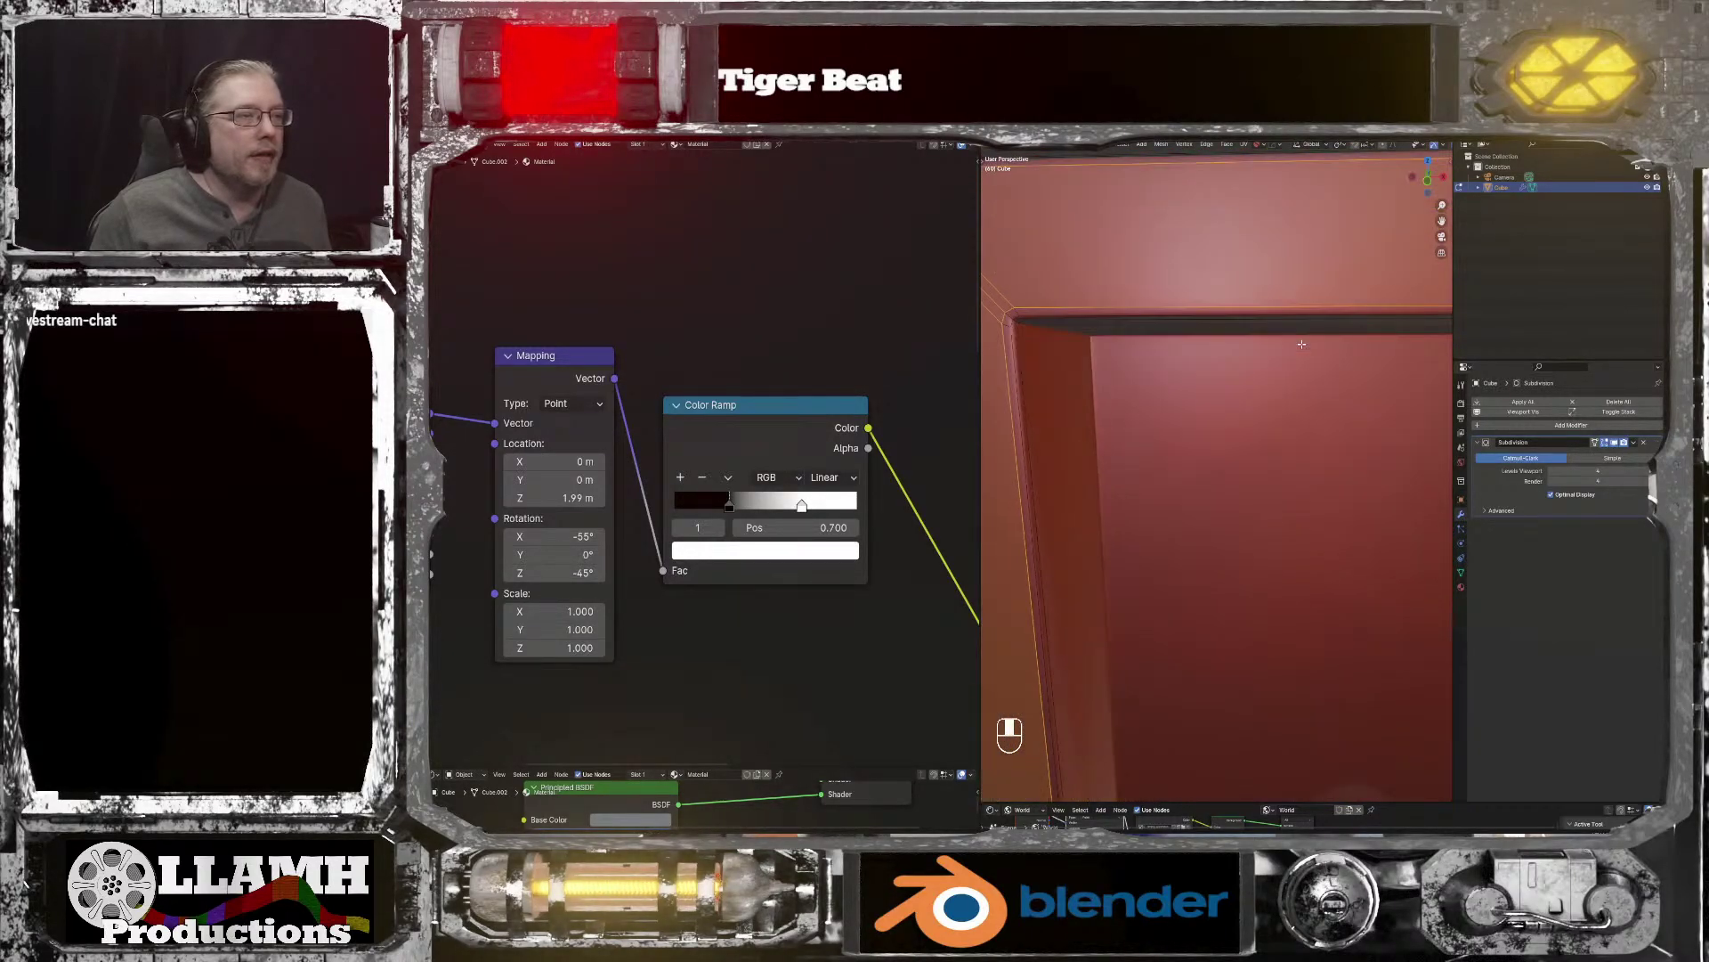
pyautogui.scroll(3, 1302, 344)
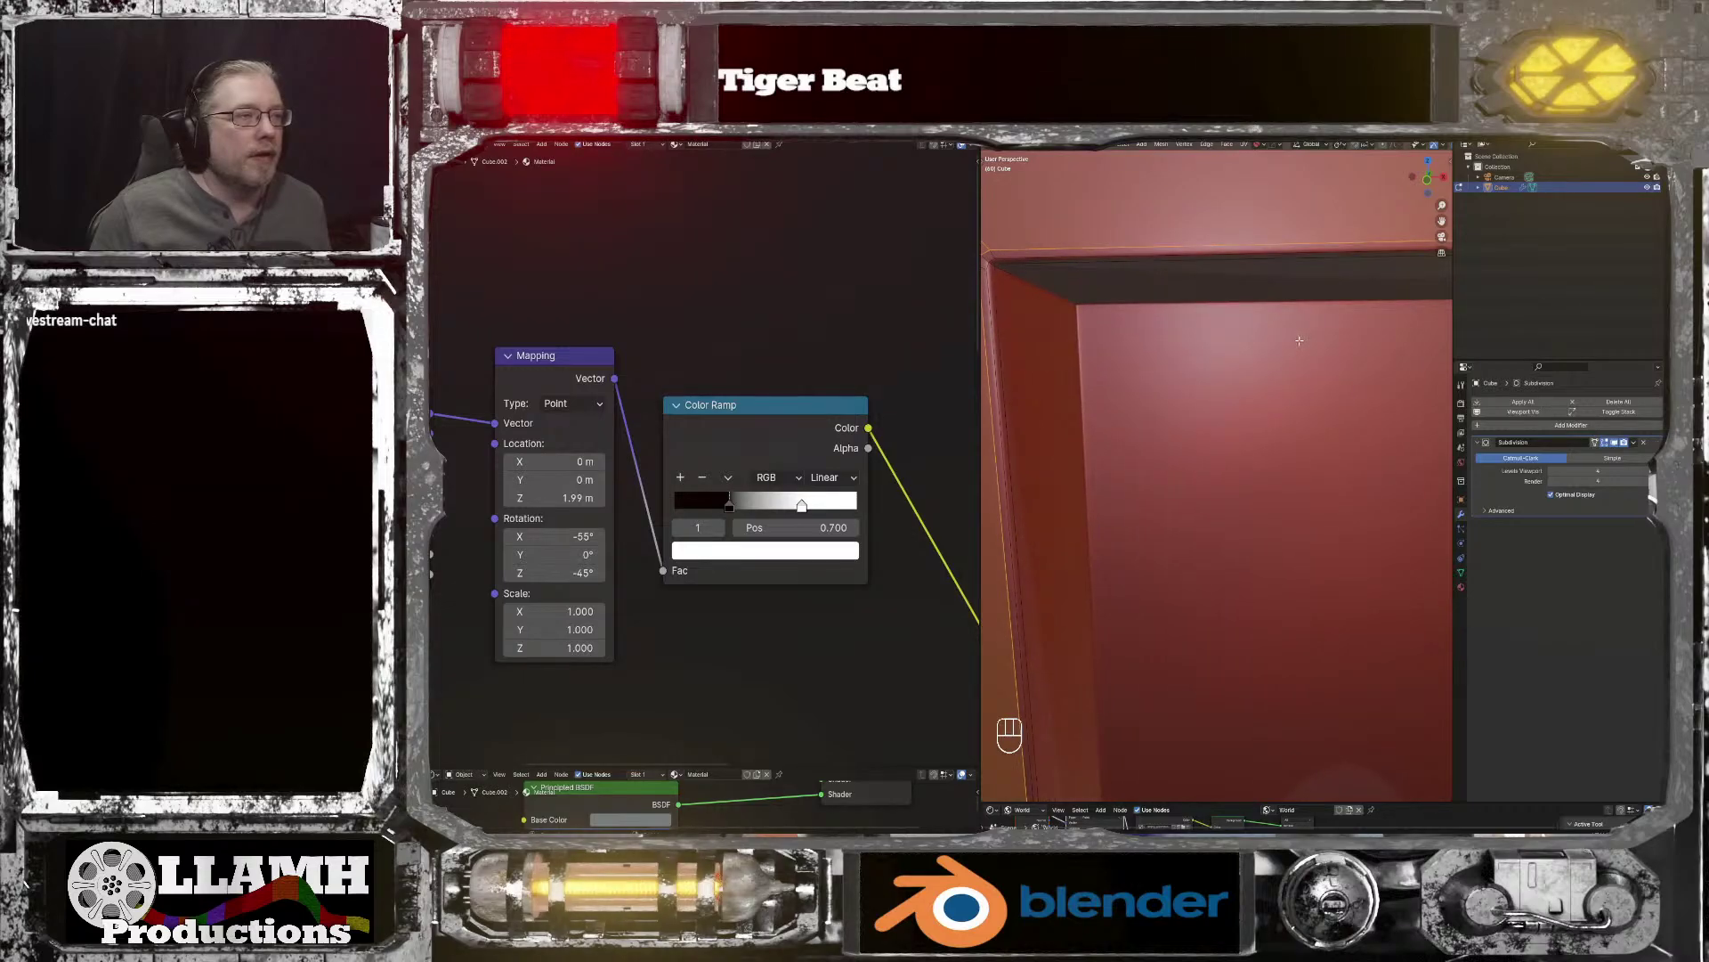
pyautogui.scroll(-3, 1300, 341)
pyautogui.press('Tab')
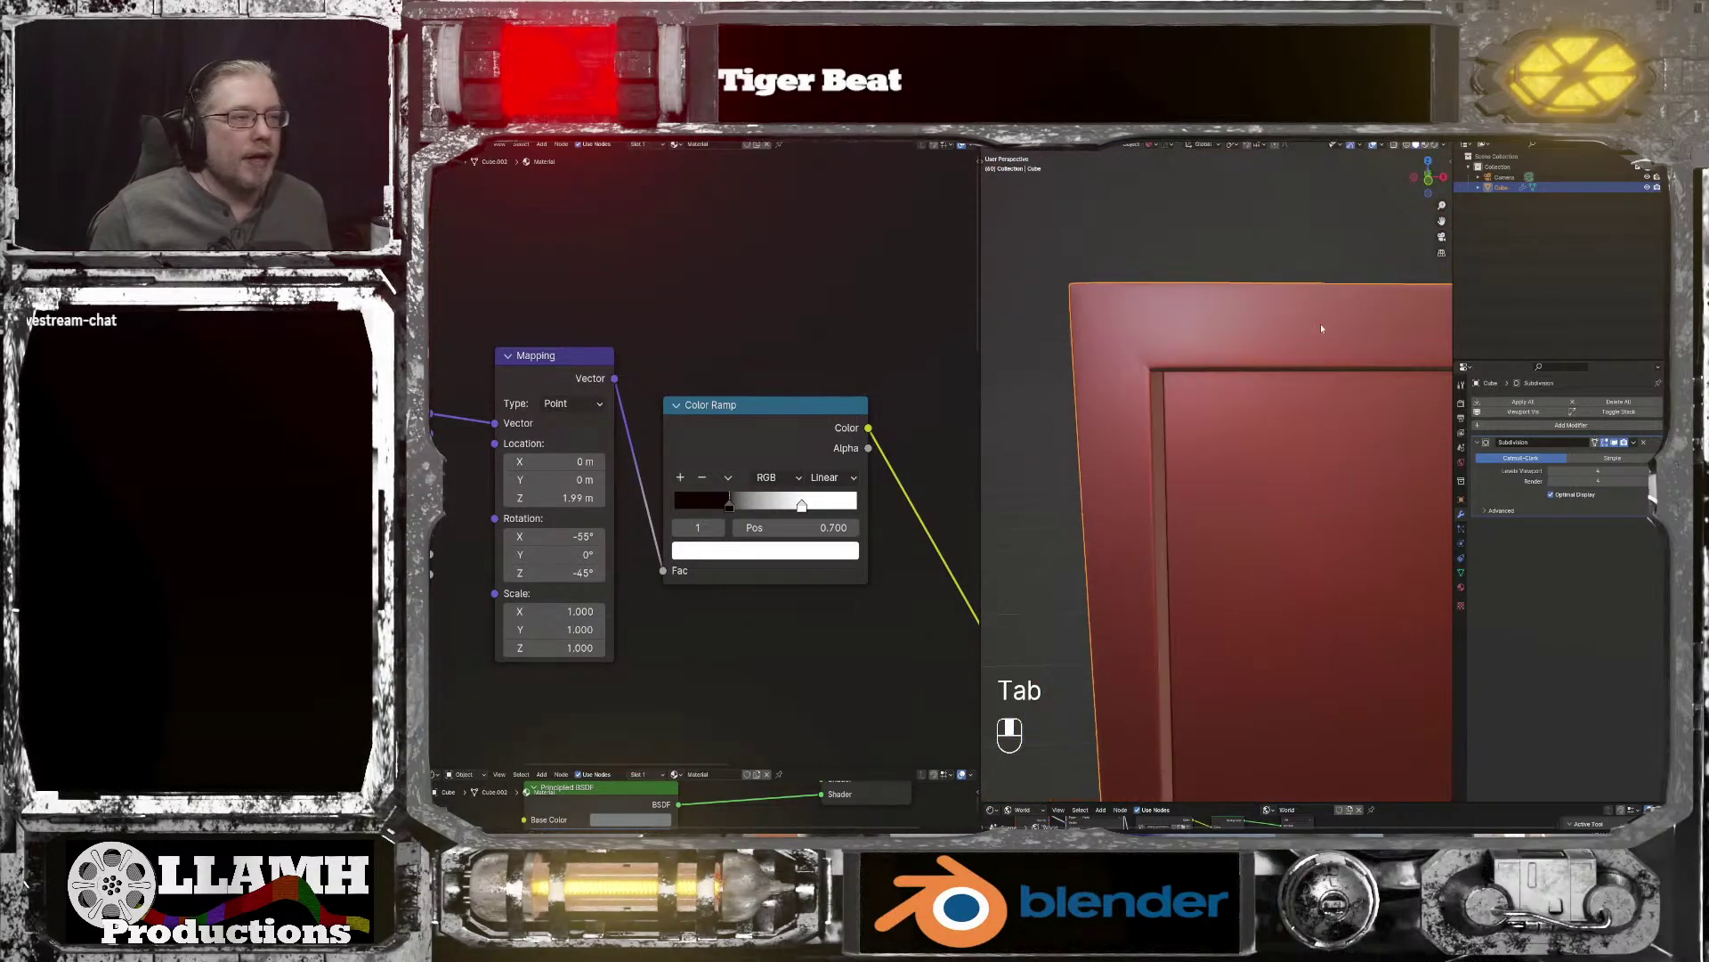
# Step: Try a Weighted Normal modifier on the block and remove it
pyautogui.click(1570, 425)
pyautogui.moveTo(1545, 412)
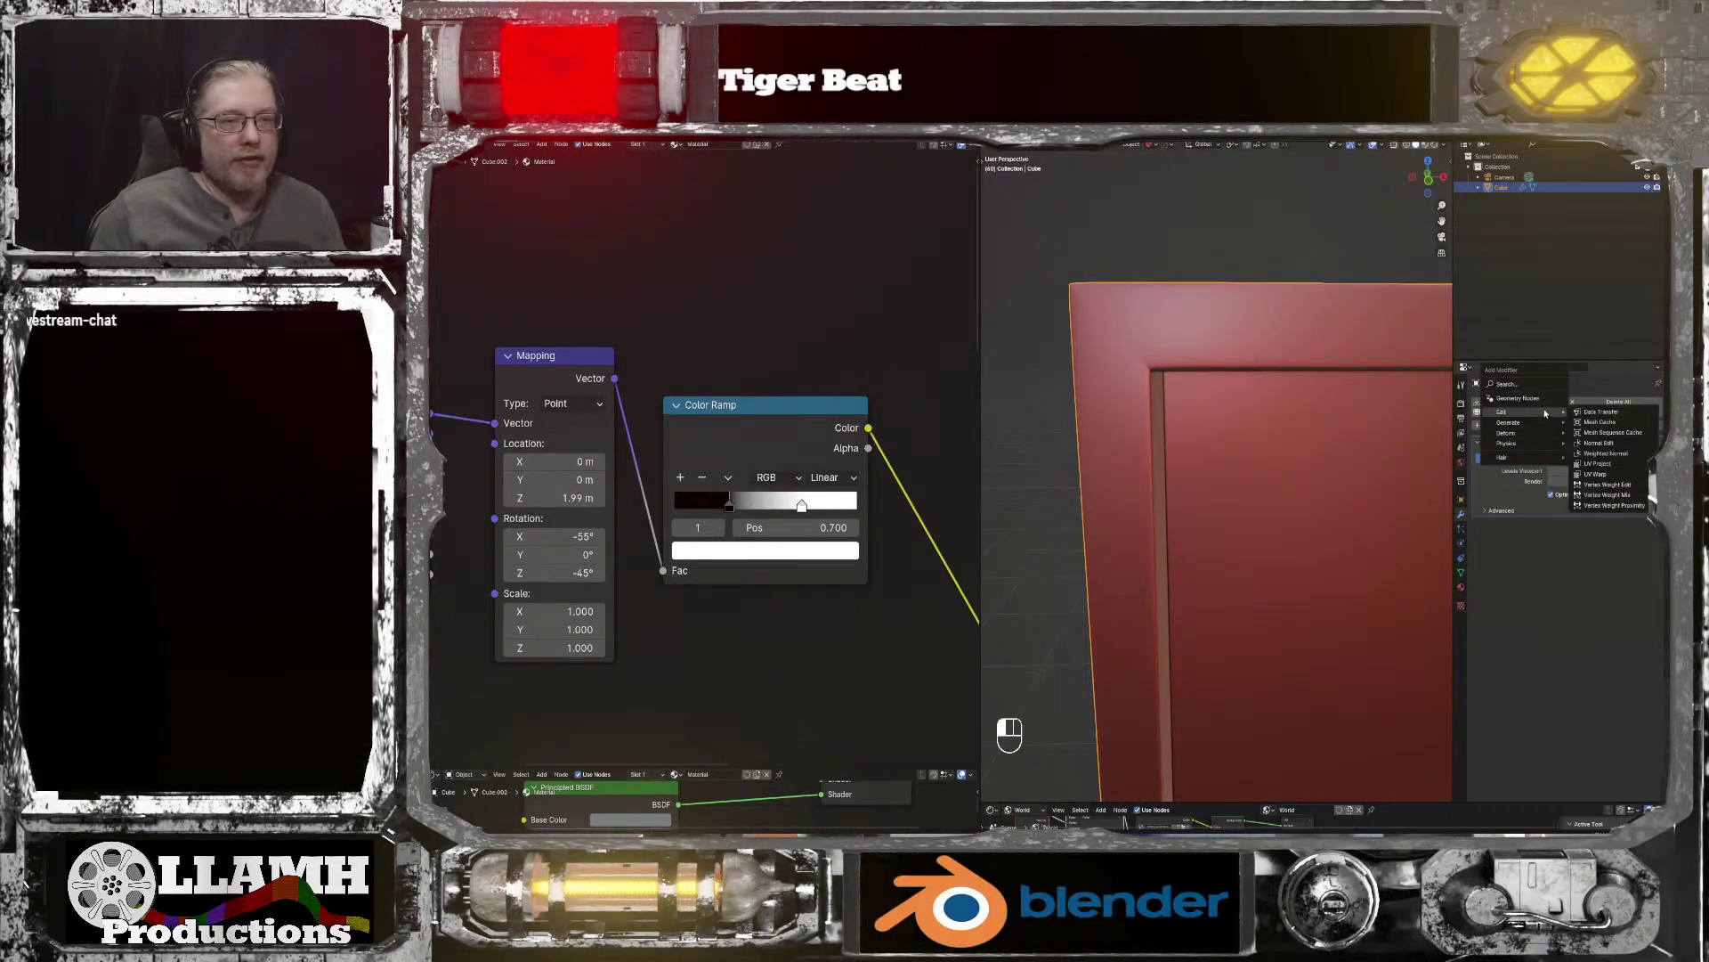
pyautogui.click(1602, 453)
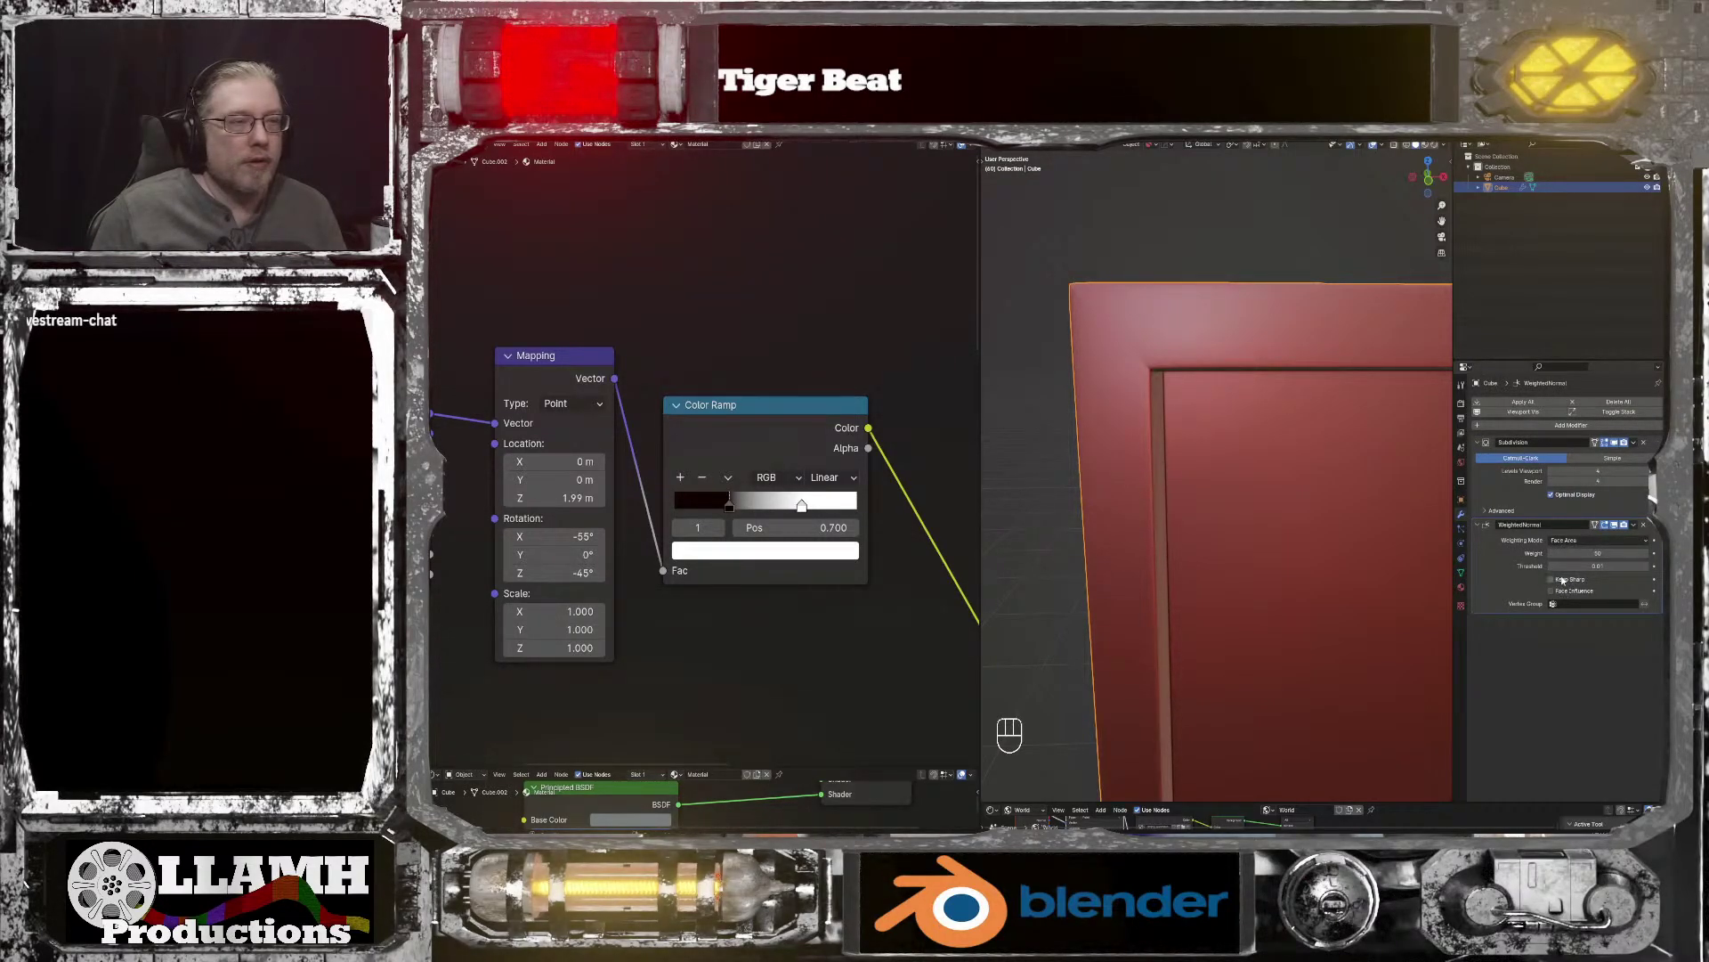
pyautogui.hotkey('ctrl', 'x')
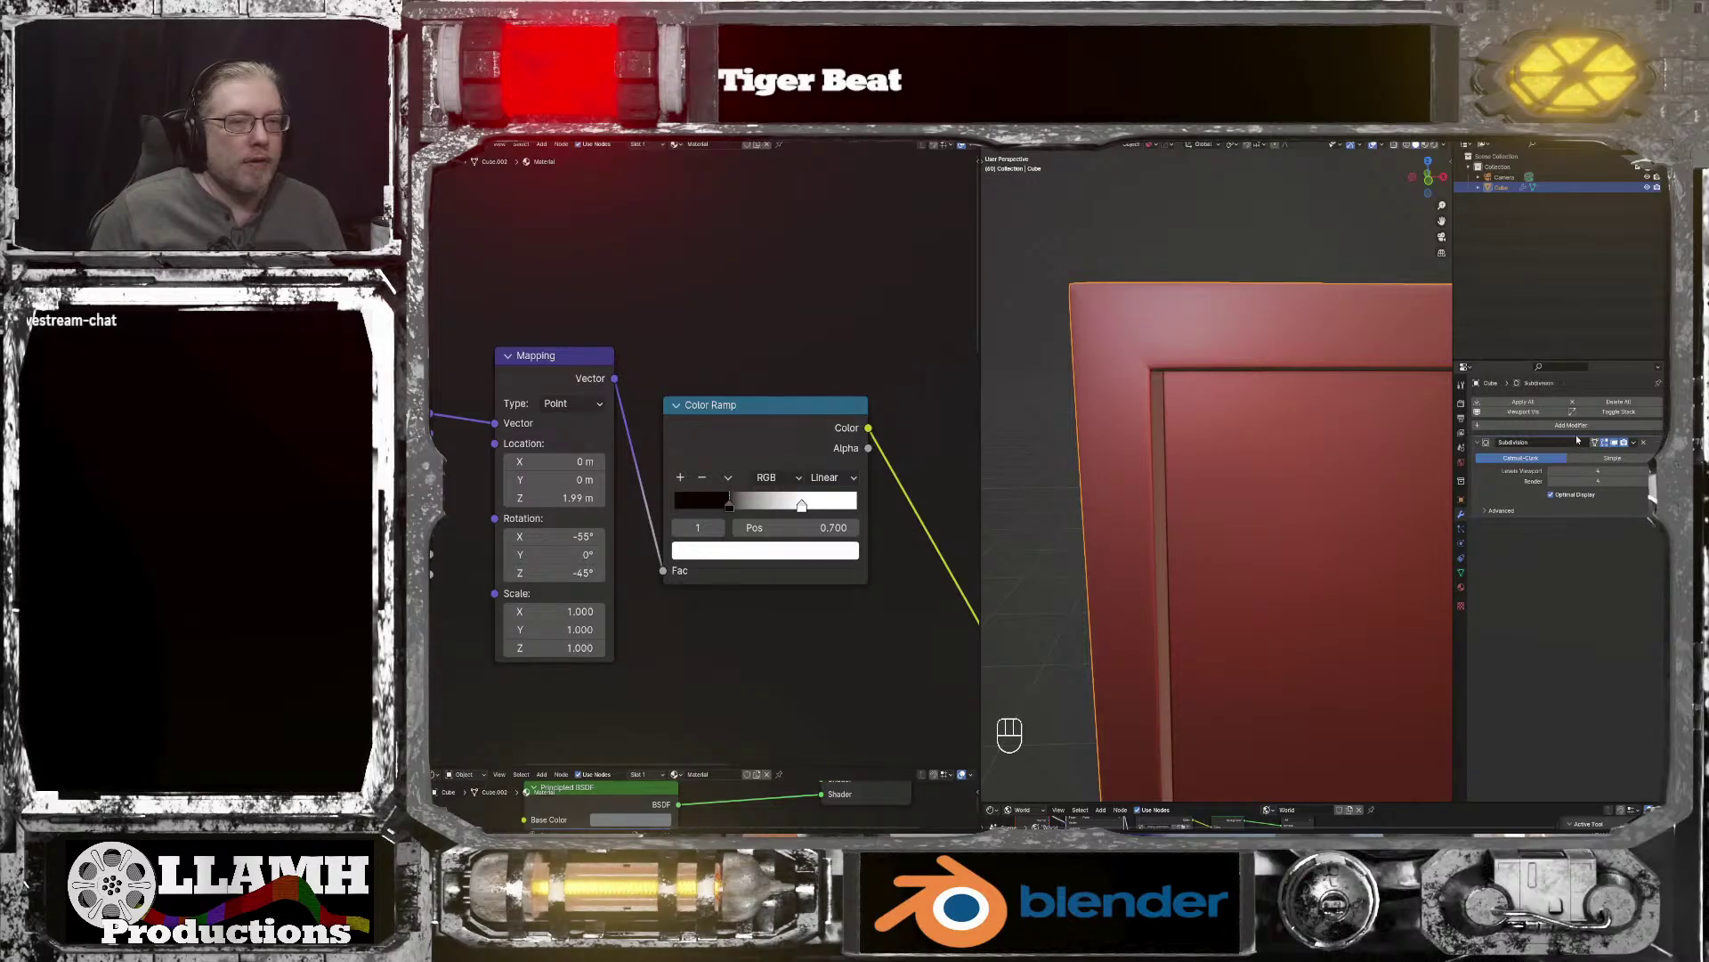
pyautogui.click(1571, 424)
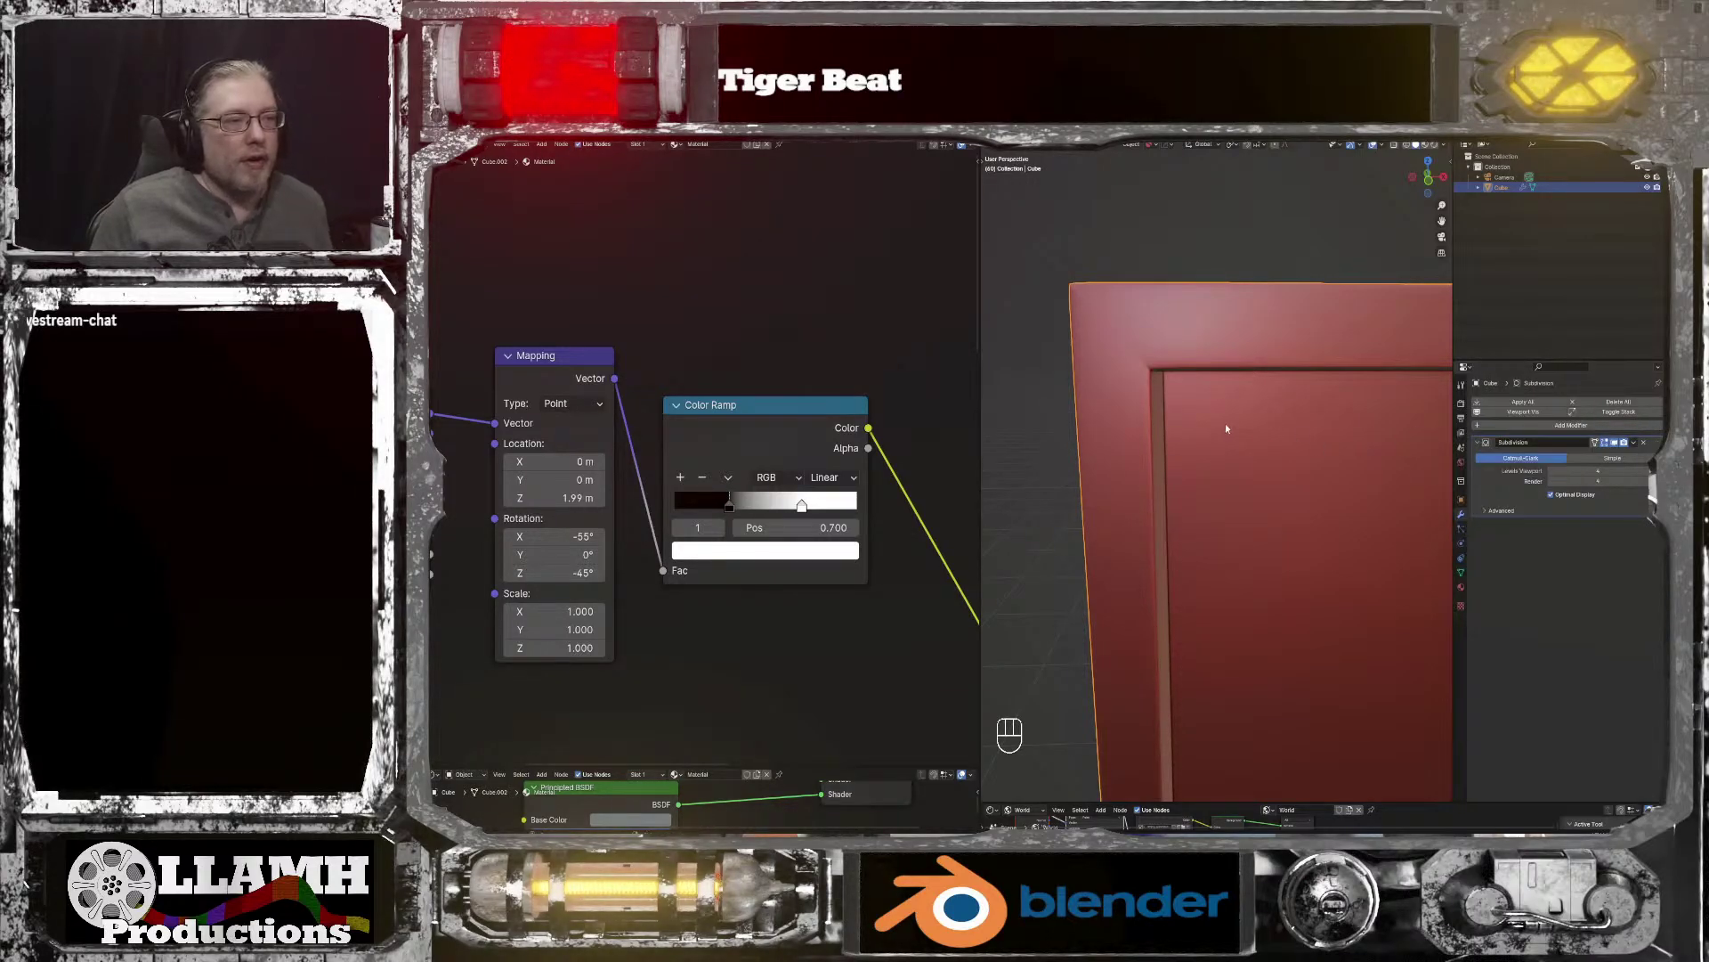
# Step: In edit mode, mark the edge loops bordering the frame around the recessed panel as sharp, and return to object mode
pyautogui.press('Tab')
pyautogui.click(1207, 479)
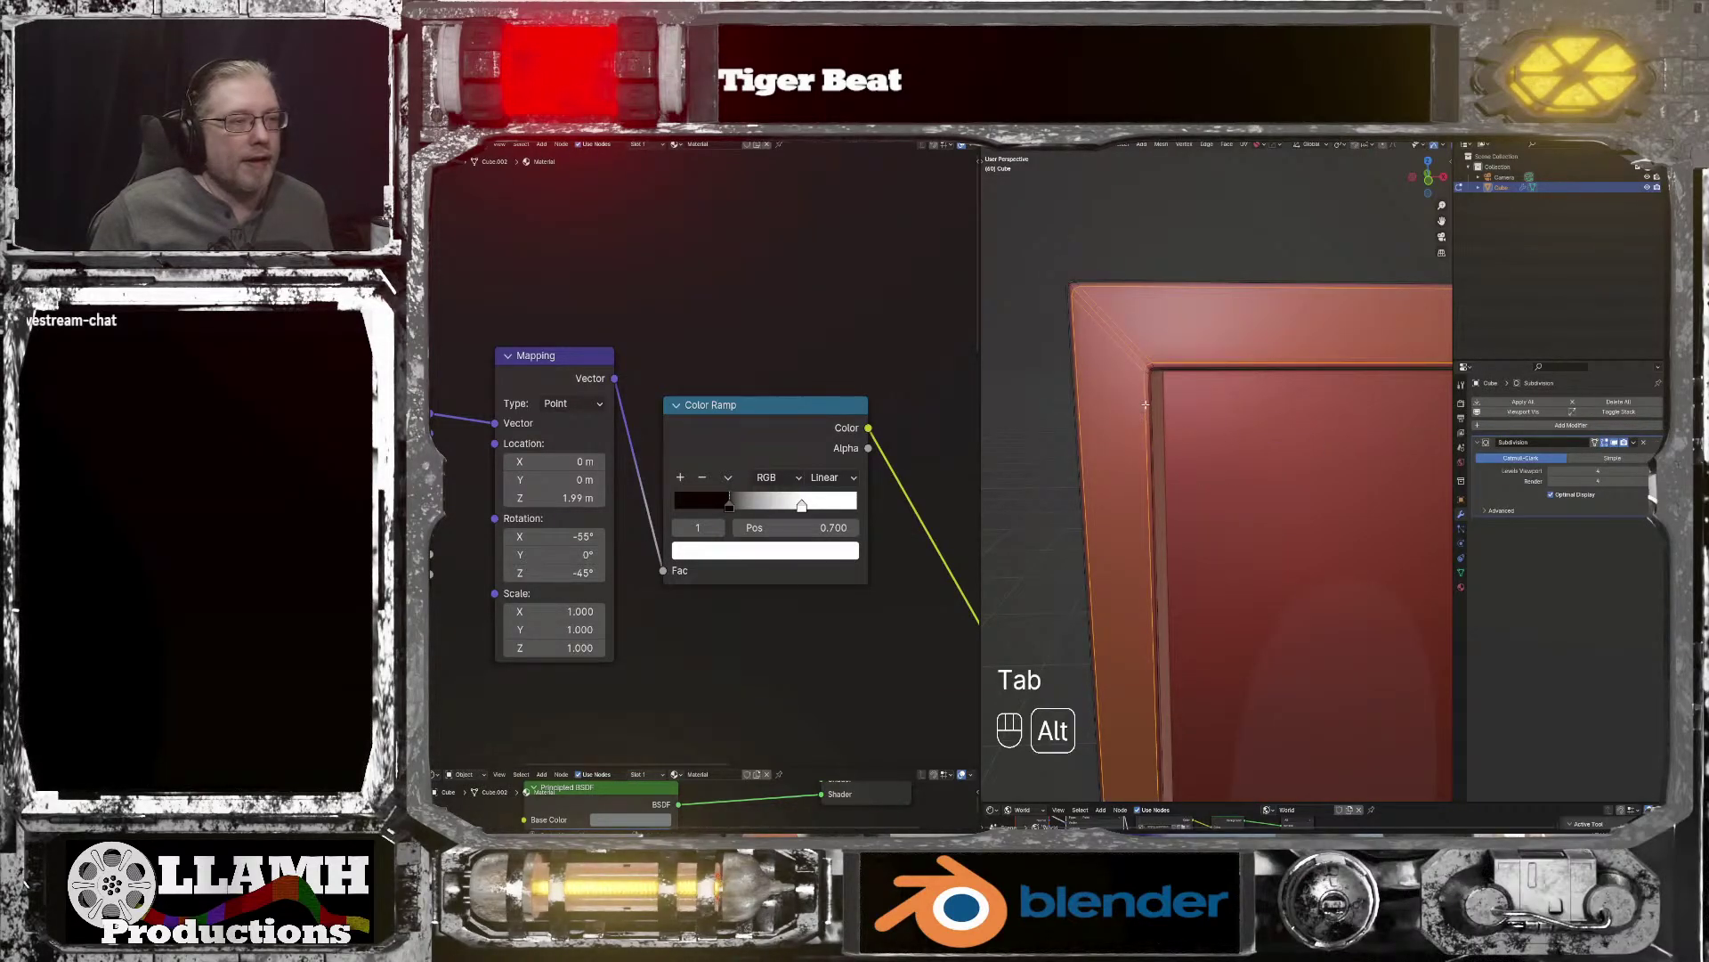
pyautogui.keyDown('alt'); pyautogui.keyDown('shift'); pyautogui.click(1076, 340); pyautogui.keyUp('shift'); pyautogui.keyUp('alt')
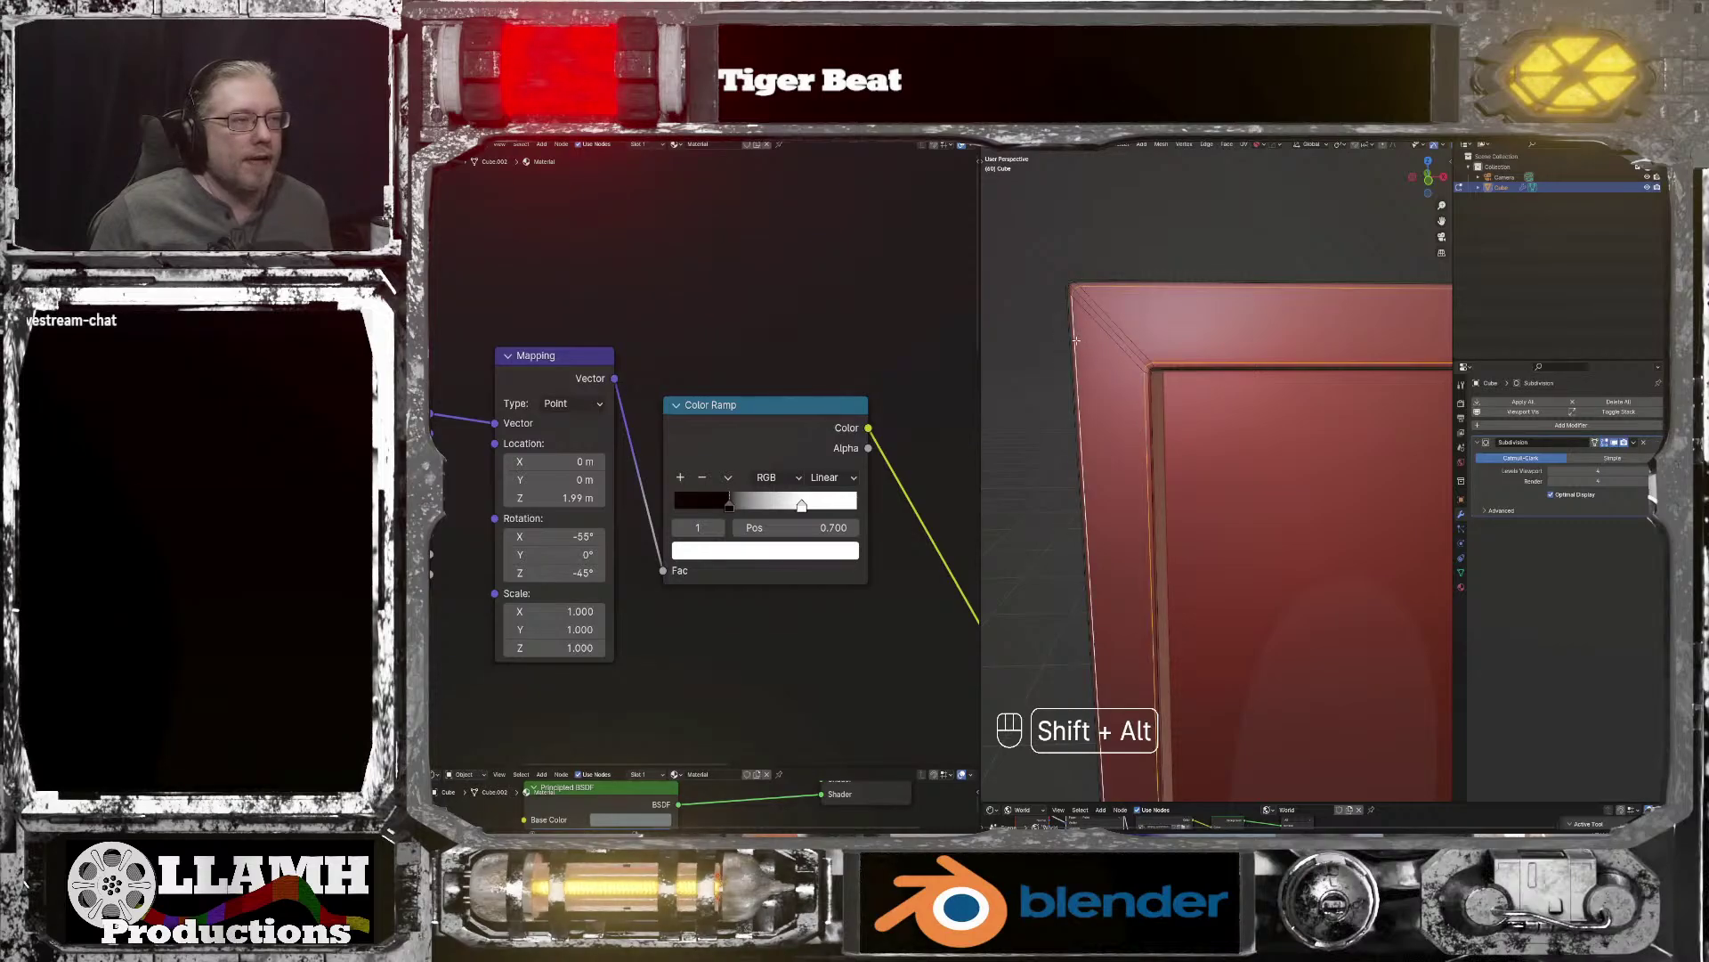
pyautogui.click(1212, 146)
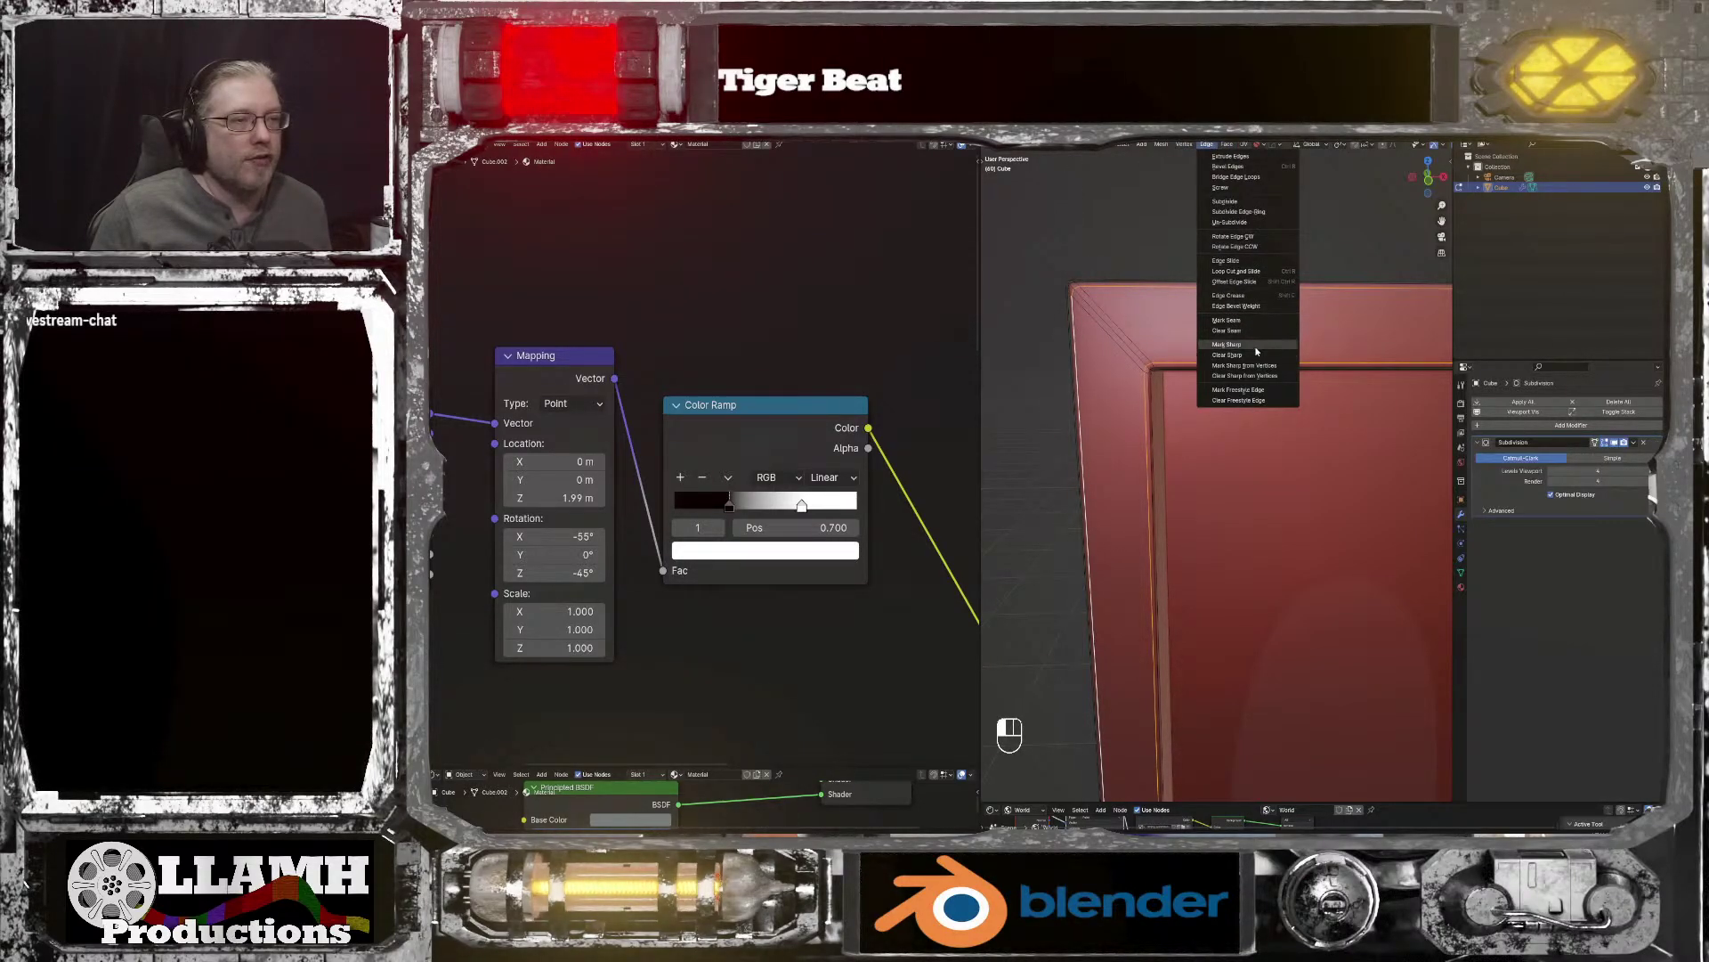
pyautogui.click(1229, 344)
pyautogui.press('Tab')
# Step: Examine the shading along the block's sharpened frame edges, recessed panels and upper corners from several angles
pyautogui.moveTo(1222, 311); pyautogui.dragTo(1202, 340, button='middle')
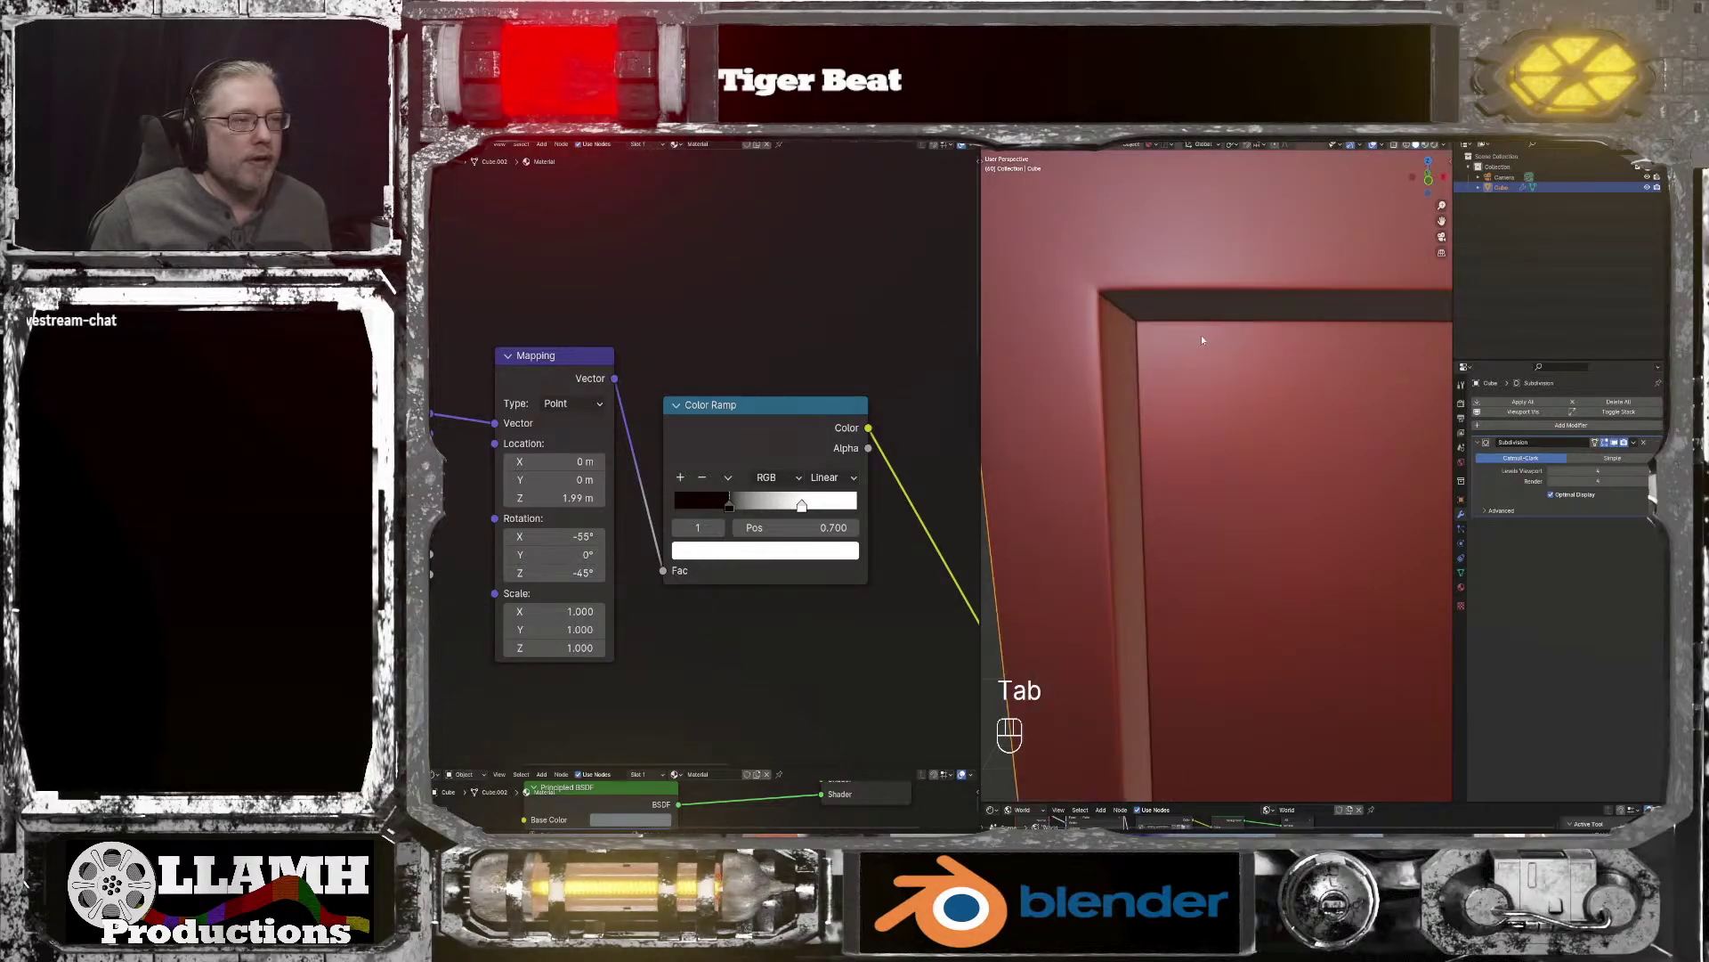
pyautogui.scroll(-5, 1200, 335)
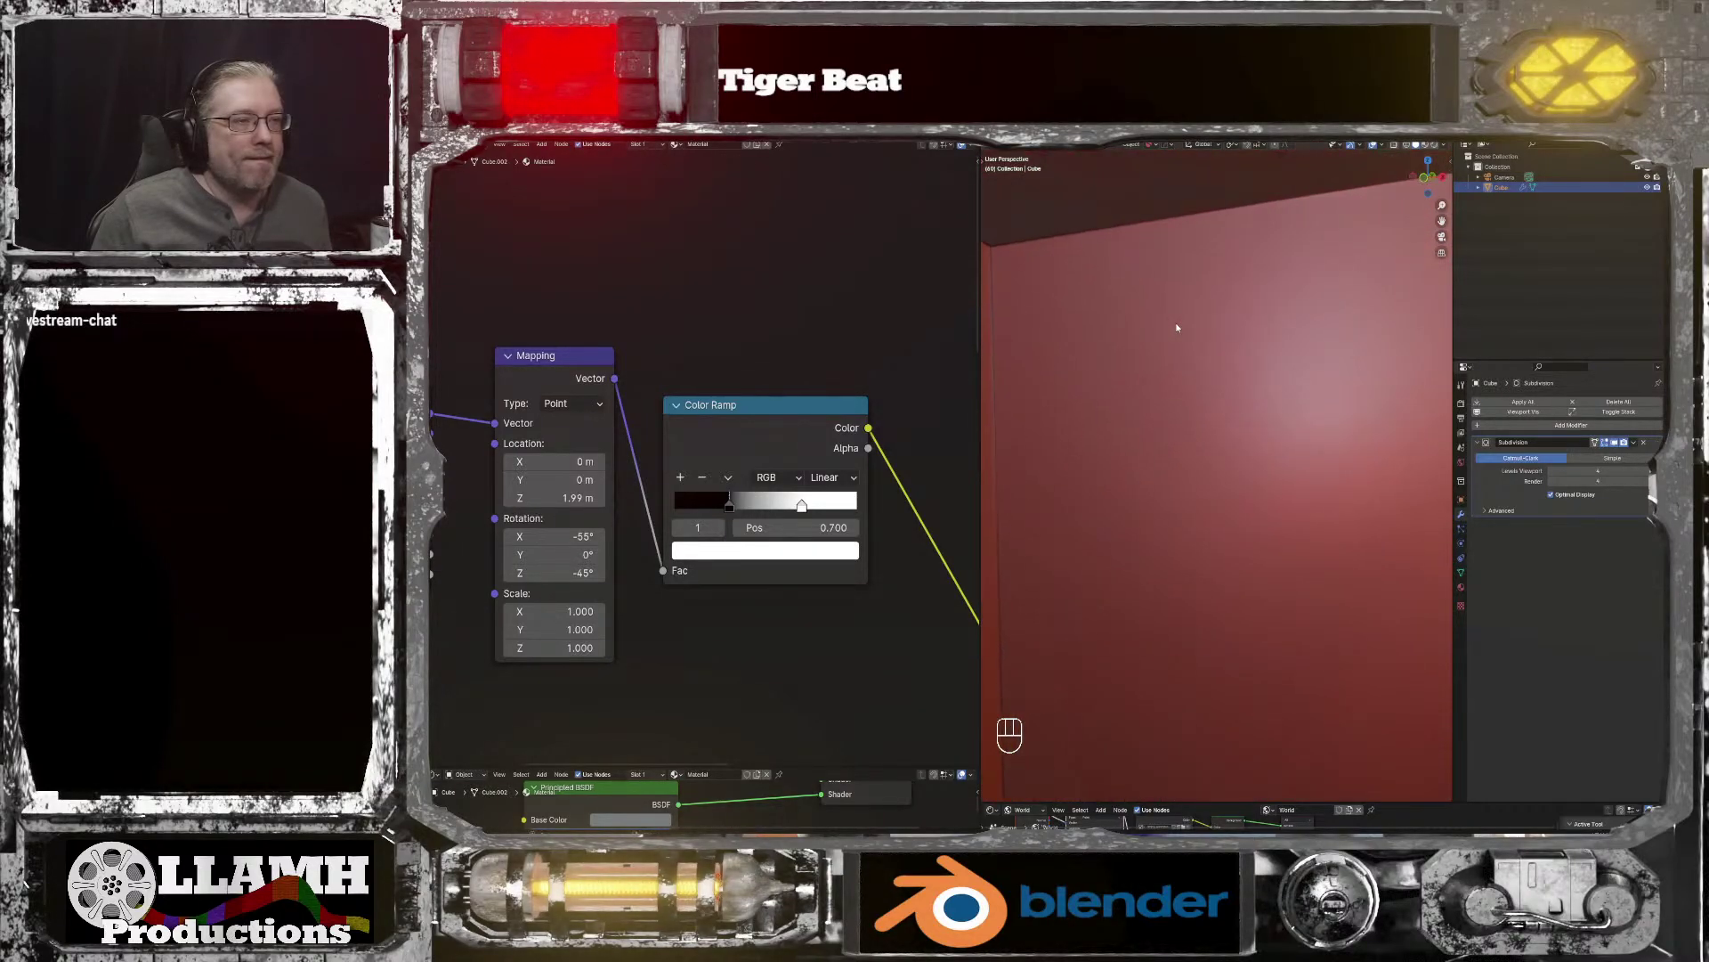
pyautogui.scroll(6, 1176, 328)
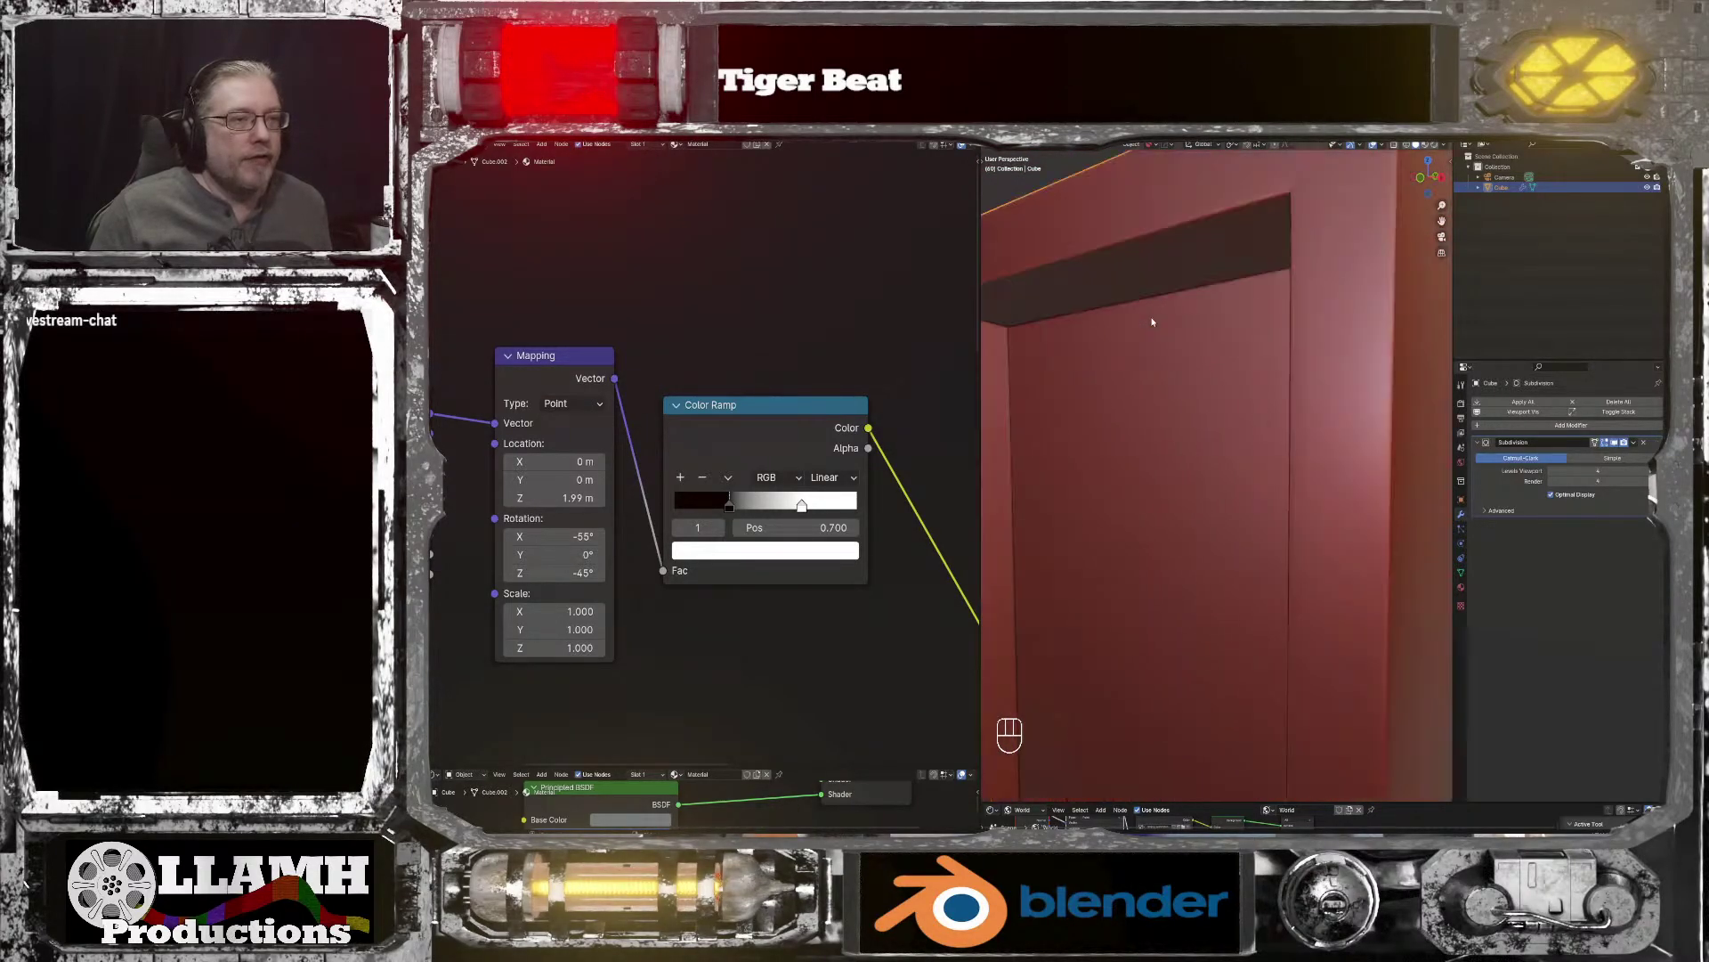
pyautogui.scroll(-2, 1152, 322)
pyautogui.moveTo(1152, 322); pyautogui.dragTo(1149, 331, button='middle')
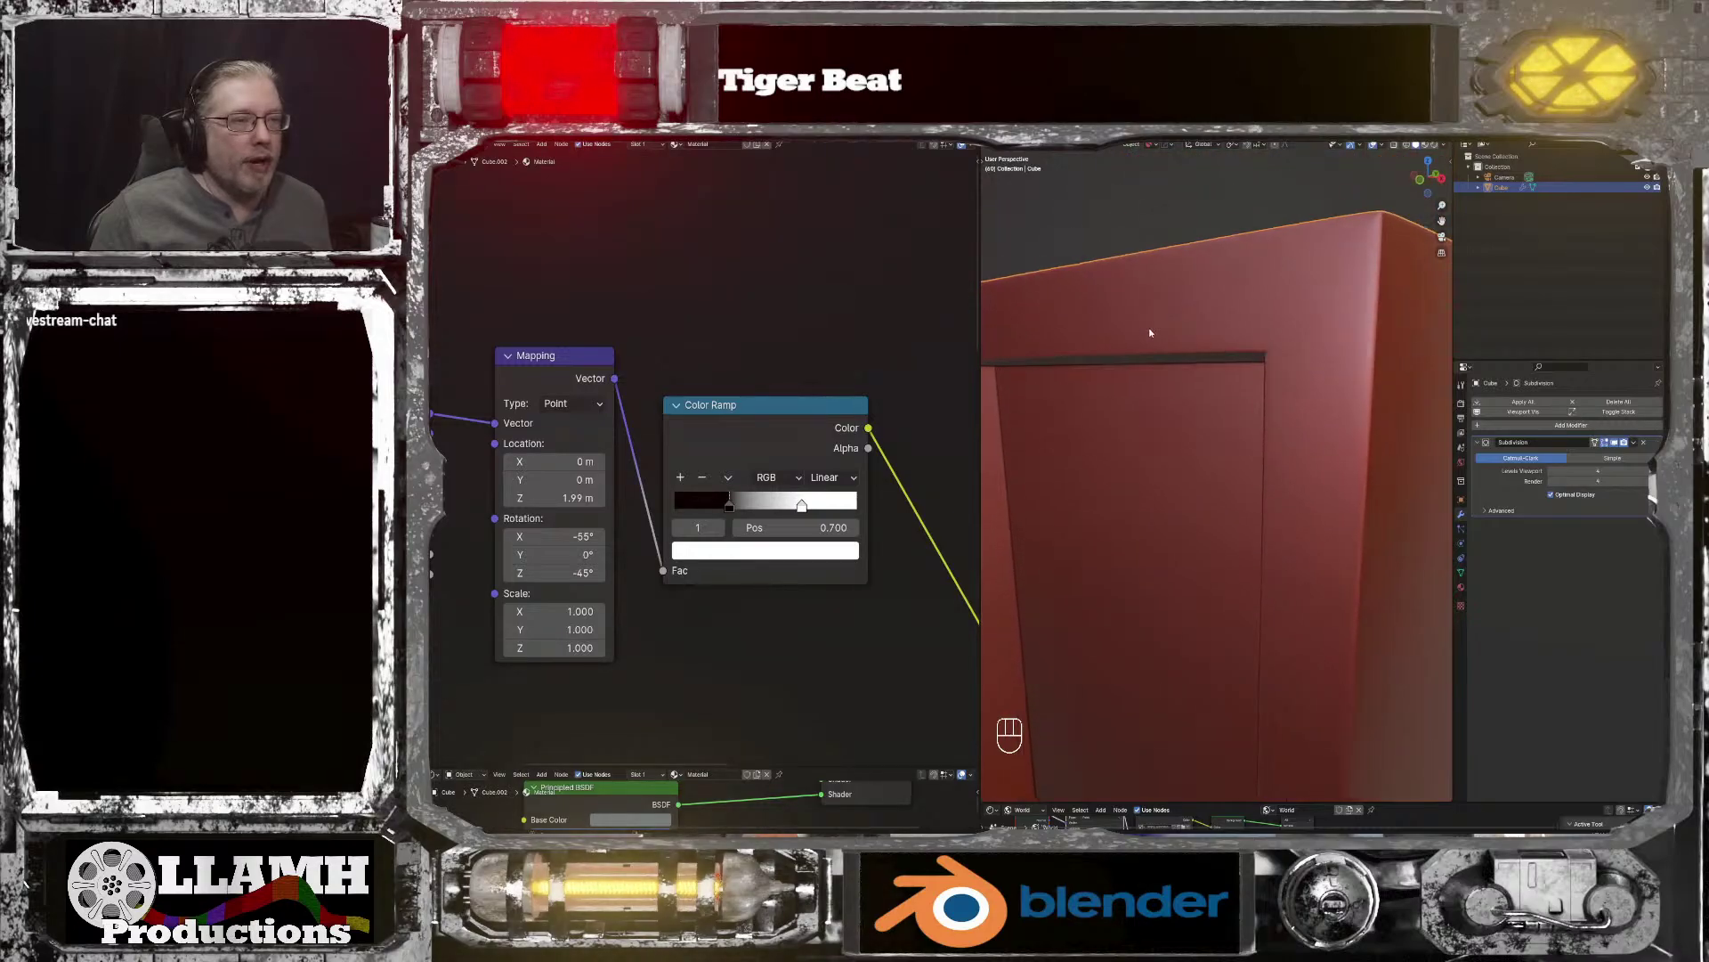
pyautogui.scroll(3, 1151, 332)
pyautogui.scroll(-6, 1162, 338)
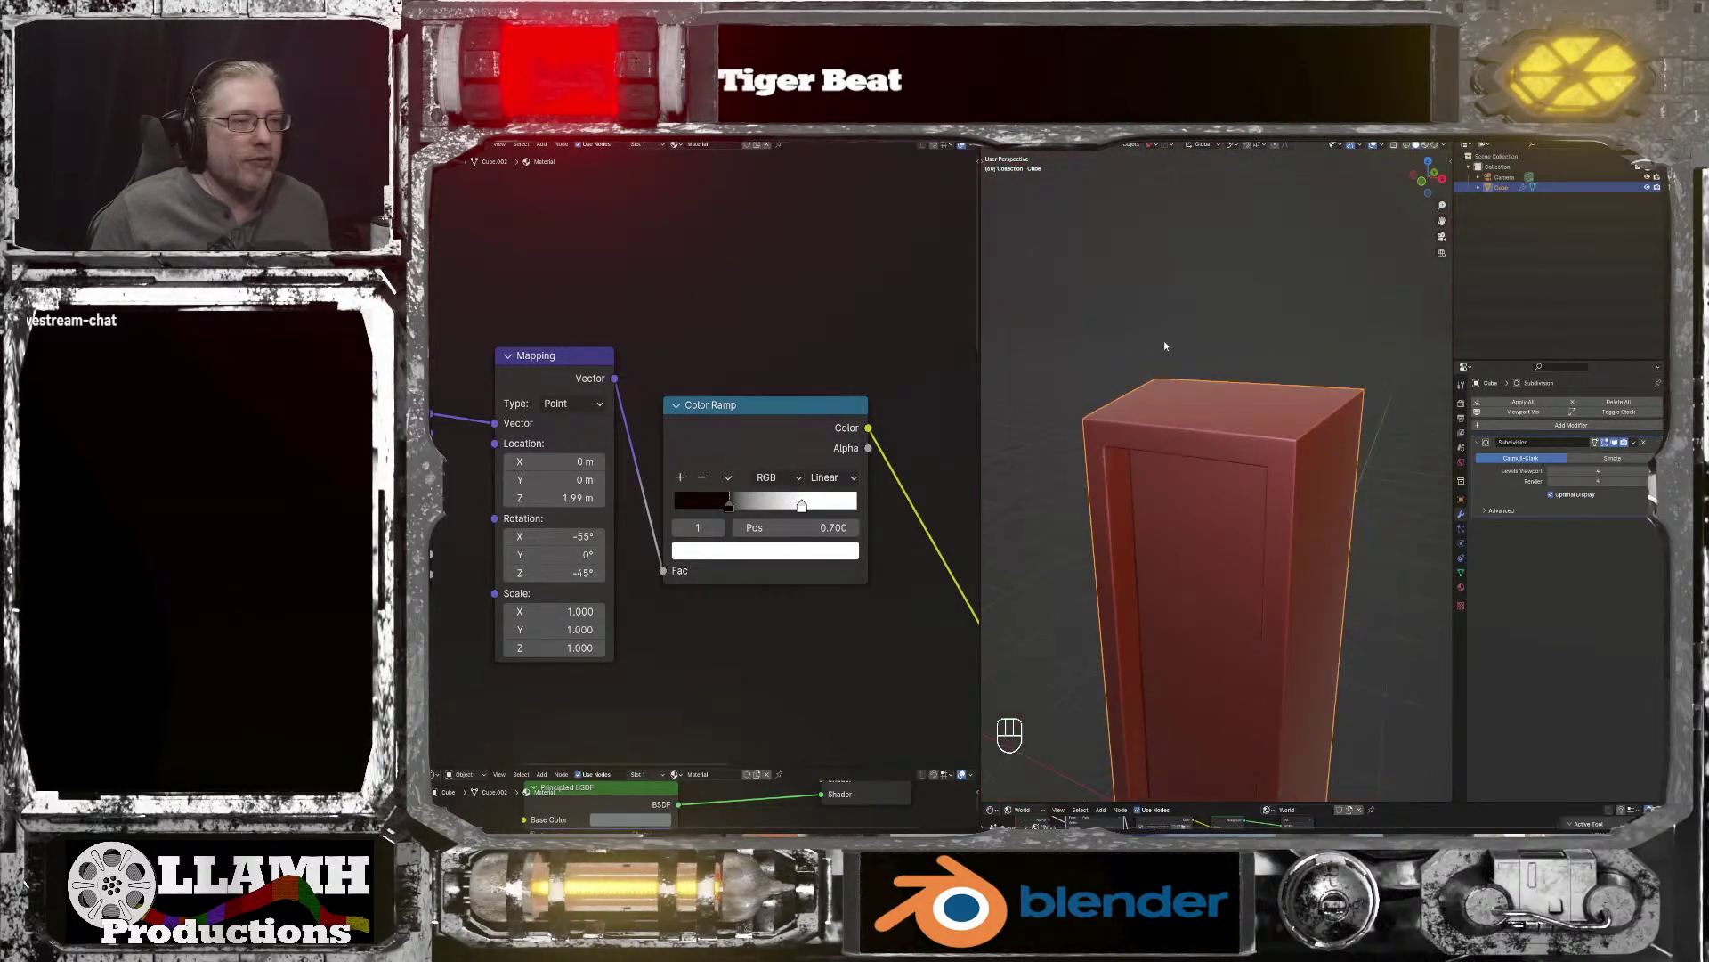
pyautogui.moveTo(1172, 324); pyautogui.dragTo(1208, 298, button='middle')
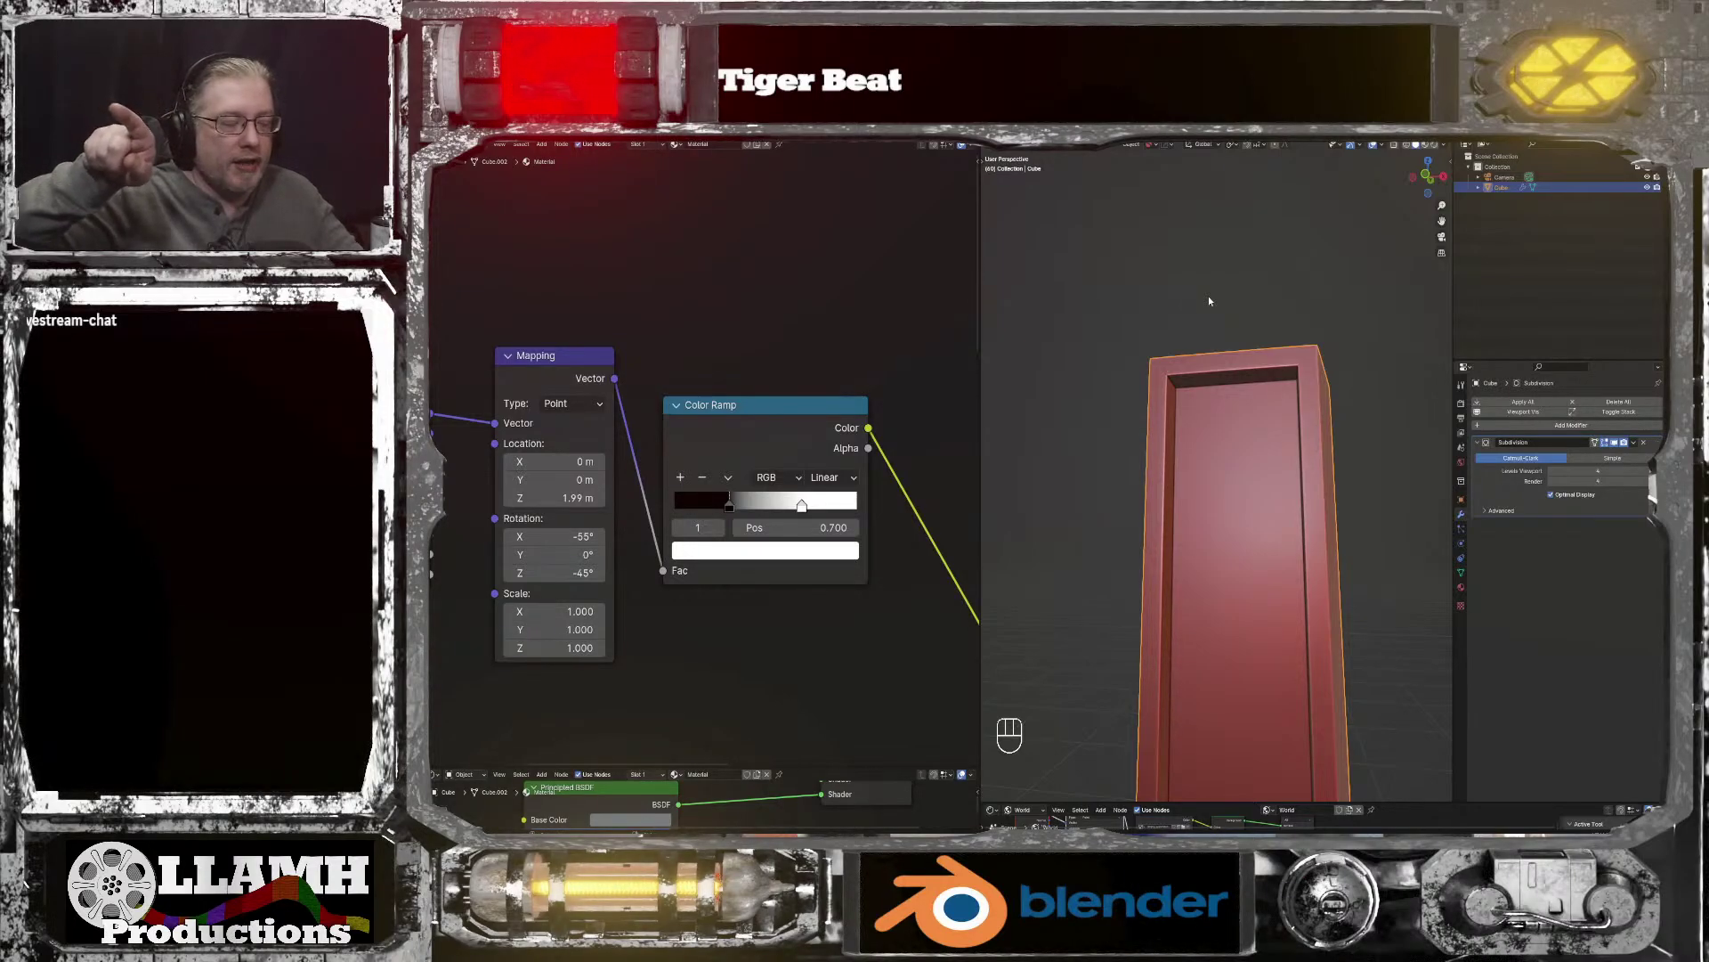
# Step: Add a Bevel modifier to the block, set its outer miter to Arc and check the panel's corner
pyautogui.click(1550, 426)
pyautogui.moveTo(1552, 445)
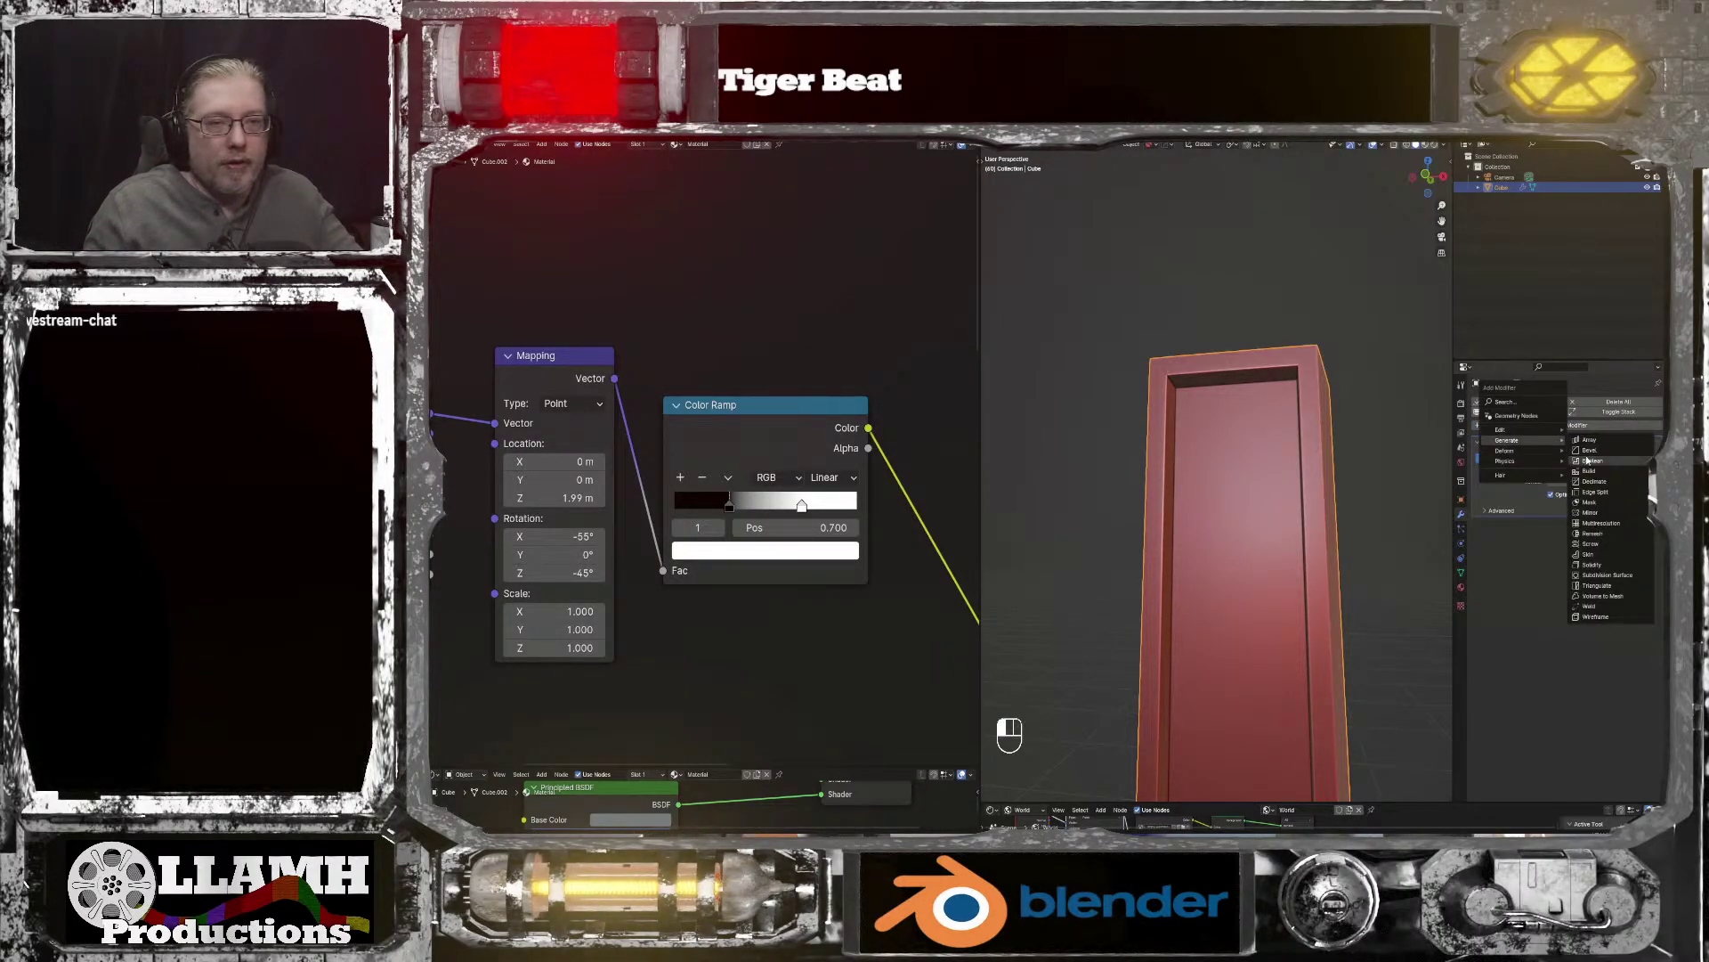
pyautogui.click(1588, 450)
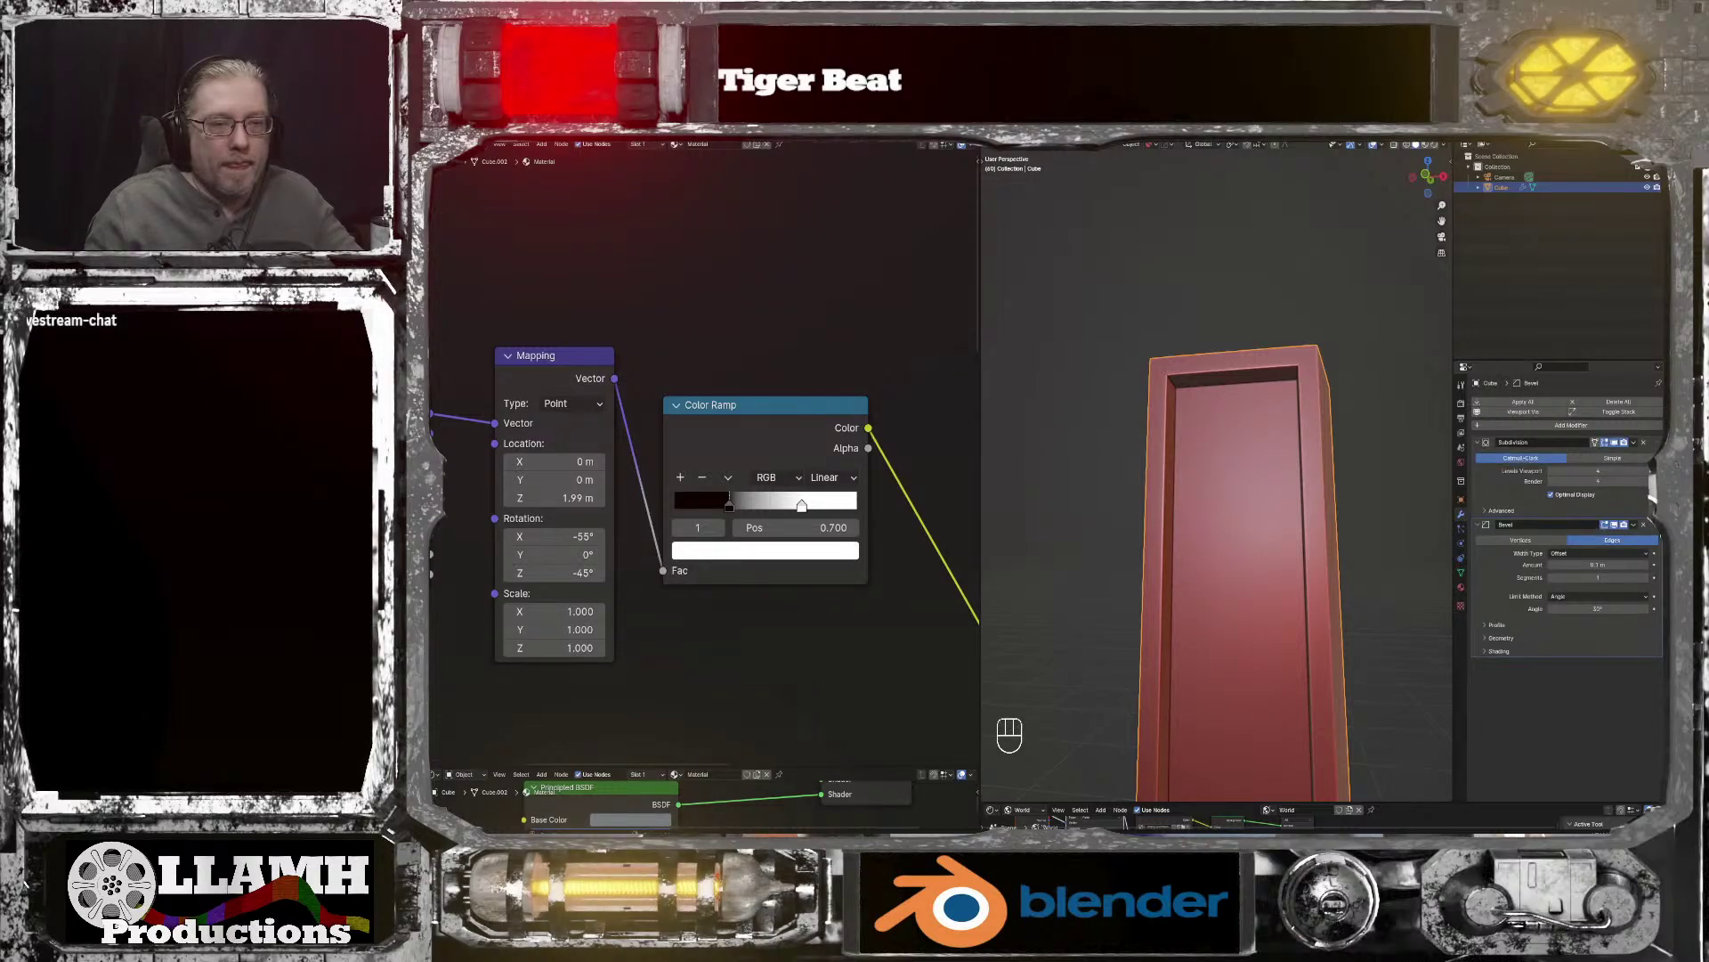
pyautogui.click(1501, 637)
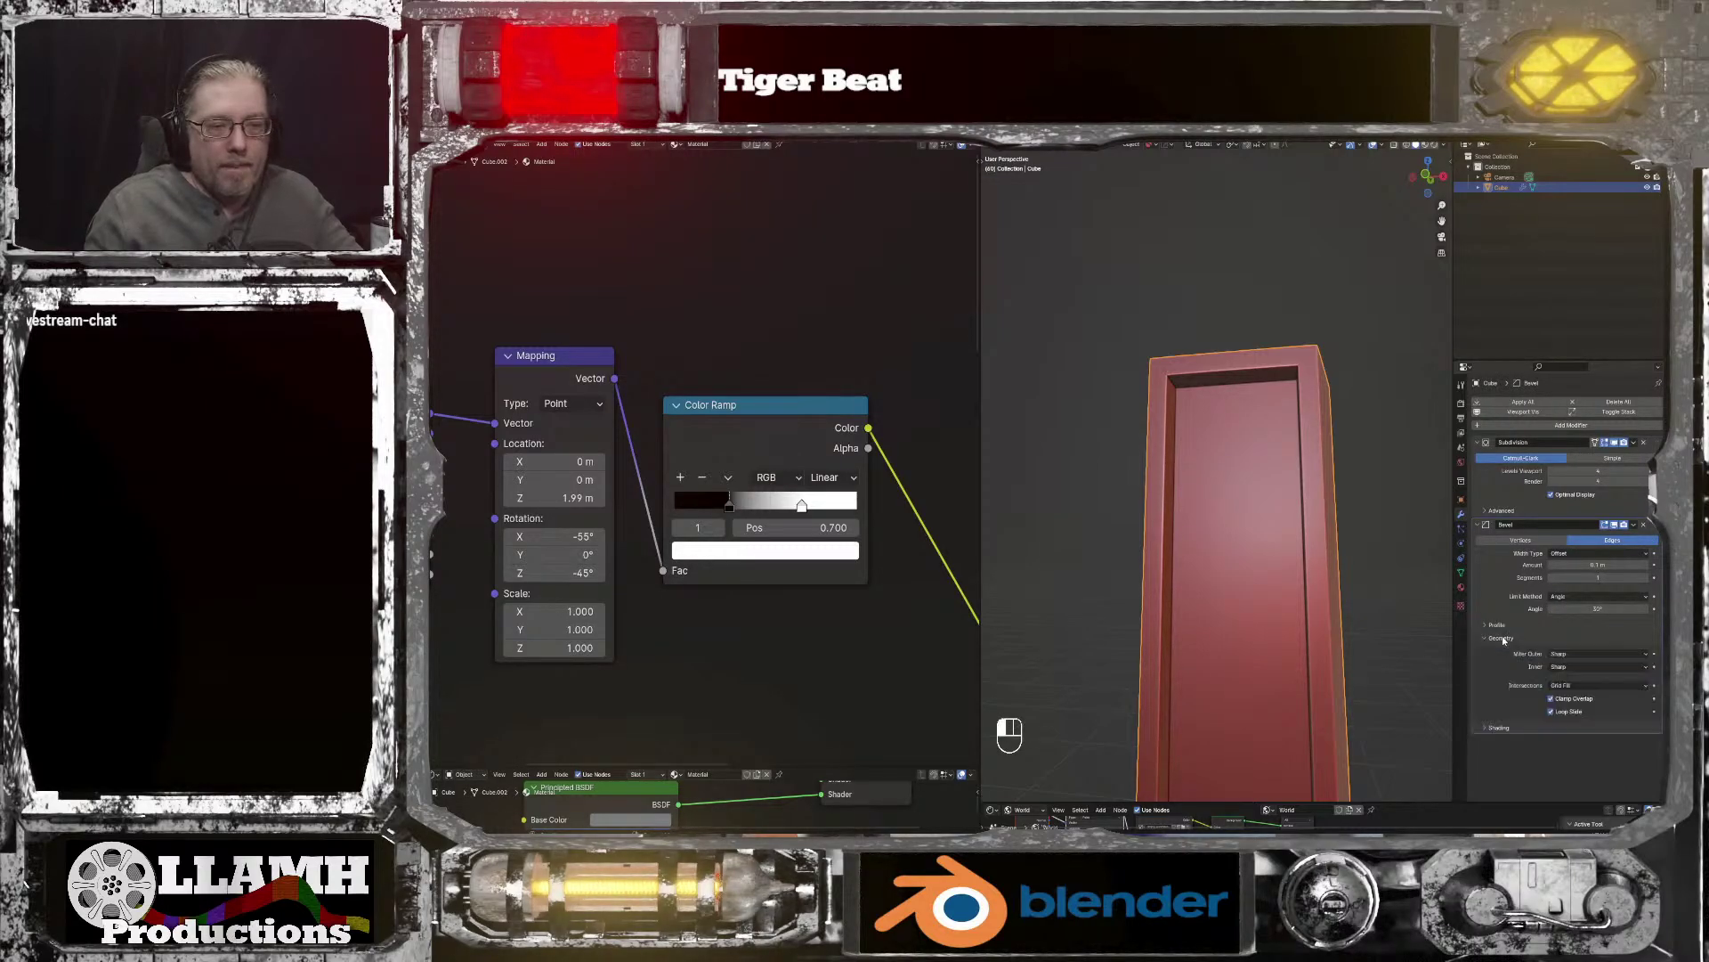
pyautogui.click(1577, 656)
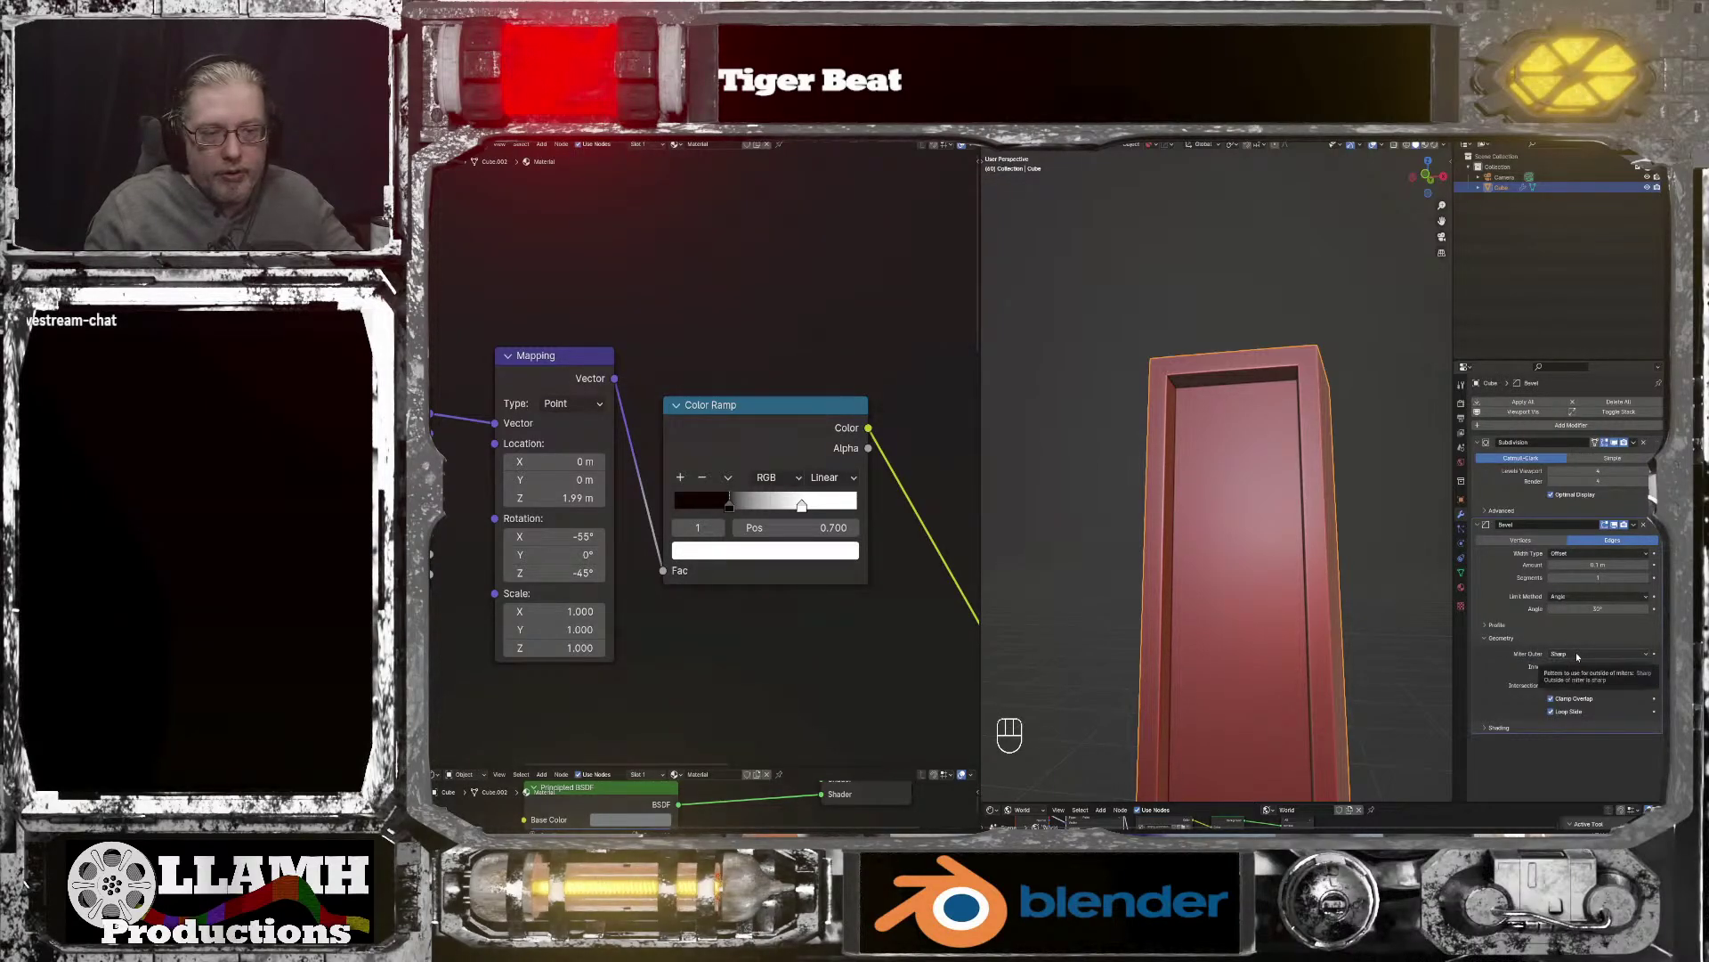
pyautogui.click(1567, 689)
pyautogui.scroll(4, 1263, 465)
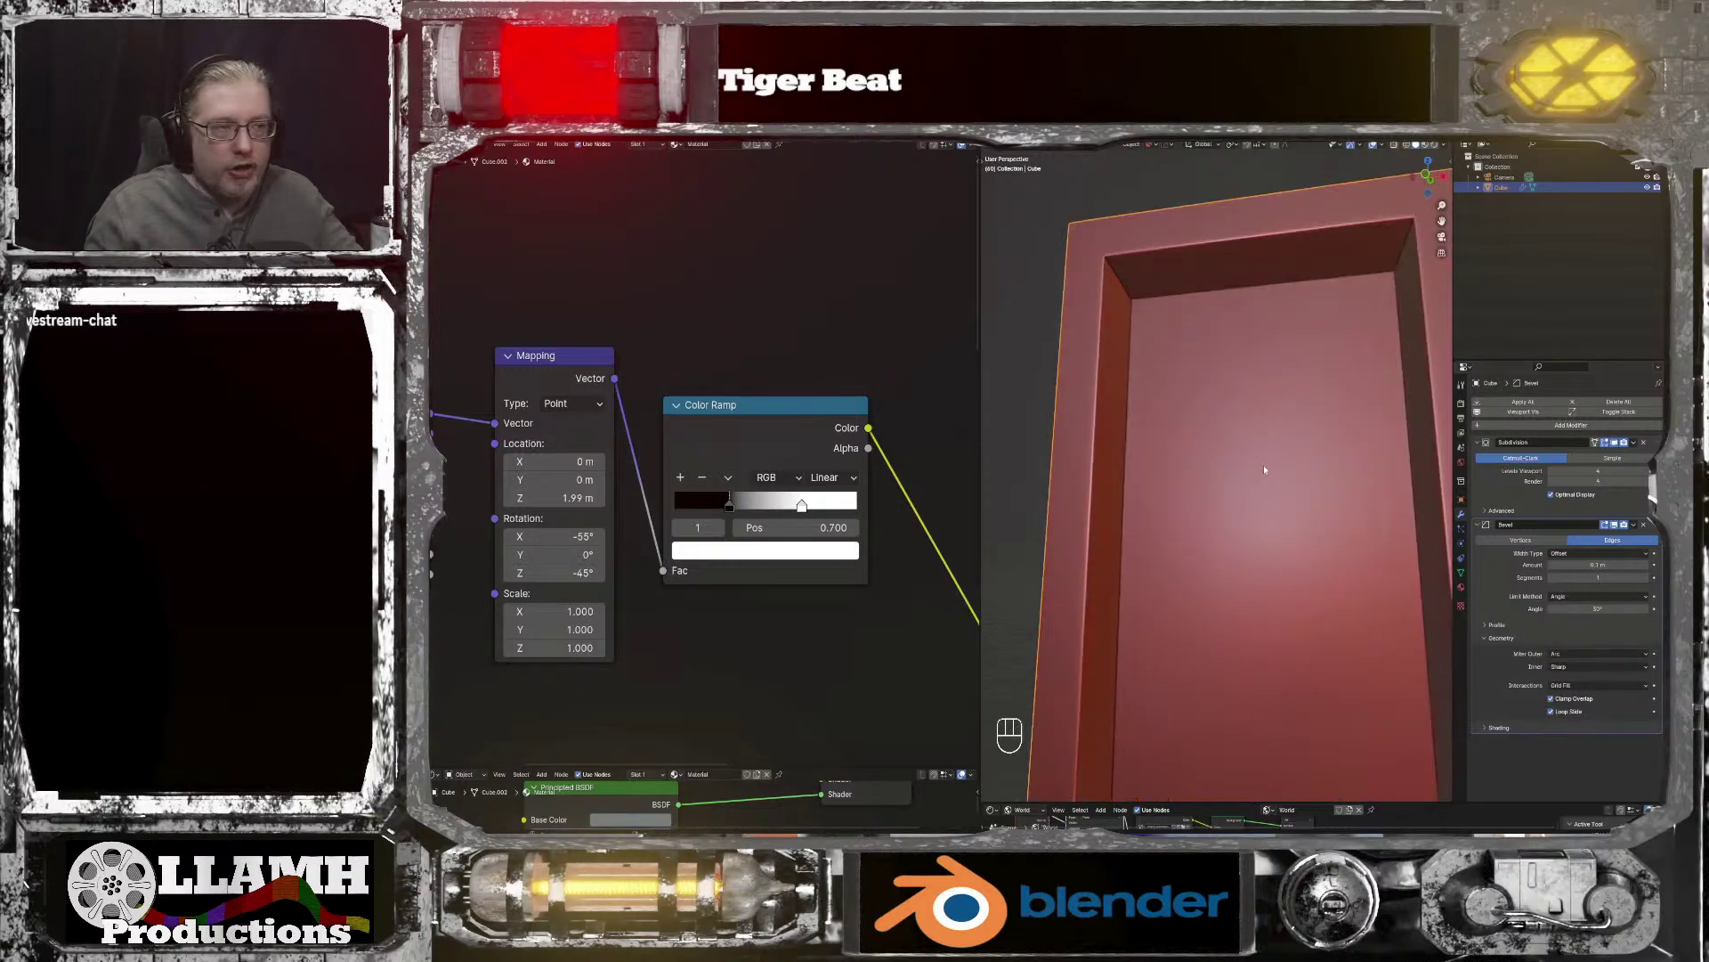
pyautogui.scroll(3, 1264, 468)
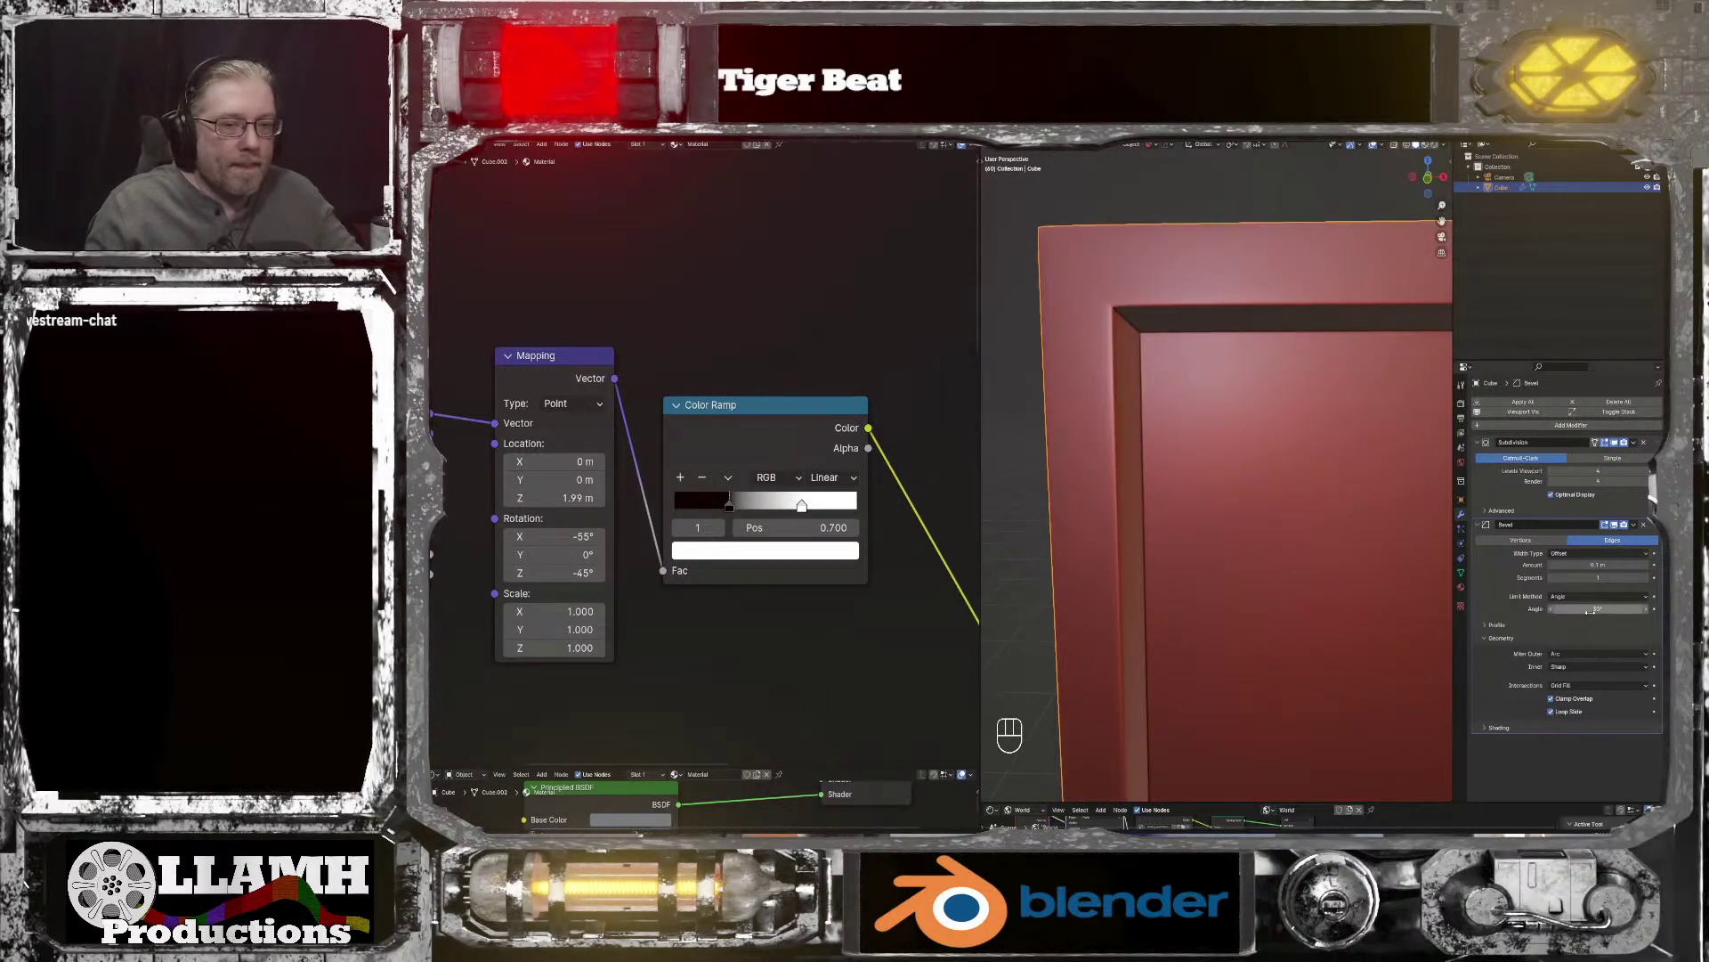
# Step: Try the Bevel modifier above the Subdivision modifier in the stack, check the whole model and remove the Bevel
pyautogui.moveTo(1657, 527); pyautogui.dragTo(1656, 443)
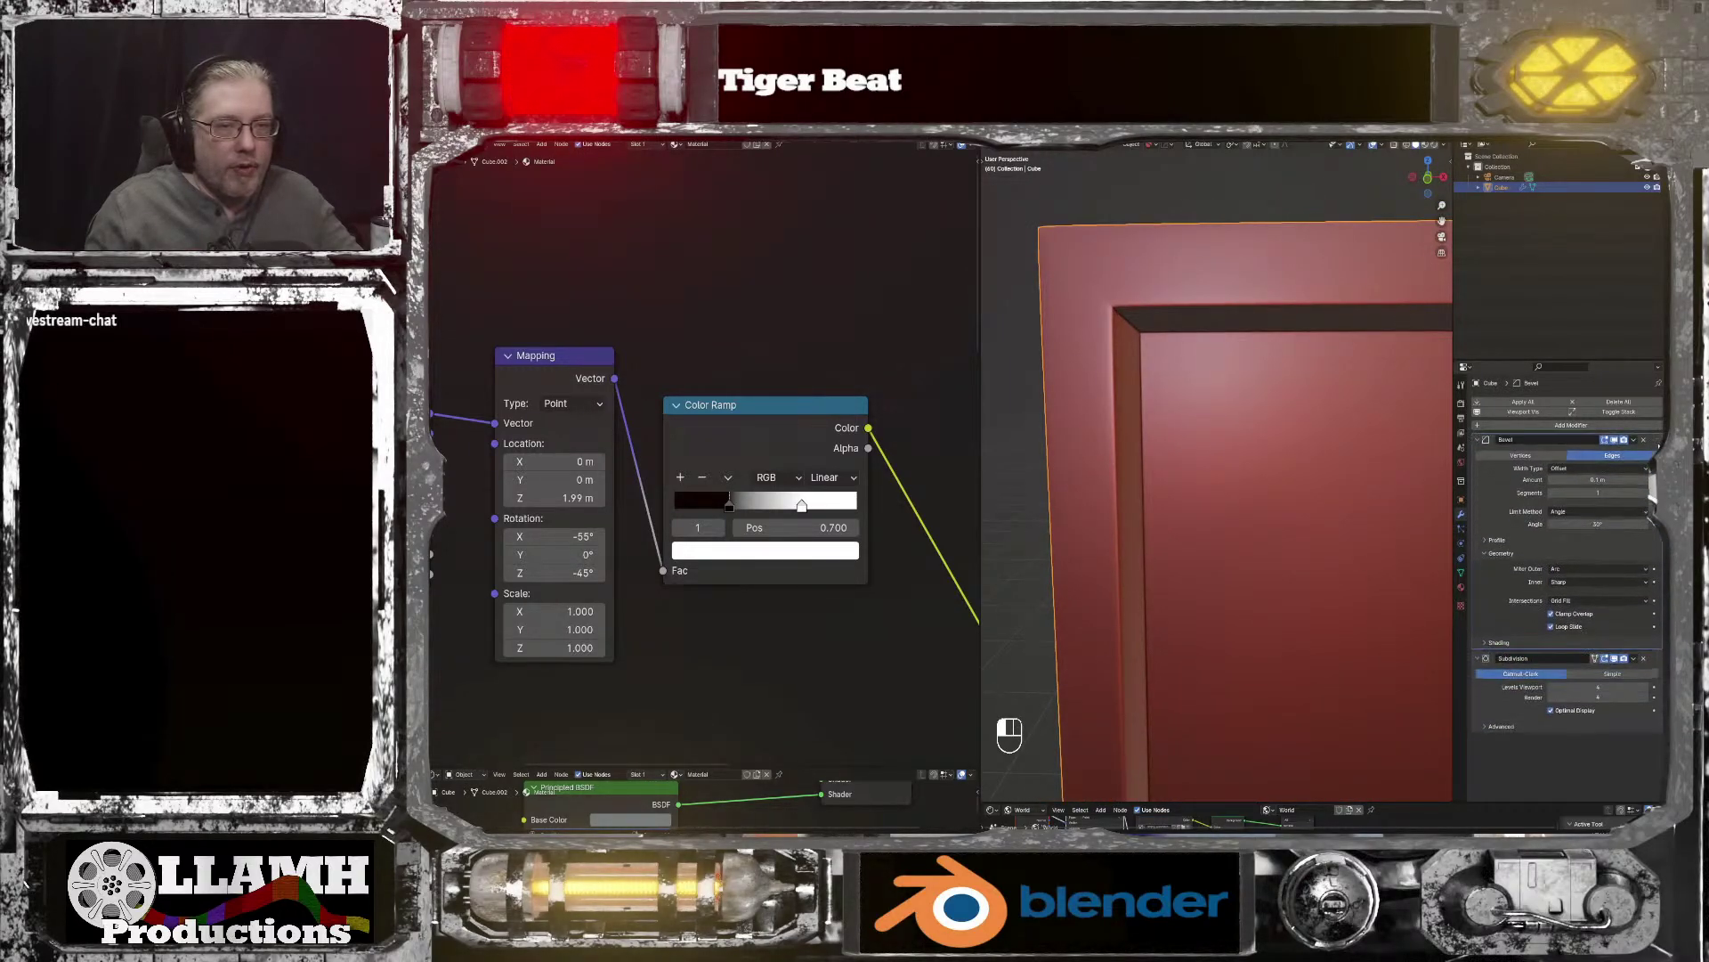
pyautogui.moveTo(1340, 452); pyautogui.dragTo(1315, 426, button='middle')
pyautogui.scroll(3, 1277, 451)
pyautogui.scroll(-6, 1316, 420)
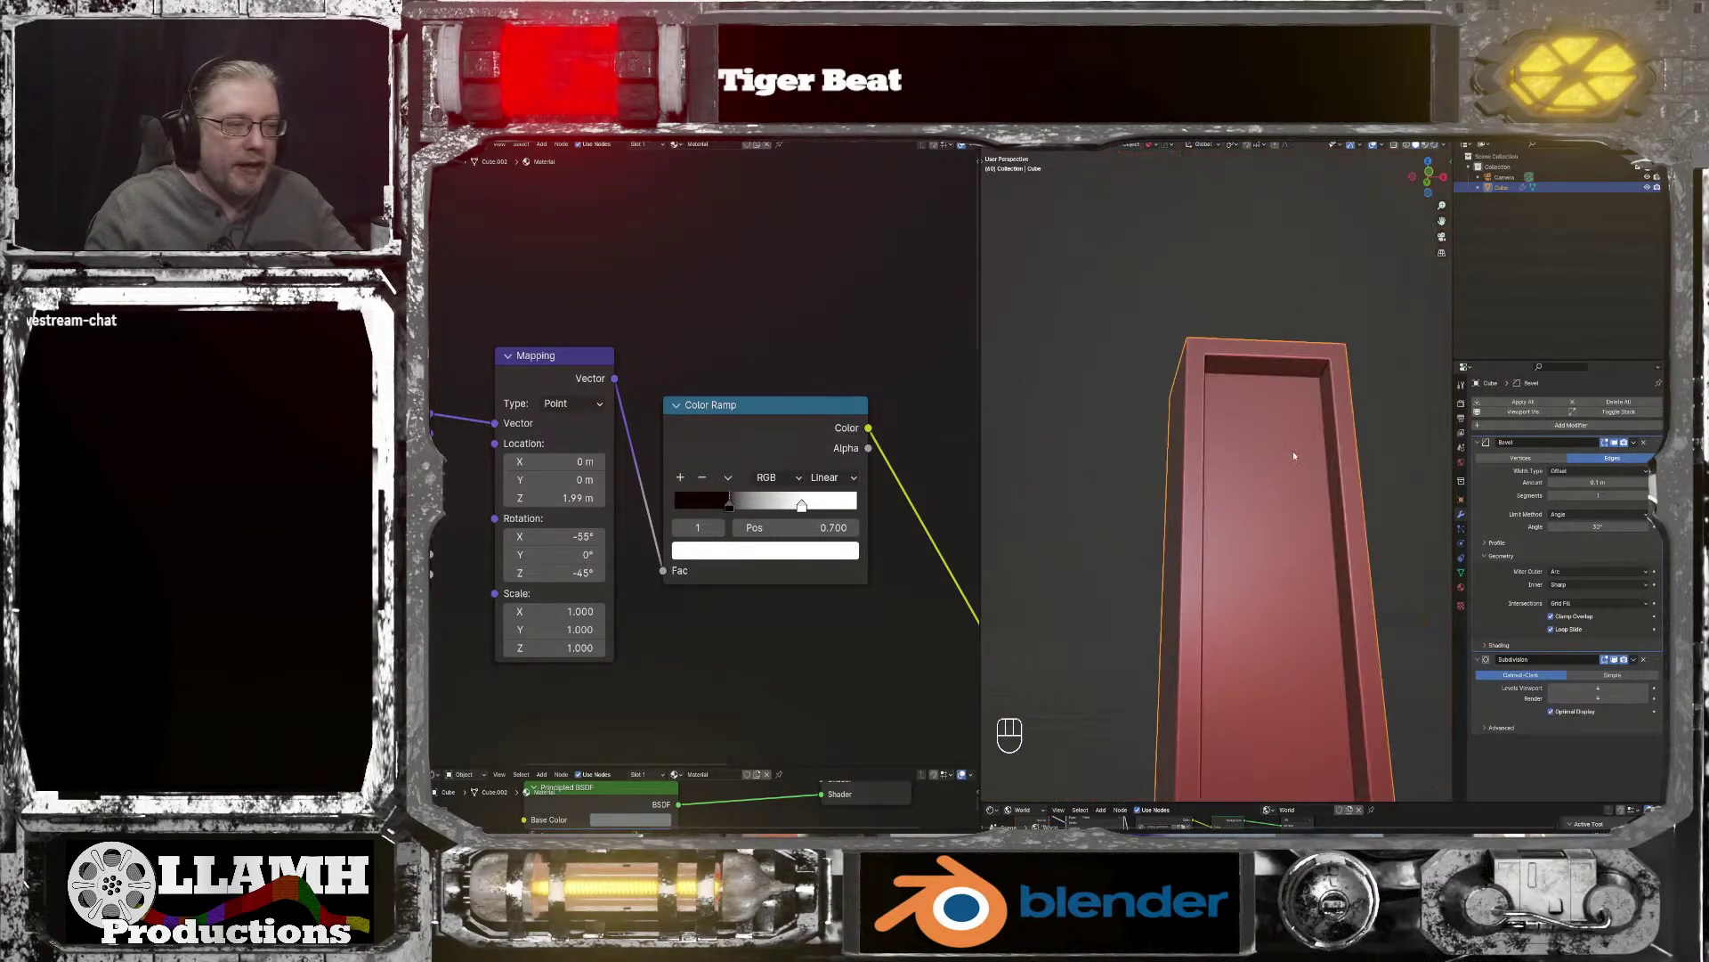
pyautogui.moveTo(1279, 481); pyautogui.dragTo(1296, 447, button='middle')
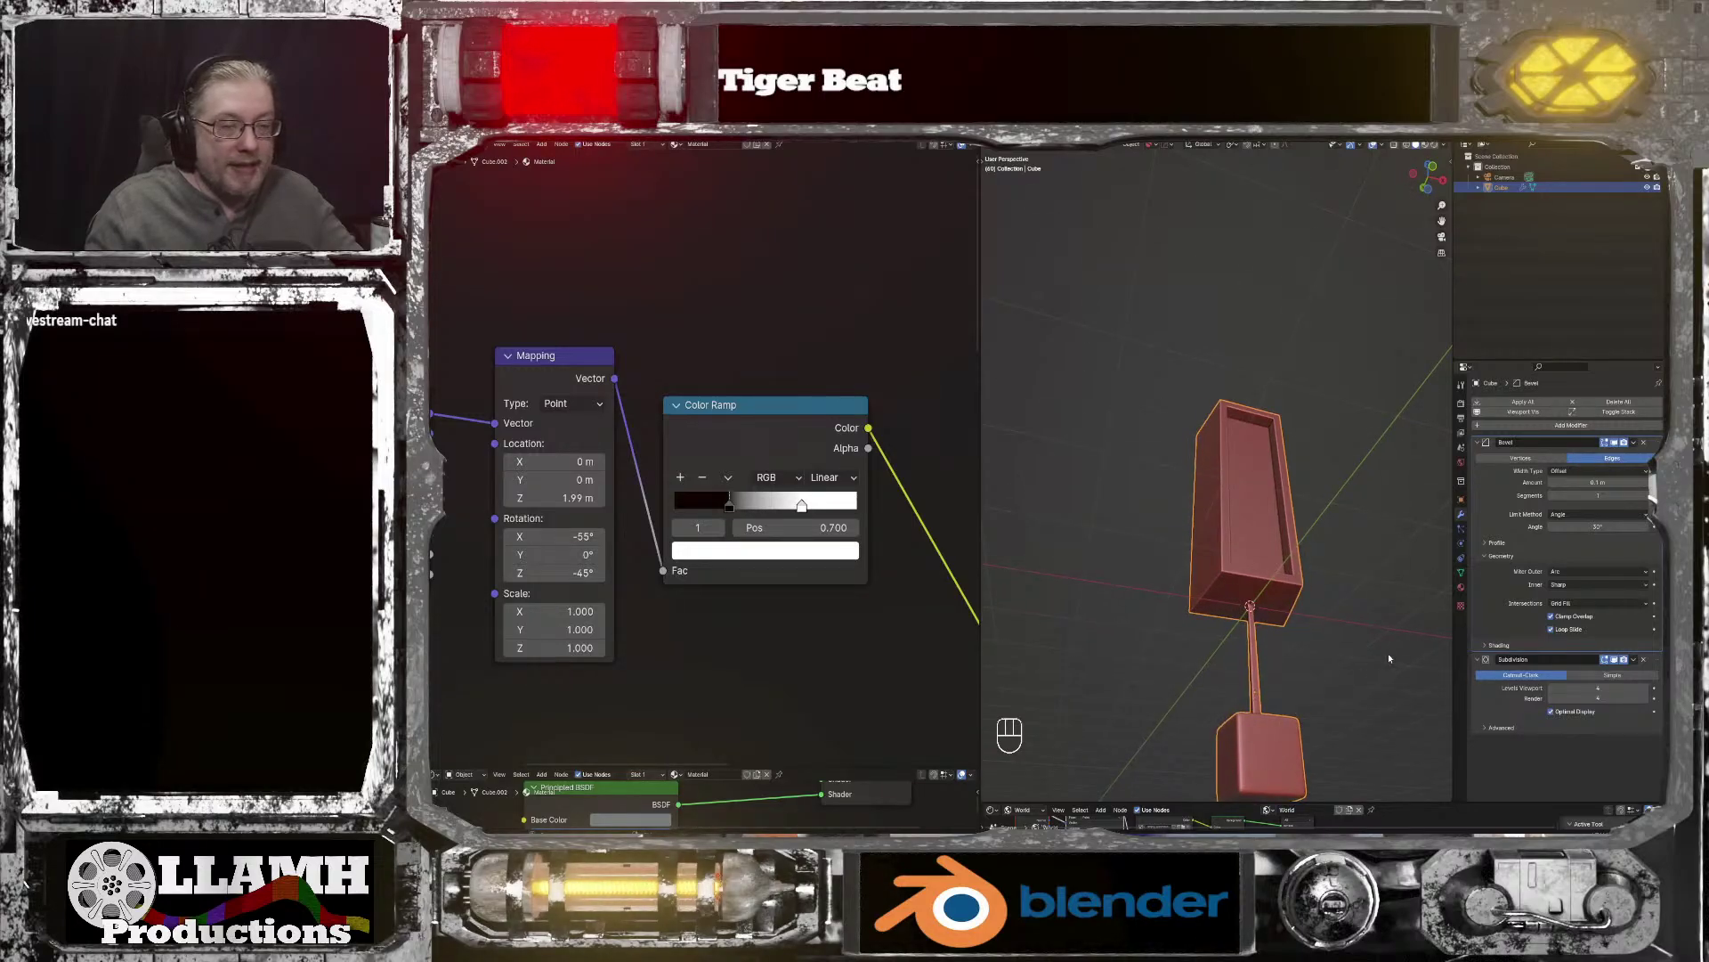
pyautogui.click(1645, 443)
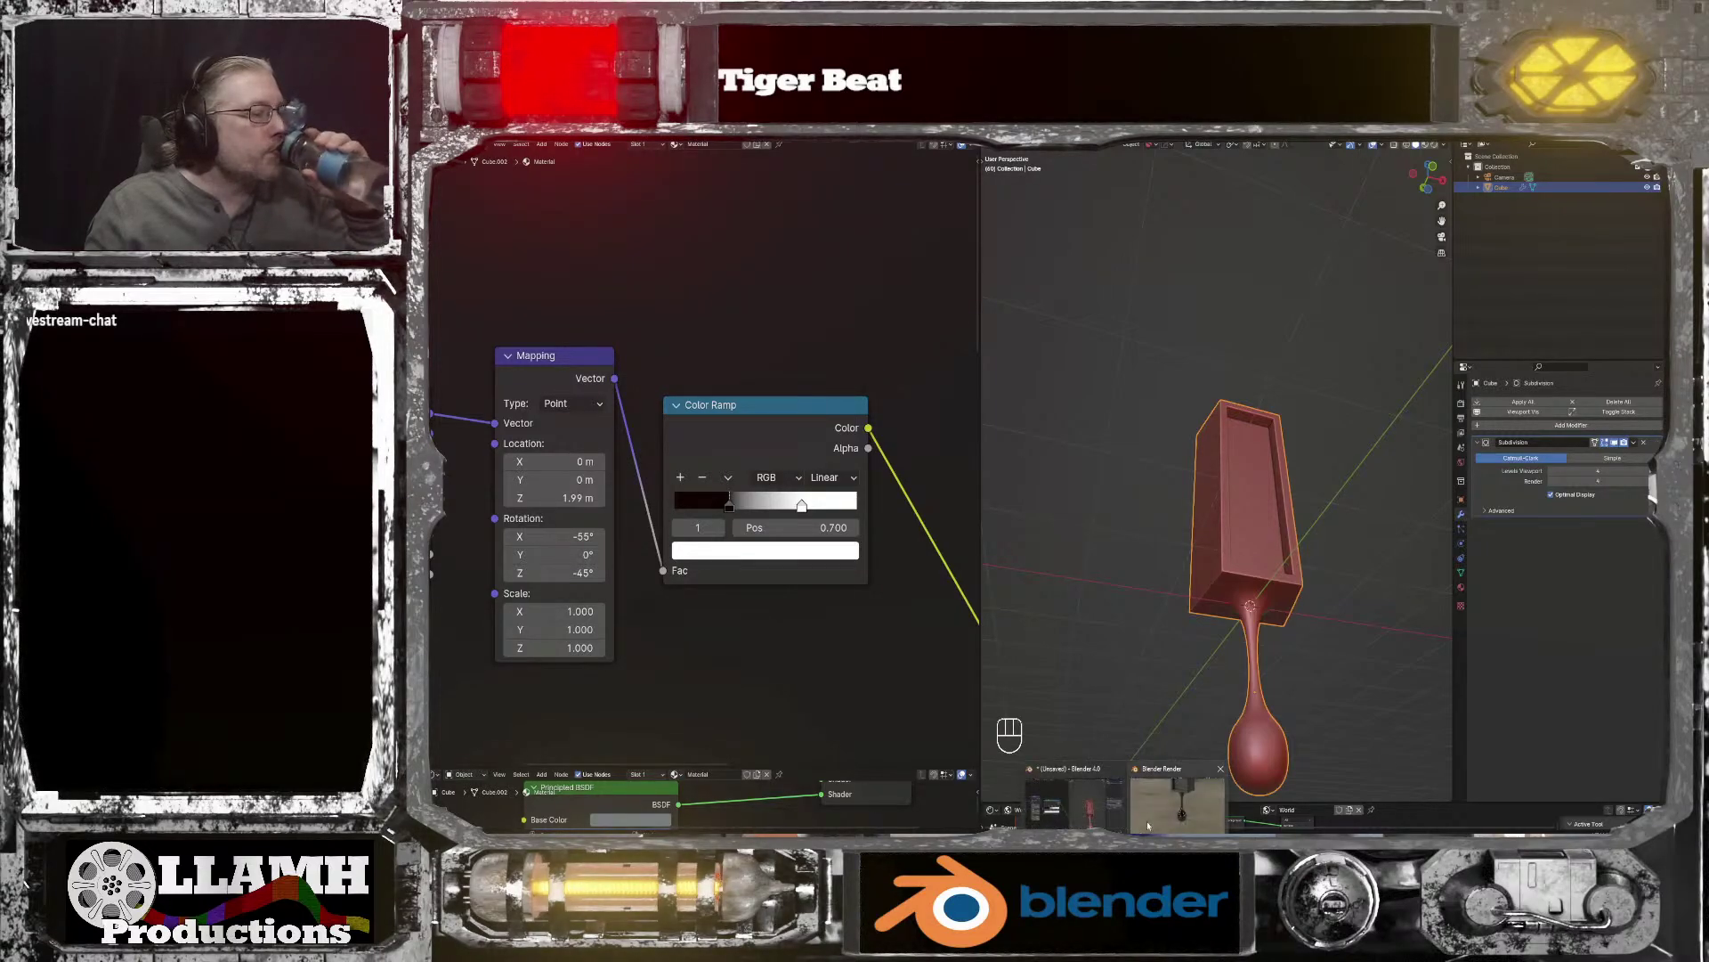
# Step: Bring up the render result, inspect the block's panel and edges close up, and return to the 3D viewport
pyautogui.press('F12')
pyautogui.scroll(3, 1173, 623)
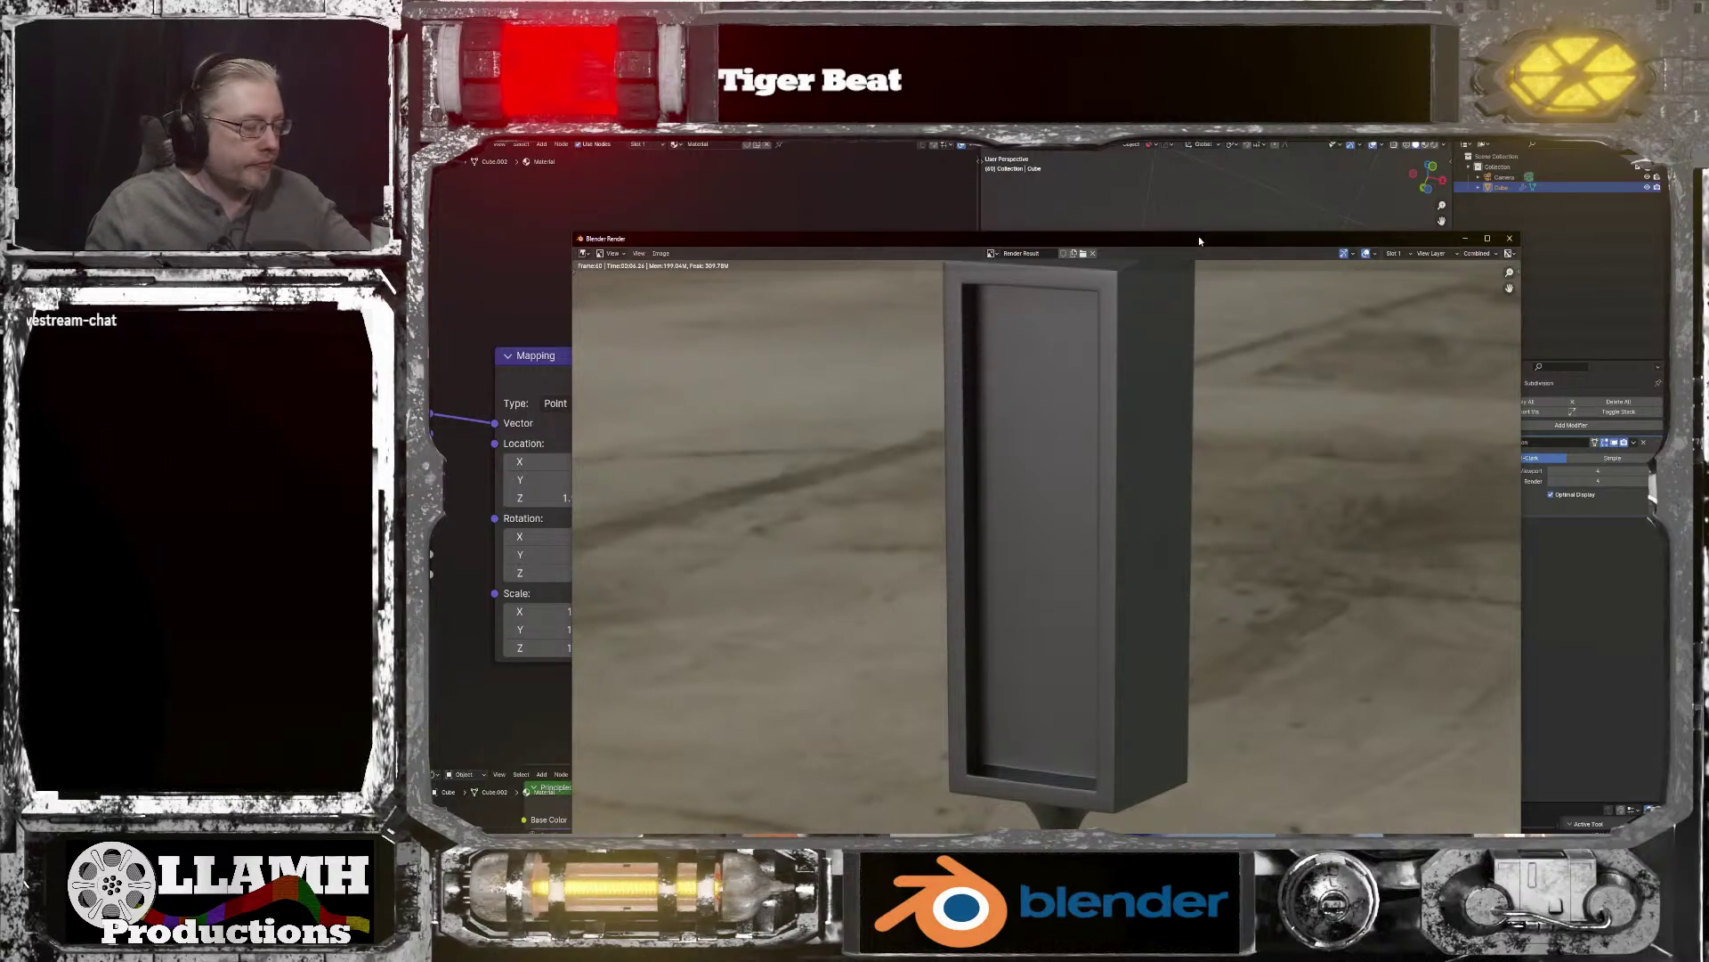
pyautogui.click(1243, 162)
pyautogui.moveTo(1254, 412); pyautogui.dragTo(1161, 523, button='middle')
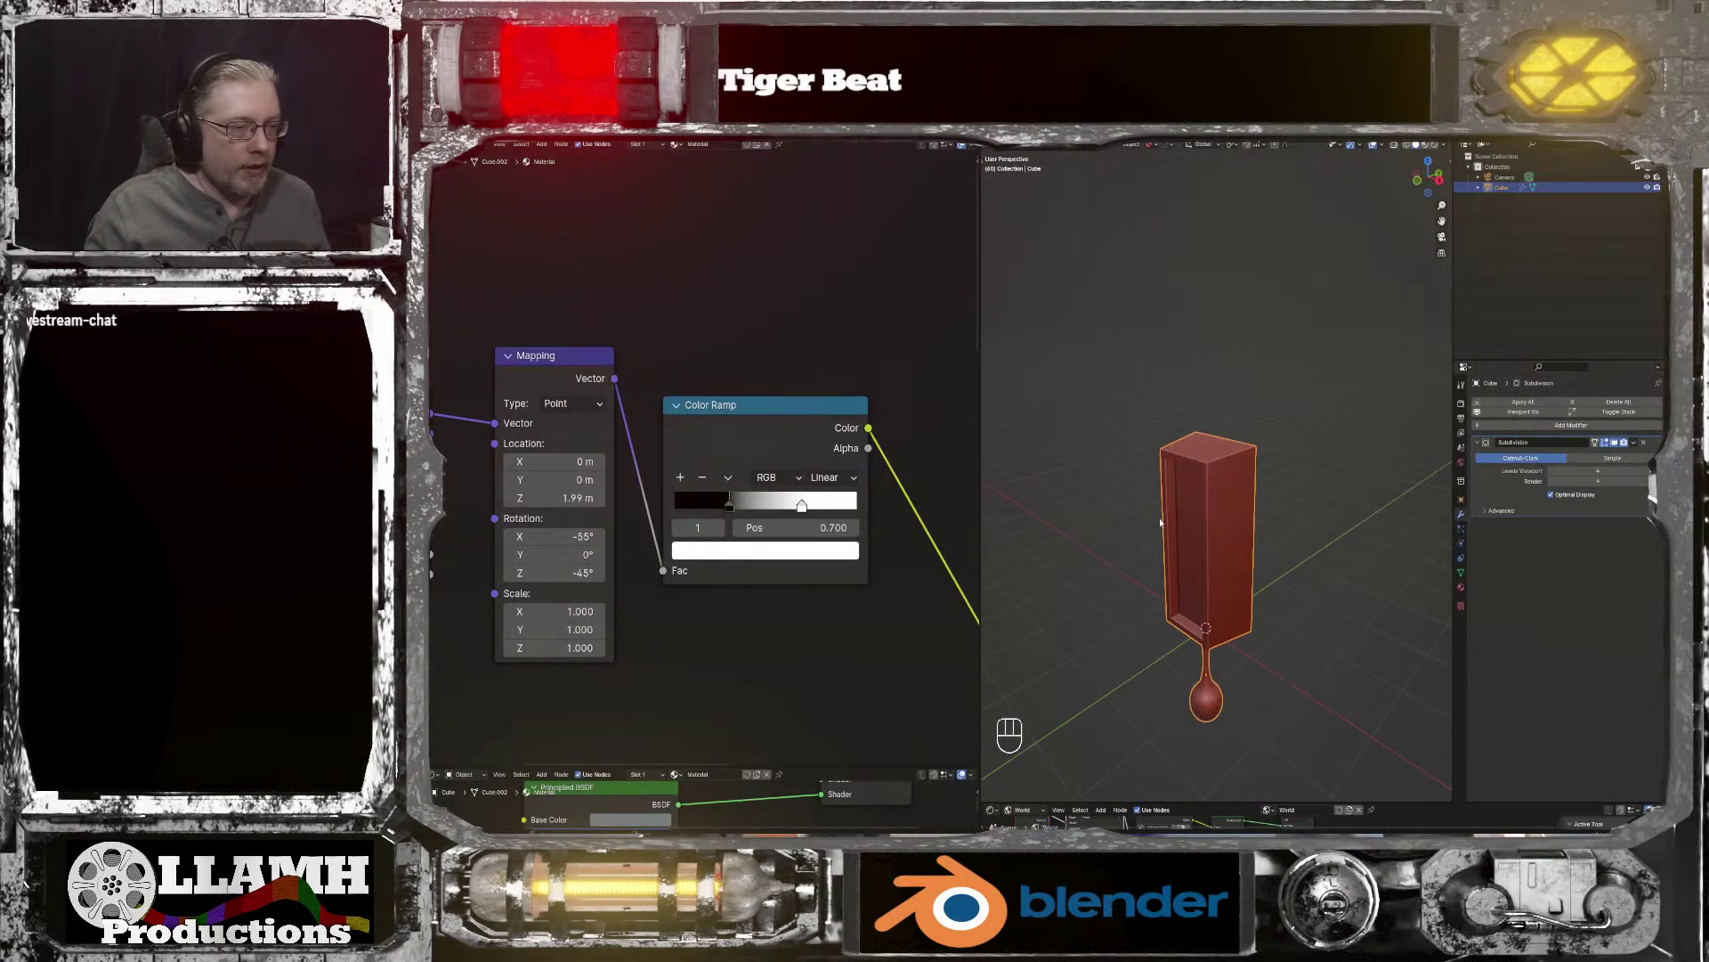
pyautogui.click(462, 133)
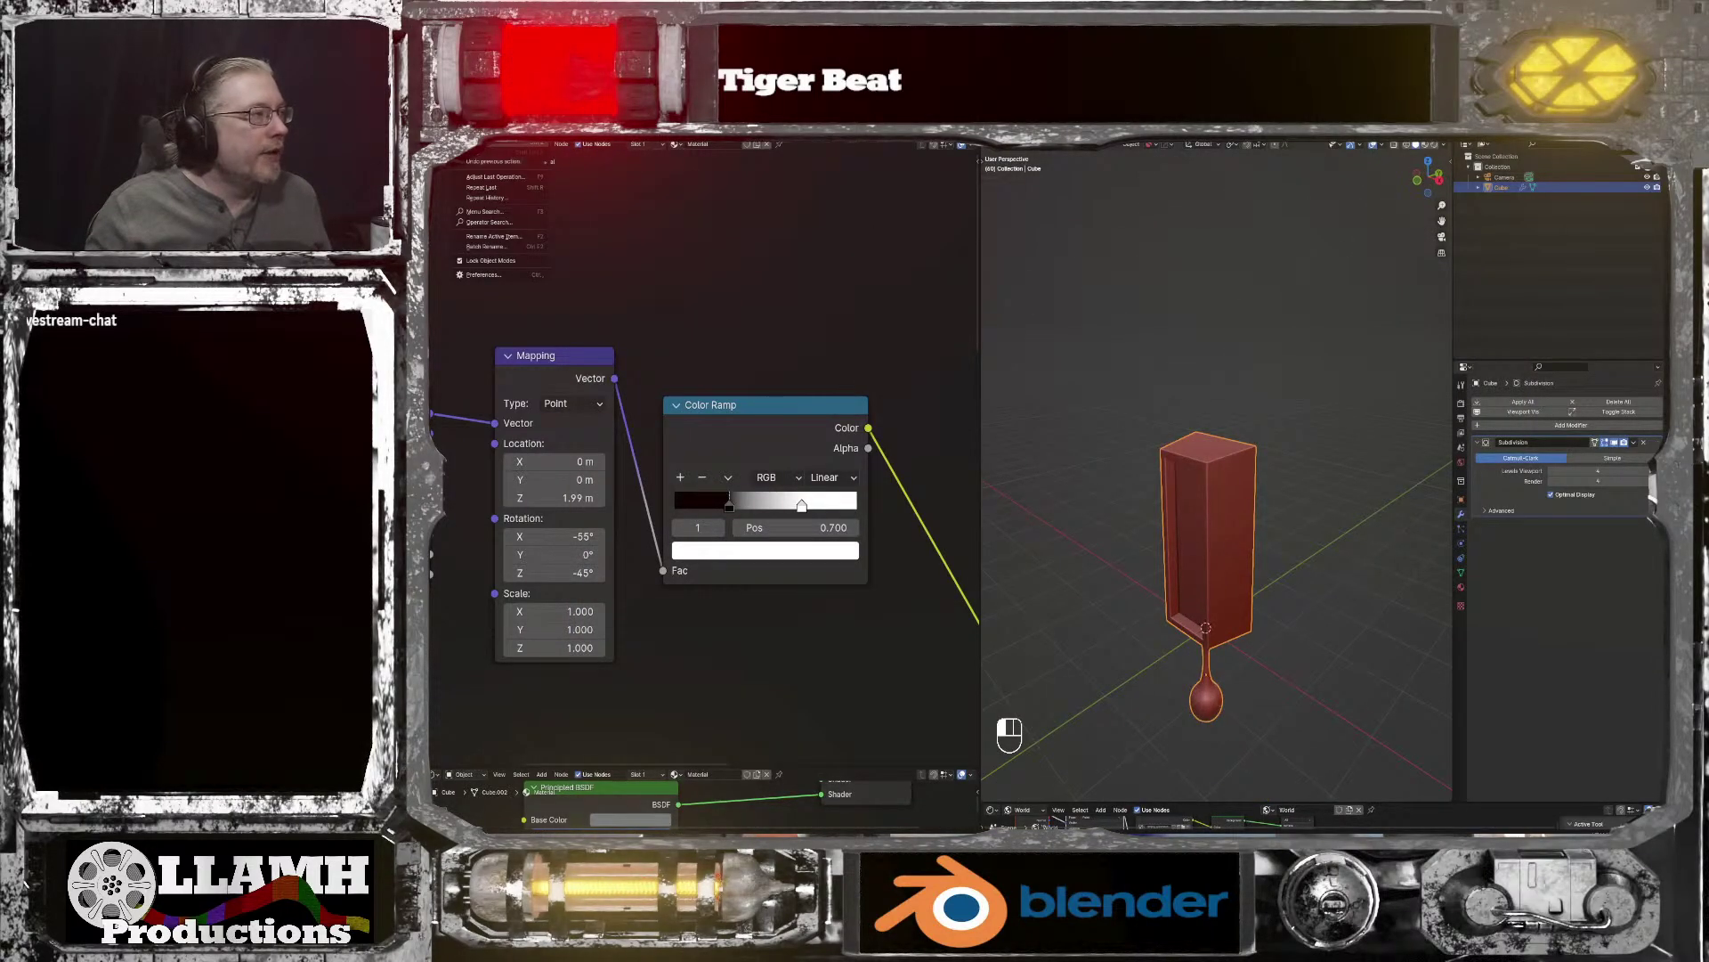
pyautogui.moveTo(495, 162)
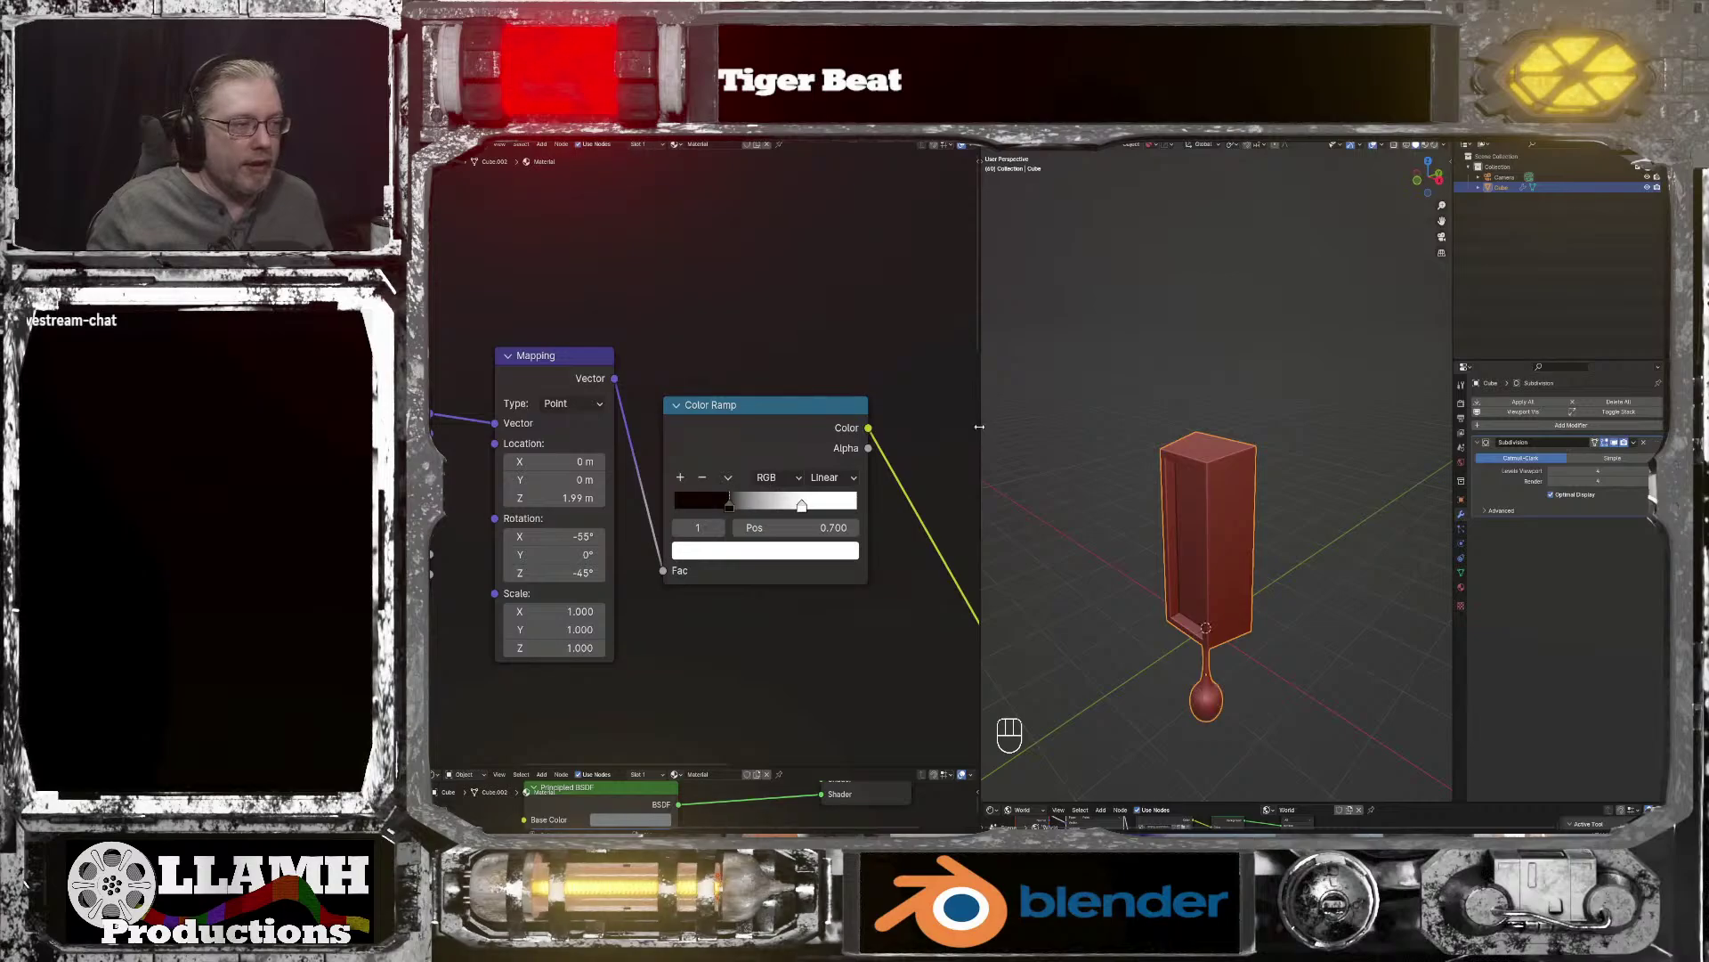
# Step: Widen the 3D viewport over the shader editor and expand the Subdivision modifier's advanced settings with the block's upper frame in view
pyautogui.moveTo(979, 426); pyautogui.dragTo(611, 427)
pyautogui.scroll(5, 910, 527)
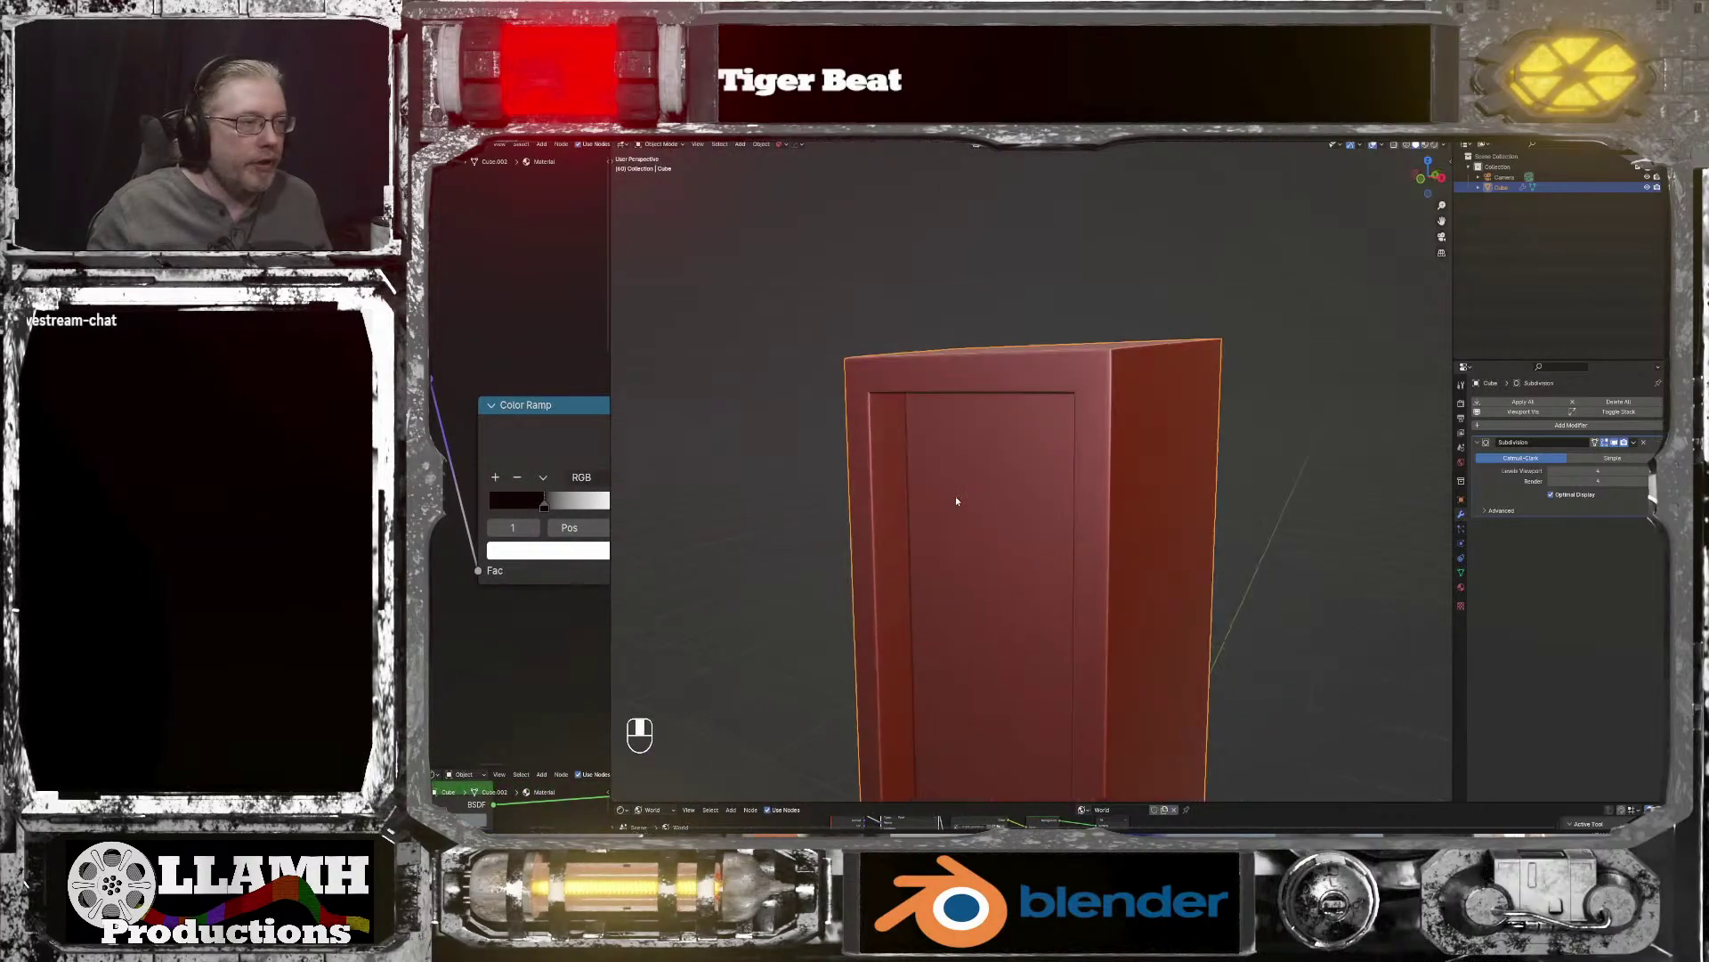
pyautogui.scroll(4, 985, 489)
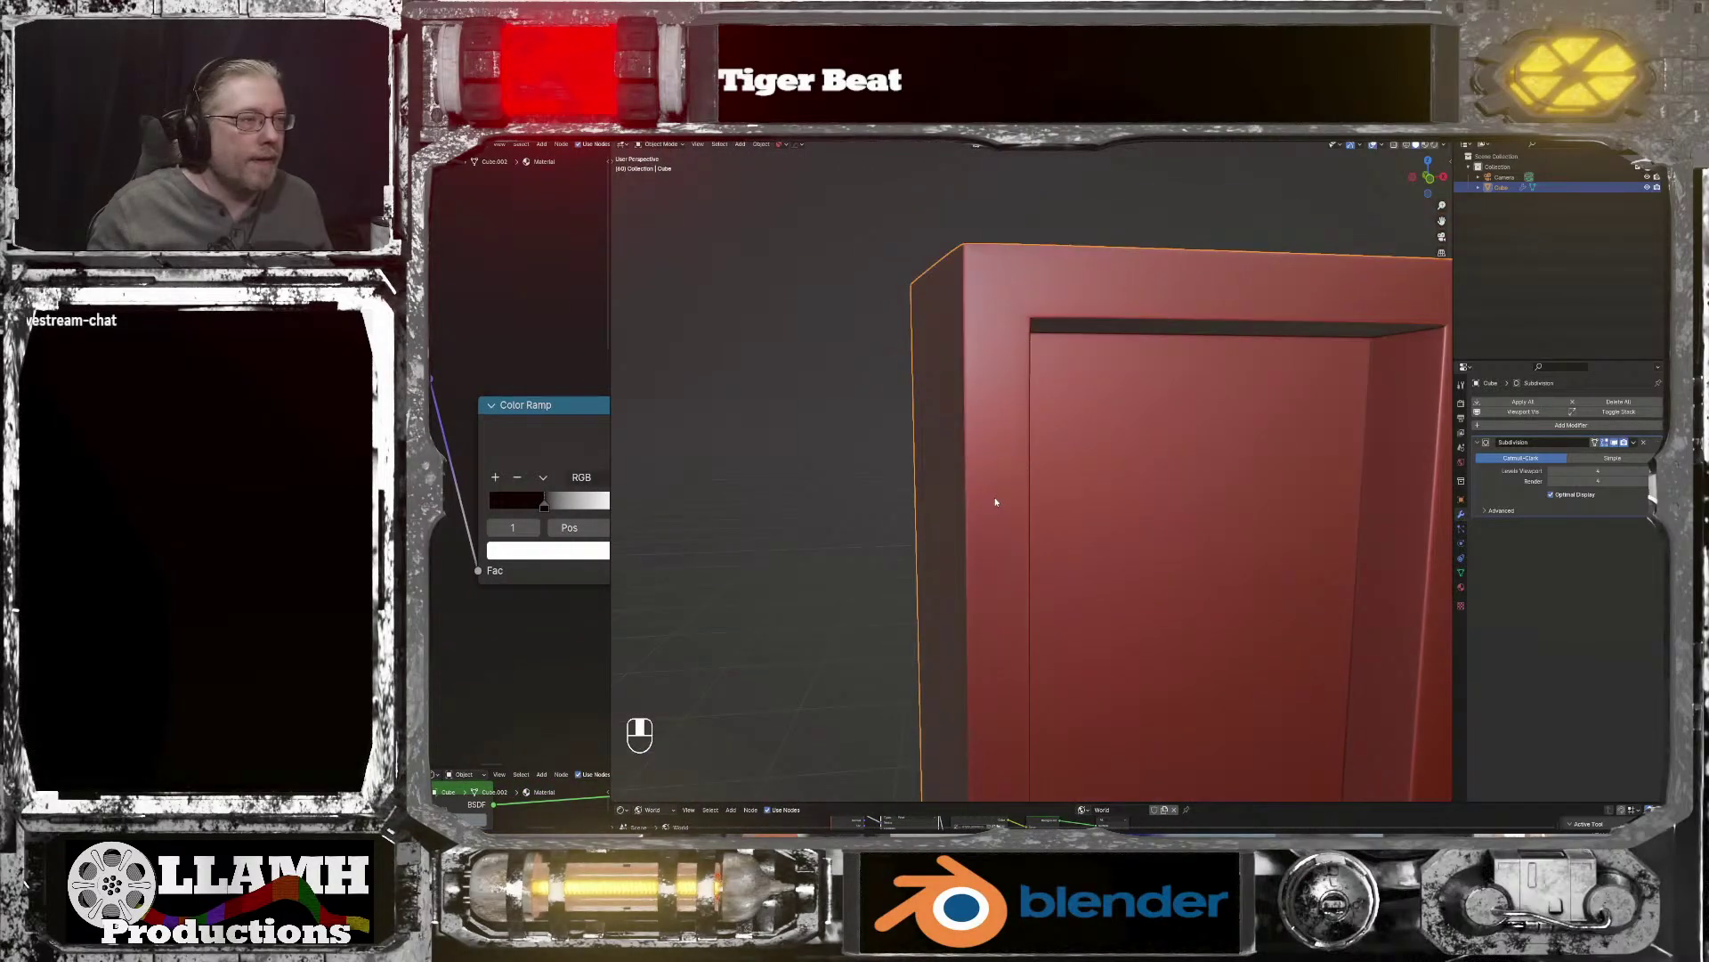
pyautogui.moveTo(995, 502); pyautogui.dragTo(986, 504, button='middle')
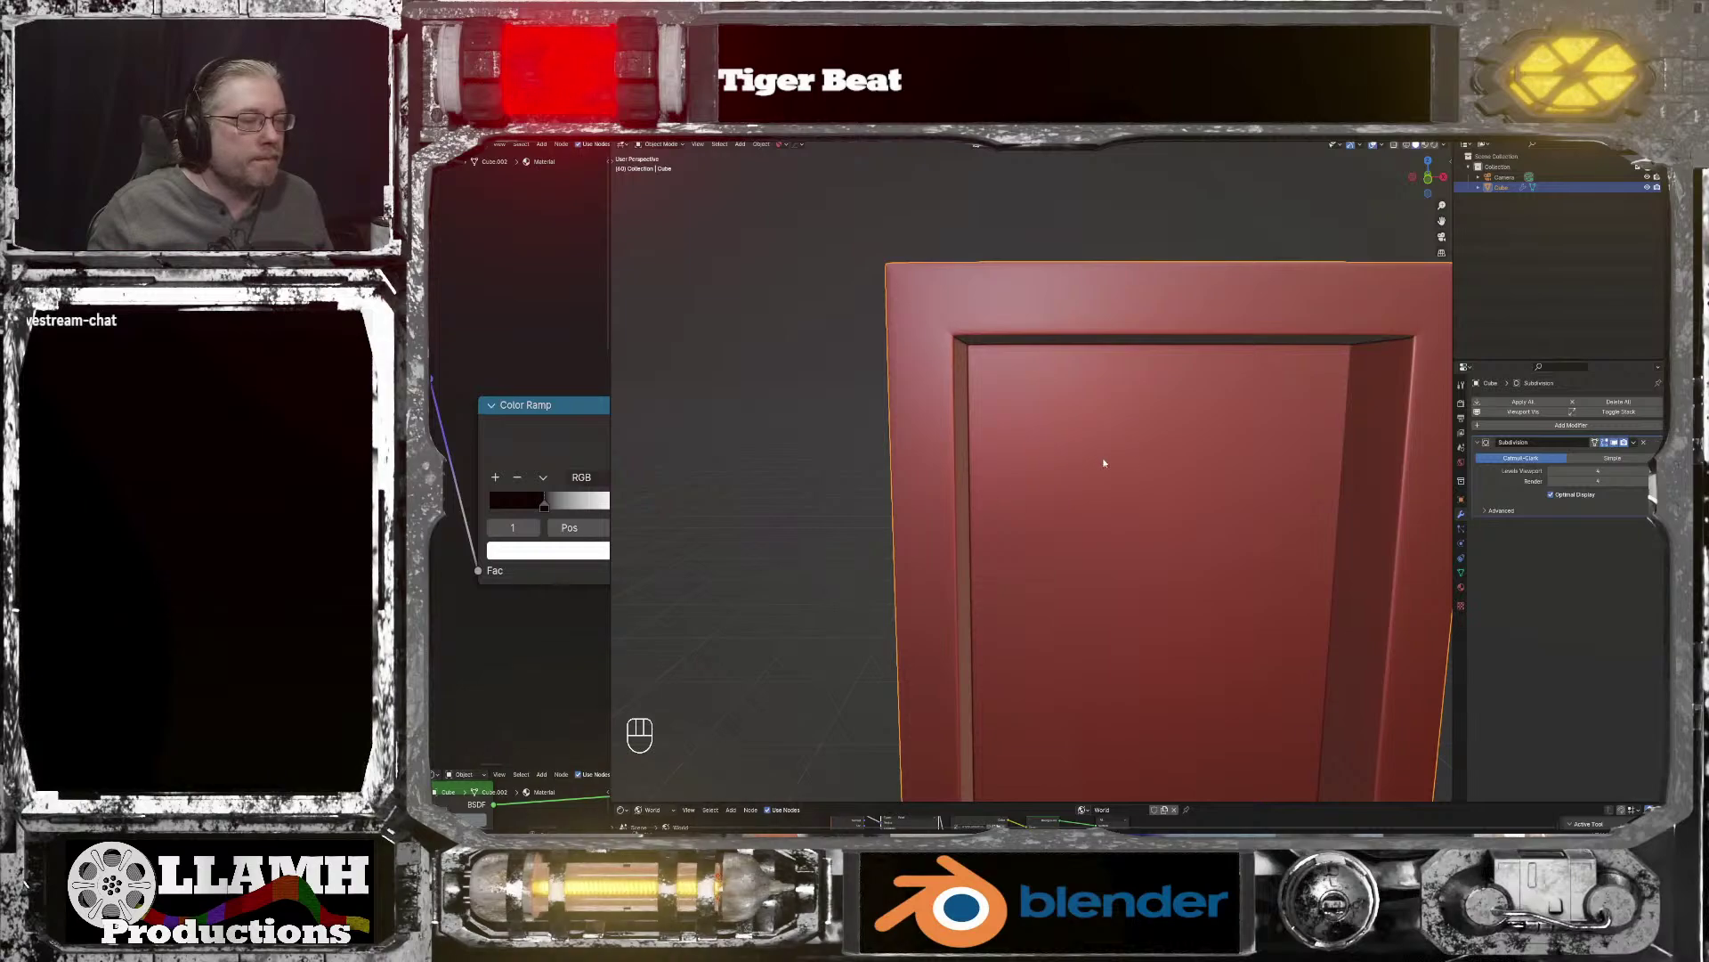
pyautogui.click(1489, 510)
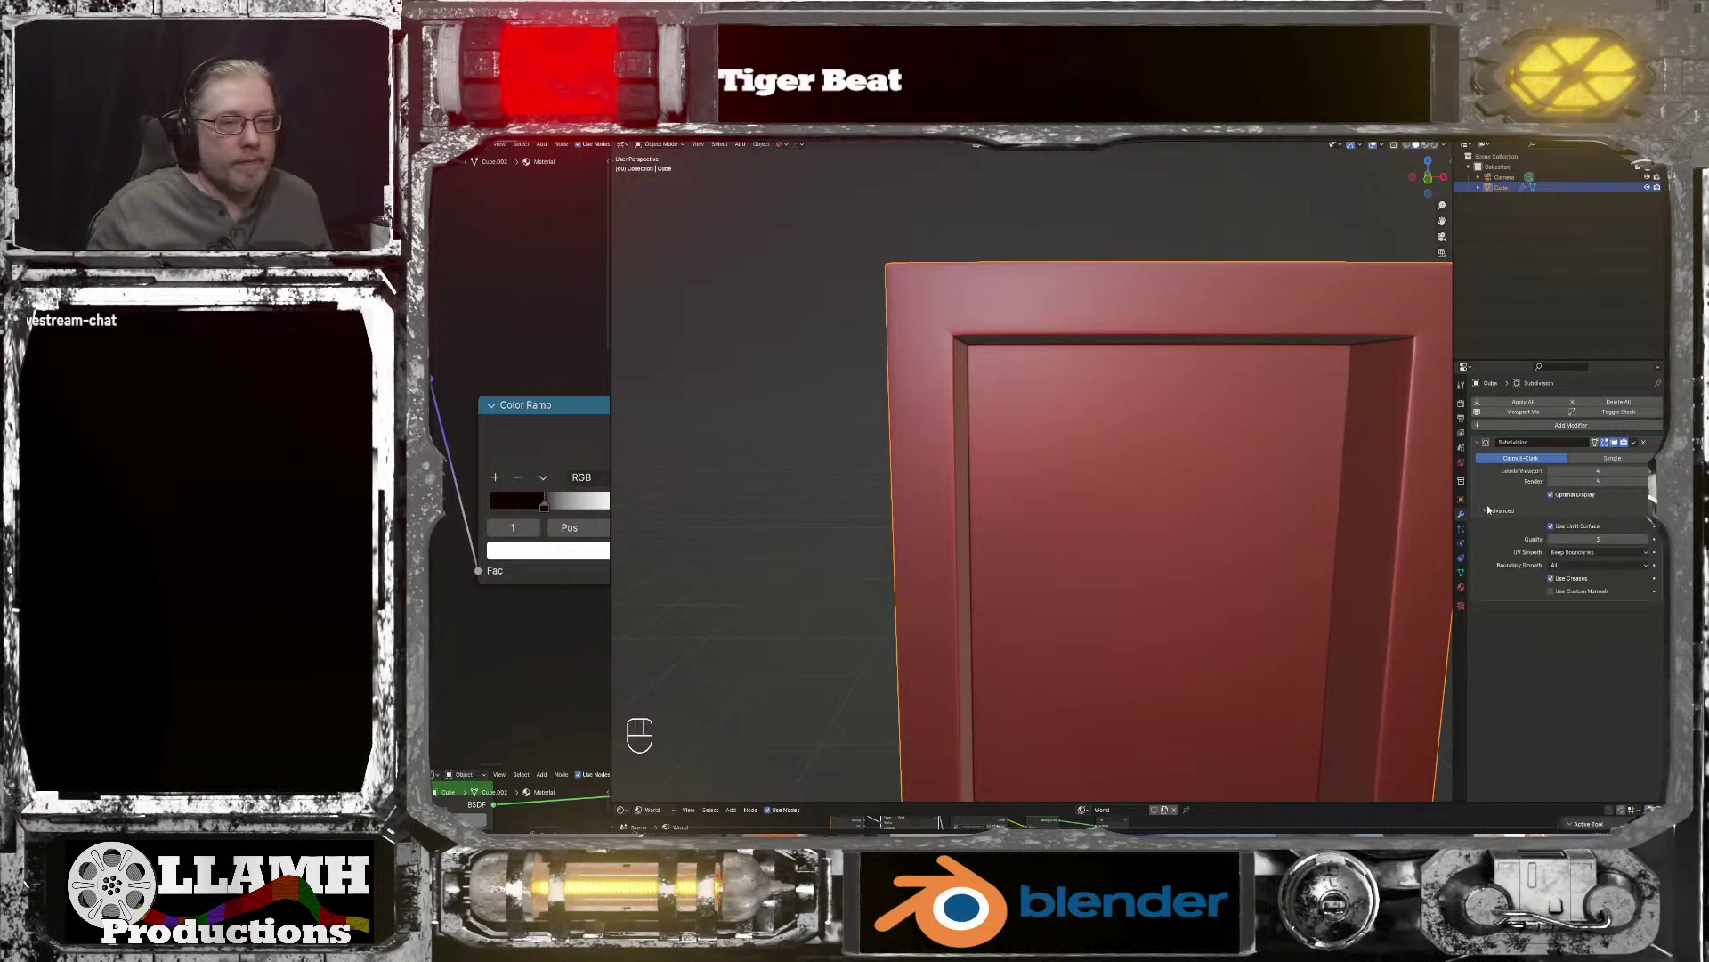
# Step: Try the Subdivision modifier's Use Custom Normals option, check the frame's corner and undo the recent changes
pyautogui.click(1557, 593)
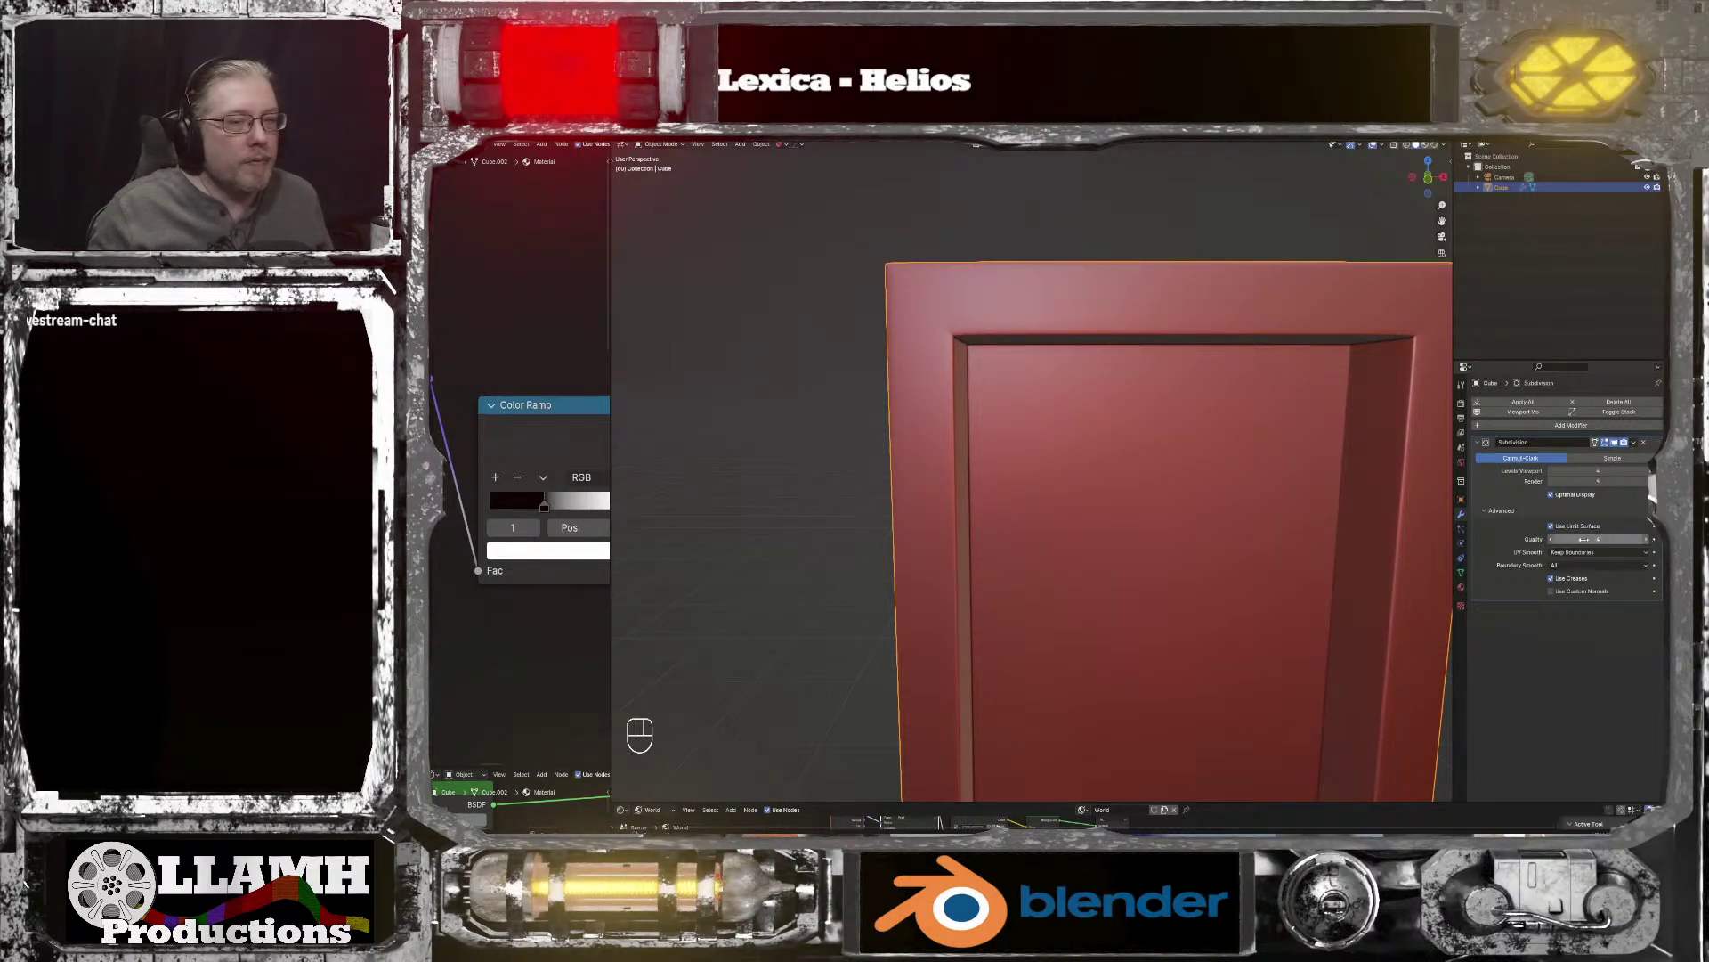
pyautogui.press('Tab')
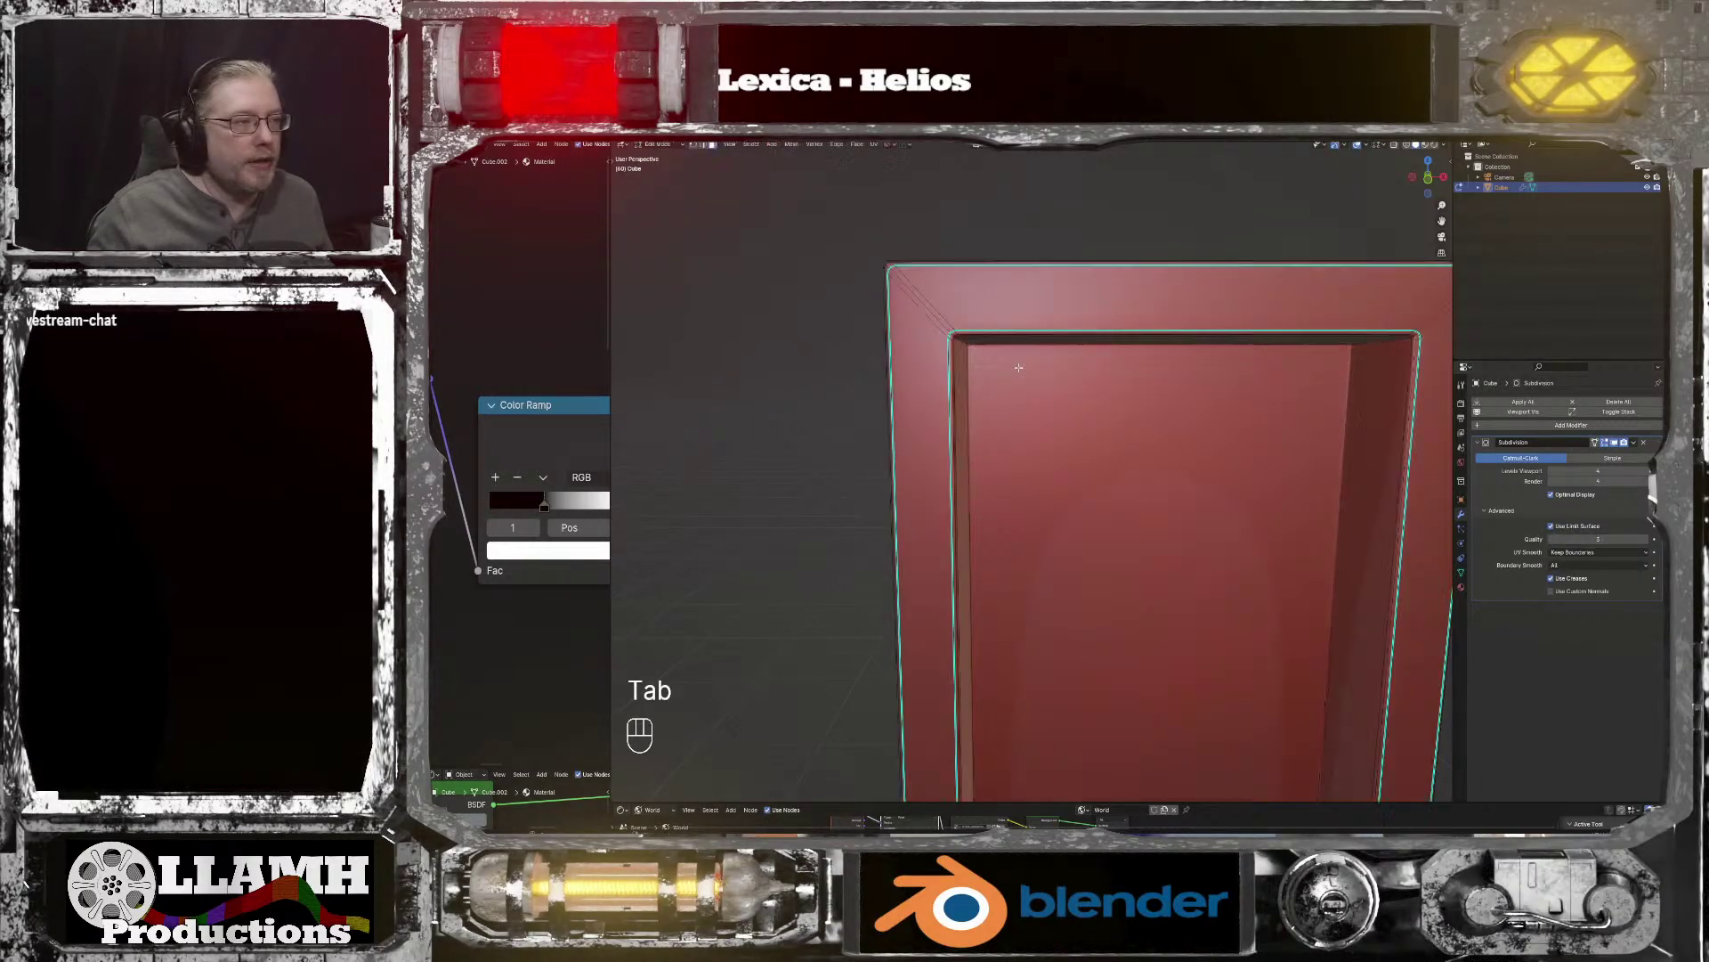
pyautogui.moveTo(1018, 367); pyautogui.dragTo(1038, 386, button='middle')
pyautogui.hotkey('ctrl', 'z')
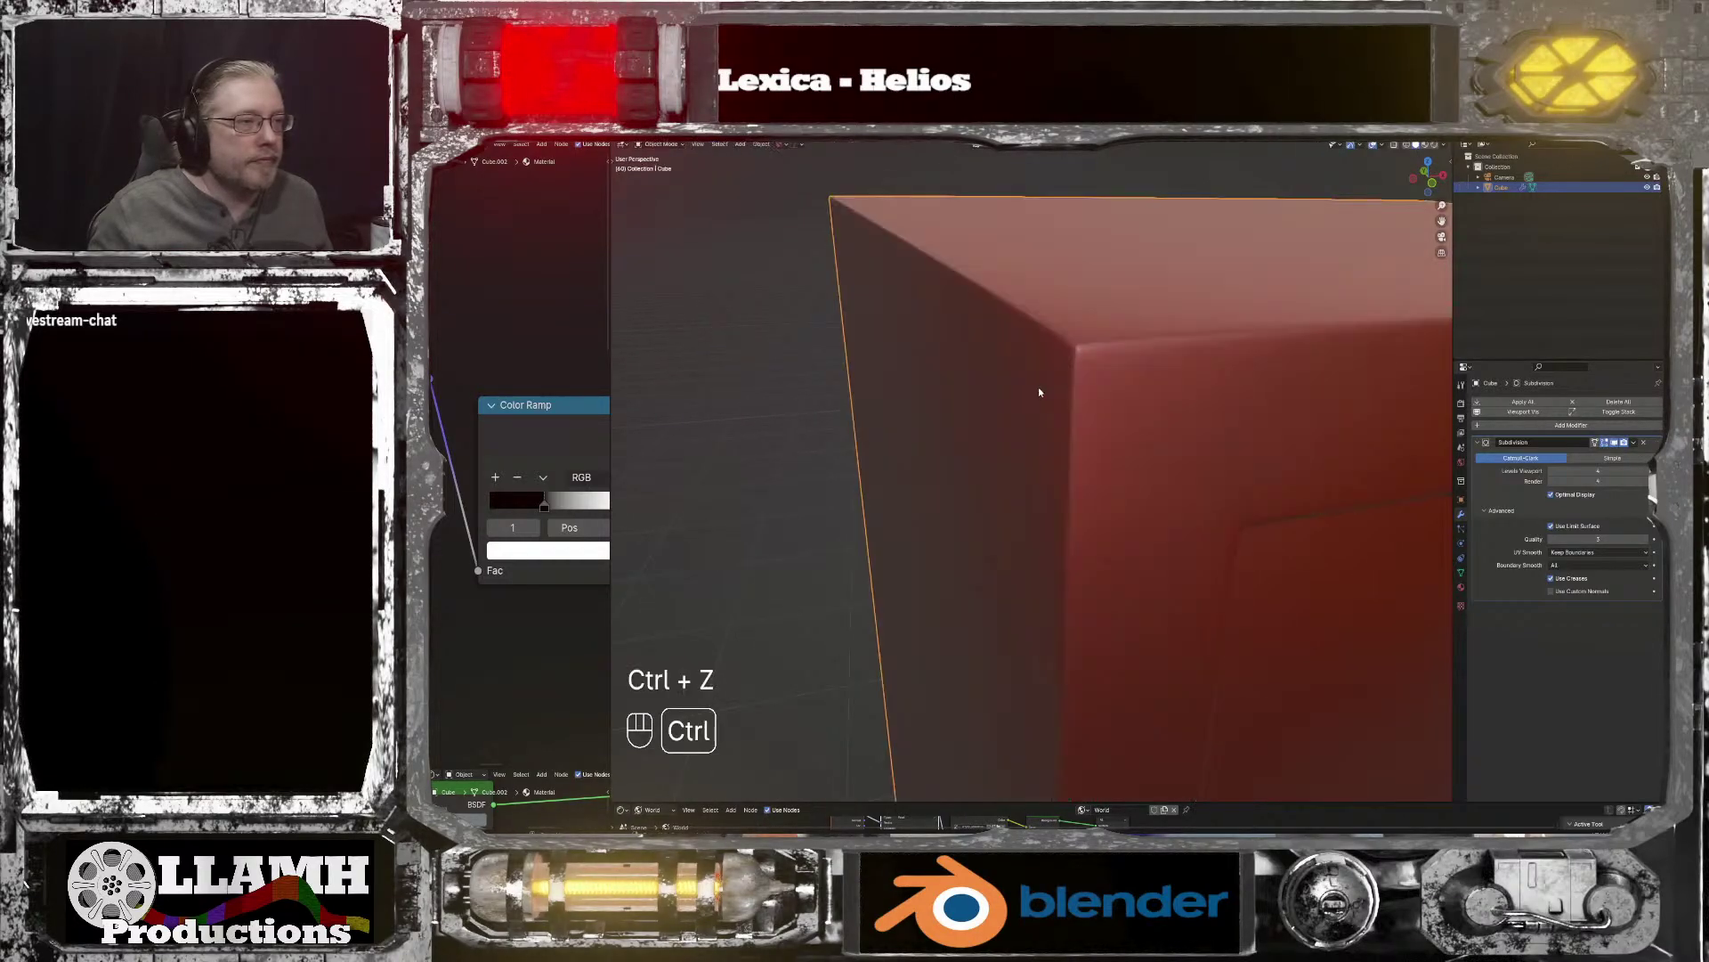
pyautogui.hotkey('ctrl', 'z')
pyautogui.hotkey('ctrl', 'z')
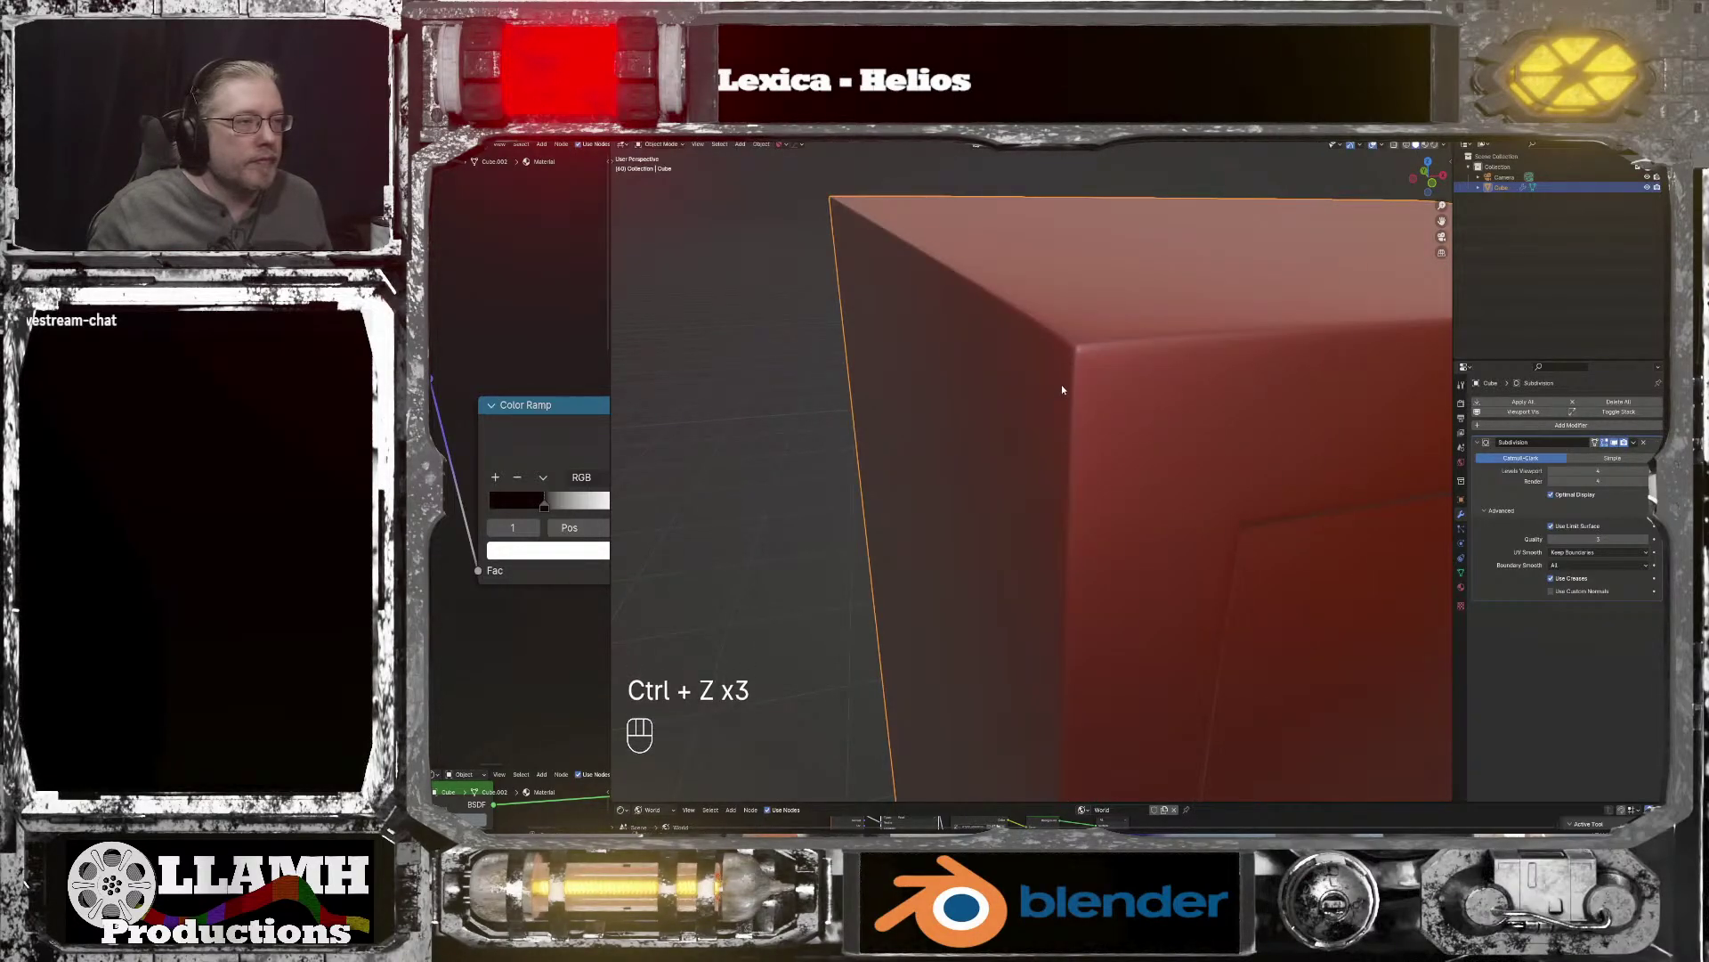
# Step: Clear the sharp marks from the edge loops along the front frame's outer and inner borders in Edit Mode
pyautogui.press('Tab')
pyautogui.click(1074, 438)
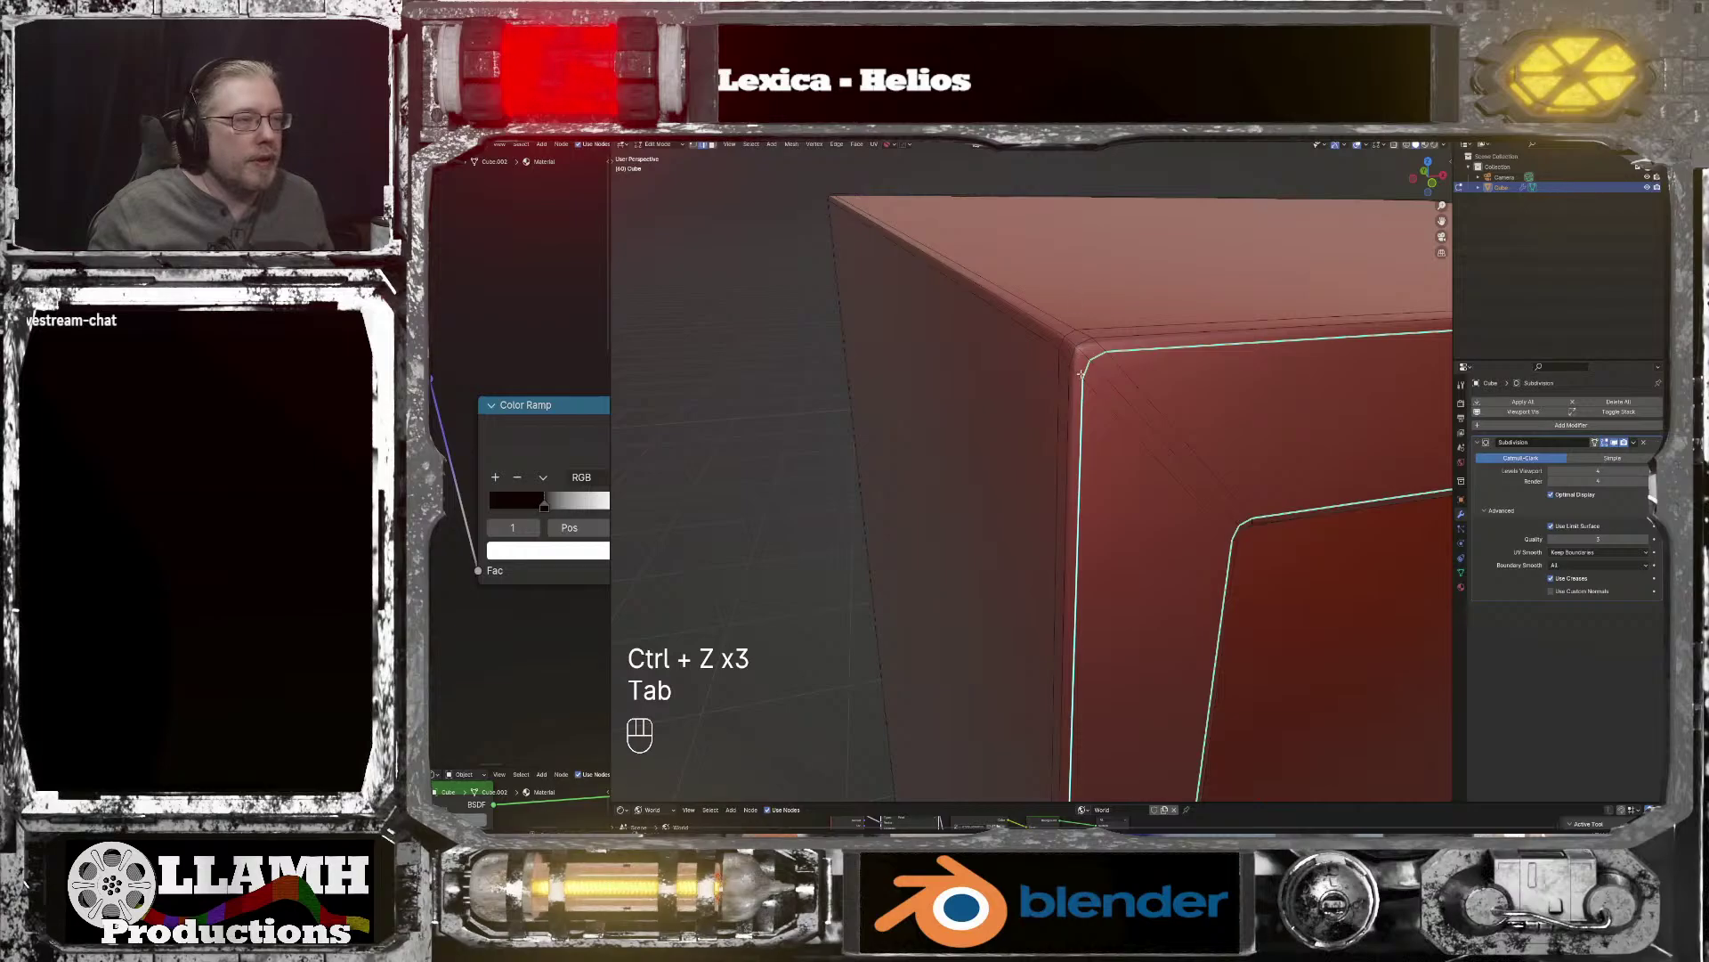
pyautogui.keyDown('alt'); pyautogui.click(1134, 488); pyautogui.keyUp('alt')
pyautogui.keyDown('alt'); pyautogui.keyDown('shift'); pyautogui.click(1222, 569); pyautogui.keyUp('shift'); pyautogui.keyUp('alt')
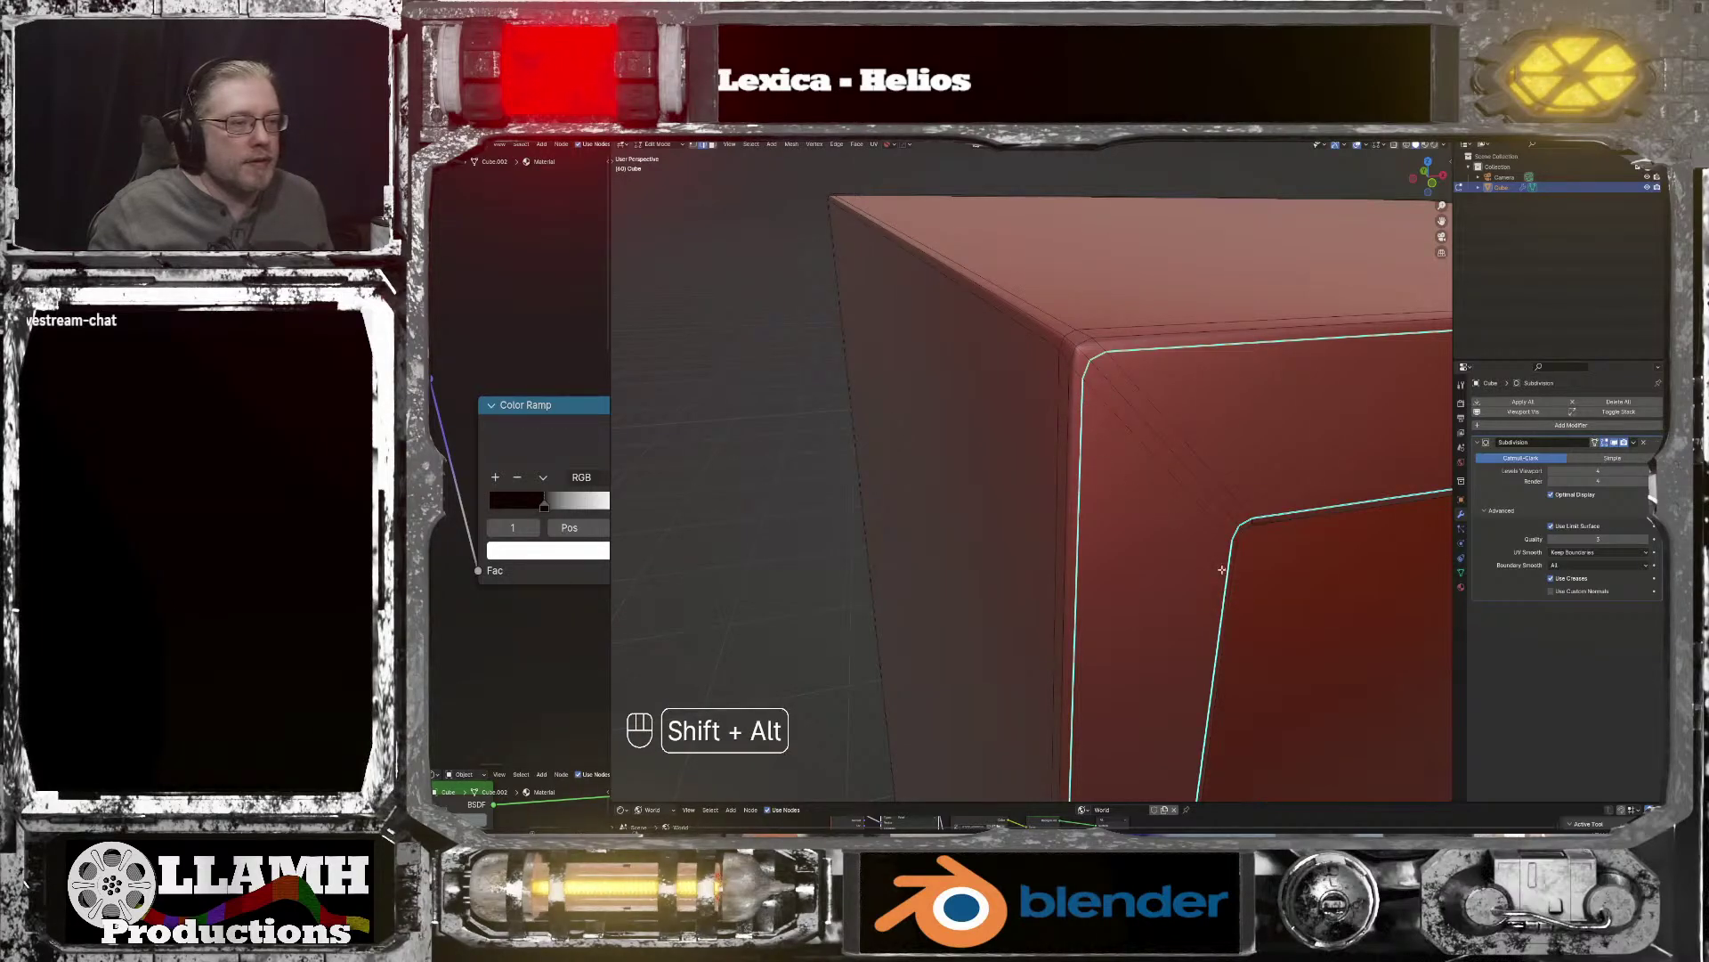
pyautogui.click(837, 144)
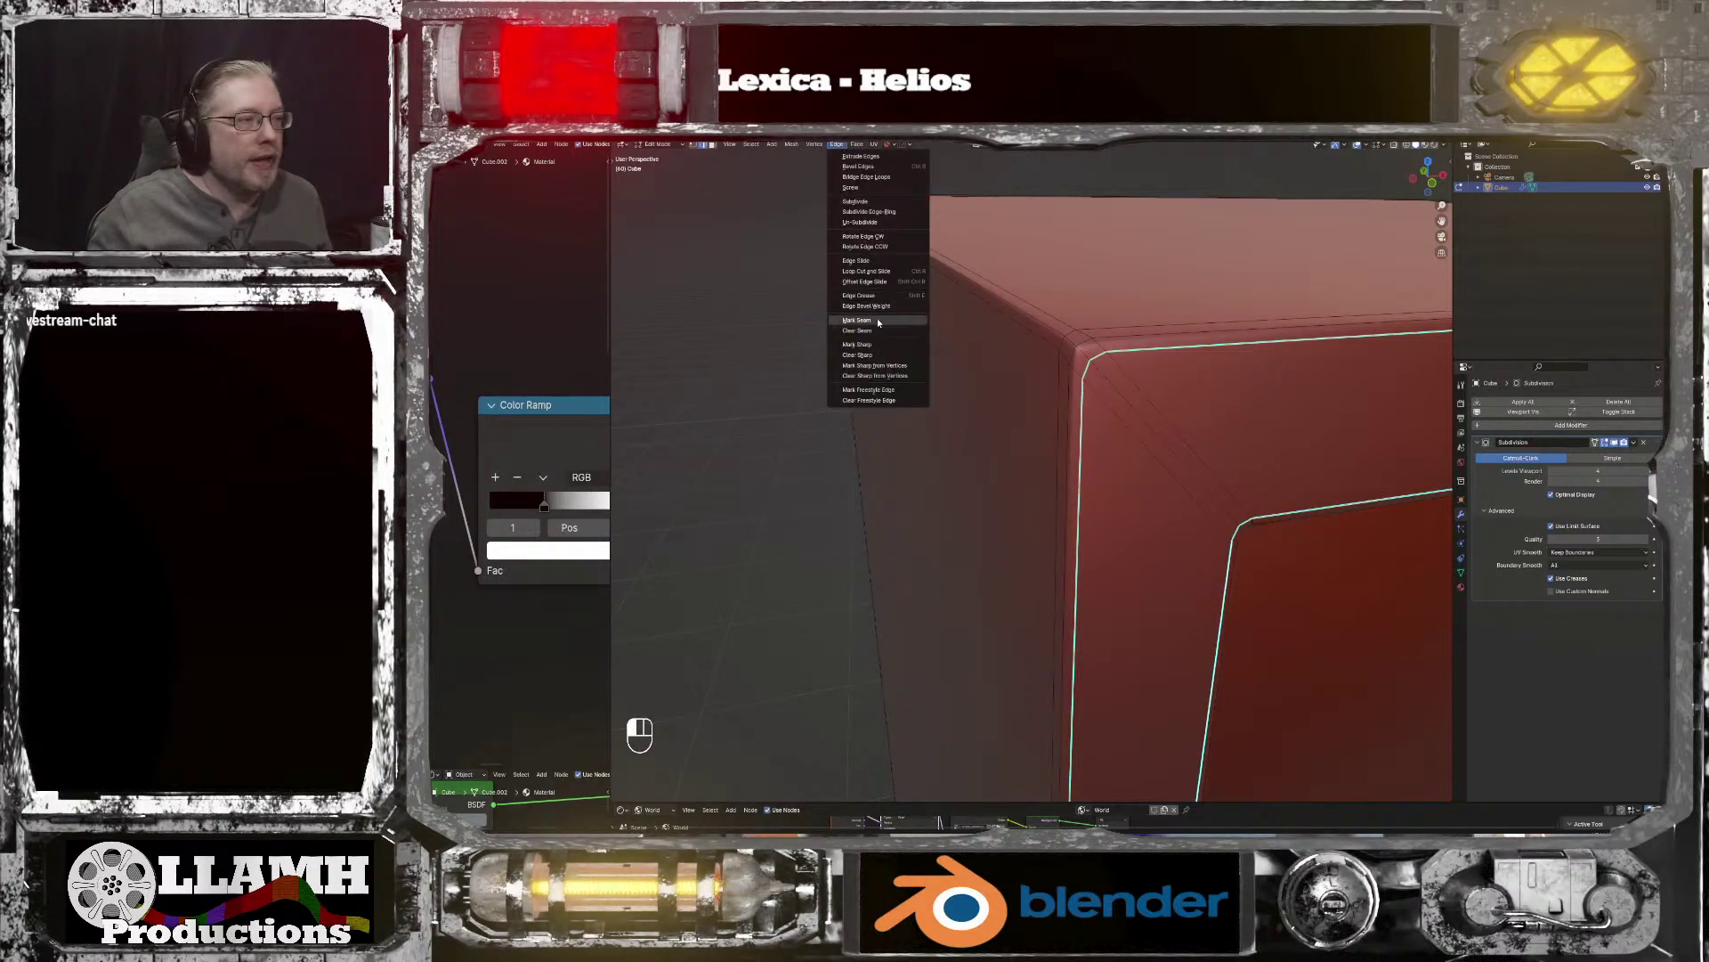
pyautogui.click(882, 354)
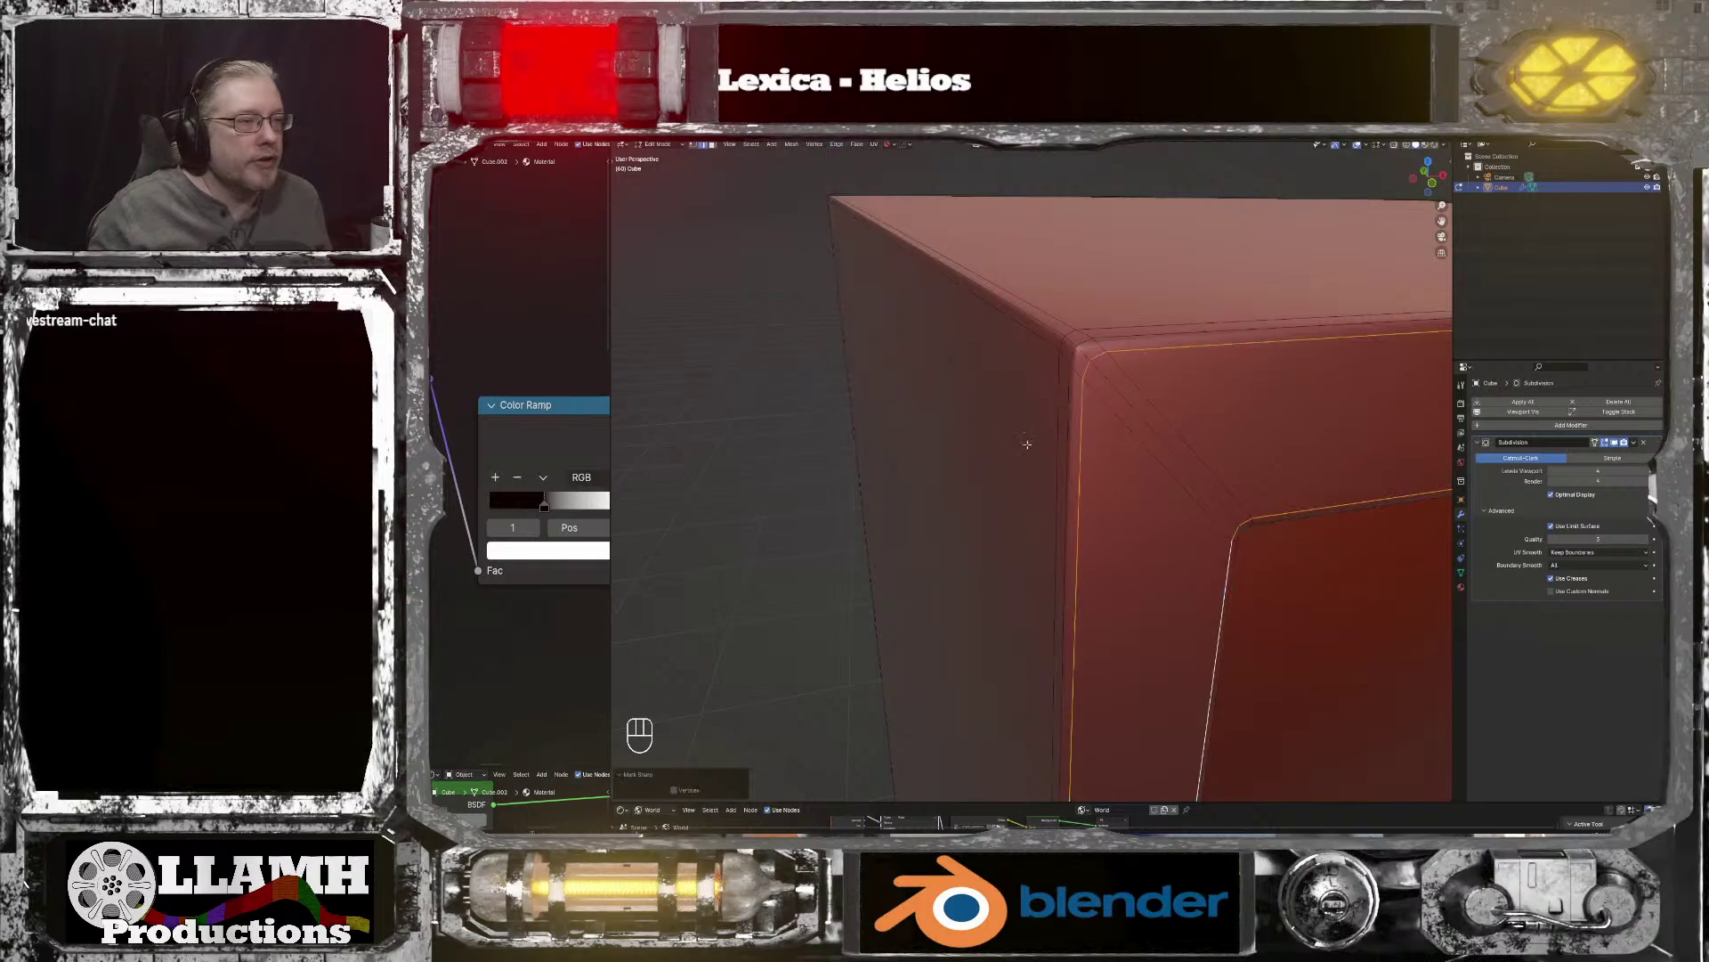
# Step: Try marking the neighbouring edge loop around the block's front outer corner as sharp and undo it
pyautogui.keyDown('alt'); pyautogui.click(951, 252); pyautogui.keyUp('alt')
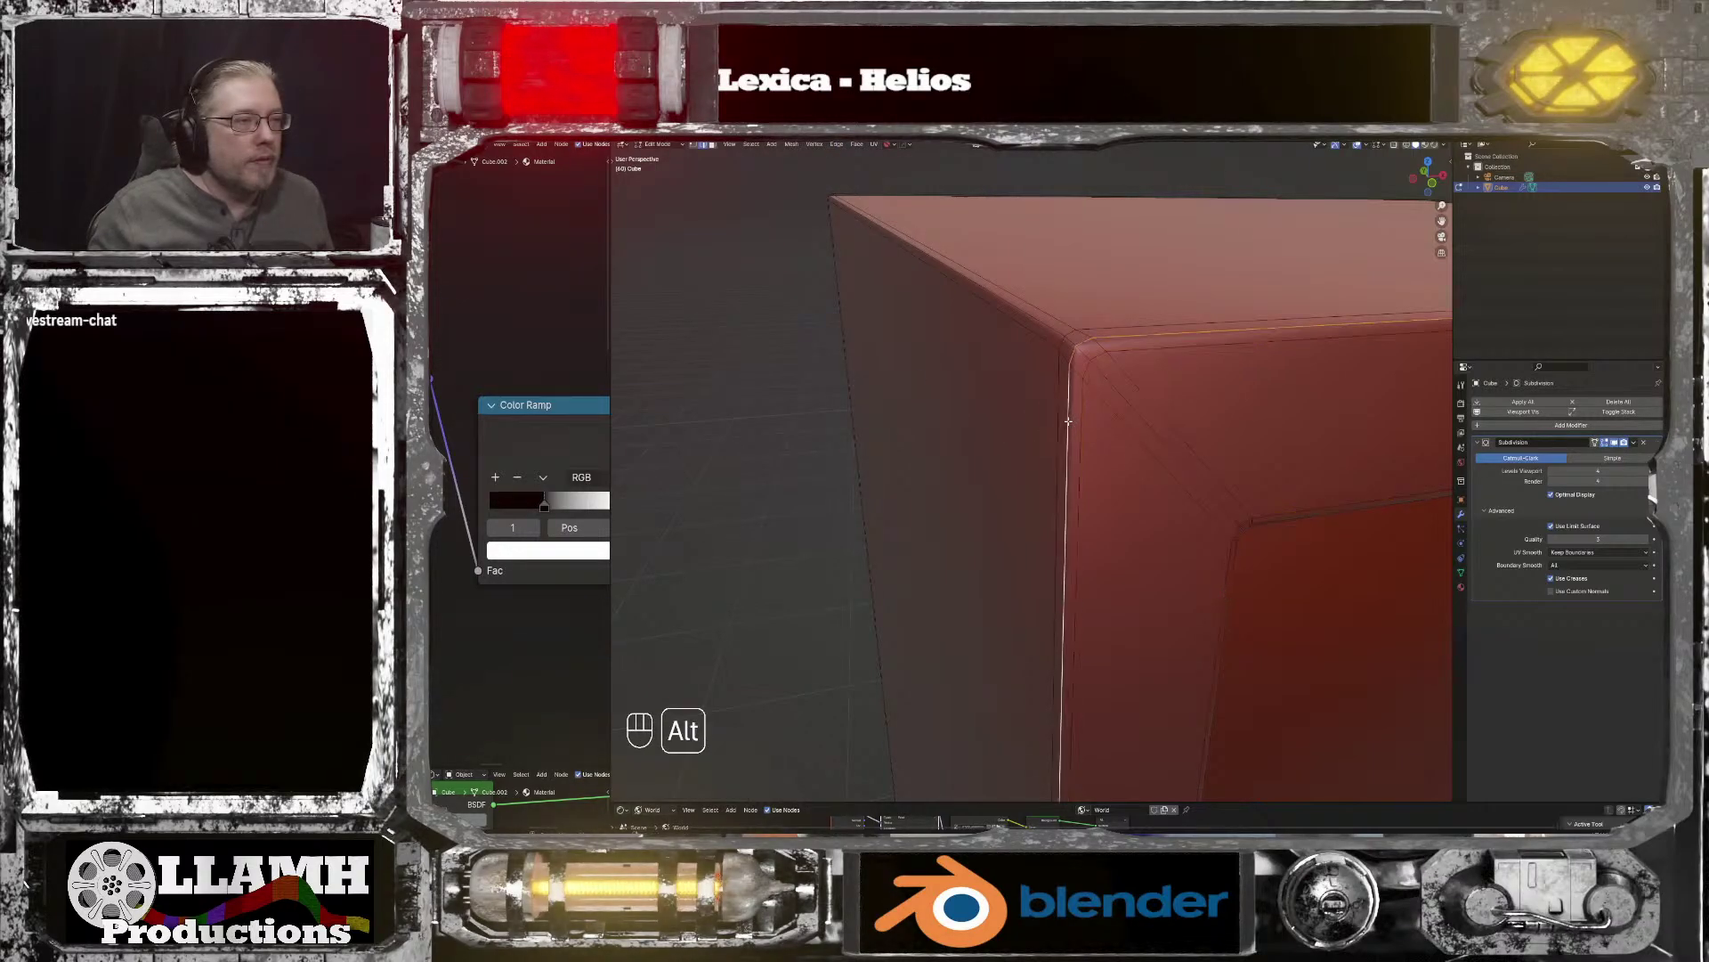
pyautogui.click(838, 145)
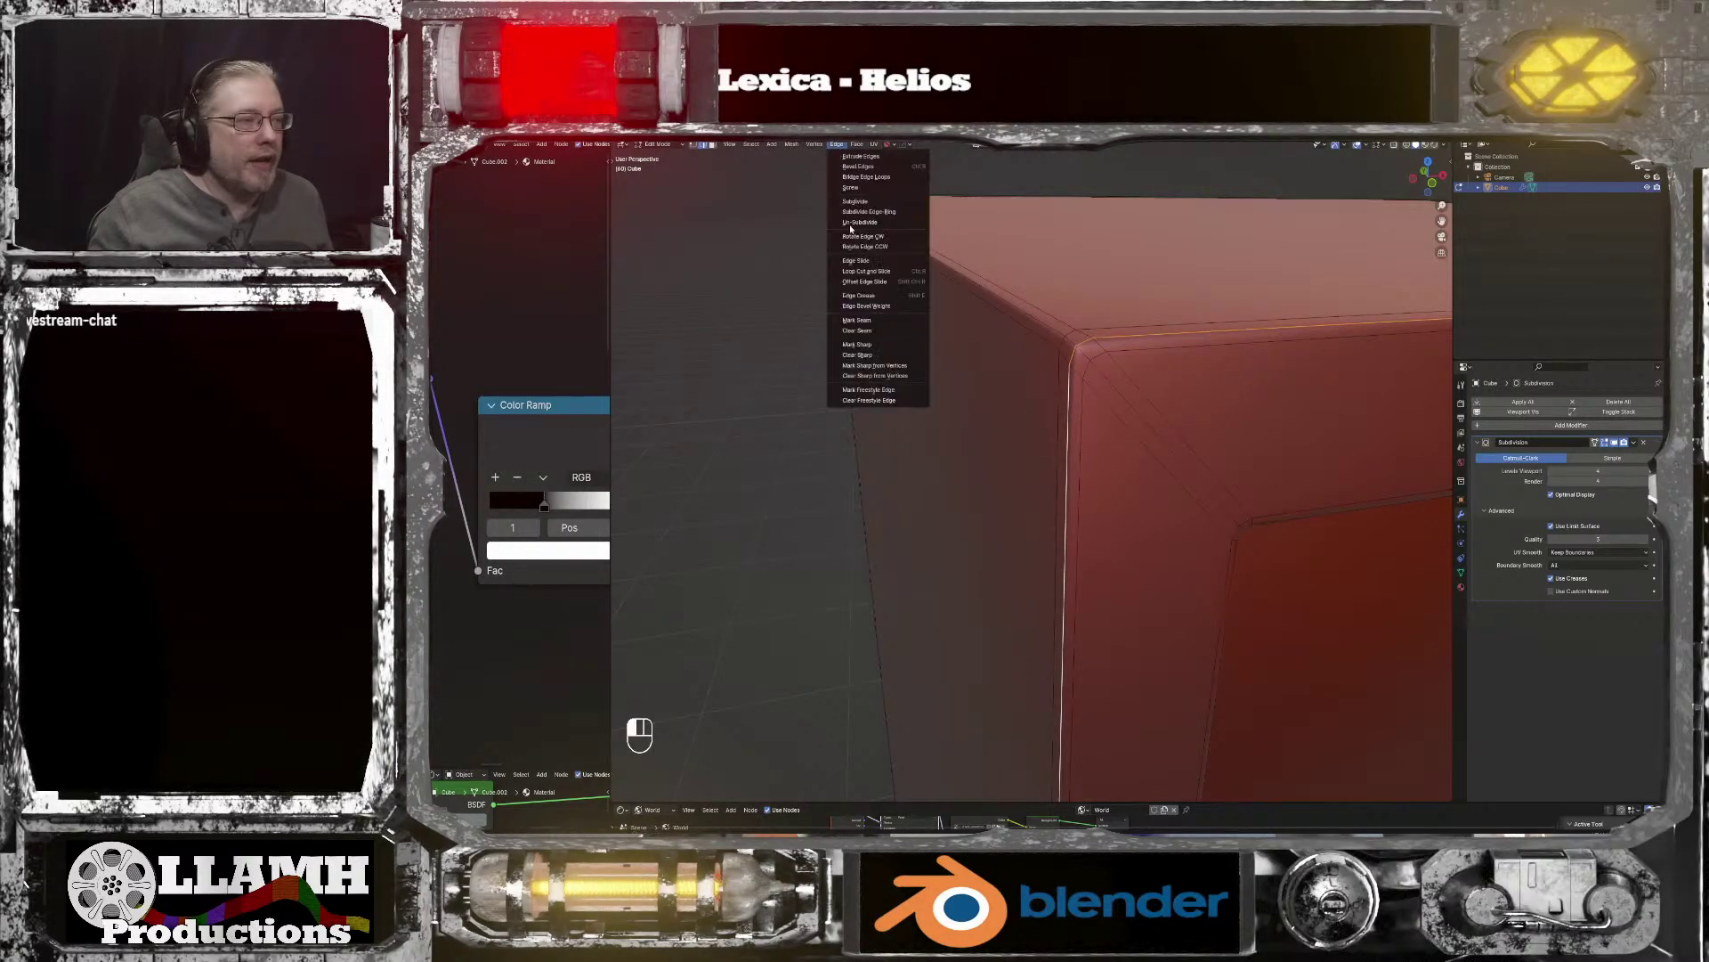
pyautogui.click(882, 347)
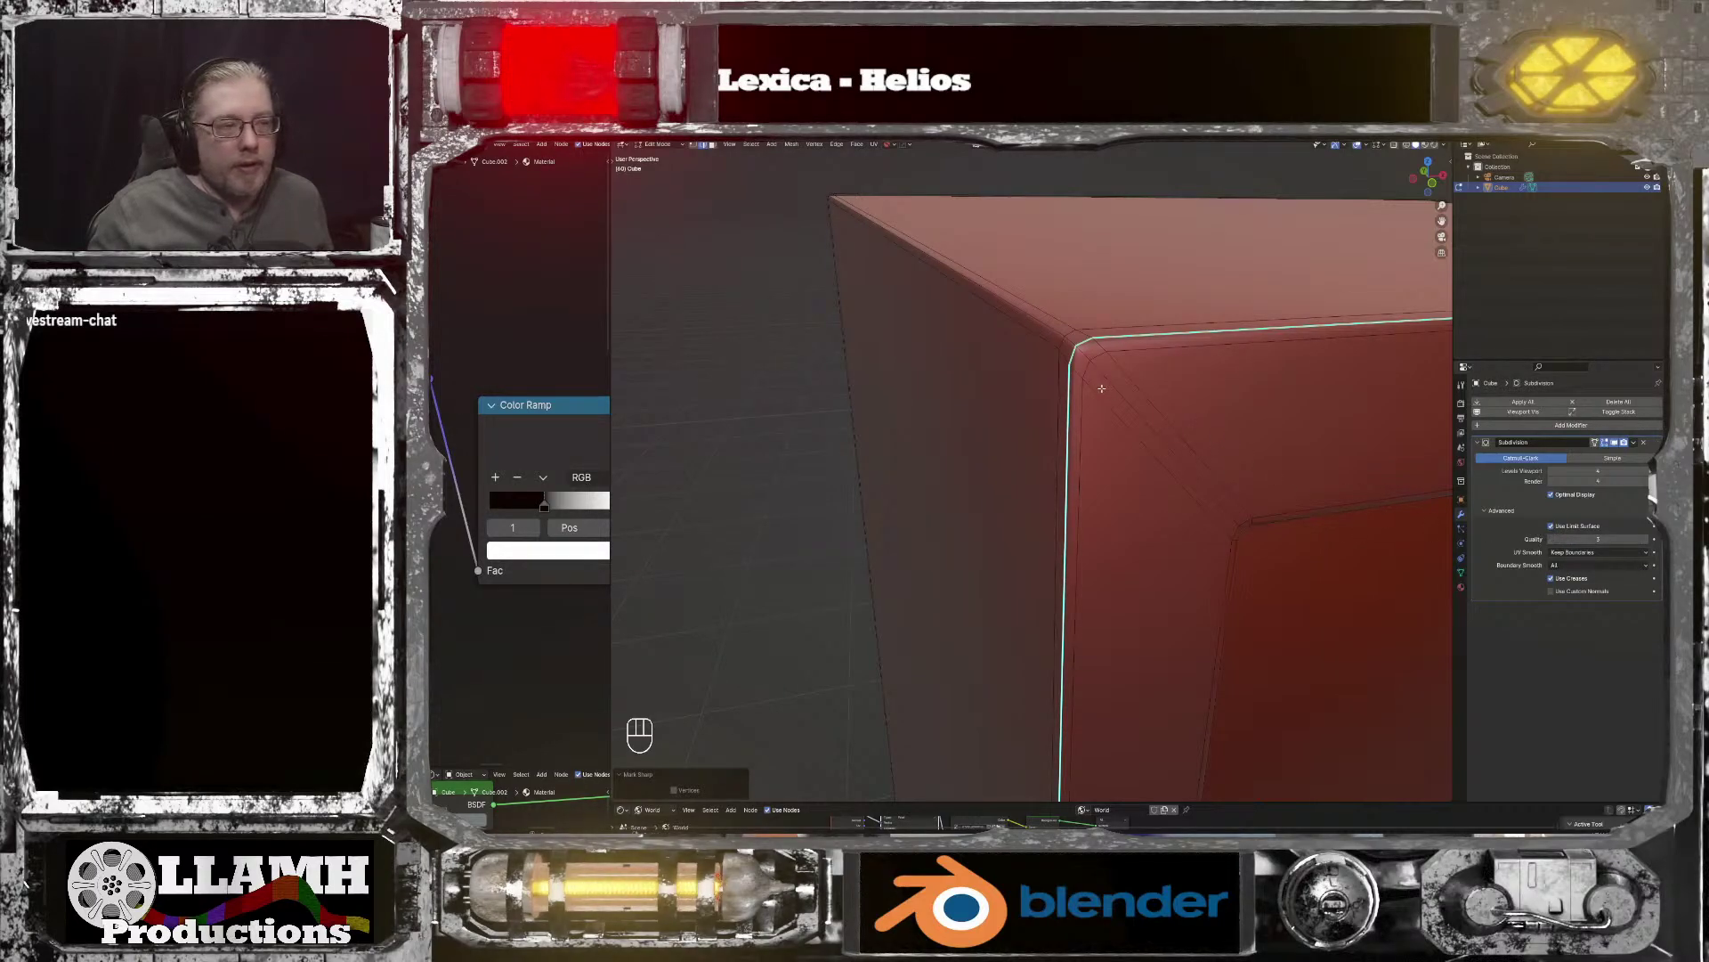
pyautogui.hotkey('ctrl', 'z')
# Step: Try a slight edge crease on the front frame's outer and inner edge loops, check the shading and undo it
pyautogui.keyDown('alt'); pyautogui.keyDown('shift'); pyautogui.click(1175, 555); pyautogui.keyUp('shift'); pyautogui.keyUp('alt')
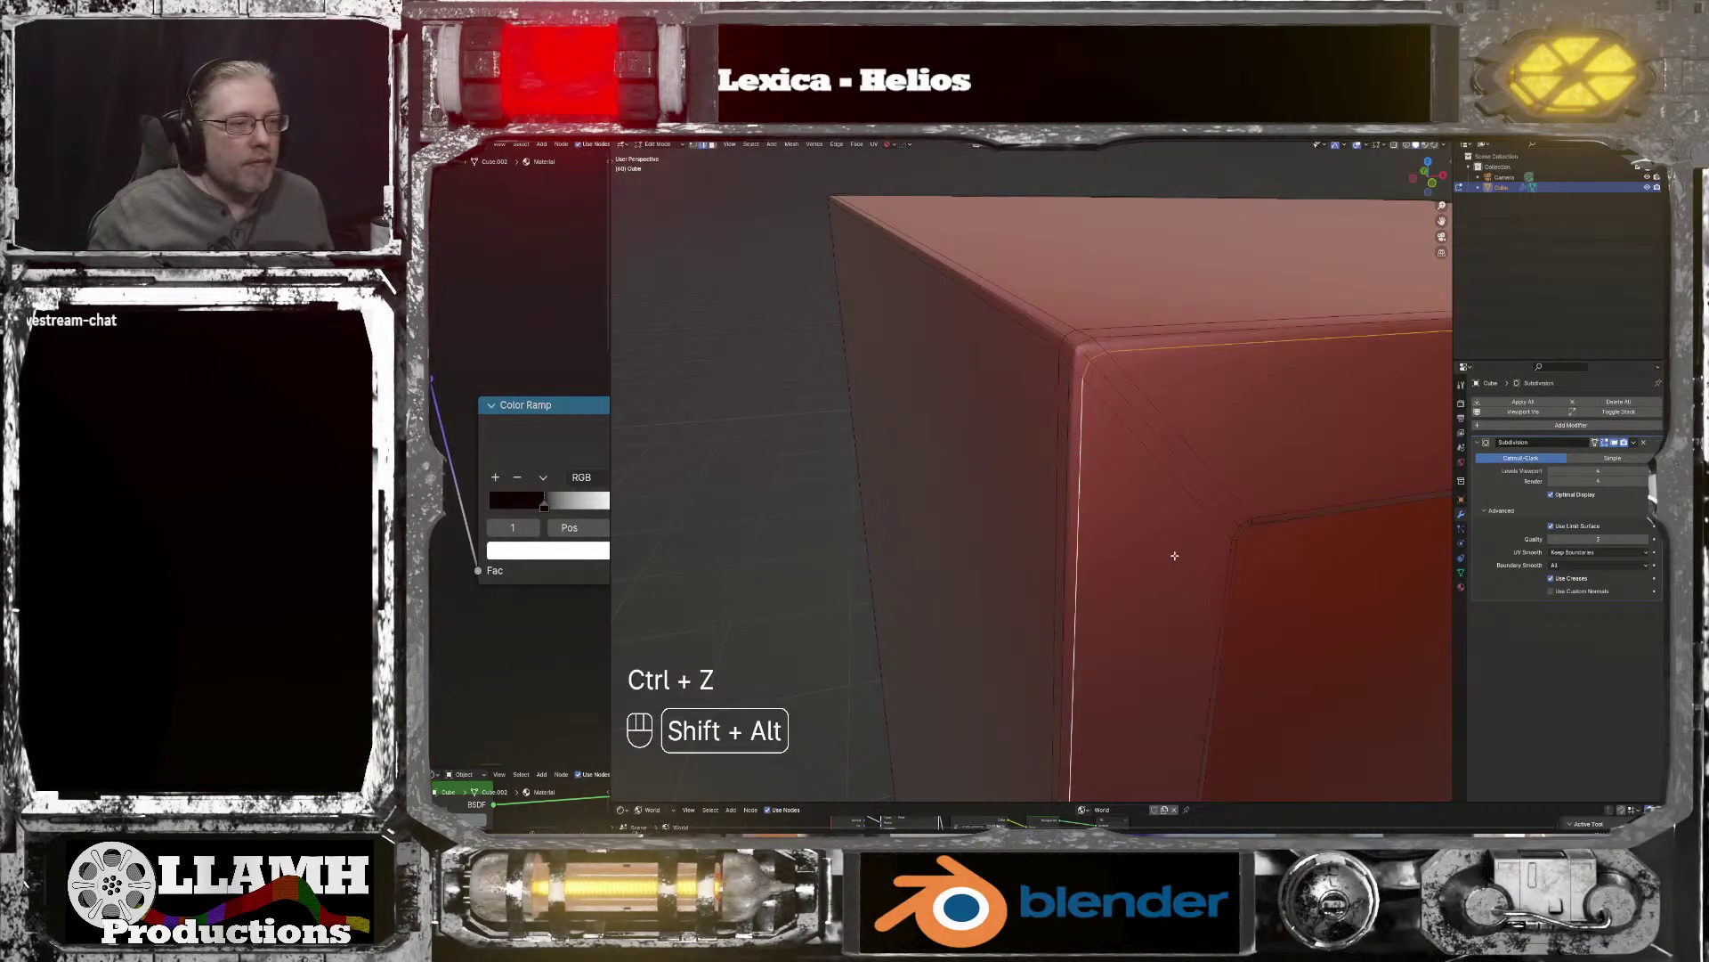
pyautogui.keyDown('alt'); pyautogui.keyDown('shift'); pyautogui.click(1224, 576); pyautogui.keyUp('shift'); pyautogui.keyUp('alt')
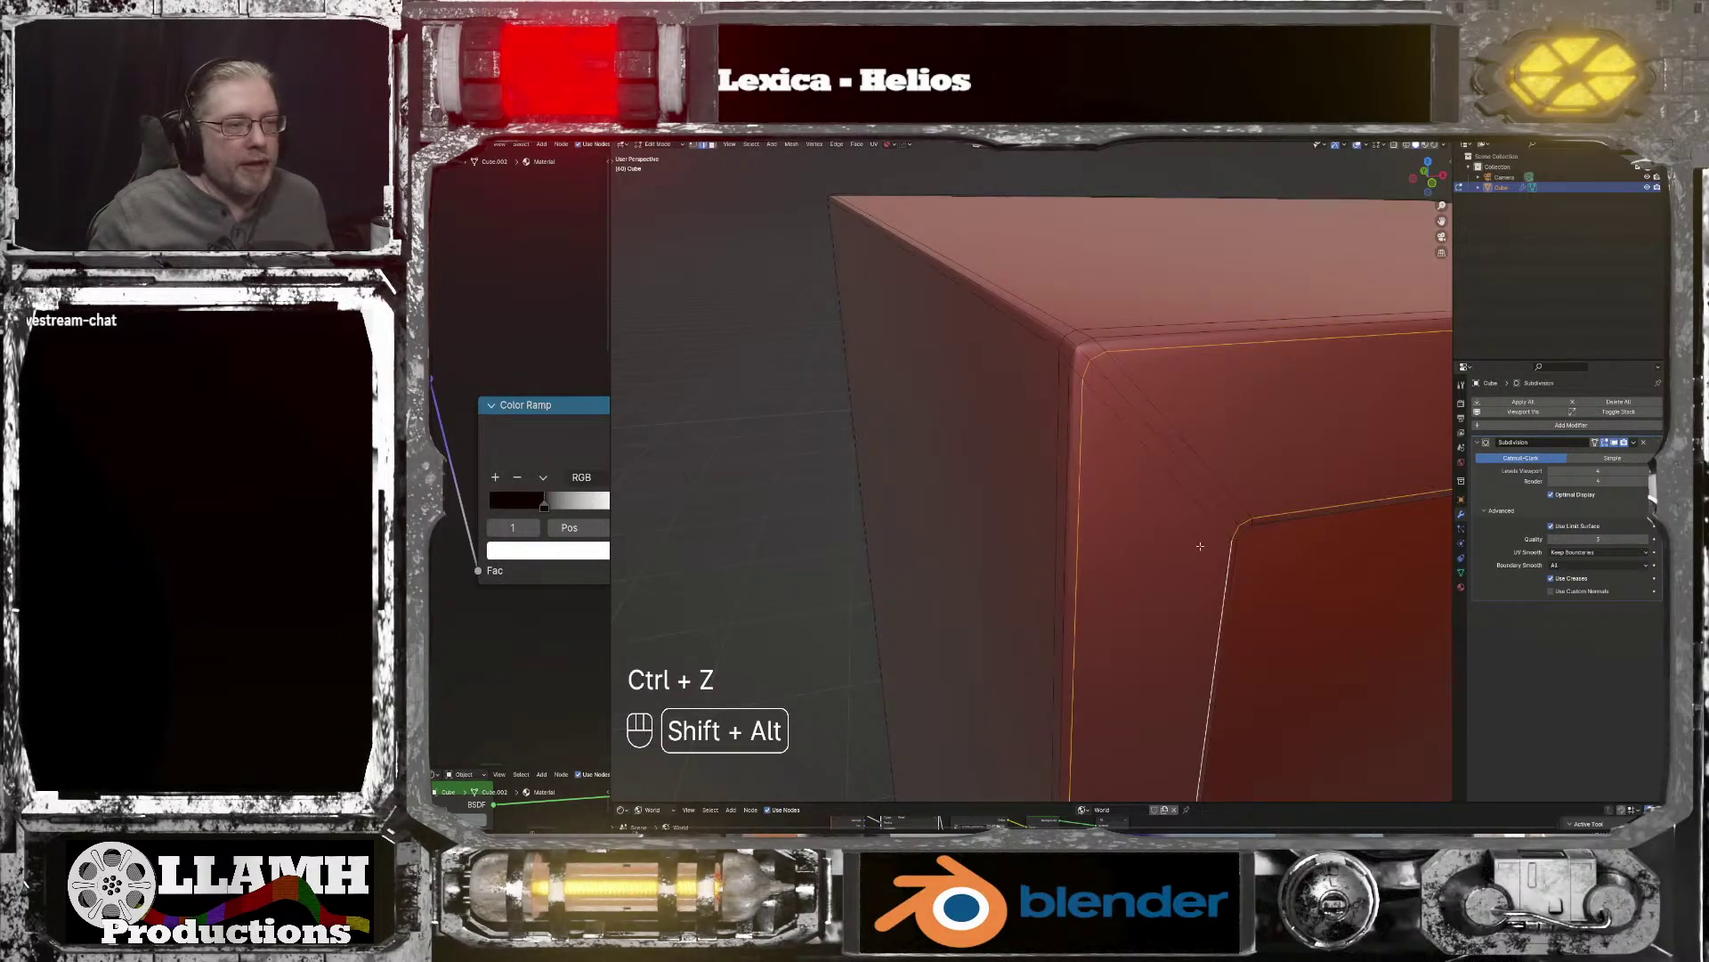
pyautogui.click(837, 144)
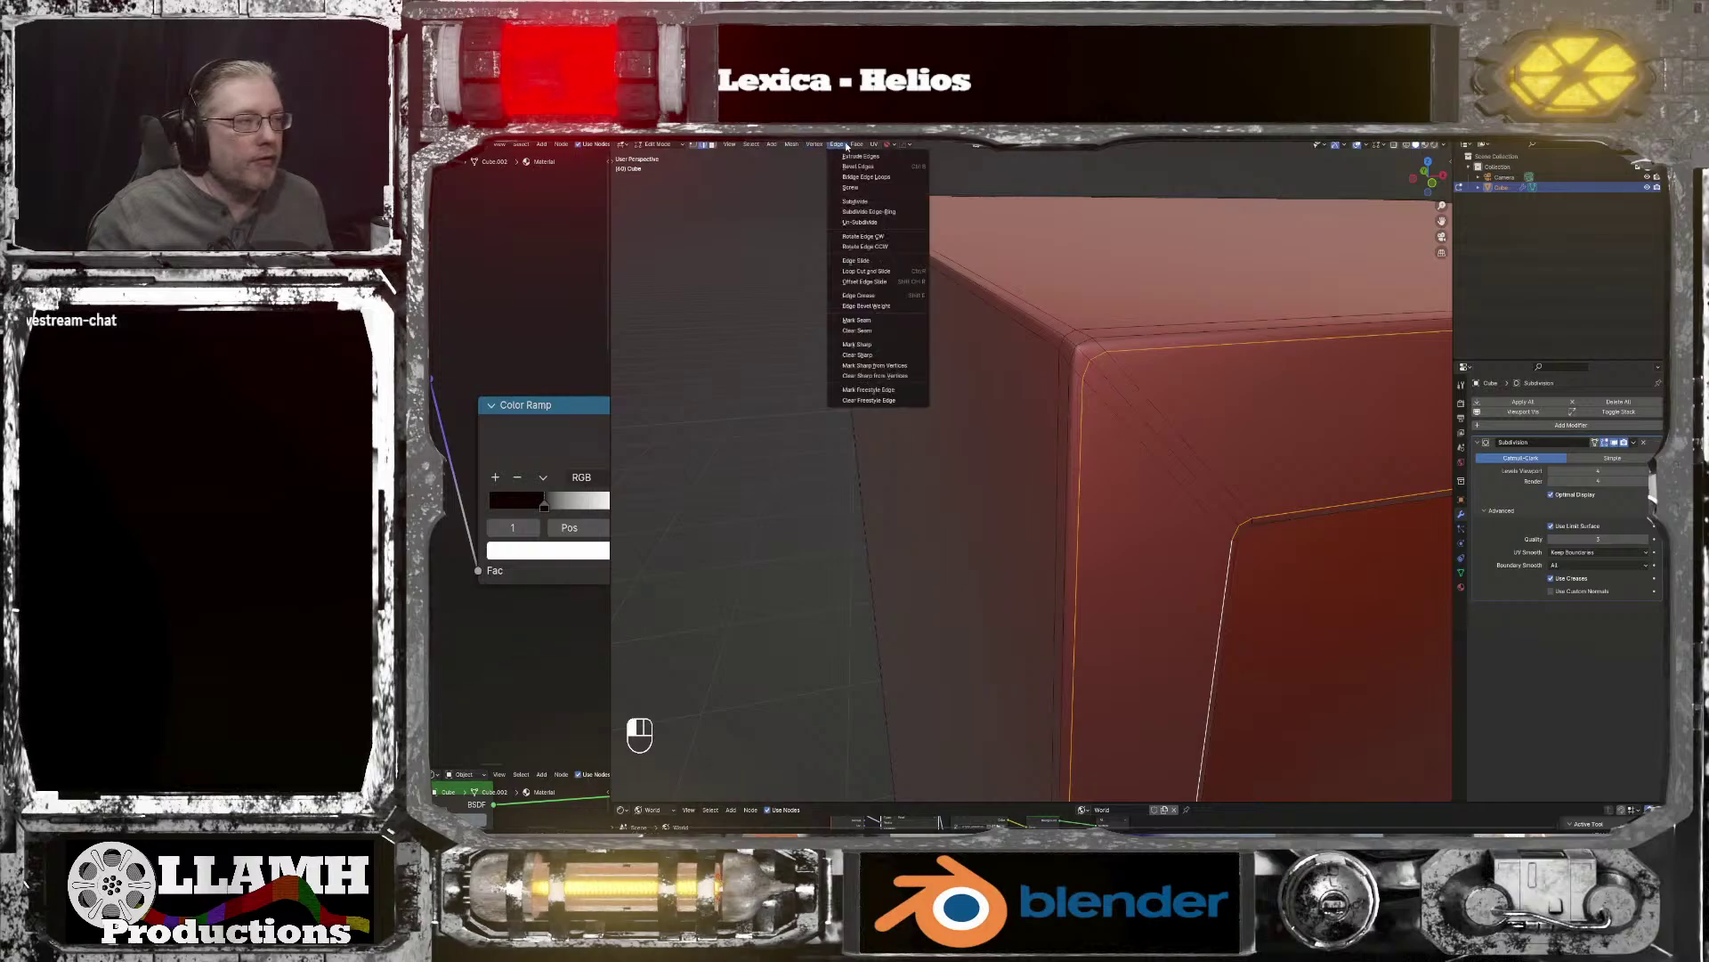
pyautogui.click(860, 295)
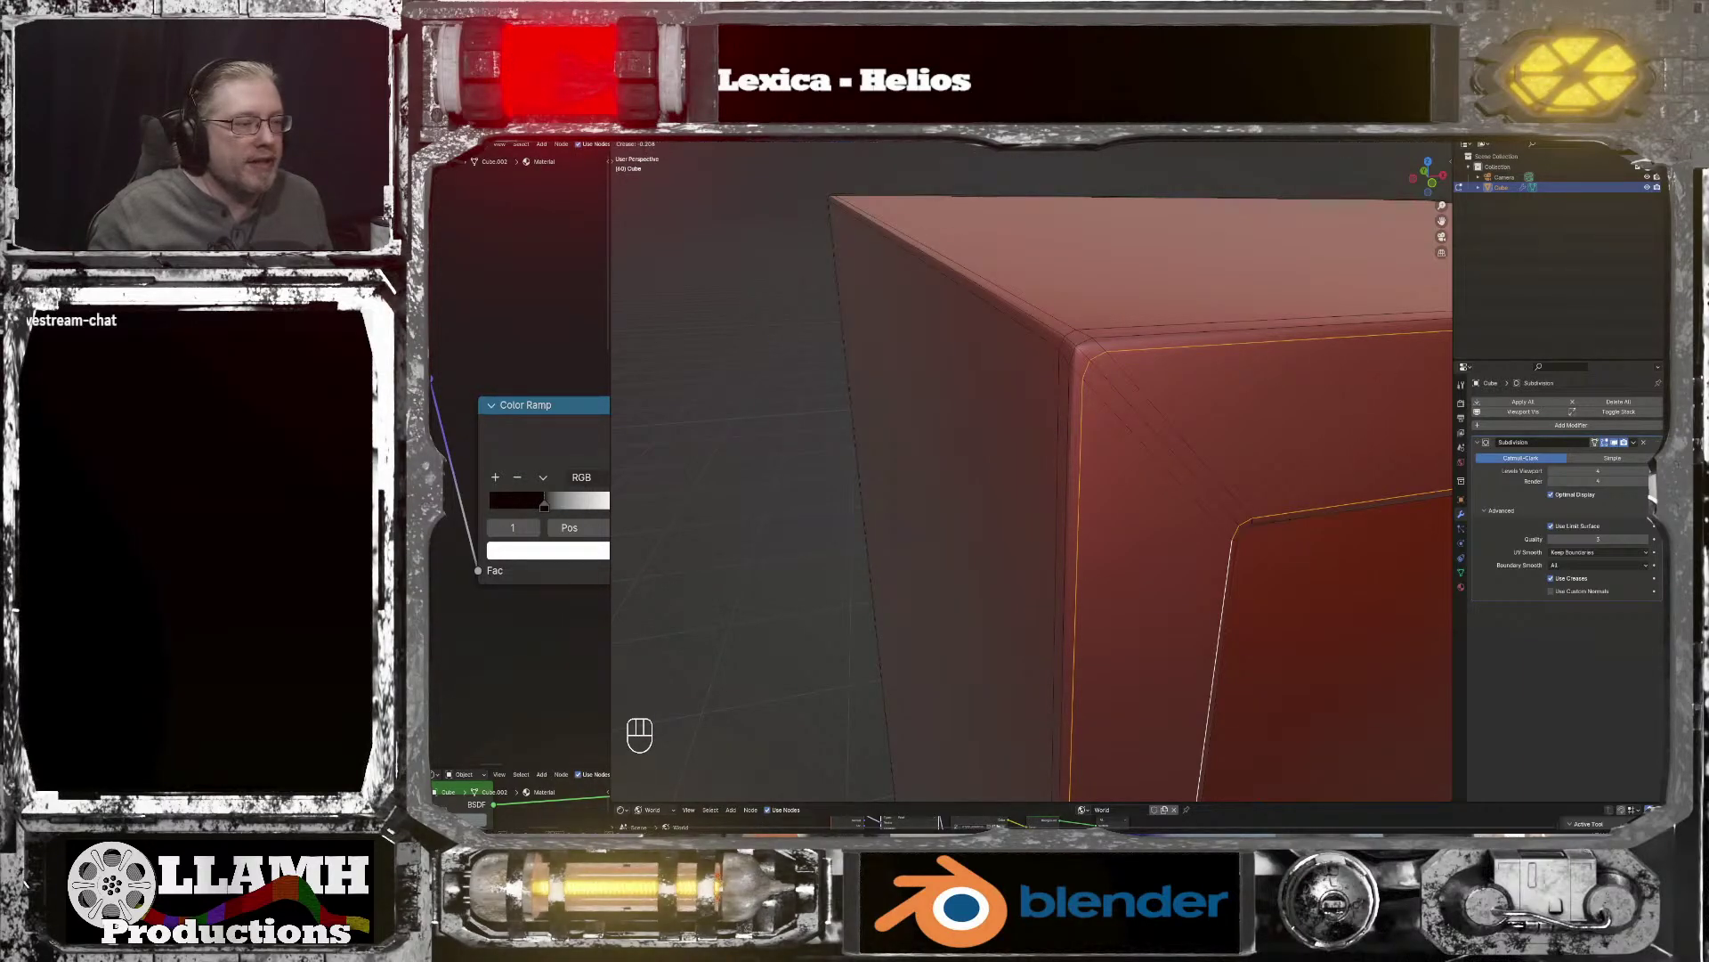
pyautogui.click(669, 623)
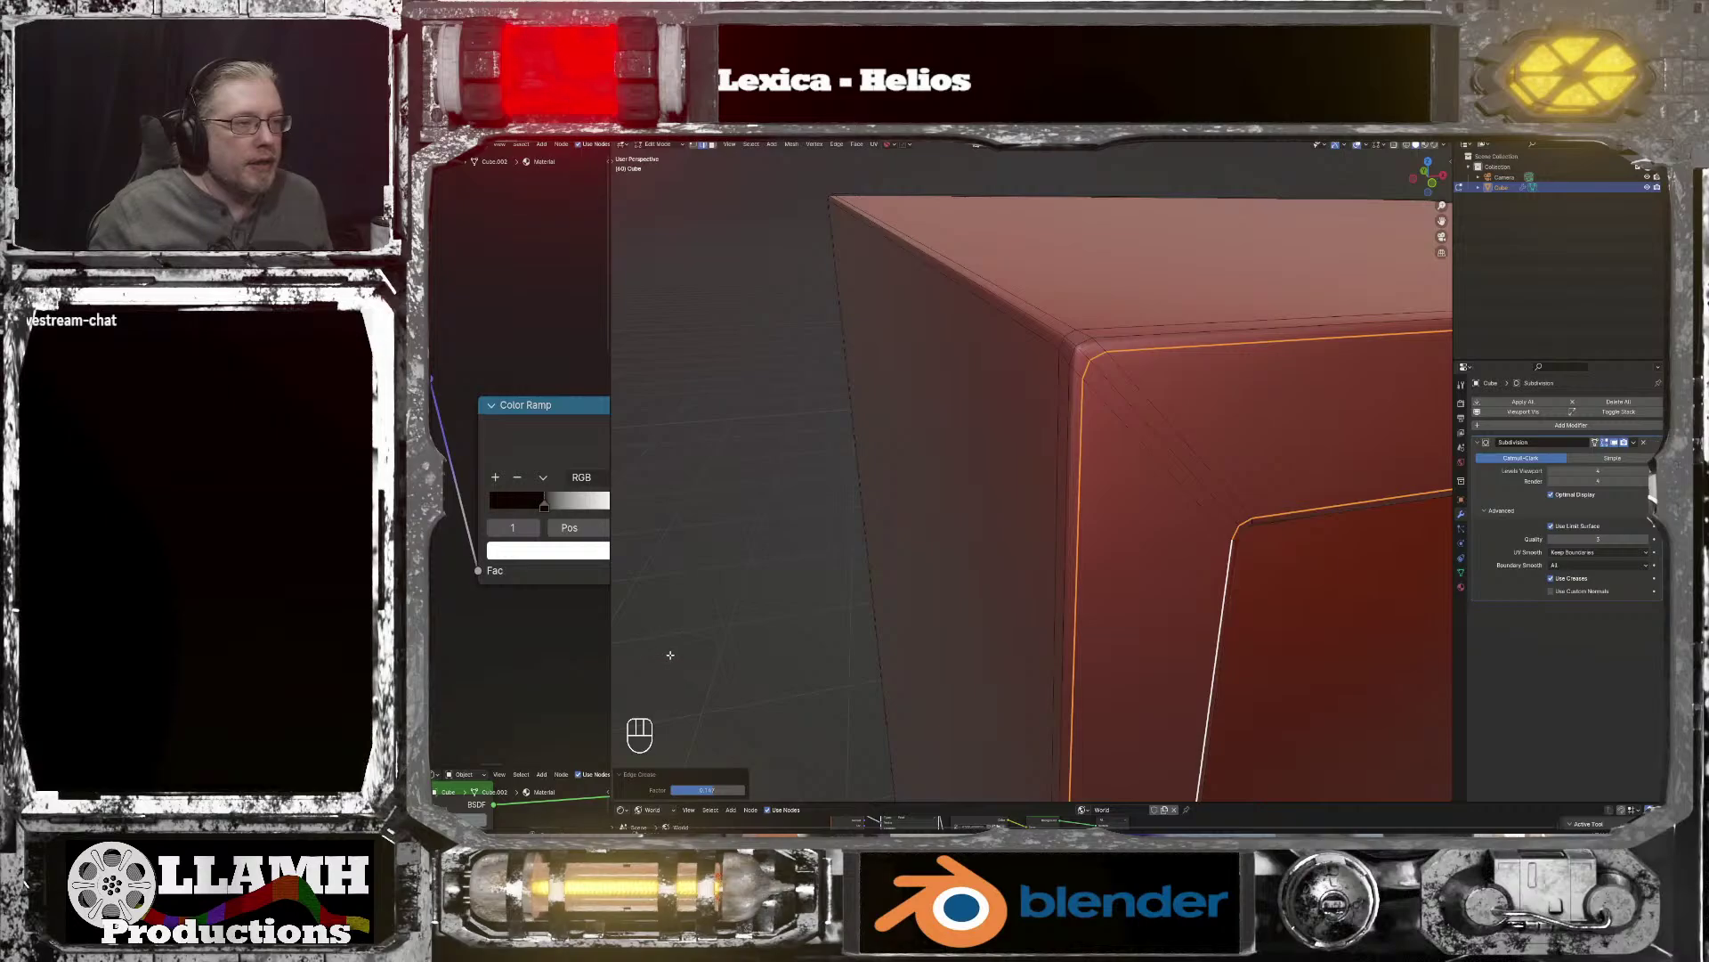
pyautogui.moveTo(671, 654); pyautogui.dragTo(779, 559, button='middle')
pyautogui.press('Tab')
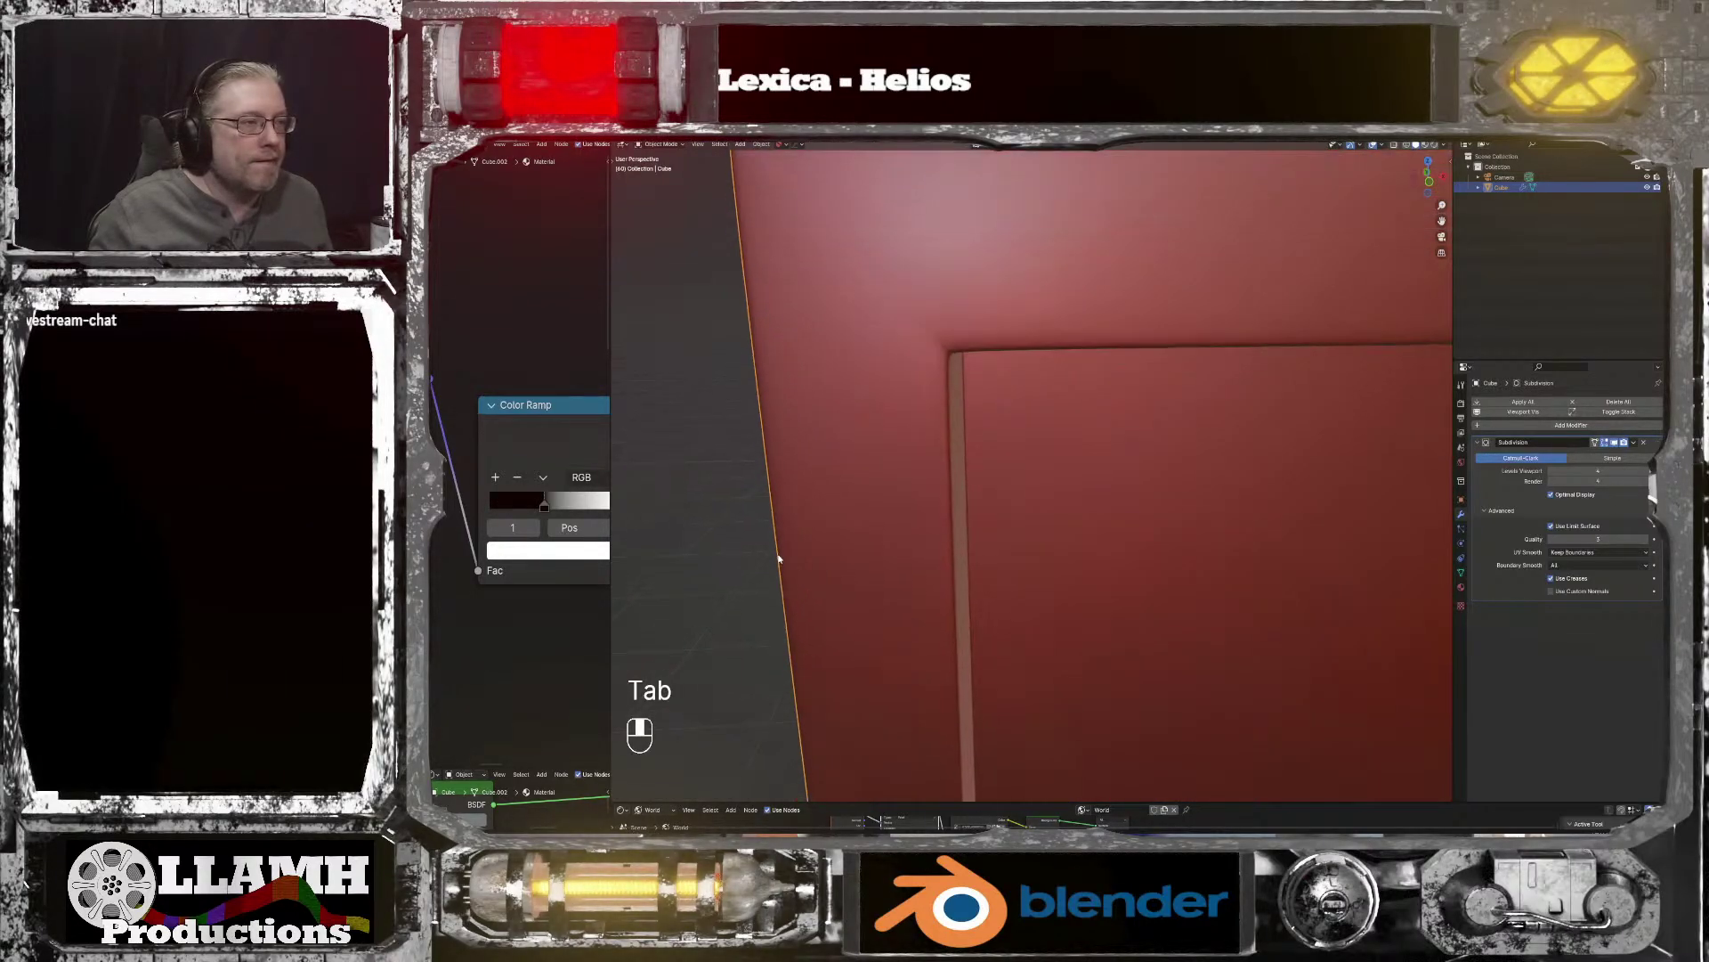
pyautogui.hotkey('ctrl', 'z')
pyautogui.hotkey('ctrl', 'z')
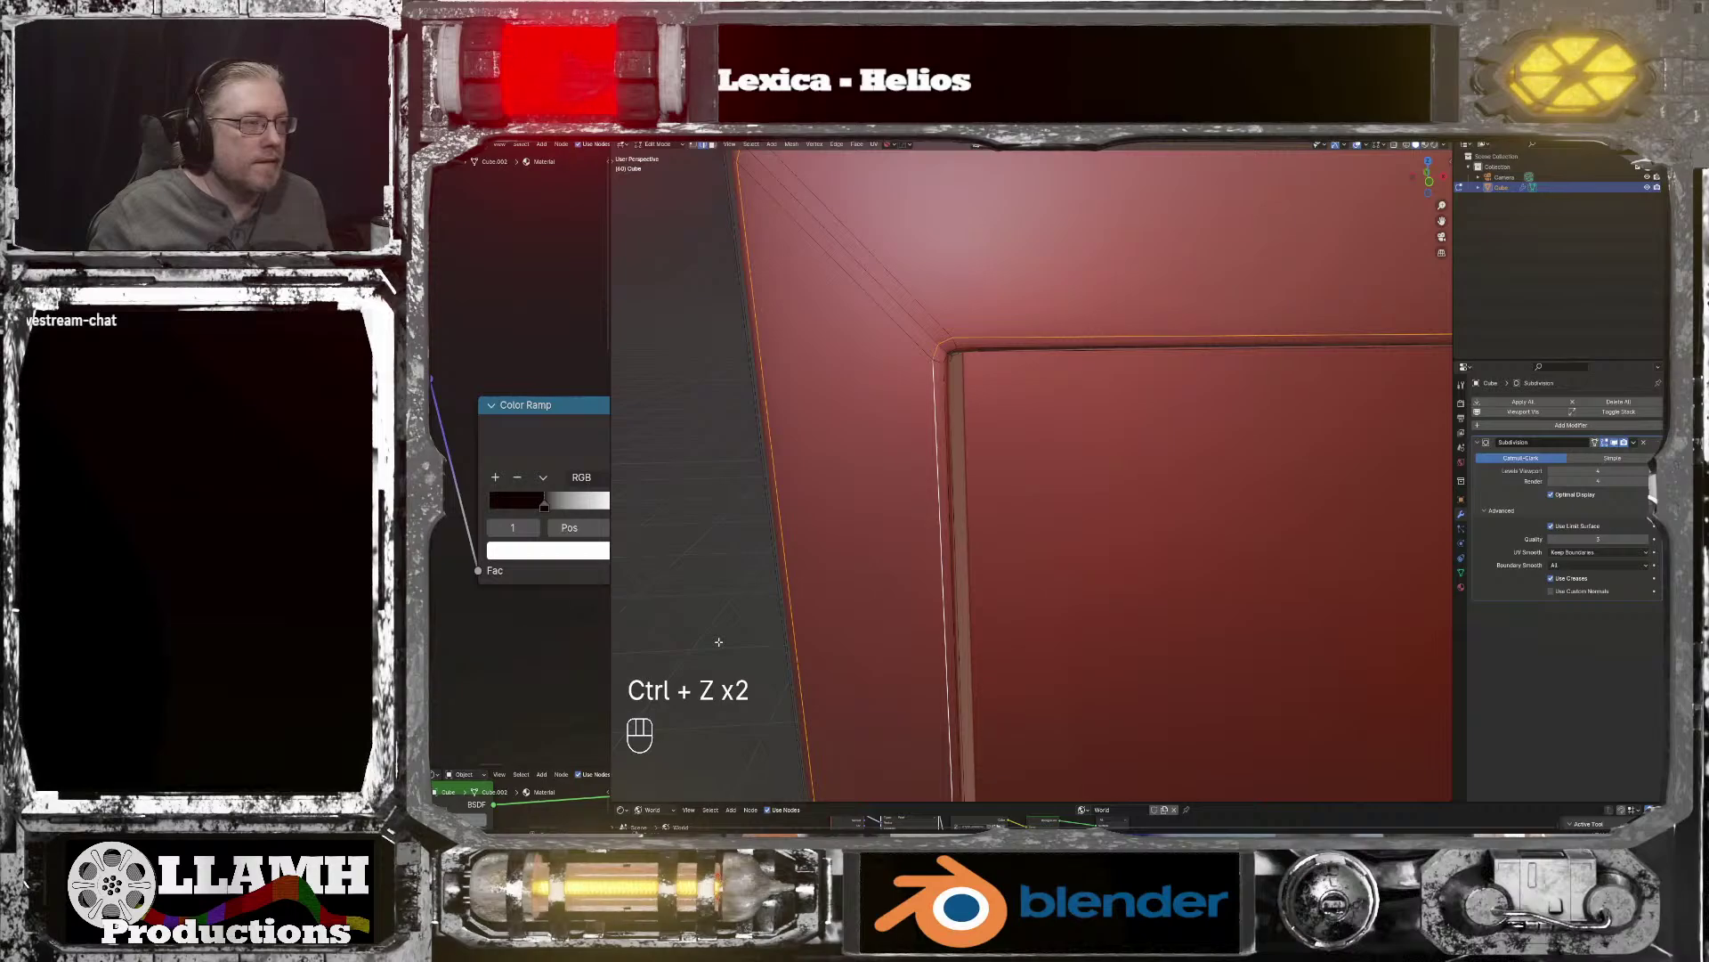
# Step: Try an edge crease at the maximum factor on the selected frame loops, inspect the corner shading and undo it
pyautogui.click(837, 143)
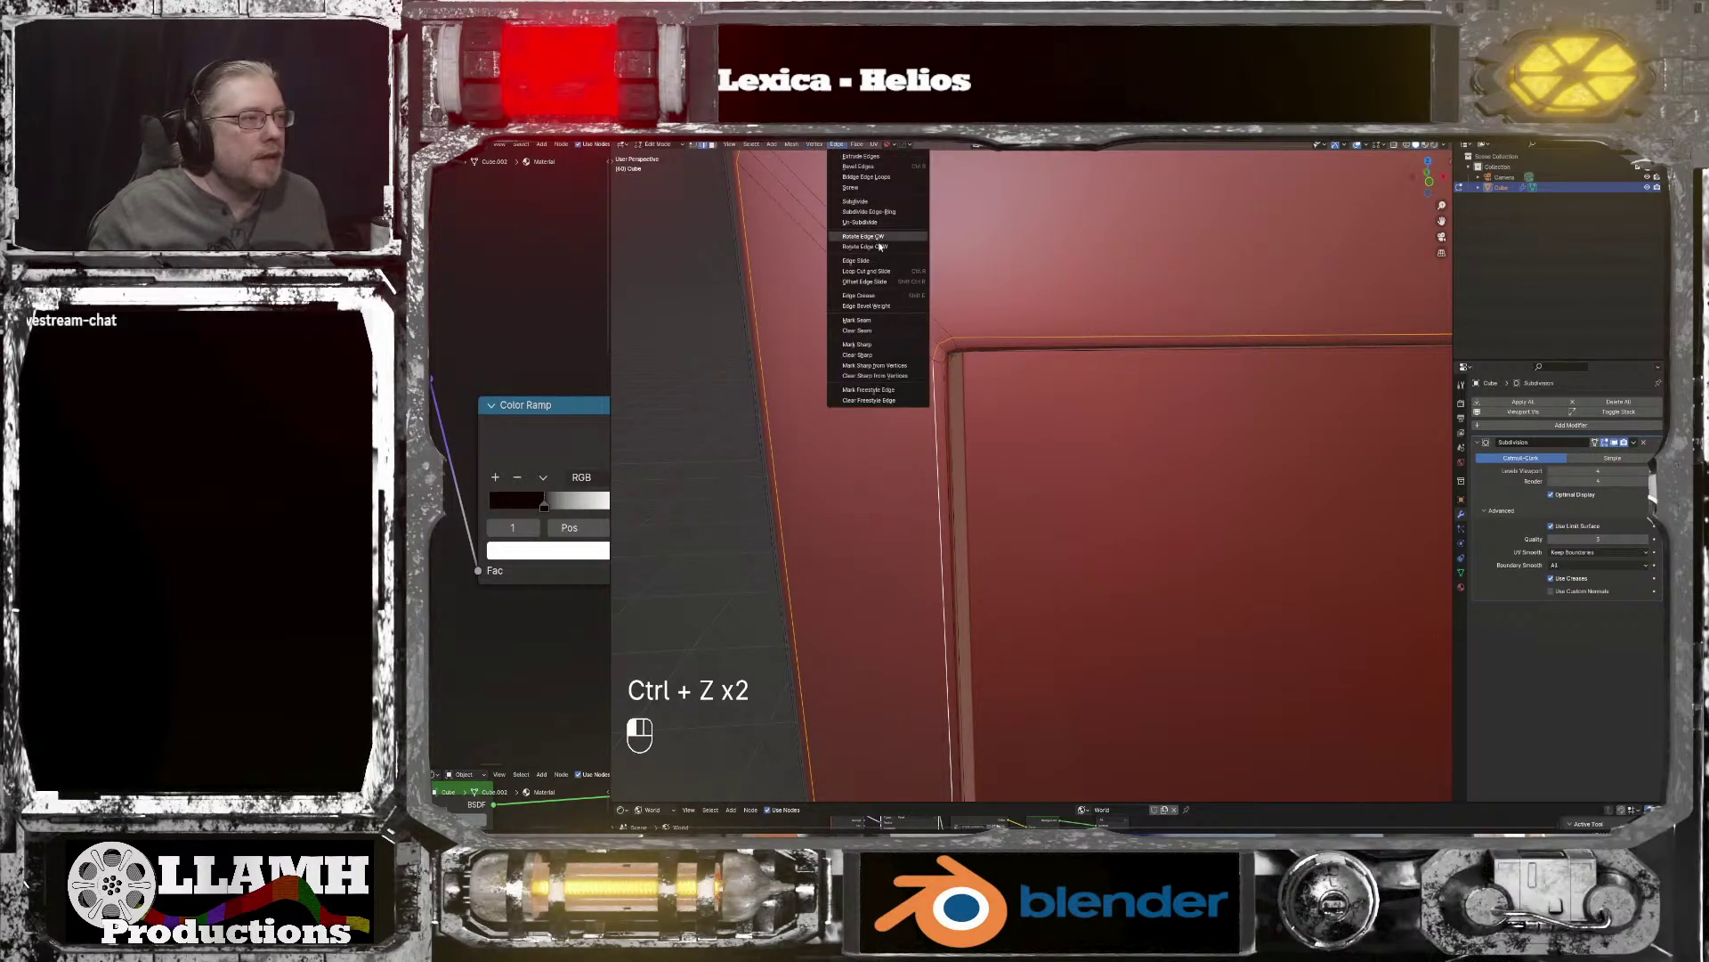
pyautogui.click(890, 295)
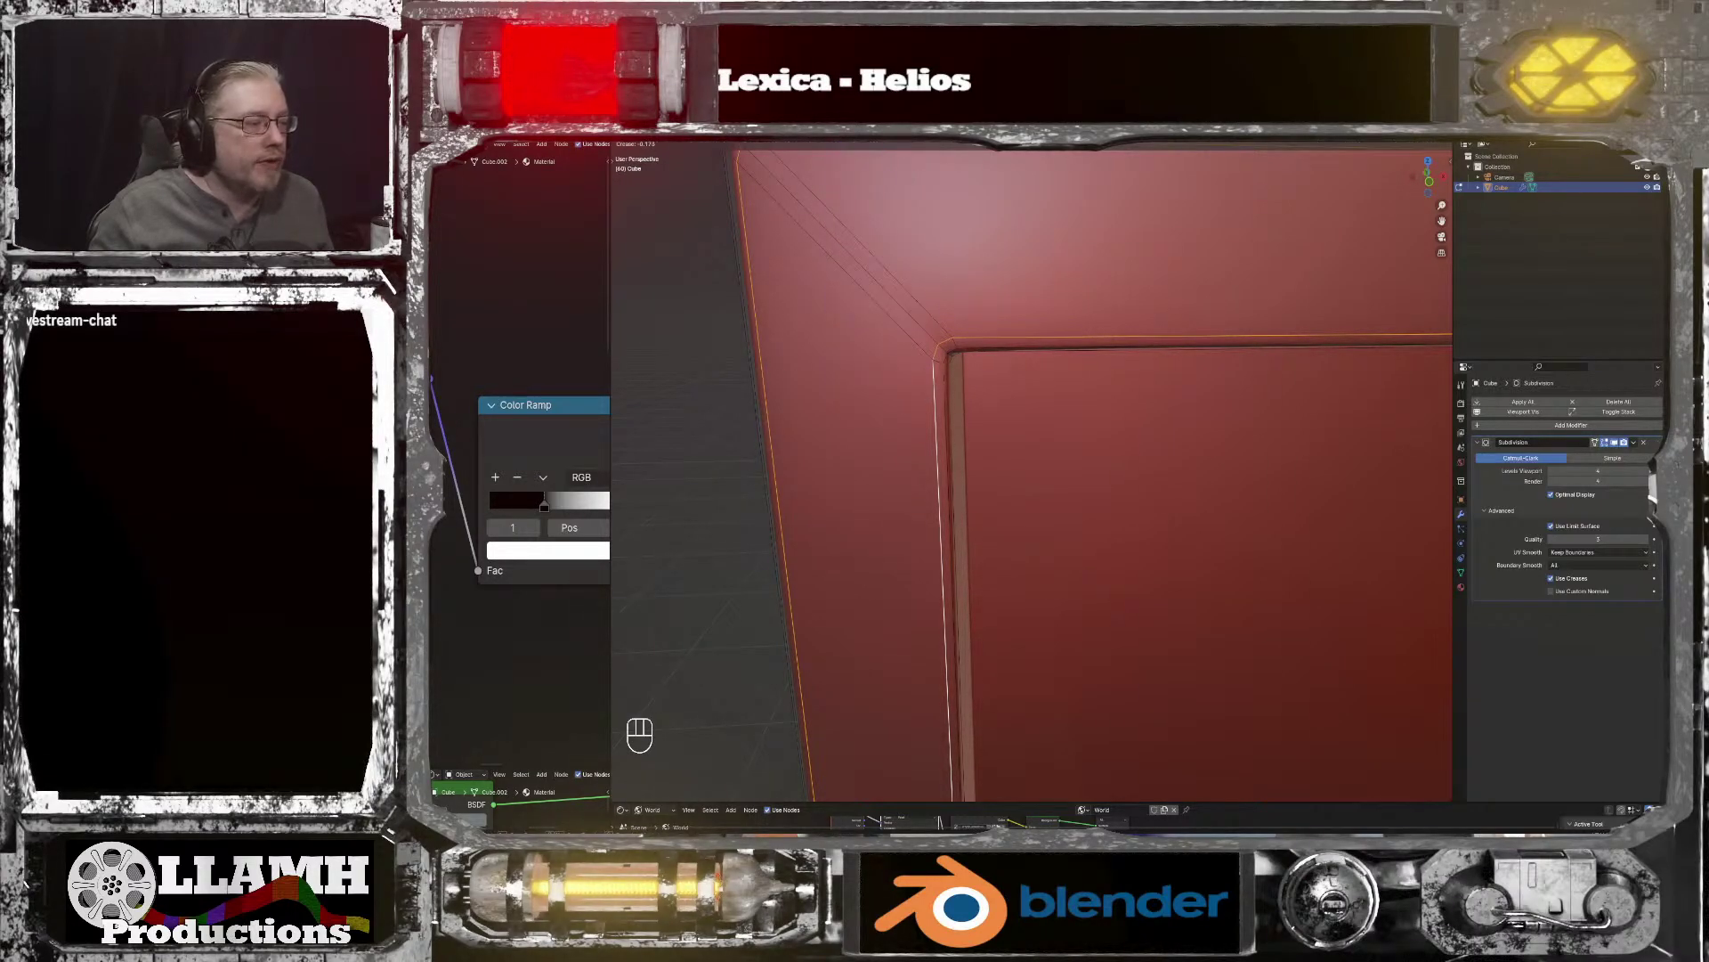
pyautogui.click(1266, 700)
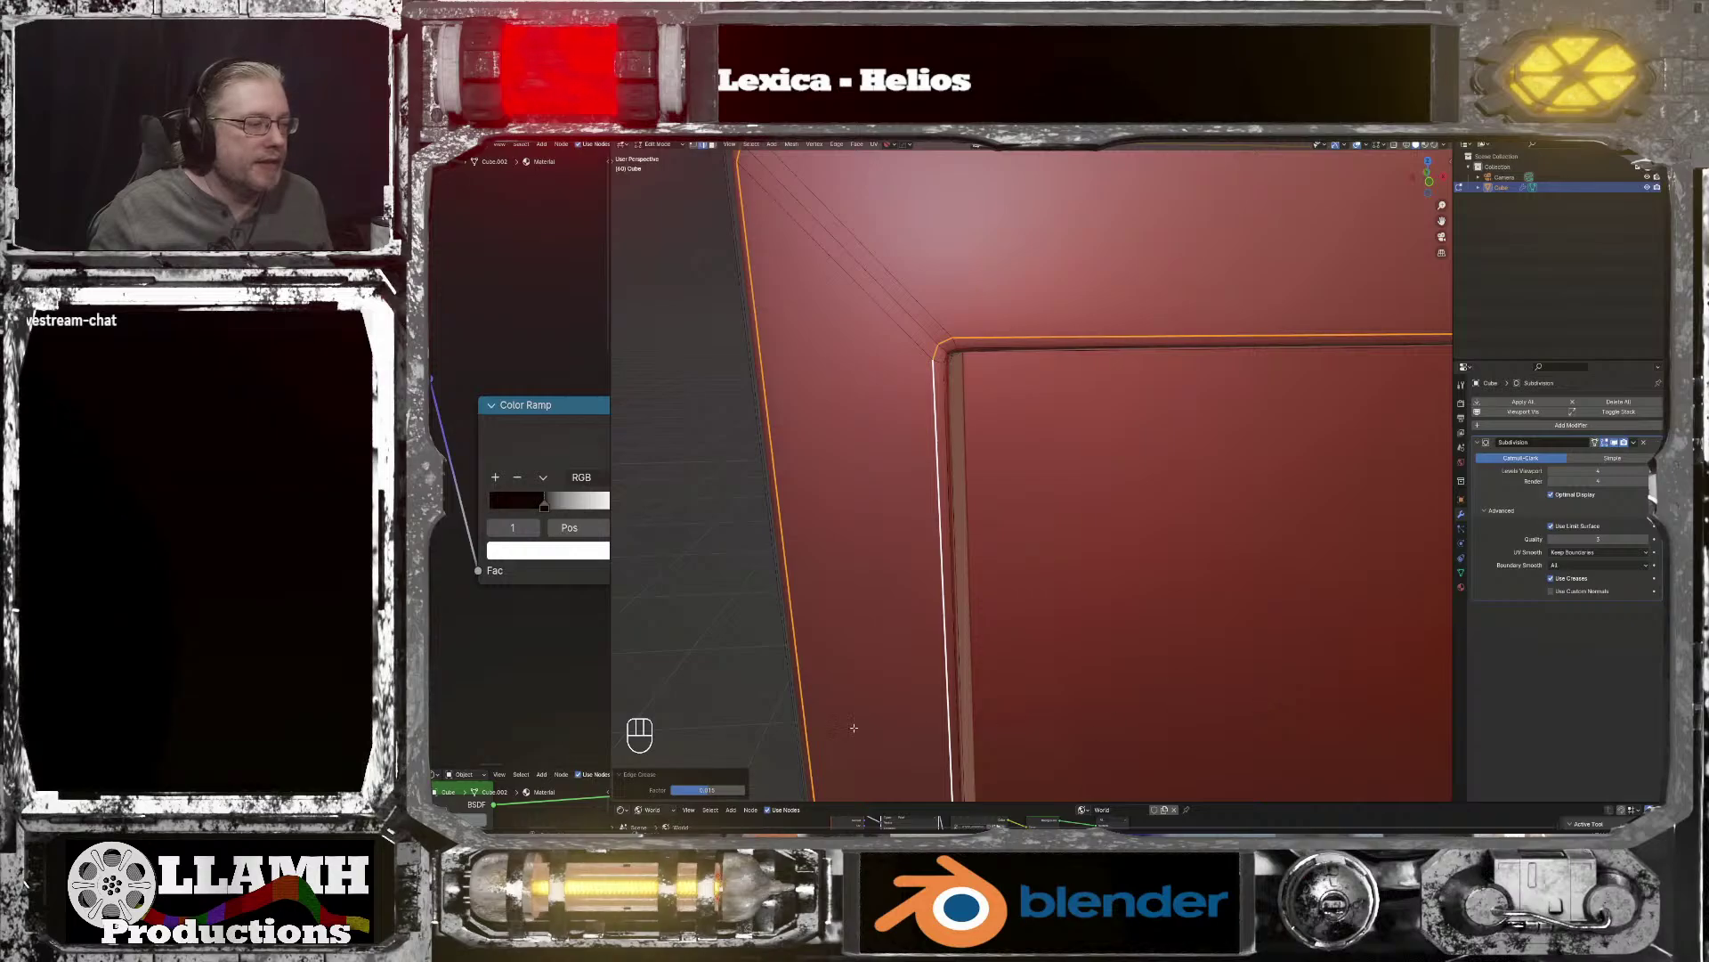
pyautogui.moveTo(707, 789); pyautogui.dragTo(757, 789)
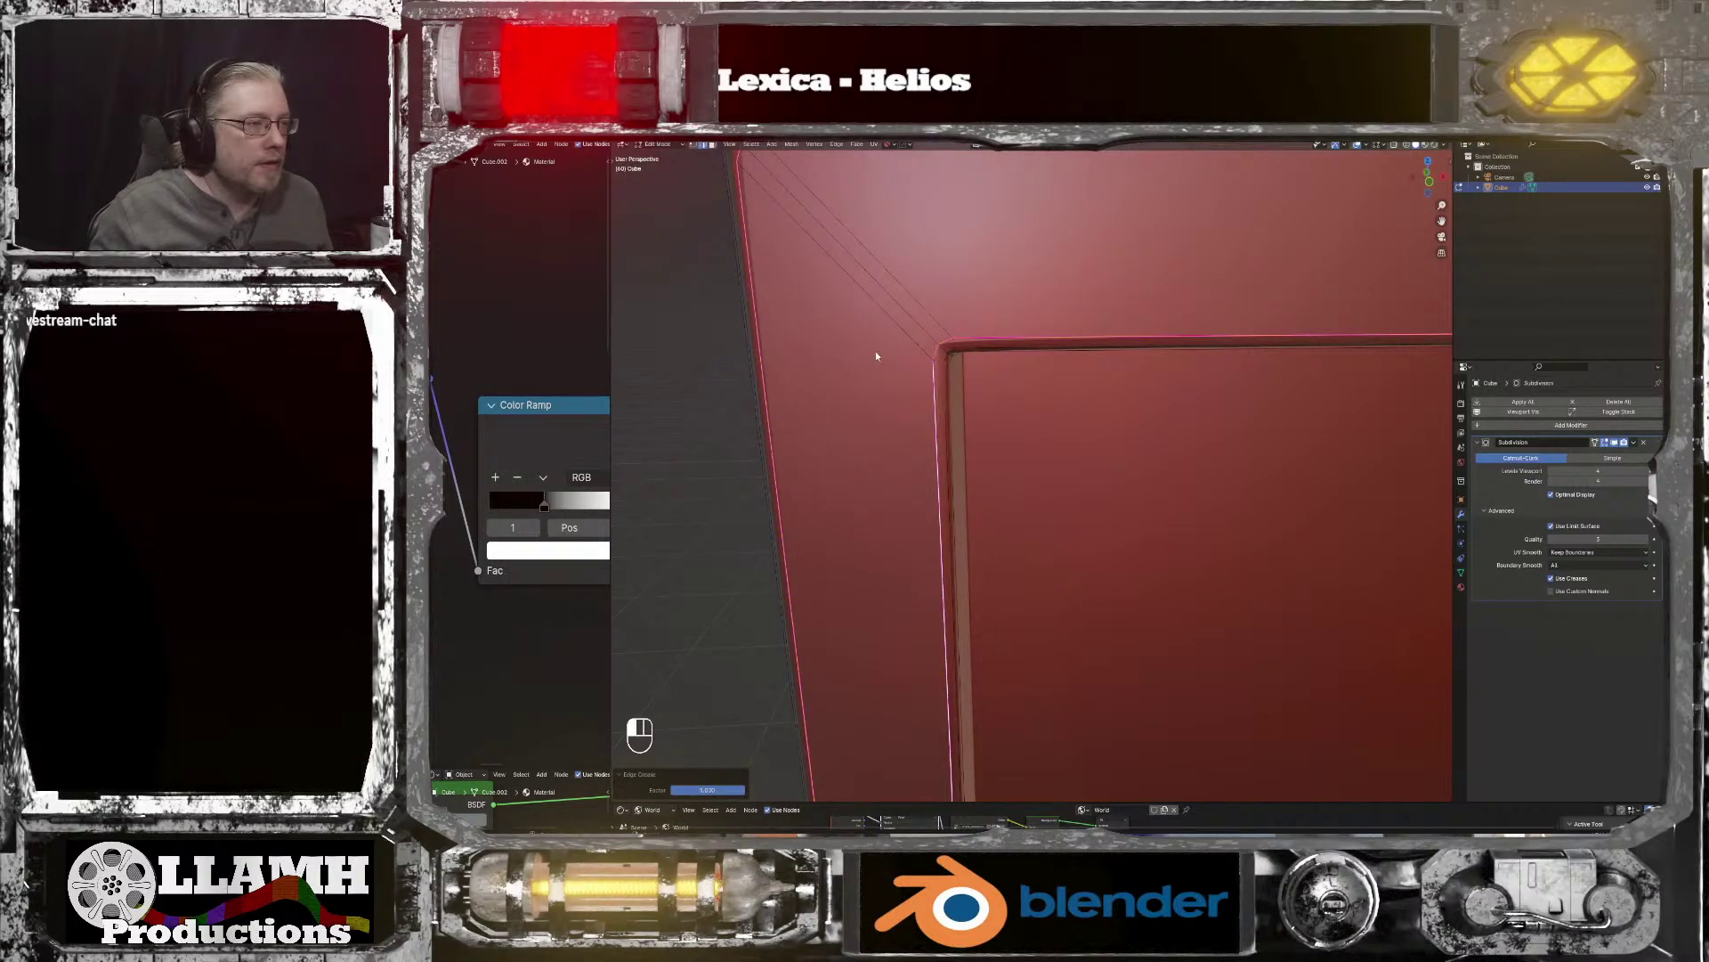
pyautogui.scroll(3, 993, 619)
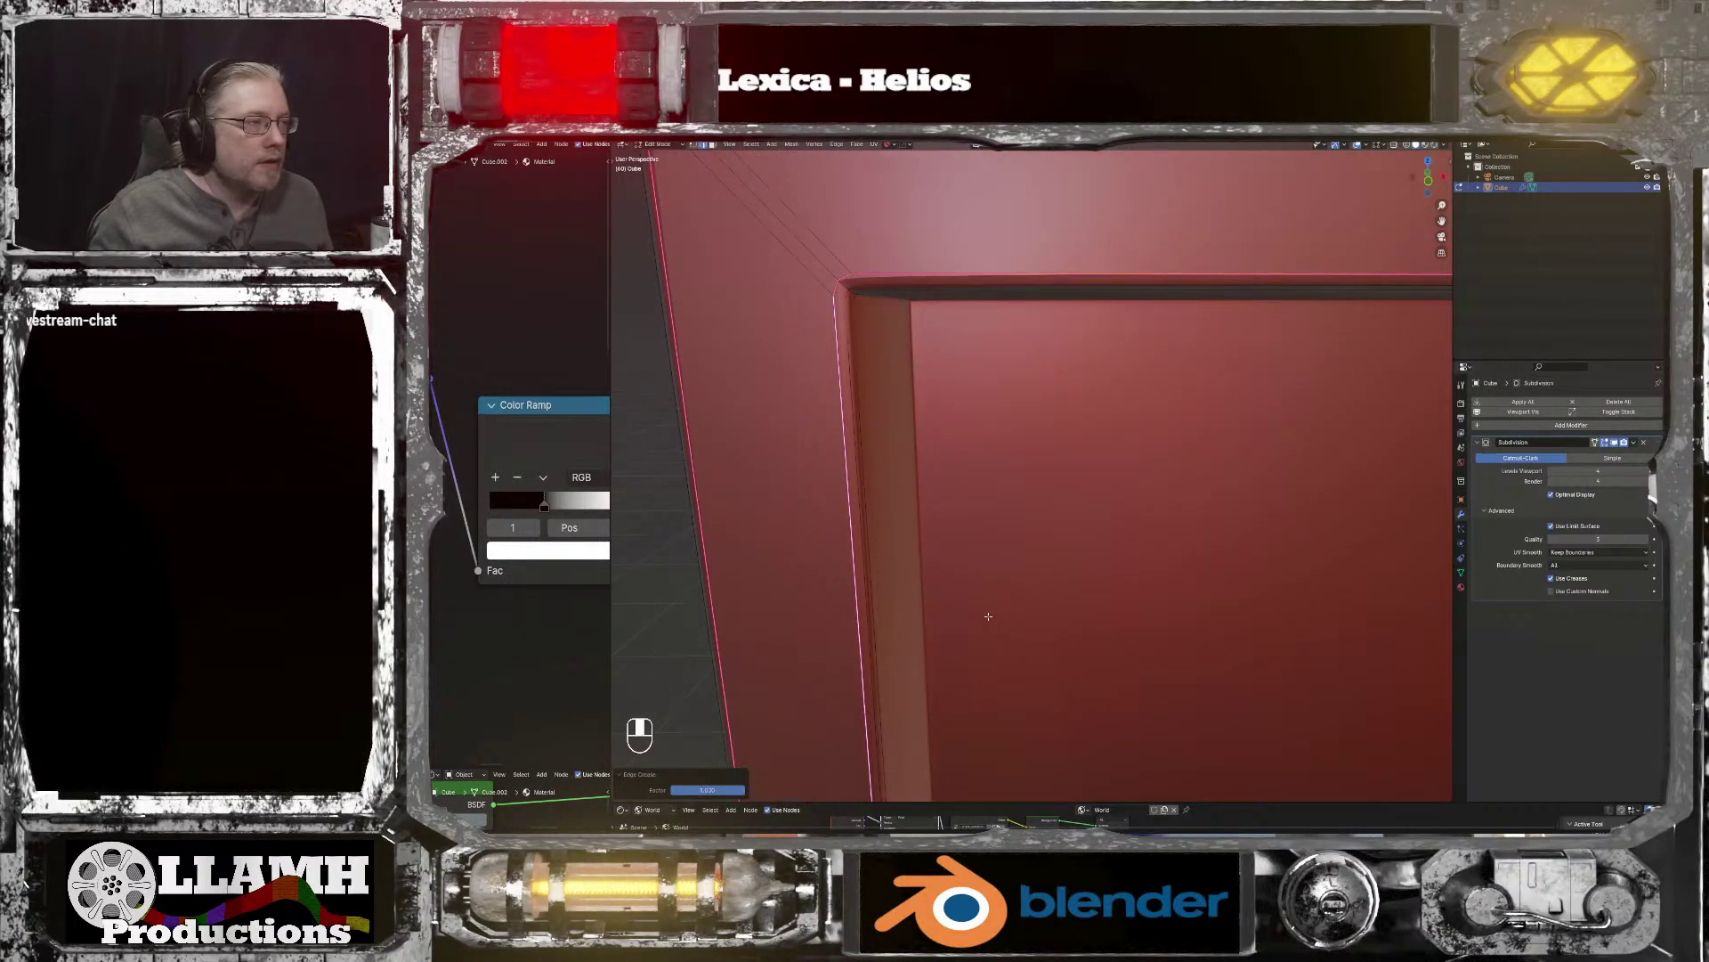
pyautogui.moveTo(967, 518); pyautogui.dragTo(969, 517, button='middle')
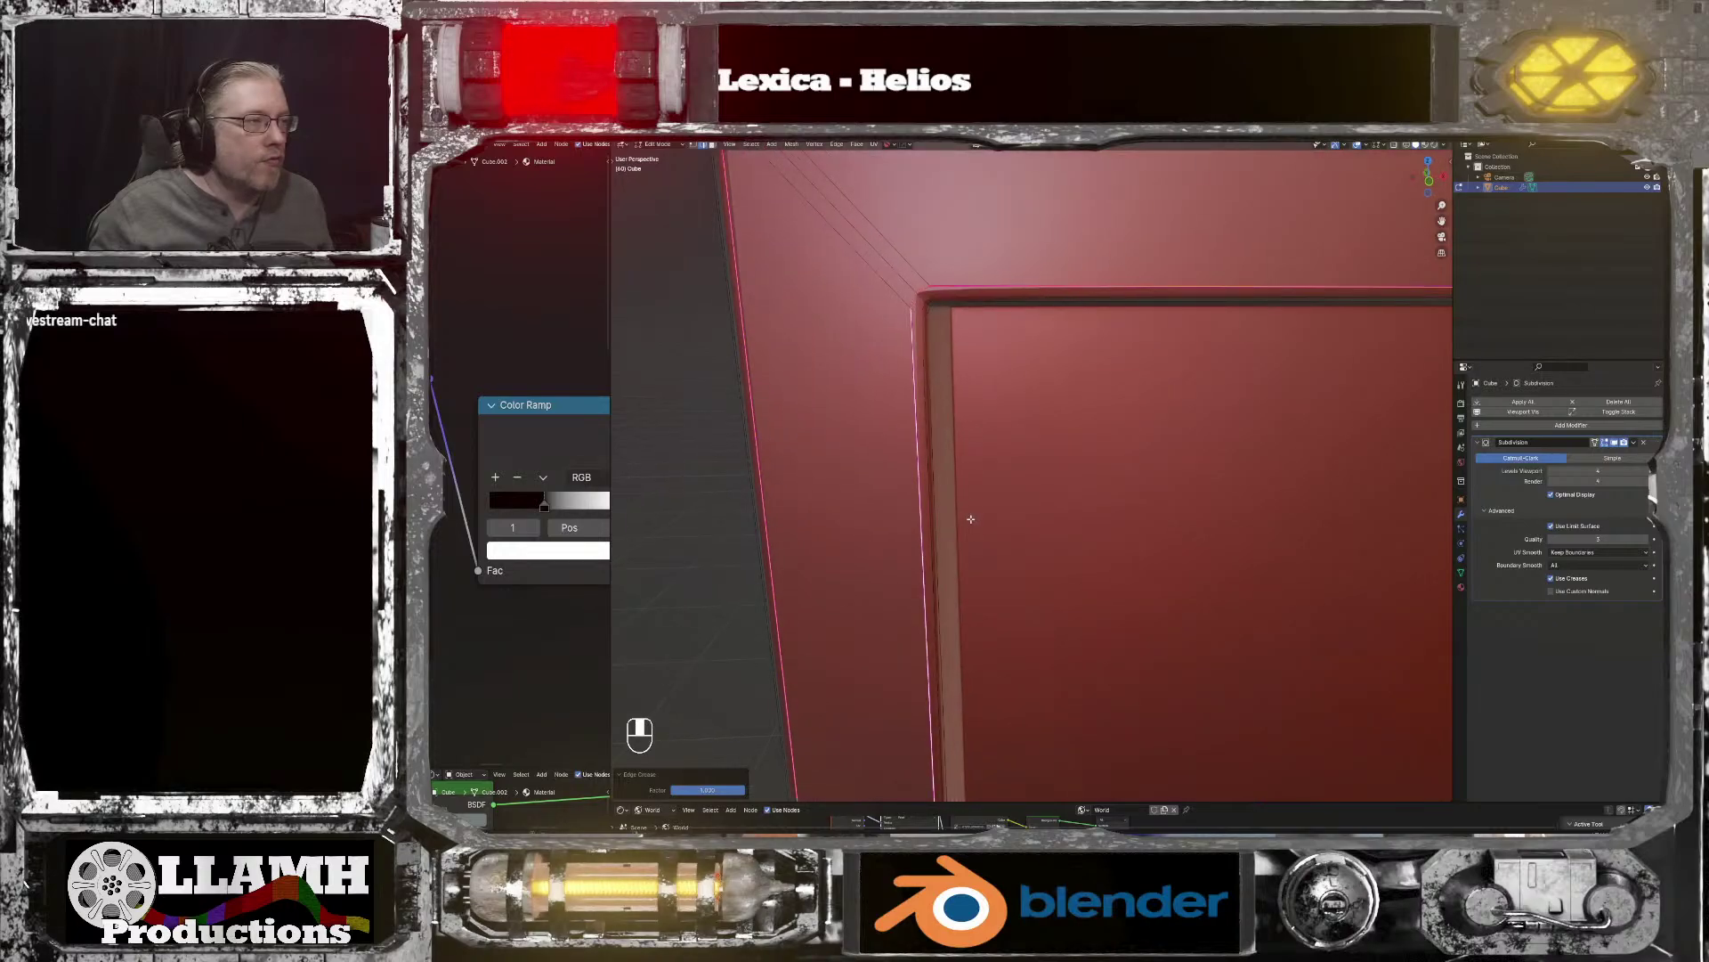
pyautogui.press('Tab')
pyautogui.click(993, 417)
pyautogui.scroll(-3, 994, 417)
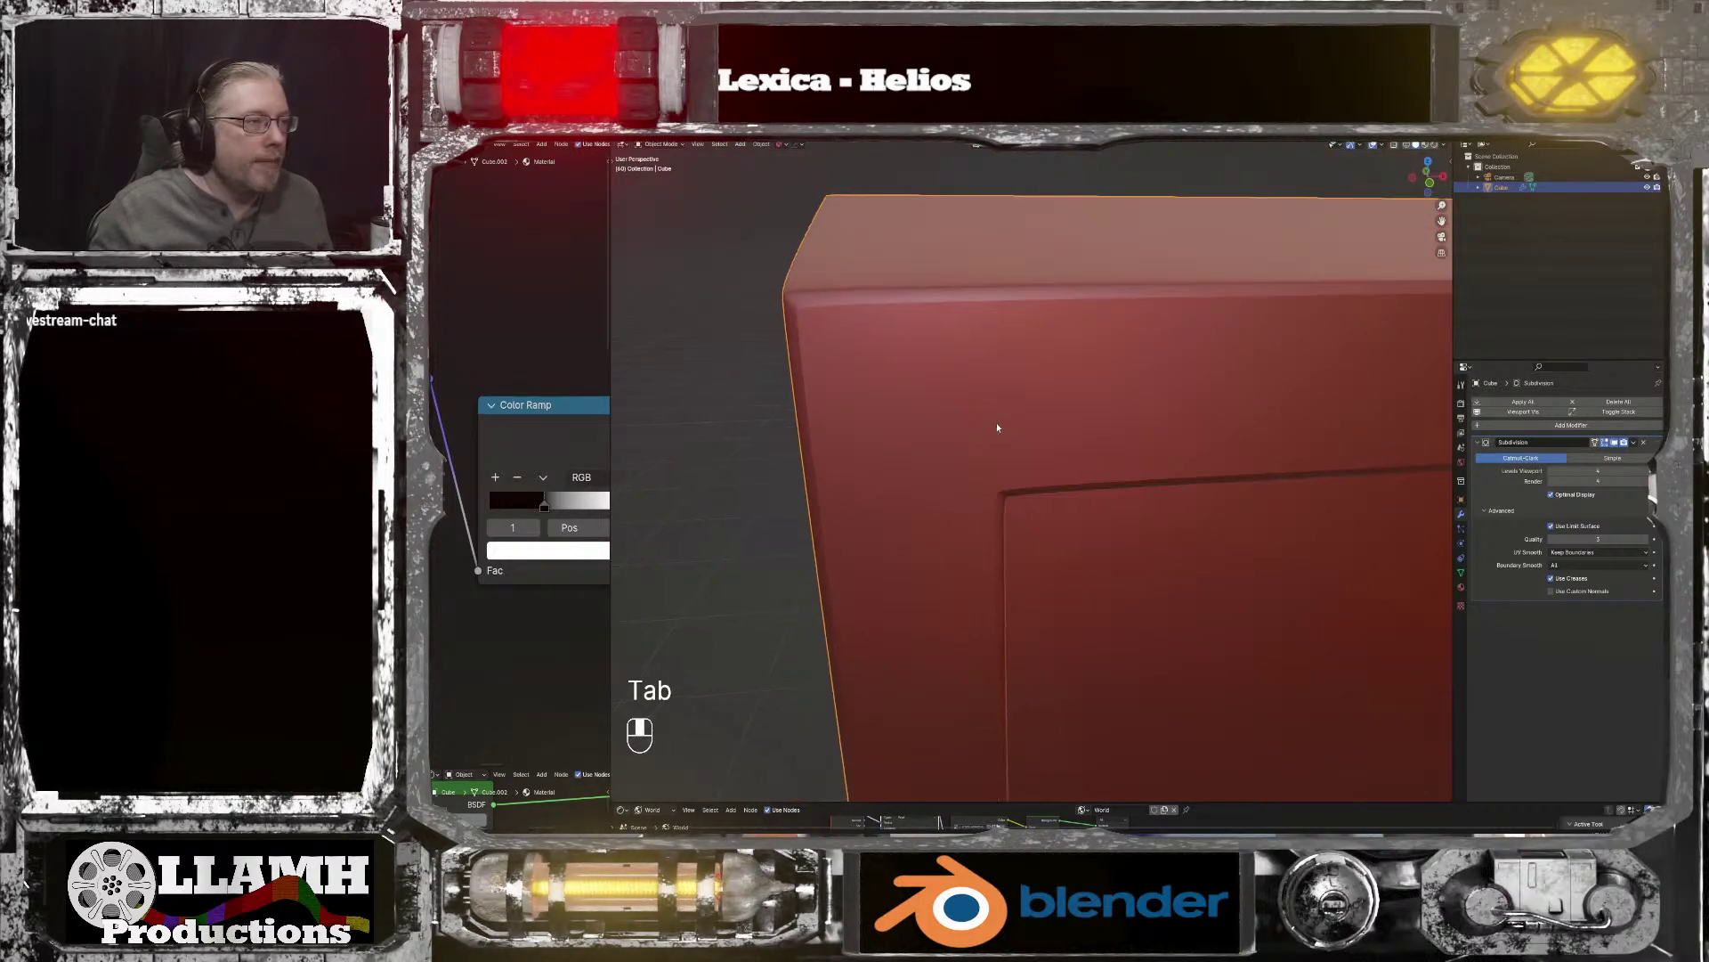
pyautogui.hotkey('ctrl', 'z')
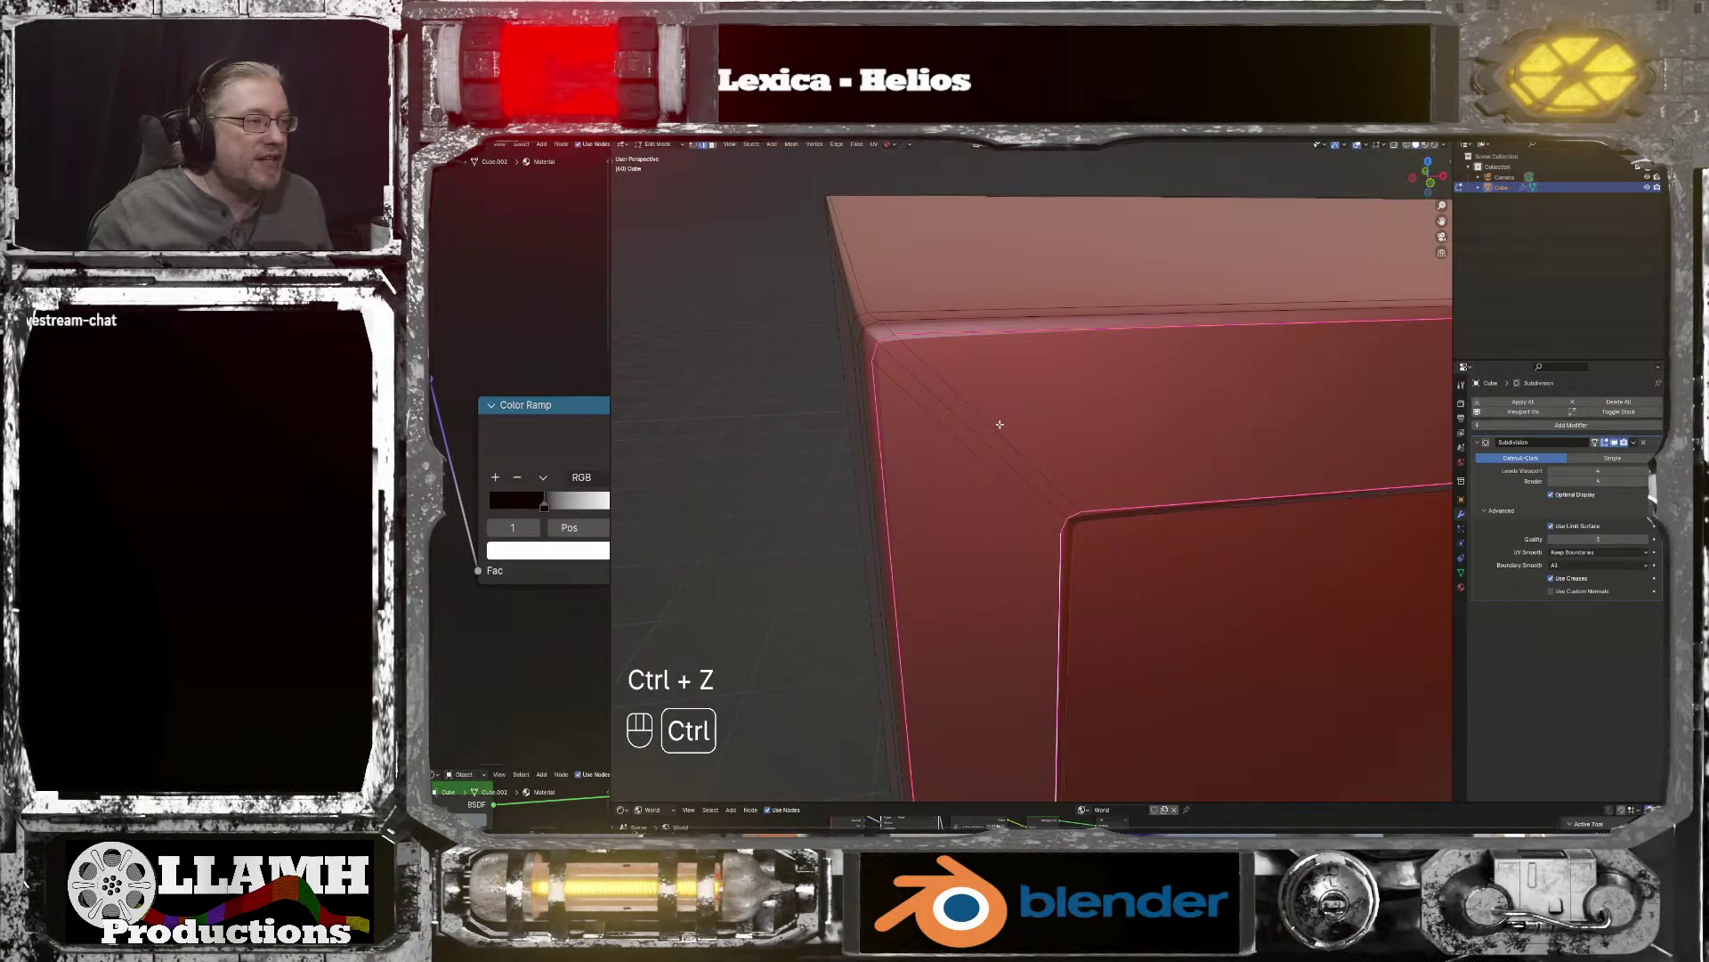
pyautogui.hotkey('ctrl', 'z')
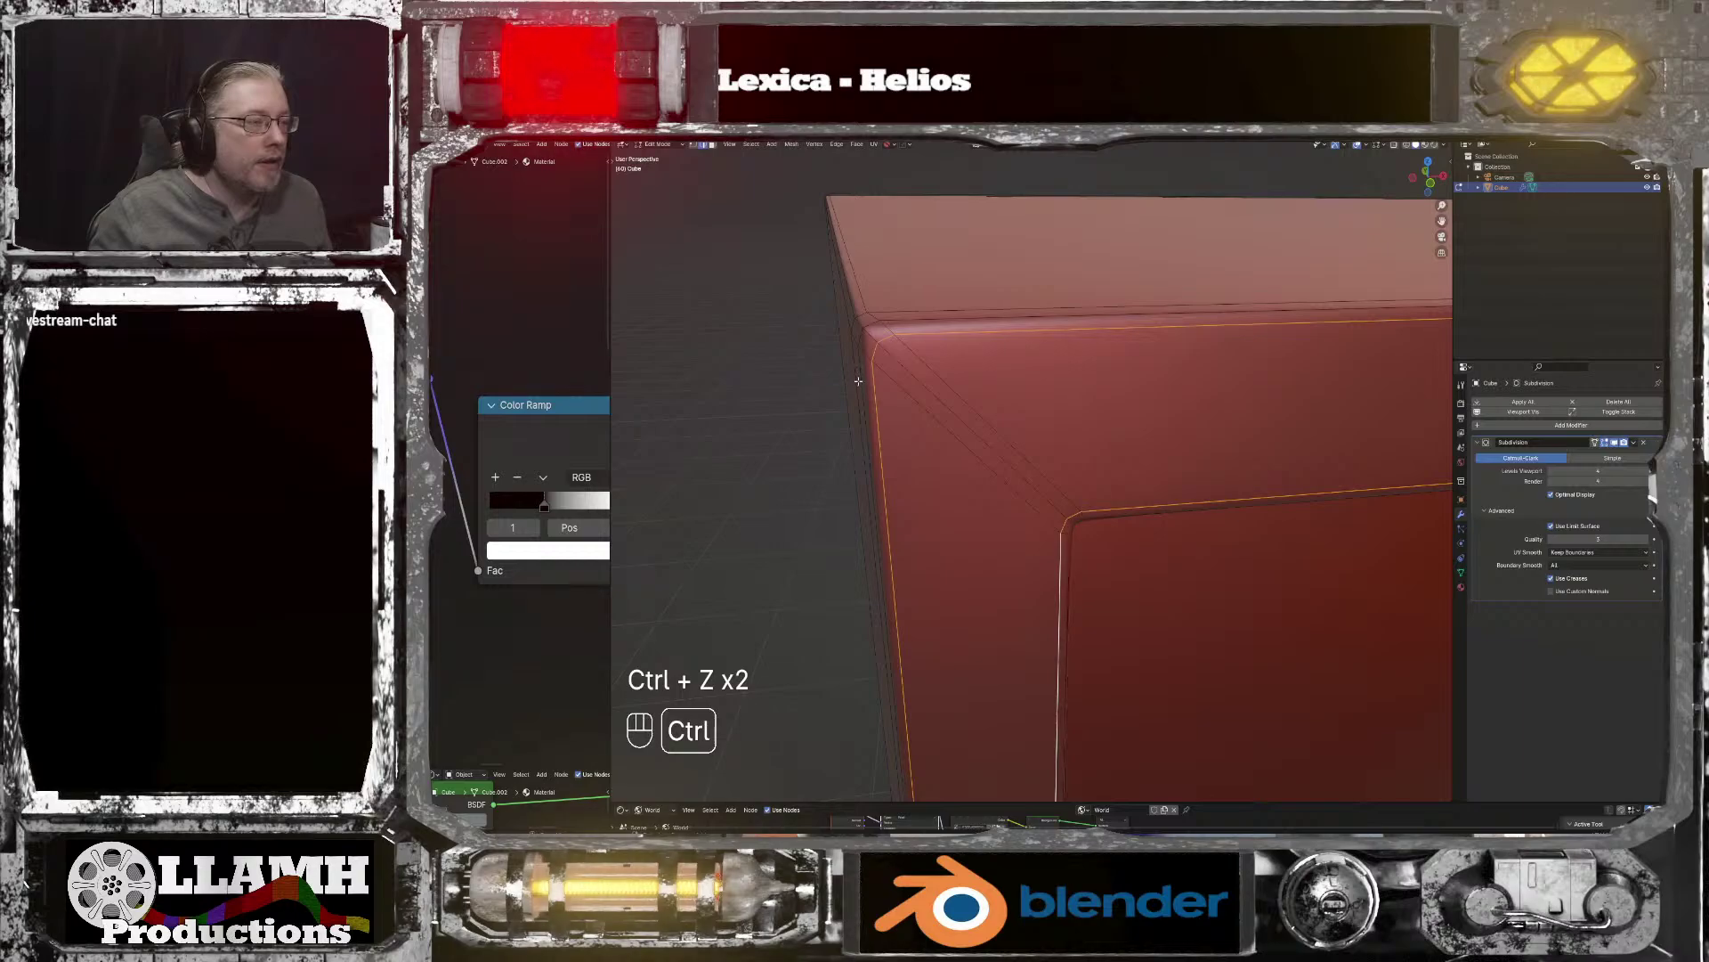
# Step: Try a maximum-factor edge crease on the adjacent bevel loops around the block's front edge and recessed panel, and undo it
pyautogui.keyDown('alt'); pyautogui.click(860, 382); pyautogui.keyUp('alt')
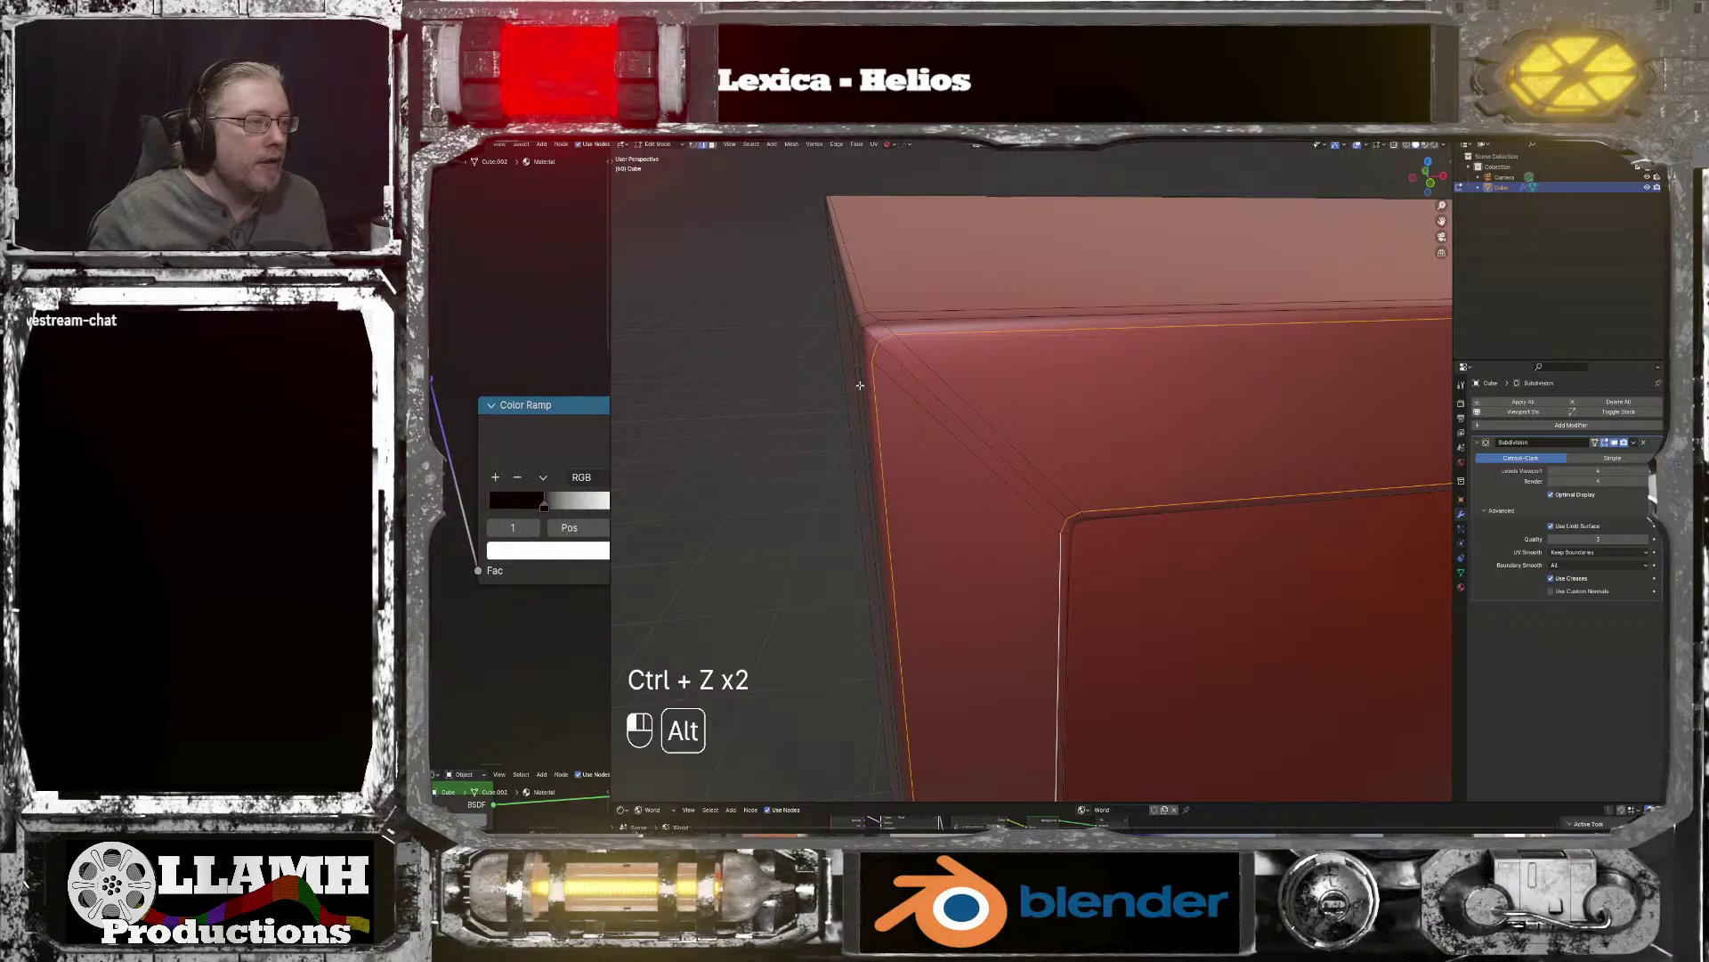
pyautogui.keyDown('alt'); pyautogui.keyDown('shift'); pyautogui.click(1109, 517); pyautogui.keyUp('shift'); pyautogui.keyUp('alt')
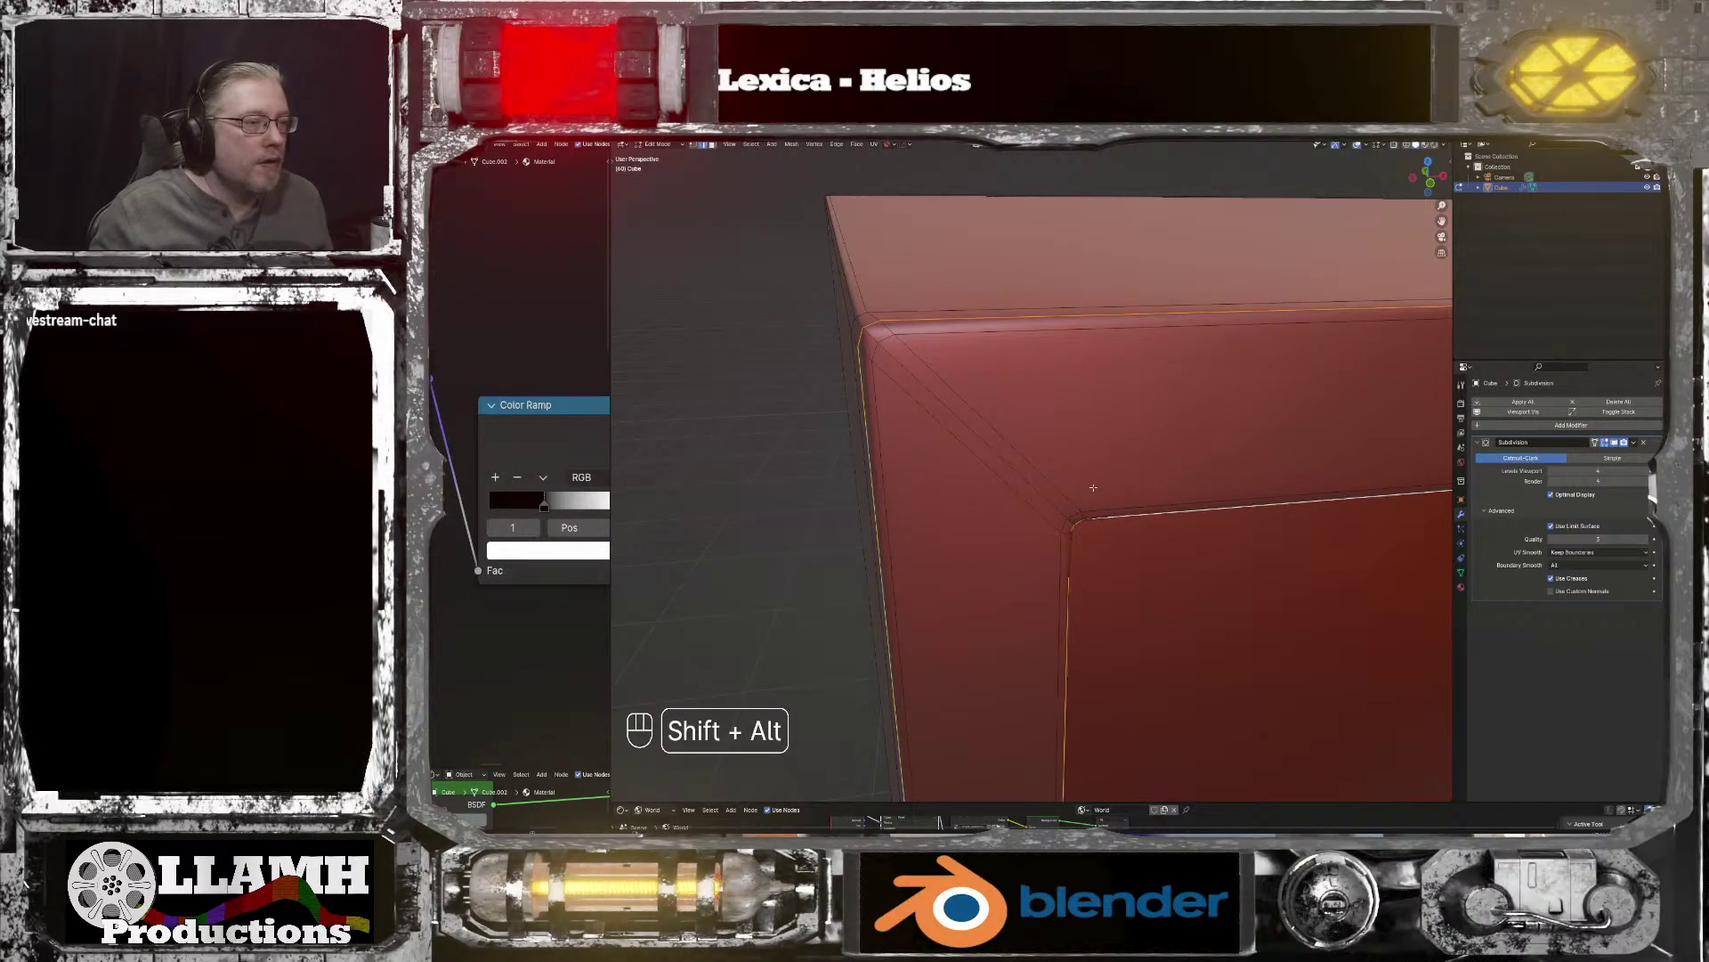
pyautogui.click(841, 144)
pyautogui.click(862, 308)
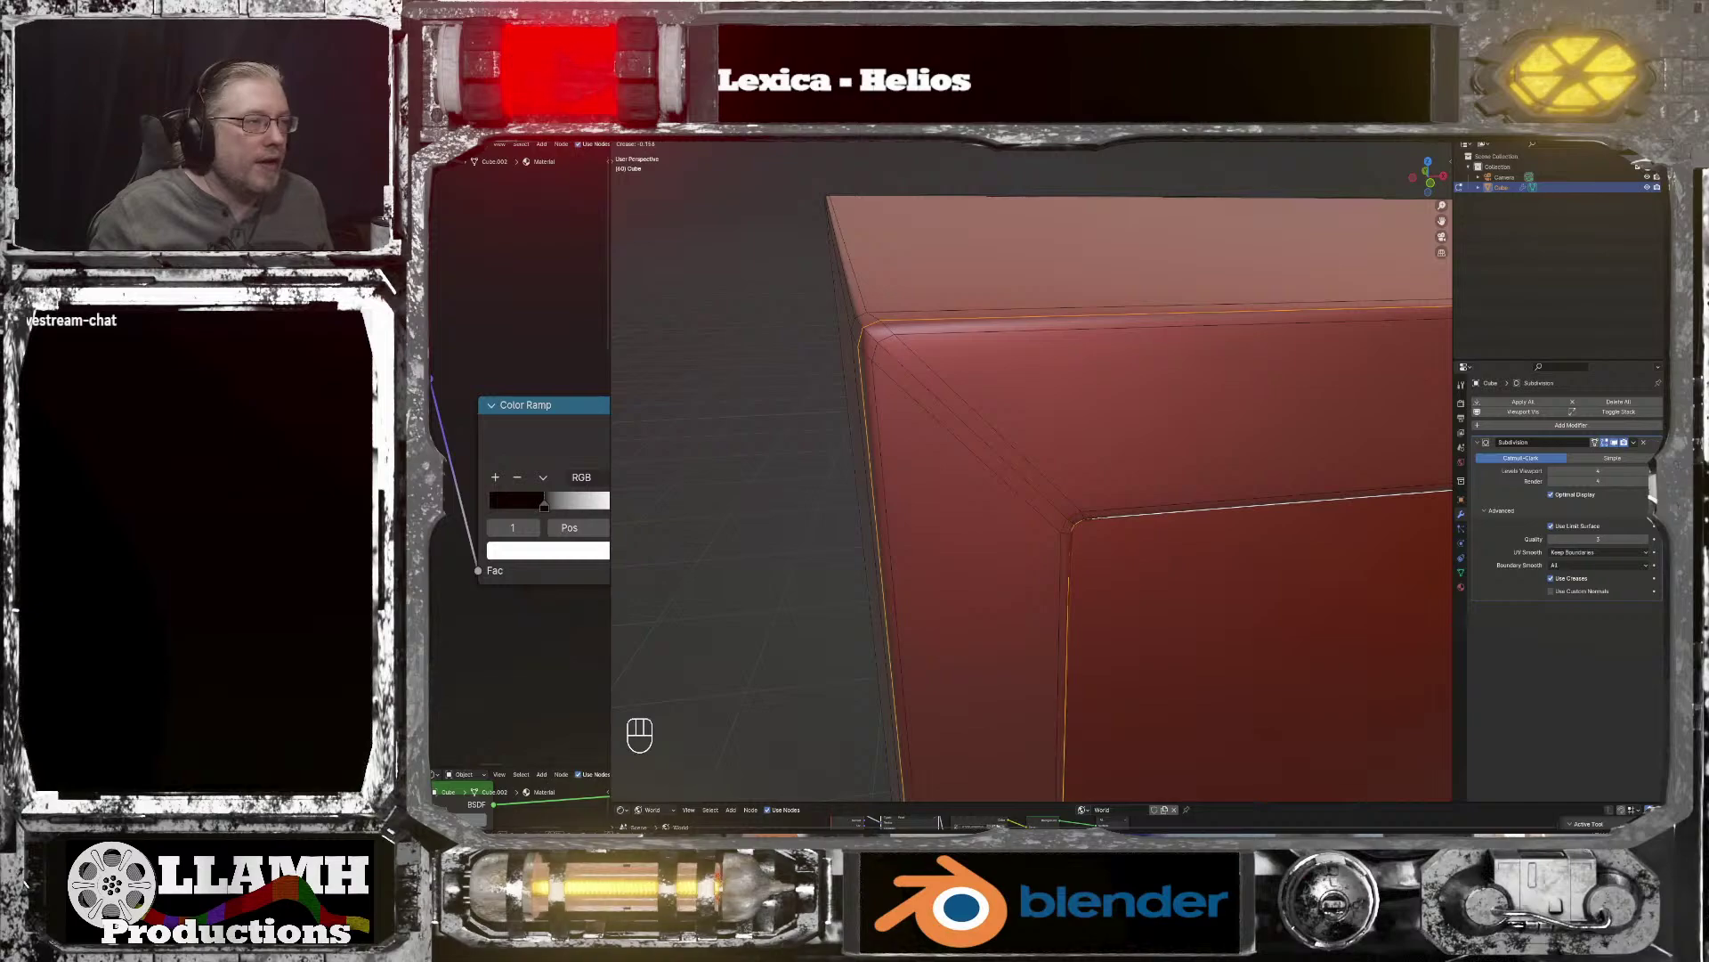
pyautogui.click(747, 629)
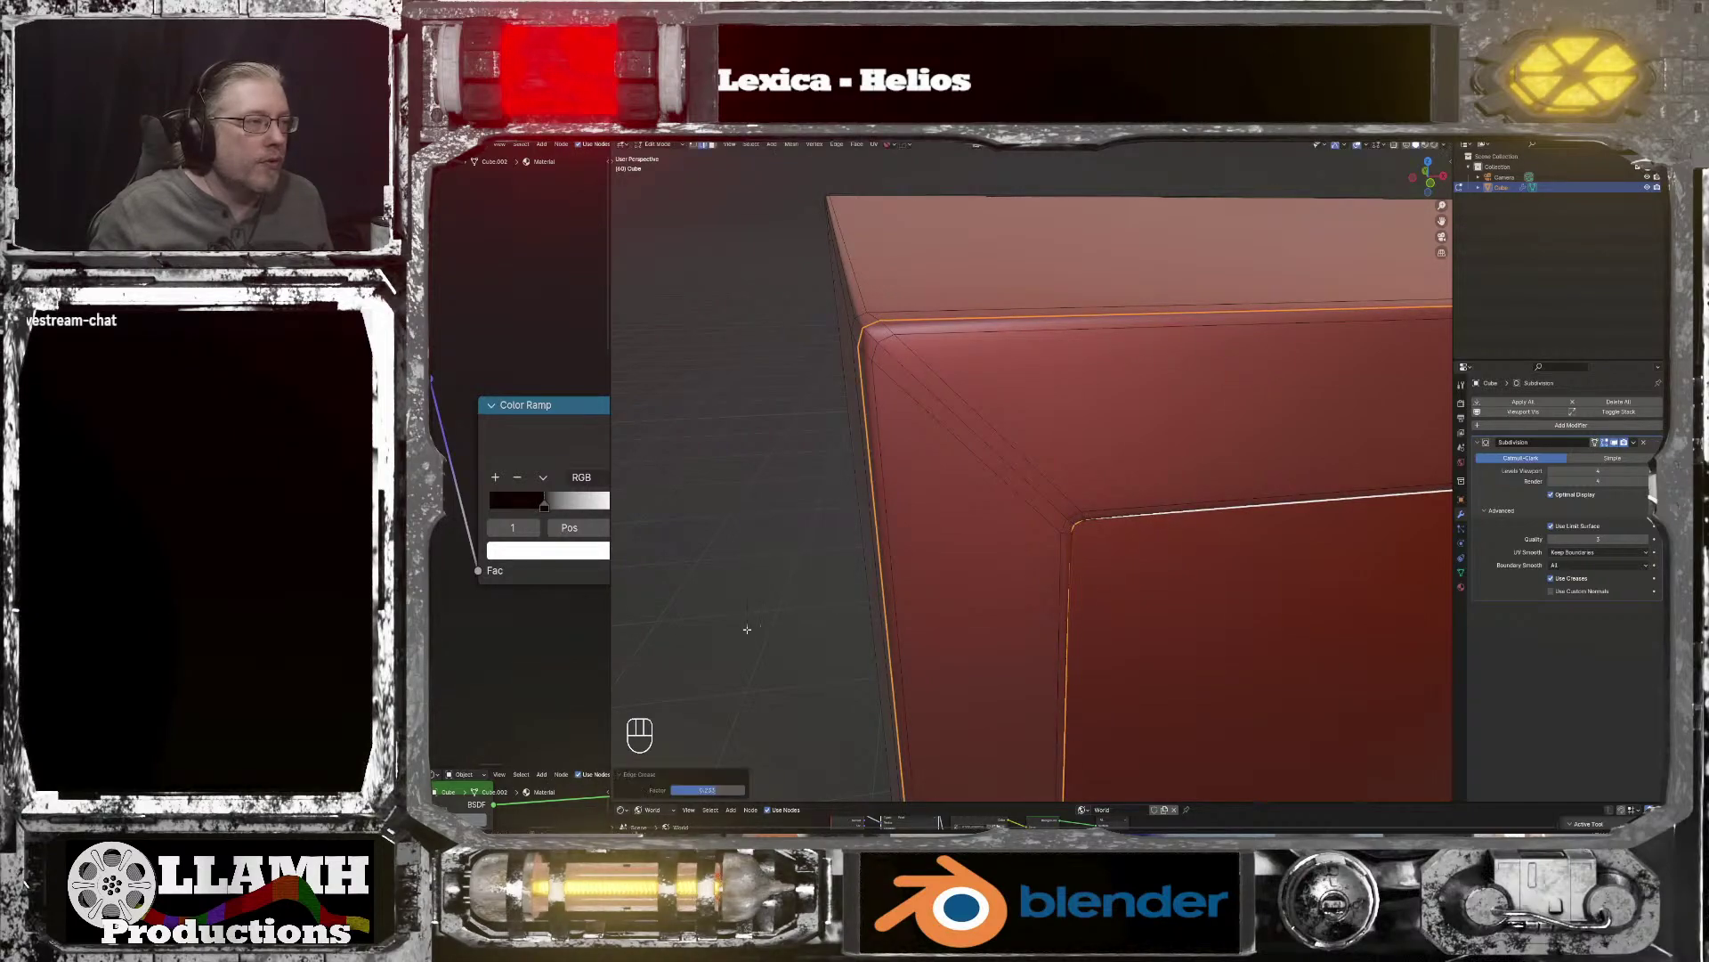
pyautogui.moveTo(707, 789); pyautogui.dragTo(744, 790)
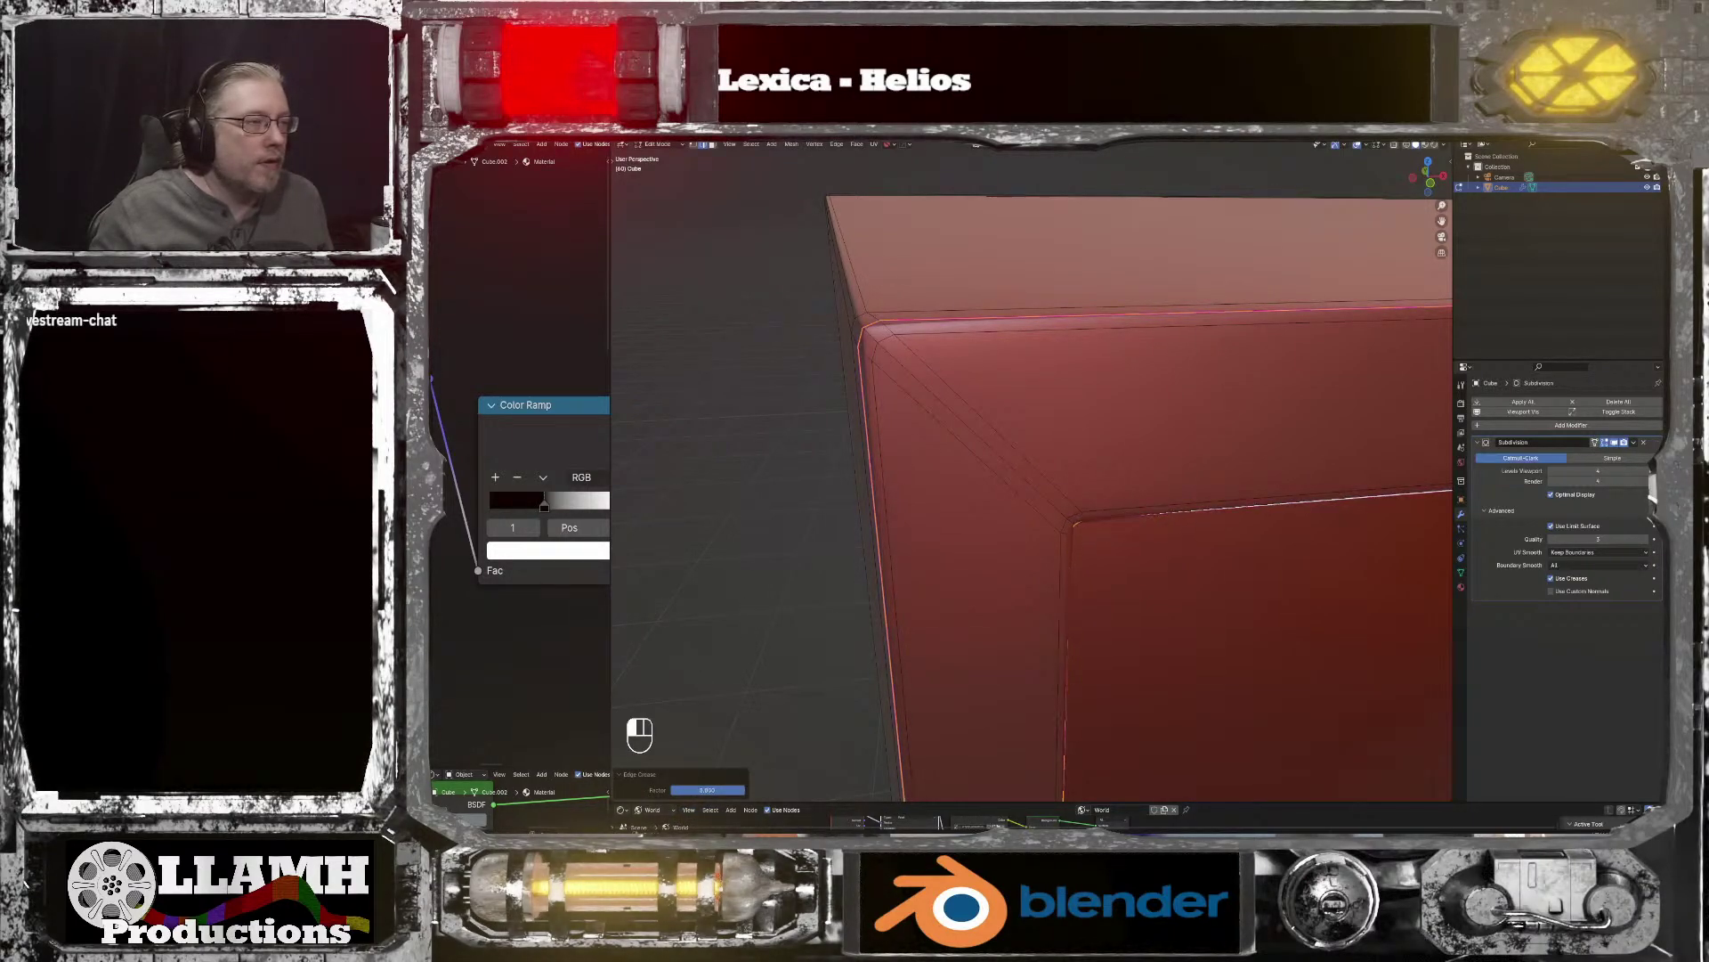
pyautogui.press('Tab')
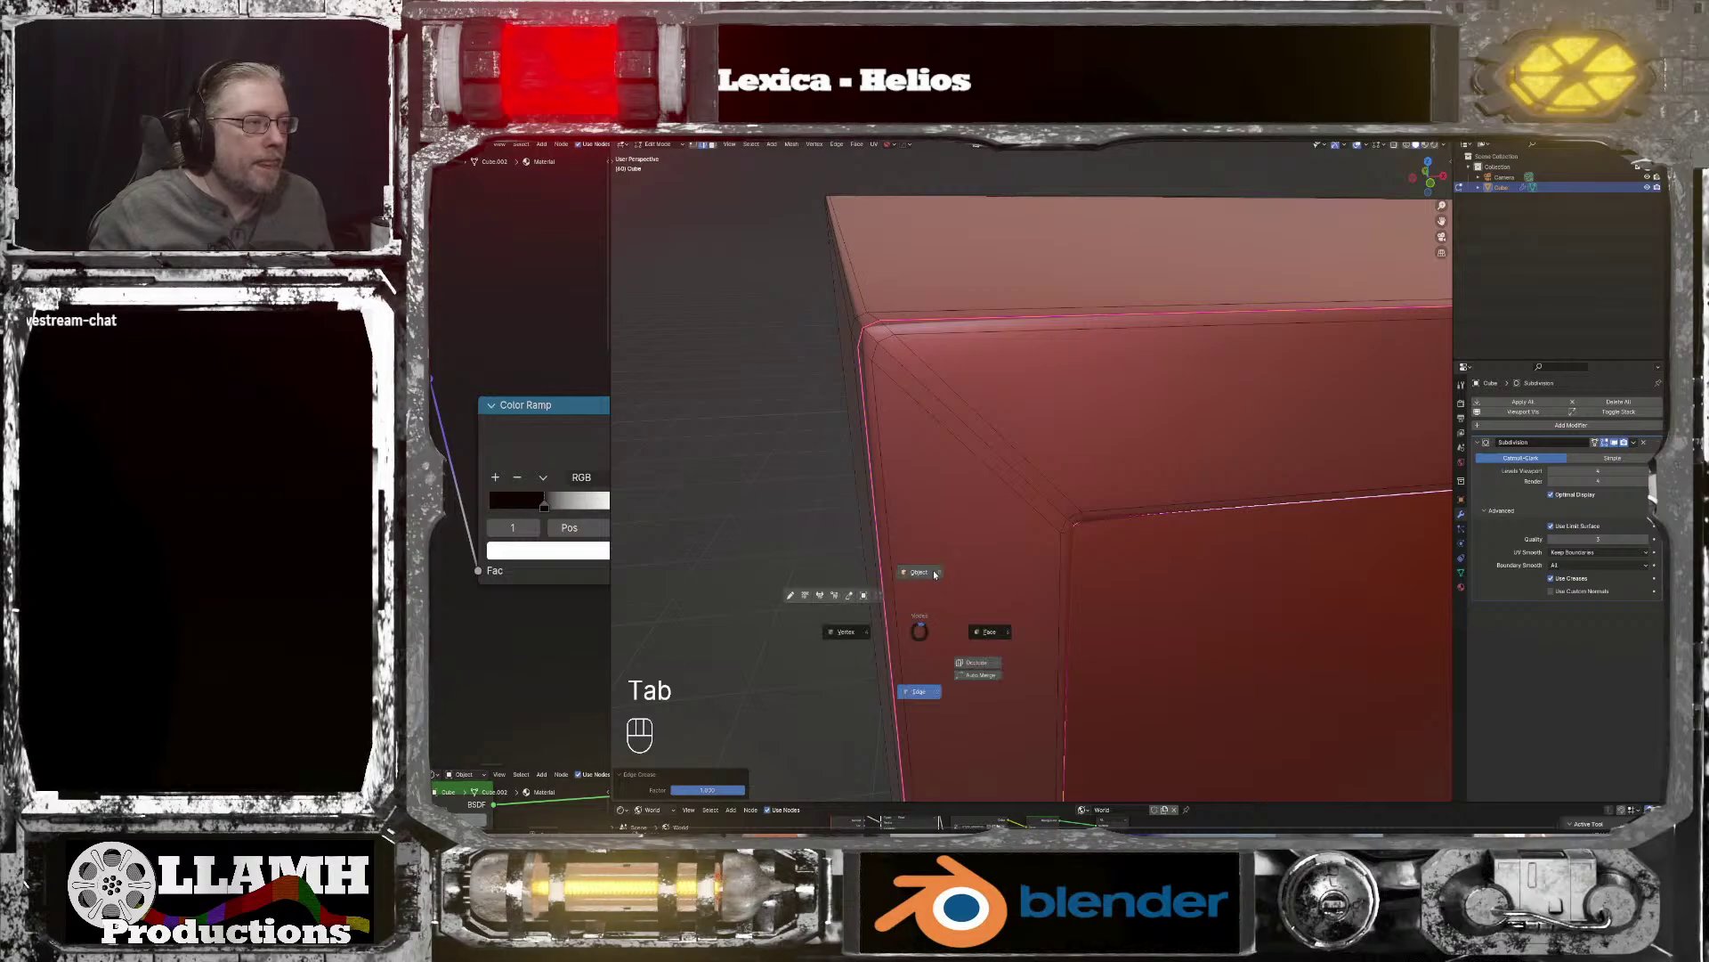
pyautogui.hotkey('ctrl', 'z')
pyautogui.hotkey('ctrl', 'z')
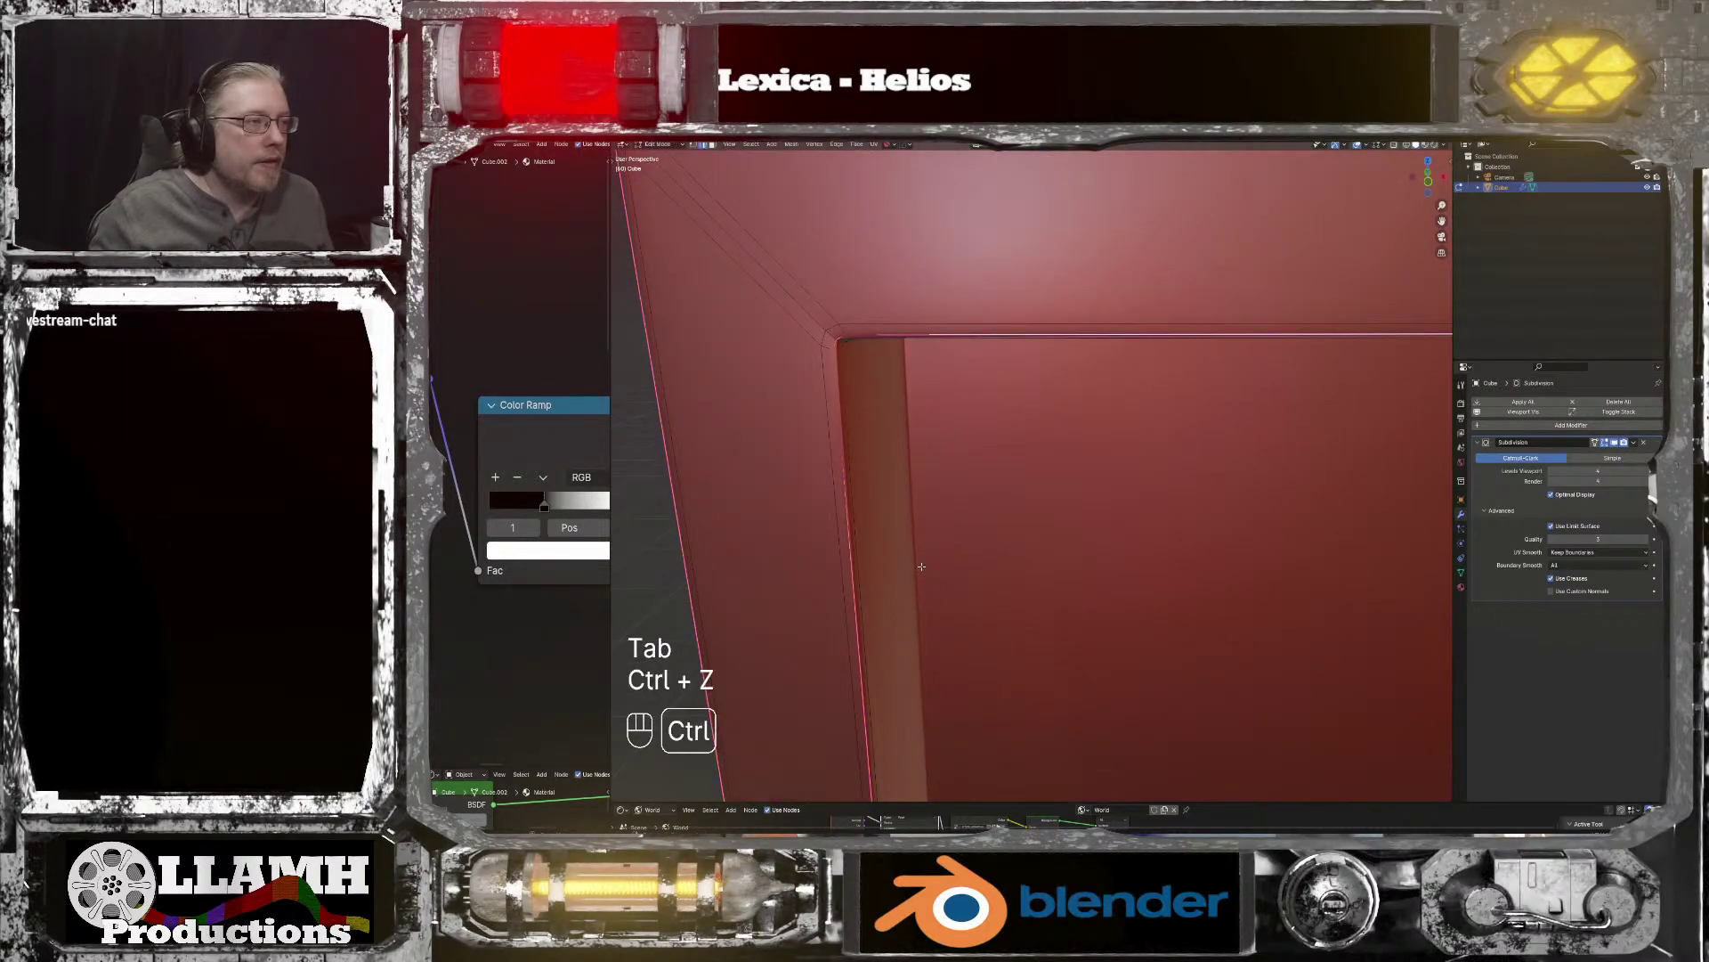
pyautogui.hotkey('ctrl', 'z')
pyautogui.scroll(-6, 917, 565)
pyautogui.scroll(3, 899, 559)
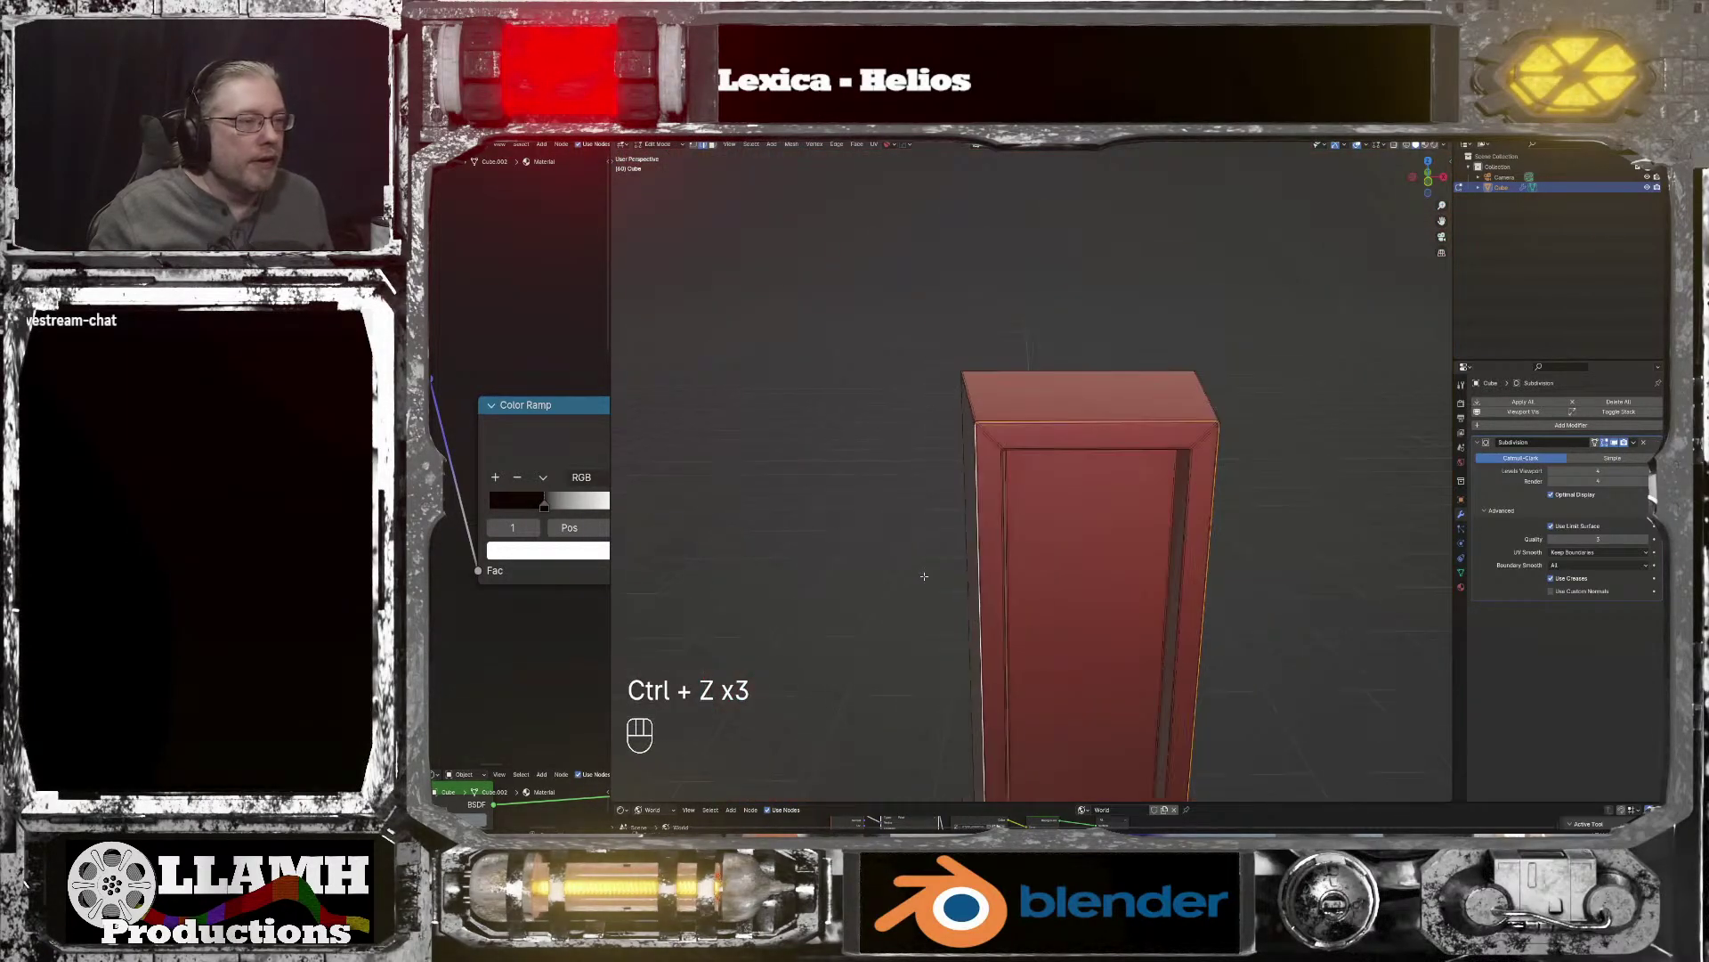
# Step: Inspect the block's front shading and try a bevel on the selected edge loop around its front outer edge
pyautogui.press('Tab')
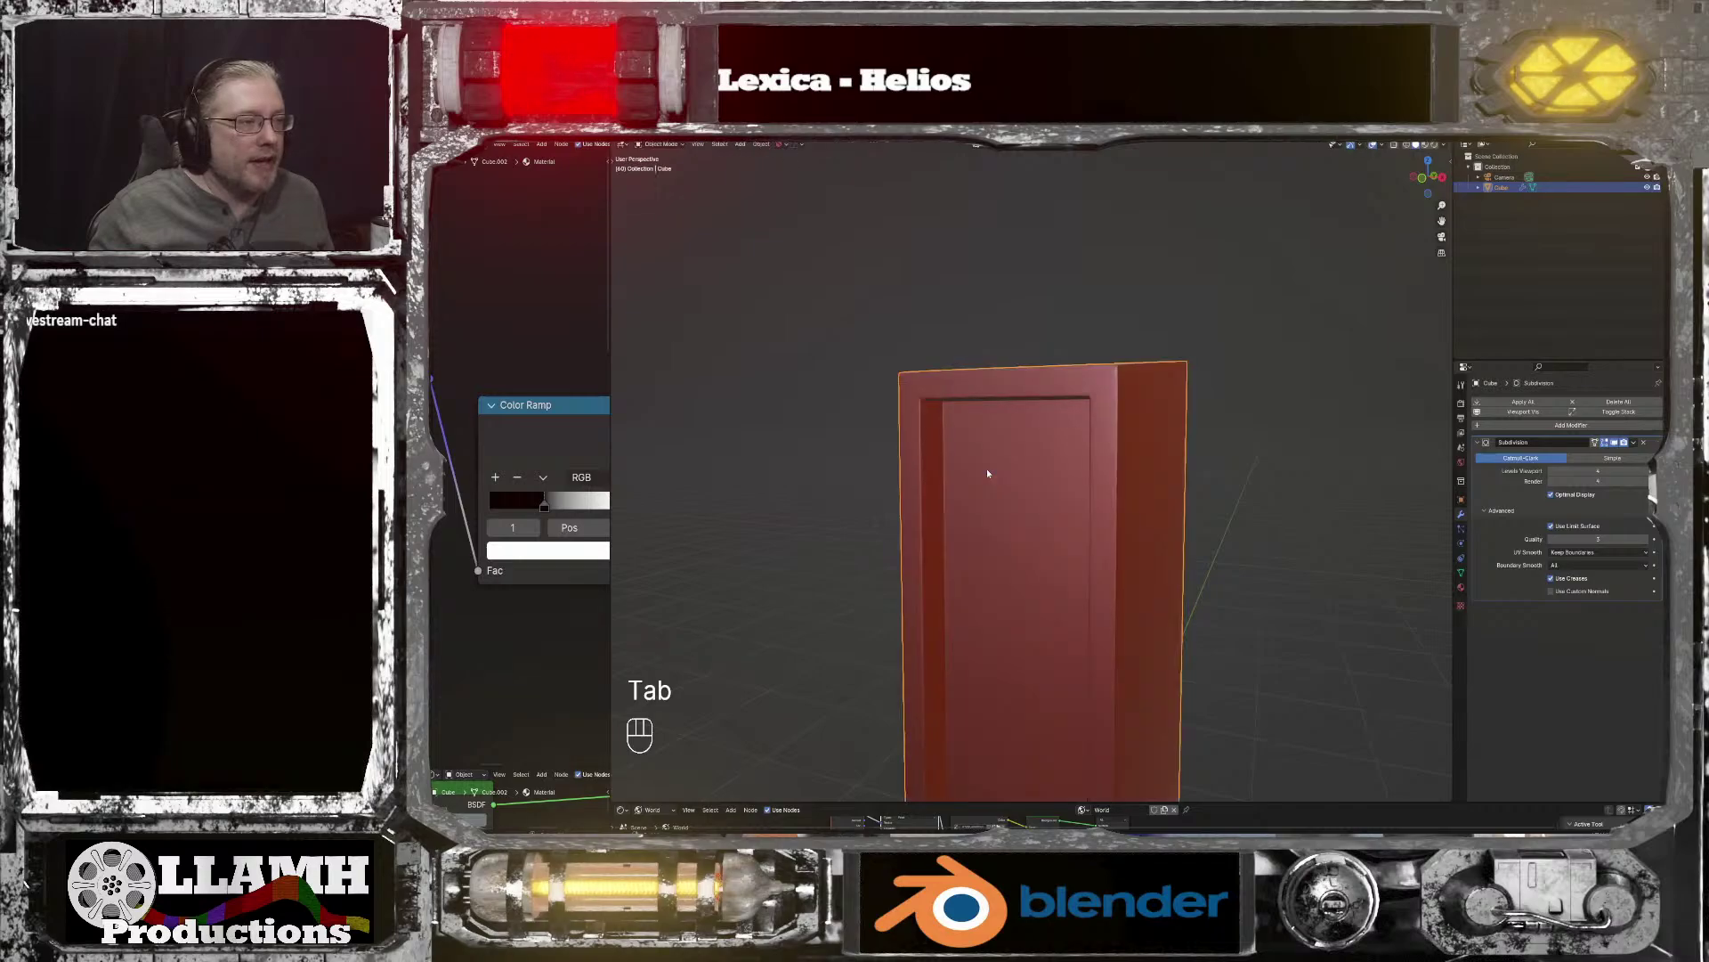
pyautogui.scroll(4, 986, 469)
pyautogui.moveTo(987, 468); pyautogui.dragTo(1020, 486, button='middle')
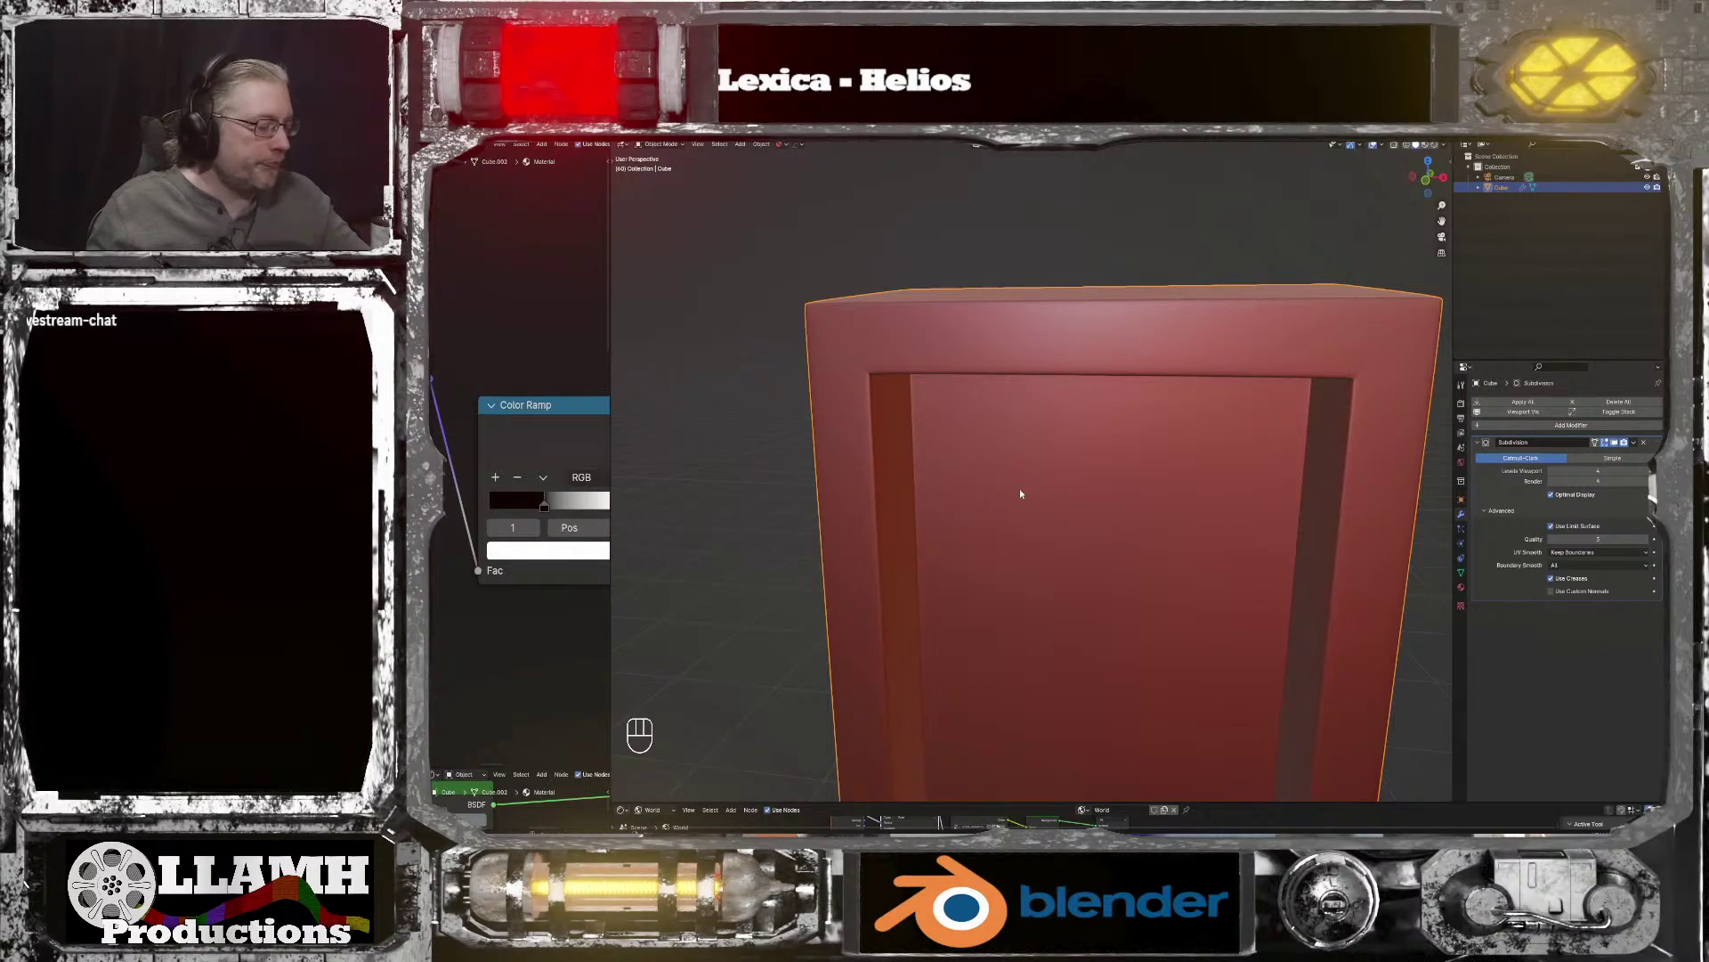
pyautogui.press('Tab')
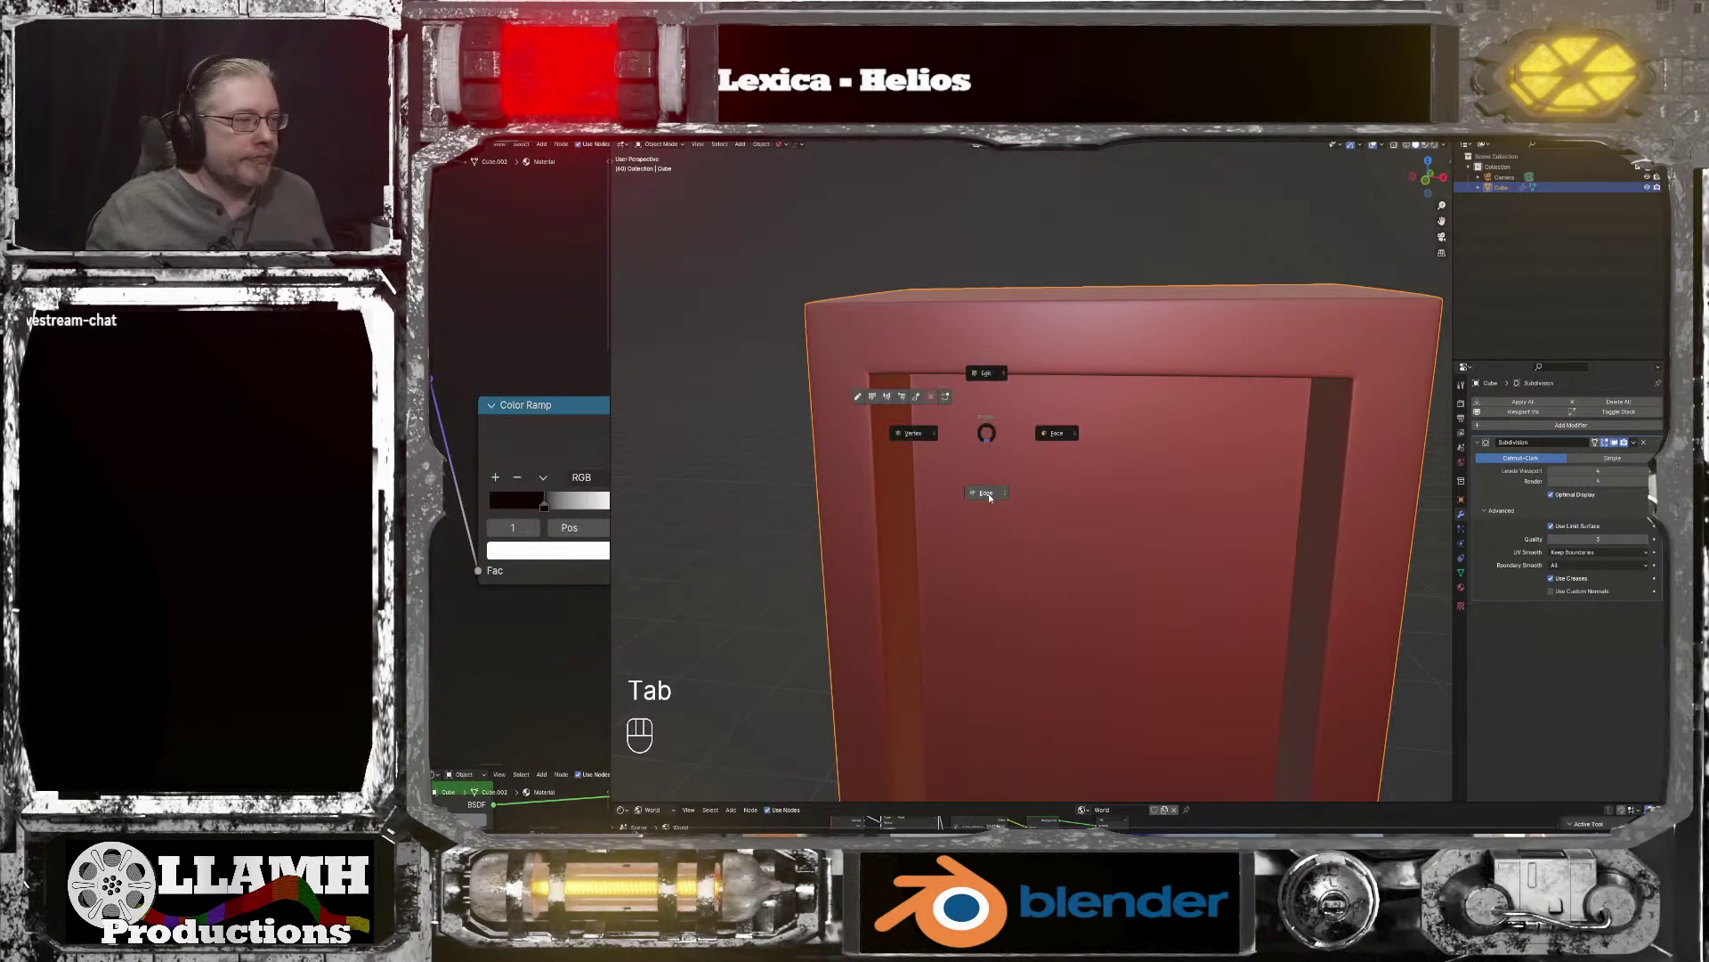
pyautogui.moveTo(897, 442); pyautogui.dragTo(941, 471, button='middle')
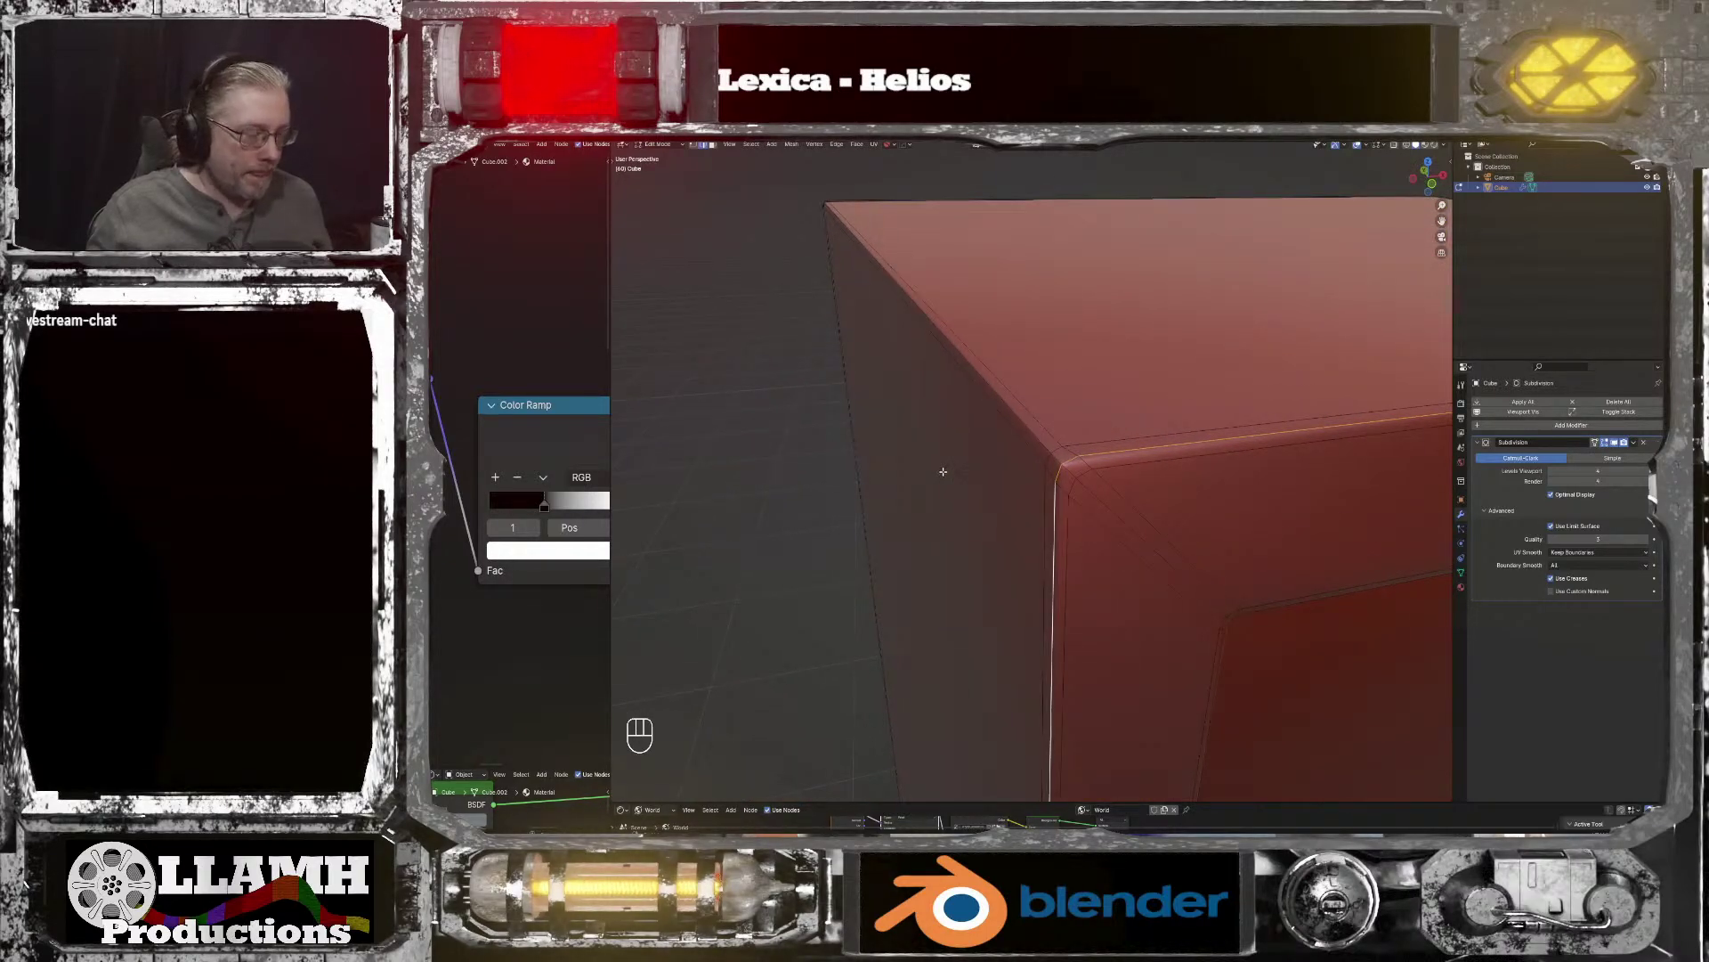
pyautogui.hotkey('ctrl', 'b')
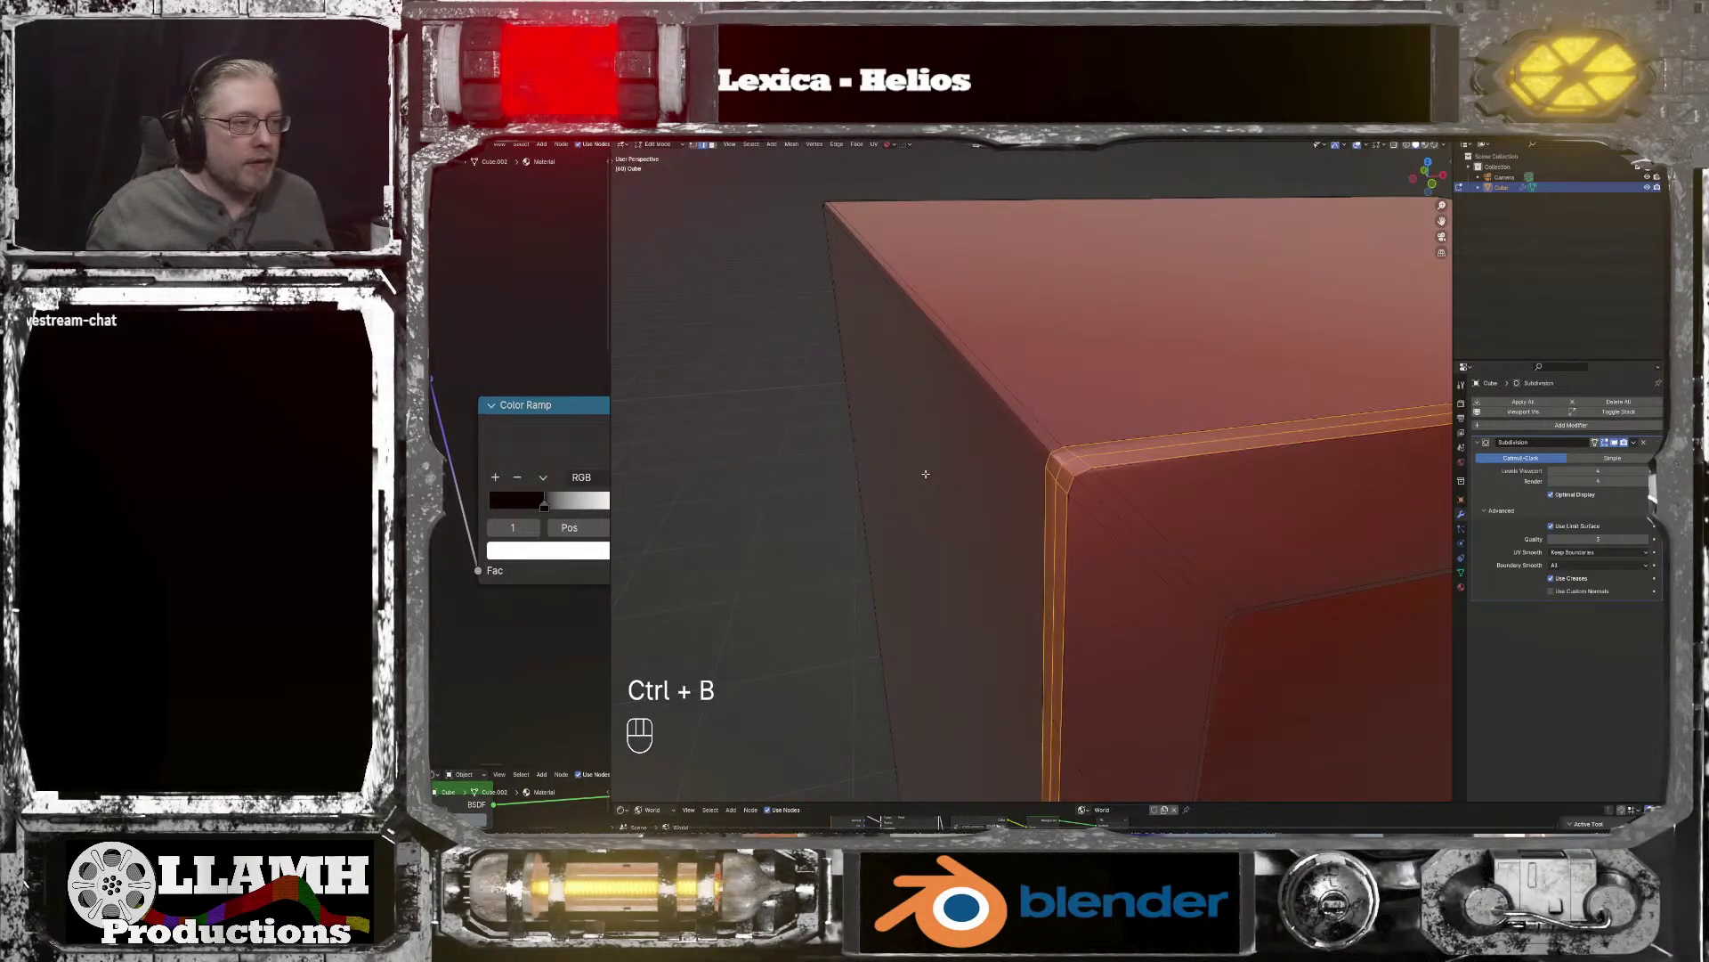
pyautogui.press('Escape')
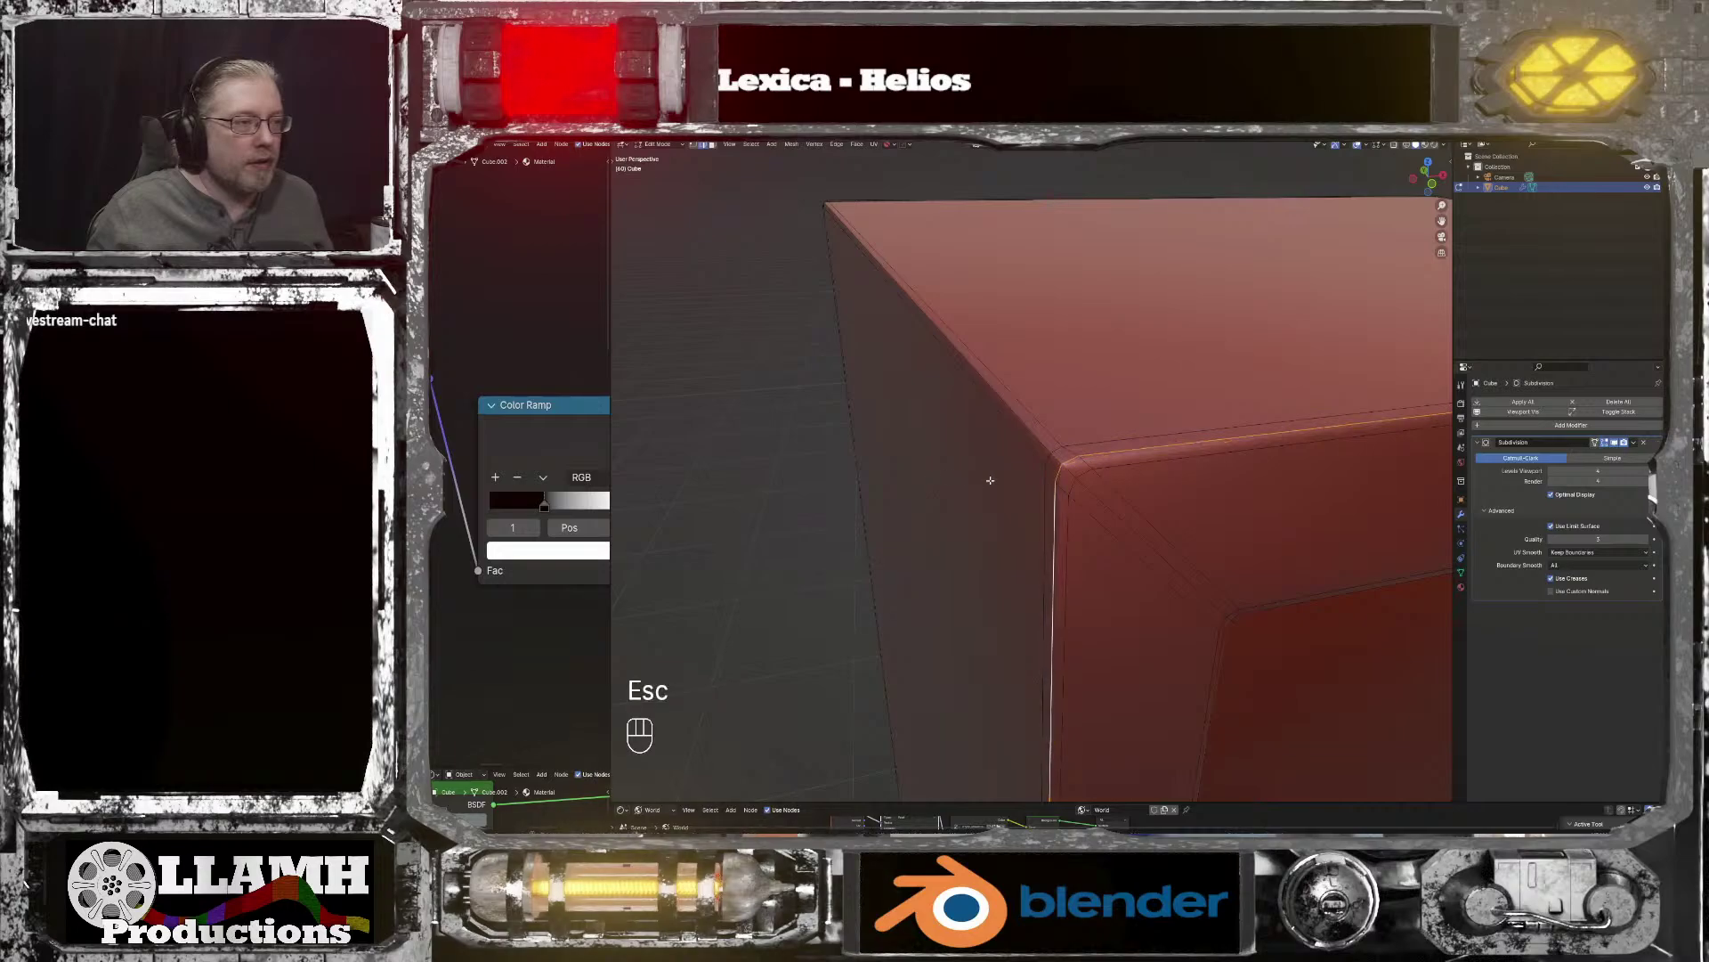
# Step: Try MESHmachine's Unbevel on the parallel edge loops along the block's bevelled upper corner
pyautogui.moveTo(944, 477); pyautogui.dragTo(1037, 482, button='middle')
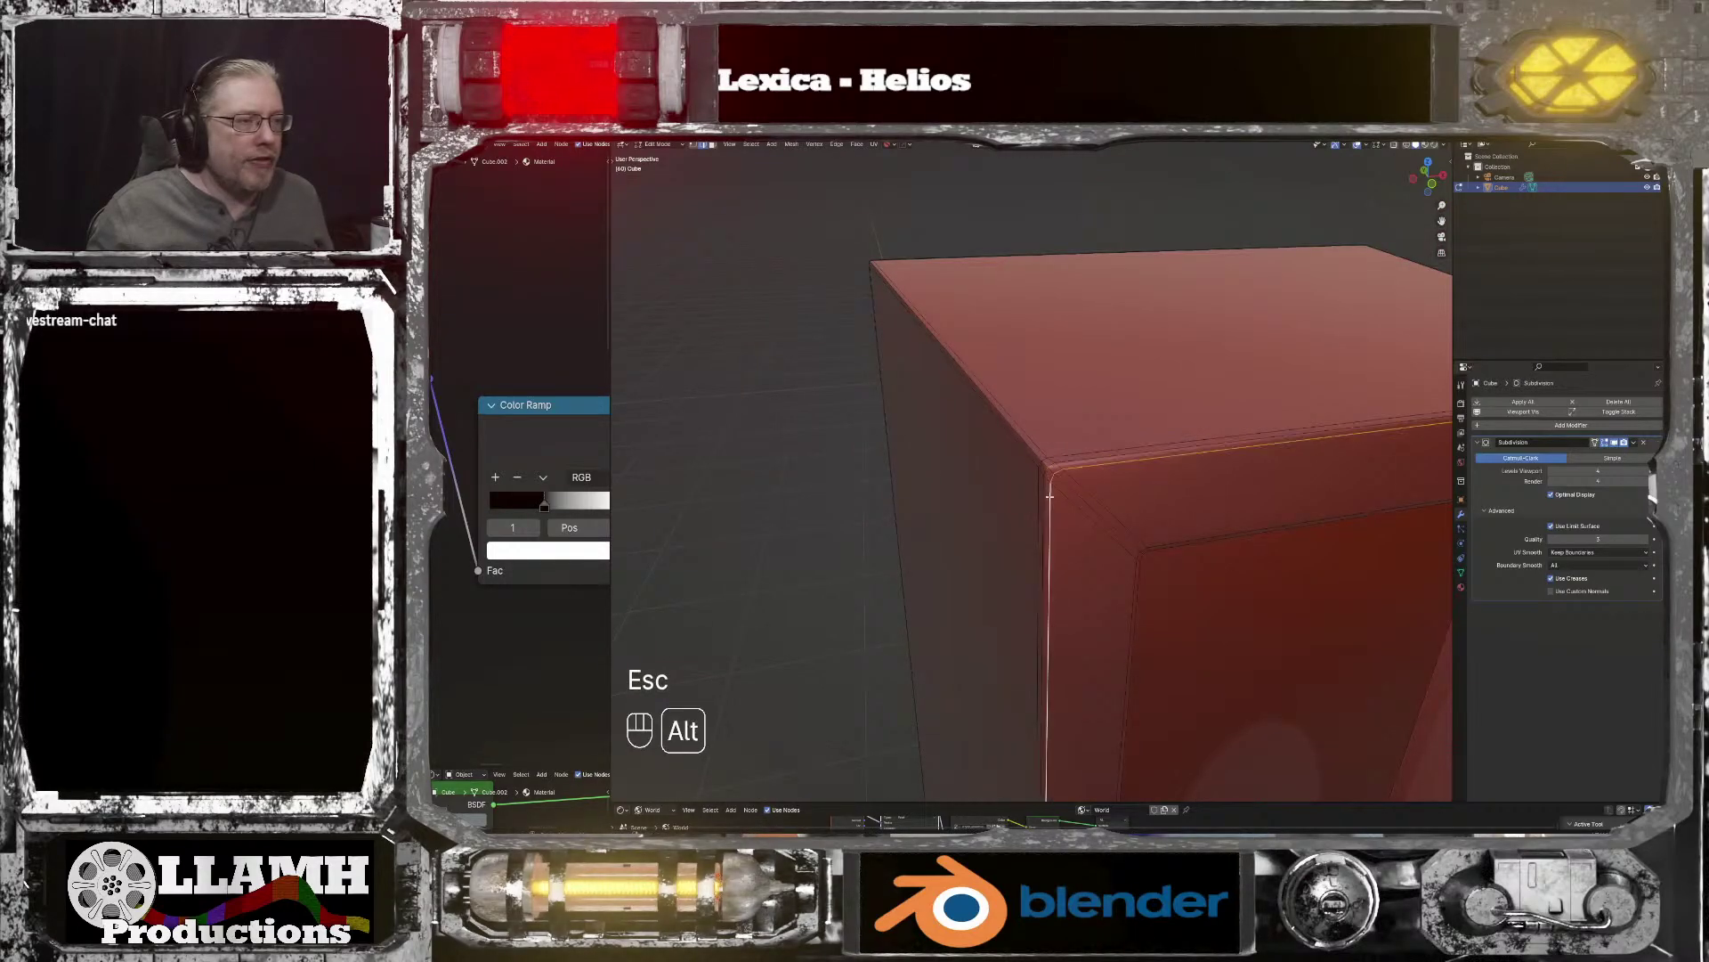
pyautogui.keyDown('alt'); pyautogui.keyDown('shift'); pyautogui.click(1043, 493); pyautogui.keyUp('shift'); pyautogui.keyUp('alt')
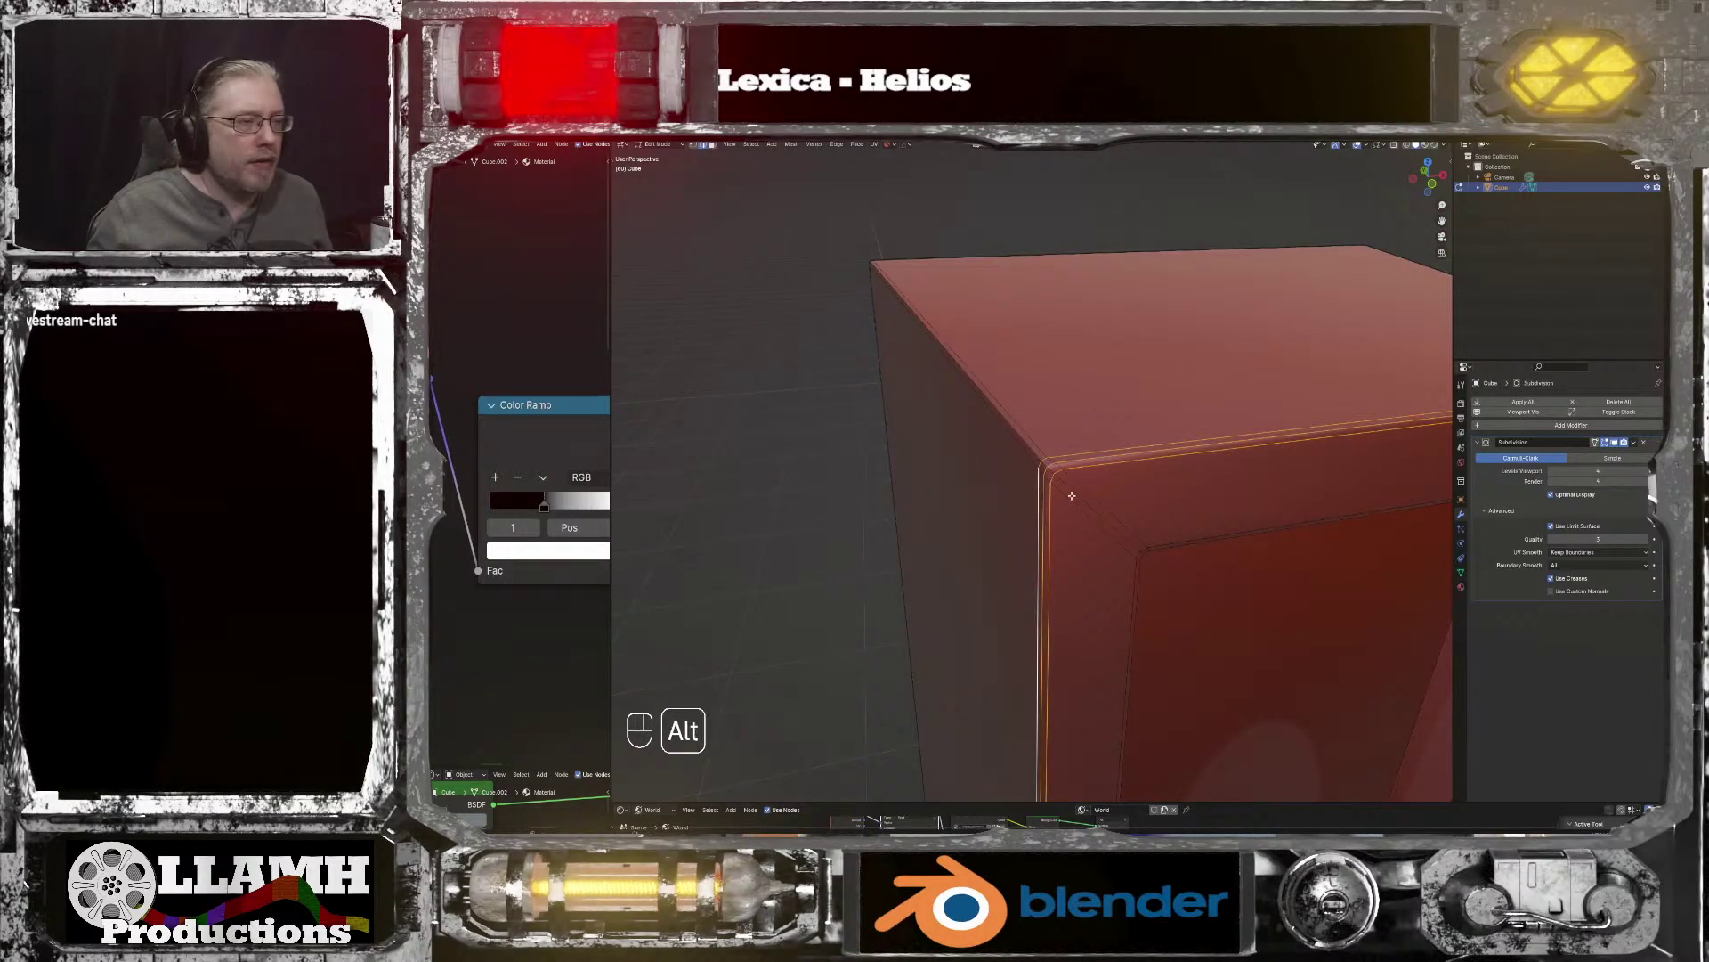
pyautogui.keyDown('alt'); pyautogui.click(1087, 493); pyautogui.keyUp('alt')
pyautogui.keyDown('alt'); pyautogui.keyDown('shift'); pyautogui.click(1087, 493); pyautogui.keyUp('shift'); pyautogui.keyUp('alt')
pyautogui.keyDown('alt'); pyautogui.keyDown('shift'); pyautogui.click(1079, 486); pyautogui.keyUp('shift'); pyautogui.keyUp('alt')
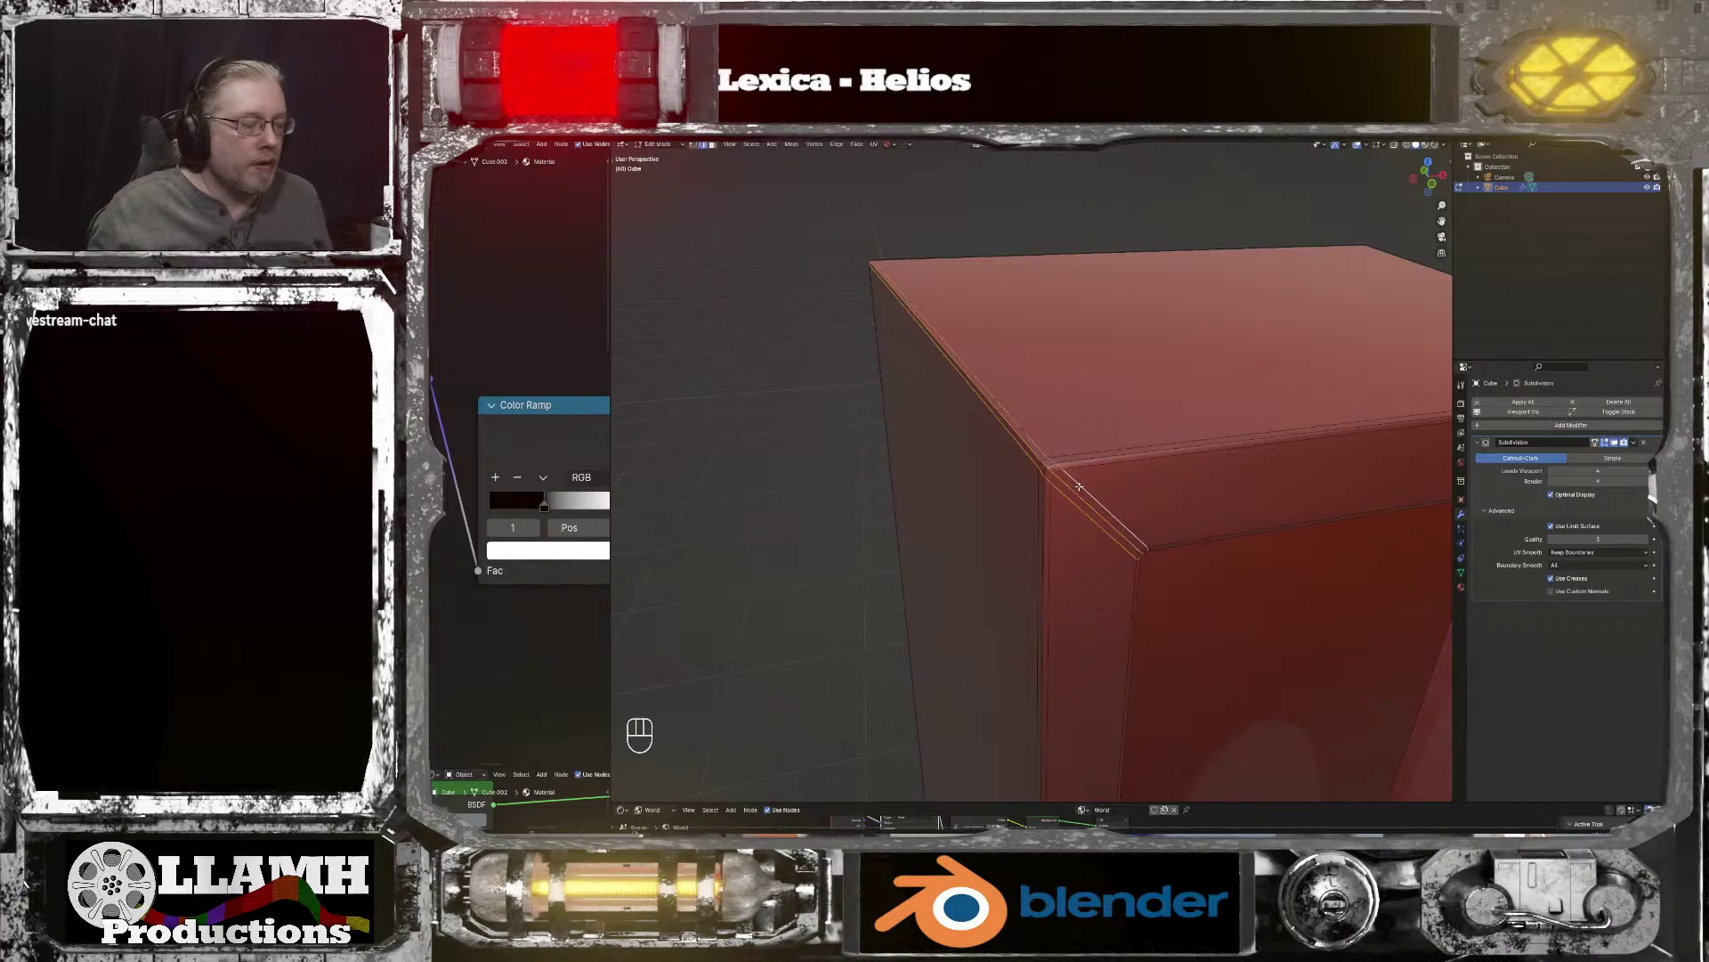
pyautogui.press('q')
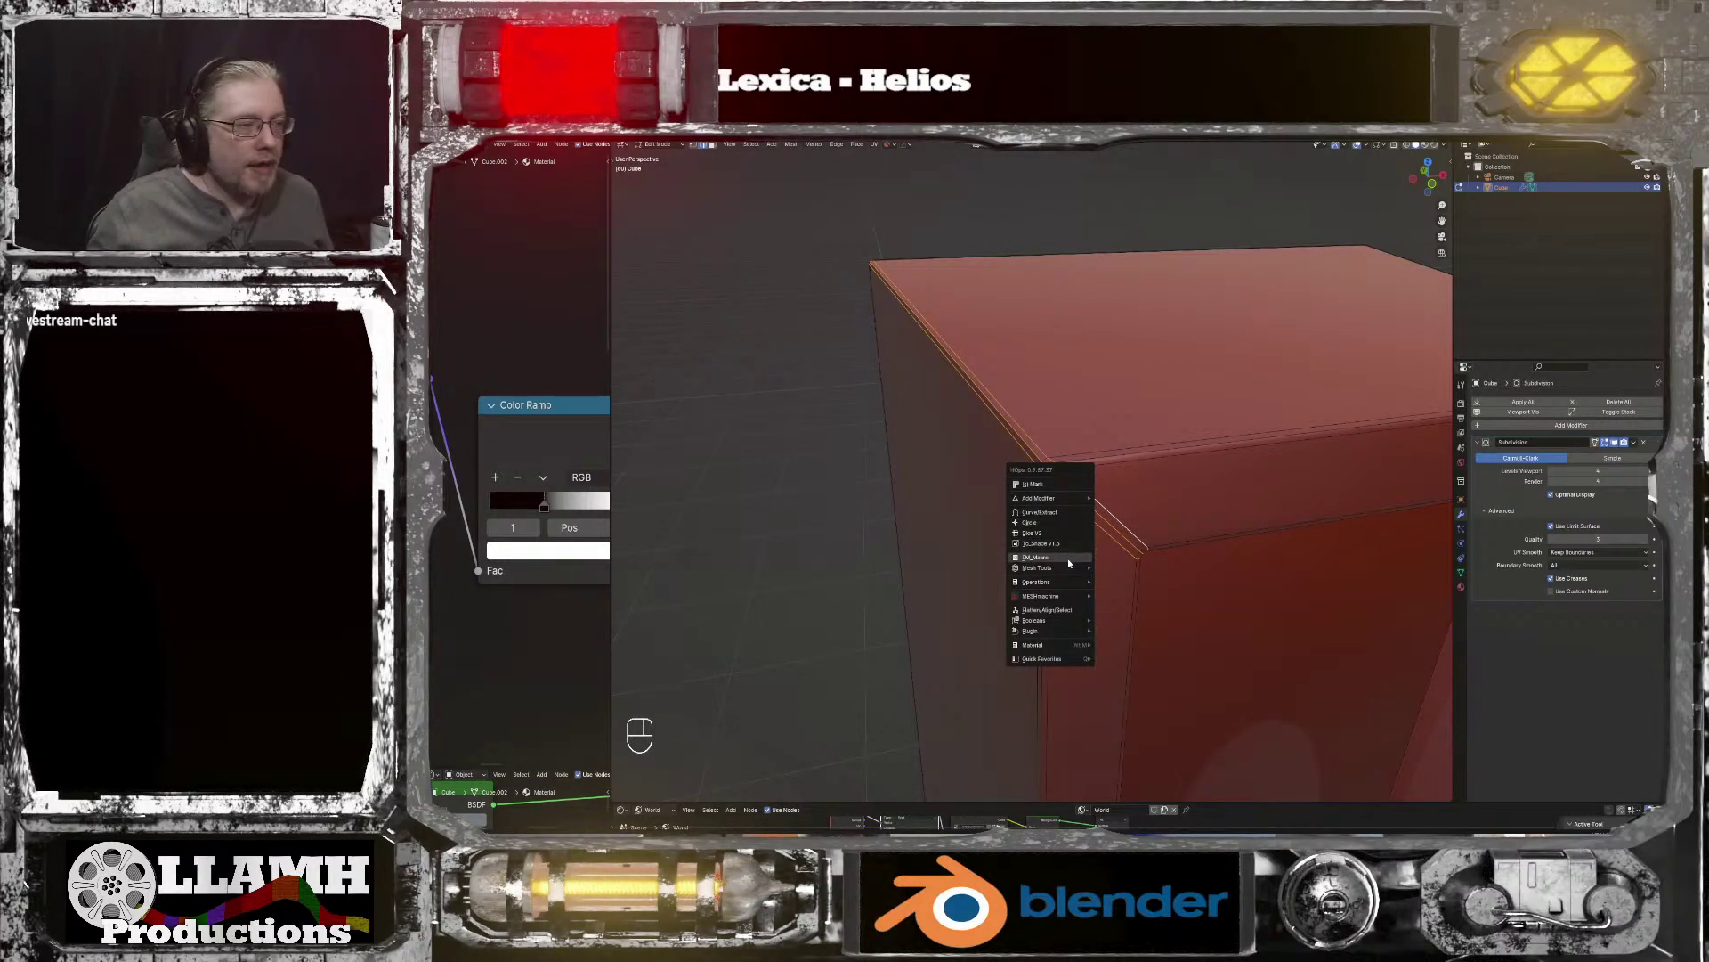
pyautogui.moveTo(1069, 568)
pyautogui.press('Escape')
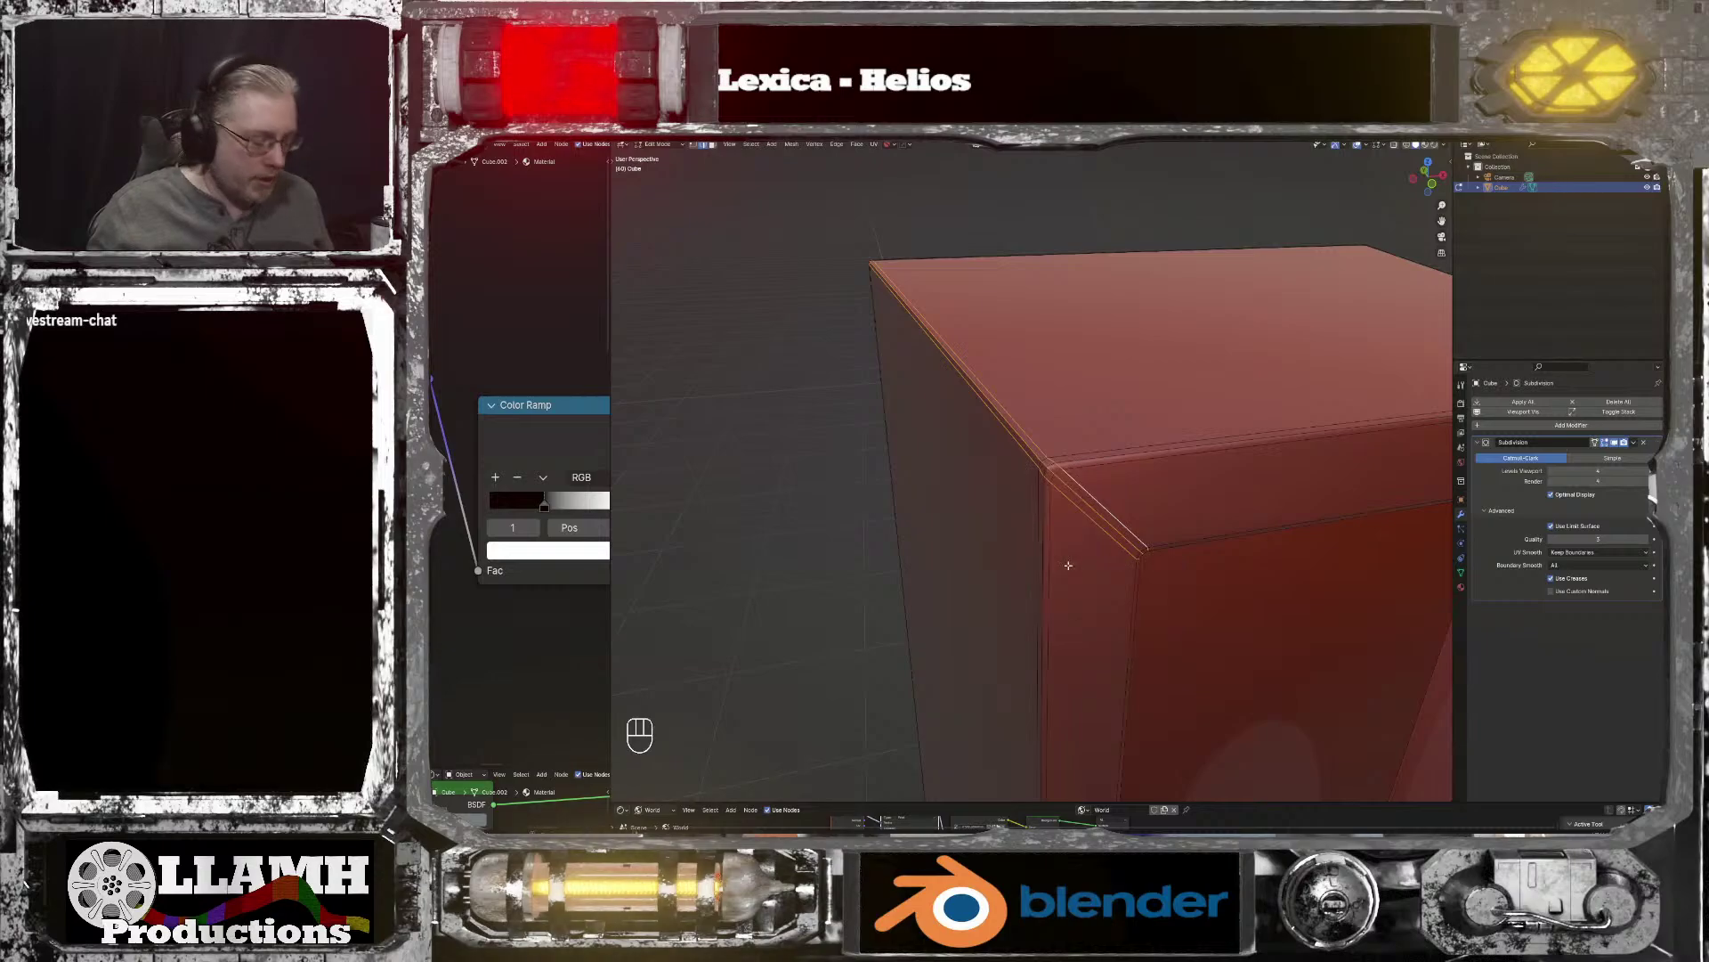
pyautogui.press('y')
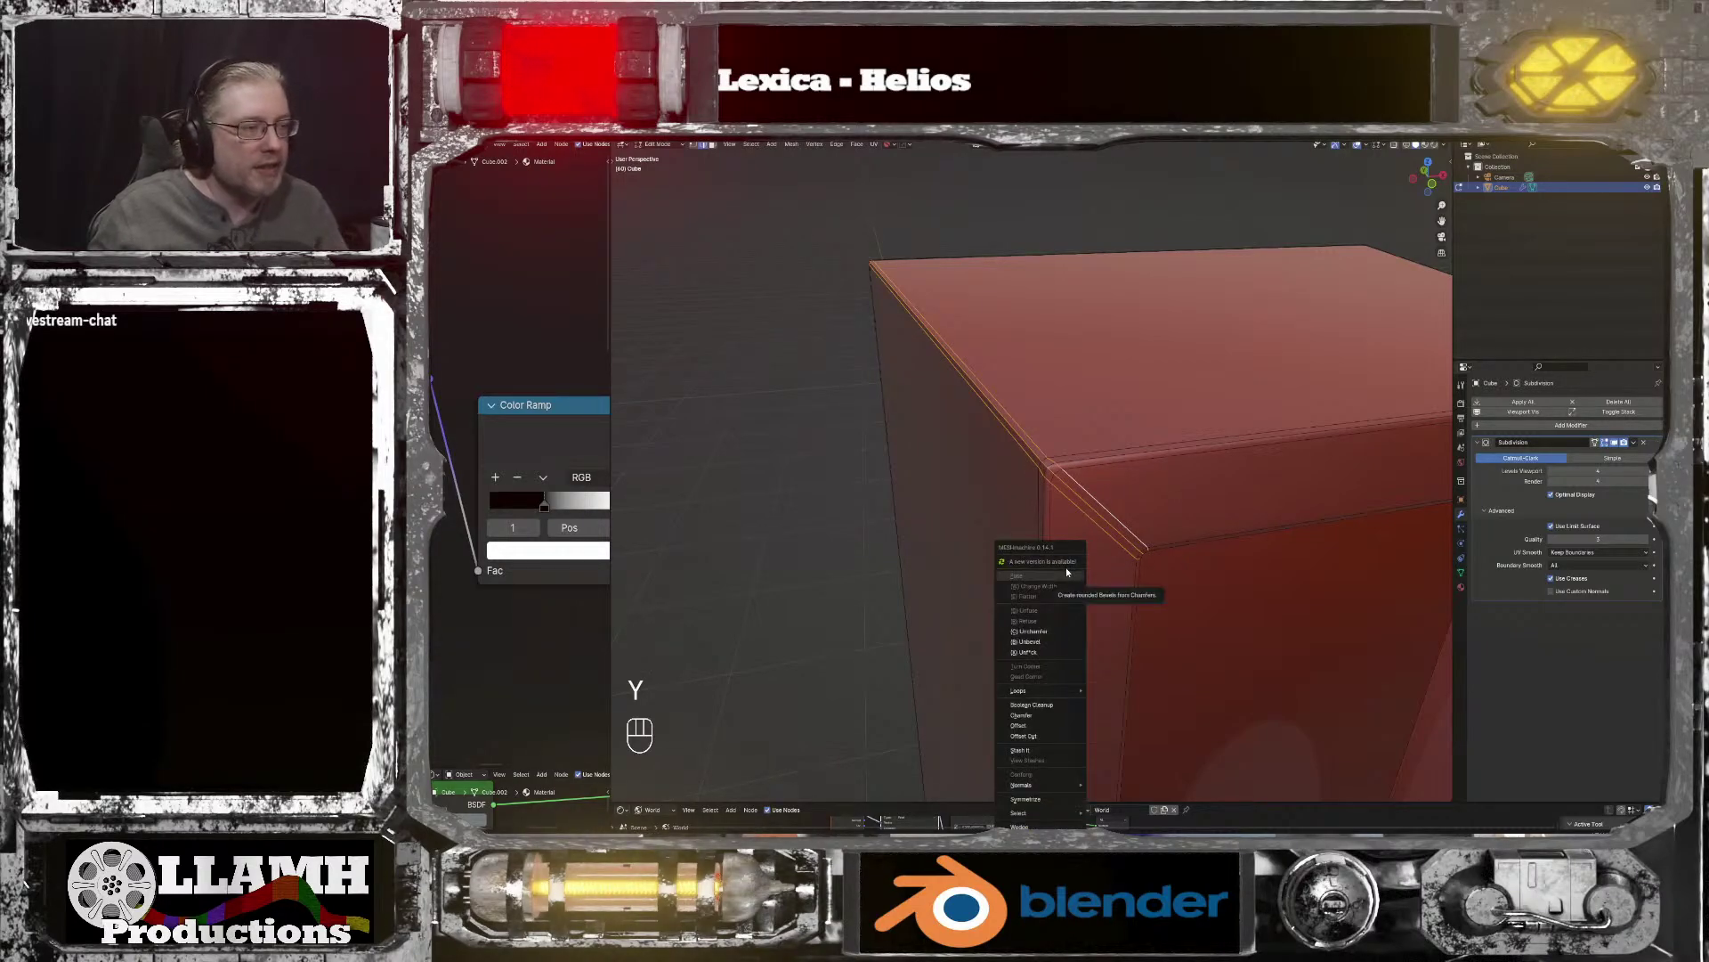
pyautogui.click(1061, 642)
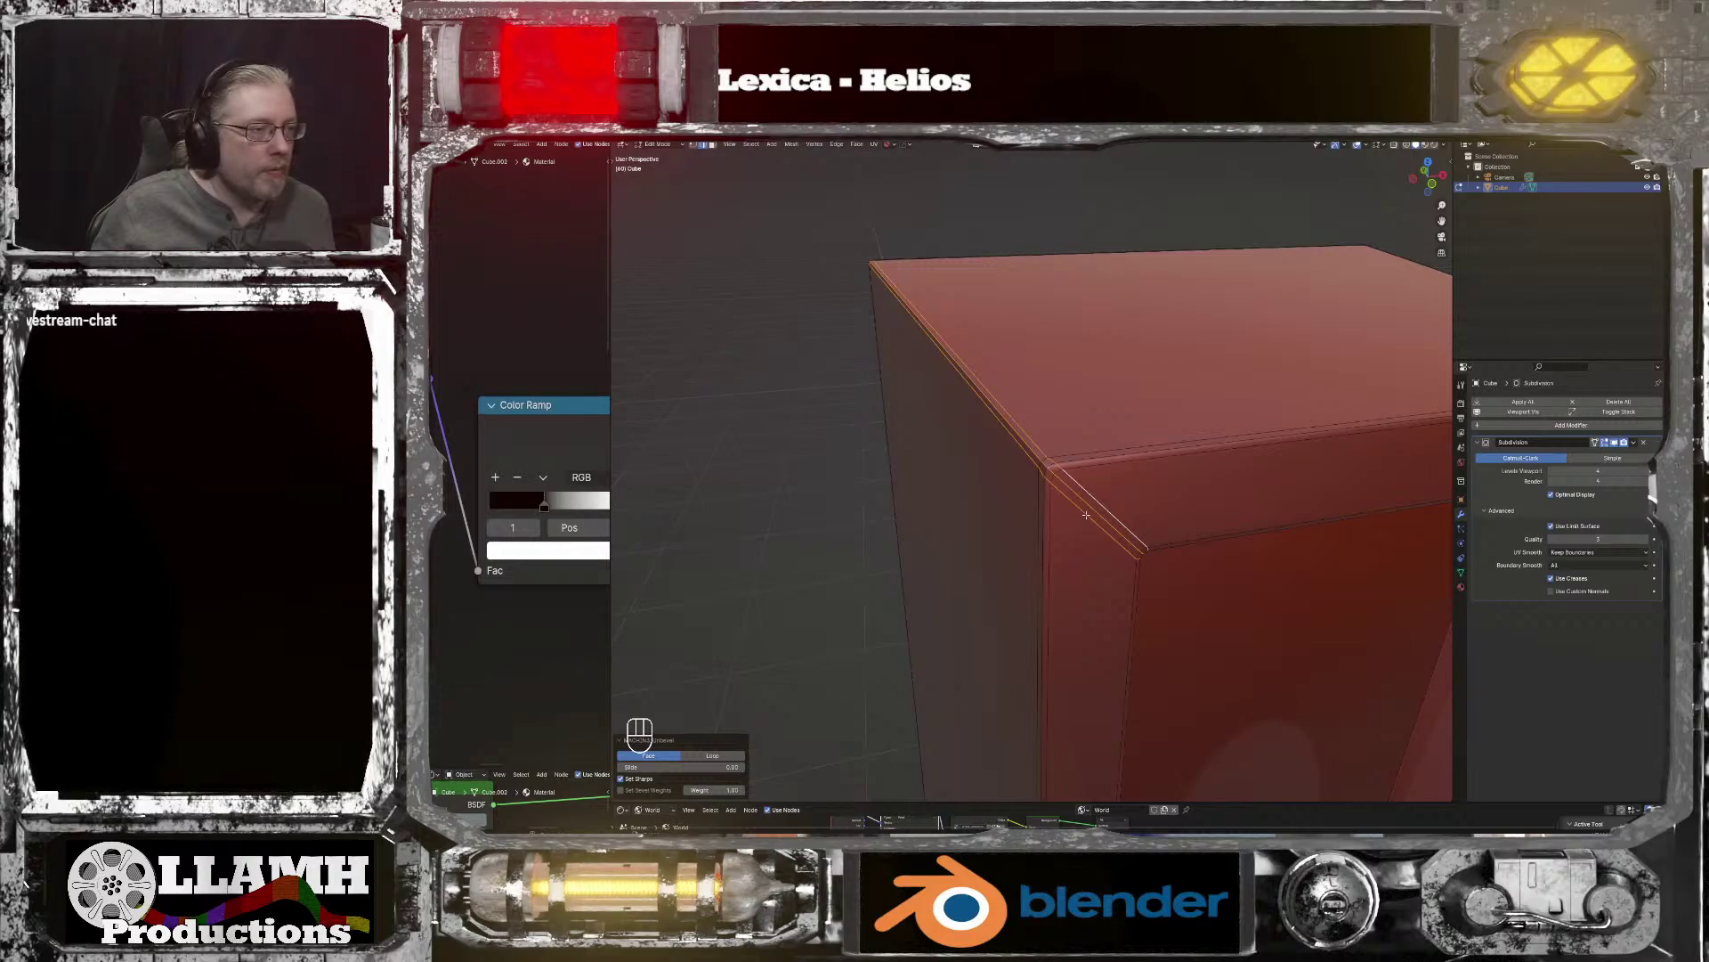
# Step: Switch to face selection and try Unbevel on the face loops running along the same upper corner bevel
pyautogui.press('Tab')
pyautogui.press('Tab')
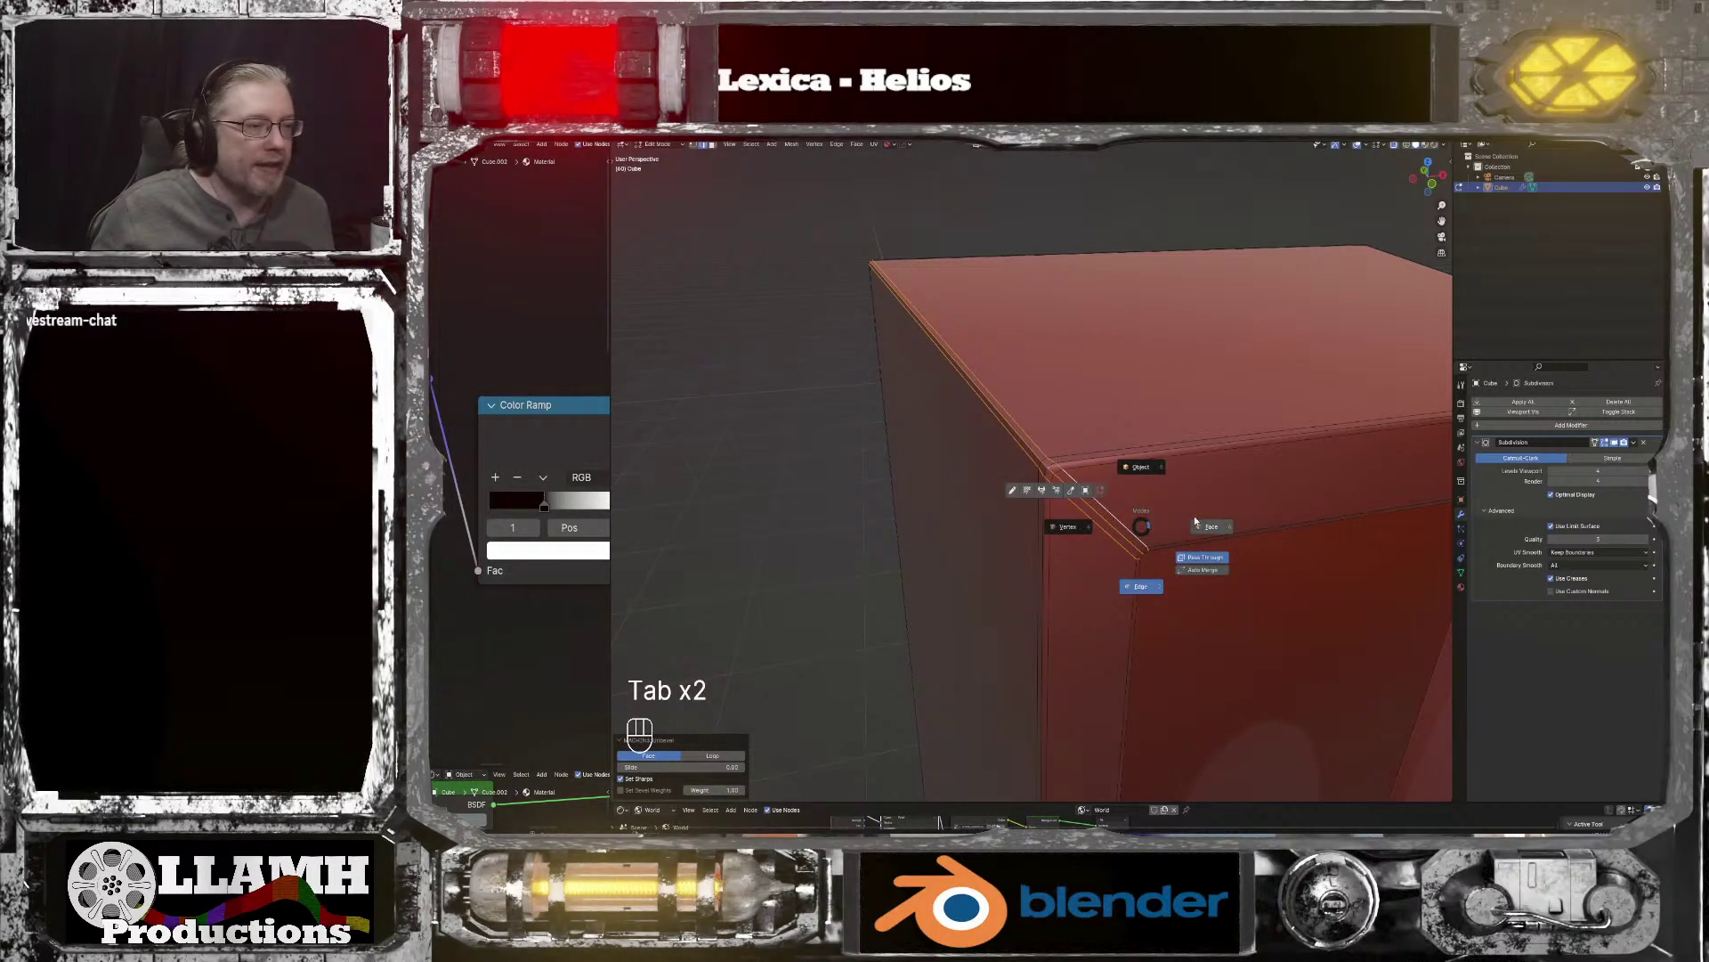
pyautogui.click(1196, 521)
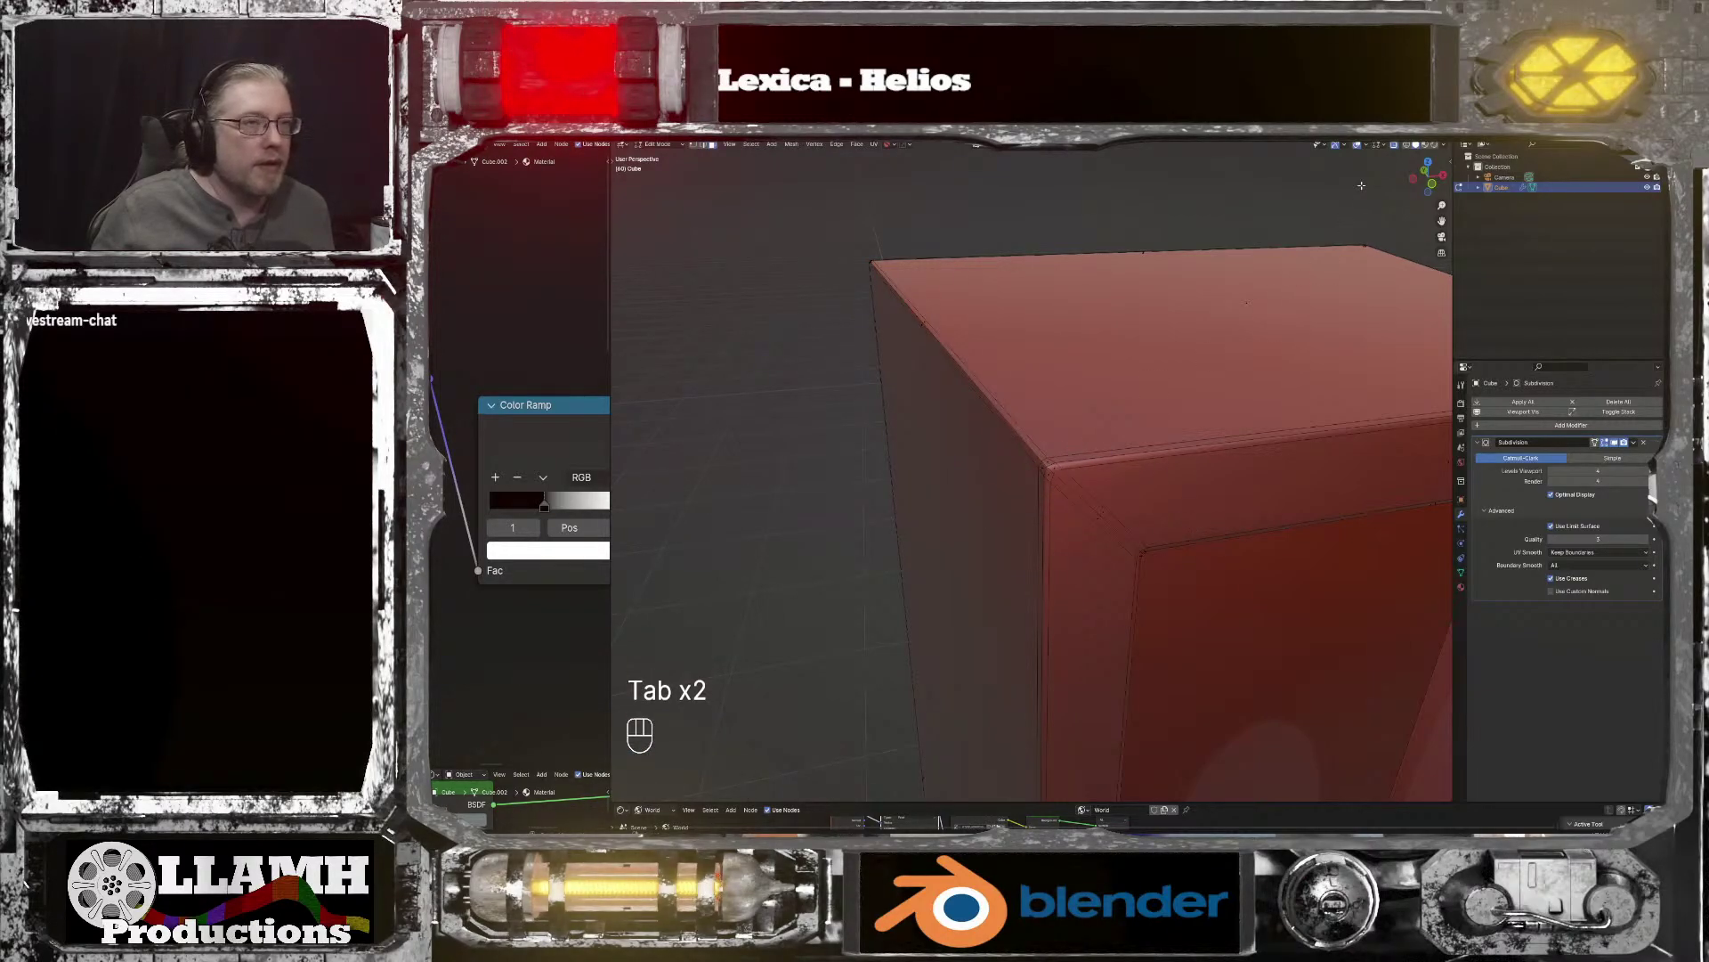
pyautogui.press('alt')
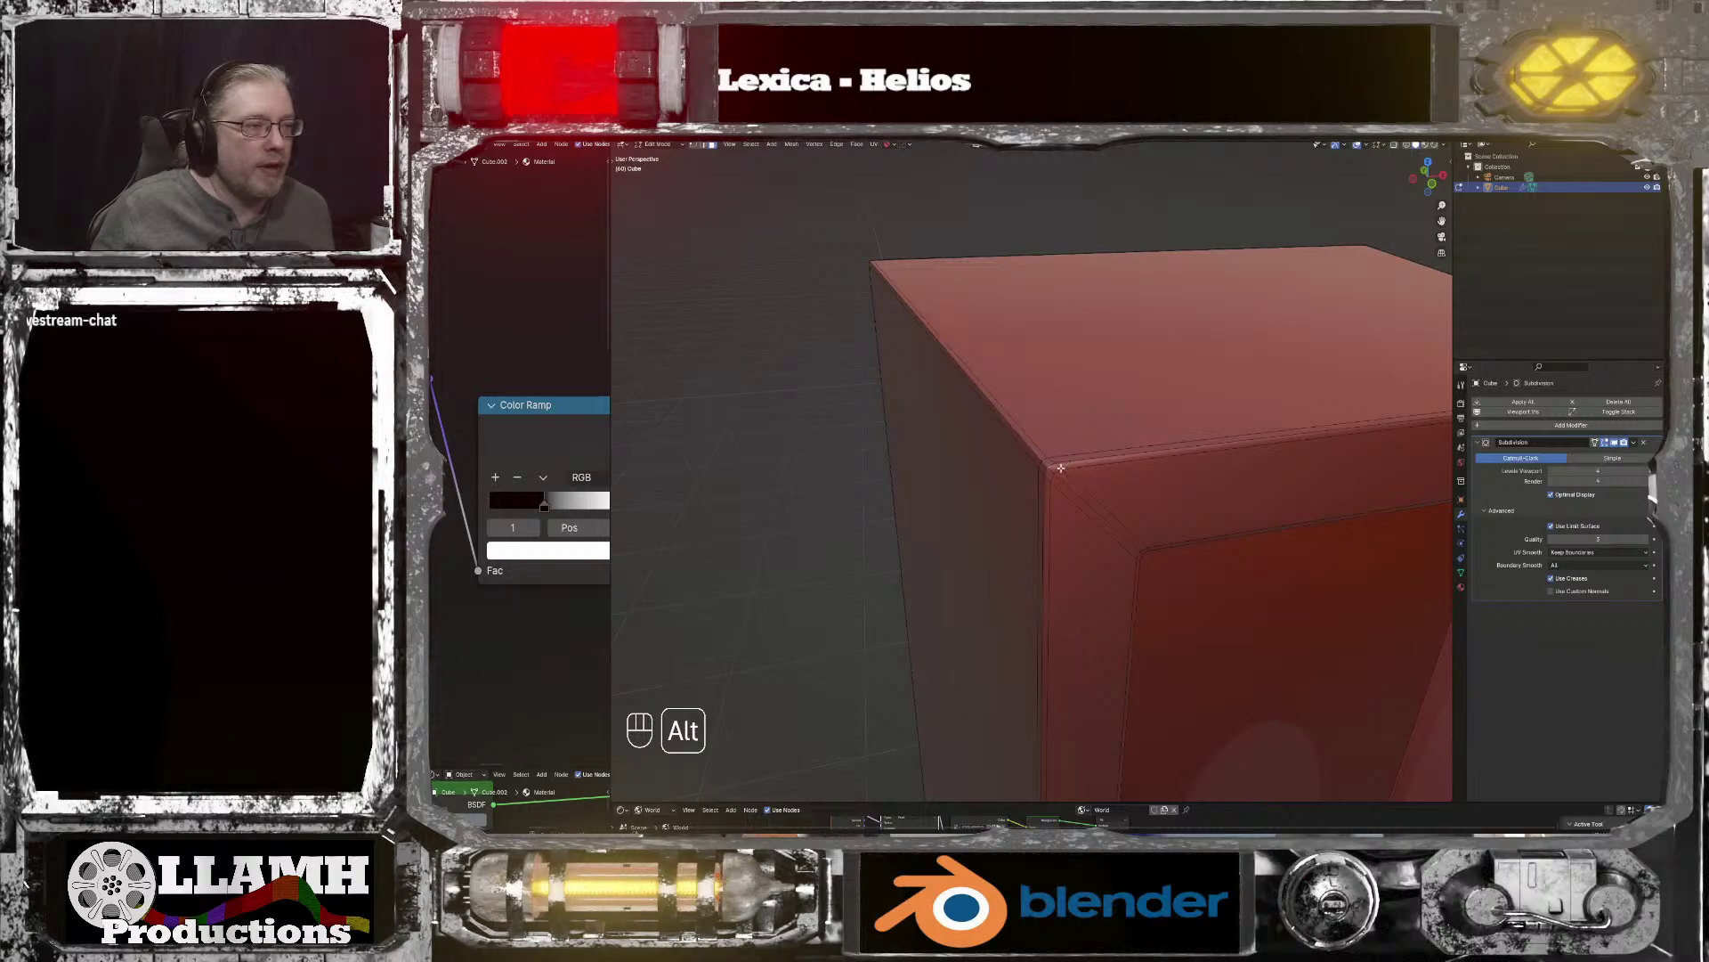
pyautogui.keyDown('alt'); pyautogui.click(1057, 470); pyautogui.keyUp('alt')
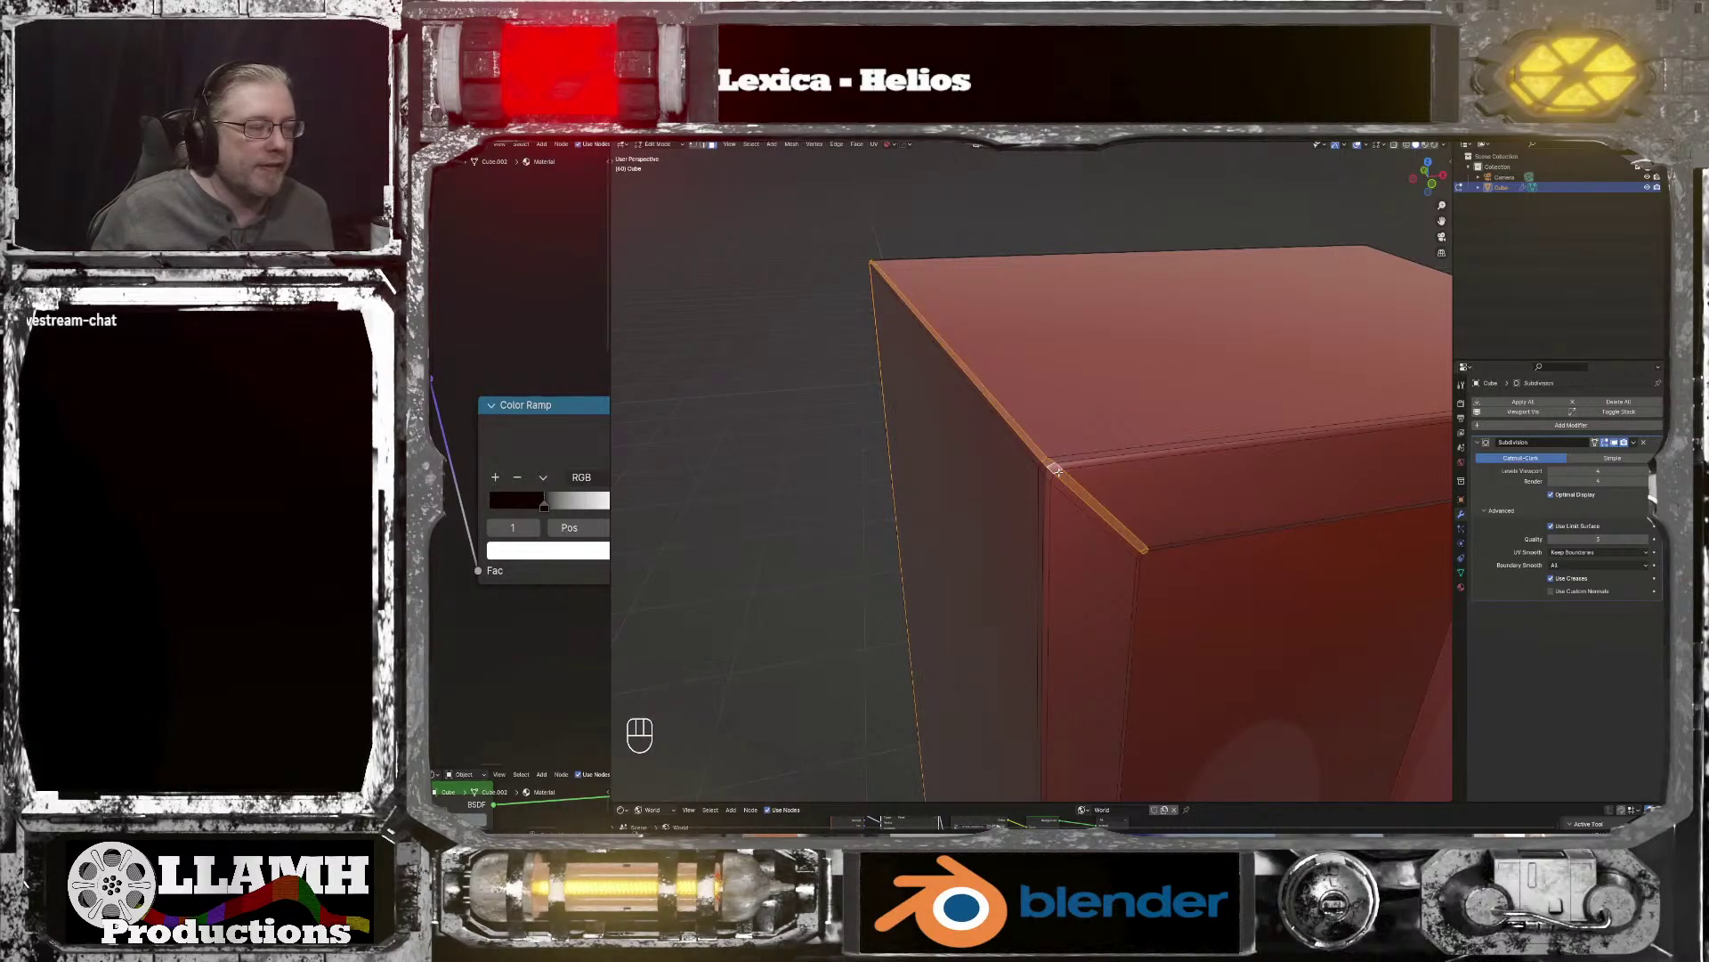
pyautogui.hotkey('shift', 'alt')
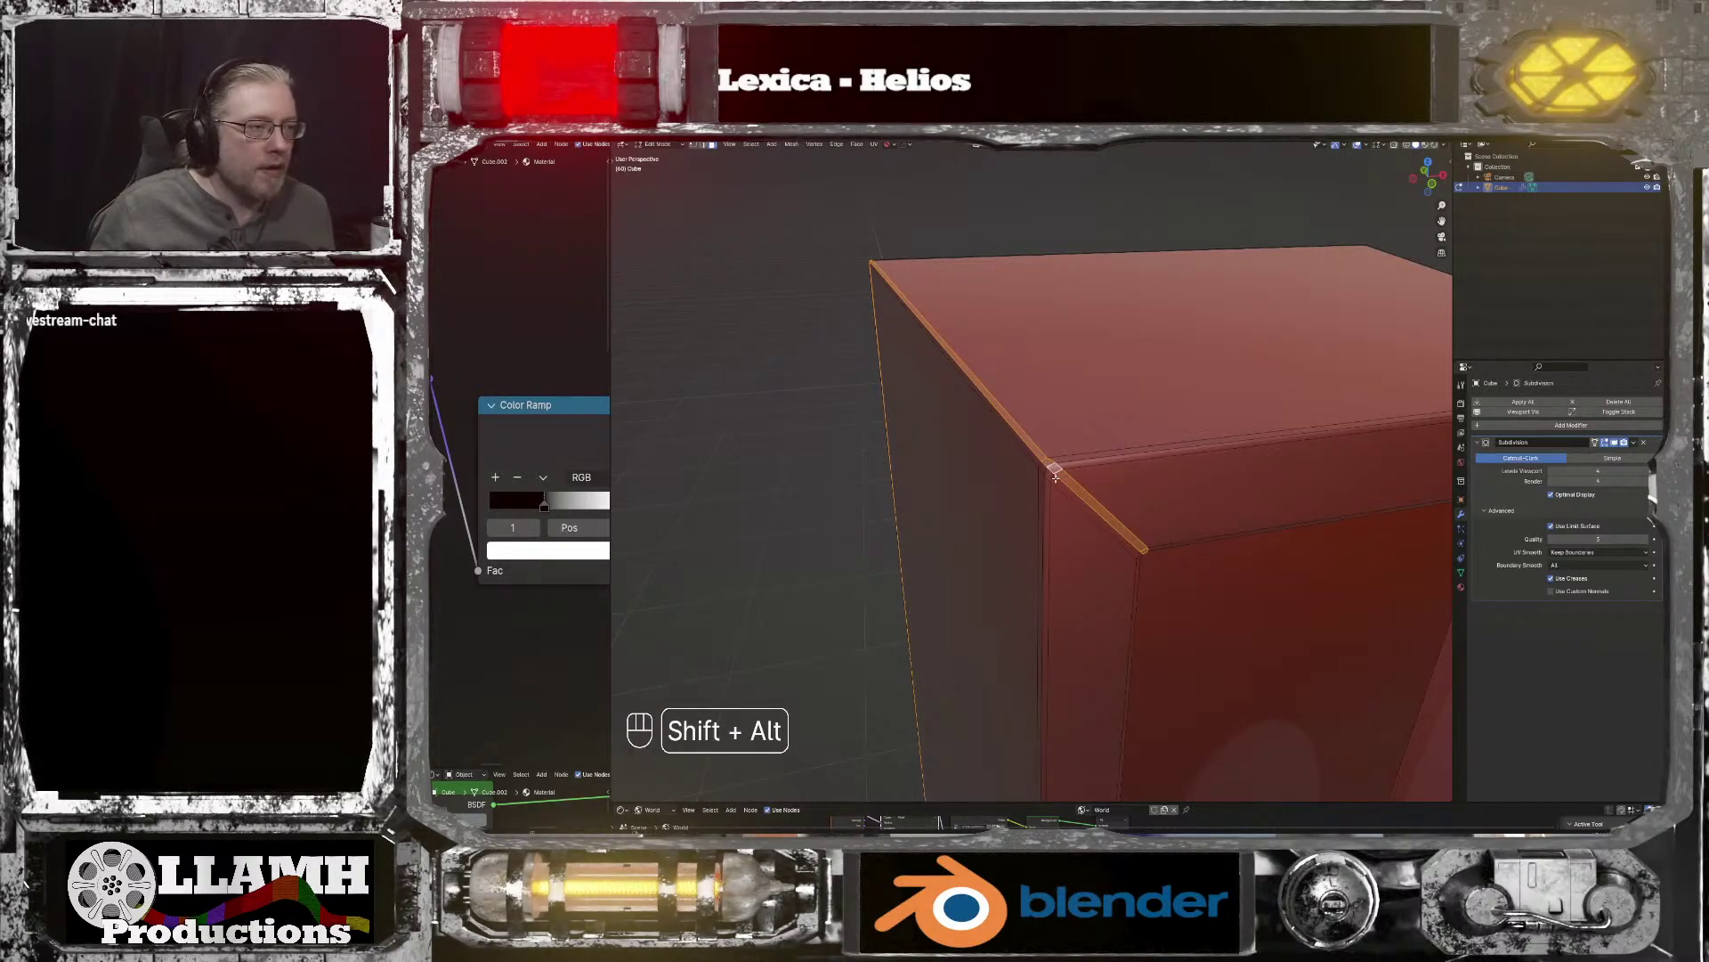
pyautogui.keyDown('alt'); pyautogui.keyDown('shift'); pyautogui.click(1054, 474); pyautogui.keyUp('shift'); pyautogui.keyUp('alt')
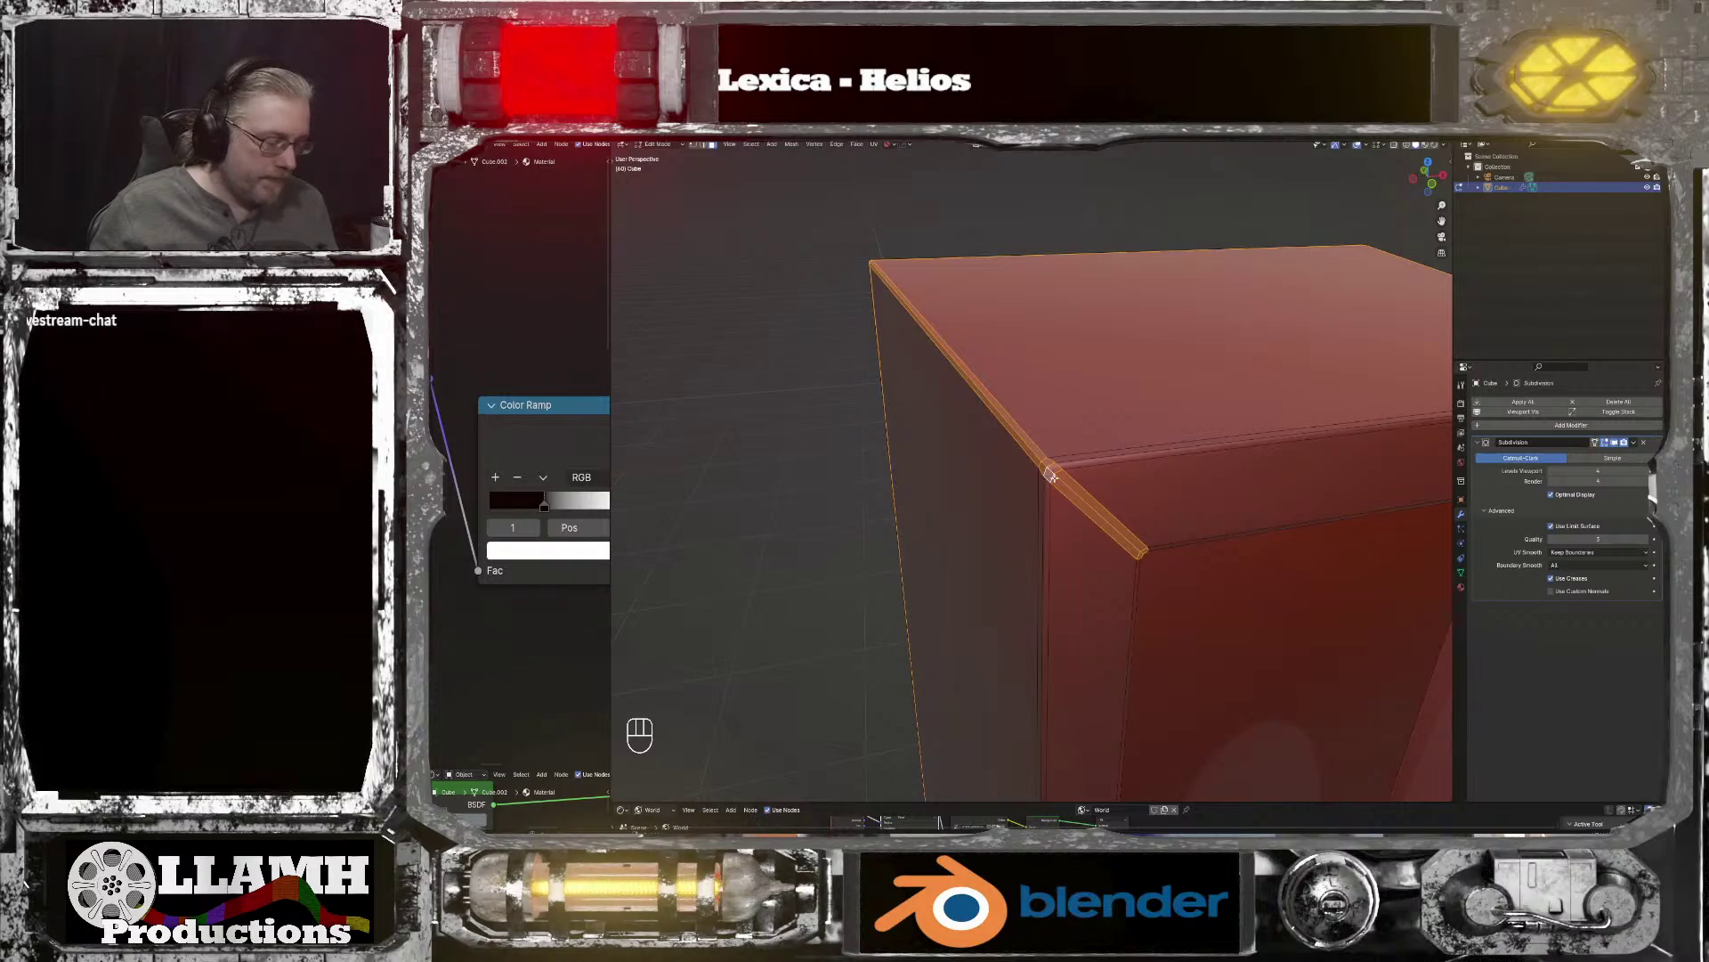
pyautogui.press('y')
pyautogui.click(1055, 480)
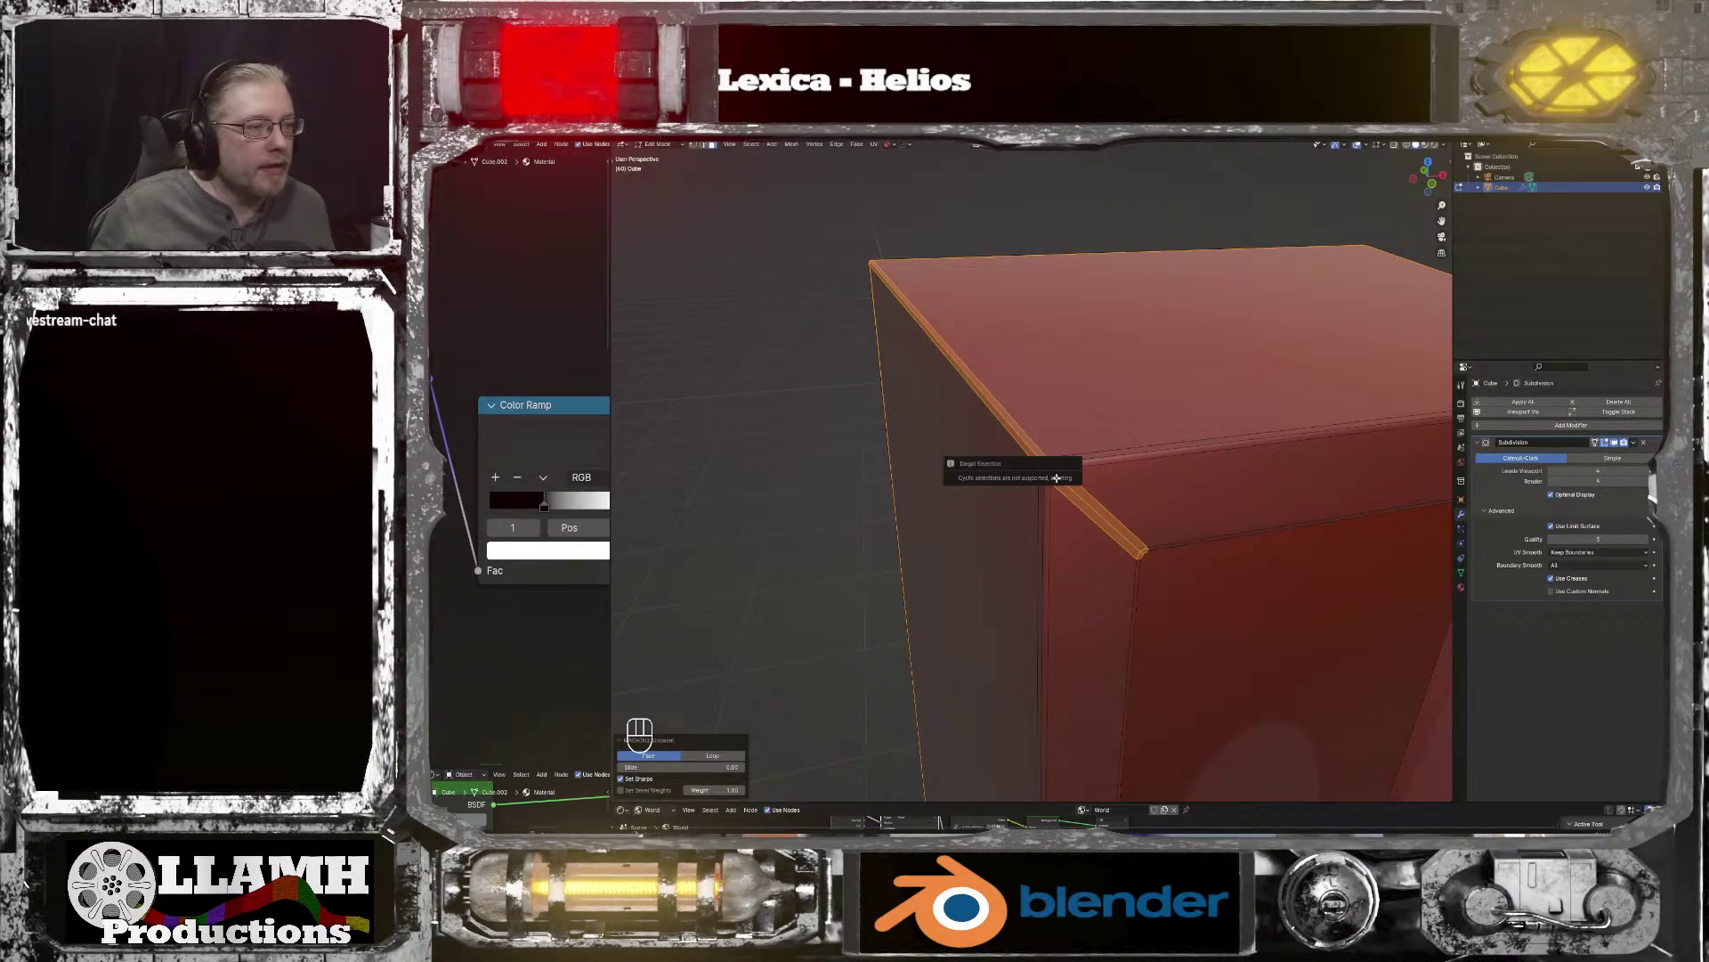
# Step: Undo the Unbevel attempt and the recent corner loop selections
pyautogui.moveTo(1057, 478); pyautogui.dragTo(1118, 531, button='middle')
pyautogui.scroll(-5, 1142, 522)
pyautogui.hotkey('ctrl', 'z')
pyautogui.hotkey('ctrl', 'z')
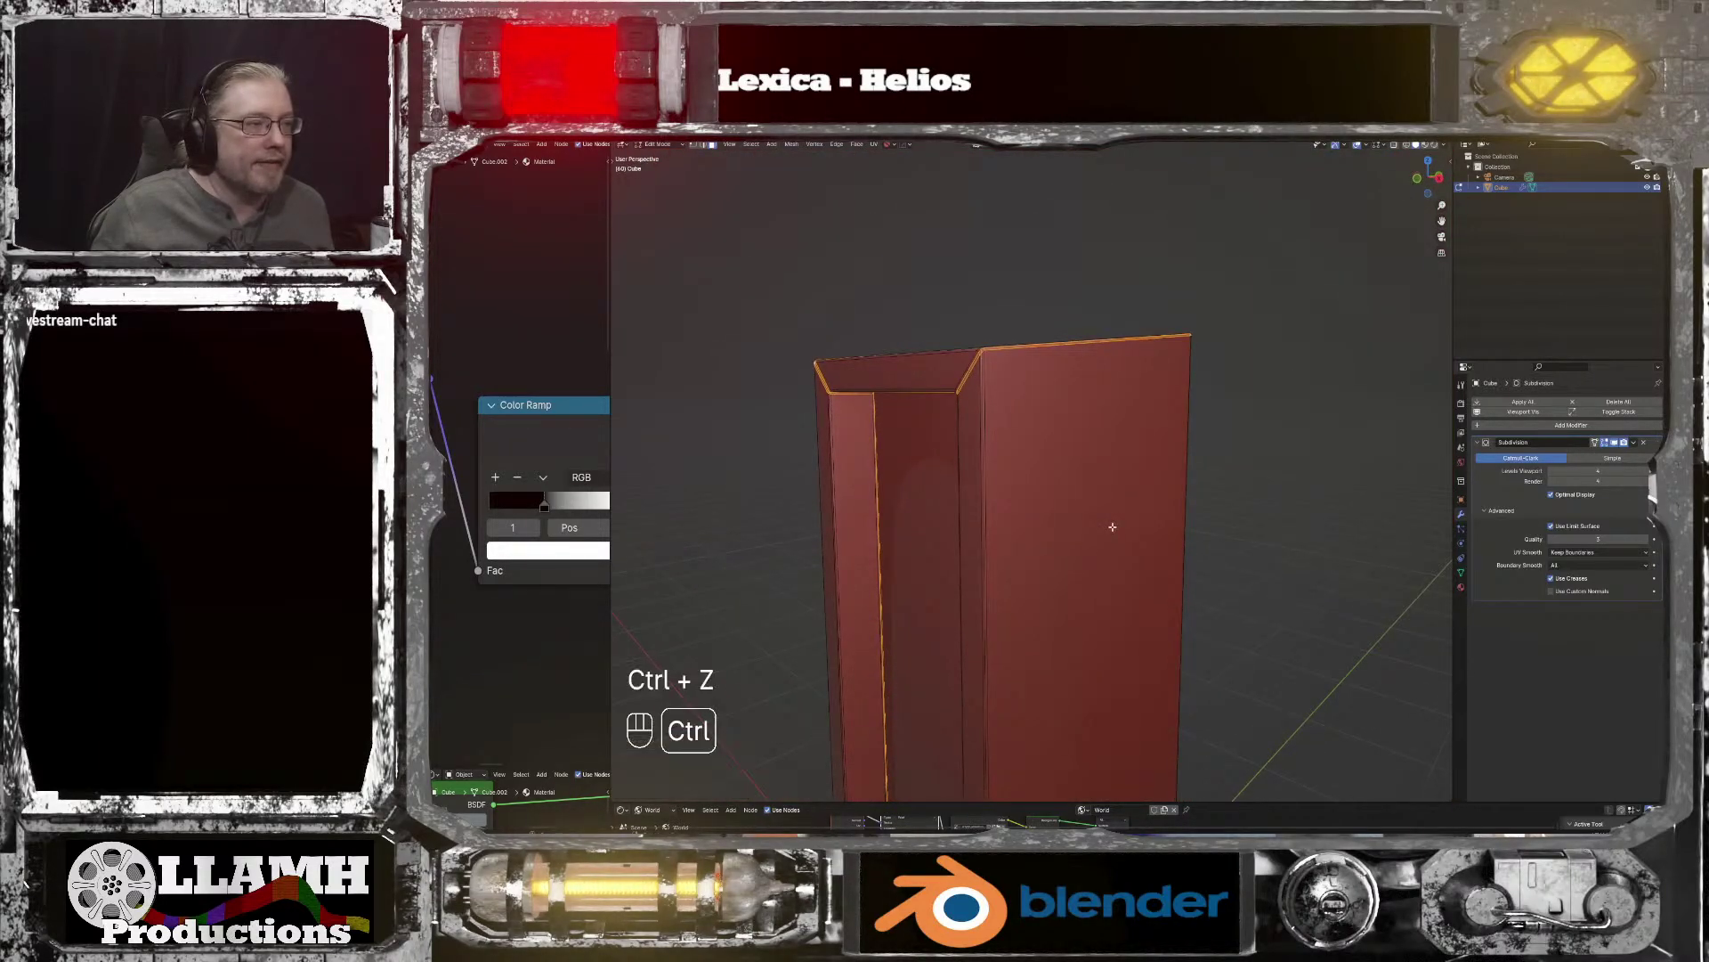
pyautogui.hotkey('ctrl', 'z')
pyautogui.hotkey('ctrl', 'z')
pyautogui.hotkey('ctrl', 'z')
pyautogui.scroll(-3, 1113, 523)
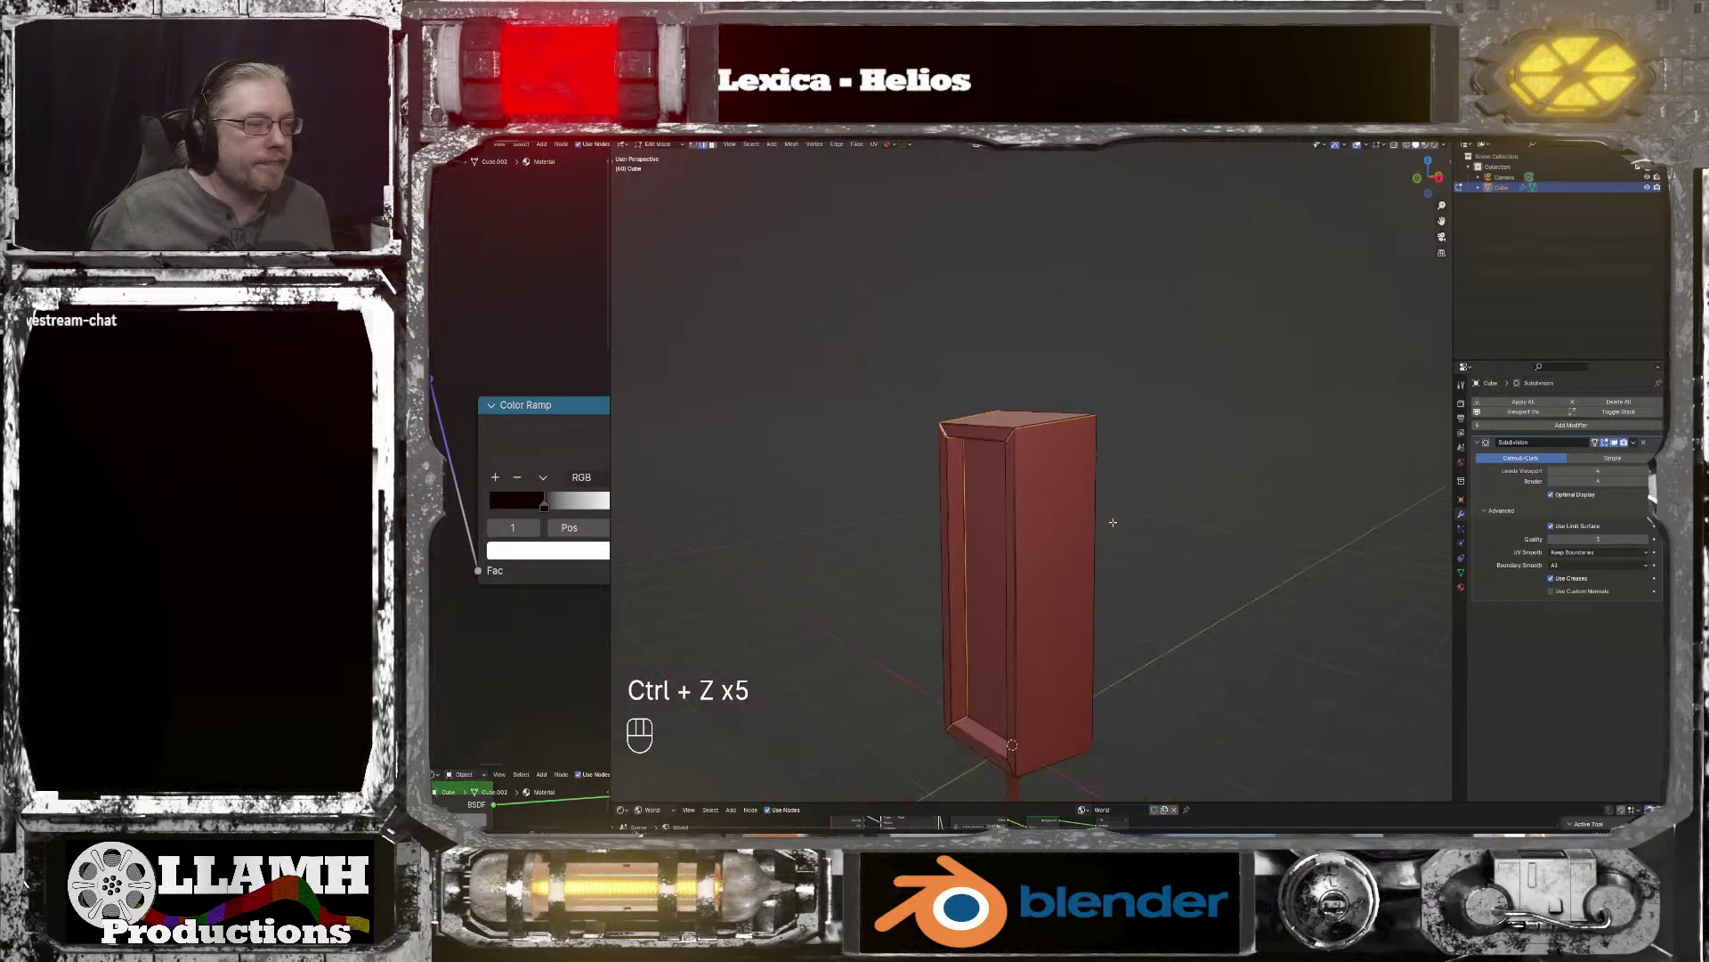
# Step: Select the block's front, side and top faces, including the frame and recessed panel, leaving out the drip
pyautogui.moveTo(1113, 524); pyautogui.dragTo(1126, 458, button='middle')
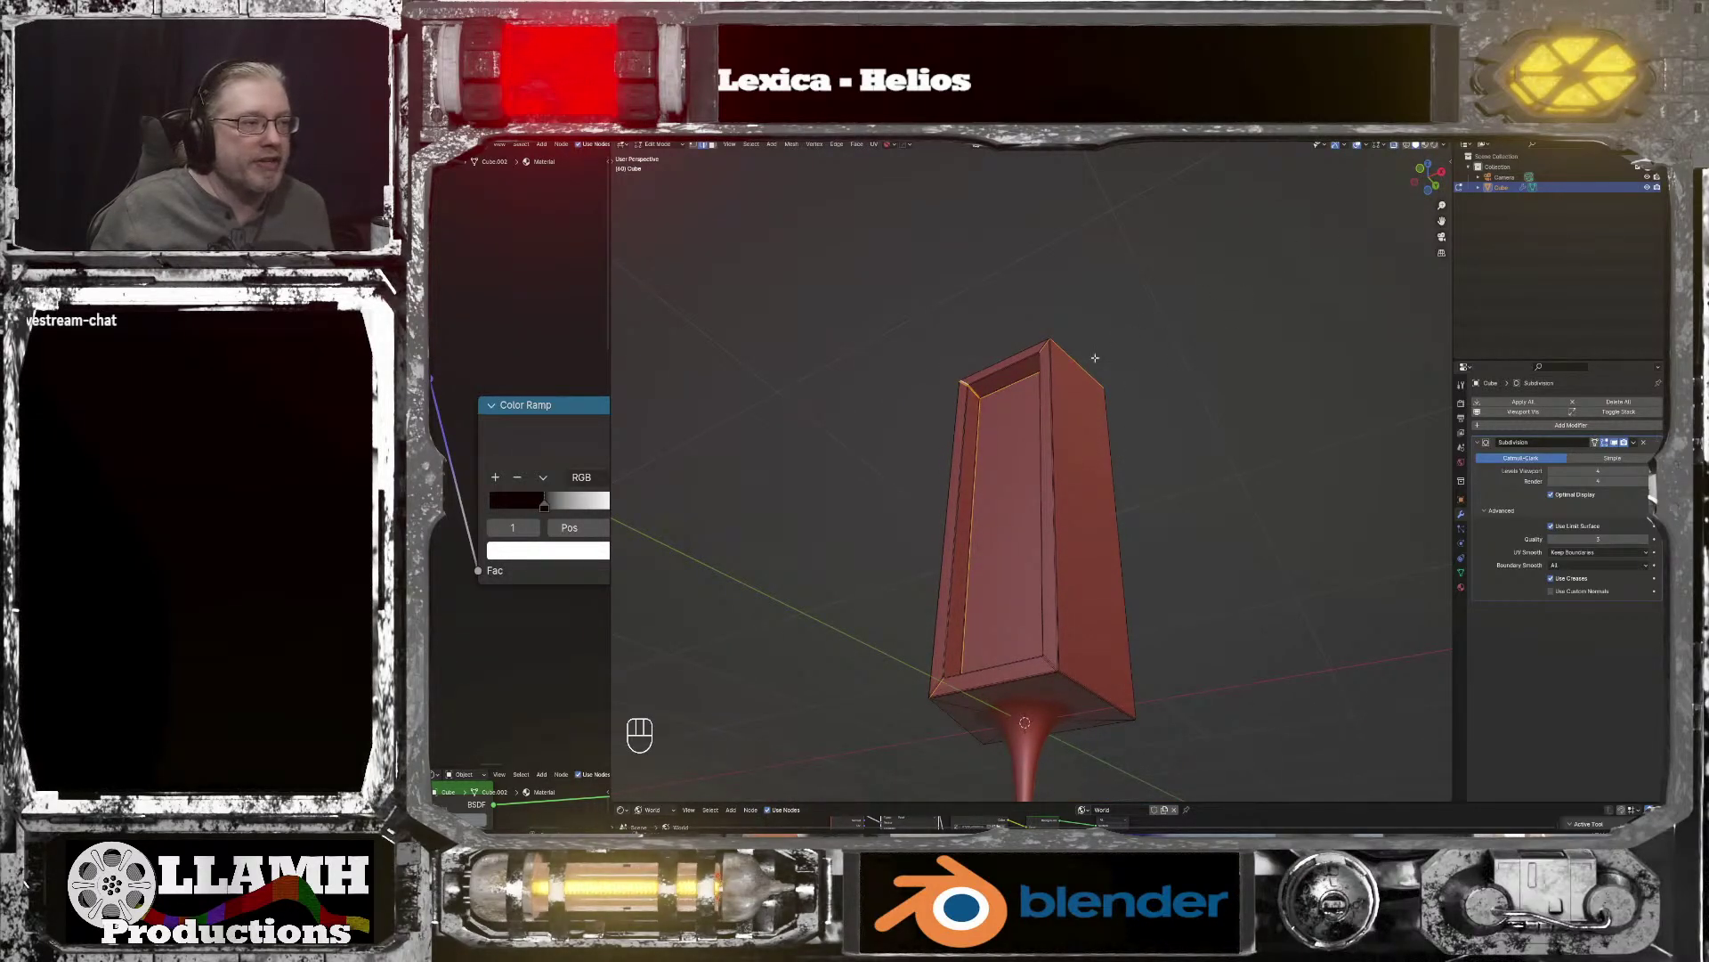
pyautogui.press('Tab')
pyautogui.moveTo(900, 430); pyautogui.dragTo(1189, 586)
pyautogui.keyDown('shift'); pyautogui.moveTo(1007, 648); pyautogui.dragTo(1068, 684); pyautogui.keyUp('shift')
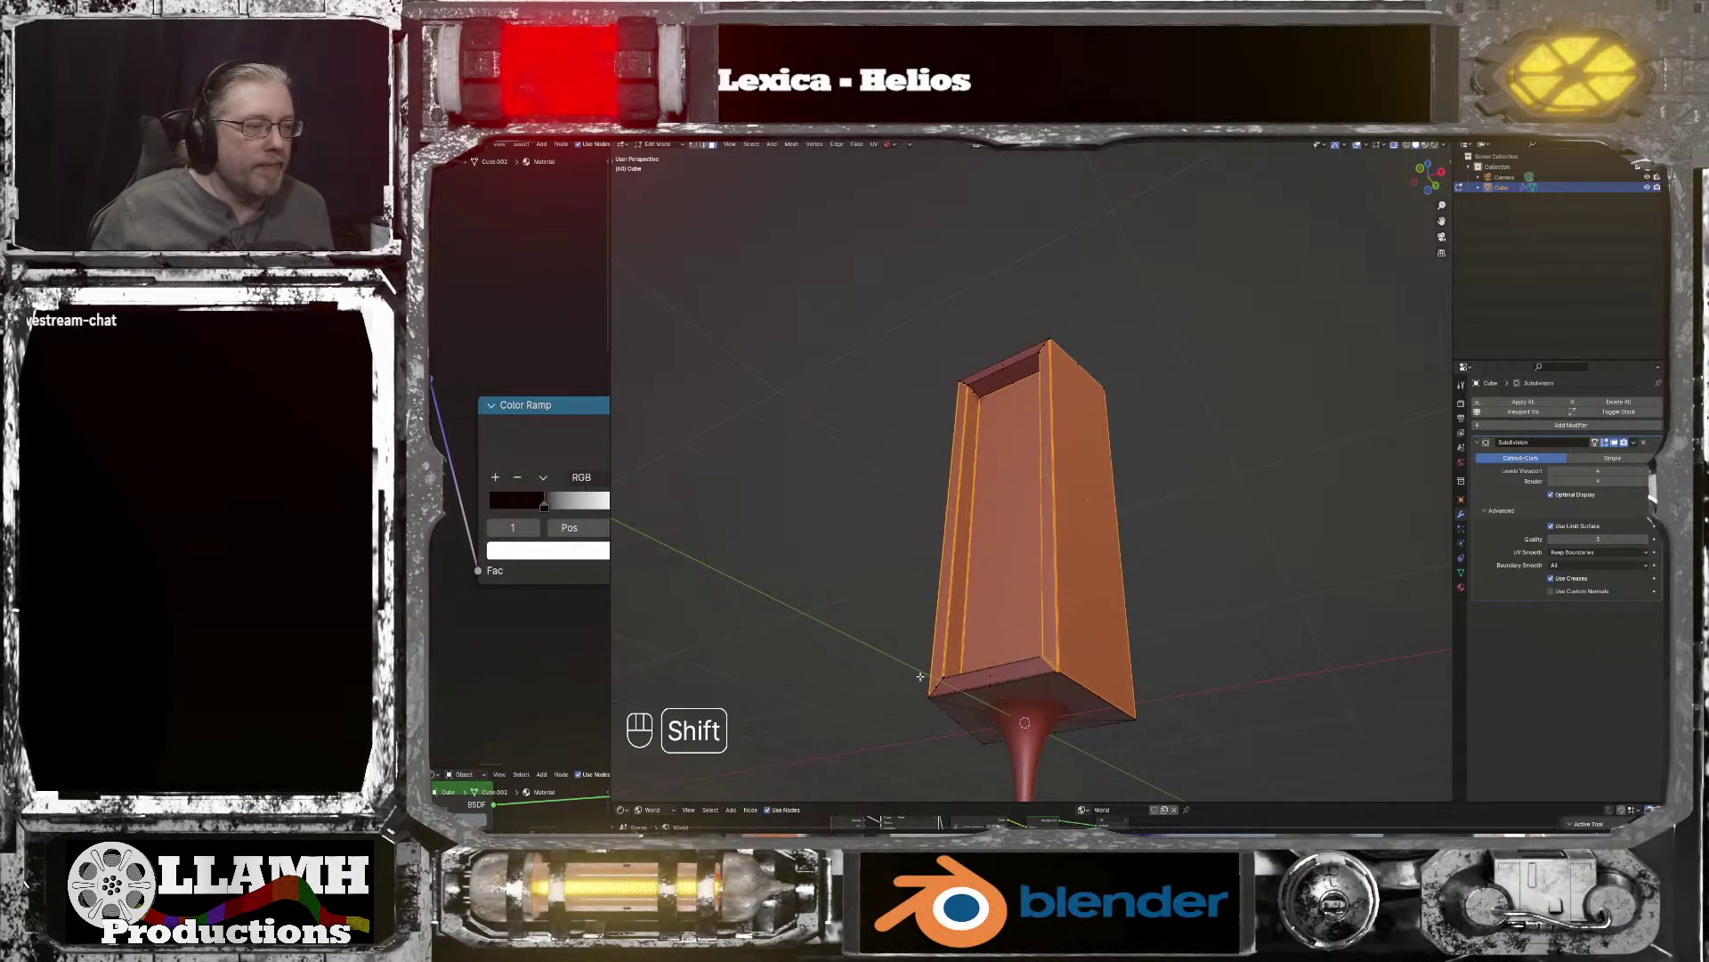
pyautogui.keyDown('shift'); pyautogui.moveTo(941, 681); pyautogui.dragTo(1000, 685); pyautogui.keyUp('shift')
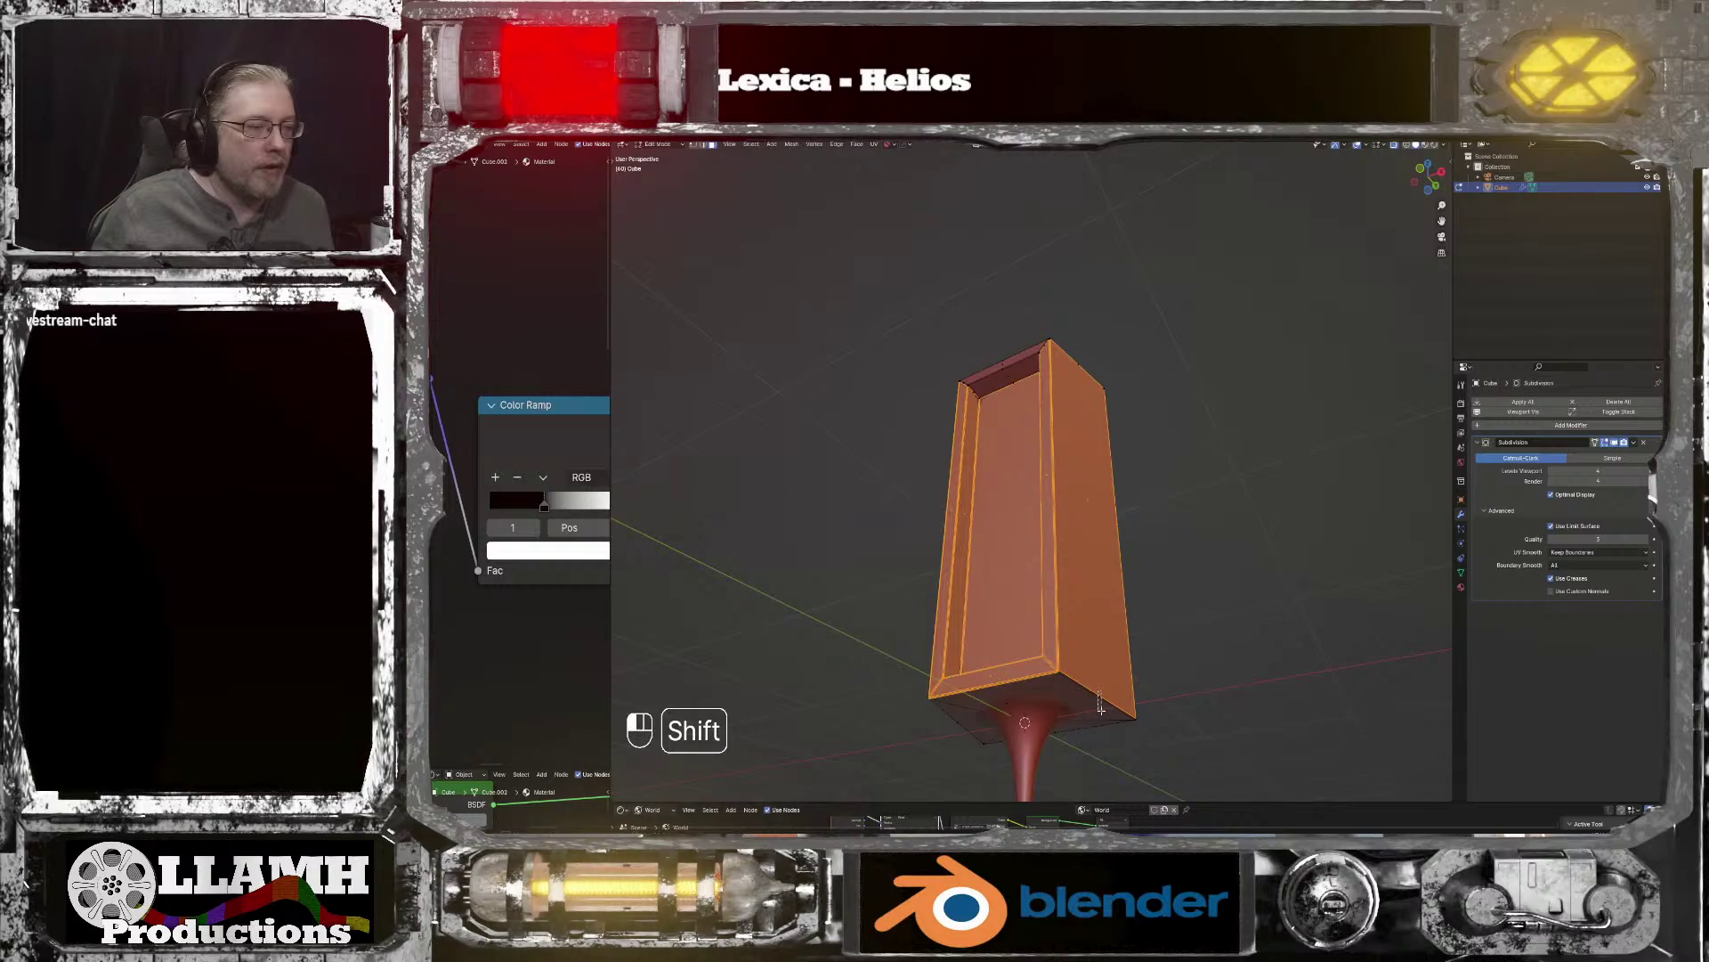
pyautogui.moveTo(970, 737); pyautogui.dragTo(1065, 699, button='middle')
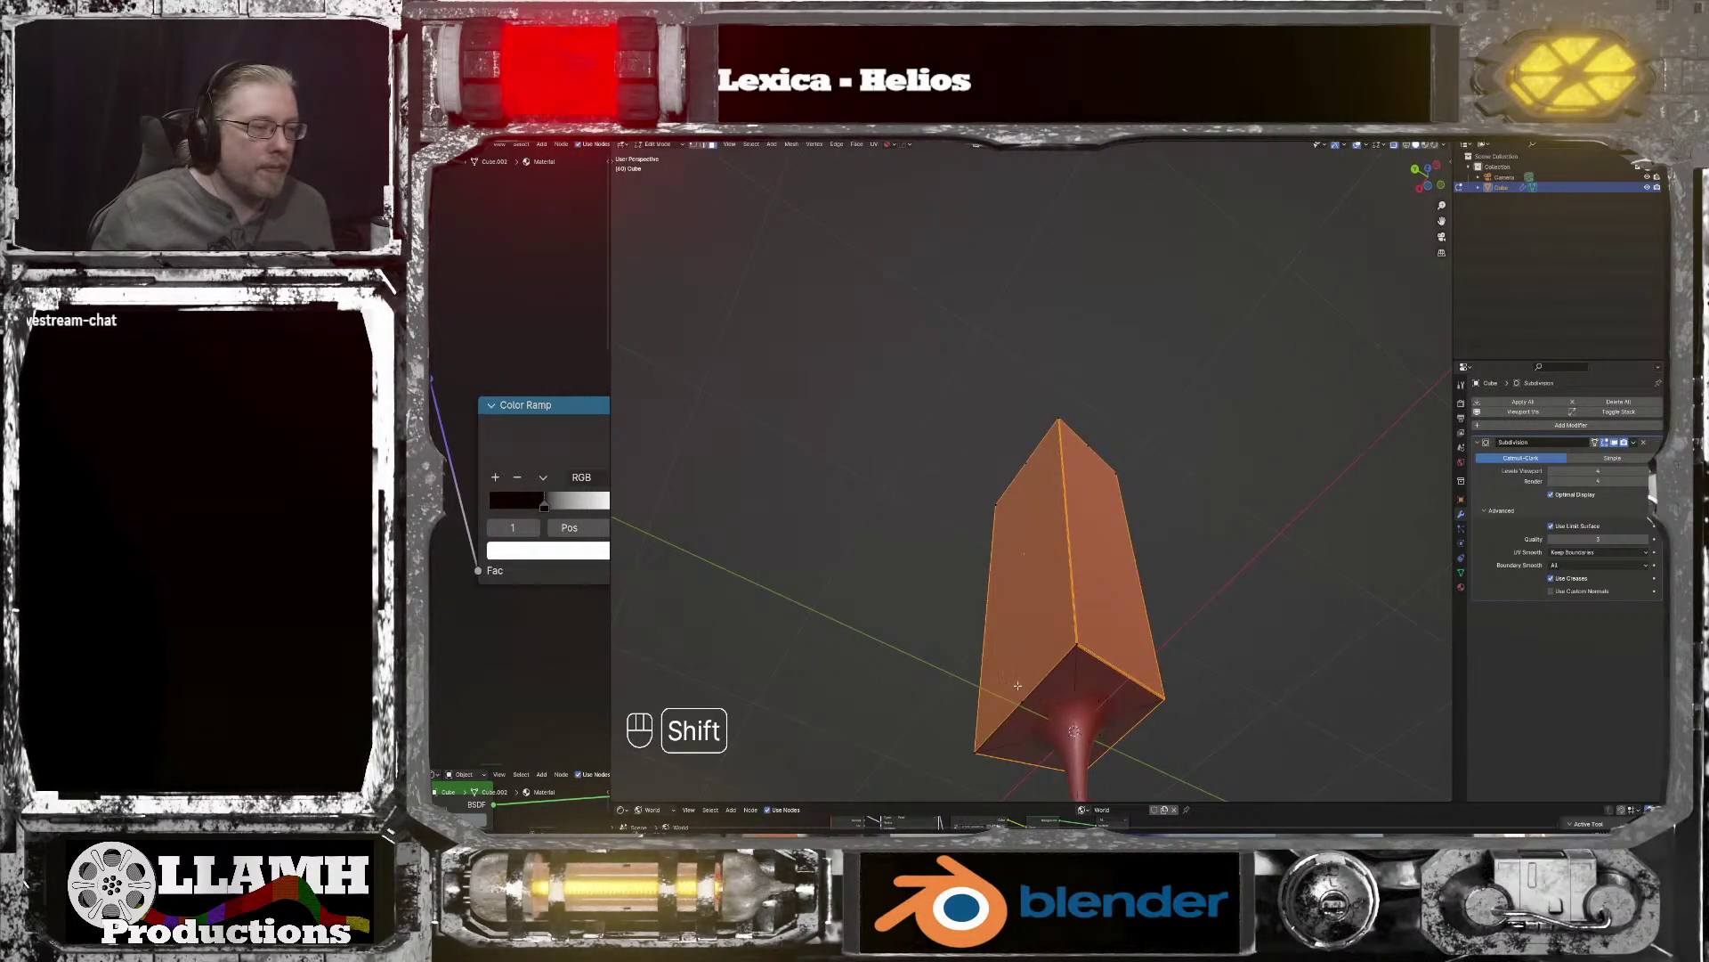
pyautogui.keyDown('shift'); pyautogui.moveTo(1016, 690); pyautogui.dragTo(1033, 712); pyautogui.keyUp('shift')
pyautogui.moveTo(1063, 637); pyautogui.dragTo(901, 375, button='middle')
pyautogui.keyDown('shift'); pyautogui.moveTo(901, 375); pyautogui.dragTo(1165, 544); pyautogui.keyUp('shift')
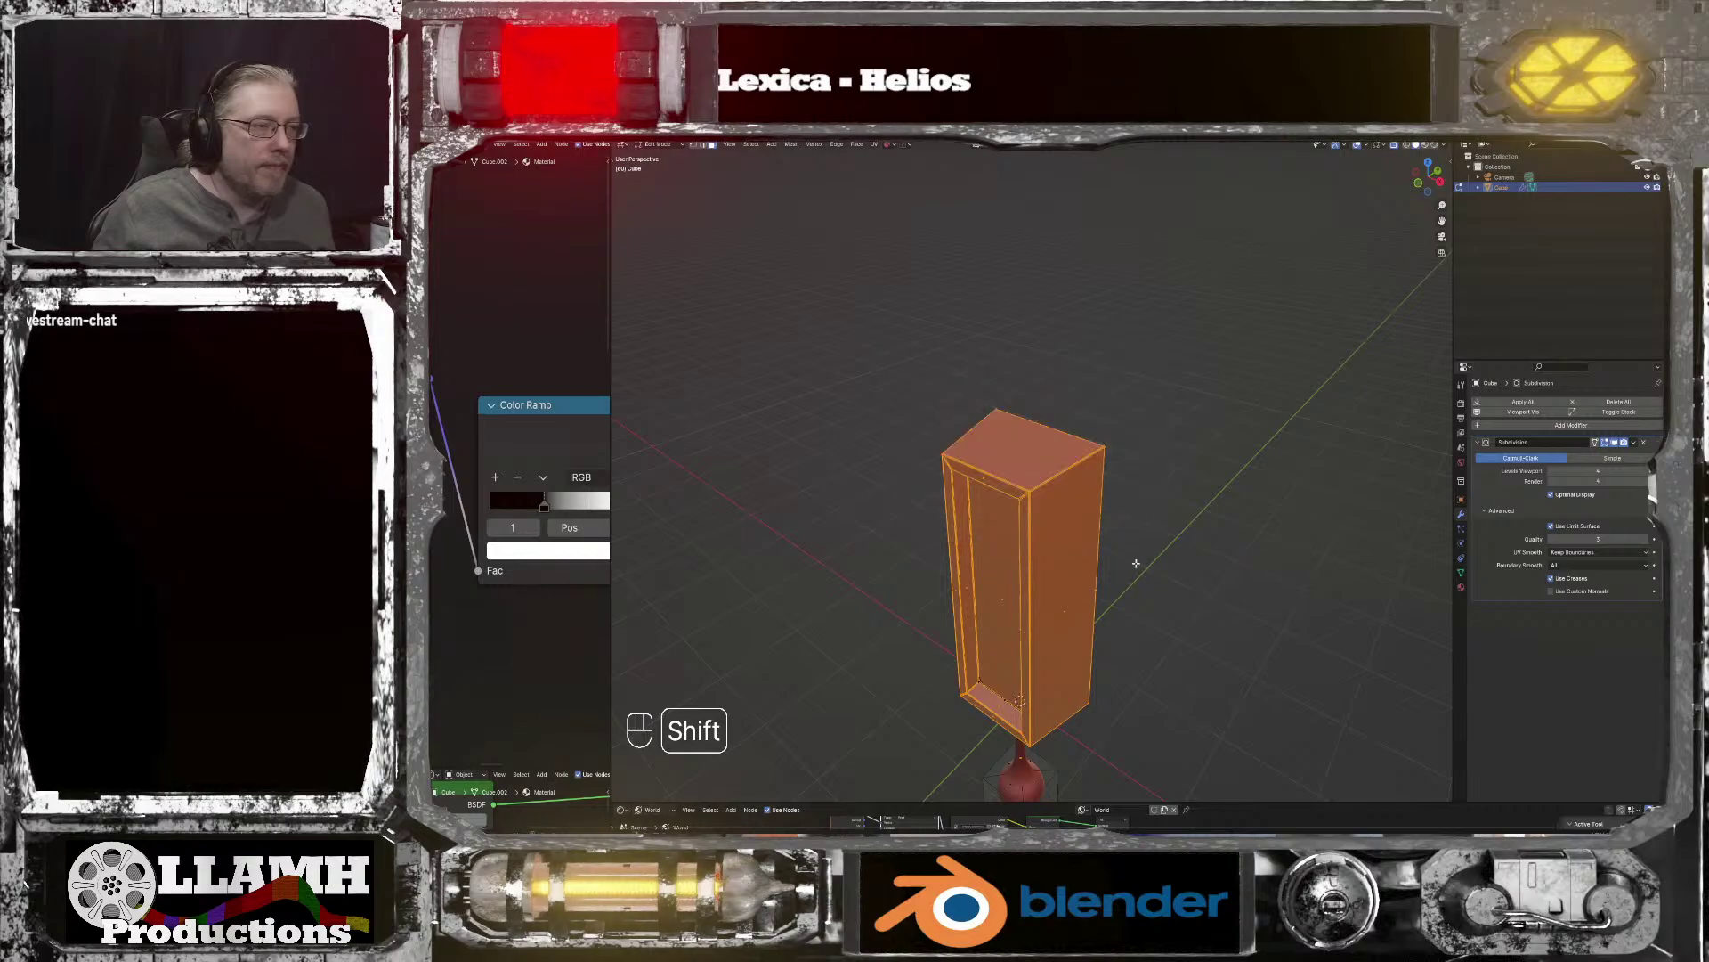
# Step: Try Unbevel on the selected block faces, testing both the Loop and Face methods
pyautogui.moveTo(1165, 544); pyautogui.dragTo(1171, 503, button='middle')
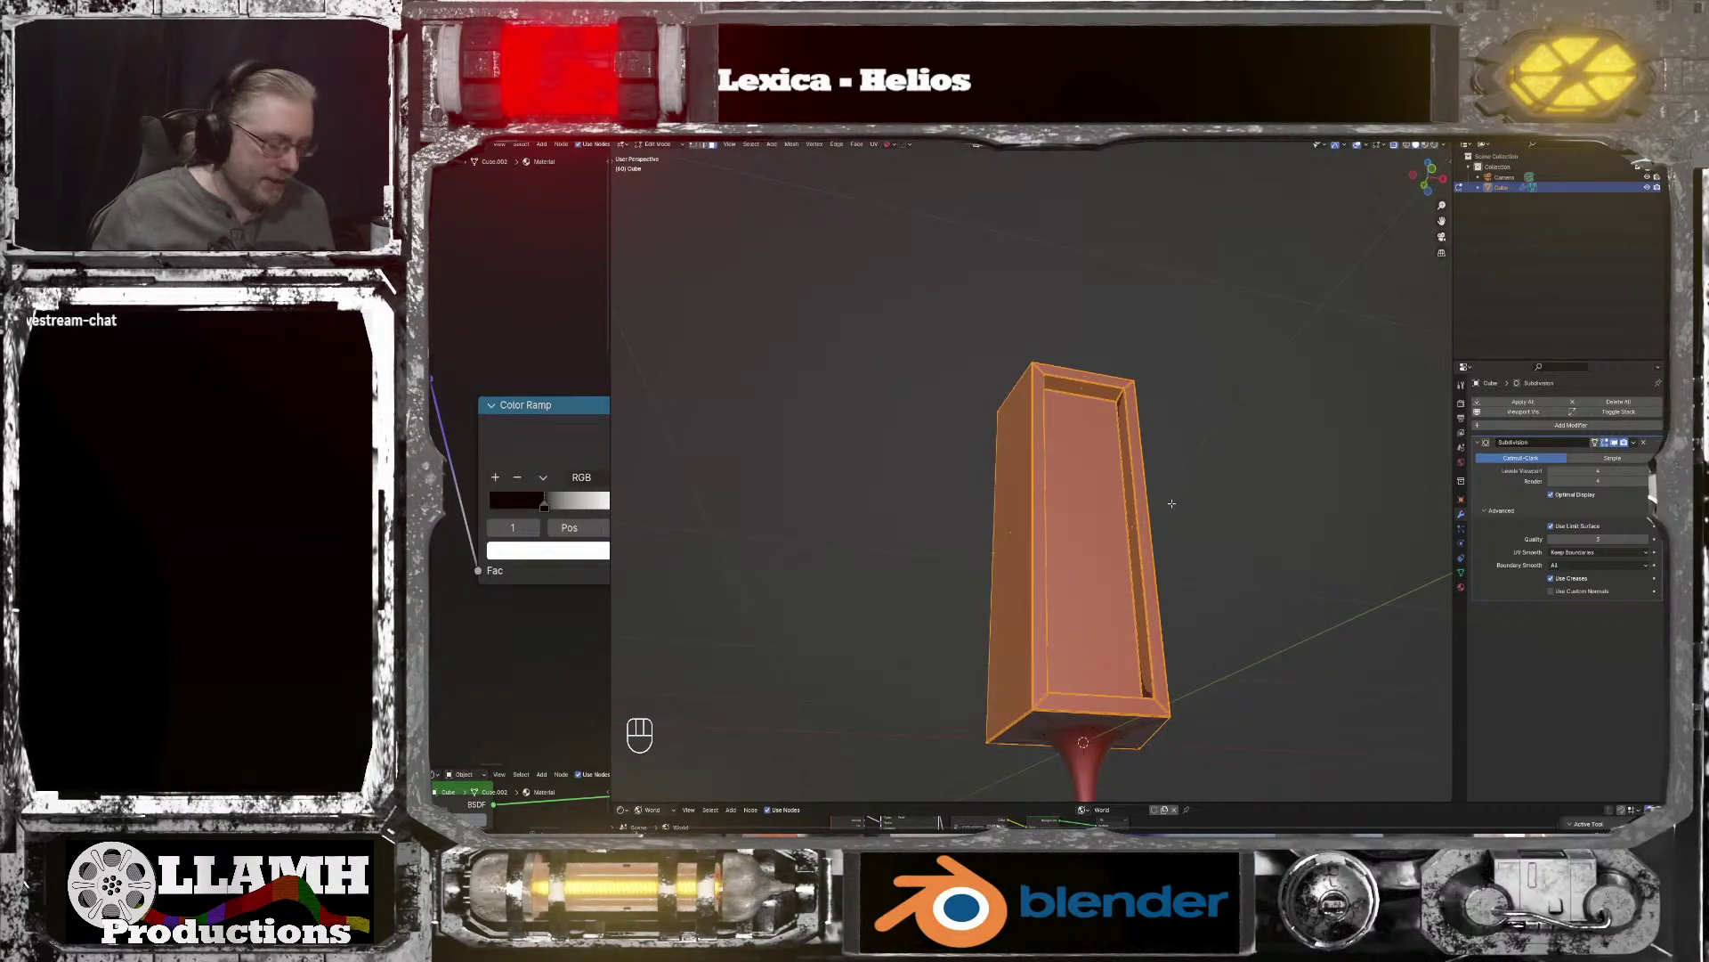
pyautogui.press('y')
pyautogui.click(1172, 505)
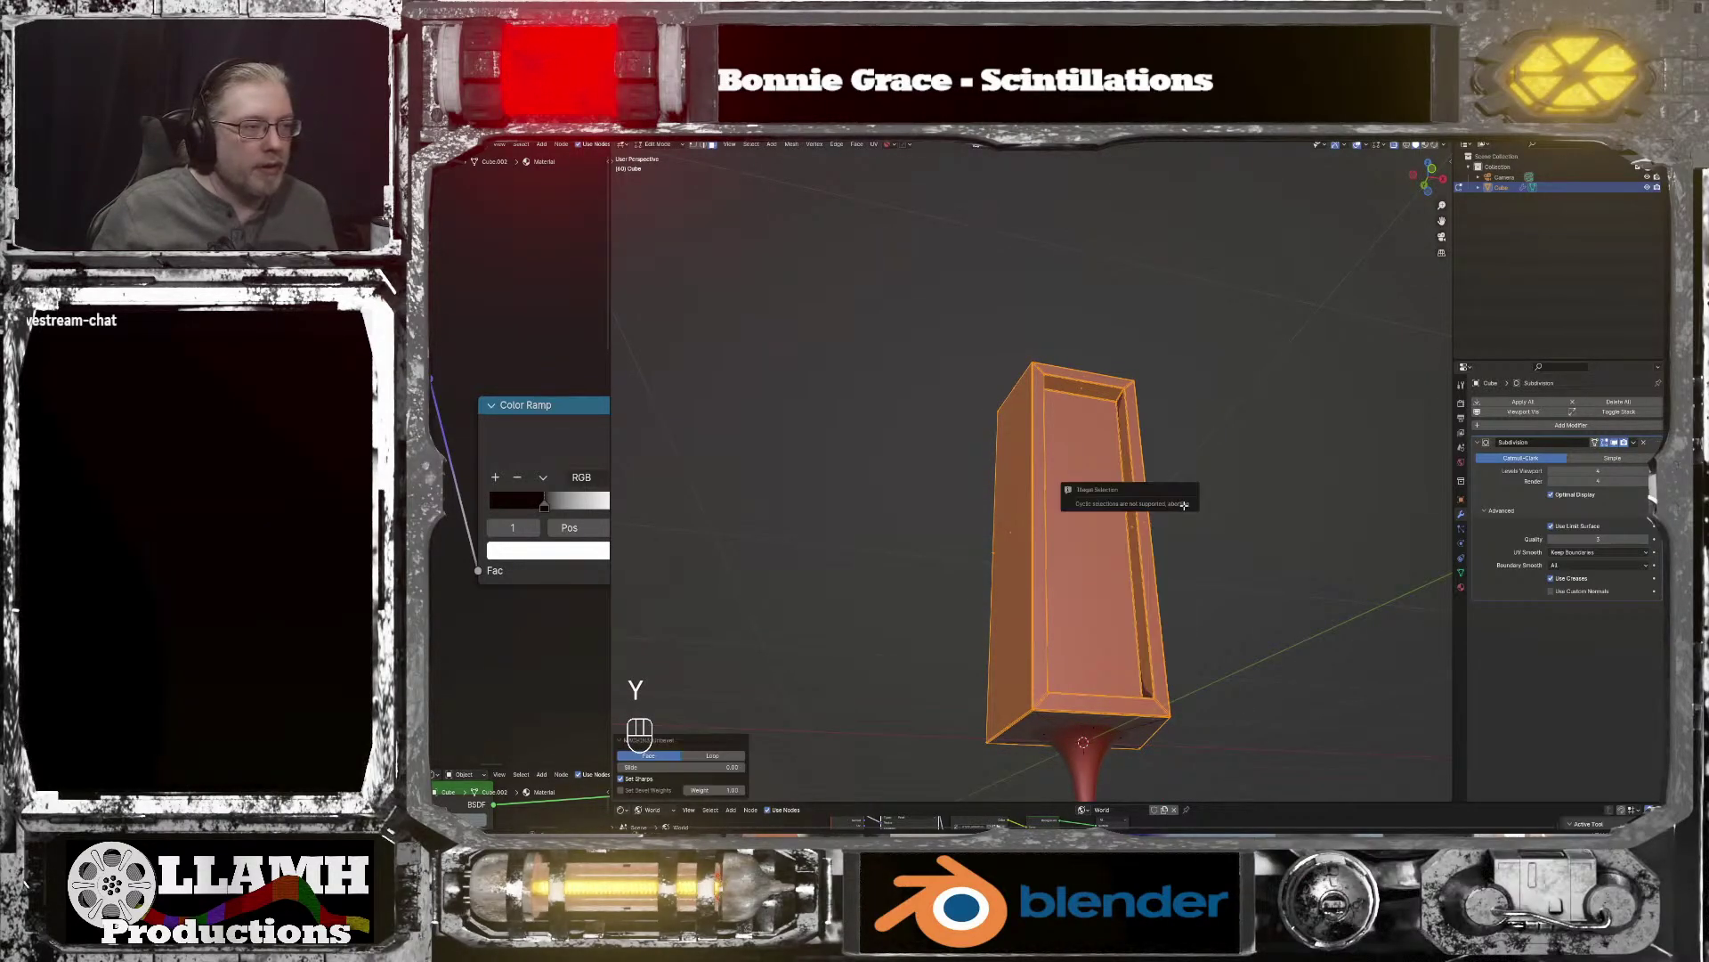
pyautogui.click(713, 755)
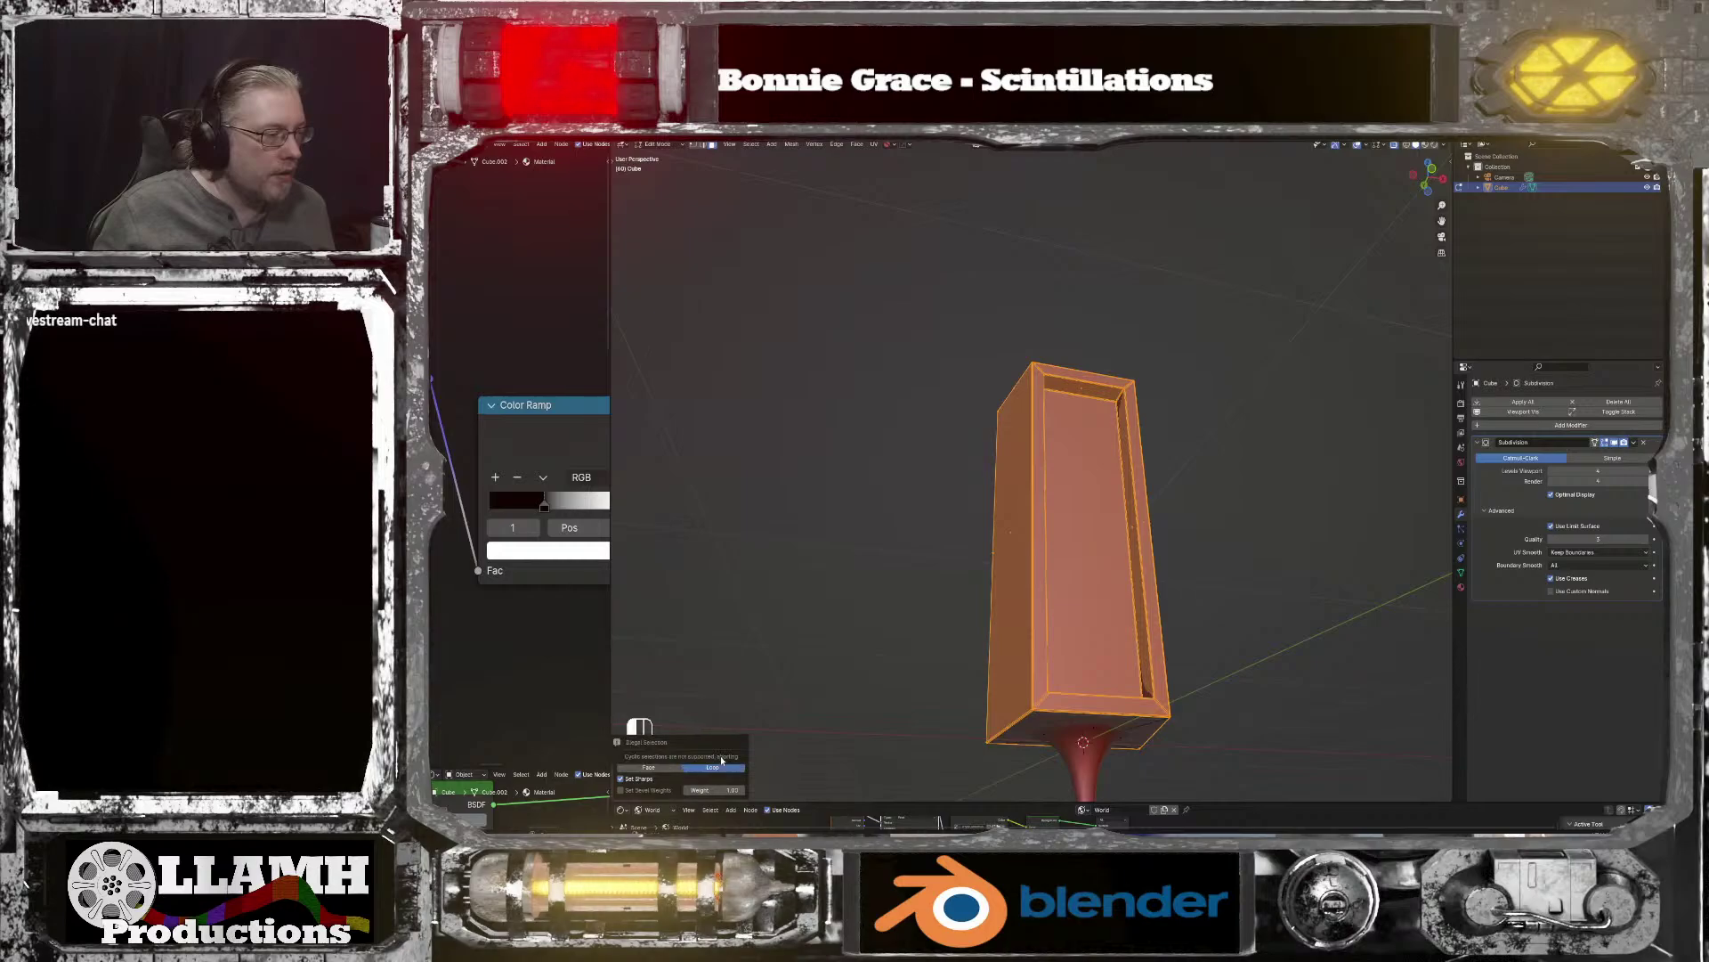
pyautogui.click(666, 777)
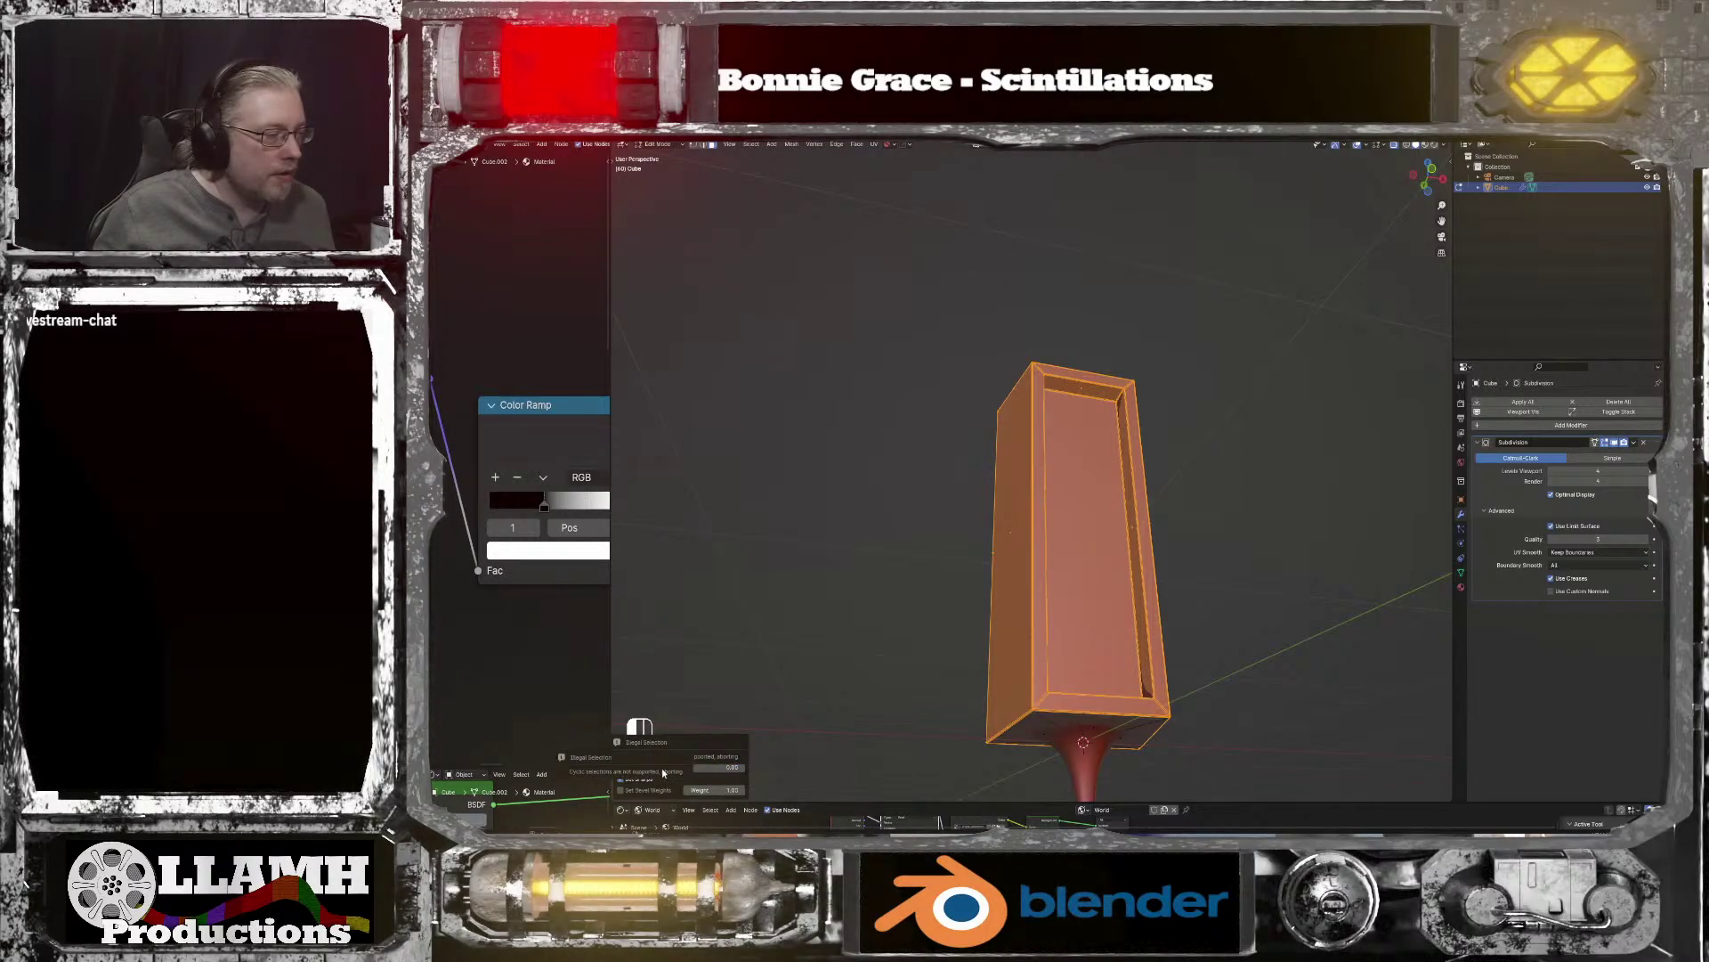
pyautogui.click(648, 755)
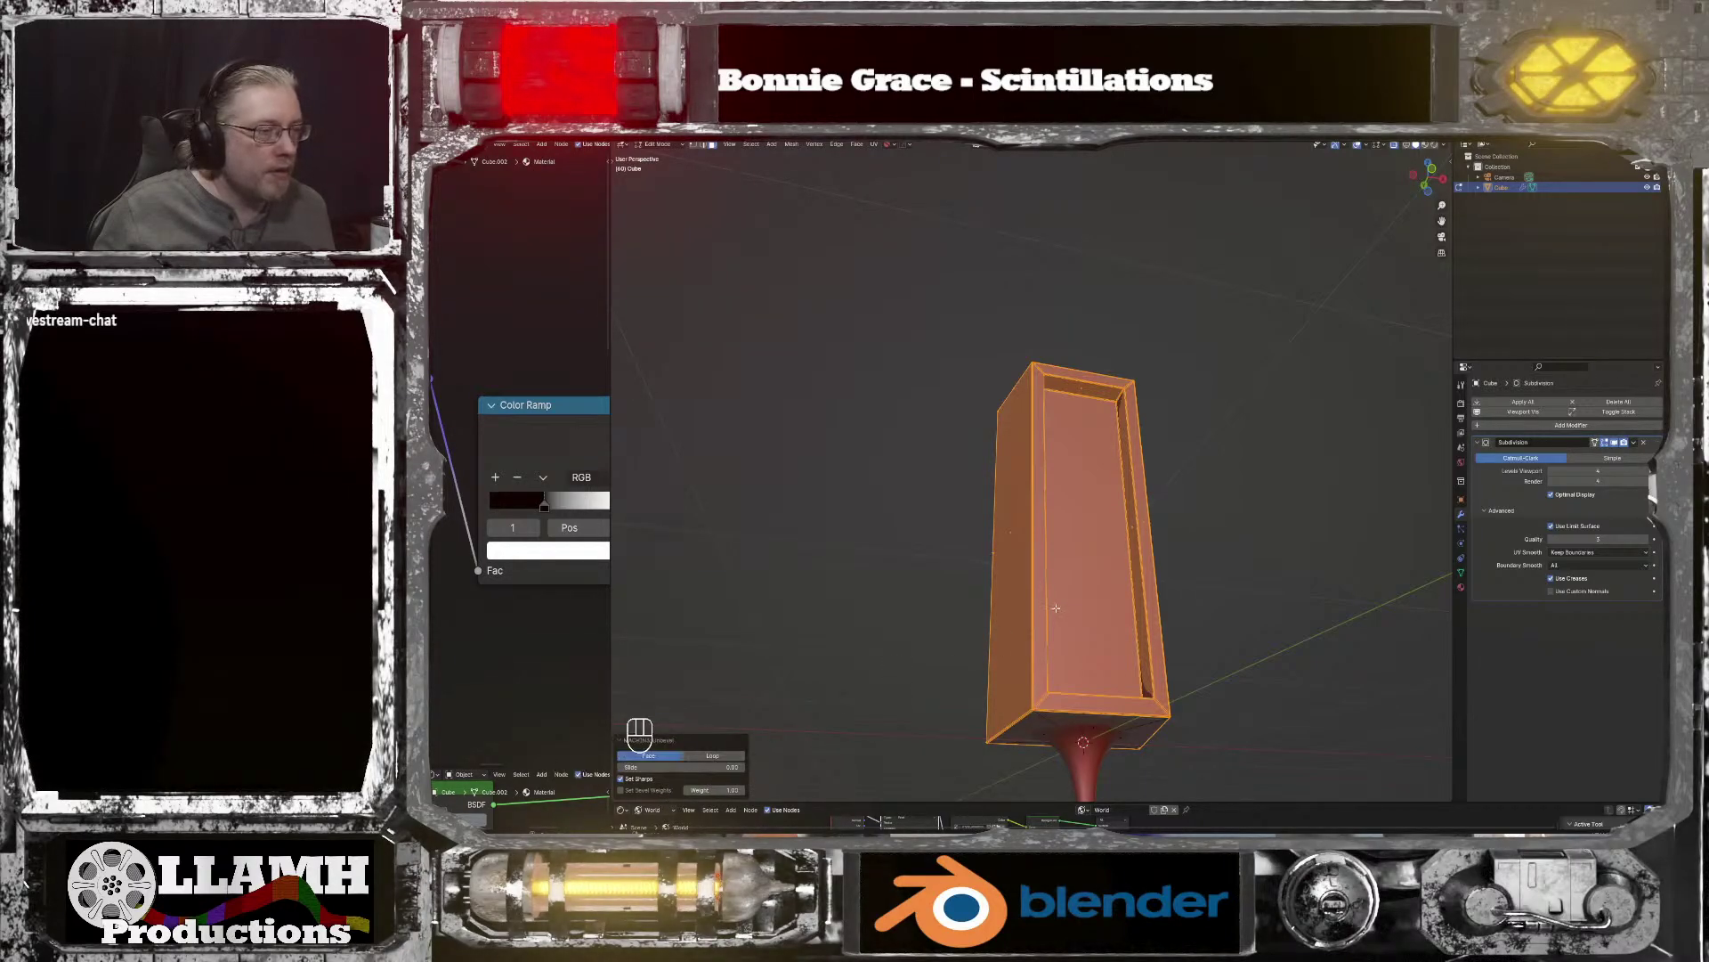
# Step: Return to object mode, render the scene, examine the block's edges and panel shading up close, and close the render
pyautogui.scroll(2, 1056, 606)
pyautogui.press('Tab')
pyautogui.moveTo(1056, 606); pyautogui.dragTo(1028, 655, button='middle')
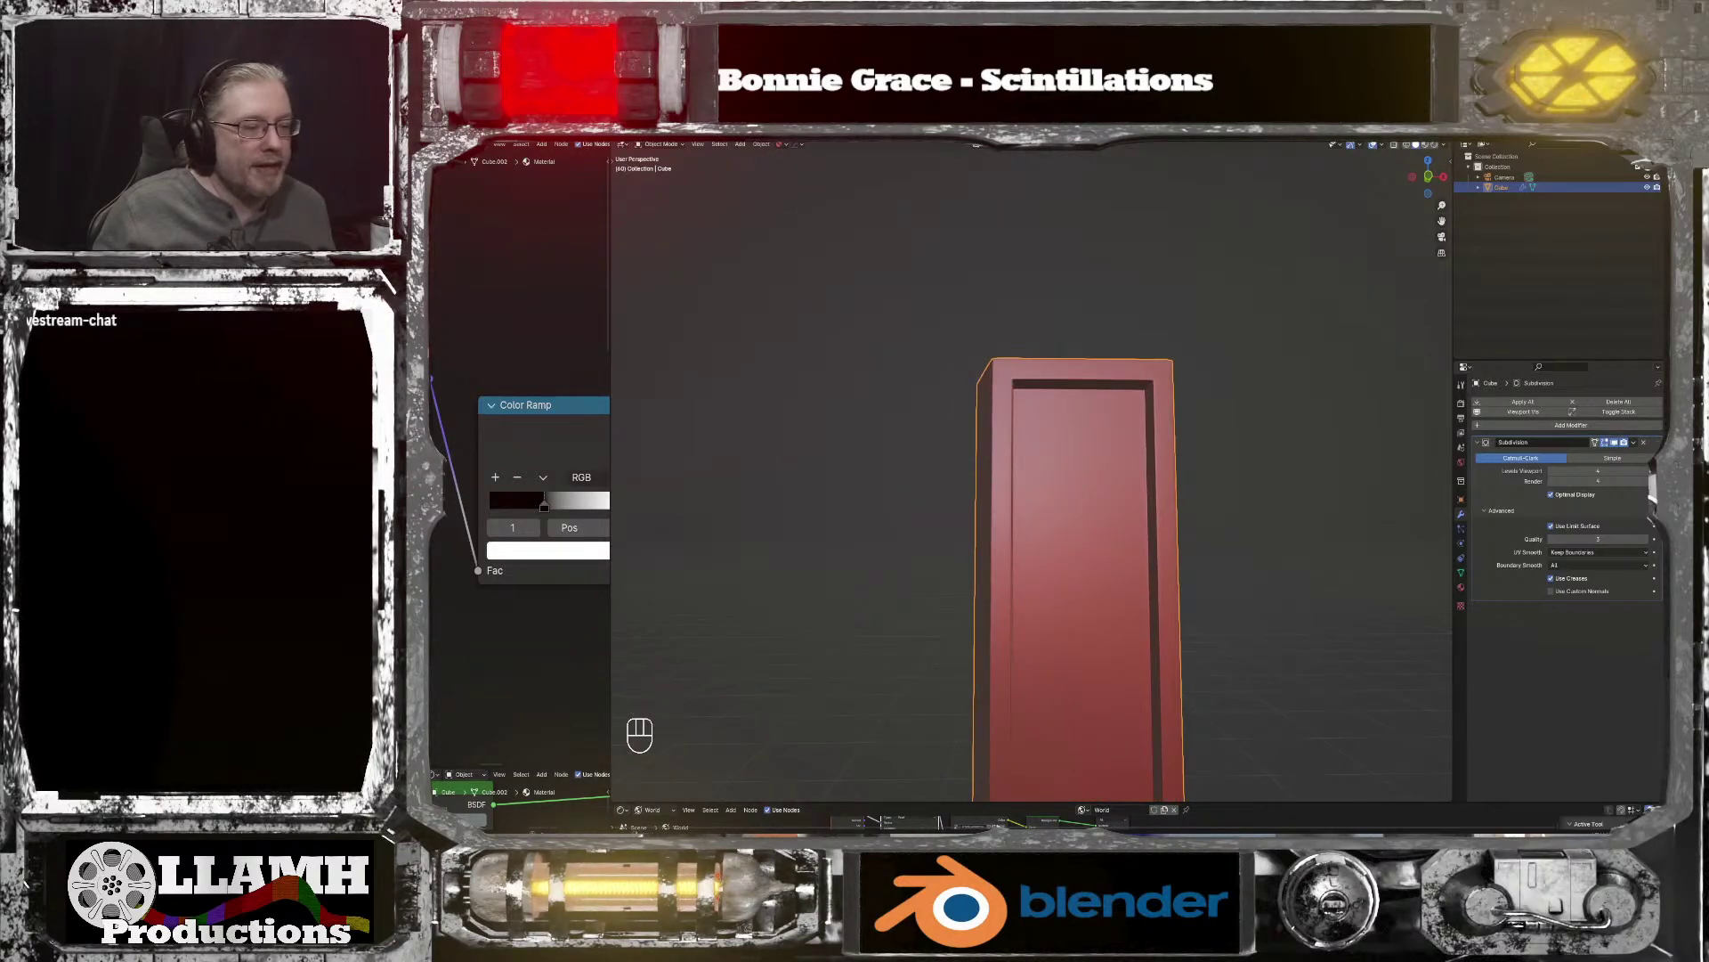
pyautogui.press('F12')
pyautogui.scroll(5, 1125, 543)
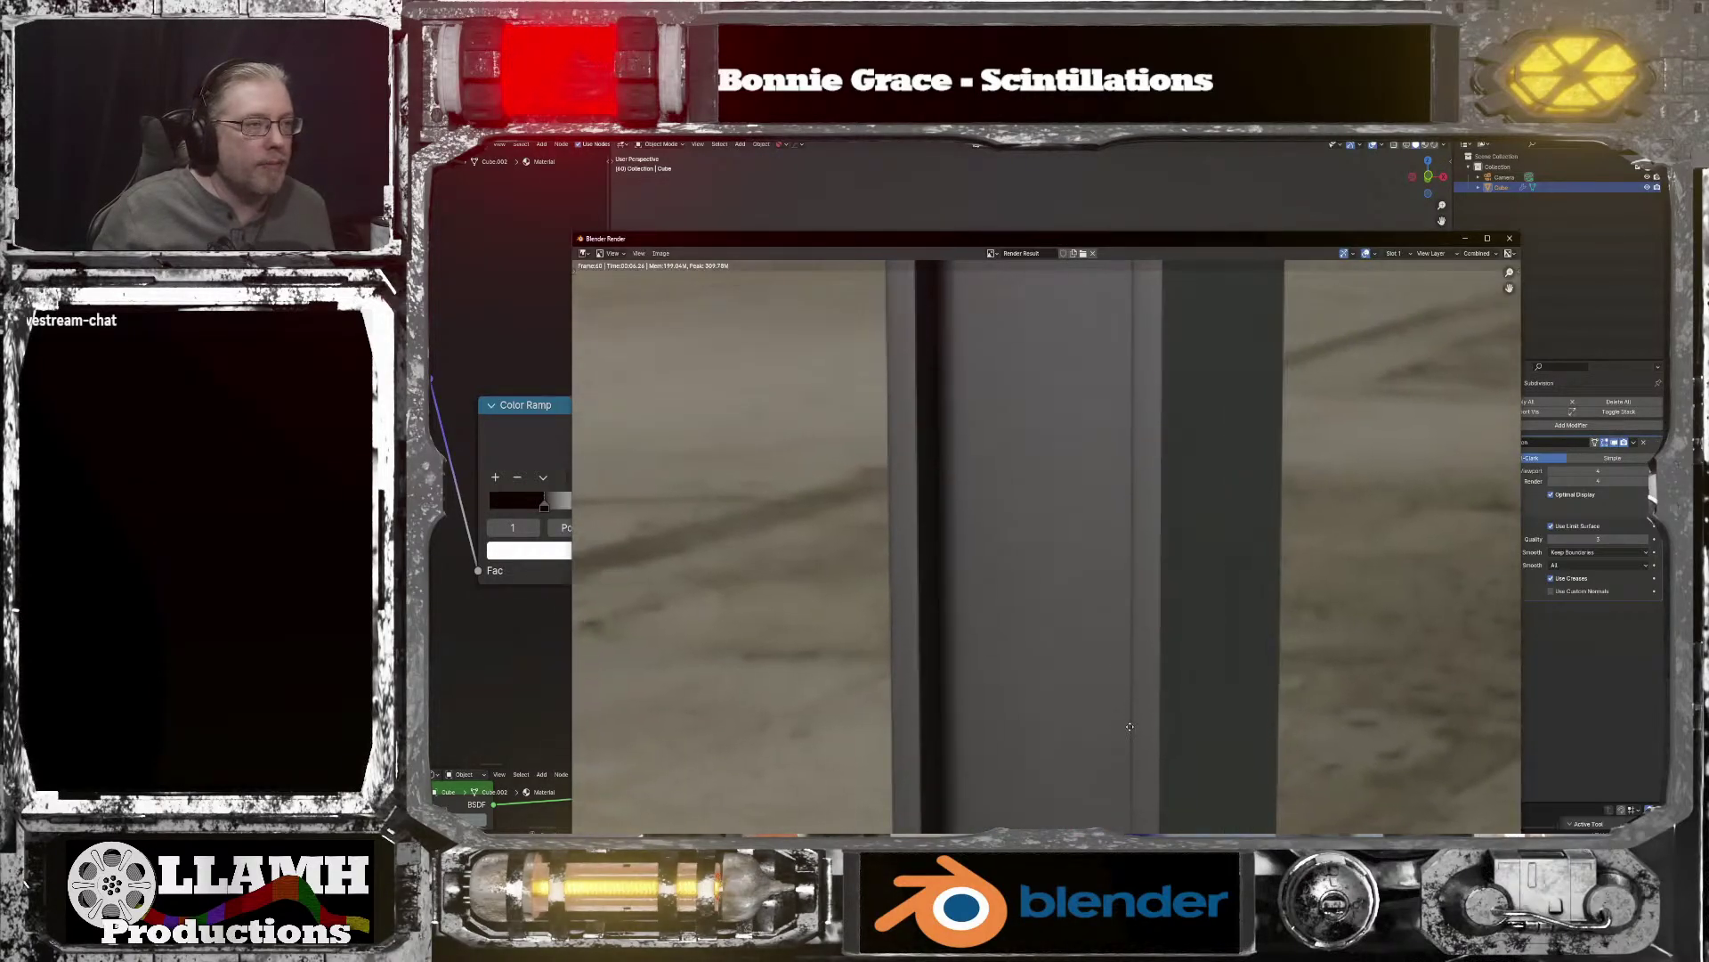
pyautogui.moveTo(1130, 726); pyautogui.dragTo(1126, 850, button='middle')
pyautogui.moveTo(1084, 548); pyautogui.dragTo(1210, 629, button='middle')
pyautogui.click(1214, 183)
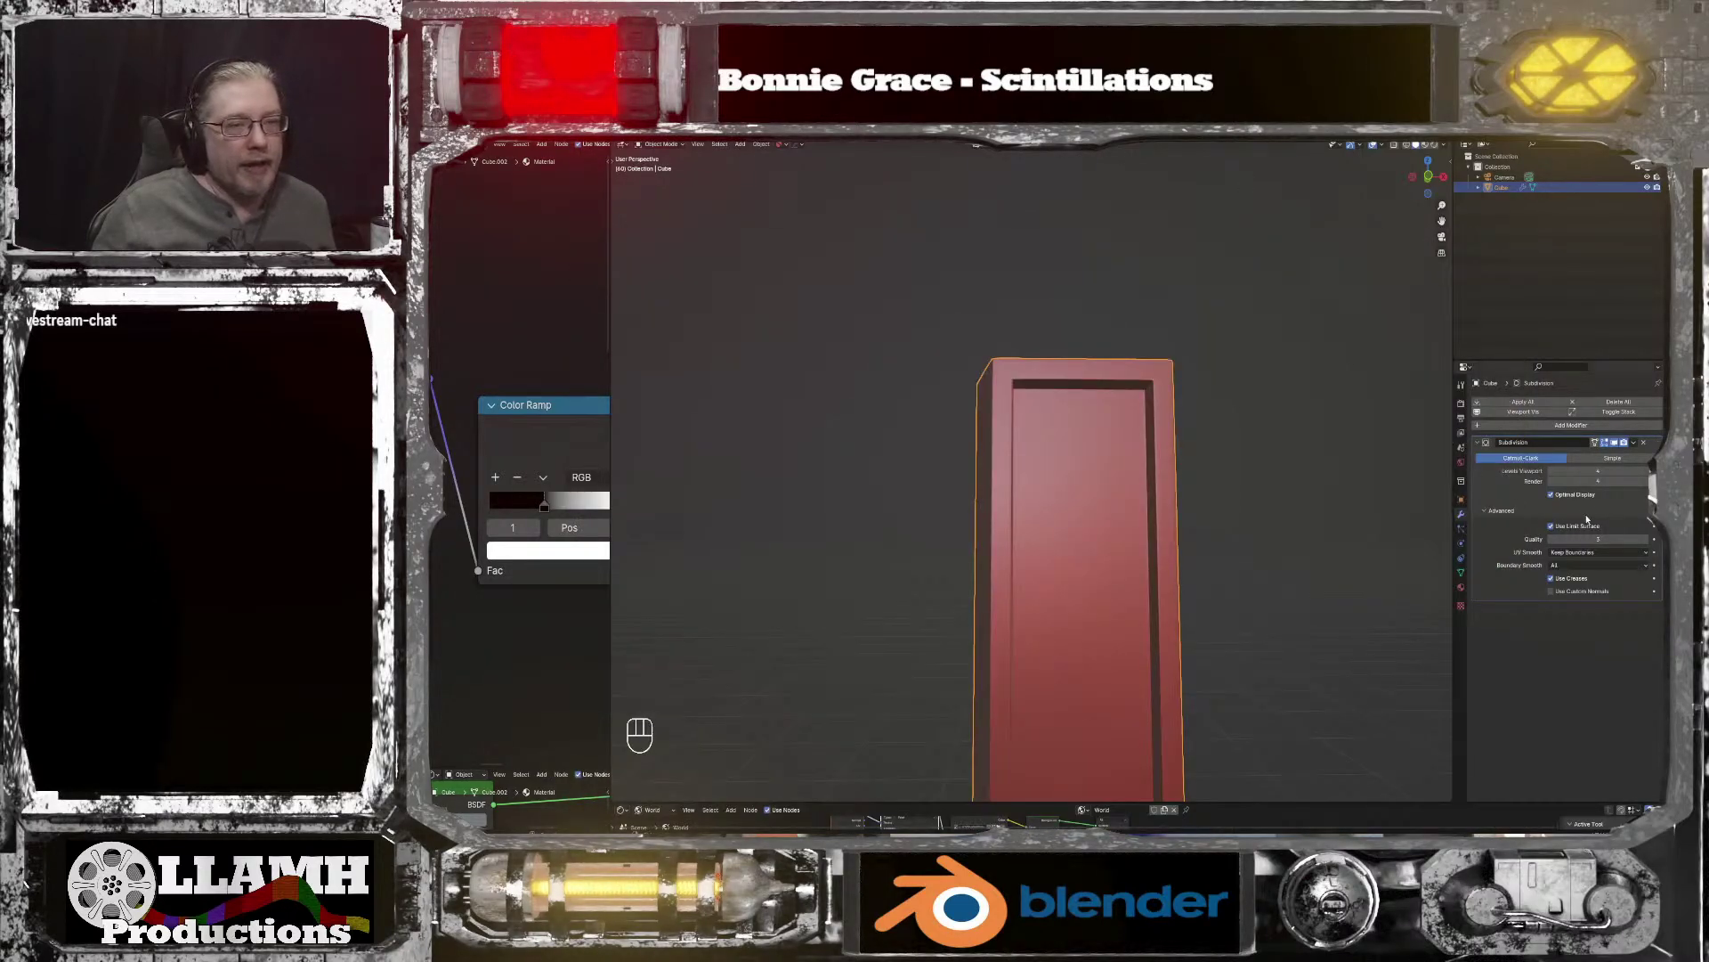
# Step: Try applying all of the block's modifiers and inspect the resulting dense mesh in face edit mode
pyautogui.click(1556, 408)
pyautogui.moveTo(1123, 485); pyautogui.dragTo(1129, 507, button='middle')
pyautogui.scroll(3, 1129, 509)
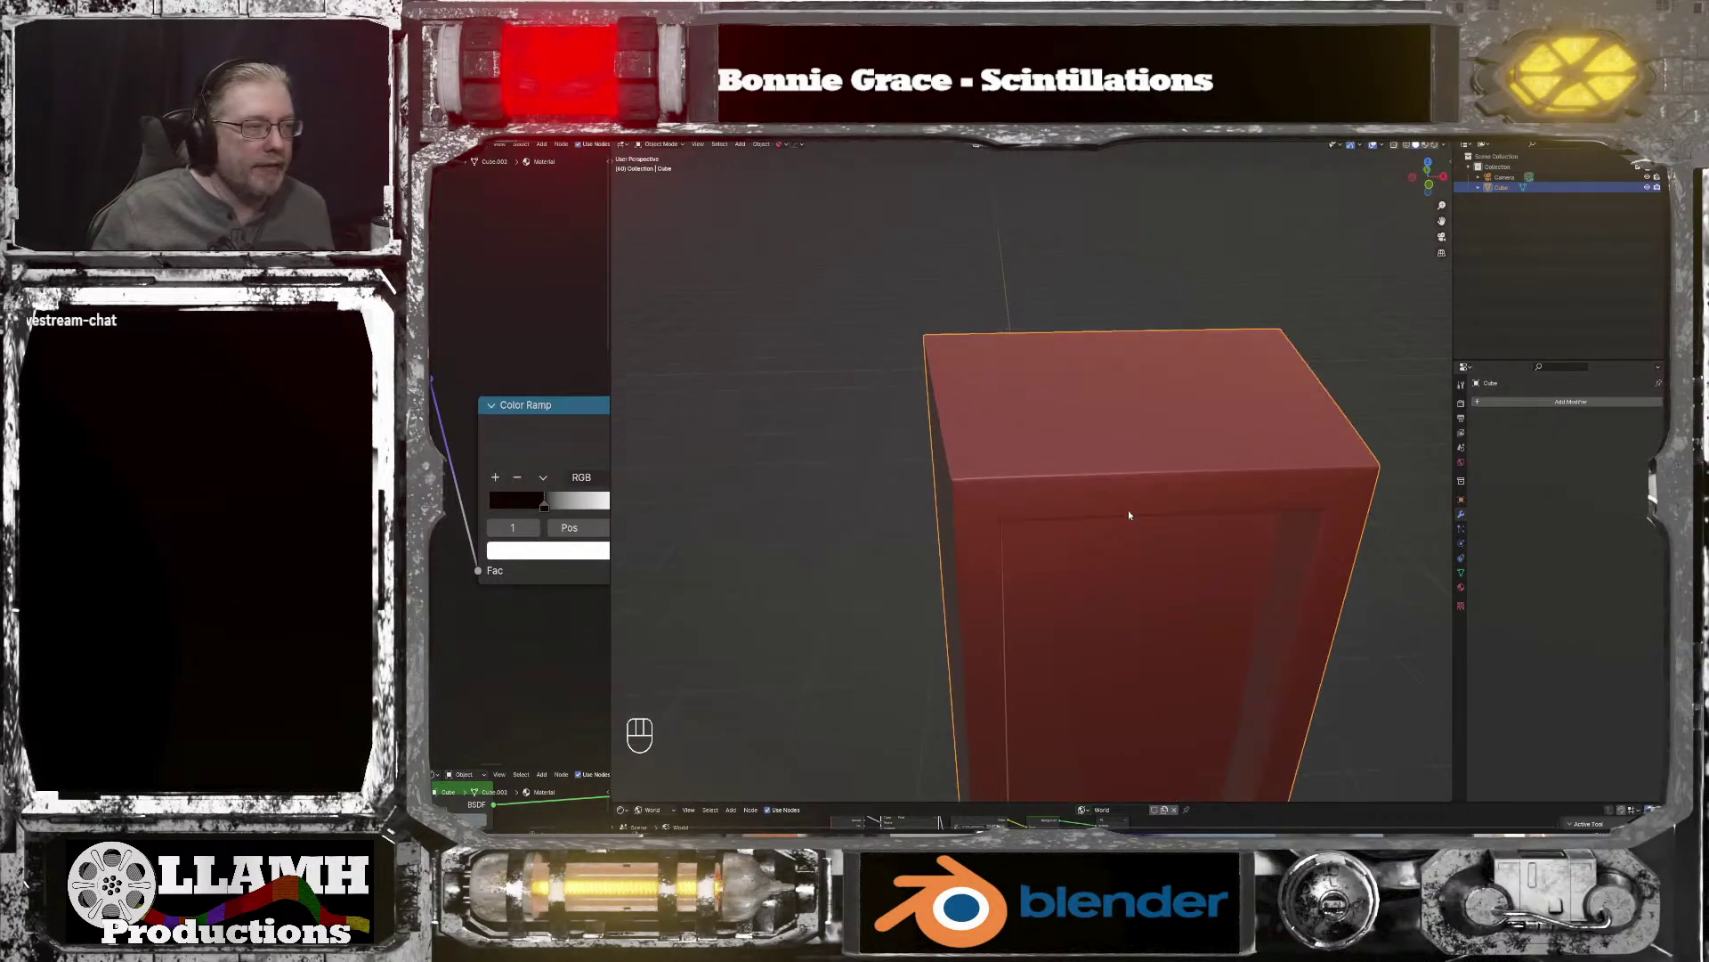
pyautogui.scroll(5, 1129, 509)
pyautogui.press('Tab')
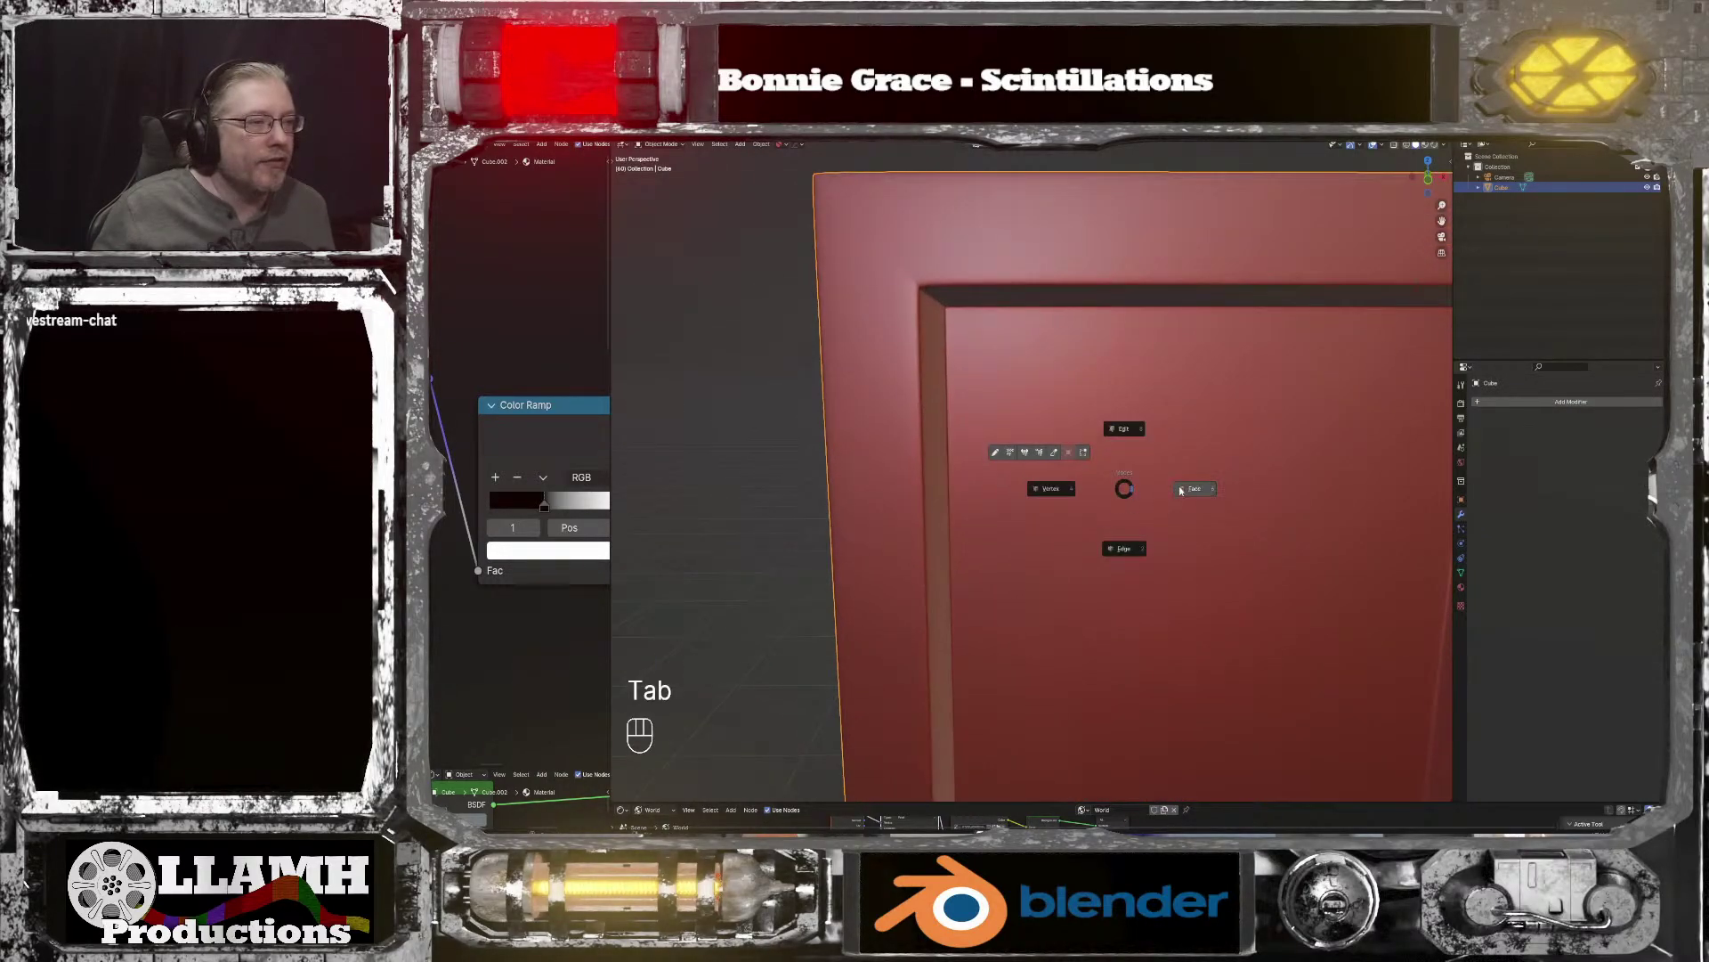
pyautogui.click(1181, 490)
pyautogui.scroll(-5, 1125, 570)
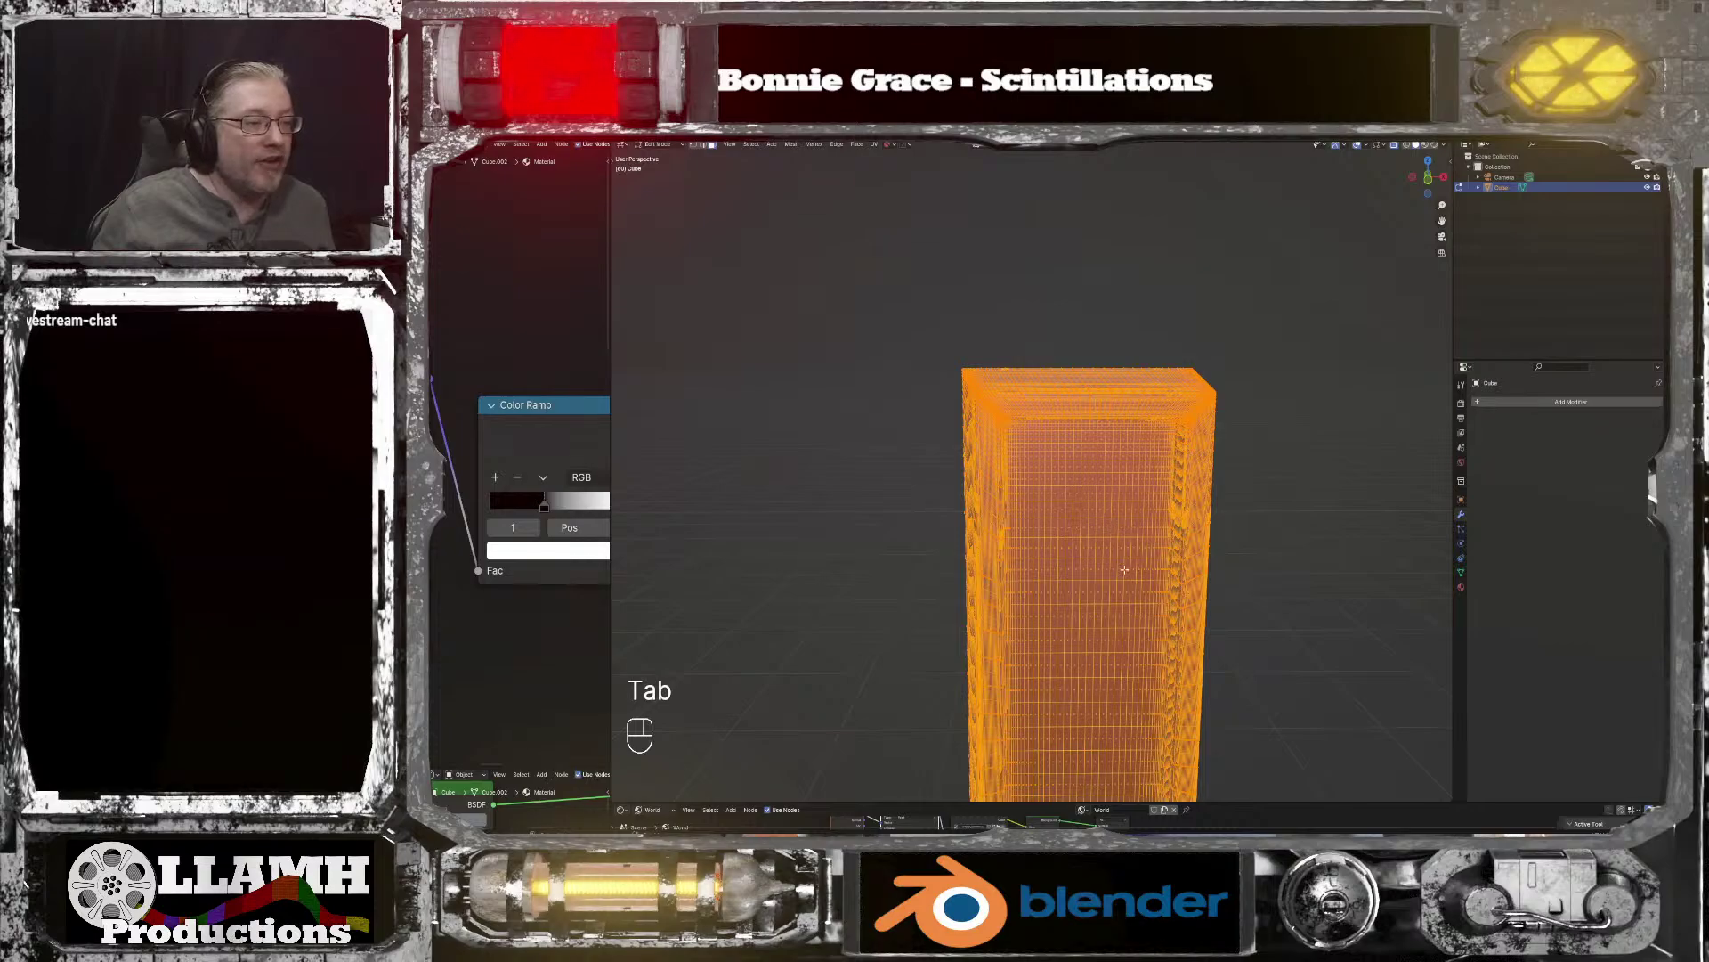
pyautogui.scroll(-3, 1125, 569)
pyautogui.moveTo(1124, 569); pyautogui.dragTo(1050, 504, button='middle')
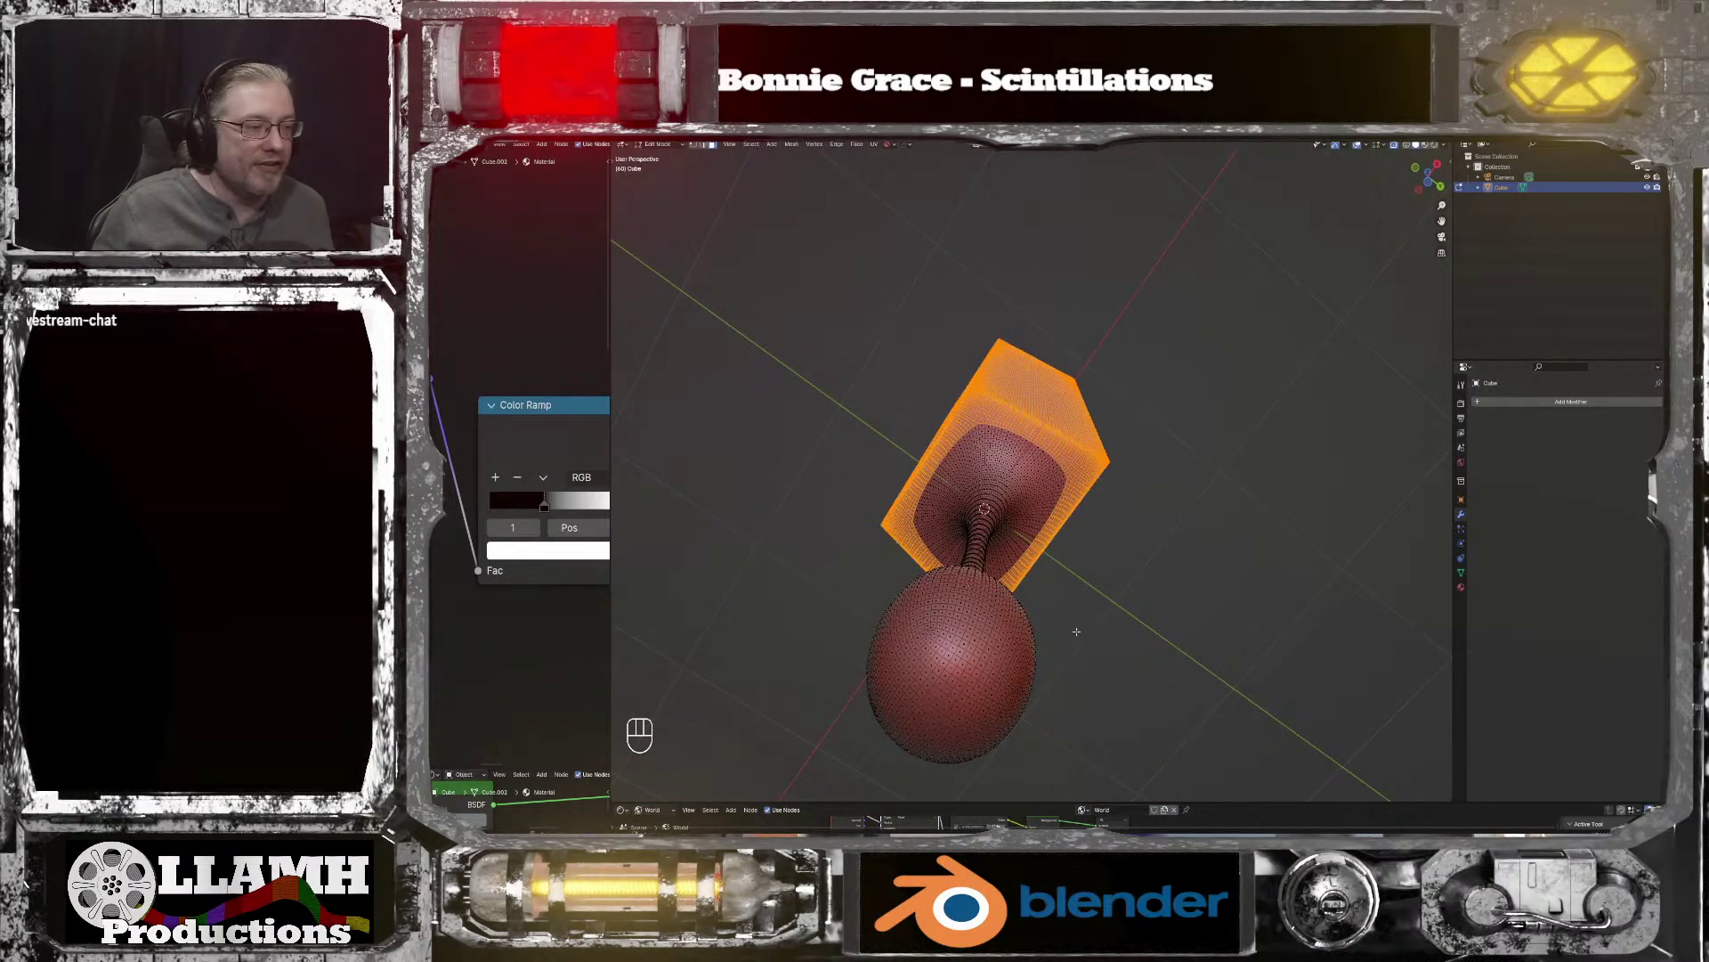
pyautogui.moveTo(1076, 629); pyautogui.dragTo(1104, 685, button='middle')
pyautogui.hotkey('ctrl', 'z')
pyautogui.hotkey('ctrl', 'z')
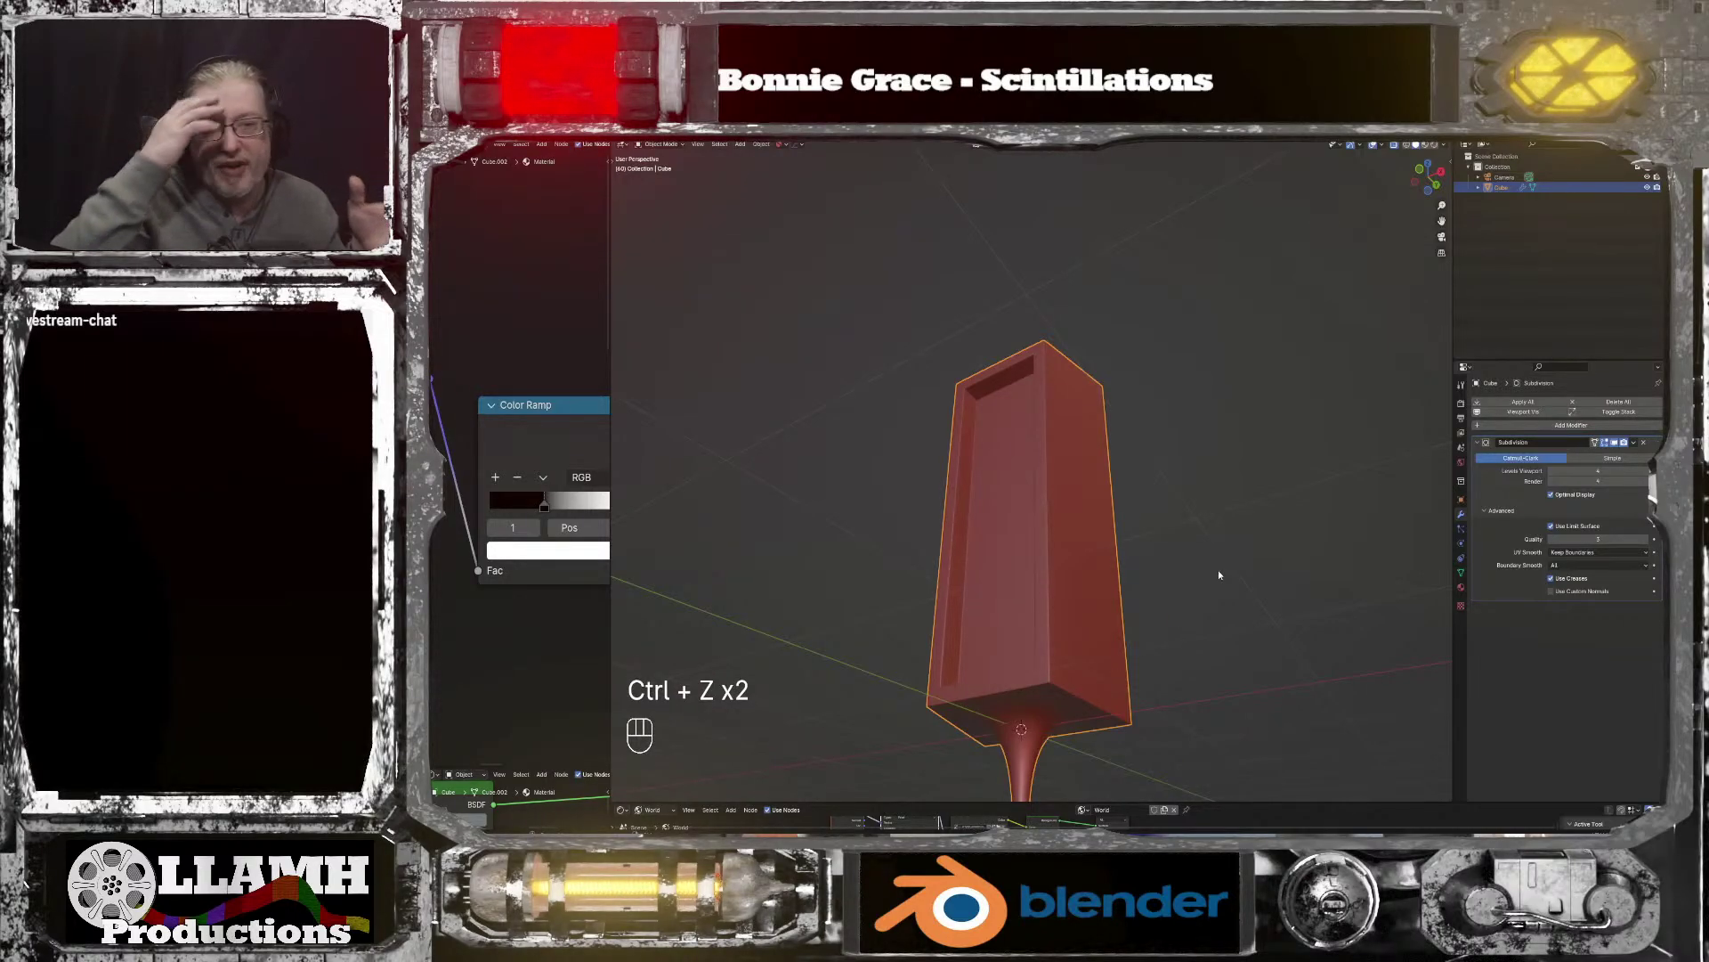
# Step: Collapse the Subdivision modifier's advanced settings and move the dripping block aside along the negative X axis, clear of the origin
pyautogui.click(1497, 511)
pyautogui.moveTo(1157, 552); pyautogui.dragTo(1189, 653, button='middle')
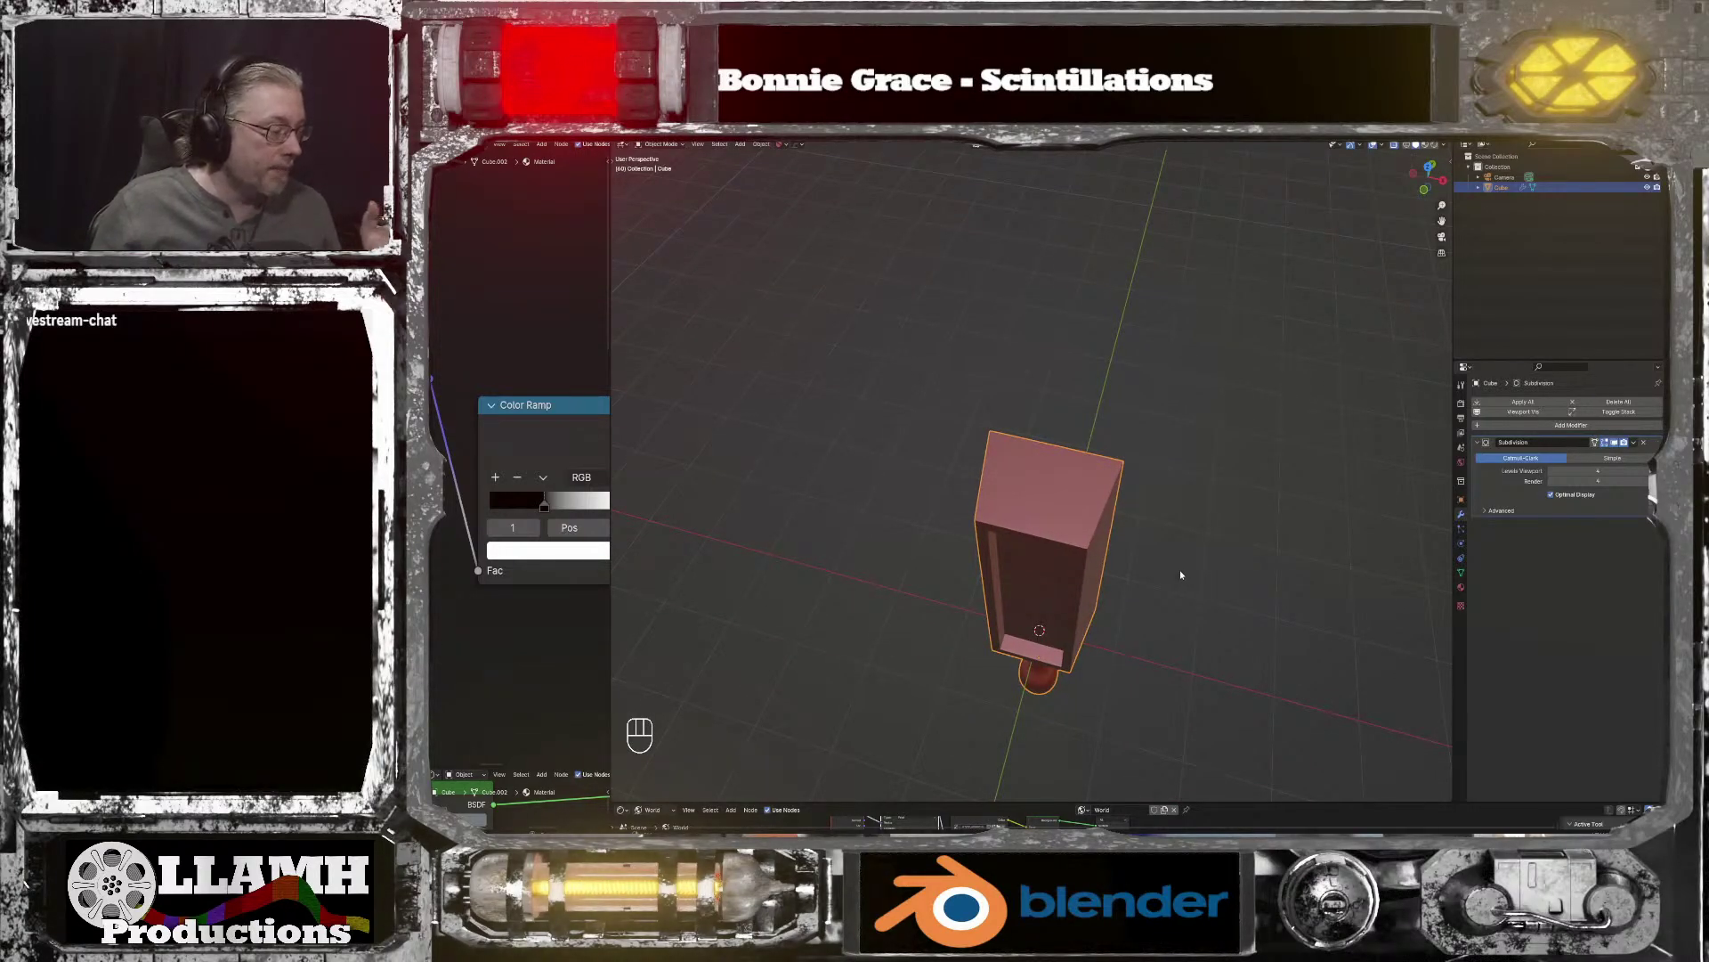
pyautogui.moveTo(1180, 575); pyautogui.dragTo(1186, 398, button='middle')
pyautogui.moveTo(1161, 482); pyautogui.dragTo(1158, 665, button='middle')
pyautogui.press('g')
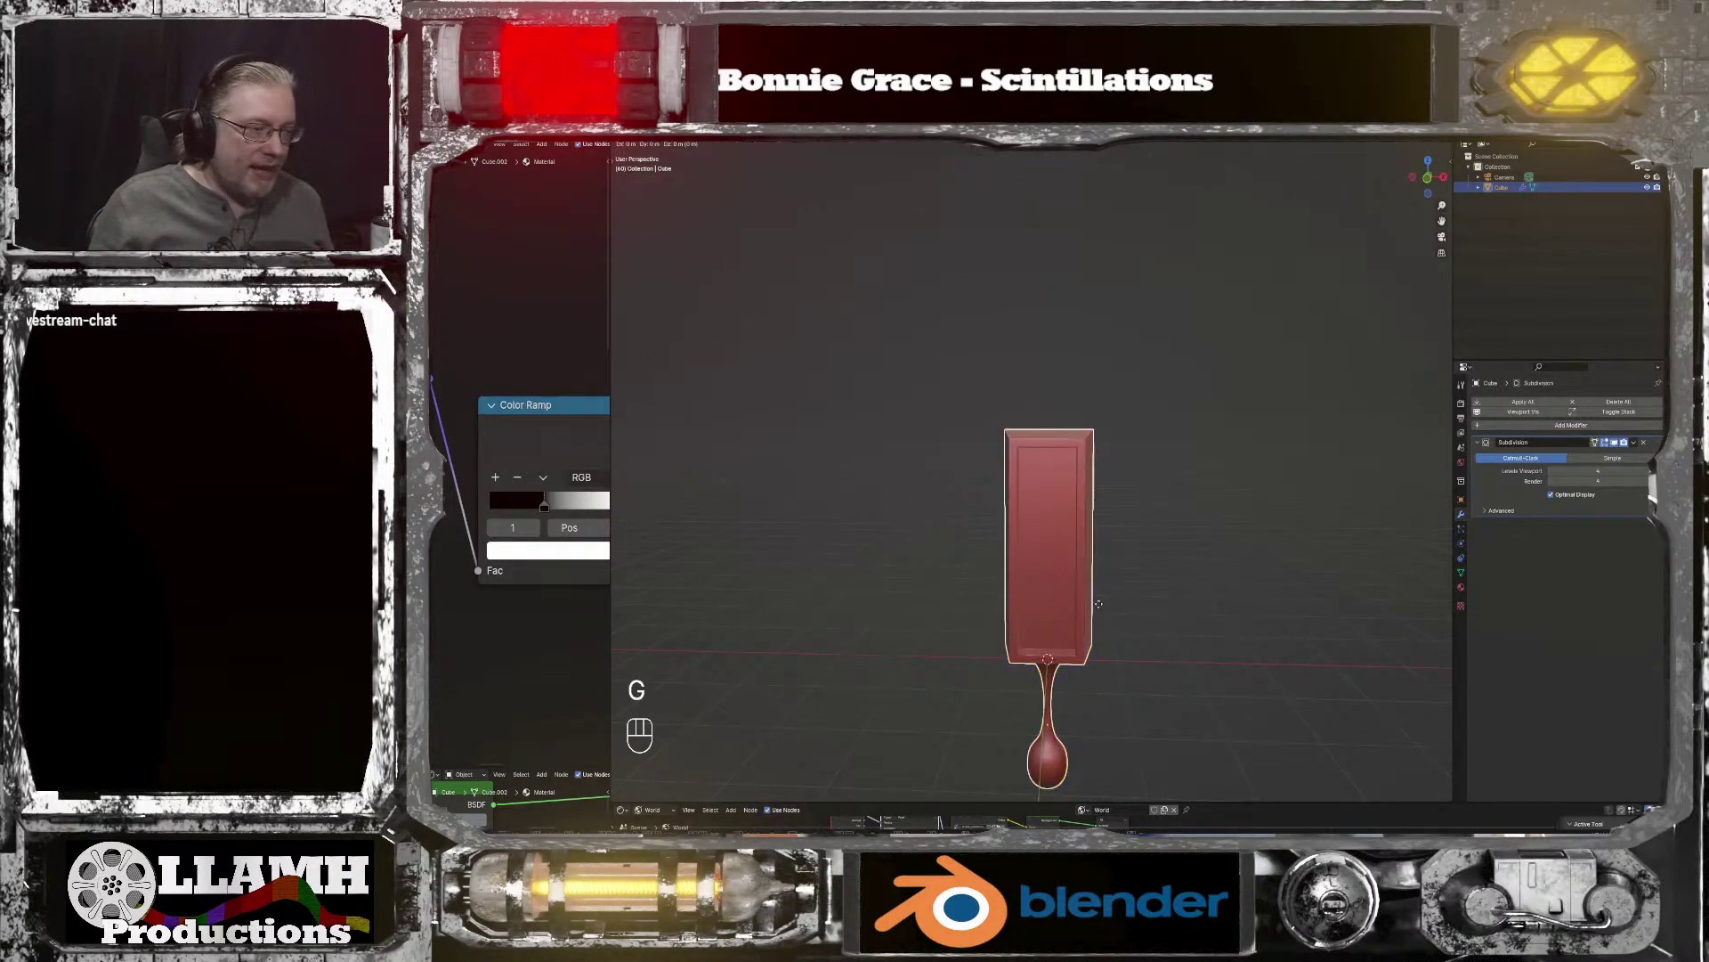
pyautogui.press('x')
pyautogui.click(824, 592)
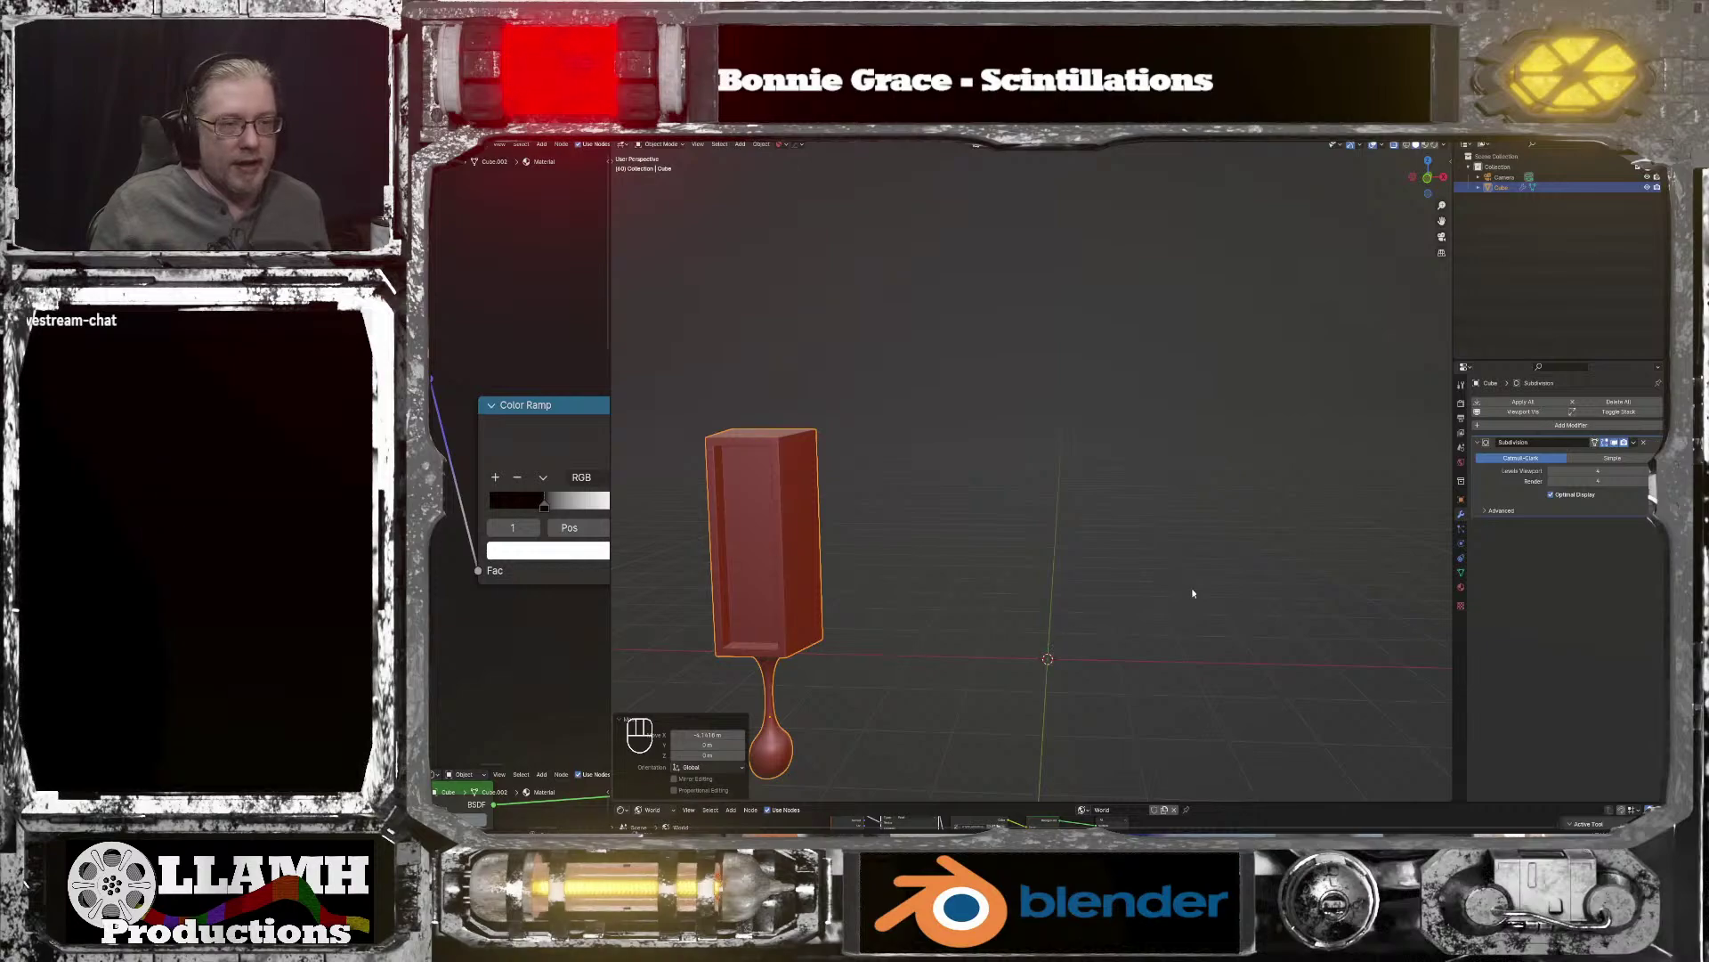
# Step: Deselect the block and add a mesh plane at the origin
pyautogui.click(1159, 601)
pyautogui.press('Tab')
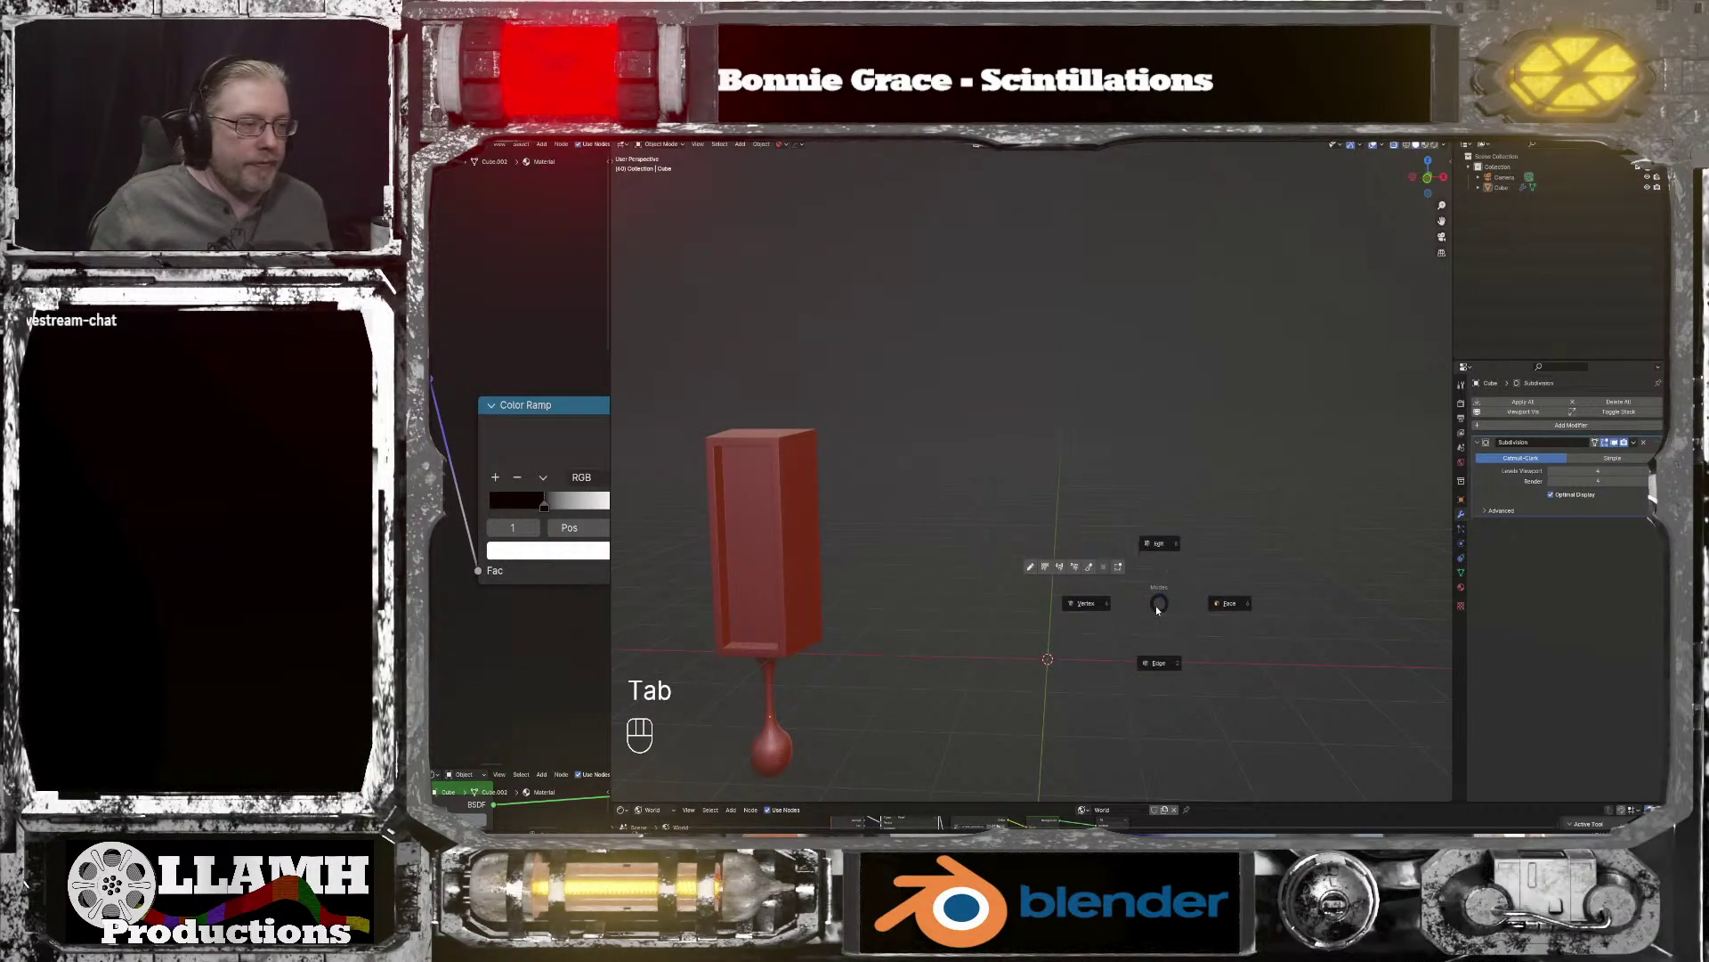
pyautogui.click(1155, 606)
pyautogui.hotkey('shift', 'a')
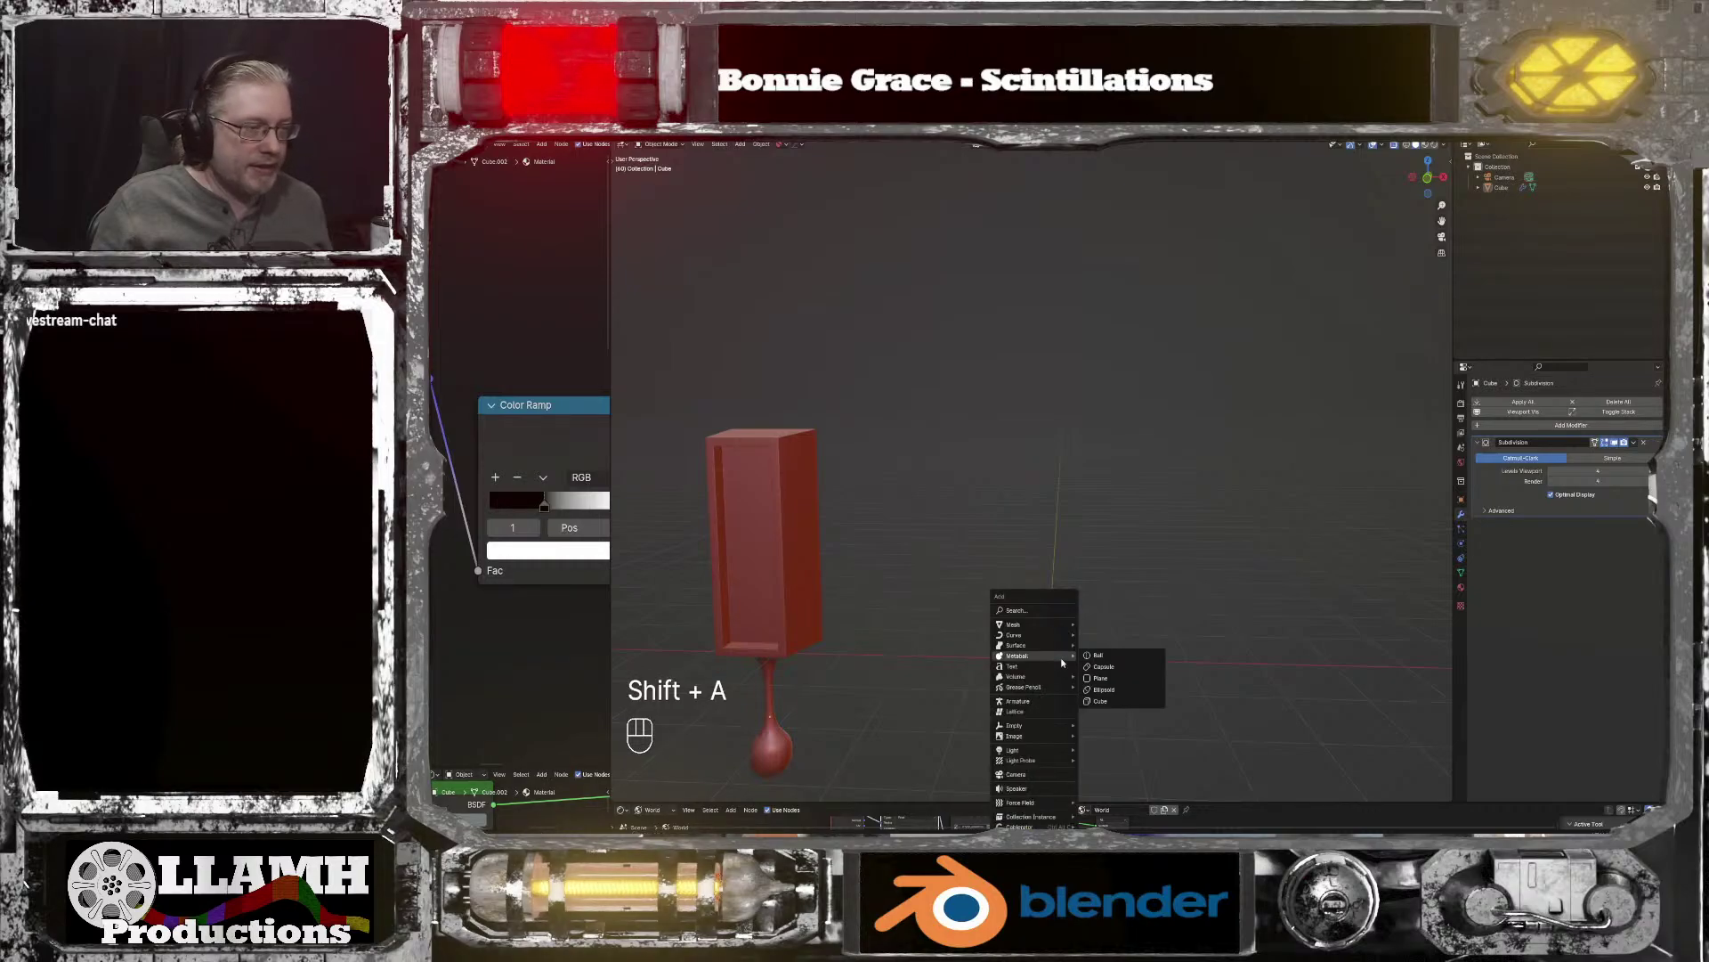
pyautogui.moveTo(1059, 630)
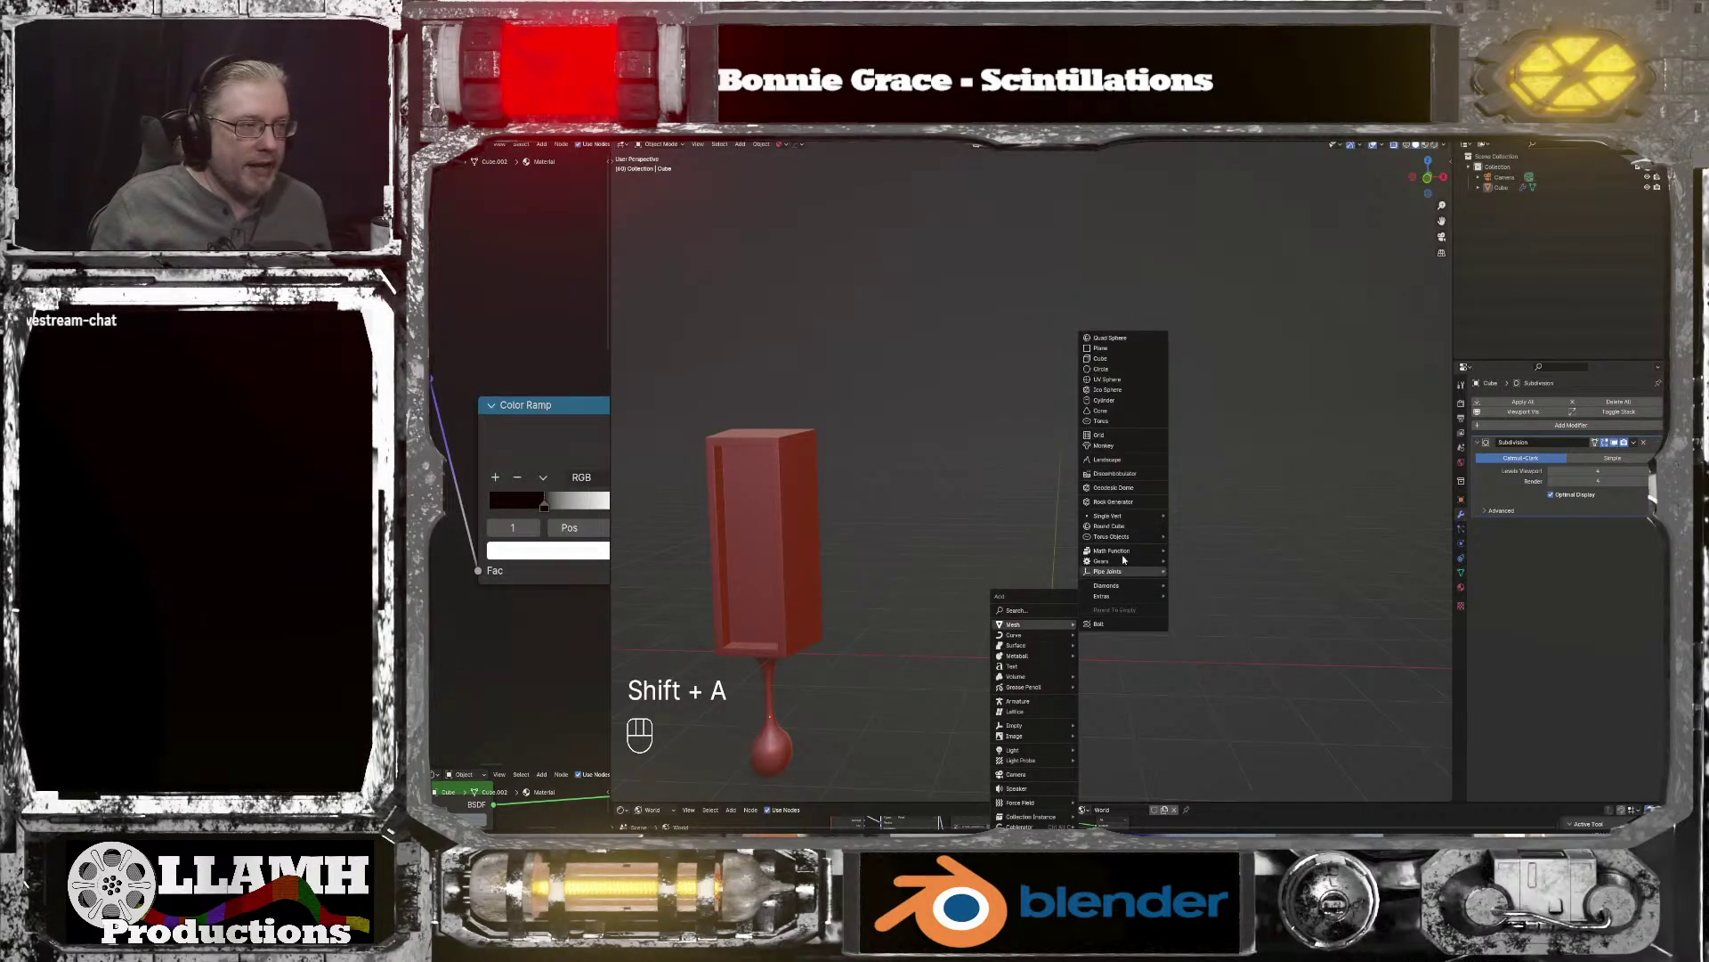
pyautogui.click(1145, 349)
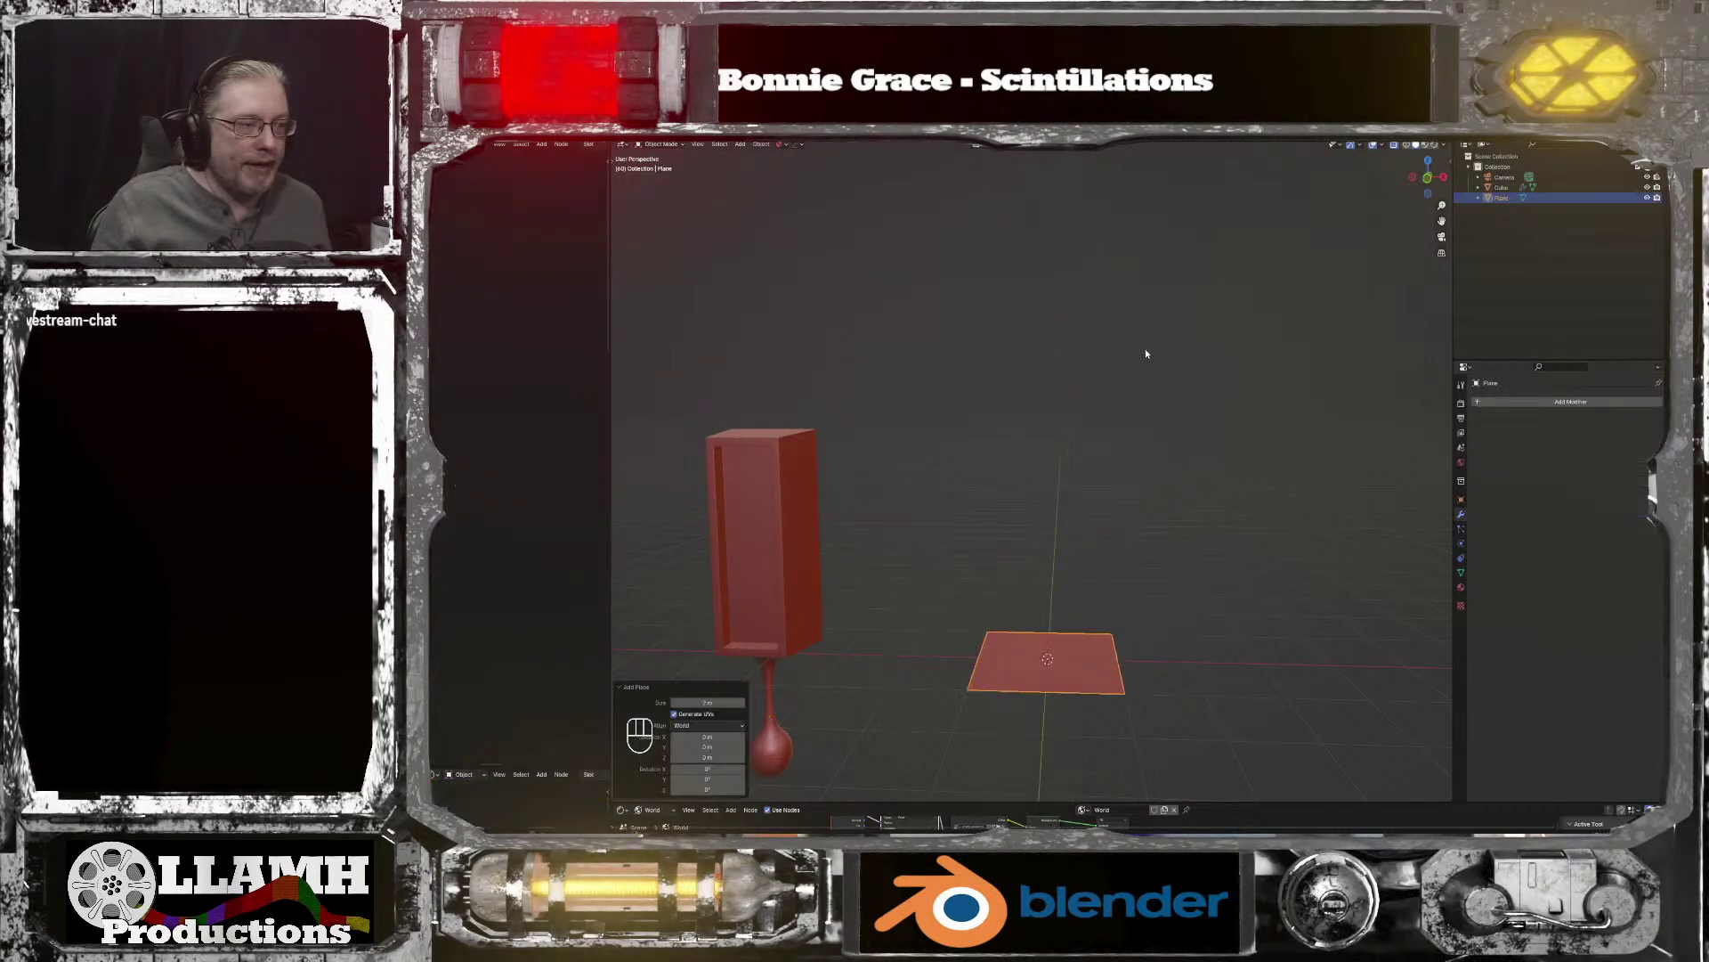
# Step: Add a Subdivision Surface modifier to the plane and raise its viewport and render levels to 4
pyautogui.click(1553, 401)
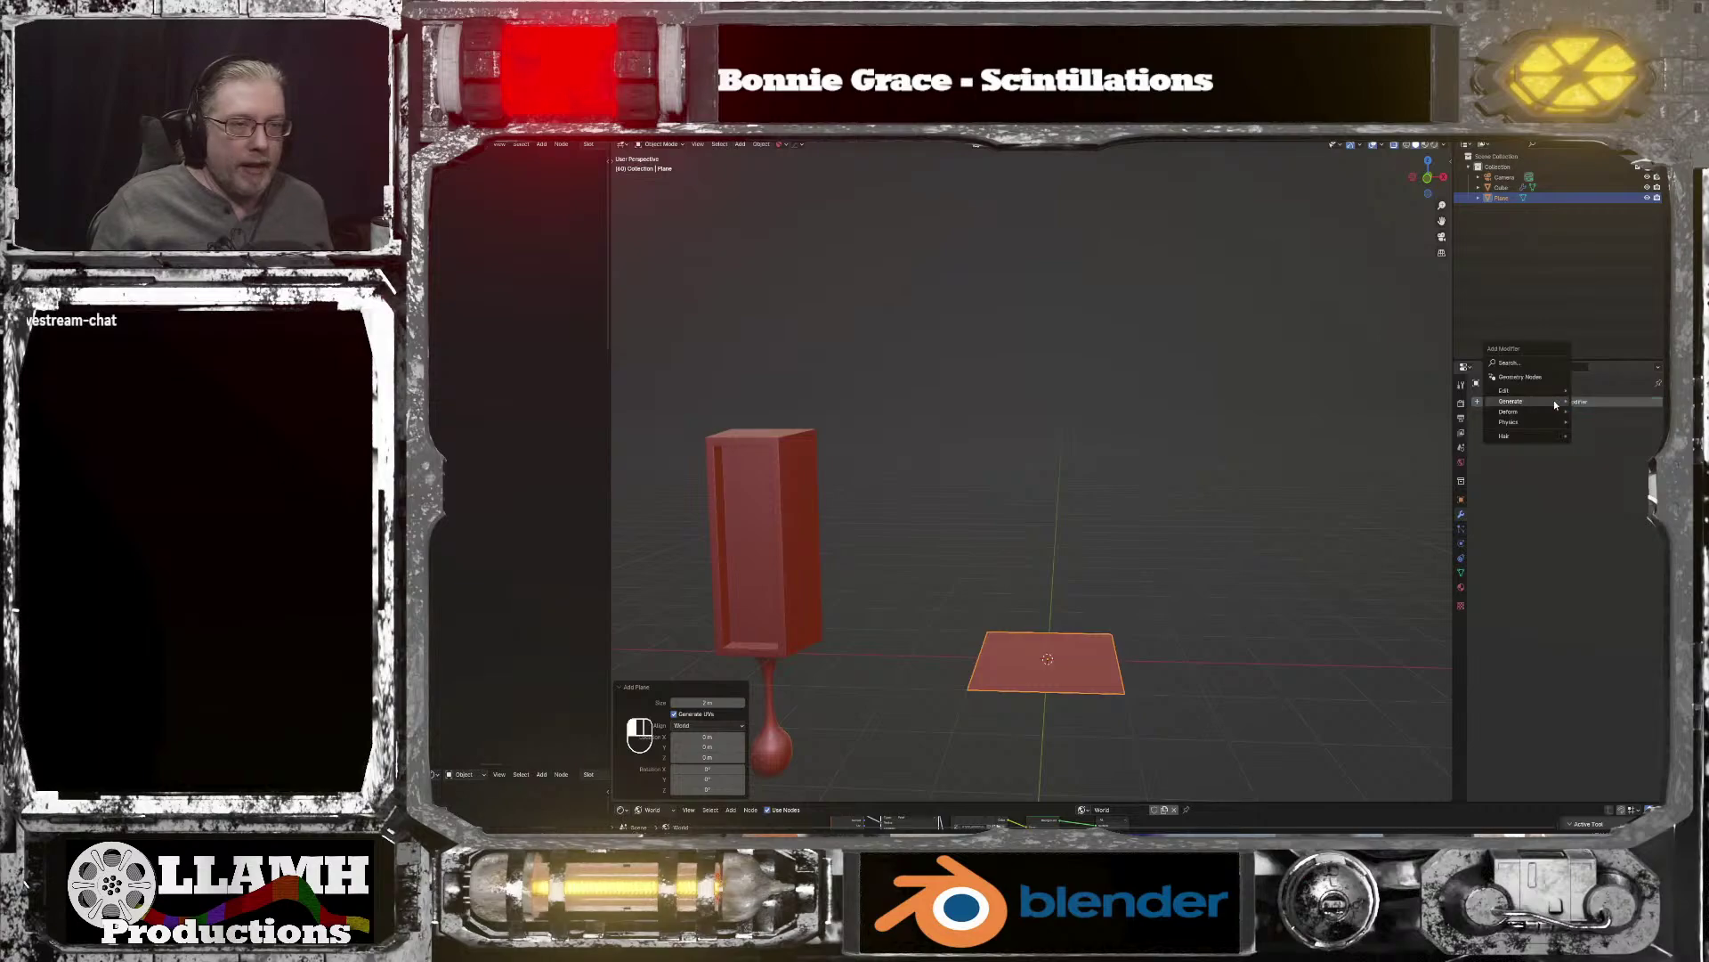
pyautogui.click(1128, 616)
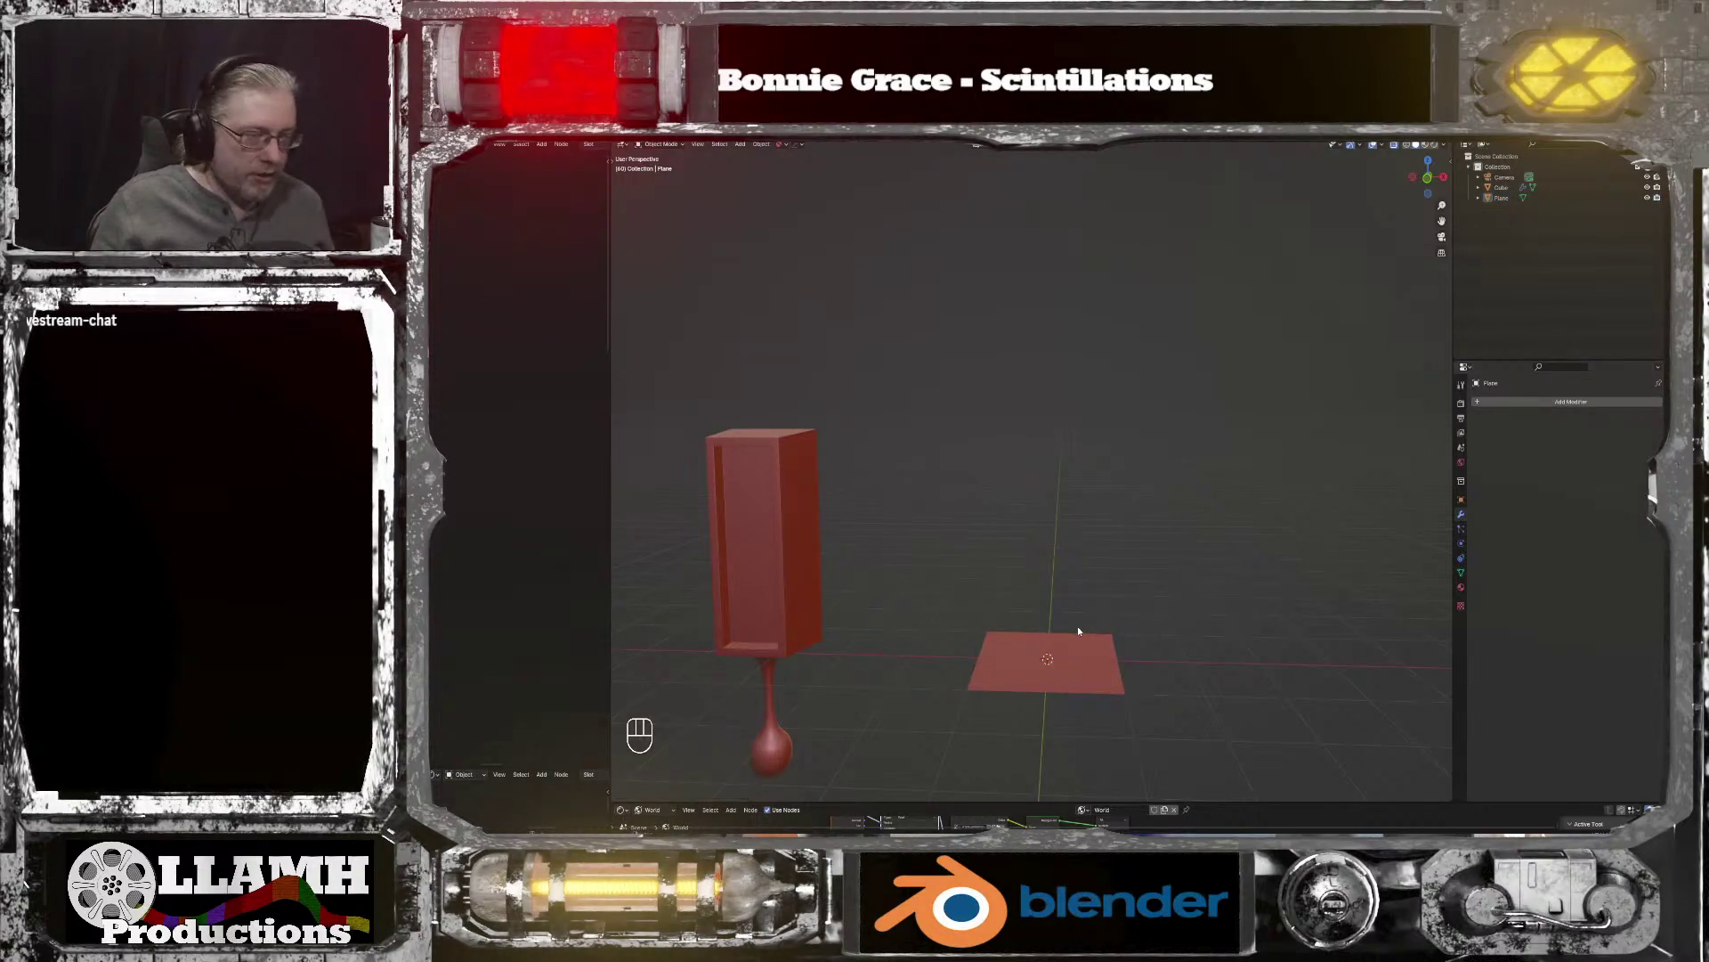
pyautogui.click(1560, 401)
pyautogui.moveTo(1513, 399)
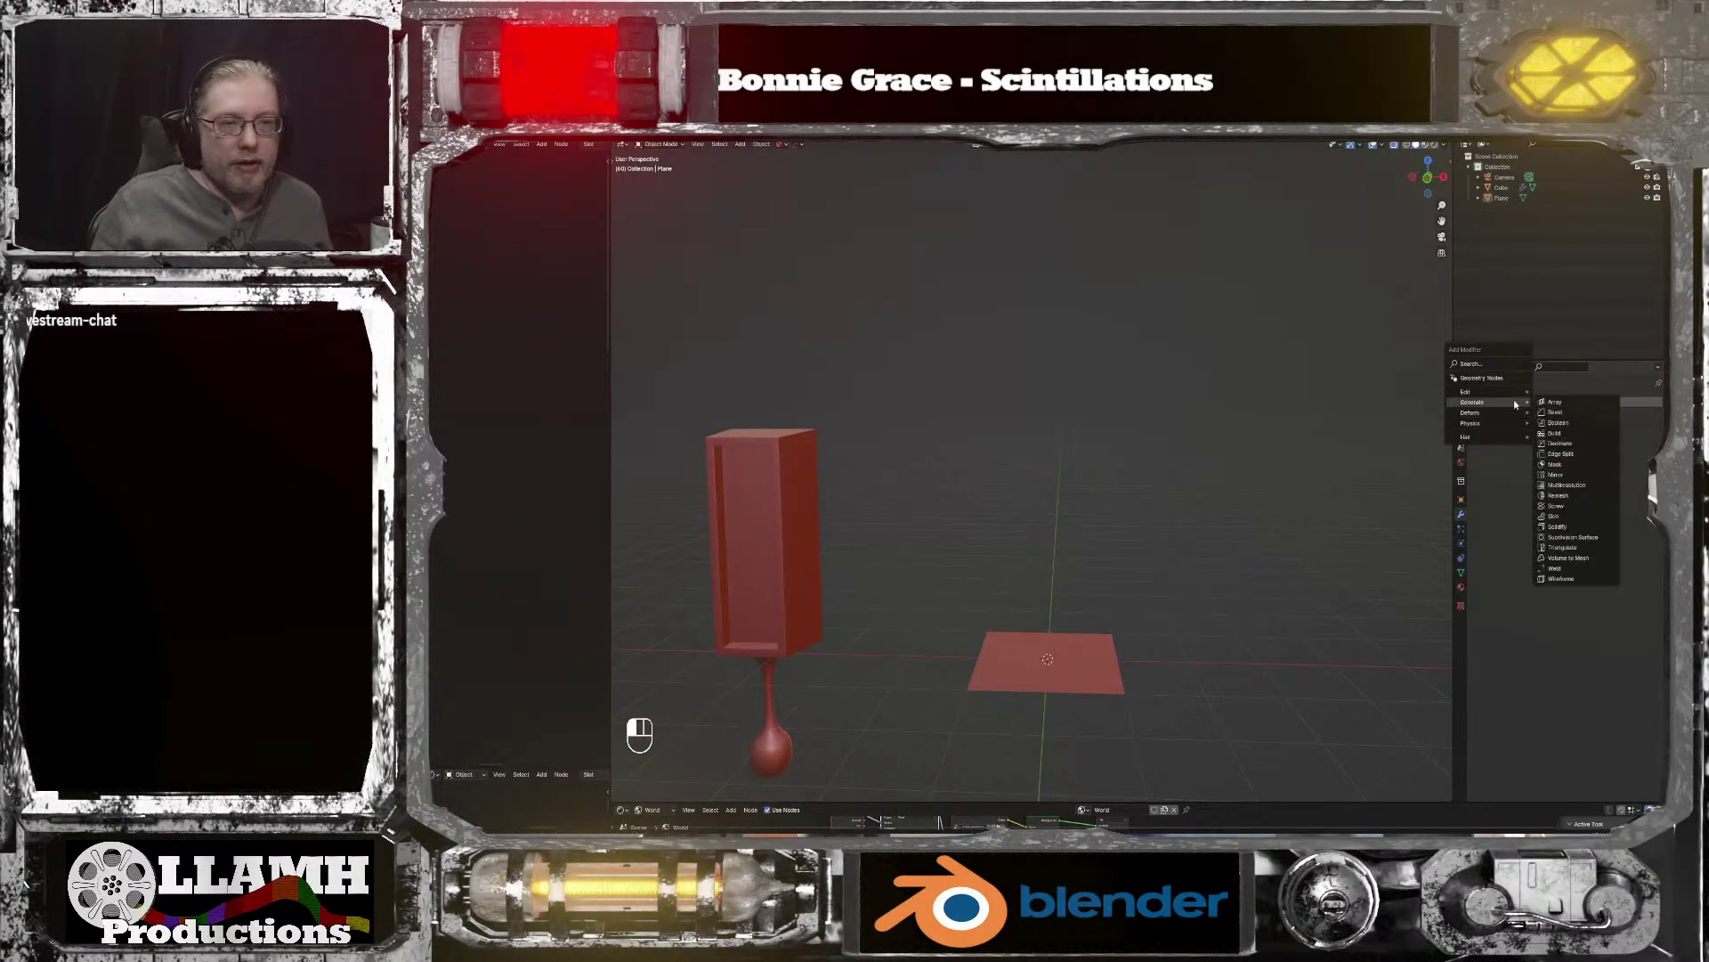
pyautogui.click(1589, 538)
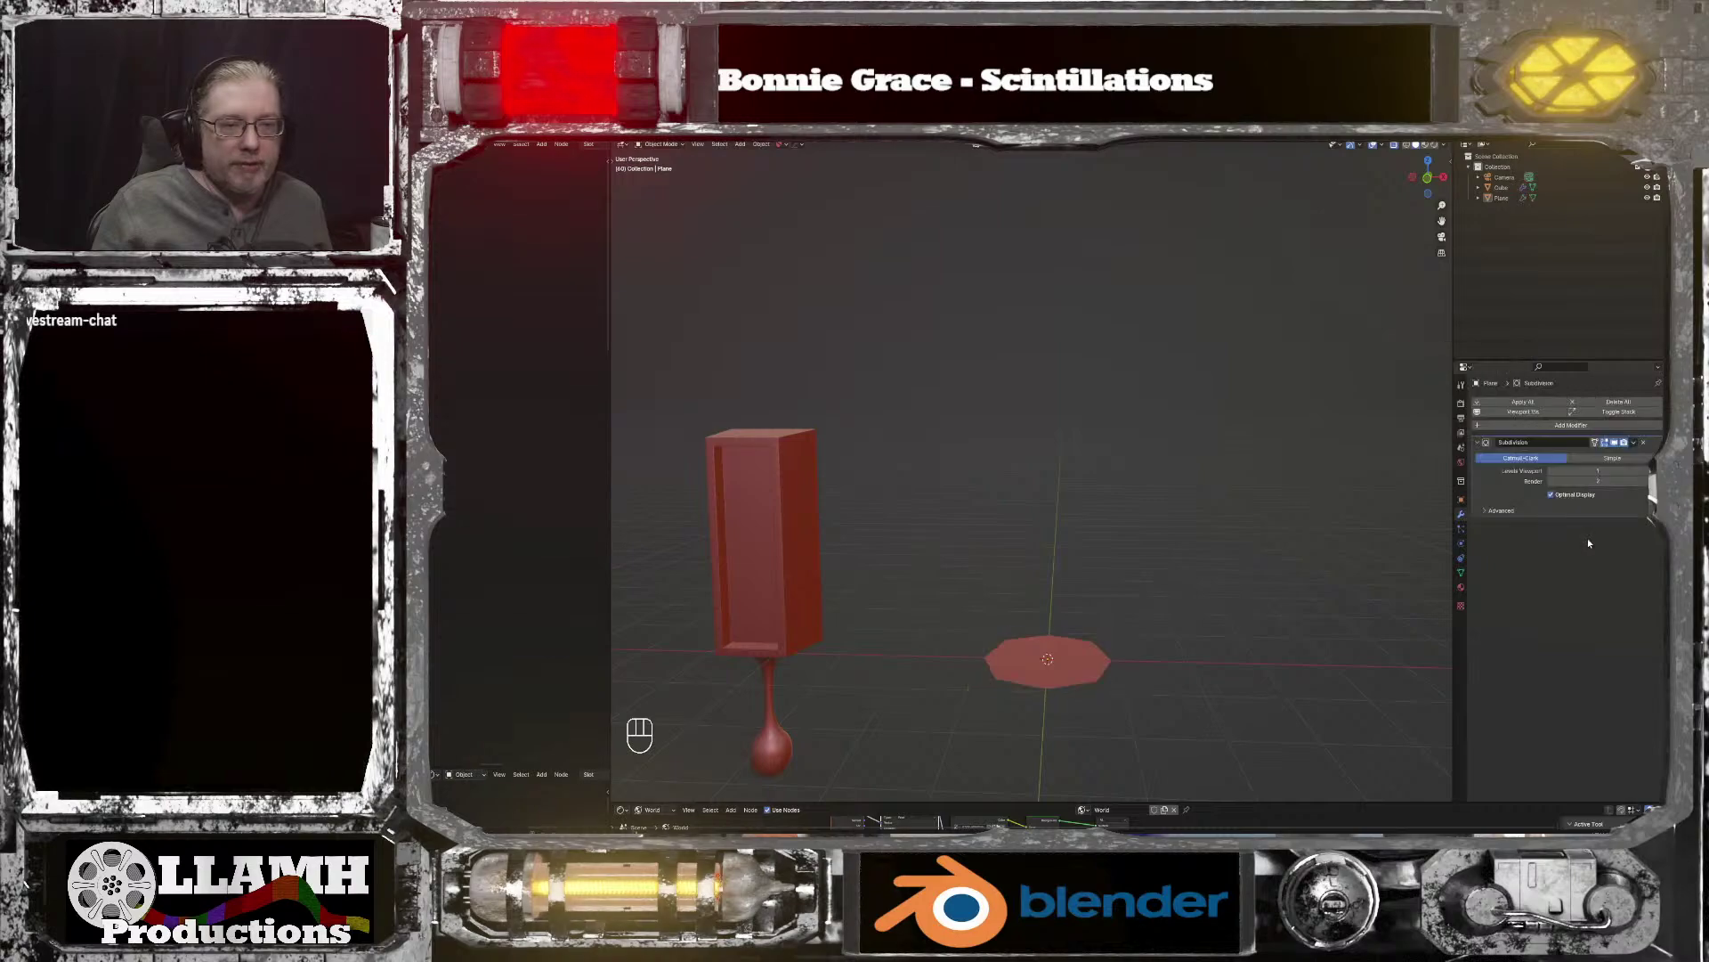
pyautogui.click(1647, 471)
pyautogui.click(1647, 471)
pyautogui.click(1647, 470)
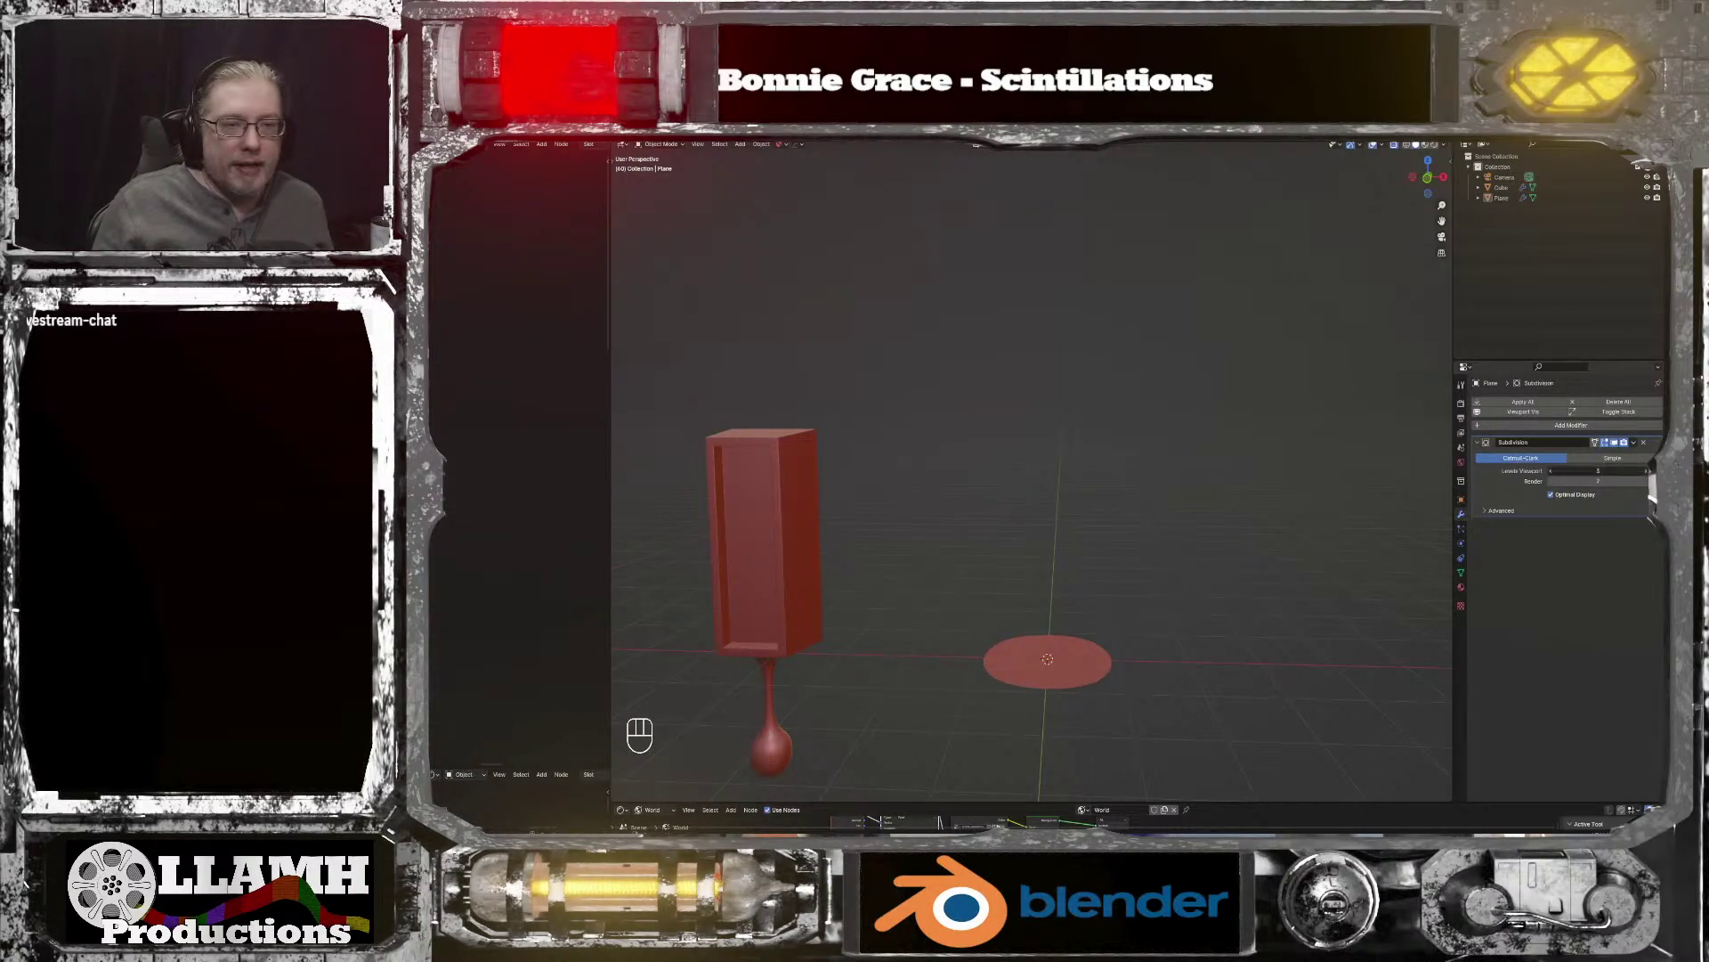
pyautogui.click(1647, 481)
pyautogui.click(1647, 480)
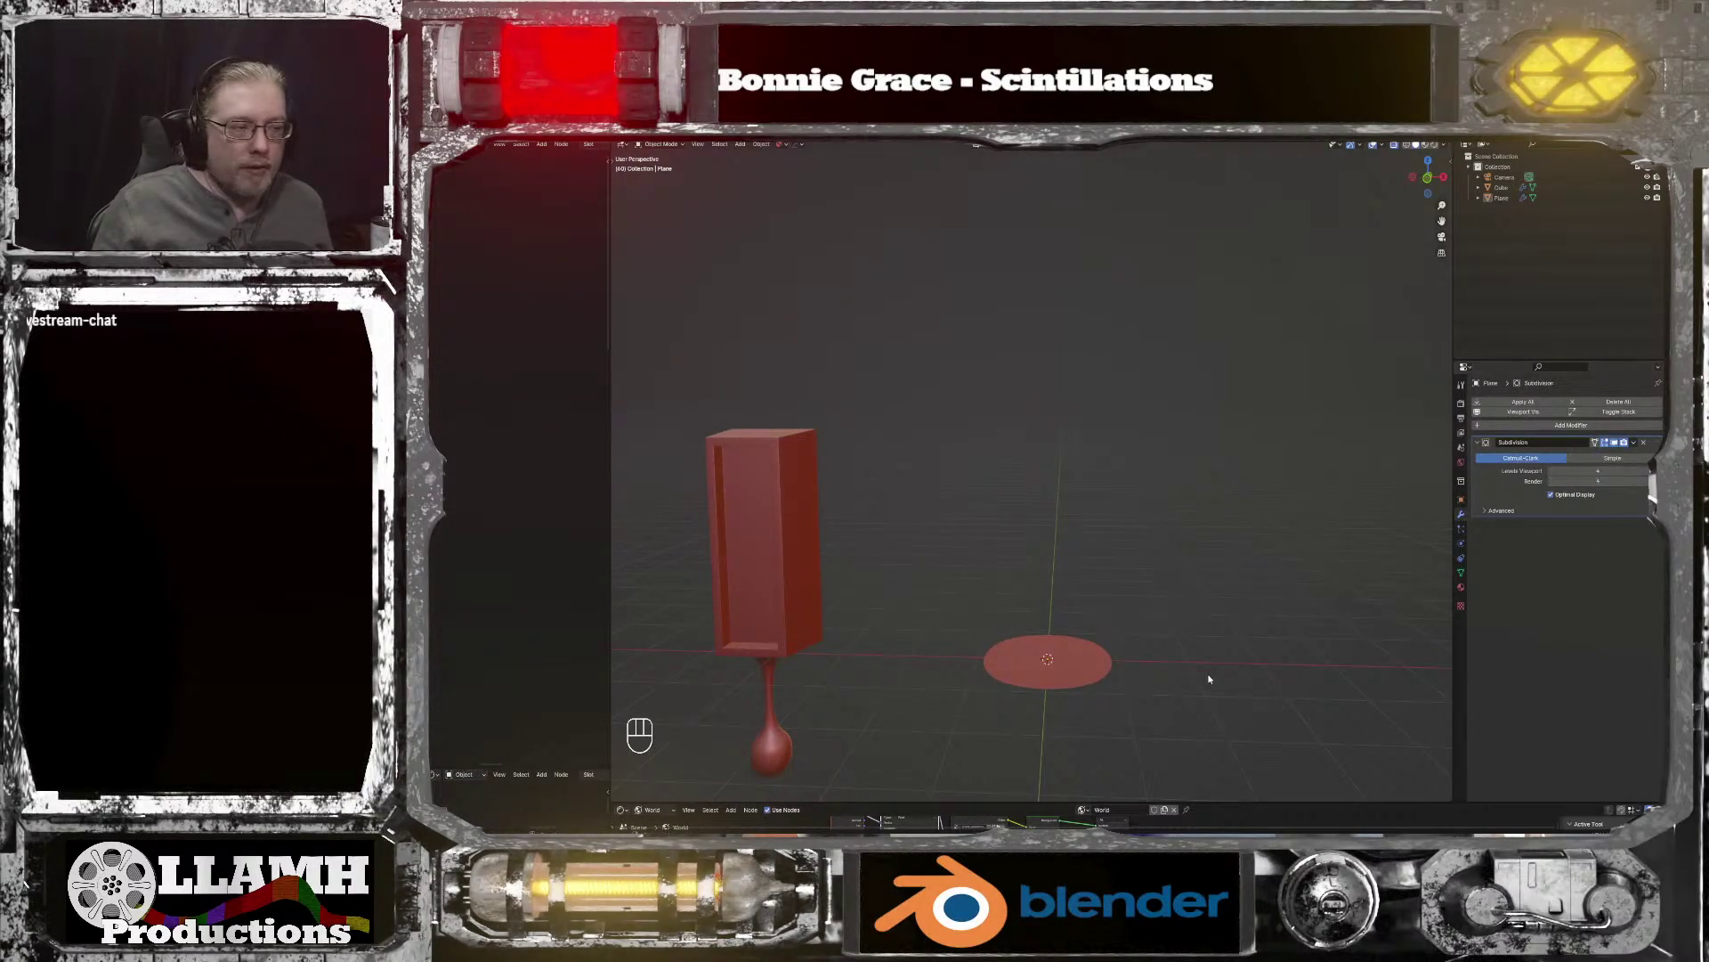
# Step: Enter edit mode on the plane and add one loop cut across it, slid off-centre towards one end
pyautogui.moveTo(1205, 687); pyautogui.dragTo(1080, 700, button='middle')
pyautogui.press('Tab')
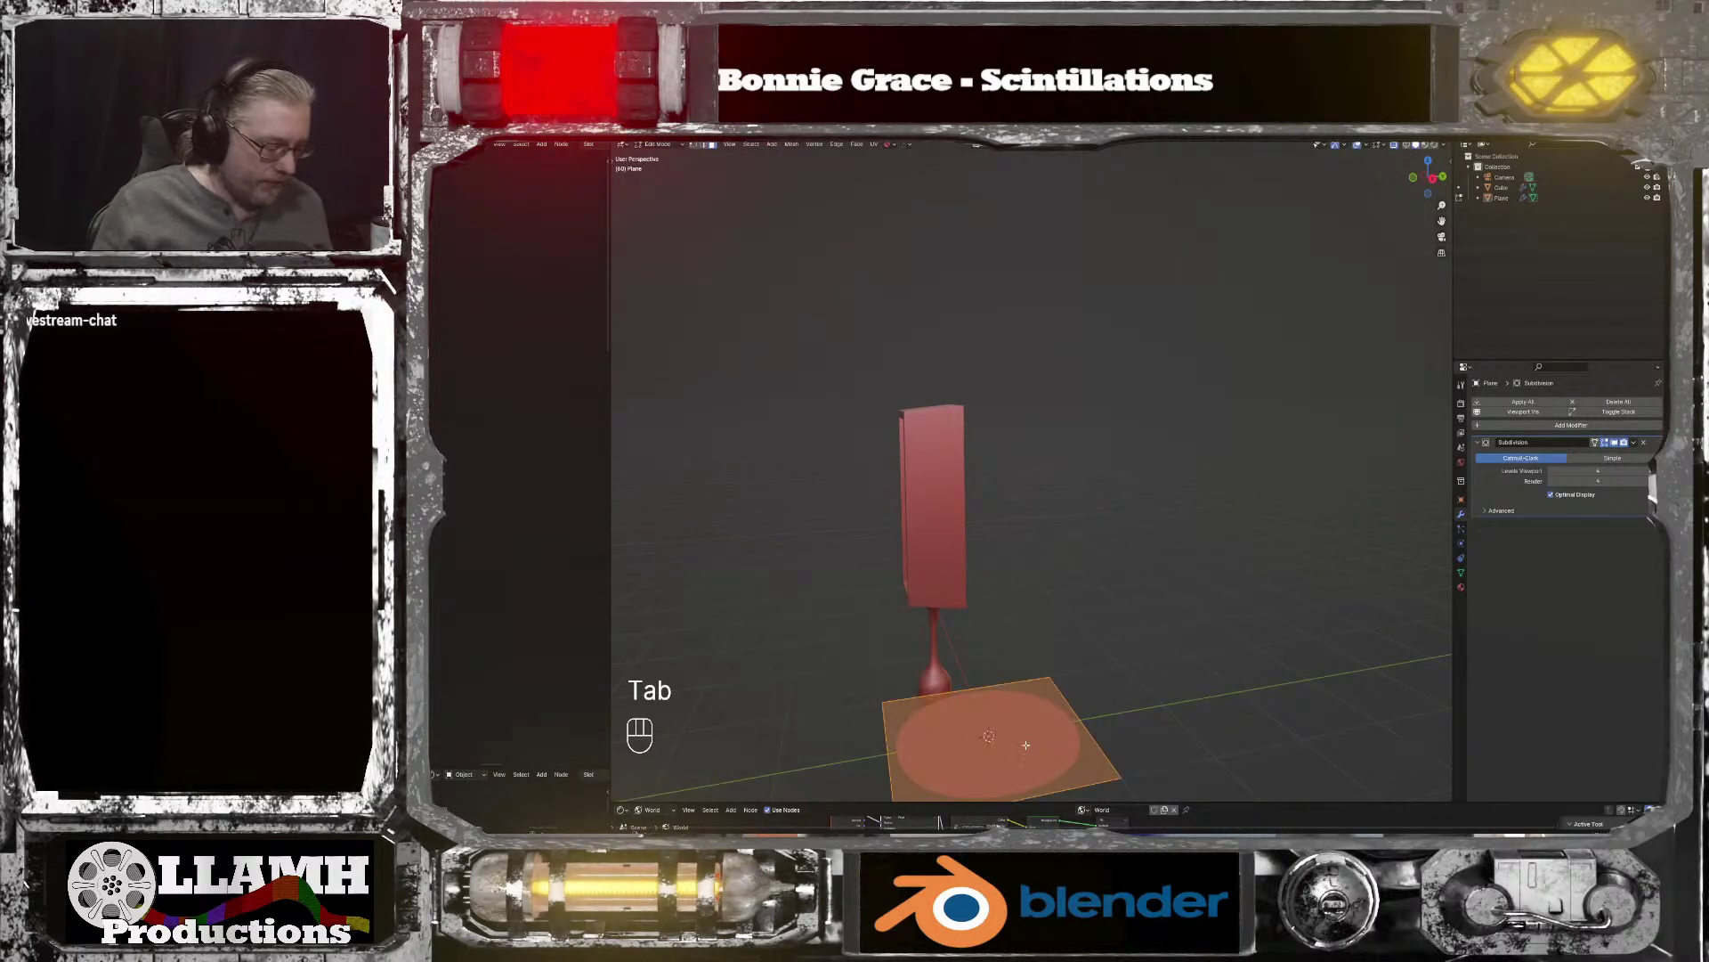
pyautogui.hotkey('ctrl', 'r')
pyautogui.click(982, 706)
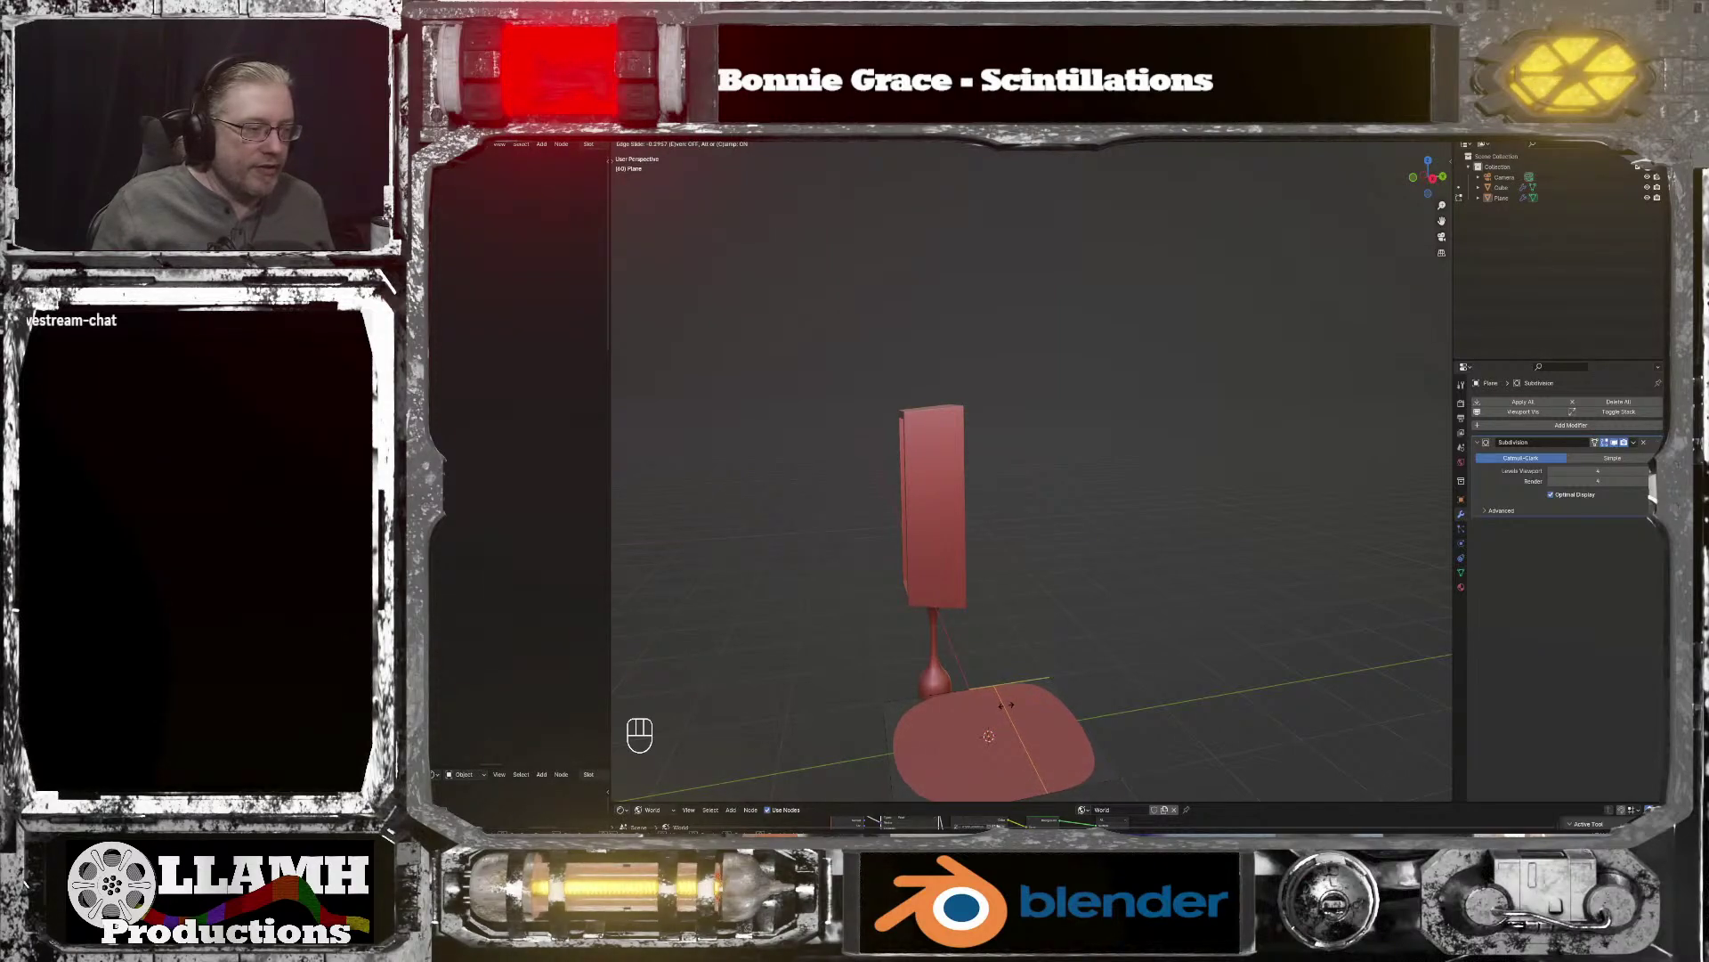
pyautogui.click(1006, 705)
pyautogui.moveTo(1006, 704); pyautogui.dragTo(1199, 554, button='middle')
pyautogui.press('KP_Decimal')
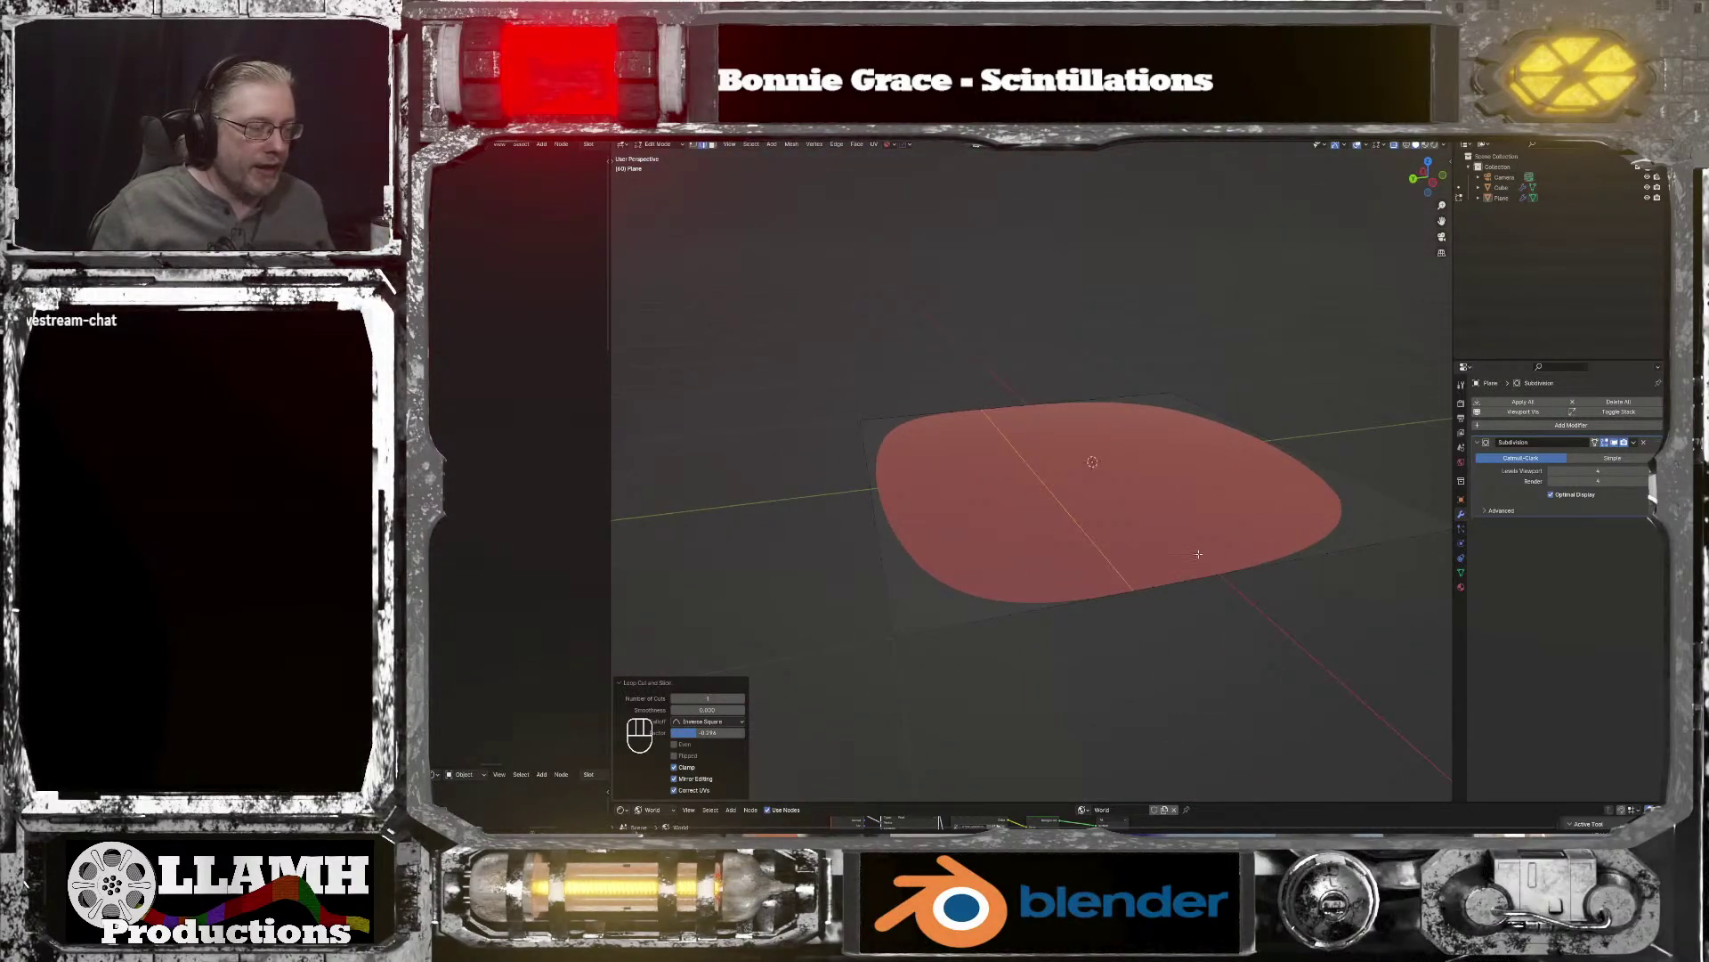
# Step: Select the plane's two opposite end edges and lower them along Z so the surface arches over the loop cut
pyautogui.click(874, 514)
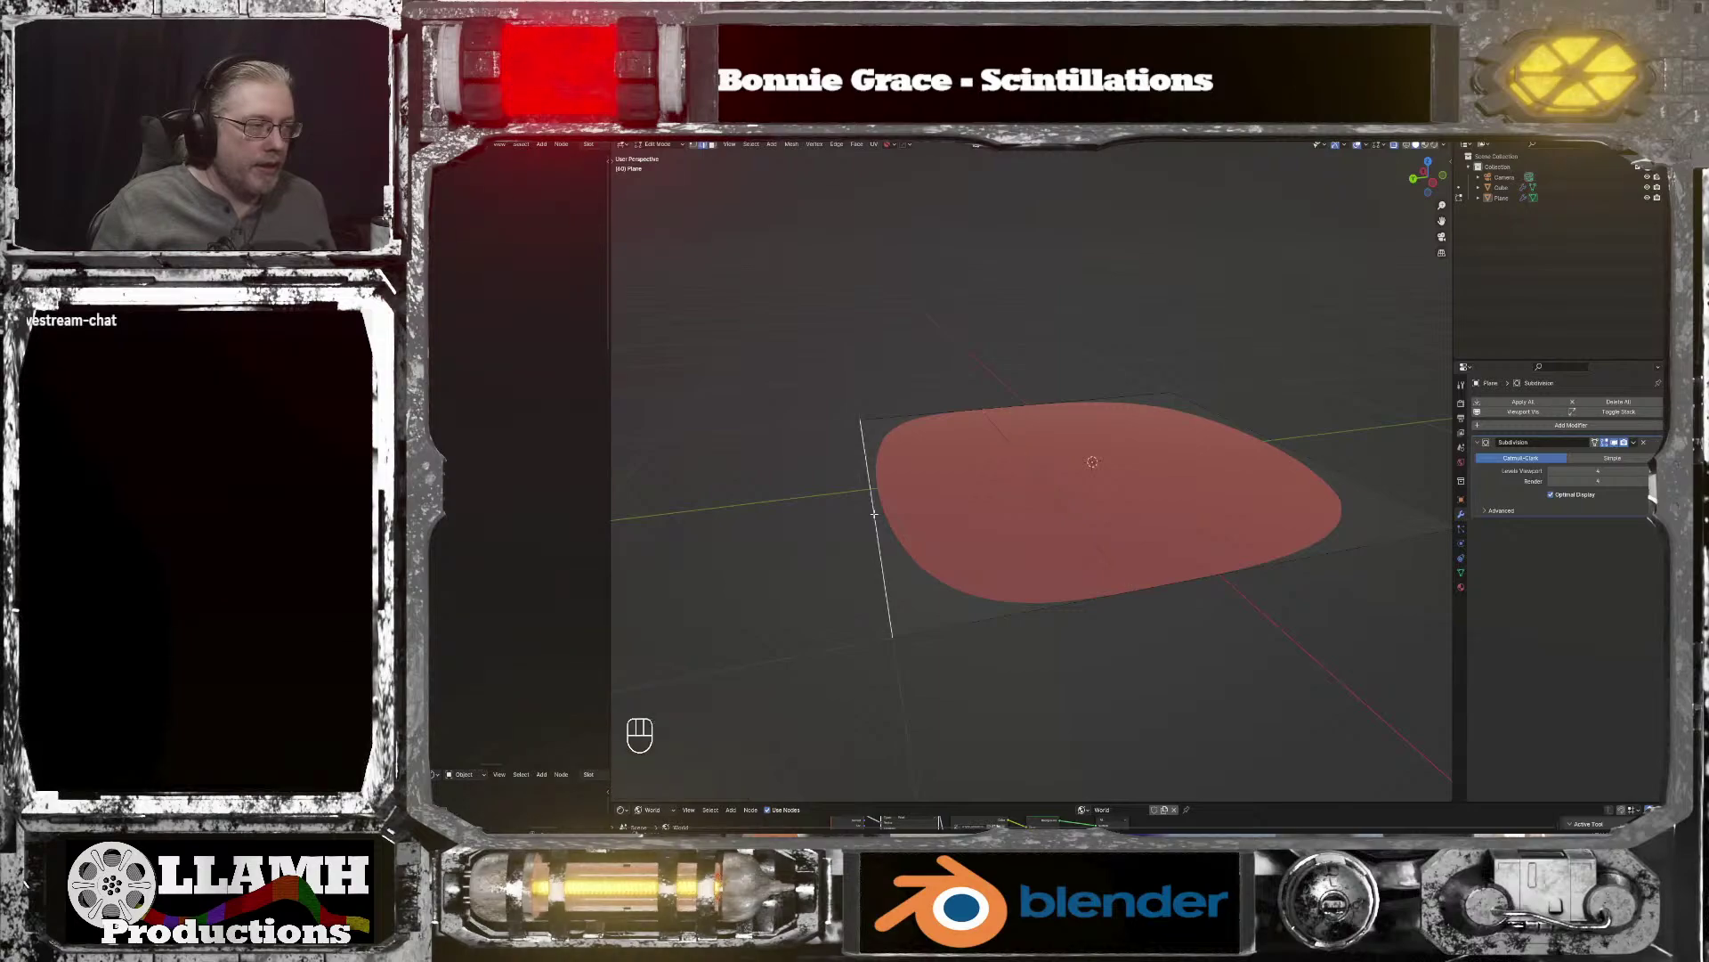
pyautogui.keyDown('shift'); pyautogui.click(1252, 478); pyautogui.keyUp('shift')
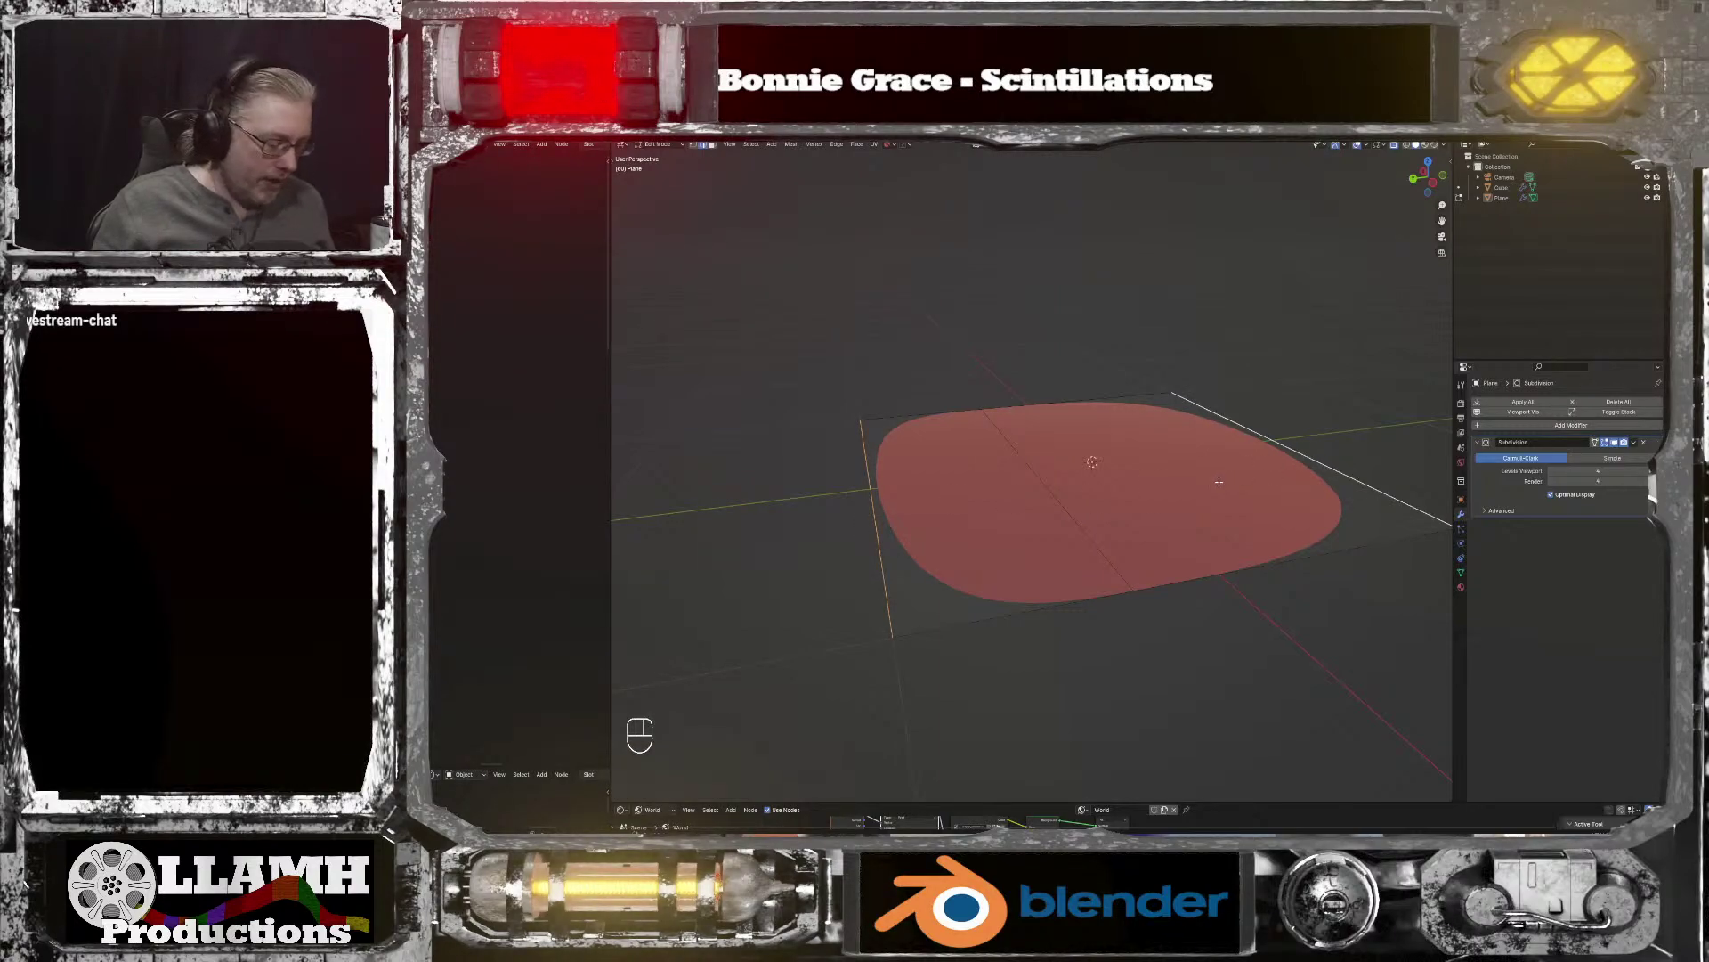
pyautogui.press('g')
pyautogui.press('z')
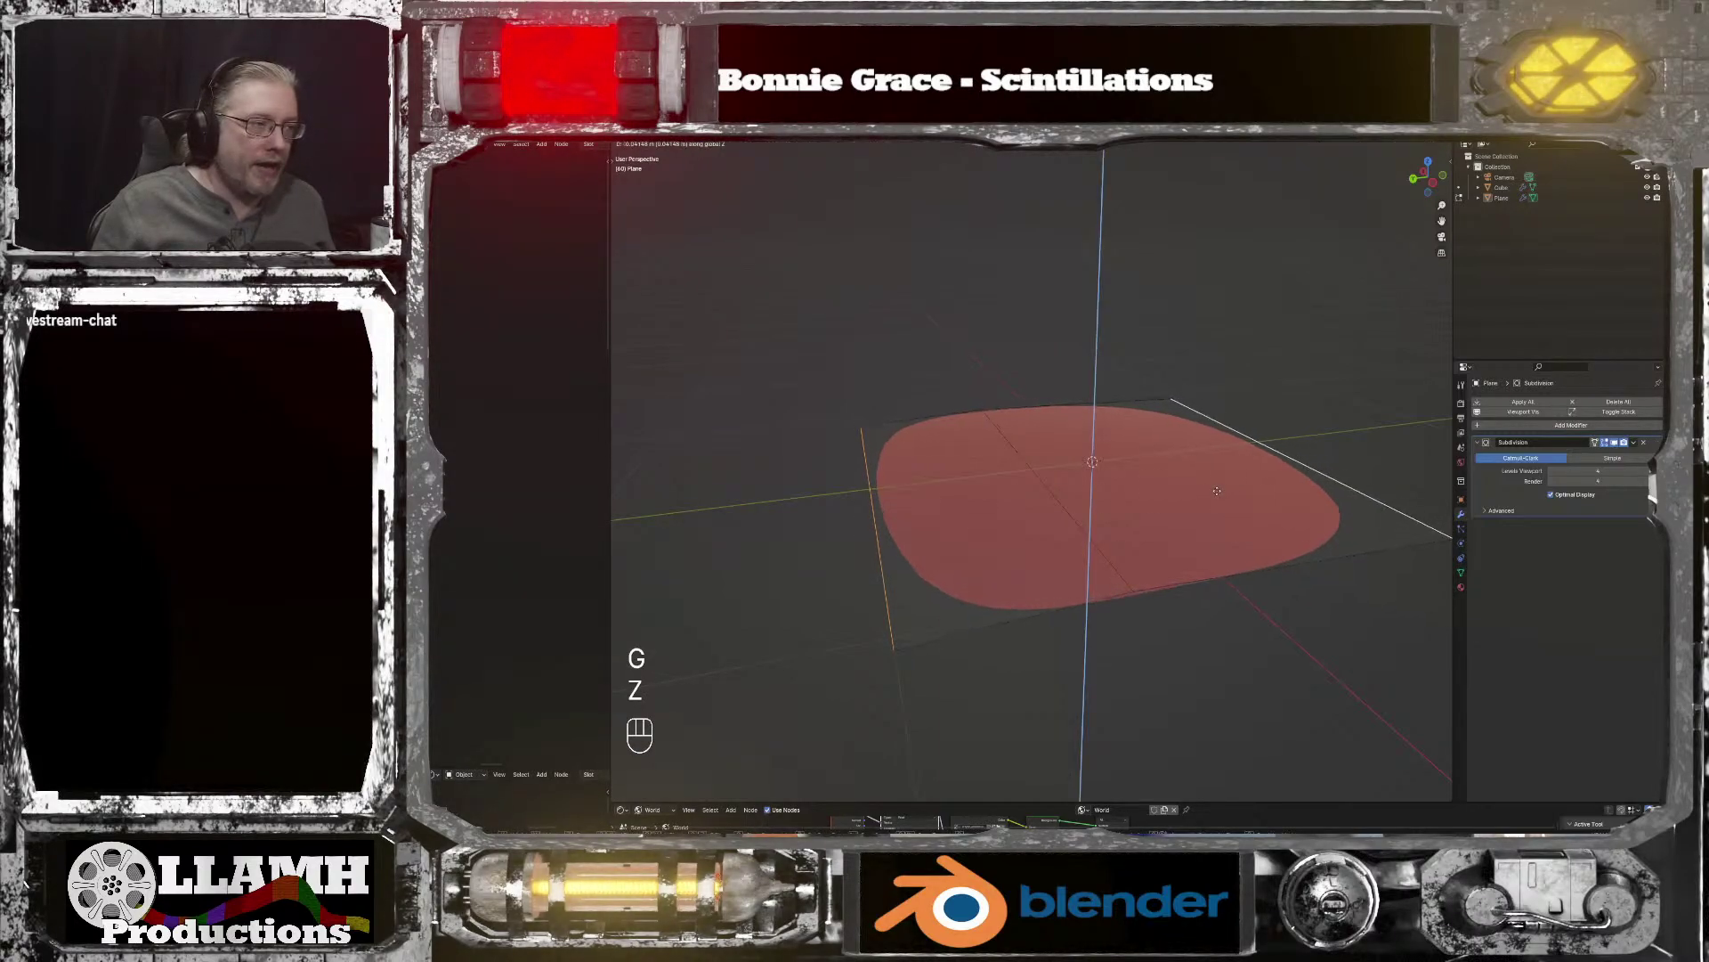
pyautogui.click(1215, 541)
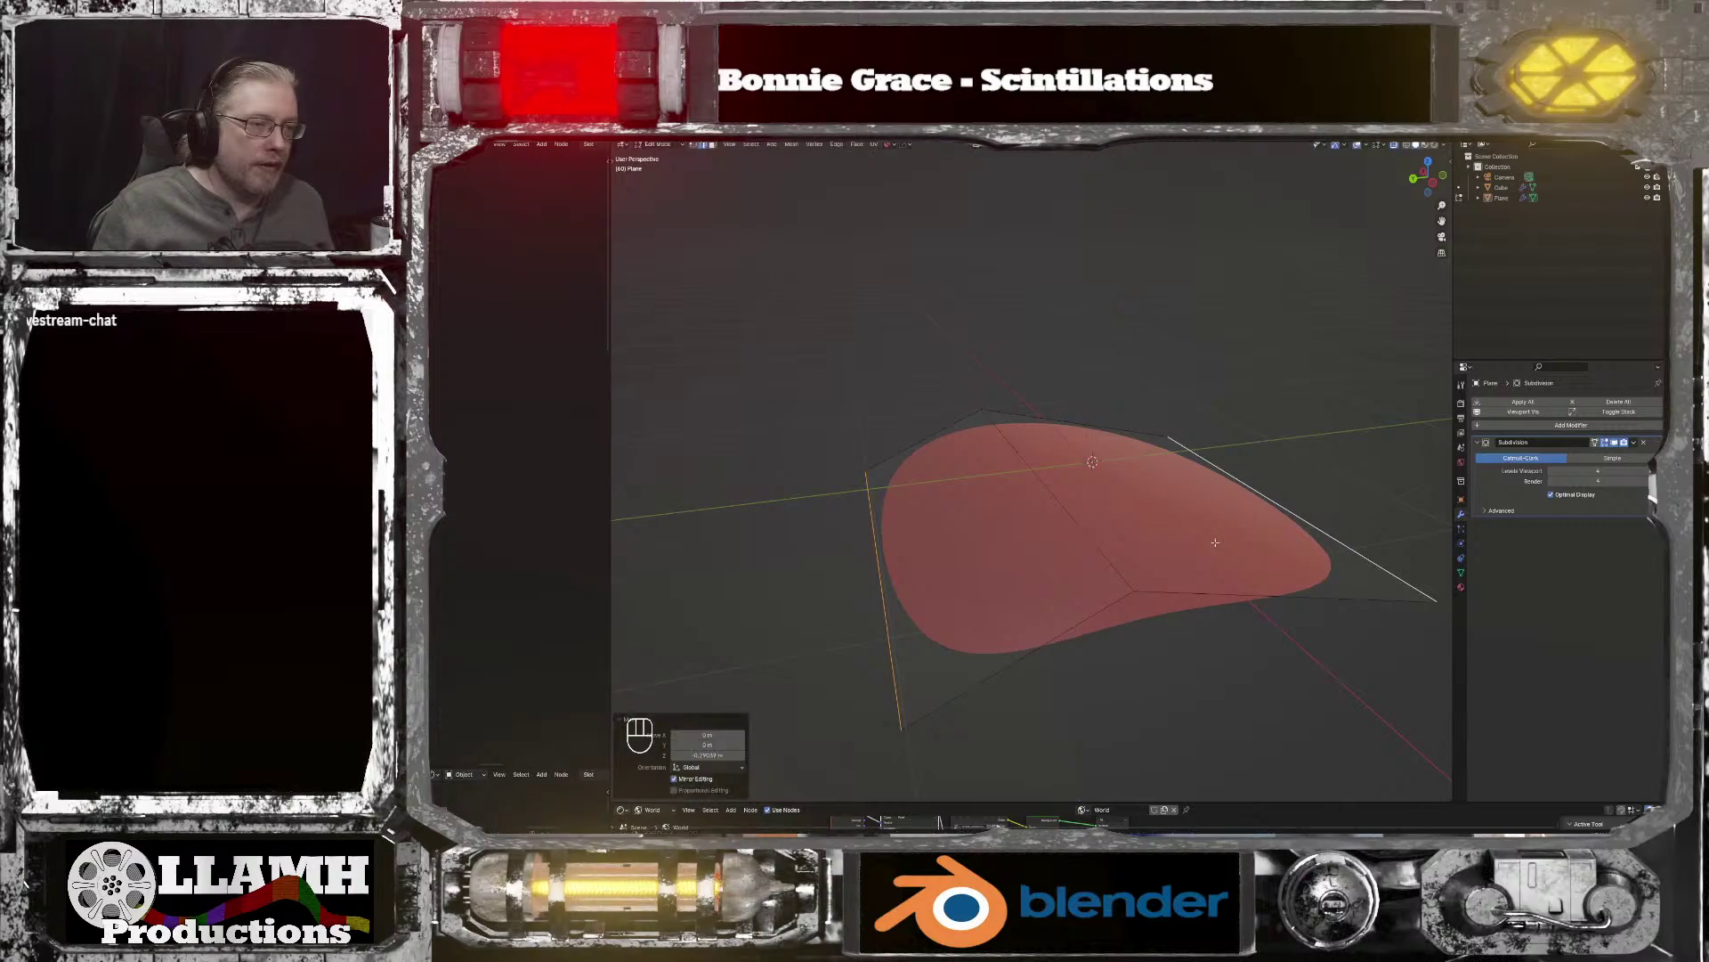
pyautogui.moveTo(1215, 541); pyautogui.dragTo(1335, 446, button='middle')
# Step: Add a Solidify modifier after the plane's Subdivision and increase its thickness to about 0.27 m
pyautogui.click(1551, 428)
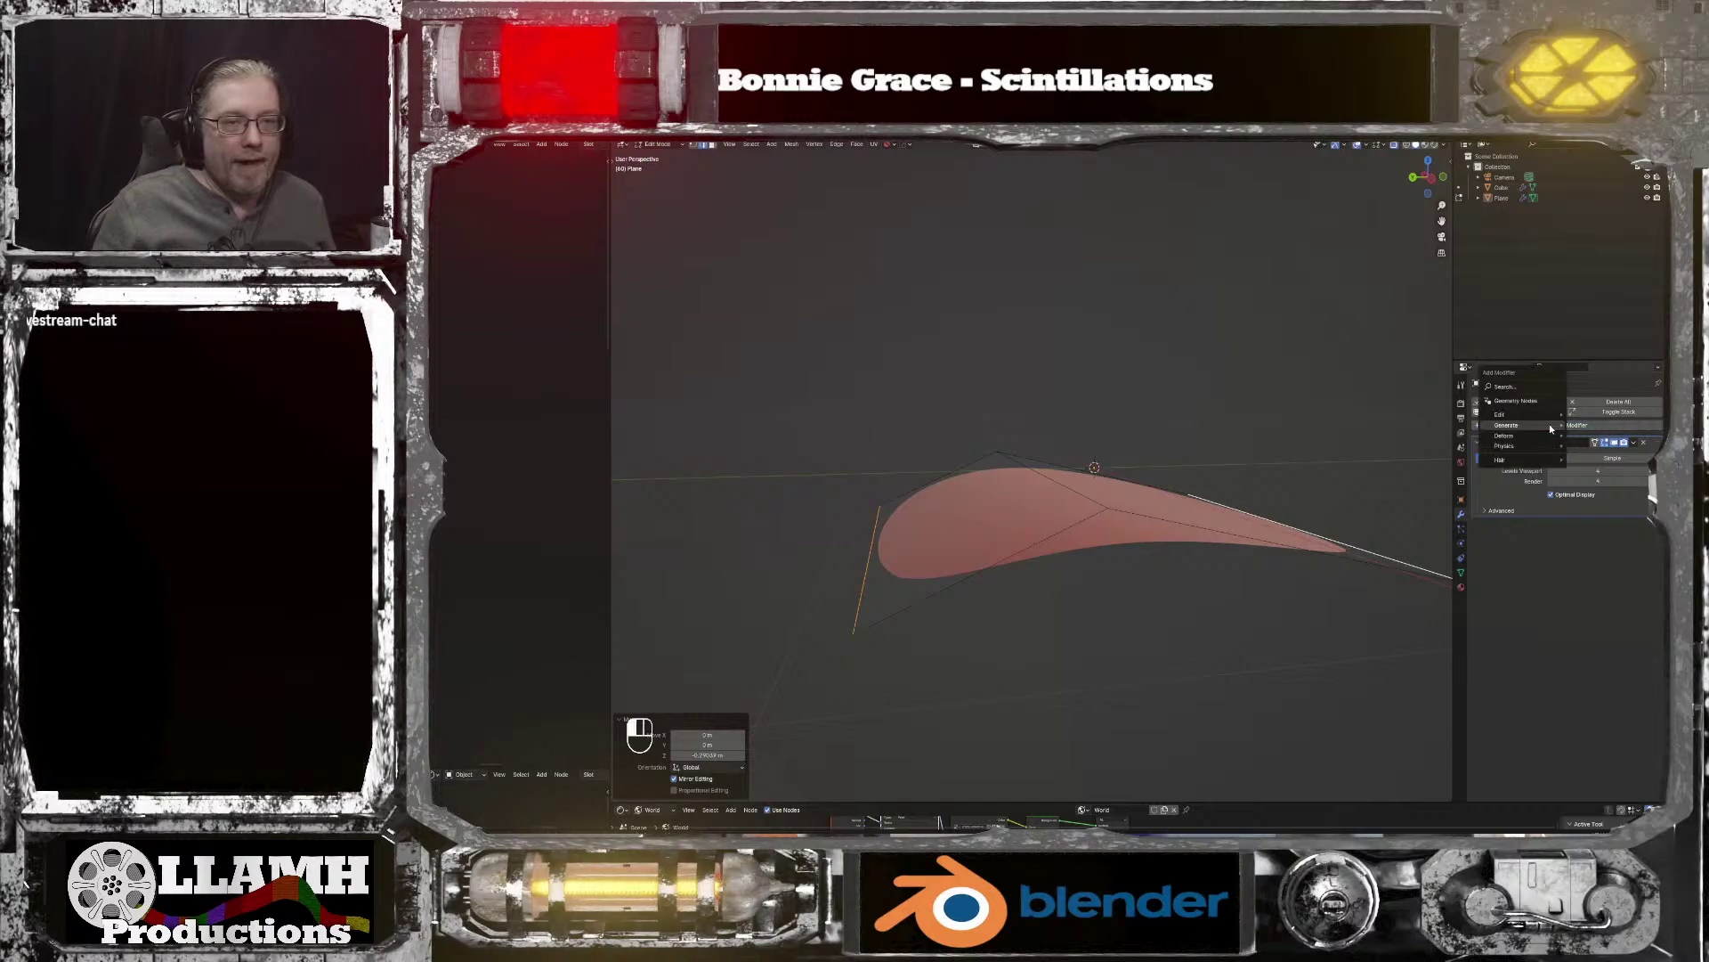
pyautogui.moveTo(1551, 425)
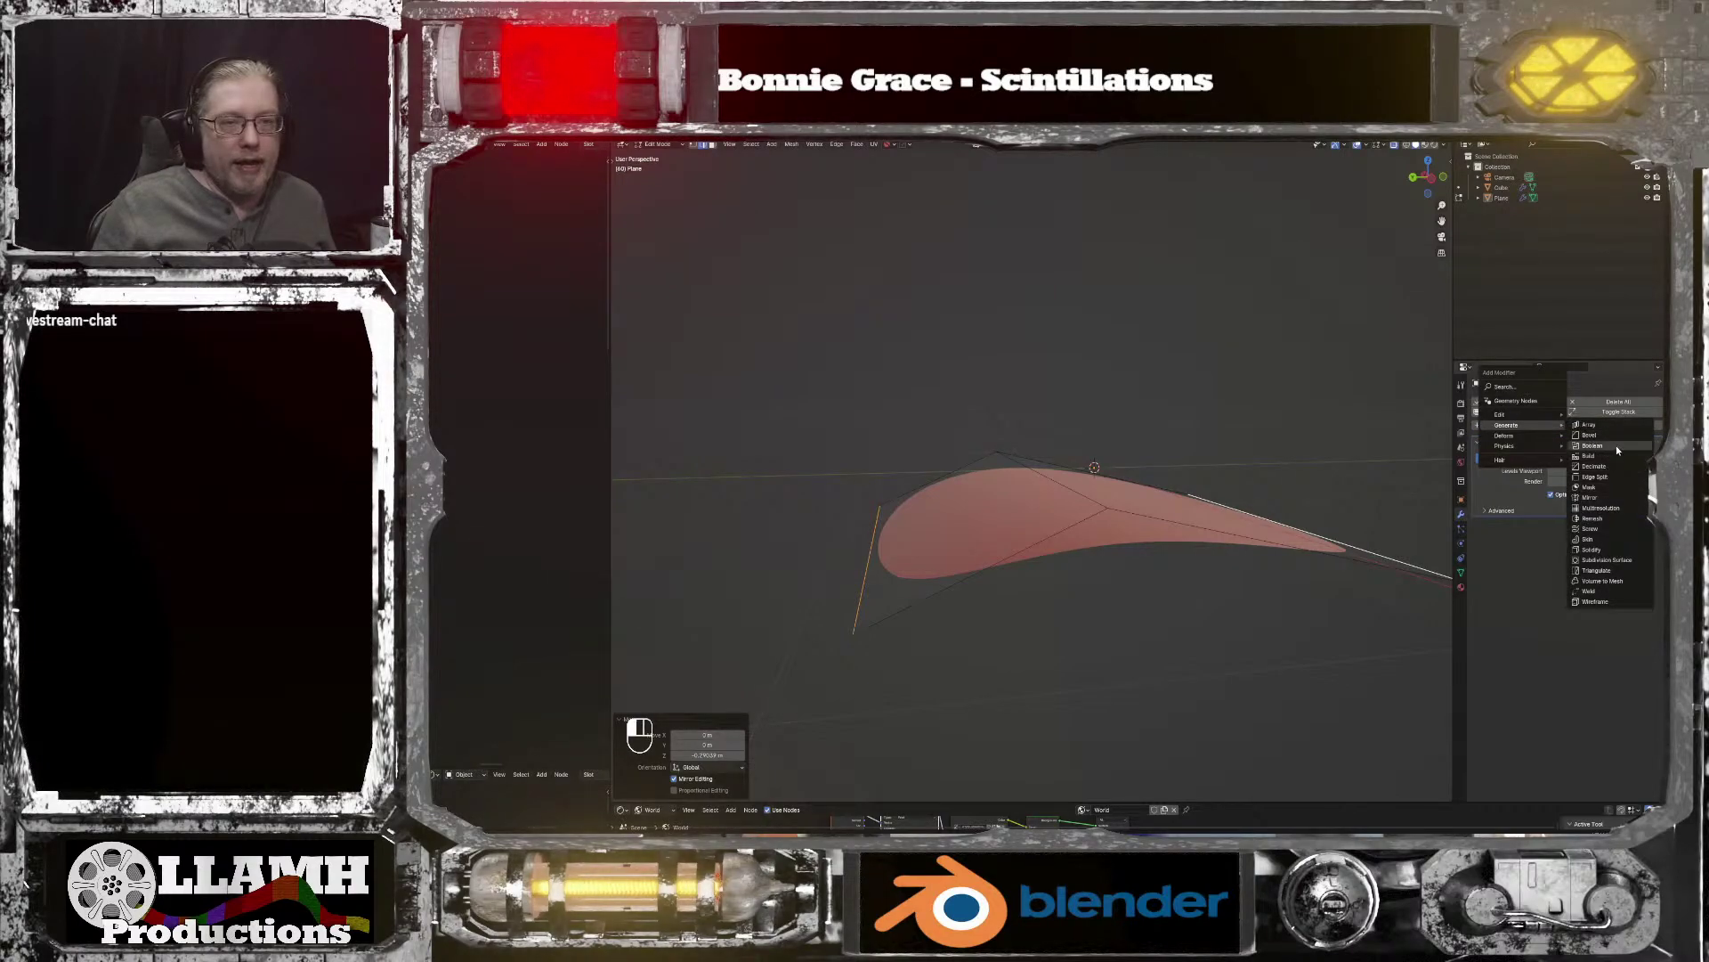
pyautogui.click(1598, 550)
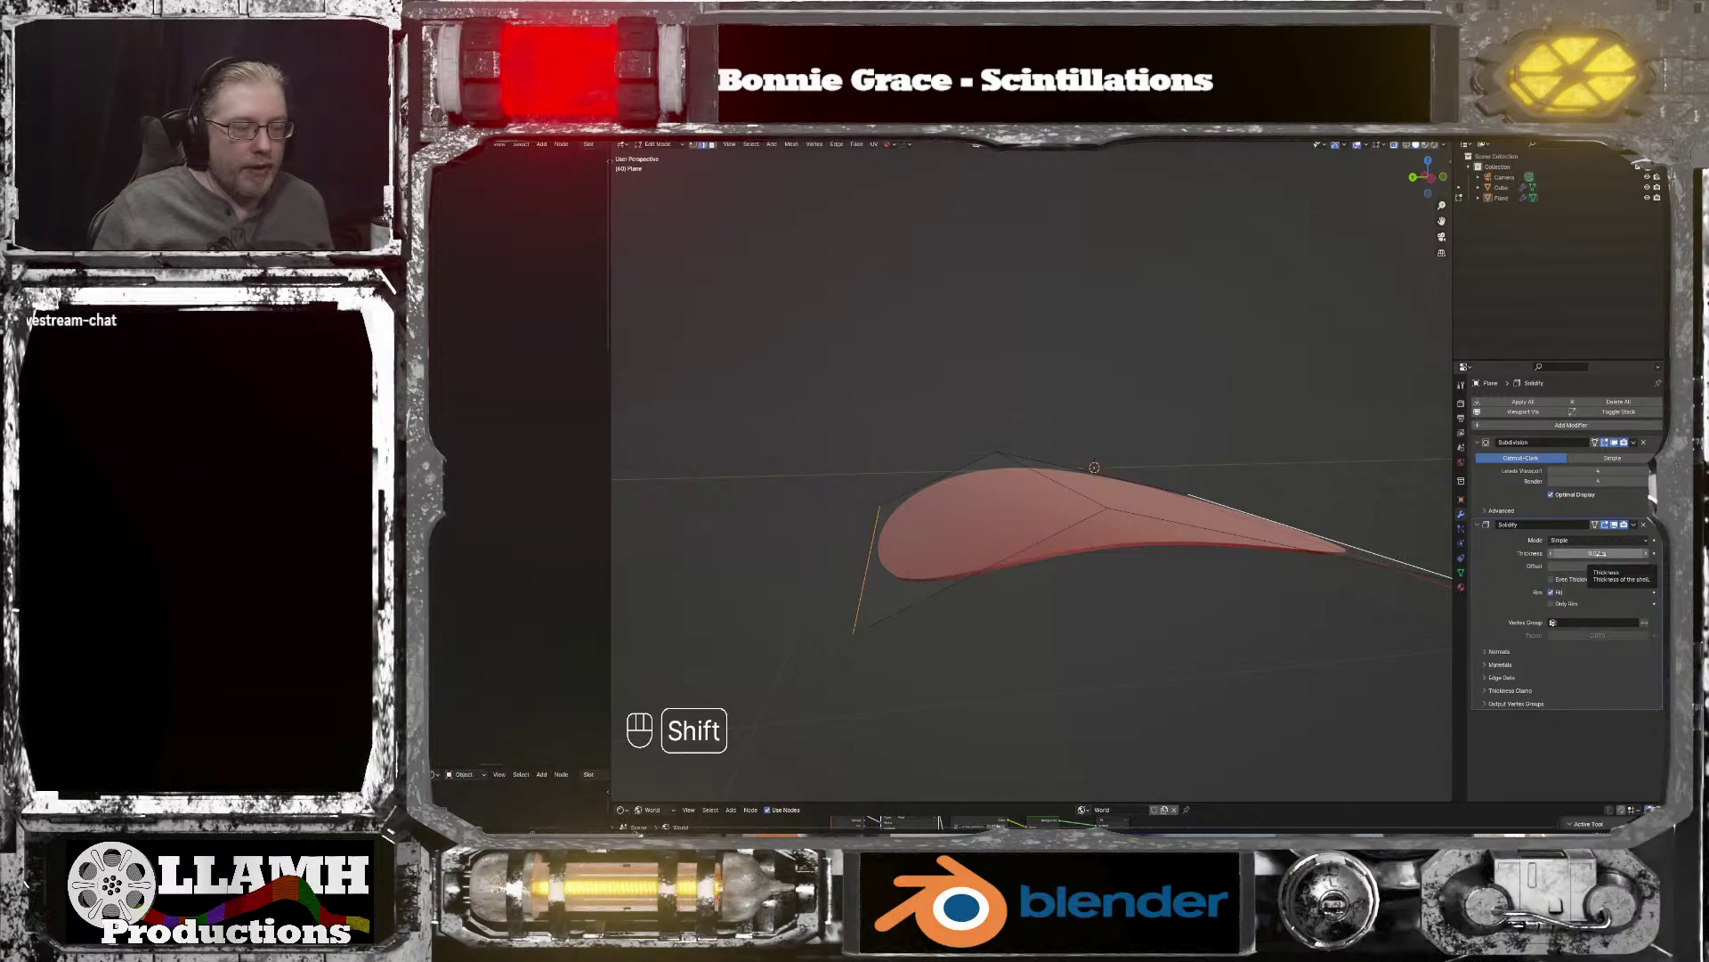
pyautogui.keyDown('shift'); pyautogui.moveTo(1598, 553); pyautogui.dragTo(1649, 552); pyautogui.keyUp('shift')
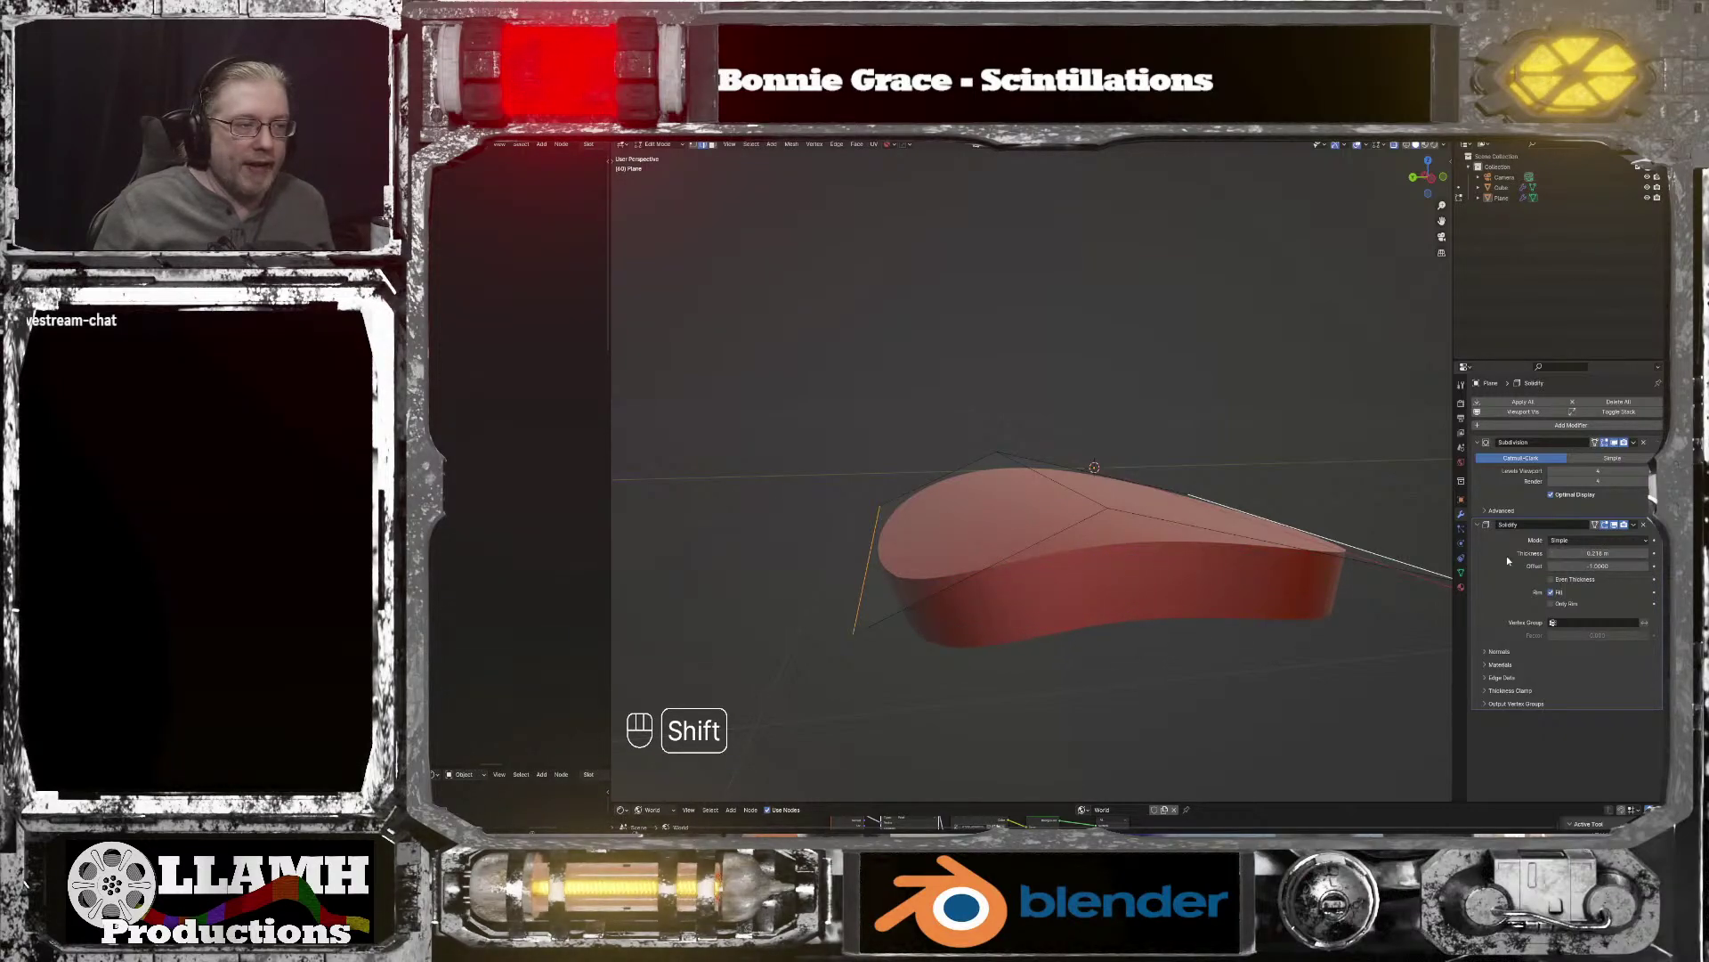
pyautogui.moveTo(1424, 559); pyautogui.dragTo(1364, 553, button='middle')
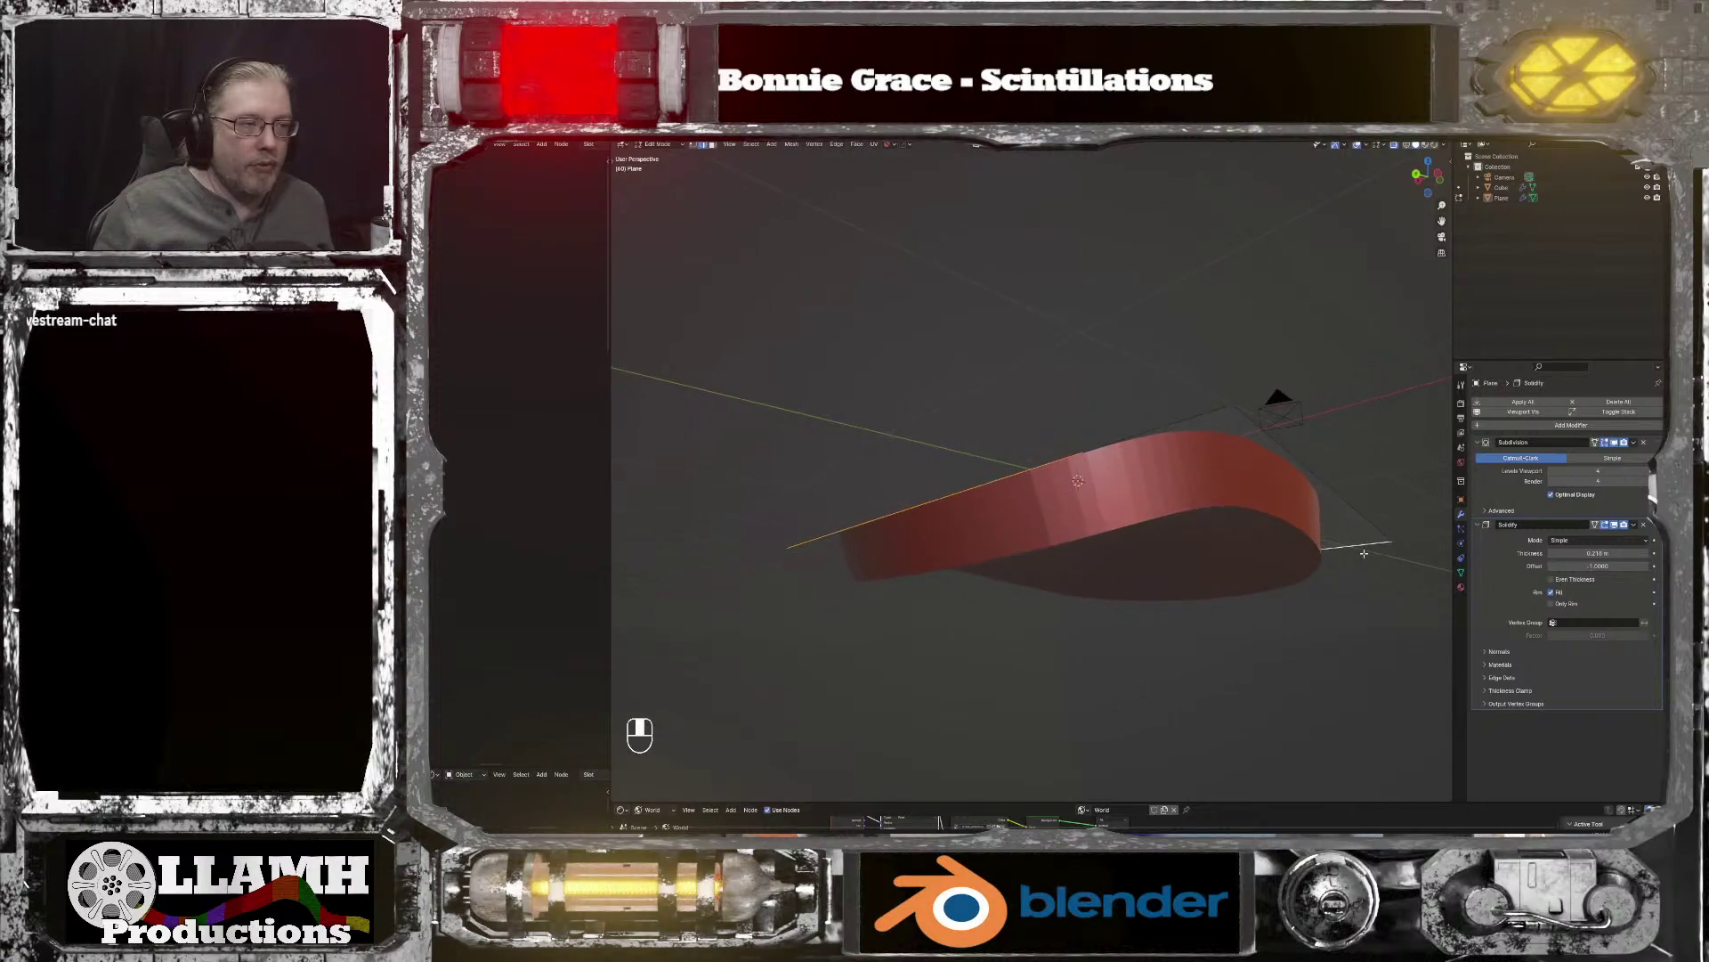
# Step: Return to object mode and apply Shade Auto Smooth to the arched, solidified plane
pyautogui.click(856, 145)
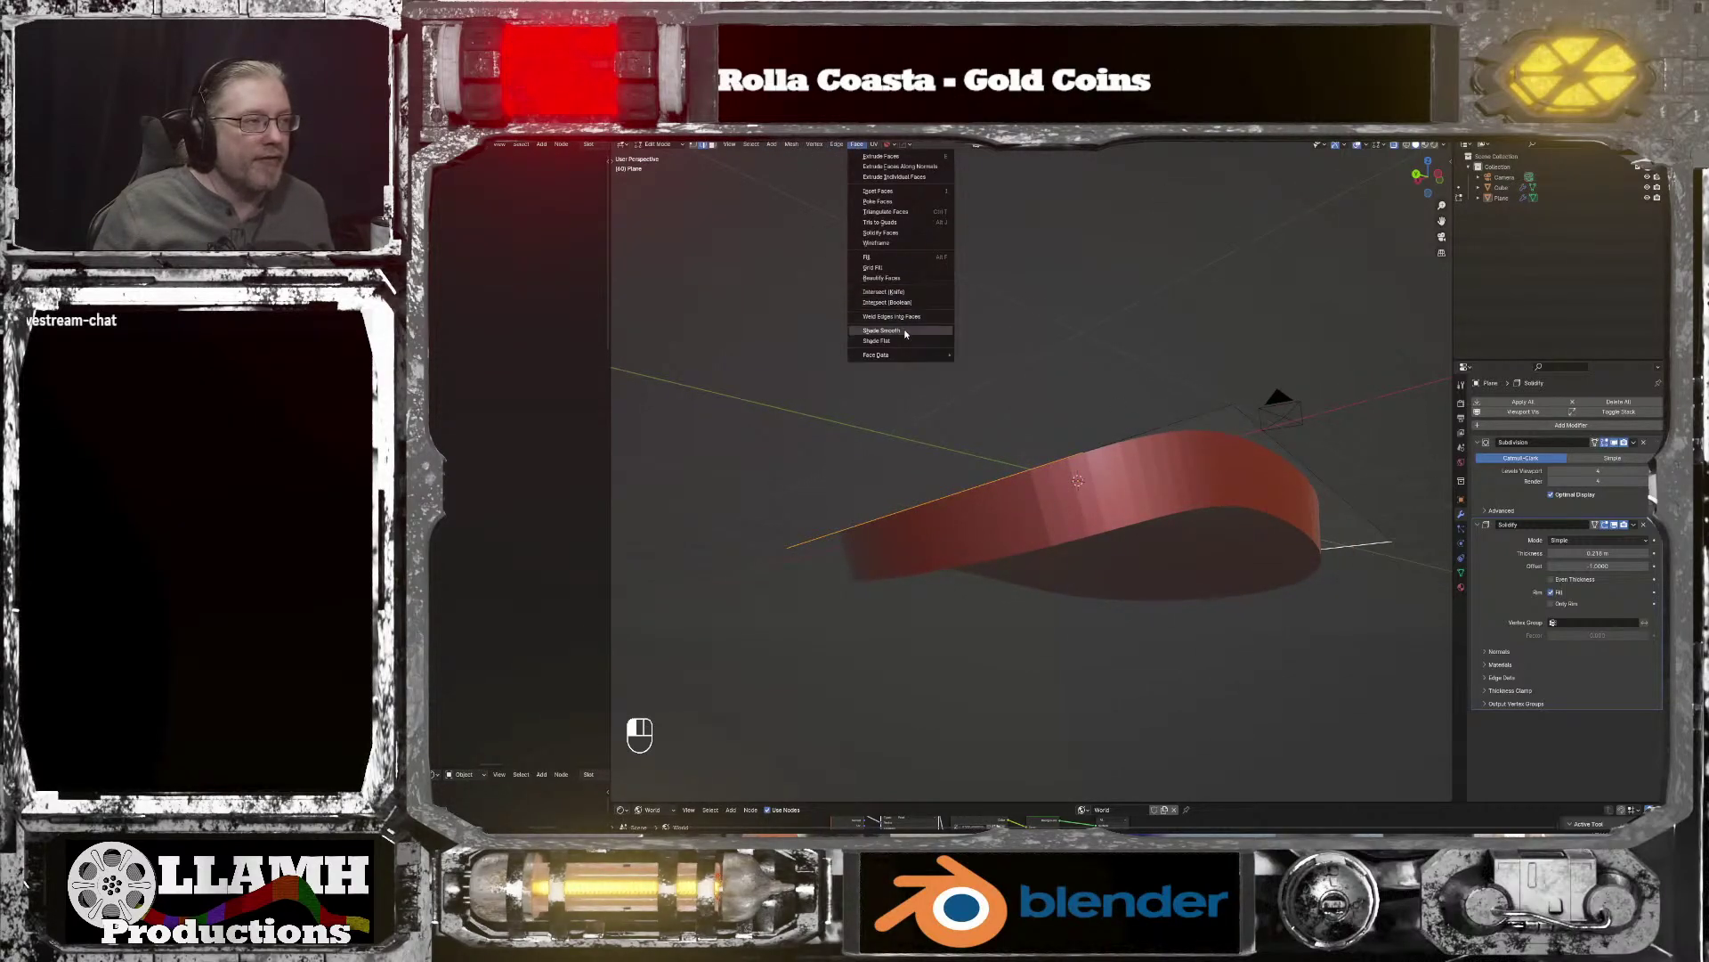
pyautogui.click(906, 333)
pyautogui.press('Tab')
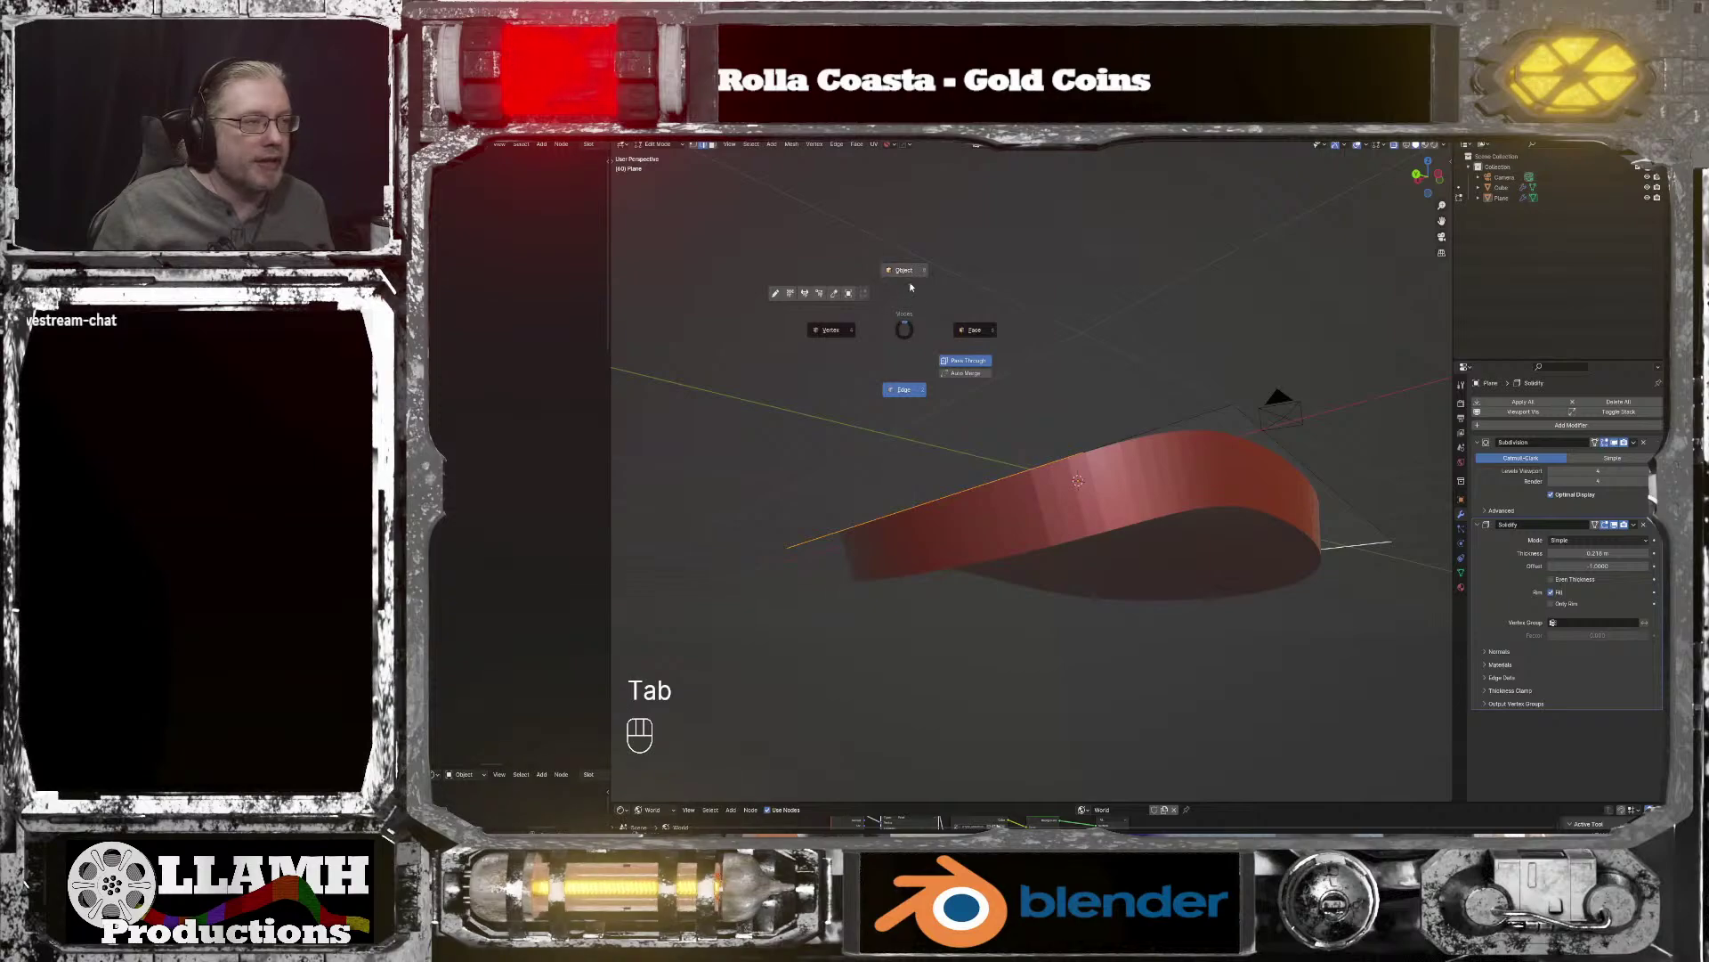
pyautogui.click(917, 273)
pyautogui.click(767, 145)
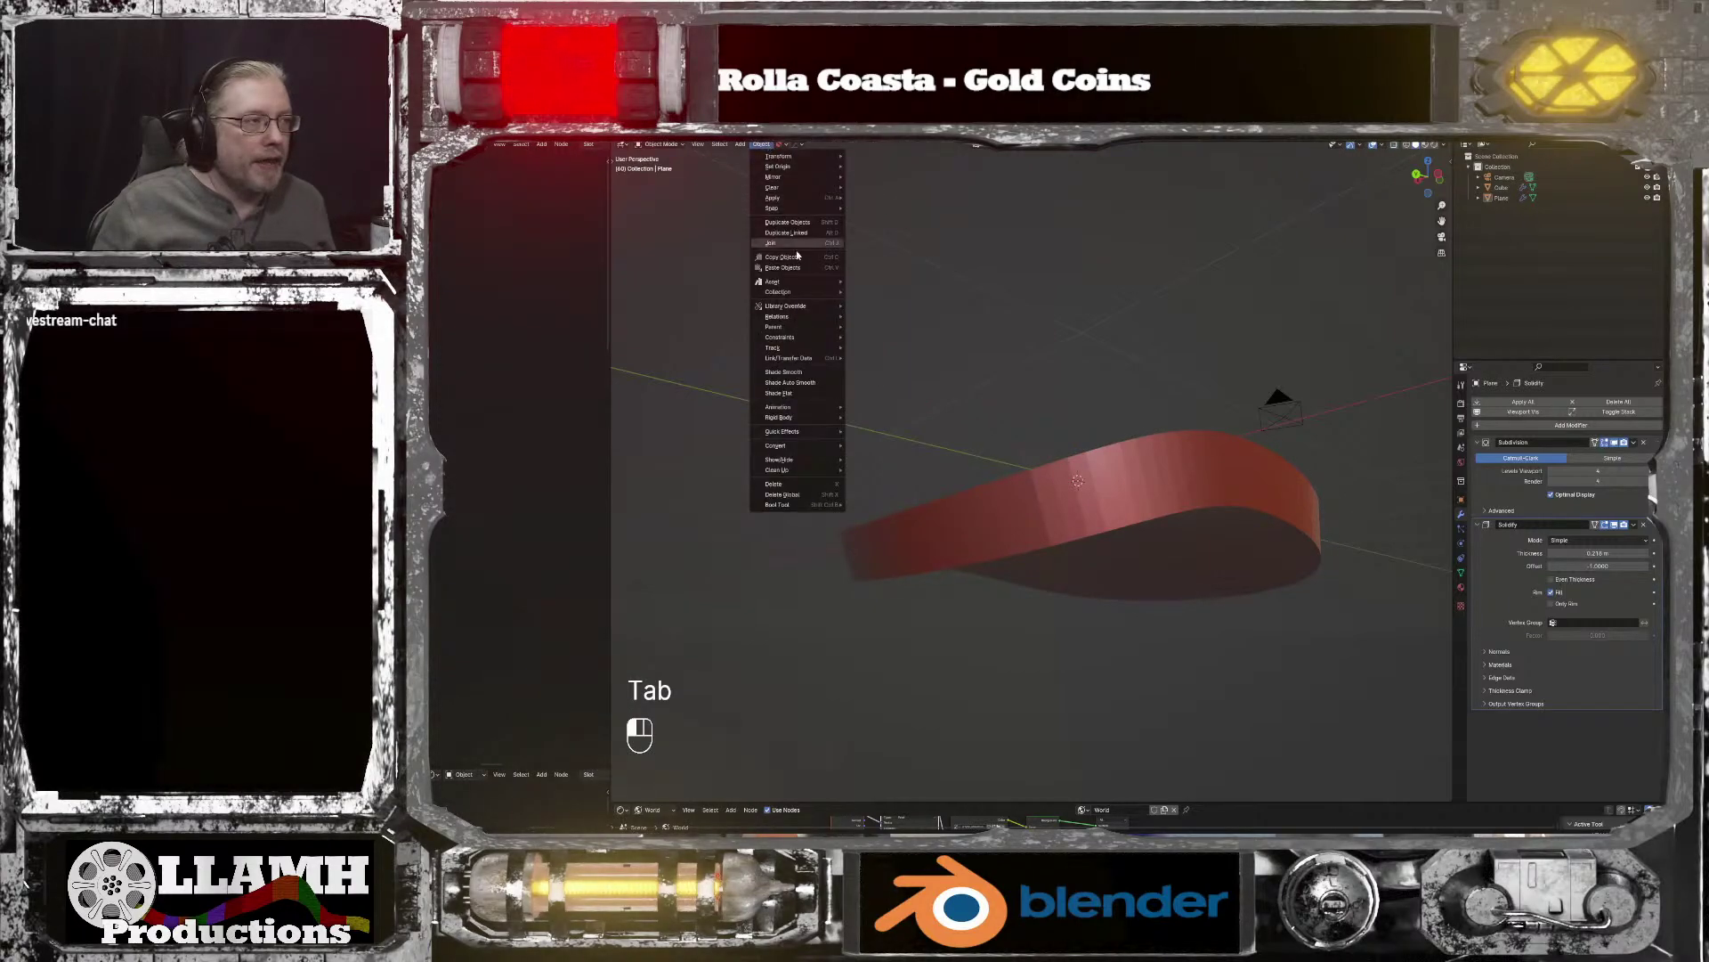
pyautogui.click(823, 392)
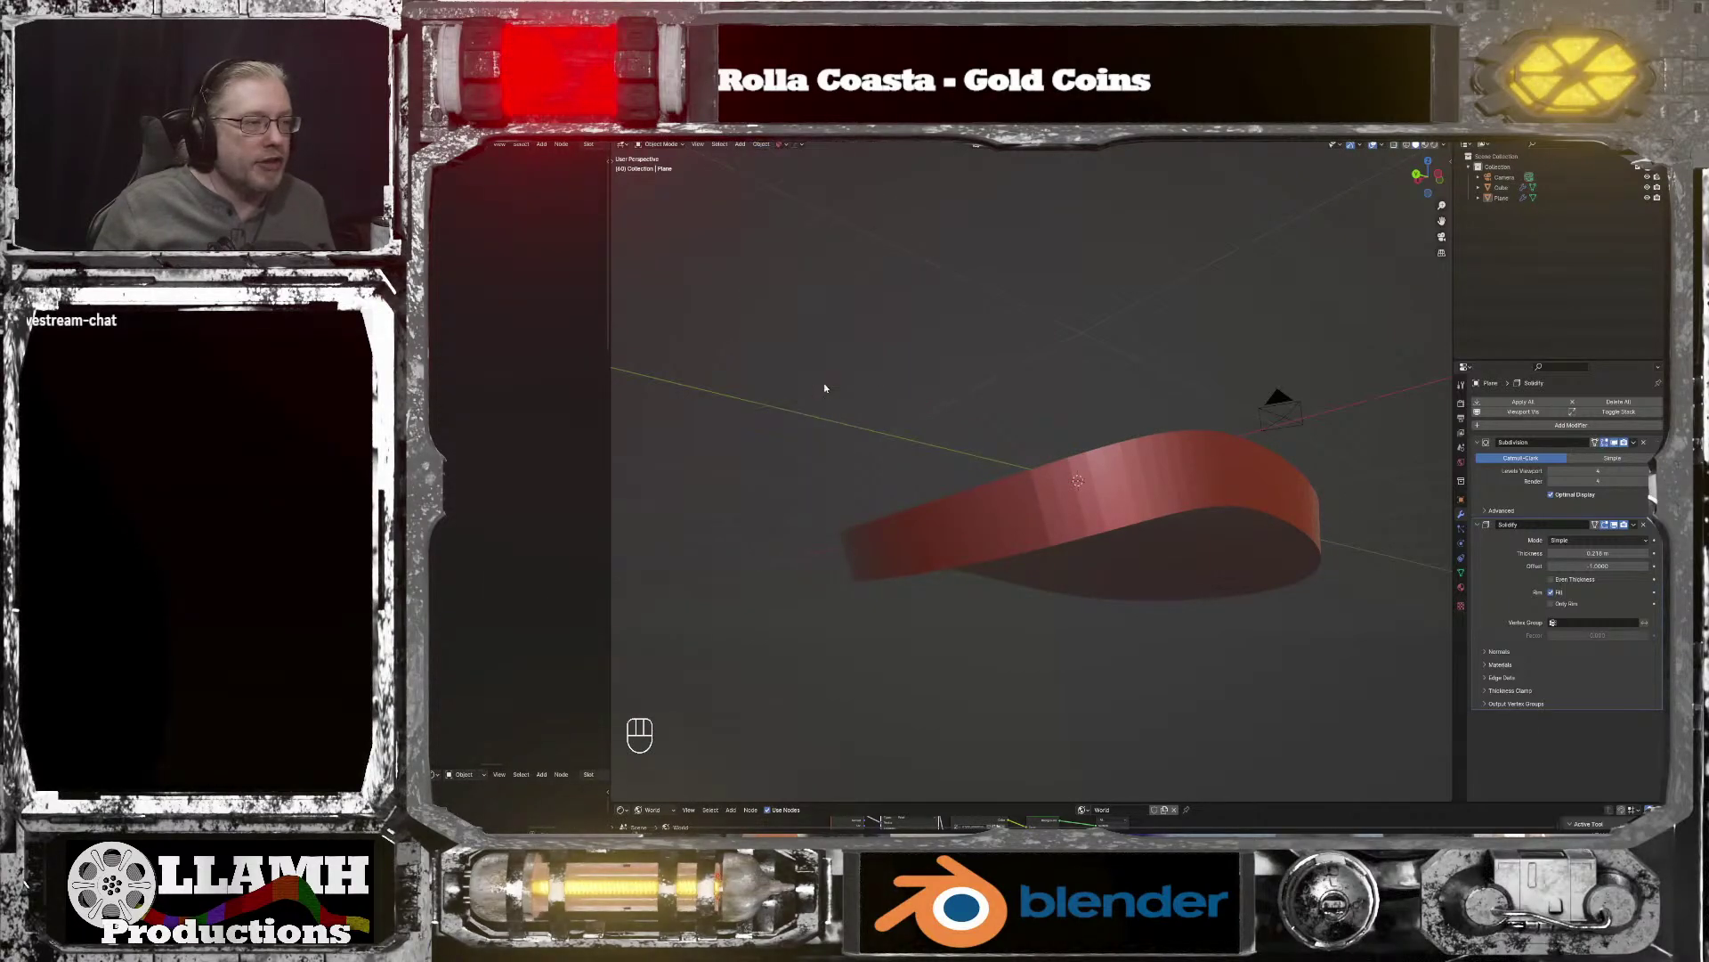
pyautogui.click(1054, 489)
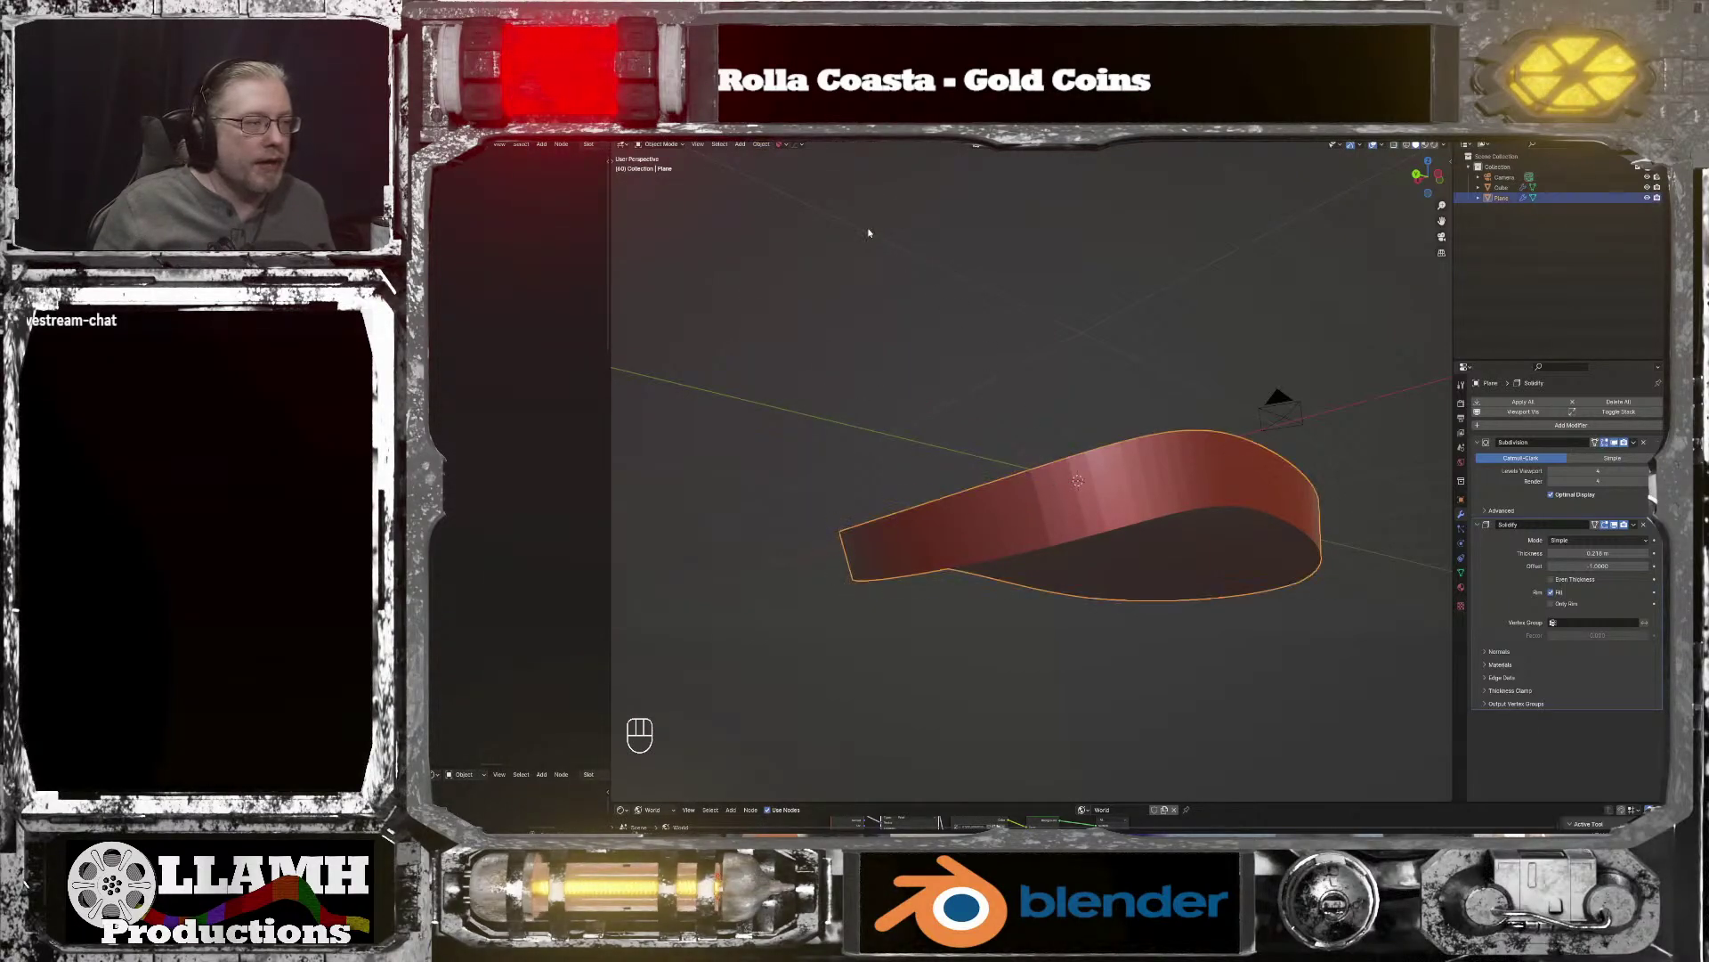
pyautogui.click(762, 145)
pyautogui.click(810, 385)
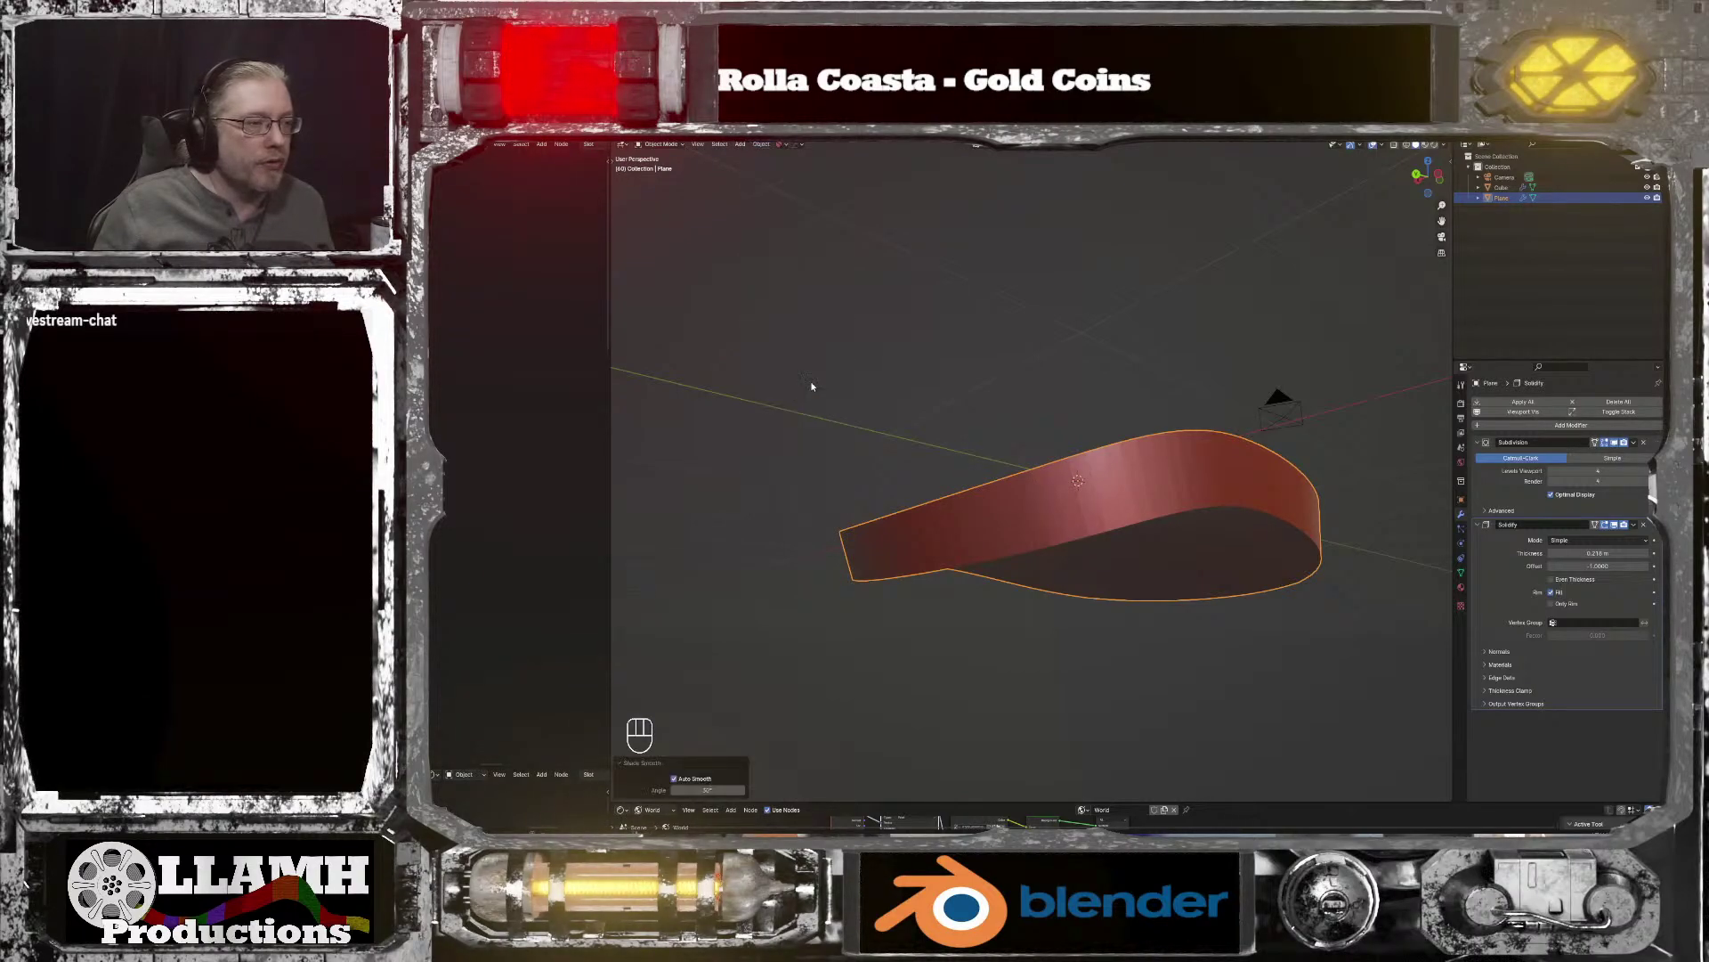
# Step: Enter edit mode on the plane again and remove its Solidify modifier
pyautogui.moveTo(986, 437); pyautogui.dragTo(934, 512, button='middle')
pyautogui.press('Tab')
pyautogui.click(1003, 531)
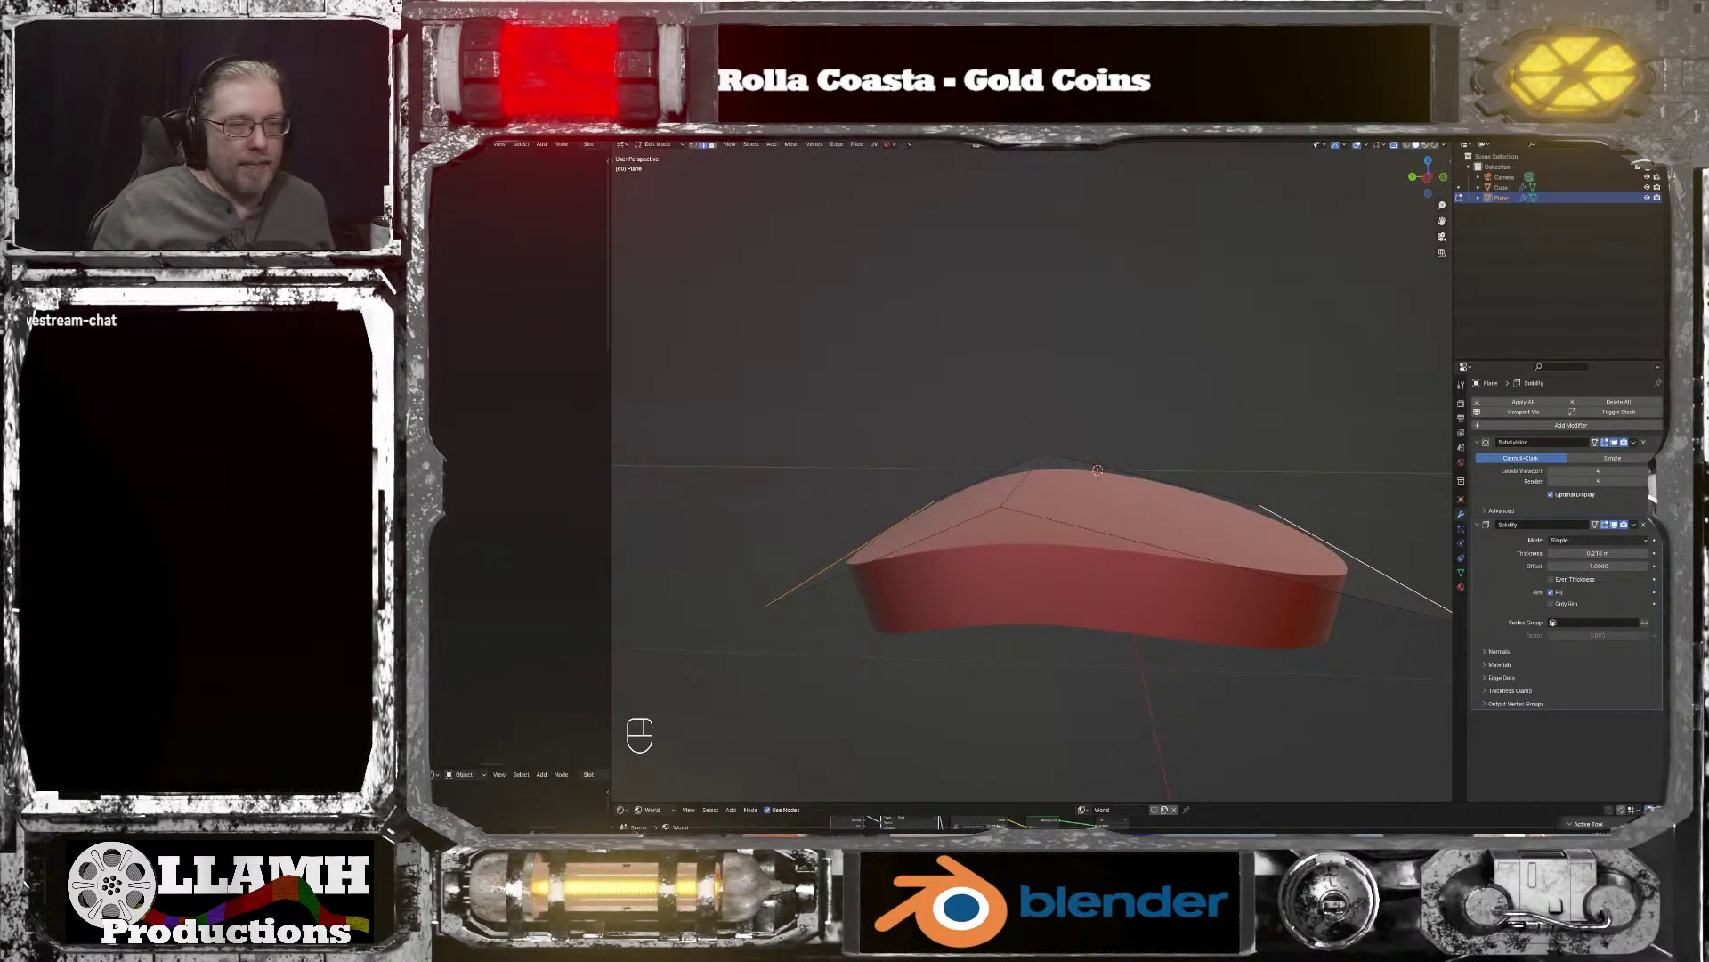
pyautogui.click(1644, 525)
# Step: Scale the plane's two end edges slightly inward along X, then shift them along Y
pyautogui.moveTo(1336, 534); pyautogui.dragTo(1218, 588, button='middle')
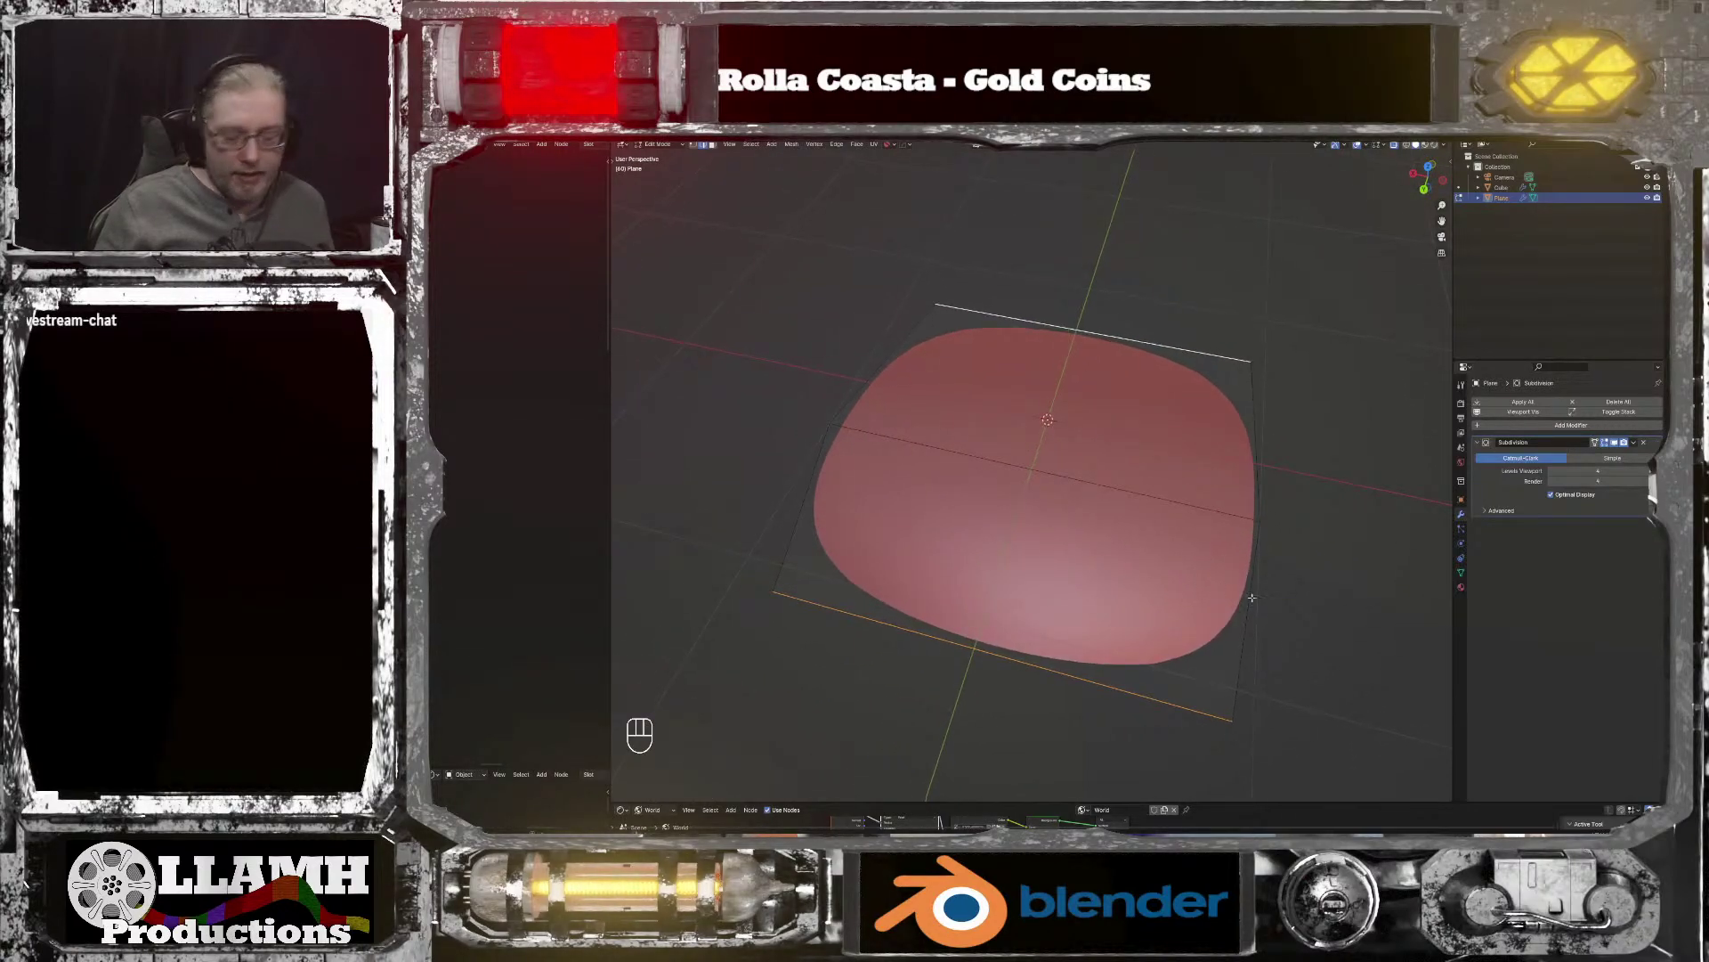
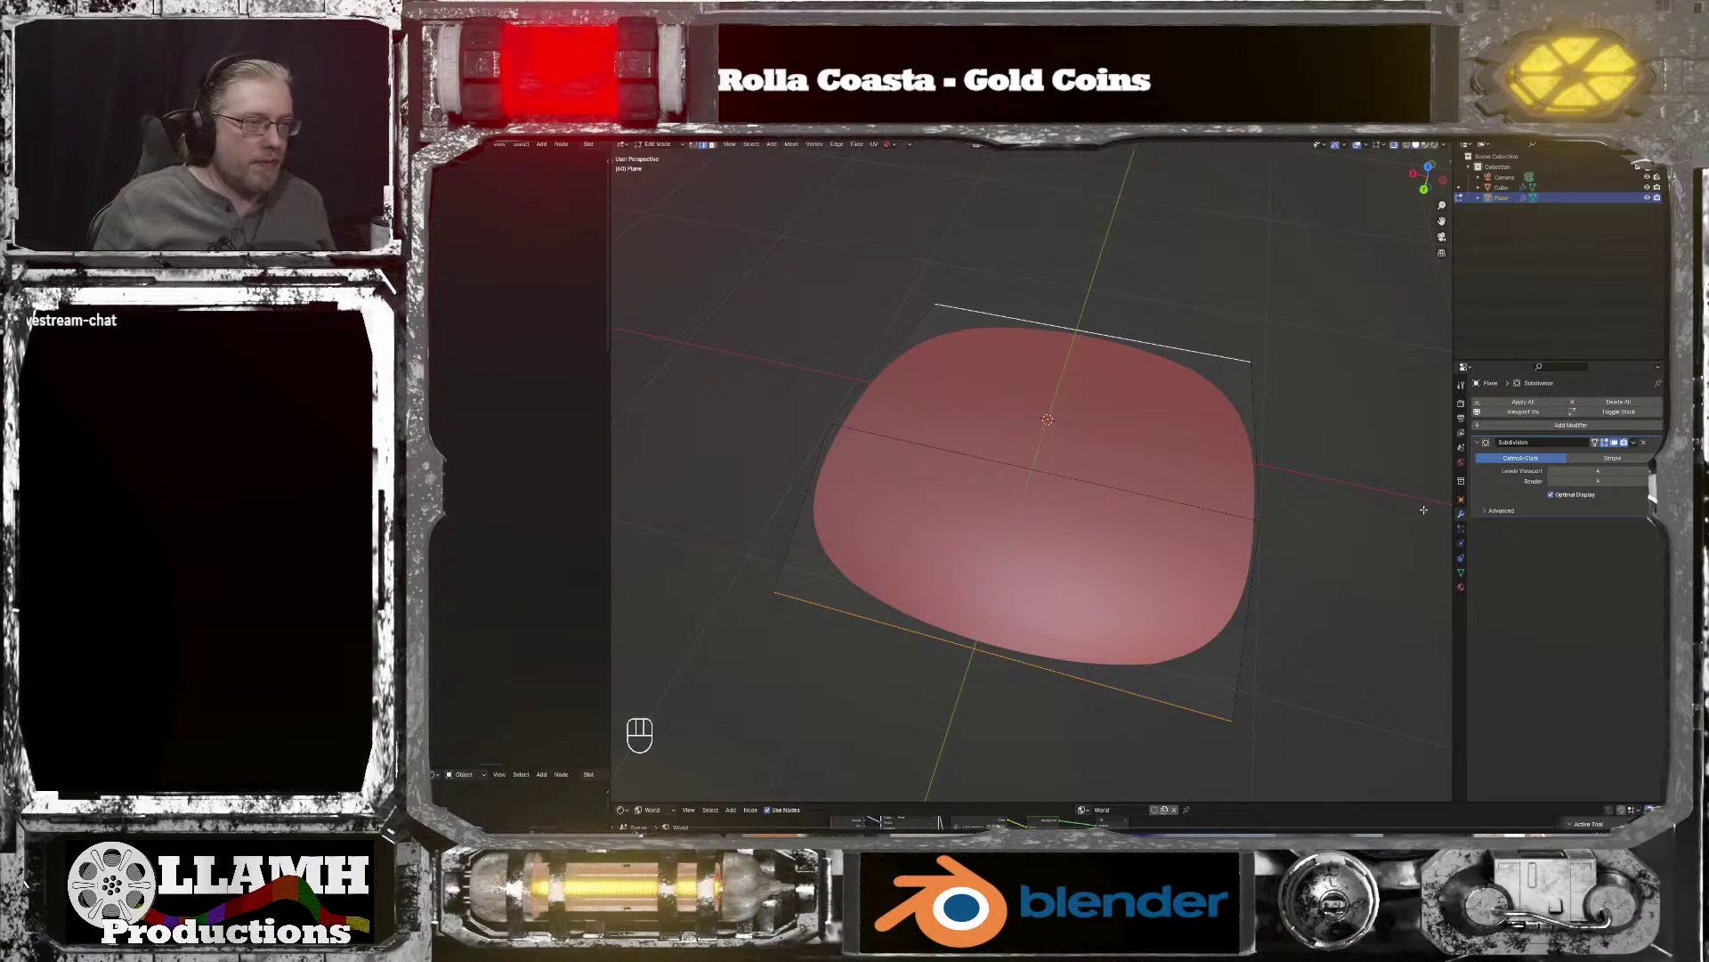
pyautogui.press('s')
pyautogui.press('x')
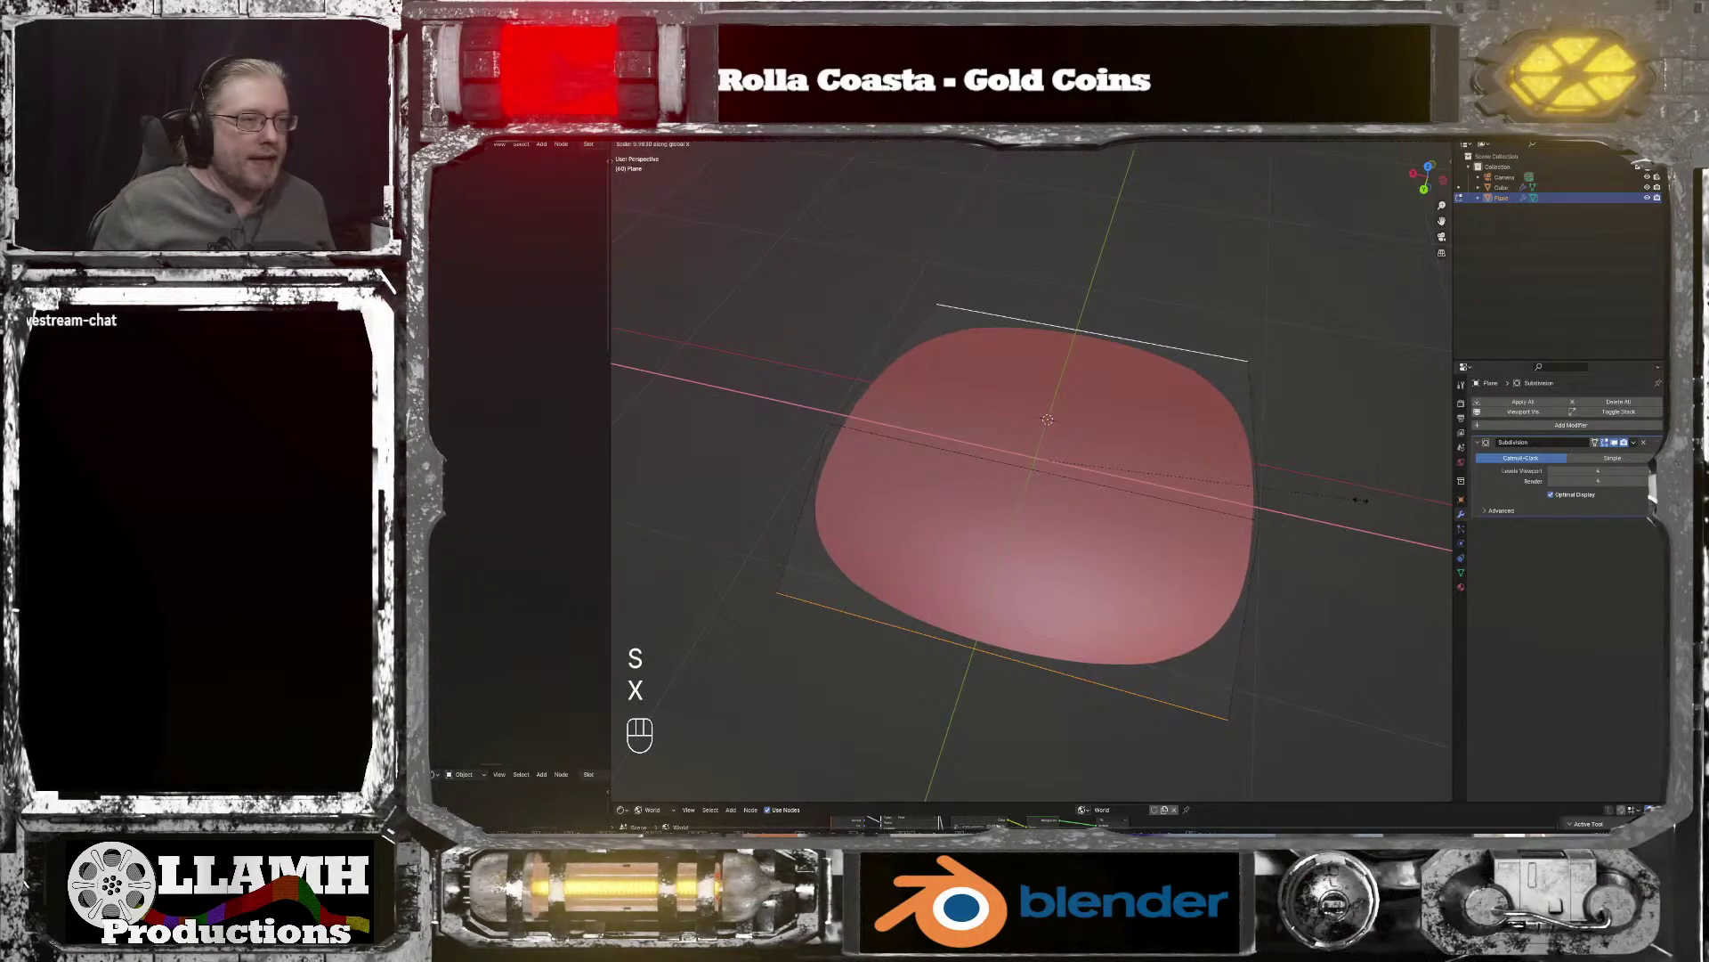
pyautogui.click(1330, 499)
pyautogui.moveTo(1329, 500); pyautogui.dragTo(1185, 474, button='middle')
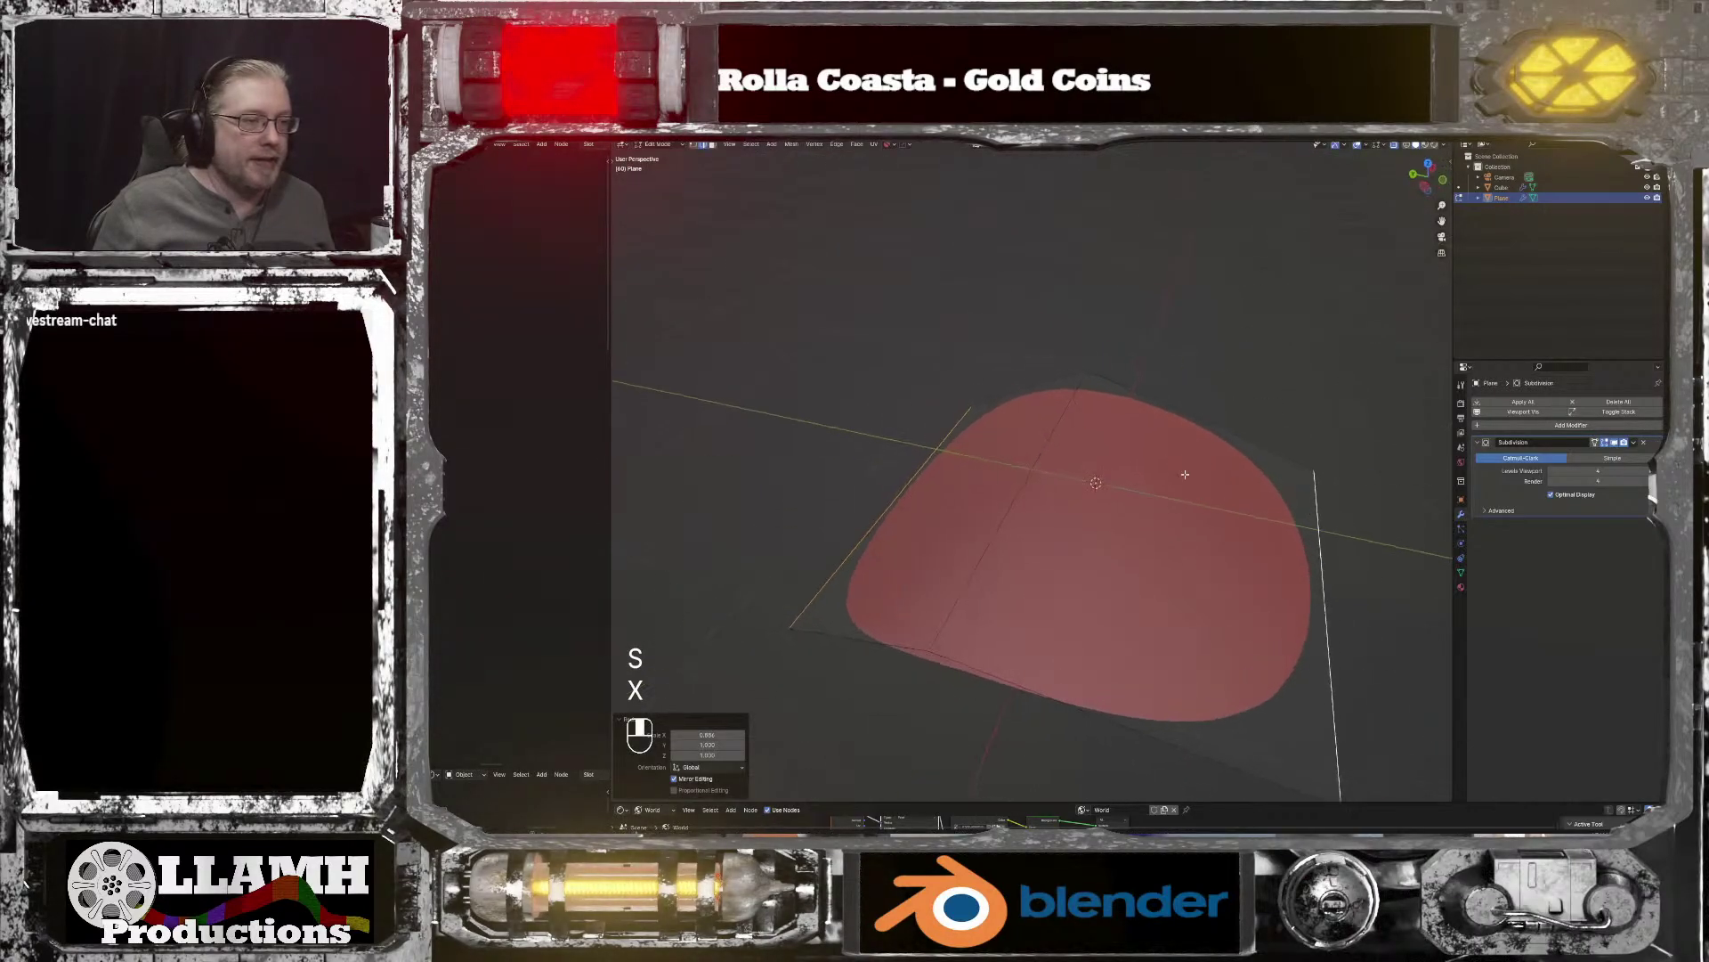
pyautogui.press('g')
pyautogui.press('y')
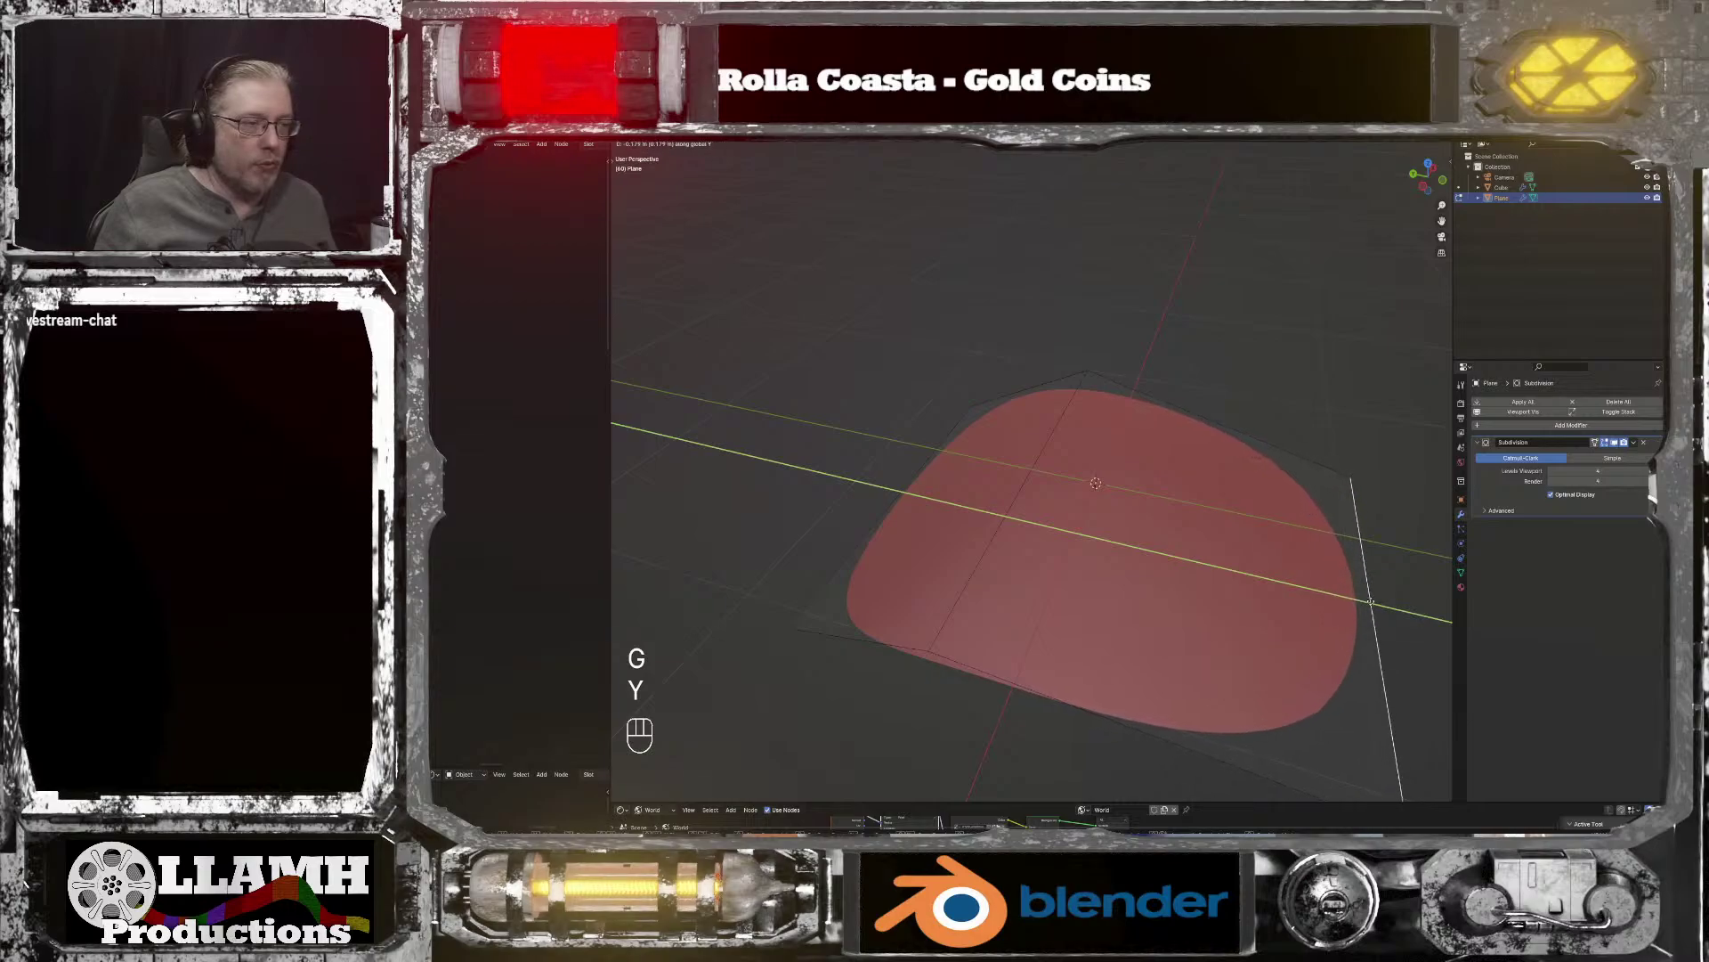
pyautogui.click(1398, 615)
# Step: Select all of the plane's outer edges and extrude them downward along Z to form side walls
pyautogui.moveTo(1398, 614); pyautogui.dragTo(1341, 542, button='middle')
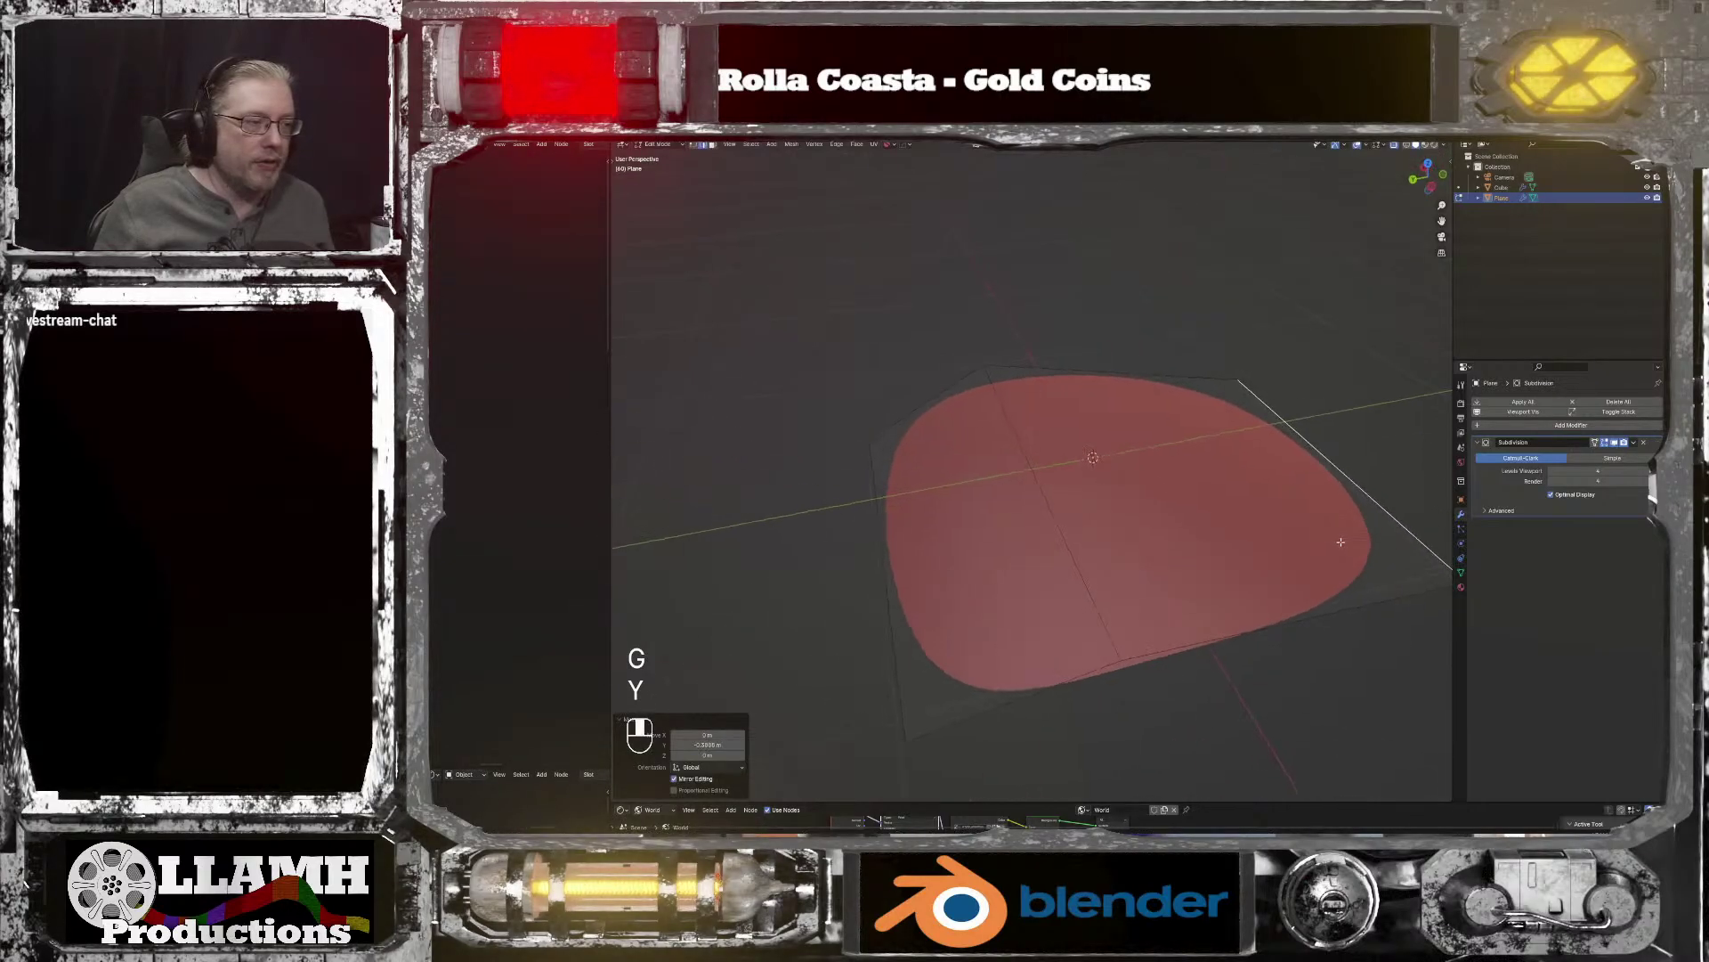
pyautogui.keyDown('shift'); pyautogui.click(1119, 666); pyautogui.keyUp('shift')
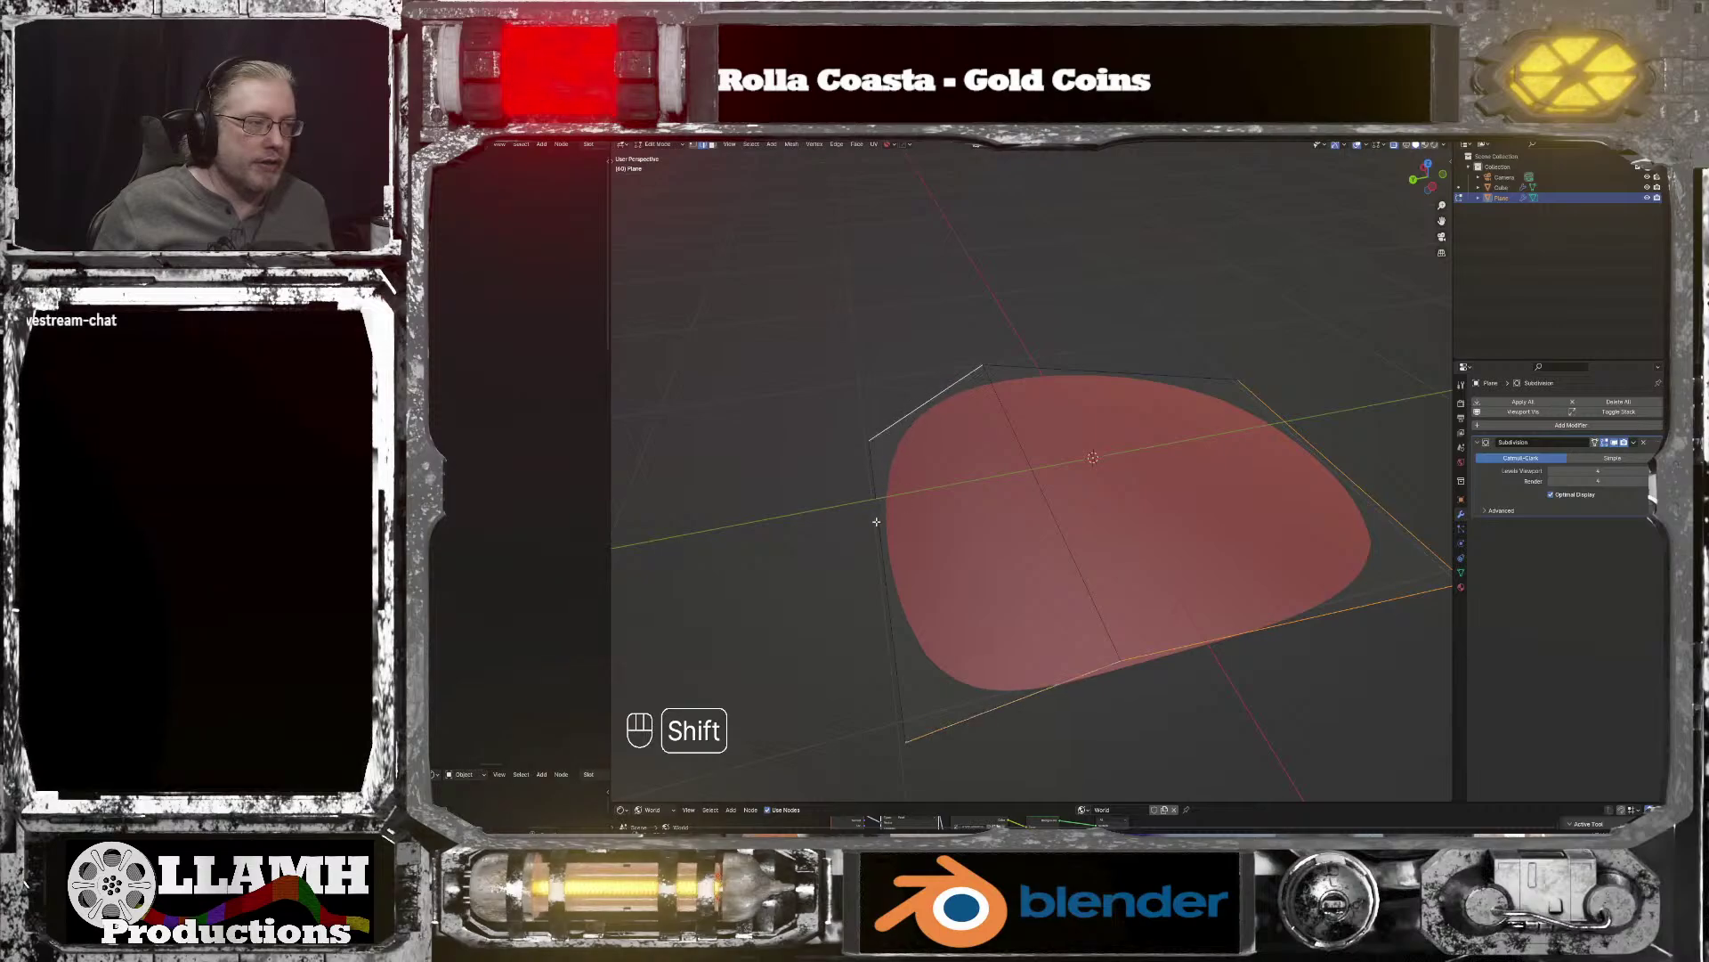
pyautogui.moveTo(1096, 371); pyautogui.dragTo(1096, 308, button='middle')
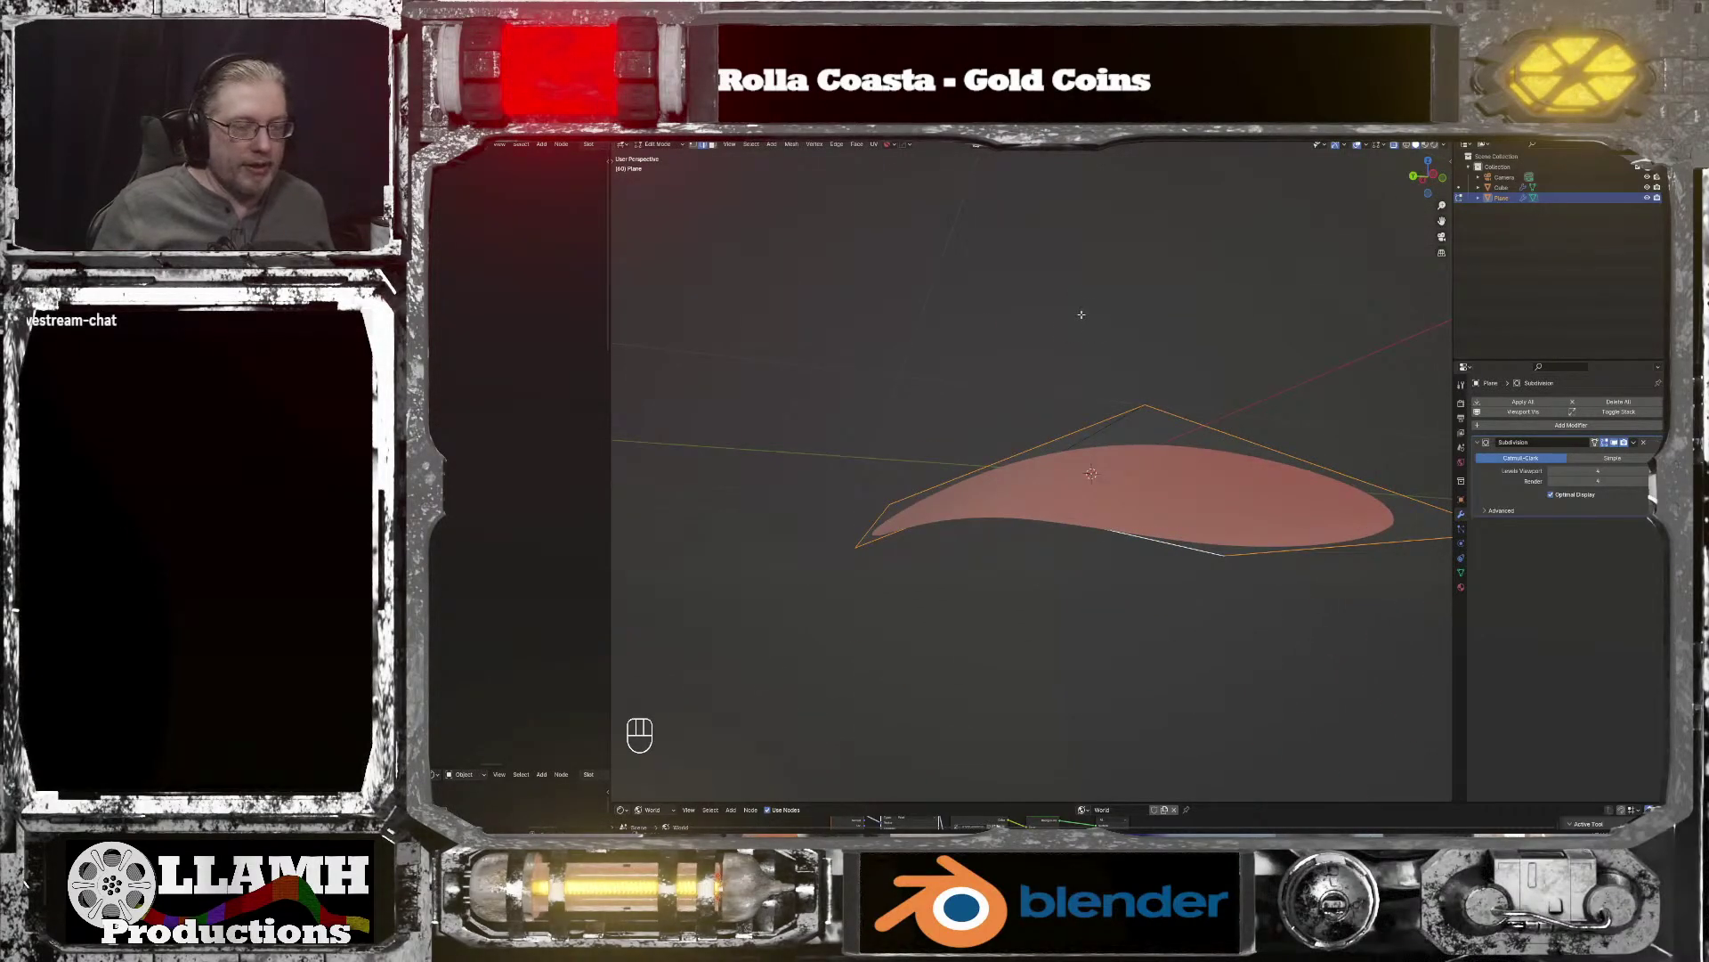
pyautogui.press('z')
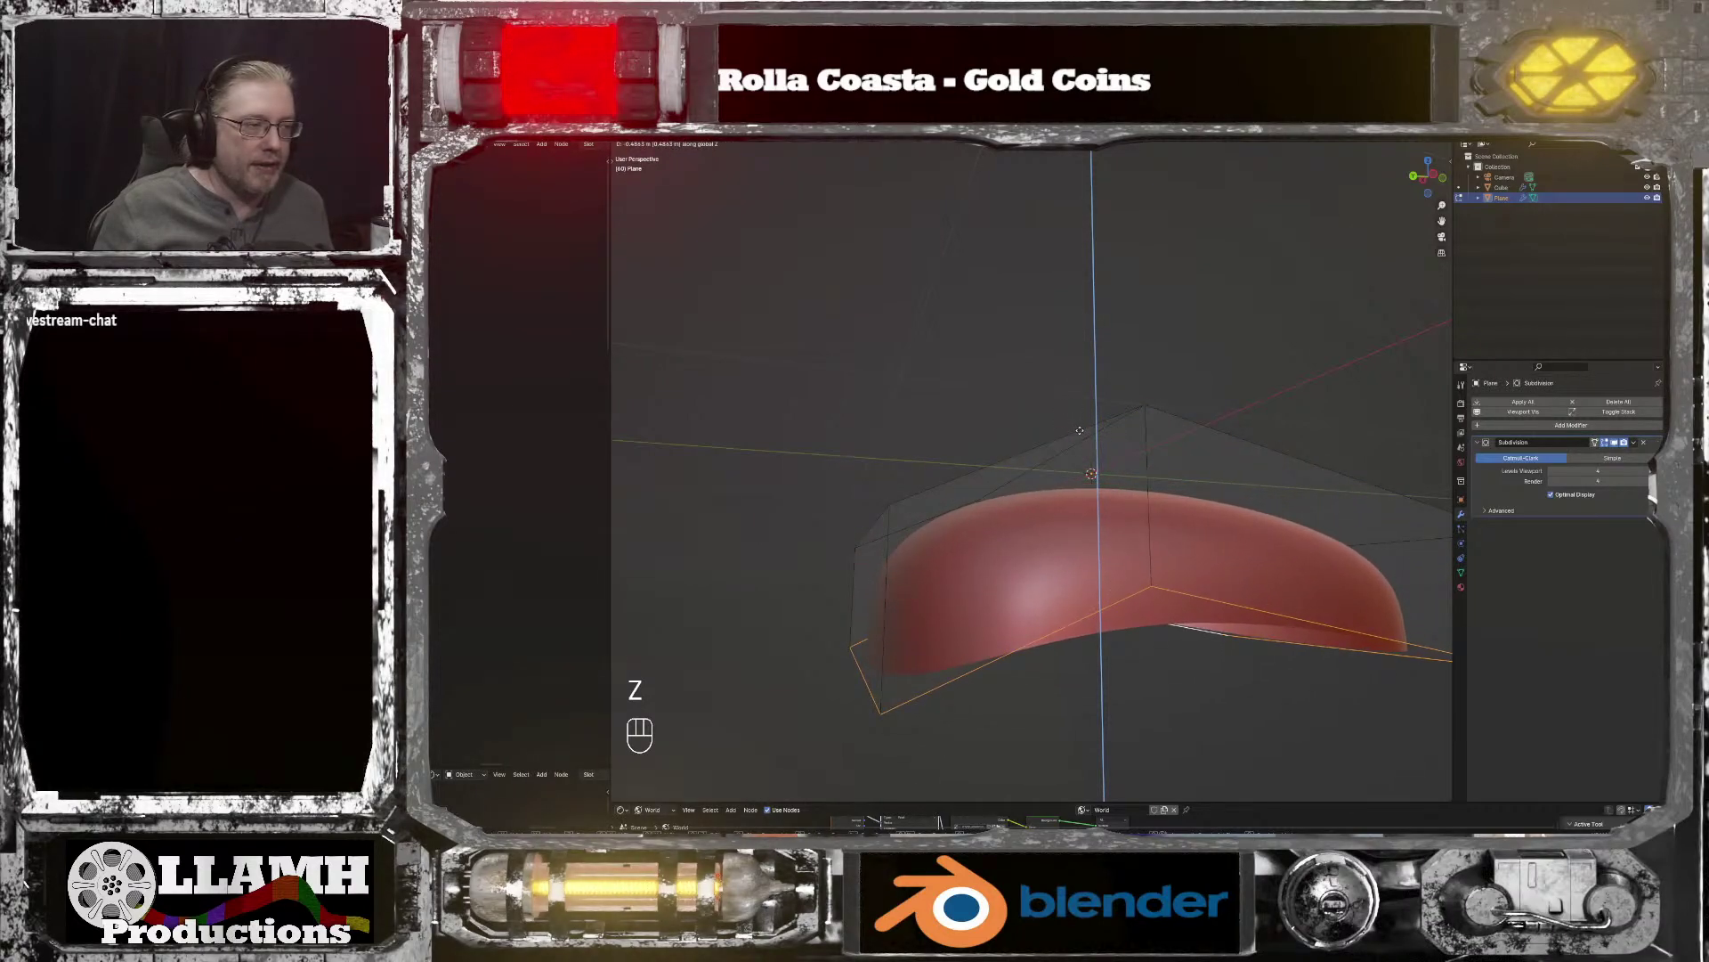
pyautogui.click(1080, 431)
# Step: Fill the shape's open underside with a single face and flatten it by scaling to 0 along Z
pyautogui.moveTo(1089, 524); pyautogui.dragTo(1059, 508, button='middle')
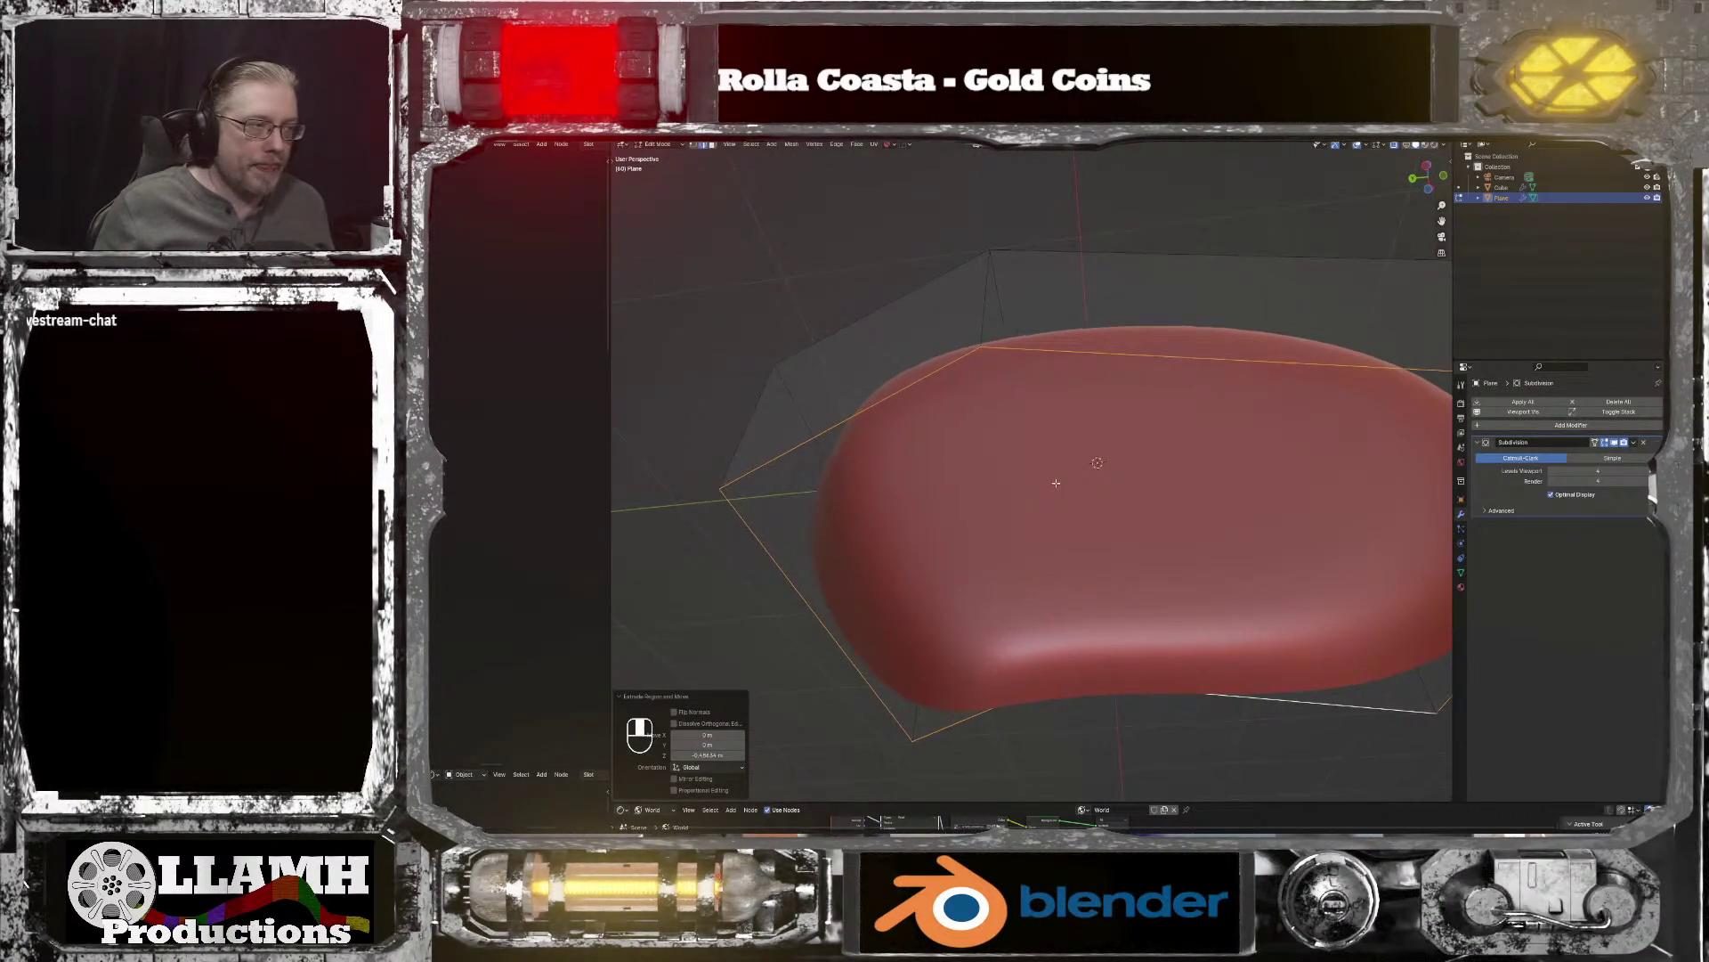
pyautogui.scroll(-2, 1058, 506)
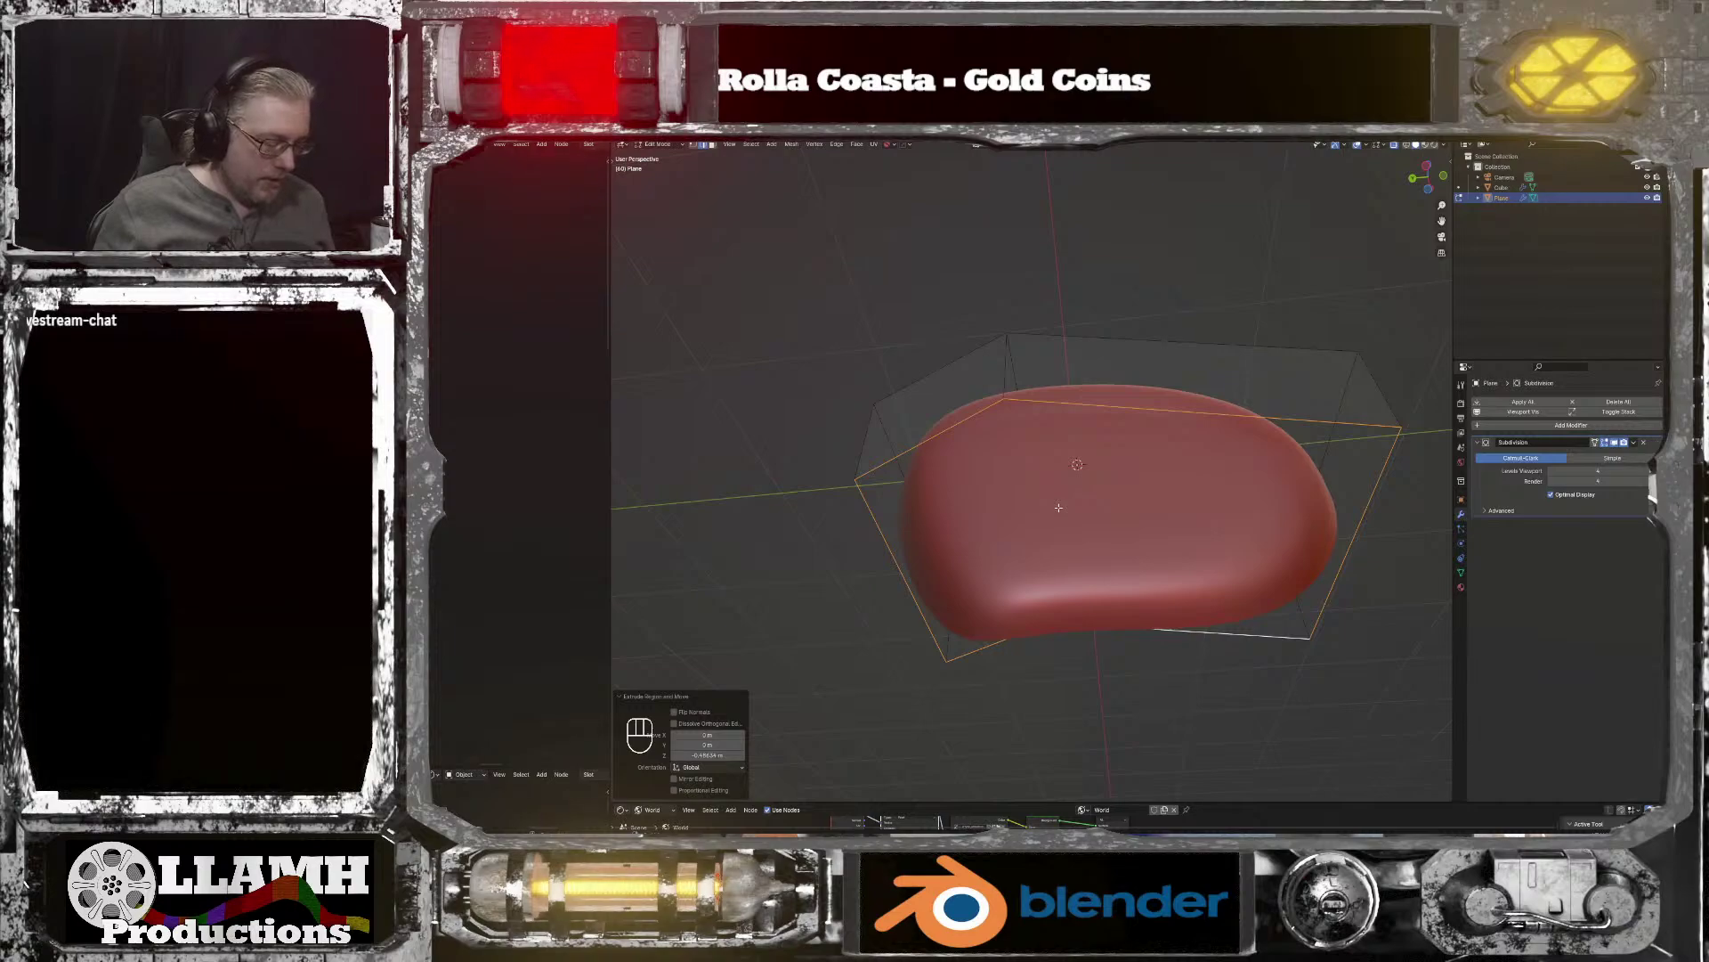
pyautogui.press('f')
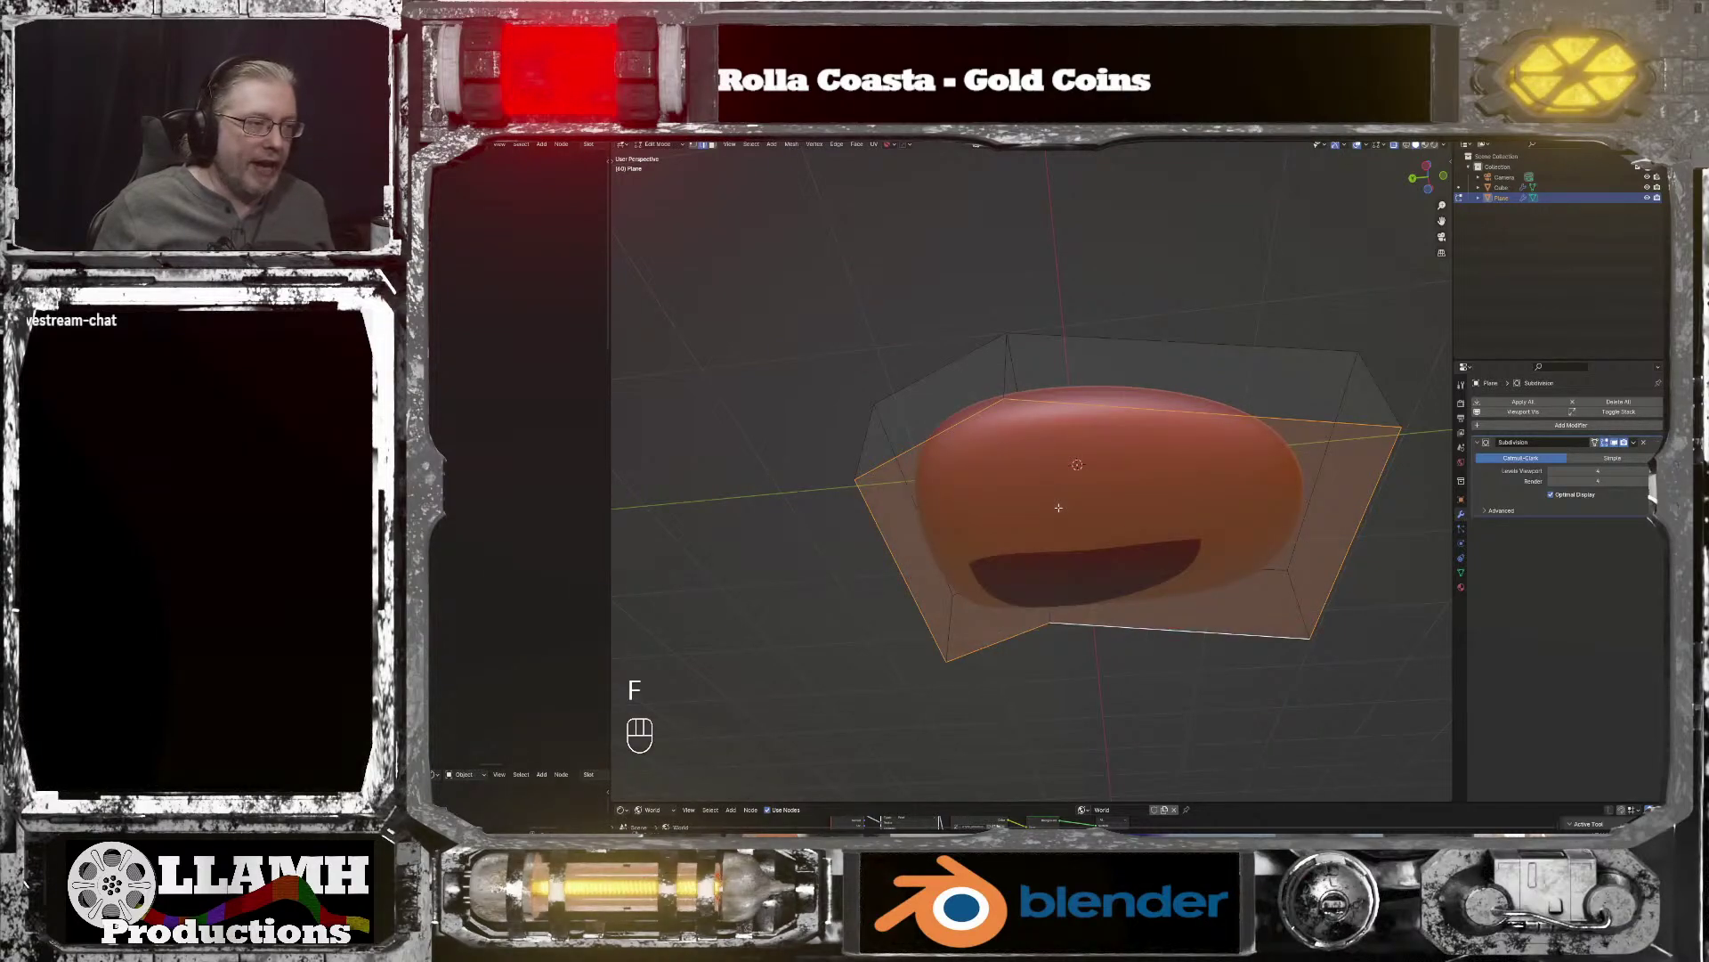
pyautogui.moveTo(1067, 511); pyautogui.dragTo(1111, 568, button='middle')
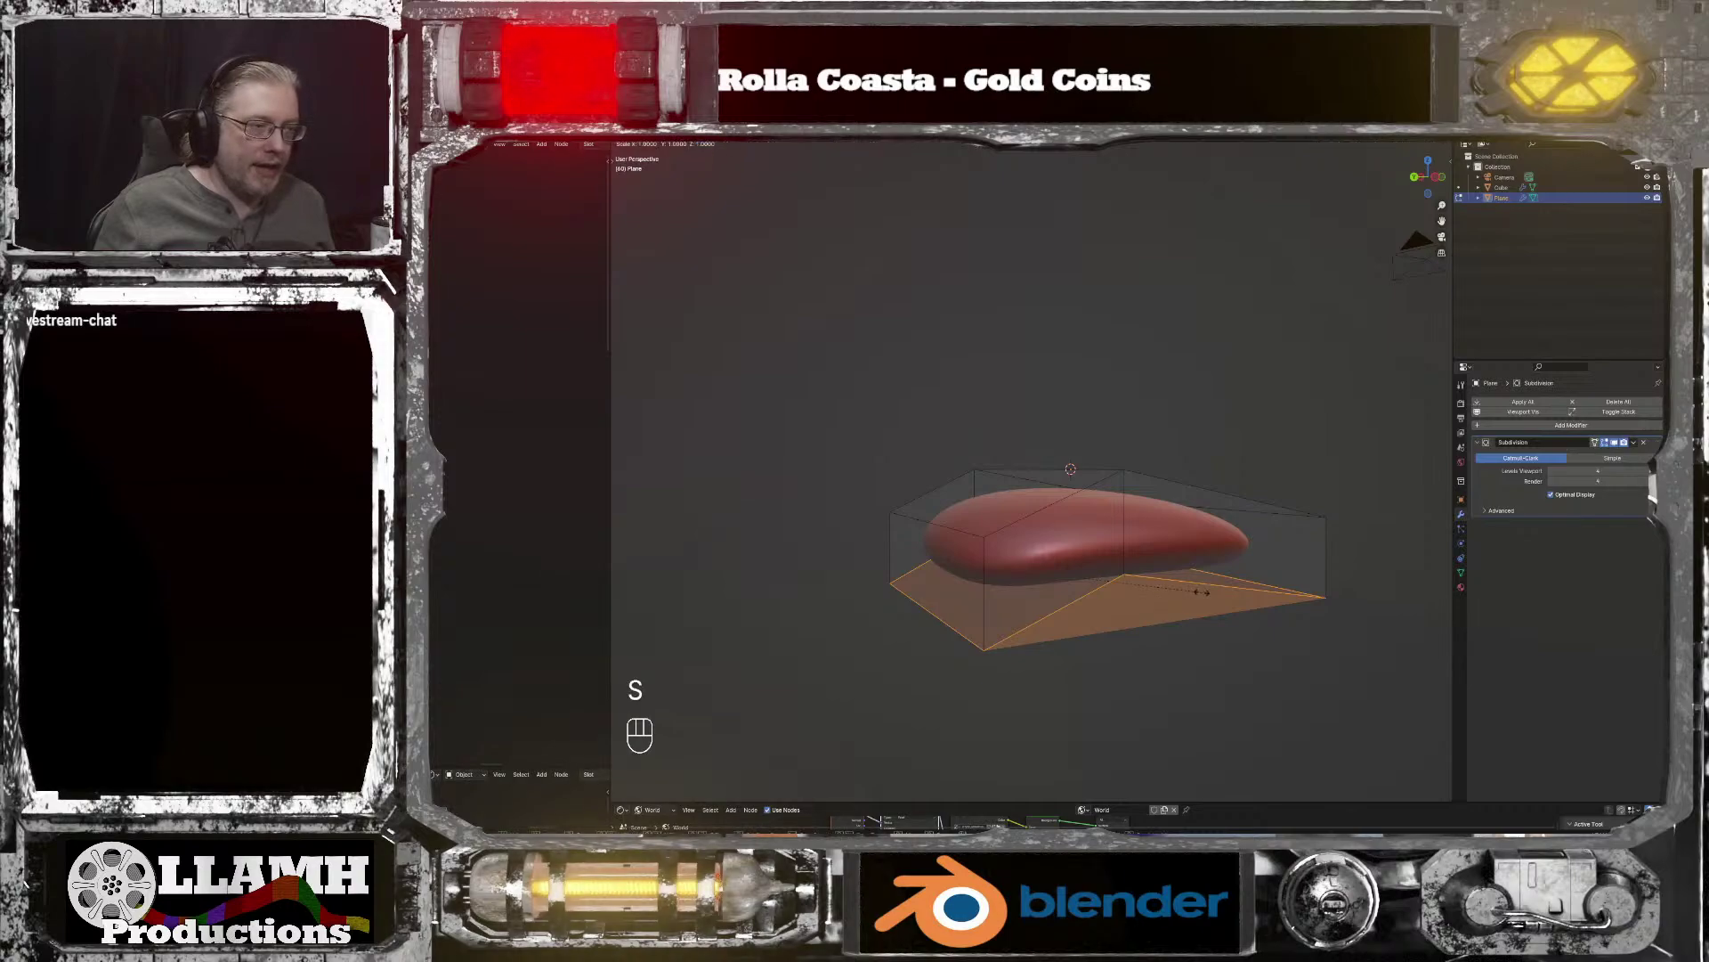
pyautogui.press('z')
pyautogui.press('x')
pyautogui.press('z')
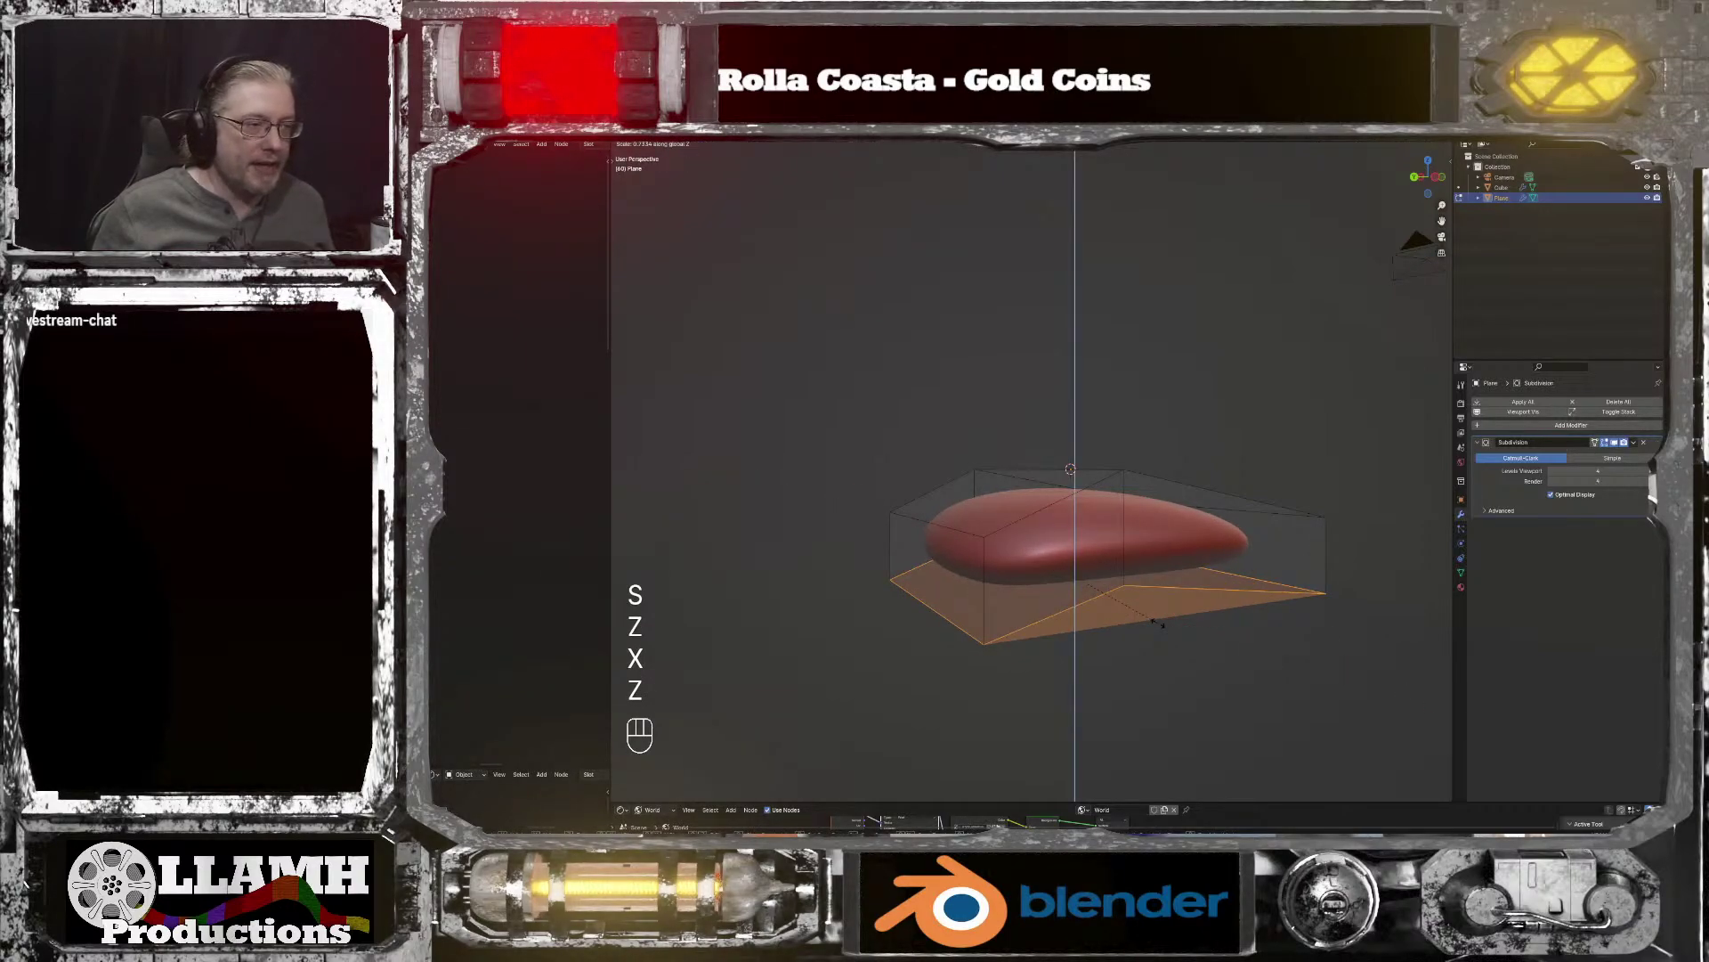
pyautogui.press('KP_0')
pyautogui.press('KP_Enter')
# Step: Lower the flat bottom face along Z and put a narrow bevel on its edges
pyautogui.moveTo(1182, 598); pyautogui.dragTo(1108, 572, button='middle')
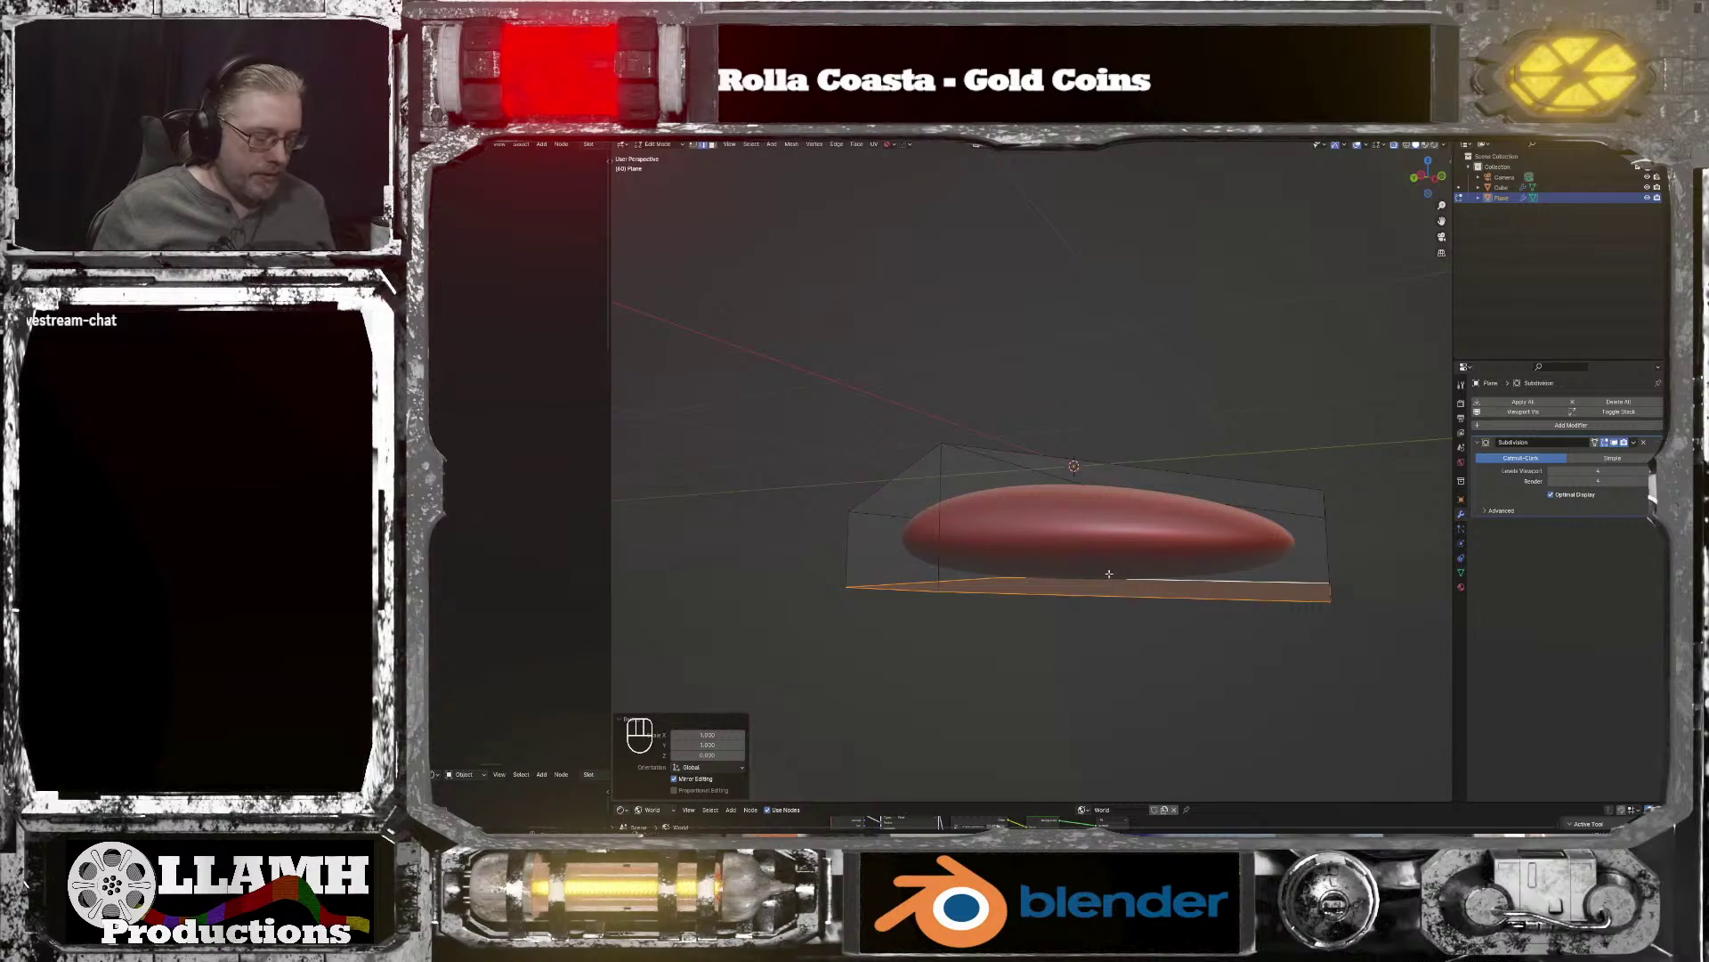
pyautogui.press('g')
pyautogui.press('z')
pyautogui.click(1128, 610)
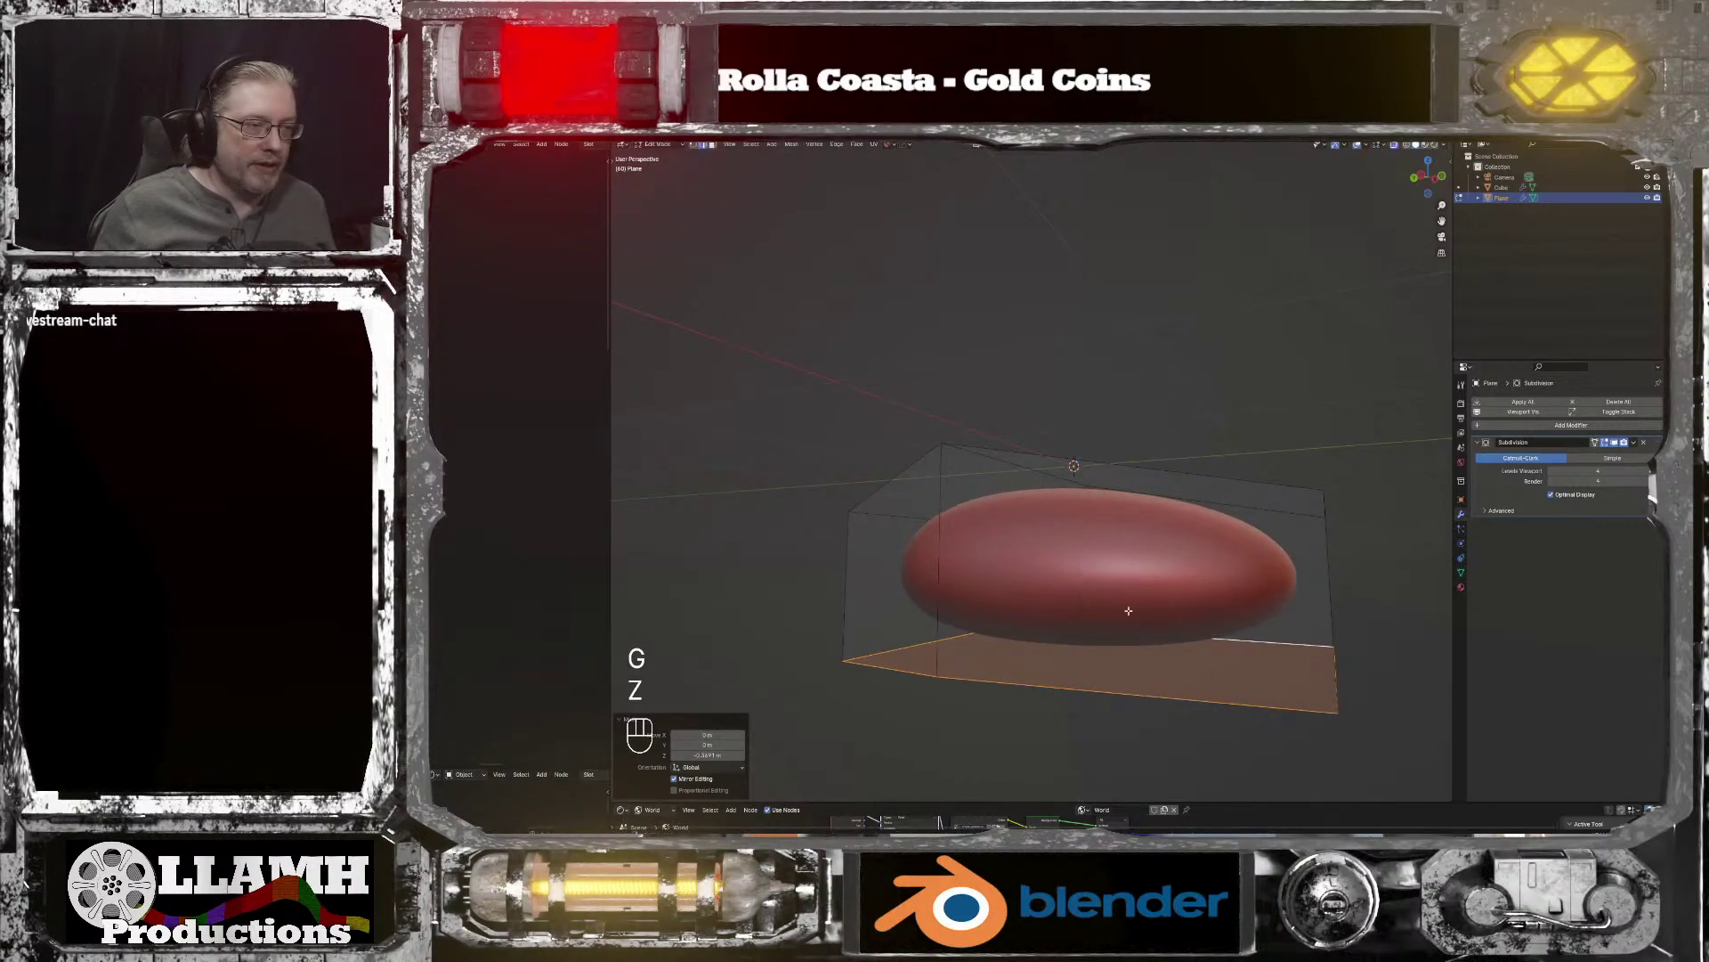
pyautogui.moveTo(1128, 610); pyautogui.dragTo(1273, 588, button='middle')
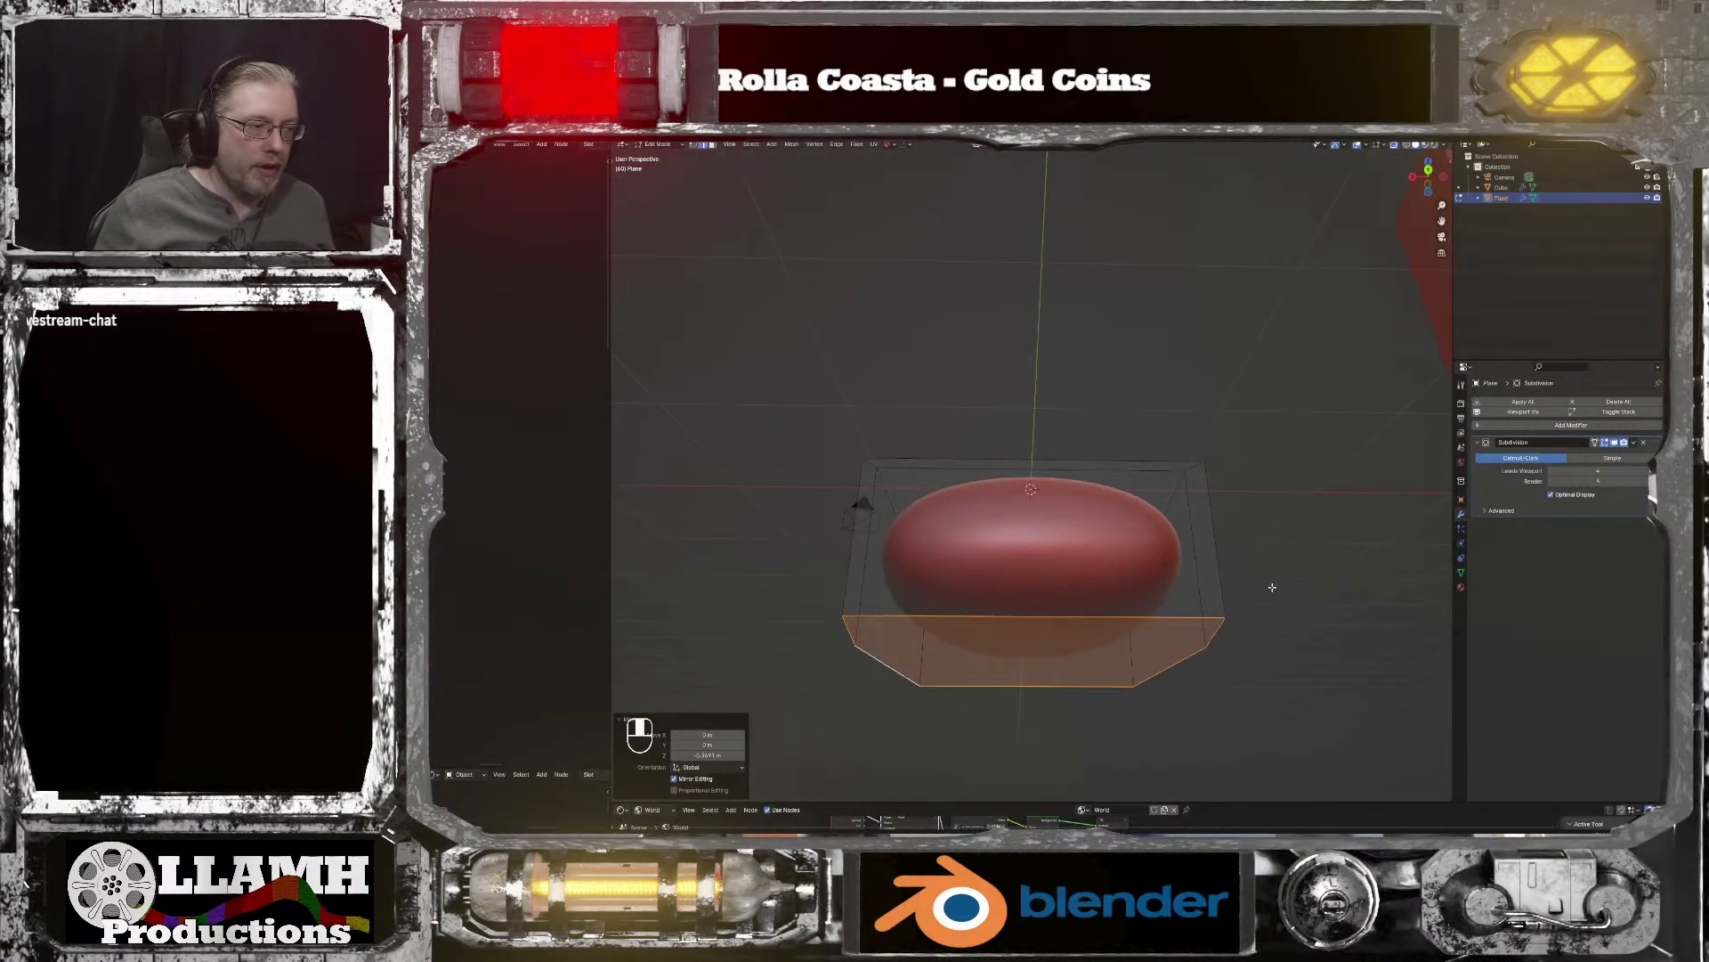
pyautogui.hotkey('ctrl', 'b')
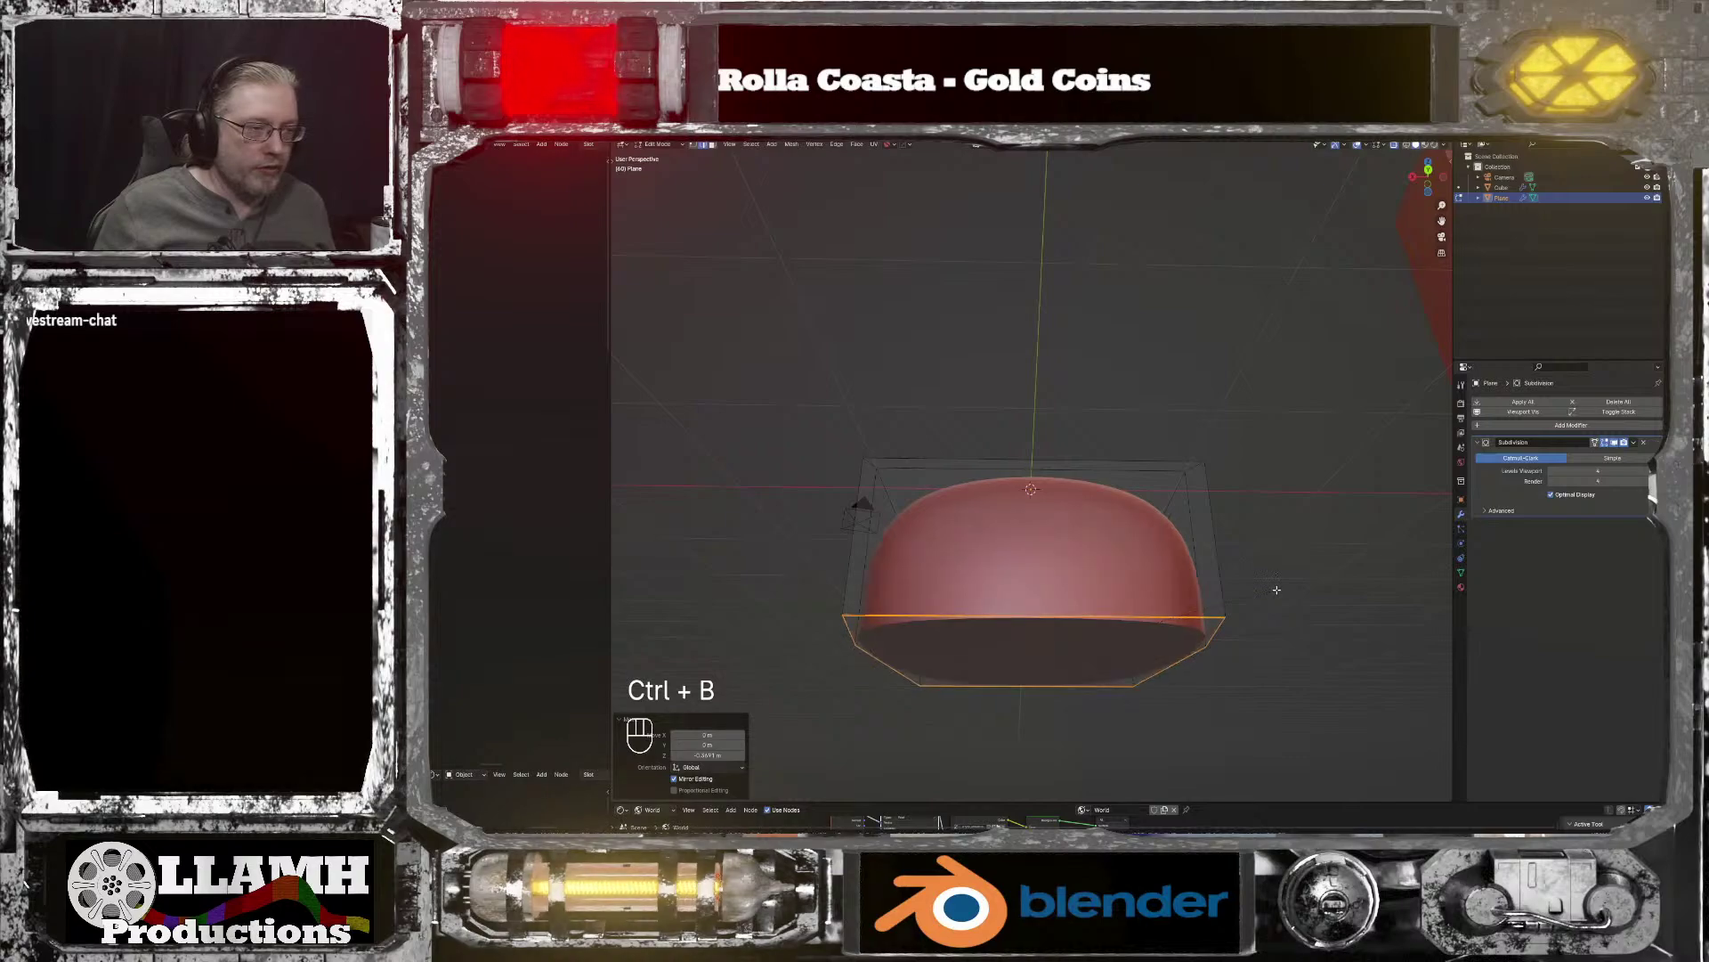
pyautogui.click(1282, 592)
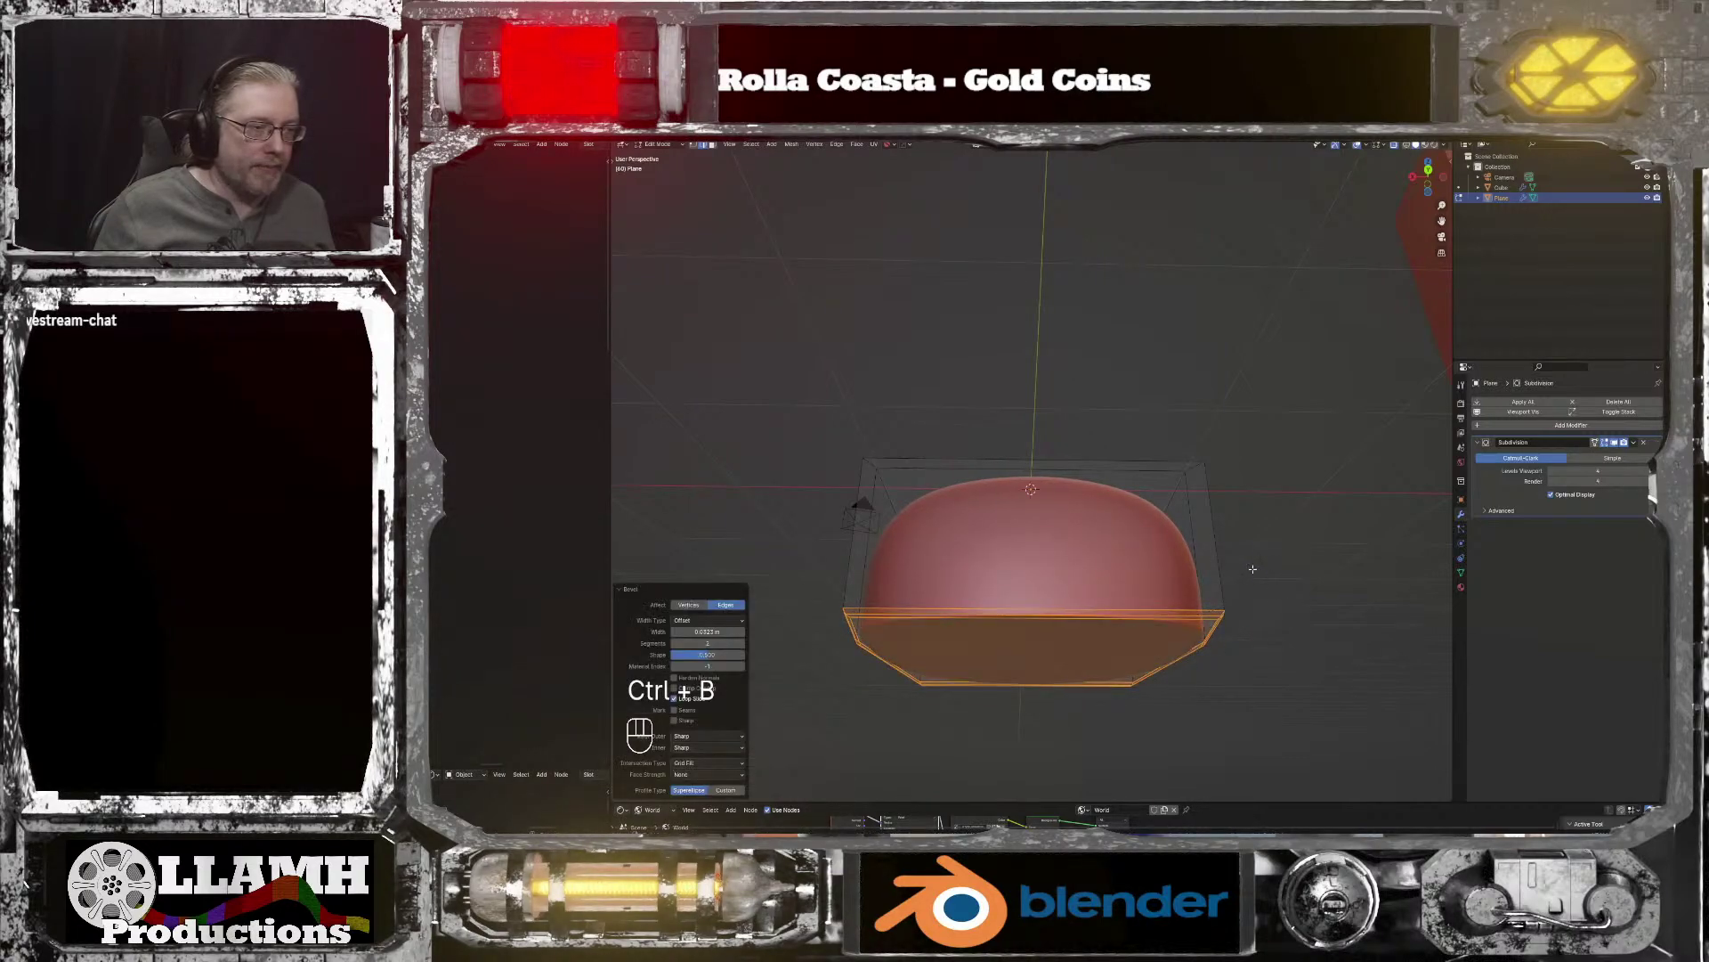
pyautogui.moveTo(1282, 592); pyautogui.dragTo(1086, 613, button='middle')
# Step: Undo the bevel, lowering, flattening and fill of the bottom face, back to the open extruded walls
pyautogui.hotkey('ctrl', 'z')
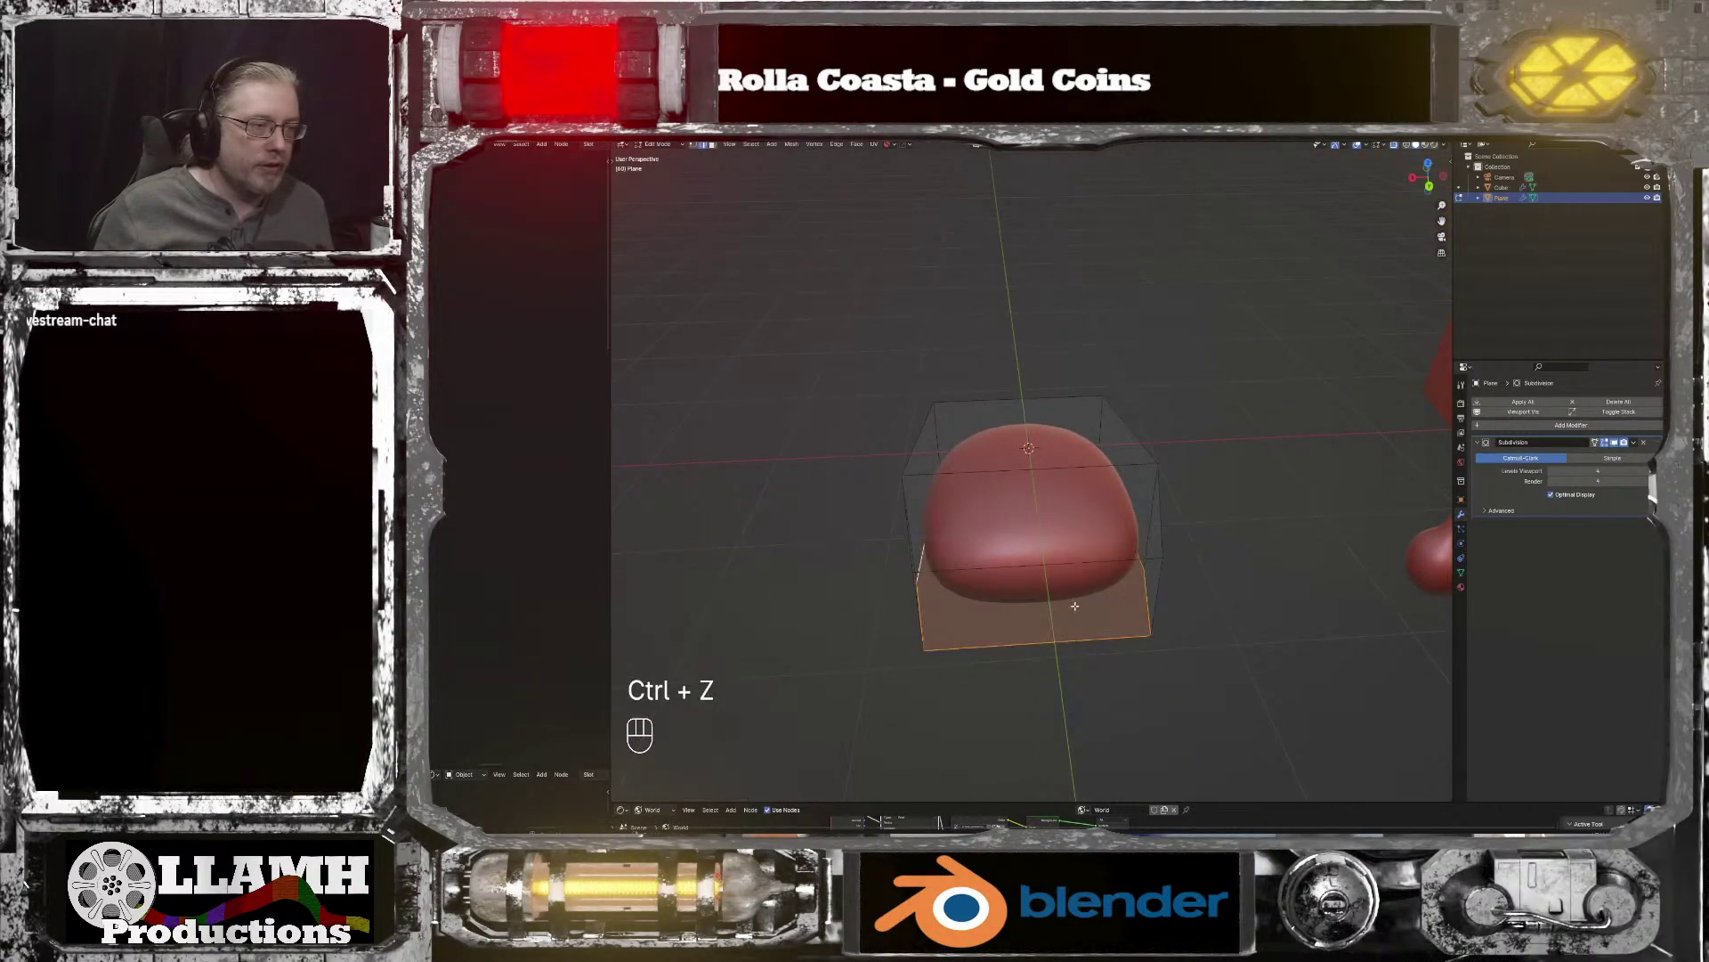
pyautogui.hotkey('ctrl', 'z')
pyautogui.hotkey('ctrl', 'z')
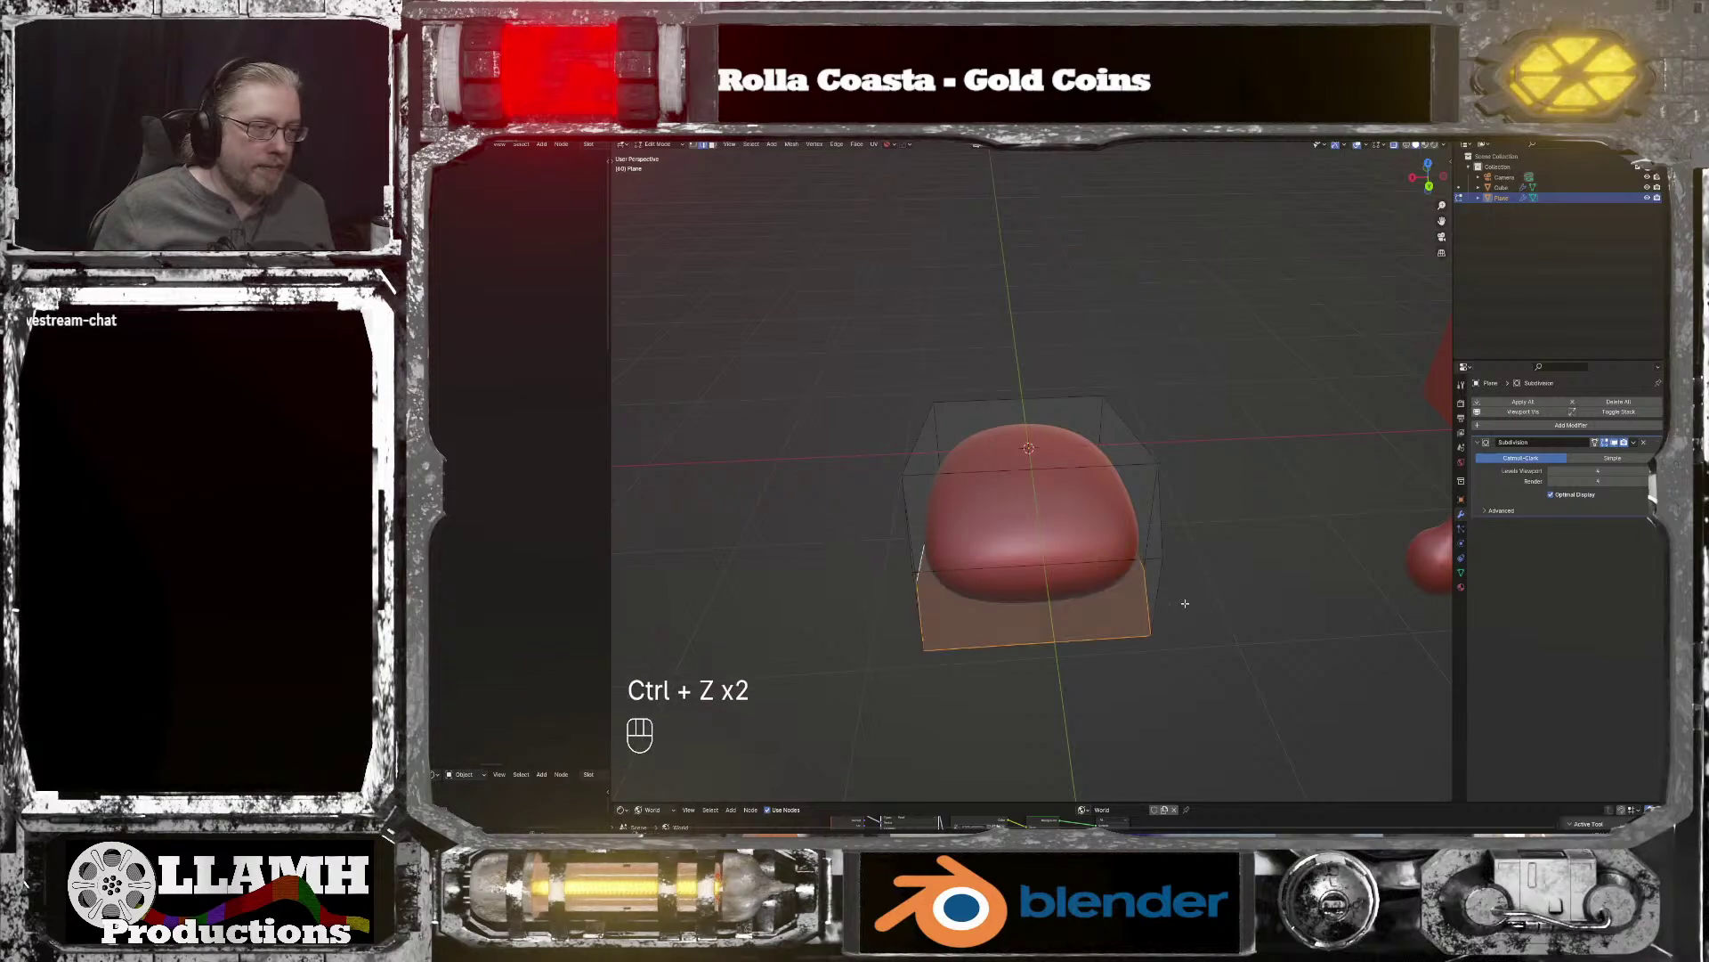
pyautogui.moveTo(1185, 604); pyautogui.dragTo(1172, 517, button='middle')
pyautogui.hotkey('ctrl', 'z')
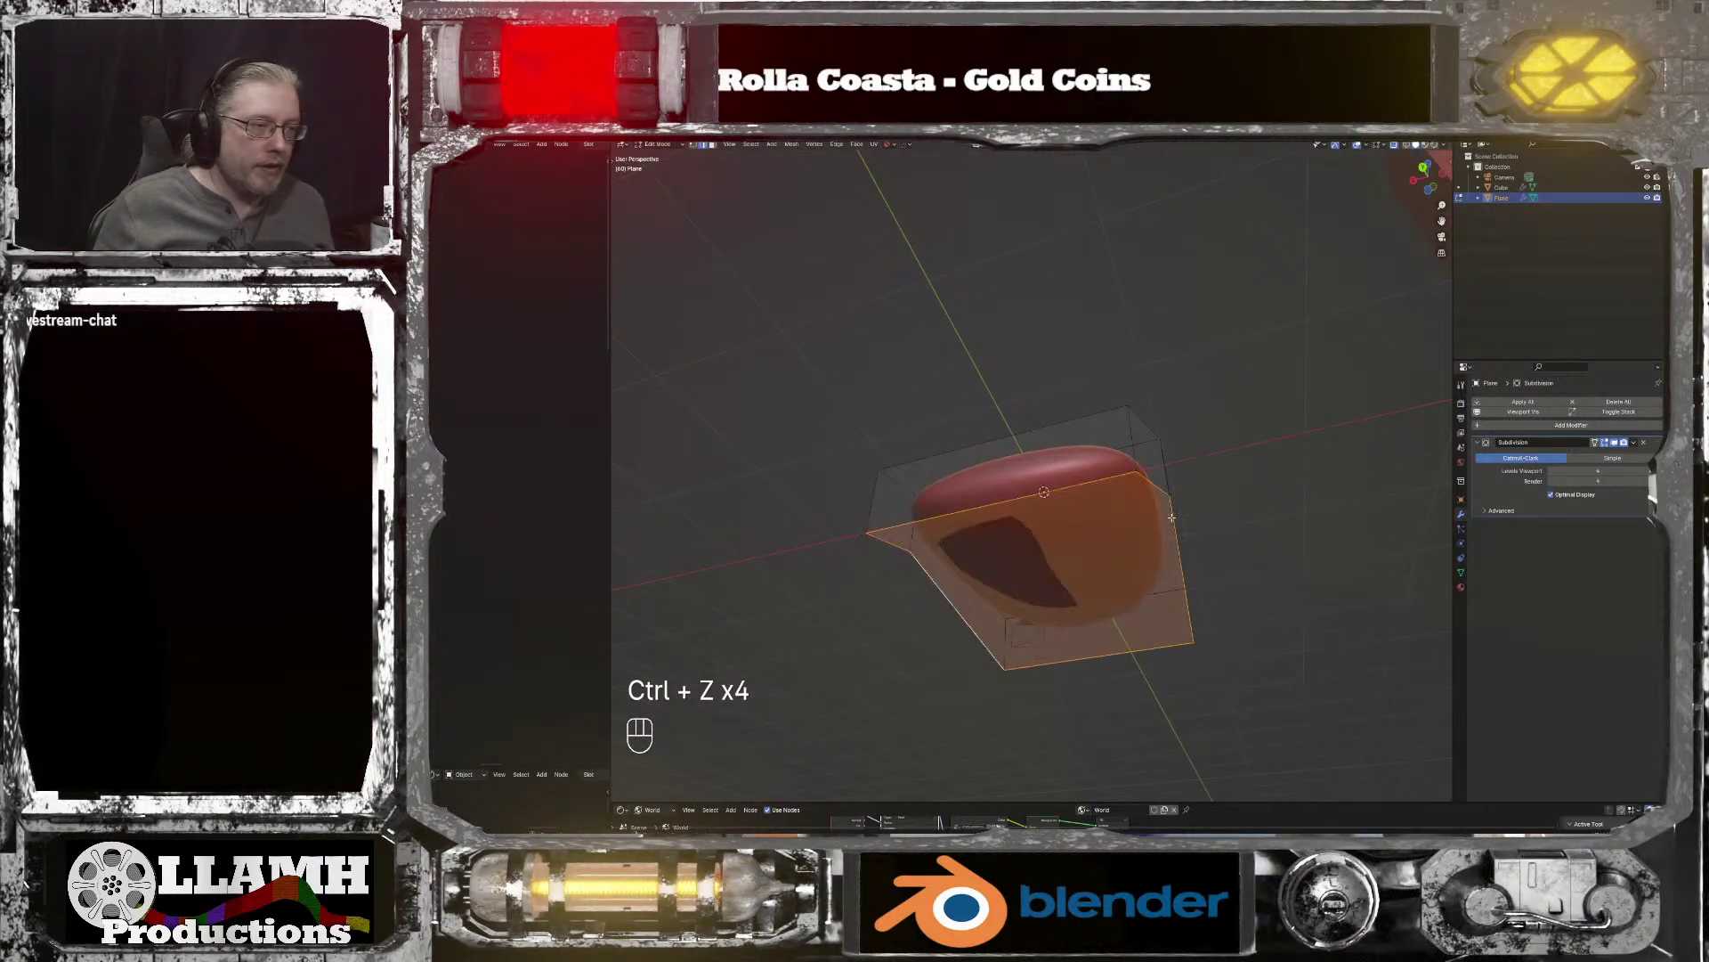
pyautogui.hotkey('ctrl', 'z')
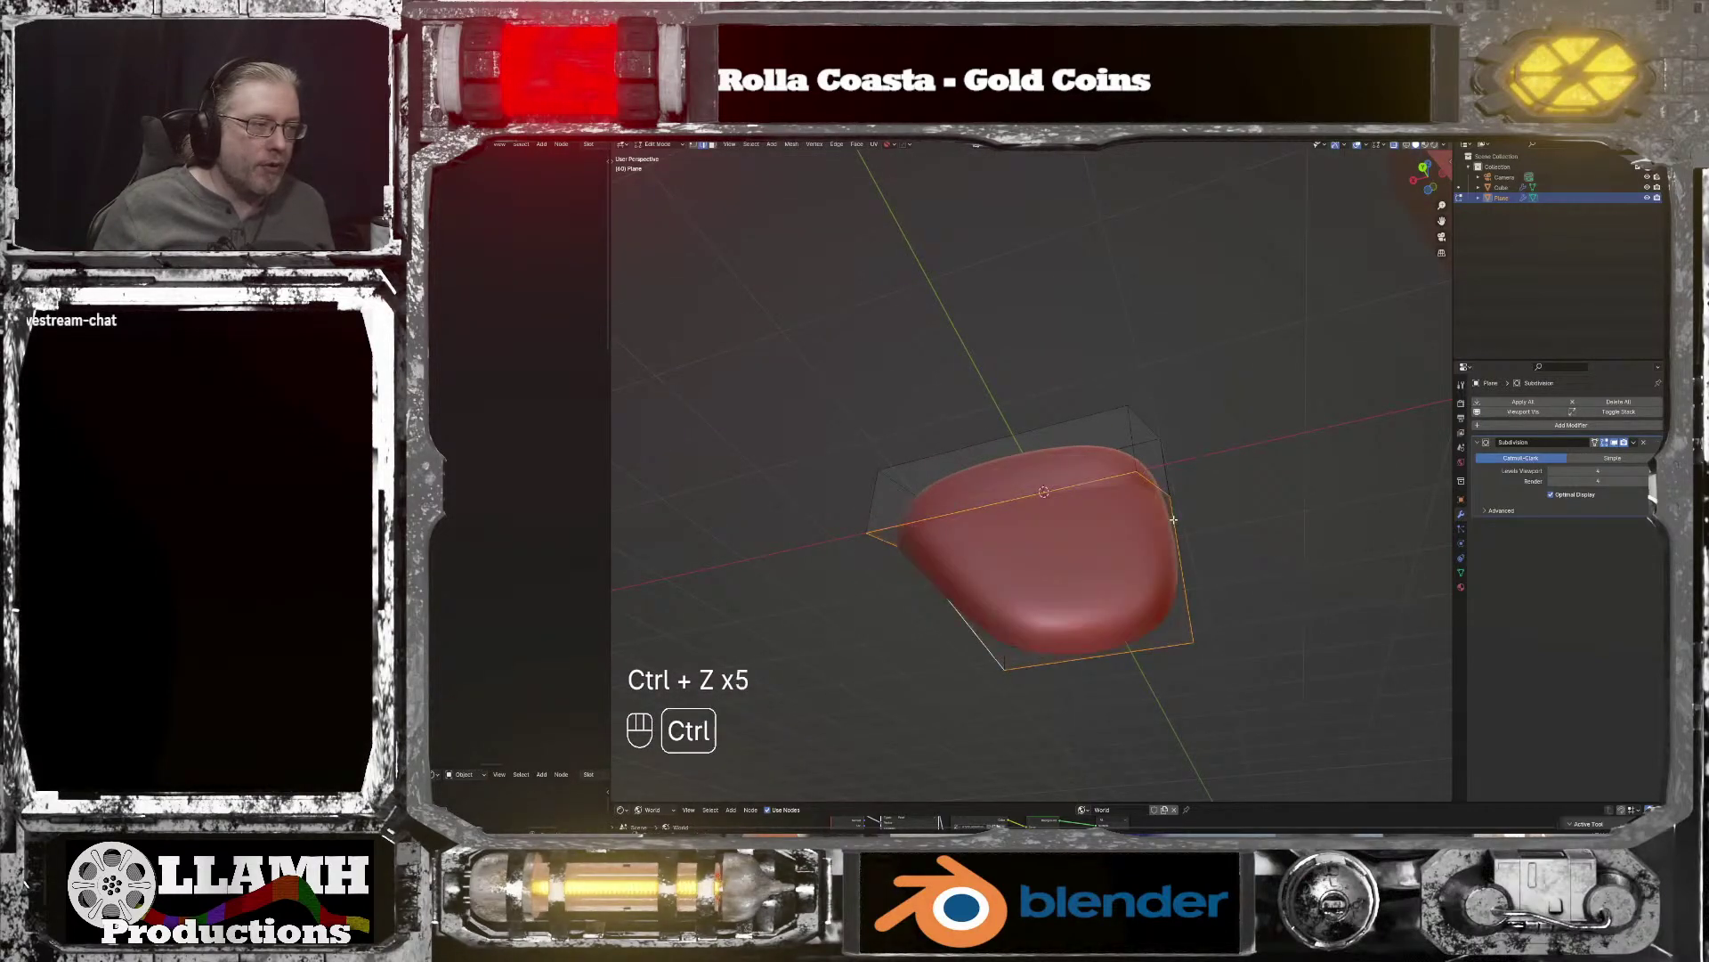
pyautogui.moveTo(1163, 512); pyautogui.dragTo(1146, 514, button='middle')
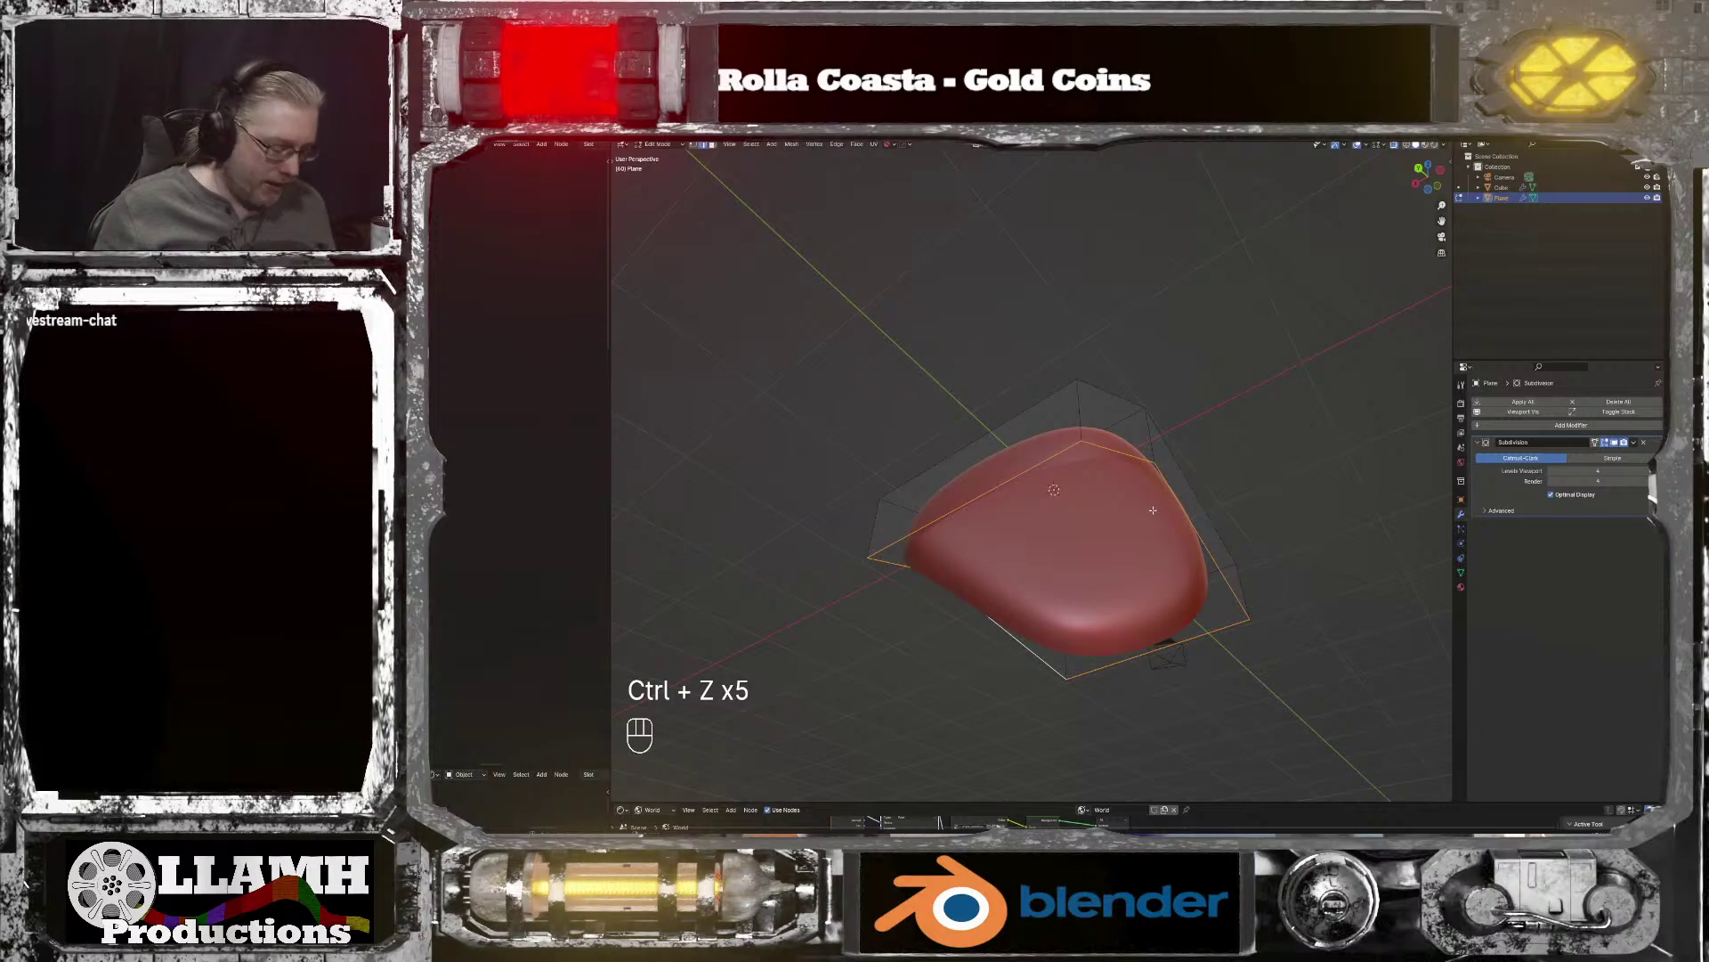
# Step: Switch to vertex selection and connect the two opposite middle rim vertices with an edge across the open underside
pyautogui.press('Tab')
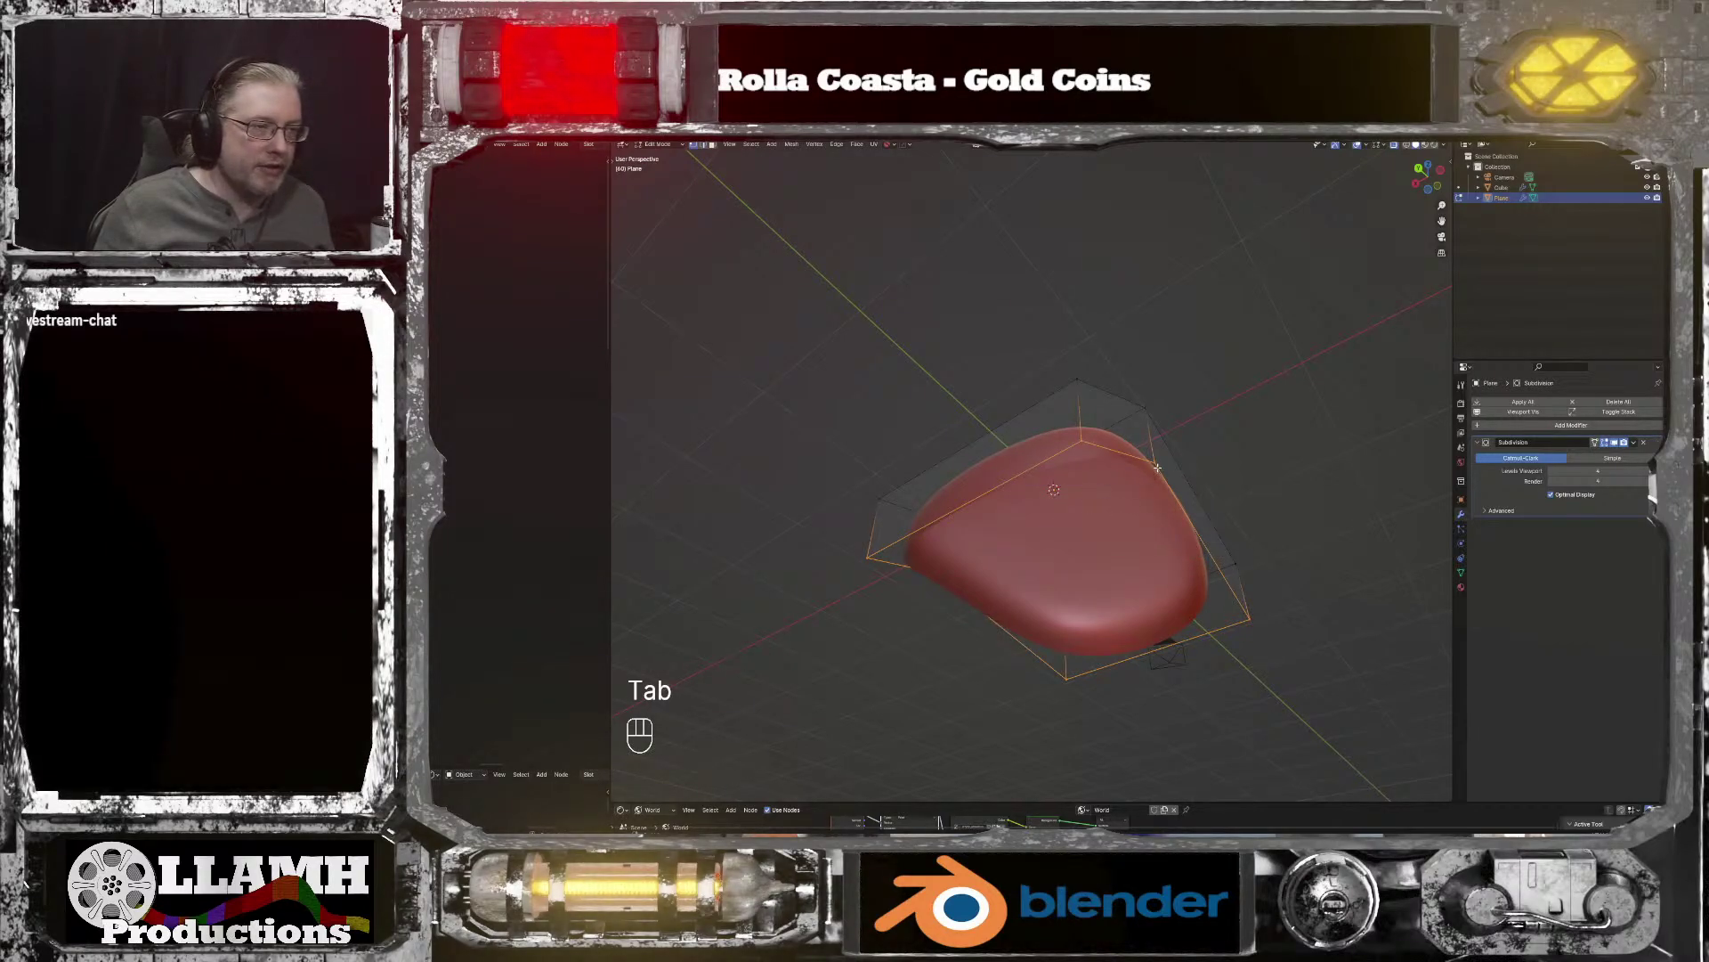
pyautogui.click(1156, 467)
pyautogui.moveTo(944, 581); pyautogui.dragTo(1057, 599, button='middle')
pyautogui.keyDown('shift'); pyautogui.click(958, 487); pyautogui.keyUp('shift')
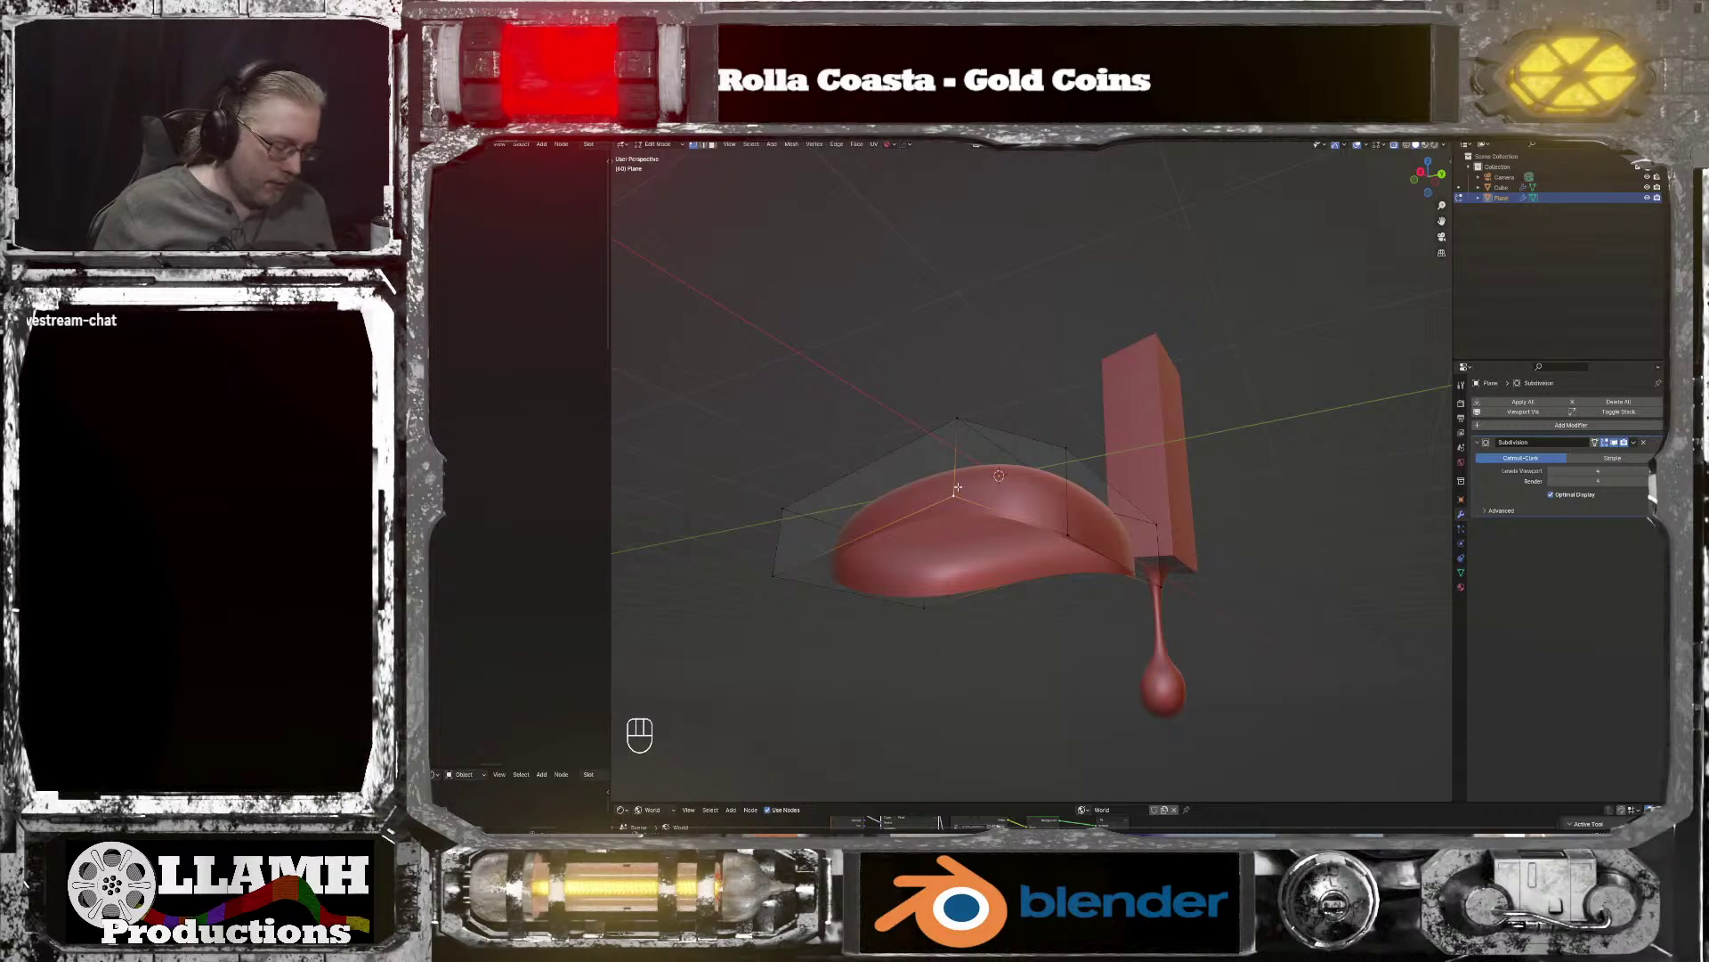
pyautogui.press('j')
pyautogui.moveTo(1002, 572); pyautogui.dragTo(848, 560, button='middle')
pyautogui.hotkey('ctrl', 'z')
pyautogui.press('f')
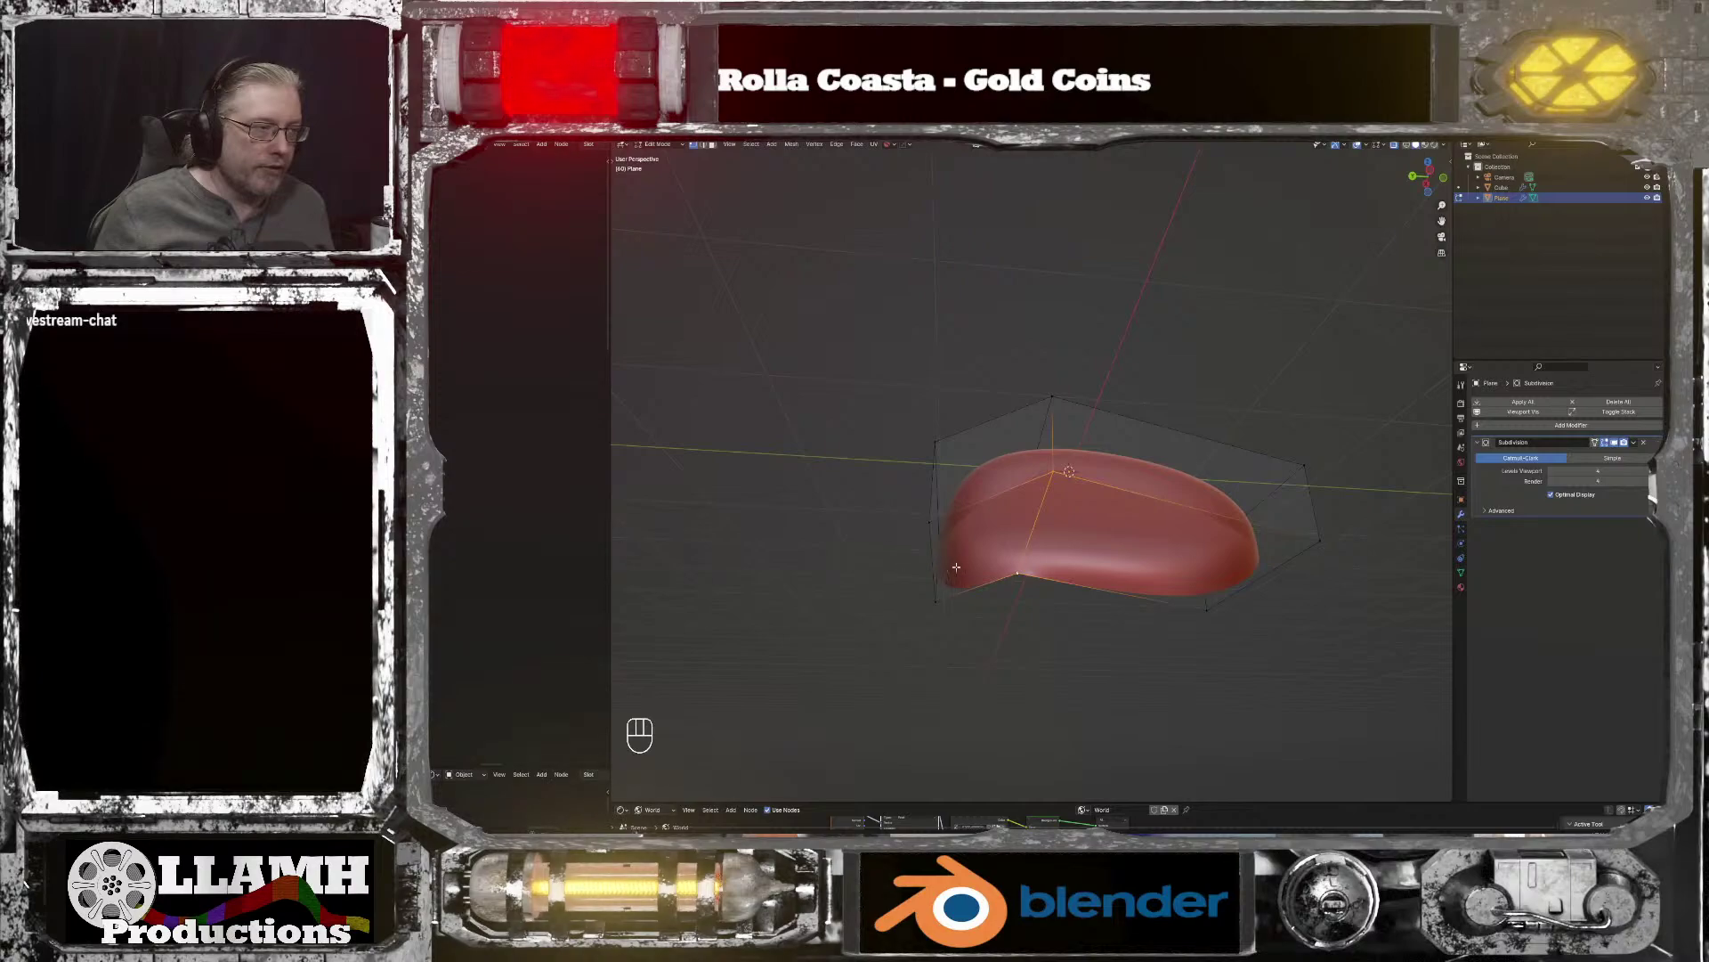
# Step: Switch to edge selection, select the rim of the open underside and fill it with faces on both sides of the connecting edge
pyautogui.press('Tab')
pyautogui.click(937, 582)
pyautogui.keyDown('alt'); pyautogui.click(929, 561); pyautogui.keyUp('alt')
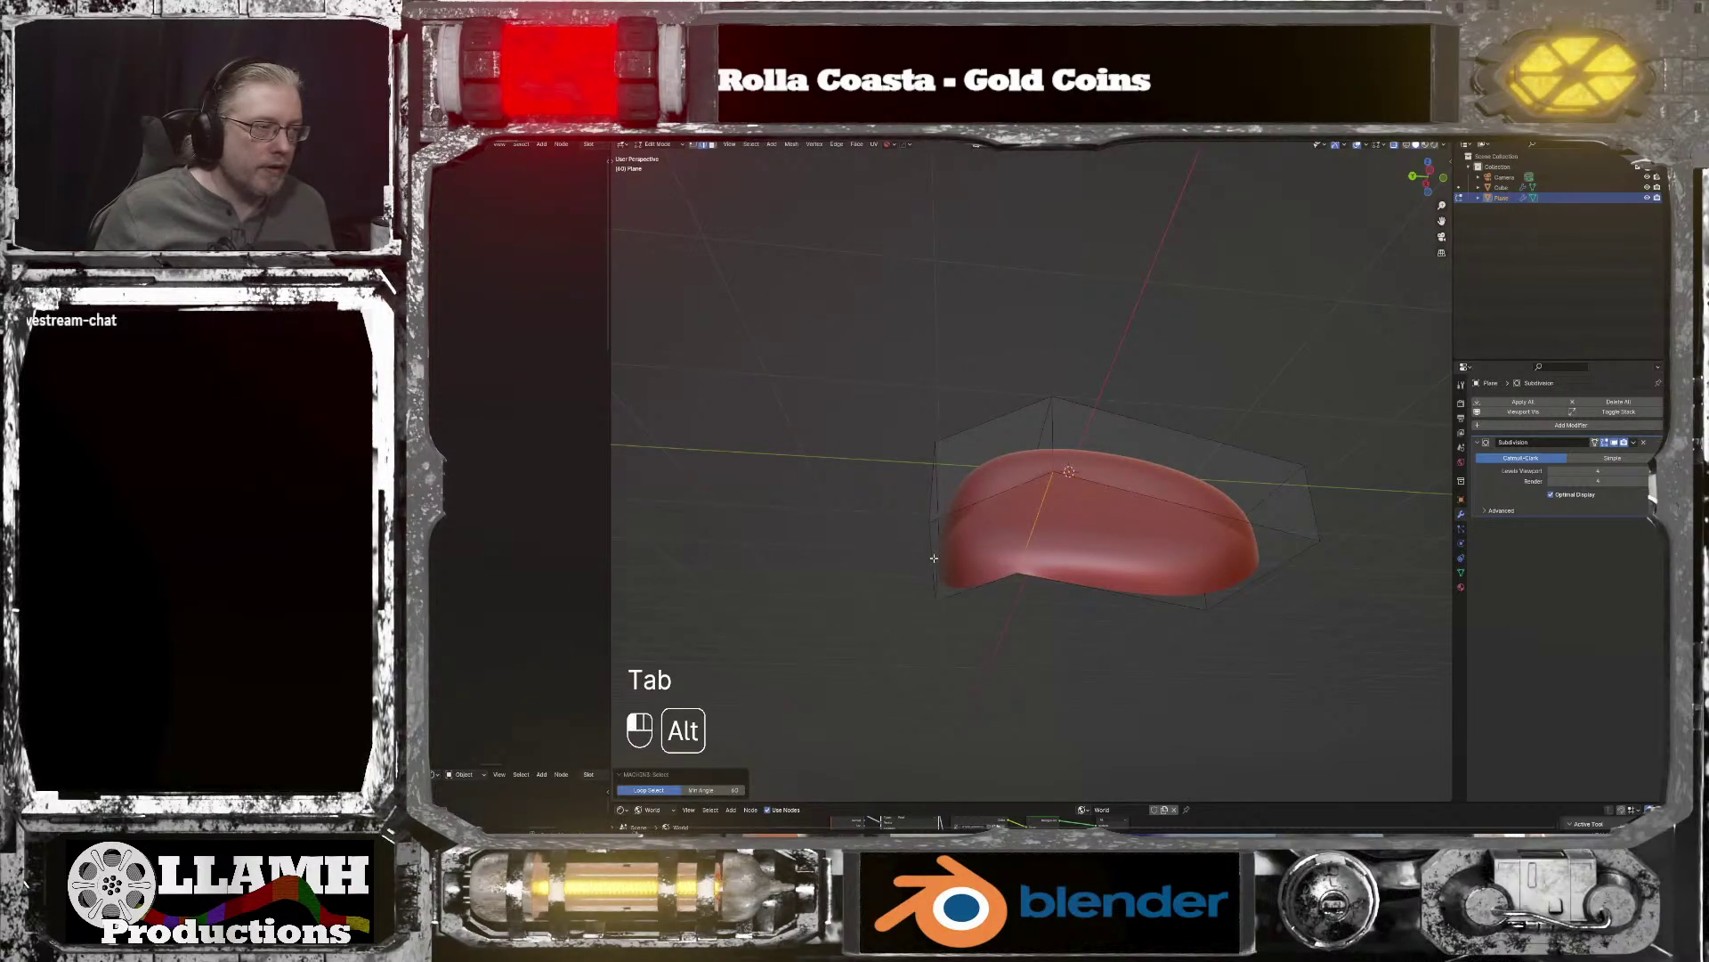
pyautogui.click(963, 507)
pyautogui.keyDown('alt'); pyautogui.keyDown('shift'); pyautogui.click(931, 549); pyautogui.keyUp('shift'); pyautogui.keyUp('alt')
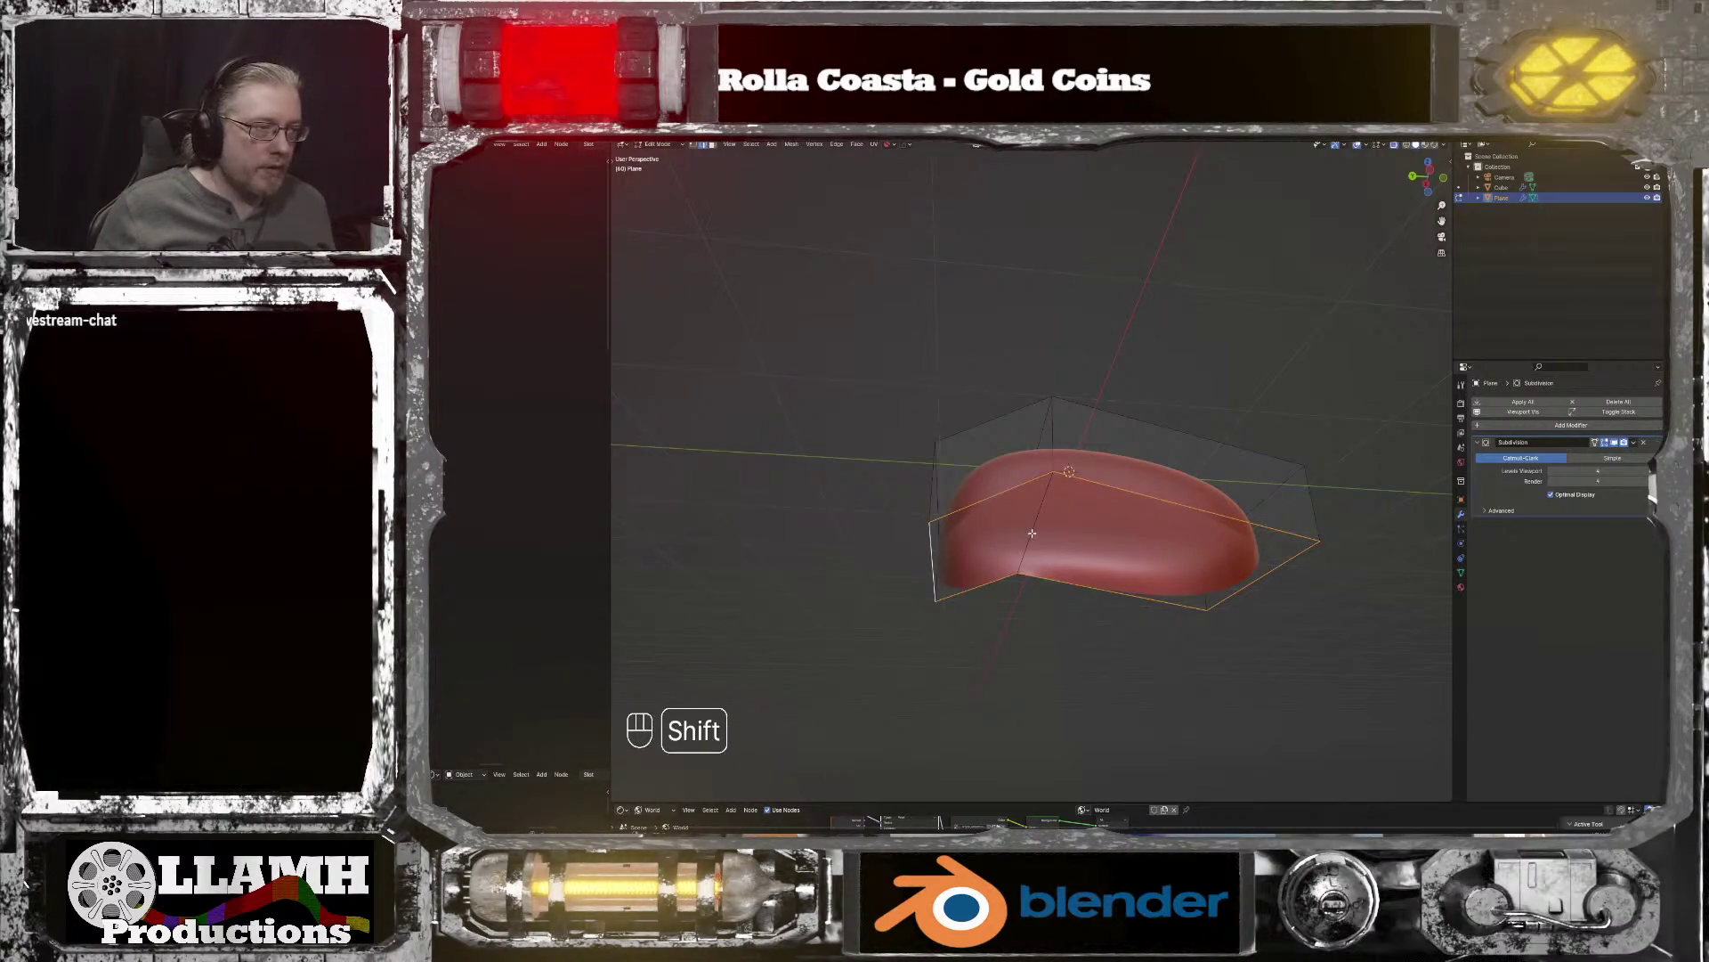
pyautogui.press('f')
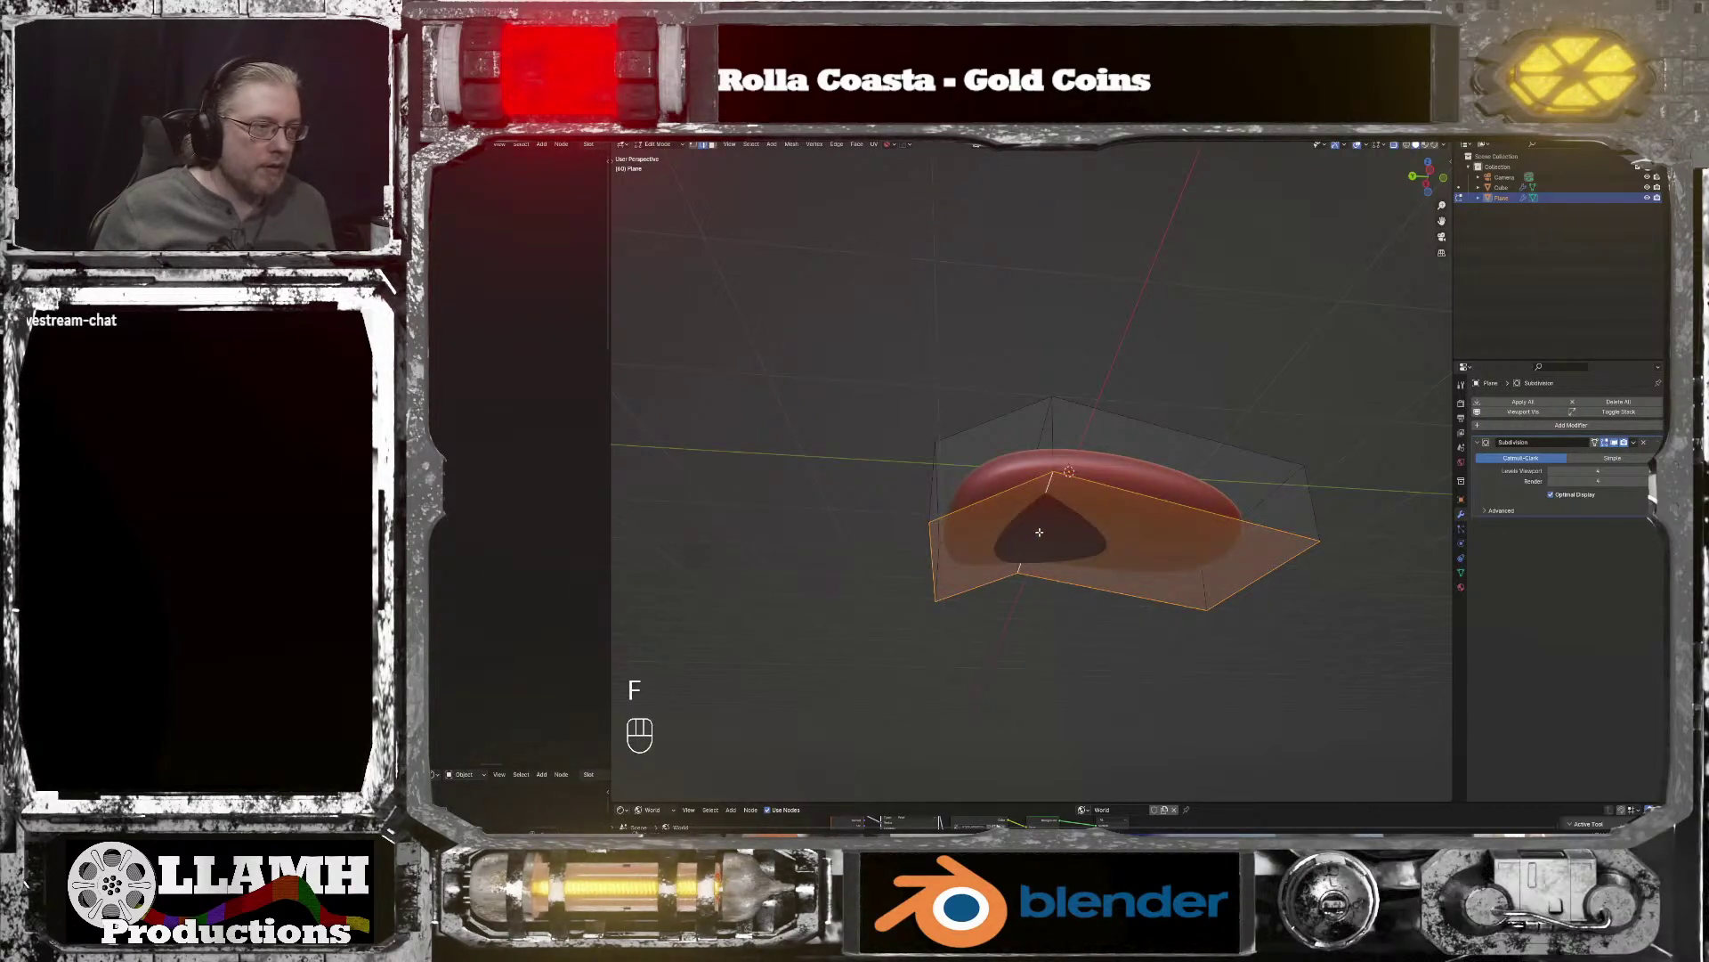
# Step: Flatten the new bottom faces by scaling to 0 along Z and move them down along Z to deepen the shape
pyautogui.moveTo(1043, 543); pyautogui.dragTo(1043, 567, button='middle')
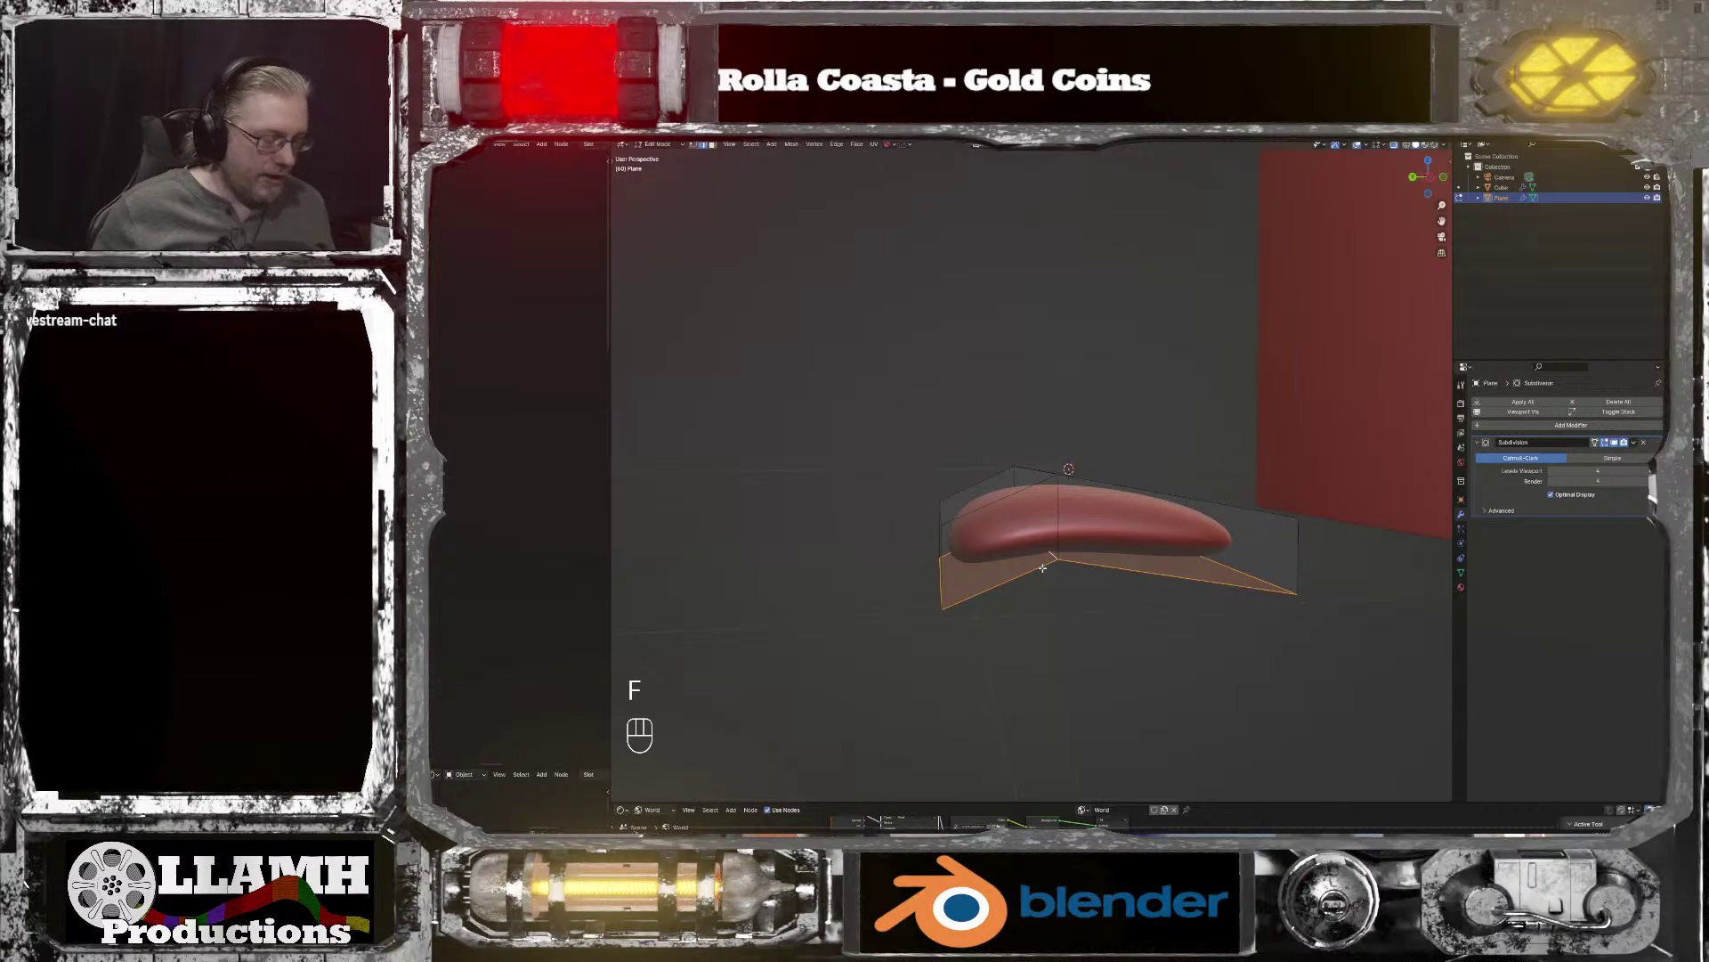
pyautogui.press('KP_0')
pyautogui.press('KP_Enter')
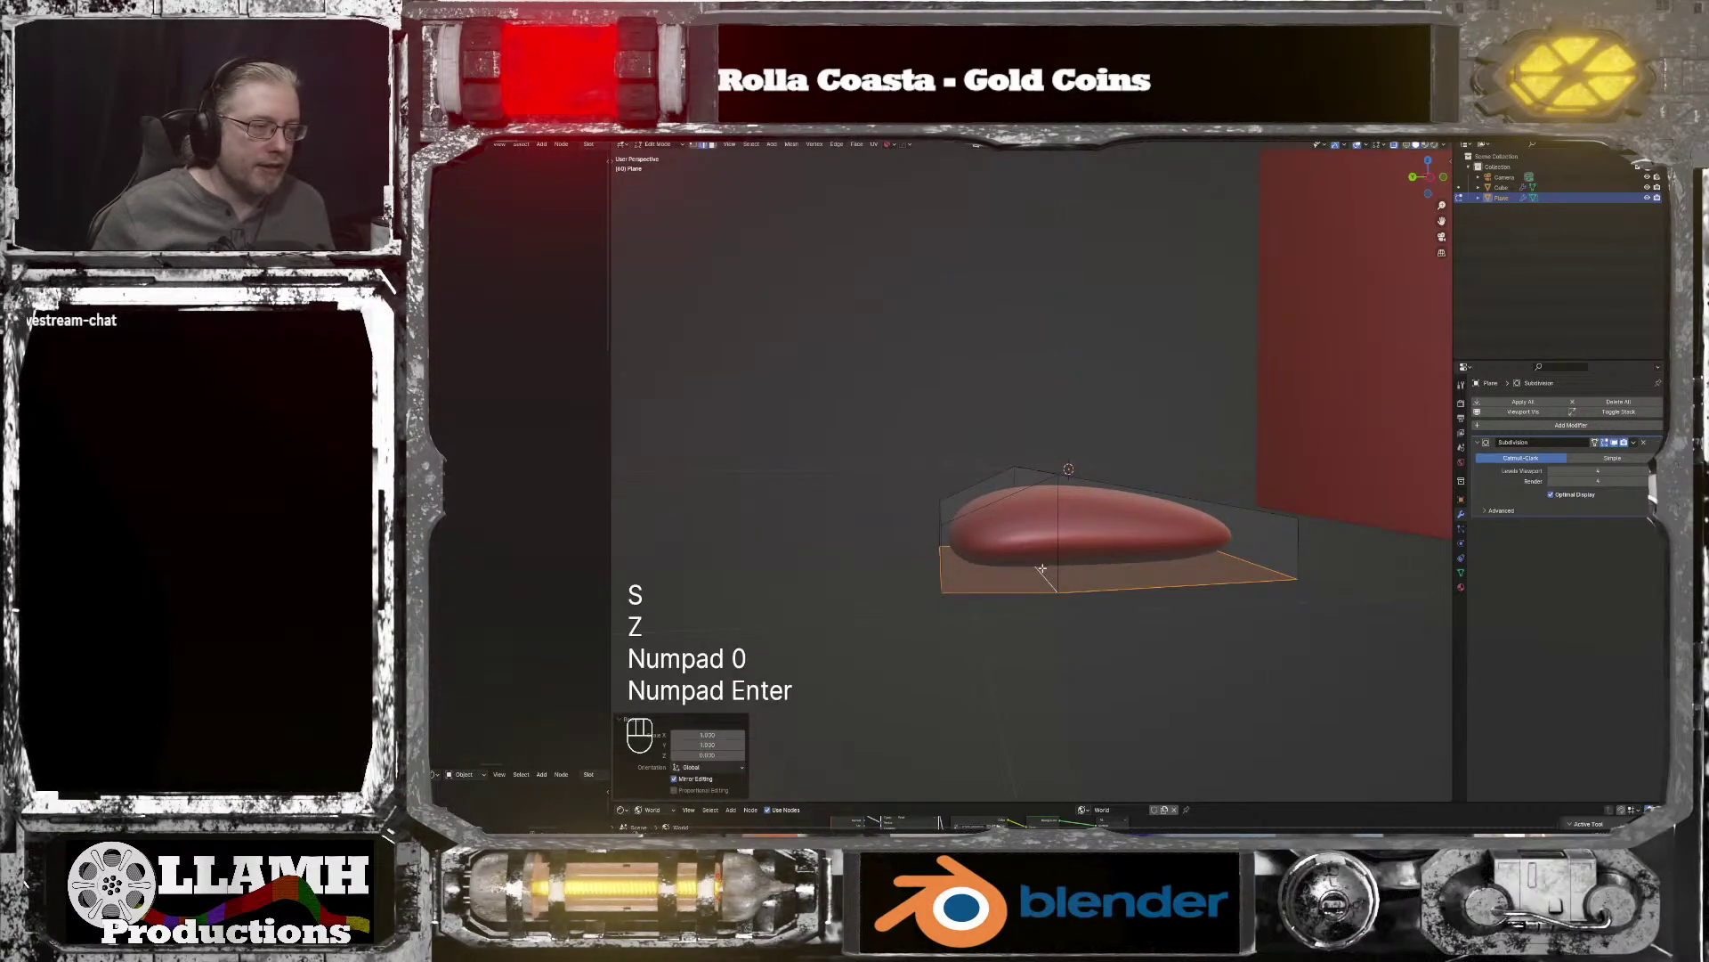
pyautogui.press('g')
pyautogui.press('z')
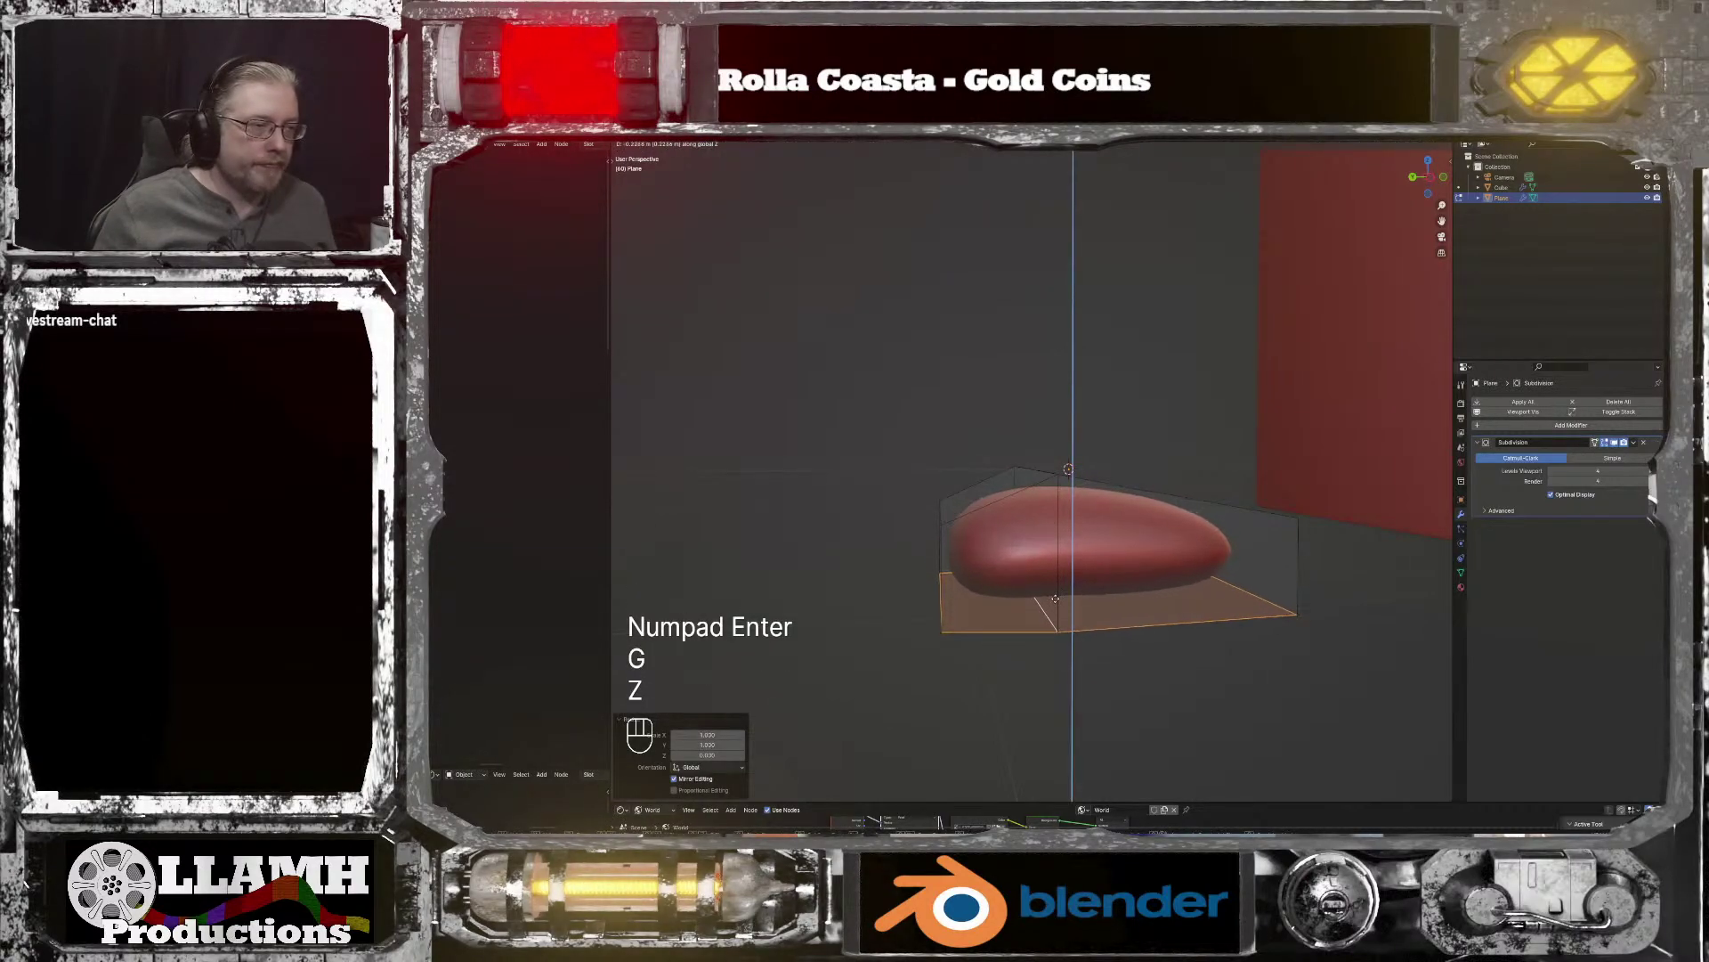
pyautogui.click(1006, 605)
# Step: Switch to face selection and narrow the end face on the shape's longer side by scaling it along X
pyautogui.moveTo(1006, 604); pyautogui.dragTo(1003, 670, button='middle')
pyautogui.press('Tab')
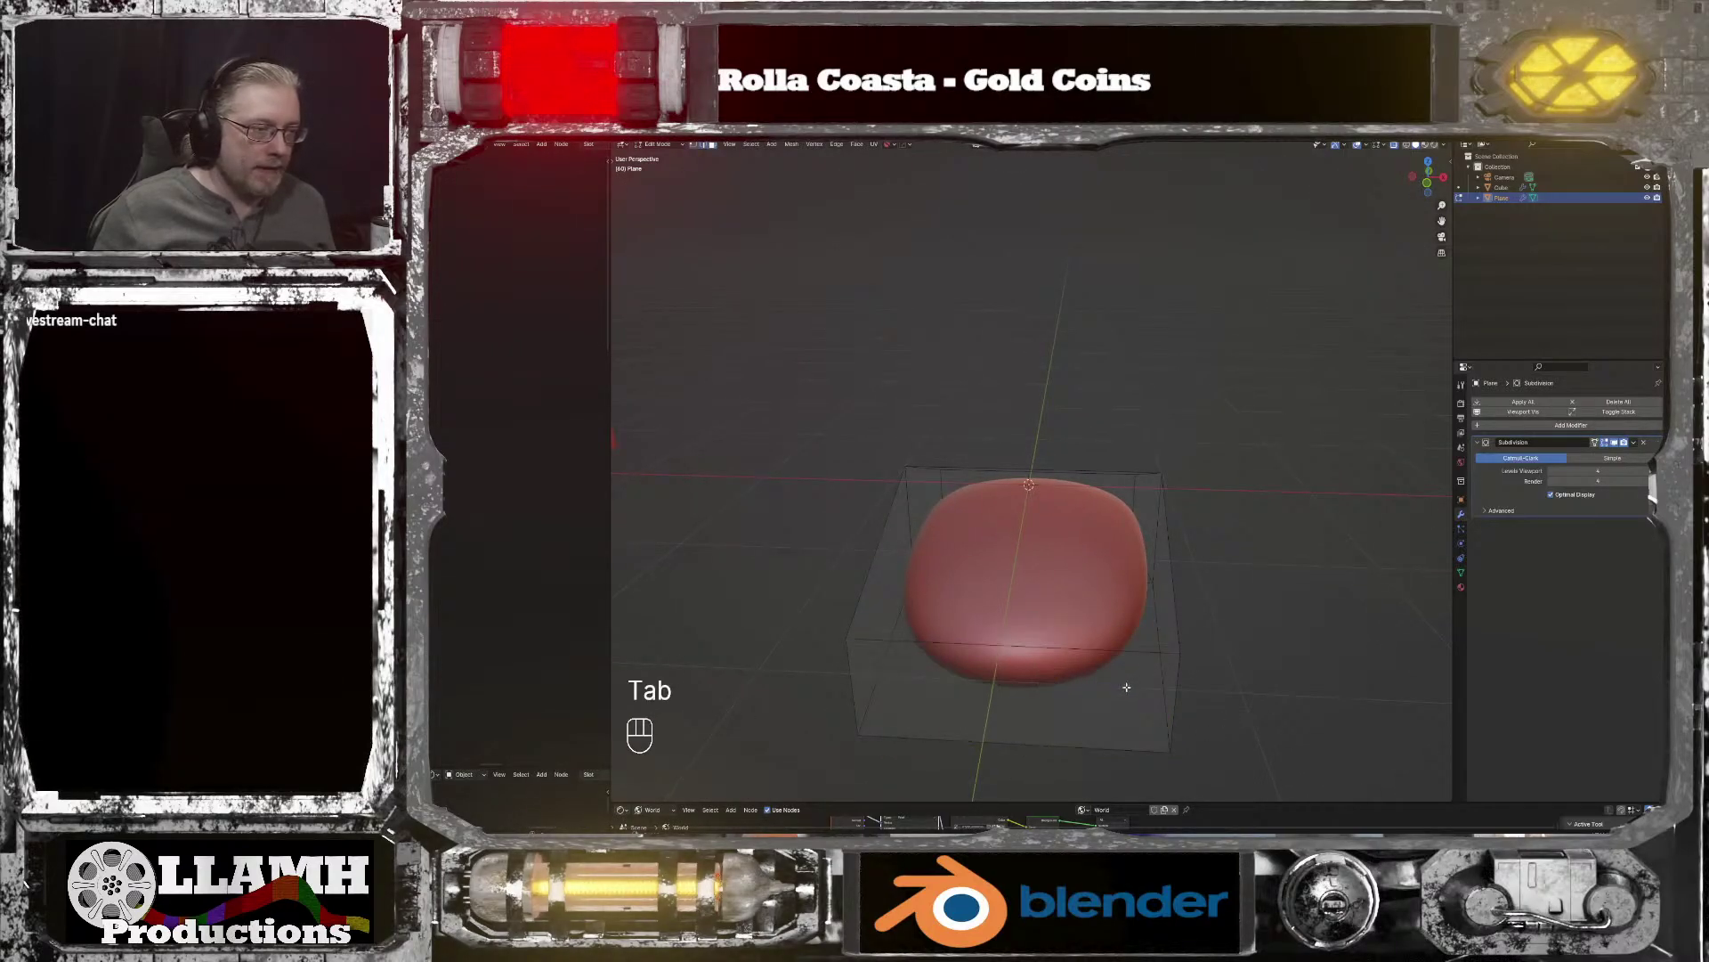
pyautogui.press('Tab')
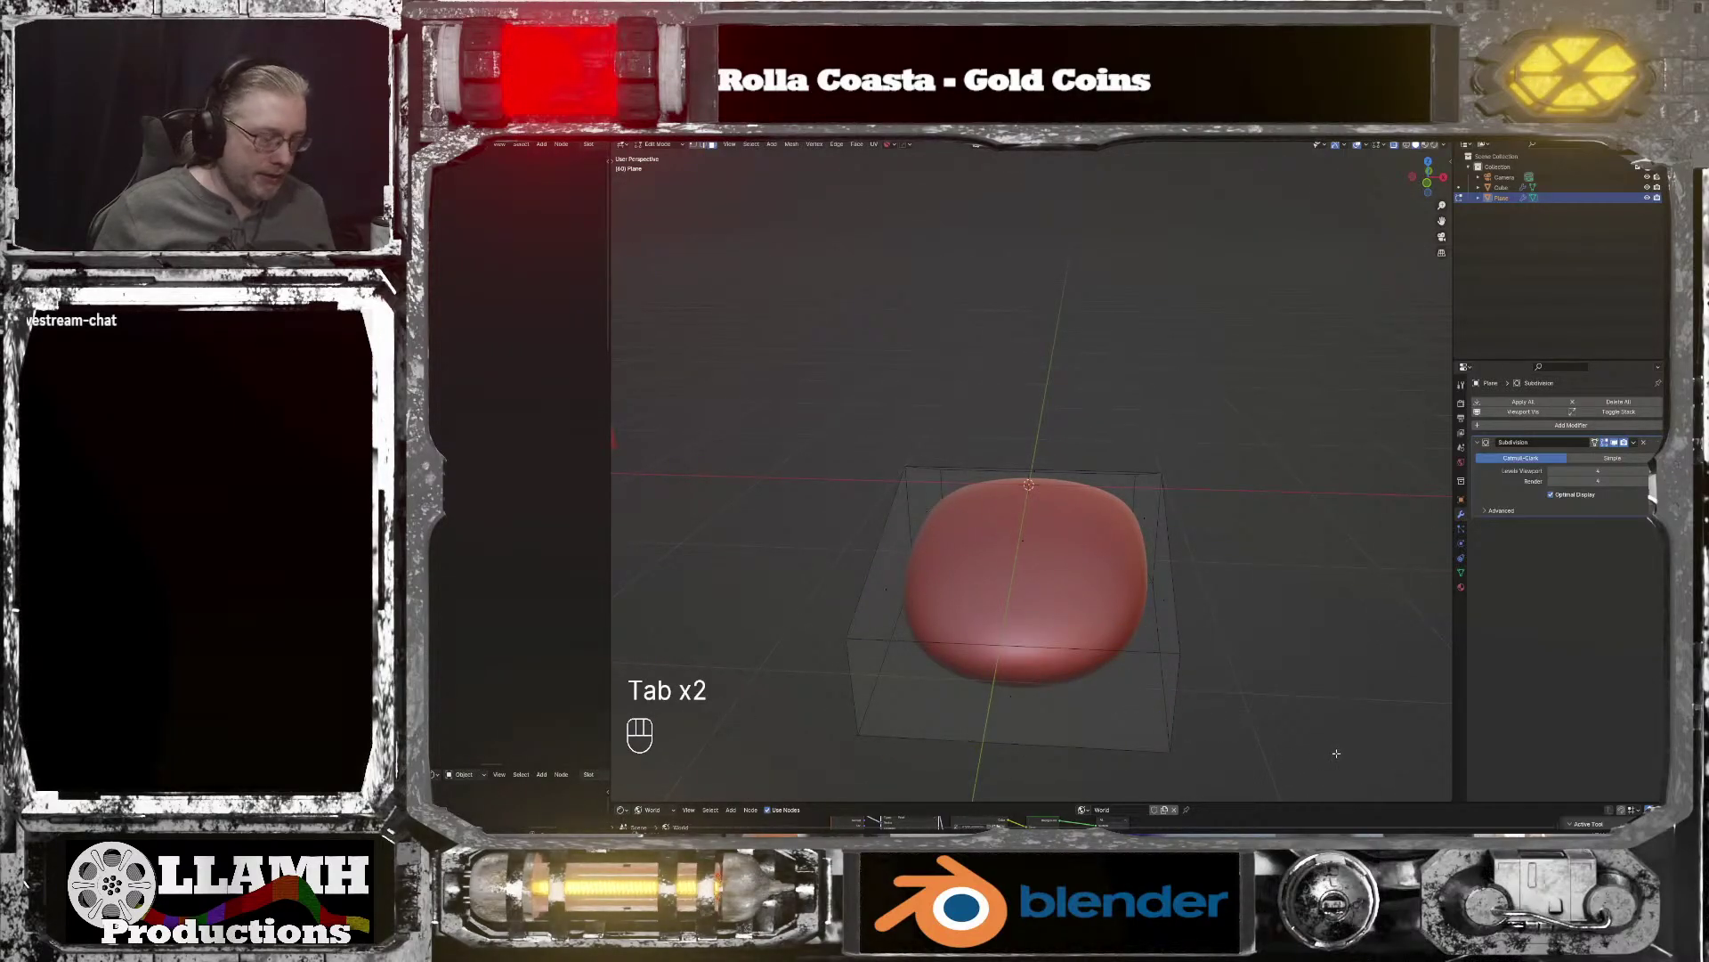
pyautogui.moveTo(1112, 703); pyautogui.dragTo(918, 613, button='middle')
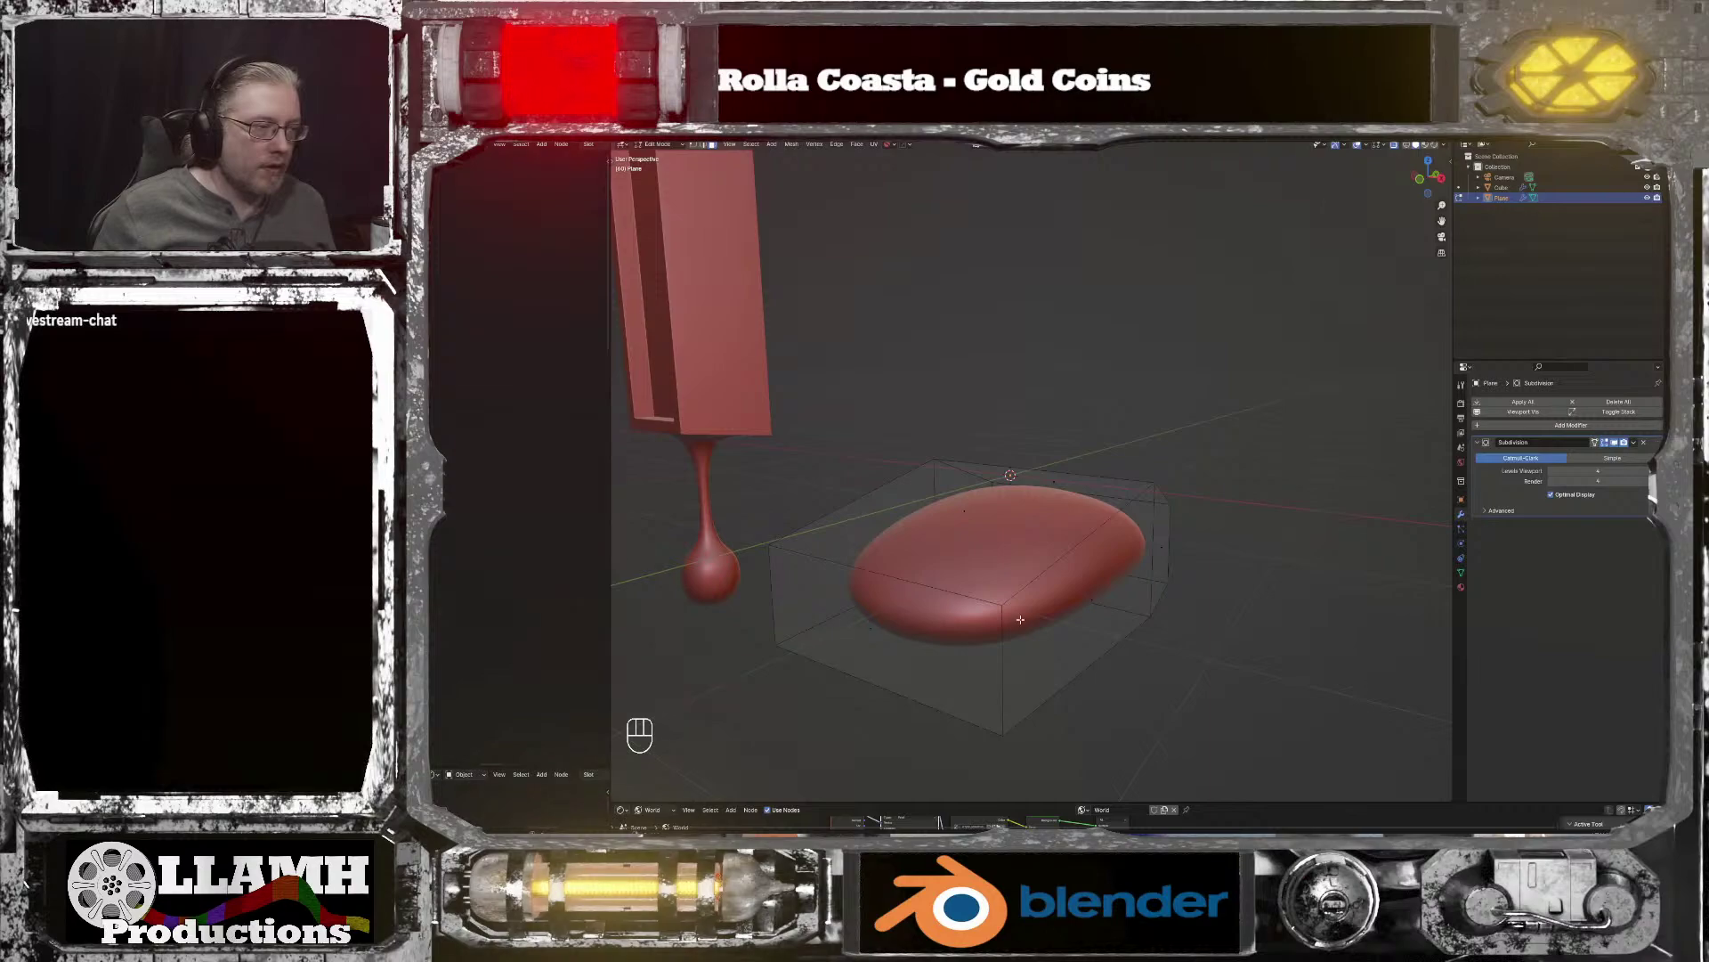
pyautogui.click(1126, 597)
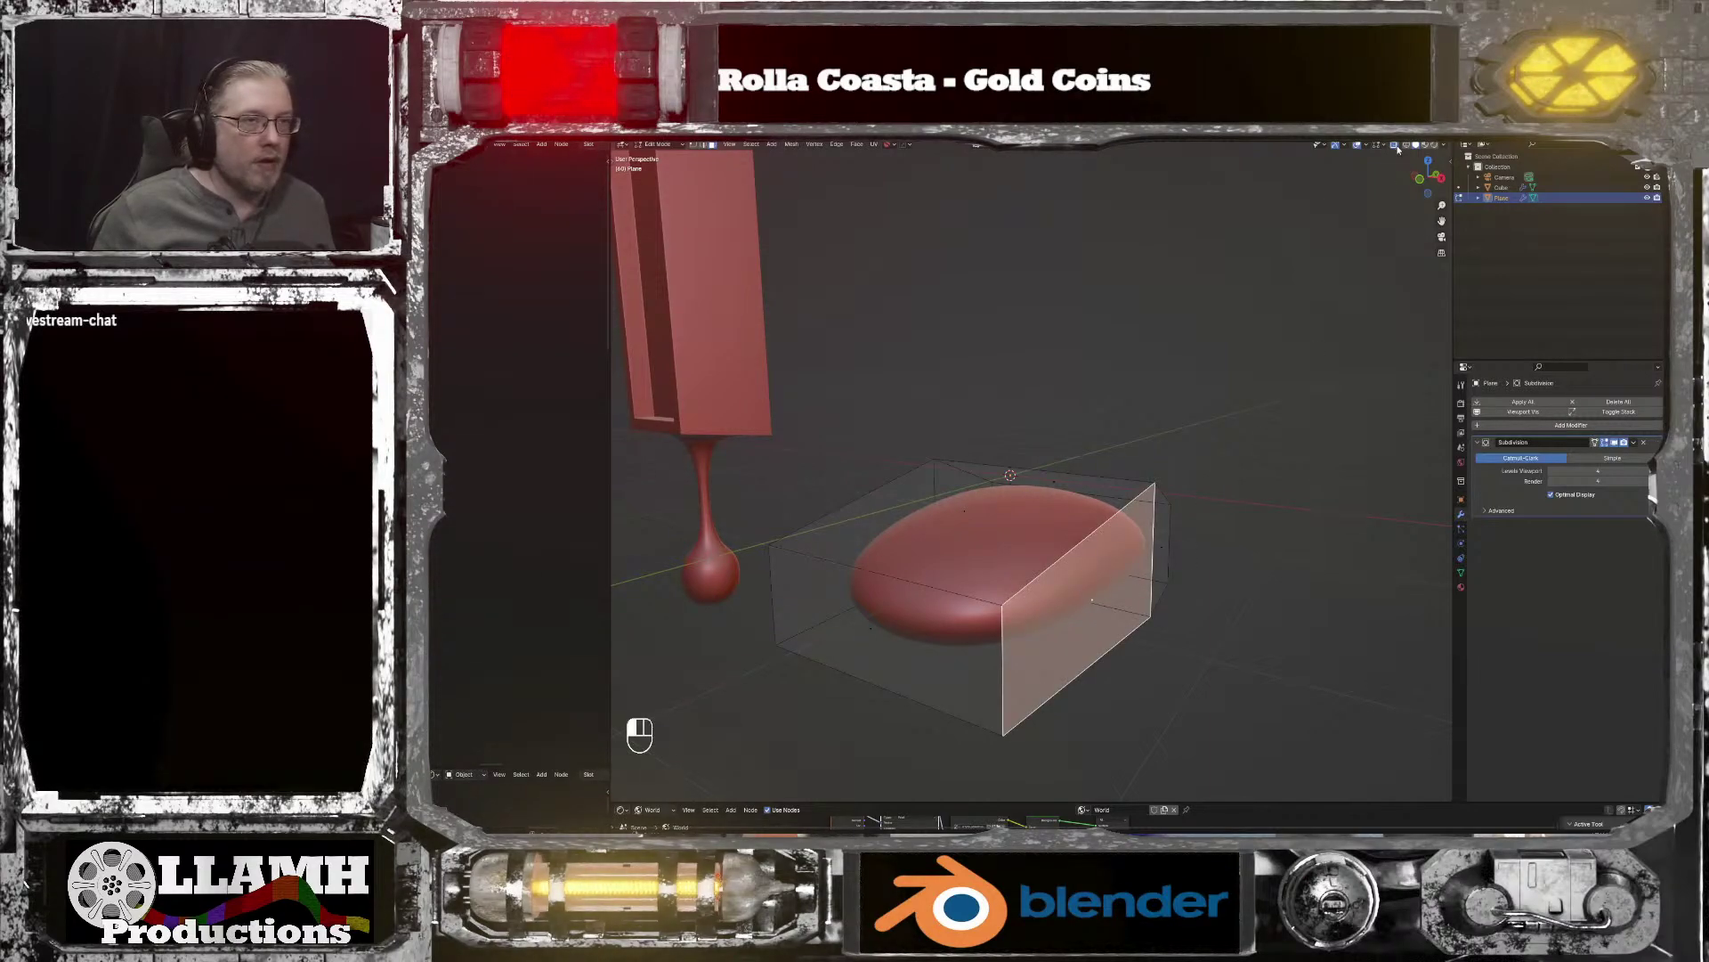
pyautogui.click(941, 621)
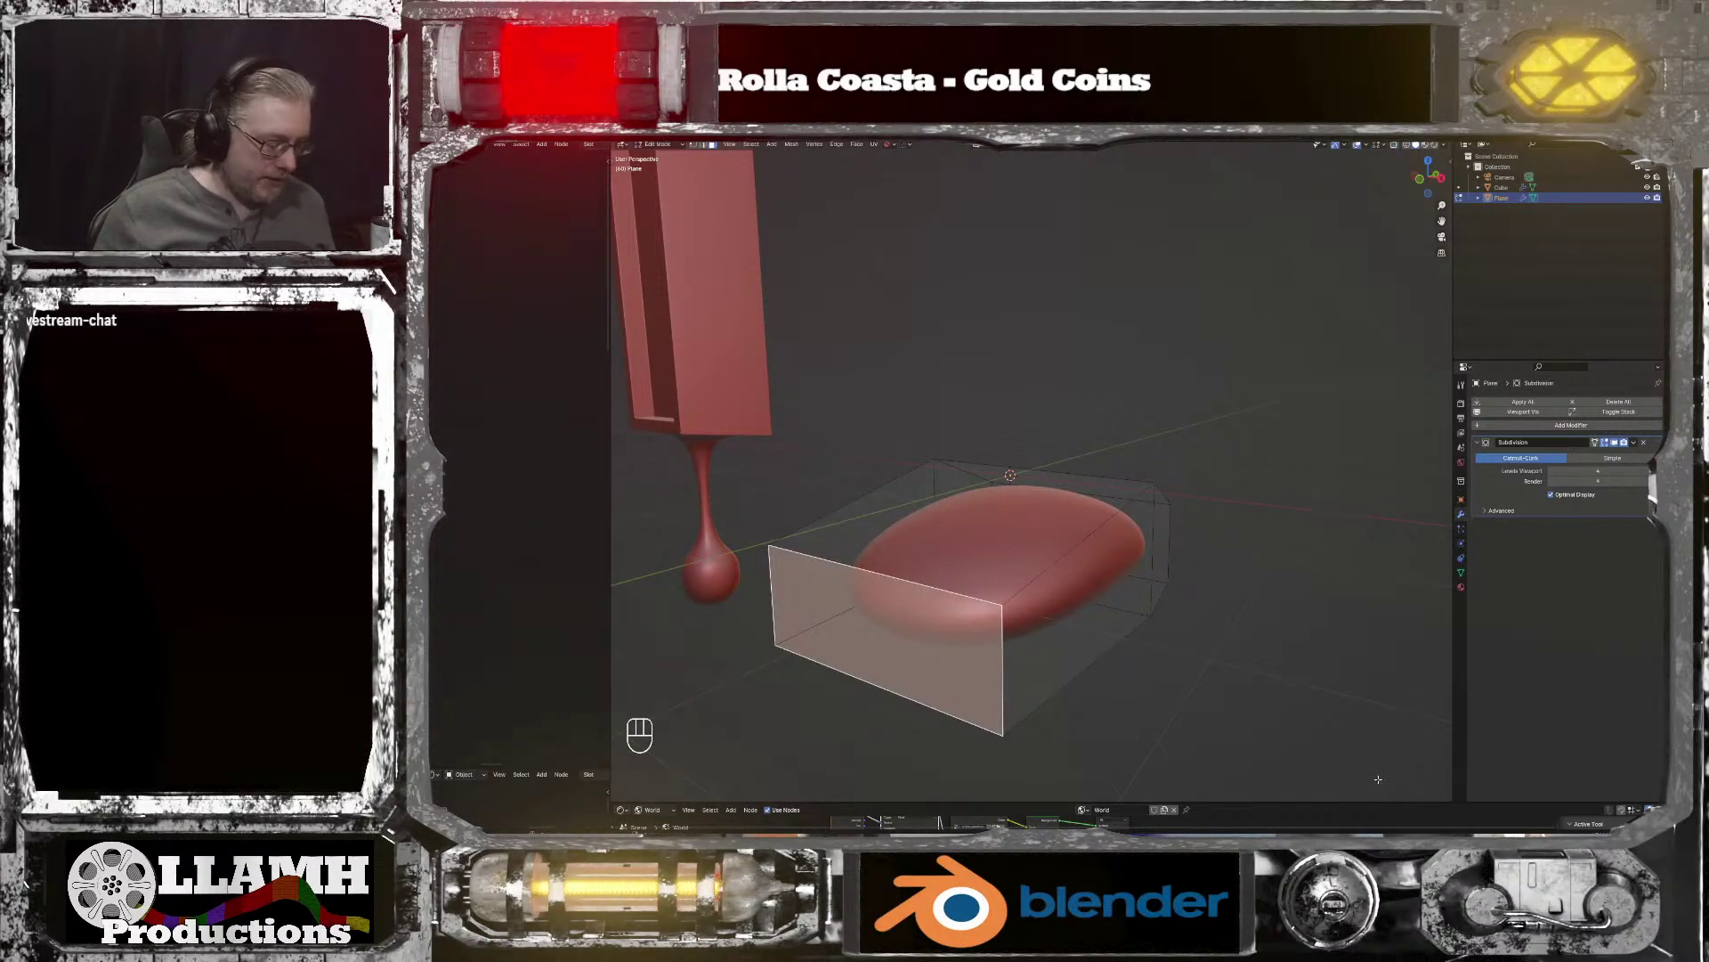
pyautogui.press('s')
pyautogui.press('x')
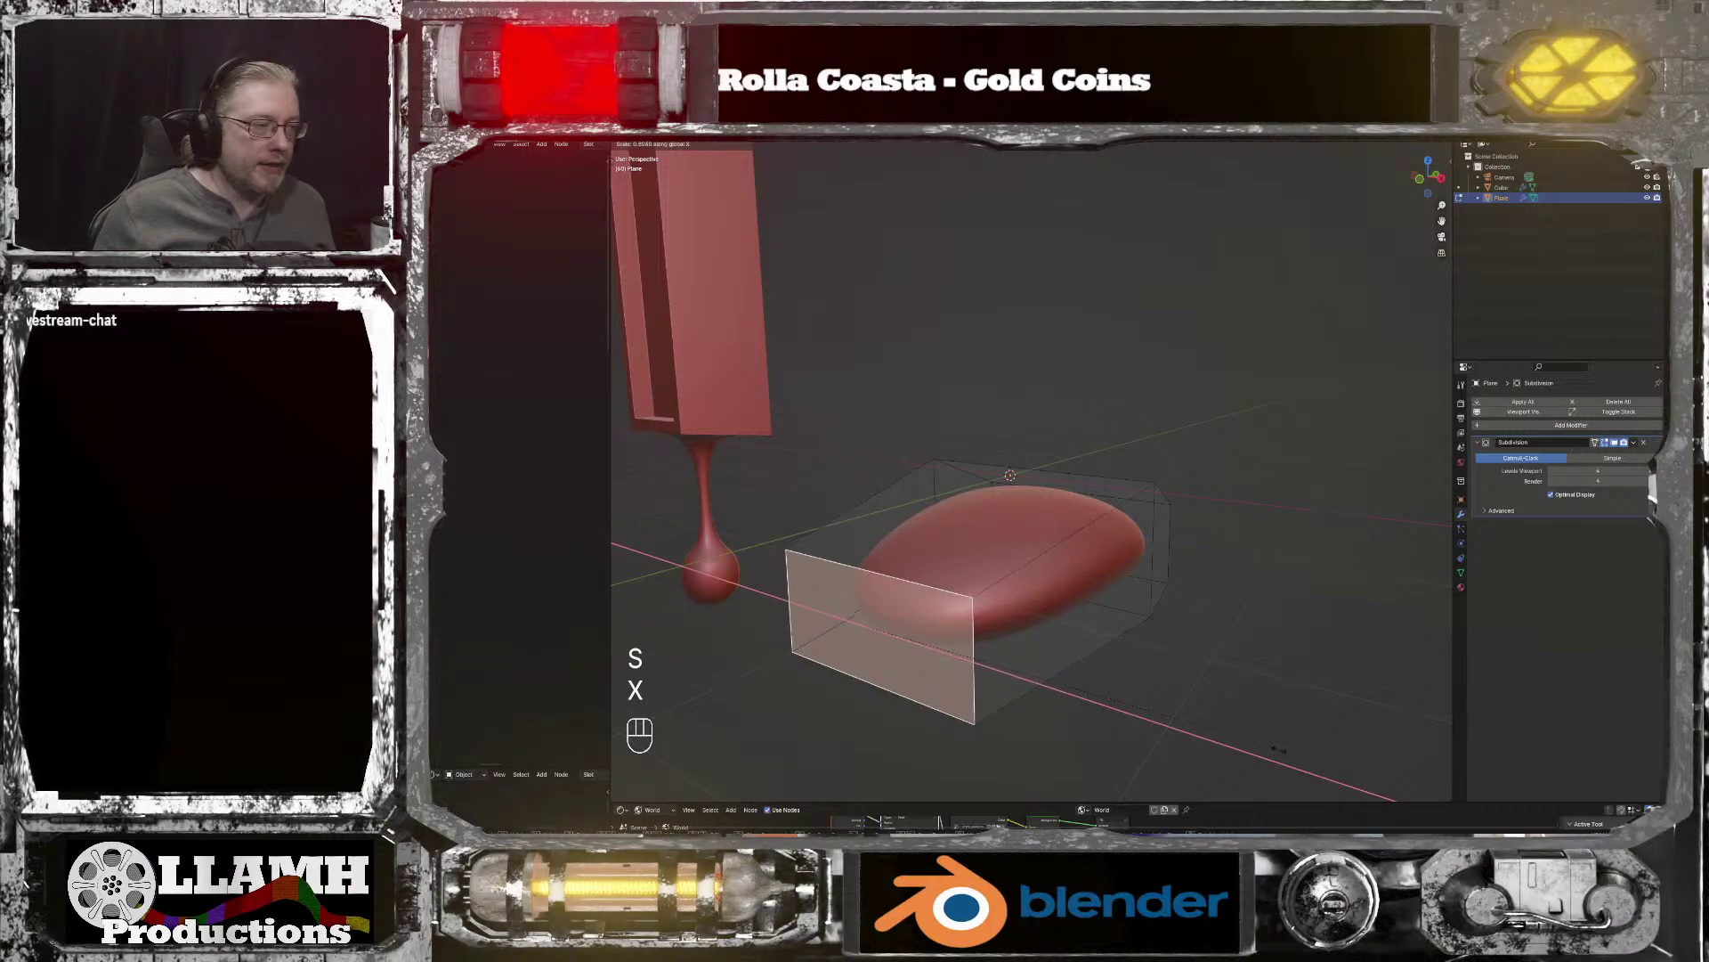
pyautogui.click(1242, 746)
# Step: Narrow the opposite end face, on the shape's shorter side, by scaling it to about 0.84 along X
pyautogui.moveTo(1241, 541); pyautogui.dragTo(1069, 592, button='middle')
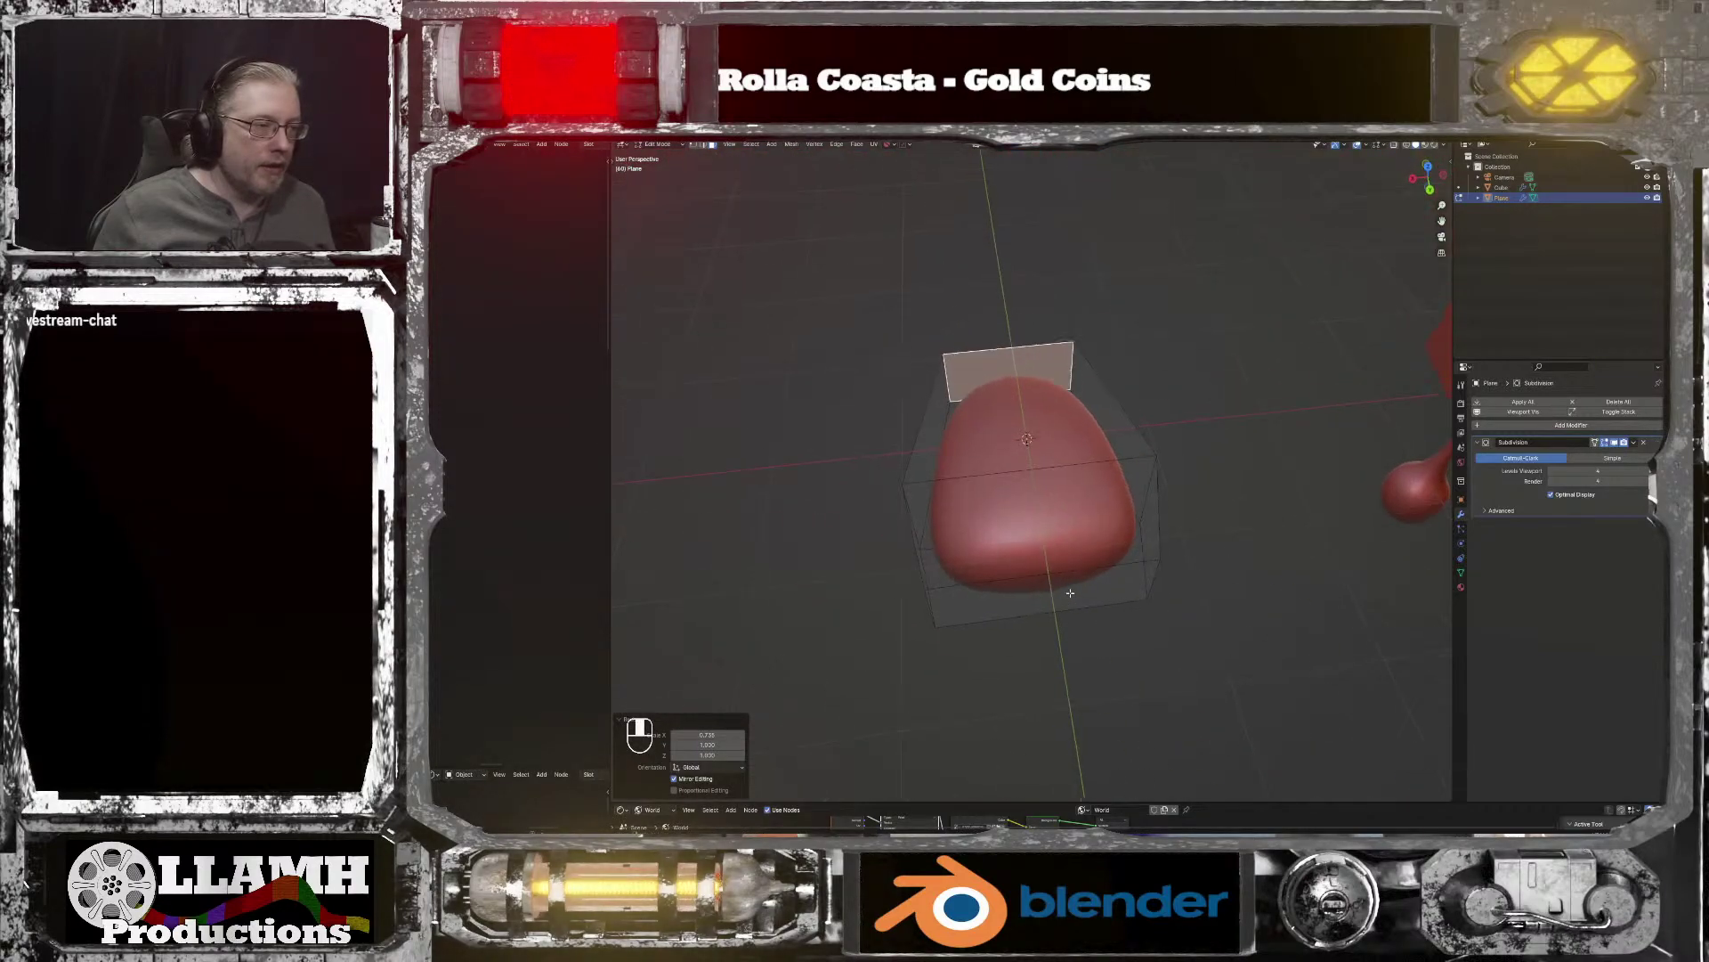
pyautogui.click(1069, 593)
pyautogui.press('s')
pyautogui.press('x')
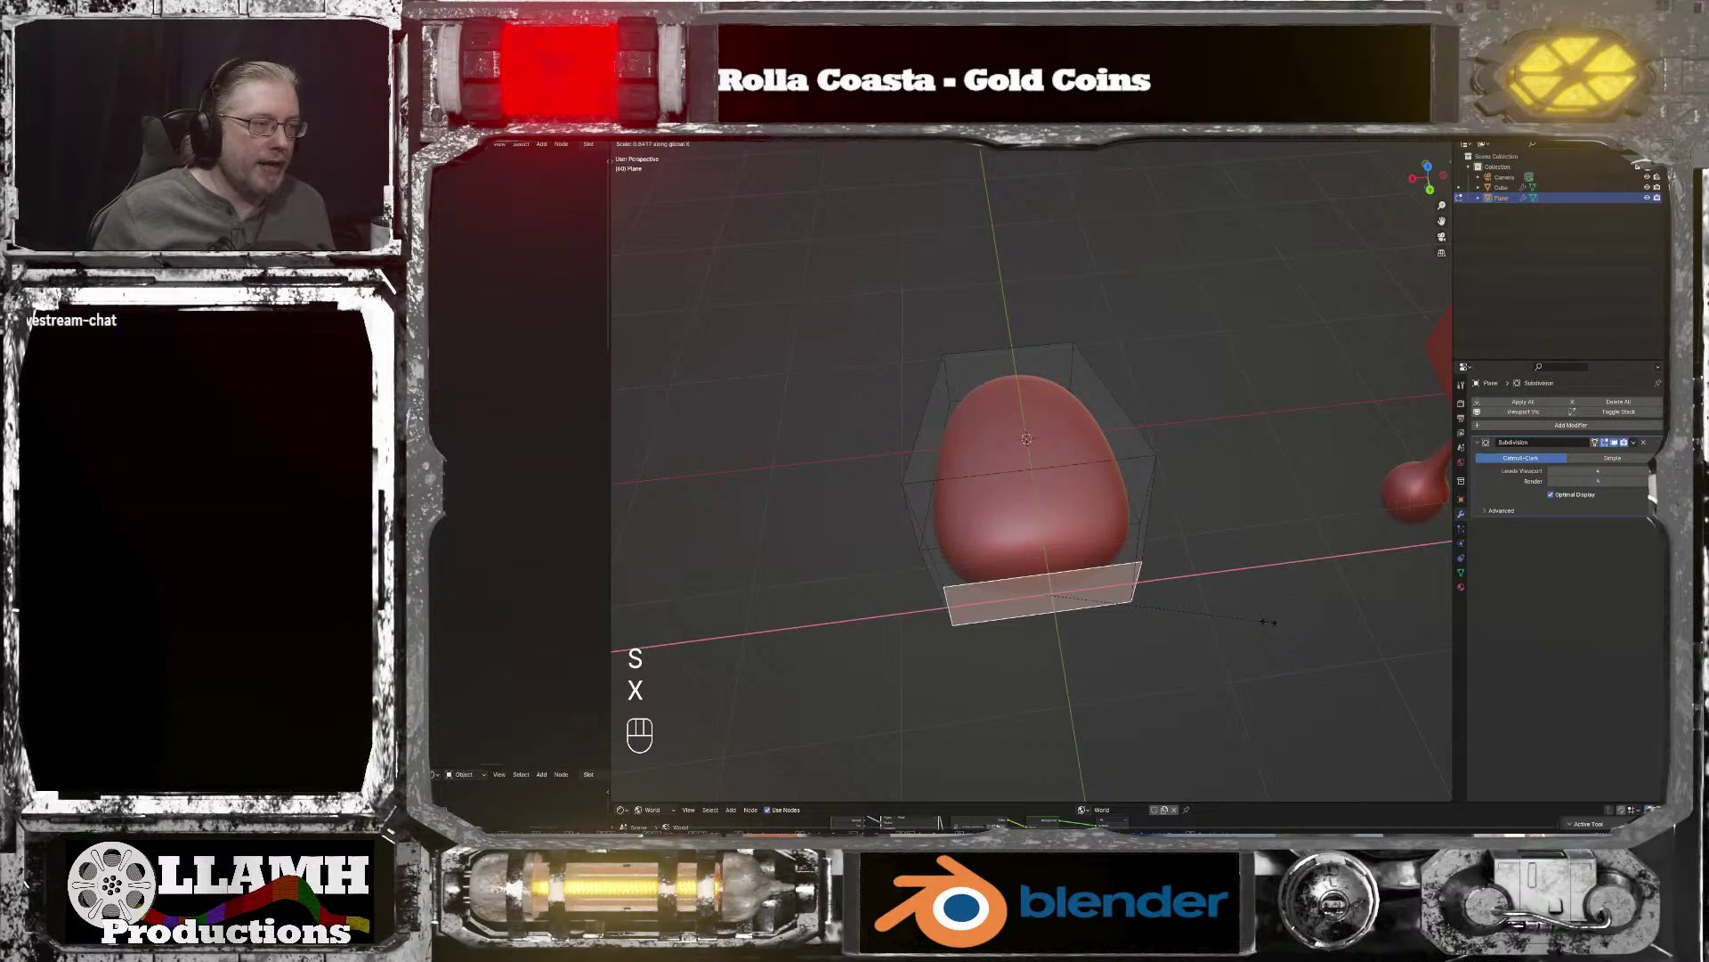
pyautogui.click(1266, 622)
# Step: Select both bottom faces on the underside and put a narrow bevel on their edges to flatten the rounded base
pyautogui.moveTo(1190, 573); pyautogui.dragTo(673, 473, button='middle')
pyautogui.scroll(6, 673, 473)
pyautogui.scroll(-5, 763, 517)
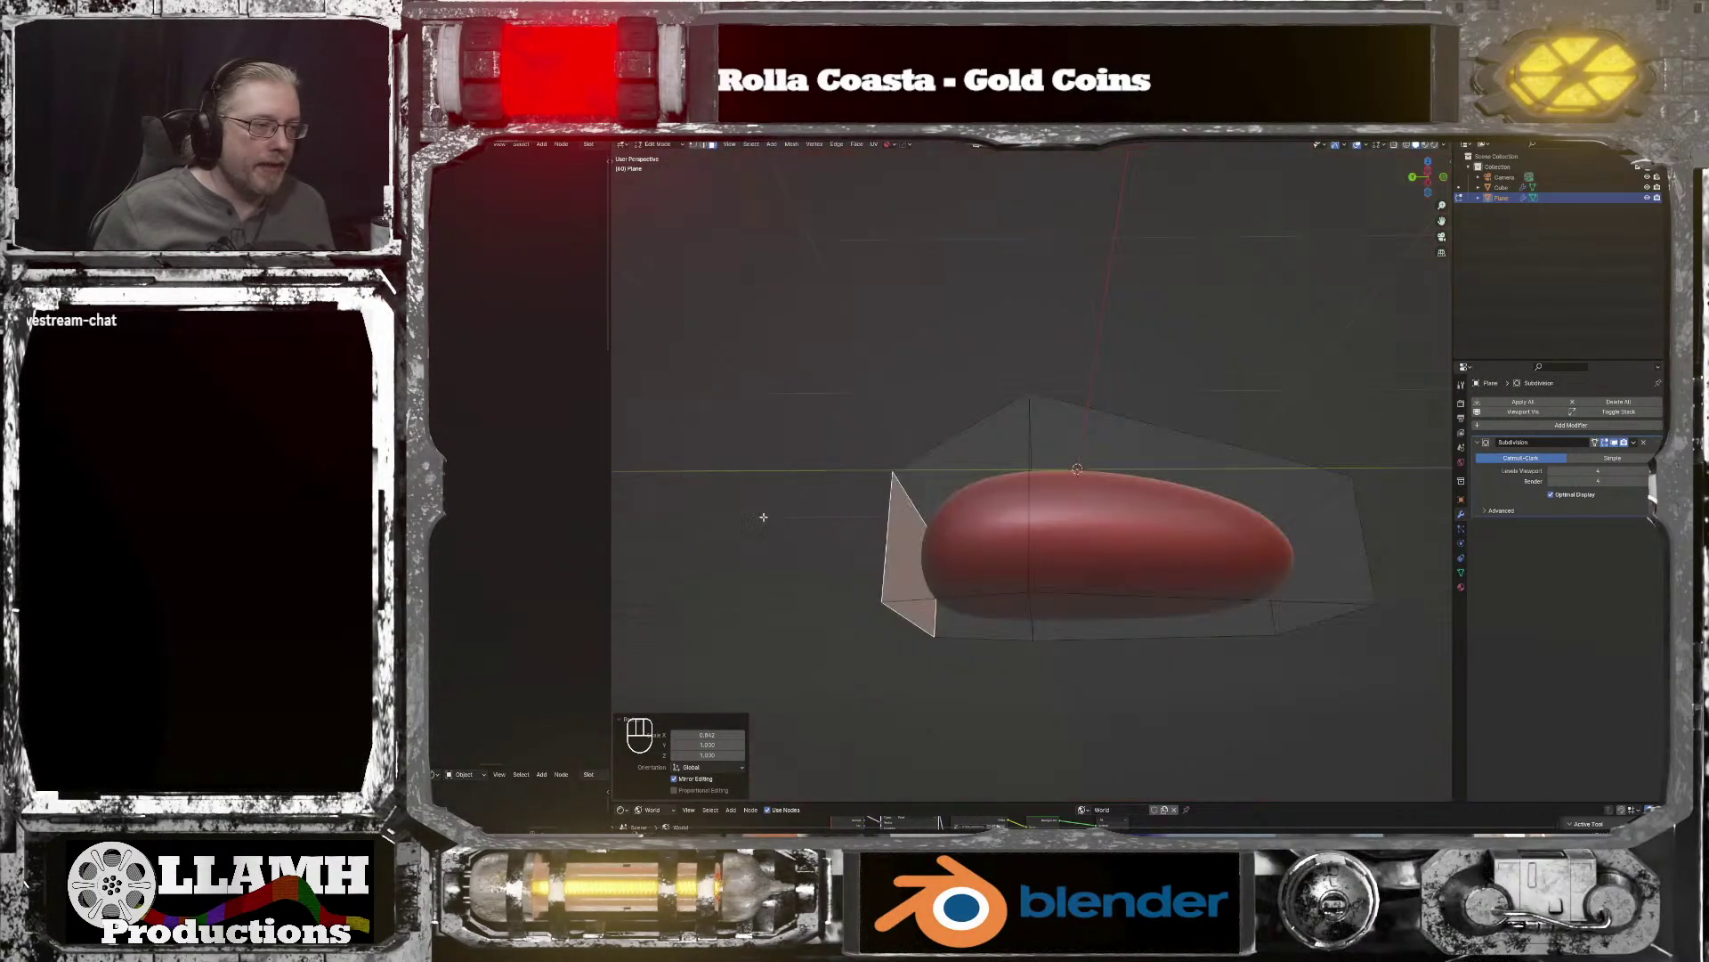
pyautogui.moveTo(1008, 615); pyautogui.dragTo(1240, 614, button='middle')
pyautogui.scroll(6, 1012, 665)
pyautogui.scroll(-6, 1012, 664)
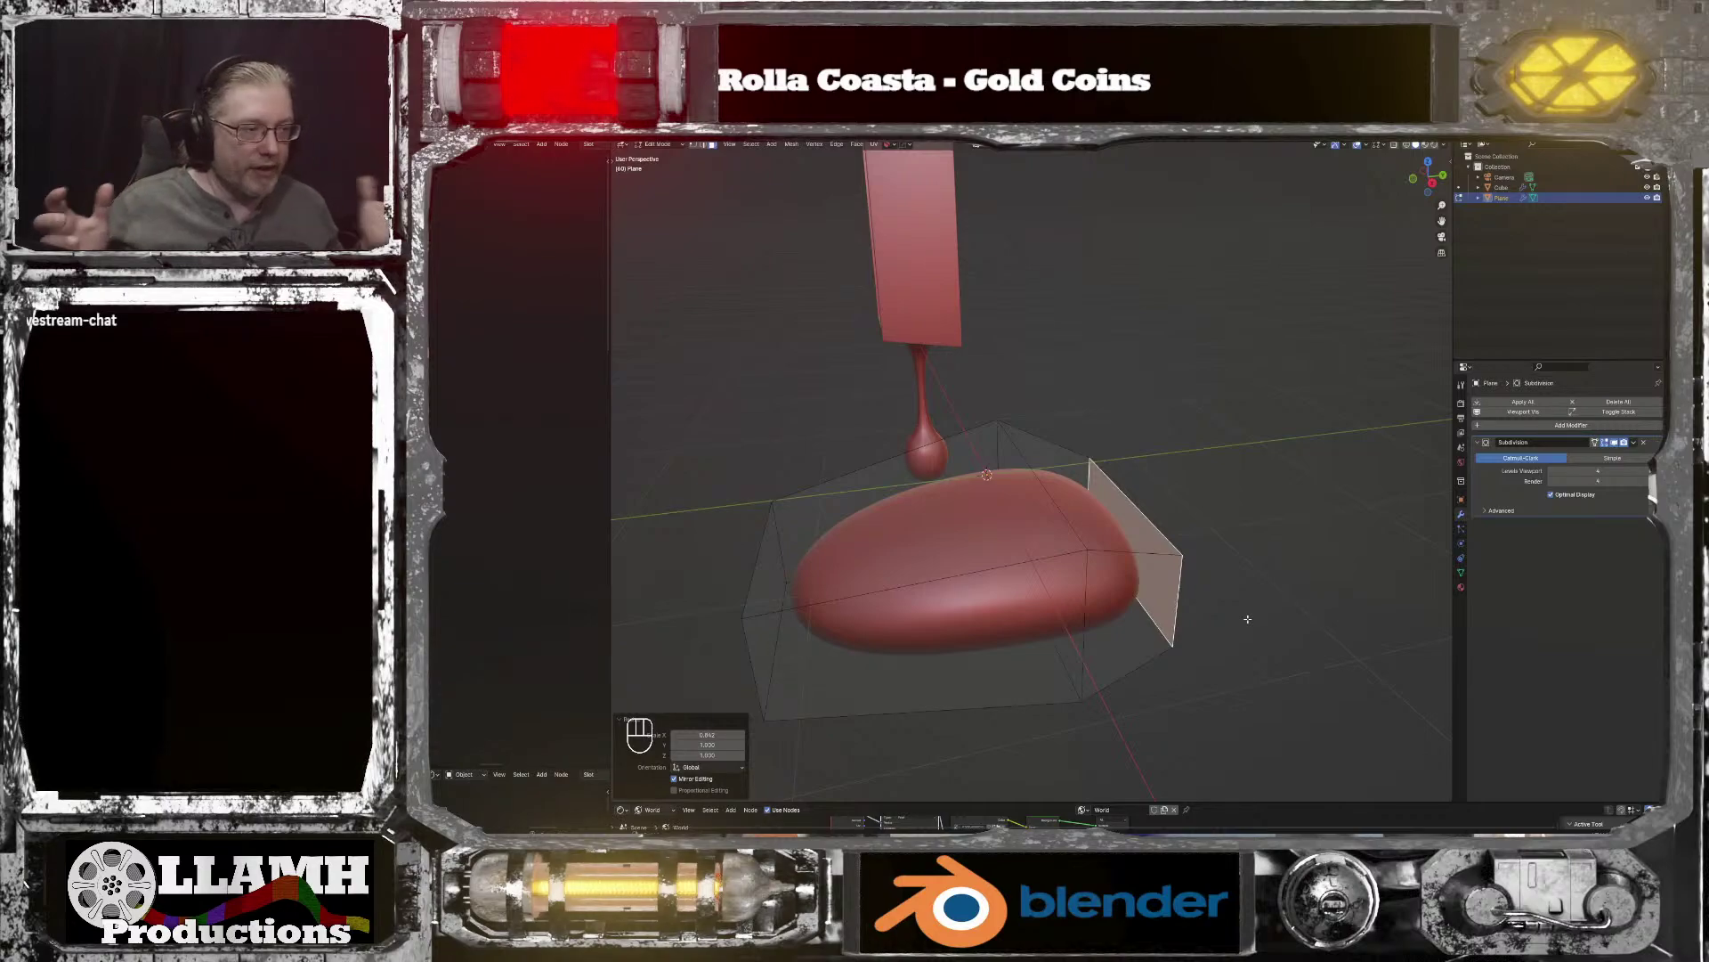
pyautogui.moveTo(1193, 571); pyautogui.dragTo(1082, 598, button='middle')
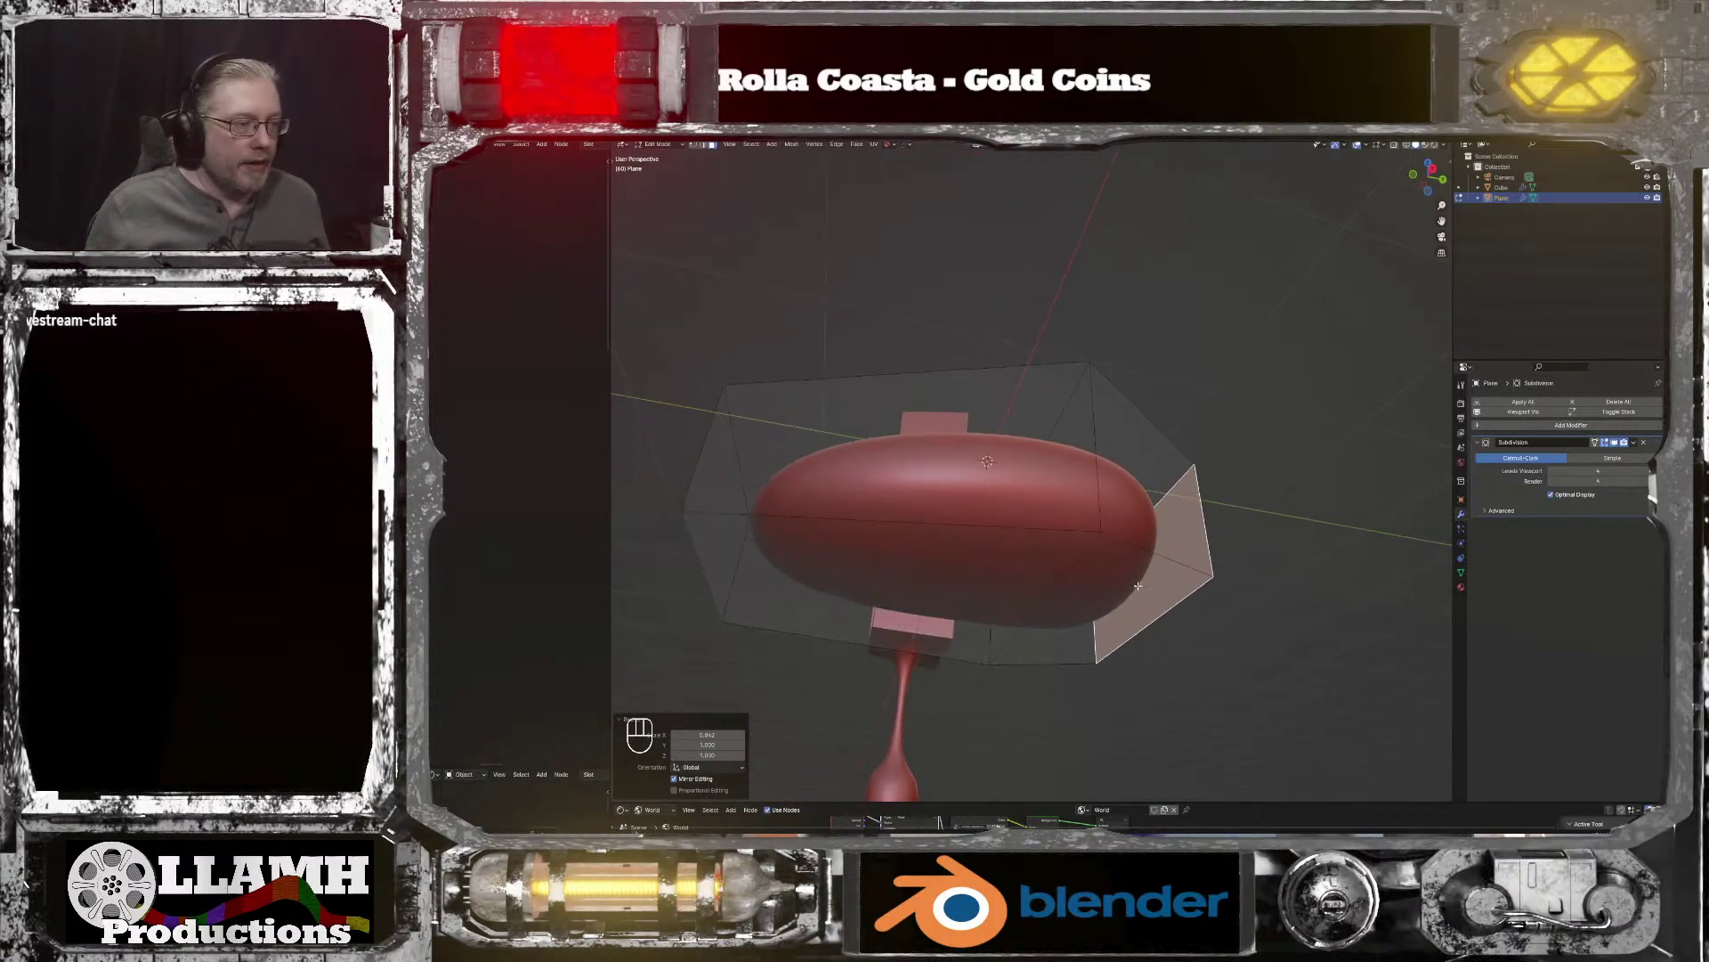
pyautogui.keyDown('shift'); pyautogui.click(936, 591); pyautogui.keyUp('shift')
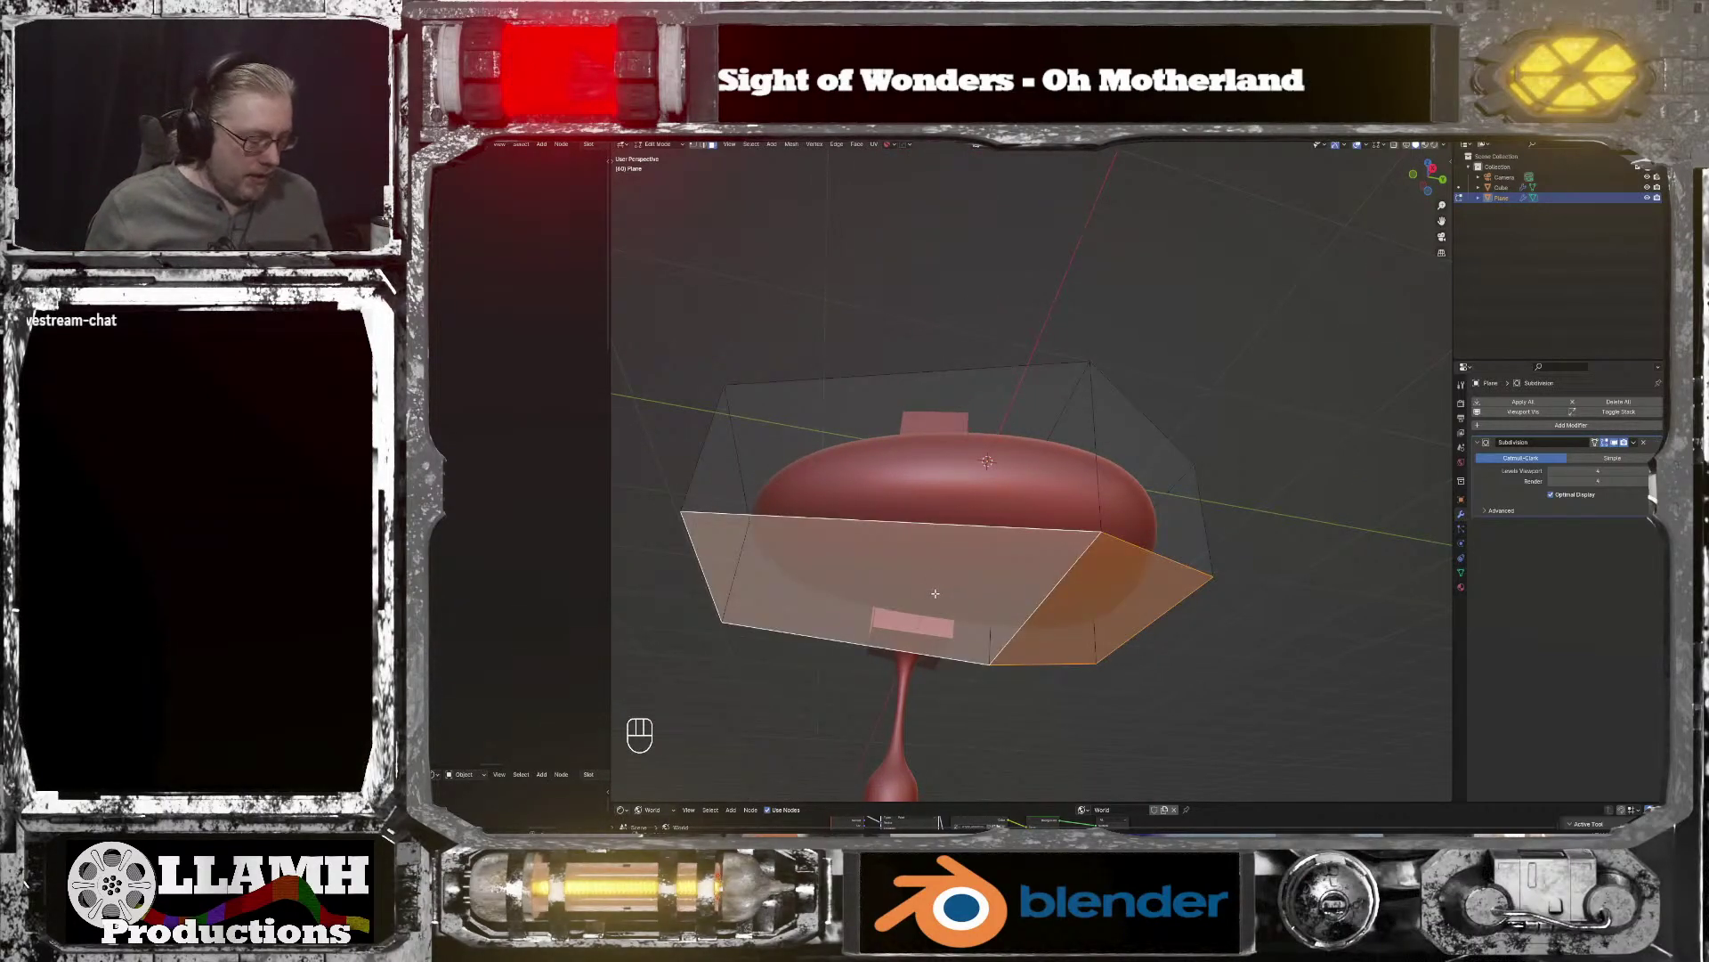
pyautogui.hotkey('ctrl', 'b')
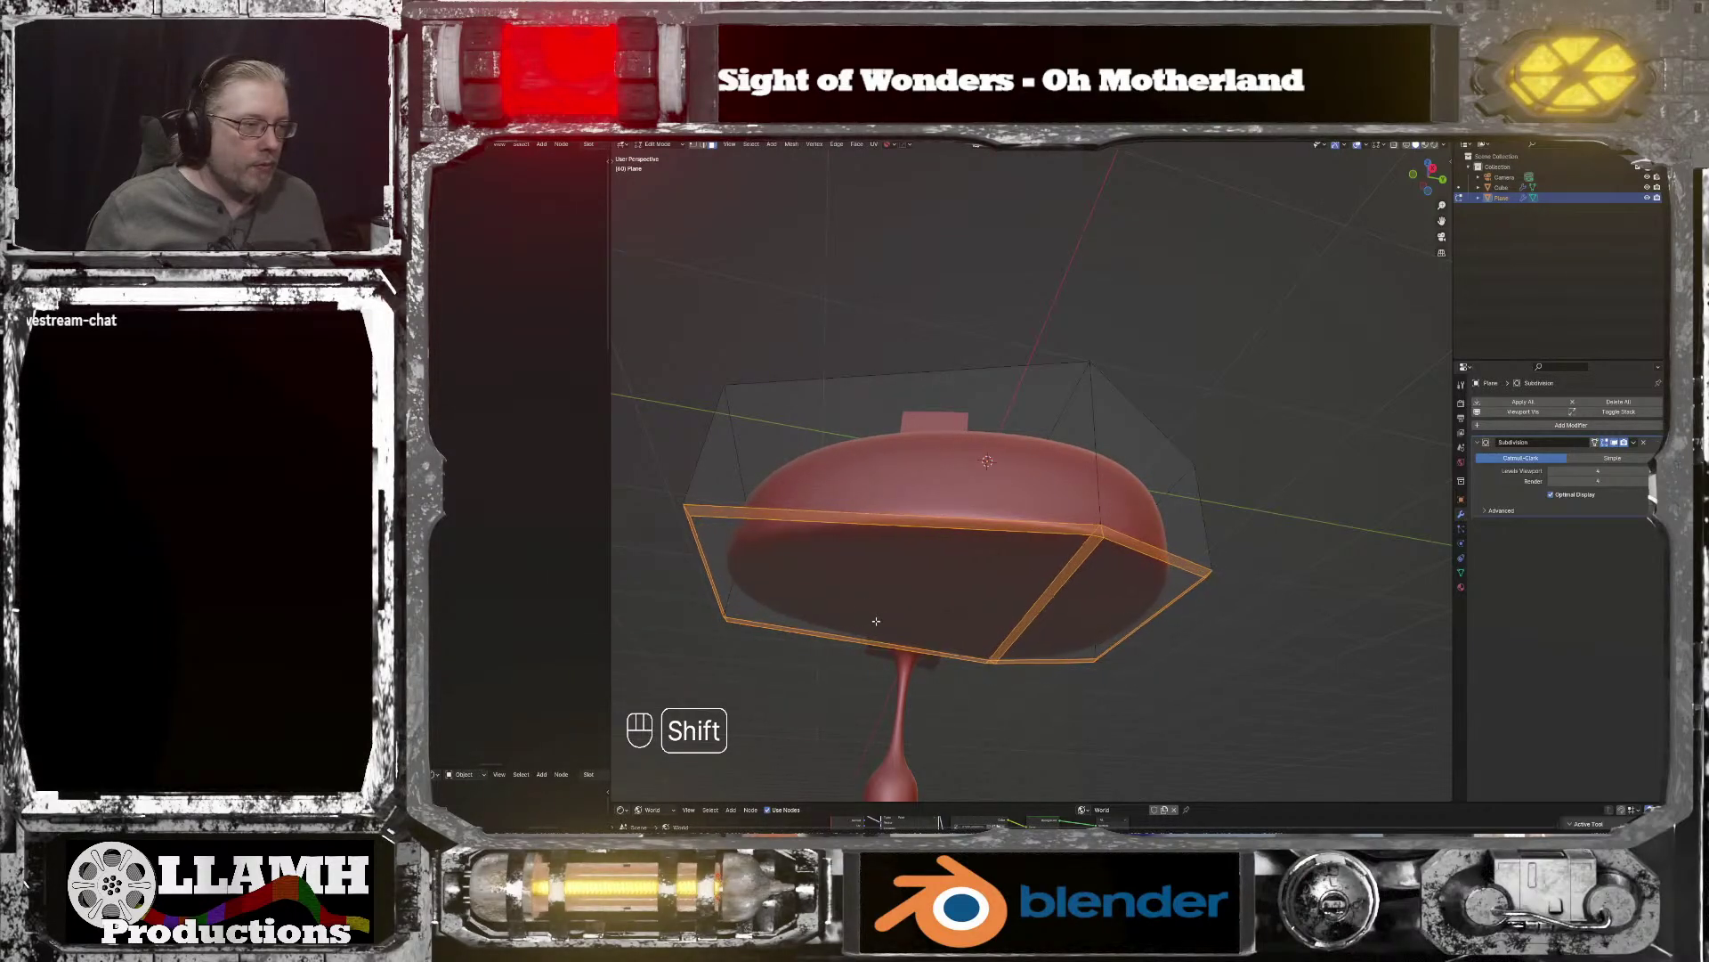
# Step: Apply a narrow bevel to the edges around the mesh's bottom faces
pyautogui.click(898, 622)
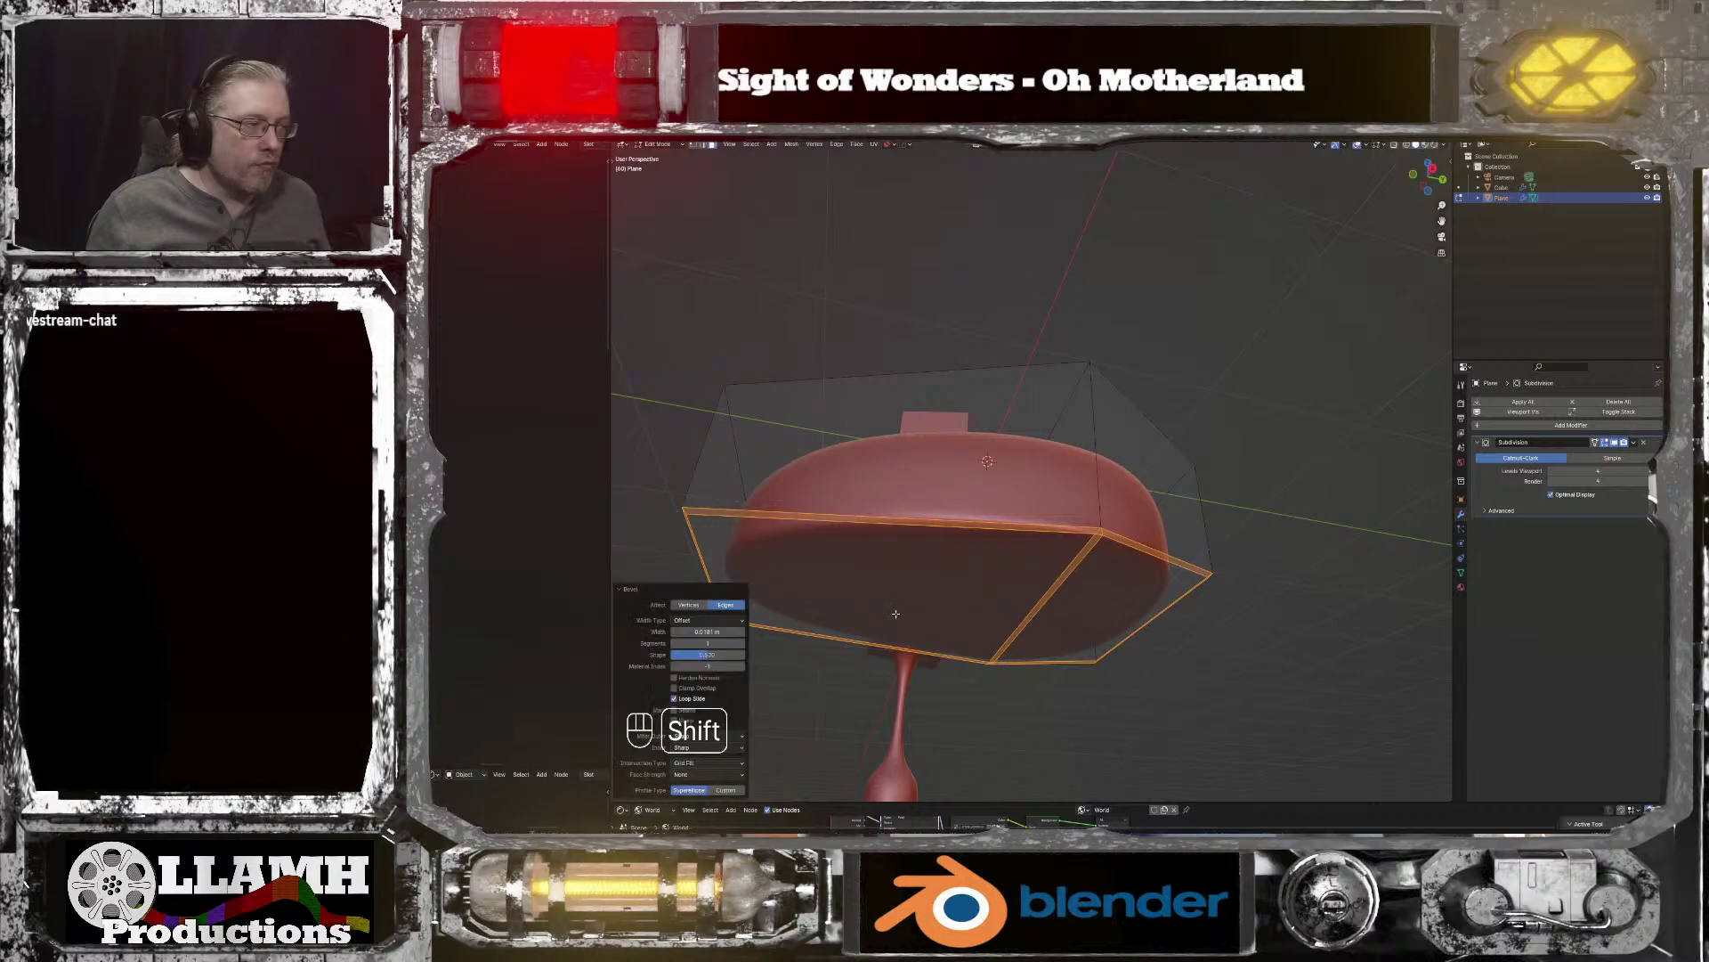
pyautogui.moveTo(898, 621); pyautogui.dragTo(1142, 476, button='middle')
pyautogui.press('Tab')
pyautogui.click(1007, 605)
pyautogui.scroll(2, 1168, 457)
# Step: Undo the bevel and the preceding edits back to before the bottom opening was filled
pyautogui.hotkey('ctrl', 'z')
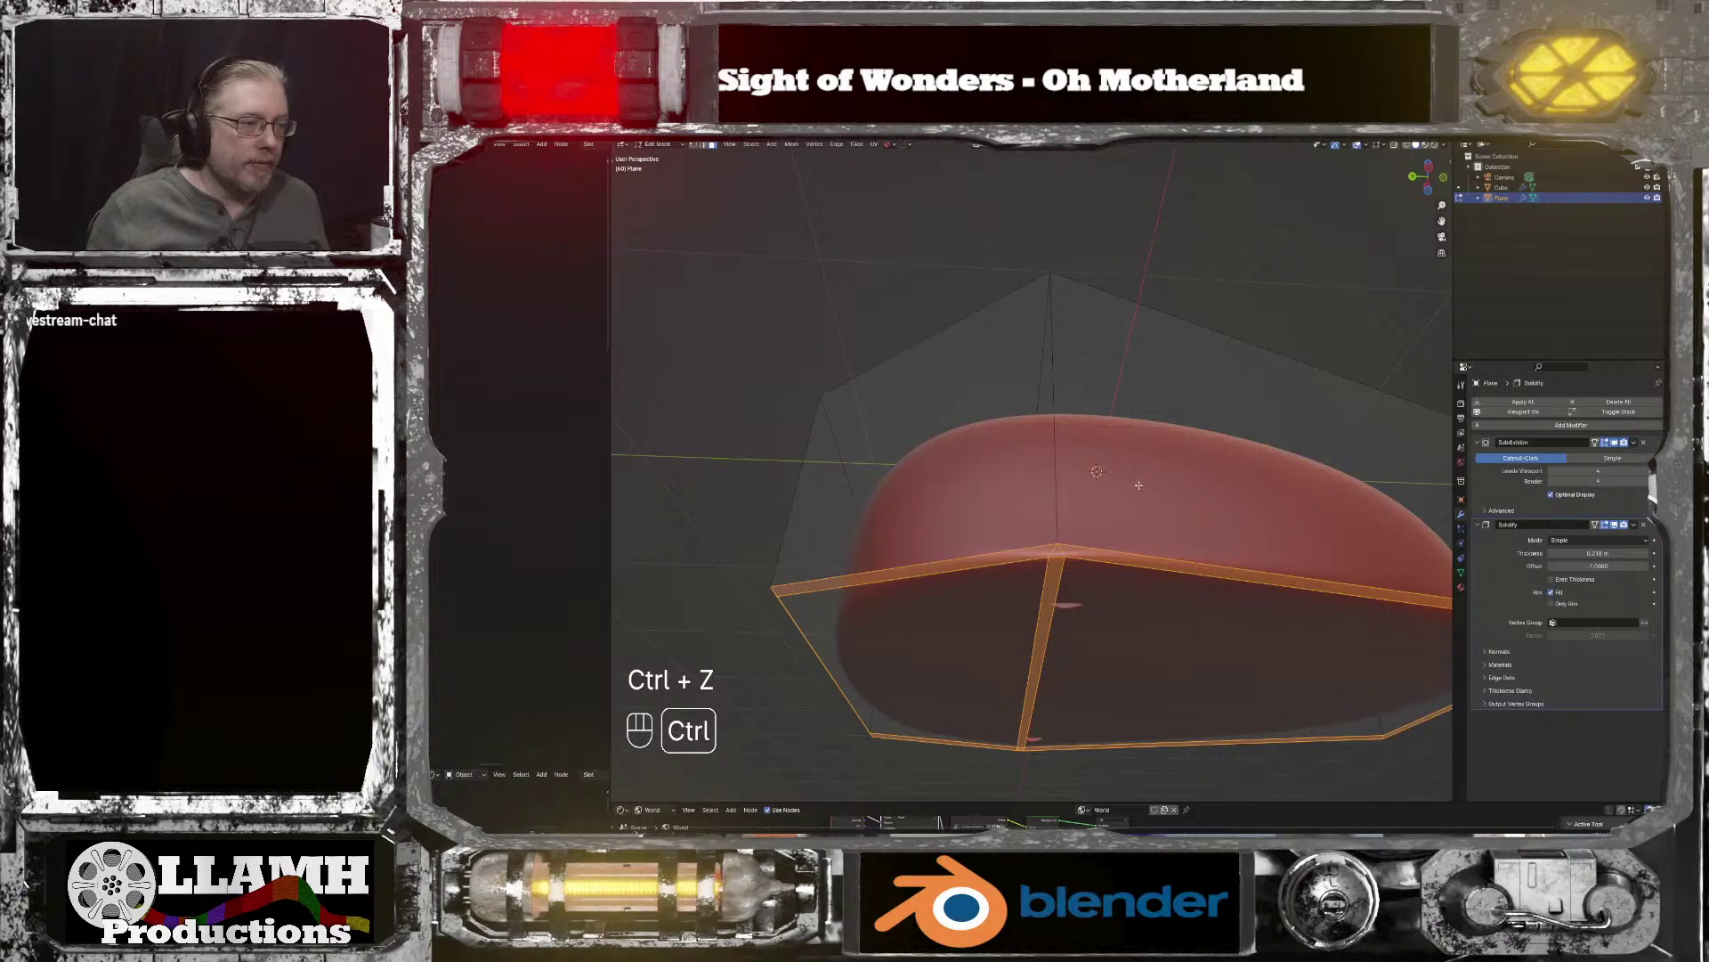
pyautogui.hotkey('ctrl', 'z')
pyautogui.hotkey('ctrl', 'z')
pyautogui.hotkey('ctrl', 'z')
pyautogui.hotkey('ctrl', 'z')
pyautogui.hotkey('ctrl', 'z')
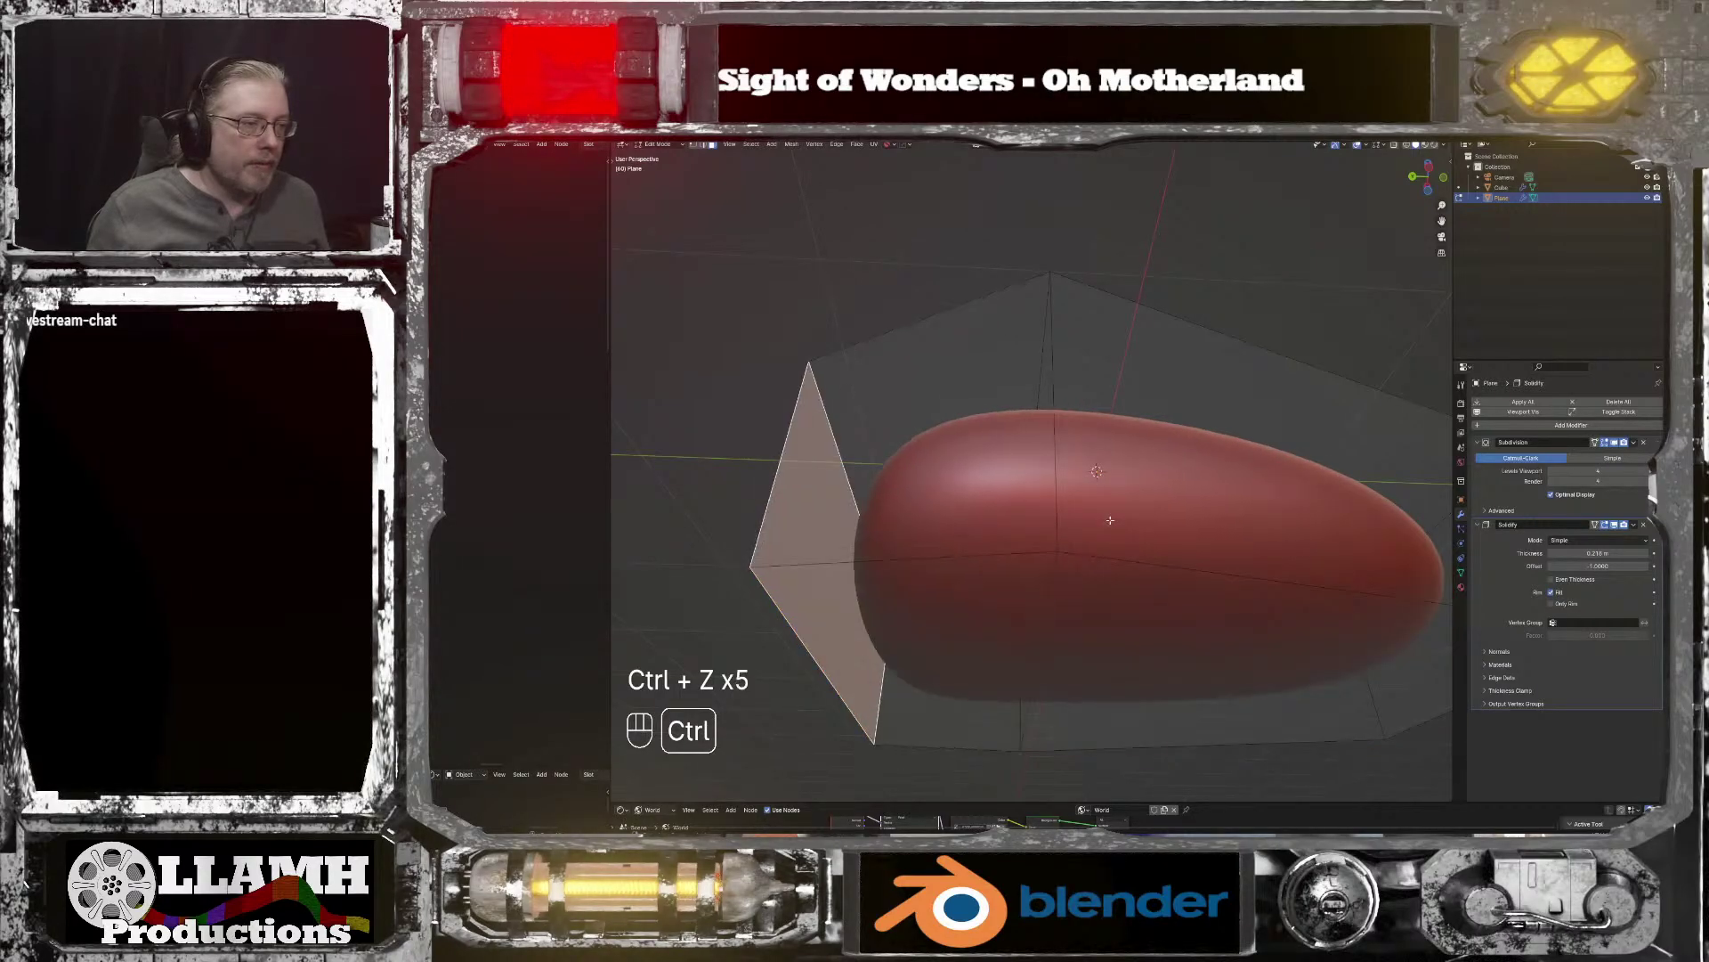
pyautogui.hotkey('ctrl', 'z')
pyautogui.hotkey('ctrl', 'z')
pyautogui.hotkey('ctrl', 'z')
pyautogui.hotkey('ctrl', 'z')
pyautogui.hotkey('ctrl', 'z')
pyautogui.hotkey('ctrl', 'z')
pyautogui.hotkey('ctrl', 'z')
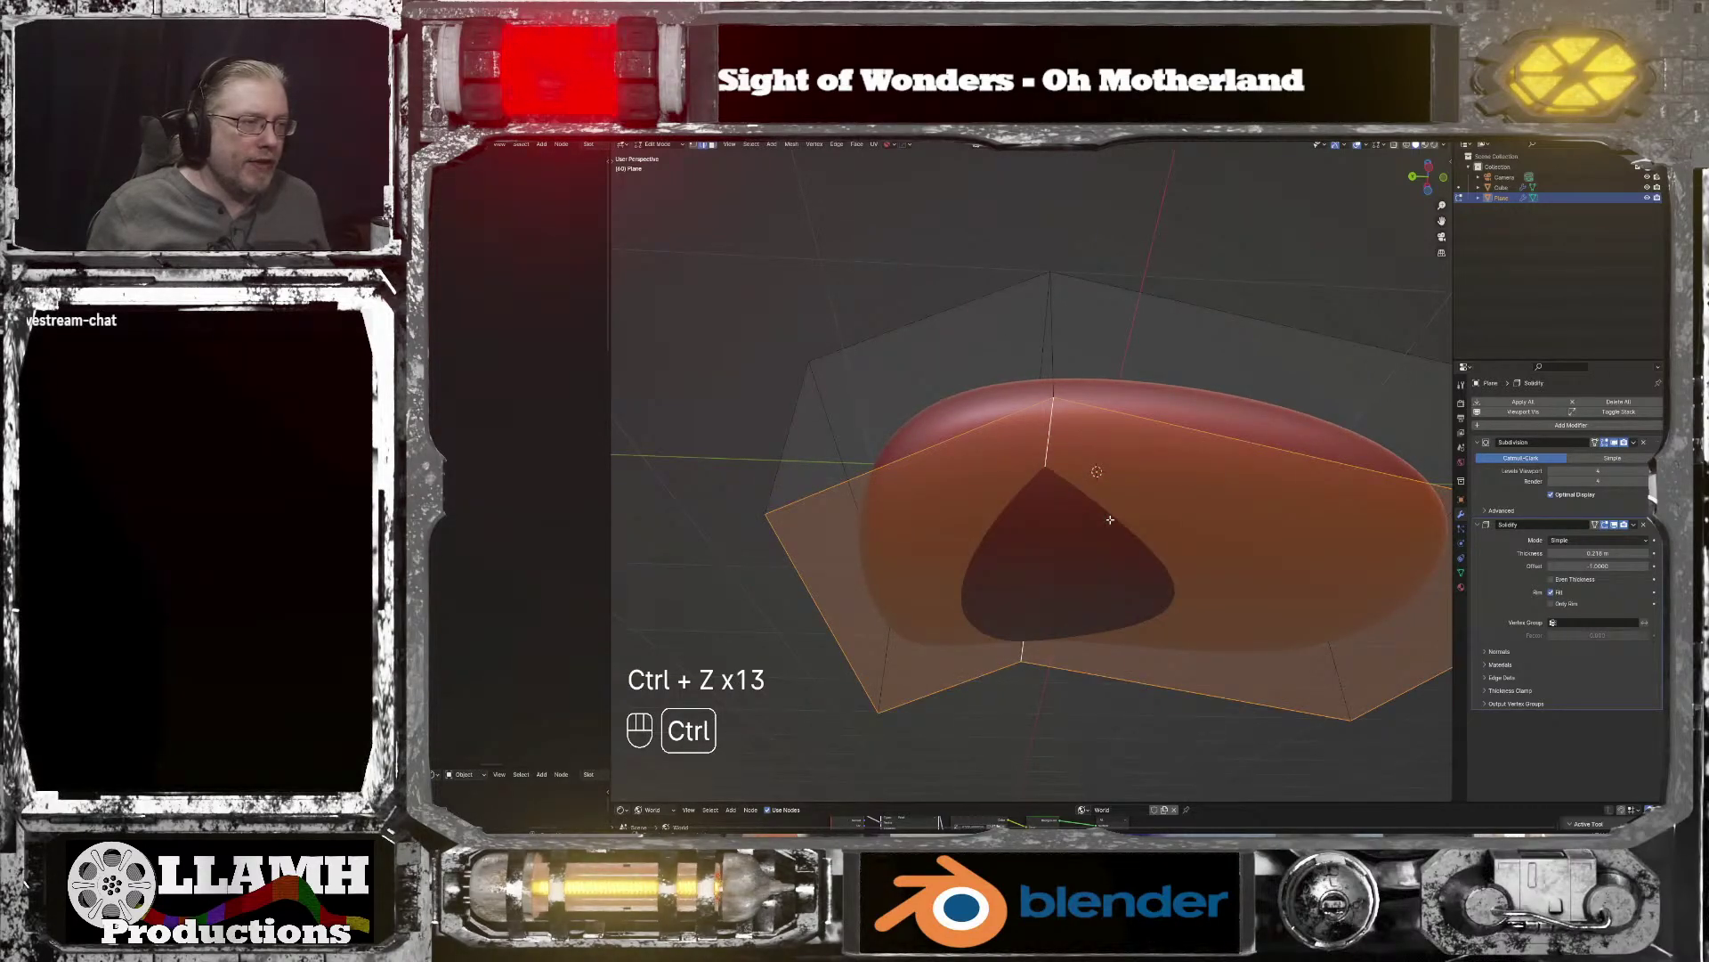
pyautogui.hotkey('ctrl', 'z')
# Step: Fill the bottom opening with a face and try lowering it along Z
pyautogui.press('f')
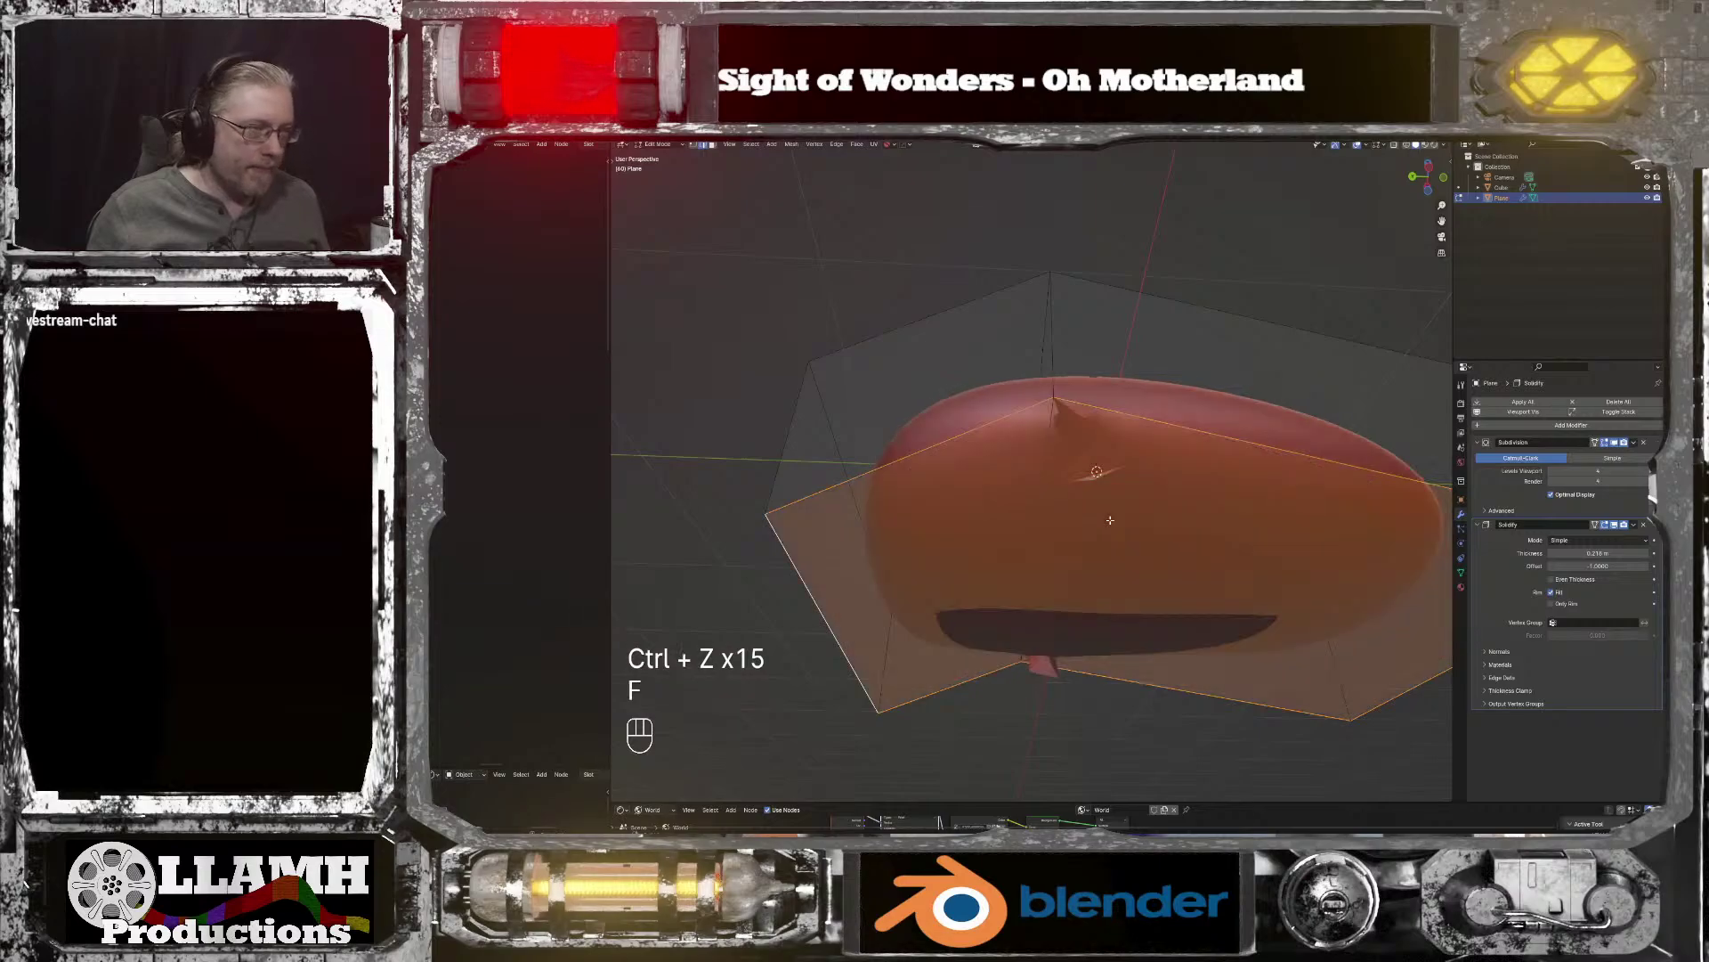
pyautogui.press('g')
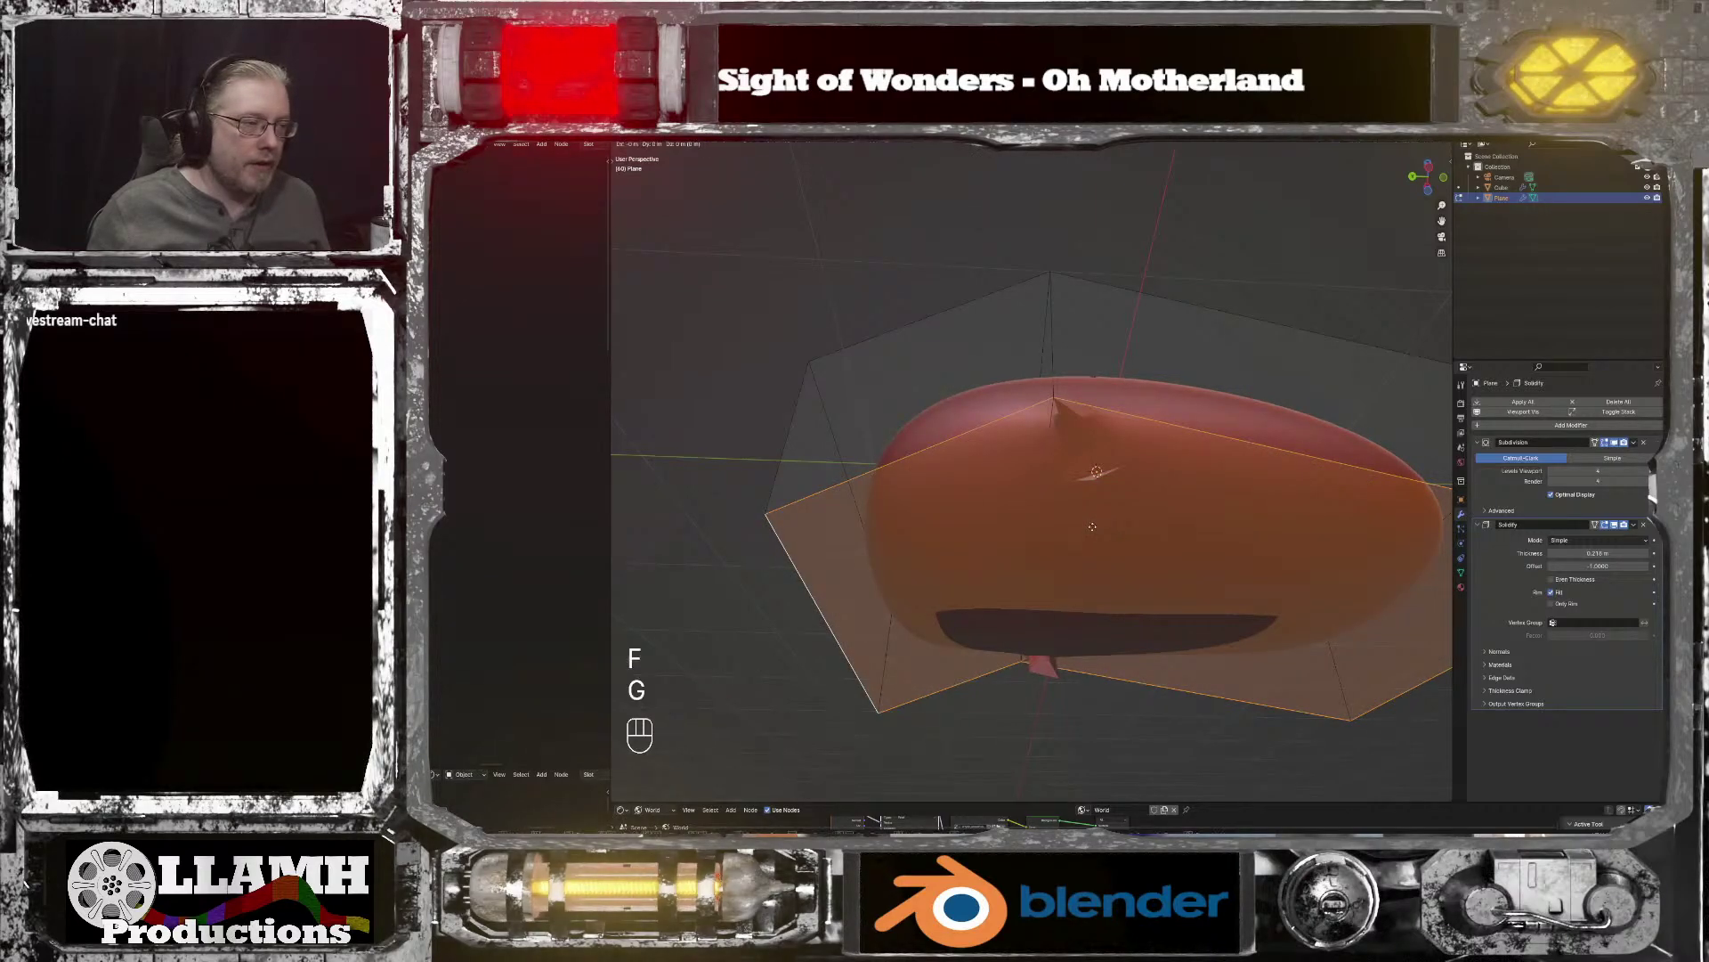
pyautogui.press('z')
pyautogui.click(1081, 649)
pyautogui.moveTo(1081, 649); pyautogui.dragTo(1108, 692, button='middle')
# Step: Undo the bottom fill and further mesh edits until the shell's original open underside is restored
pyautogui.hotkey('ctrl', 'z')
pyautogui.hotkey('ctrl', 'z')
pyautogui.hotkey('ctrl', 'z')
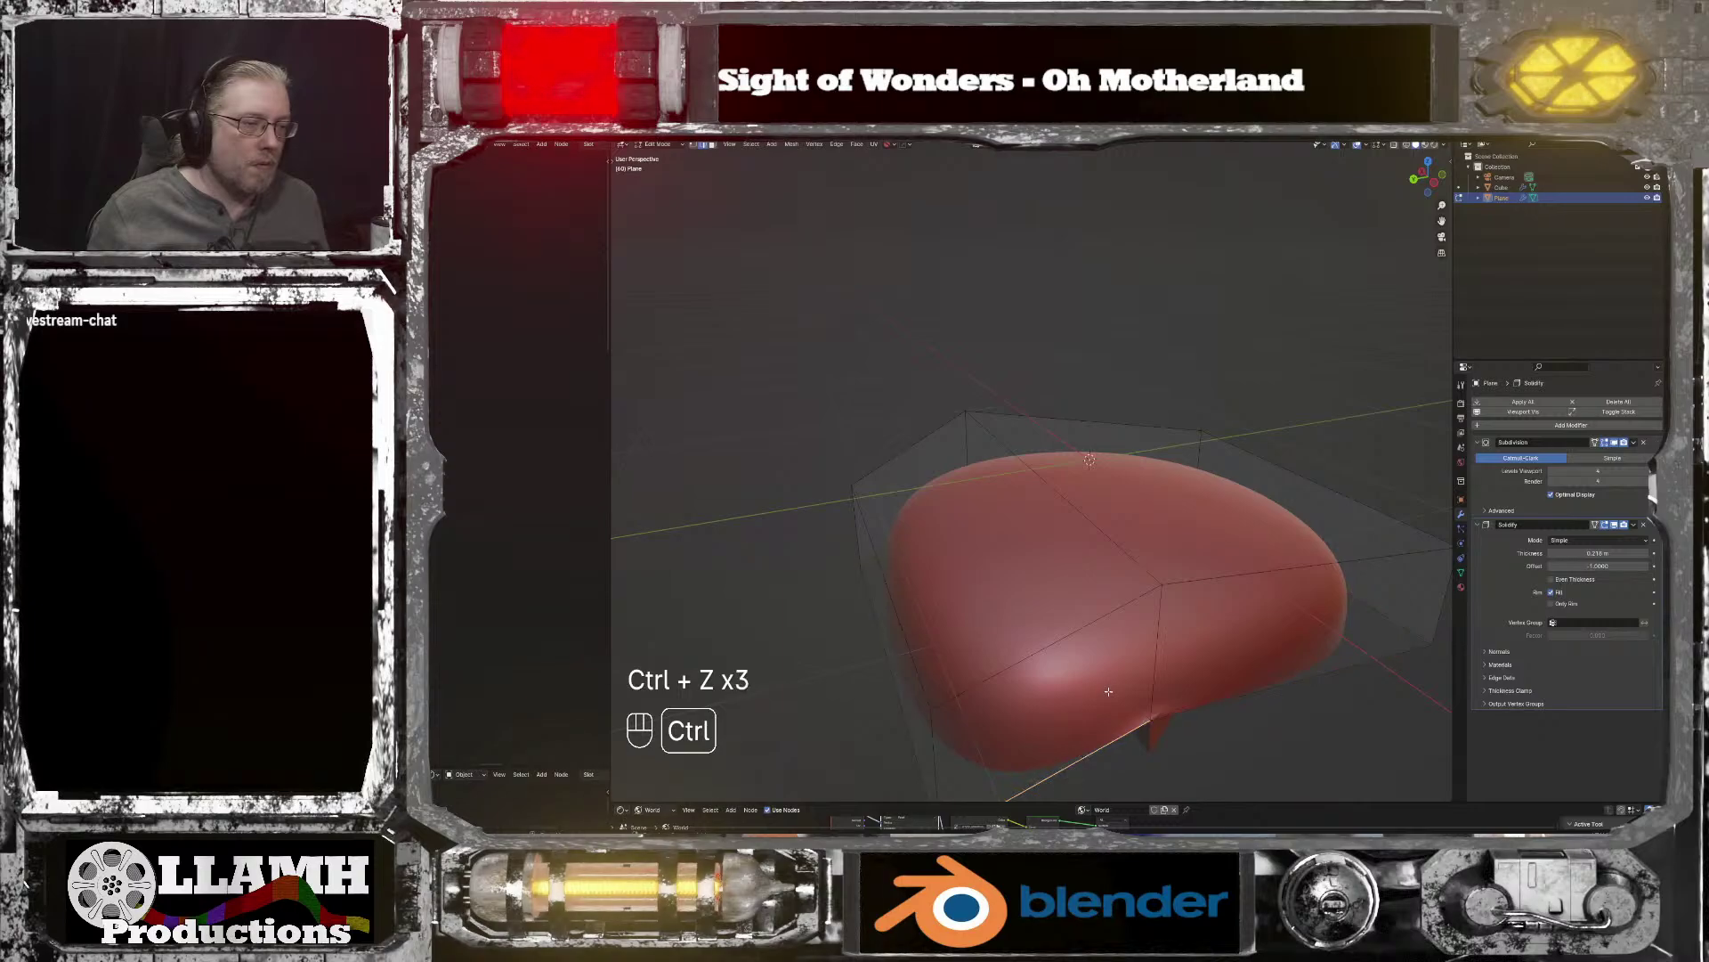
pyautogui.hotkey('ctrl', 'z')
pyautogui.moveTo(1109, 689); pyautogui.dragTo(1099, 592, button='middle')
pyautogui.hotkey('ctrl', 'z')
pyautogui.hotkey('ctrl', 'z')
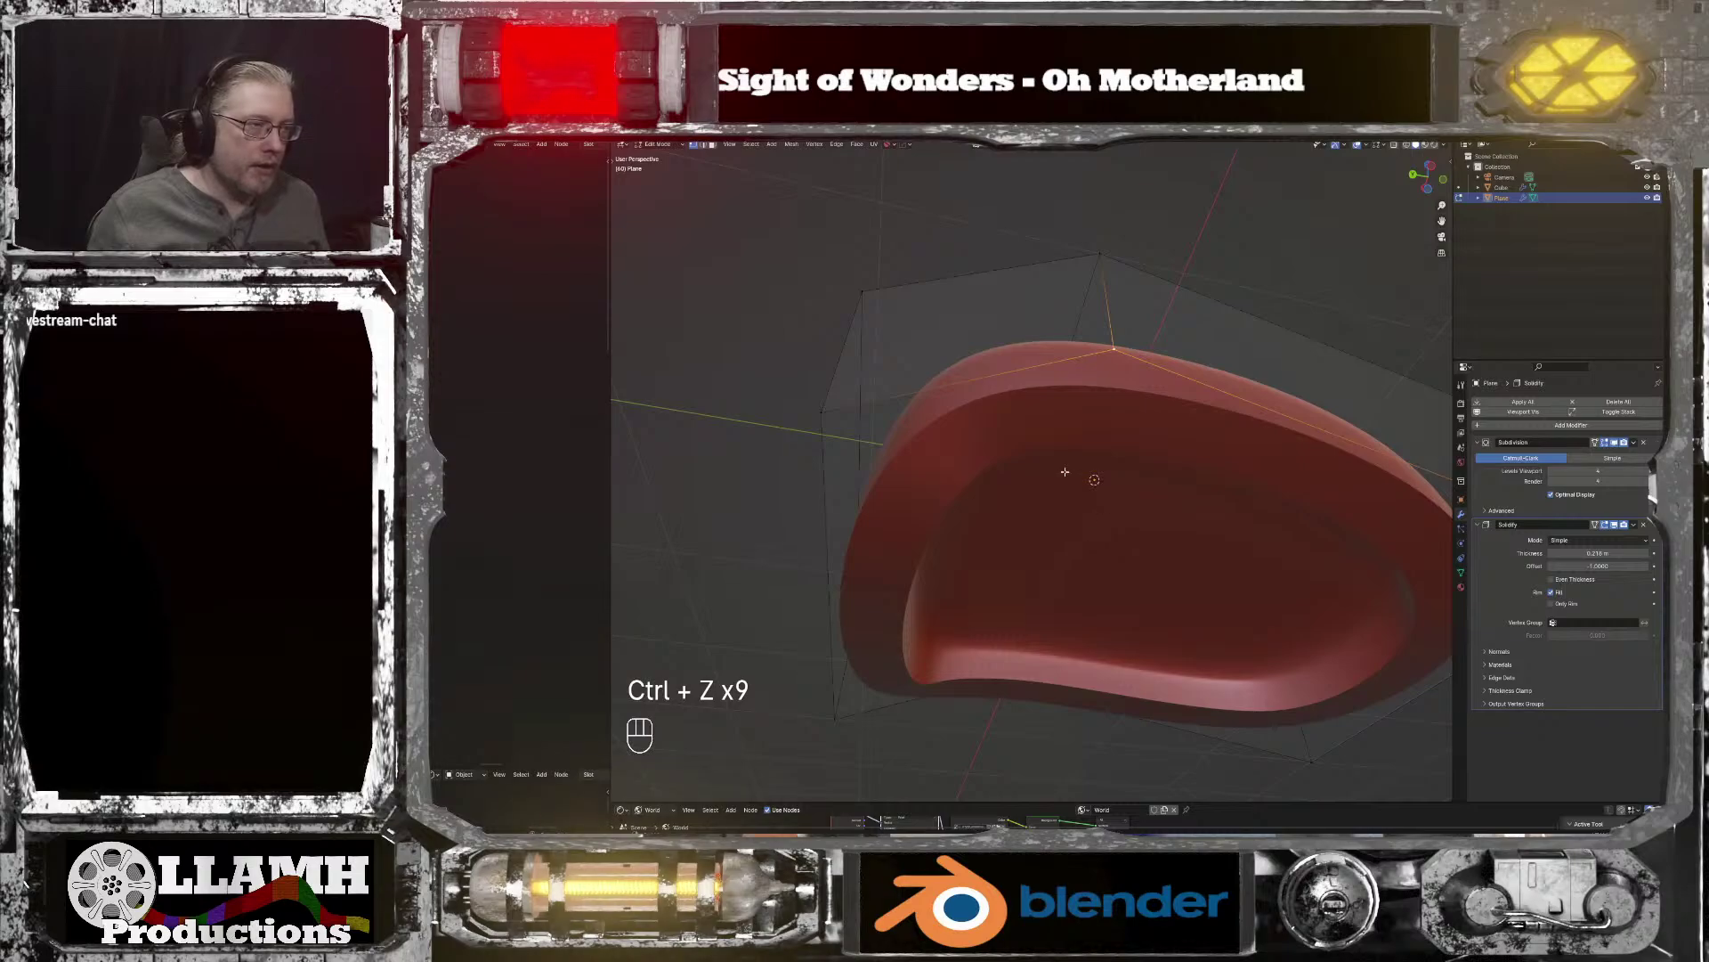
# Step: Remove the Solidify modifier and fill the open bottom edge loop with a face
pyautogui.press('Tab')
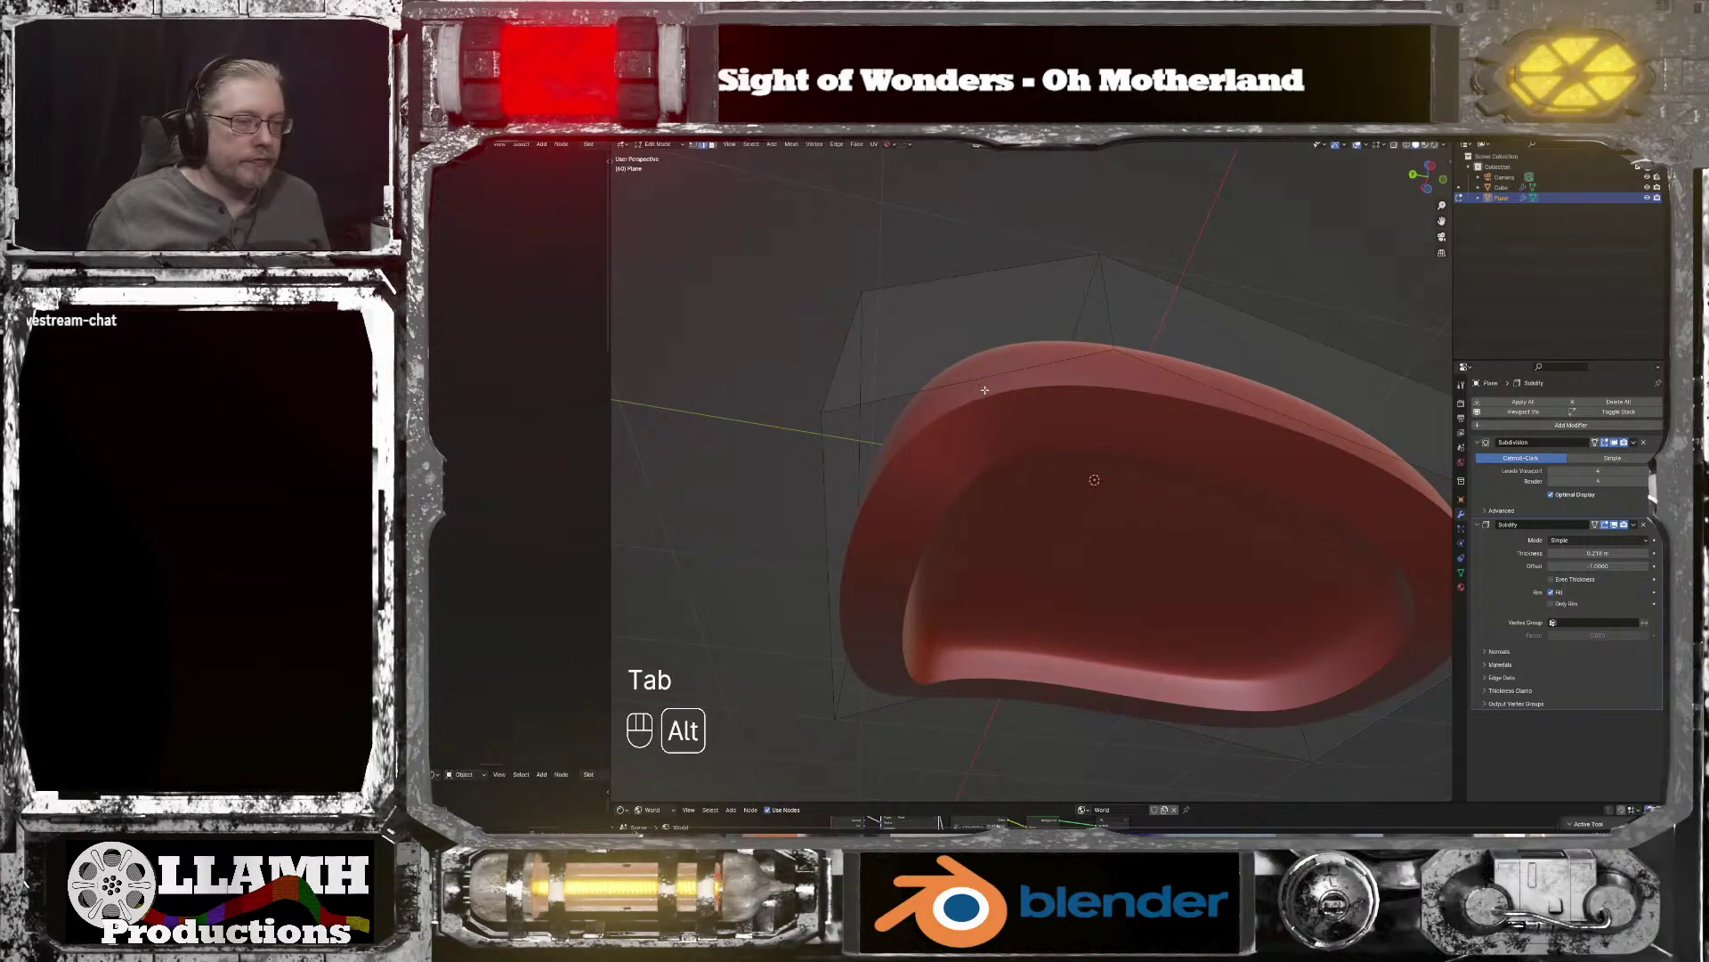
pyautogui.keyDown('alt'); pyautogui.click(985, 390); pyautogui.keyUp('alt')
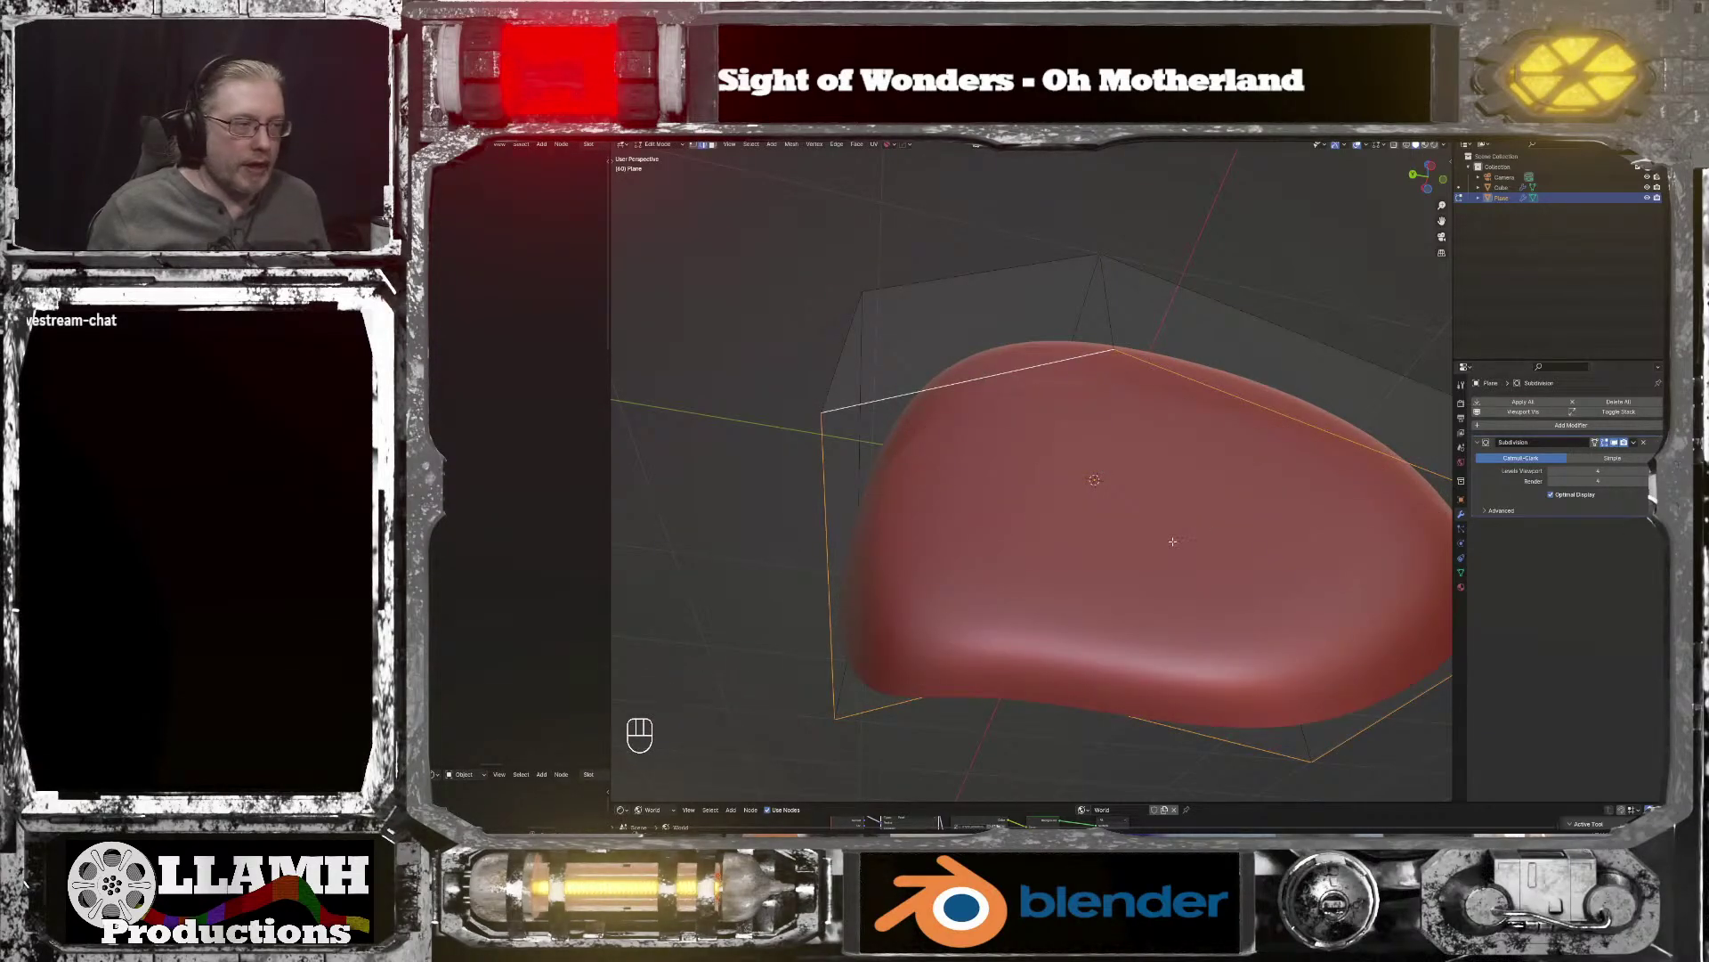
pyautogui.press('f')
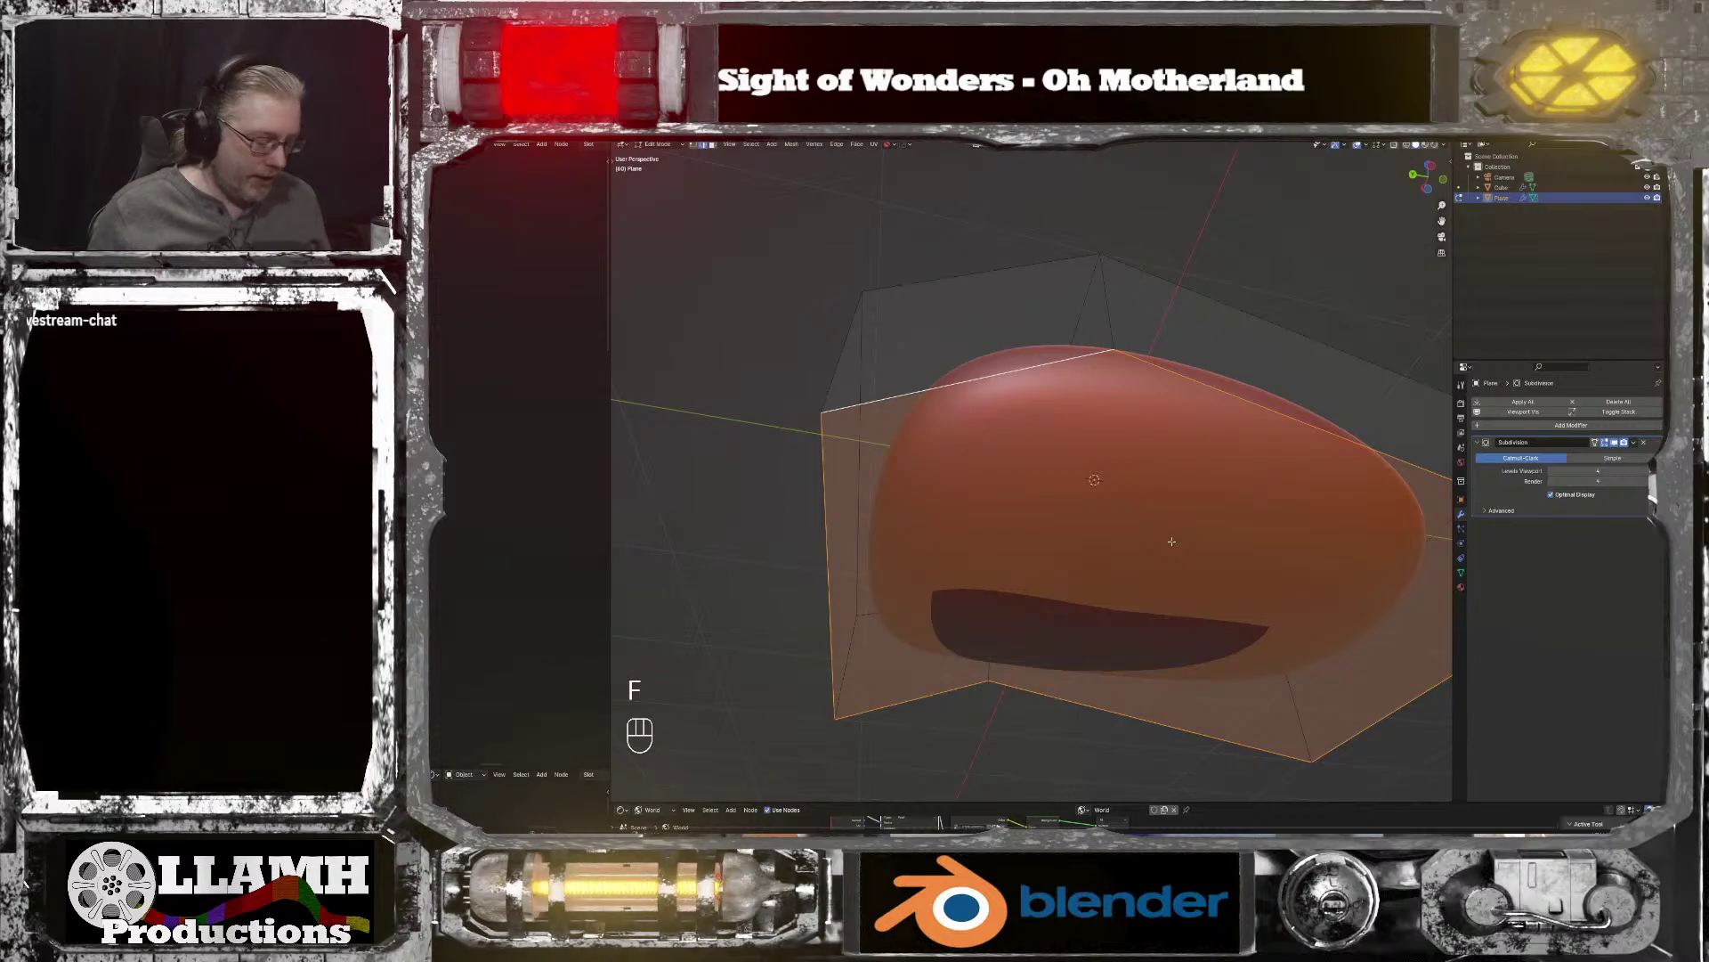
# Step: Lower the new bottom face along Z and flatten it with a Z scale of 0
pyautogui.press('z')
pyautogui.click(1167, 632)
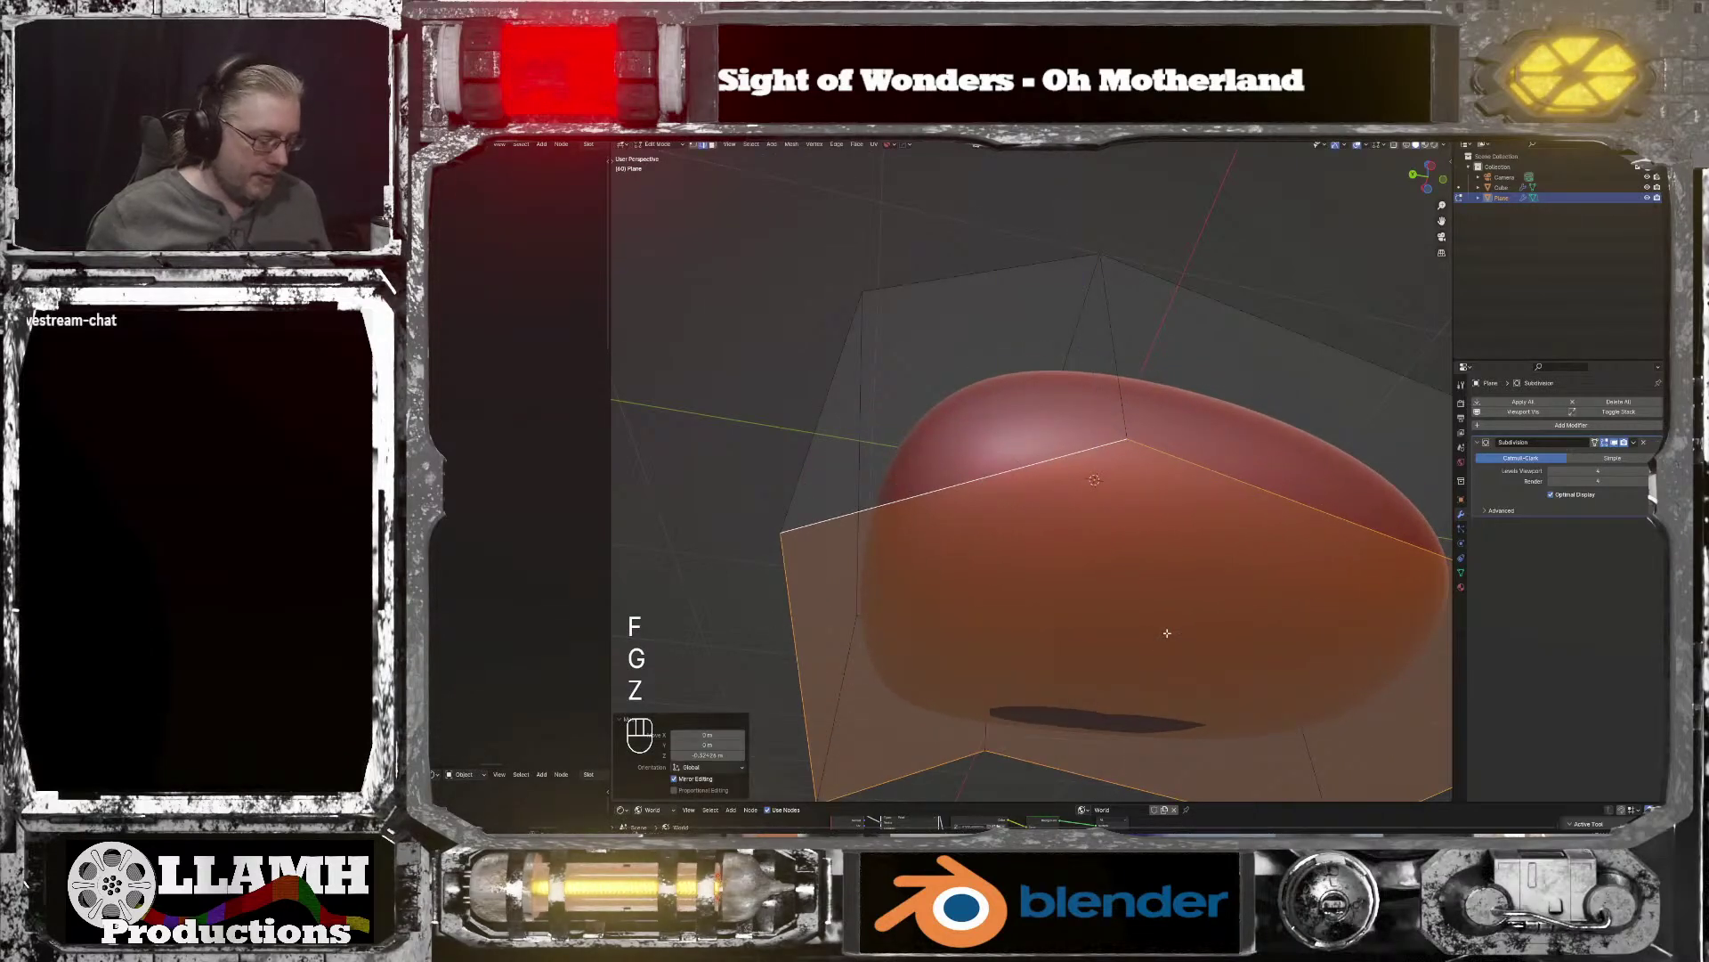
pyautogui.press('s')
pyautogui.press('z')
pyautogui.press('KP_0')
pyautogui.press('KP_Enter')
# Step: Switch to face selection and narrow one vertical end face along the X axis
pyautogui.moveTo(1142, 626); pyautogui.dragTo(1019, 704, button='middle')
pyautogui.scroll(-4, 1019, 701)
pyautogui.click(1064, 641)
pyautogui.press('Tab')
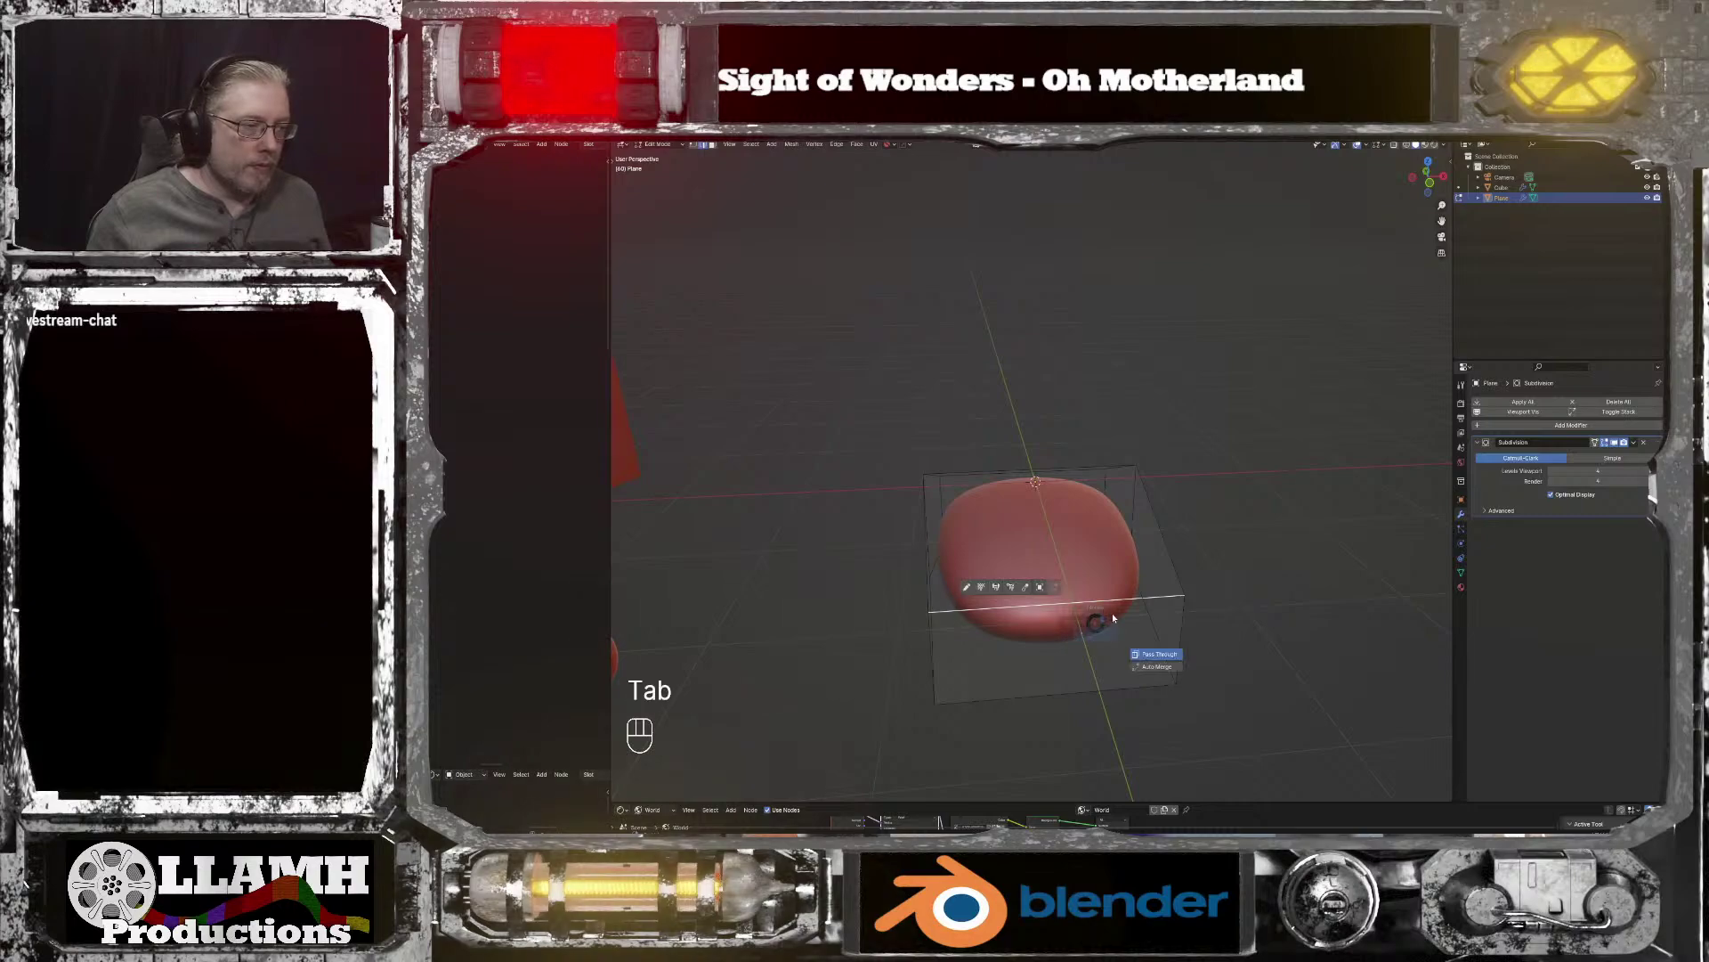
pyautogui.click(1145, 538)
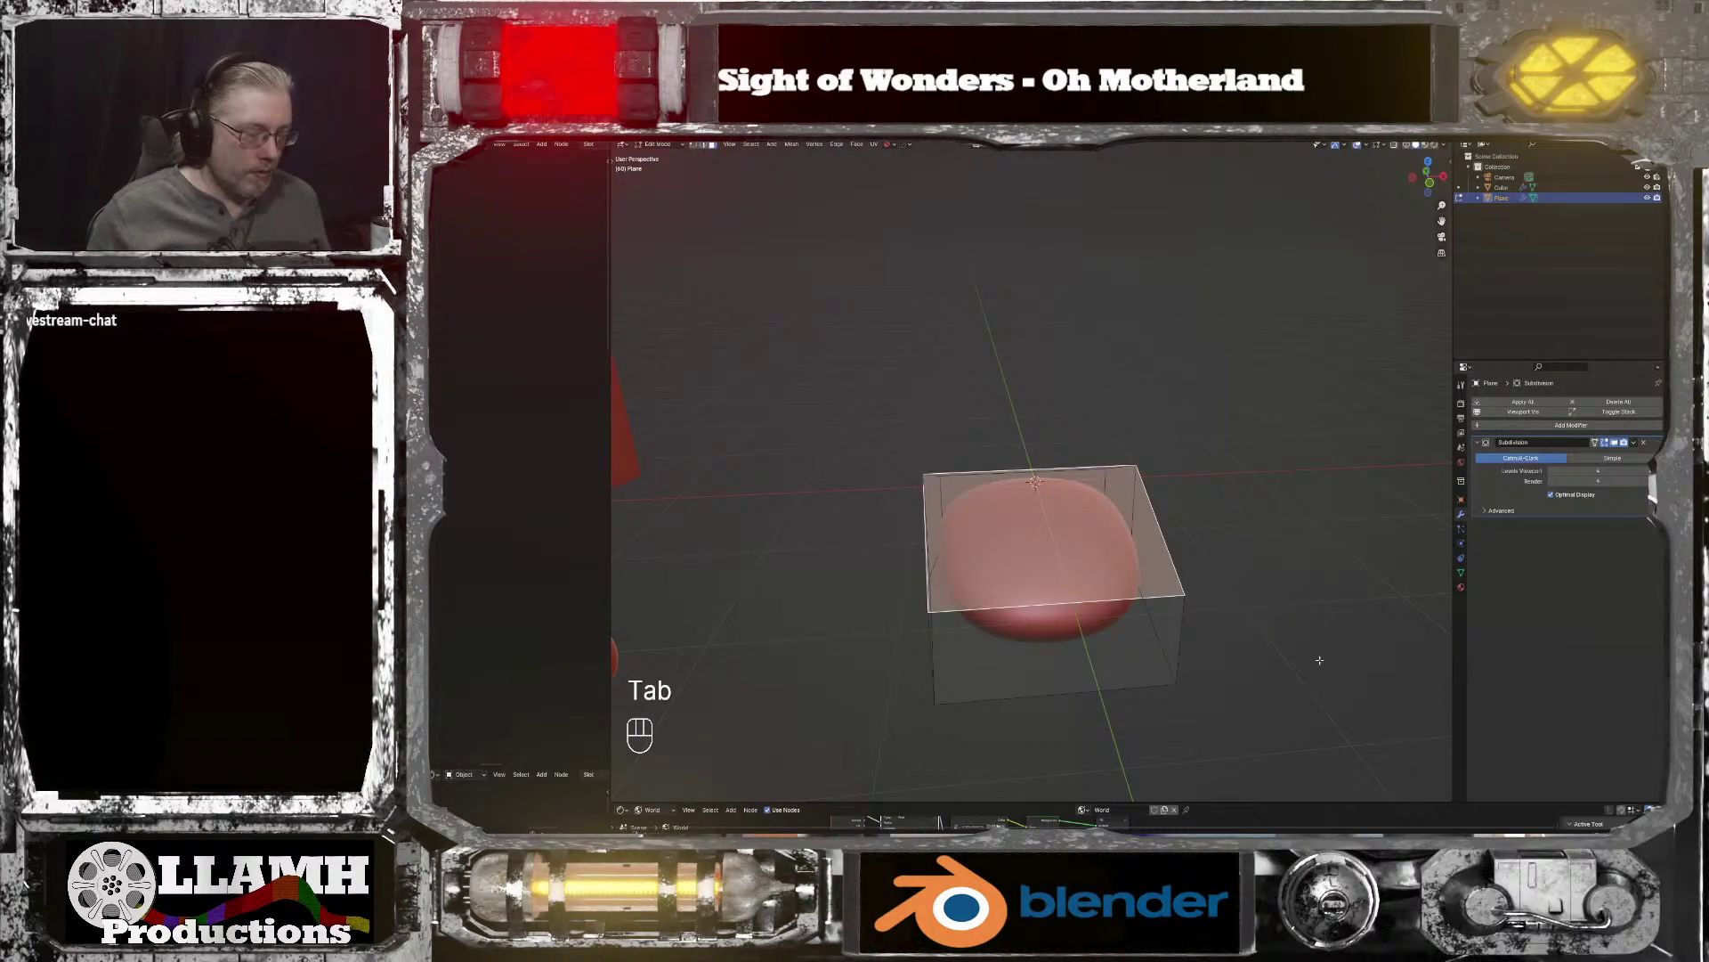
pyautogui.click(1191, 632)
pyautogui.press('x')
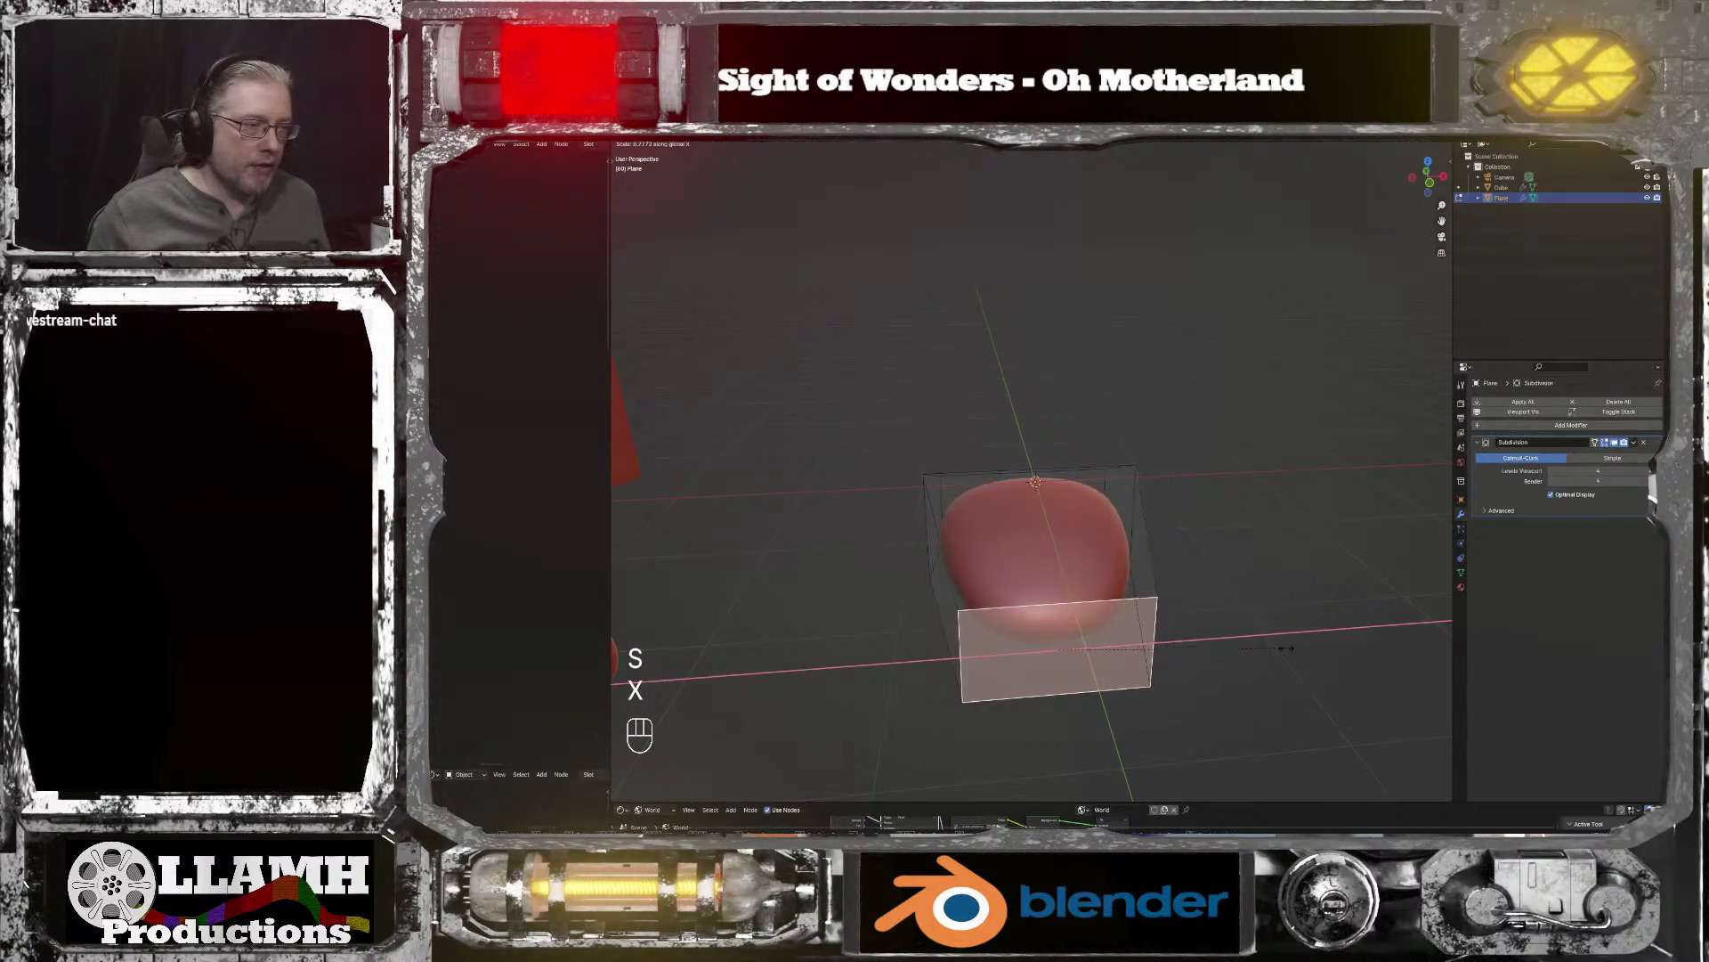
pyautogui.click(1229, 649)
# Step: Narrow the opposite vertical end face along the X axis
pyautogui.moveTo(1228, 649); pyautogui.dragTo(1187, 598, button='middle')
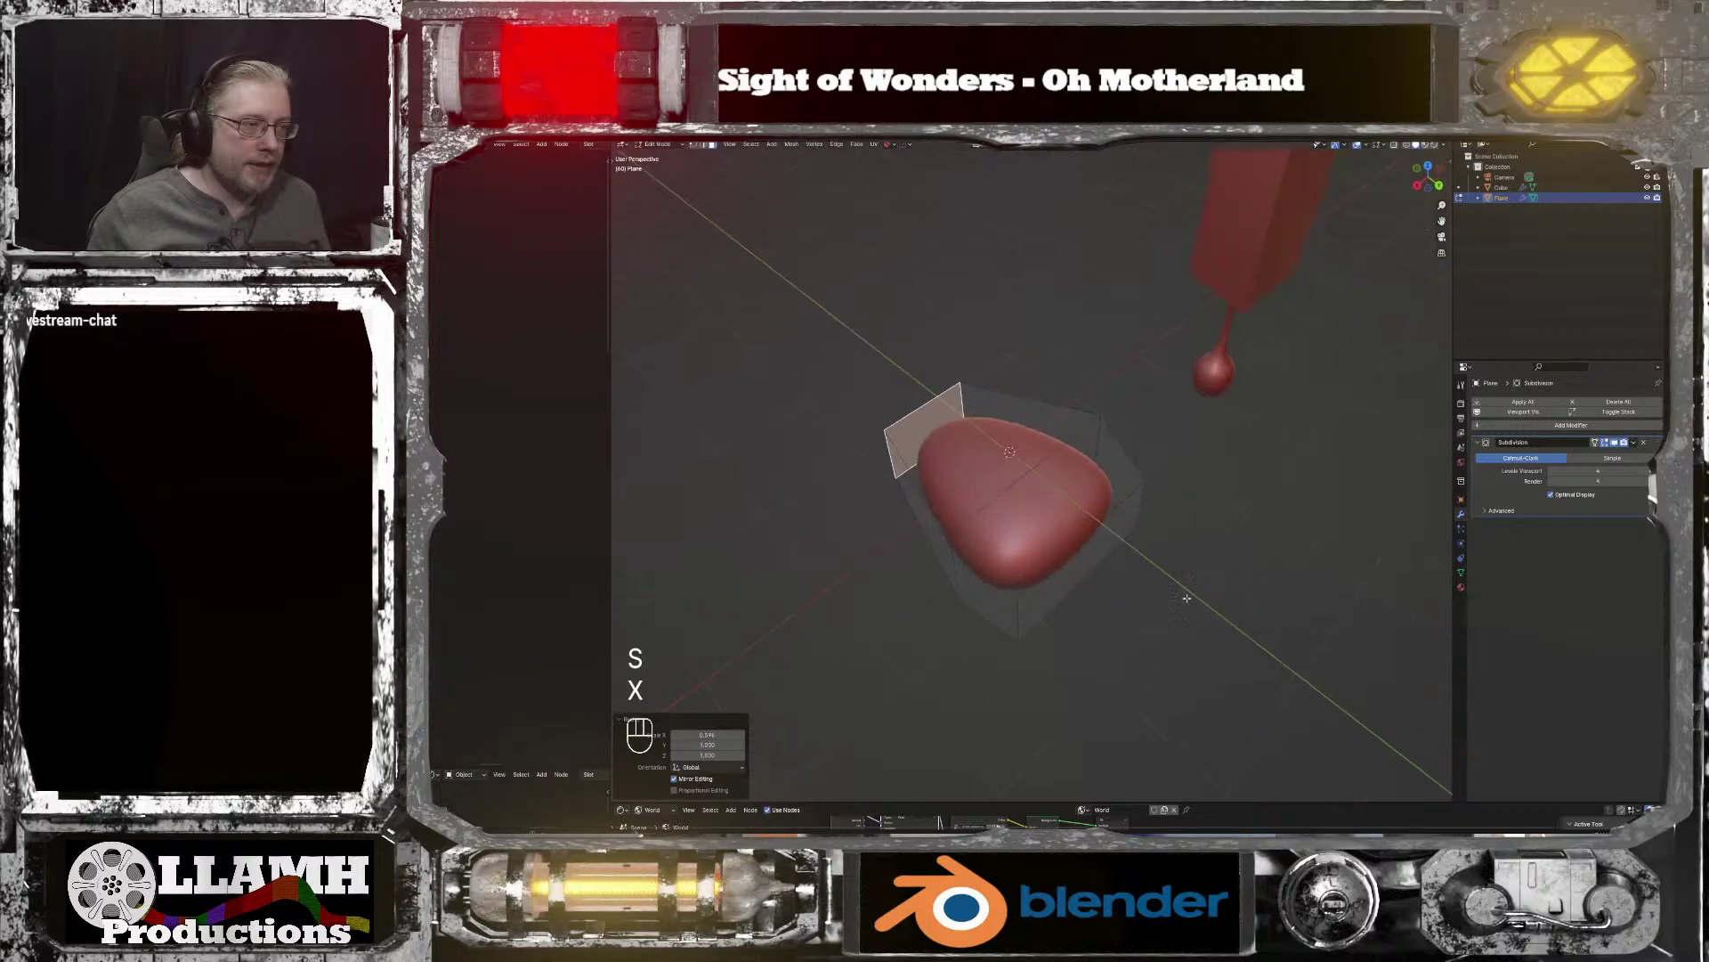
pyautogui.click(1110, 542)
pyautogui.press('s')
pyautogui.press('x')
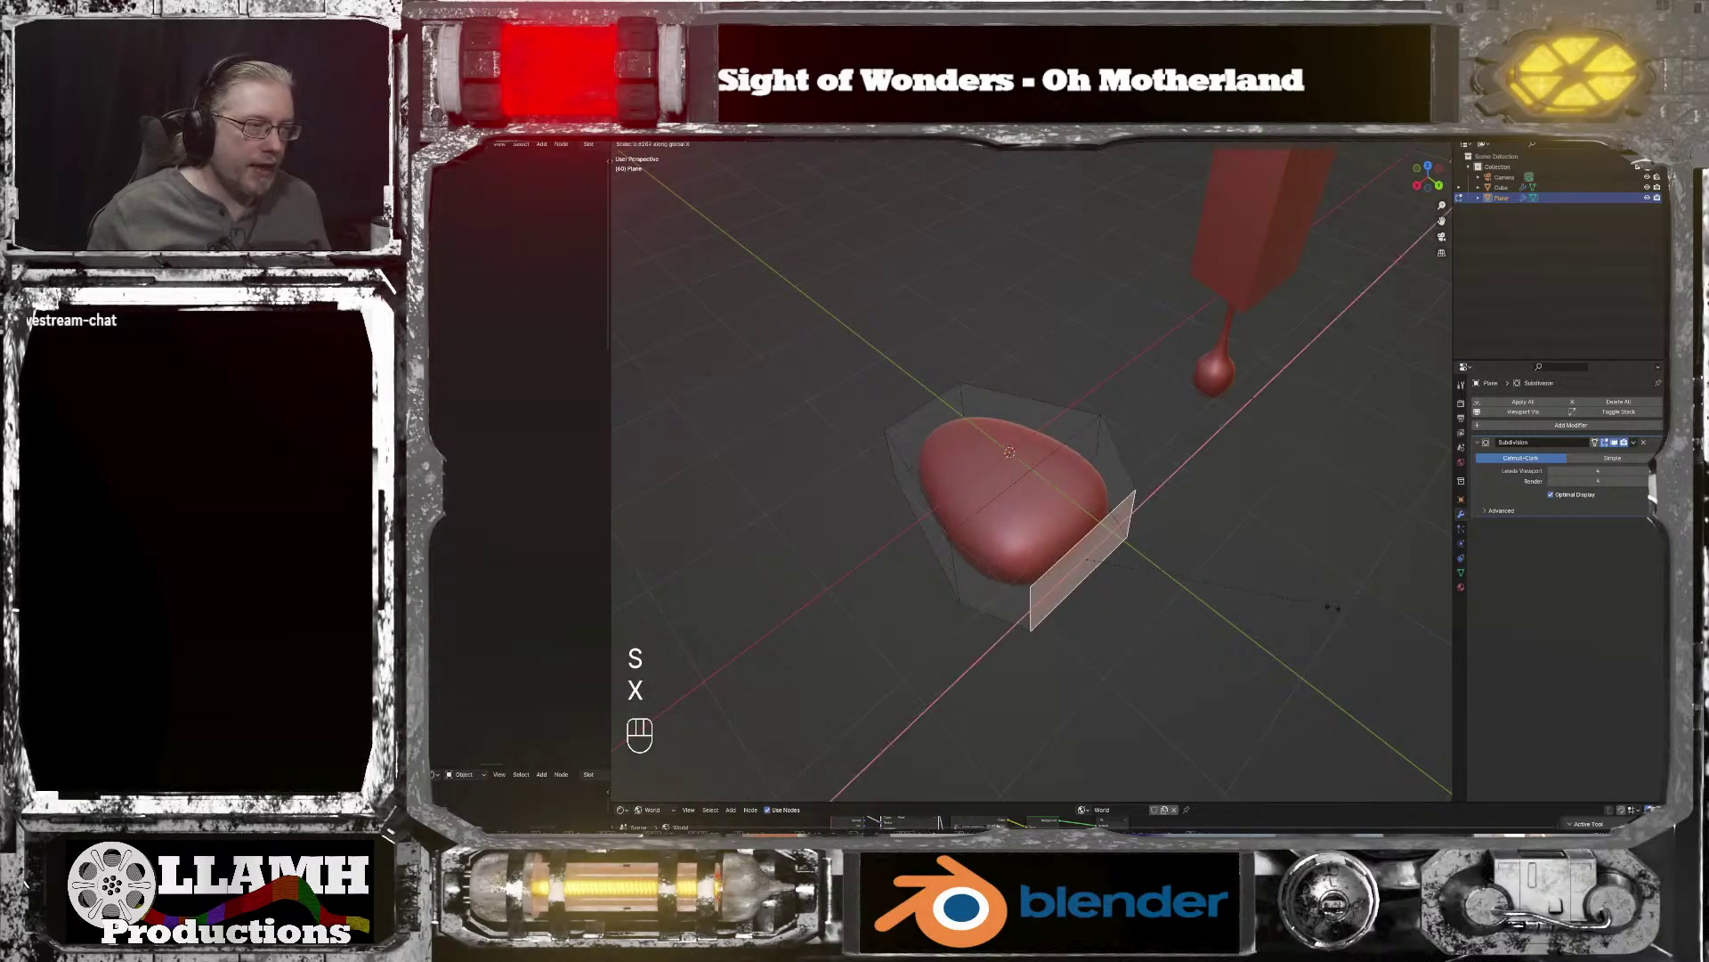
pyautogui.click(1273, 620)
# Step: Select the bottom face and apply a narrow bevel to its surrounding edges to flatten the underside
pyautogui.moveTo(1273, 620); pyautogui.dragTo(1357, 502, button='middle')
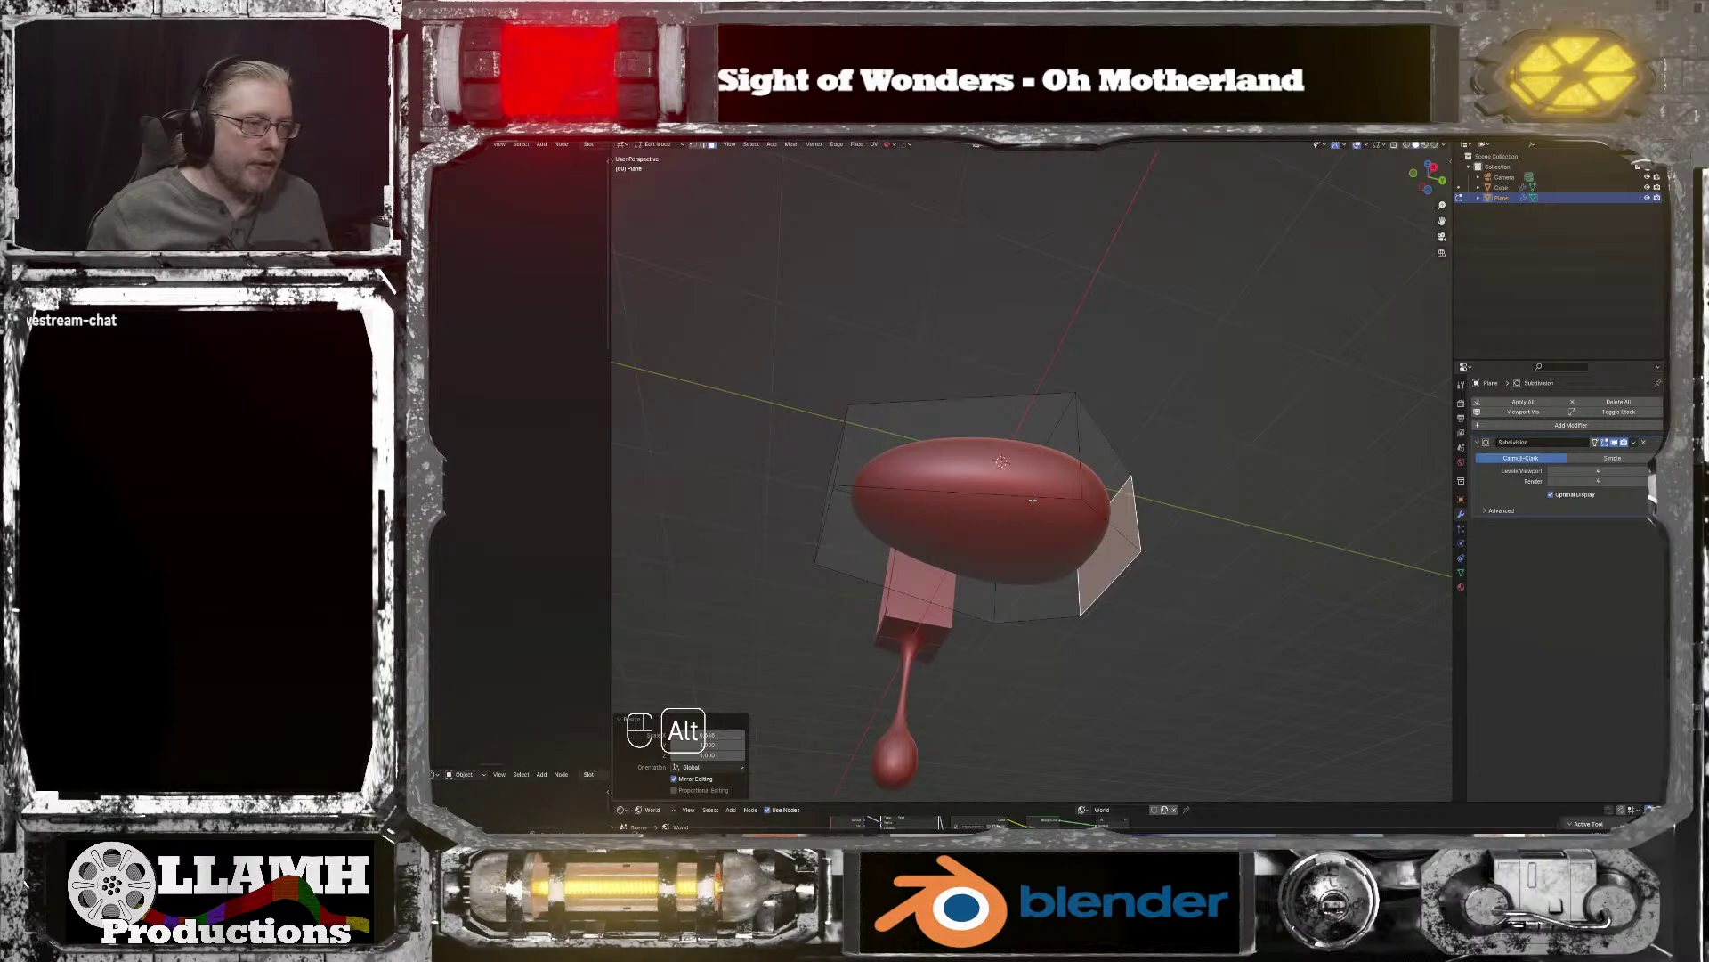
pyautogui.press('Tab')
pyautogui.click(1028, 537)
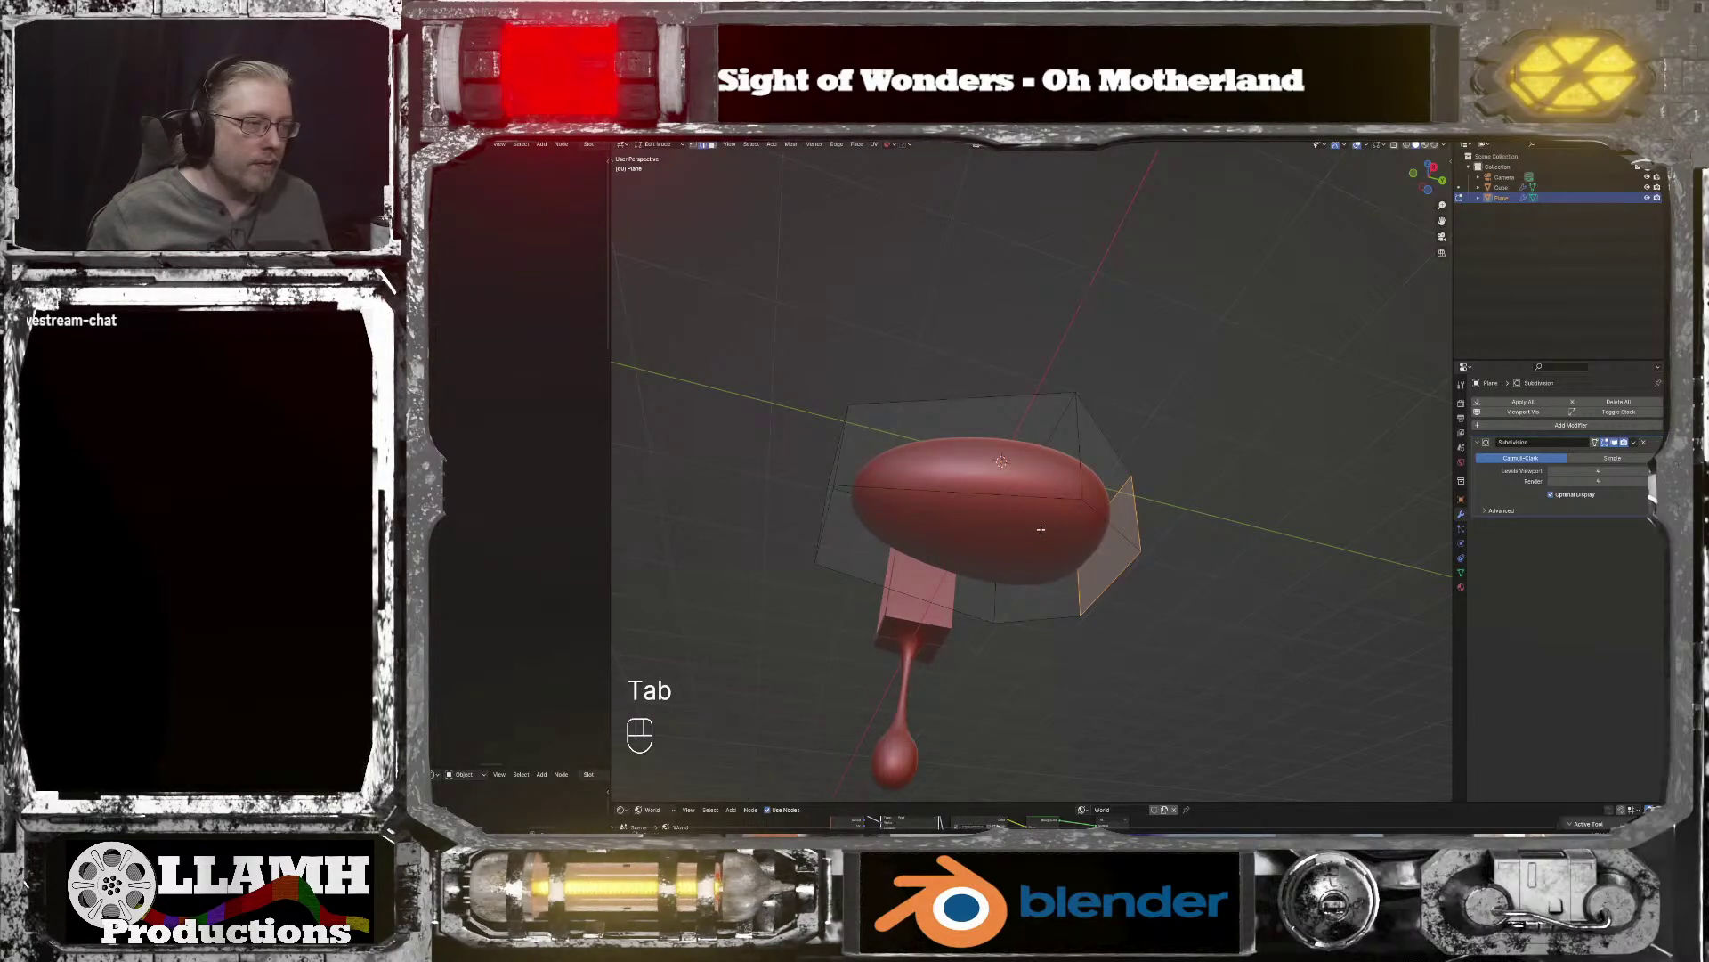
pyautogui.press('Tab')
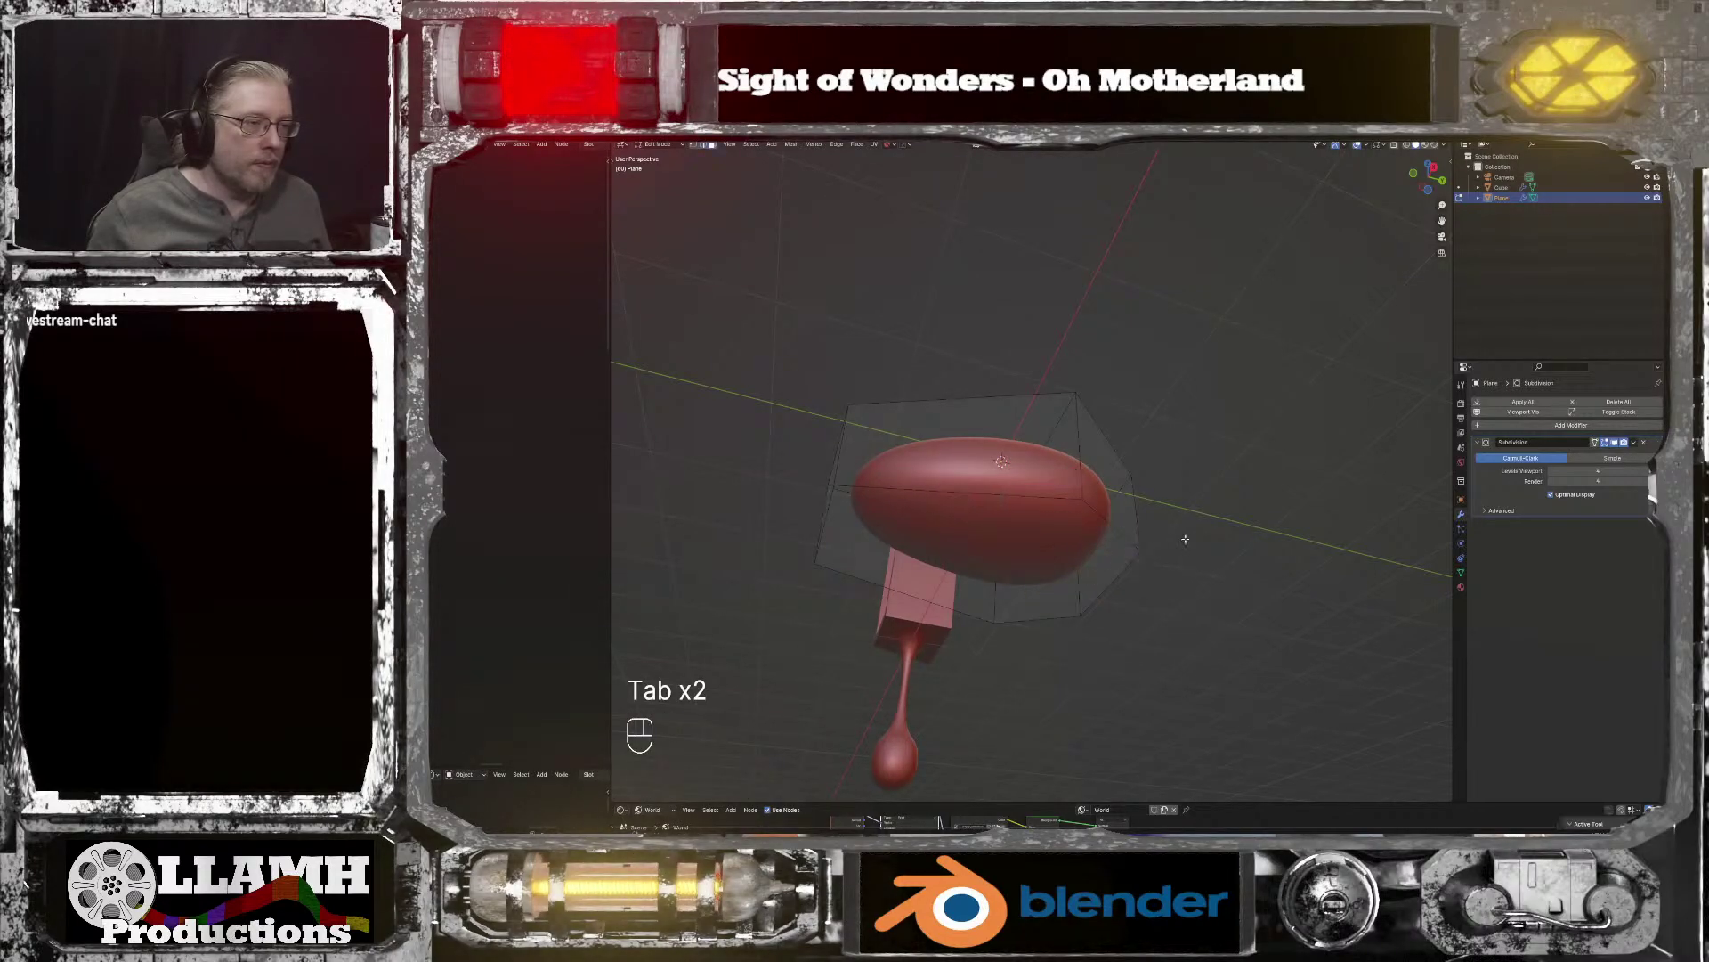
pyautogui.press('Tab')
pyautogui.click(1205, 536)
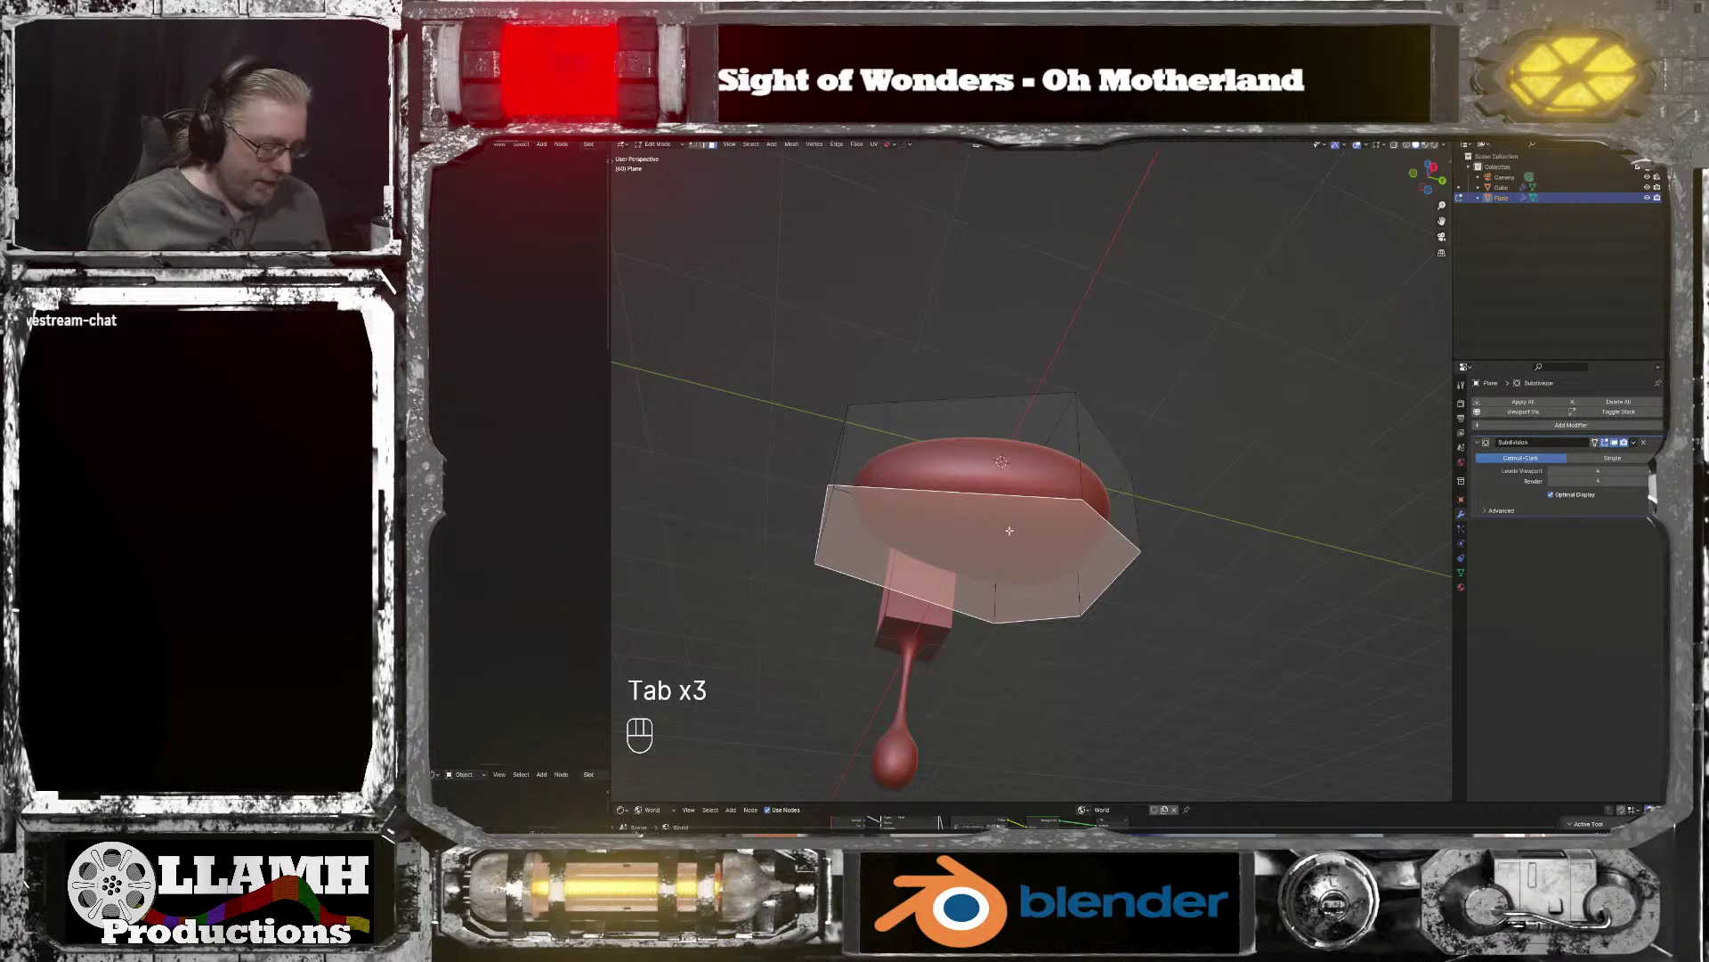
pyautogui.hotkey('ctrl', 'b')
pyautogui.press('shift')
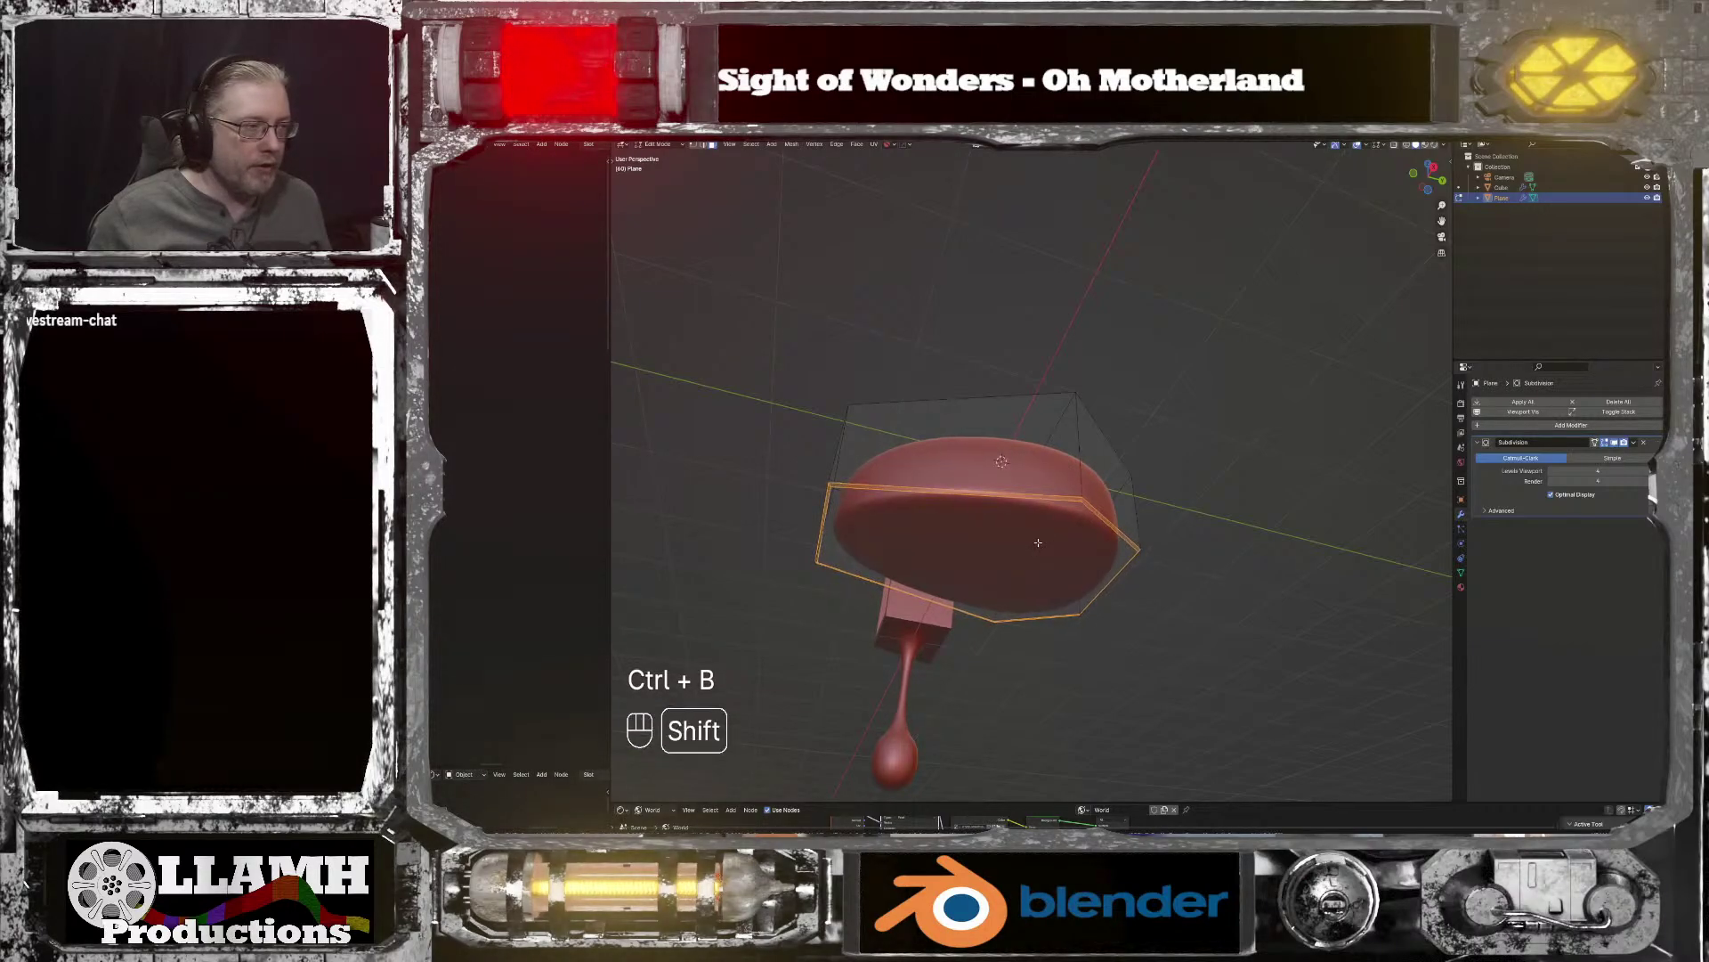
pyautogui.click(1063, 542)
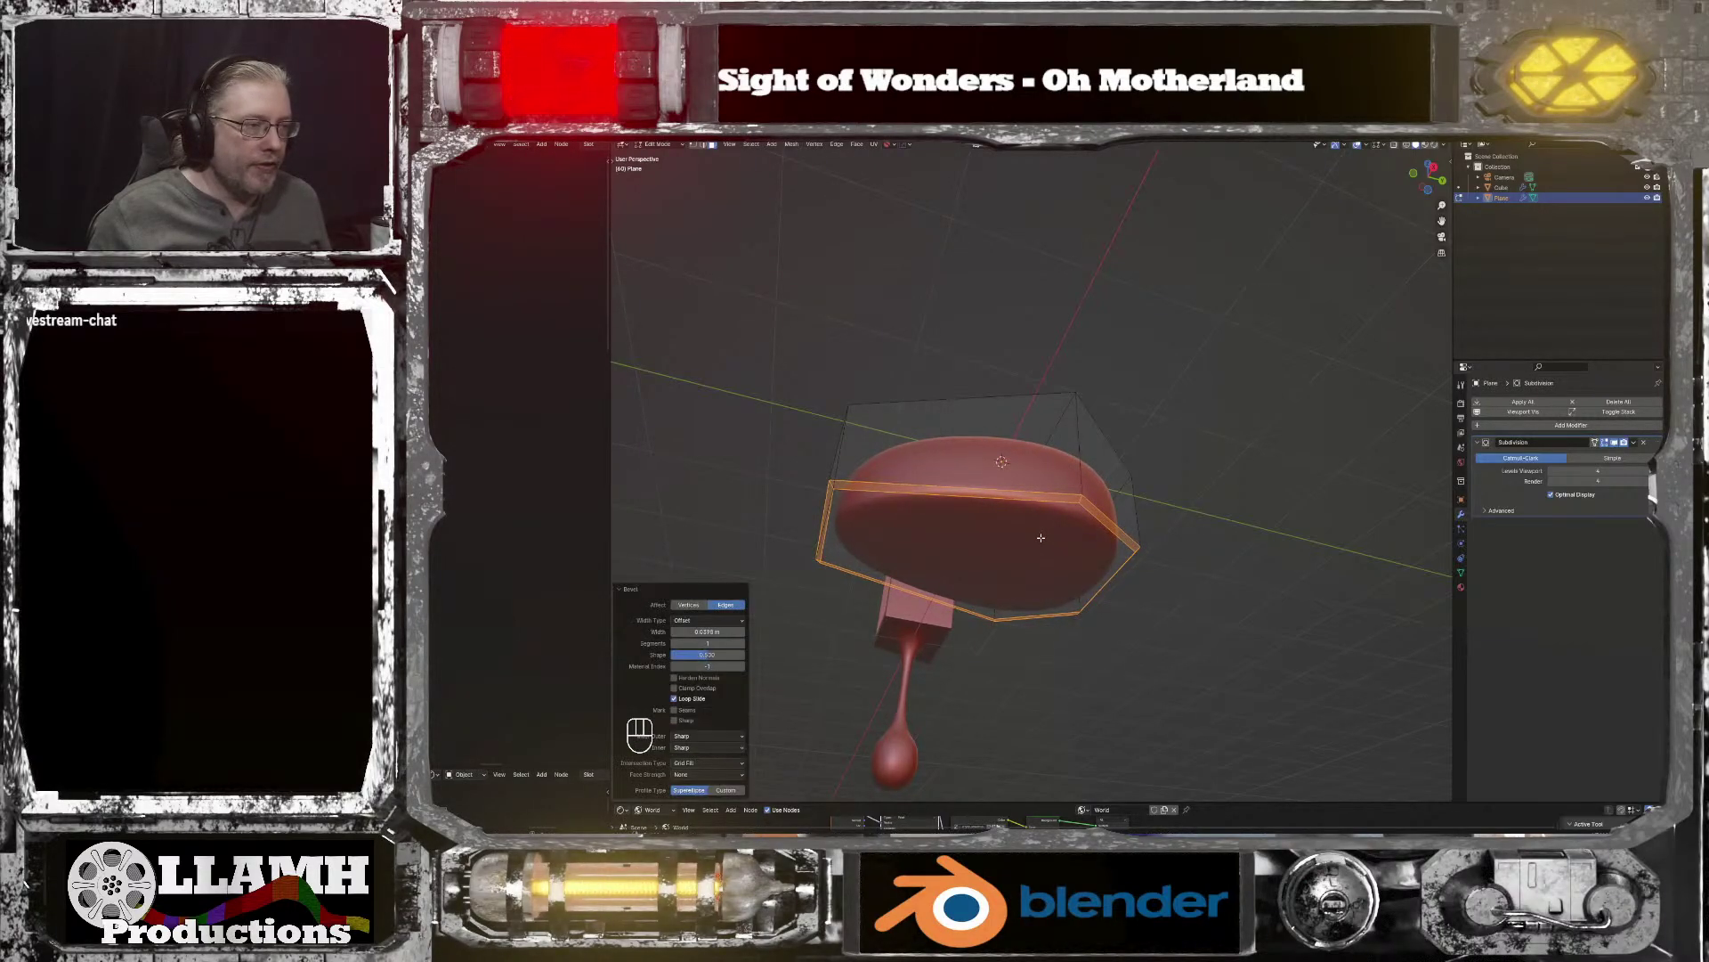
# Step: Widen the narrower end face slightly along the X axis and return to Object Mode
pyautogui.moveTo(1063, 542); pyautogui.dragTo(1076, 447, button='middle')
pyautogui.press('Tab')
pyautogui.press('Tab')
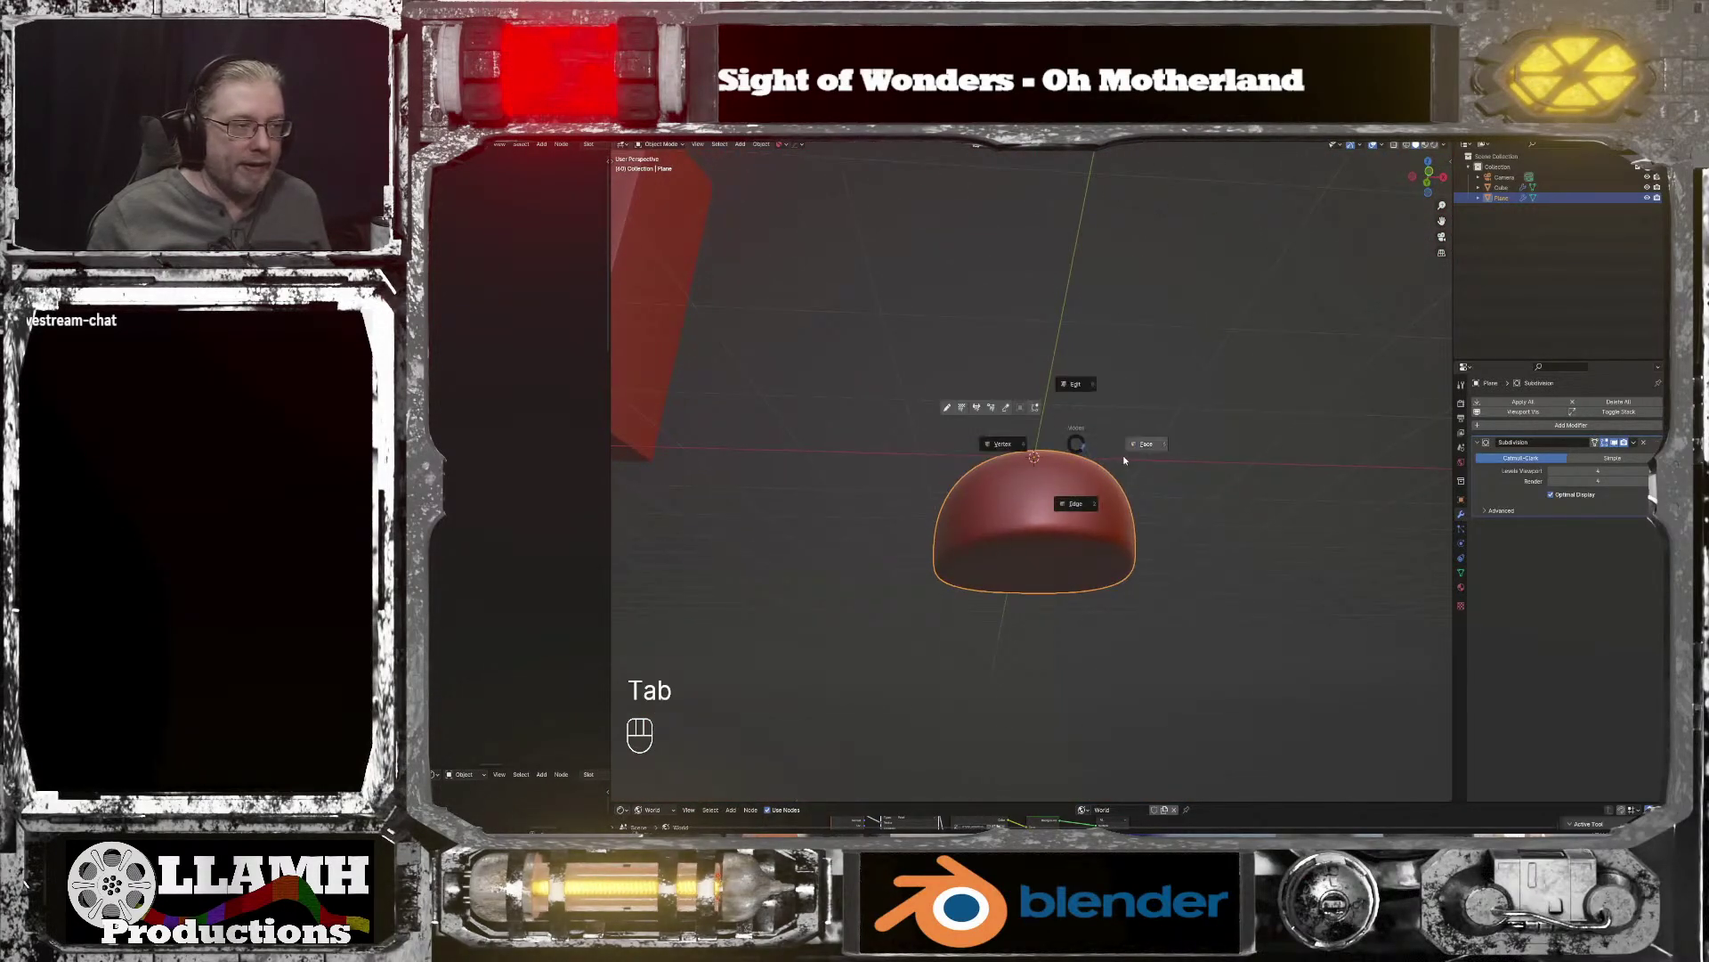
pyautogui.click(1088, 509)
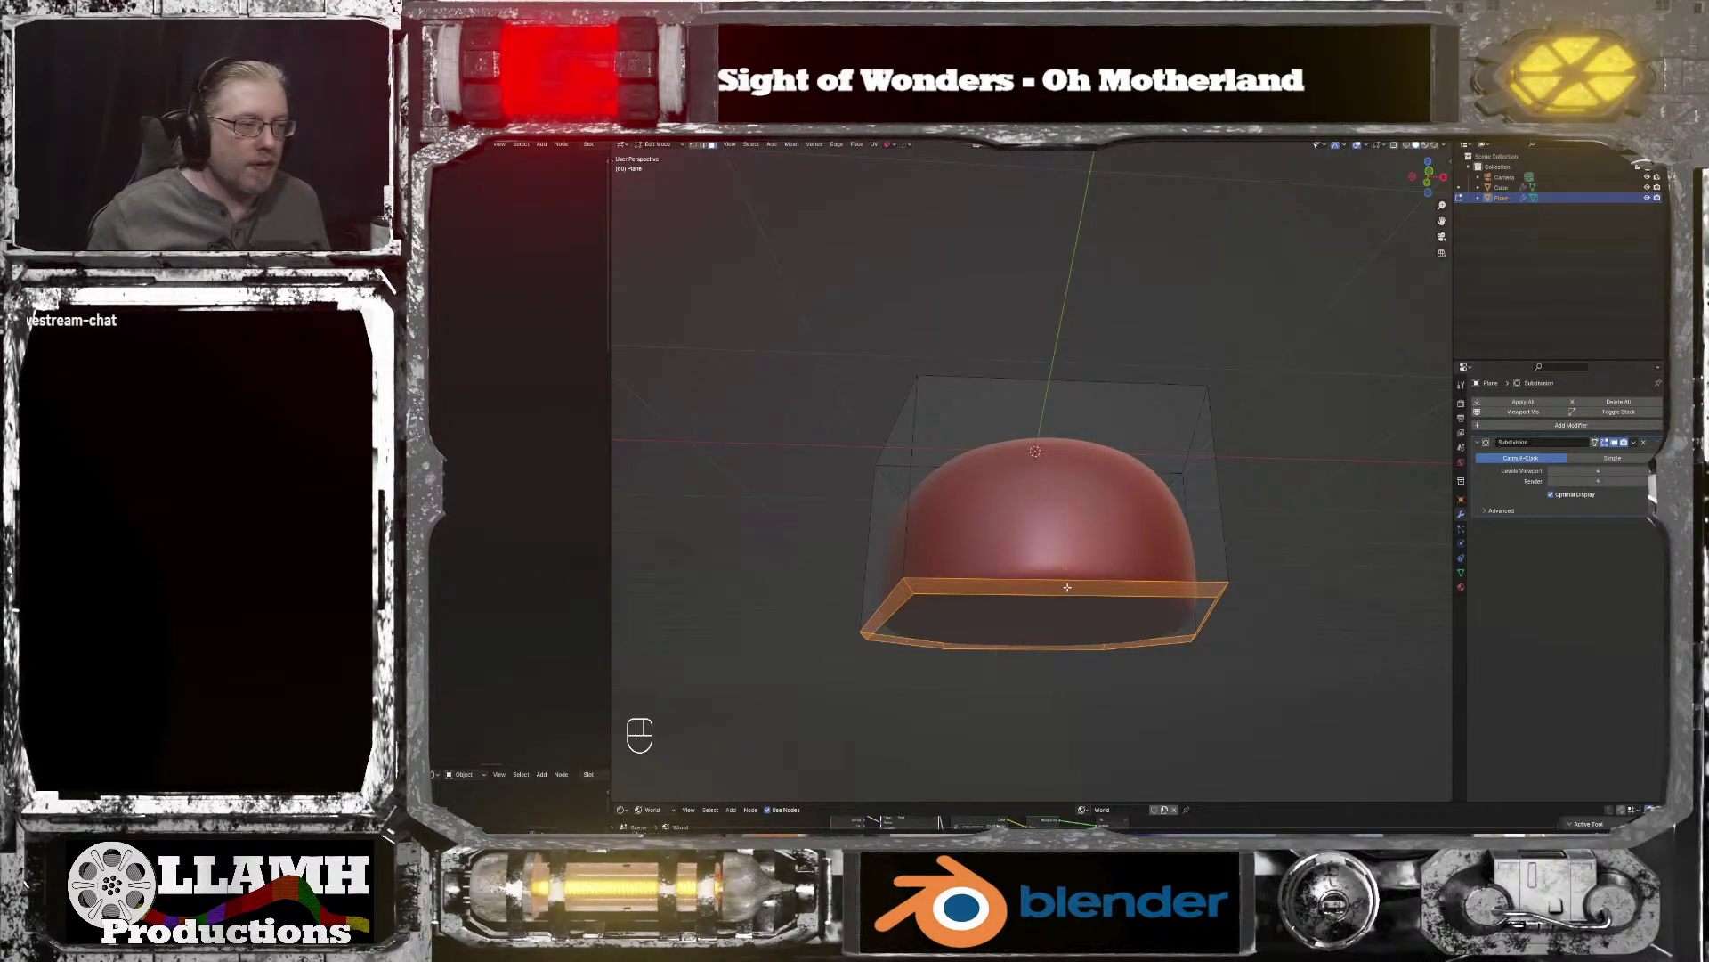
pyautogui.moveTo(1067, 588); pyautogui.dragTo(1057, 644, button='middle')
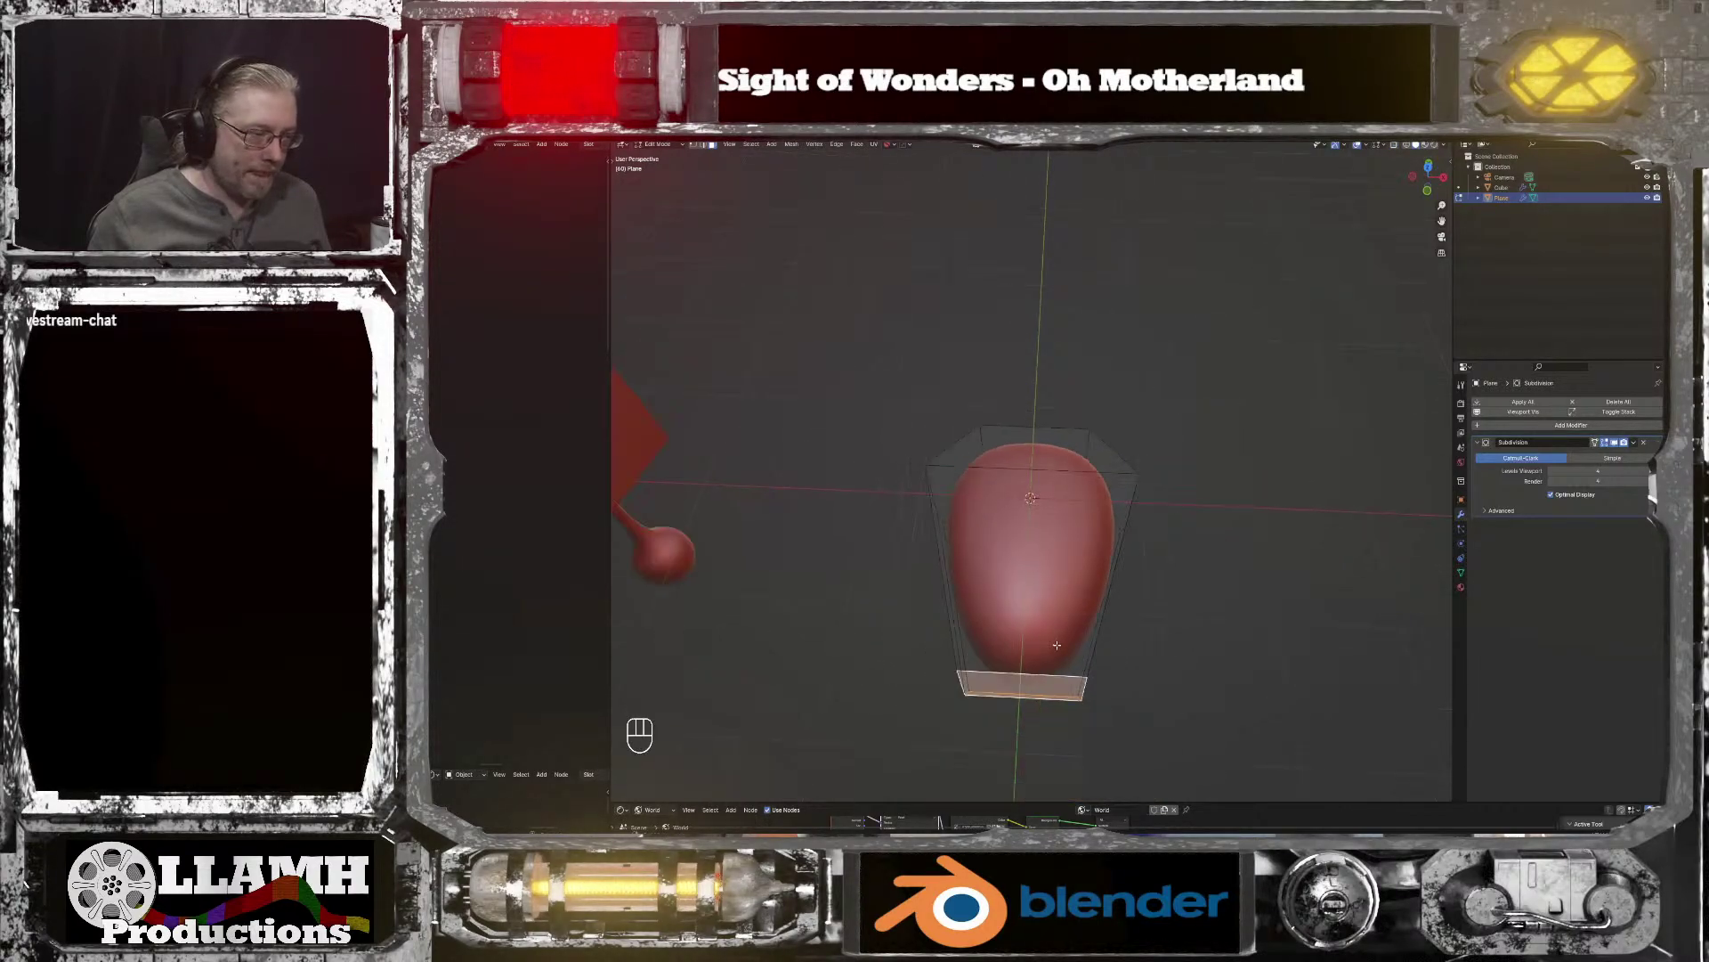
pyautogui.press('s')
pyautogui.press('x')
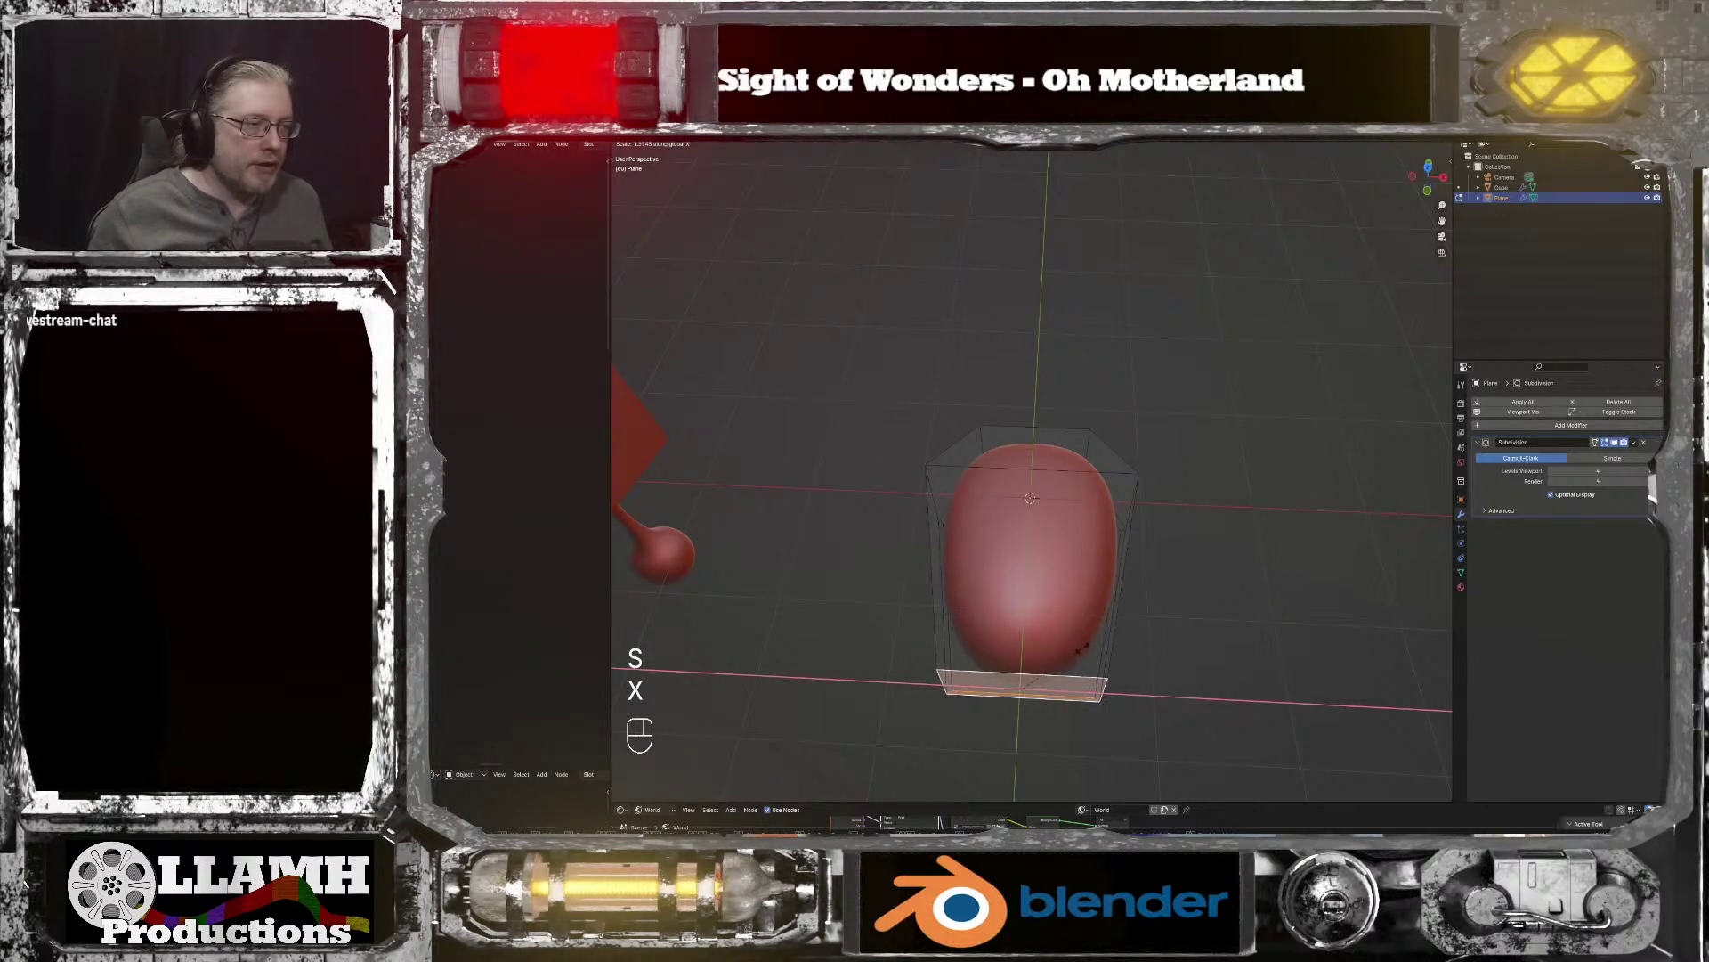
pyautogui.click(1081, 648)
pyautogui.press('Tab')
pyautogui.click(1080, 528)
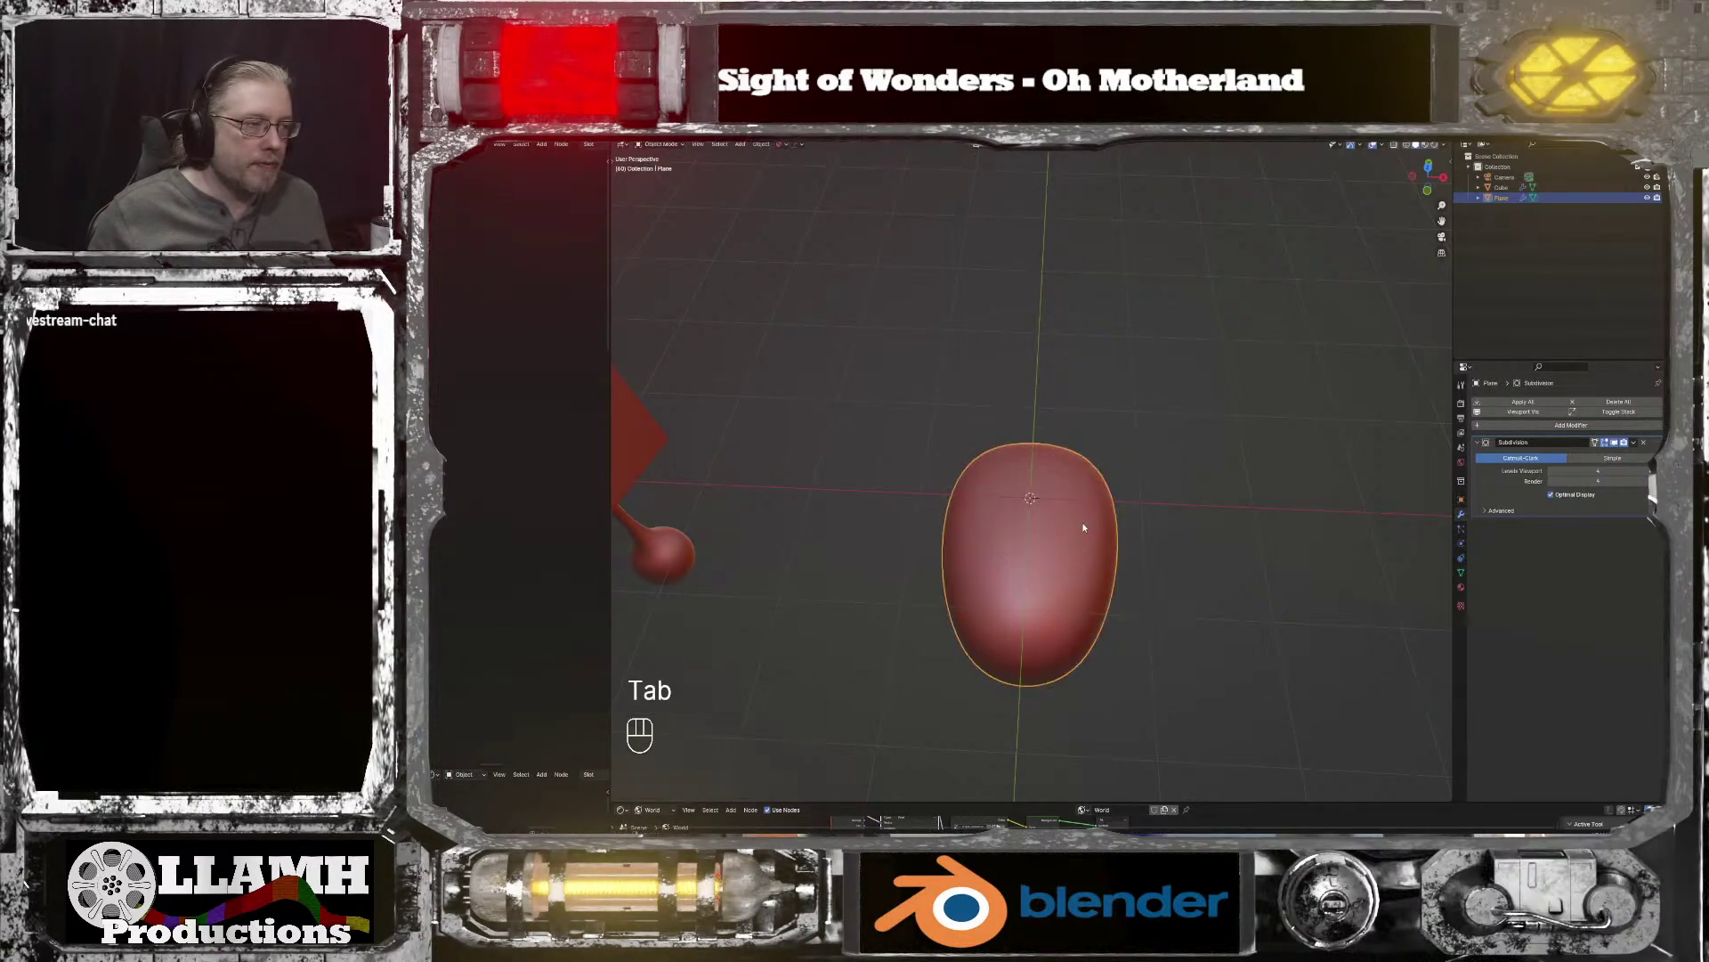
# Step: Raise the rounded object along Z to the level of the world origin
pyautogui.moveTo(1081, 527); pyautogui.dragTo(1211, 611, button='middle')
pyautogui.scroll(1, 1149, 553)
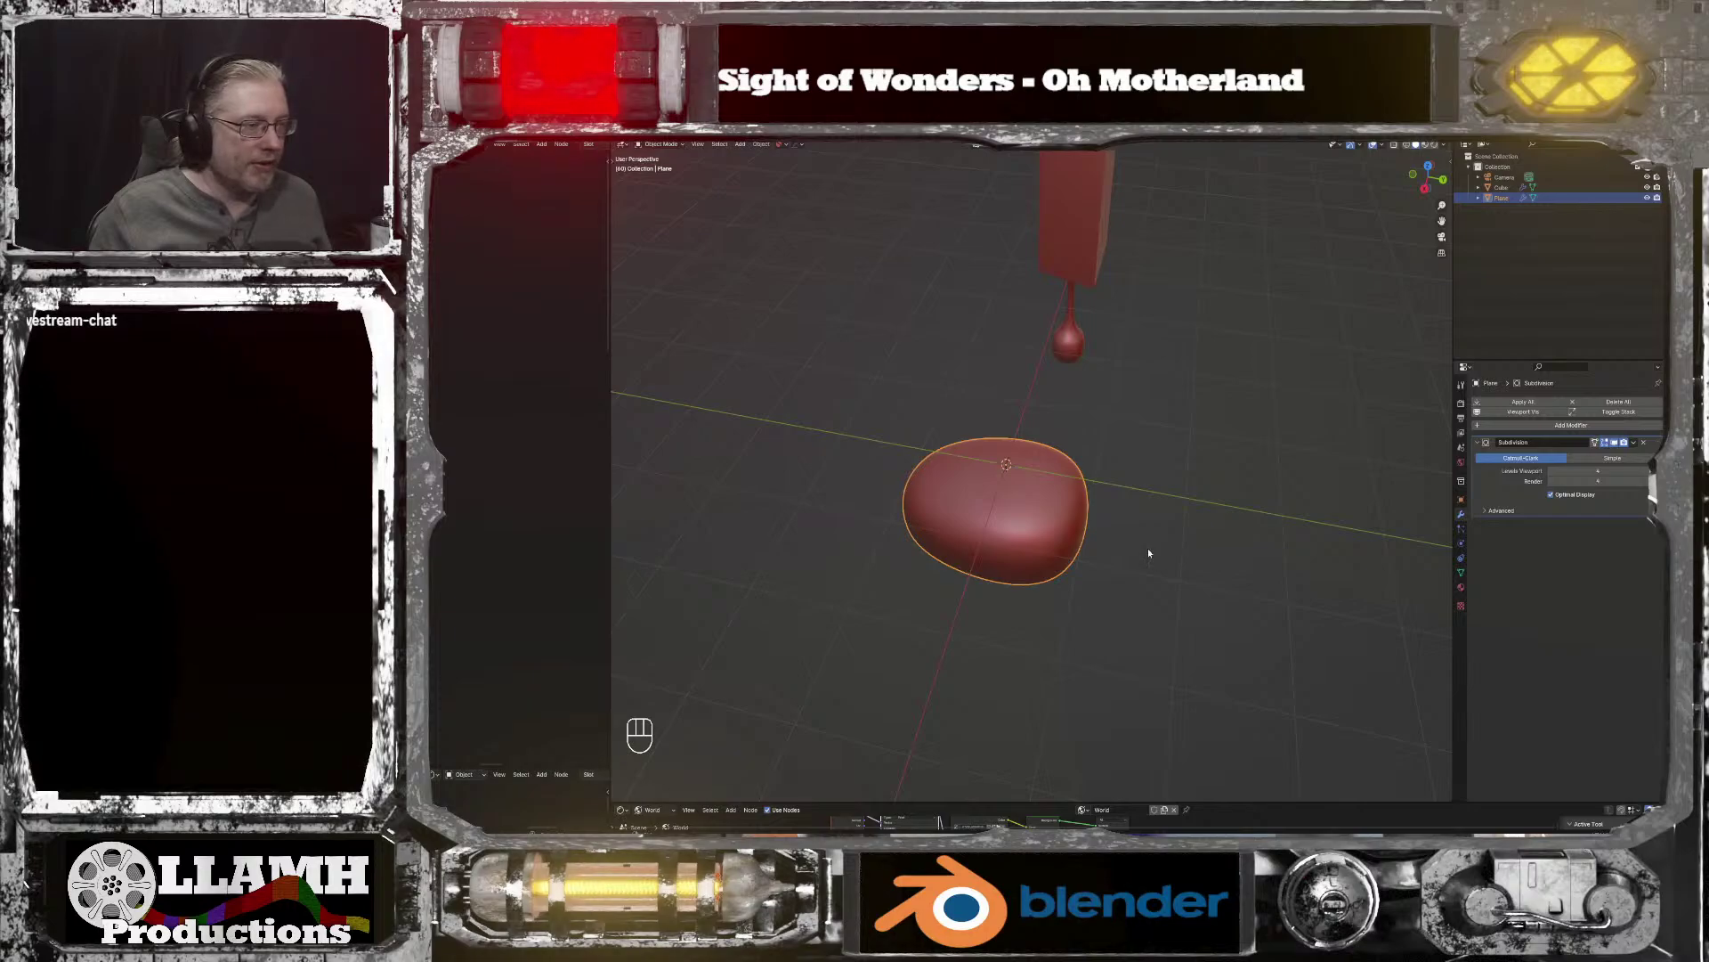
pyautogui.press('Tab')
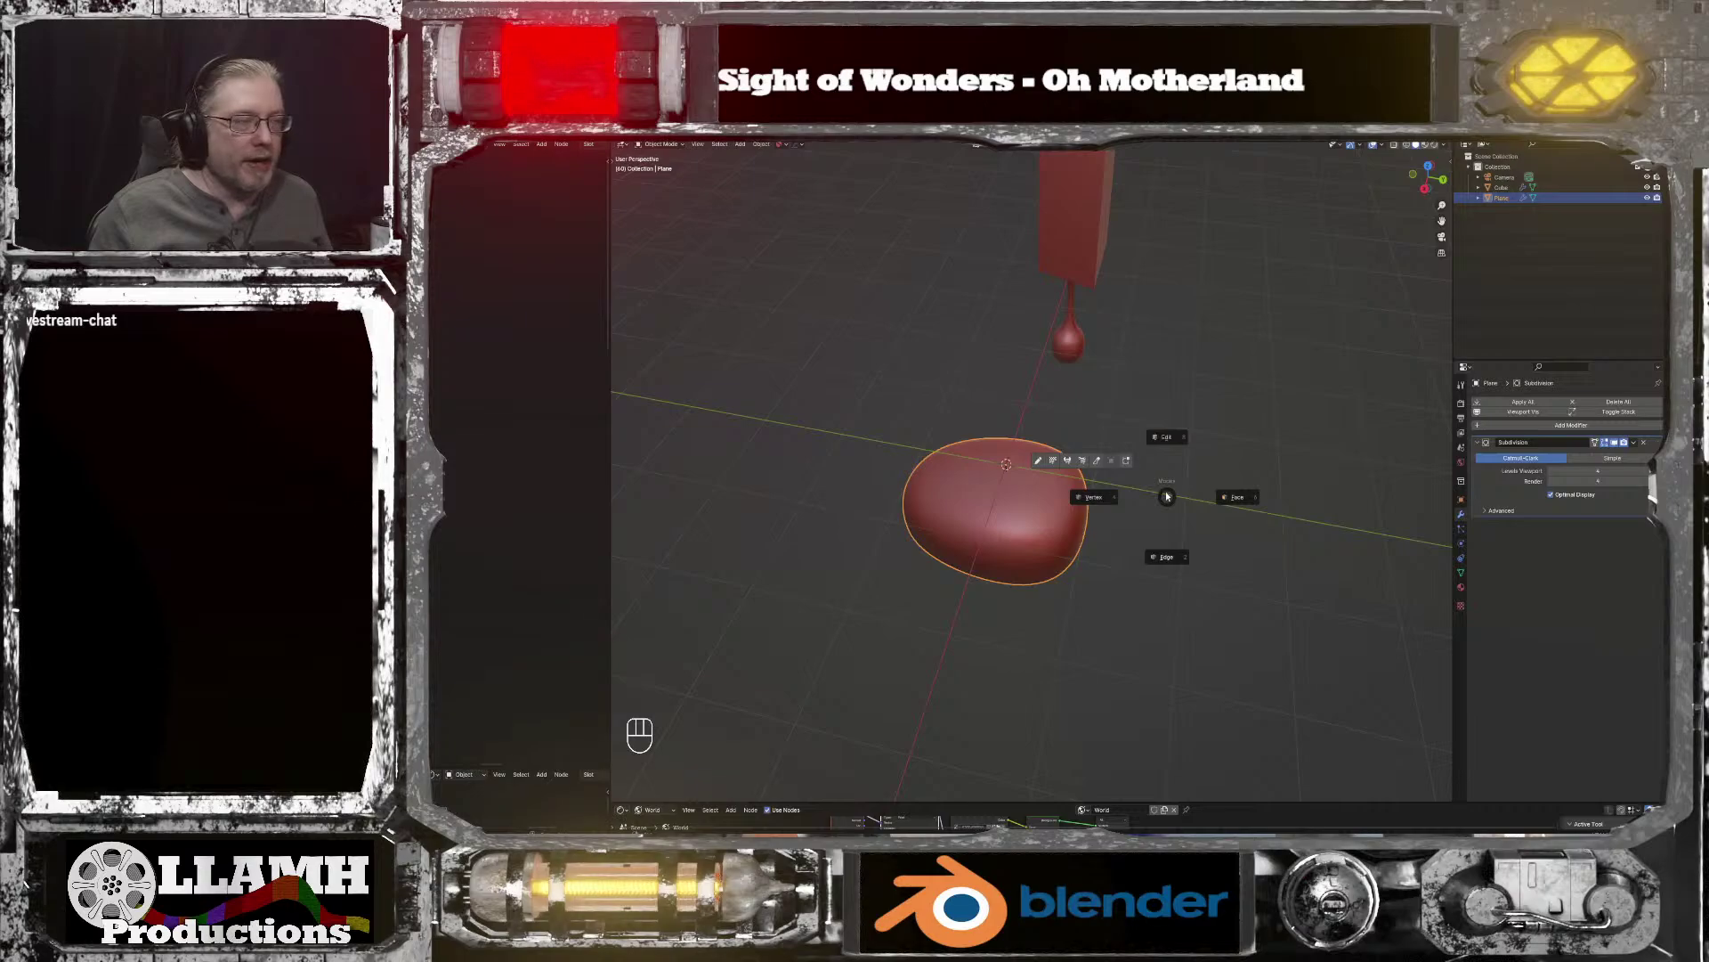
pyautogui.click(1167, 495)
pyautogui.moveTo(1050, 504); pyautogui.dragTo(1081, 451, button='middle')
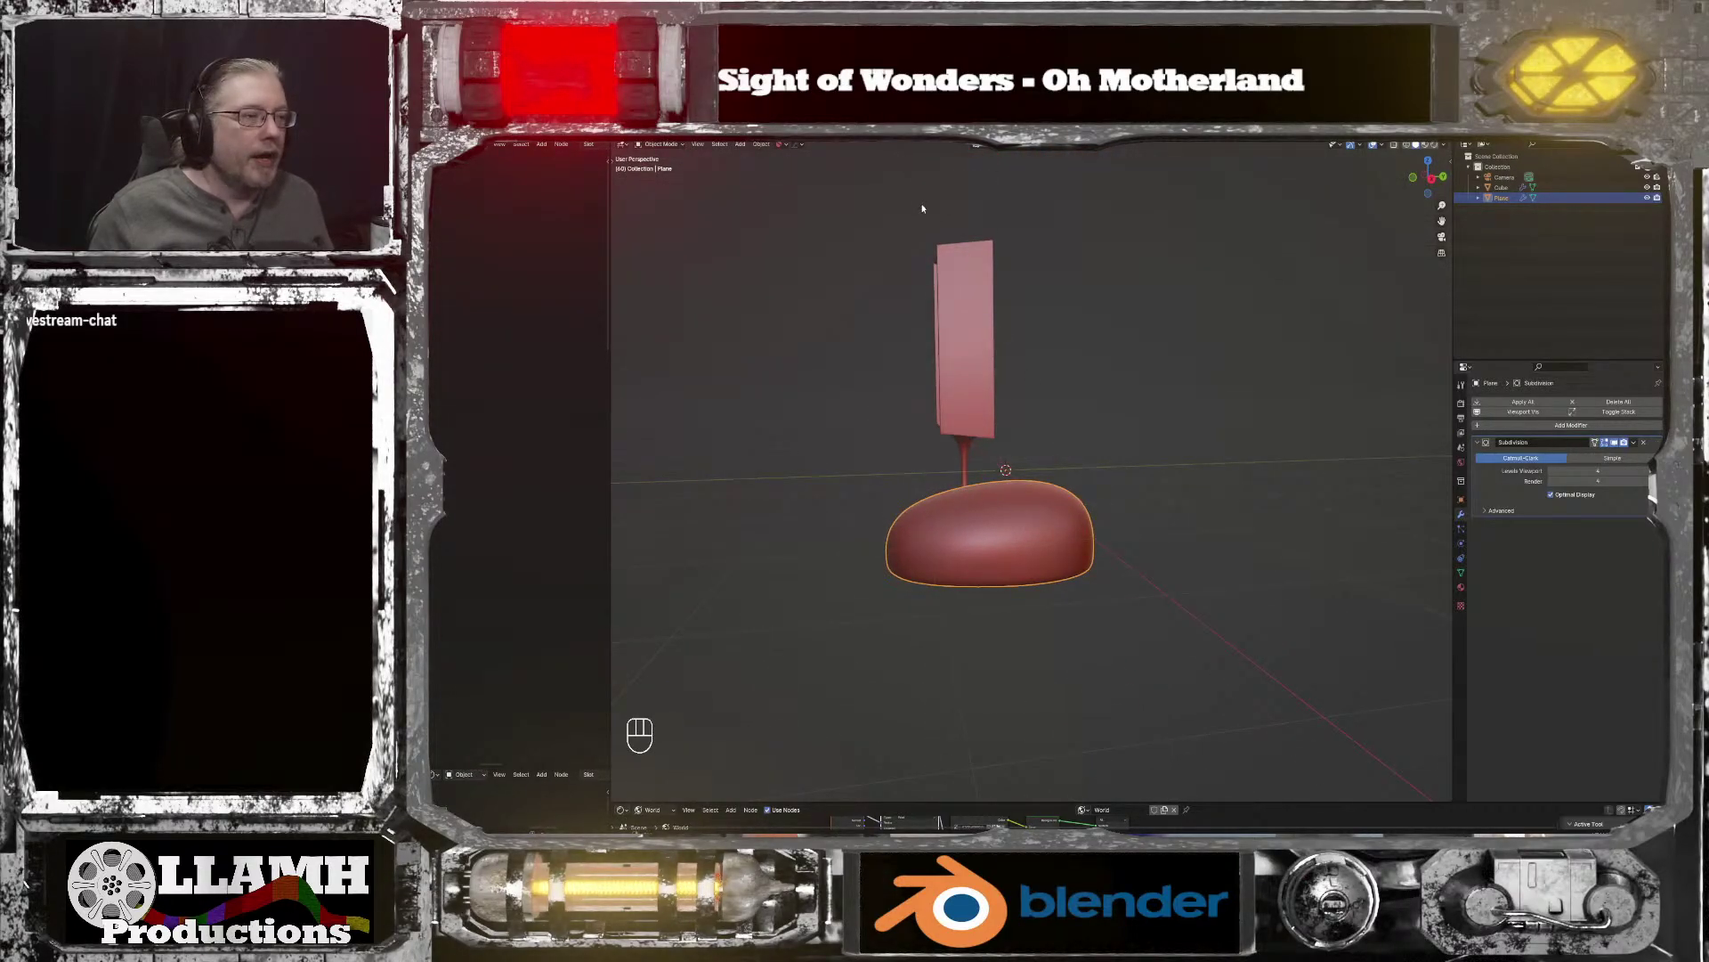
pyautogui.press('g')
pyautogui.press('z')
pyautogui.click(882, 647)
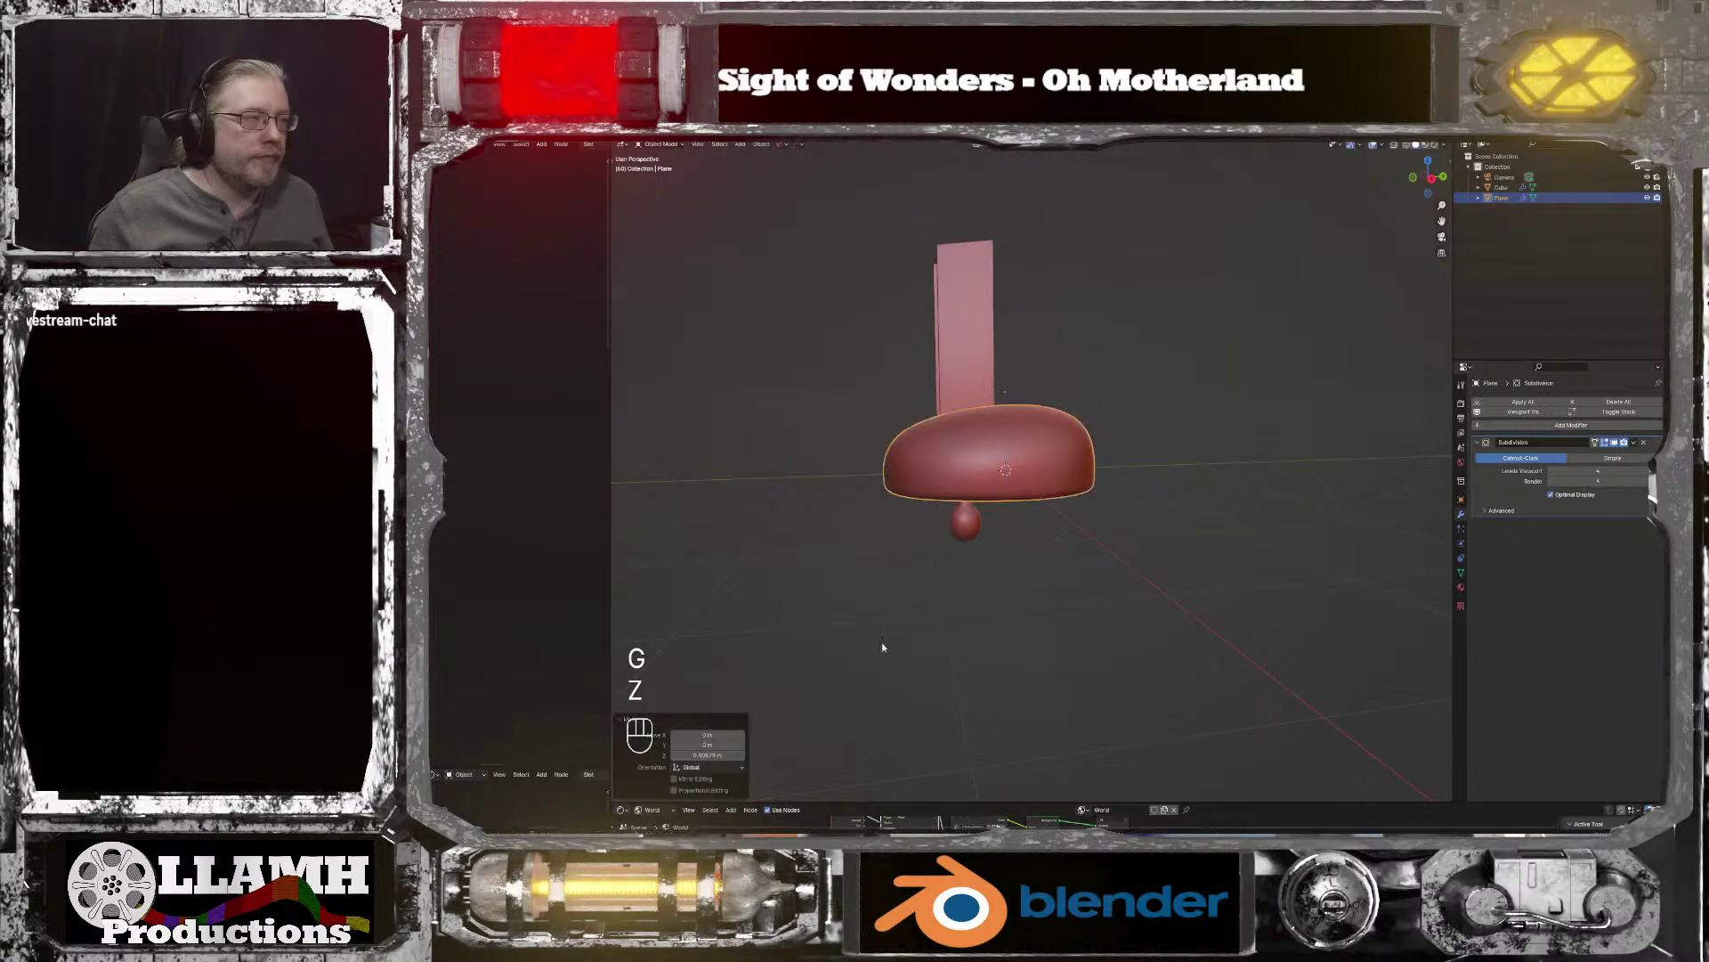
# Step: Move the rounded object along X, away from the block with the drip, and enter Edit Mode
pyautogui.moveTo(803, 178); pyautogui.dragTo(823, 249, button='middle')
pyautogui.press('g')
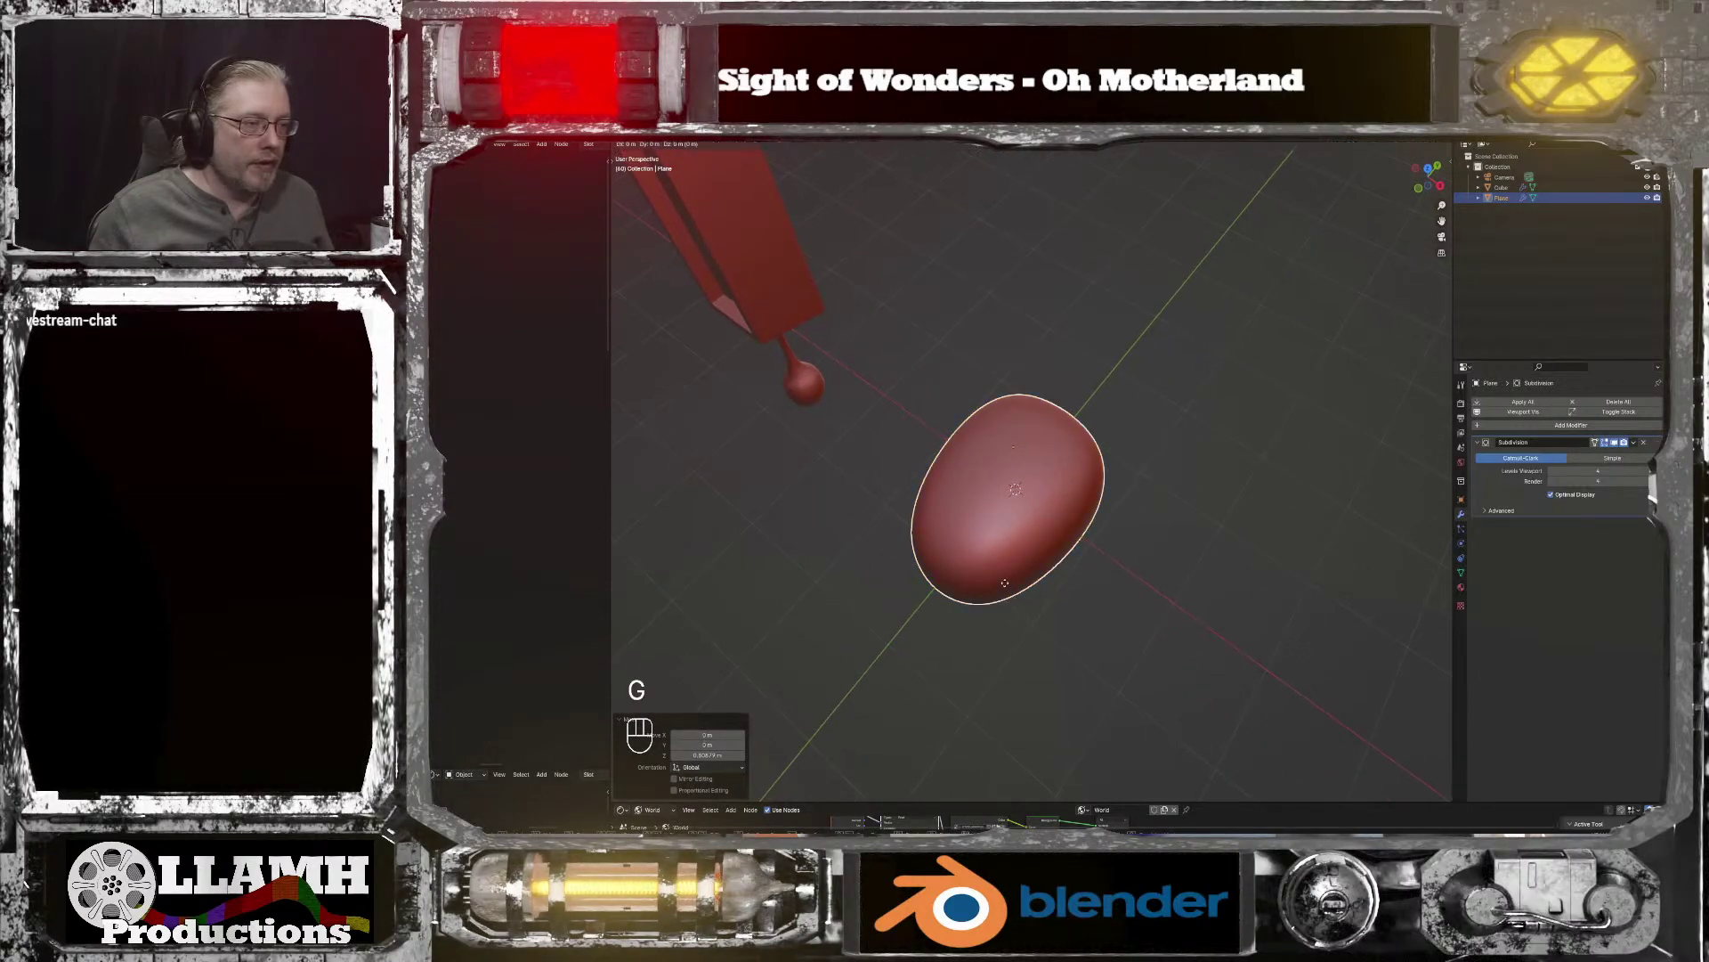
pyautogui.press('x')
pyautogui.click(659, 174)
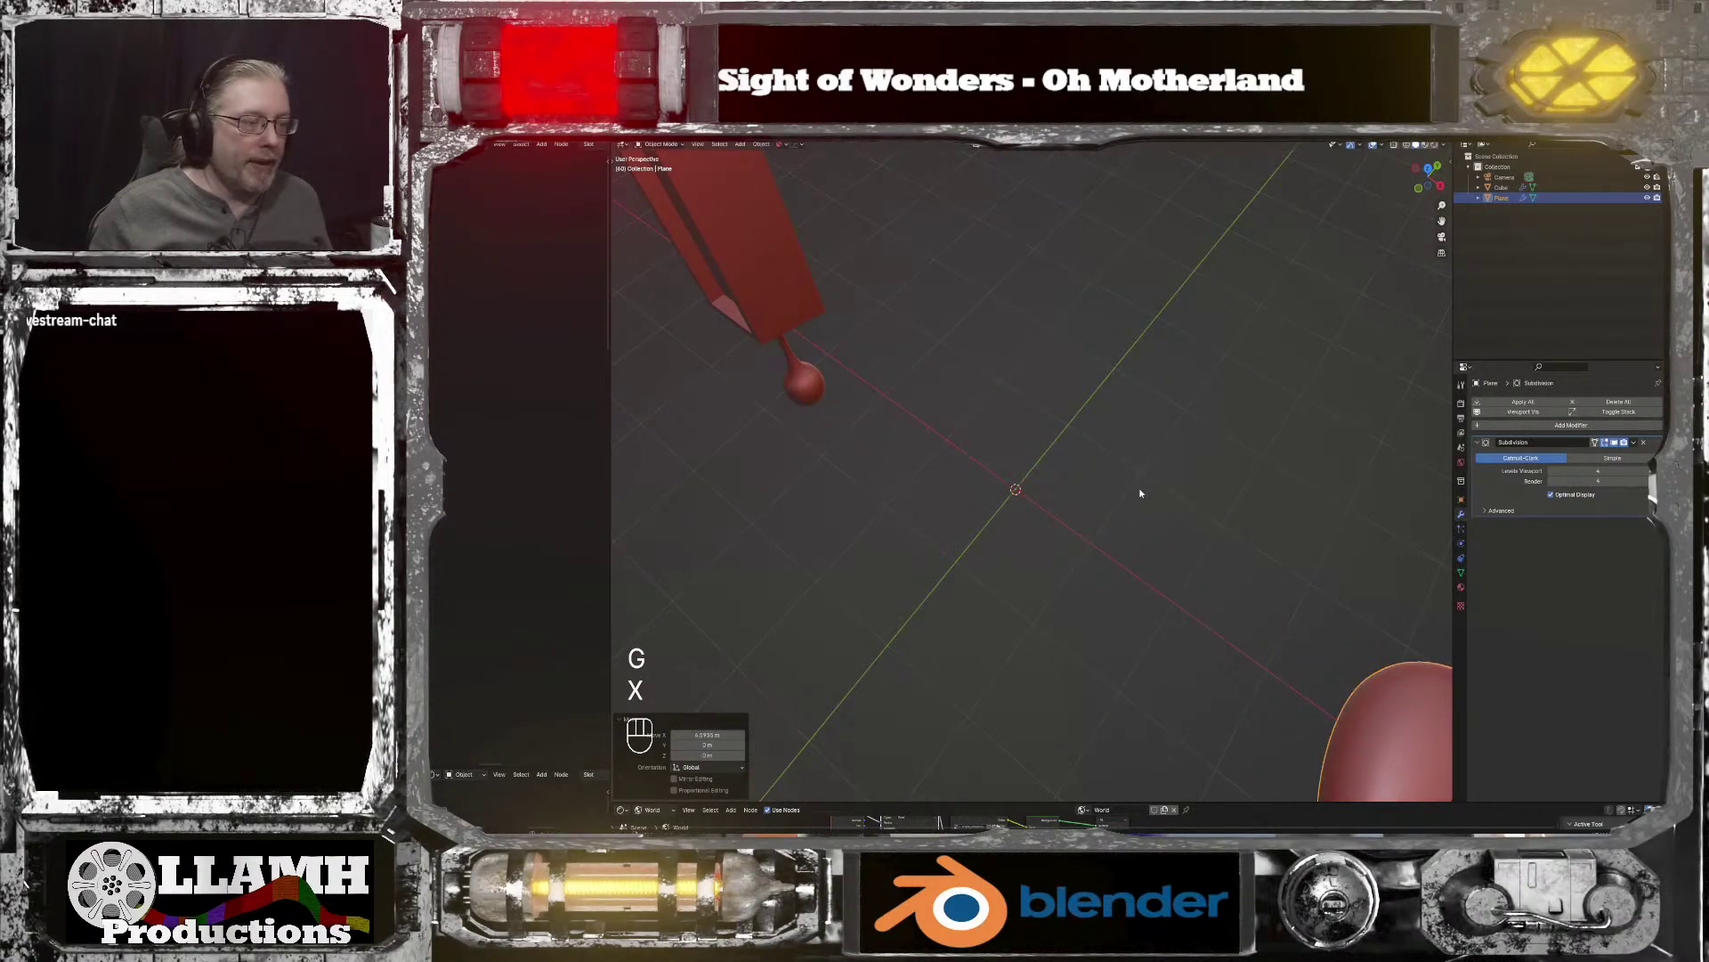
pyautogui.press('Tab')
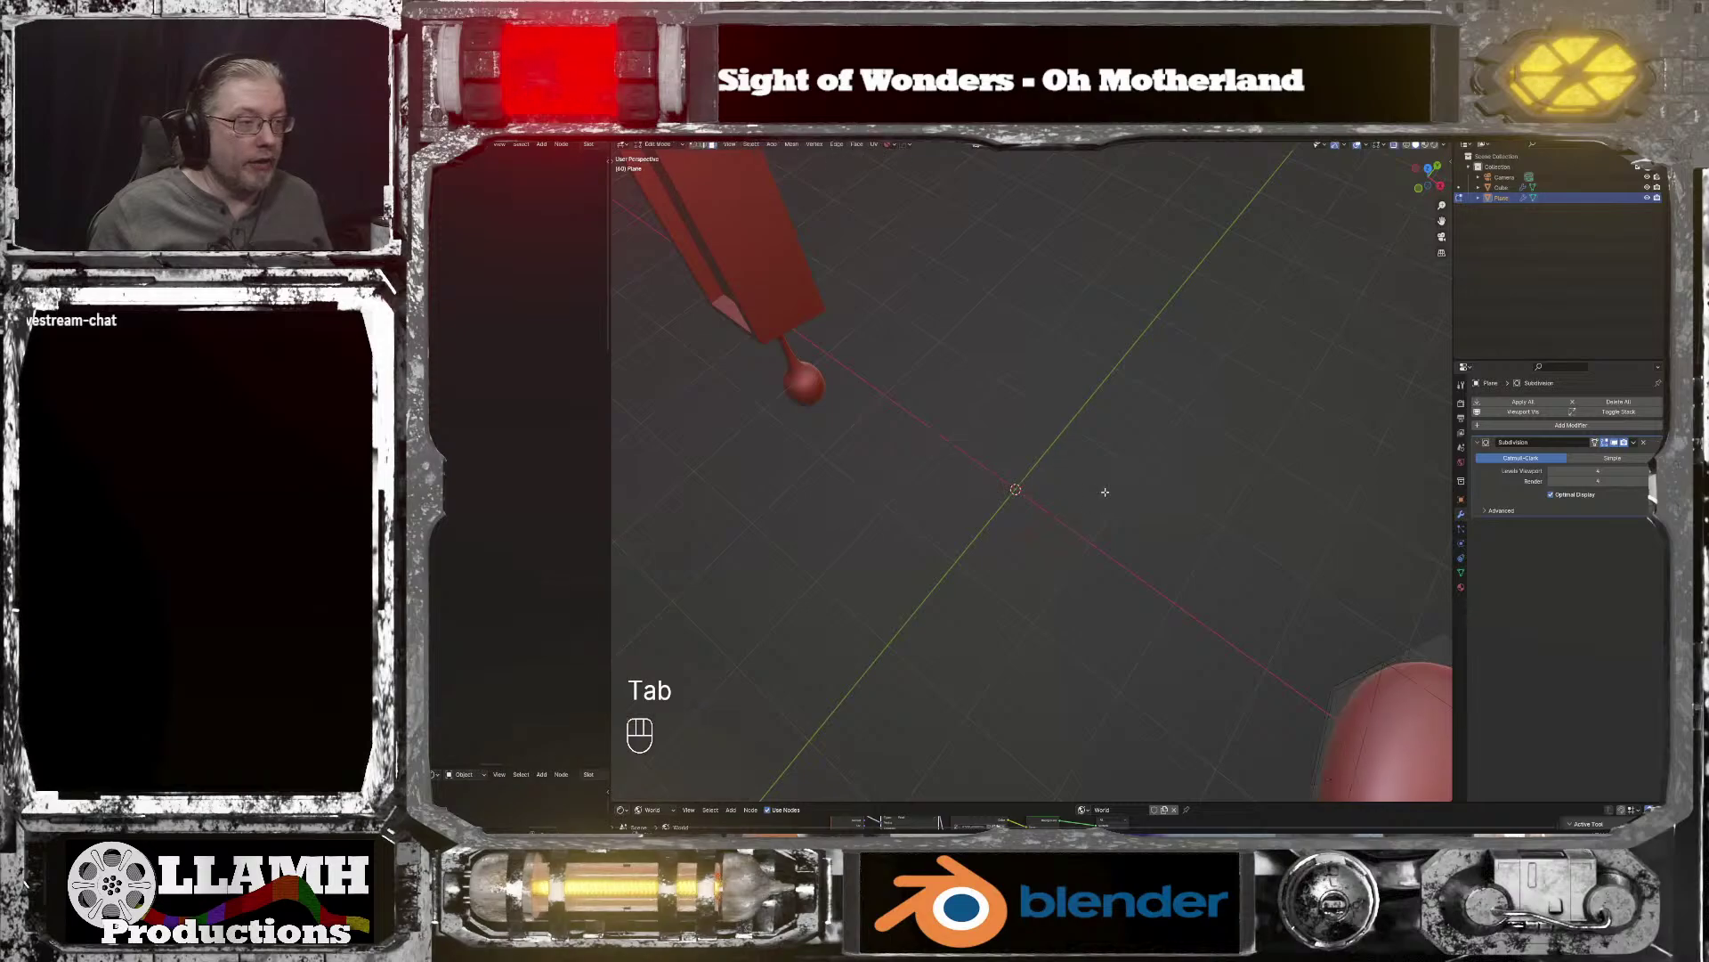
# Step: Return to Object Mode and add a new mesh plane at the world origin
pyautogui.press('Tab')
pyautogui.hotkey('shift', 'a')
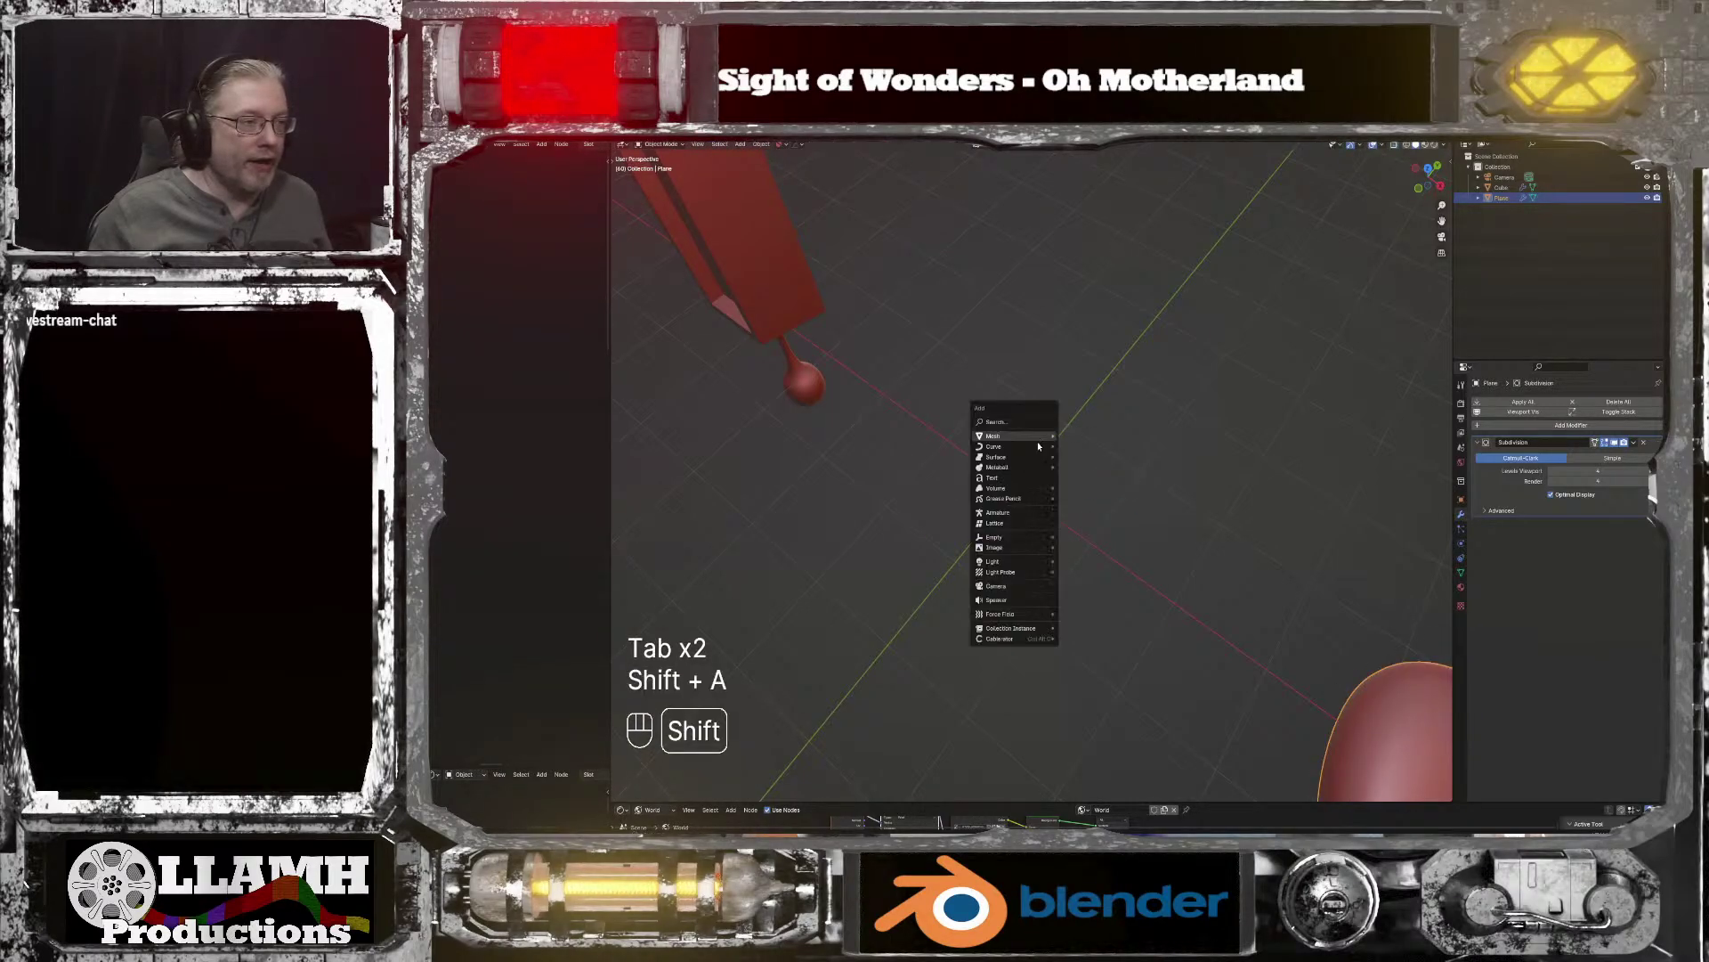
pyautogui.moveTo(1034, 456)
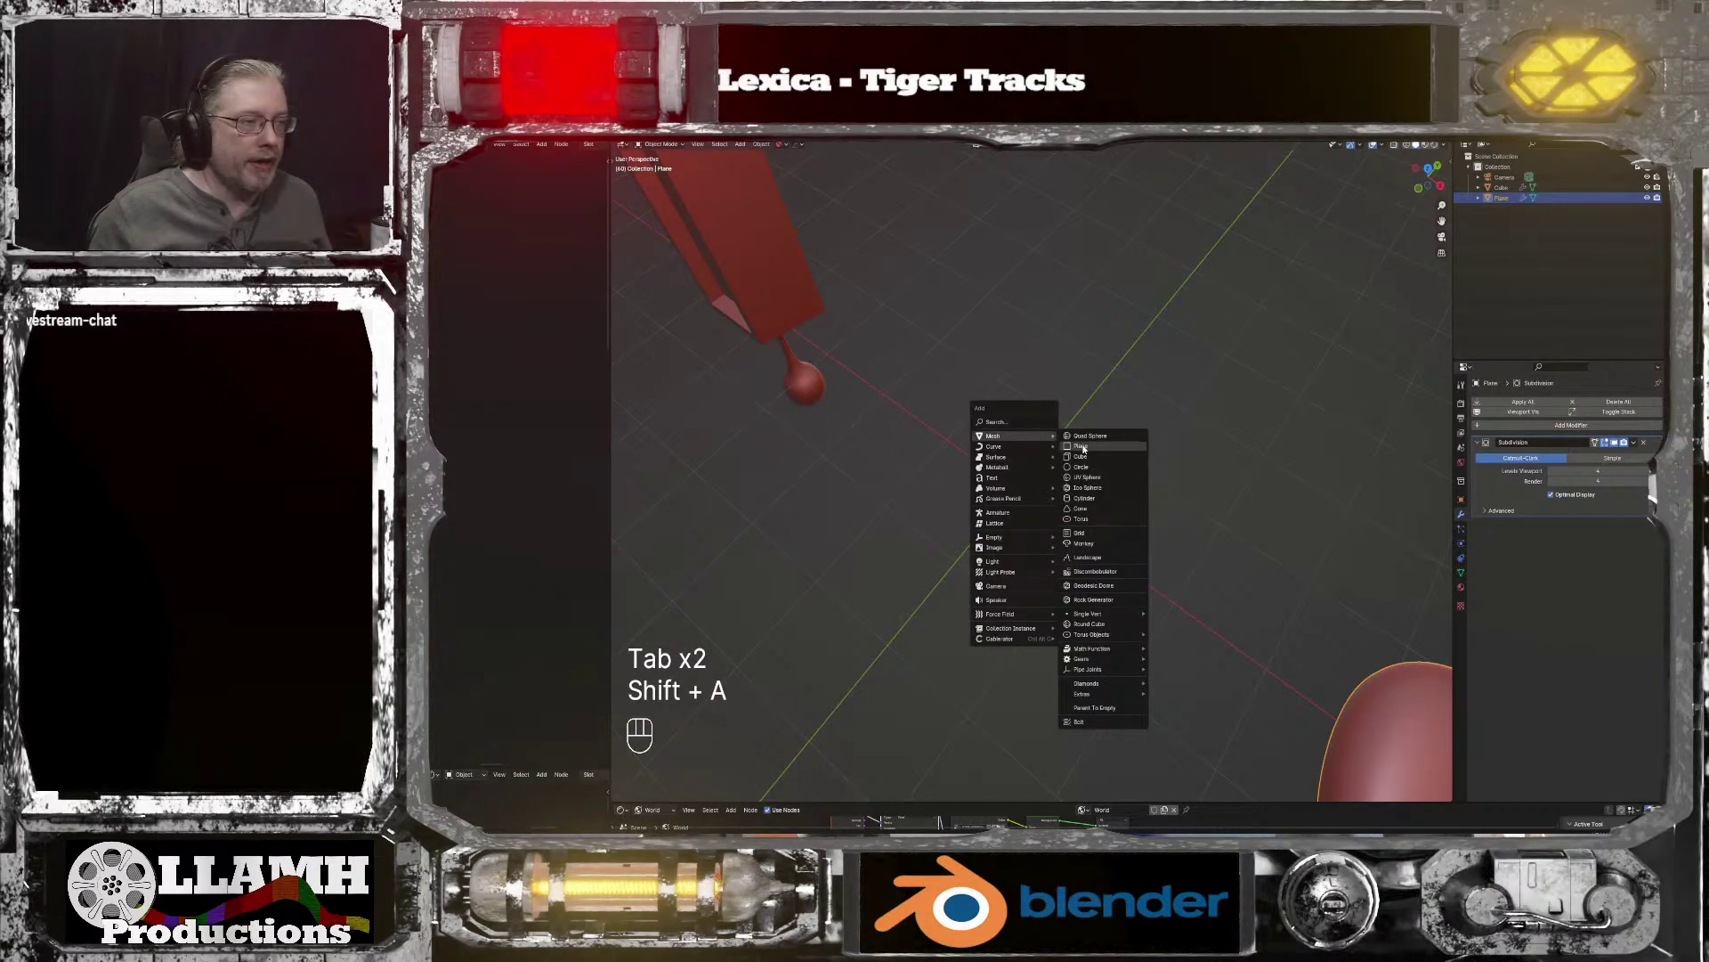
pyautogui.click(1101, 447)
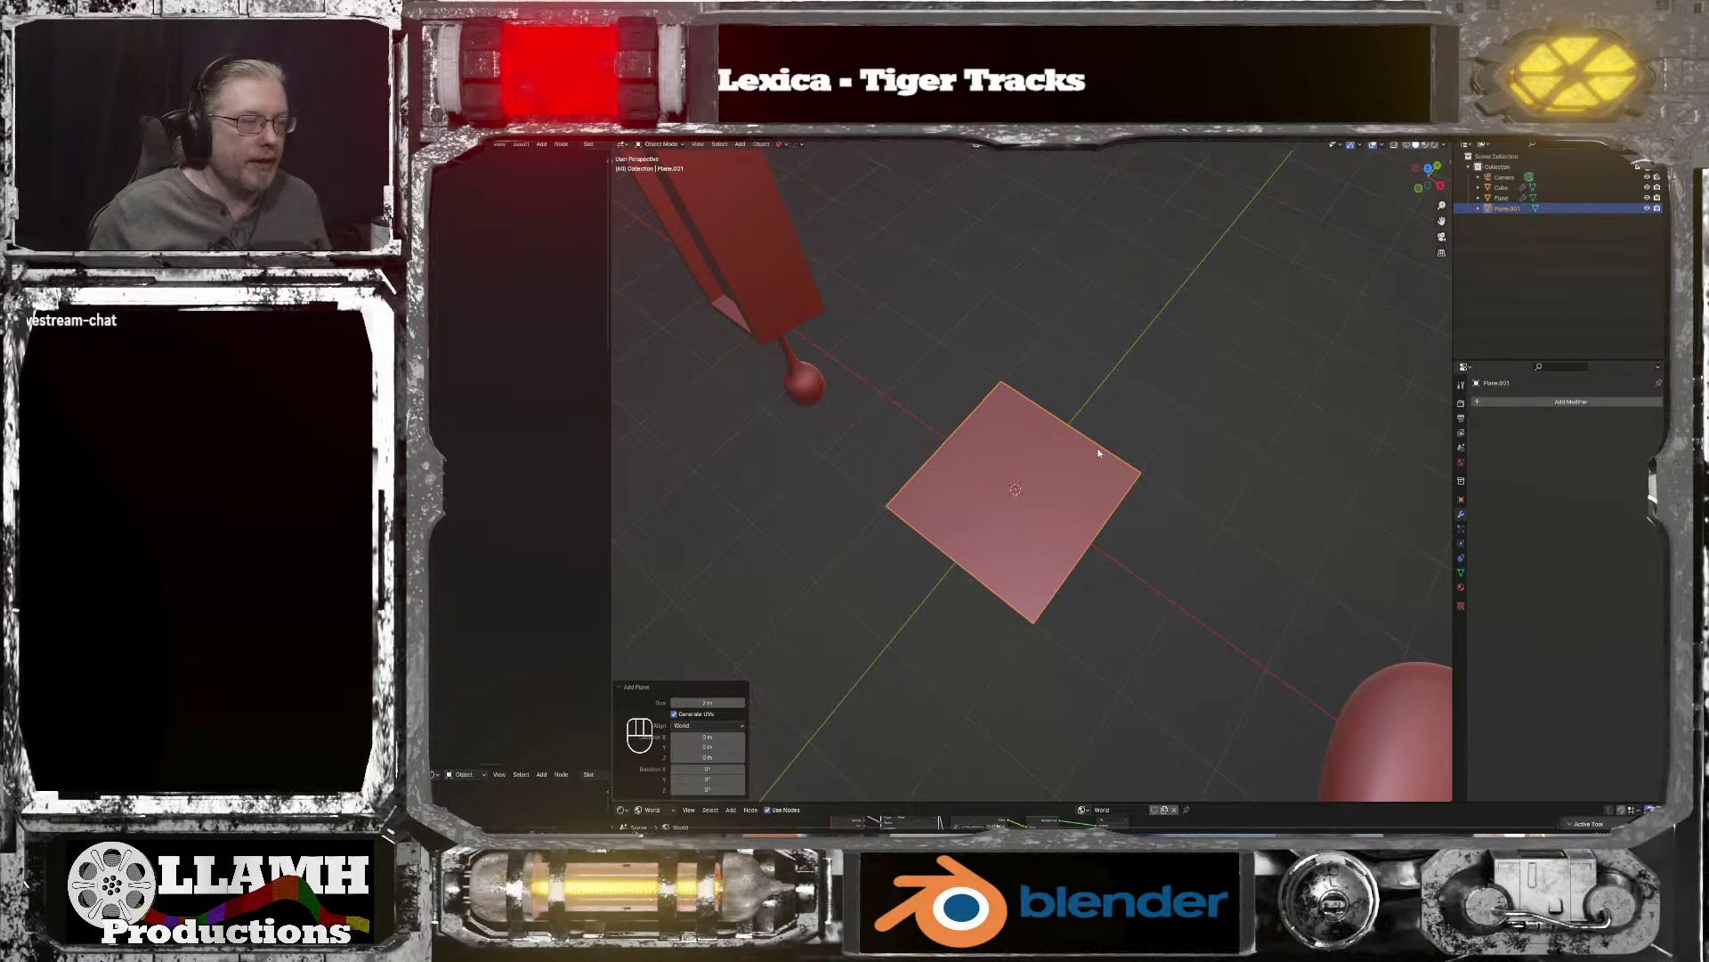
# Step: Add a Subdivision Surface modifier to the new plane and raise its viewport subdivision levels until the outline is smooth
pyautogui.click(1559, 402)
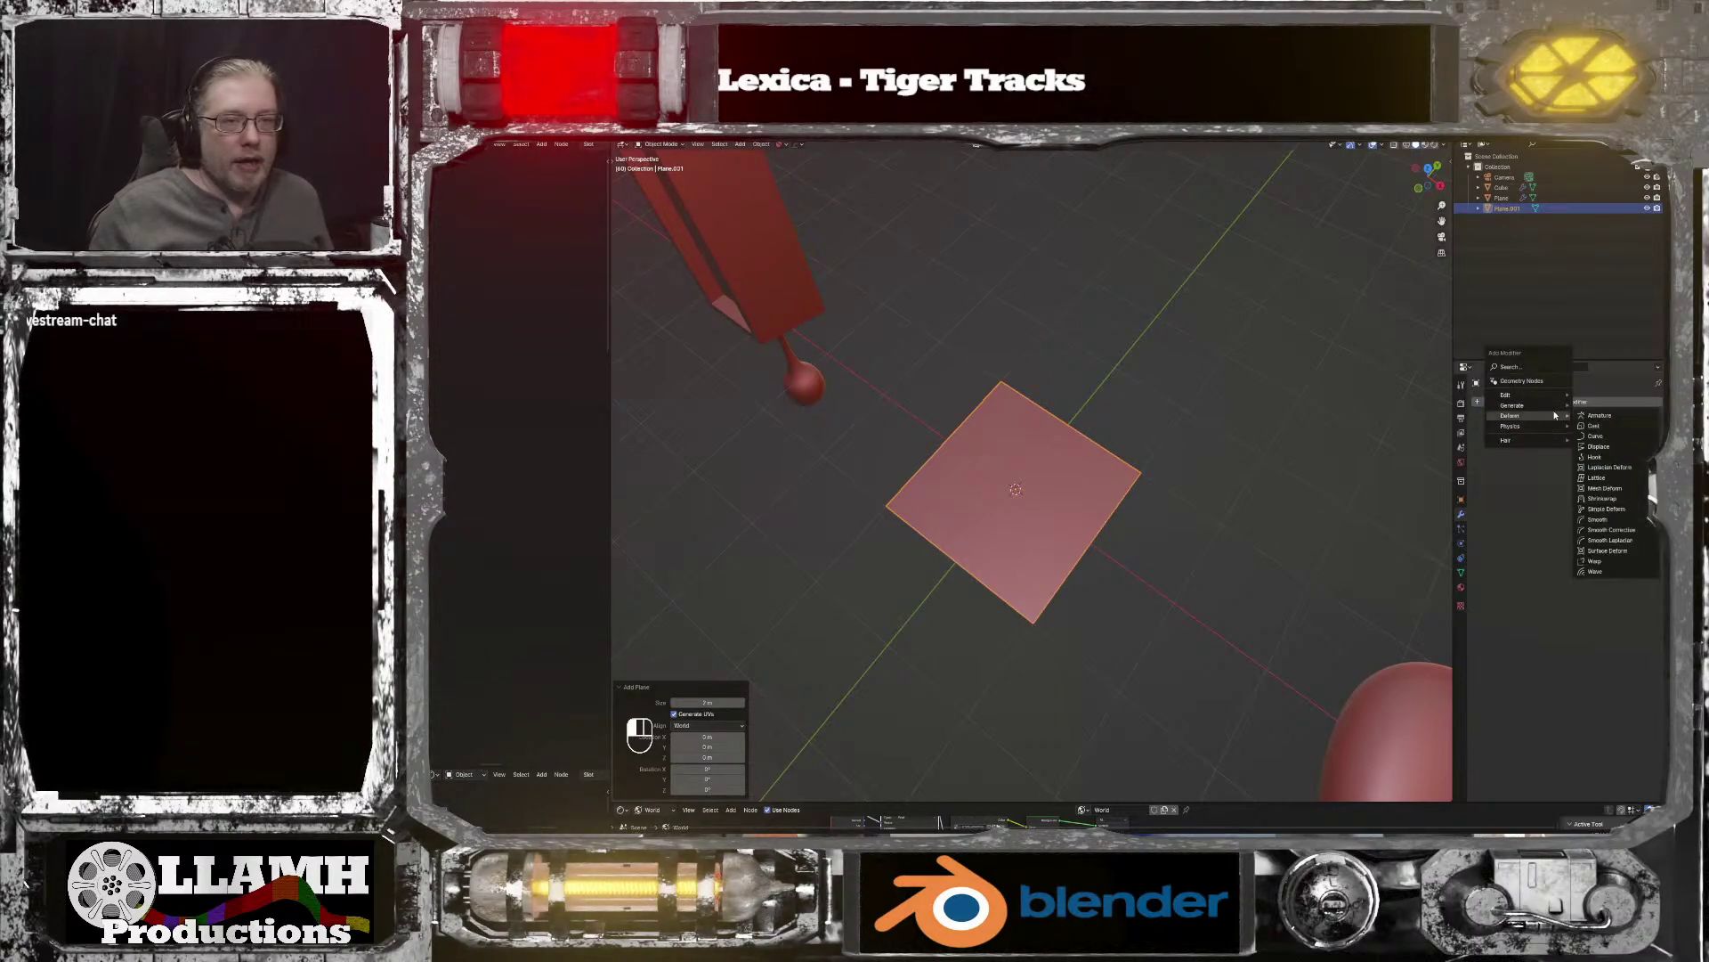
pyautogui.moveTo(1557, 399)
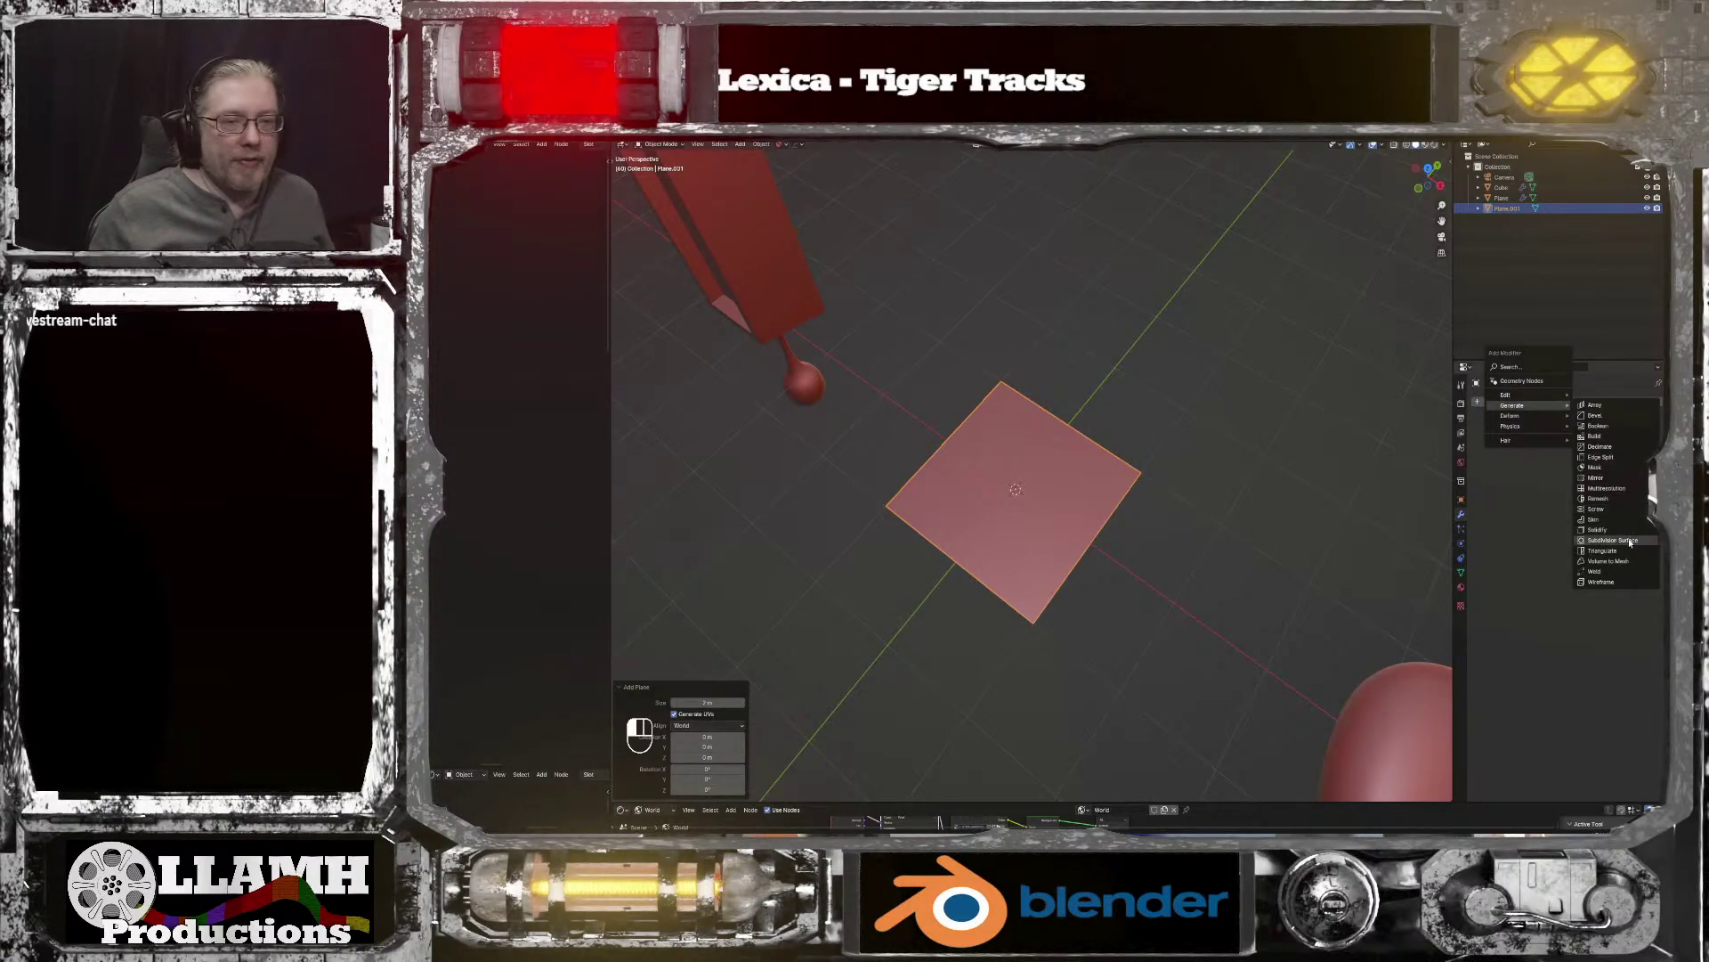
pyautogui.click(1629, 540)
pyautogui.click(1645, 472)
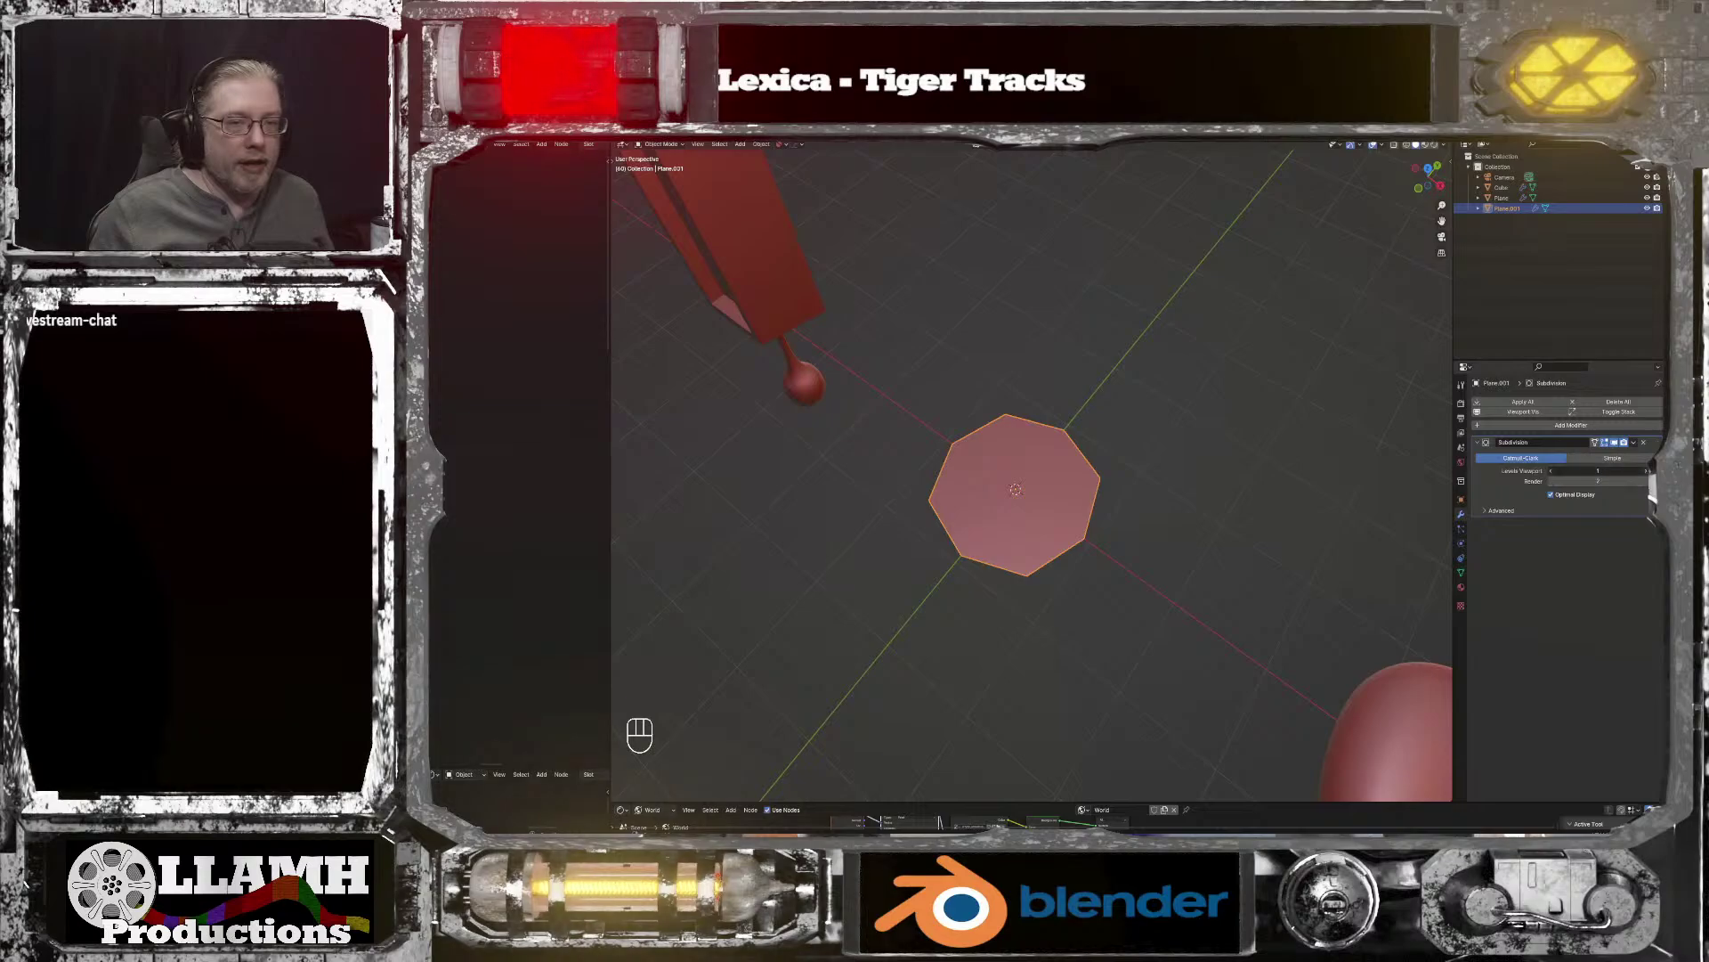
pyautogui.click(1645, 471)
pyautogui.click(1645, 472)
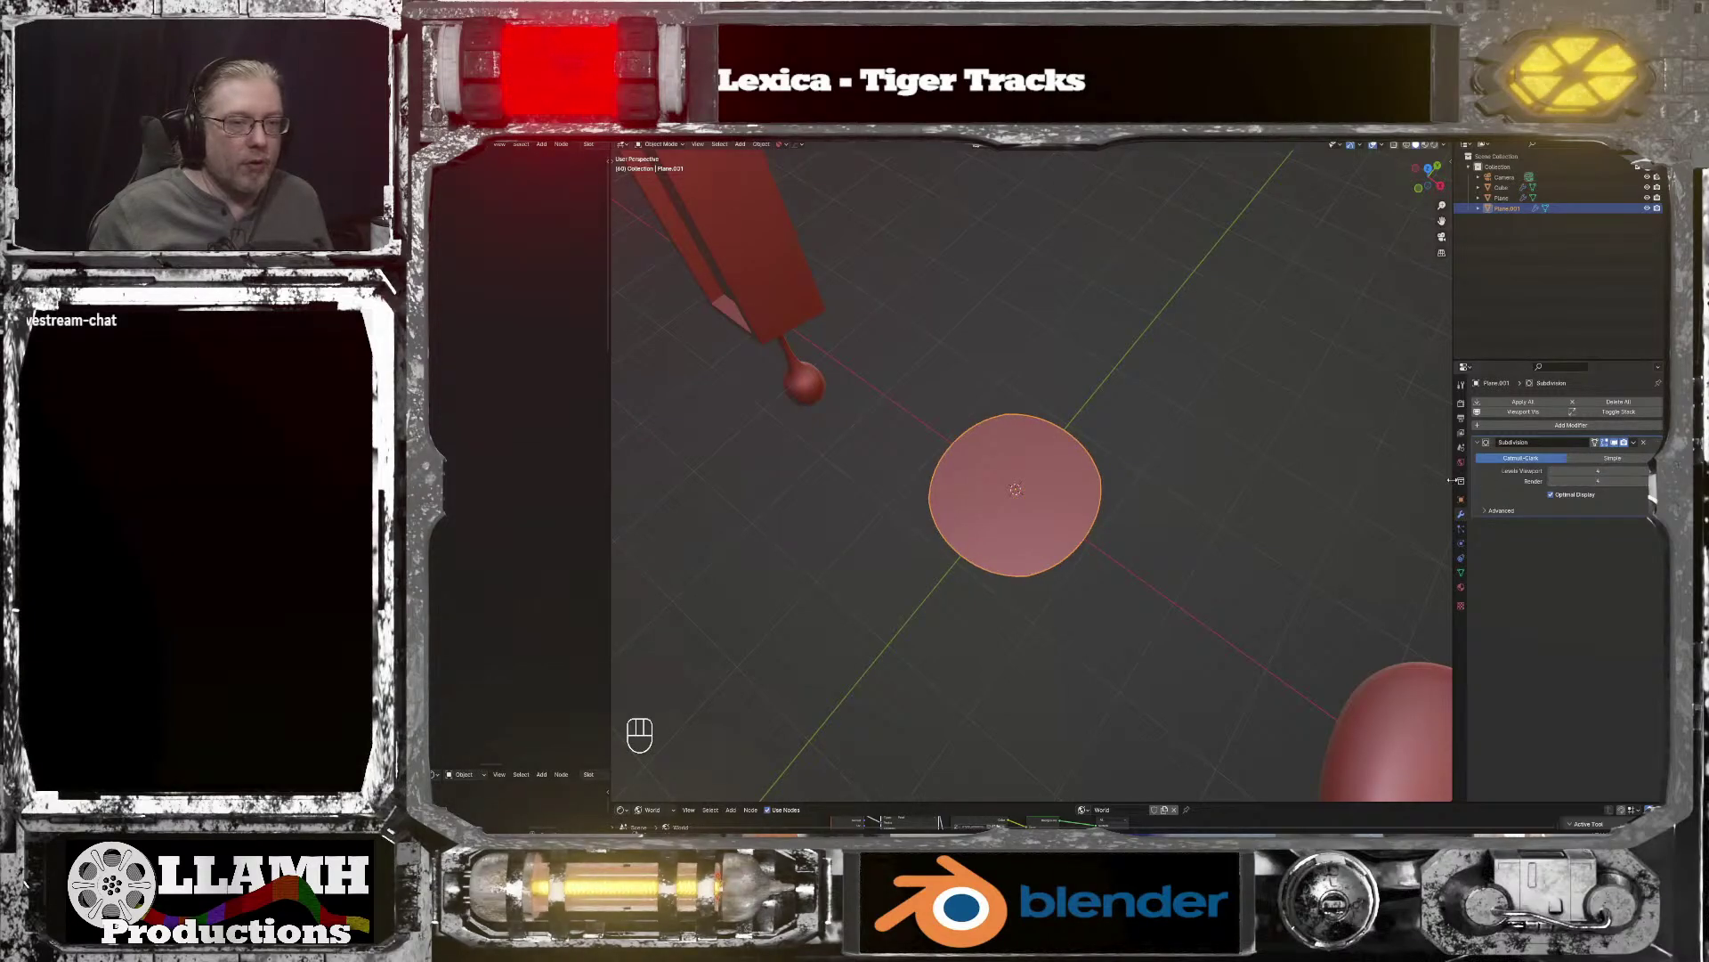
# Step: In edge select mode, extrude one edge of the plane about 2 m outward along the Y axis
pyautogui.press('Tab')
pyautogui.press('Tab')
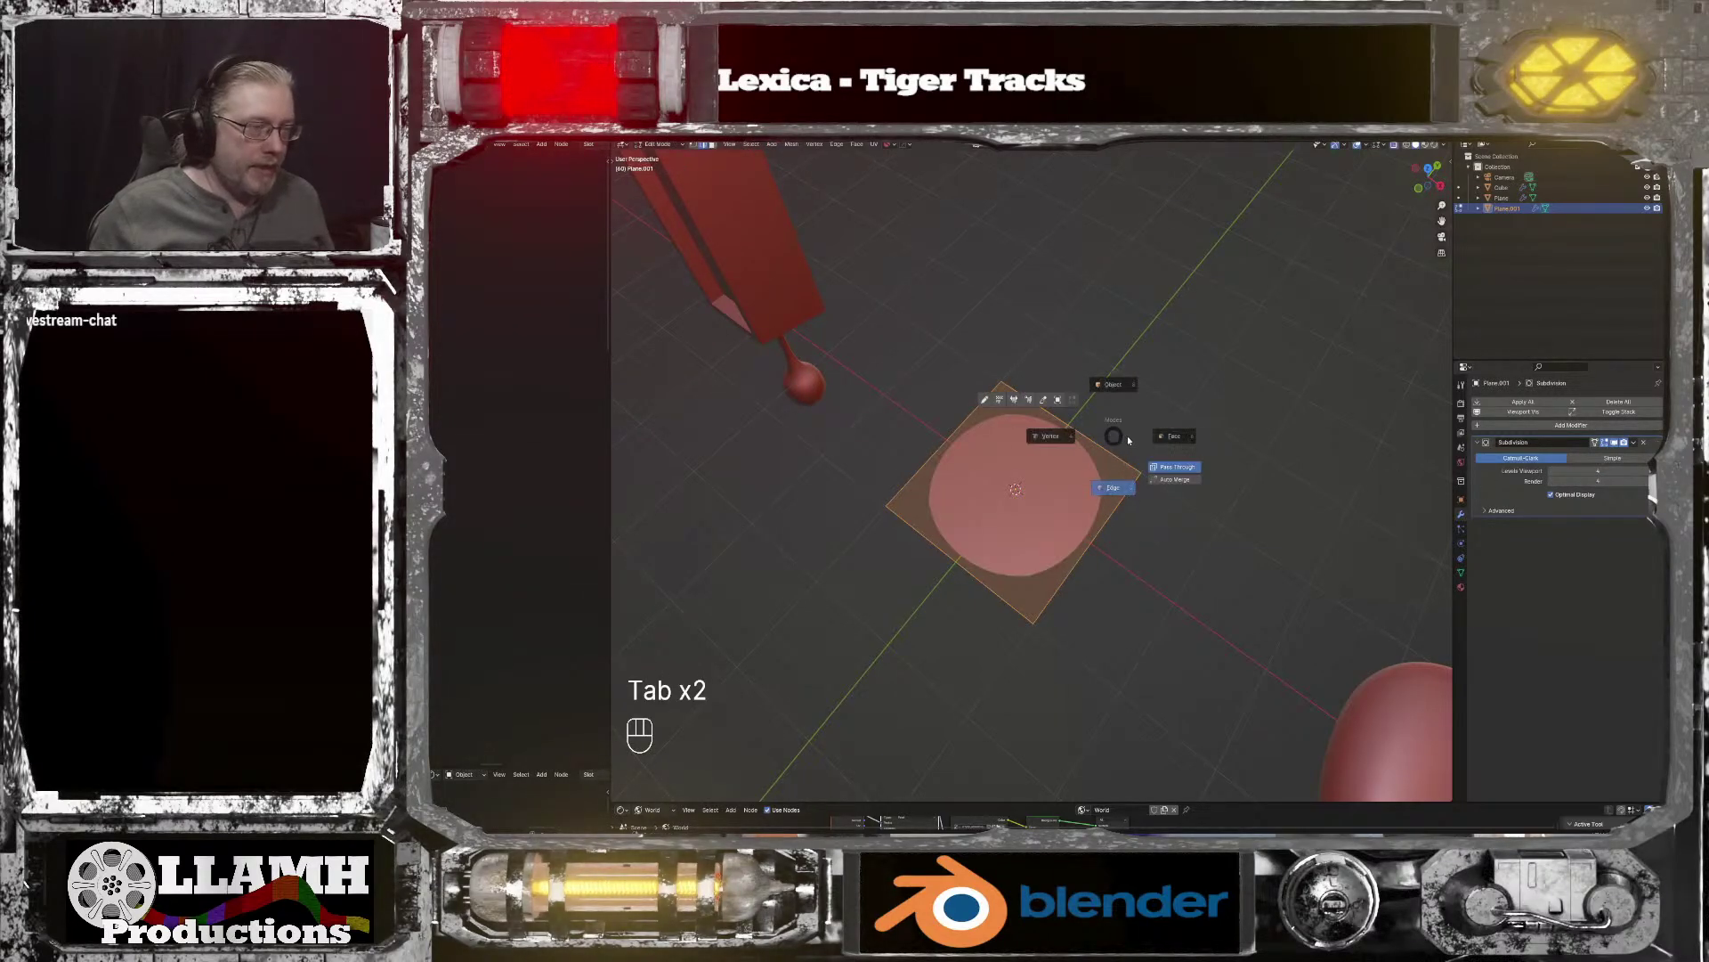
pyautogui.click(1113, 496)
pyautogui.click(1124, 503)
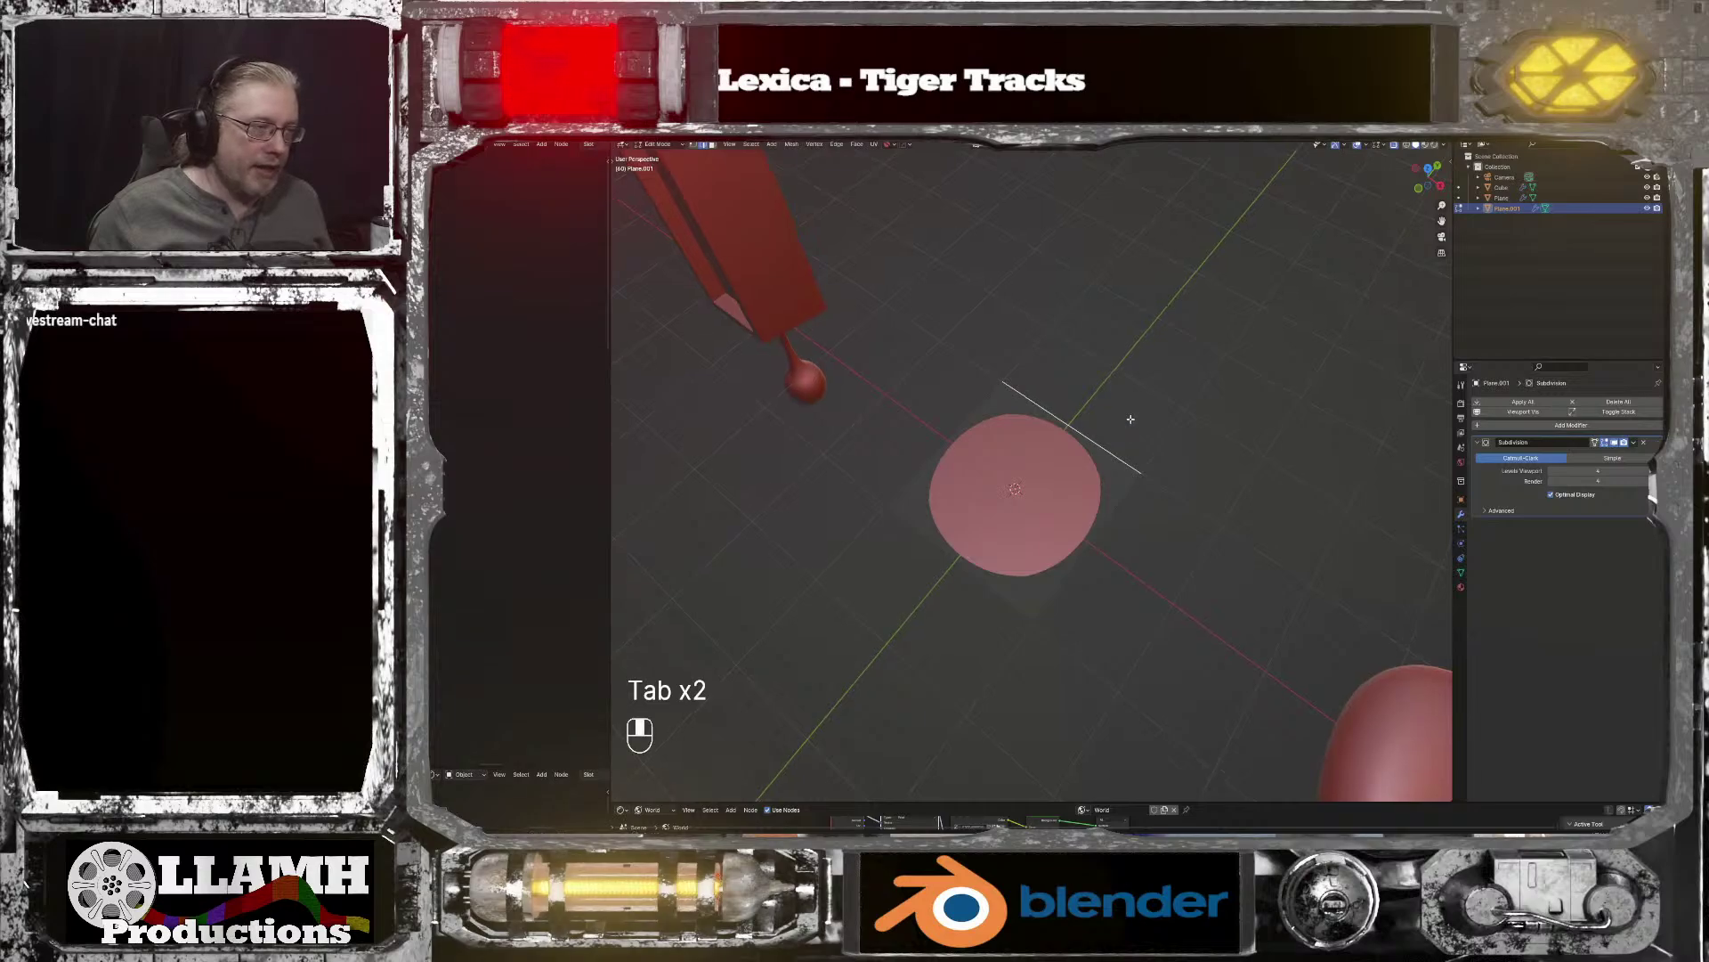
pyautogui.moveTo(1123, 503); pyautogui.dragTo(1007, 377, button='middle')
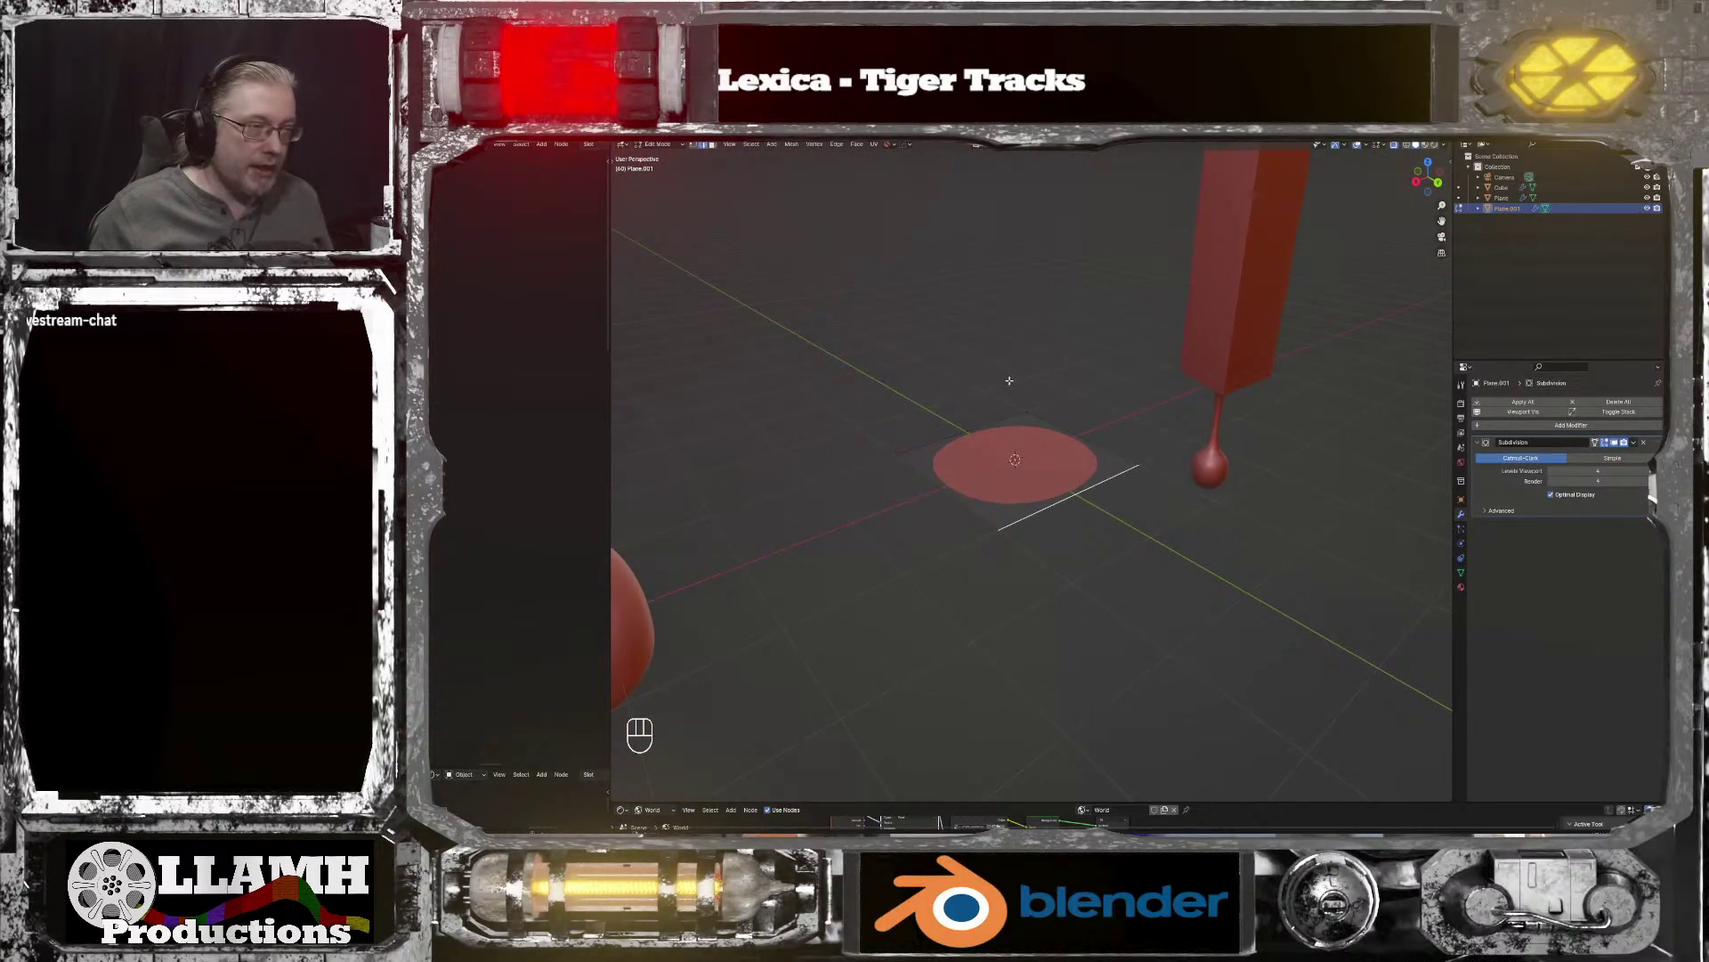
pyautogui.press('e')
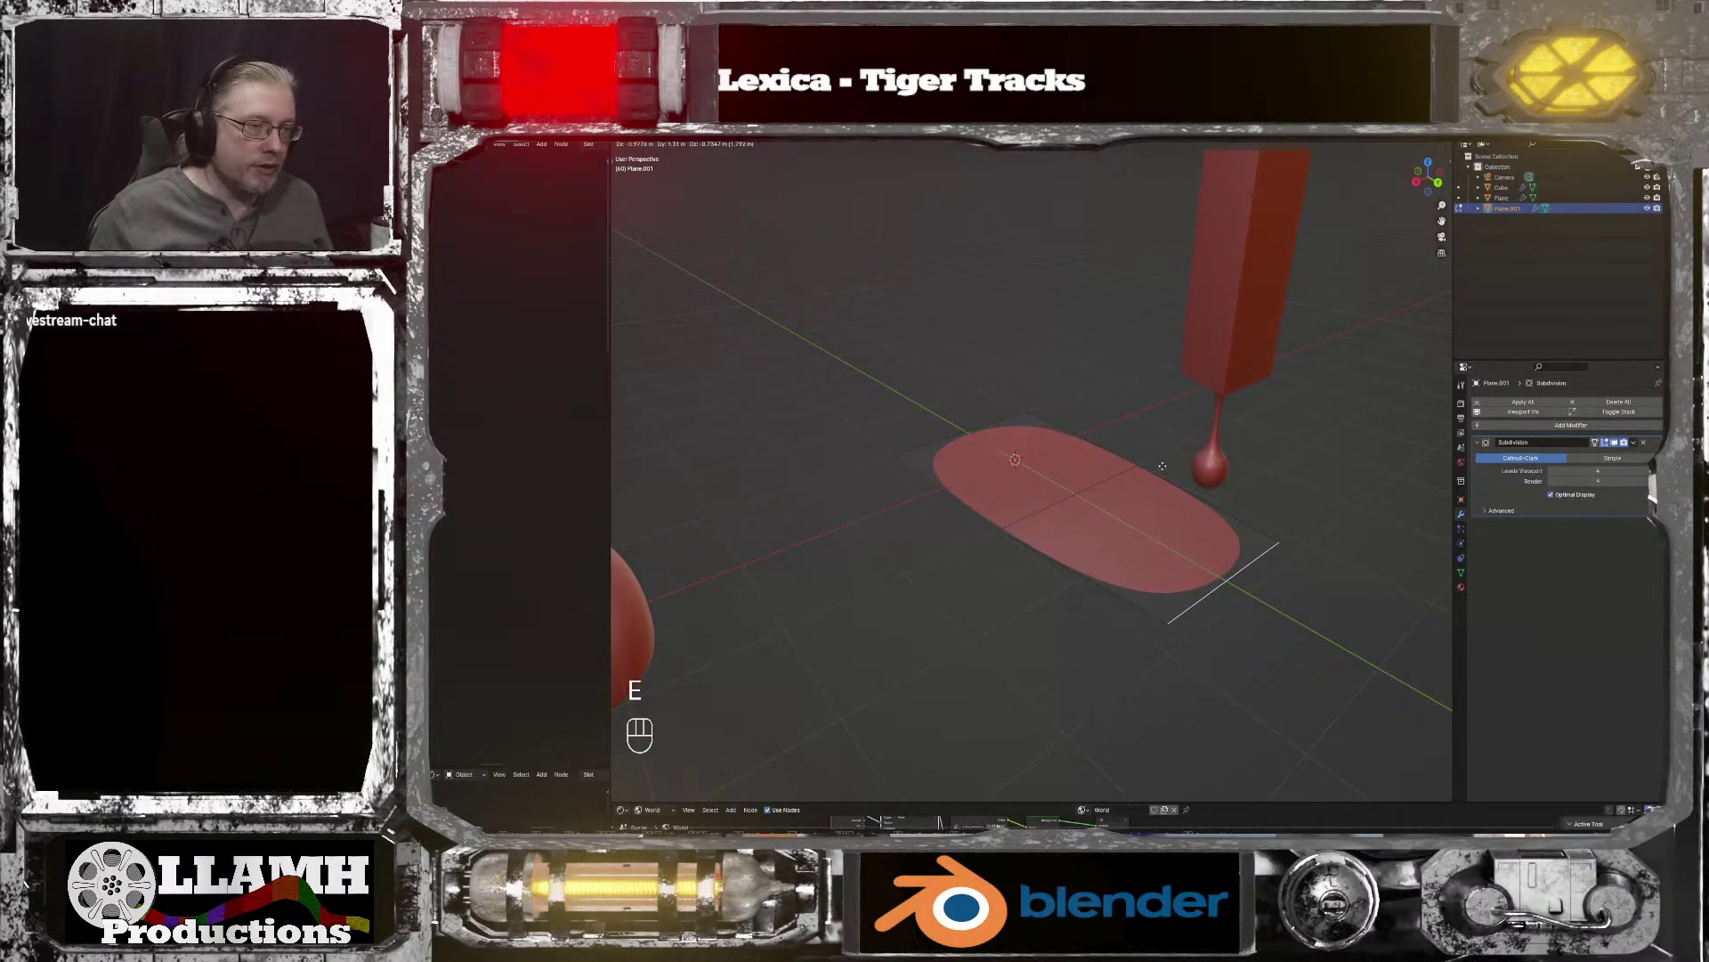
pyautogui.press('y')
pyautogui.click(1200, 469)
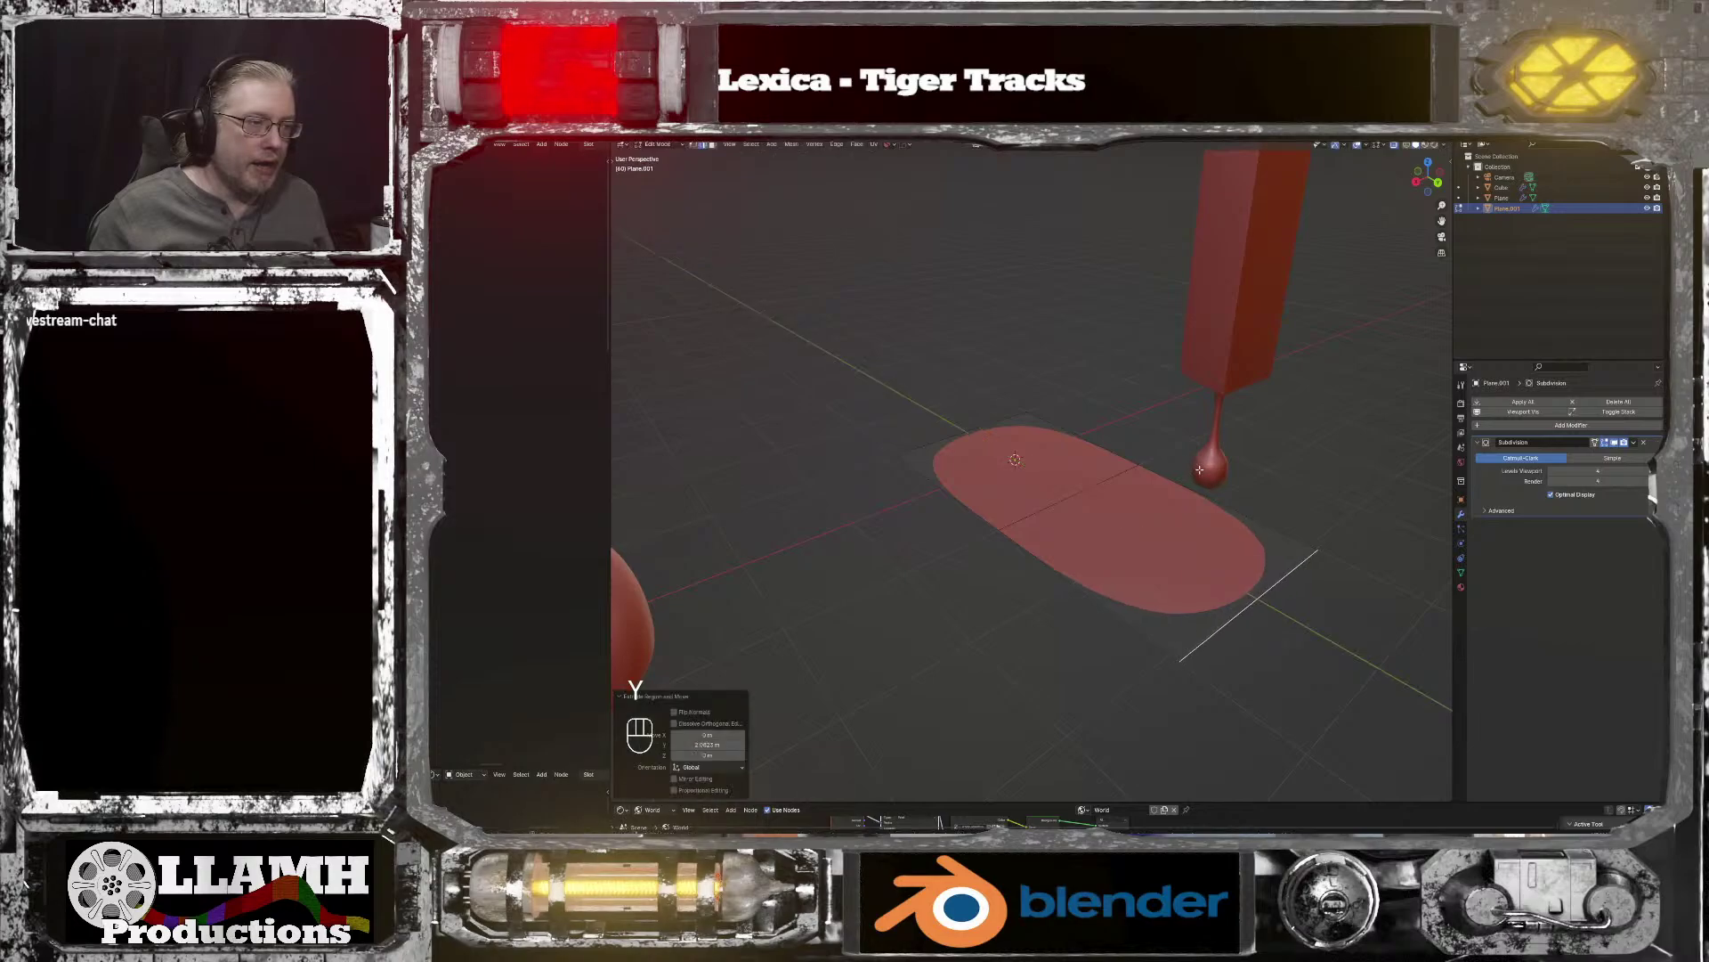
# Step: Lower the extruded end edge slightly along Z so that end of the surface slopes downward
pyautogui.press('g')
pyautogui.press('z')
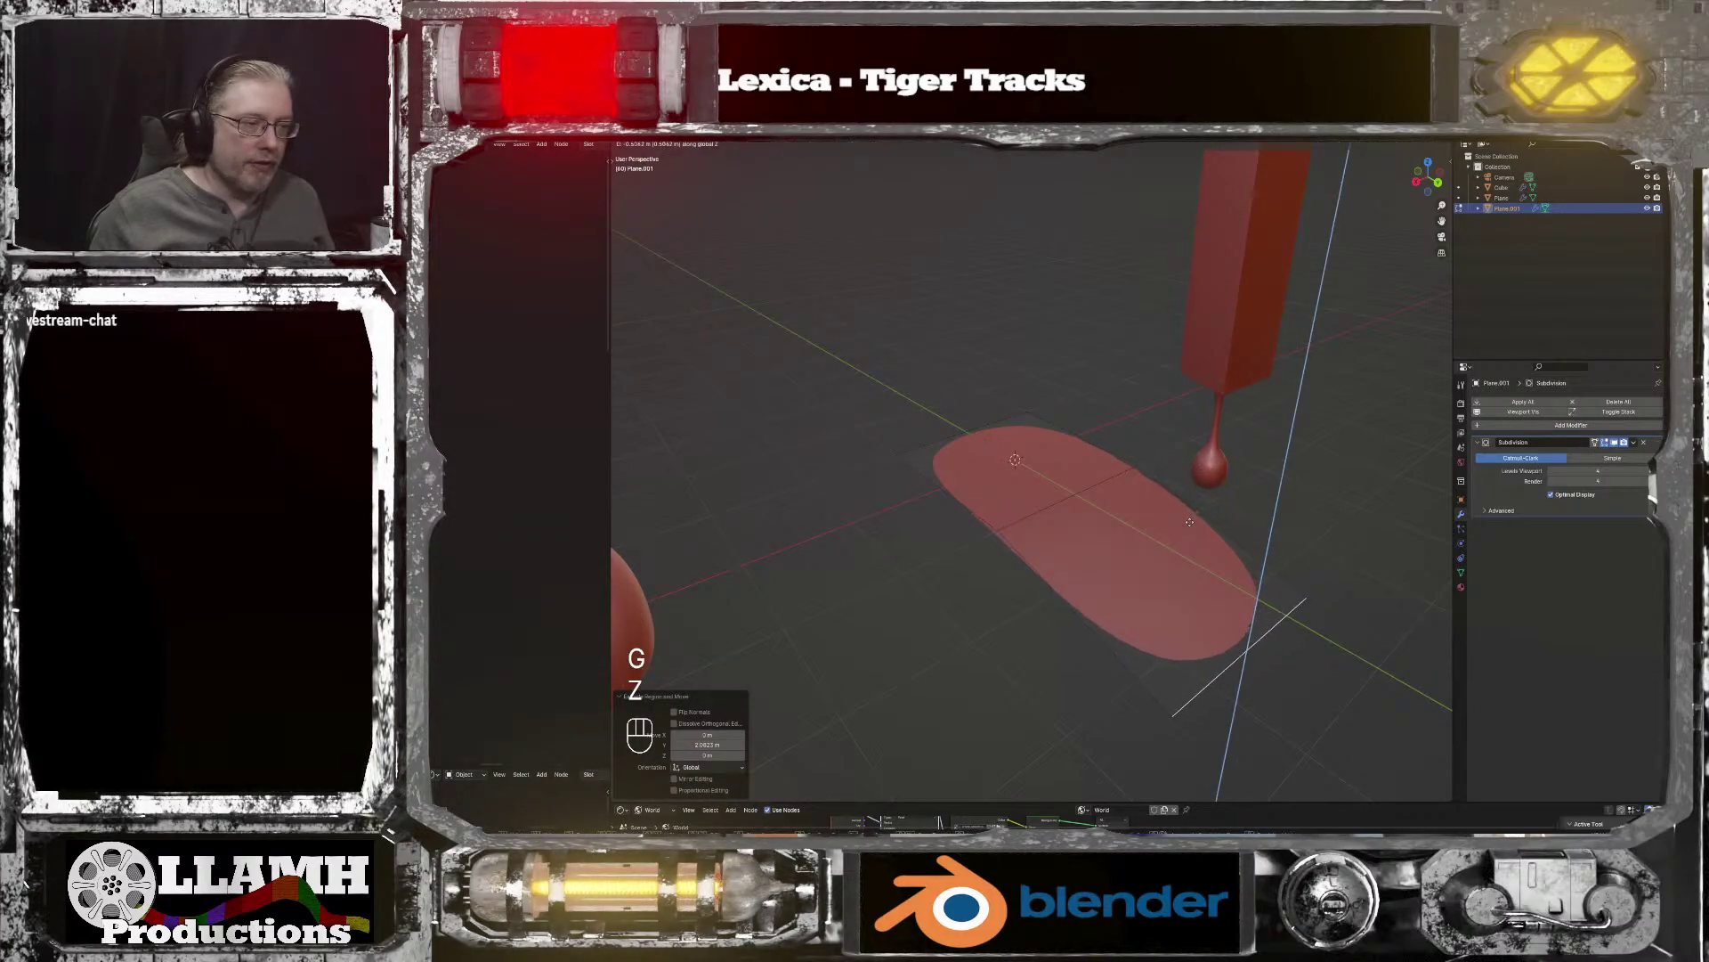
pyautogui.click(1074, 455)
# Step: Extrude the two opposite side edges of the original square outward along the X axis to form side flaps
pyautogui.click(963, 507)
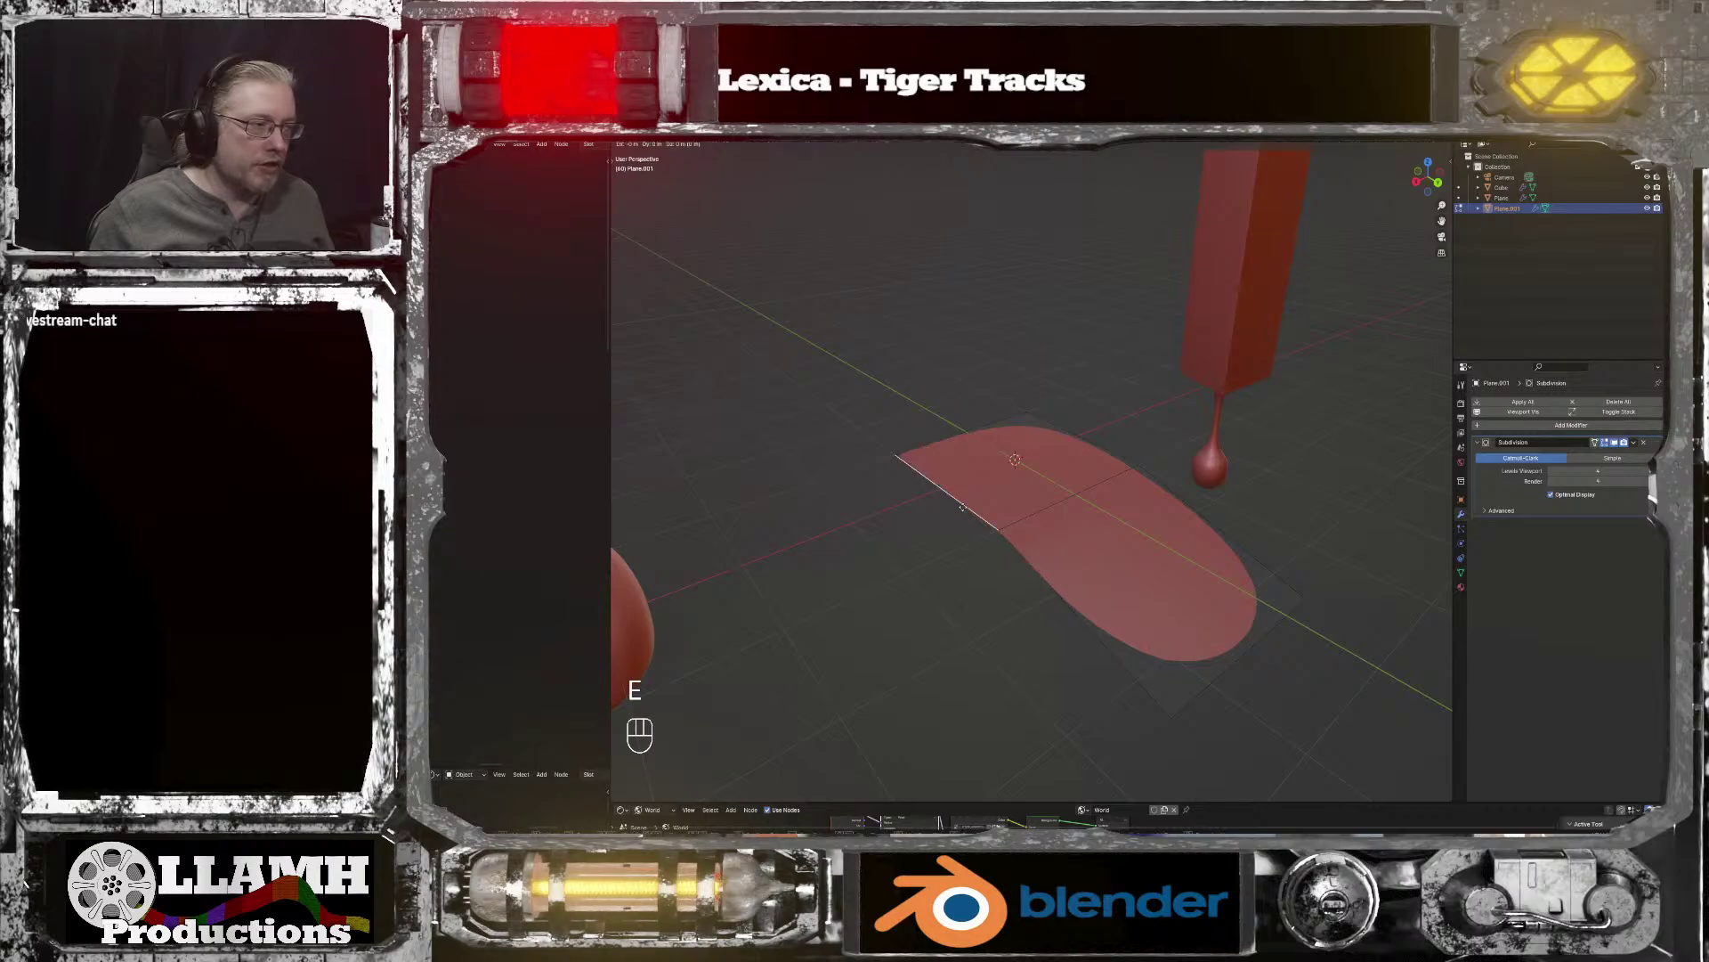
pyautogui.press('x')
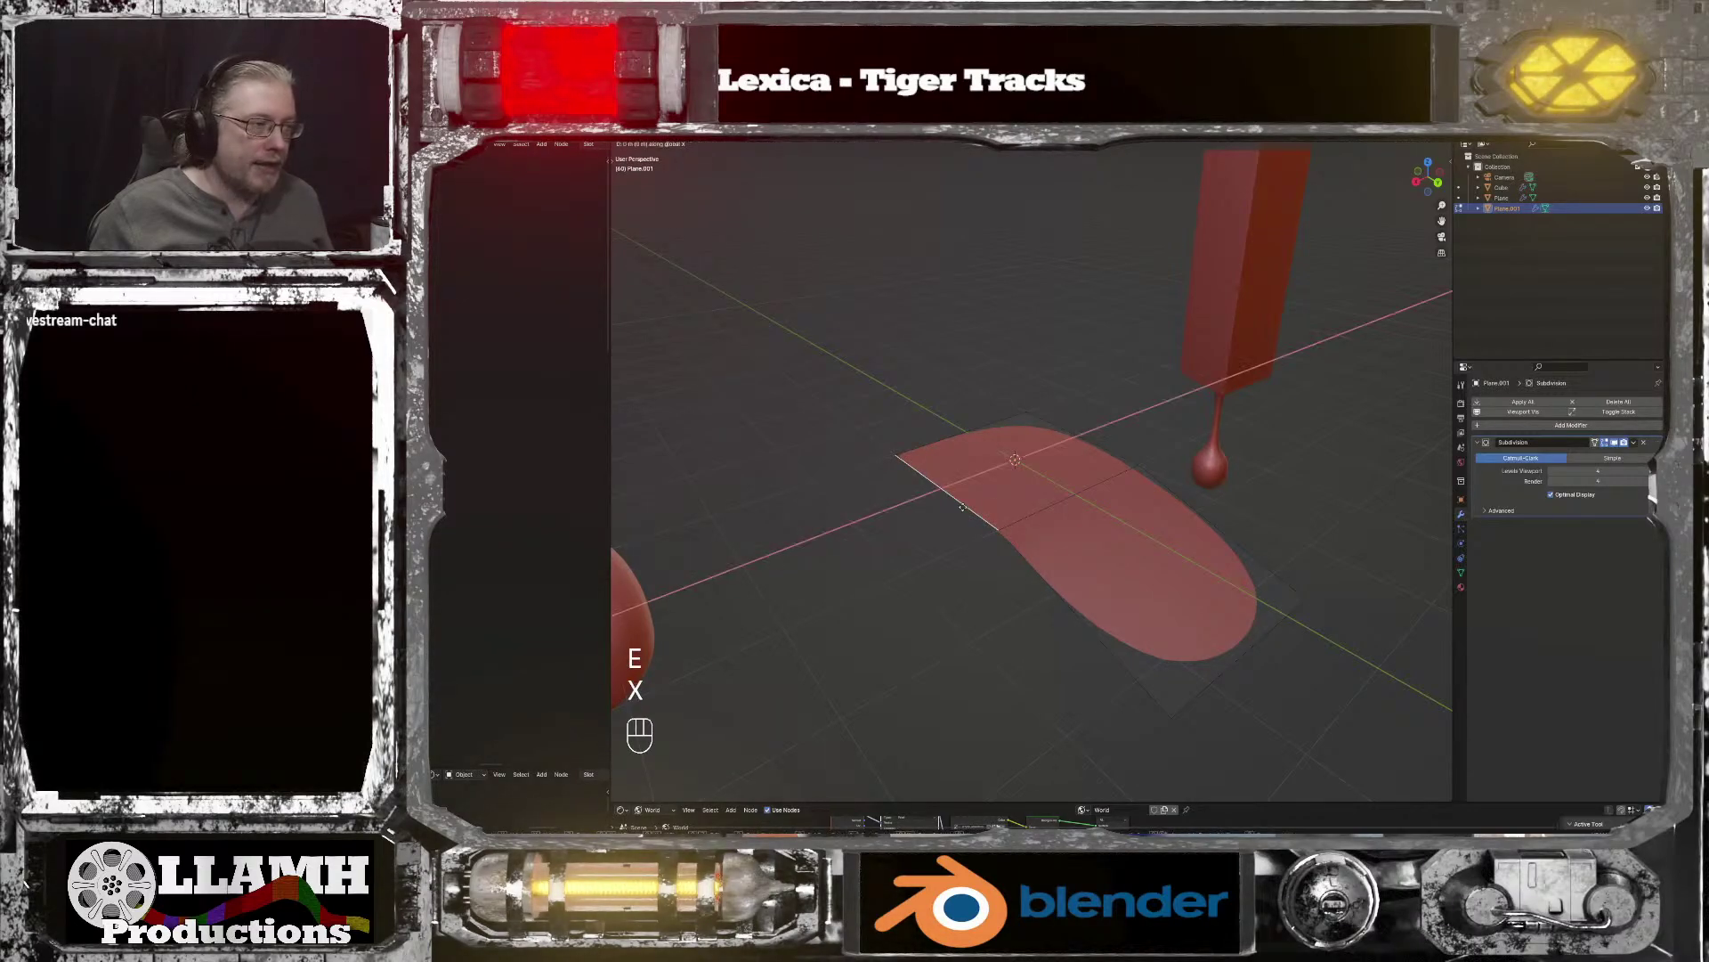
pyautogui.click(802, 577)
pyautogui.moveTo(801, 577); pyautogui.dragTo(629, 537, button='middle')
pyautogui.press('e')
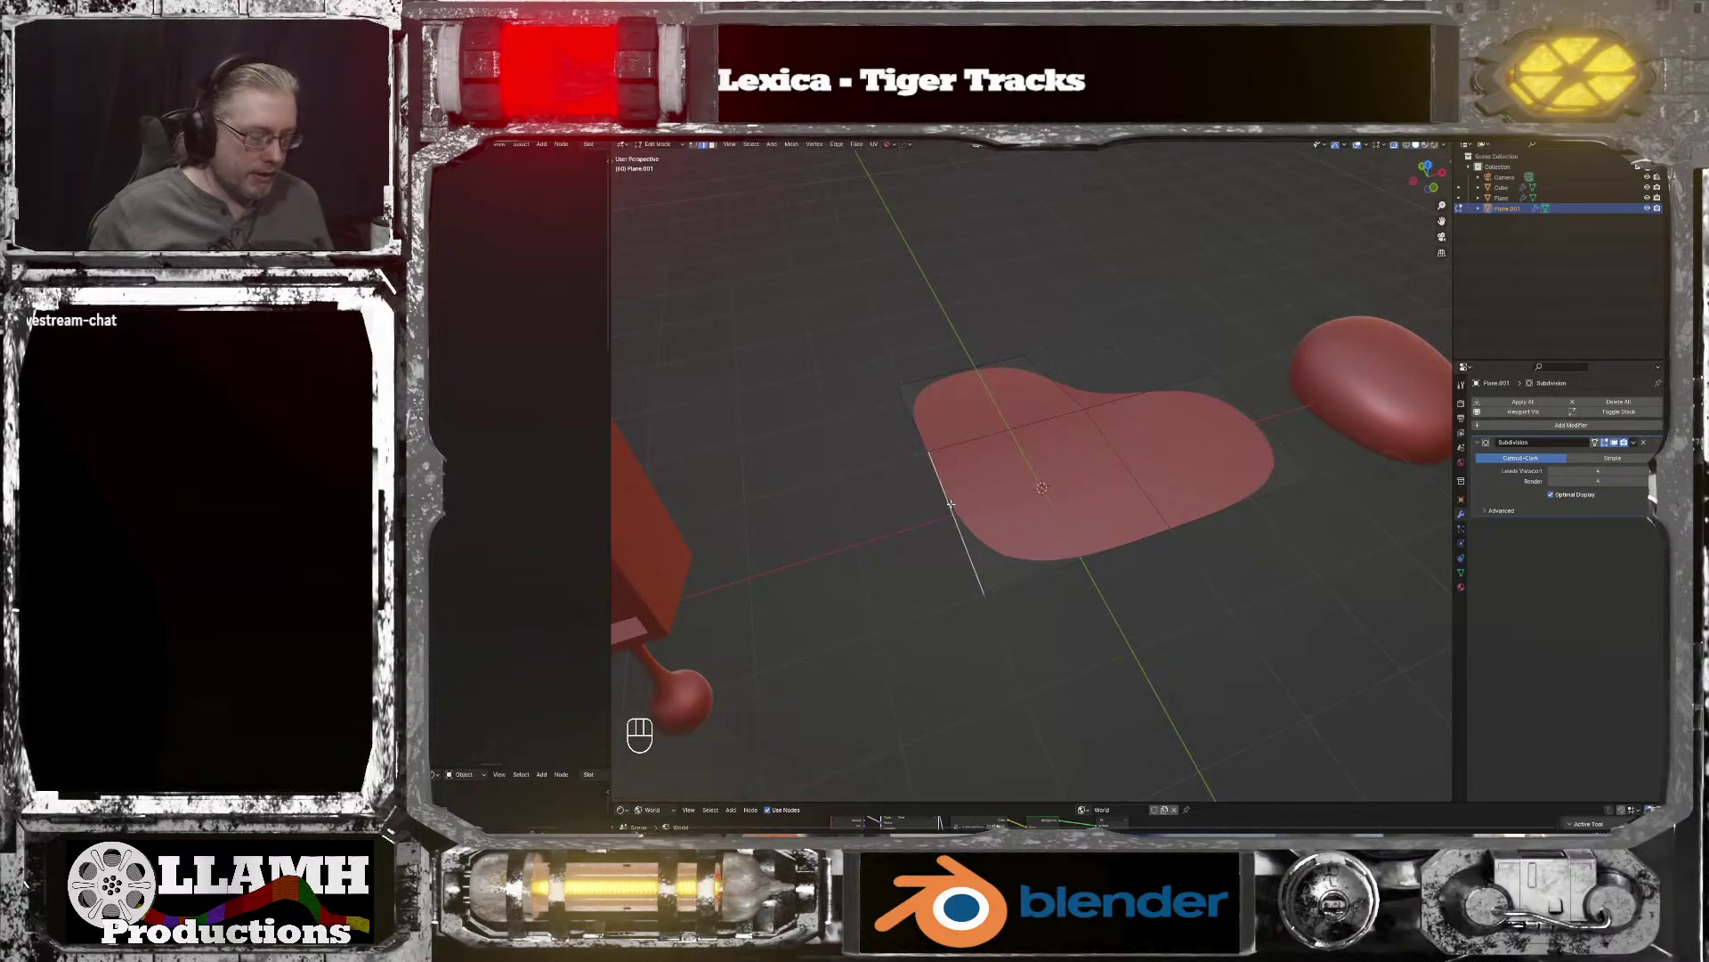
pyautogui.press('x')
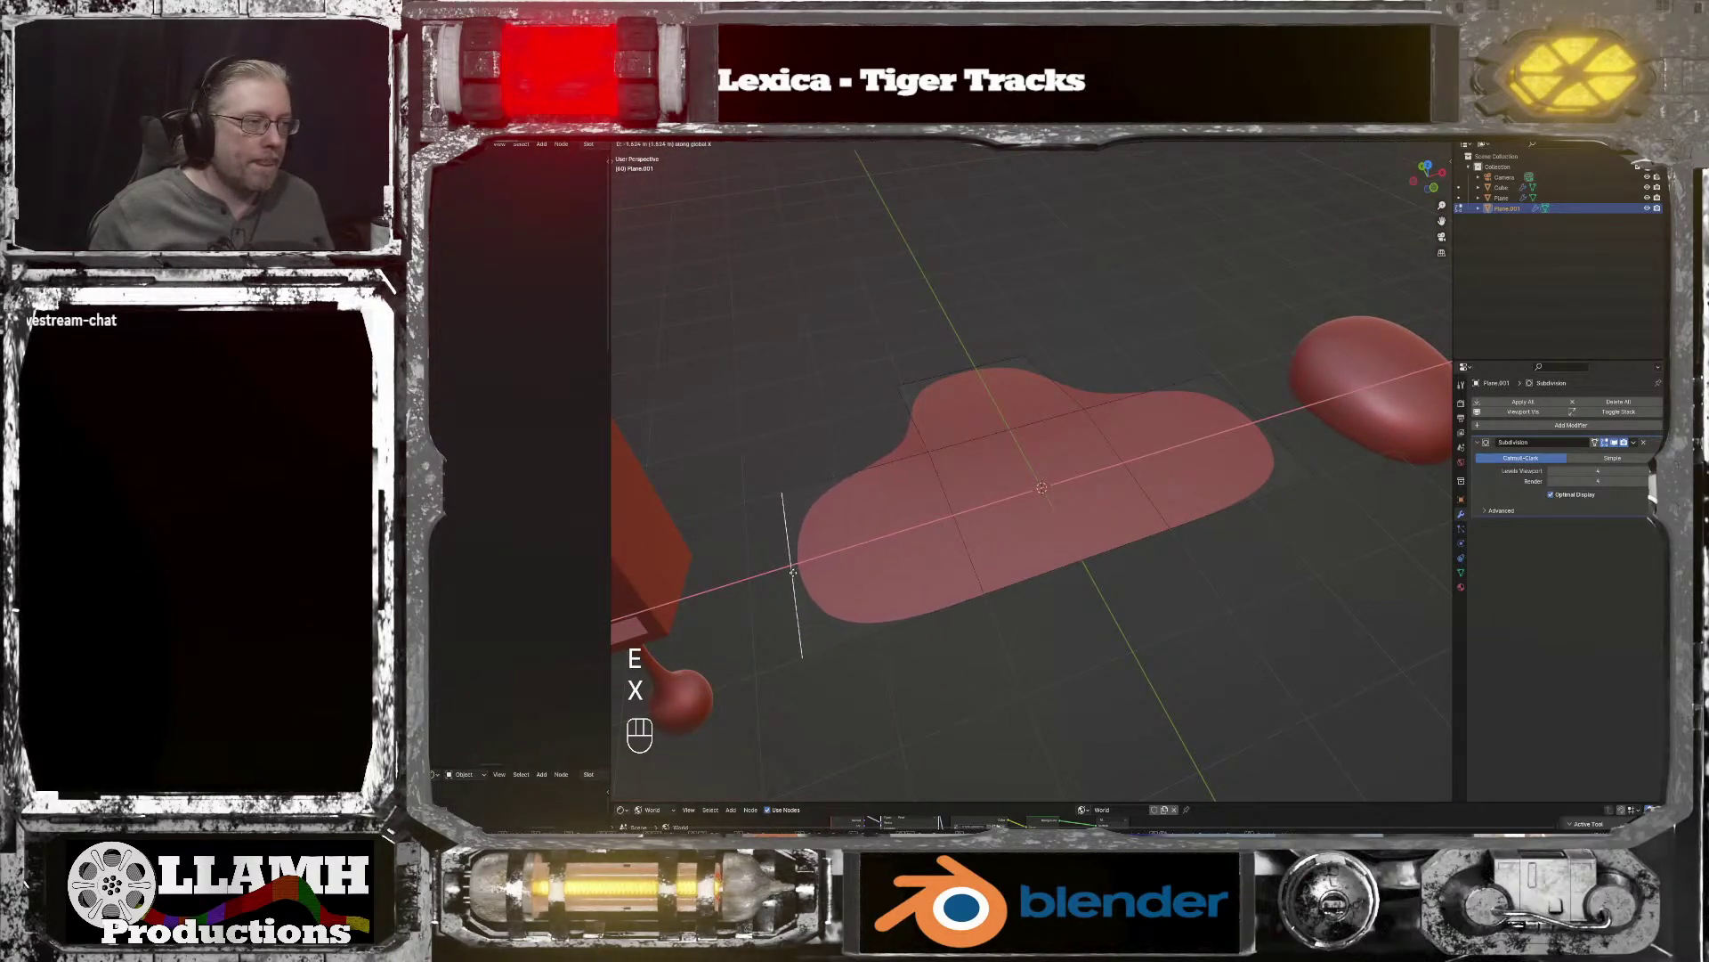
pyautogui.click(790, 570)
# Step: Try extruding the inner edge between the original square and one side flap straight up along Z
pyautogui.click(968, 539)
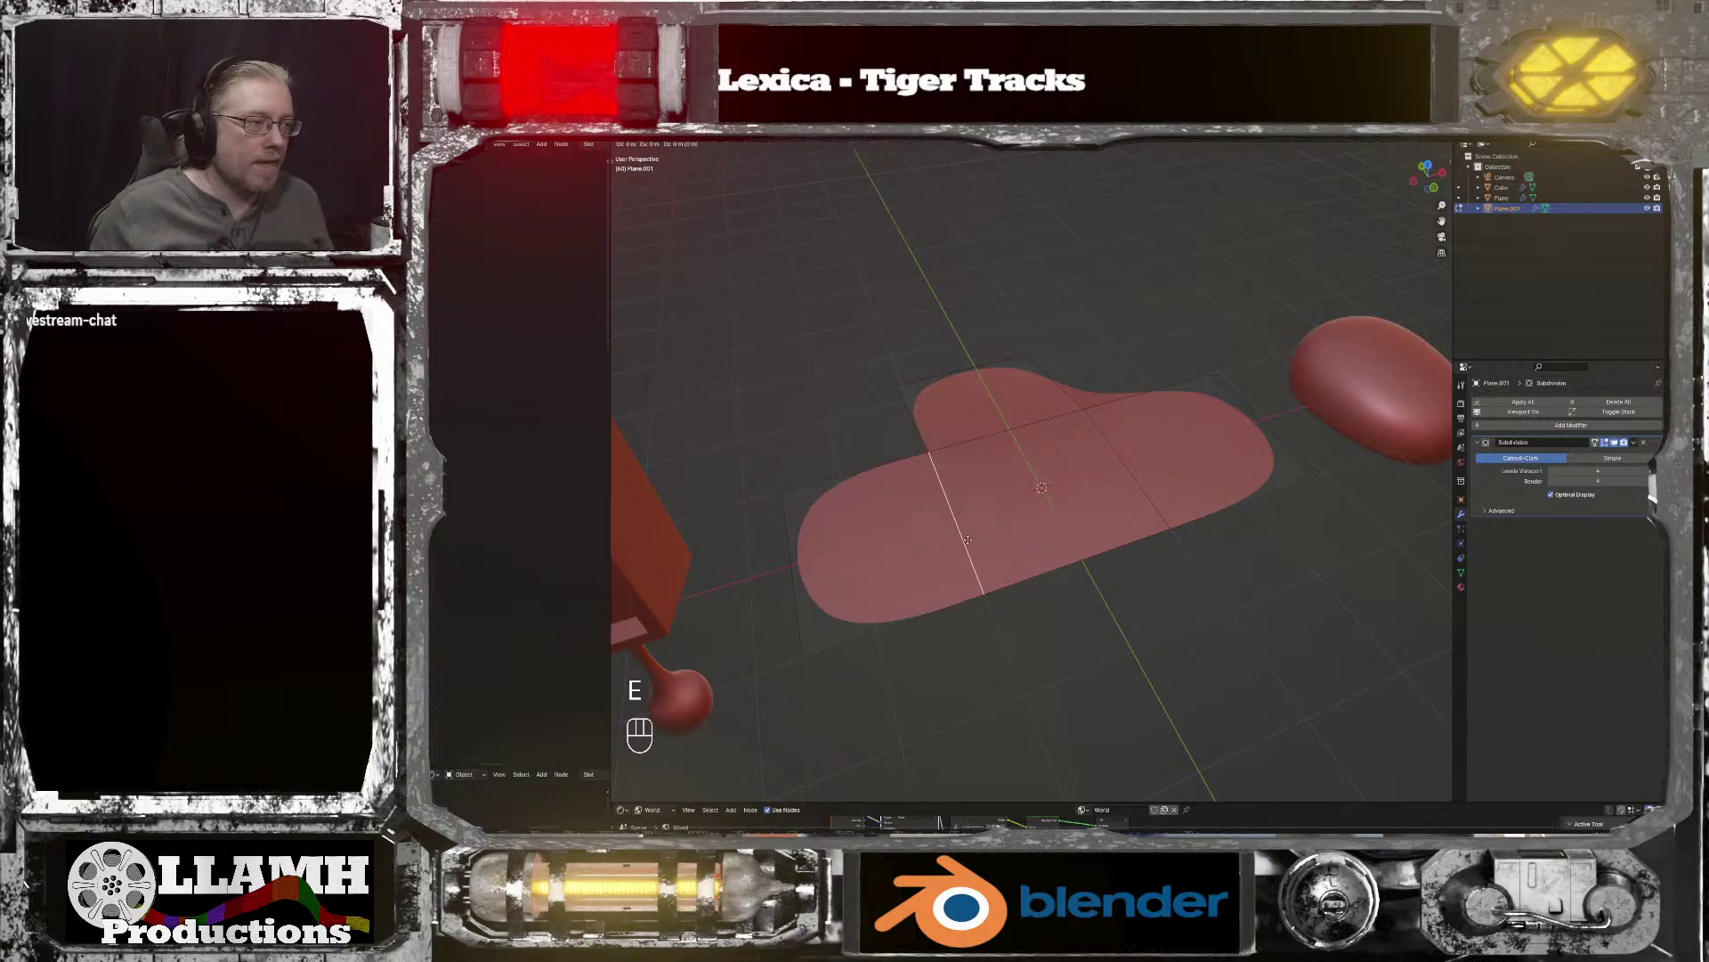
pyautogui.press('z')
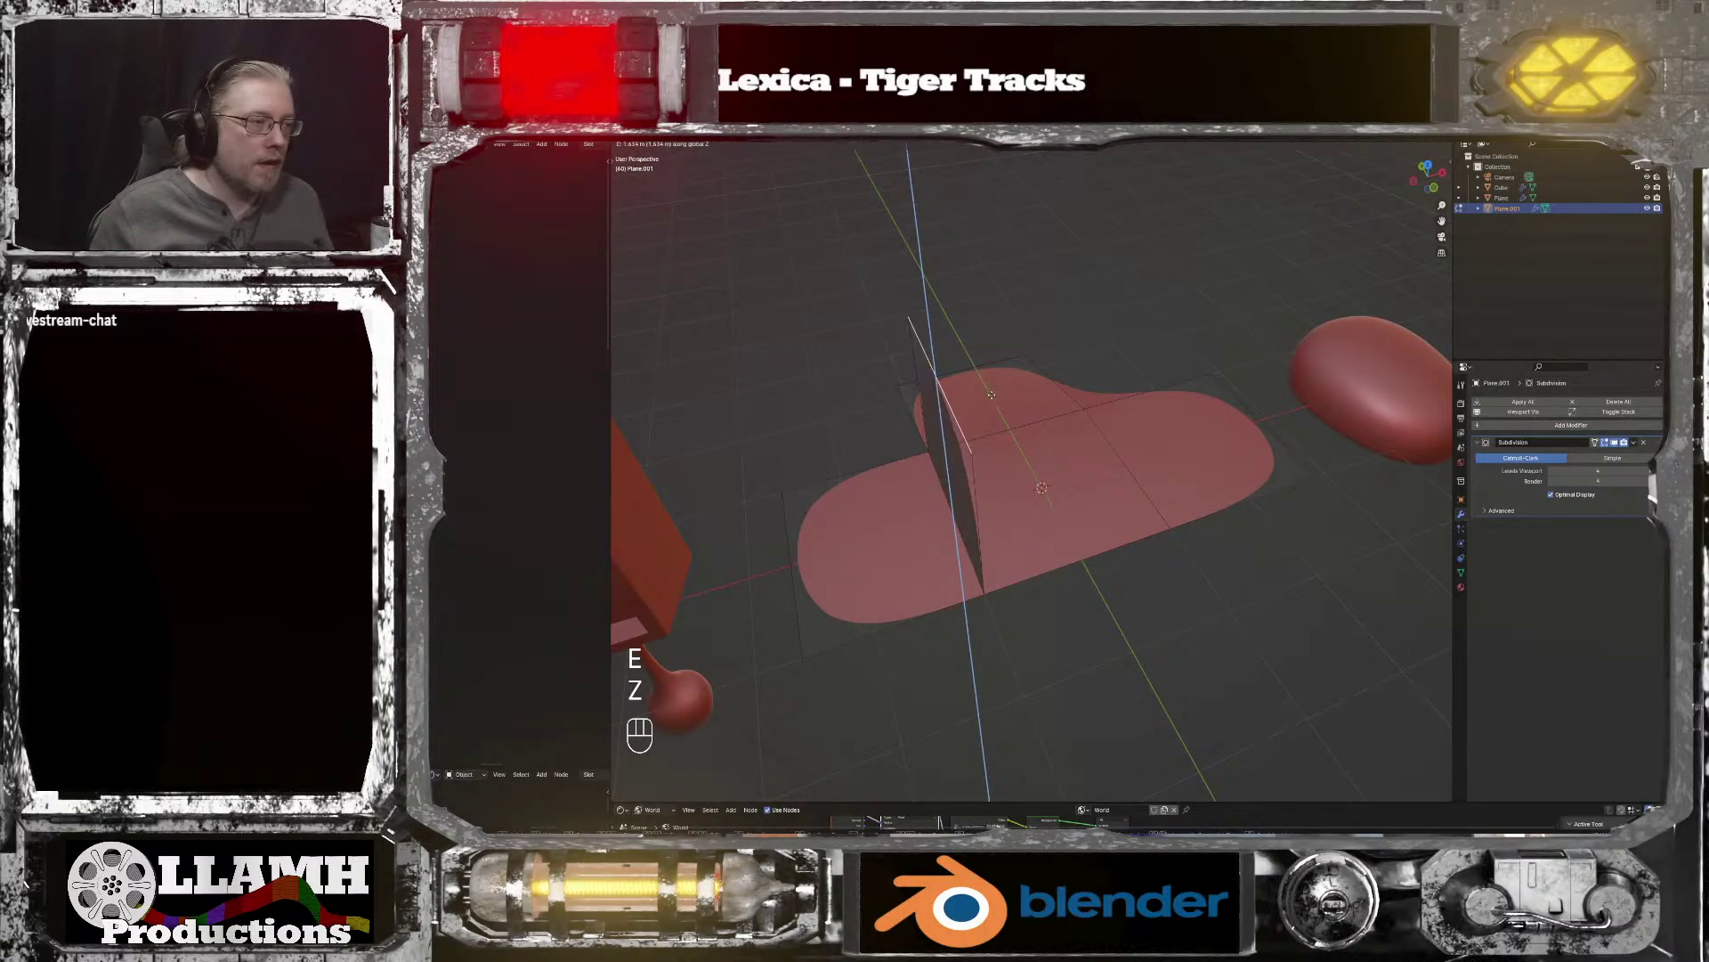
pyautogui.click(991, 394)
pyautogui.moveTo(990, 394); pyautogui.dragTo(1147, 364, button='middle')
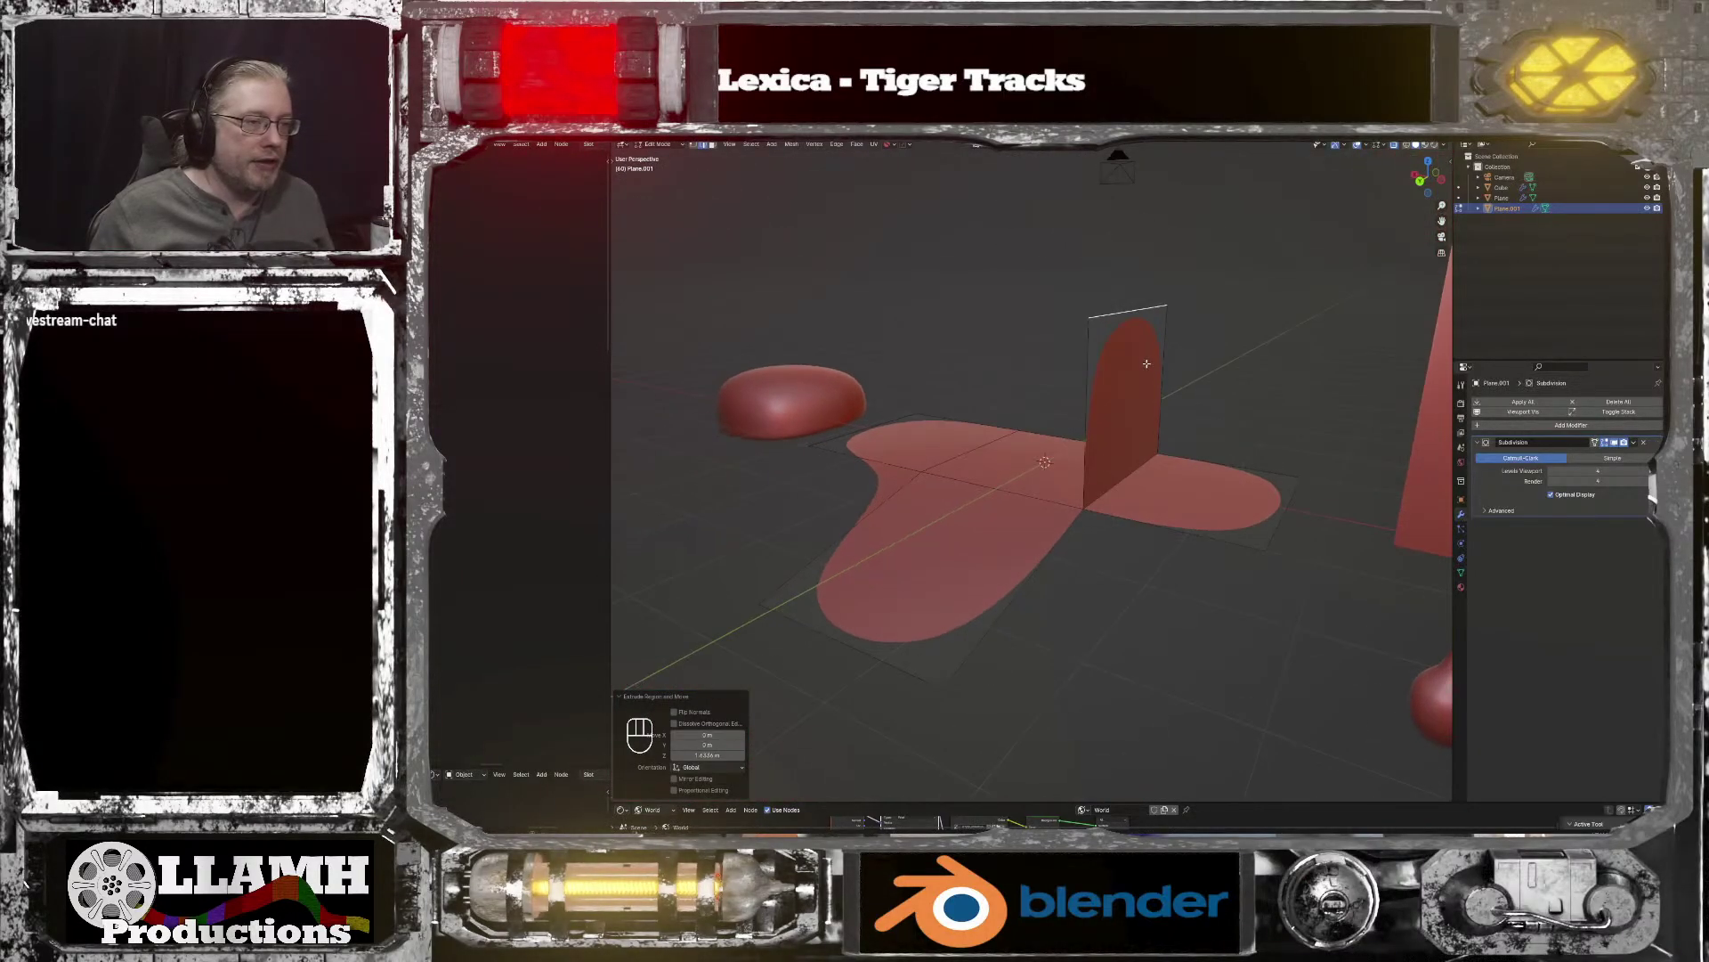
# Step: Try lowering the side flap's outer edge along Z and tilting the upright face by moving its upper edge along X
pyautogui.click(1288, 517)
pyautogui.press('z')
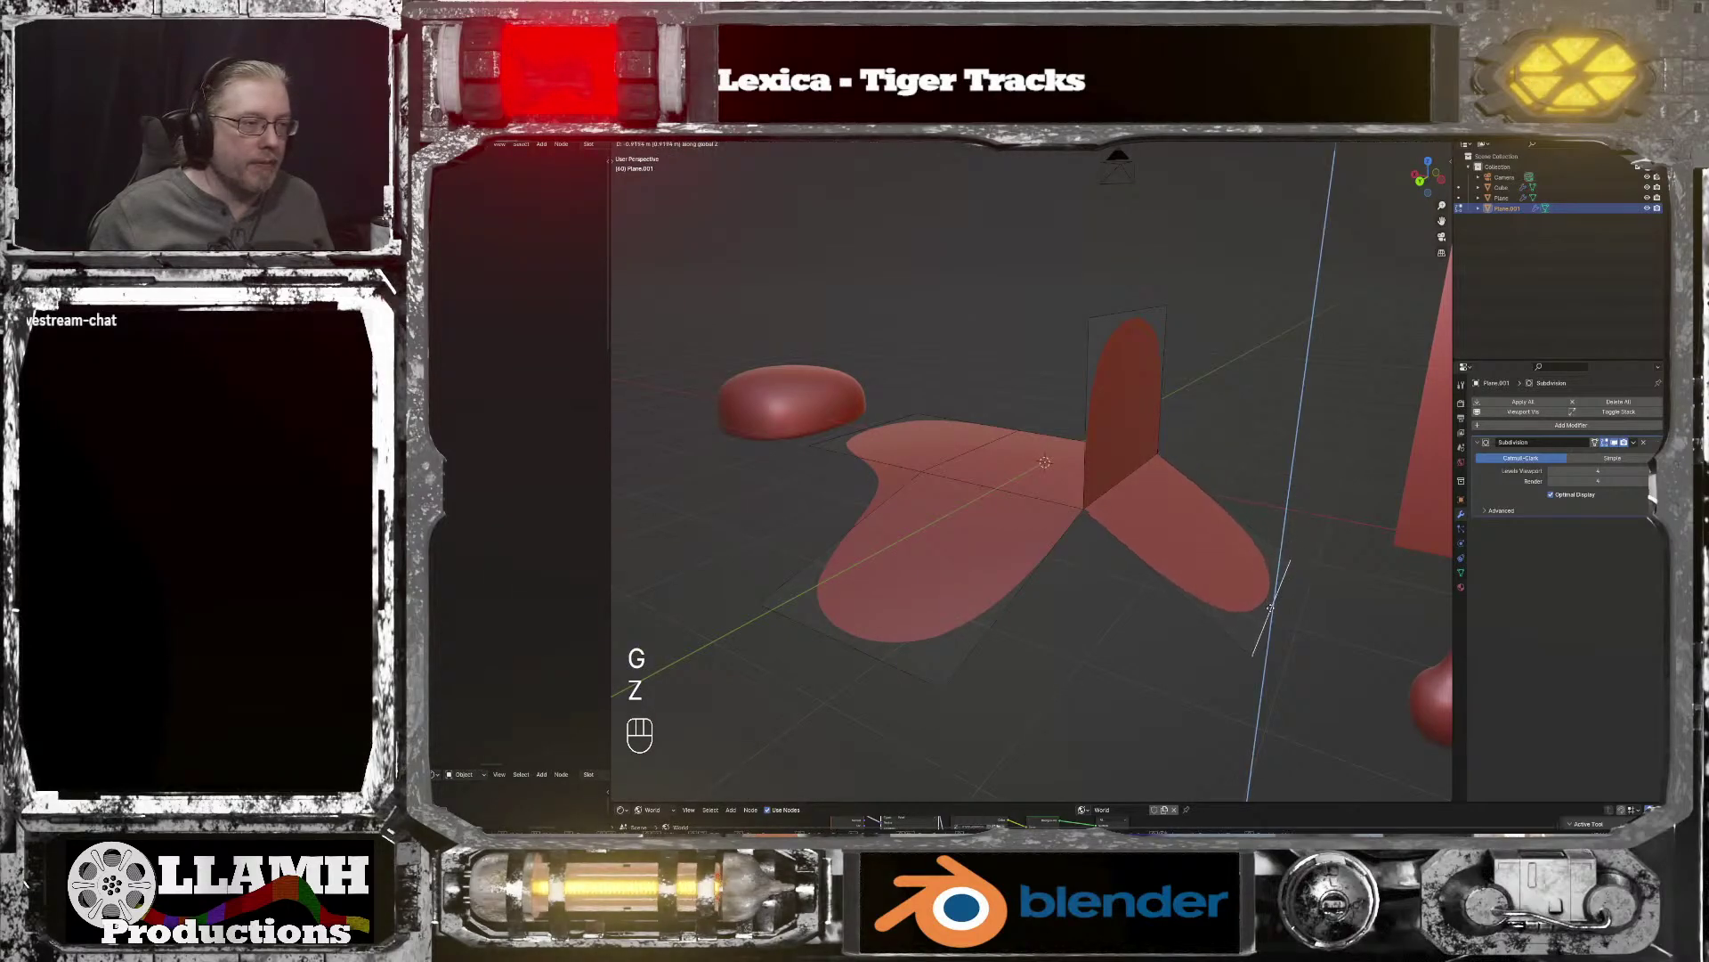
pyautogui.click(1143, 339)
pyautogui.click(1142, 316)
pyautogui.press('g')
pyautogui.press('x')
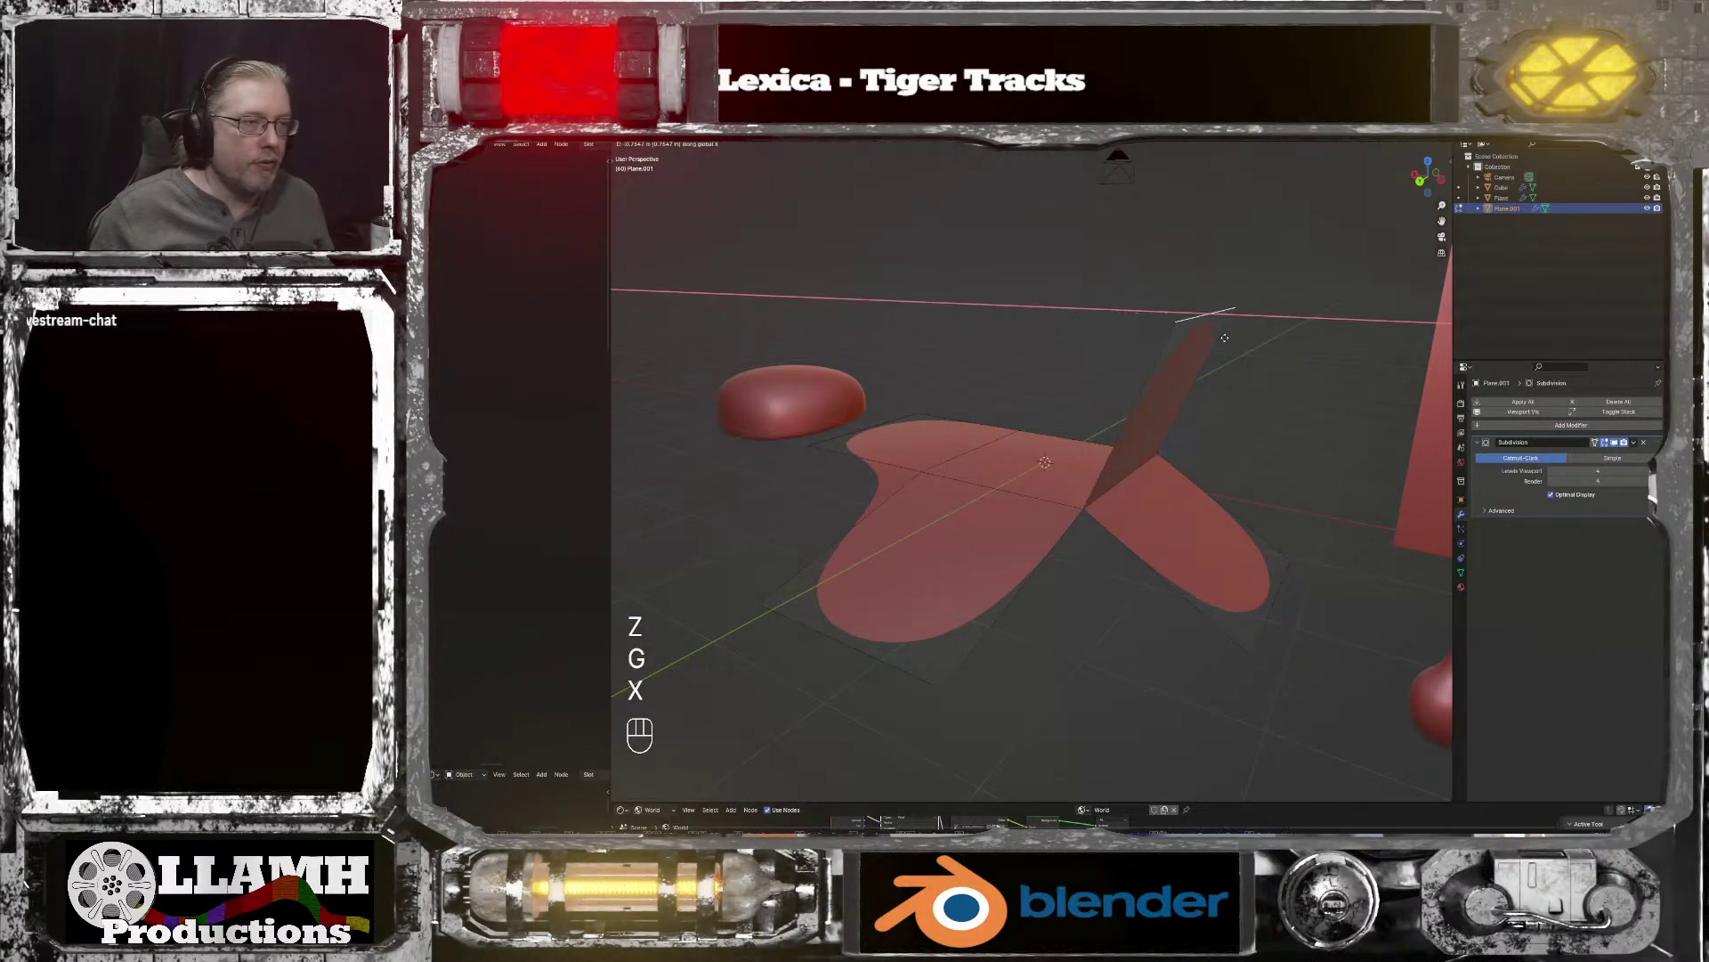
pyautogui.click(1254, 357)
pyautogui.moveTo(1254, 357); pyautogui.dragTo(1217, 408, button='middle')
# Step: Undo the upright extrusion, its tilt and the side flap's lowering
pyautogui.hotkey('ctrl', 'z')
pyautogui.hotkey('ctrl', 'z')
pyautogui.hotkey('ctrl', 'z')
pyautogui.hotkey('ctrl', 'z')
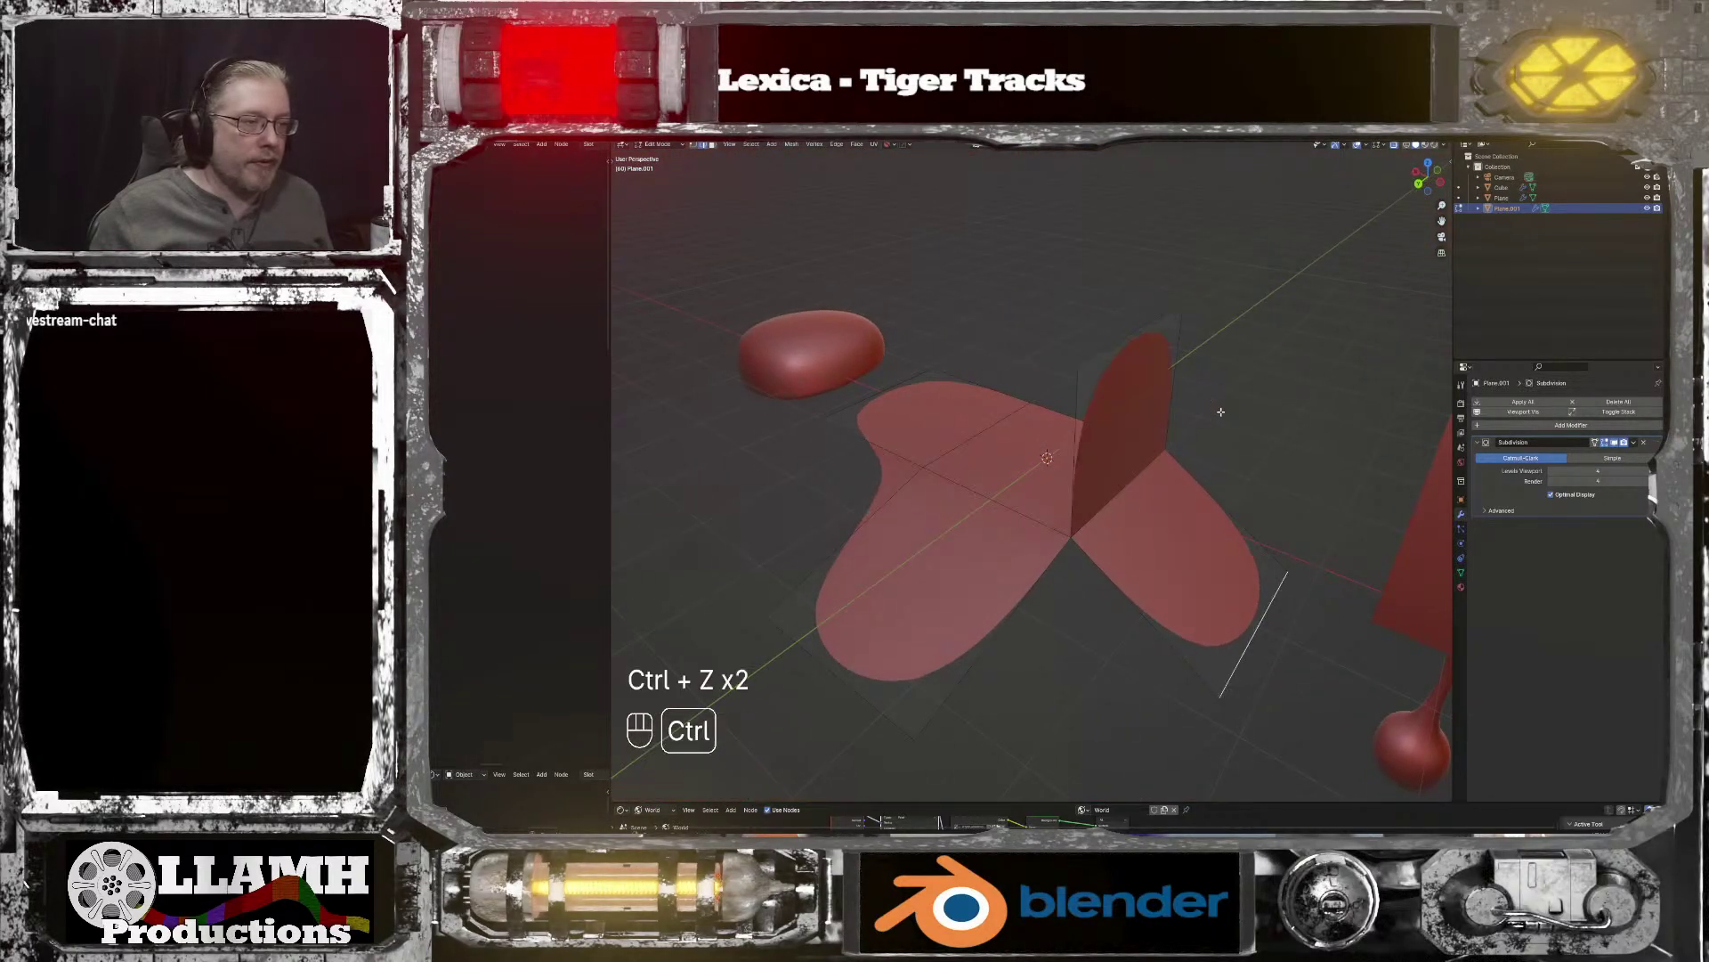
pyautogui.hotkey('ctrl', 'z')
pyautogui.hotkey('ctrl', 'z')
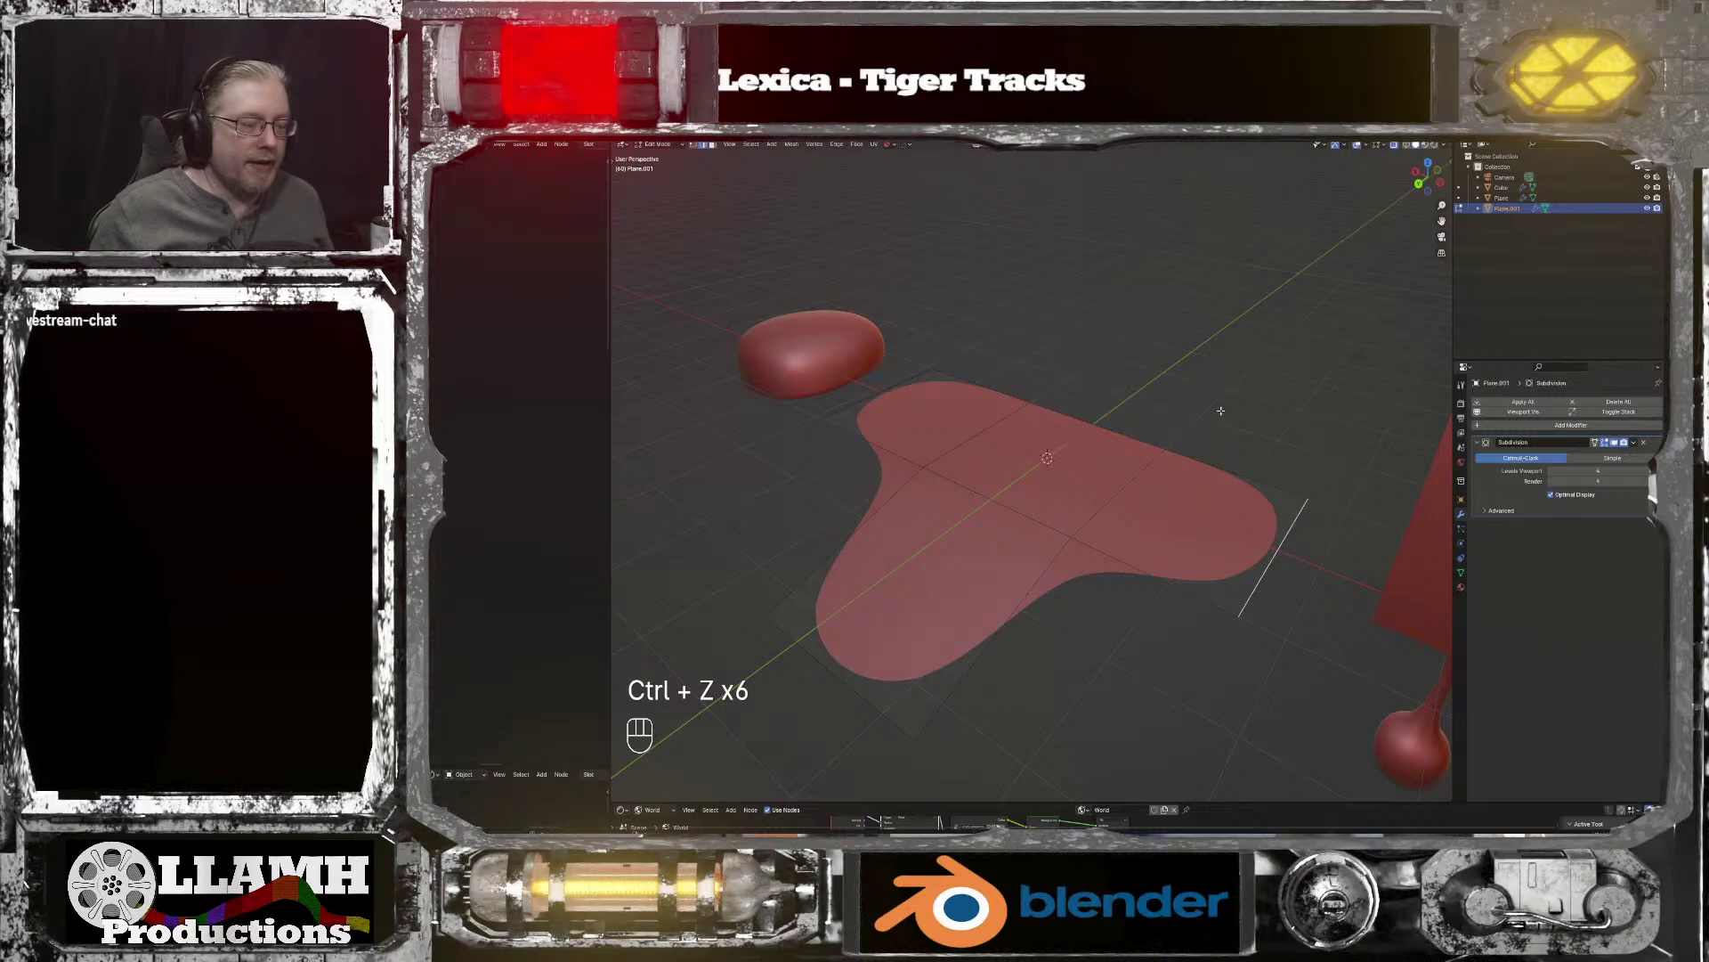
# Step: Try lowering only one side flap's outer edge along Z, and undo the move
pyautogui.press('g')
pyautogui.press('z')
pyautogui.click(932, 394)
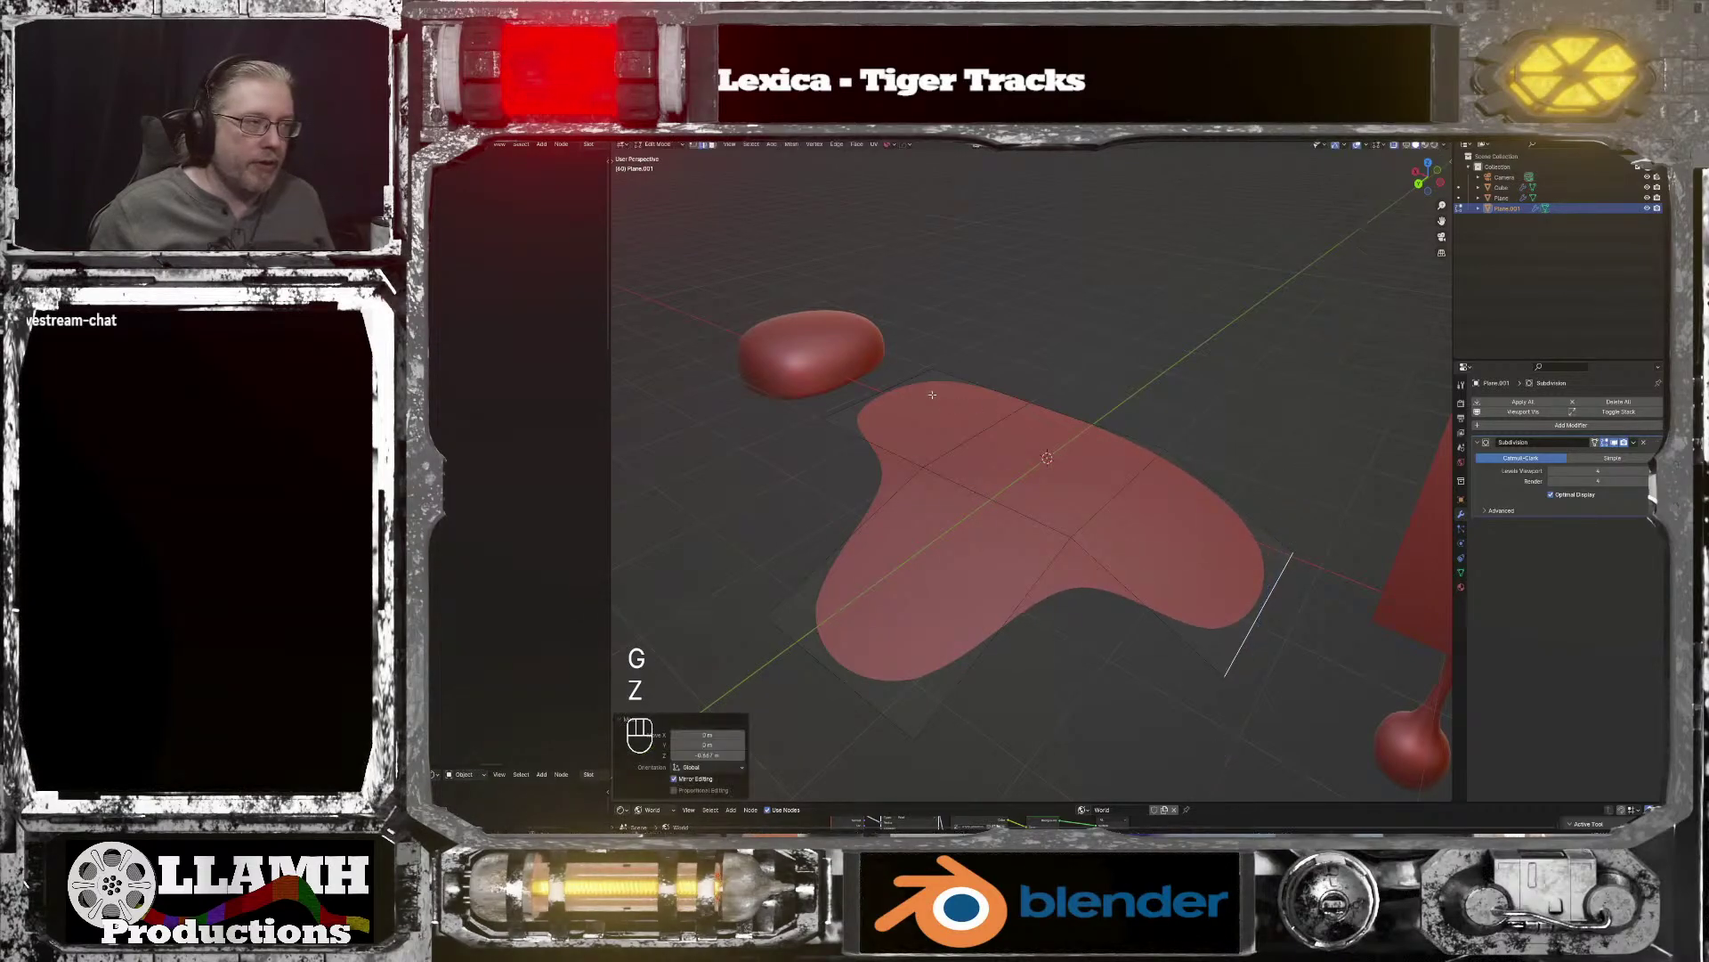
pyautogui.hotkey('ctrl', 'z')
# Step: Select the outer edges of both side flaps and lower them together along Z to arch the surface
pyautogui.keyDown('shift'); pyautogui.click(902, 382); pyautogui.keyUp('shift')
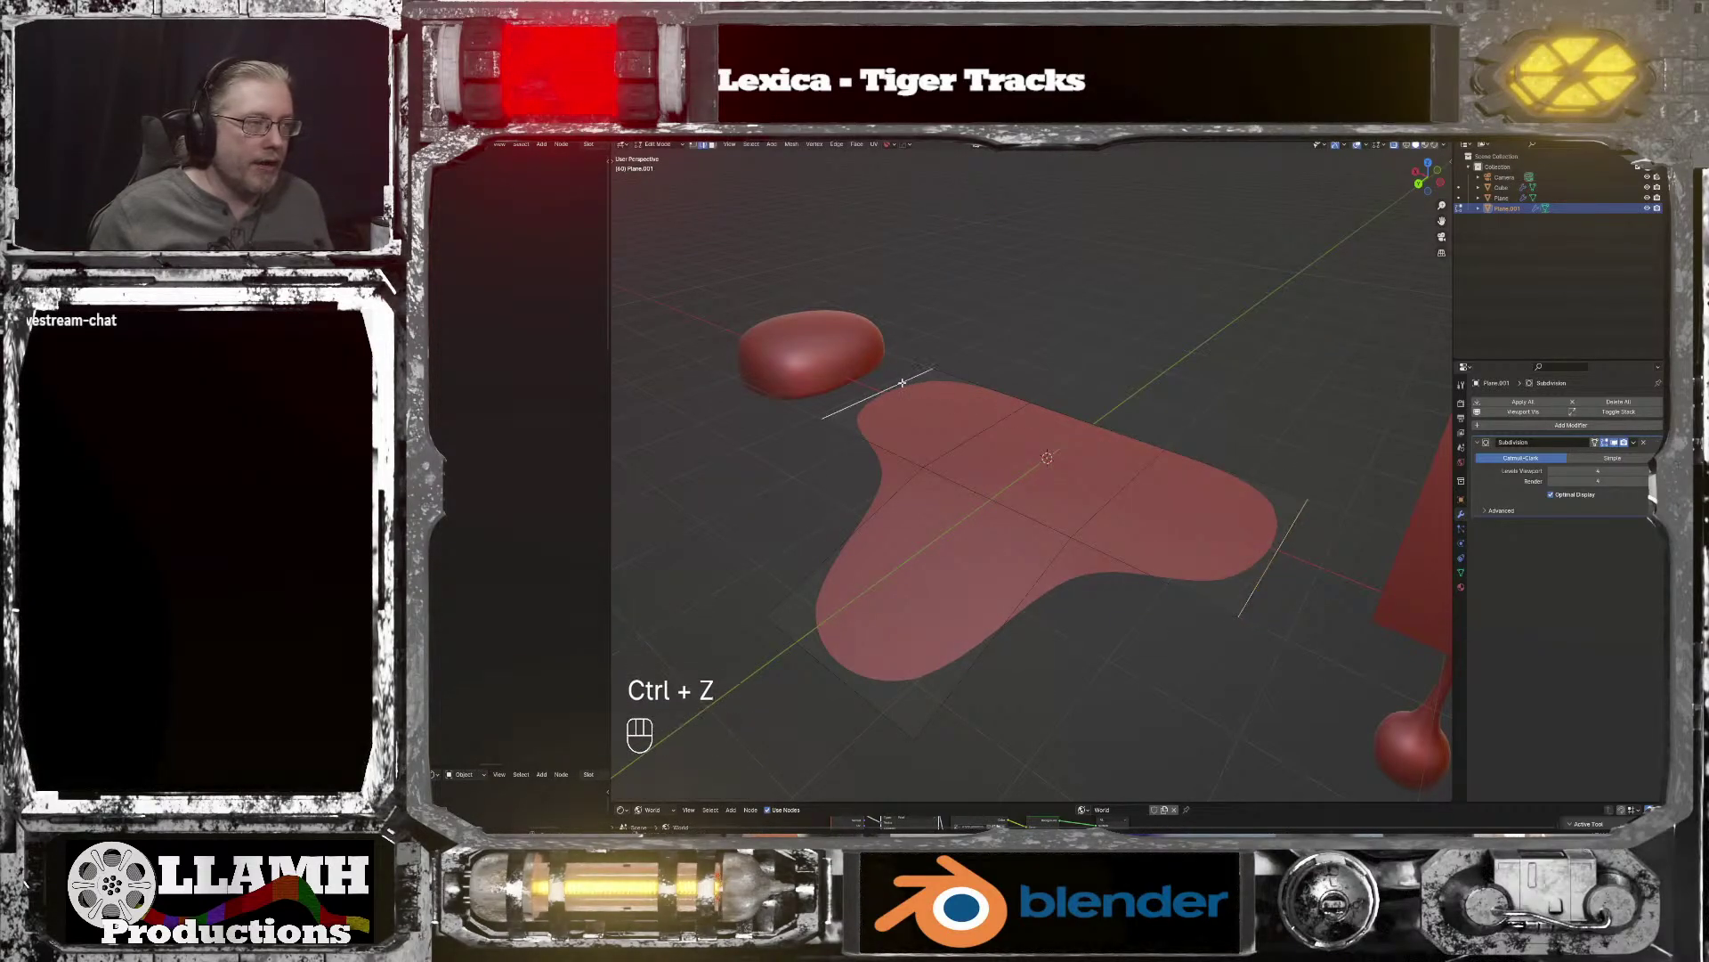
pyautogui.press('g')
pyautogui.press('z')
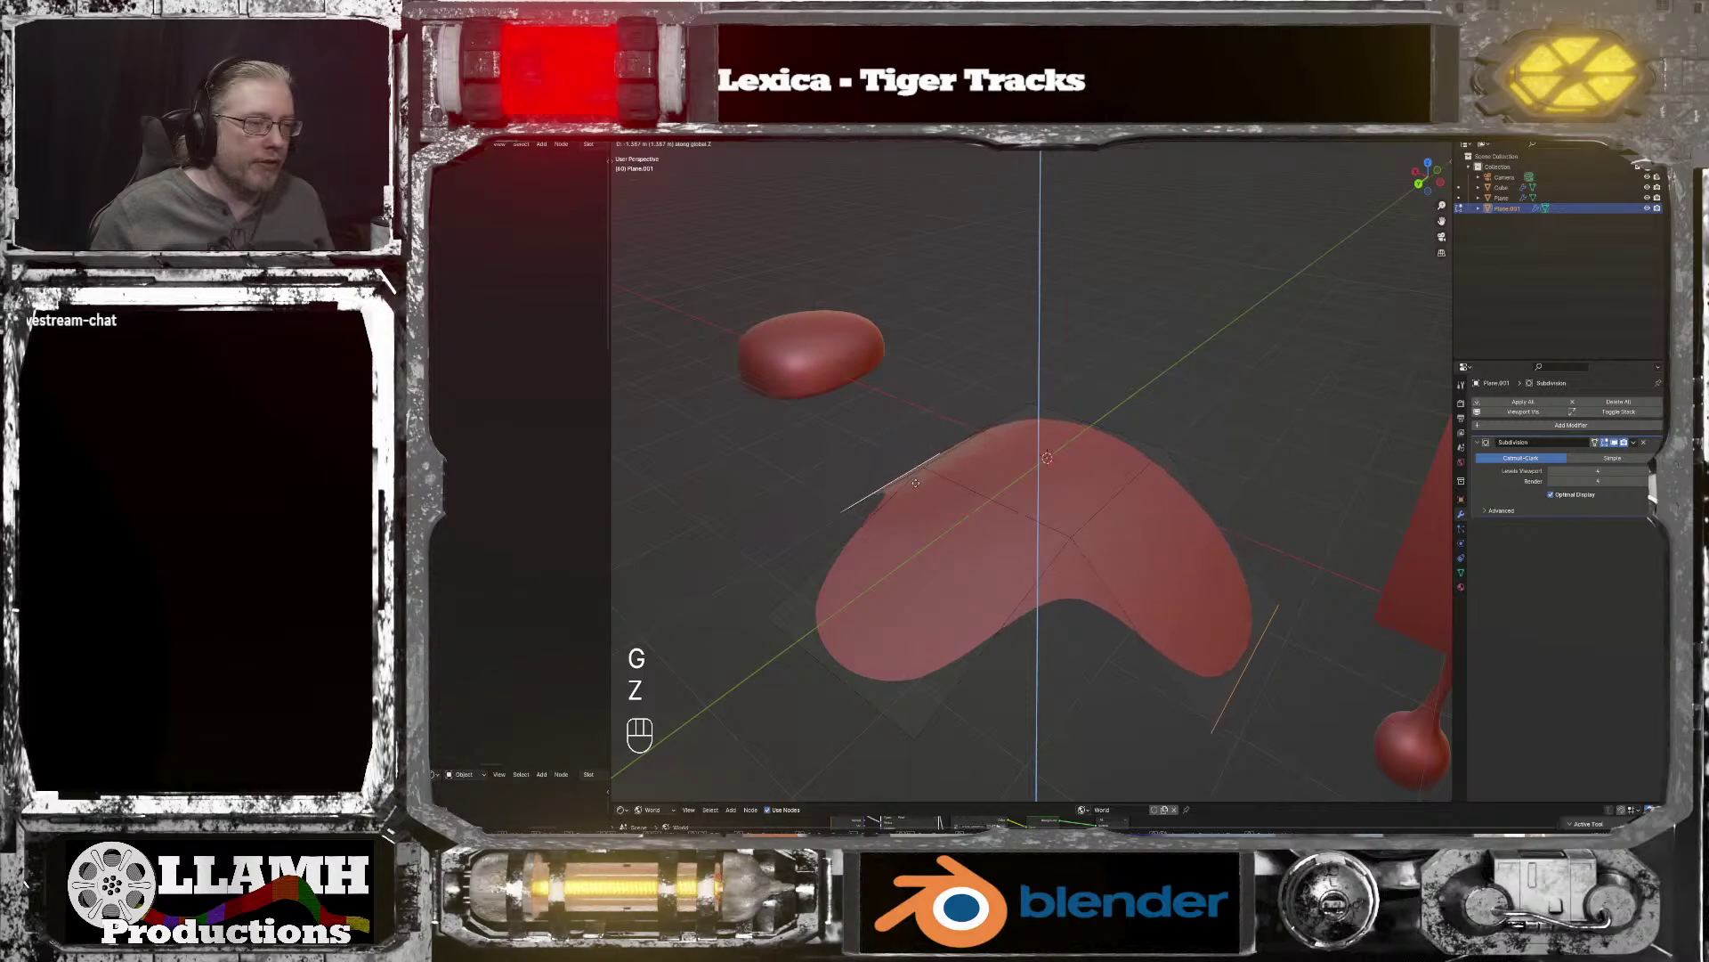
pyautogui.click(917, 492)
pyautogui.moveTo(917, 492); pyautogui.dragTo(1032, 560, button='middle')
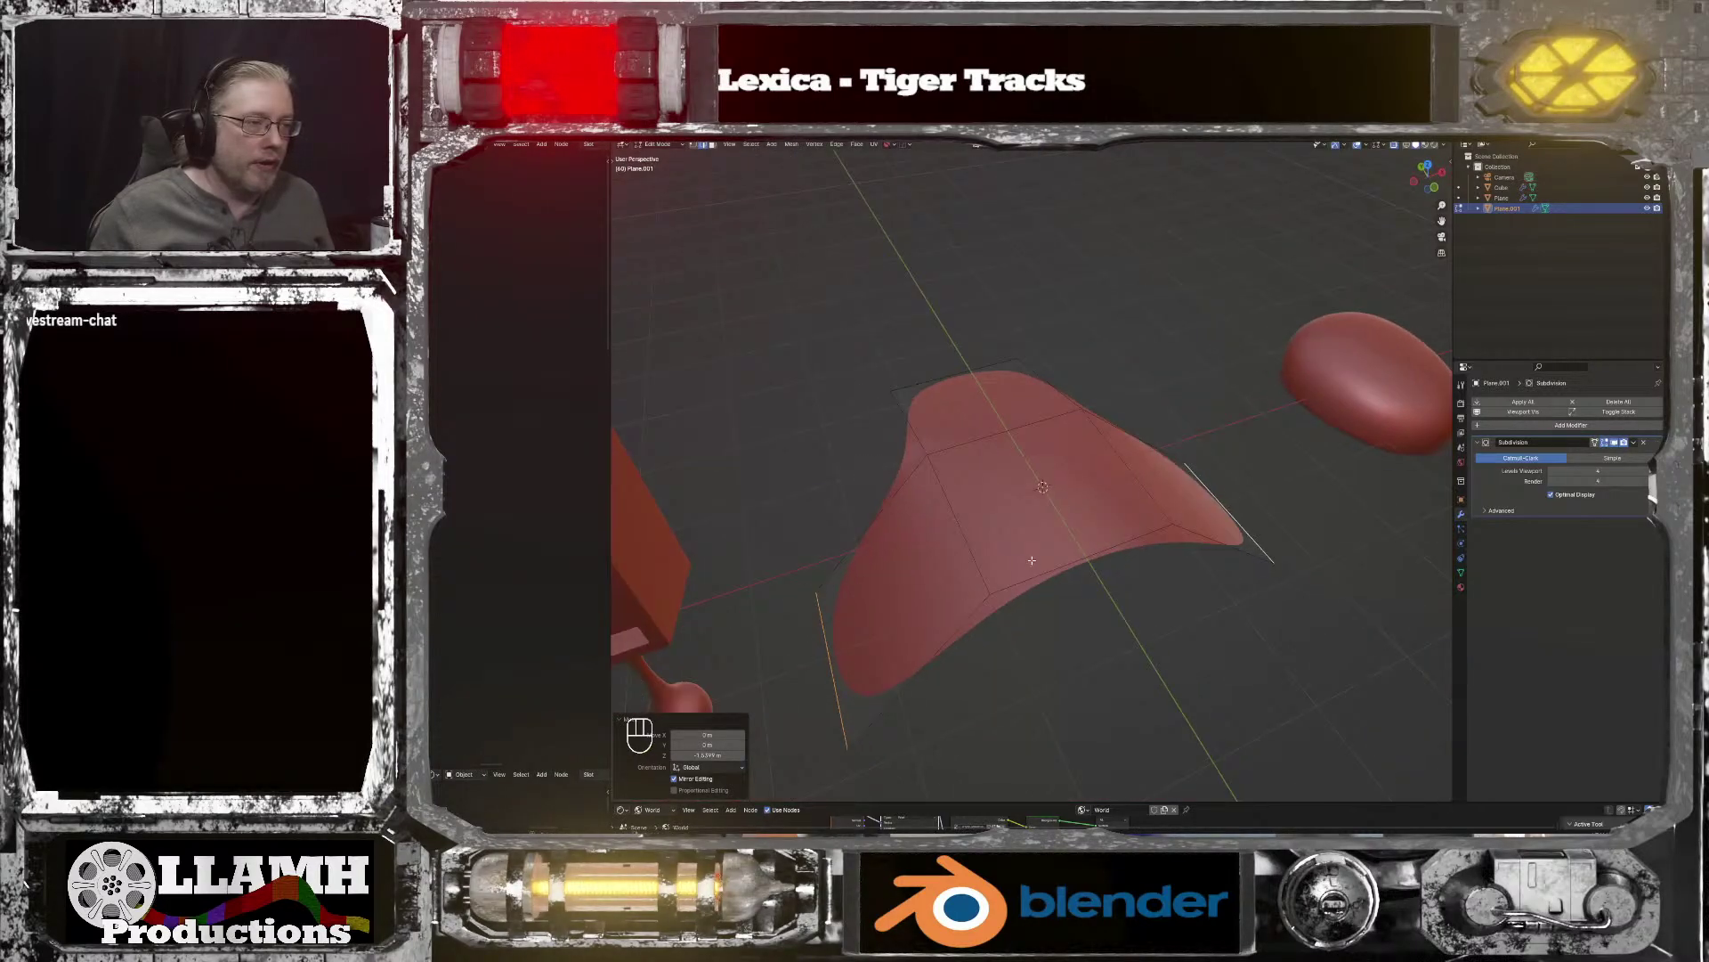
# Step: Return to Object Mode and apply Shade Auto Smooth to the arched surface
pyautogui.press('Tab')
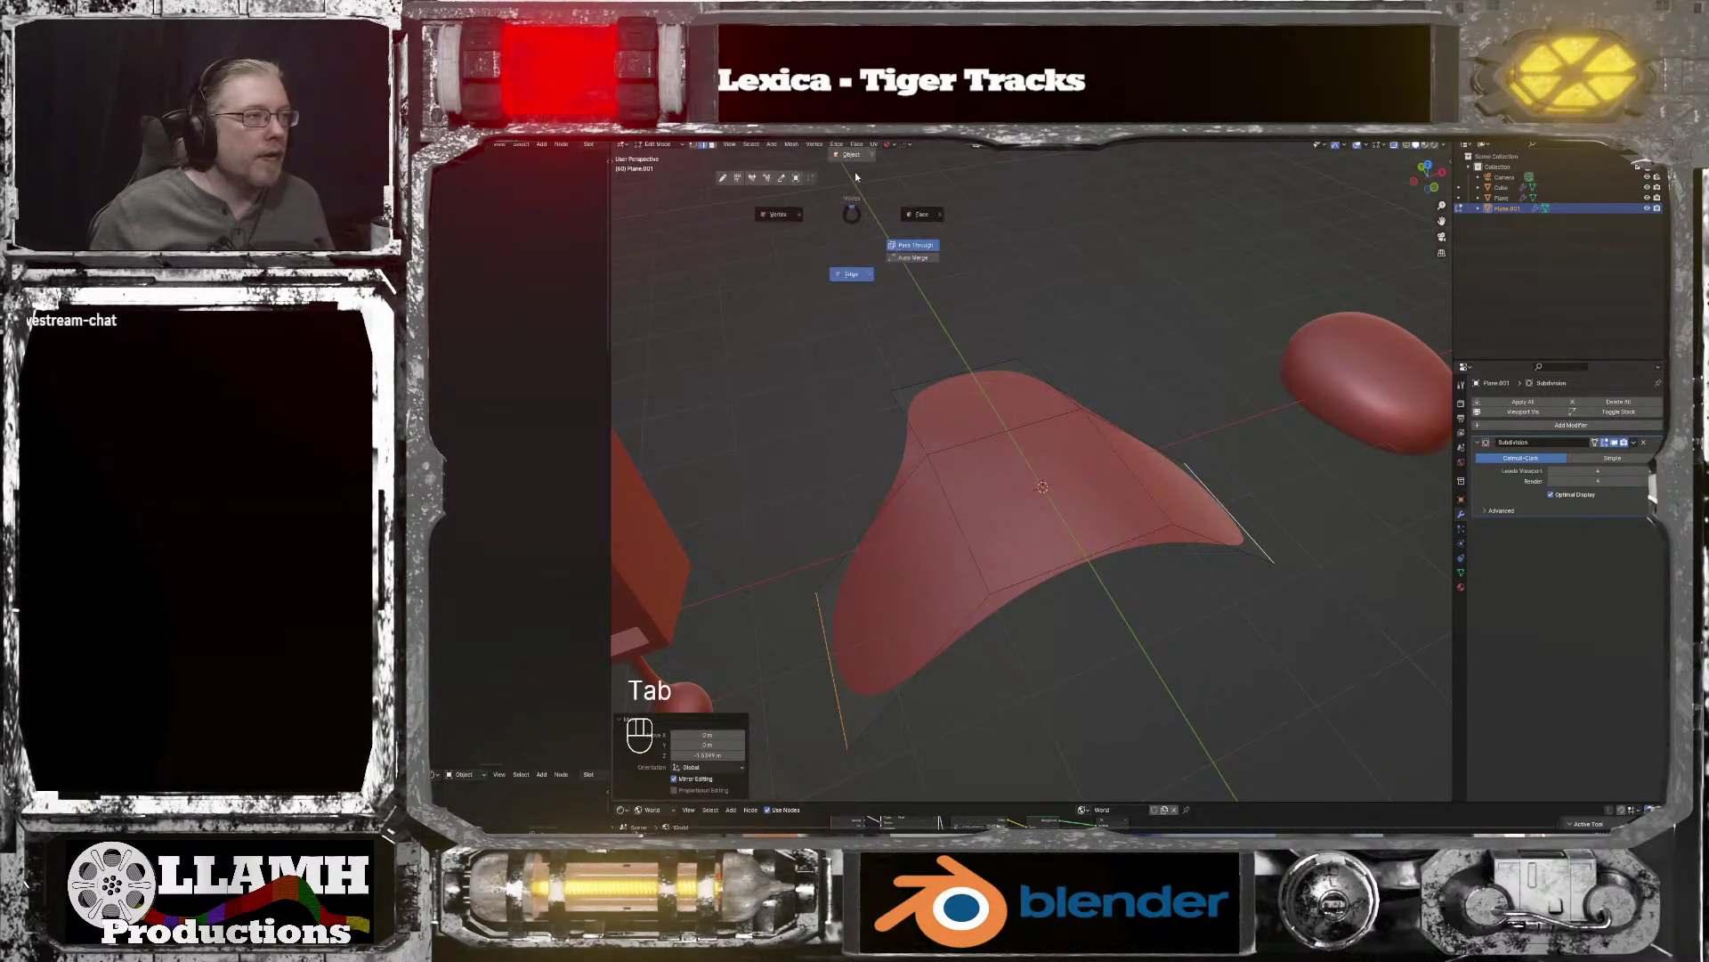
pyautogui.click(765, 145)
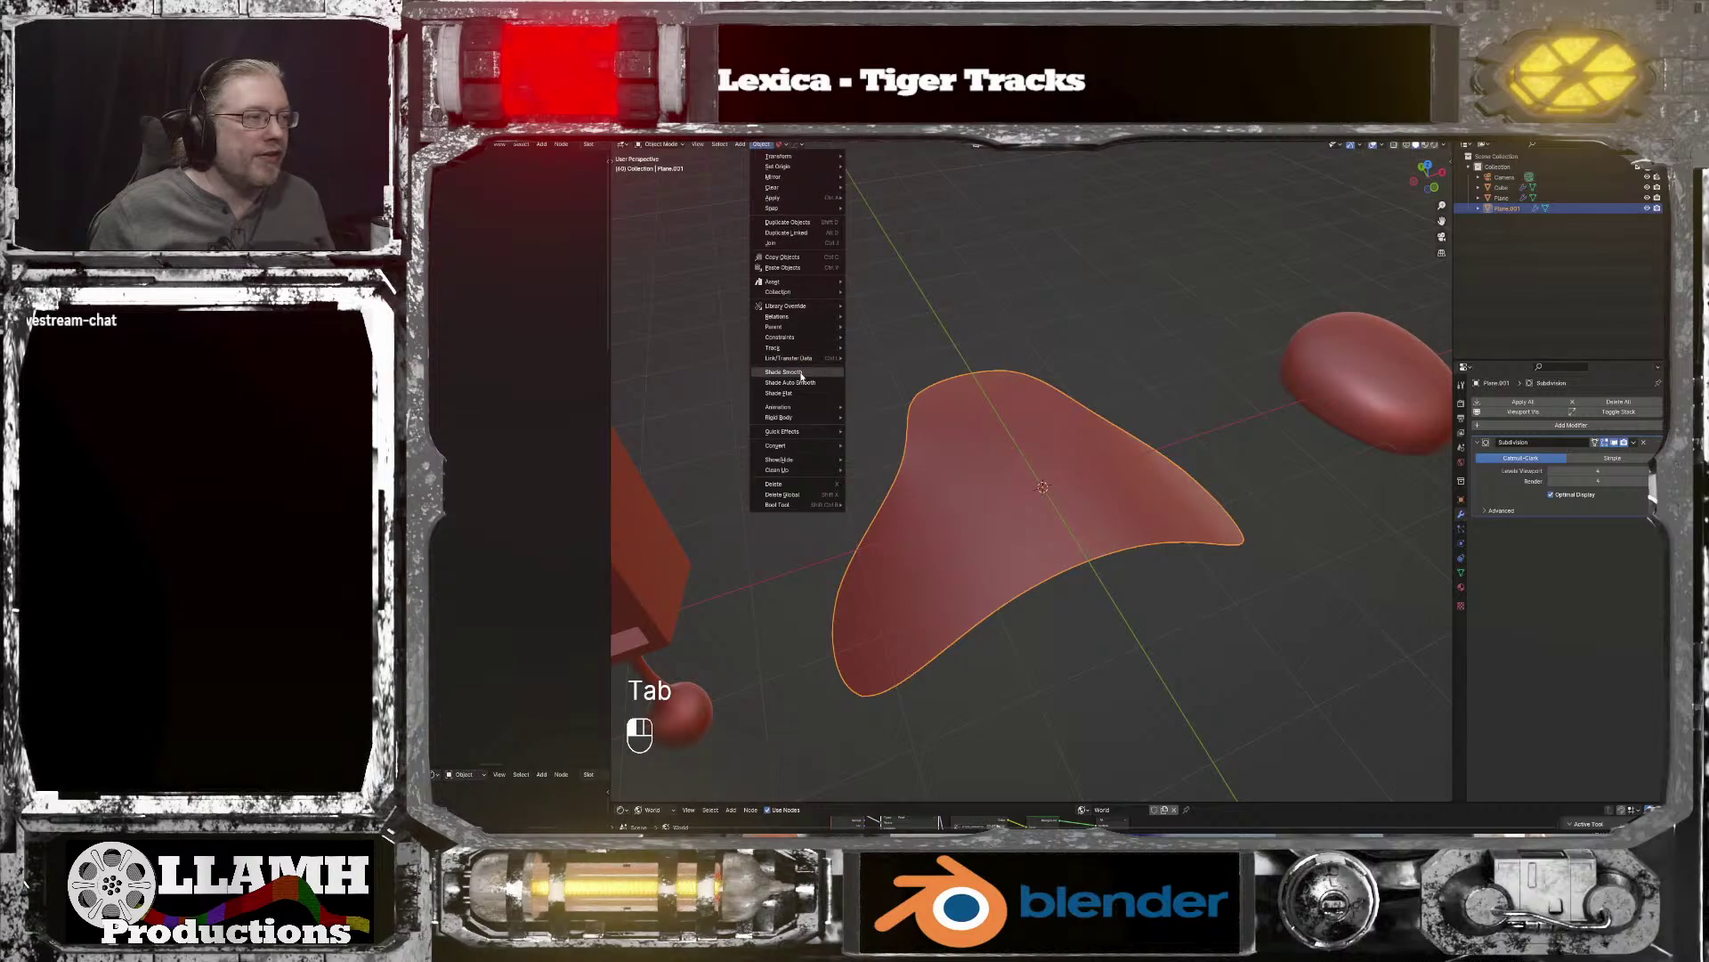
pyautogui.click(803, 383)
pyautogui.moveTo(915, 415); pyautogui.dragTo(954, 424, button='middle')
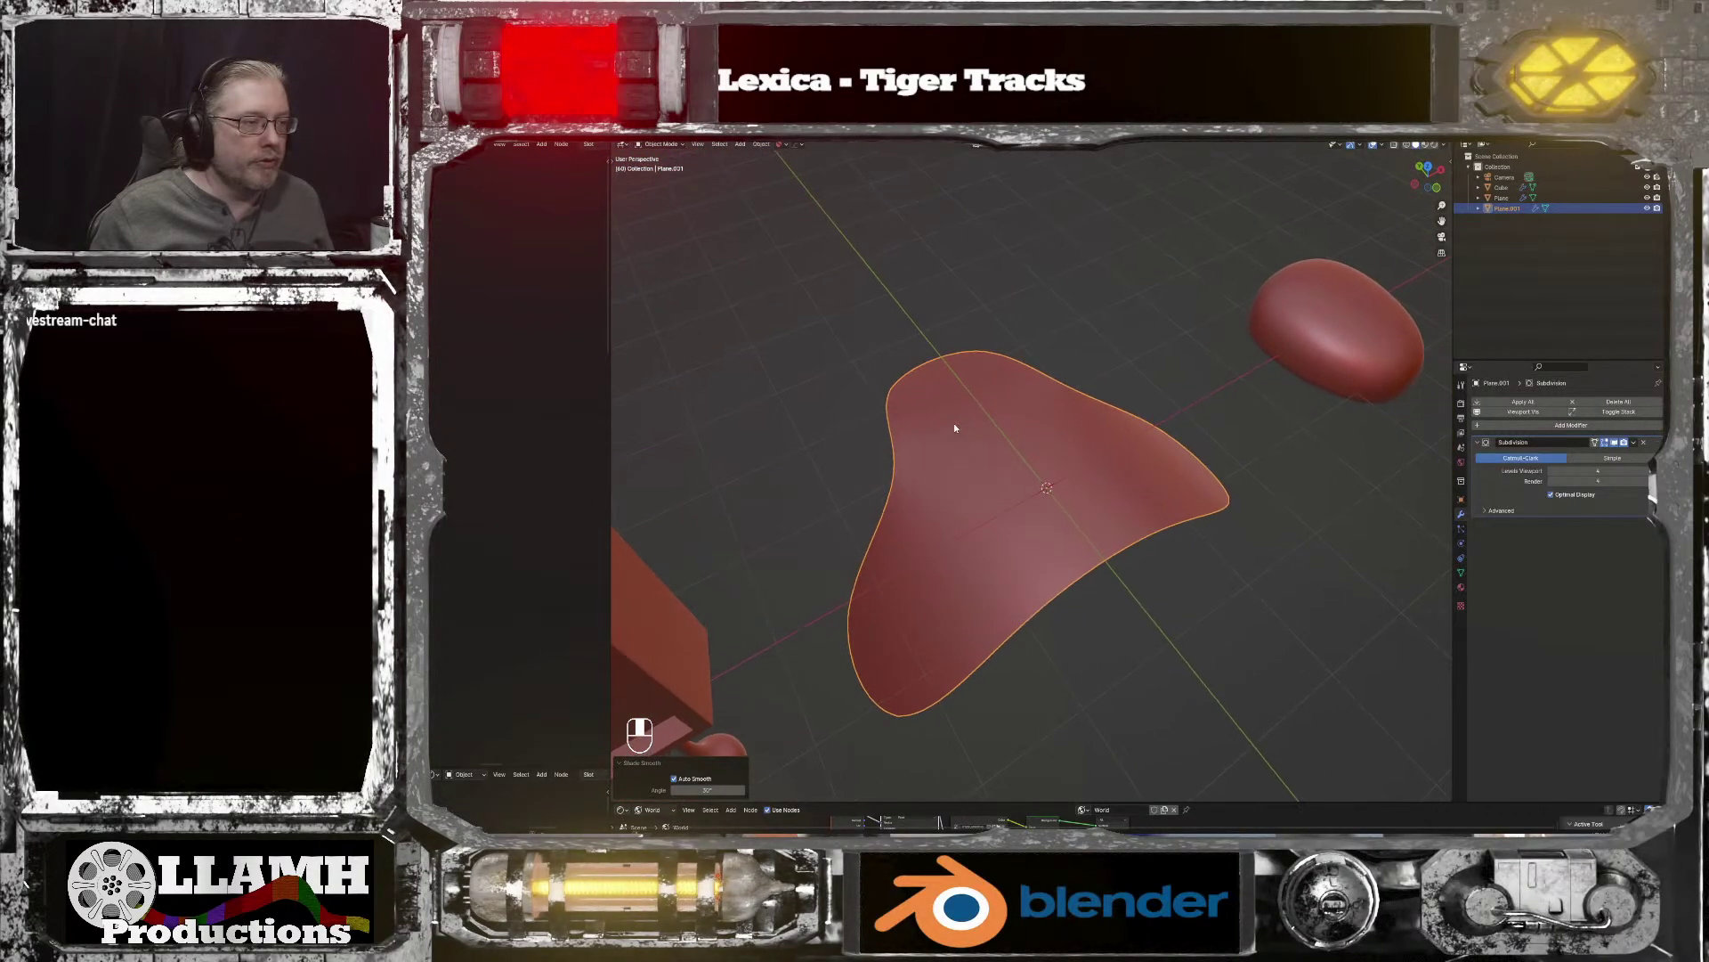
# Step: In Edit Mode, select the border edges opposite the first extruded end and move them outward along Y to lengthen the surface
pyautogui.press('Tab')
pyautogui.click(988, 514)
pyautogui.click(980, 657)
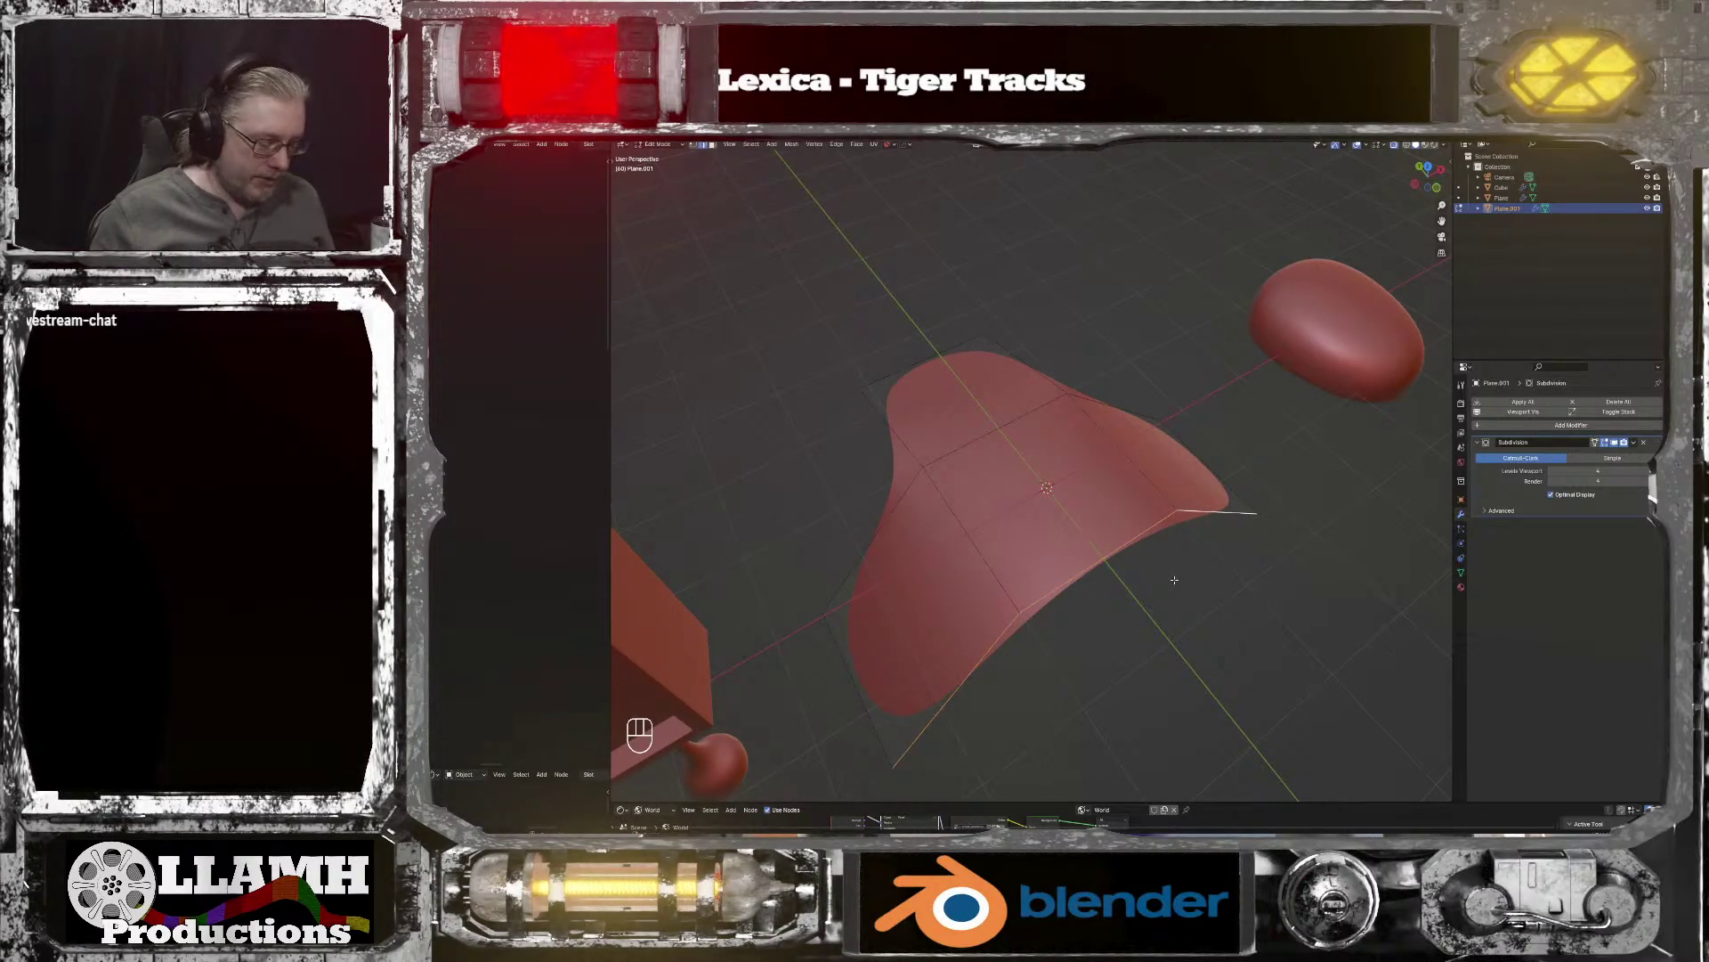
pyautogui.press('g')
pyautogui.press('y')
pyautogui.click(1226, 632)
pyautogui.scroll(1, 1226, 631)
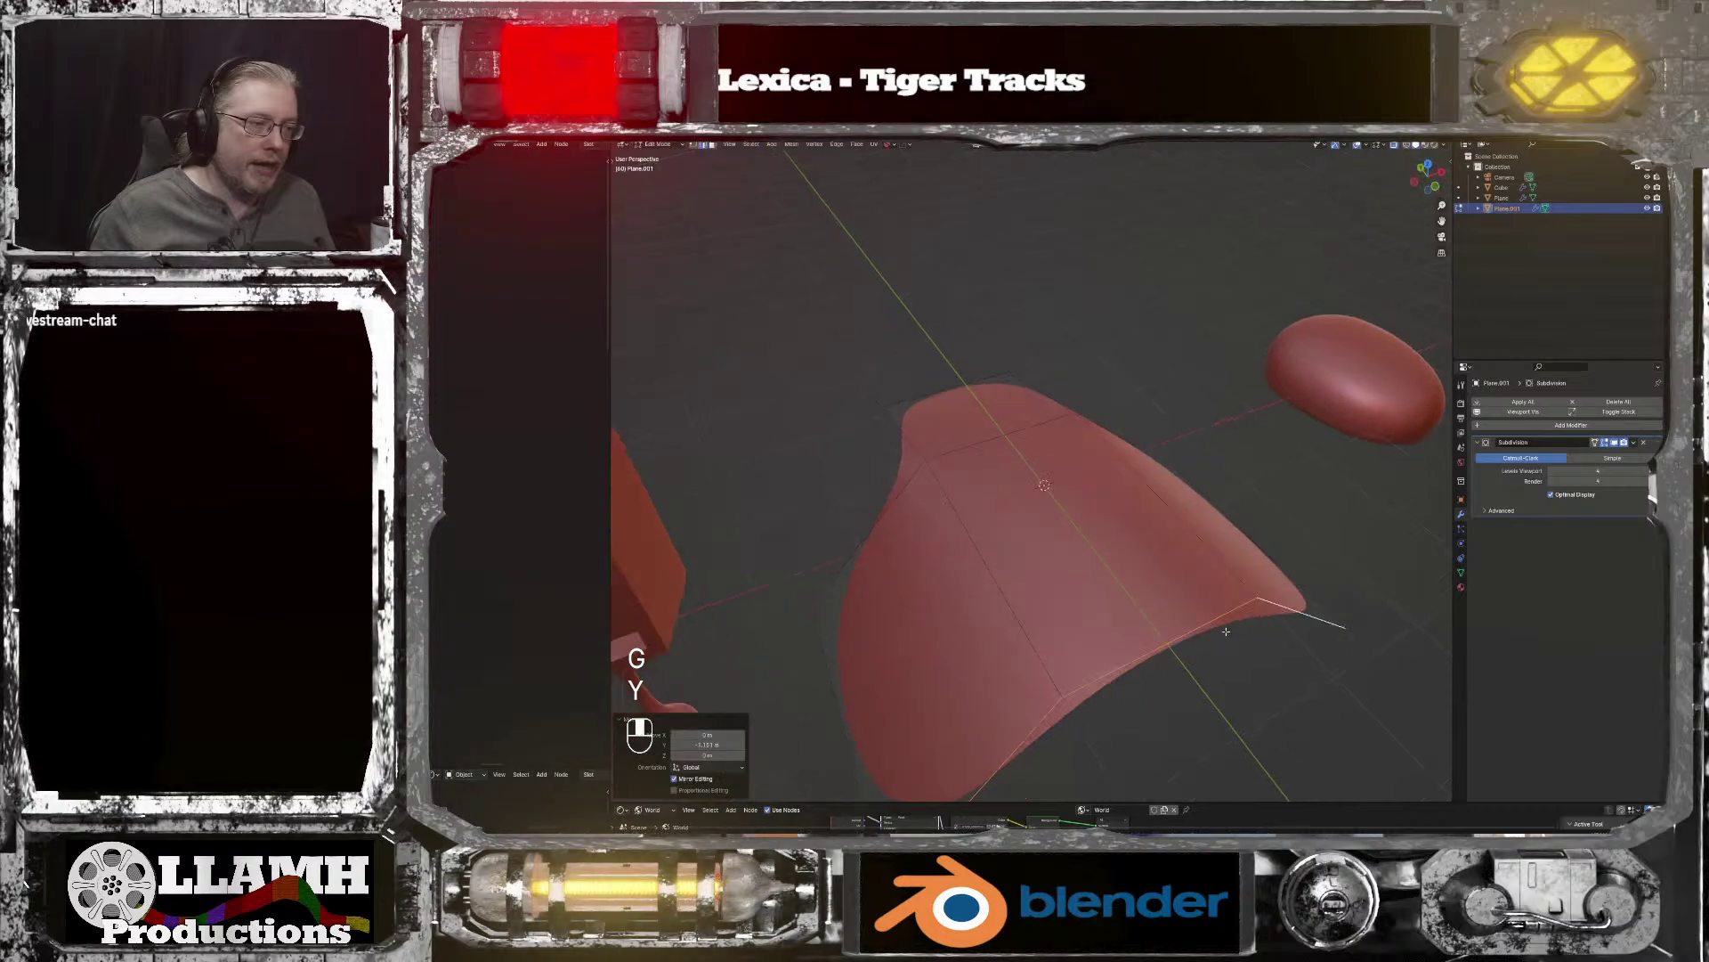
# Step: Extrude the selected border edges outward along Y to add another segment to the arched surface
pyautogui.scroll(-5, 1226, 631)
pyautogui.press('e')
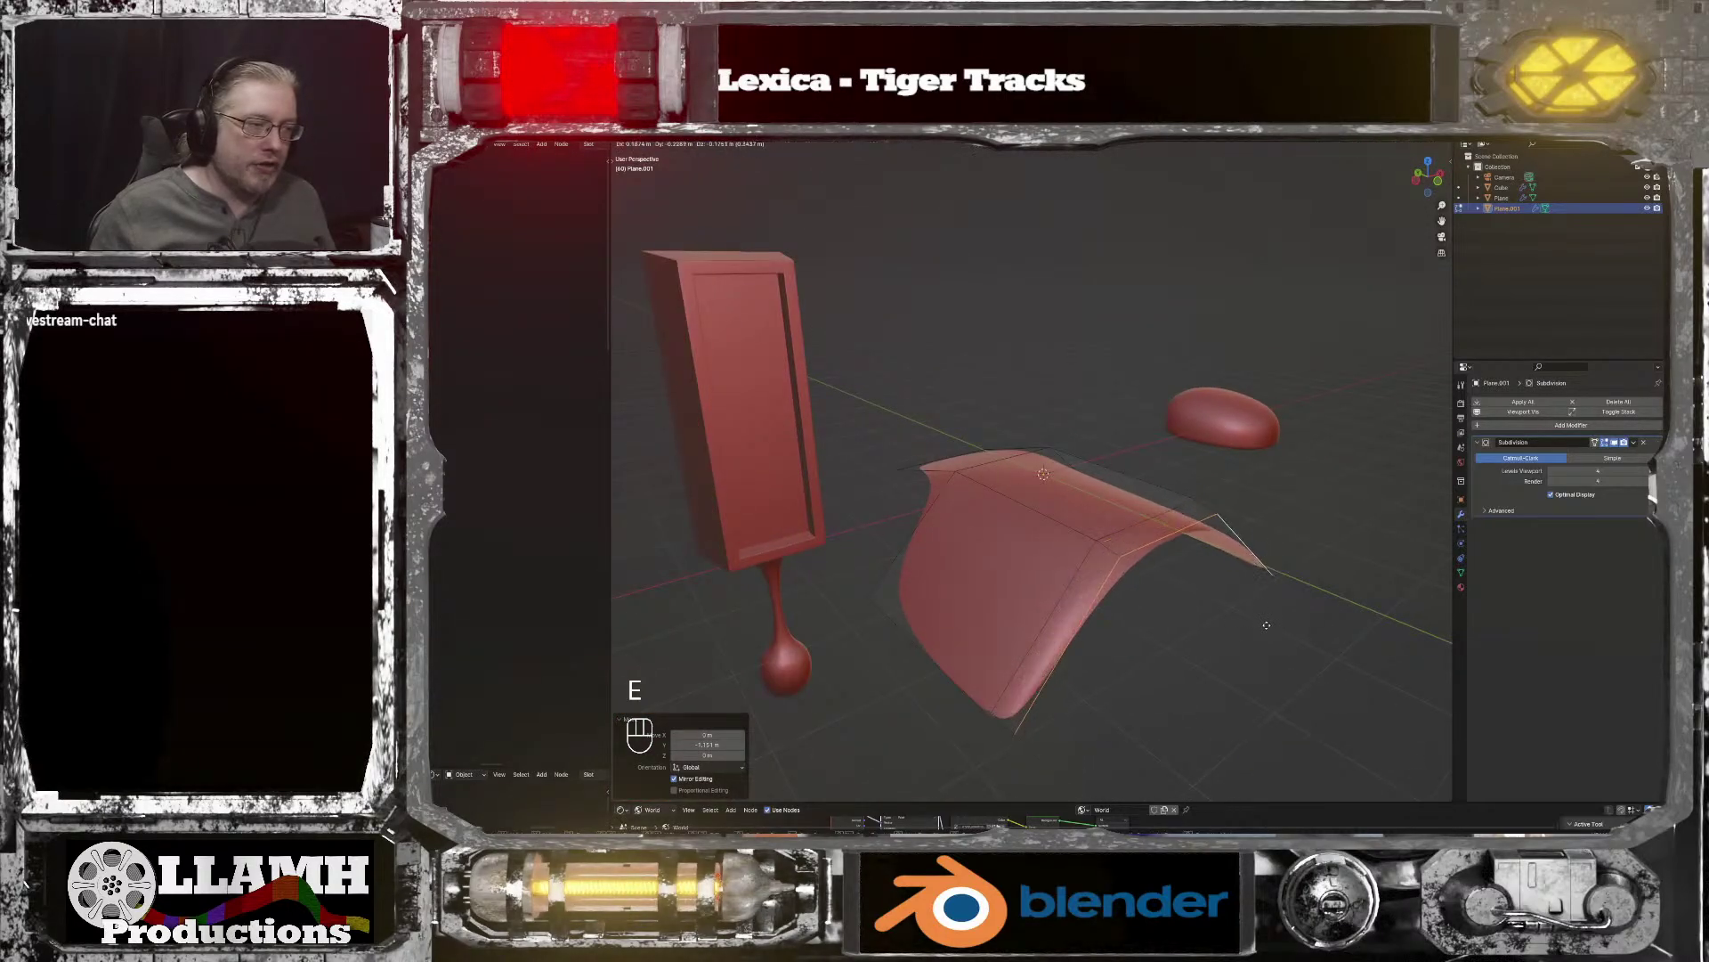
pyautogui.press('y')
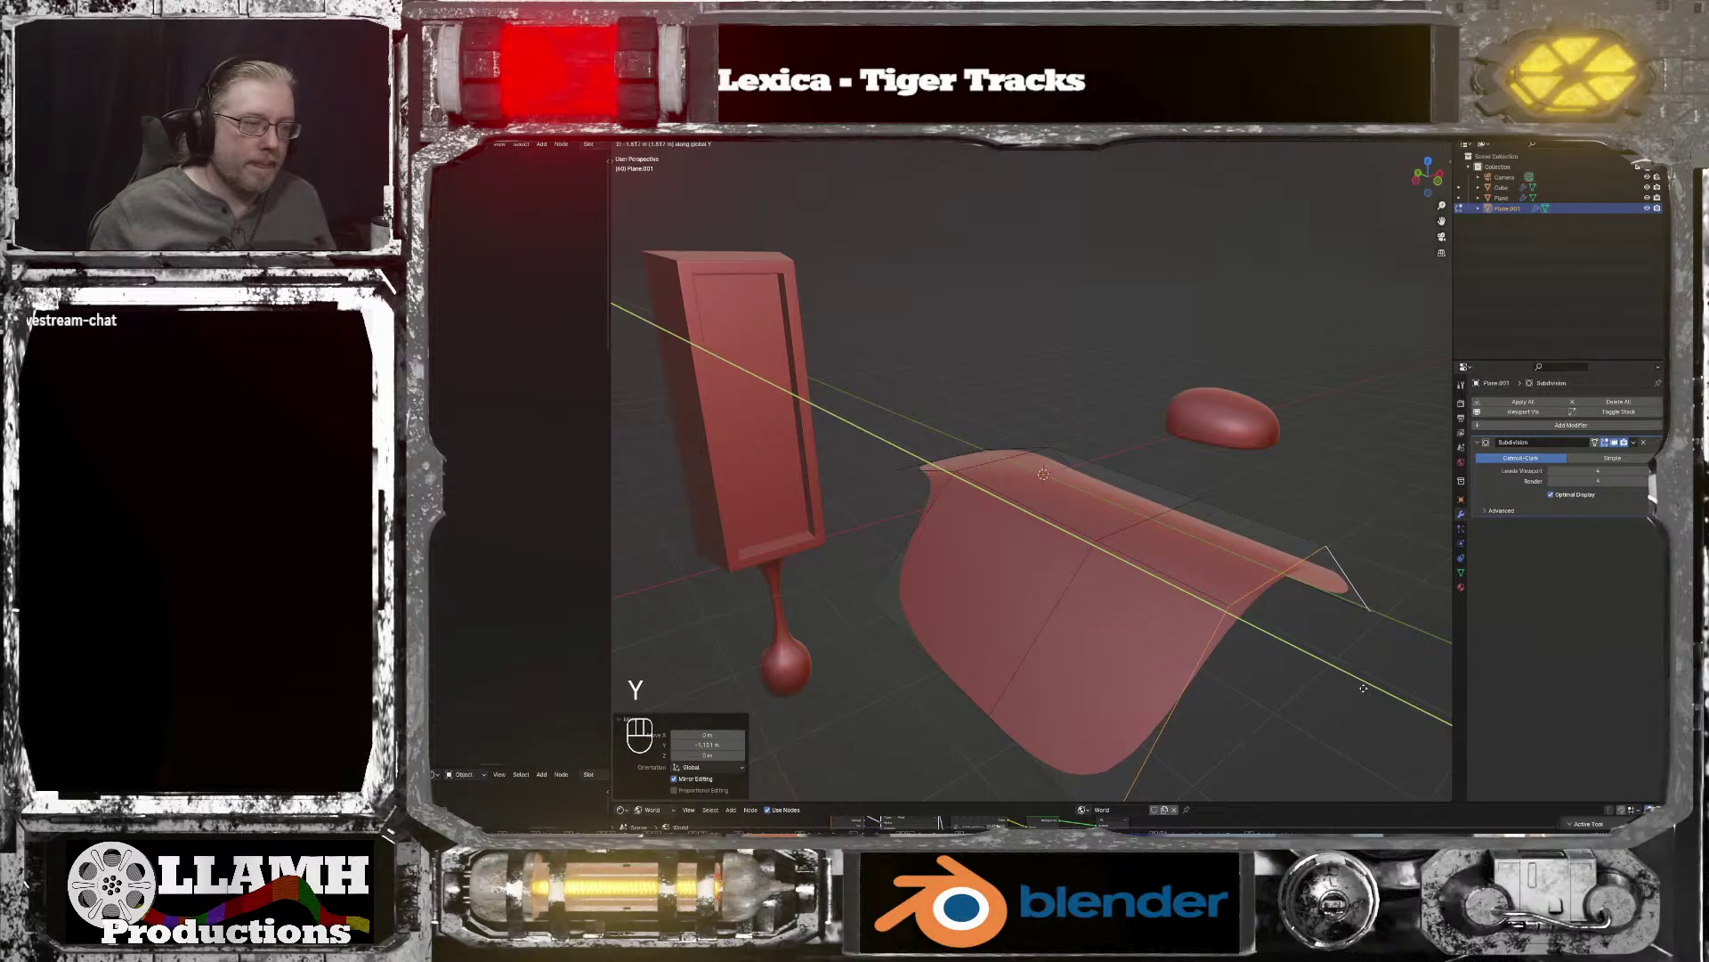
pyautogui.click(1326, 663)
pyautogui.moveTo(1326, 664); pyautogui.dragTo(1169, 598, button='middle')
pyautogui.moveTo(1069, 541); pyautogui.dragTo(1084, 561, button='middle')
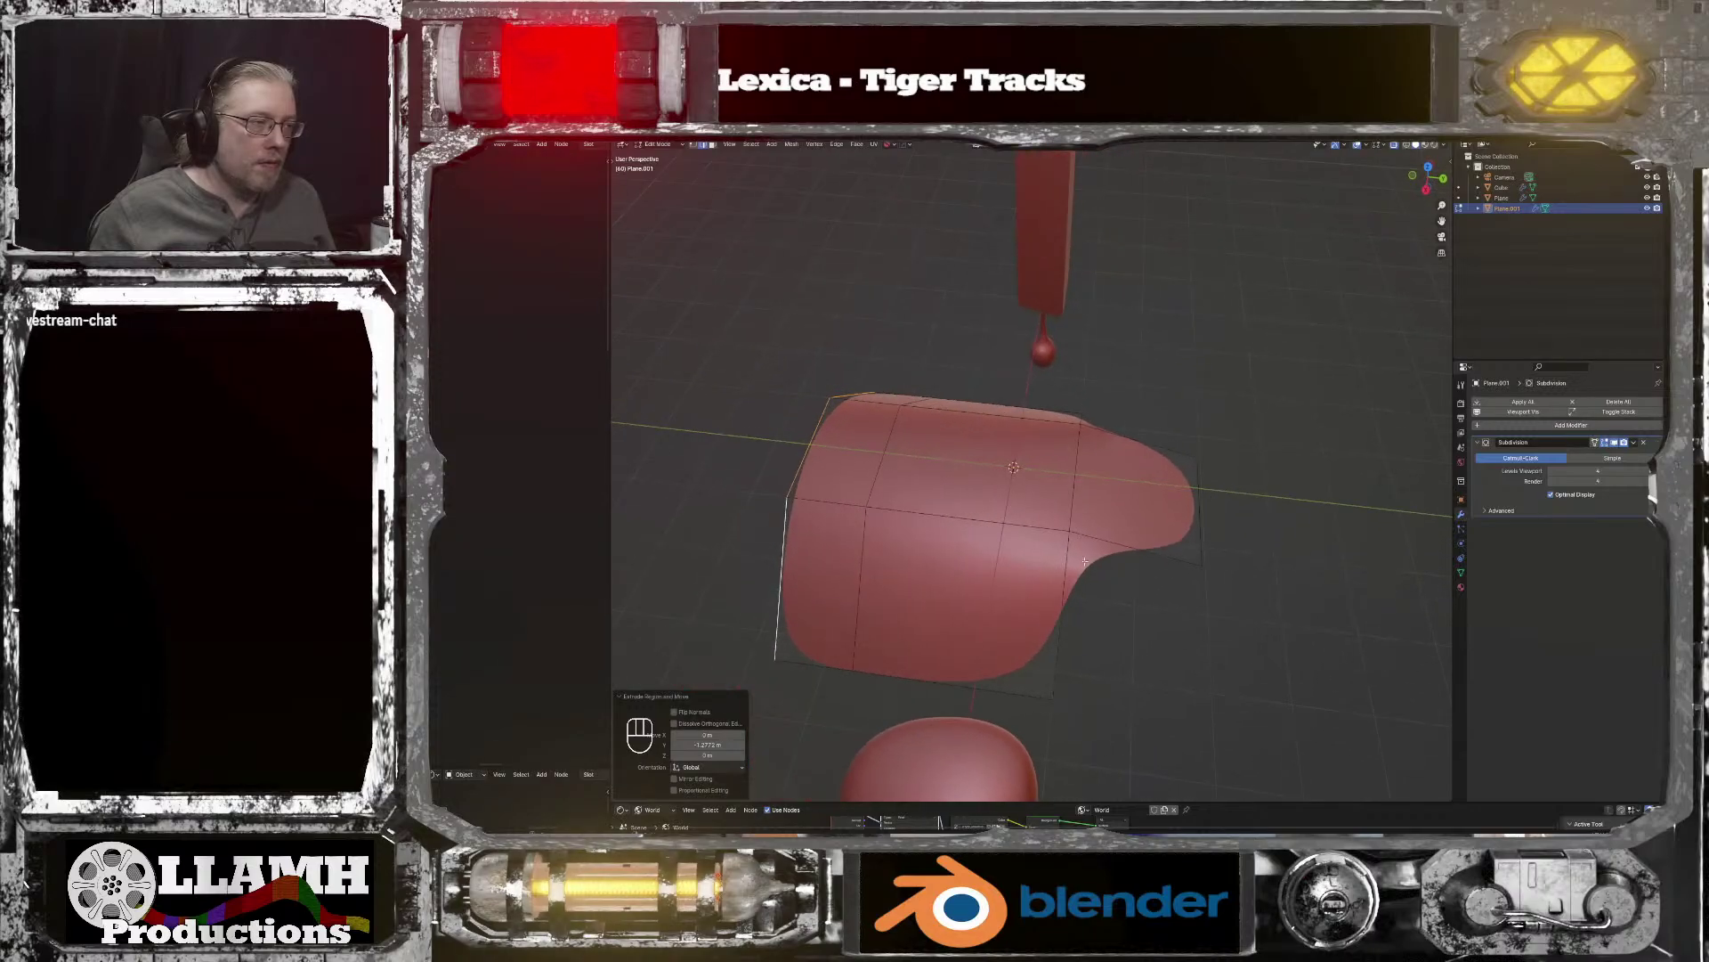
# Step: Extrude the middle edge of the newly added border upward along Z, and shift the raised edge outward along Y to tilt it
pyautogui.click(805, 443)
pyautogui.press('e')
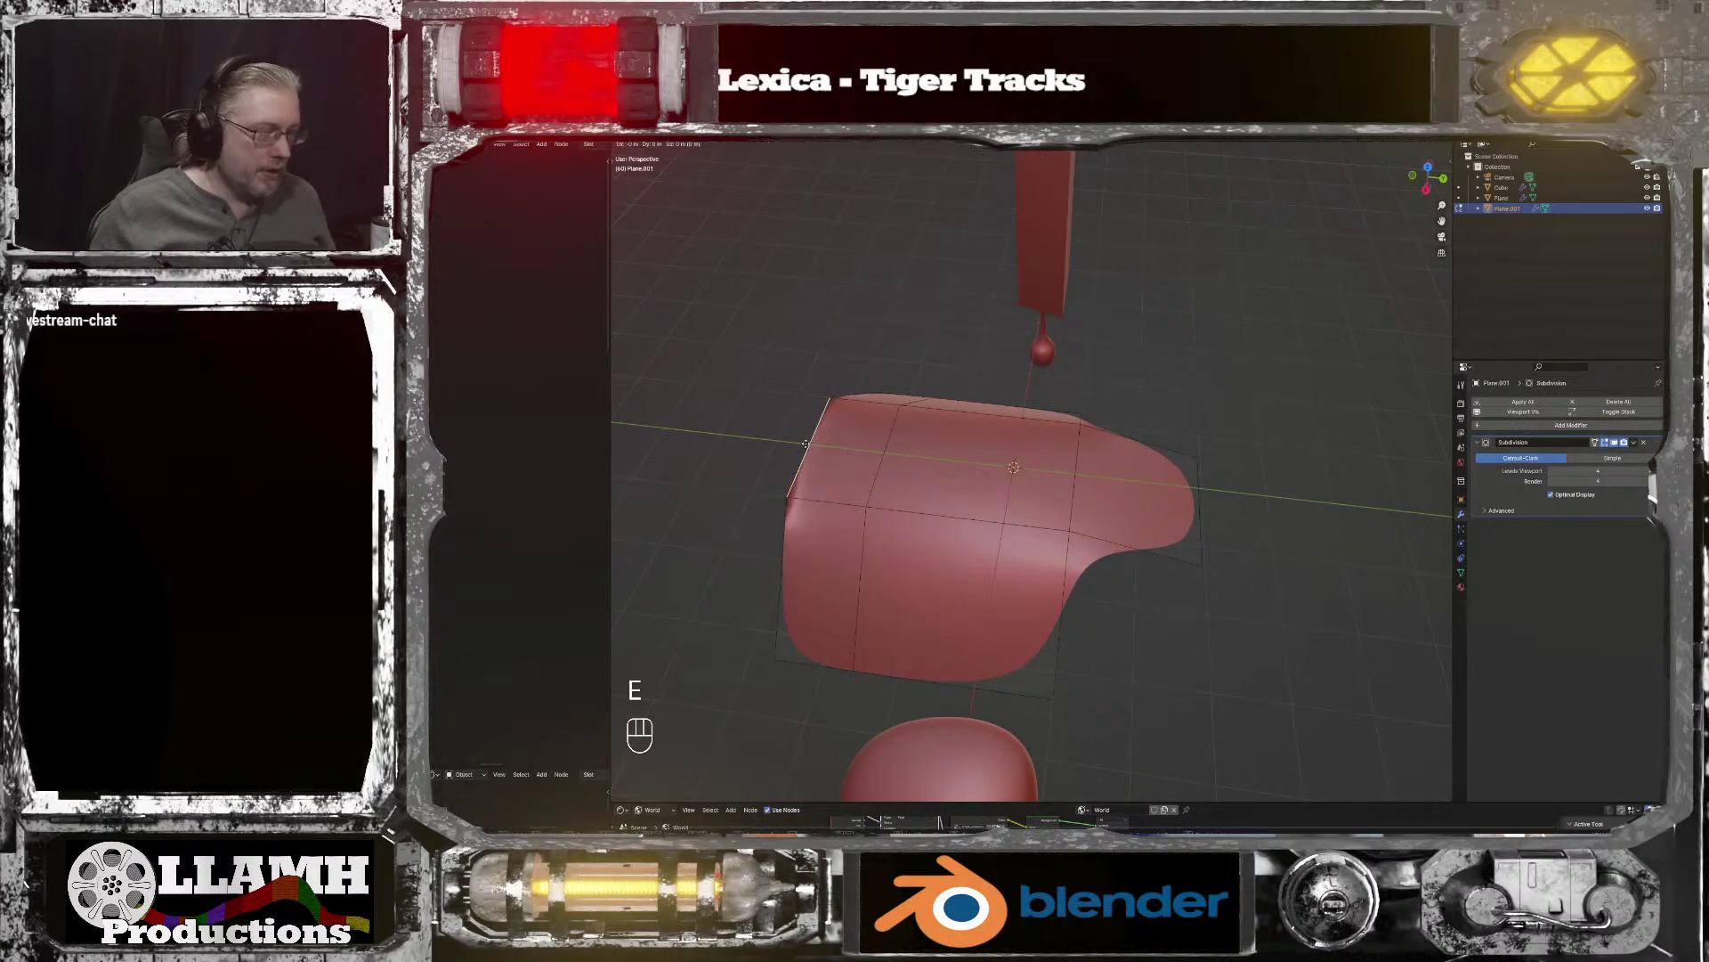
pyautogui.press('z')
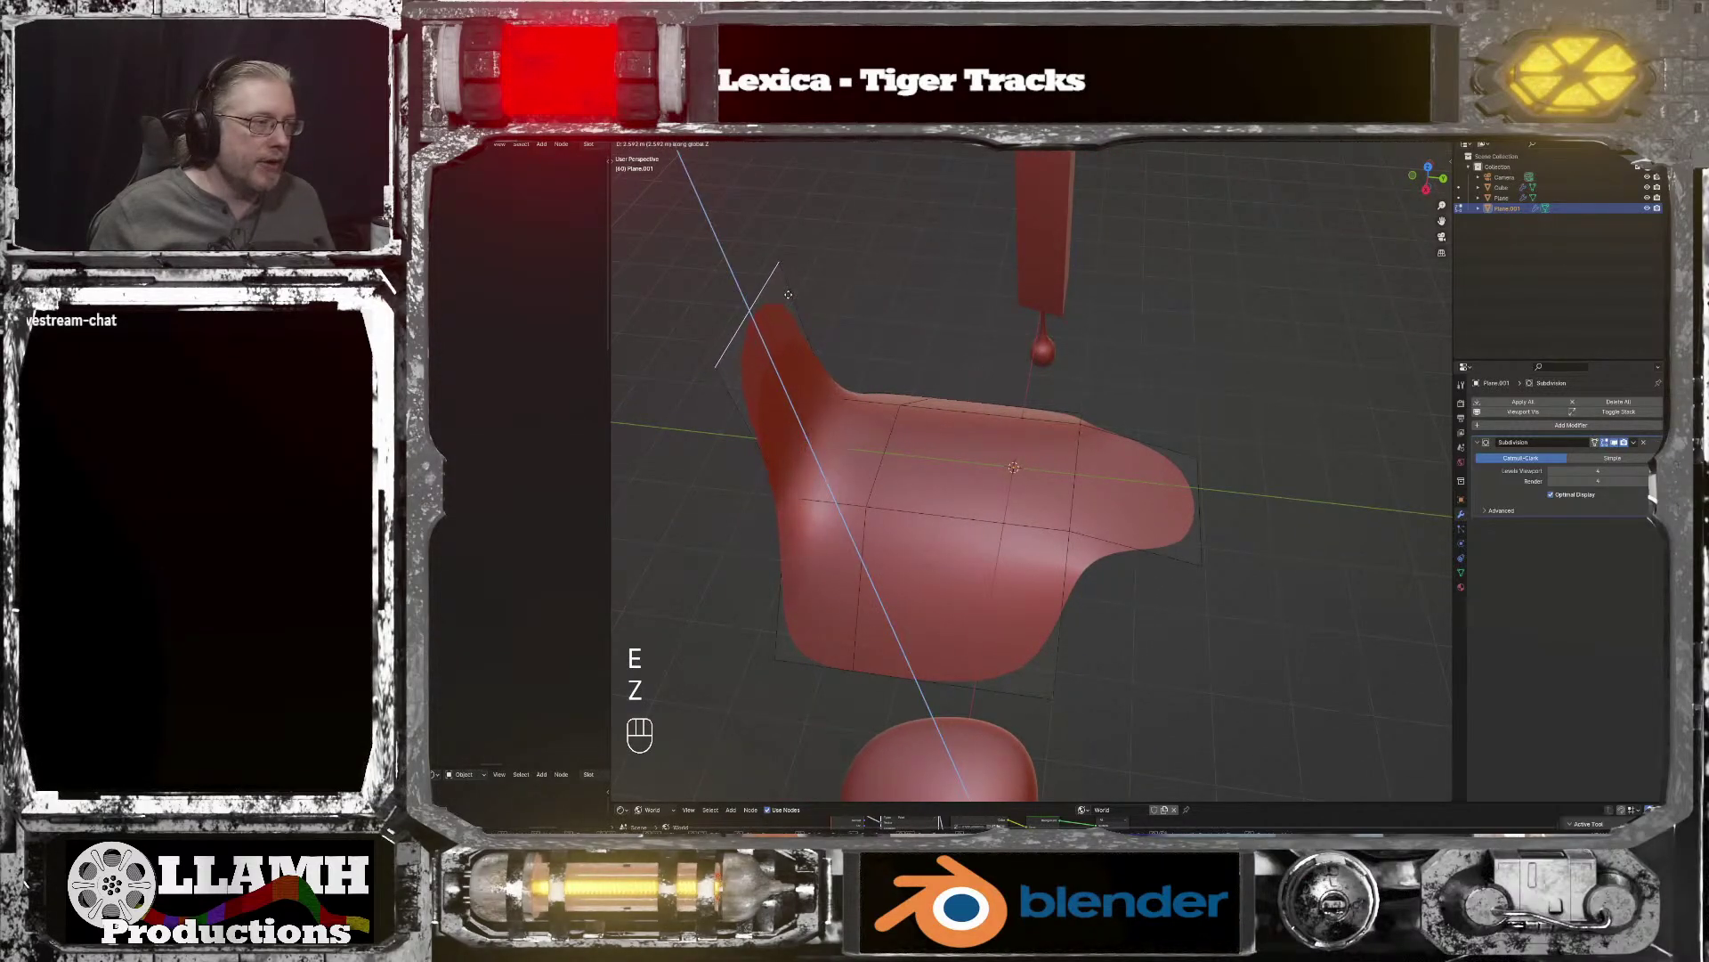
pyautogui.click(788, 294)
pyautogui.moveTo(801, 303); pyautogui.dragTo(1050, 329, button='middle')
pyautogui.press('g')
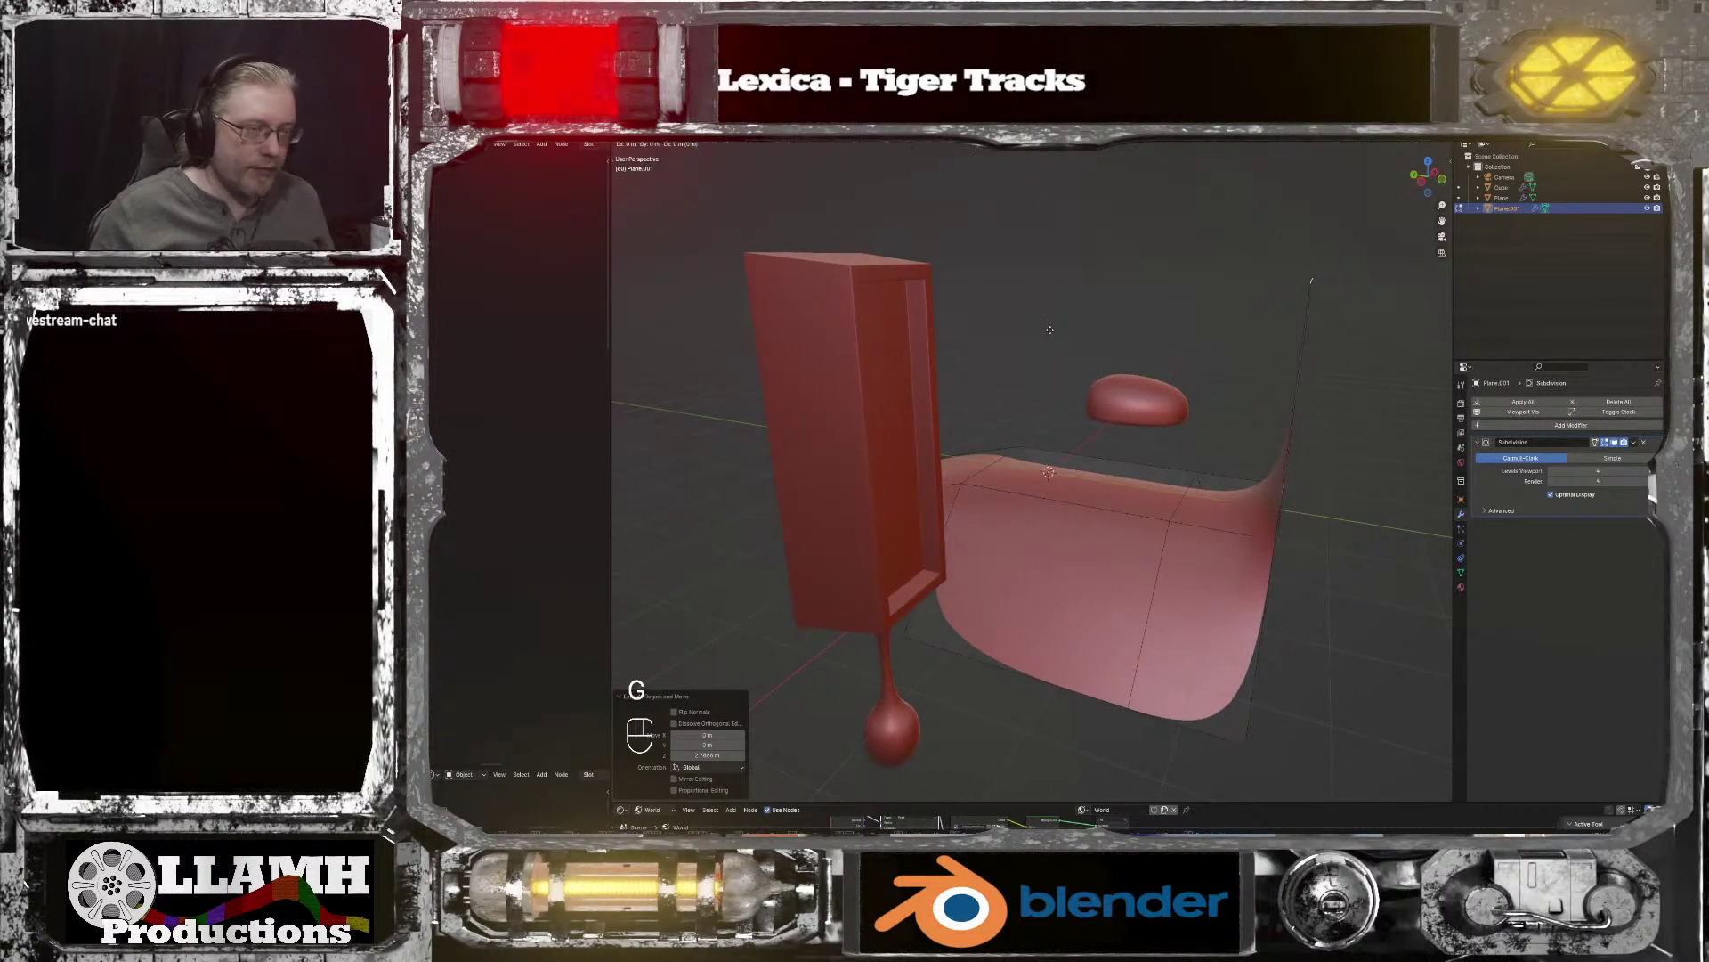
pyautogui.press('y')
pyautogui.click(1201, 385)
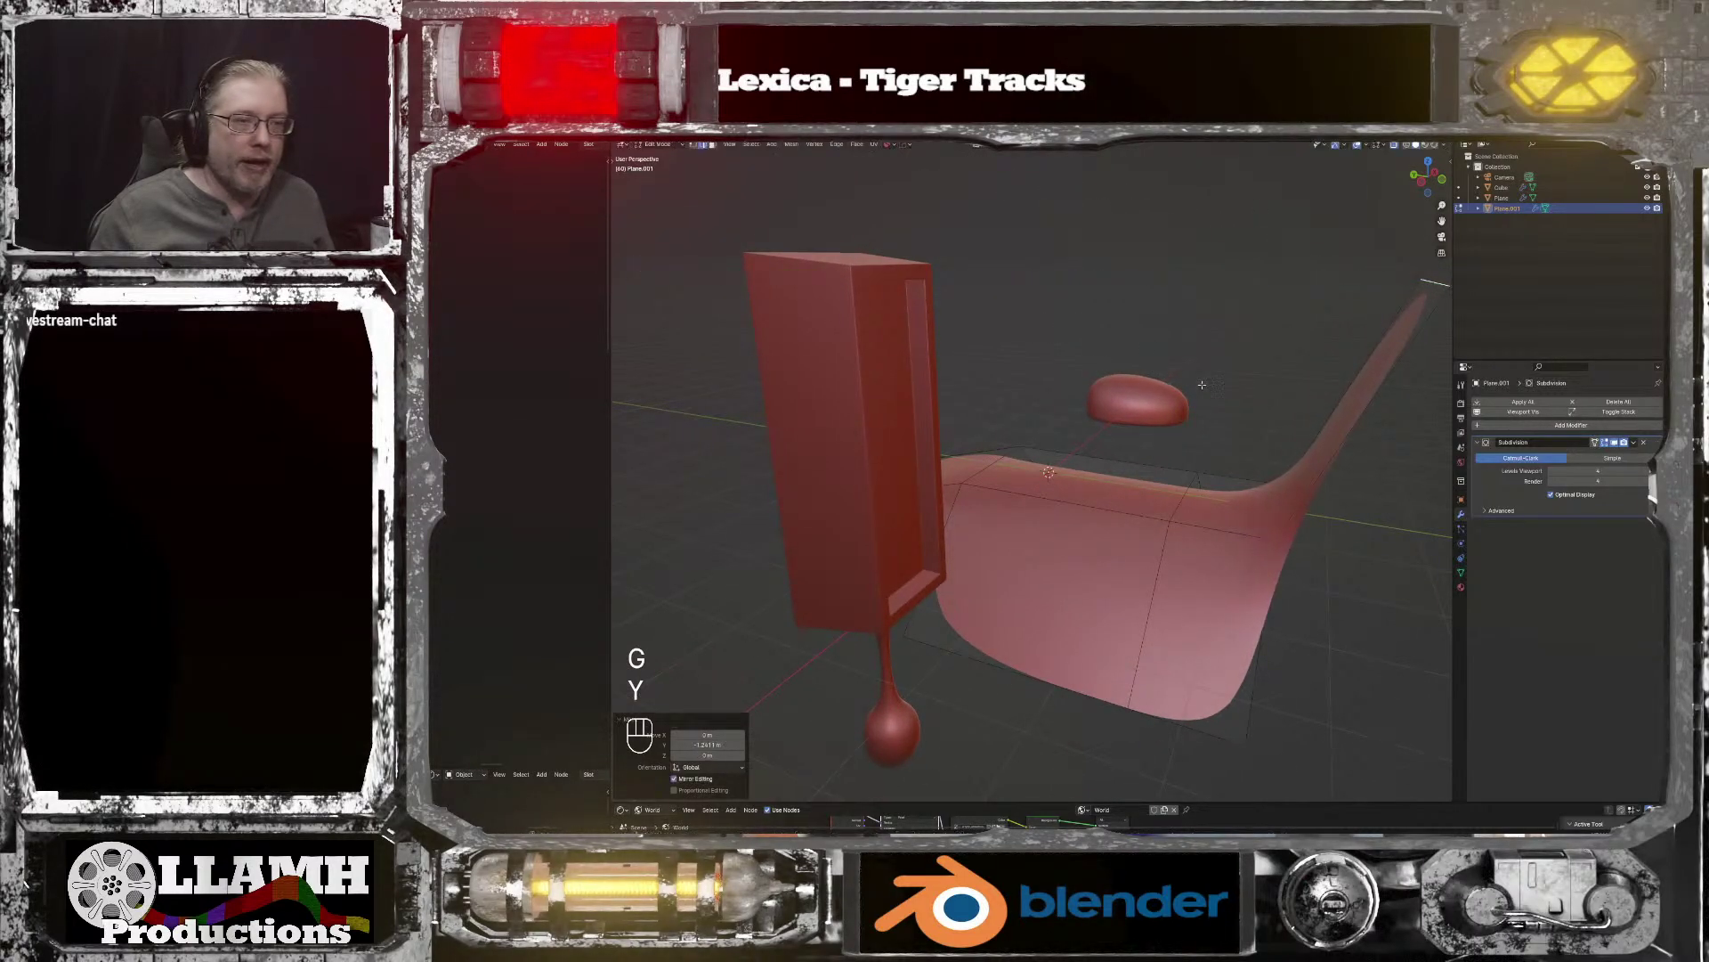
# Step: Add a Solidify modifier to the surface with a thickness of about 0.17 m and Even Thickness enabled
pyautogui.click(1536, 427)
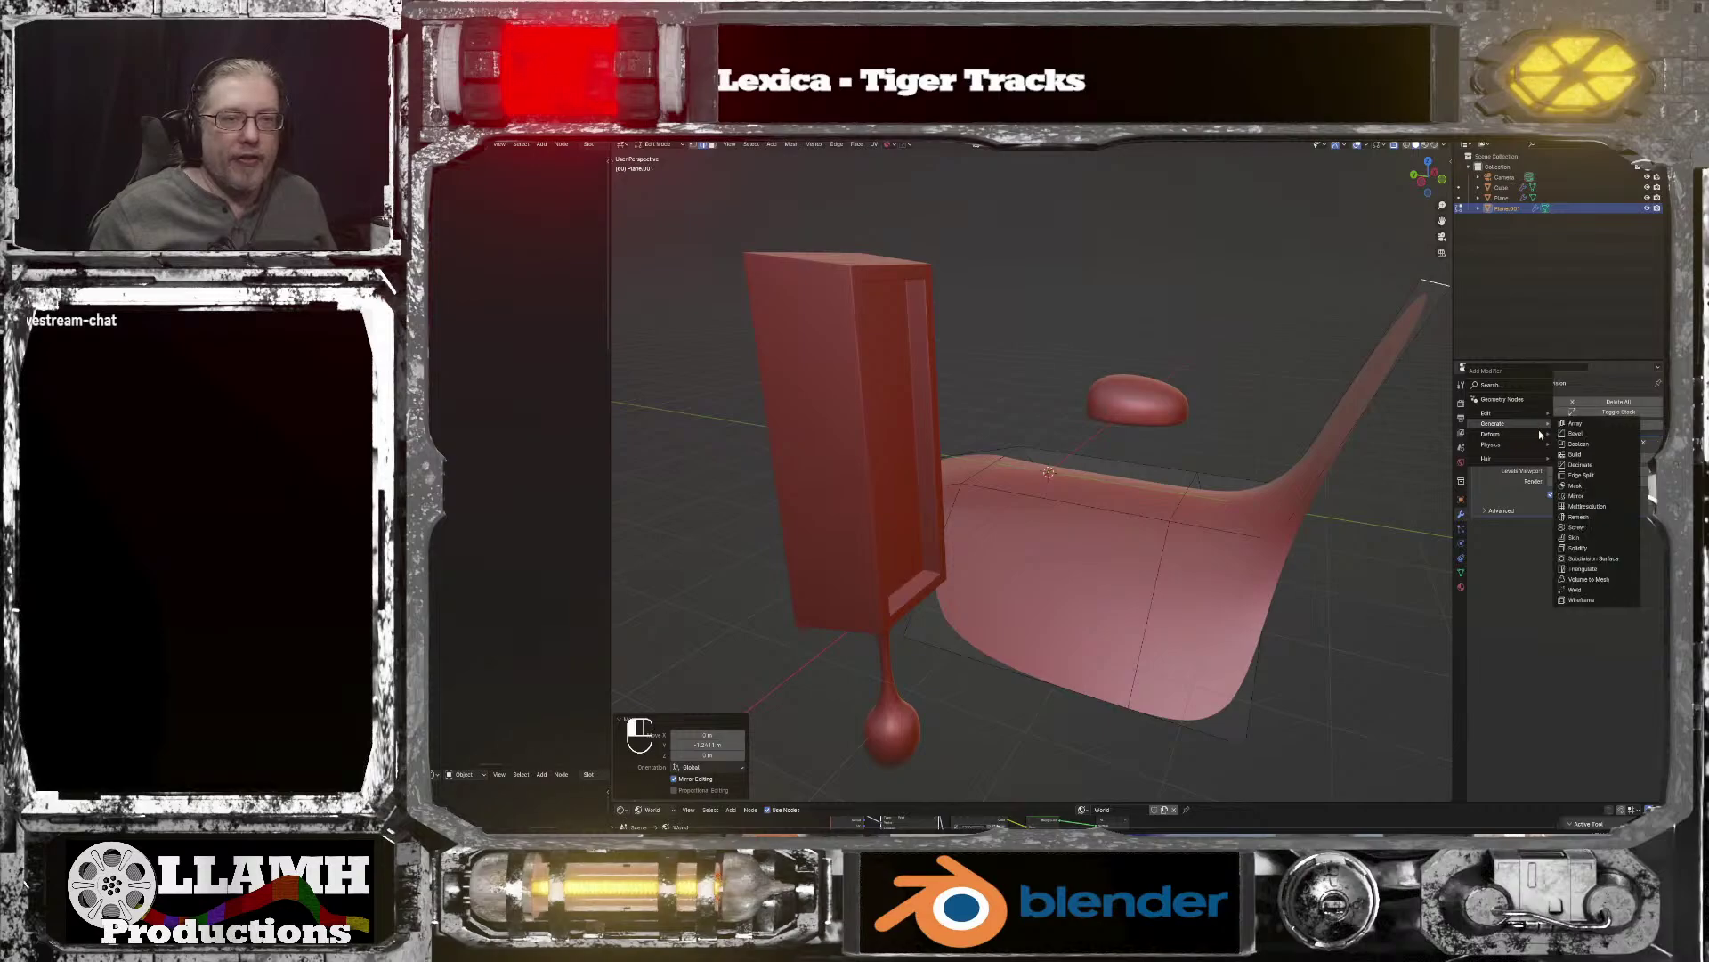
pyautogui.click(1578, 548)
pyautogui.moveTo(1397, 552); pyautogui.dragTo(1541, 585, button='middle')
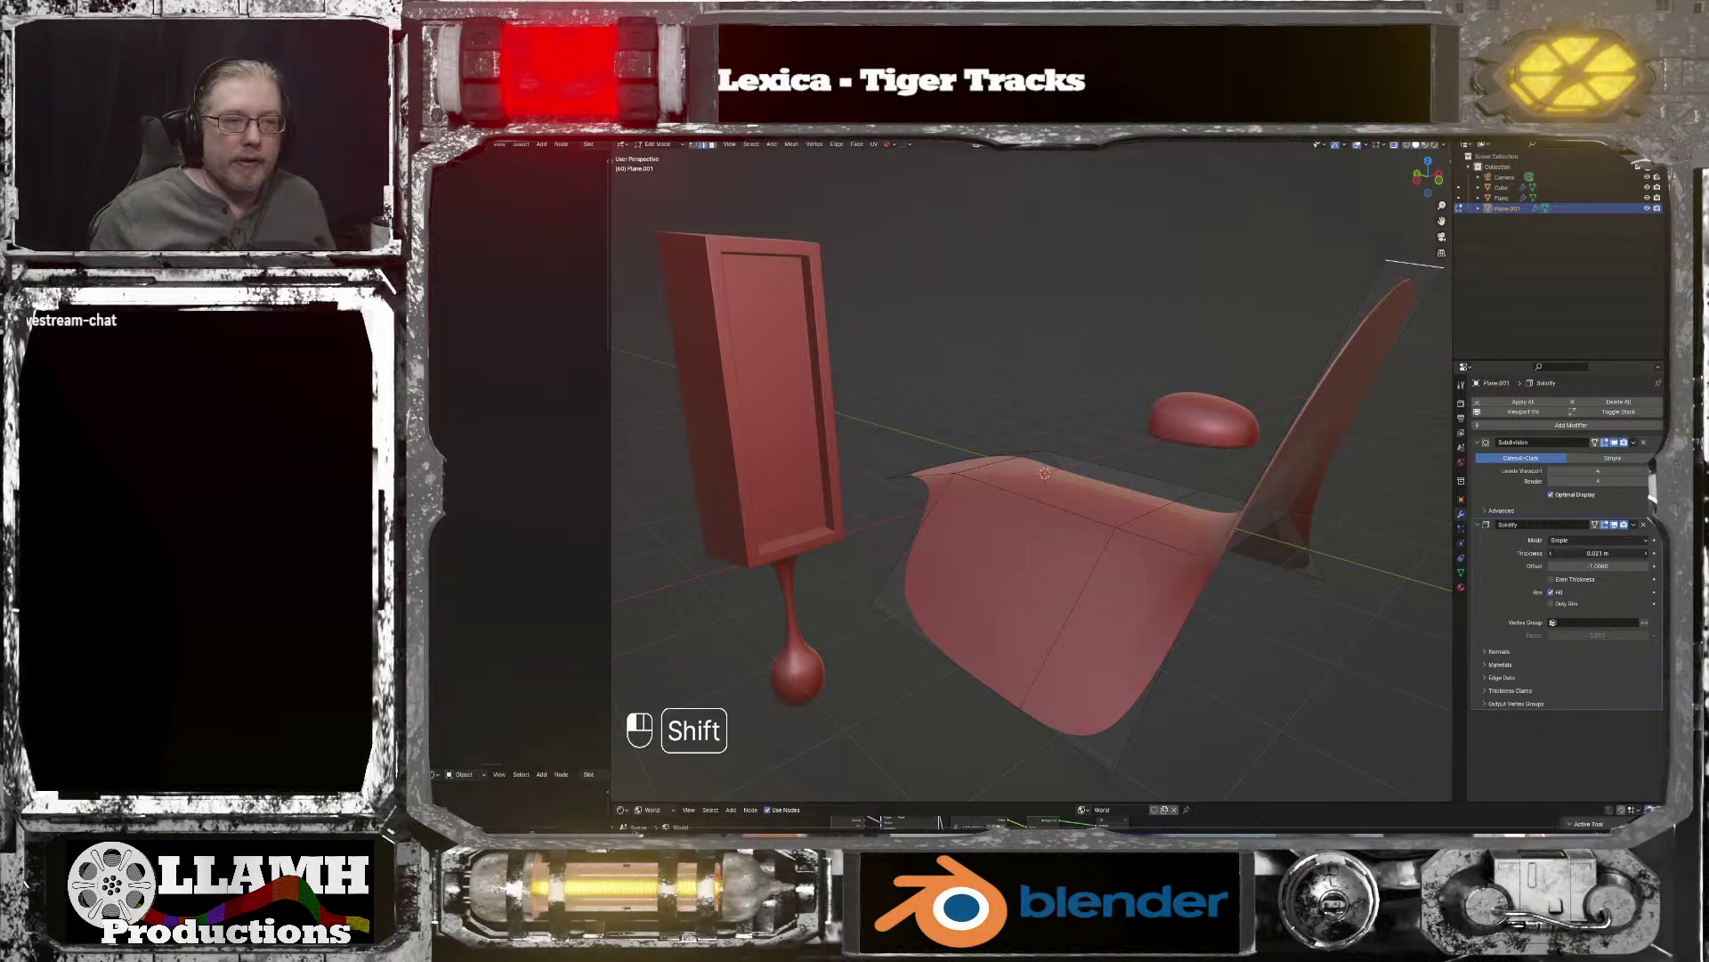
pyautogui.keyDown('shift'); pyautogui.moveTo(1593, 553); pyautogui.dragTo(1629, 553); pyautogui.keyUp('shift')
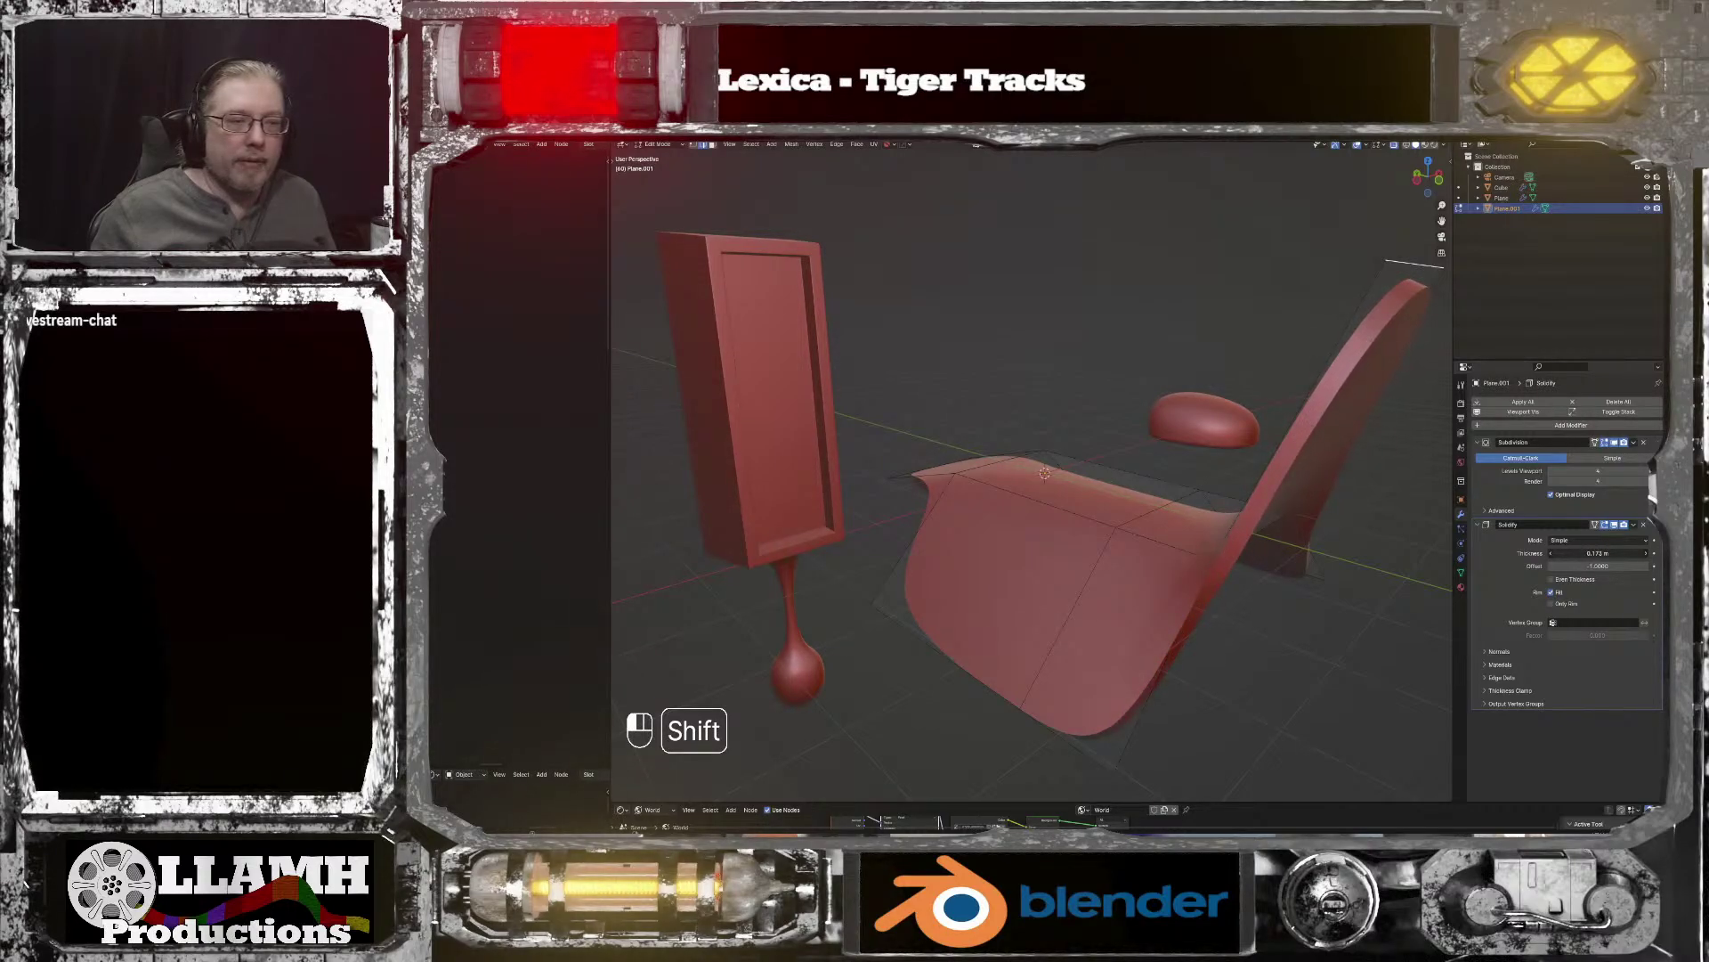
pyautogui.moveTo(1406, 552)
pyautogui.mouseDown(button='middle')
pyautogui.moveTo(904, 442)
pyautogui.moveTo(1425, 531)
pyautogui.mouseUp(button='middle')
pyautogui.scroll(6, 1129, 604)
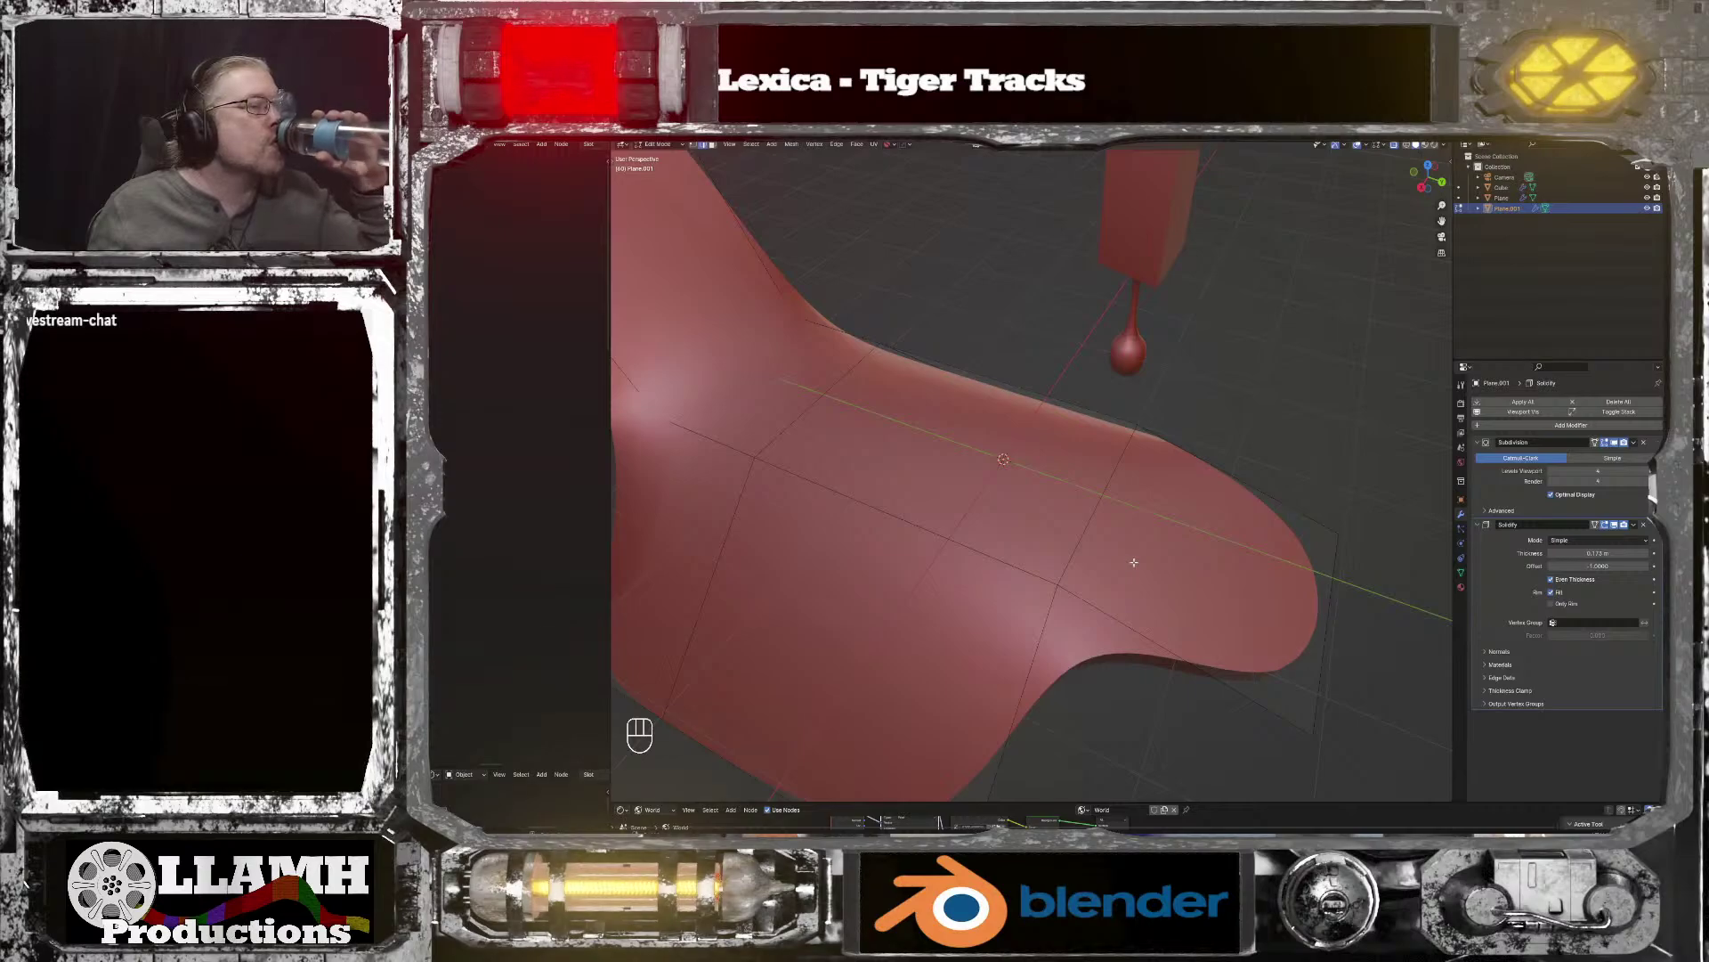
pyautogui.moveTo(1119, 567); pyautogui.dragTo(1044, 596, button='middle')
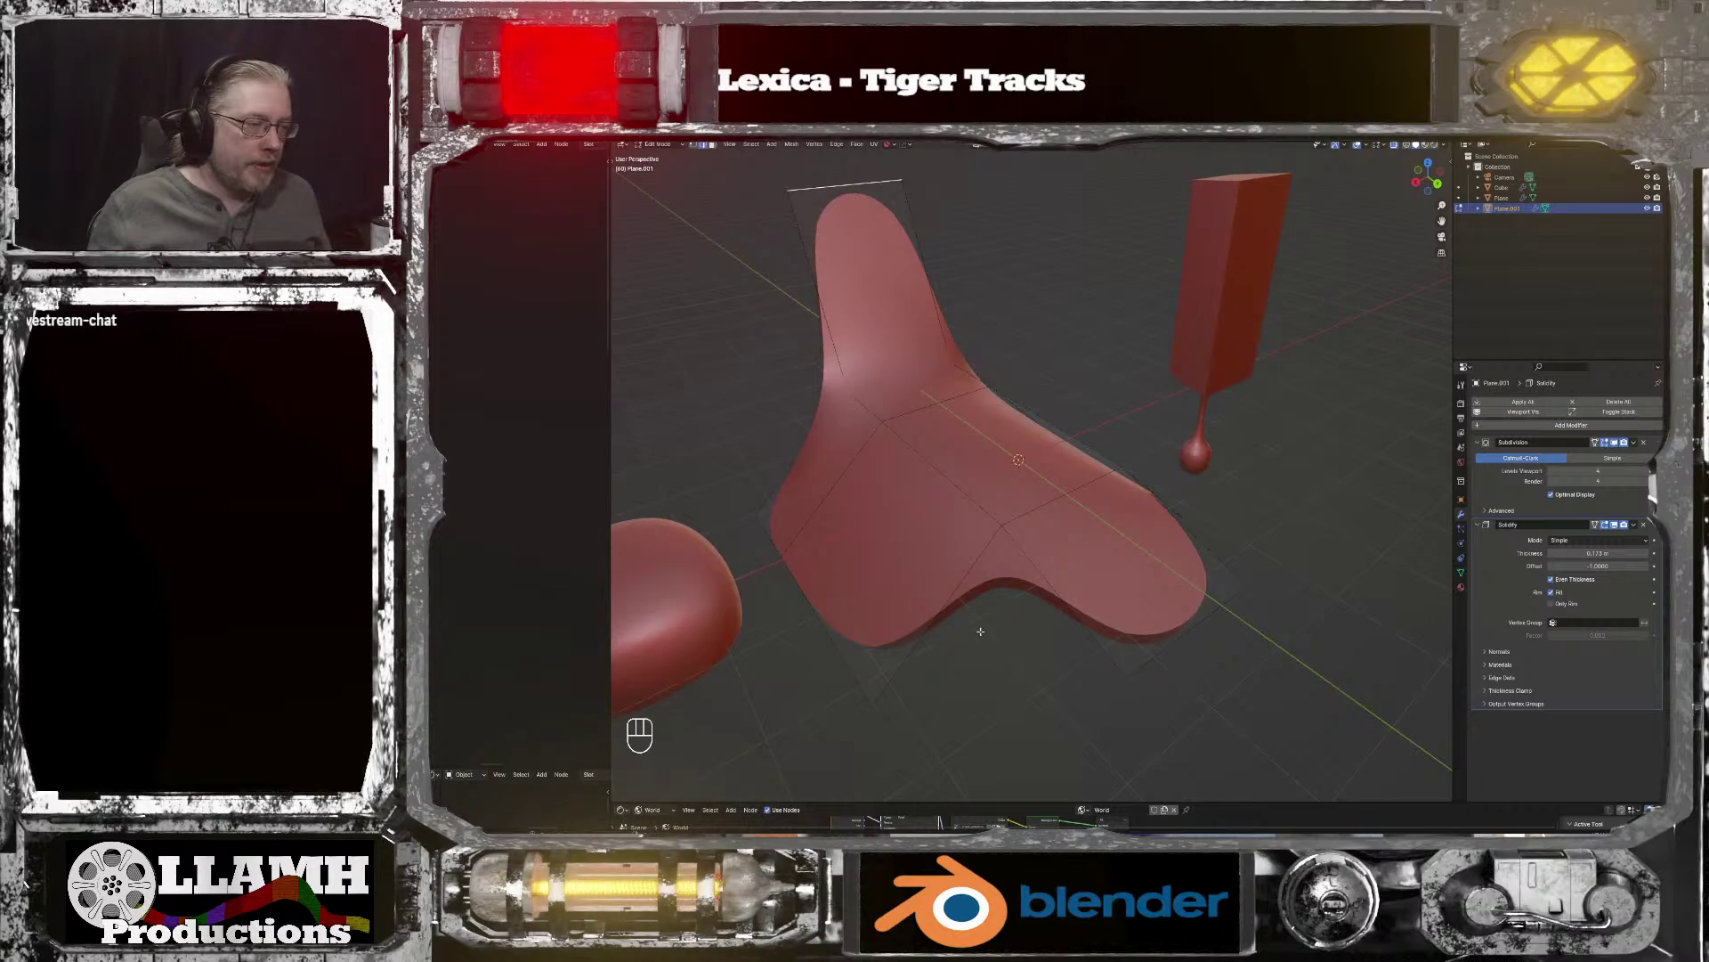
# Step: In vertex selection, connect the neighbouring outer corners of one side flap and the low end flap with an edge
pyautogui.press('Tab')
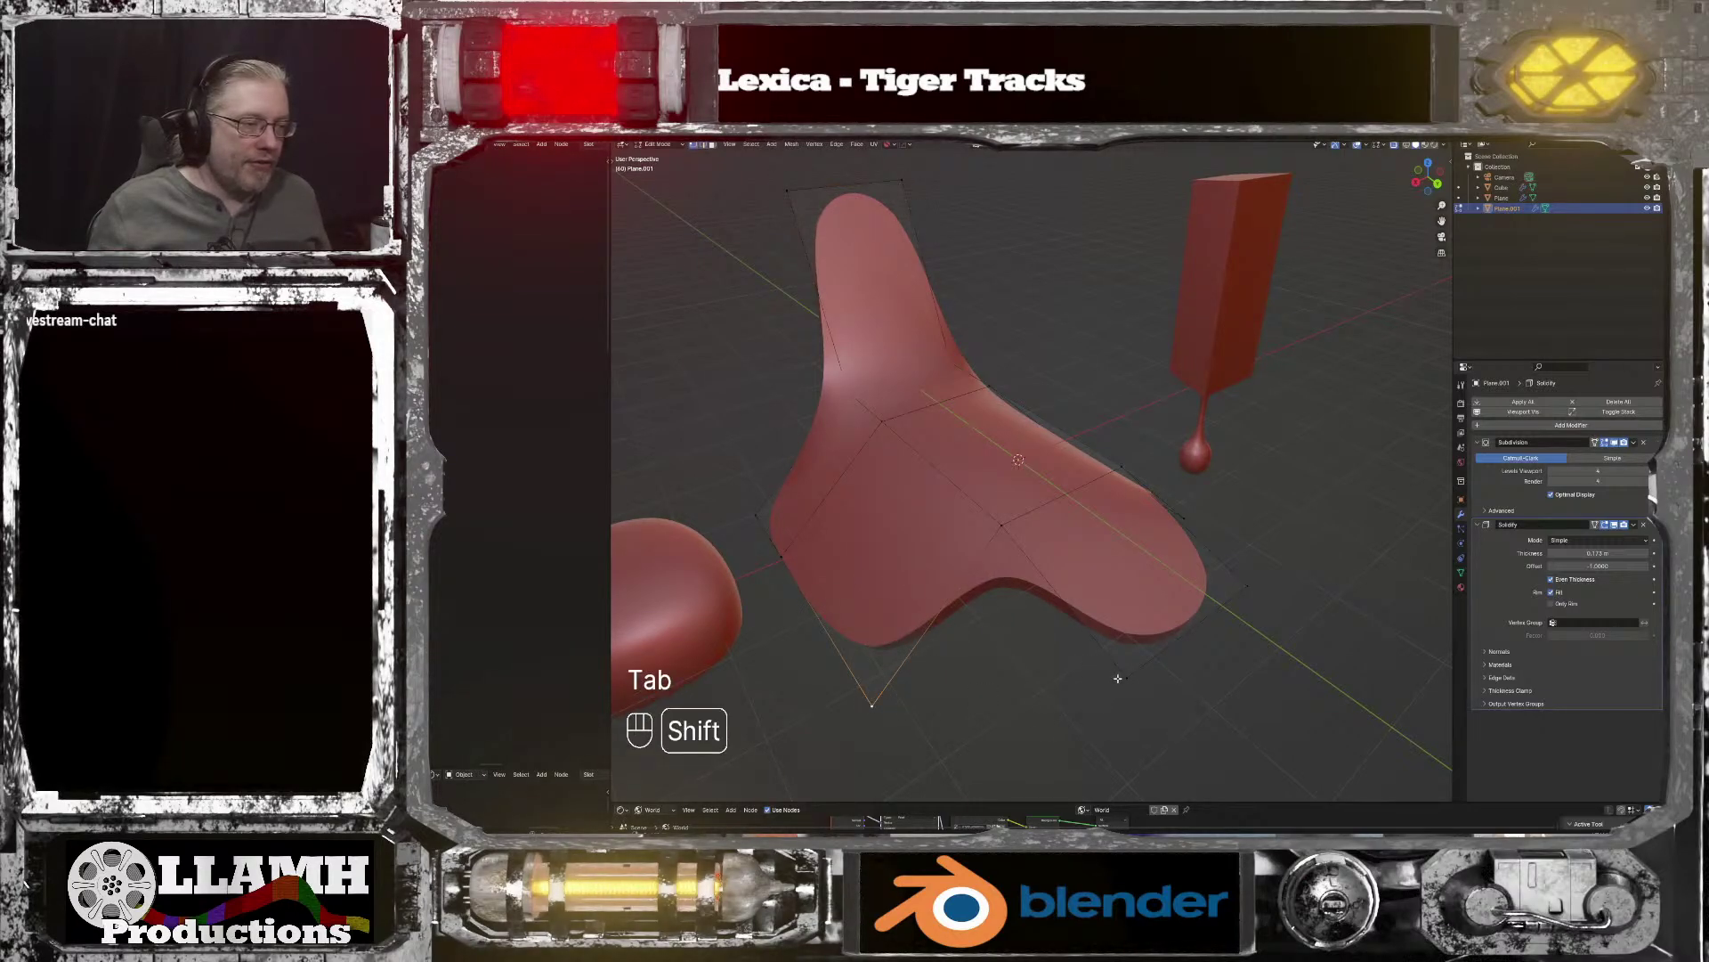
pyautogui.press('f')
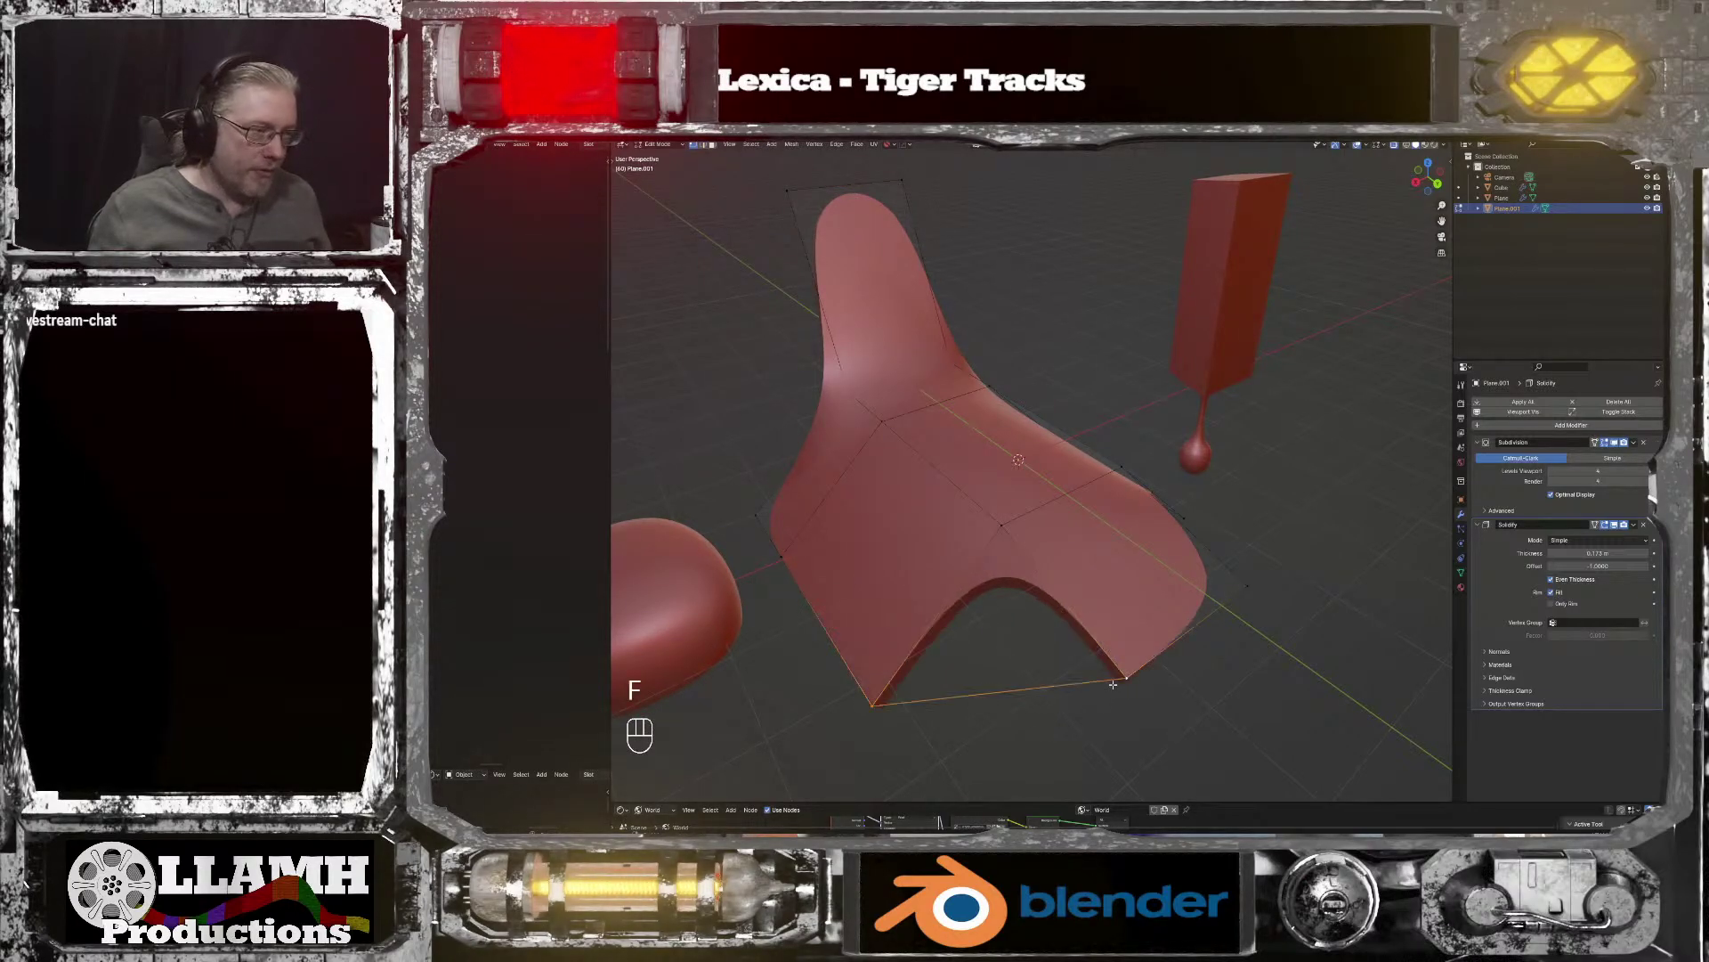
pyautogui.moveTo(1091, 688); pyautogui.dragTo(1074, 651, button='middle')
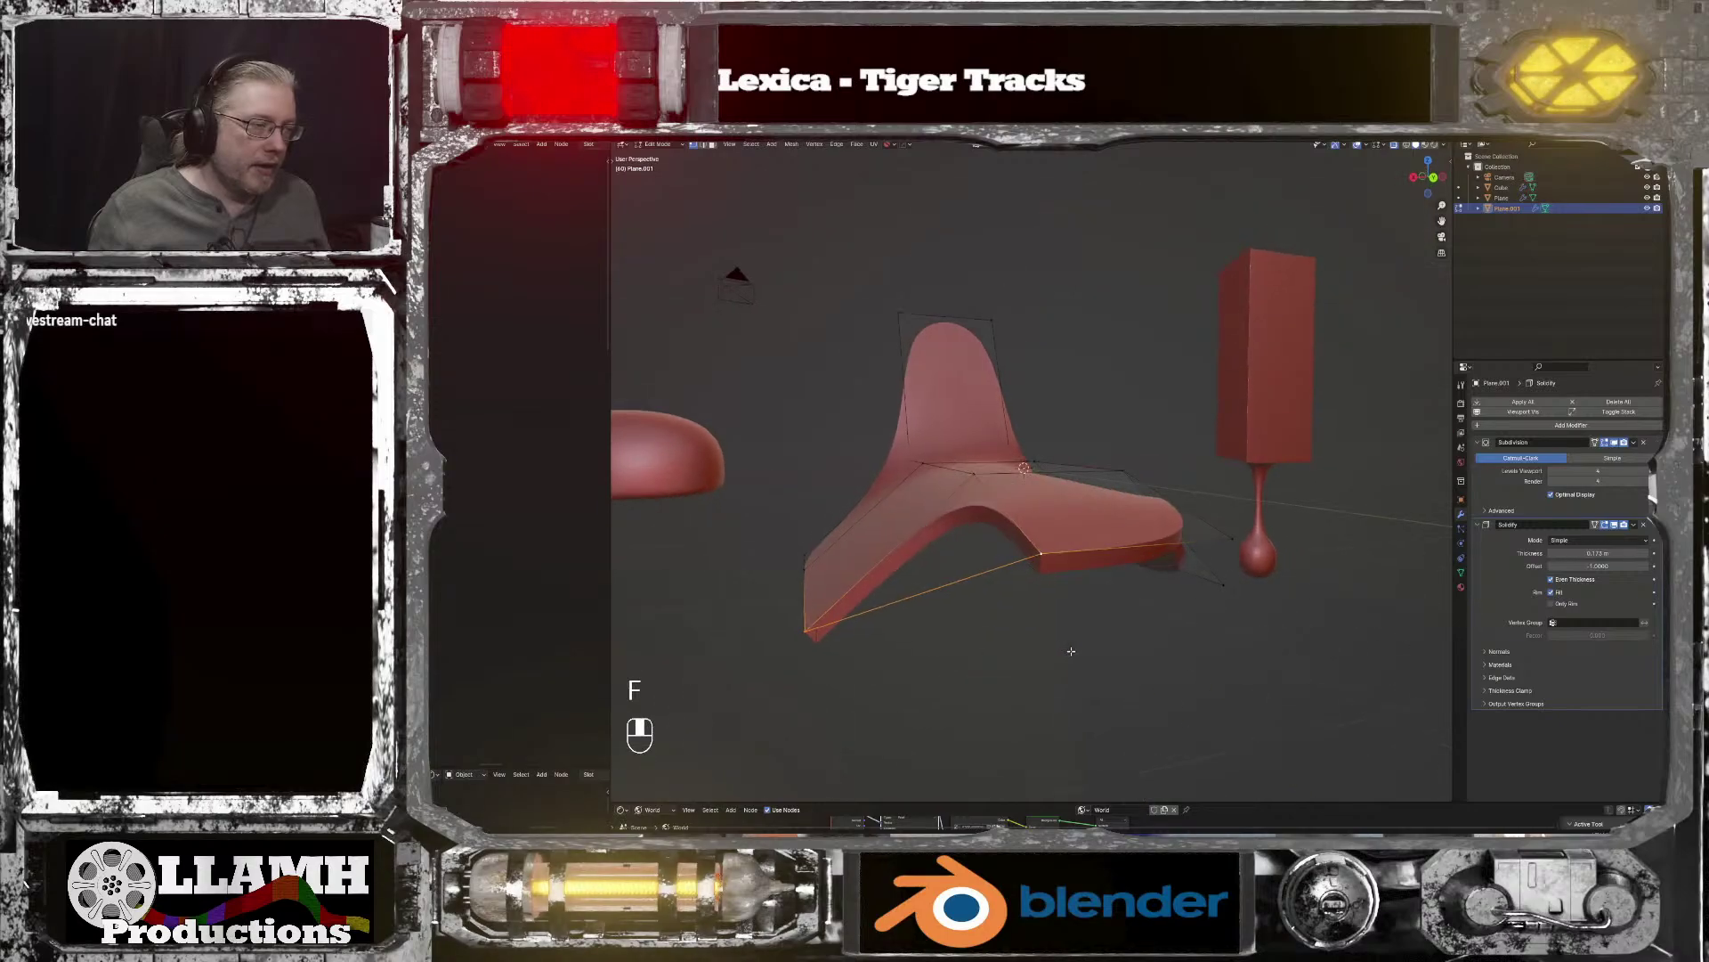
pyautogui.hotkey('ctrl', 'z')
pyautogui.press('j')
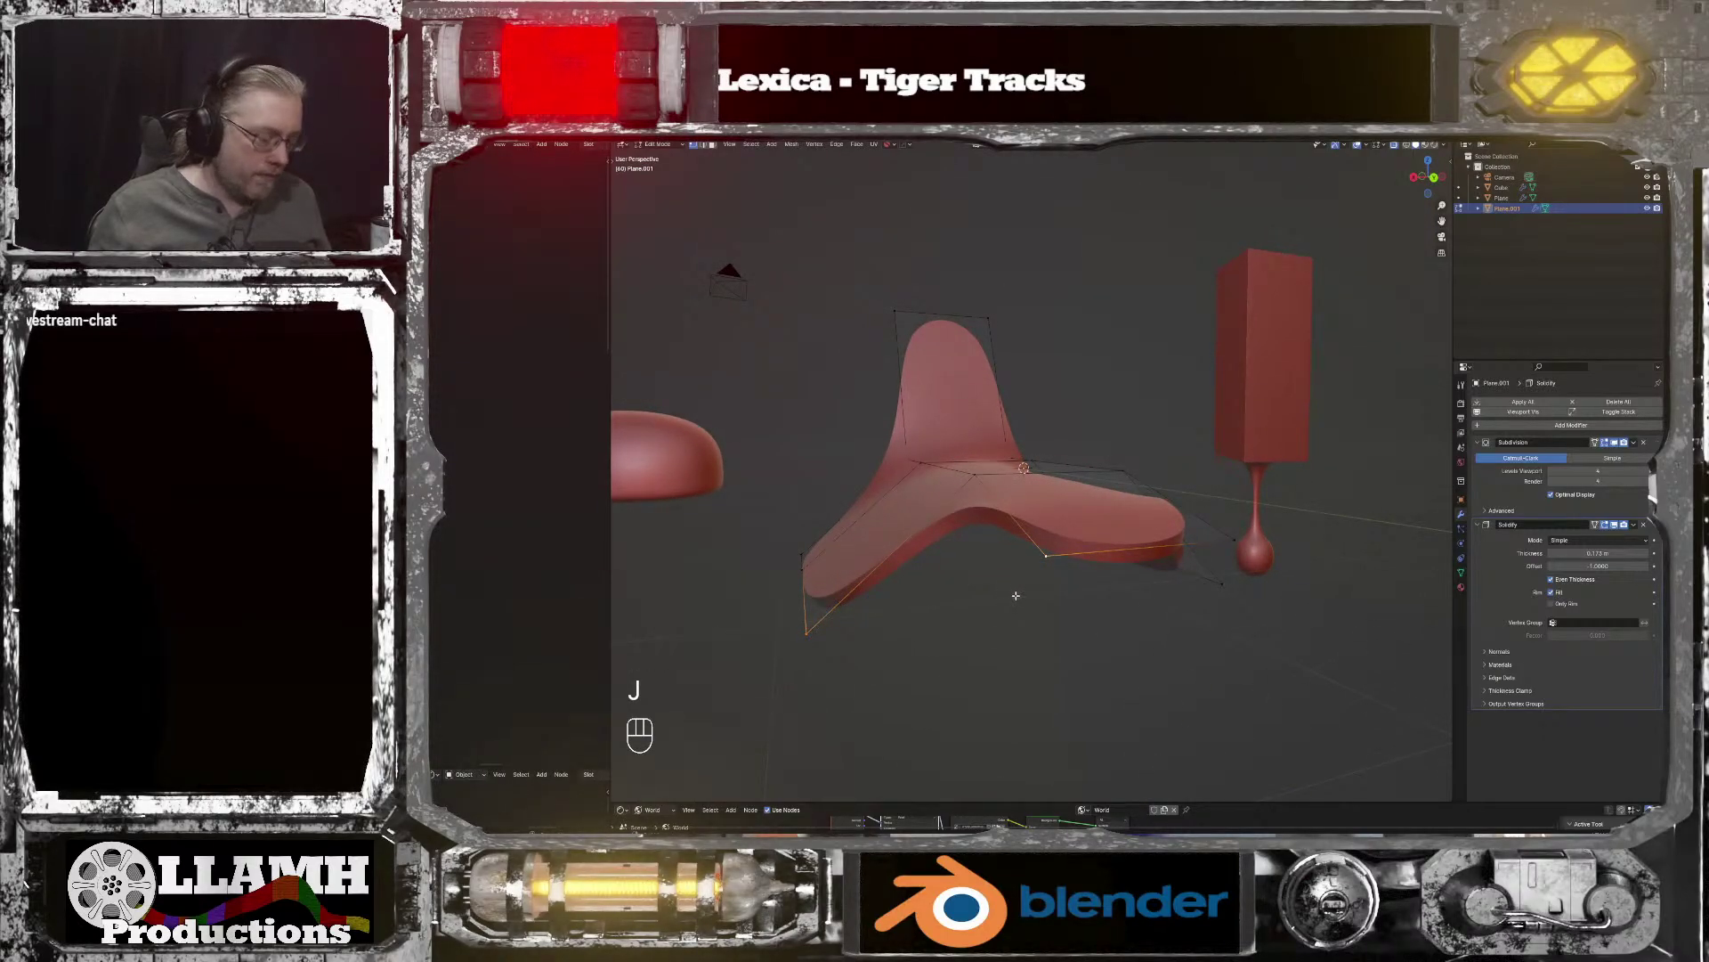
pyautogui.press('f')
# Step: Fill the triangular gap between the new edge and the inner corner vertex with a face, and return to Object Mode
pyautogui.moveTo(1011, 601)
pyautogui.mouseDown(button='middle')
pyautogui.moveTo(1039, 589)
pyautogui.moveTo(1033, 622)
pyautogui.mouseUp(button='middle')
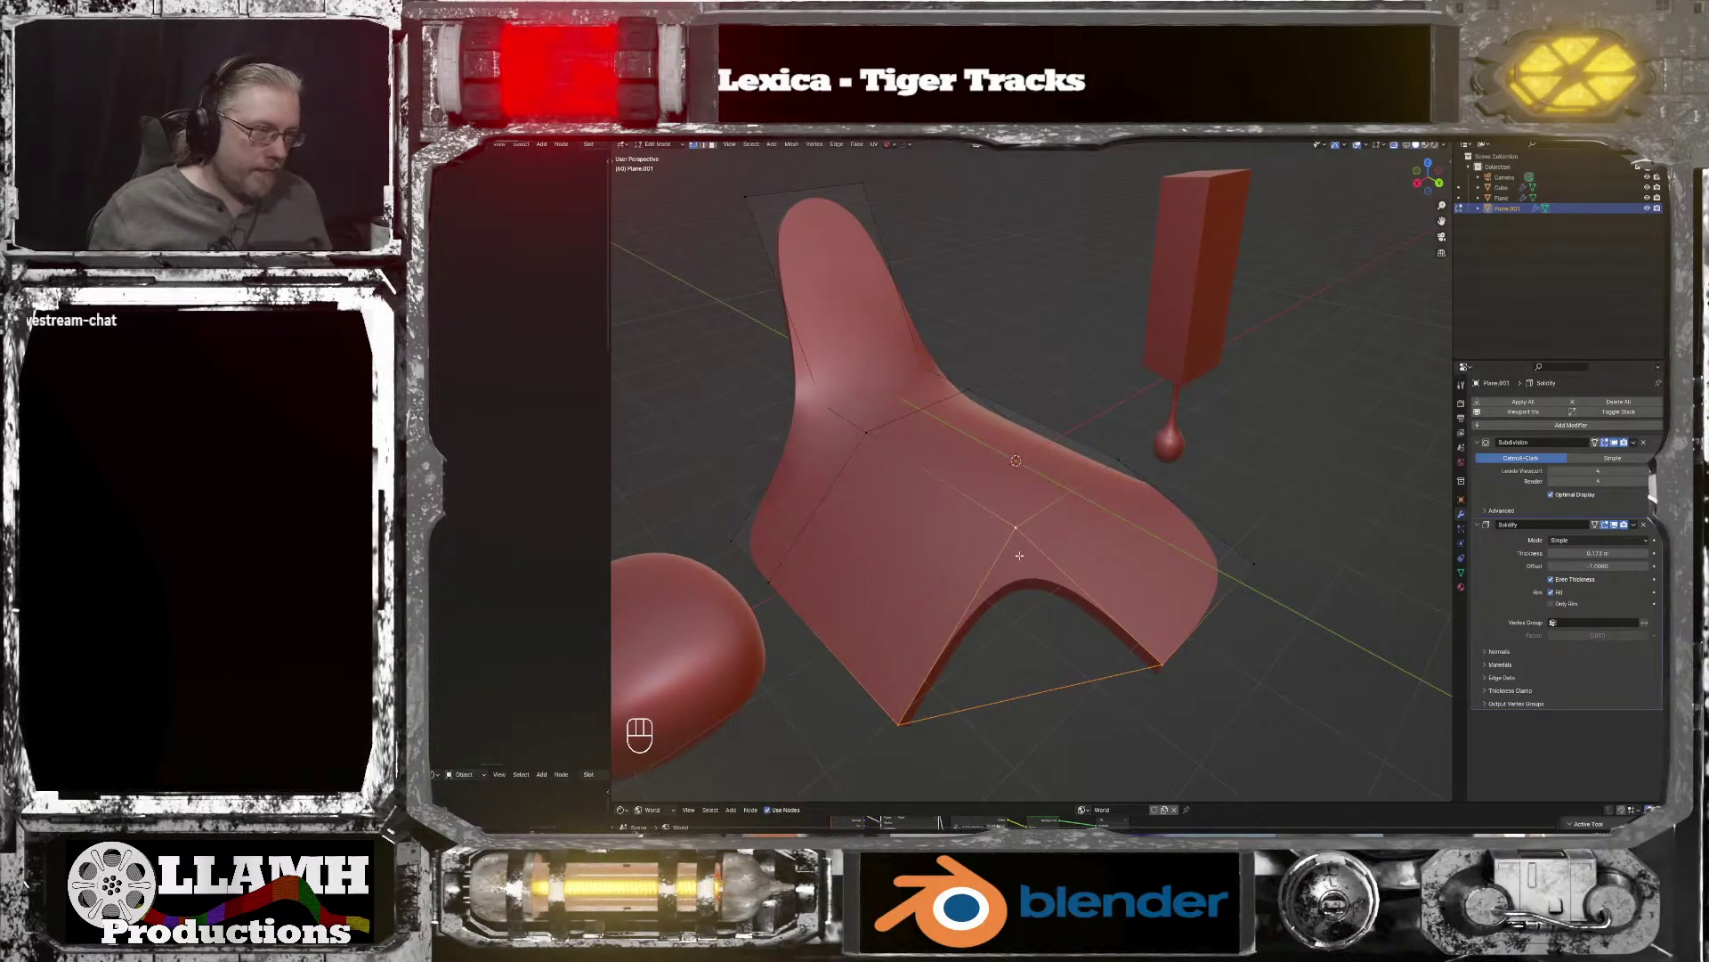
pyautogui.press('f')
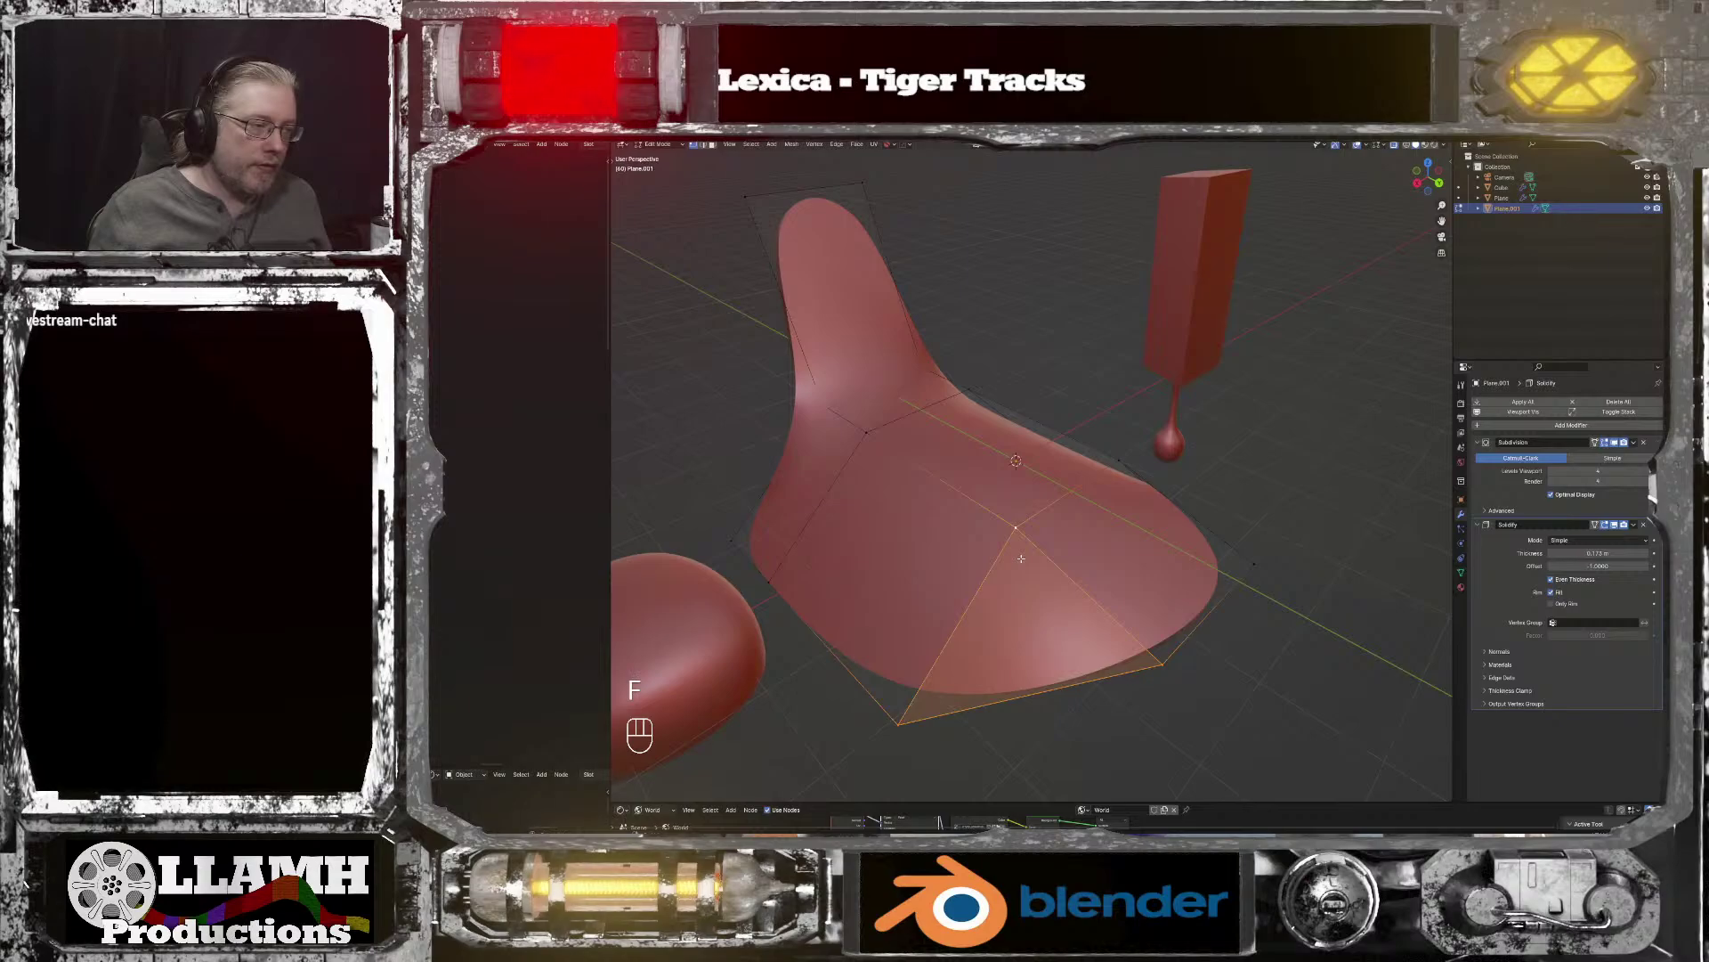
pyautogui.moveTo(1021, 559); pyautogui.dragTo(928, 537, button='middle')
pyautogui.press('Tab')
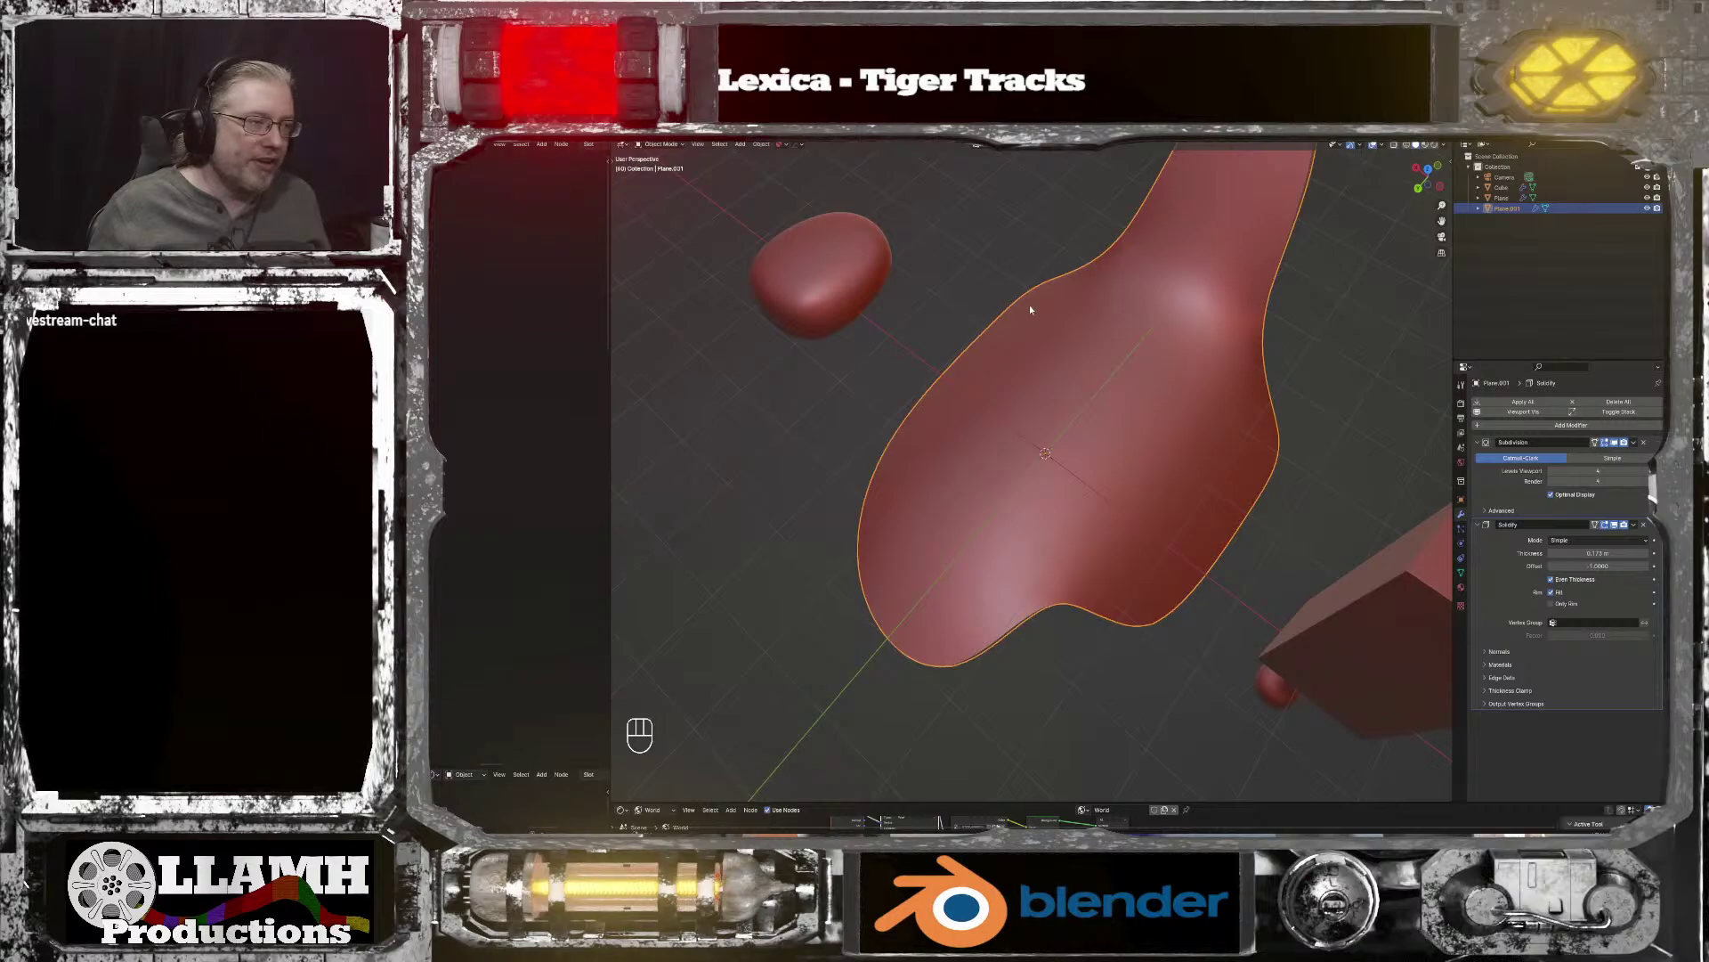
pyautogui.moveTo(1031, 309); pyautogui.dragTo(1079, 457, button='middle')
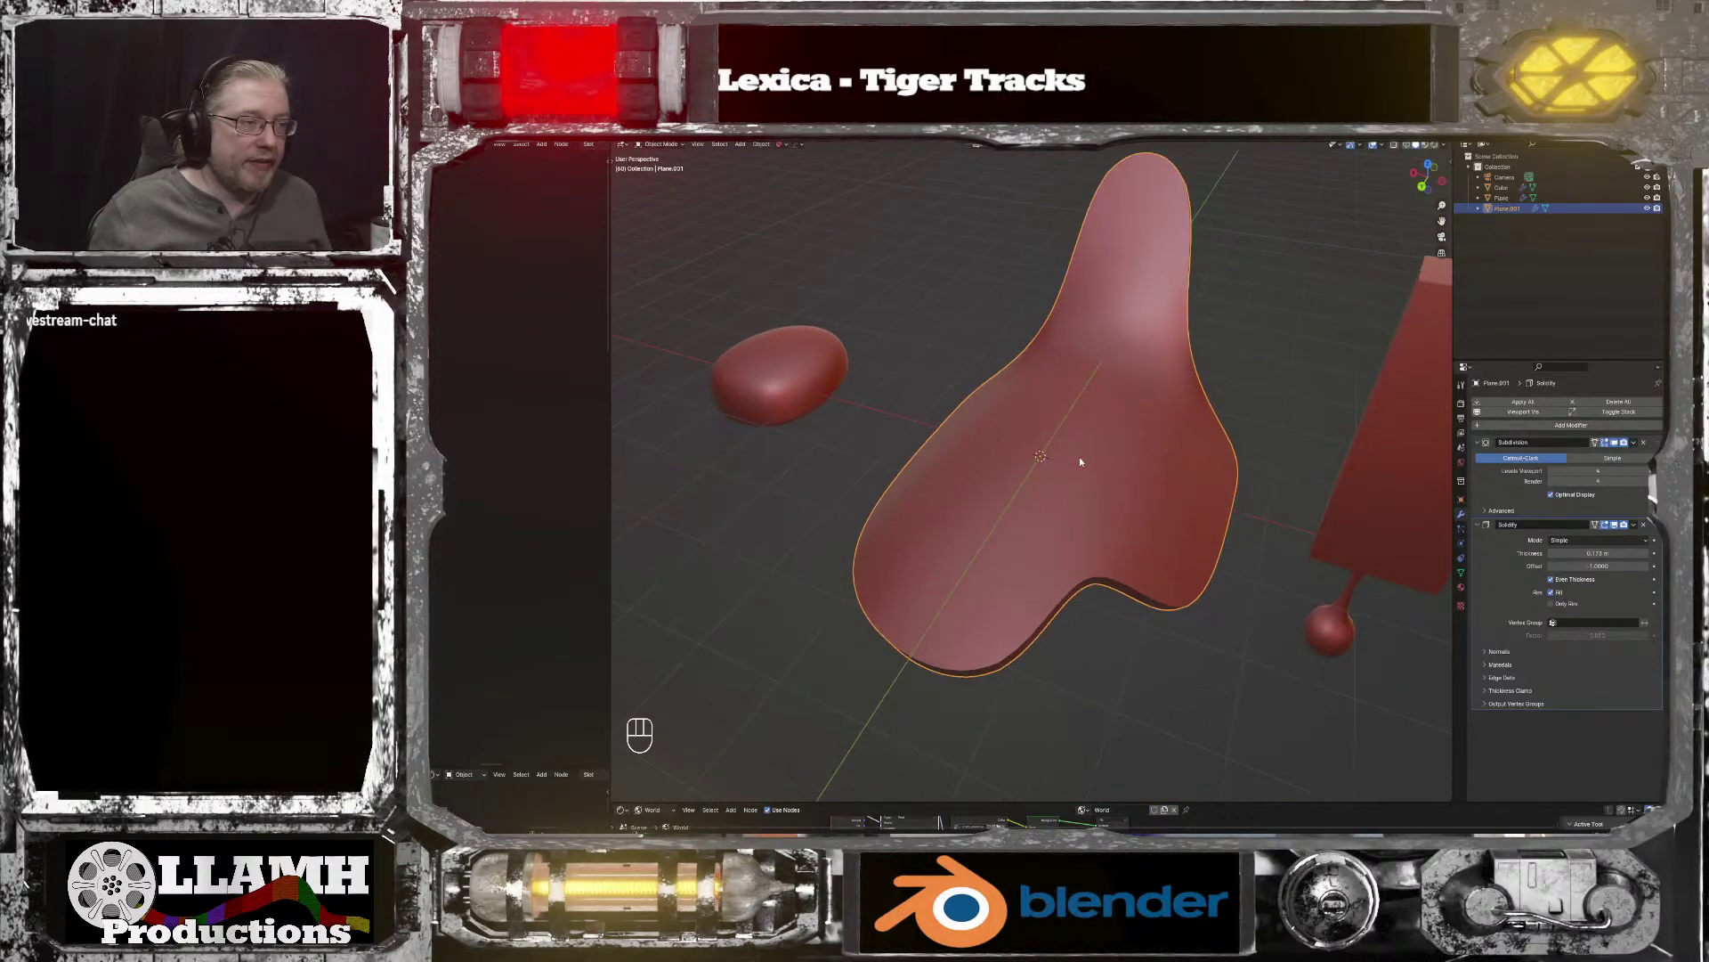
# Step: In Edit Mode, inset the central top face of the surface and delete the inner face to open a hole
pyautogui.press('Tab')
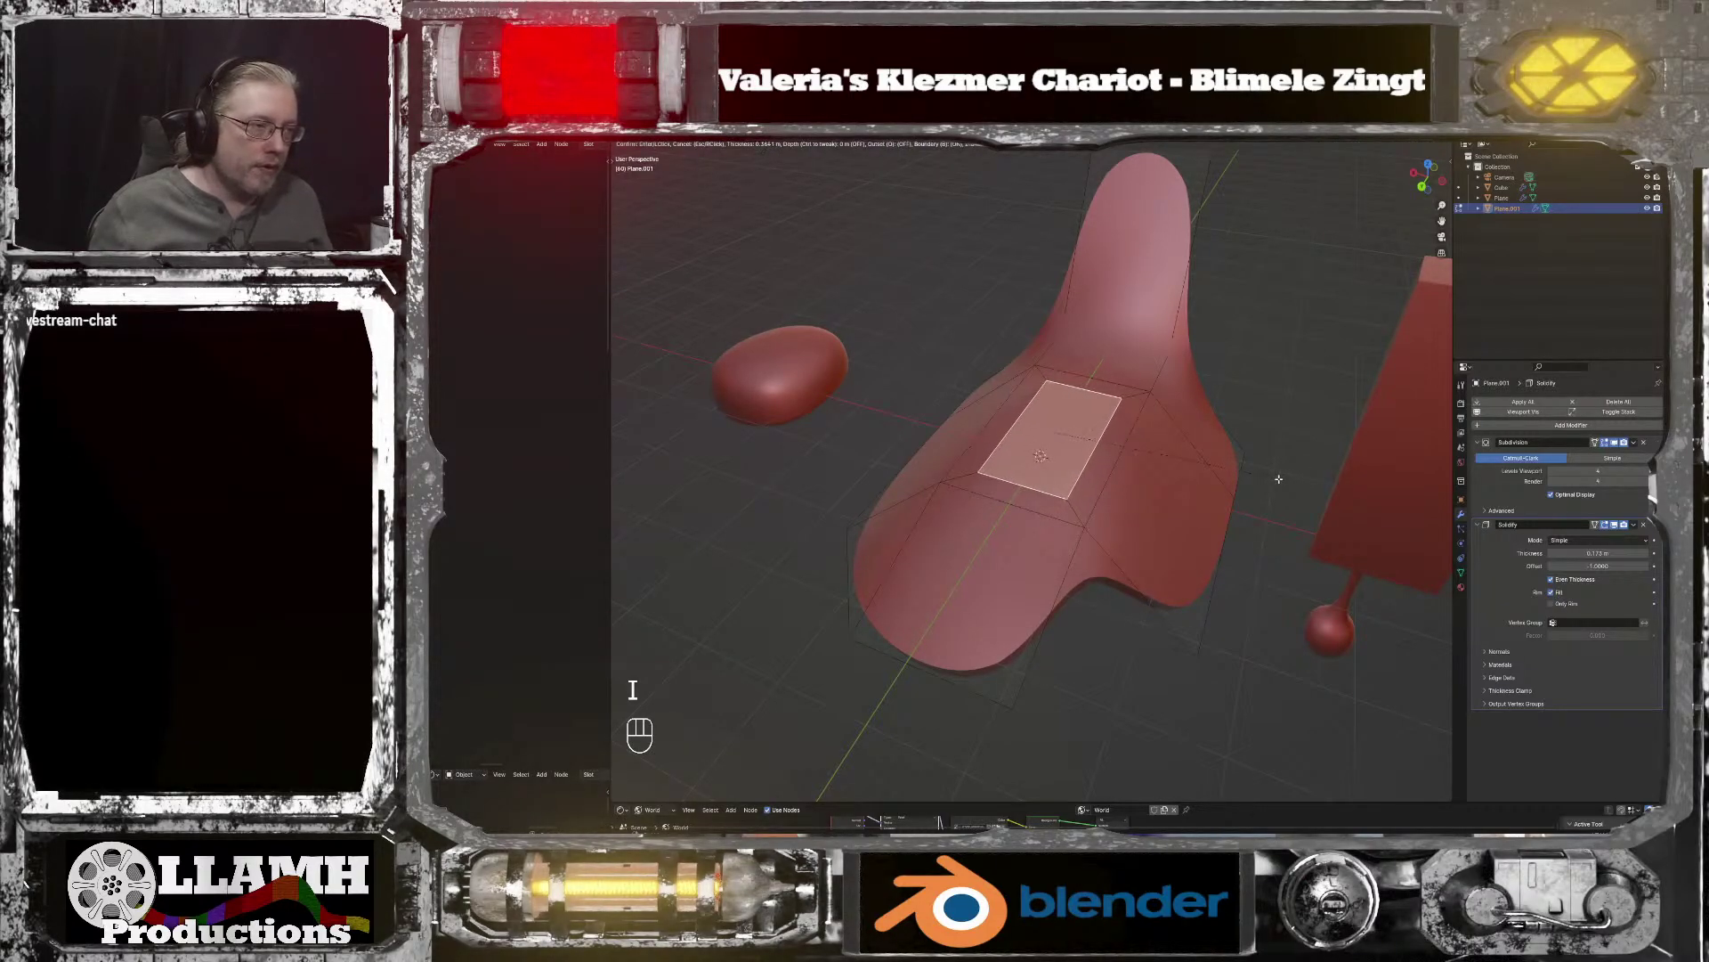
pyautogui.click(1275, 478)
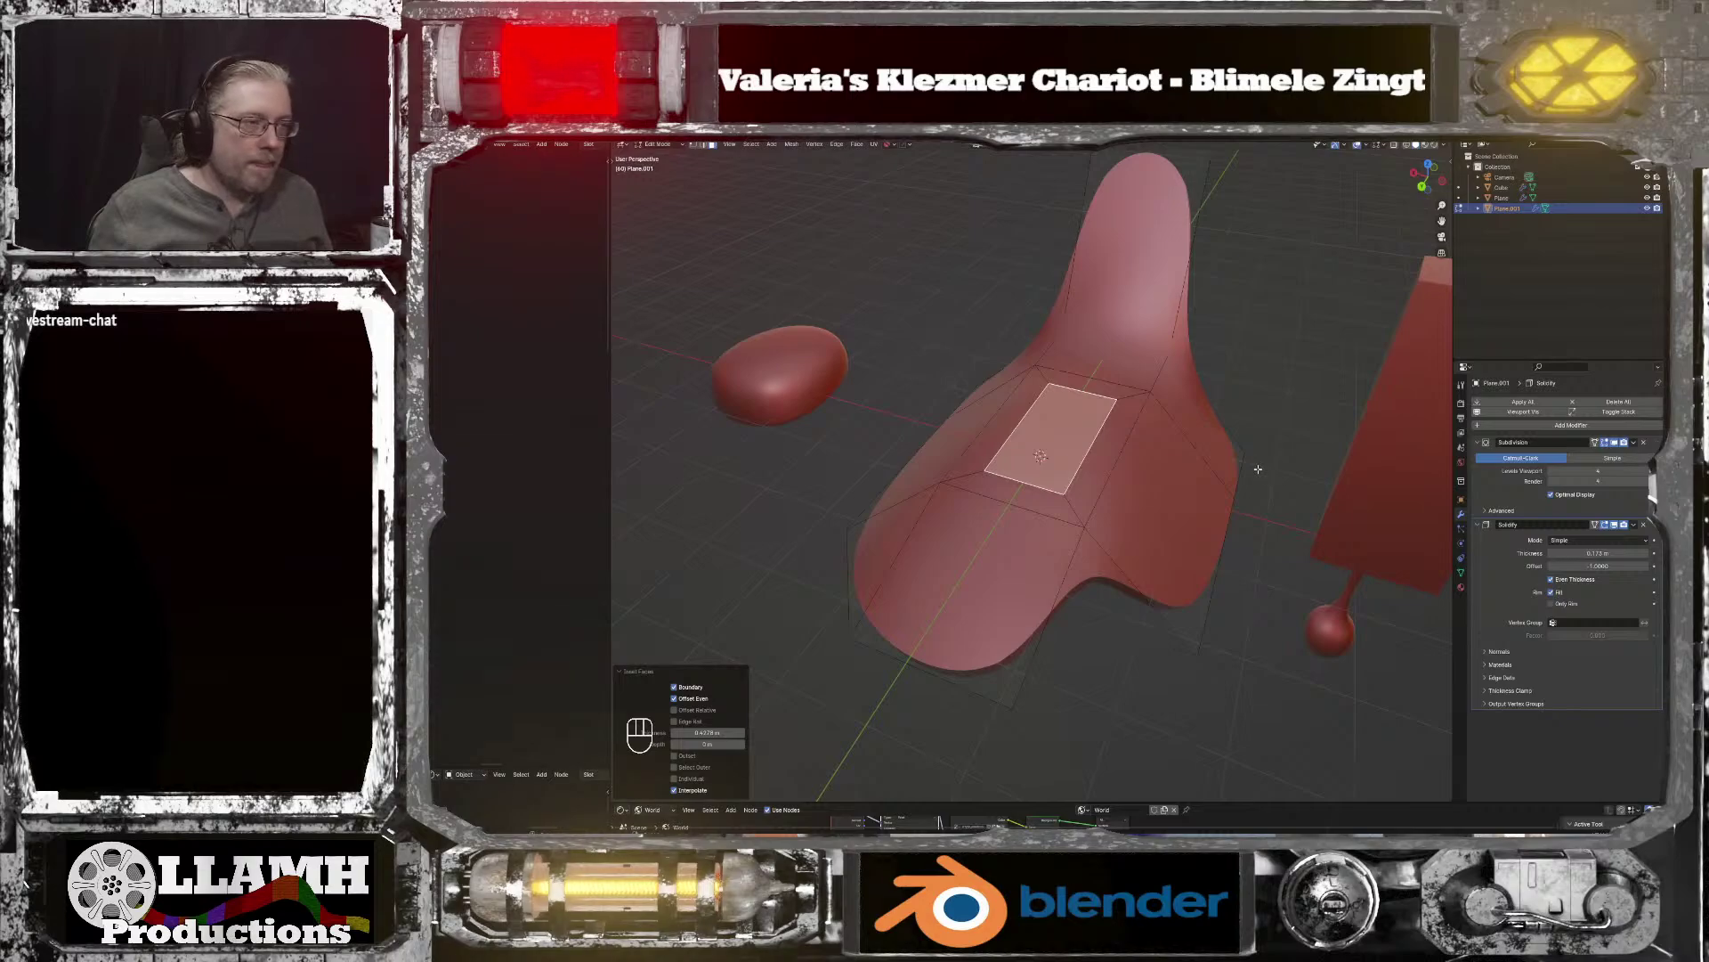
pyautogui.press('x')
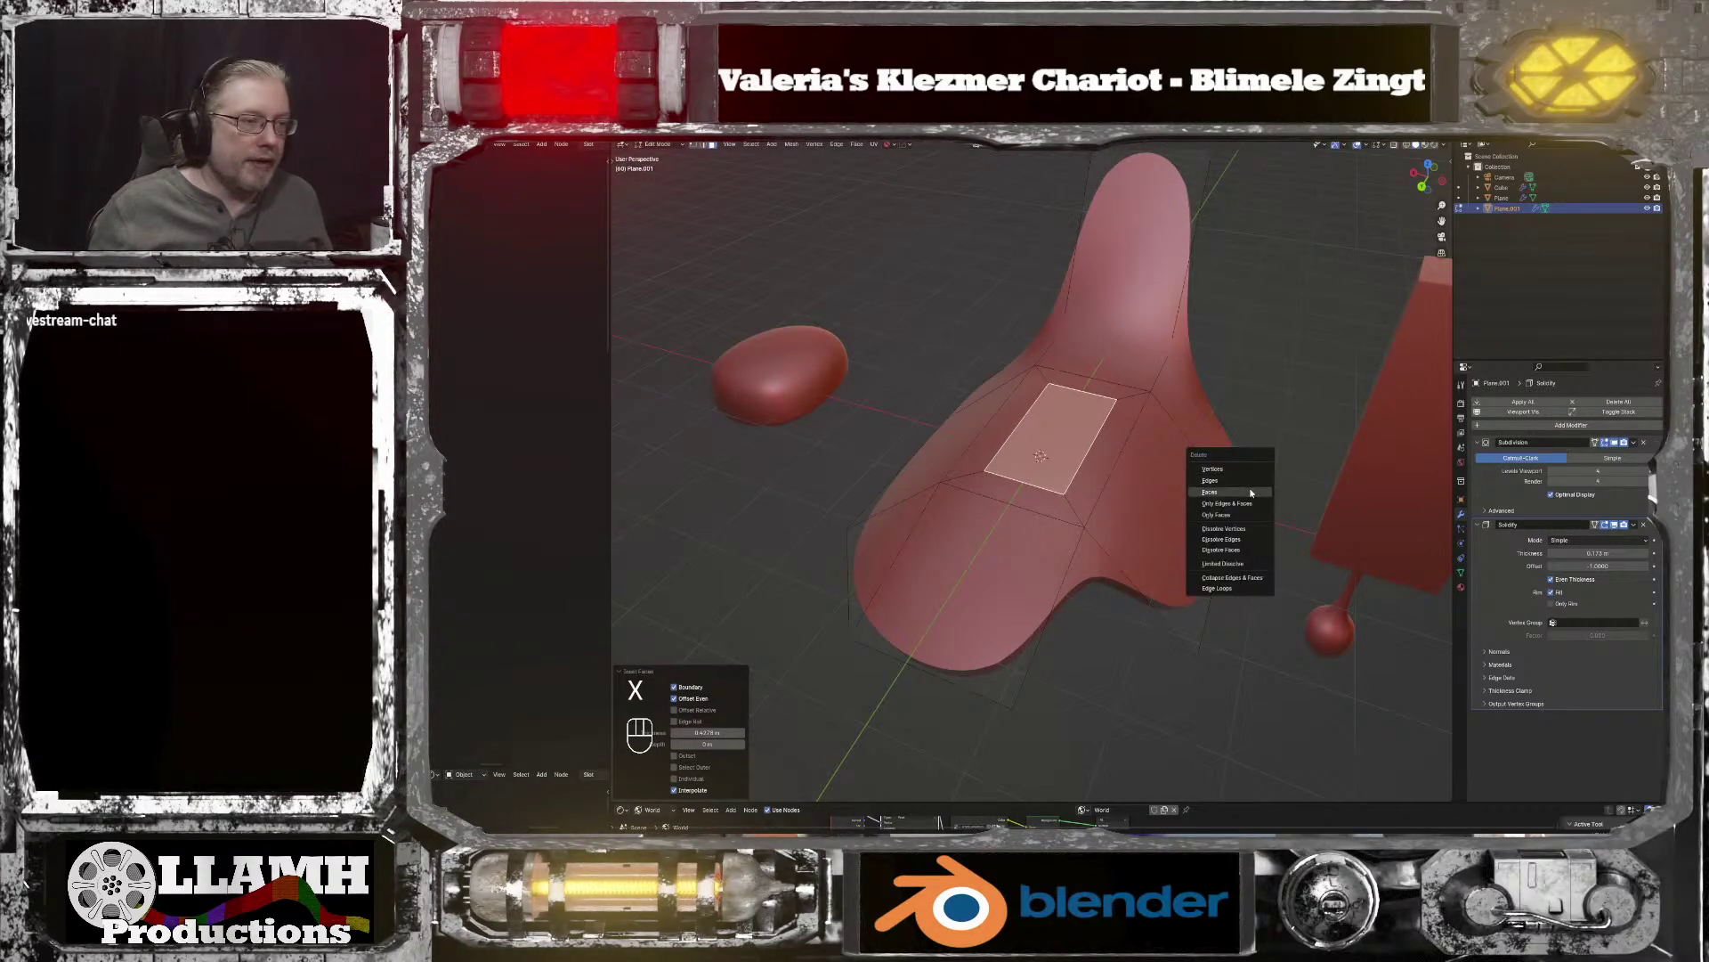
pyautogui.click(1198, 484)
pyautogui.scroll(3, 1196, 483)
pyautogui.moveTo(1192, 481); pyautogui.dragTo(806, 468, button='middle')
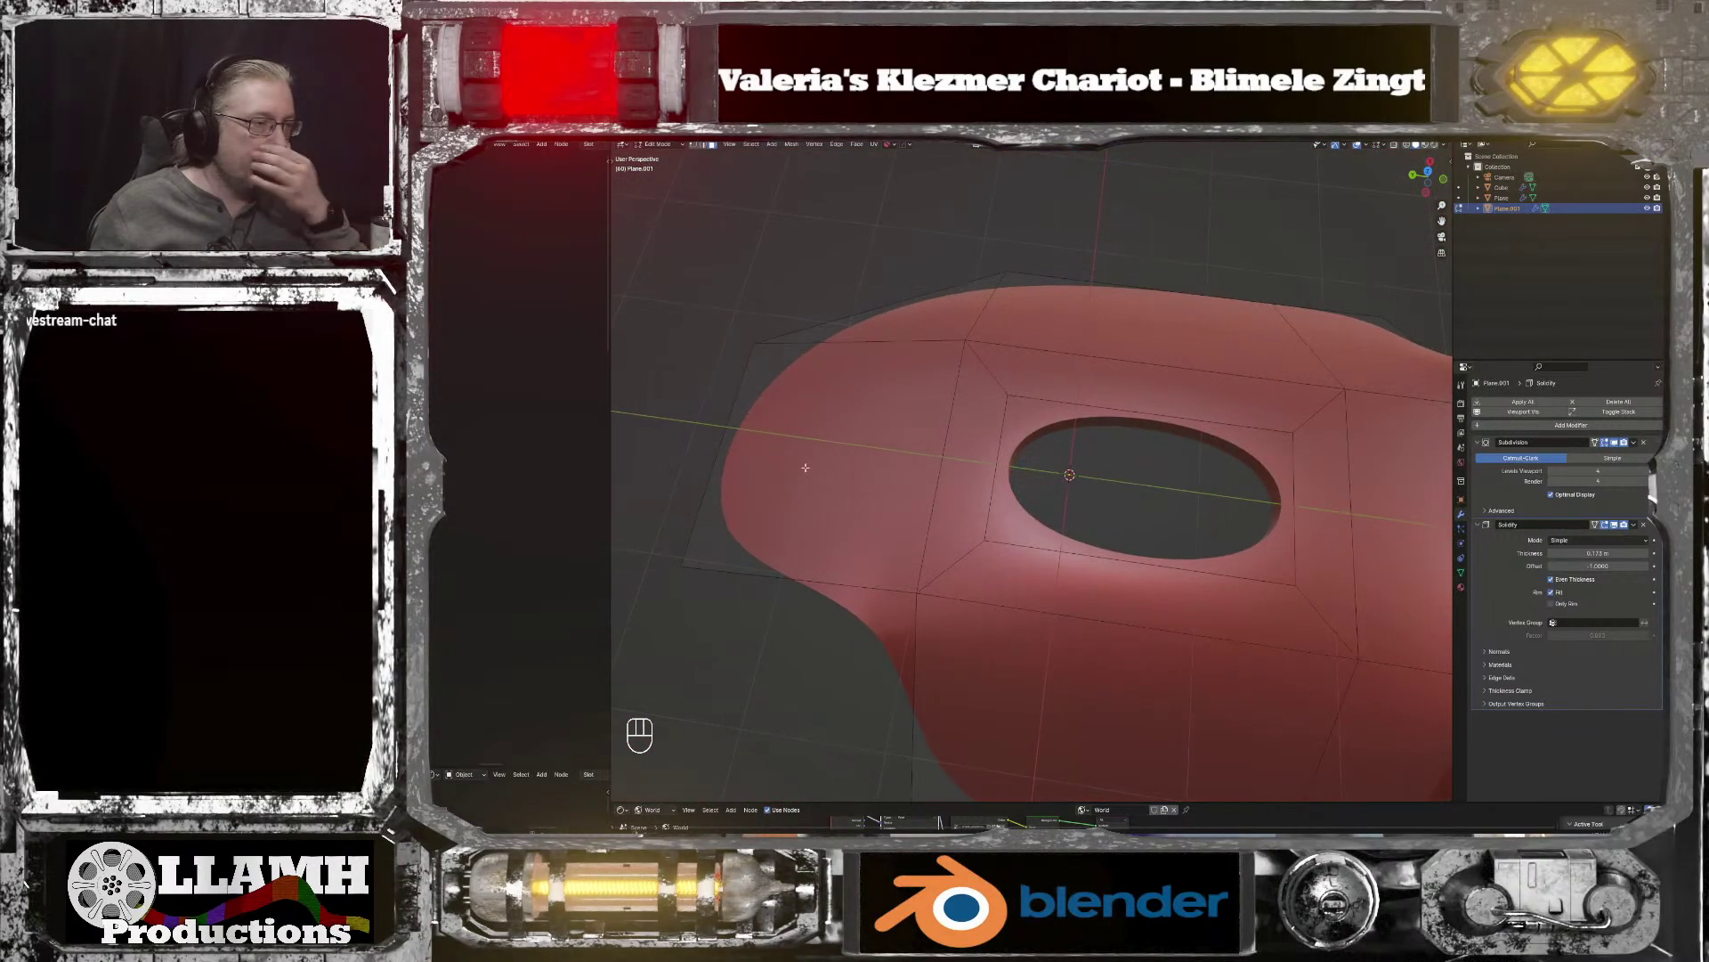
# Step: Move the two opposite end edges of the hole toward each other along Y to make the opening rounder
pyautogui.press('Tab')
pyautogui.click(992, 492)
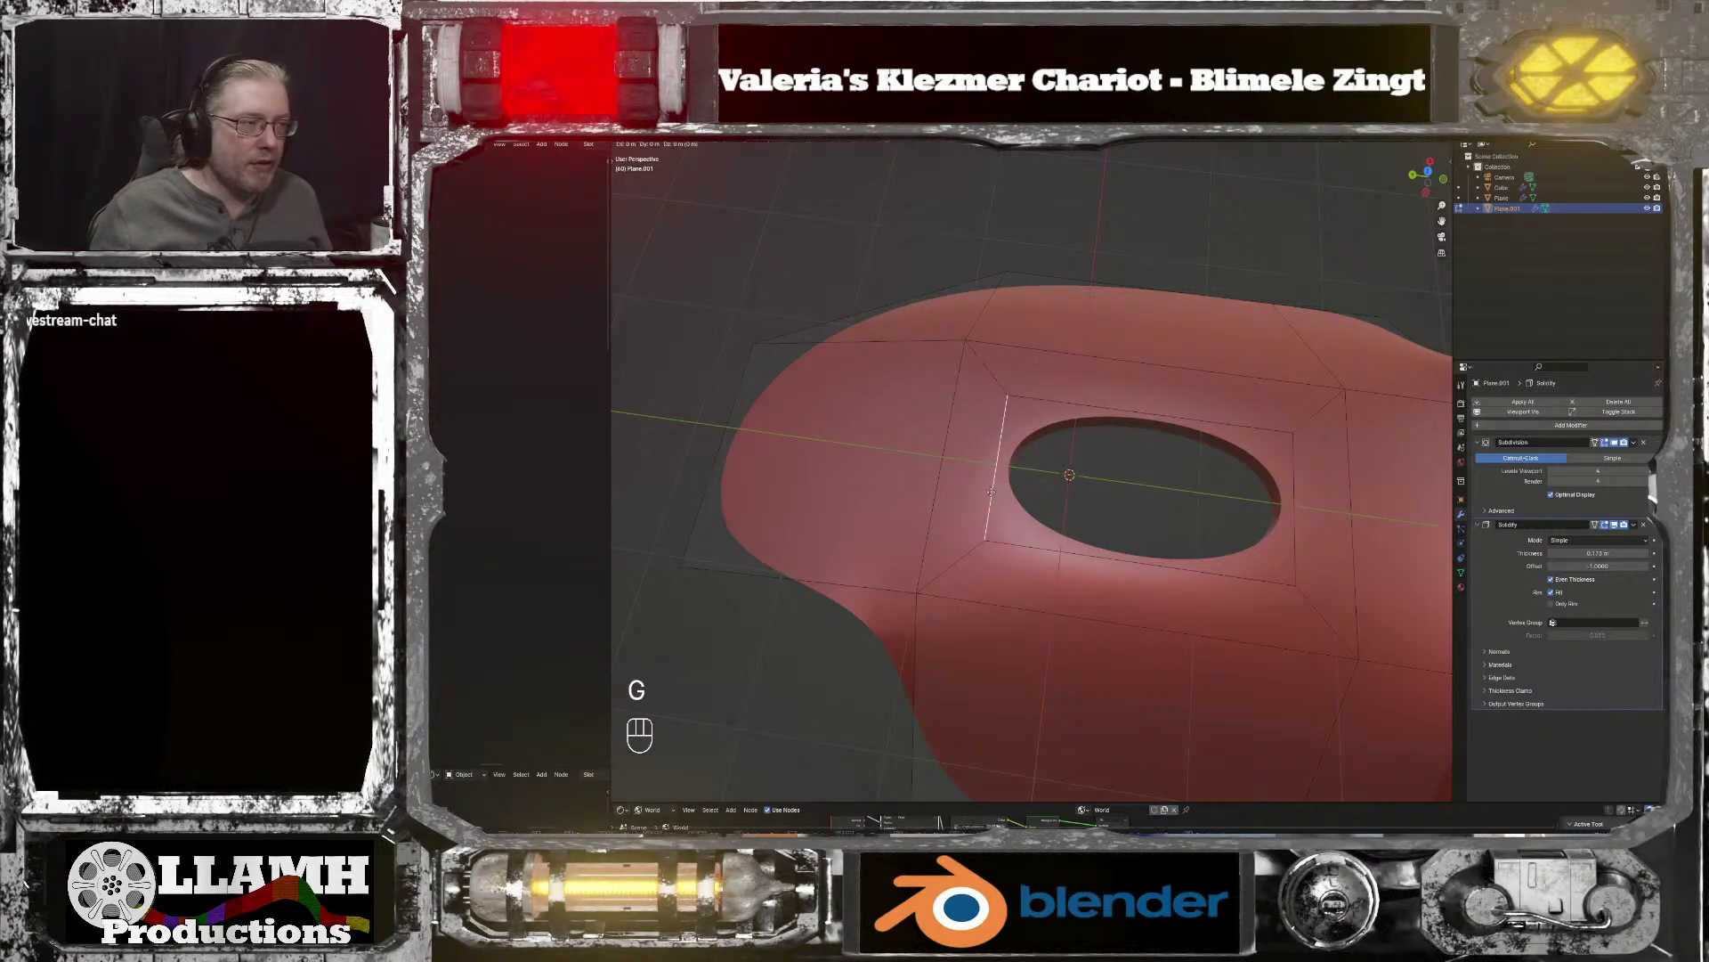
pyautogui.press('y')
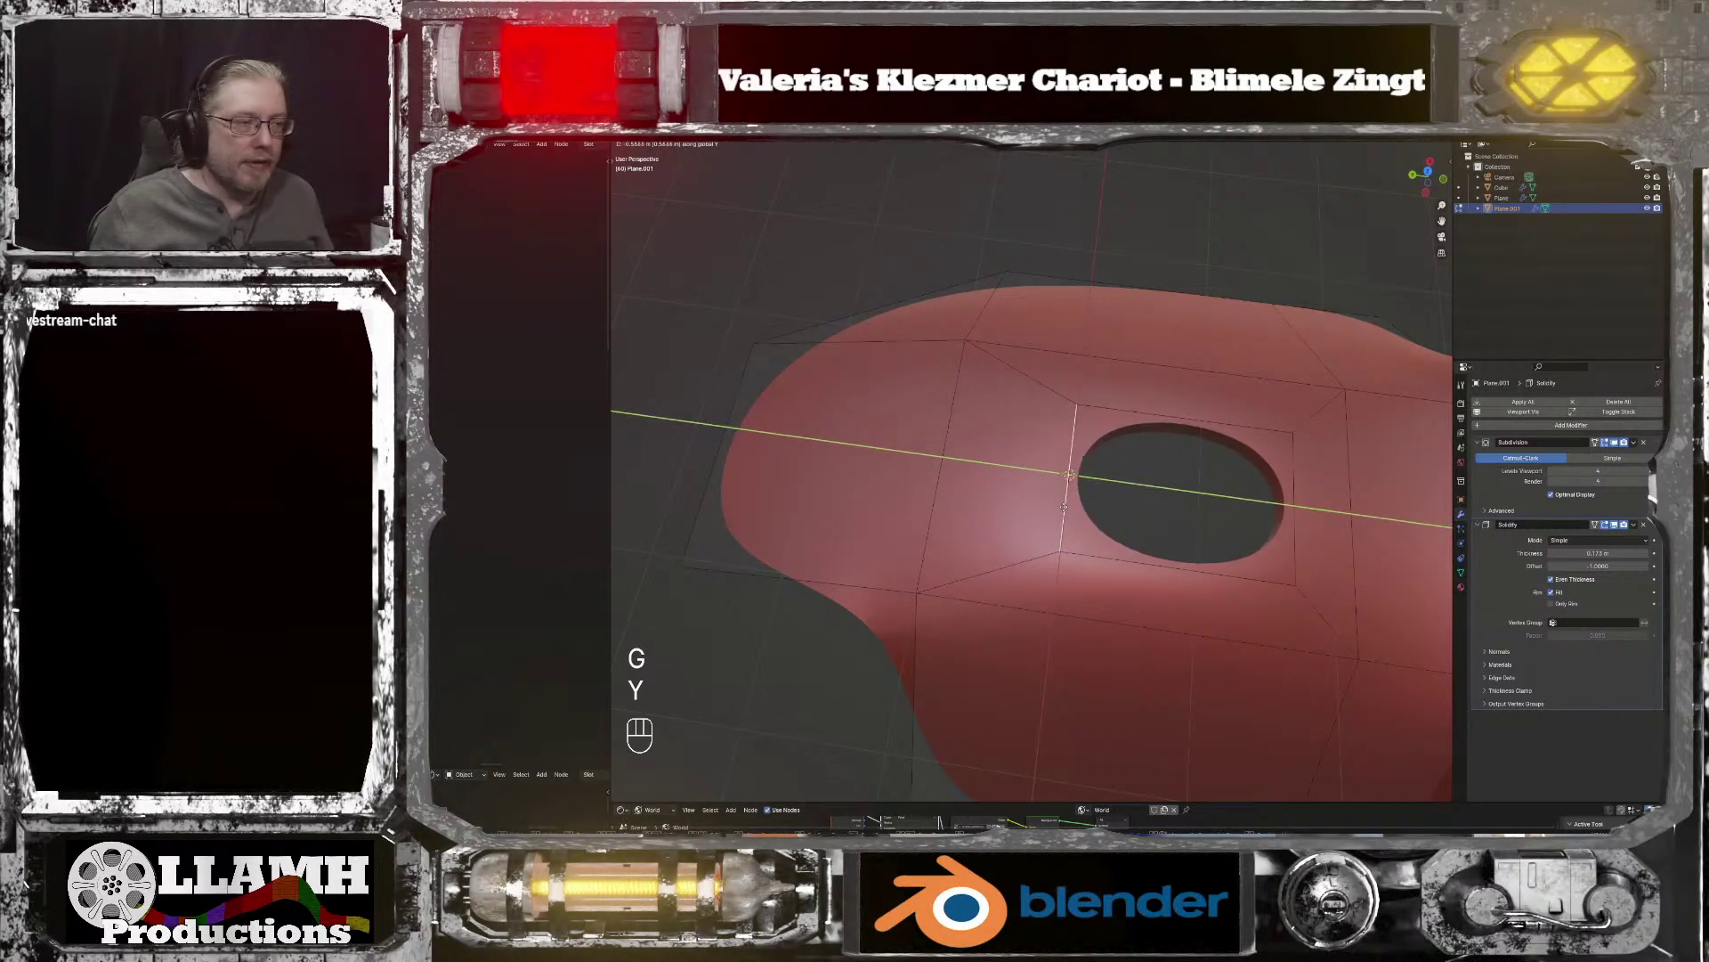
pyautogui.click(1065, 507)
pyautogui.press('g')
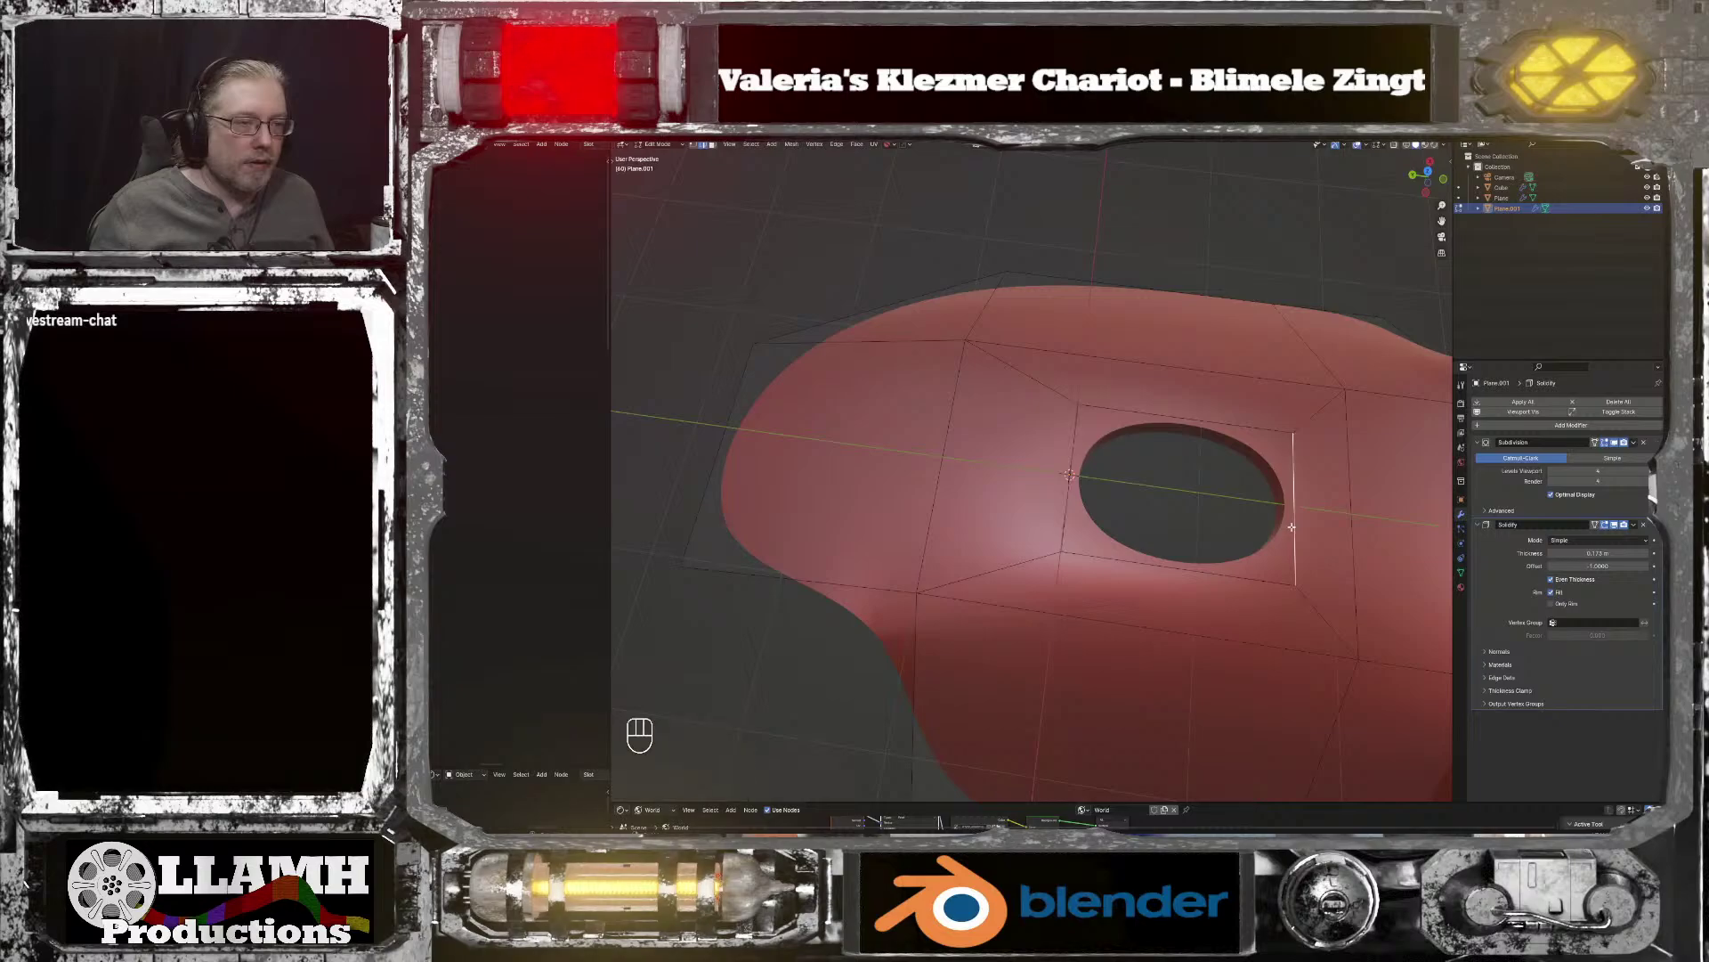
pyautogui.press('x')
pyautogui.press('y')
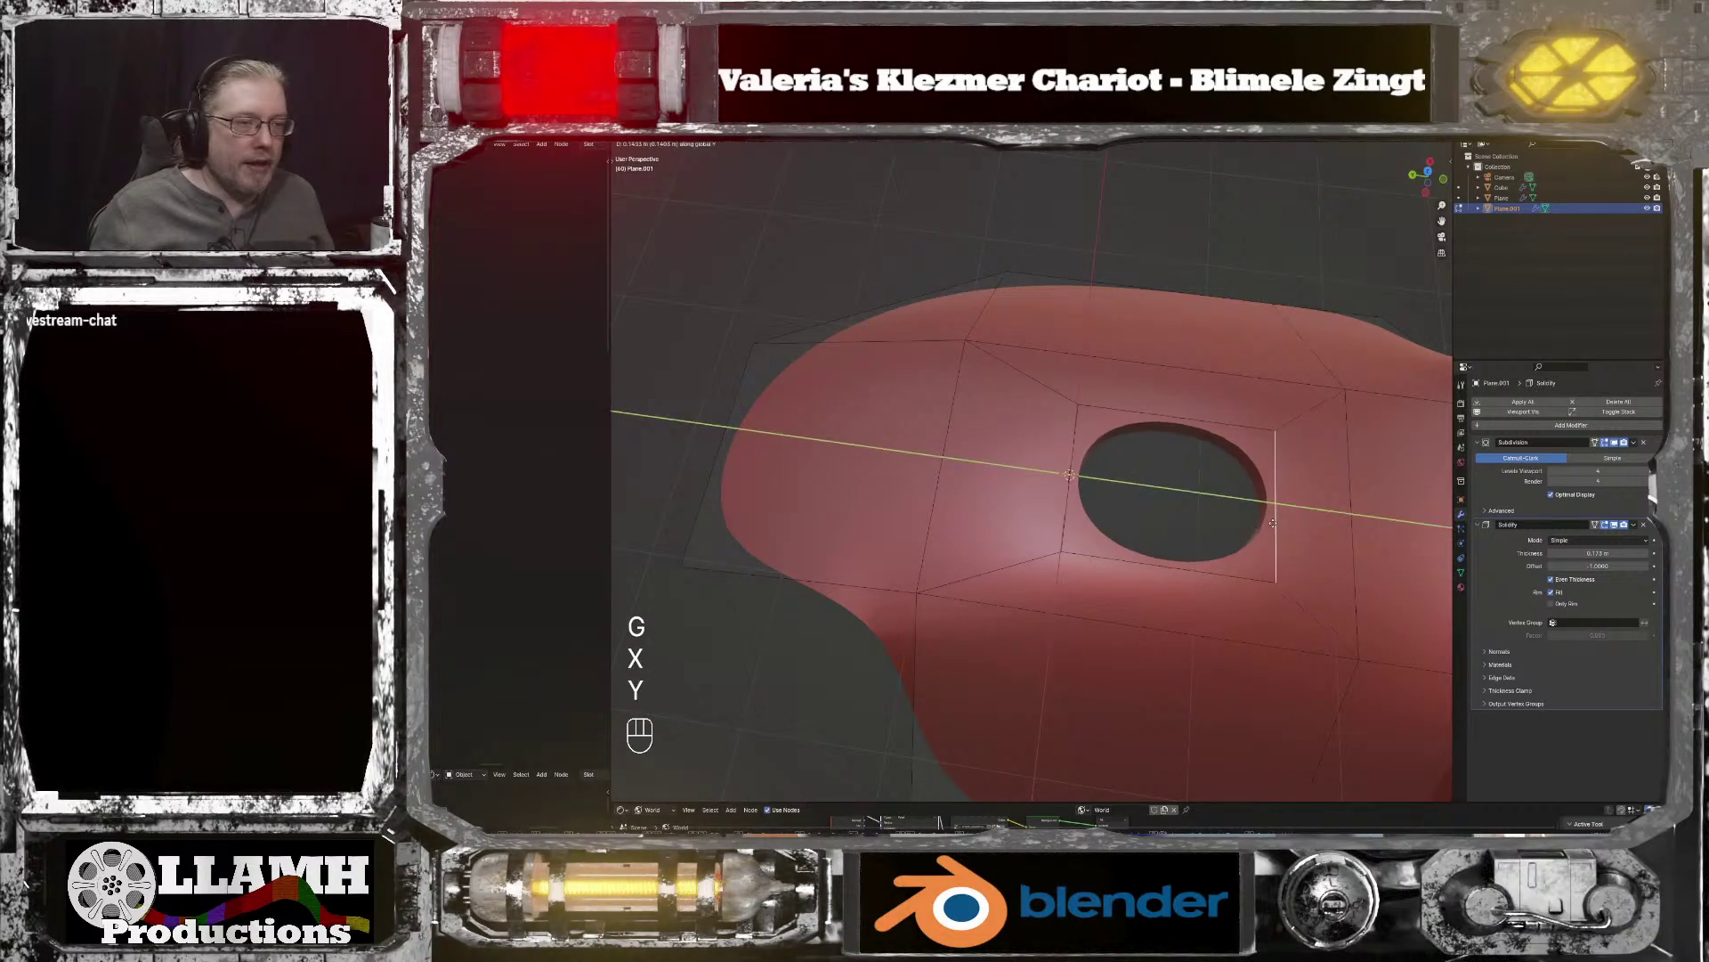
pyautogui.click(1229, 511)
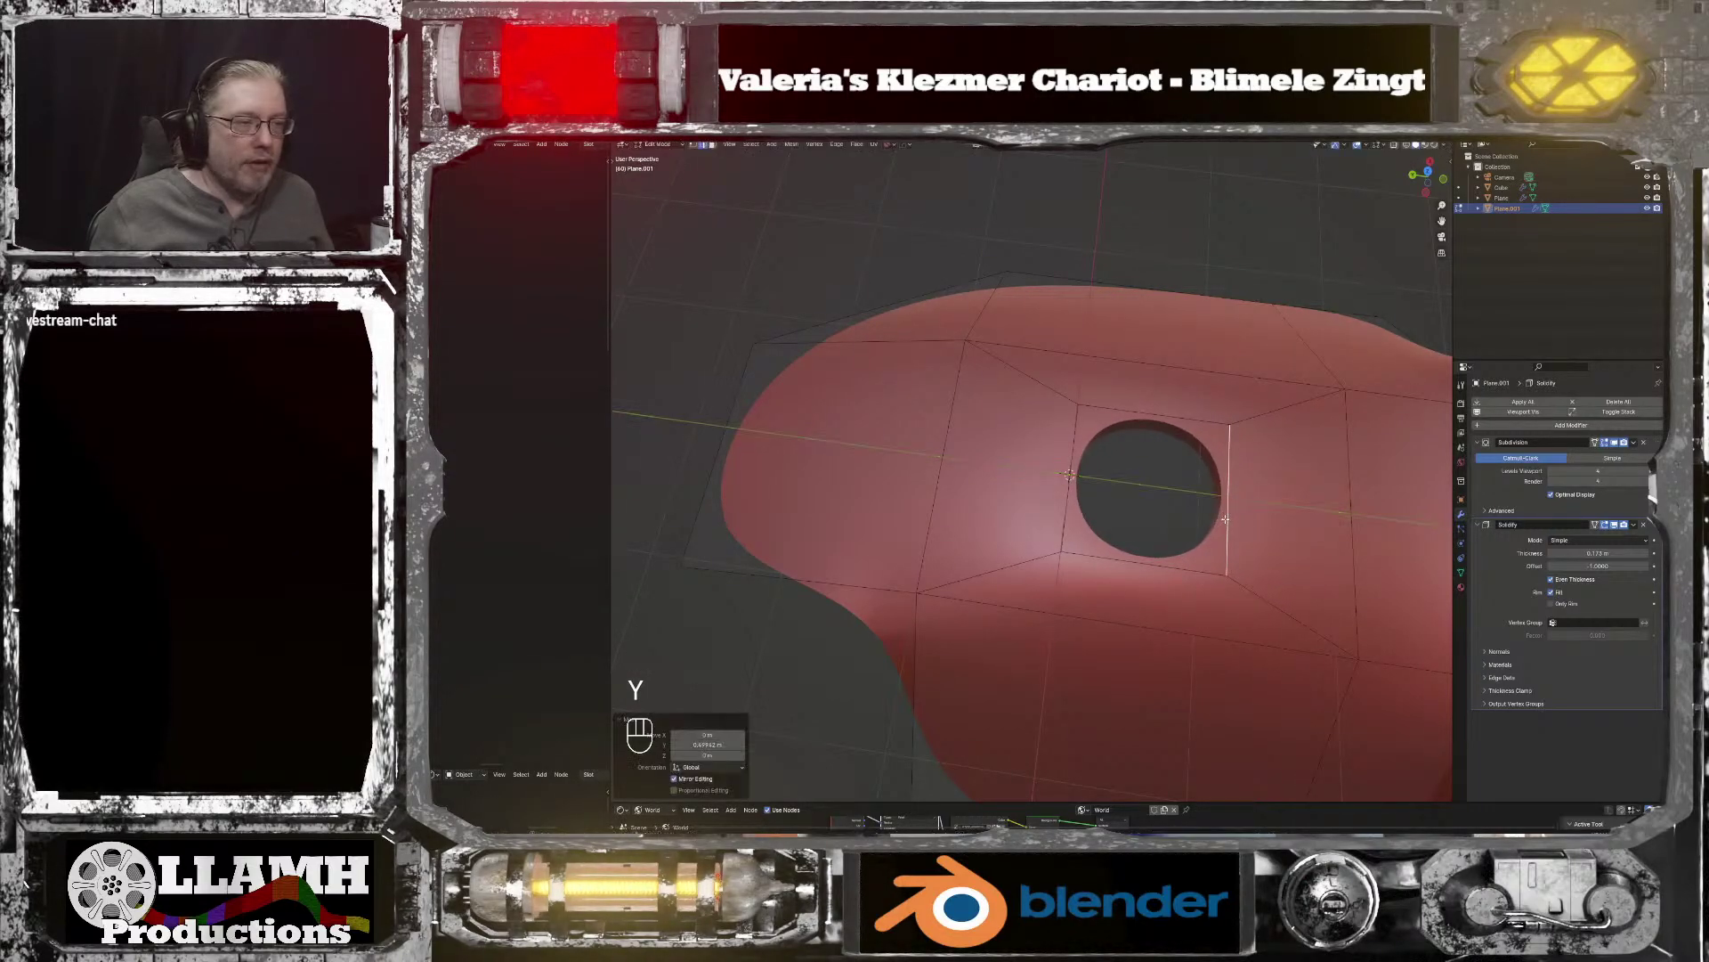
# Step: Select the whole edge loop around the hole and raise it along Z to form a protruding collar
pyautogui.moveTo(1228, 512); pyautogui.dragTo(1010, 447, button='middle')
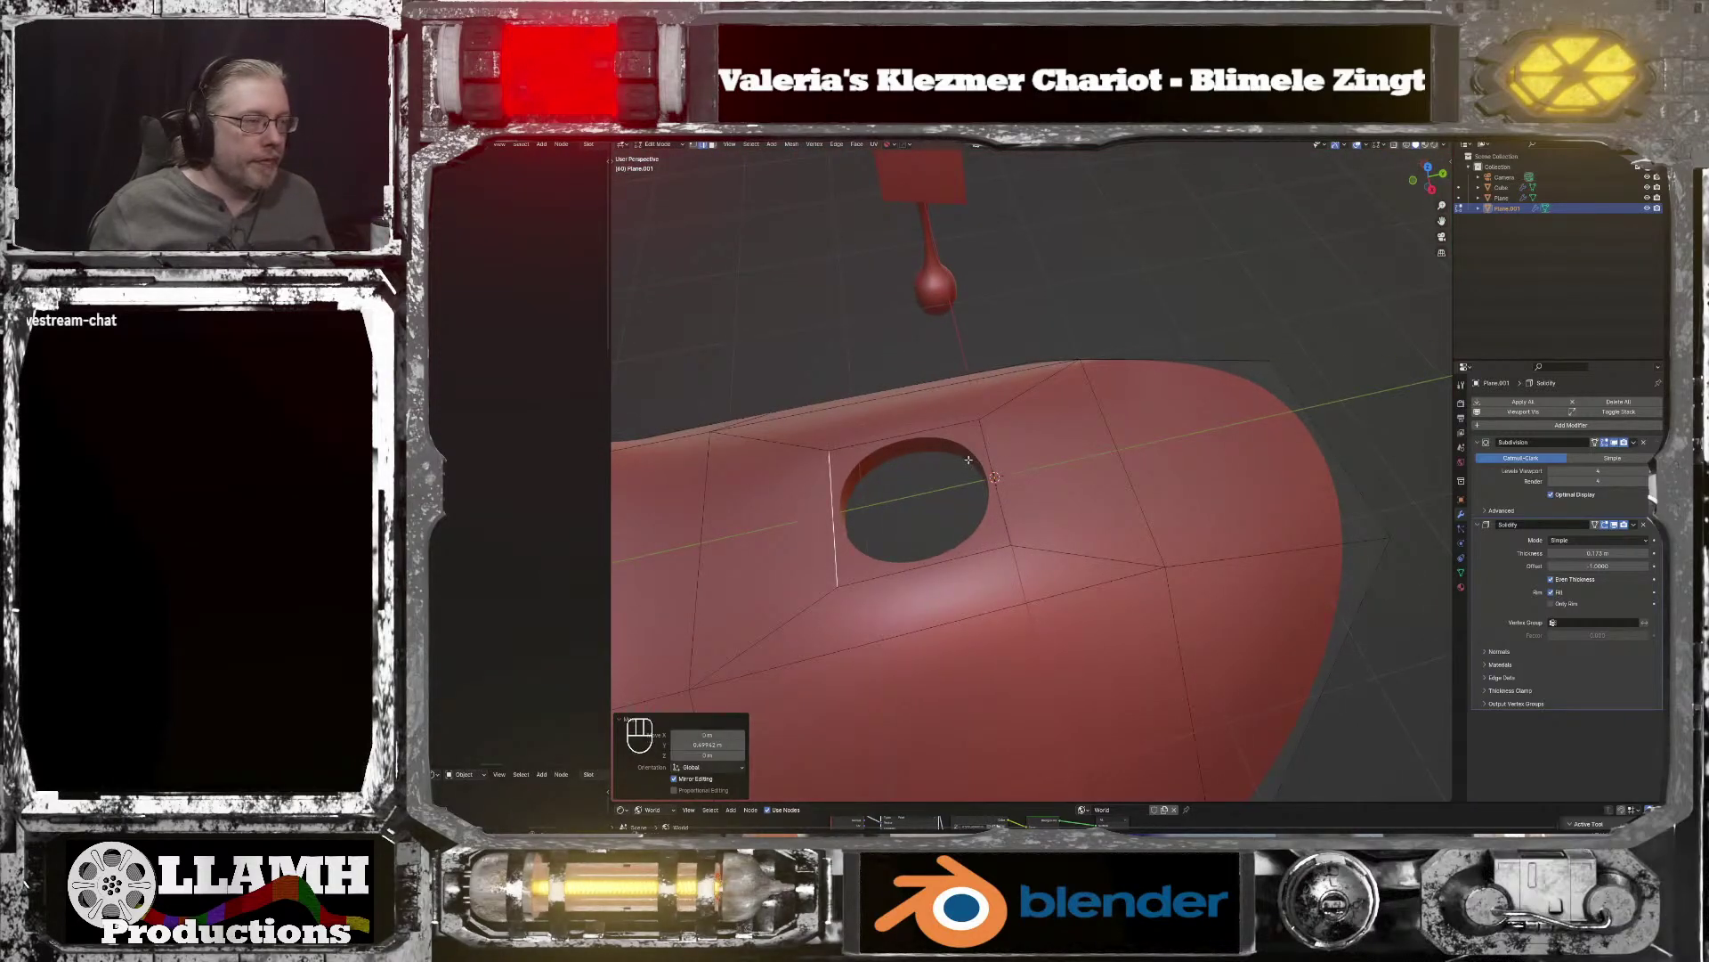
pyautogui.click(1026, 464)
pyautogui.press('Tab')
pyautogui.click(998, 535)
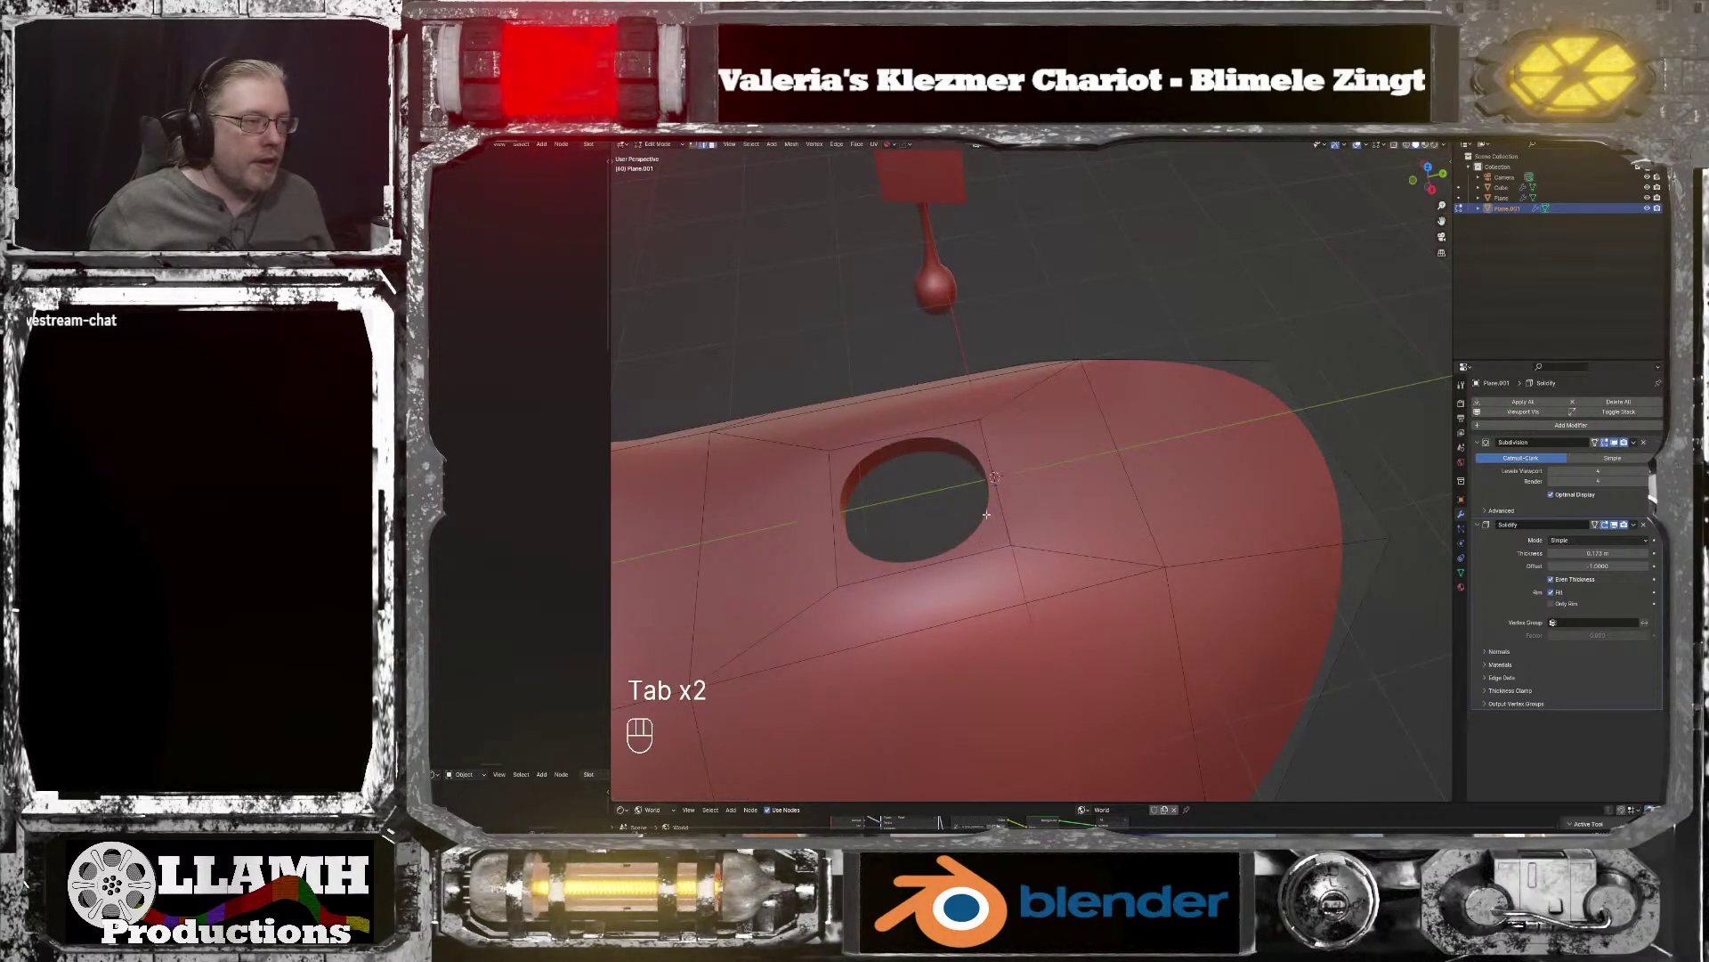
pyautogui.keyDown('alt'); pyautogui.click(921, 437); pyautogui.keyUp('alt')
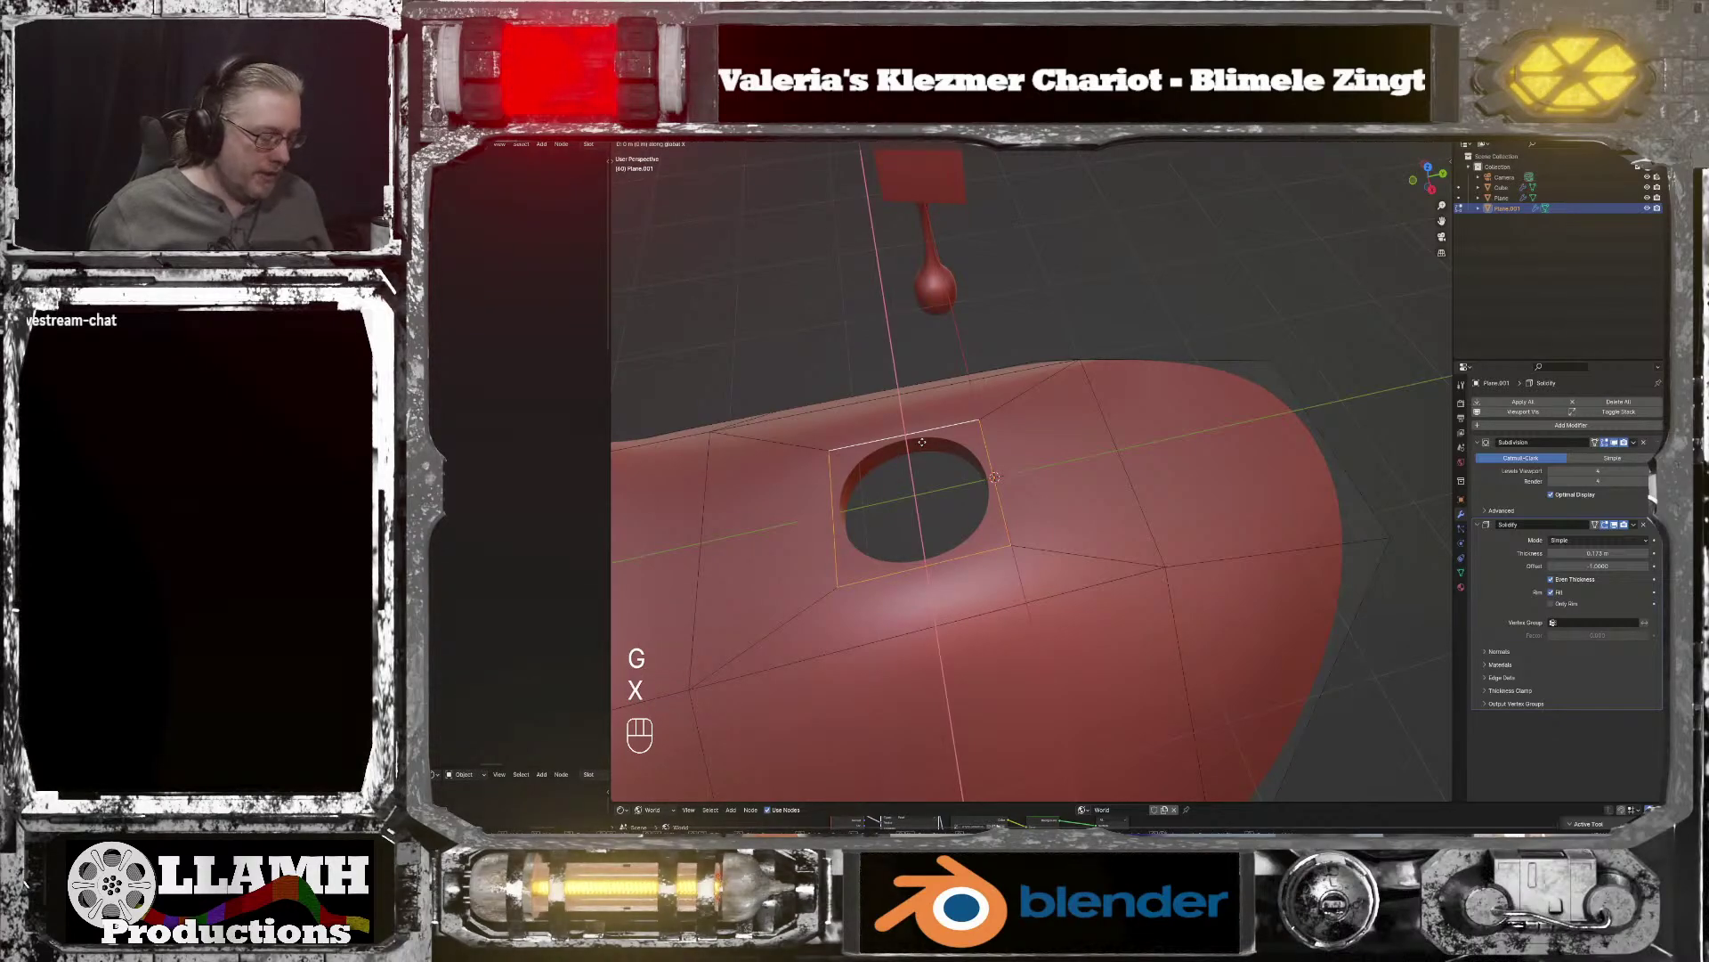
pyautogui.press('z')
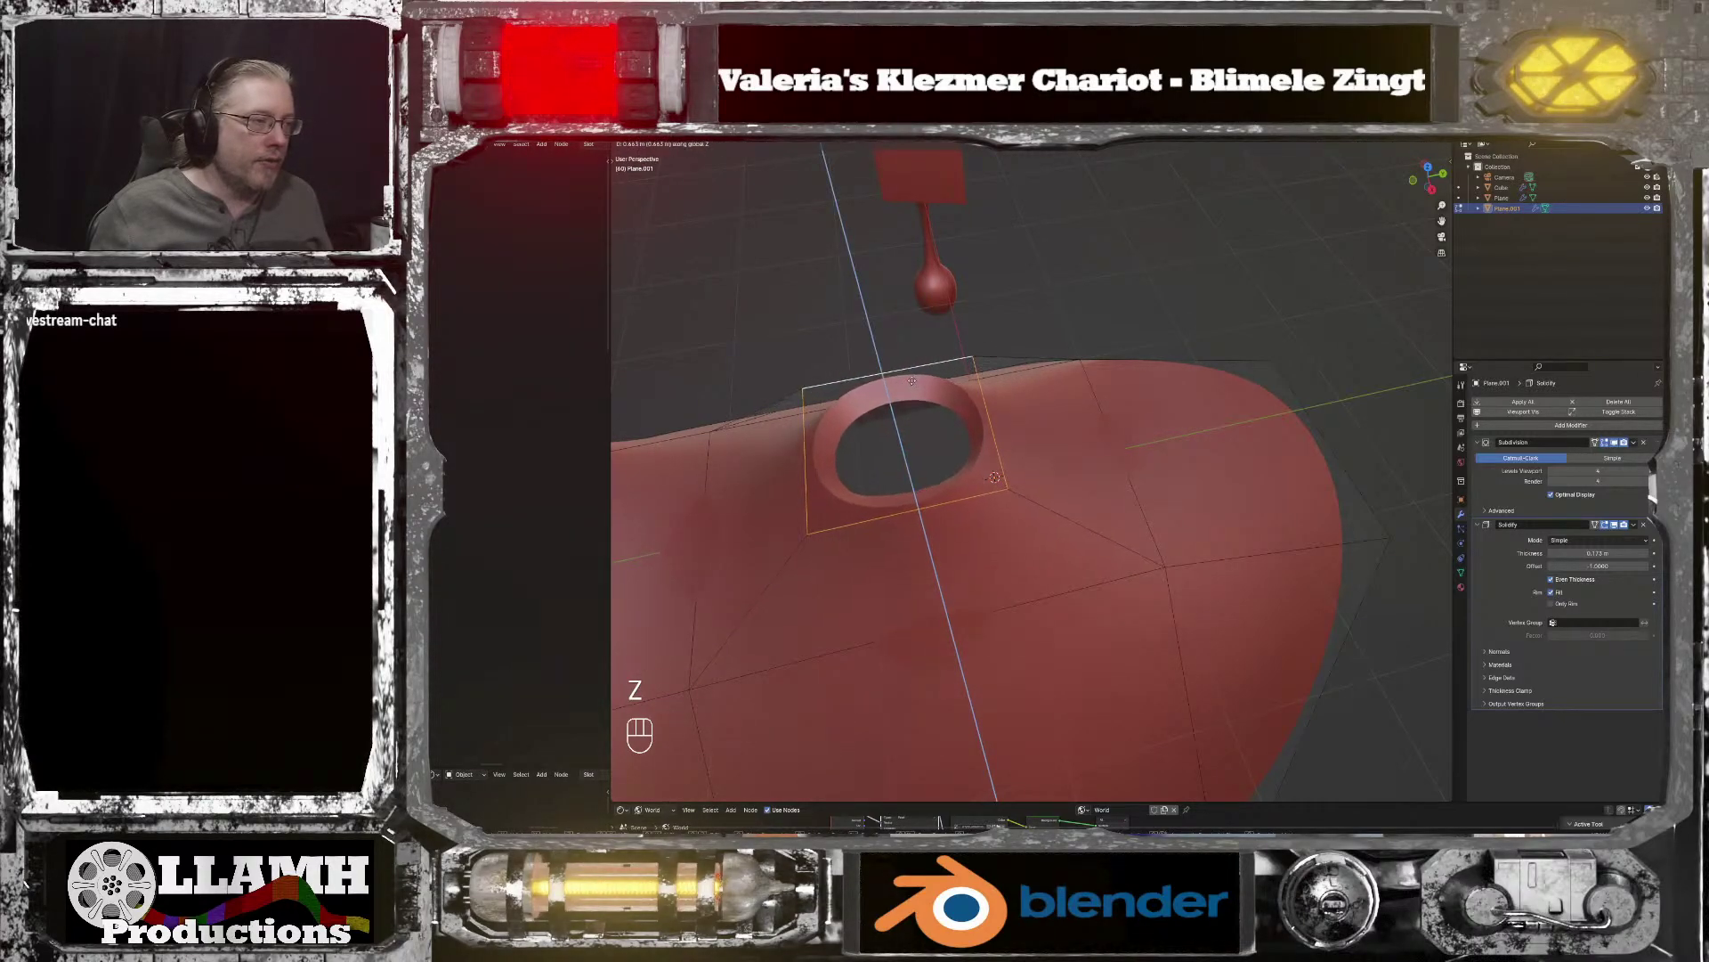
pyautogui.click(912, 381)
pyautogui.moveTo(912, 381); pyautogui.dragTo(739, 440, button='middle')
pyautogui.scroll(-4, 1060, 422)
pyautogui.scroll(5, 1355, 533)
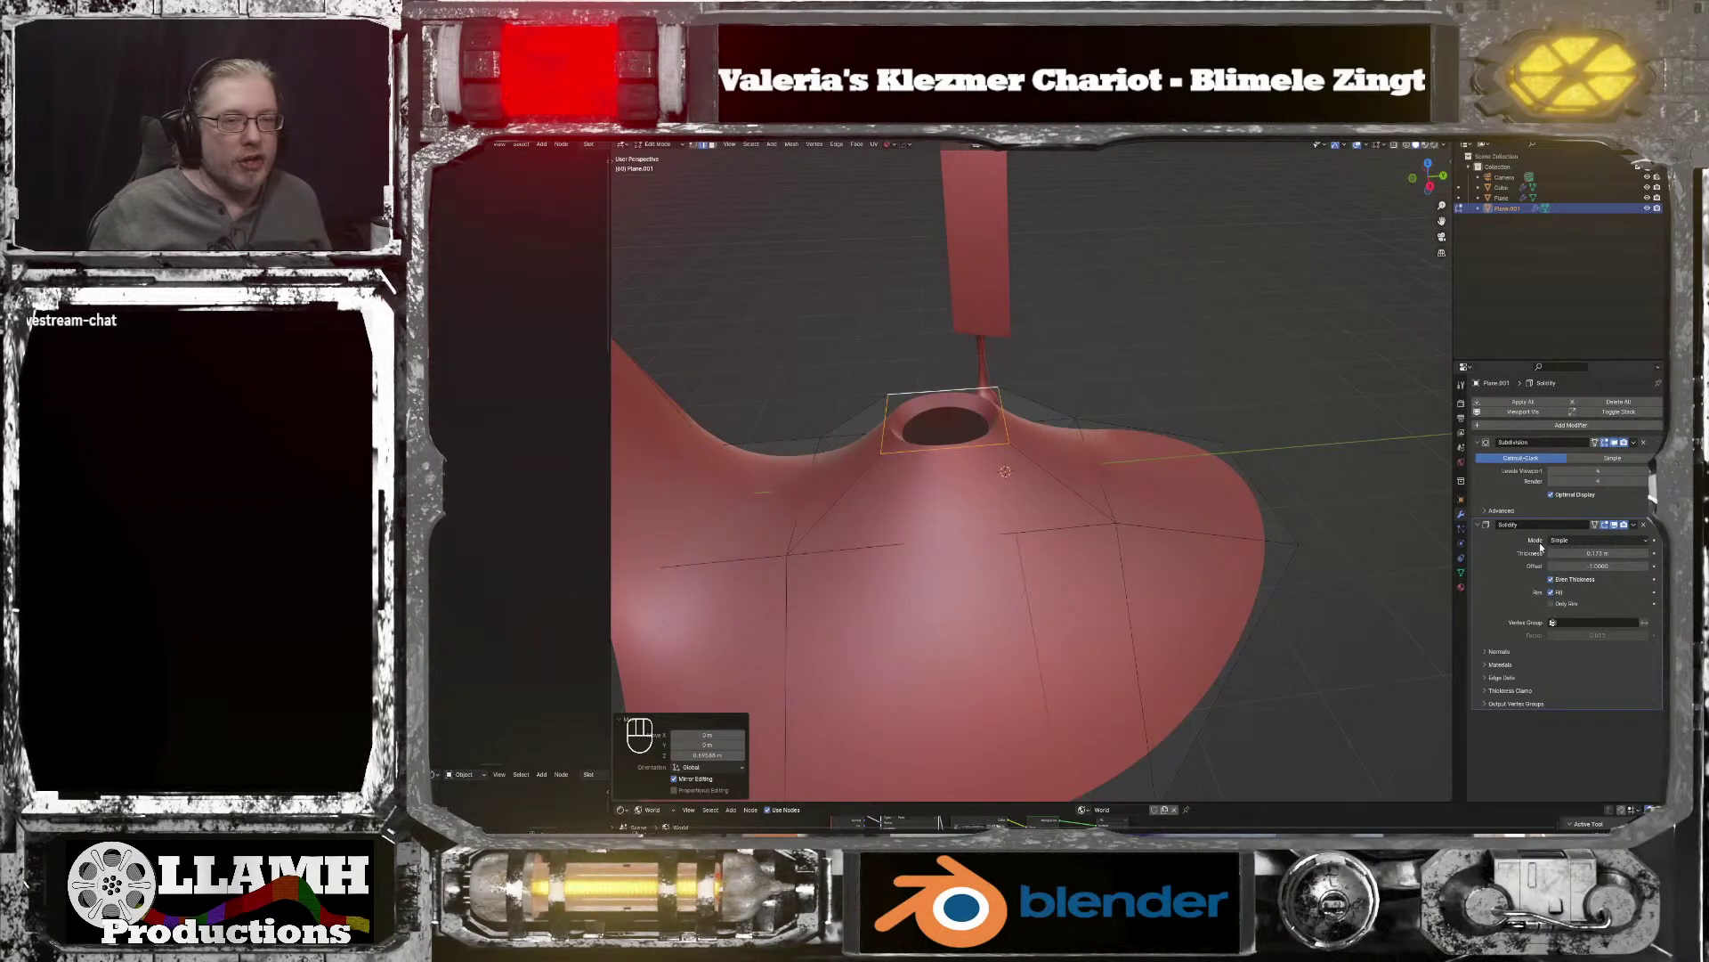
pyautogui.click(1571, 580)
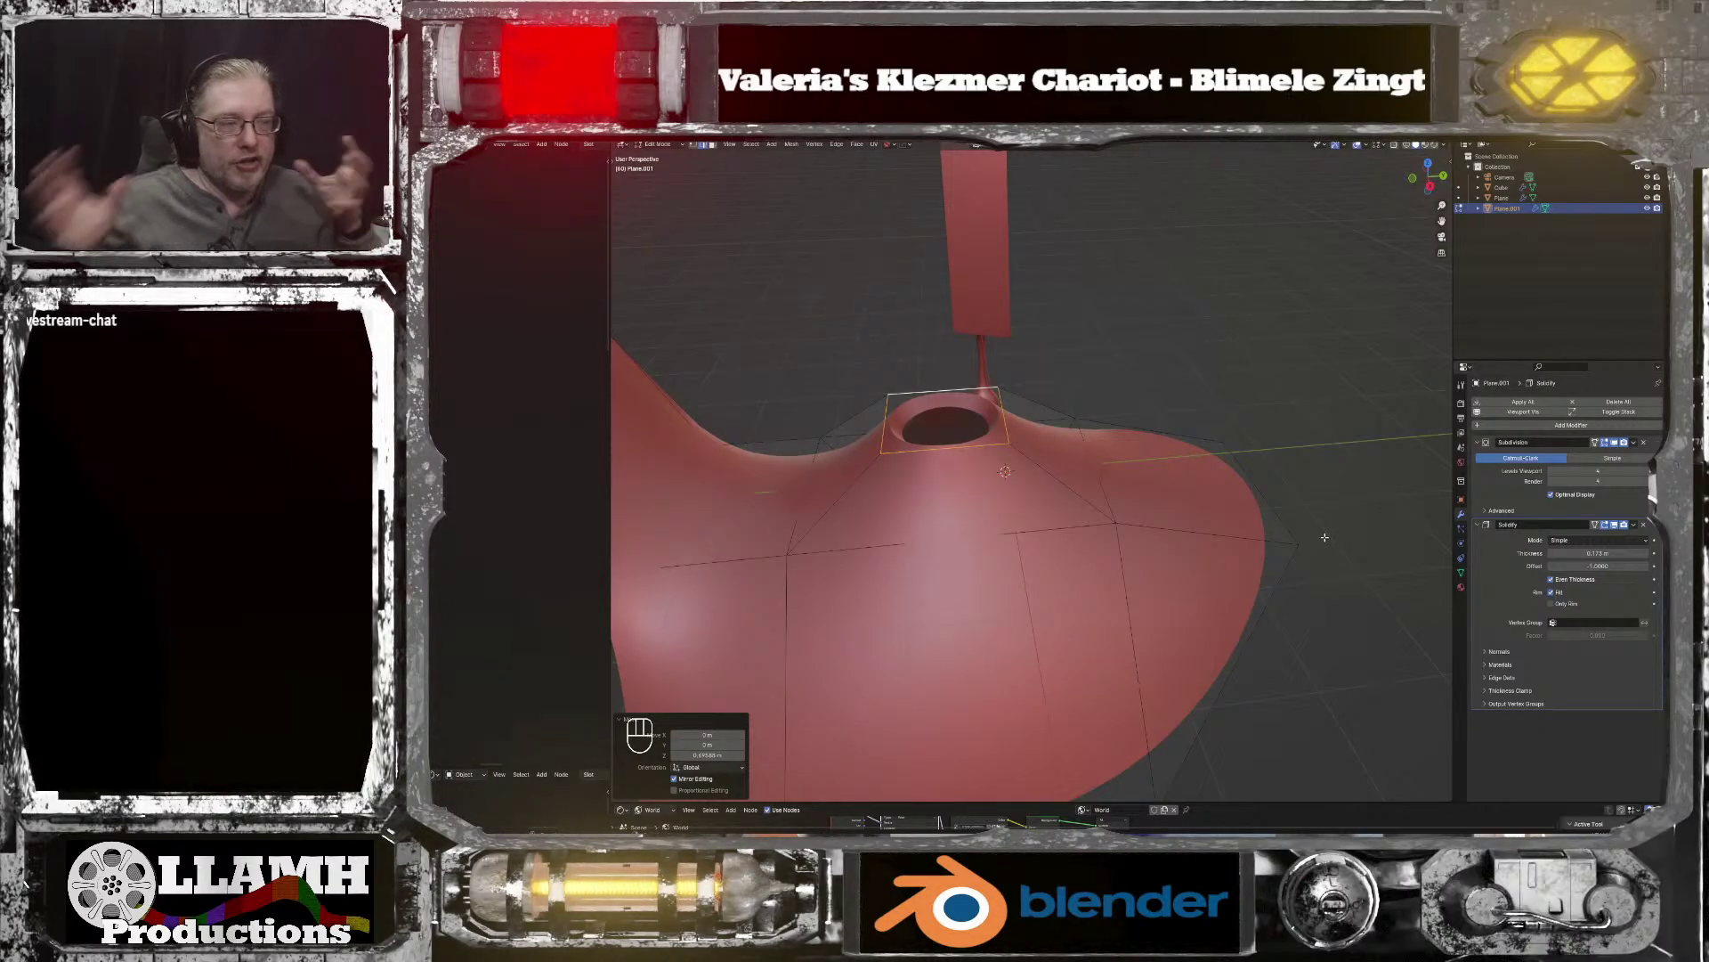
# Step: Try extruding the end edge opposite the raised back freely outward, and undo the extrusion
pyautogui.moveTo(1329, 537); pyautogui.dragTo(707, 528, button='middle')
pyautogui.moveTo(928, 664); pyautogui.dragTo(1192, 685, button='middle')
pyautogui.click(1251, 631)
pyautogui.scroll(-2, 1262, 680)
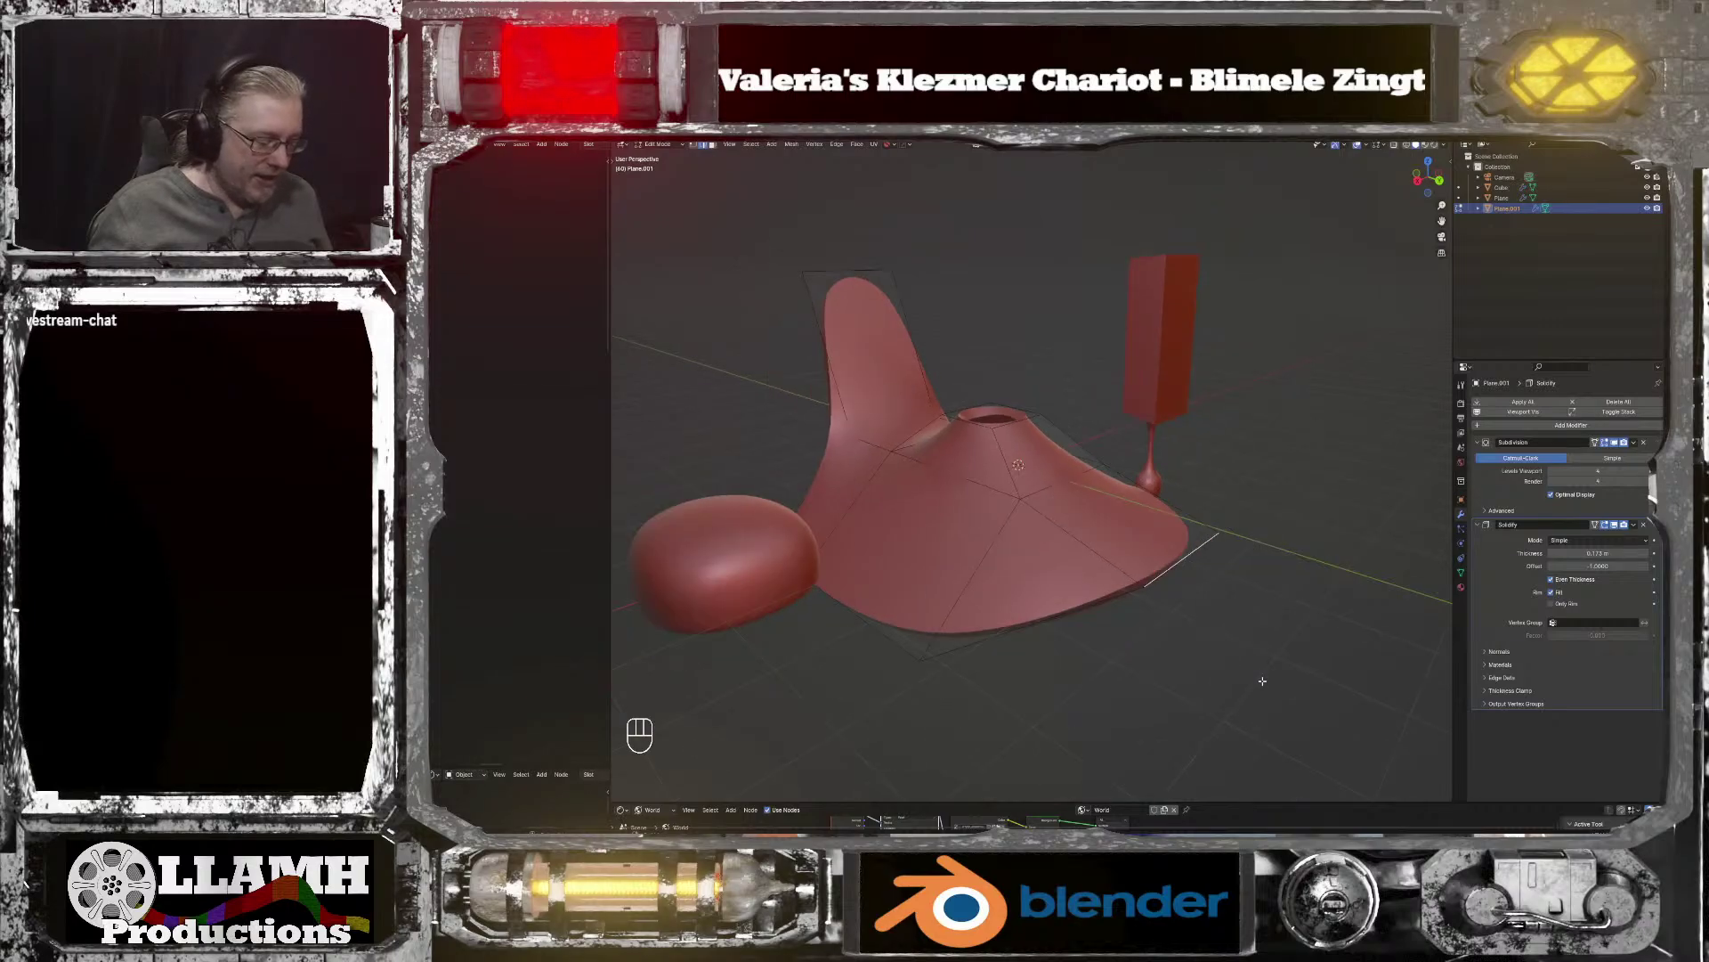
pyautogui.press('e')
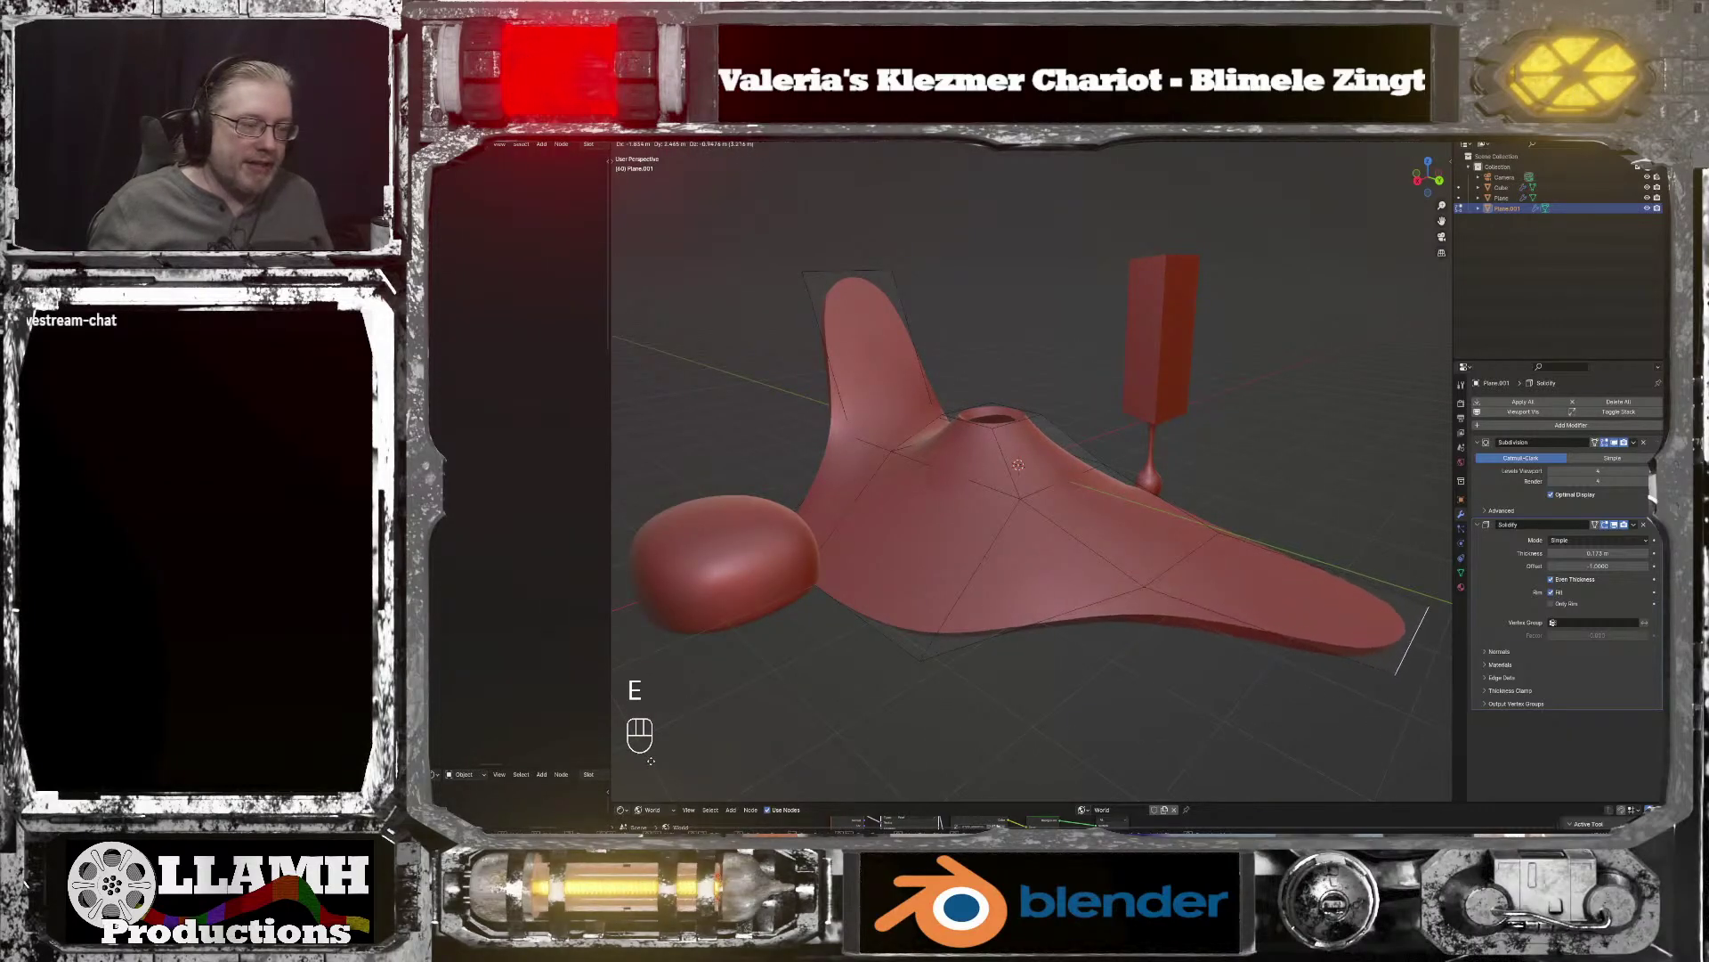
pyautogui.click(1447, 683)
pyautogui.moveTo(1036, 712); pyautogui.dragTo(953, 726, button='middle')
pyautogui.hotkey('ctrl', 'z')
# Step: Extrude the end edge opposite the raised back outward along Y to form a long flap
pyautogui.press('e')
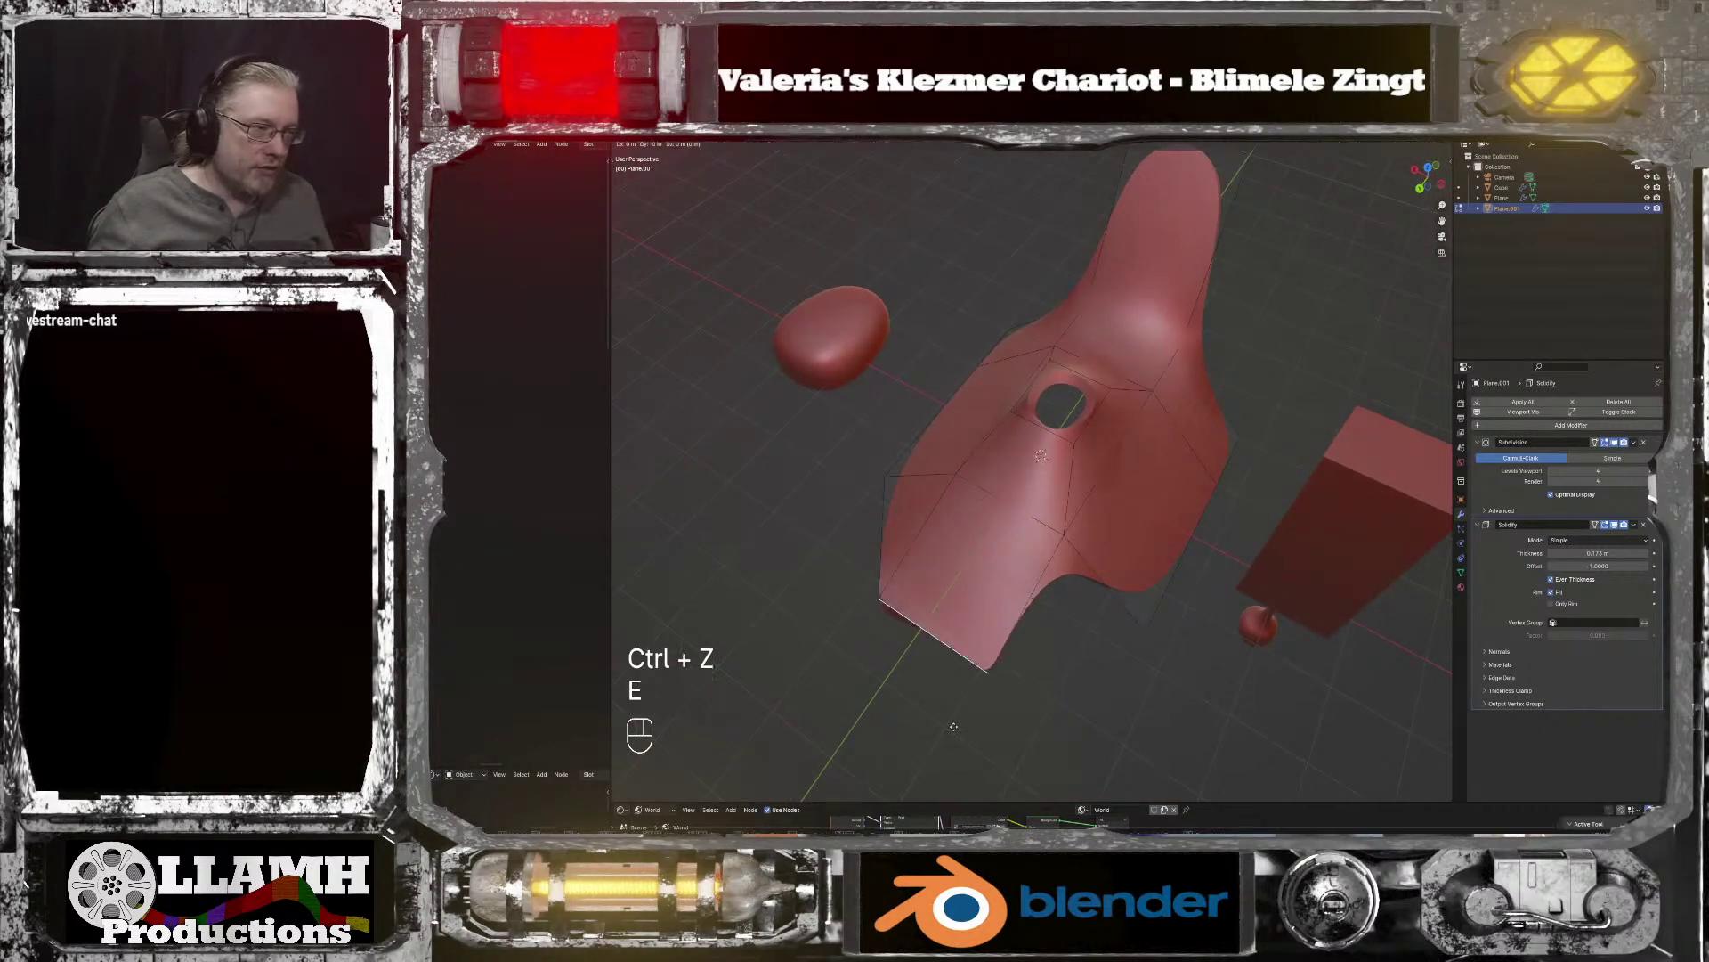
pyautogui.press('y')
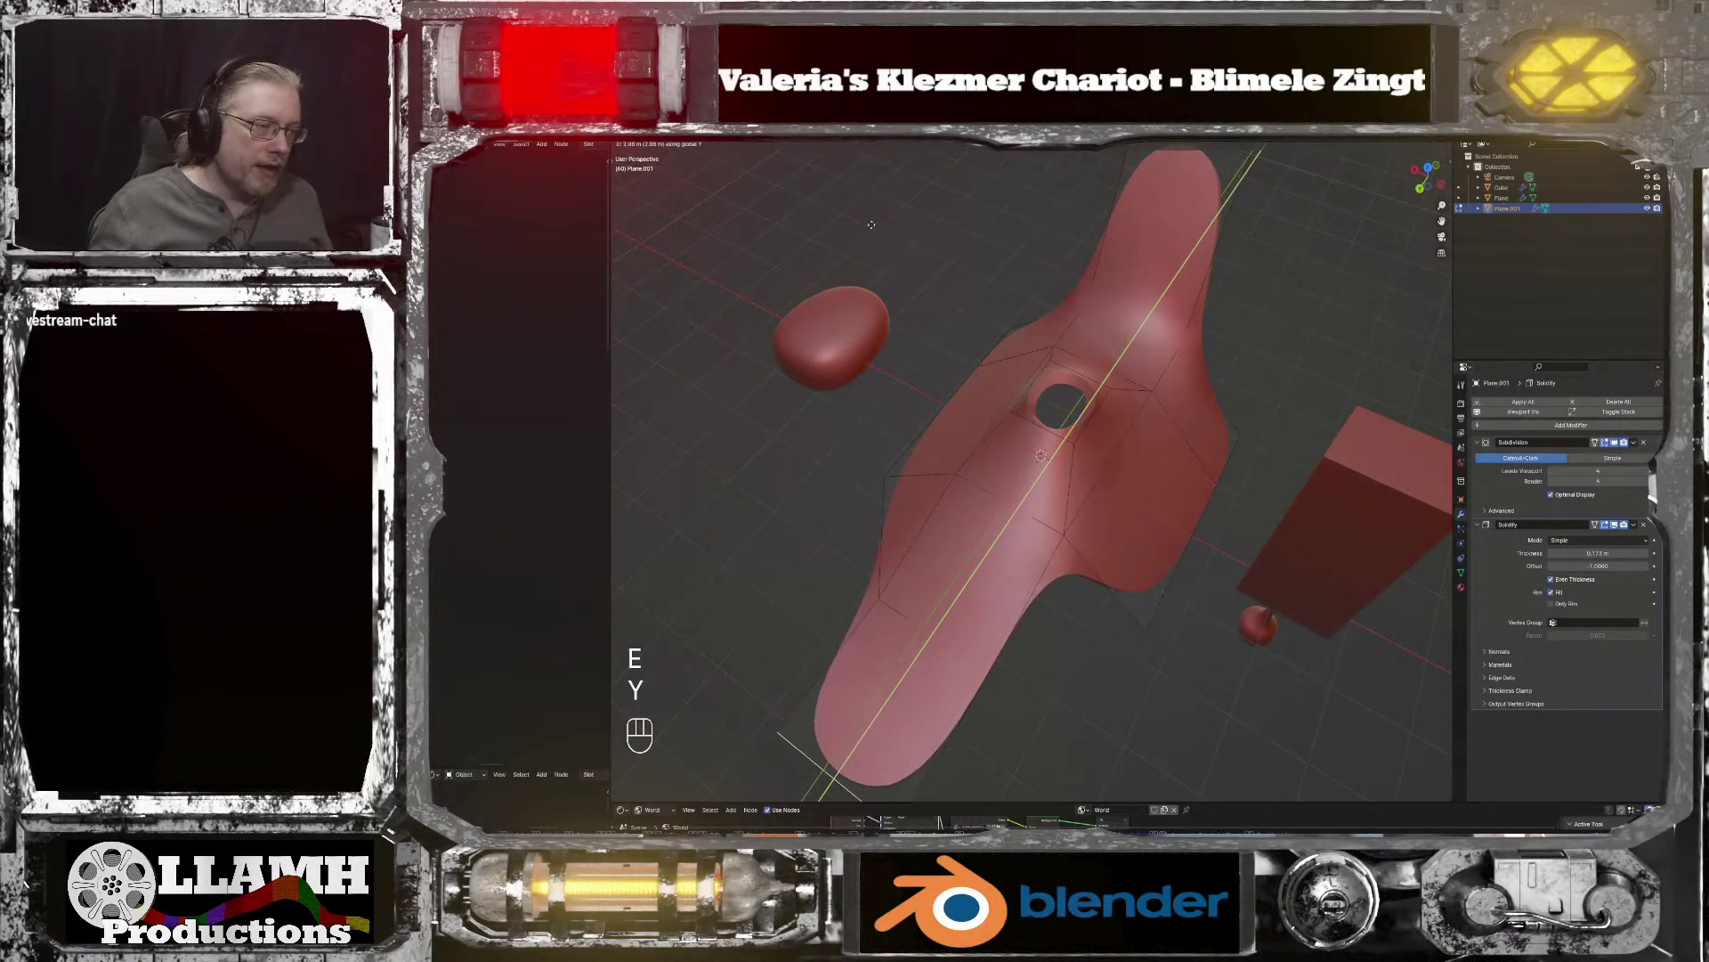
pyautogui.click(844, 291)
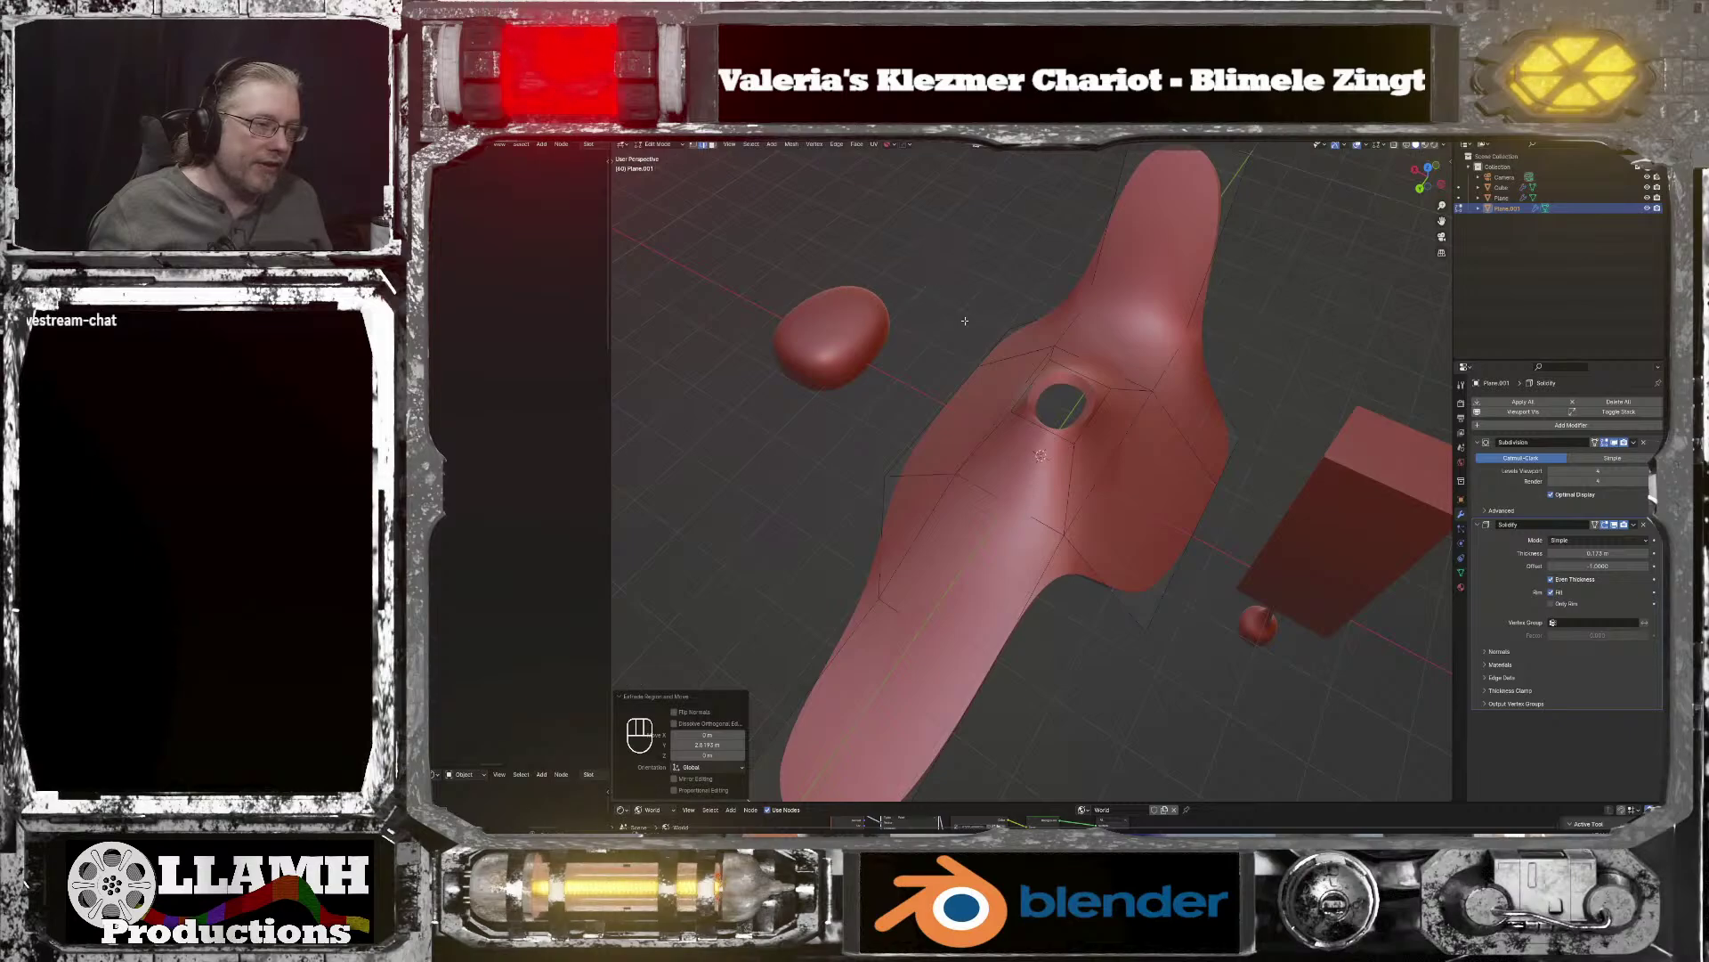
pyautogui.moveTo(965, 320); pyautogui.dragTo(1098, 317, button='middle')
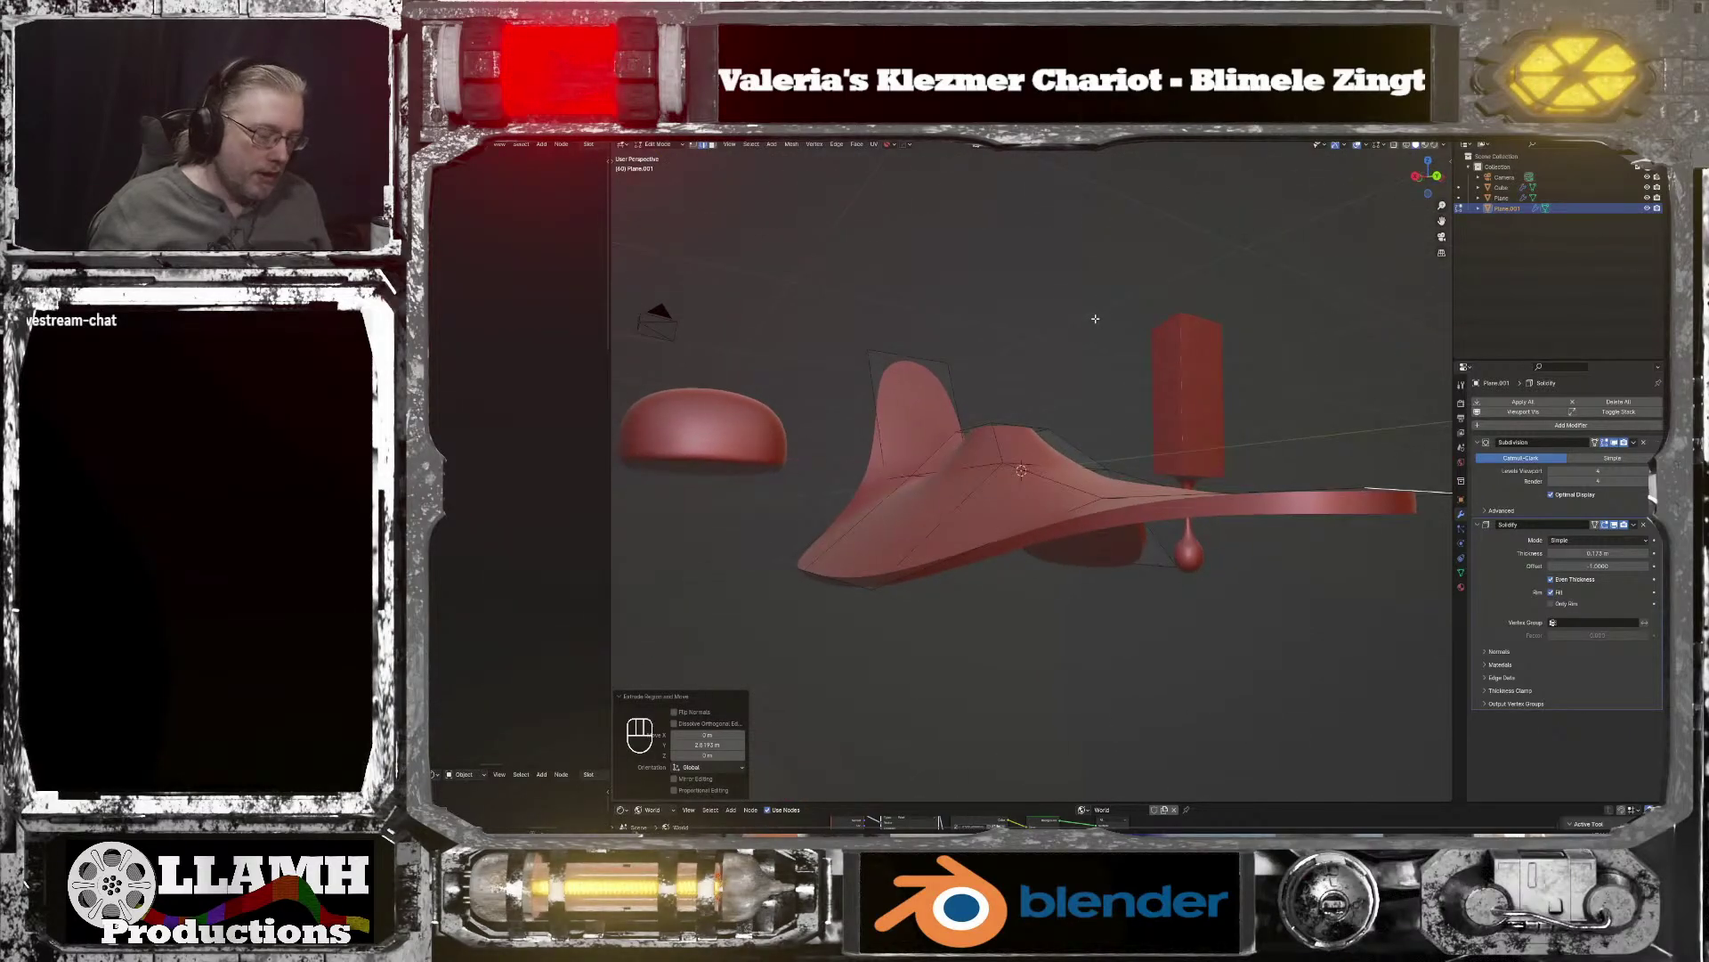
# Step: Extrude the flap's end edge downward along Z and move the new edge back along Y so it tucks beneath the surface
pyautogui.scroll(-2, 1095, 318)
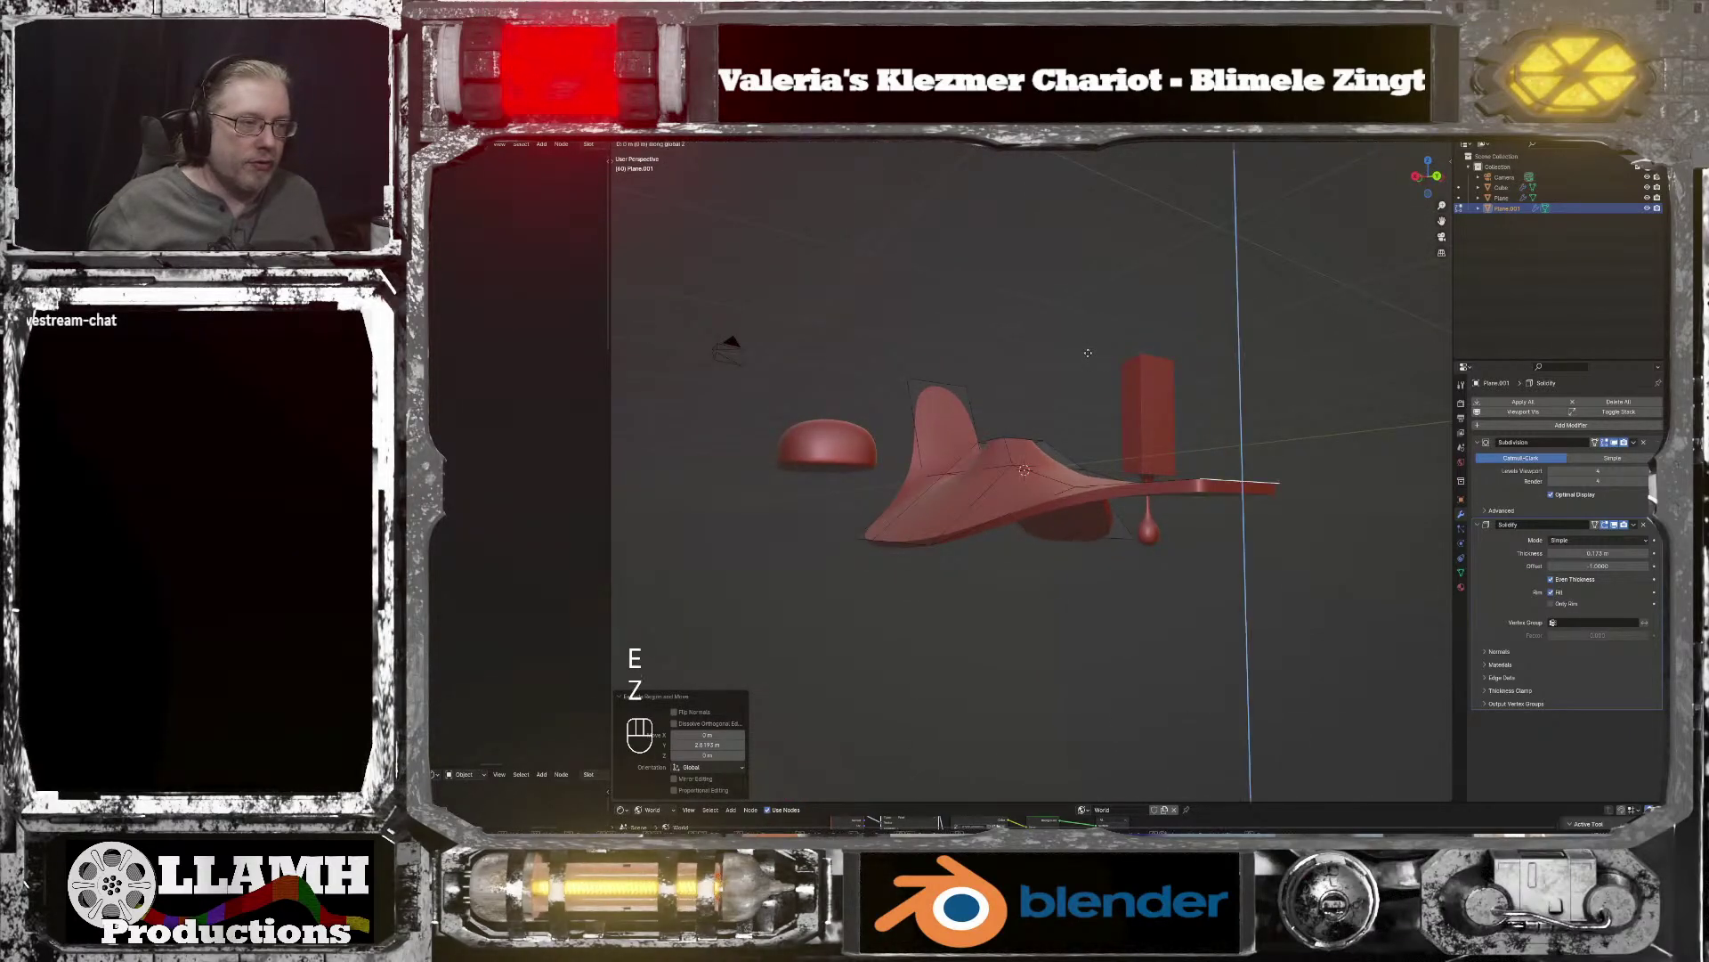
pyautogui.click(1068, 604)
pyautogui.press('y')
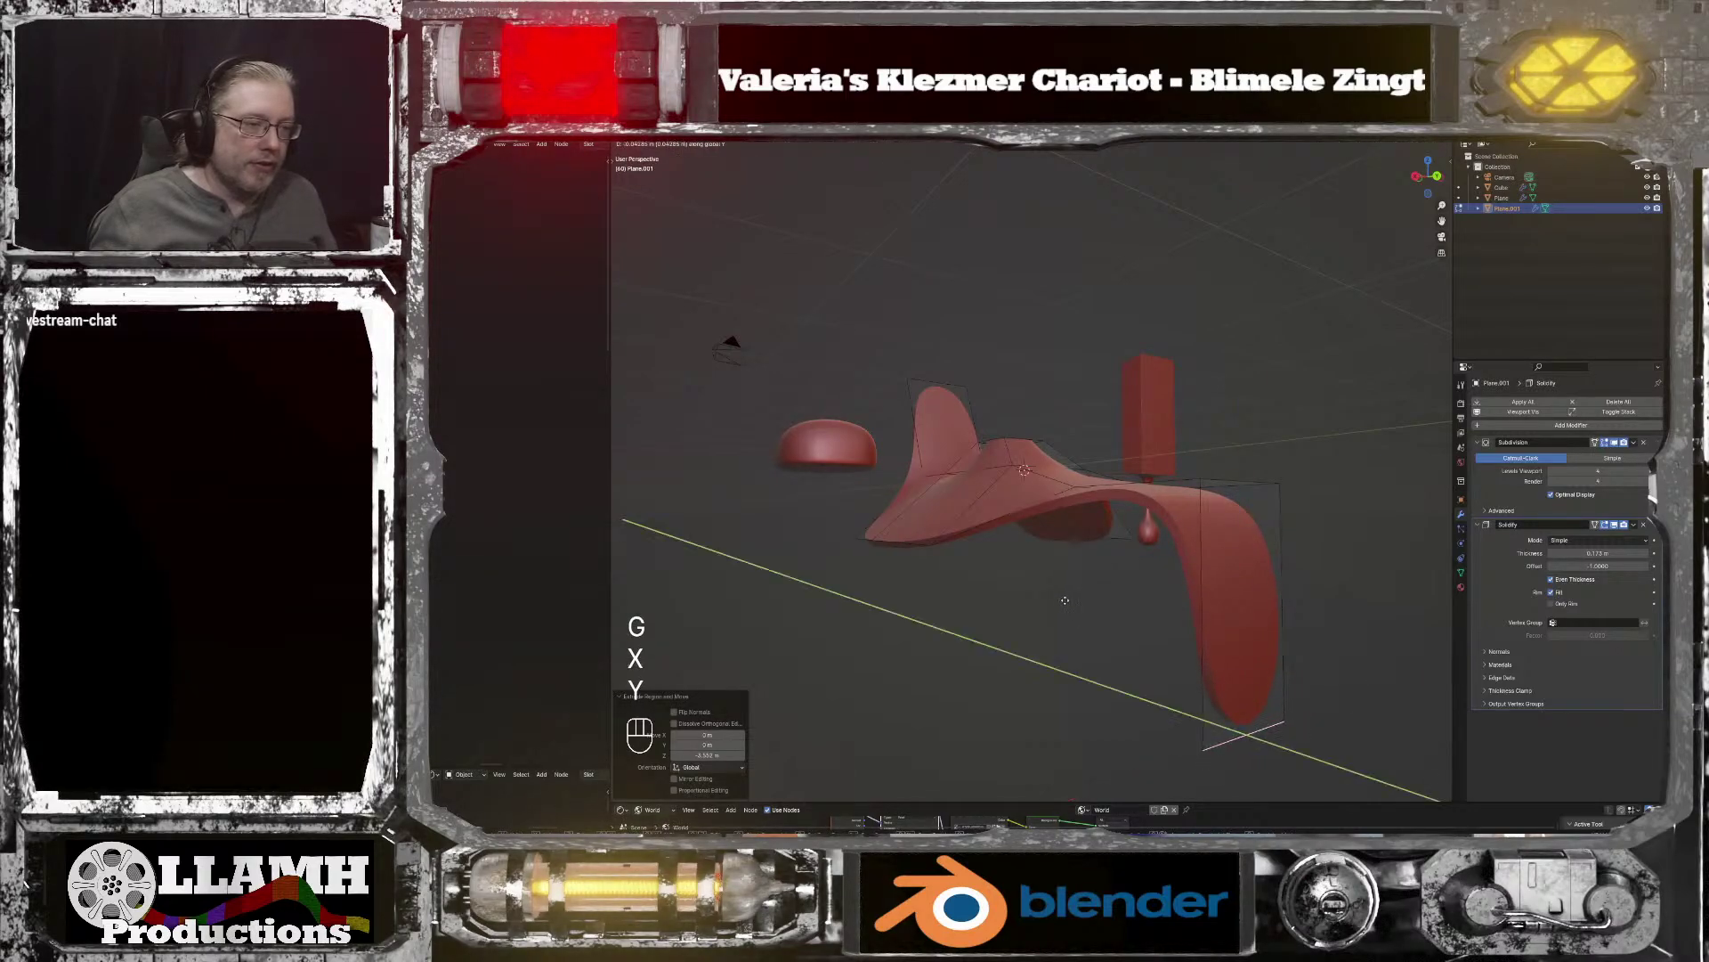
pyautogui.click(971, 547)
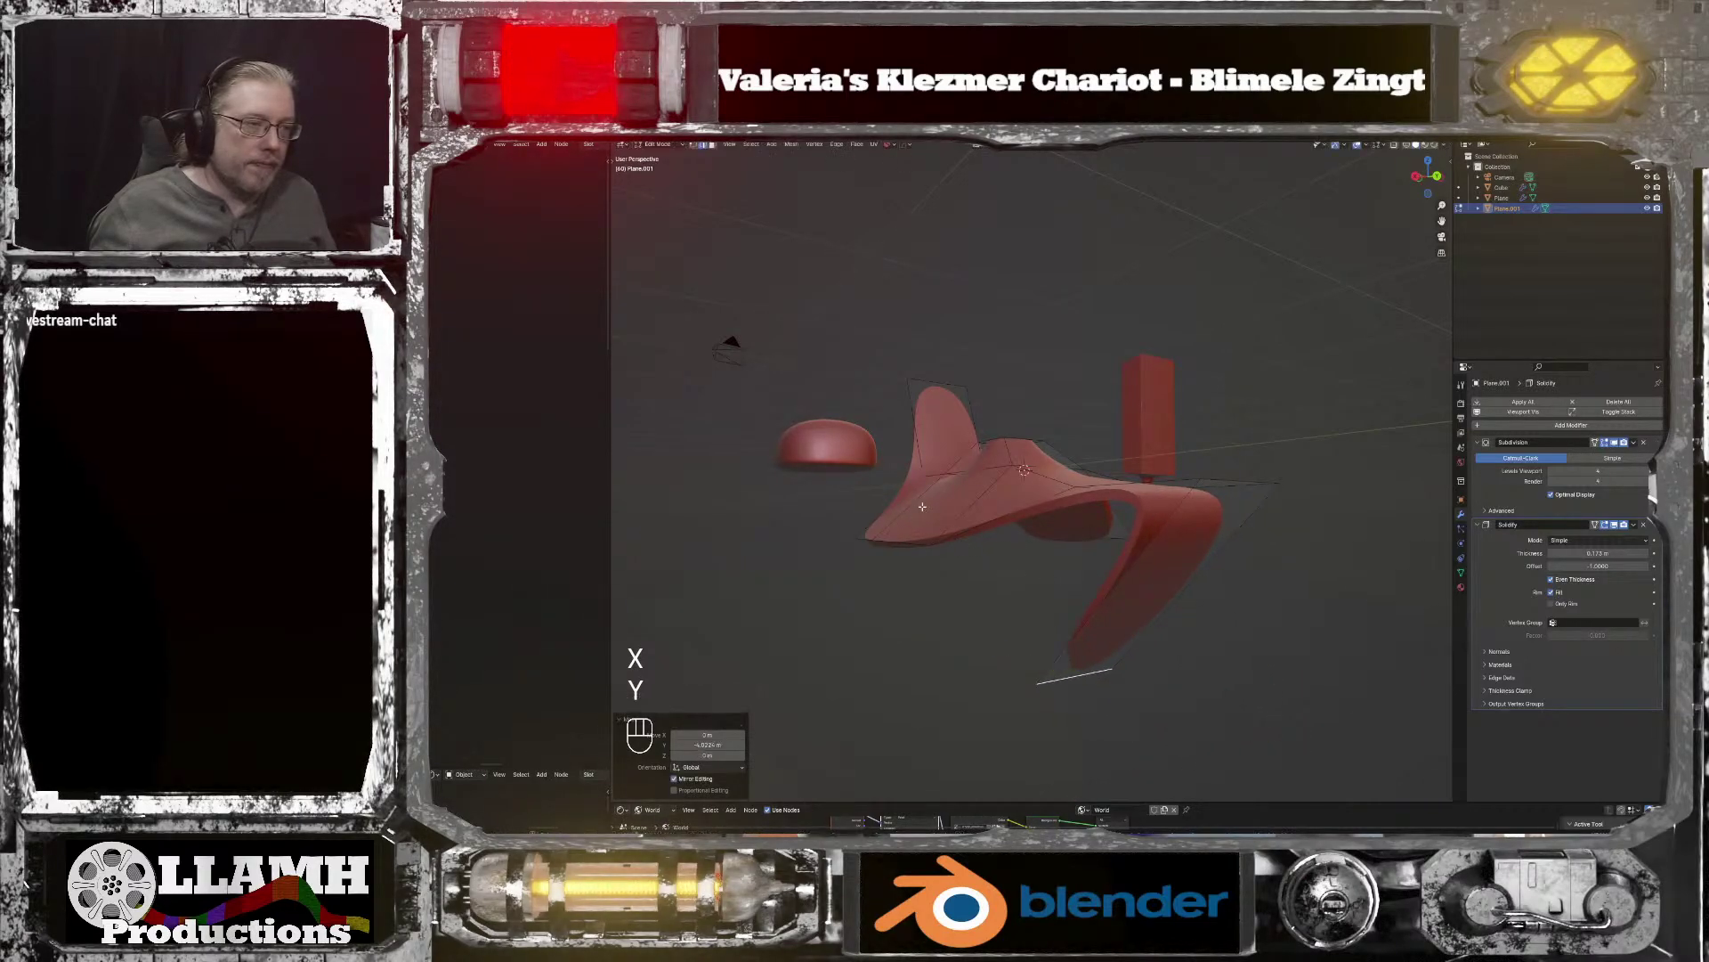
pyautogui.moveTo(971, 548); pyautogui.dragTo(1383, 535, button='middle')
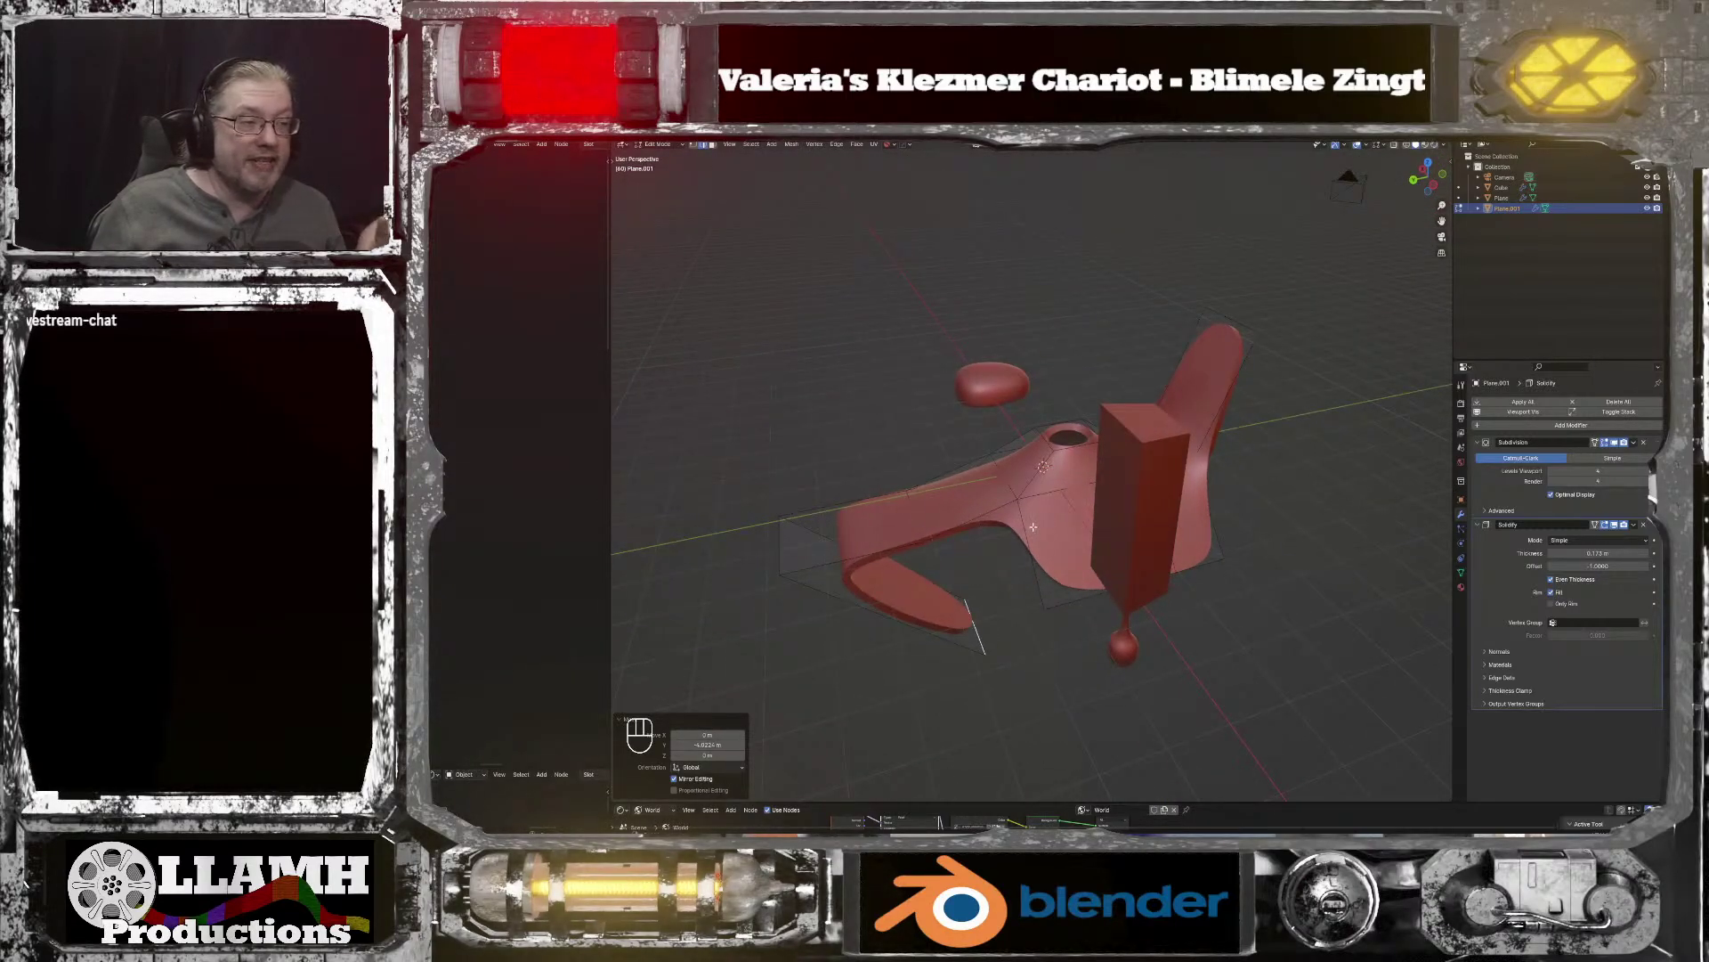
pyautogui.moveTo(1033, 527); pyautogui.dragTo(1047, 488, button='middle')
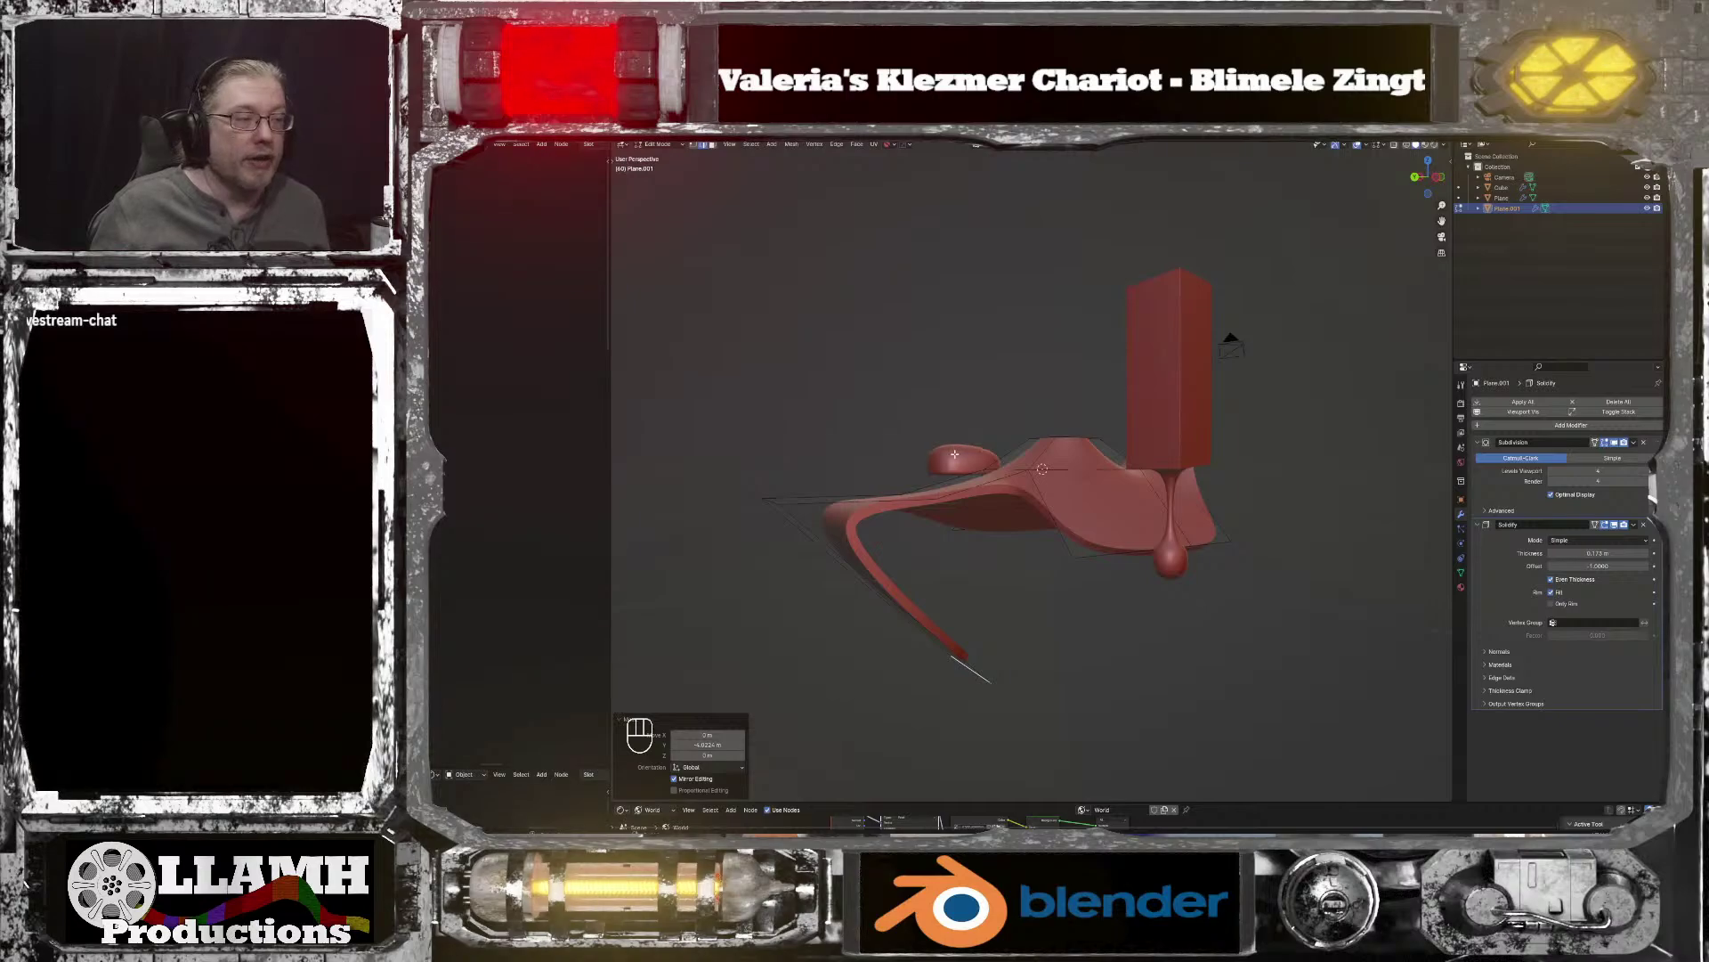
# Step: Reduce the surface's Solidify thickness to about 0.08 m
pyautogui.scroll(5, 954, 454)
pyautogui.moveTo(955, 454); pyautogui.dragTo(979, 383, button='middle')
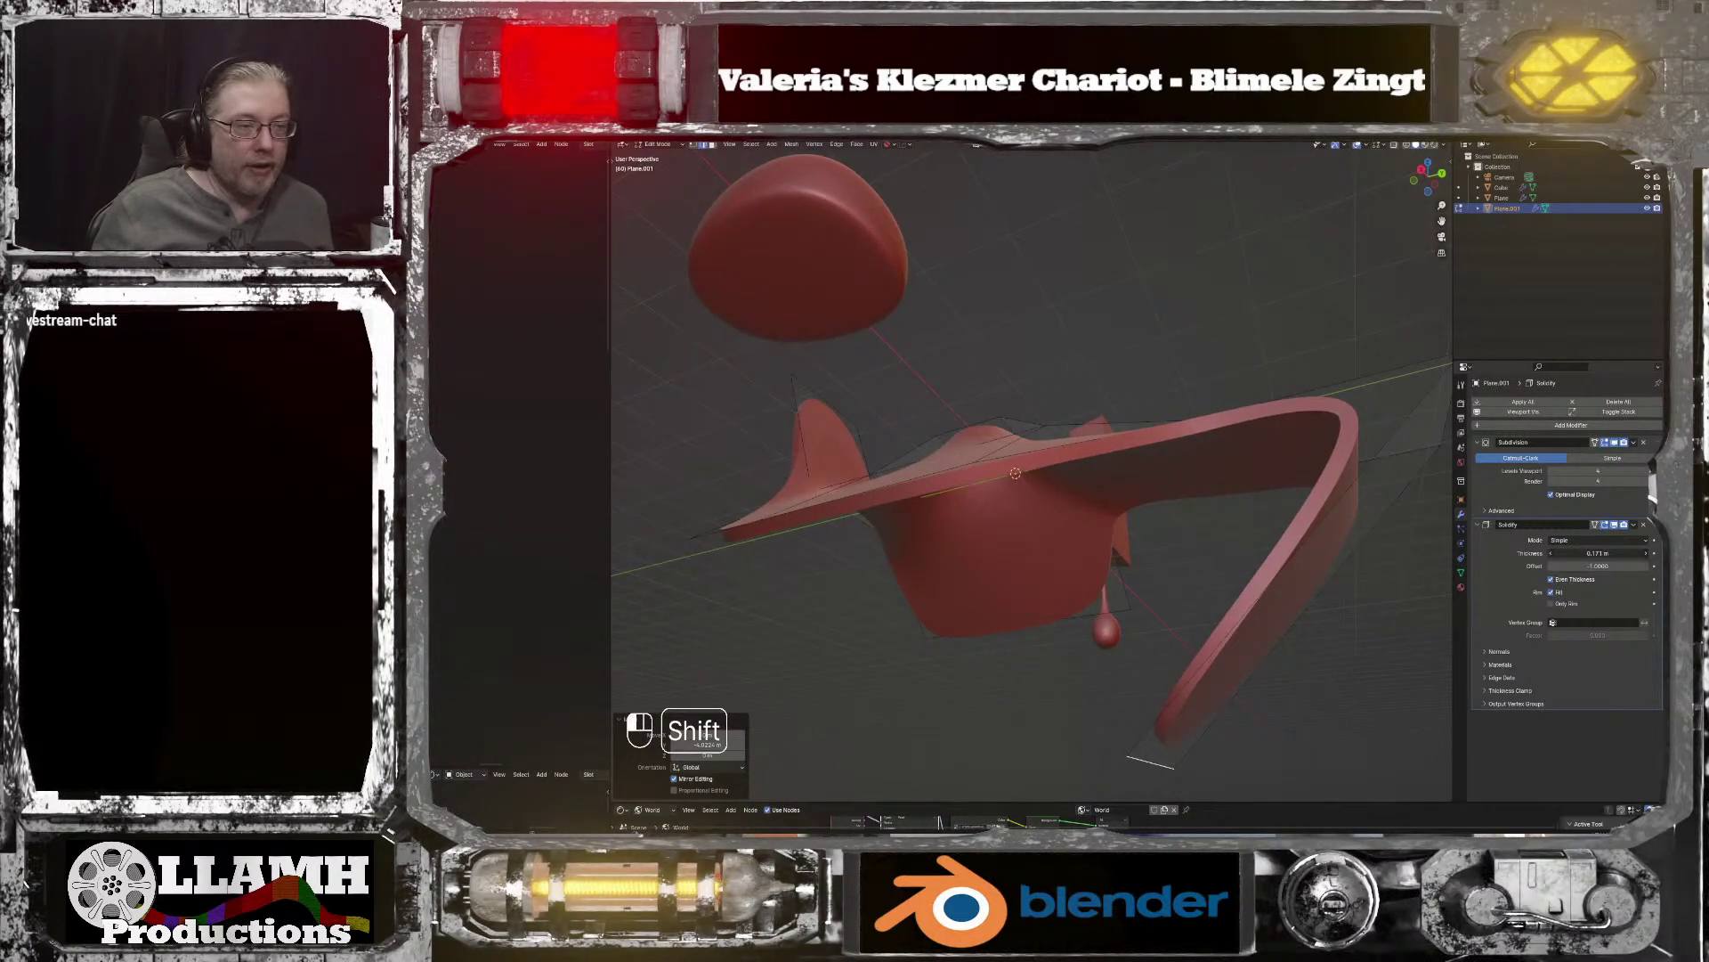
pyautogui.keyDown('shift'); pyautogui.moveTo(1598, 553); pyautogui.dragTo(1558, 552); pyautogui.keyUp('shift')
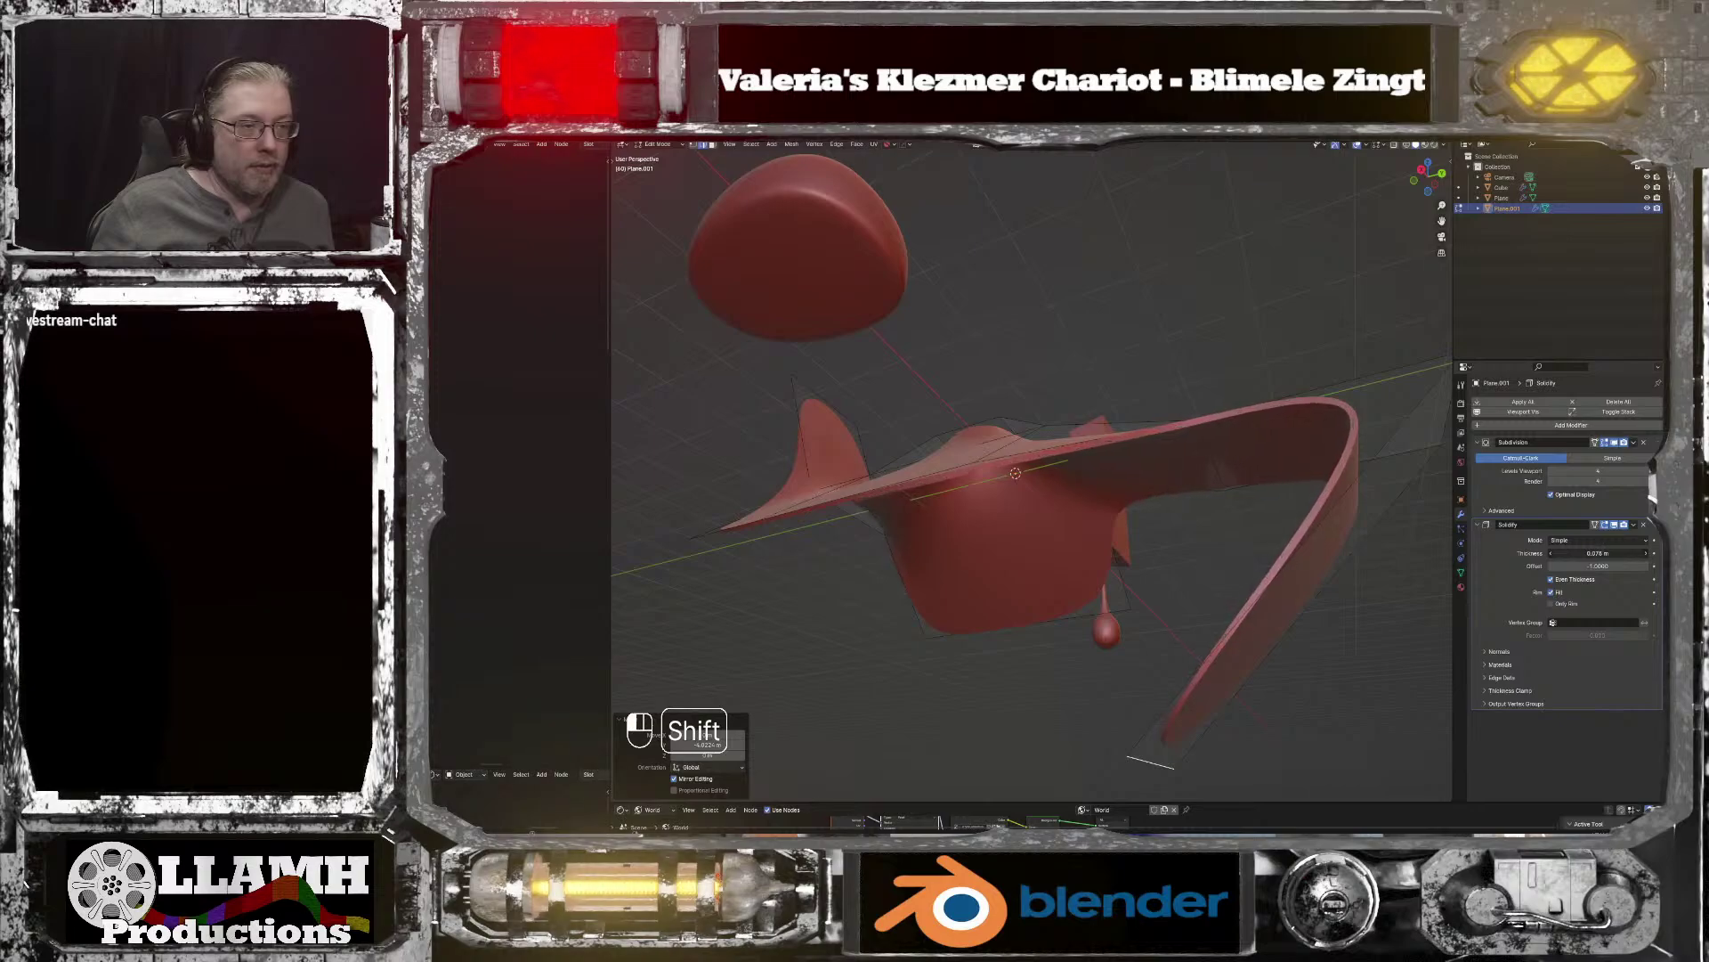
# Step: Add a centred lengthwise loop cut running down the middle of the raised back
pyautogui.moveTo(1246, 578); pyautogui.dragTo(1353, 573, button='middle')
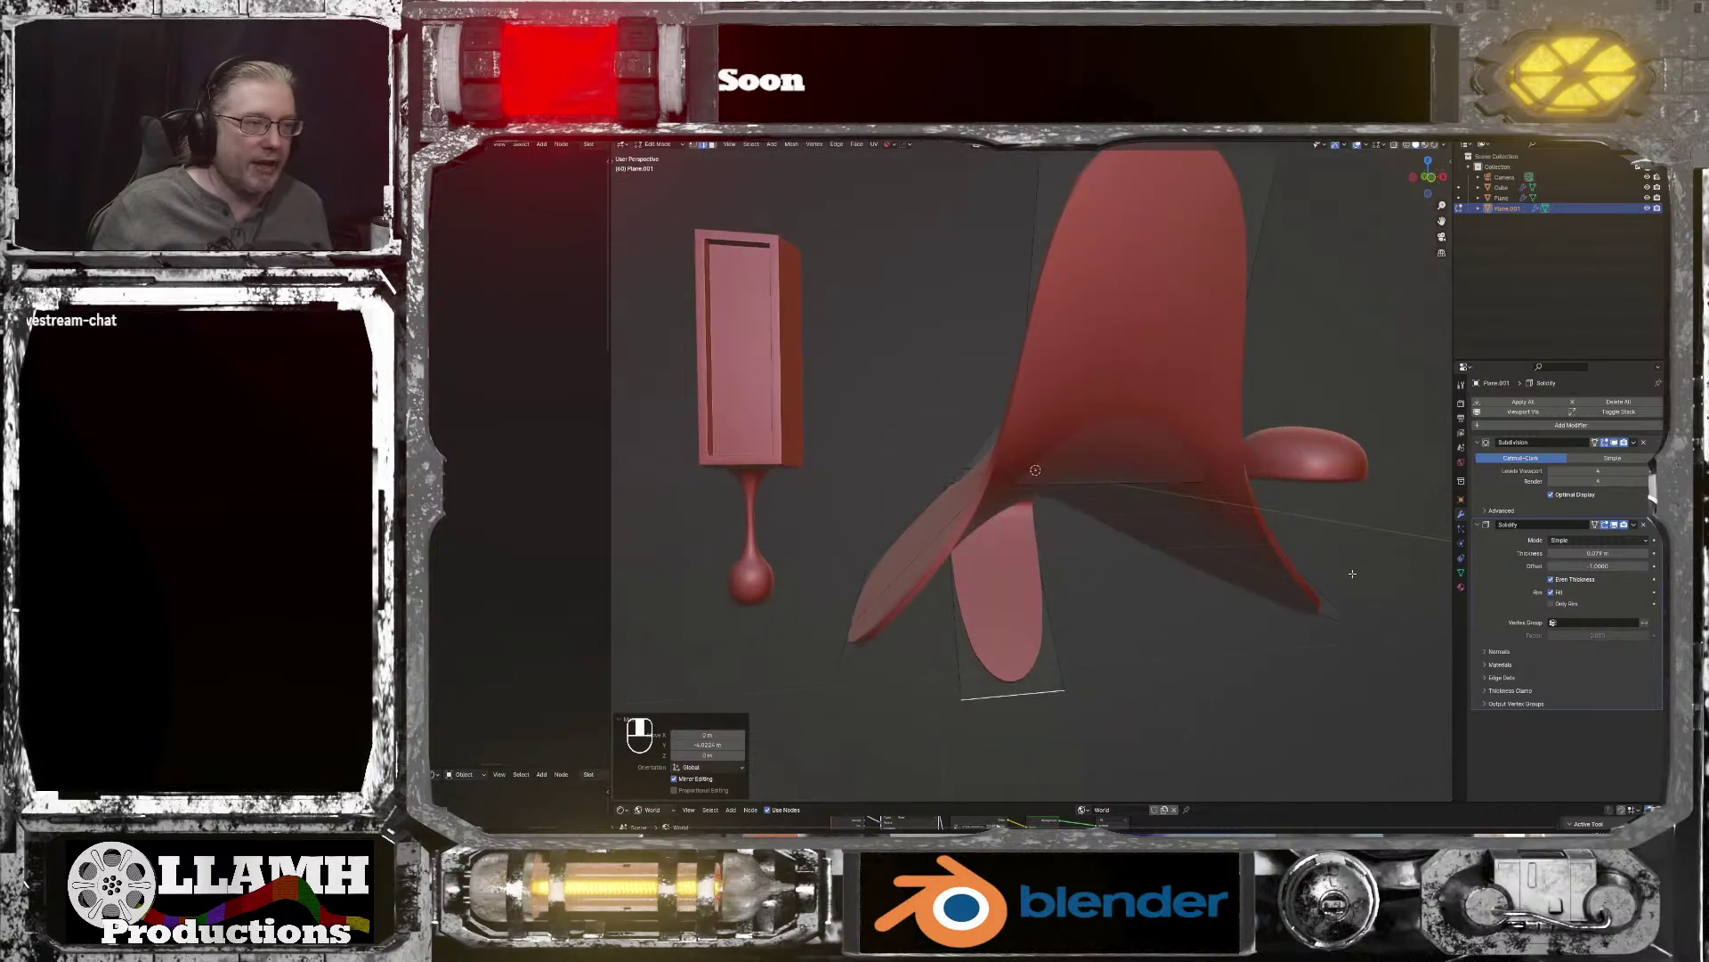
pyautogui.scroll(-3, 1190, 496)
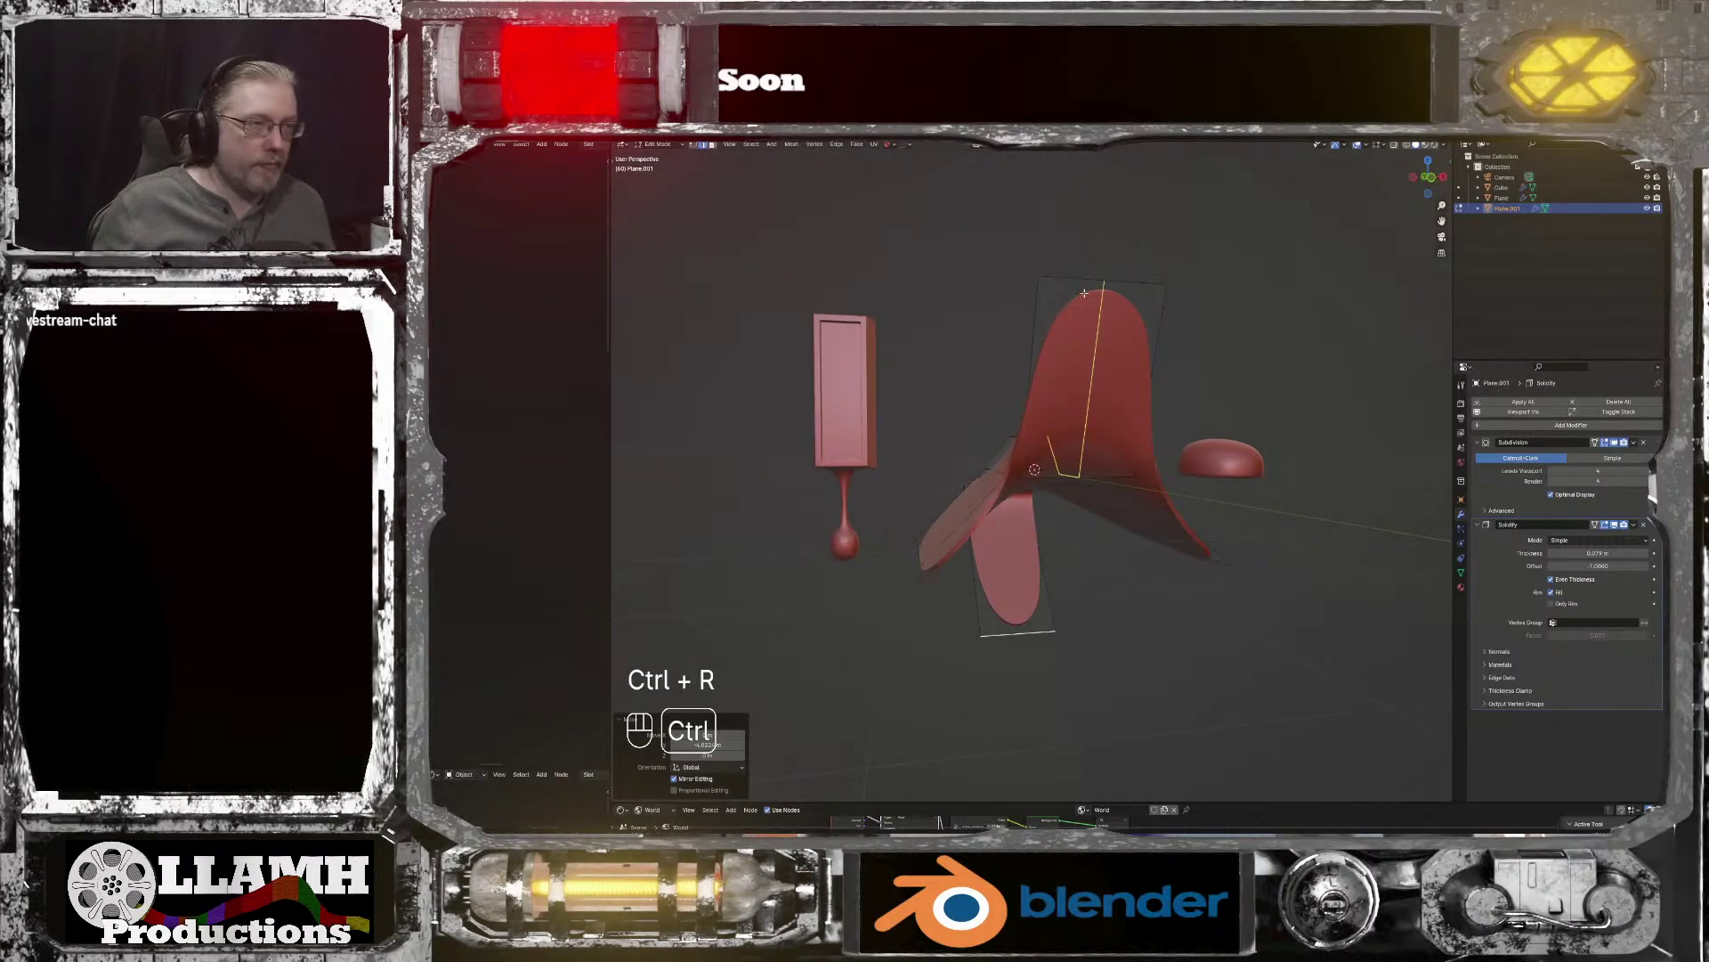
pyautogui.click(1097, 280)
pyautogui.rightClick(1098, 279)
pyautogui.moveTo(1097, 280); pyautogui.dragTo(1260, 487, button='middle')
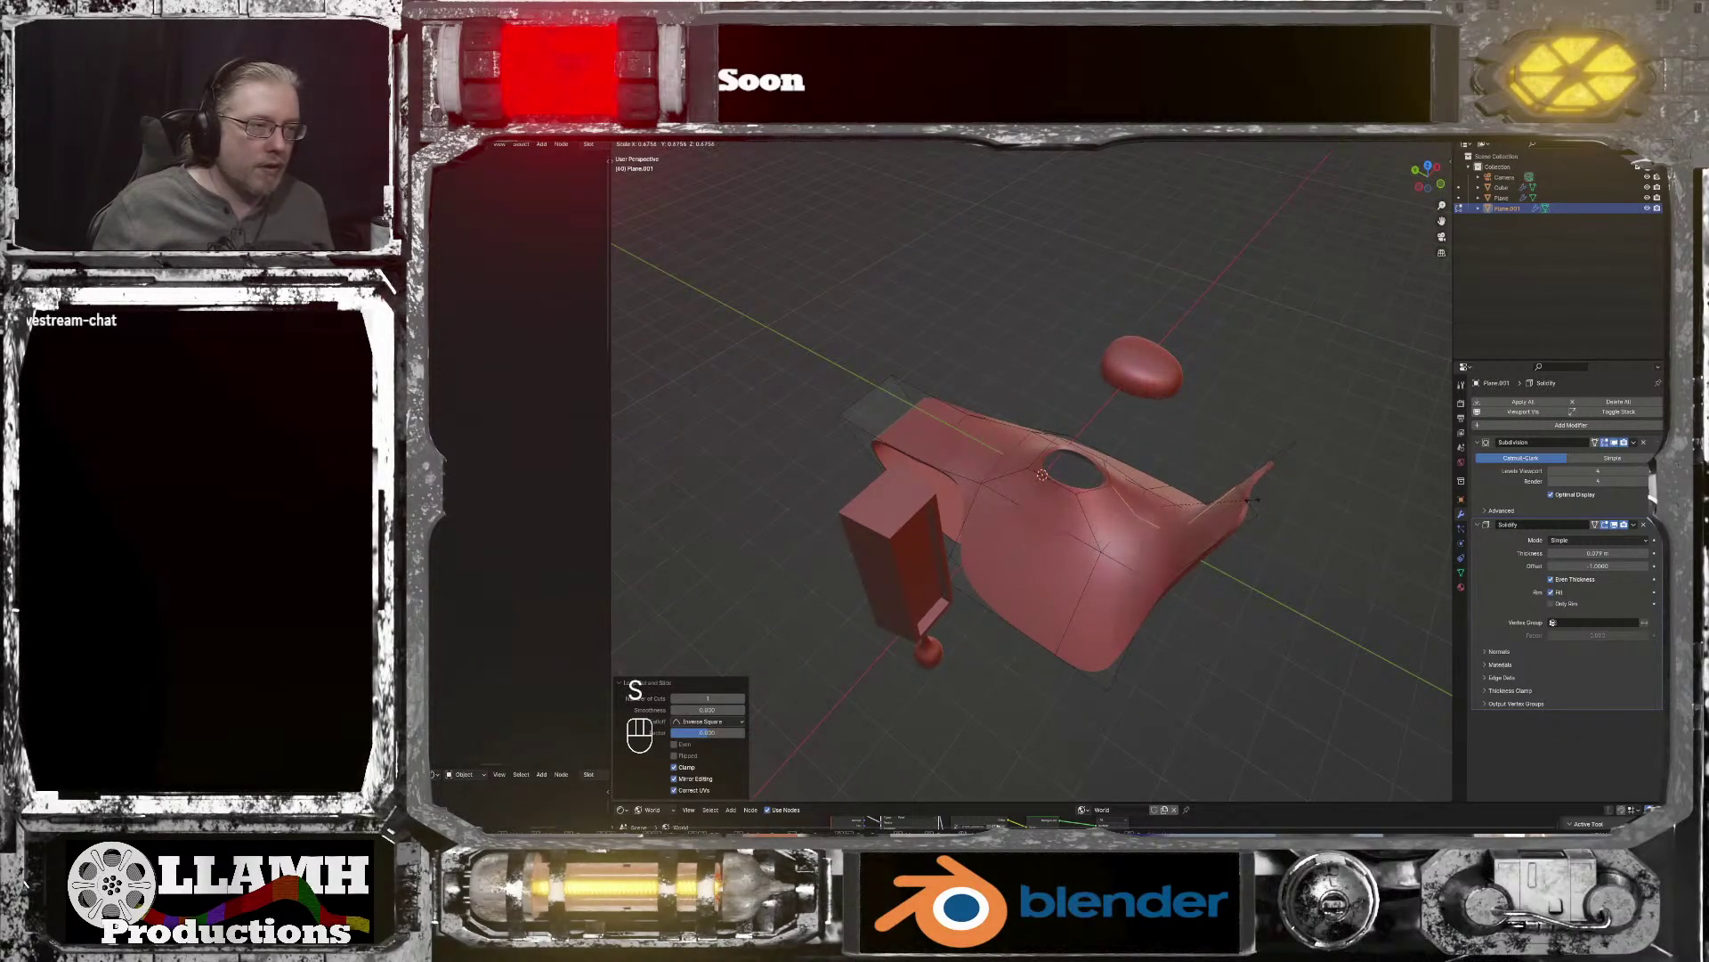
pyautogui.press('Escape')
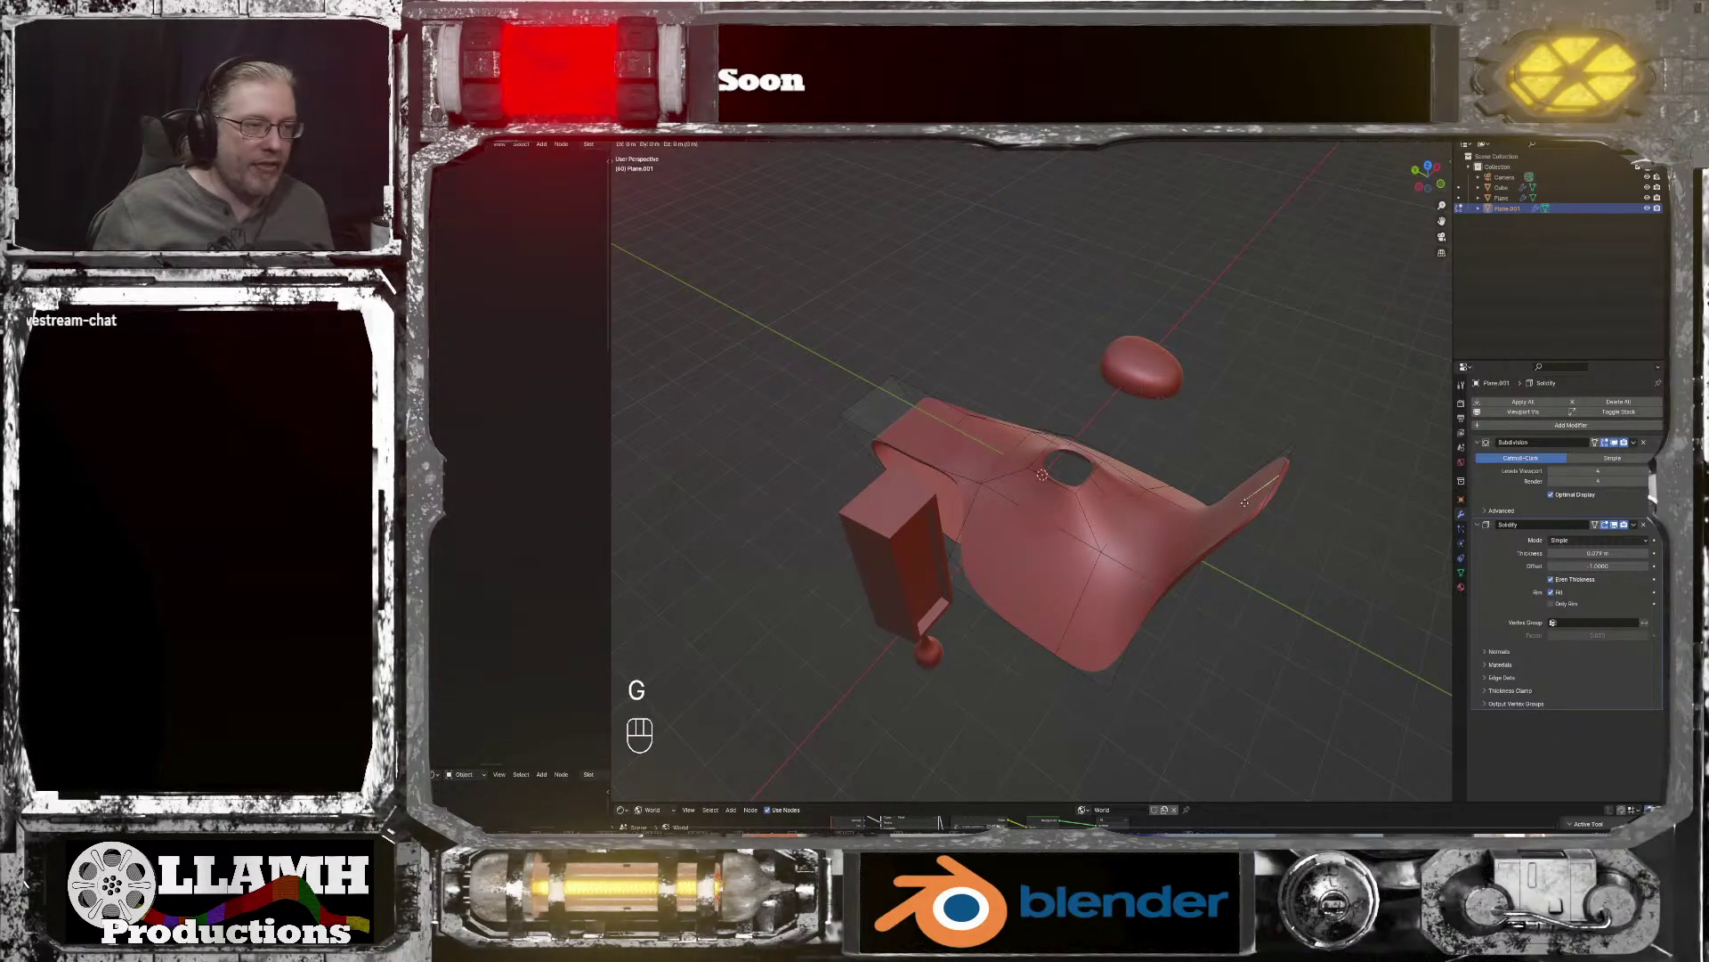
# Step: Try moving the raised back's new centre edge along Y toward the opening
pyautogui.press('y')
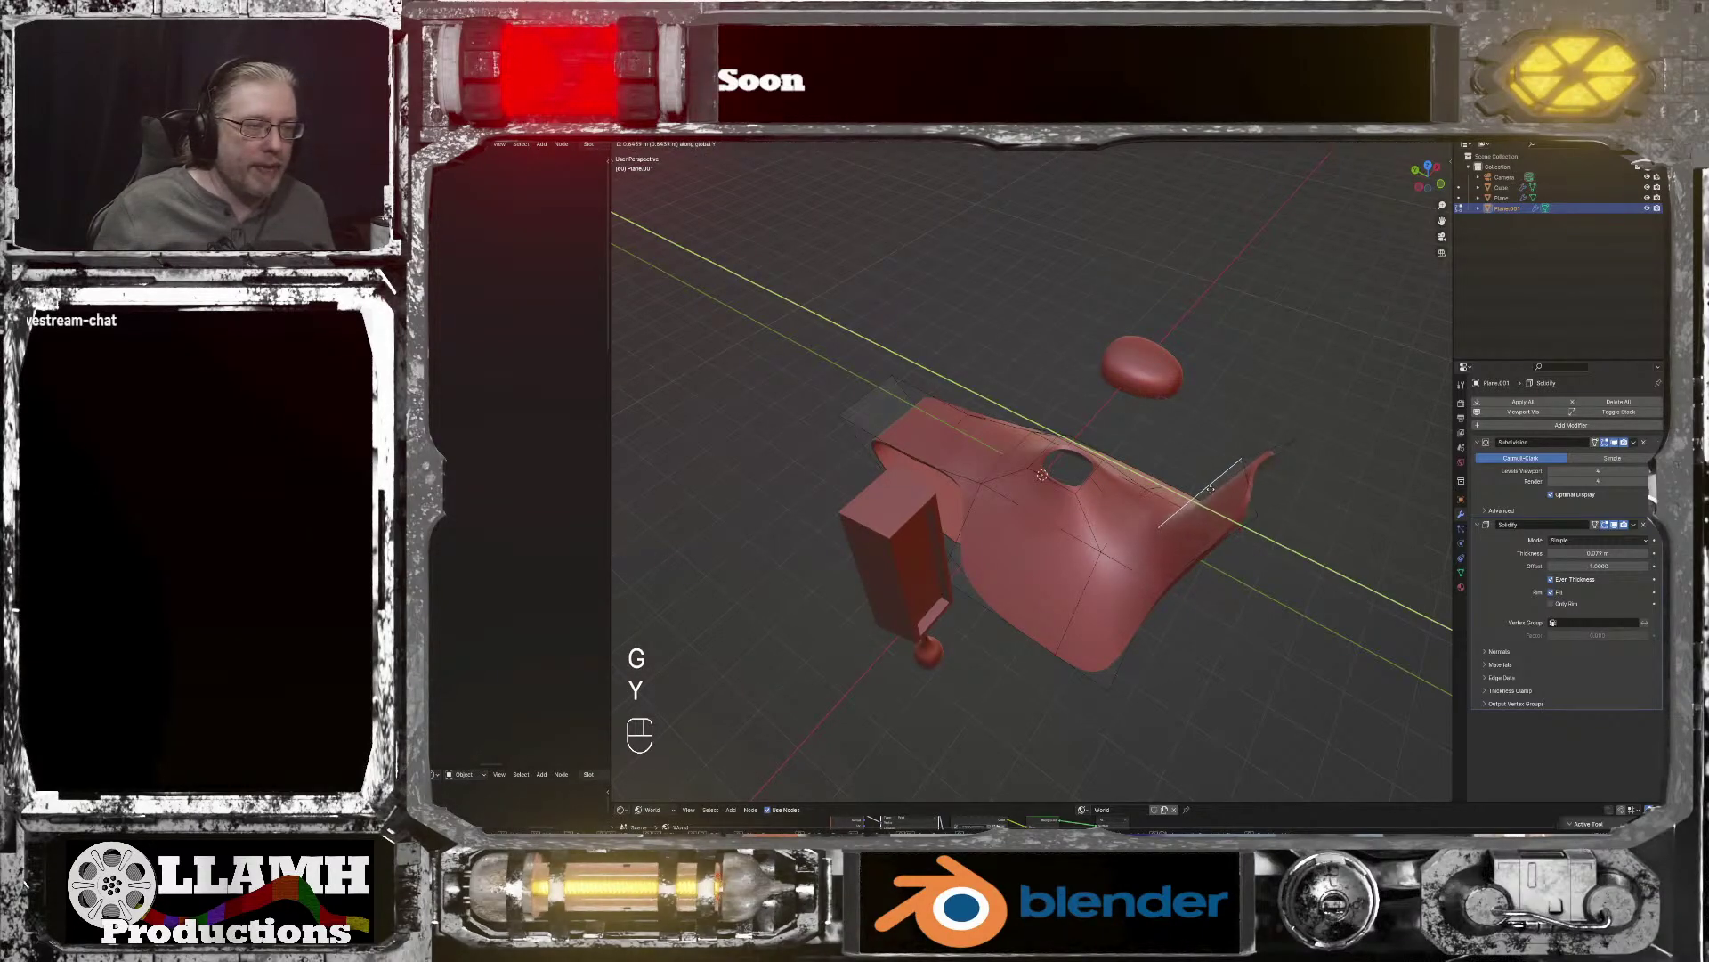
pyautogui.click(1194, 481)
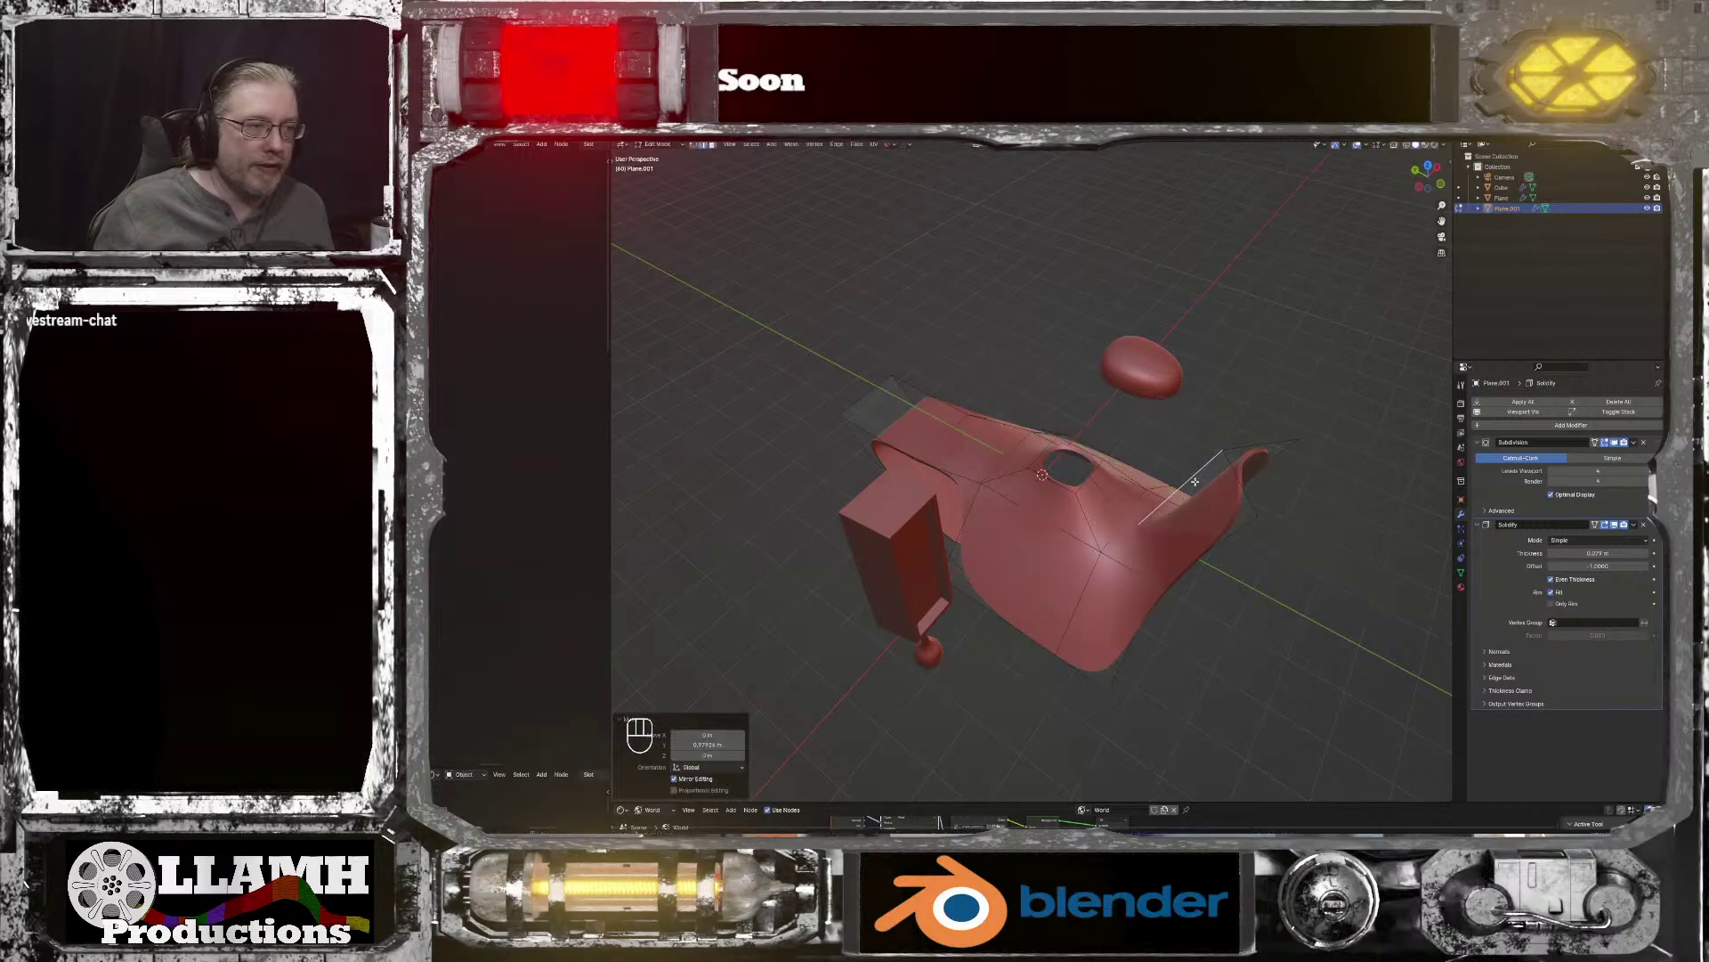
pyautogui.moveTo(1195, 482); pyautogui.dragTo(1057, 450, button='middle')
pyautogui.scroll(2, 1054, 428)
pyautogui.hotkey('ctrl', 'z')
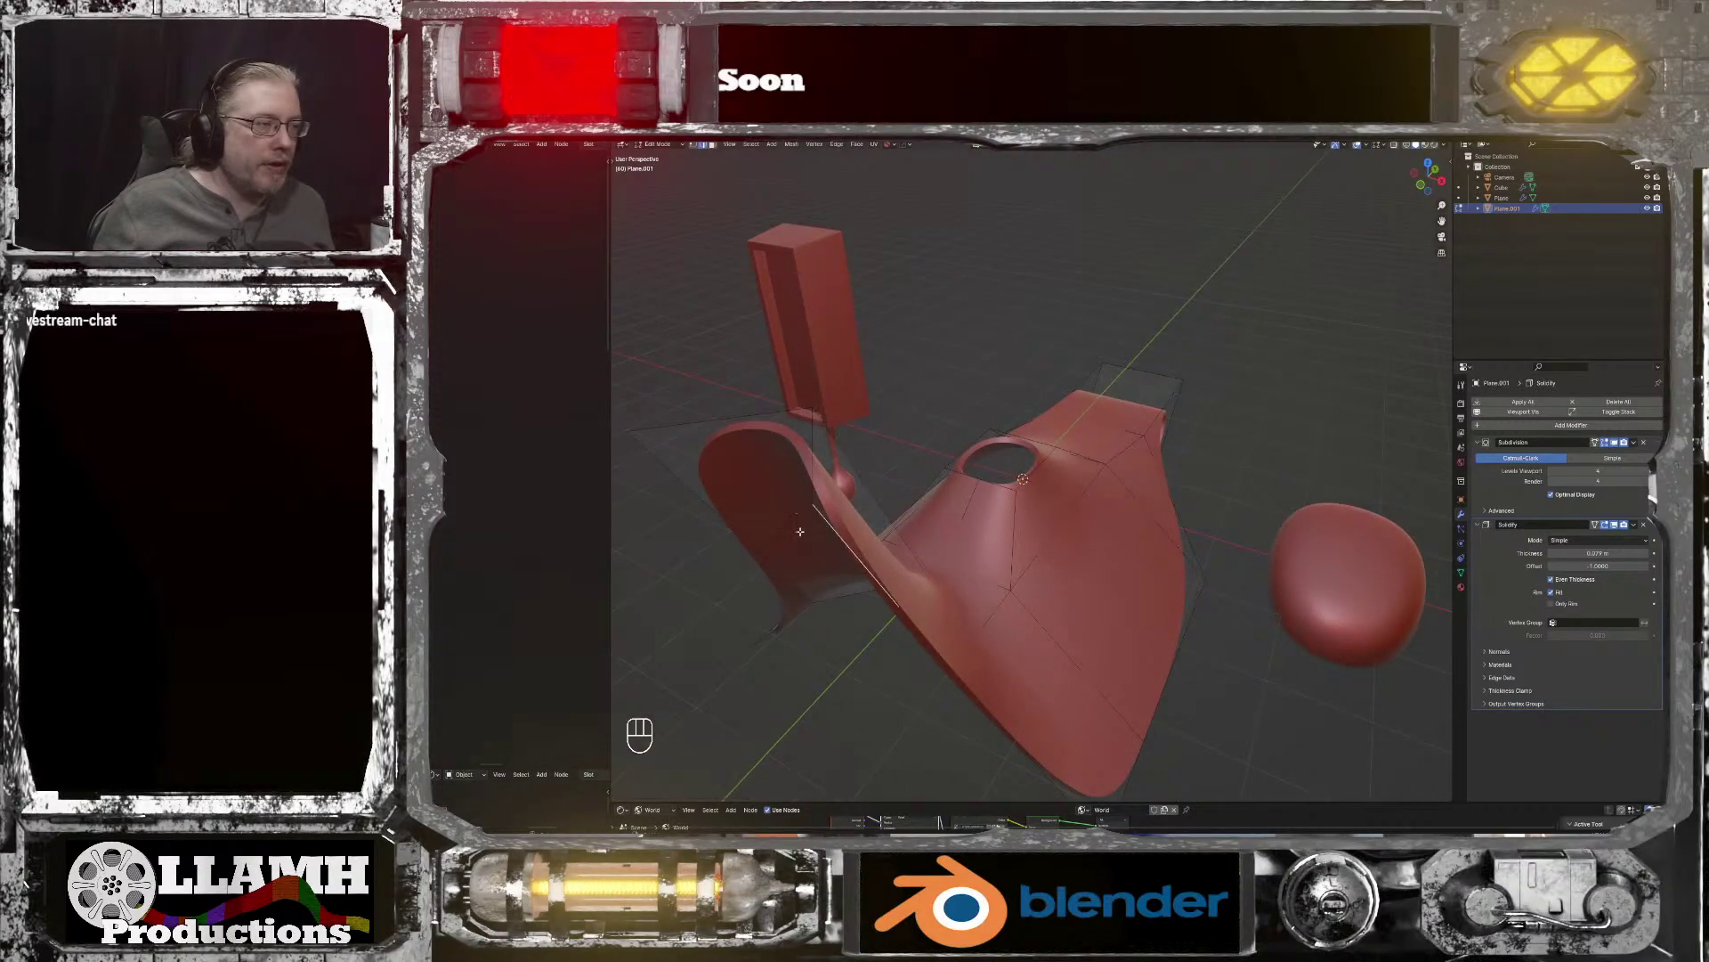
# Step: Move the raised back's centre edge along Y away from the opening to cup the back outward
pyautogui.press('g')
pyautogui.press('y')
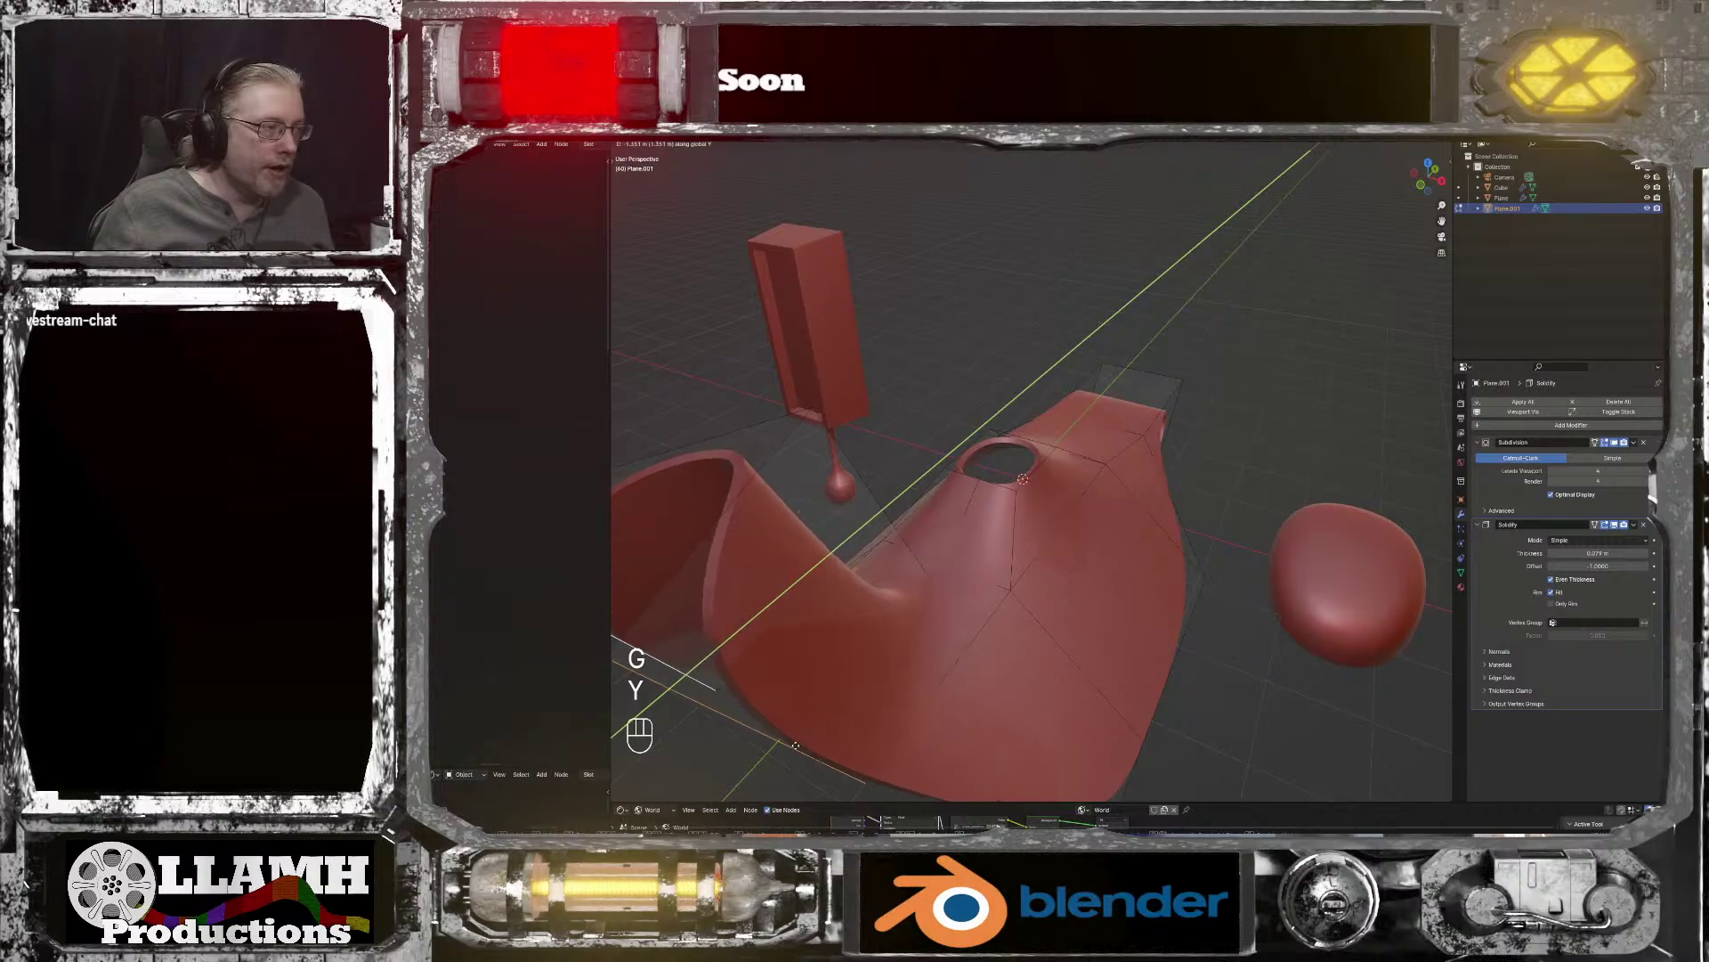
pyautogui.click(804, 700)
pyautogui.moveTo(804, 700); pyautogui.dragTo(1107, 468, button='middle')
# Step: Switch to vertex selection and slide the raised back's upper middle vertex upward with clamping off to form a tall pointed tip
pyautogui.press('Tab')
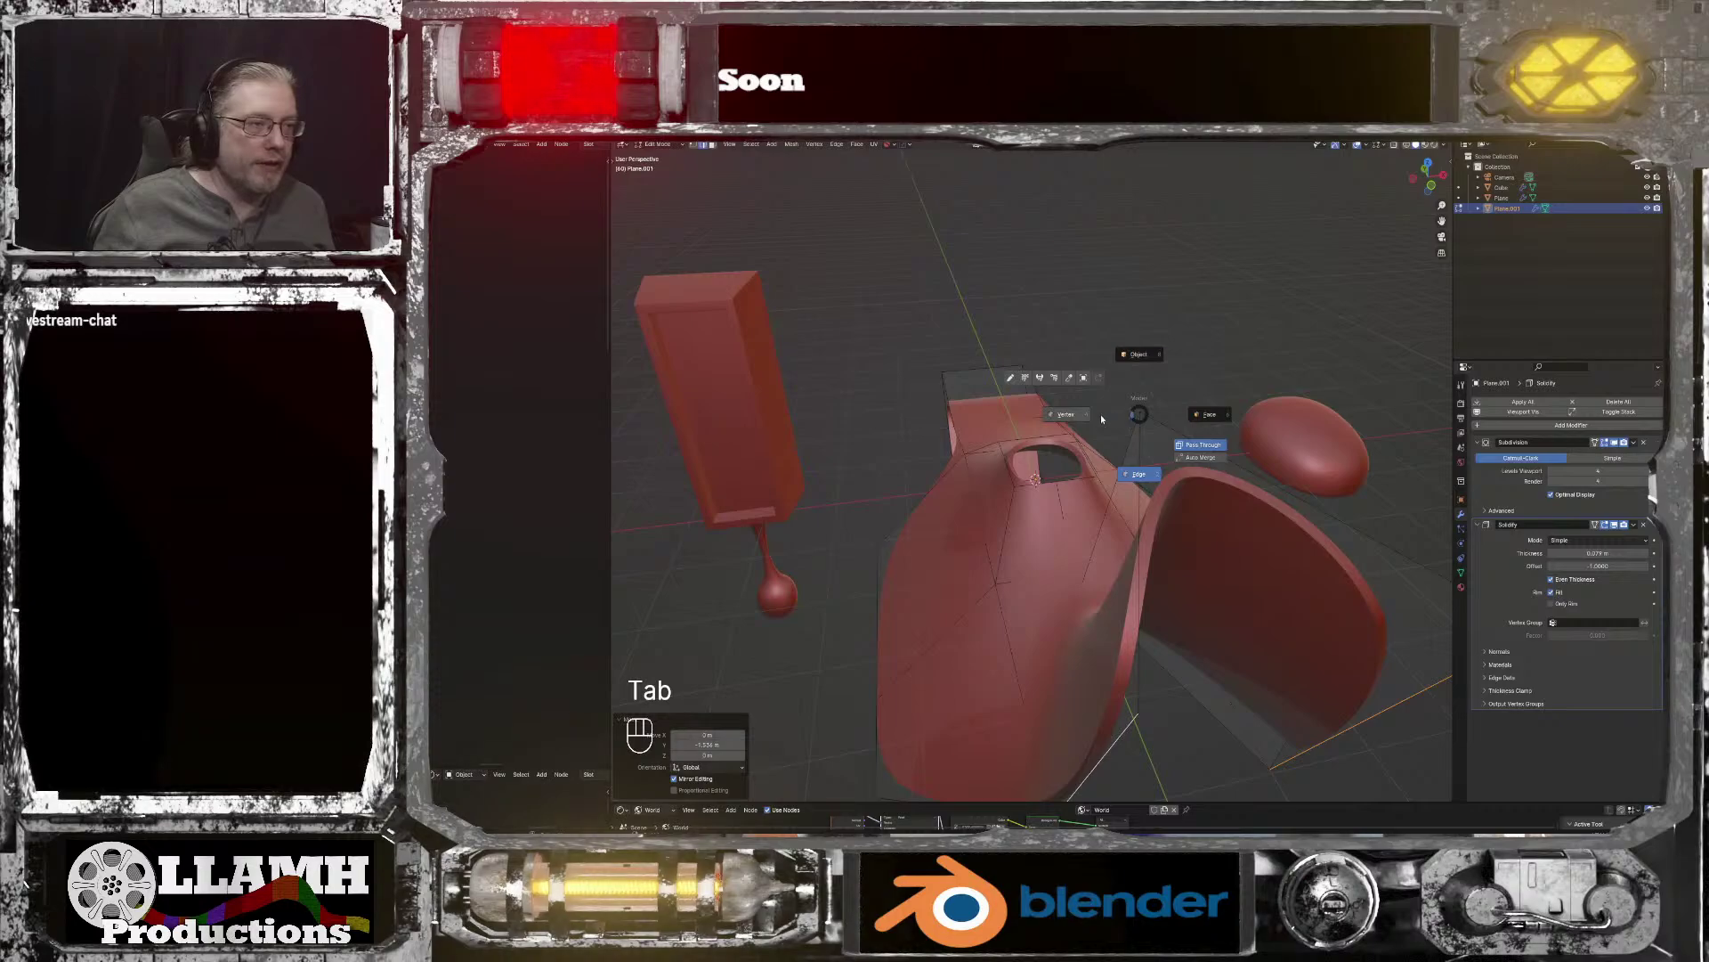
pyautogui.moveTo(1140, 415); pyautogui.dragTo(1144, 409, button='middle')
pyautogui.press('g')
pyautogui.press('g')
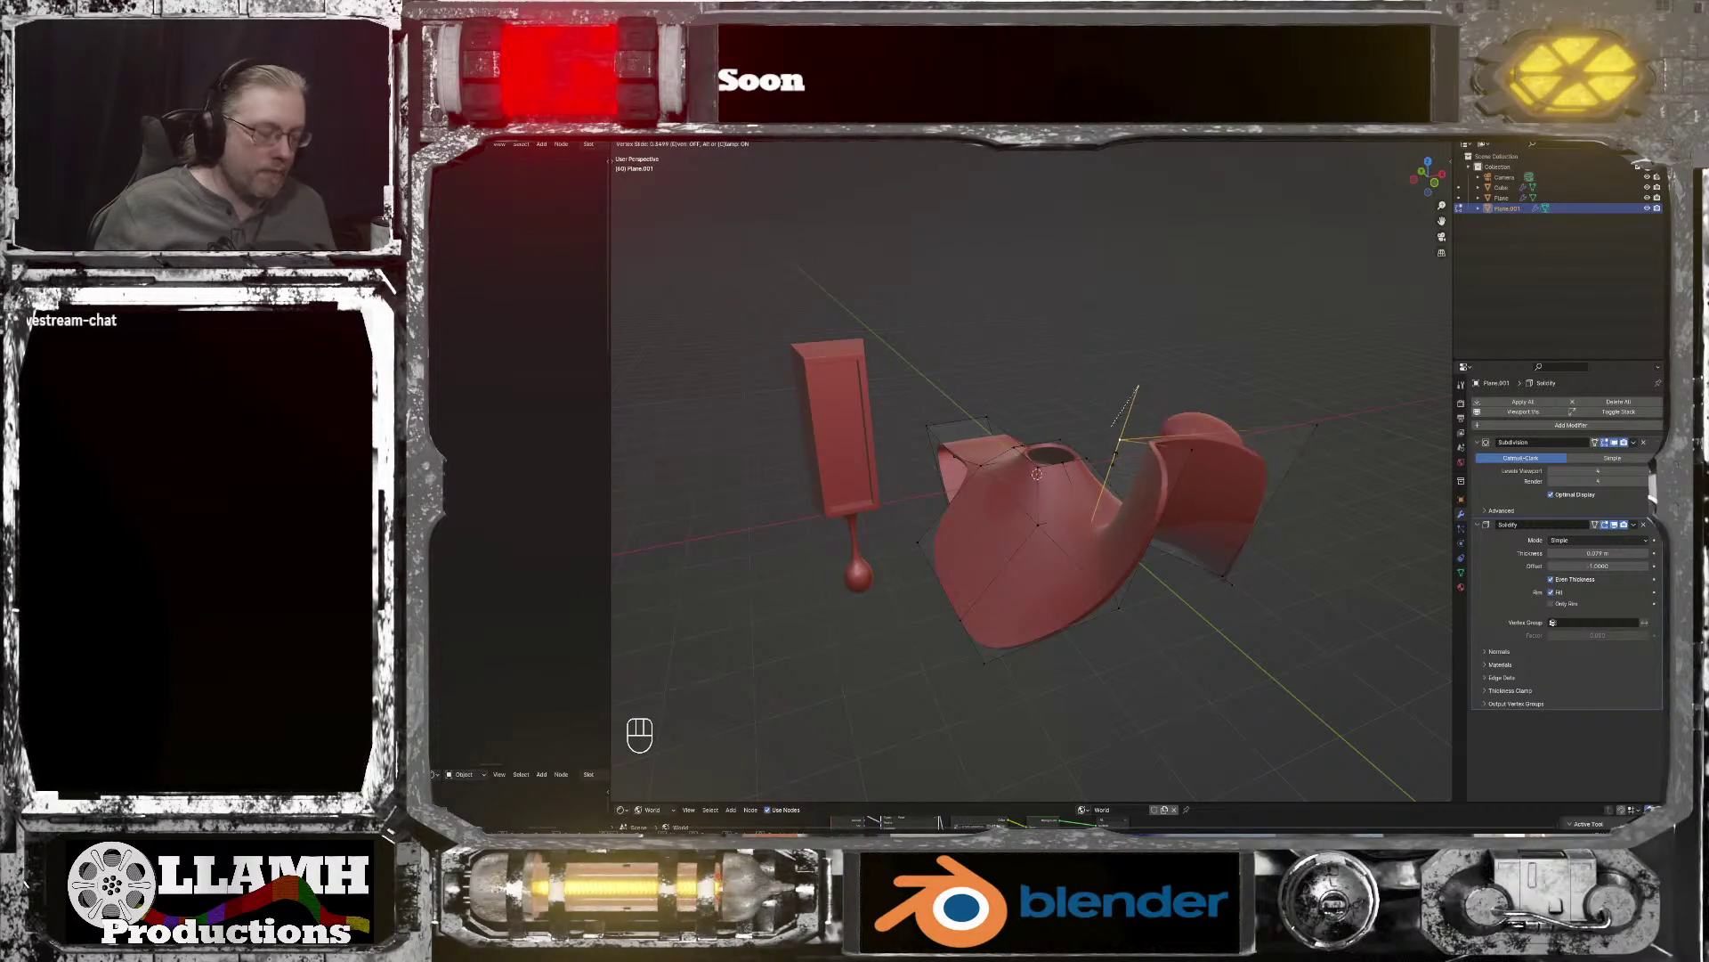
pyautogui.press('c')
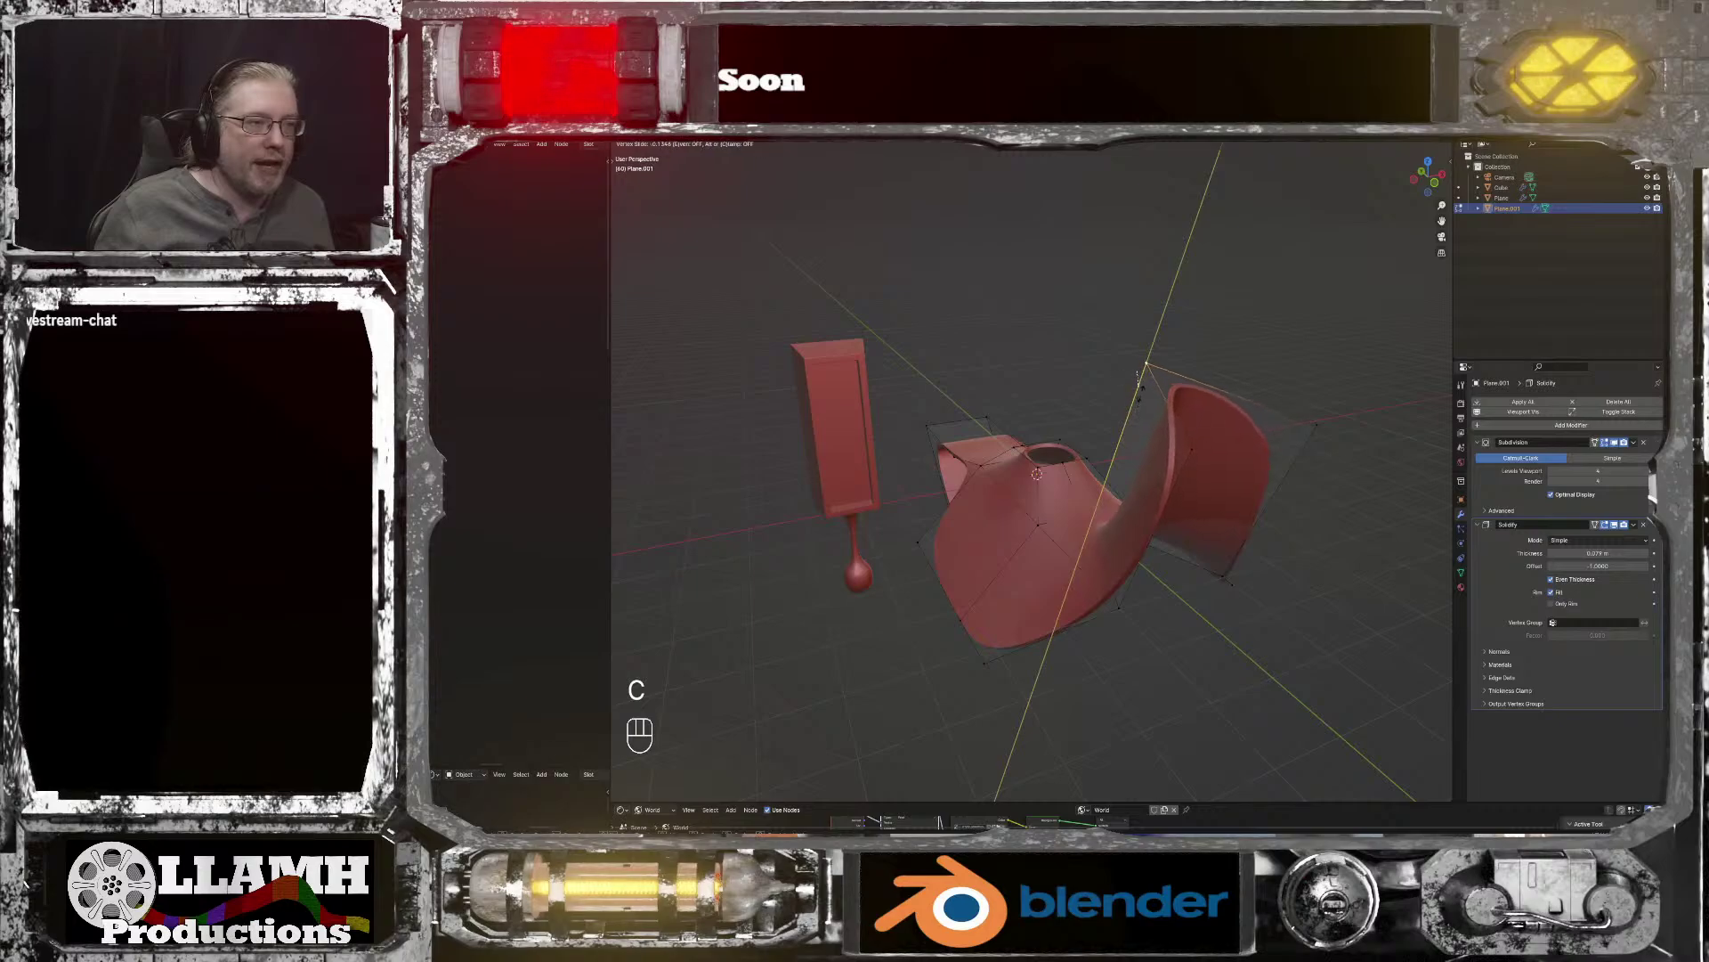
pyautogui.click(1188, 292)
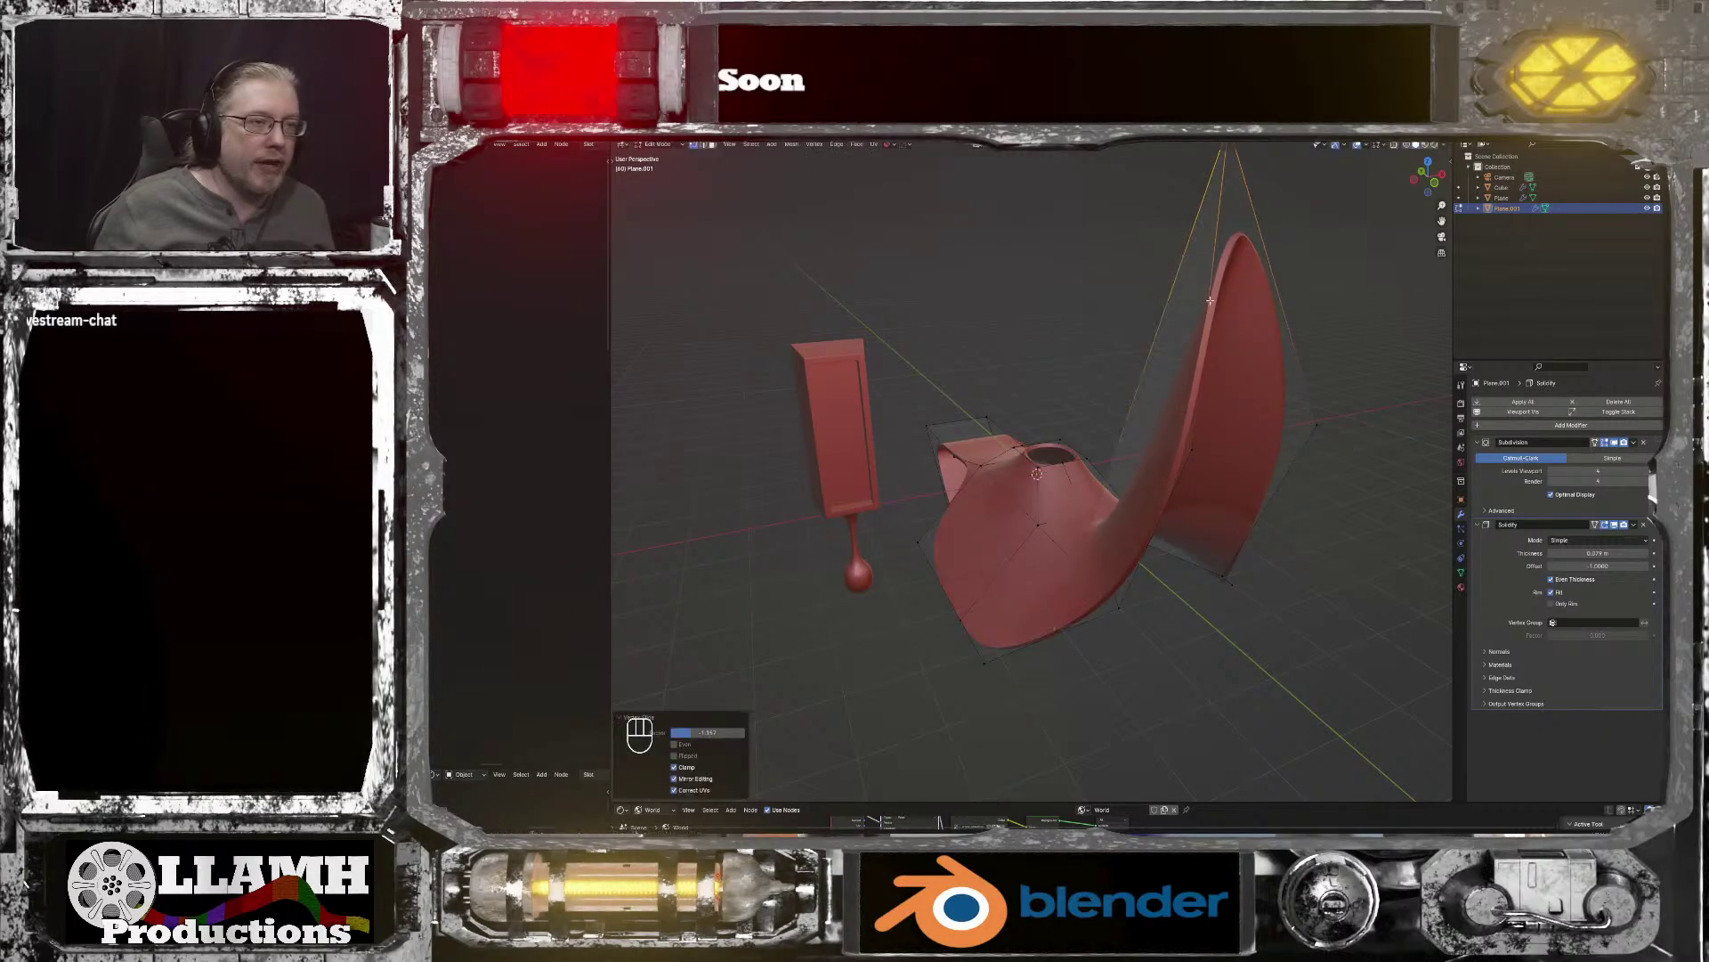
# Step: Return to Object Mode and rotate the surface object about the Z axis
pyautogui.moveTo(1188, 292); pyautogui.dragTo(1395, 238, button='middle')
pyautogui.press('Tab')
pyautogui.click(1098, 273)
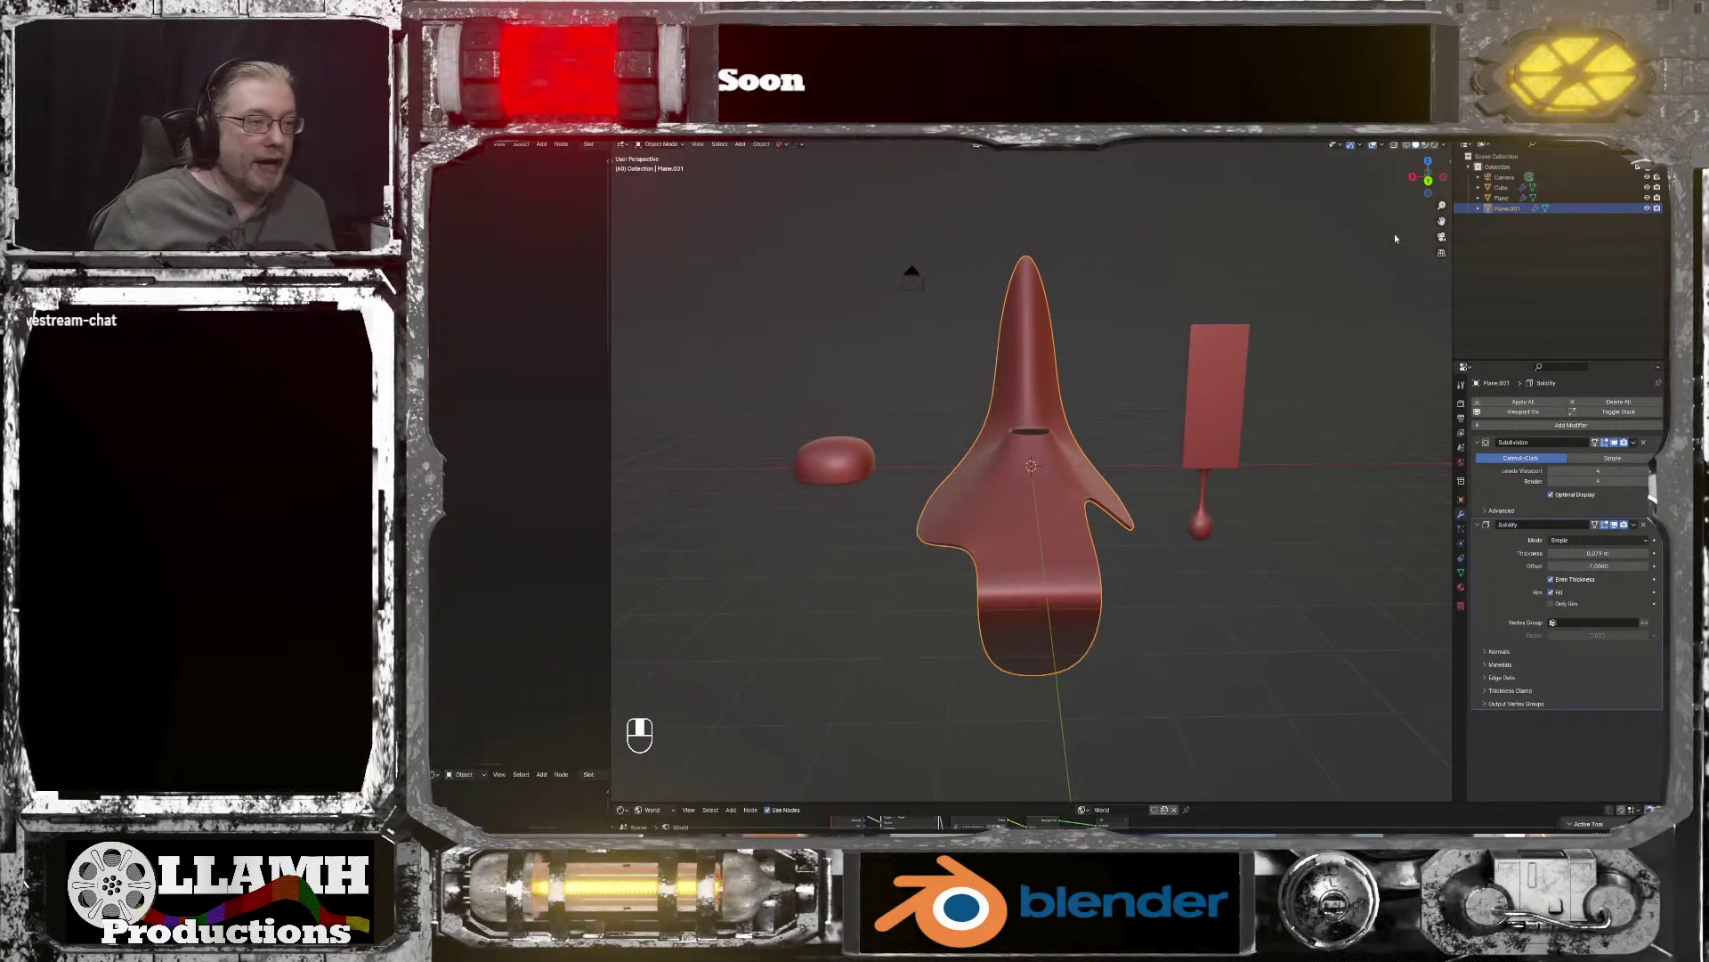
pyautogui.press('r')
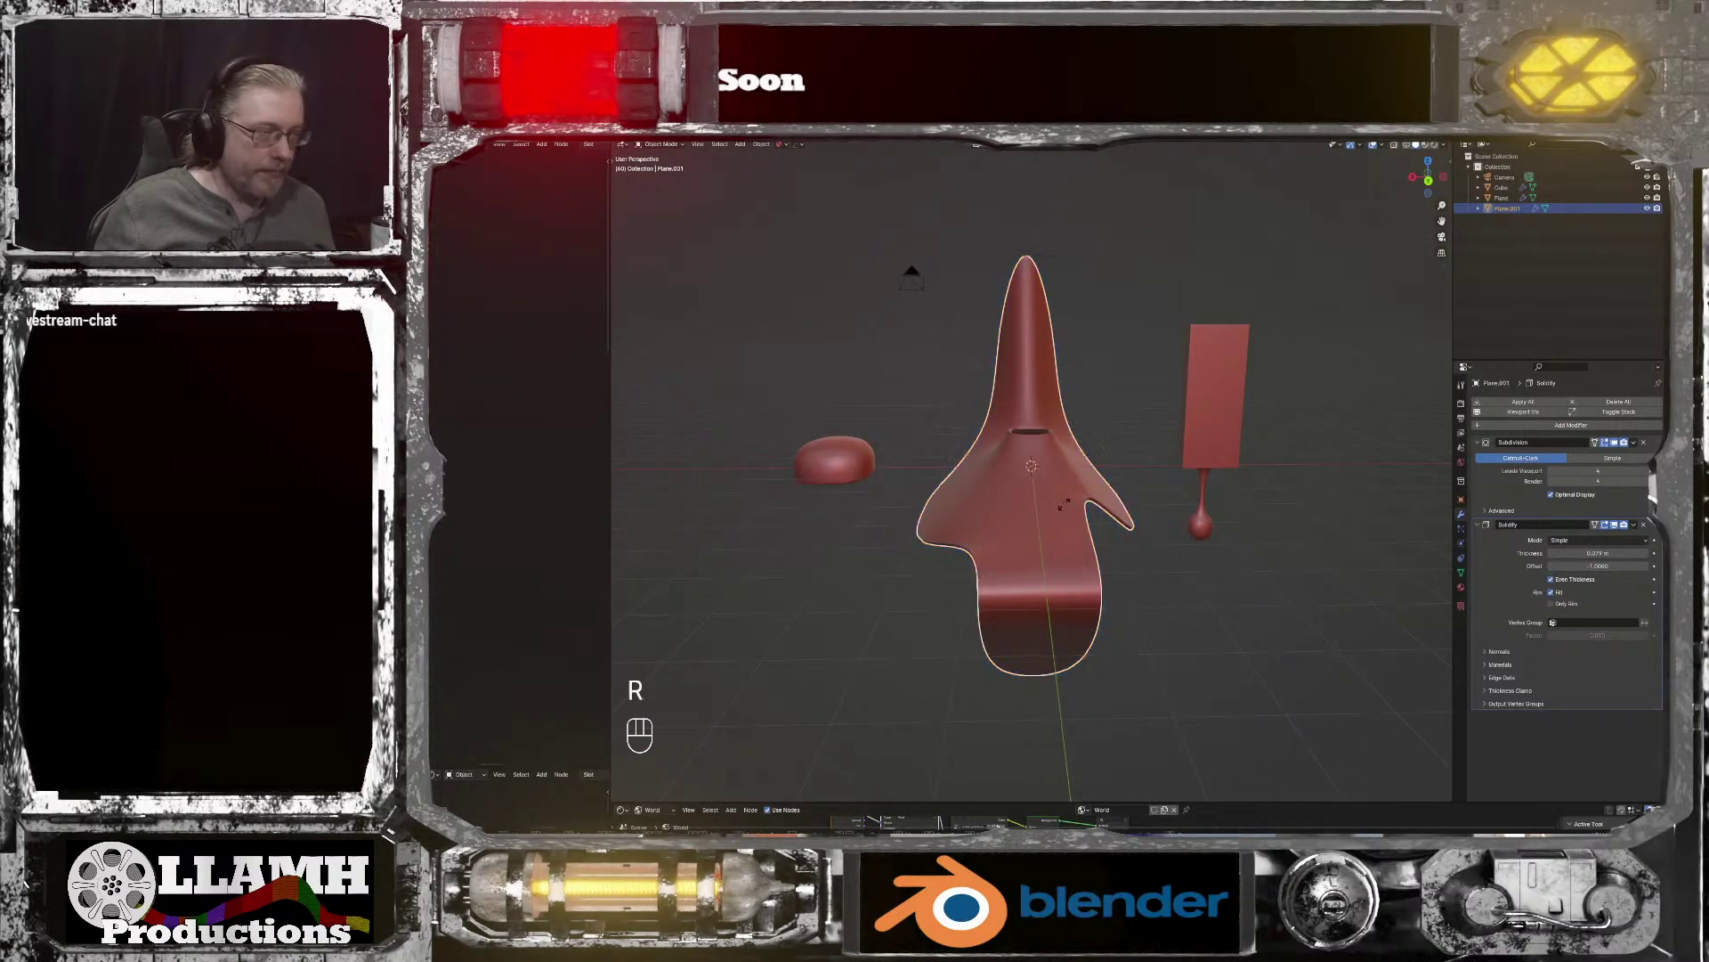
pyautogui.press('z')
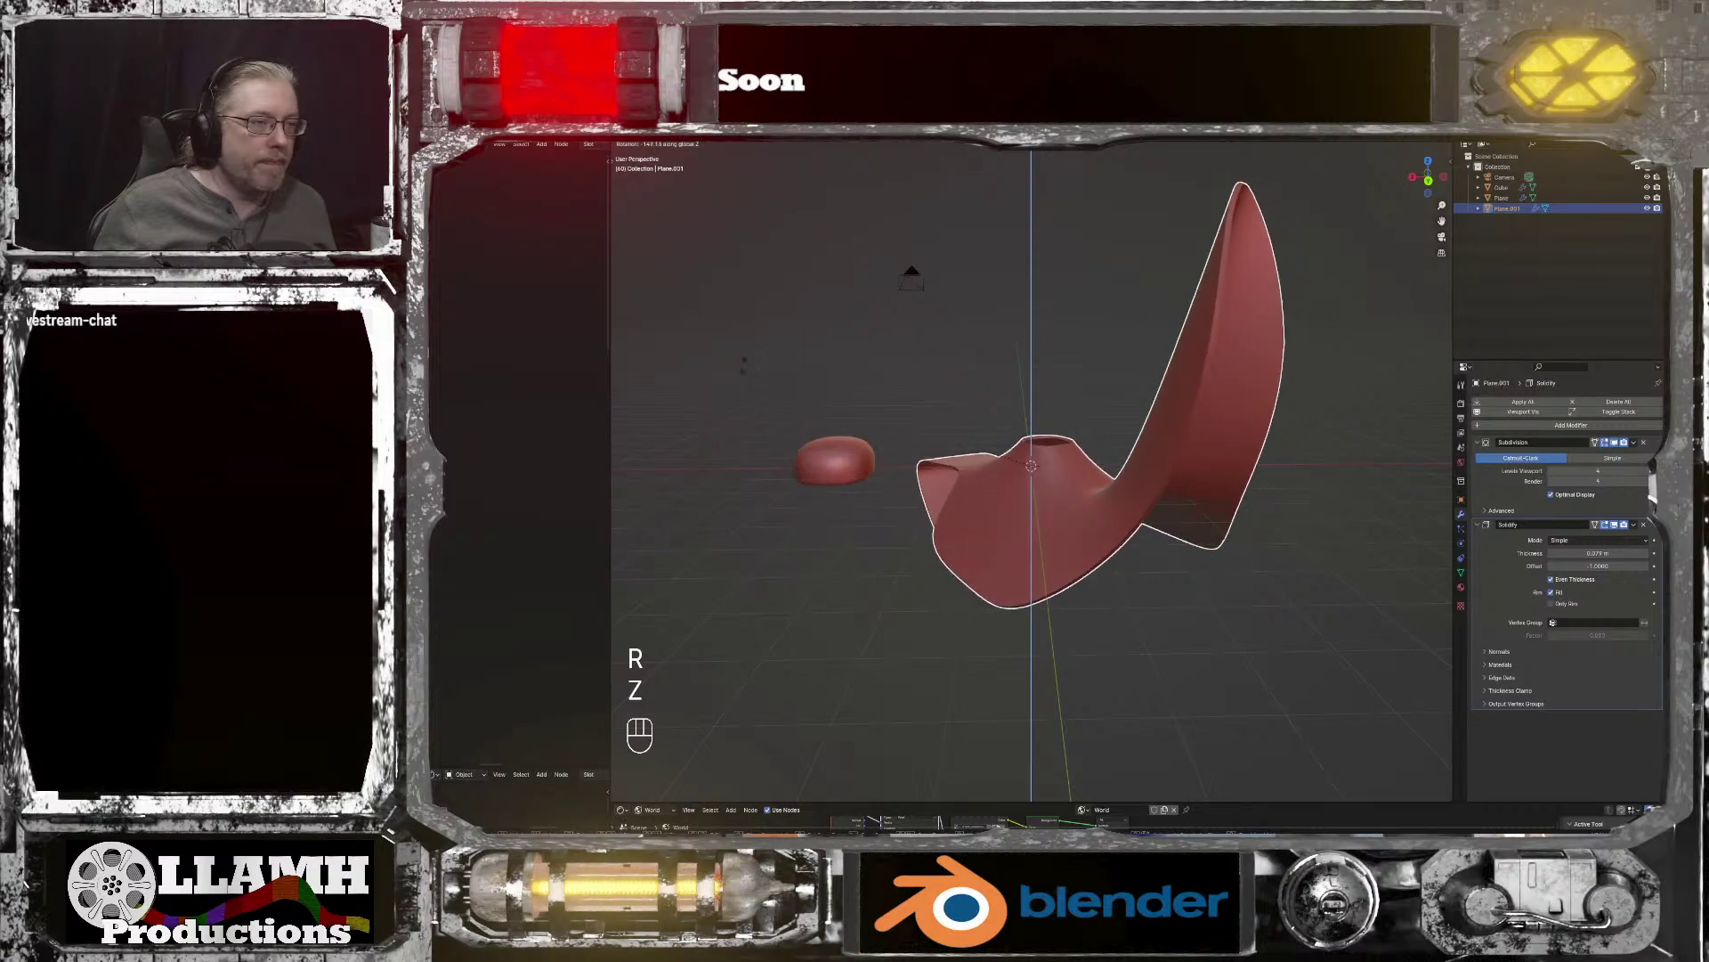
pyautogui.click(820, 319)
pyautogui.moveTo(820, 318); pyautogui.dragTo(604, 383, button='middle')
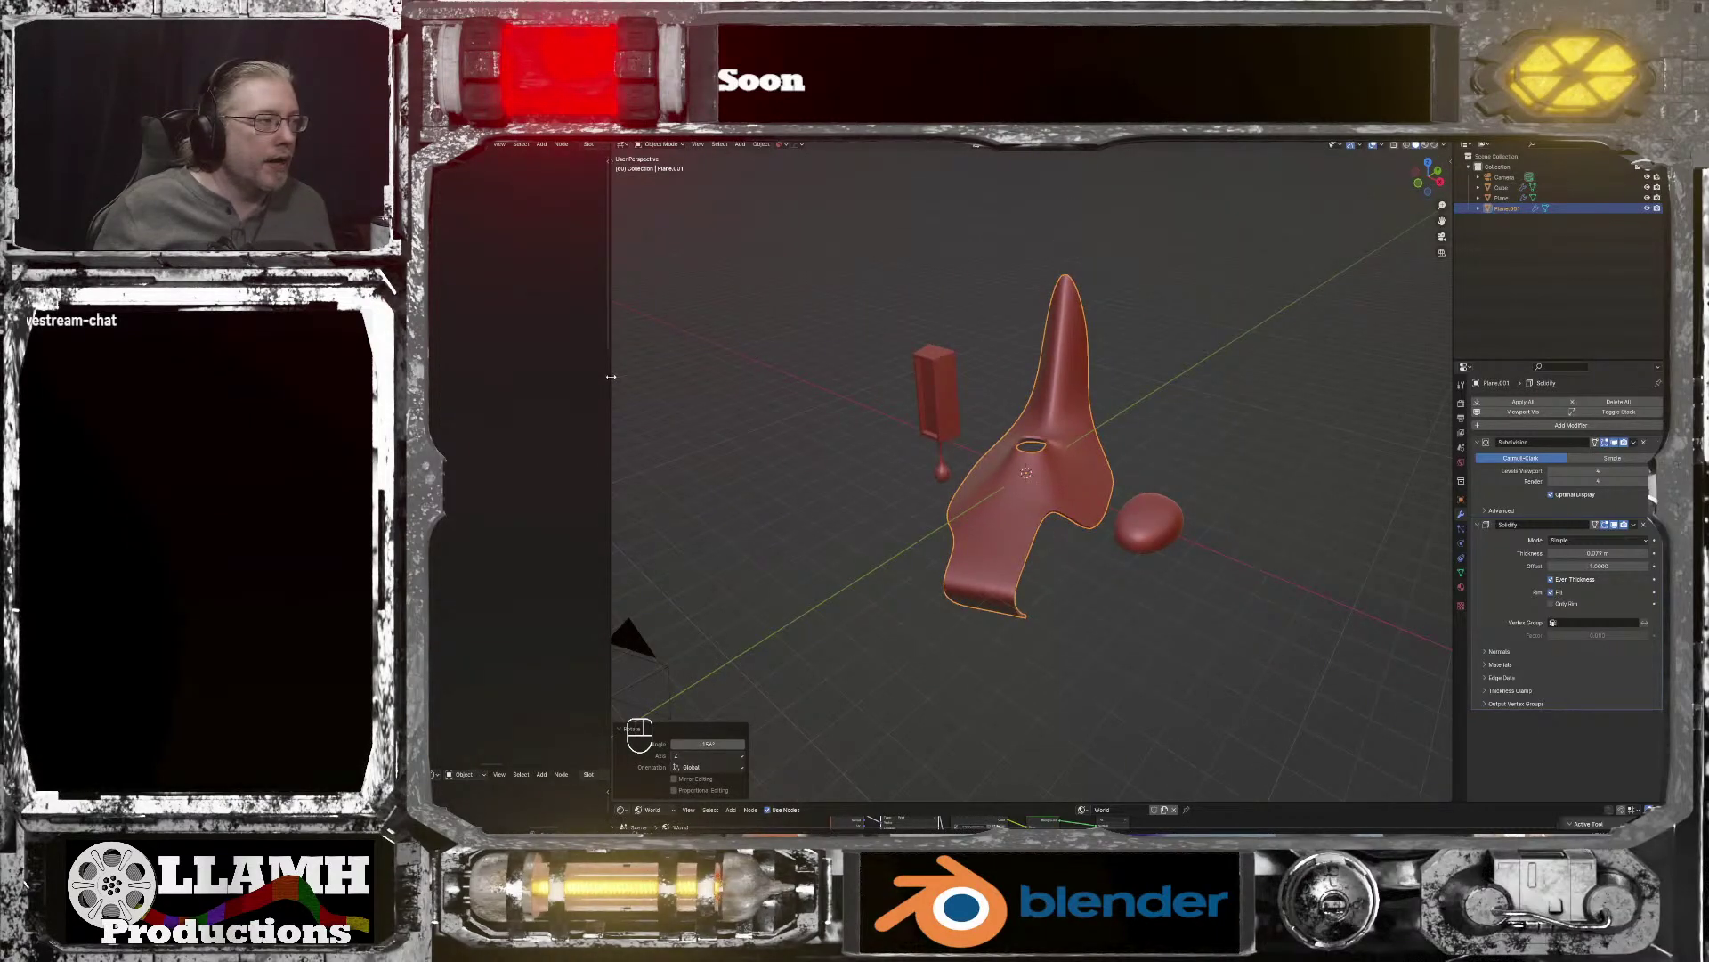
# Step: Widen the shader node editor and assign the existing material Material.001 to the surface
pyautogui.moveTo(611, 376); pyautogui.dragTo(902, 377)
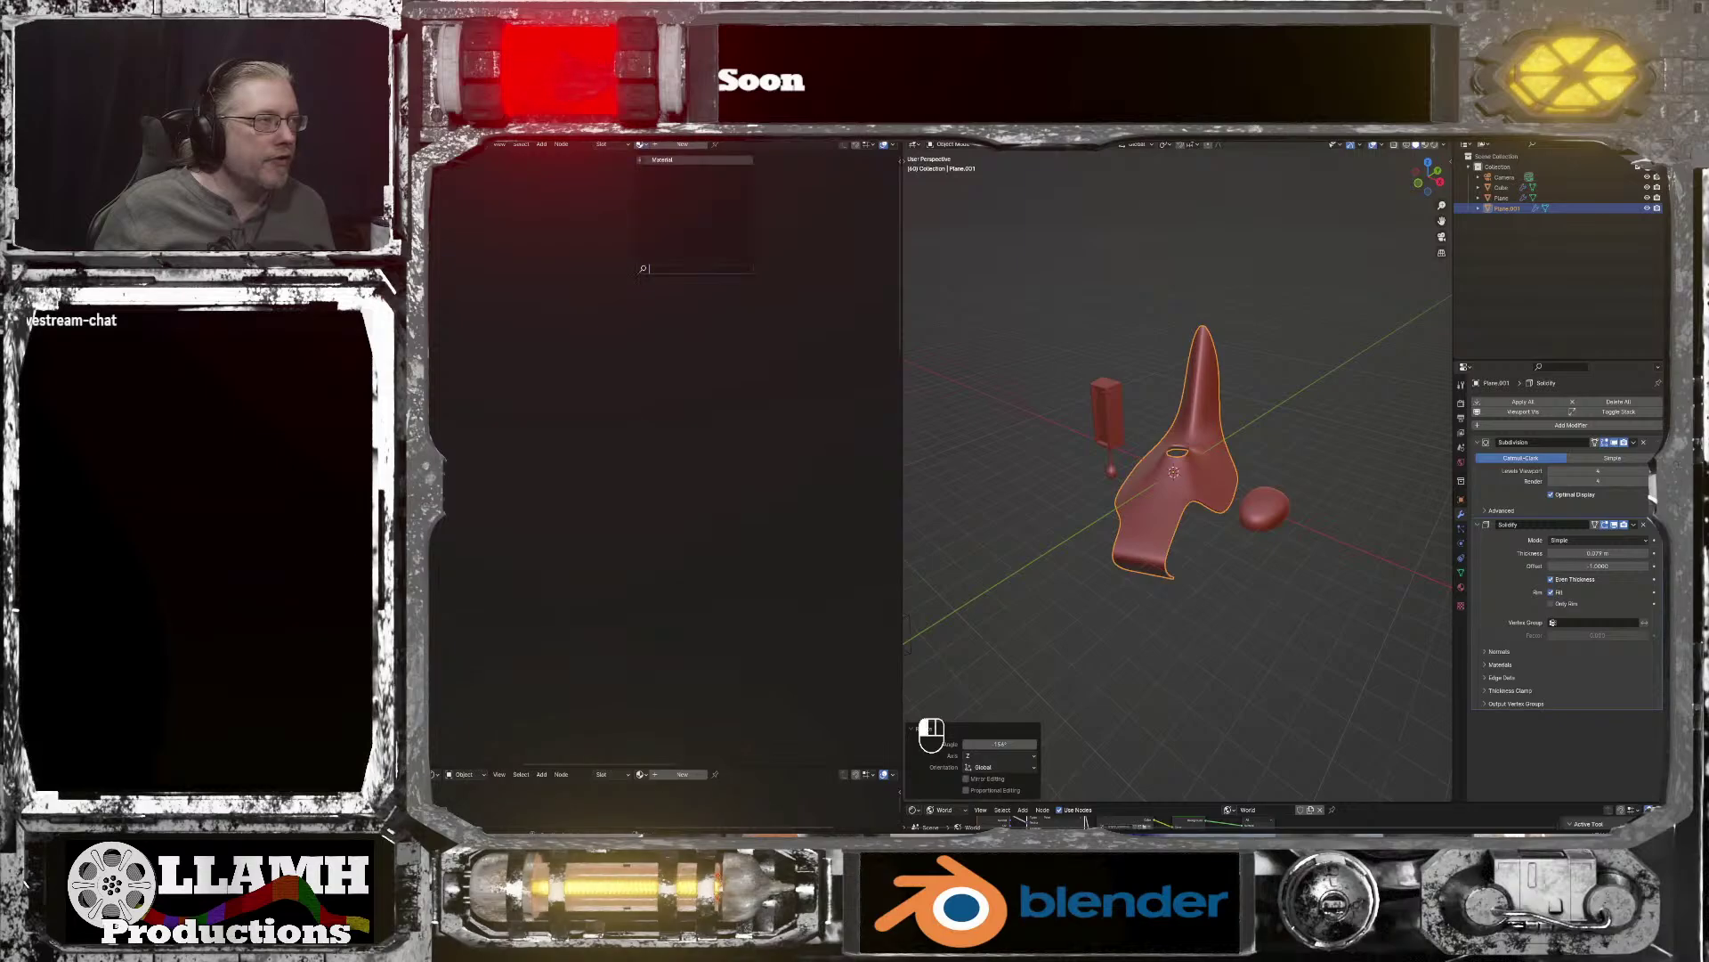
pyautogui.click(662, 160)
pyautogui.scroll(-3, 766, 169)
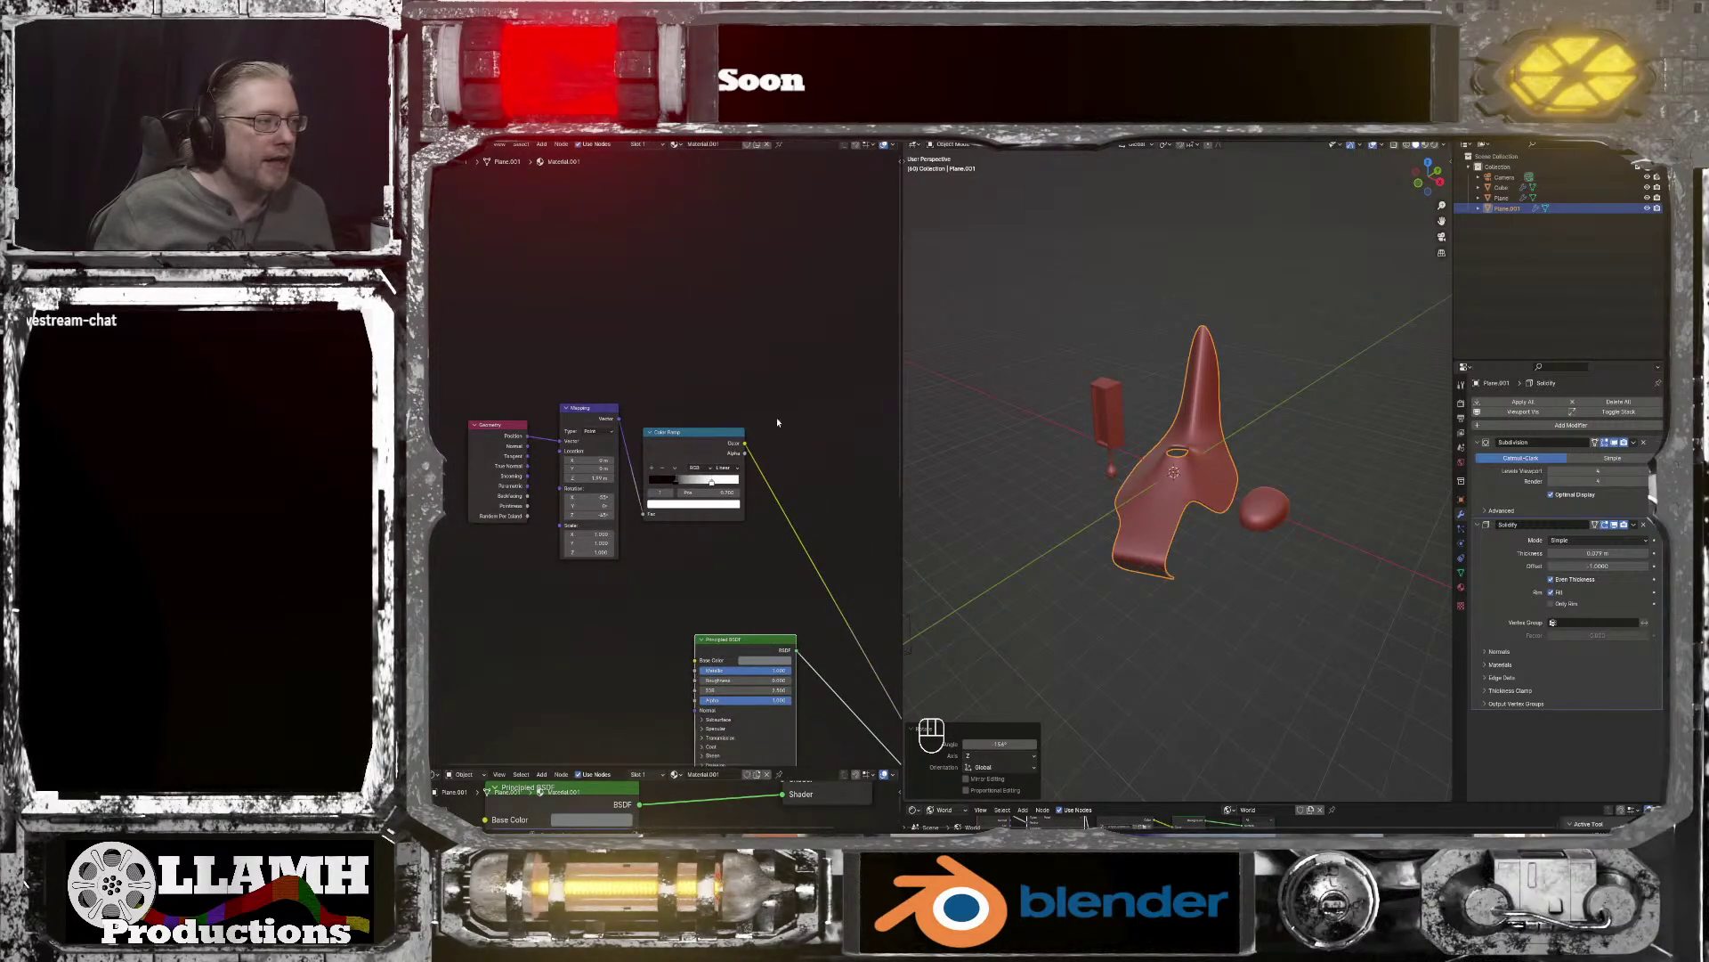
# Step: Pull the Mix Shader out of the chain so the lower Principled BSDF feeds the Material Output's Surface directly
pyautogui.moveTo(777, 423); pyautogui.dragTo(619, 200, button='middle')
pyautogui.moveTo(695, 527); pyautogui.dragTo(570, 429, button='middle')
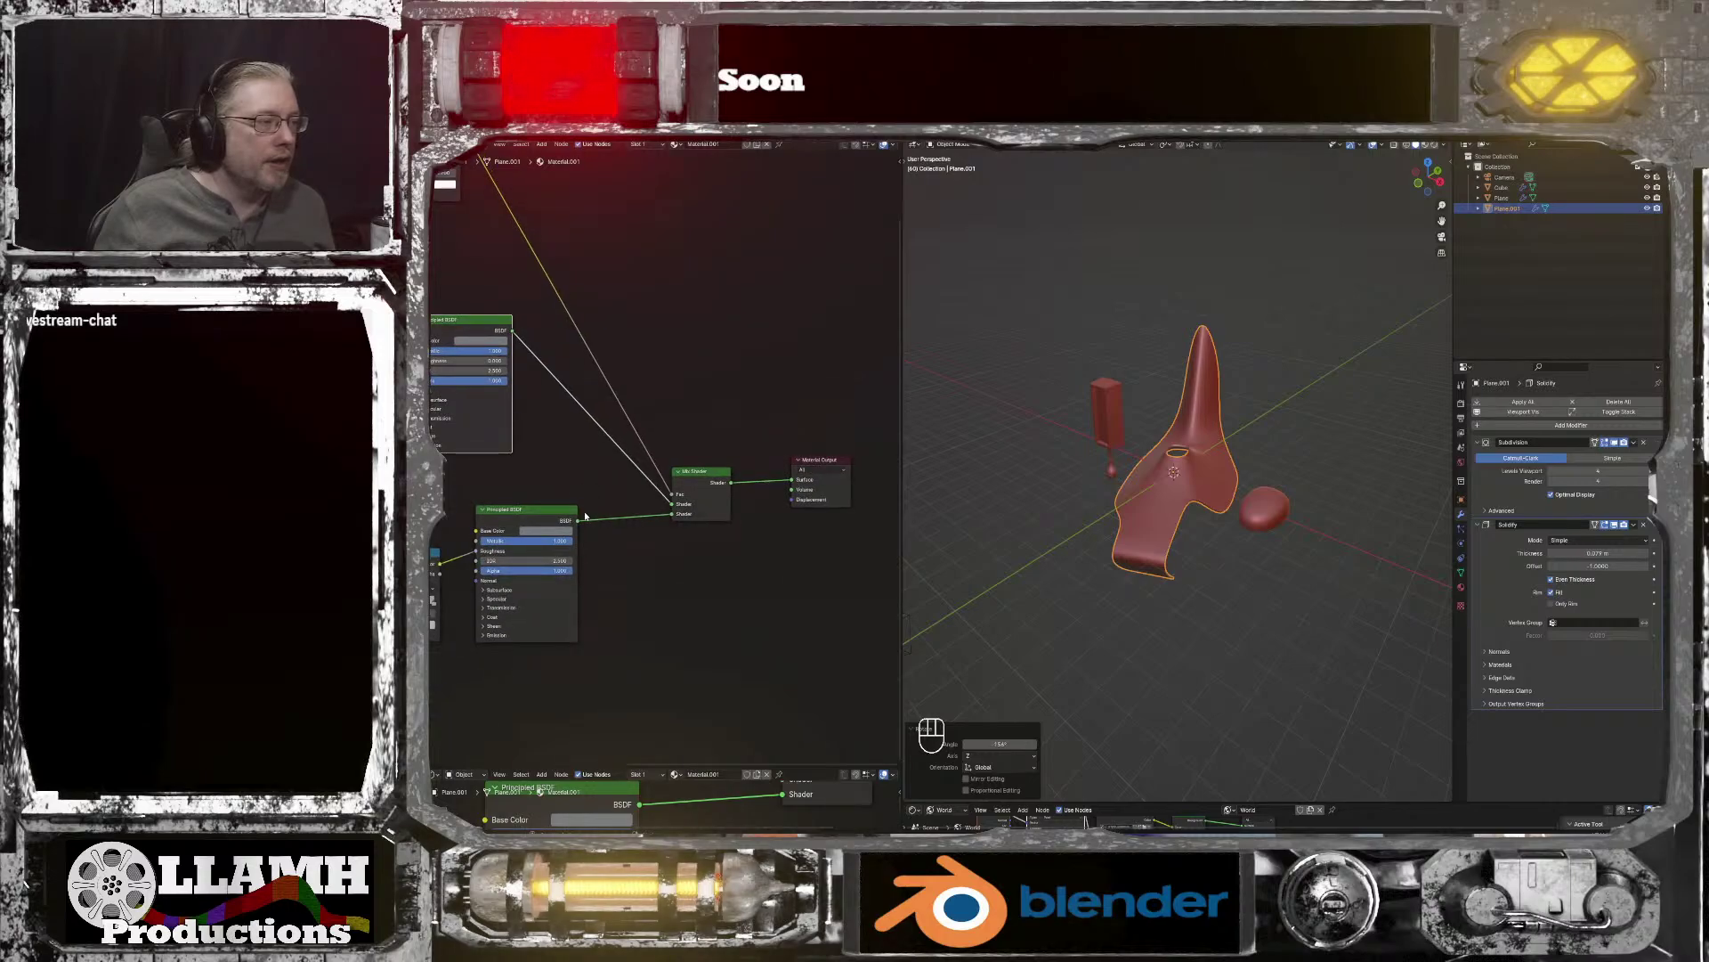
pyautogui.moveTo(578, 522); pyautogui.dragTo(725, 319)
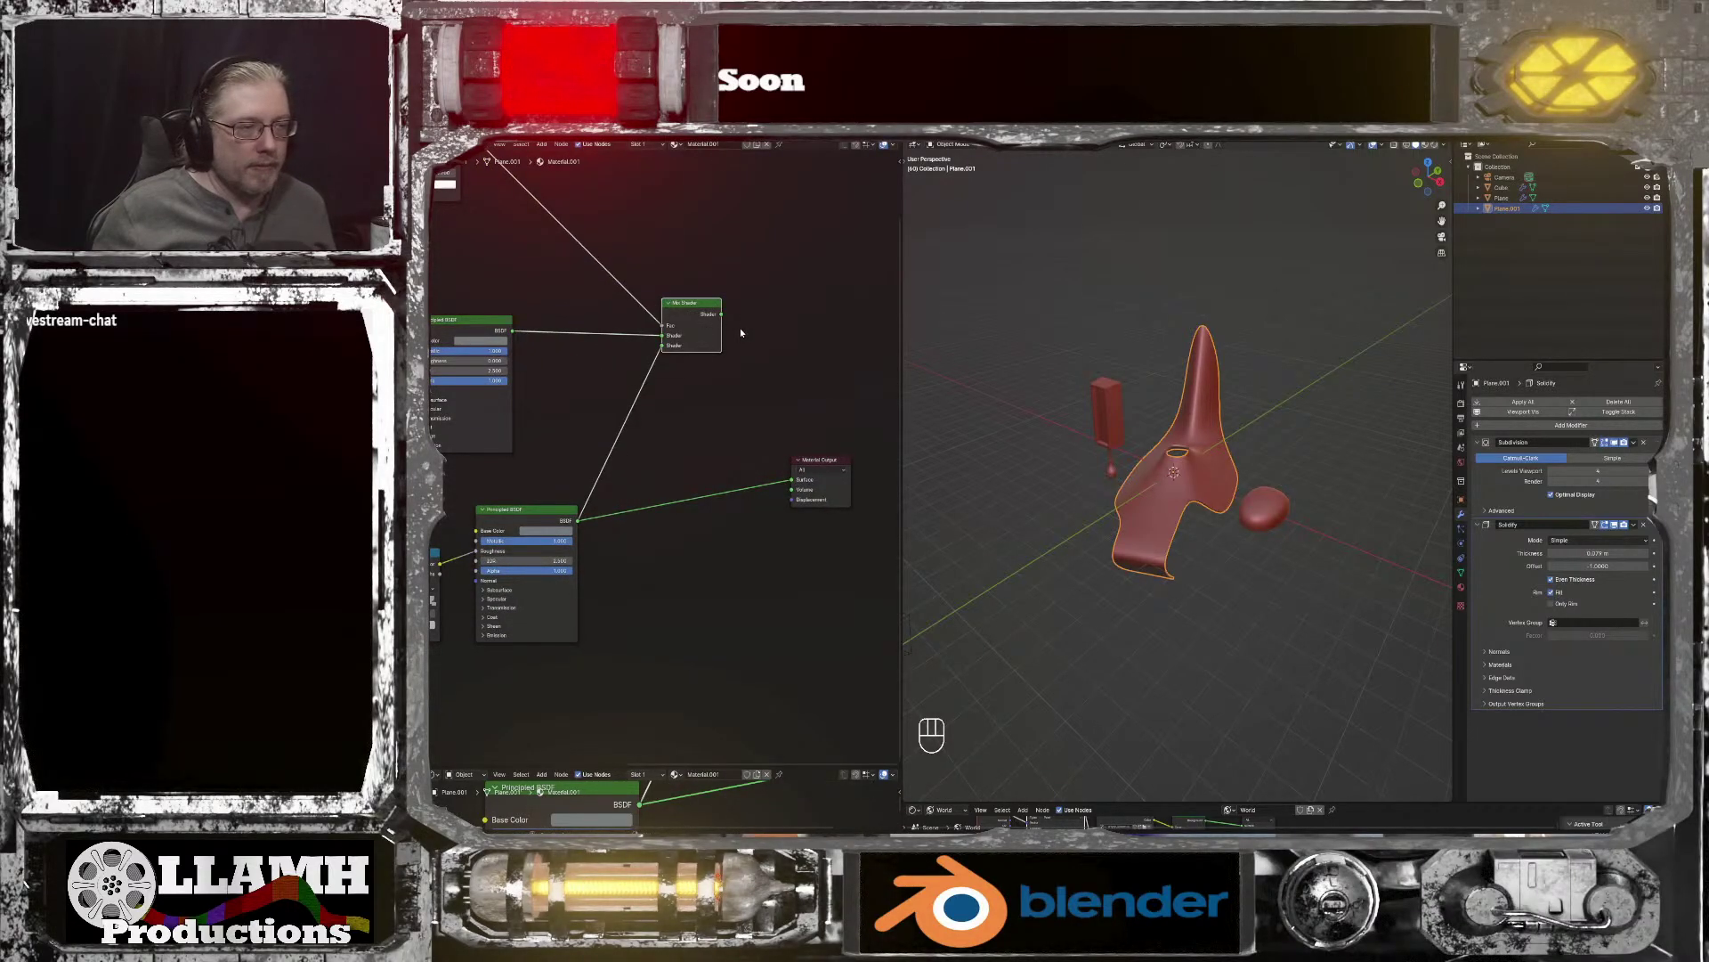
# Step: Switch to the camera view and scale the surface object down until it fits inside the camera frame
pyautogui.press('KP_0')
pyautogui.press('KP_0')
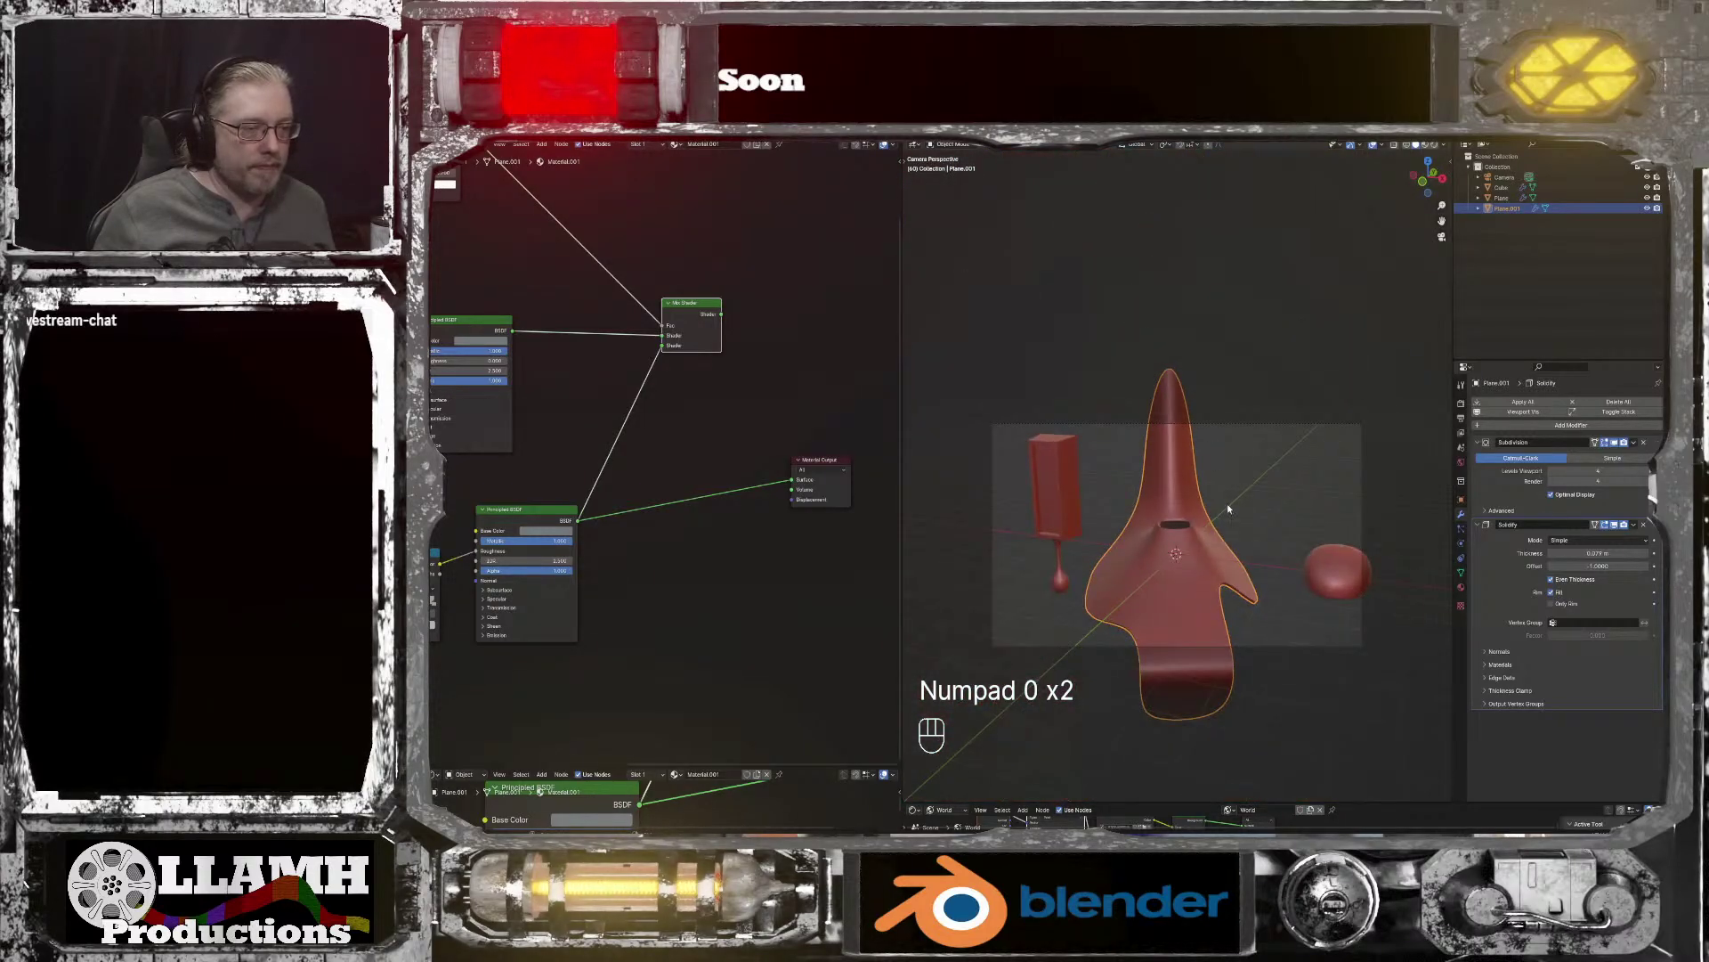
pyautogui.press('s')
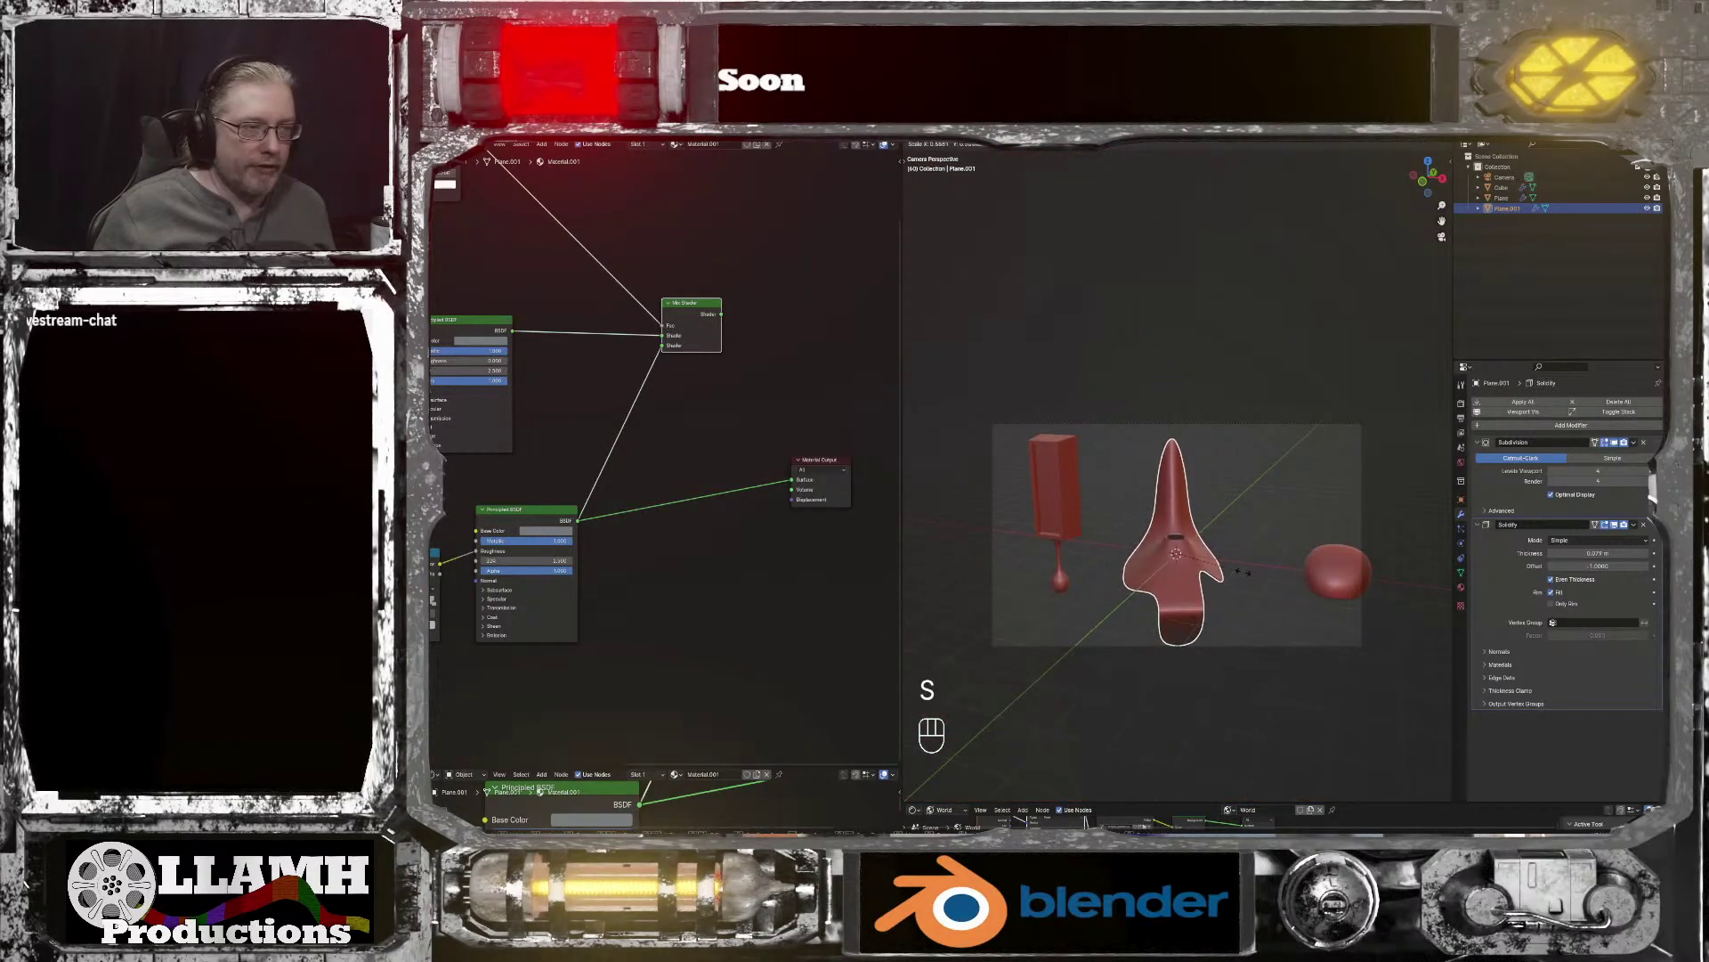
pyautogui.click(1237, 567)
# Step: Move the rounded Plane object along the X axis, closer to the surface and fully inside the camera frame
pyautogui.click(1318, 579)
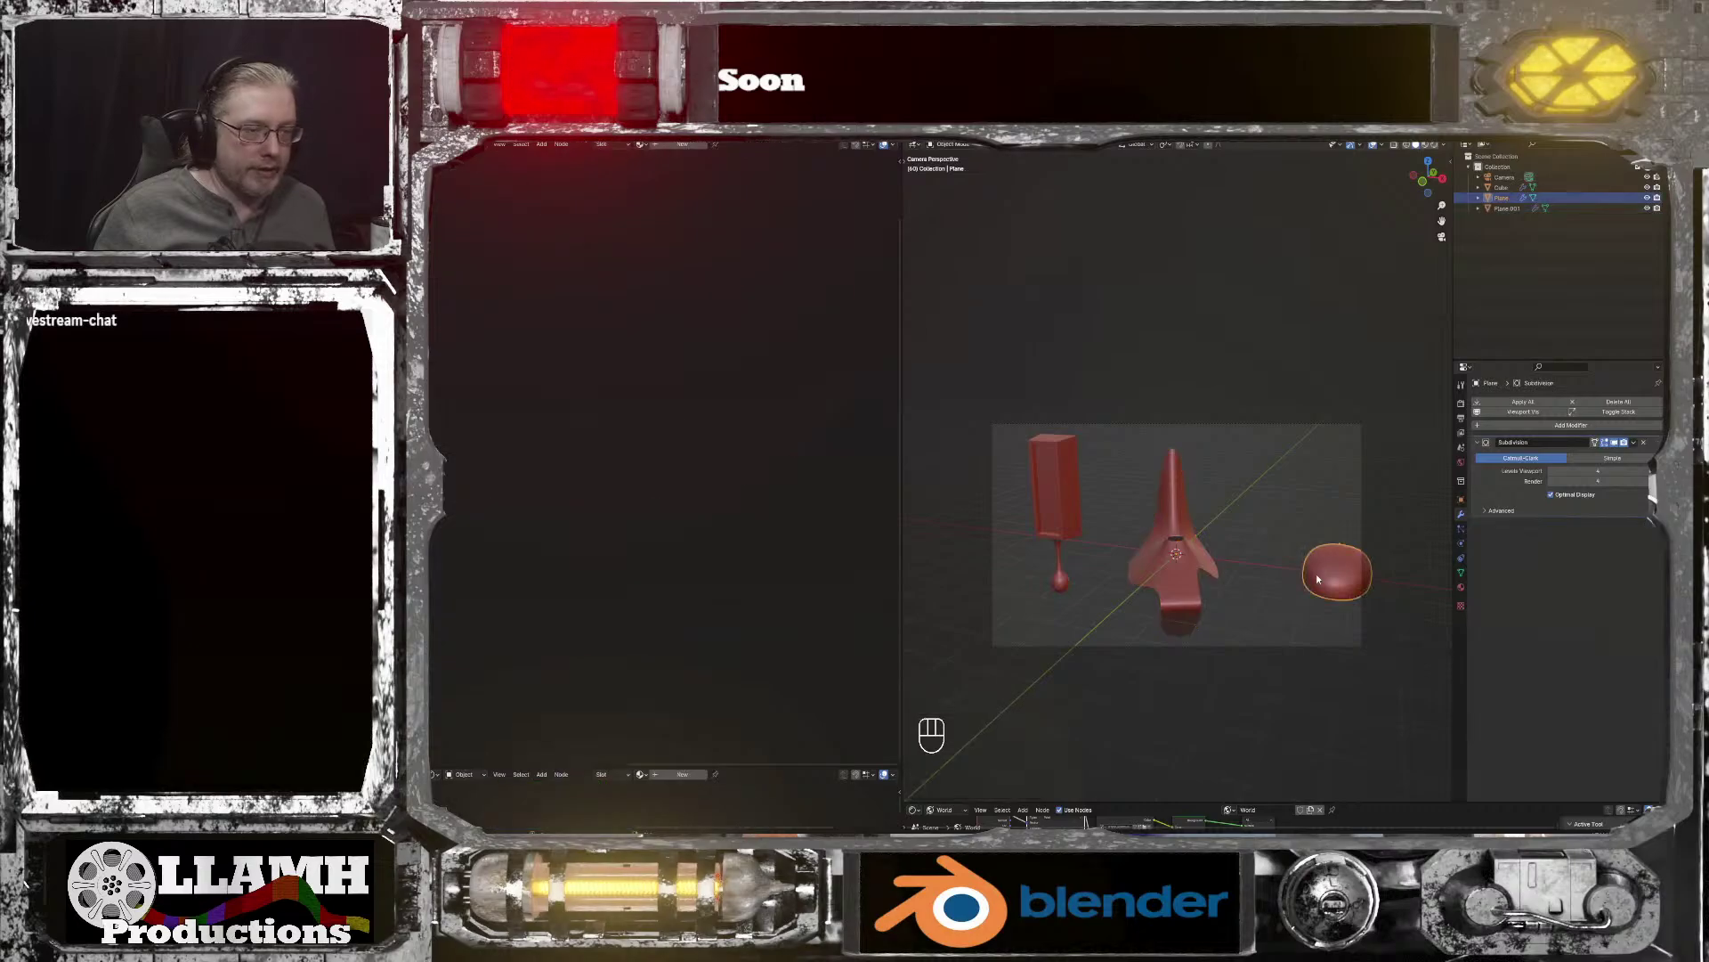
pyautogui.press('g')
pyautogui.press('x')
pyautogui.click(1268, 564)
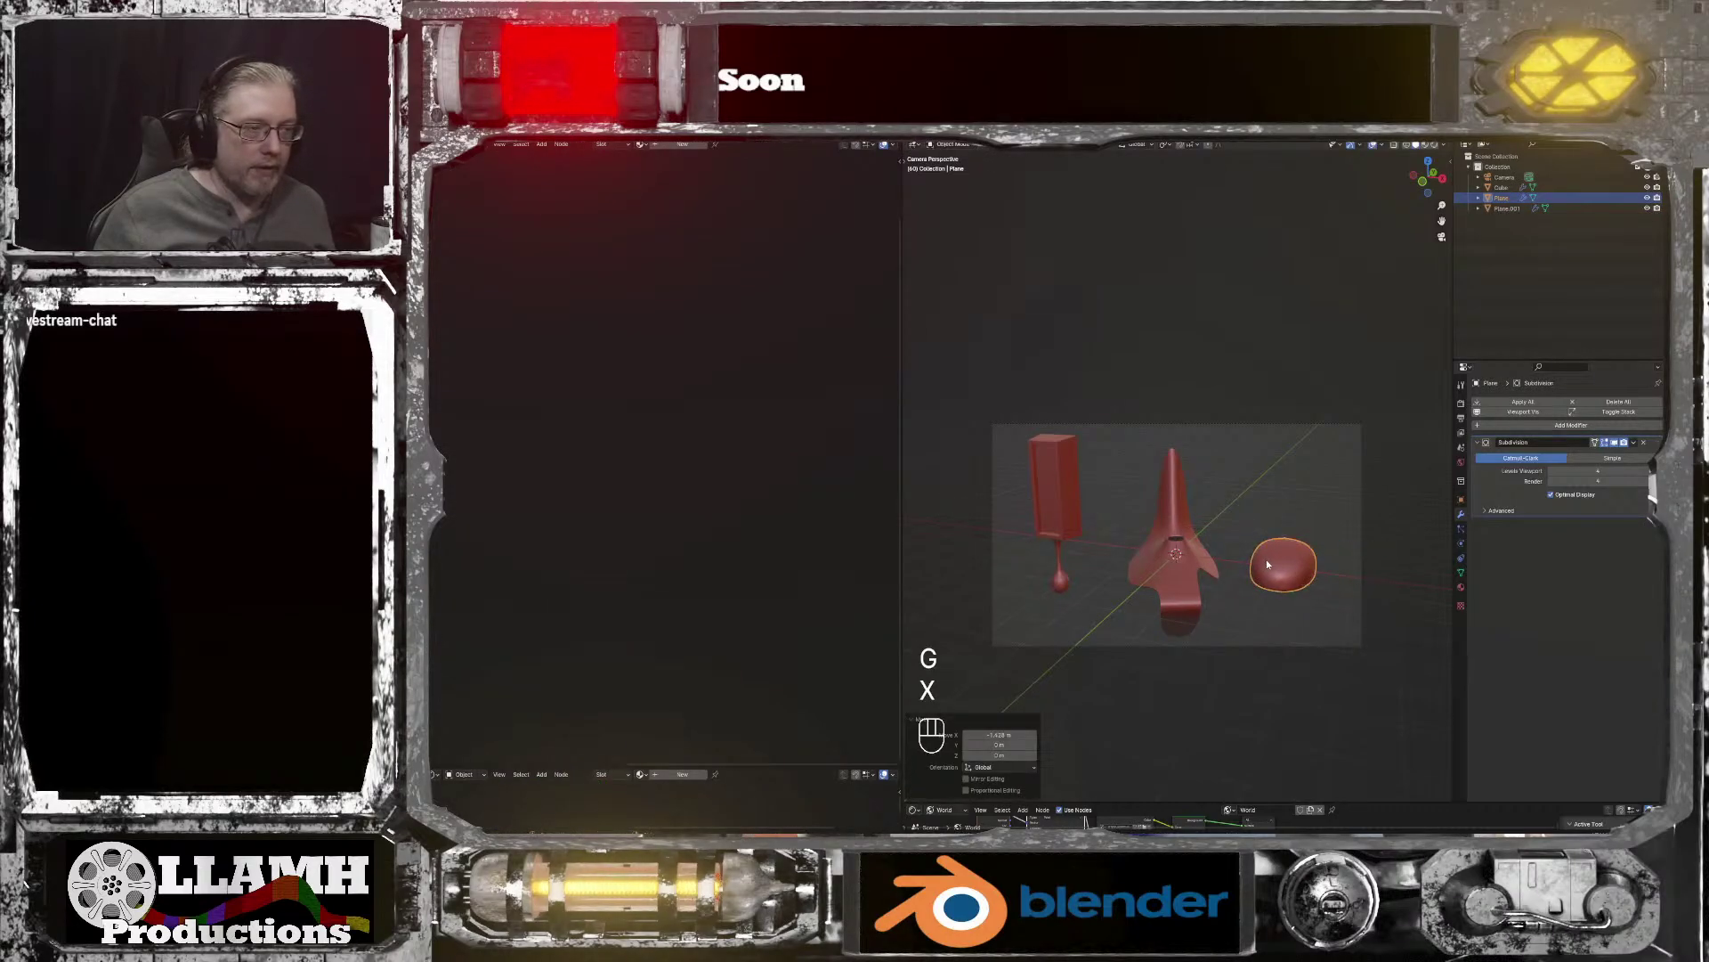
# Step: Render the camera view, examine the surface's opening, flap and pointed back in the enlarged result, and close the render
pyautogui.press('F12')
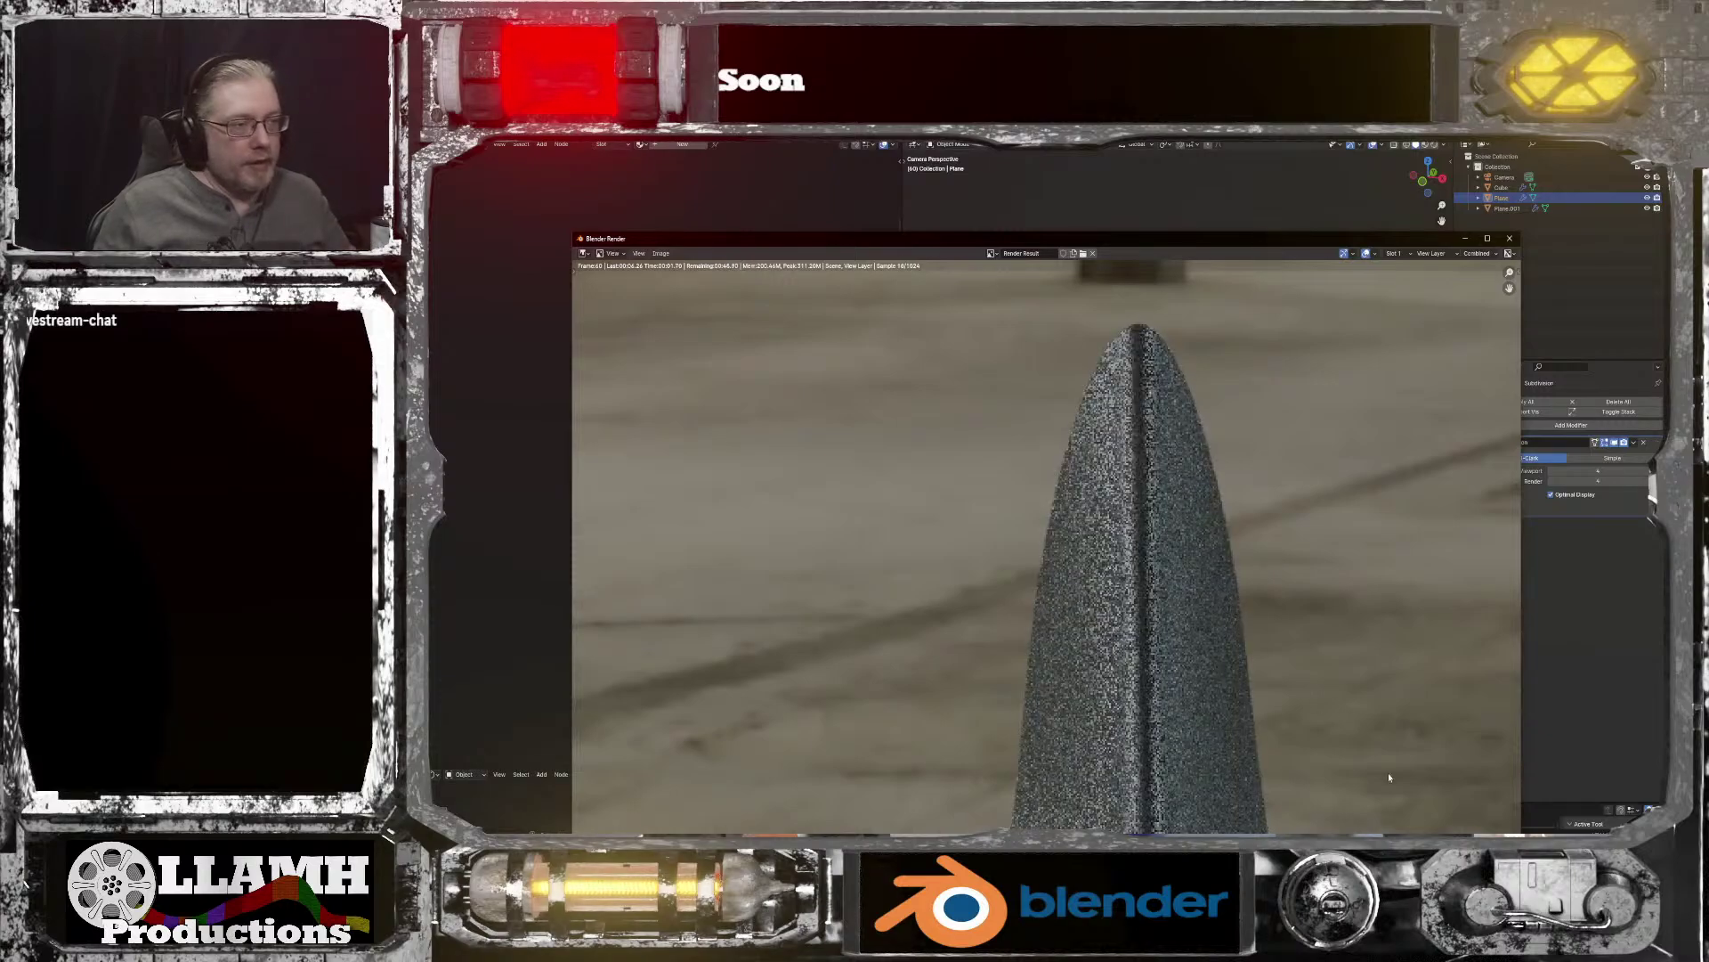
pyautogui.scroll(-4, 1262, 613)
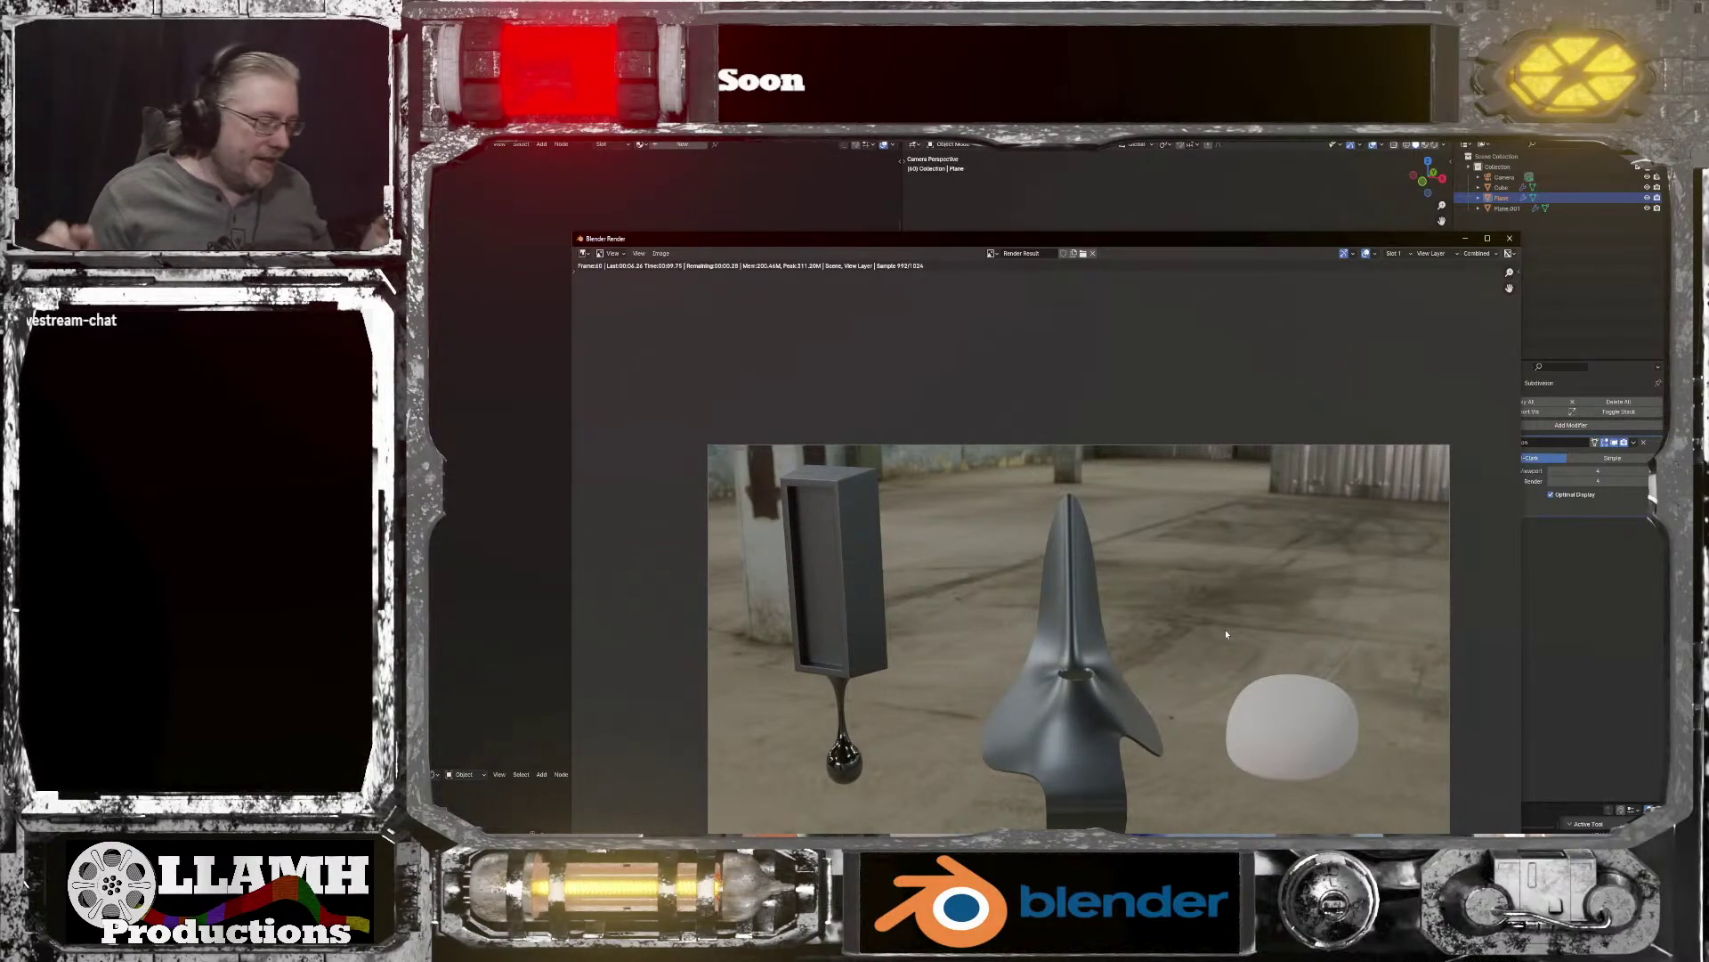
pyautogui.scroll(3, 1212, 669)
pyautogui.moveTo(1152, 724); pyautogui.dragTo(1102, 278, button='middle')
pyautogui.scroll(2, 1056, 445)
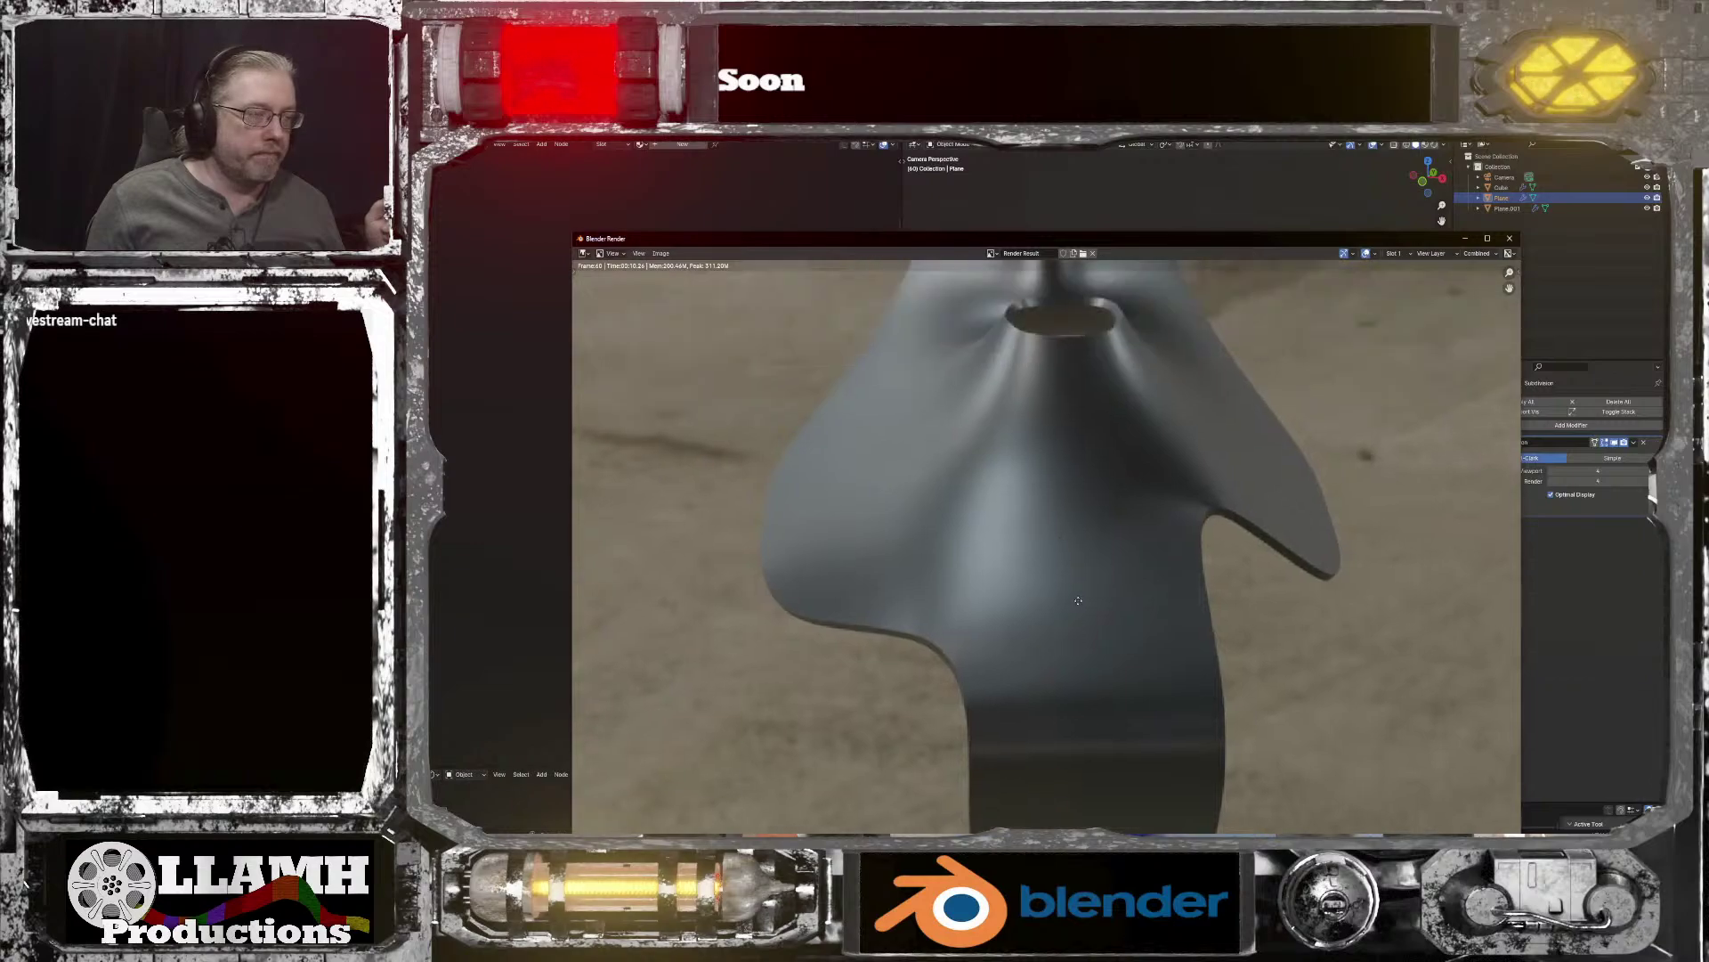
pyautogui.moveTo(1055, 452); pyautogui.dragTo(1113, 812, button='middle')
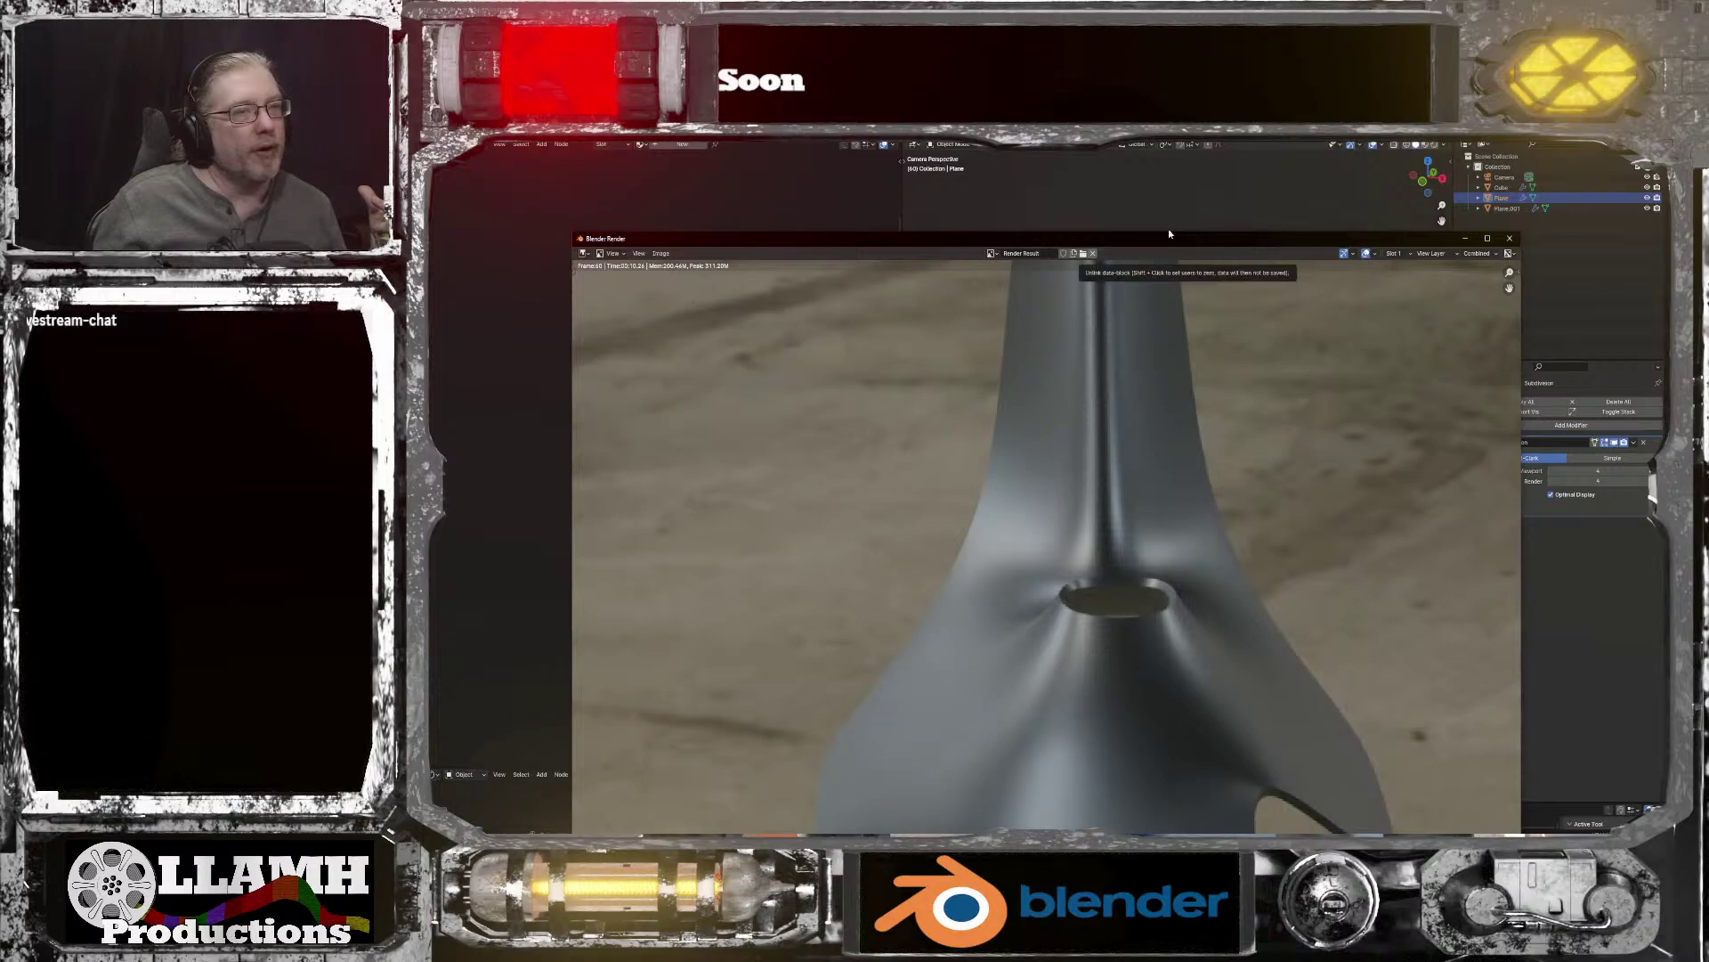
pyautogui.moveTo(1450, 237); pyautogui.dragTo(1443, 182)
pyautogui.click(1471, 185)
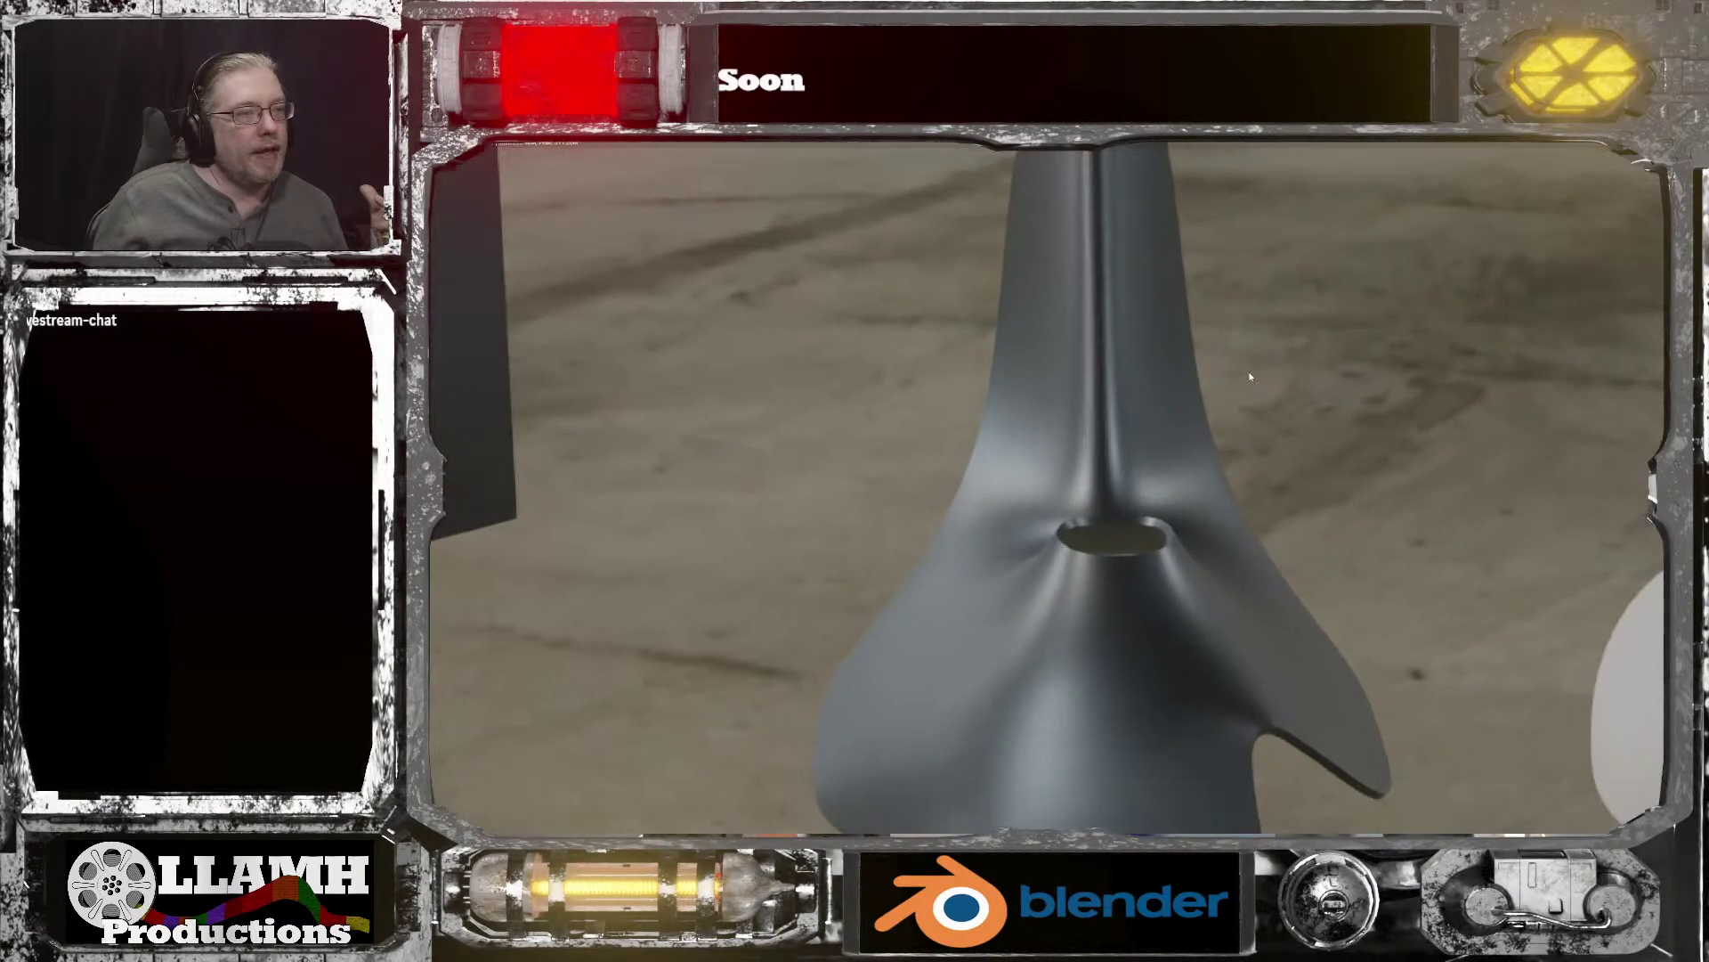
pyautogui.scroll(-3, 1222, 467)
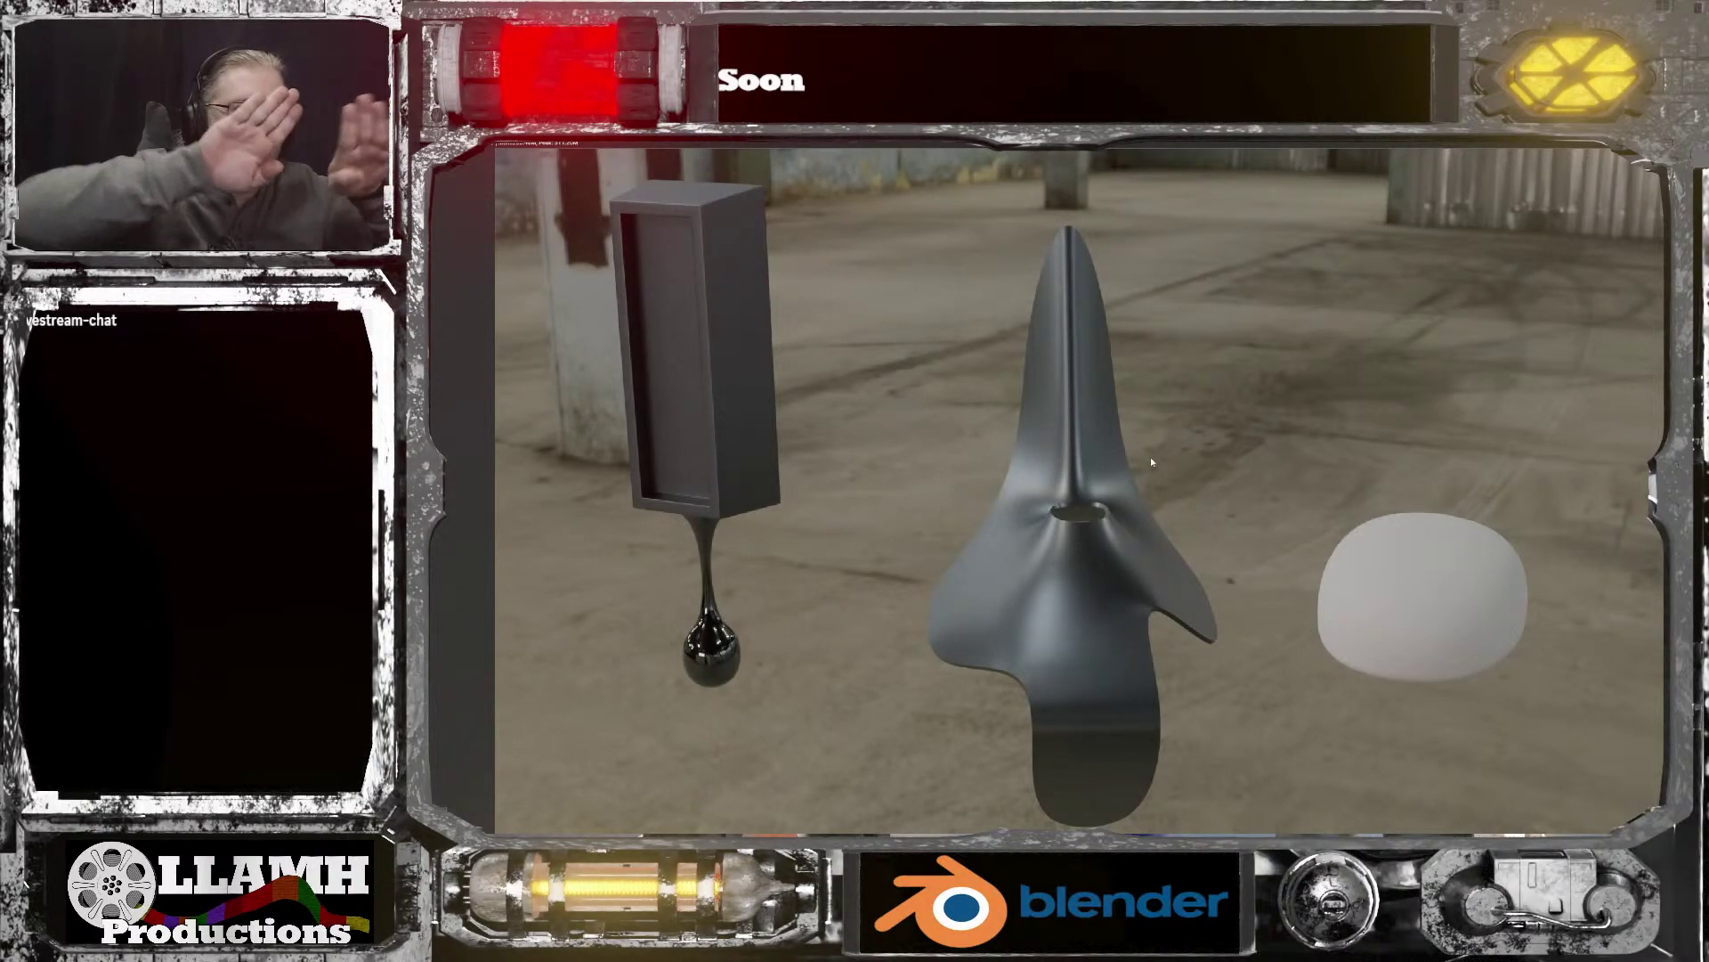
pyautogui.scroll(5, 1071, 518)
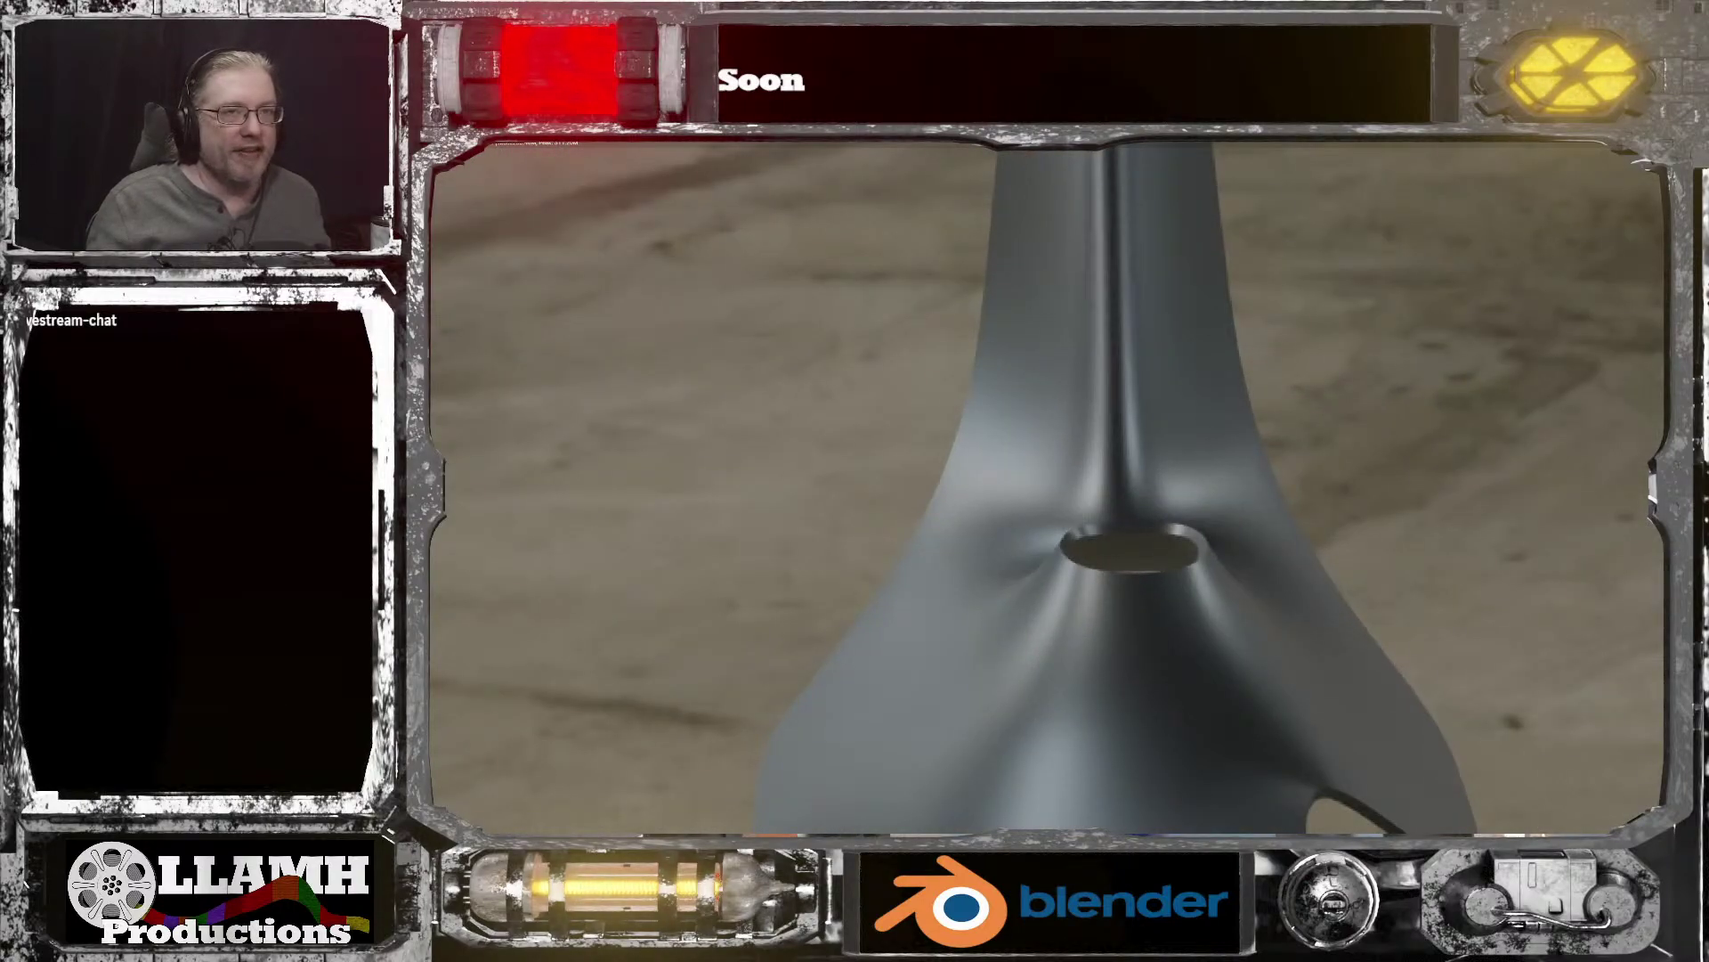
pyautogui.click(1619, 113)
pyautogui.click(1495, 179)
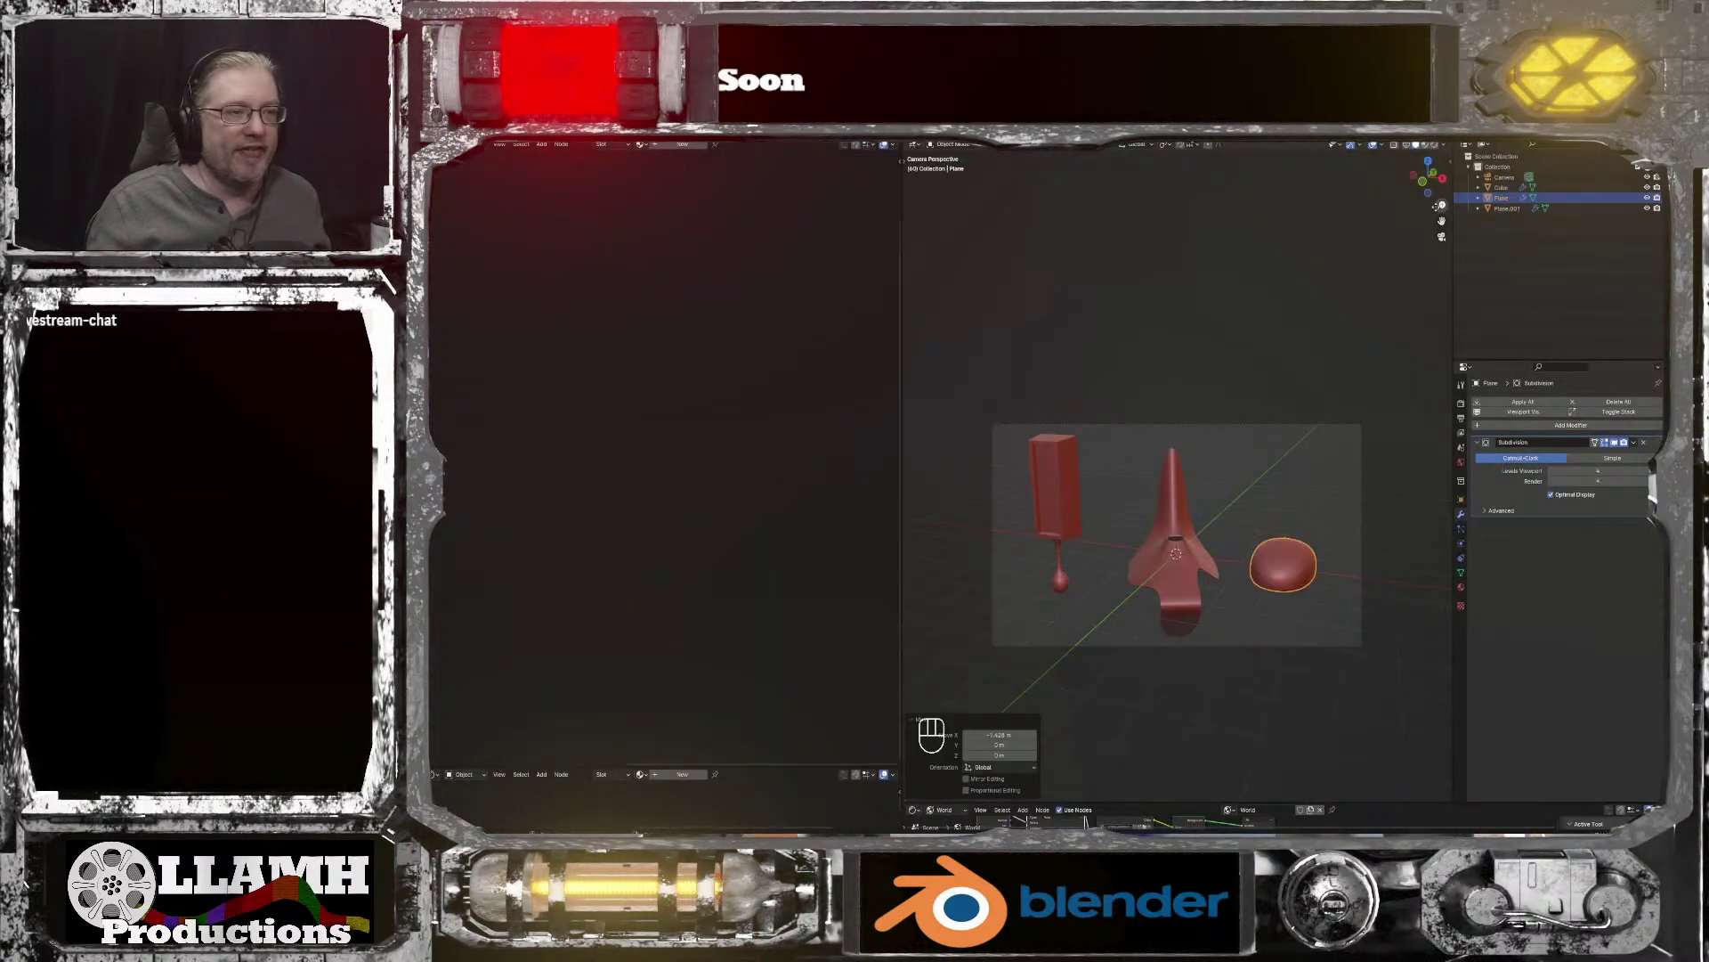
# Step: Switch the viewport to rendered shading, frame the surface object and inspect its shading from the side and above
pyautogui.click(1434, 145)
pyautogui.scroll(3, 1257, 632)
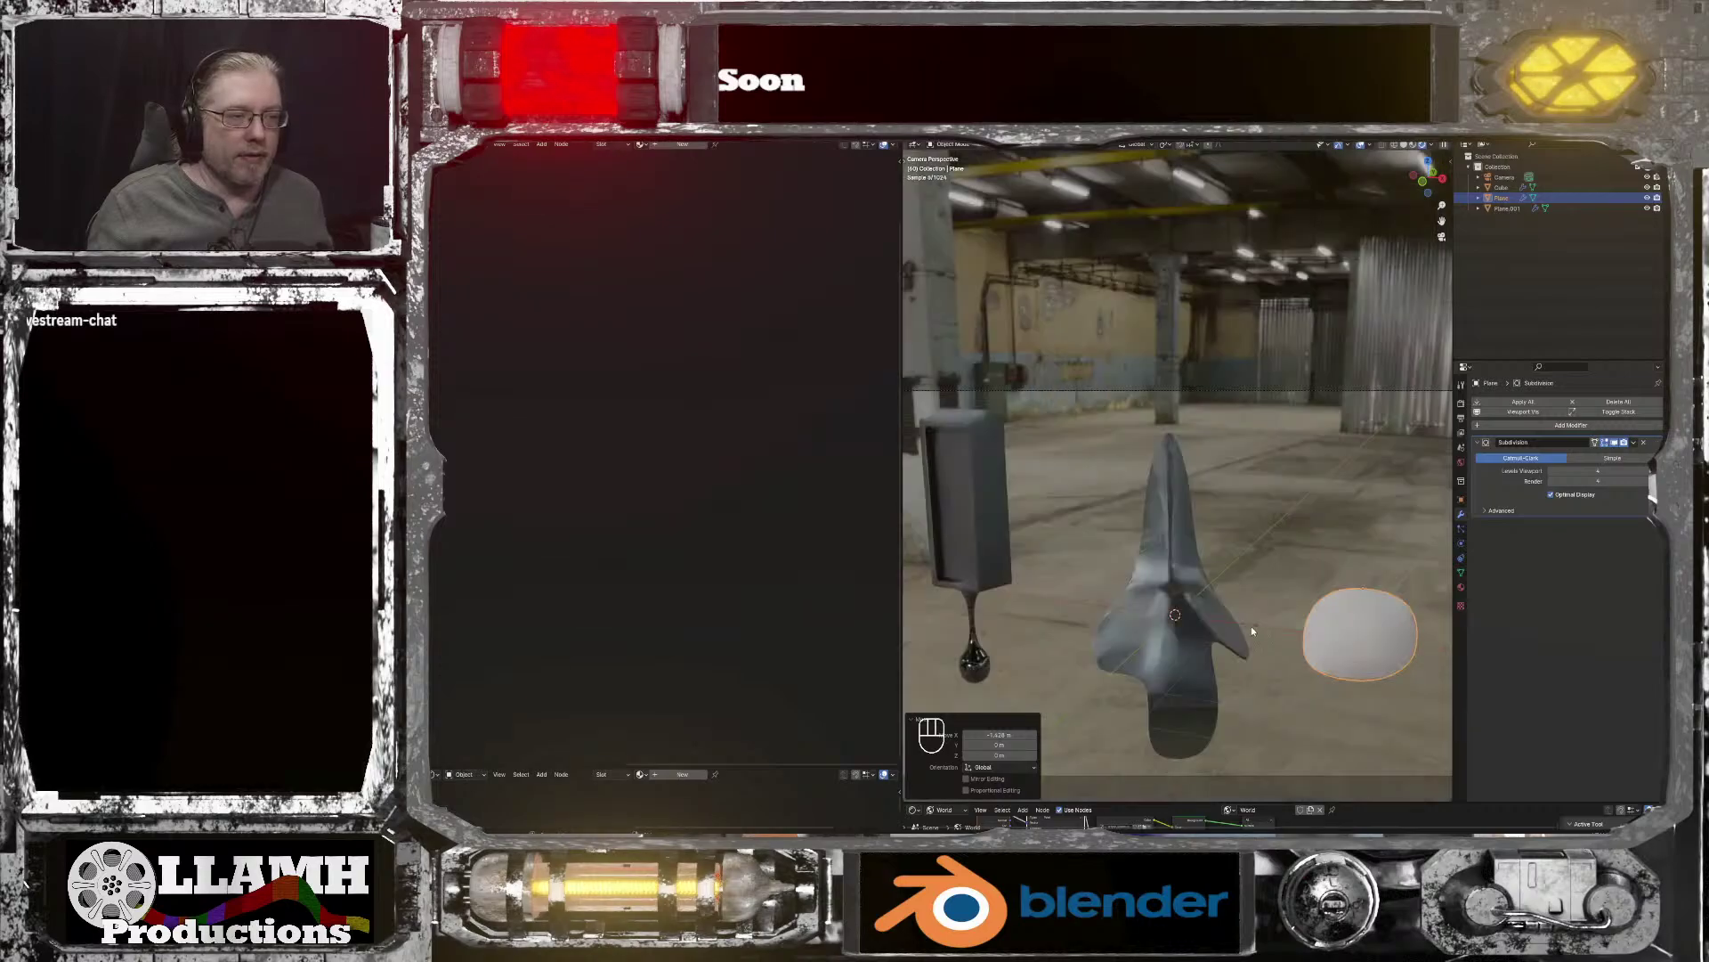
pyautogui.click(1170, 582)
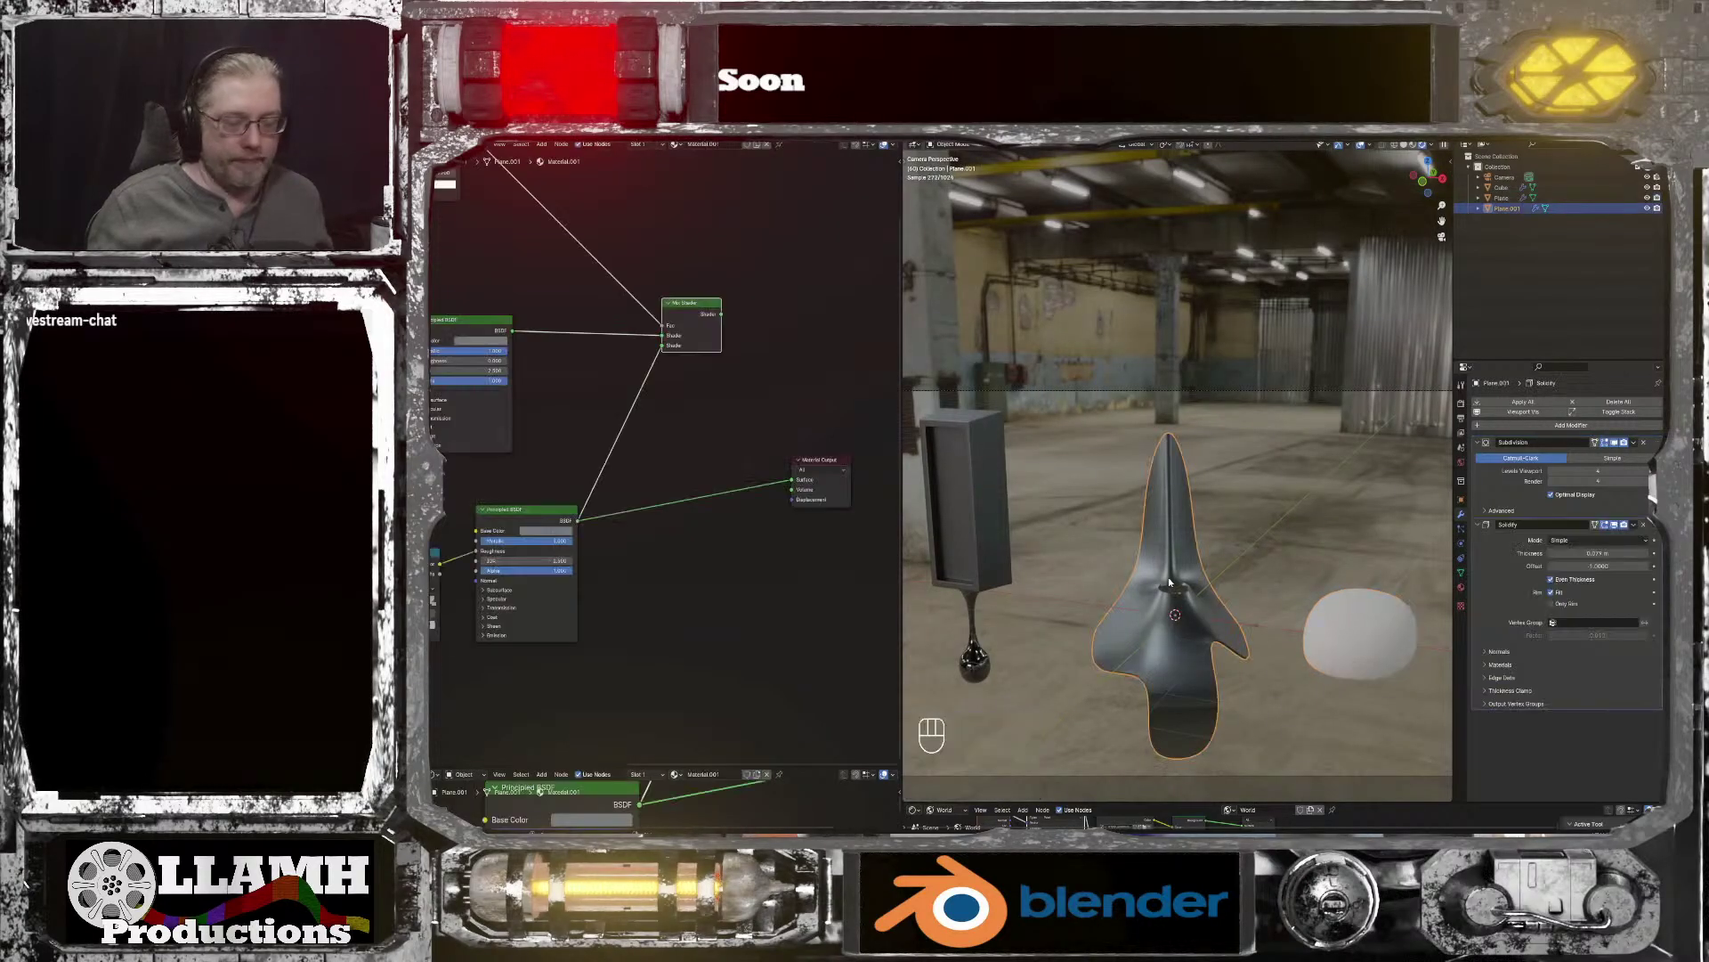
pyautogui.press('KP_Decimal')
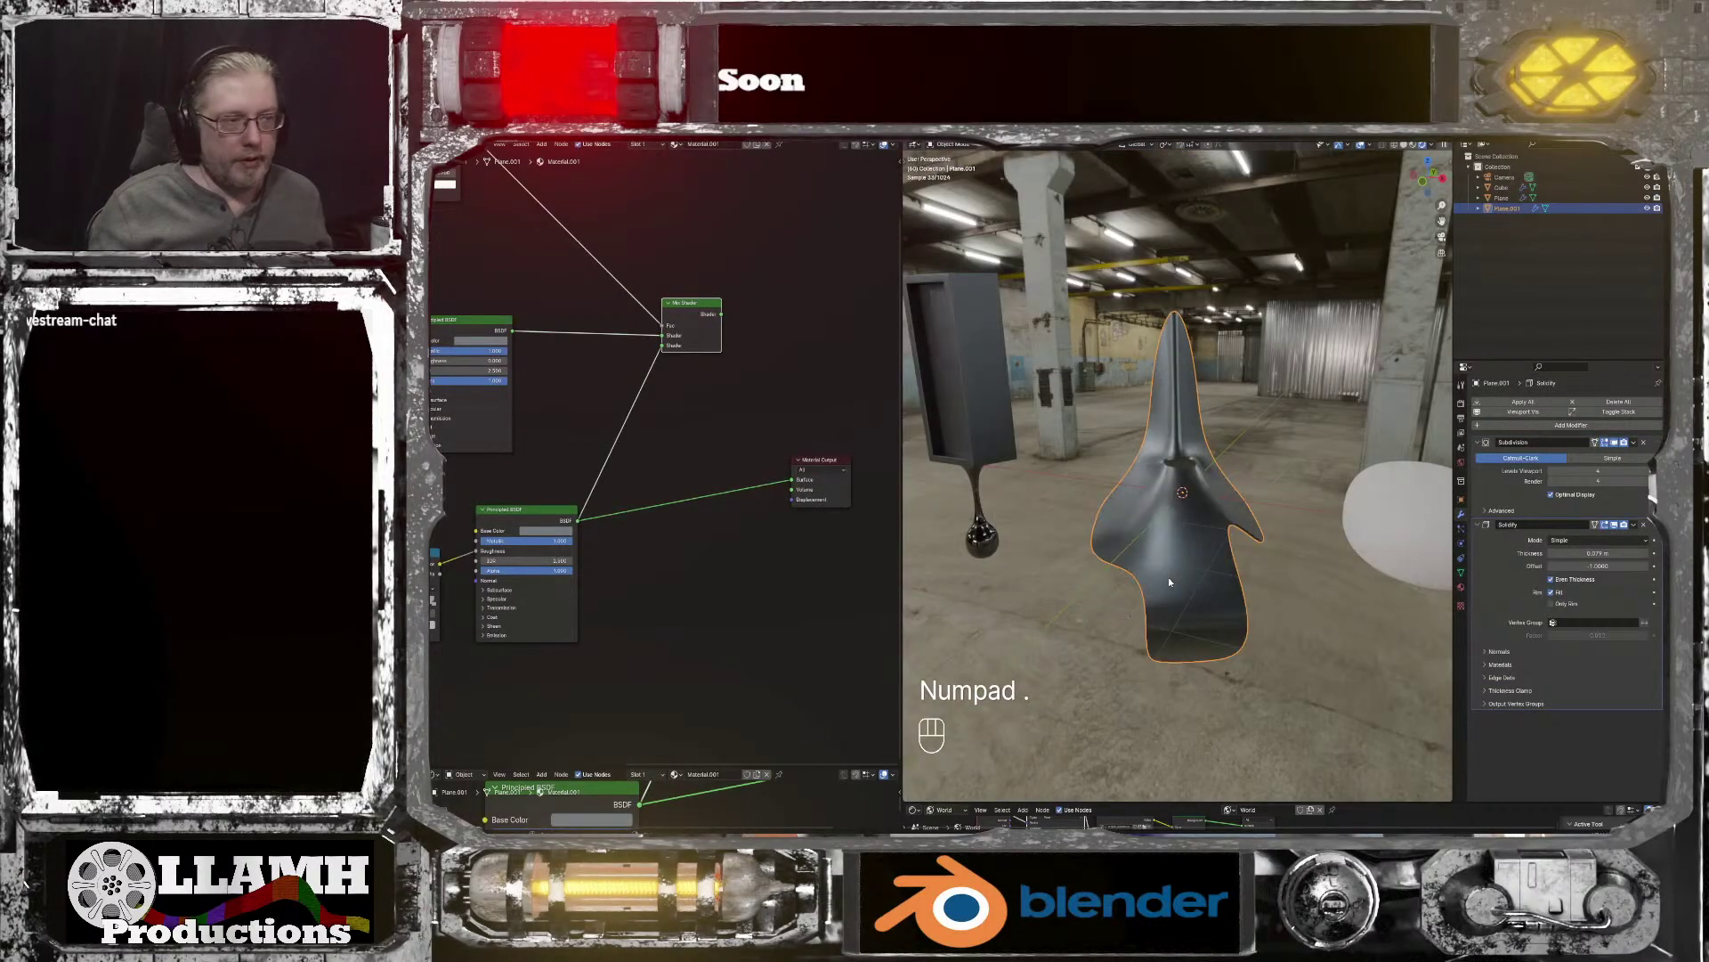
pyautogui.moveTo(1122, 568)
pyautogui.mouseDown(button='middle')
pyautogui.moveTo(1149, 598)
pyautogui.moveTo(1210, 616)
pyautogui.moveTo(1189, 616)
pyautogui.moveTo(1138, 542)
pyautogui.mouseUp(button='middle')
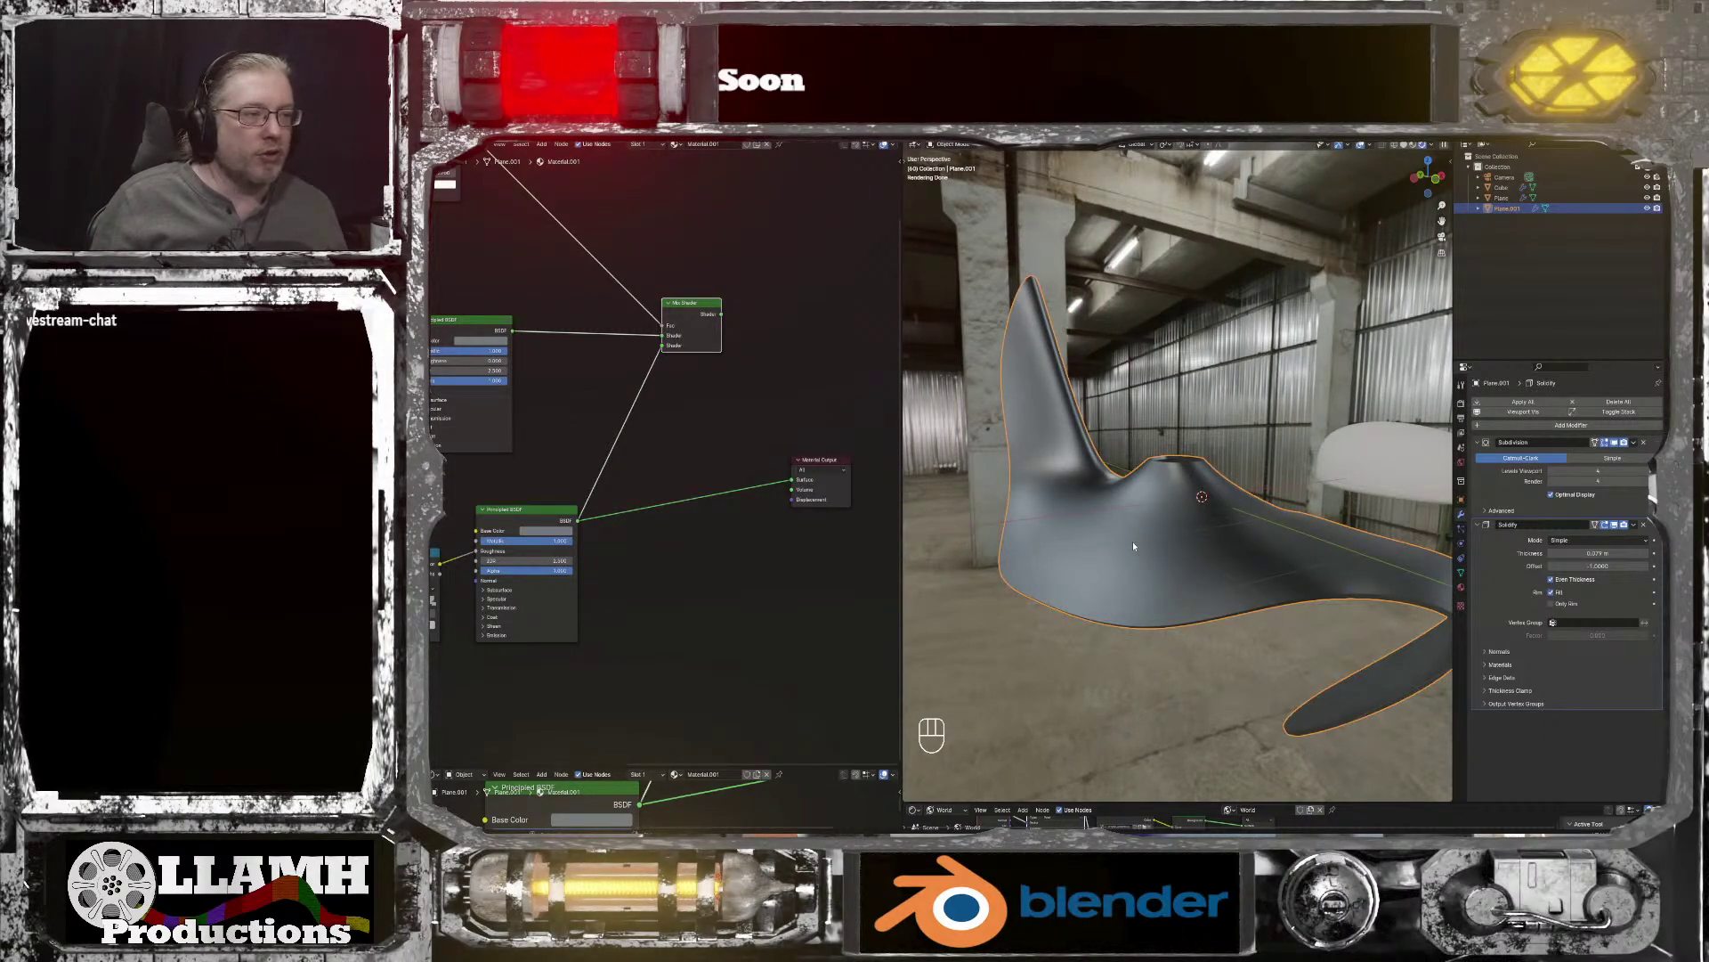
pyautogui.moveTo(1134, 546); pyautogui.dragTo(1183, 572, button='middle')
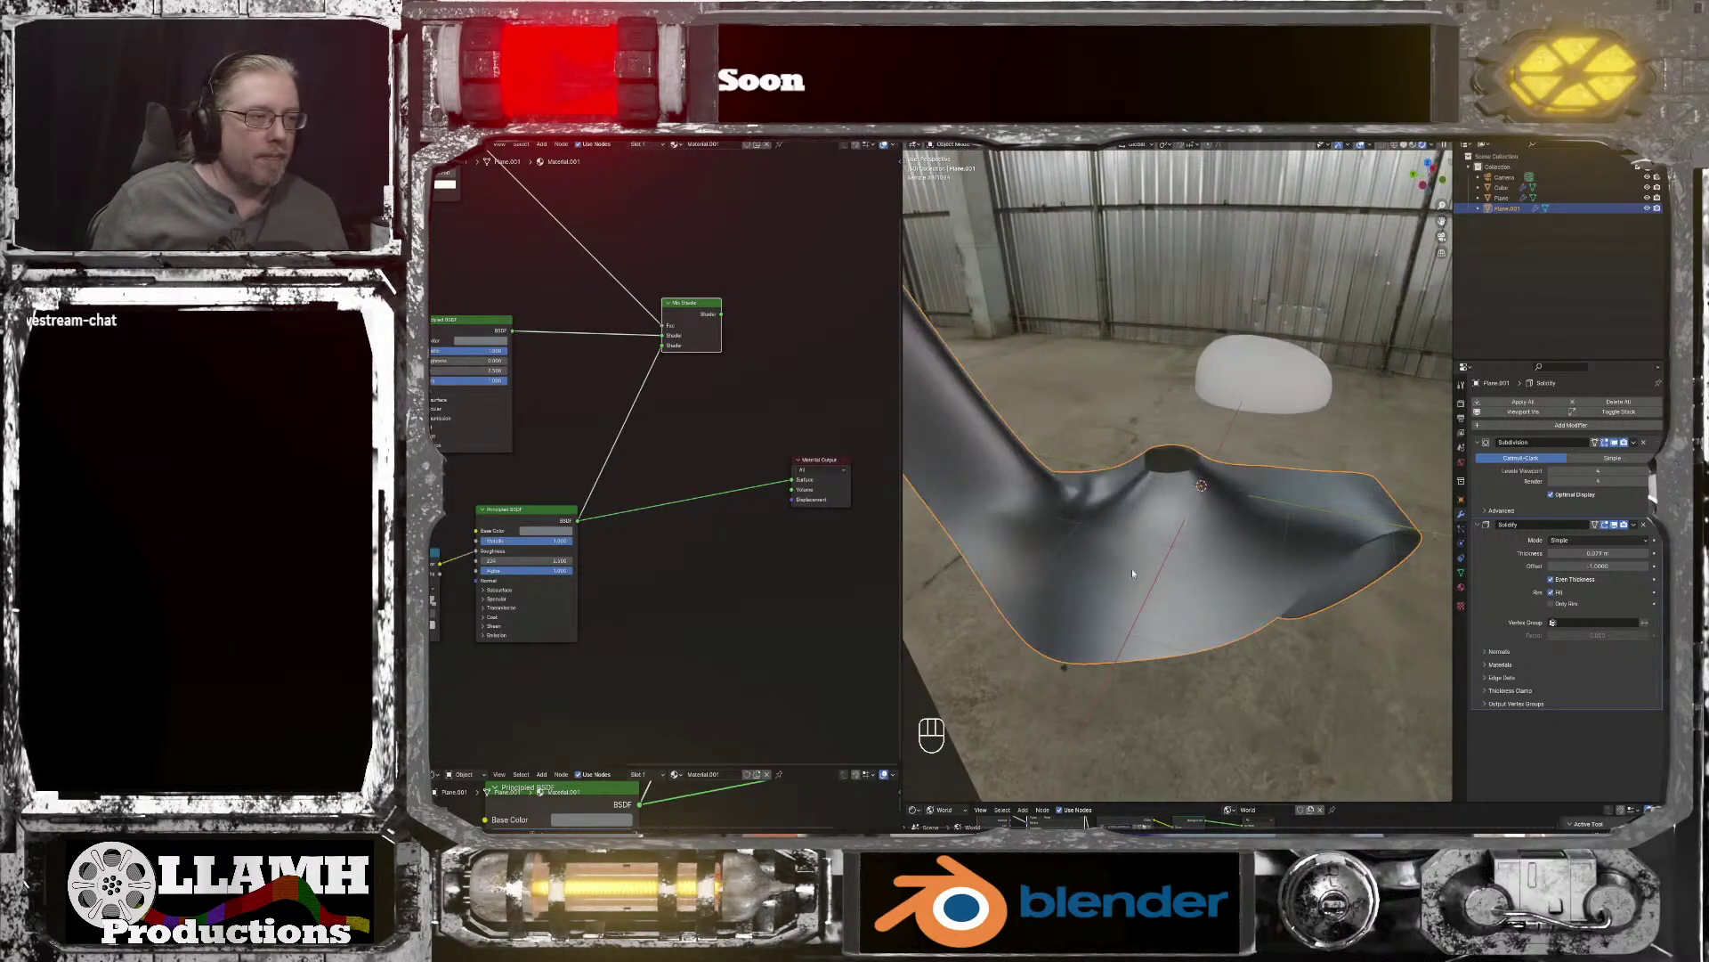
# Step: Connect the upper Principled BSDF directly to the Material Output's Surface and check the glossy result around the opening
pyautogui.moveTo(696, 509); pyautogui.dragTo(914, 591, button='middle')
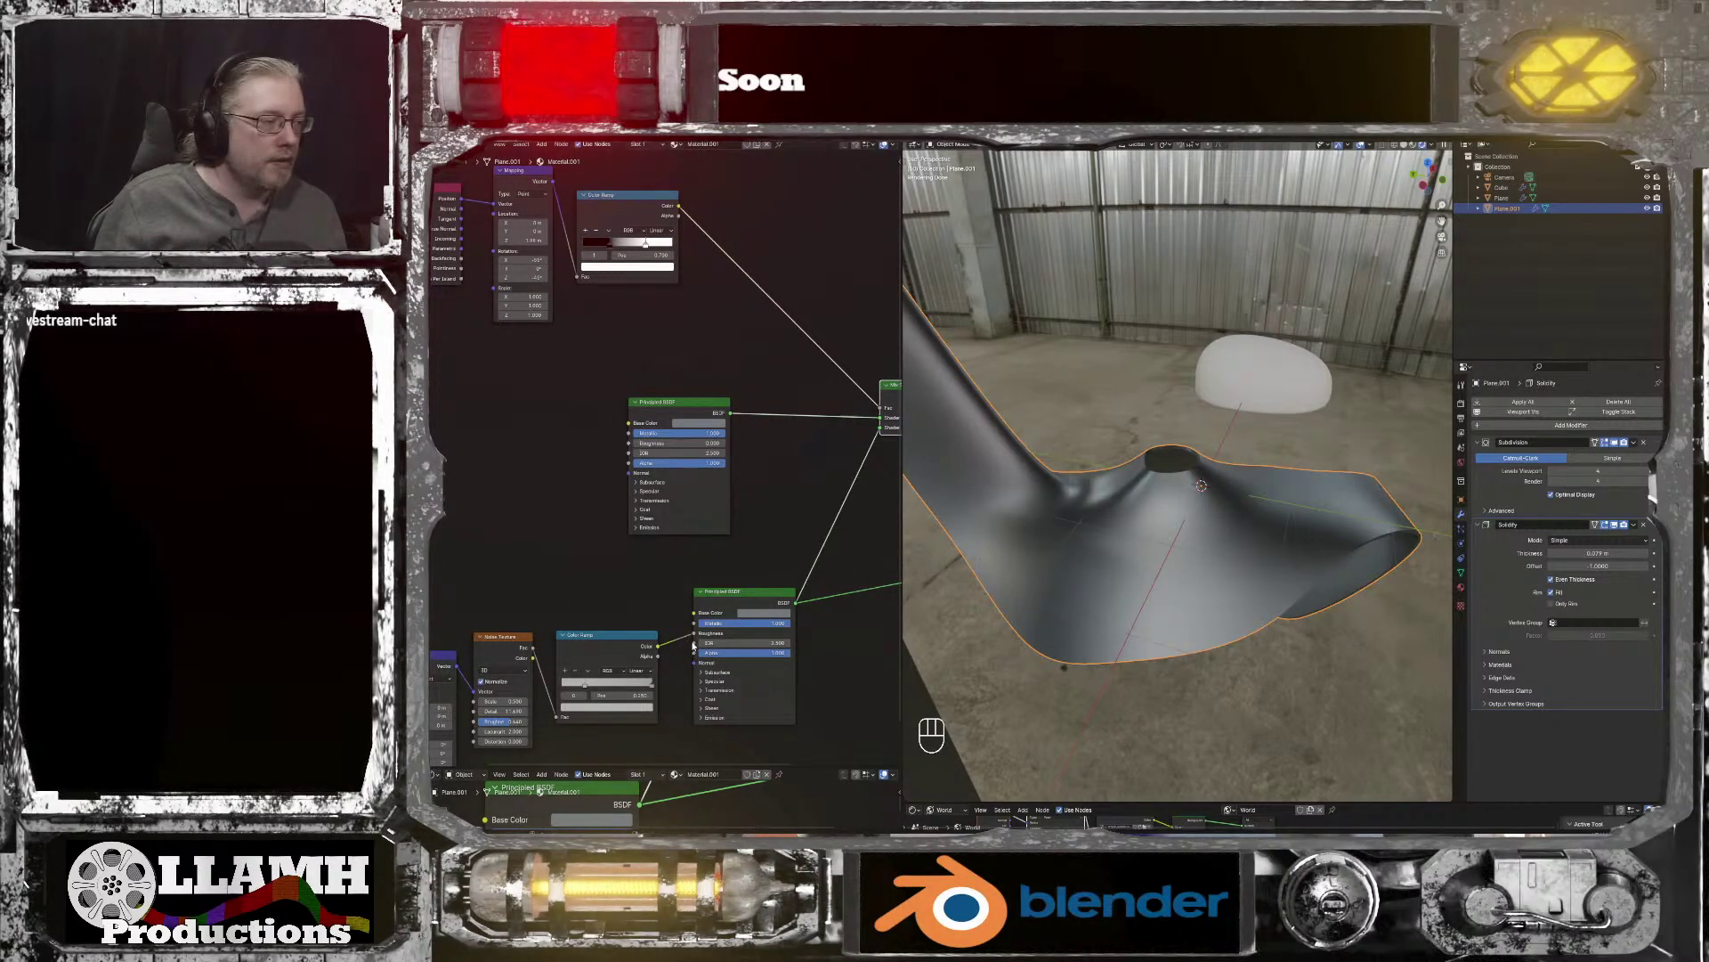
pyautogui.moveTo(730, 376); pyautogui.dragTo(498, 410, button='middle')
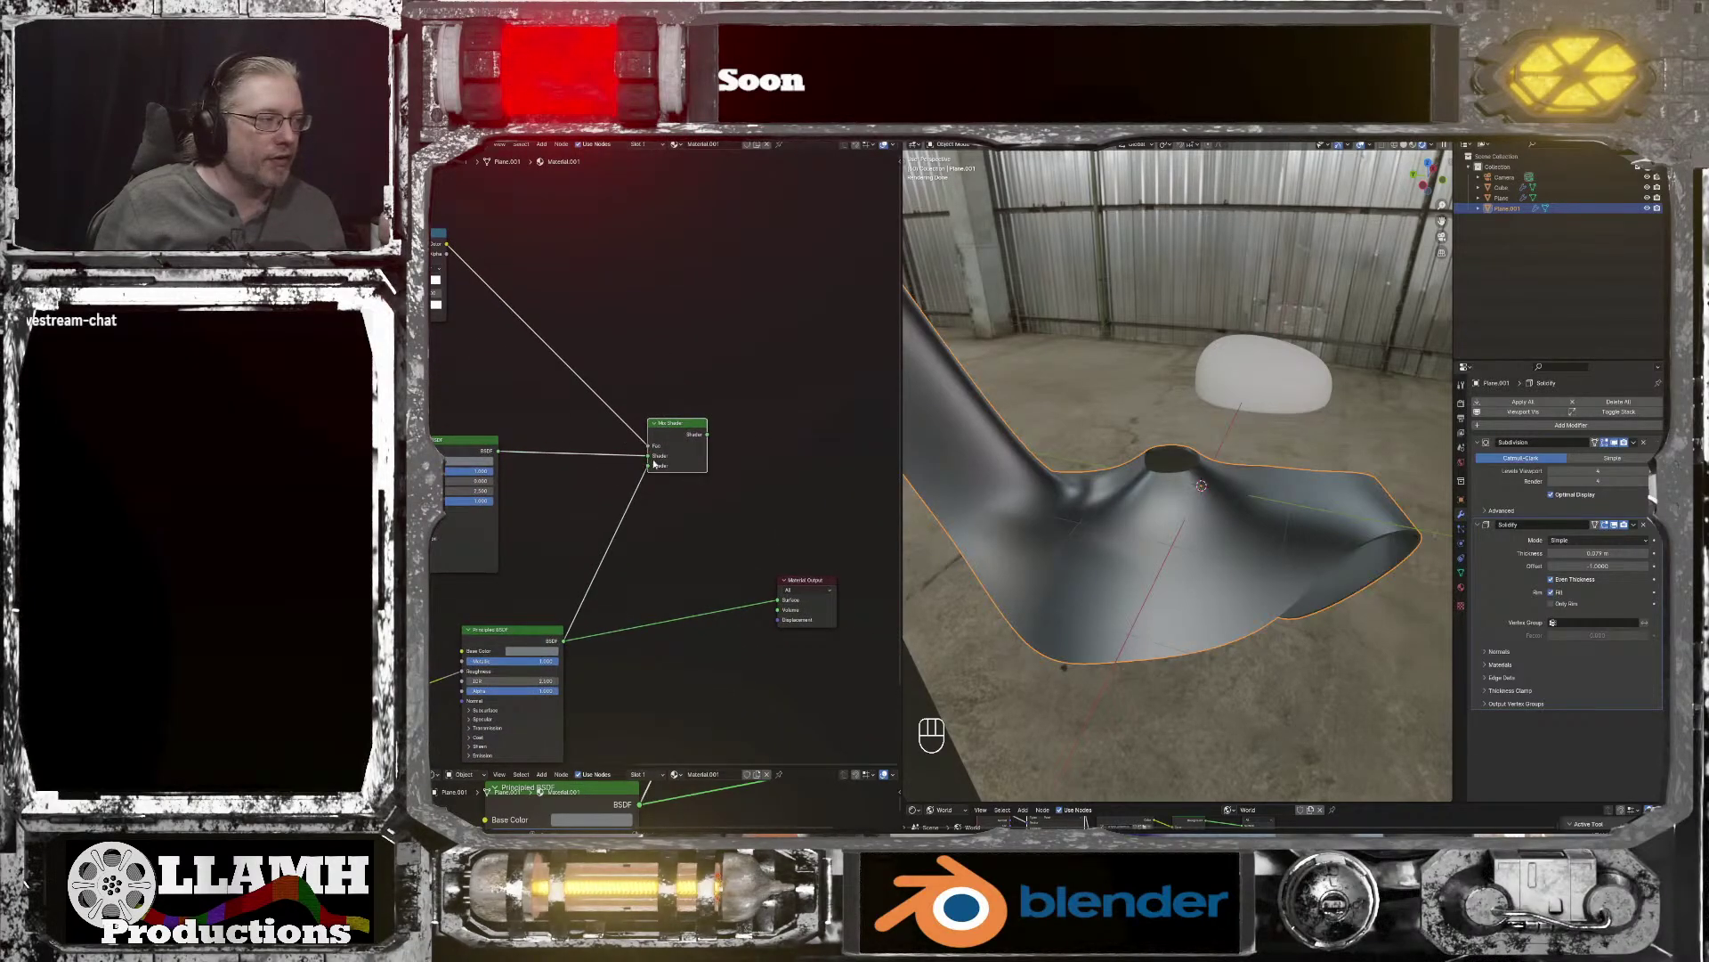
pyautogui.moveTo(655, 463); pyautogui.dragTo(779, 602)
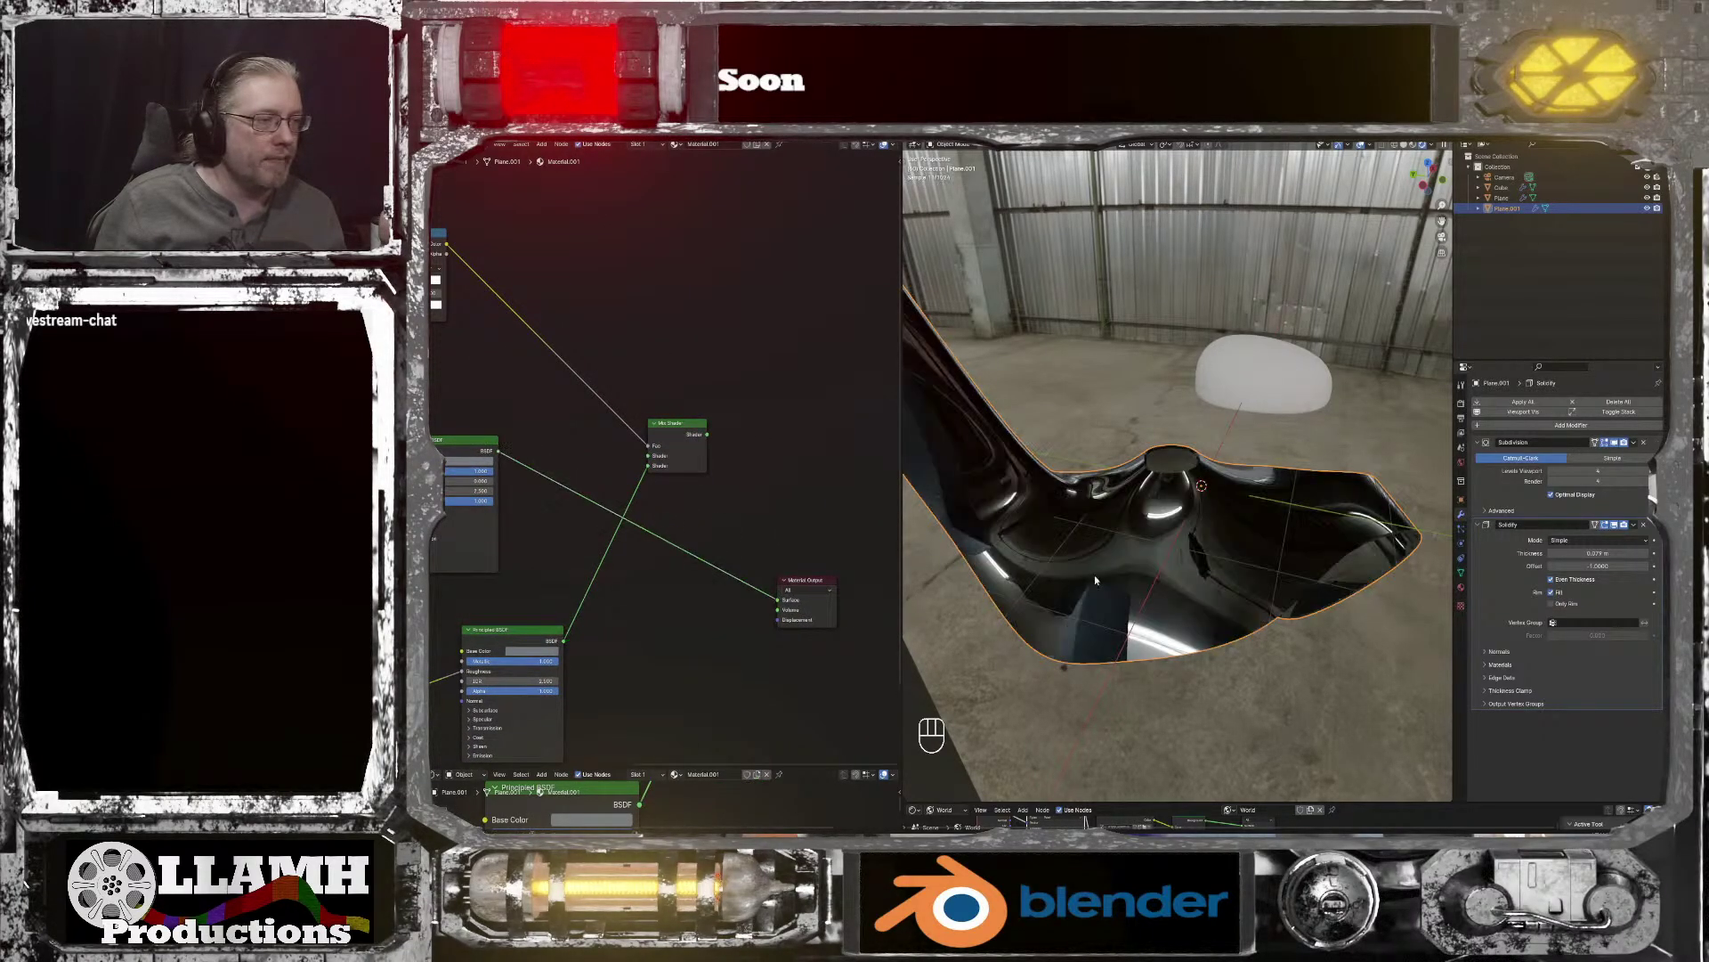
pyautogui.moveTo(1144, 576); pyautogui.dragTo(994, 568, button='middle')
pyautogui.scroll(6, 1085, 552)
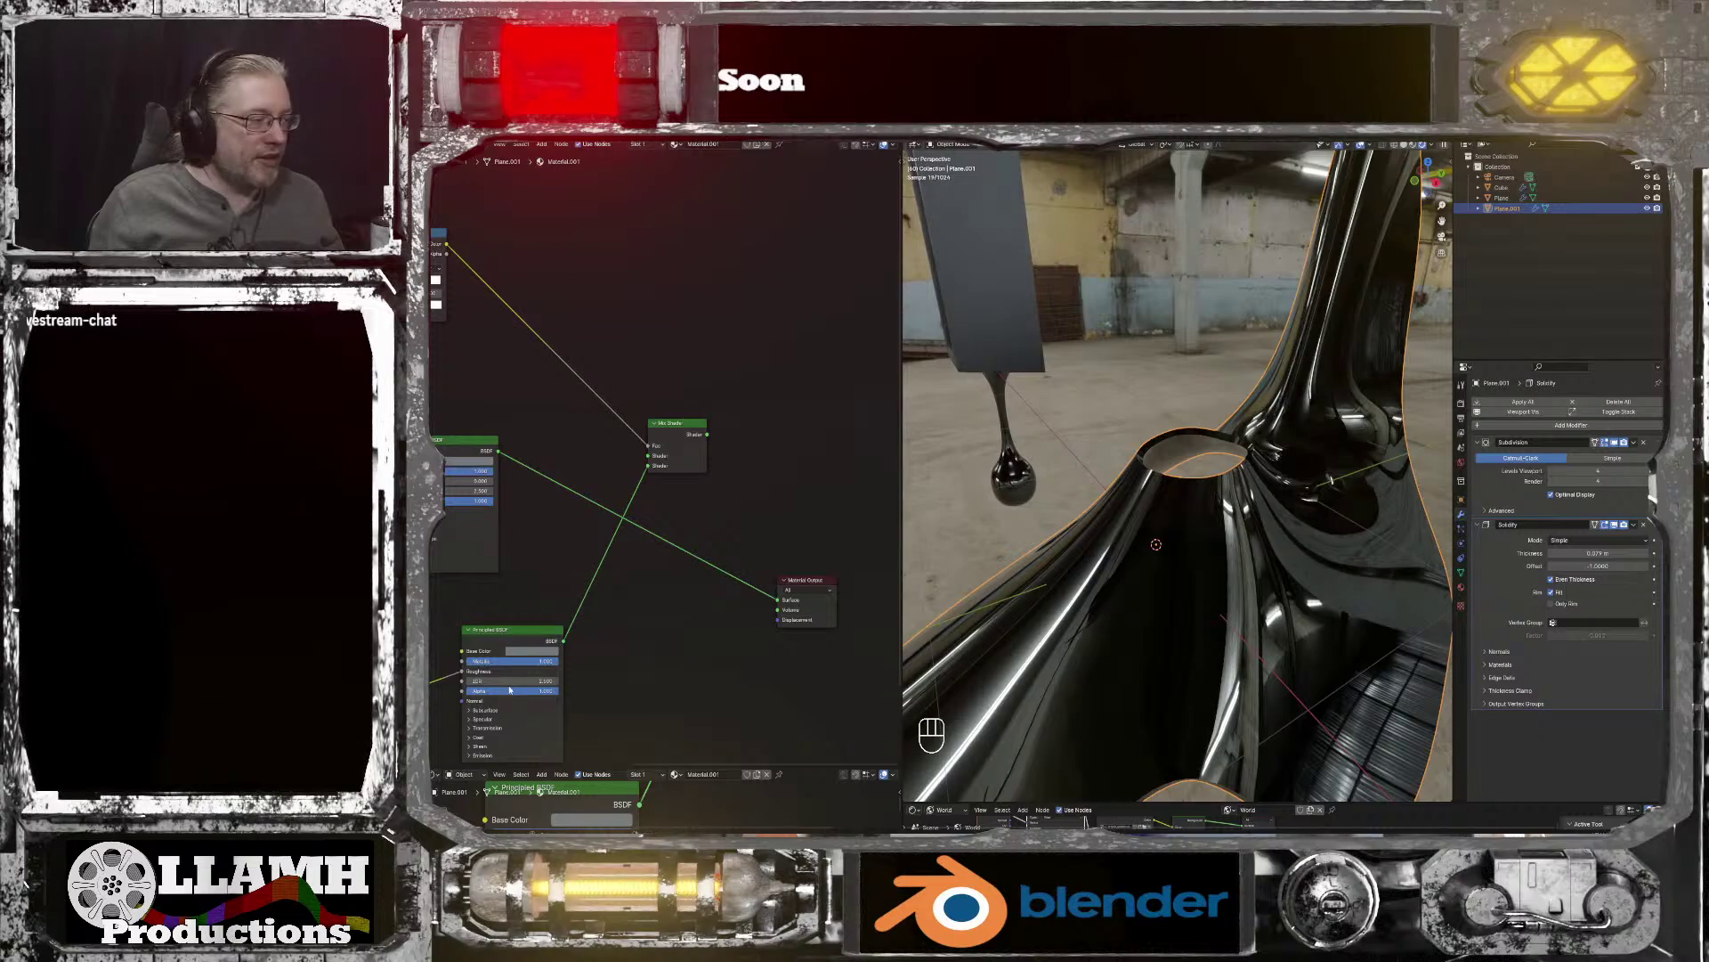
# Step: Brighten the upper Principled BSDF's Base Color to white for a chrome-like look
pyautogui.moveTo(703, 681); pyautogui.dragTo(793, 630, button='middle')
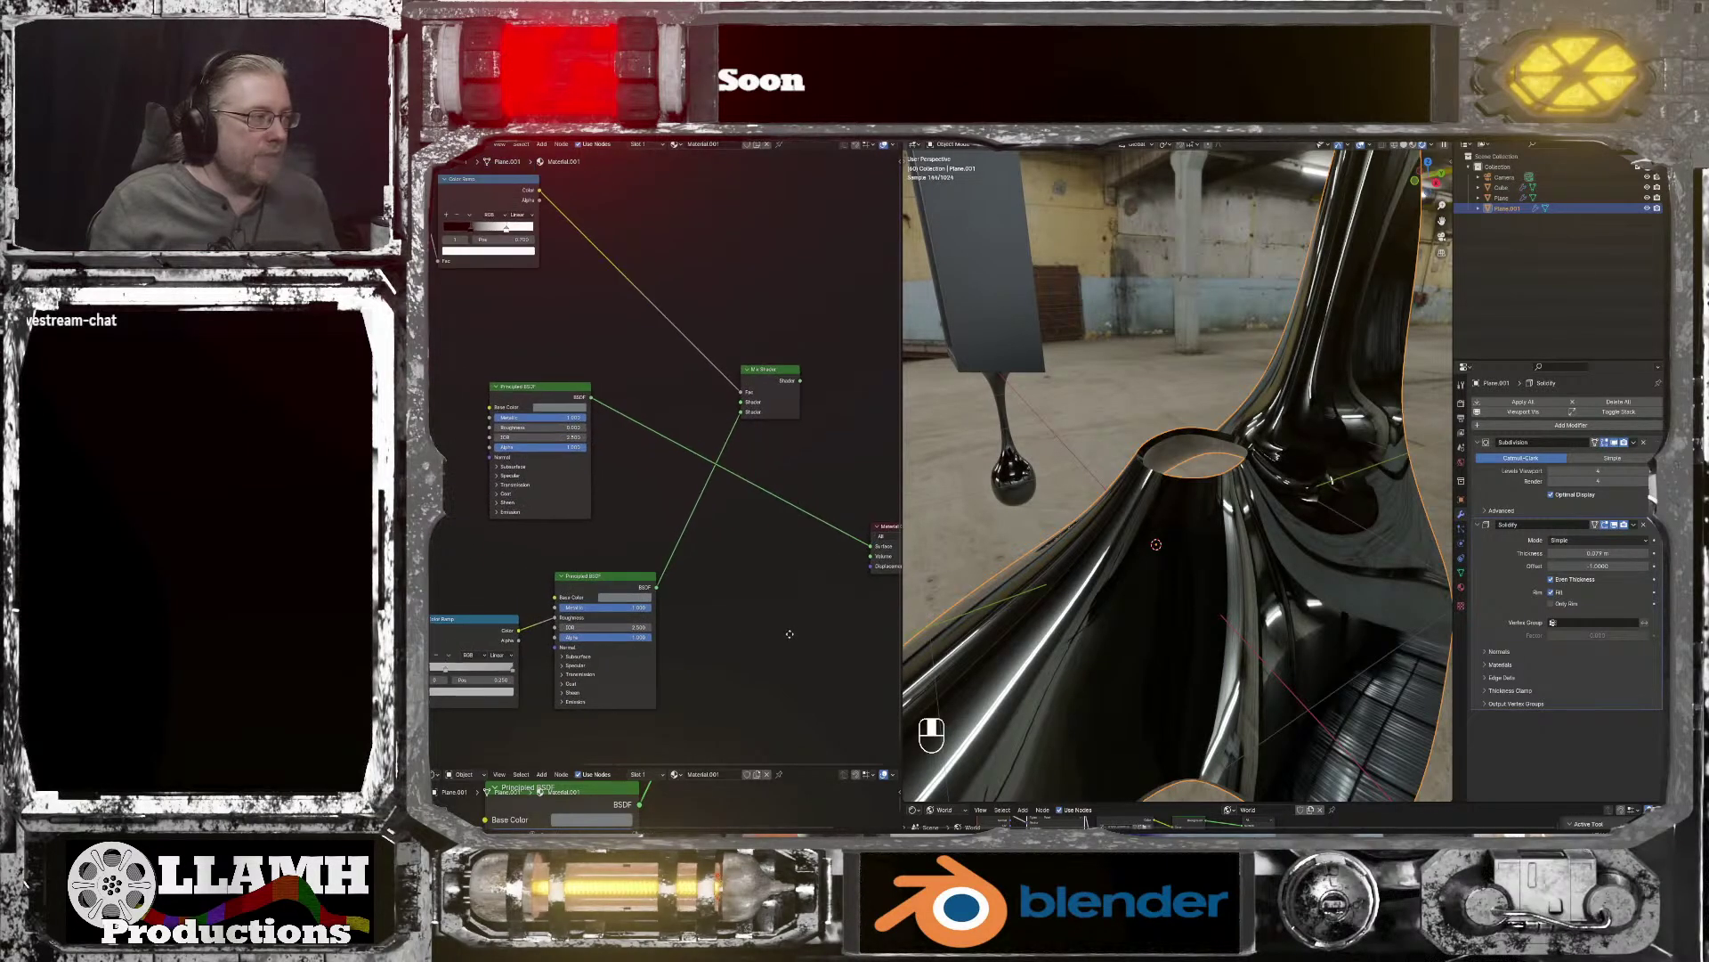
pyautogui.click(569, 410)
pyautogui.moveTo(618, 308); pyautogui.dragTo(617, 269)
pyautogui.scroll(-2, 1020, 538)
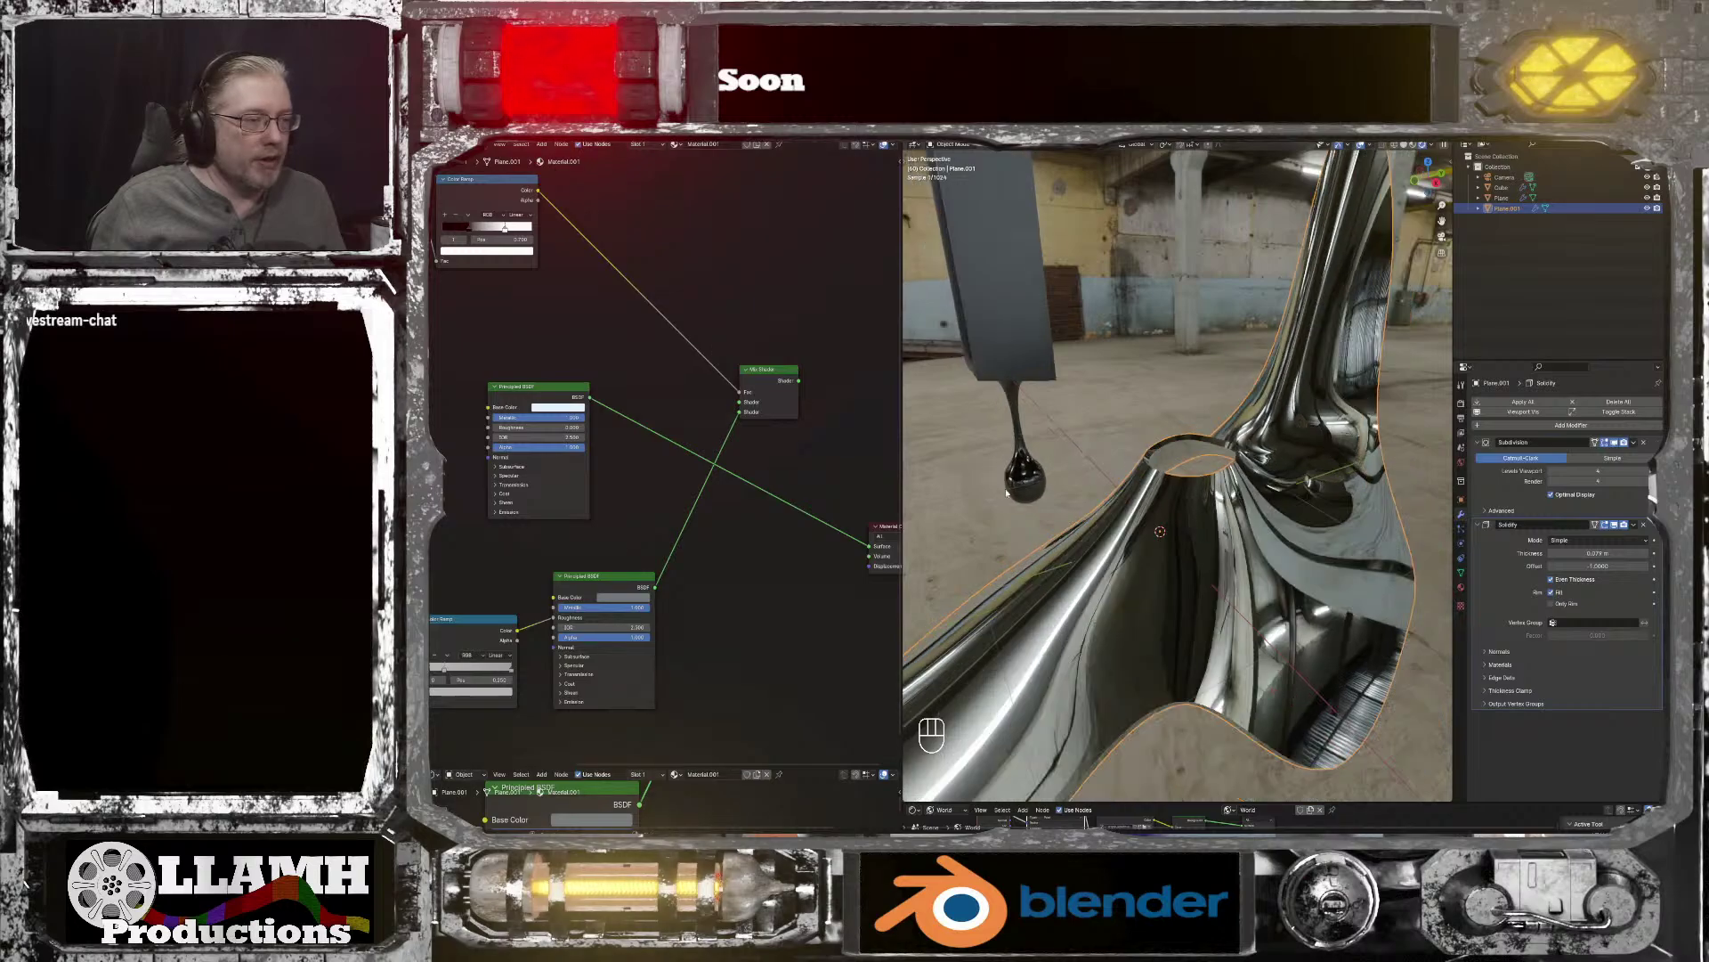
# Step: Lower the Subdivision modifier's Levels Viewport, raise it again, and compare the reflections around the opening
pyautogui.moveTo(1020, 540); pyautogui.dragTo(1124, 638, button='middle')
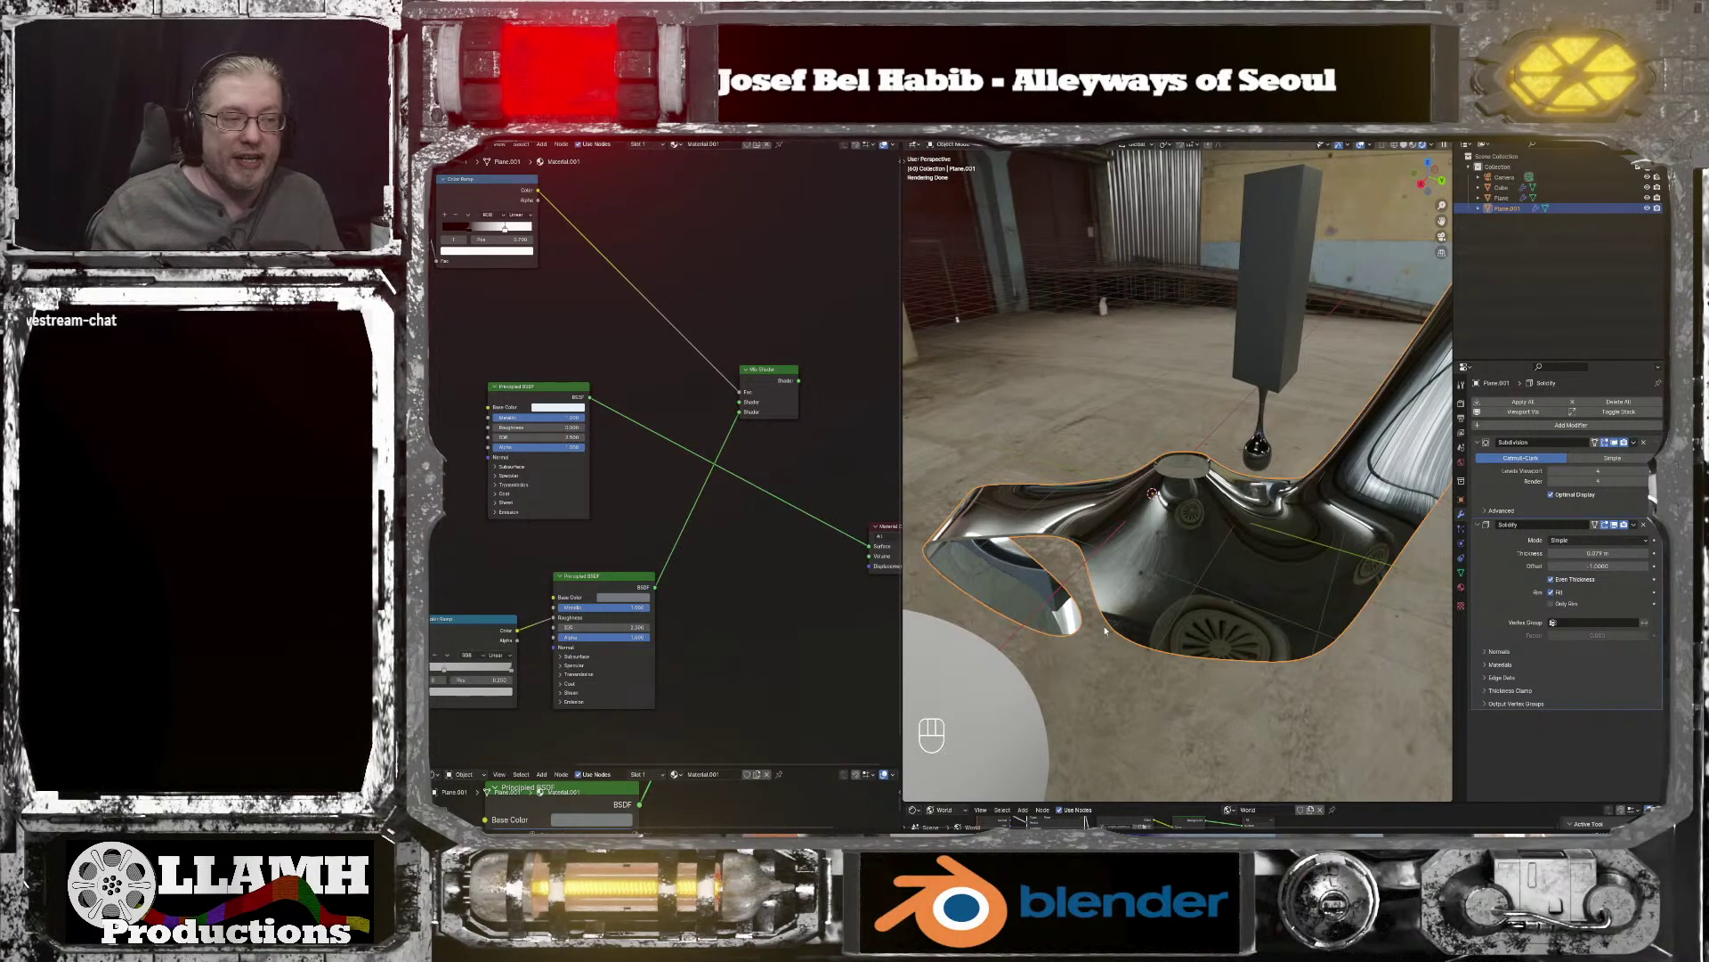
pyautogui.scroll(5, 1079, 628)
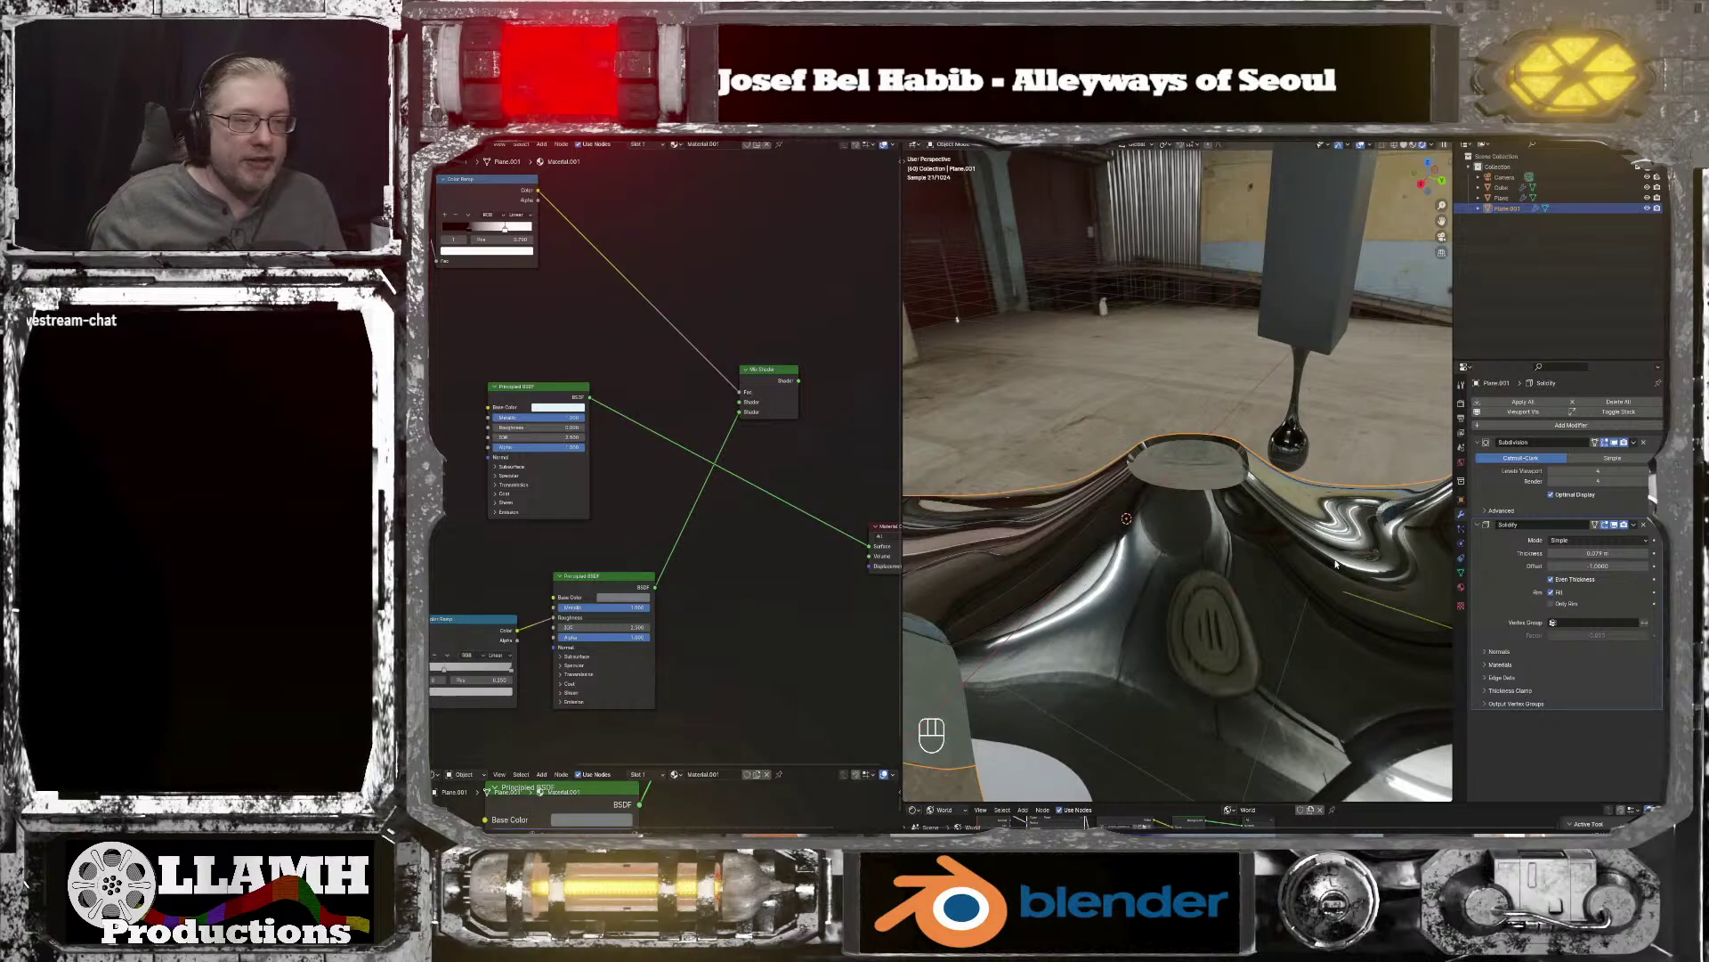
pyautogui.click(1551, 471)
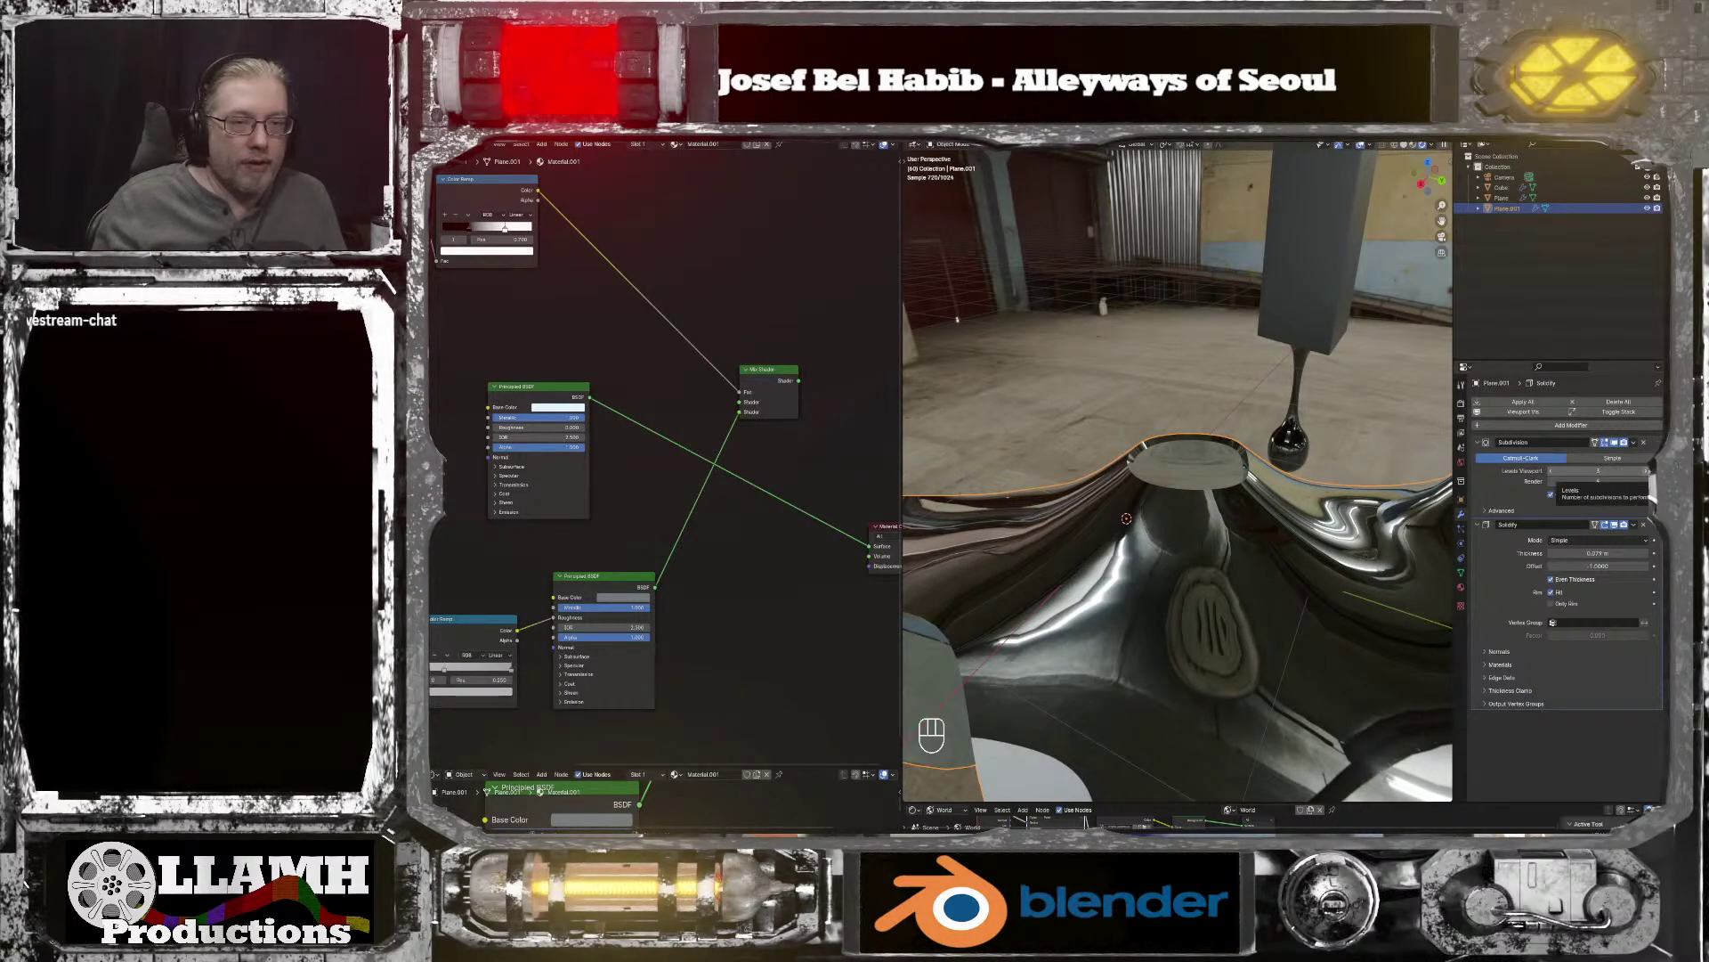
pyautogui.click(1551, 471)
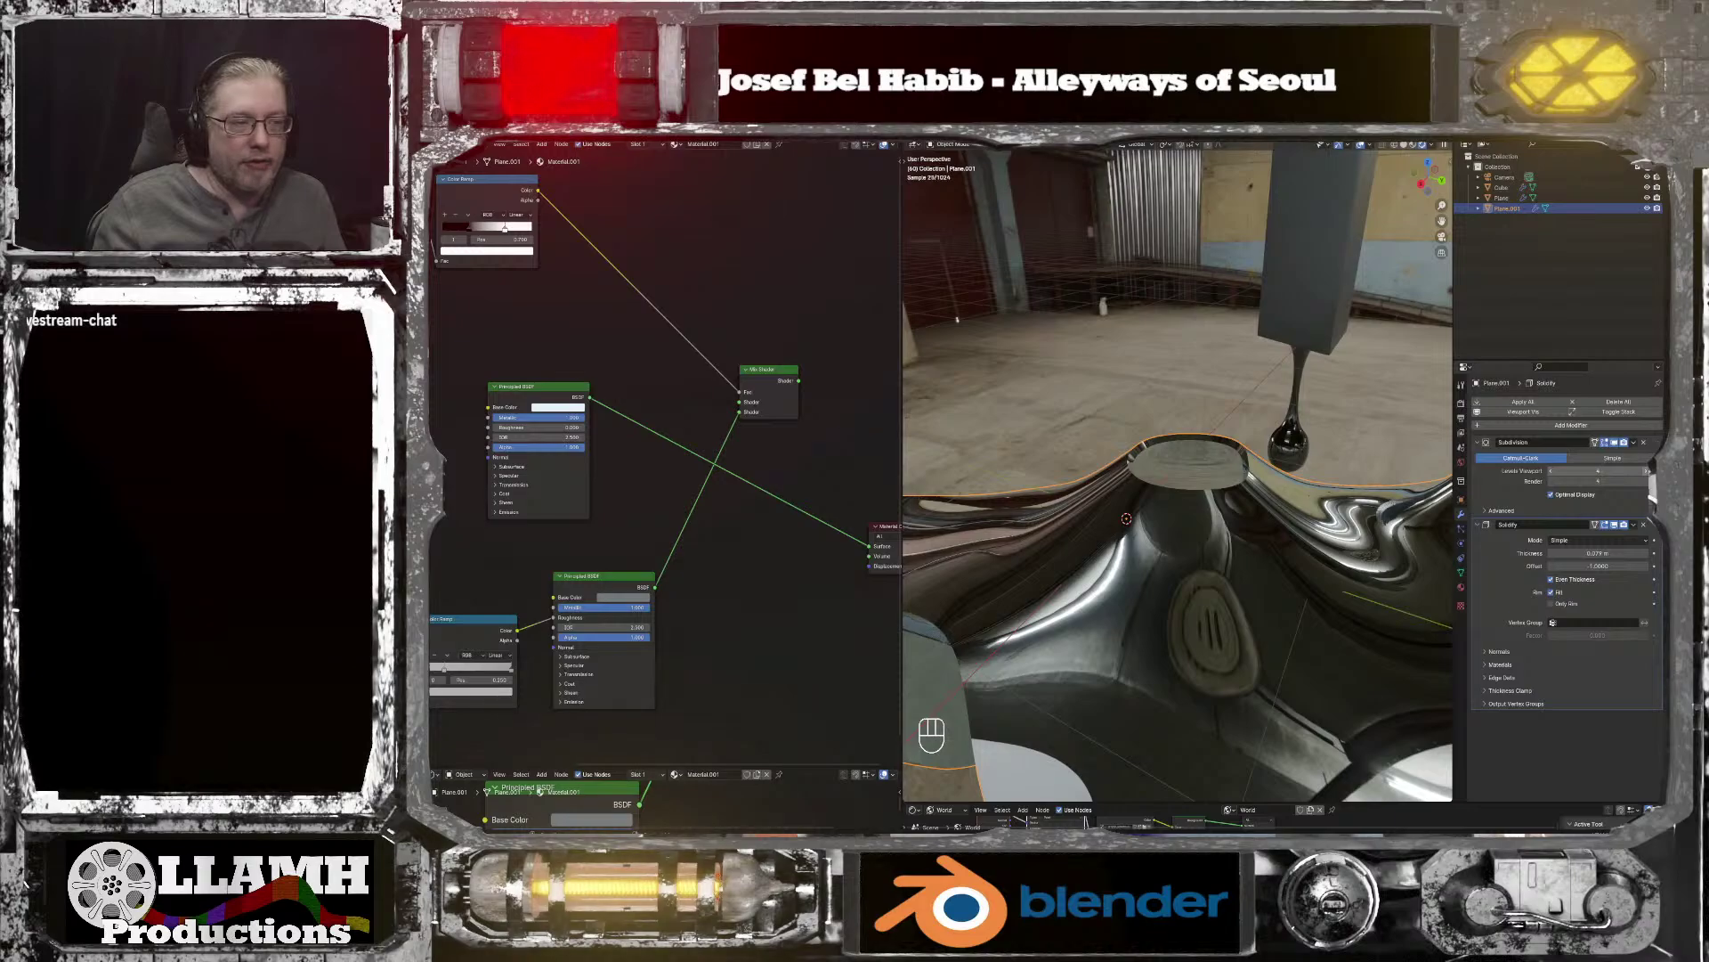
pyautogui.click(1551, 471)
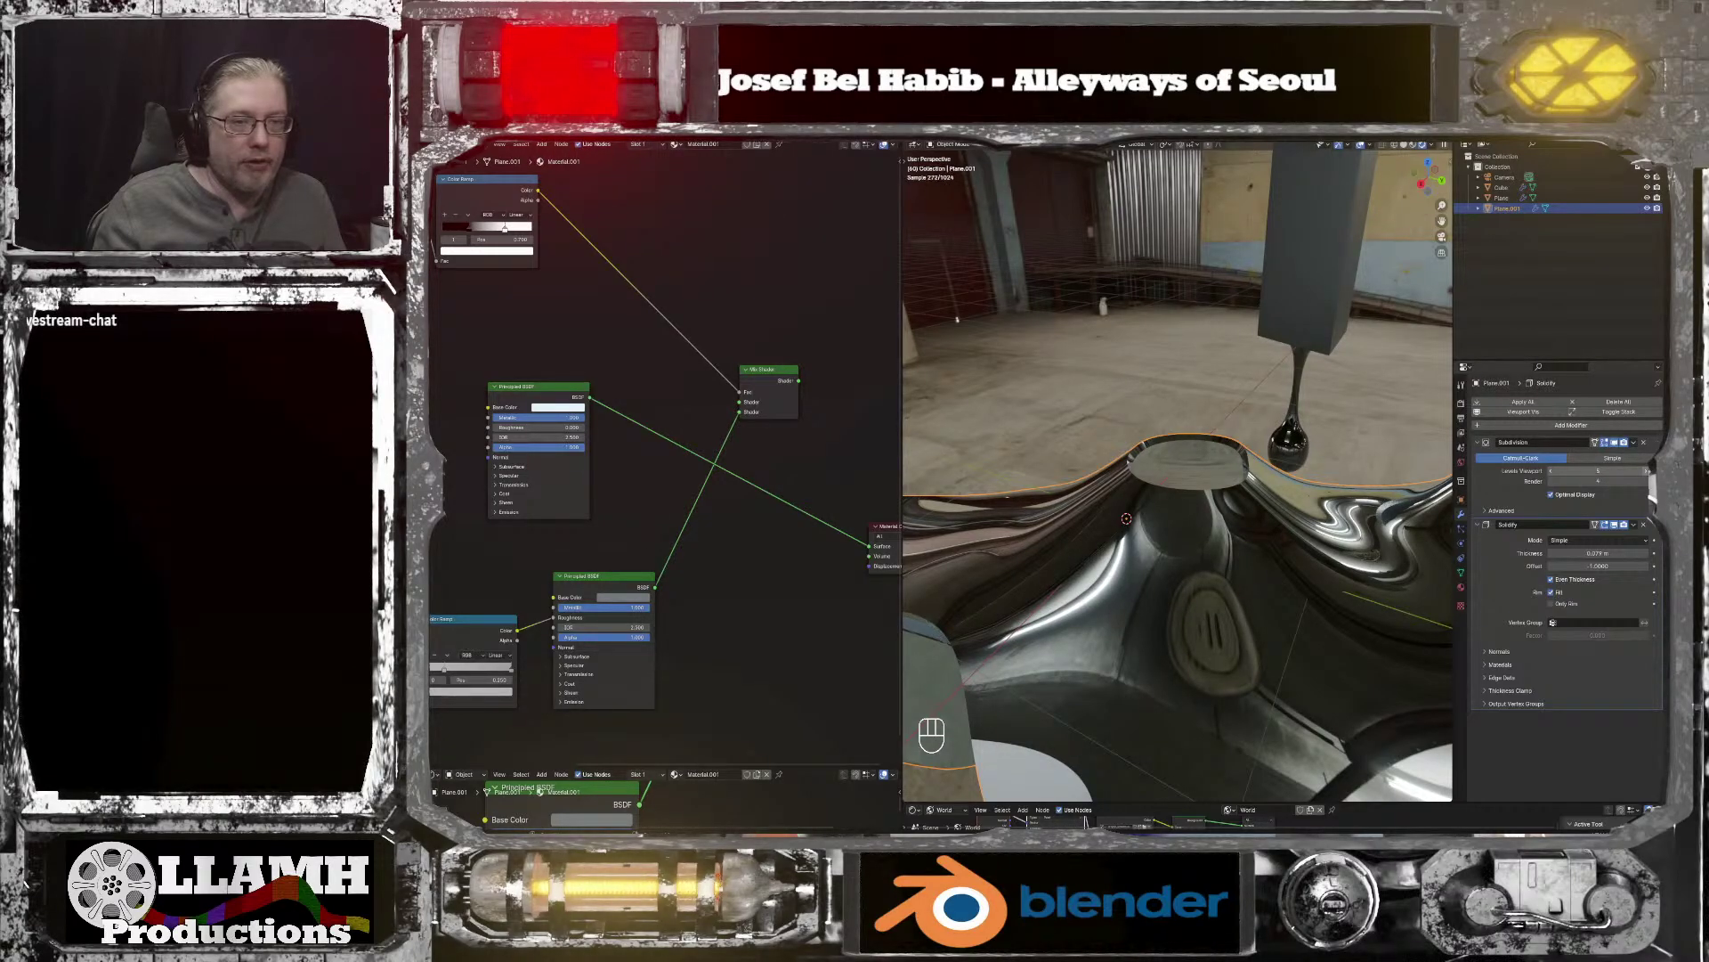
pyautogui.click(1646, 471)
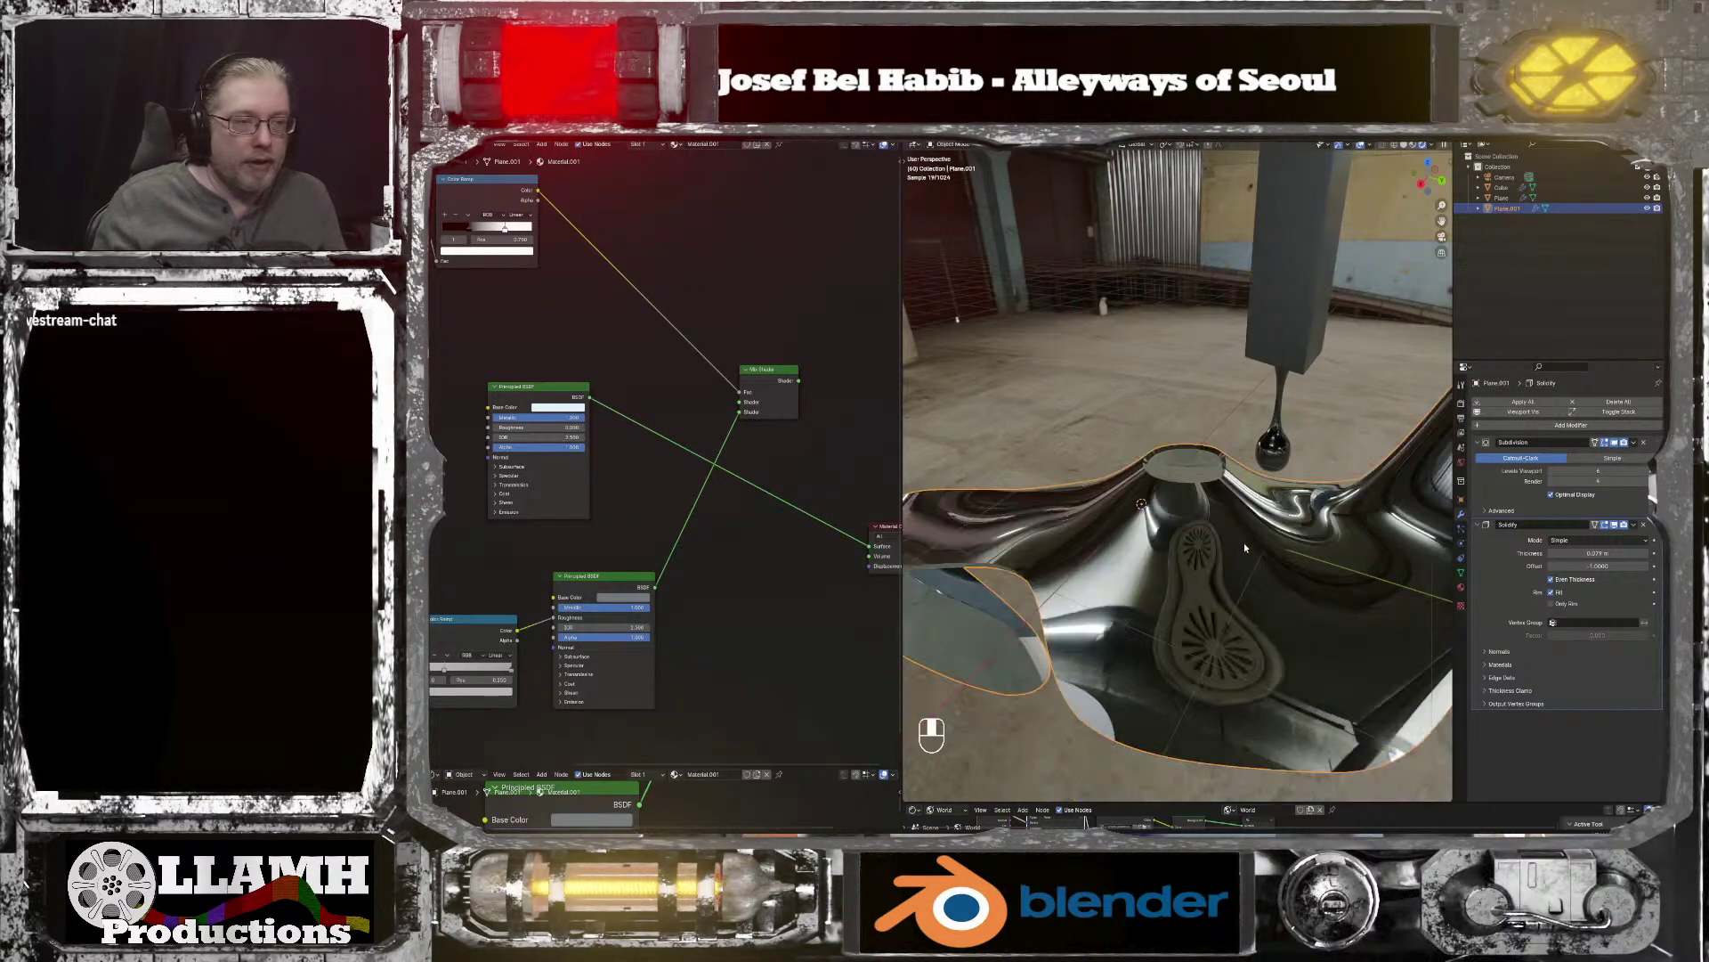
# Step: Vary the Subdivision modifier's Levels Viewport further while checking the reflections from the opposite side and near the raised back
pyautogui.moveTo(1242, 542); pyautogui.dragTo(1364, 561, button='middle')
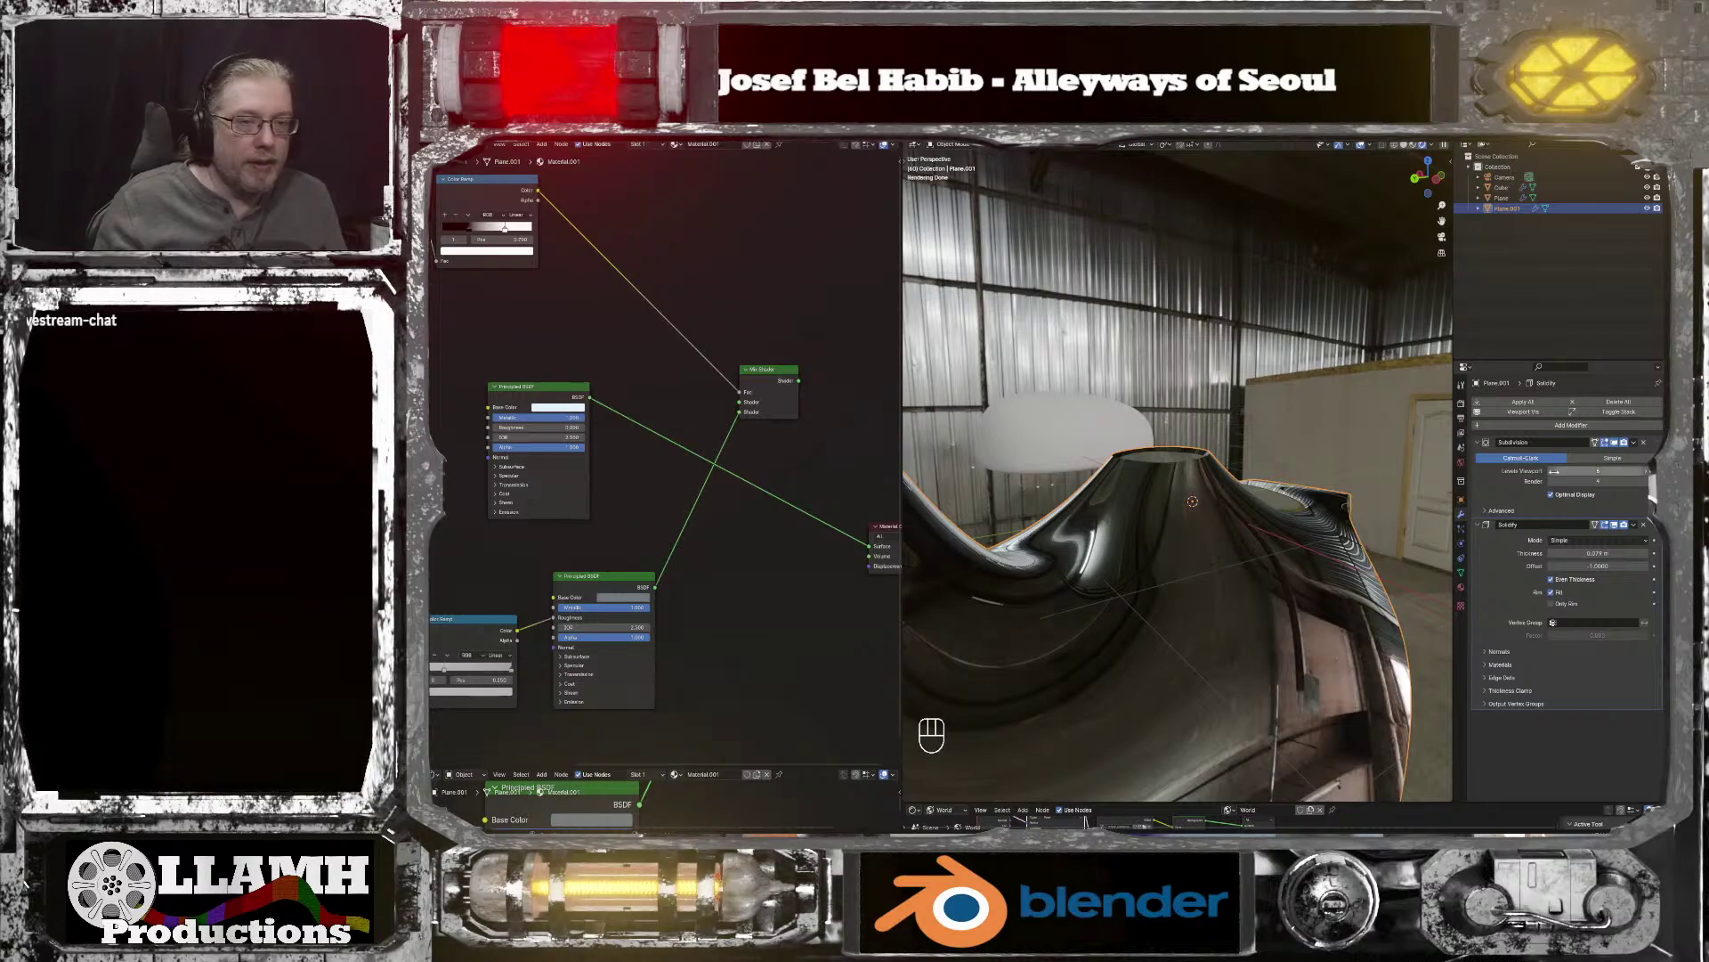
pyautogui.moveTo(1553, 476); pyautogui.dragTo(1567, 476)
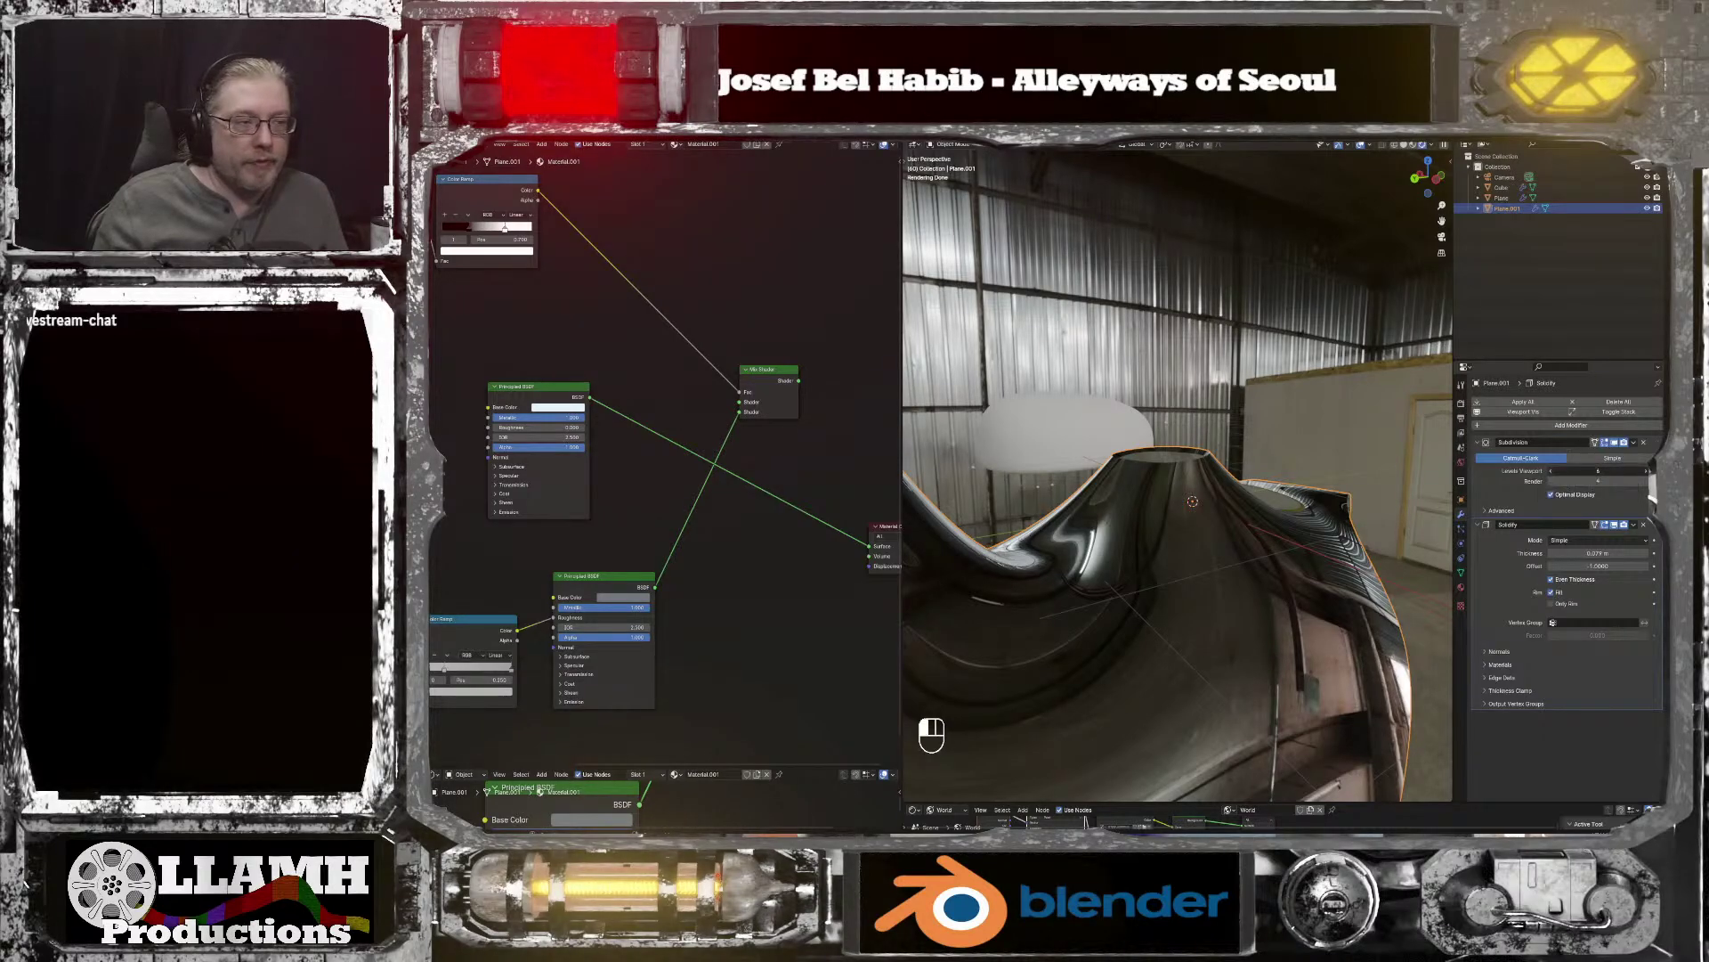
pyautogui.click(1553, 471)
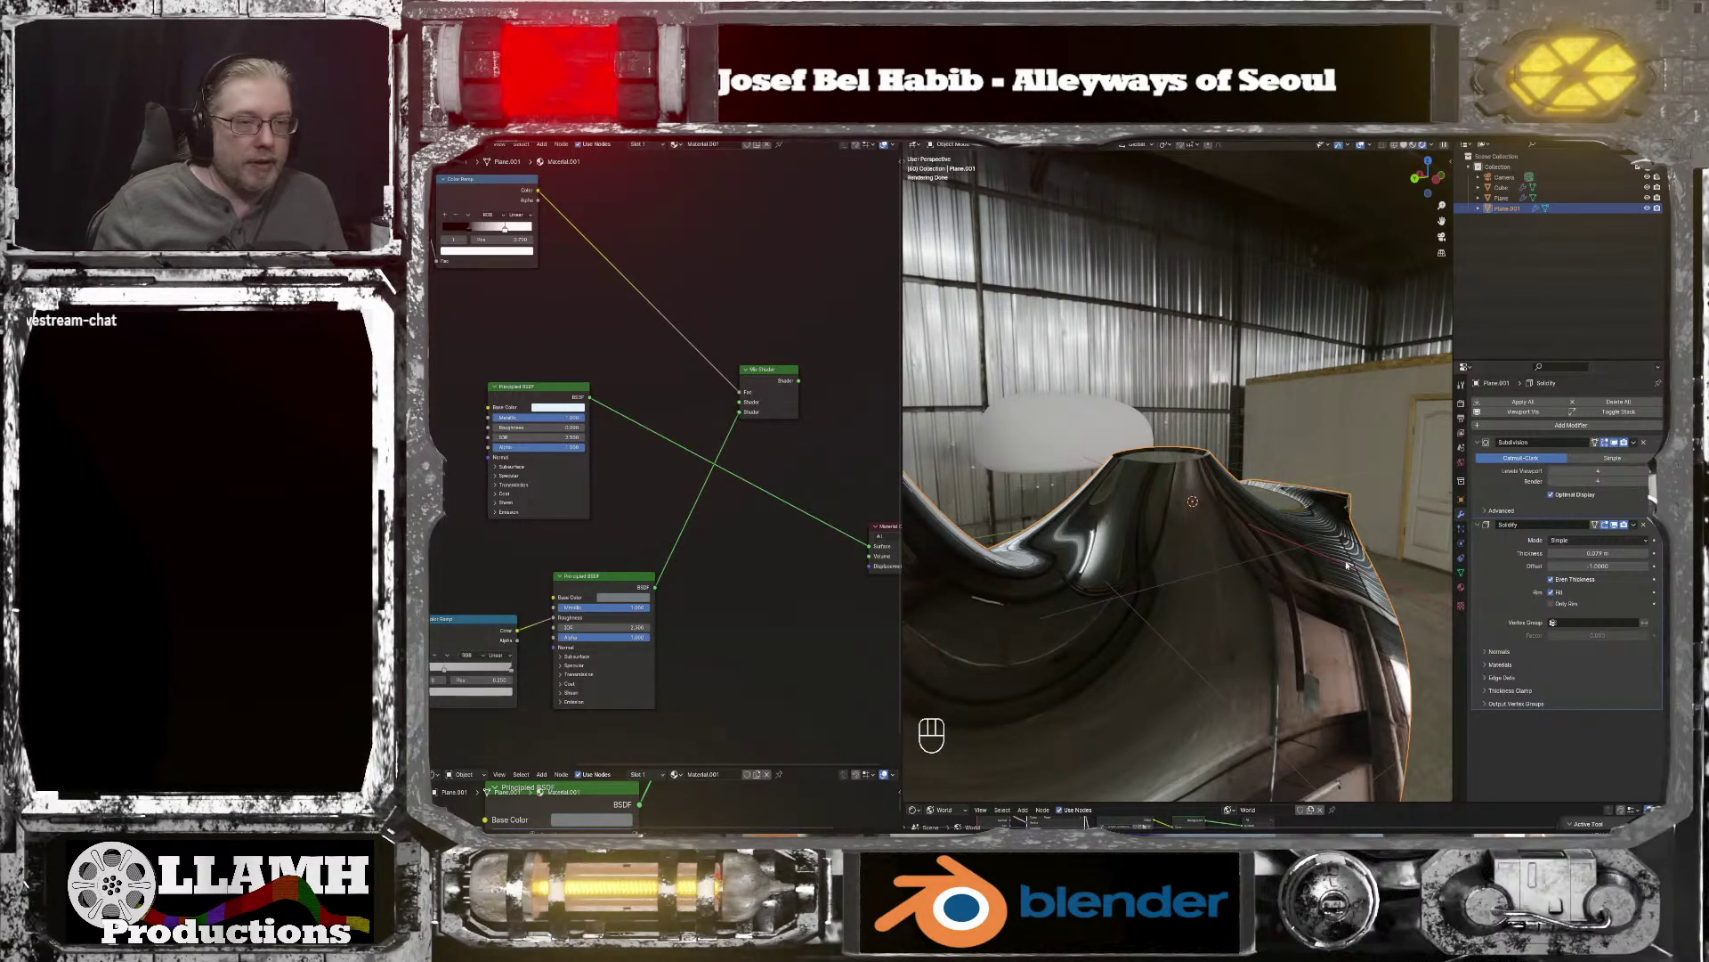
pyautogui.moveTo(1282, 578); pyautogui.dragTo(1191, 583, button='middle')
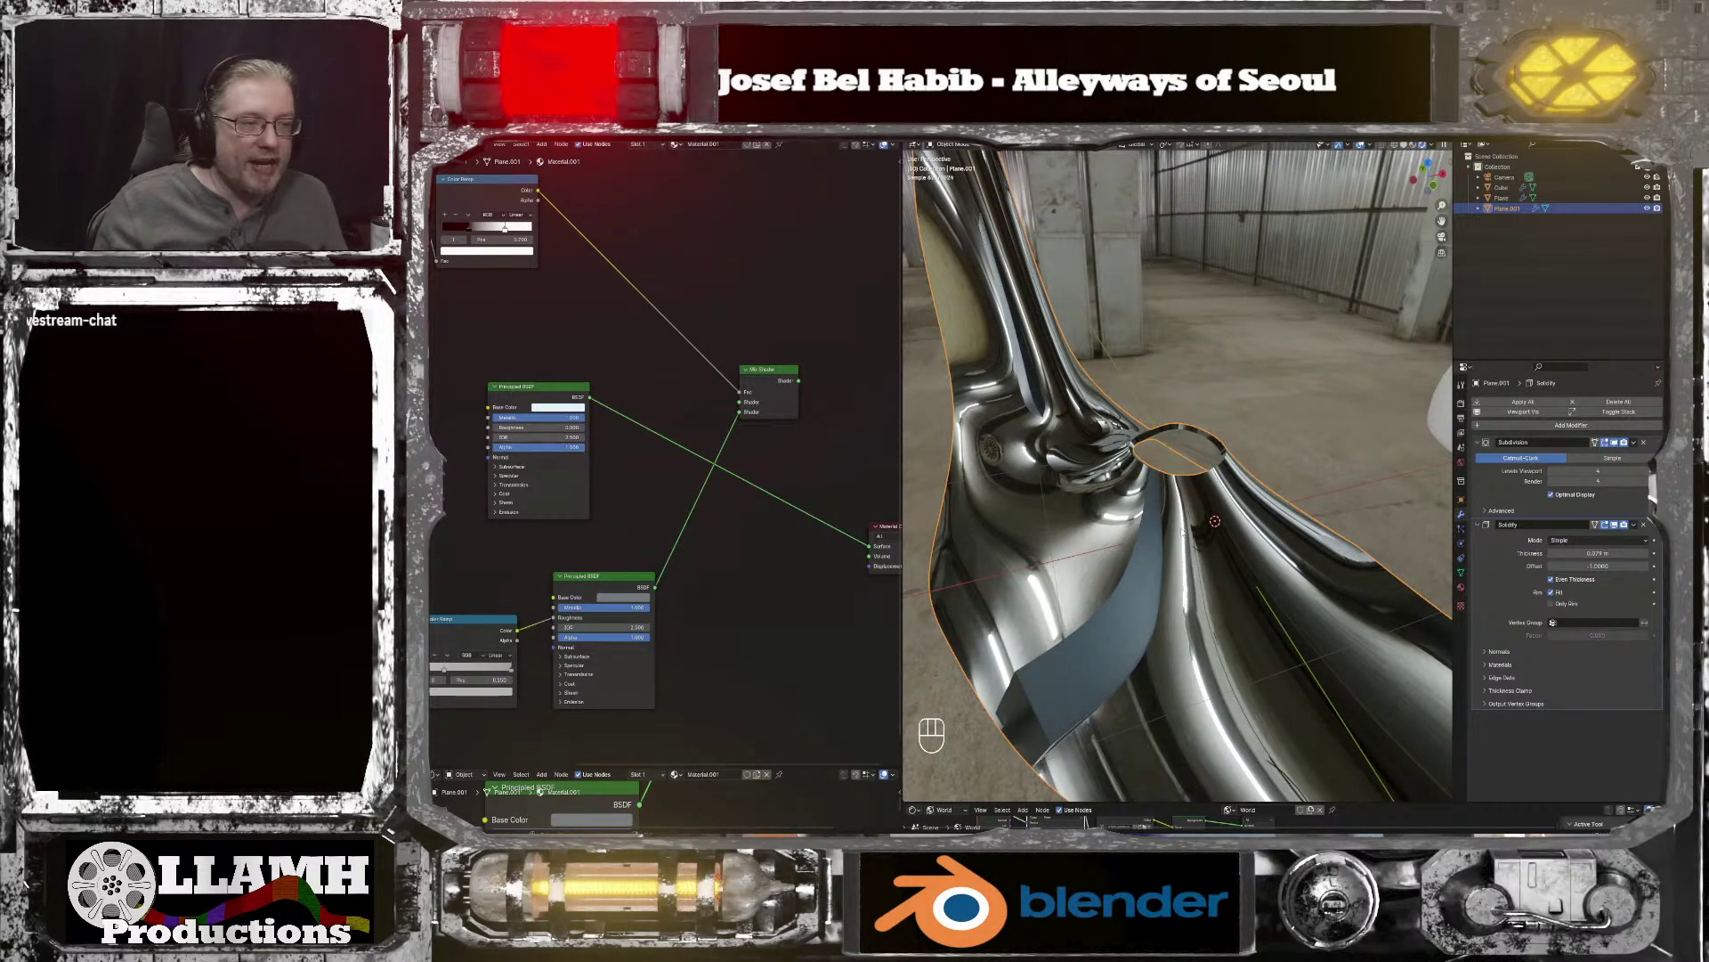
pyautogui.moveTo(1599, 476); pyautogui.dragTo(1648, 477)
pyautogui.click(1645, 471)
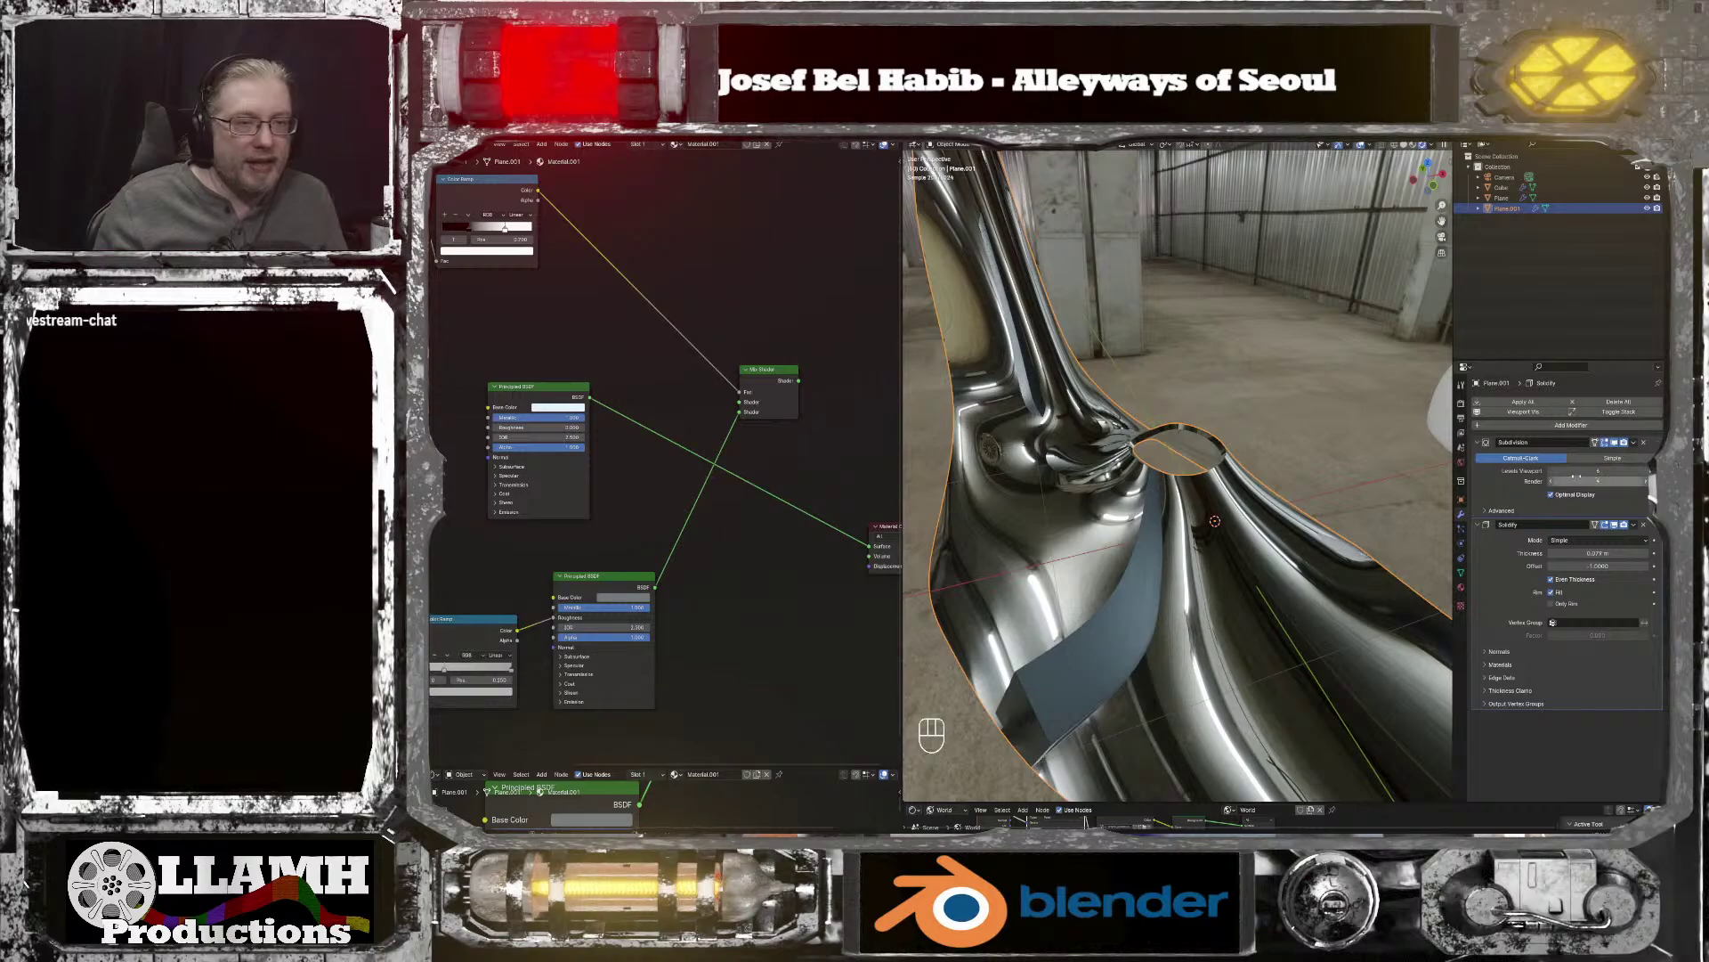
pyautogui.click(1553, 472)
pyautogui.click(1550, 473)
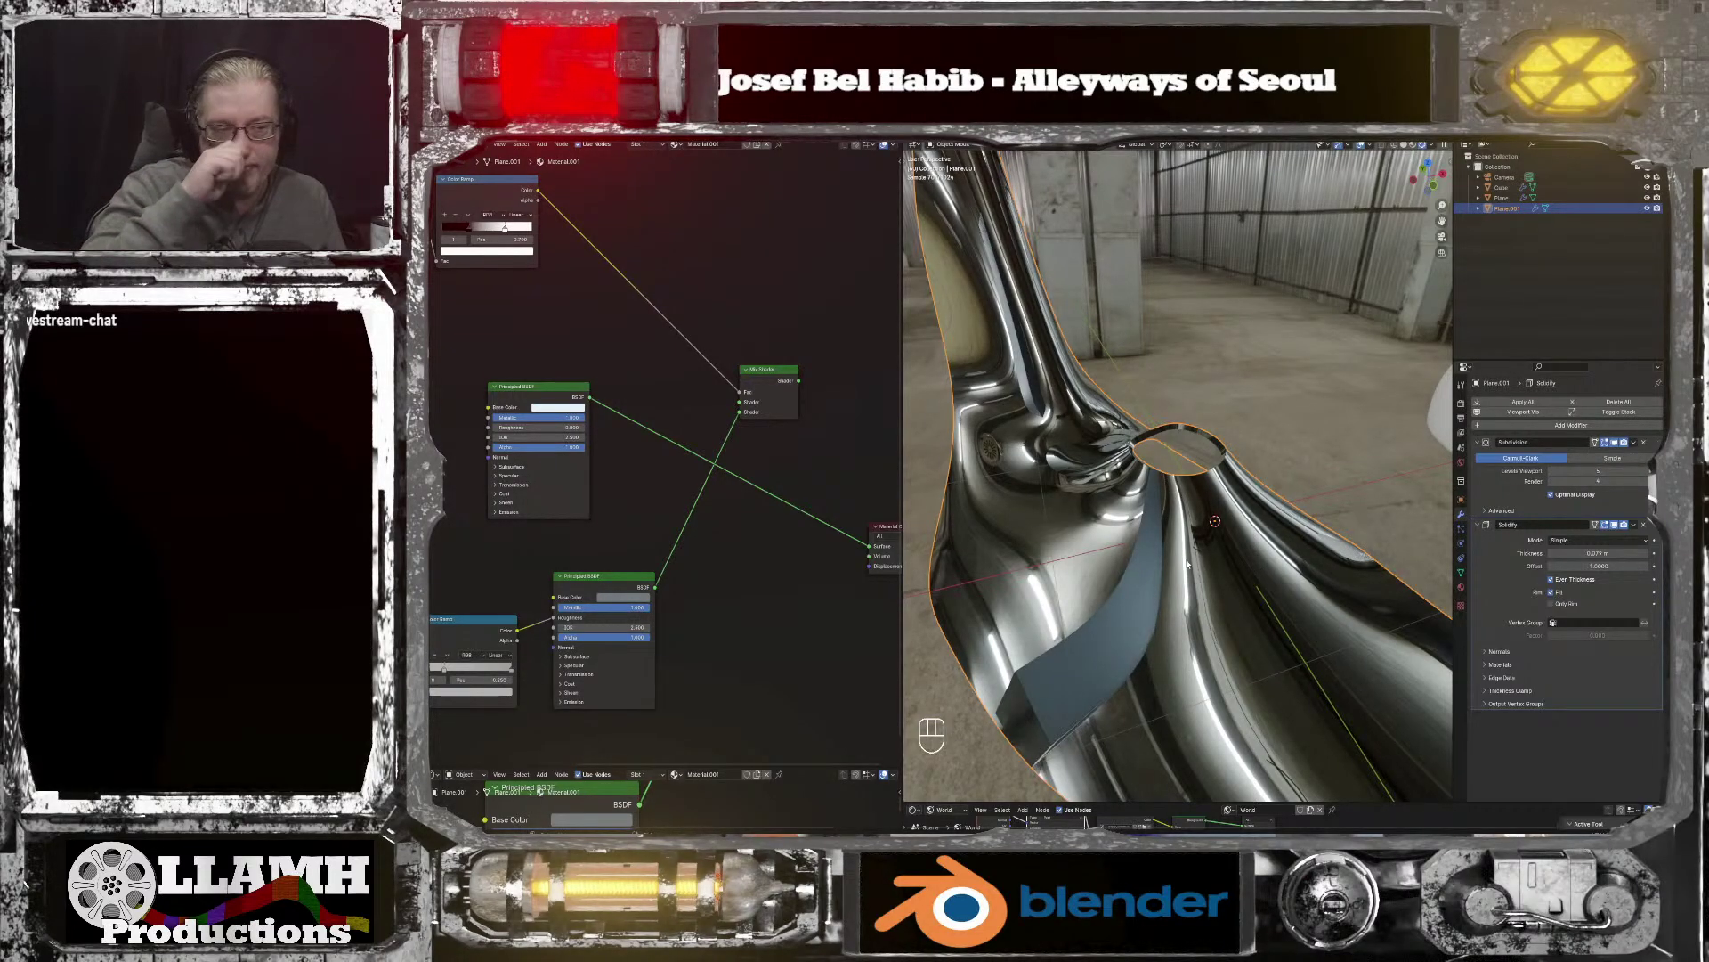
# Step: Switch the viewport to solid shading and move the finished surface along the X axis, clear of the other models
pyautogui.moveTo(1188, 563)
pyautogui.mouseDown(button='middle')
pyautogui.moveTo(1259, 563)
pyautogui.moveTo(1141, 517)
pyautogui.moveTo(1211, 565)
pyautogui.mouseUp(button='middle')
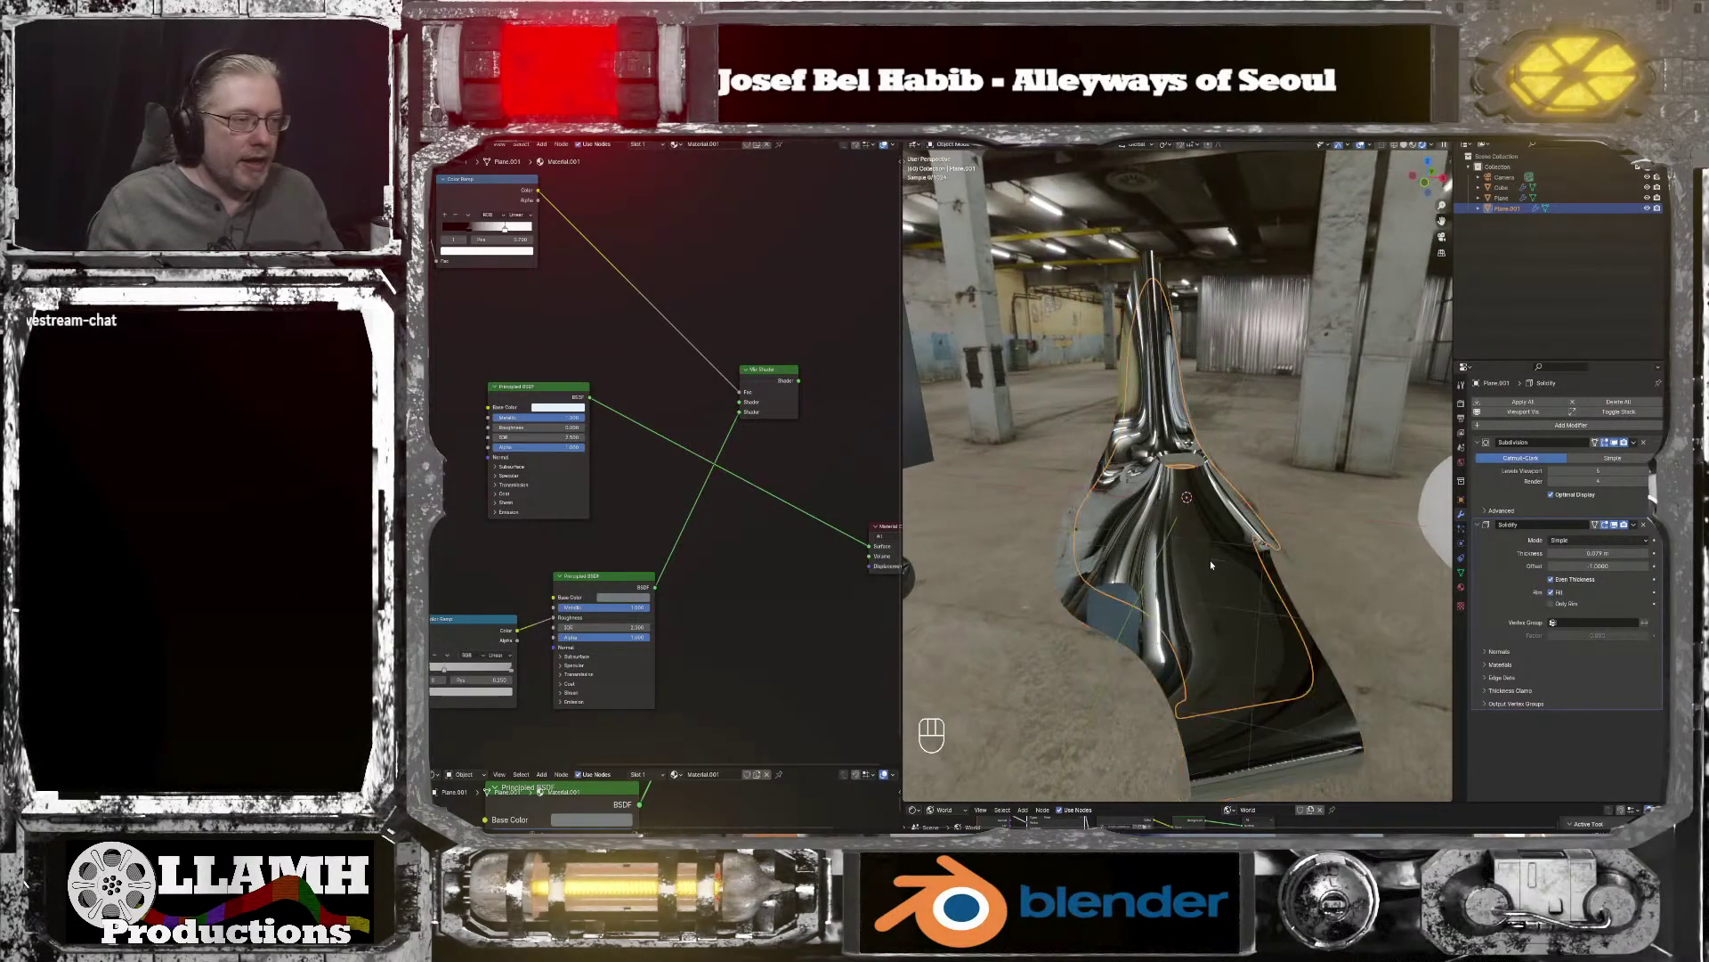
pyautogui.scroll(-3, 1210, 559)
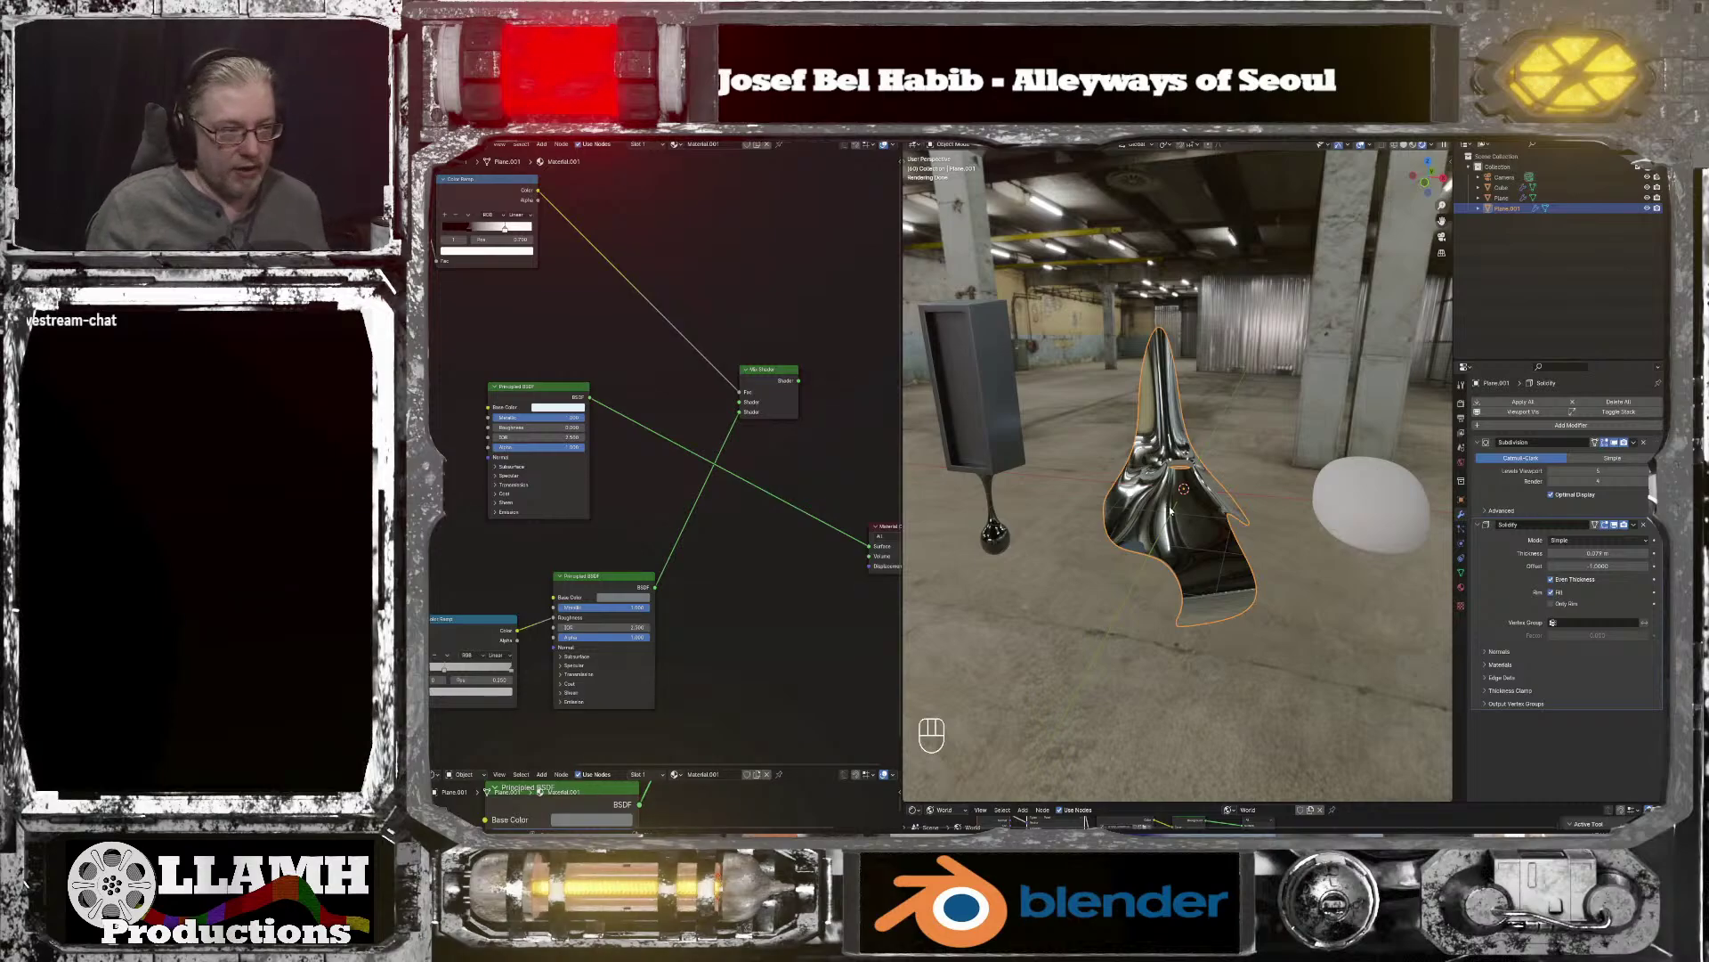
pyautogui.scroll(-1, 1171, 511)
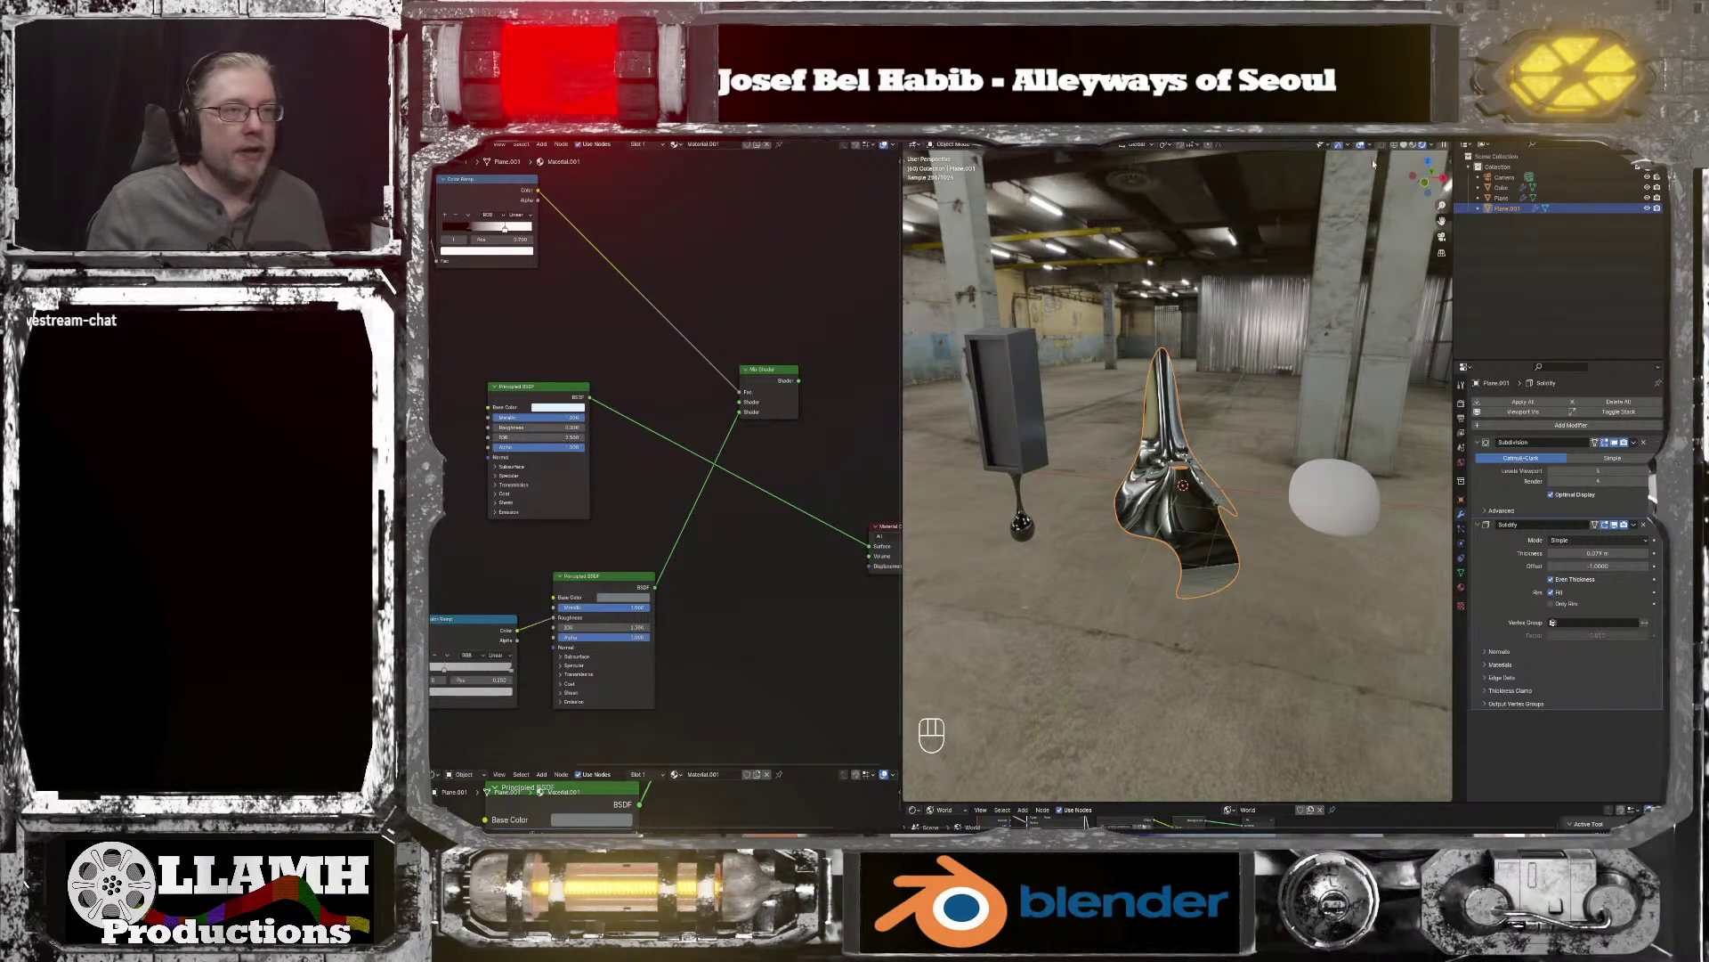
pyautogui.click(1405, 145)
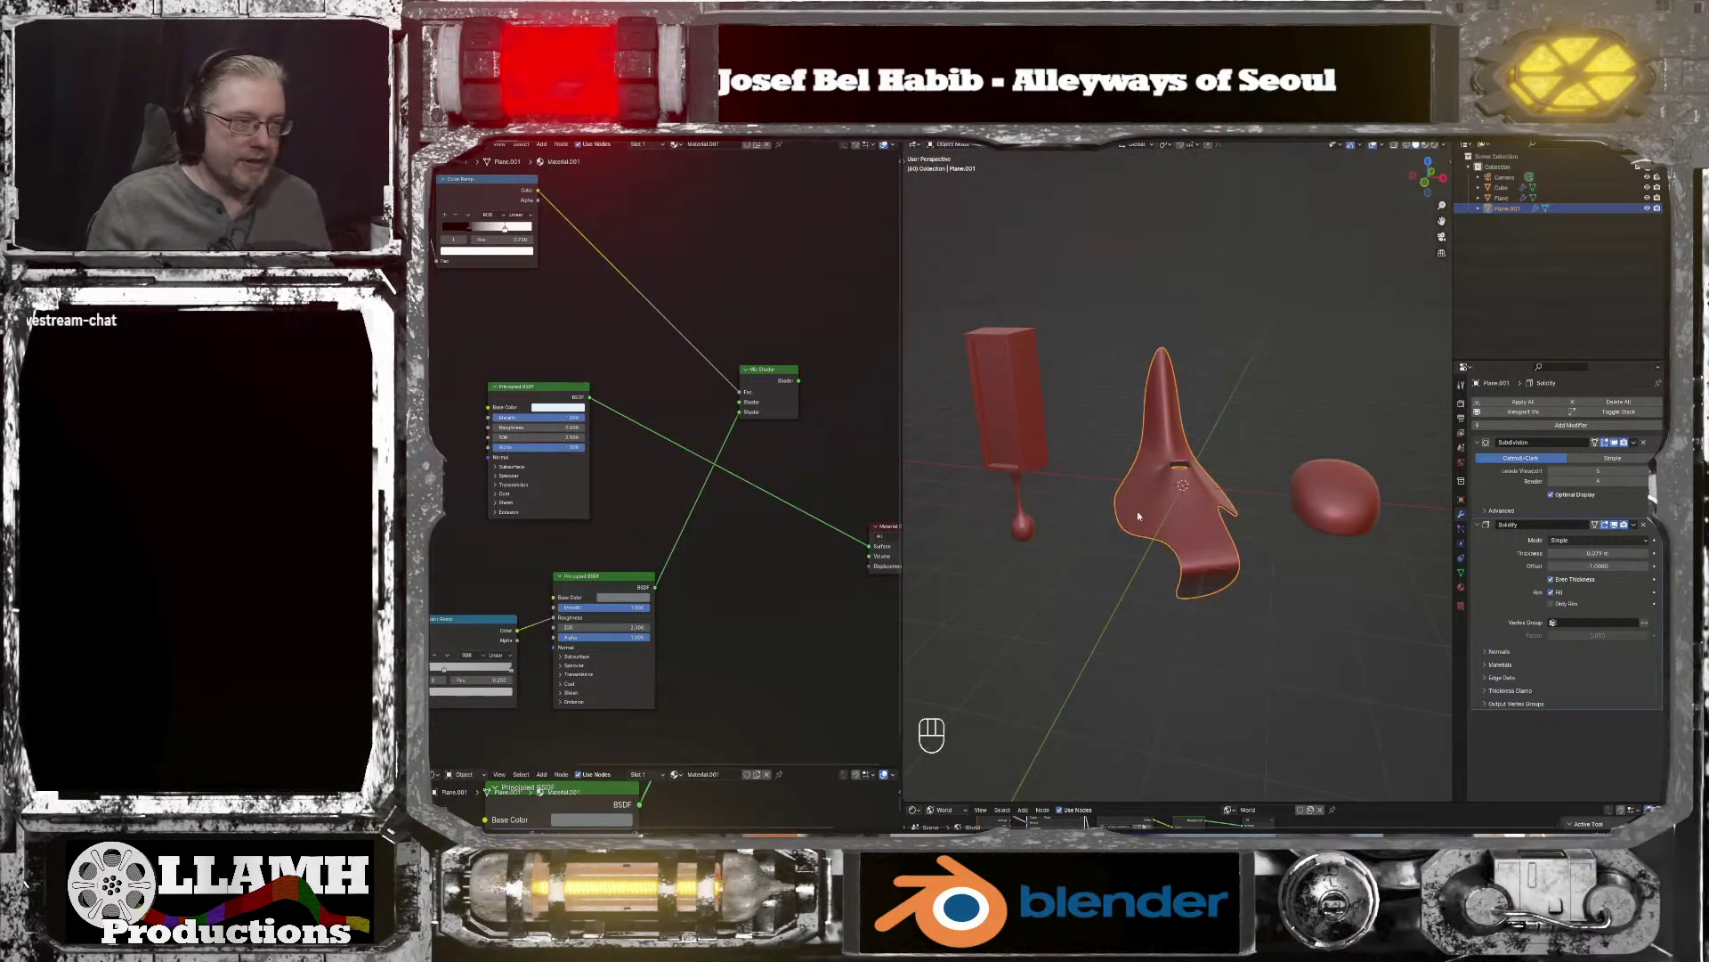
pyautogui.press('g')
pyautogui.press('x')
pyautogui.click(1070, 573)
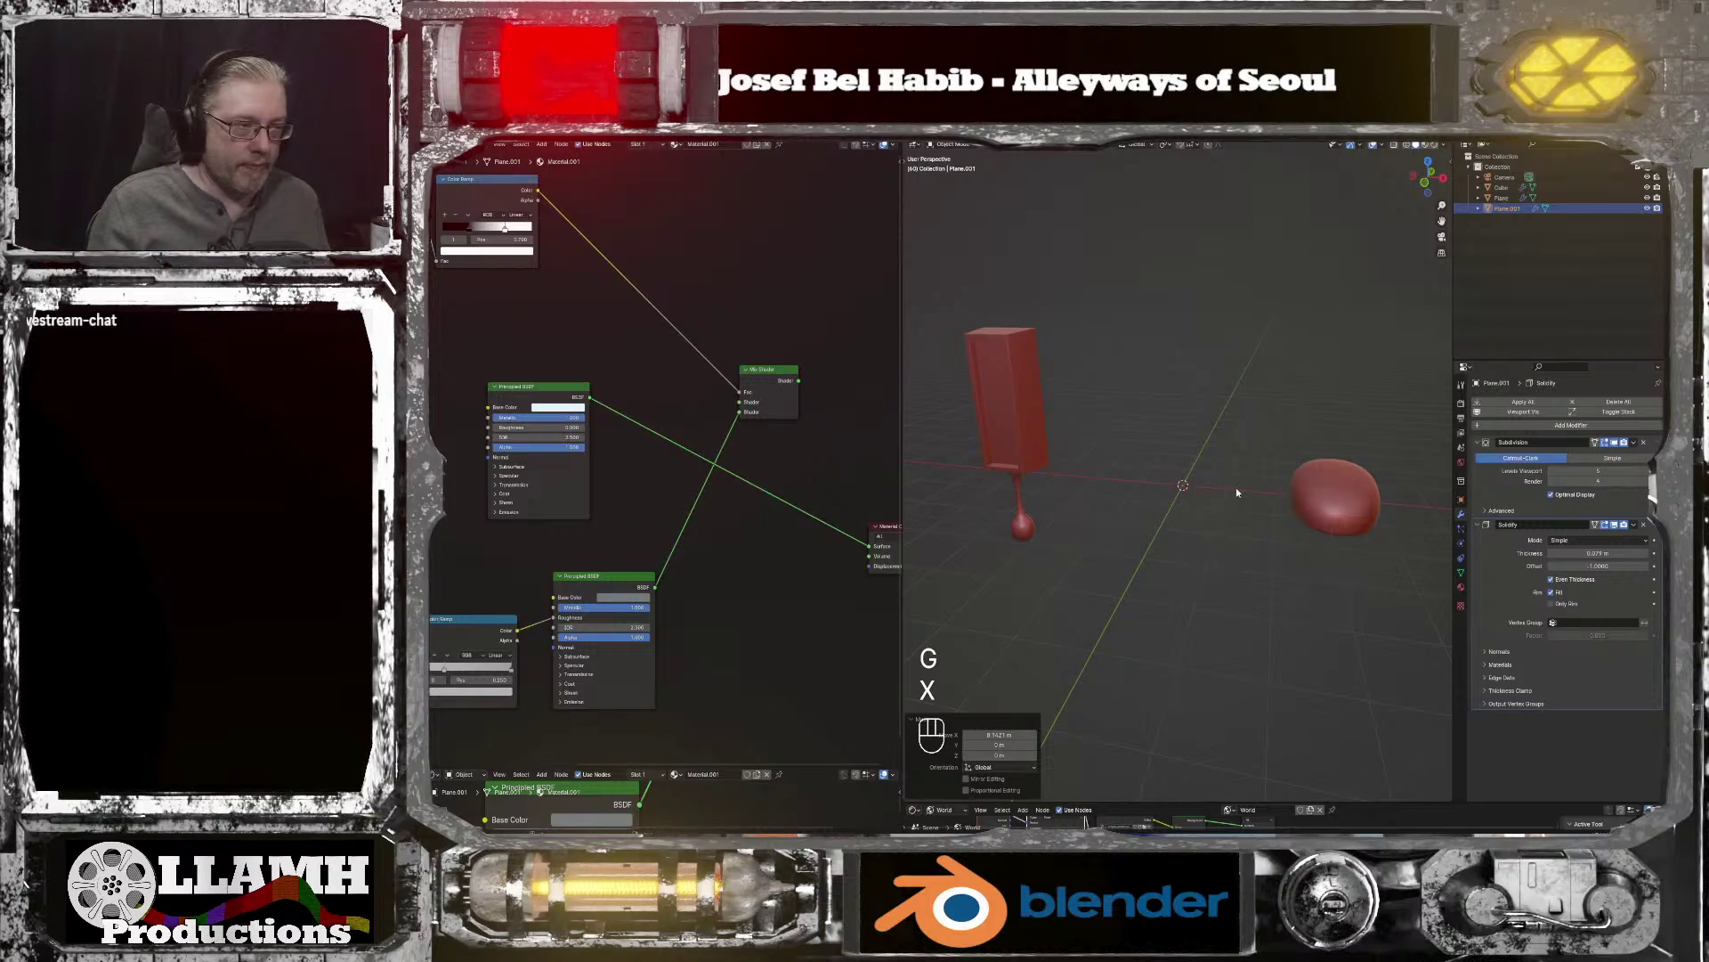
# Step: Add a cube at the origin and give it a Subdivision Surface modifier with raised viewport levels
pyautogui.hotkey('shift', 'a')
pyautogui.moveTo(1157, 484)
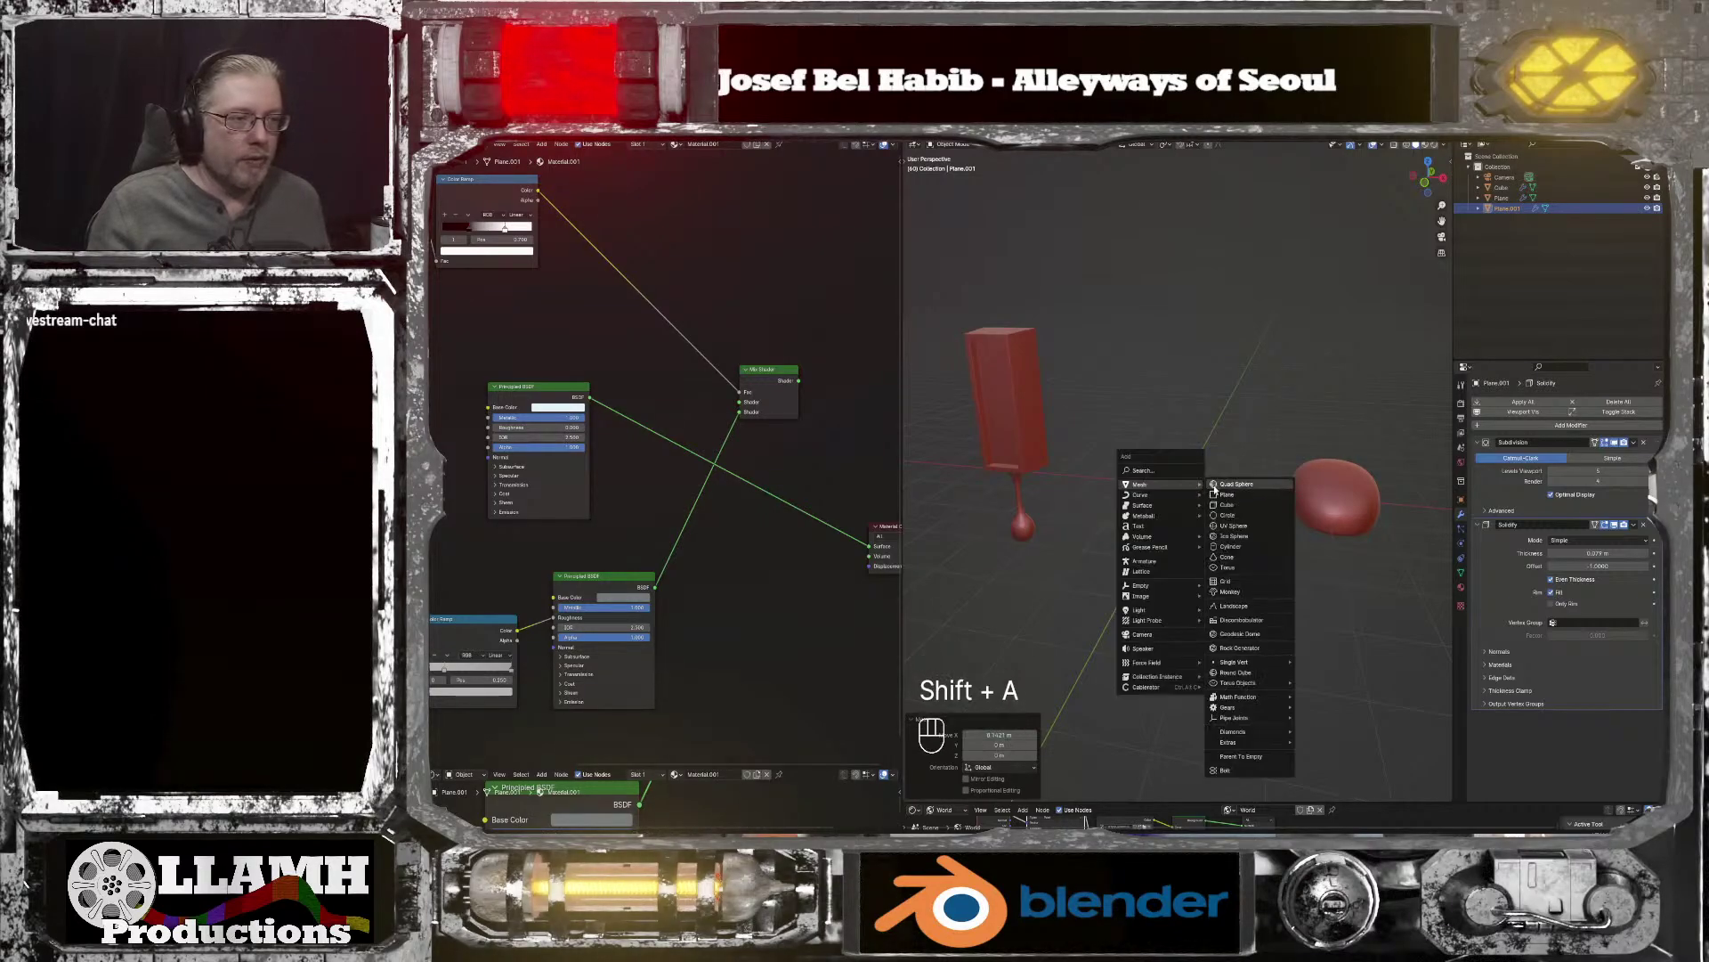
pyautogui.click(1236, 505)
pyautogui.click(1556, 402)
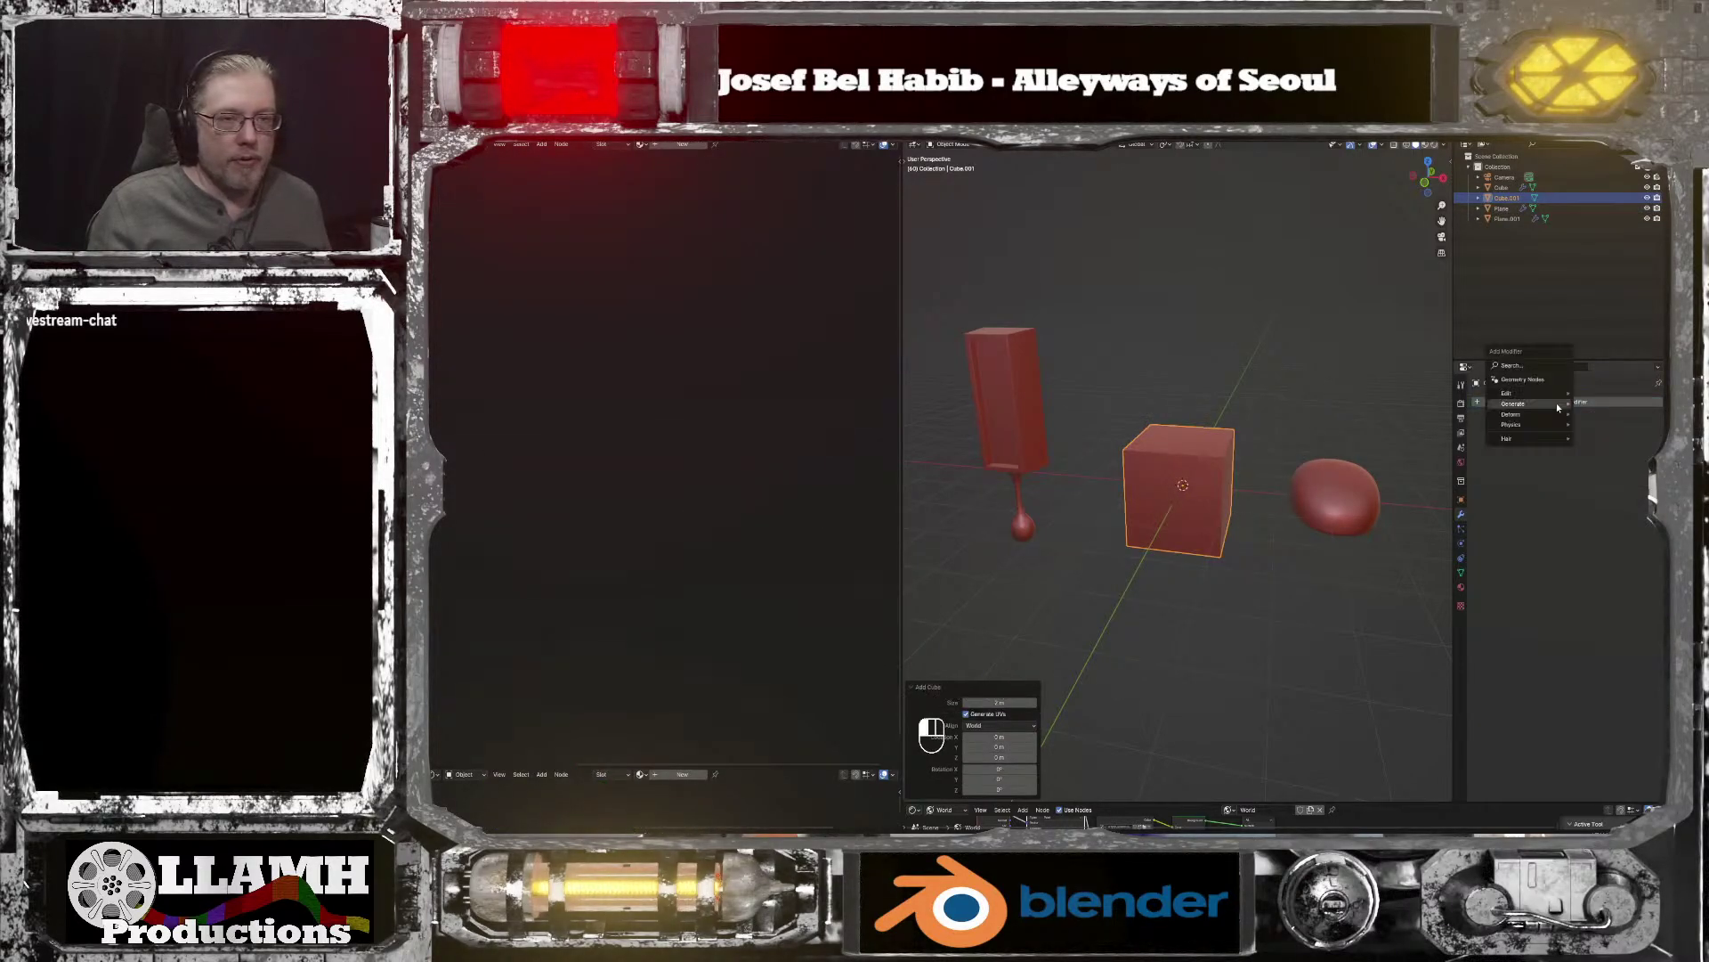
pyautogui.moveTo(1553, 410)
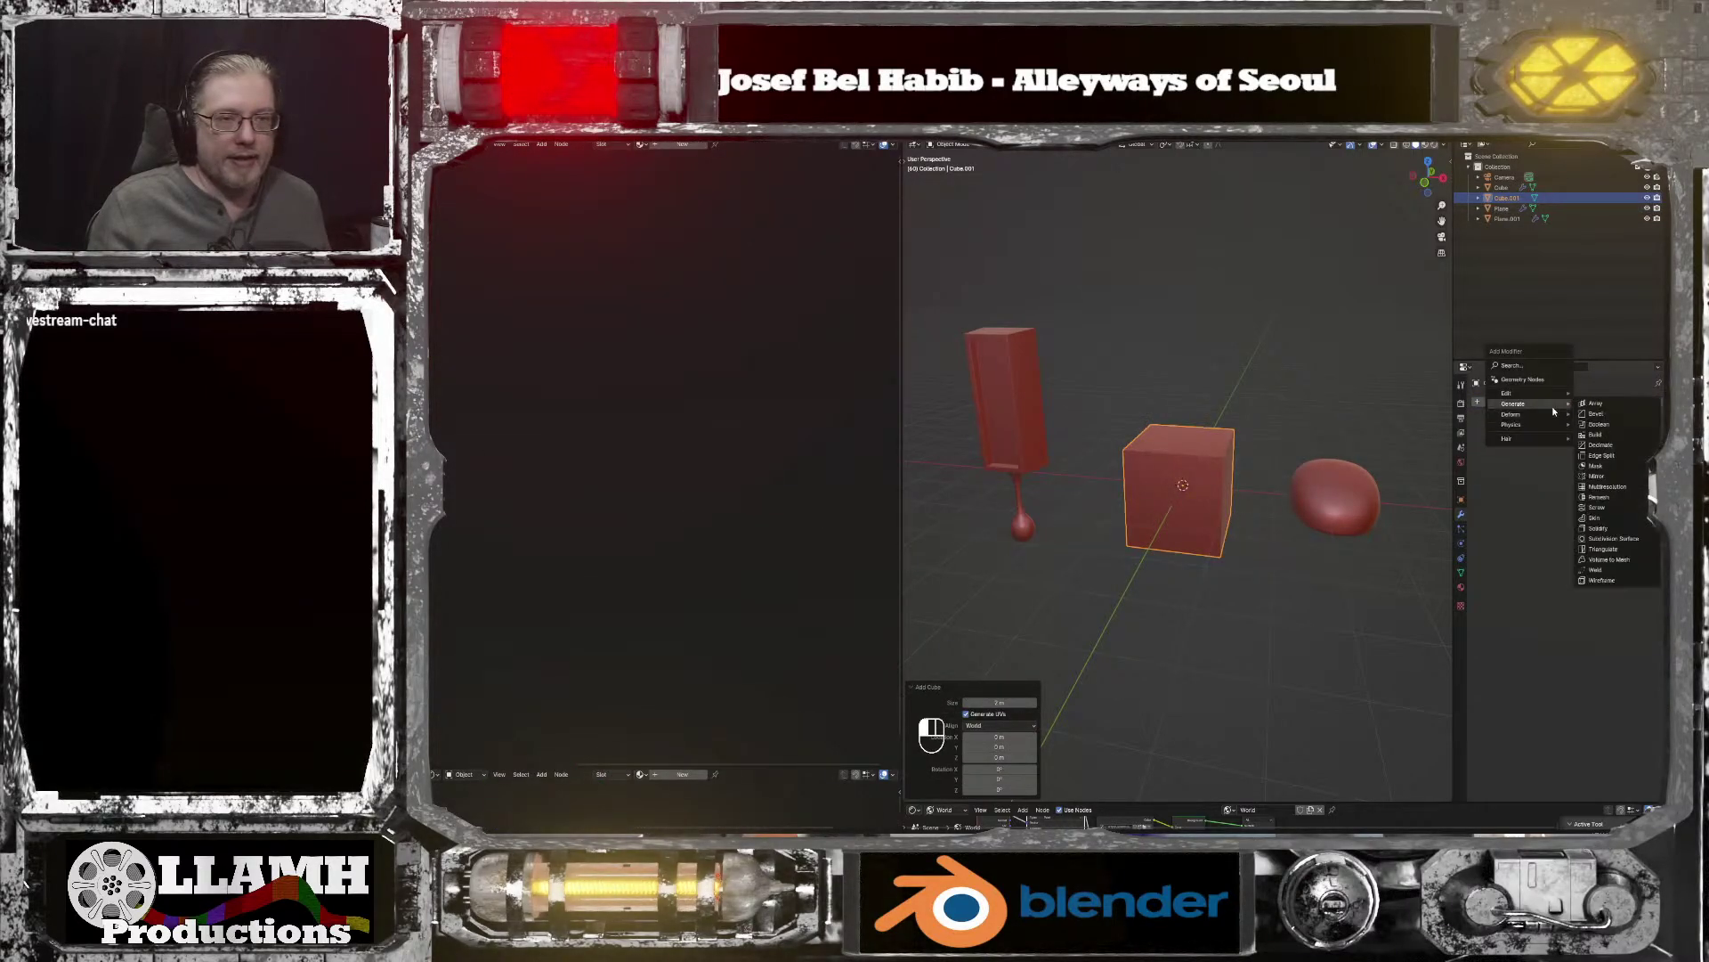
pyautogui.click(1619, 539)
pyautogui.click(1646, 470)
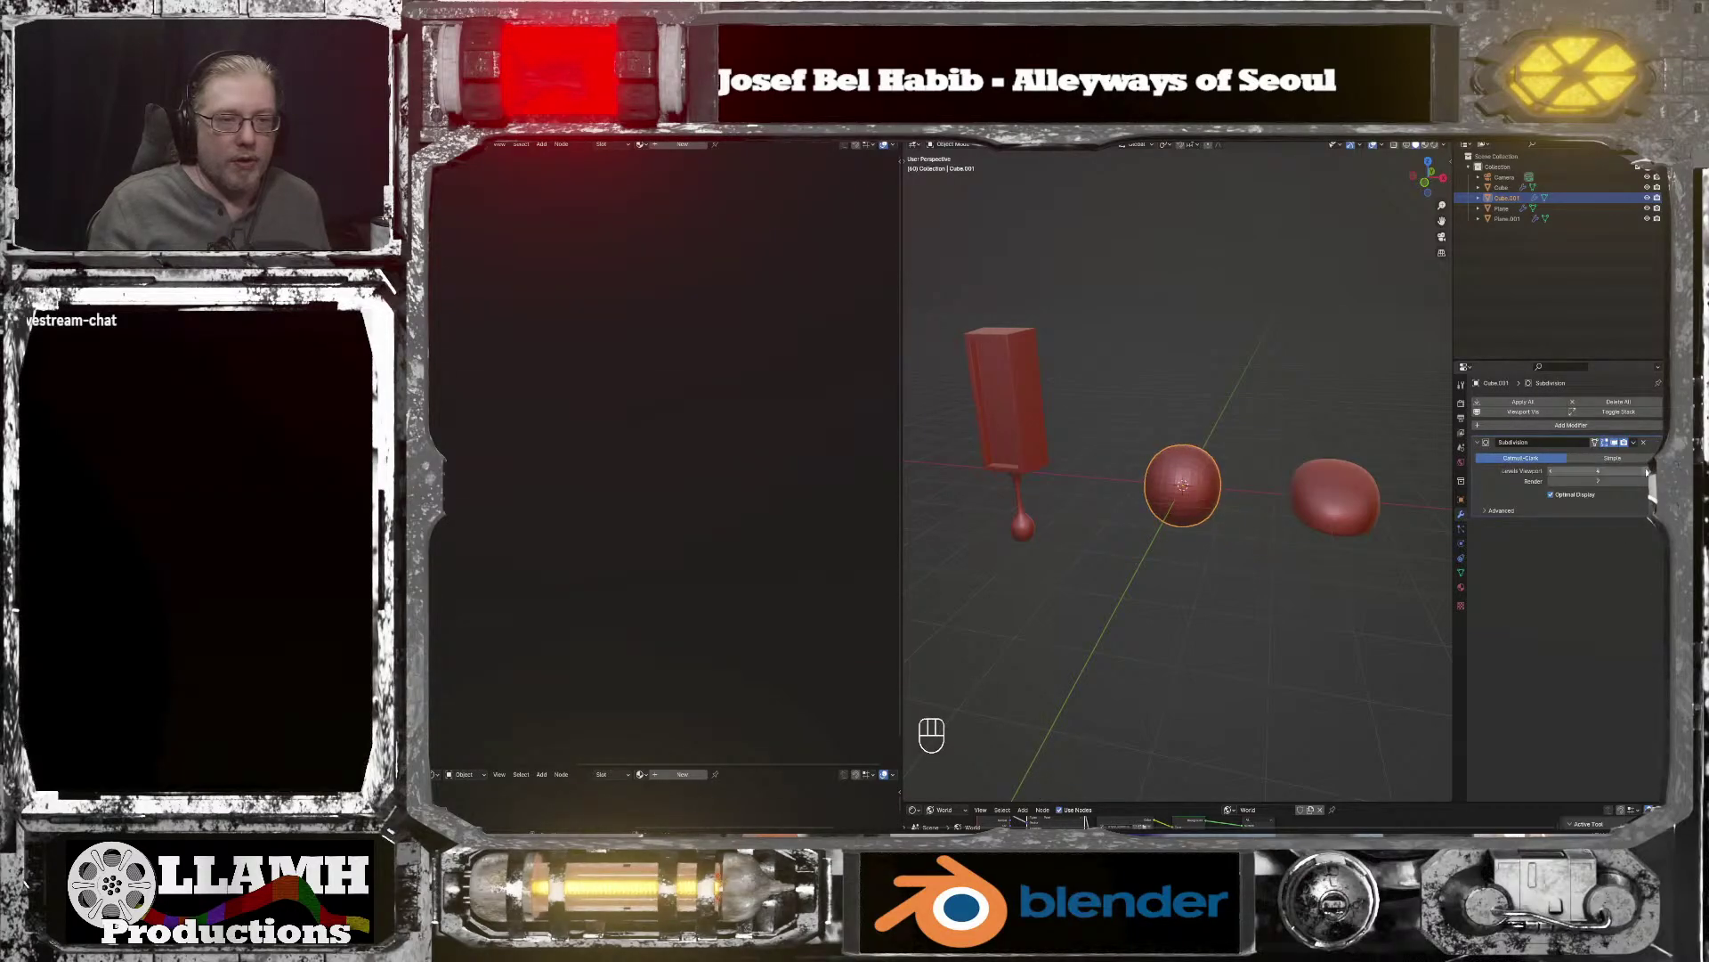
pyautogui.click(1646, 470)
# Step: Apply Shade Auto Smooth to the new subdivided cube
pyautogui.scroll(4, 1220, 498)
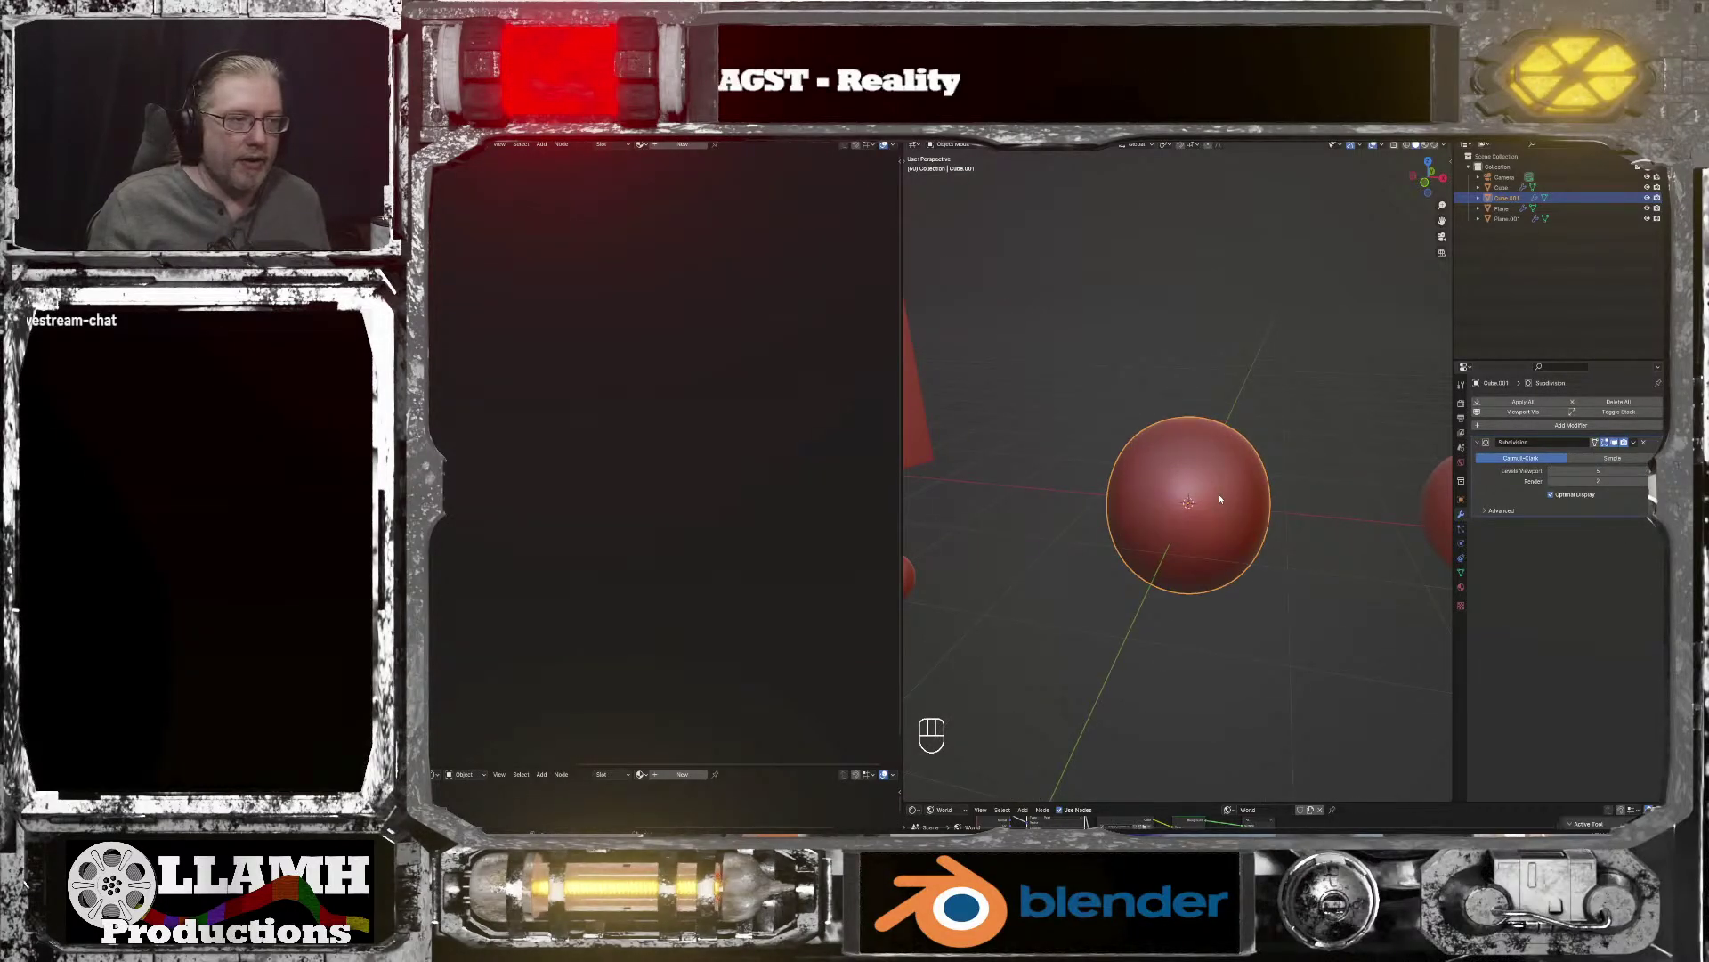
pyautogui.click(1054, 145)
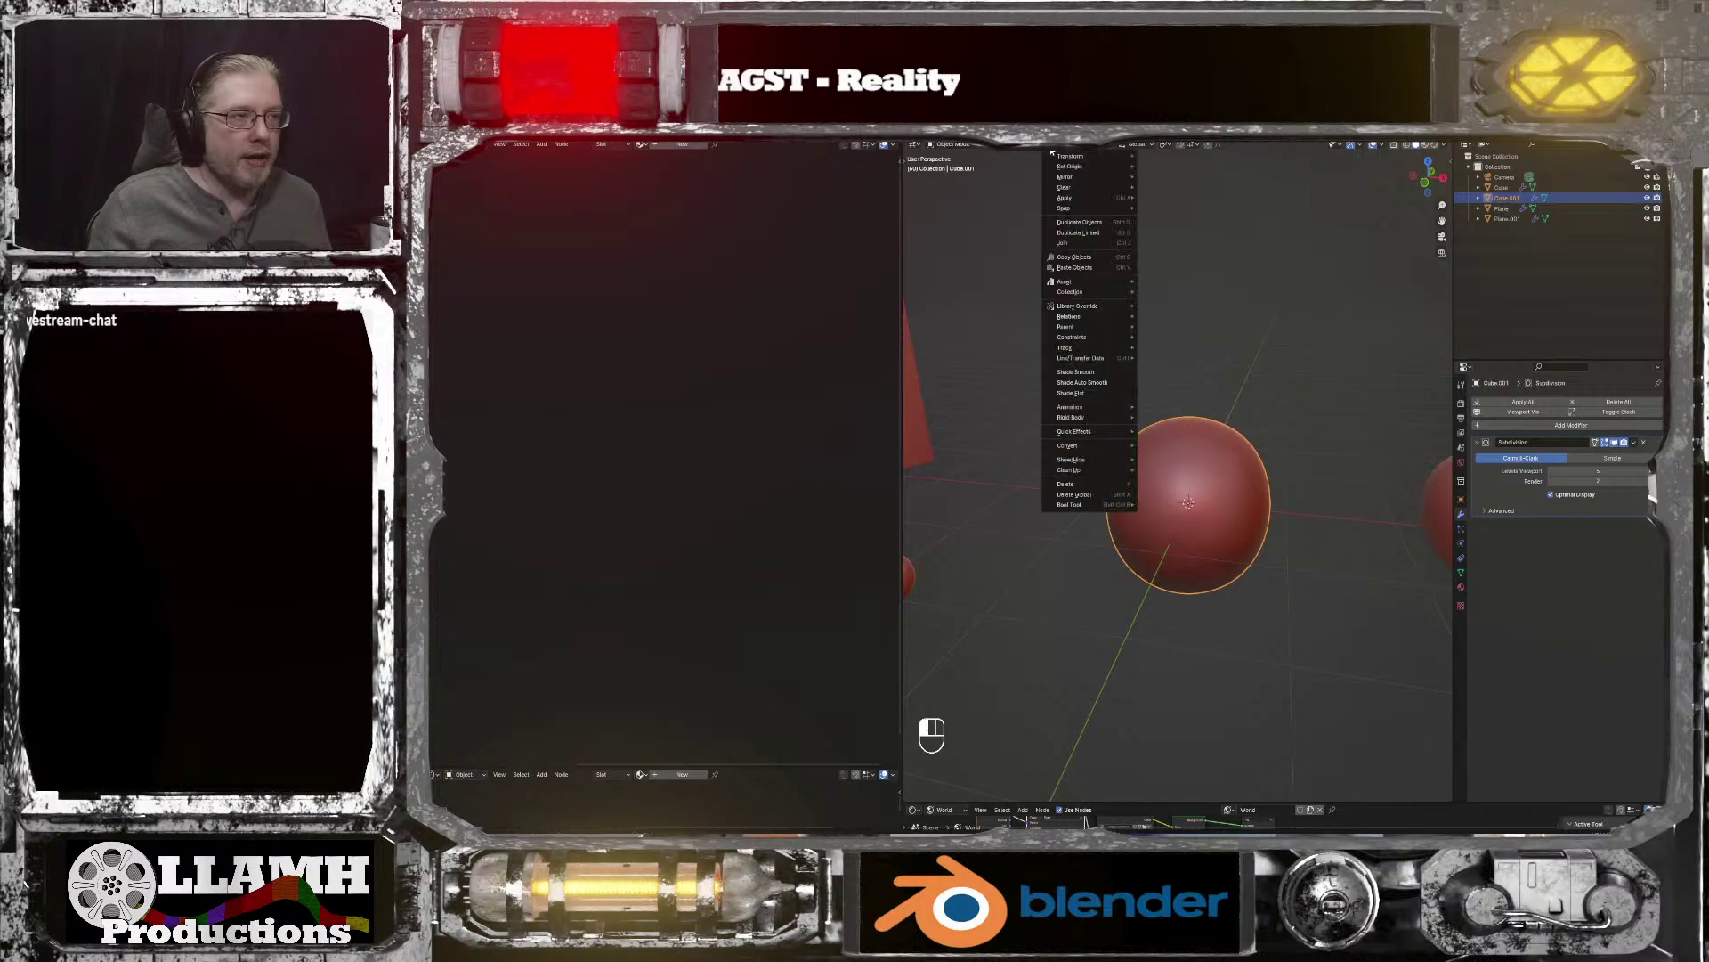
pyautogui.click(1103, 384)
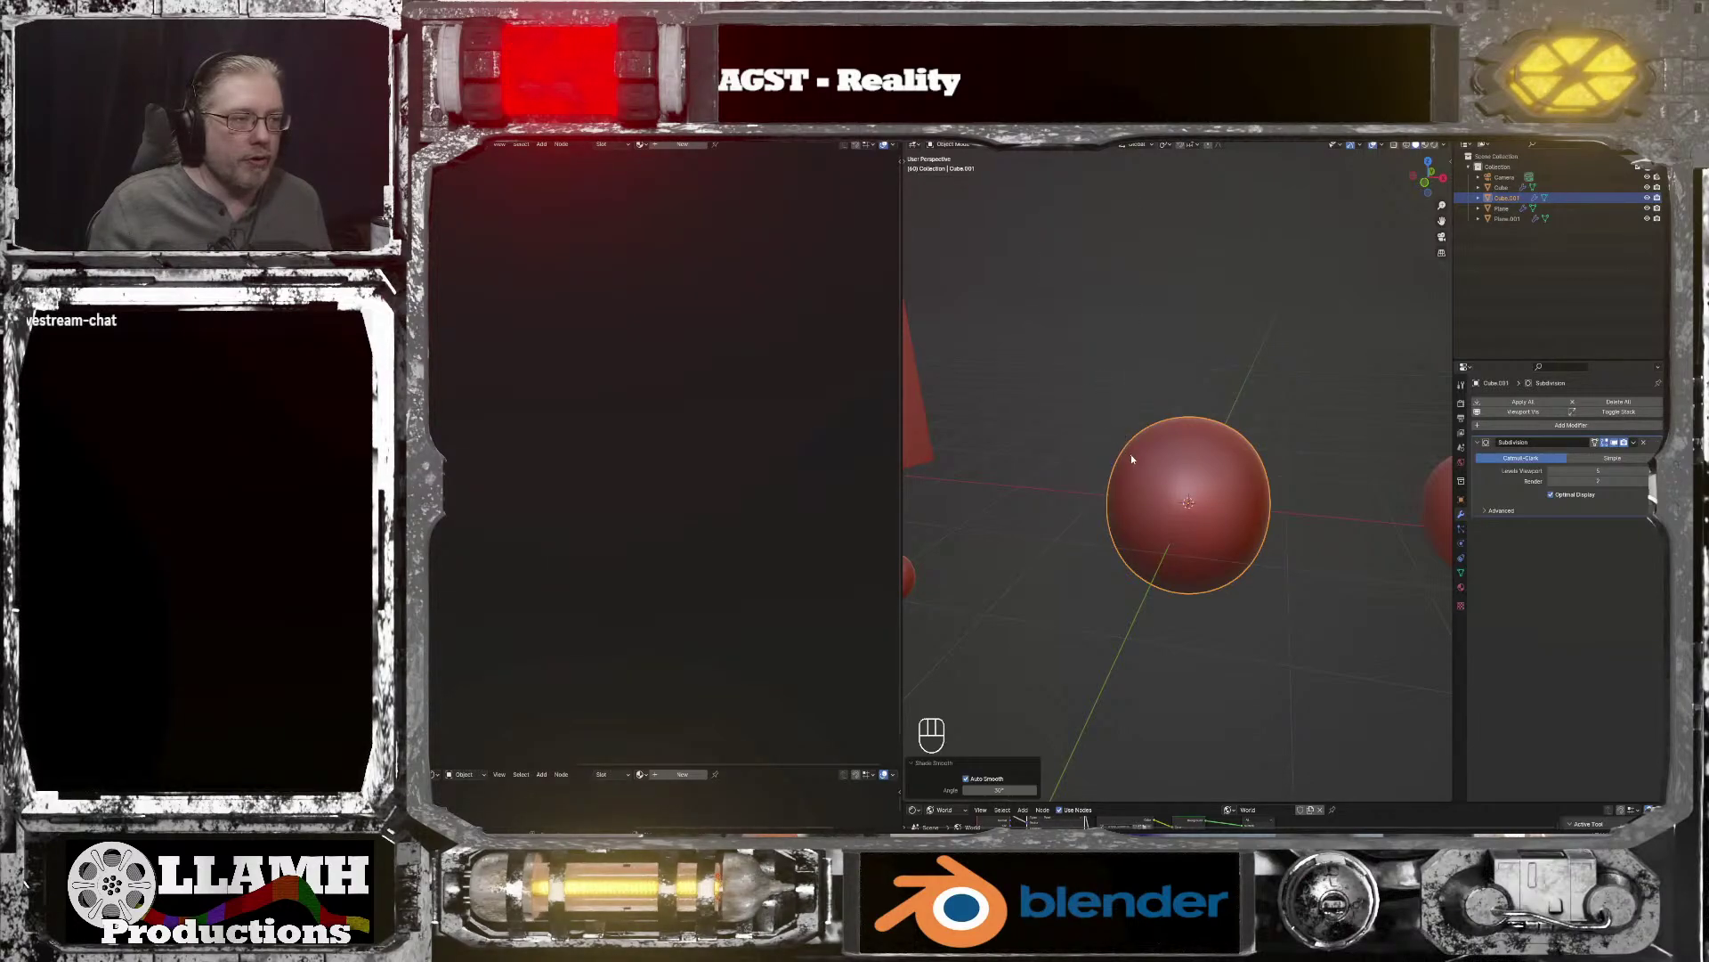
# Step: In Edit Mode, scale the whole cage of the new cube along Z into a tall block
pyautogui.press('Tab')
pyautogui.click(1228, 495)
pyautogui.scroll(-3, 1212, 454)
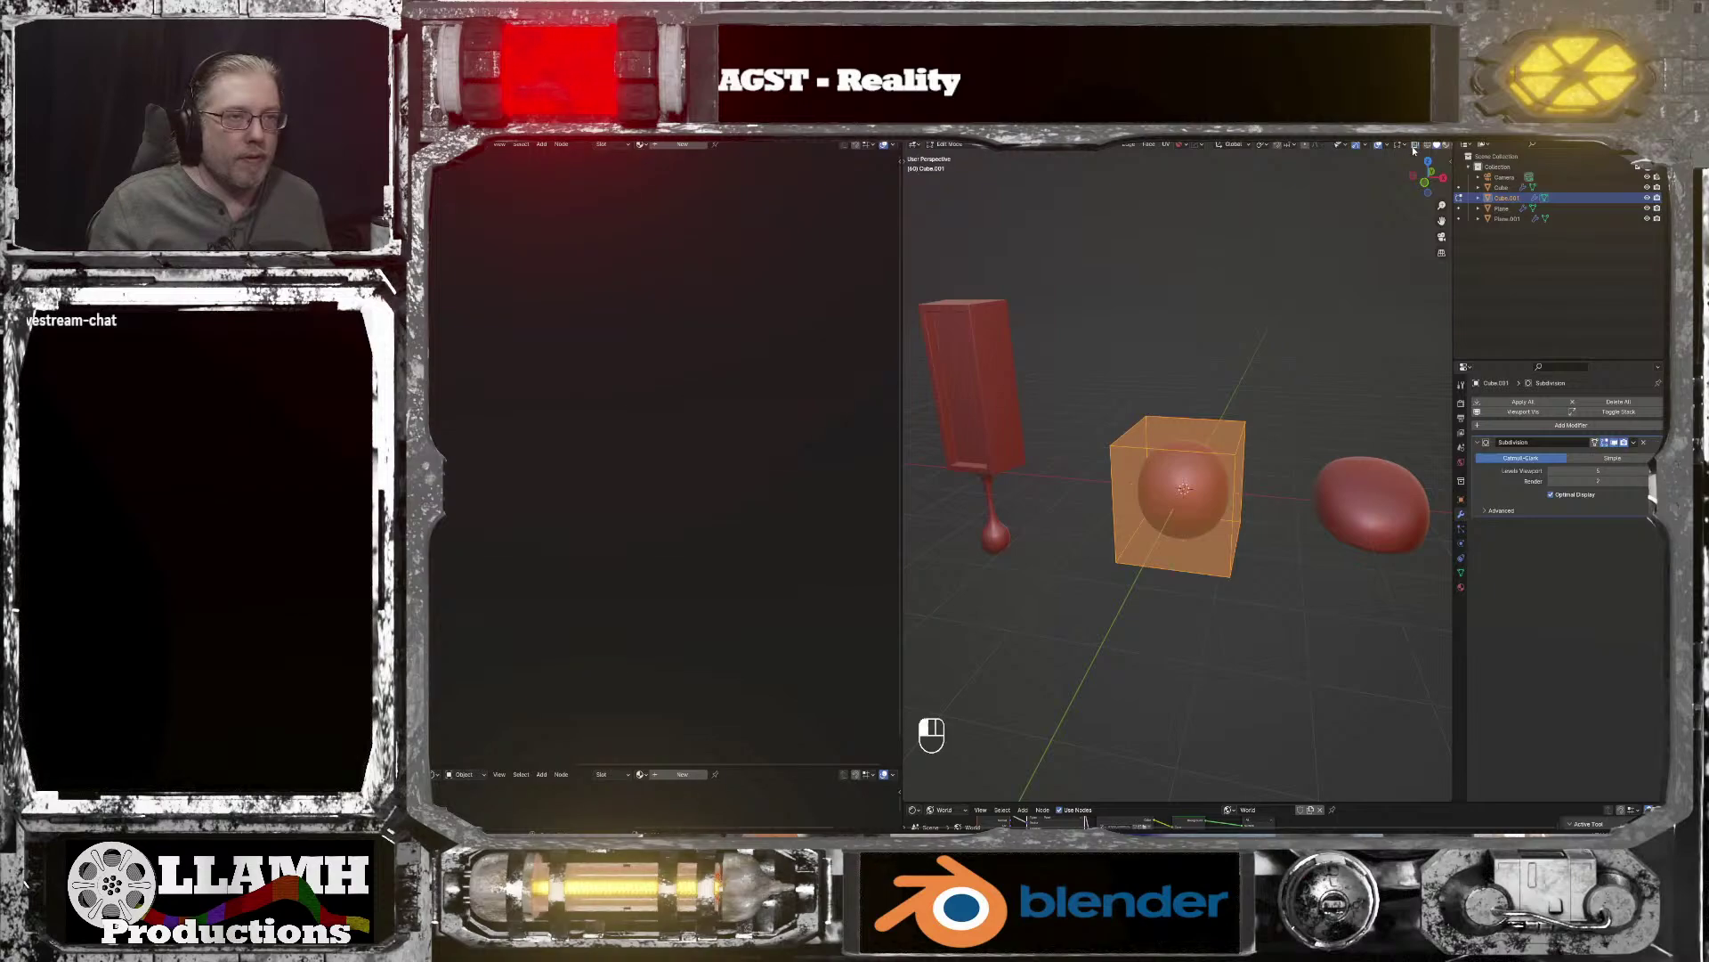
pyautogui.click(1170, 445)
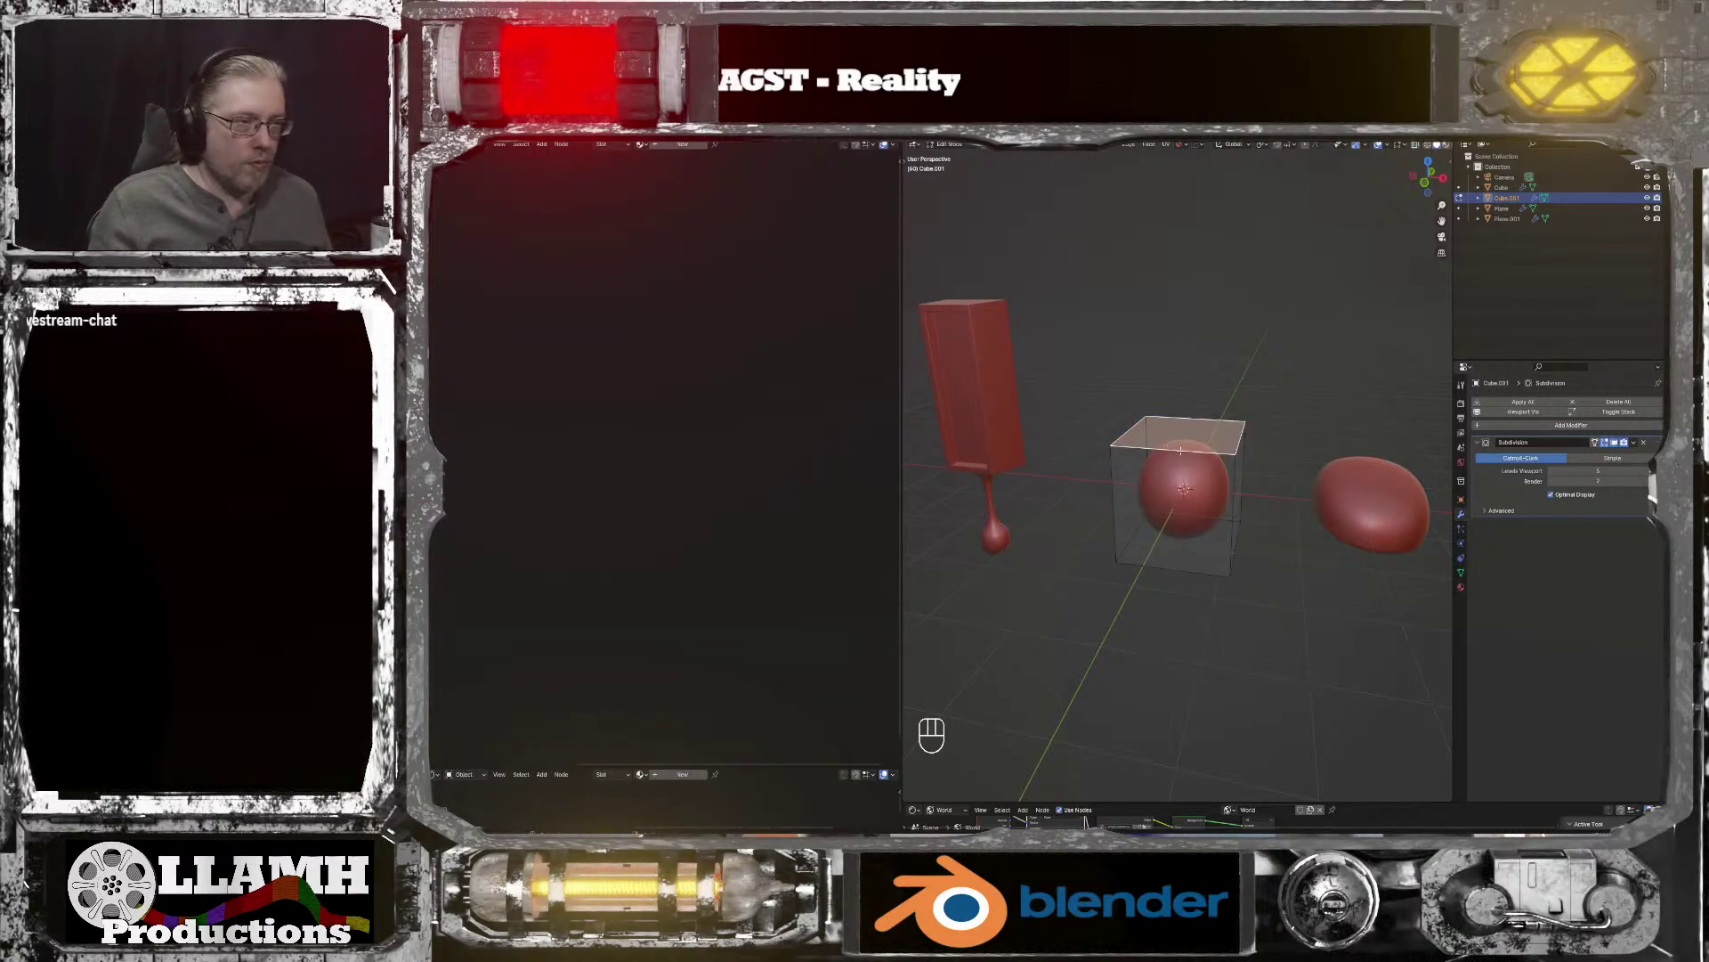
pyautogui.press('a')
pyautogui.press('s')
pyautogui.press('z')
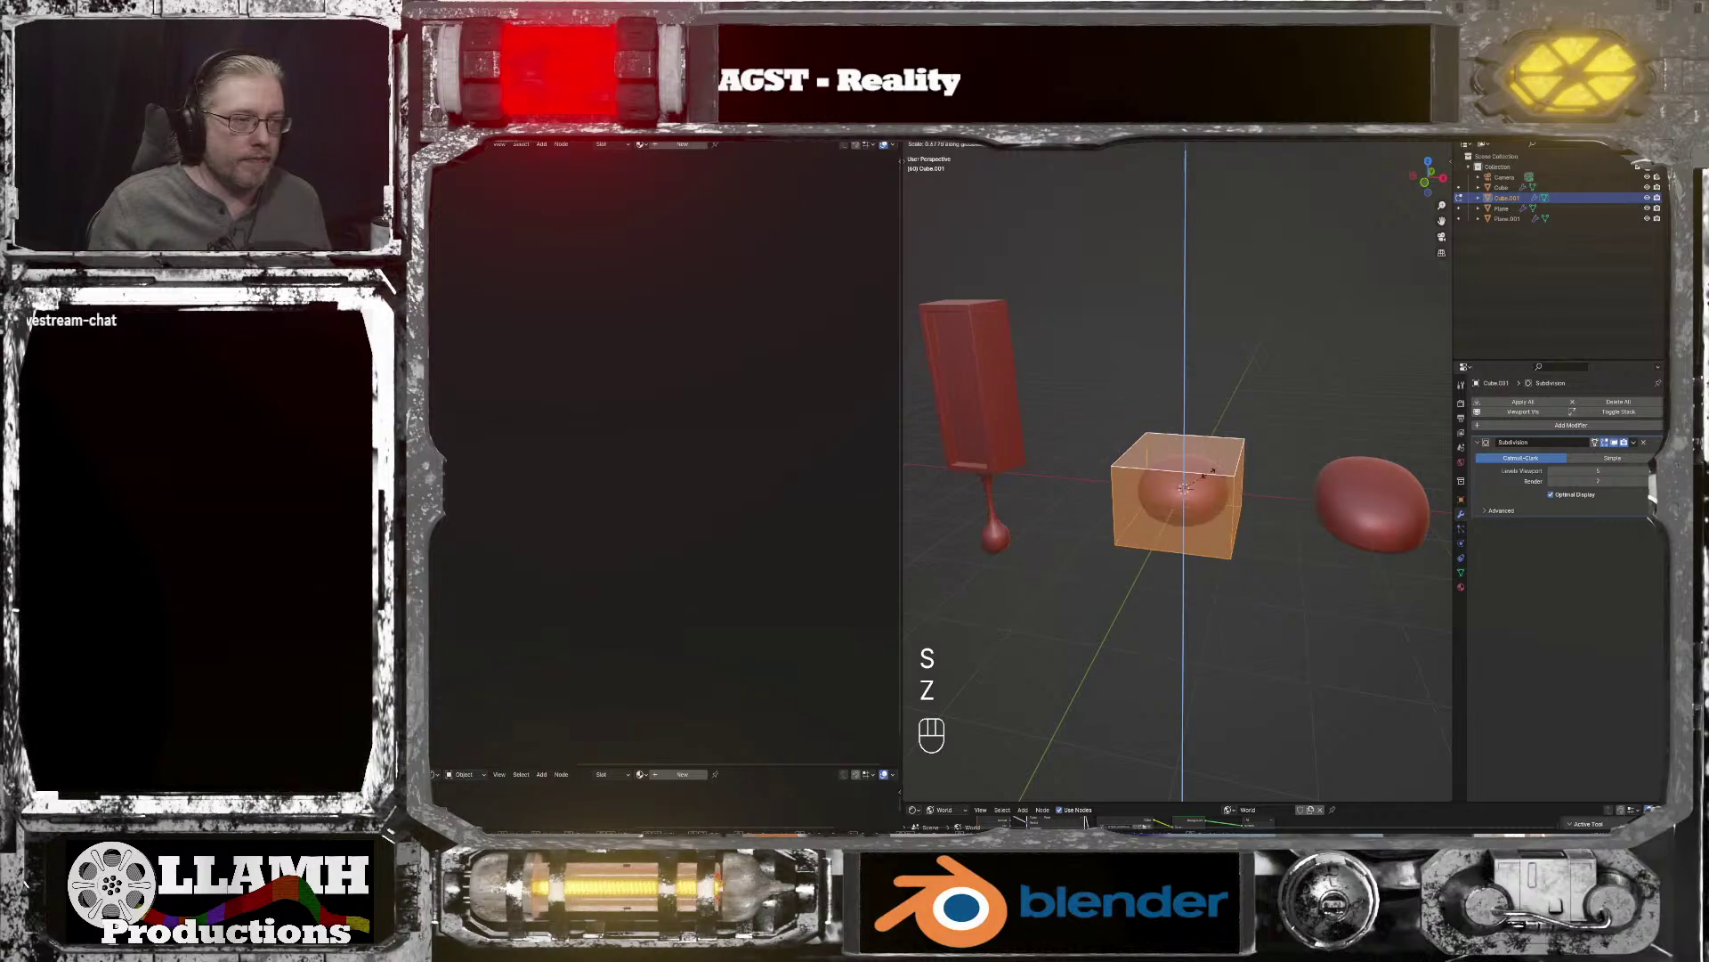
pyautogui.click(1275, 445)
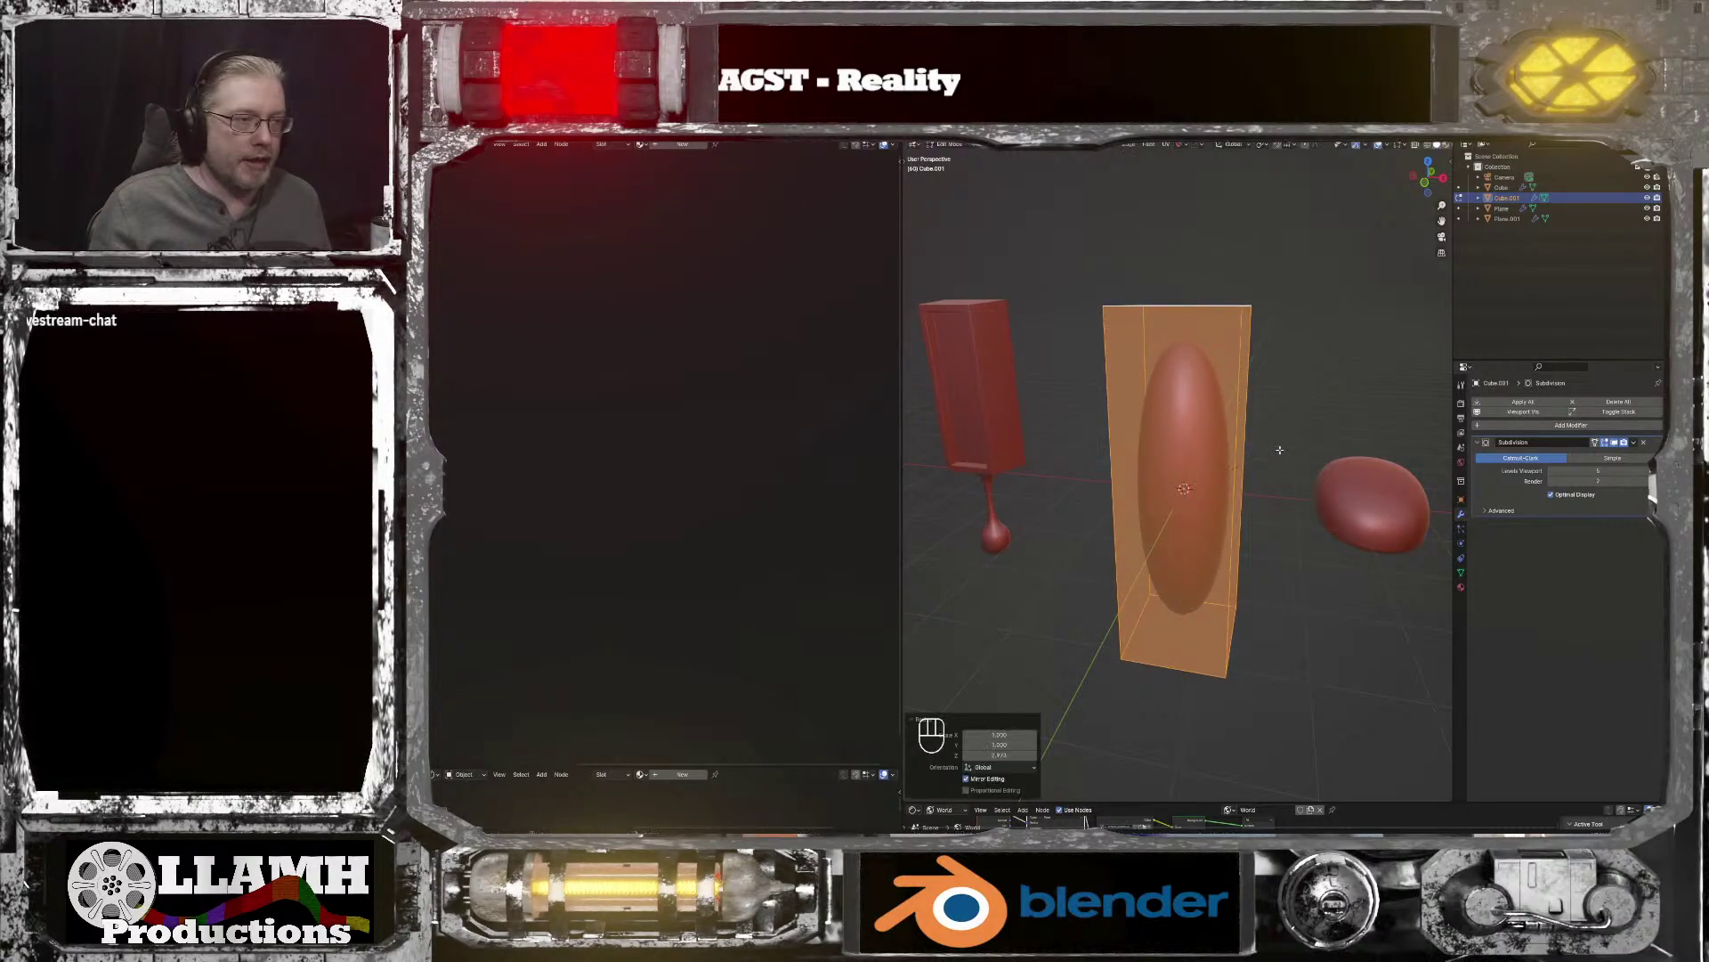
# Step: Scale the tall block's cage along X to make it wider
pyautogui.moveTo(1280, 446); pyautogui.dragTo(1378, 477, button='middle')
pyautogui.press('s')
pyautogui.press('x')
pyautogui.click(1362, 445)
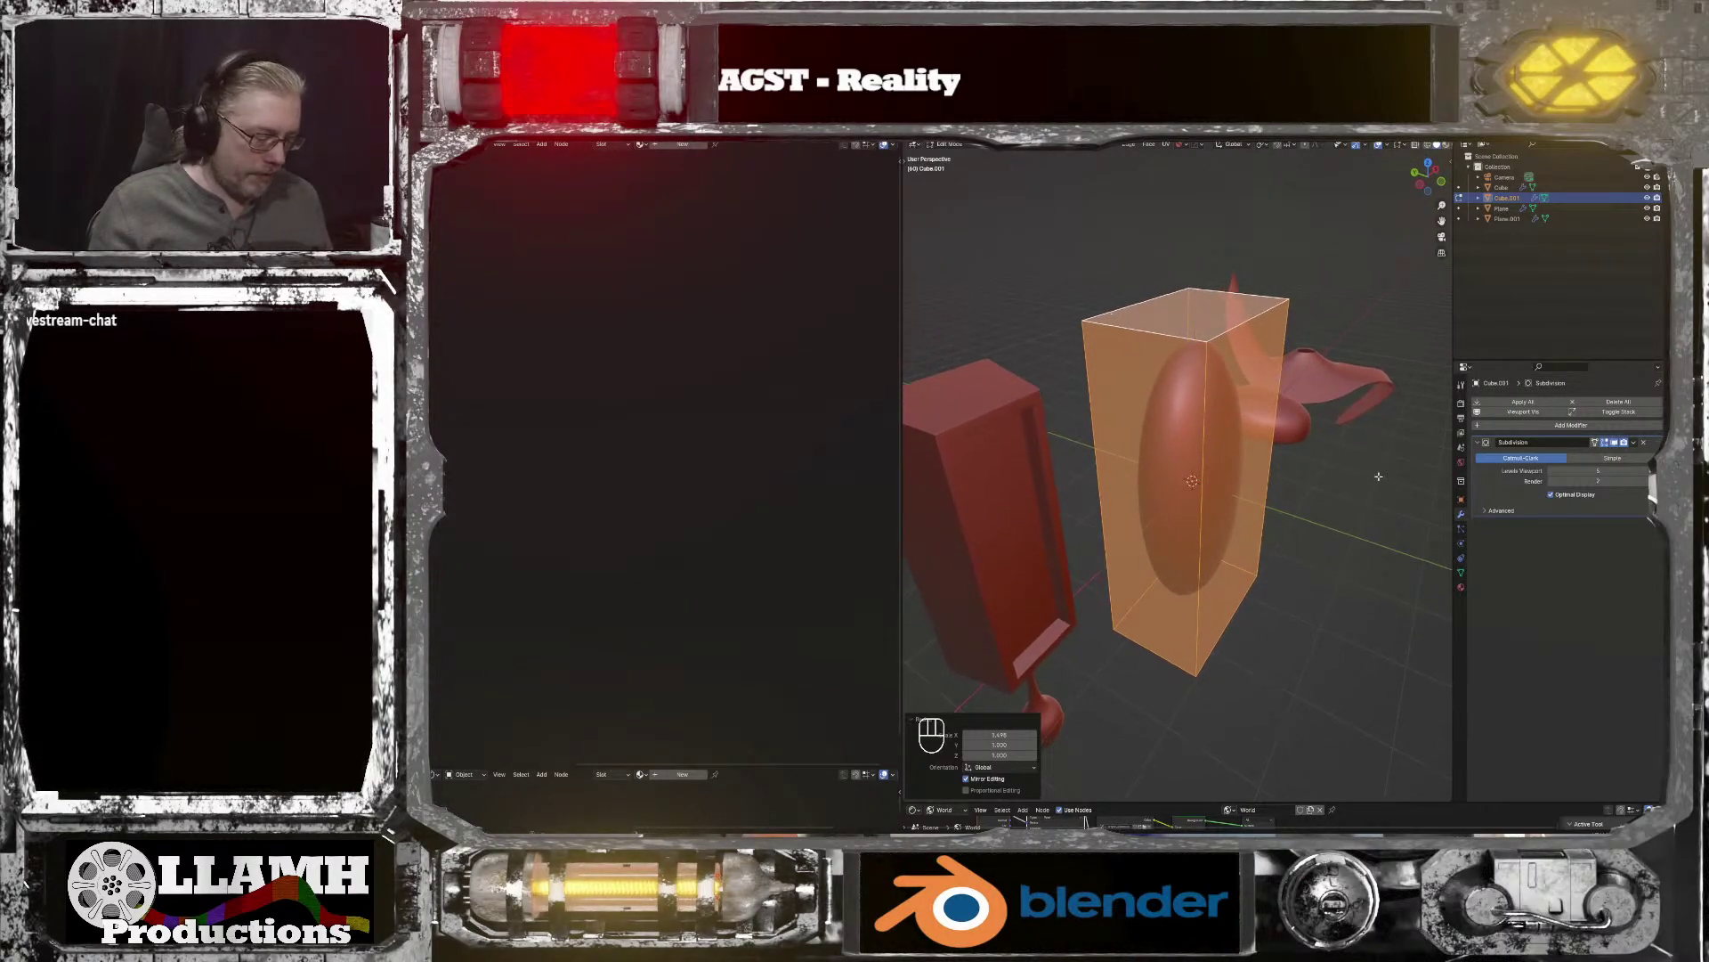
# Step: Insert two vertical loop cuts running around the tall block's narrow side
pyautogui.hotkey('ctrl', 'r')
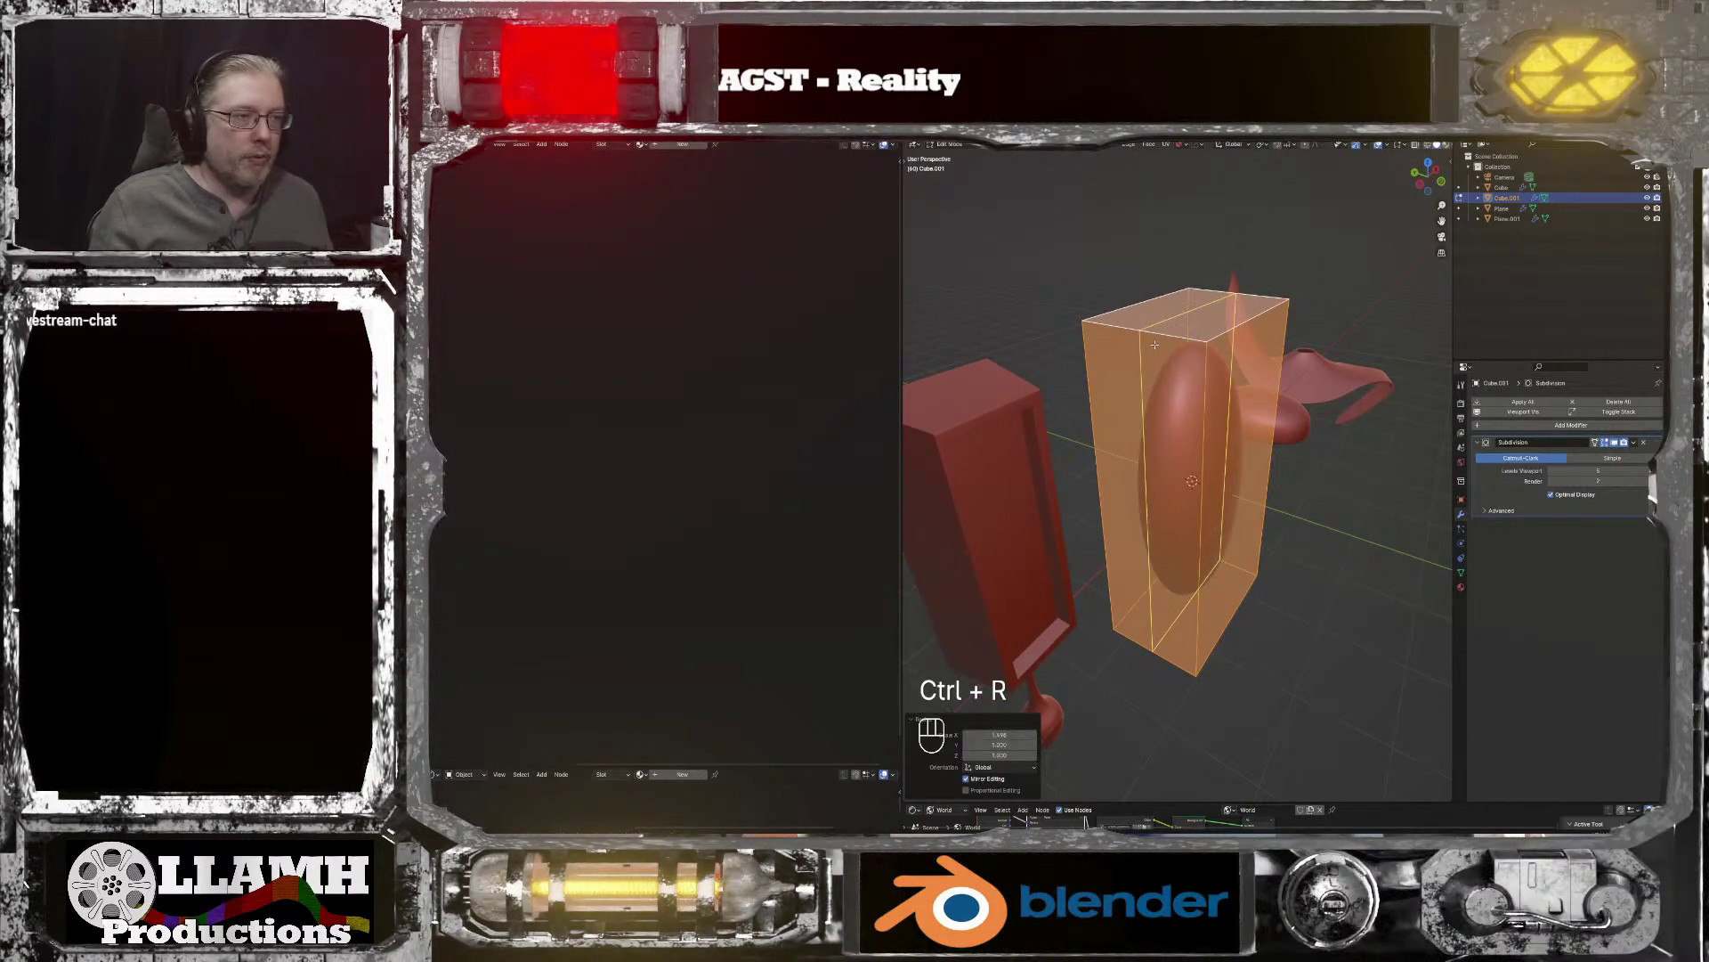
pyautogui.scroll(3, 1154, 345)
pyautogui.click(1155, 344)
pyautogui.click(1144, 332)
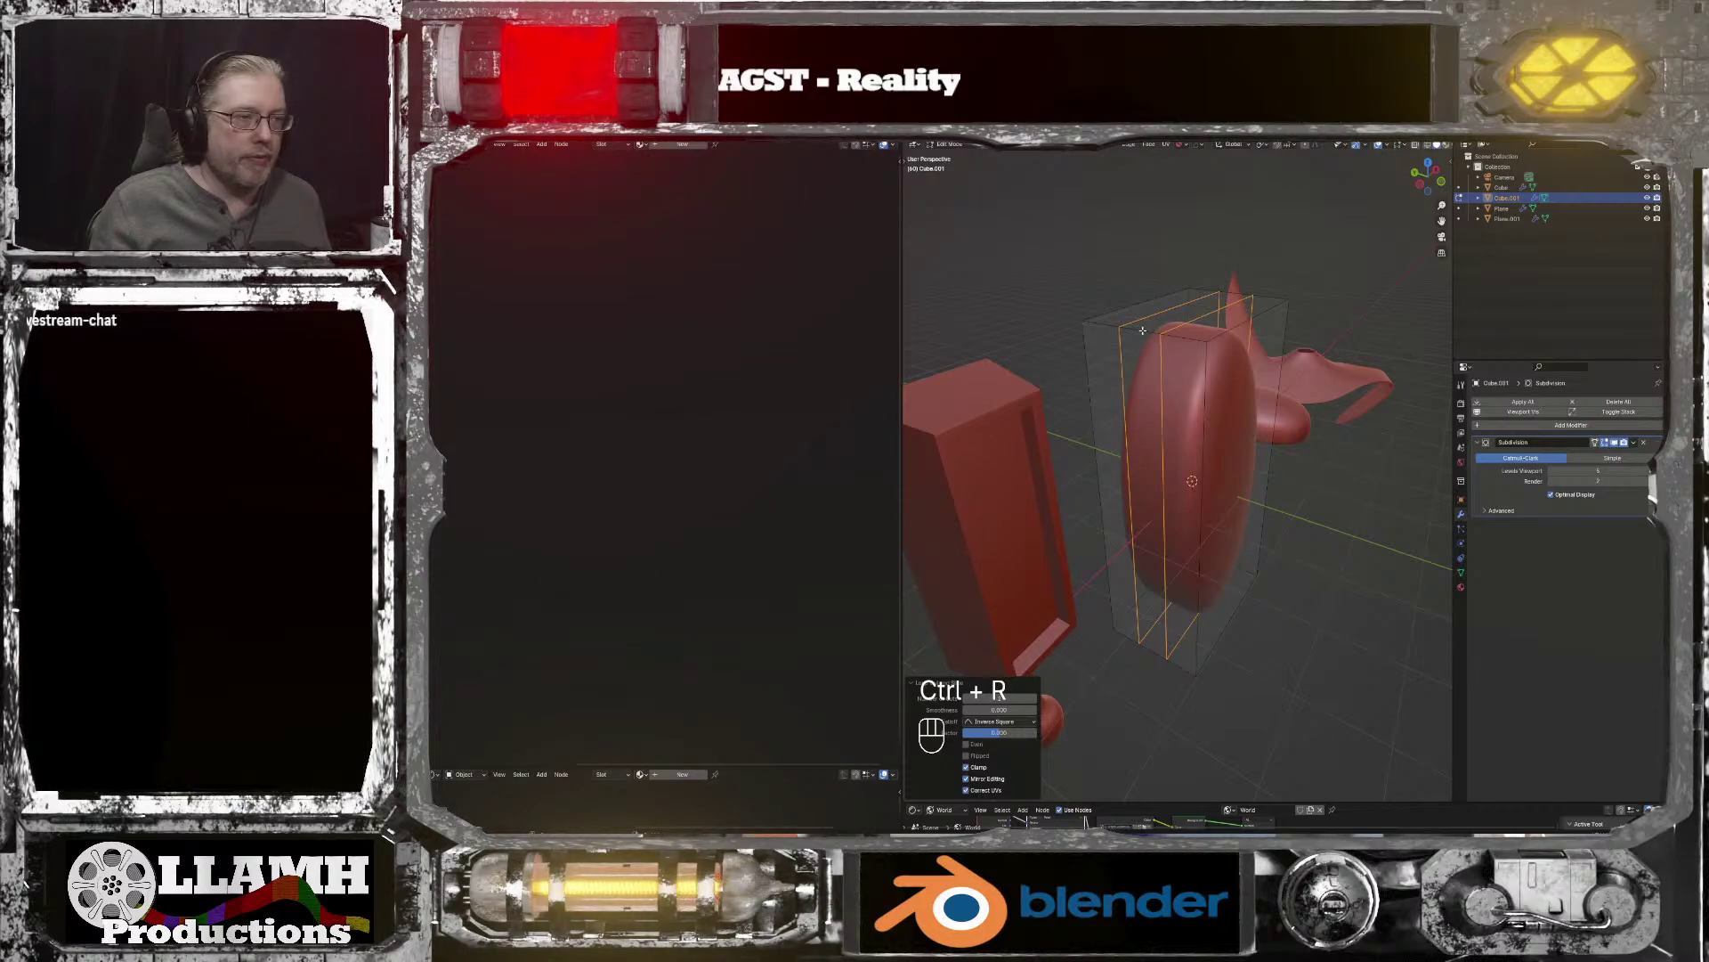
# Step: Select the face loop between the two vertical cuts and scale it outward along Y toward the block's edges
pyautogui.hotkey('alt', 'a')
pyautogui.press('Tab')
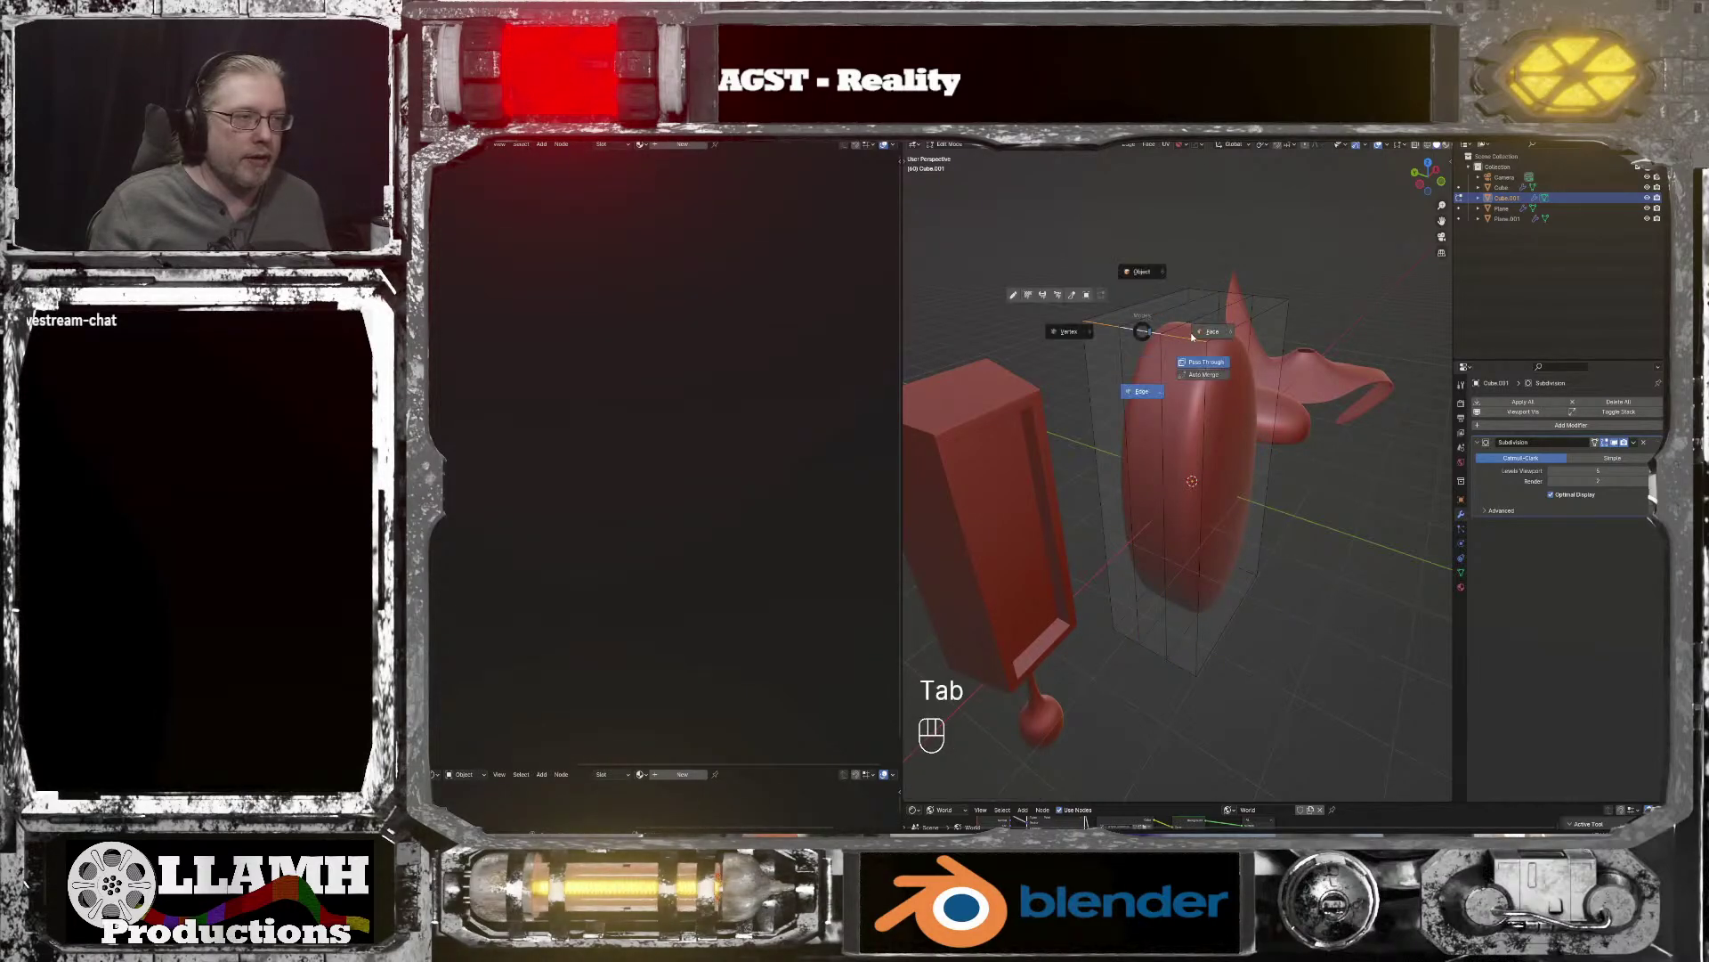
pyautogui.keyDown('alt'); pyautogui.click(1150, 327); pyautogui.keyUp('alt')
pyautogui.press('s')
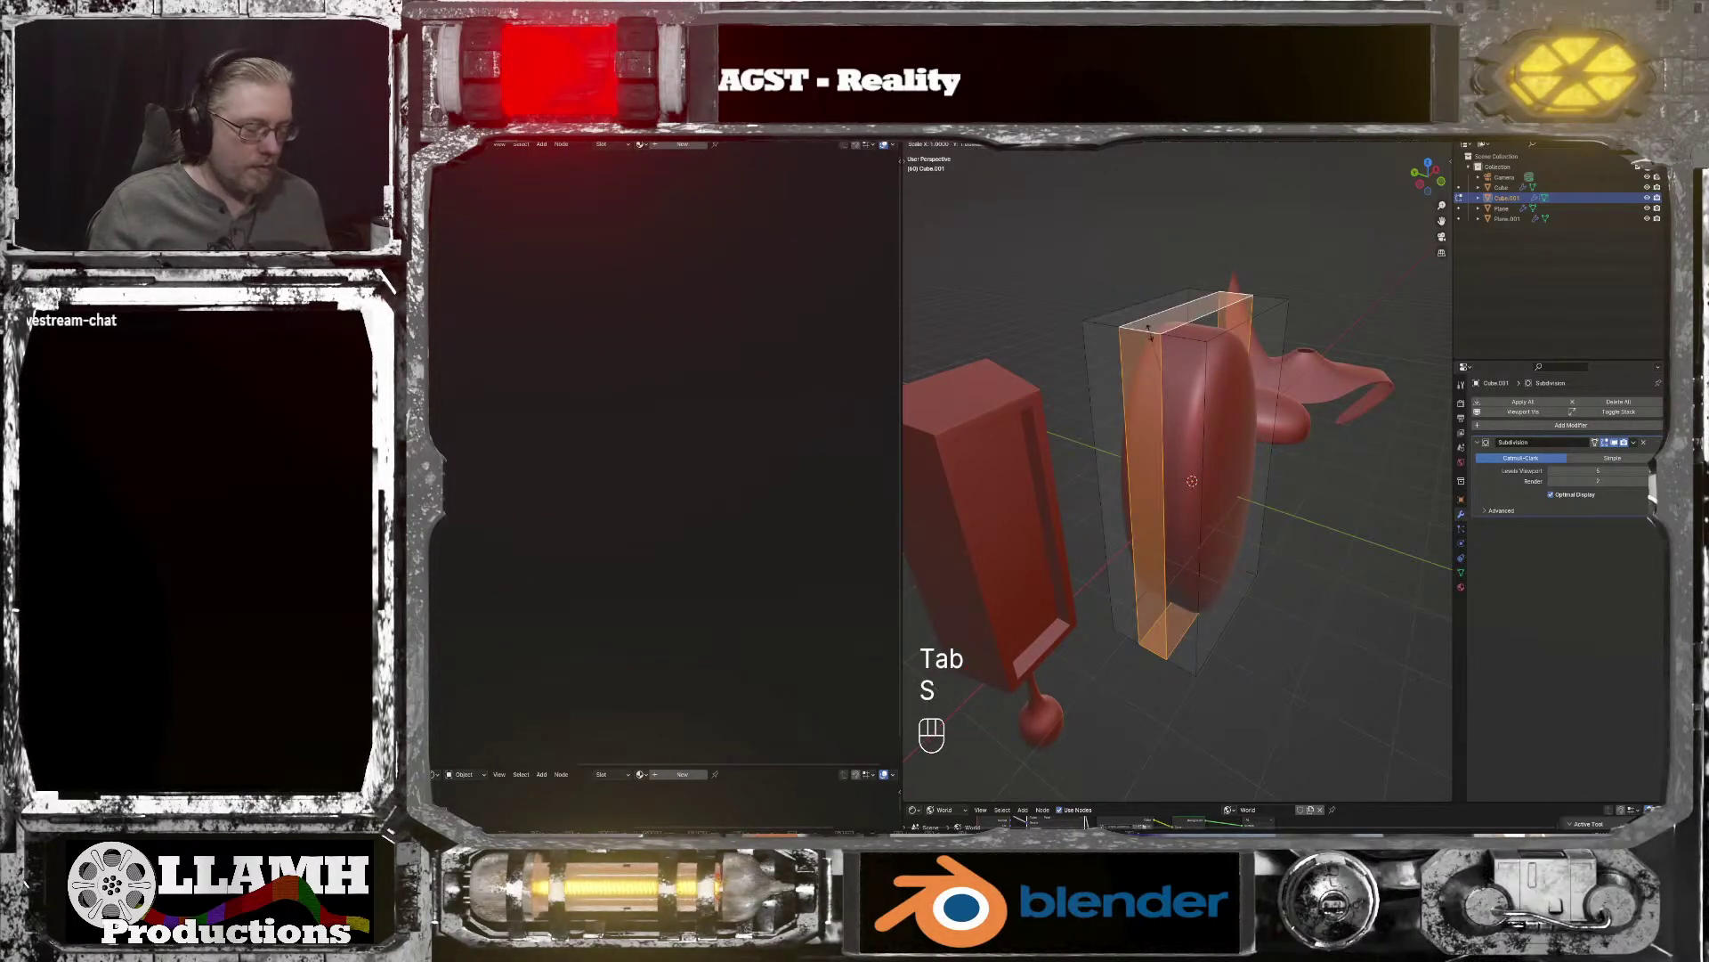
pyautogui.press('y')
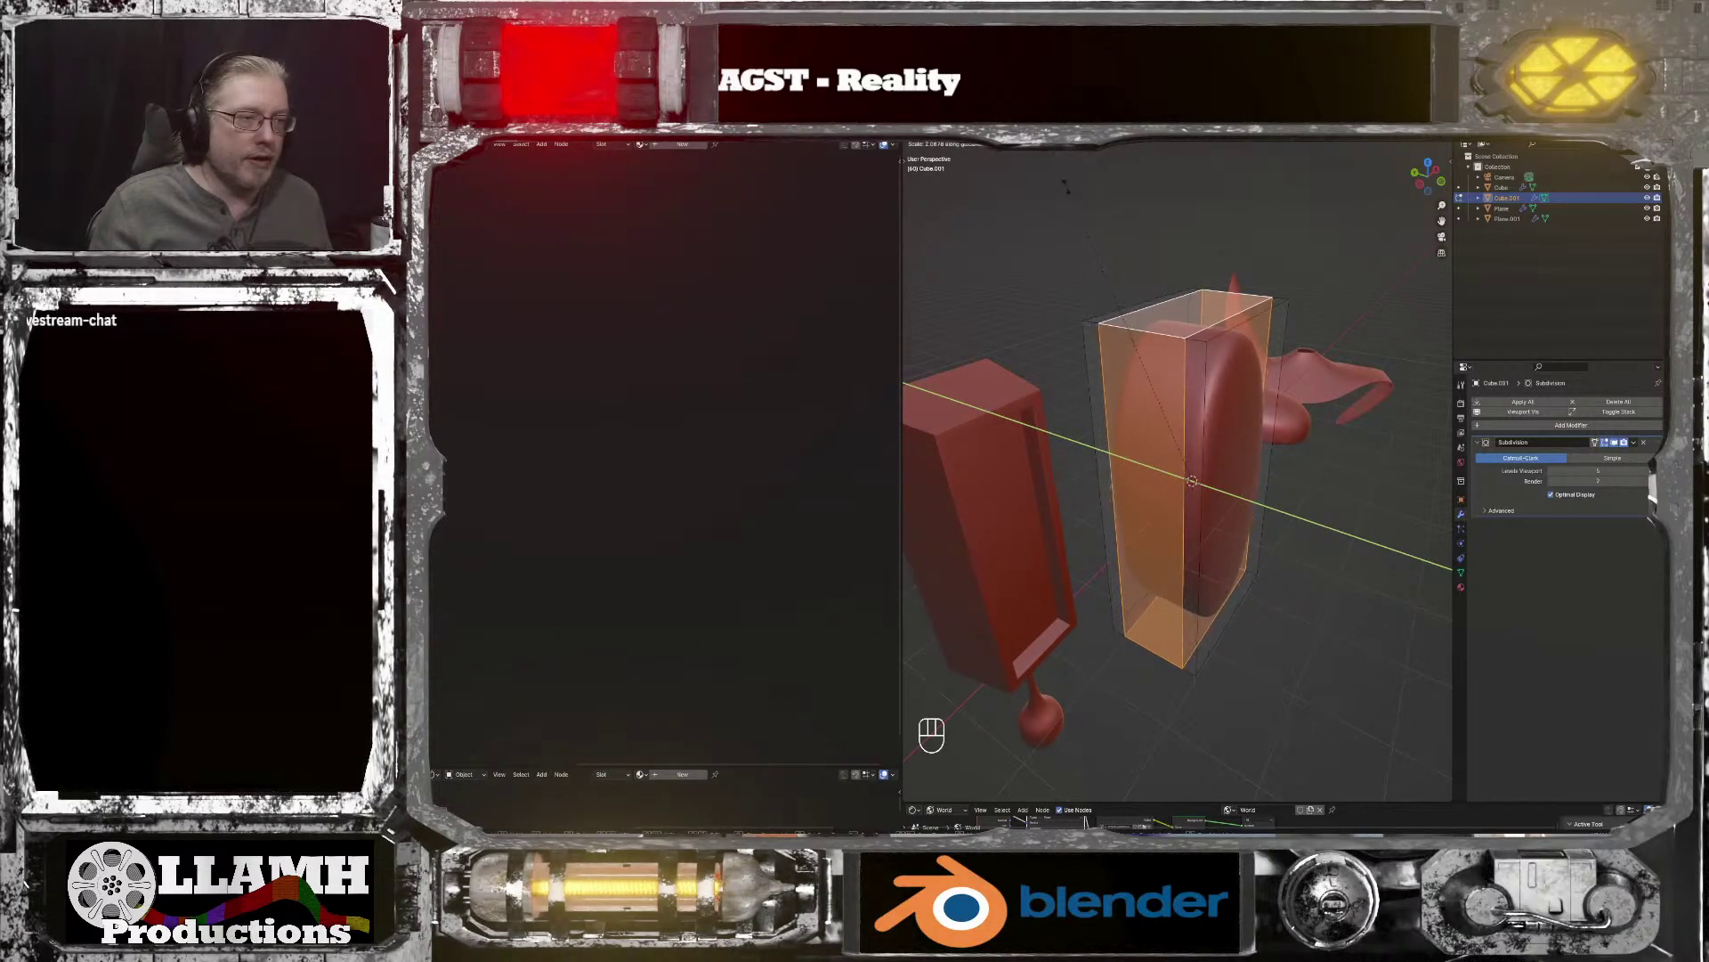
pyautogui.click(1070, 211)
# Step: Add one horizontal loop cut close to the block's top edge and another near its bottom
pyautogui.moveTo(1070, 211); pyautogui.dragTo(1129, 356, button='middle')
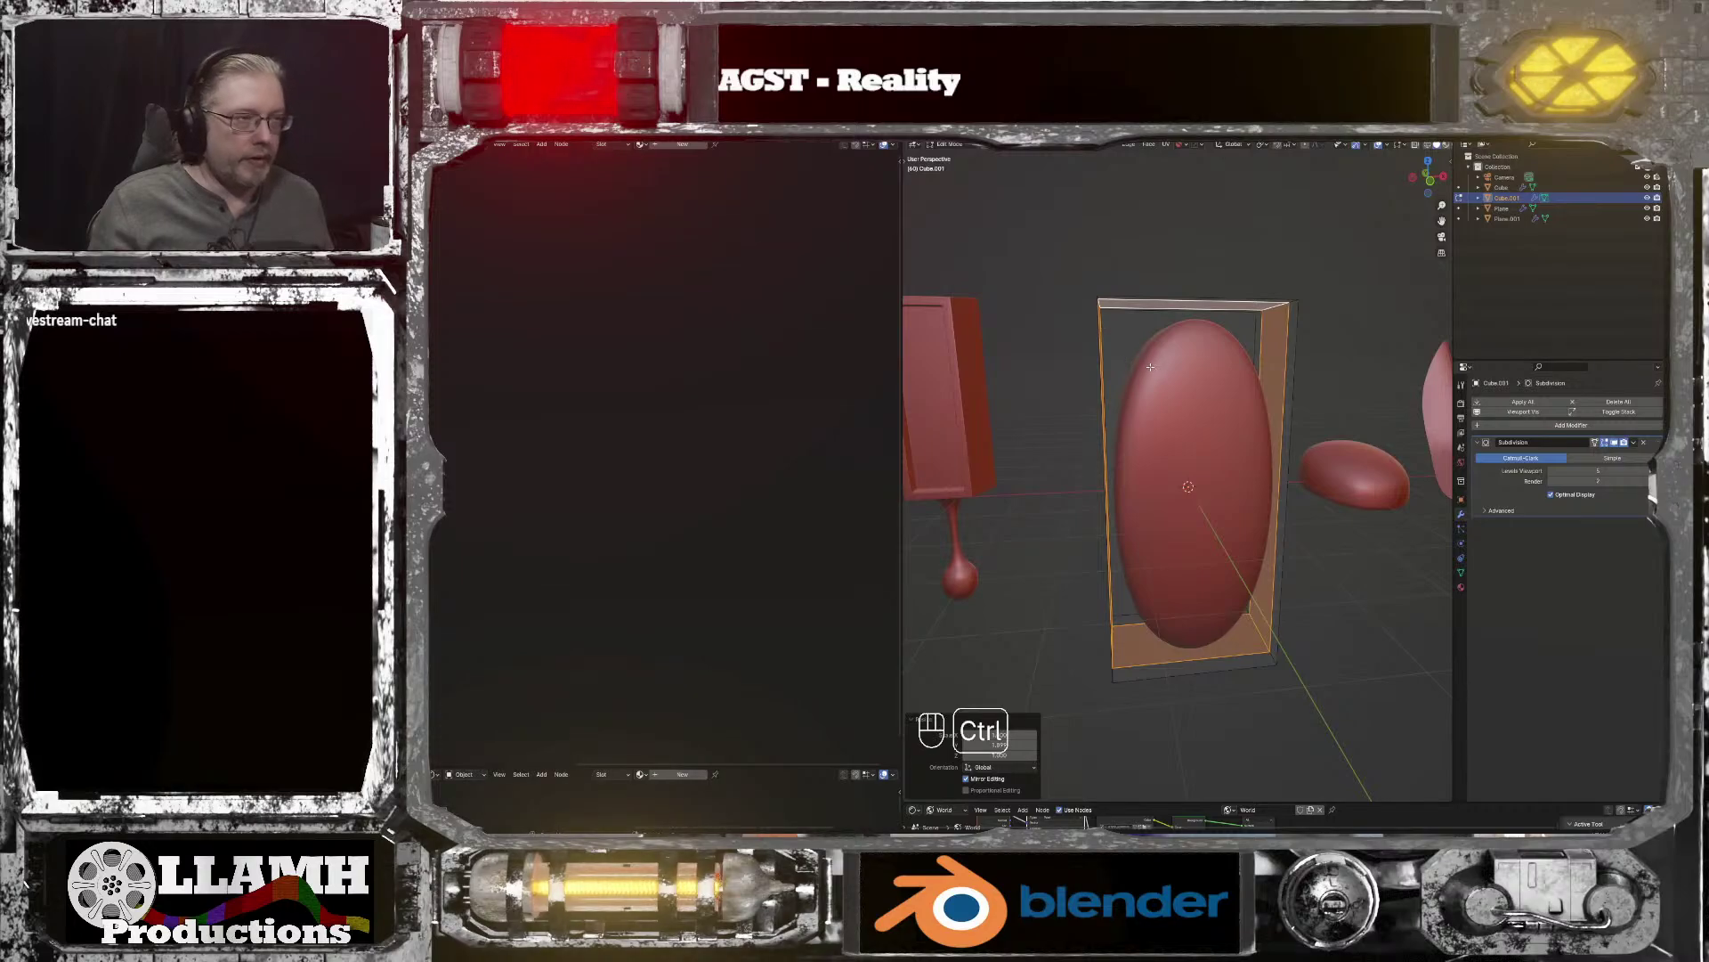
pyautogui.hotkey('ctrl', 'r')
pyautogui.click(1118, 479)
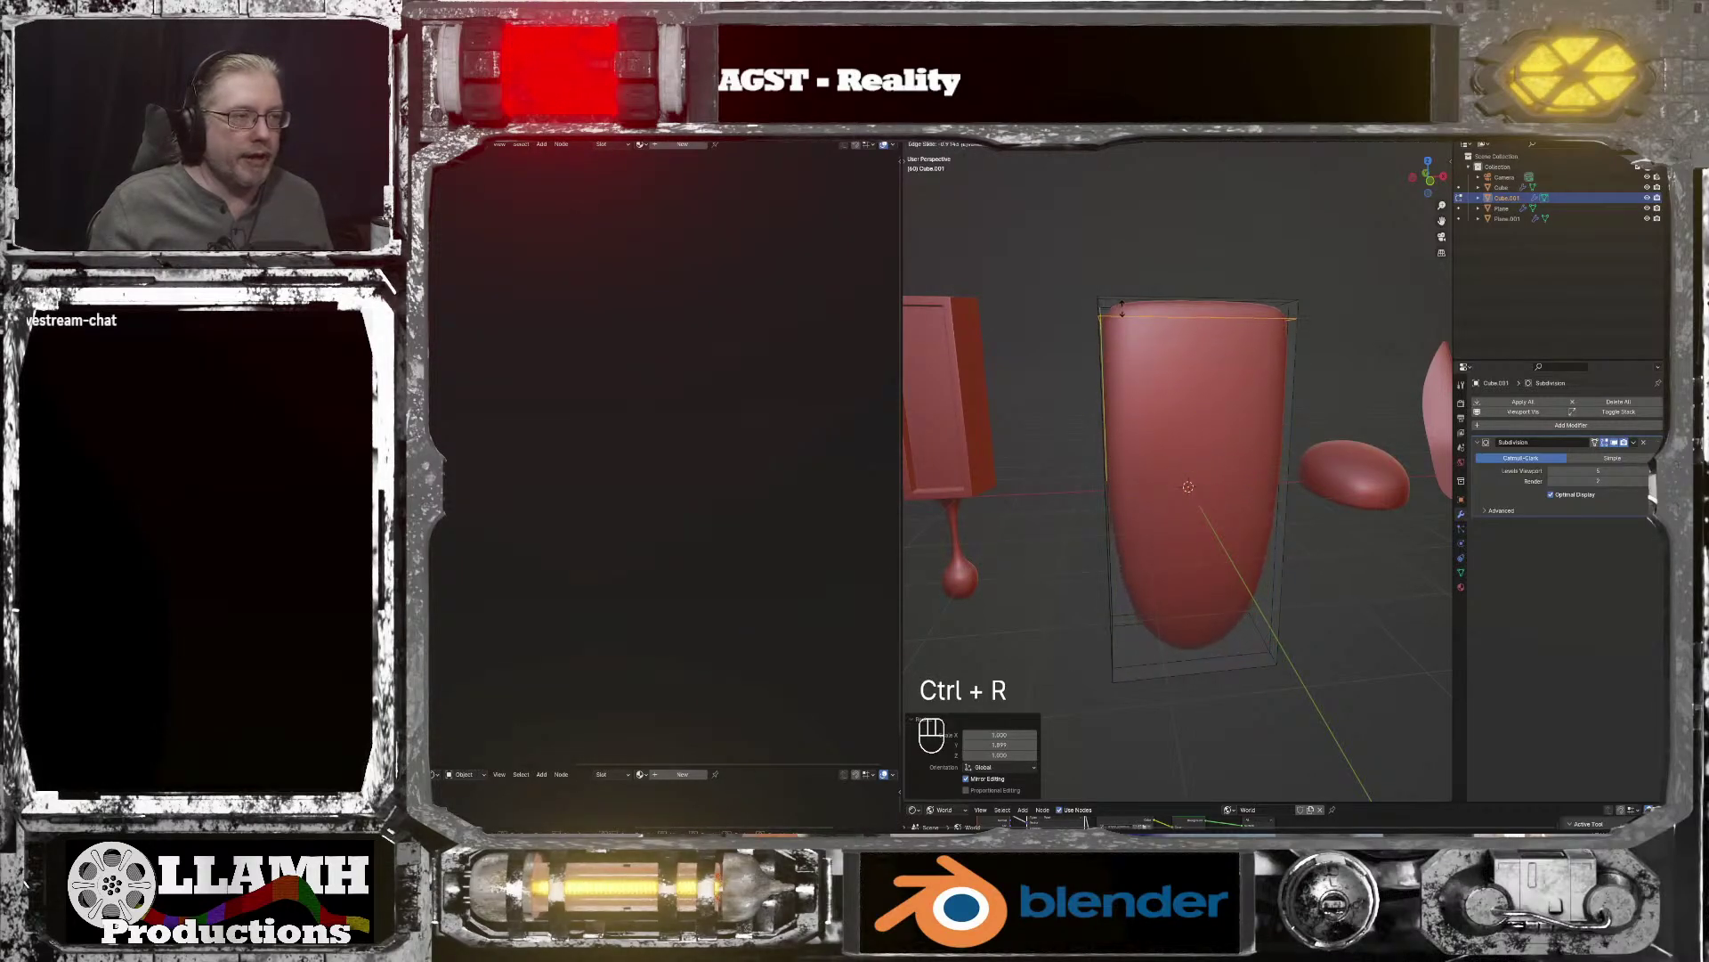
pyautogui.click(1120, 304)
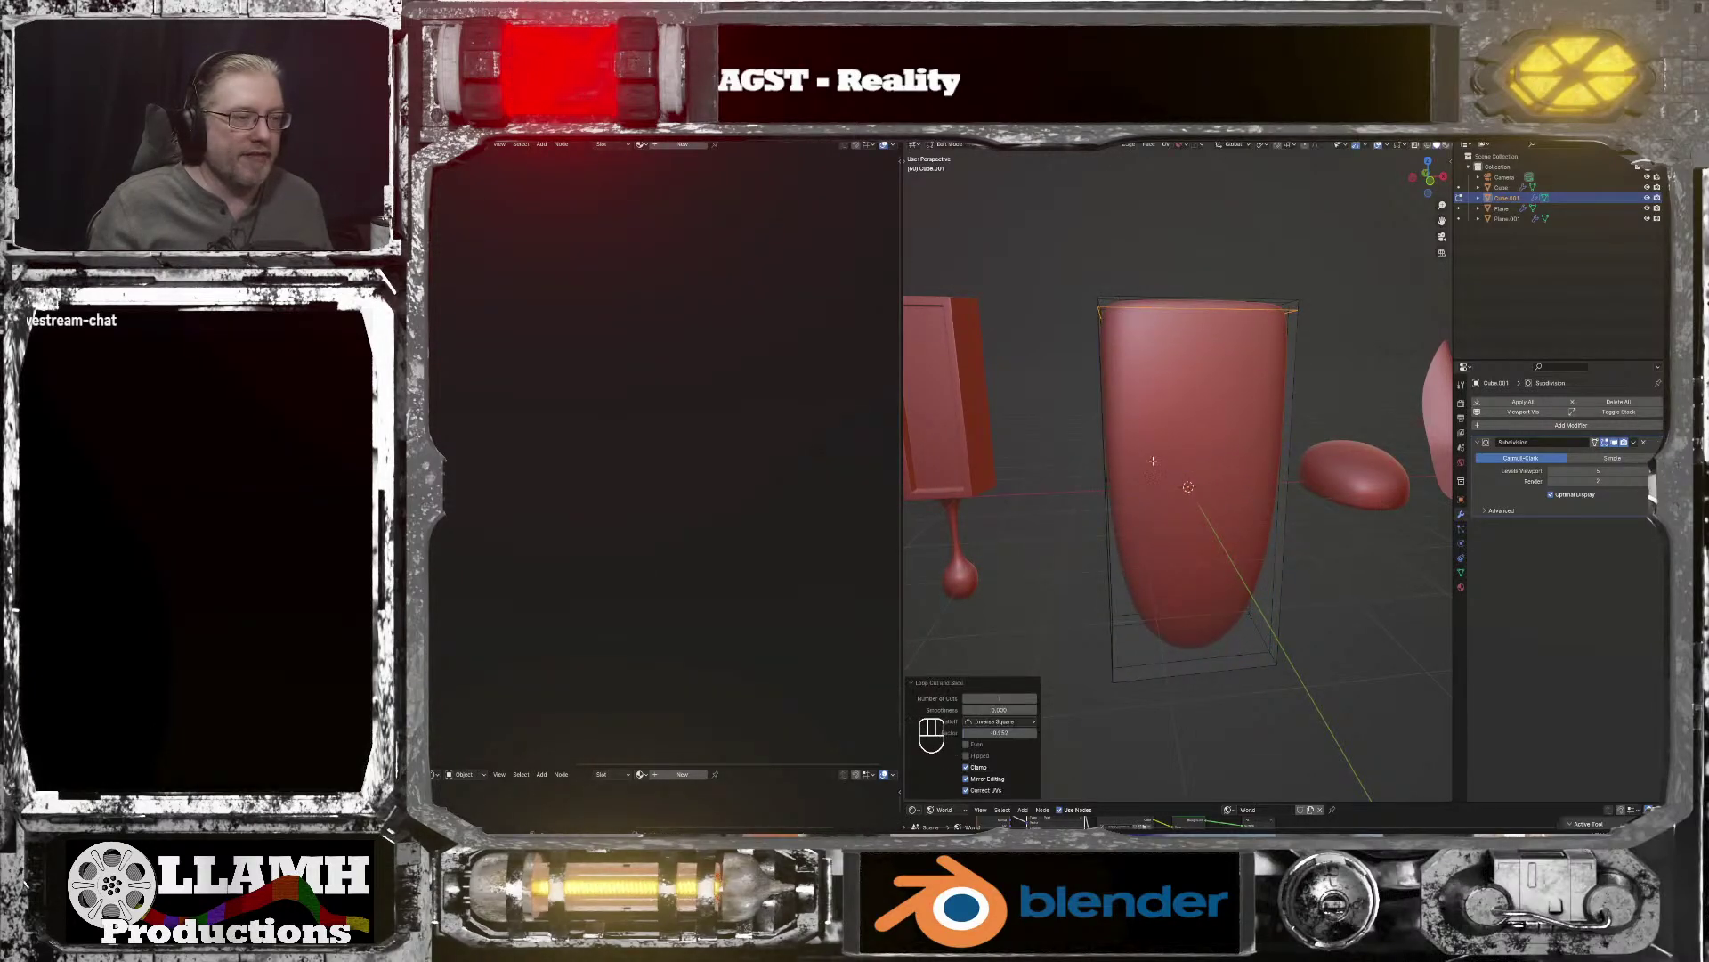
pyautogui.hotkey('ctrl', 'r')
pyautogui.click(1113, 513)
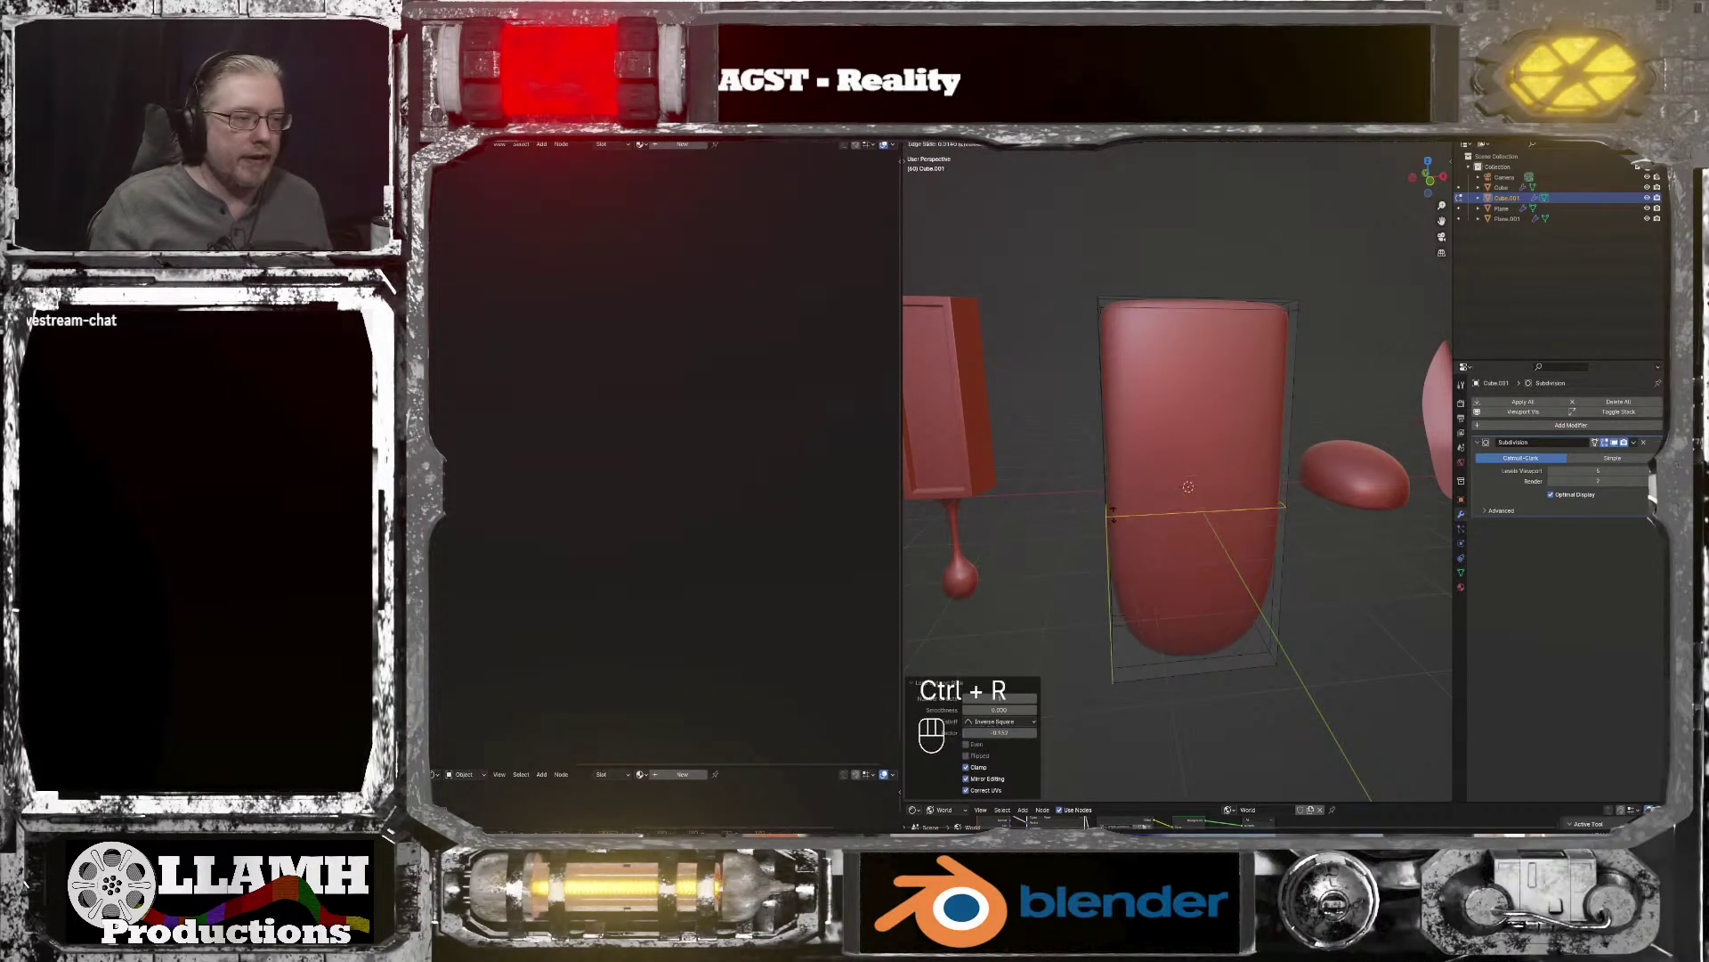
pyautogui.click(1117, 622)
# Step: Add six evenly spaced horizontal loop cuts between the block's upper and lower support loops
pyautogui.moveTo(1118, 623); pyautogui.dragTo(1133, 392, button='middle')
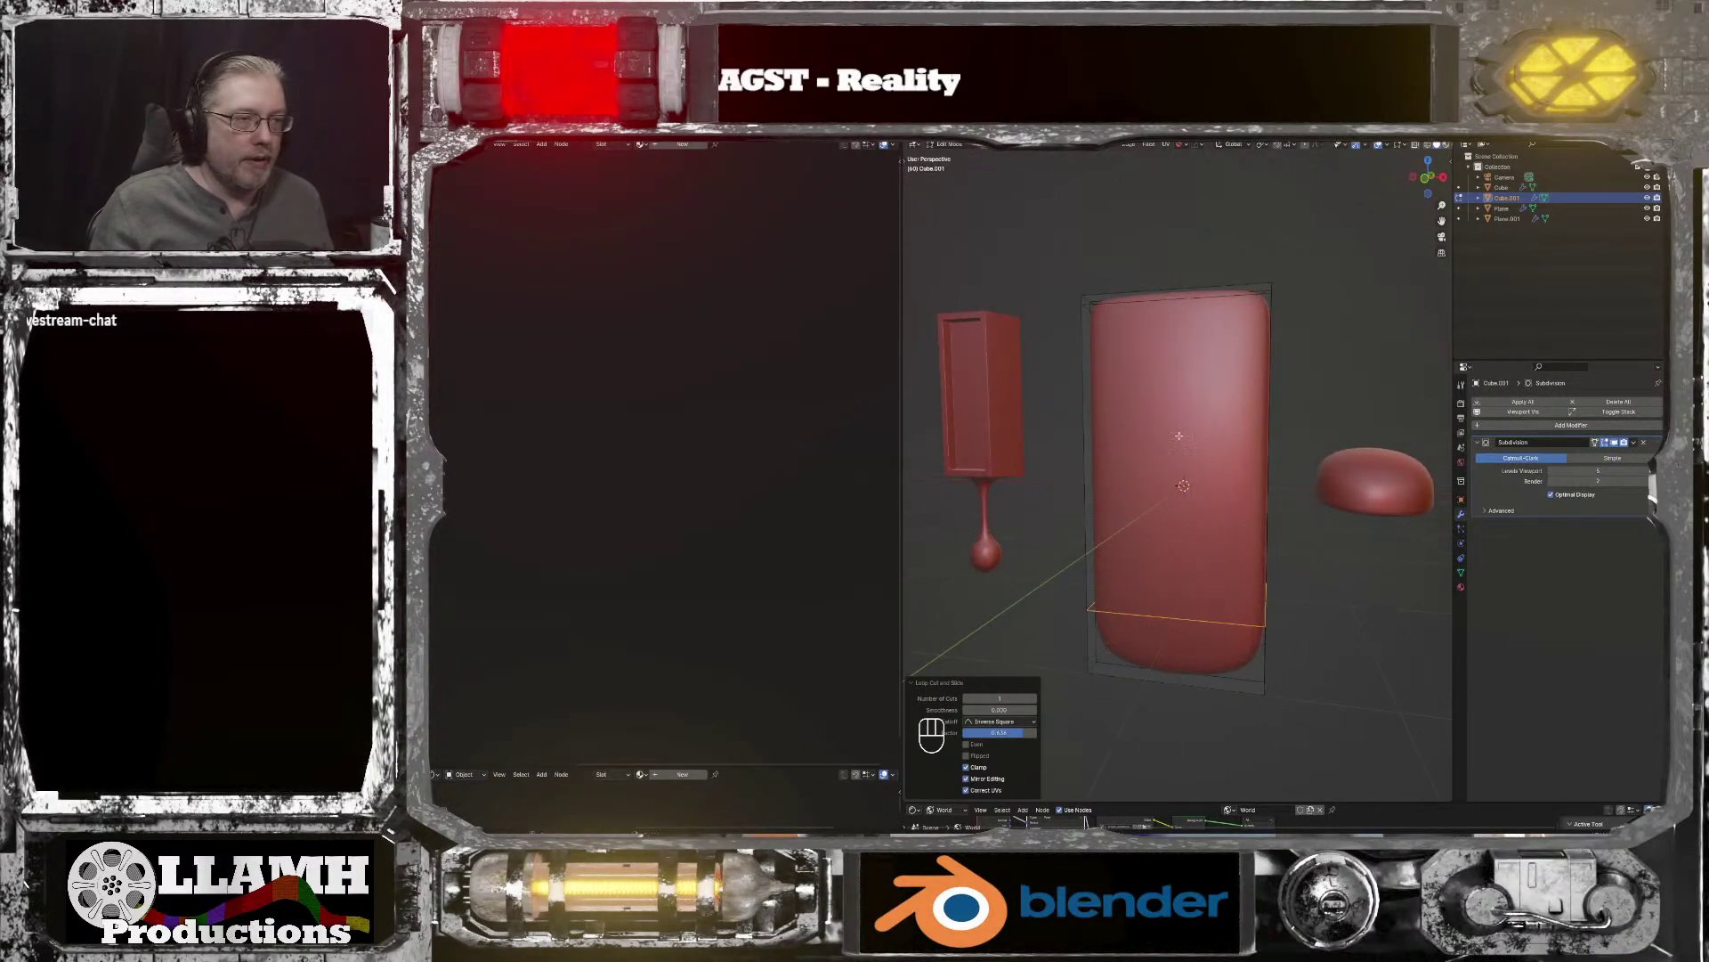
pyautogui.hotkey('ctrl', 'r')
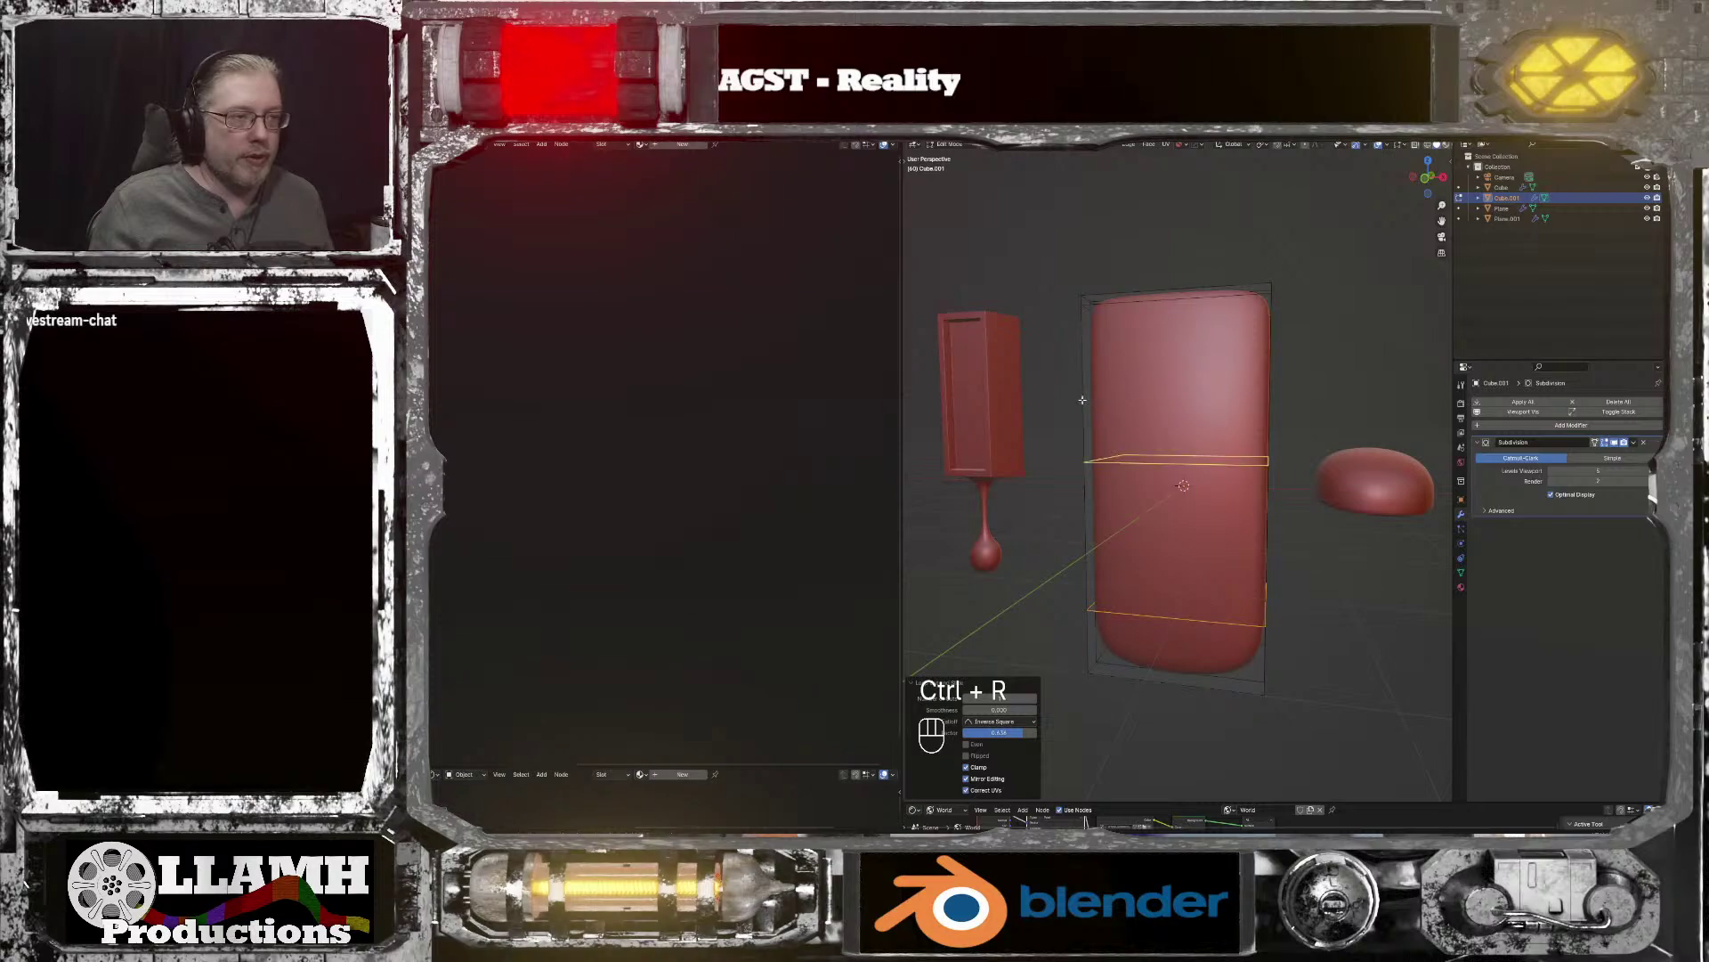
pyautogui.scroll(4, 1082, 400)
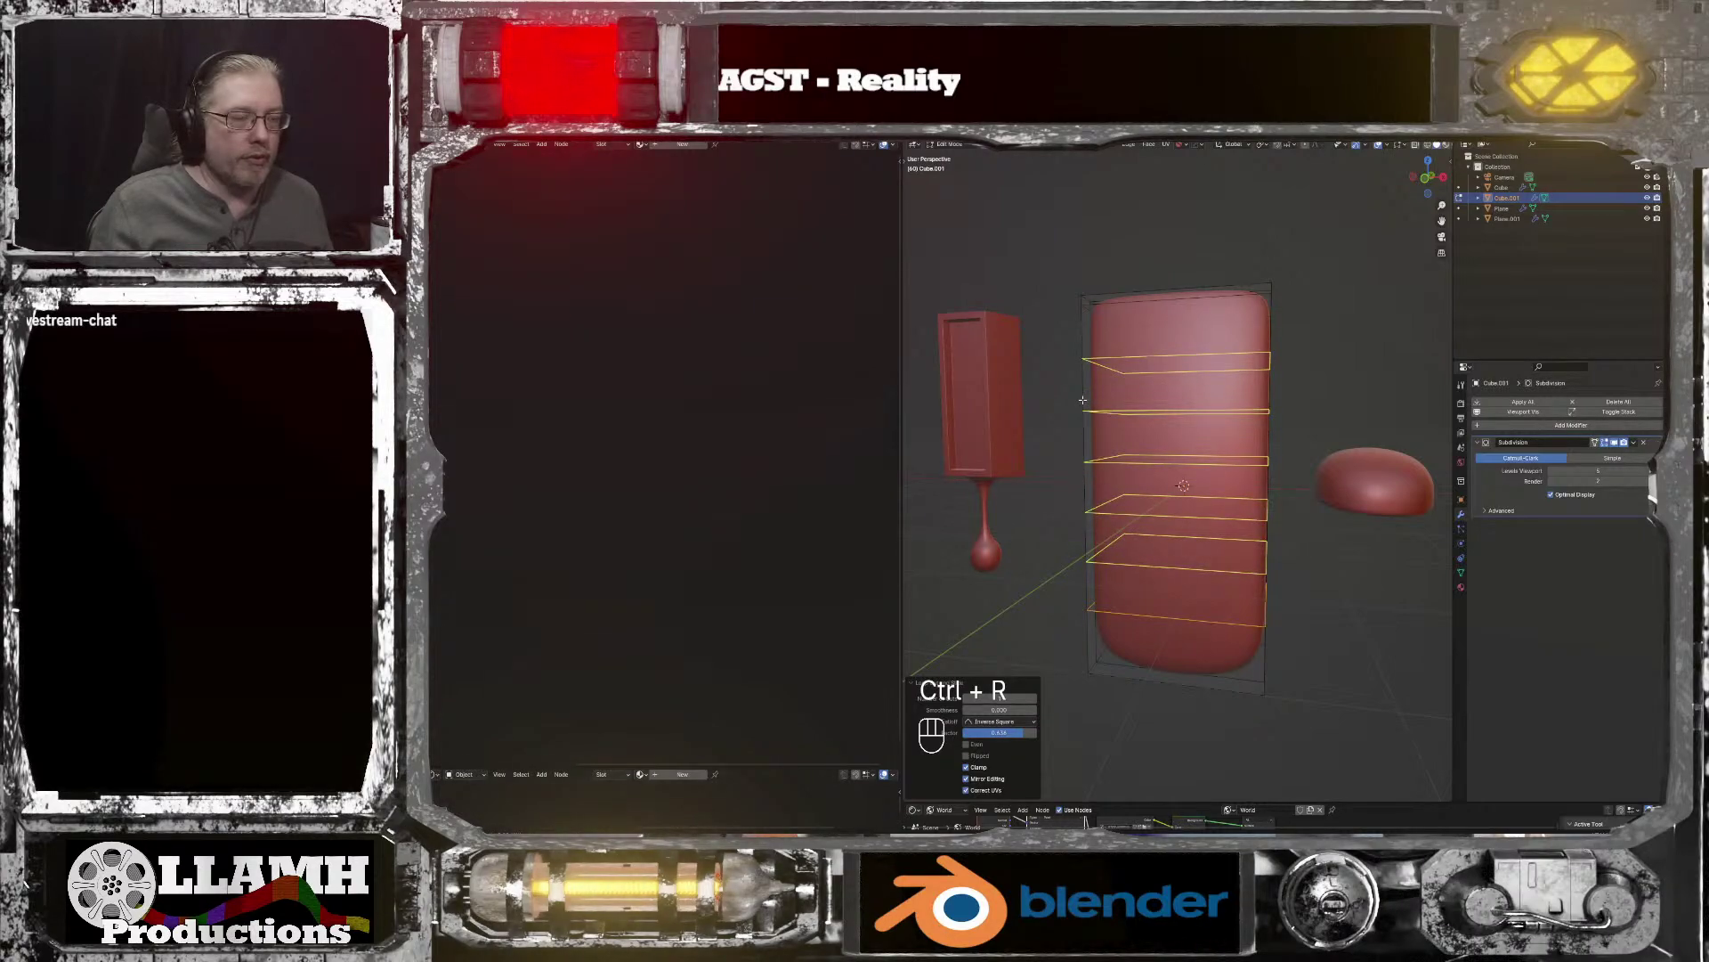
pyautogui.click(1082, 400)
# Step: Select alternate horizontal edges on the block's narrow side and move them inward along X to form grip-like recesses
pyautogui.moveTo(1083, 399); pyautogui.dragTo(1284, 449, button='middle')
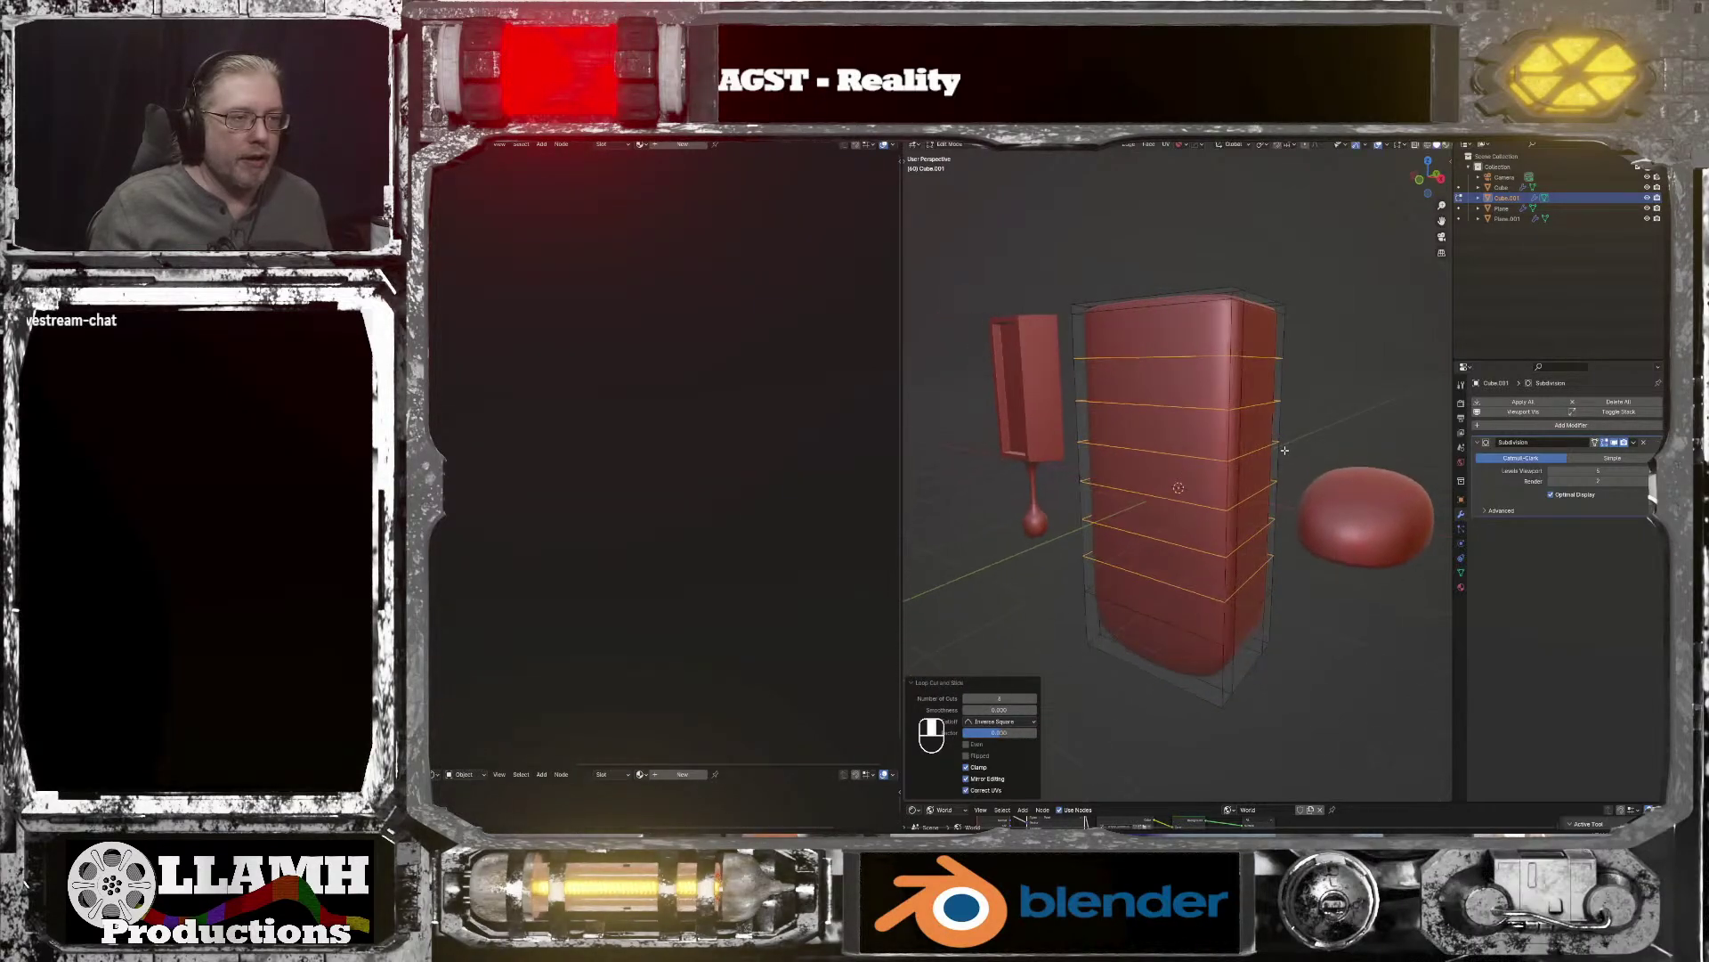
pyautogui.click(1255, 406)
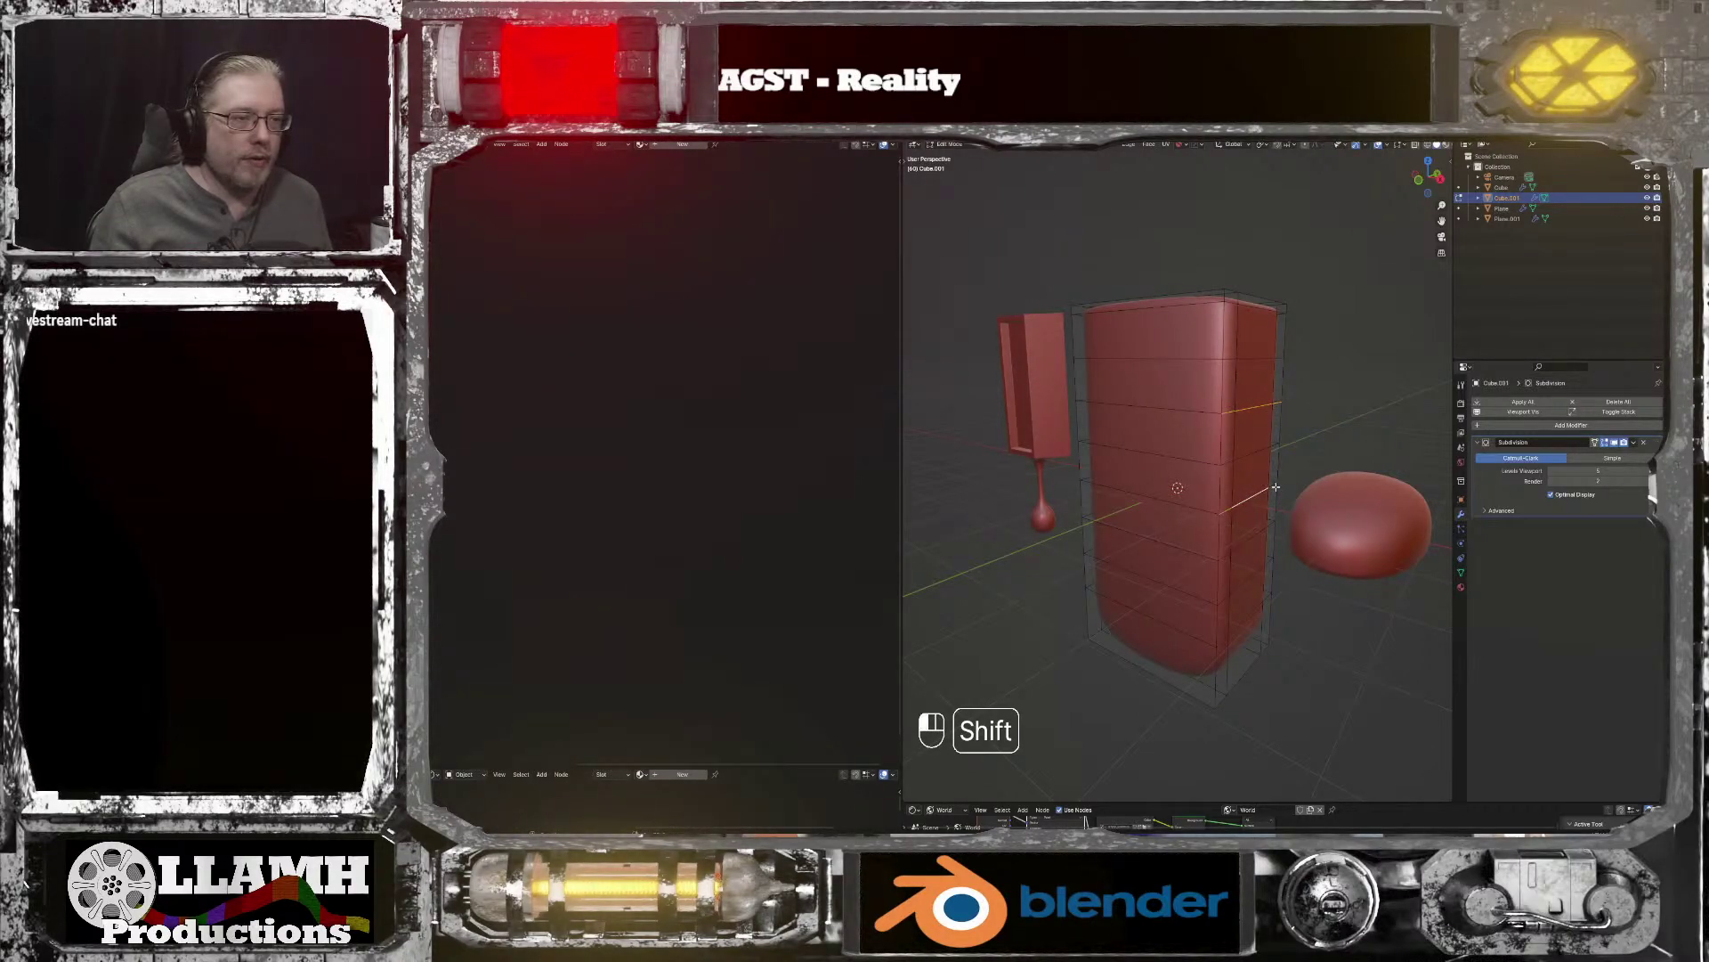
pyautogui.hotkey('ctrl', 'z')
pyautogui.moveTo(1298, 568); pyautogui.dragTo(1327, 564, button='middle')
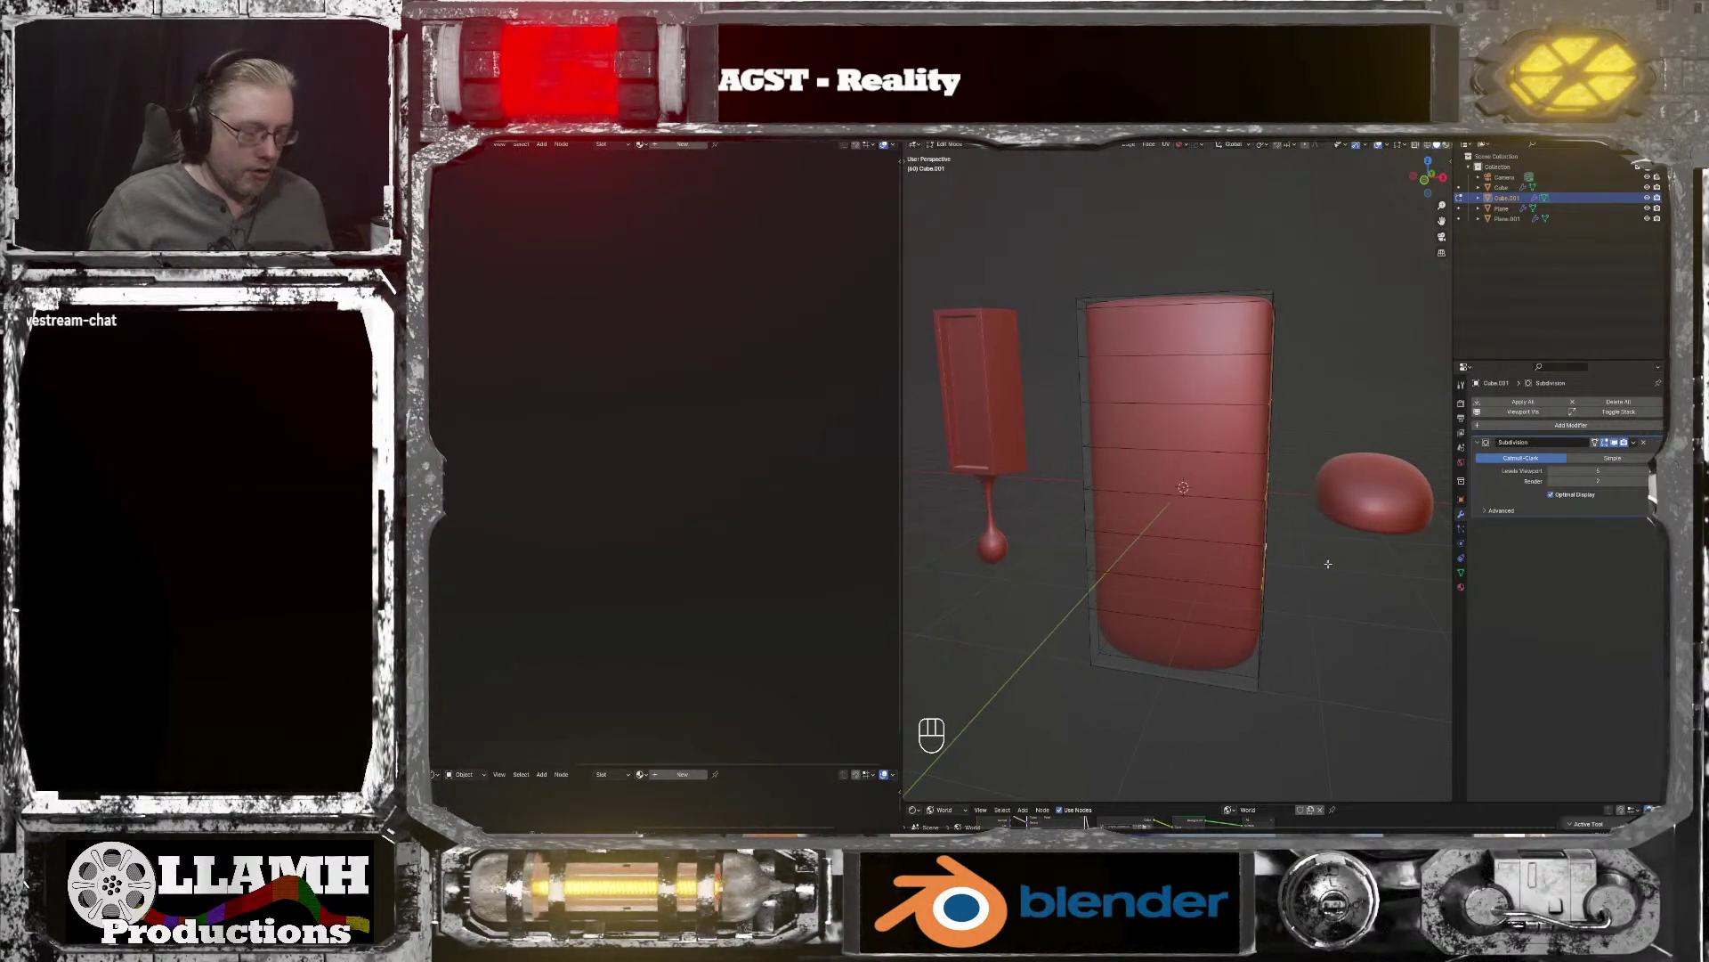
pyautogui.press('g')
pyautogui.press('x')
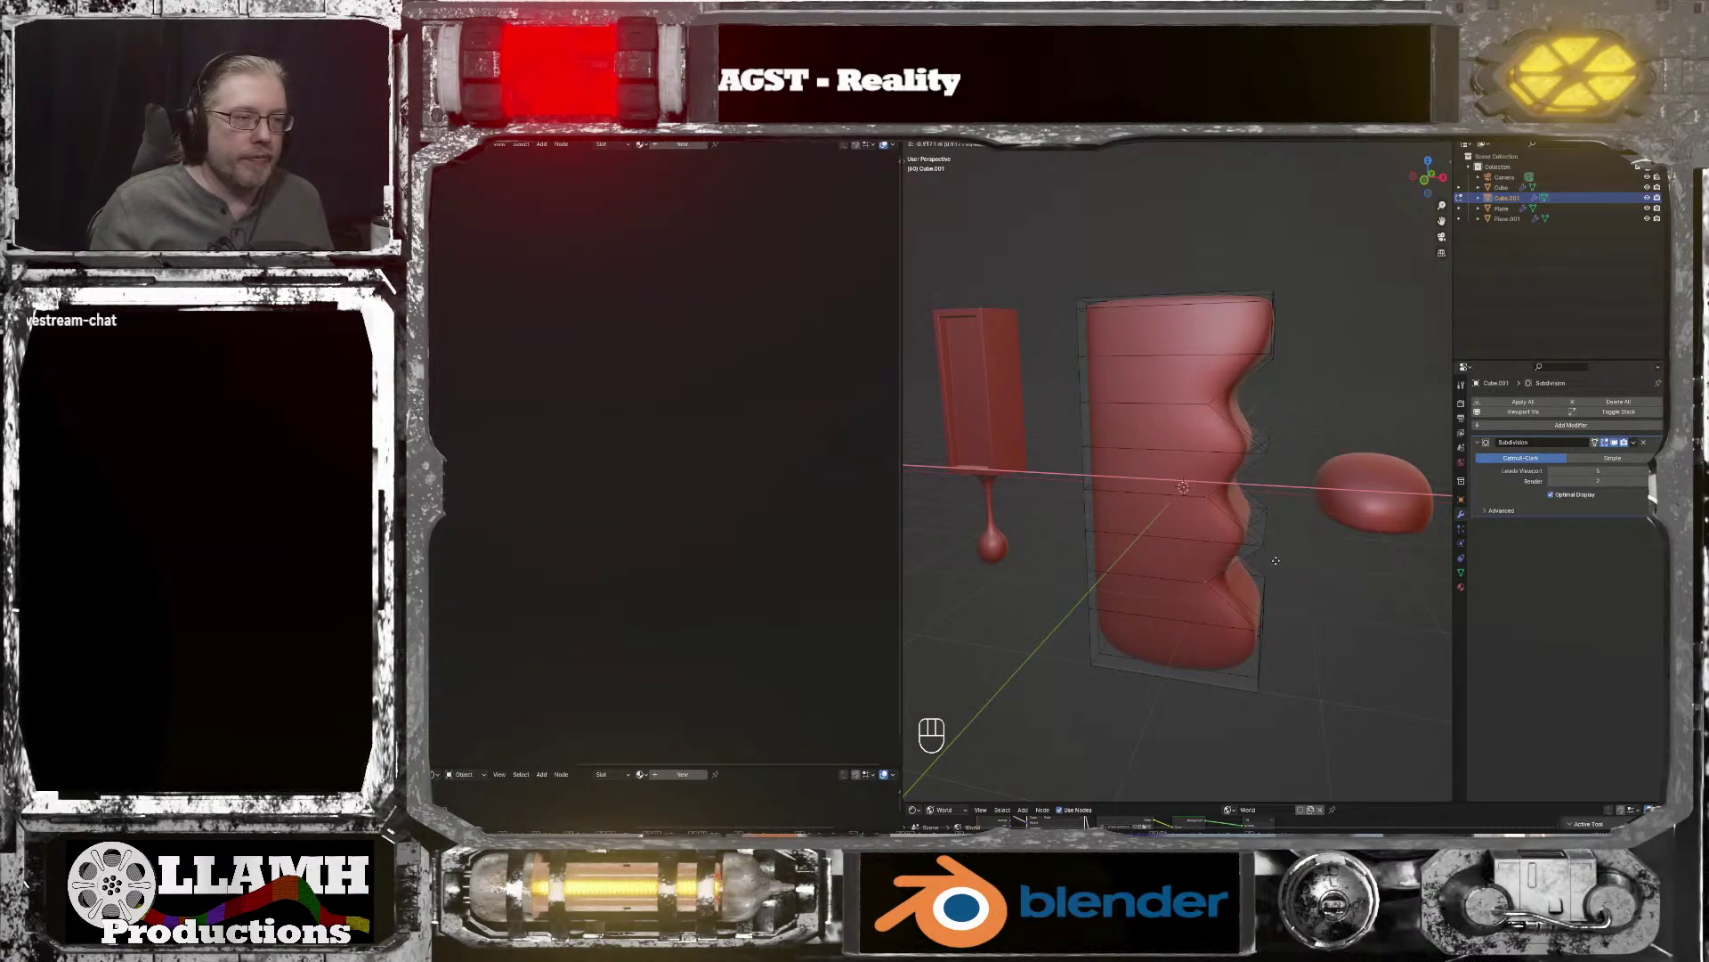
pyautogui.click(1271, 561)
# Step: Bevel the inward-moved edges of the grip recesses, adding an extra bevel segment
pyautogui.moveTo(1271, 561)
pyautogui.mouseDown(button='middle')
pyautogui.moveTo(1209, 549)
pyautogui.moveTo(1267, 551)
pyautogui.moveTo(1260, 516)
pyautogui.mouseUp(button='middle')
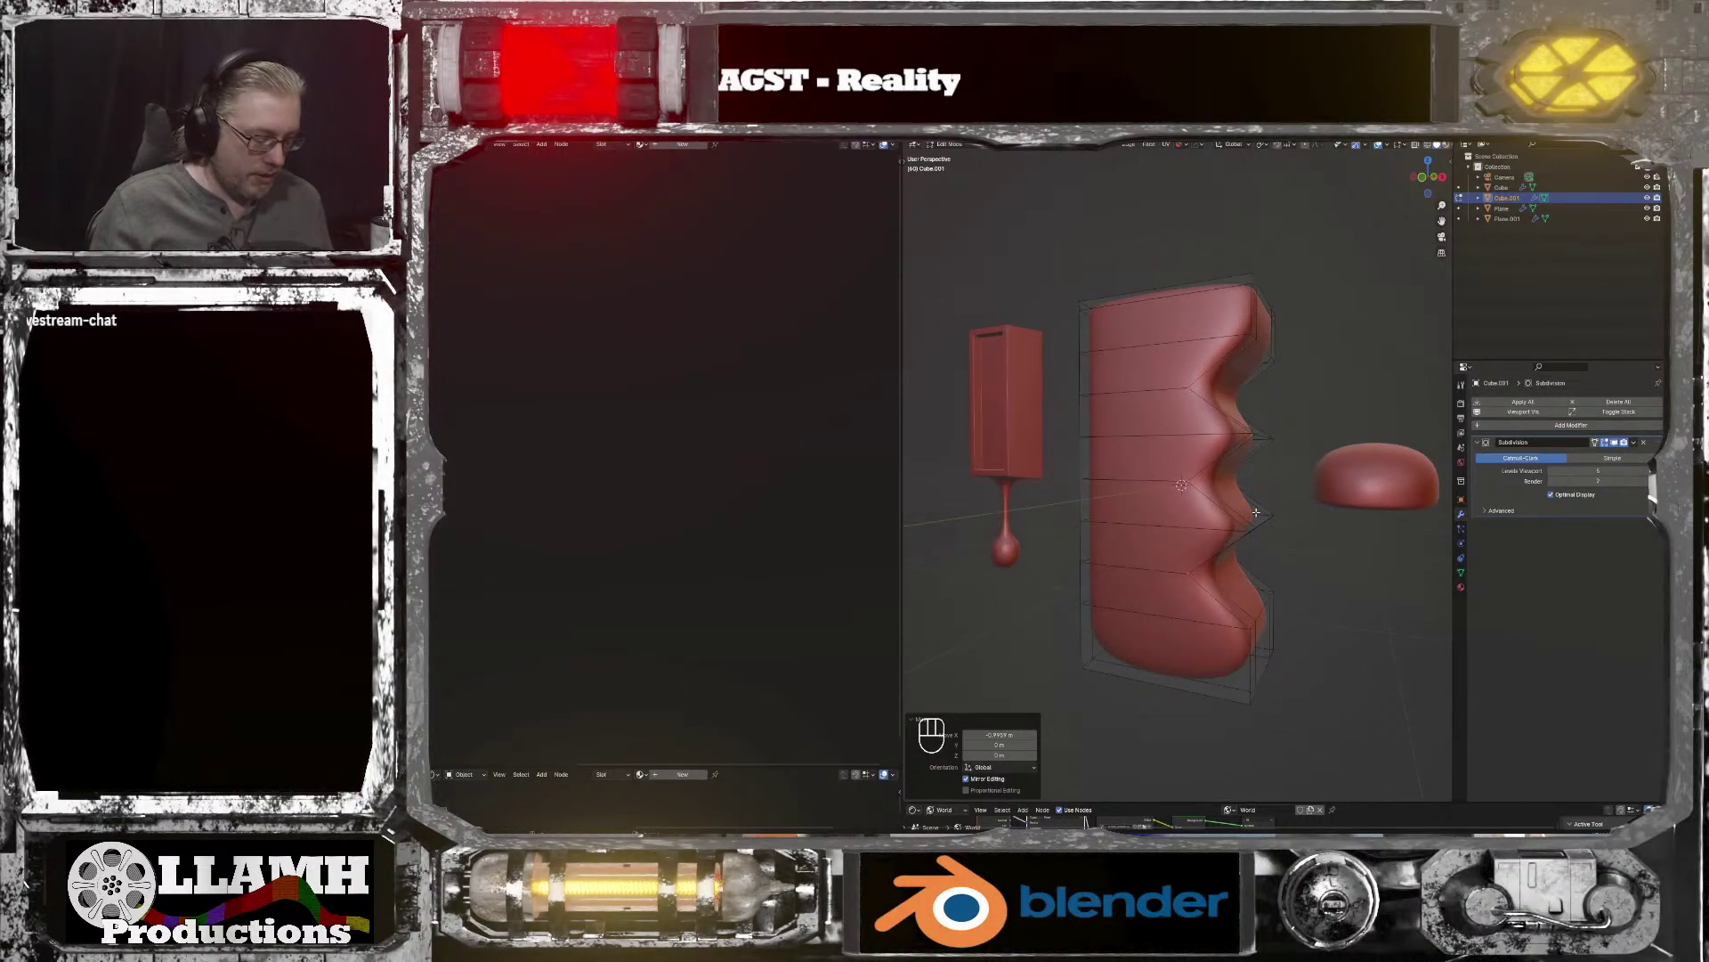
pyautogui.hotkey('ctrl', 'b')
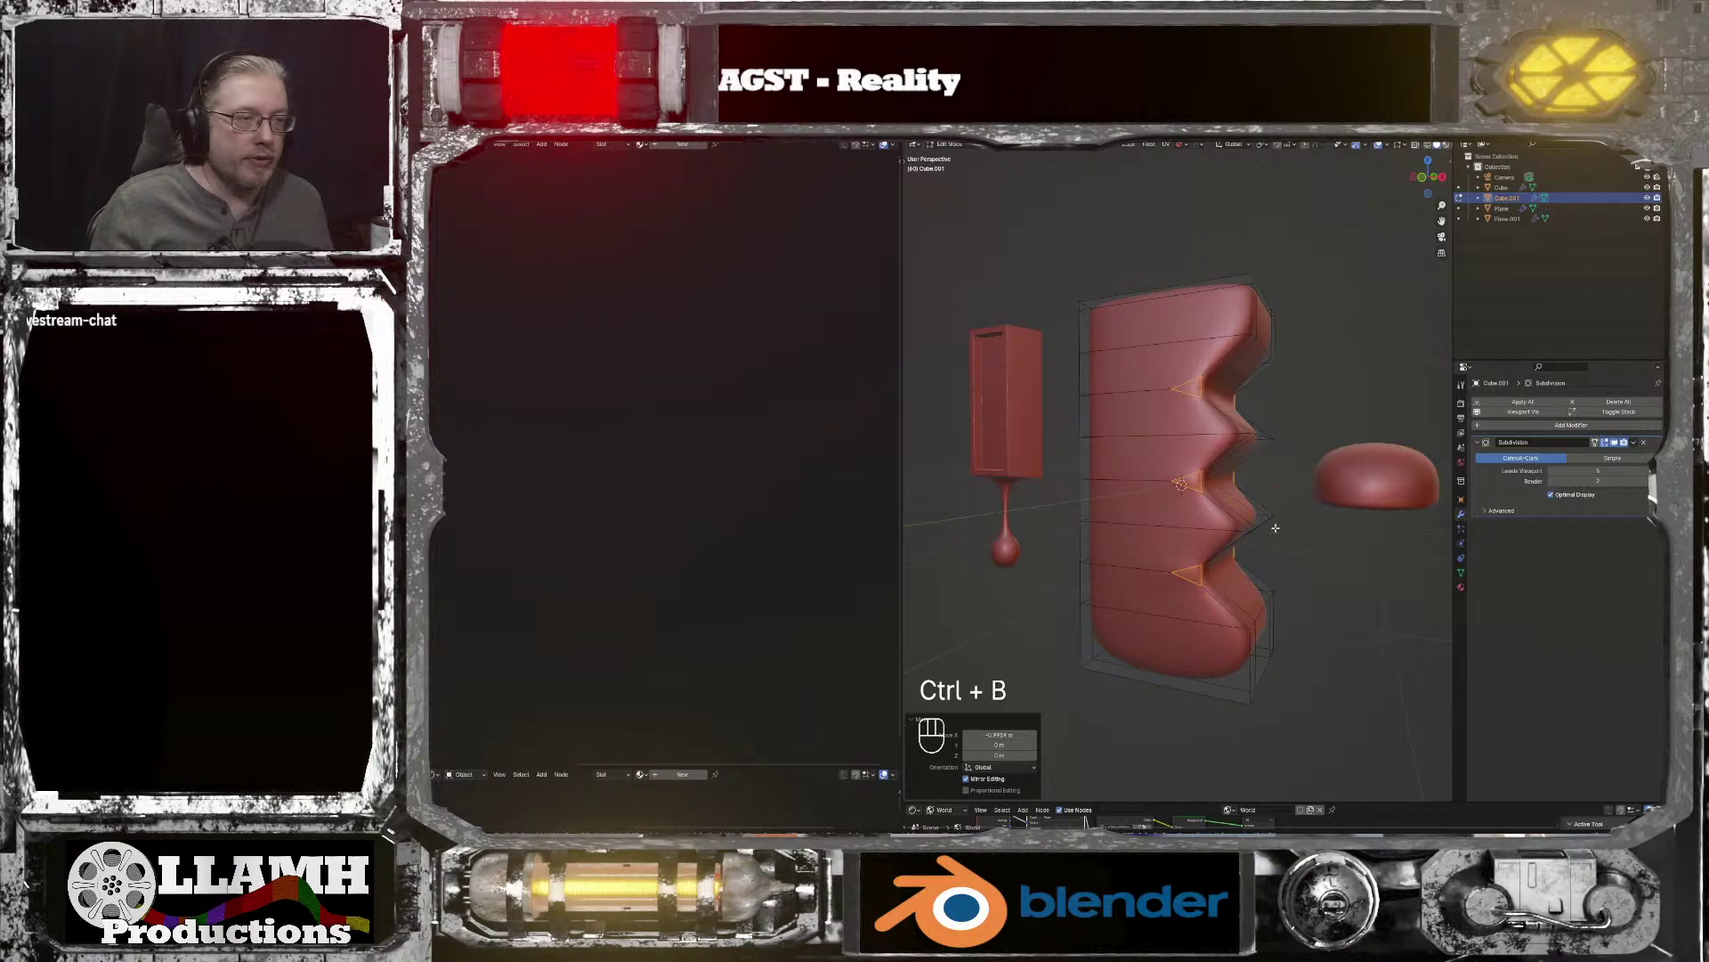
pyautogui.scroll(1, 1275, 530)
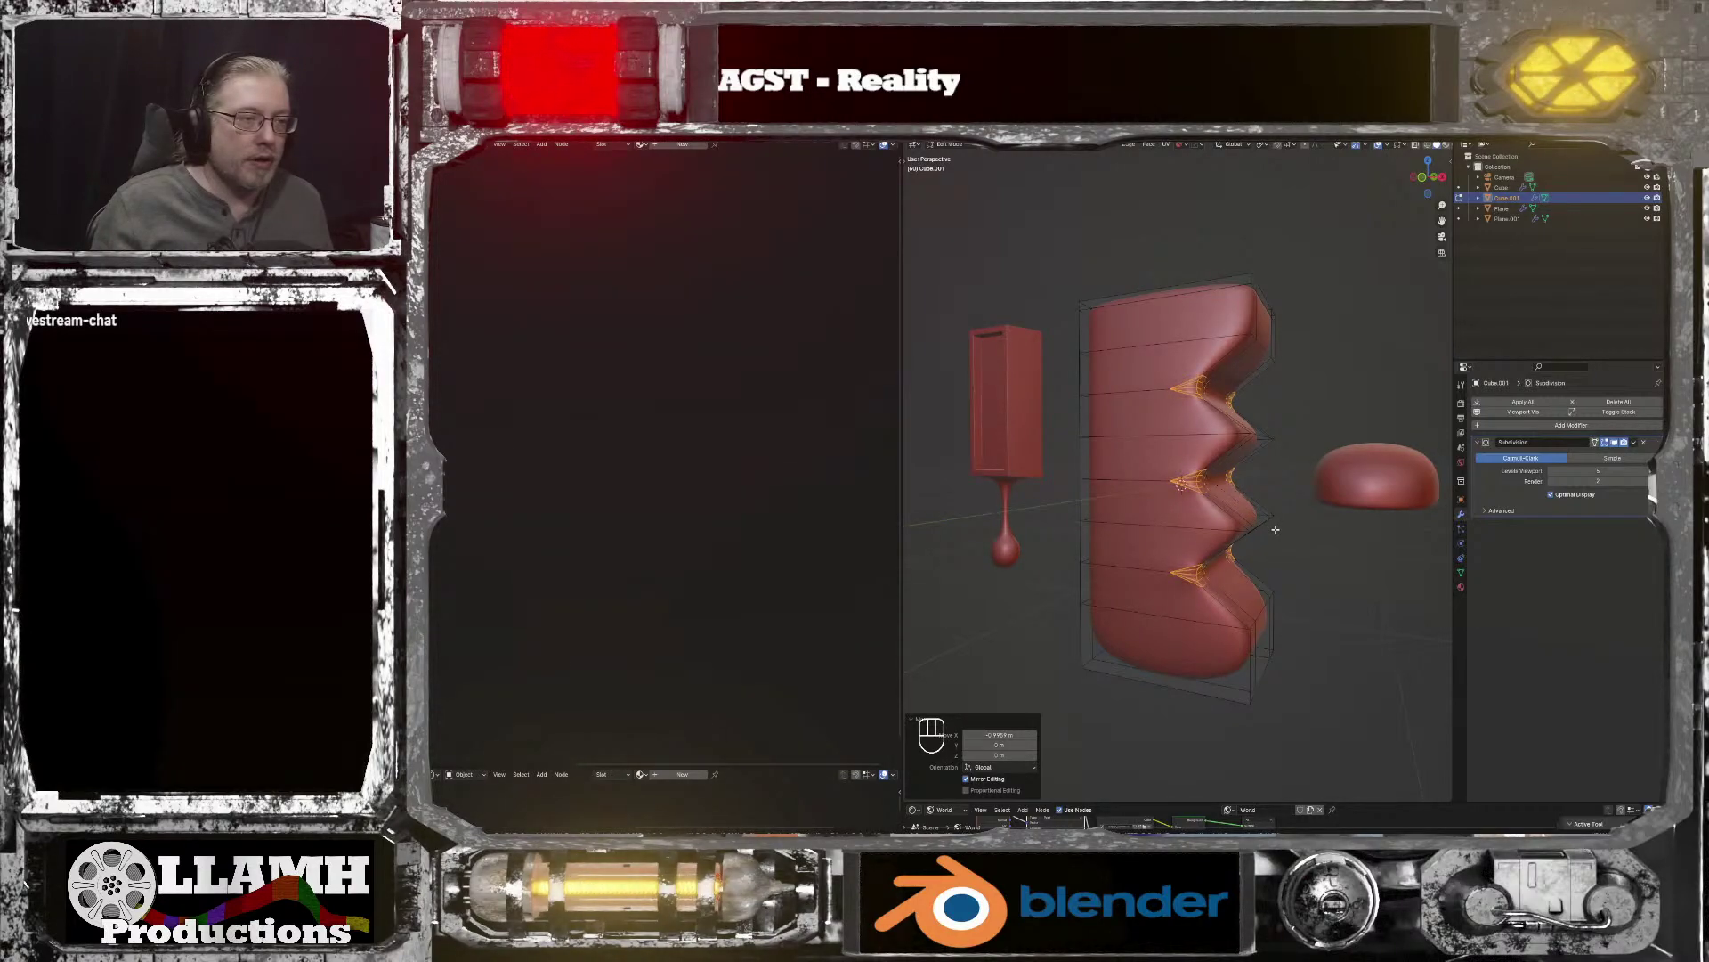
pyautogui.click(1275, 530)
pyautogui.scroll(3, 1275, 529)
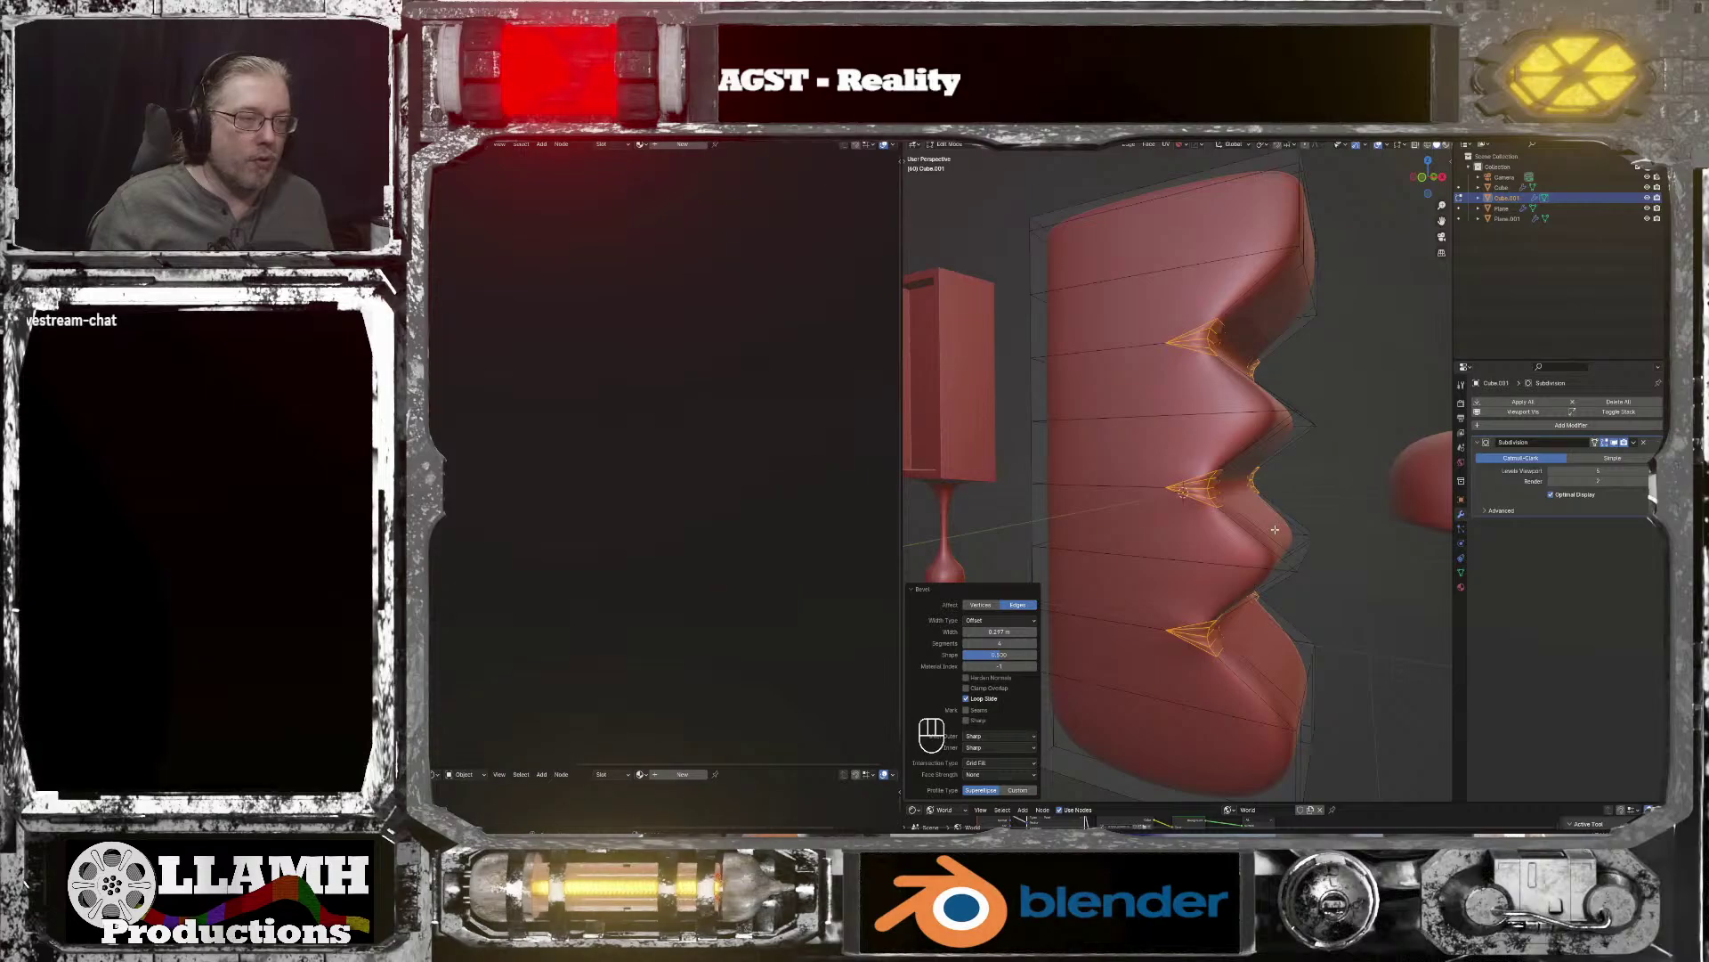
pyautogui.press('s')
pyautogui.press('z')
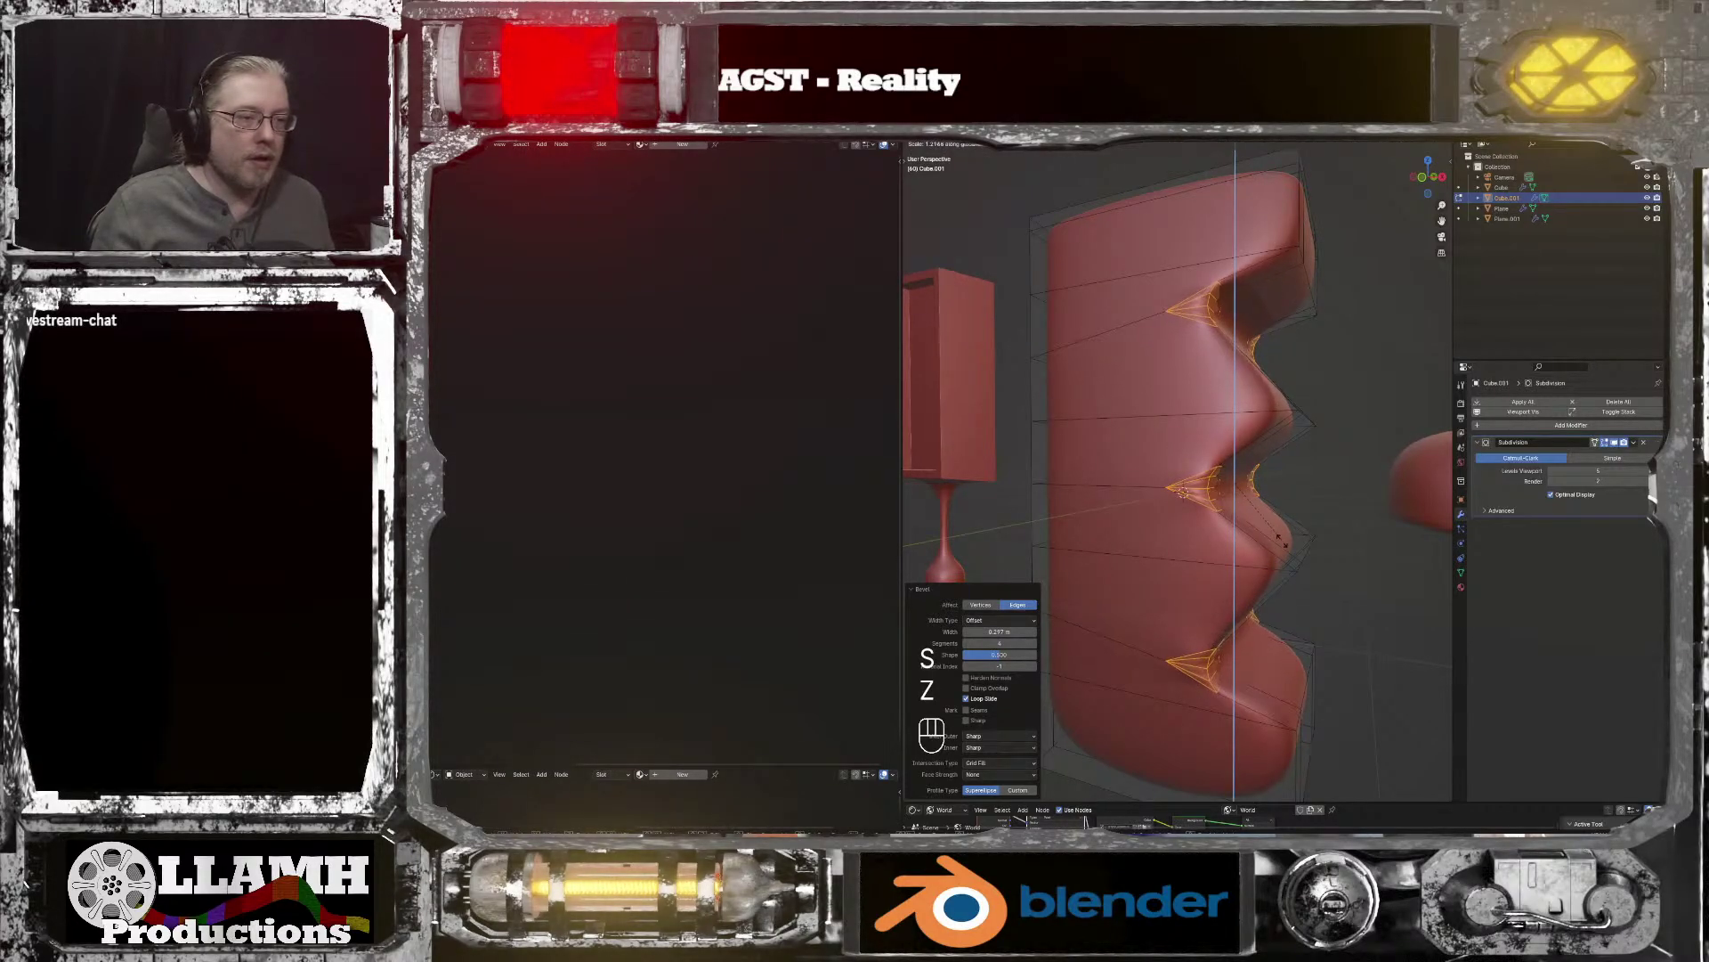
pyautogui.press('Escape')
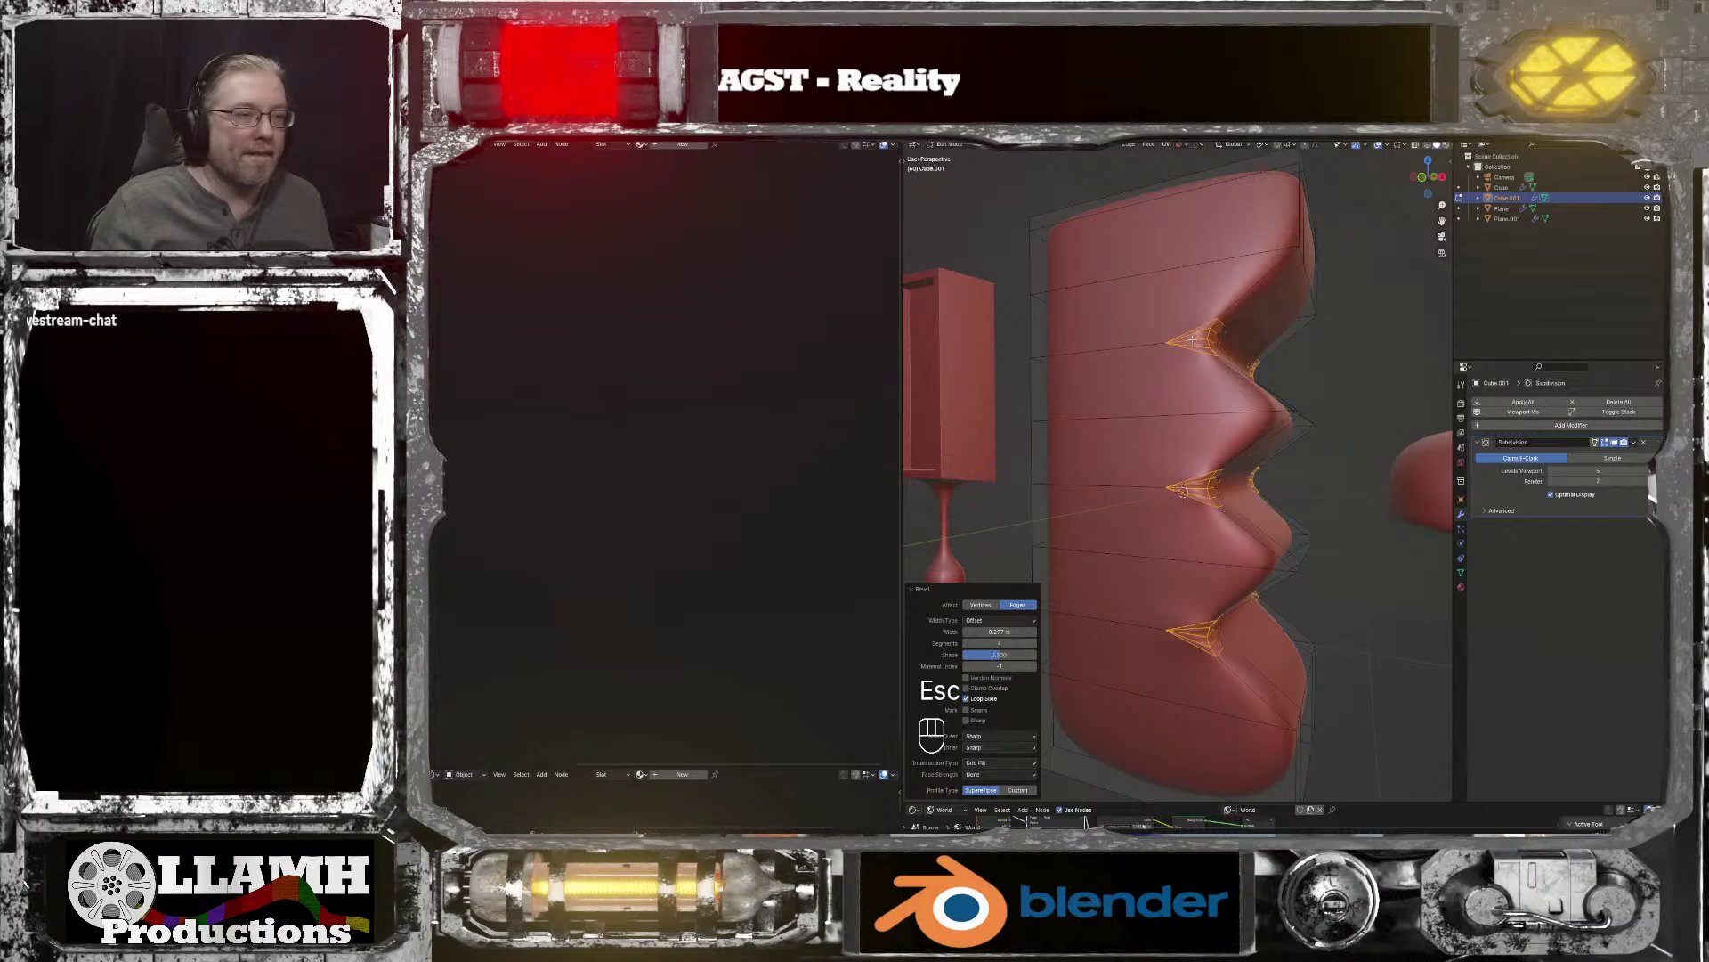
# Step: Try an Arc outer miter on the recess bevel, and undo the bevel
pyautogui.scroll(4, 1192, 339)
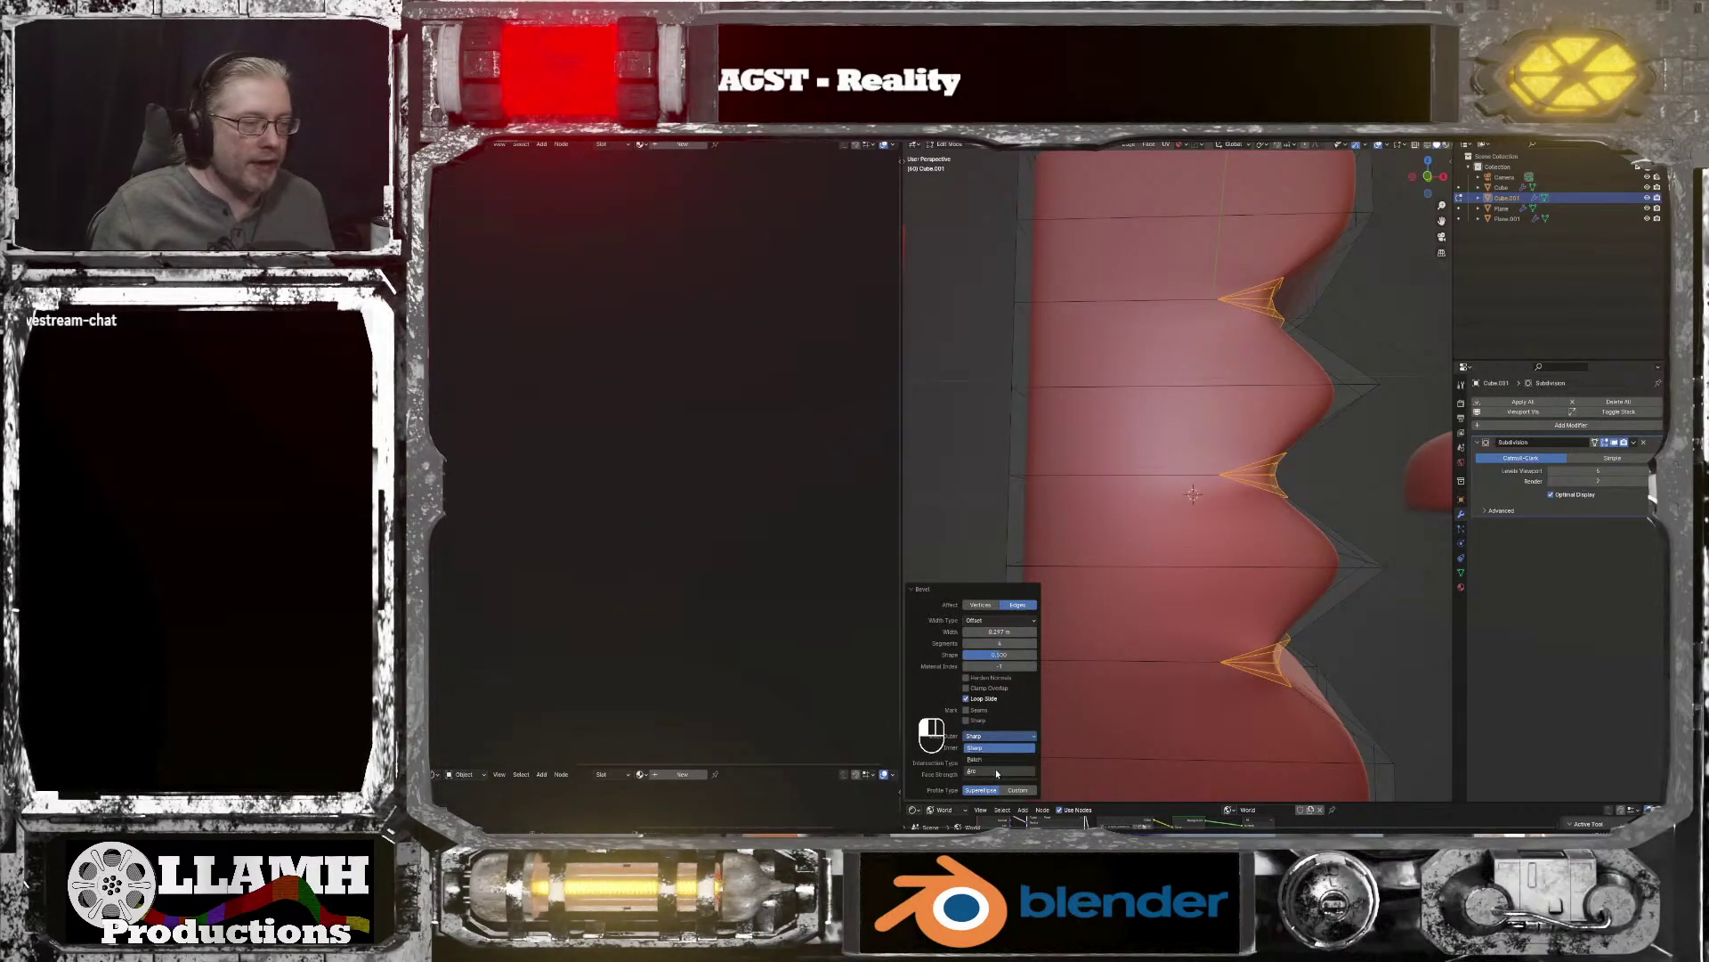
pyautogui.click(995, 768)
pyautogui.moveTo(1237, 617); pyautogui.dragTo(1205, 532, button='middle')
pyautogui.scroll(-4, 1215, 579)
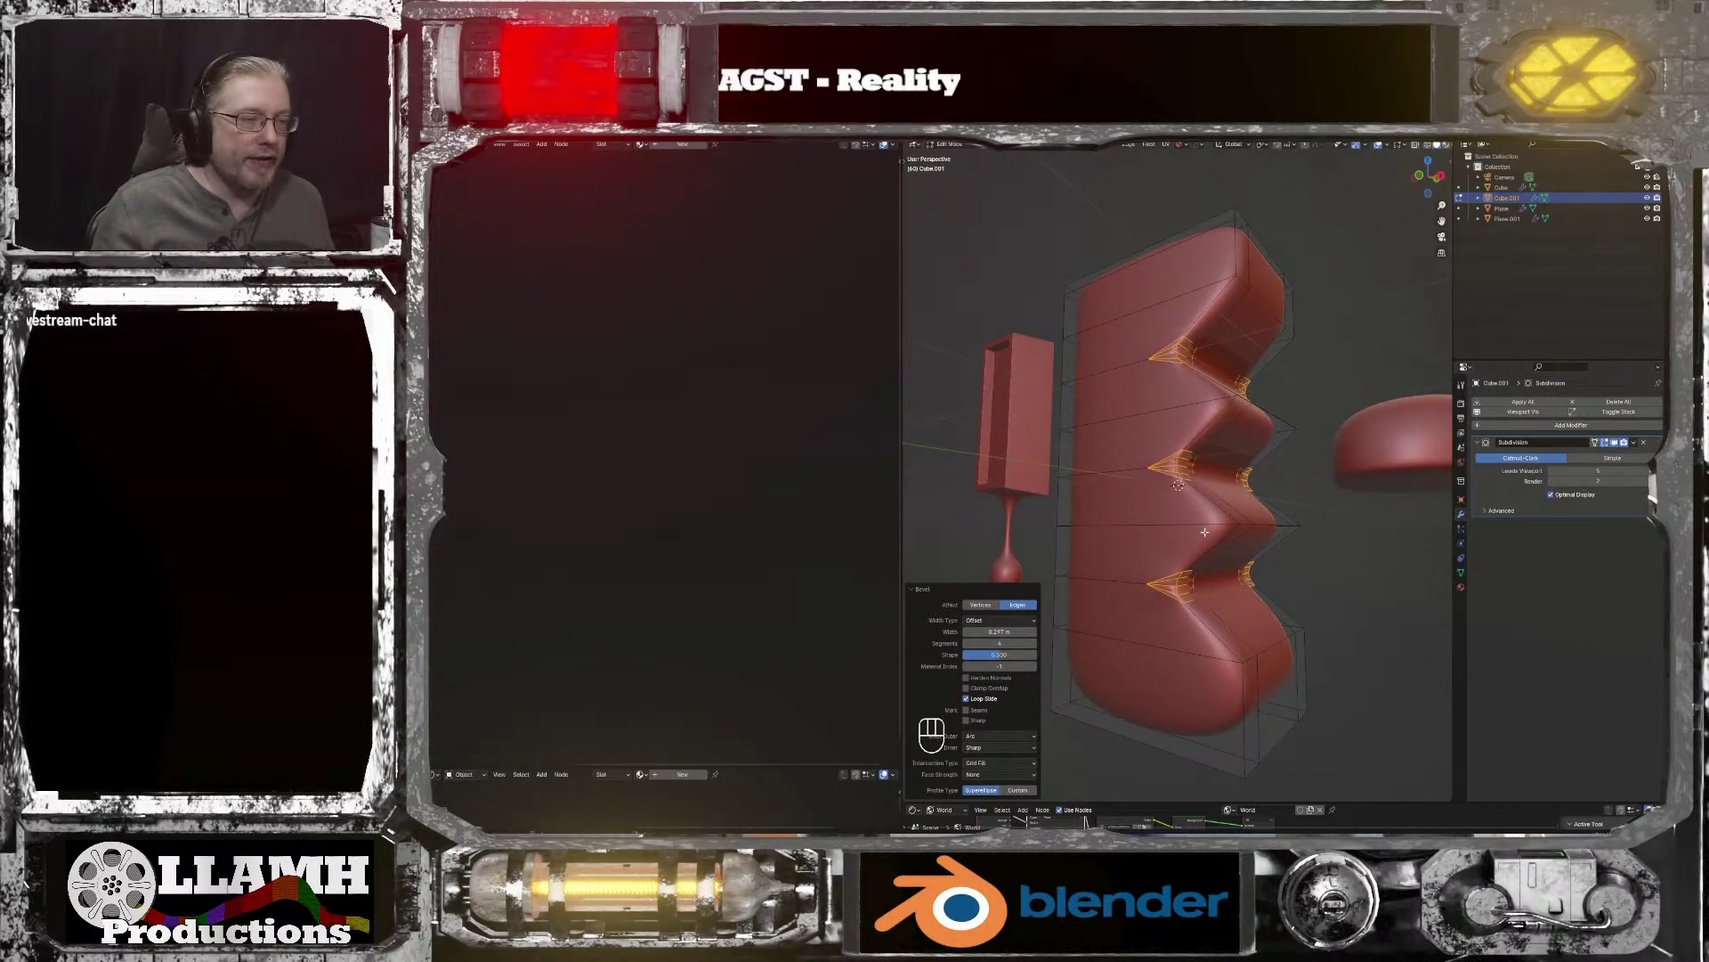
pyautogui.hotkey('ctrl', 'z')
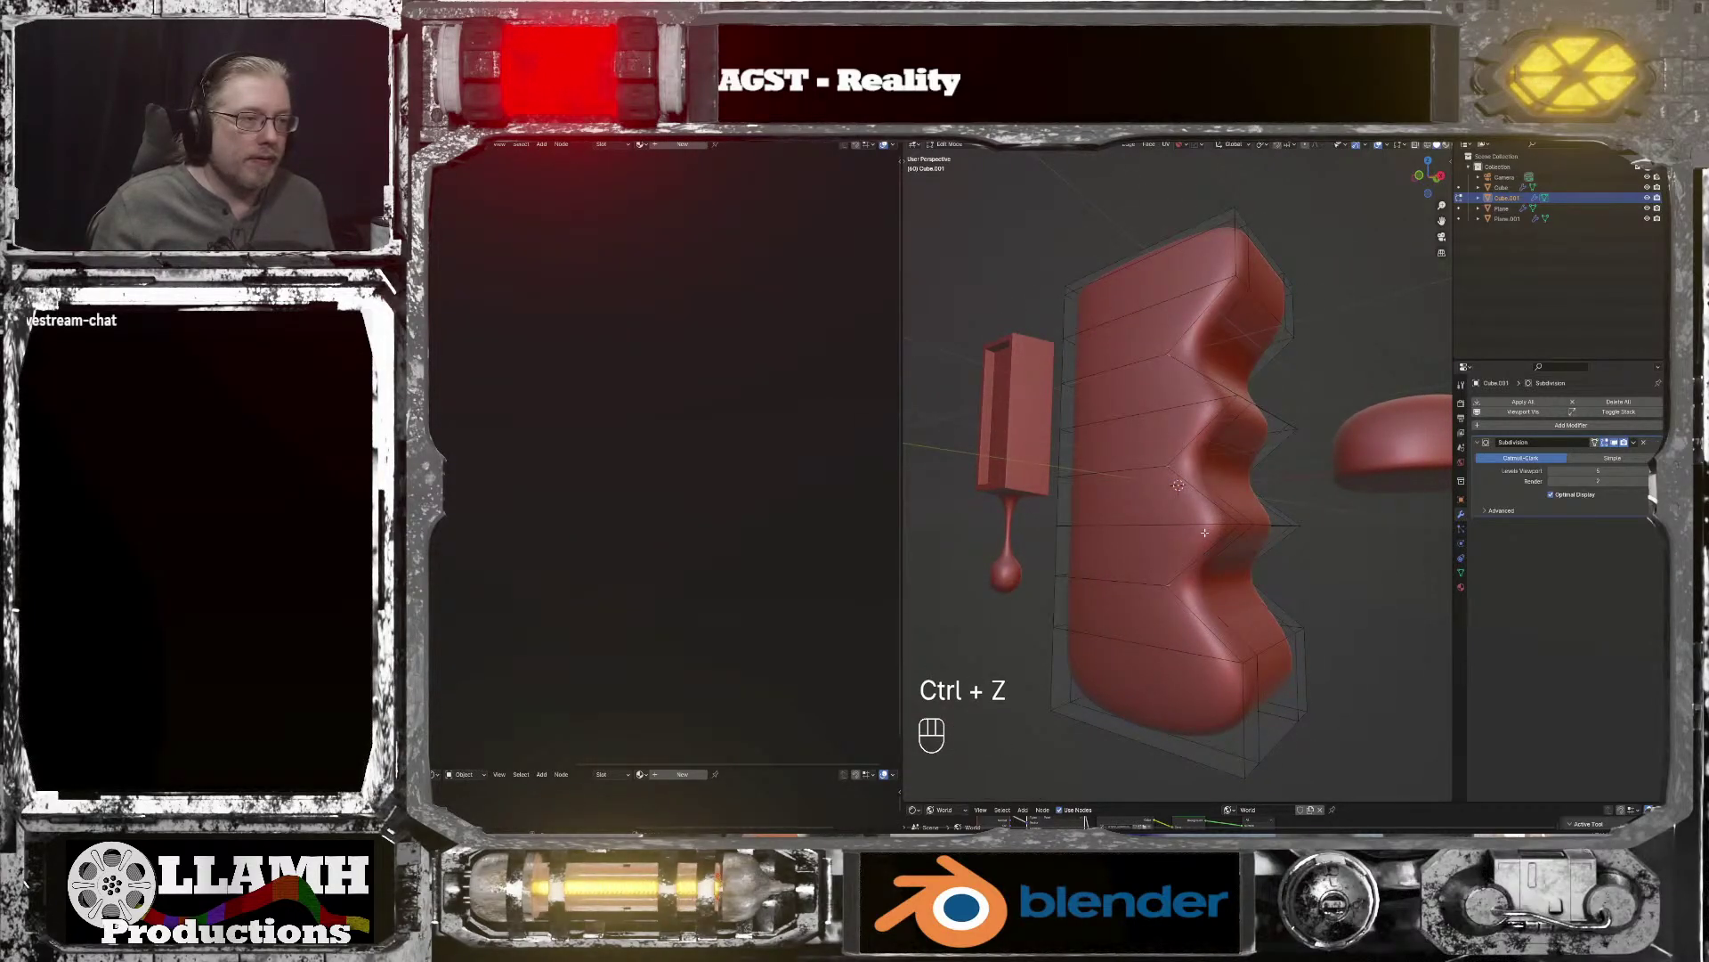
# Step: Select the vertical face loop running over the grip side and scale it narrower along Y
pyautogui.scroll(1, 1211, 523)
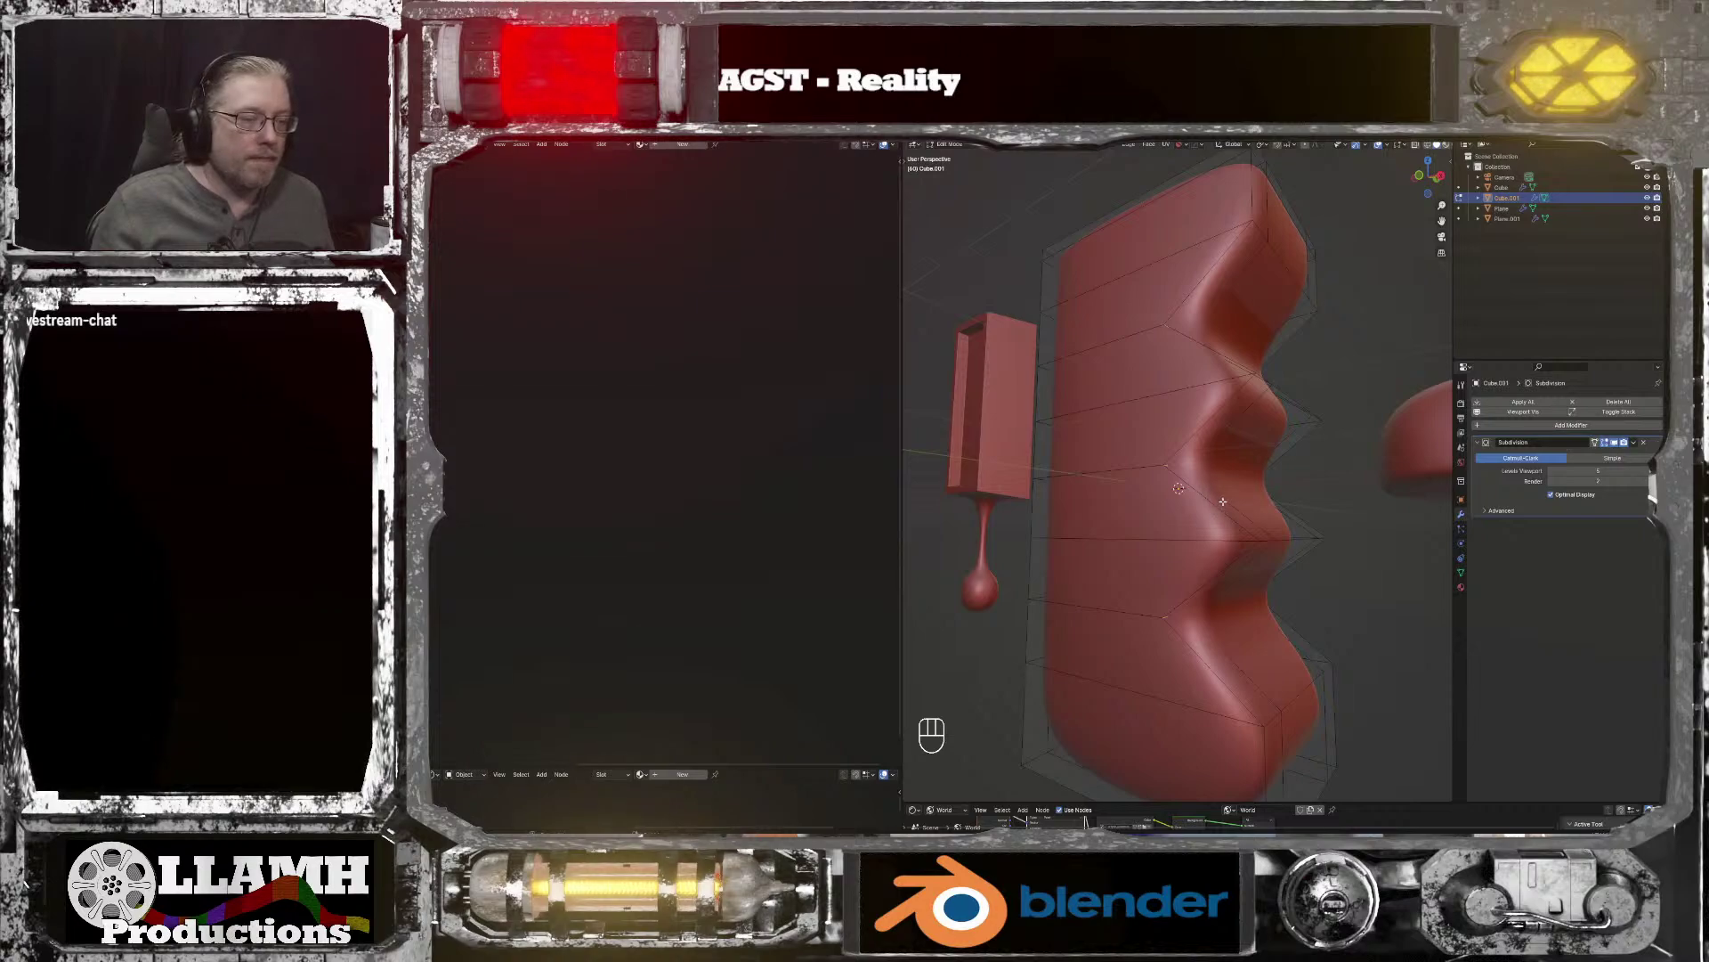
pyautogui.moveTo(1223, 501); pyautogui.dragTo(1057, 456, button='middle')
pyautogui.keyDown('alt'); pyautogui.keyDown('shift'); pyautogui.click(1057, 456); pyautogui.keyUp('shift'); pyautogui.keyUp('alt')
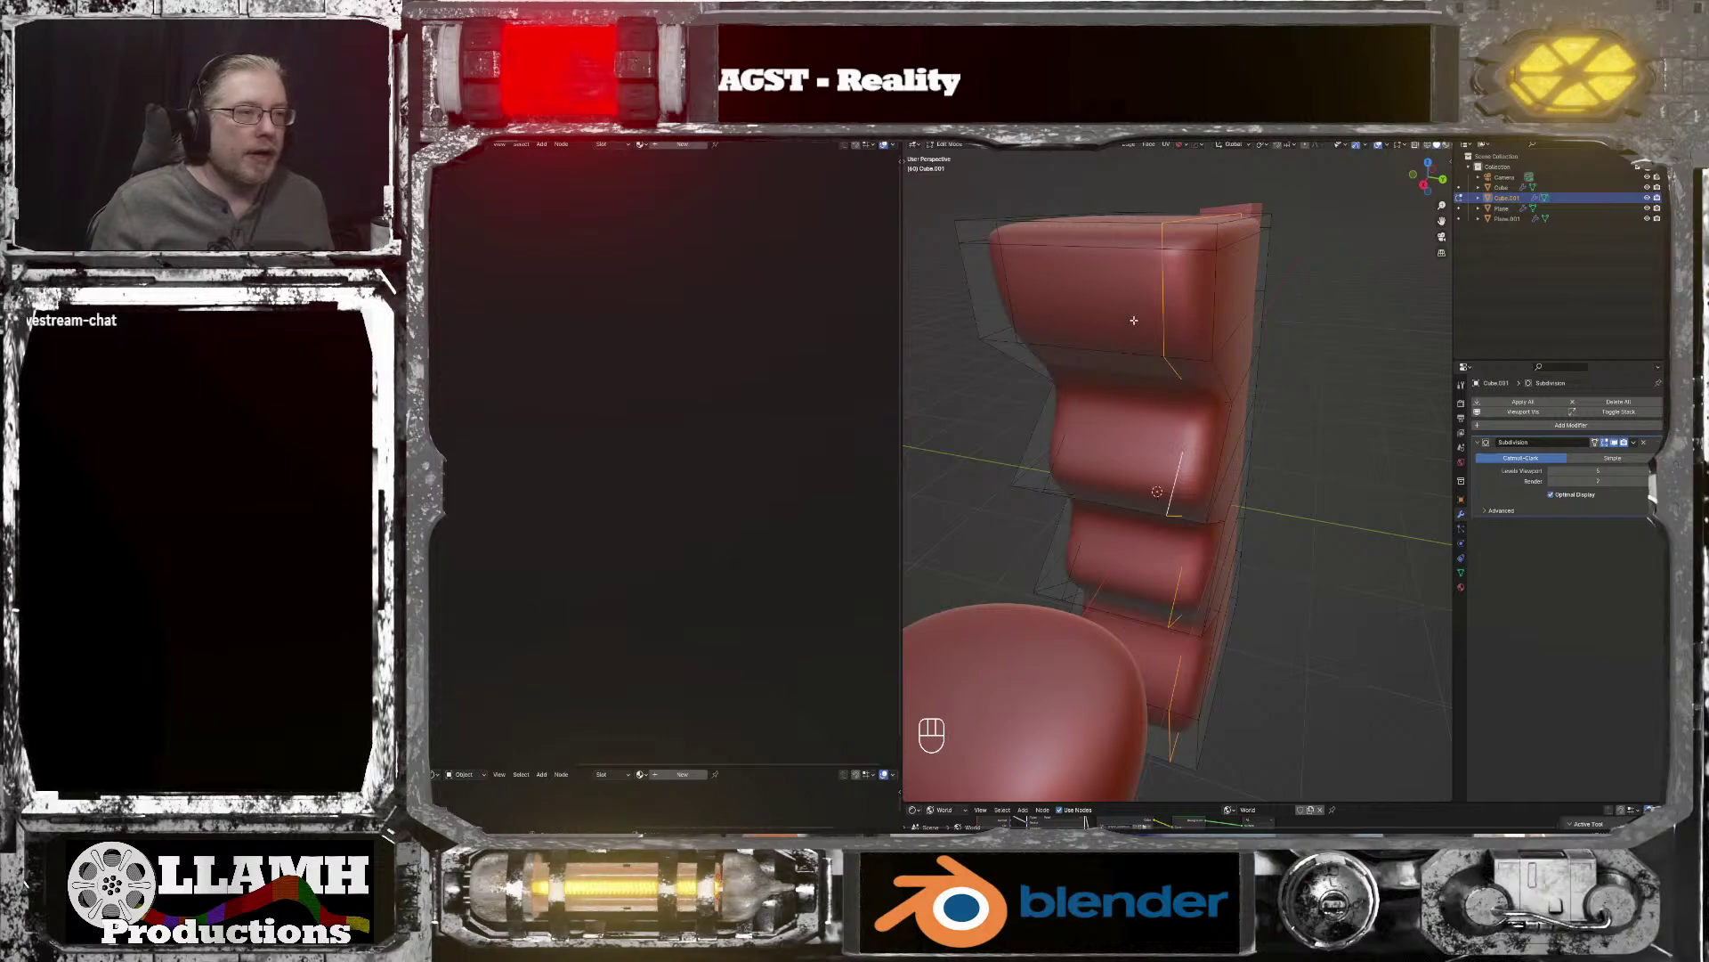
pyautogui.press('Tab')
pyautogui.click(1211, 314)
pyautogui.keyDown('alt'); pyautogui.click(1113, 243); pyautogui.keyUp('alt')
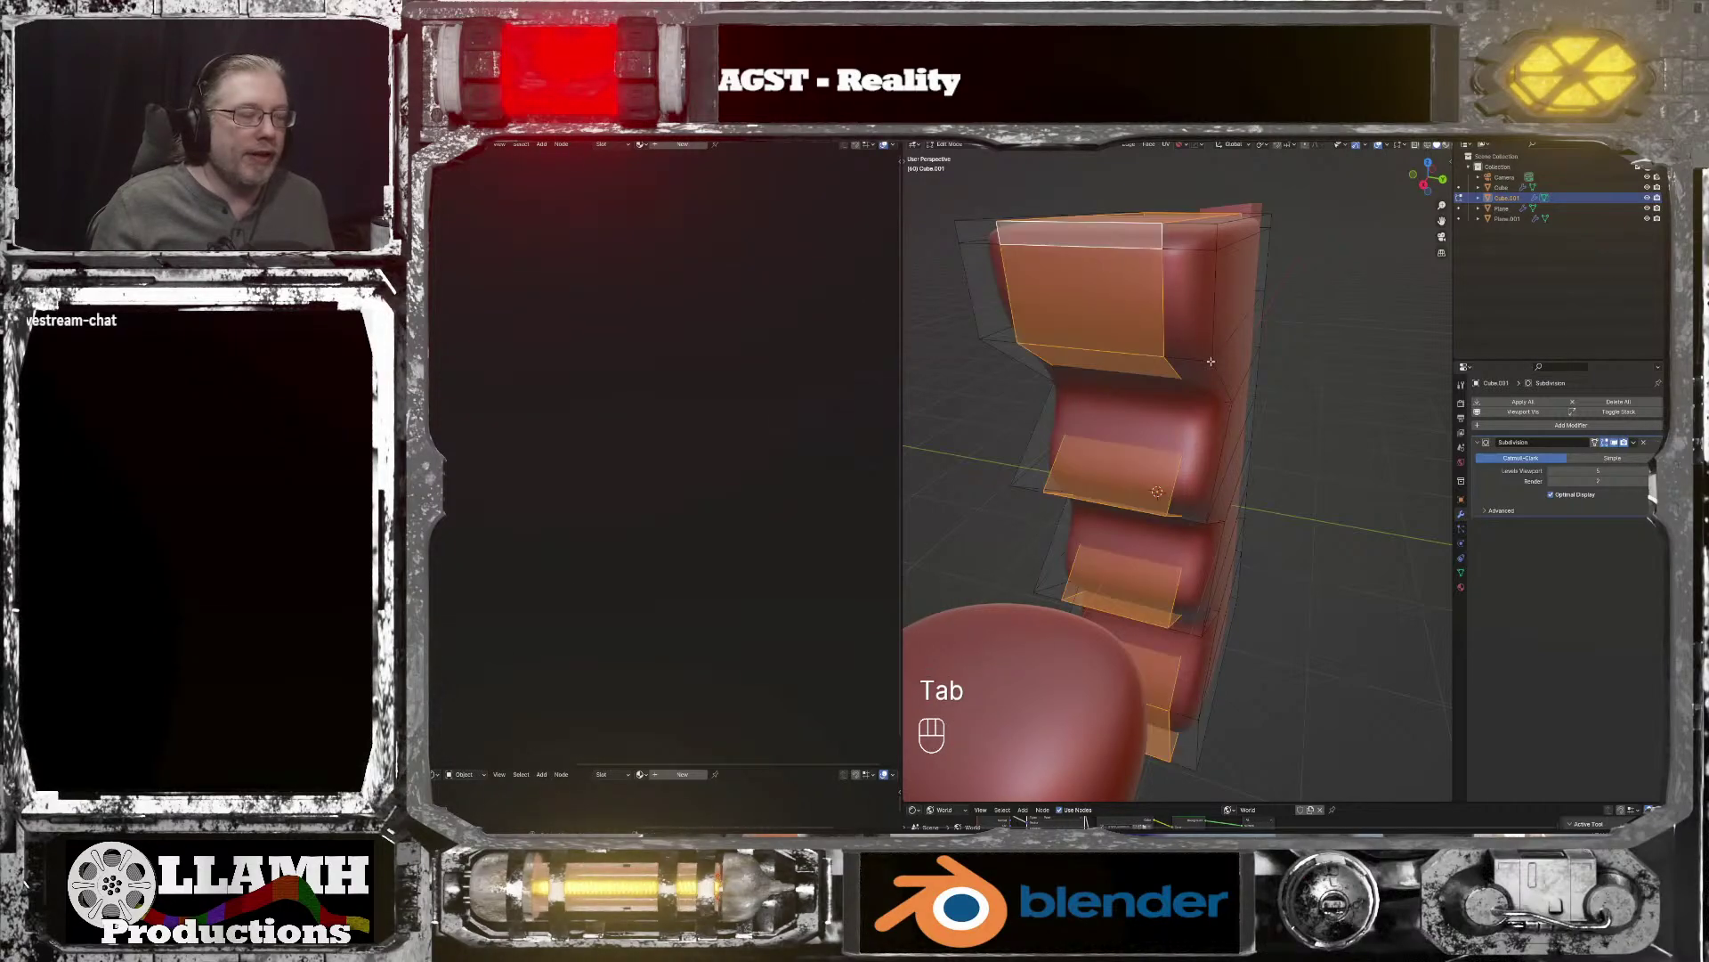
pyautogui.press('s')
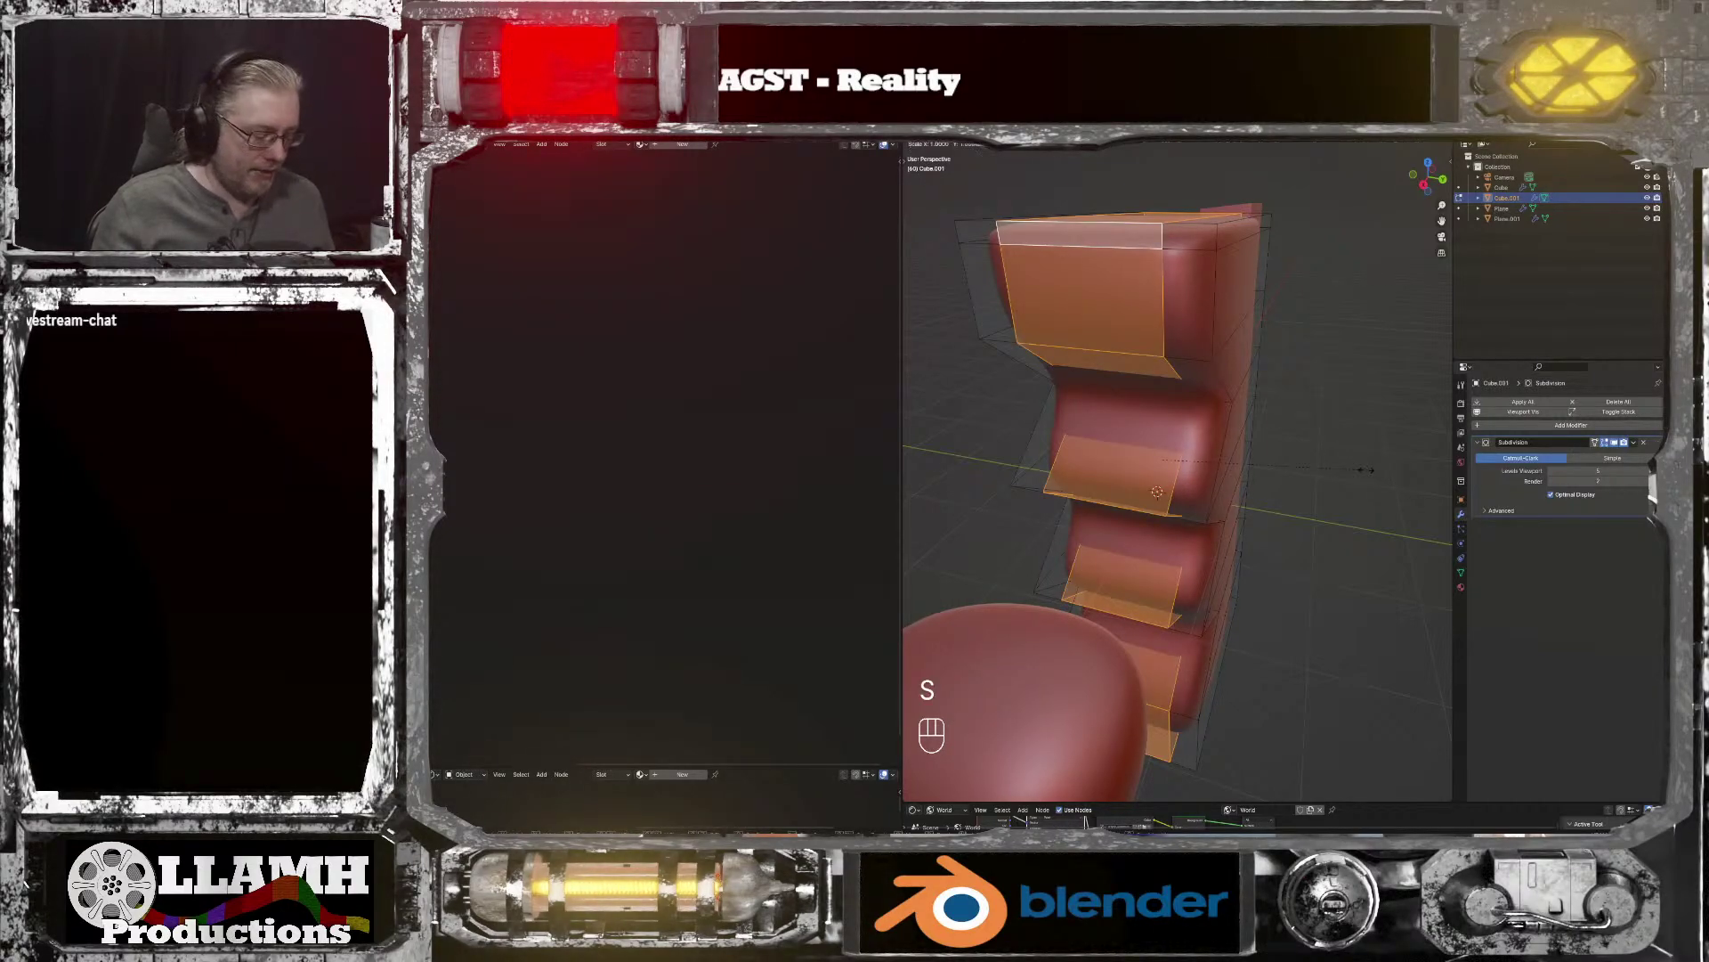
pyautogui.press('y')
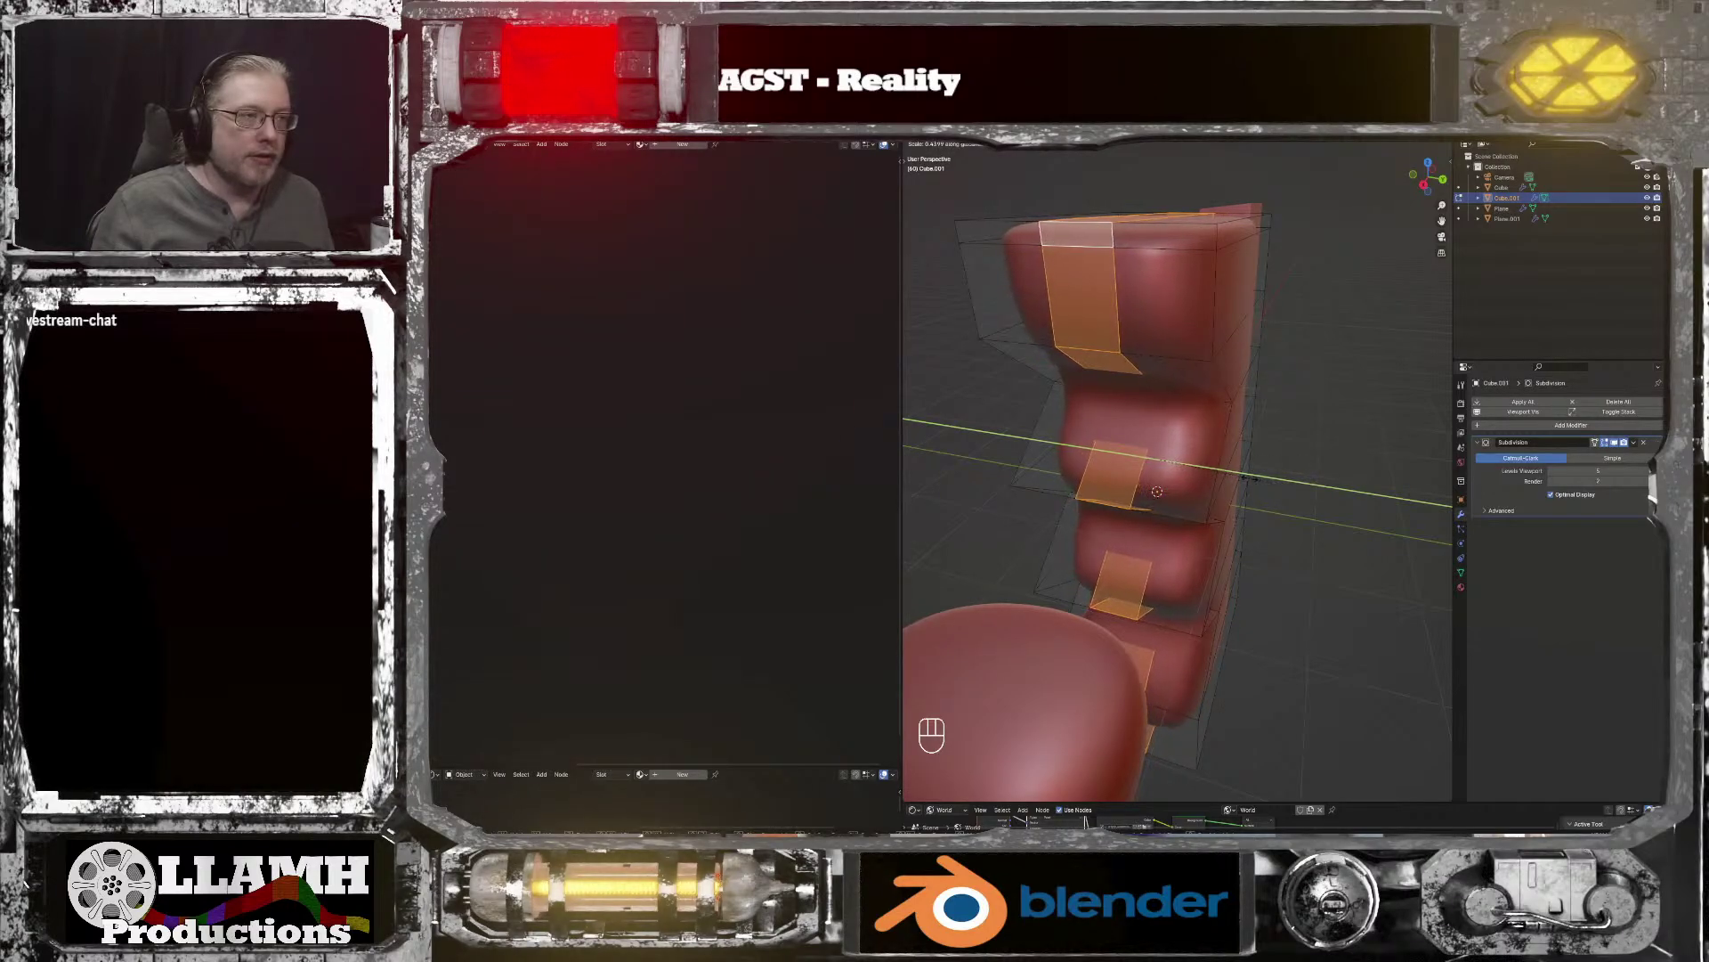
pyautogui.click(1246, 478)
# Step: Select the central face column on the block's smooth back side, scale it wider along Y, and return to Object Mode
pyautogui.moveTo(1246, 478); pyautogui.dragTo(1199, 630, button='middle')
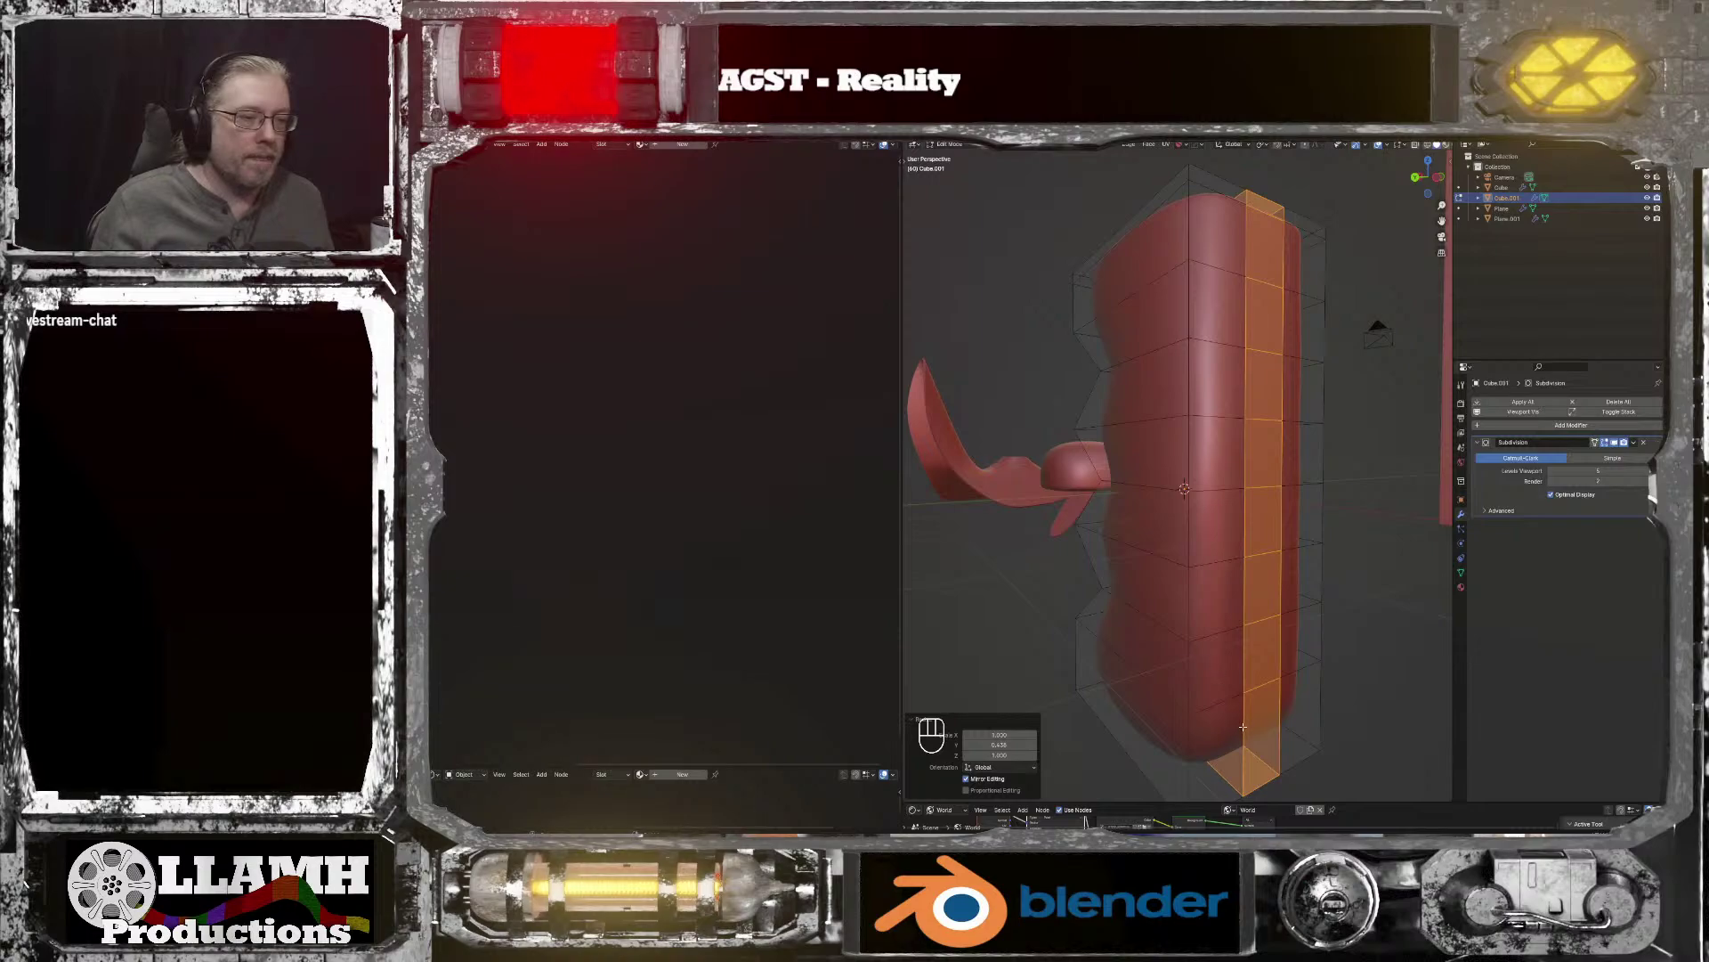
pyautogui.click(1248, 731)
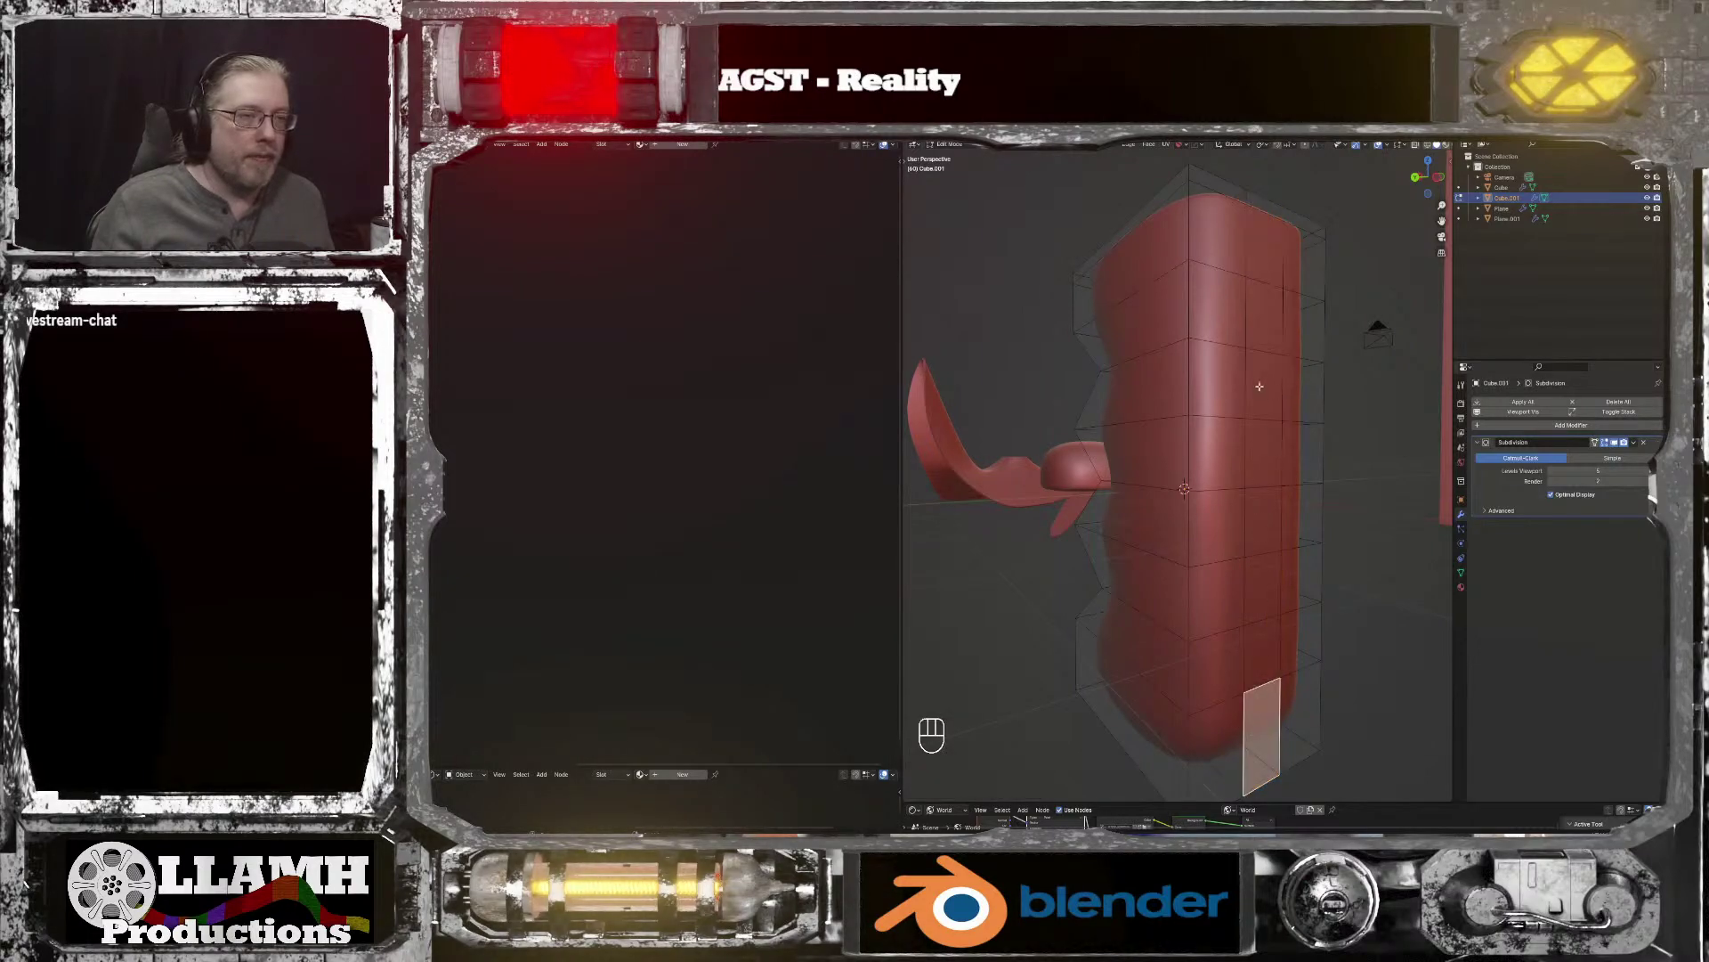
pyautogui.keyDown('ctrl'); pyautogui.click(1258, 248); pyautogui.keyUp('ctrl')
pyautogui.press('s')
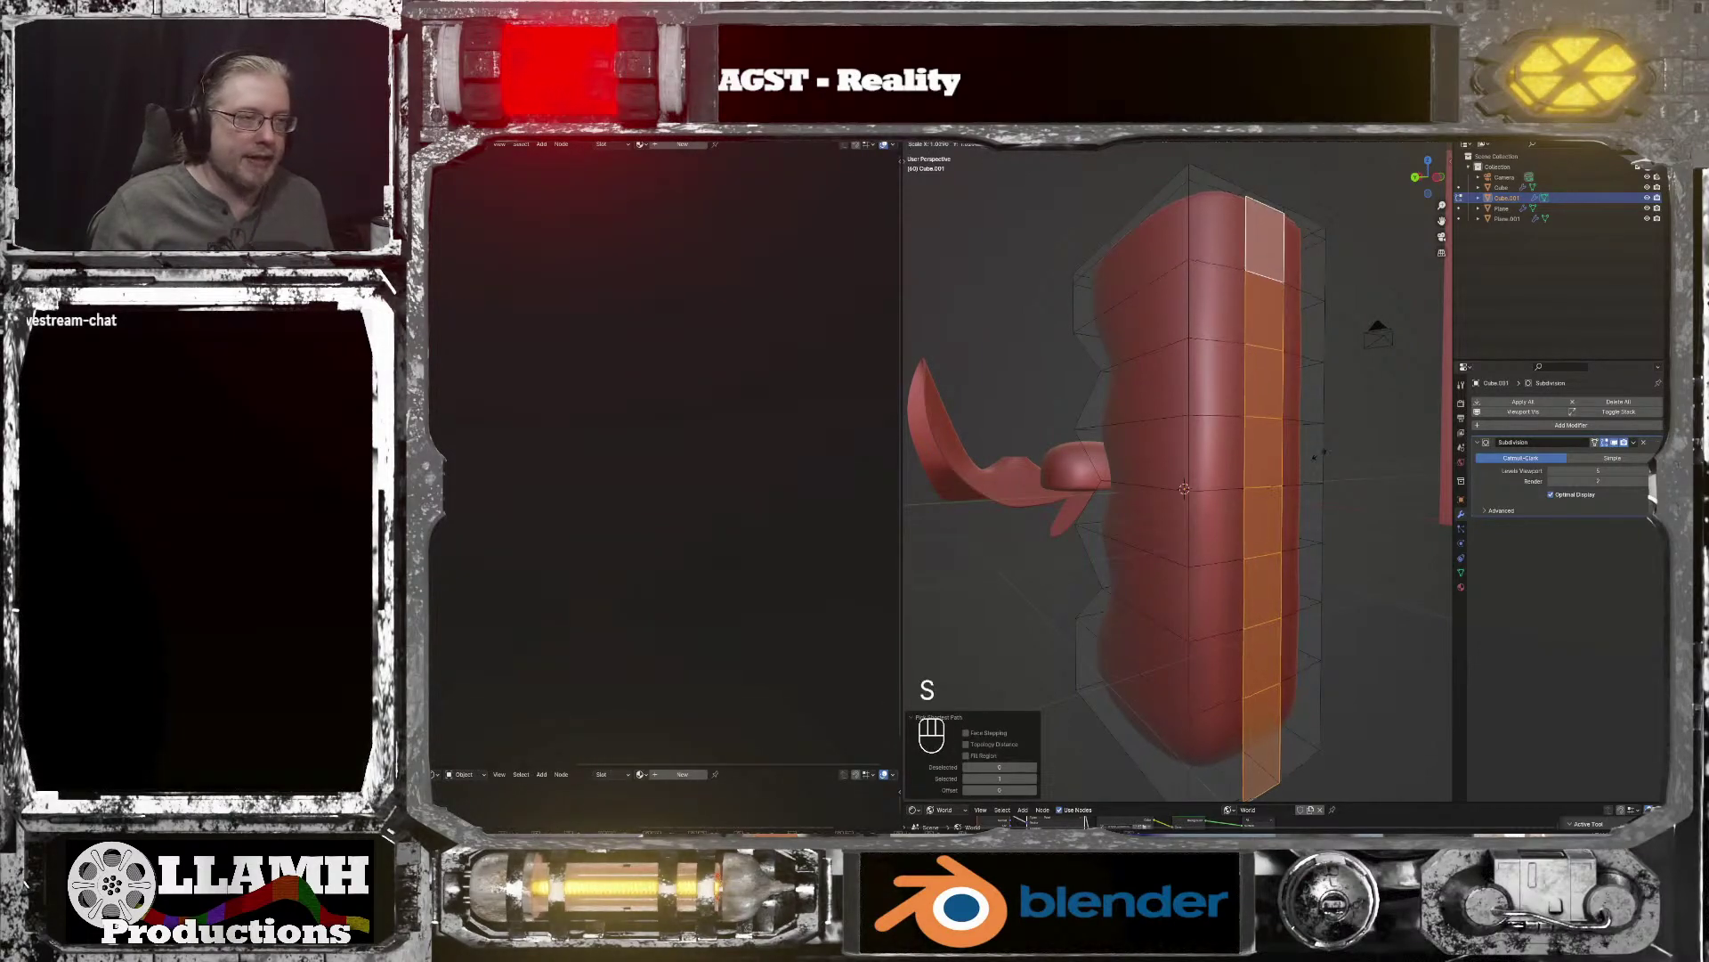
pyautogui.press('y')
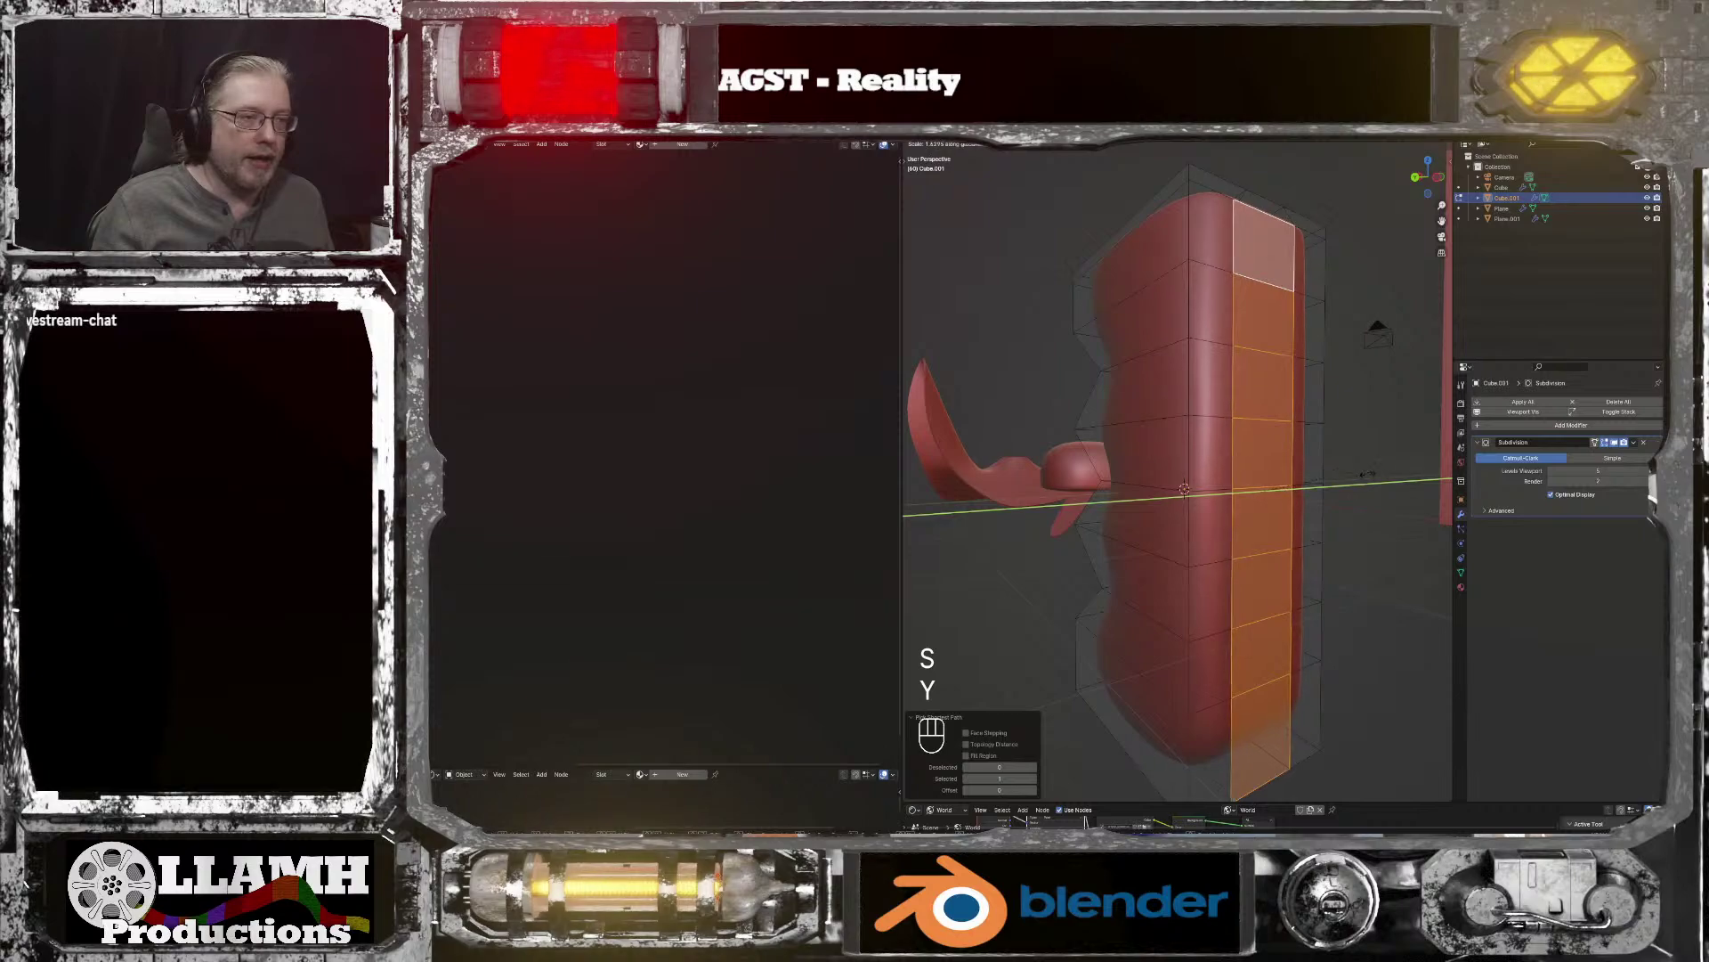
pyautogui.click(979, 499)
pyautogui.moveTo(979, 499)
pyautogui.mouseDown(button='middle')
pyautogui.moveTo(944, 480)
pyautogui.moveTo(978, 502)
pyautogui.moveTo(1161, 419)
pyautogui.moveTo(1216, 450)
pyautogui.moveTo(1189, 409)
pyautogui.moveTo(1134, 483)
pyautogui.moveTo(1198, 497)
pyautogui.moveTo(976, 490)
pyautogui.moveTo(994, 495)
pyautogui.mouseUp(button='middle')
pyautogui.press('Tab')
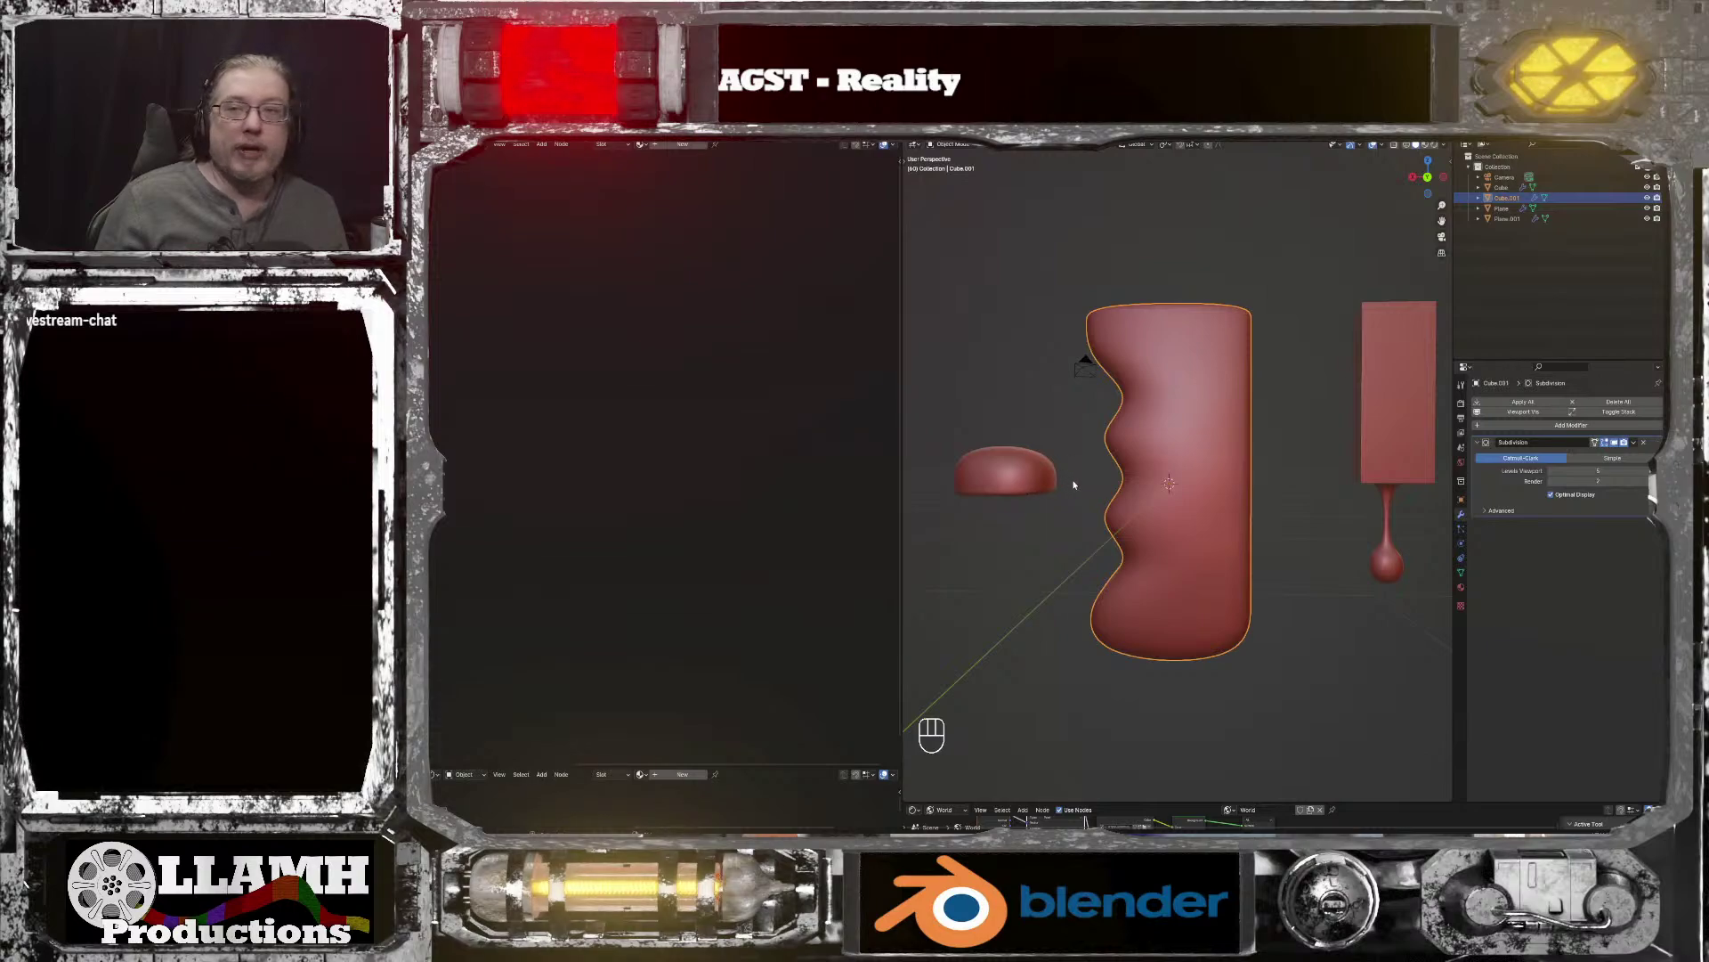
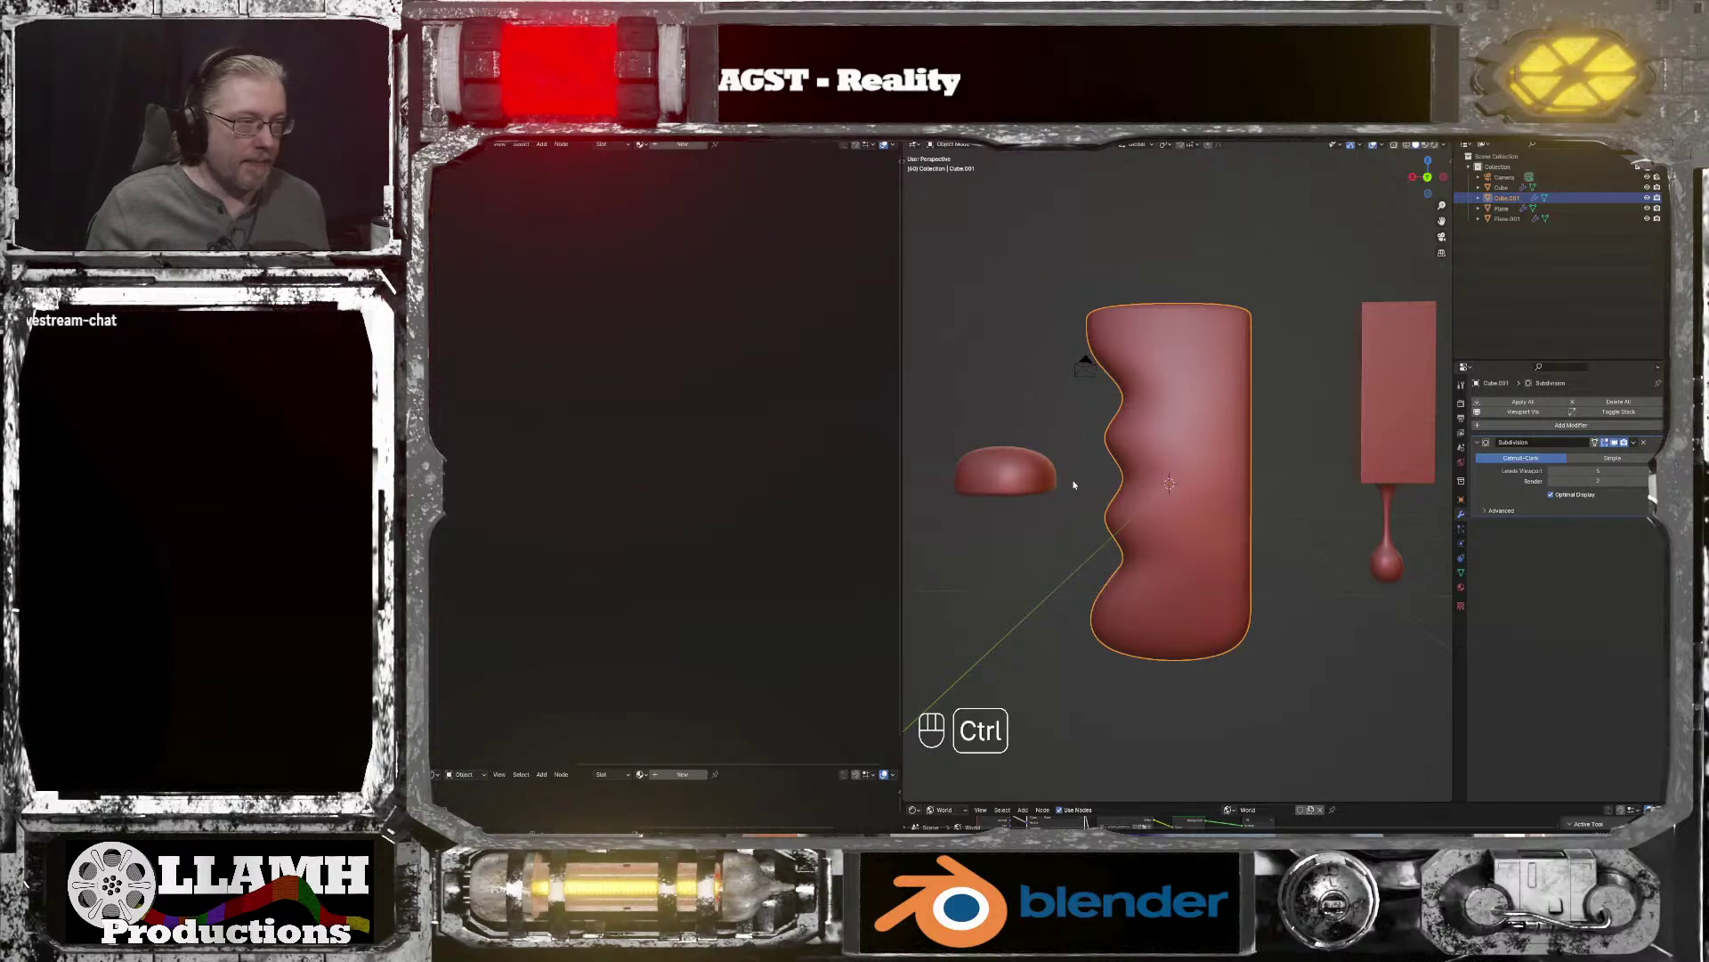
# Step: Undo the recent edits back to before the grip recess edges were moved inward
pyautogui.hotkey('ctrl', 'z')
pyautogui.hotkey('ctrl', 'z')
pyautogui.hotkey('ctrl', 'z')
pyautogui.hotkey('ctrl', 'z')
pyautogui.hotkey('ctrl', 'z')
pyautogui.hotkey('ctrl', 'z')
pyautogui.hotkey('ctrl', 'z')
pyautogui.hotkey('ctrl', 'z')
pyautogui.hotkey('ctrl', 'z')
pyautogui.hotkey('ctrl', 'z')
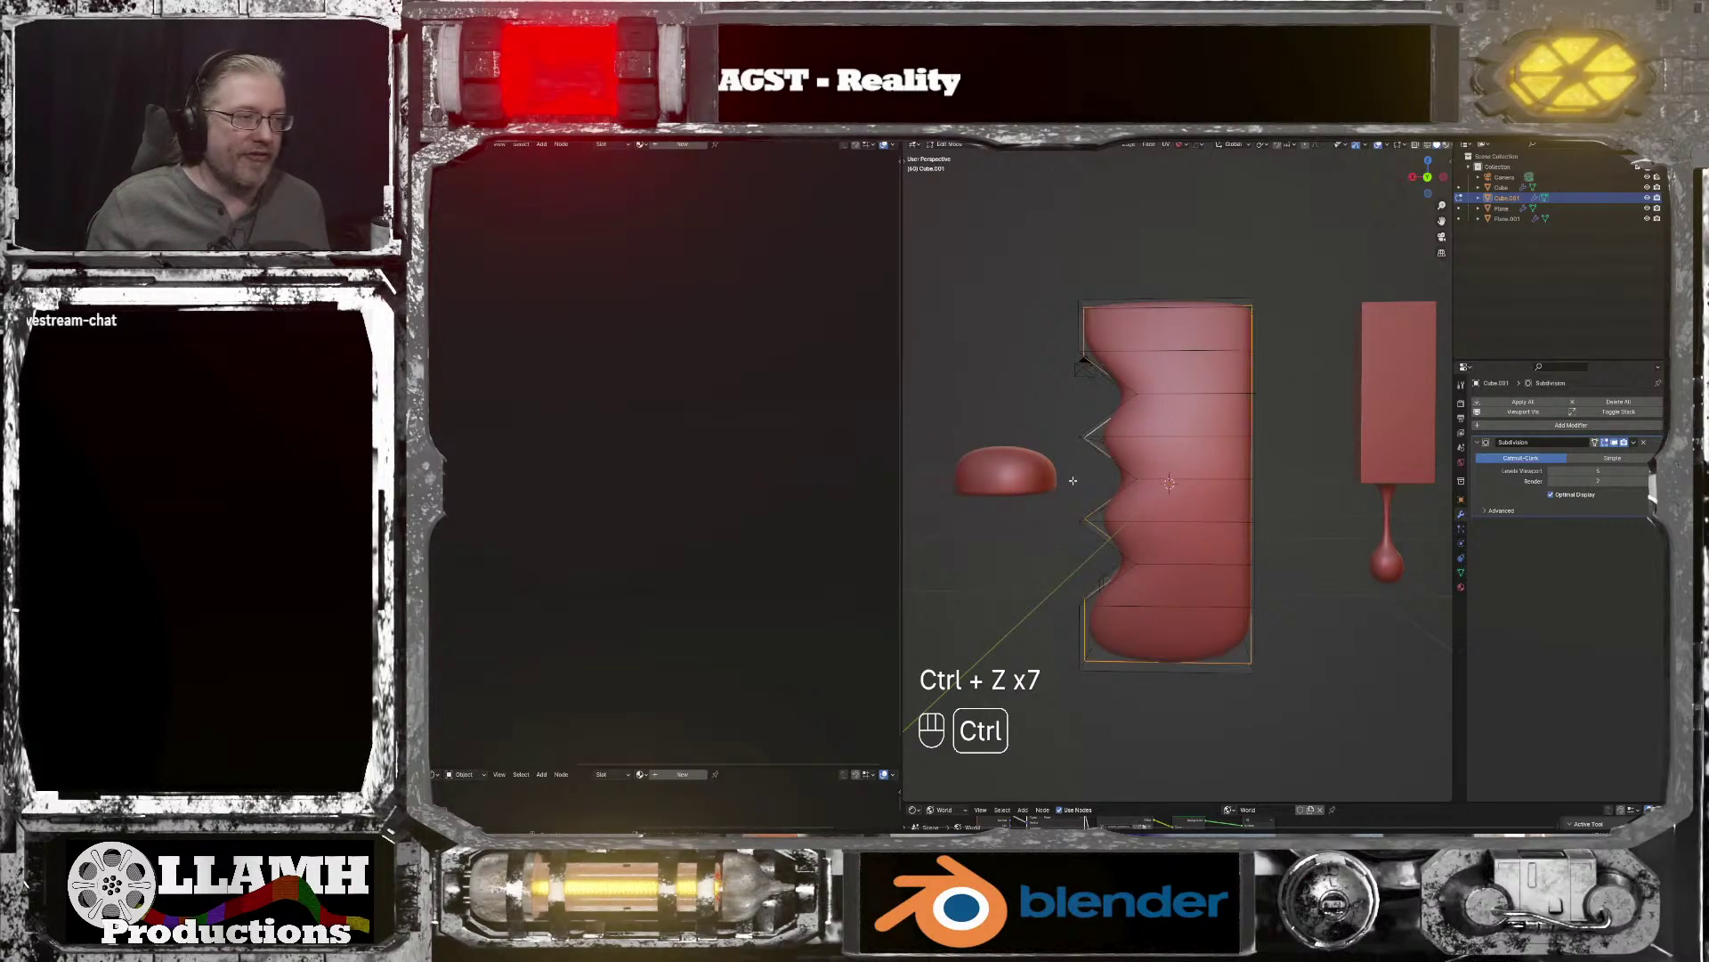
# Step: Switch to face selection and select two adjacent full-width face rows on the upper part of the block's narrow side
pyautogui.moveTo(1073, 480); pyautogui.dragTo(1164, 488, button='middle')
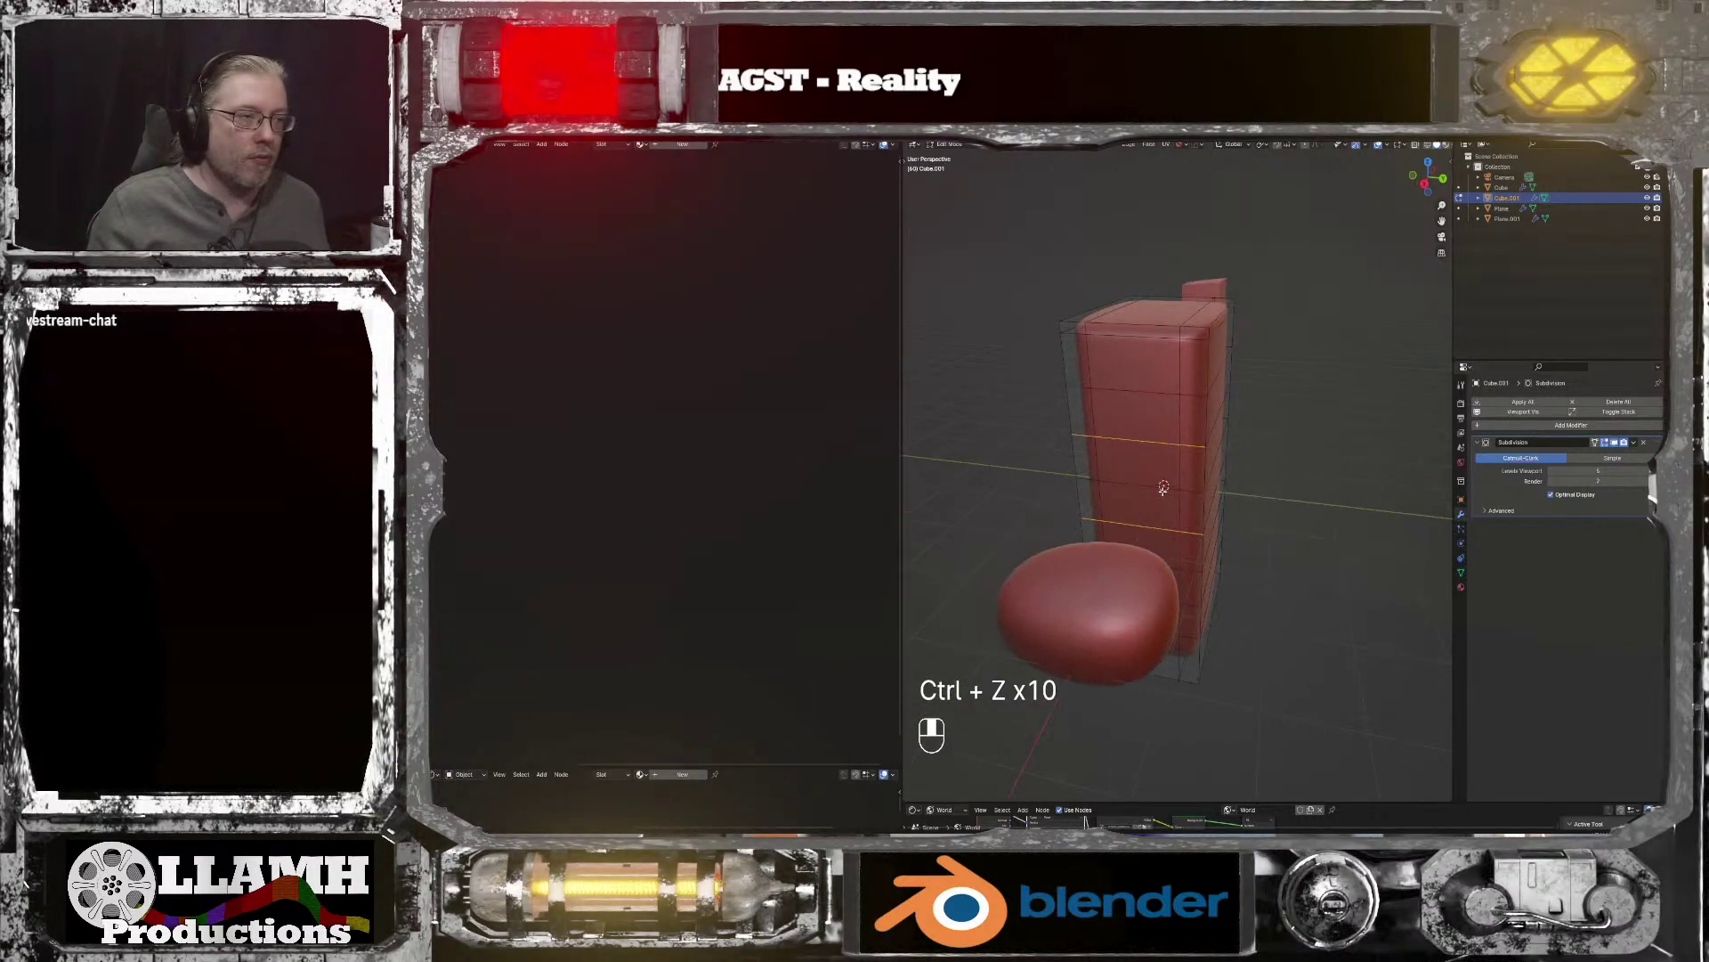
pyautogui.moveTo(1126, 433); pyautogui.dragTo(1123, 410, button='middle')
pyautogui.press('Tab')
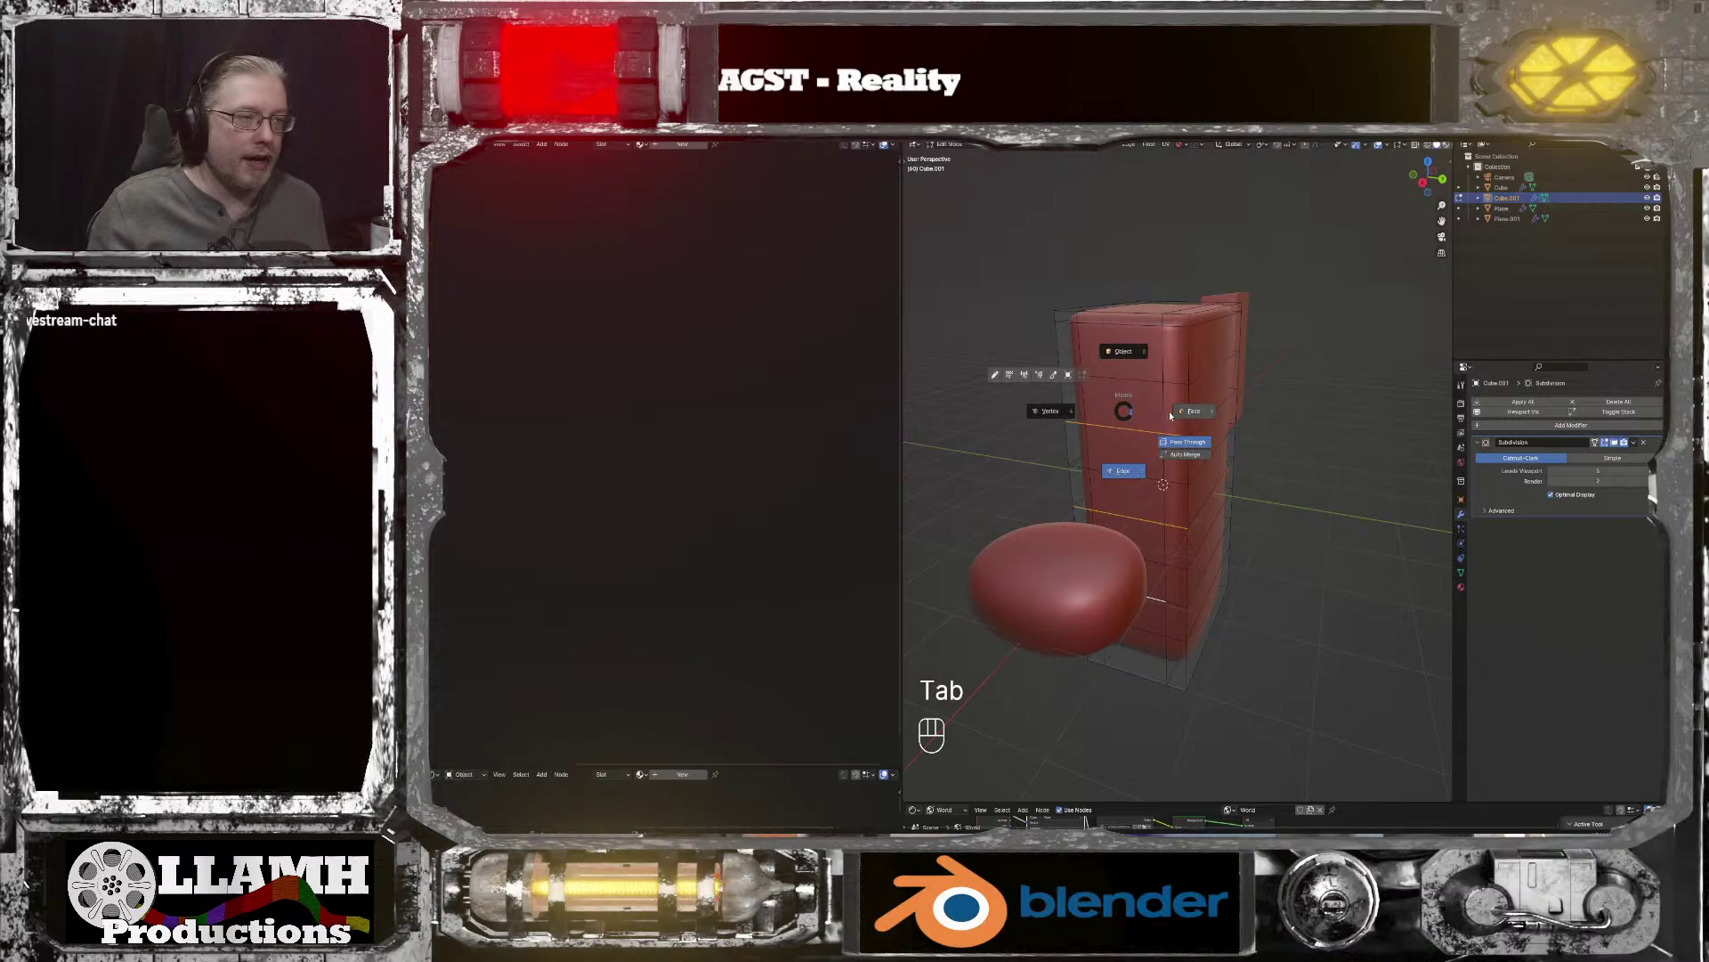
pyautogui.click(1182, 410)
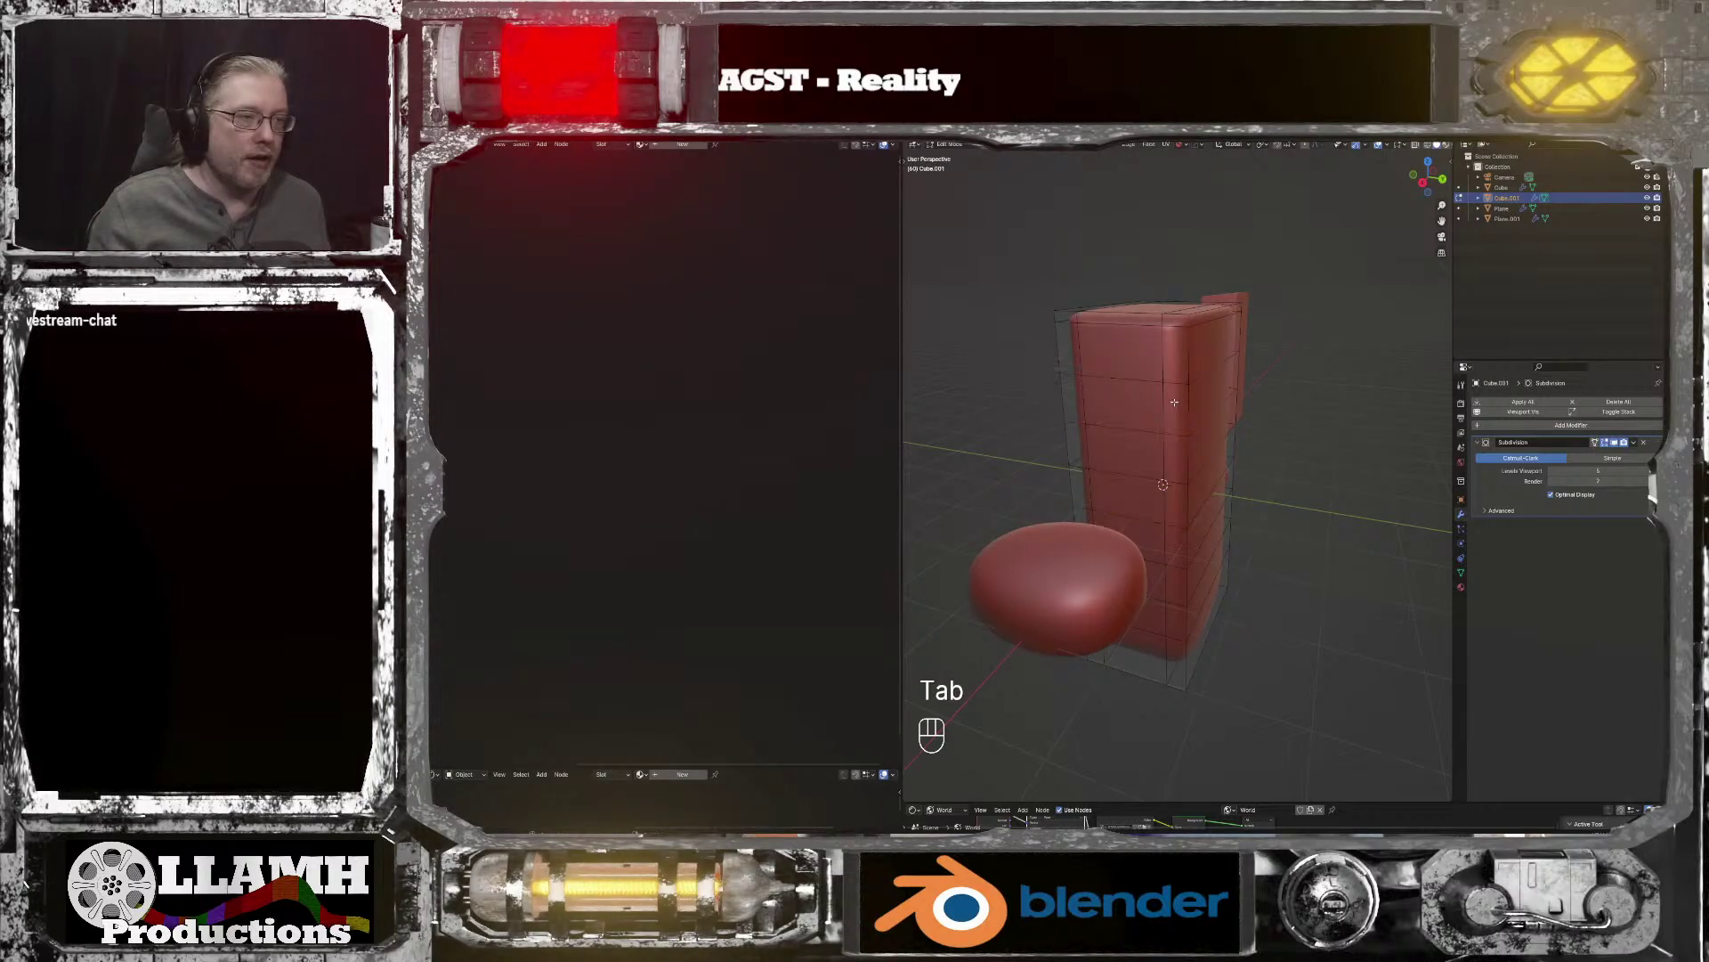
pyautogui.click(1175, 409)
pyautogui.keyDown('ctrl'); pyautogui.click(1079, 401); pyautogui.keyUp('ctrl')
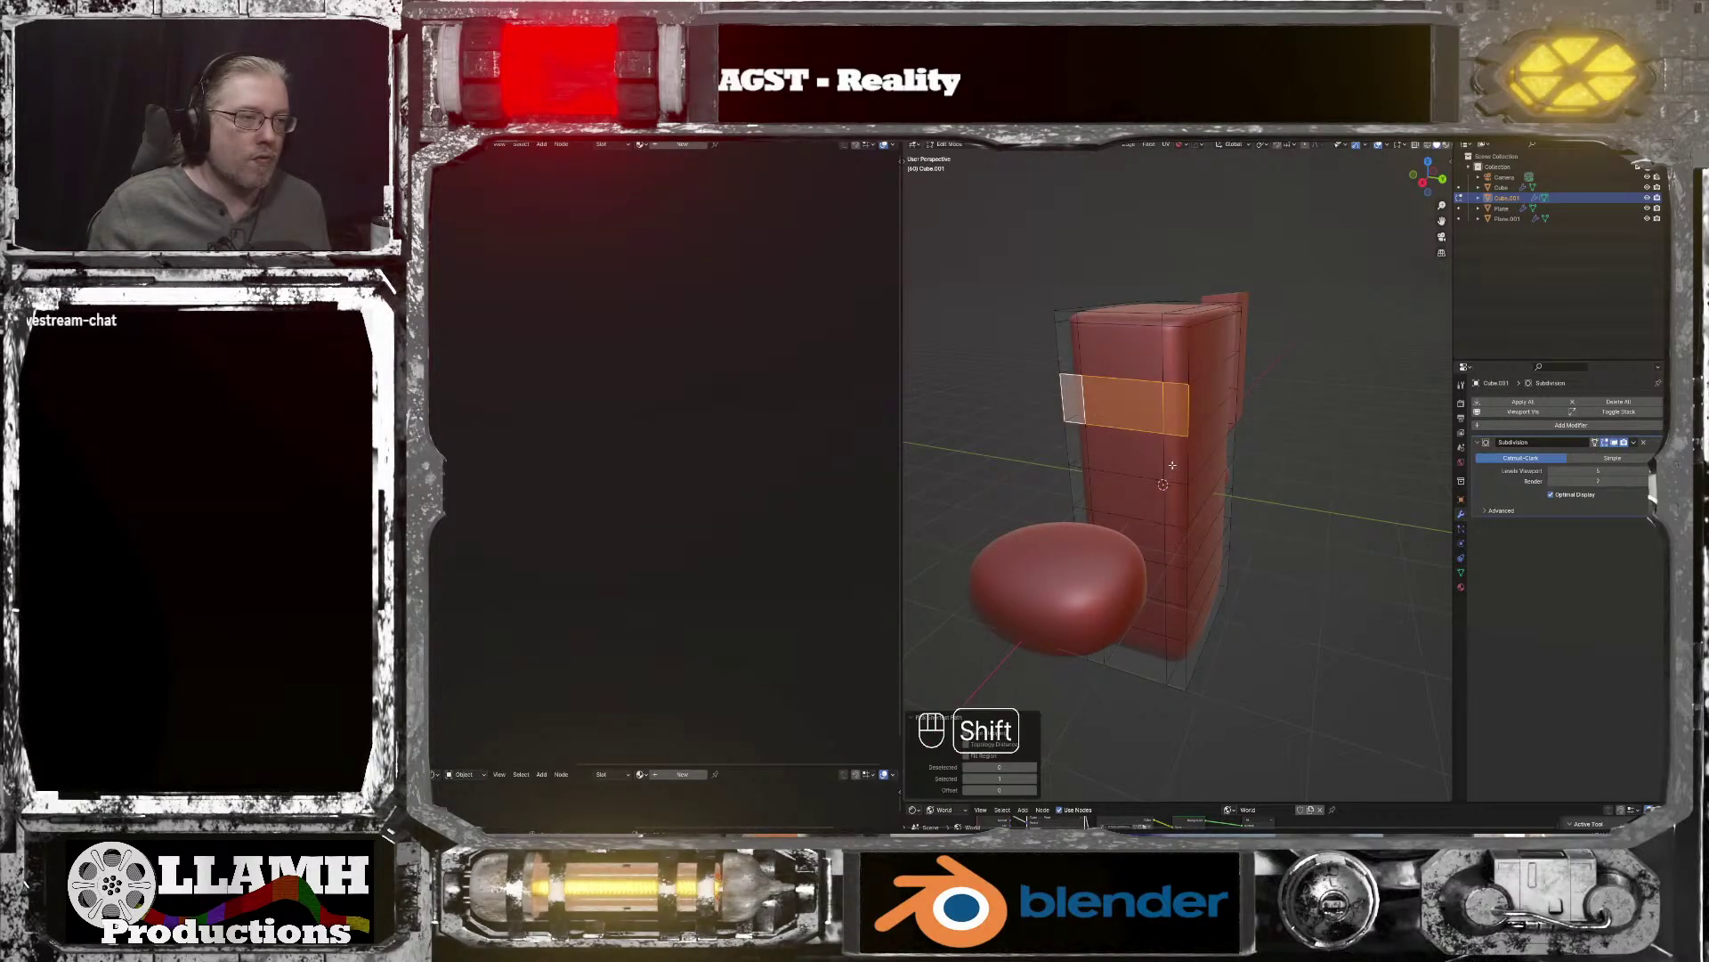
pyautogui.keyDown('shift'); pyautogui.click(1171, 464); pyautogui.keyUp('shift')
pyautogui.keyDown('ctrl'); pyautogui.click(1078, 446); pyautogui.keyUp('ctrl')
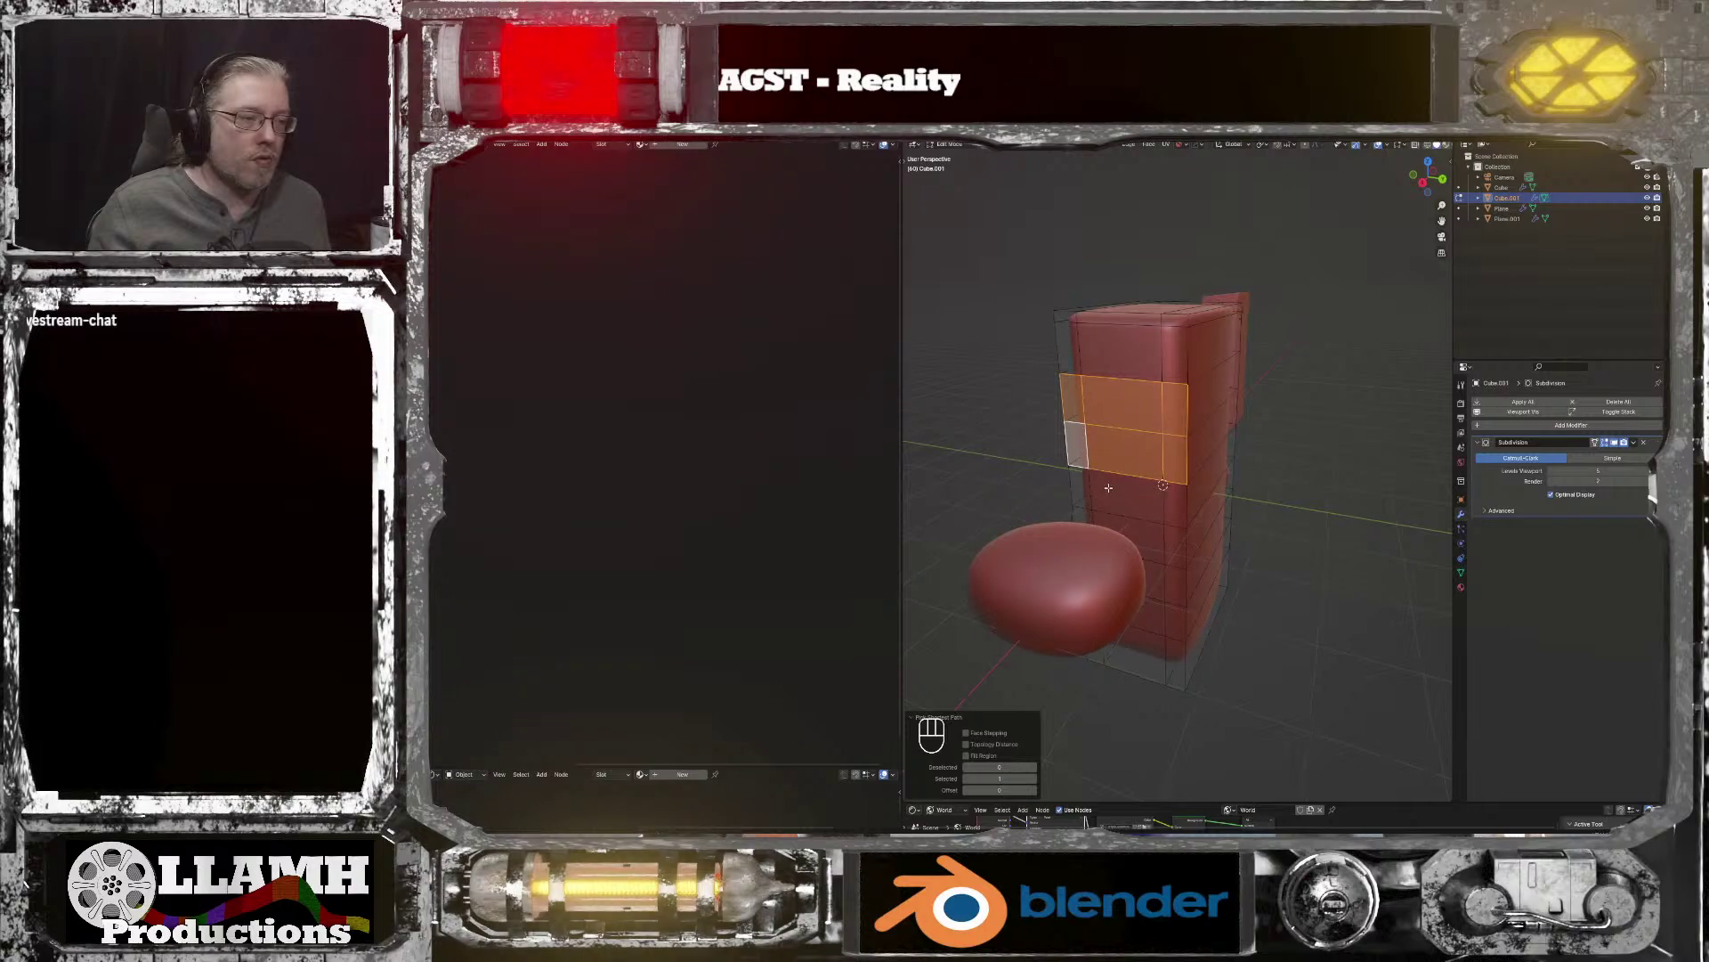
# Step: Extend the face selection downward by four more full-width rows on the block's narrow side
pyautogui.moveTo(1108, 488); pyautogui.dragTo(1079, 454, button='middle')
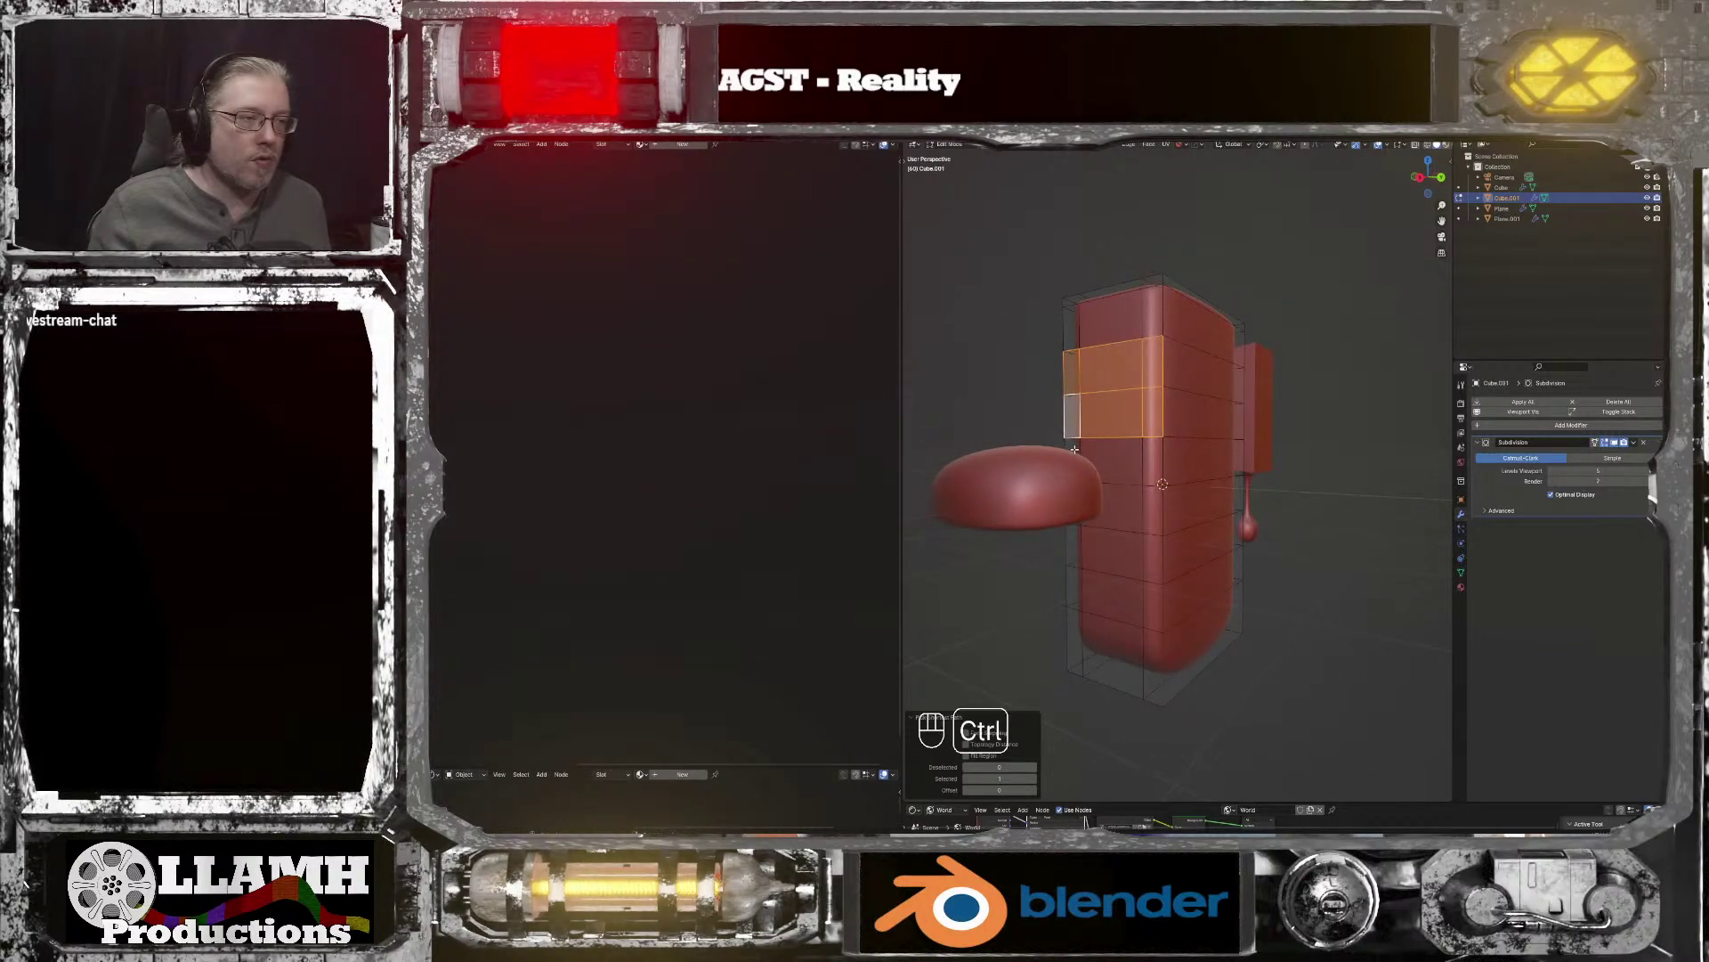
pyautogui.keyDown('ctrl'); pyautogui.click(1075, 450); pyautogui.keyUp('ctrl')
pyautogui.keyDown('ctrl'); pyautogui.click(1157, 464); pyautogui.keyUp('ctrl')
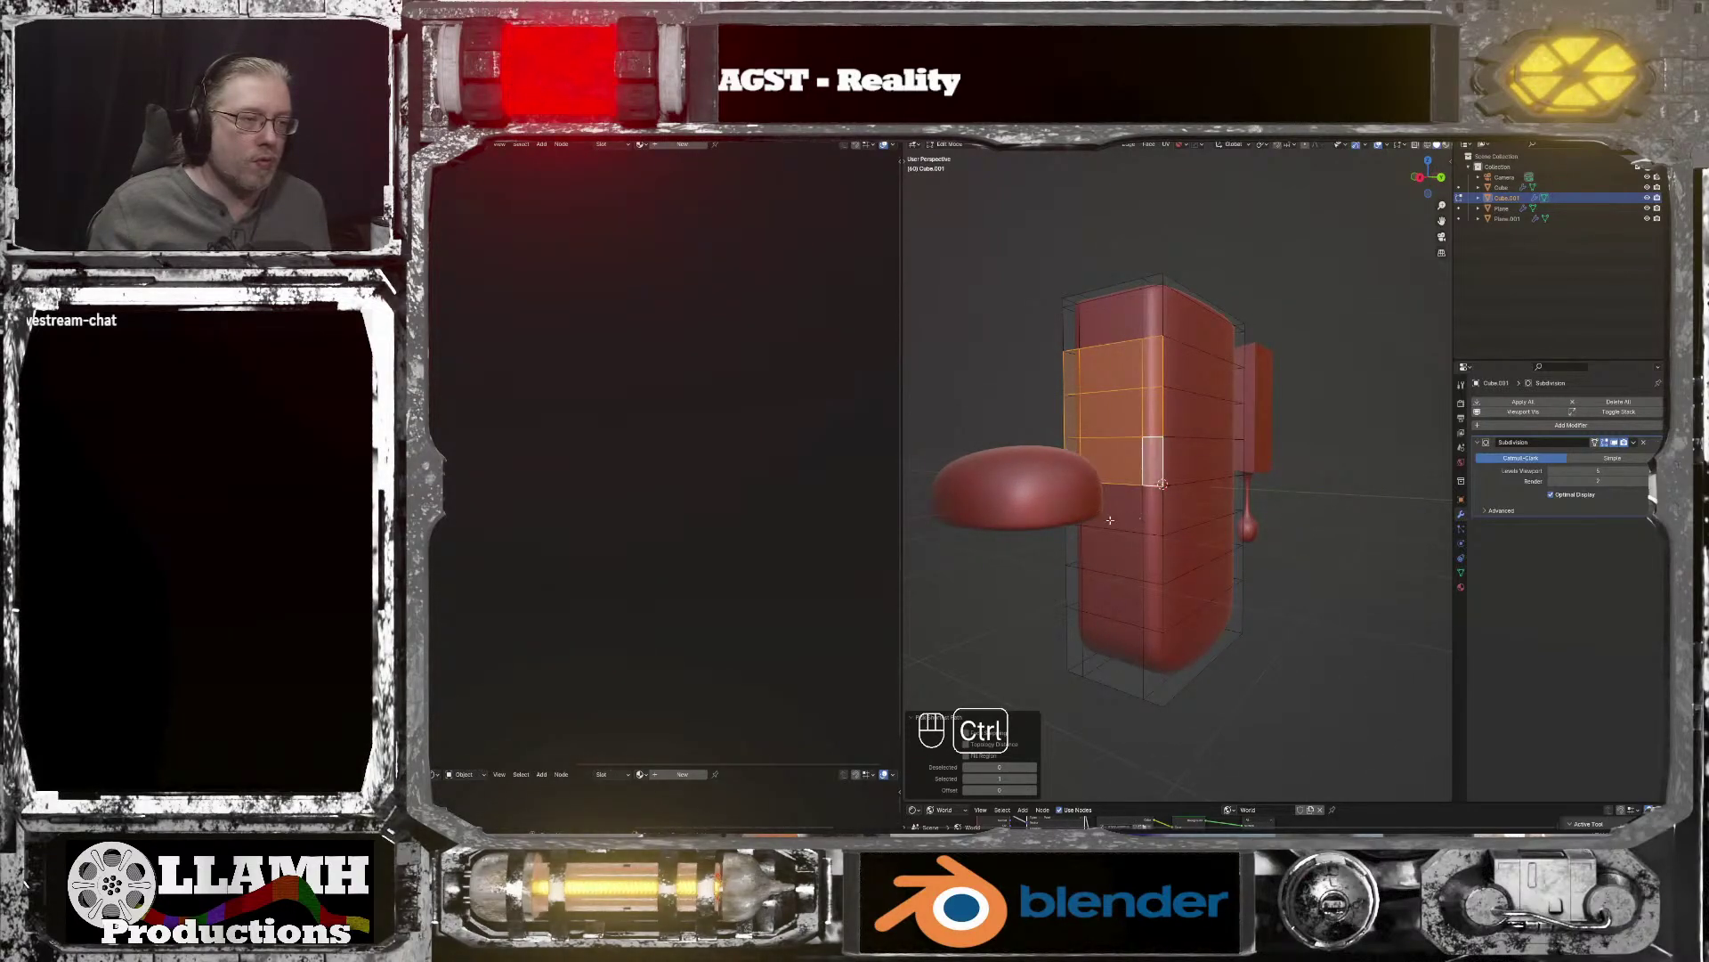
pyautogui.keyDown('ctrl'); pyautogui.click(1151, 513); pyautogui.keyUp('ctrl')
pyautogui.keyDown('ctrl'); pyautogui.click(1074, 514); pyautogui.keyUp('ctrl')
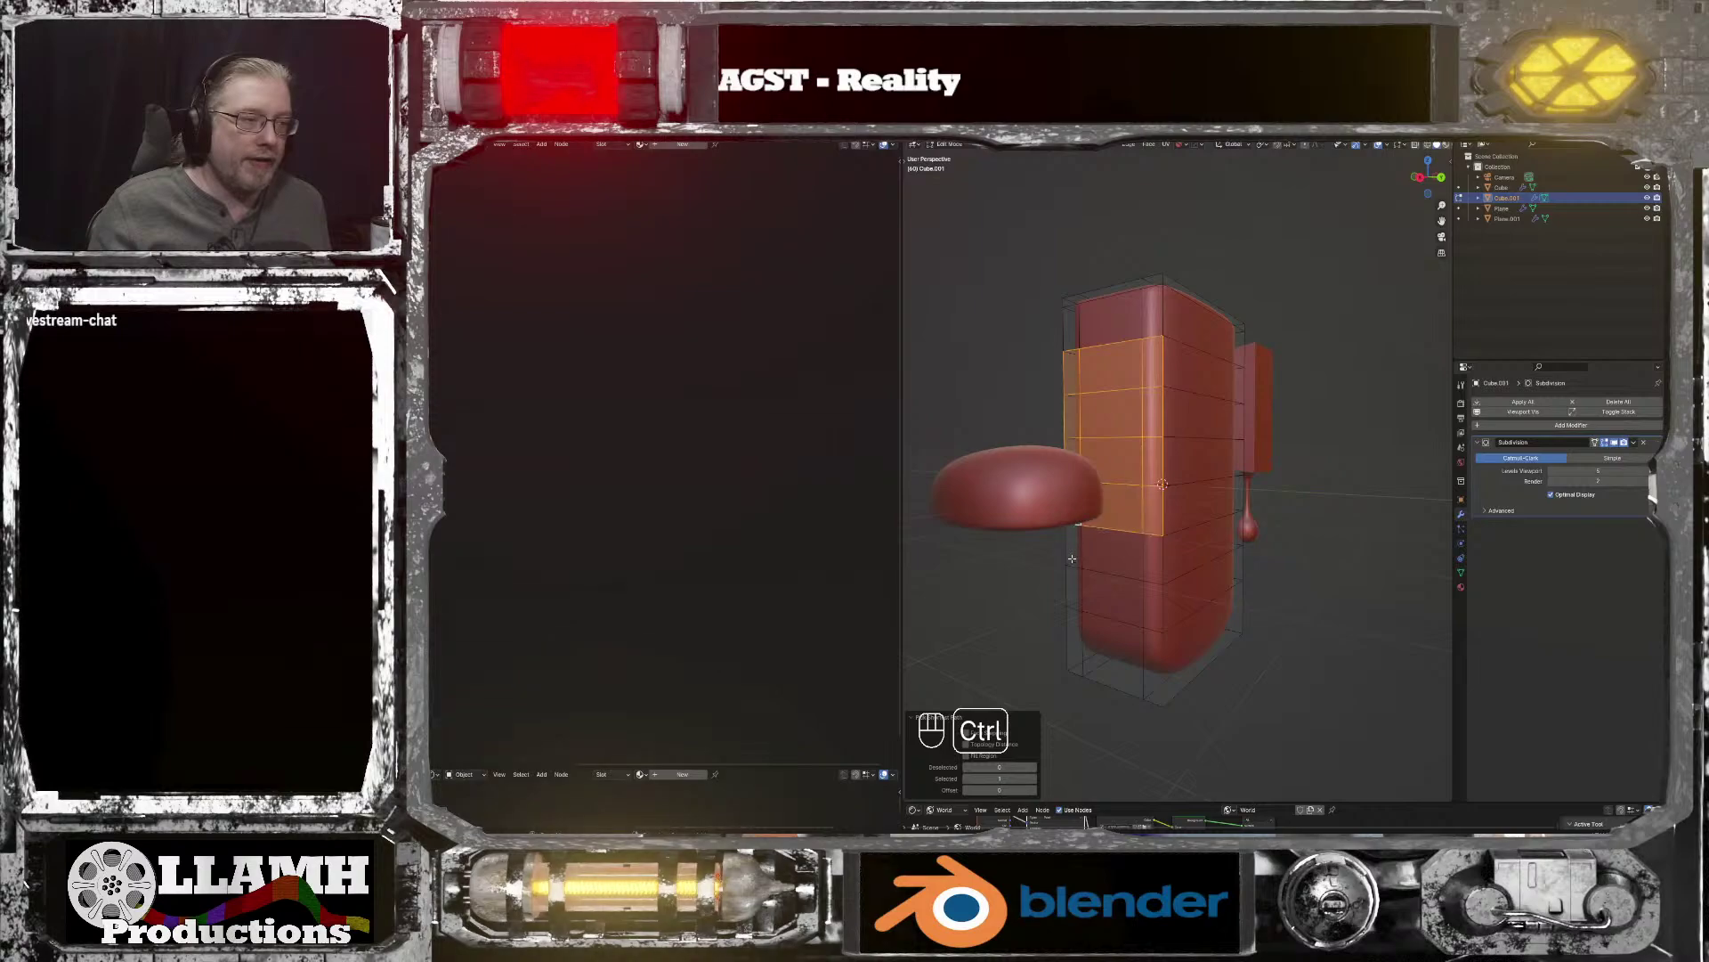
pyautogui.keyDown('ctrl'); pyautogui.click(1074, 545); pyautogui.keyUp('ctrl')
pyautogui.keyDown('ctrl'); pyautogui.click(1152, 563); pyautogui.keyUp('ctrl')
pyautogui.keyDown('ctrl'); pyautogui.click(1152, 603); pyautogui.keyUp('ctrl')
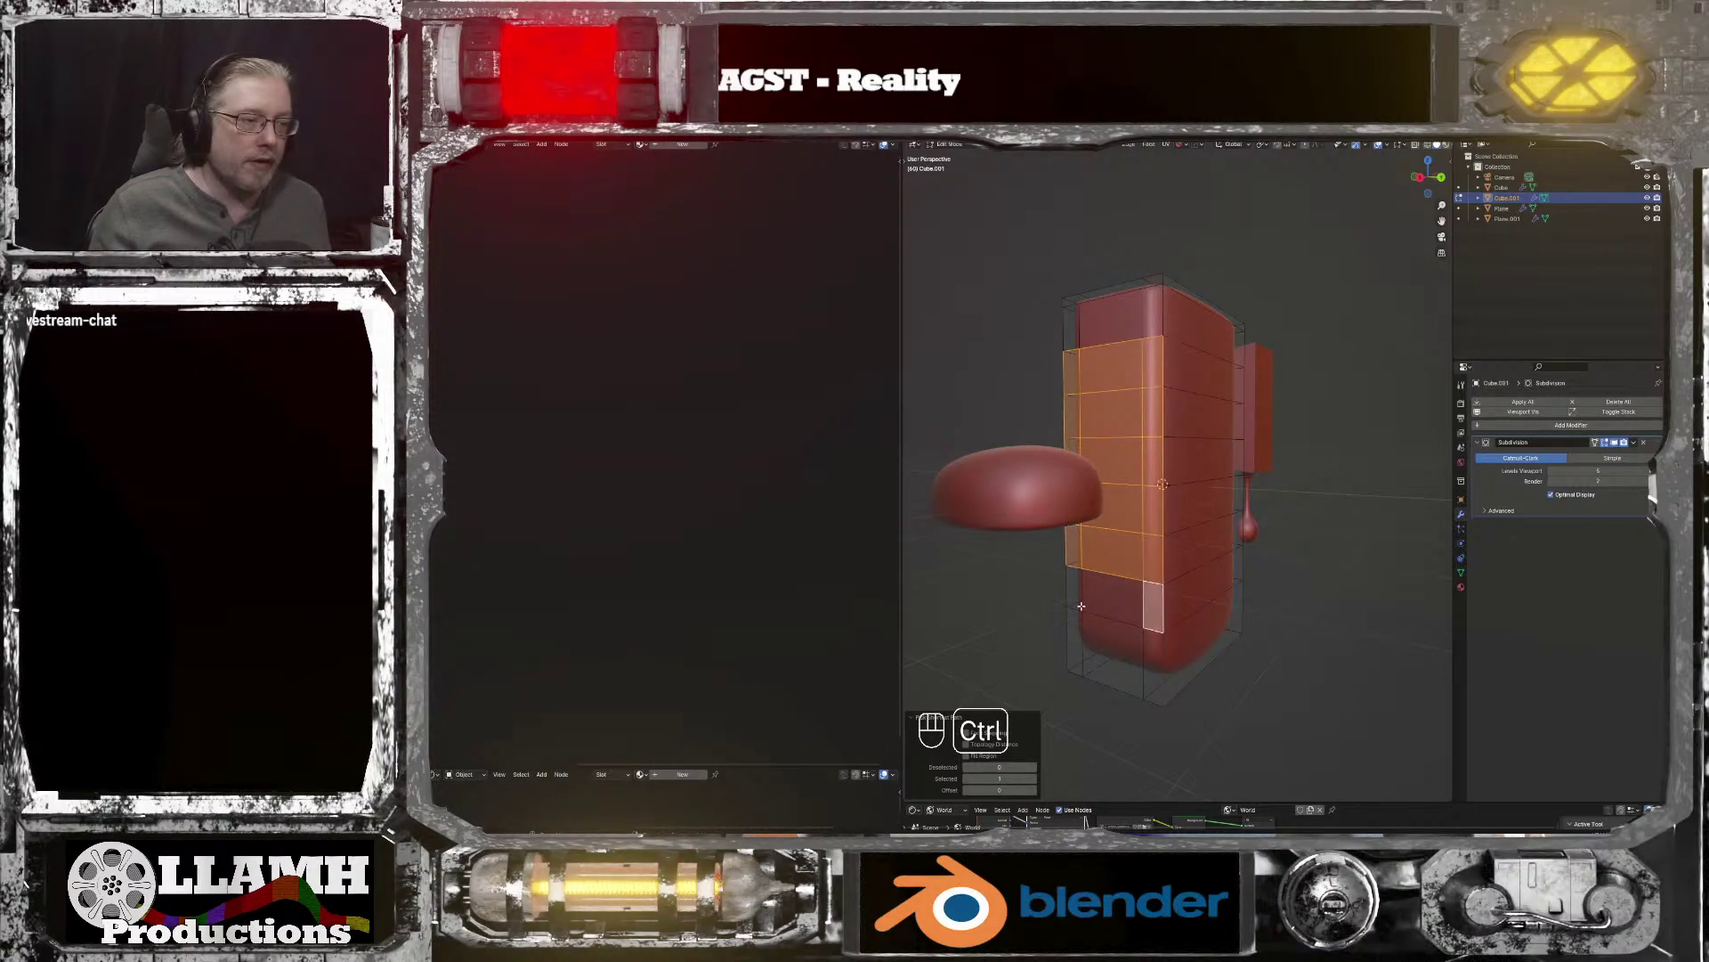
pyautogui.keyDown('ctrl'); pyautogui.click(1076, 591); pyautogui.keyUp('ctrl')
pyautogui.moveTo(1203, 585); pyautogui.dragTo(1148, 585, button='middle')
pyautogui.press('g')
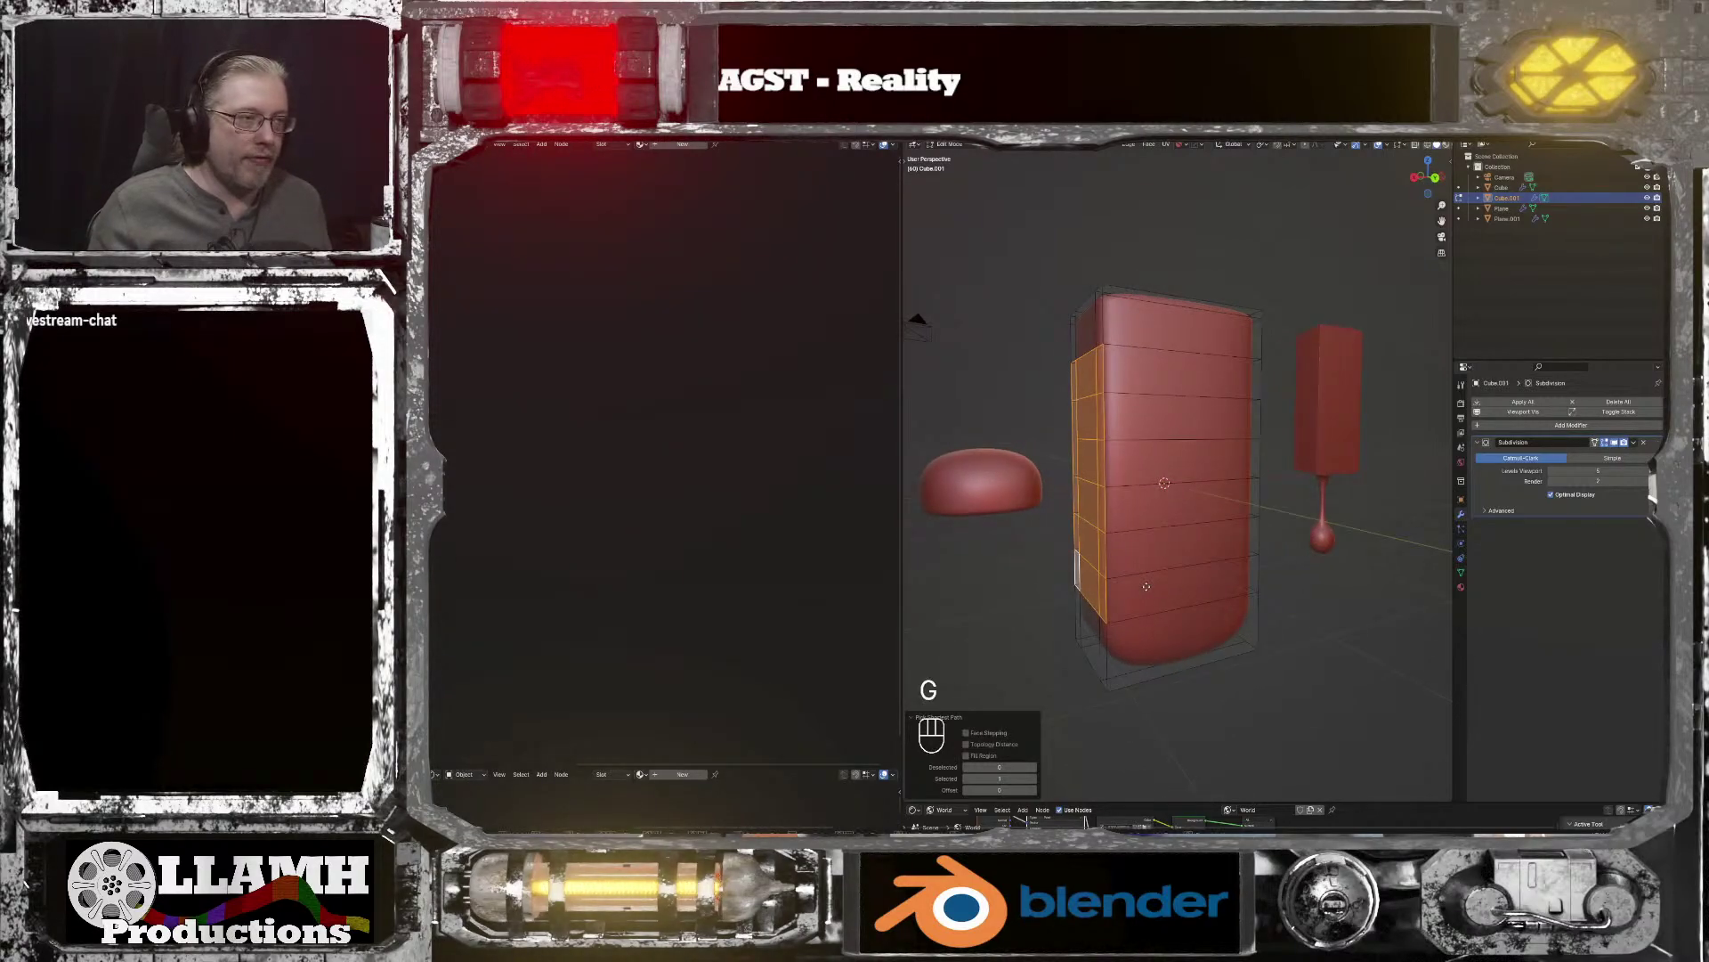
pyautogui.press('x')
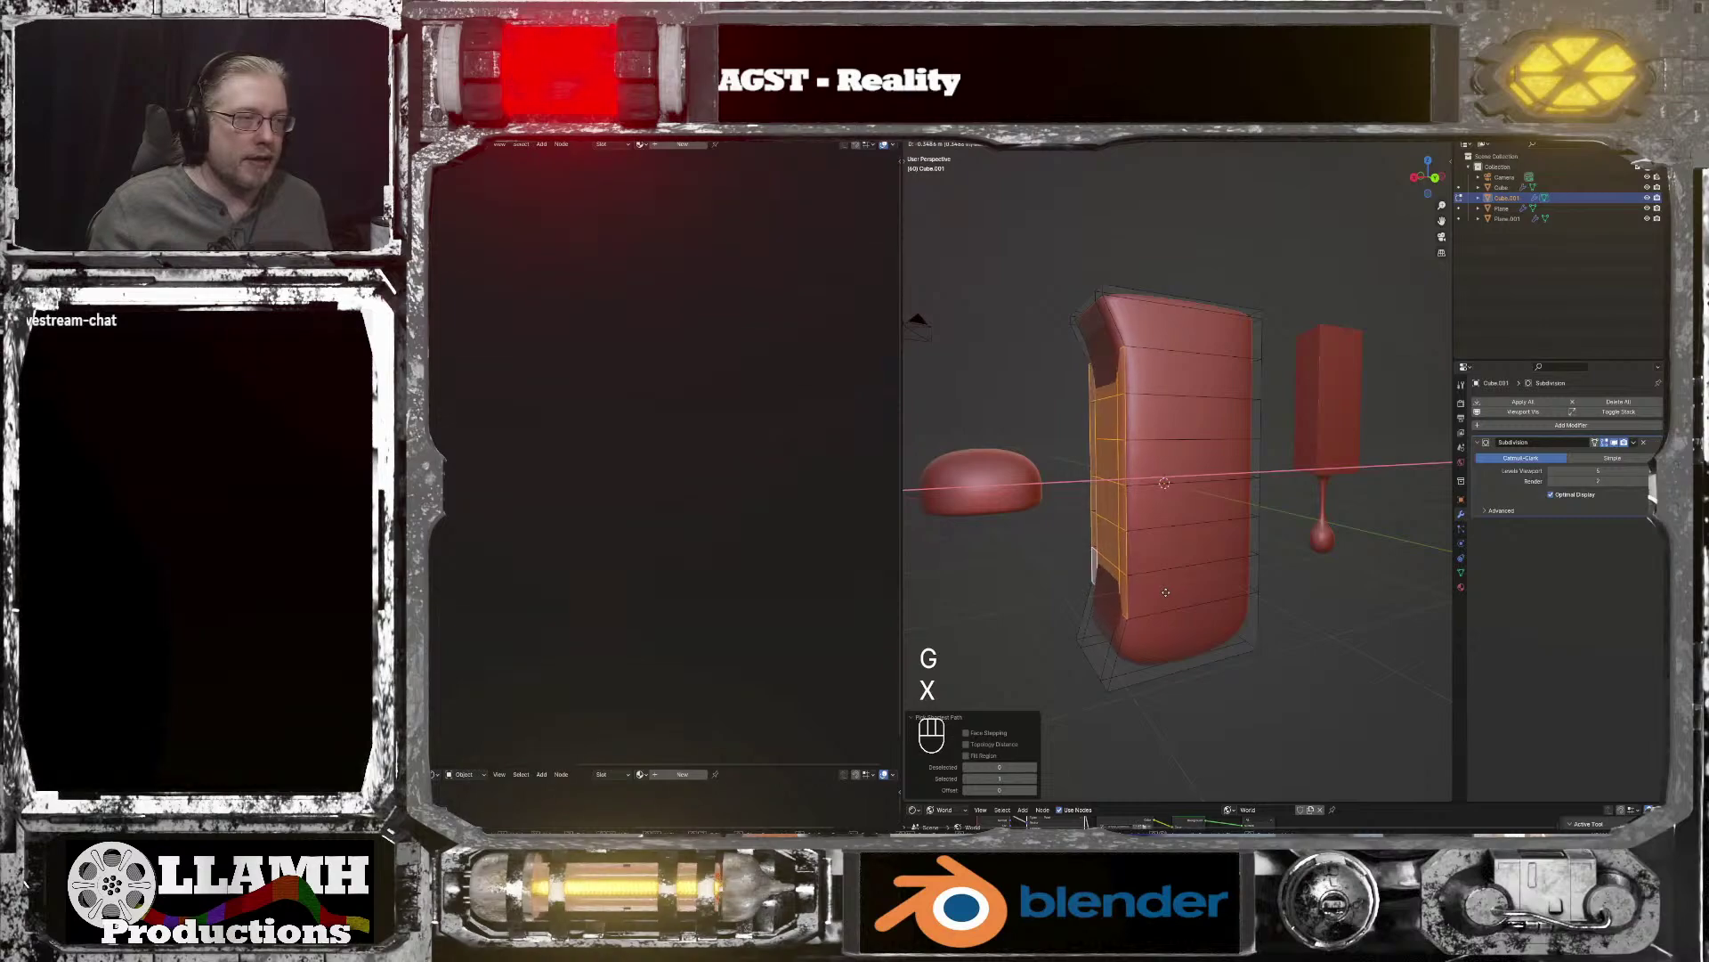
pyautogui.press('Escape')
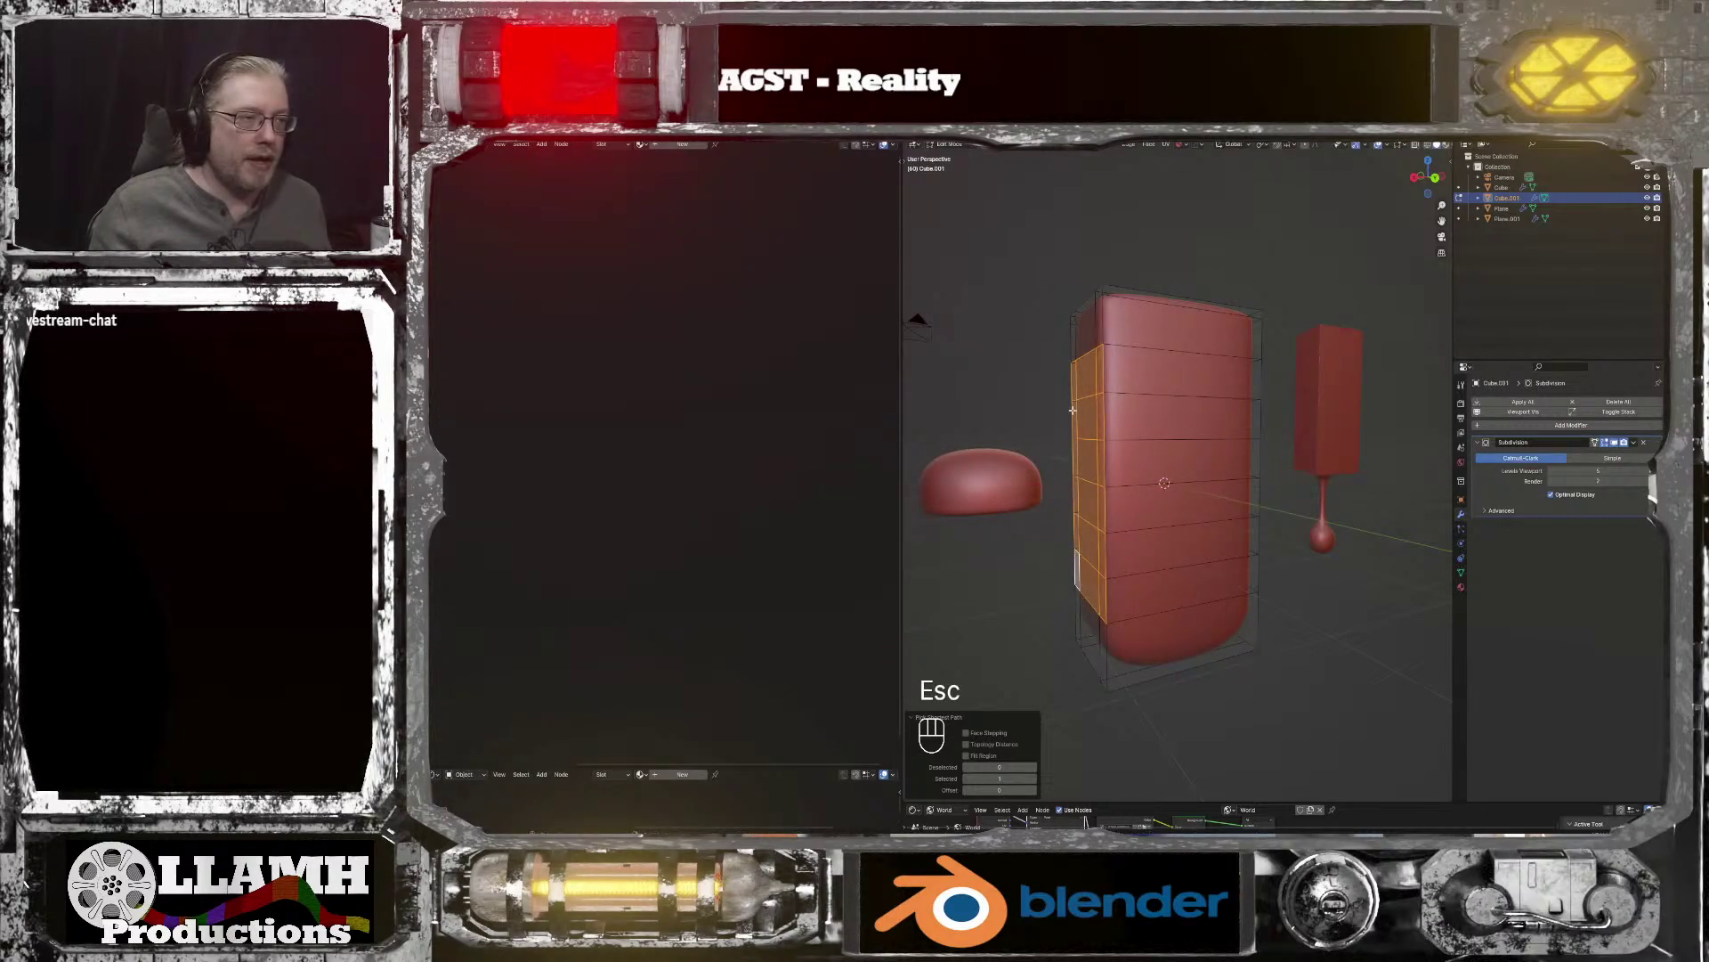
# Step: Drop the uppermost row from the face selection and move the remaining narrow-side faces inward along X to form one grip recess
pyautogui.keyDown('ctrl'); pyautogui.click(1100, 378); pyautogui.keyUp('ctrl')
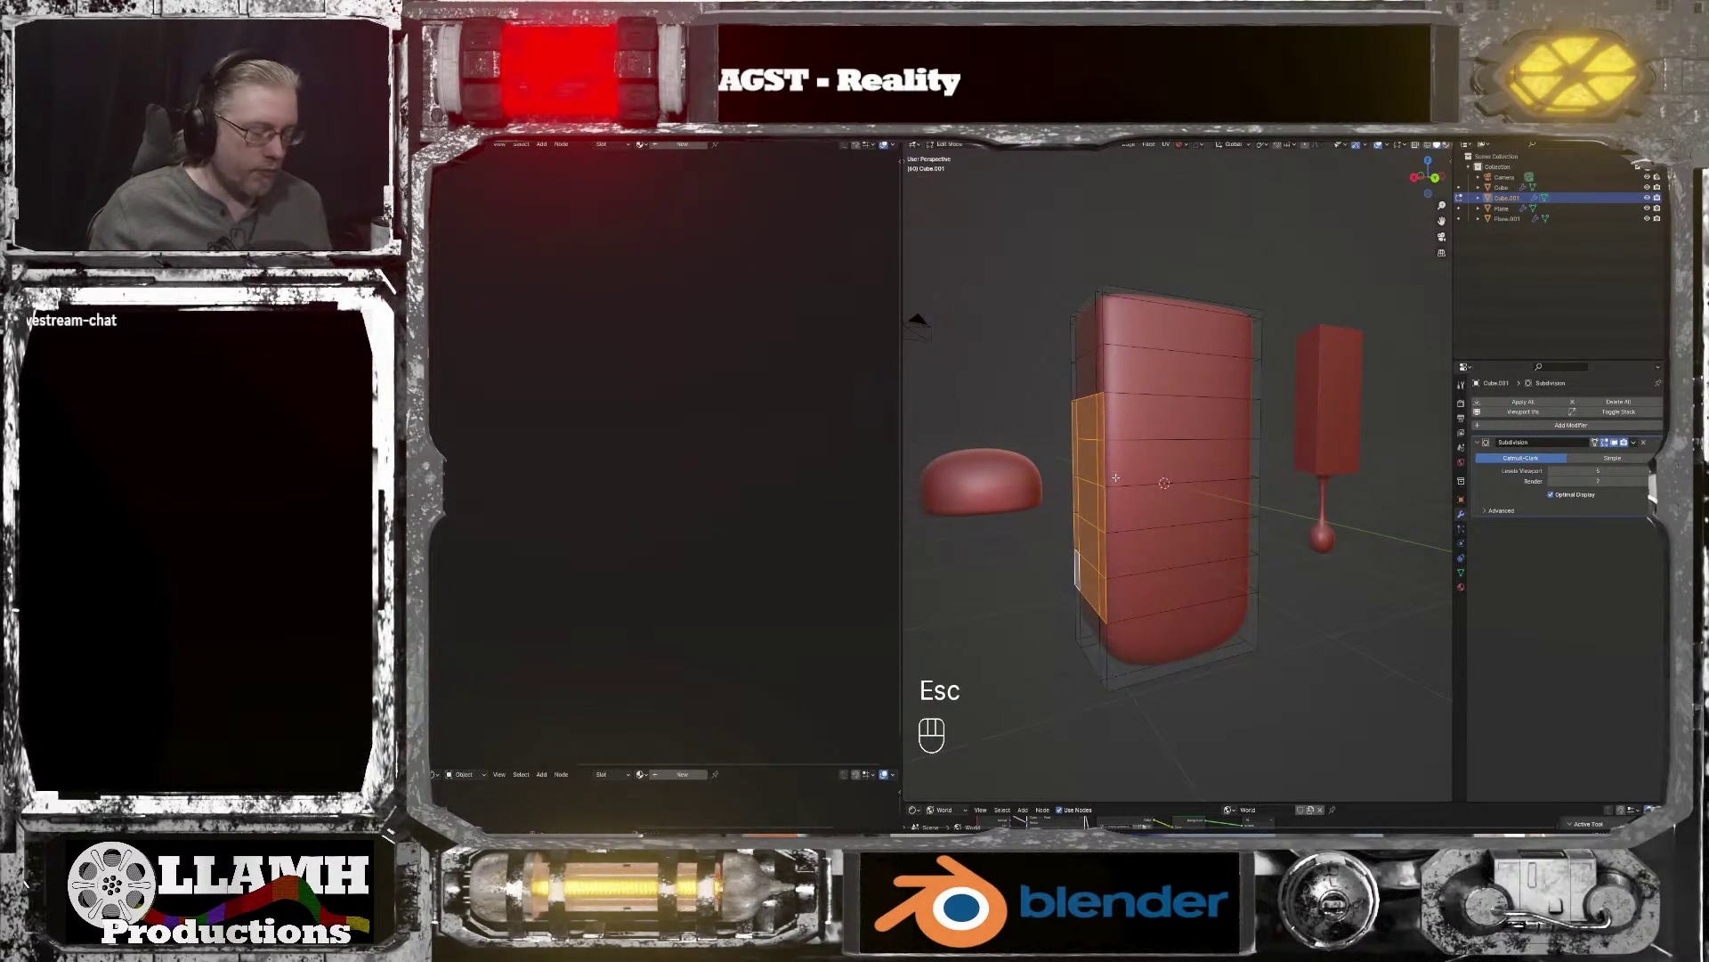
pyautogui.press('g')
pyautogui.press('x')
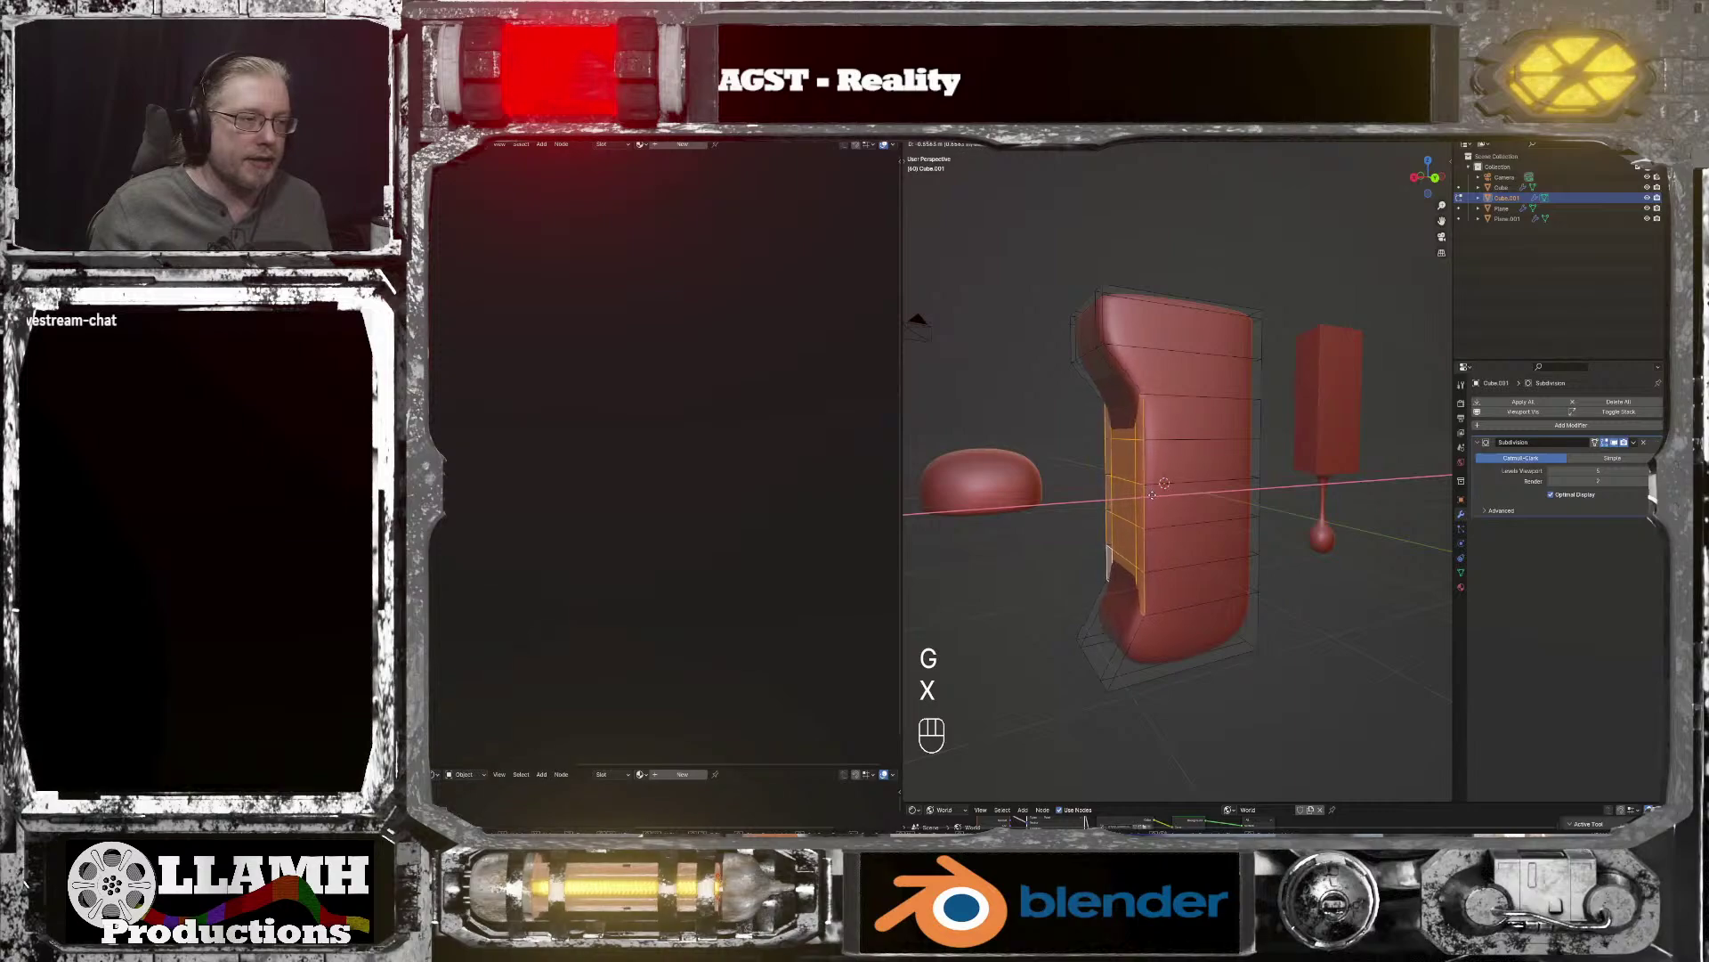
pyautogui.click(1162, 501)
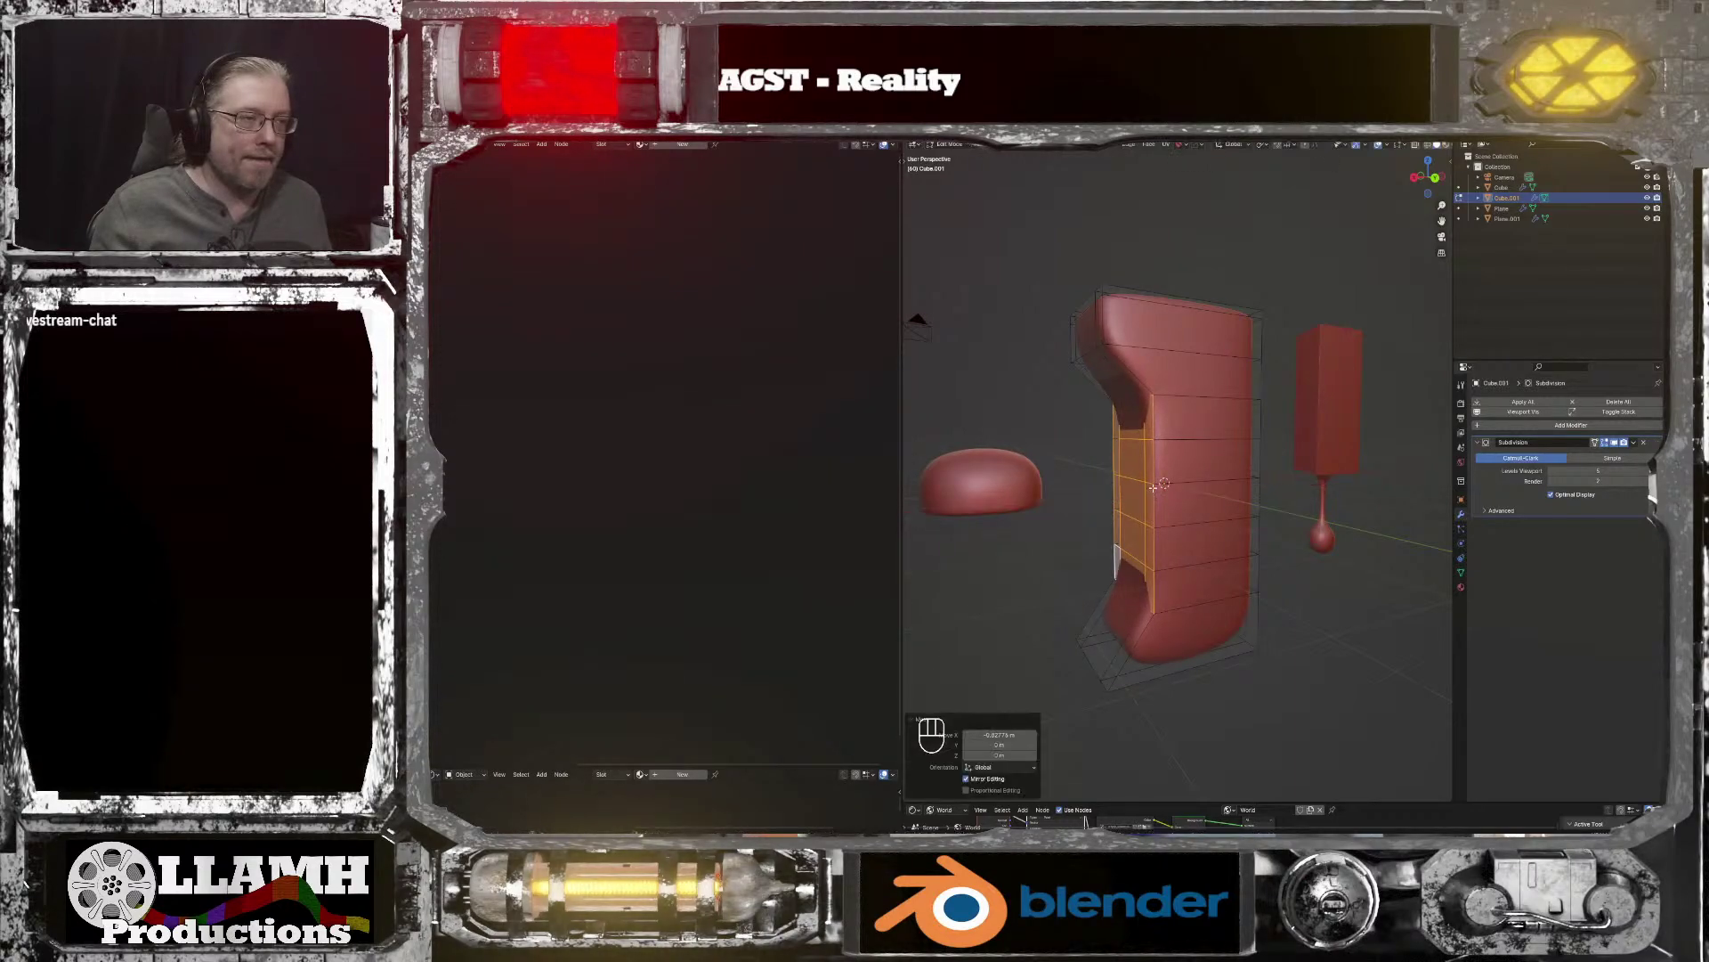
pyautogui.press('Tab')
pyautogui.moveTo(1133, 462); pyautogui.dragTo(1305, 478, button='middle')
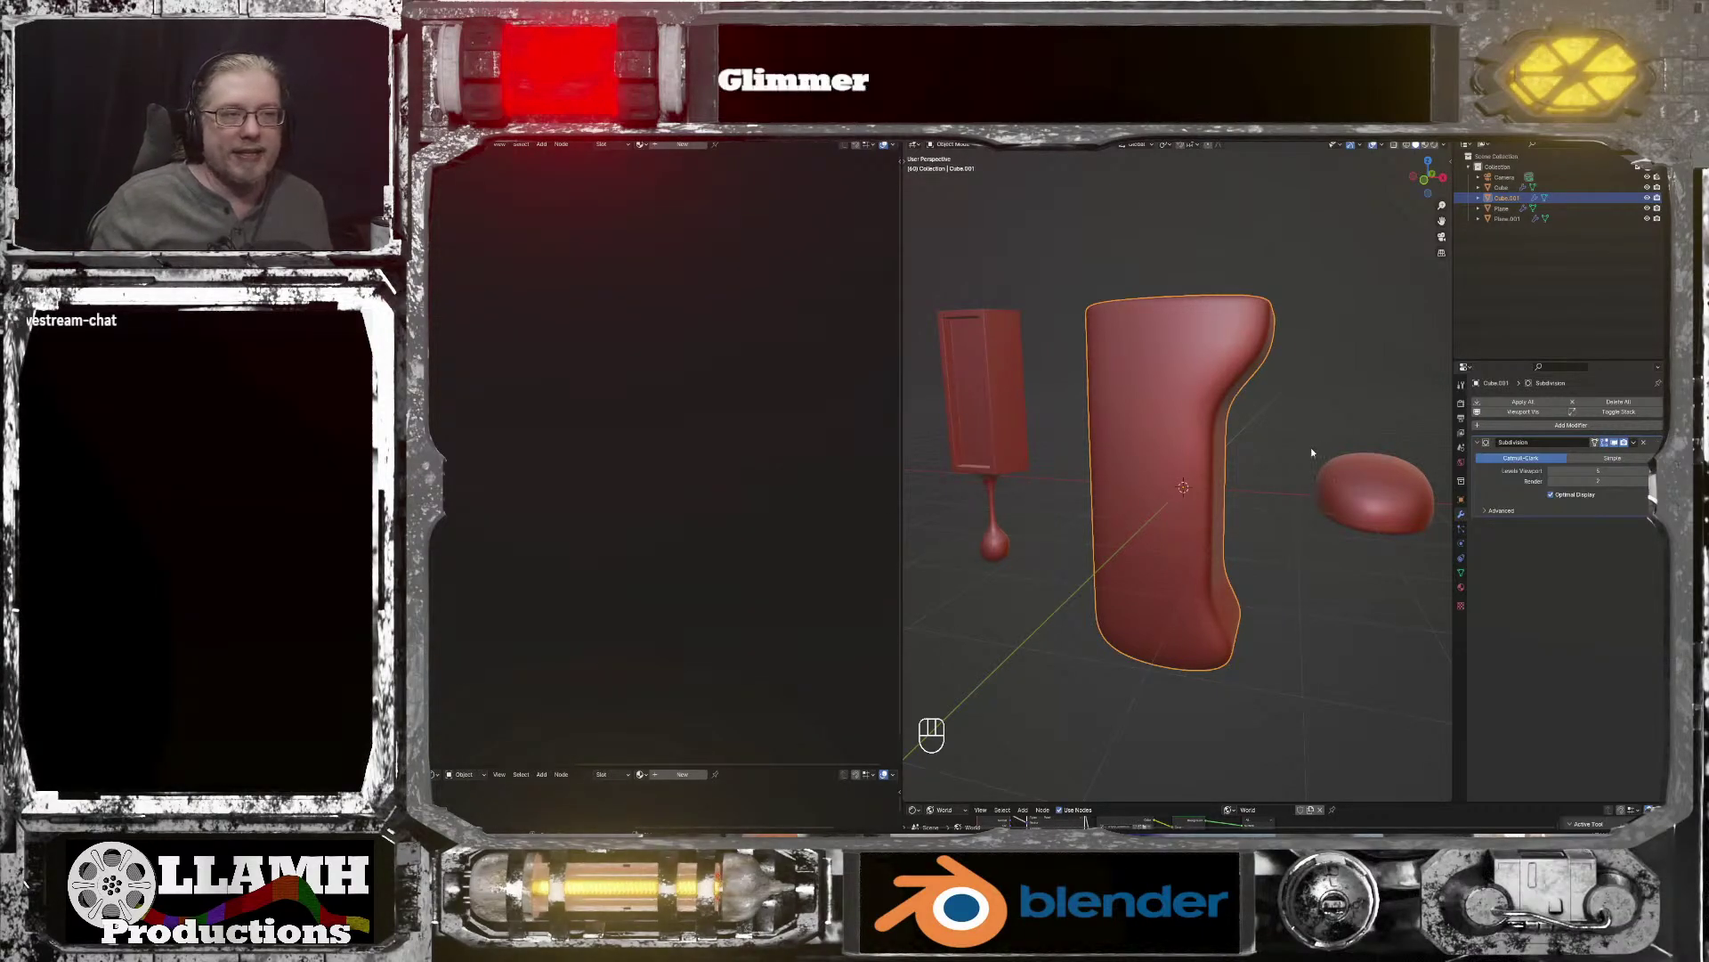
pyautogui.moveTo(1310, 452); pyautogui.dragTo(1200, 409, button='middle')
# Step: Deepen the grip recess by moving its selected faces further inward along X, and return to Object Mode
pyautogui.press('Tab')
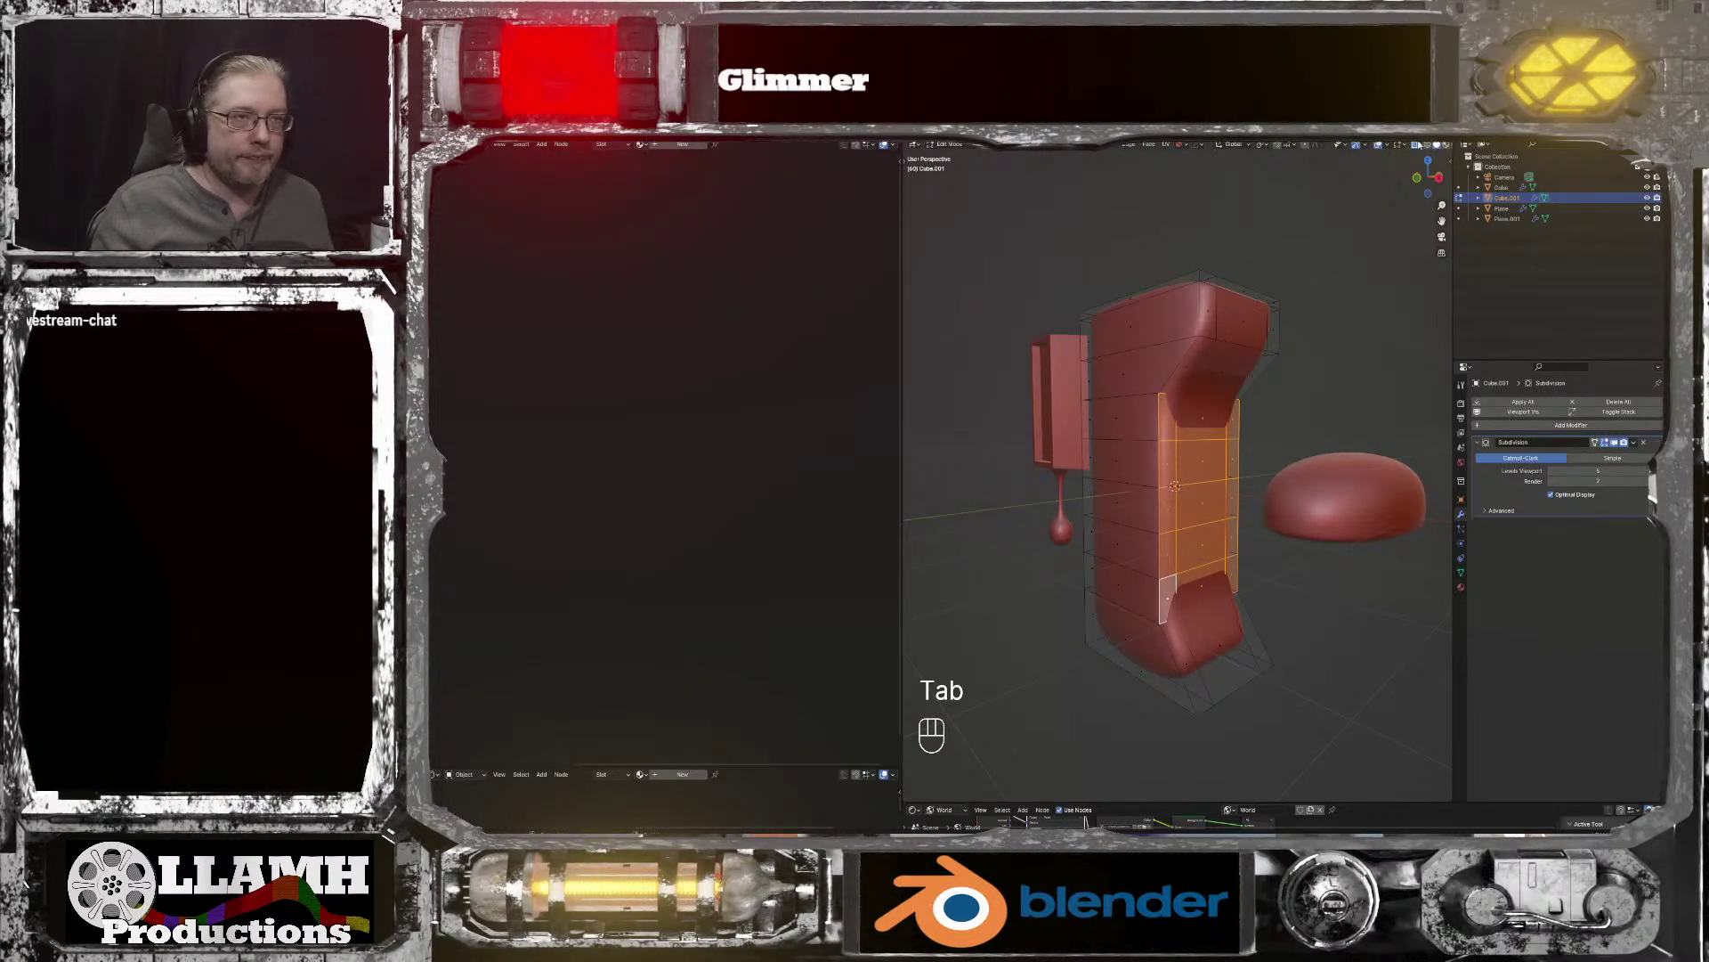
pyautogui.press('g')
pyautogui.press('x')
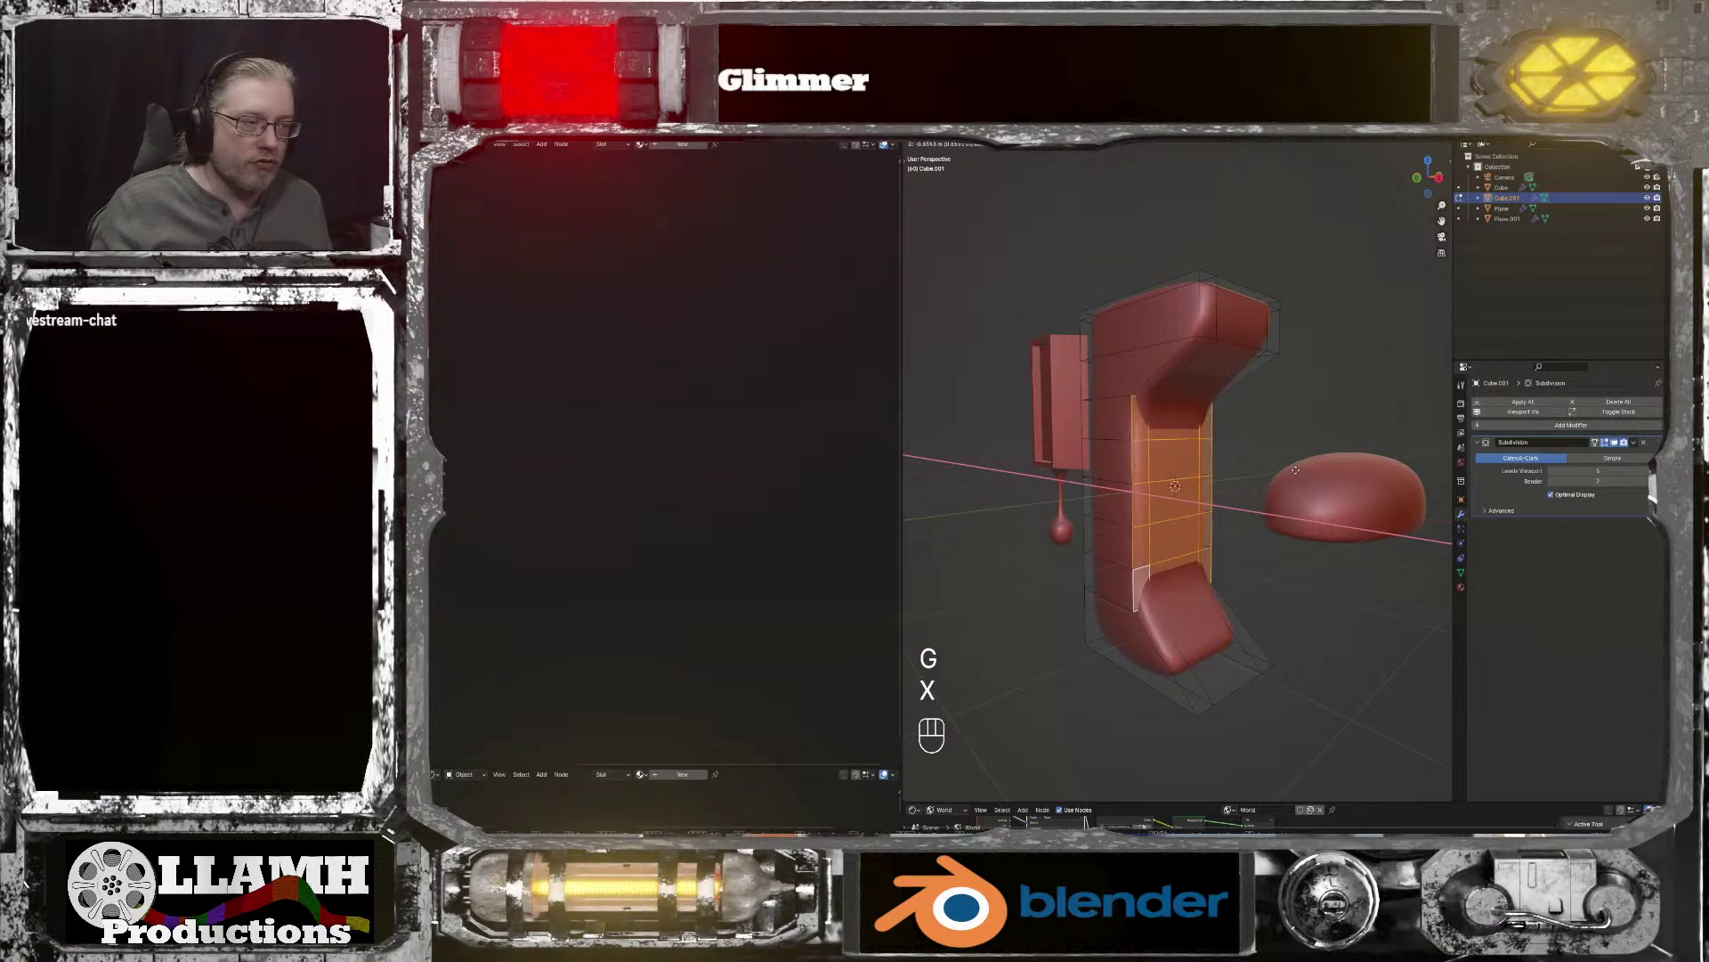
pyautogui.click(1296, 471)
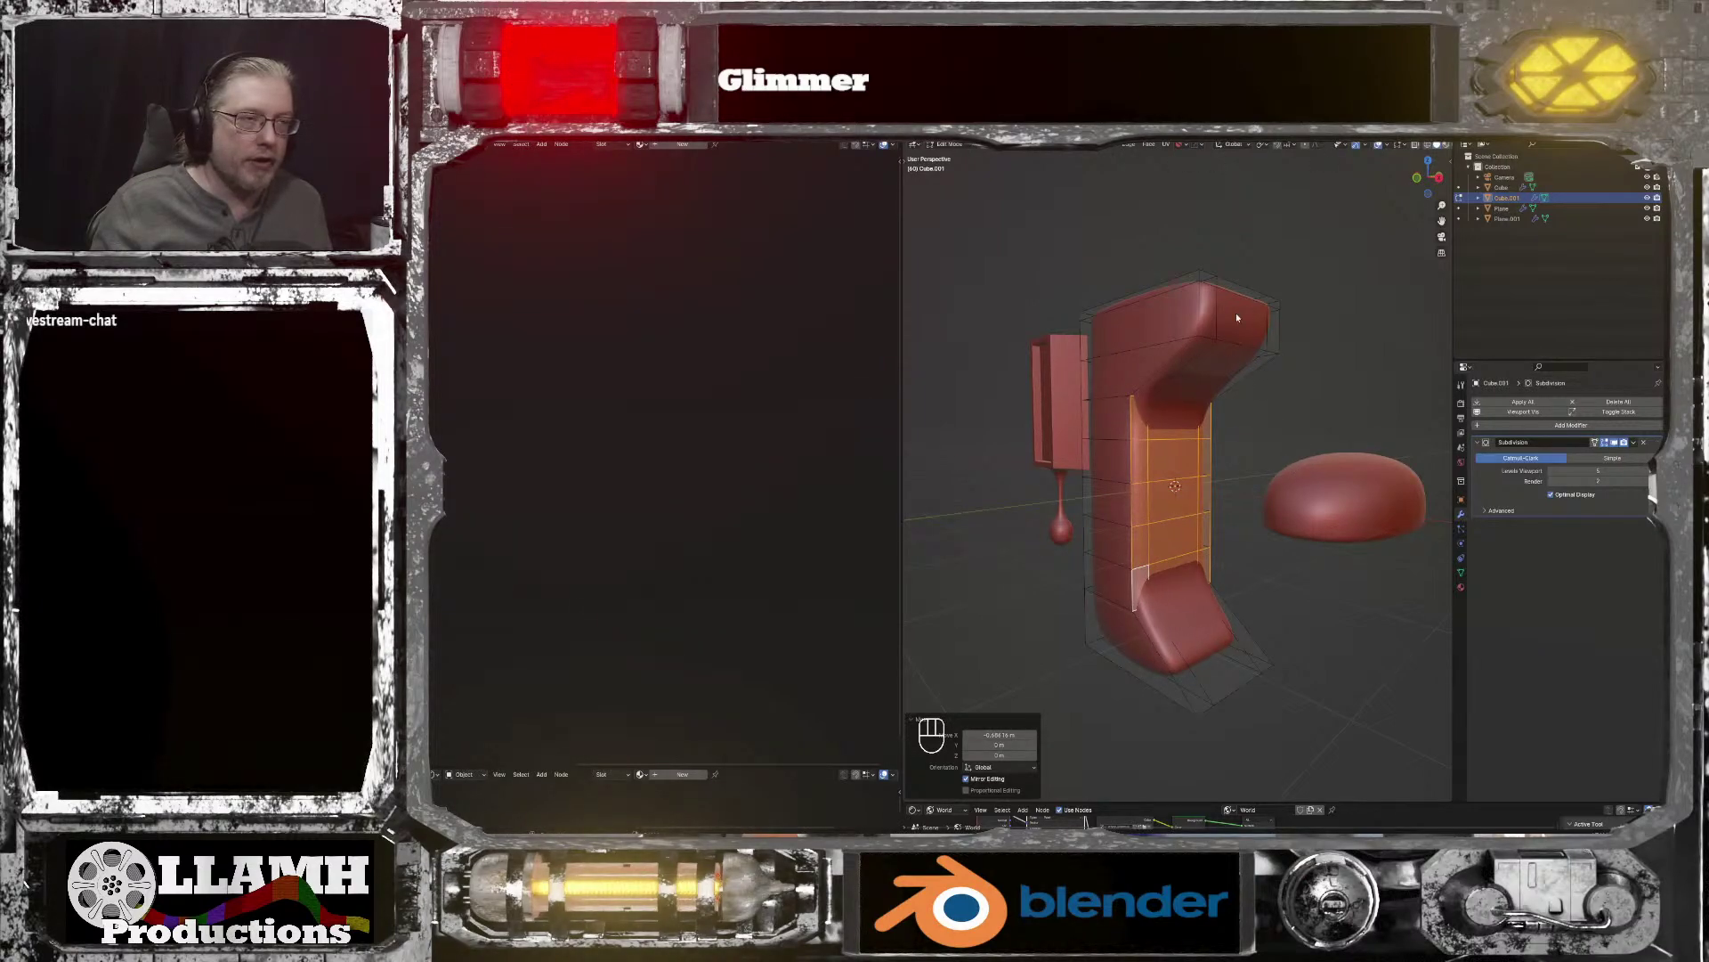
pyautogui.press('Tab')
pyautogui.moveTo(1230, 336); pyautogui.dragTo(1338, 351, button='middle')
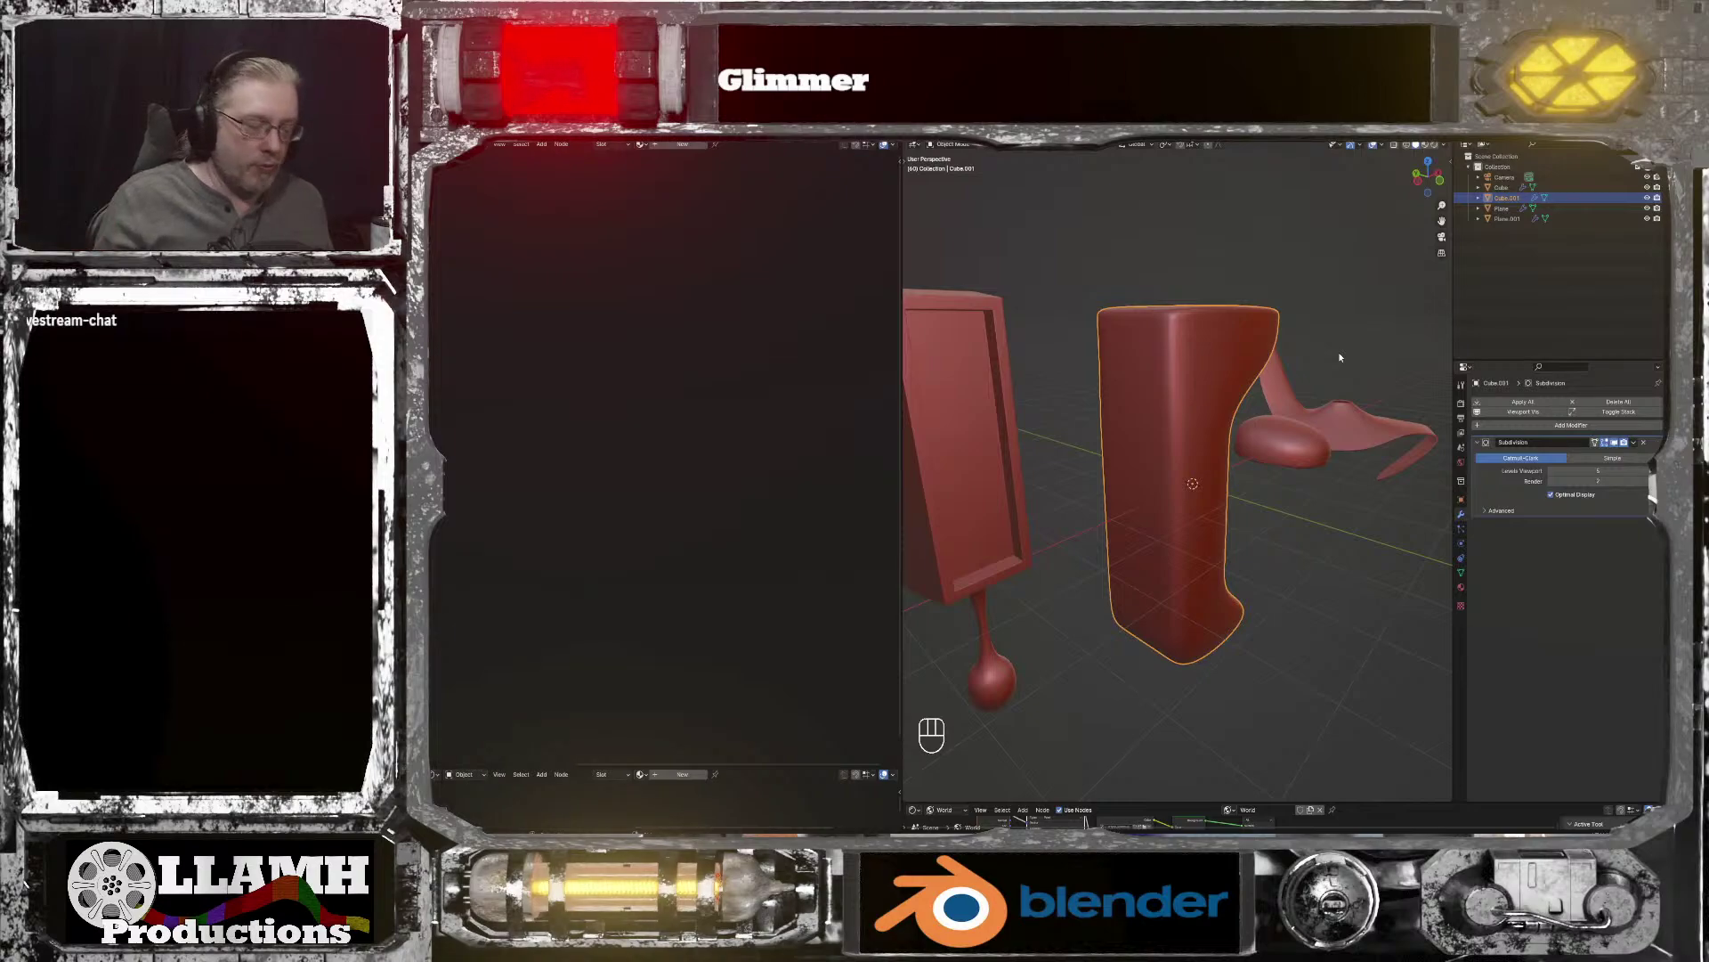
# Step: Scale the whole handle narrower along Y and go back to editing its mesh
pyautogui.press('s')
pyautogui.press('y')
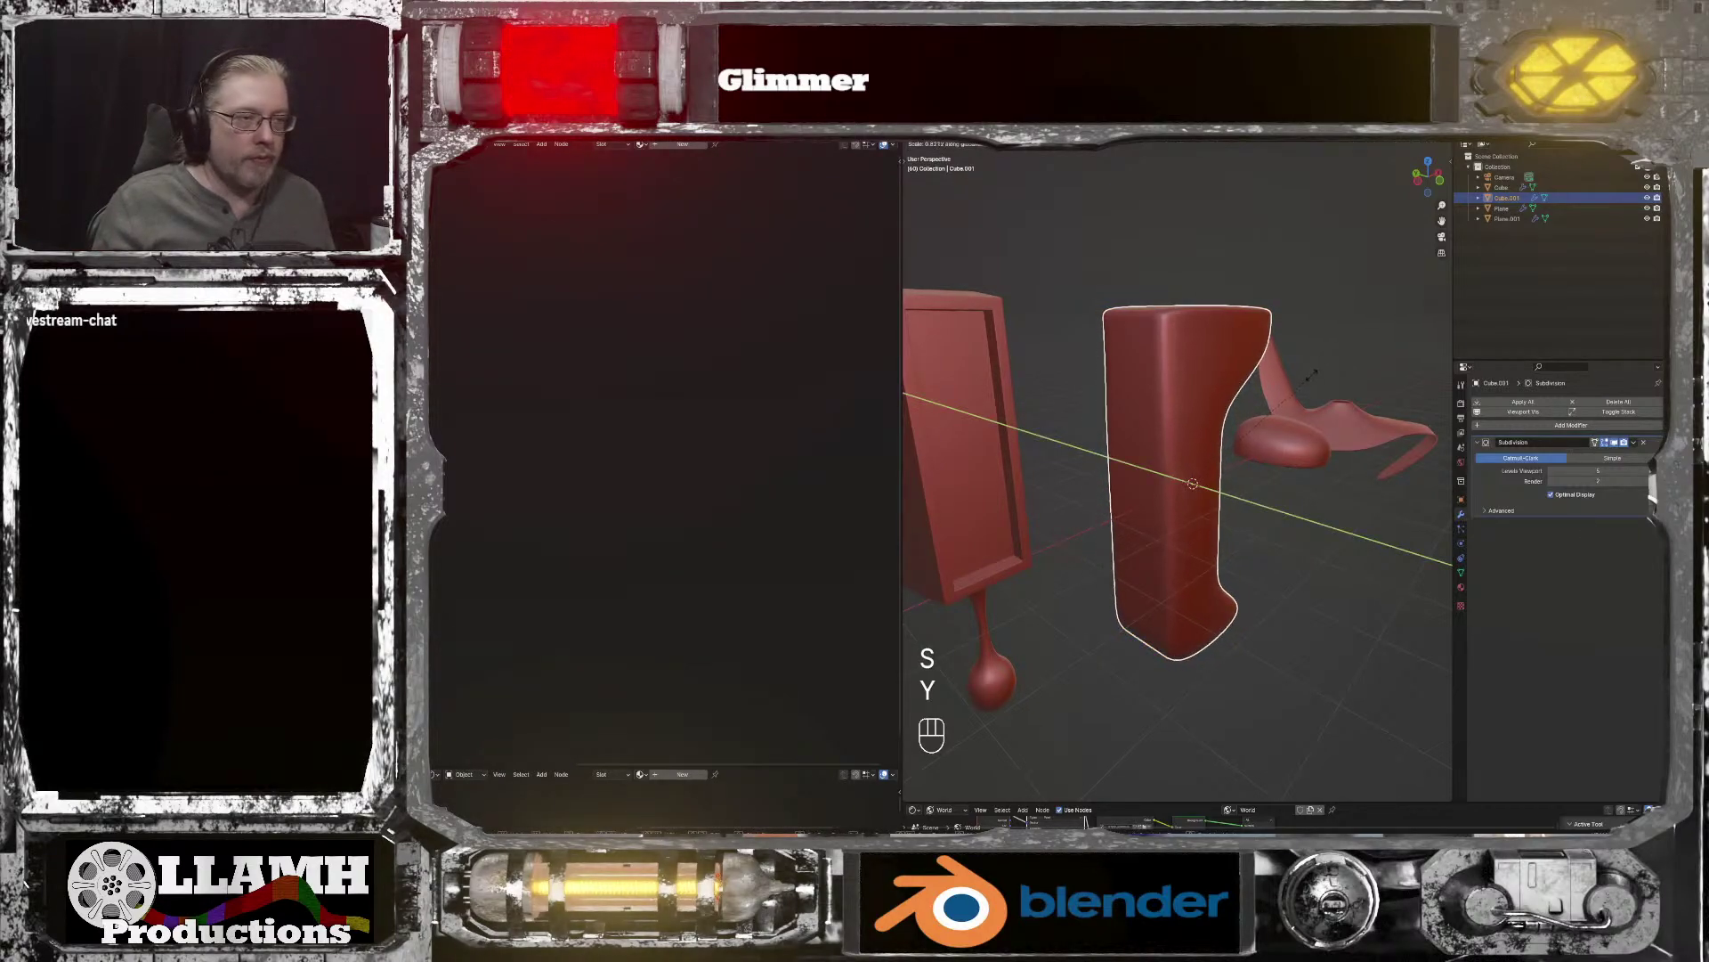
pyautogui.click(1295, 418)
pyautogui.moveTo(1294, 418); pyautogui.dragTo(1168, 350, button='middle')
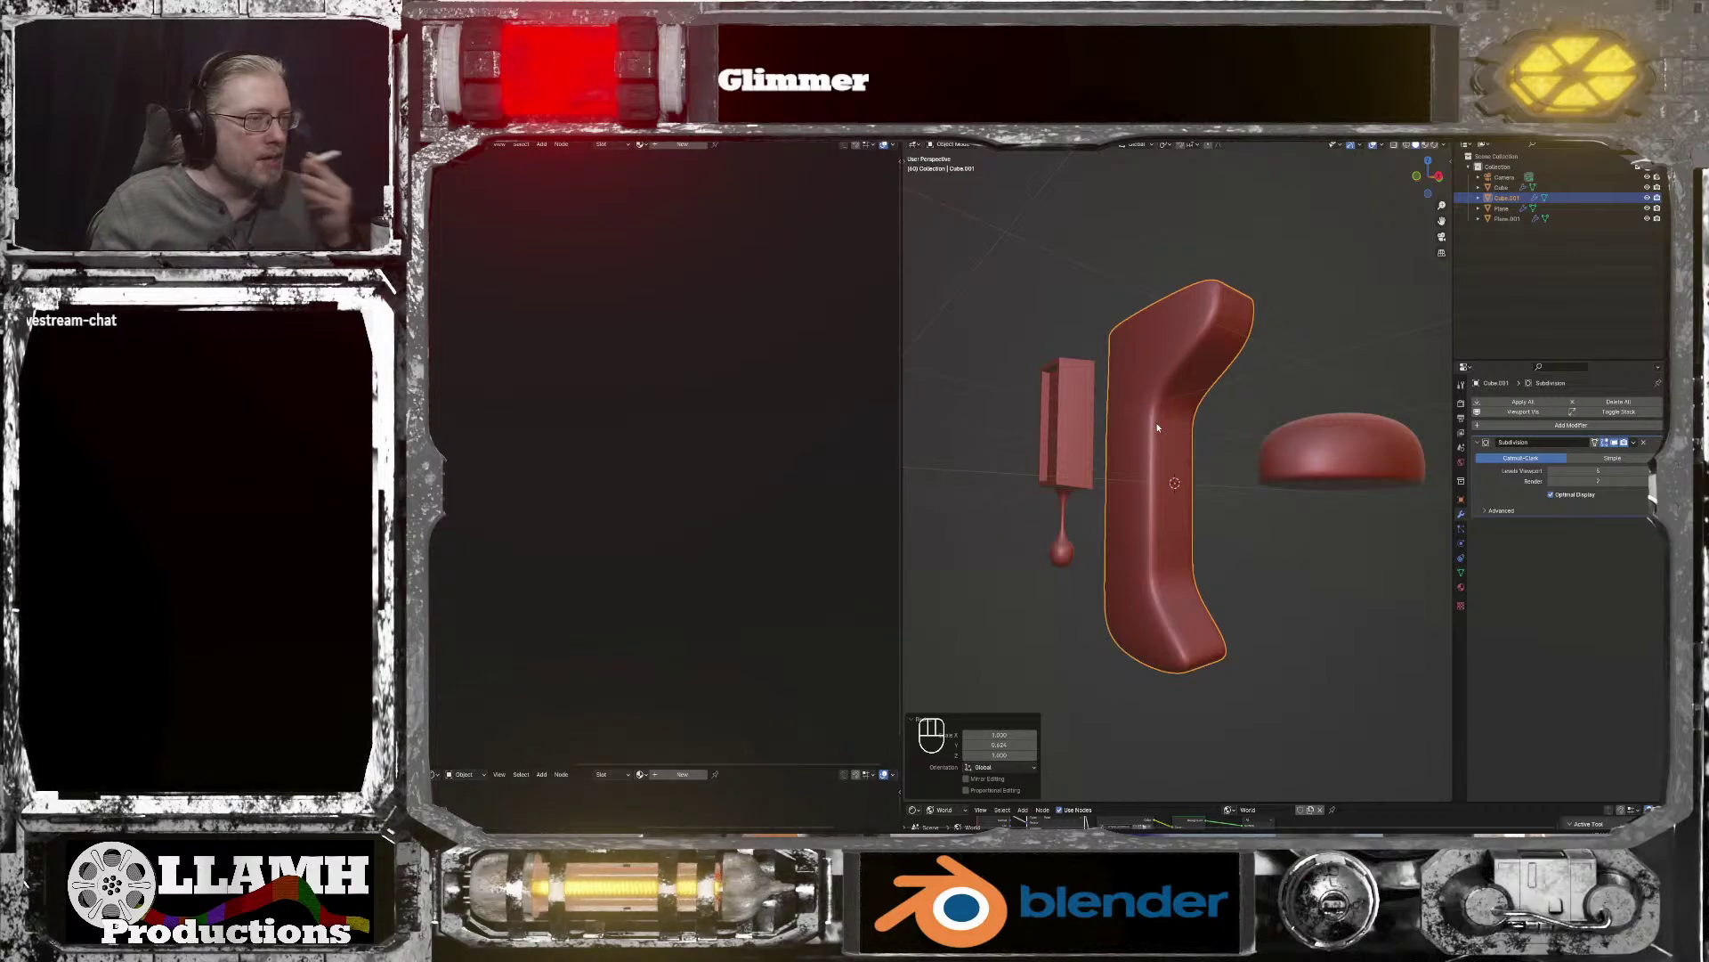
pyautogui.moveTo(1145, 409); pyautogui.dragTo(1165, 457, button='middle')
pyautogui.press('Tab')
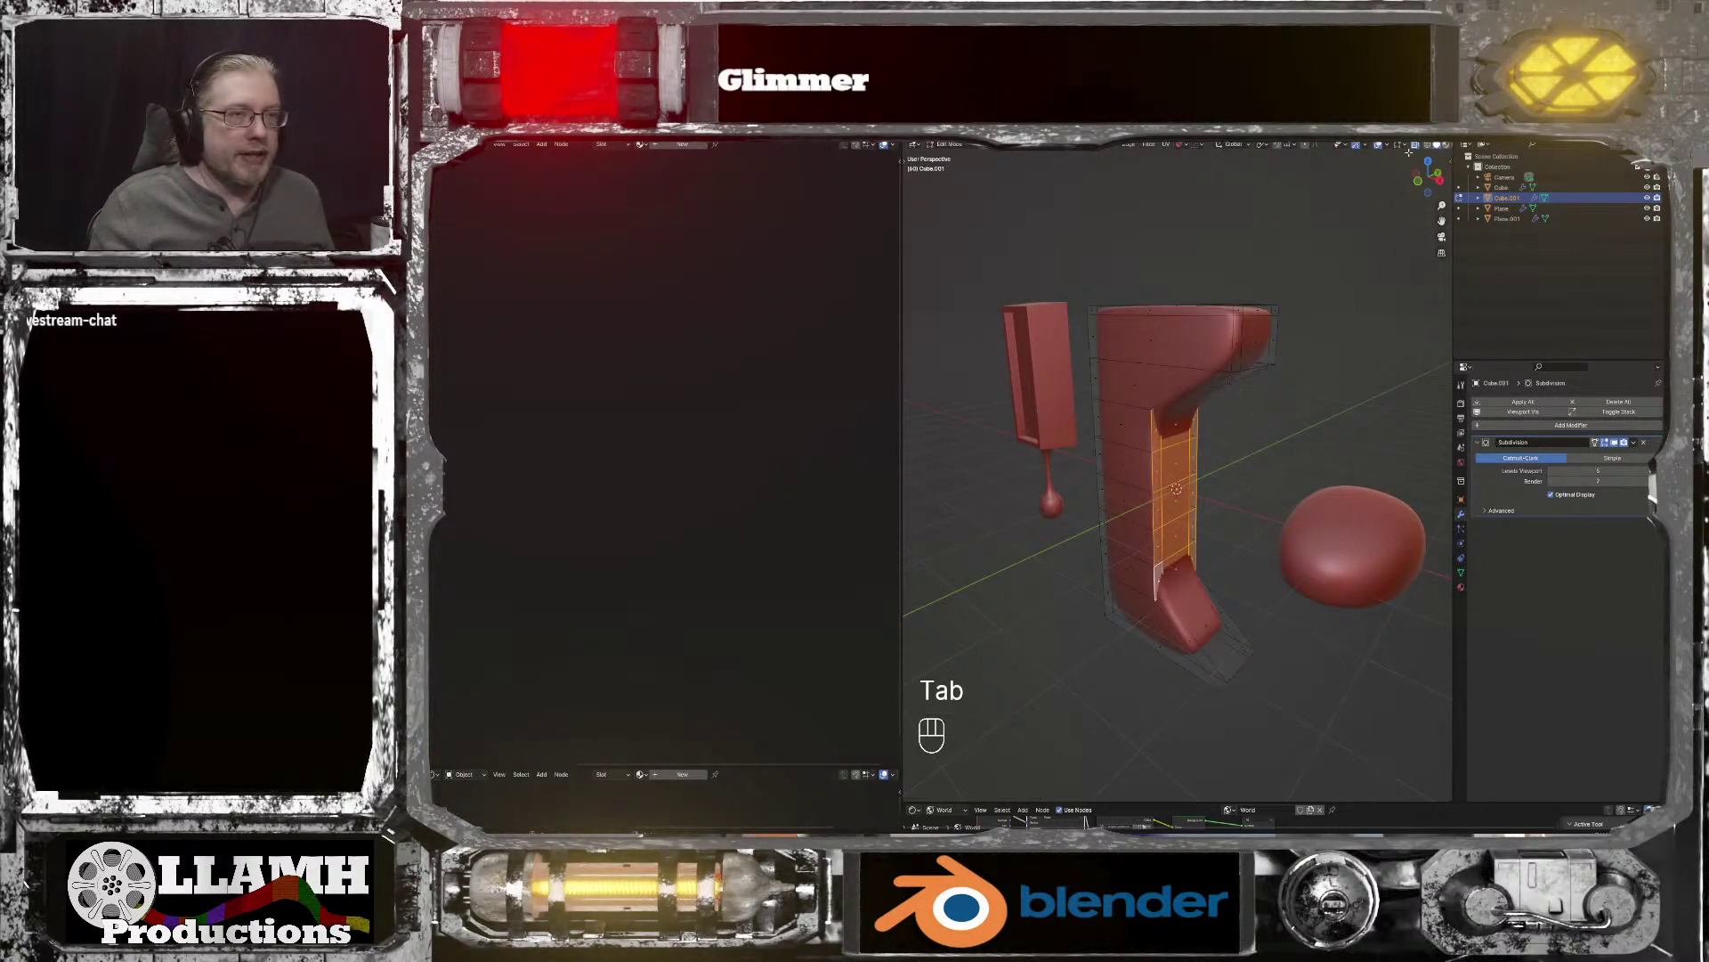
pyautogui.moveTo(1290, 198); pyautogui.dragTo(1112, 227, button='middle')
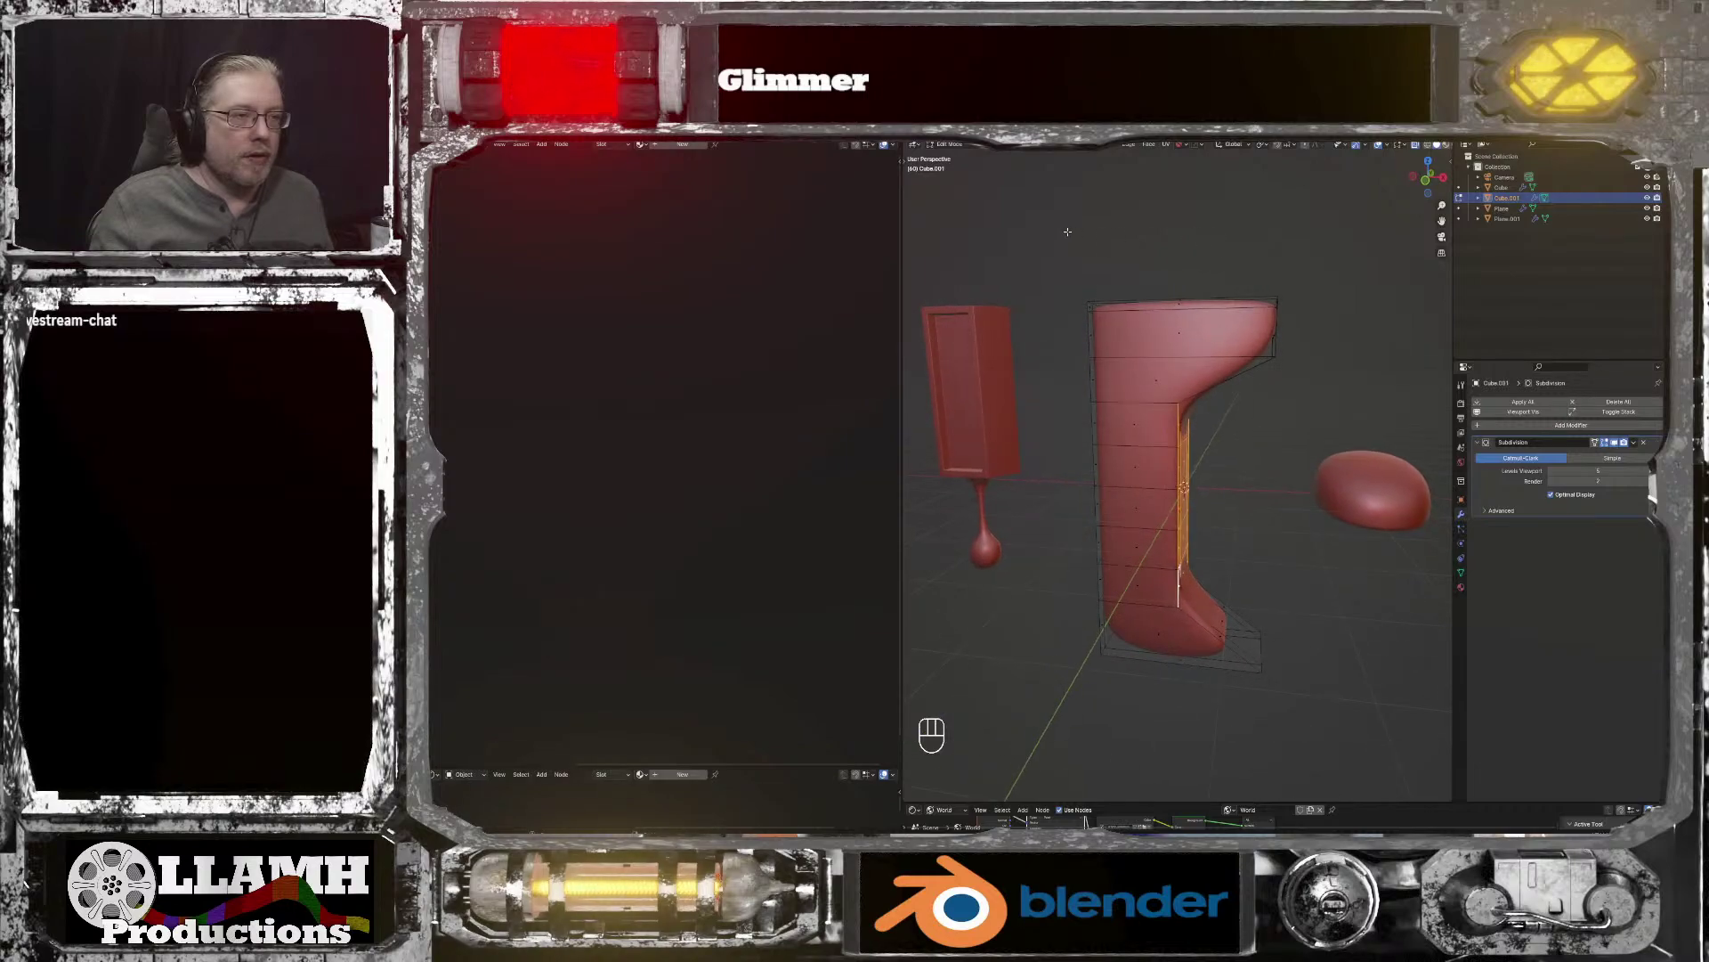
pyautogui.moveTo(1057, 234); pyautogui.dragTo(1316, 430)
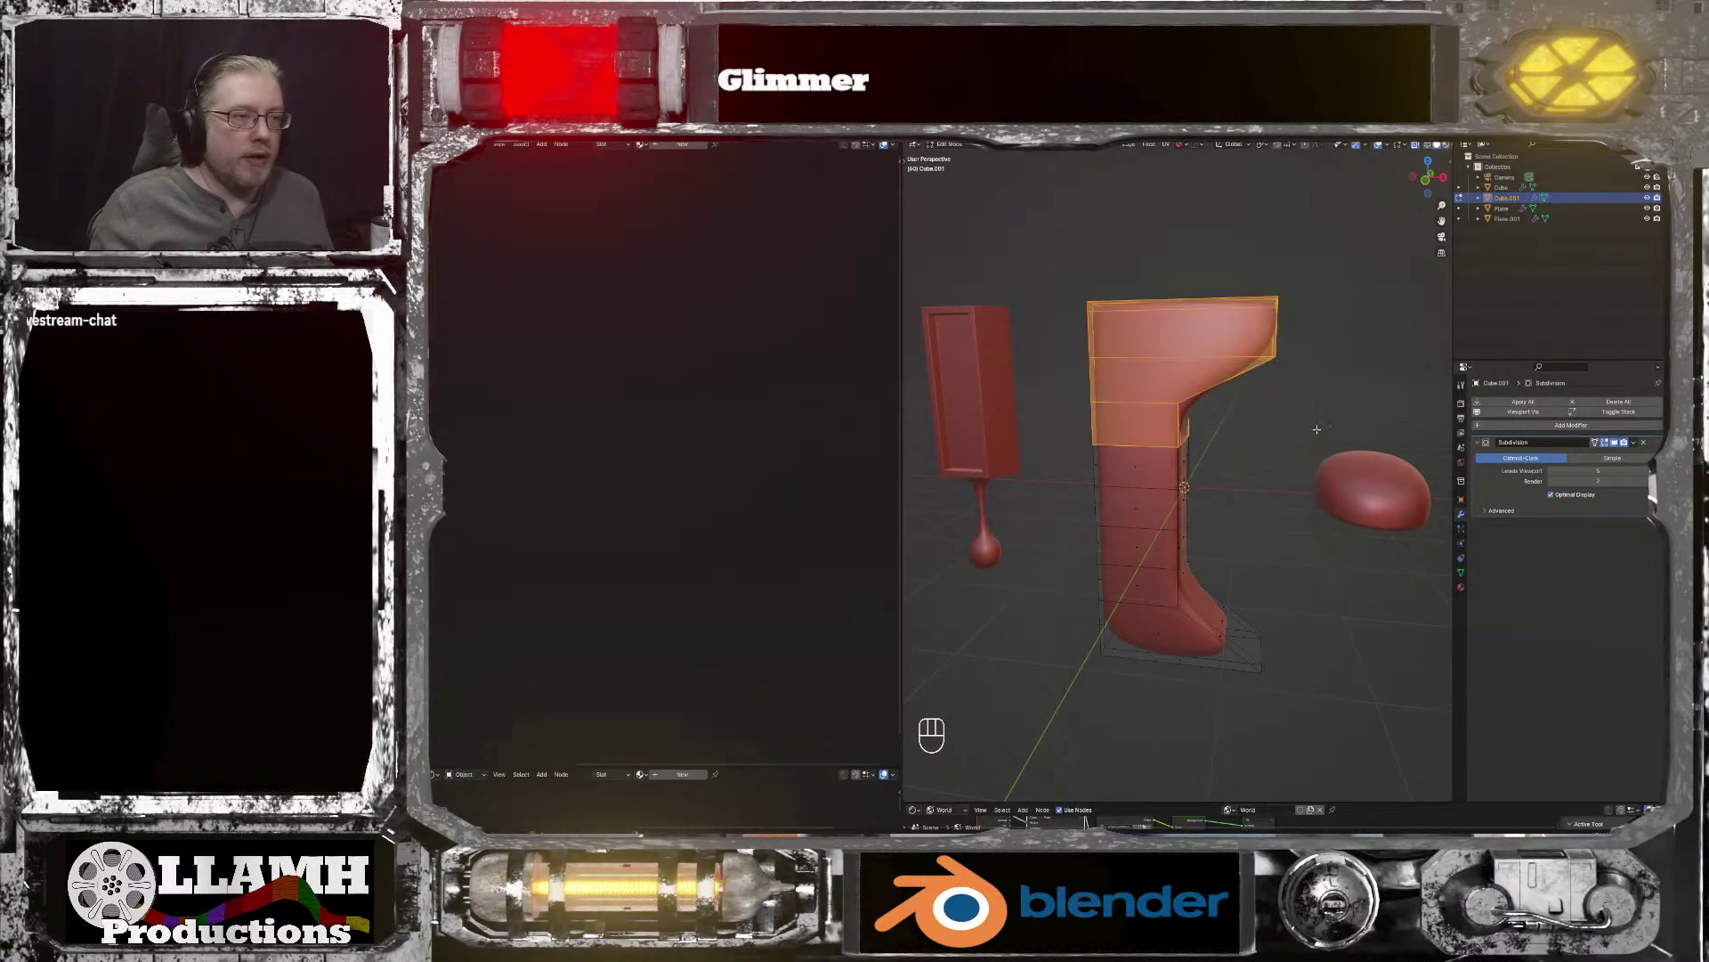
pyautogui.press('g')
pyautogui.press('x')
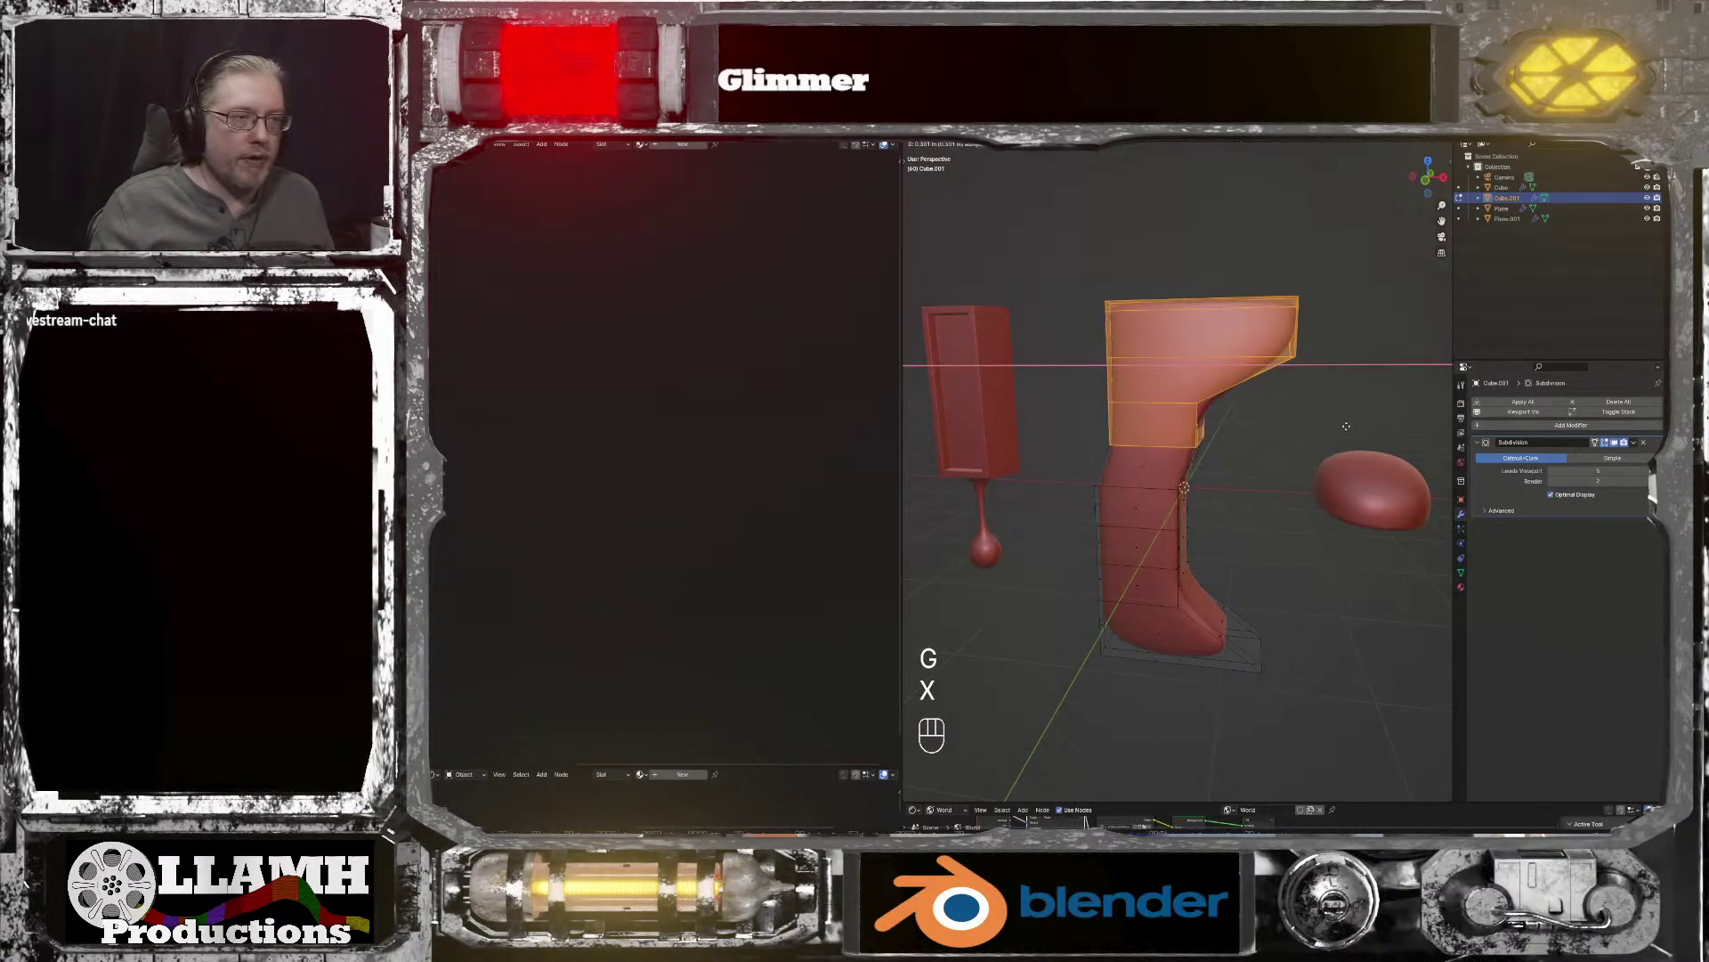
pyautogui.press('Escape')
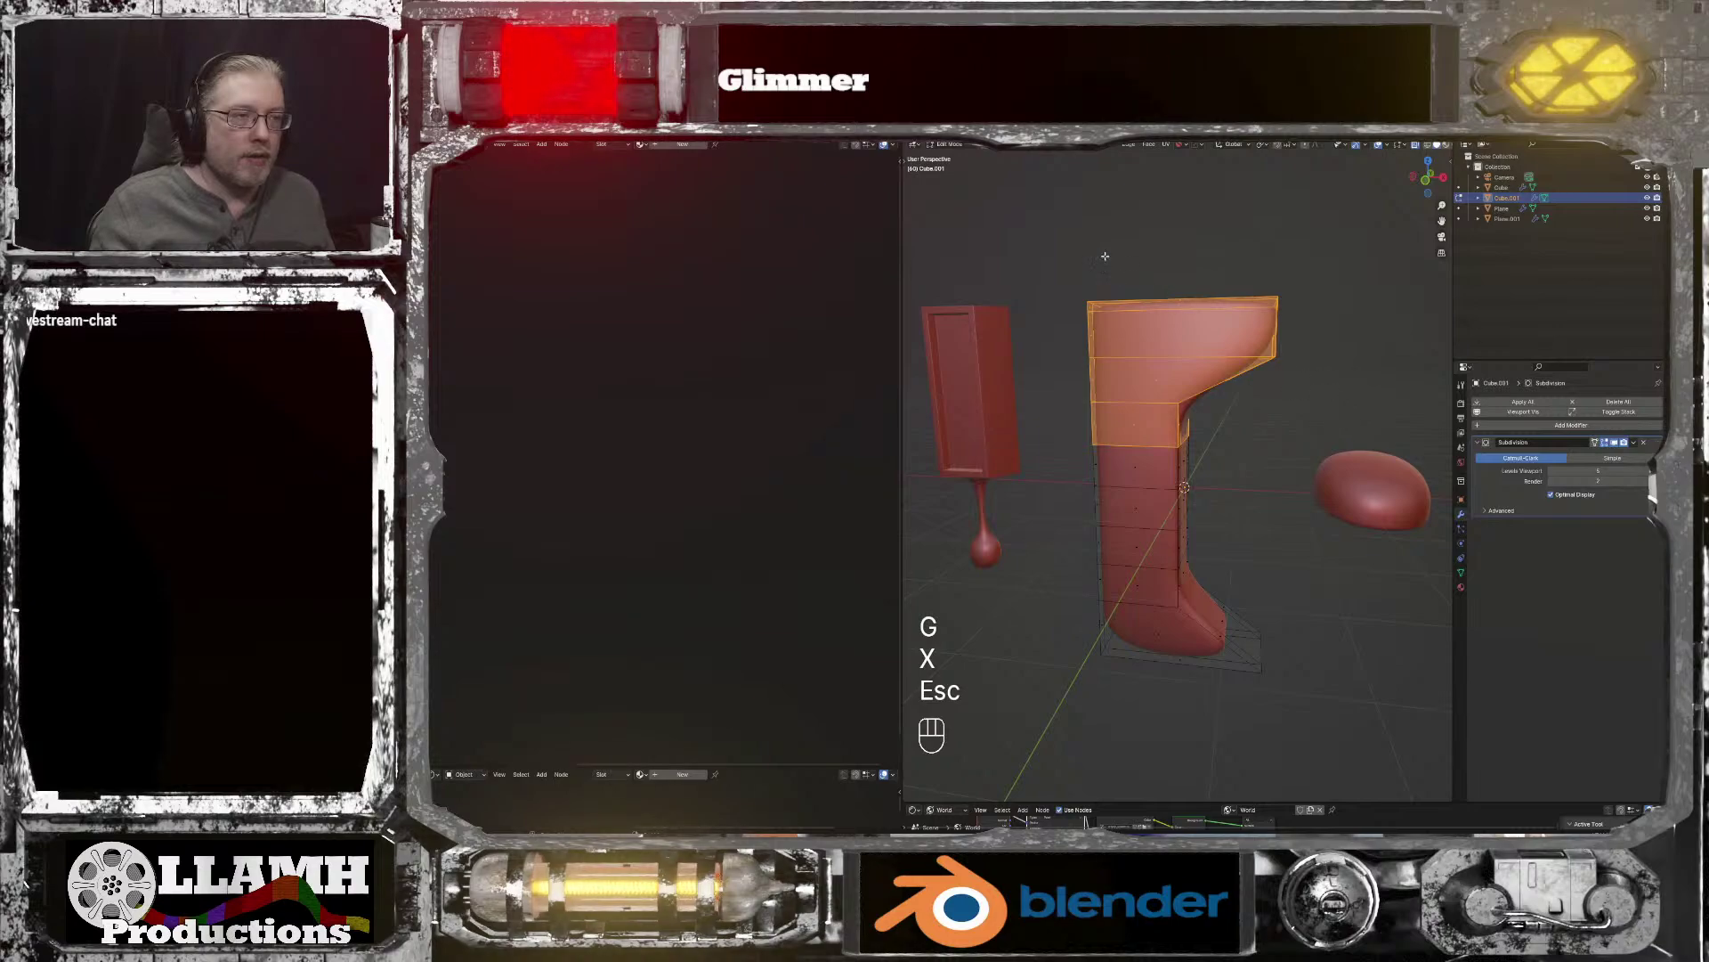
# Step: Select the handle's topmost section and shift it forward along X with proportional editing and an enlarged influence radius to slant the grip
pyautogui.moveTo(1055, 251); pyautogui.dragTo(1328, 369)
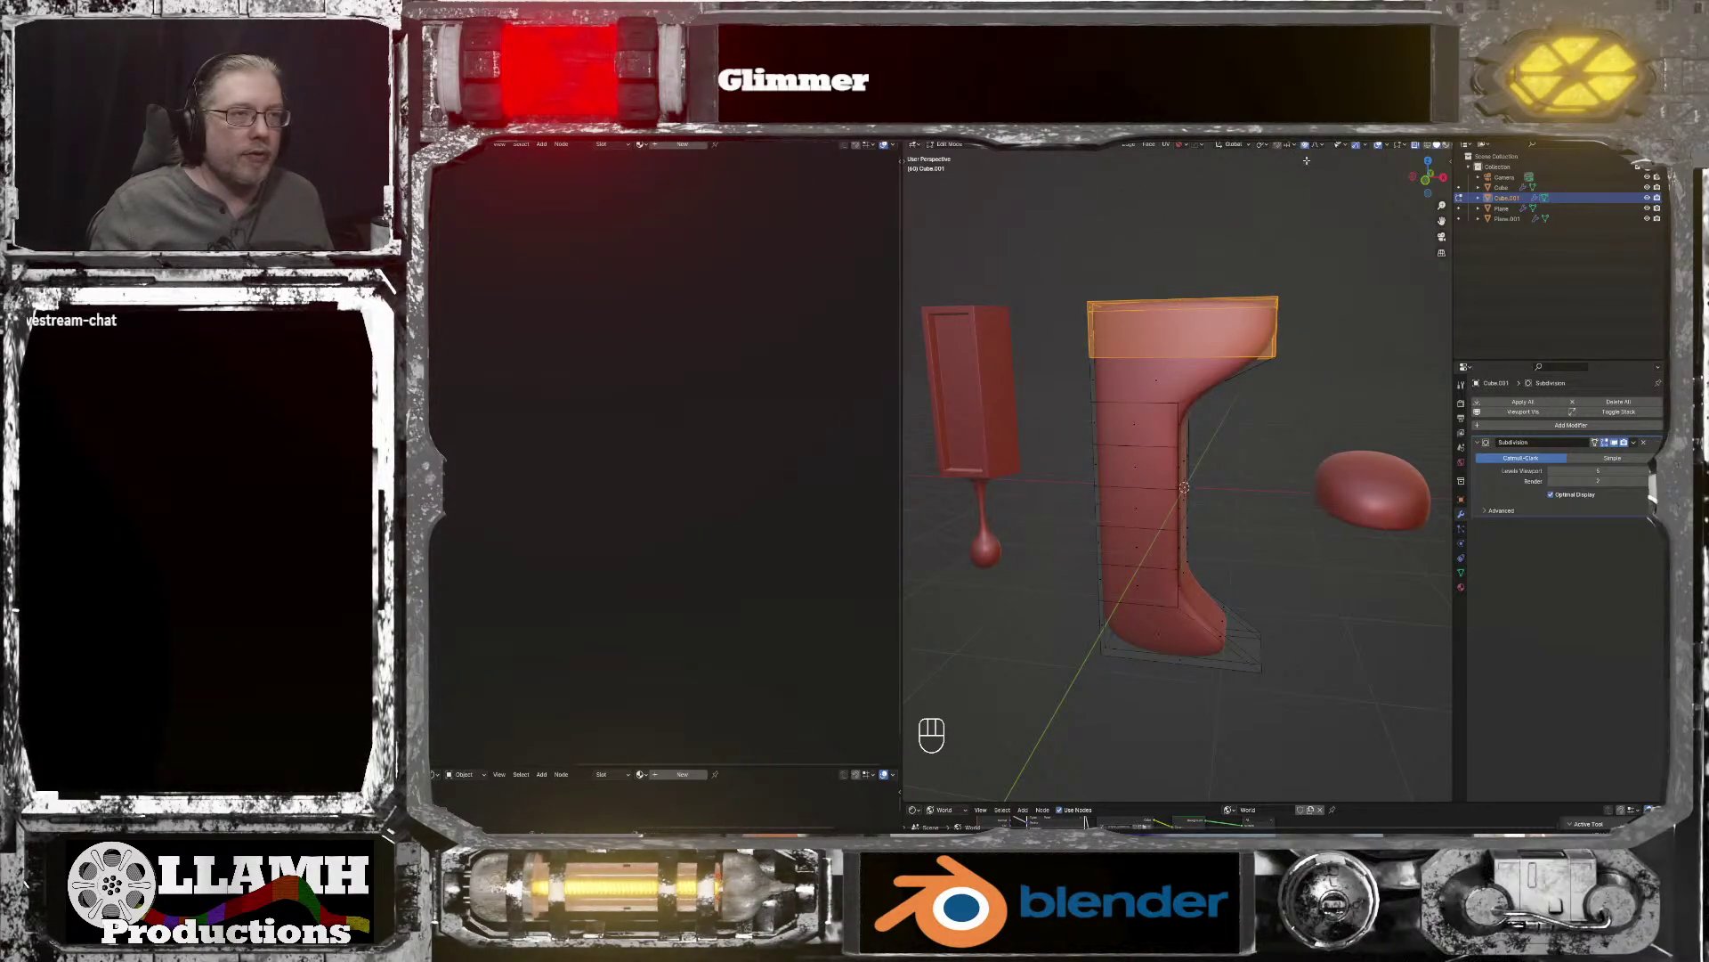
pyautogui.scroll(-2, 1270, 275)
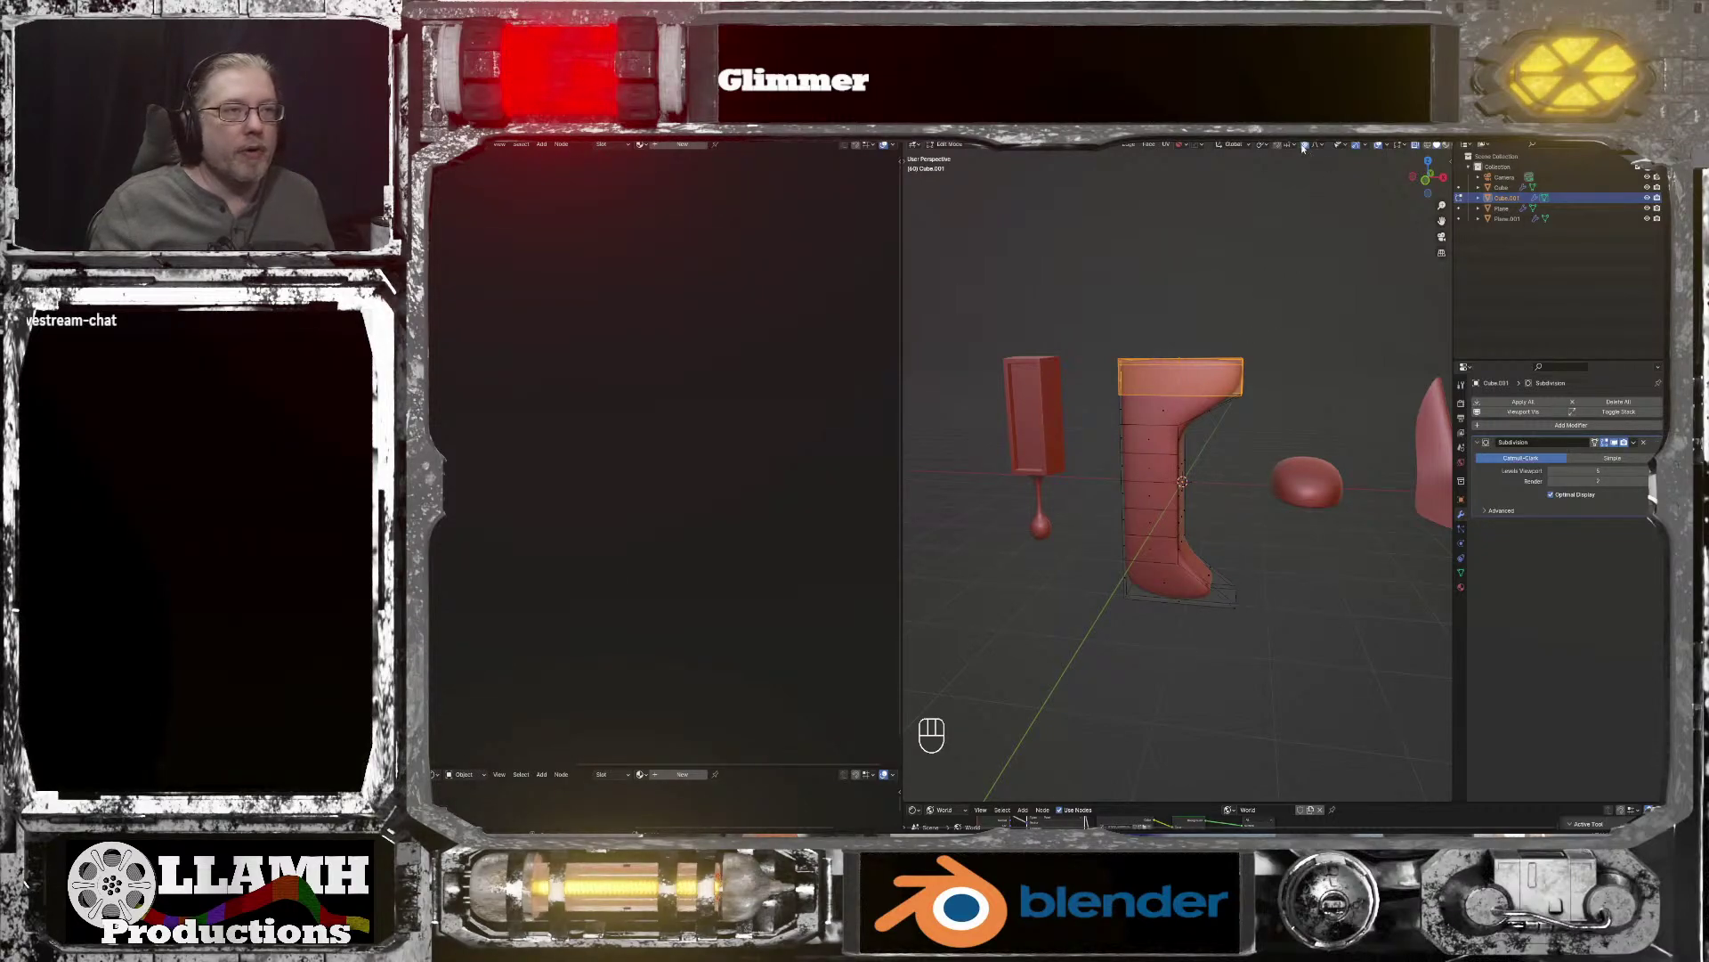
pyautogui.press('g')
pyautogui.press('x')
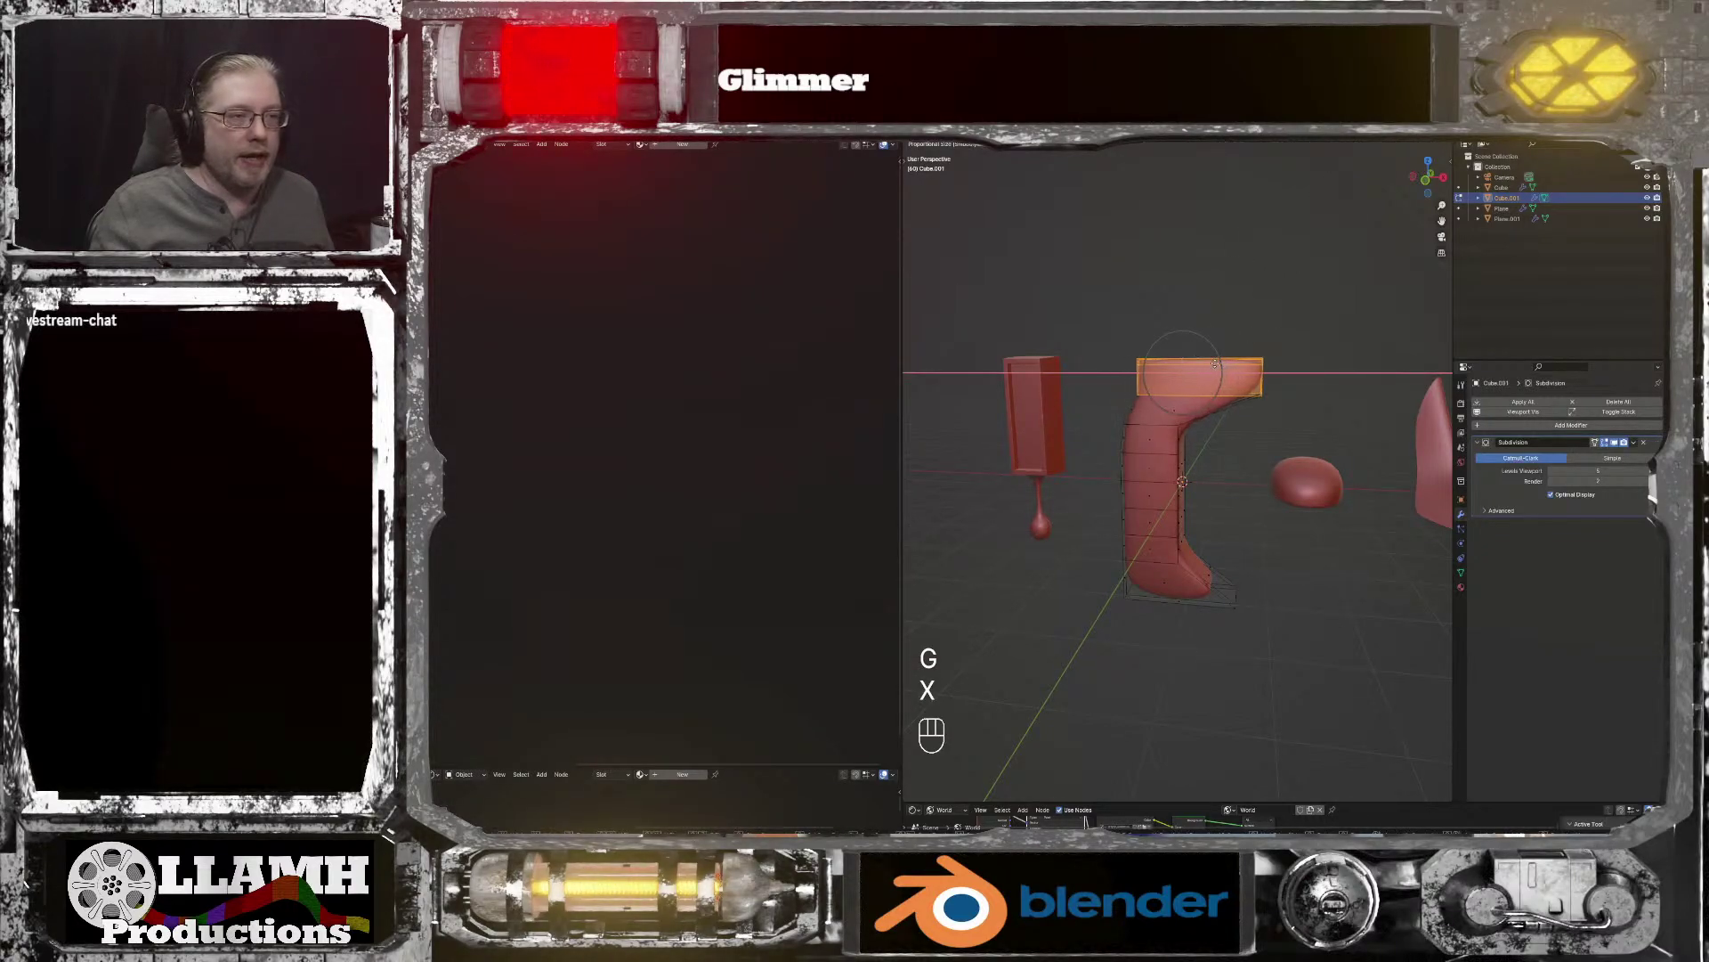
pyautogui.scroll(-3, 1215, 363)
pyautogui.scroll(-2, 1216, 375)
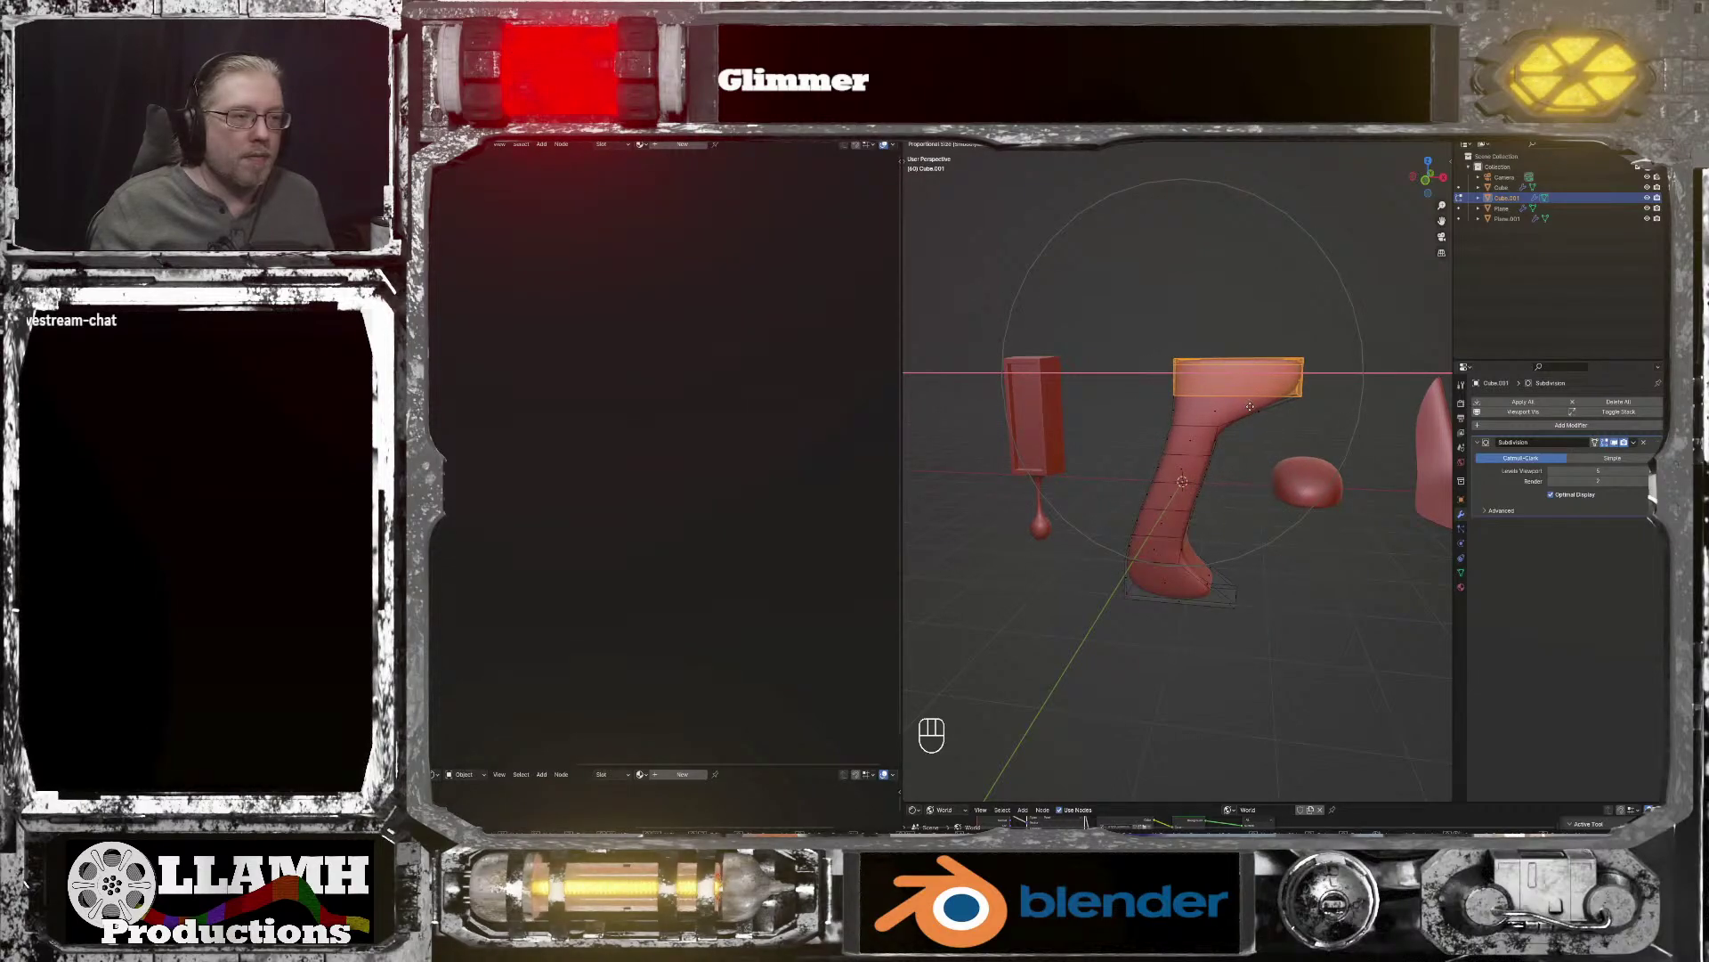
pyautogui.scroll(2, 1248, 405)
pyautogui.scroll(-2, 1241, 404)
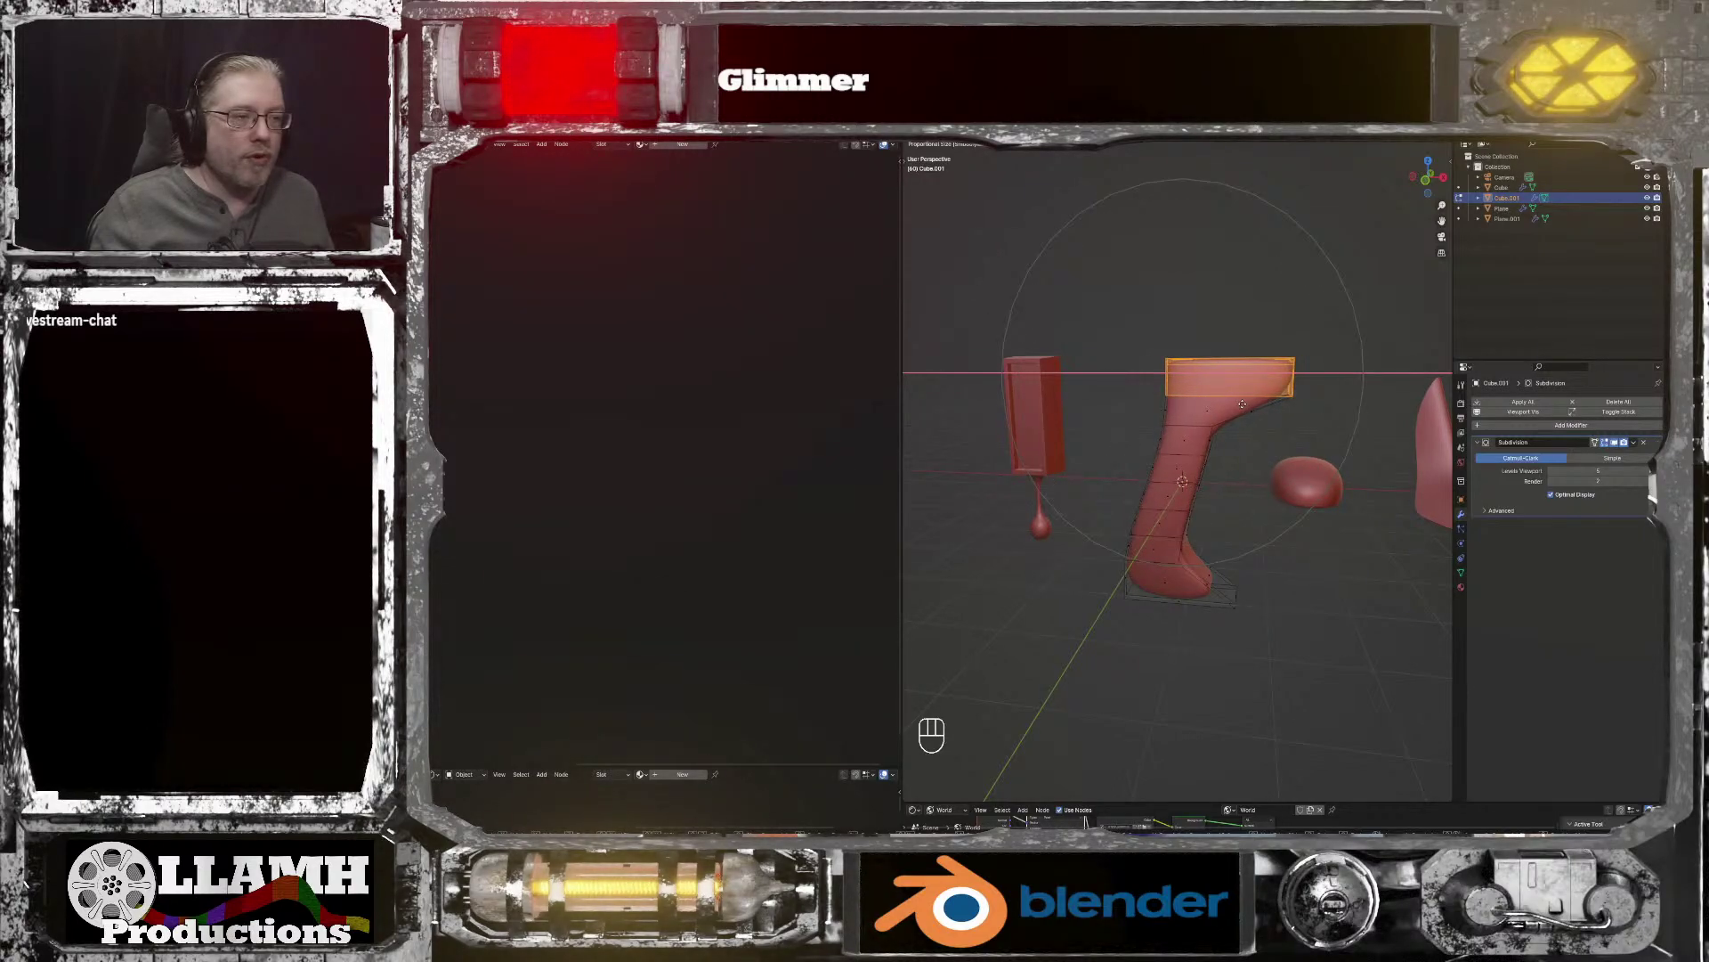
pyautogui.click(1242, 404)
# Step: Nudge the handle's top section slightly further along X with a smaller proportional influence radius, and return to Object Mode
pyautogui.moveTo(1242, 405); pyautogui.dragTo(1204, 388, button='middle')
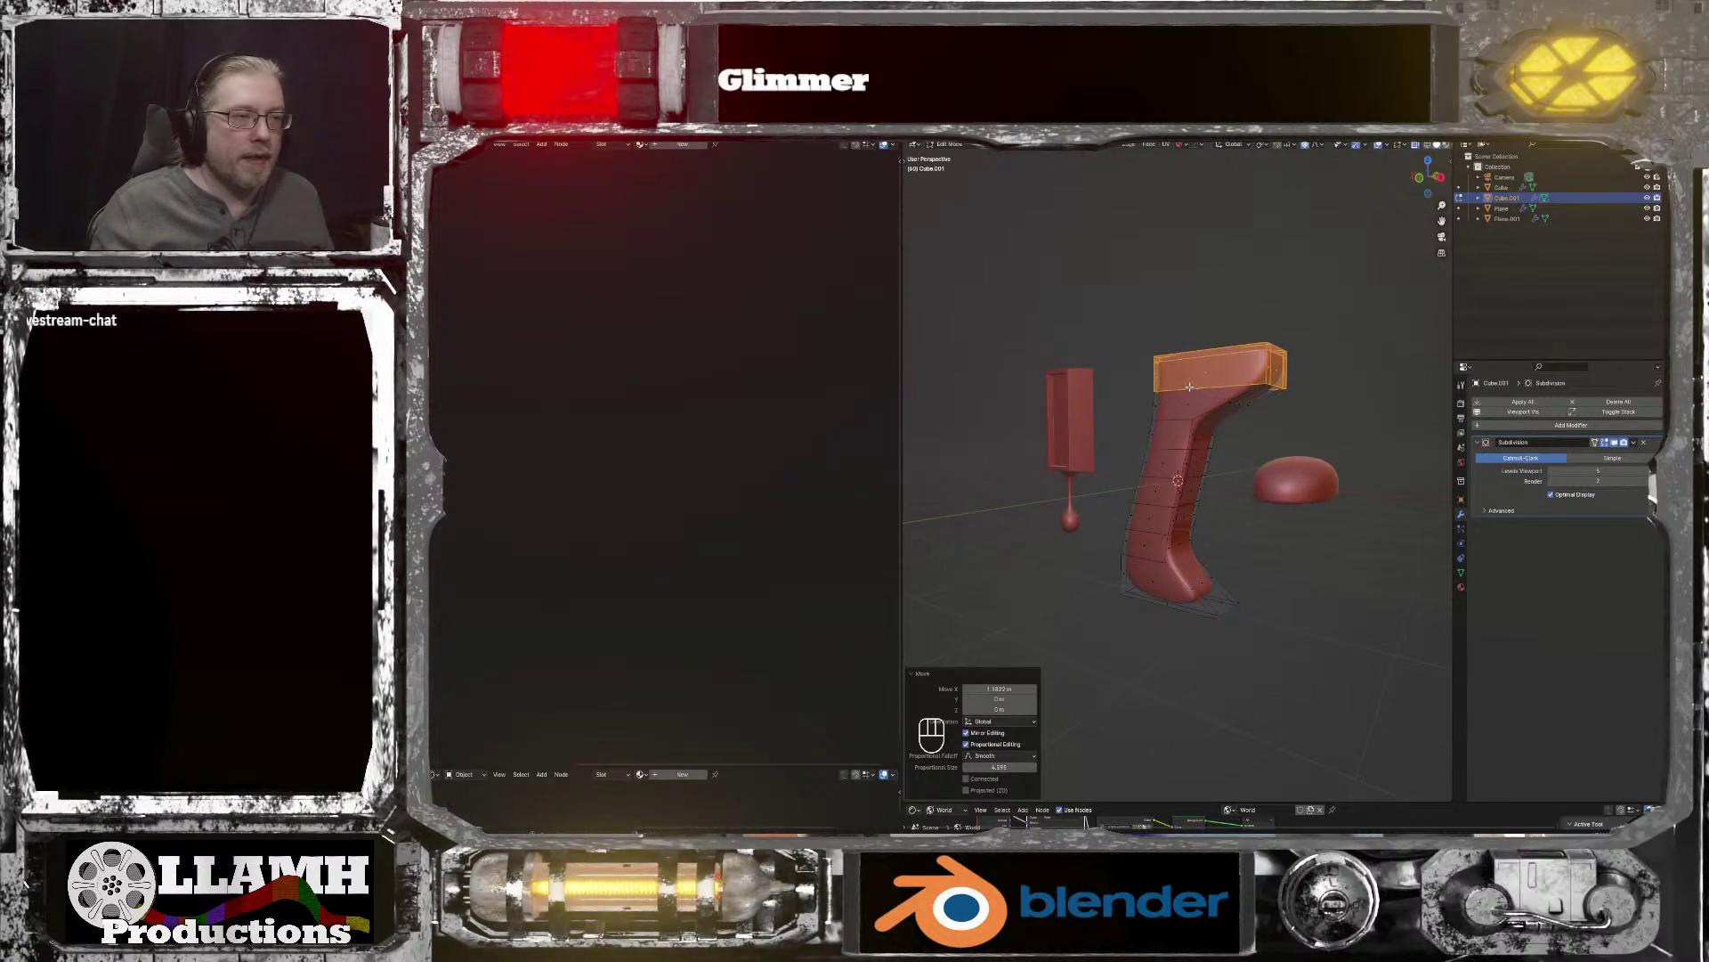
pyautogui.press('g')
pyautogui.press('x')
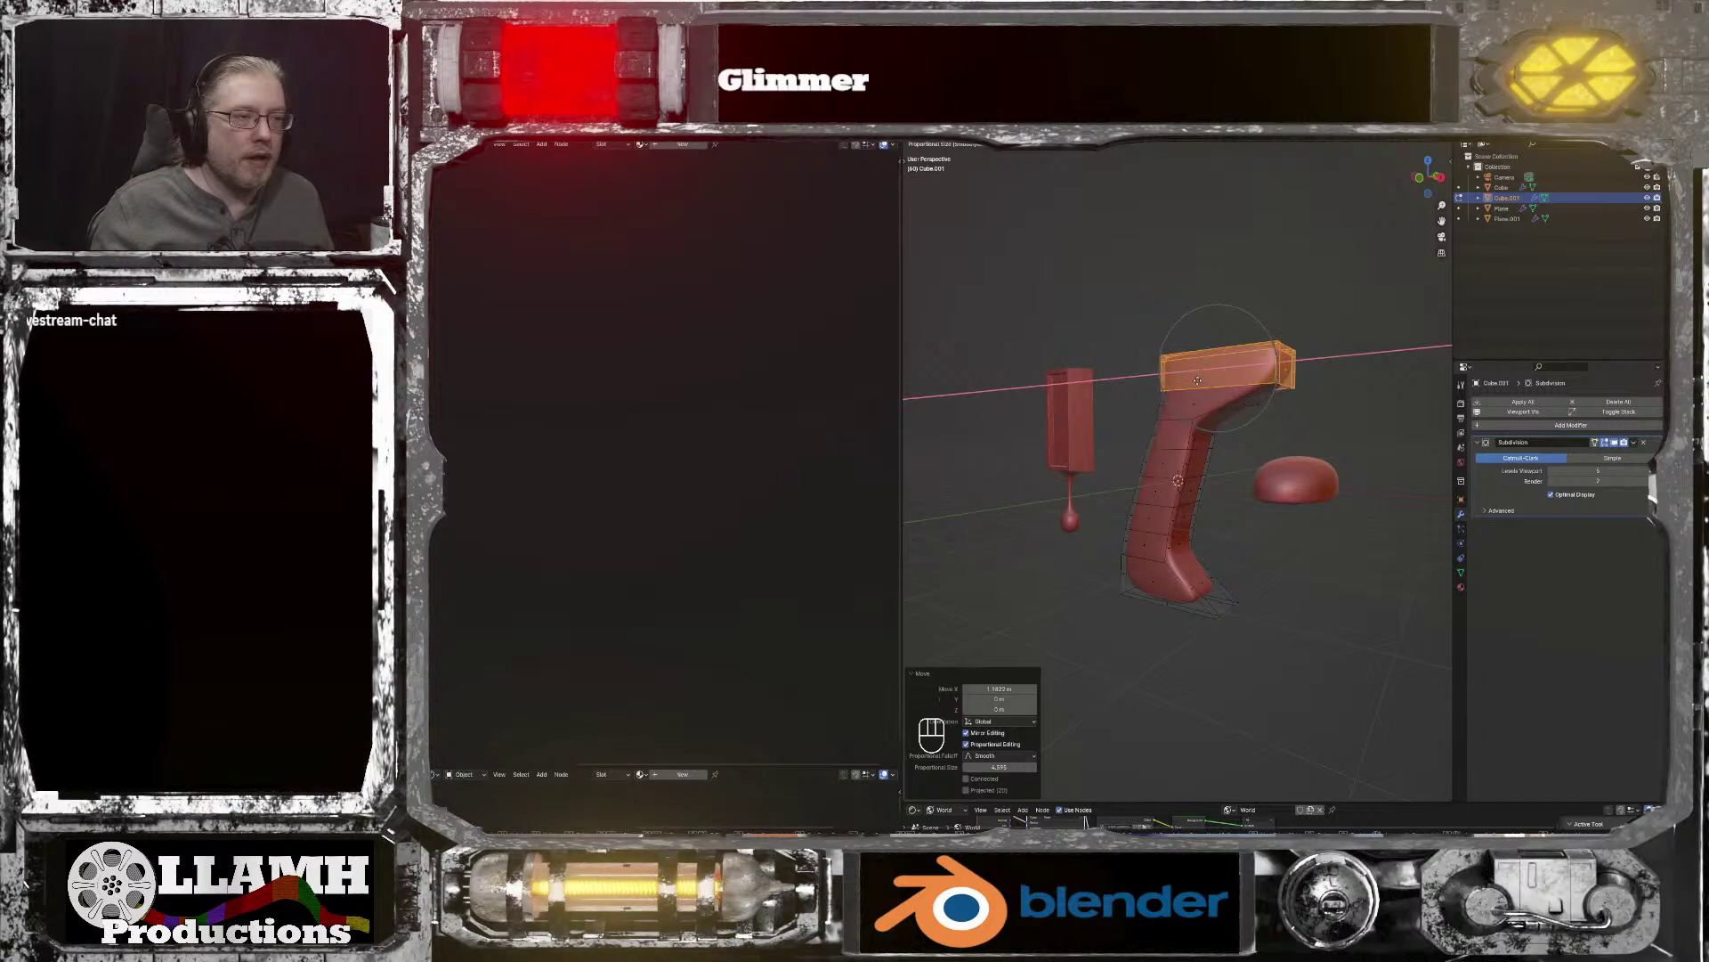
pyautogui.click(1196, 380)
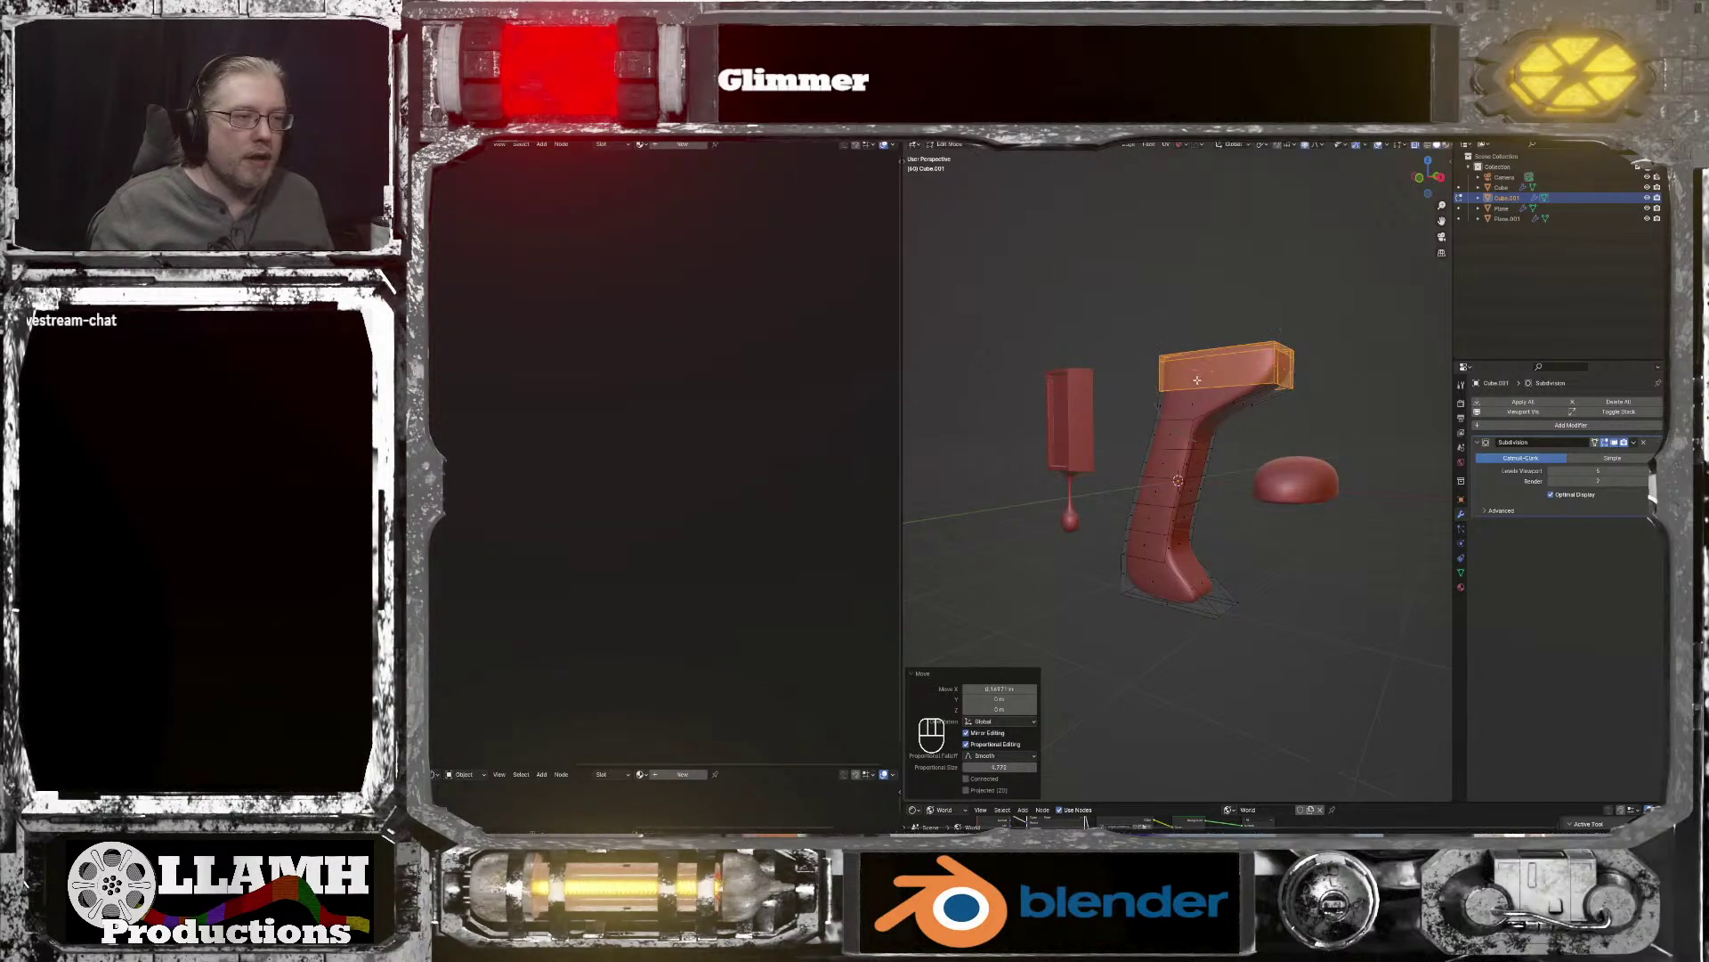
pyautogui.moveTo(1197, 381); pyautogui.dragTo(1253, 327, button='middle')
pyautogui.press('Tab')
pyautogui.click(1247, 330)
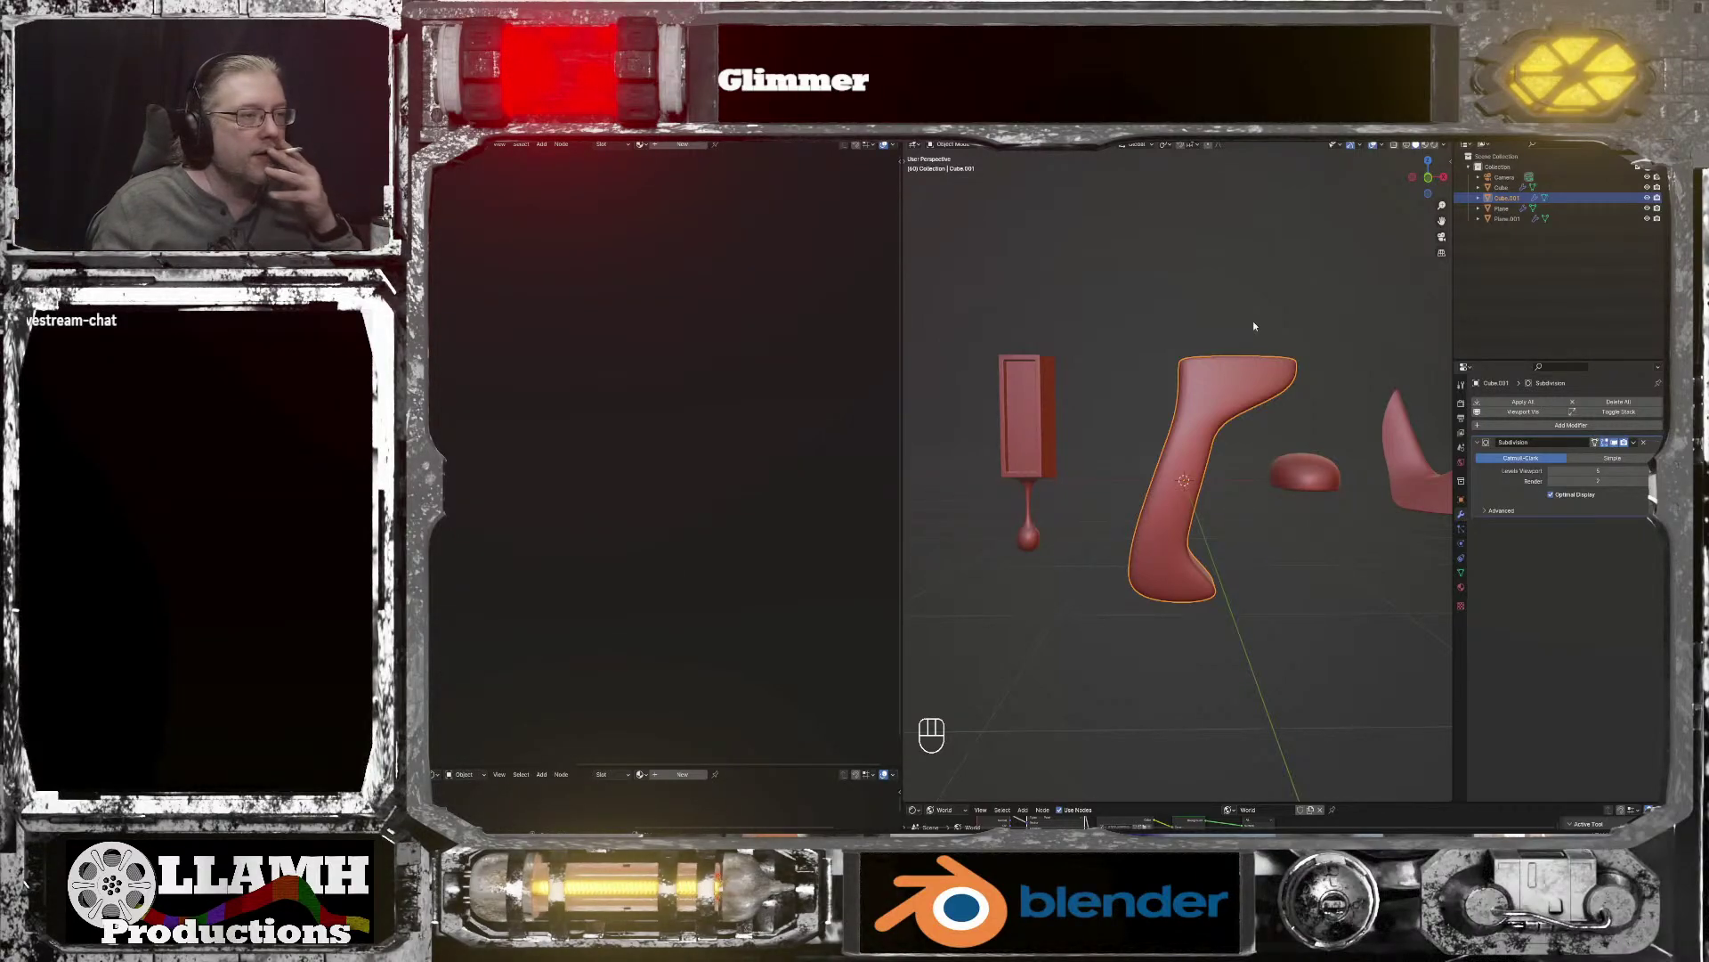
# Step: Assign the existing material named Material to the handle and make it a single-user copy
pyautogui.press('KP_Decimal')
pyautogui.moveTo(1271, 333); pyautogui.dragTo(1280, 338, button='middle')
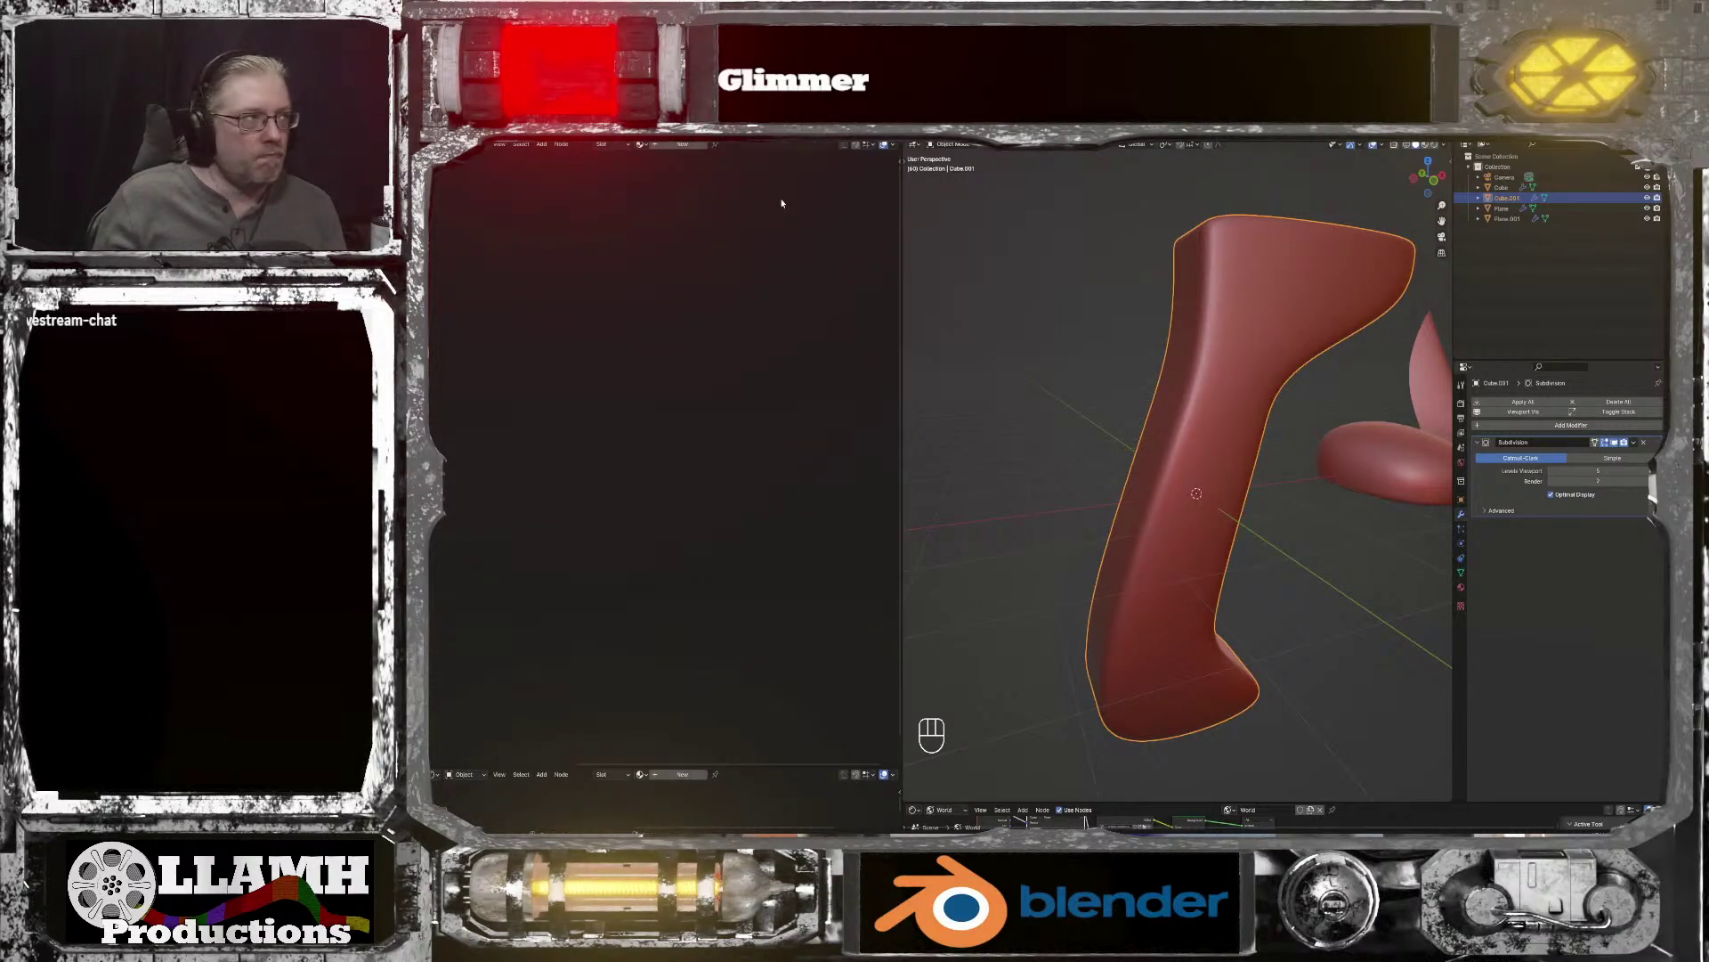
pyautogui.click(640, 145)
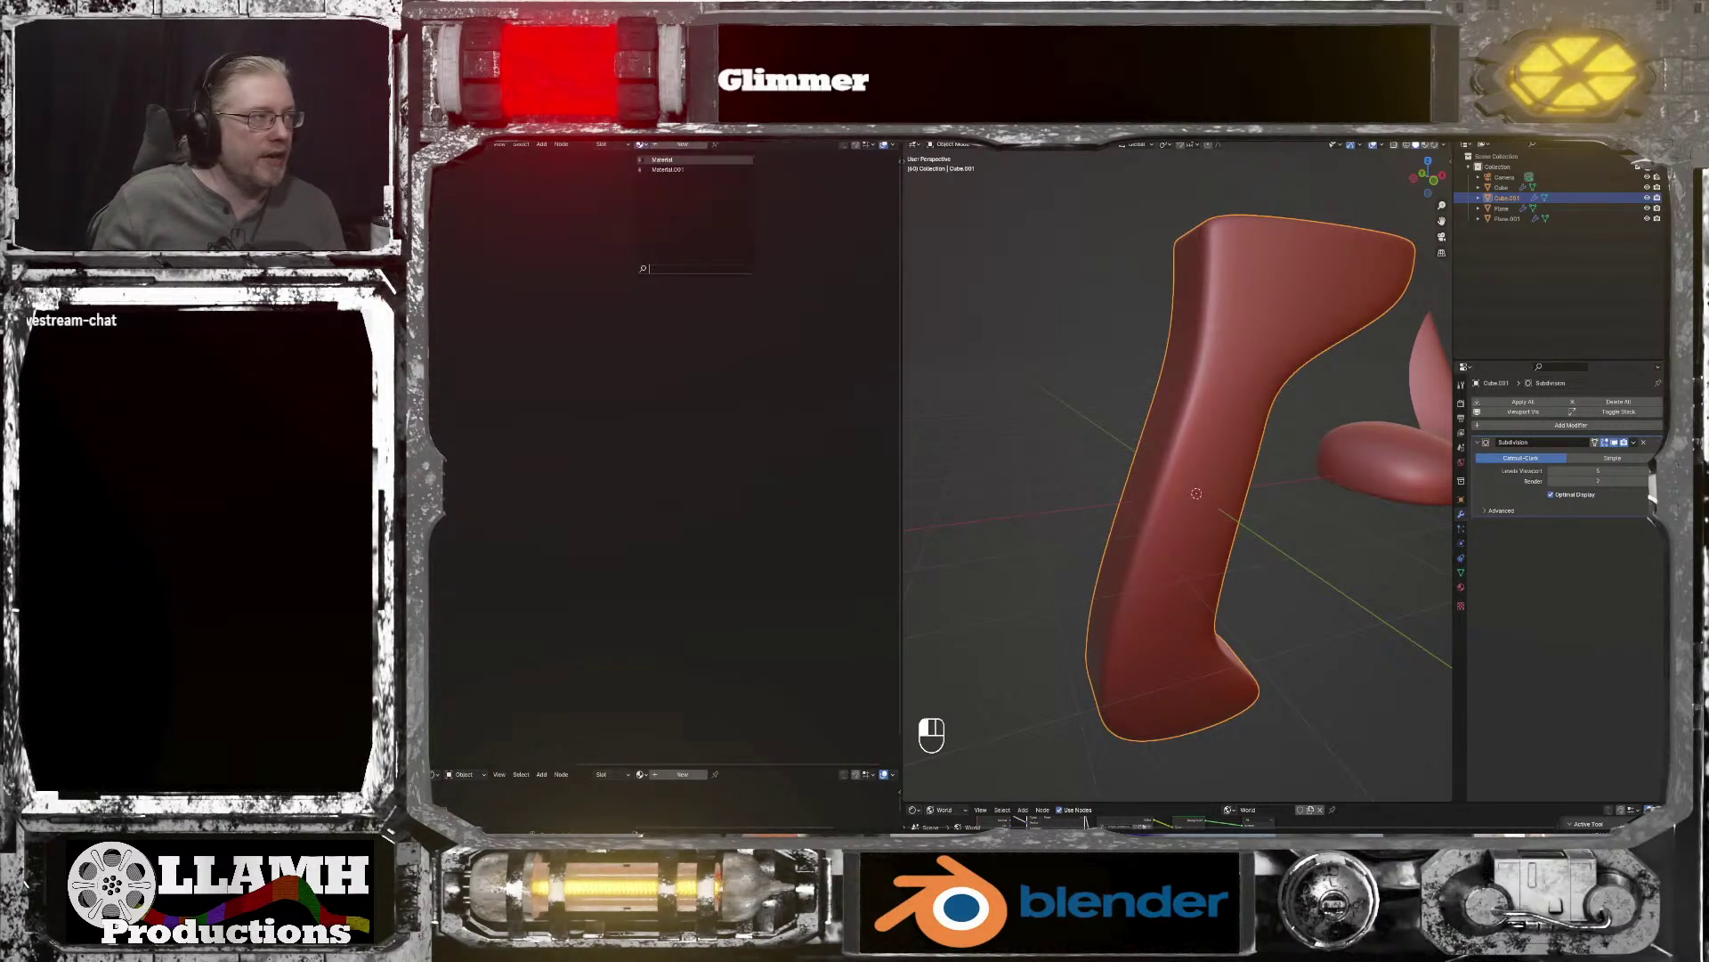
pyautogui.click(681, 166)
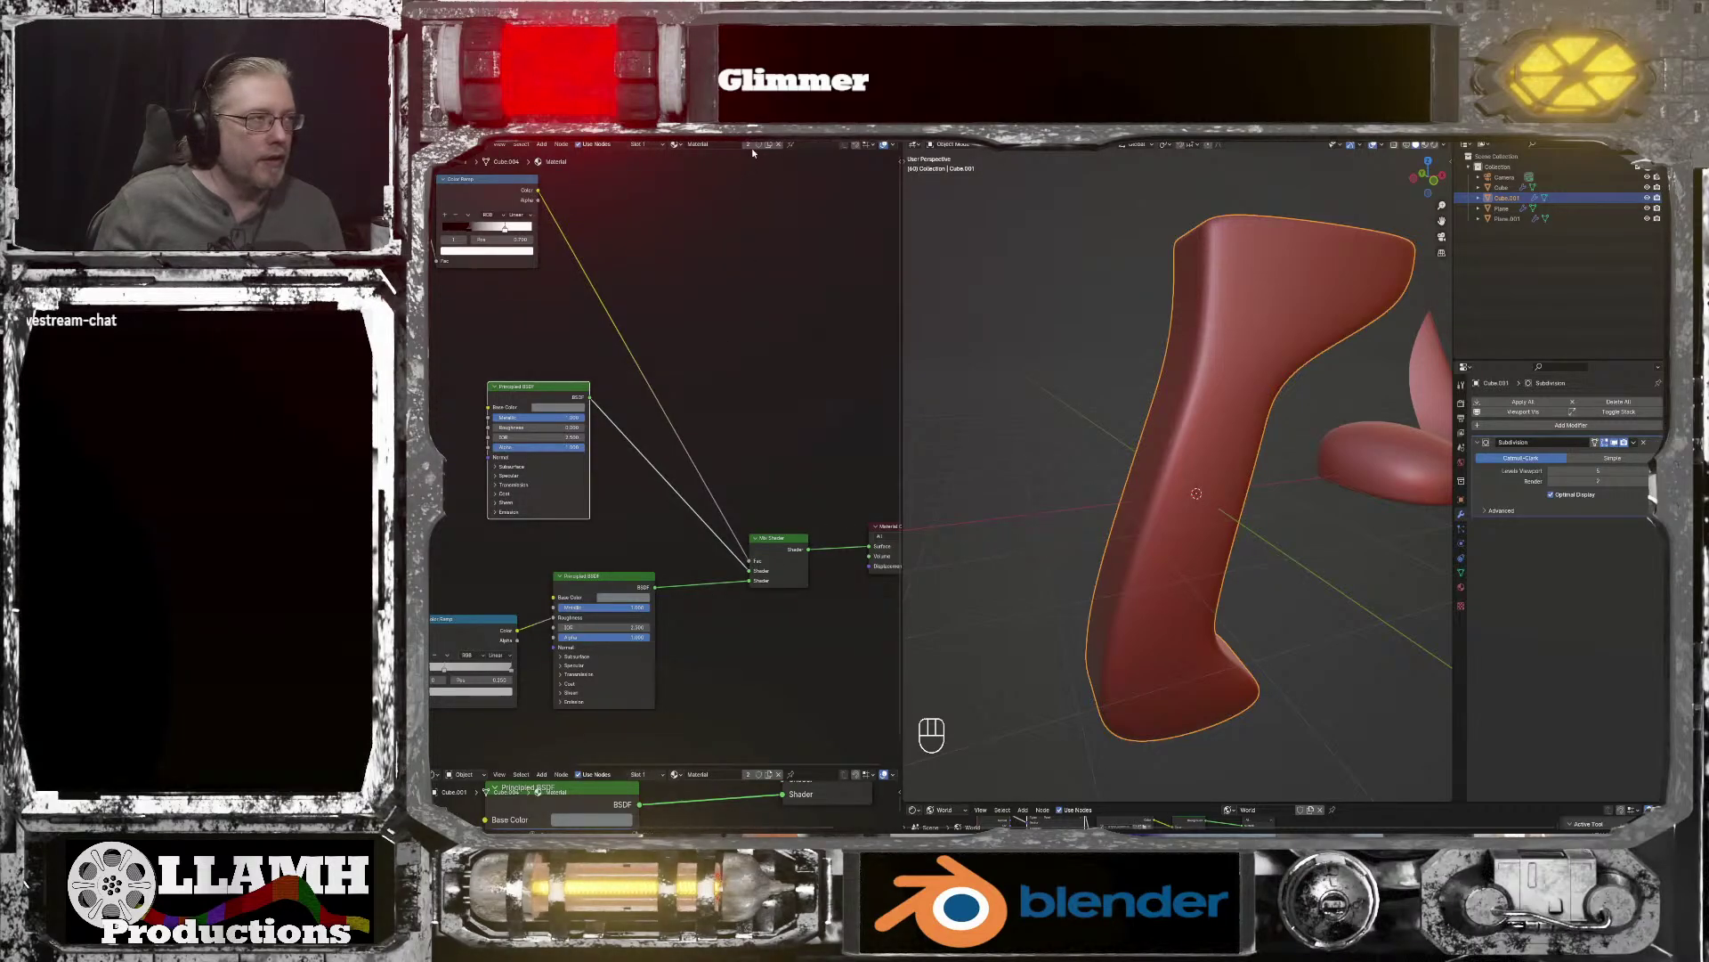
pyautogui.moveTo(746, 583); pyautogui.dragTo(847, 551)
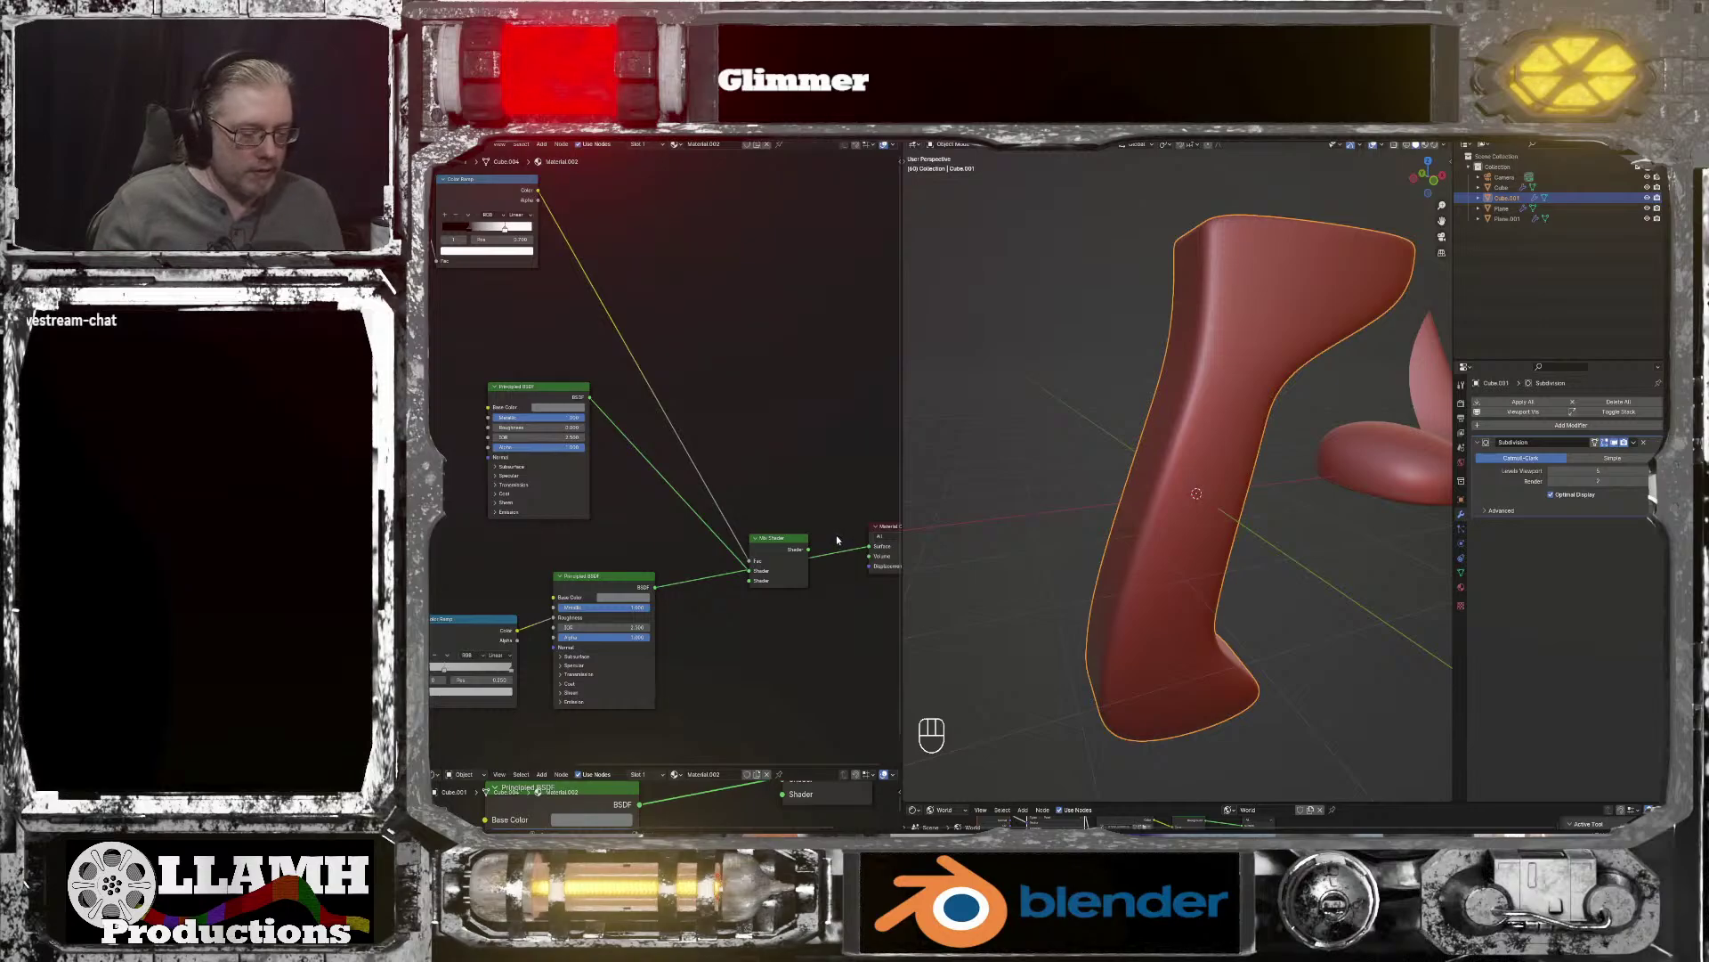
# Step: Render the scene and examine the handle's grip, foot and top edge in the render
pyautogui.press('F12')
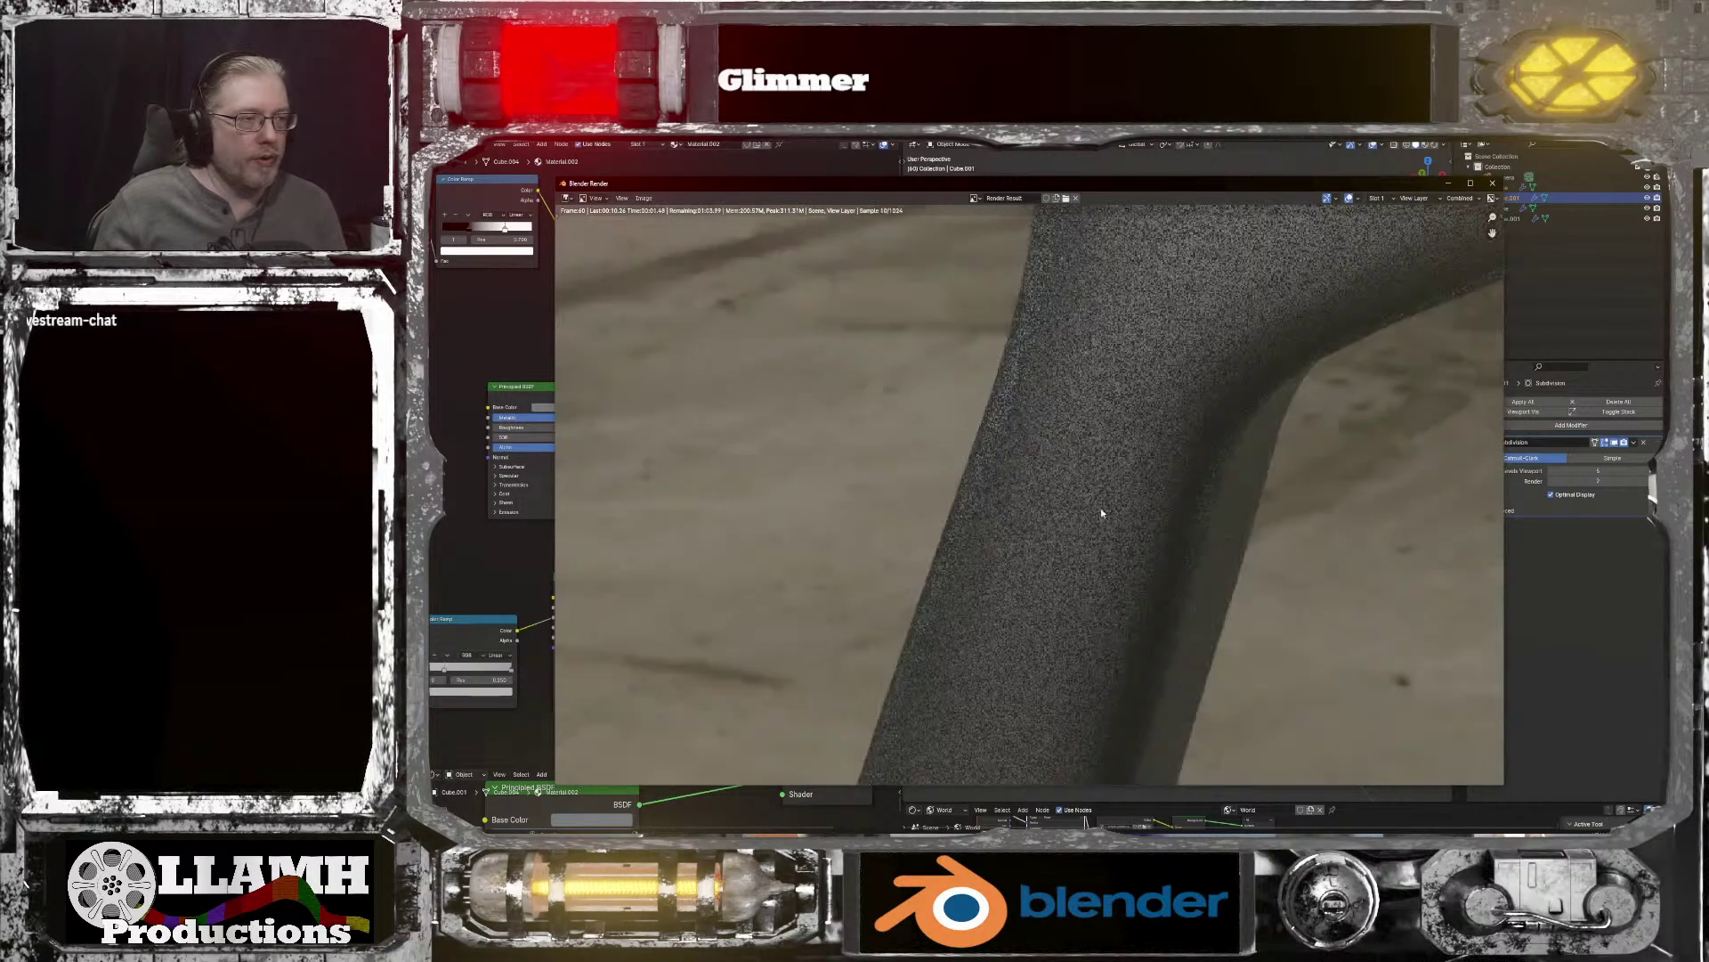
pyautogui.scroll(-4, 1104, 497)
pyautogui.scroll(4, 1115, 479)
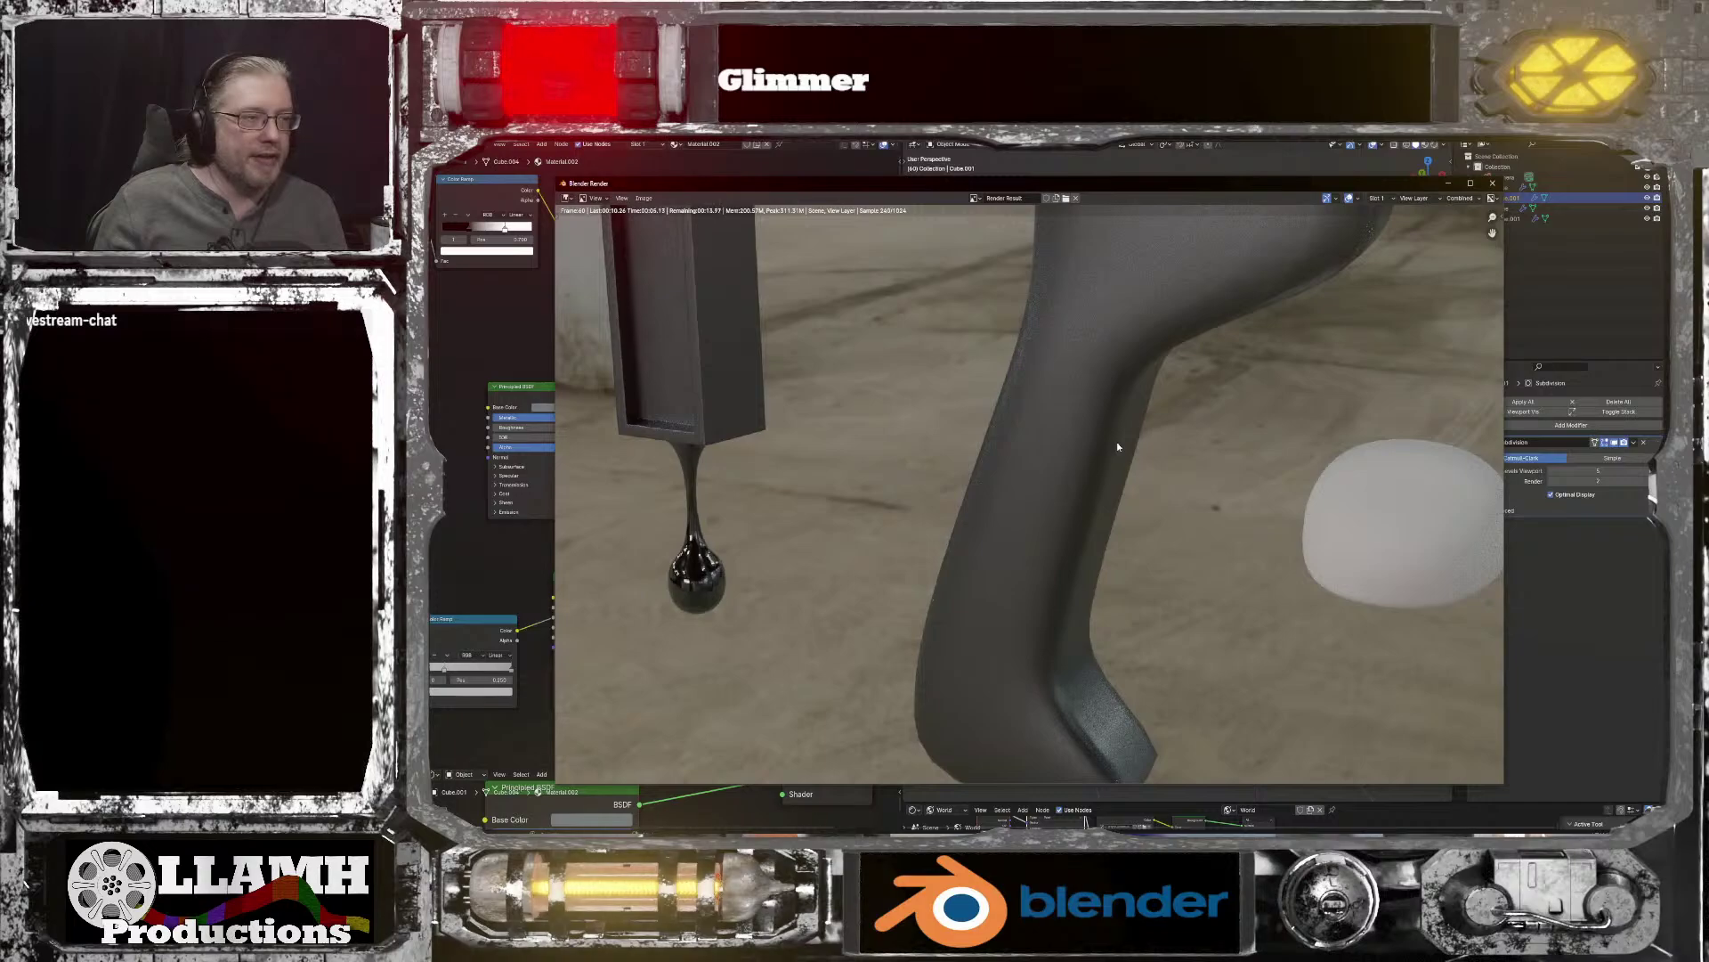
pyautogui.moveTo(1119, 447); pyautogui.dragTo(962, 418, button='middle')
pyautogui.scroll(3, 1098, 367)
pyautogui.scroll(-2, 1099, 366)
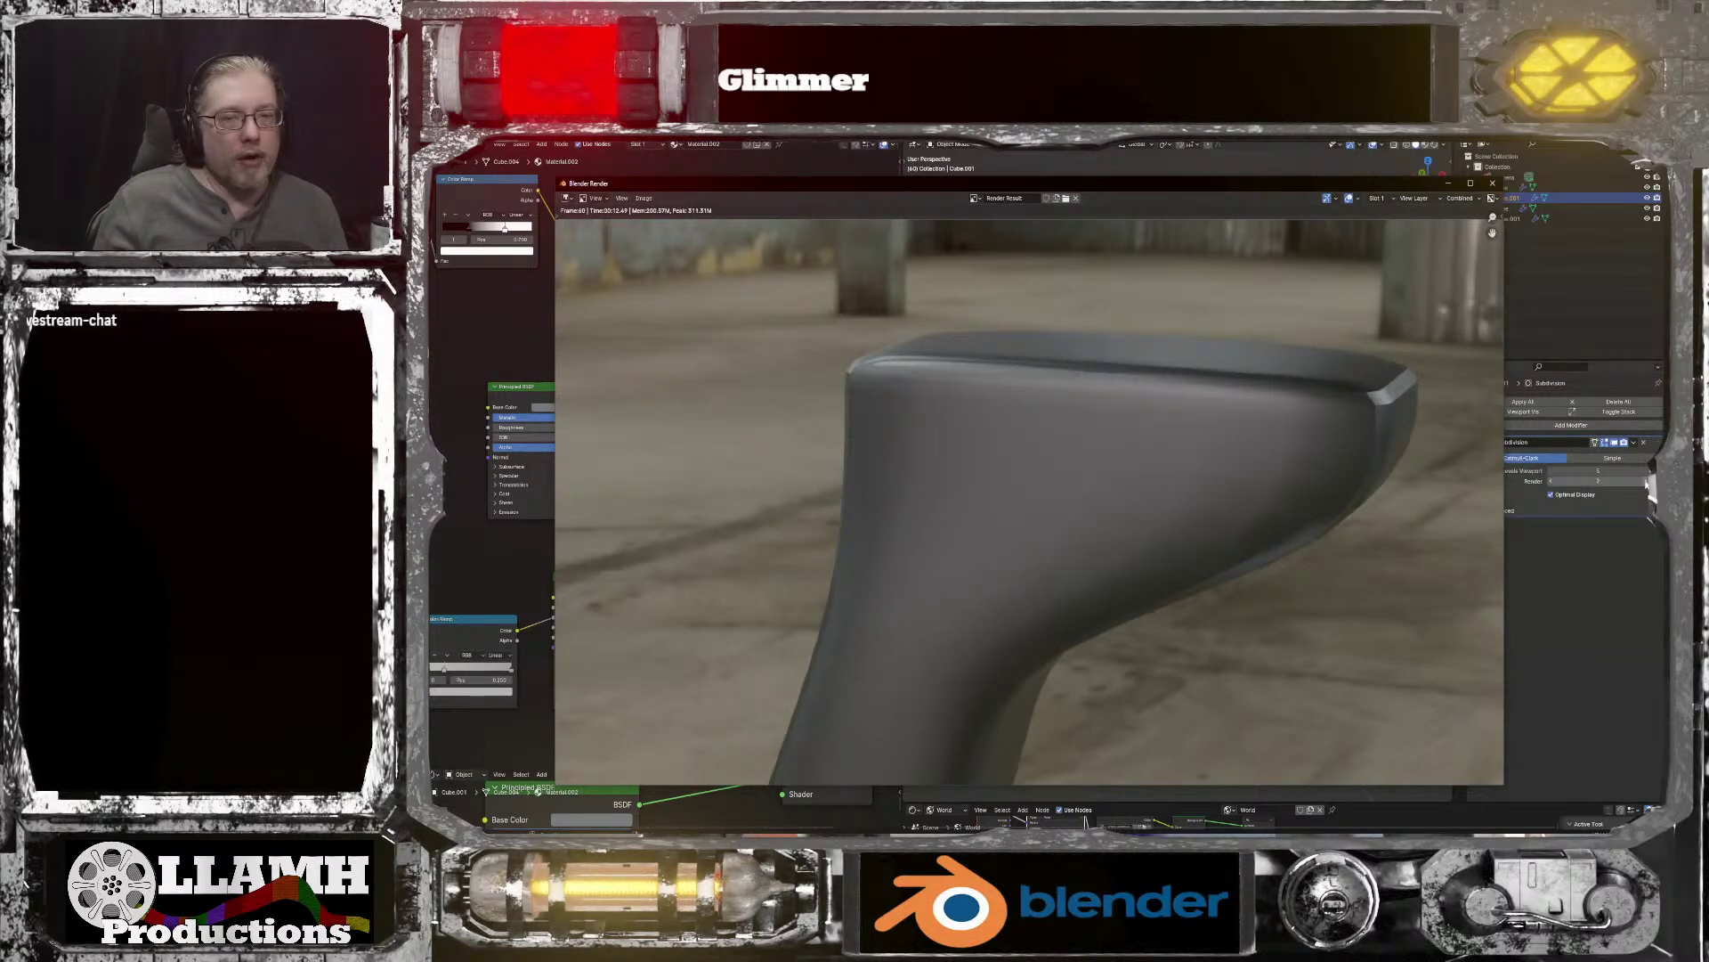
# Step: Raise the render level of the handle's Subdivision modifier by one, render the scene again and examine the foot and top edge
pyautogui.click(1646, 483)
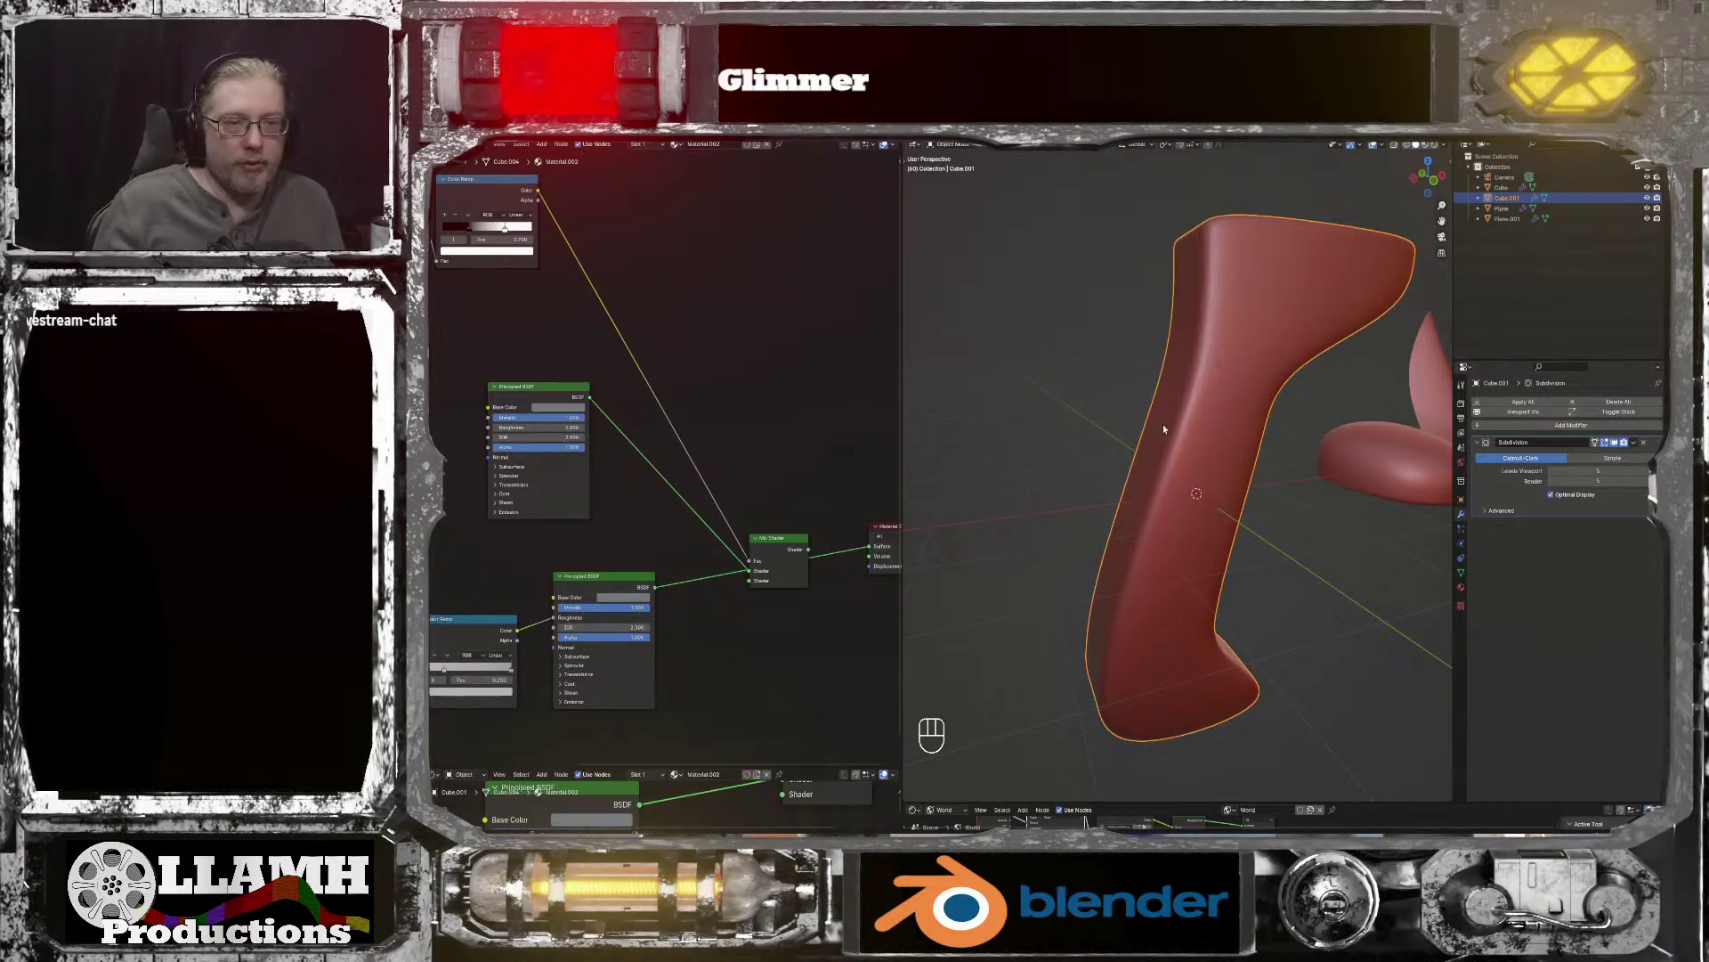
pyautogui.press('F12')
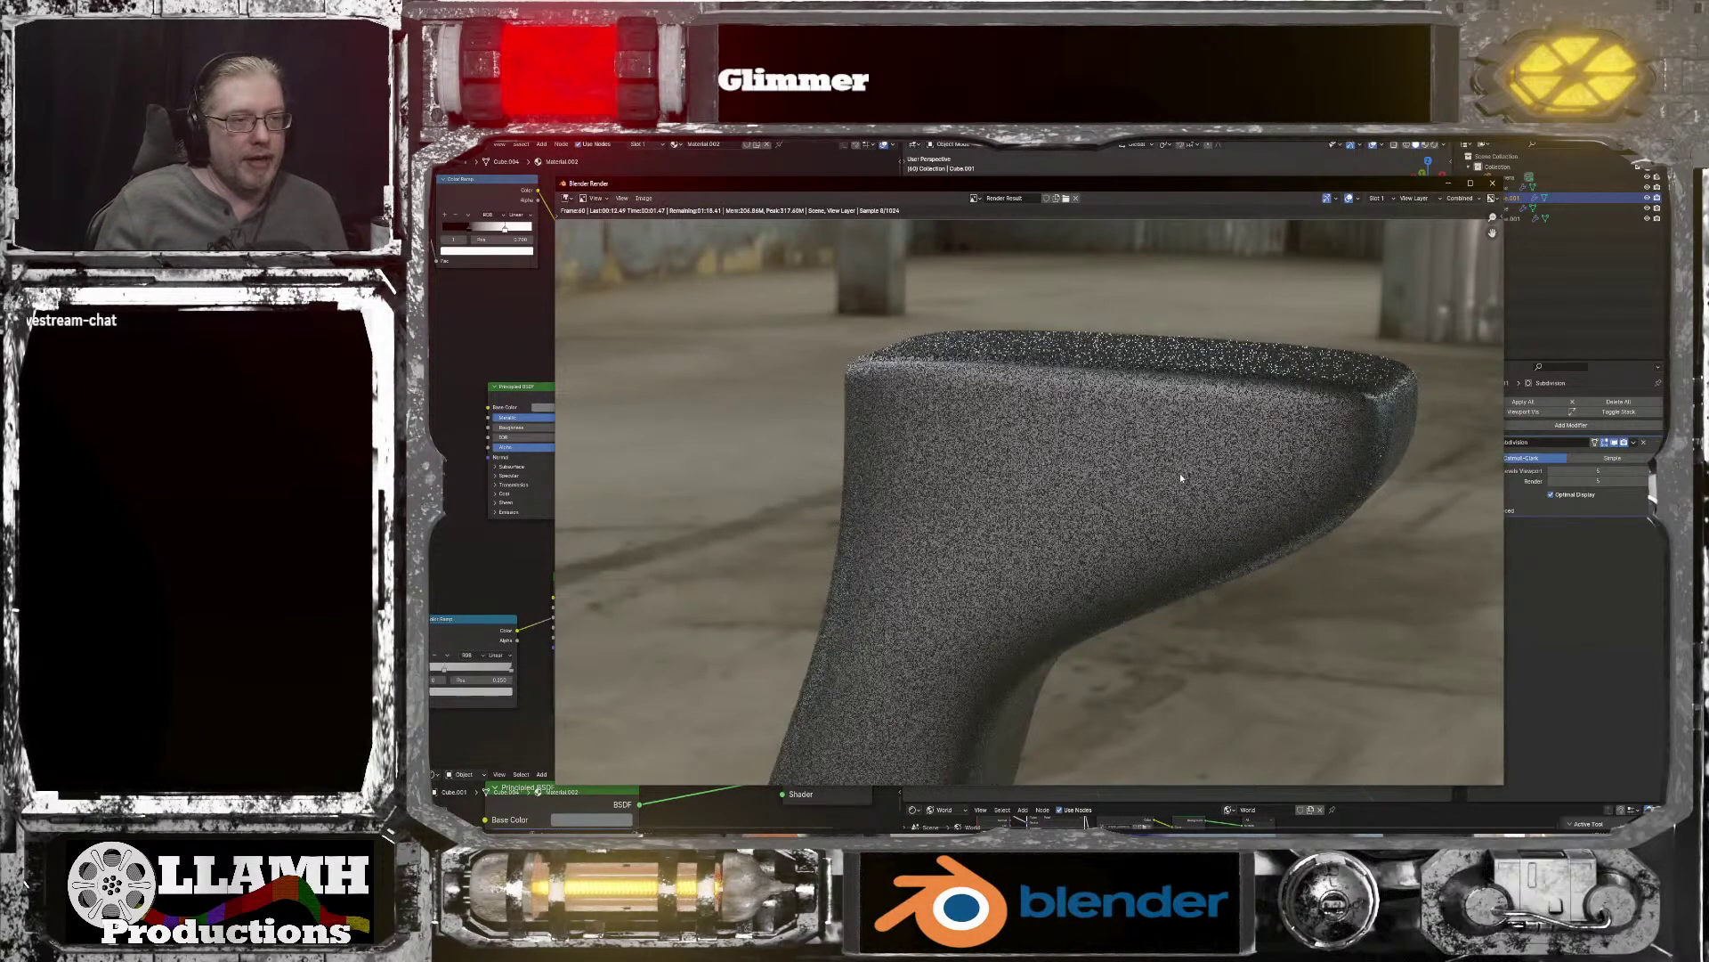
pyautogui.scroll(4, 1191, 587)
pyautogui.moveTo(1191, 587); pyautogui.dragTo(1204, 307, button='middle')
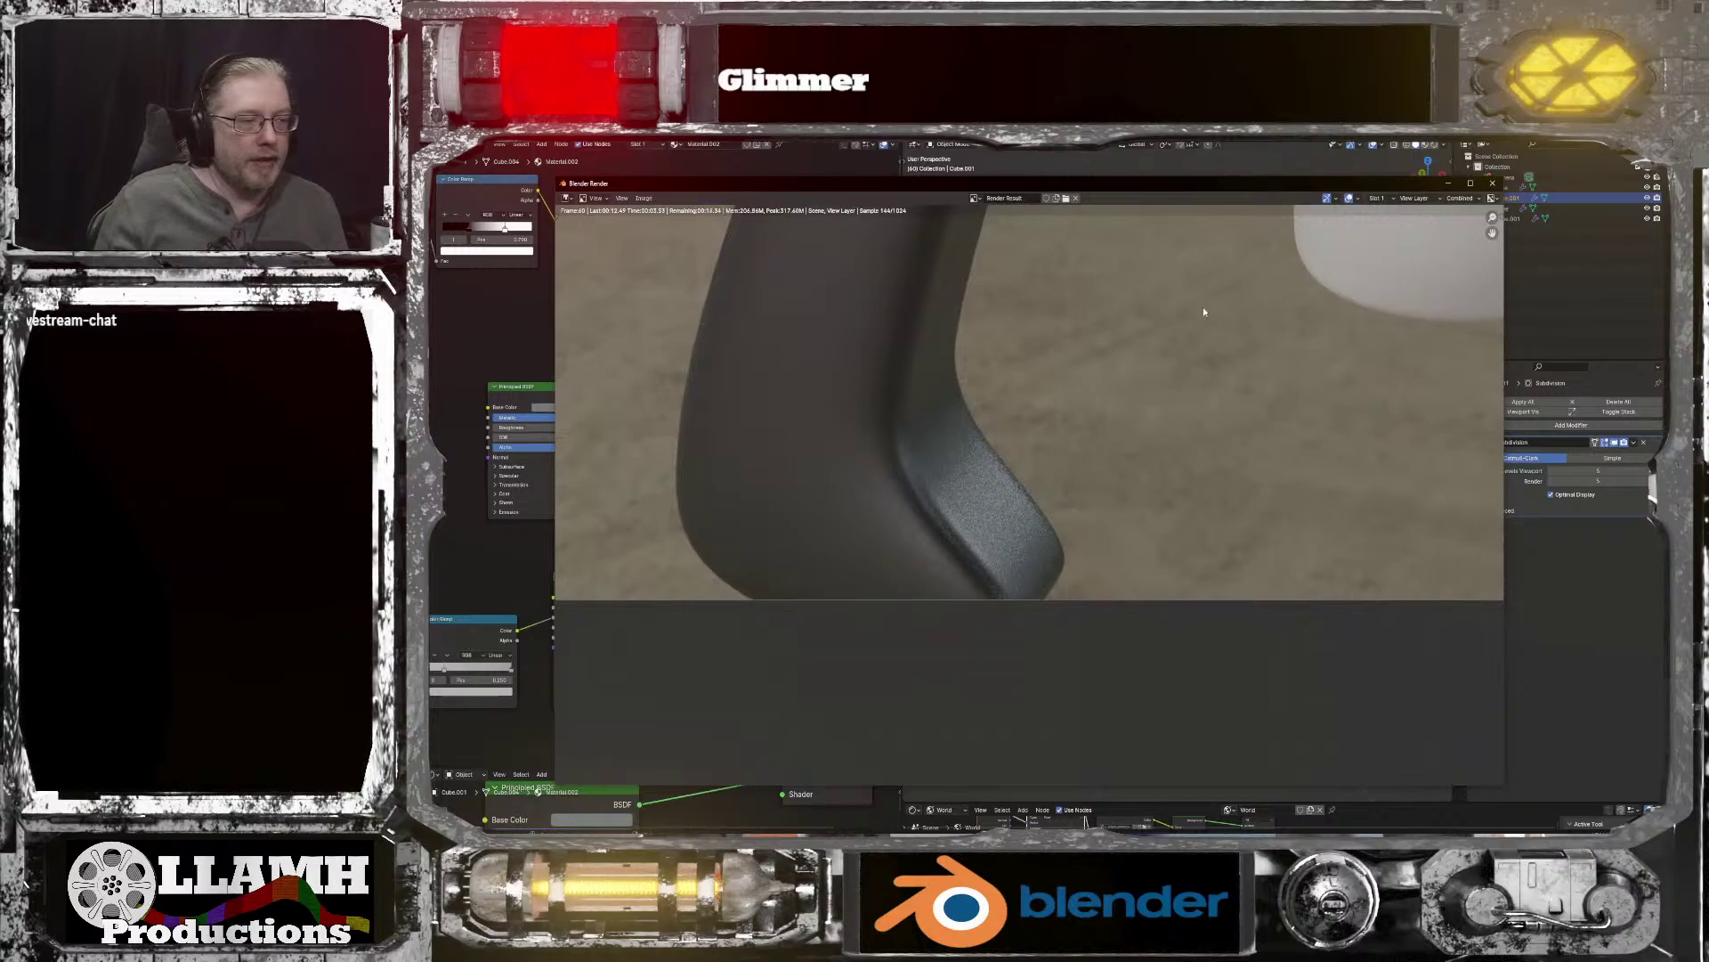
pyautogui.moveTo(1056, 416); pyautogui.dragTo(1107, 651, button='middle')
pyautogui.scroll(-3, 1106, 651)
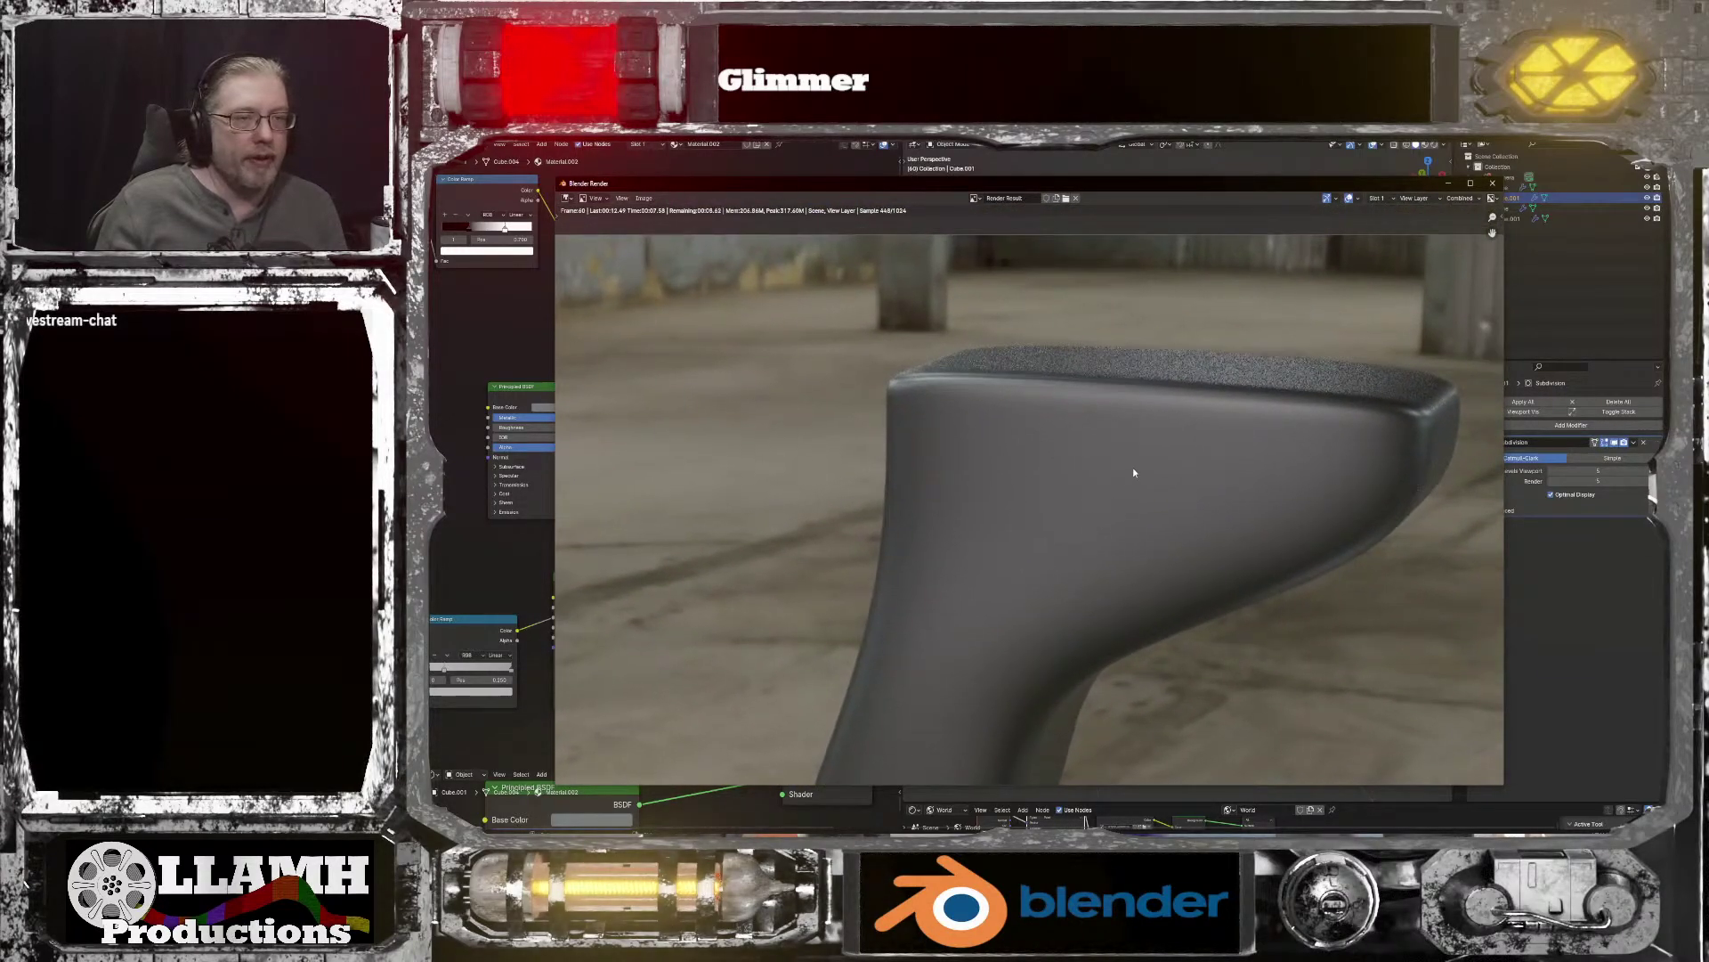
# Step: Examine the handle's grip, lower section and overall silhouette in the finished render, and close the render window
pyautogui.moveTo(1133, 472); pyautogui.dragTo(1091, 723, button='middle')
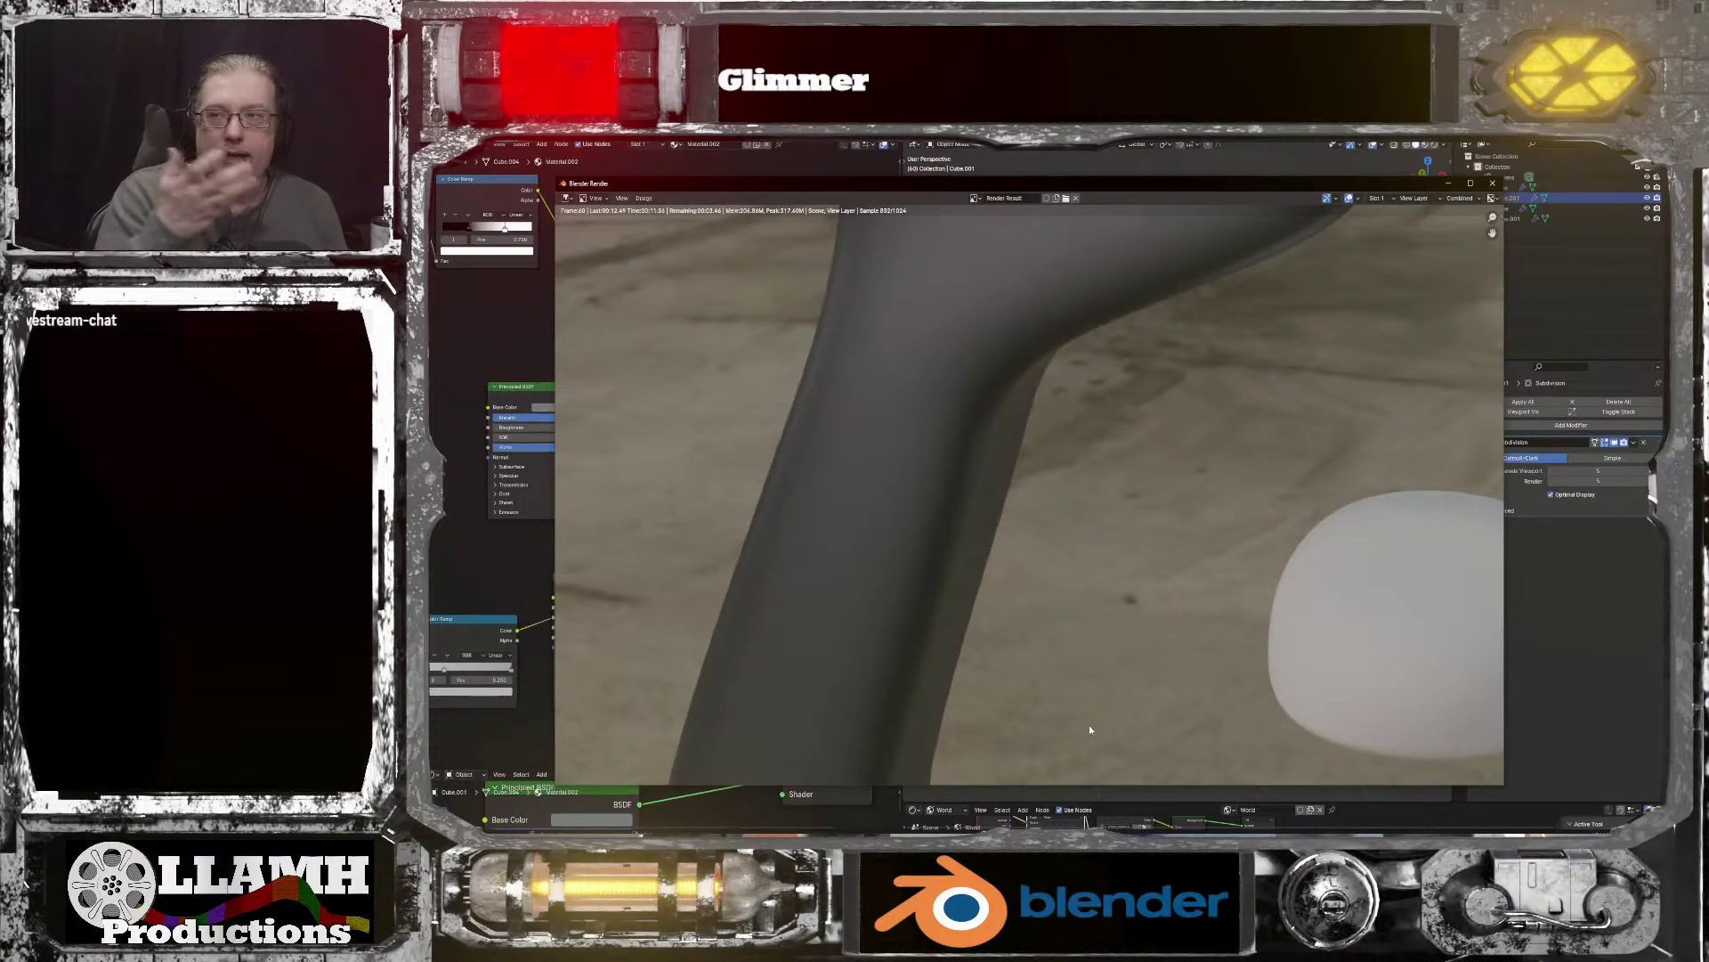
pyautogui.scroll(-2, 1007, 639)
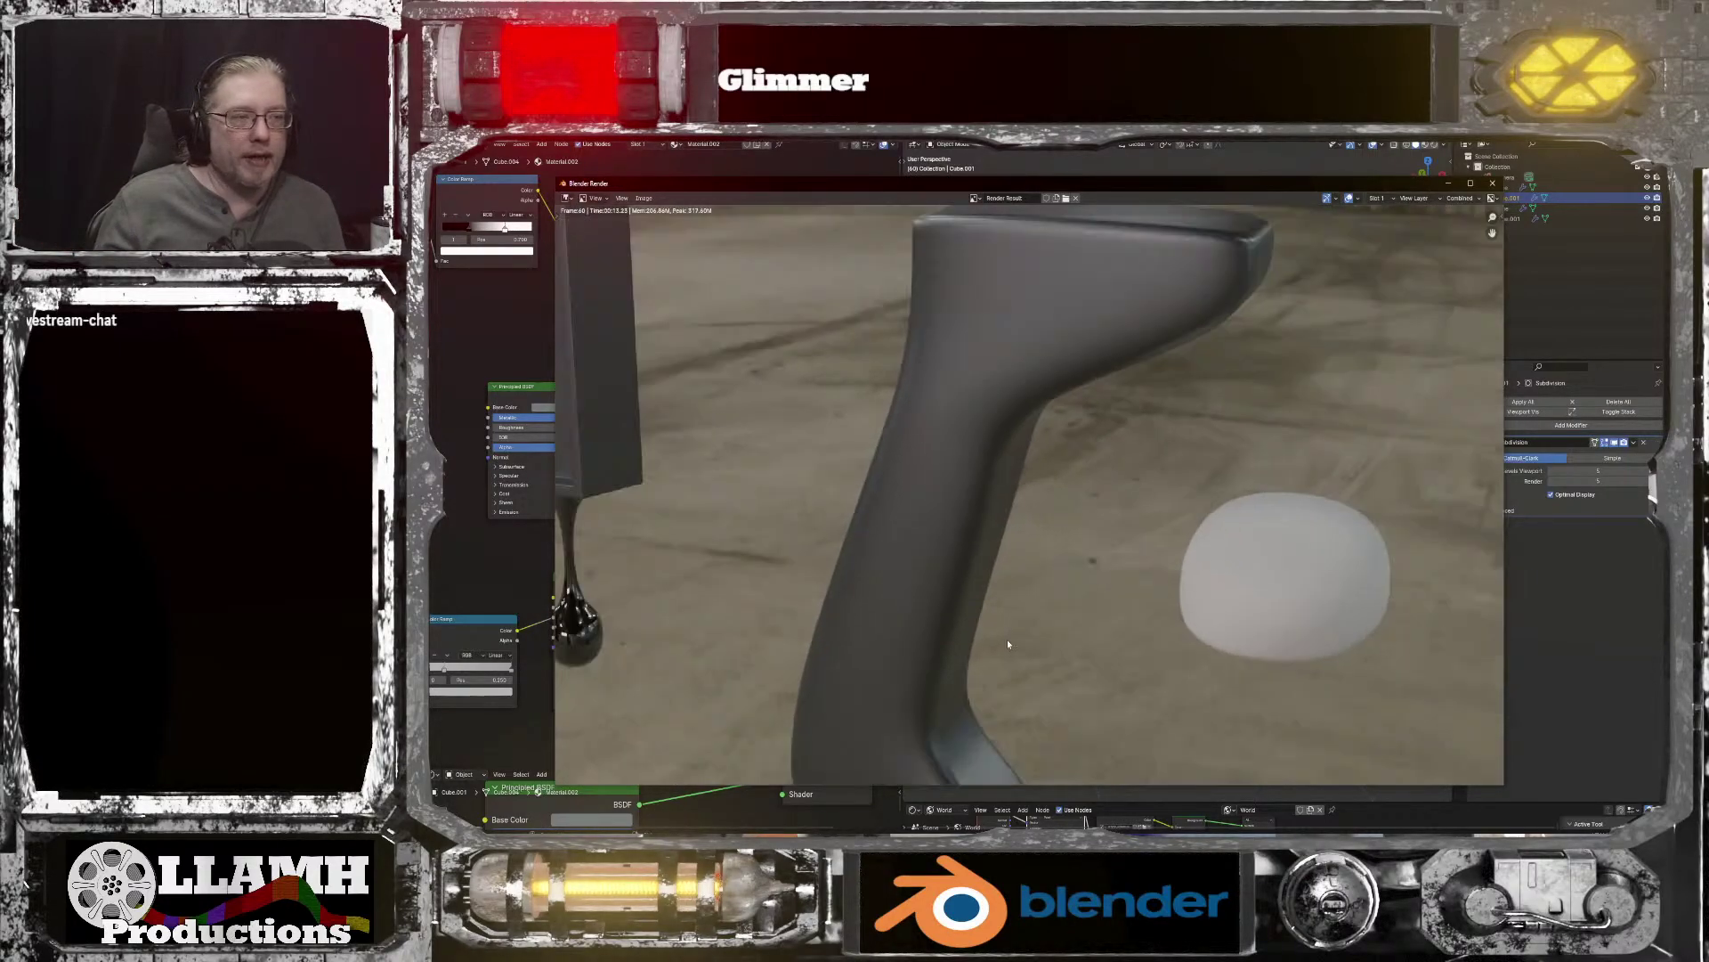
pyautogui.scroll(-3, 1007, 639)
pyautogui.scroll(2, 1011, 591)
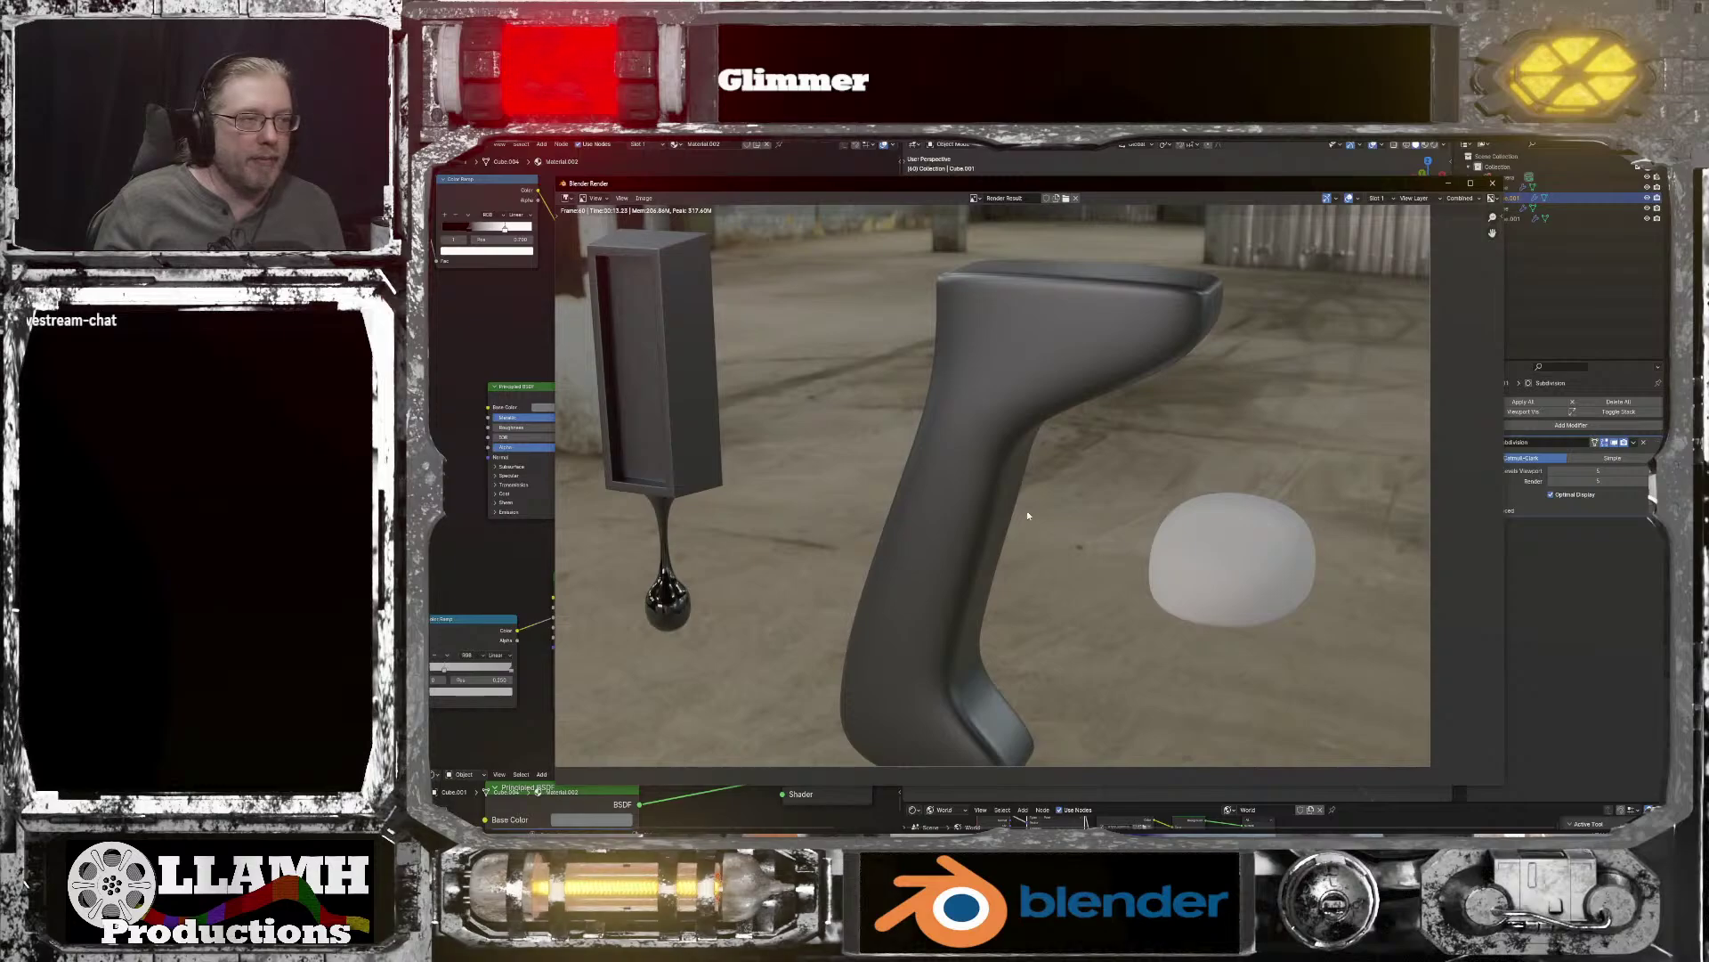
pyautogui.press('Escape')
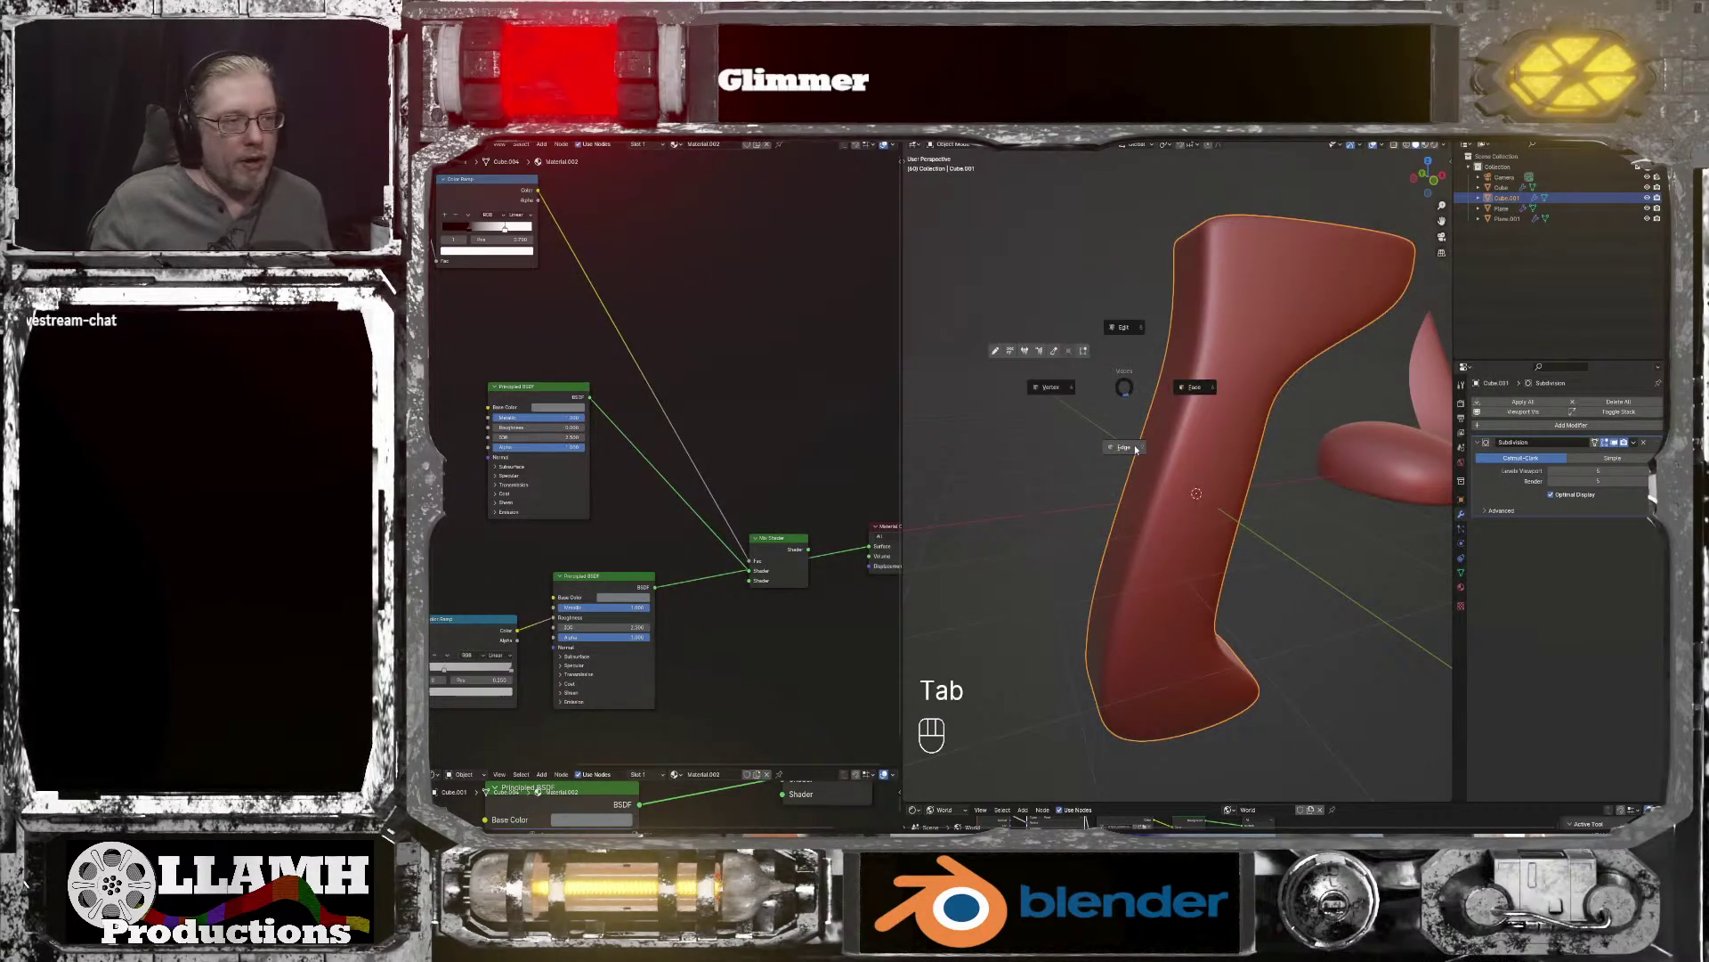
# Step: In edge mode, shift the handle's first back cross edge below the top slightly outward along X, without proportional editing
pyautogui.click(1127, 403)
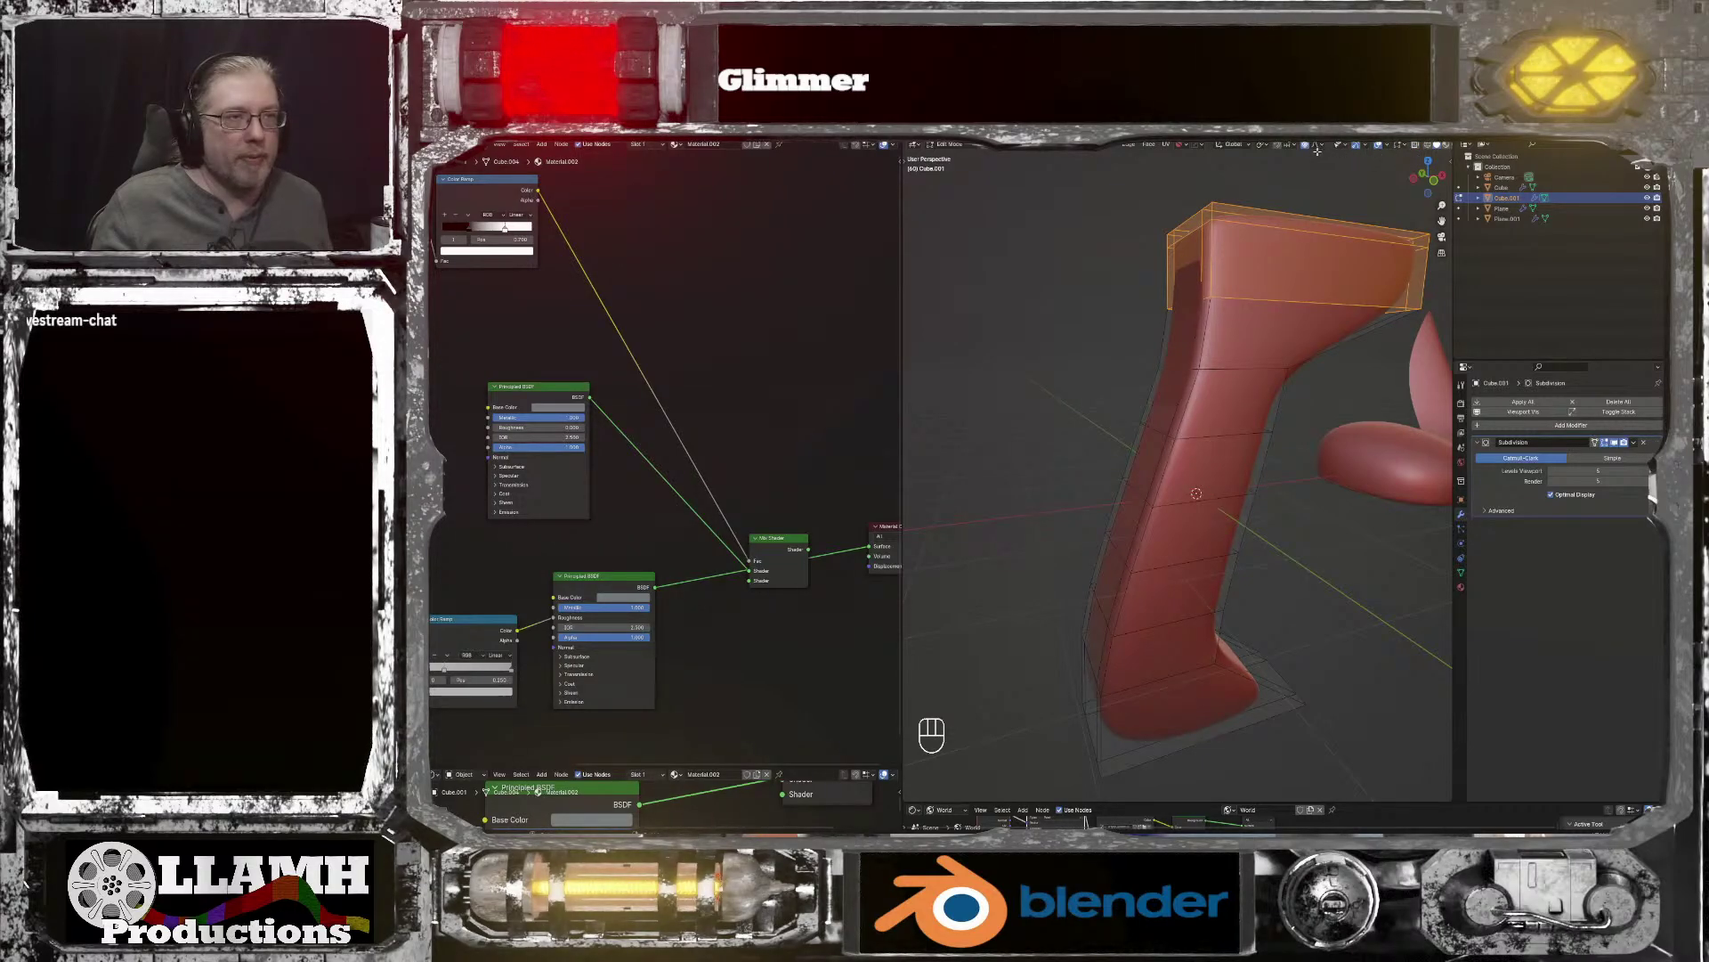
pyautogui.click(1184, 305)
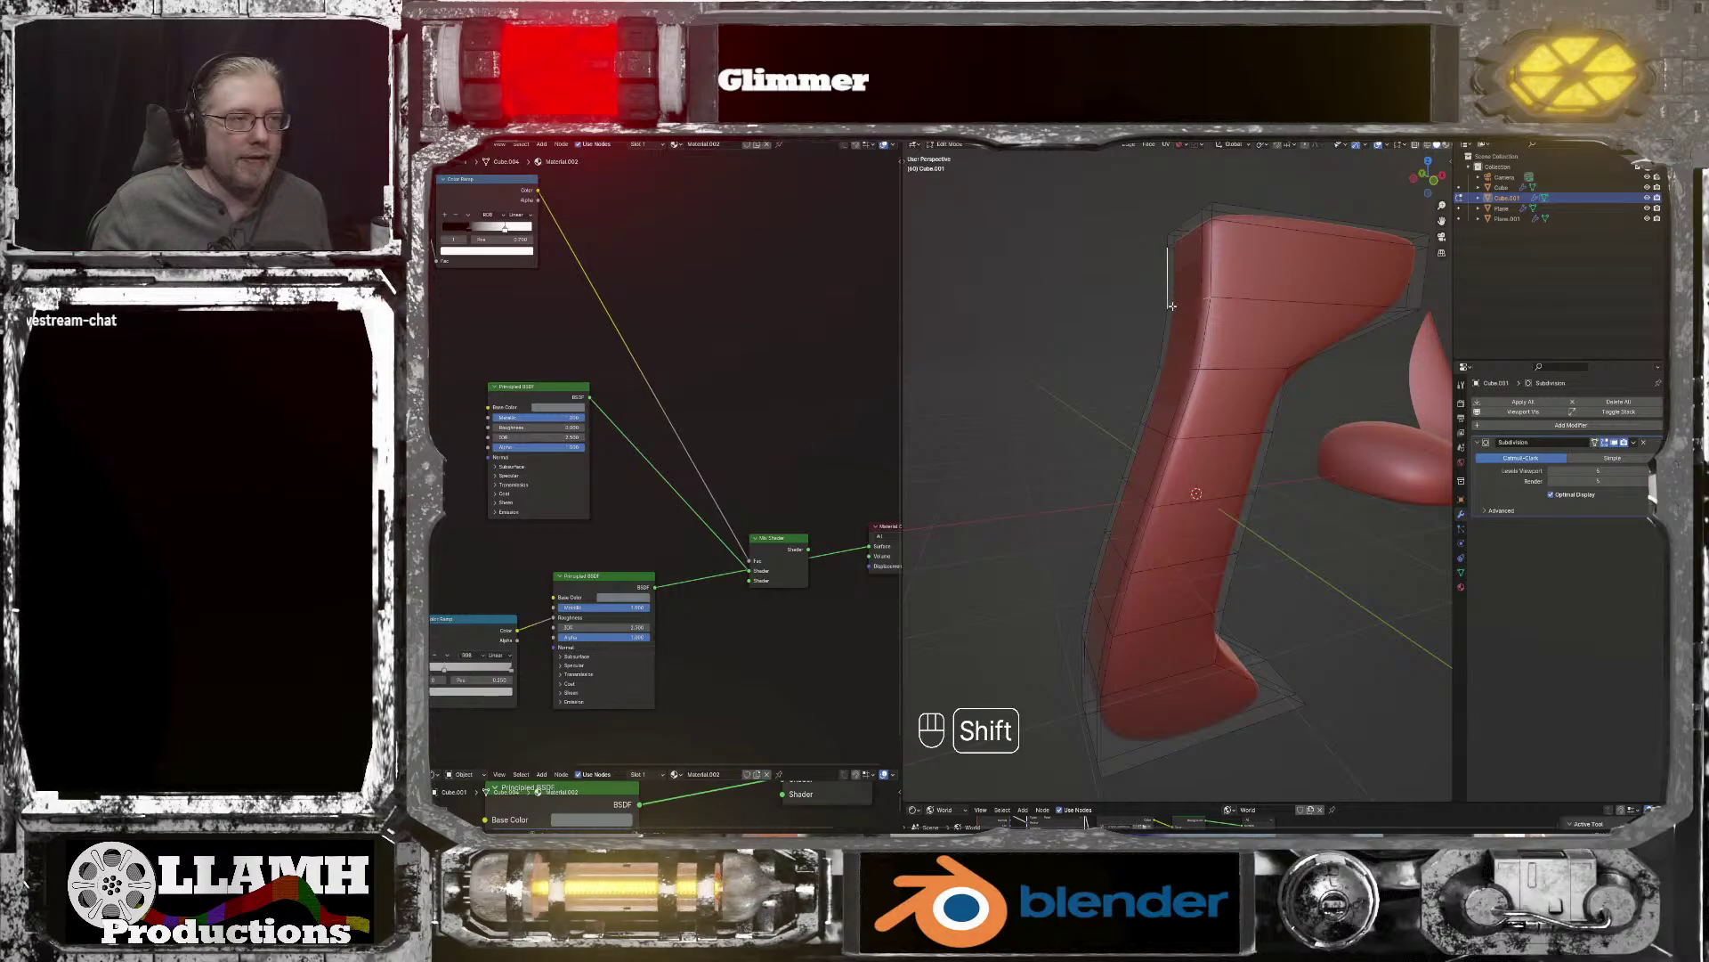
pyautogui.hotkey('ctrl', 'z')
pyautogui.keyDown('ctrl'); pyautogui.click(1214, 343); pyautogui.keyUp('ctrl')
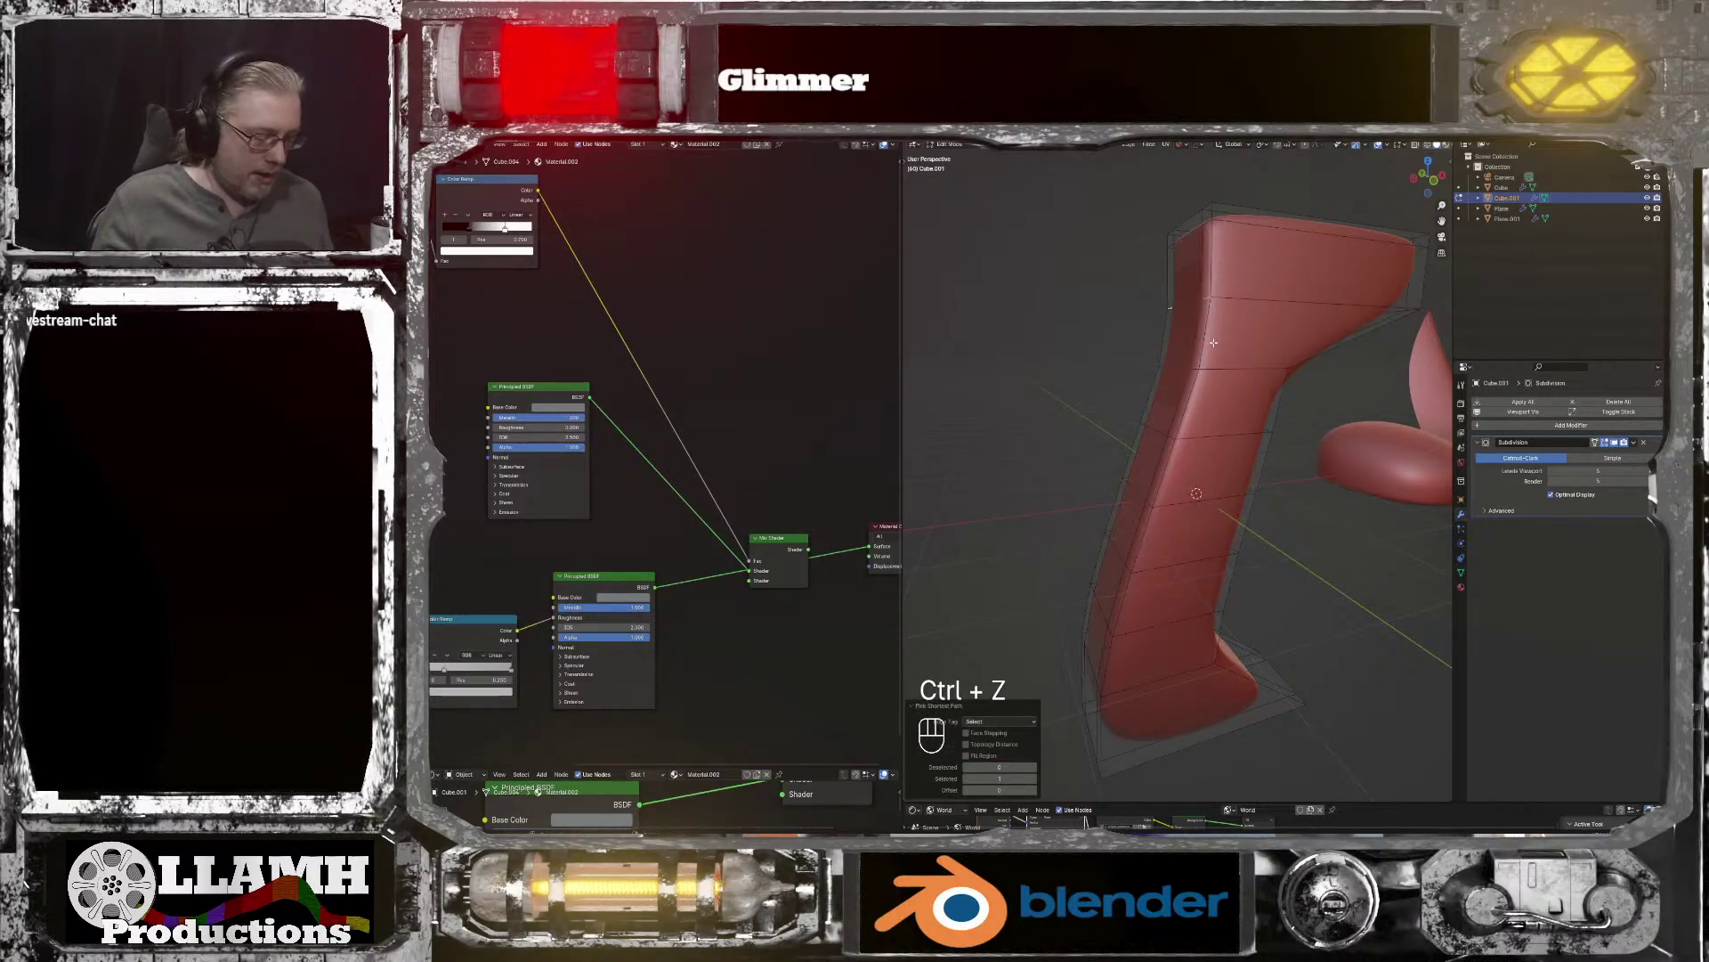
pyautogui.press('g')
pyautogui.press('x')
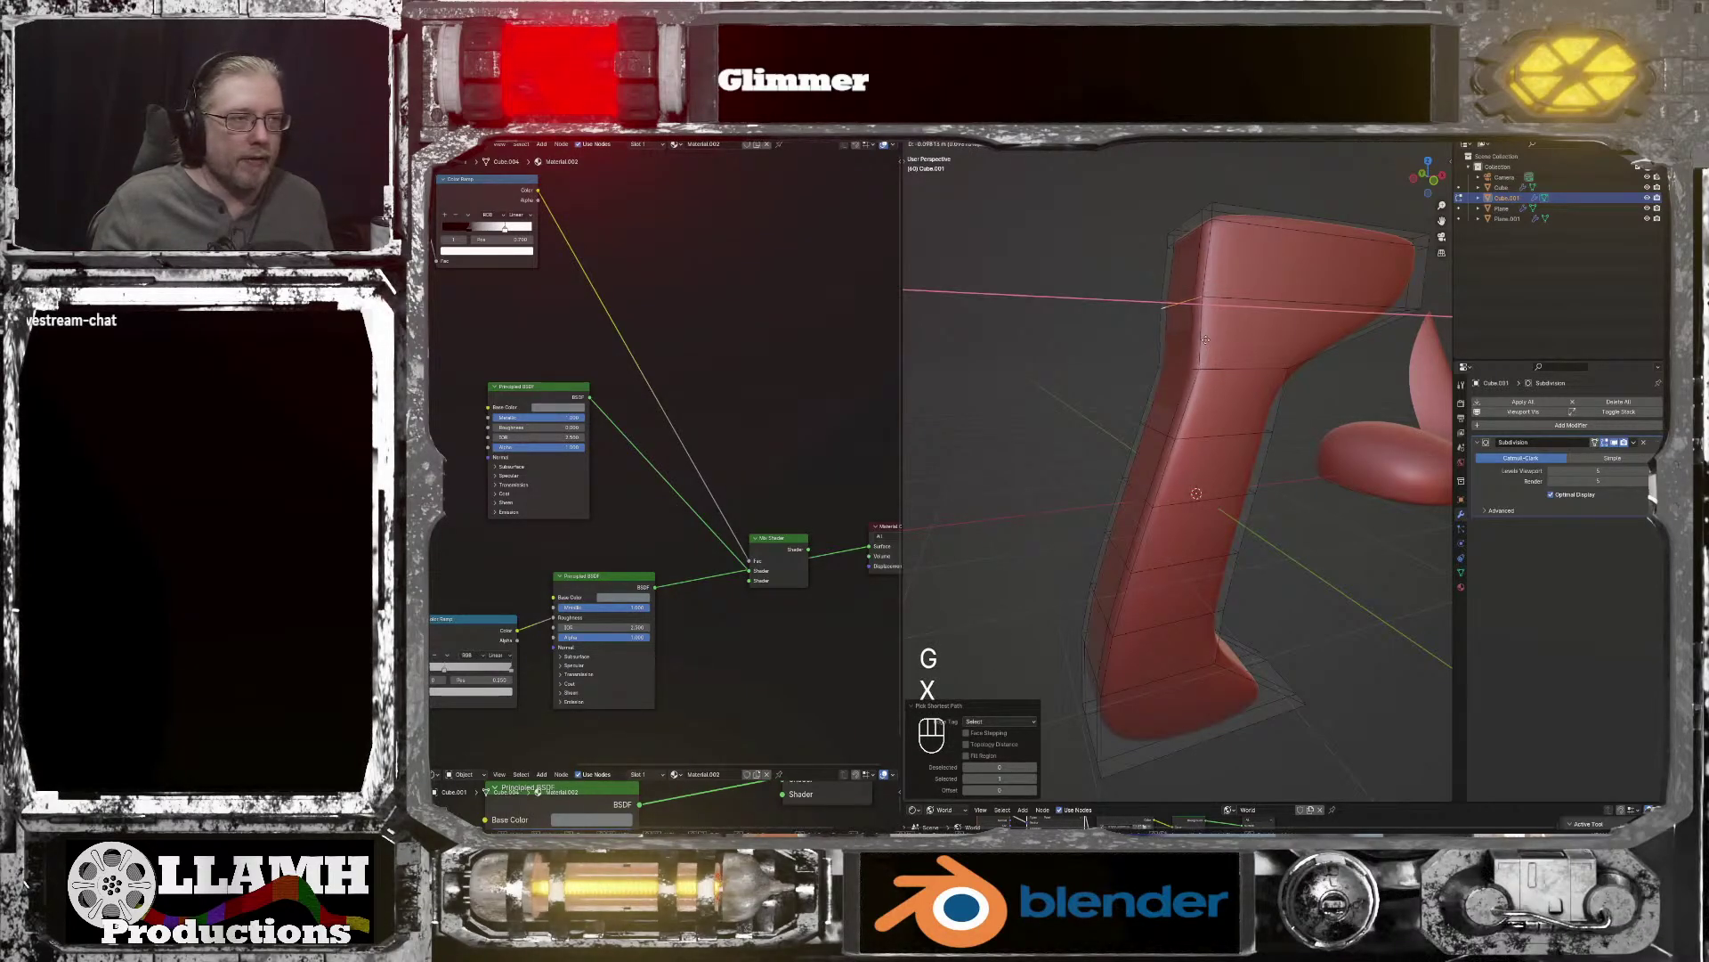
pyautogui.click(1206, 339)
# Step: Shift the second back cross edge below the handle's top slightly outward along X
pyautogui.keyDown('shift'); pyautogui.click(1182, 365); pyautogui.keyUp('shift')
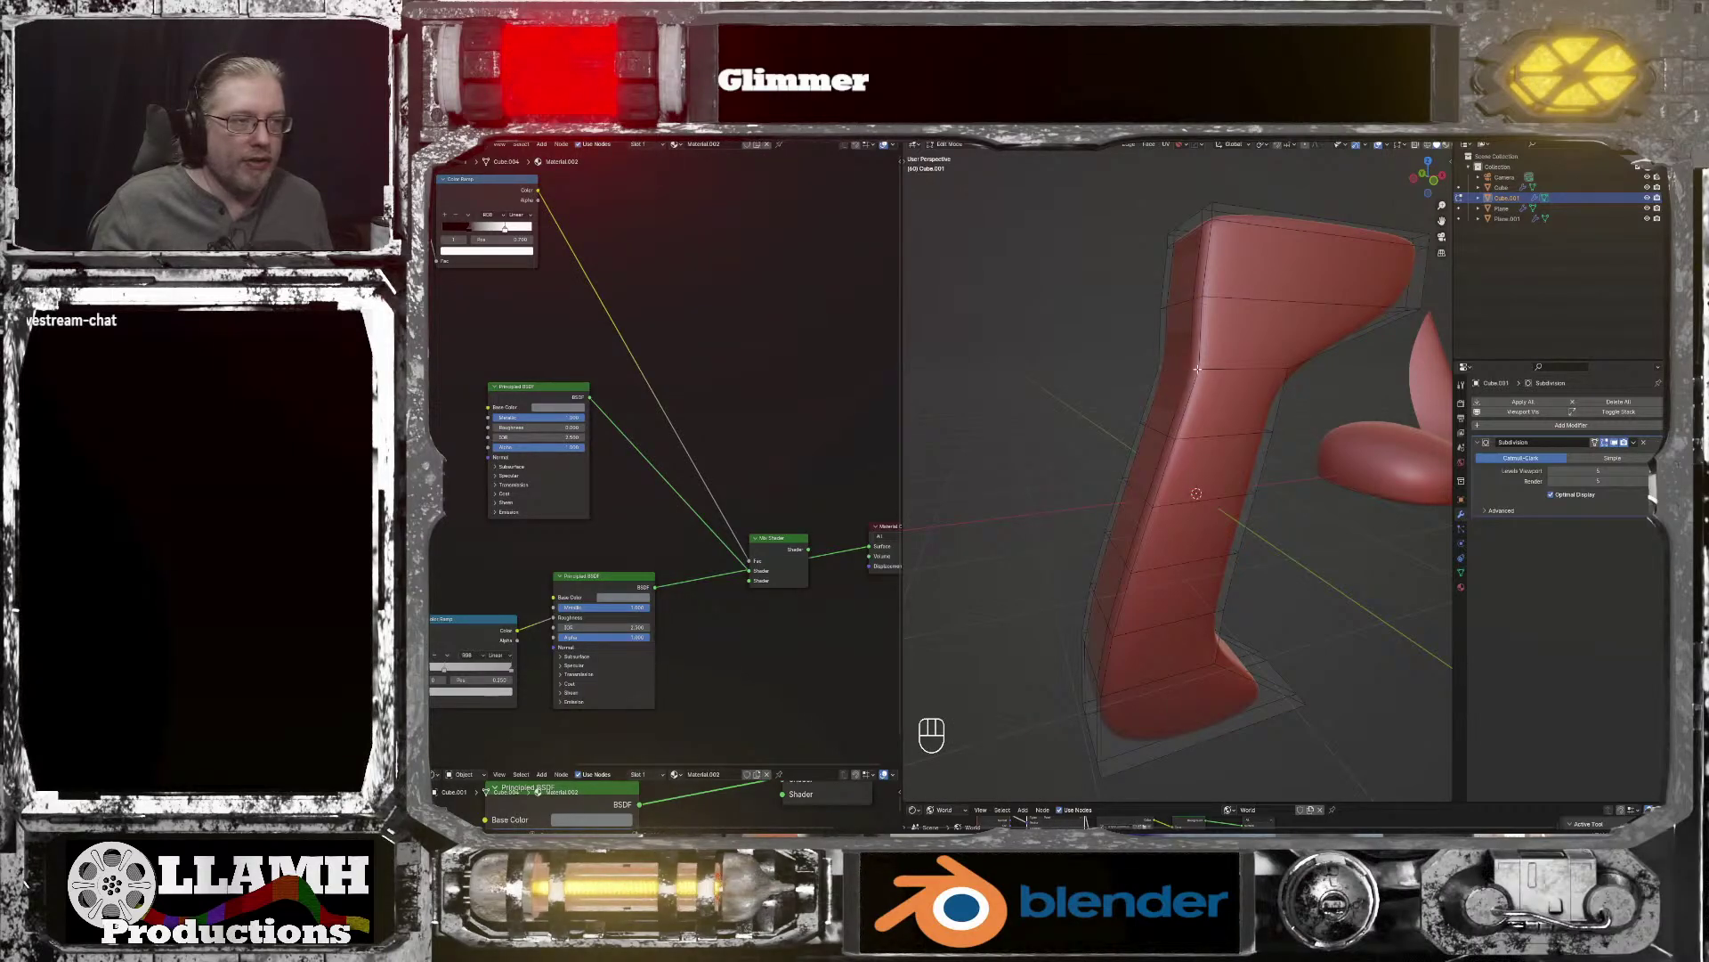
pyautogui.keyDown('ctrl'); pyautogui.click(1197, 367); pyautogui.keyUp('ctrl')
pyautogui.press('g')
pyautogui.press('x')
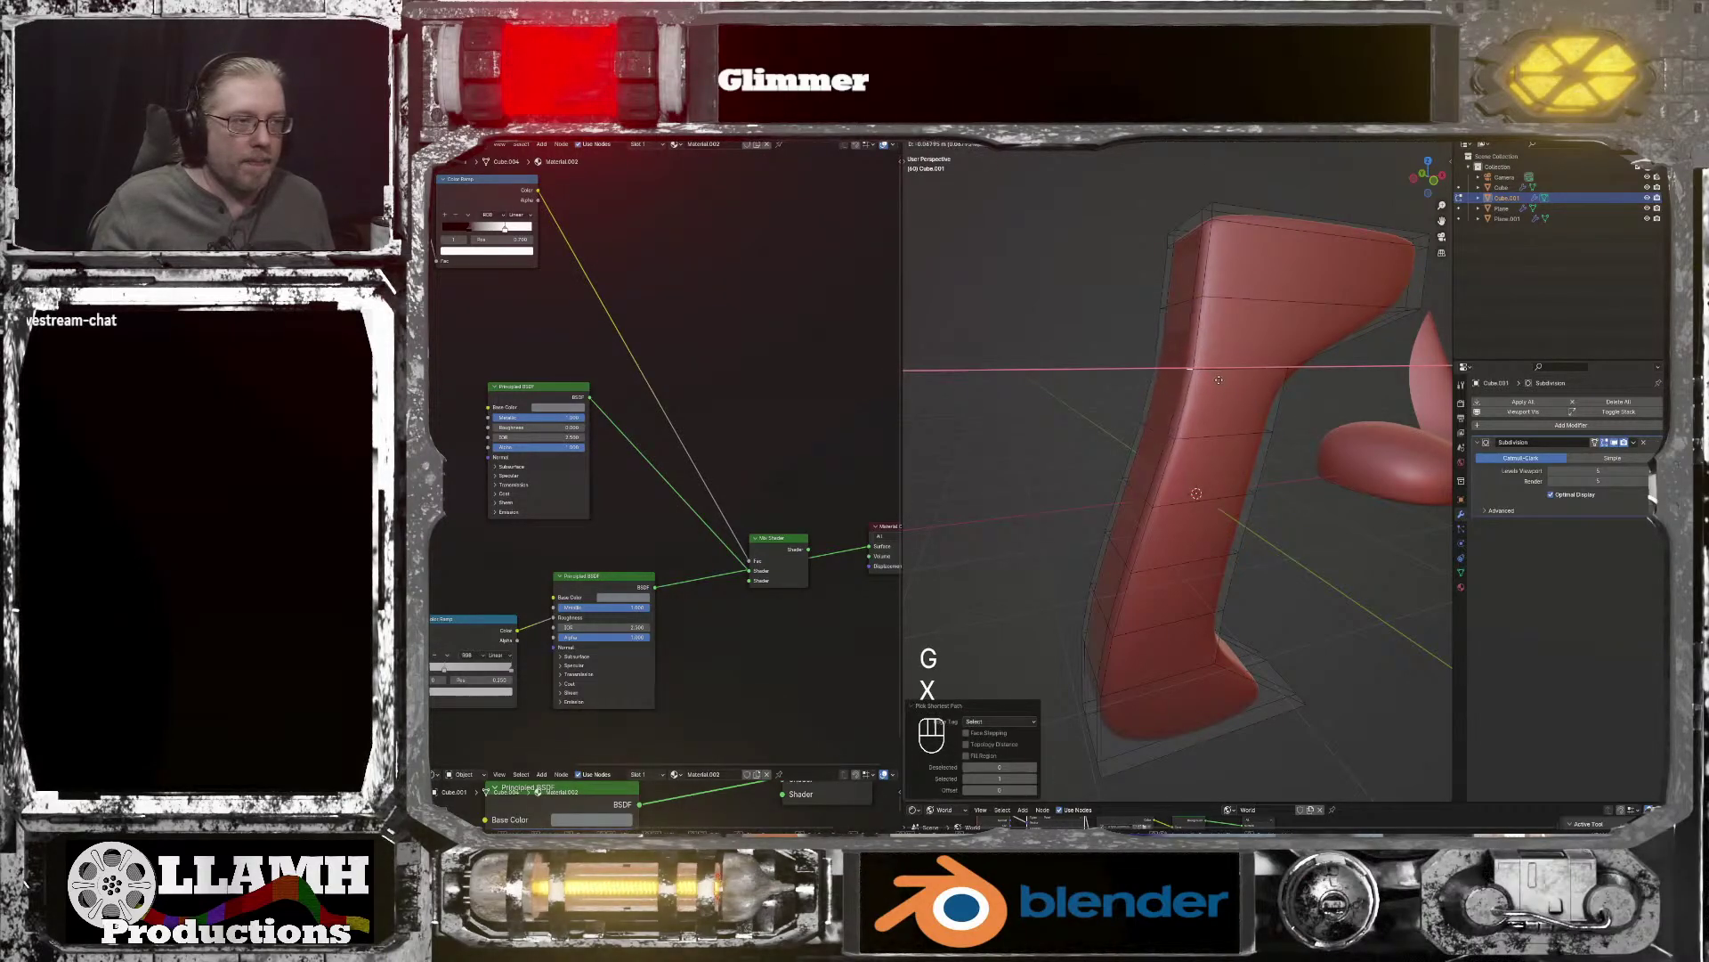
pyautogui.click(1215, 379)
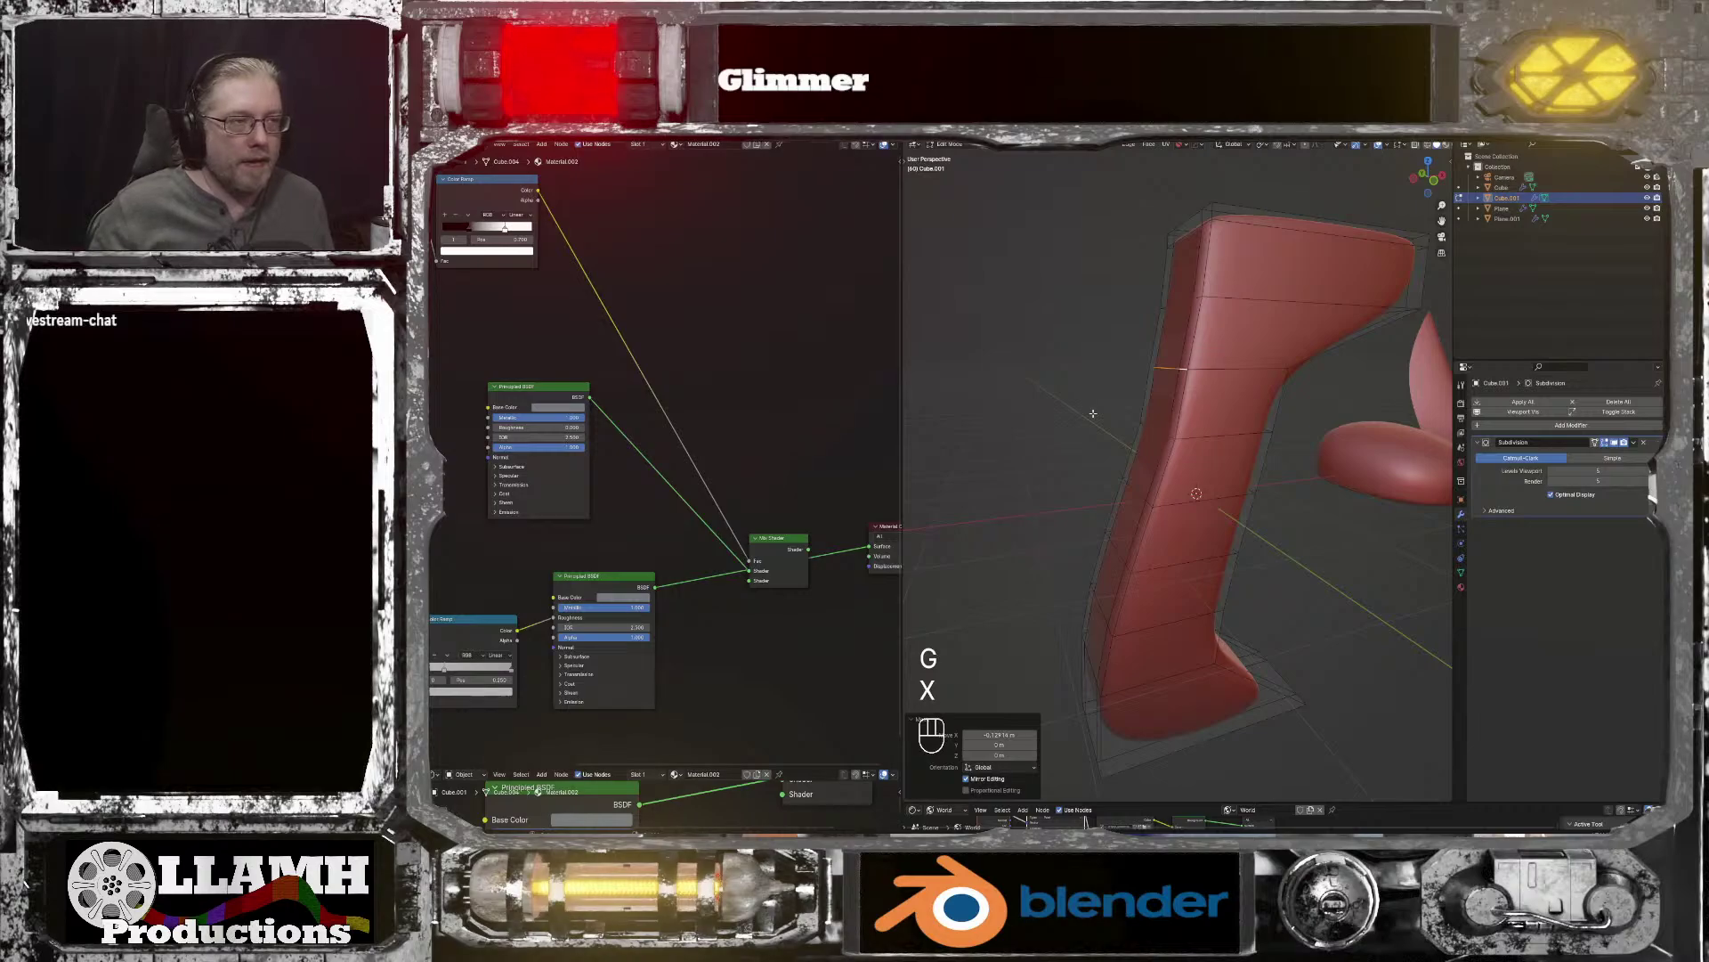
# Step: Shift the third back cross edge below the handle's top slightly outward along X in front view, and return to Object Mode
pyautogui.press('KP_1')
pyautogui.moveTo(1125, 419); pyautogui.dragTo(1200, 439, button='middle')
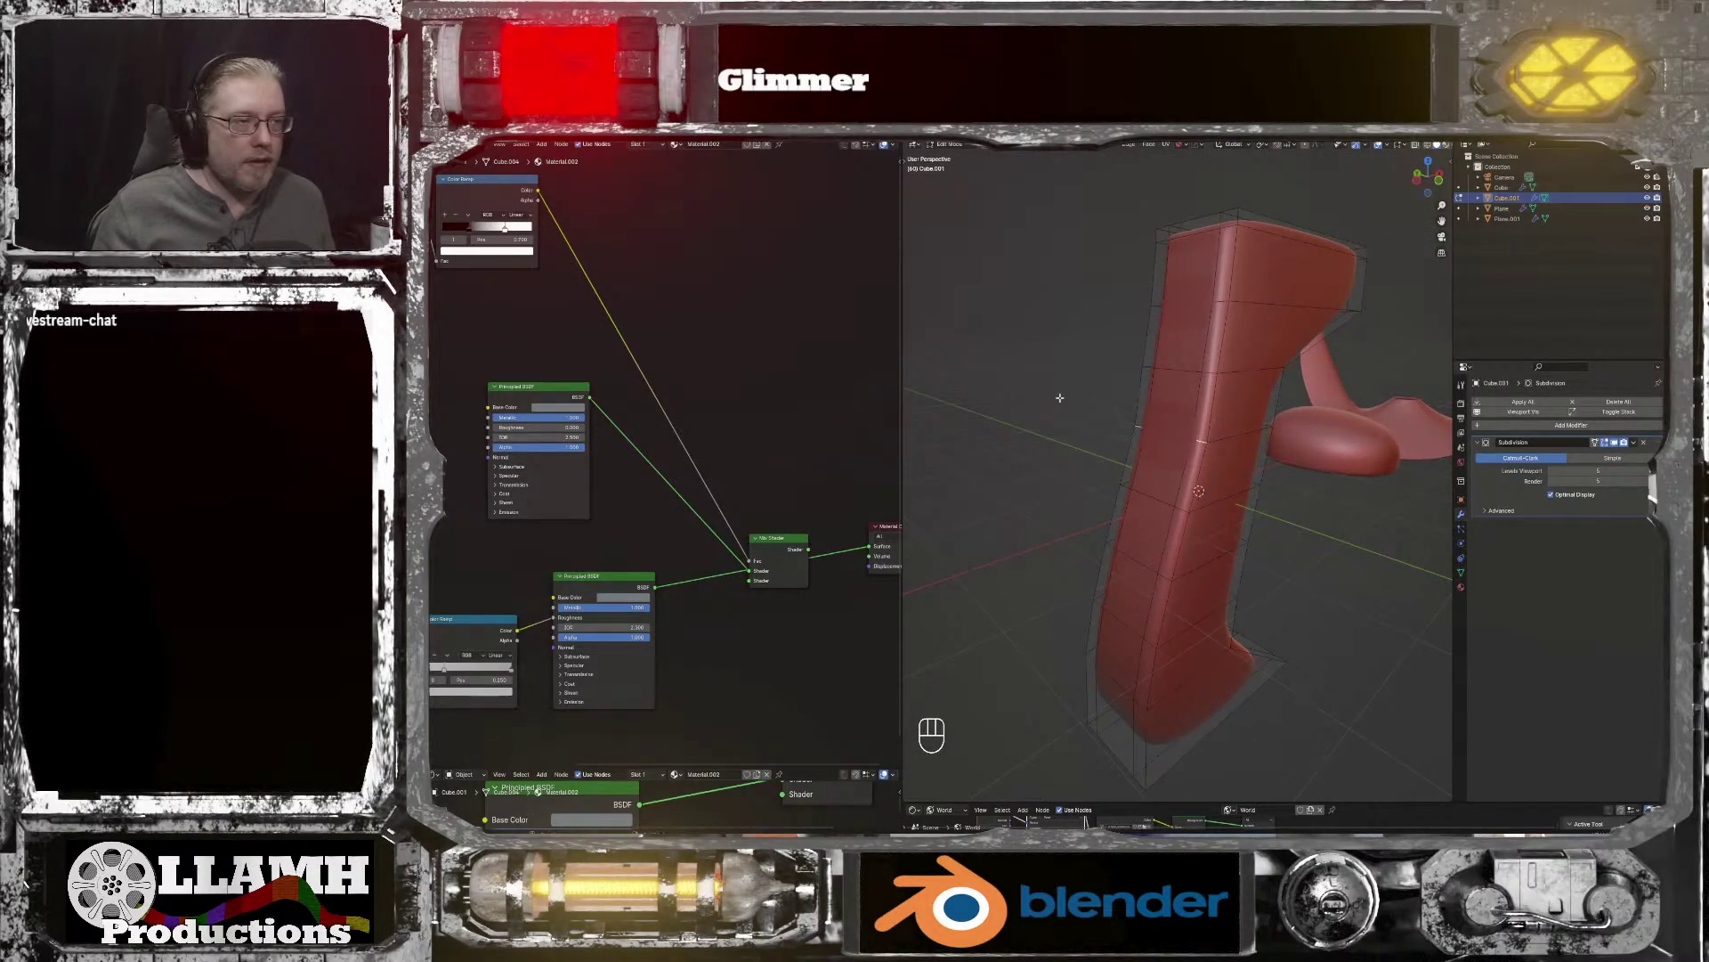
pyautogui.press('KP_1')
pyautogui.press('g')
pyautogui.press('x')
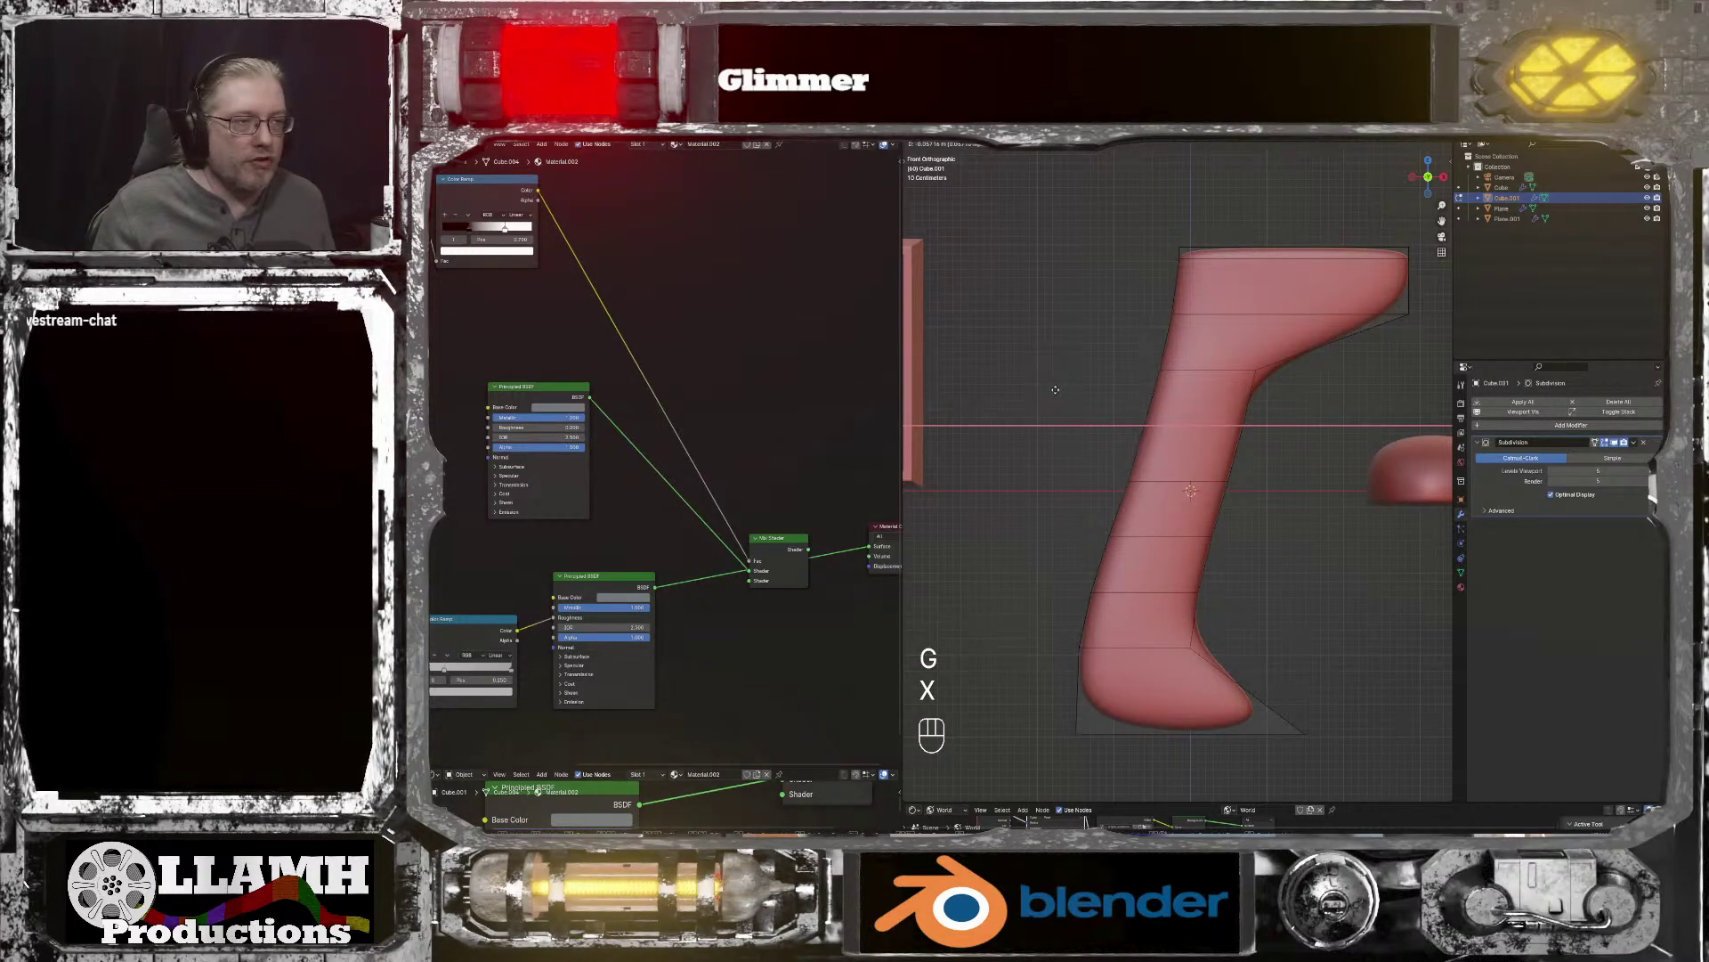
pyautogui.click(1054, 390)
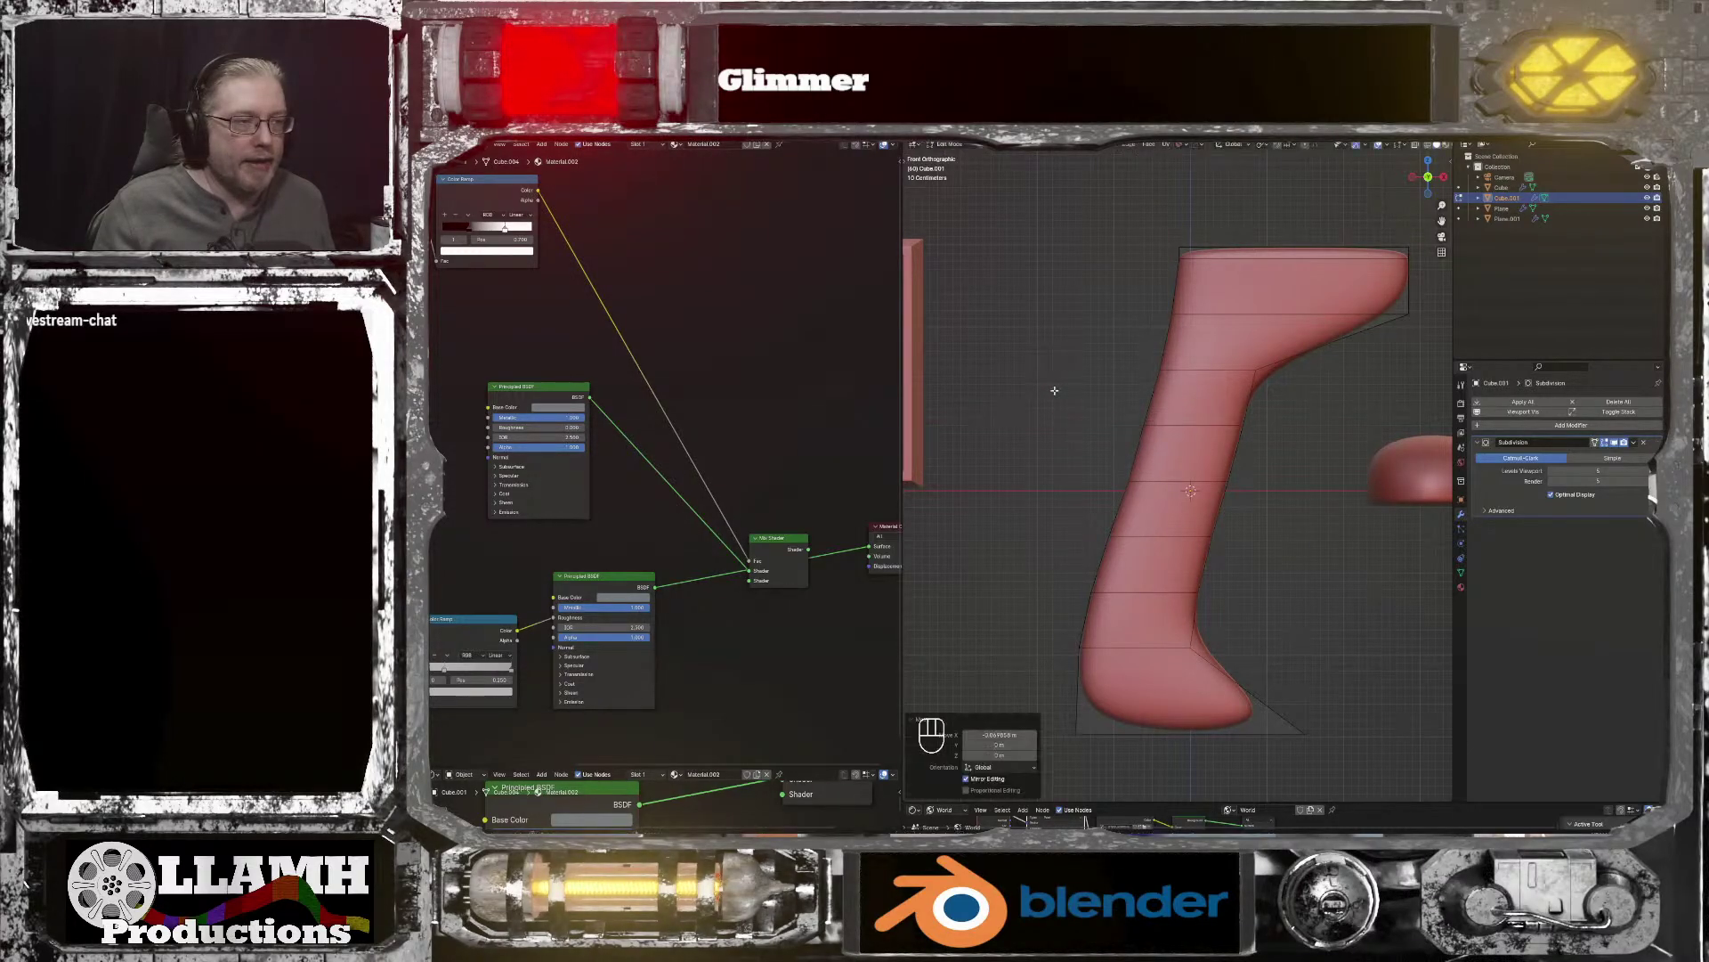
pyautogui.moveTo(1084, 432); pyautogui.dragTo(1037, 426, button='middle')
pyautogui.press('Tab')
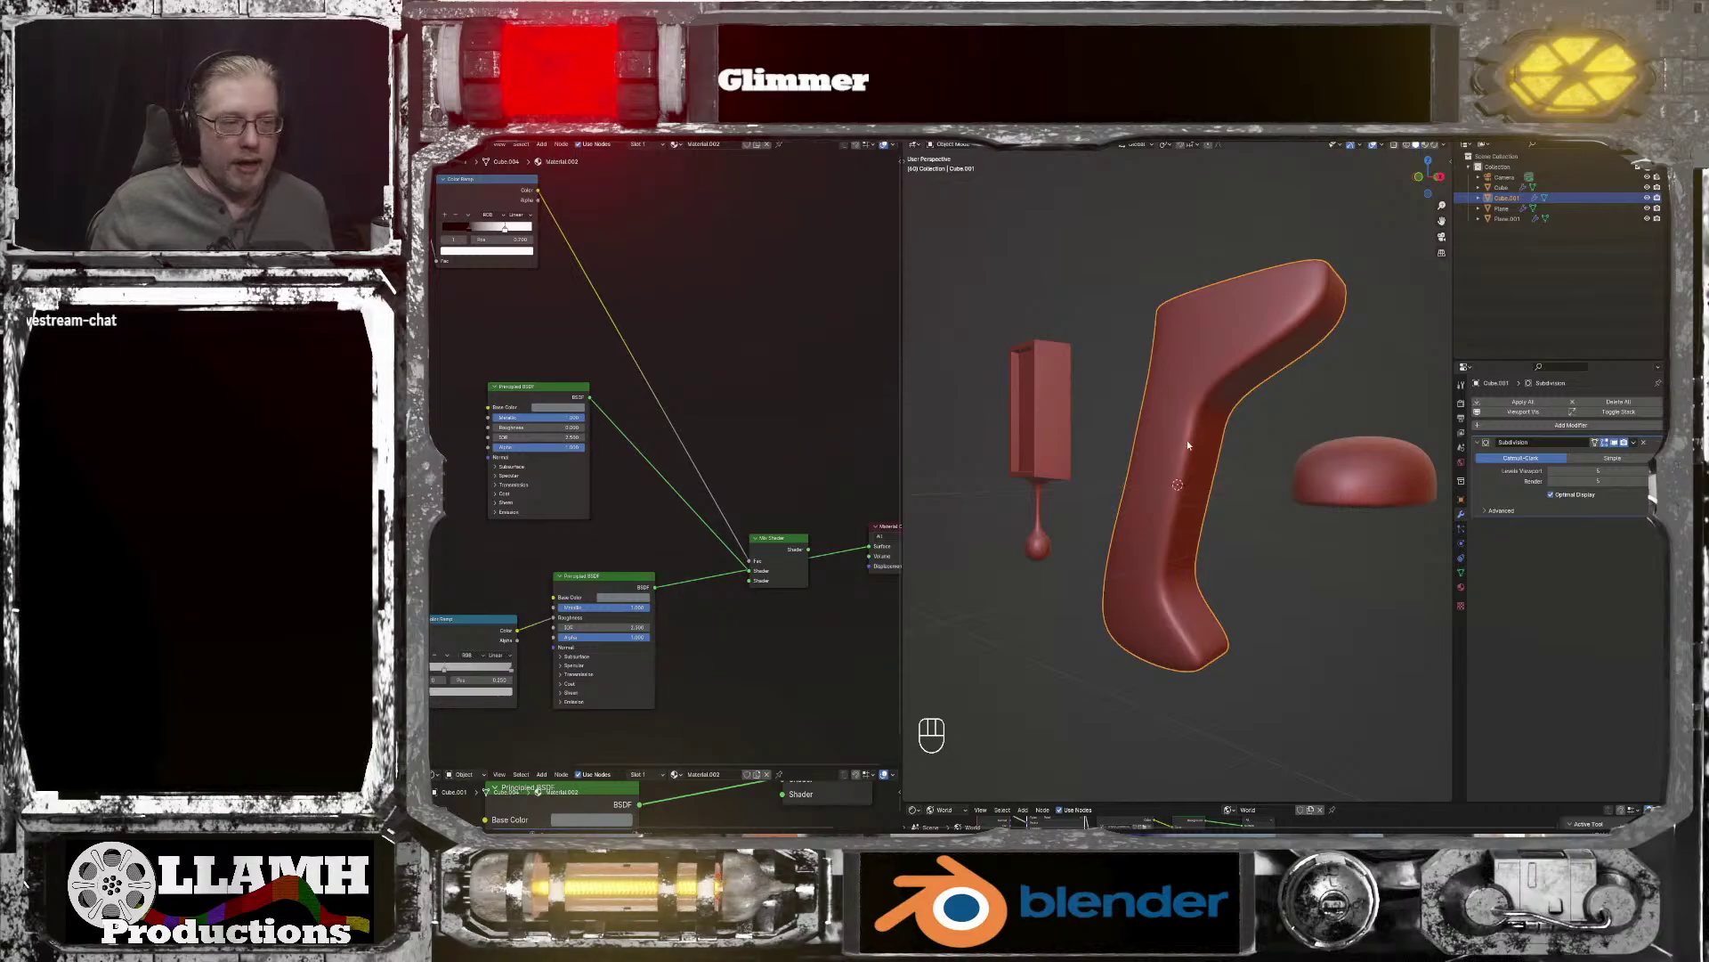
# Step: Narrow the bottom edge at the tip of the handle's foot by scaling it down along Y
pyautogui.press('Tab')
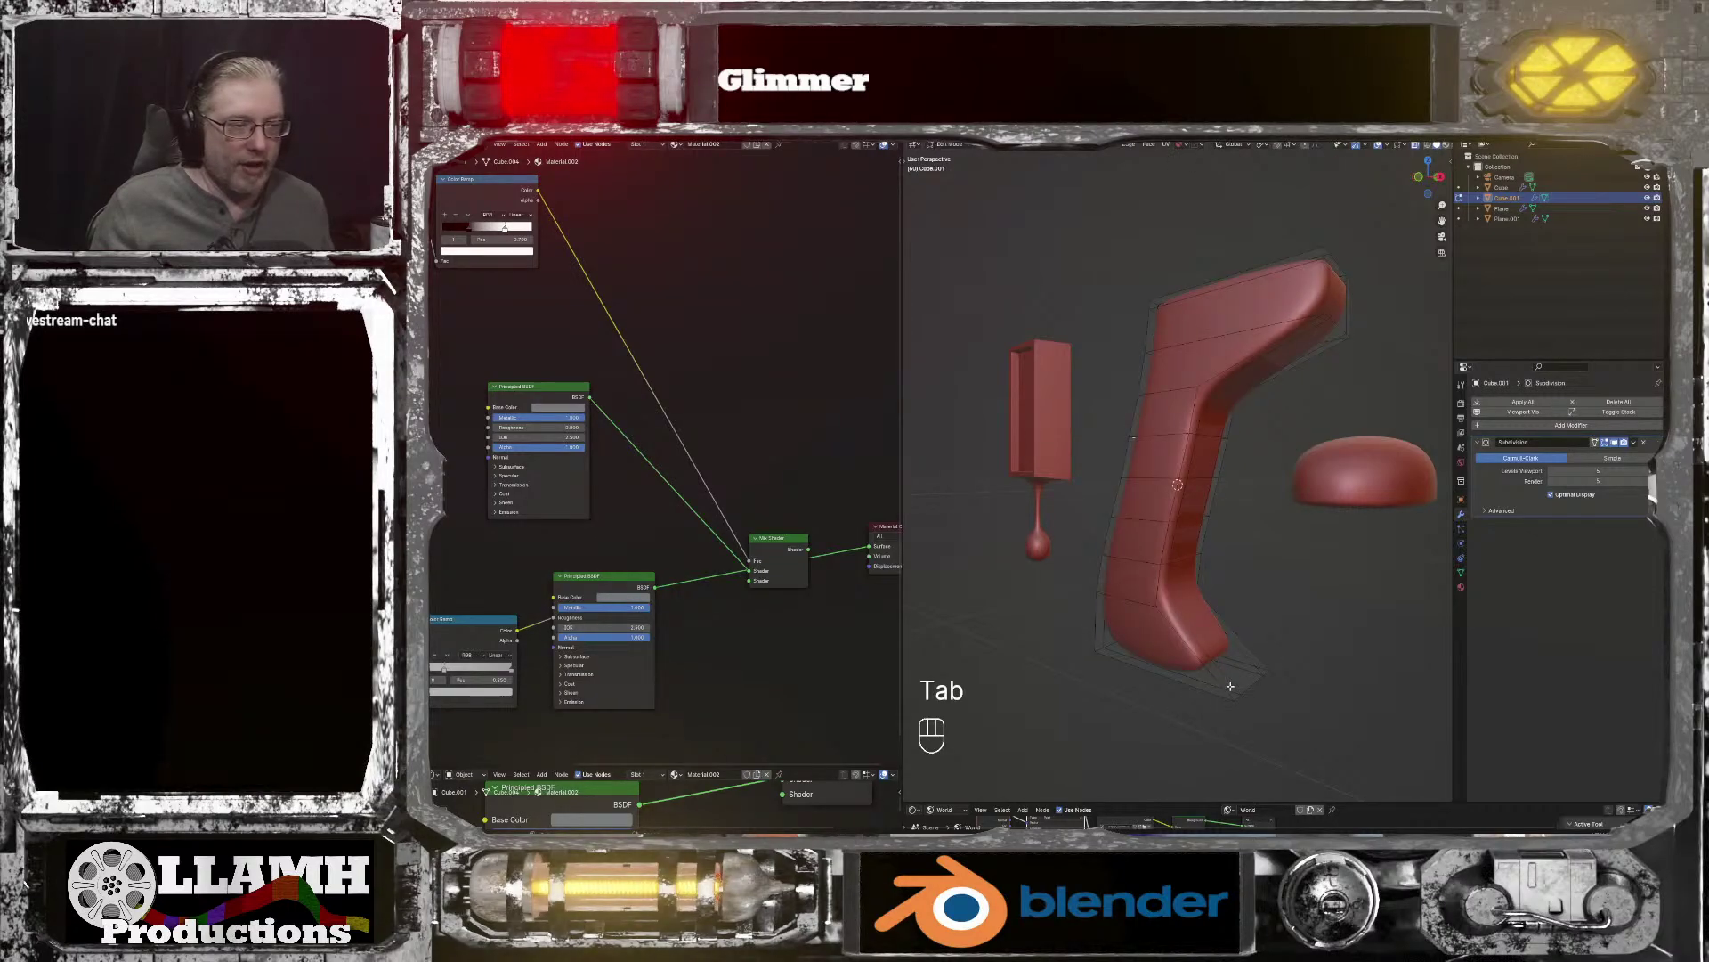
pyautogui.moveTo(1230, 685); pyautogui.dragTo(1202, 672, button='middle')
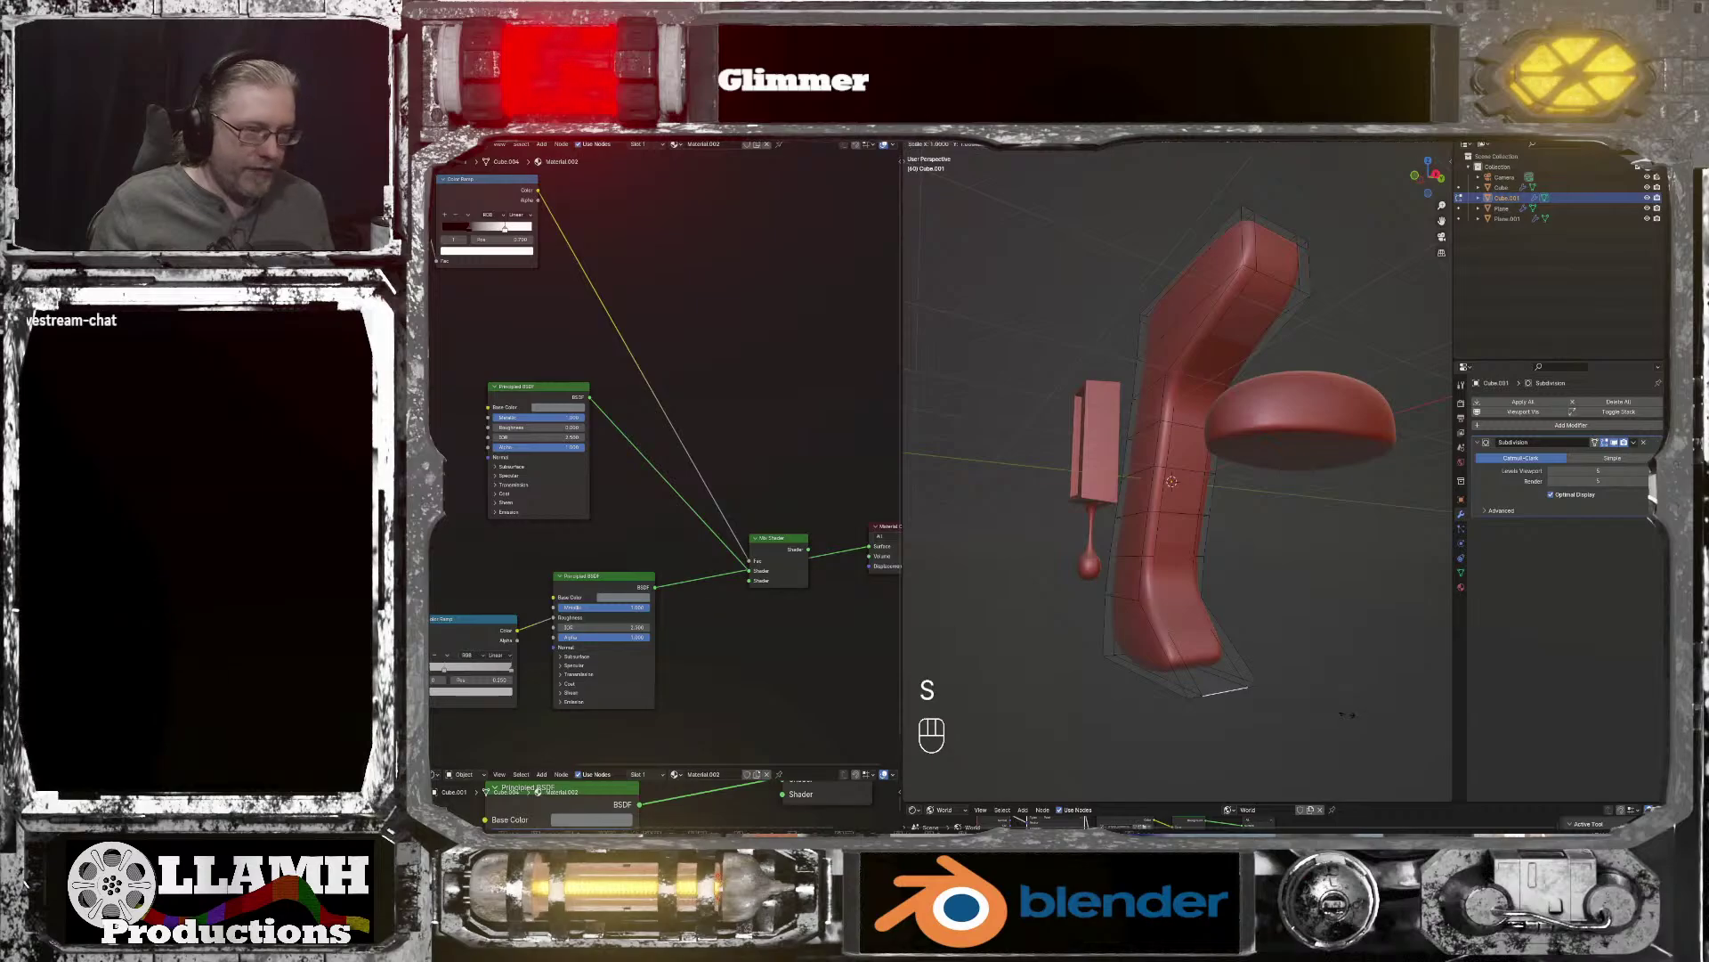
pyautogui.press('y')
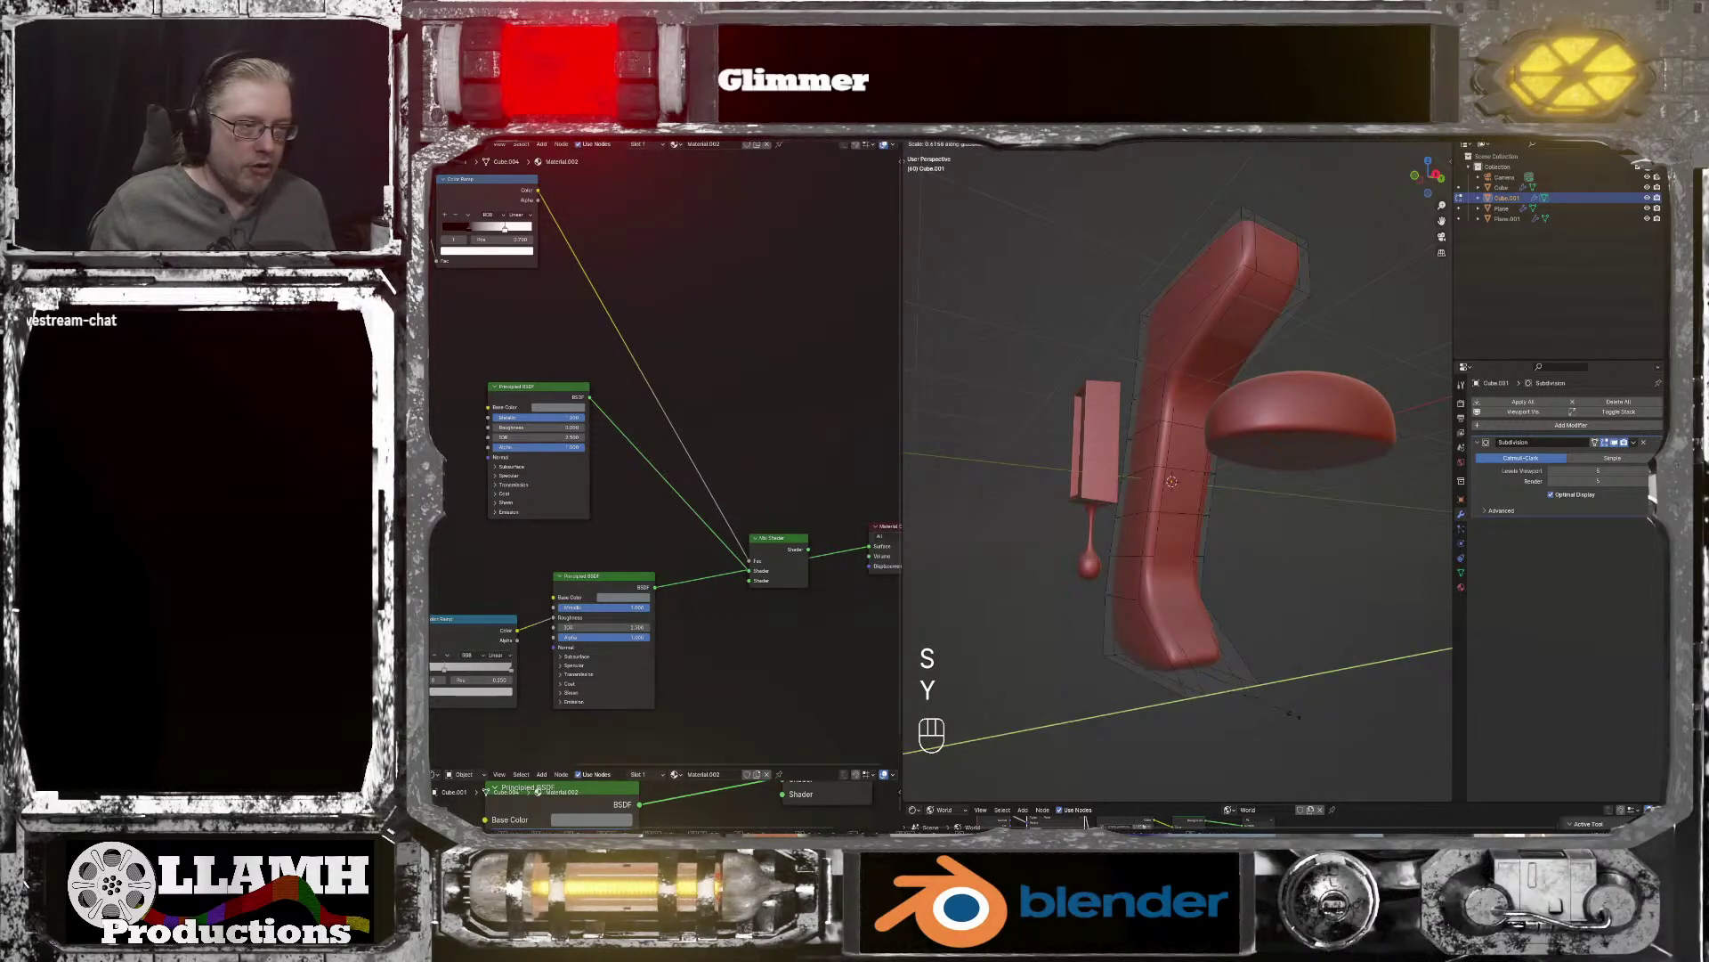
pyautogui.click(1238, 708)
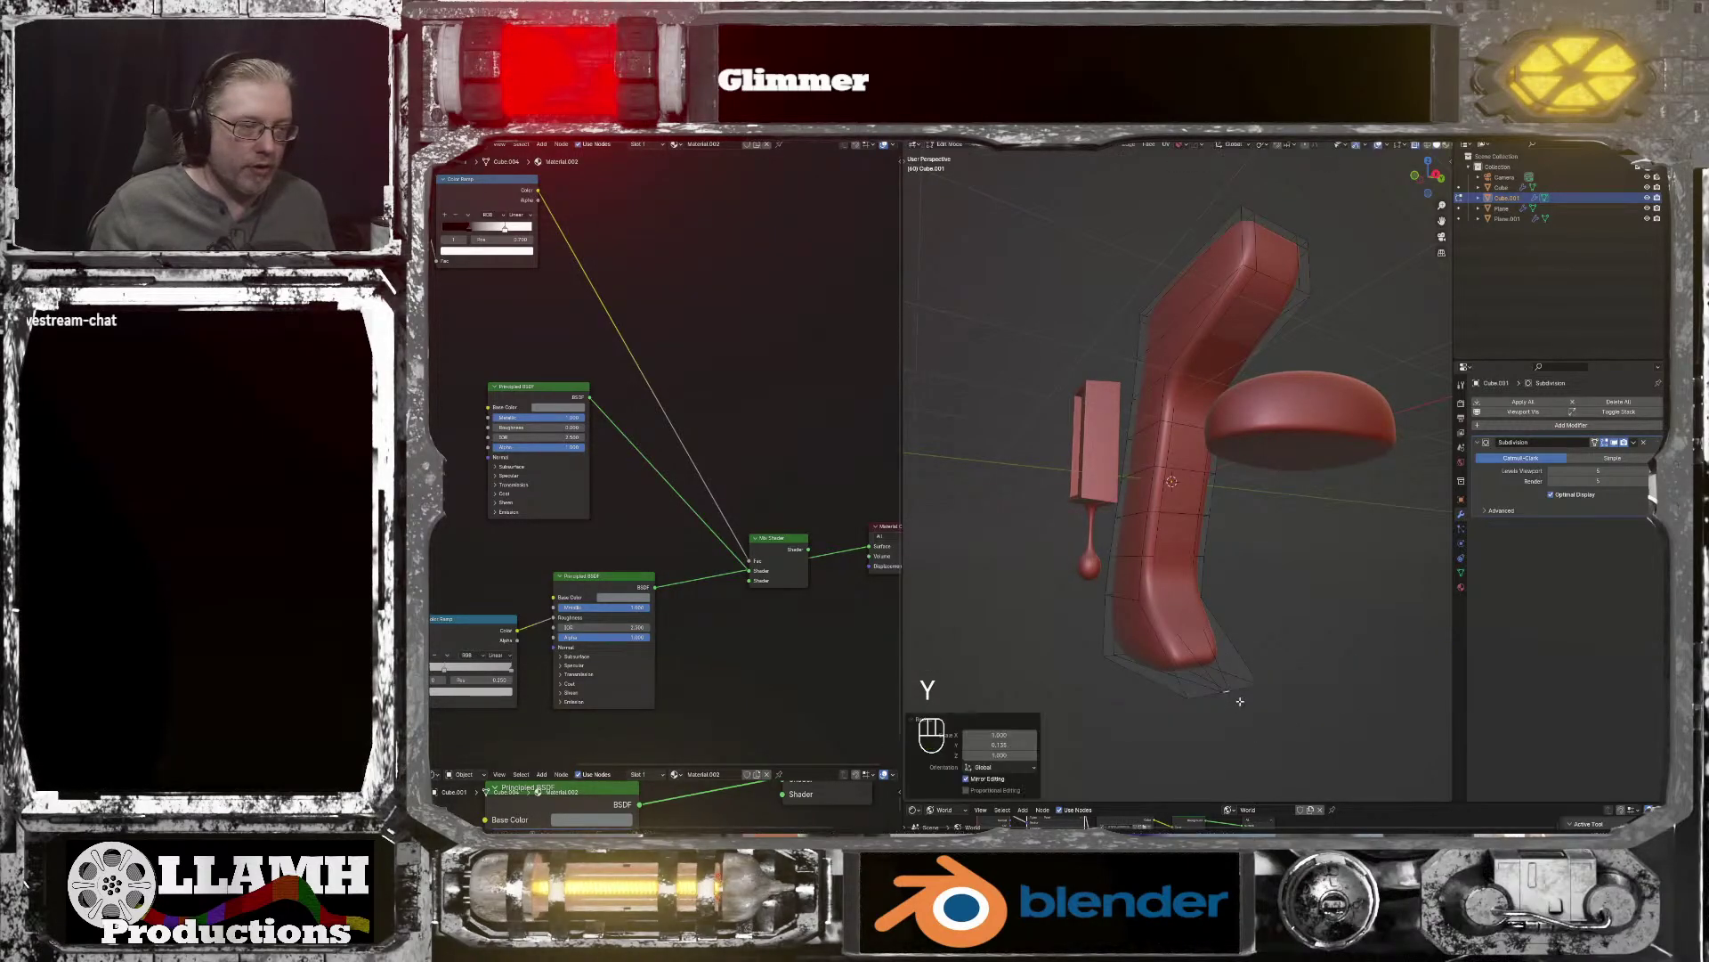
# Step: Narrow the cross edge where the grip's inner side bends into the foot along Y, and return to Object Mode
pyautogui.moveTo(1238, 708); pyautogui.dragTo(1203, 663, button='middle')
pyautogui.scroll(2, 1229, 650)
pyautogui.click(1163, 659)
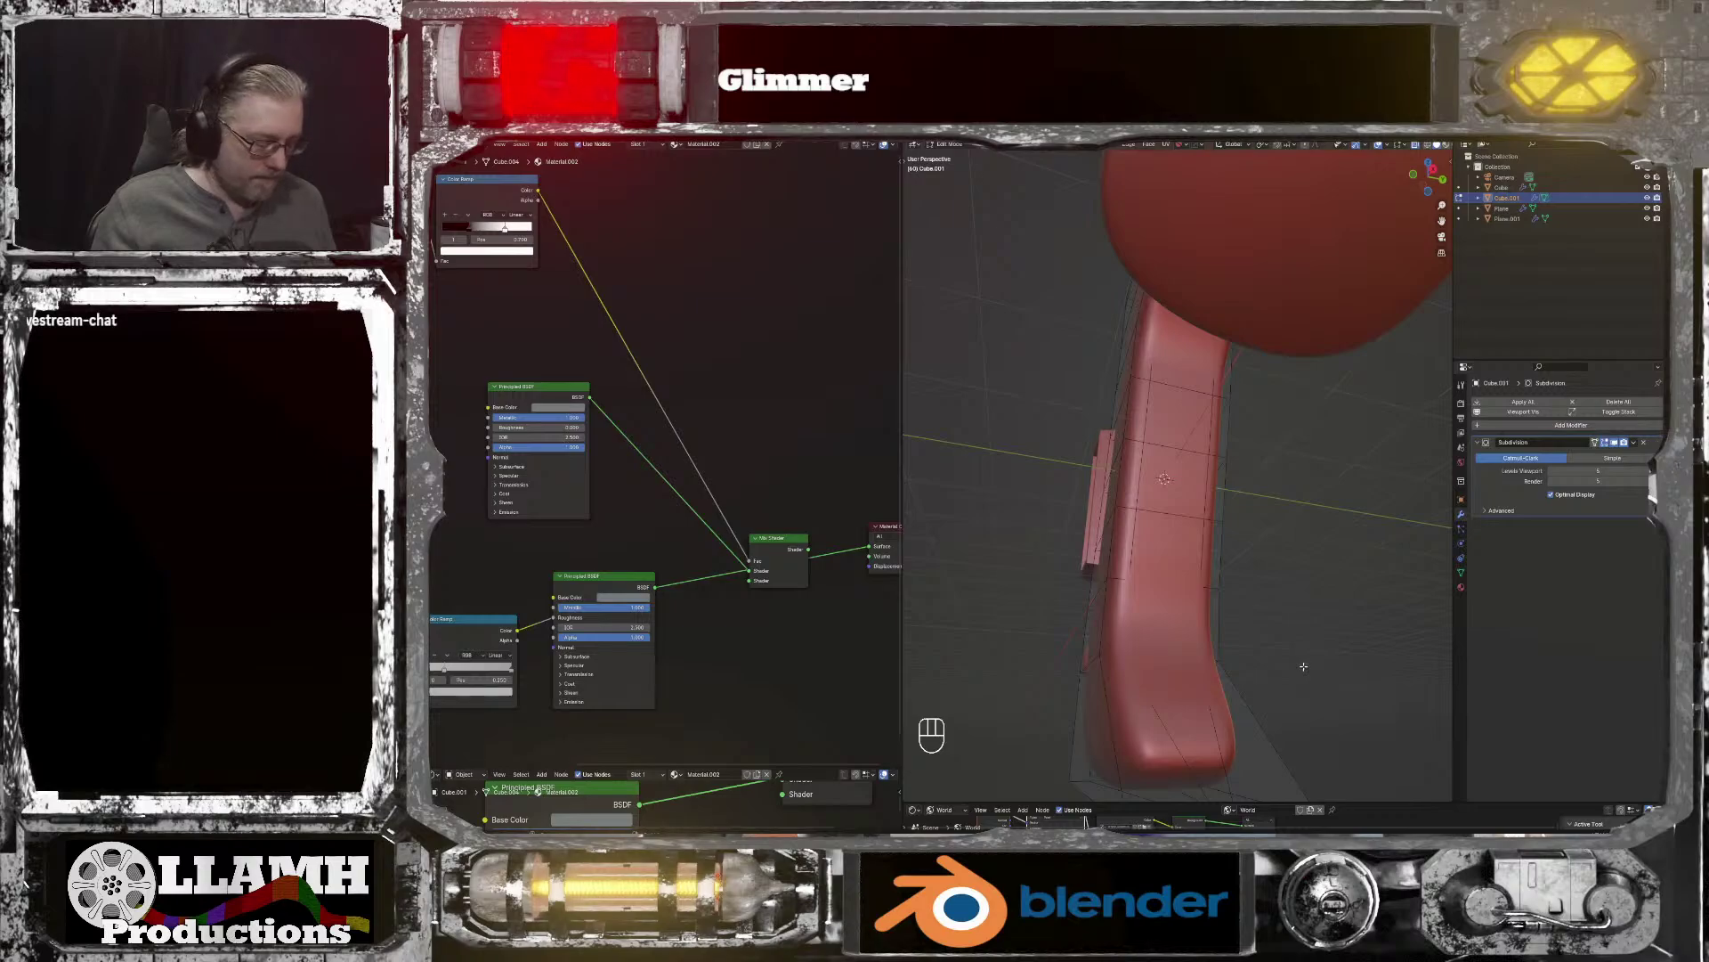
pyautogui.press('s')
pyautogui.press('y')
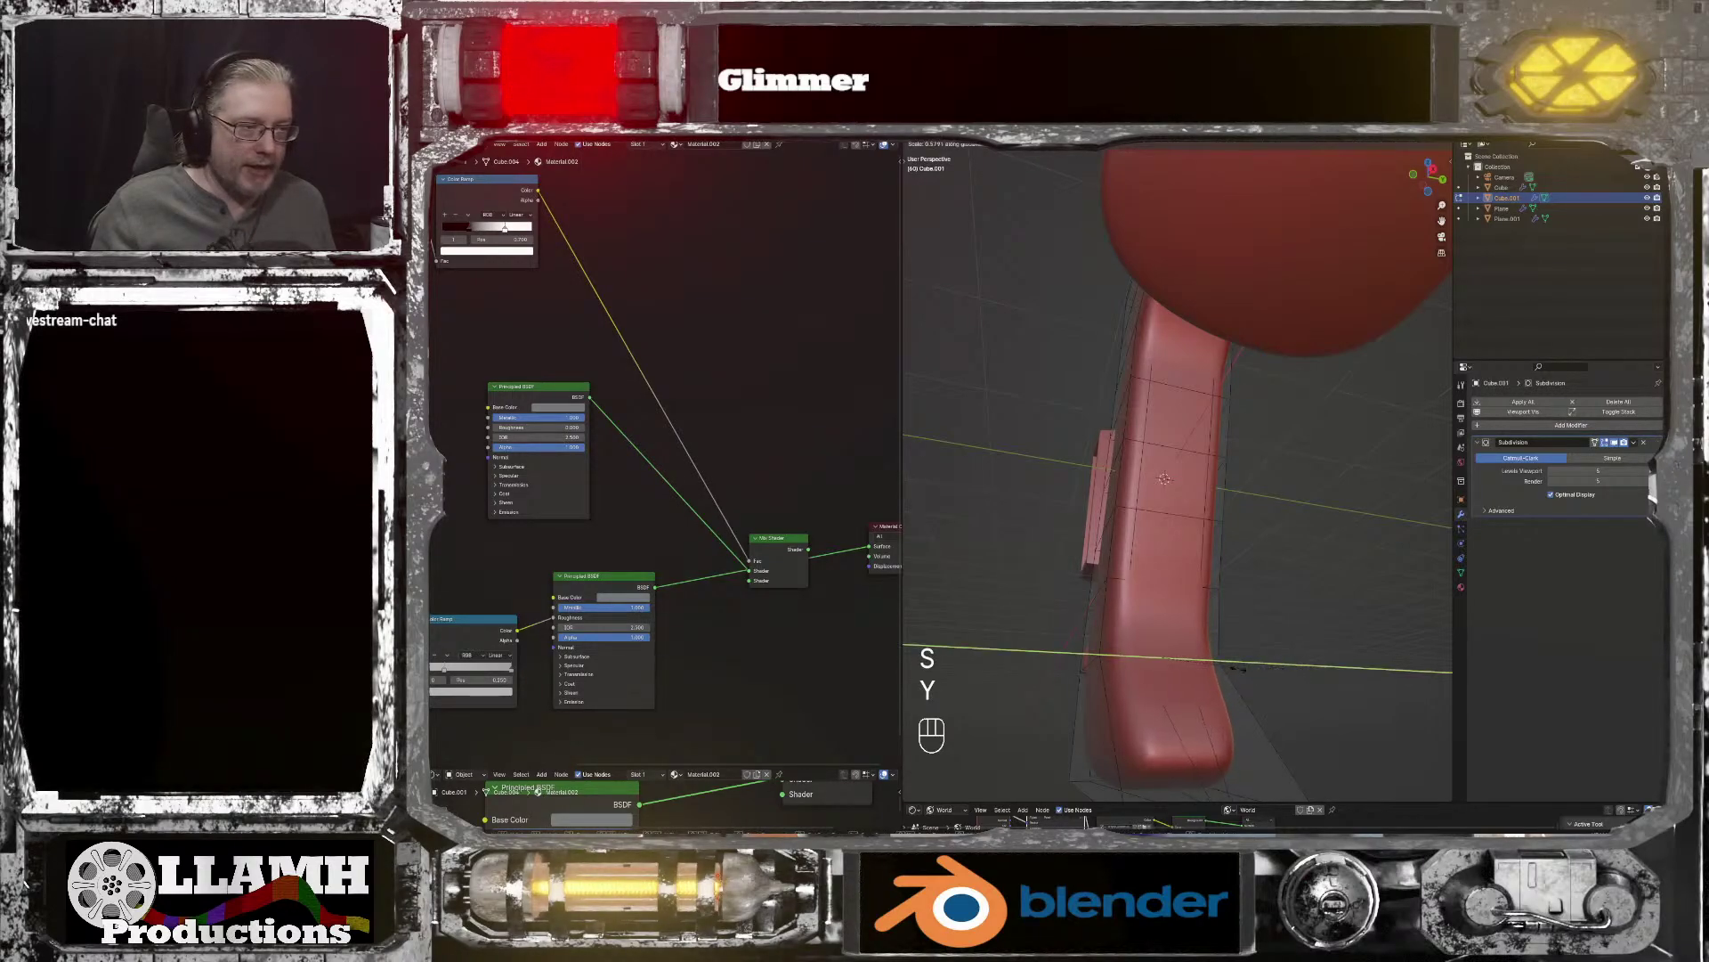
pyautogui.click(1169, 672)
pyautogui.moveTo(1169, 672); pyautogui.dragTo(1269, 585, button='middle')
pyautogui.press('Tab')
pyautogui.click(1205, 617)
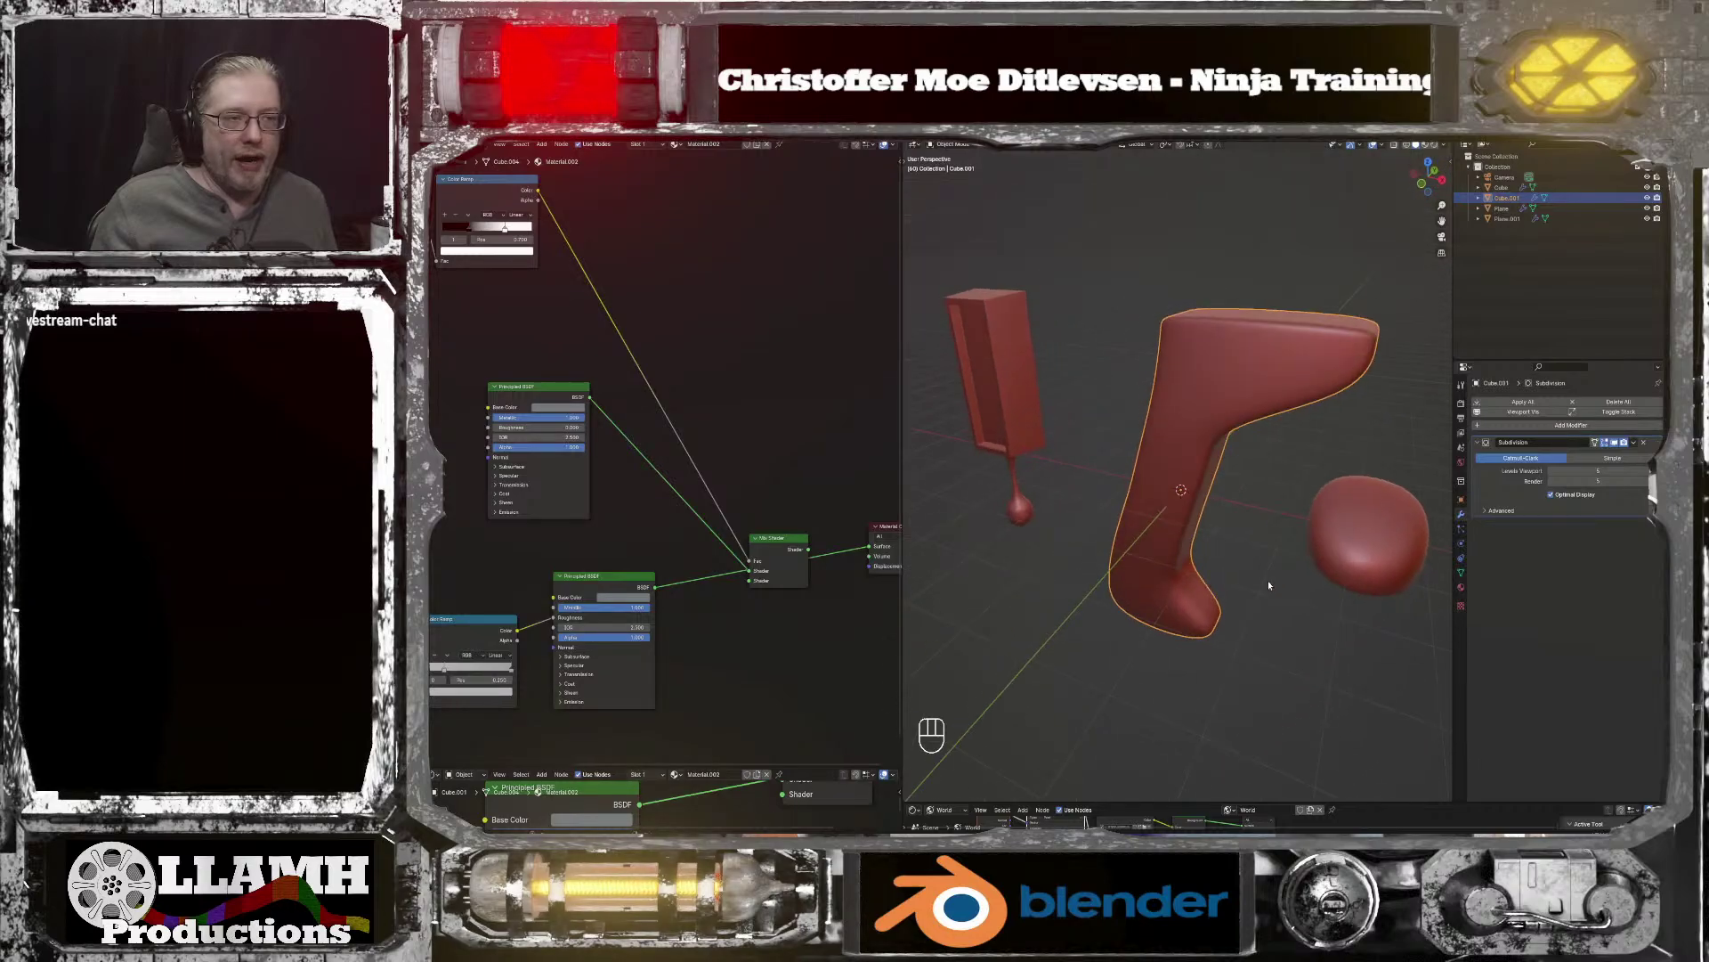